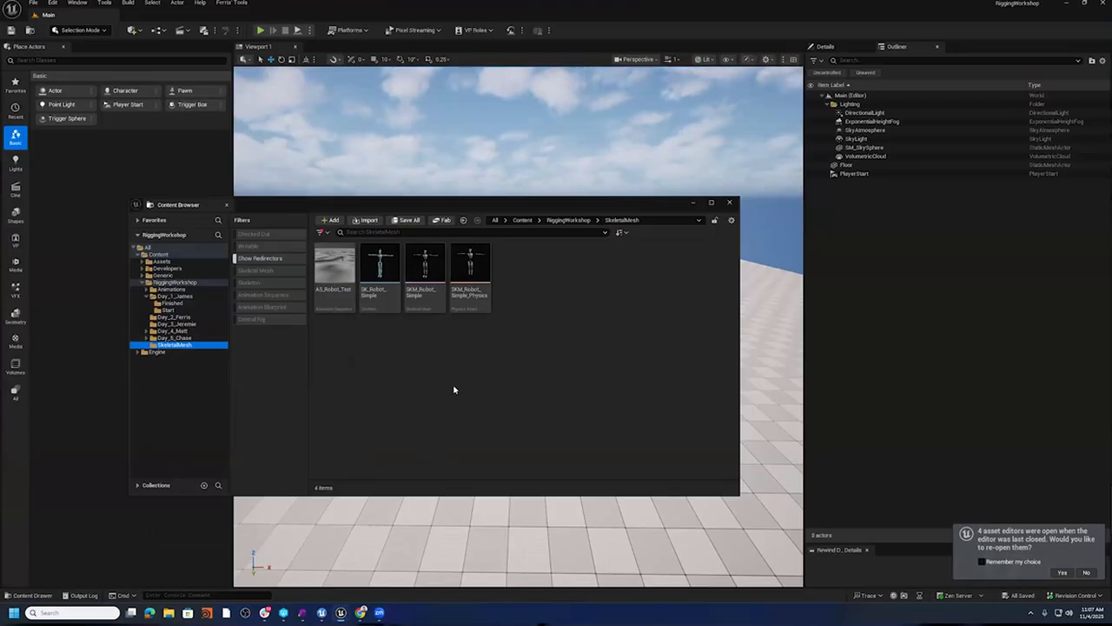
- Create a Control Rig asset from the SKM_Robot_Simple skeletal mesh
right_click(414, 297)
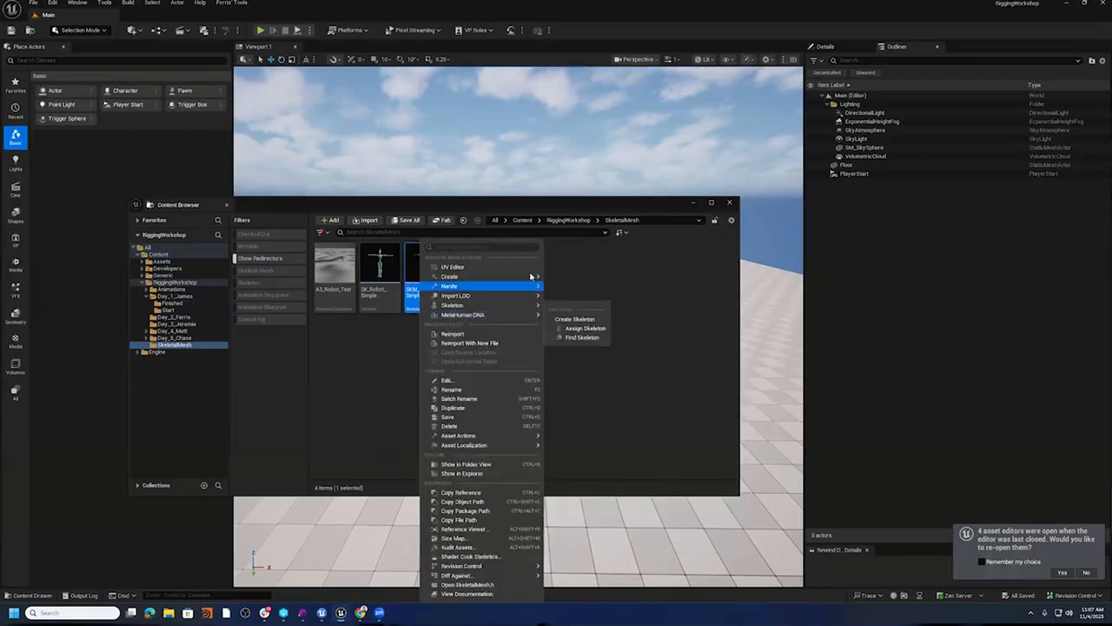
mouse_move(530, 276)
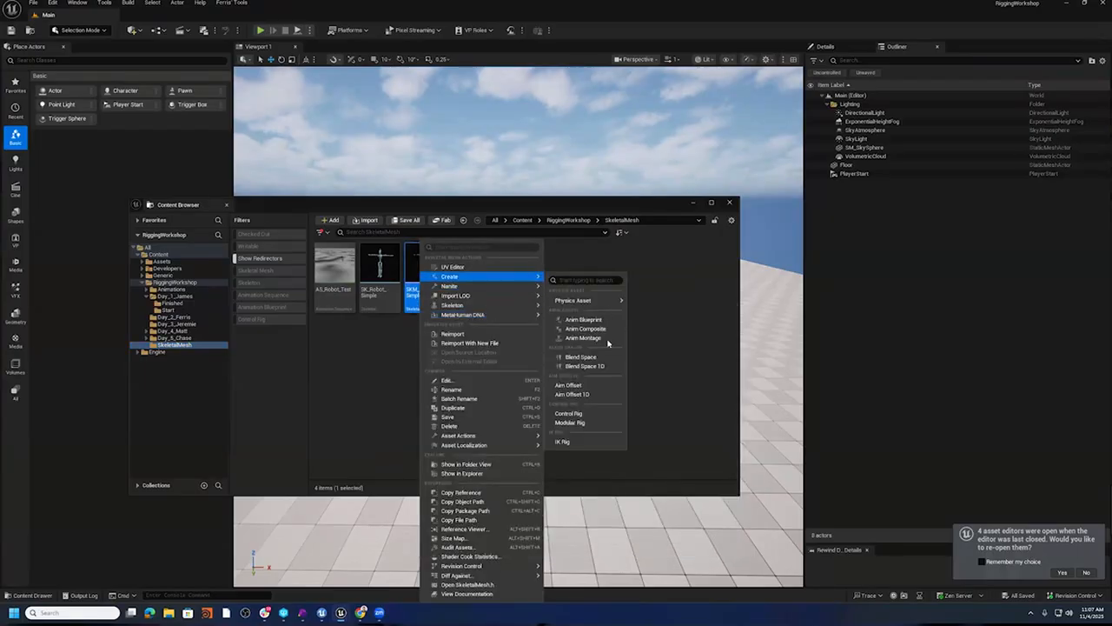
left_click(599, 415)
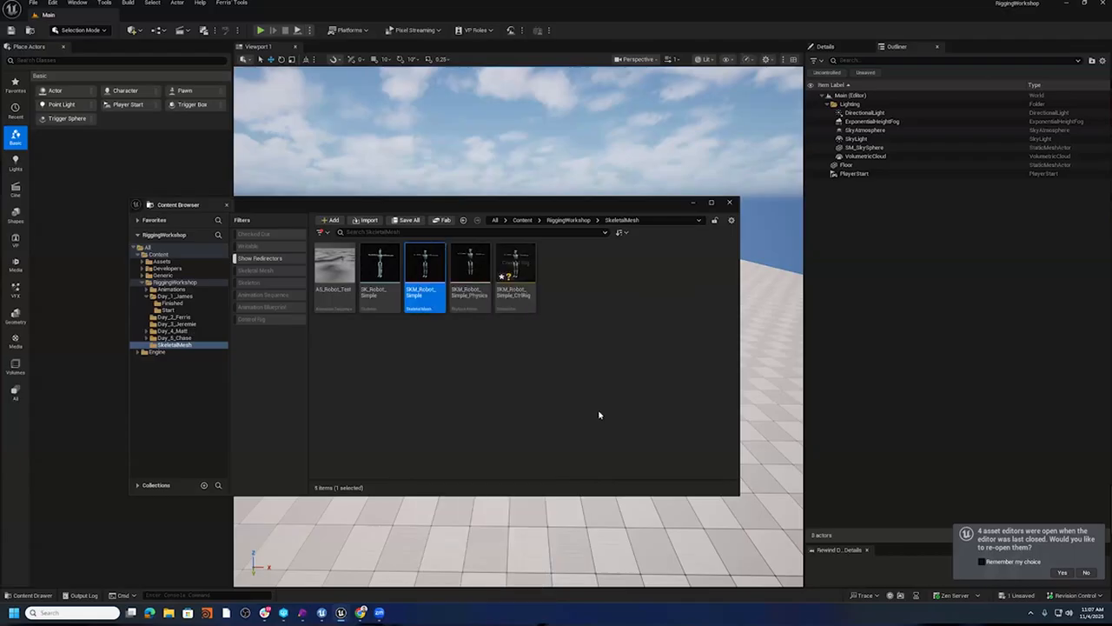
- Rename the new Control Rig asset as CR_Robot_Simple_Day2
right_click(524, 297)
left_click(565, 338)
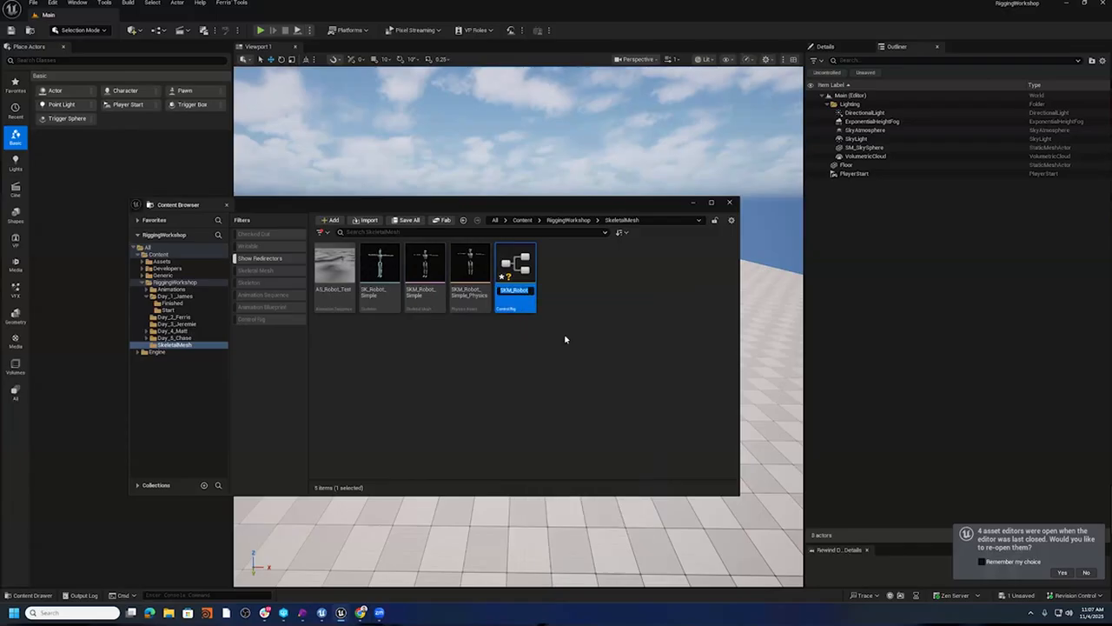
type("CR_")
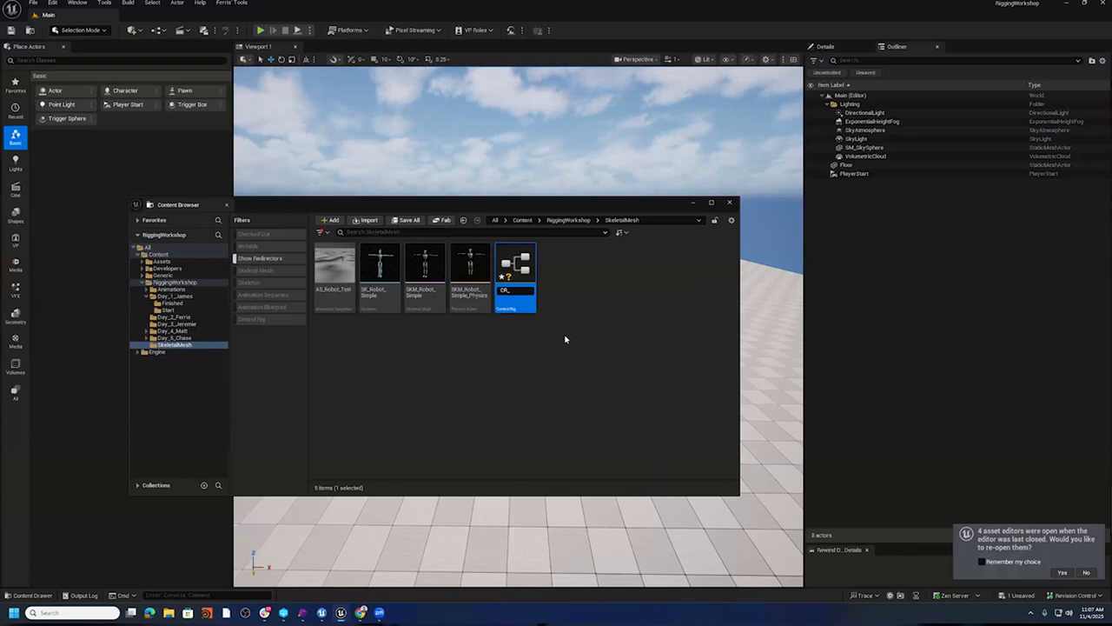
type("Robot_Sim")
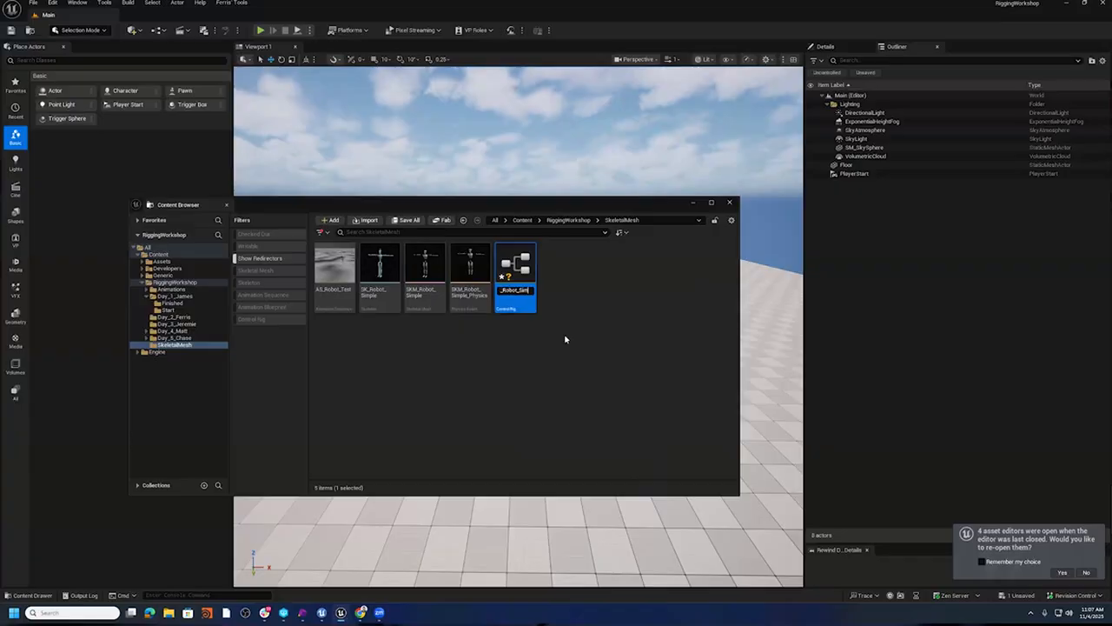
type("ple_Day")
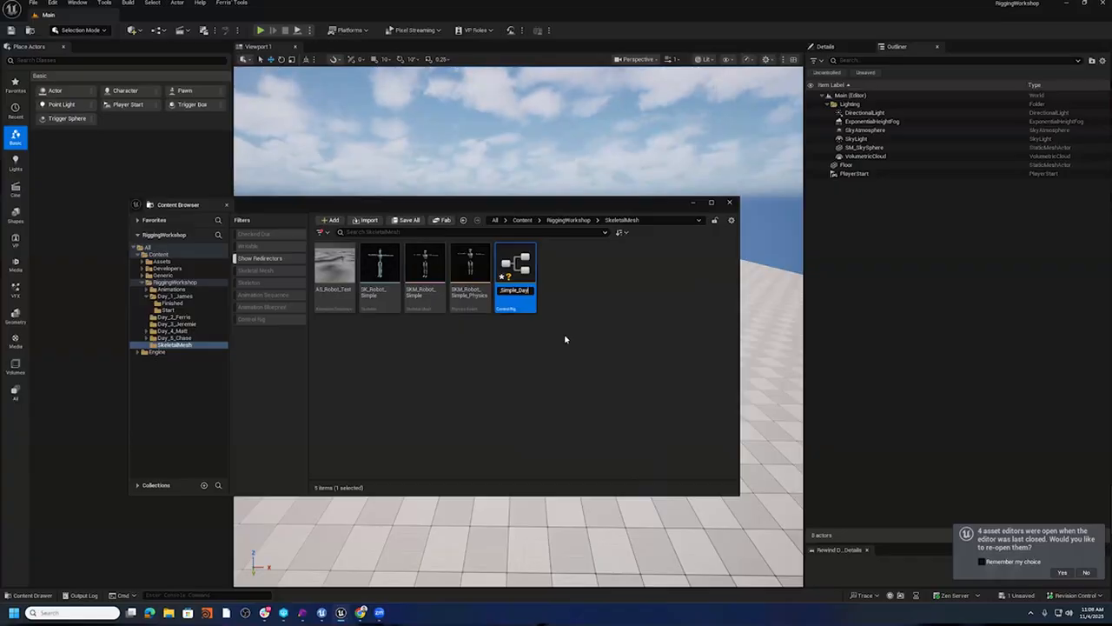
type("2")
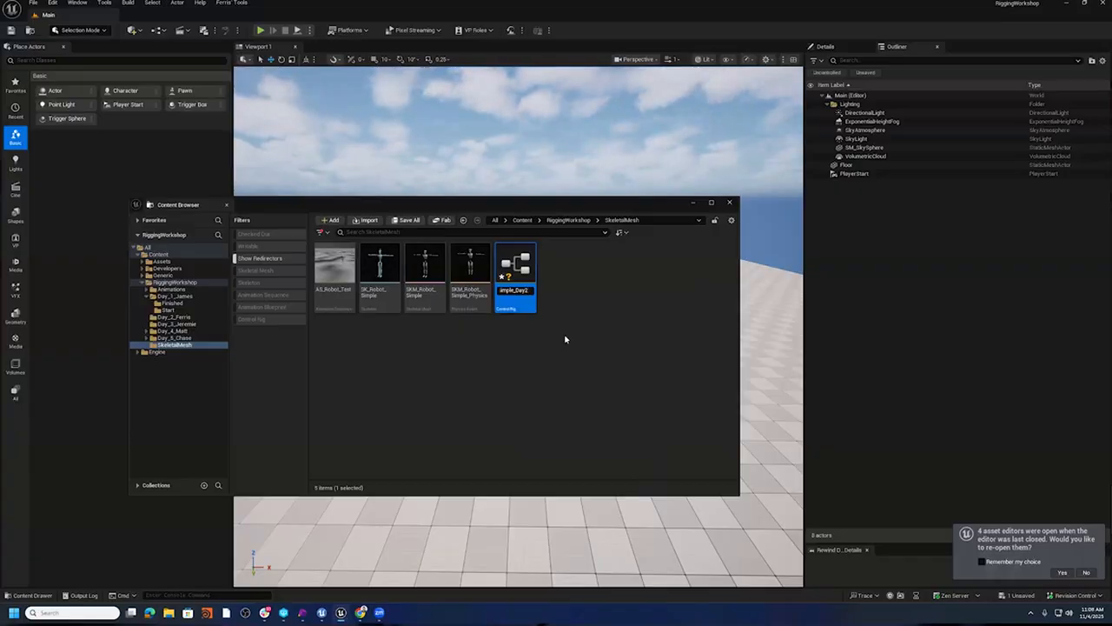
key("Return")
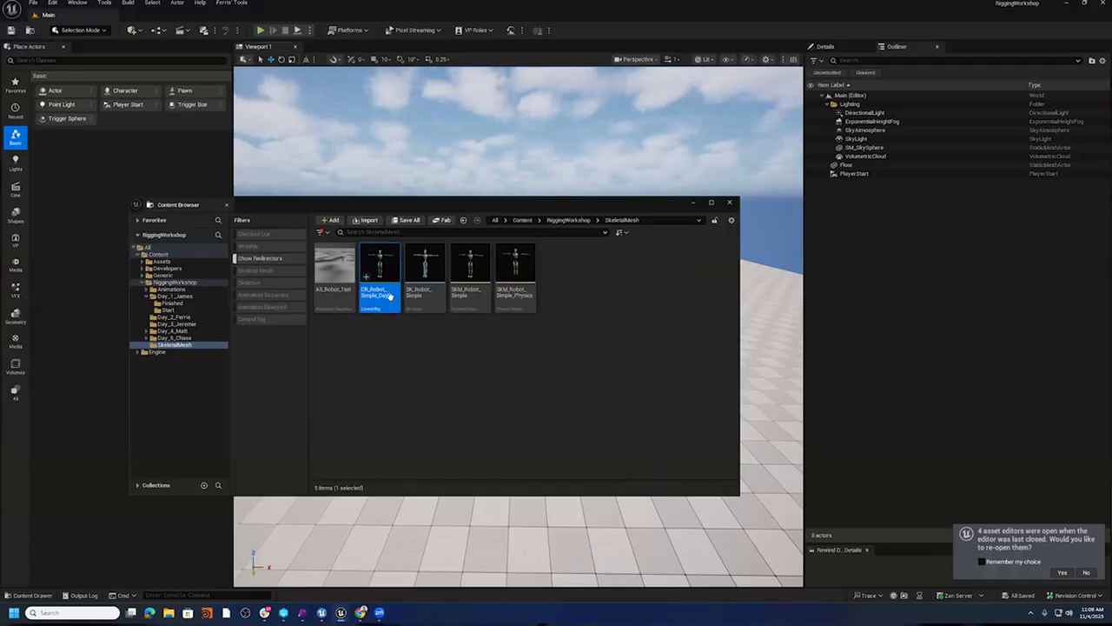
- Open the CR_Robot_Simple_Day2 control rig and display its preview mesh settings
mouse_move(390, 300)
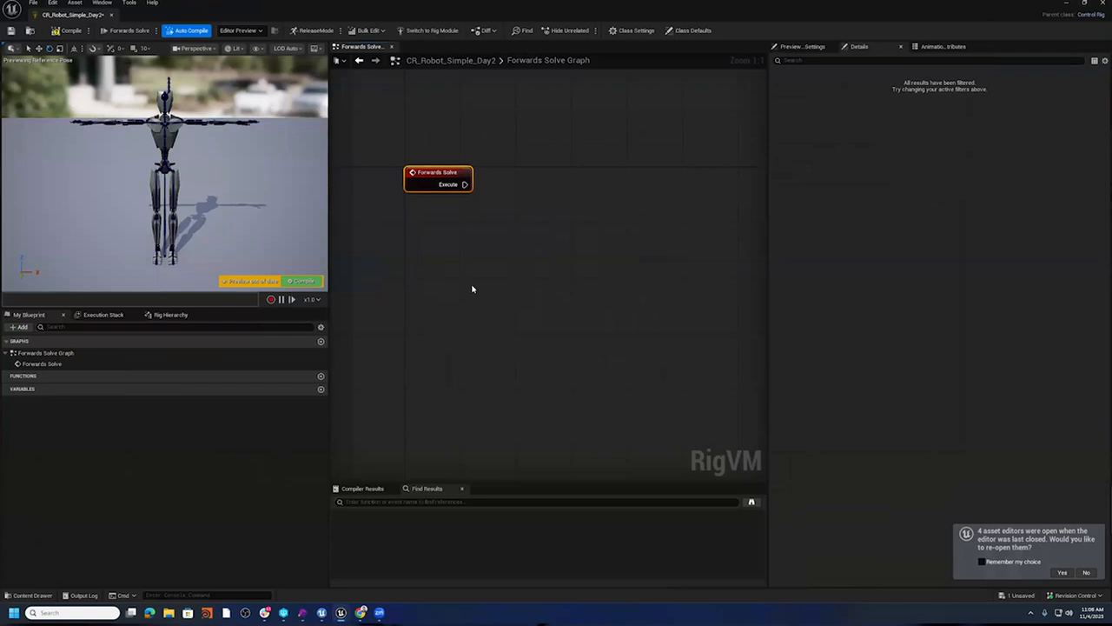
left_click(799, 47)
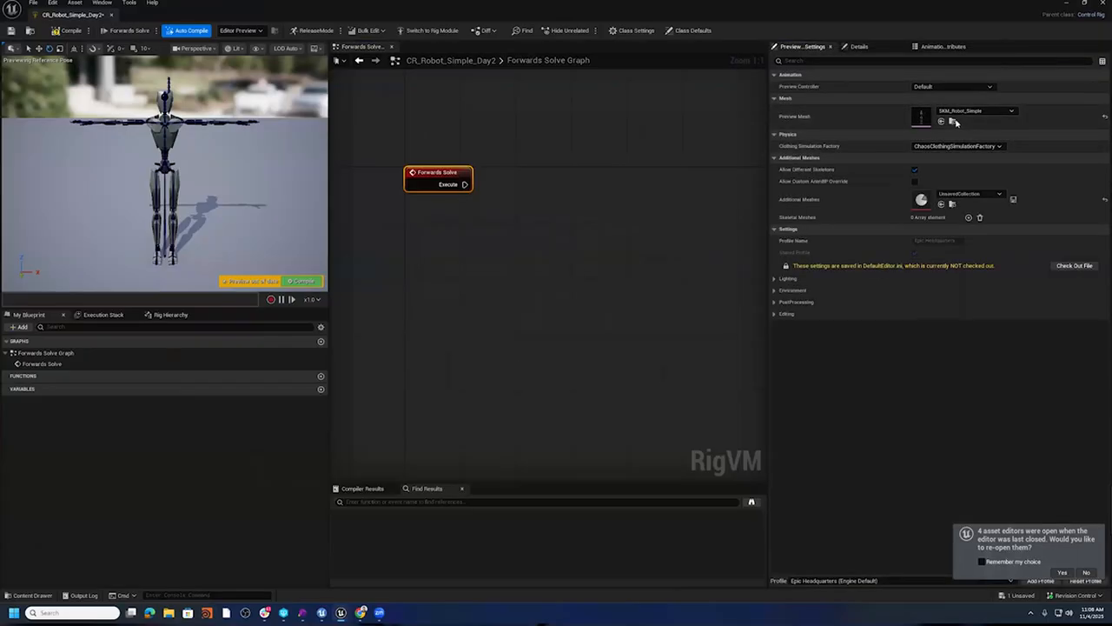
left_click(955, 122)
- Examine the imported bones in the rig hierarchy from the root to the legs, along with the hierarchy import option
left_click(165, 316)
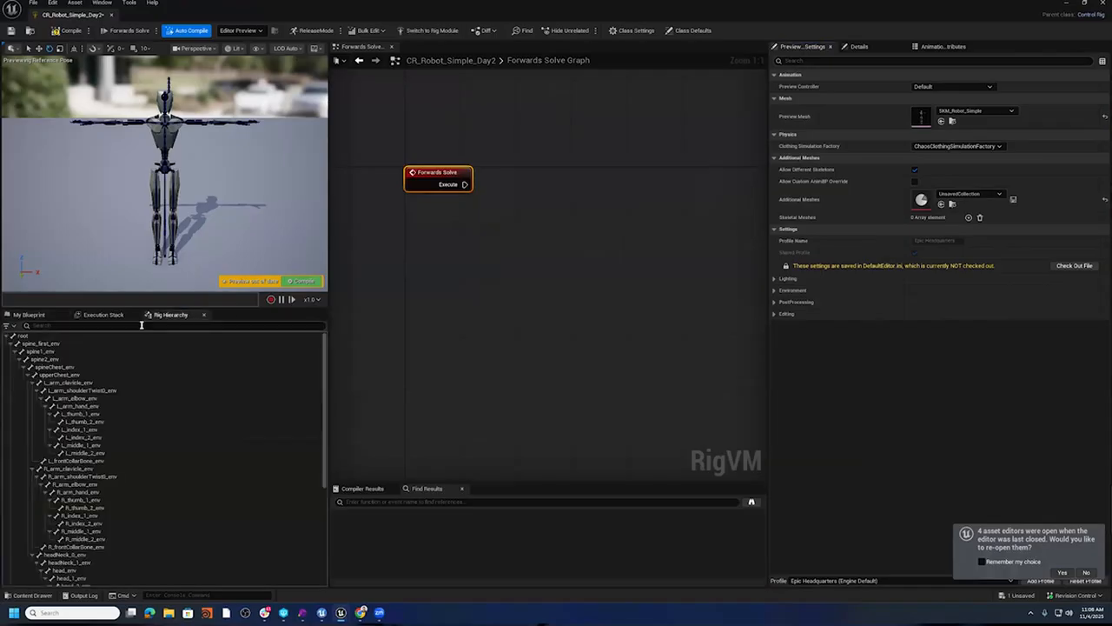
scroll(153, 396, "down", 4)
scroll(153, 397, "down", 2)
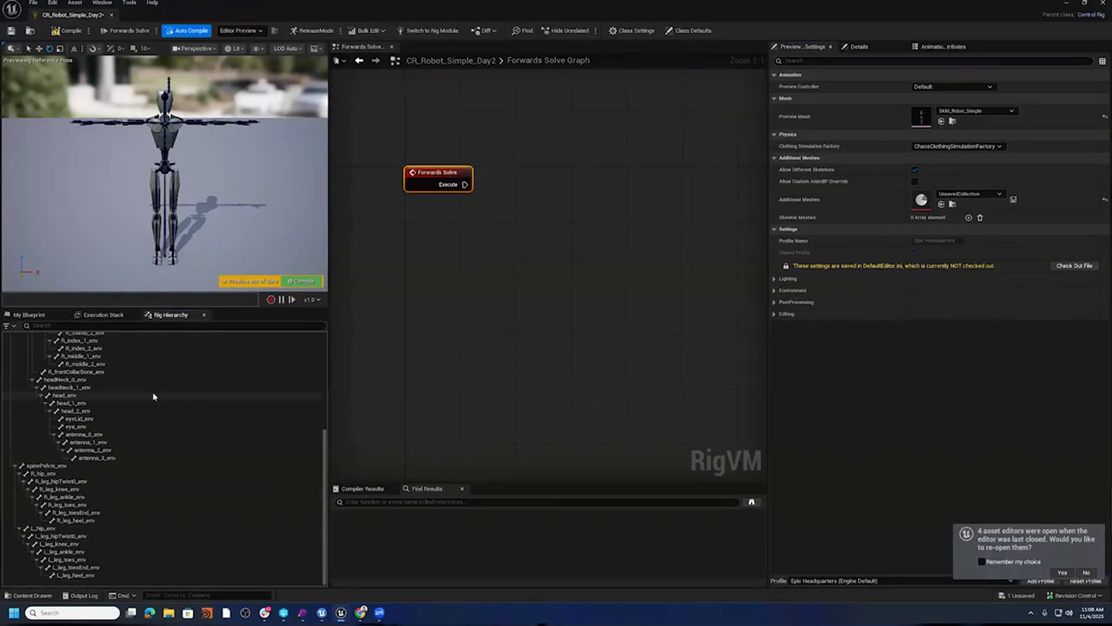
scroll(158, 448, "up", 6)
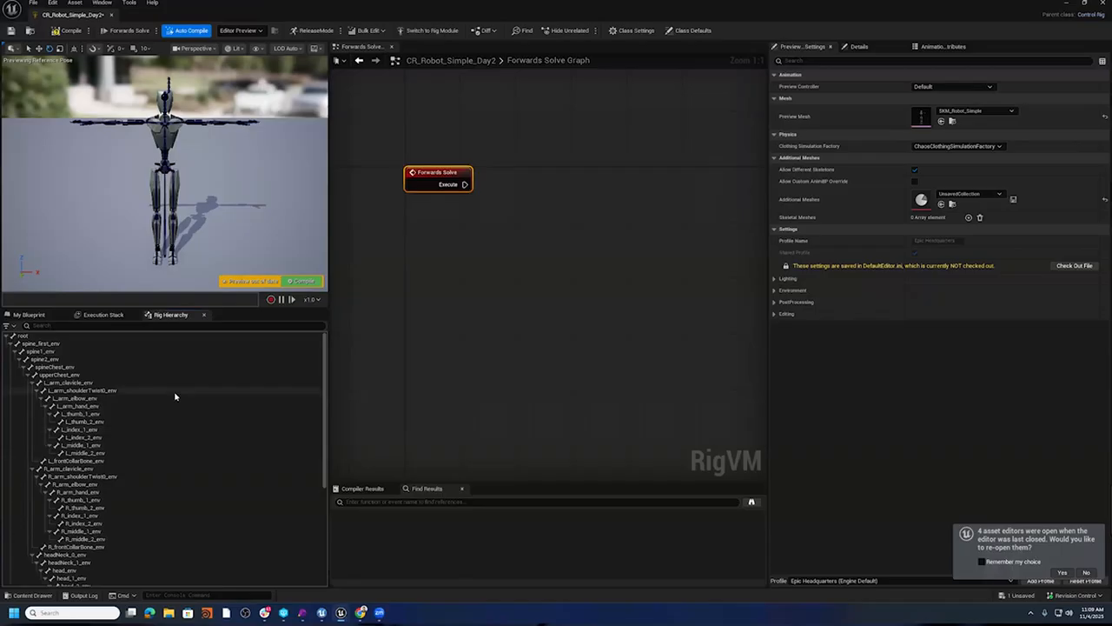
right_click(198, 410)
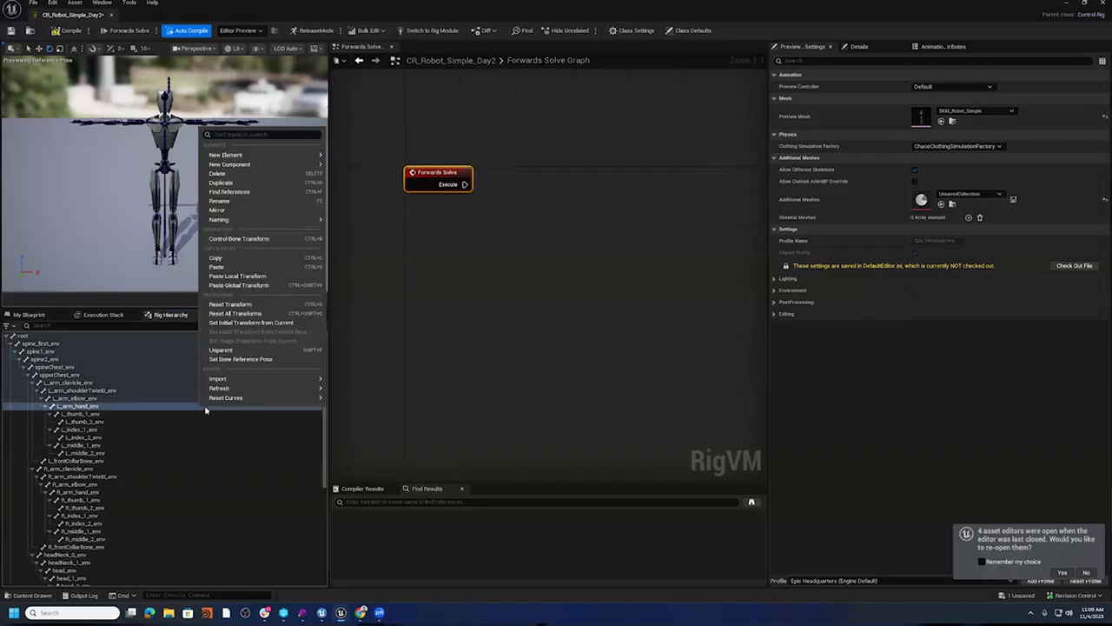
mouse_move(253, 379)
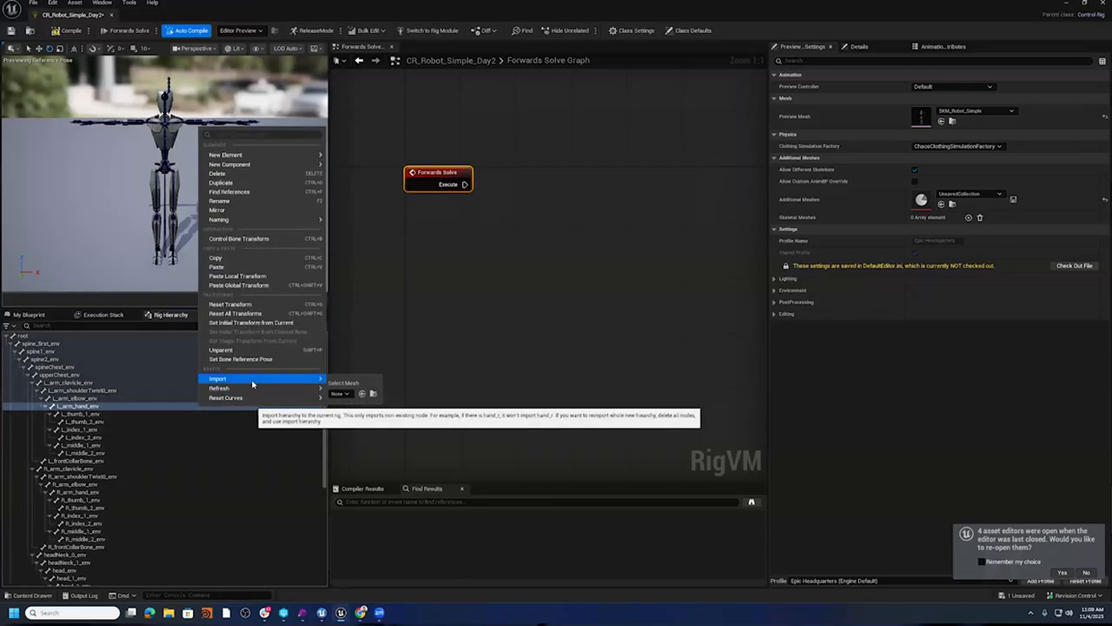
left_click(189, 463)
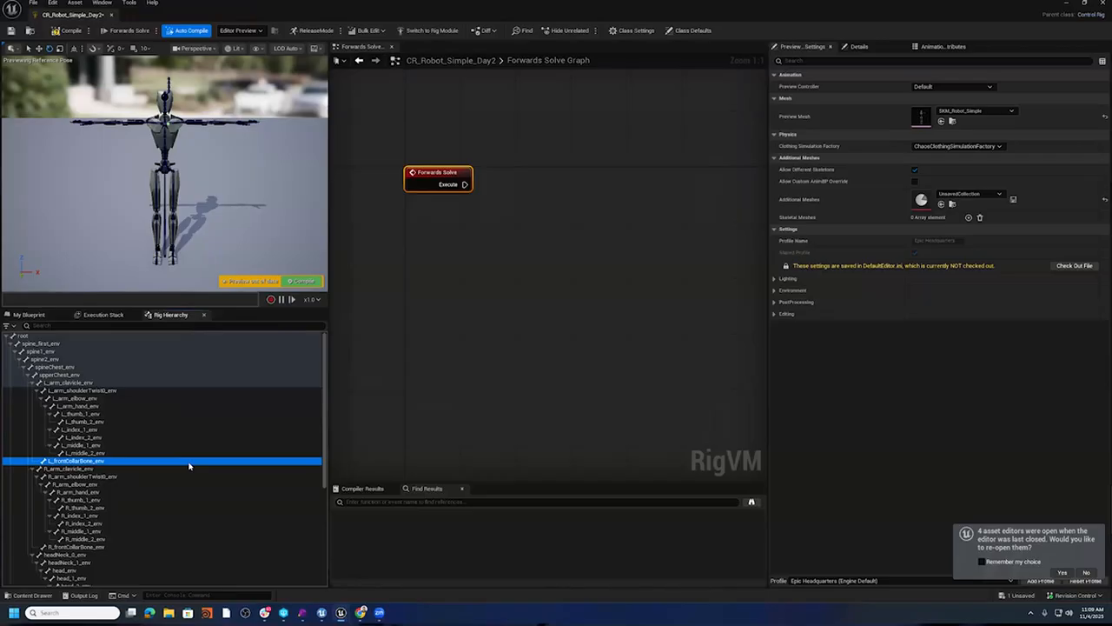
scroll(169, 546, "down", 6)
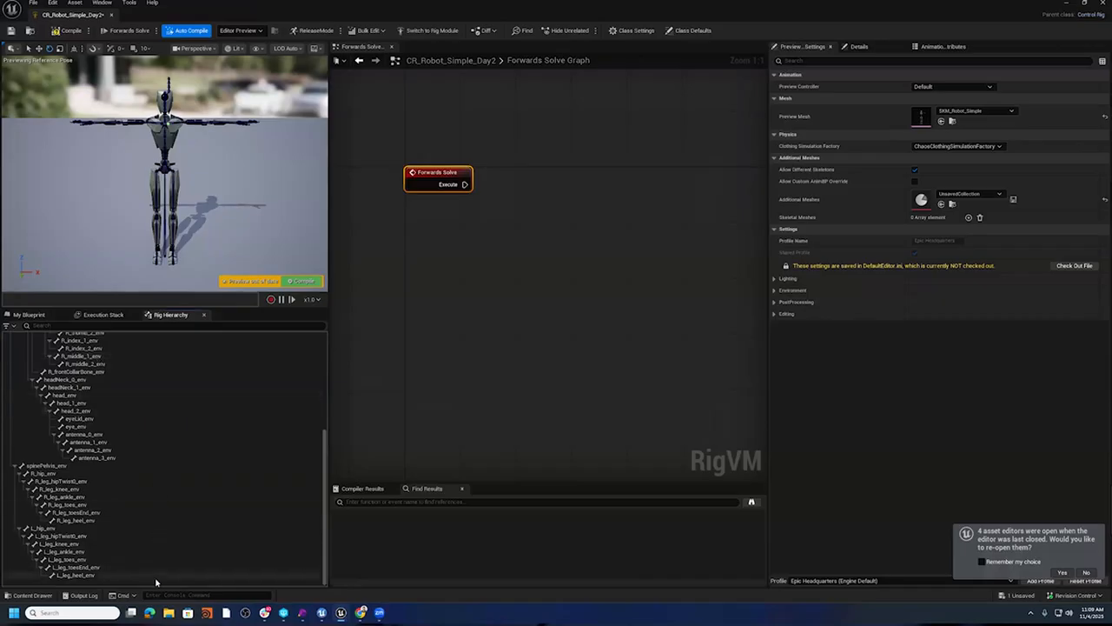
- Add a new control for the R_leg_toes_env bone and remove it from the rig hierarchy again
right_click(156, 581)
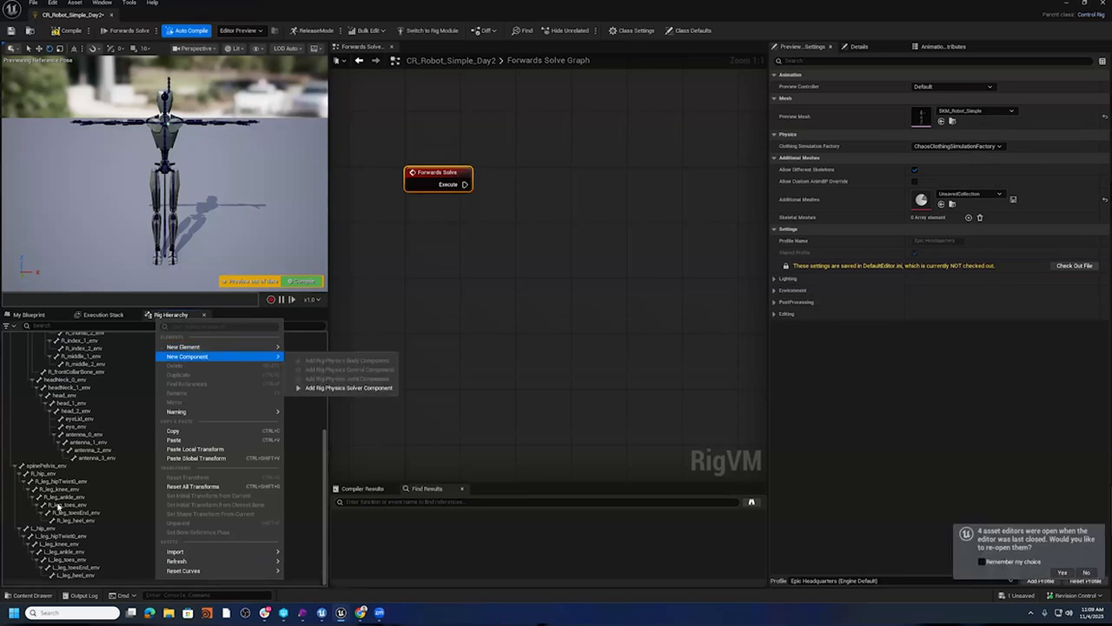
right_click(59, 505)
mouse_move(168, 251)
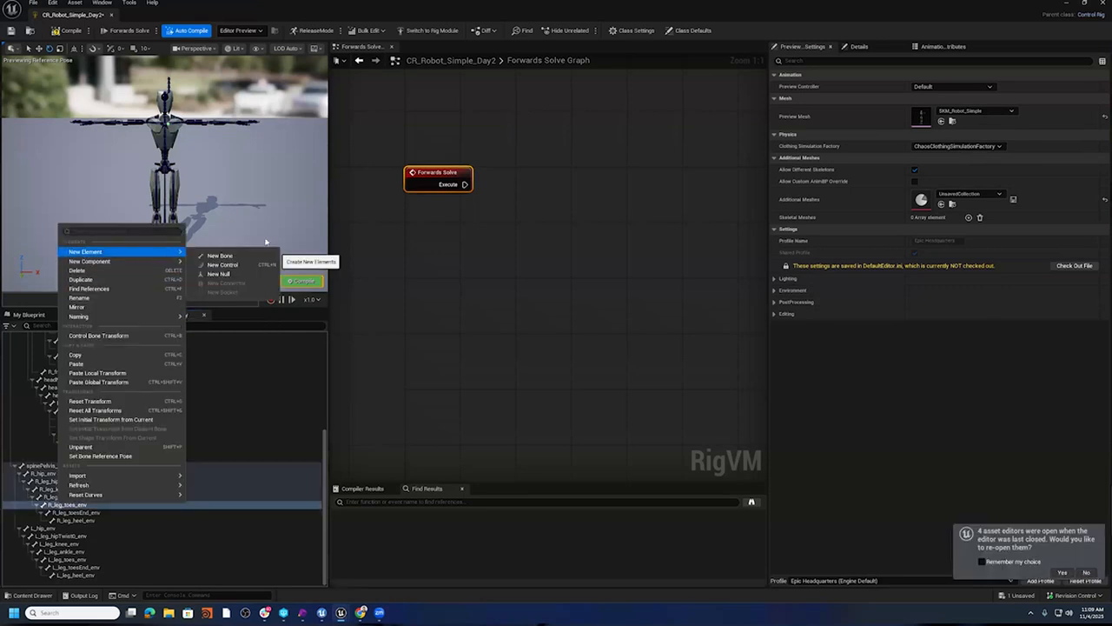
left_click(248, 265)
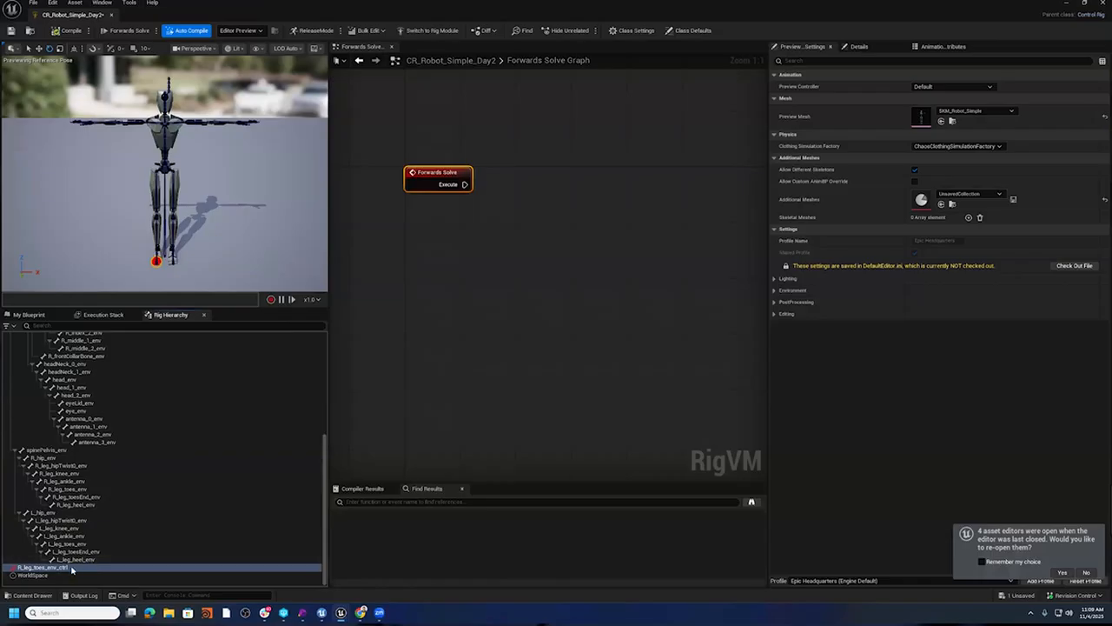
right_click(73, 569)
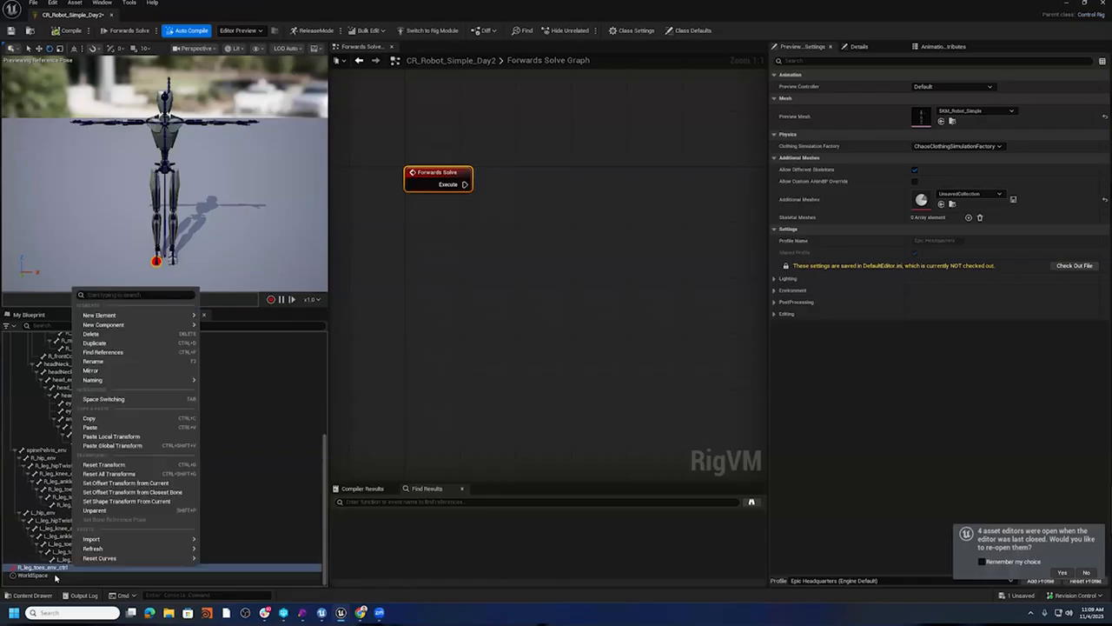
left_click(106, 343)
scroll(169, 478, "up", 10)
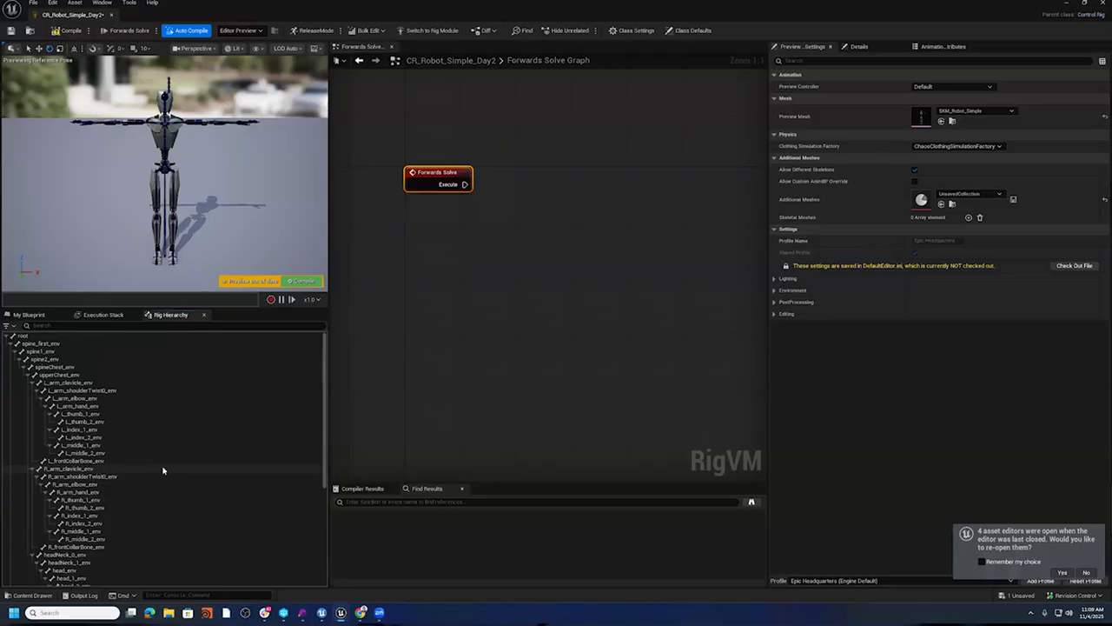
- Add a new graph to the control rig and name it Construction Graph
left_click(35, 315)
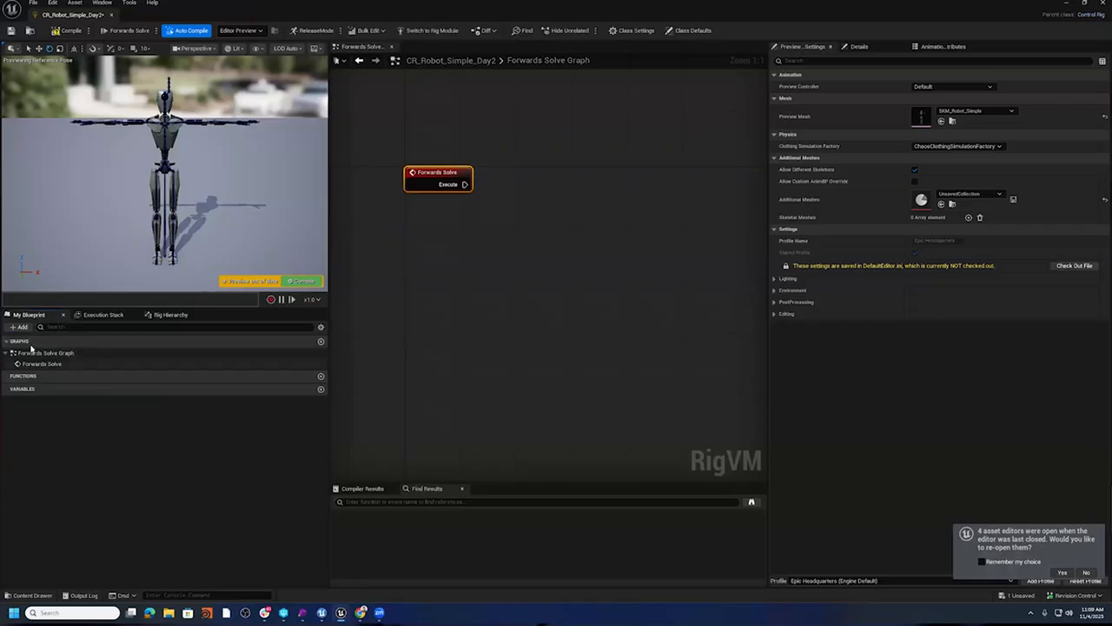
left_click(321, 342)
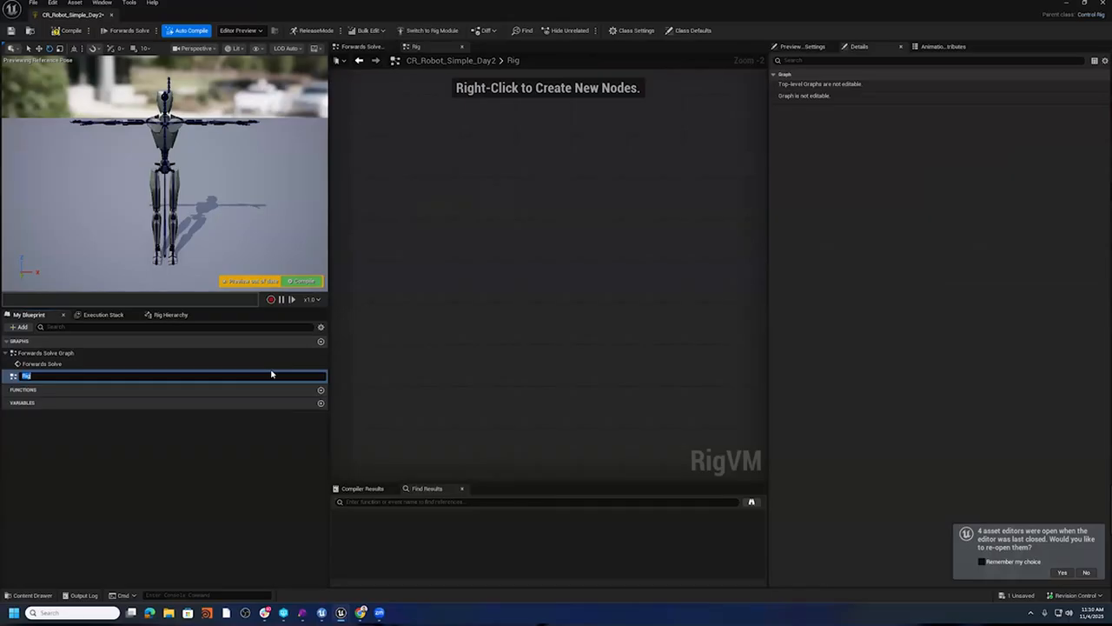
type("Con")
key("BackSpace")
key("BackSpace")
type("onstruction Graph")
key("Return")
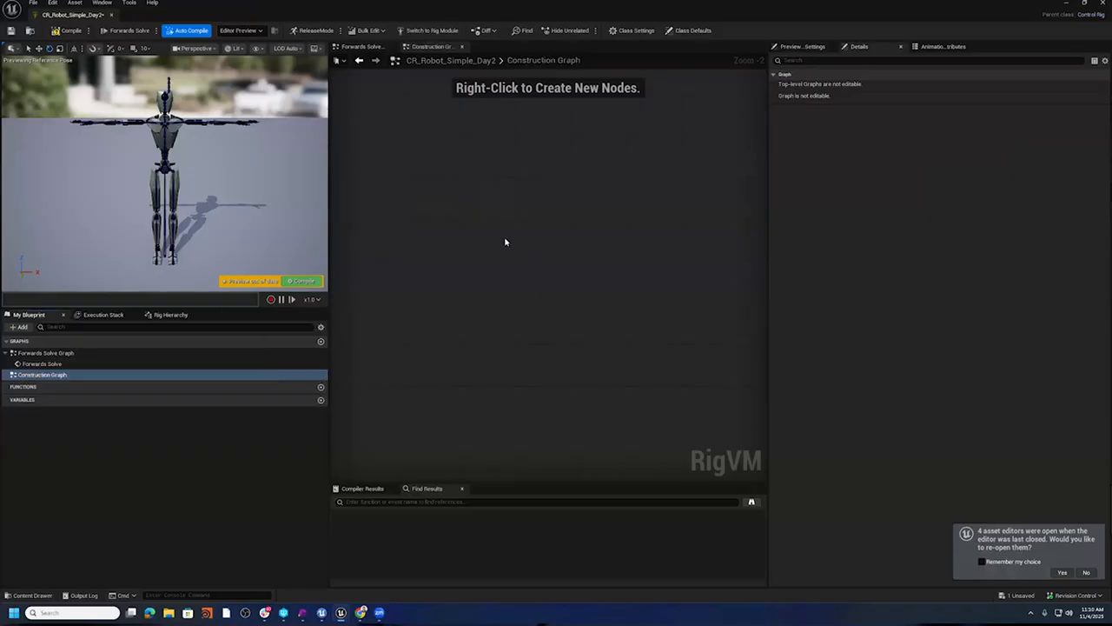
- Add a Construction Event node to the empty construction graph
right_click(416, 196)
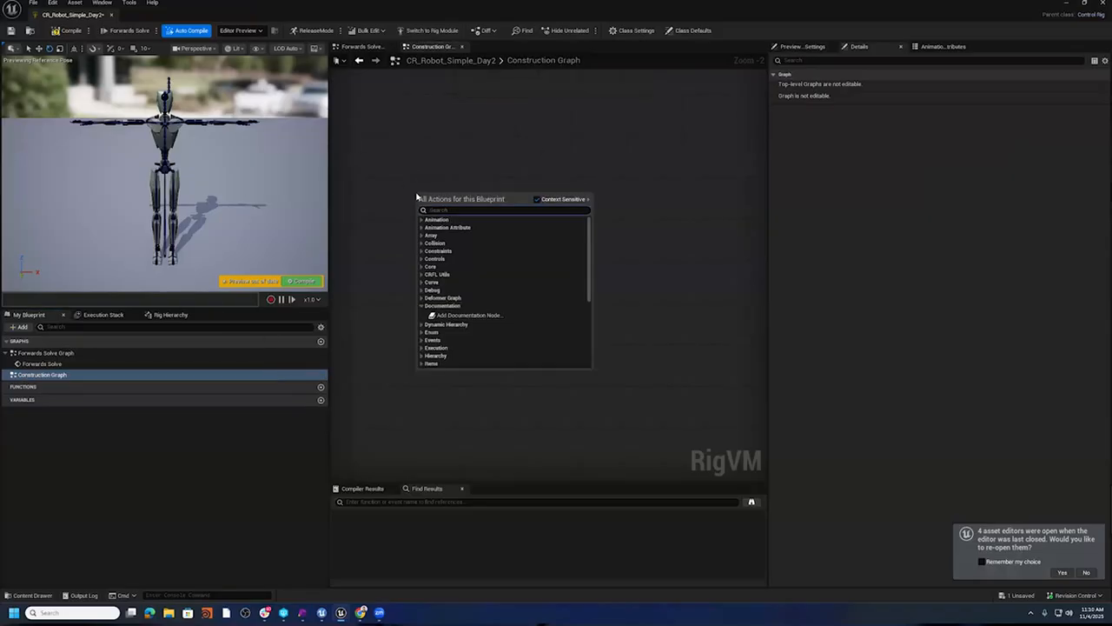
type("Construction")
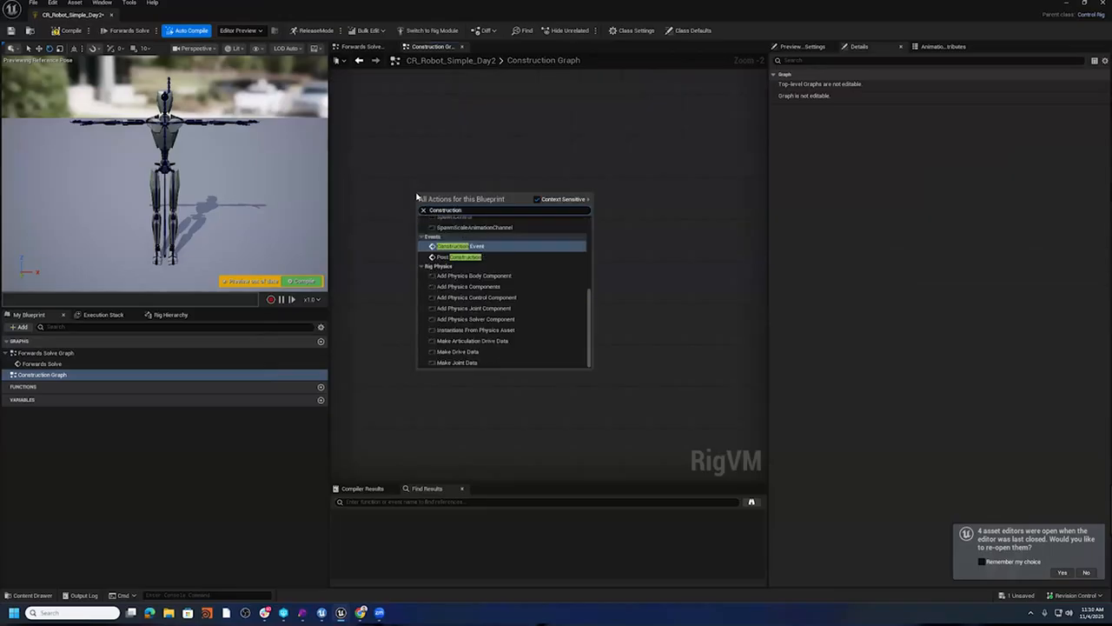
left_click(489, 248)
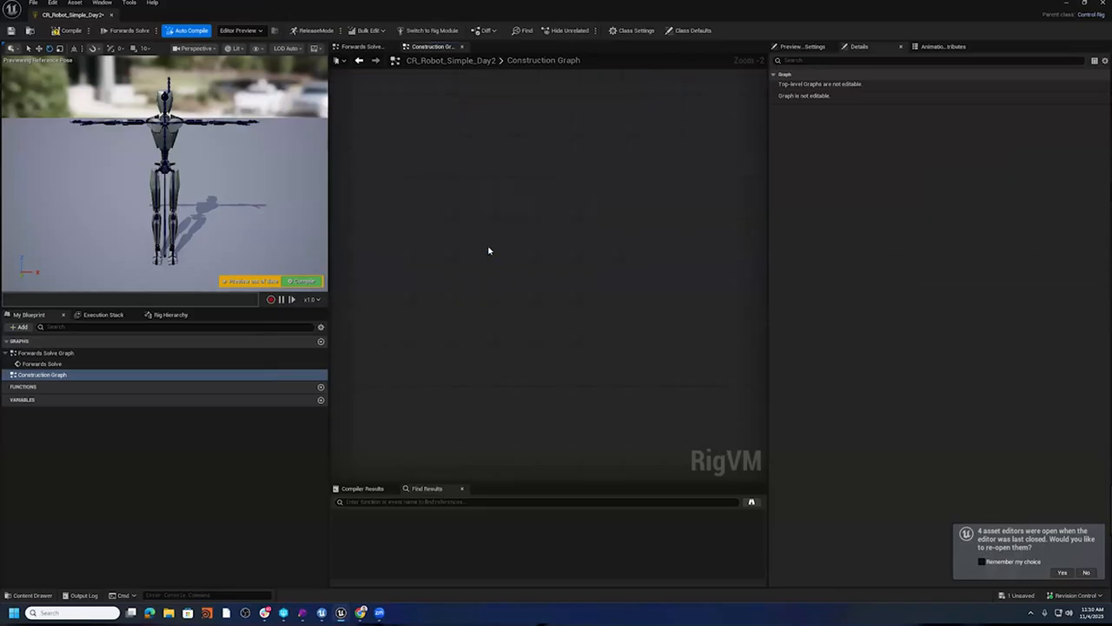
left_click_drag(441, 192, 400, 213)
scroll(458, 268, "up", 2)
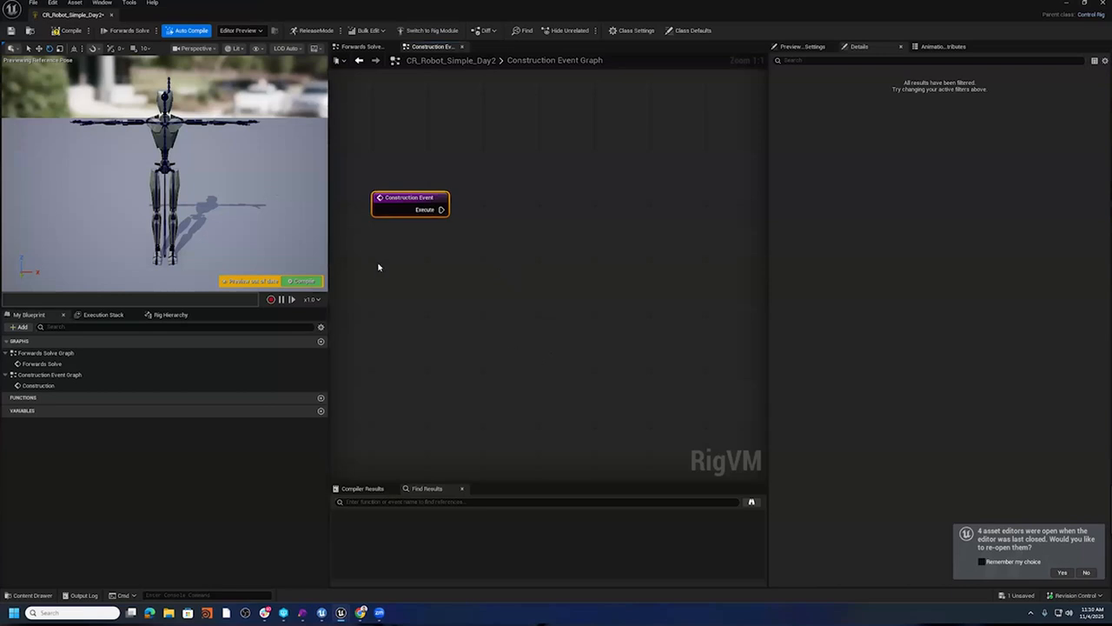
- Set the editor's application scale to 1.3 in the Widget Reflector and return to the Construction Event node
key("ctrl+shift+w")
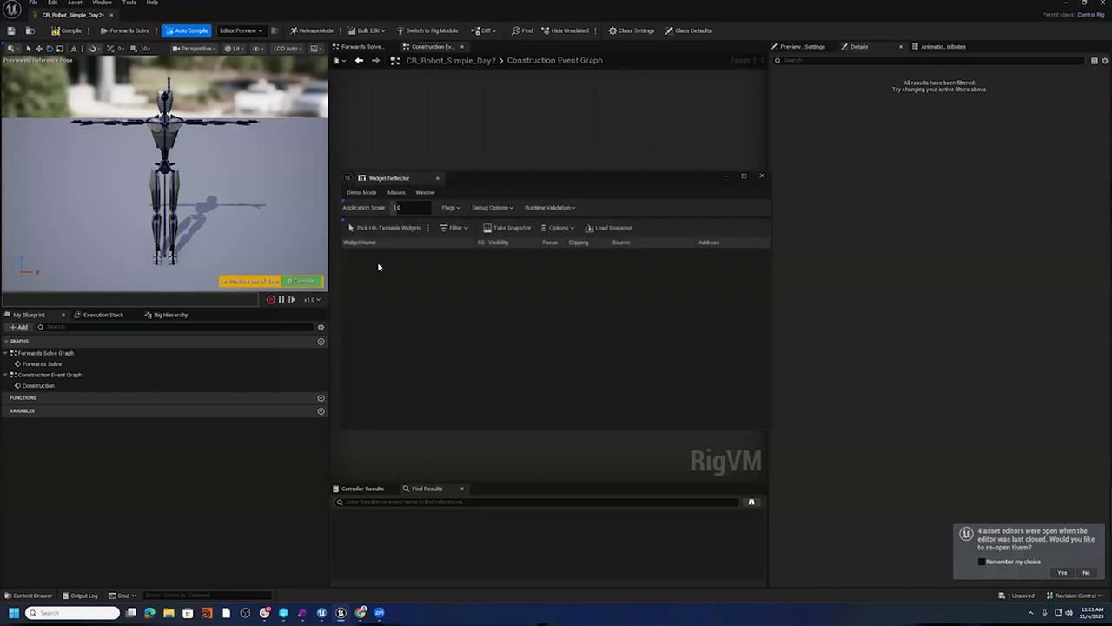
left_click(398, 209)
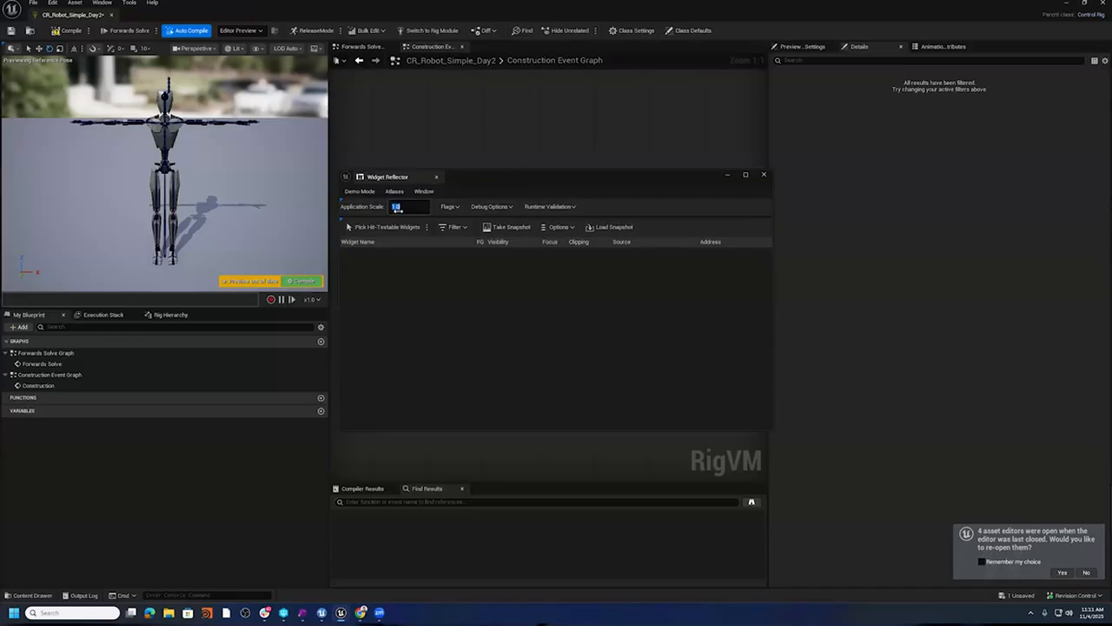
type("1.3")
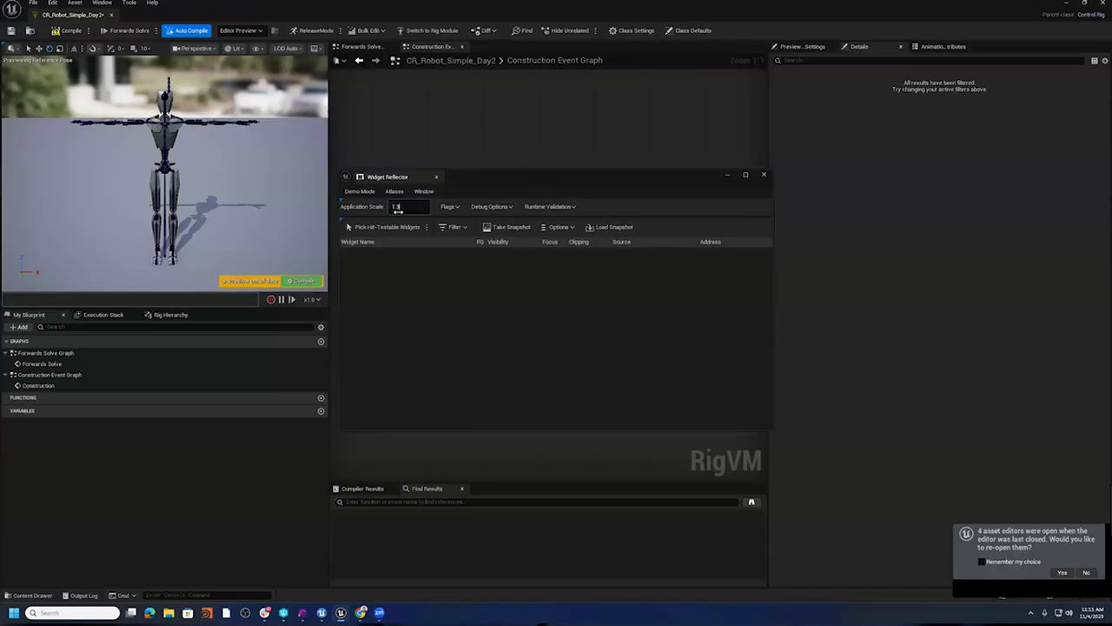
key("Return")
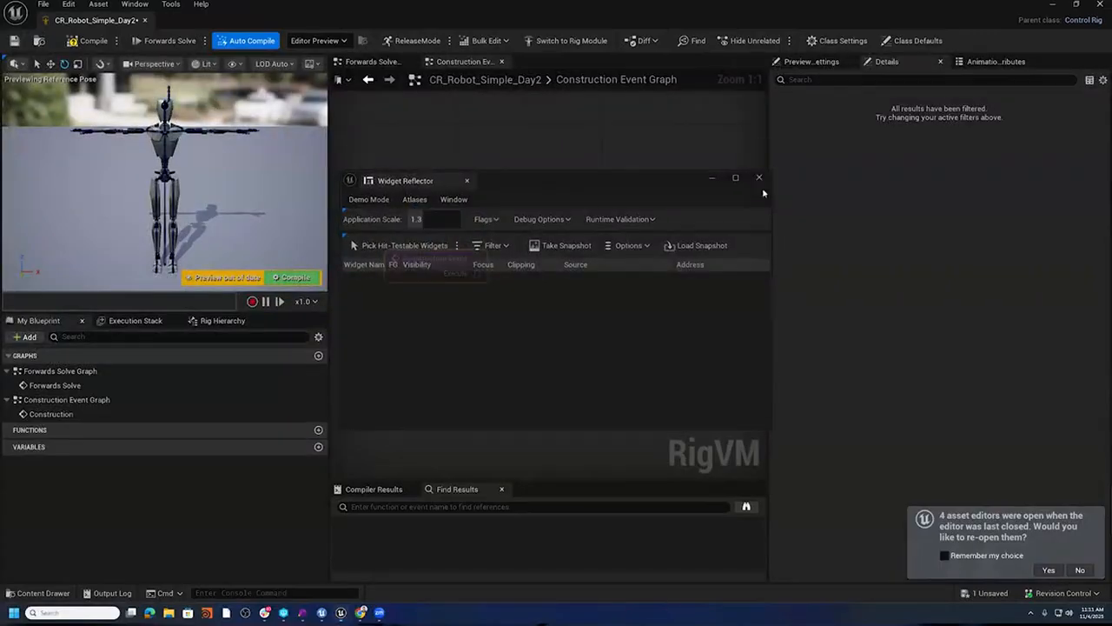
left_click(575, 316)
scroll(582, 314, "down", 2)
right_click_drag(612, 353, 566, 327)
scroll(566, 325, "up", 1)
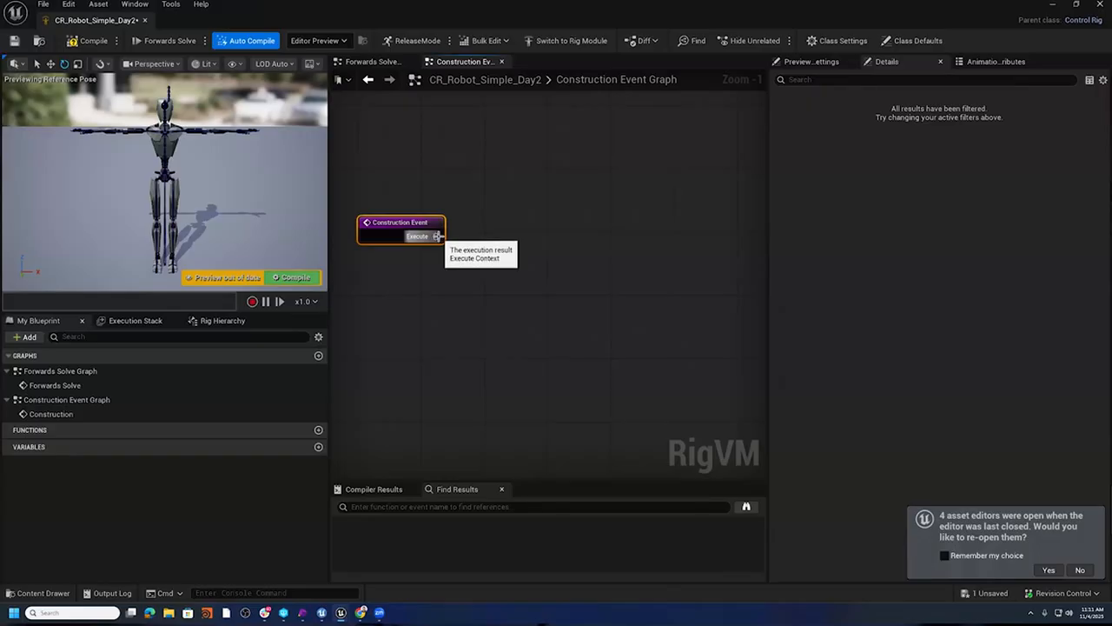
- Add an Import Skeleton node after the Construction Event and align it with the event node
left_click(230, 321)
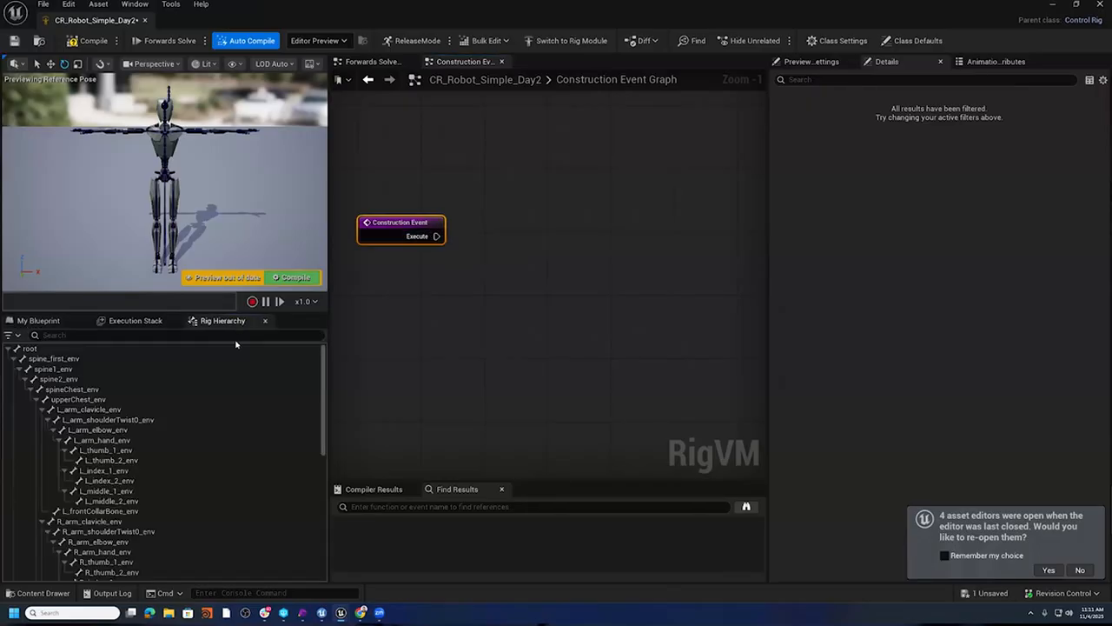
scroll(243, 408, "down", 5)
left_click(250, 418)
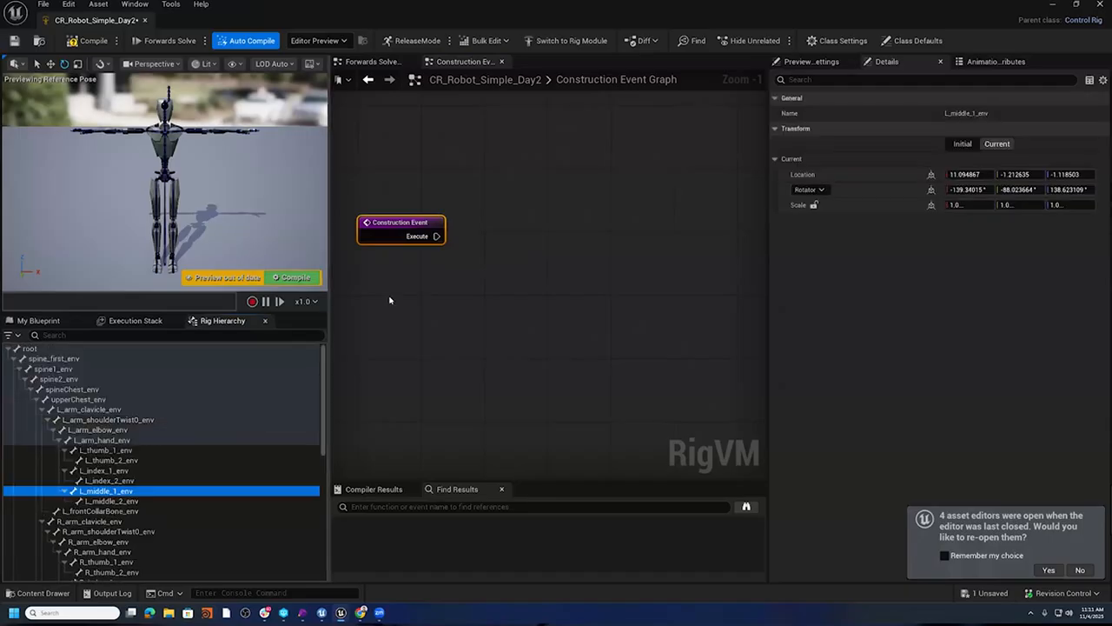
left_click_drag(436, 236, 491, 235)
type("import")
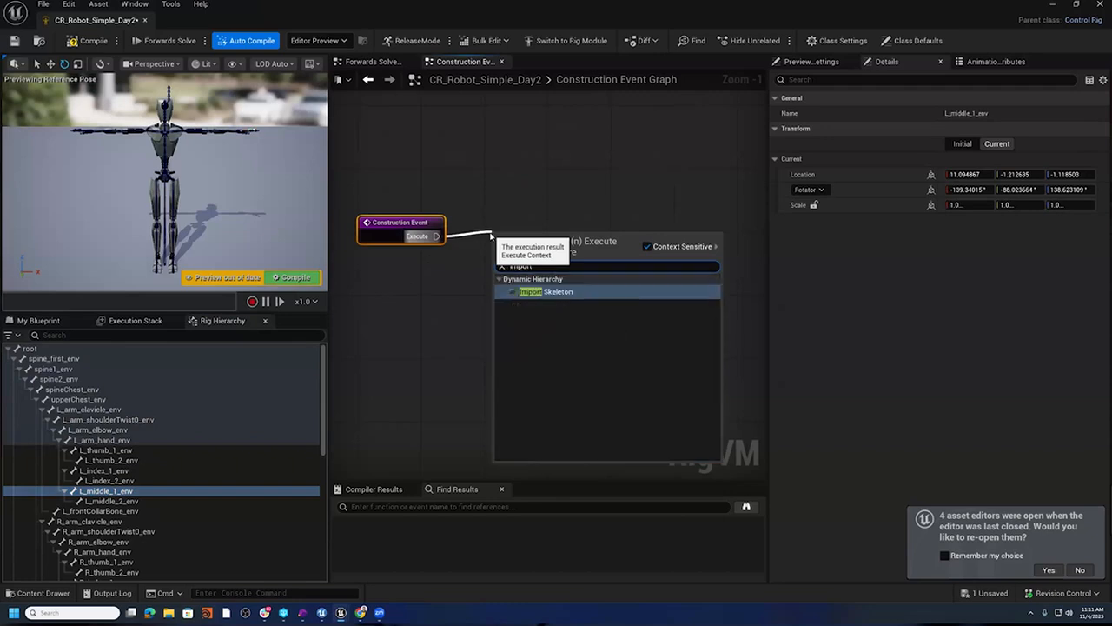
left_click(561, 292)
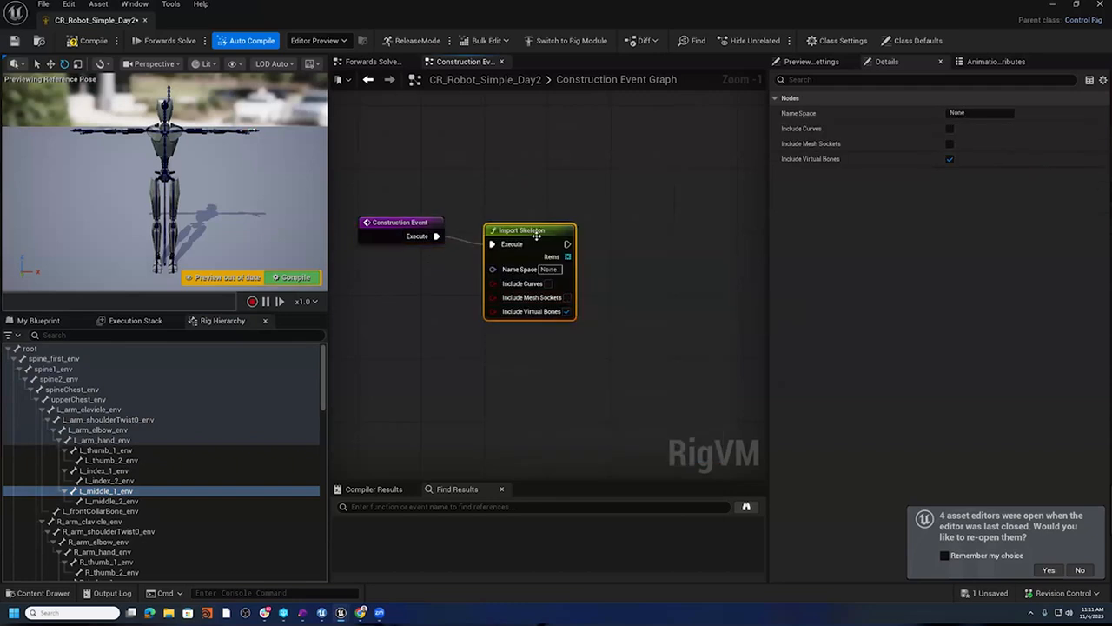
left_click_drag(536, 235, 560, 227)
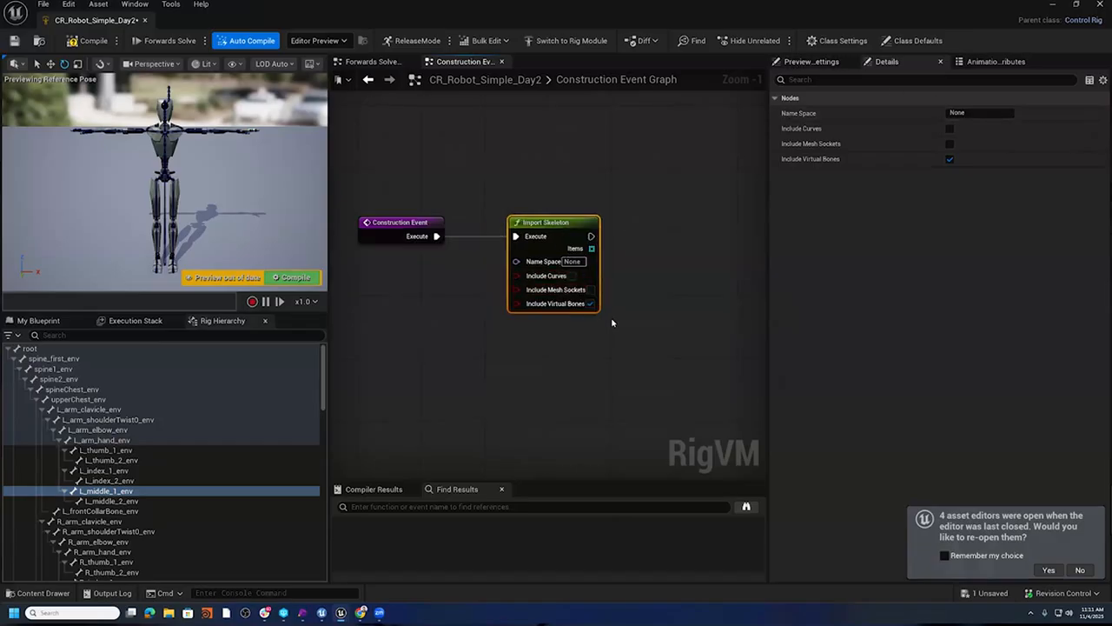
- Check the preview mesh setting and examine the rig hierarchy for duplicated bones
left_click(811, 61)
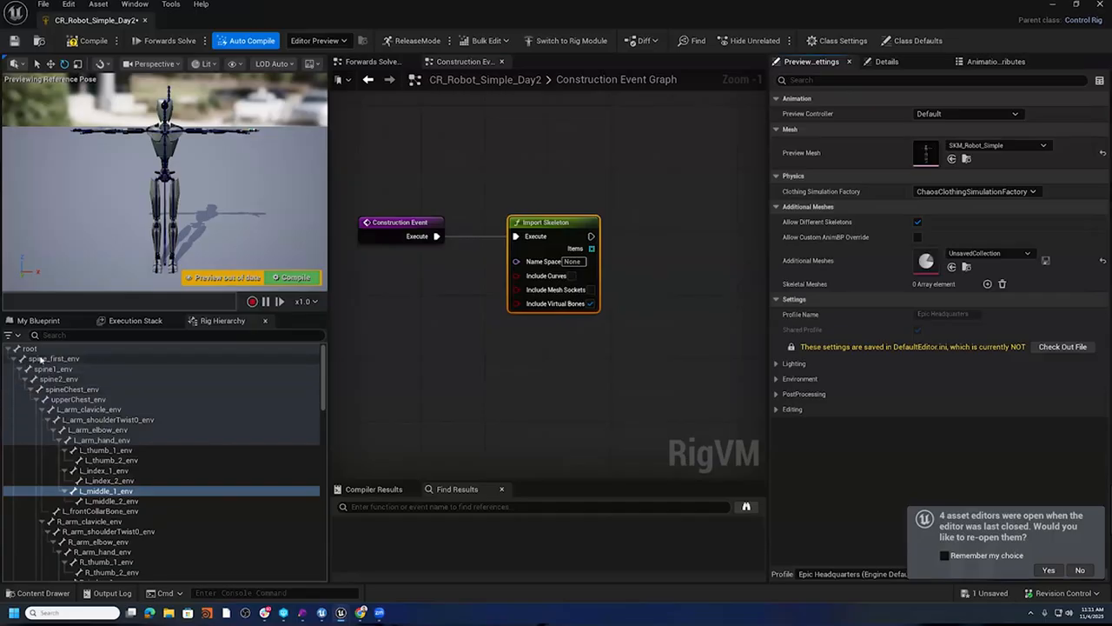
scroll(97, 409, "down", 1)
scroll(97, 409, "down", 10)
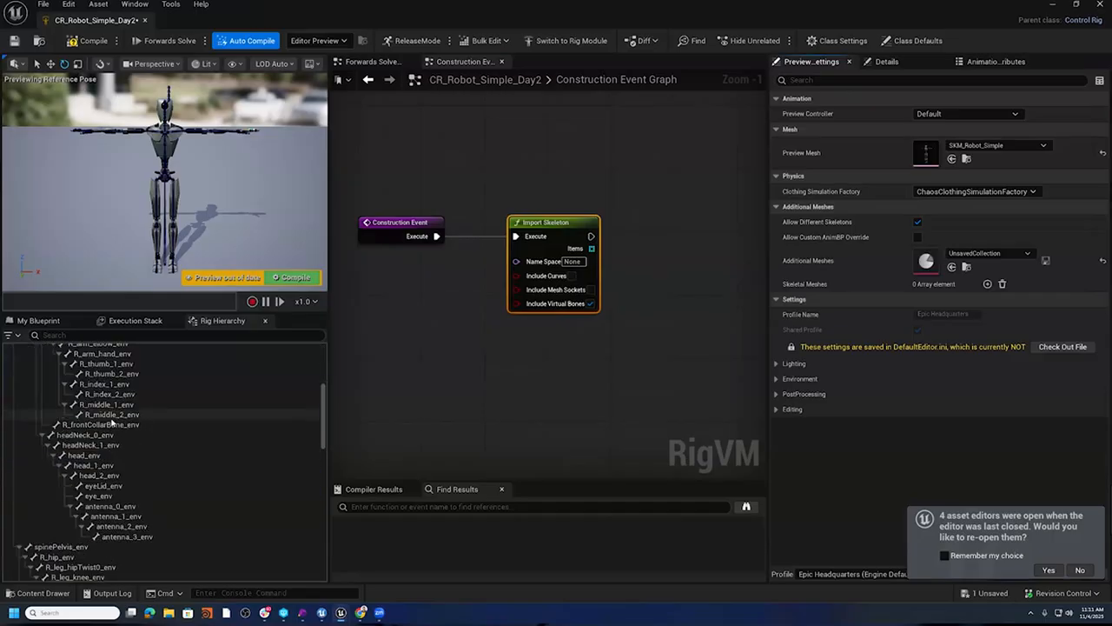
scroll(113, 423, "down", 8)
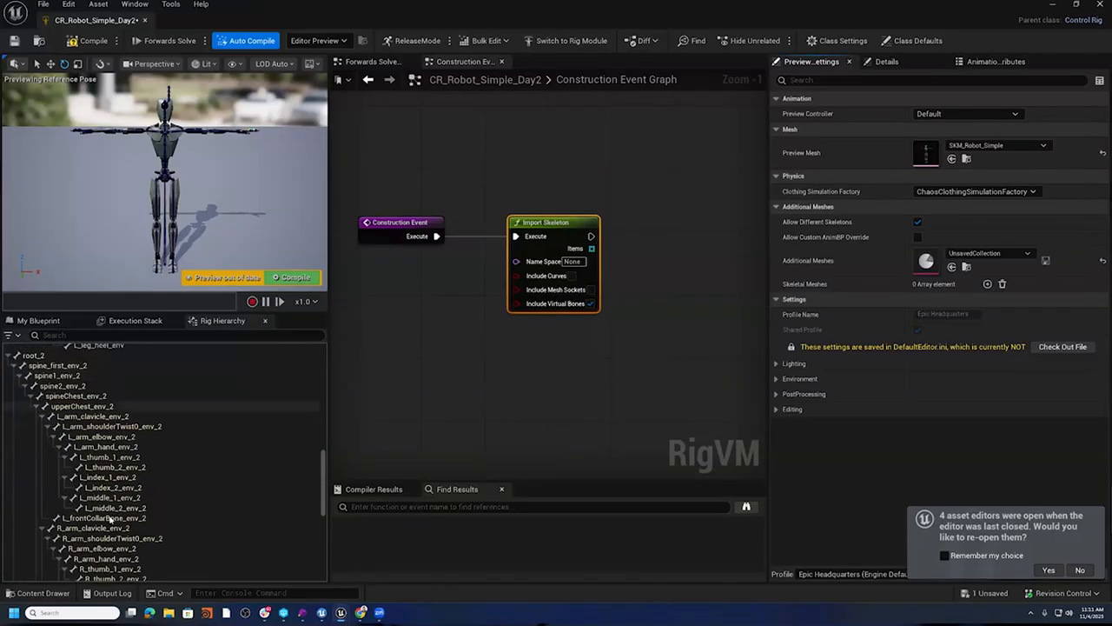
scroll(137, 535, "down", 4)
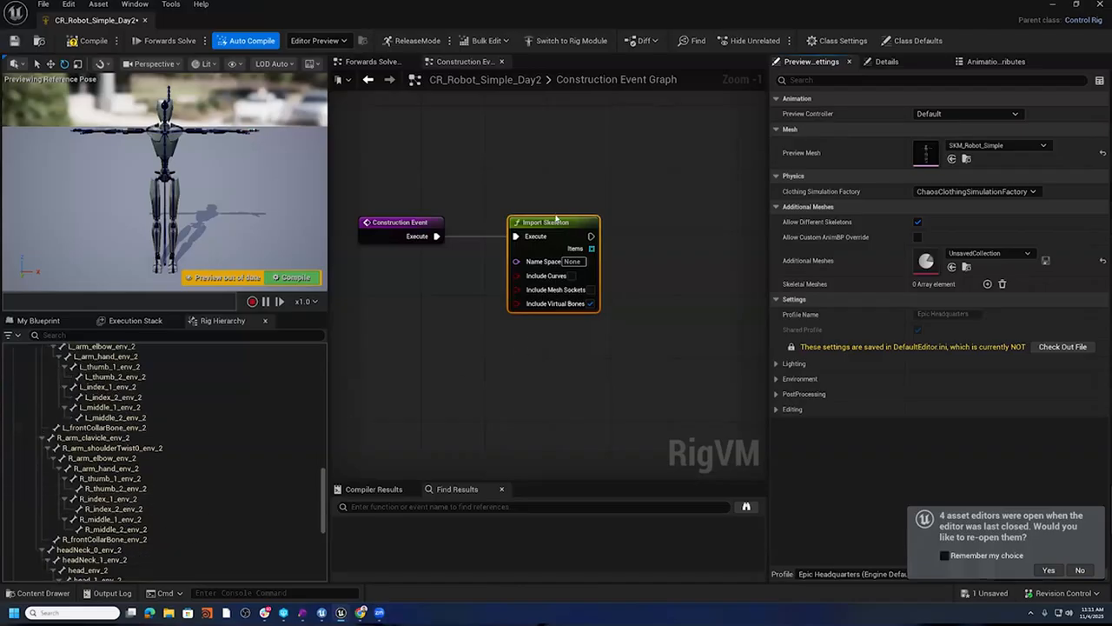
scroll(52, 442, "up", 5)
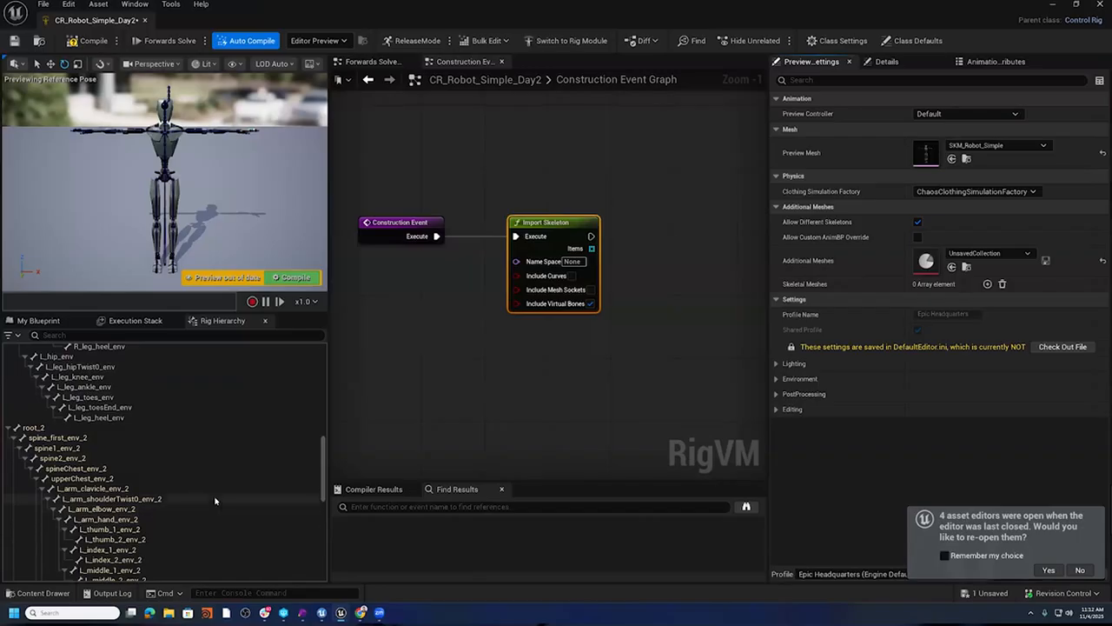
scroll(217, 490, "up", 15)
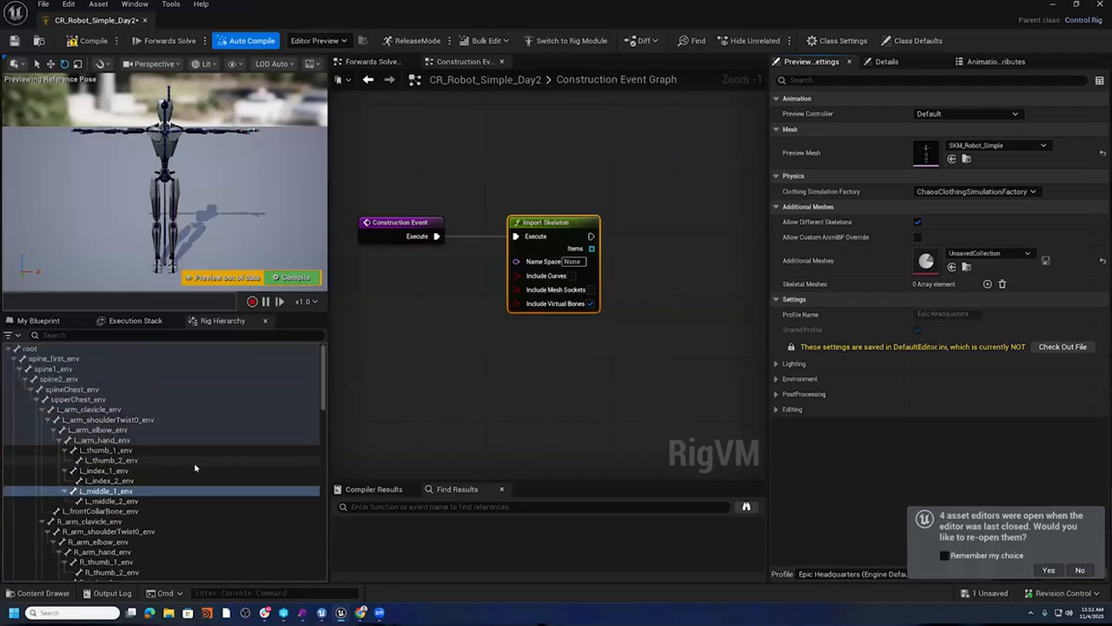
- Delete the original bones from root through L_leg_heel_env from the rig hierarchy, keeping the ones brought in by Import Skeleton
left_click(66, 349)
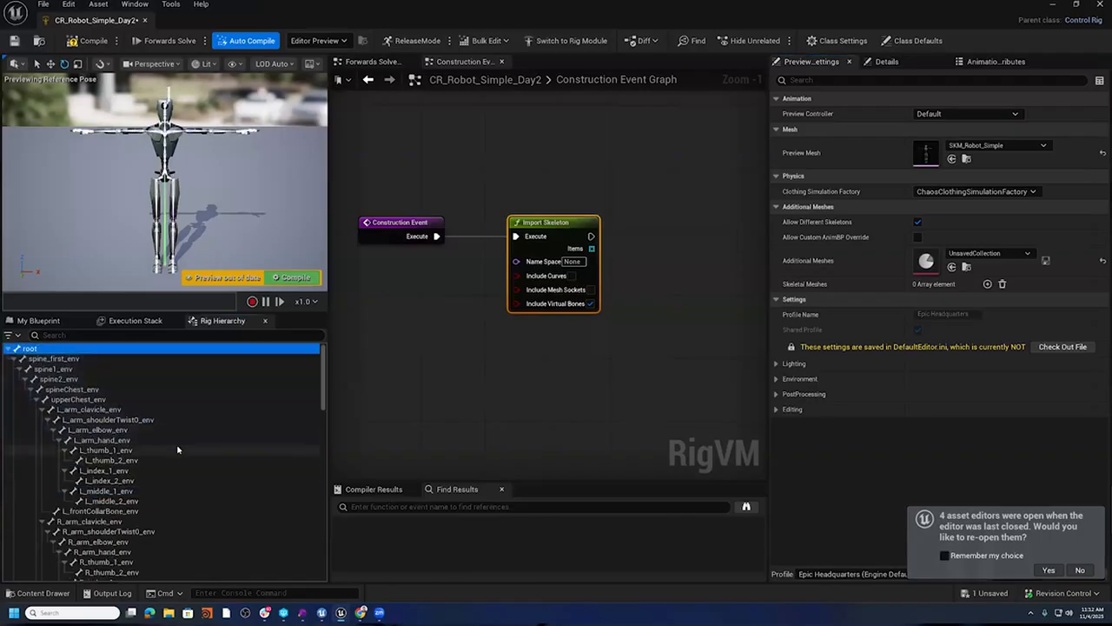
scroll(177, 449, "down", 15)
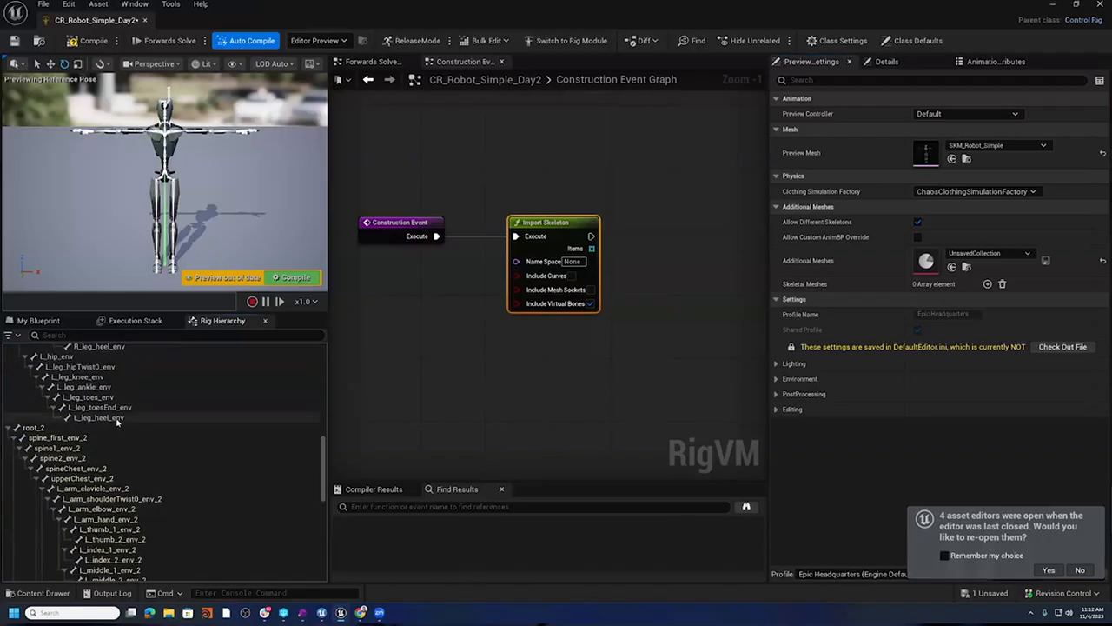
left_click(118, 421, "shift")
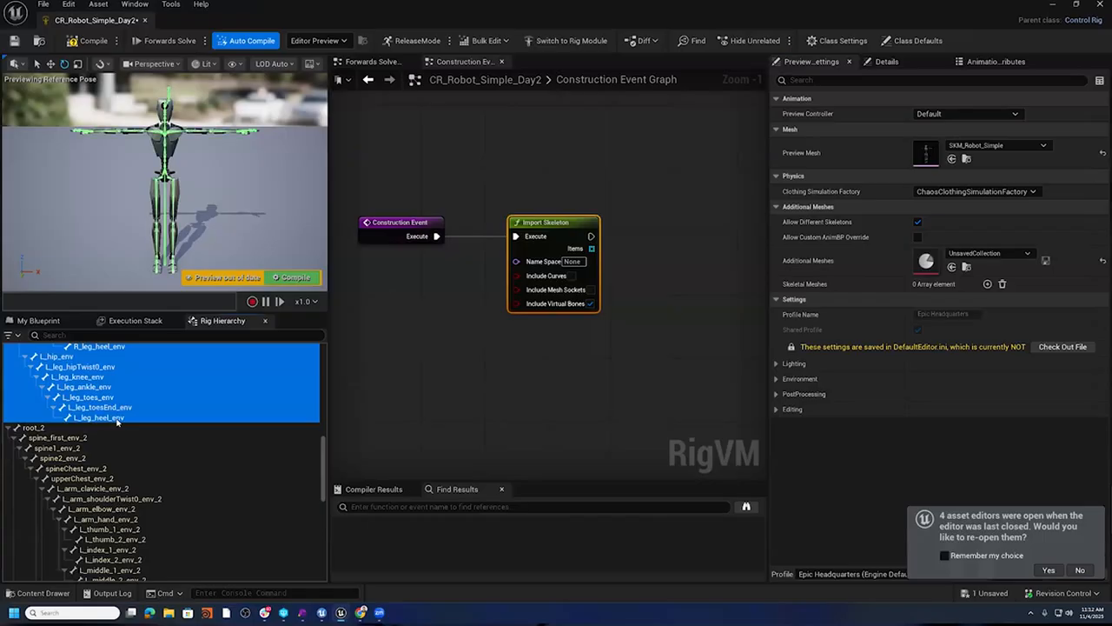
left_click(117, 422)
scroll(131, 443, "up", 15)
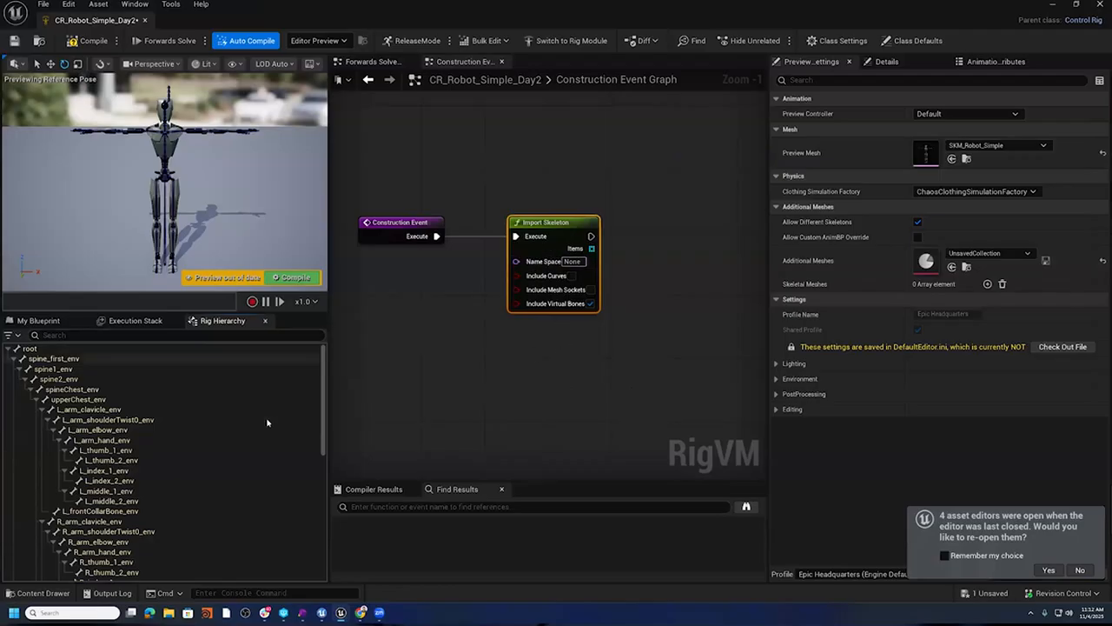
scroll(245, 441, "down", 3)
scroll(244, 441, "down", 6)
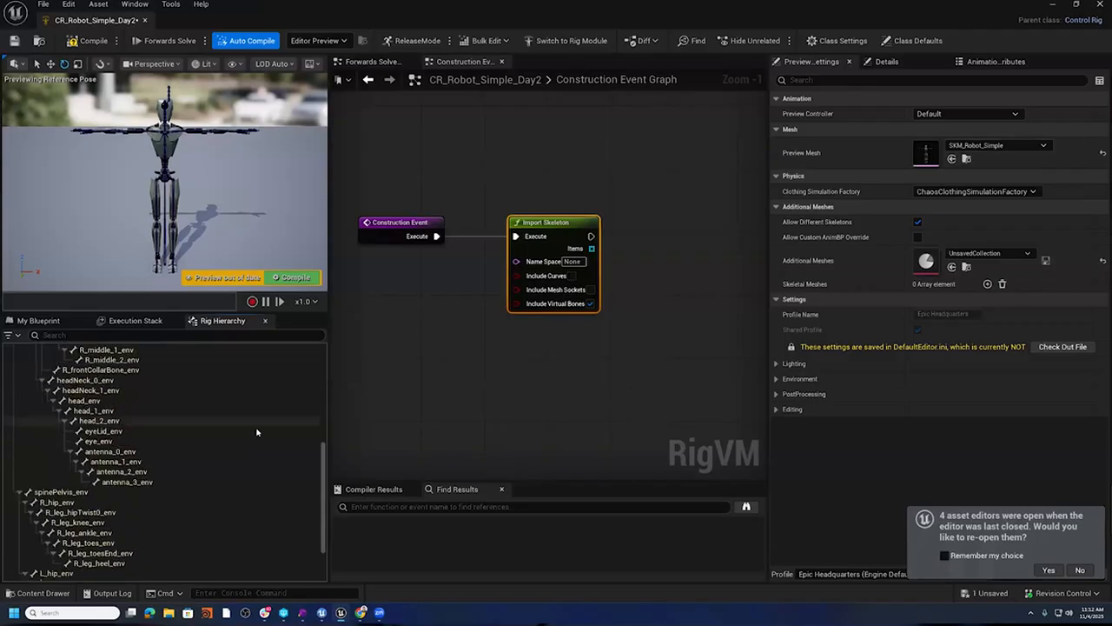
scroll(232, 409, "up", 10)
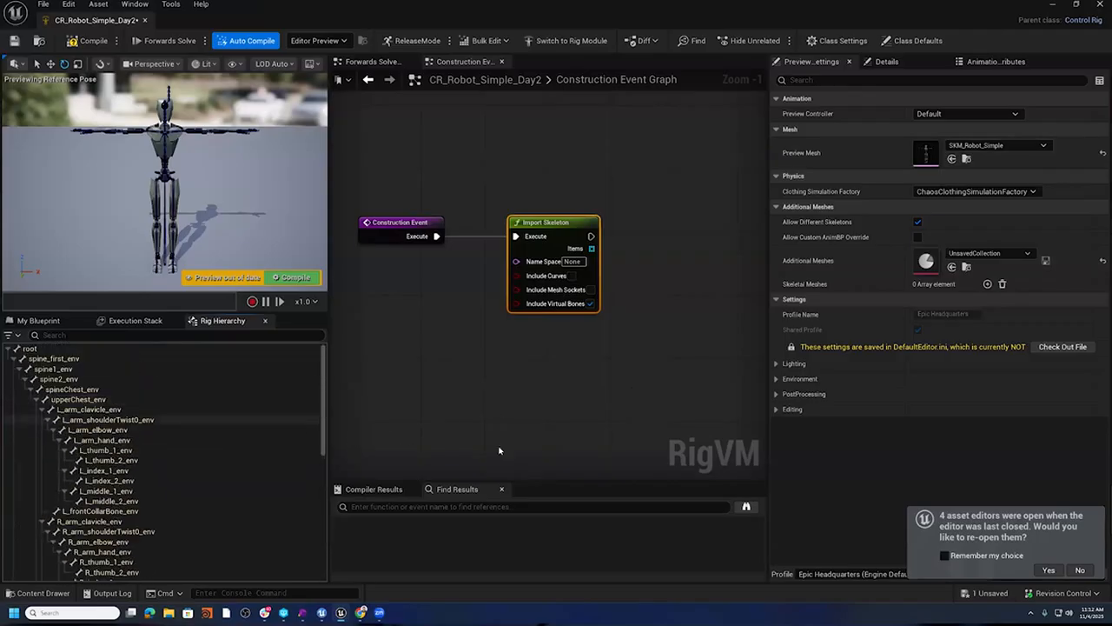
- Add a Sequence node after Import Skeleton's execution output and align it with the node chain
right_click_drag(704, 355, 572, 408)
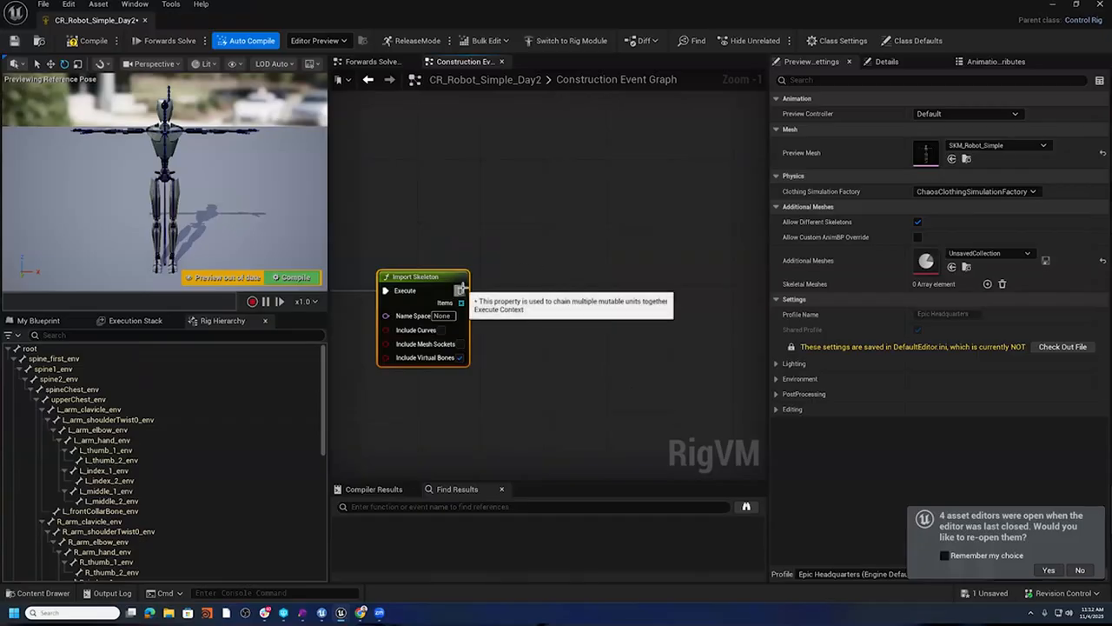
scroll(598, 295, "down", 2)
right_click_drag(605, 296, 585, 292)
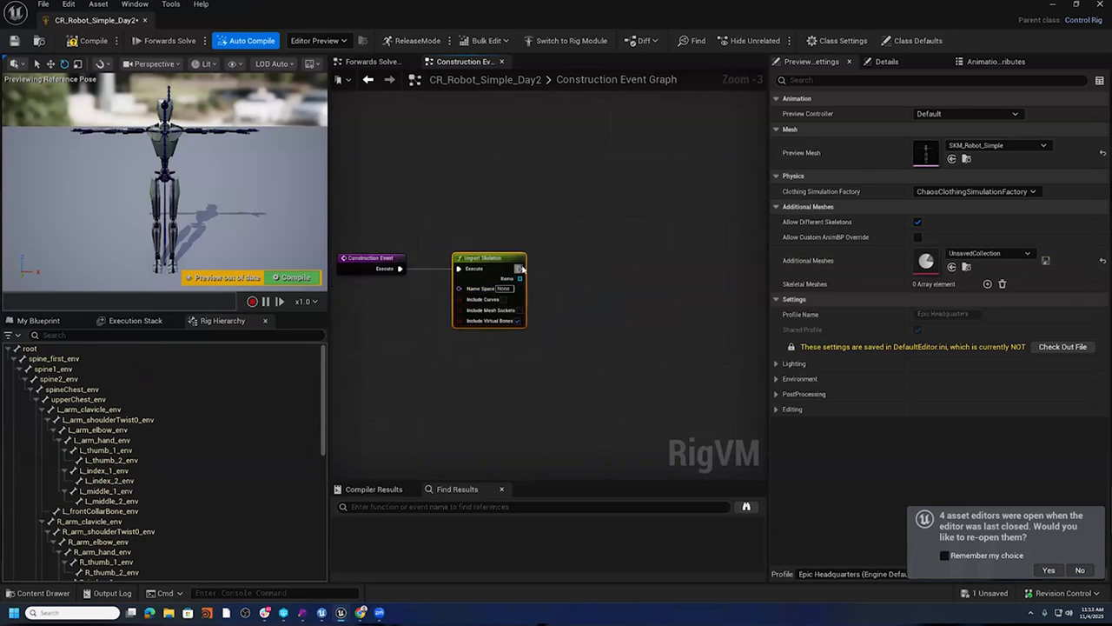
left_click_drag(519, 269, 568, 270)
type("sequence")
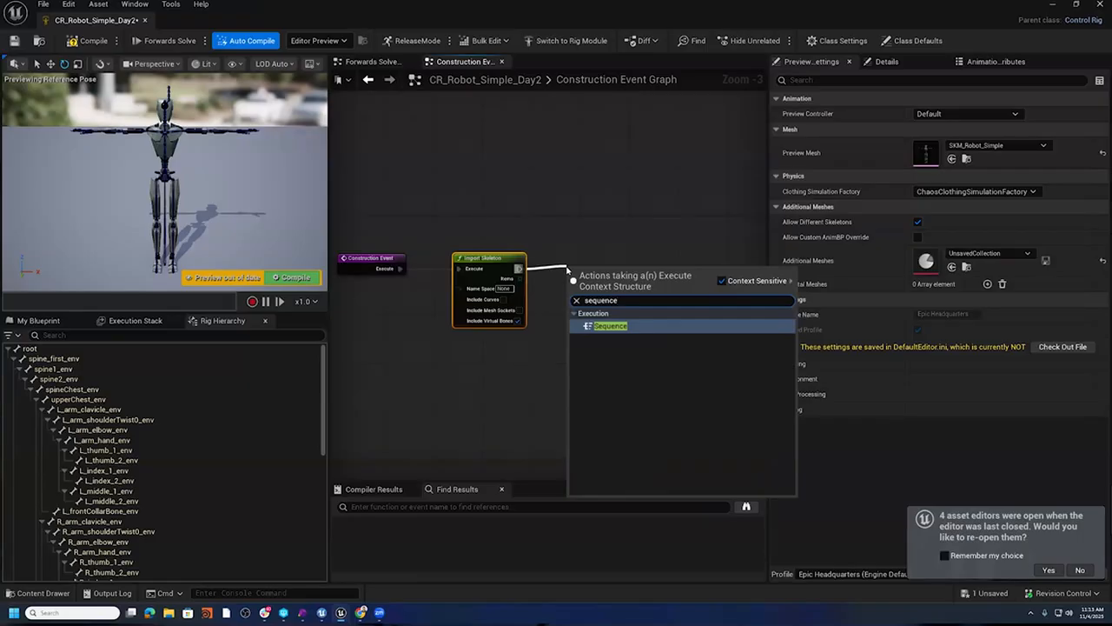
left_click(652, 325)
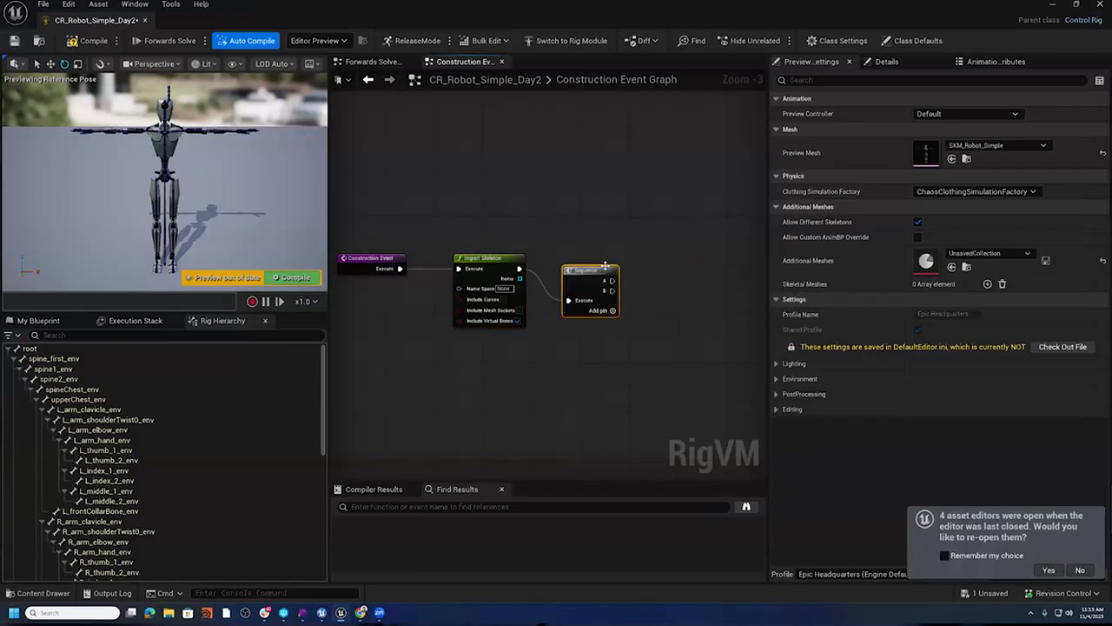
left_click_drag(605, 271, 635, 240)
- Add a SpawnControl node driven by the Sequence node's A output, placed above and beyond the Sequence
right_click_drag(699, 341, 523, 351)
scroll(457, 335, "down", 2)
scroll(515, 322, "up", 3)
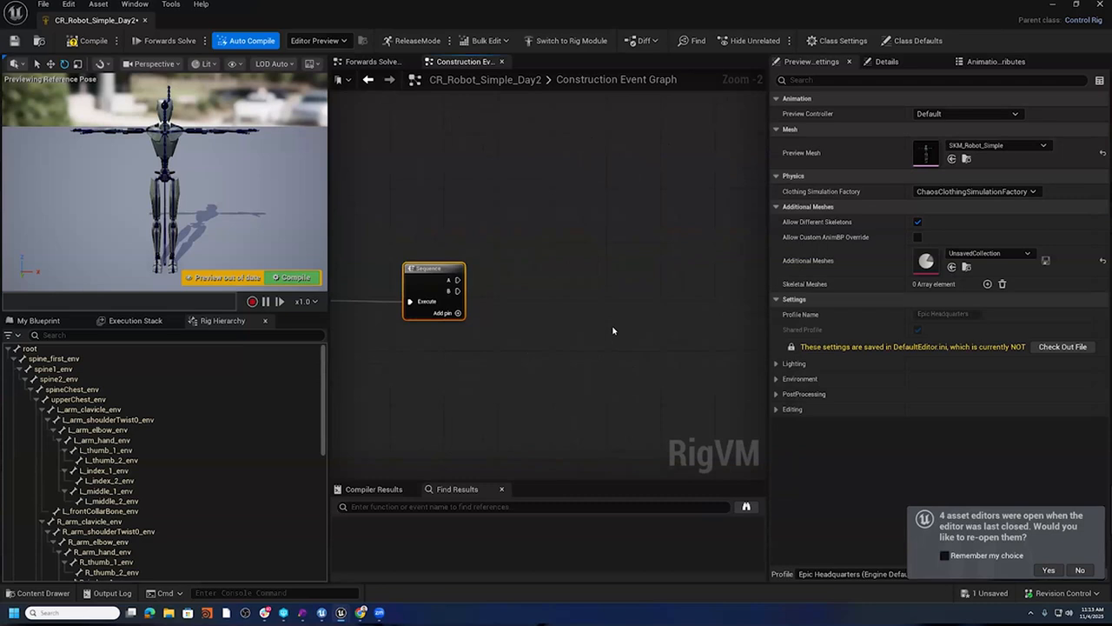
right_click_drag(555, 301, 521, 267)
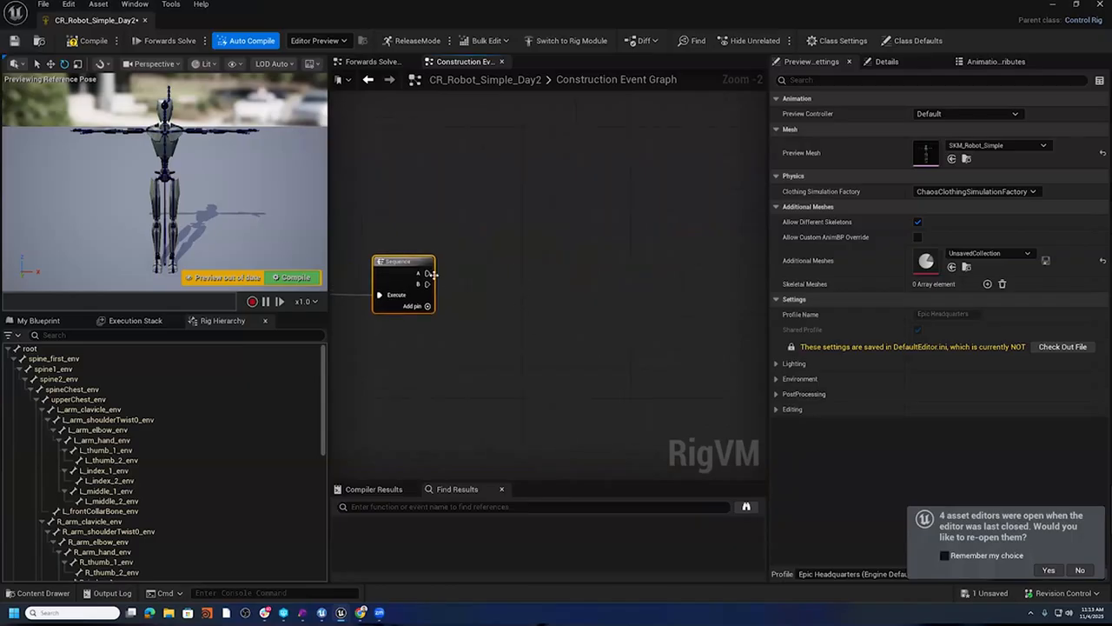
left_click_drag(426, 273, 485, 134)
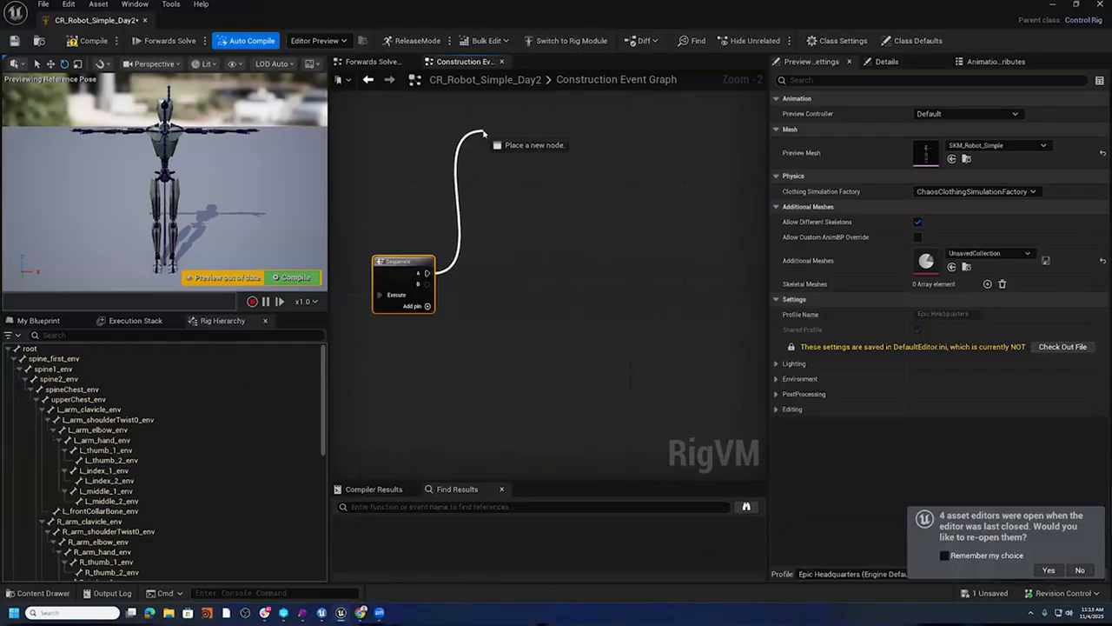
left_click_drag(485, 133, 495, 131)
type("Sp")
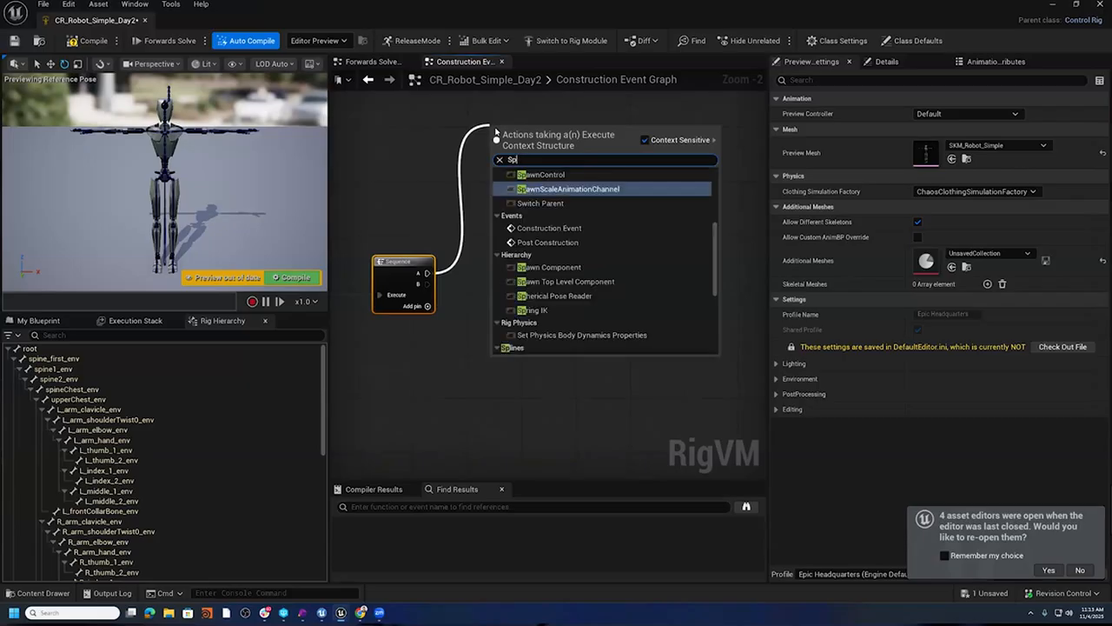
type("awn")
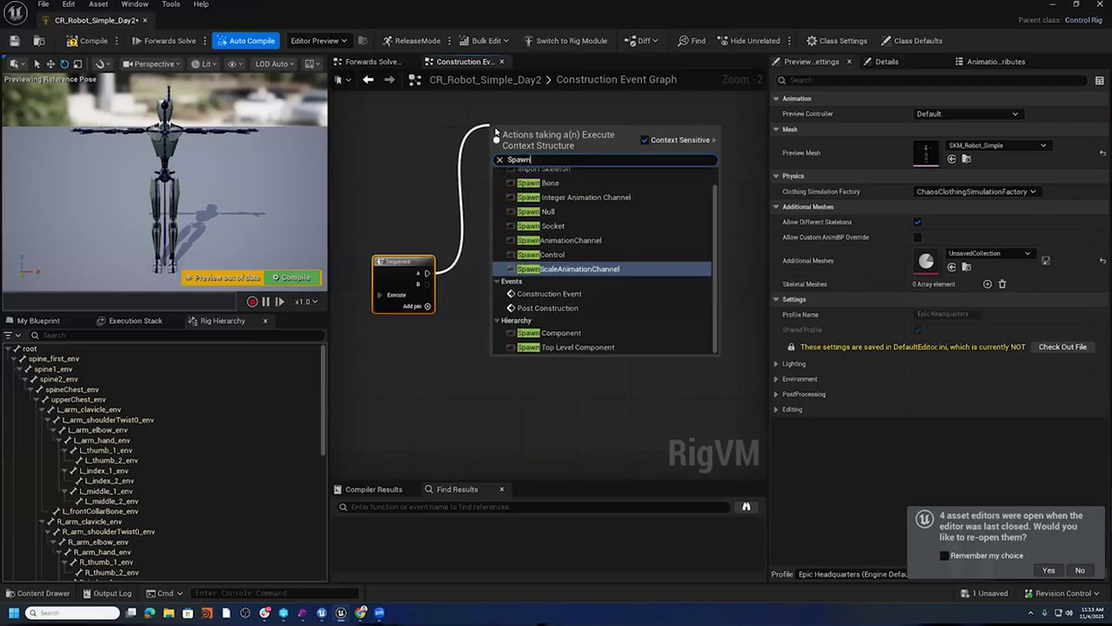
left_click(547, 254)
- Resolve the SpawnControl node's Initial Value pin to the Transform type and check the spawned control in the rig hierarchy
scroll(582, 243, "up", 2)
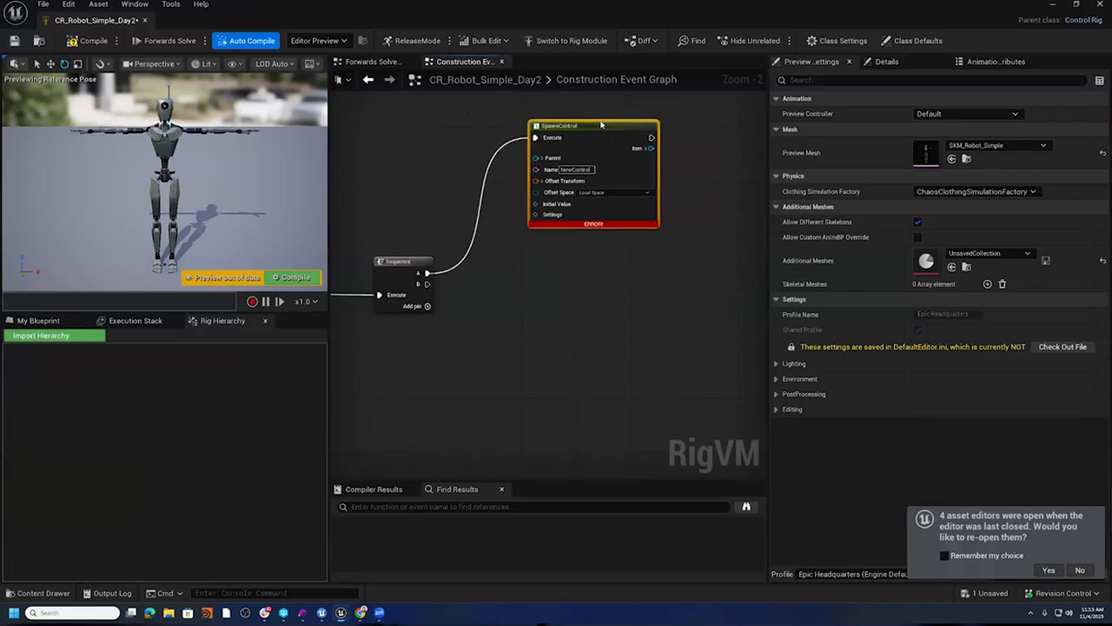
right_click_drag(592, 235, 613, 303)
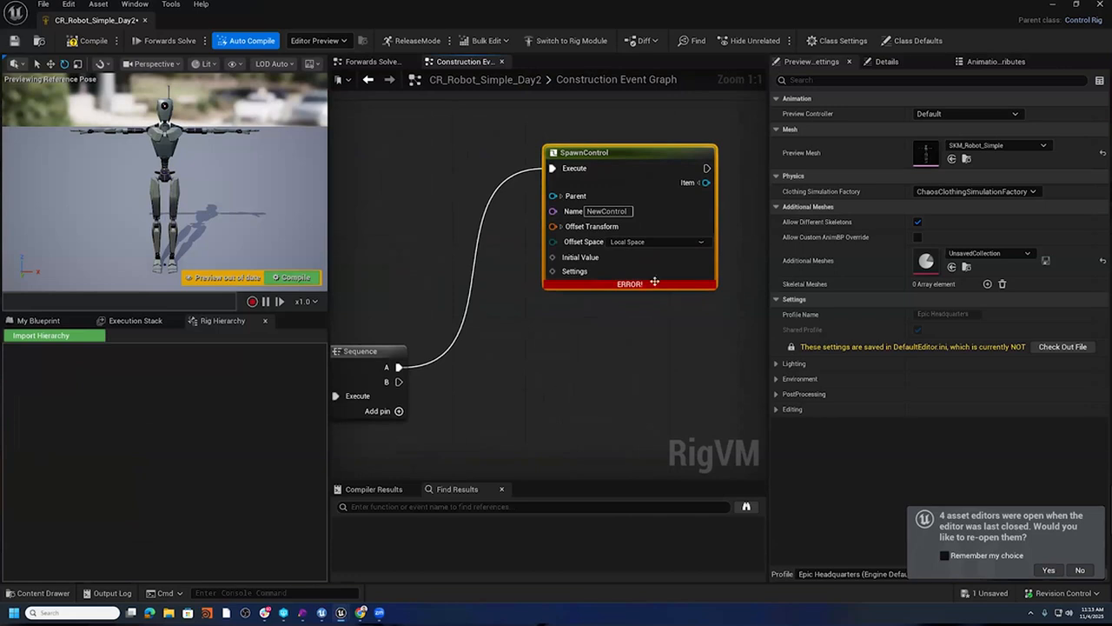
mouse_move(650, 283)
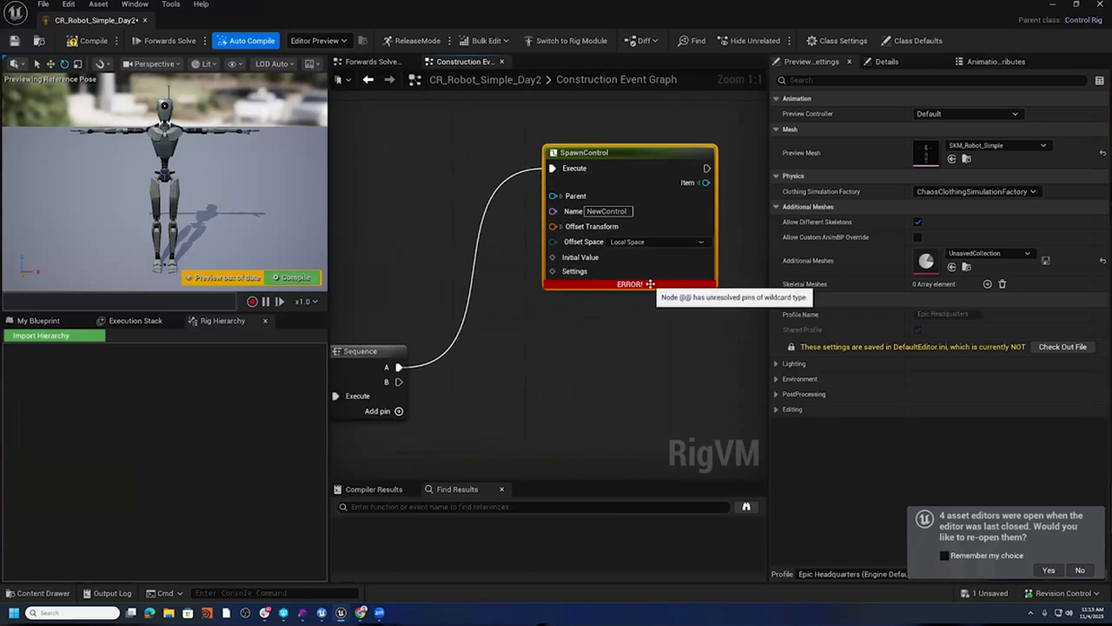
right_click_drag(664, 344, 622, 343)
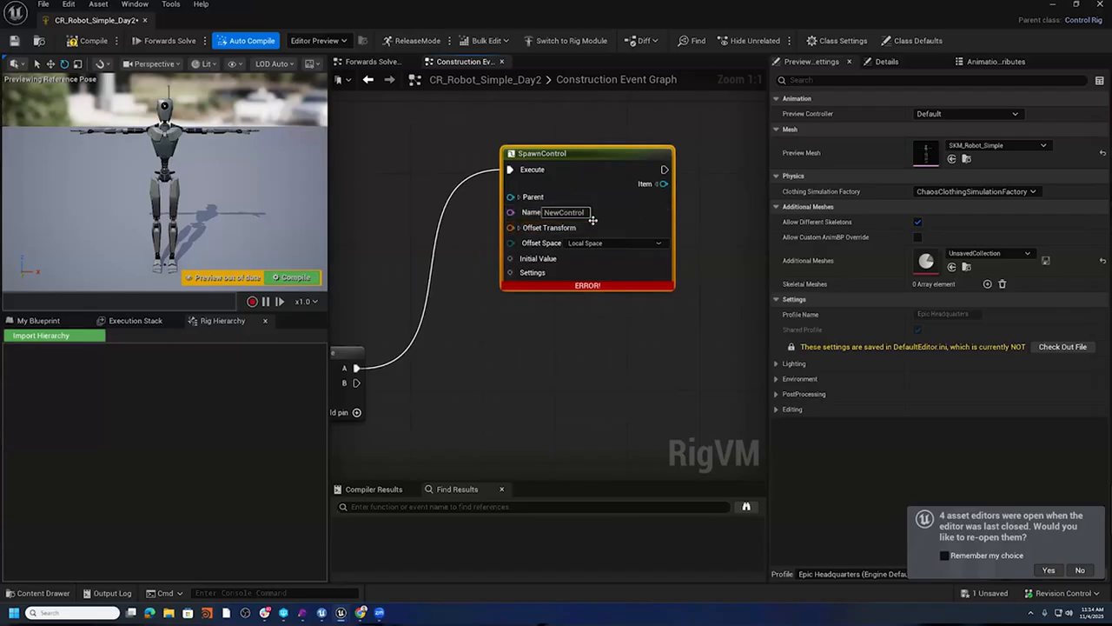
right_click(540, 258)
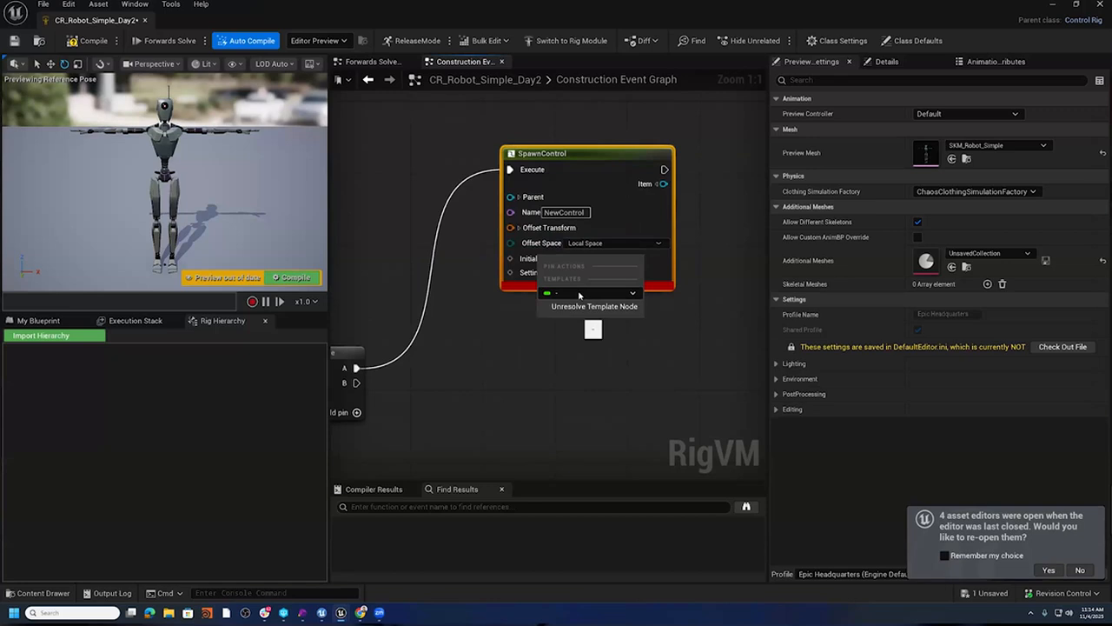
left_click(580, 294)
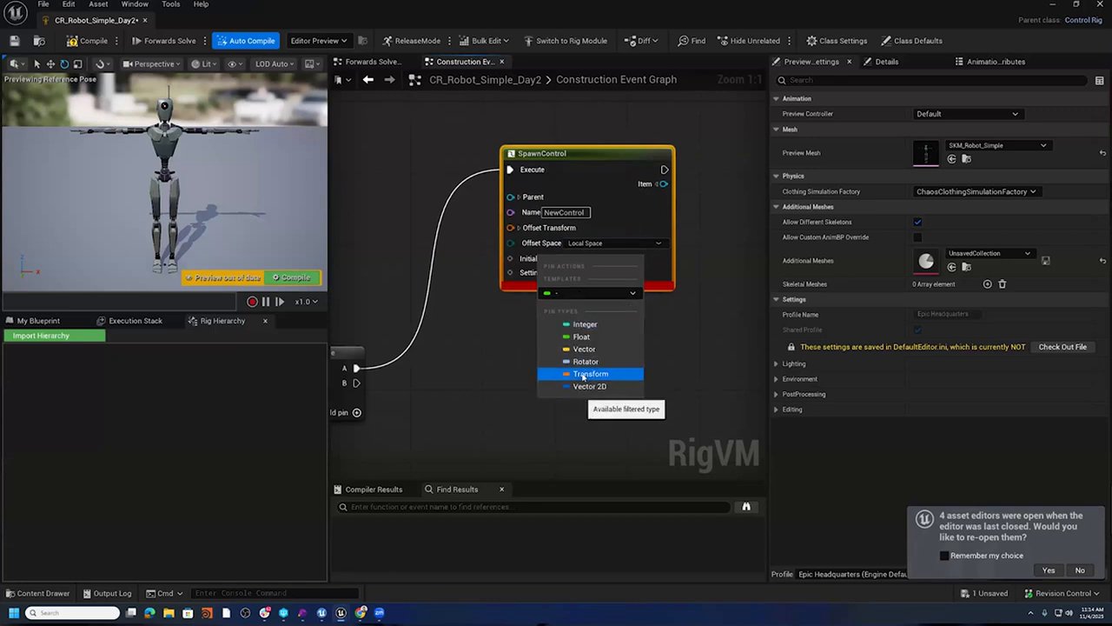
left_click(581, 374)
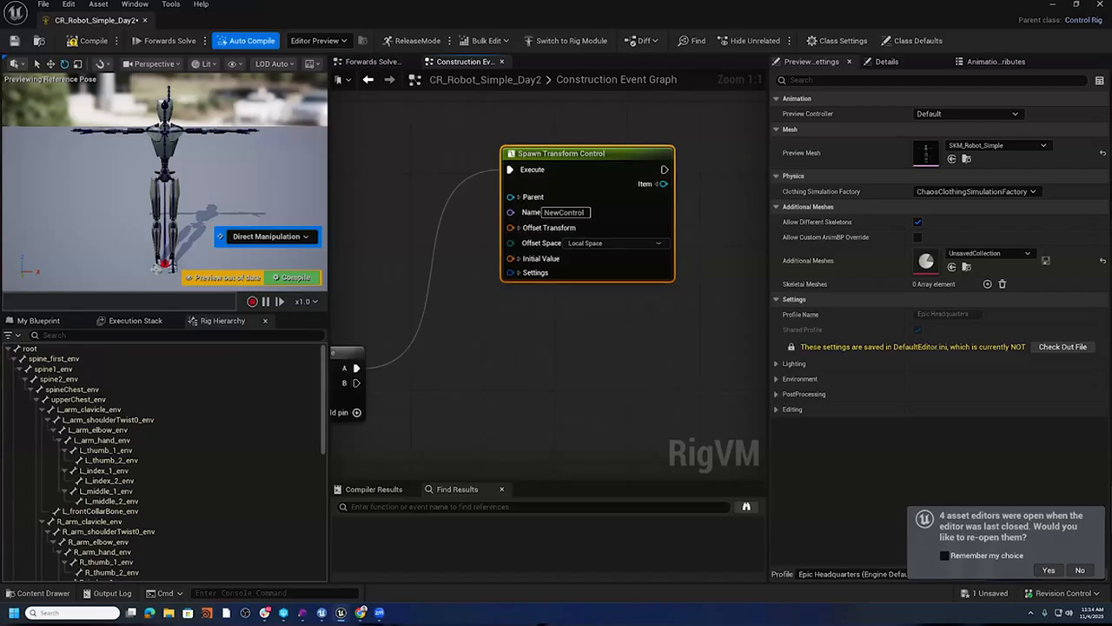
left_click_drag(279, 169, 228, 196, "alt")
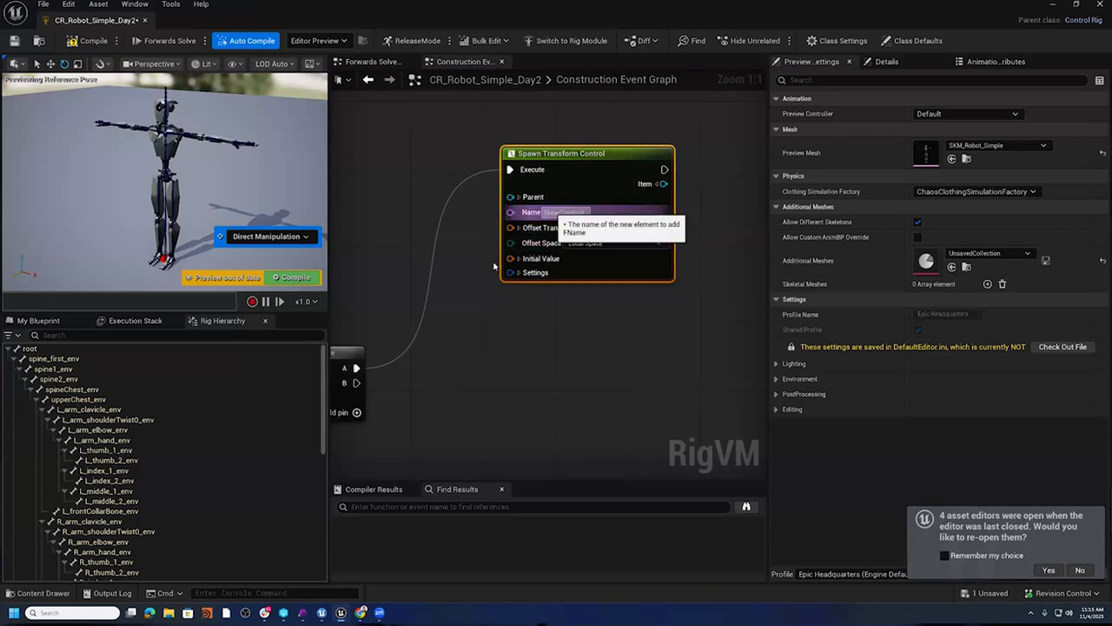
scroll(114, 474, "down", 5)
scroll(114, 471, "down", 6)
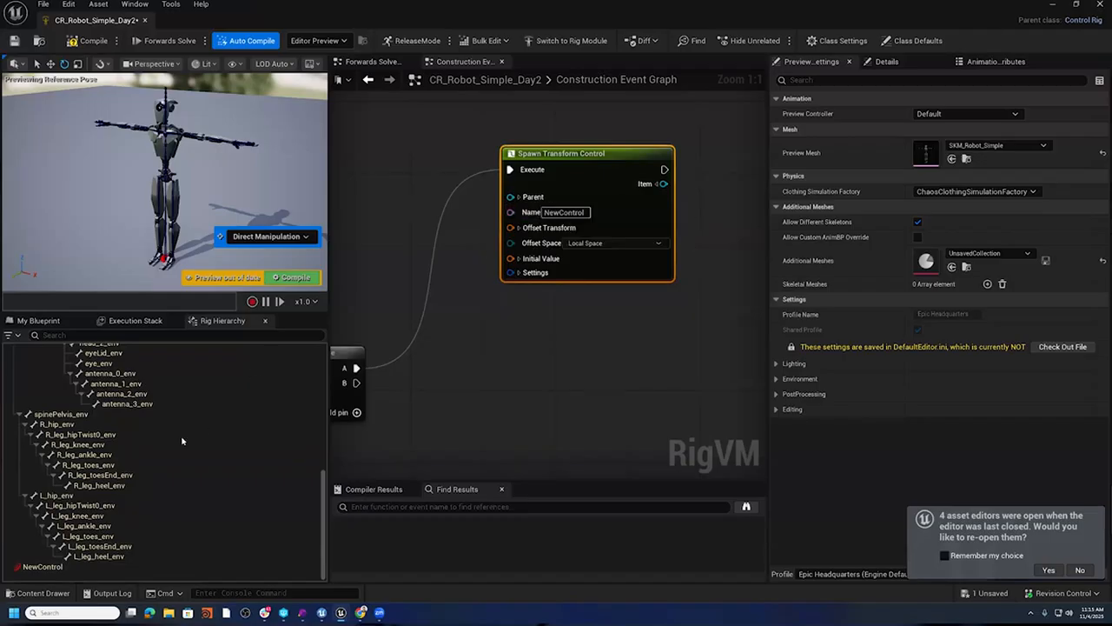
- Name the spawned transform control Global and set its offset space to Global Space
left_click(567, 213)
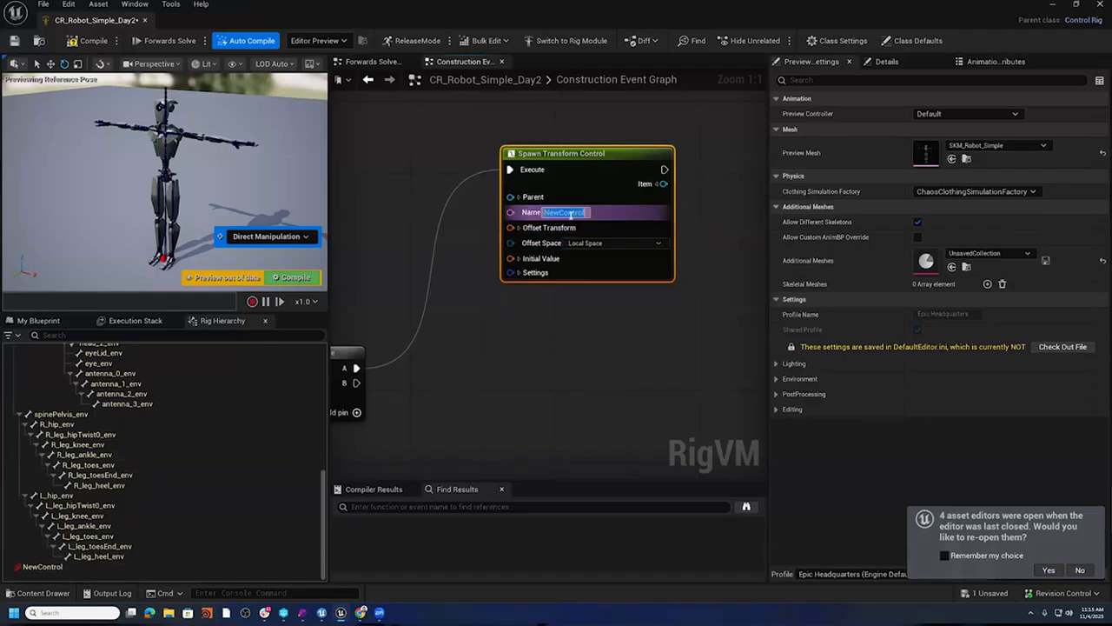
type("Gobal")
key("BackSpace")
key("BackSpace")
key("BackSpace")
key("BackSpace")
type("lobal")
key("Return")
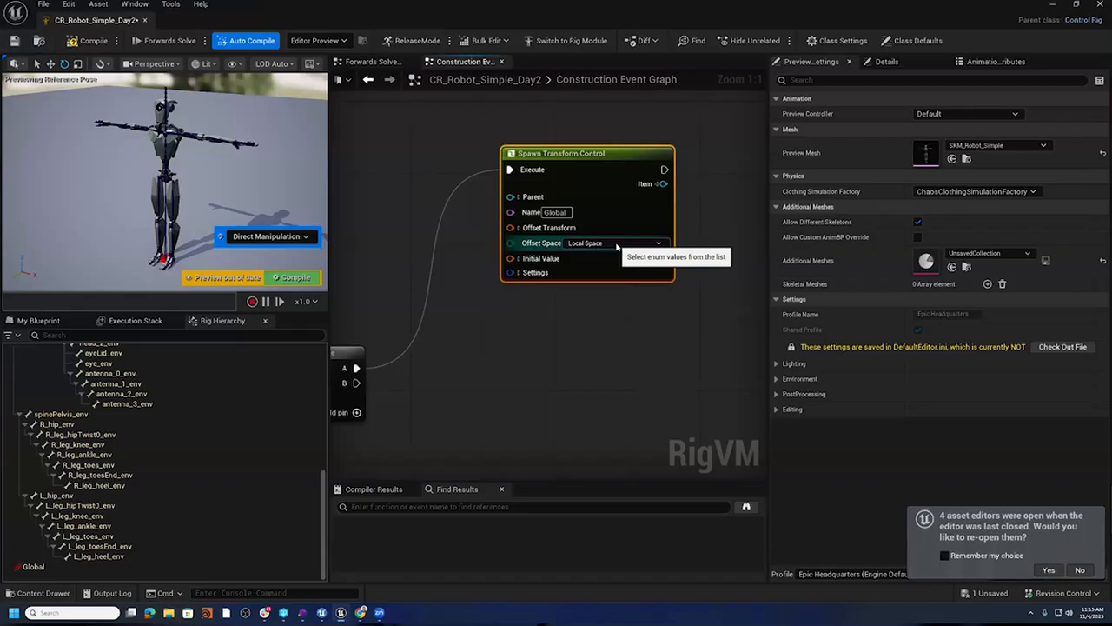
left_click(617, 246)
left_click(598, 268)
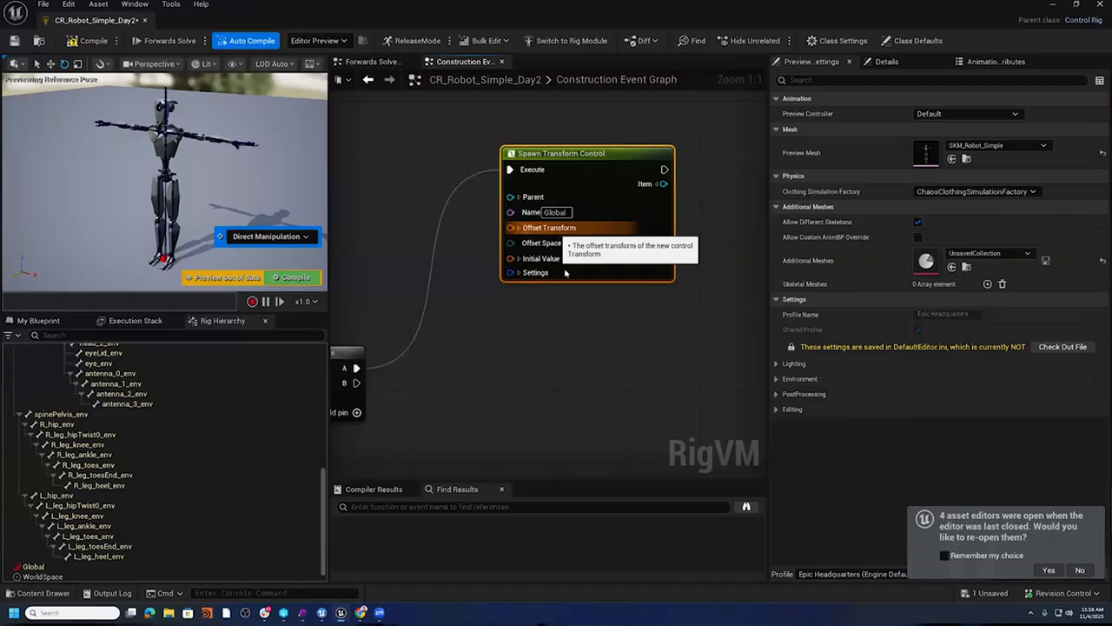
- Expand the Spawn Transform Control node's shape settings and set the control shape to RoundedSquare_Thick
left_click(519, 273)
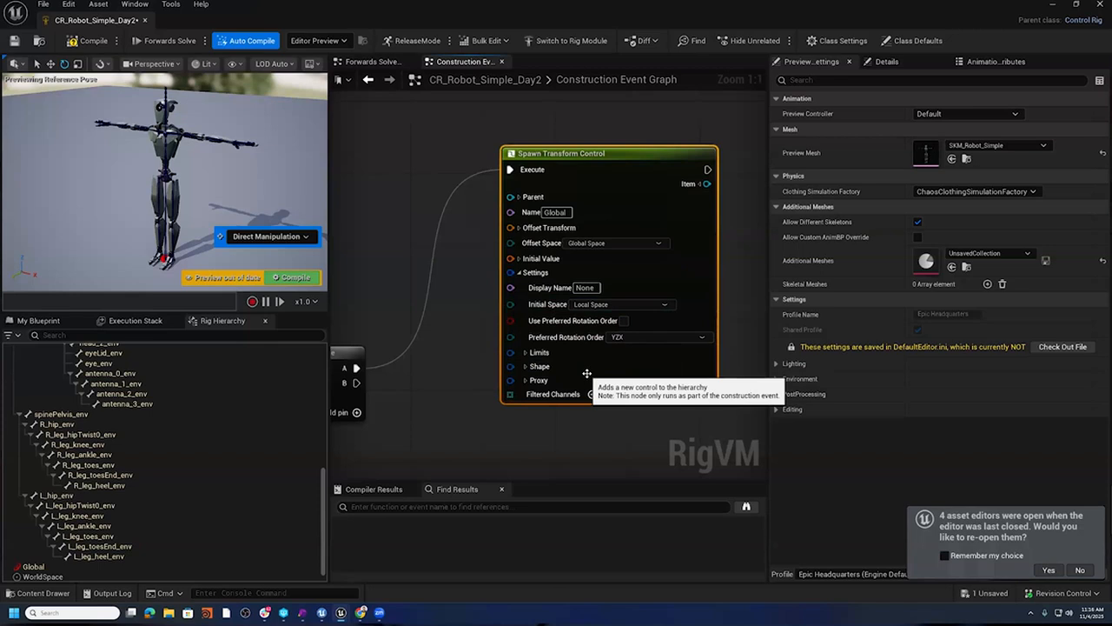
left_click(525, 366)
right_click_drag(525, 366, 503, 262)
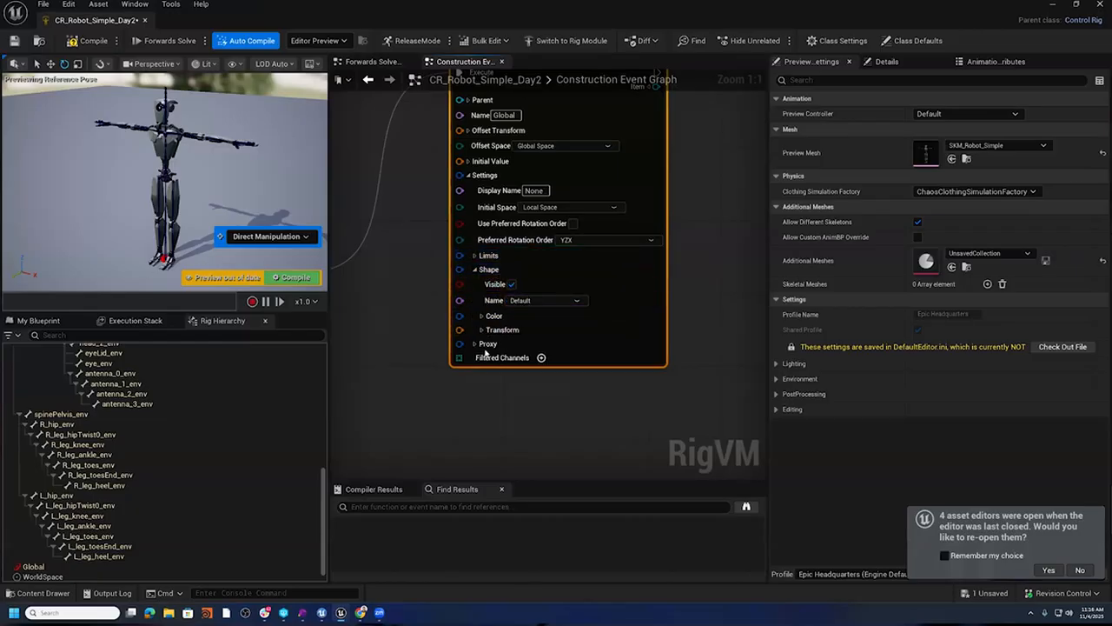
left_click_drag(192, 212, 212, 198, "alt")
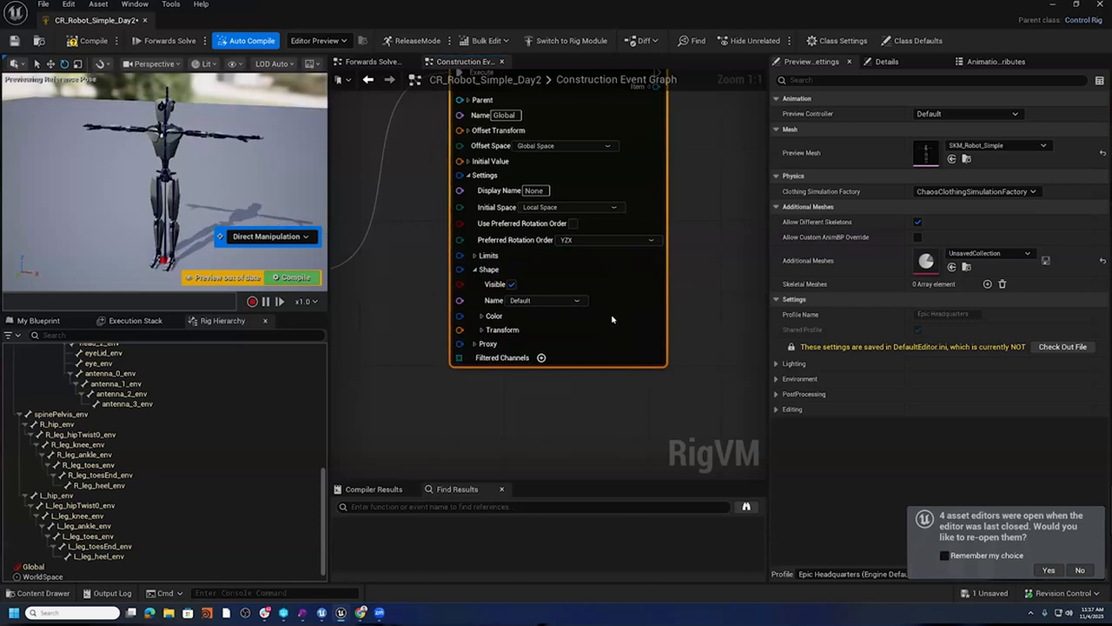
left_click(528, 301)
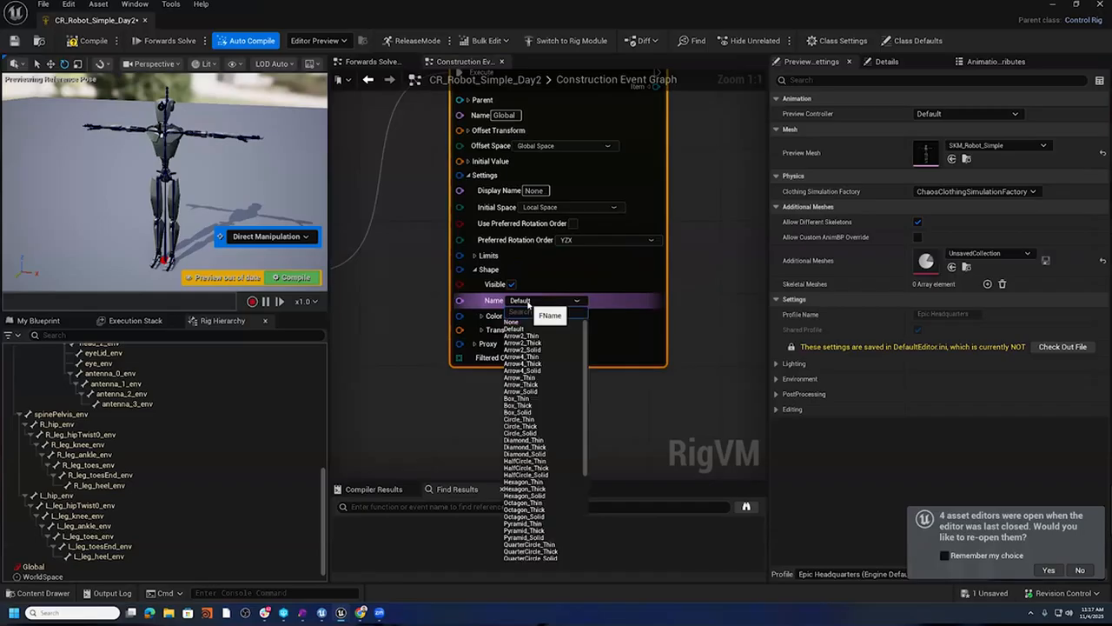
type("Round")
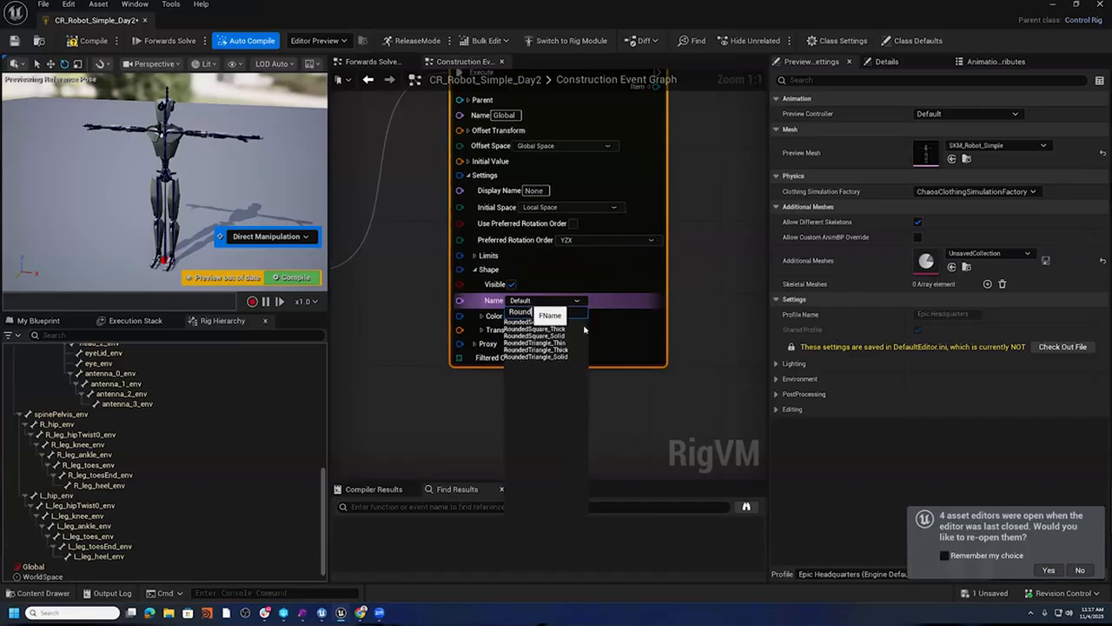
left_click(584, 330)
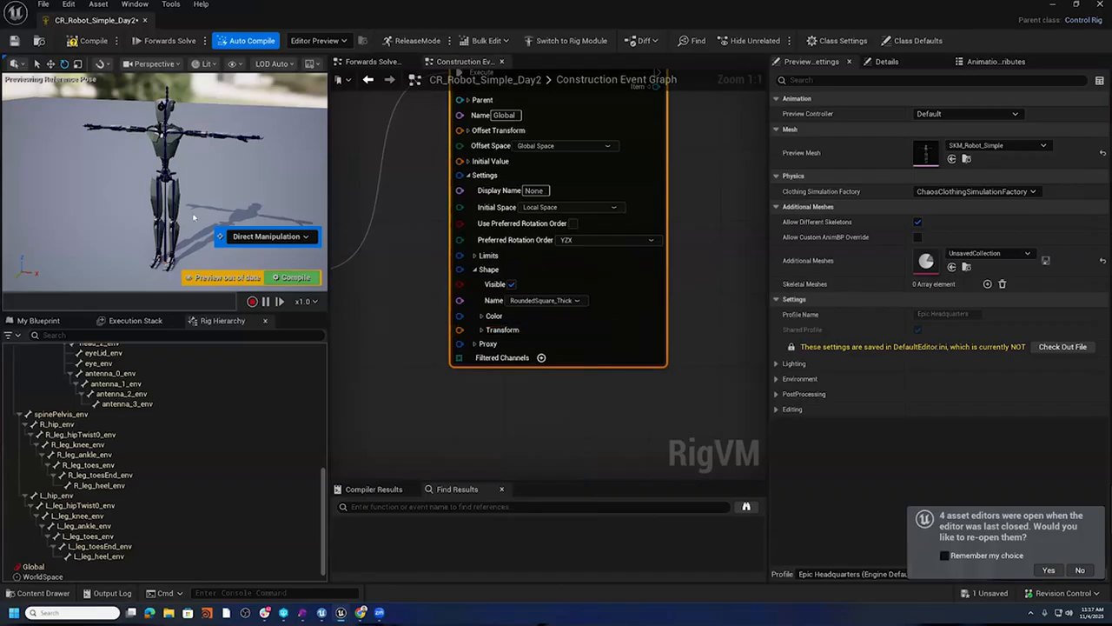
- Lock the Global control's shape scale proportions and set the shape scale to 8 on all axes
scroll(303, 265, "up", 6)
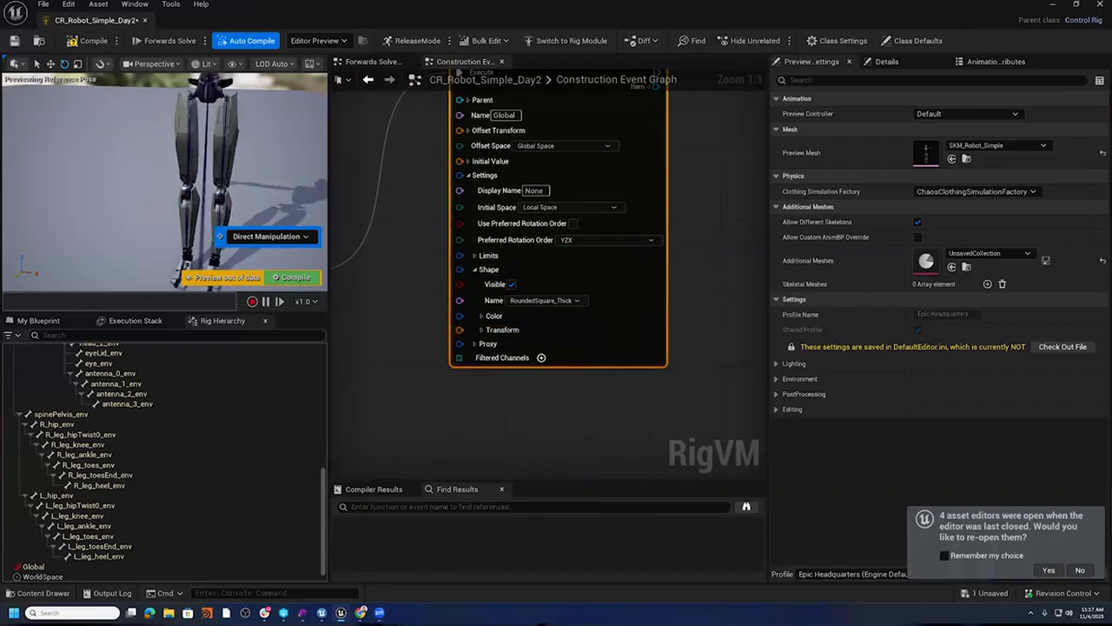
middle_click_drag(155, 223, 120, 161)
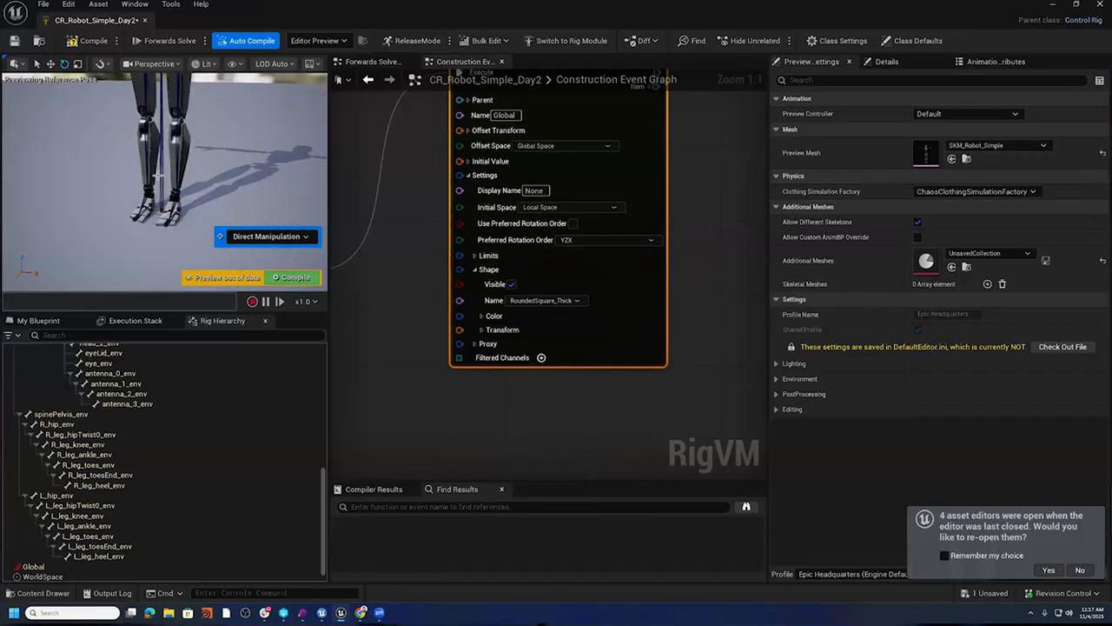
scroll(155, 224, "up", 3)
right_click_drag(694, 244, 675, 316)
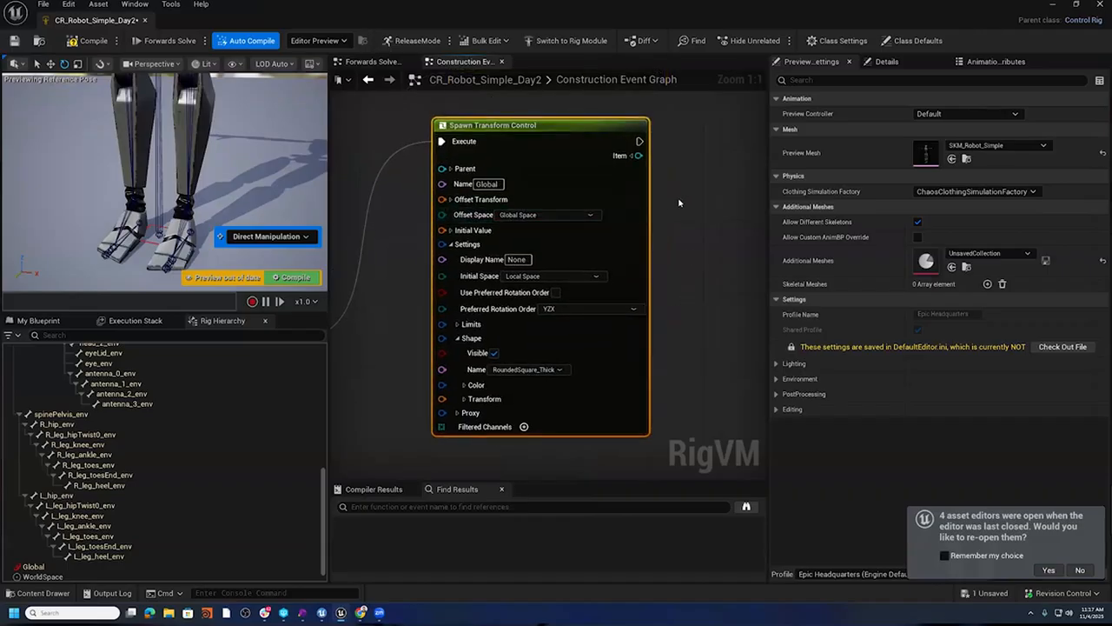
left_click(658, 175)
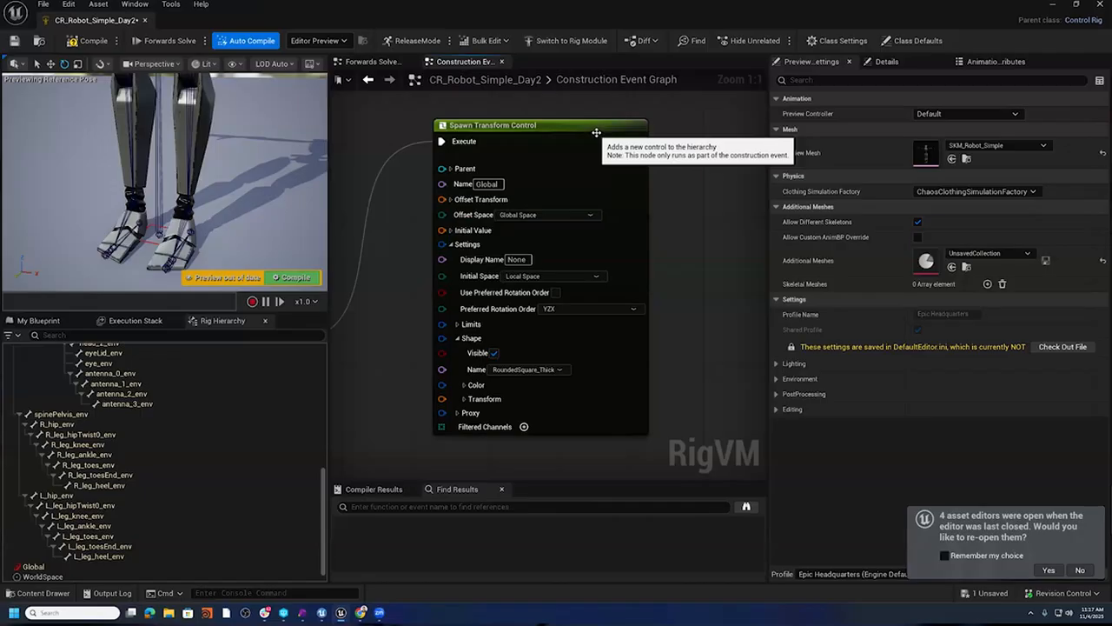
left_click(597, 132)
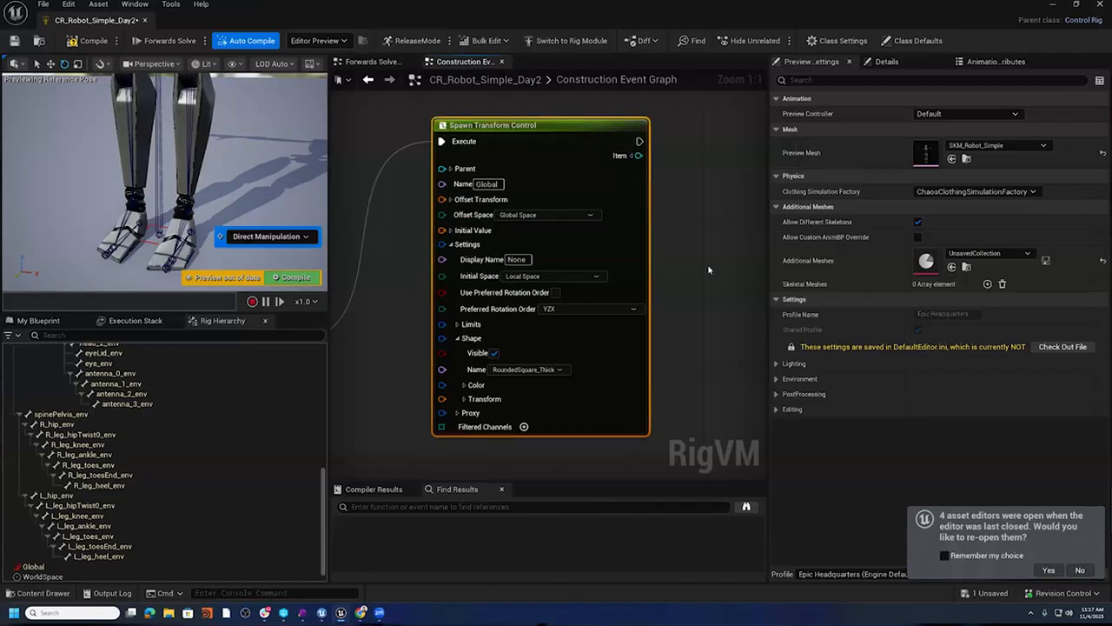
left_click(895, 63)
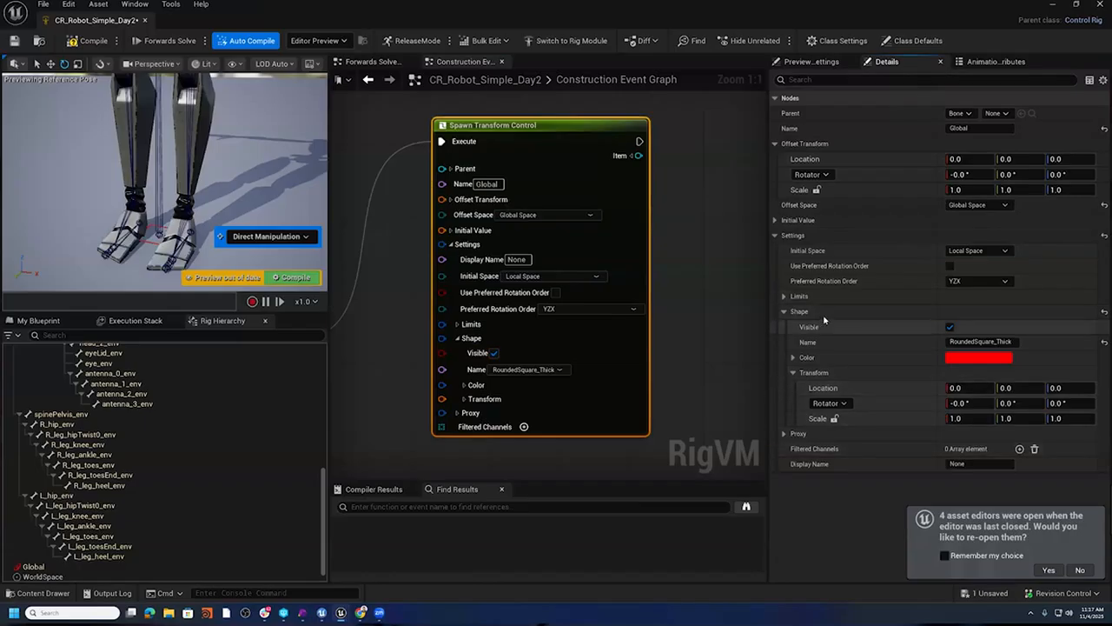
left_click(834, 419)
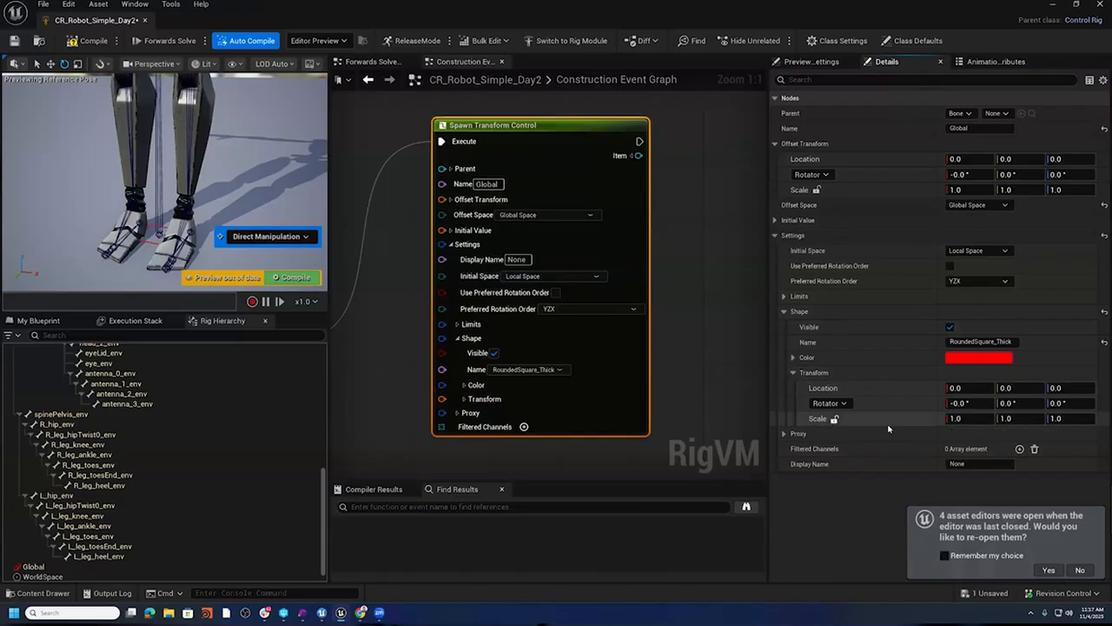
left_click(972, 419)
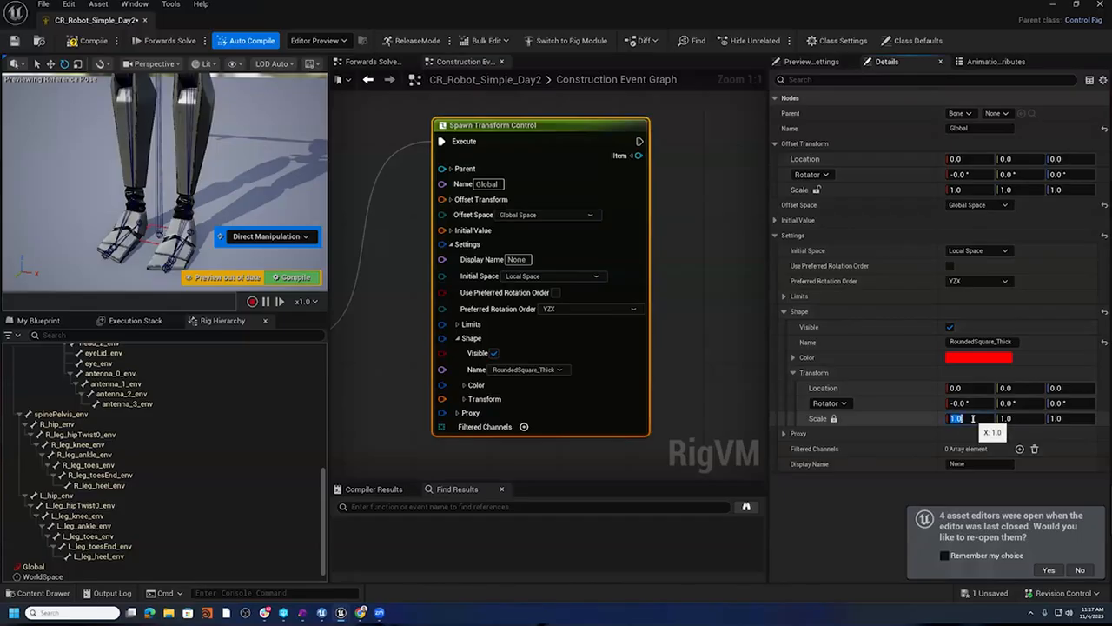
type("8")
key("Return")
scroll(278, 177, "down", 3)
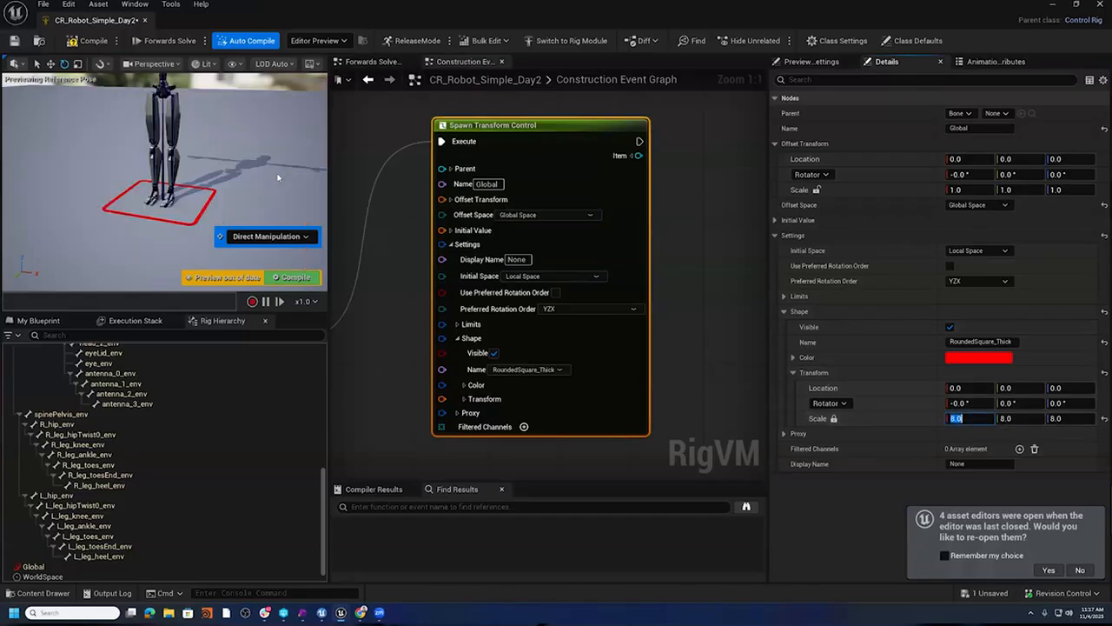
scroll(279, 178, "up", 2)
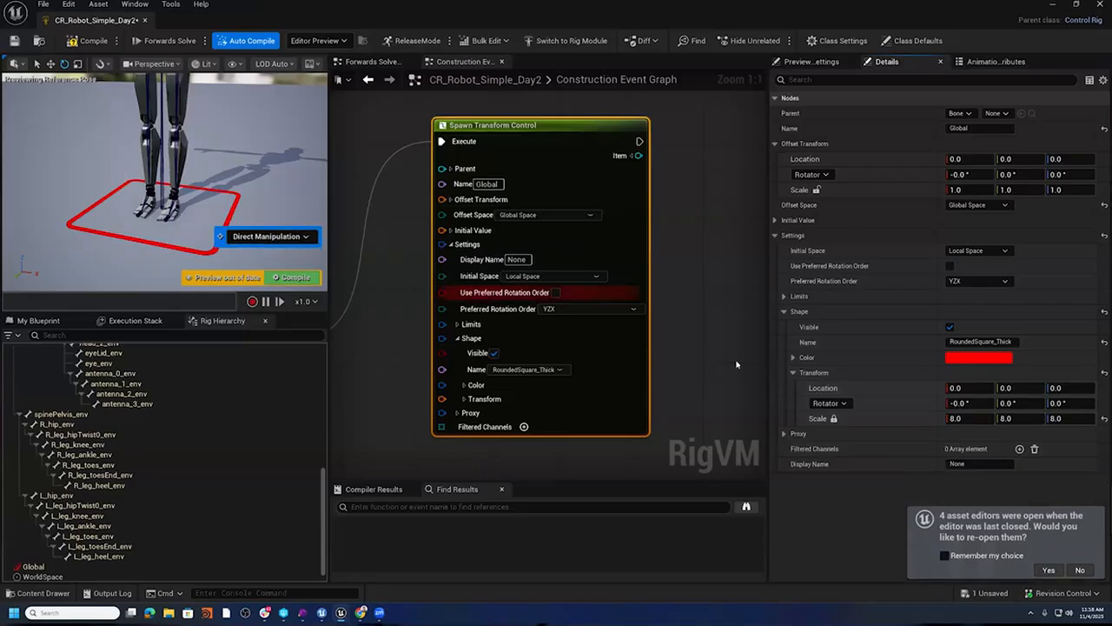
- Make the Global control's shape yellow by setting green to 1, declining the prompt to reopen asset editors
left_click(979, 359)
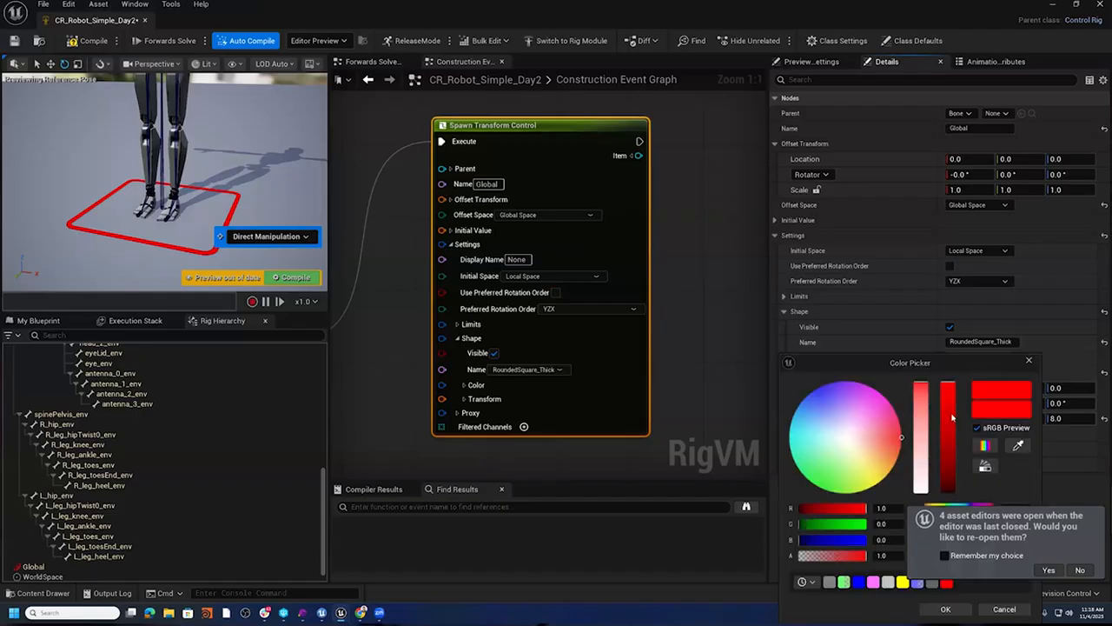
left_click(1080, 571)
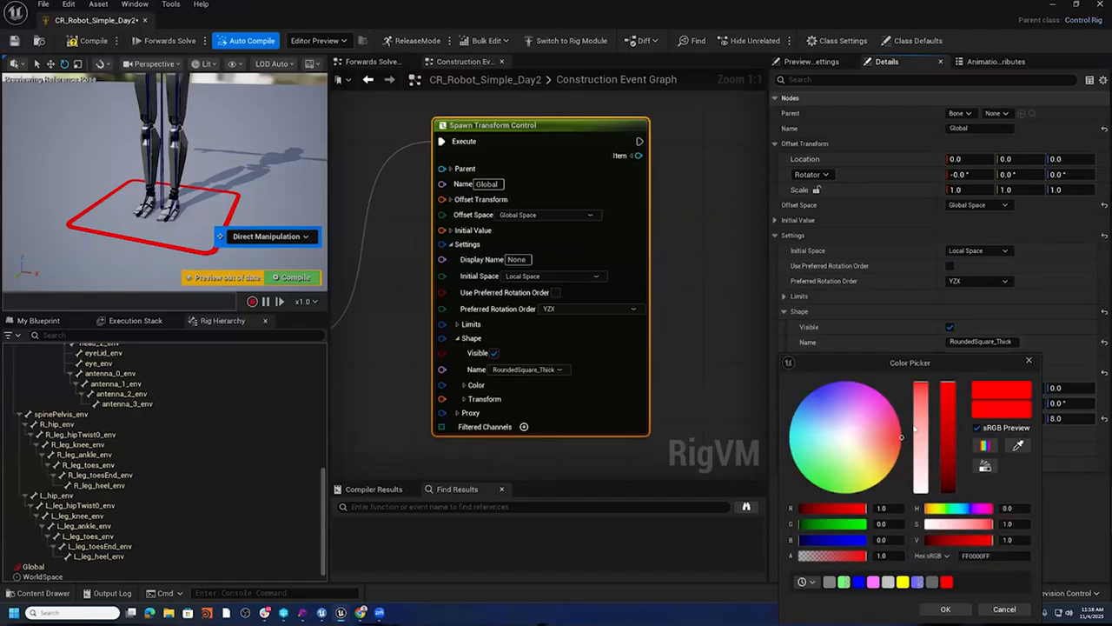
left_click(898, 525)
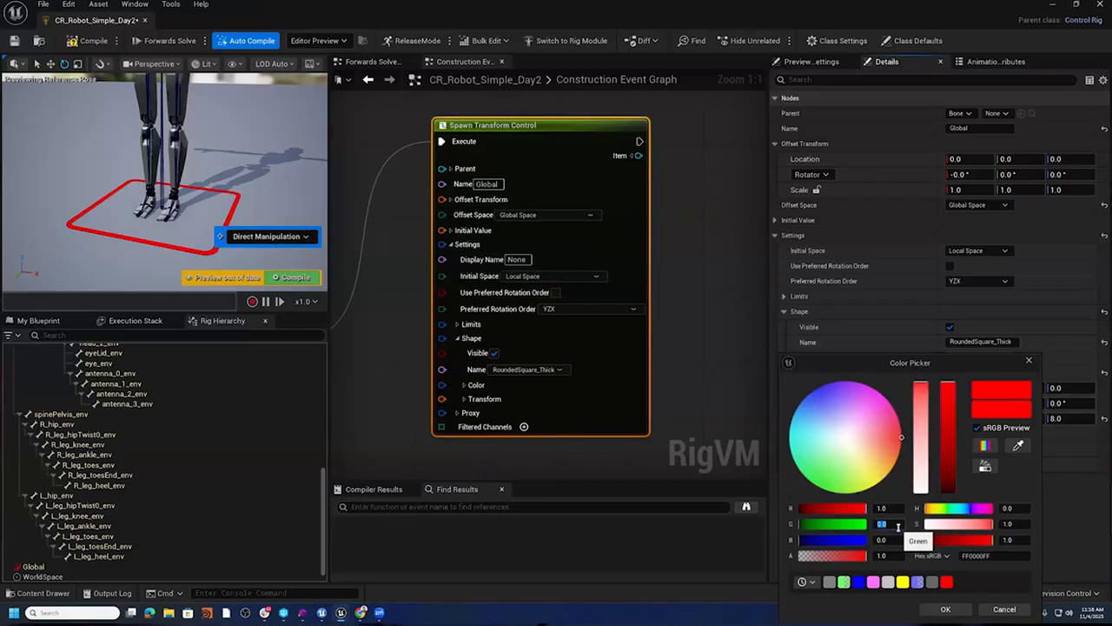
type("1")
key("Return")
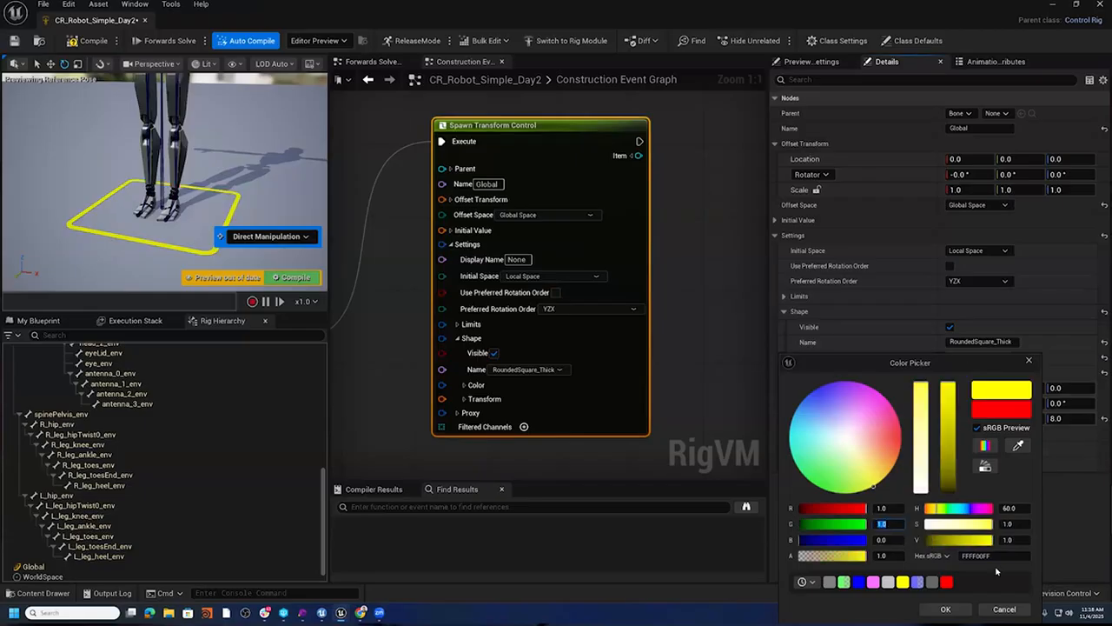
left_click(965, 612)
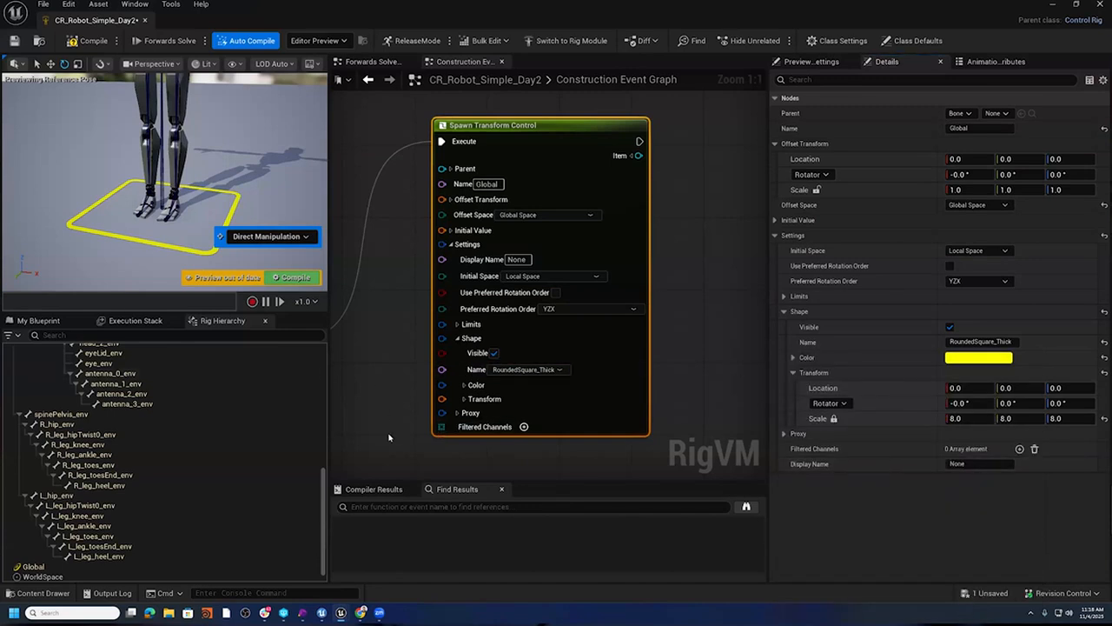
- Promote the Spawn Transform Control node's shape Color pin to a variable, with its getter placed below the Sequence node
right_click_drag(387, 383, 511, 340)
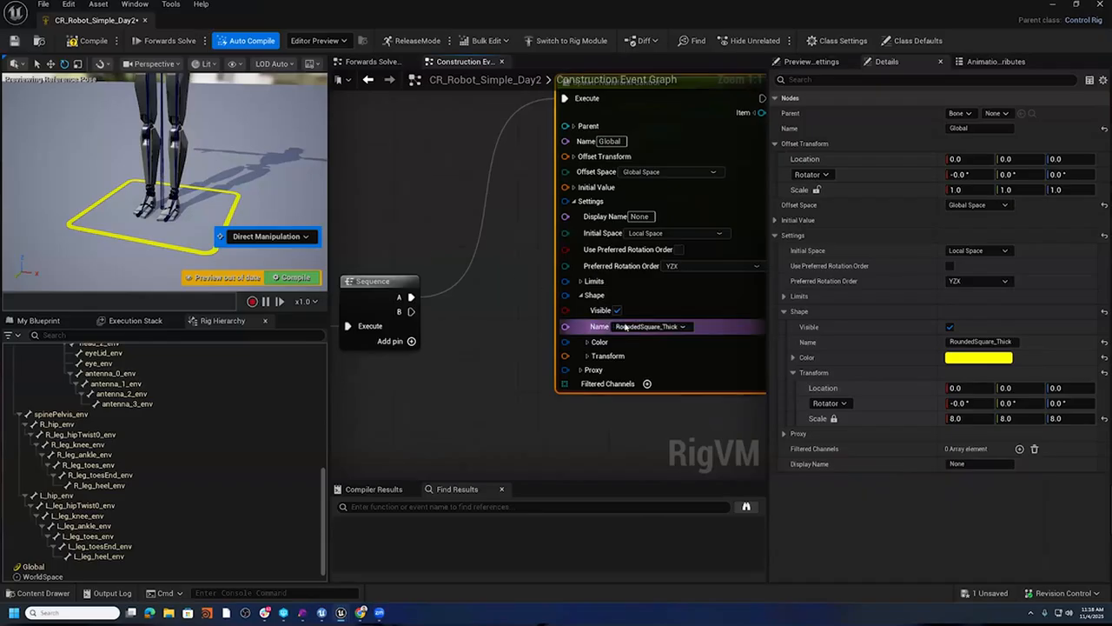
right_click_drag(543, 386, 606, 373)
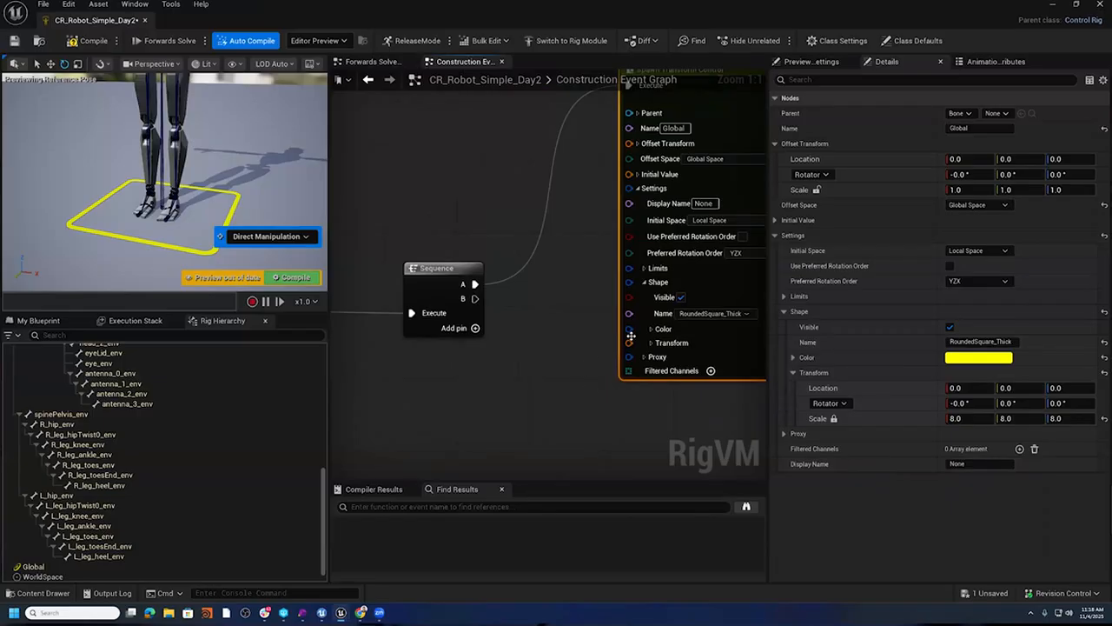
left_click_drag(630, 328, 534, 362)
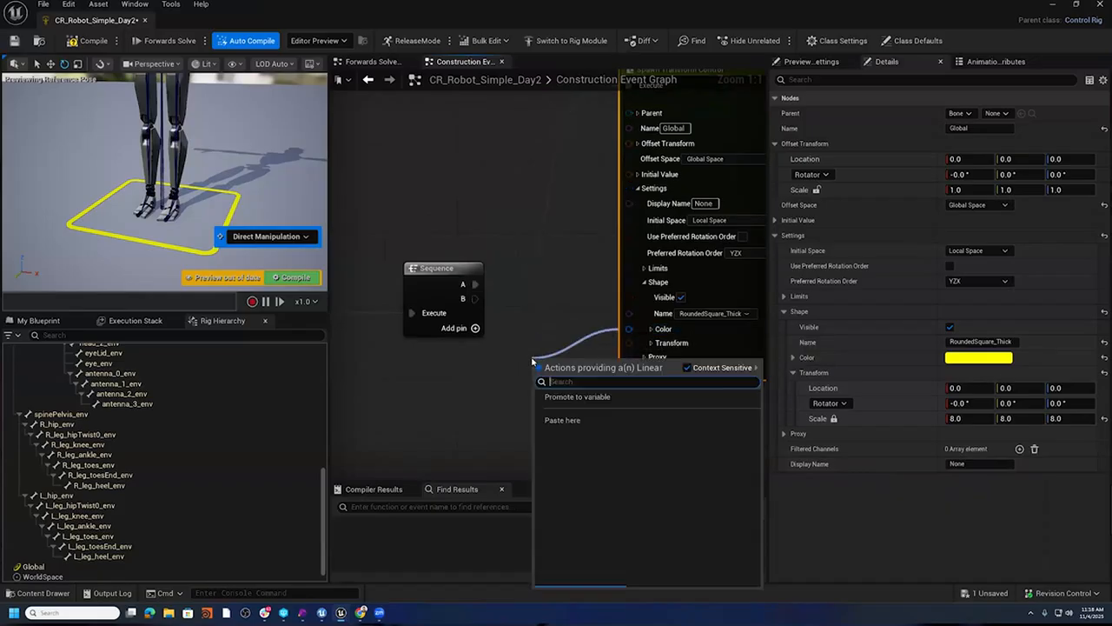
left_click(573, 409)
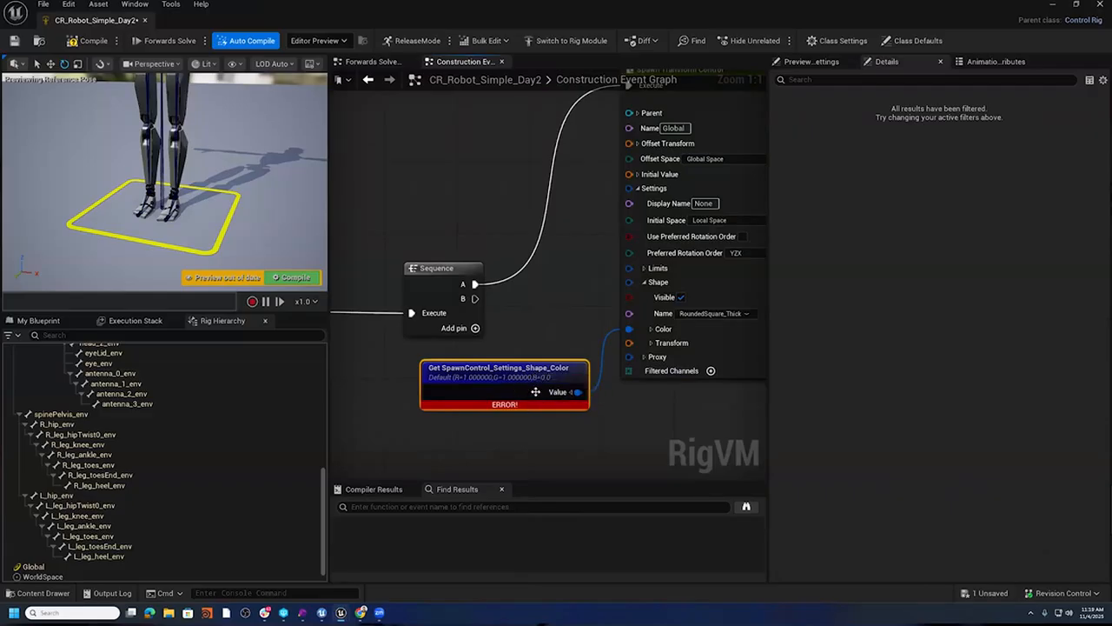
- Rename the promoted shape color variable as Center Control Color, and compile and save the control rig
left_click(35, 321)
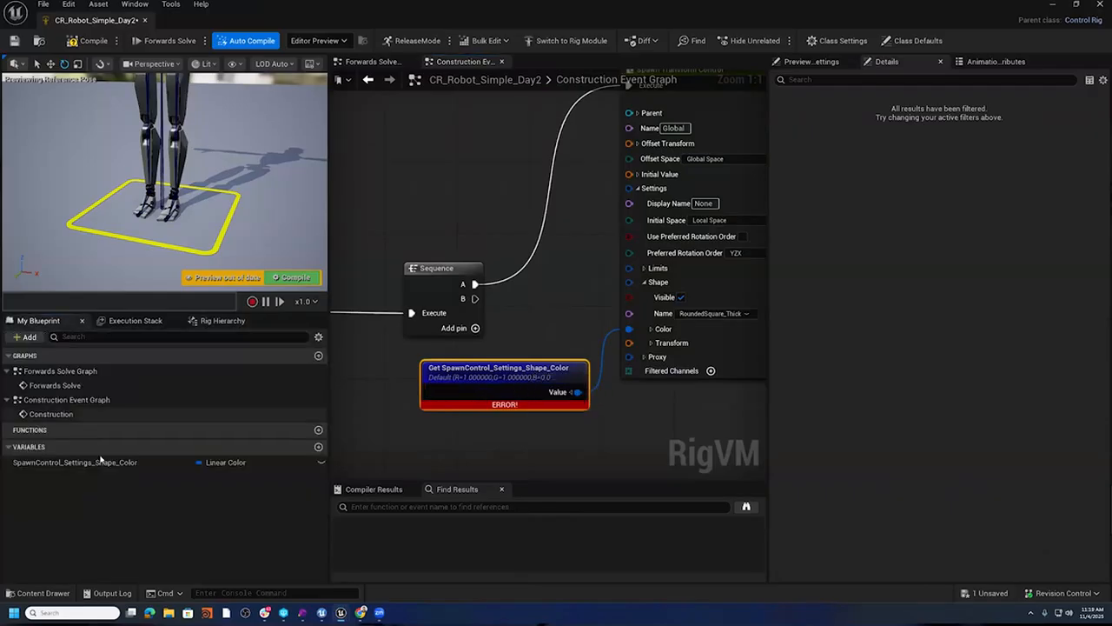
left_click(73, 463)
right_click(73, 465)
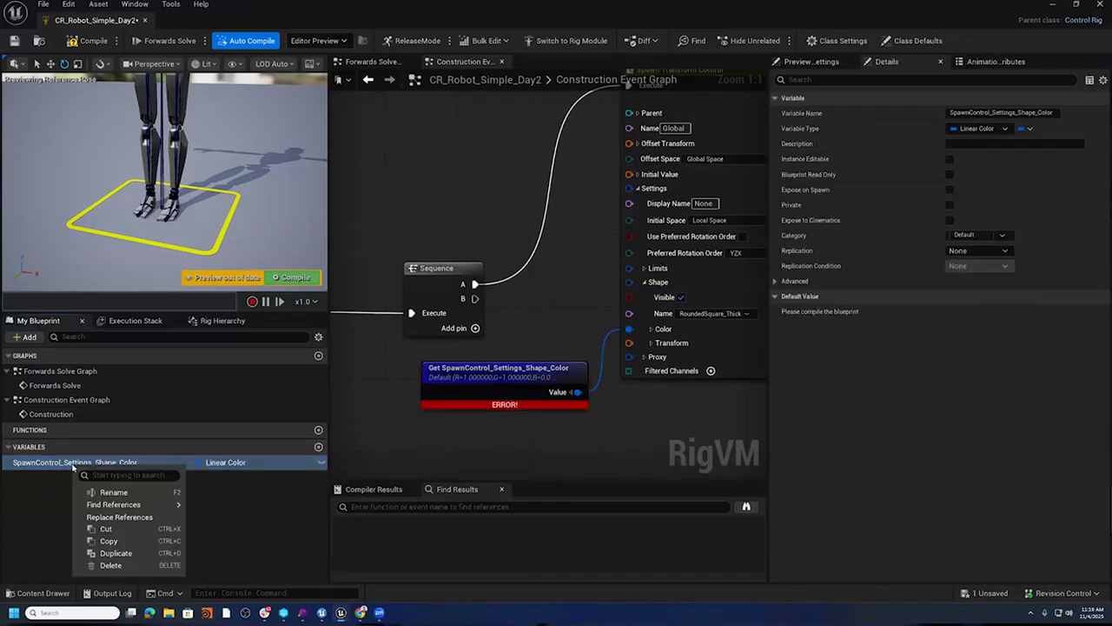
left_click(109, 494)
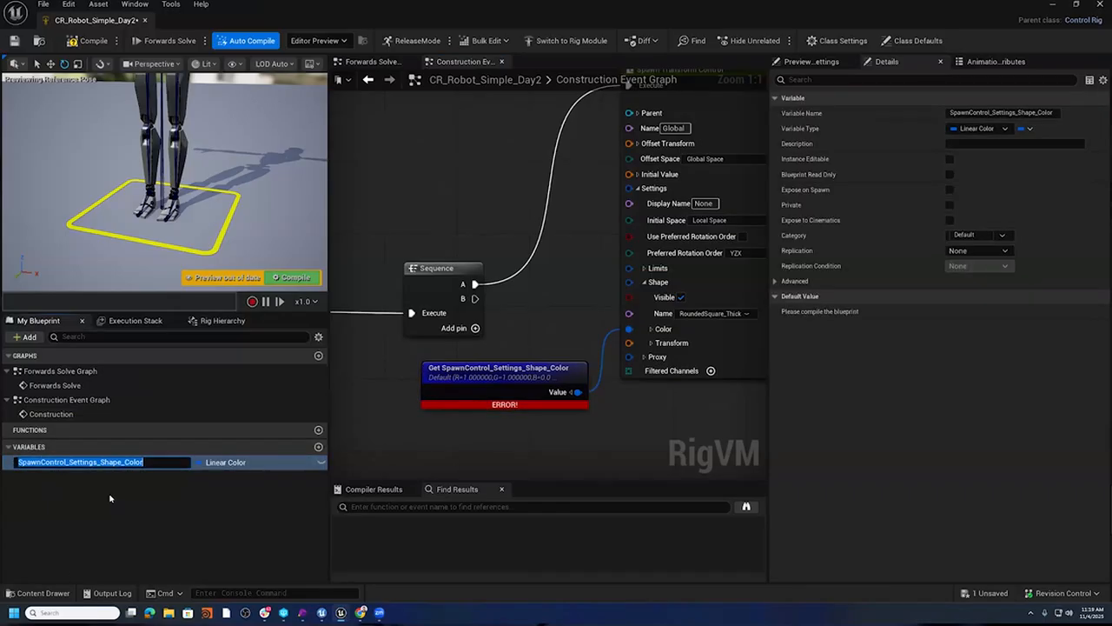
type("Center Con")
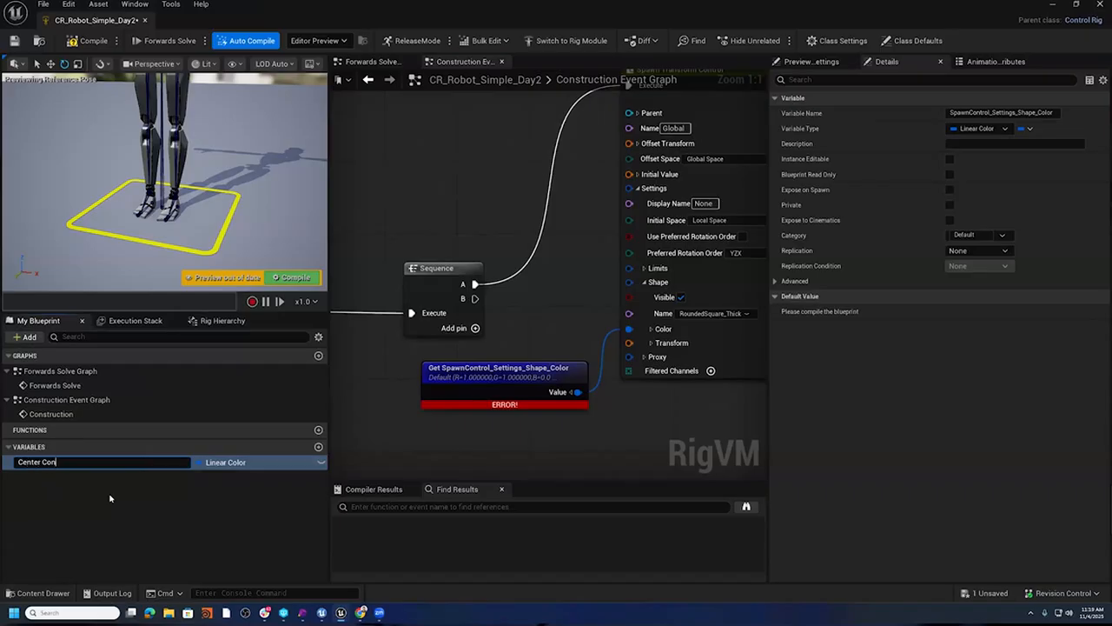
type("trol Color")
key("Return")
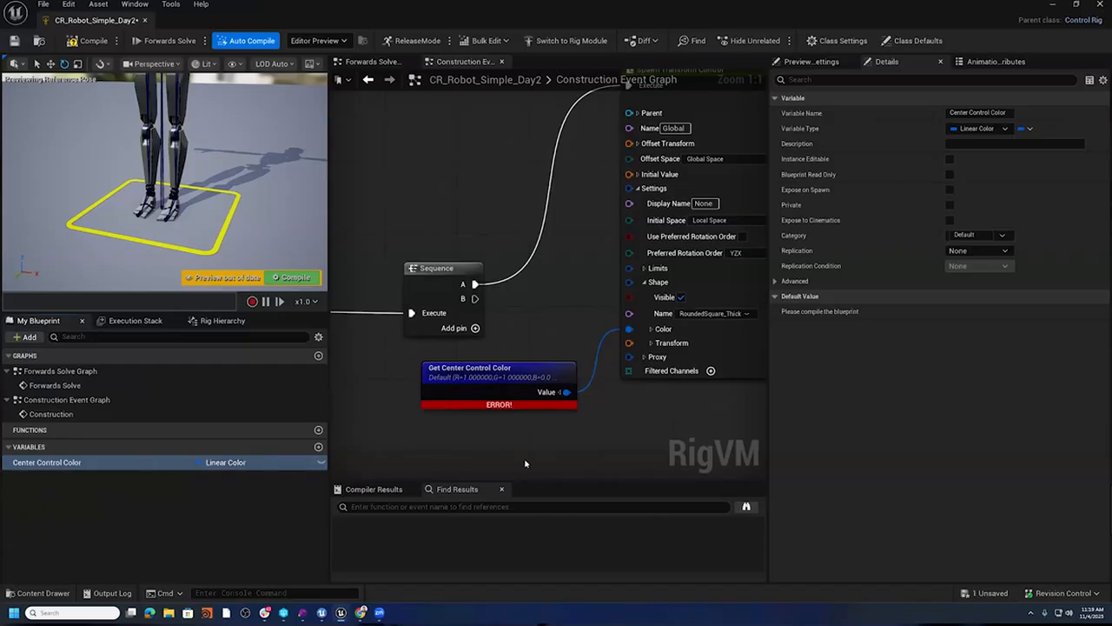
left_click(87, 41)
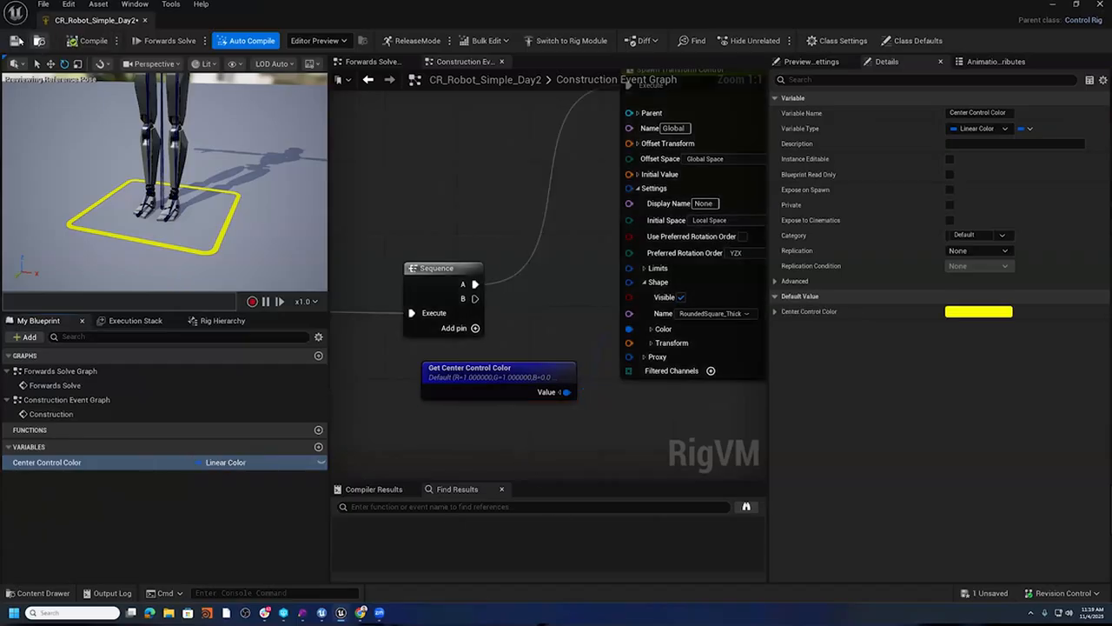
key("ctrl+s")
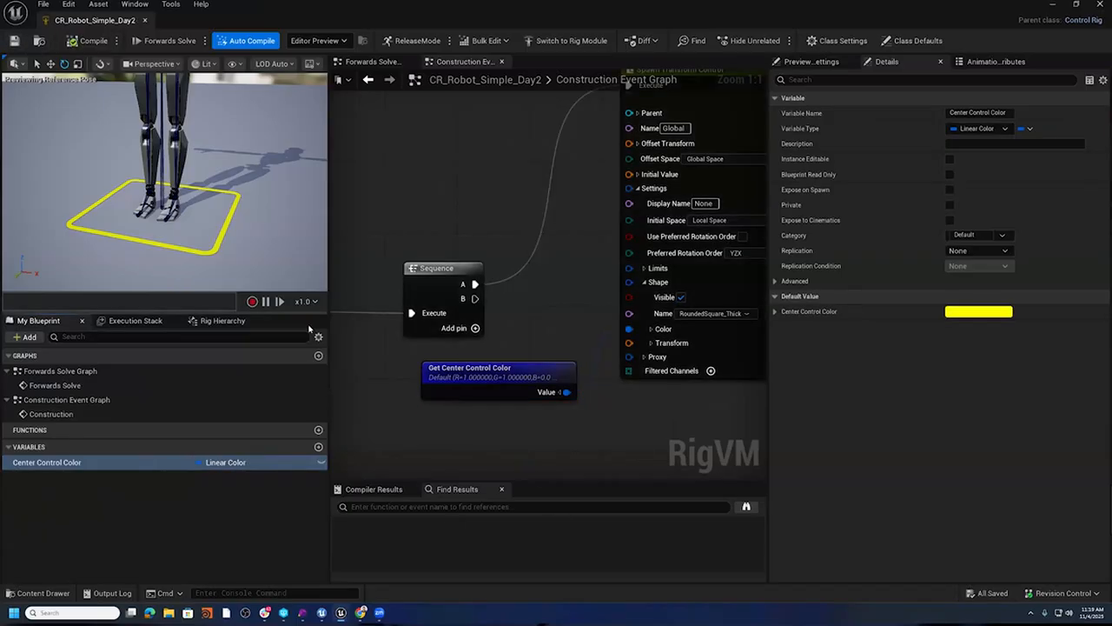
- Duplicate the Global Spawn Transform Control node, place the copy beside it, and connect the original's execution output to the copy's Execute input
left_click(121, 462)
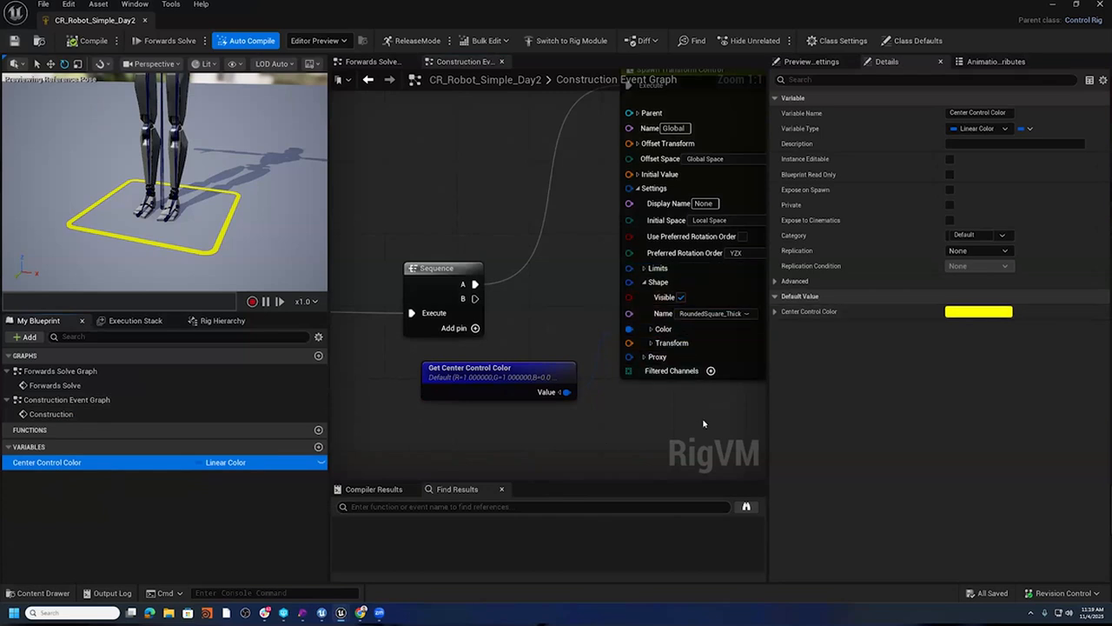
scroll(359, 397, "down", 2)
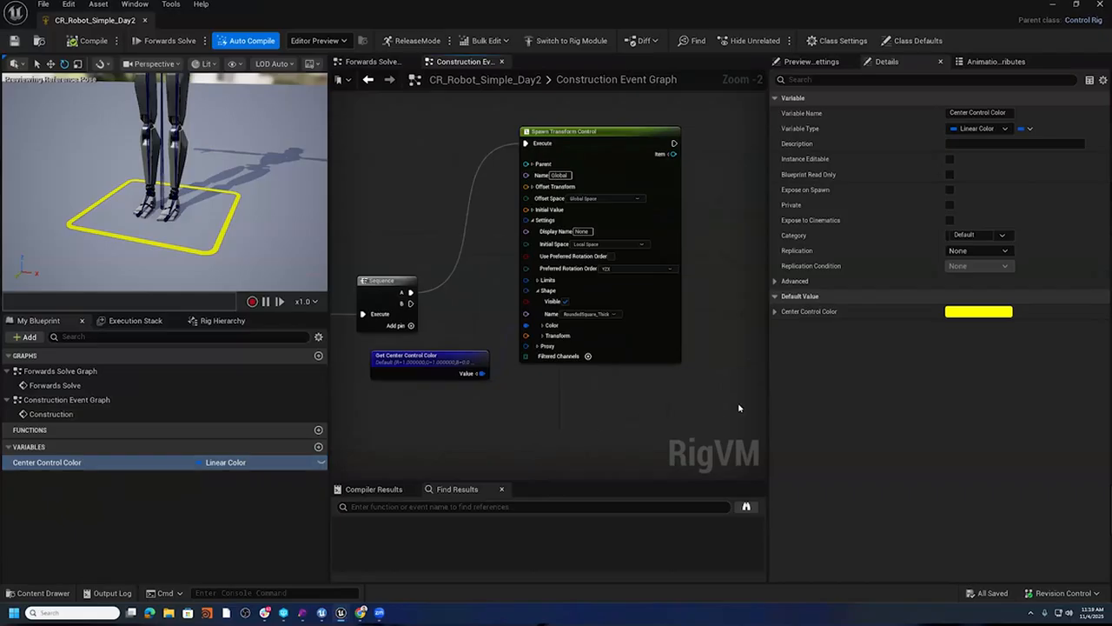
right_click_drag(700, 392, 623, 400)
right_click_drag(555, 144, 507, 146)
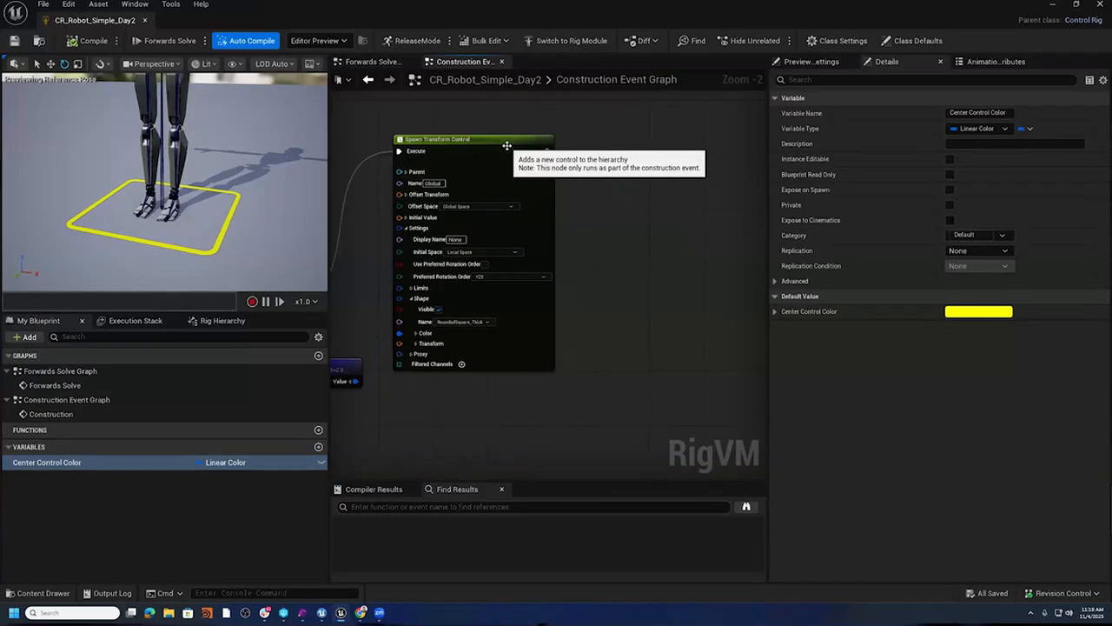
left_click(489, 139)
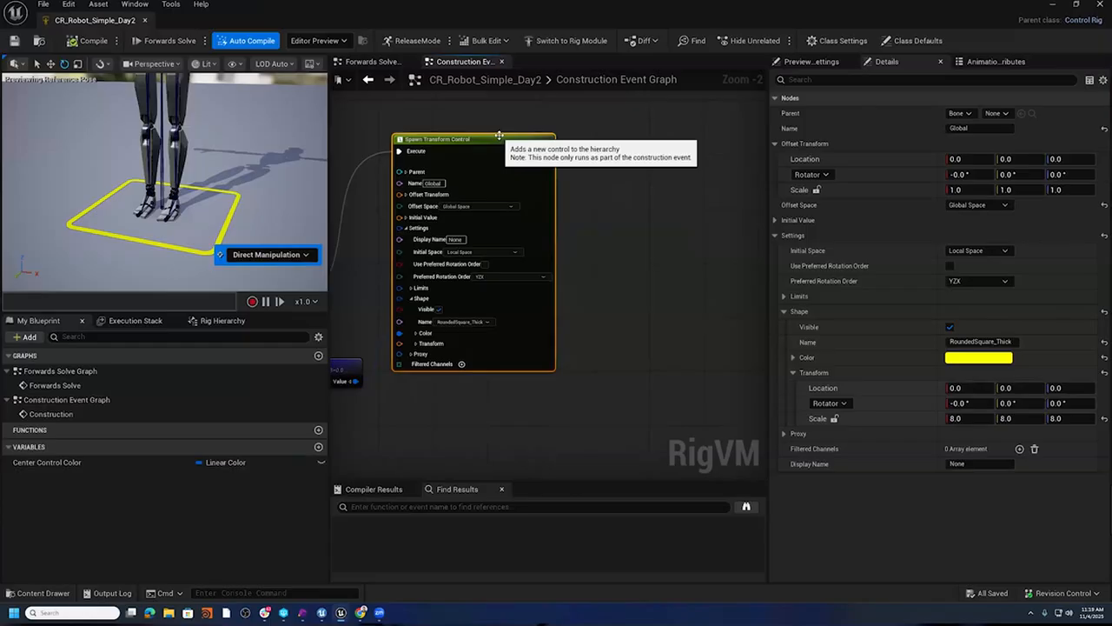
key("ctrl+c")
key("ctrl+v")
left_click_drag(606, 138, 695, 142)
left_click_drag(547, 151, 596, 151)
left_click(601, 282)
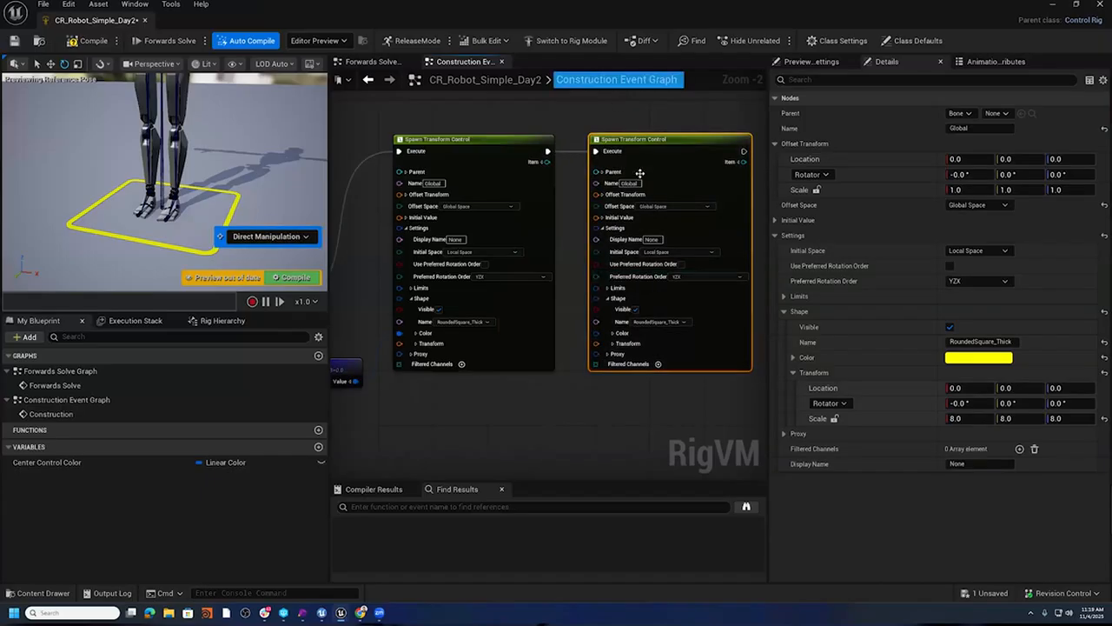
- Parent the duplicated control to Global by connecting the first node's Item output to the copy's Parent input, and compile and save the rig
right_click_drag(665, 389, 596, 390)
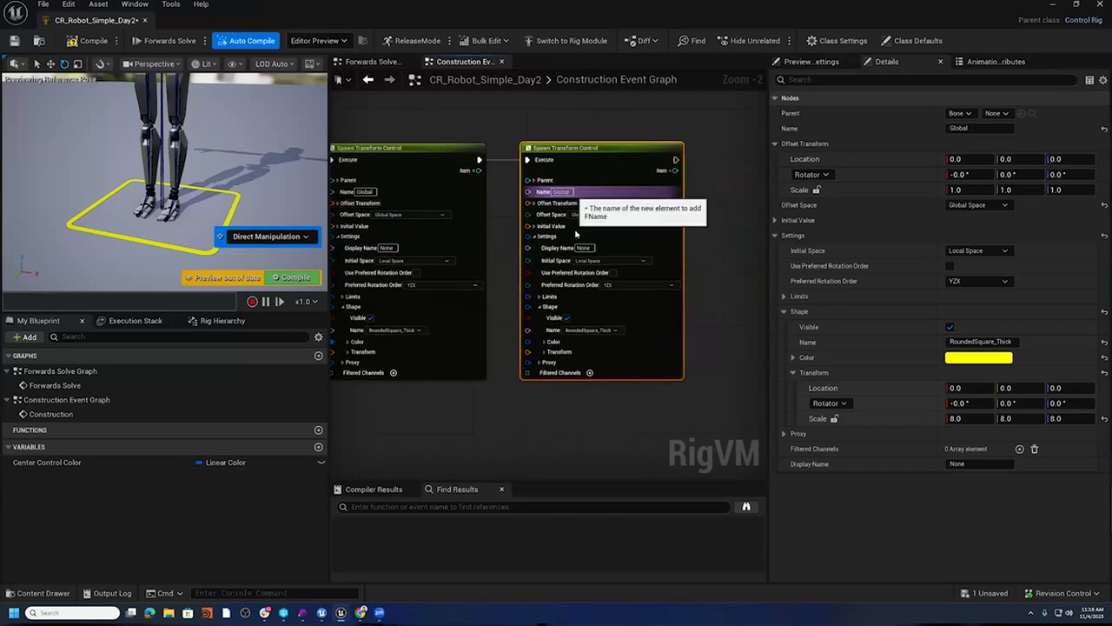
right_click_drag(525, 296, 589, 259)
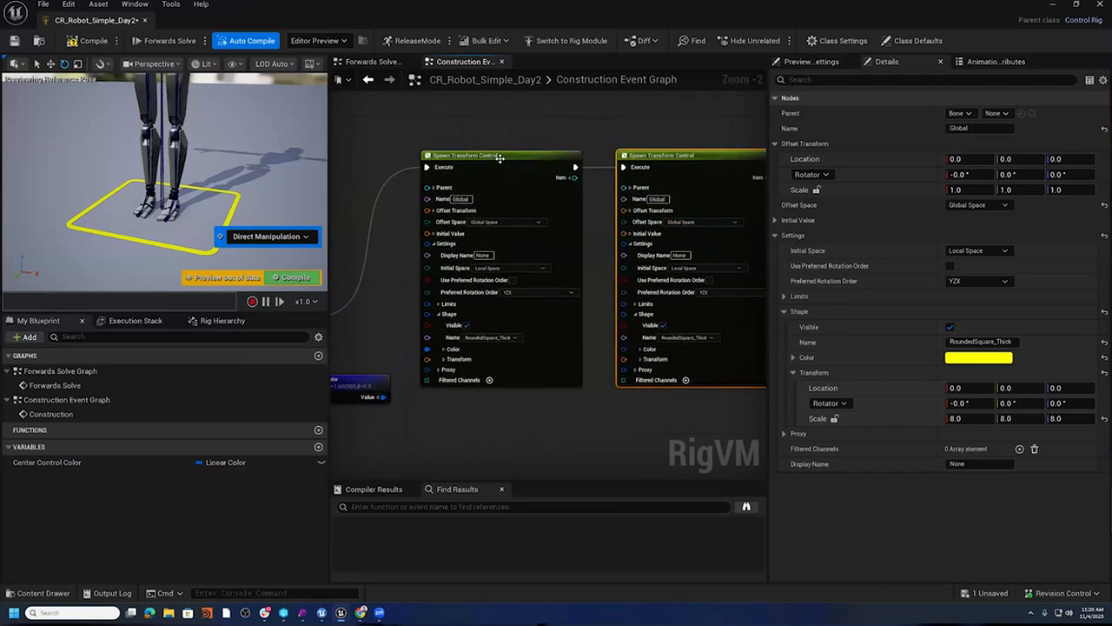
left_click(561, 186)
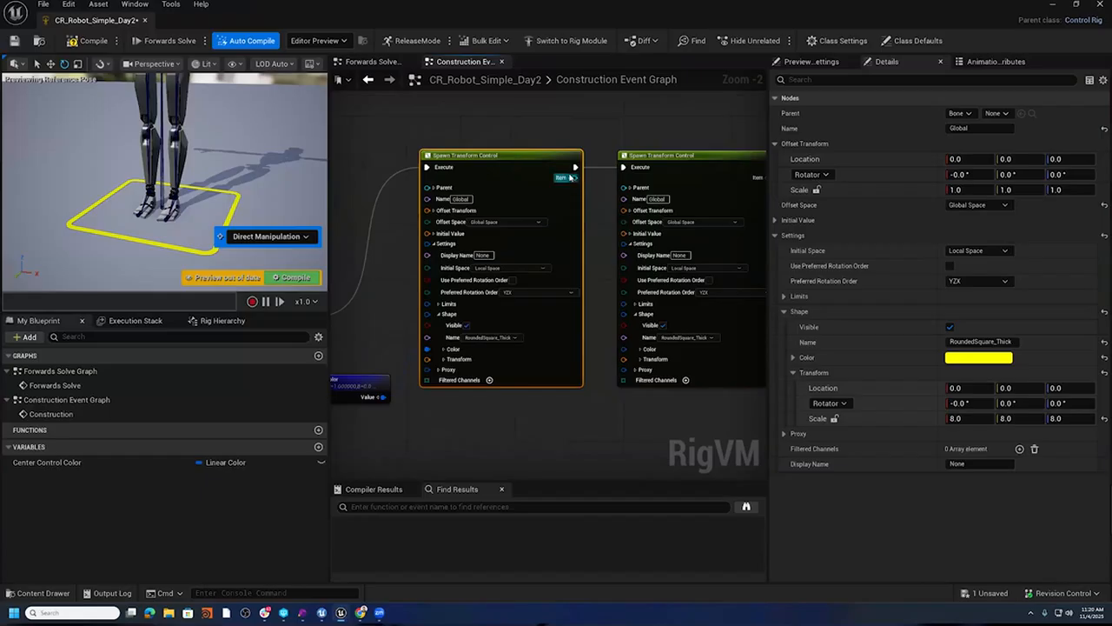
left_click(572, 178)
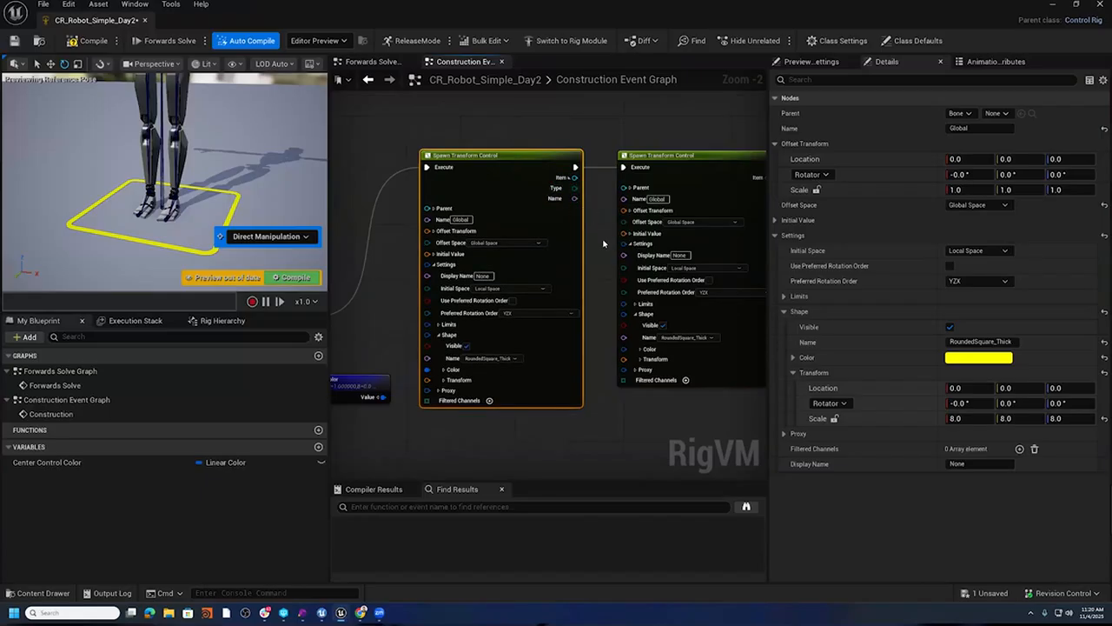
left_click(571, 179)
right_click_drag(628, 256, 536, 248)
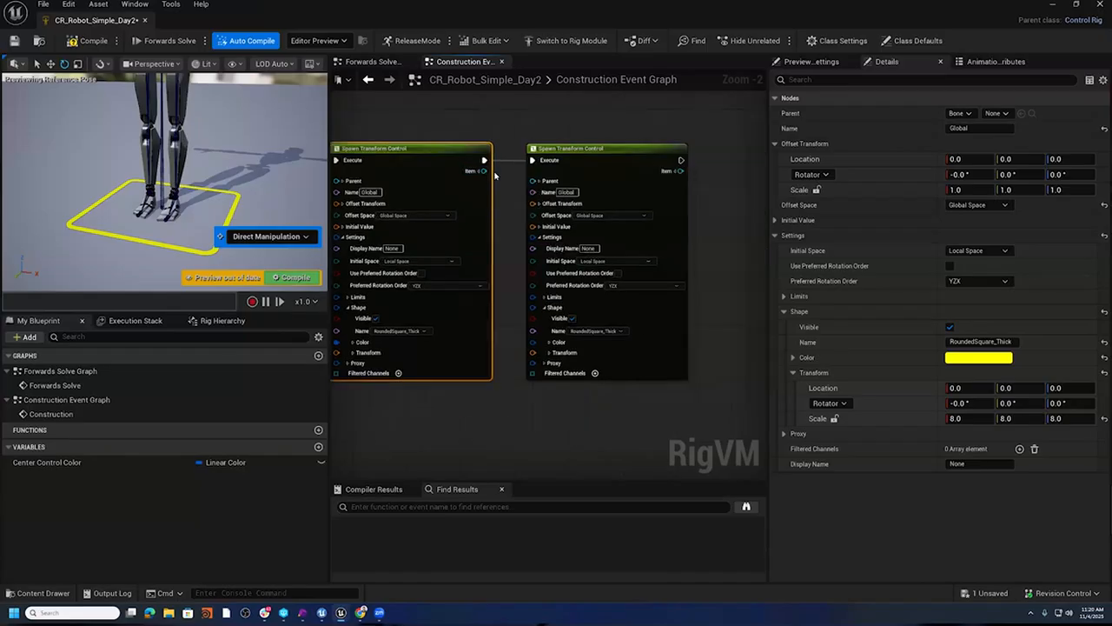
left_click_drag(483, 170, 534, 183)
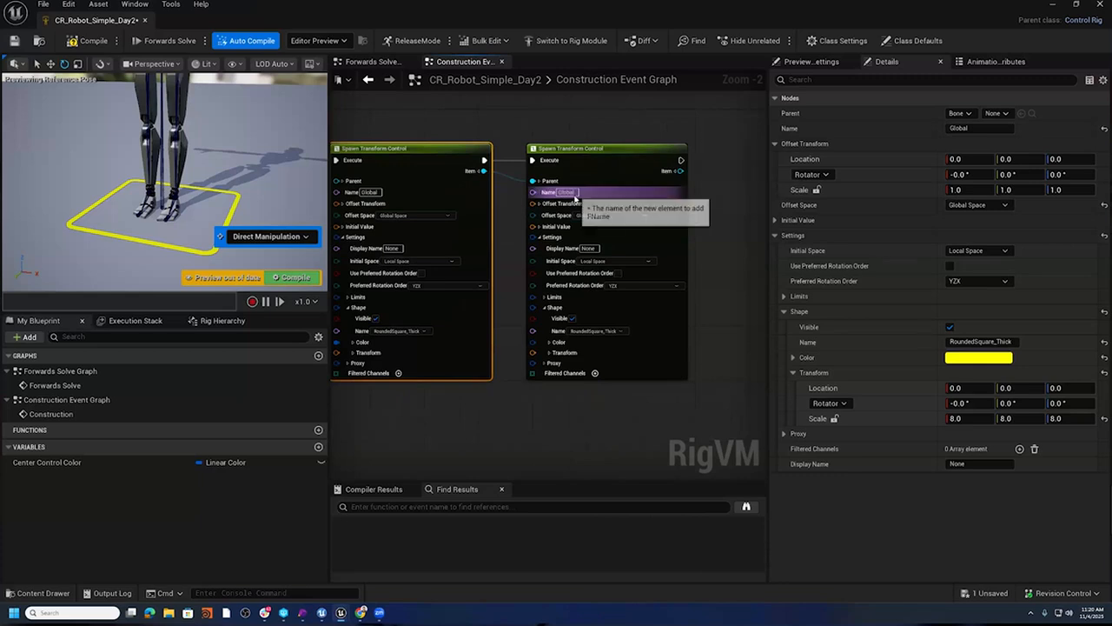
left_click(217, 320)
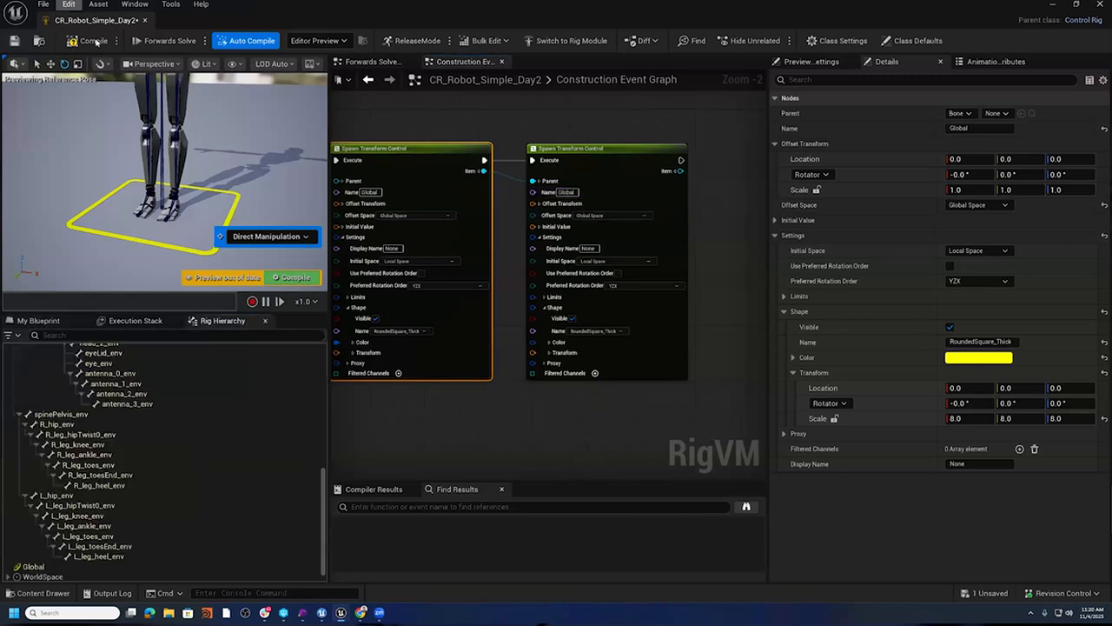
key("ctrl+s")
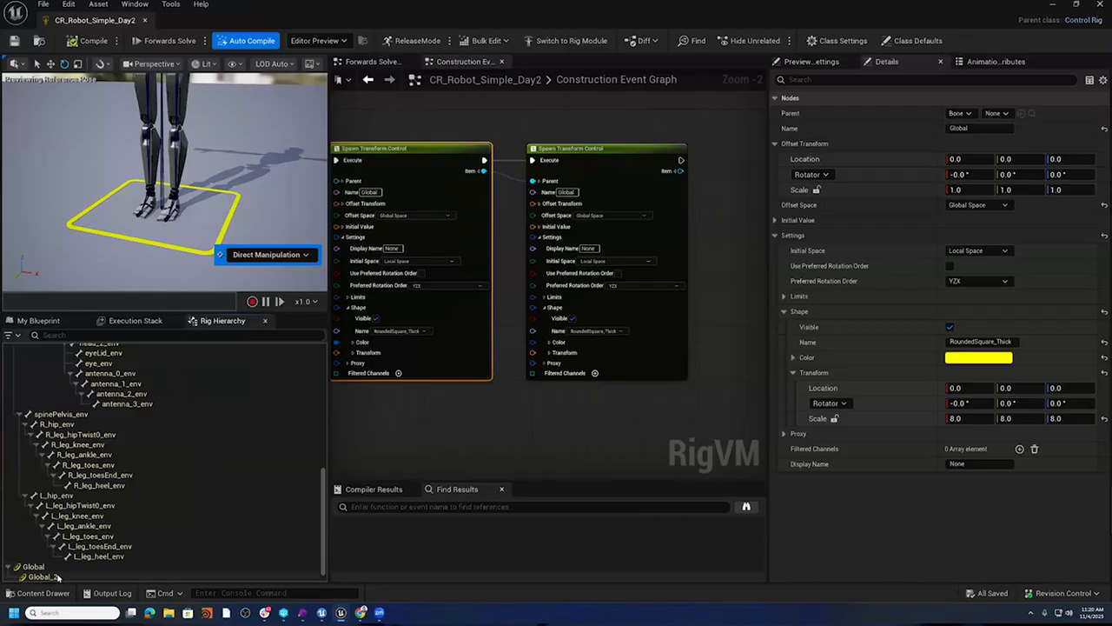
- Name the duplicated control Local and set its shape scale to 6 on all axes with proportions locked
left_click(569, 192)
type("Local")
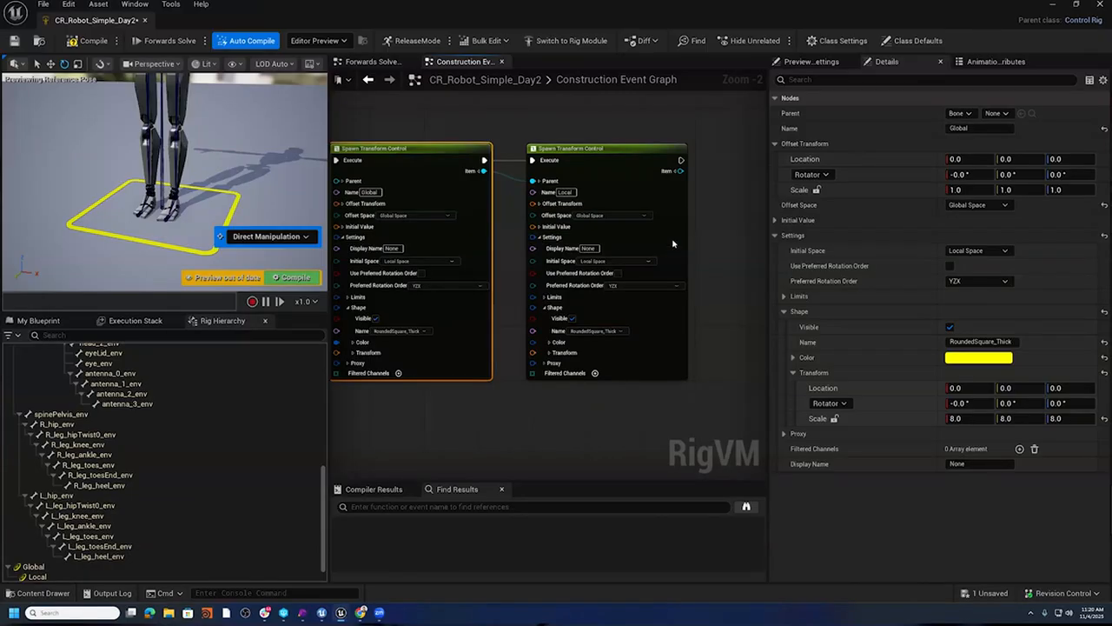
left_click(624, 146)
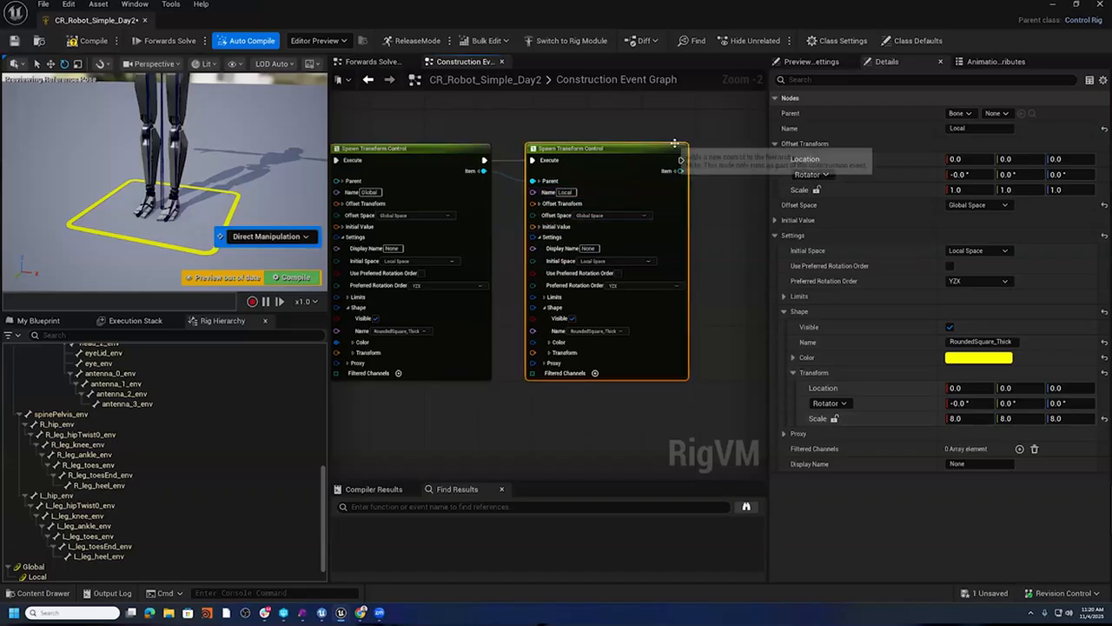
left_click(834, 419)
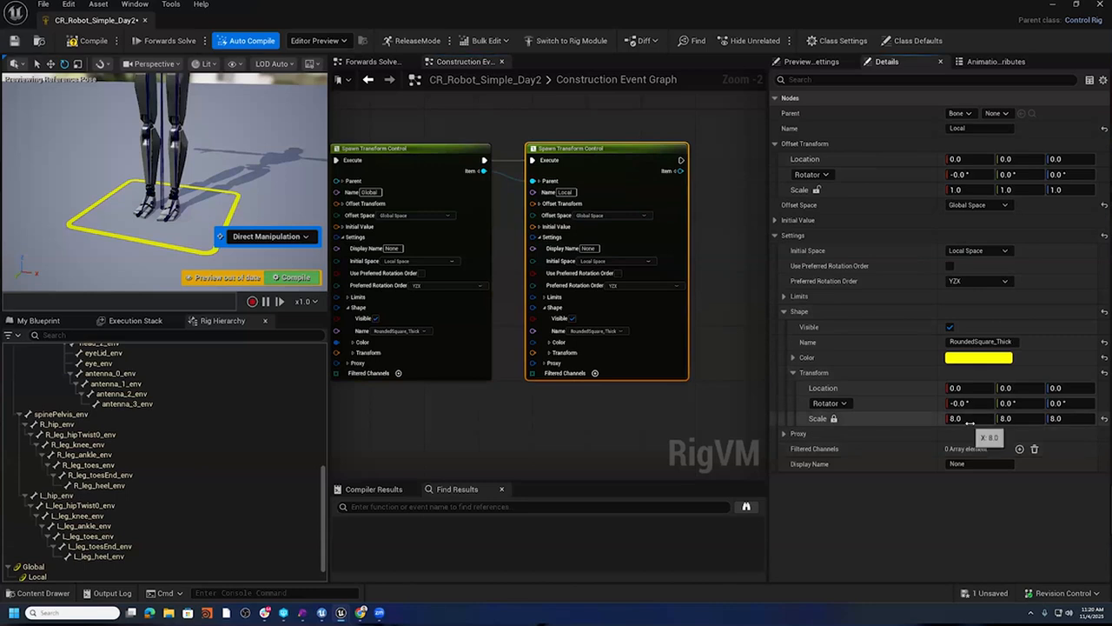
left_click(971, 420)
type("6")
key("Return")
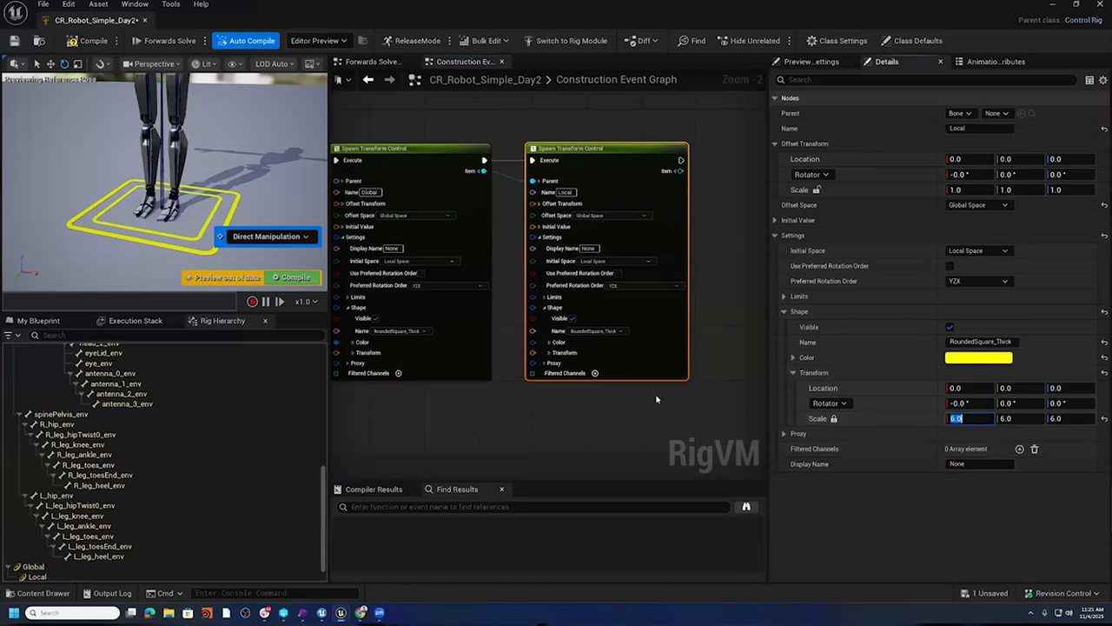
- Move the Local node farther from the Global node and connect the Center Control Color value to Local's shape Color pin
right_click_drag(656, 396, 717, 353)
right_click_drag(642, 414, 598, 424)
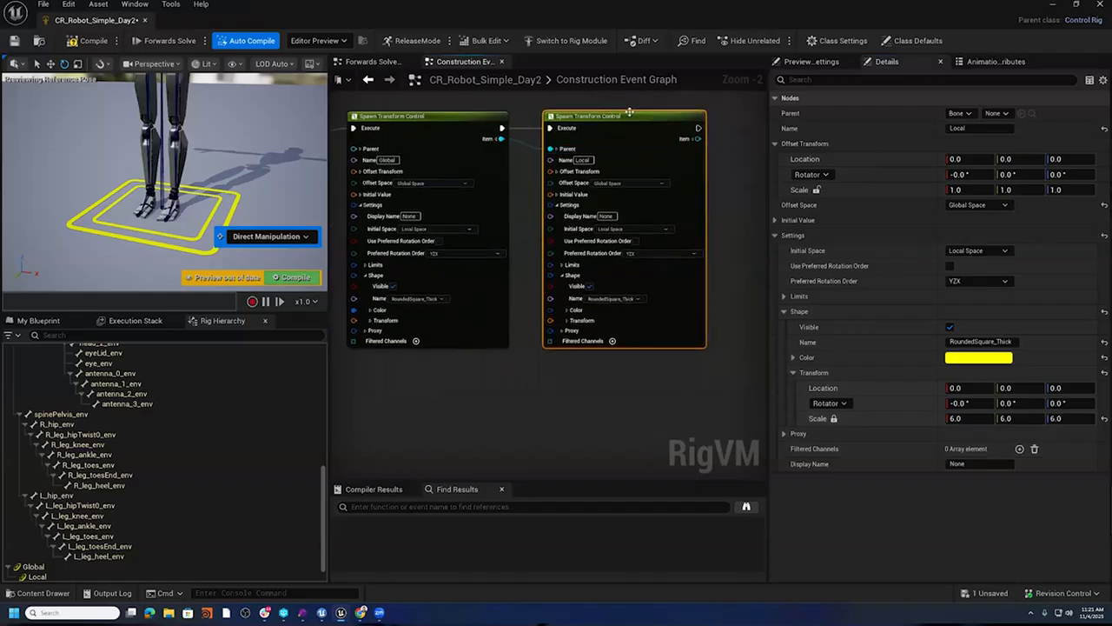
left_click_drag(630, 114, 685, 125)
right_click_drag(565, 328, 662, 306)
left_click(413, 375)
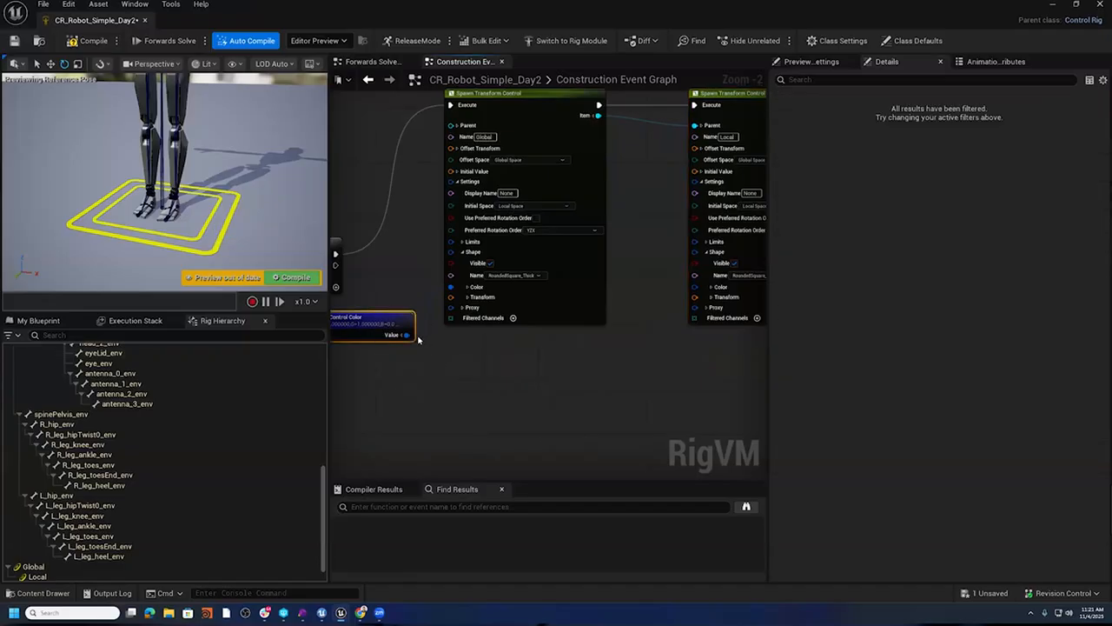
left_click_drag(405, 335, 696, 287)
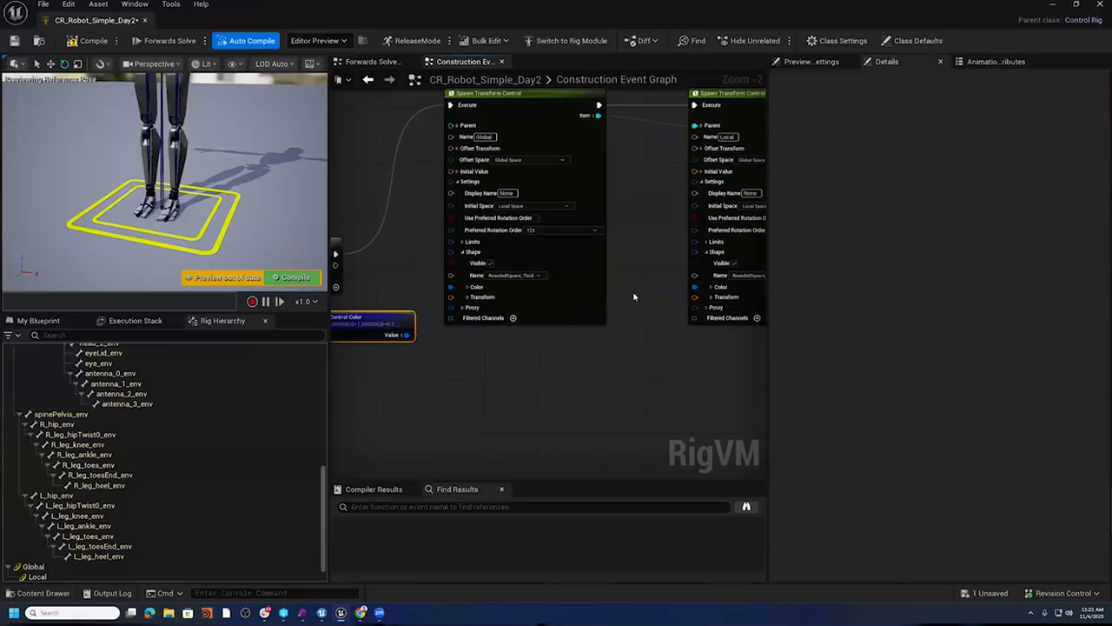
- Add a reroute point to the color wire feeding Local and place it just below and between the two control nodes
double_click(626, 298)
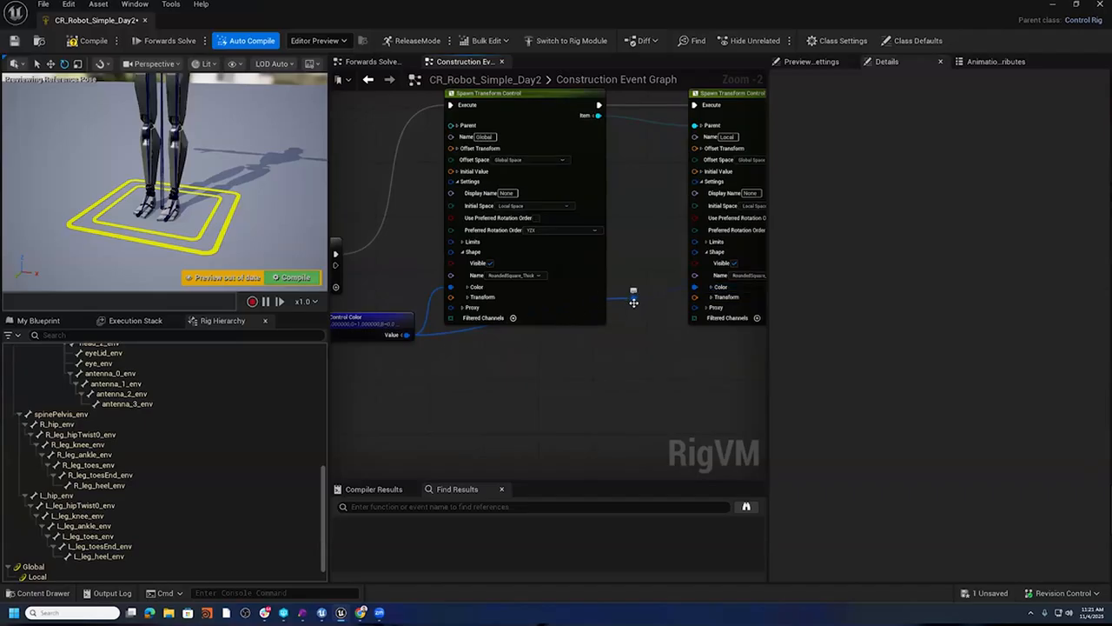
left_click_drag(633, 300, 632, 339)
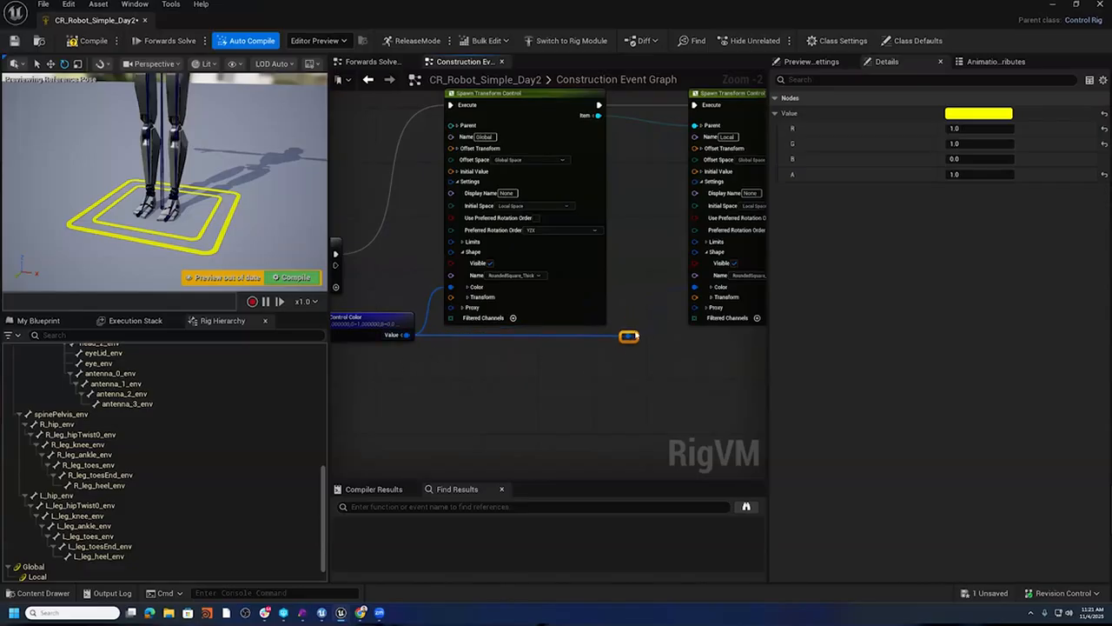
left_click(577, 411)
scroll(577, 411, "down", 2)
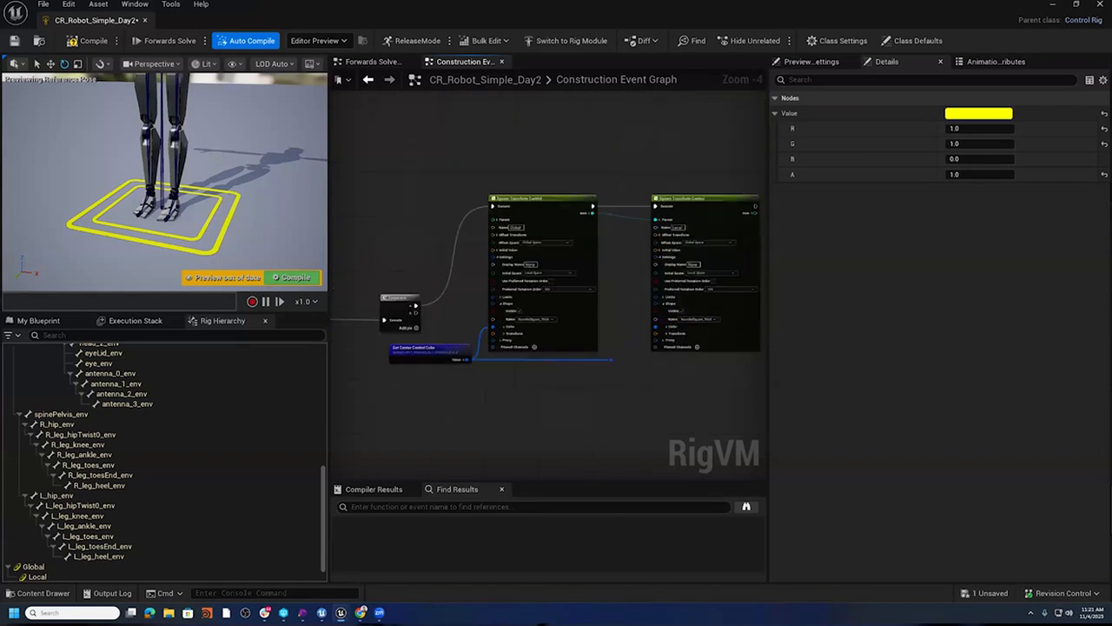
right_click_drag(640, 409, 577, 400)
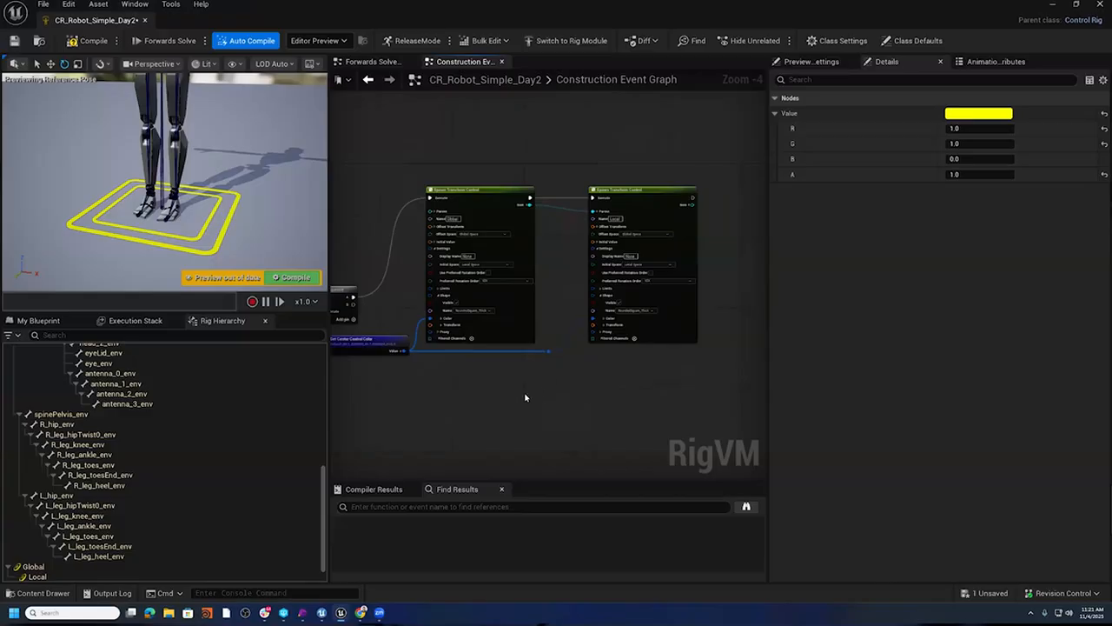
- Add a reroute point to the wire between Sequence and the Global node, aligned level with Global's Execute pin
right_click_drag(506, 390, 545, 448)
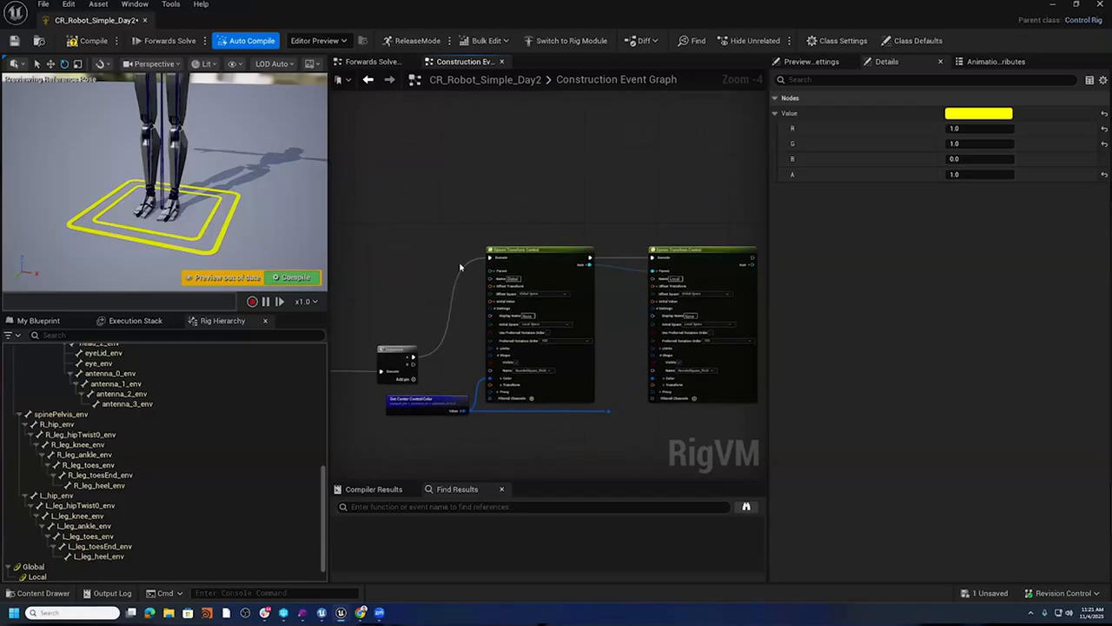
right_click_drag(468, 287, 551, 298)
scroll(551, 298, "up", 5)
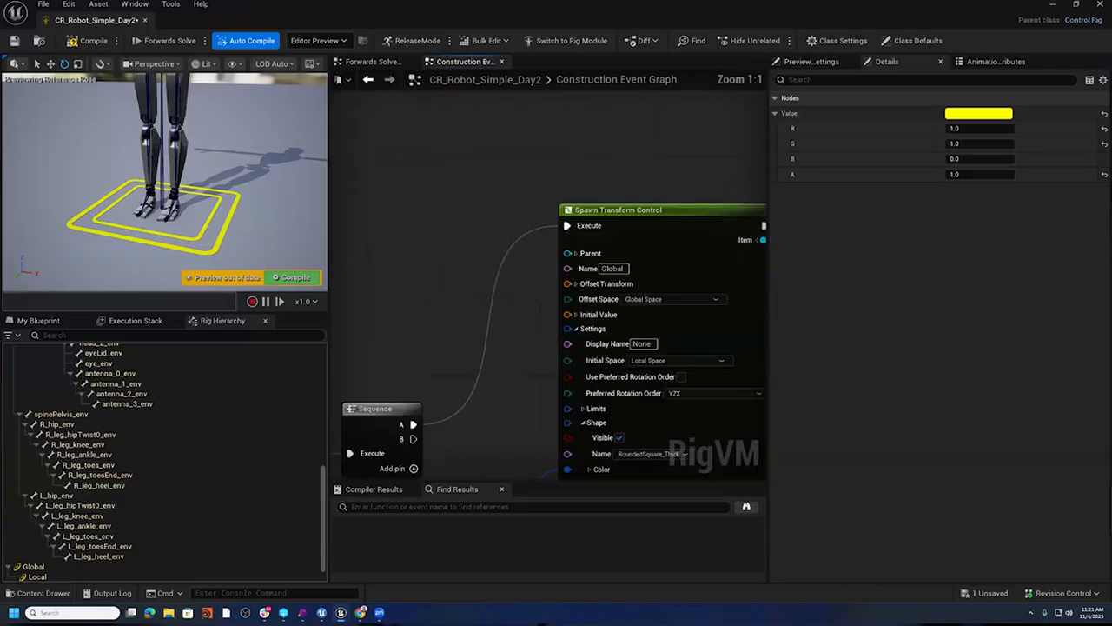
scroll(553, 303, "down", 1)
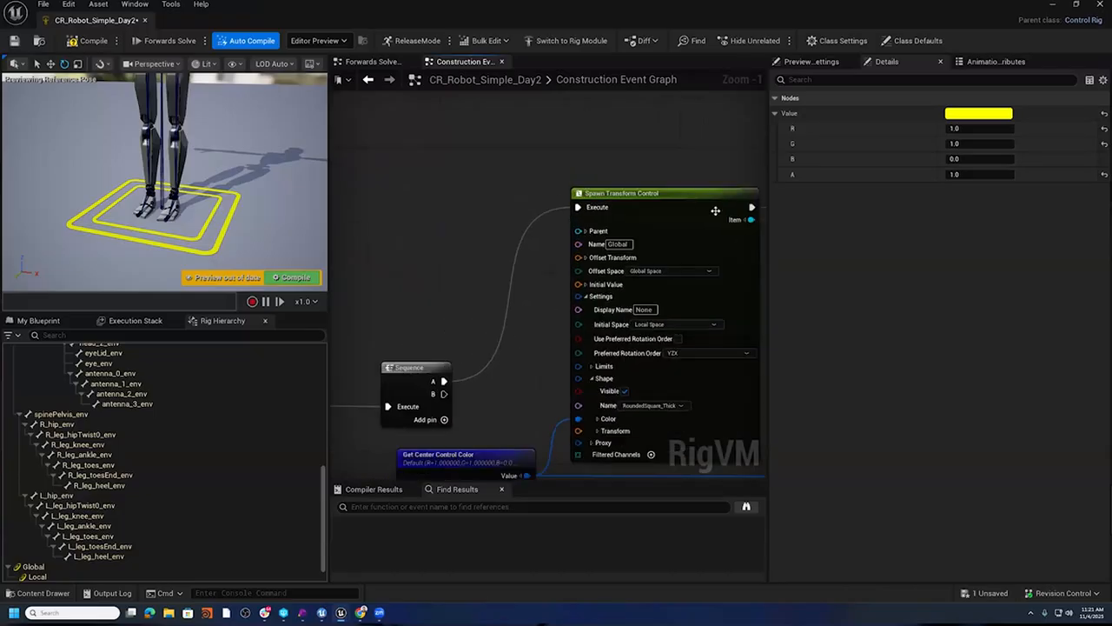
double_click(534, 235)
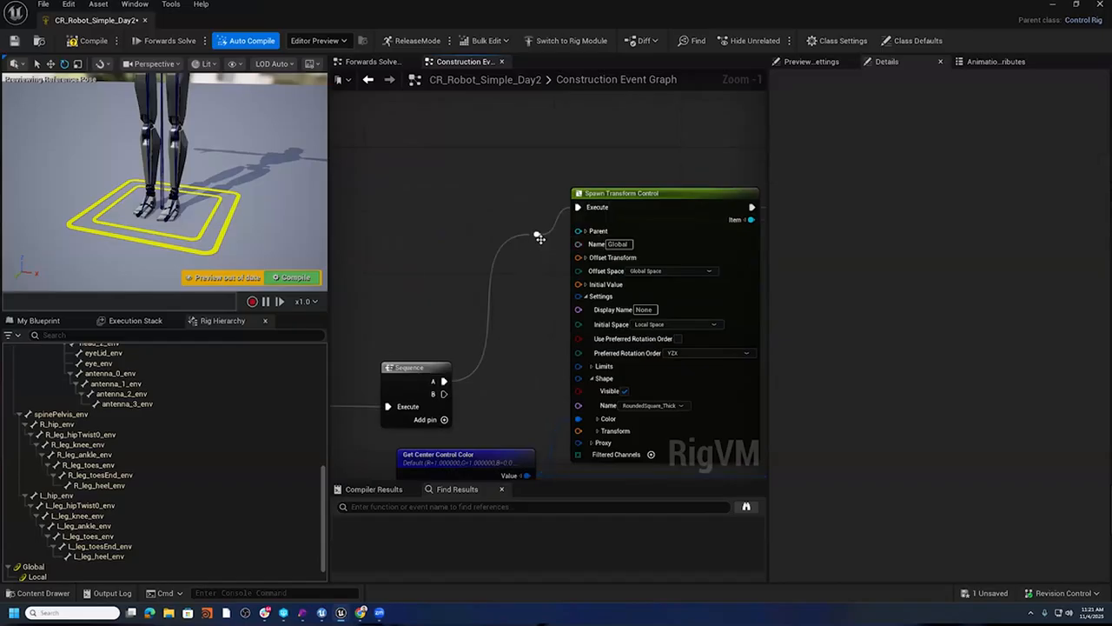
left_click_drag(539, 236, 527, 213)
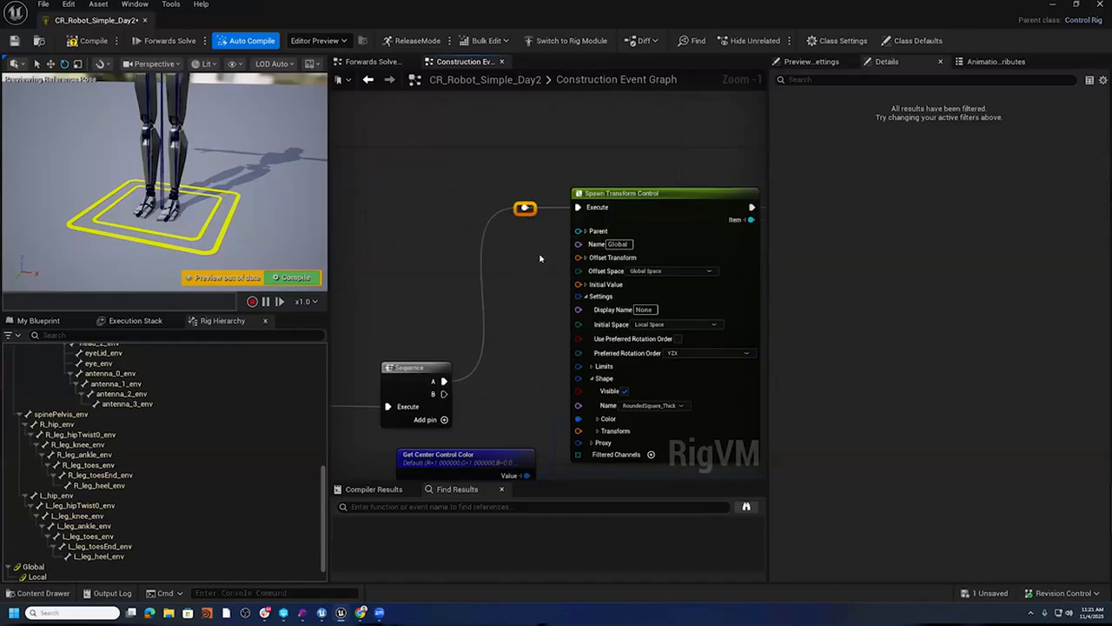
- Move the two control nodes, color getter and reroute points above the Sequence node, and shift the execution reroute point farther from Global
scroll(527, 213, "down", 4)
left_click_drag(411, 181, 690, 348)
left_click_drag(600, 297, 644, 206)
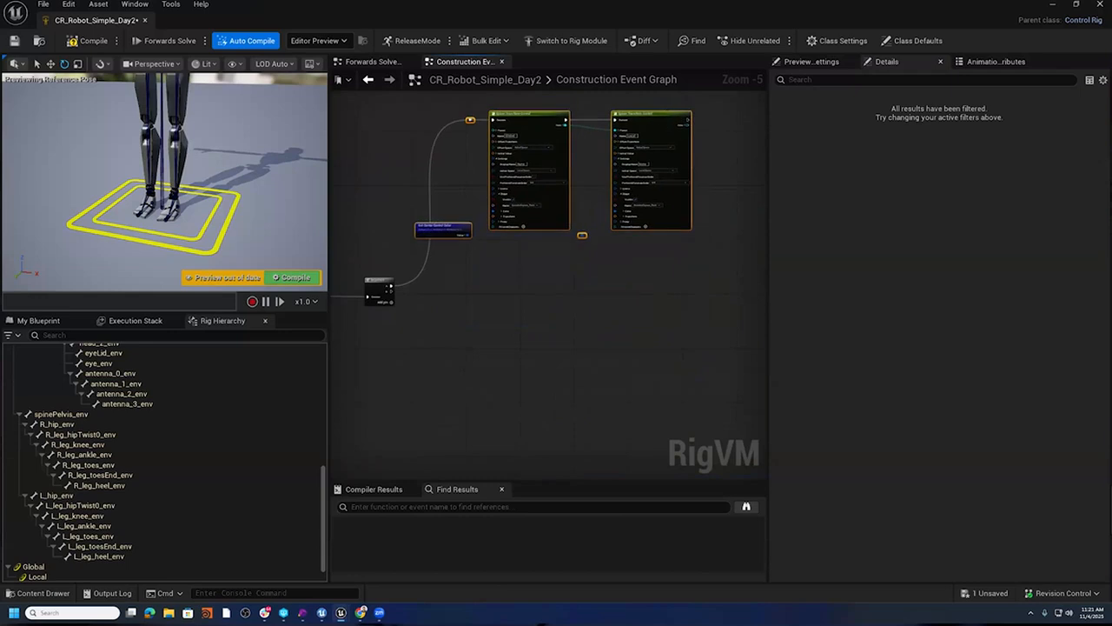
scroll(431, 265, "up", 2)
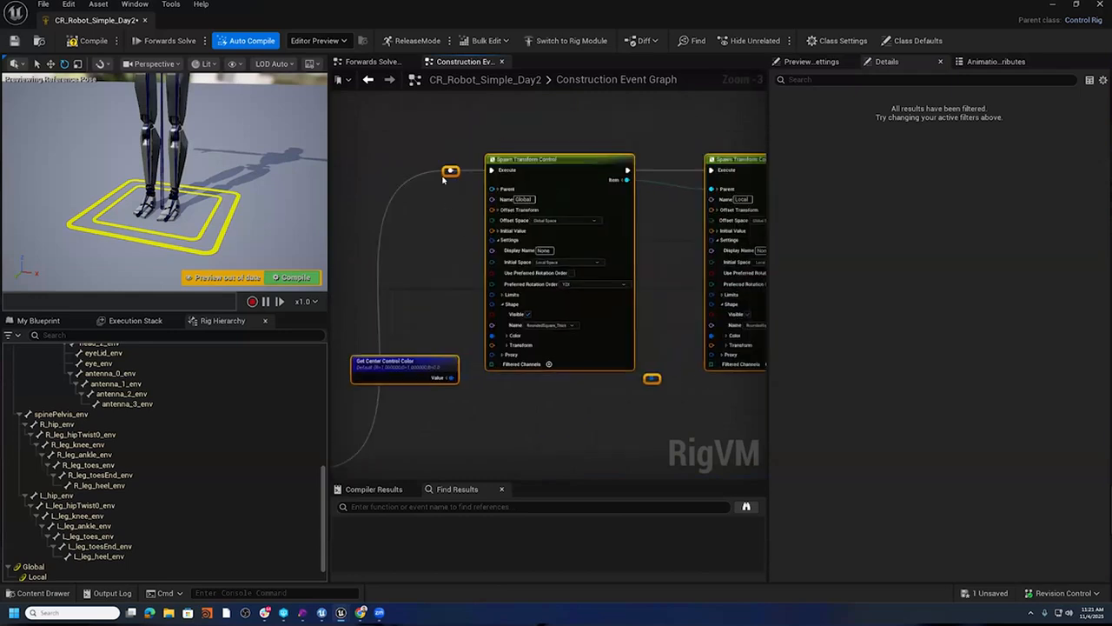
left_click(449, 174)
left_click_drag(449, 173, 410, 178)
- Test the Global and Local controls by rotating them in the viewport, and compile the rig to reset their pose
right_click_drag(752, 428, 631, 405)
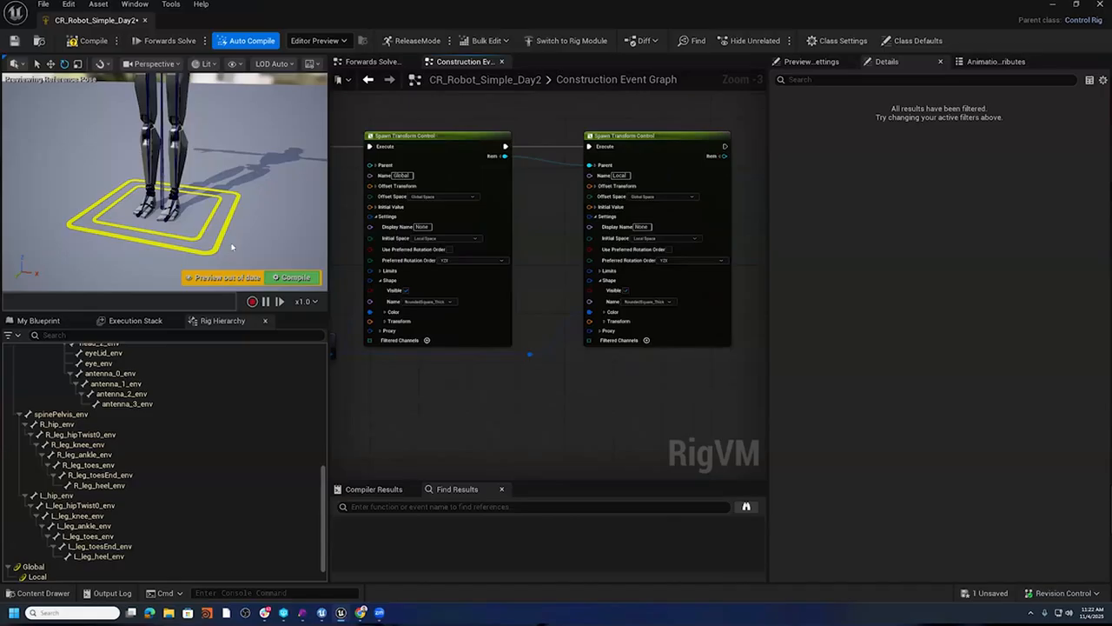
left_click(209, 190)
mouse_move(208, 201)
left_mouse_down()
mouse_move(224, 183)
mouse_move(203, 209)
mouse_move(223, 185)
left_mouse_up()
left_click(217, 189)
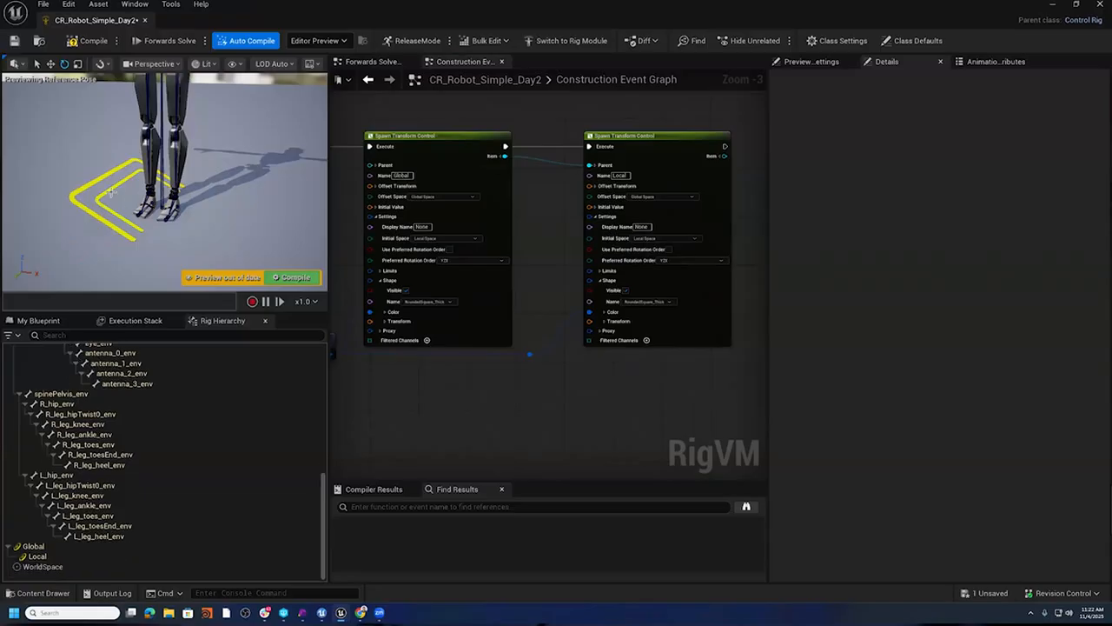
left_click(110, 191)
left_click_drag(156, 197, 385, 235)
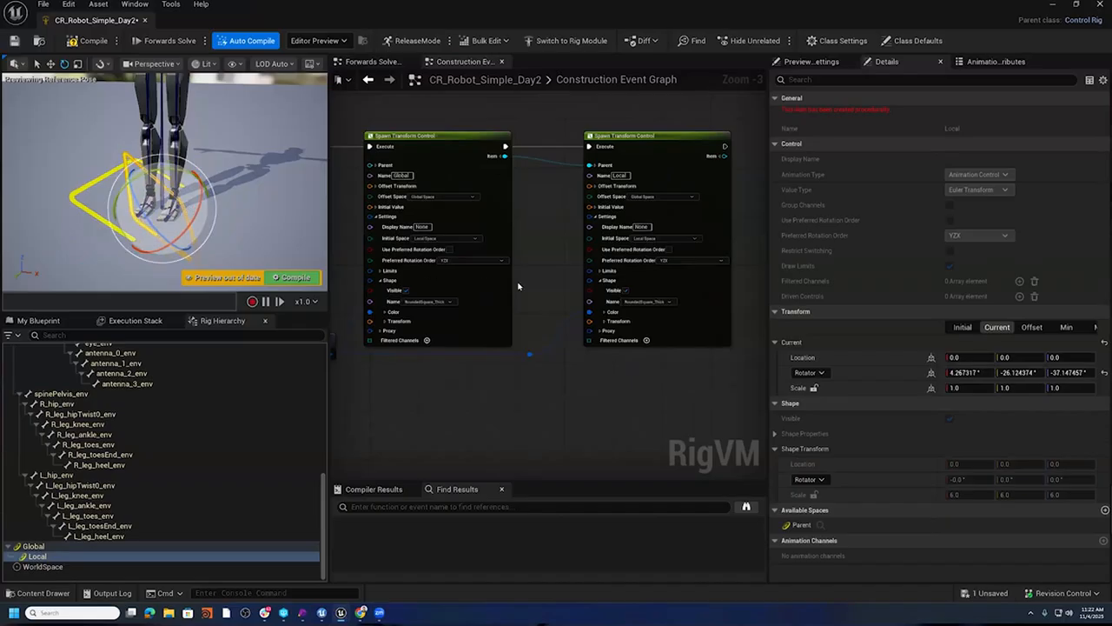
left_click(90, 41)
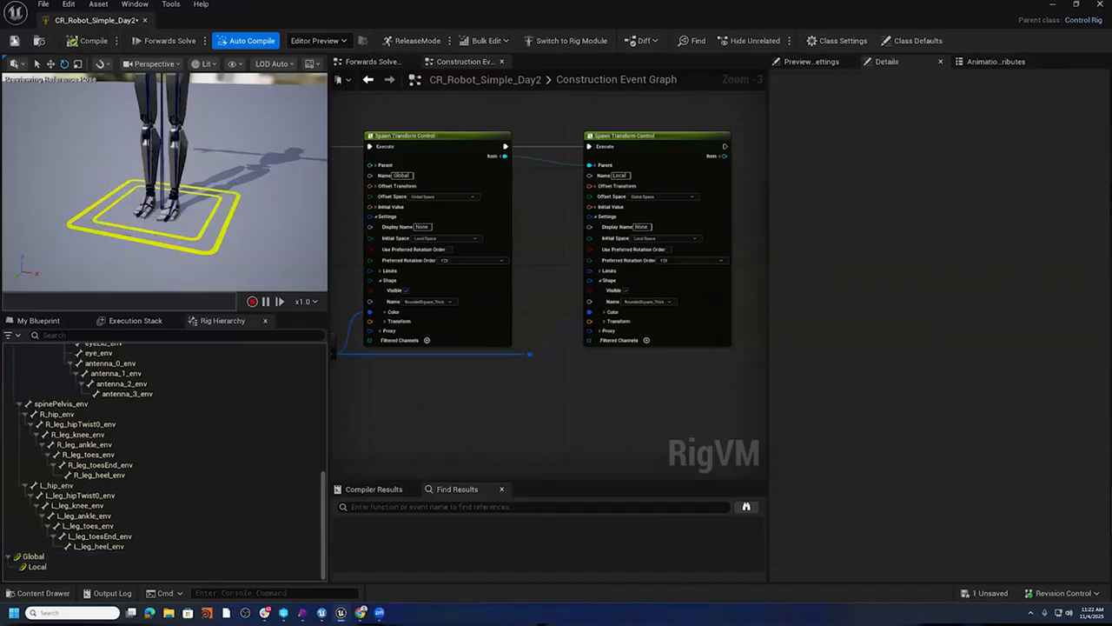
- Save the control rig asset
key("ctrl+s")
right_click_drag(570, 385, 639, 378)
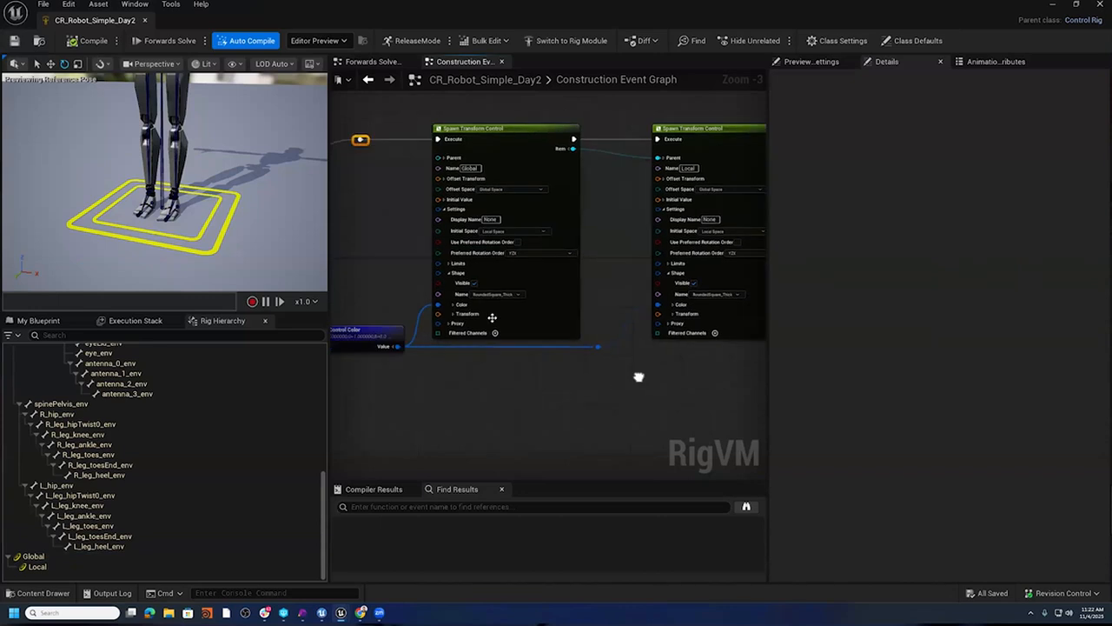
right_click_drag(405, 258, 585, 210)
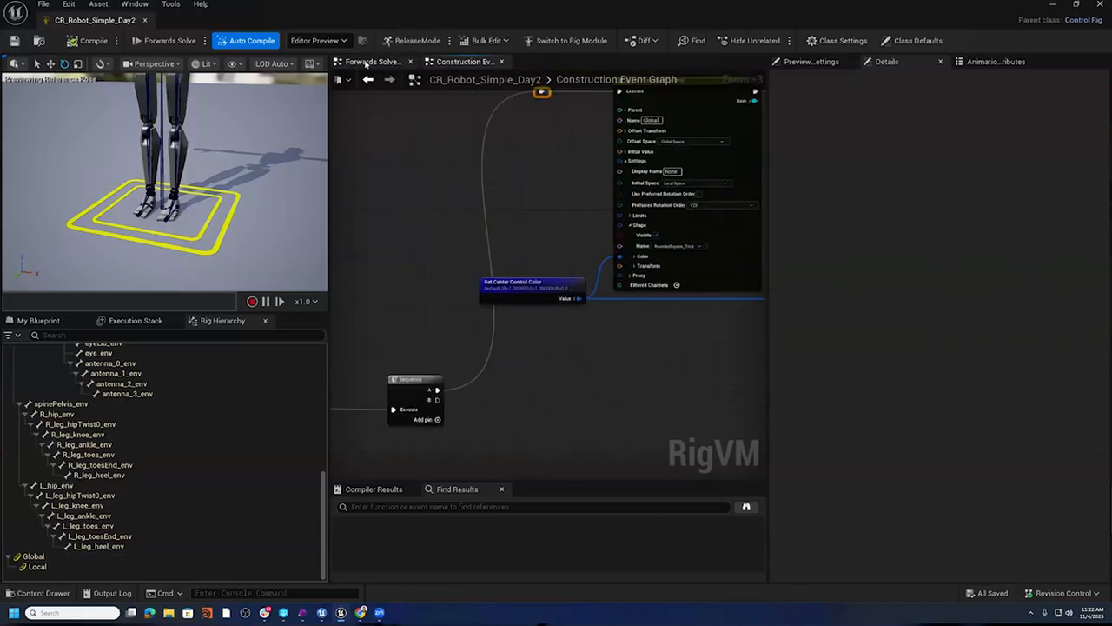
- Open the Forwards Solve graph and add a Sequence node wired from the Forwards Solve event's Execute output
left_click(38, 320)
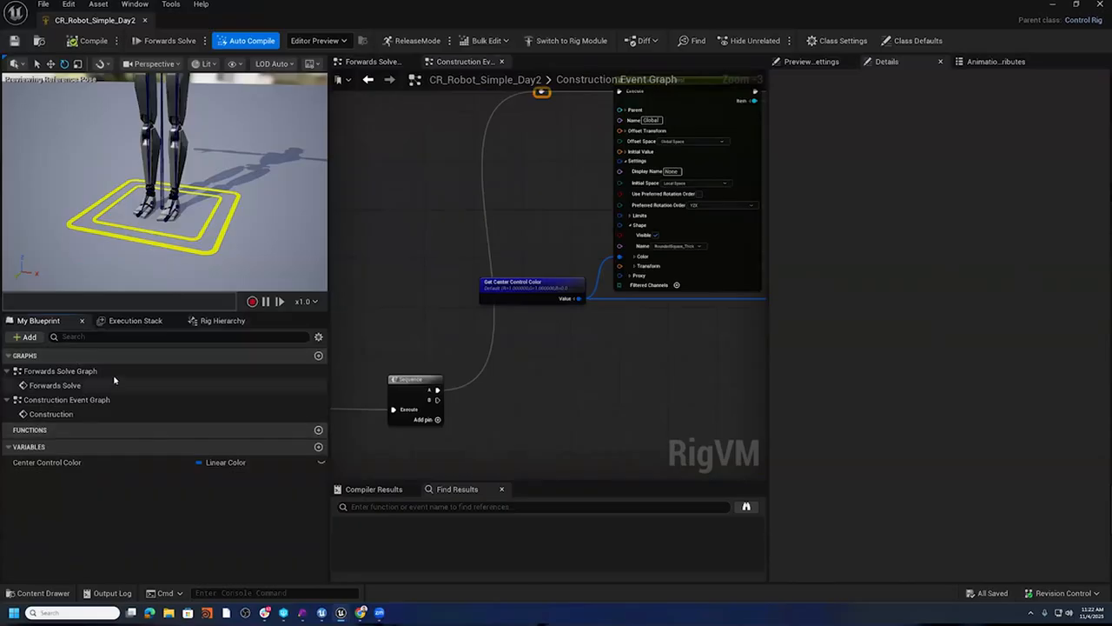
double_click(79, 386)
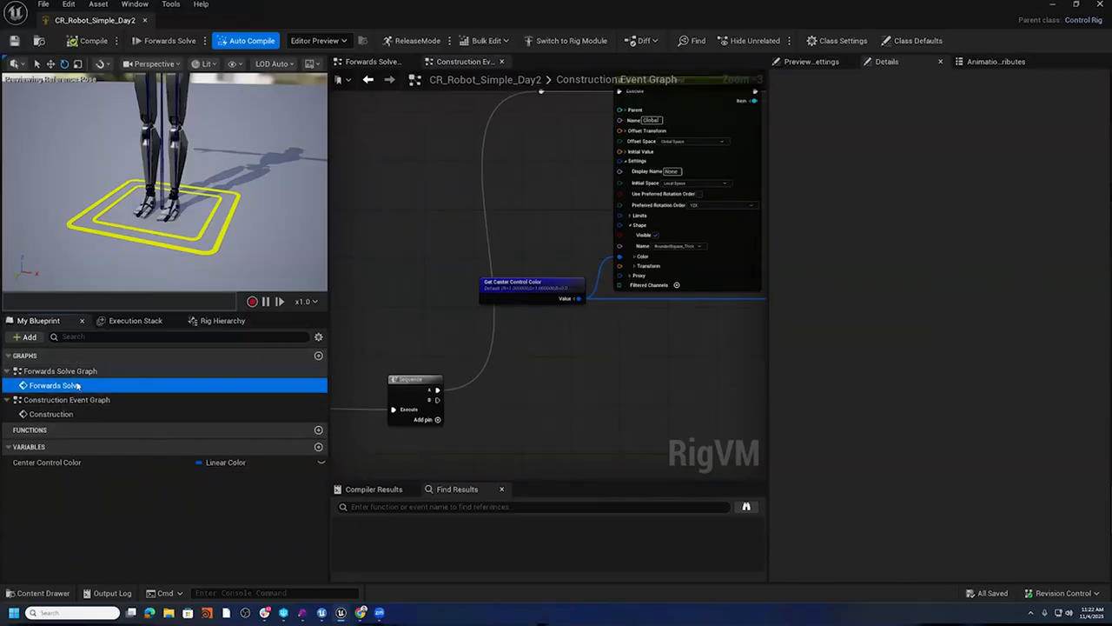
right_click_drag(698, 359, 562, 384)
left_click_drag(448, 312, 563, 306)
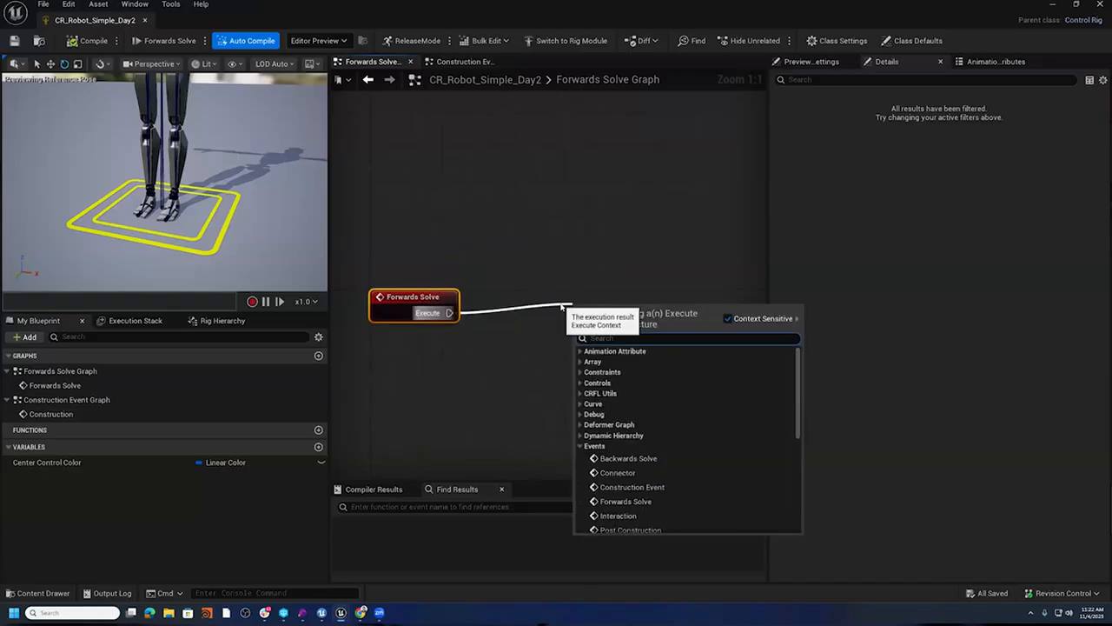
type("seq")
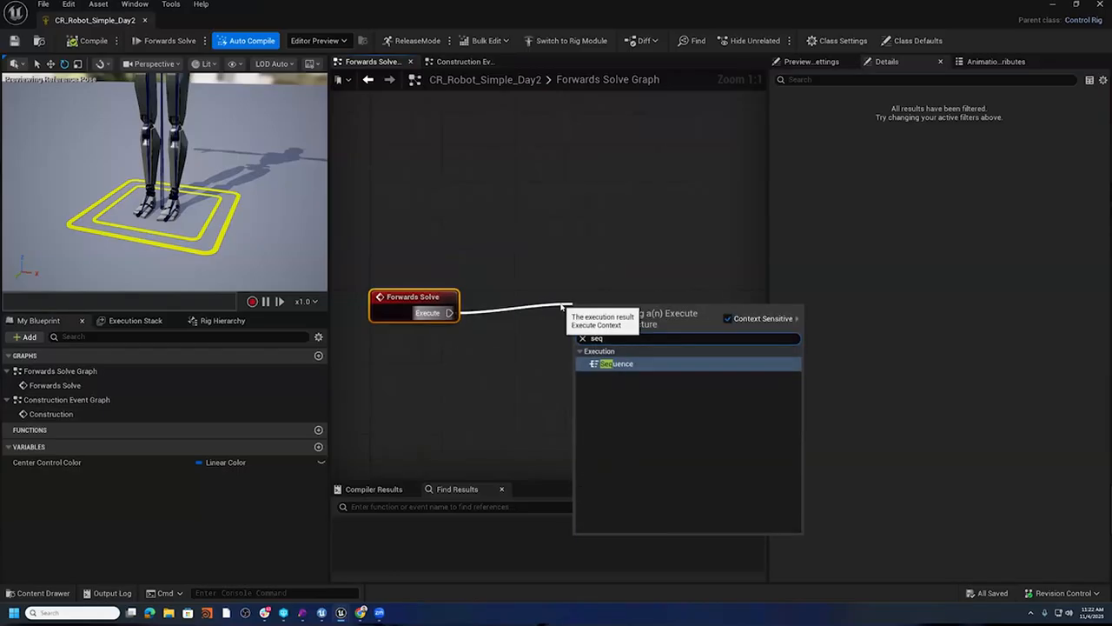
left_click(643, 364)
left_click_drag(606, 302, 610, 269)
scroll(565, 357, "down", 3)
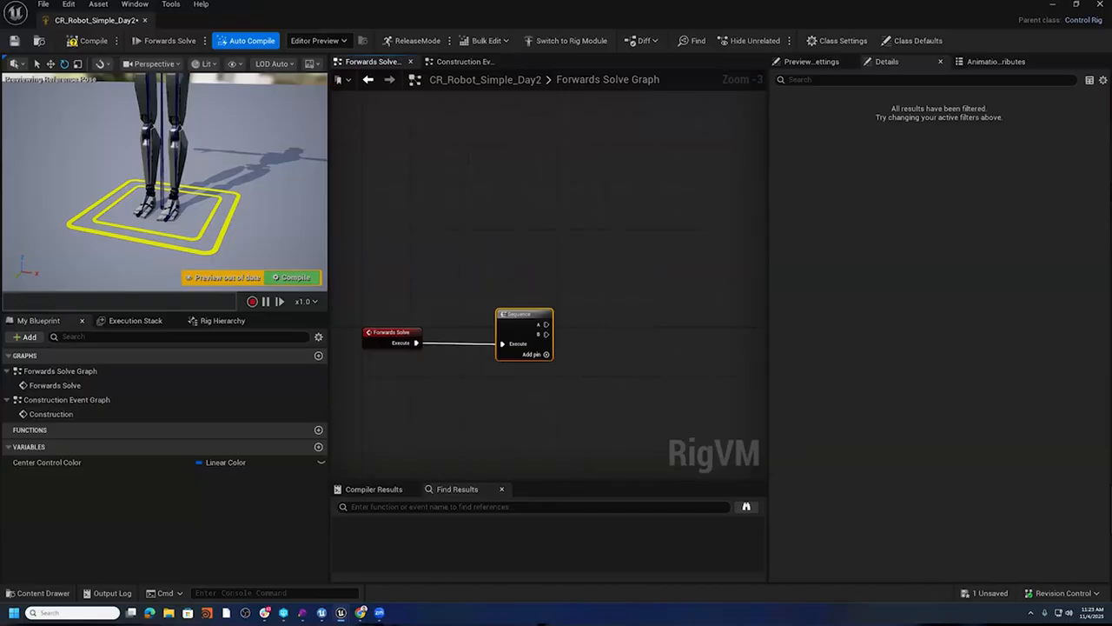
- Copy the FKControlChain function from the CR_Omega control rig and return to CR_Robot_Simple_Day2
left_click_drag(541, 2, 541, 94)
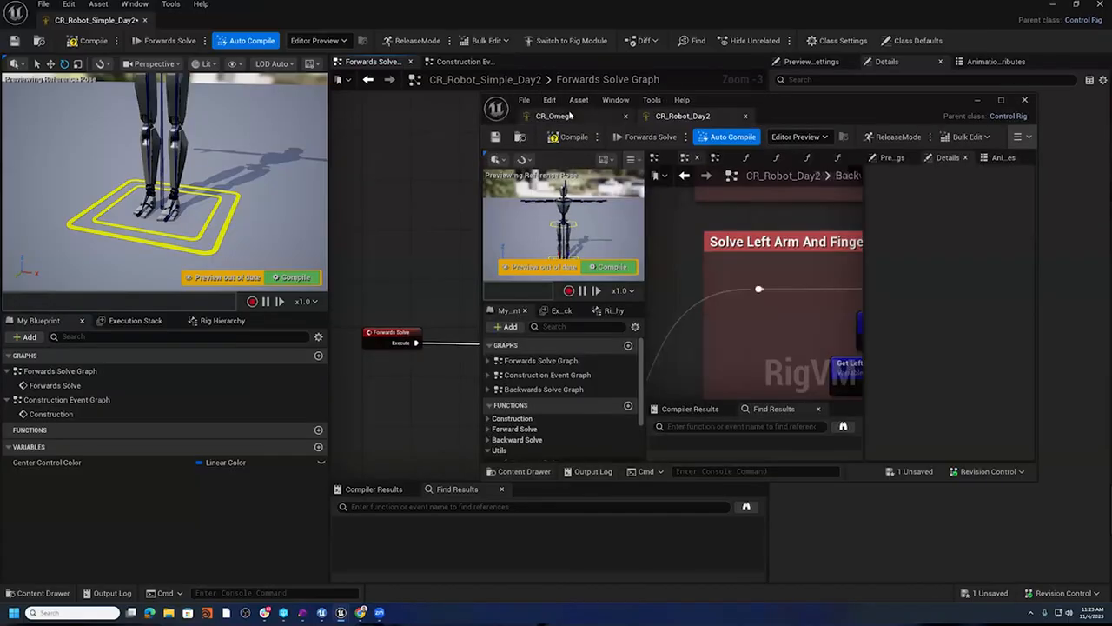
left_click(569, 116)
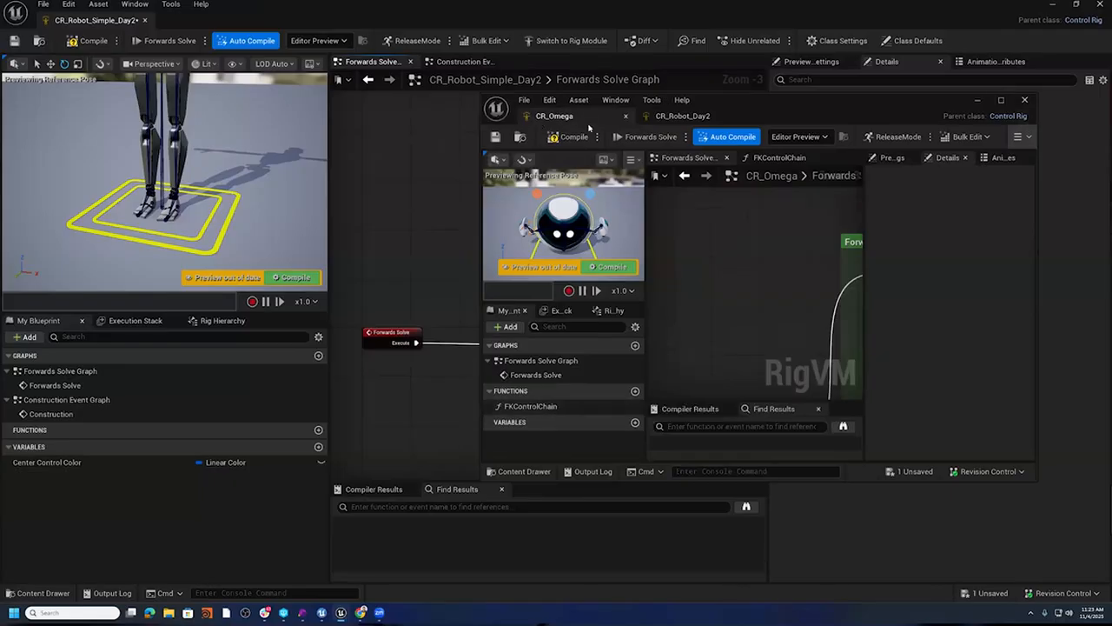
right_click(541, 408)
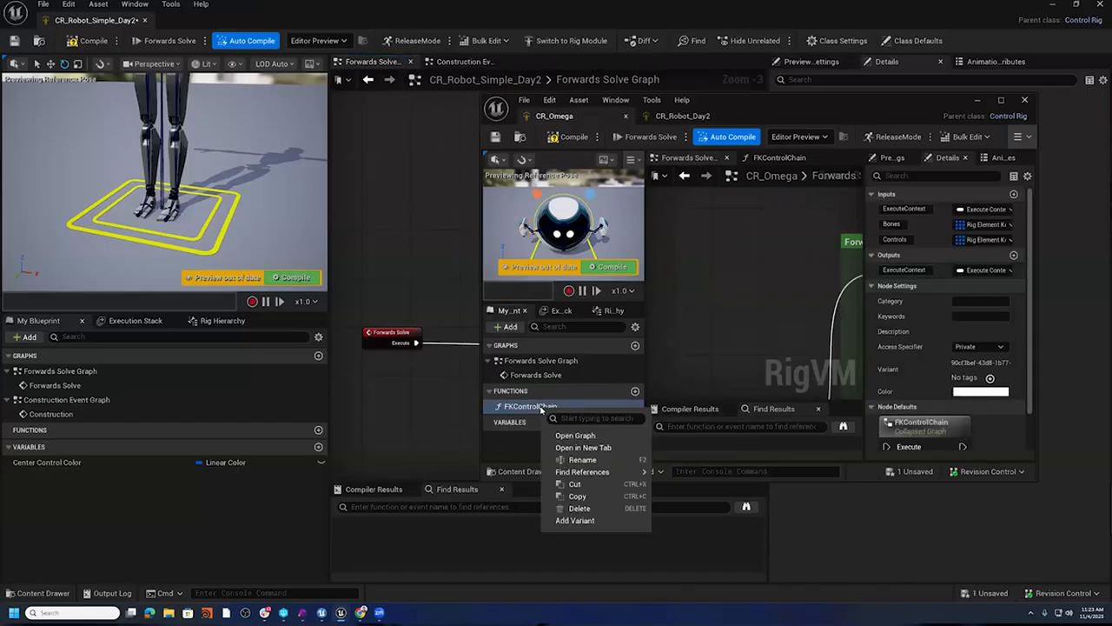
left_click(578, 495)
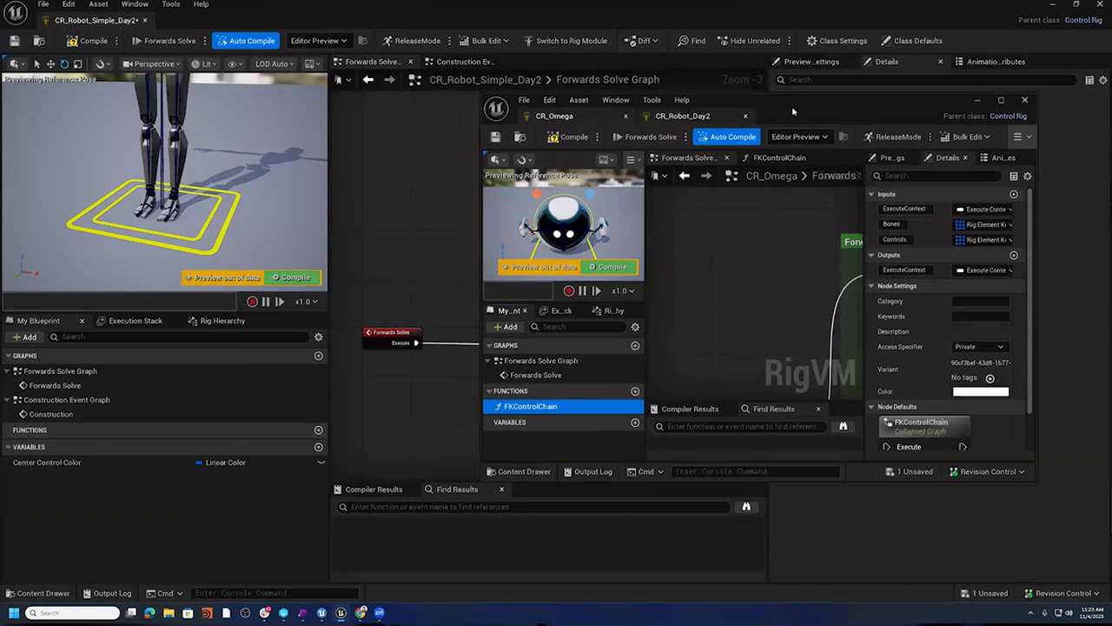
left_click(978, 100)
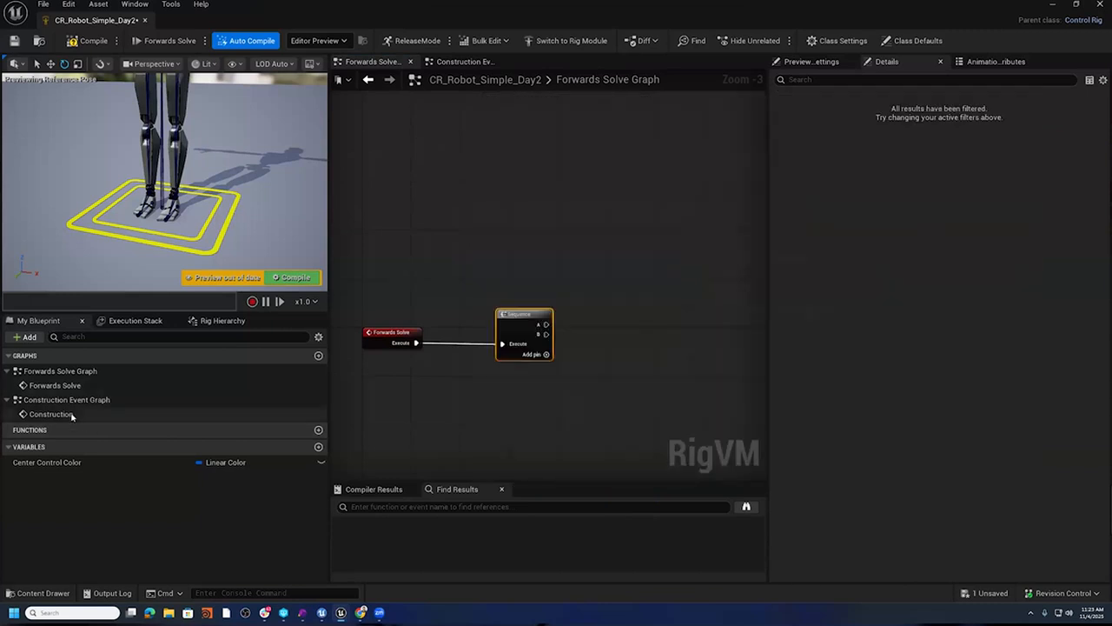
- Paste the copied function into this rig's functions and name it Forward FK
left_click(75, 431)
right_click(75, 431)
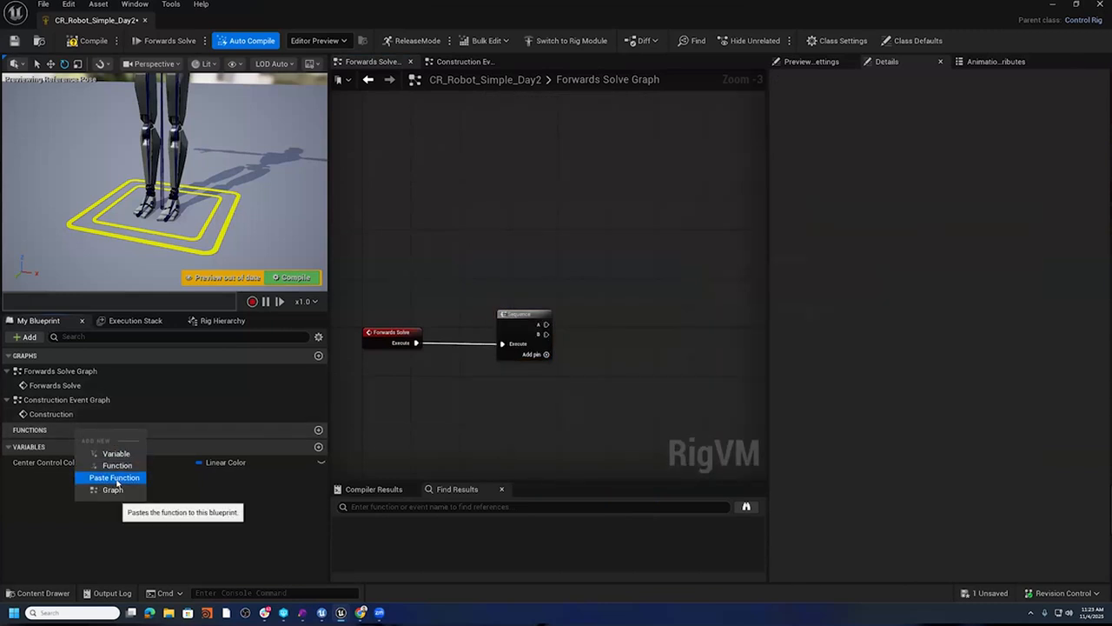
left_click(115, 478)
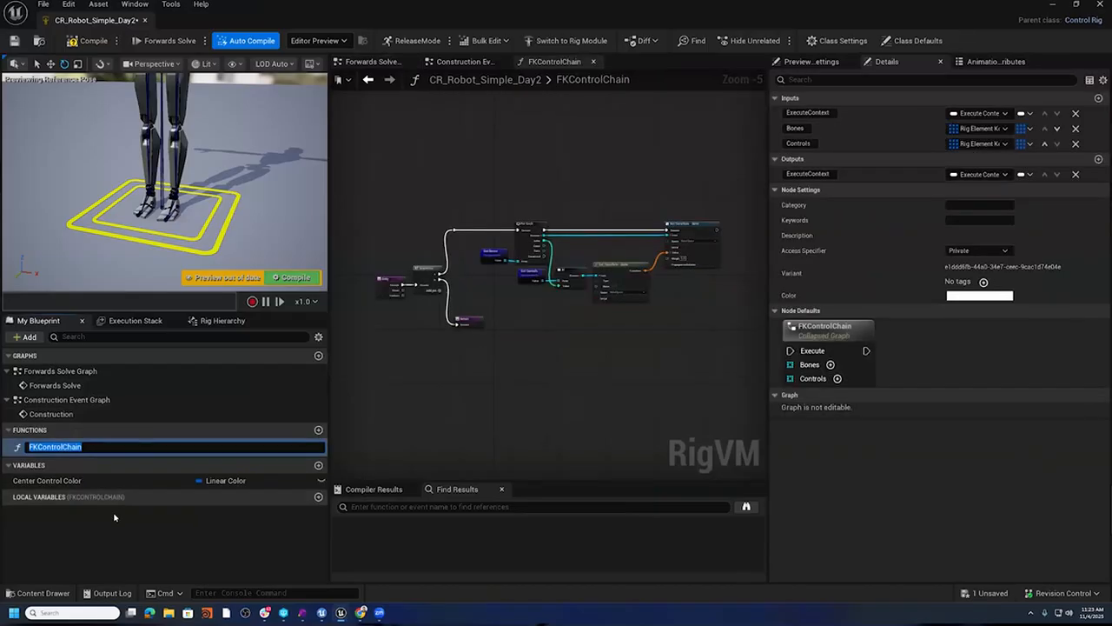
type("Forward FK")
key("Return")
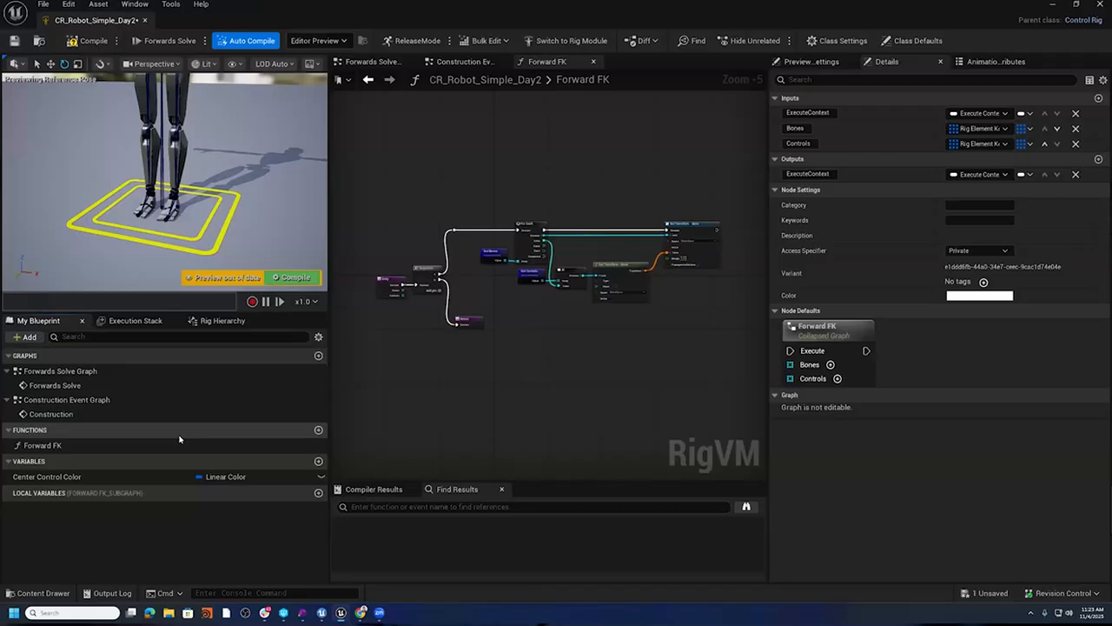
- Remove the Controls input from the Forward FK function, keeping the Bones input
right_click_drag(447, 328, 598, 366)
scroll(572, 359, "up", 5)
right_click_drag(562, 293, 467, 277)
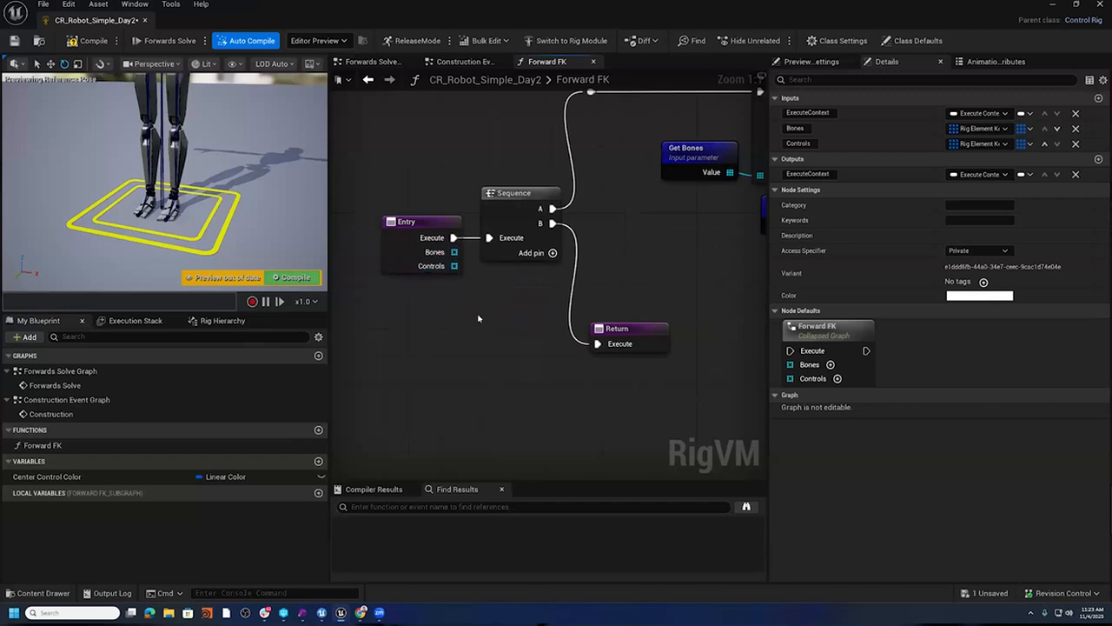
right_click_drag(481, 316, 447, 310)
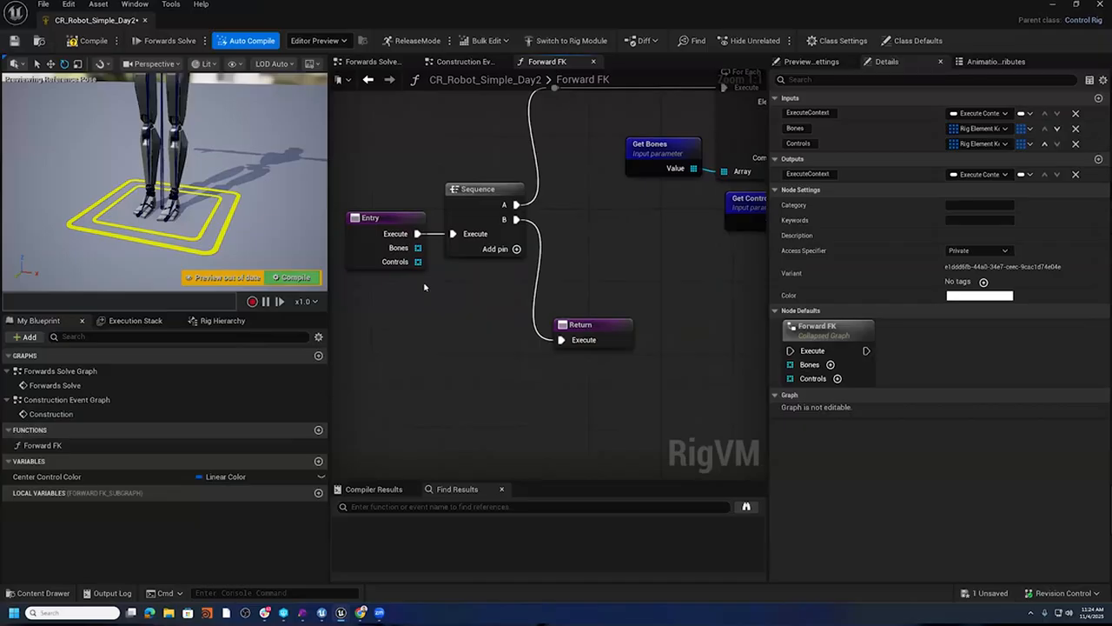
right_click_drag(682, 267, 716, 301)
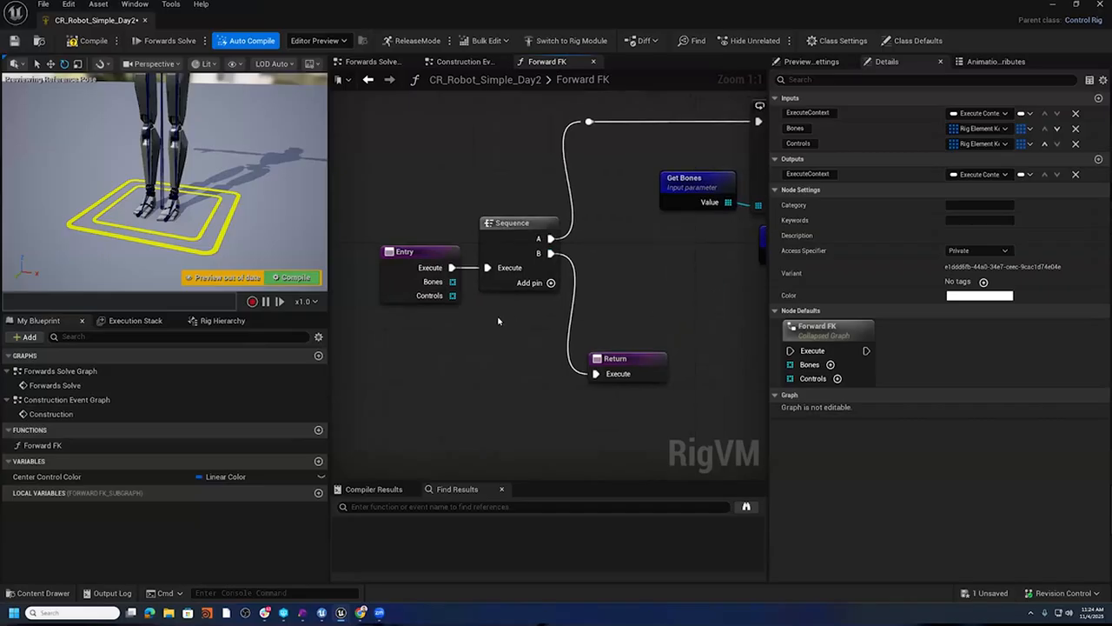
left_click(433, 281)
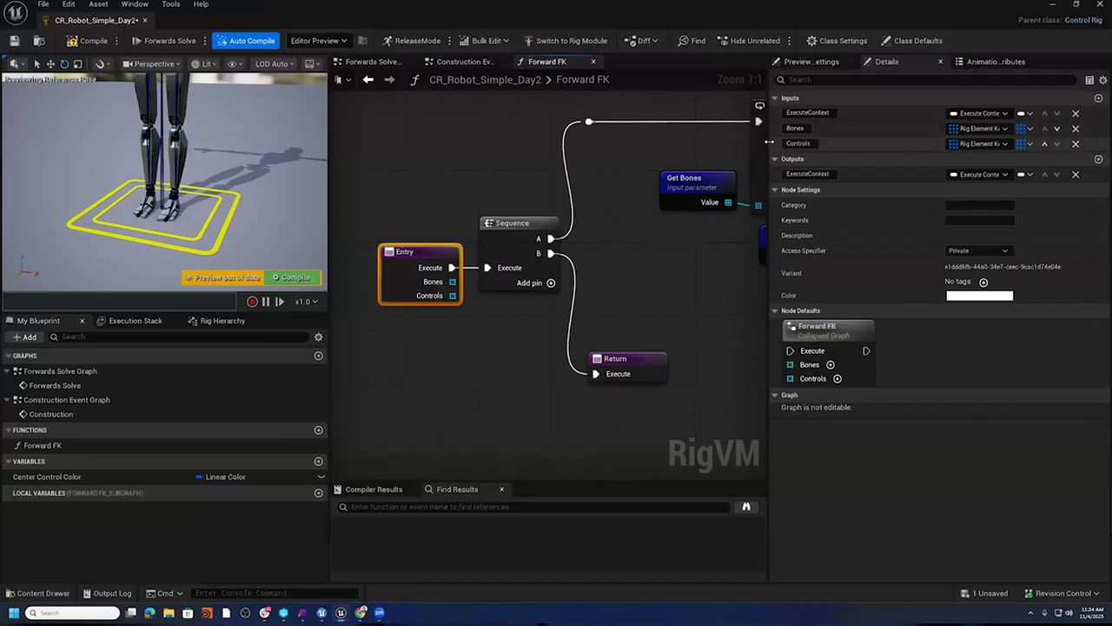
mouse_move(770, 145)
left_mouse_down()
mouse_move(850, 148)
mouse_move(736, 147)
mouse_move(776, 148)
left_mouse_up()
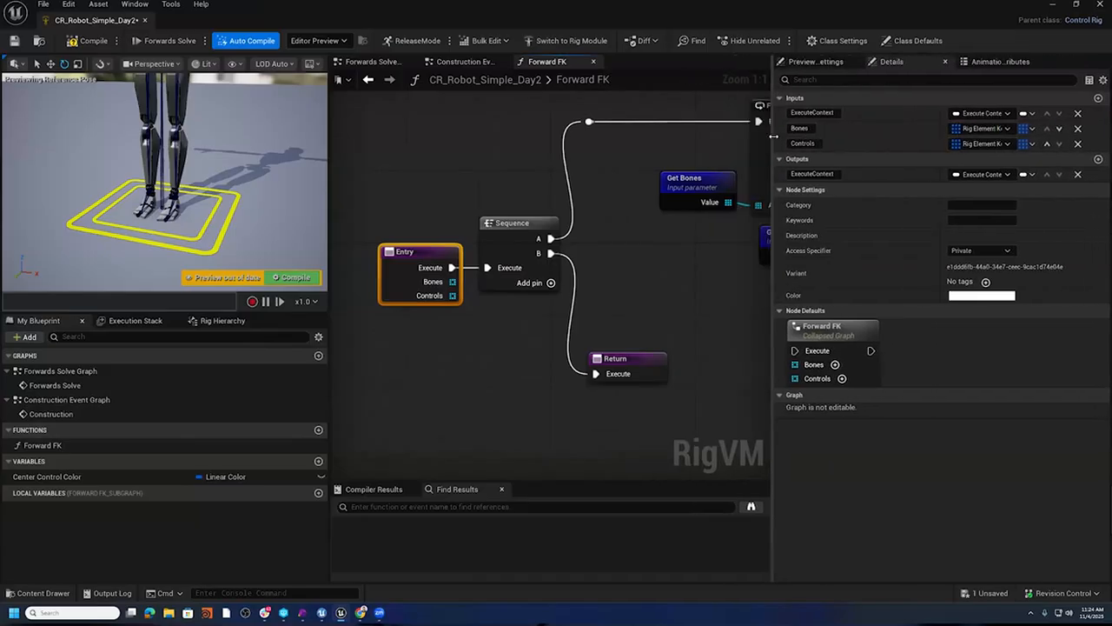
left_click(1079, 143)
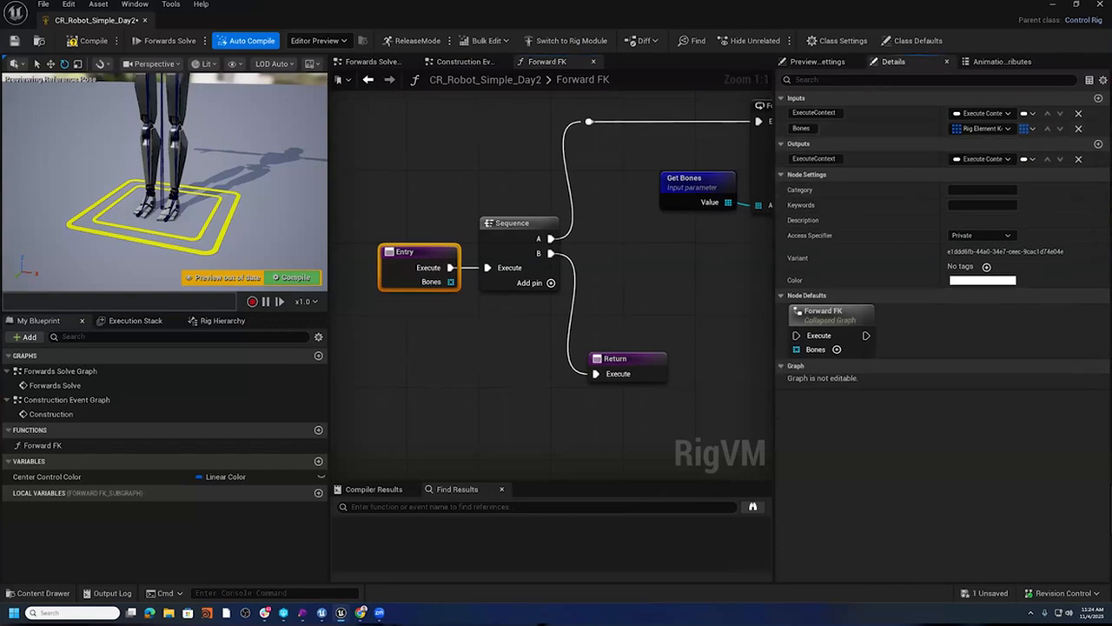
- Delete the array At node between For Each and Get Transform in the Forward FK graph
right_click_drag(738, 278, 336, 274)
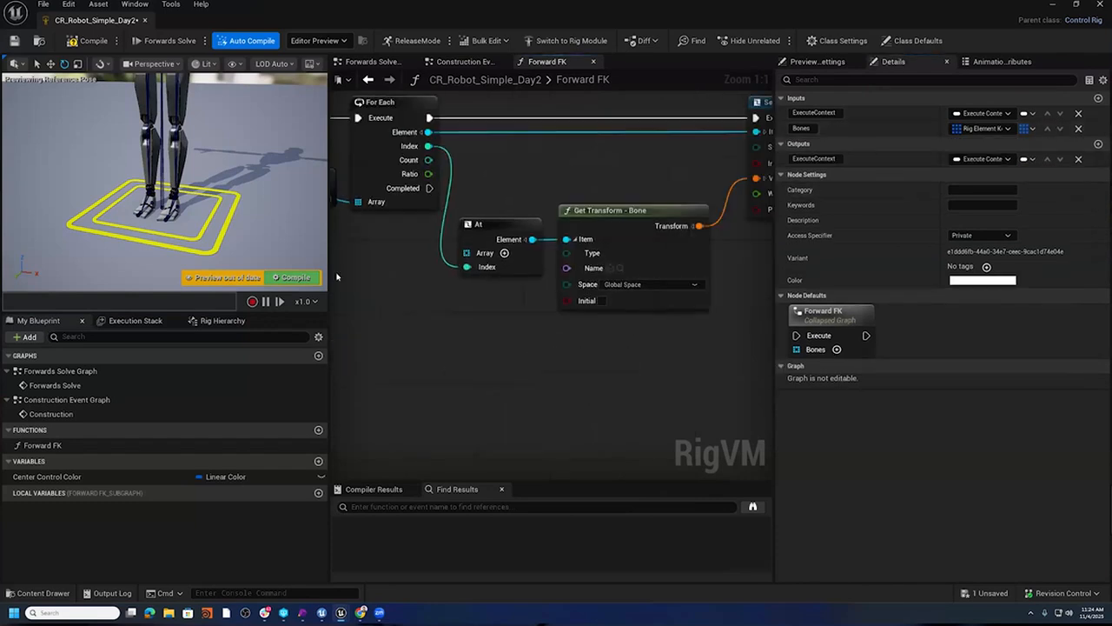
left_click(490, 223)
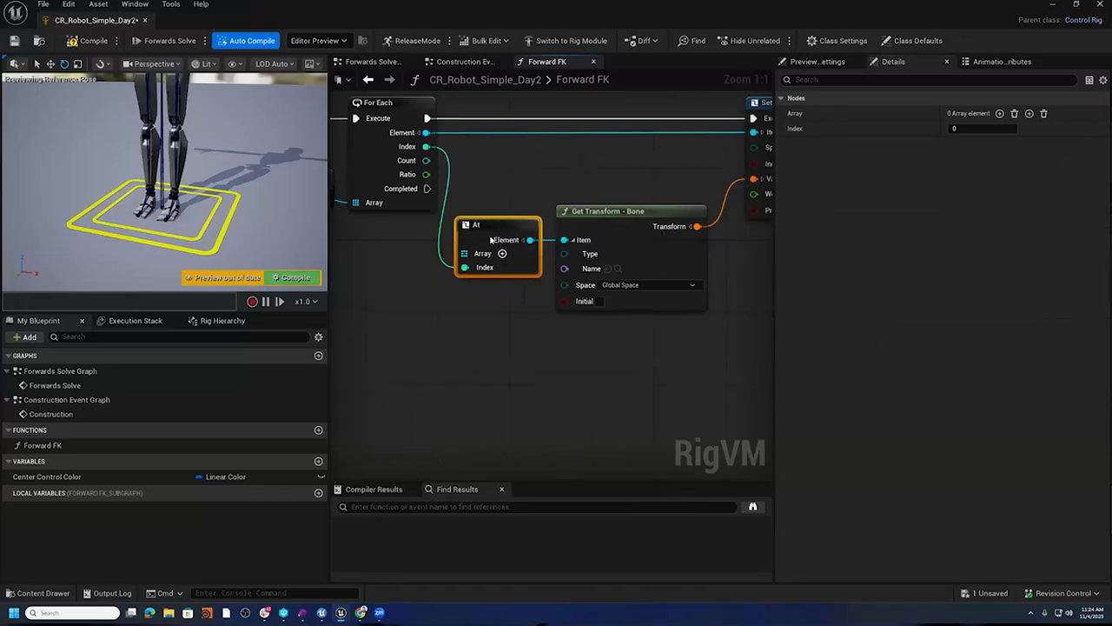
key("Delete")
- Examine how the remaining Get Bones, For Each, Get Transform and Set Transform nodes connect in Forward FK
scroll(497, 298, "down", 1)
scroll(500, 331, "down", 1)
right_click_drag(500, 331, 673, 327)
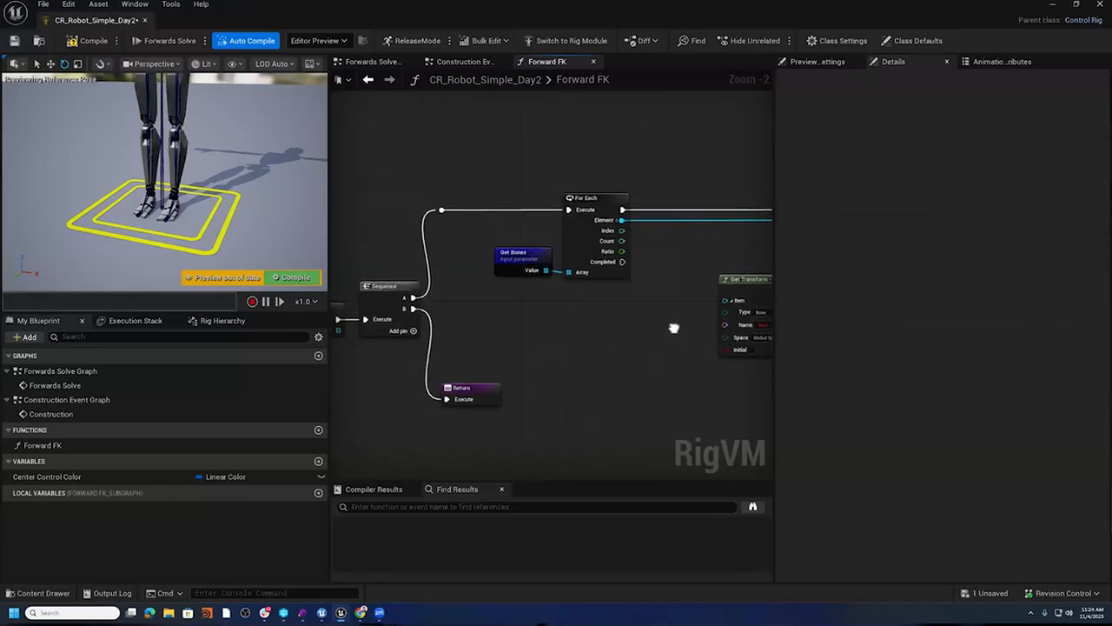
scroll(658, 321, "up", 2)
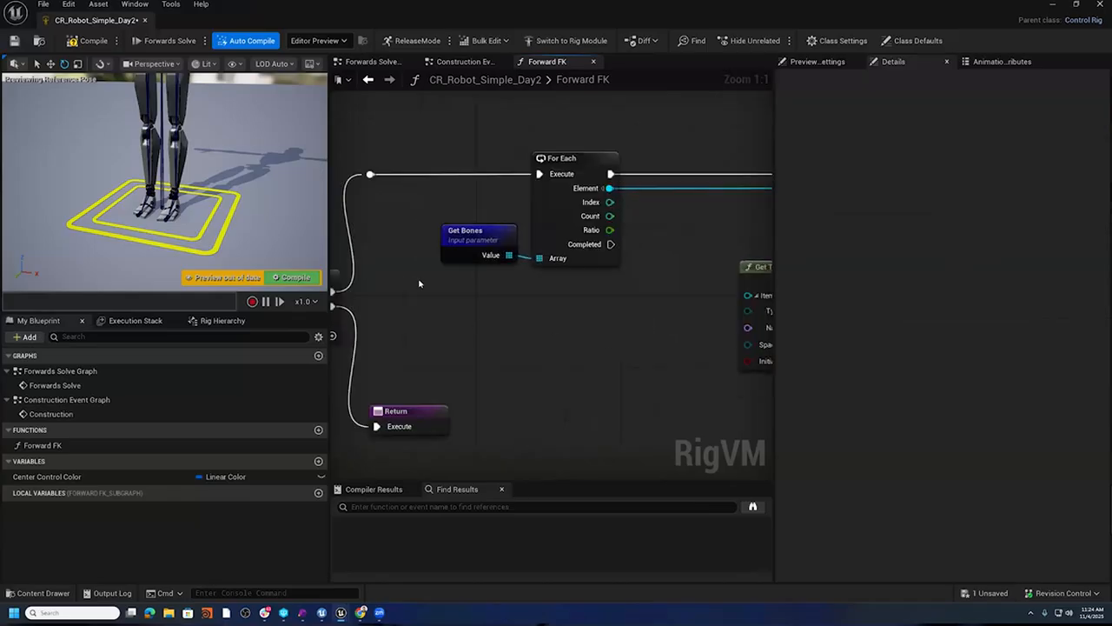
right_click_drag(488, 306, 408, 310)
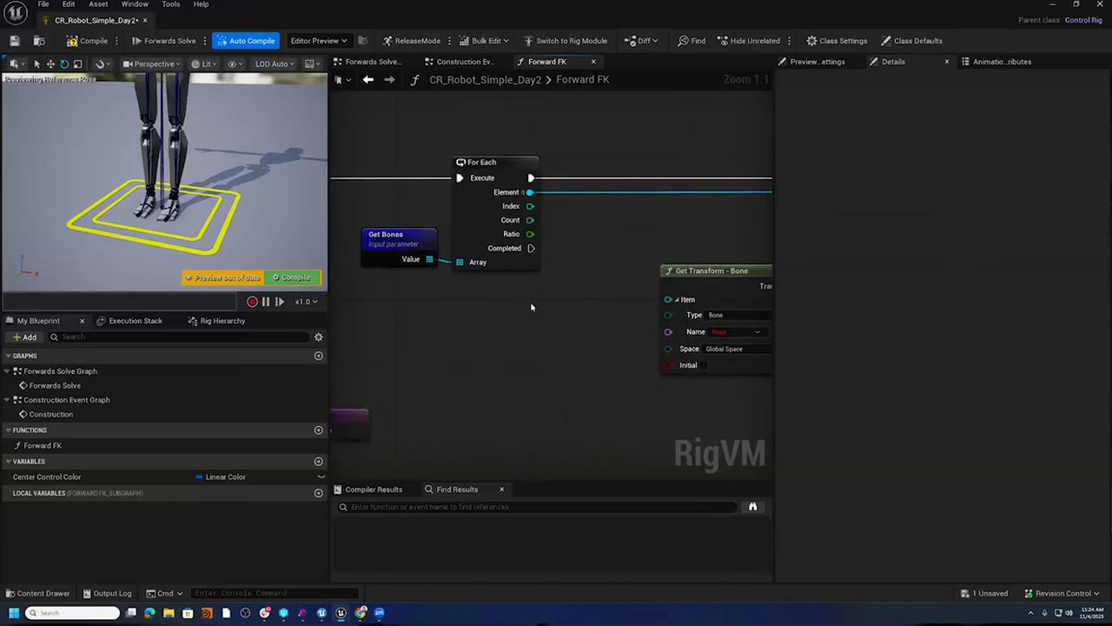
right_click_drag(578, 317, 513, 315)
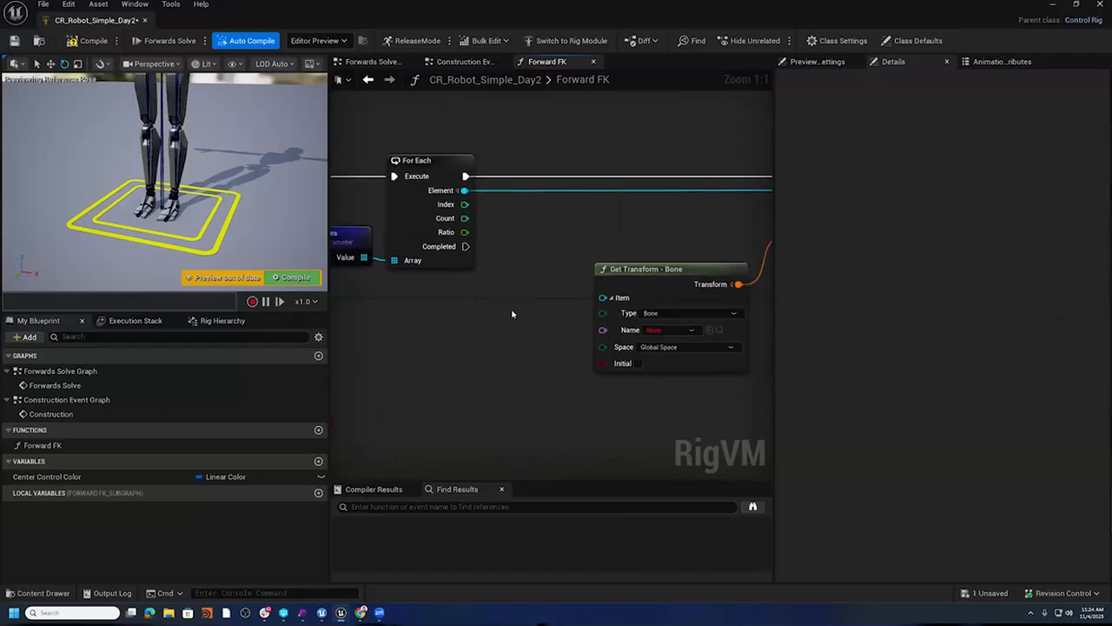
right_click_drag(452, 299, 380, 281)
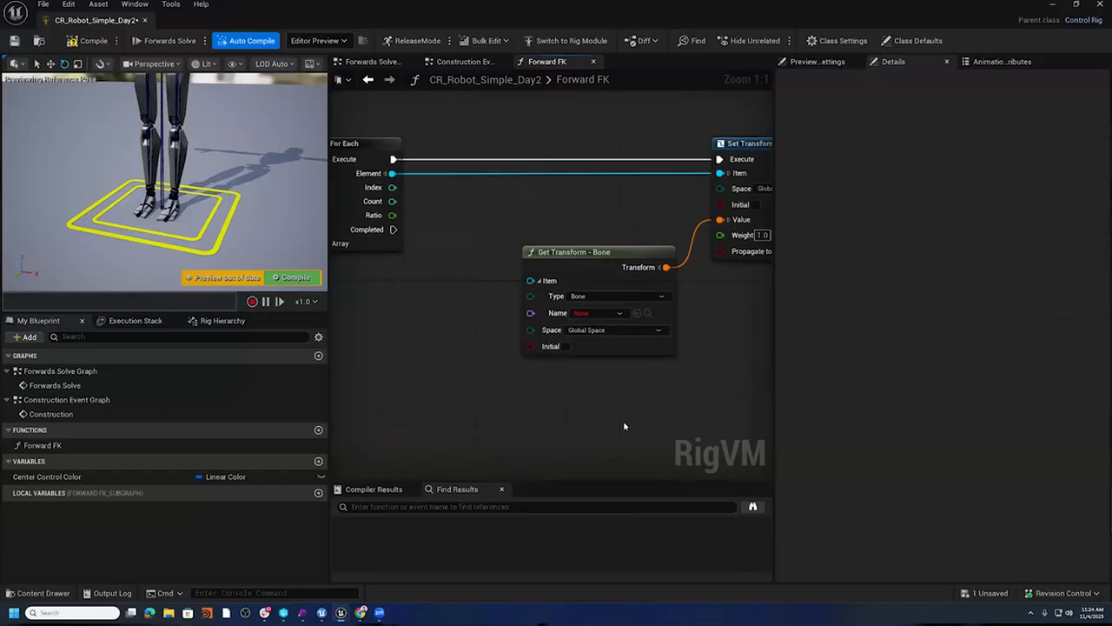
right_click_drag(598, 330, 509, 329)
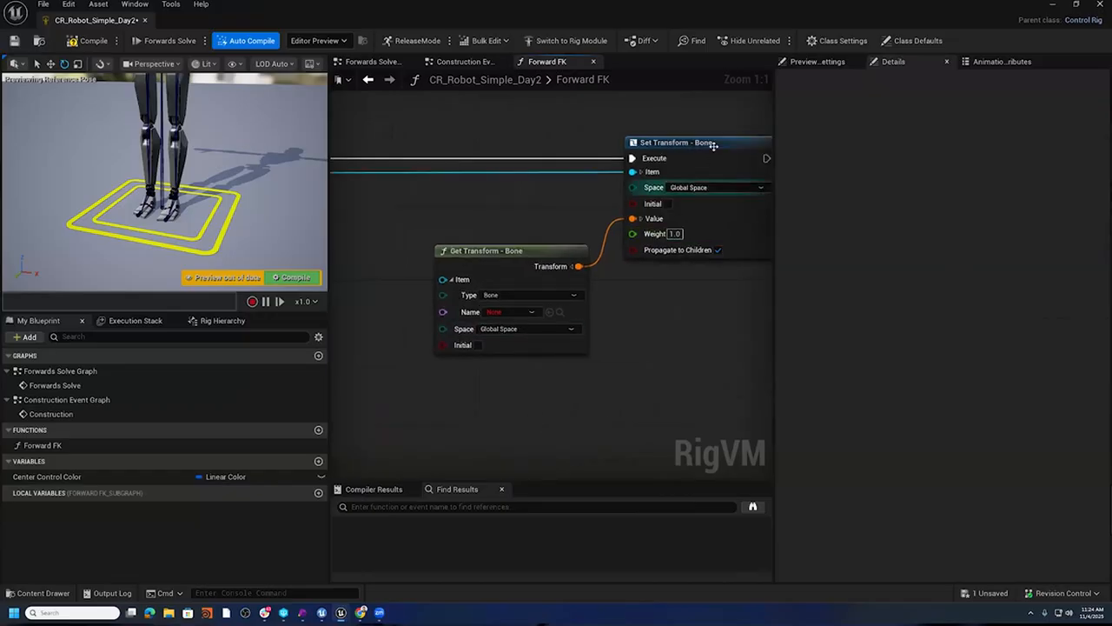
right_click_drag(473, 237, 548, 244)
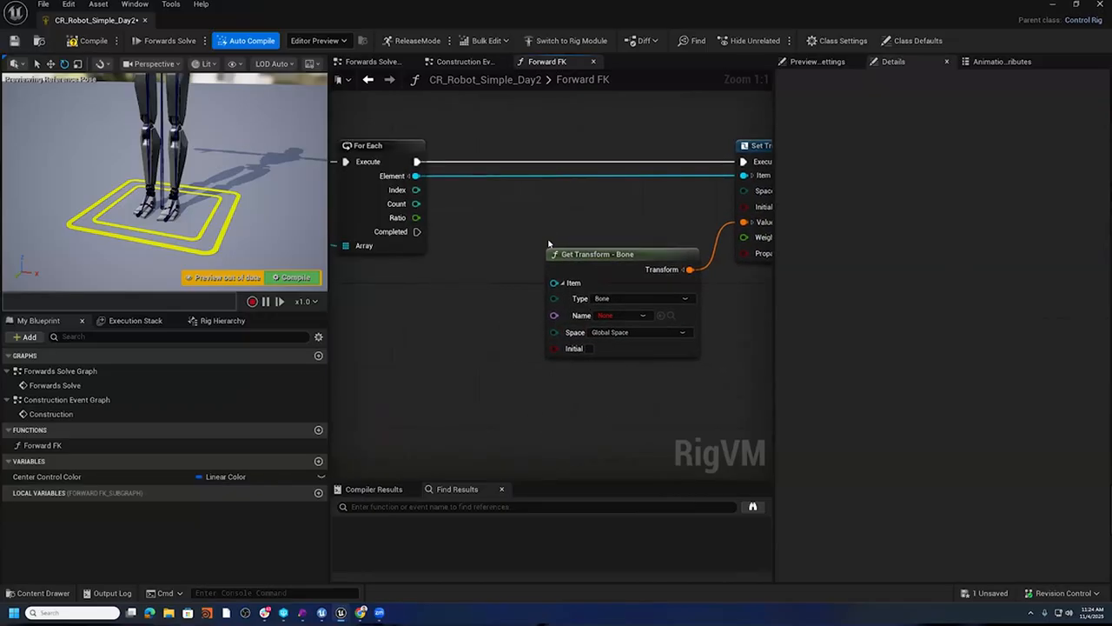
right_click_drag(440, 293, 627, 261)
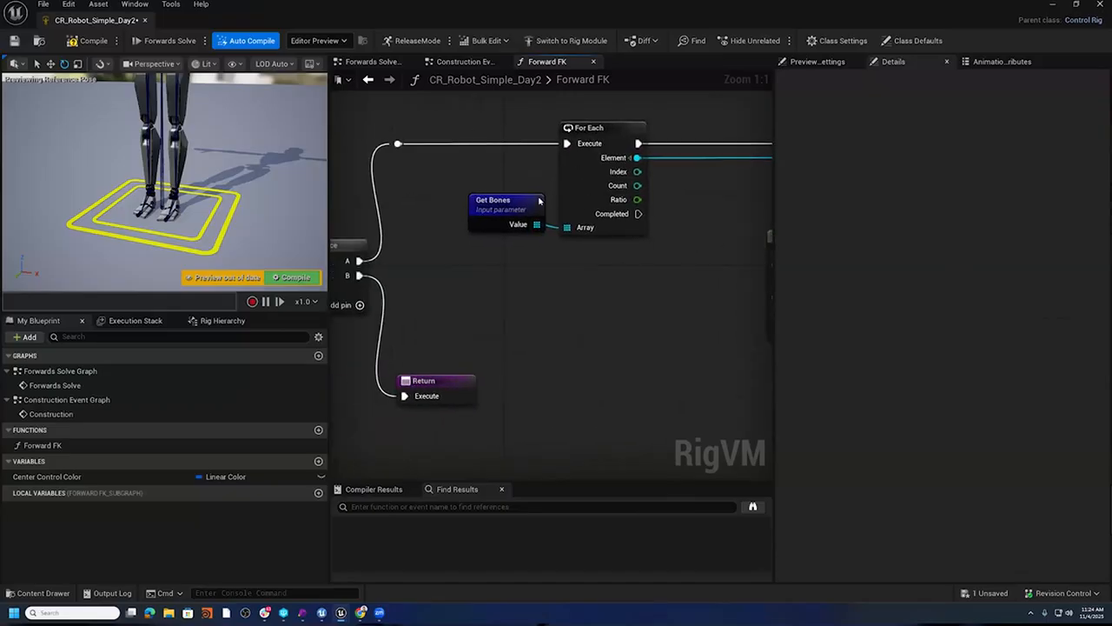
- Add a Set Metadata node to the construction graph, executing after the Local control's Spawn Transform Control node
left_click(470, 61)
right_click_drag(612, 233, 332, 300)
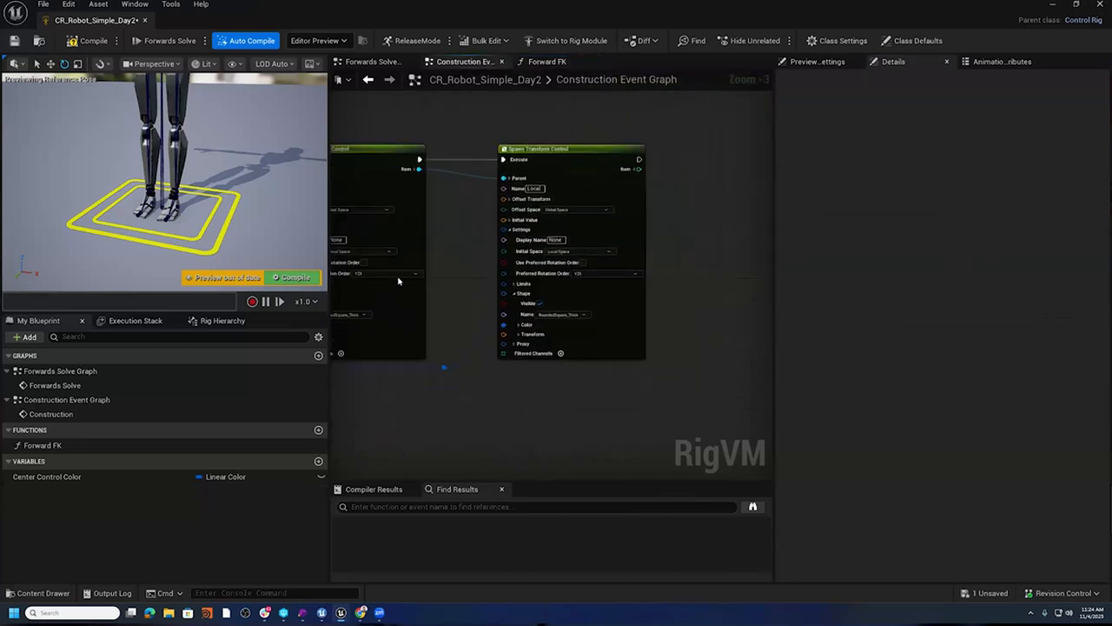
right_click_drag(694, 240, 657, 247)
scroll(614, 266, "up", 3)
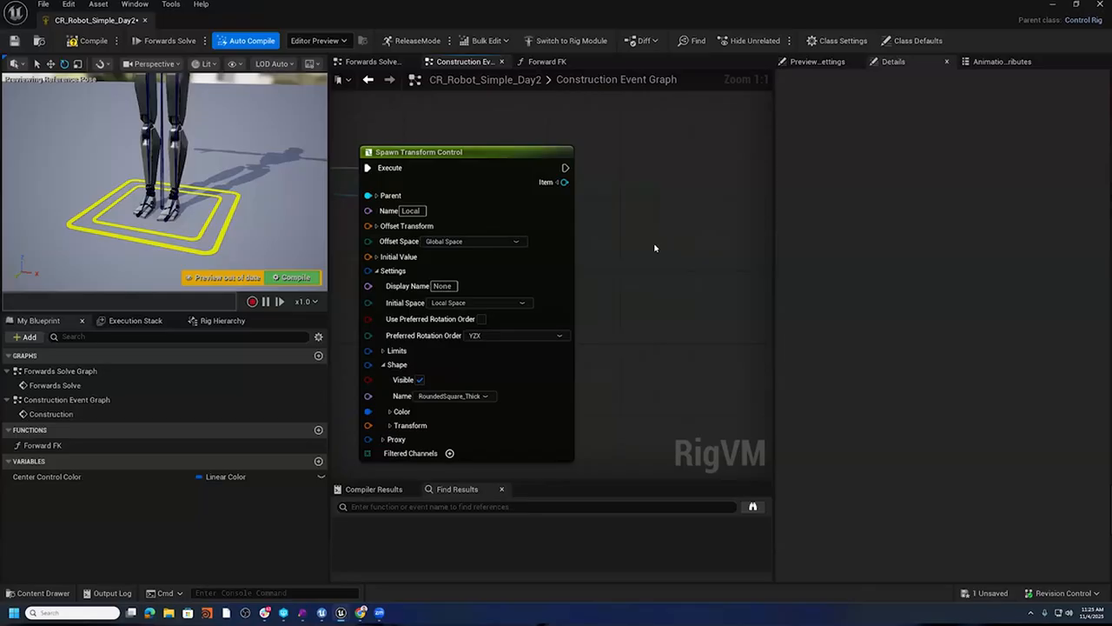
right_click_drag(650, 239, 636, 239)
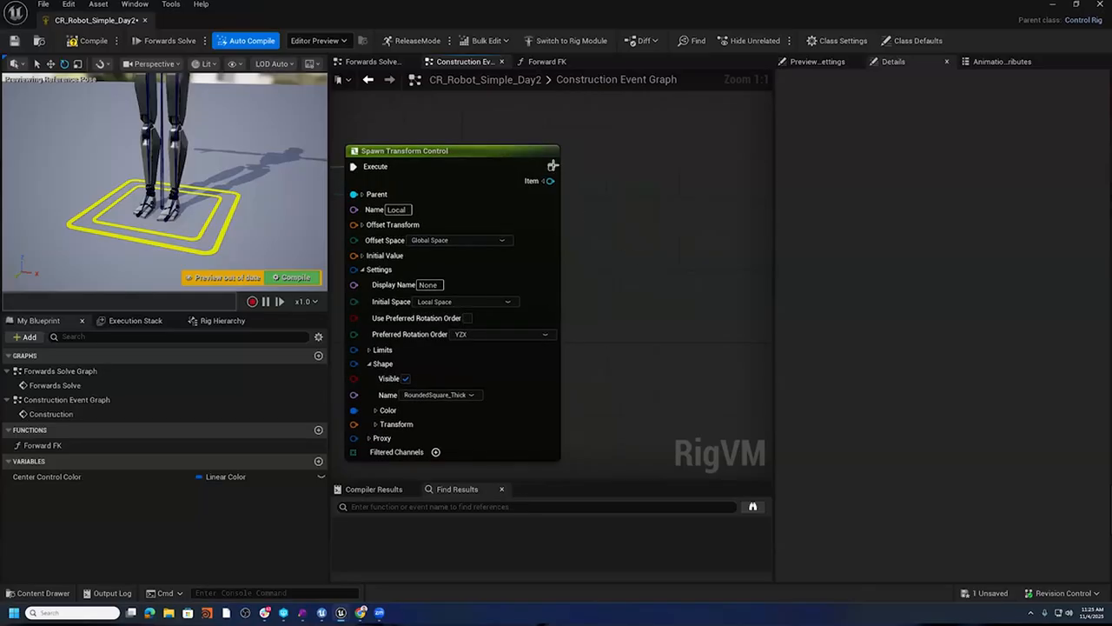
left_click_drag(552, 165, 635, 163)
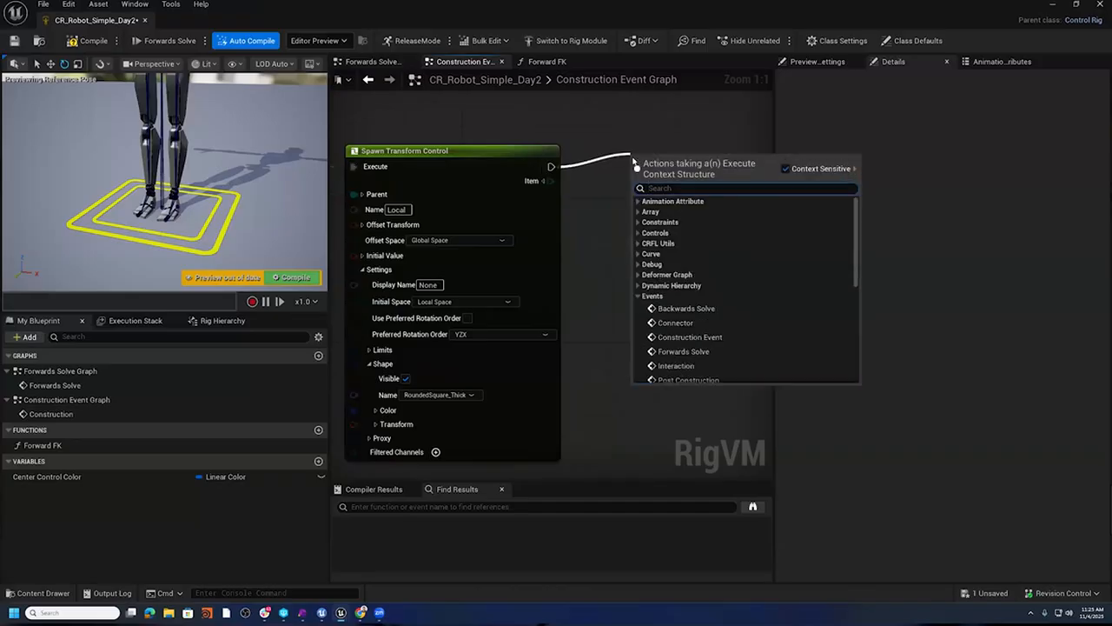
type("set met")
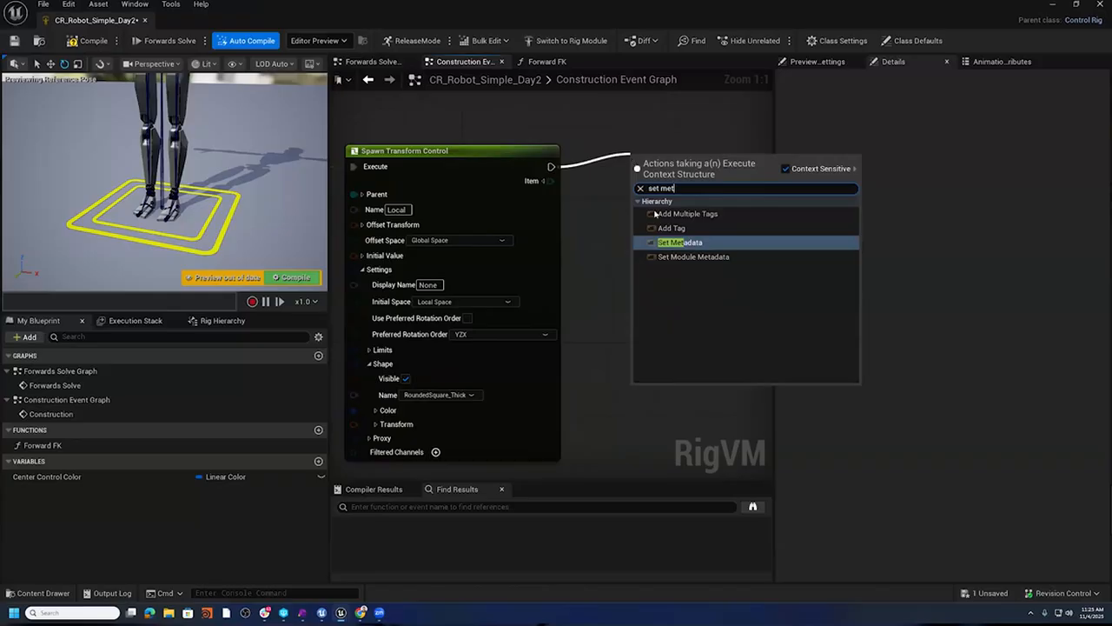
left_click(678, 243)
left_click_drag(697, 154, 722, 149)
left_click(617, 239)
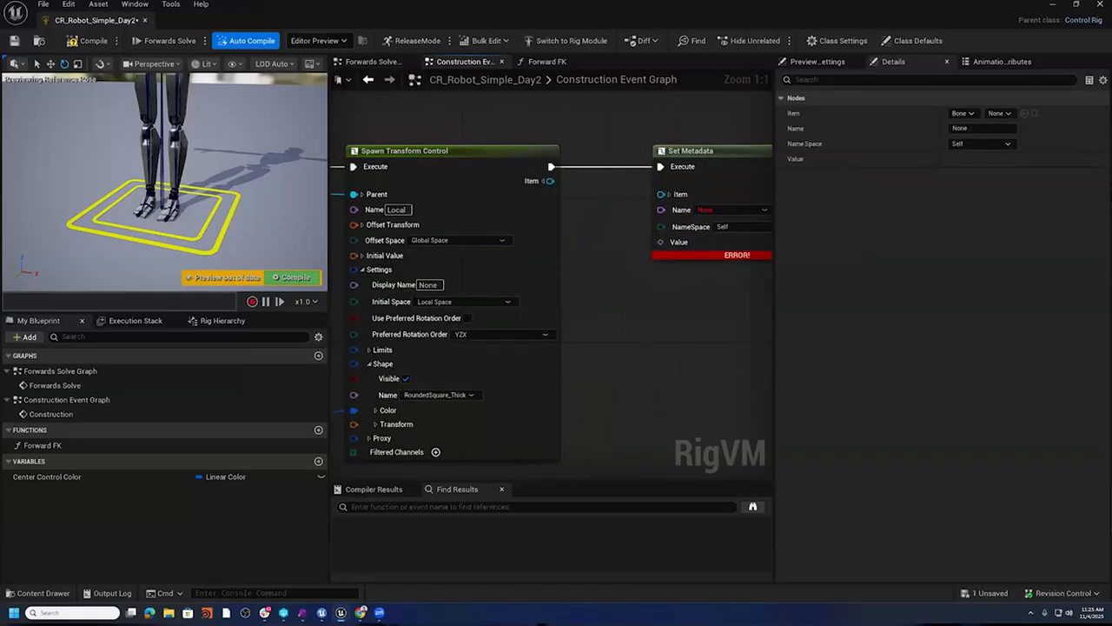
- Connect the Local control's spawned Item output to the Value input of the Set Metadata node
right_click_drag(617, 239, 487, 261)
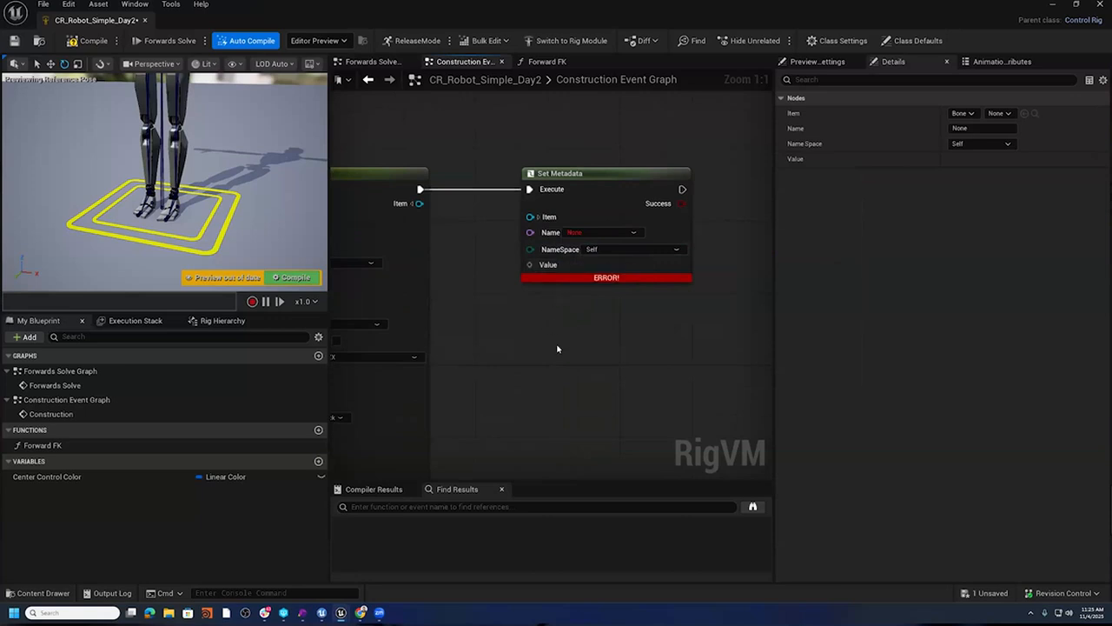
right_click_drag(558, 348, 594, 346)
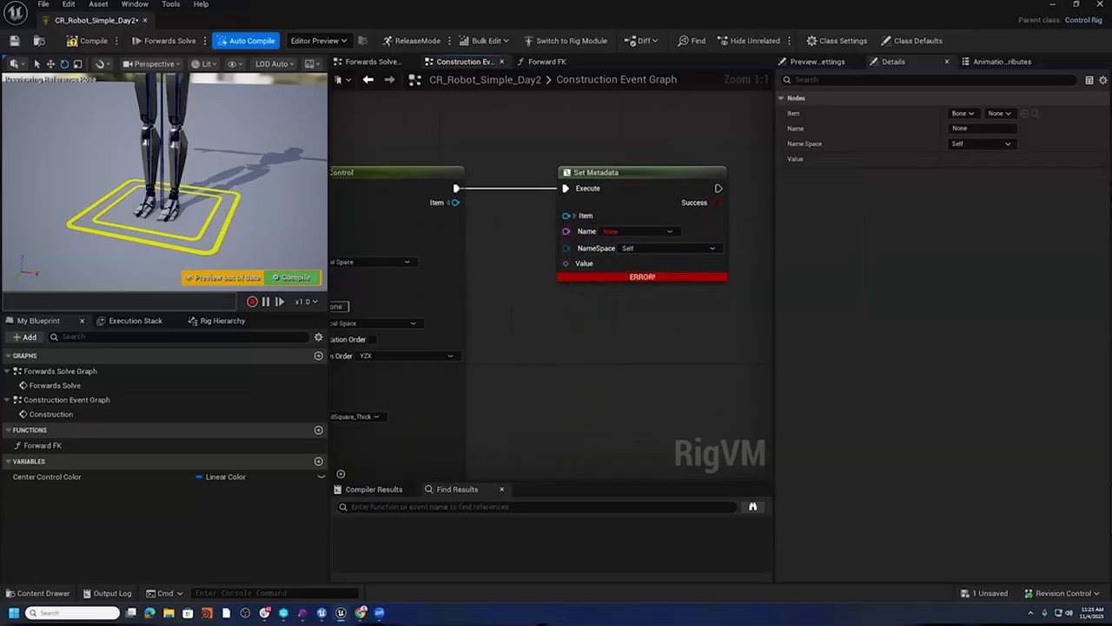
right_click_drag(510, 324, 640, 305)
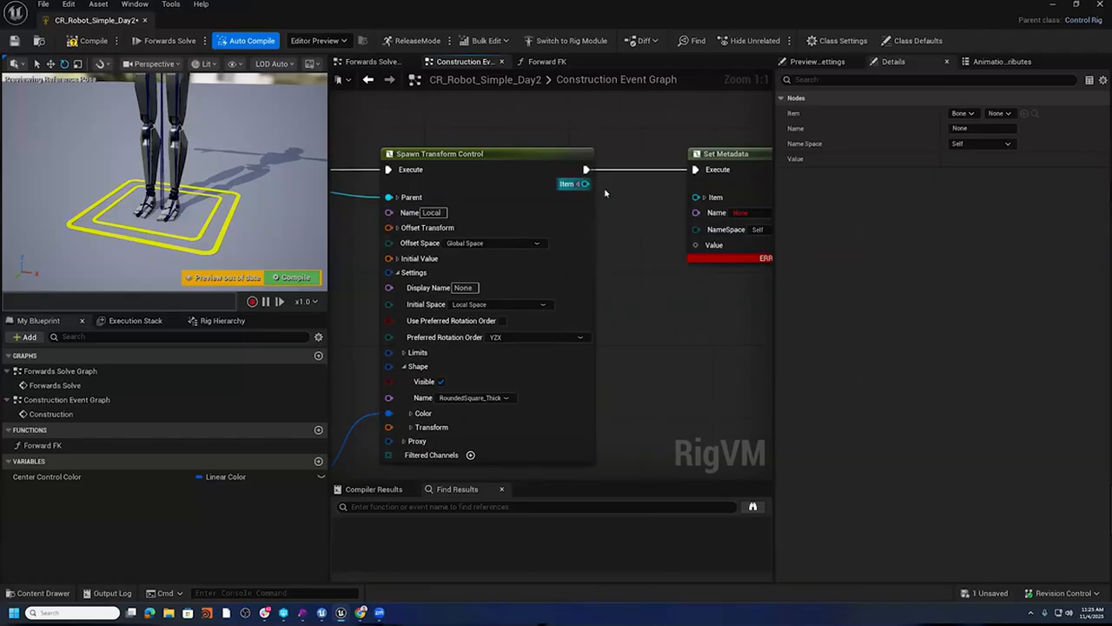
right_click_drag(615, 195, 561, 216)
right_click_drag(547, 258, 462, 255)
left_click_drag(429, 184, 542, 262)
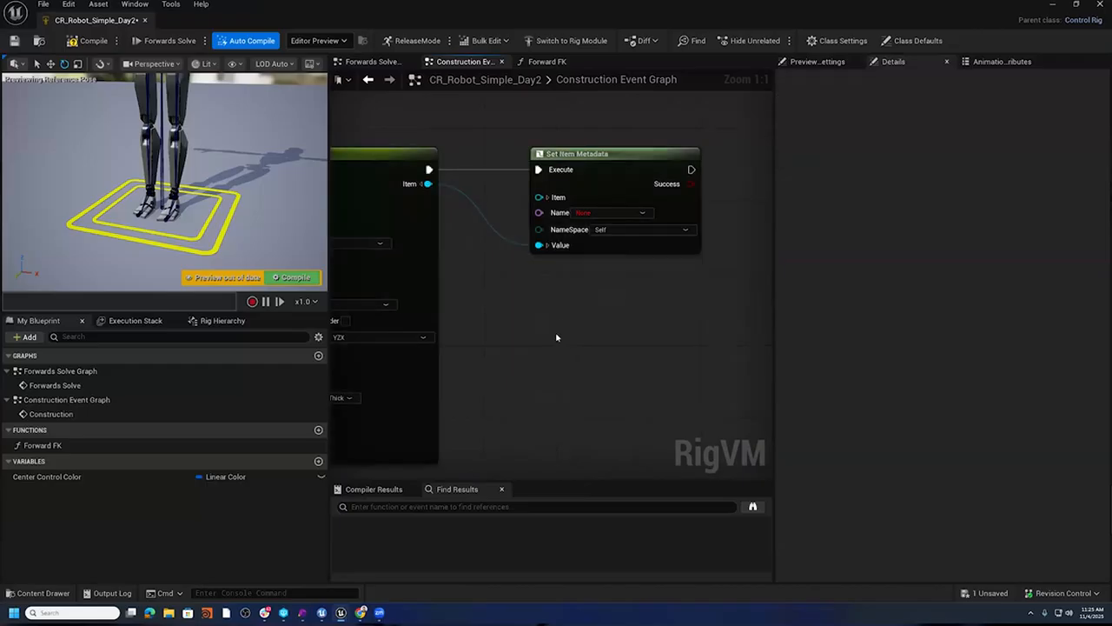
- Set the root bone as the item that stores the metadata in the Set Item Metadata node
left_click(547, 198)
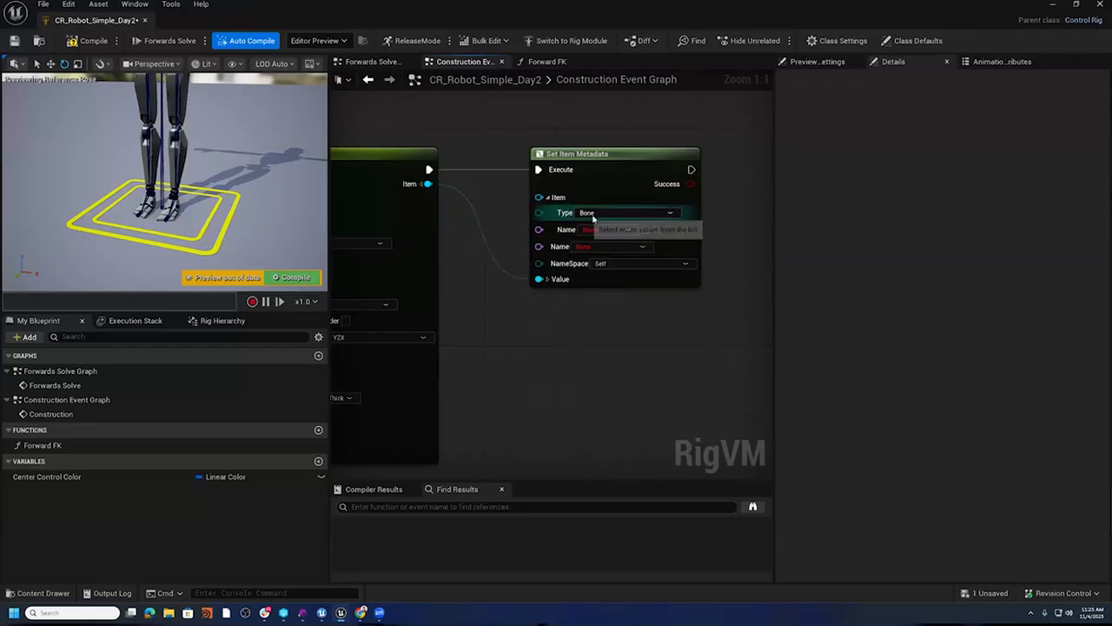
left_click(607, 230)
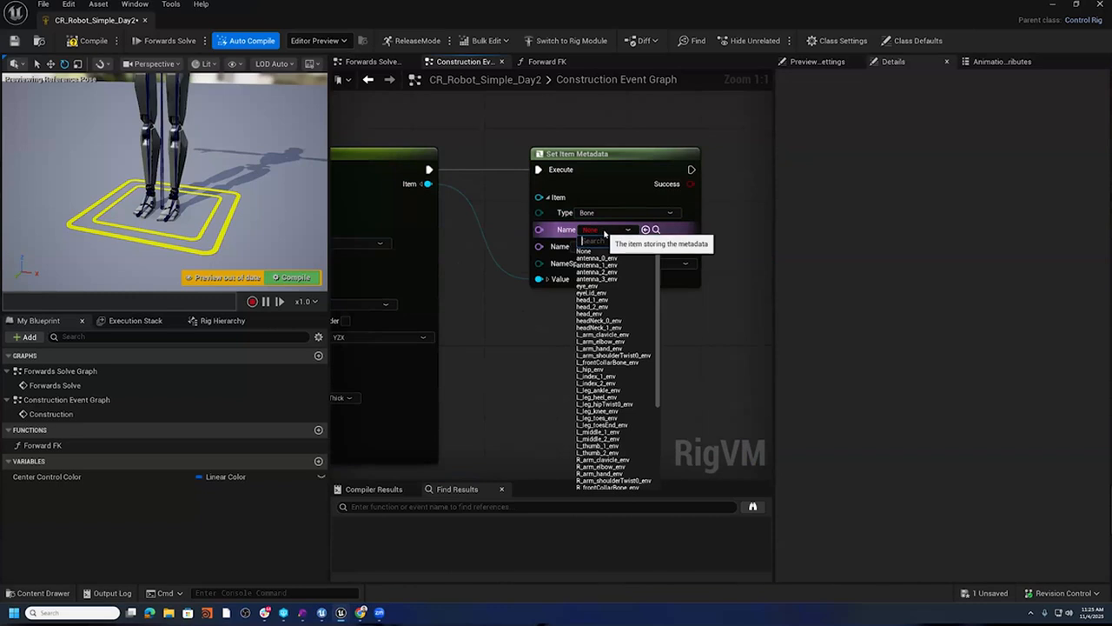
type("root")
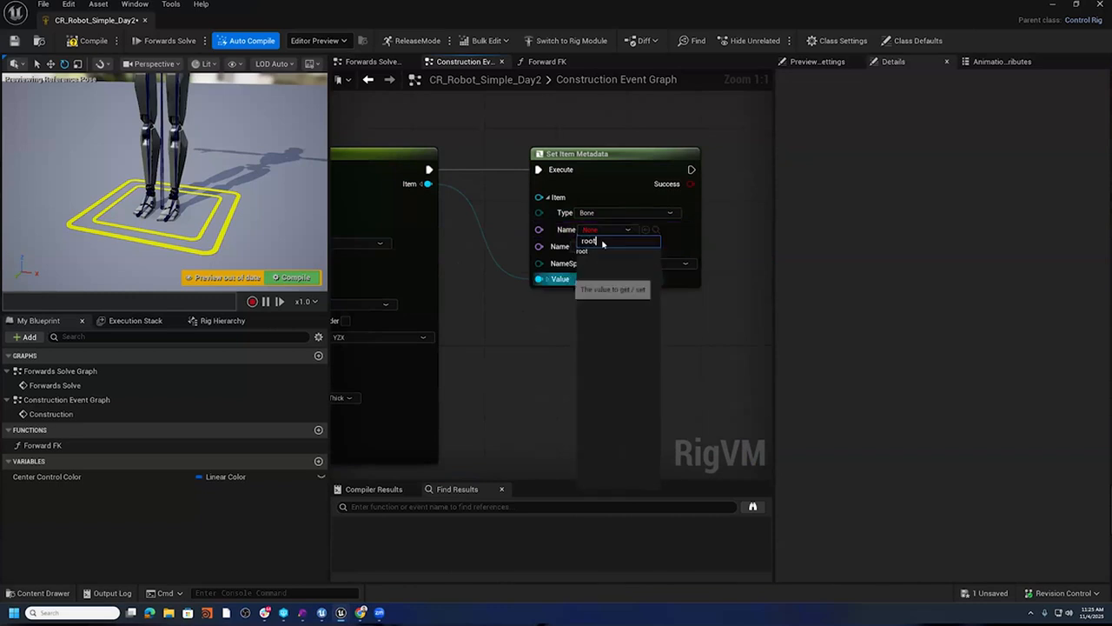
left_click(594, 252)
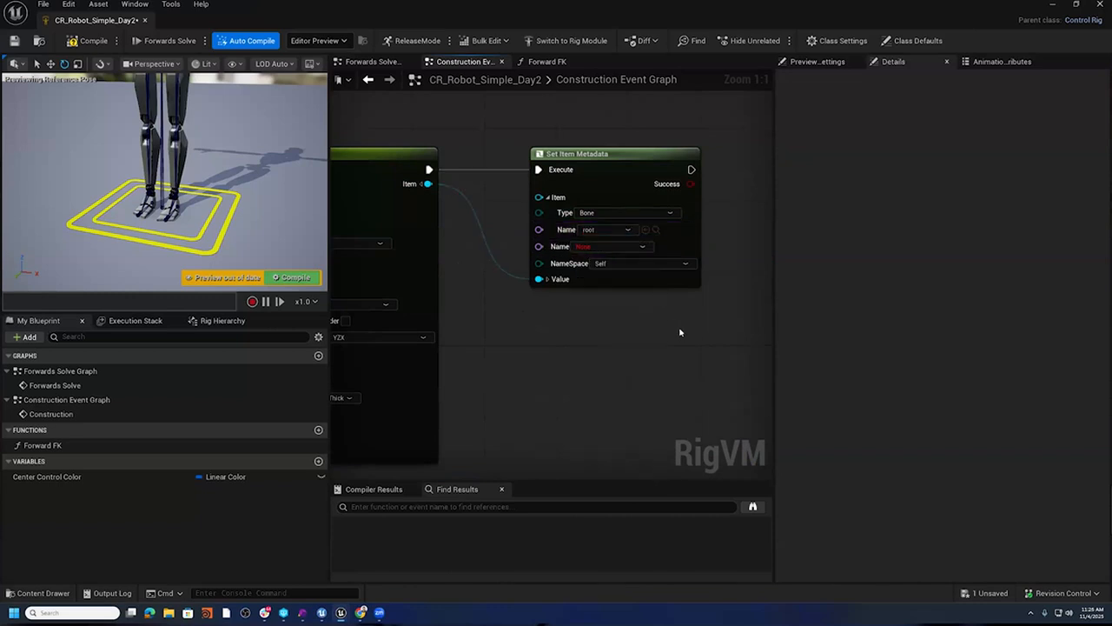
- Name the root bone's metadata Control, then compile and save the rig
left_click(607, 247)
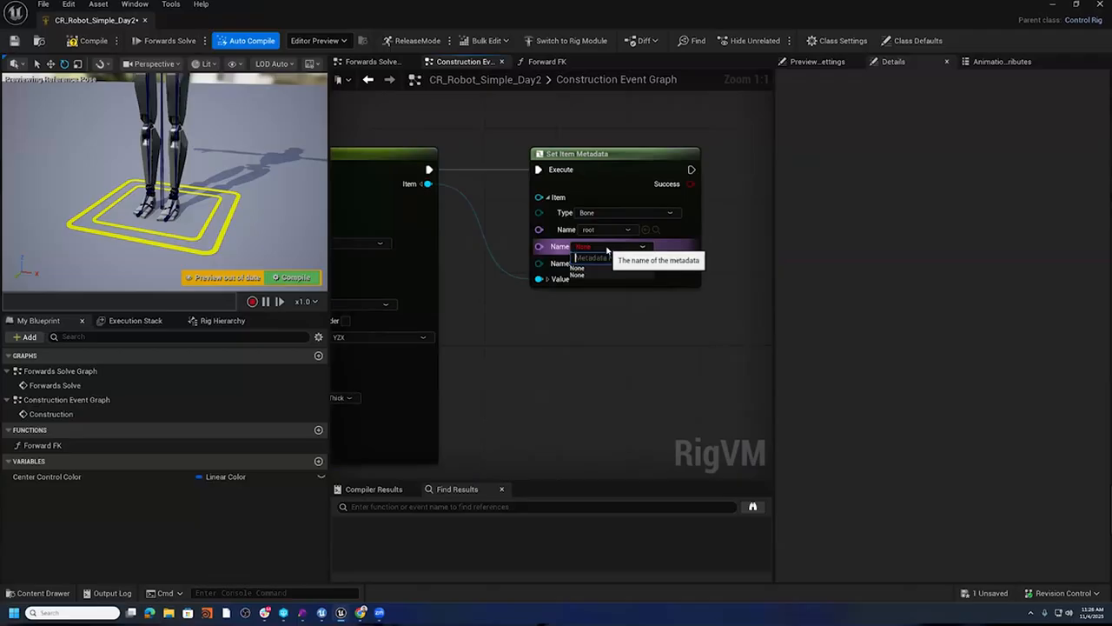
type("CXo")
key("Return")
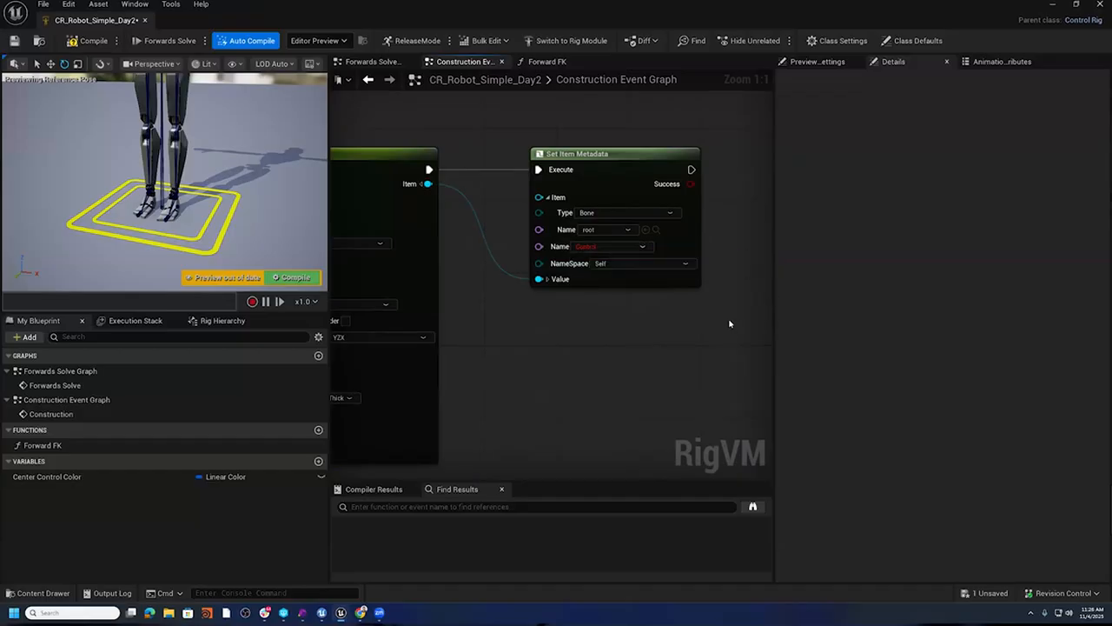
left_click(90, 42)
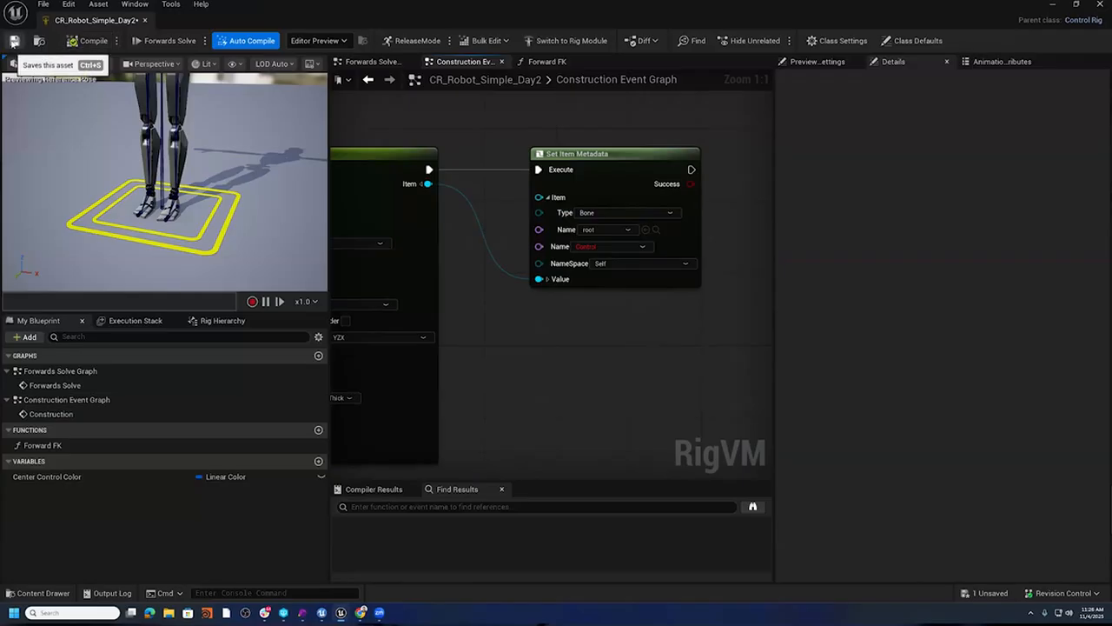
left_click(14, 41)
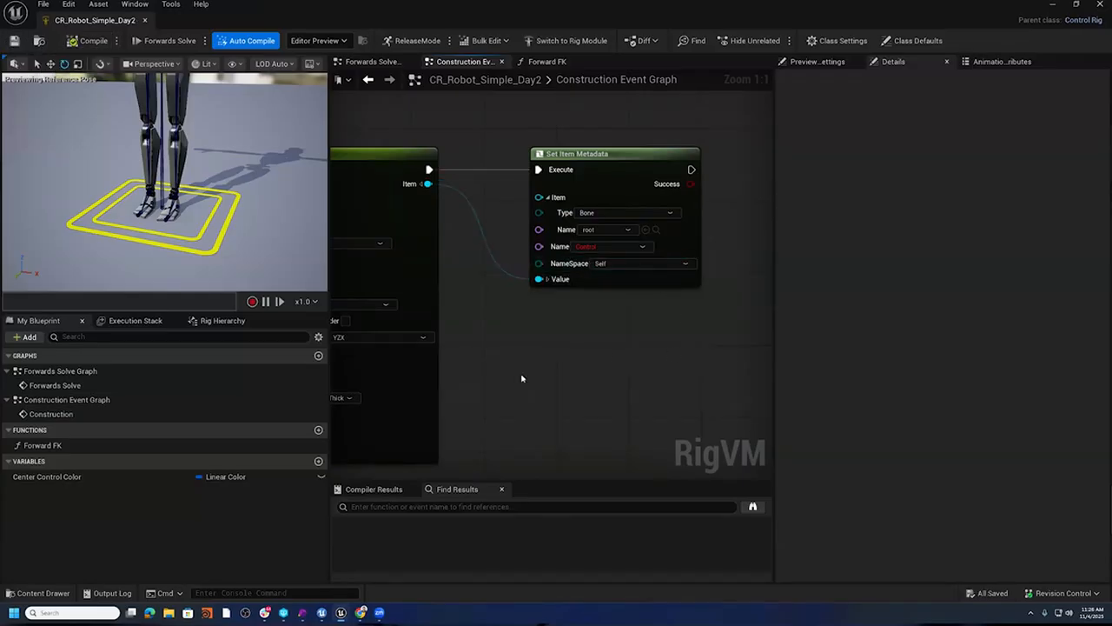
- Inspect the root bone's stored metadata in the rig hierarchy
left_click(222, 320)
scroll(236, 457, "down", 5)
scroll(232, 452, "up", 5)
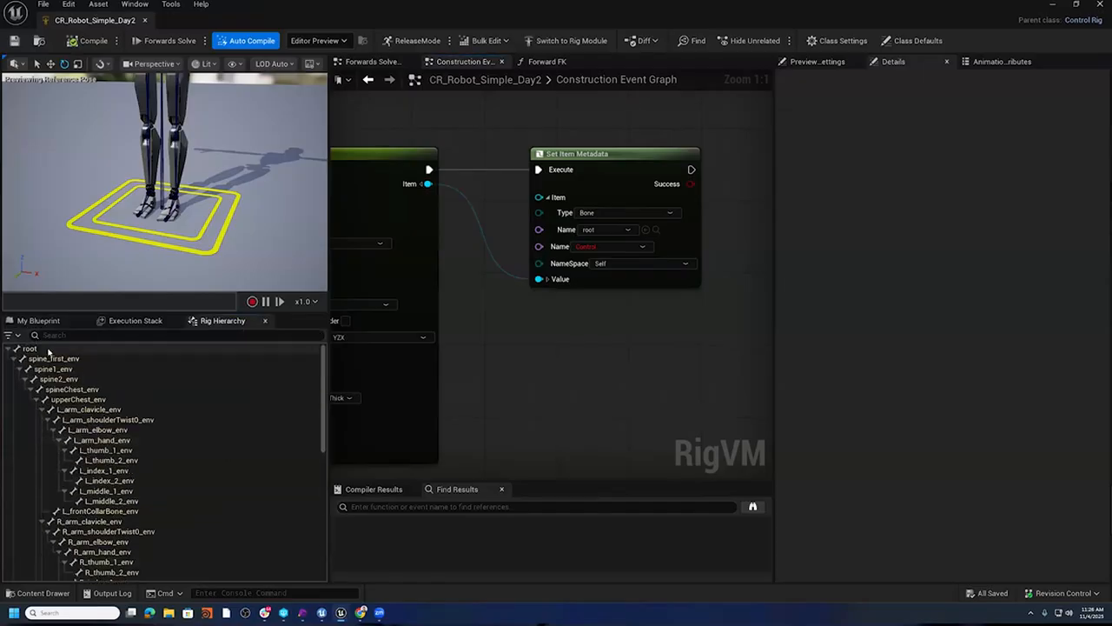
left_click(49, 350)
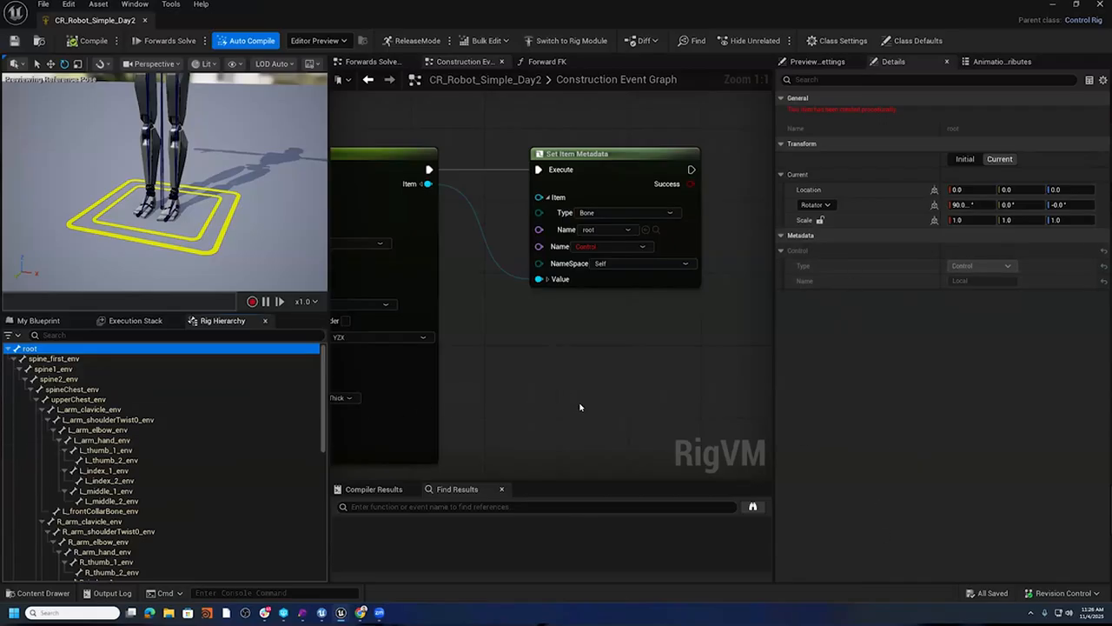
- Add a Get Metadata node in the Forward FK function, fed by the For Each loop's Element output
left_click(546, 63)
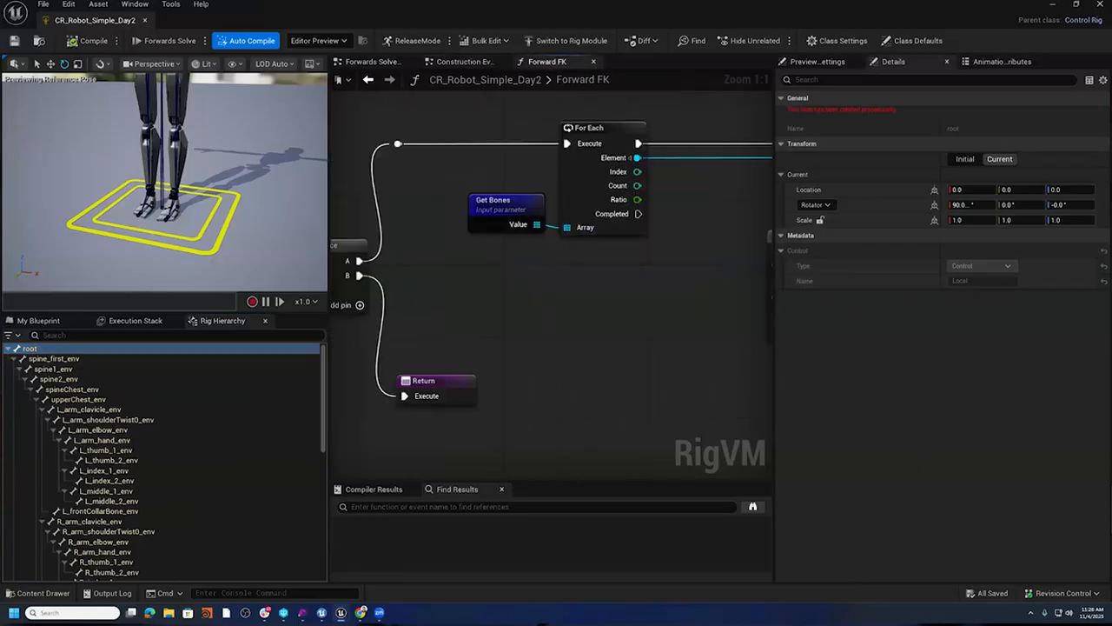
right_click_drag(590, 230, 518, 237)
right_click_drag(622, 209, 546, 189)
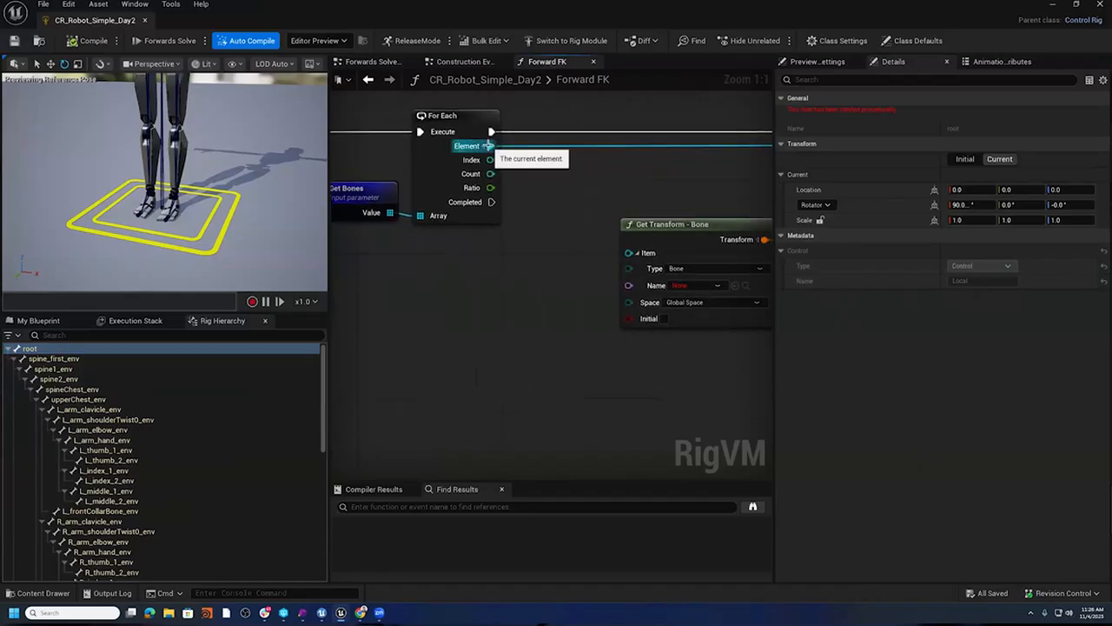
right_click_drag(560, 283, 534, 282)
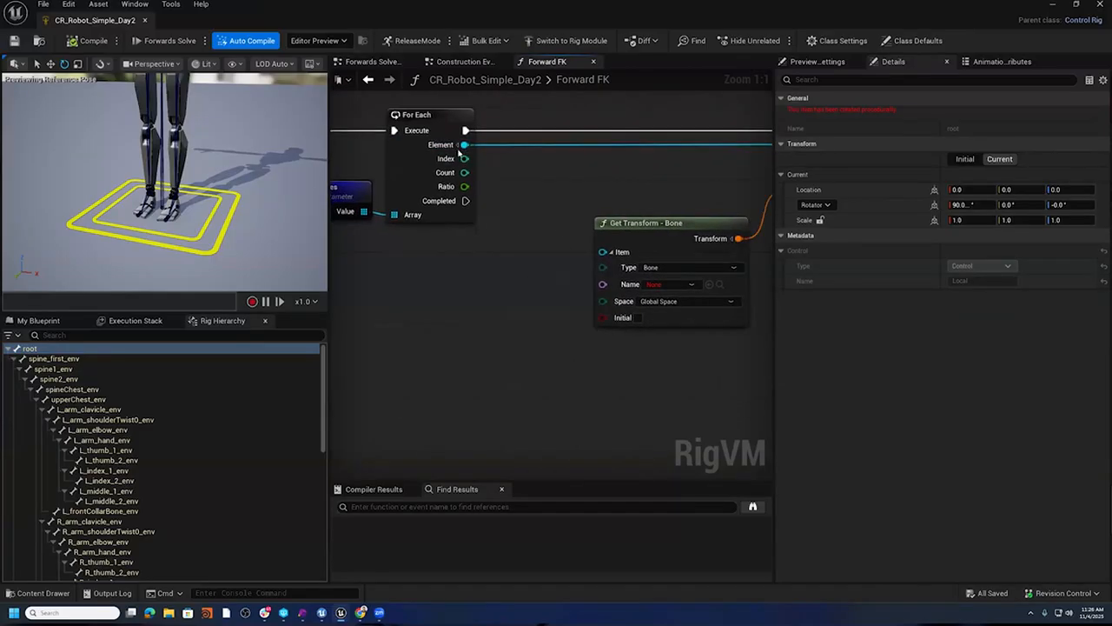
left_click_drag(465, 145, 467, 311)
type("Get ")
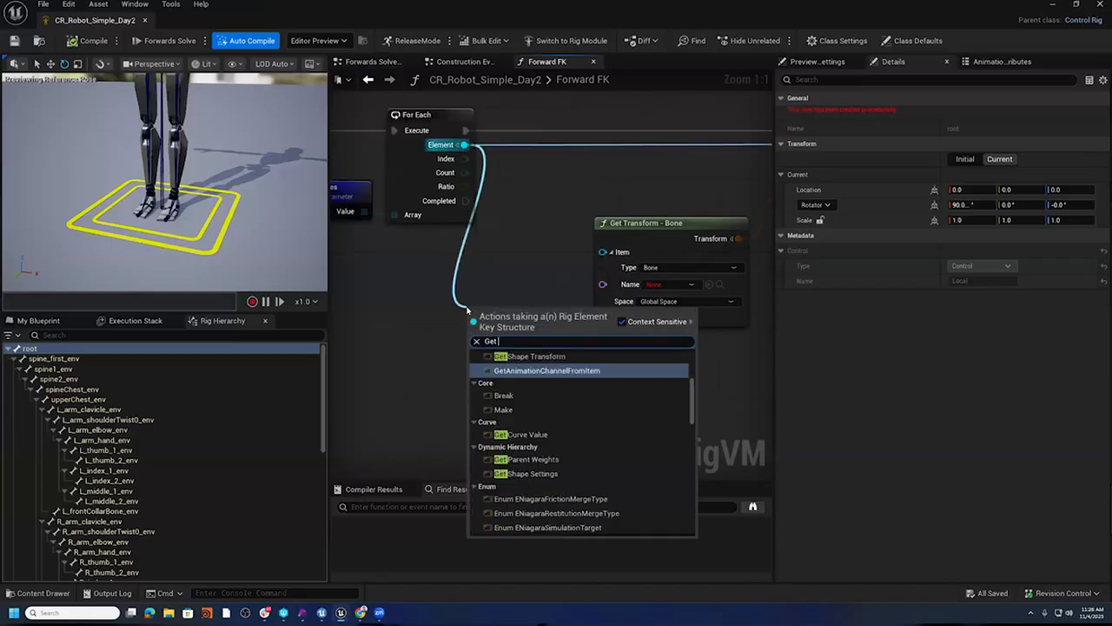
type("meta")
left_click(522, 367)
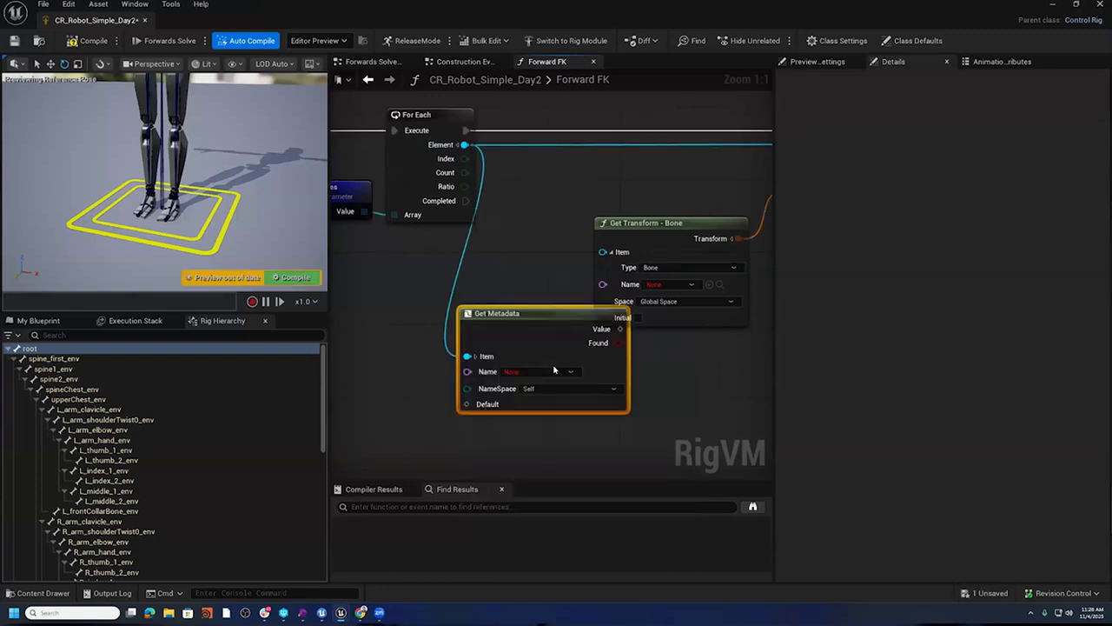
left_click_drag(499, 336, 473, 354)
- Set the Get Metadata name to Control and position the node beside Get Transform, below the For Each loop
left_click(500, 392)
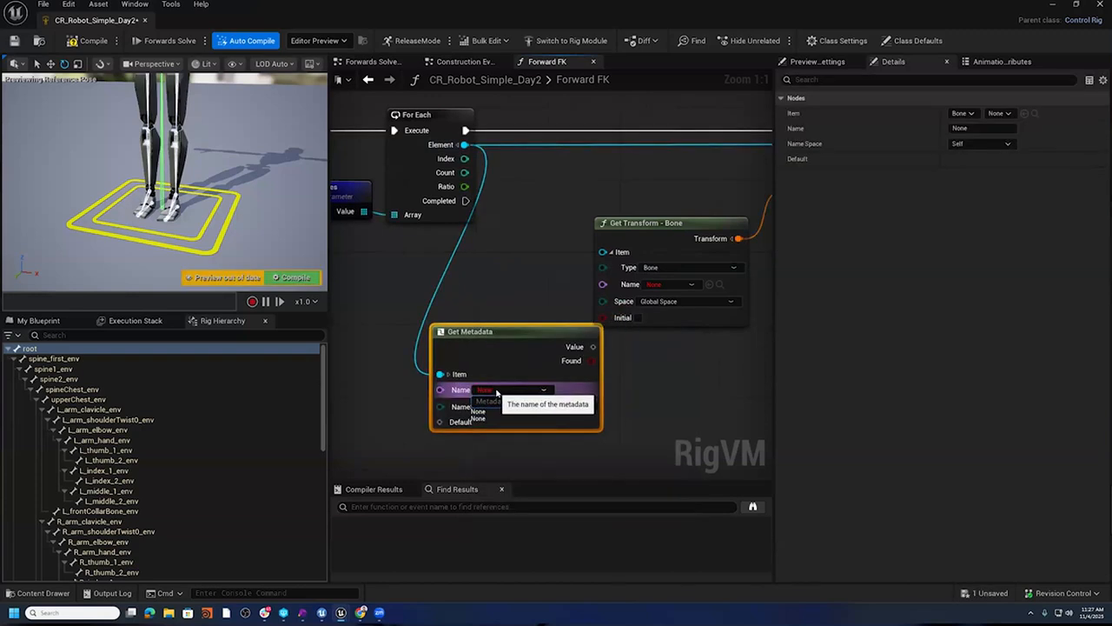
type("Control")
key("Return")
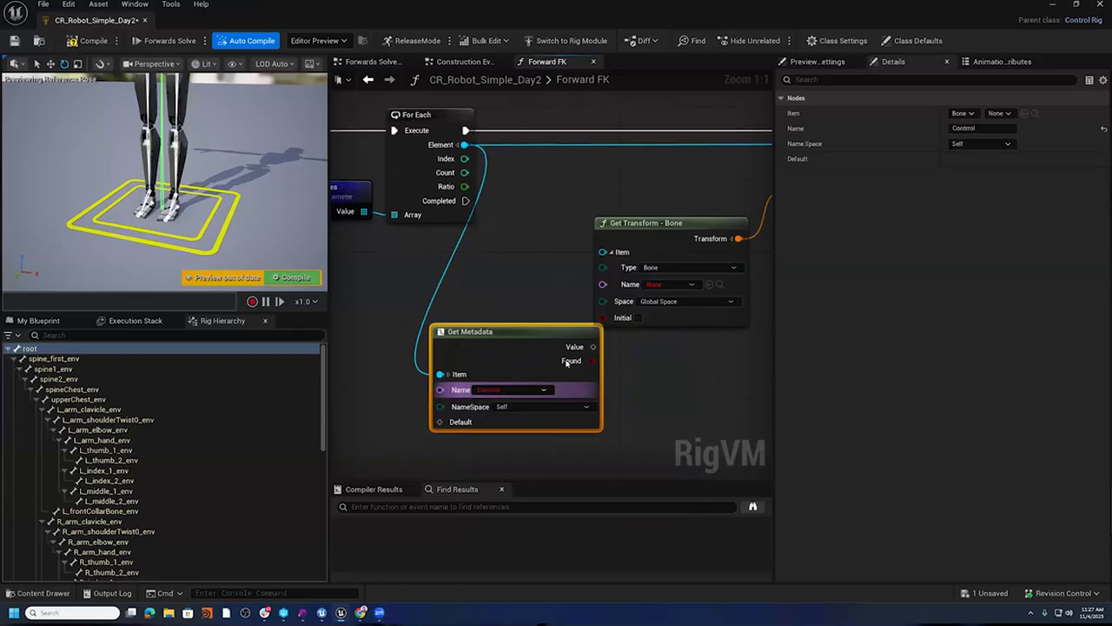
left_click_drag(550, 337, 549, 246)
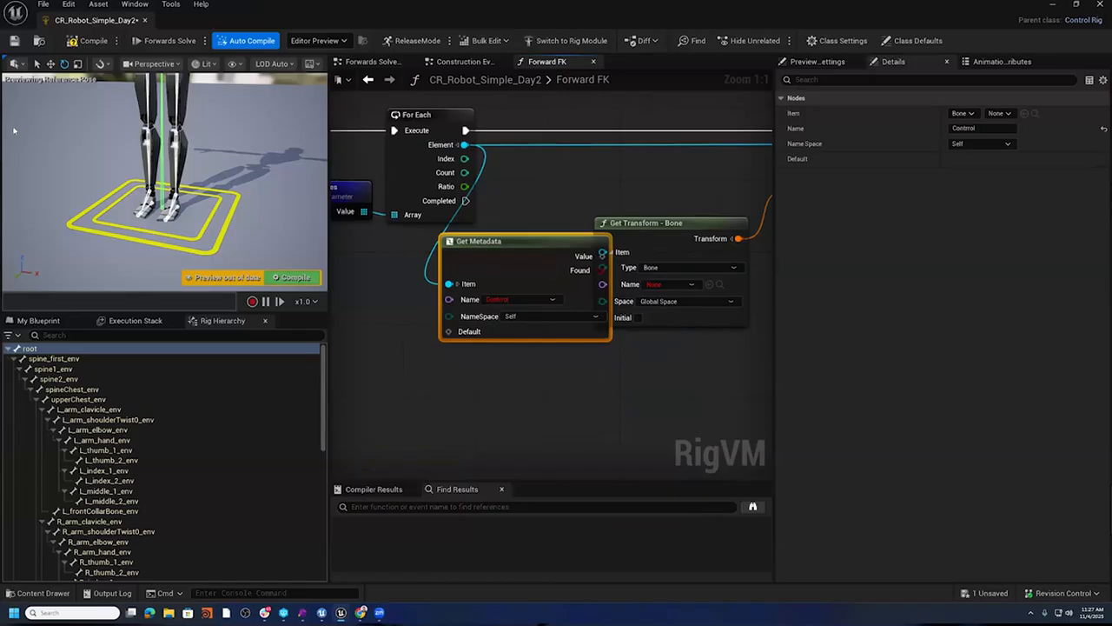
left_click(90, 41)
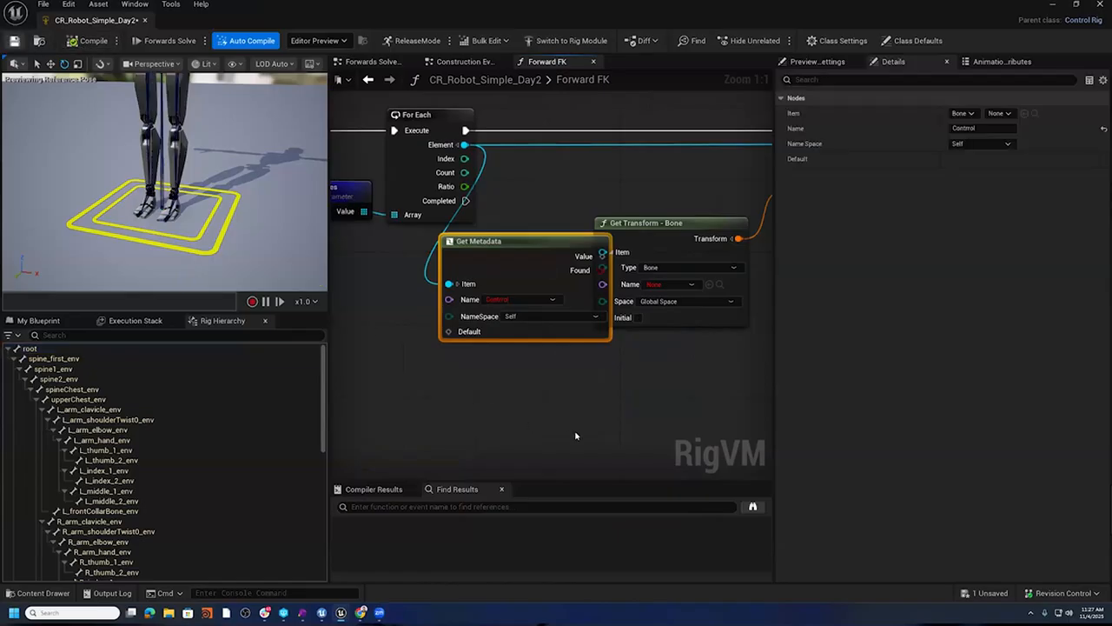
left_click_drag(609, 339, 563, 375)
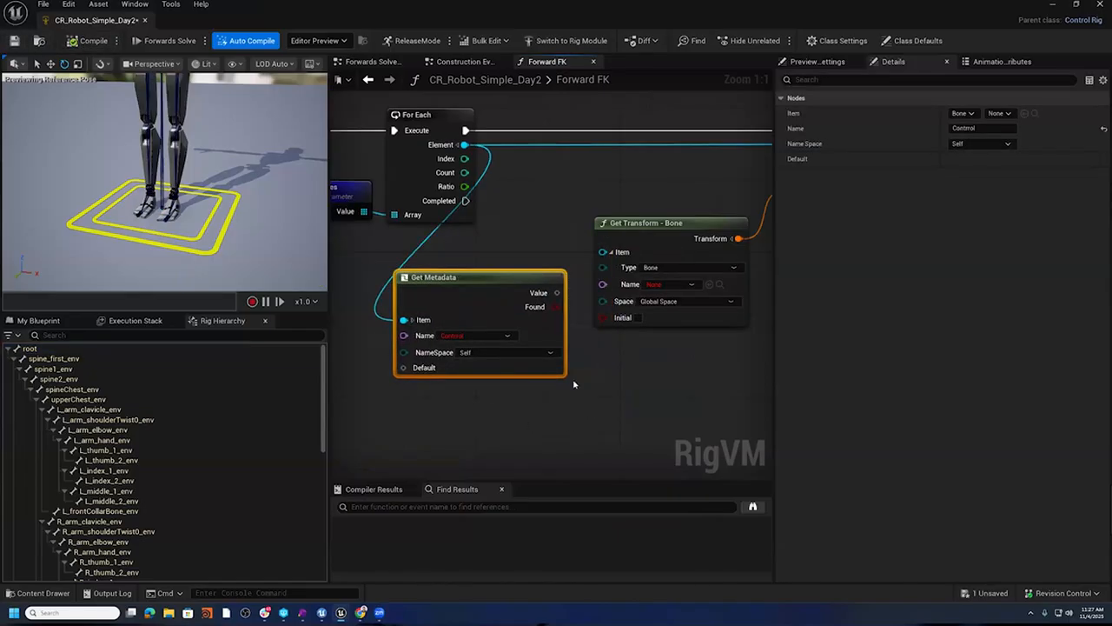
- Connect the Get Metadata Value output to the Get Transform node's Item input, then compile and save the rig
right_click_drag(683, 362, 638, 357)
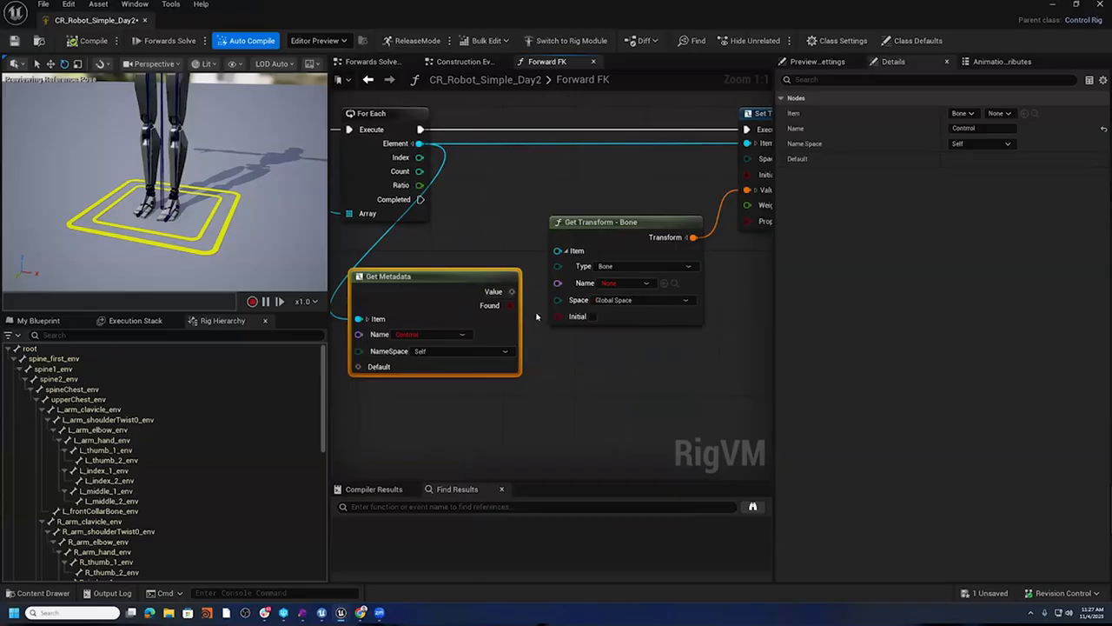
left_click_drag(512, 292, 558, 253)
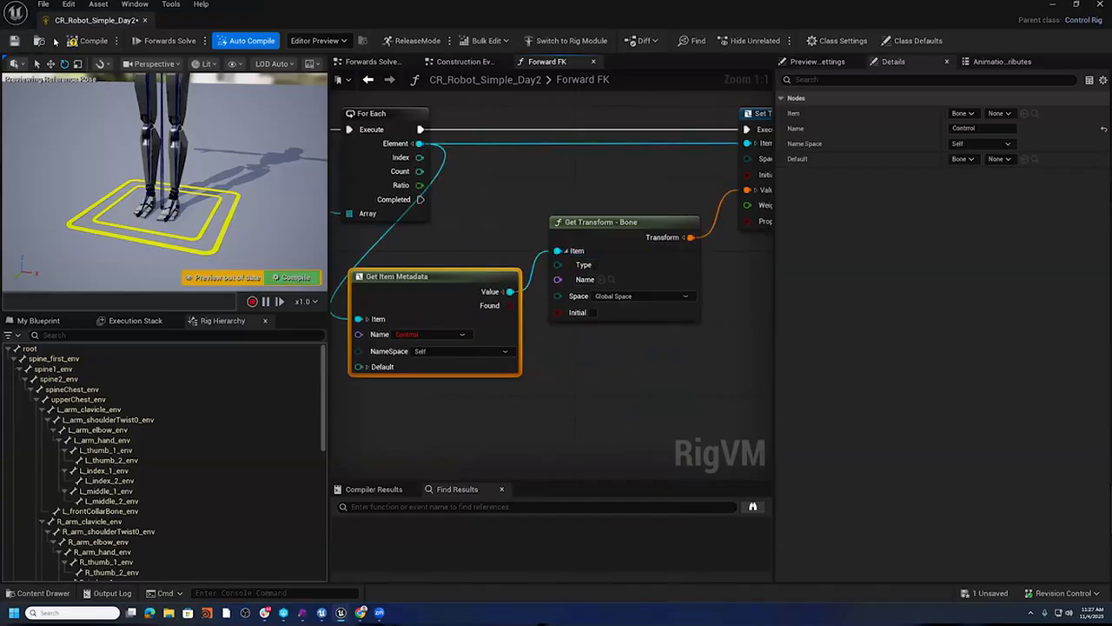
left_click(89, 41)
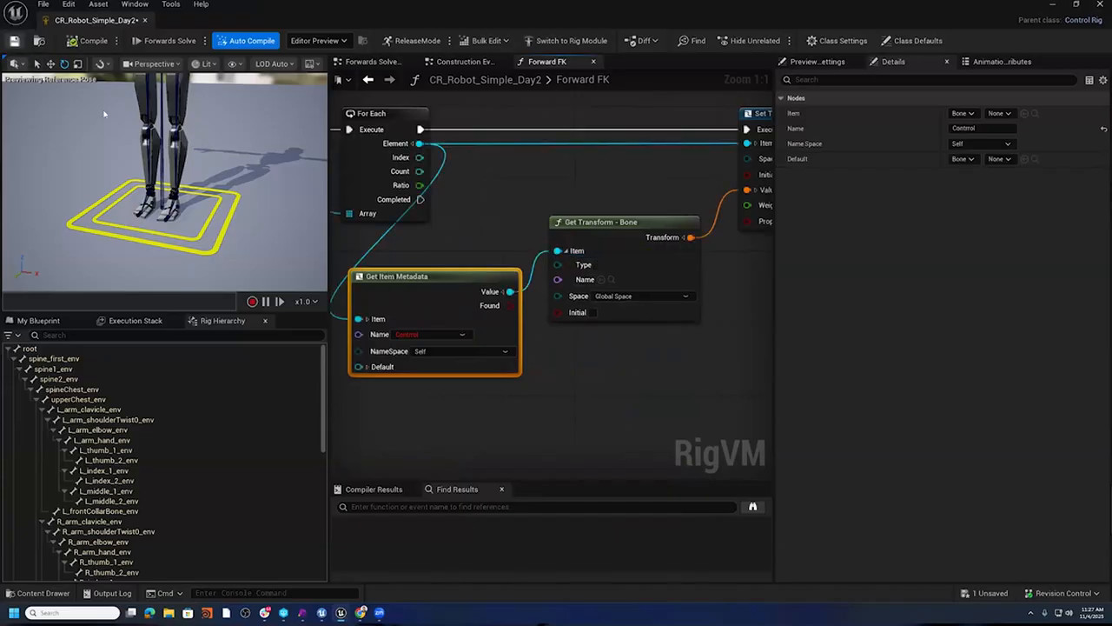
key("ctrl+s")
- Add the Forward FK function to the Forwards Solve graph and connect the Sequence node's A output to its Execute input
right_click_drag(503, 199, 771, 262)
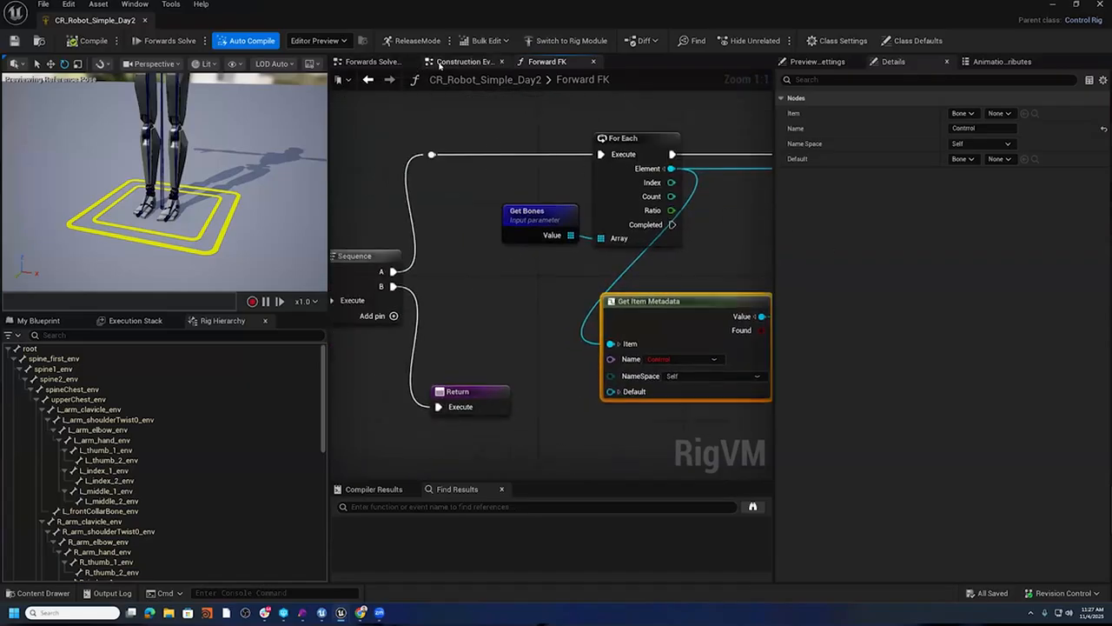
left_click(373, 62)
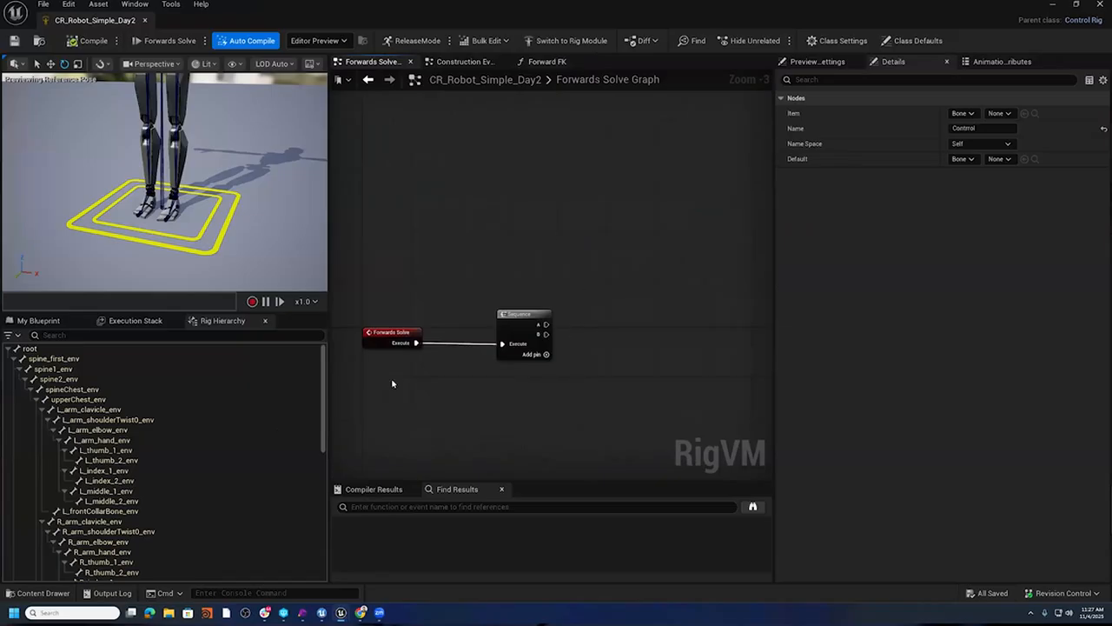
left_click(39, 320)
left_click_drag(81, 445, 617, 241)
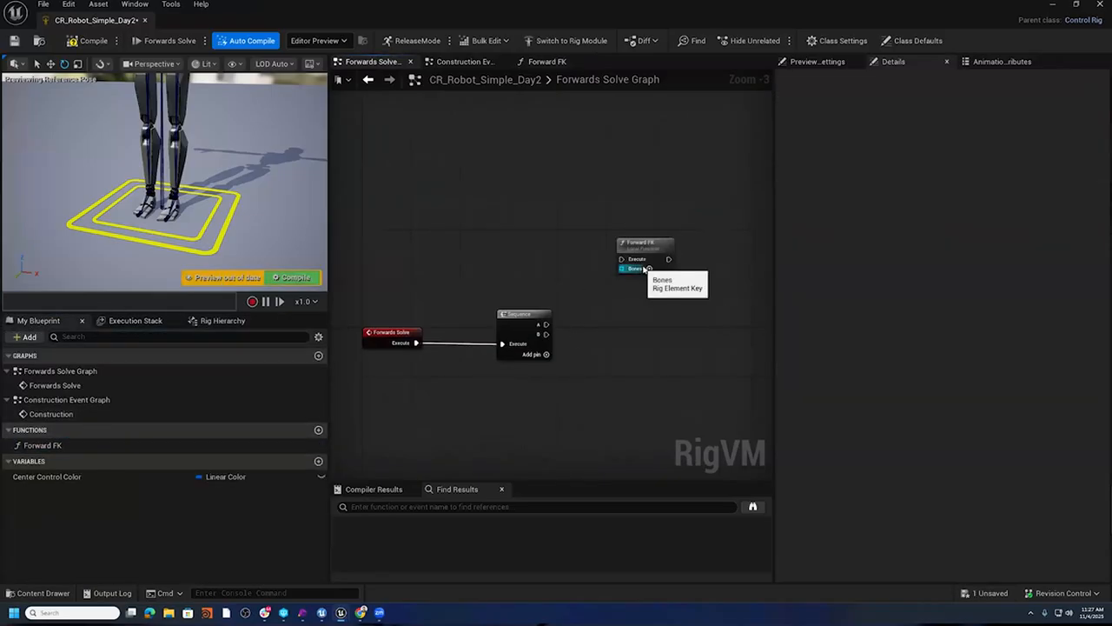
scroll(562, 305, "up", 4)
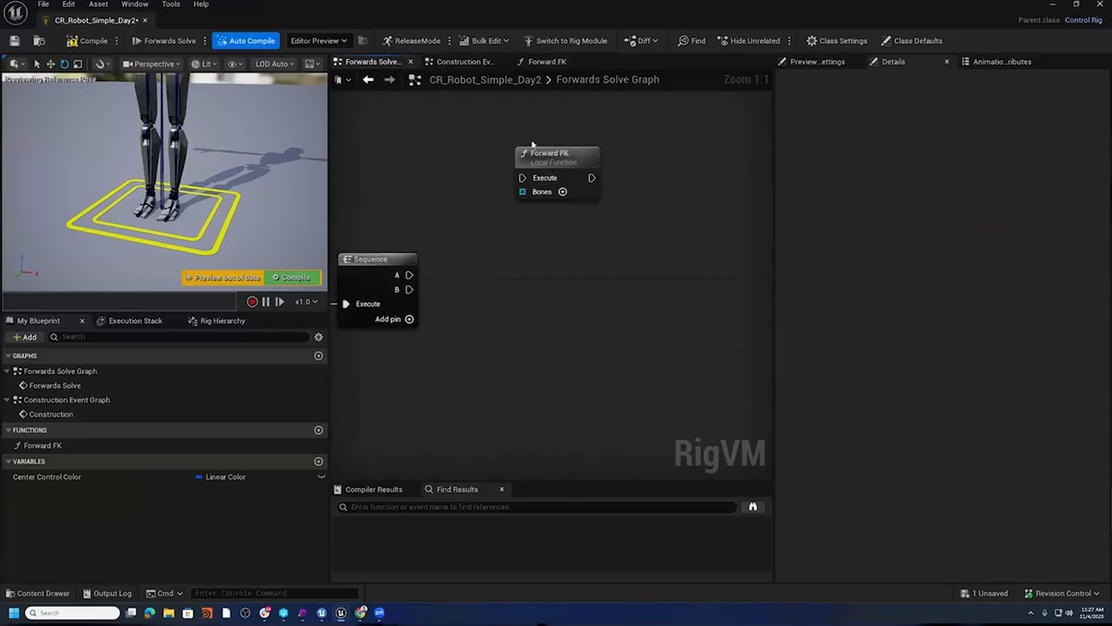
left_click_drag(533, 144, 501, 133)
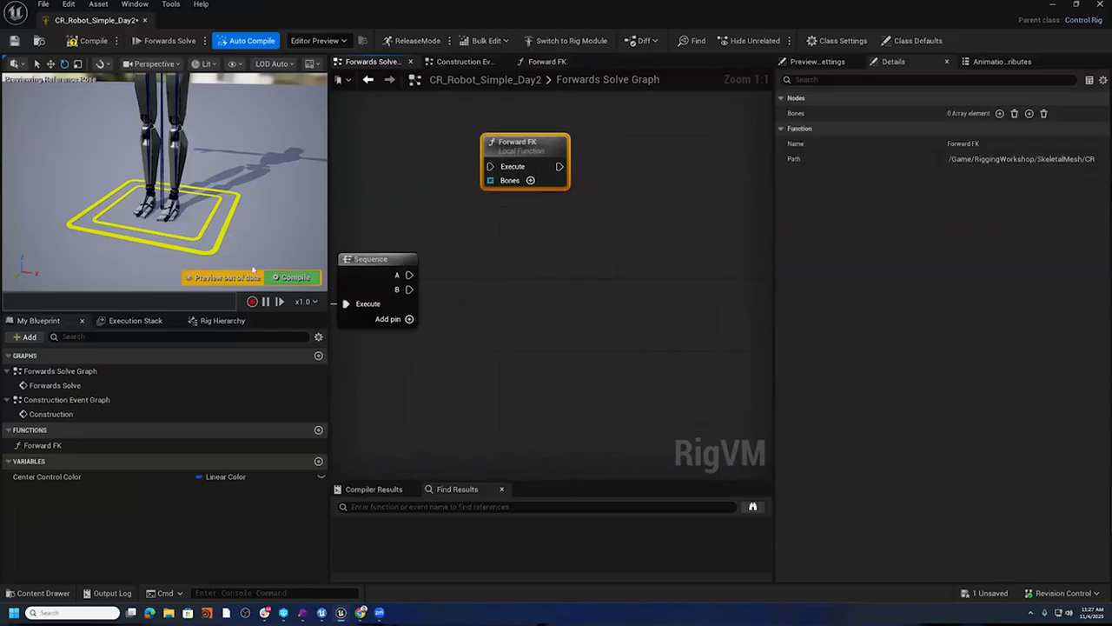
left_click_drag(409, 275, 491, 166)
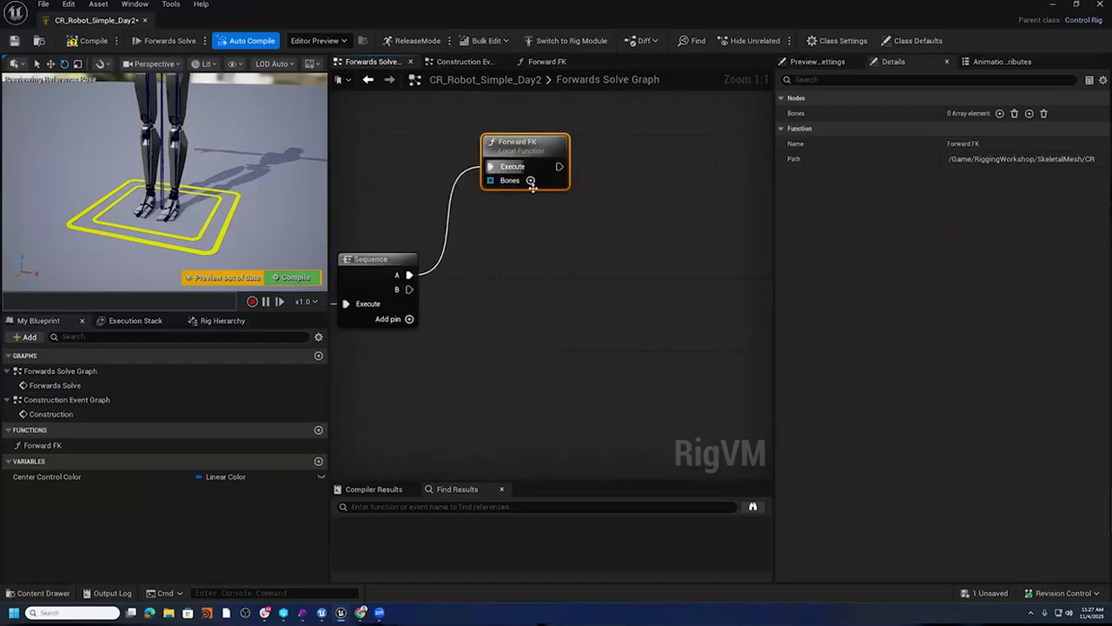
- Add one element to the Forward FK node's Bones array with type Bone and name root, and reposition the node
left_click(530, 179)
left_click(557, 212)
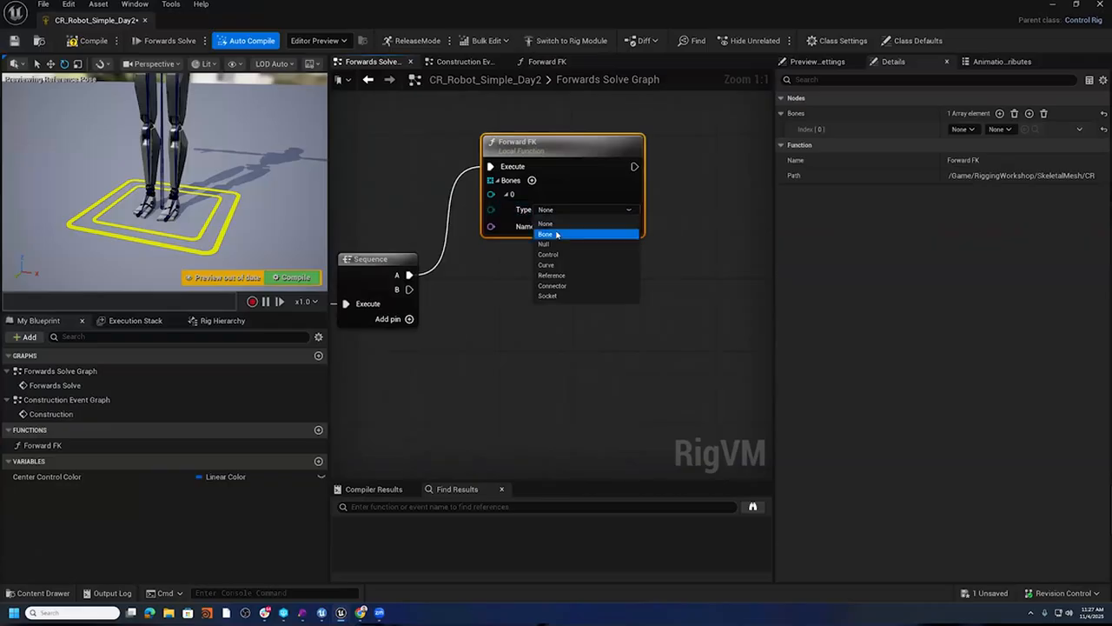
left_click(547, 234)
left_click(562, 227)
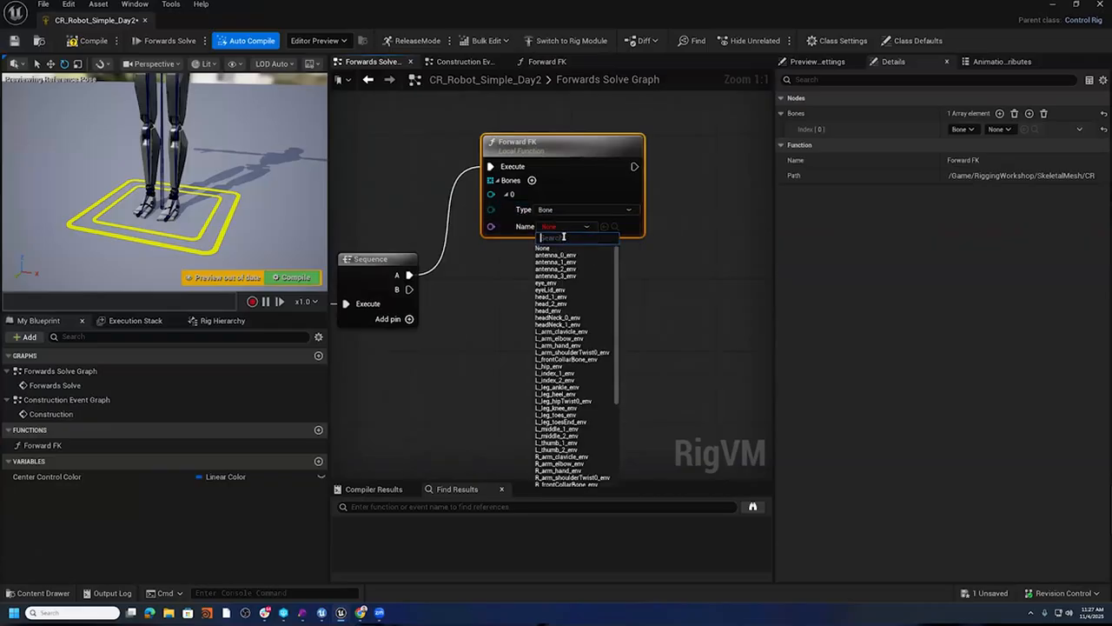
type("rott")
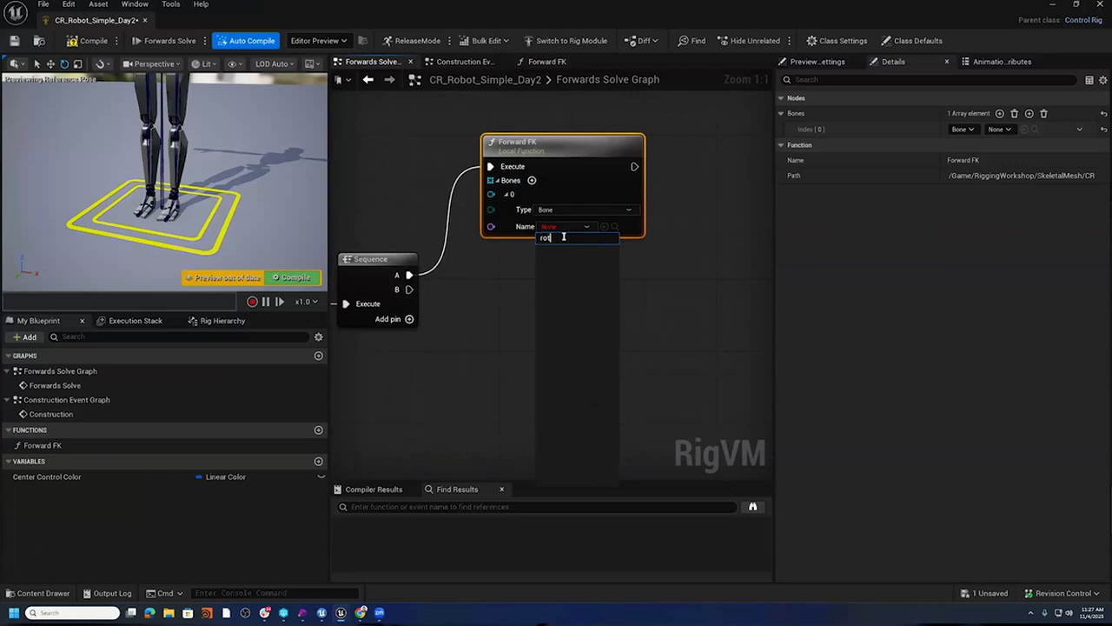
key("BackSpace")
type("o")
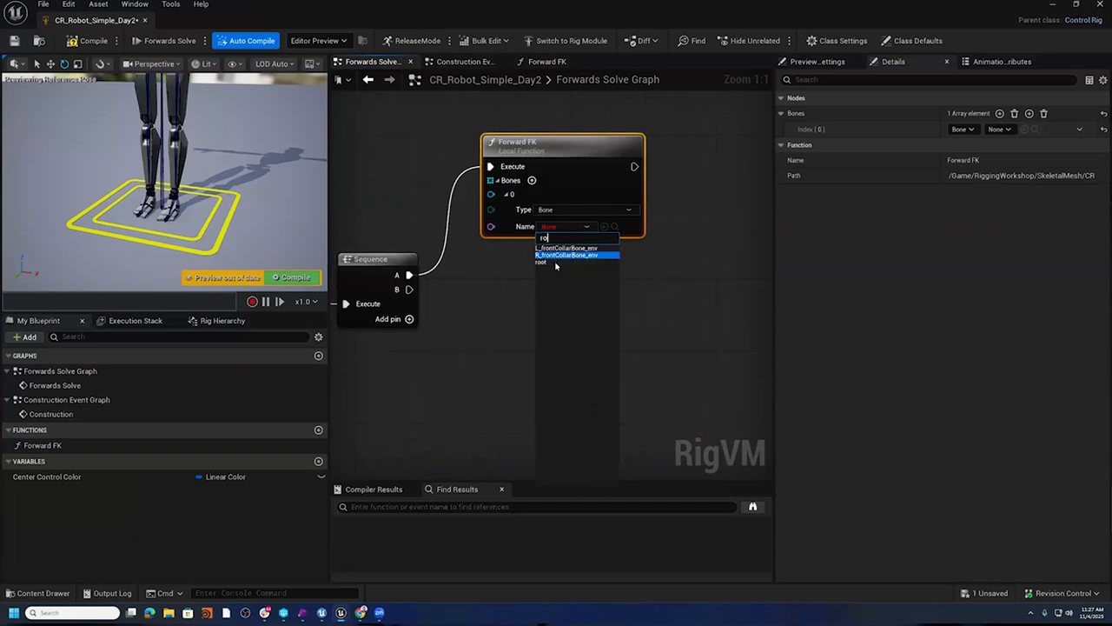
left_click(560, 251)
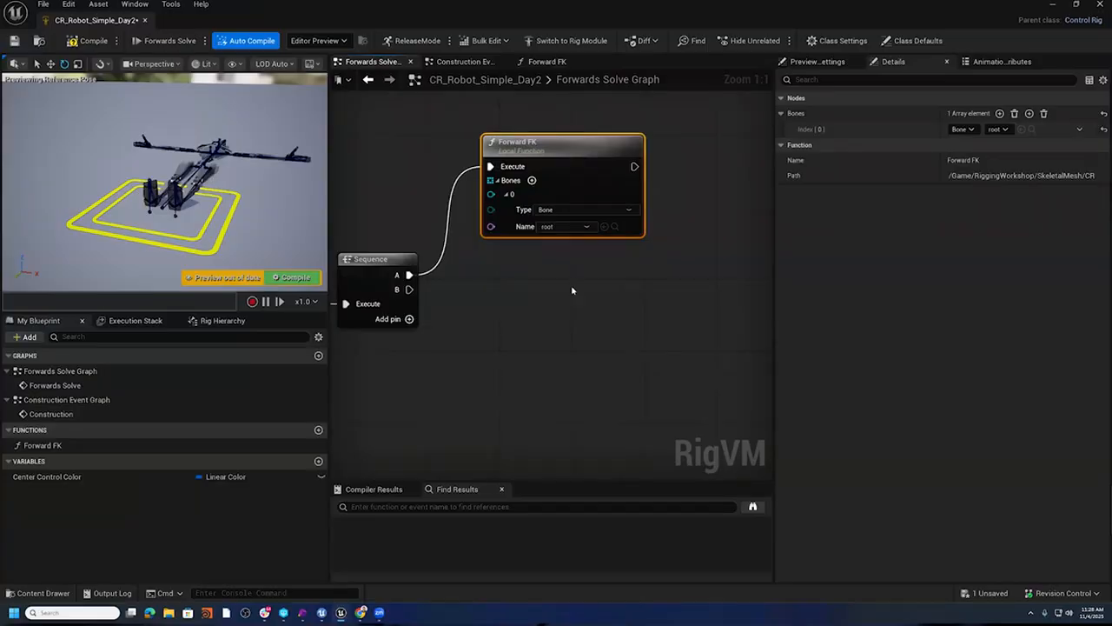
right_click_drag(574, 278, 568, 313)
left_click_drag(569, 185, 599, 160)
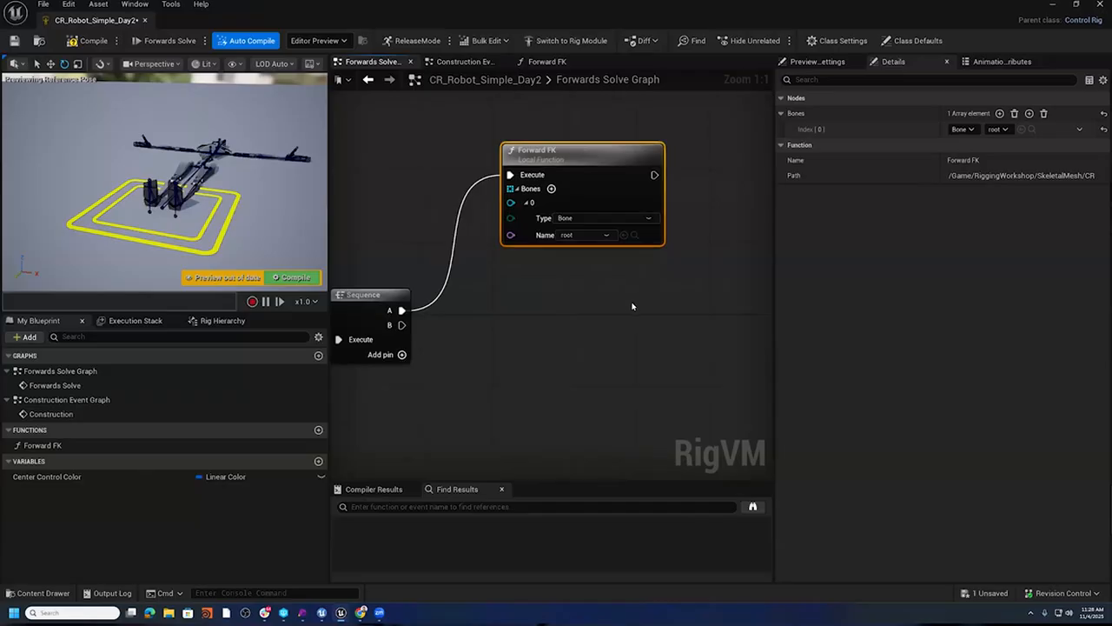
- Open the Forward FK function's graph and add a Project to new Parent node below the Get Transform node
double_click(601, 149)
right_click_drag(697, 329, 334, 267)
right_click_drag(681, 347, 546, 421)
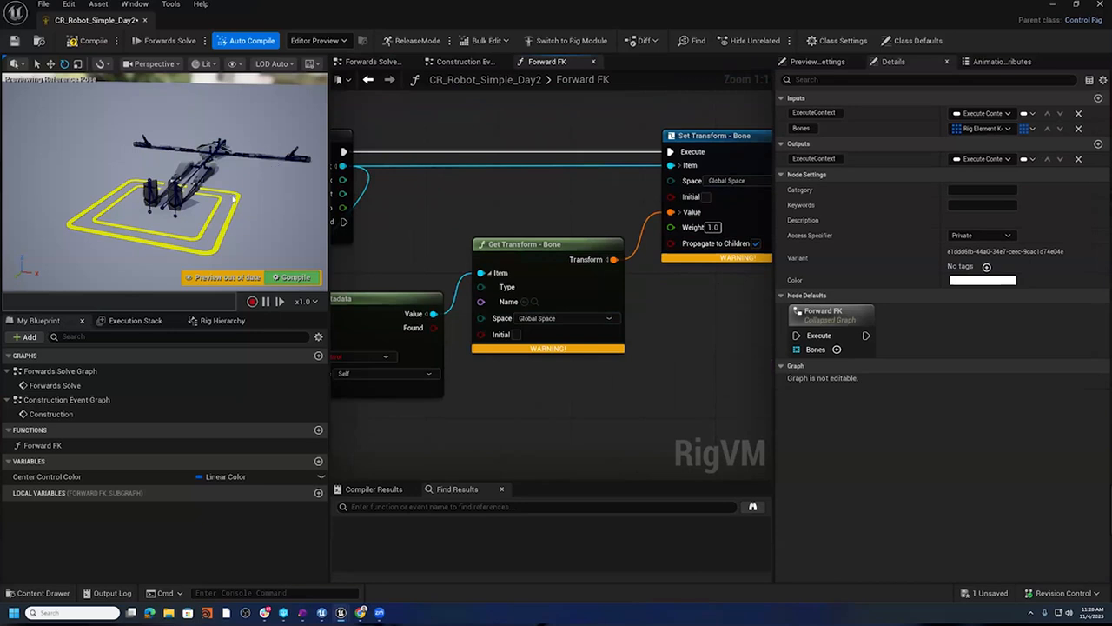
right_click_drag(592, 383, 706, 291)
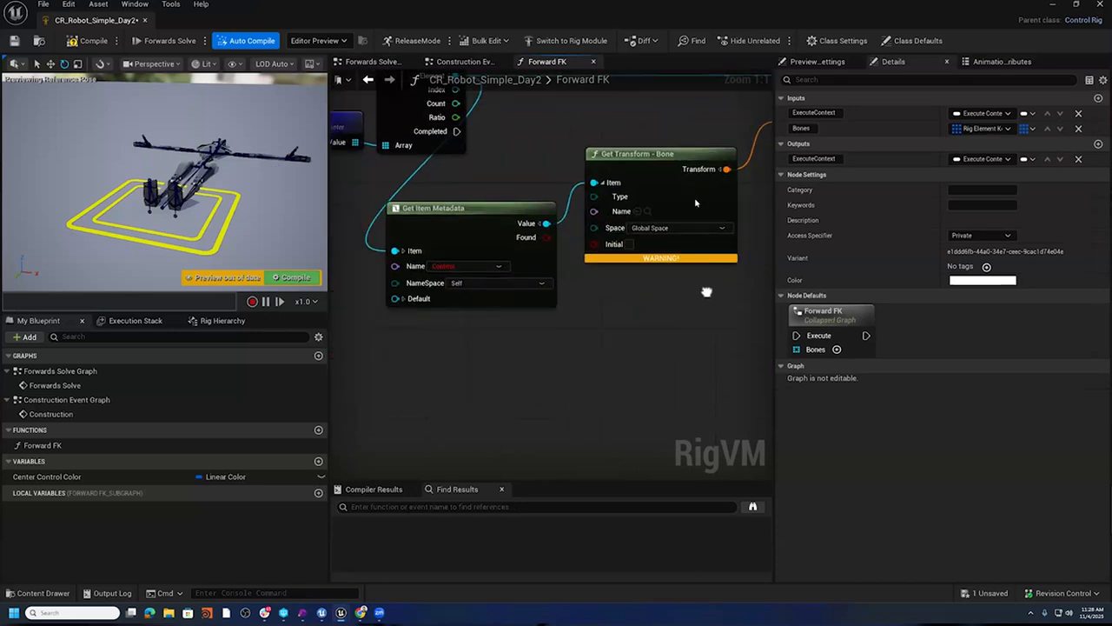
right_click_drag(738, 329, 660, 319)
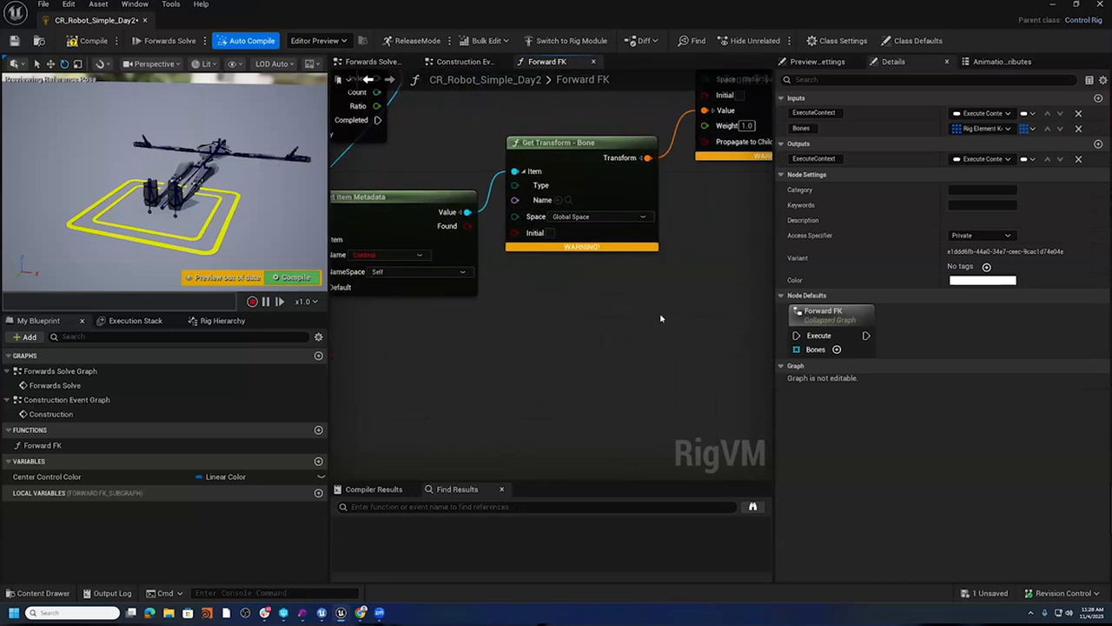
right_click(546, 299)
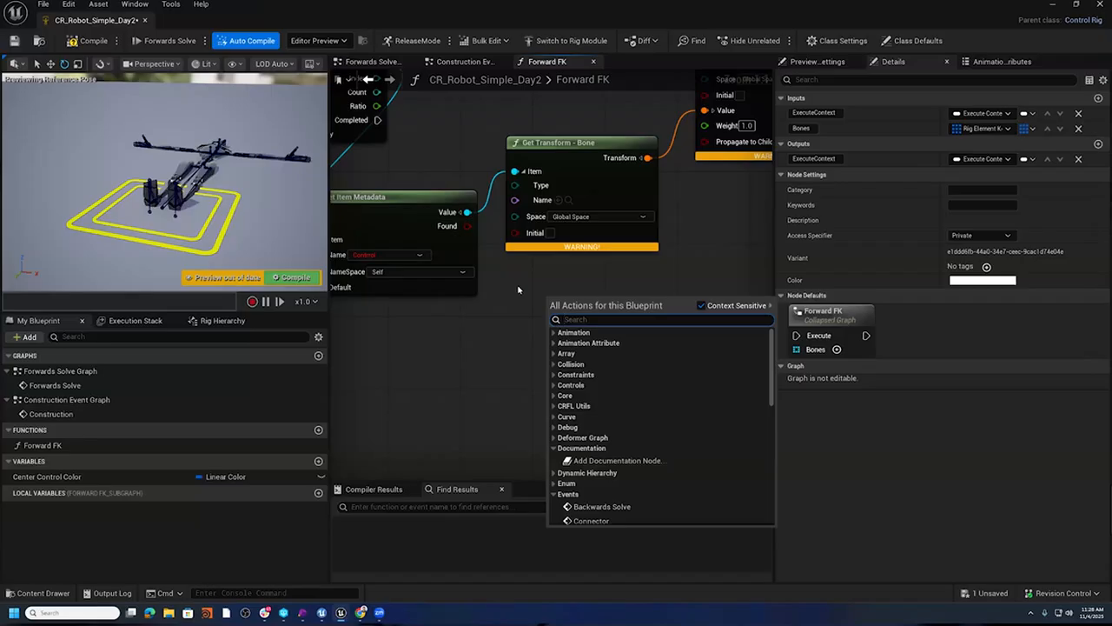
type("project to m")
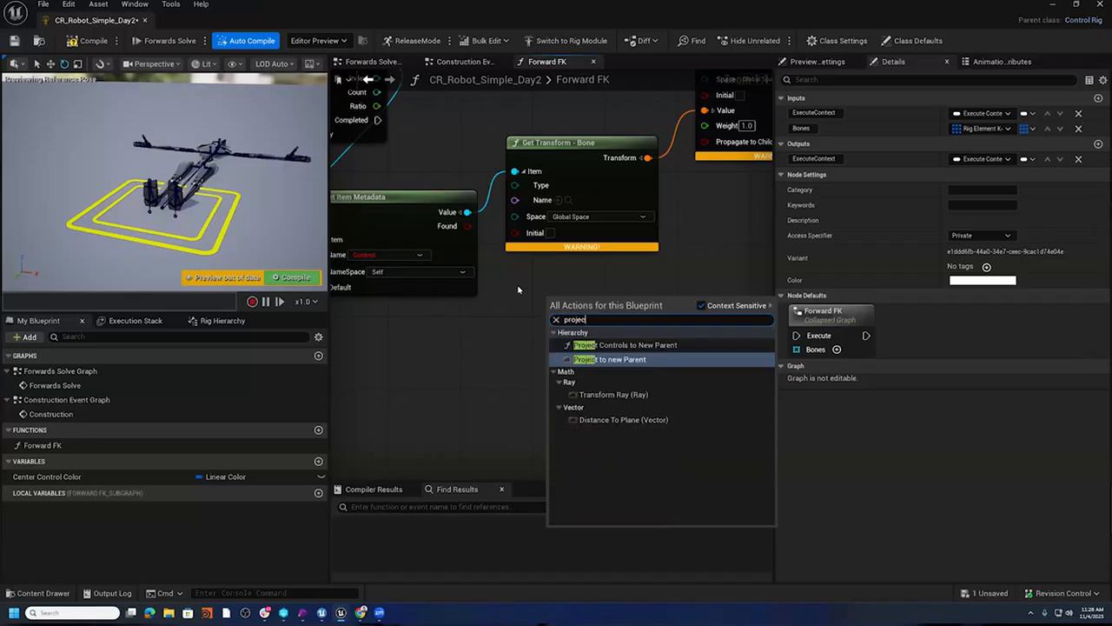
key("BackSpace")
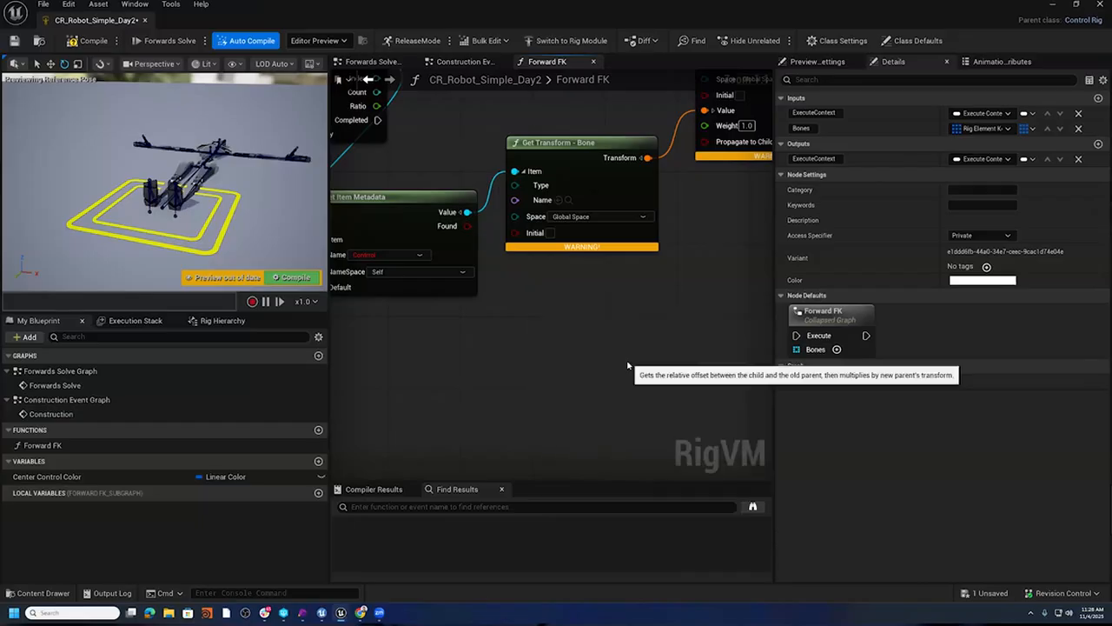
left_click(614, 359)
left_click_drag(604, 306, 568, 310)
right_click_drag(445, 361, 417, 387)
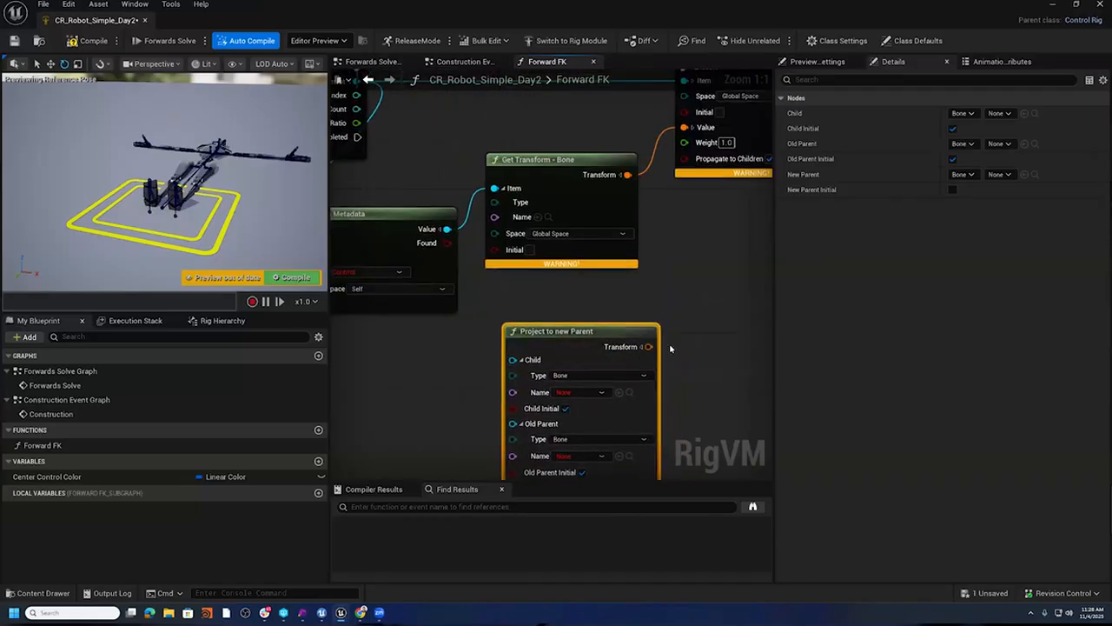
- Connect the For Each Element to Project to new Parent's Child input, and the metadata Value to both Old Parent and New Parent
right_click_drag(700, 369, 704, 270)
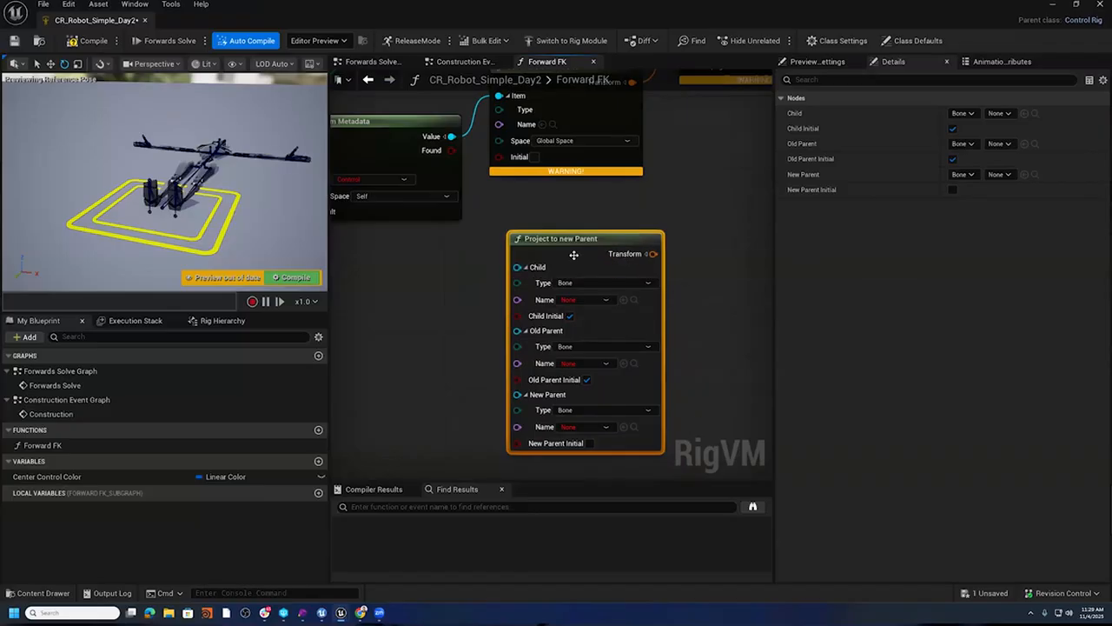
right_click_drag(711, 332, 758, 466)
right_click_drag(534, 366, 545, 292)
right_click_drag(550, 346, 559, 487)
right_click_drag(453, 207, 443, 114)
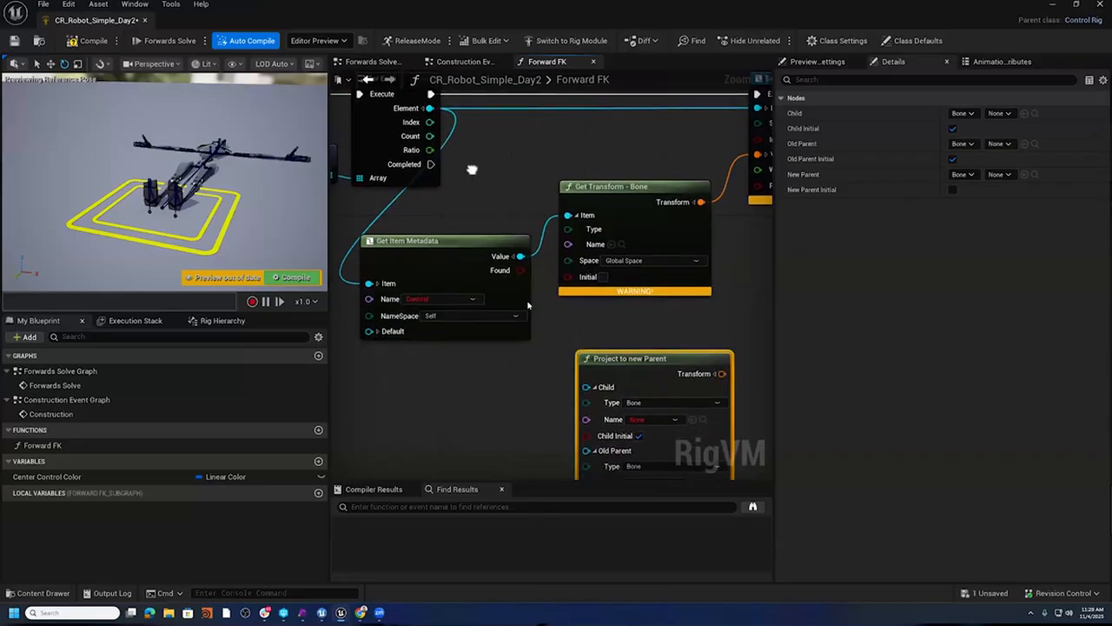
left_click_drag(430, 108, 586, 387)
right_click_drag(563, 323, 479, 174)
left_click_drag(436, 106, 504, 306)
right_click_drag(360, 103, 450, 174)
right_click_drag(508, 334, 415, 280)
left_click_drag(493, 345, 503, 374)
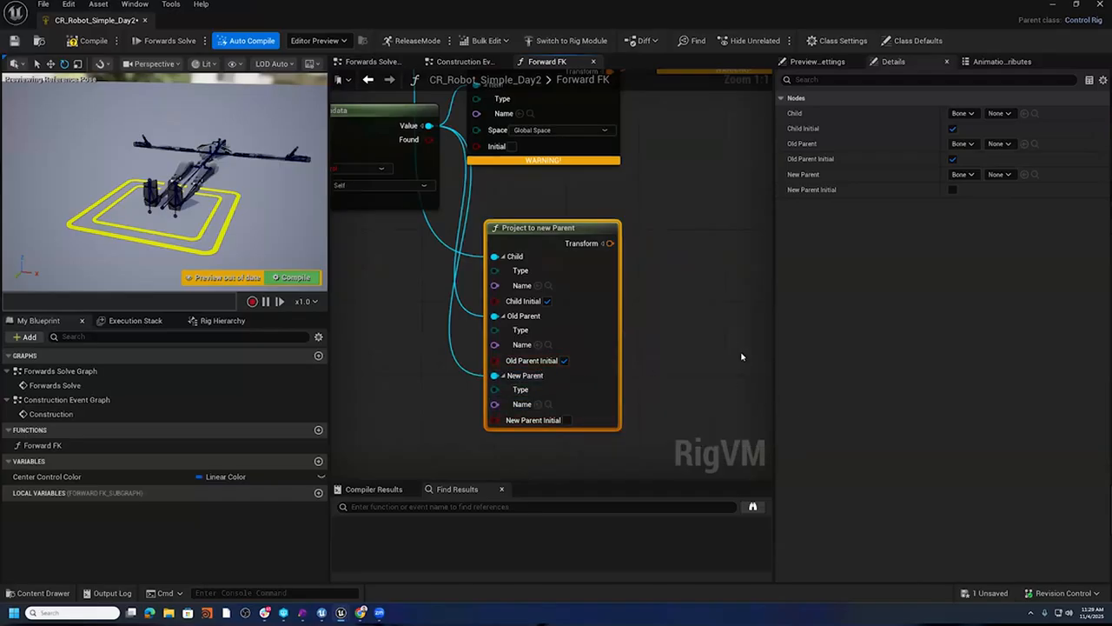
- Add an If node between the Project to new Parent node and the Set Transform node
right_click_drag(716, 324, 746, 392)
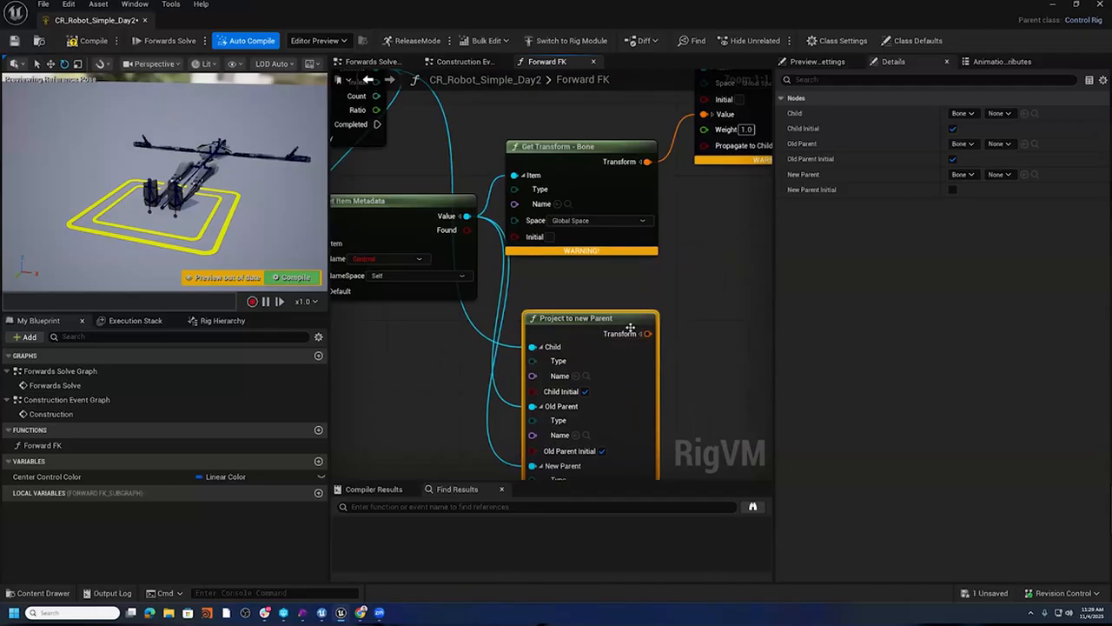
right_click_drag(667, 272, 537, 311)
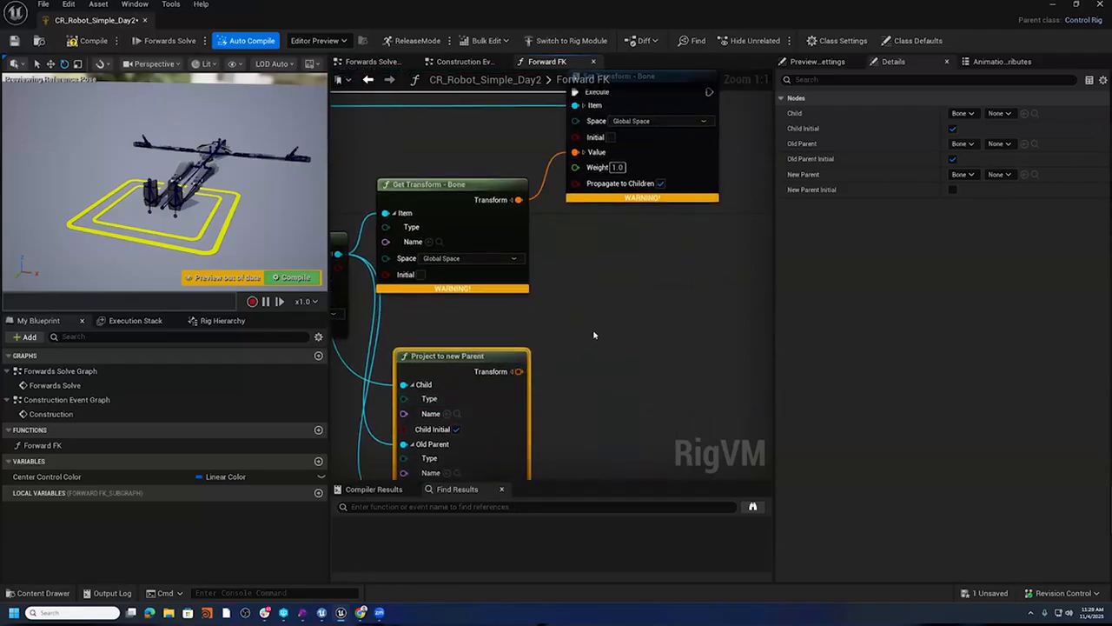
right_click_drag(569, 294, 657, 285)
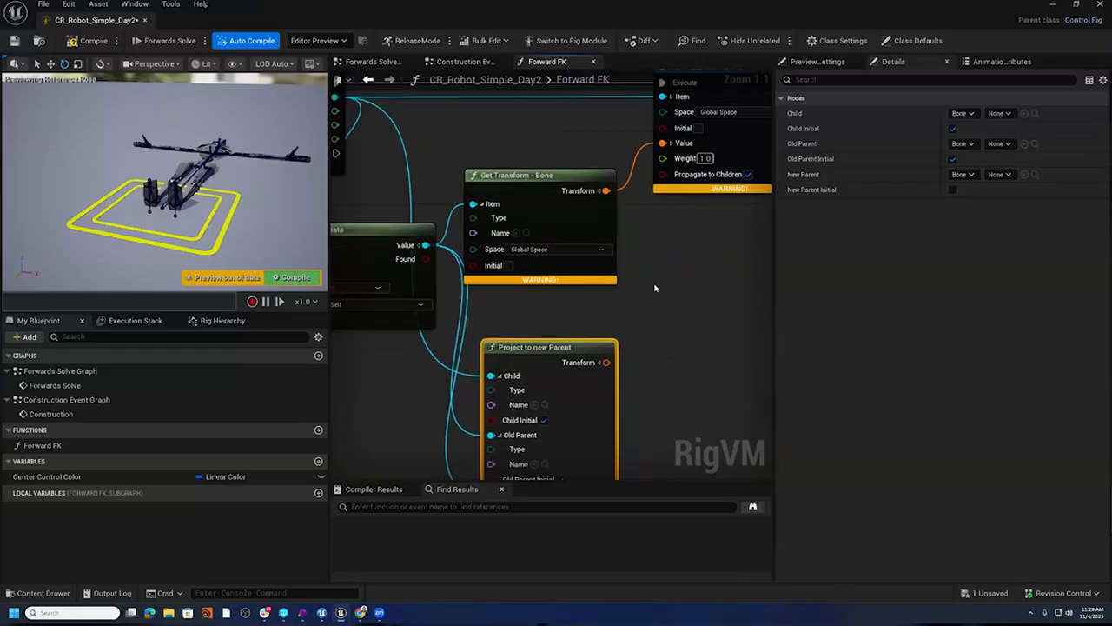
left_click(549, 173)
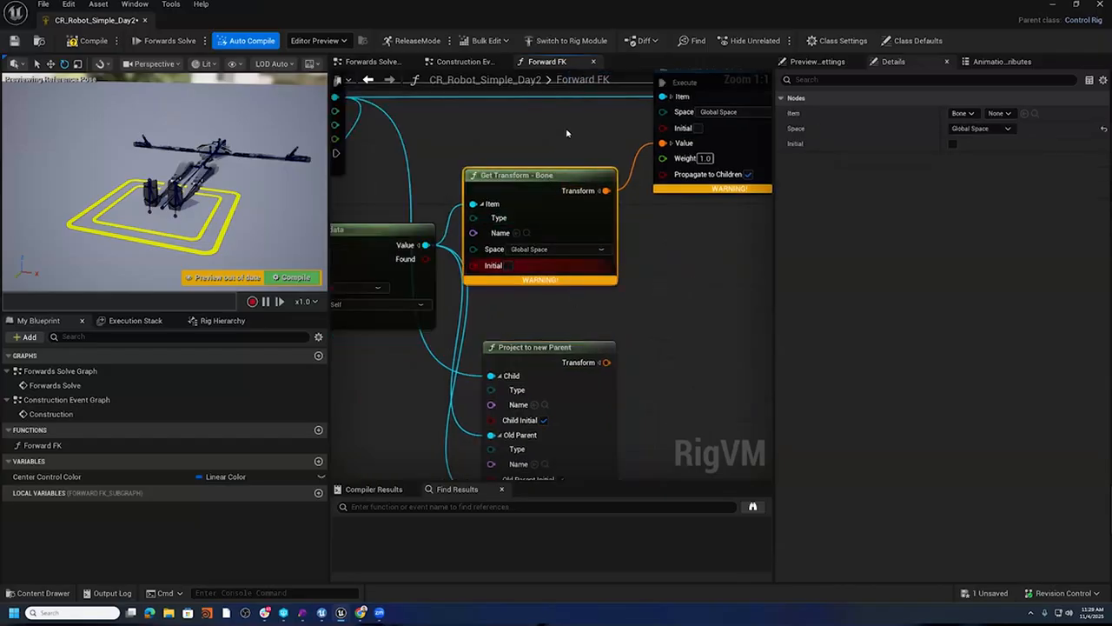
left_click(612, 347)
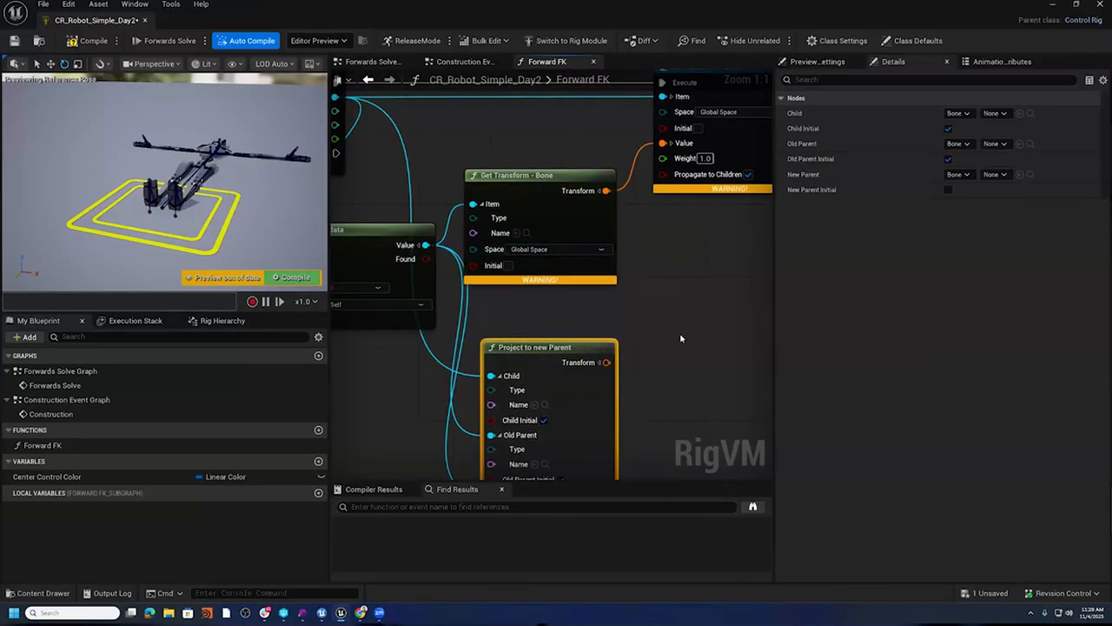
right_click_drag(668, 337, 564, 336)
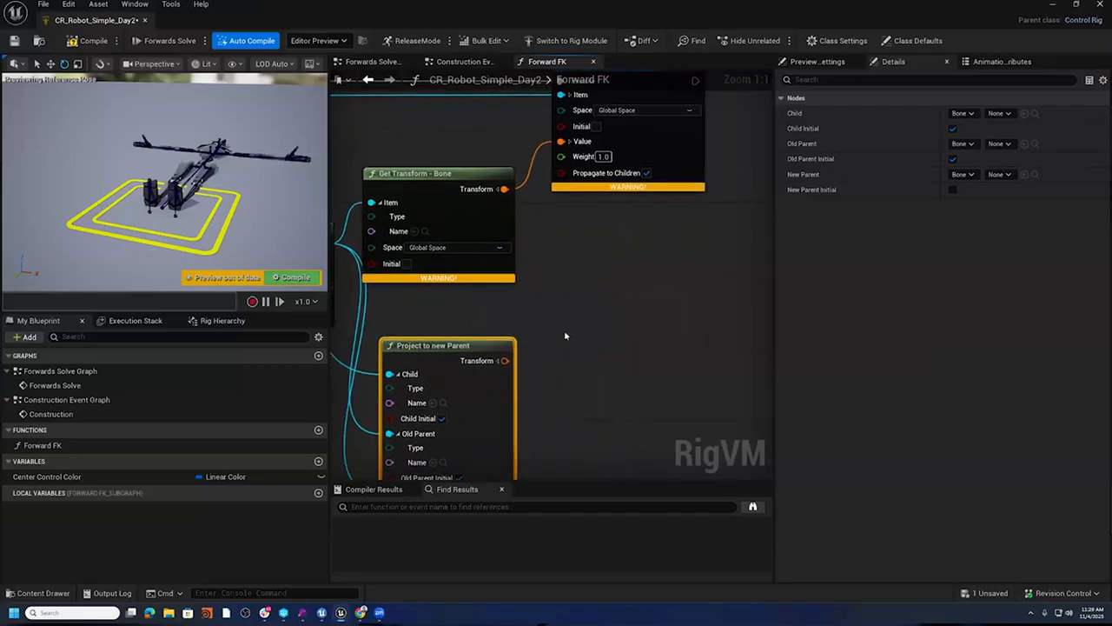
right_click(571, 316)
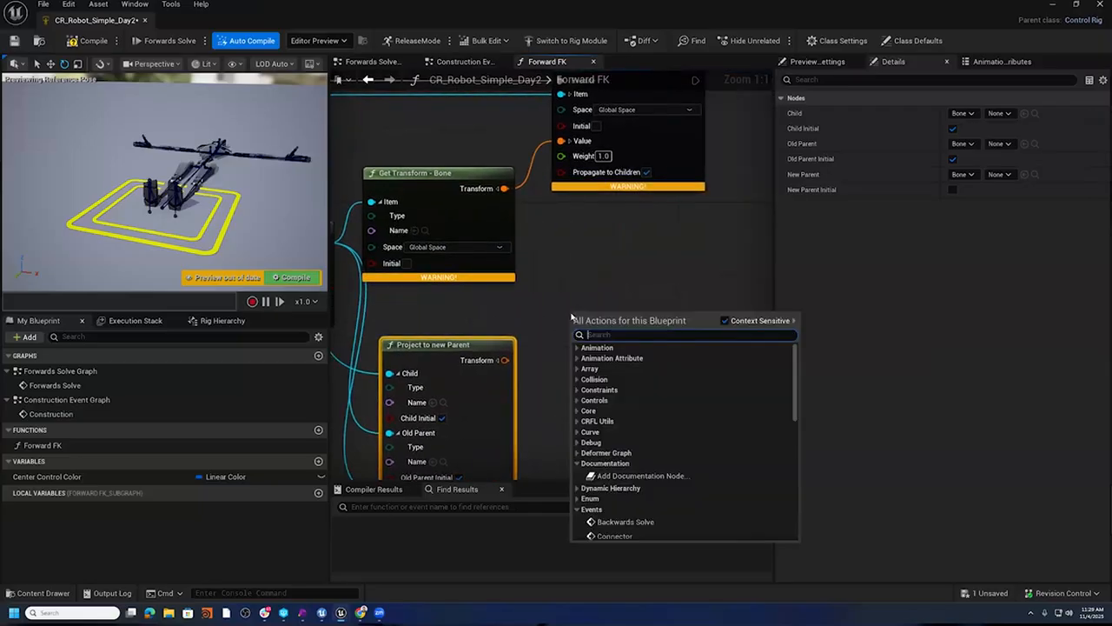
type("if")
key("Return")
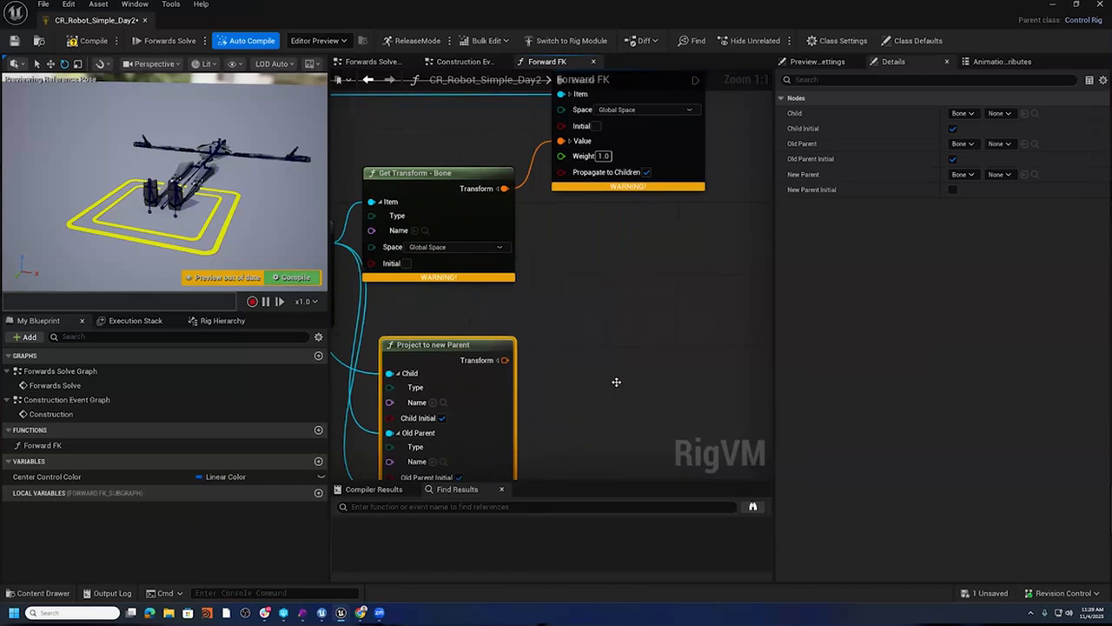
left_click_drag(597, 320, 606, 293)
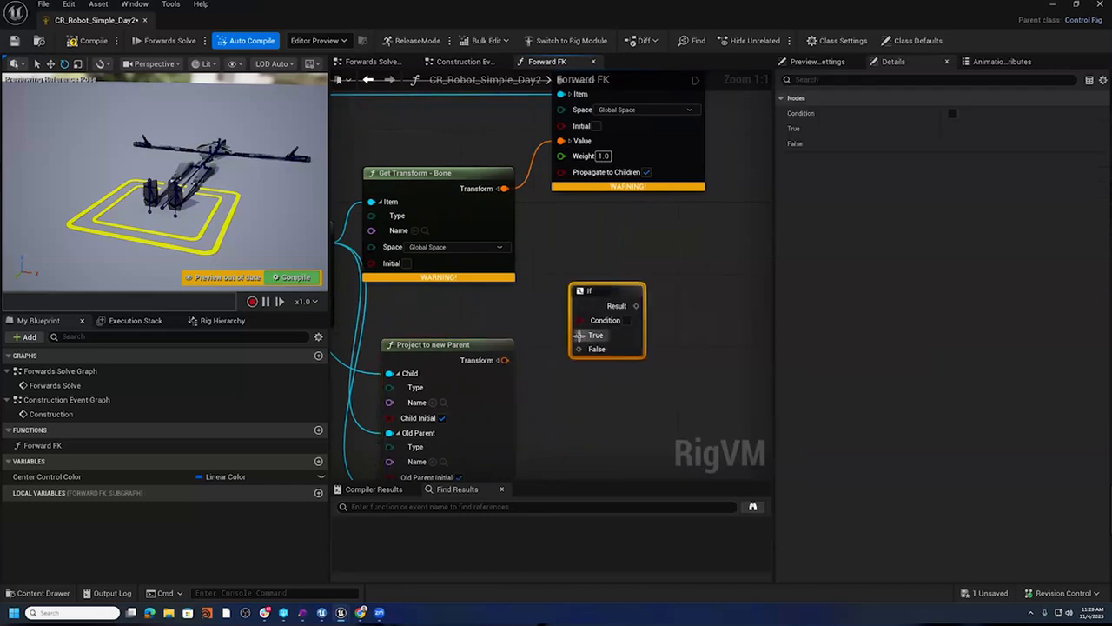
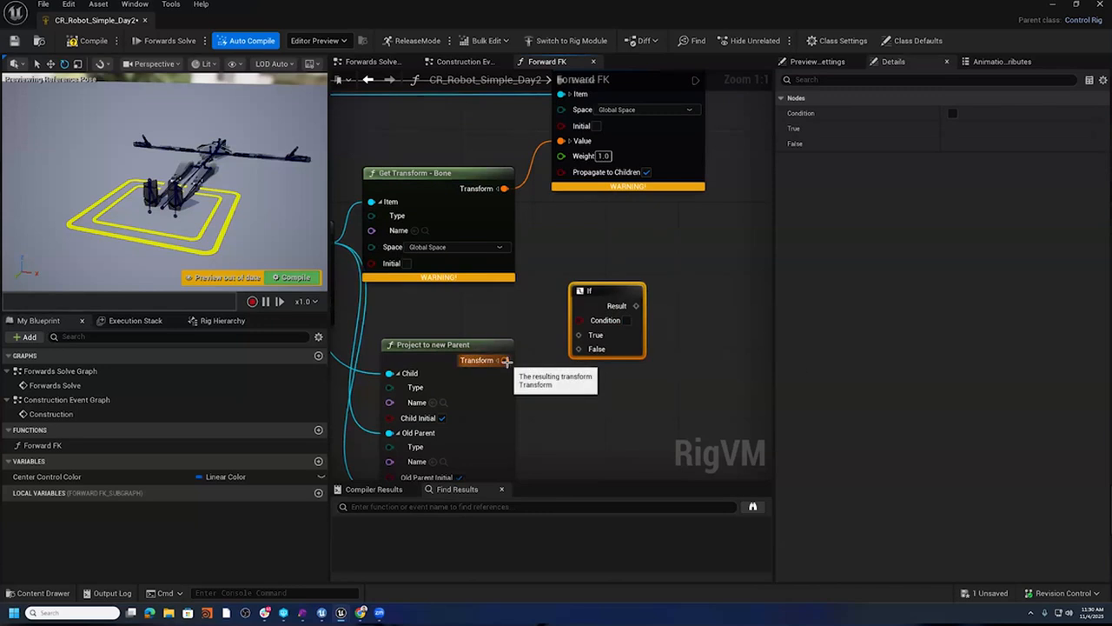
- Connect Project to new Parent's Transform output to the If node's True input and Get Transform's output to its False input
left_click_drag(506, 361, 579, 335)
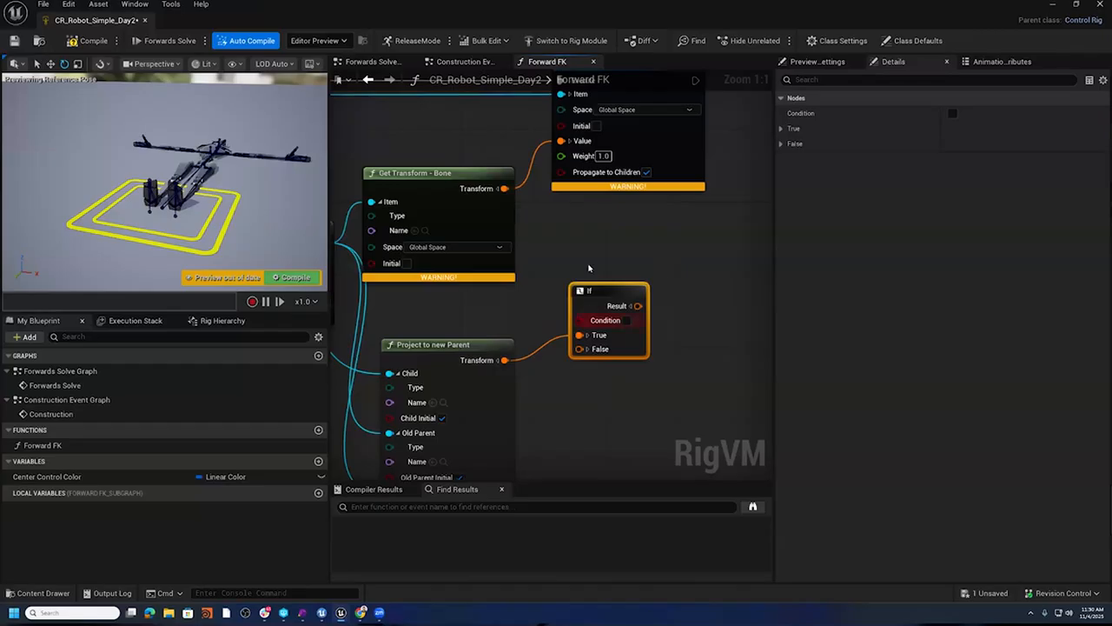
left_click_drag(504, 189, 579, 349)
scroll(607, 410, "down", 1)
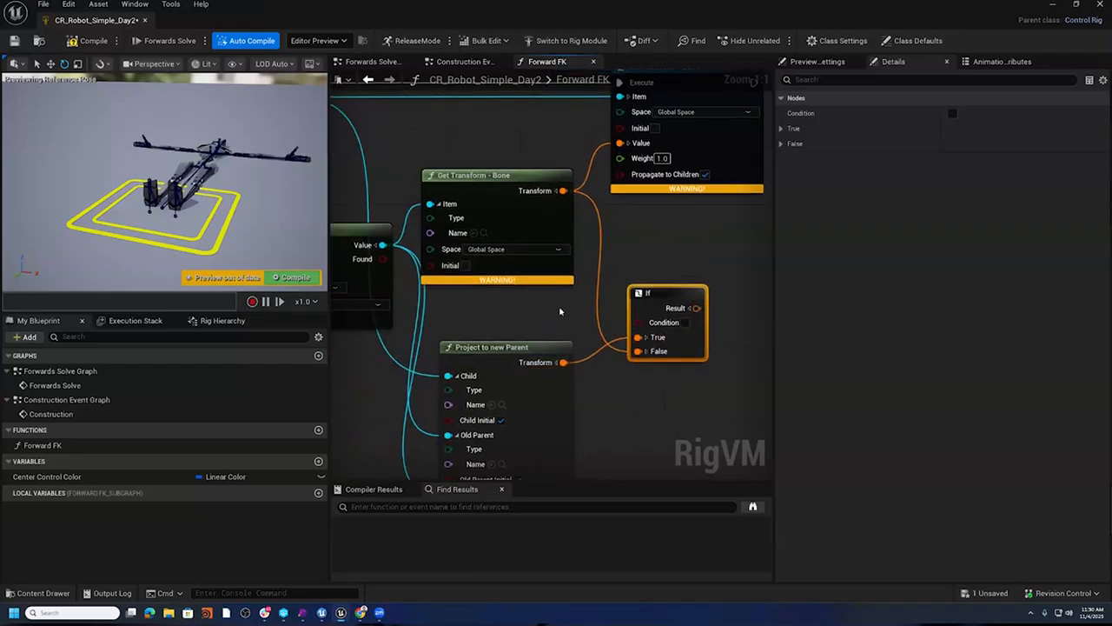
- Rearrange the nodes so Project to new Parent sits beside Get Item Metadata with Get Transform below it
scroll(580, 224, "down", 1)
right_click_drag(581, 226, 601, 137)
left_click_drag(548, 116, 580, 422)
left_click_drag(546, 104, 533, 103)
left_click_drag(563, 435, 520, 299)
right_click_drag(743, 100, 699, 254)
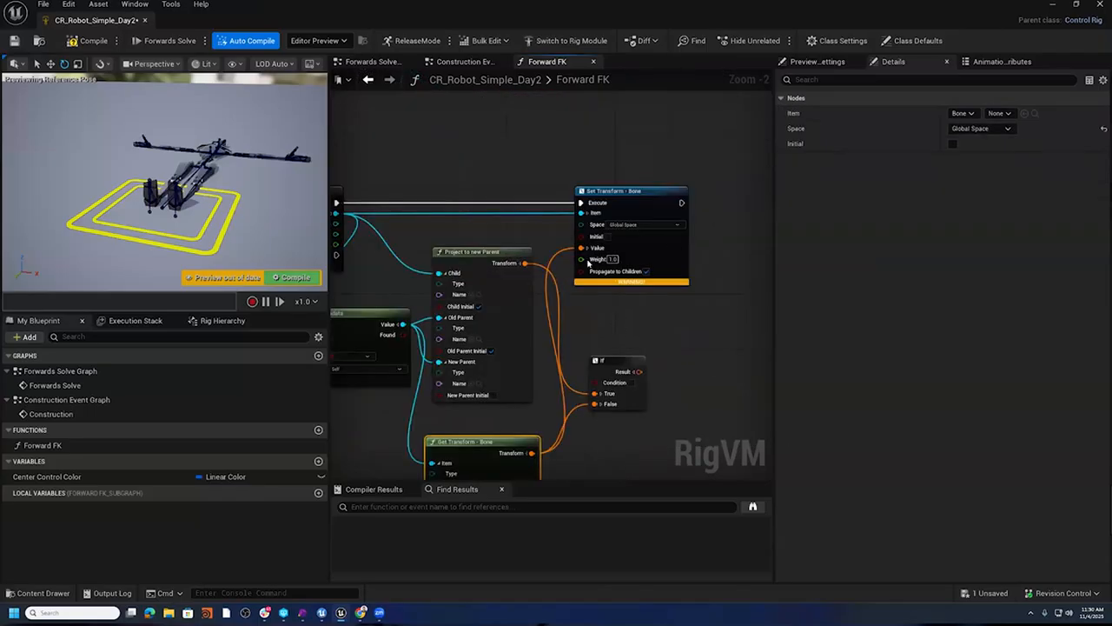
- Connect the If node's Result to Set Transform's Value, shift Set Transform away from the other nodes, and enable the If Condition
right_click_drag(589, 263, 480, 262)
left_click_drag(538, 191, 656, 195)
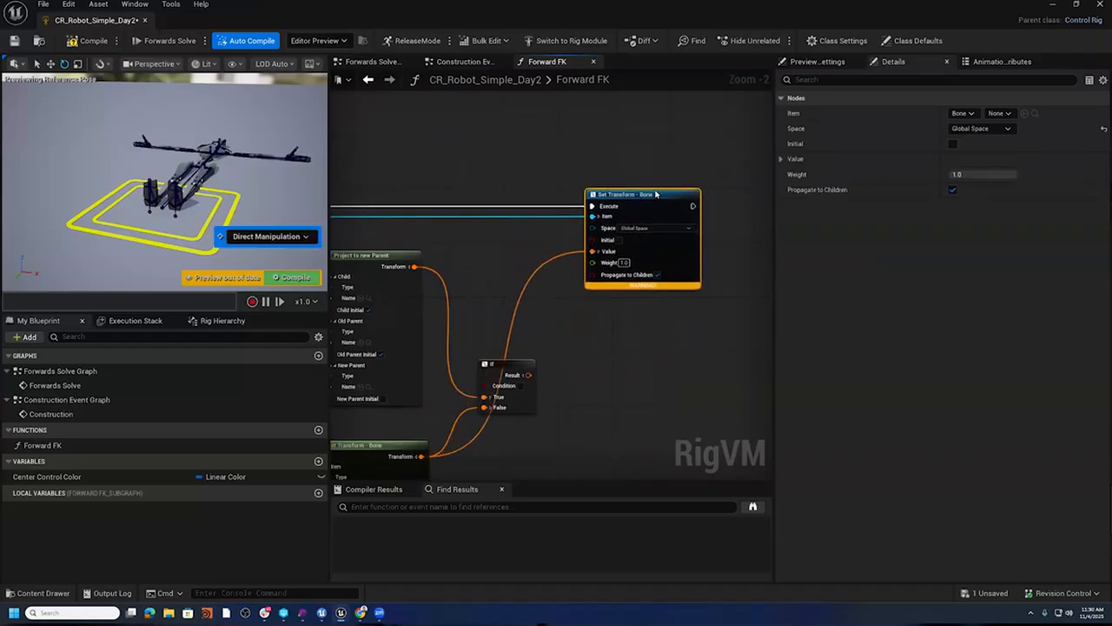
left_click_drag(527, 375, 598, 253)
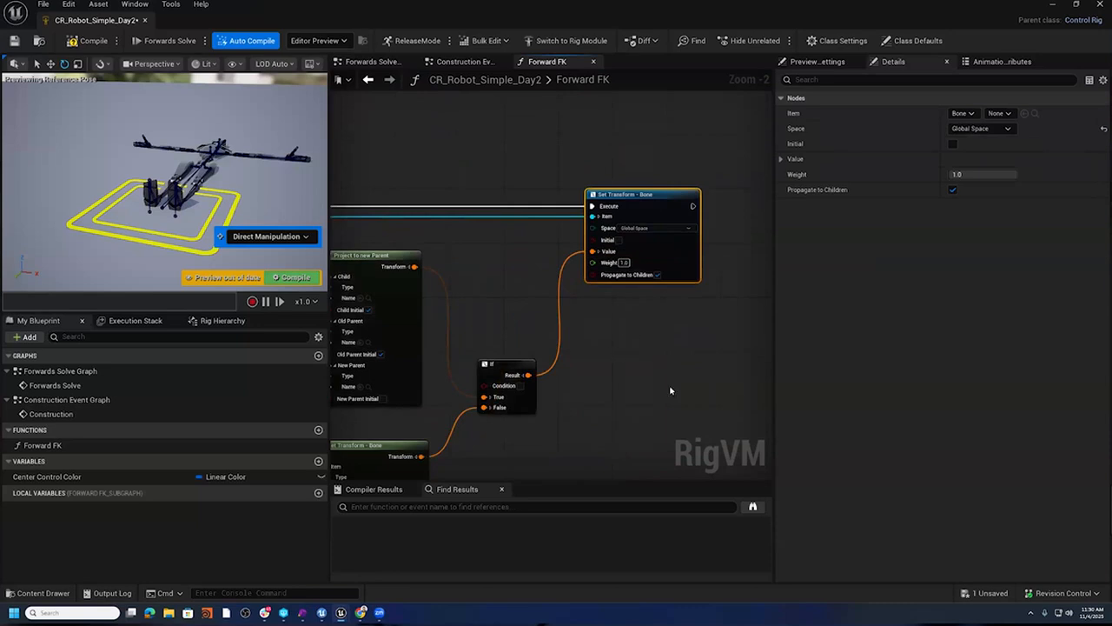
scroll(663, 338, "up", 3)
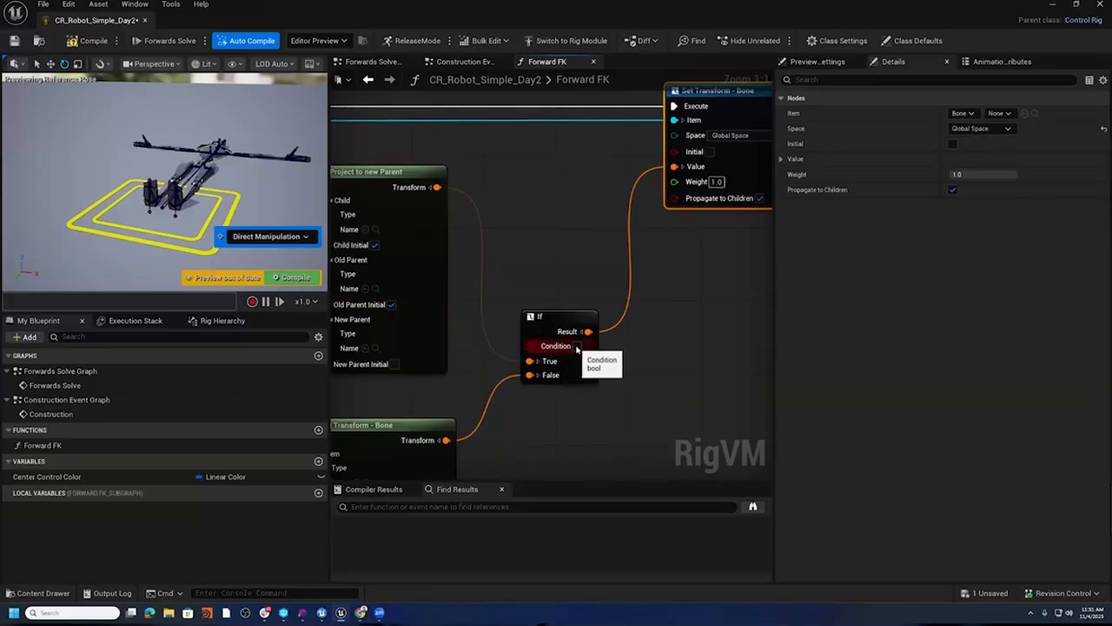
left_click(578, 346)
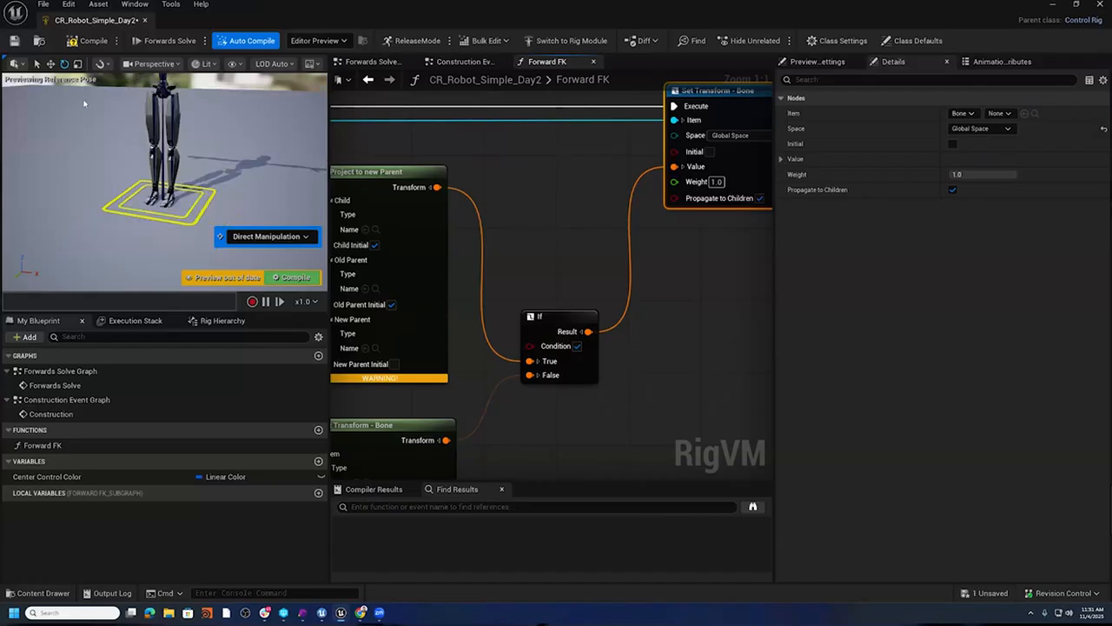
- Rotate the square ground control in the viewport to test whether it drives the robot
scroll(219, 144, "down", 3)
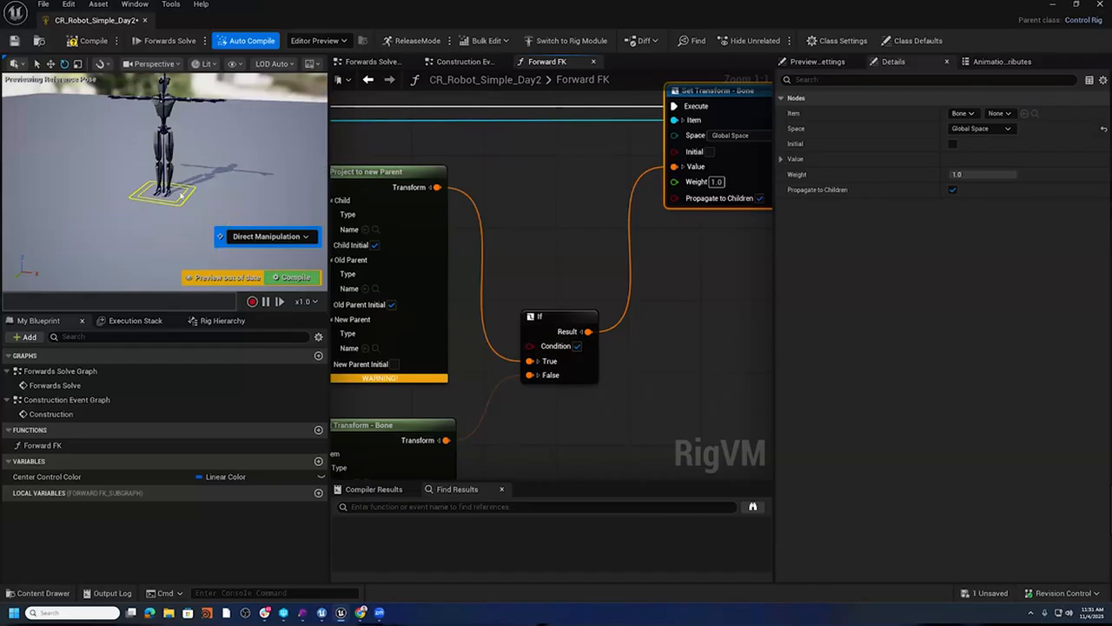
left_click(180, 196)
left_click_drag(181, 196, 258, 179)
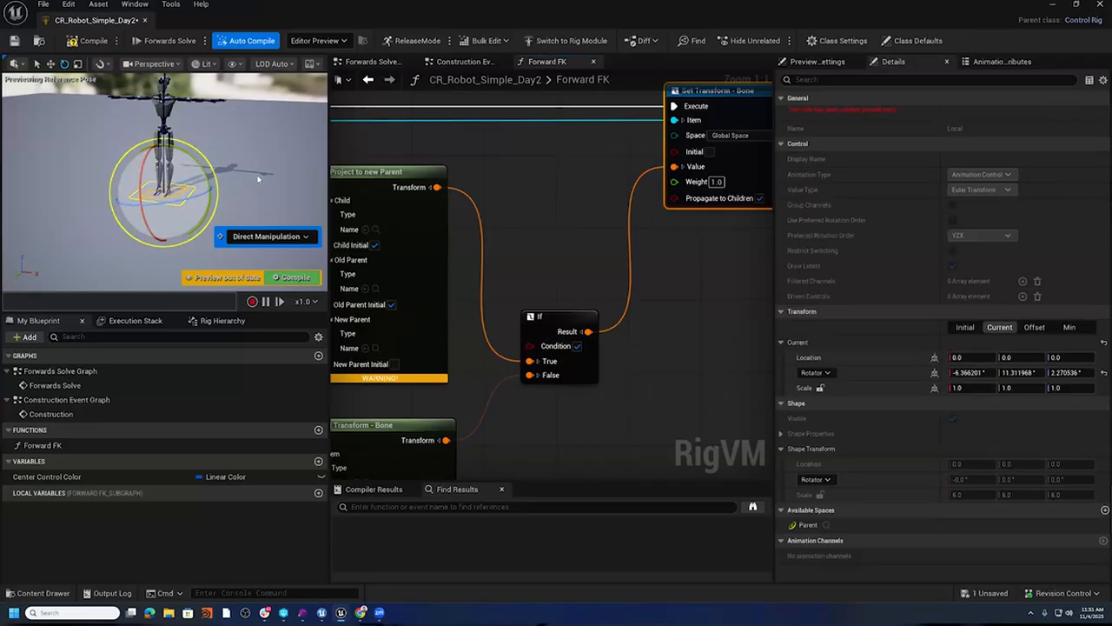
- Compare the metadata name on Forward FK's Get Item Metadata node with the one on the construction graph's Set Item Metadata node
right_click_drag(559, 241, 533, 275)
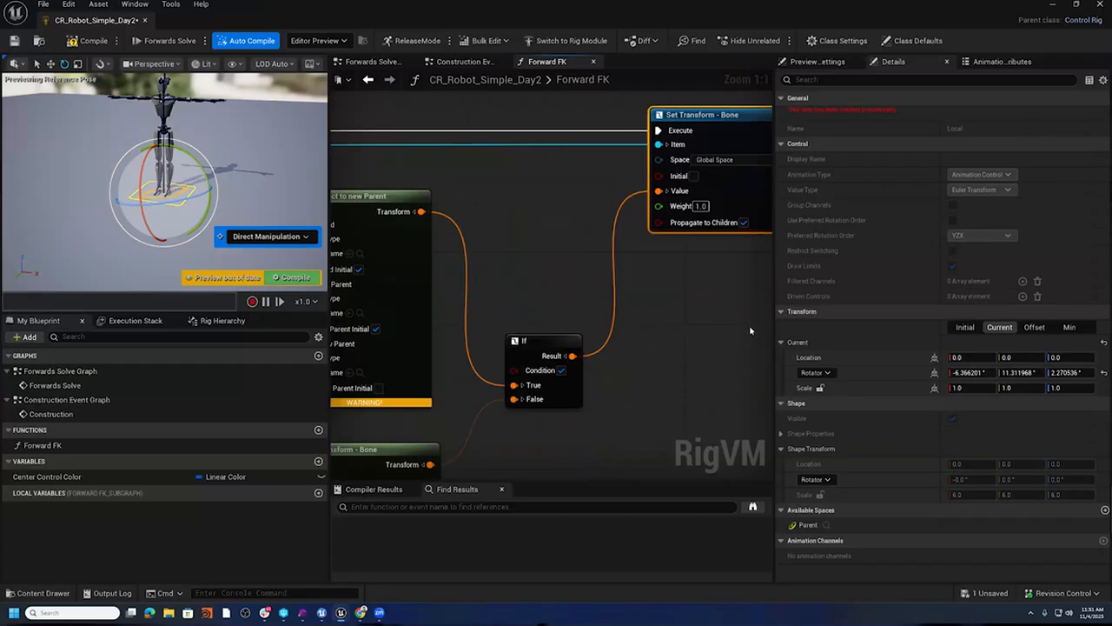
right_click_drag(723, 317, 631, 310)
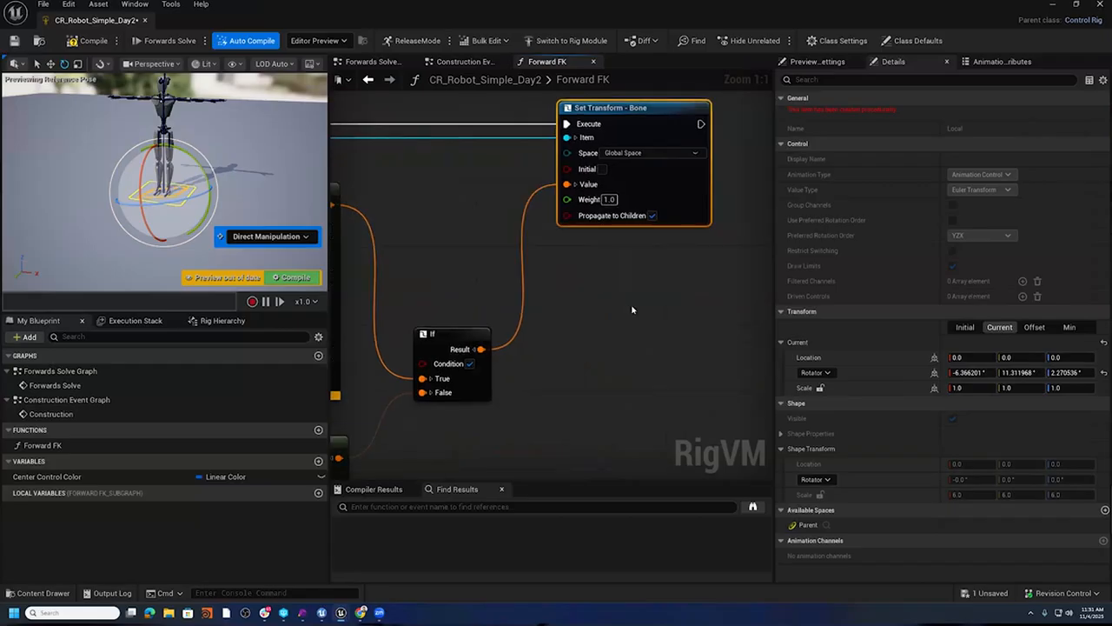
right_click_drag(379, 368, 572, 232)
right_click_drag(470, 284, 685, 338)
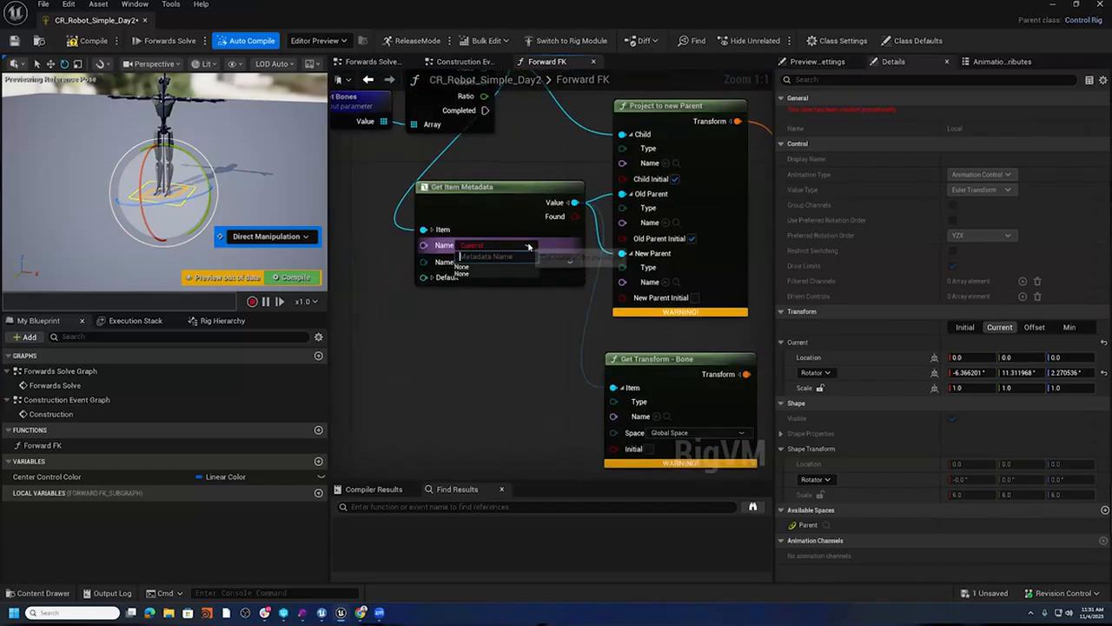
left_click(455, 62)
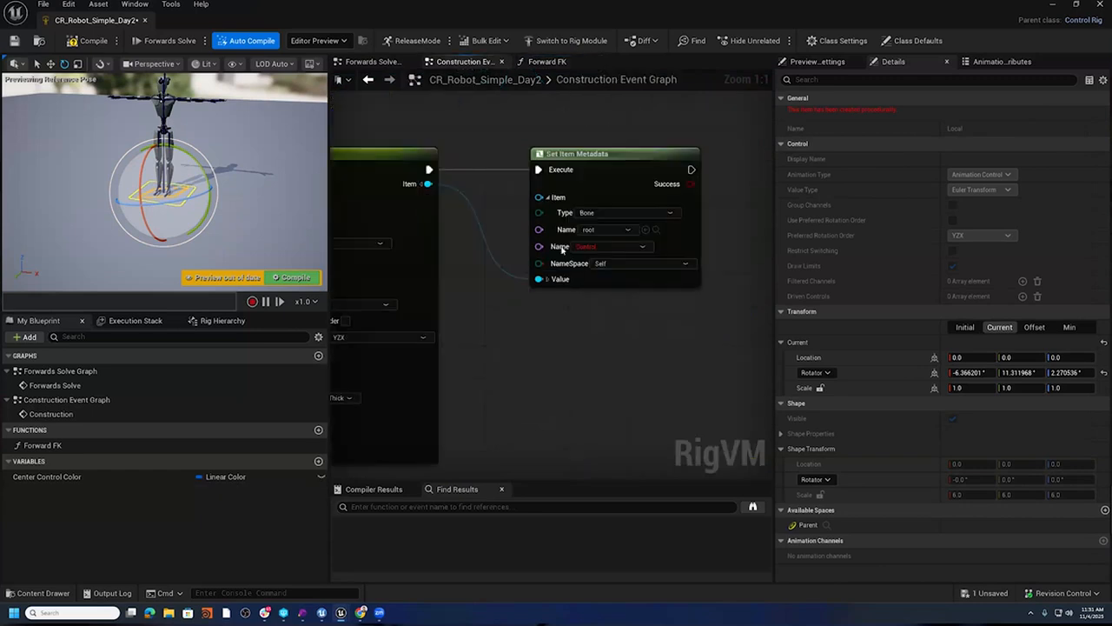
right_click_drag(553, 311, 605, 321)
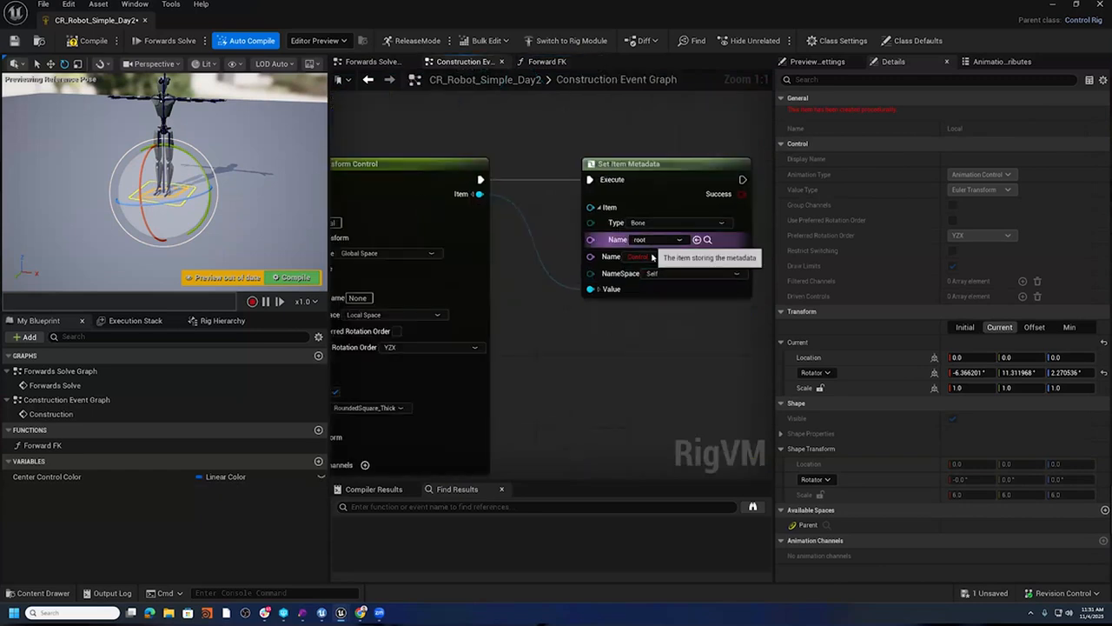
right_click_drag(549, 295, 508, 290)
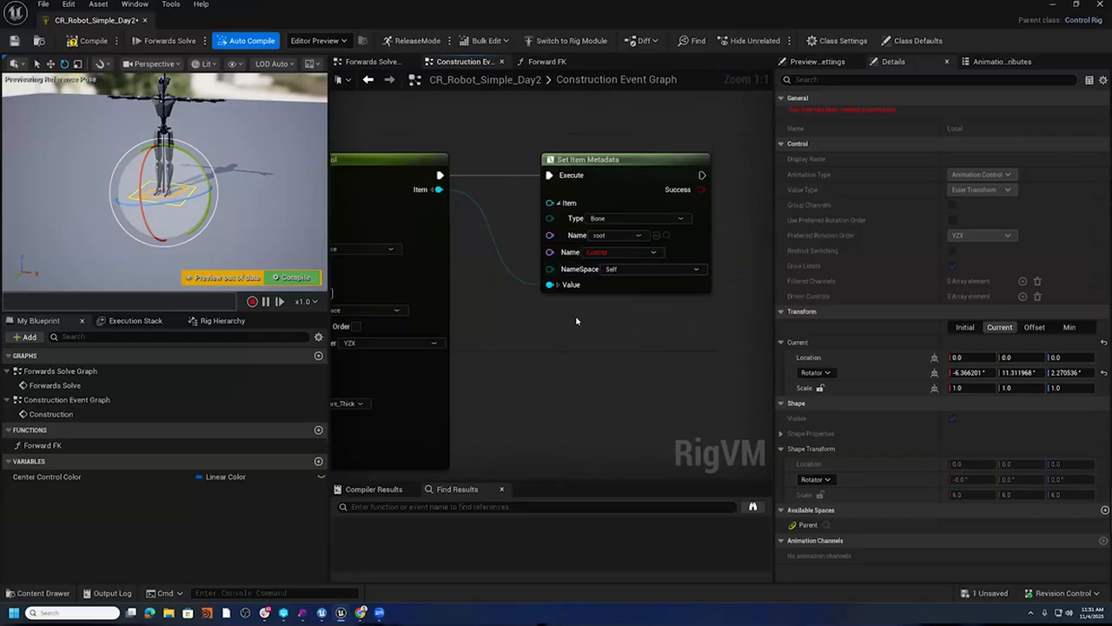
right_click_drag(575, 321, 580, 318)
left_click(622, 253)
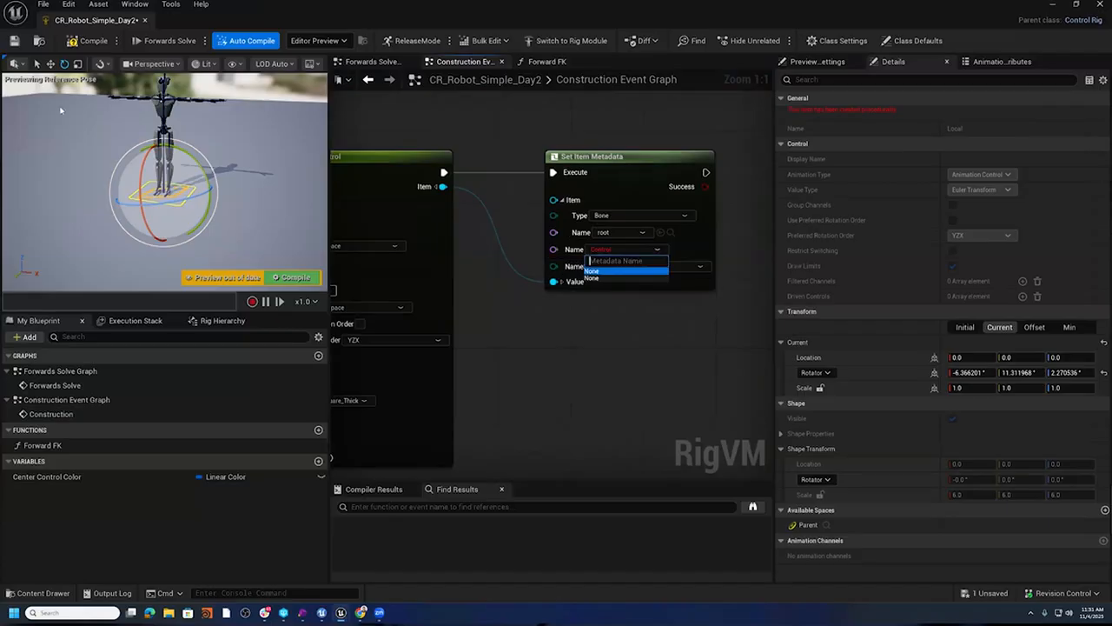
- Compile and save the control rig, and rotate the square ground control to retest it
left_click(77, 45)
key("ctrl+s")
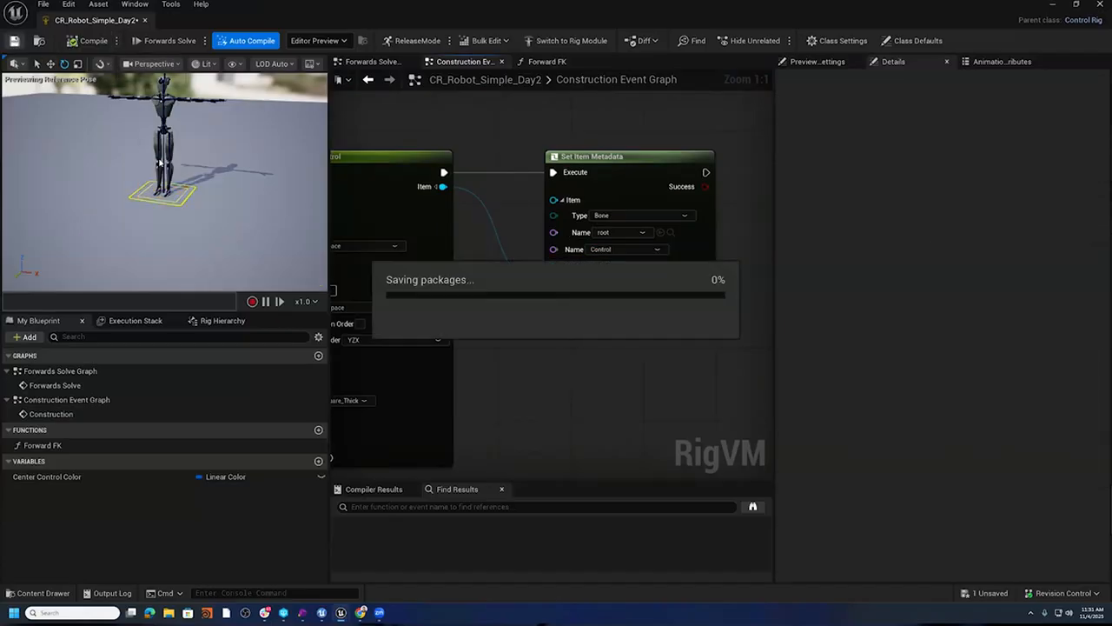
left_click(187, 195)
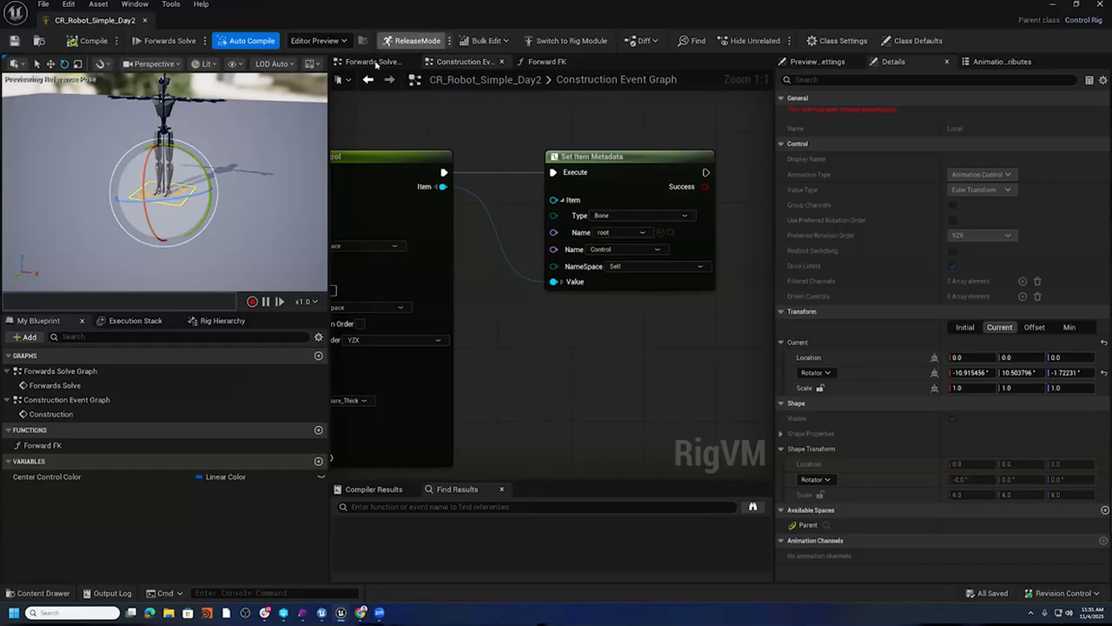
- Open the Forward FK function from the Forwards Solve graph and examine its Get Item Metadata and Project to new Parent connections
left_click(374, 62)
right_click_drag(611, 298, 519, 330)
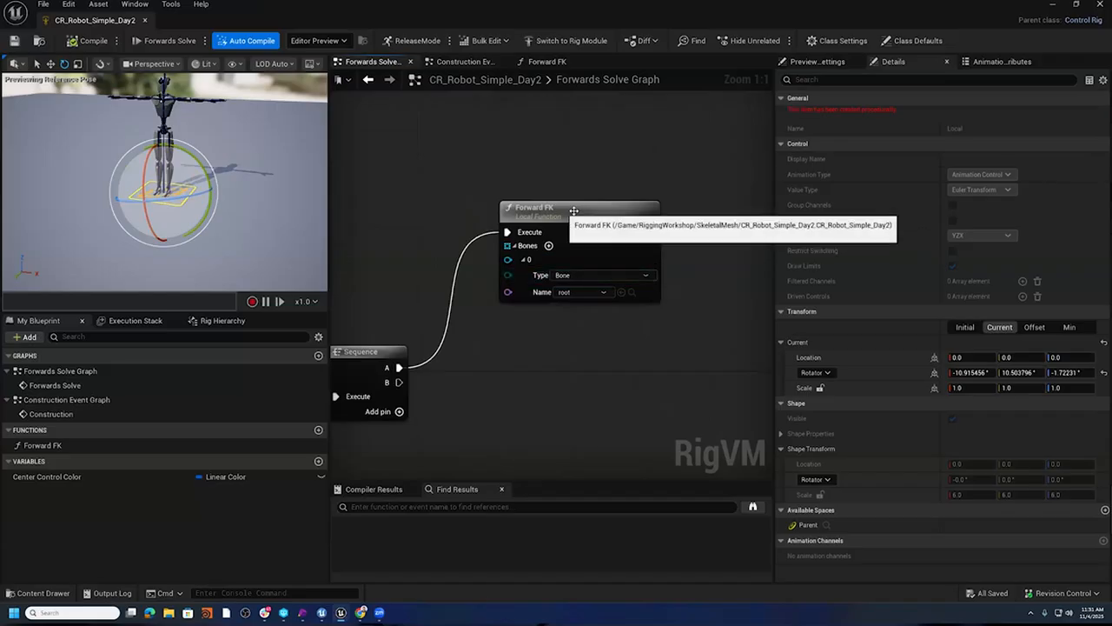
double_click(596, 293)
right_click_drag(668, 316, 455, 298)
scroll(454, 298, "up", 3)
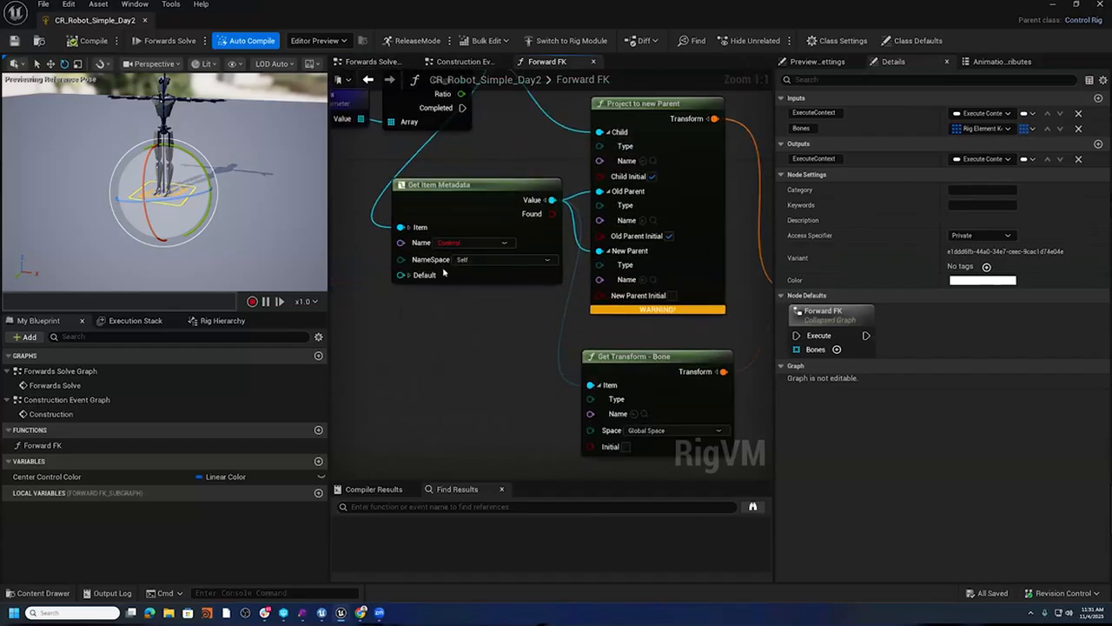
right_click_drag(484, 152, 461, 221)
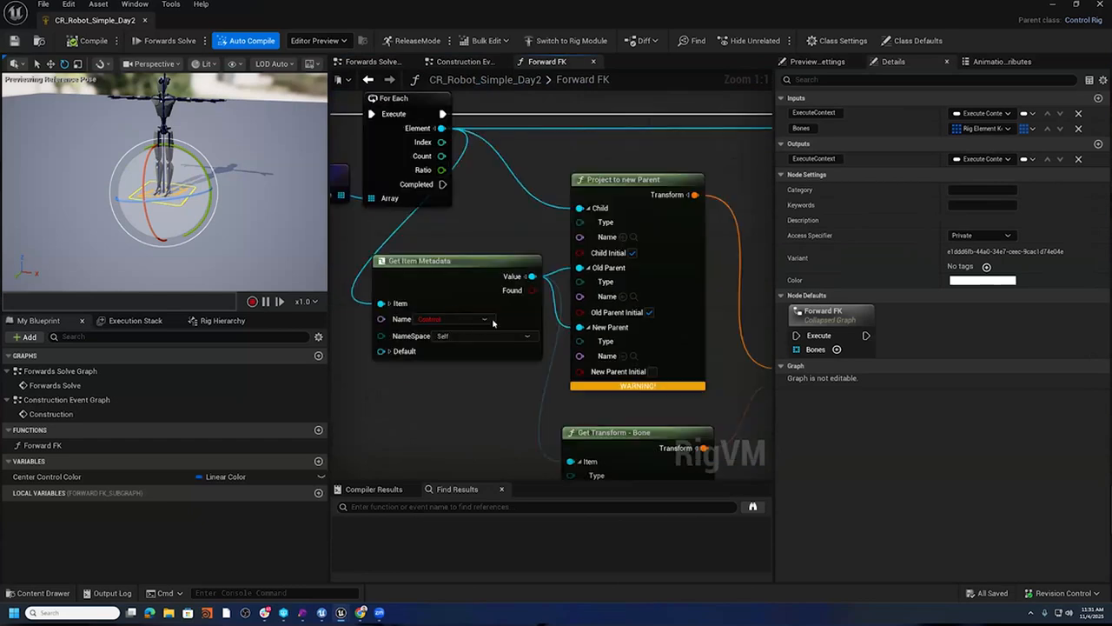
right_click_drag(528, 239, 438, 192)
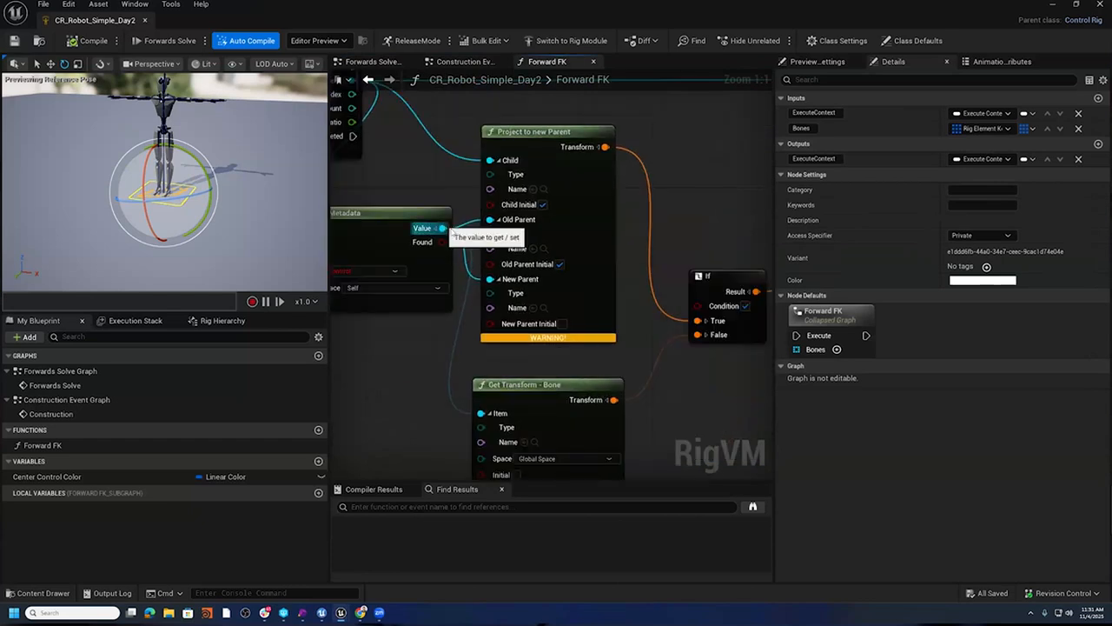
- Space out the graph by moving Get Item Metadata away from Project to new Parent and the If node farther along
left_click_drag(395, 216, 352, 244)
right_click_drag(448, 324, 502, 325)
right_click_drag(560, 355, 437, 278)
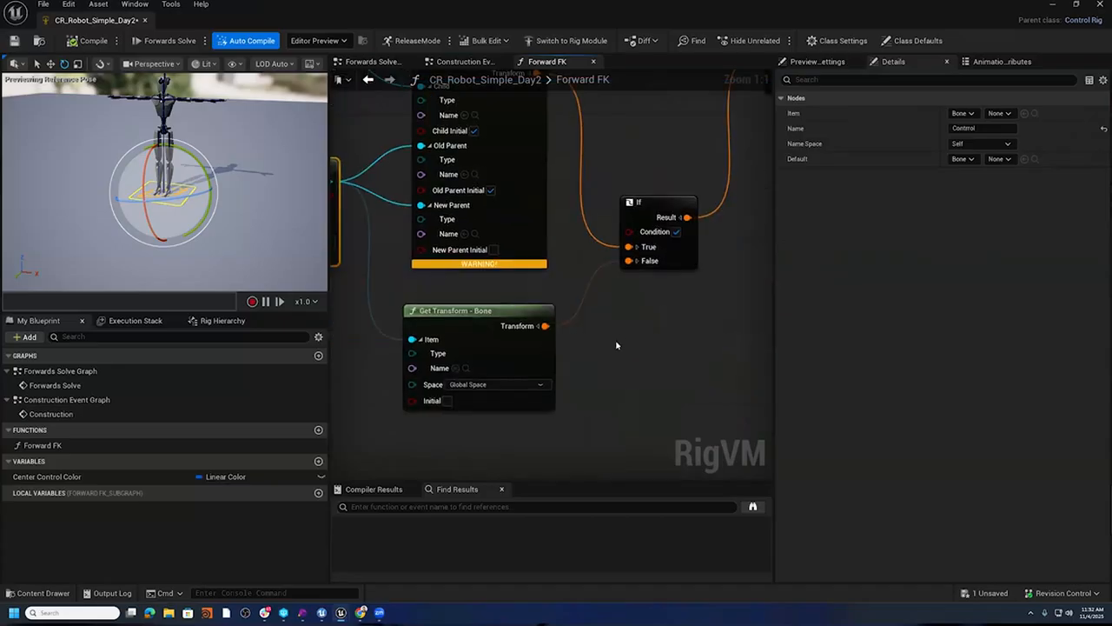
right_click_drag(608, 342, 505, 430)
right_click_drag(648, 349, 558, 437)
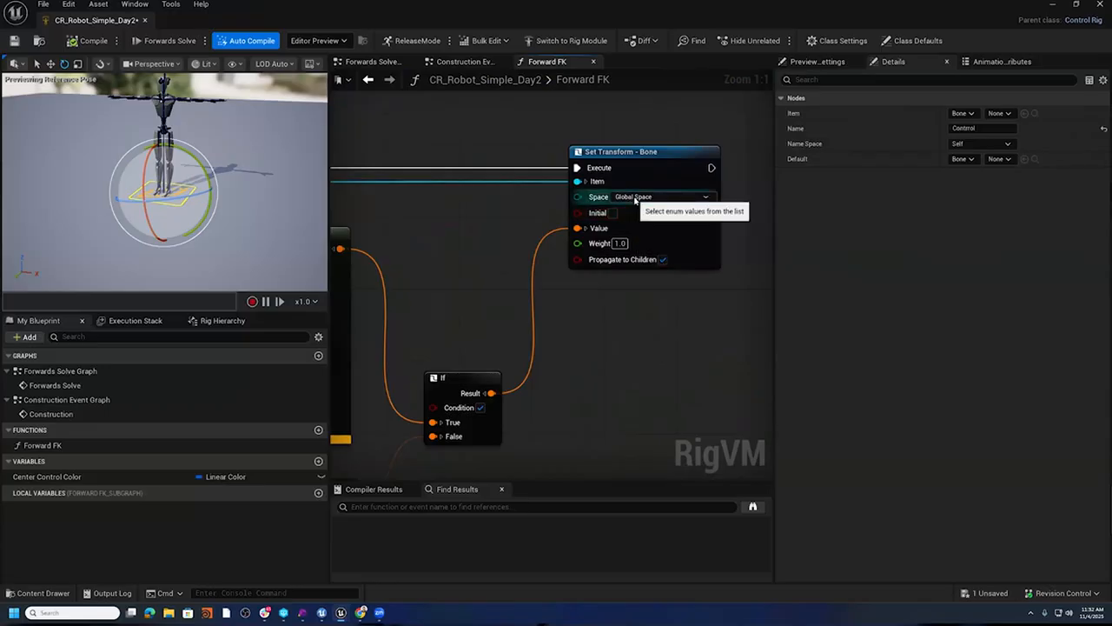
right_click_drag(596, 350, 667, 285)
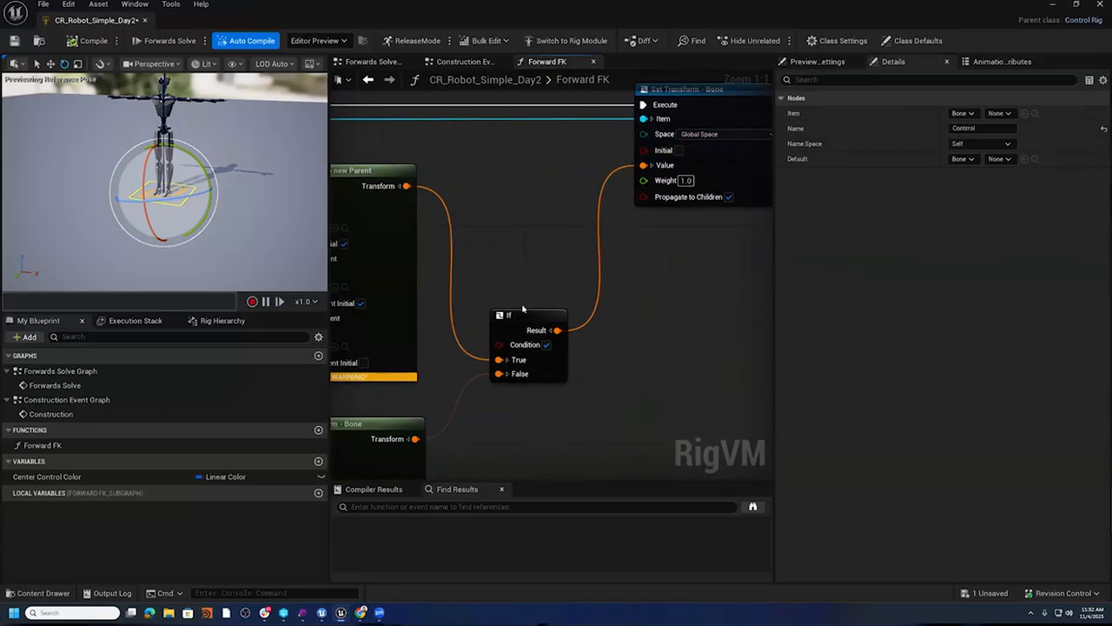
left_click_drag(513, 317, 603, 316)
- Promote the If node's Condition to an exposed pin of the Forward FK function
right_click_drag(555, 318, 769, 295)
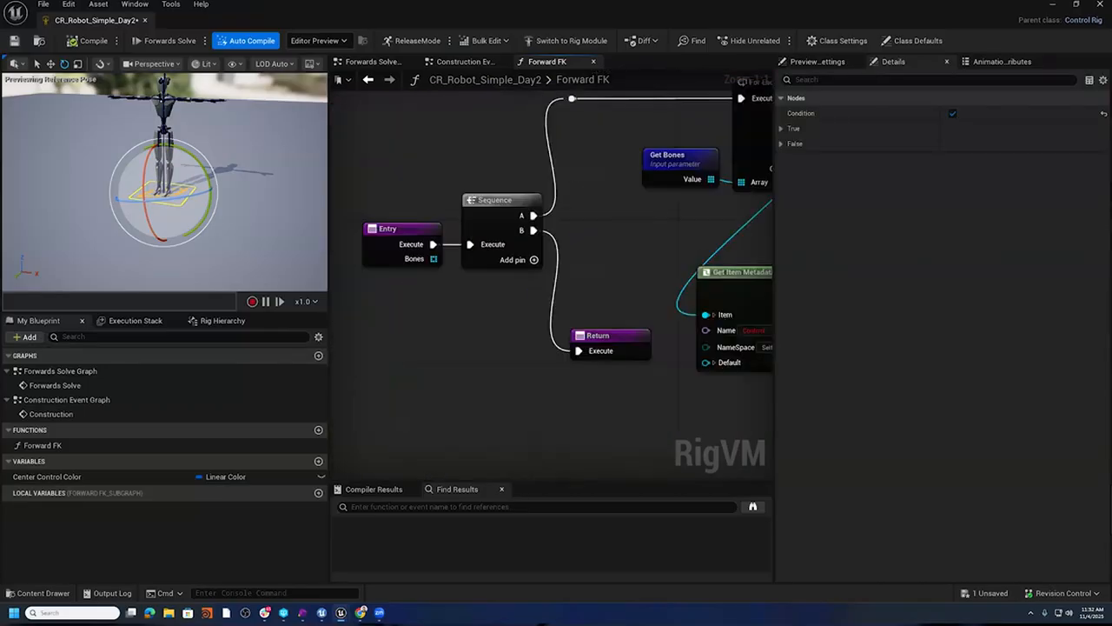
right_click_drag(510, 213, 609, 208)
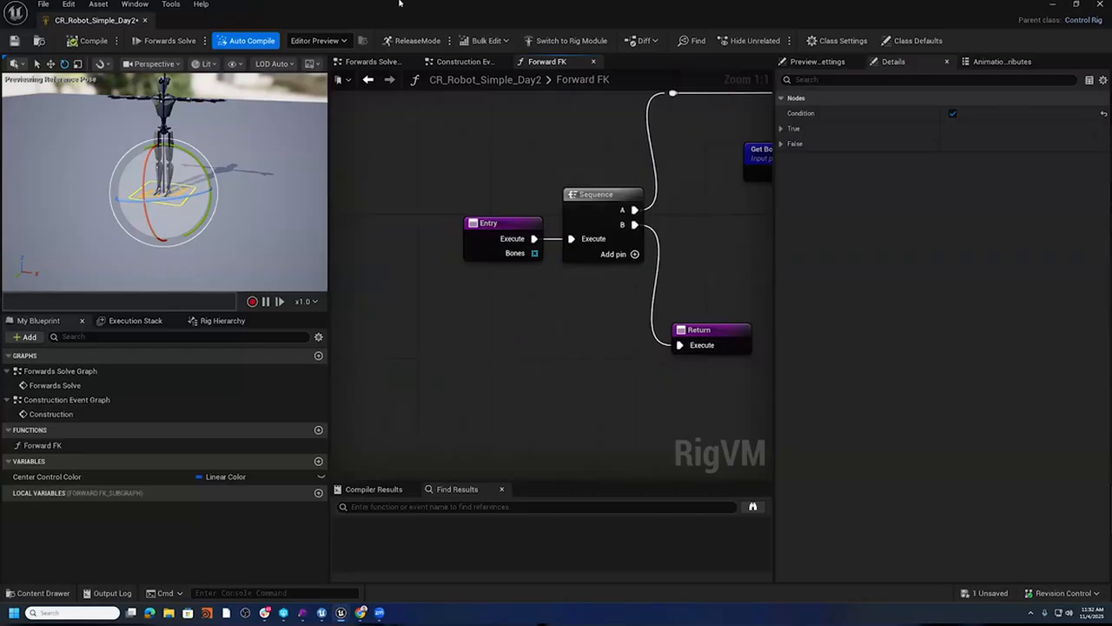
left_click(372, 61)
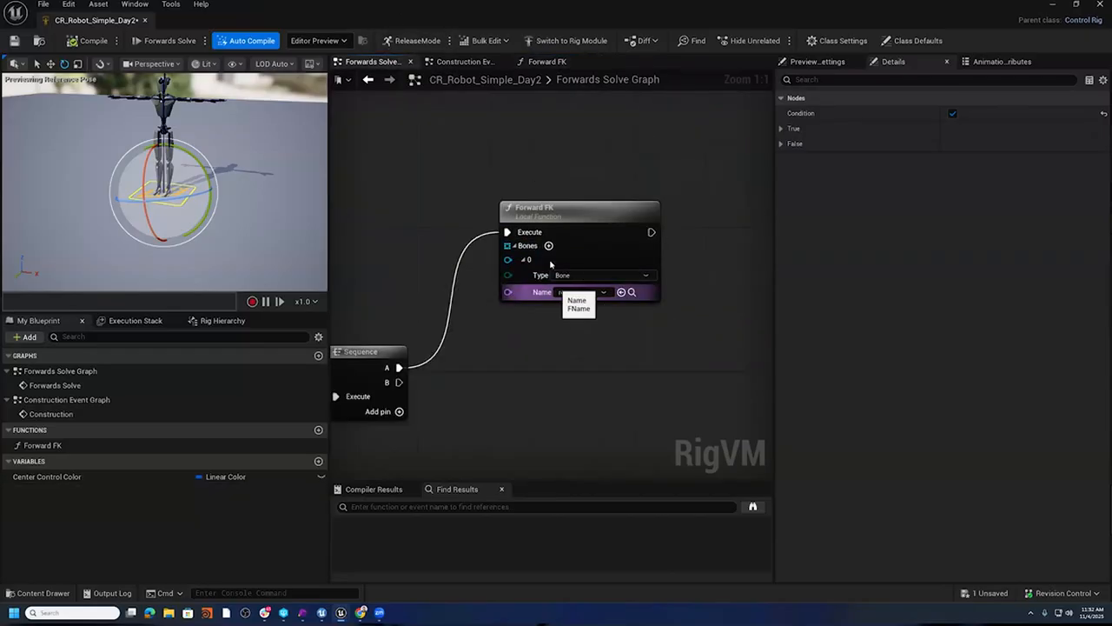
left_click(546, 61)
right_click_drag(658, 277, 332, 205)
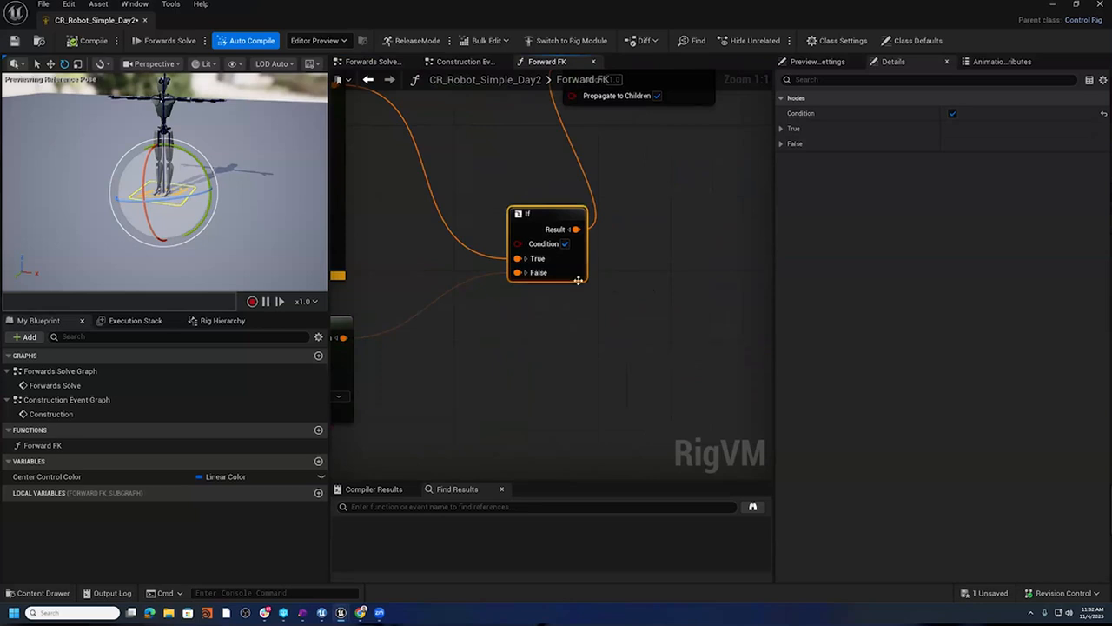
right_click_drag(654, 282, 716, 315)
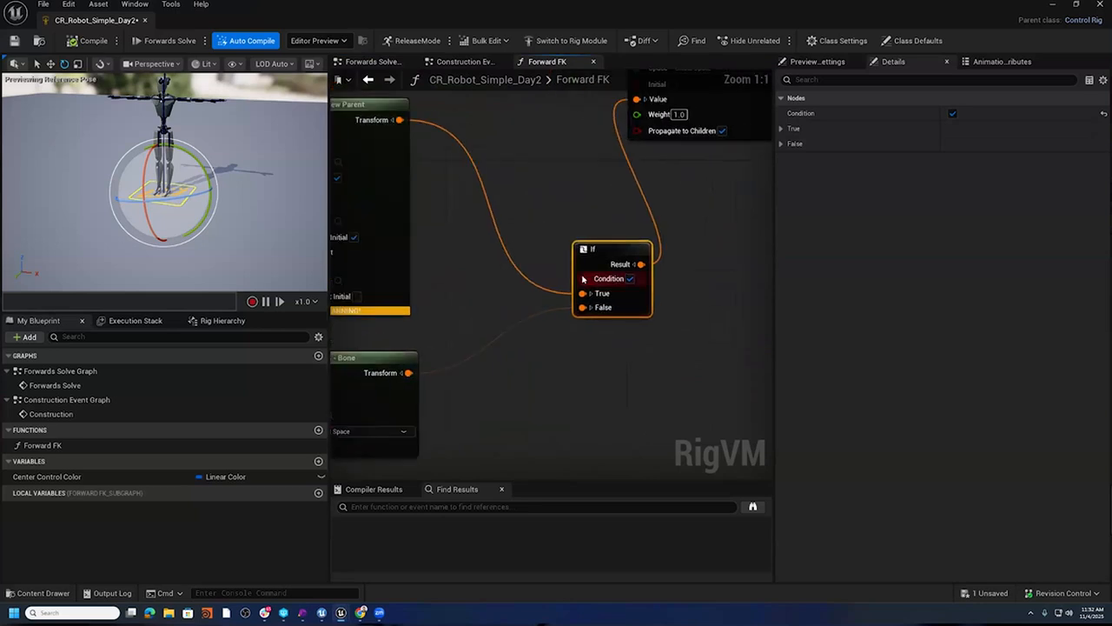
left_click_drag(588, 279, 519, 251)
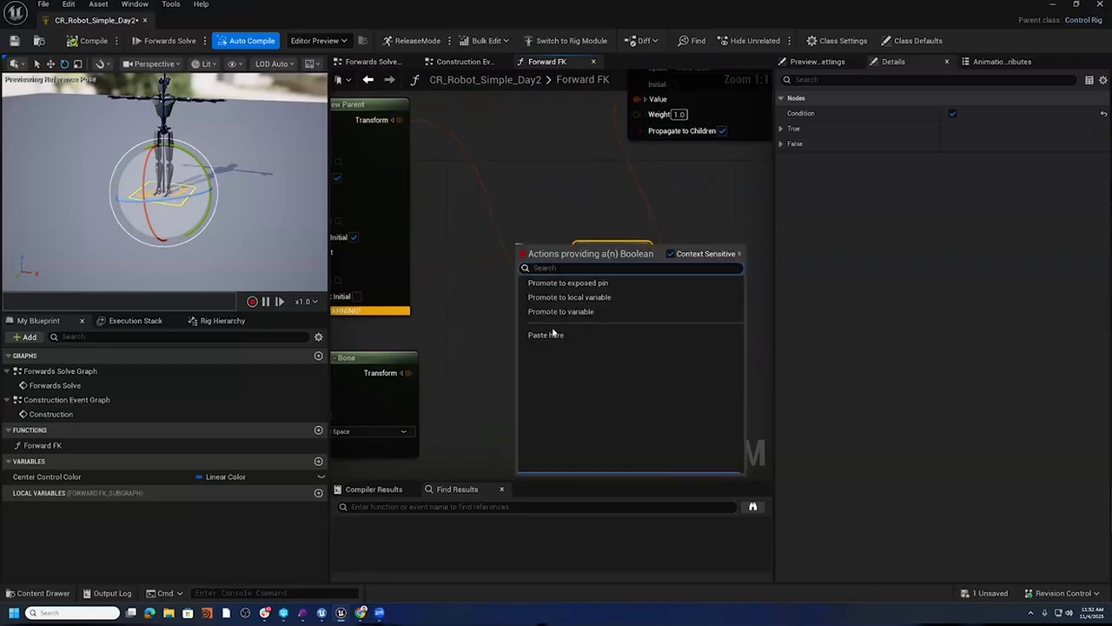
left_click(566, 285)
- Rename the function's Condition input to Maintain Offset and move the Entry node clear of the Sequence node
right_click_drag(489, 318, 765, 323)
right_click_drag(335, 173, 353, 255)
left_click(425, 206)
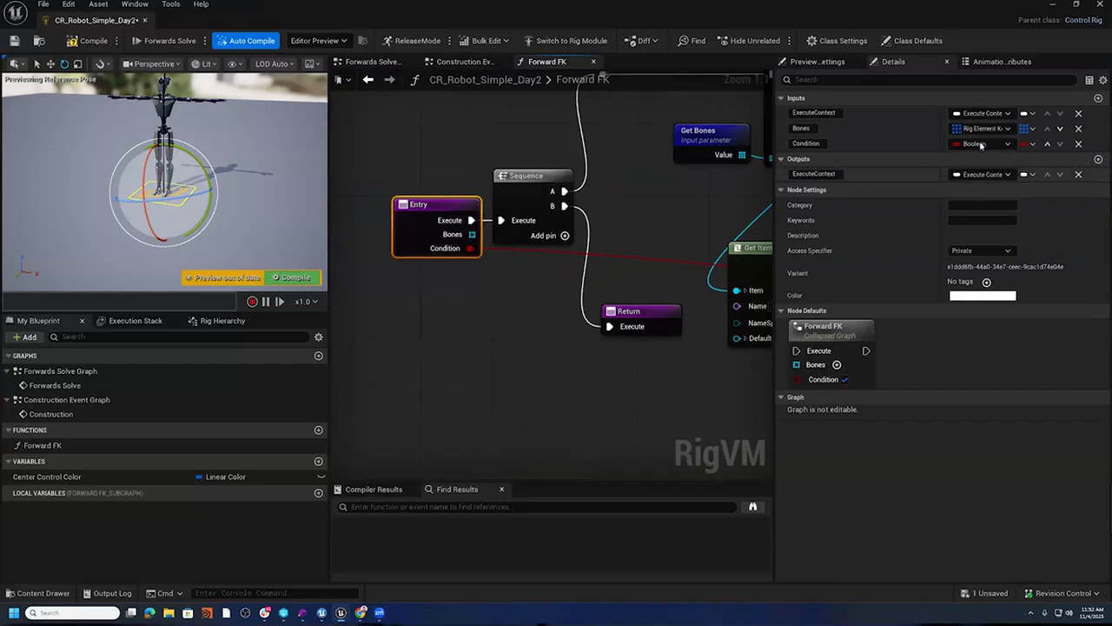
left_click(826, 144)
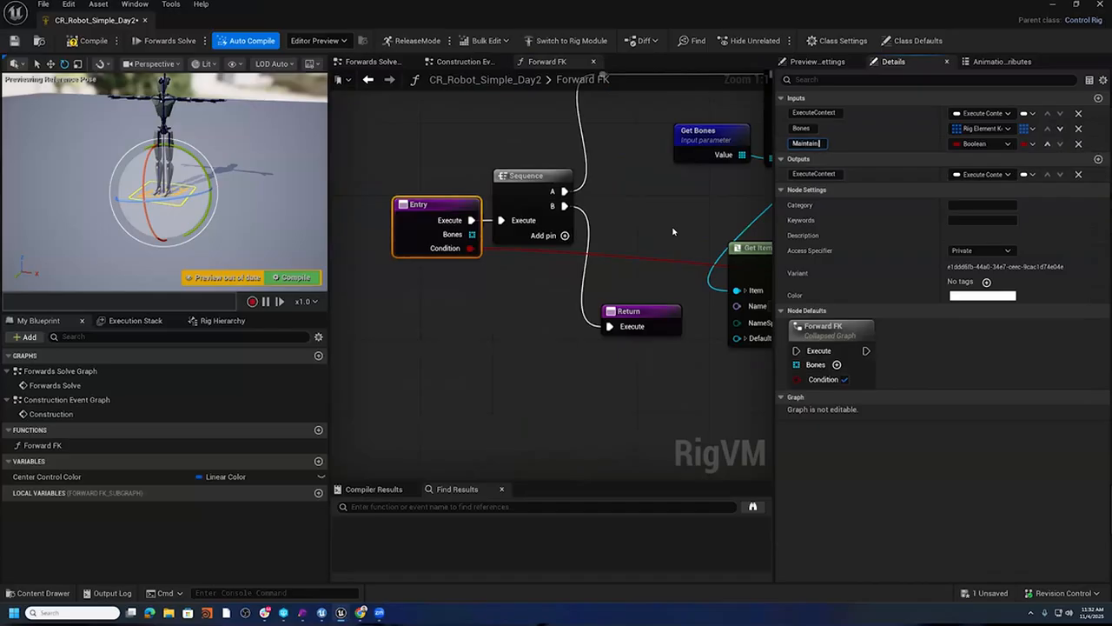
type("Maintain Offset")
key("Return")
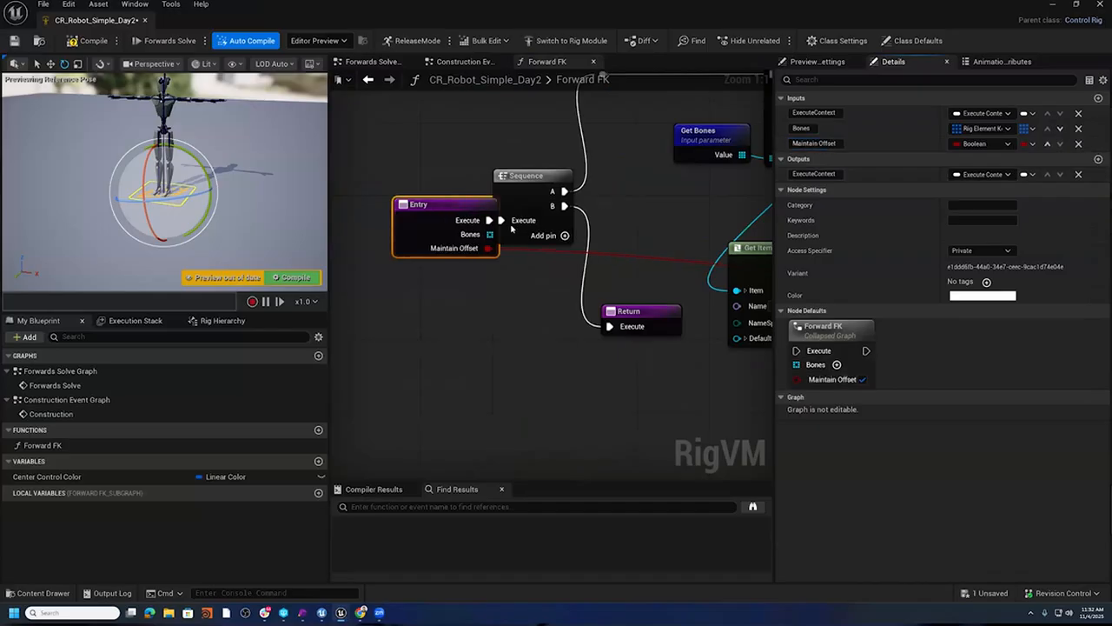
mouse_move(660, 378)
right_mouse_down()
mouse_move(567, 353)
mouse_move(653, 398)
right_mouse_up()
left_click_drag(453, 223, 399, 230)
right_click_drag(573, 344, 53, 281)
right_click_drag(762, 270, 597, 231)
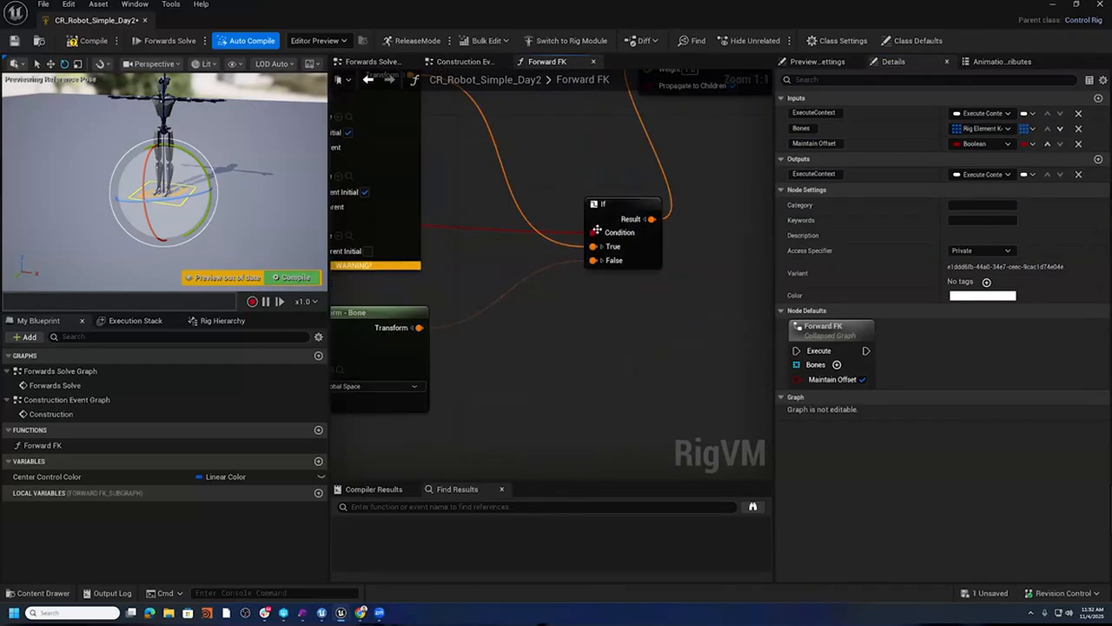
left_click_drag(592, 232, 522, 323)
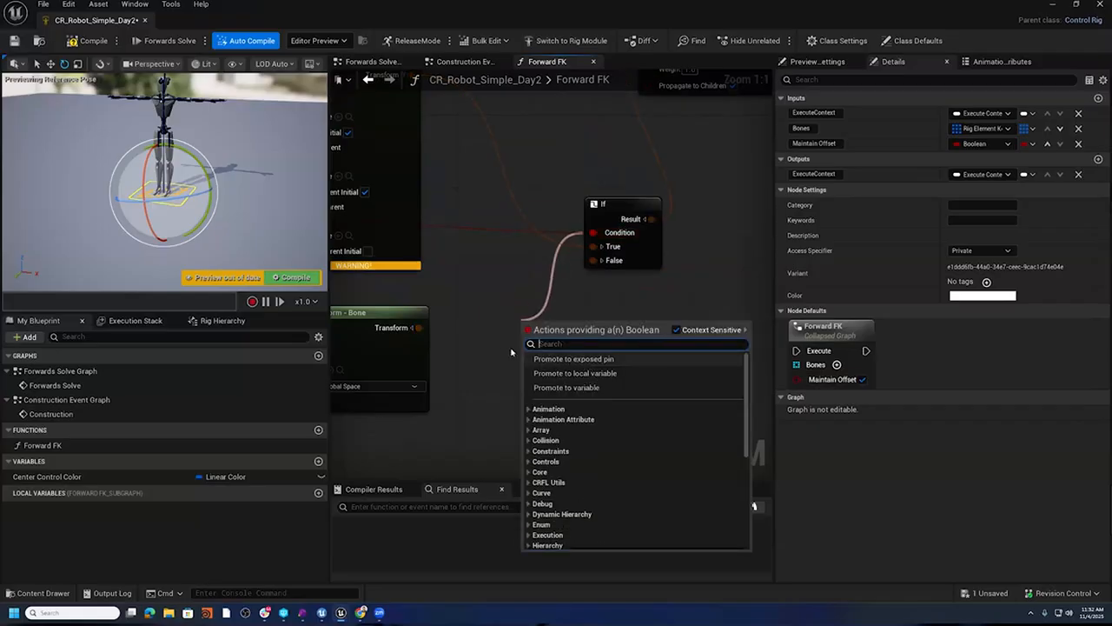
left_click(485, 315)
right_click_drag(456, 227, 747, 246)
right_click_drag(412, 382, 571, 310)
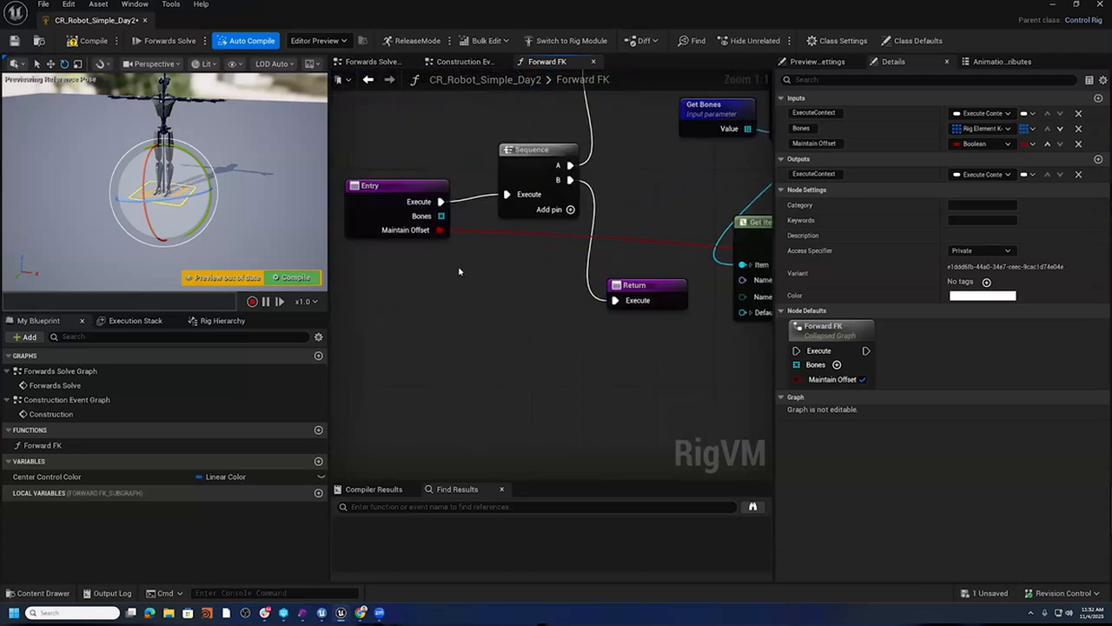
- Add a Get Maintain Offset node feeding the If node's Condition and place it above the If node's wires
right_click_drag(680, 395, 61, 374)
left_click_drag(666, 266, 589, 186)
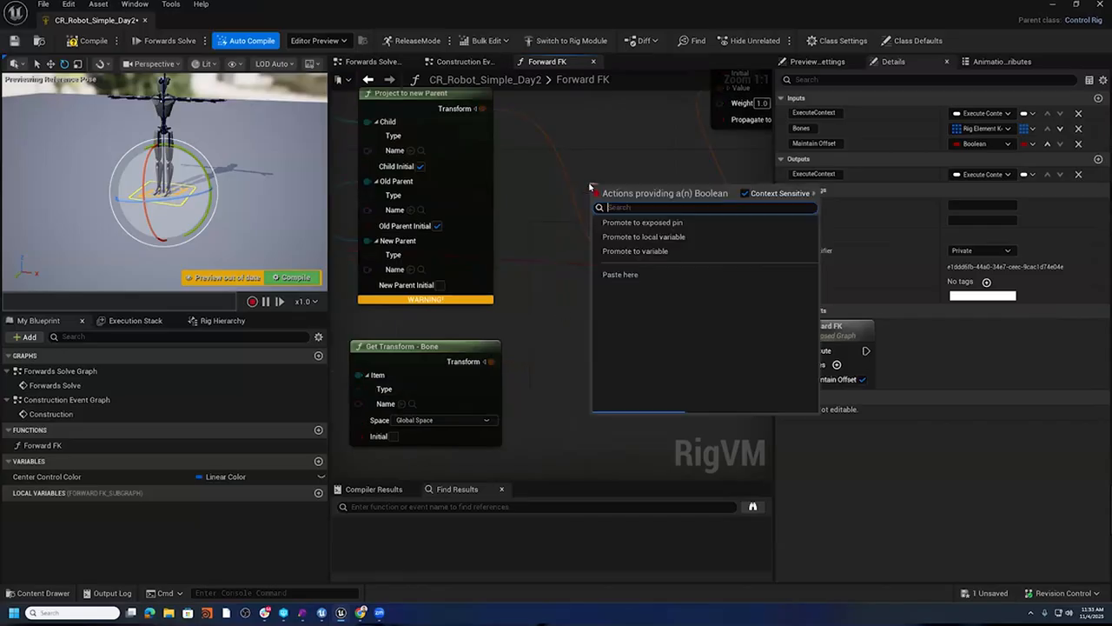
type("Get Main")
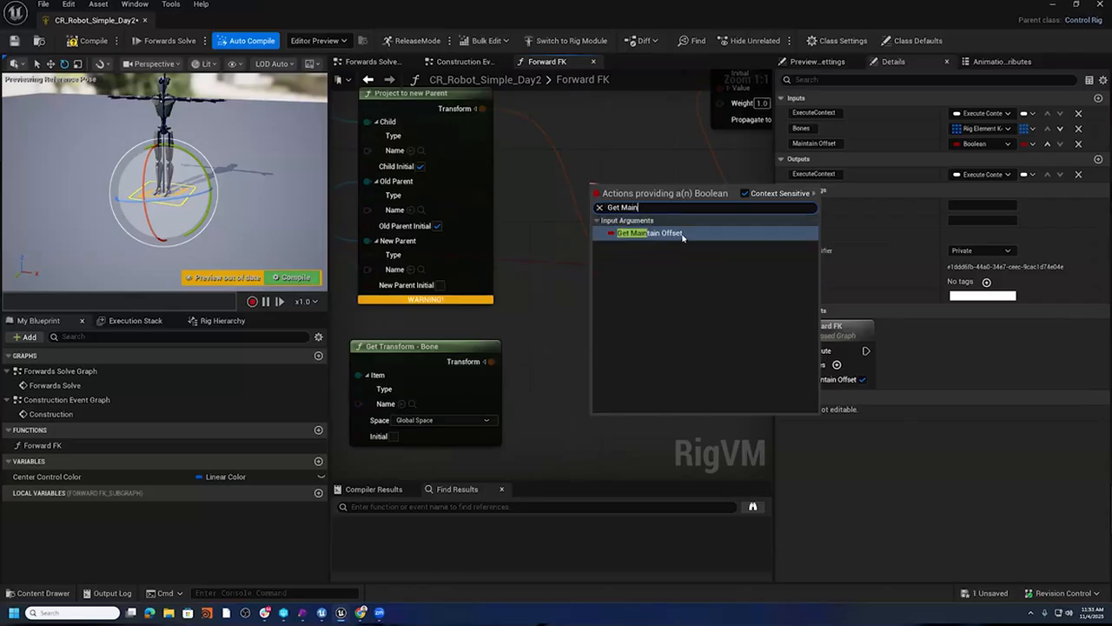
left_click(683, 233)
left_click_drag(632, 178, 563, 240)
right_click_drag(564, 242, 711, 266)
right_click_drag(544, 193, 550, 299)
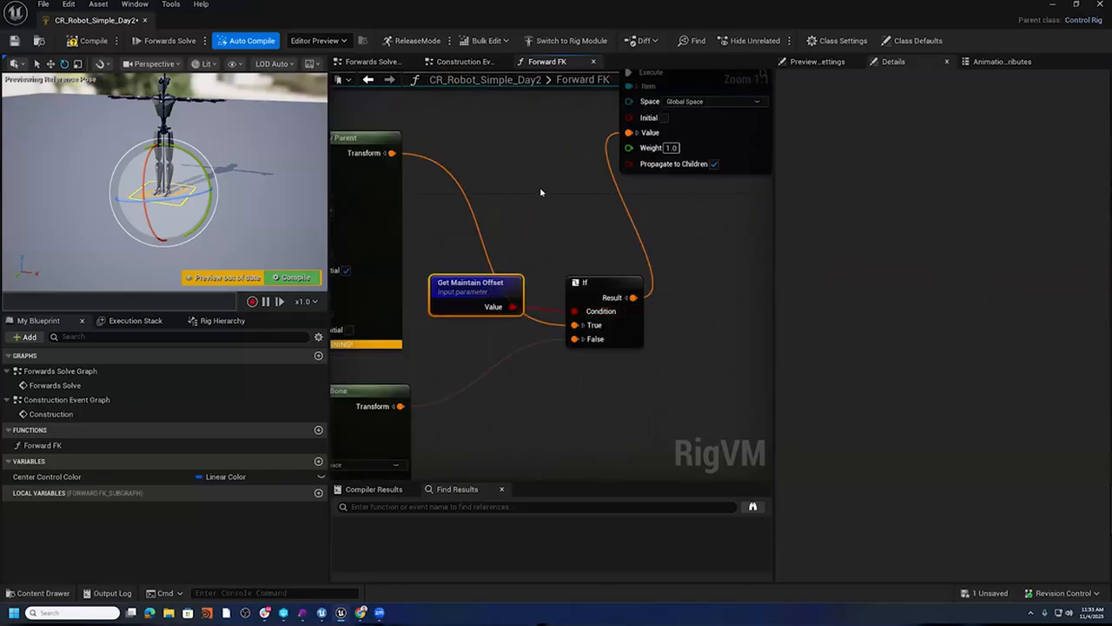
left_click_drag(476, 286, 521, 187)
- Compile and save the rig with the Maintain Offset getter in place of the long wire from Entry
right_click_drag(348, 384, 561, 351)
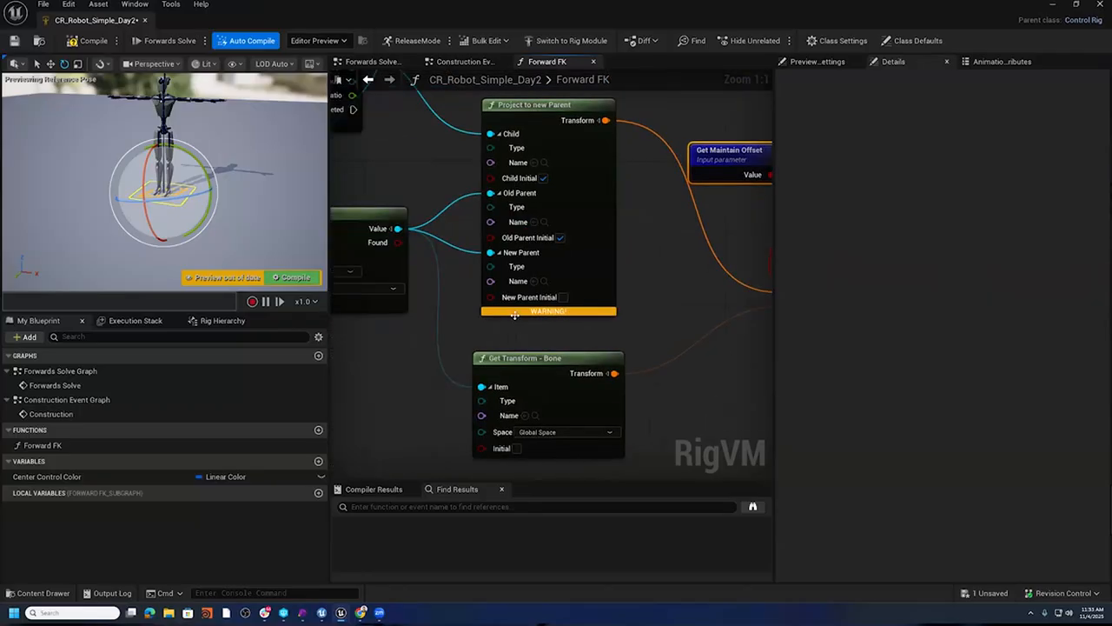
mouse_move(514, 313)
right_click_drag(447, 159, 491, 216)
right_click_drag(456, 178, 655, 256)
right_click_drag(475, 261, 772, 213)
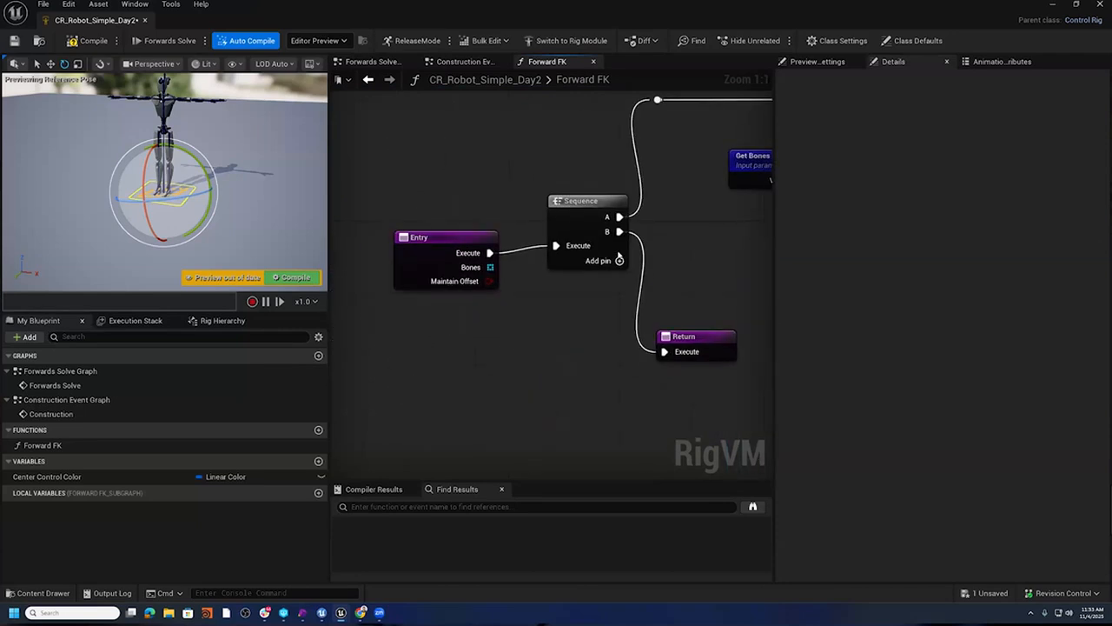
left_click(87, 41)
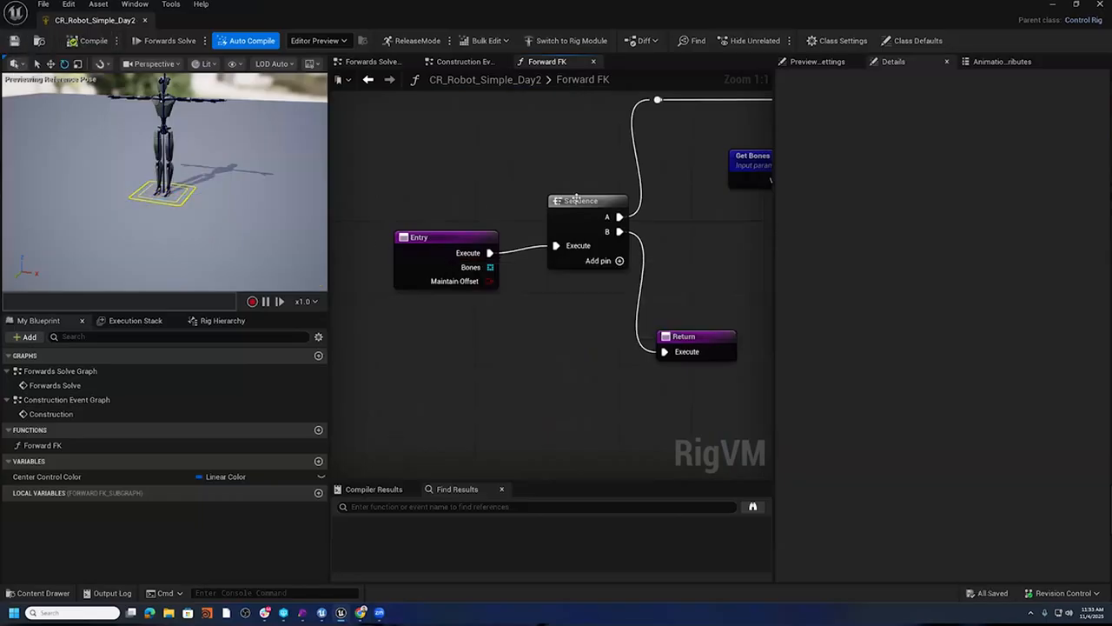
- Return to the Forwards Solve graph and check the Forward FK node and the floor control in the viewport
left_click(373, 61)
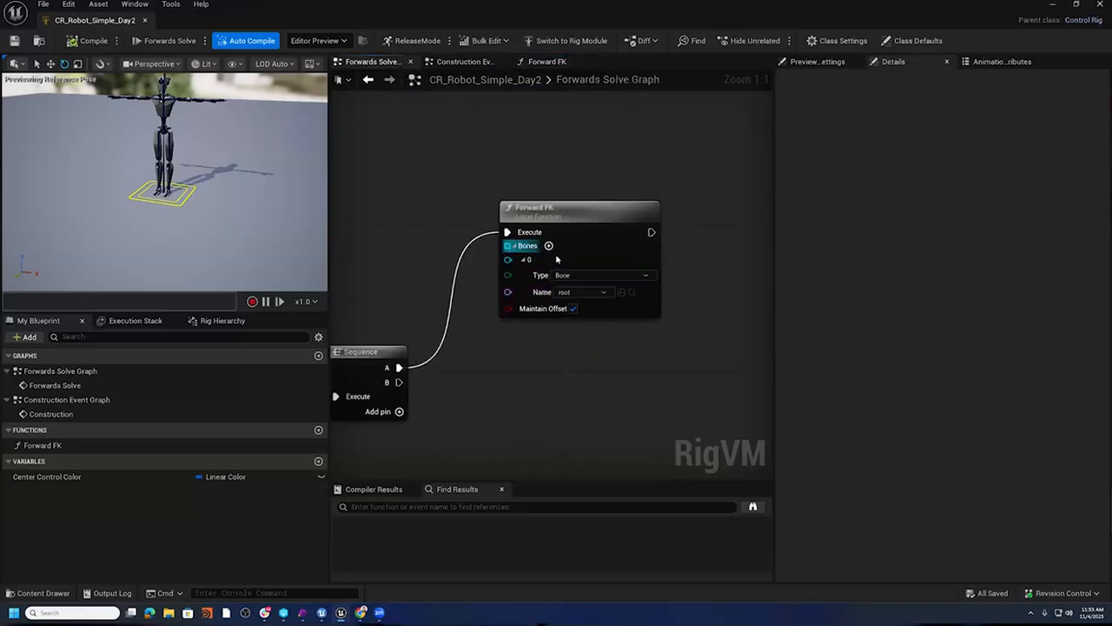
right_click_drag(584, 361, 626, 335)
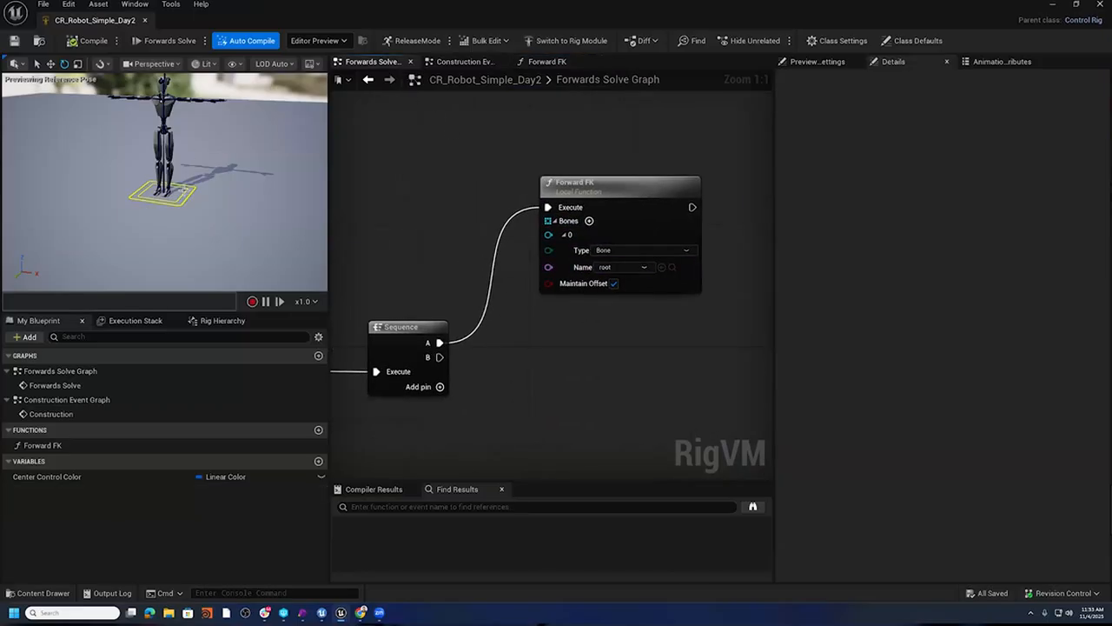
left_click(189, 203)
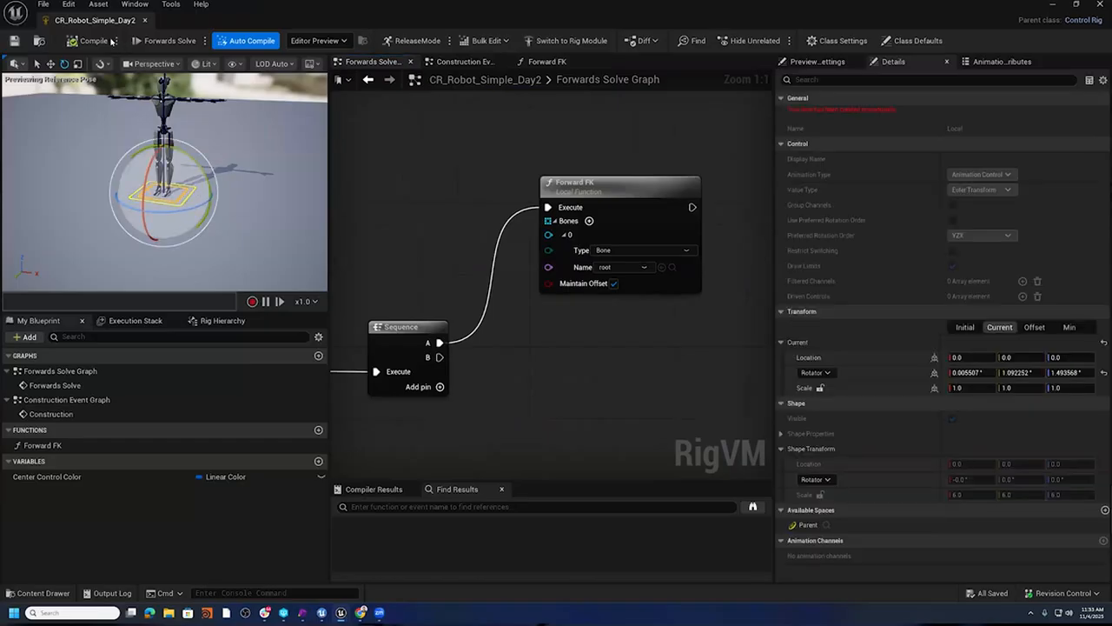
left_click(199, 85)
- Open the Forward FK function and examine its For Each, Get Item Metadata, Project to new Parent and Get Transform nodes
right_click_drag(687, 343, 461, 346)
double_click(533, 156)
right_click_drag(651, 280, 556, 277)
right_click_drag(675, 279, 514, 263)
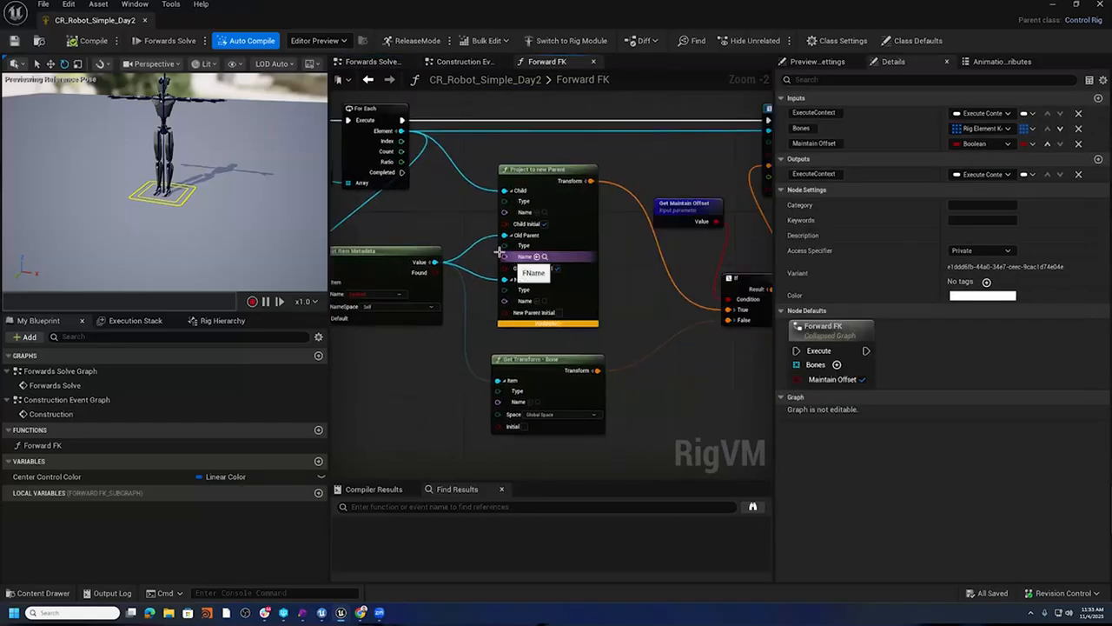
right_click_drag(451, 207, 556, 250)
right_click_drag(379, 266, 581, 279)
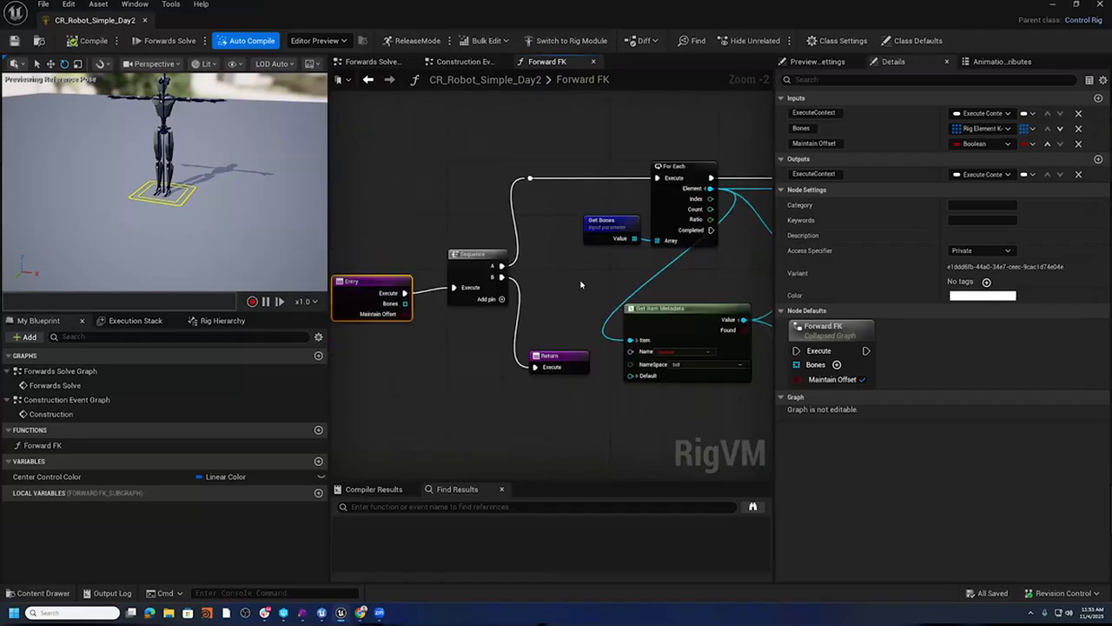
right_click_drag(604, 281, 465, 235)
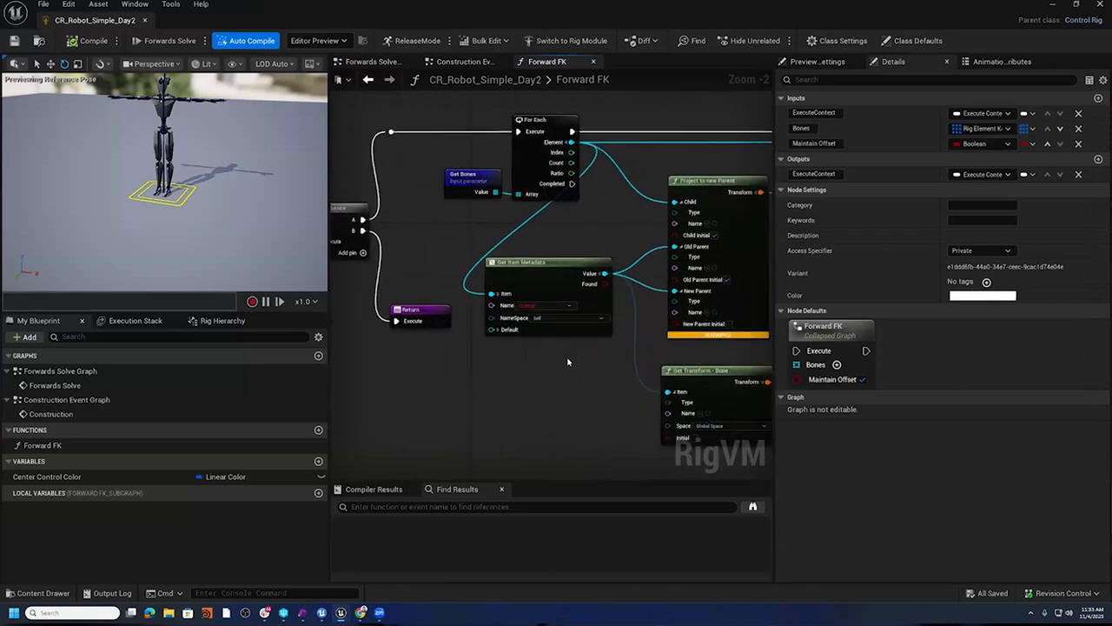
right_click_drag(567, 362, 356, 345)
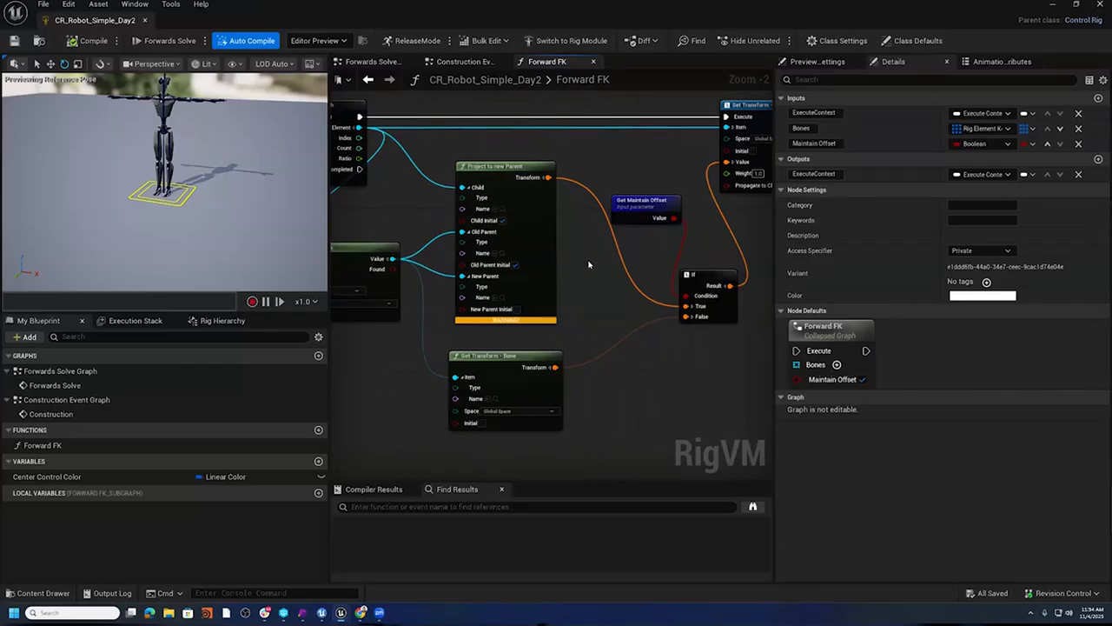
right_click_drag(589, 263, 643, 249)
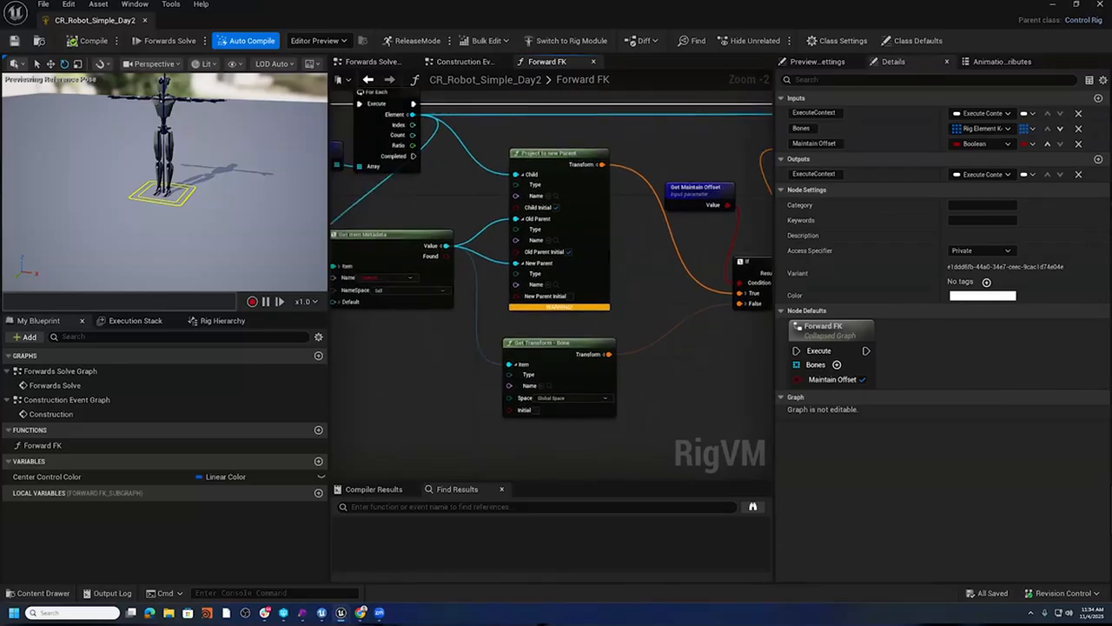
right_click_drag(629, 316, 632, 247)
- Examine the If node's connection to Set Transform - Bone and trace the function's chain back to the Entry node
right_click_drag(653, 236, 463, 360)
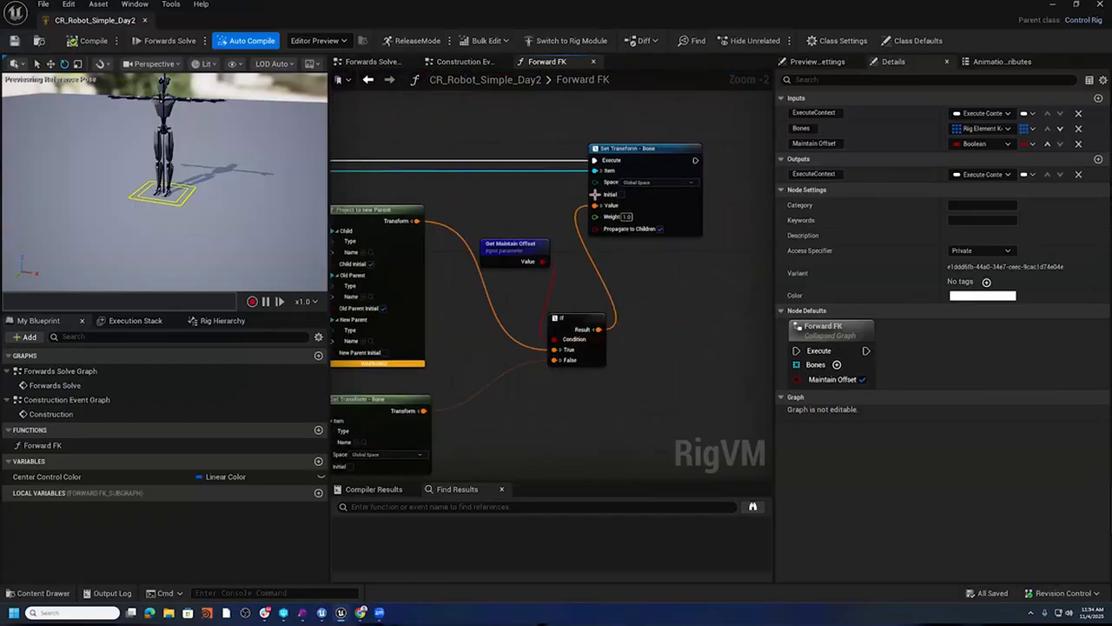
right_click_drag(543, 196, 462, 239)
scroll(494, 295, "up", 2)
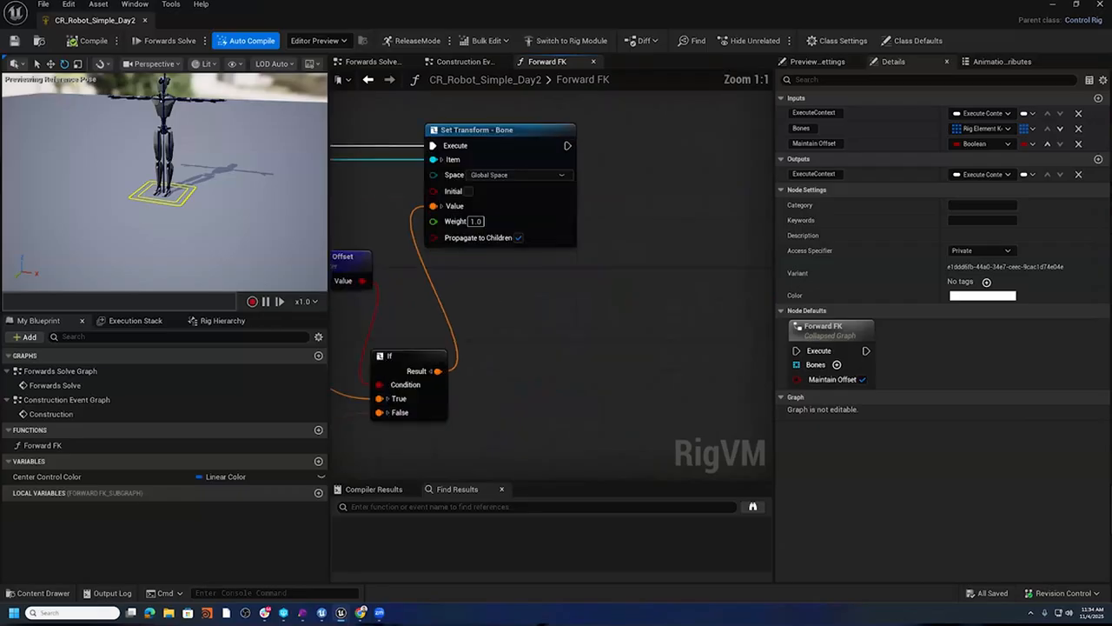
right_click_drag(495, 300, 554, 302)
right_click_drag(390, 202, 640, 177)
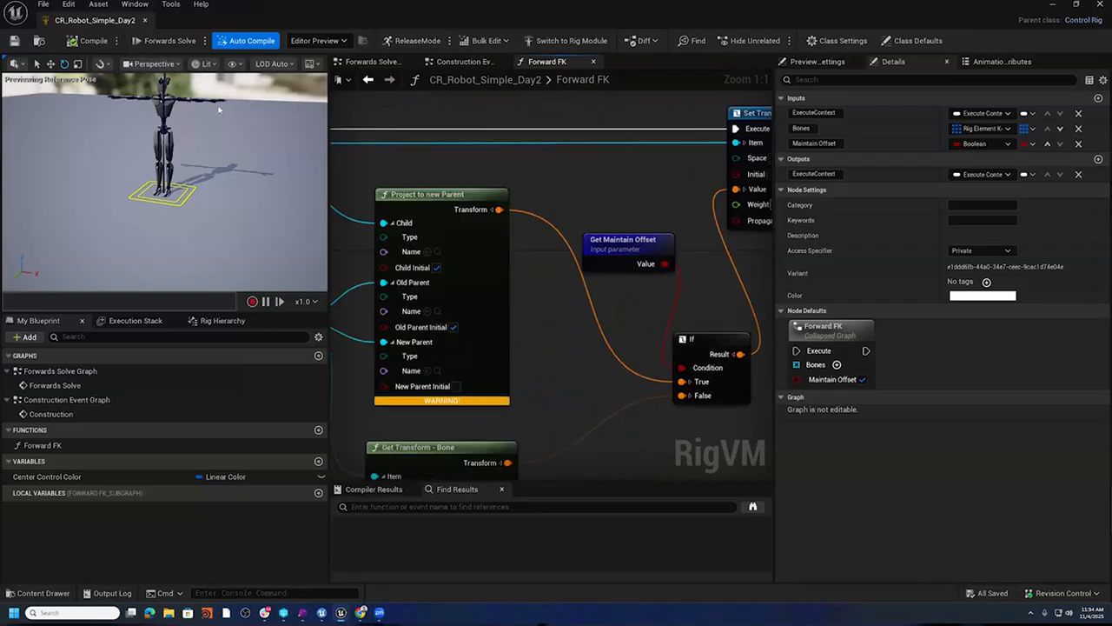
right_click_drag(422, 164, 638, 164)
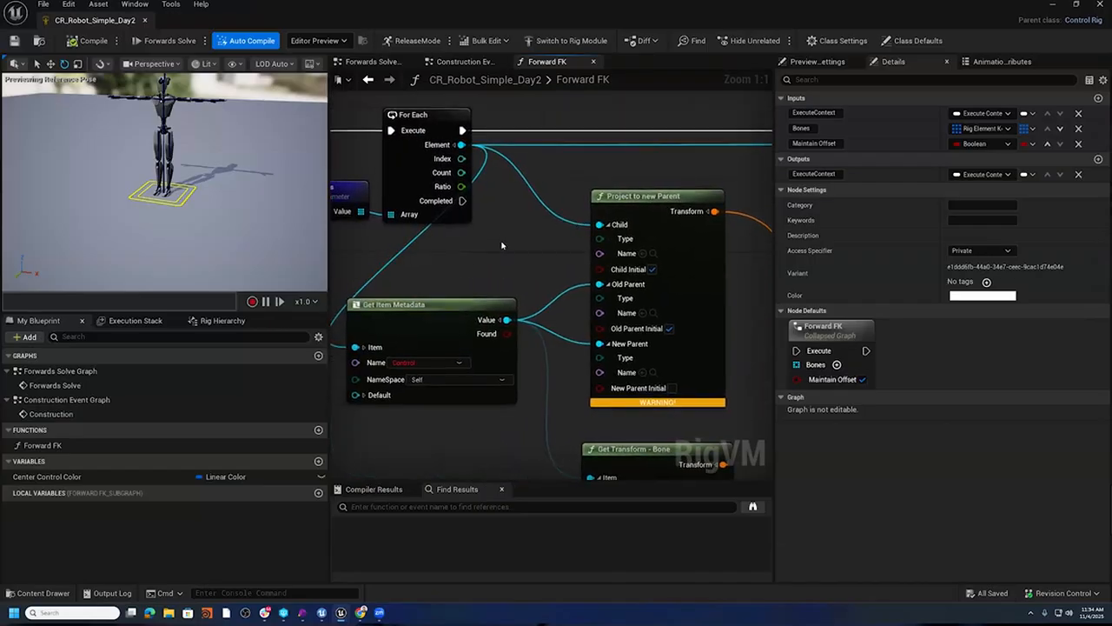
right_click_drag(408, 213, 547, 245)
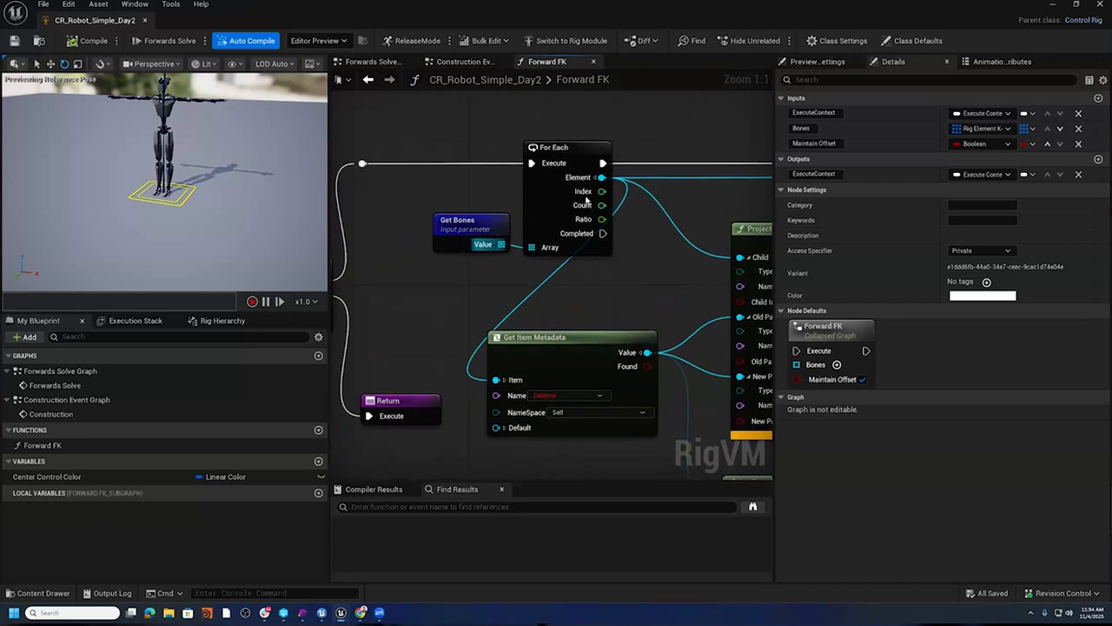
right_click_drag(674, 293, 920, 145)
right_click_drag(556, 261, 527, 336)
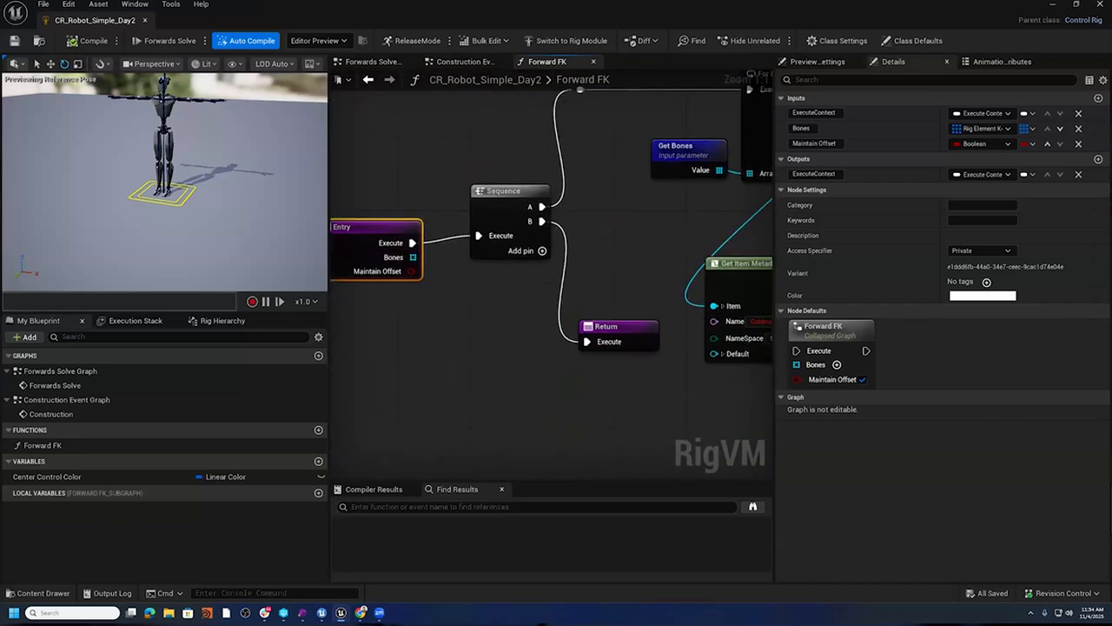
right_click_drag(486, 101, 551, 133)
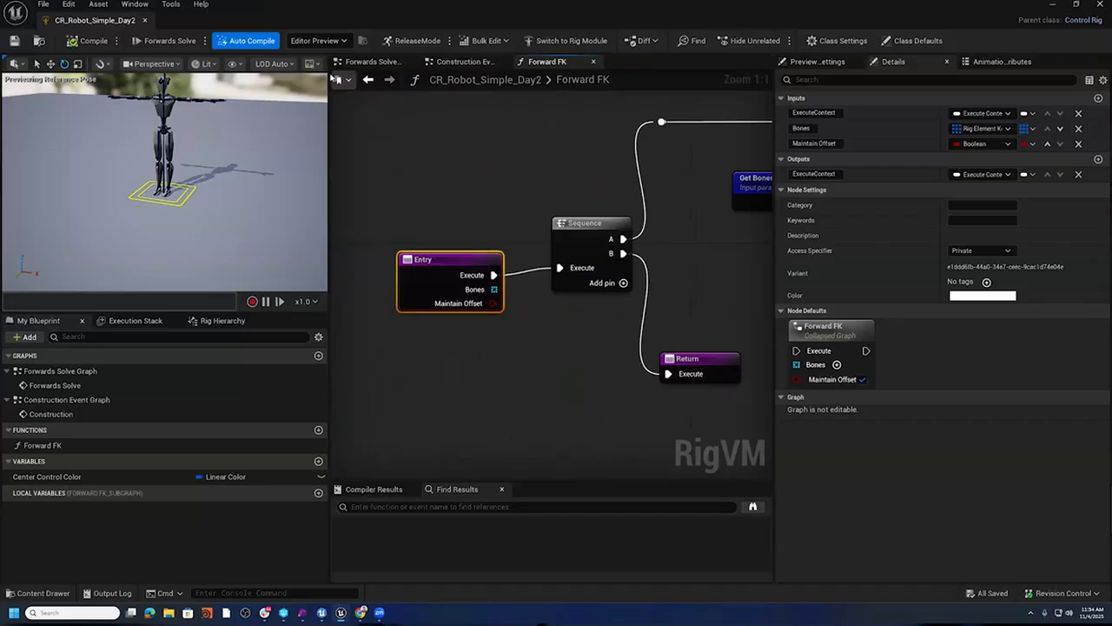
- Examine the root bone's Set Item Metadata node in the Construction Event graph and expand its Value pin
left_click(469, 61)
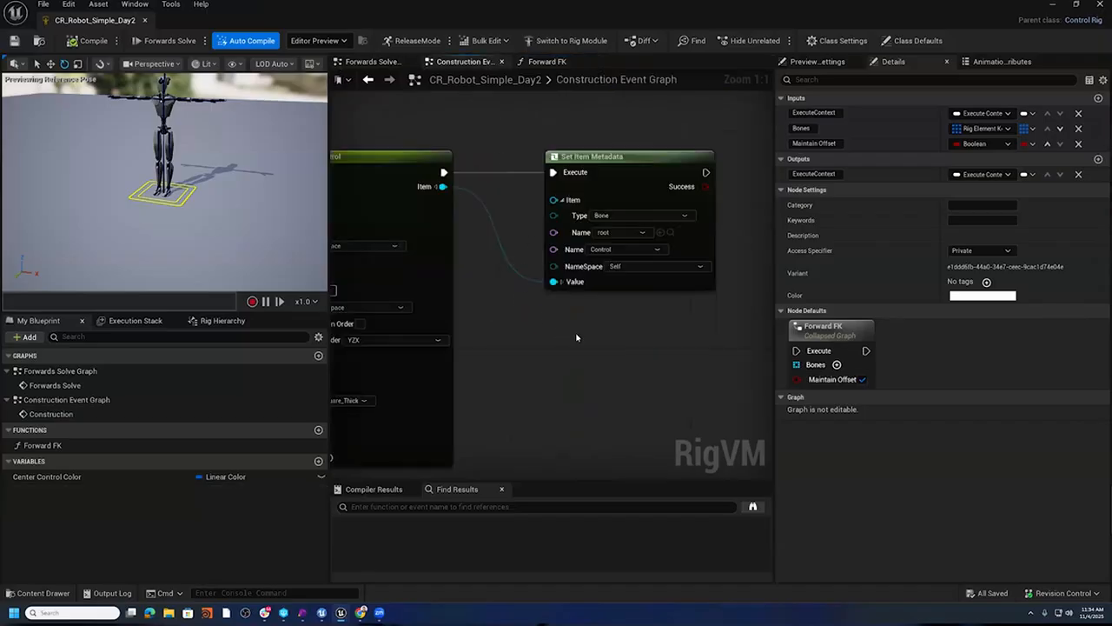
right_click_drag(576, 338, 531, 339)
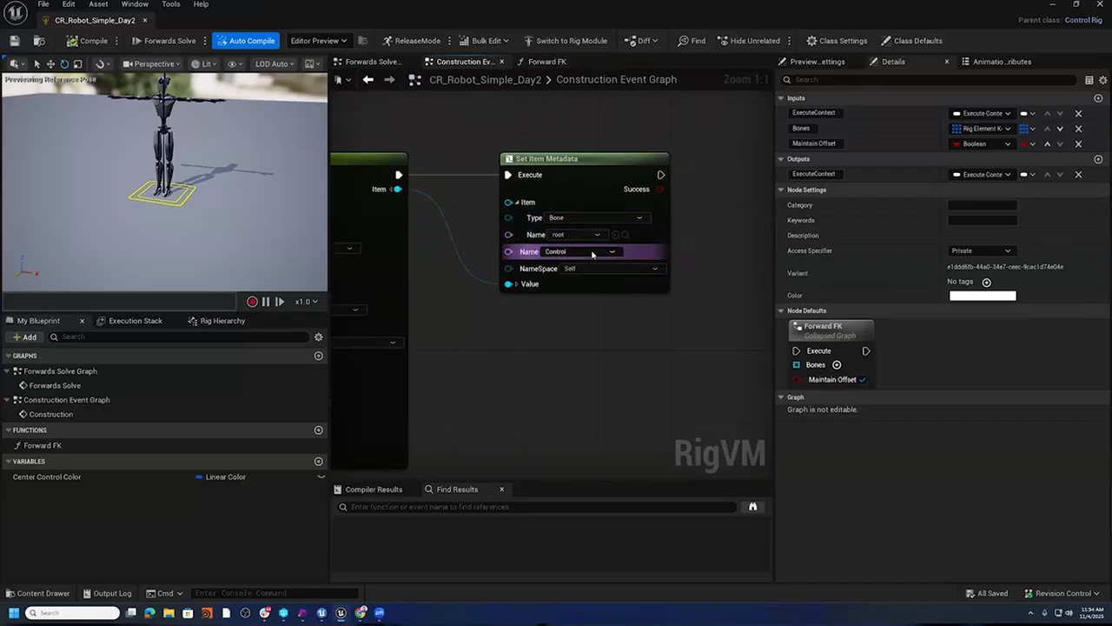
right_click_drag(513, 321, 566, 308)
scroll(569, 318, "down", 5)
scroll(522, 300, "up", 6)
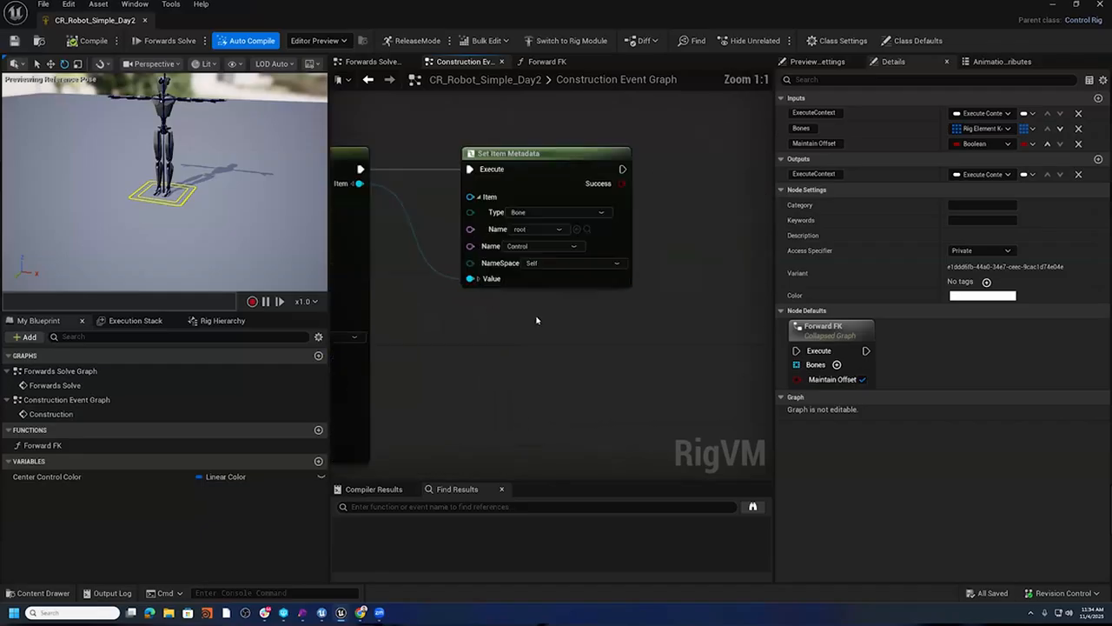
right_click_drag(483, 323, 569, 320)
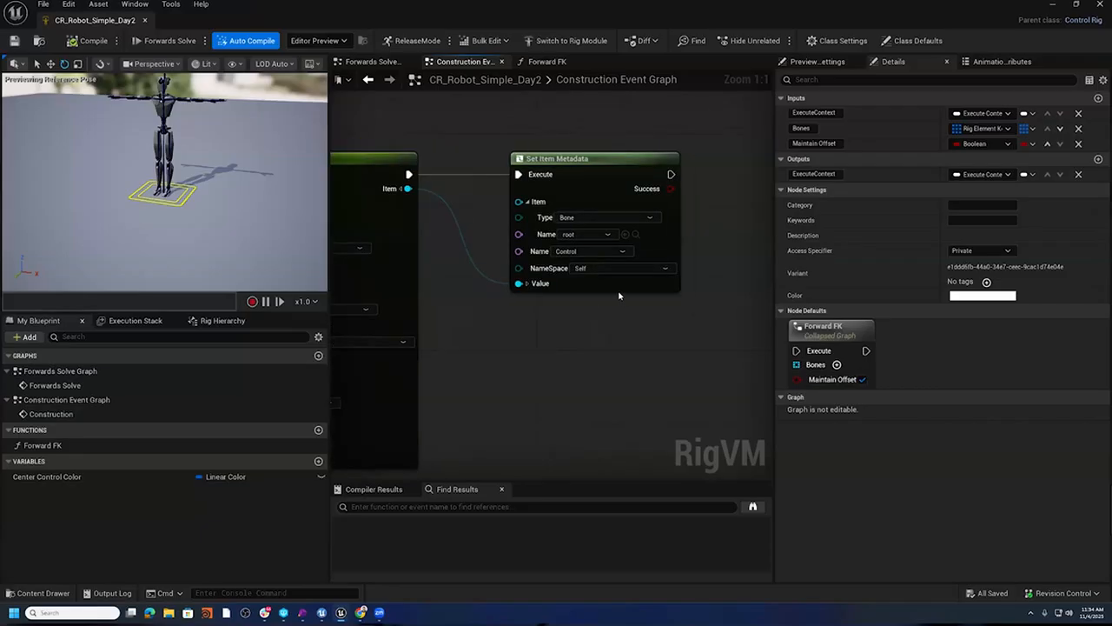
right_click_drag(520, 327, 553, 310)
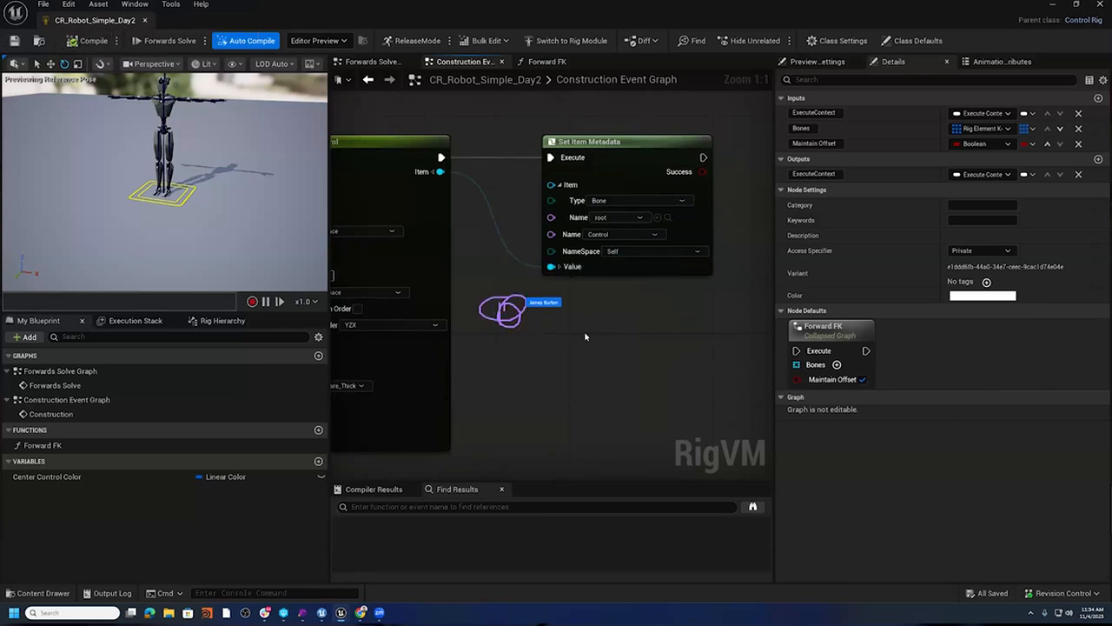
mouse_move(568, 347)
right_mouse_down()
mouse_move(631, 342)
mouse_move(607, 353)
right_mouse_up()
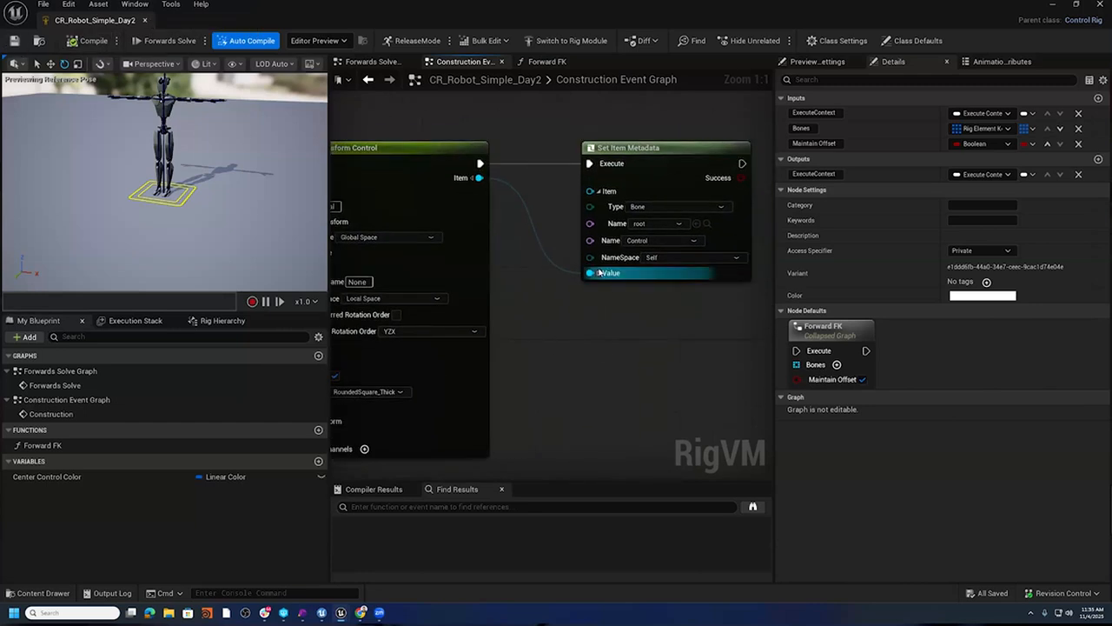
left_click(599, 273)
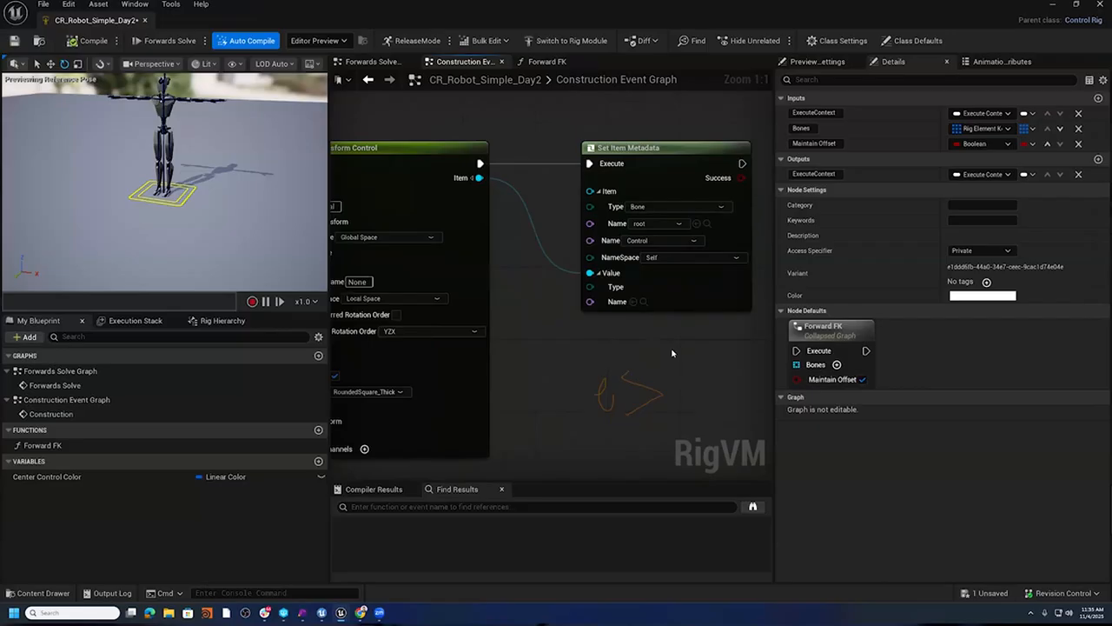
key("XF86AudioRaiseVolume")
- Delete the Get Bones node from the Forward FK function
left_click(542, 61)
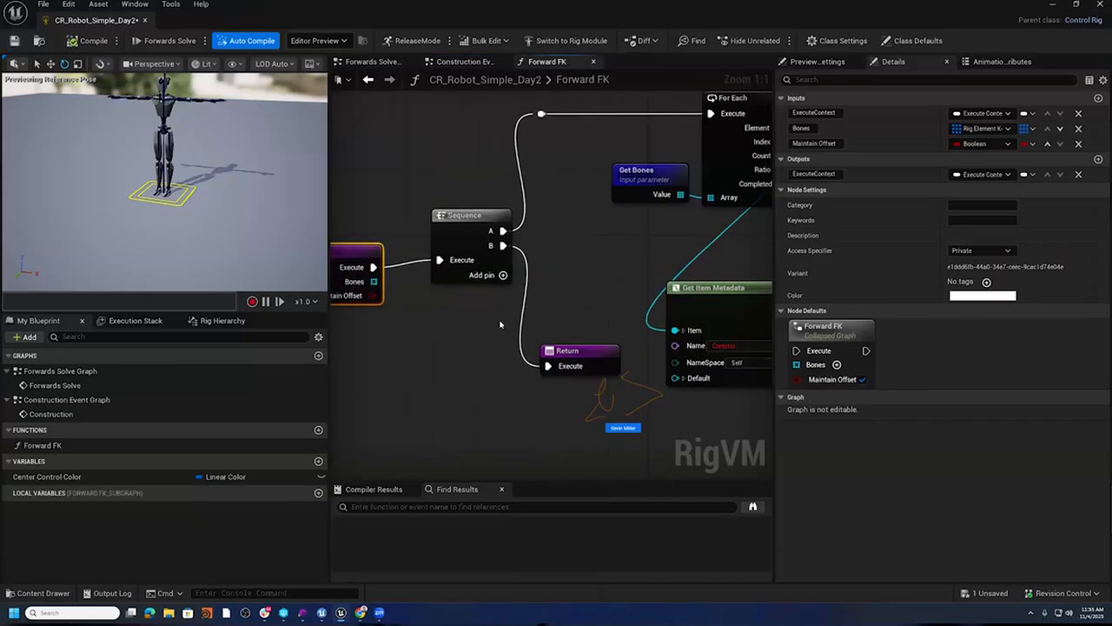
scroll(511, 324, "down", 2)
mouse_move(589, 273)
right_mouse_down()
mouse_move(509, 284)
mouse_move(571, 283)
right_mouse_up()
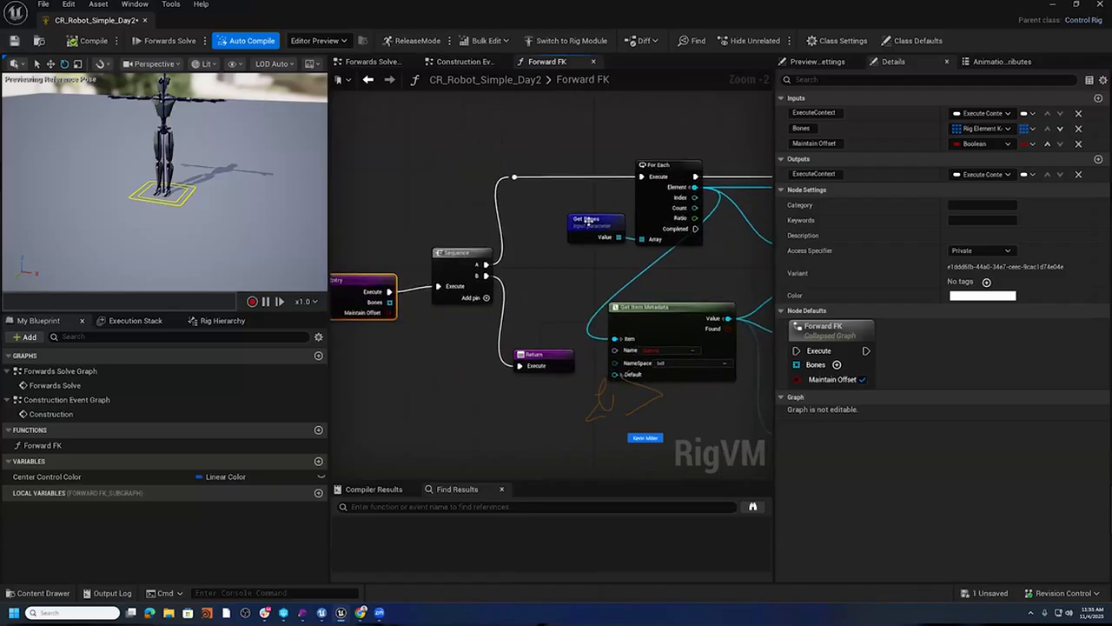
left_click(588, 220)
key("Delete")
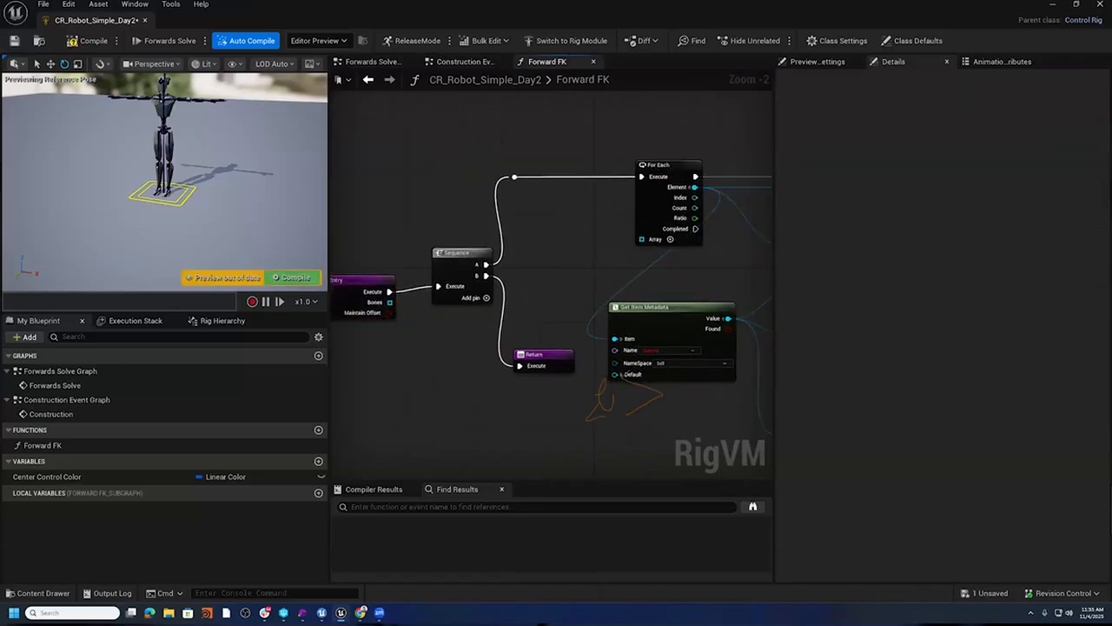
- Add a new Get Bones node, connect its Value to the For Each node's Array, and compile the rig
right_click_drag(540, 236, 620, 246)
right_click(619, 246)
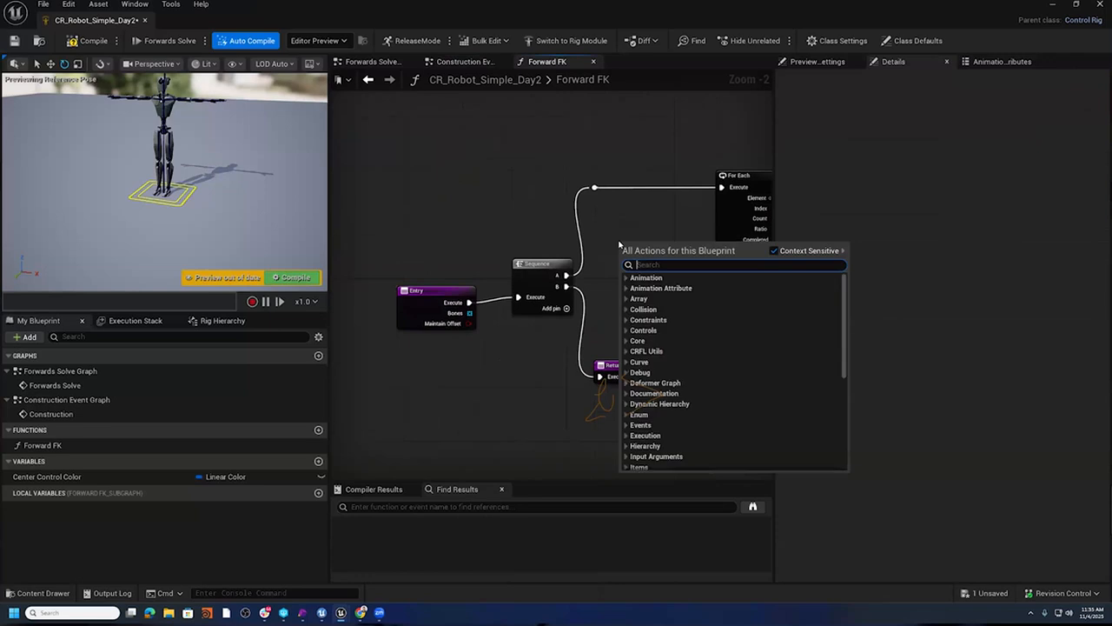
type("Get Bones")
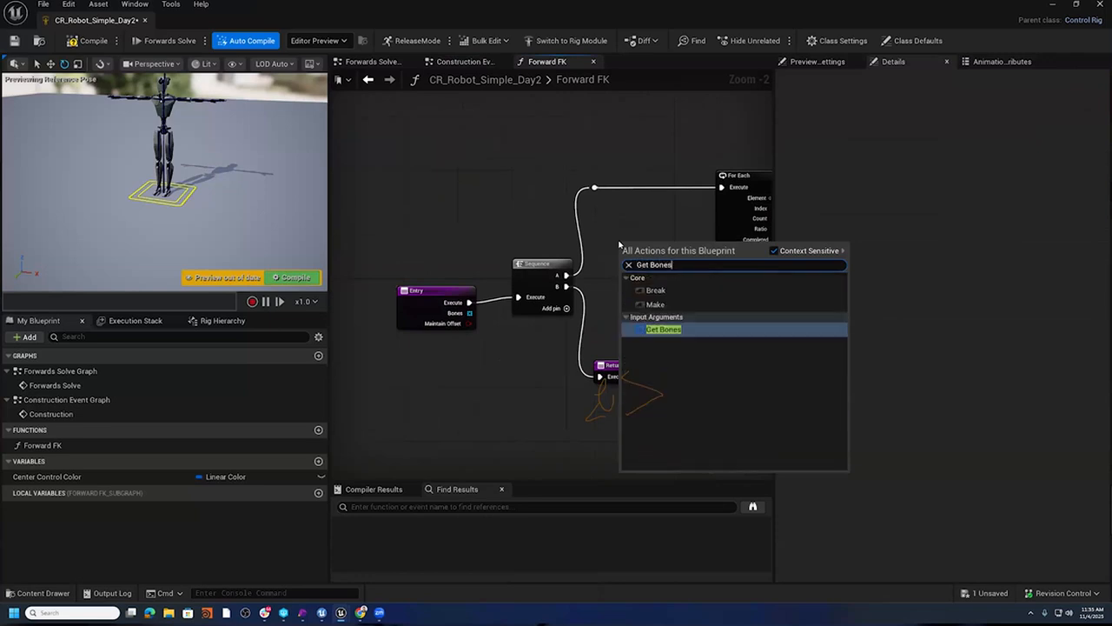
left_click(686, 329)
left_click_drag(665, 261, 723, 251)
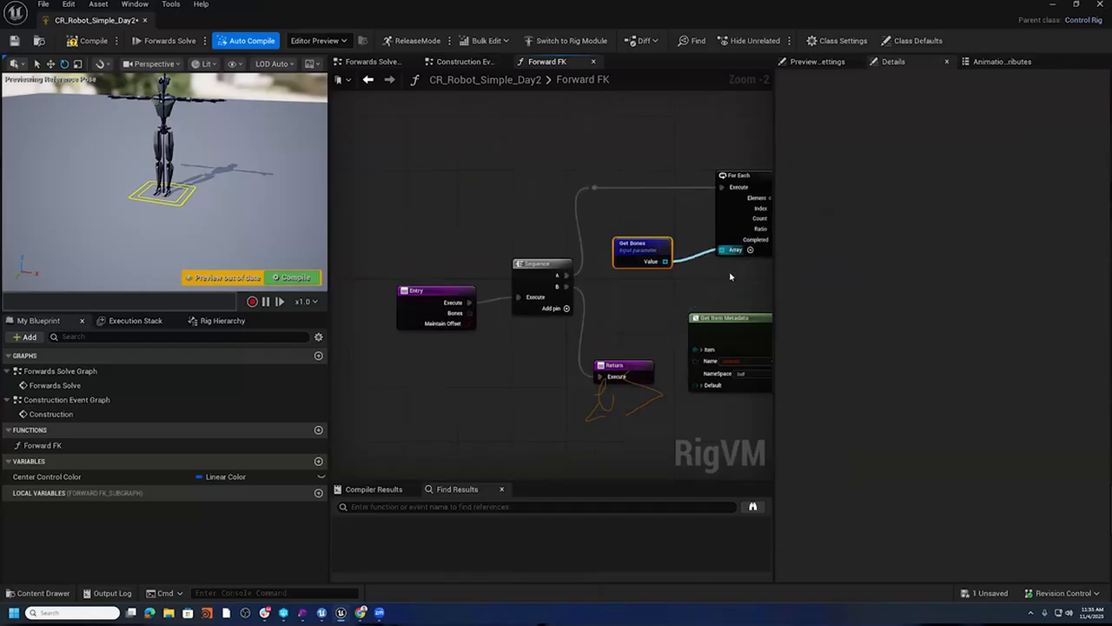
left_click(92, 41)
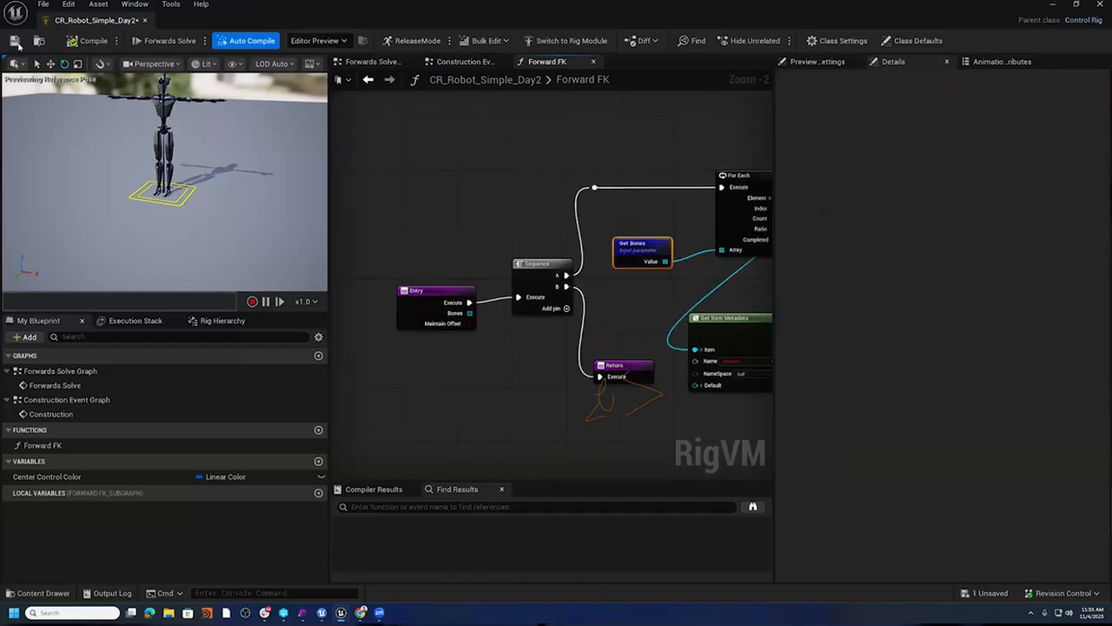
- Test the Local control by rotating it in the viewport, recompile the rig, and inspect the start of the Forward FK function
right_click_drag(644, 316, 409, 264)
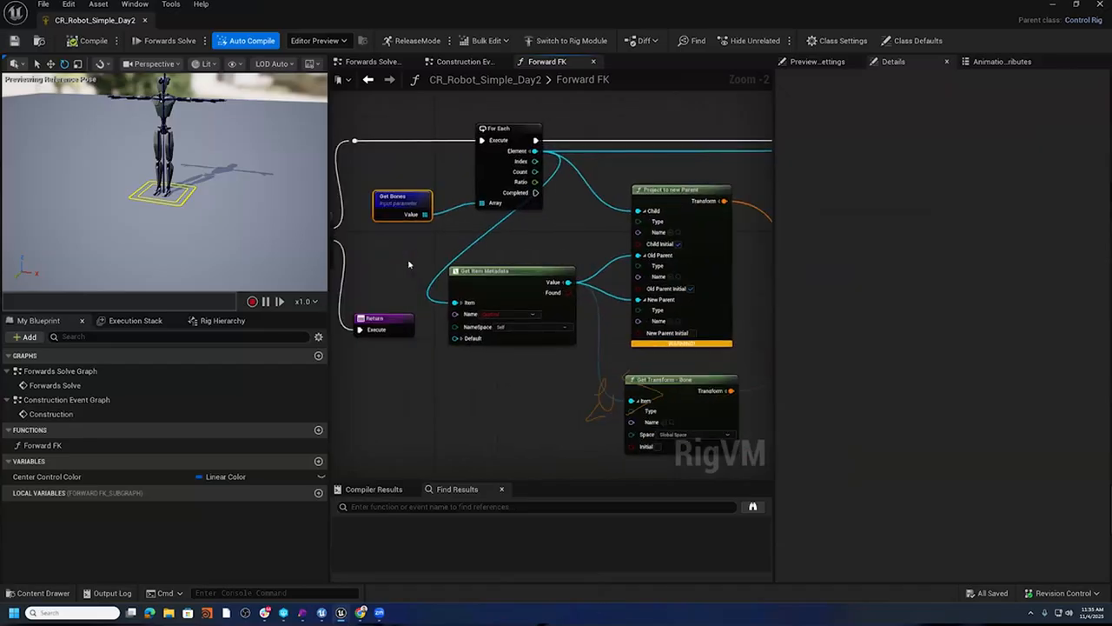
left_click(183, 190)
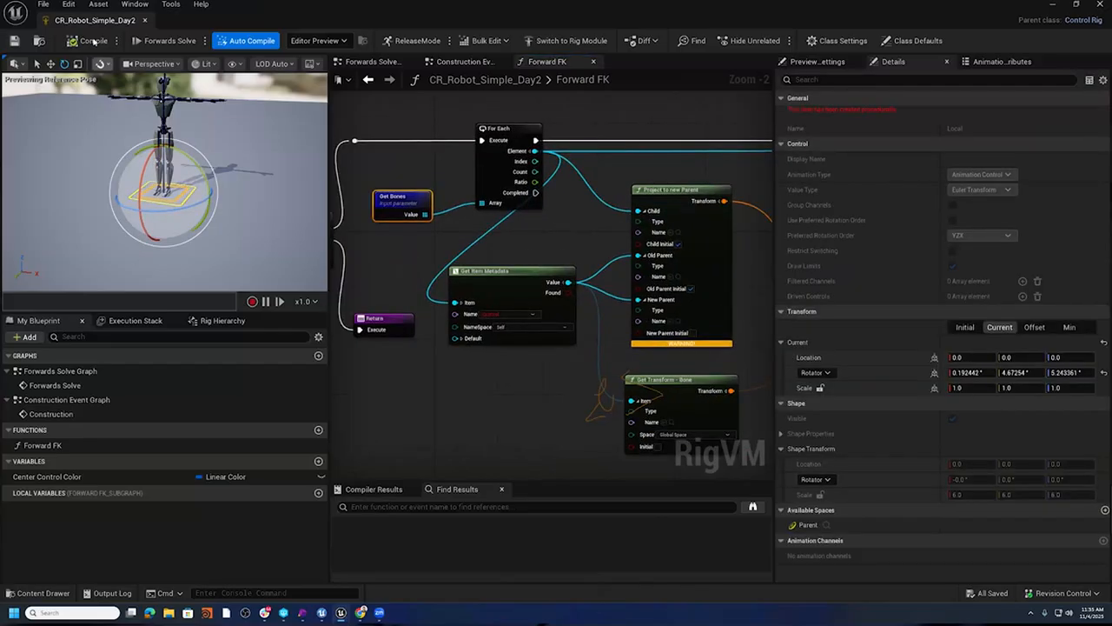
left_click(73, 41)
right_click_drag(340, 242, 482, 249)
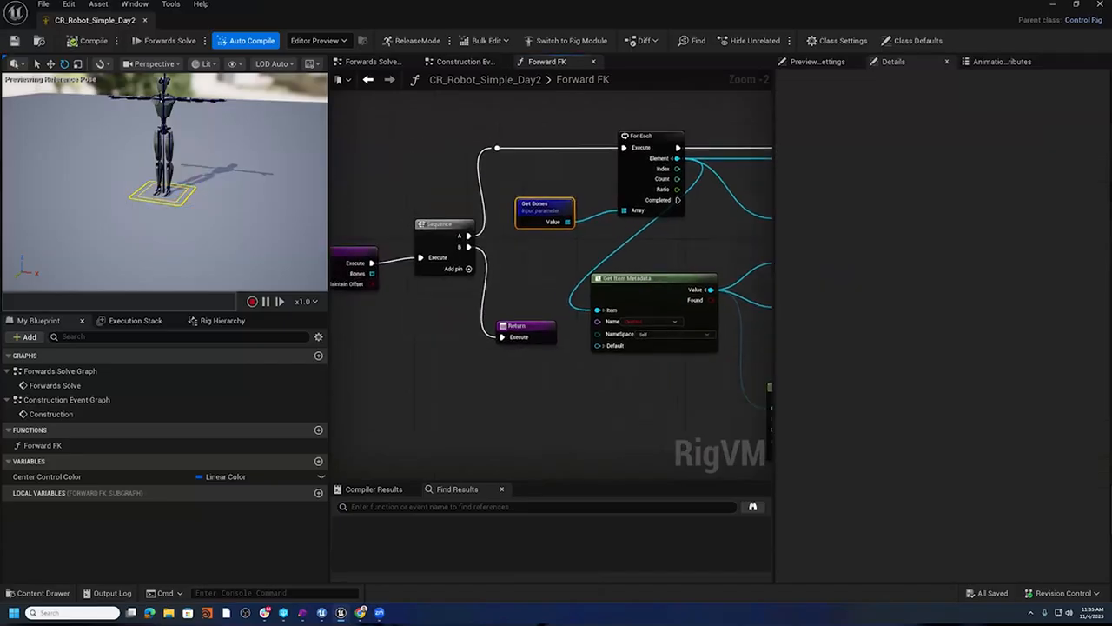
right_click_drag(337, 252, 419, 253)
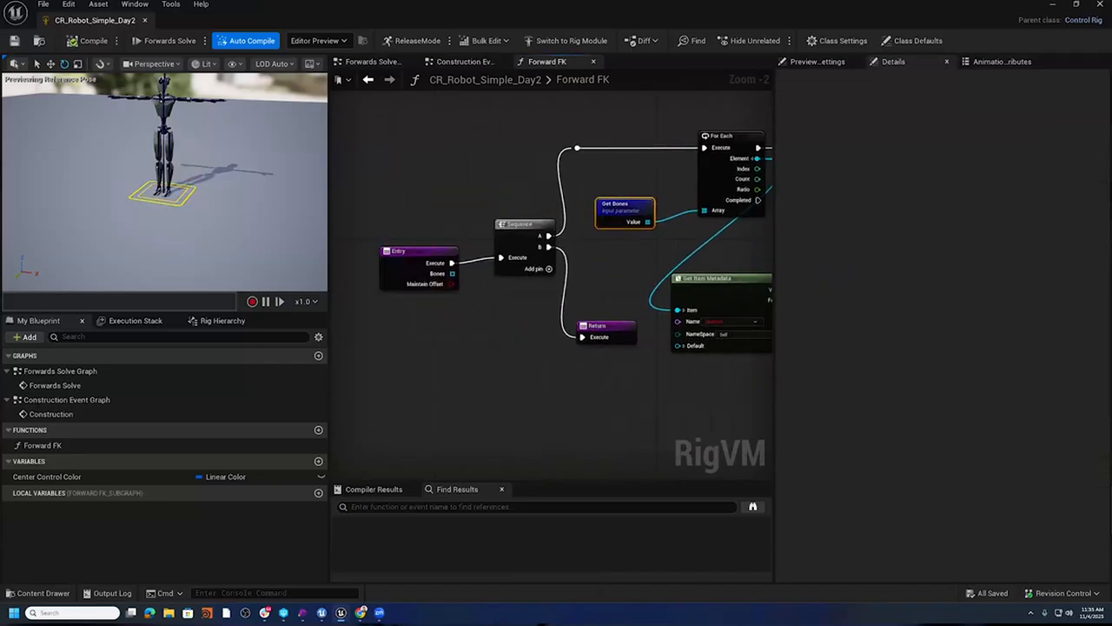
right_click_drag(768, 390, 520, 384)
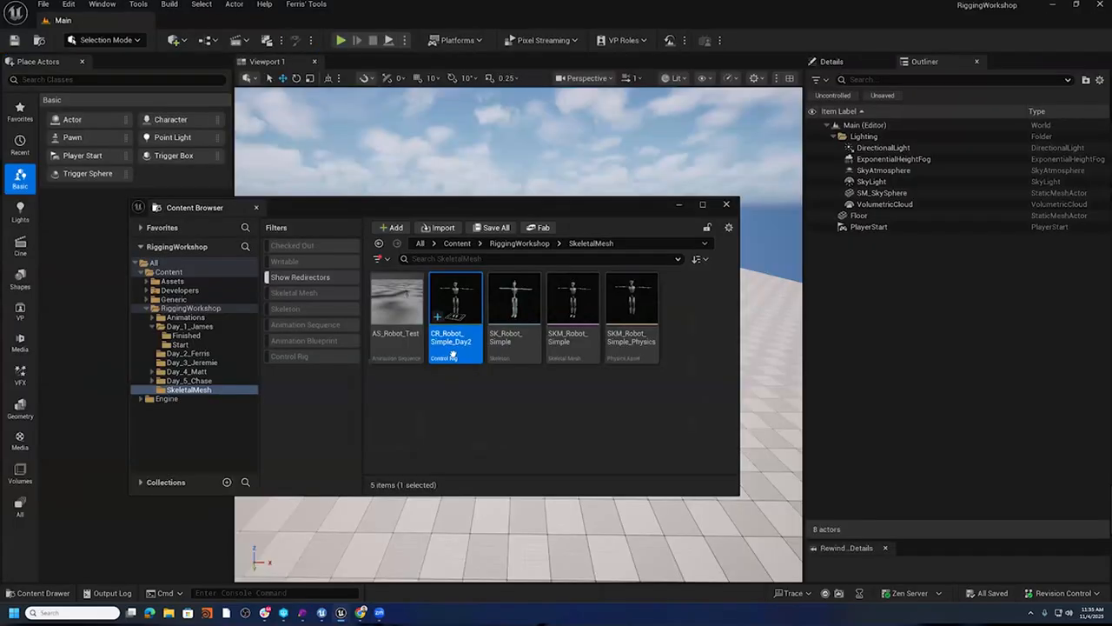
- Reopen the CR_Robot_Simple_Day2 control rig and move its editor into a separate maximized window
double_click(456, 352)
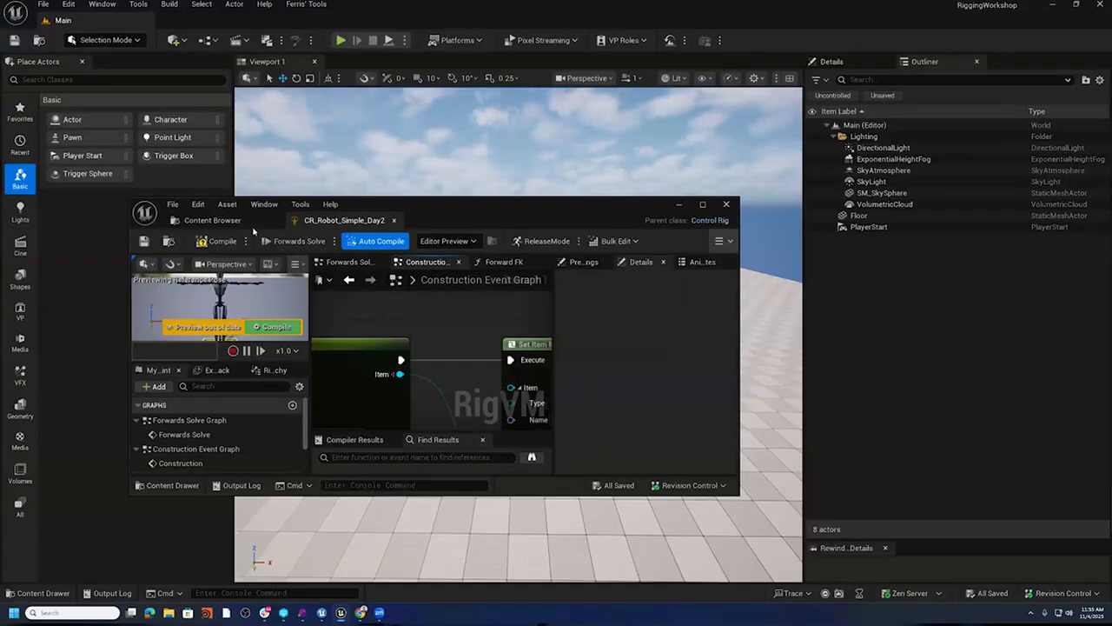
left_click_drag(334, 223, 384, 130)
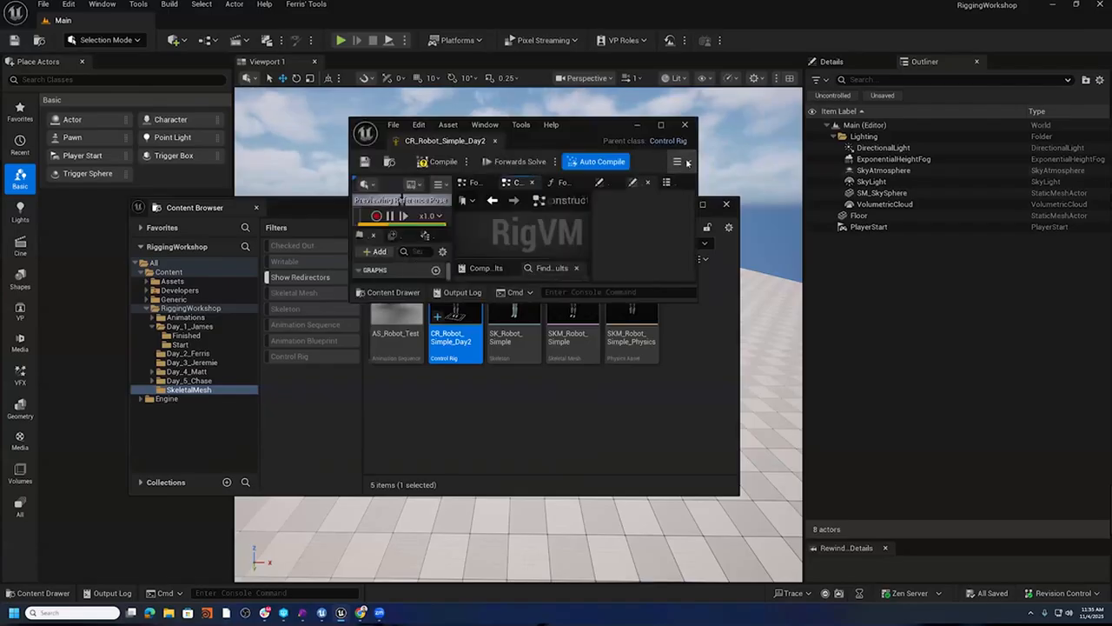
left_click(660, 125)
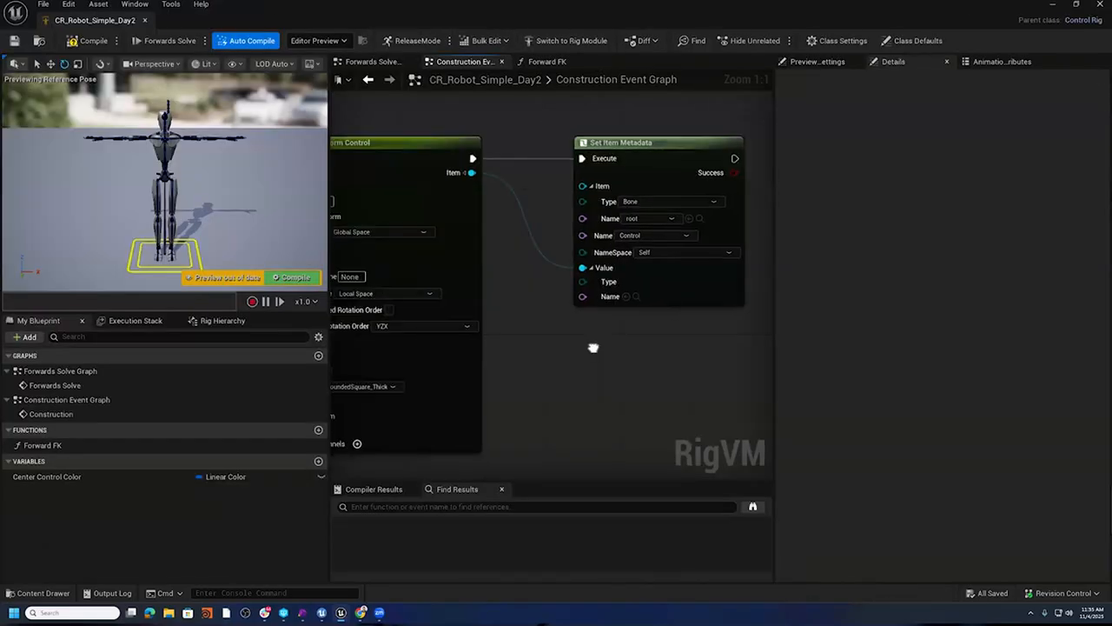
- Check the available metadata names on the root bone's Set Item Metadata node and recompile the rig
left_click(616, 212)
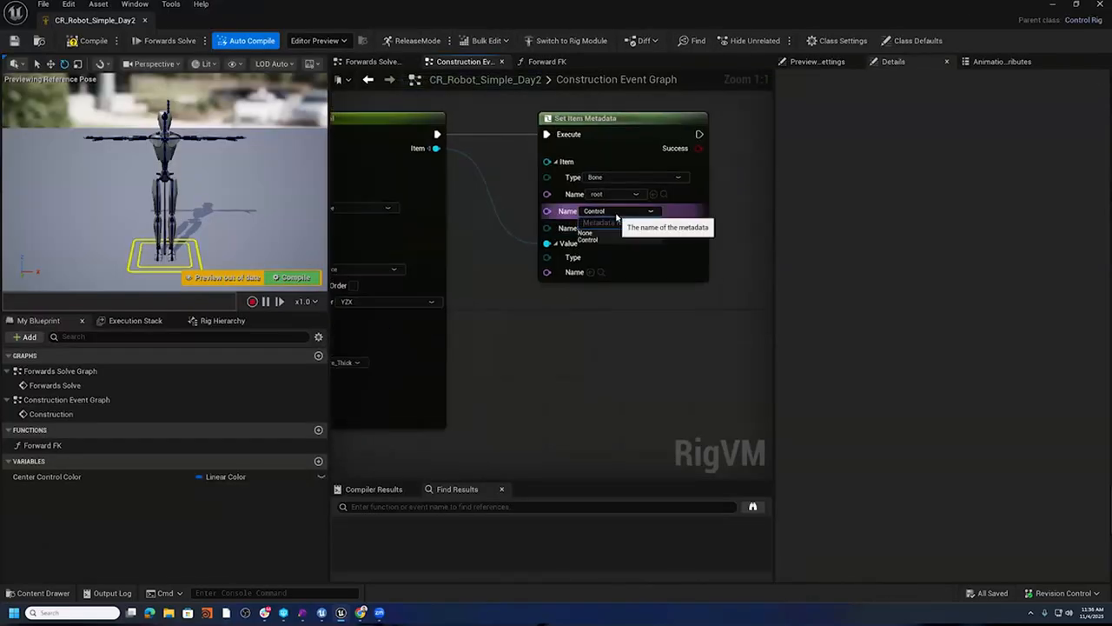
left_click(625, 296)
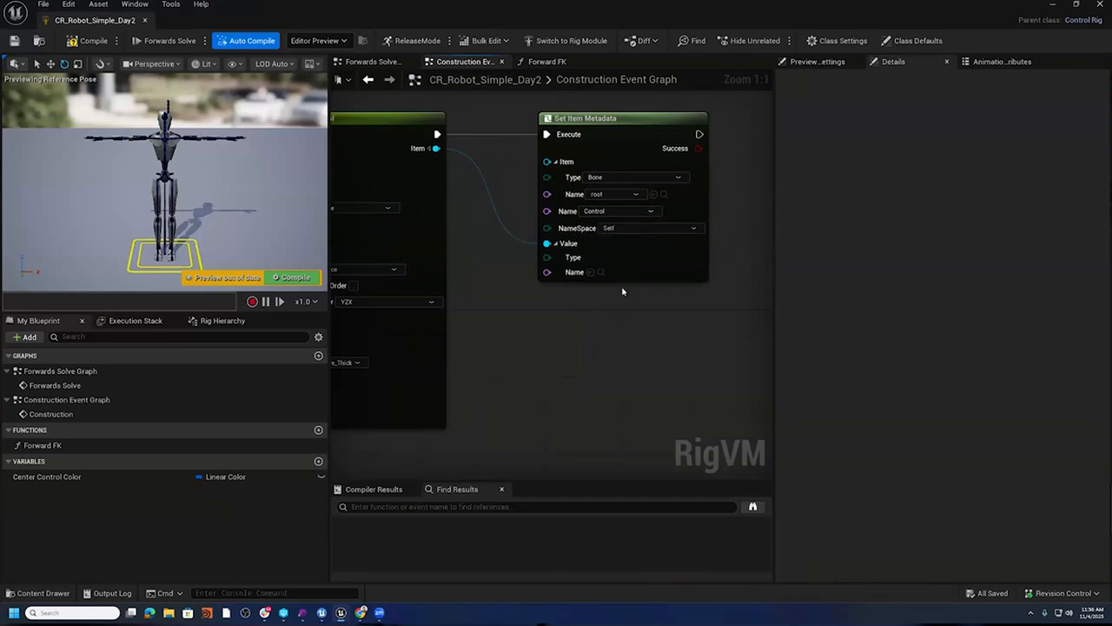
left_click(84, 41)
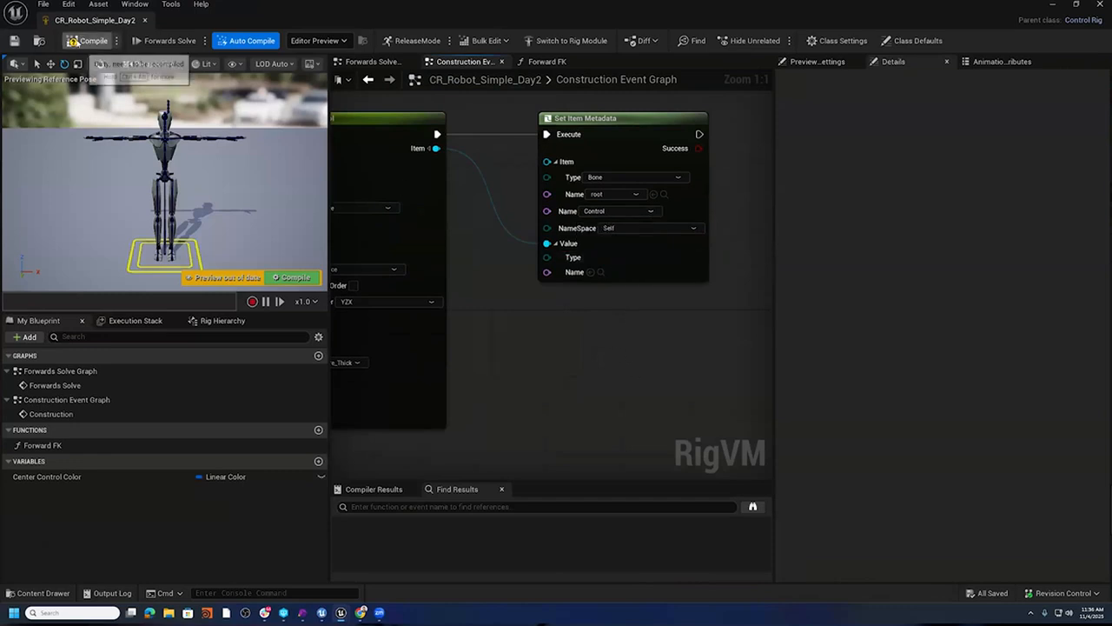
- Show the Forwards Solve graph and rotate the Local control in the viewport to test whether the root bone follows
left_click(369, 63)
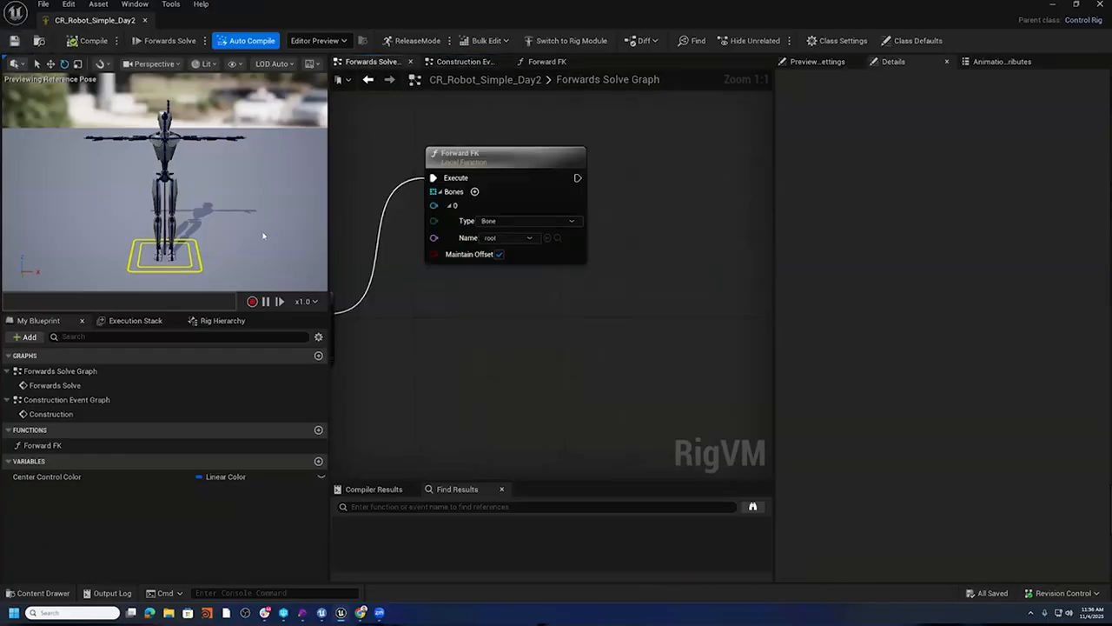
left_click(184, 254)
left_click_drag(193, 259, 170, 249)
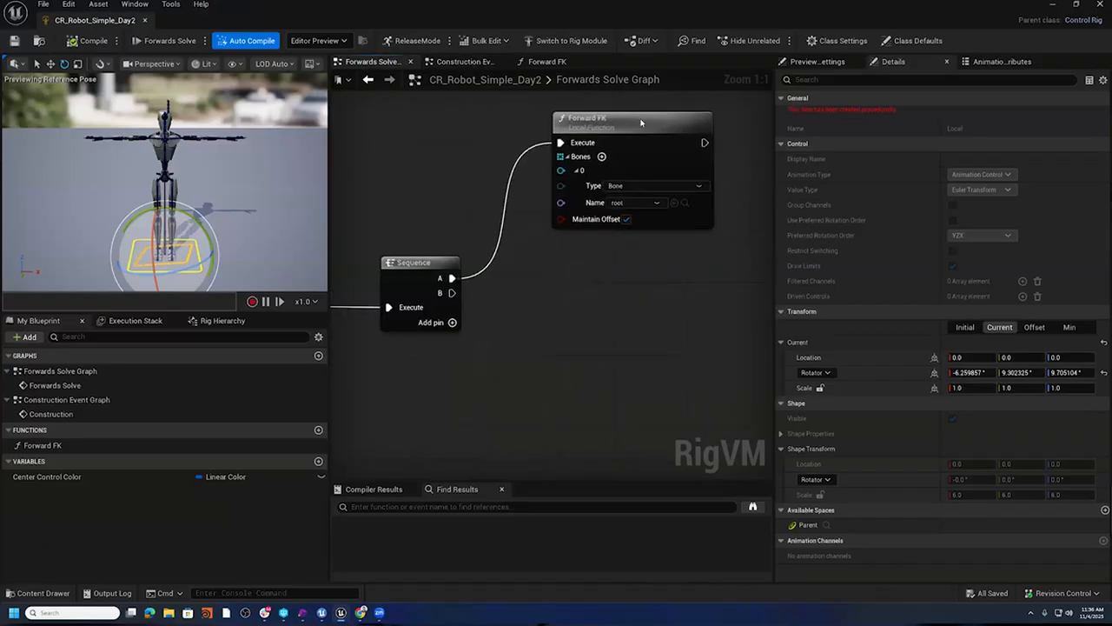
- Set the Get Item Metadata node's Name to Control inside the Forward FK function and compile the rig
double_click(642, 122)
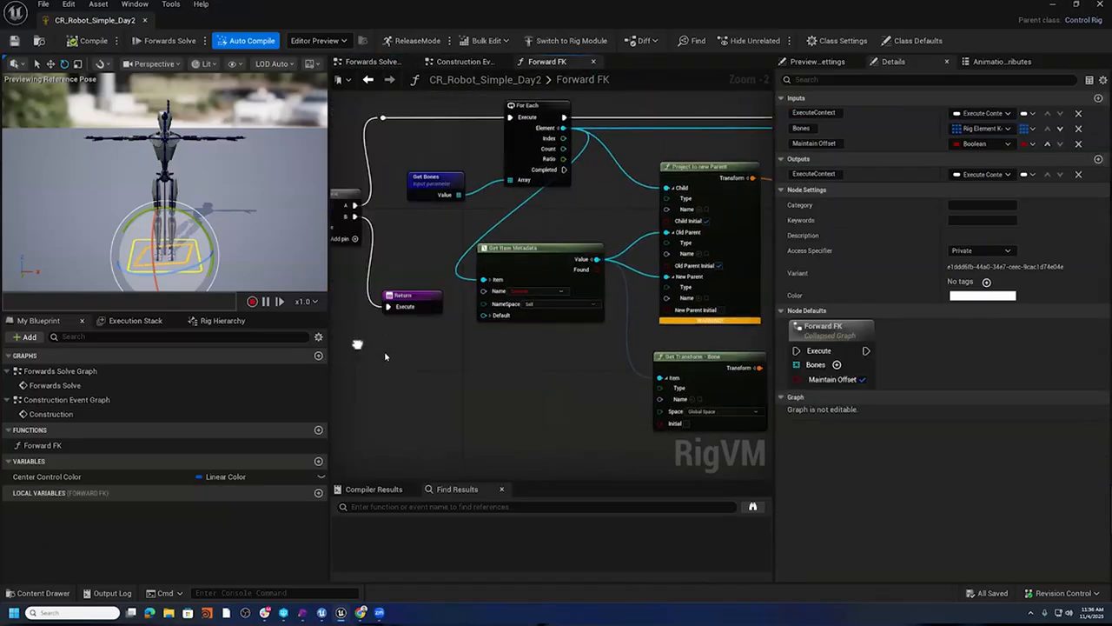
scroll(385, 356, "up", 3)
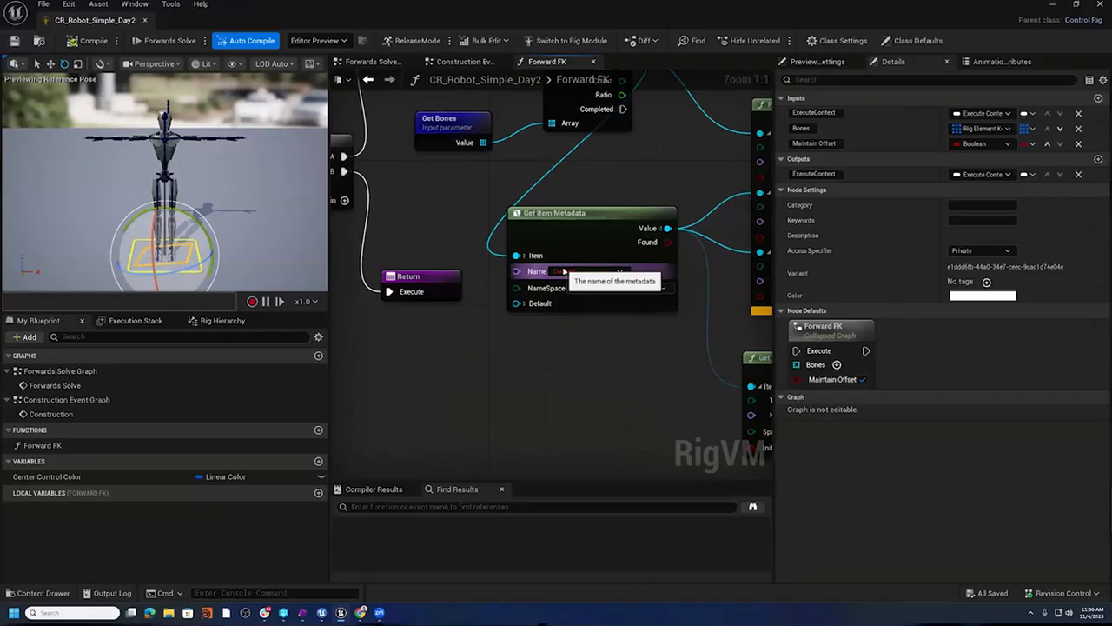
left_click(567, 272)
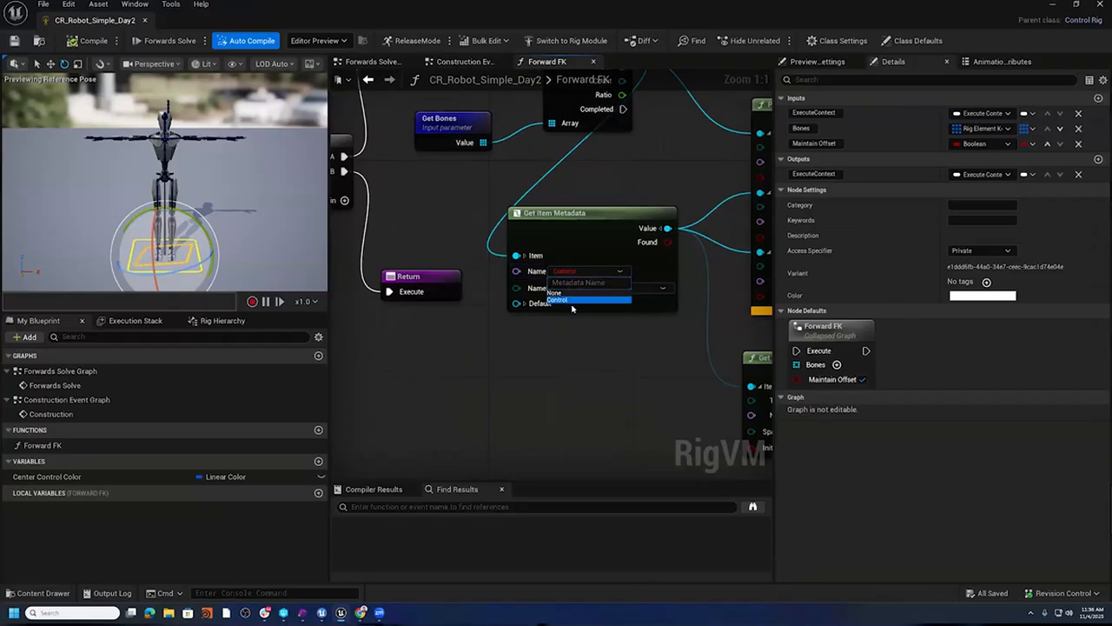
left_click(572, 300)
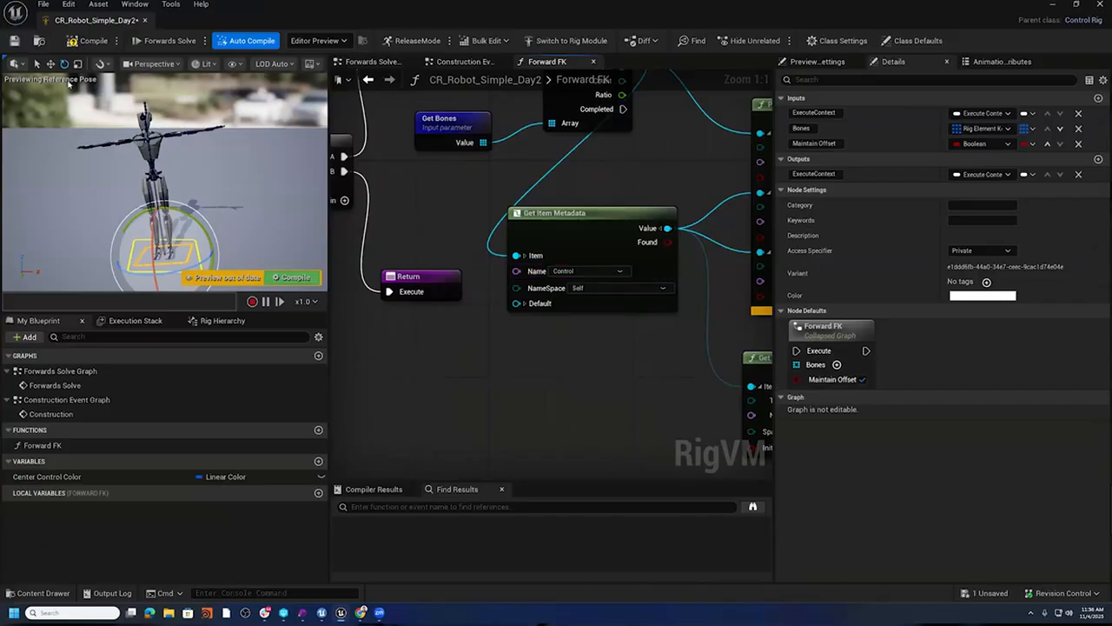
left_click(89, 40)
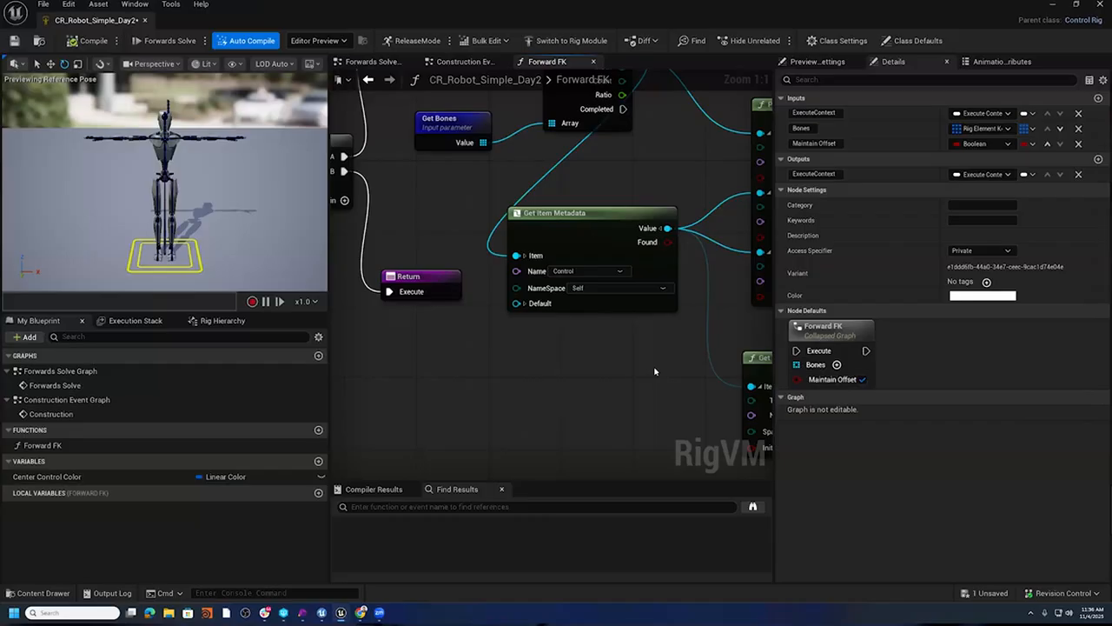
- Examine the Get Item Metadata node's name options and trace its Value through Project to new Parent to the If node
right_click_drag(656, 372, 526, 398)
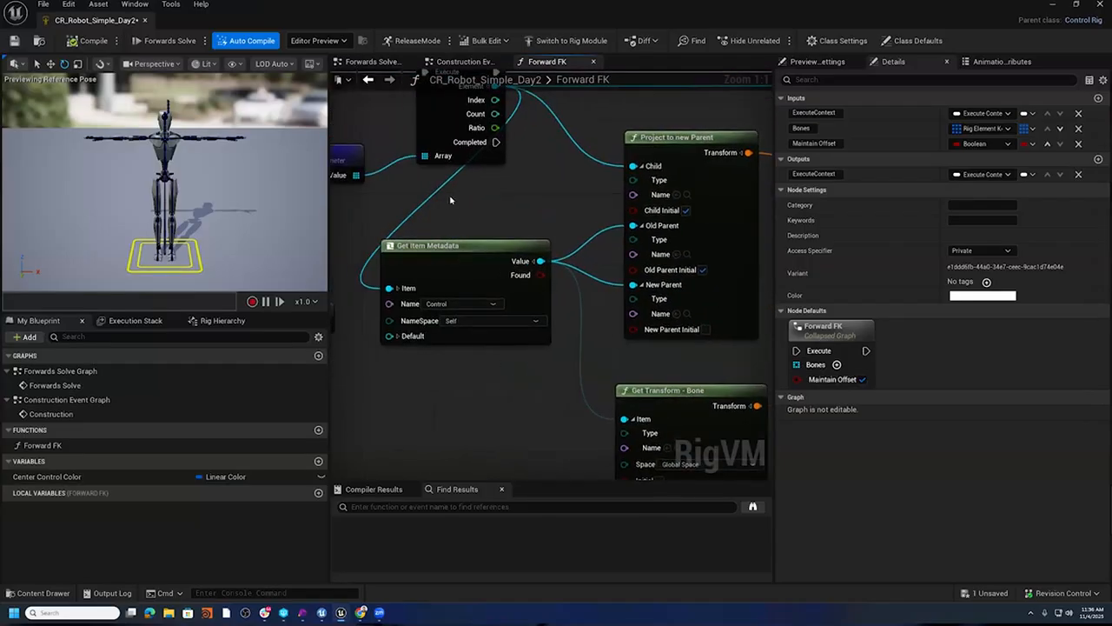
right_click_drag(485, 193, 625, 251)
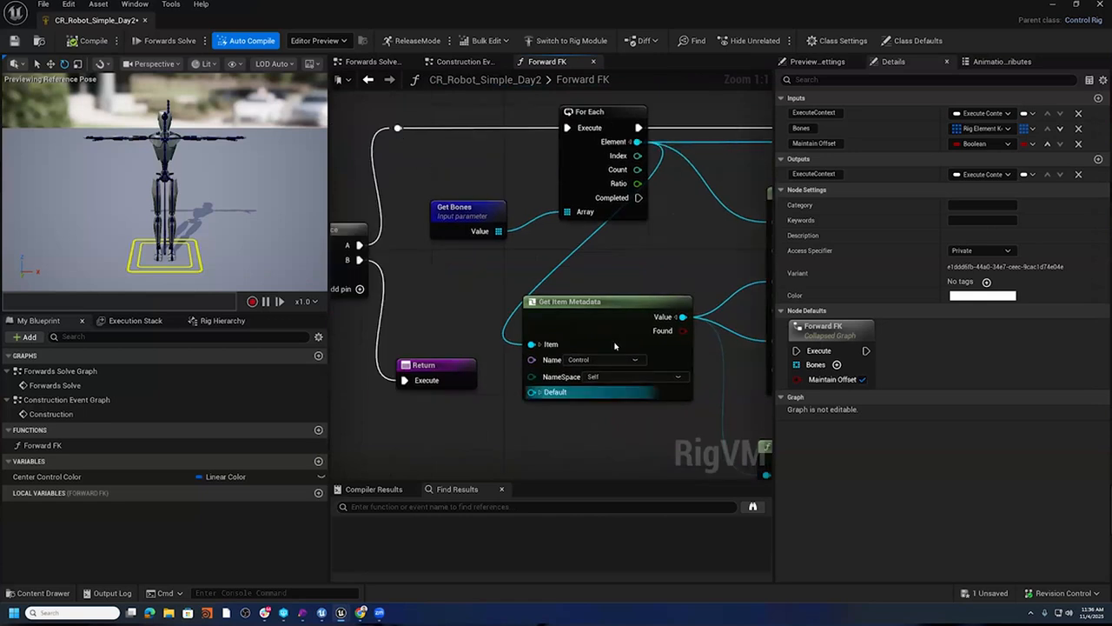
left_click(601, 361)
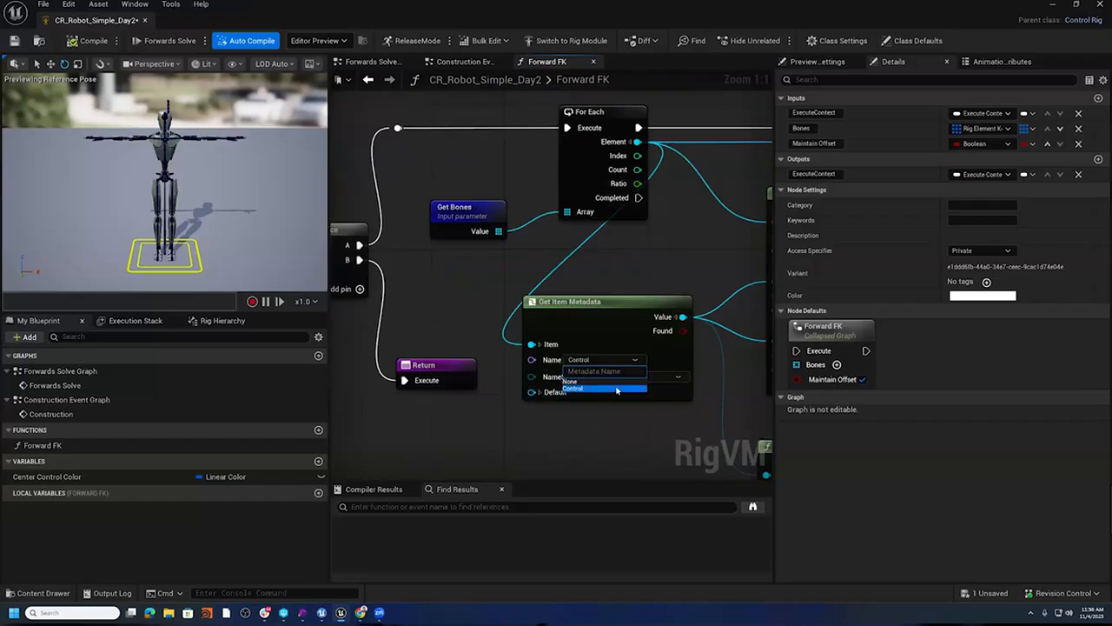
right_click_drag(625, 416, 457, 372)
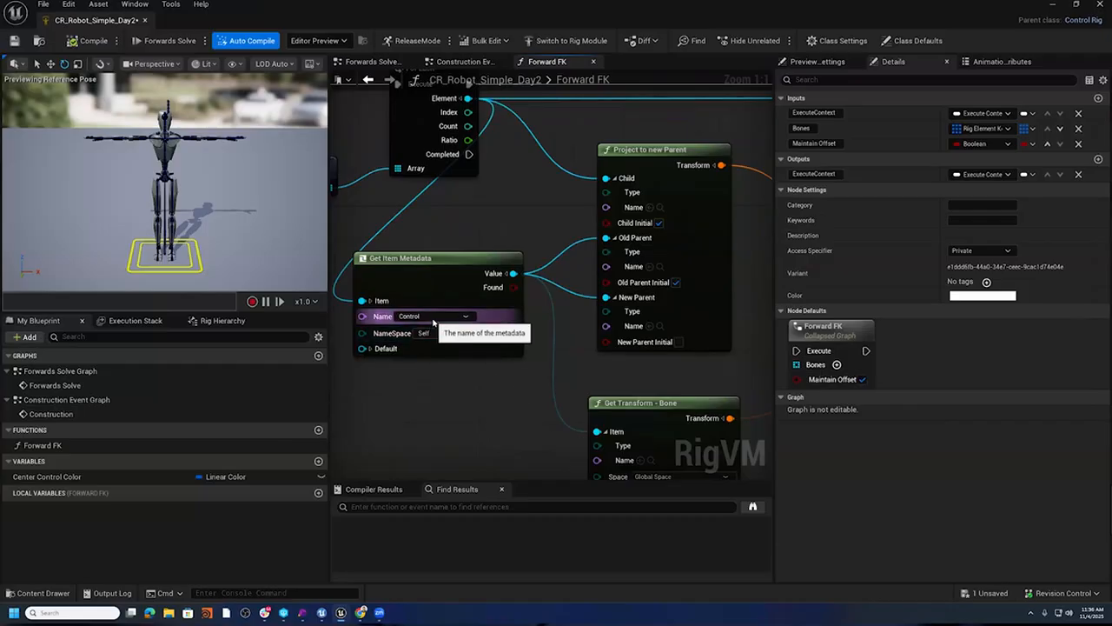
right_click_drag(581, 388, 421, 323)
scroll(584, 368, "down", 2)
right_click_drag(632, 386, 596, 413)
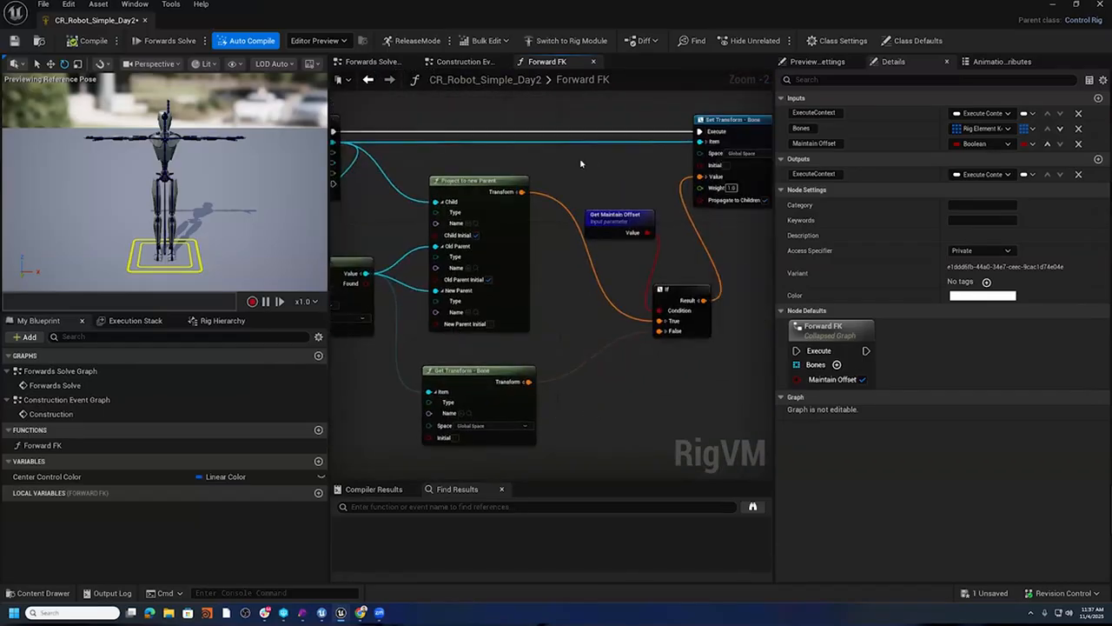
- Test-rotate the Local control, undo the rotation, rotate the control again, and recompile the rig
left_click(188, 251)
left_click_drag(189, 251, 193, 235)
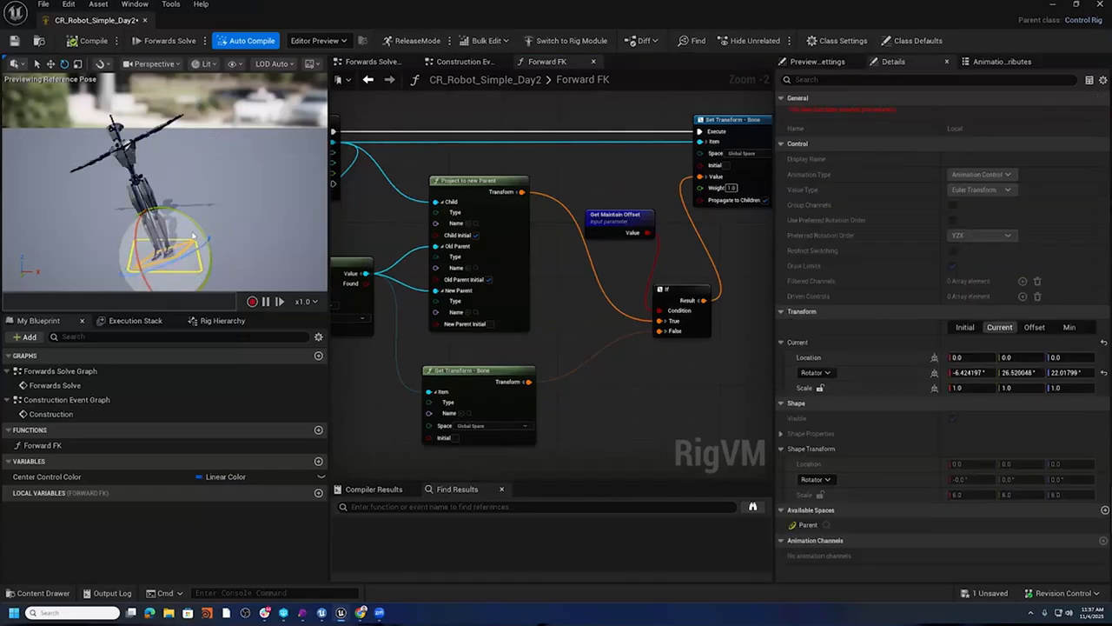
key("ctrl+z")
key("ctrl+z")
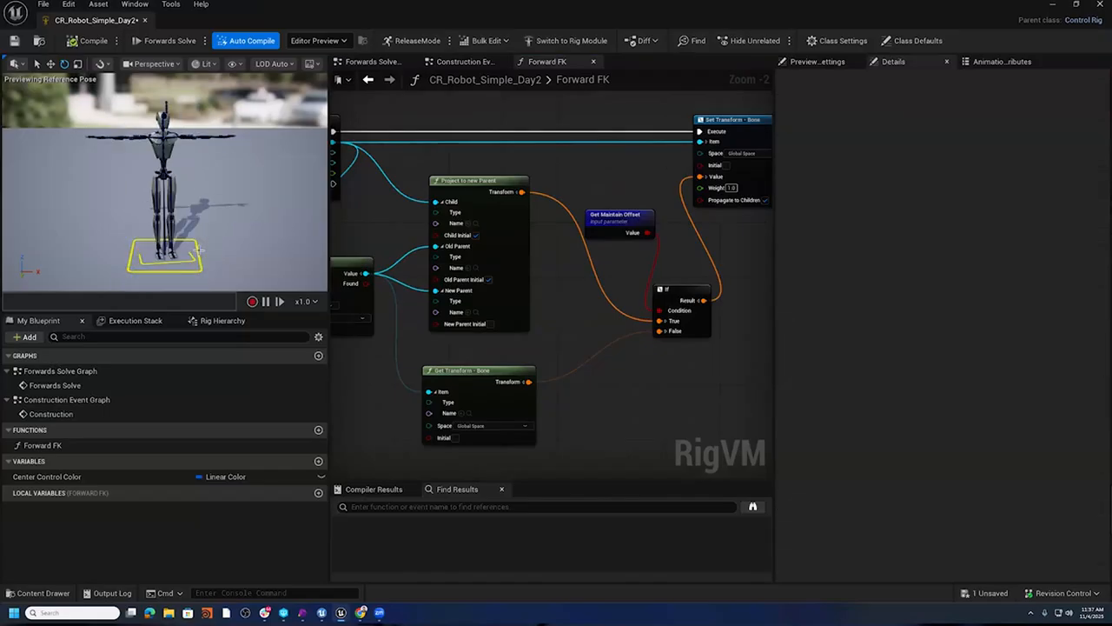
left_click(188, 251)
mouse_move(187, 251)
left_mouse_down()
mouse_move(171, 249)
mouse_move(193, 245)
left_mouse_up()
left_click(93, 41)
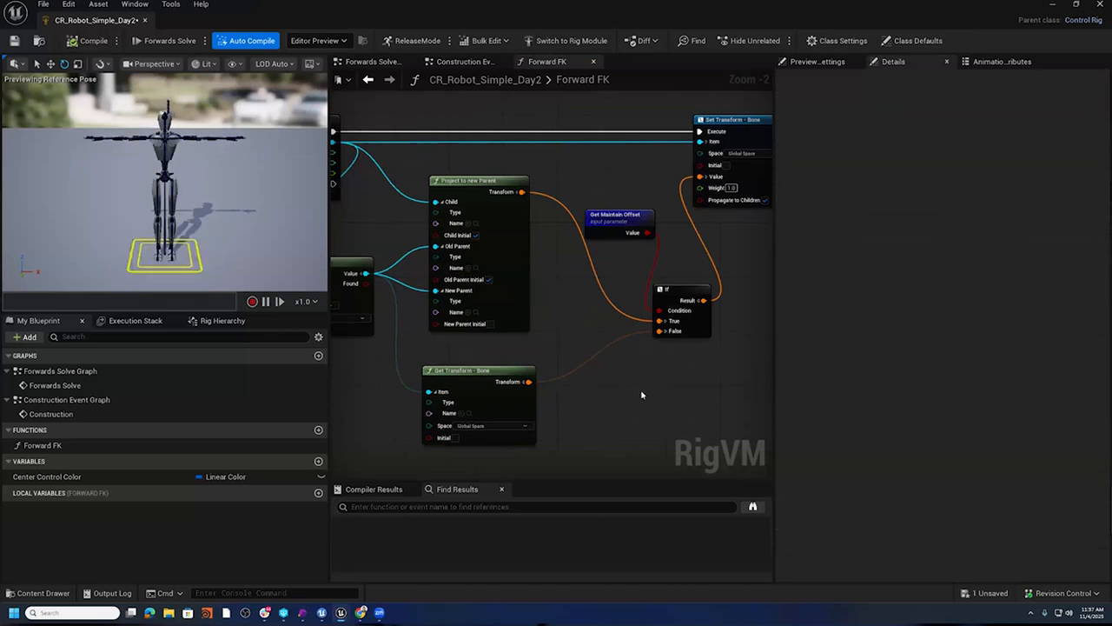
- Duplicate the Local control's Spawn Transform Control node in the Construction Event graph and place the copy after Set Item Metadata
right_click_drag(479, 166, 646, 180)
left_click(480, 62)
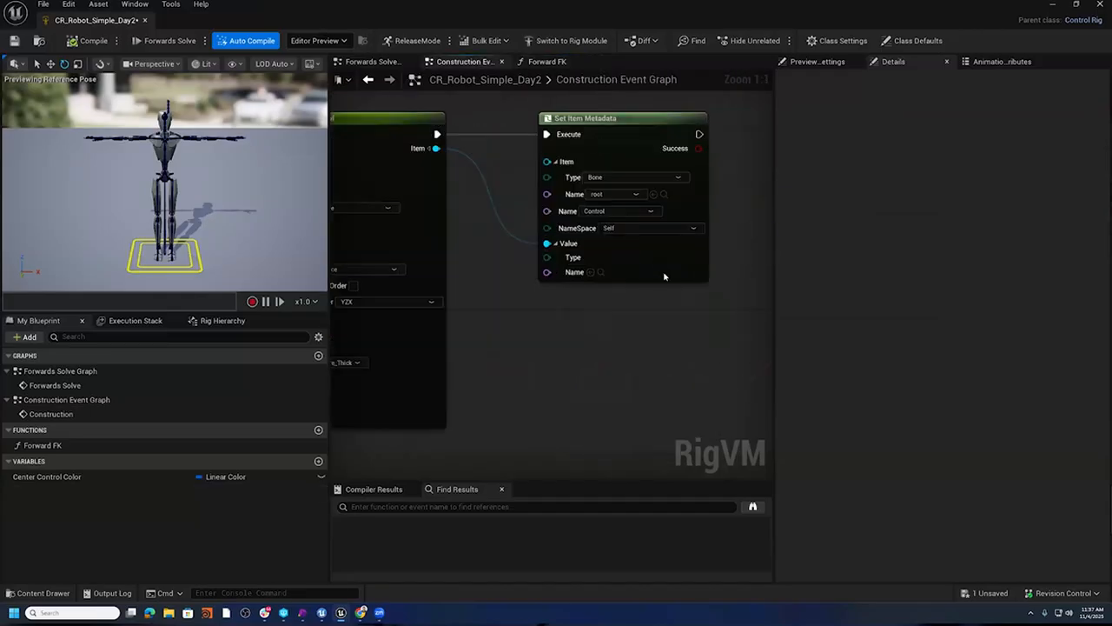
scroll(563, 334, "down", 4)
right_click_drag(546, 353, 787, 322)
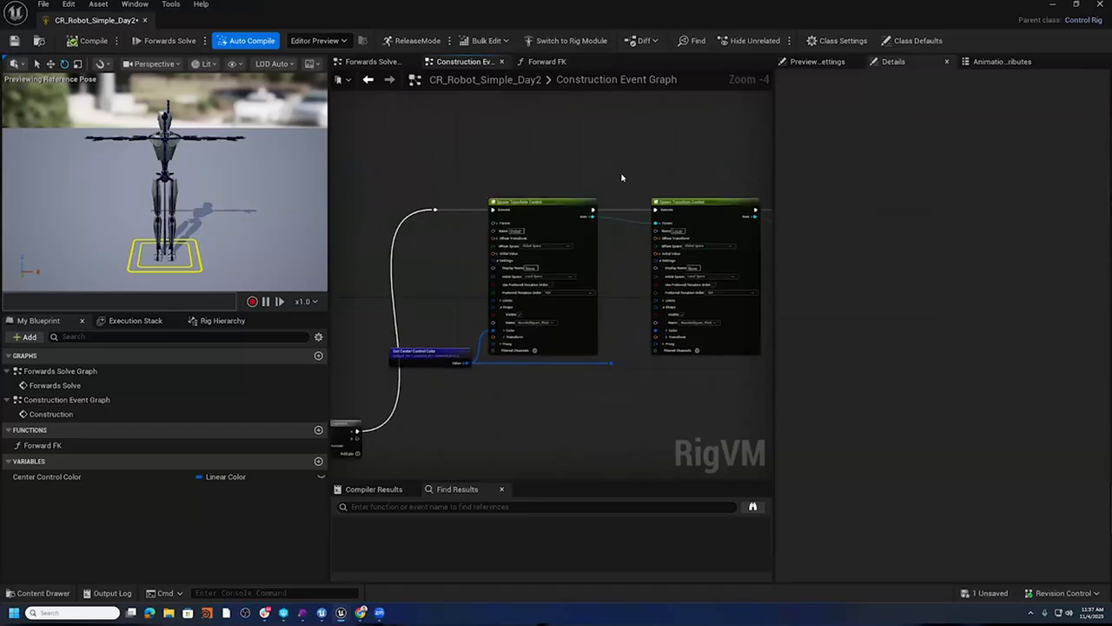
right_click_drag(714, 401, 561, 376)
right_click_drag(723, 317, 576, 335)
left_click(431, 200)
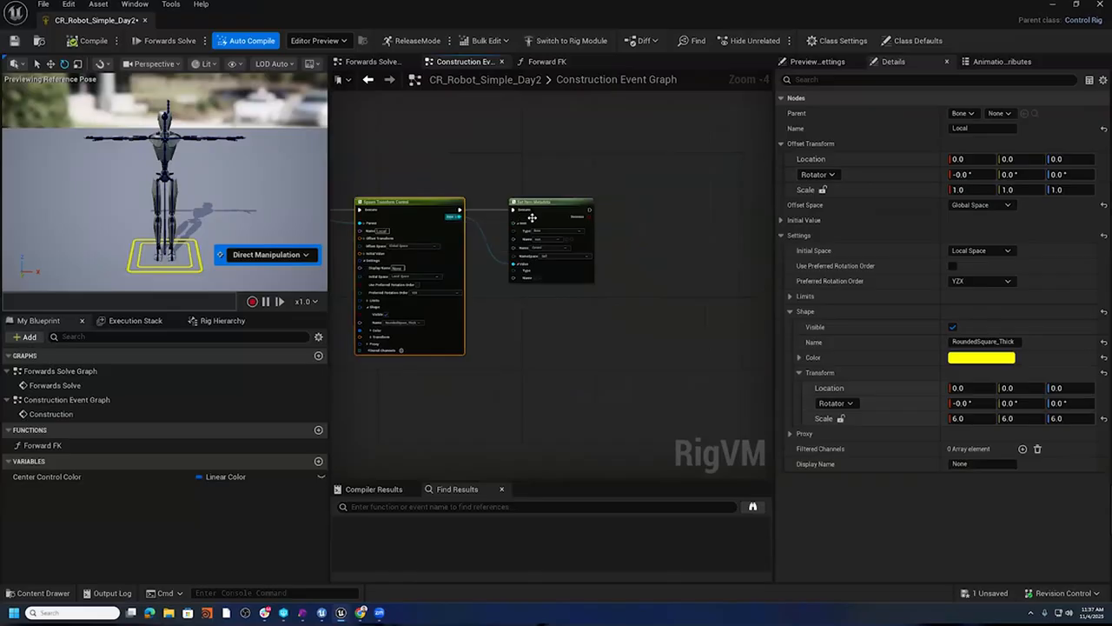
key("ctrl+d")
left_click_drag(498, 224, 685, 213)
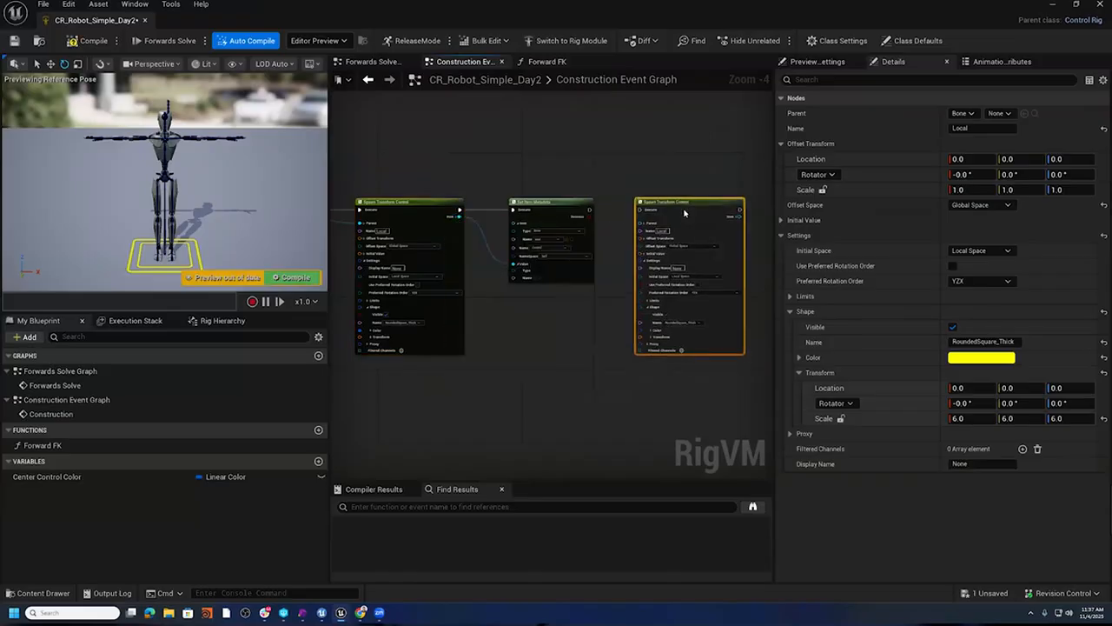
- Connect Set Item Metadata's execution to the duplicated Spawn Transform Control and wire the Local control's Item to its Parent through a reroute node
scroll(723, 285, "up", 4)
left_click_drag(454, 142, 556, 141)
right_click_drag(522, 226, 736, 268)
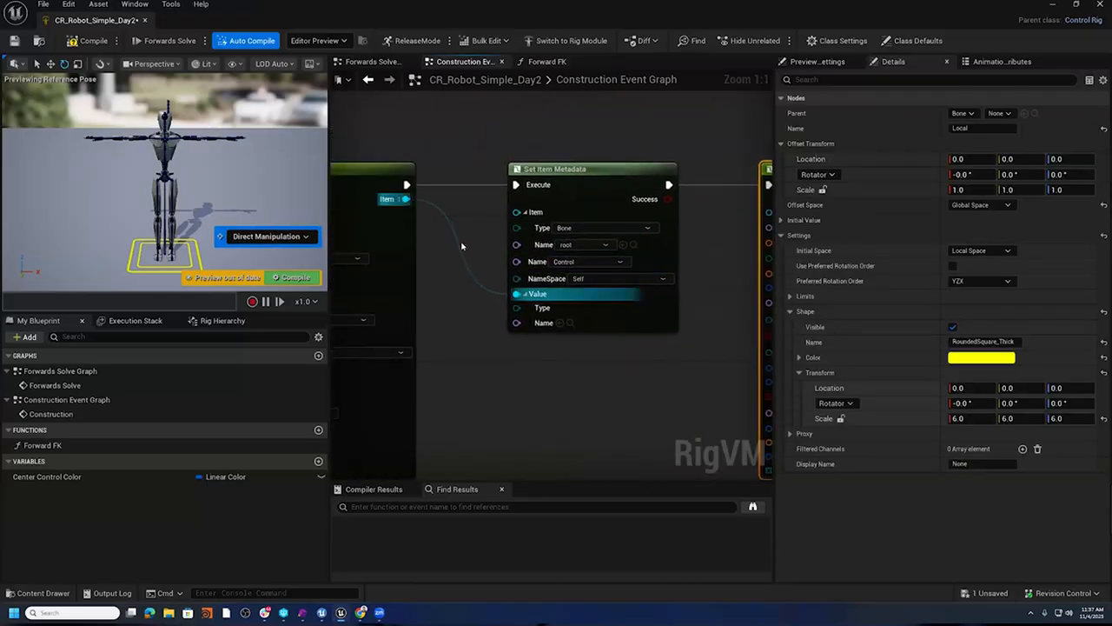
double_click(468, 245)
left_click_drag(469, 247, 728, 249)
- Name the duplicated Spawn Transform Control's control Body
right_click_drag(672, 372, 487, 370)
left_click(589, 229)
type("Body")
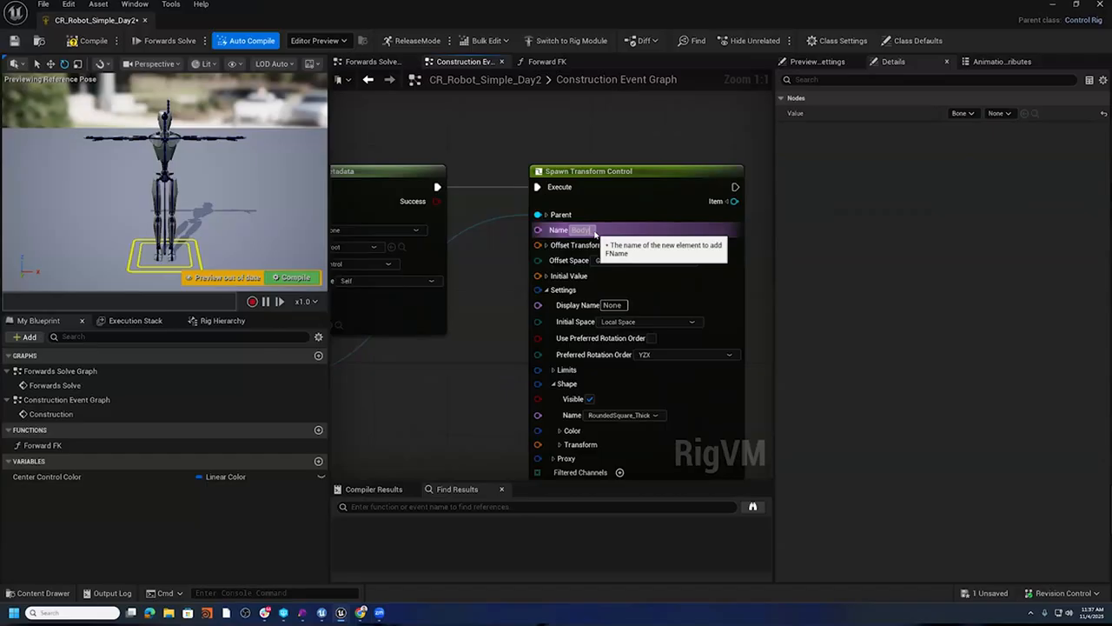
key("Return")
- Open the rig hierarchy and look through its bones and controls
left_click(223, 321)
scroll(178, 478, "down", 15)
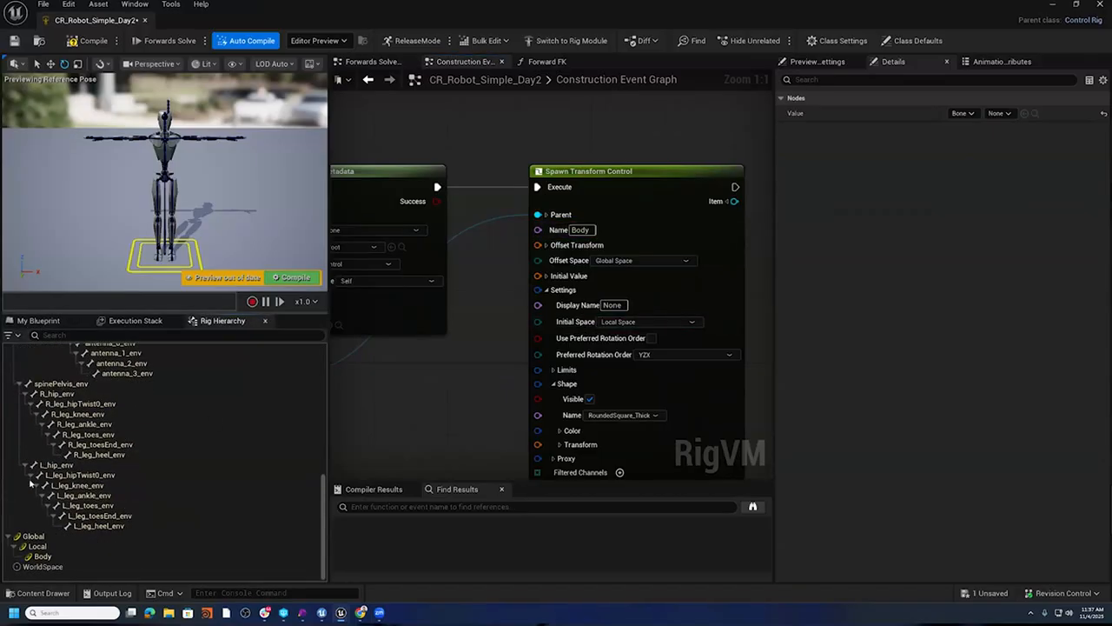
- Compile the control rig and save the asset
left_click(86, 40)
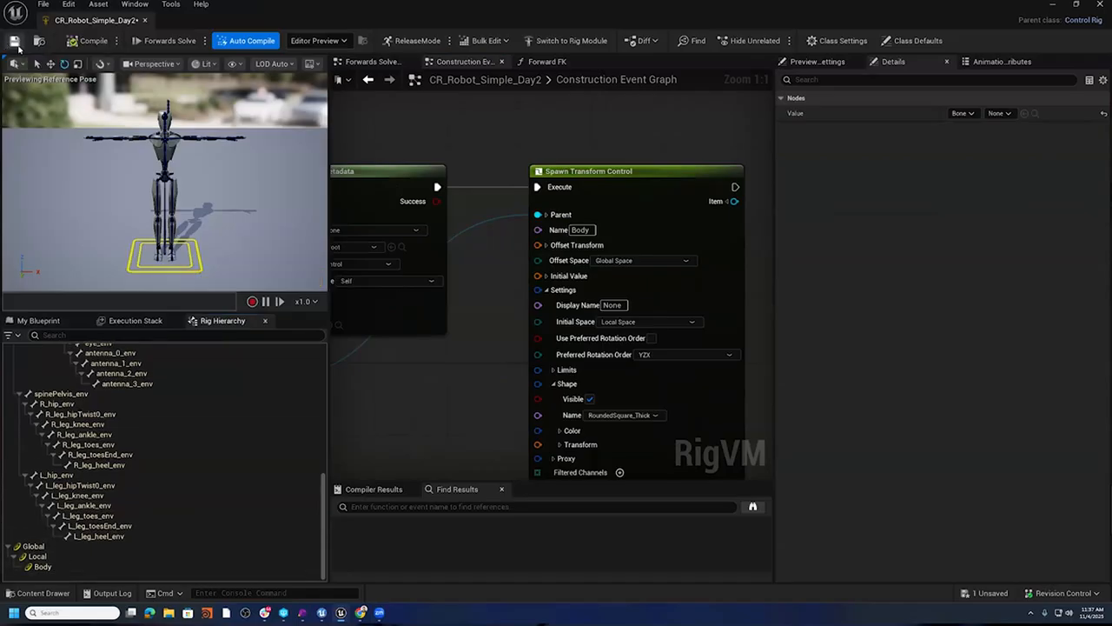
left_click(14, 40)
- Change the shape of the Body control in its Spawn Transform Control node to Hexagon_Thick
right_click_drag(462, 380, 407, 317)
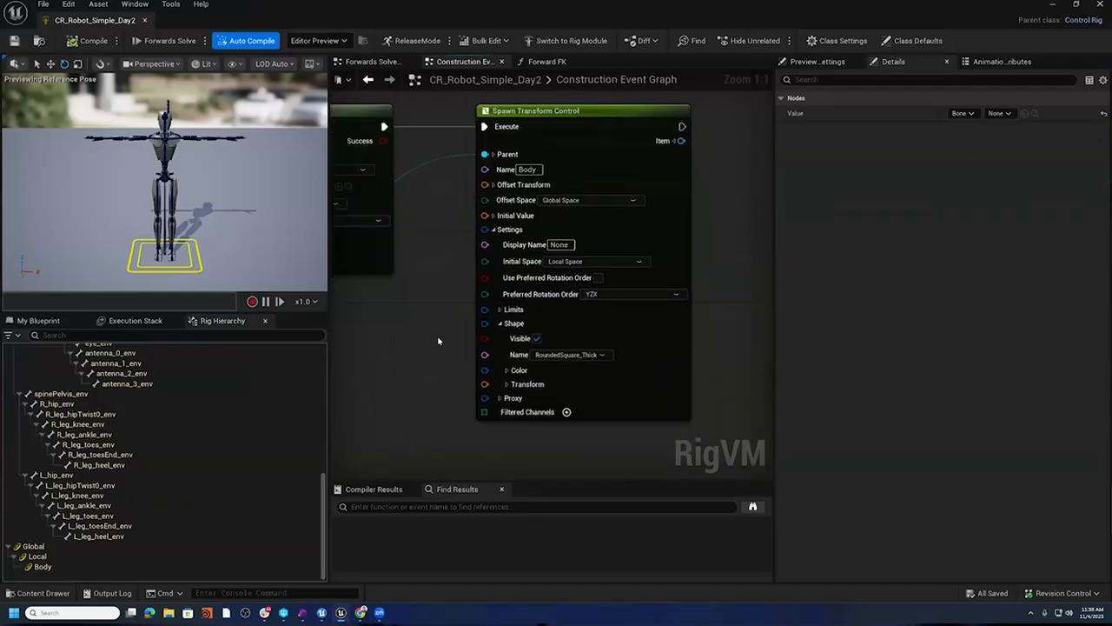
right_click_drag(446, 264, 403, 300)
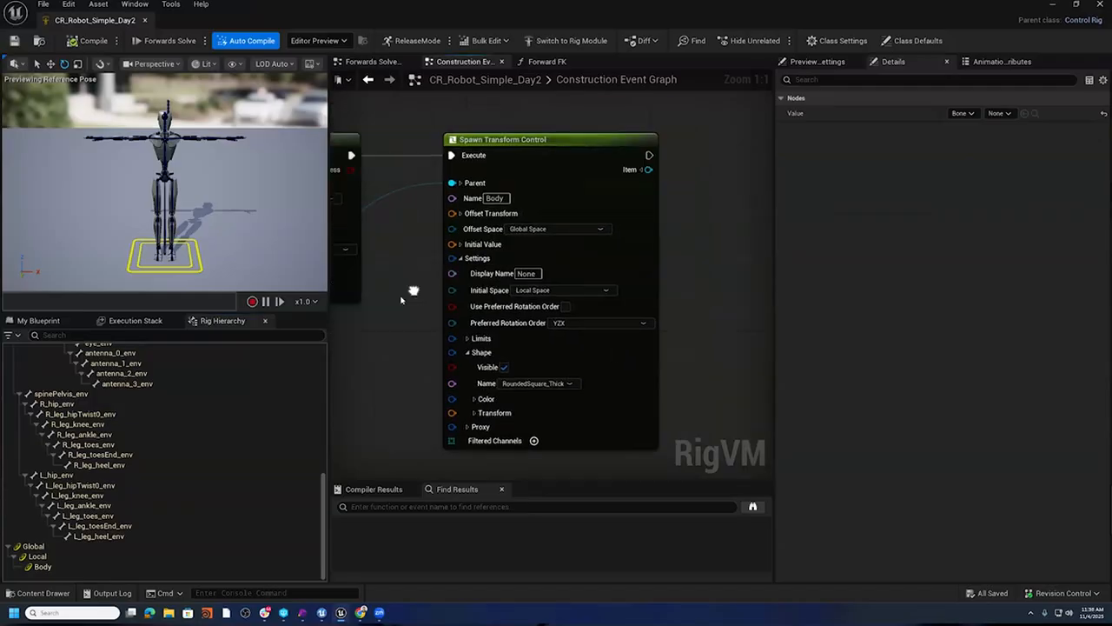
right_click_drag(690, 219, 668, 199)
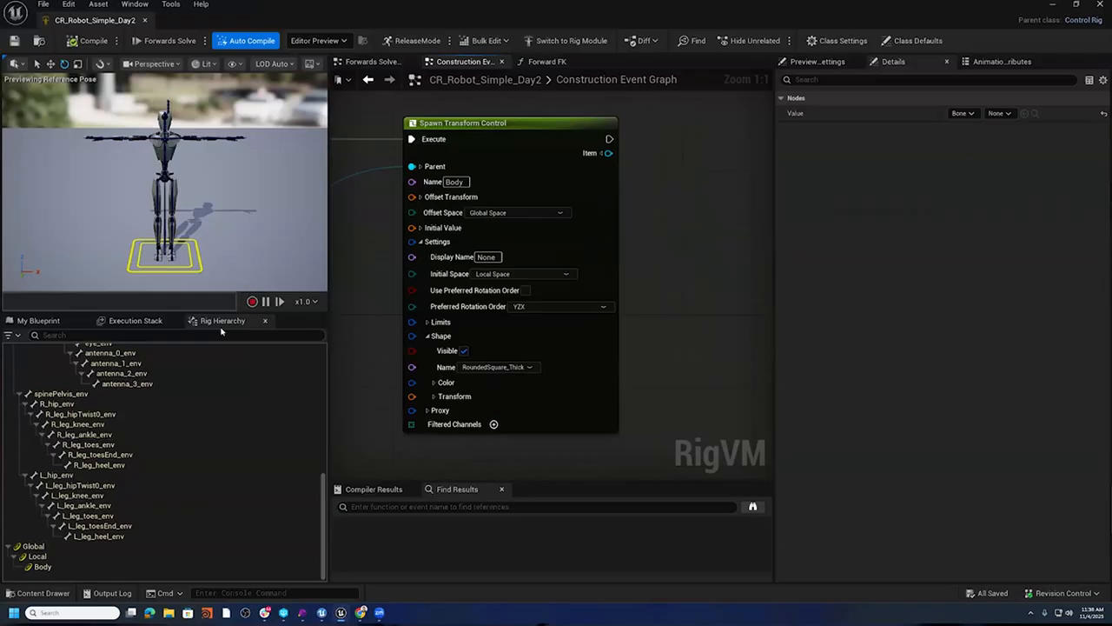
left_click(552, 126)
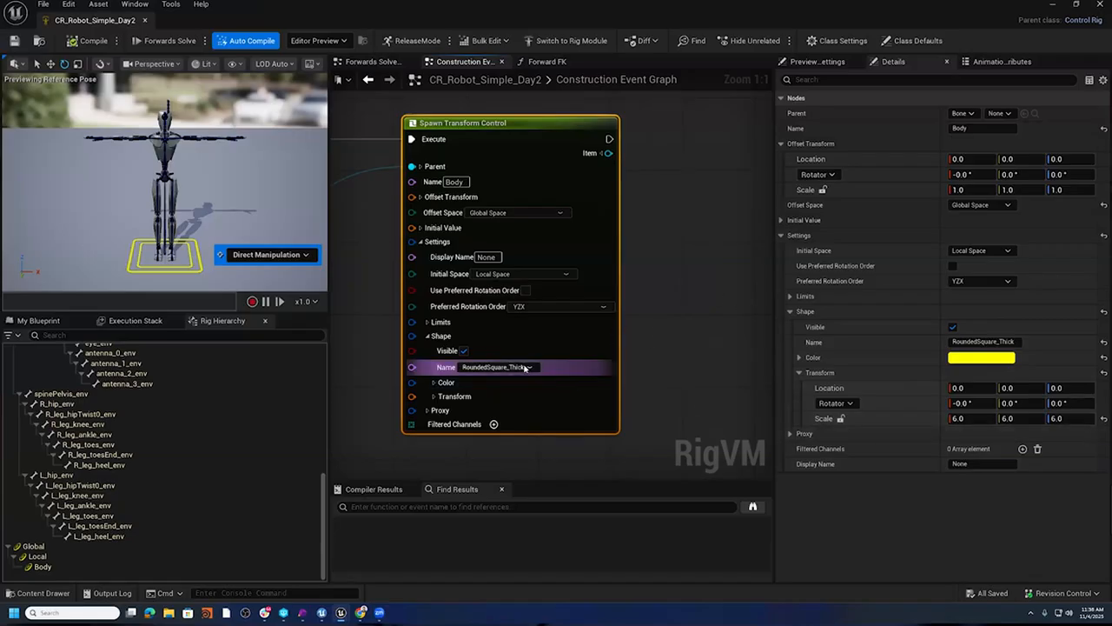
left_click(700, 155)
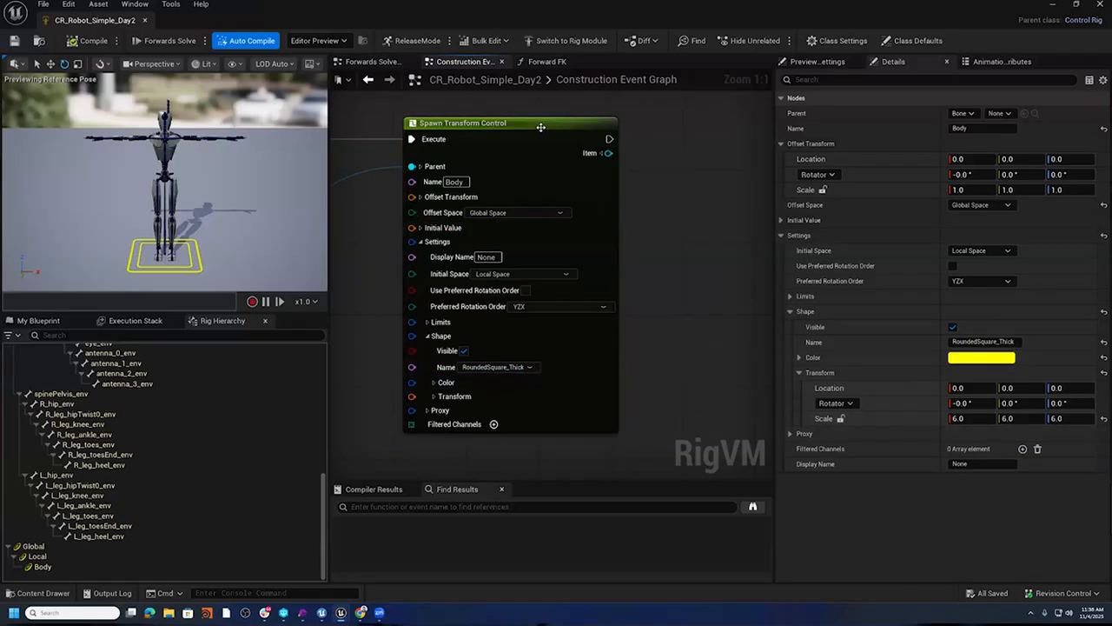
left_click(541, 127)
left_click(521, 368)
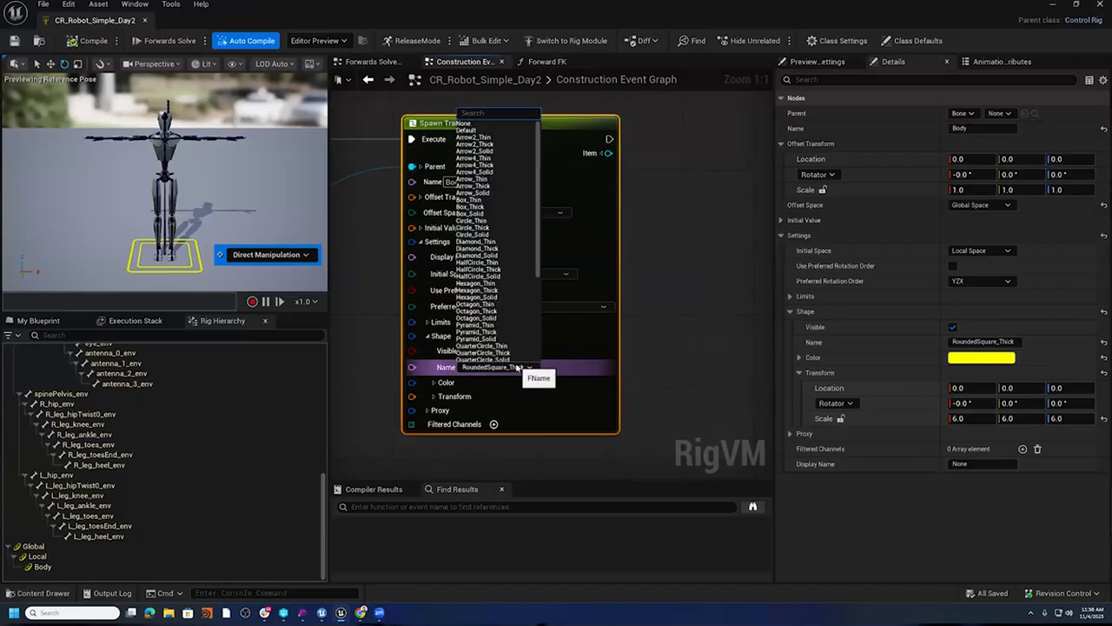
type("Hex")
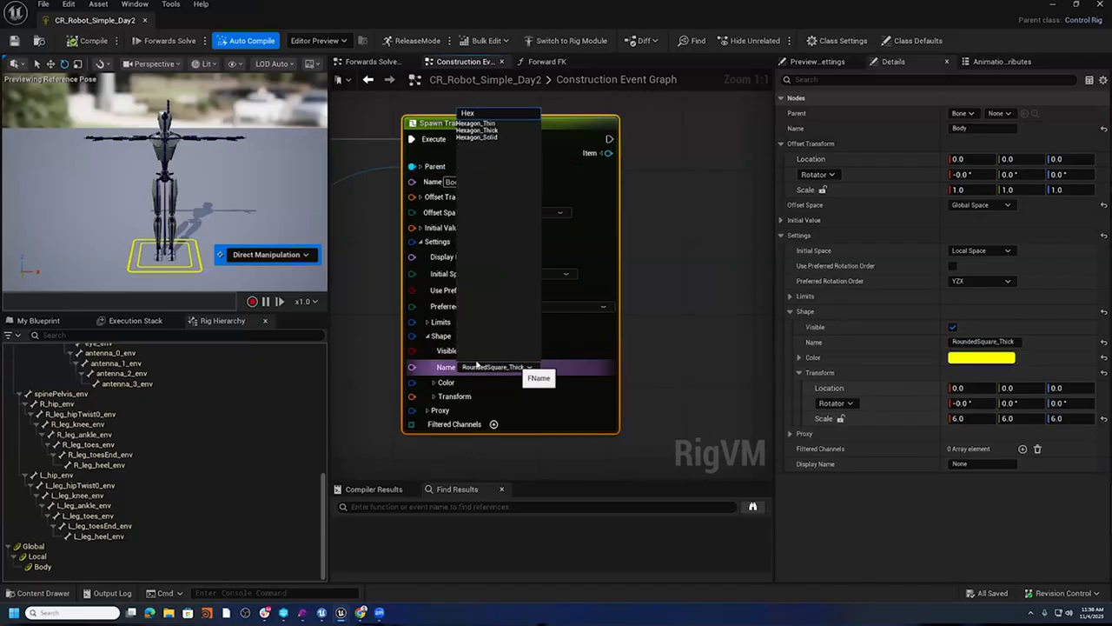
left_click(477, 131)
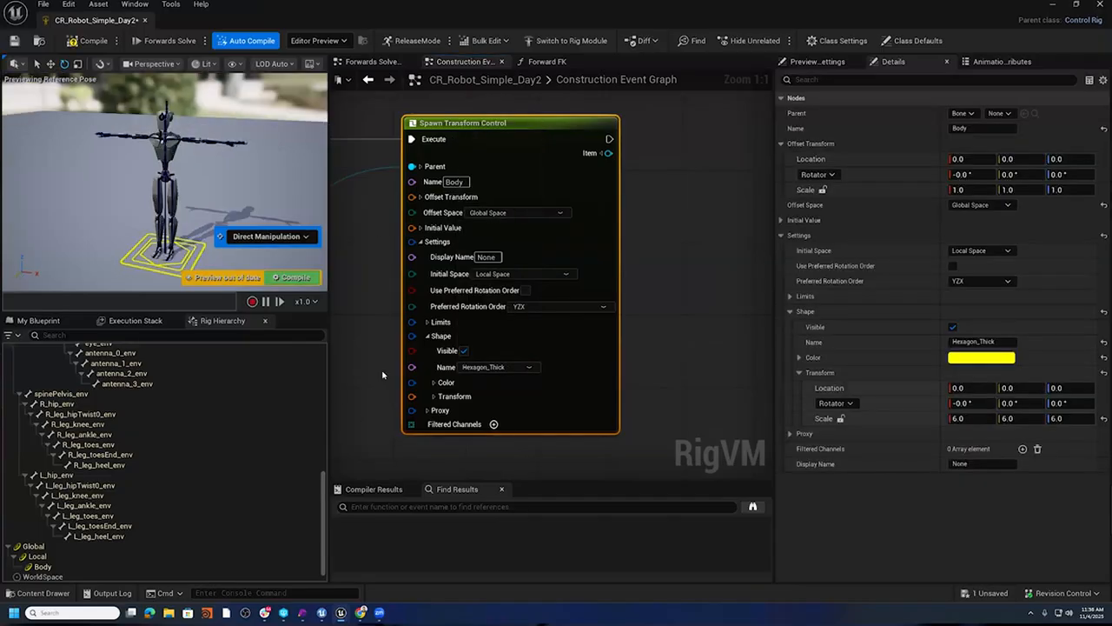
- Move the Spawn Transform Control node farther from the metadata node to make room for new nodes
right_click_drag(379, 338, 436, 361)
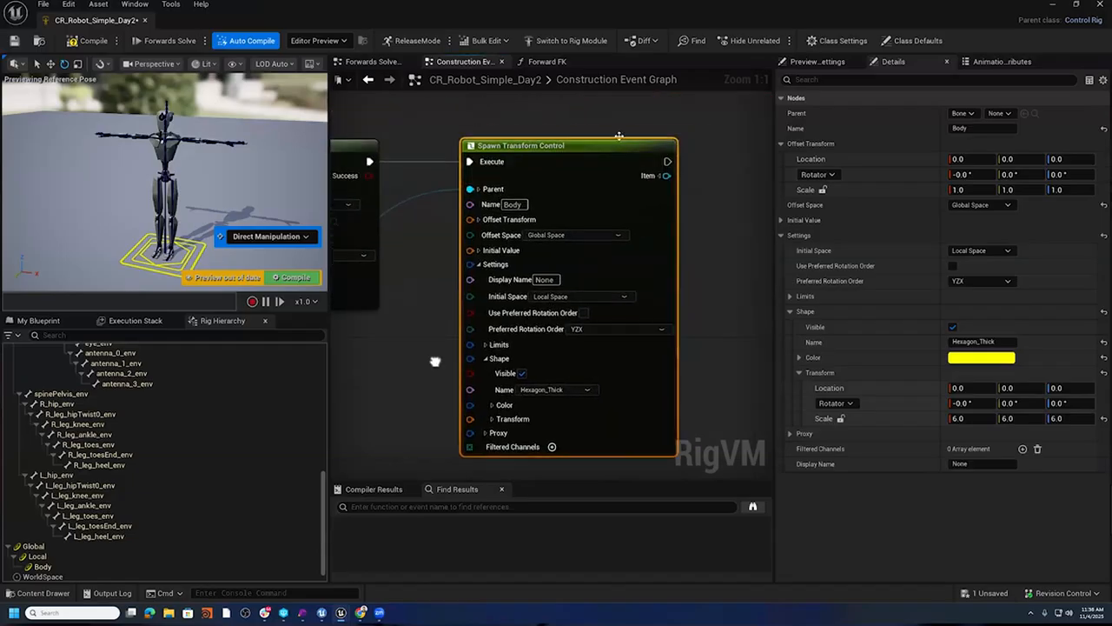
left_click_drag(606, 147, 740, 148)
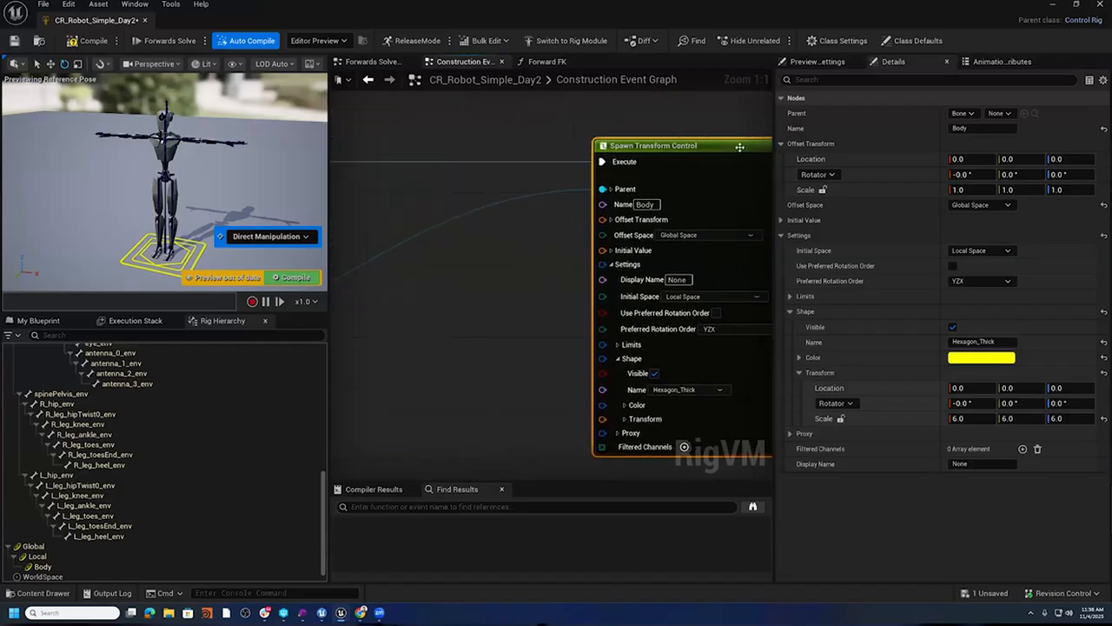
right_click_drag(462, 368, 564, 333)
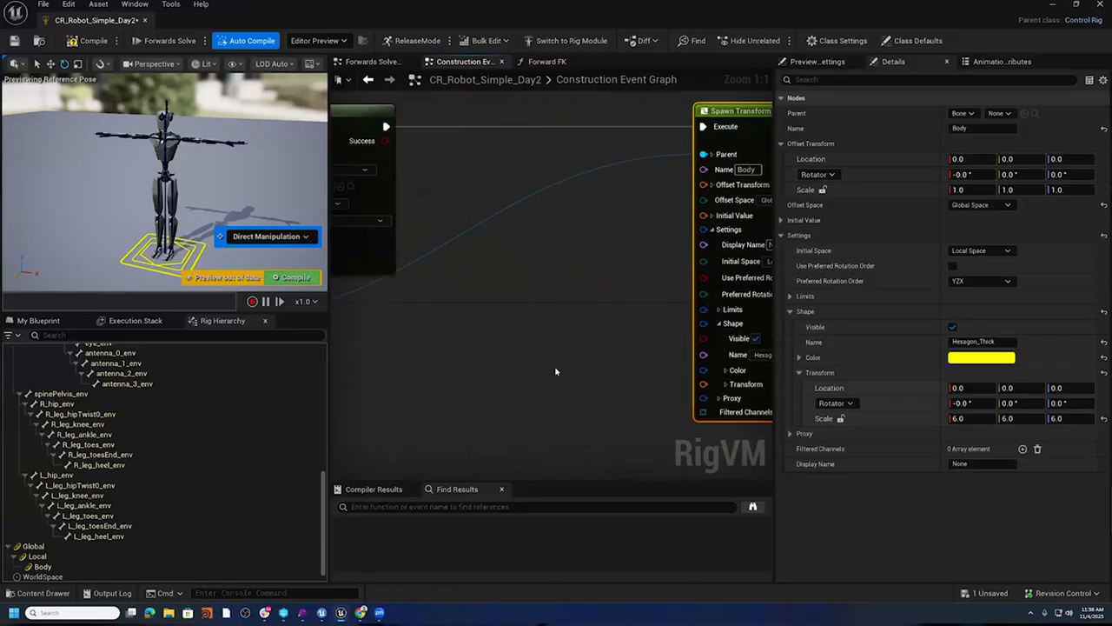
- Add the L_leg_hipTwist0_env and R_leg_hipTwist0_env bones to the graph as an Item Array node, placed in the free space below the Parent wire
left_click_drag(219, 176, 174, 180, "alt")
scroll(131, 185, "up", 6)
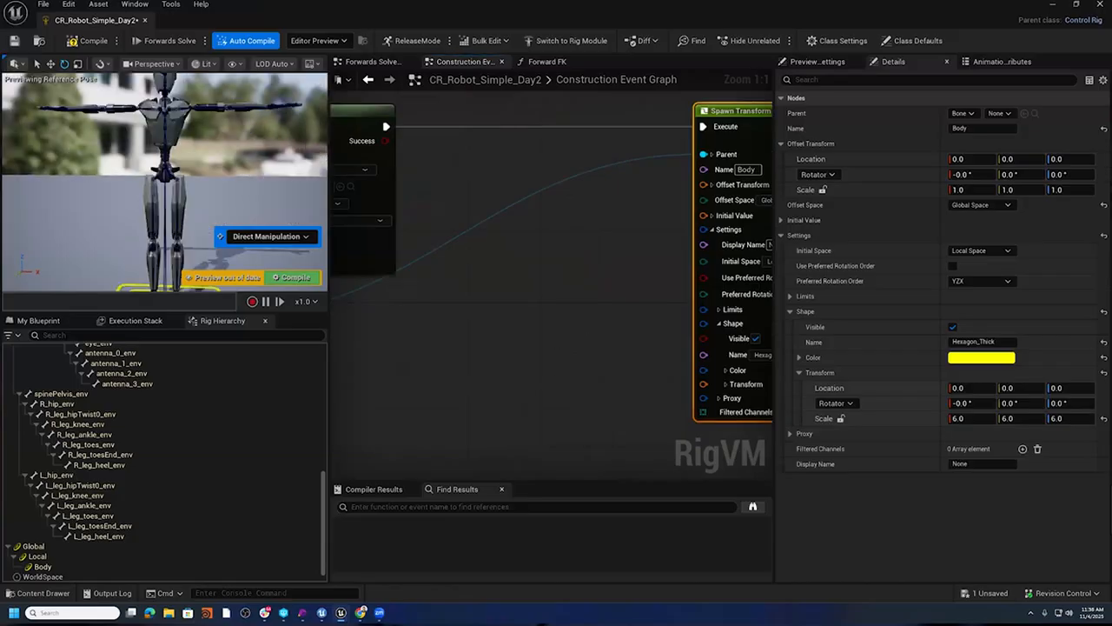
left_click(183, 196)
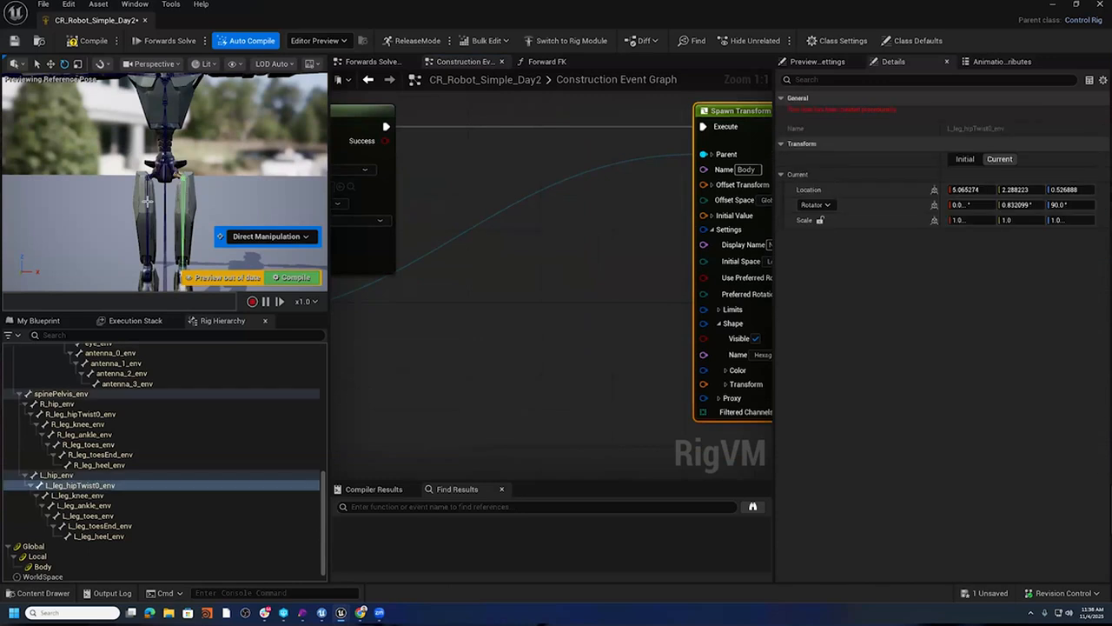
left_click(147, 201, "ctrl")
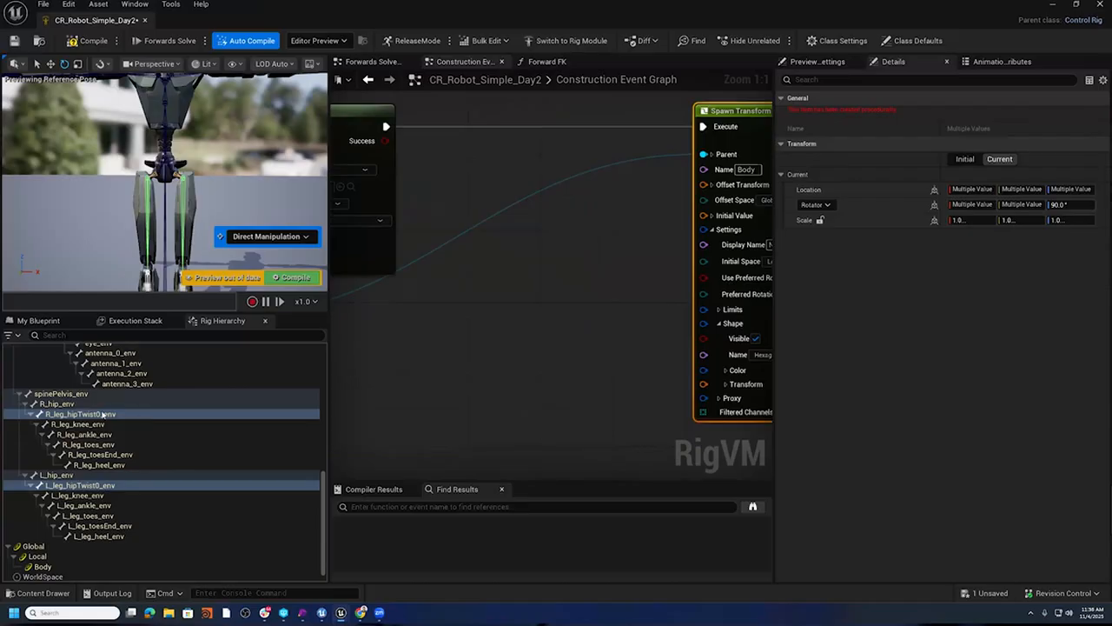
left_click_drag(139, 417, 511, 244)
left_click(563, 373)
left_click_drag(601, 250, 560, 281)
right_click_drag(554, 254, 495, 223)
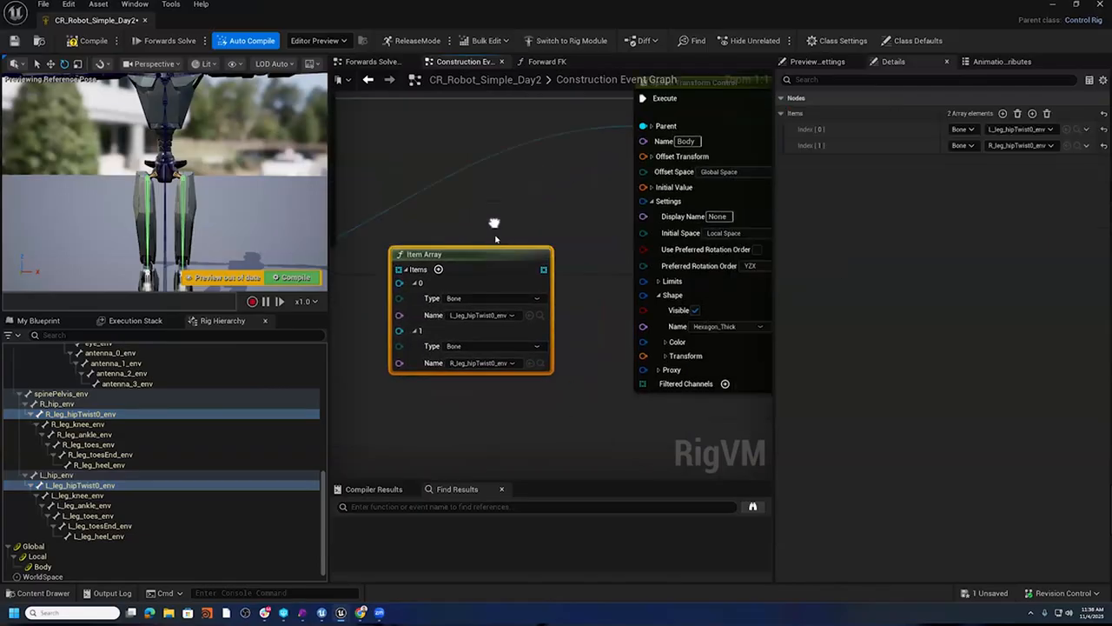
left_click_drag(481, 254, 420, 311)
right_click_drag(462, 276, 616, 235)
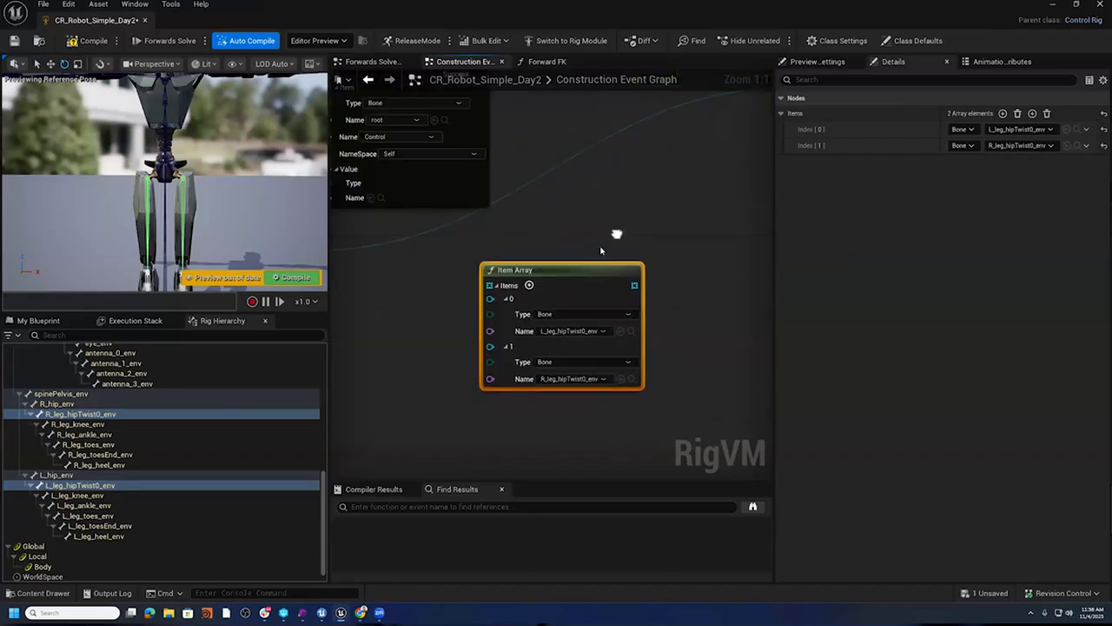
left_click_drag(621, 283, 502, 291)
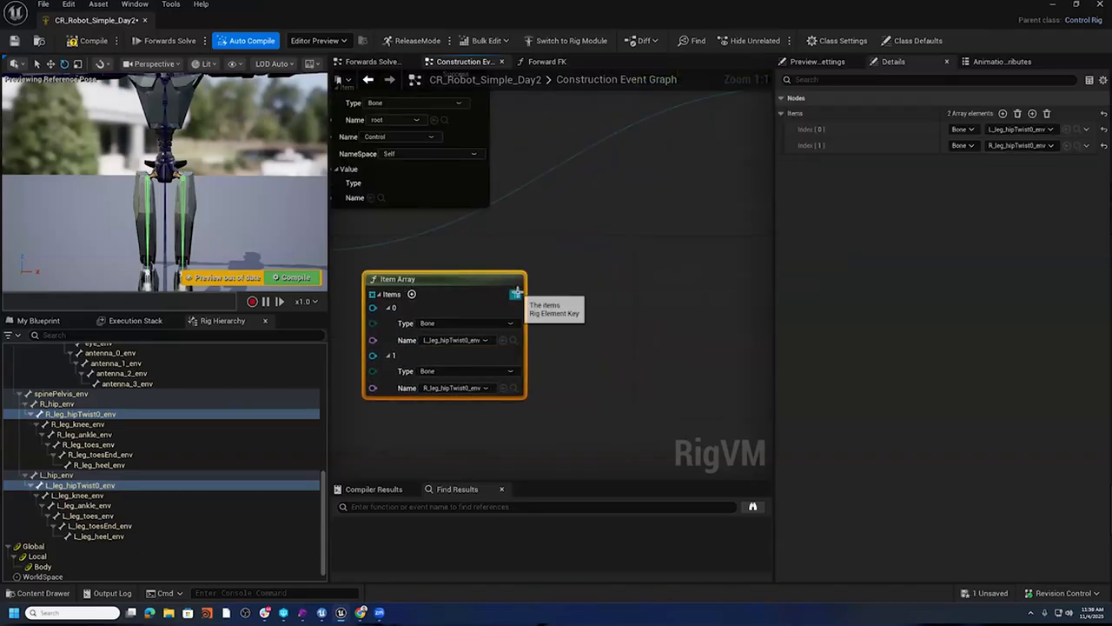
- Create a Get Transform Array node from the Item Array output and place it beside the array
left_click_drag(517, 294, 589, 242)
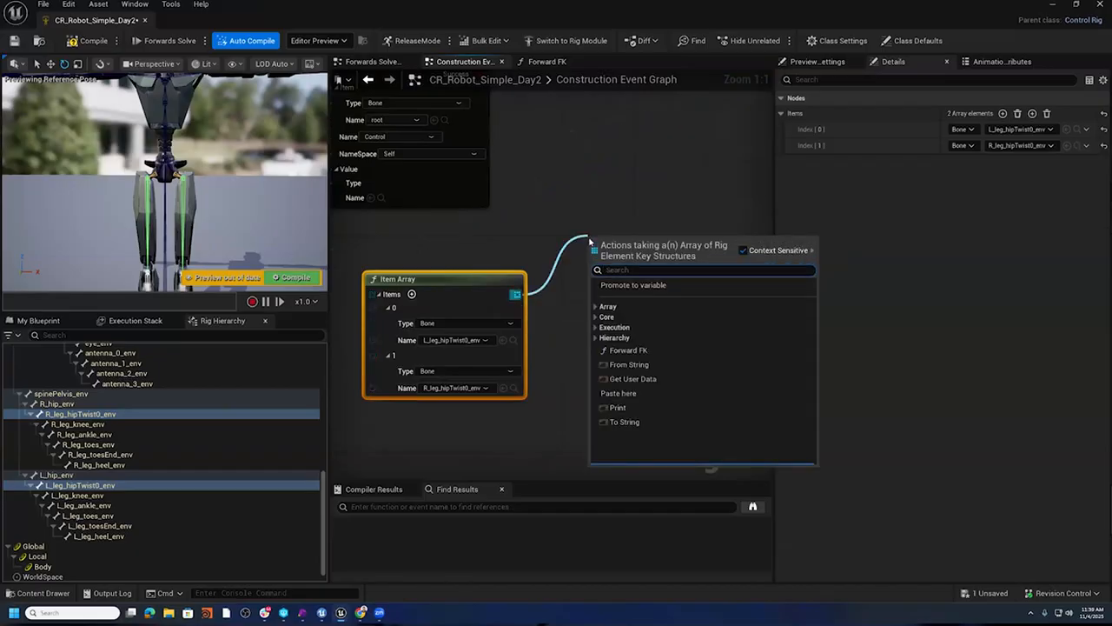
type("Get")
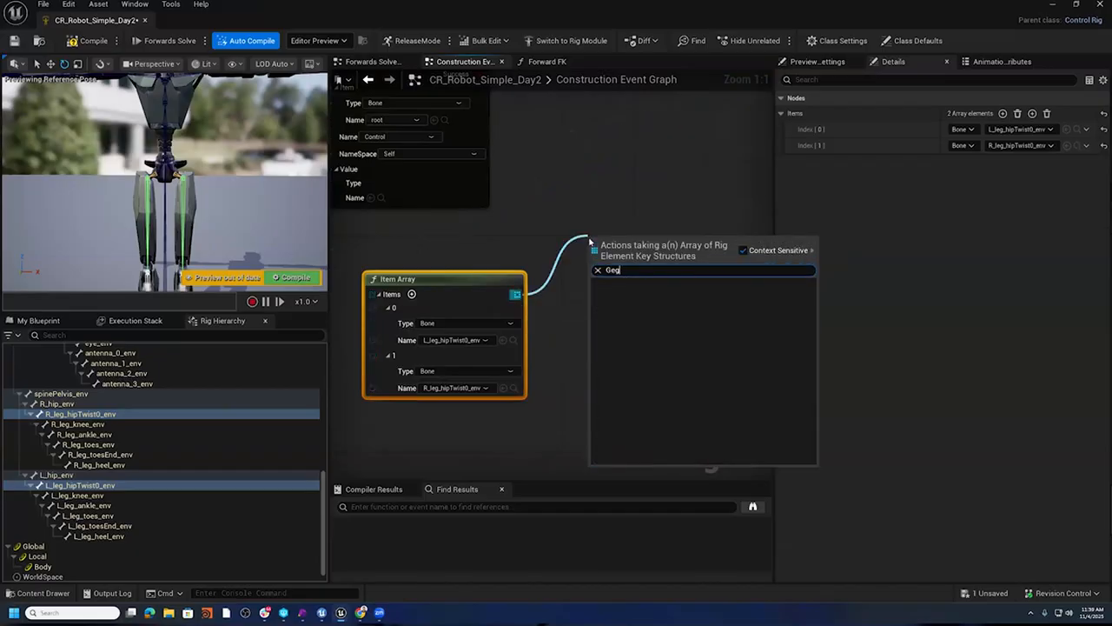
type(" Tran")
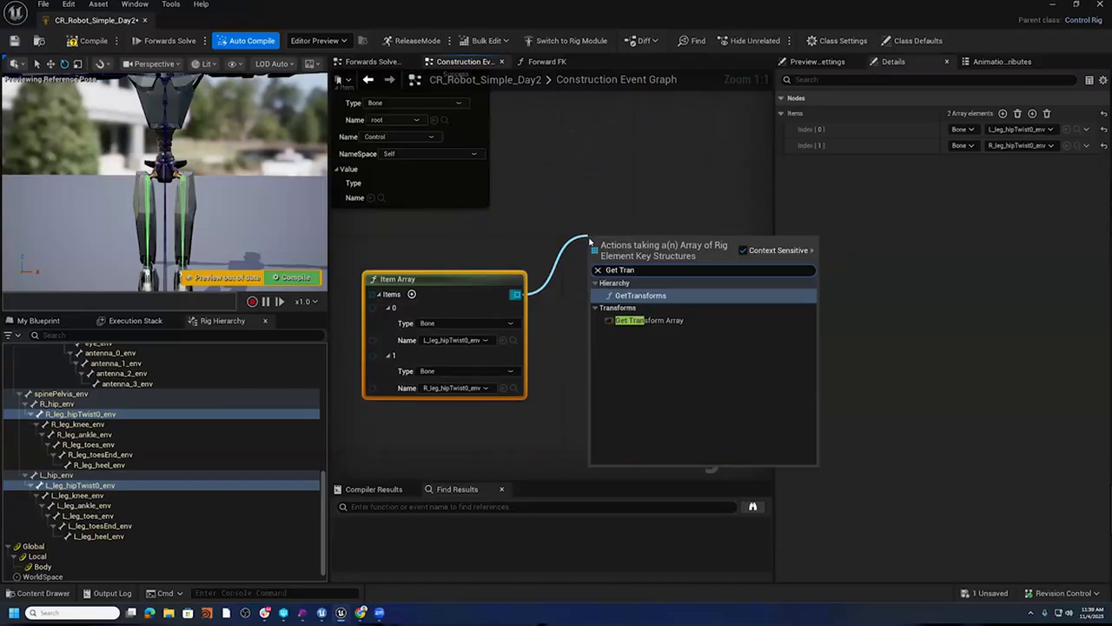
left_click(694, 326)
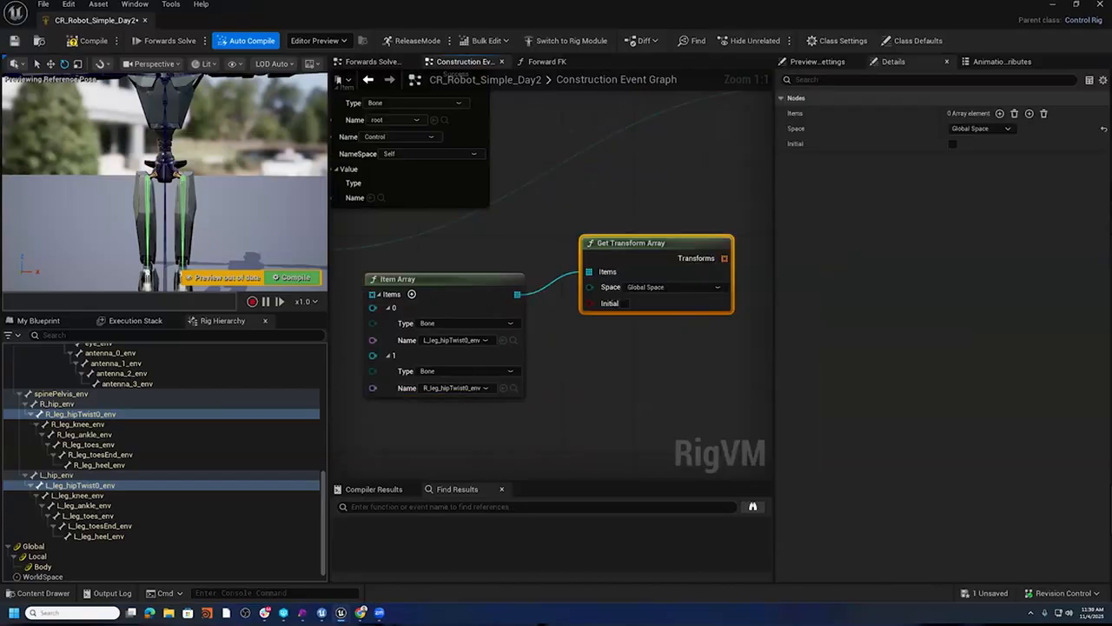
right_click_drag(692, 324, 527, 335)
left_click_drag(491, 280, 465, 299)
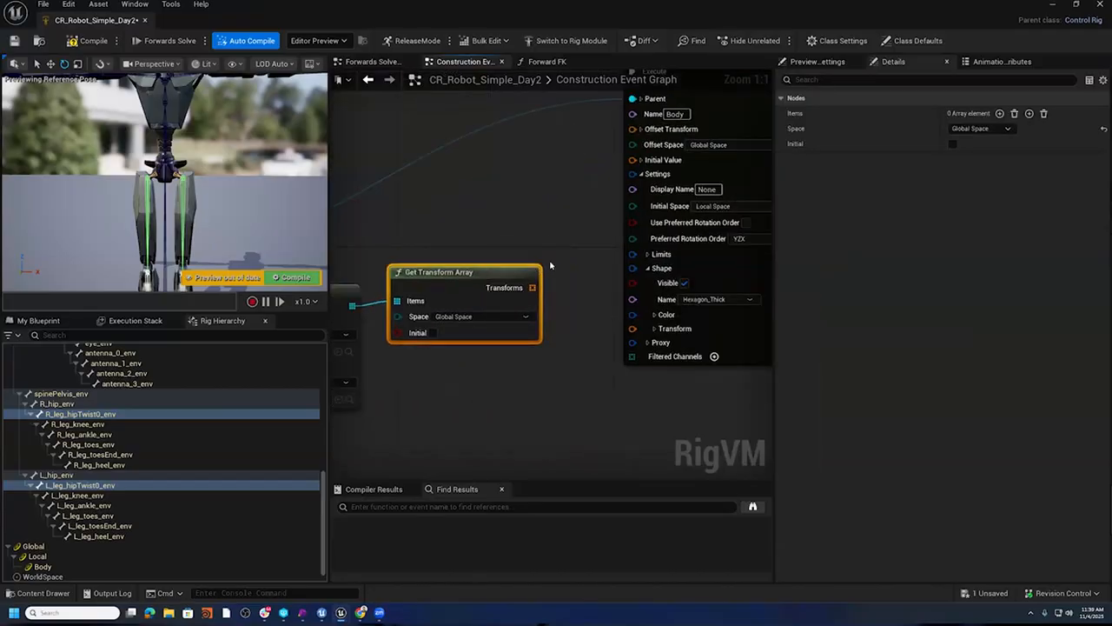
- Shift the Spawn Transform Control node away and feed the Transforms output into a new Transform Array to SRT node
scroll(550, 265, "down", 3)
left_click_drag(575, 144, 638, 143)
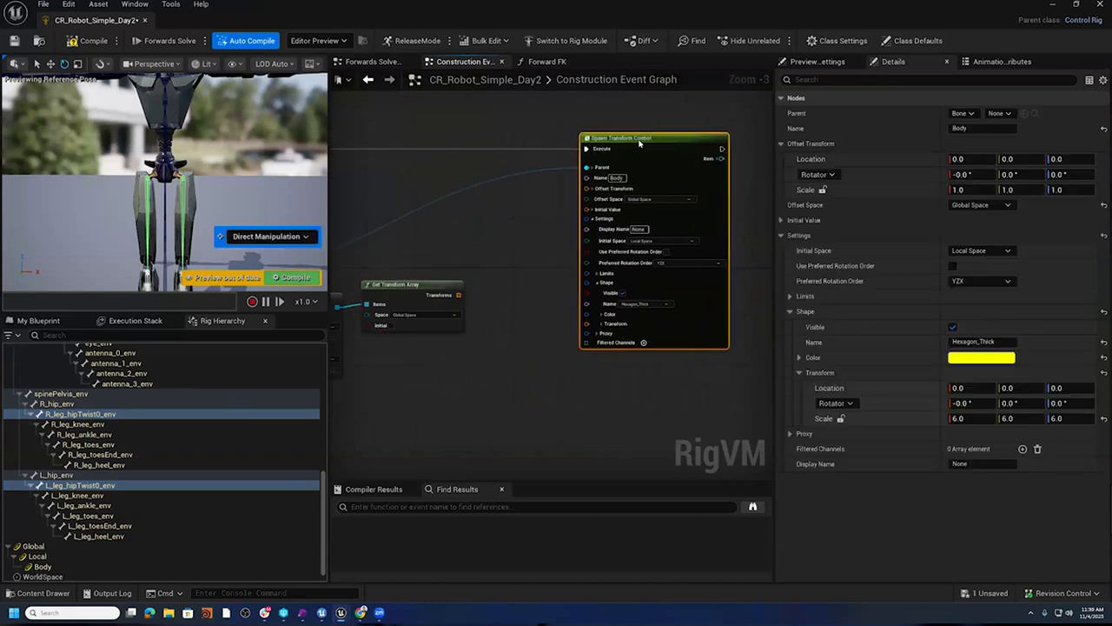
scroll(509, 311, "up", 4)
left_click_drag(502, 273, 546, 311)
type("SRT")
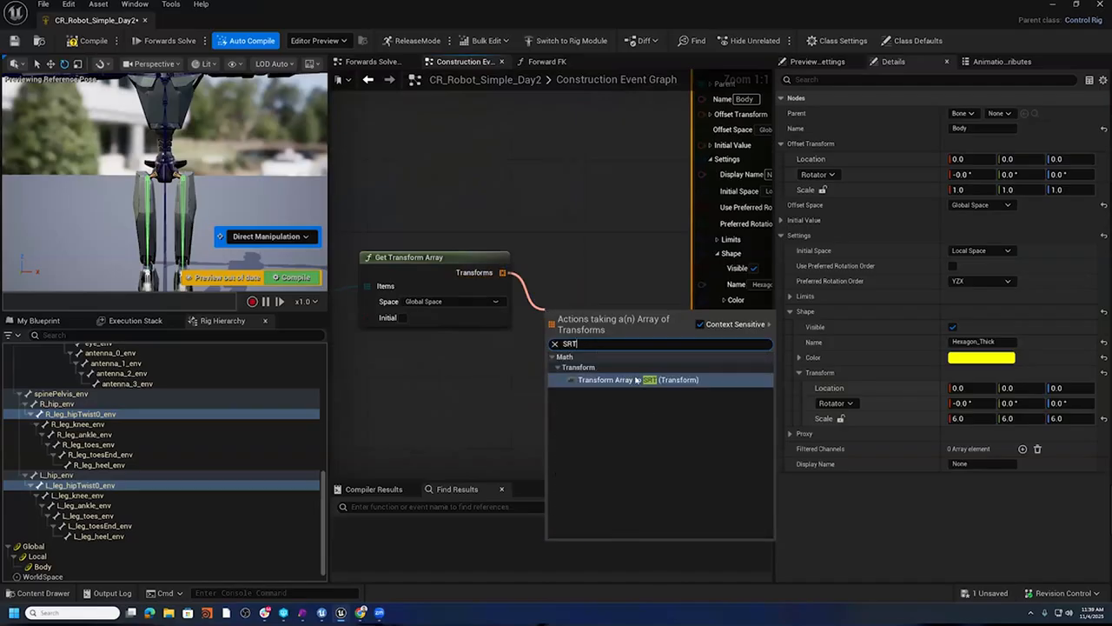
left_click(637, 380)
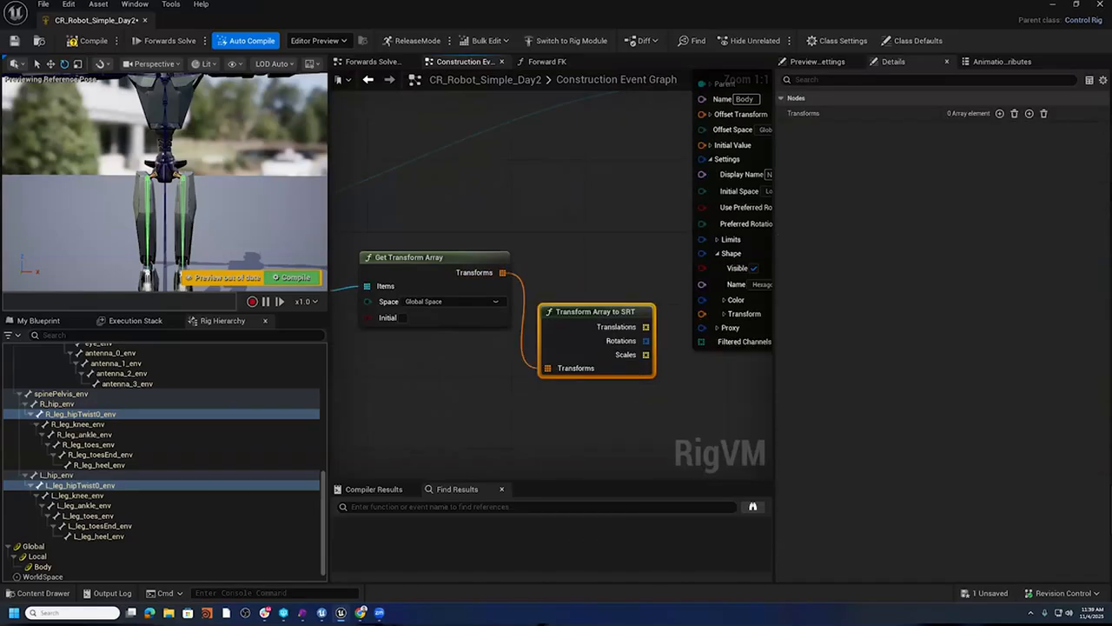
- Move the Spawn Transform Control node farther away and feed the Translations output into a new Array Average node
right_click_drag(637, 421, 440, 440)
scroll(499, 393, "down", 3)
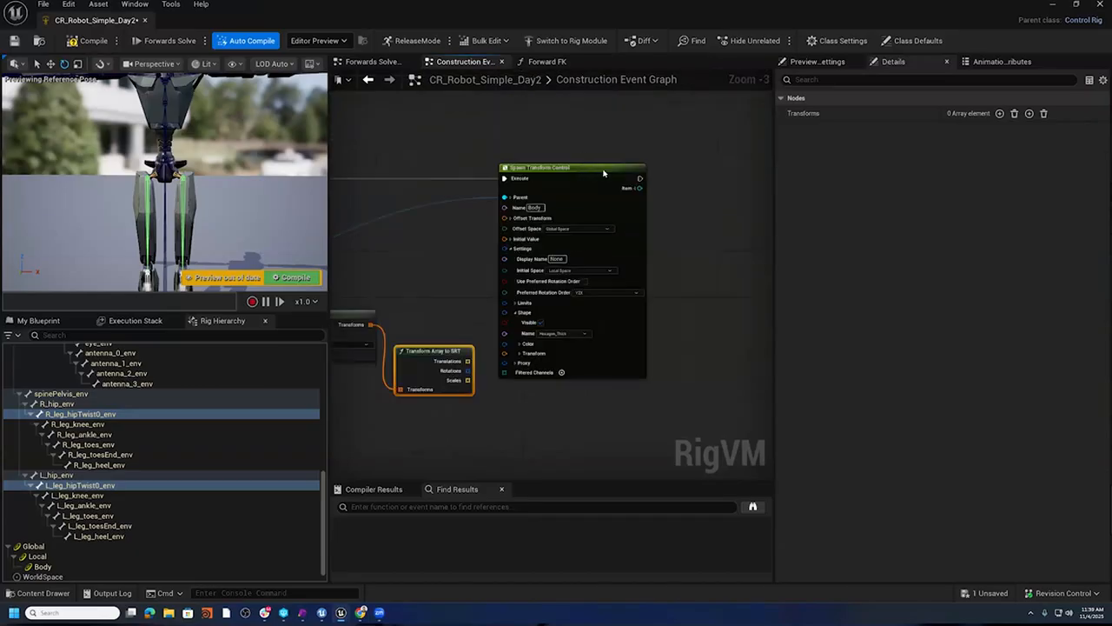
left_click_drag(604, 172, 636, 174)
scroll(491, 378, "up", 3)
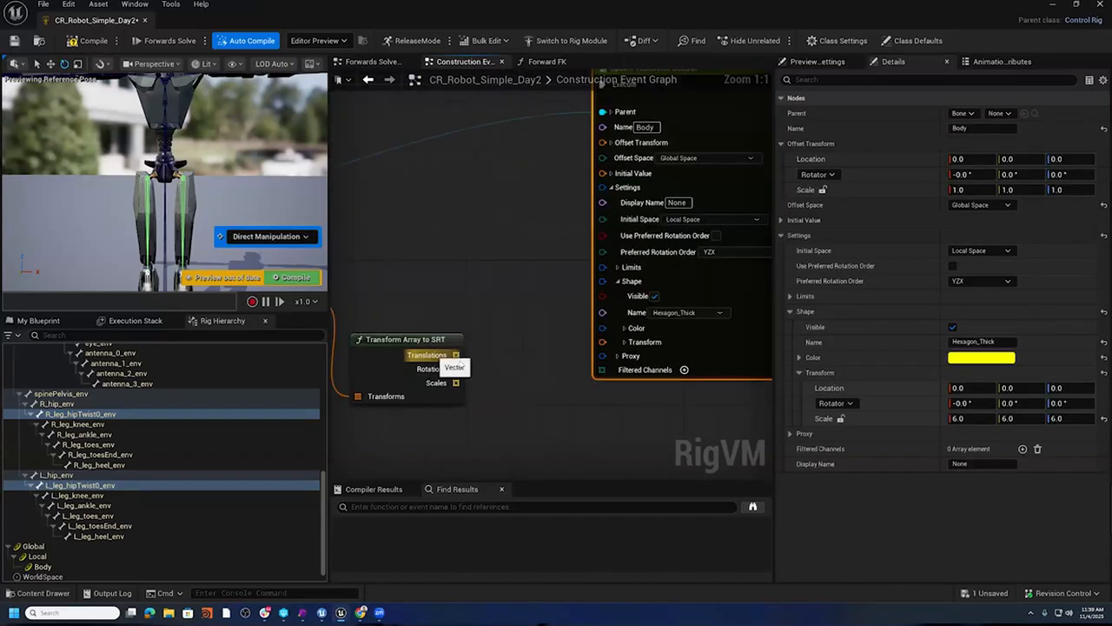
right_click_drag(390, 268, 631, 246)
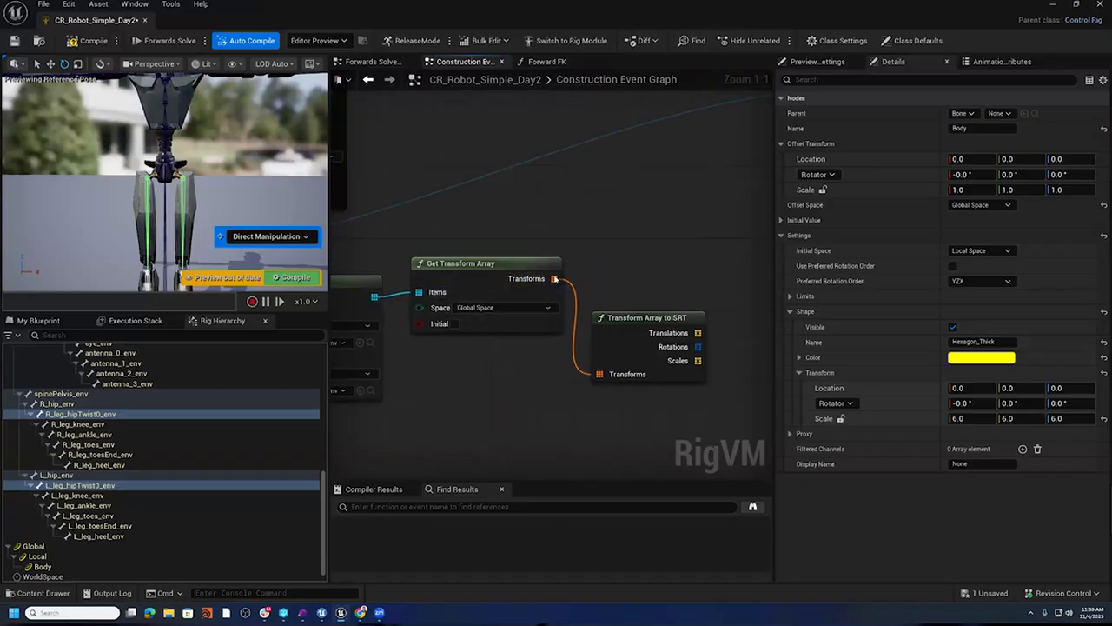
right_click_drag(698, 269, 556, 256)
right_click_drag(599, 339, 541, 337)
left_click_drag(483, 376, 517, 303)
type("avery")
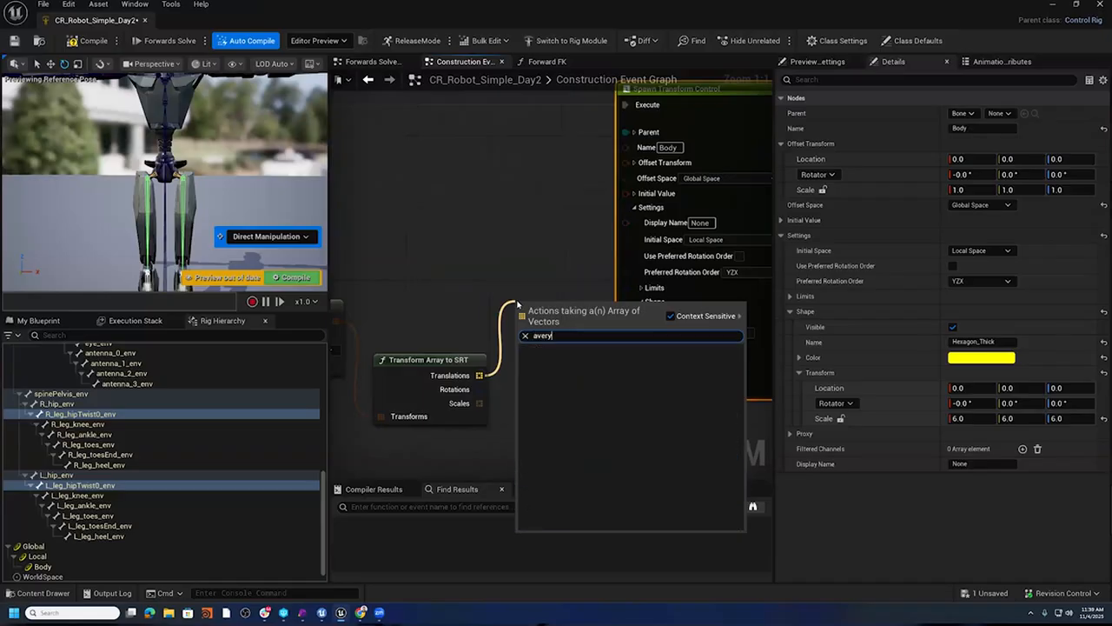
key("BackSpace")
key("BackSpace")
left_click(623, 363)
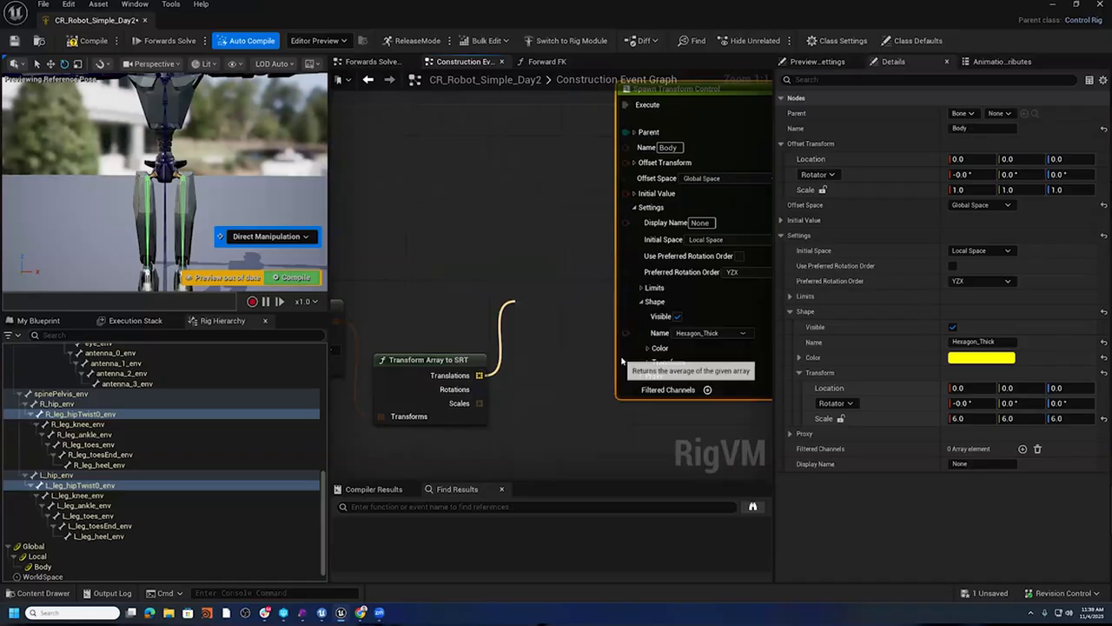
- Feed the Array Average output into the Translation of the Spawn Transform Control node's Offset Transform
right_click_drag(571, 394, 476, 387)
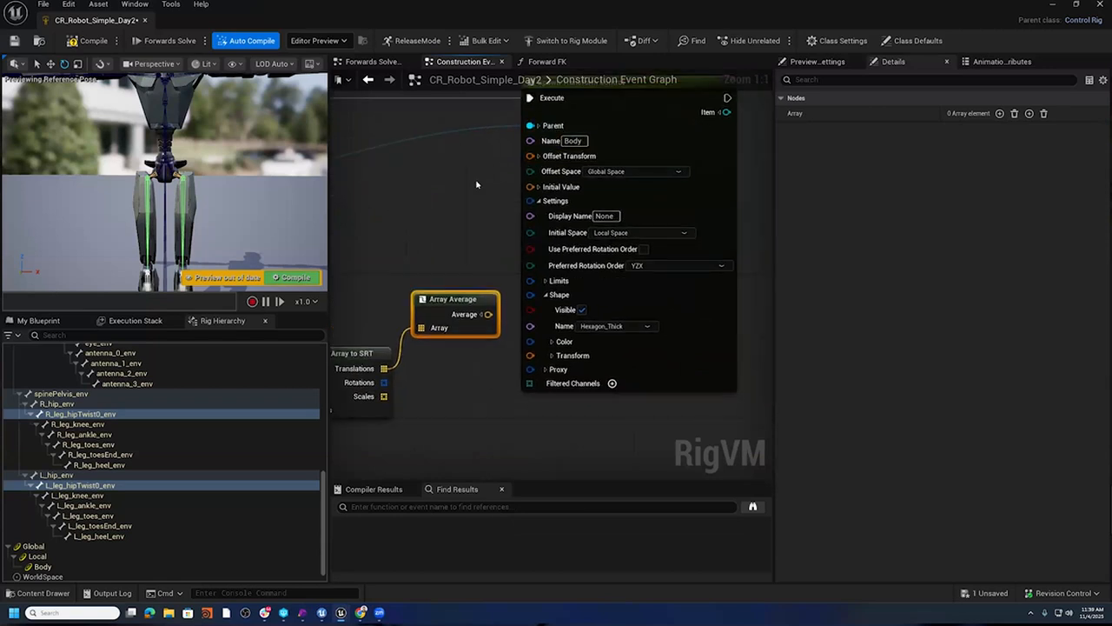
scroll(470, 241, "down", 2)
left_click(622, 163)
left_click_drag(622, 163, 634, 160)
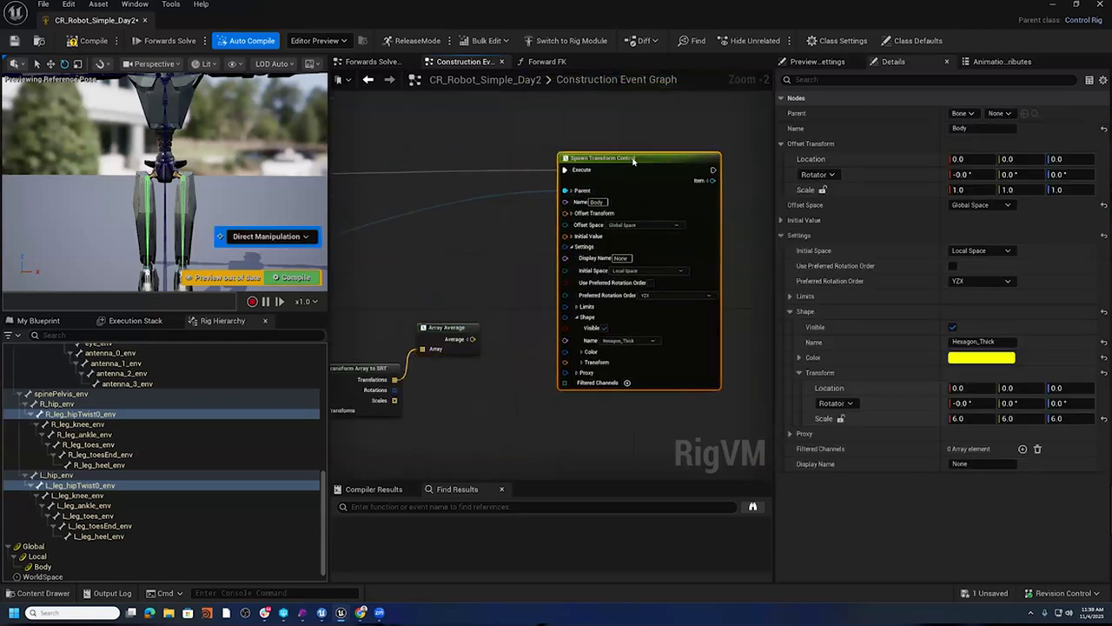
scroll(529, 279, "up", 2)
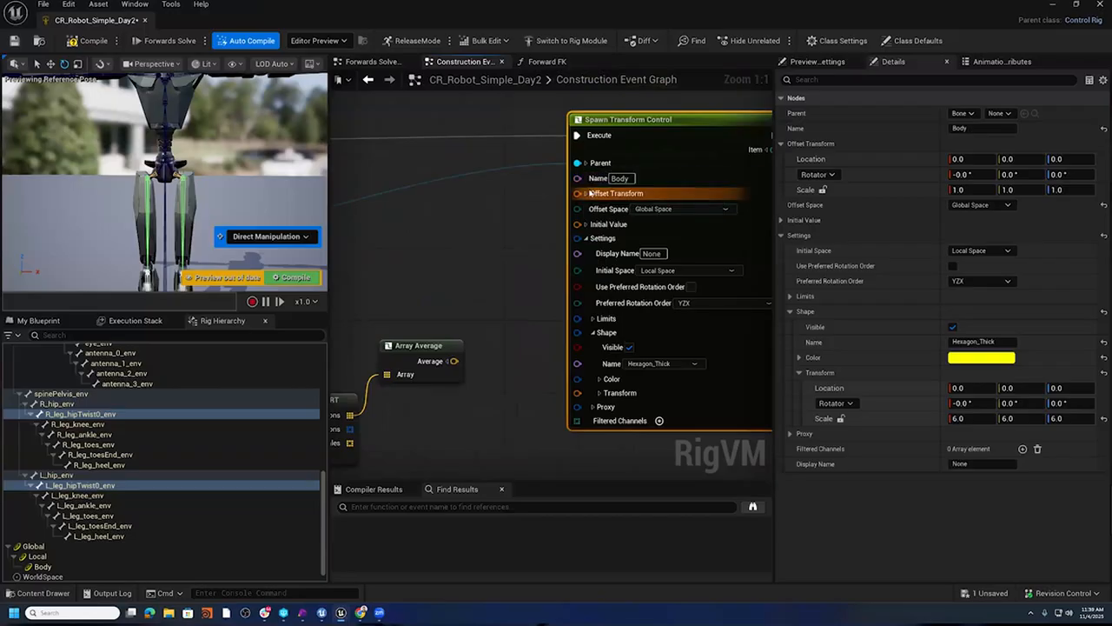
left_click(587, 194)
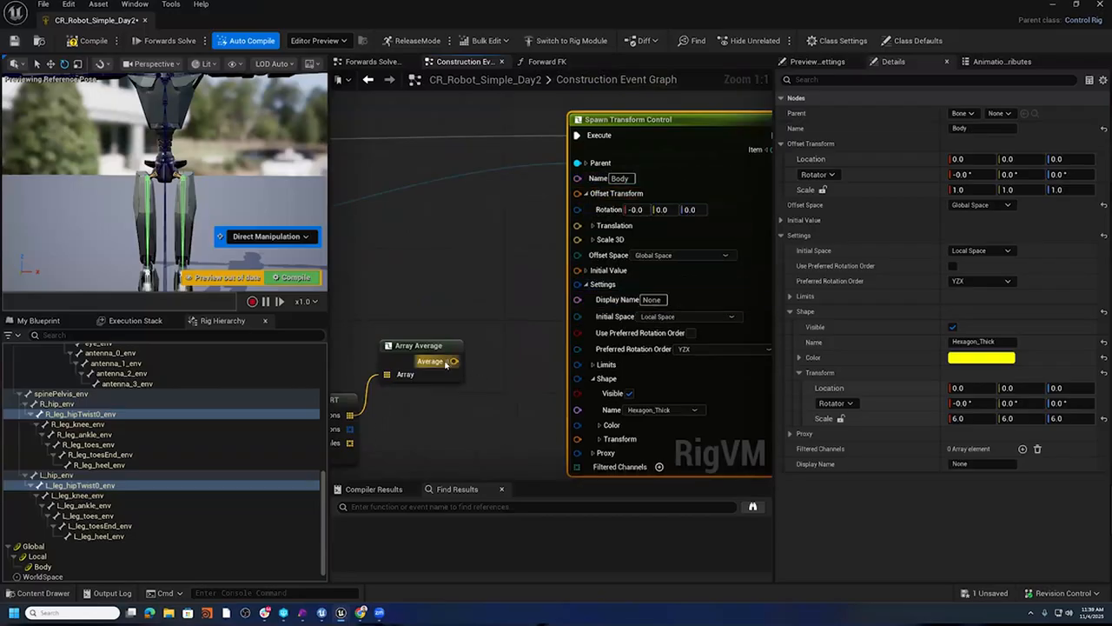
left_click_drag(453, 361, 578, 226)
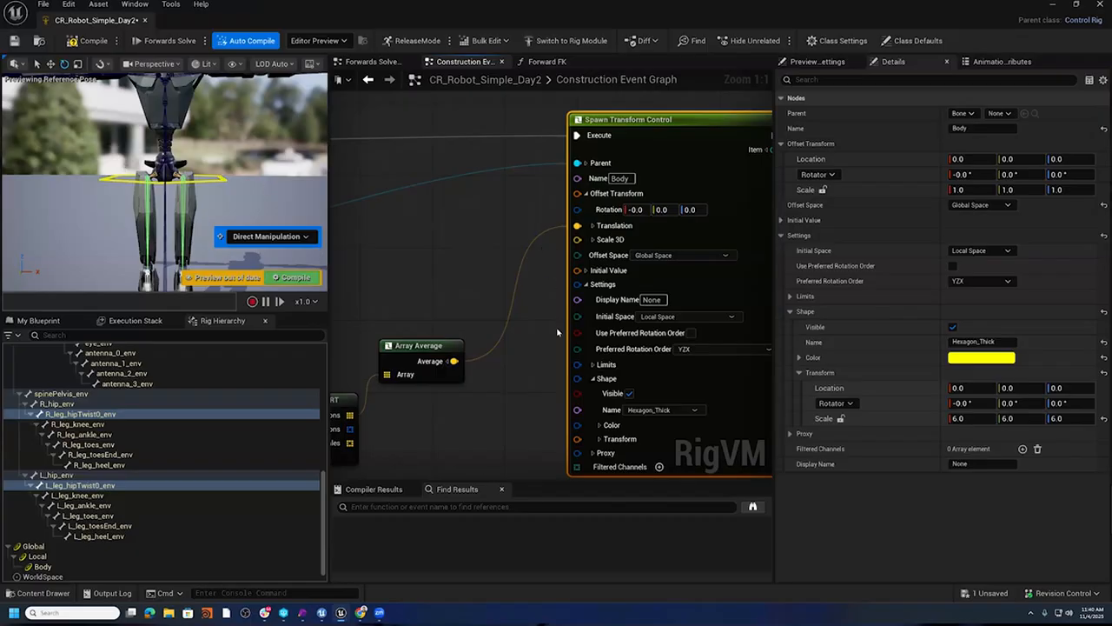
right_click_drag(558, 342, 524, 322)
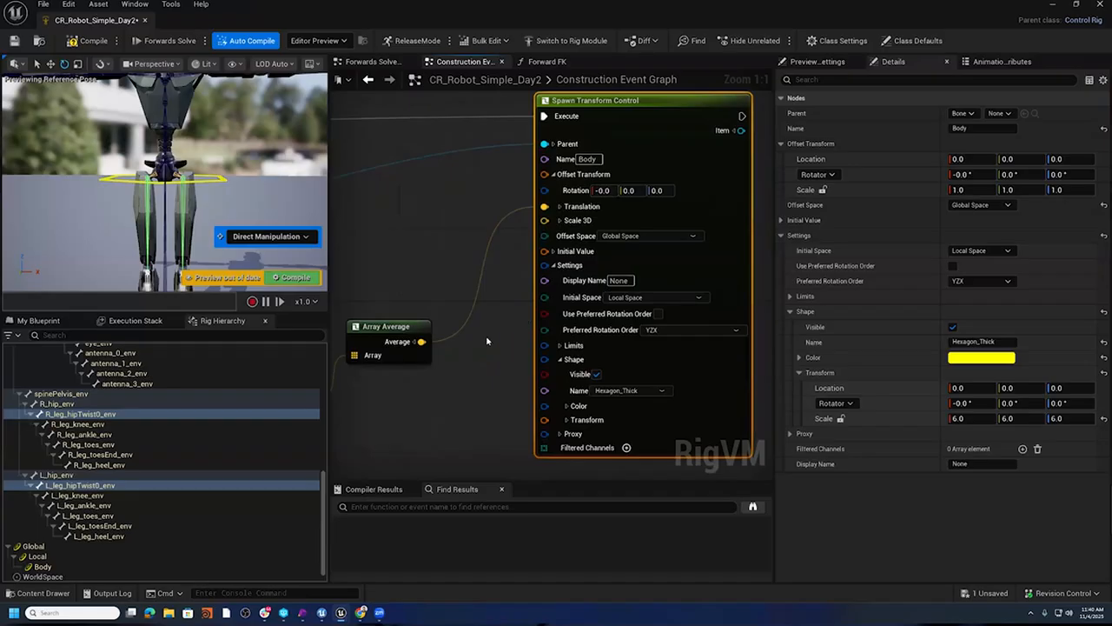
scroll(487, 342, "down", 1)
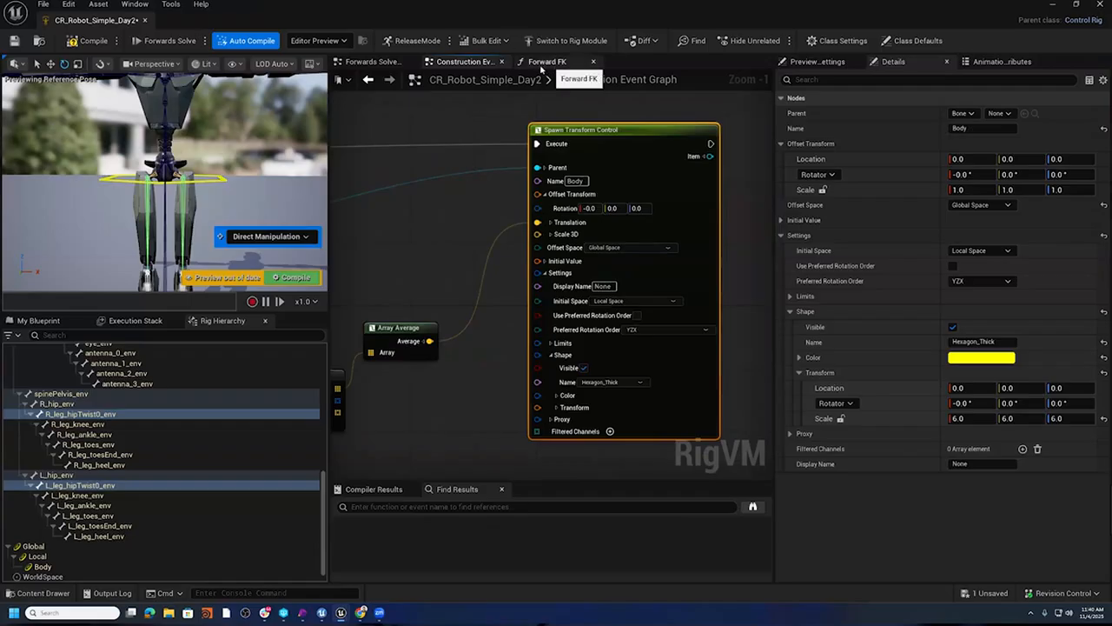
- Duplicate the Forward FK node in the Forwards Solve graph and chain the copy after the original's execution output
left_click(372, 62)
right_click_drag(610, 264, 455, 296)
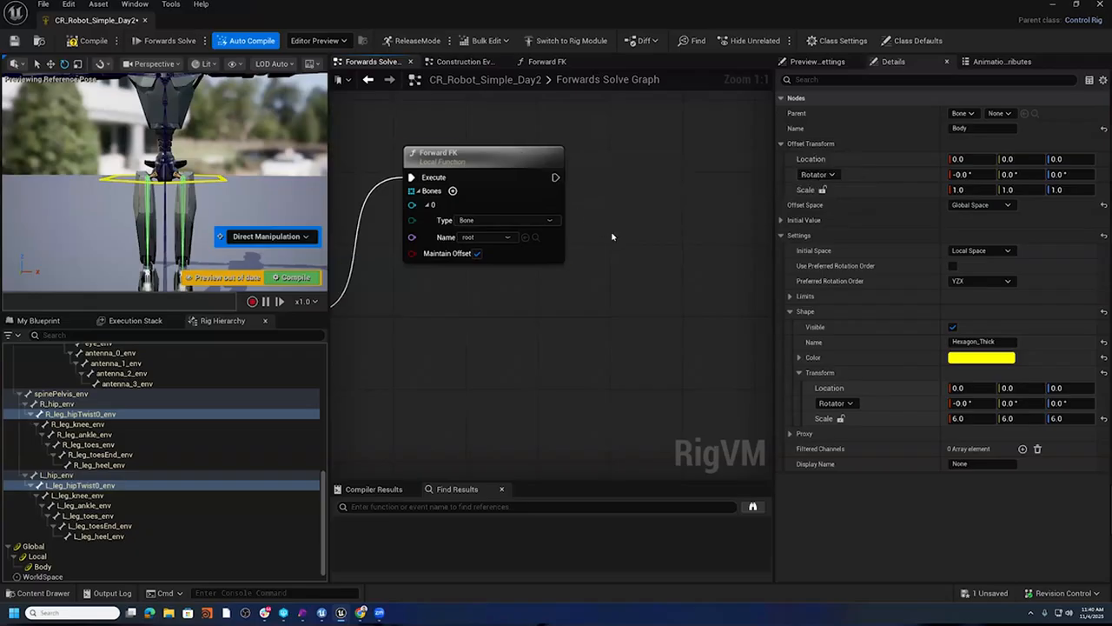
key("ctrl+d")
left_click_drag(705, 282, 717, 183)
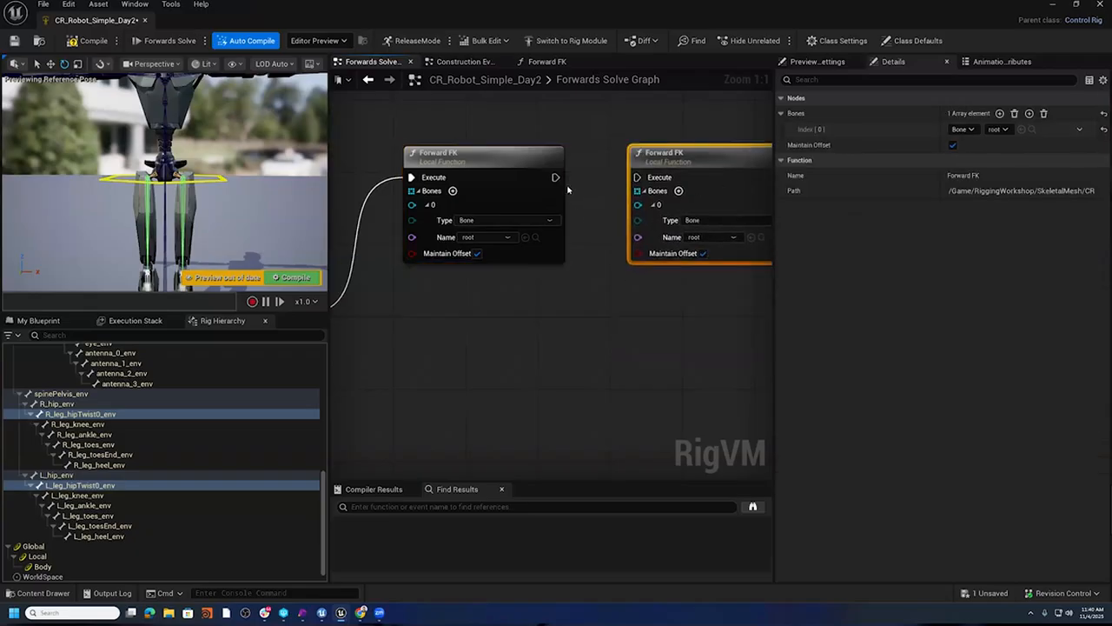
left_click_drag(556, 177, 637, 178)
- Set the duplicated Forward FK node's bone name to spine_first_env
right_click_drag(681, 365, 555, 342)
right_click_drag(589, 266, 663, 305)
left_click(653, 258)
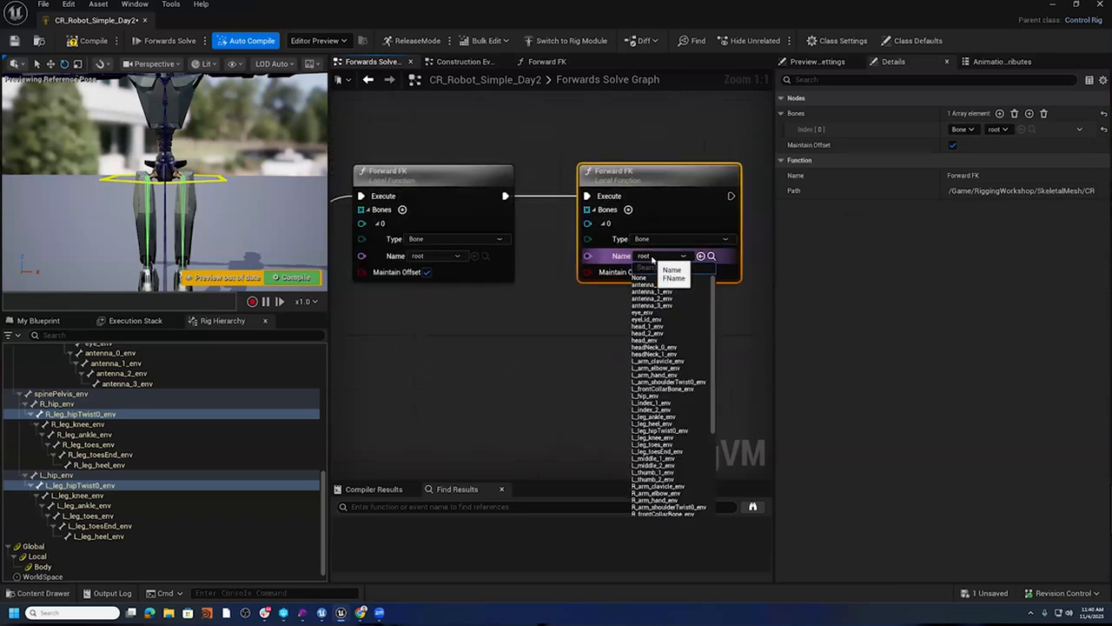
type("spin")
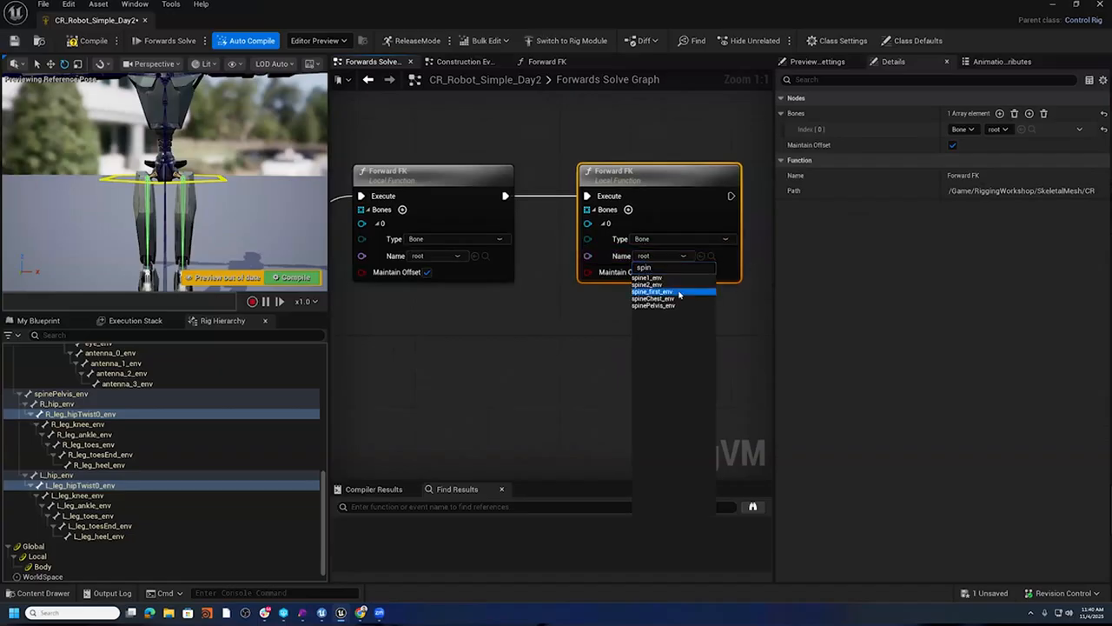
left_click(665, 291)
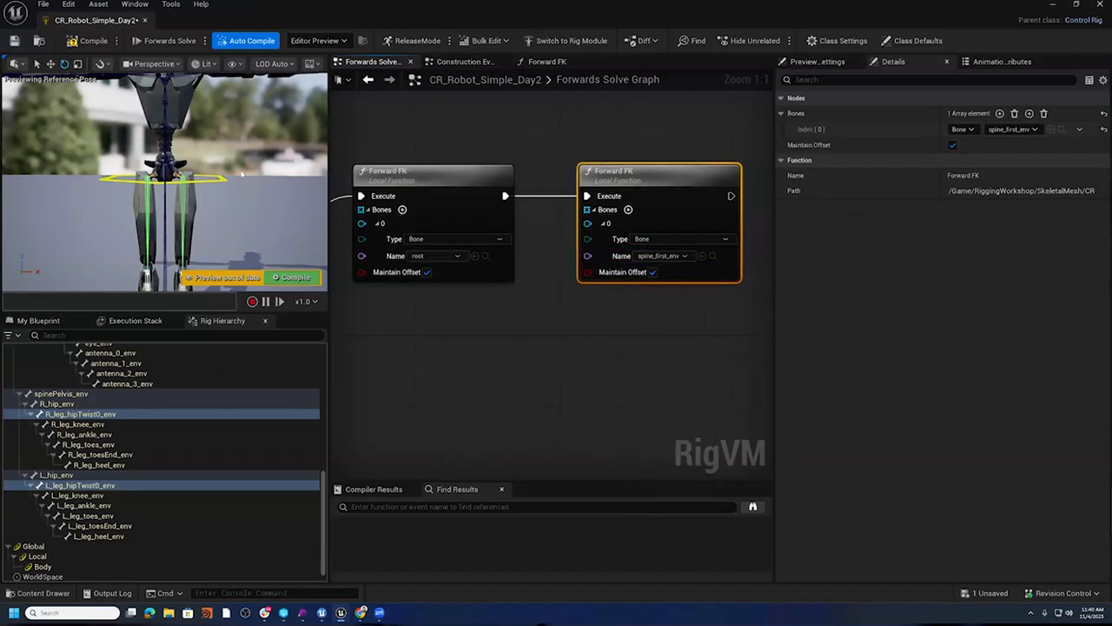
- Compile the rig and rotate the Body control in the viewport to test whether it drives the robot
left_click(217, 176)
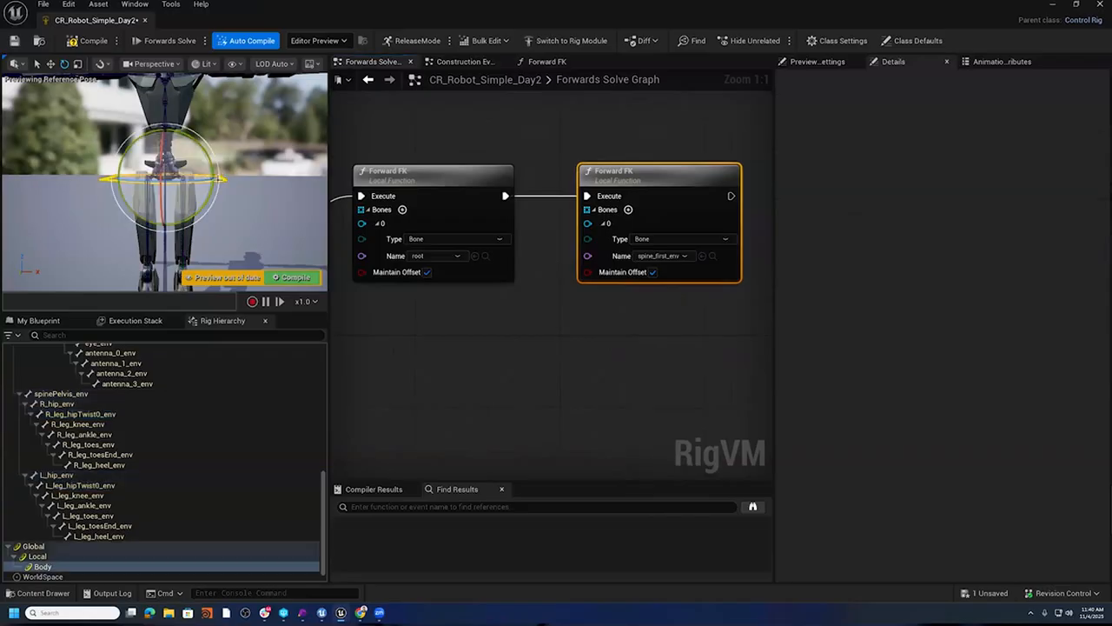
left_click(88, 41)
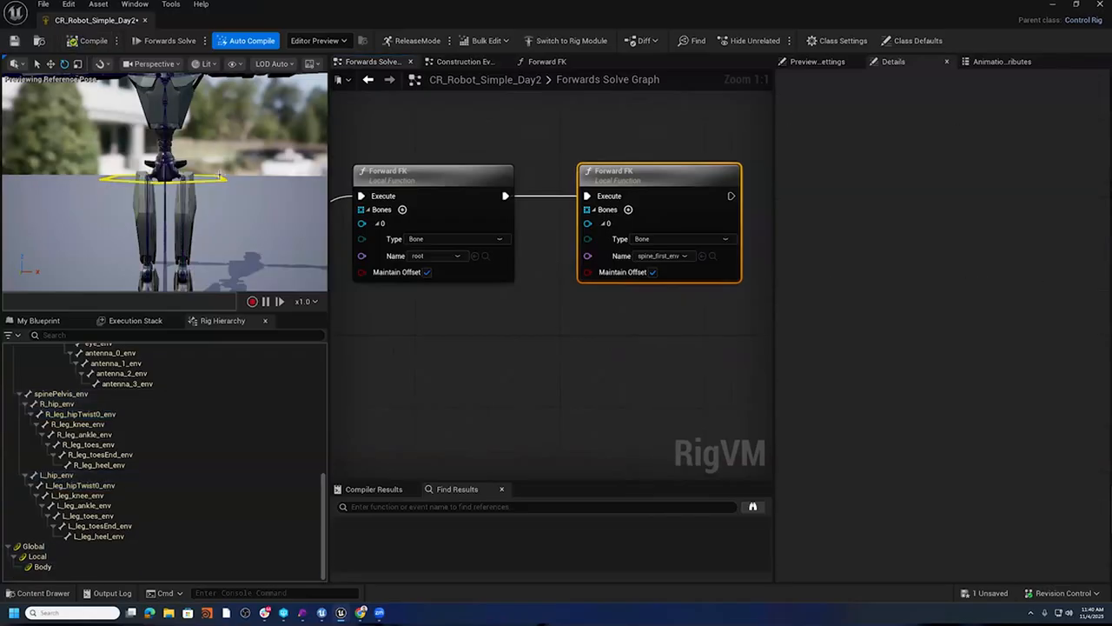
left_click(219, 176)
left_click_drag(197, 186, 331, 246)
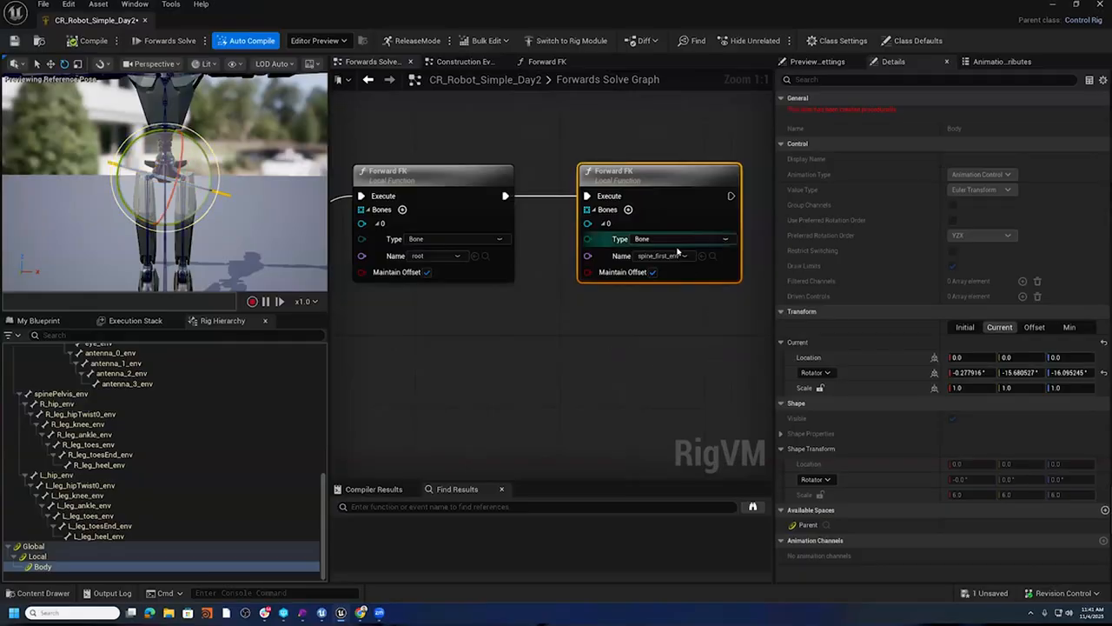
- Add a Set Metadata node after the Body's Spawn Transform Control in the Construction Event graph and line it up beside it
left_click(465, 61)
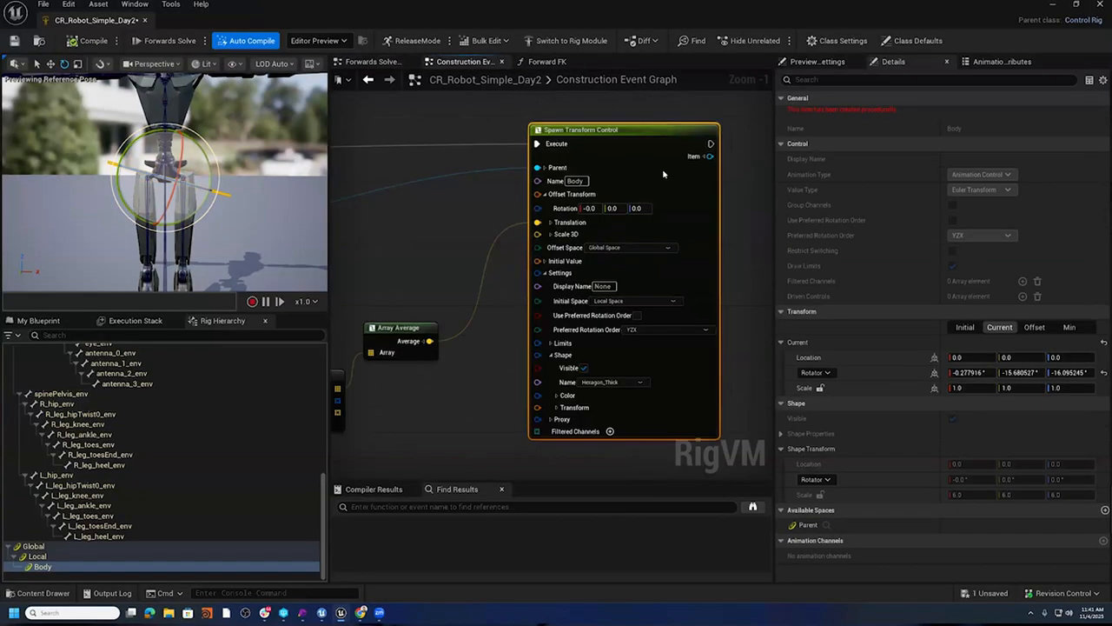
right_click_drag(751, 231, 549, 236)
left_click_drag(524, 143, 573, 148)
type("set meta")
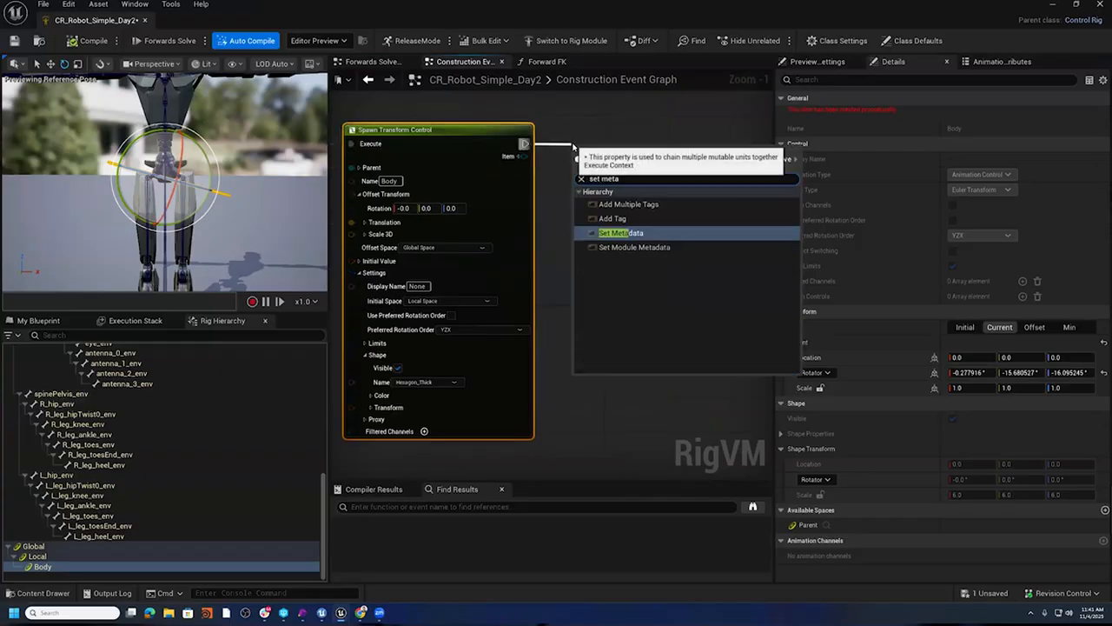
left_click(678, 235)
left_click_drag(633, 148, 657, 130)
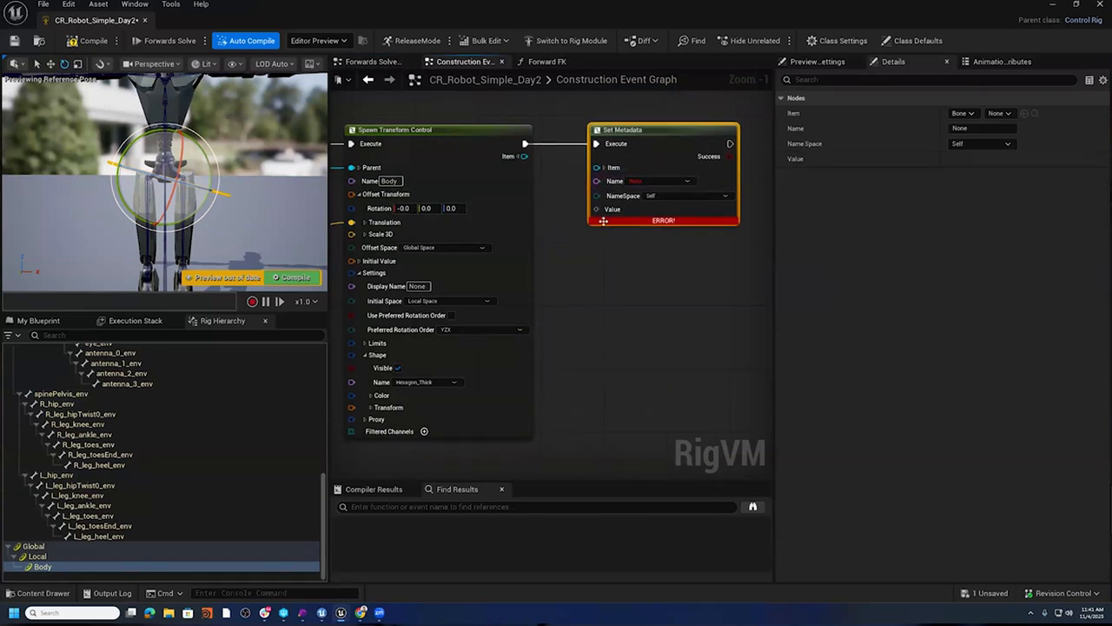
- Set the Set Metadata node's item to the spine_first_env bone
right_click_drag(608, 276, 595, 324)
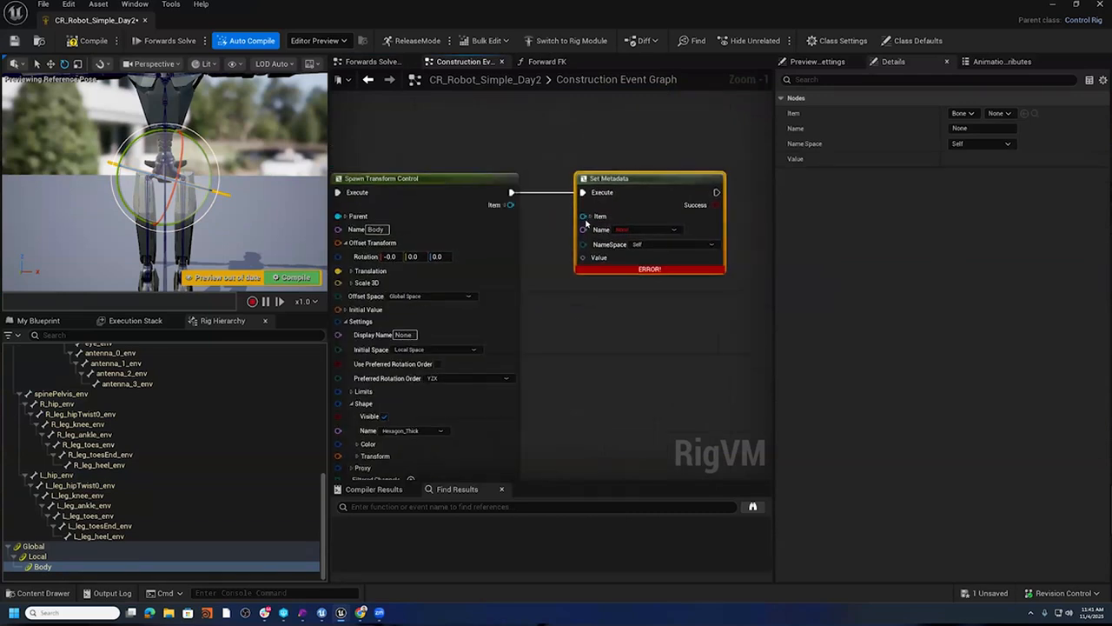
left_click(592, 217)
left_click(648, 244)
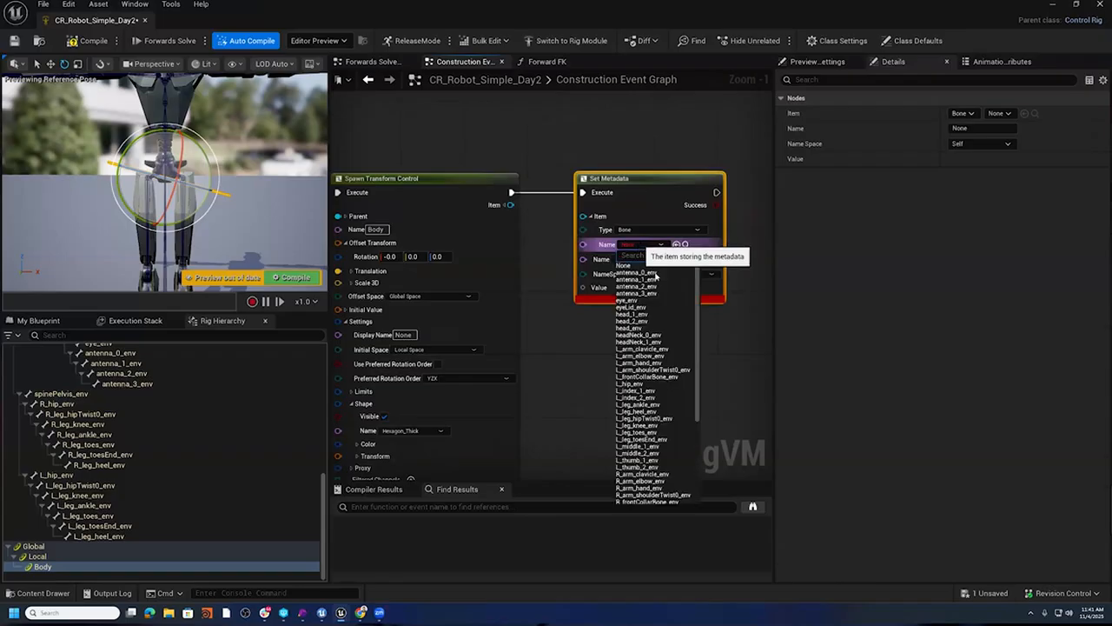
type("spin")
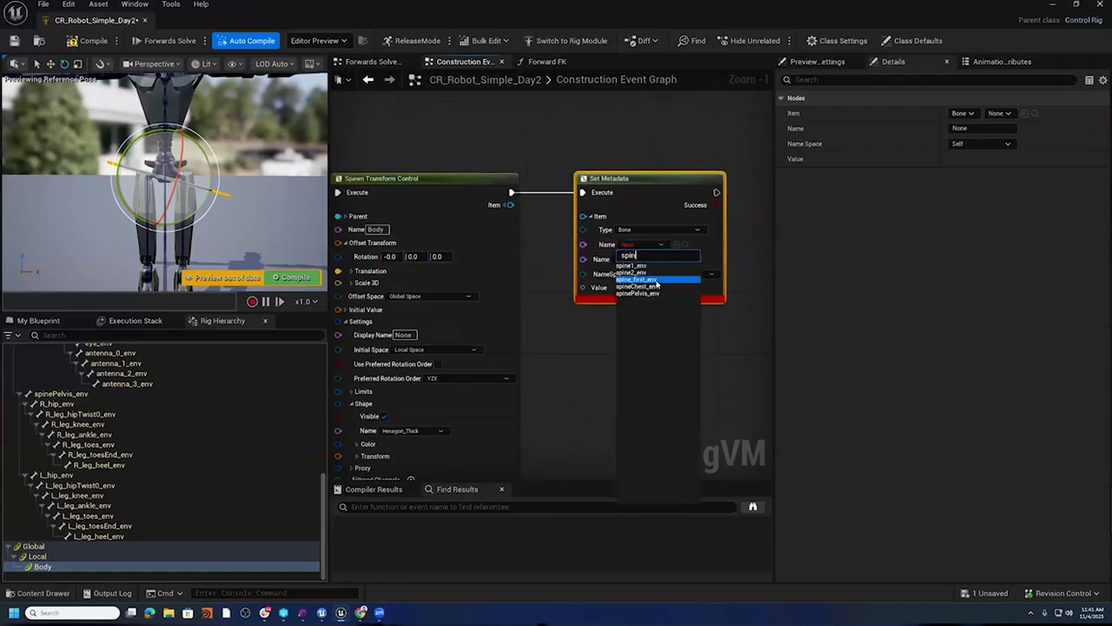
left_click(647, 280)
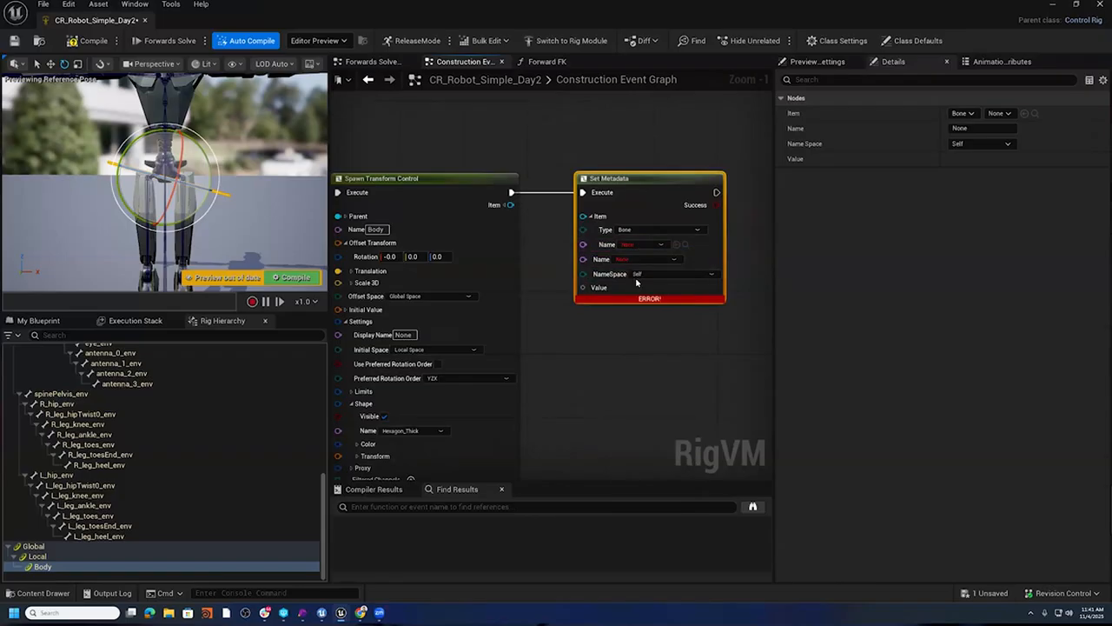
- Name the metadata Control and feed the Spawn Transform Control's Item output into its Value
left_click(643, 259)
left_click(632, 280)
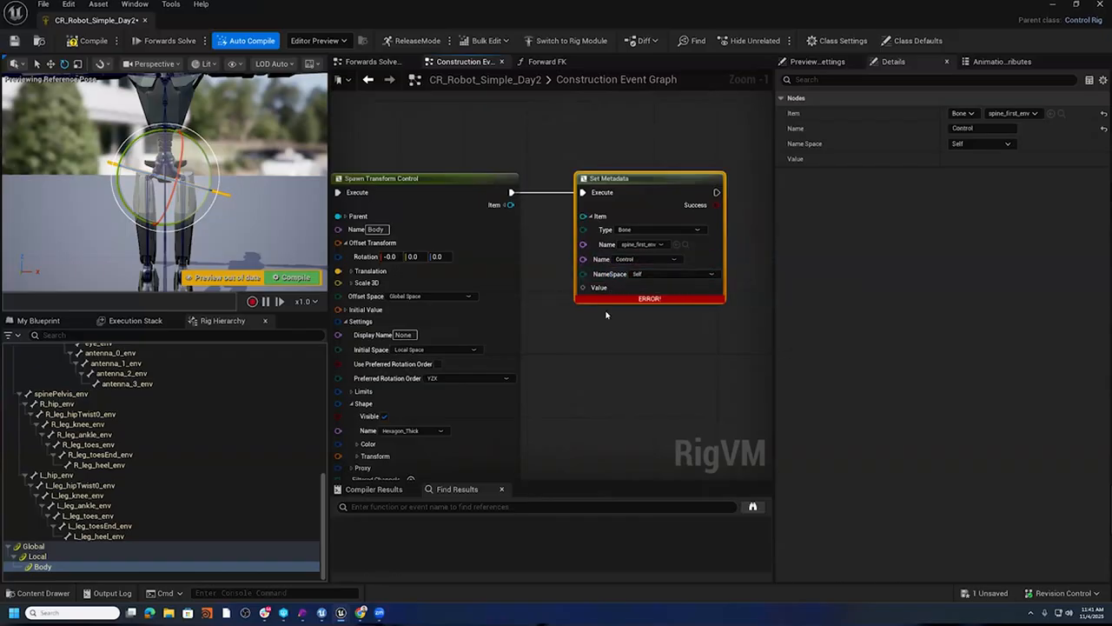
scroll(574, 280, "up", 1)
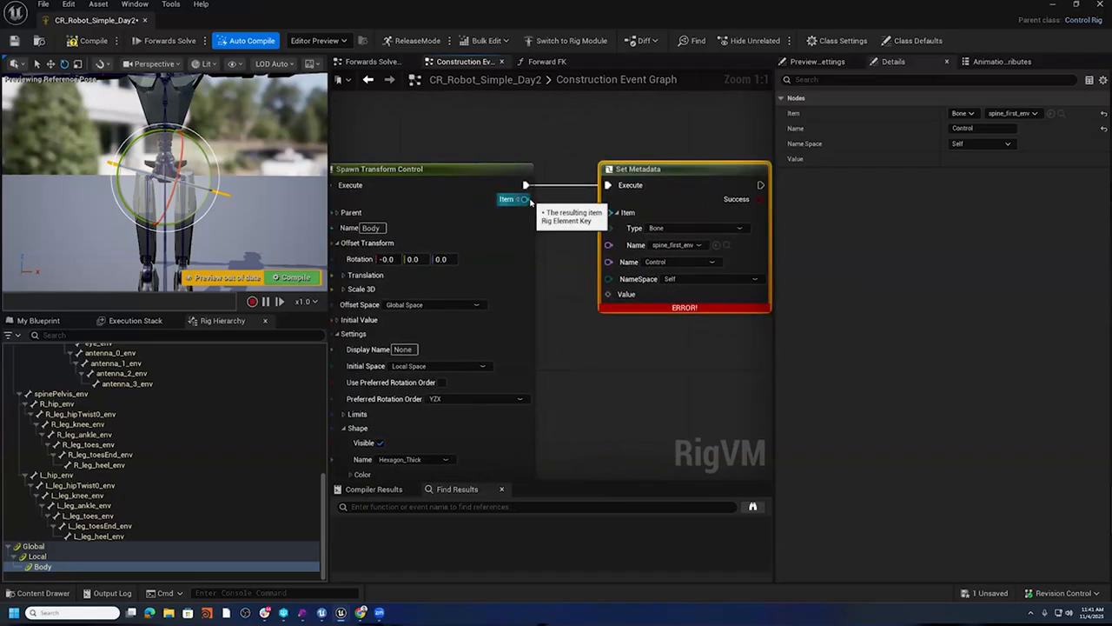
left_click_drag(525, 199, 613, 300)
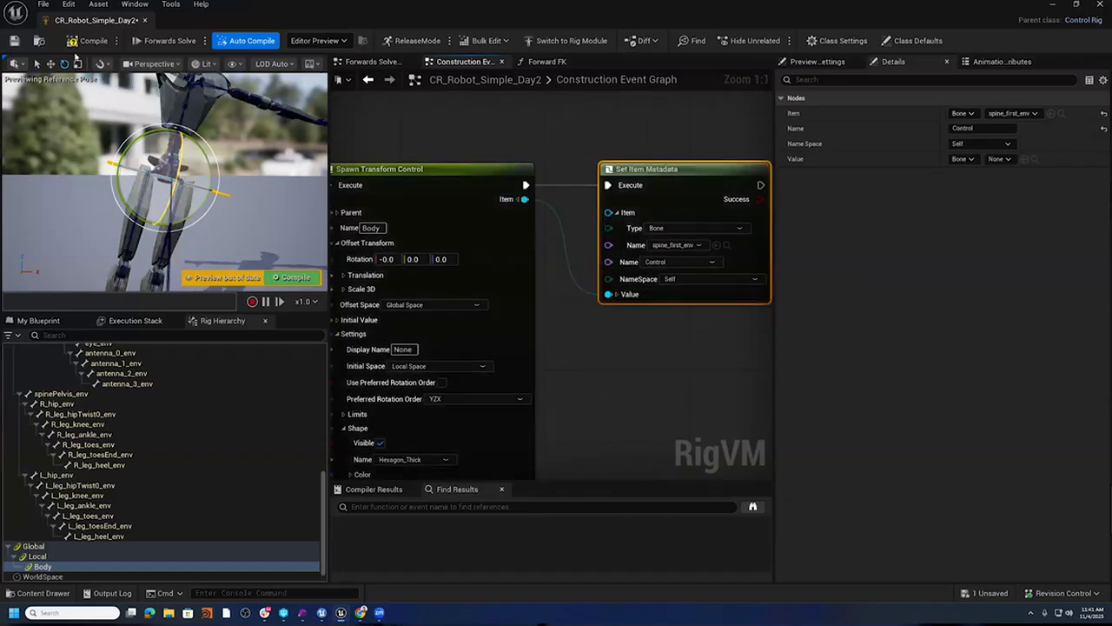
- Rotate the Body control and the Local control in the viewport to test how the robot follows them
left_click(191, 176)
left_click_drag(192, 175, 233, 198)
scroll(228, 203, "down", 5)
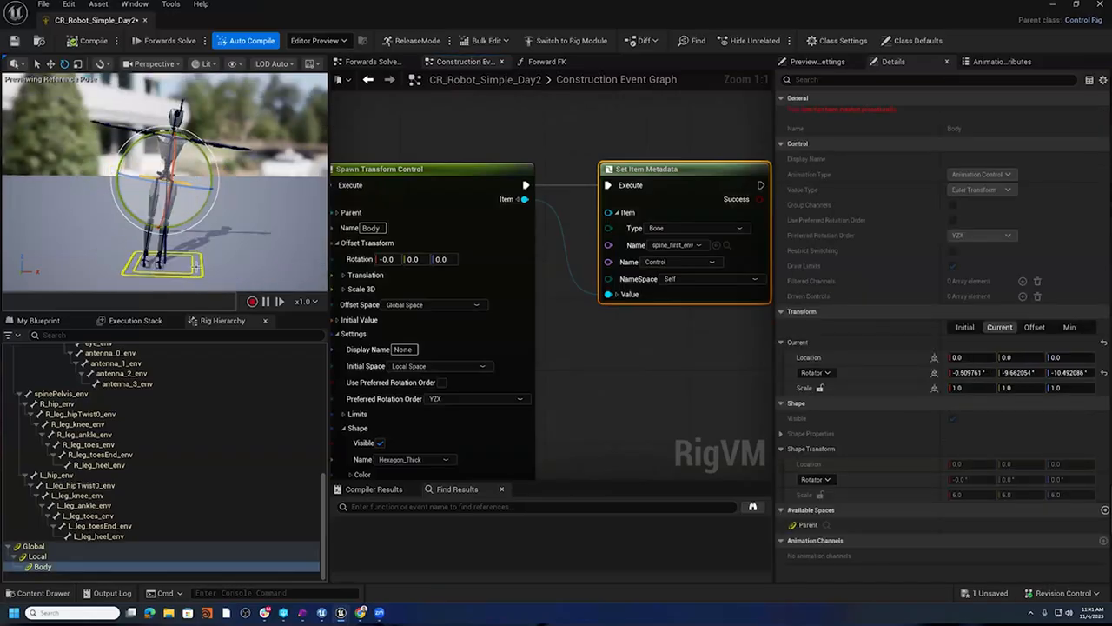
left_click(198, 271)
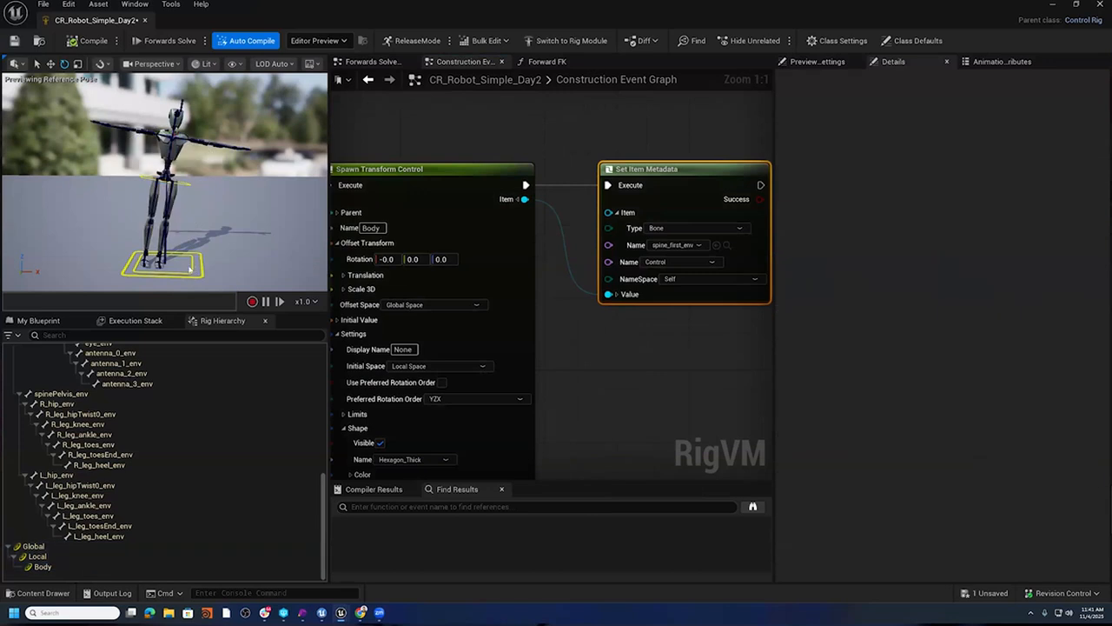
left_click(190, 269)
left_click_drag(190, 269, 238, 253)
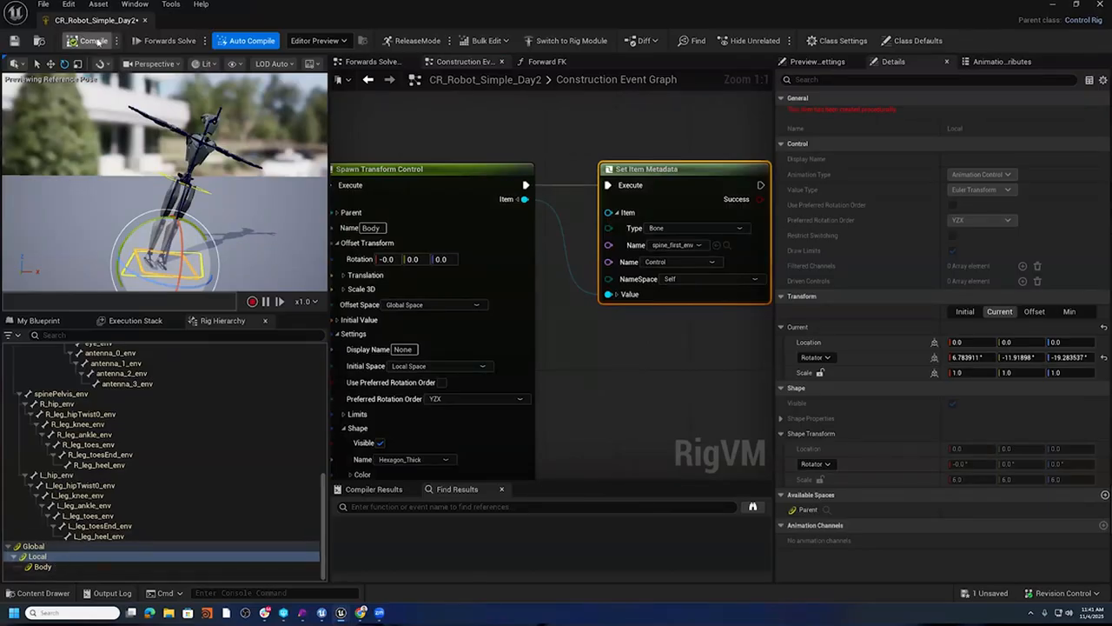
- Examine the robot's controls from a raised angle and review the node chain that builds the Body control
scroll(675, 352, "down", 3)
right_click_drag(661, 370, 656, 329)
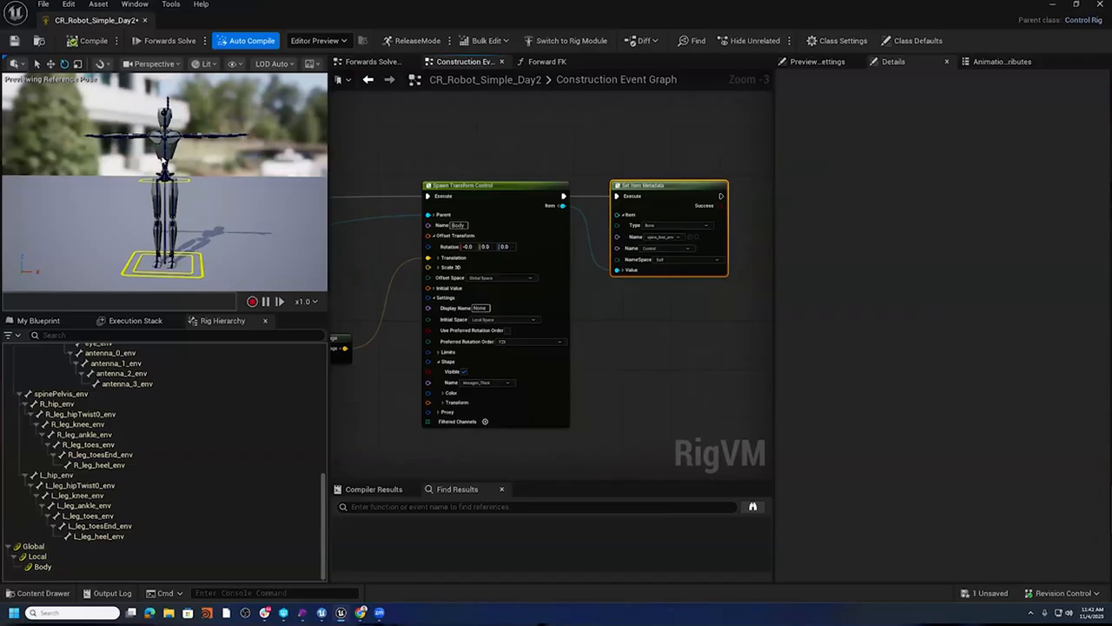
left_click_drag(252, 178, 187, 213, "alt")
scroll(261, 187, "up", 3)
right_click_drag(420, 150, 626, 155)
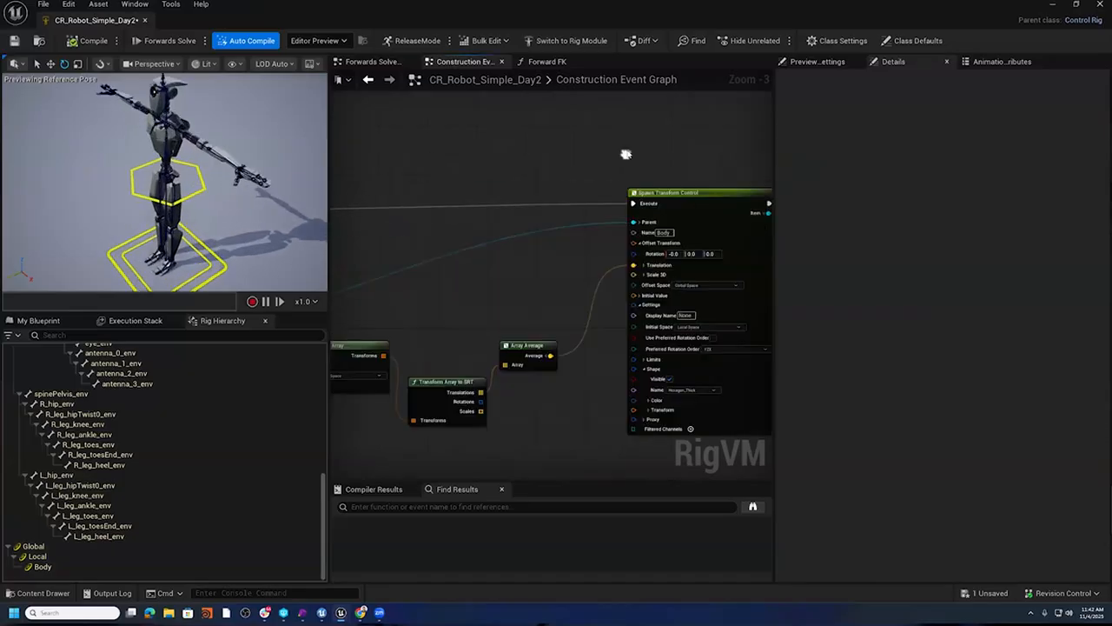
scroll(626, 155, "down", 3)
right_click_drag(412, 330, 652, 357)
scroll(585, 264, "up", 4)
right_click_drag(565, 318, 529, 309)
- Move the whole control-building node chain up, farther from the Sequence node, to free space for its second branch
scroll(634, 315, "down", 4)
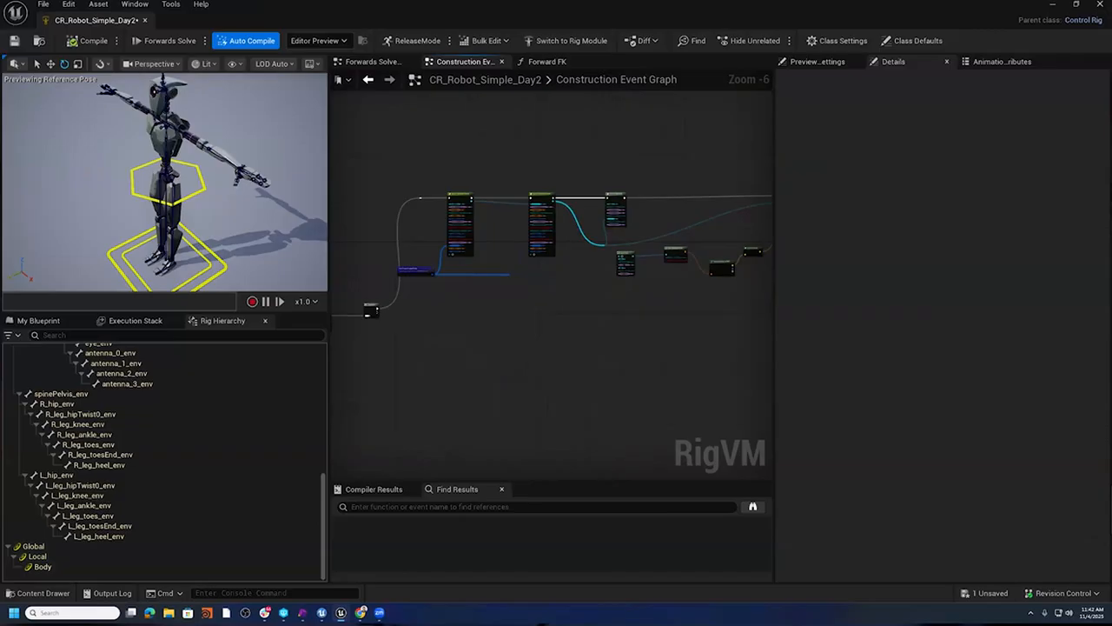
scroll(475, 279, "down", 2)
scroll(426, 230, "down", 2)
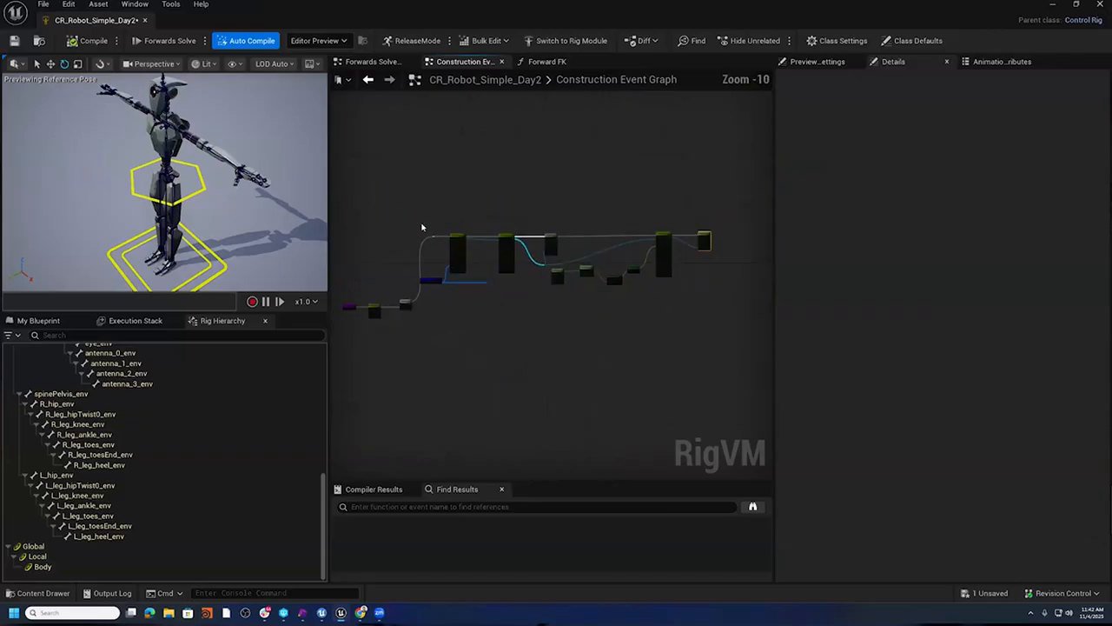
left_click_drag(411, 212, 740, 290)
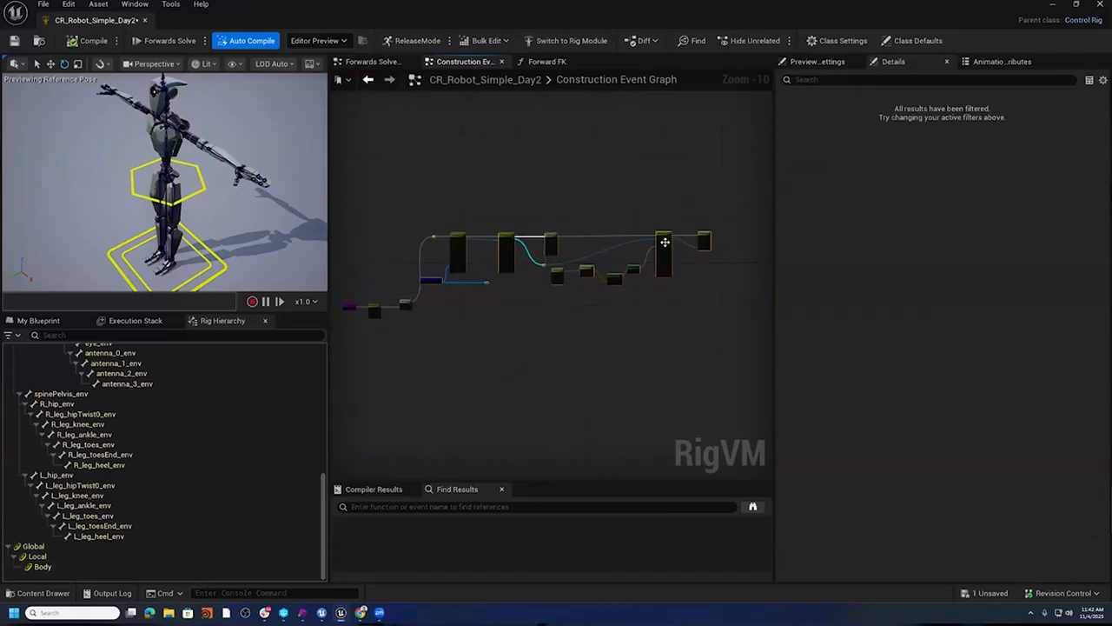
left_click_drag(664, 243, 674, 208)
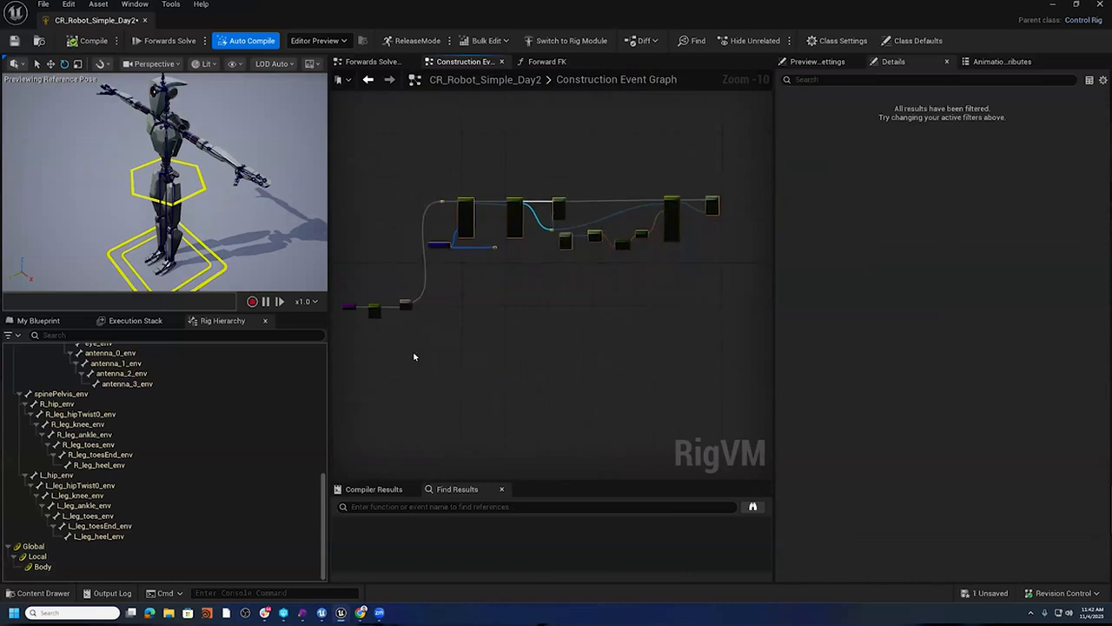
scroll(467, 308, "up", 9)
right_click_drag(520, 292, 539, 368)
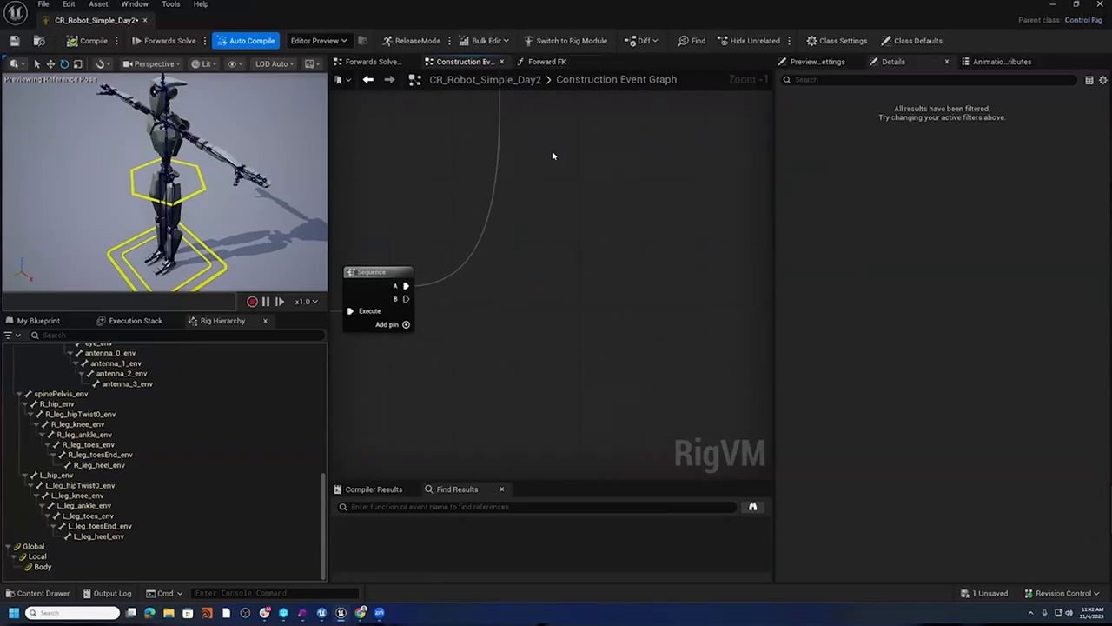
- Duplicate the Forward FK function and rename the copy Construct FK
left_click(45, 324)
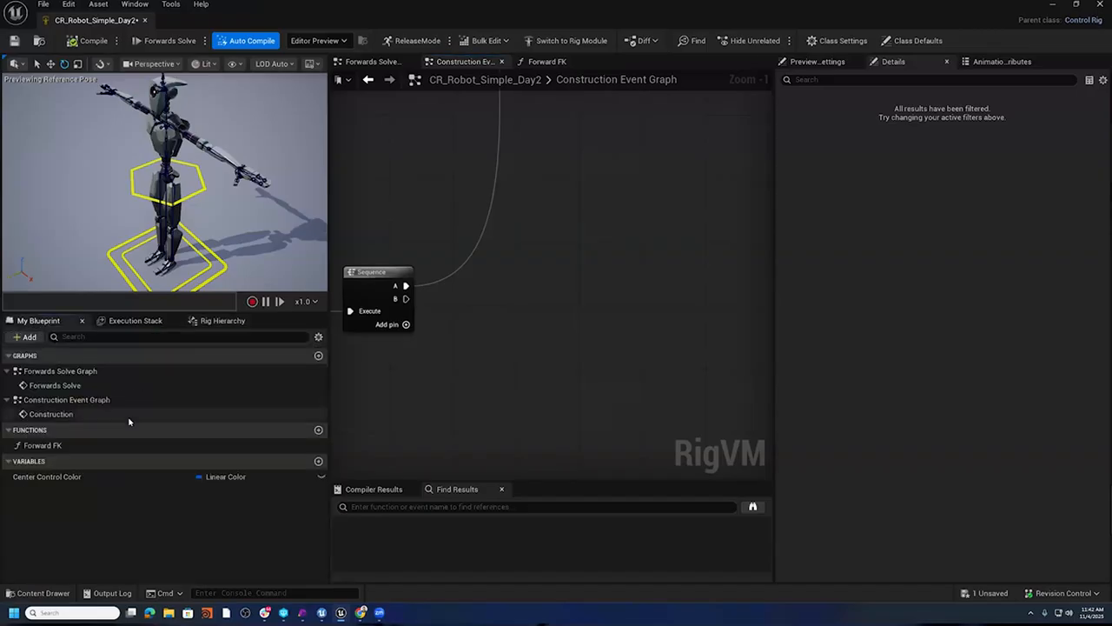
right_click(68, 445)
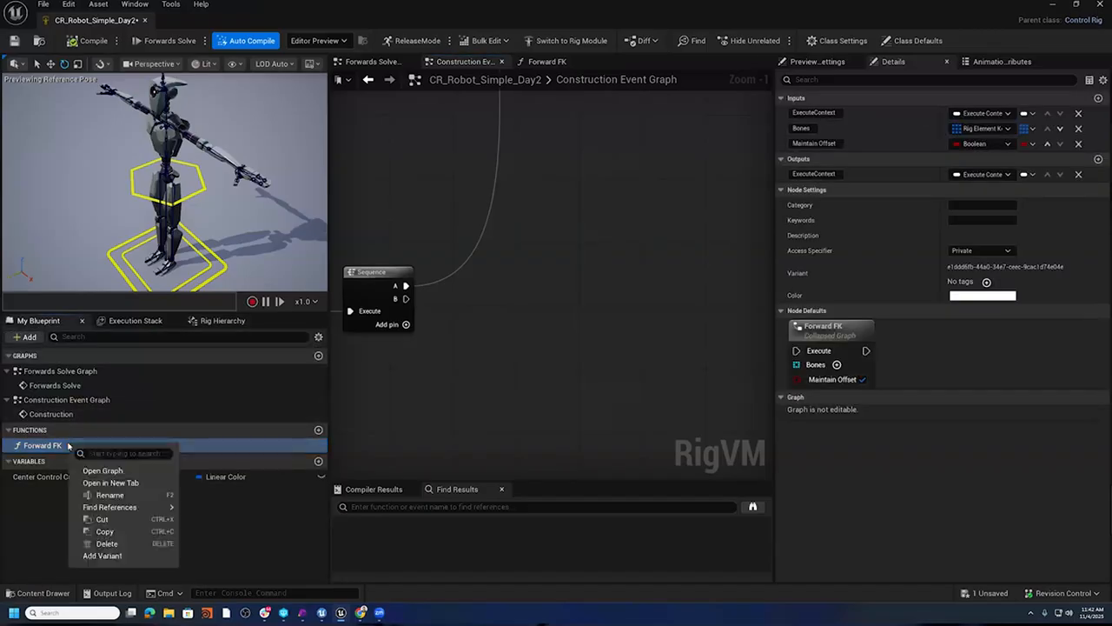
left_click(119, 531)
left_click(98, 445)
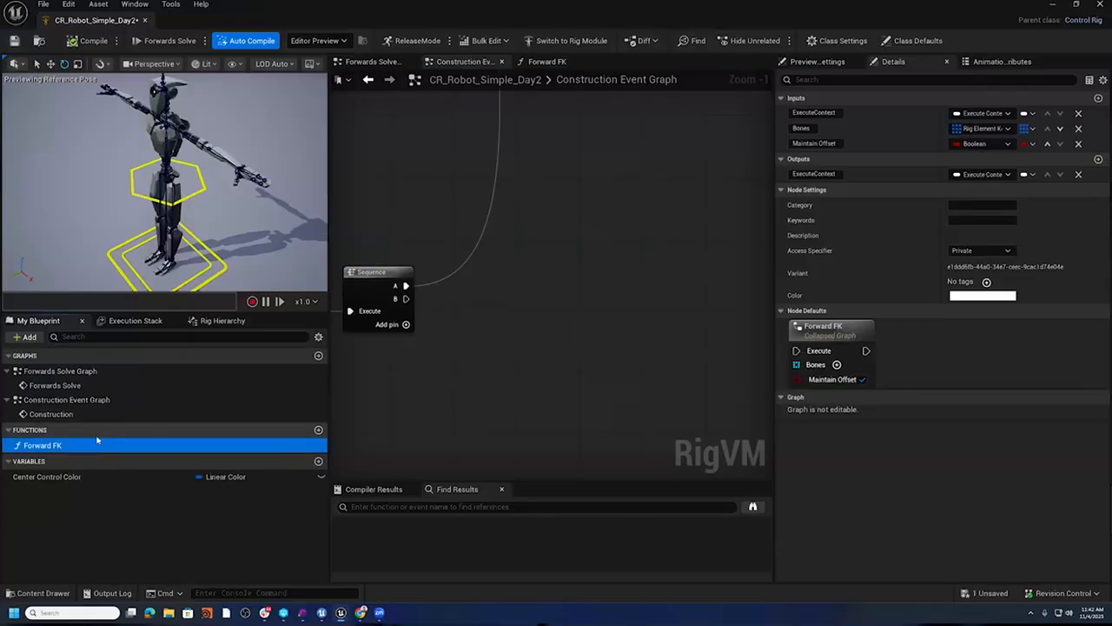
key("Delete")
right_click(93, 430)
left_click(131, 478)
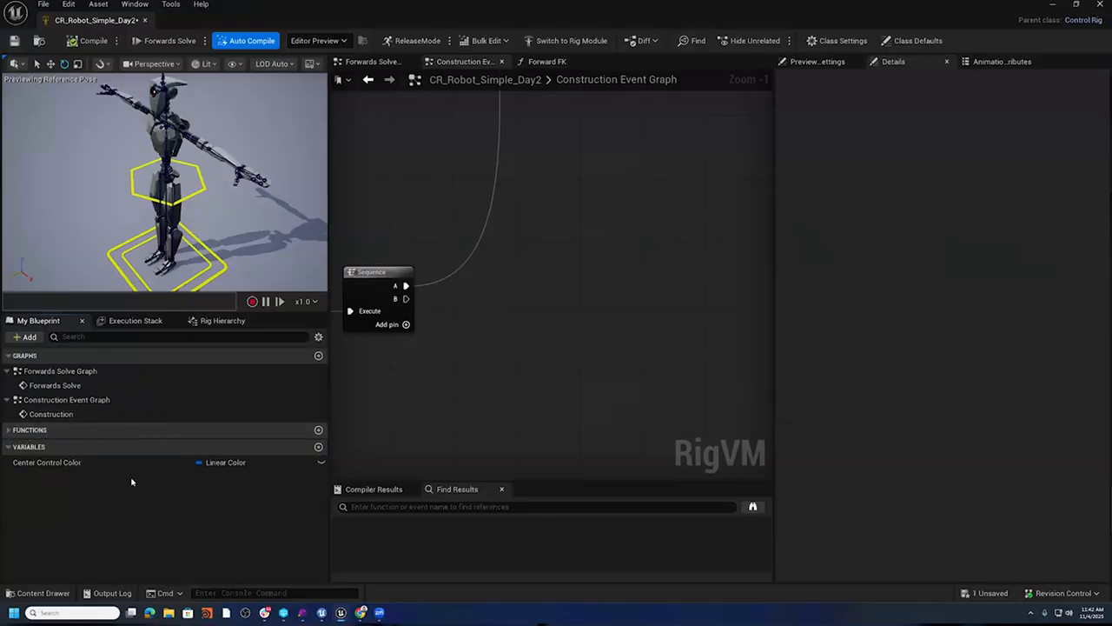
type("Construc")
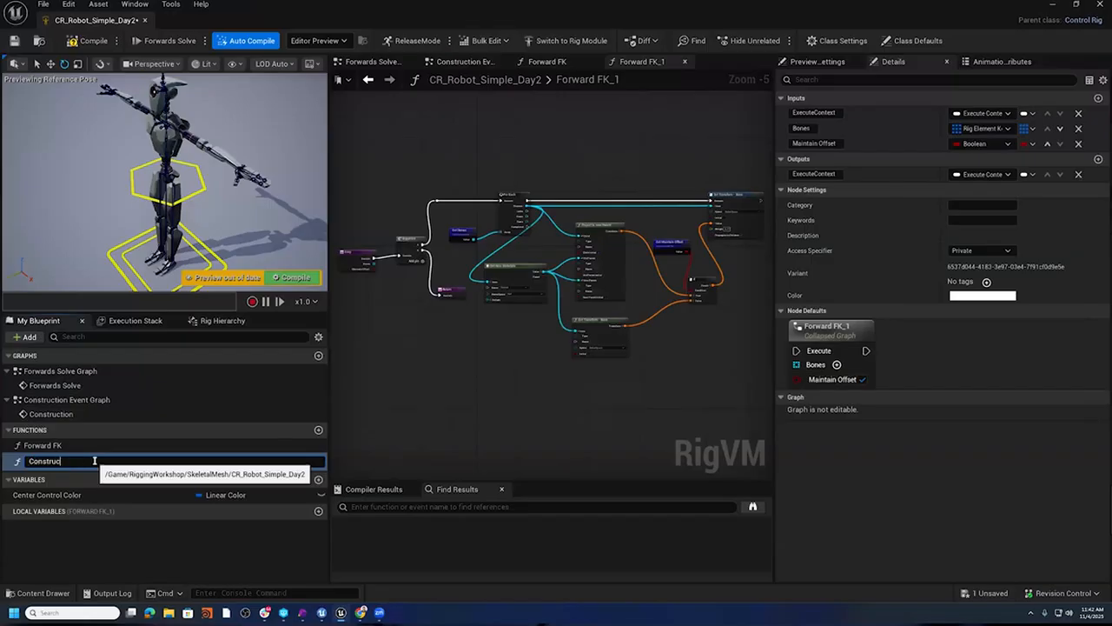
type("t FK")
key("Return")
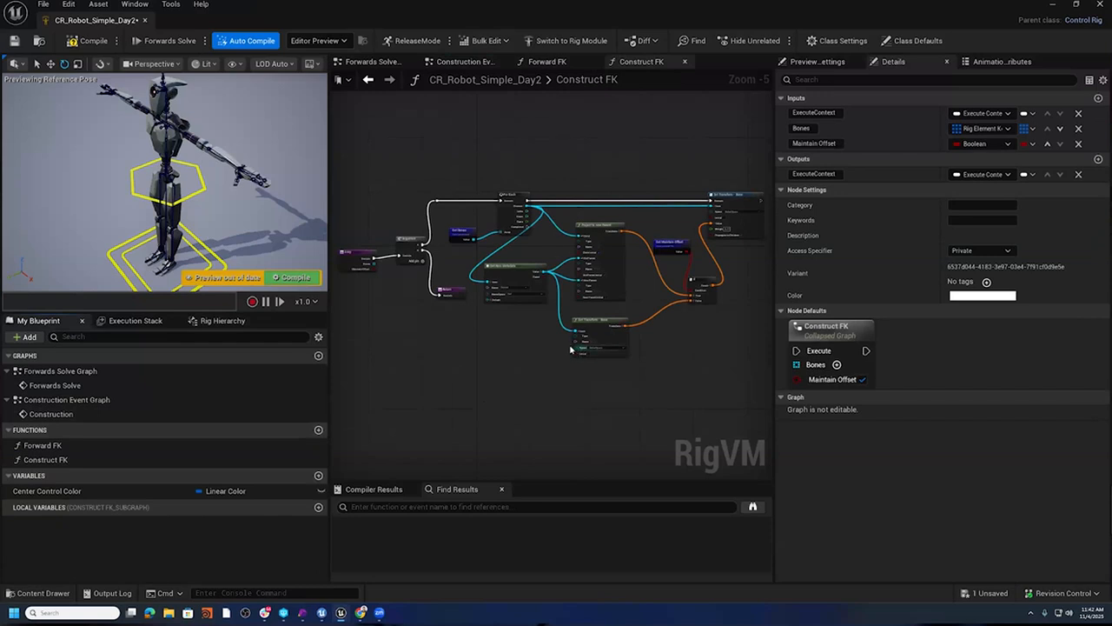
- Delete the metadata, transform-calculation and Set Transform nodes from Construct FK, keeping Entry, Sequence, Get Bones, For Each and Return
left_click_drag(519, 254, 718, 357)
key("Delete")
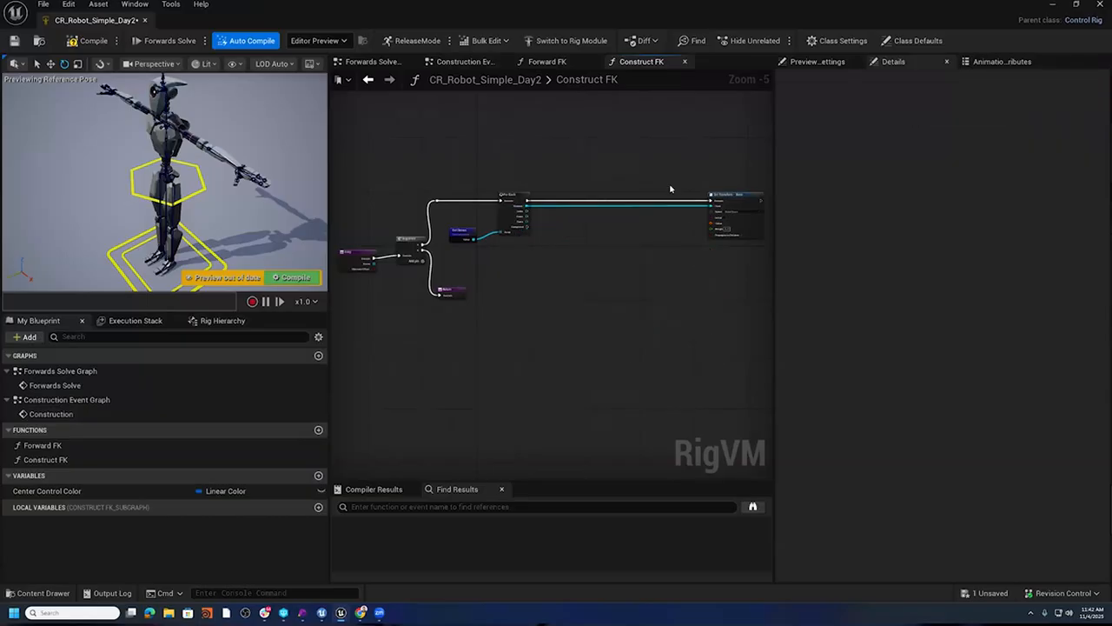
left_click_drag(665, 180, 766, 268)
key("Delete")
- Remove the Maintain Offset input from Construct FK and nudge the Get Bones node closer in line with For Each's Array input
right_click_drag(606, 282, 744, 339)
scroll(635, 324, "up", 5)
right_click_drag(635, 325, 680, 279)
scroll(731, 279, "down", 2)
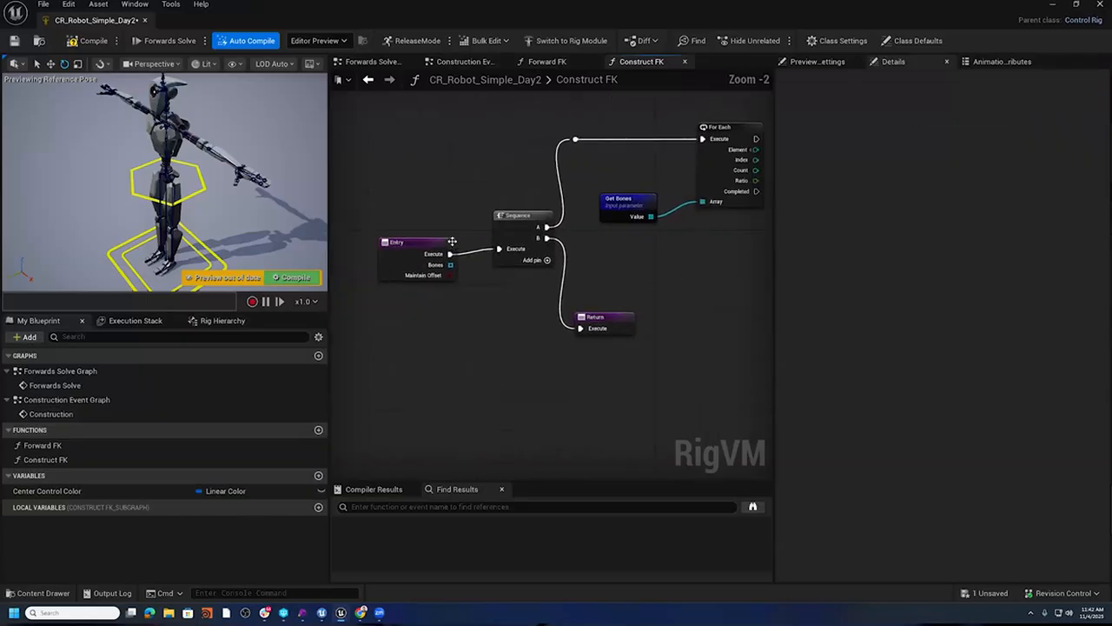
left_click(443, 240)
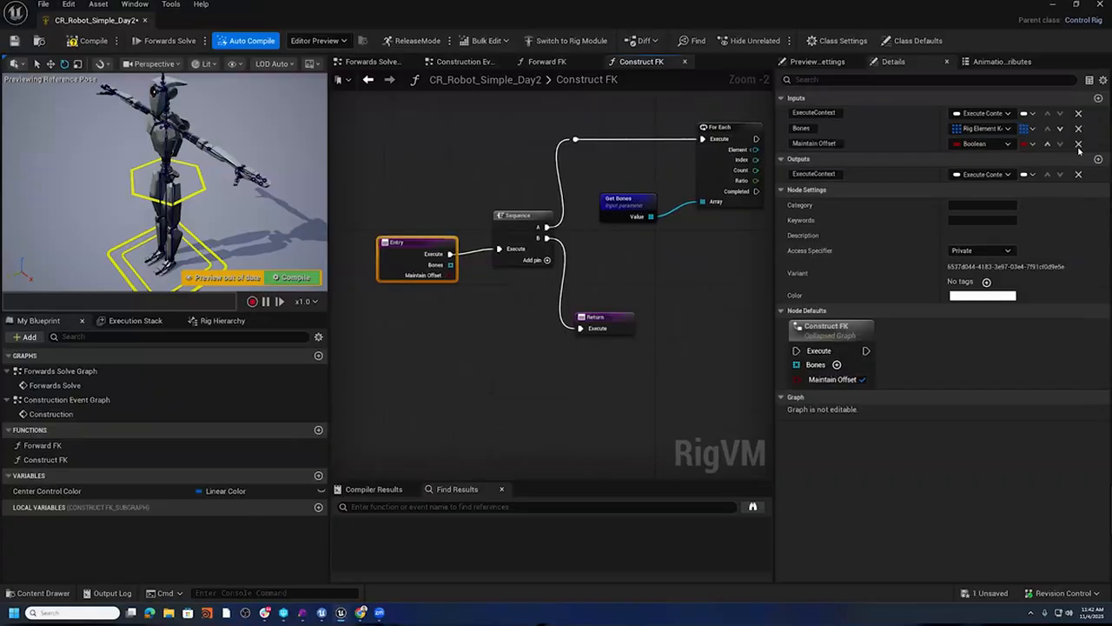
right_click_drag(770, 292, 679, 329)
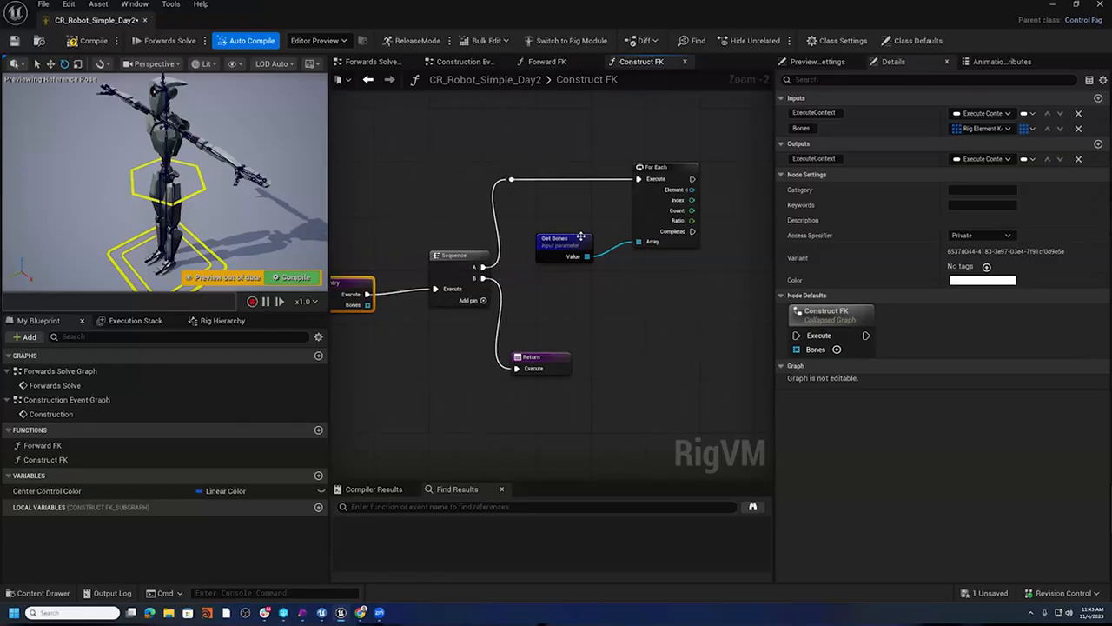
left_click_drag(581, 236, 582, 227)
right_click_drag(647, 277, 564, 290)
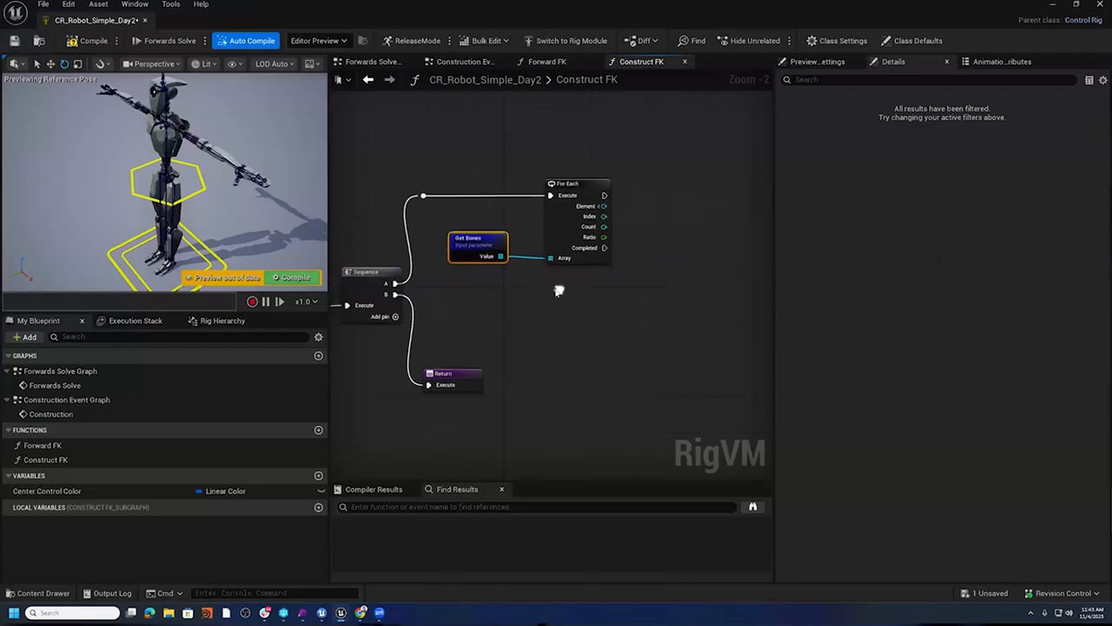
- Add a SpawnControl node driven by the For Each loop's per-element execution output and place it clear of the loop
right_click_drag(628, 308, 547, 288)
scroll(551, 313, "up", 2)
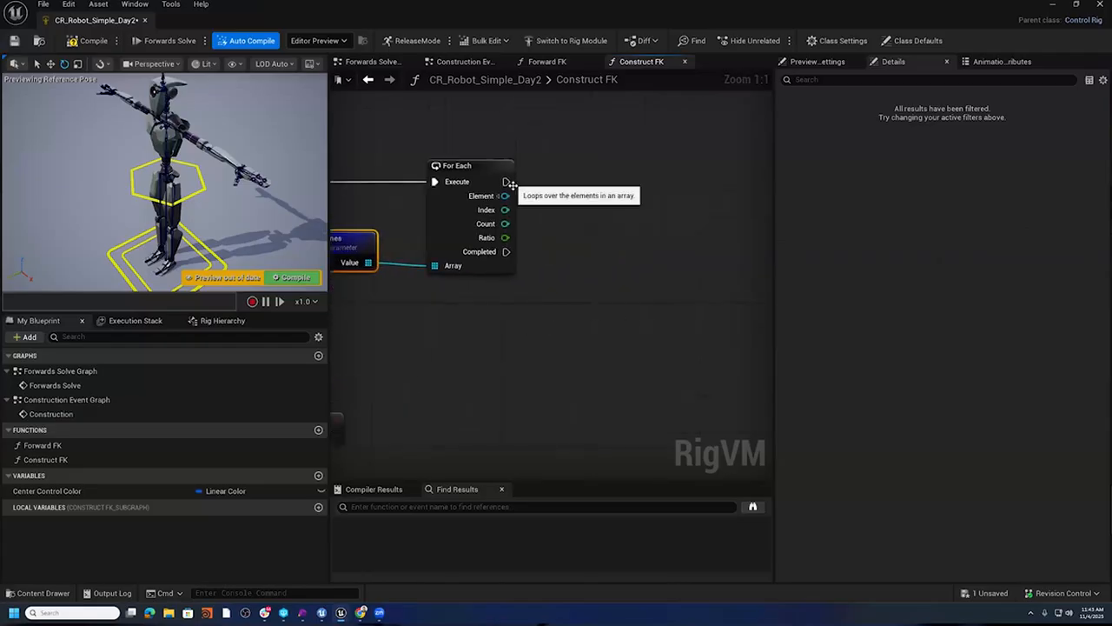
left_click_drag(504, 181, 639, 176)
type("spawn")
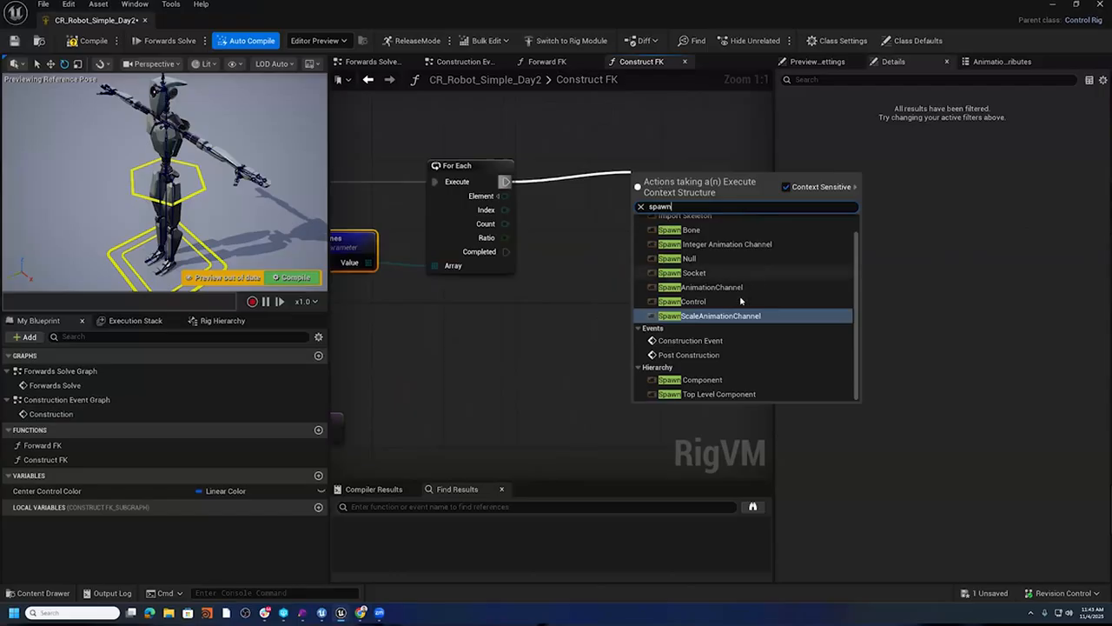
left_click(705, 301)
right_click_drag(570, 367, 479, 370)
left_click_drag(625, 176, 651, 166)
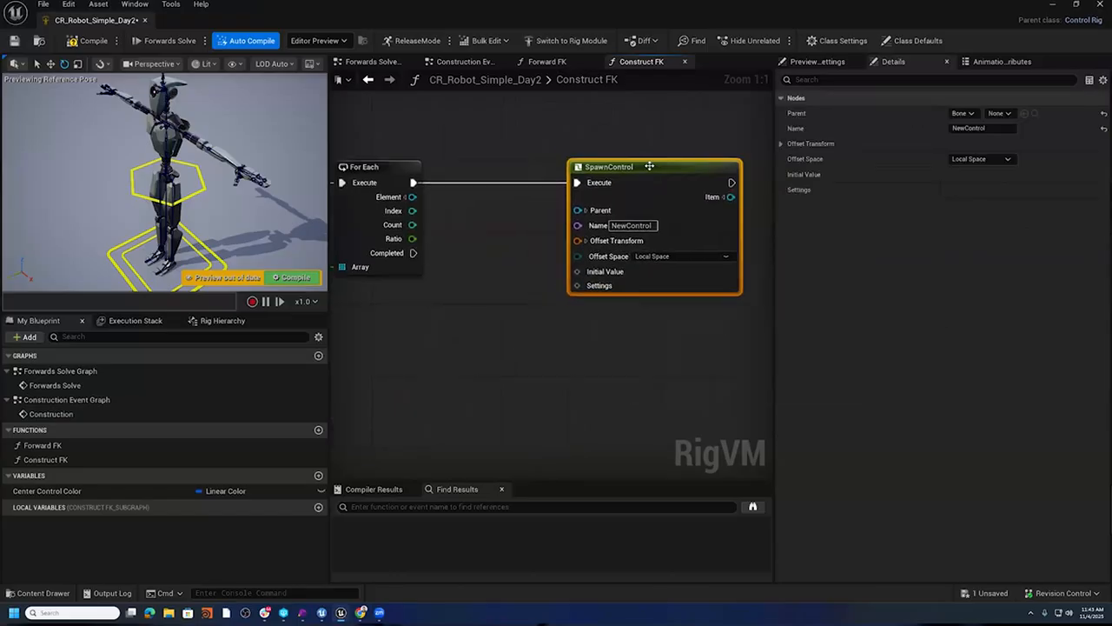
- Set the SpawnControl node's Initial Value type to Transform and compile the rig
right_click_drag(501, 312, 698, 276)
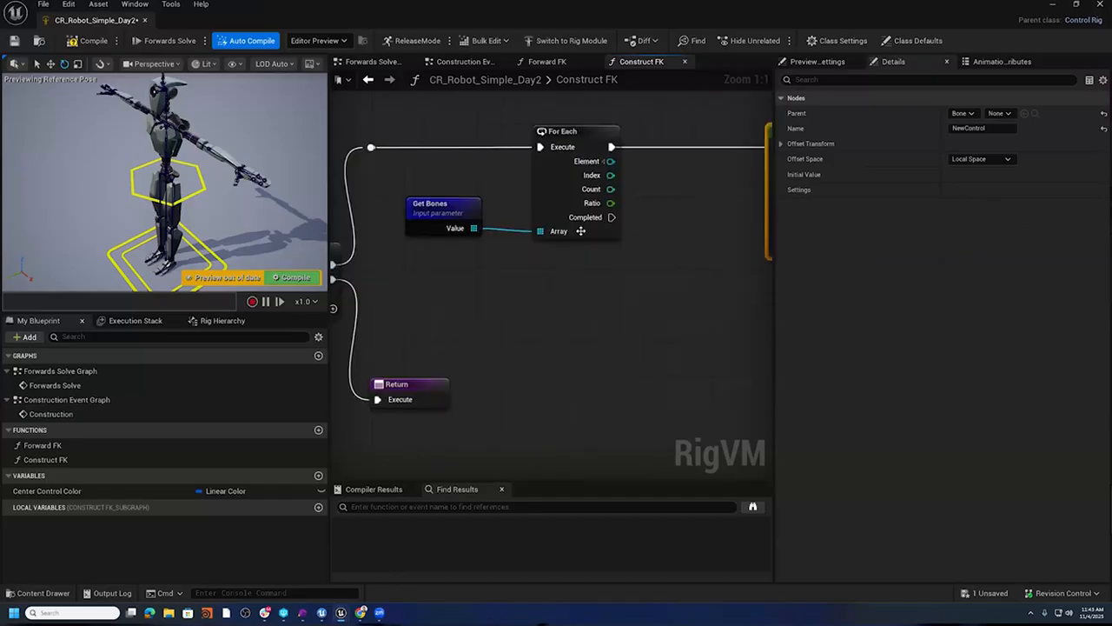
right_click_drag(704, 322, 480, 343)
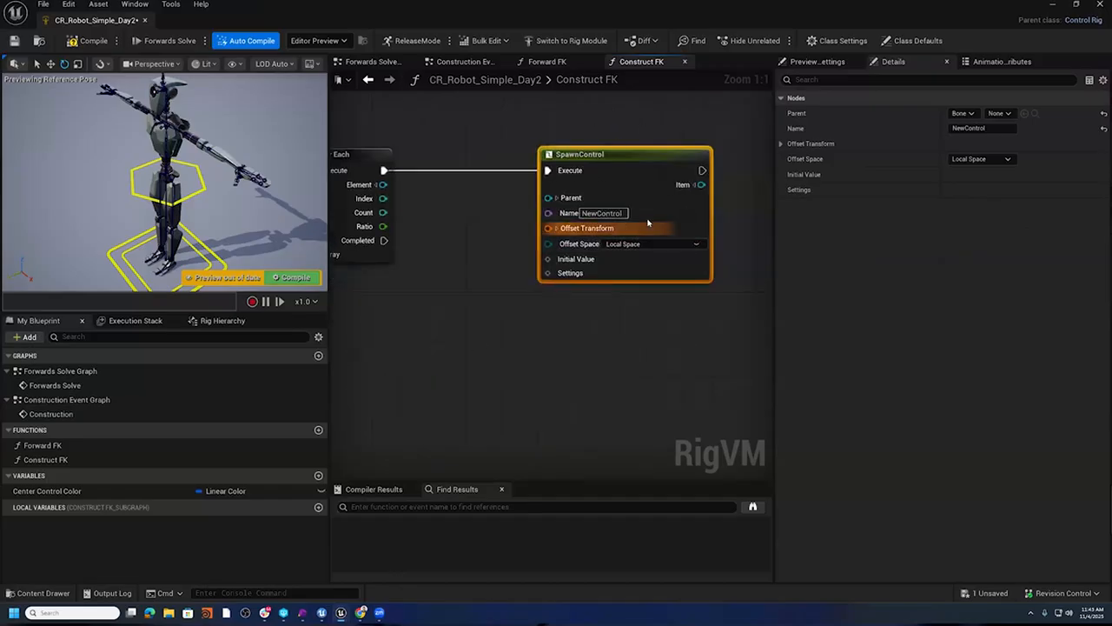
right_click(586, 261)
left_click(626, 299)
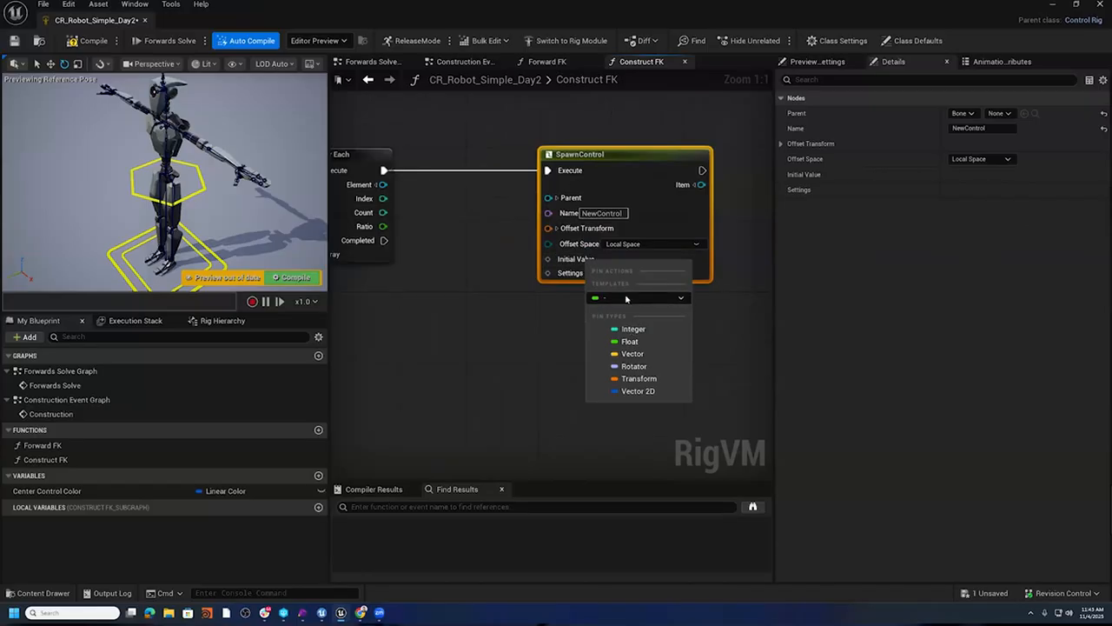
left_click(636, 379)
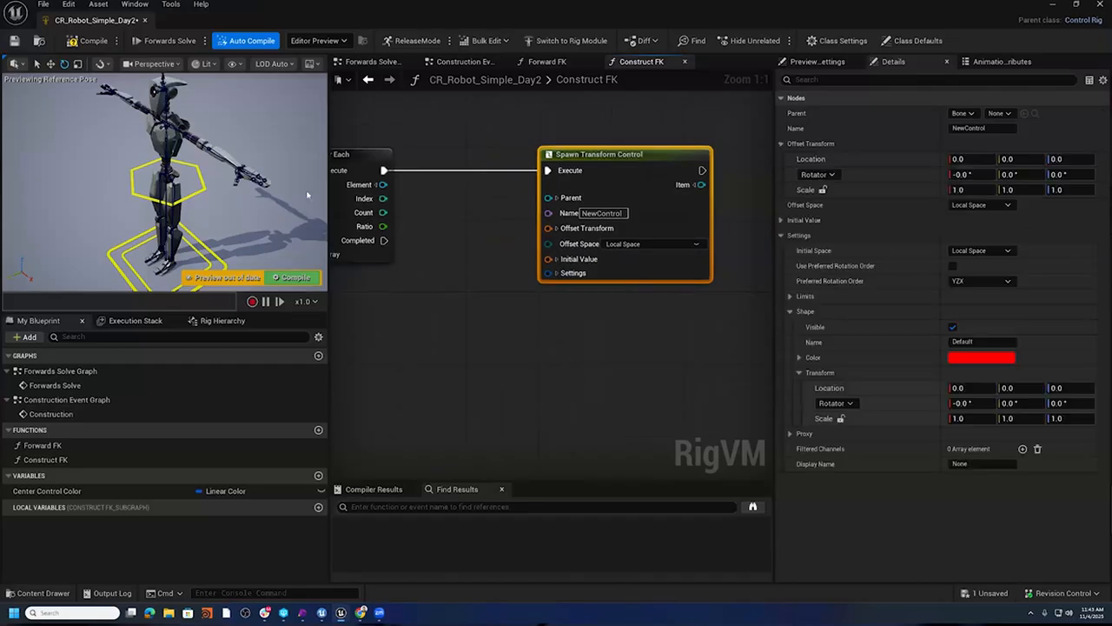
left_click(94, 41)
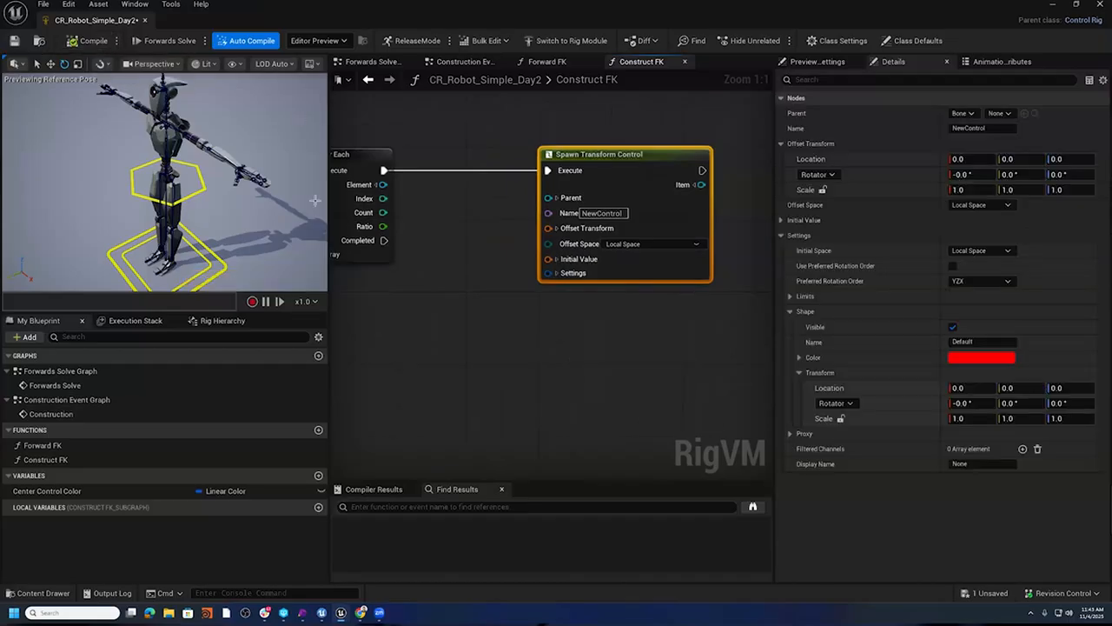
- Place the Construct FK function in the Construction Event Graph and connect the Sequence's B output to its Execute input
right_click_drag(566, 302, 763, 288)
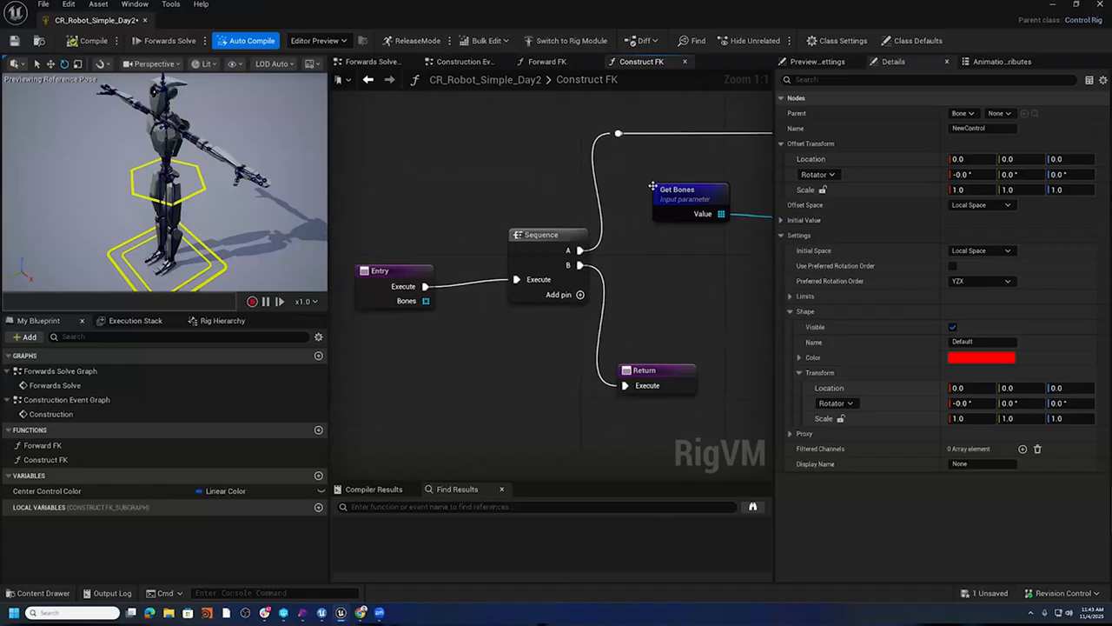
left_click(464, 62)
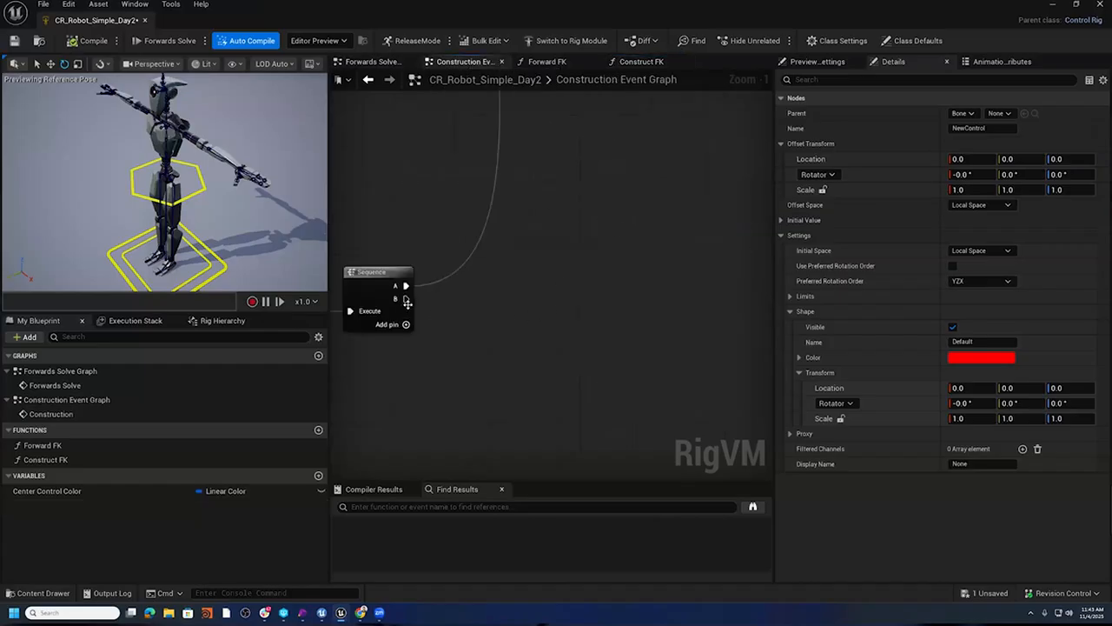
scroll(522, 302, "down", 8)
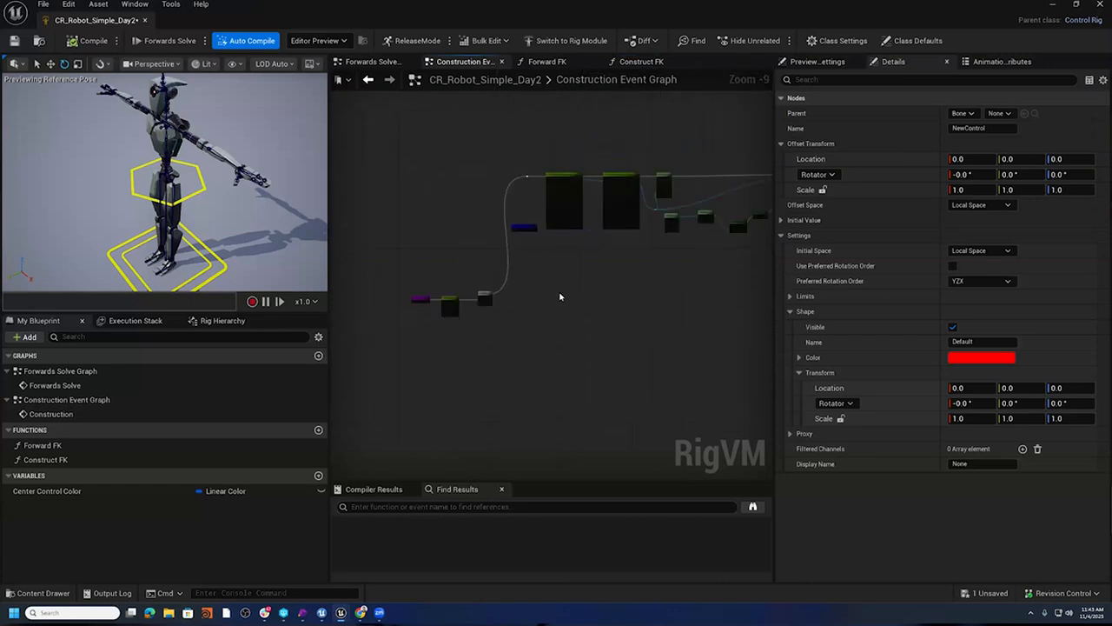
scroll(507, 325, "up", 5)
right_click_drag(506, 325, 639, 270)
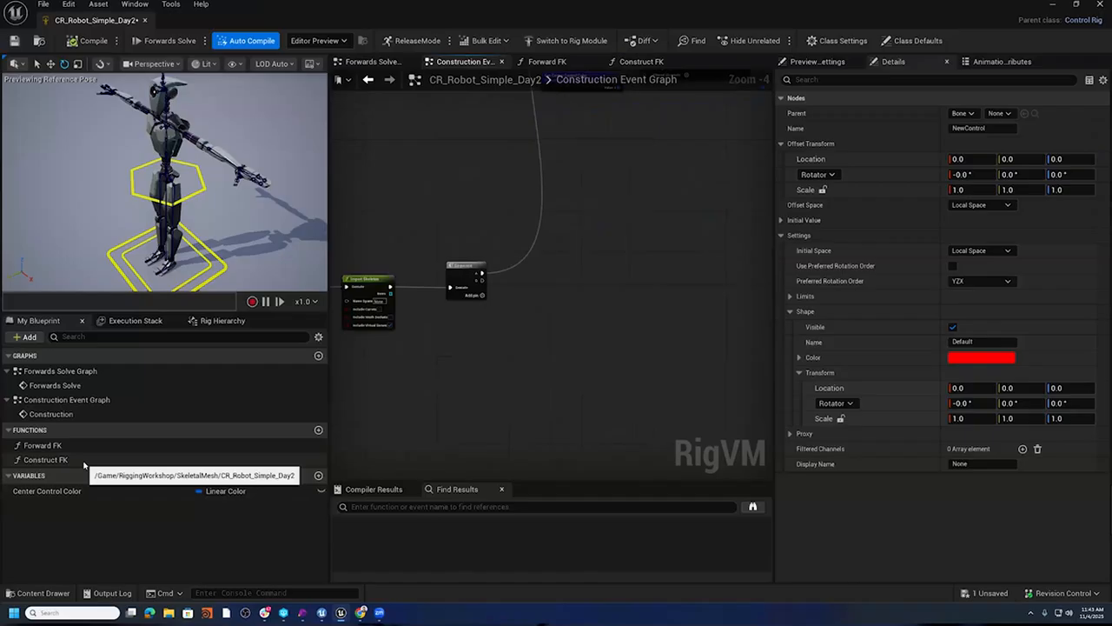
left_click_drag(83, 464, 587, 258)
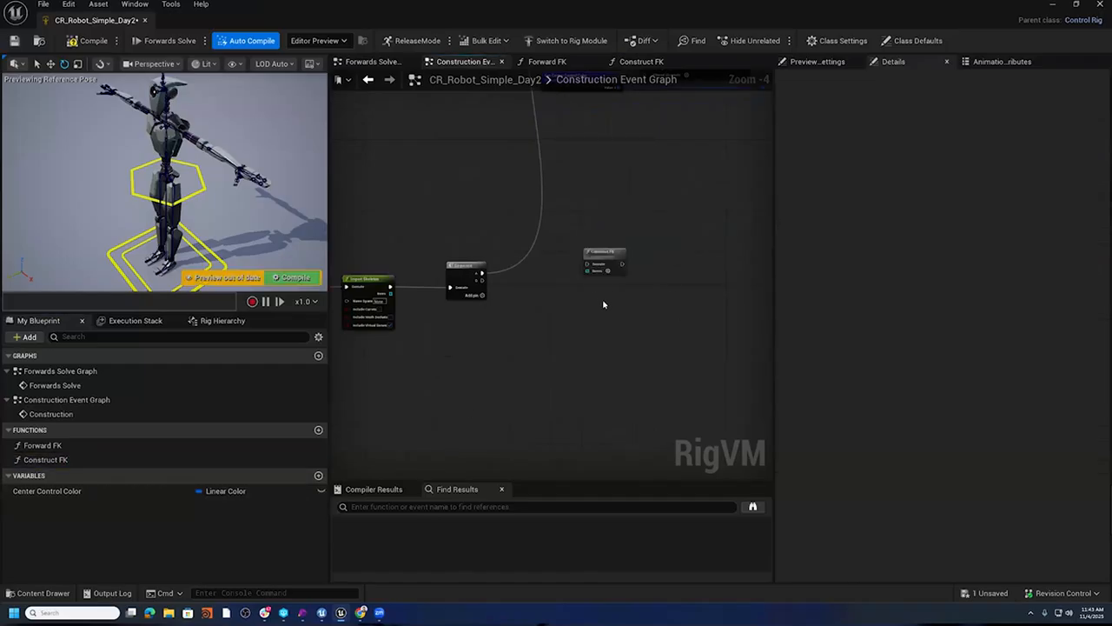
scroll(600, 304, "up", 4)
right_click_drag(598, 303, 644, 296)
left_click_drag(437, 259, 687, 239)
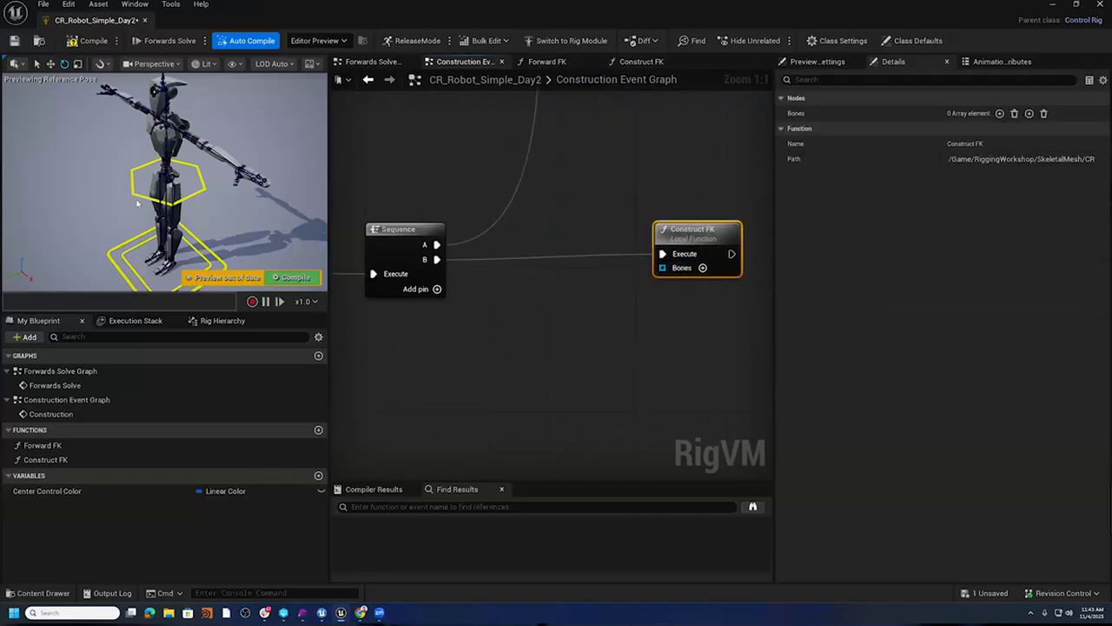
- Create an Item Array from L_arm_shoulderTwist0_env, L_arm_elbow_env and L_arm_hand_env and place it beneath the Sequence–Construct FK connection
scroll(217, 183, "up", 5)
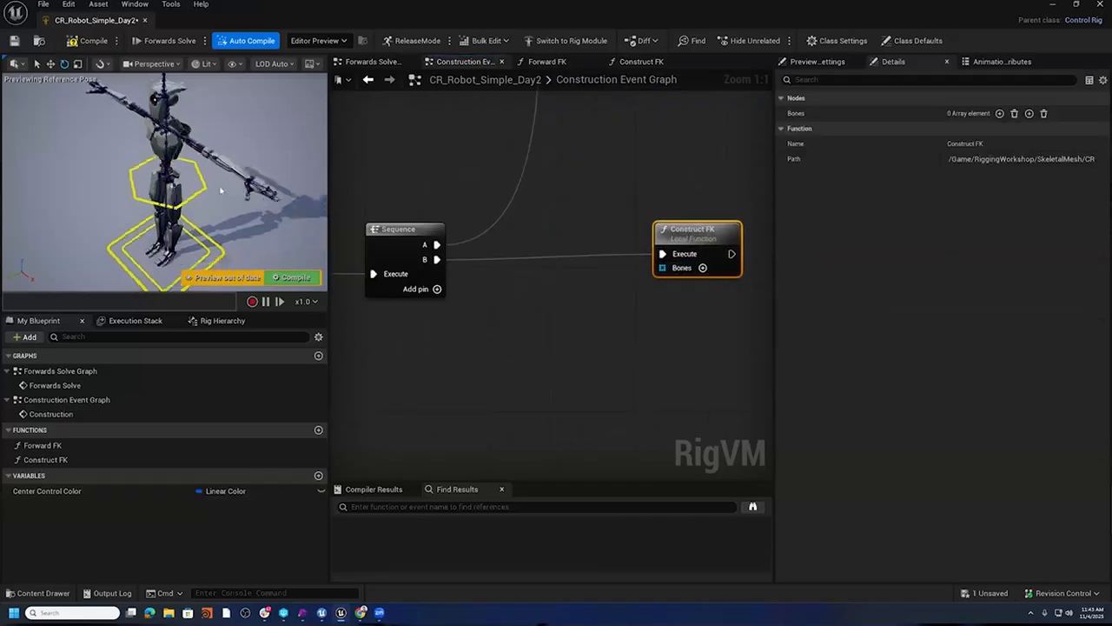
left_click(219, 137)
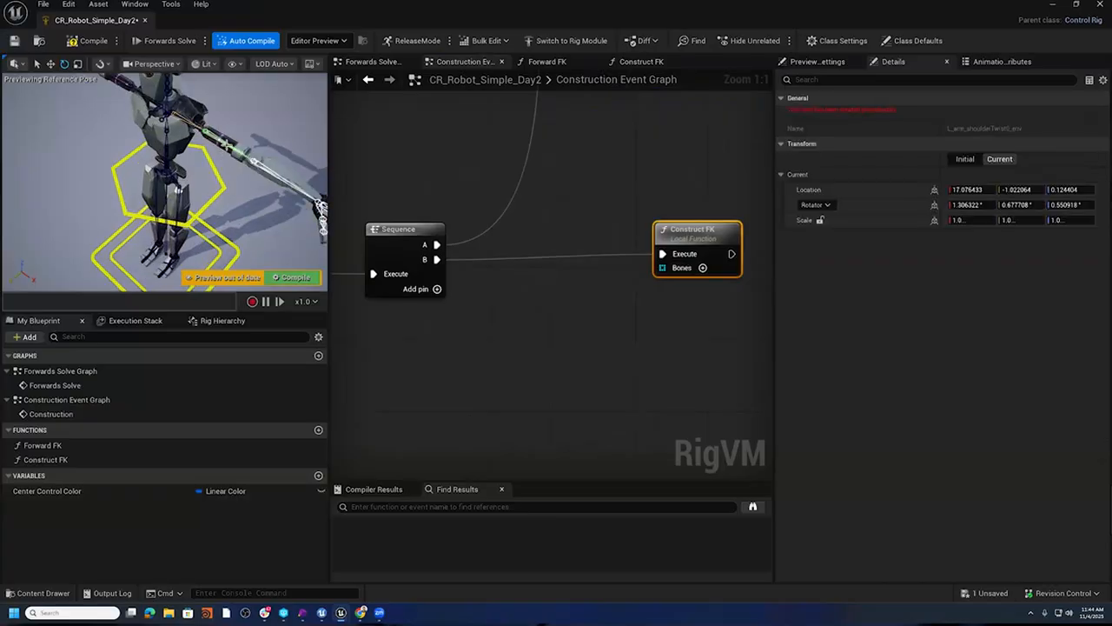
left_click(228, 321)
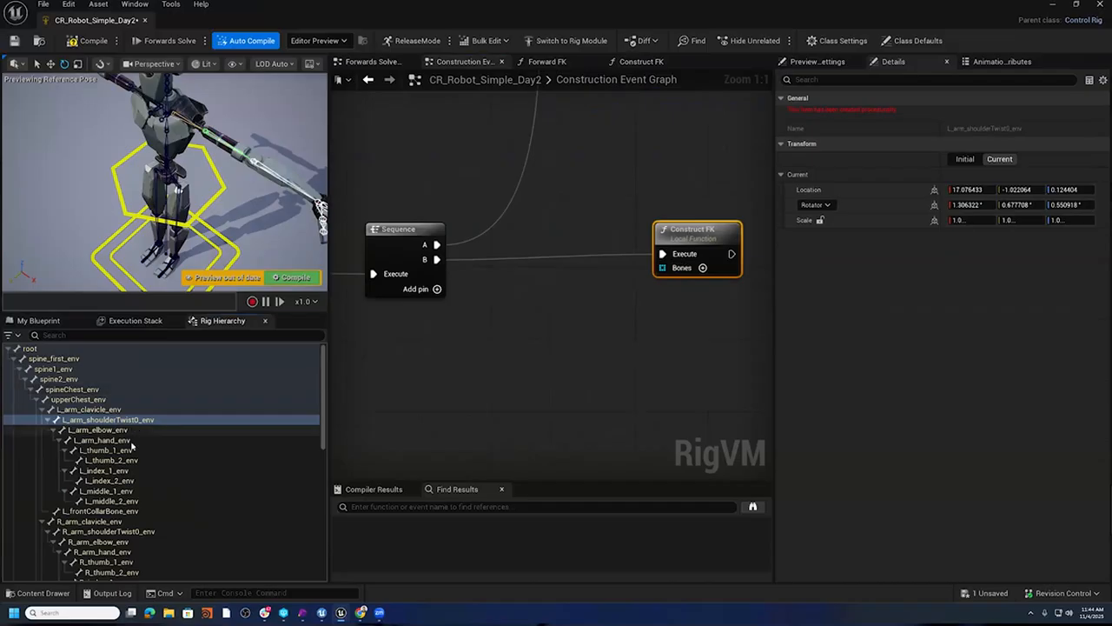
left_click(131, 430, "ctrl")
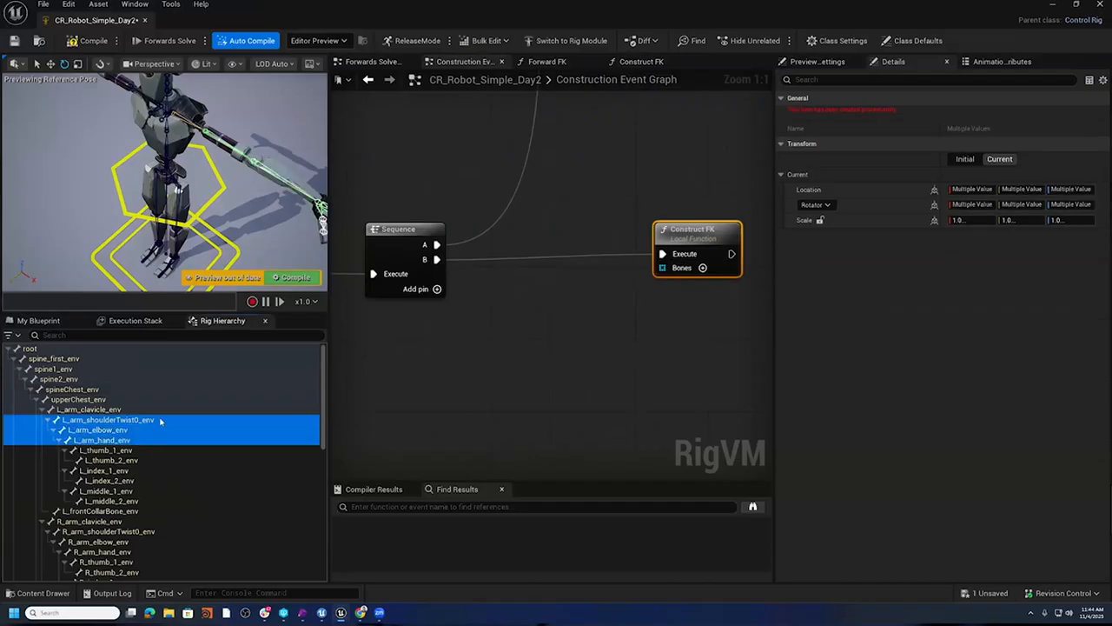
left_click_drag(160, 421, 506, 330)
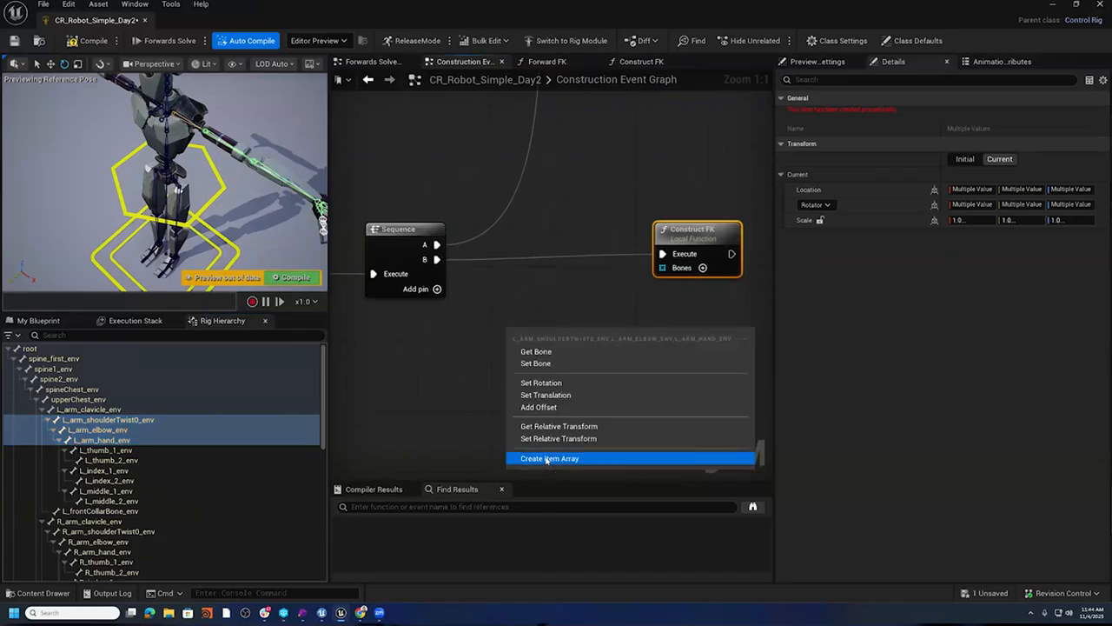
left_click(548, 459)
left_click_drag(550, 369, 542, 318)
right_click_drag(478, 352, 522, 333)
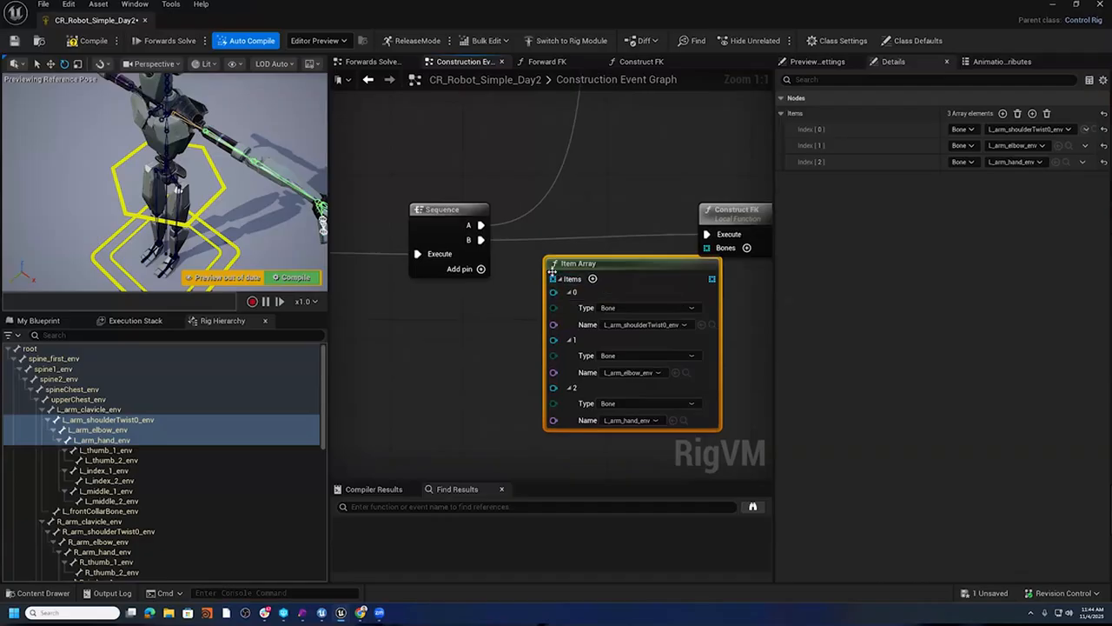
- Promote the Item Array's Items input to a variable and rename it Arm Bones
left_click_drag(553, 278, 425, 336)
left_click(496, 415)
left_click(40, 321)
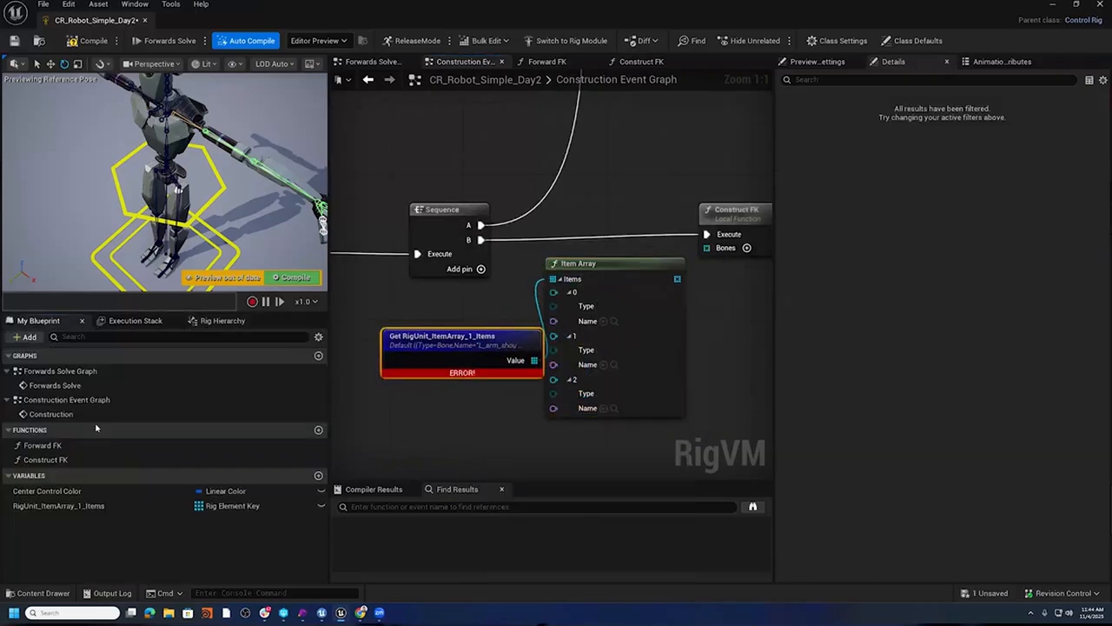
left_click(74, 505)
right_click(74, 505)
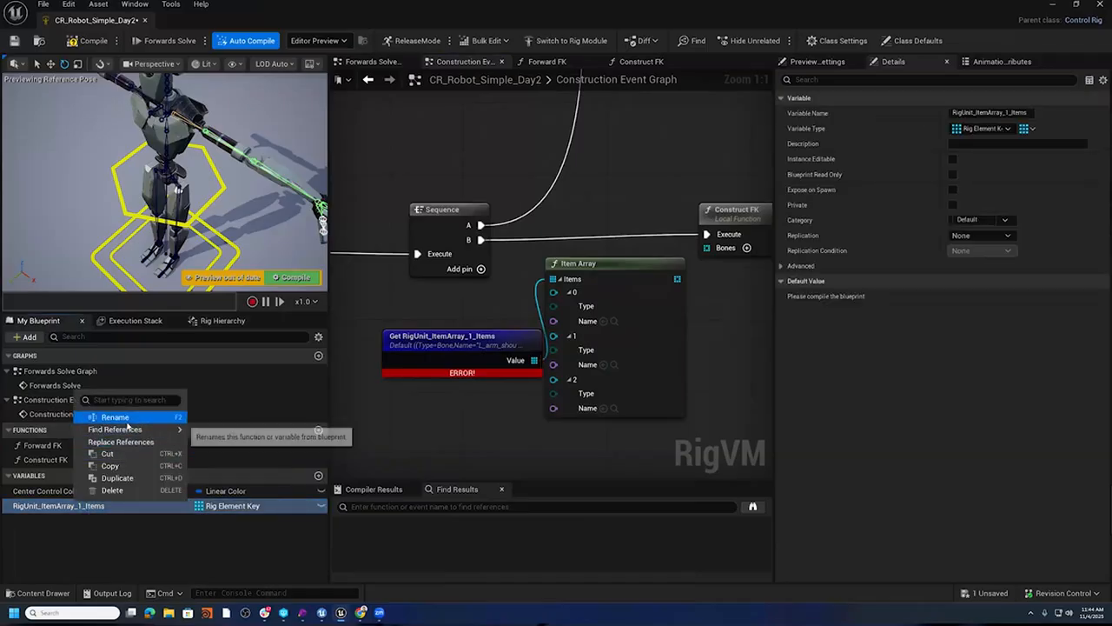
left_click(121, 417)
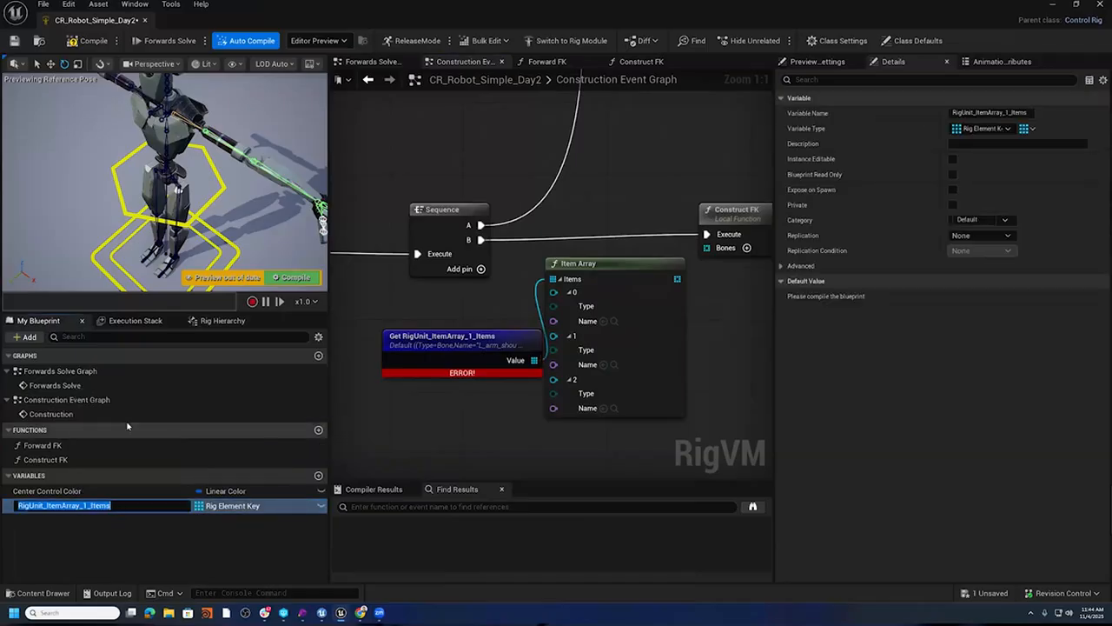
type("Arm Bone")
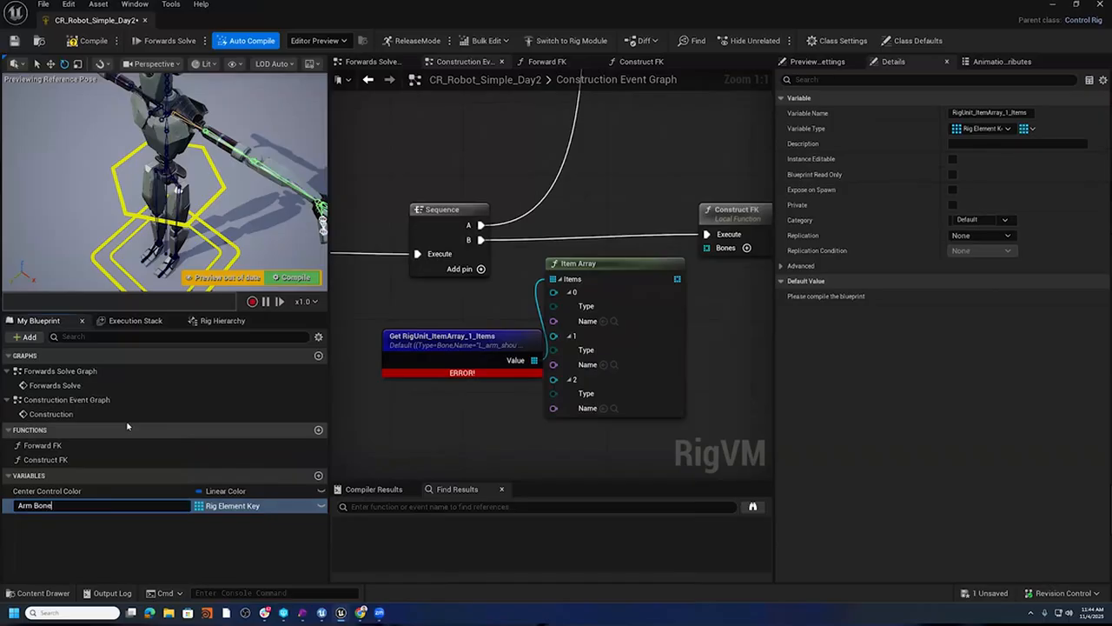
type("s")
key("Return")
- Delete the redundant Item Array node and compile the rig with Get Arm Bones repositioned beneath the Sequence–Construct FK connection
left_click(421, 337)
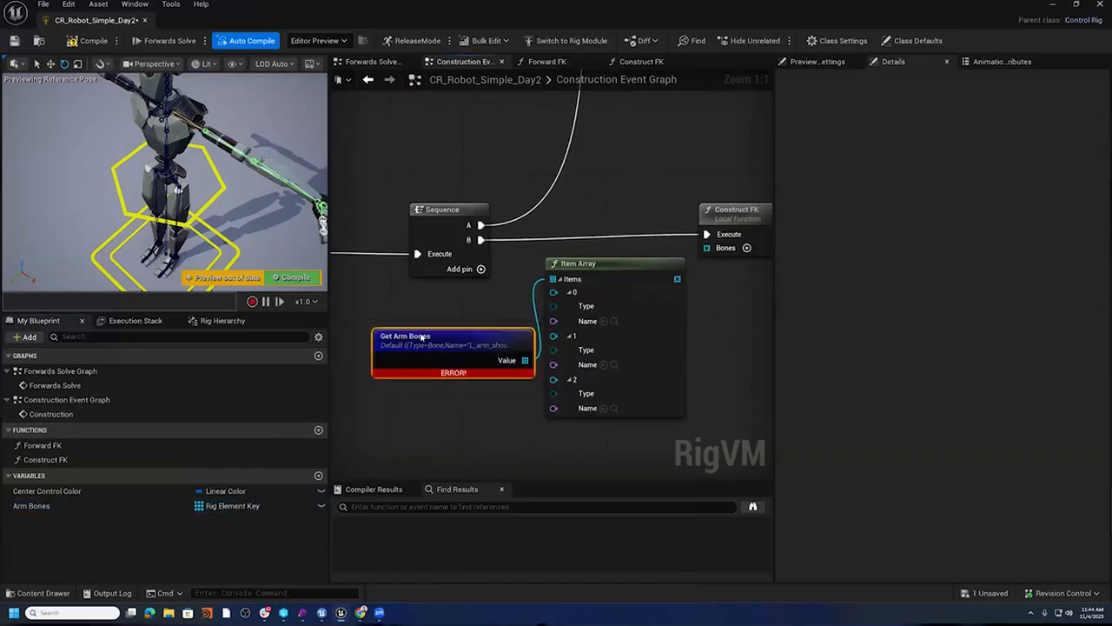
left_click_drag(421, 338, 394, 329)
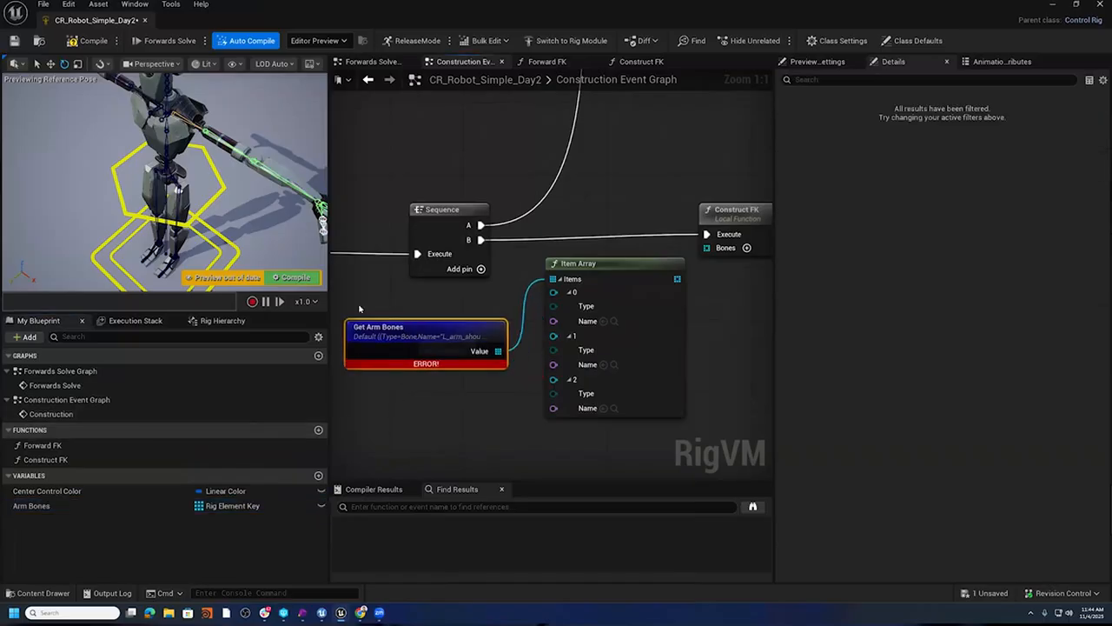
left_click(620, 268)
key("Delete")
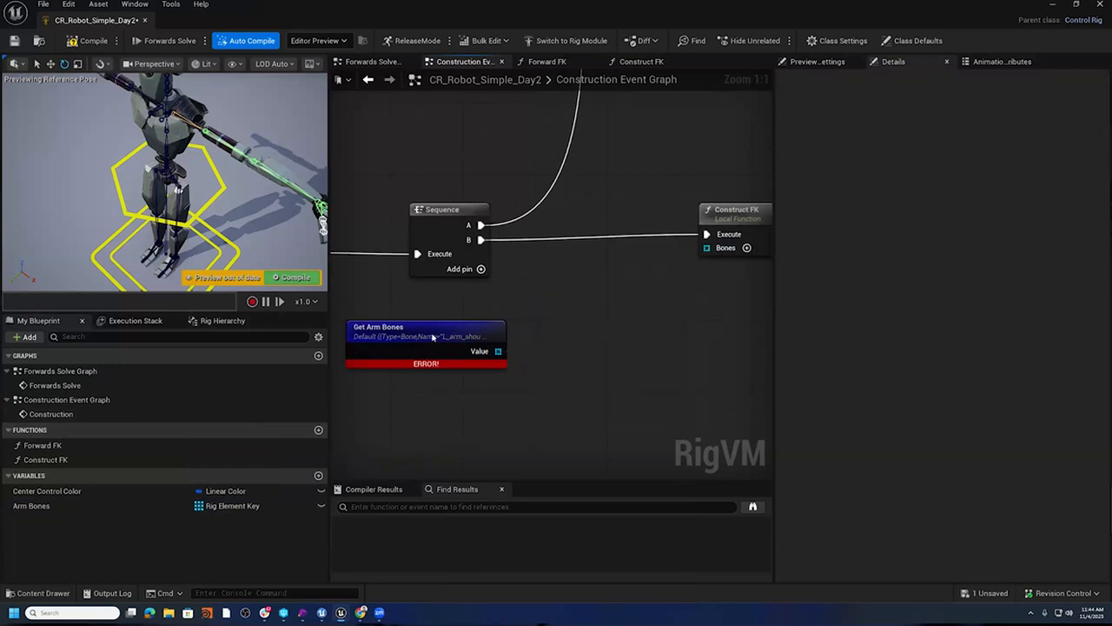
left_click_drag(432, 337, 512, 337)
left_click(87, 40)
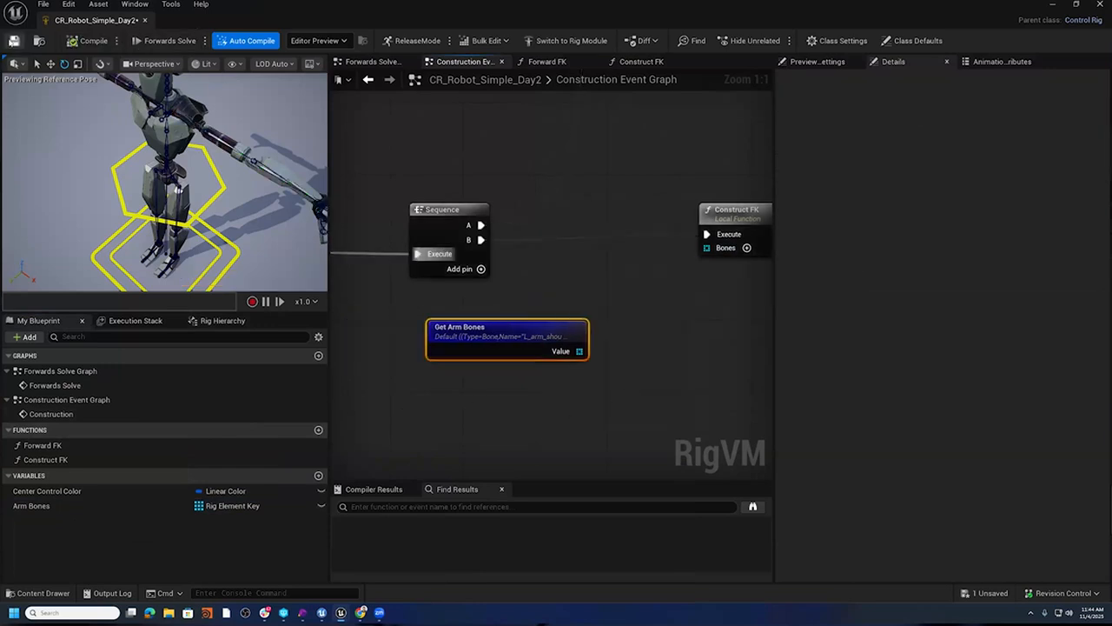
- Inspect the bone type and name stored in each default element of the Arm Bones variable
left_click(54, 507)
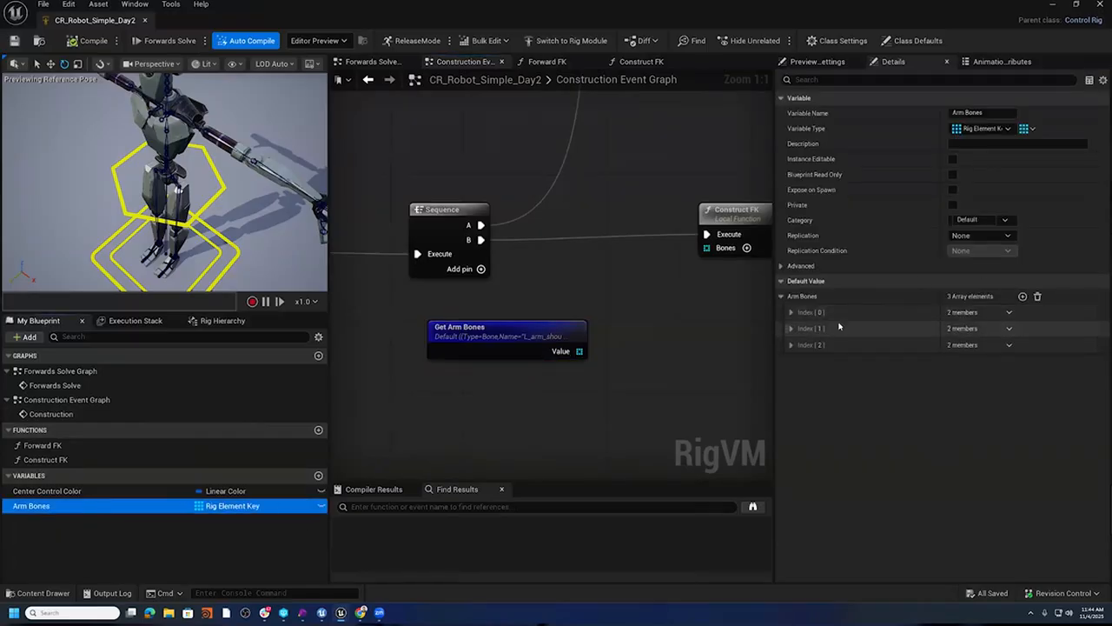
left_click(791, 312)
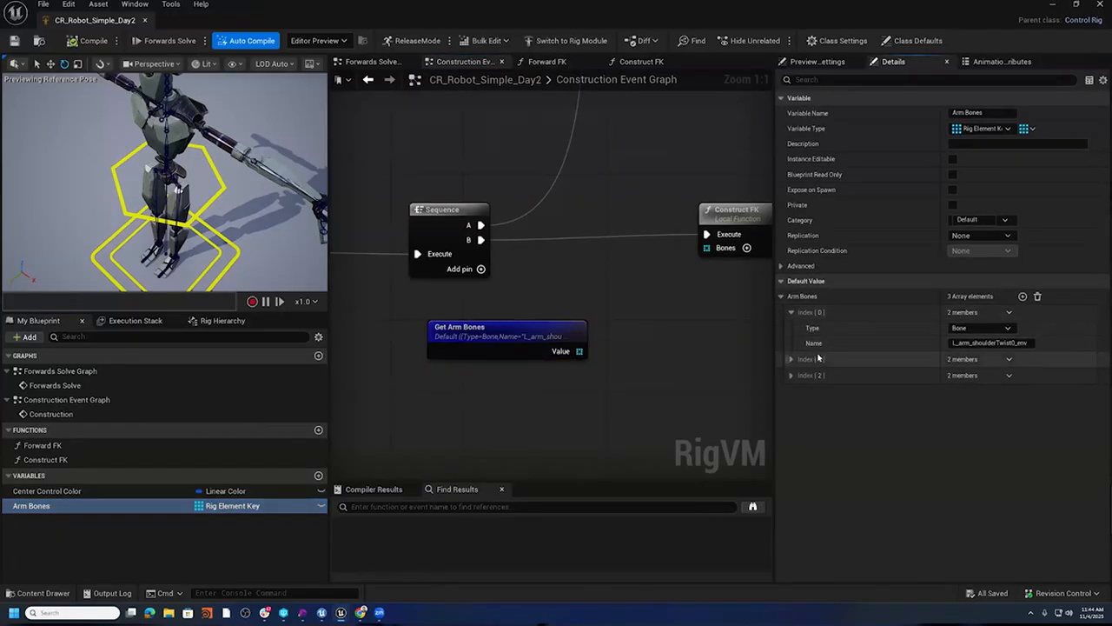
left_click(792, 359)
left_click(791, 406)
- Connect Get Arm Bones to Construct FK's Bones input, compile the rig and check the rig hierarchy for spawned controls
right_click_drag(597, 337, 497, 348)
left_click_drag(480, 360, 607, 258)
left_click_drag(473, 345, 506, 320)
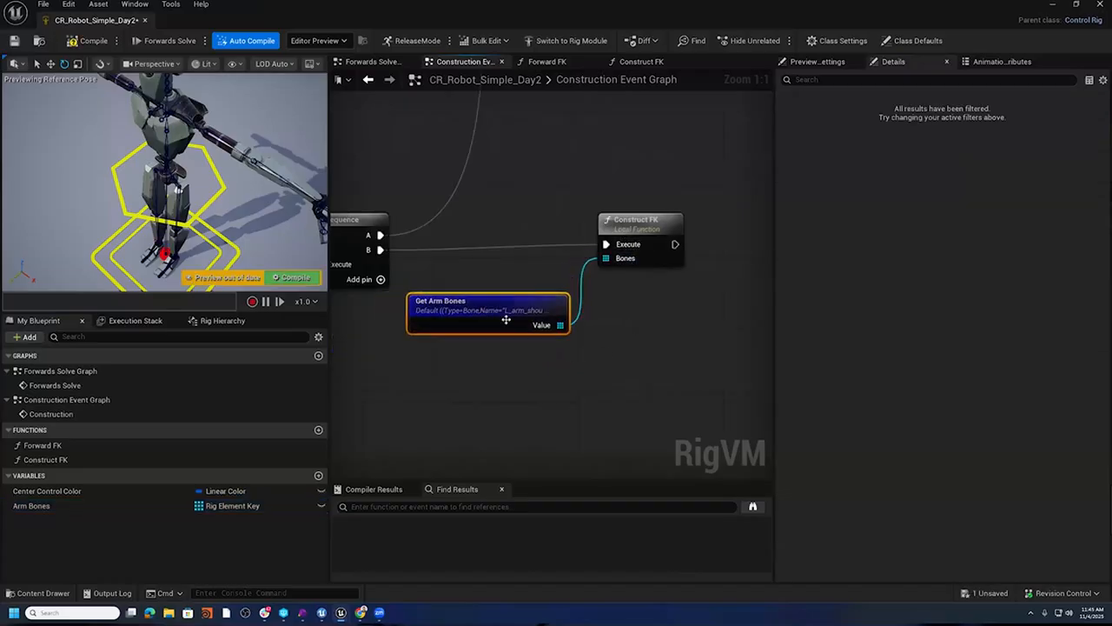
left_click(87, 41)
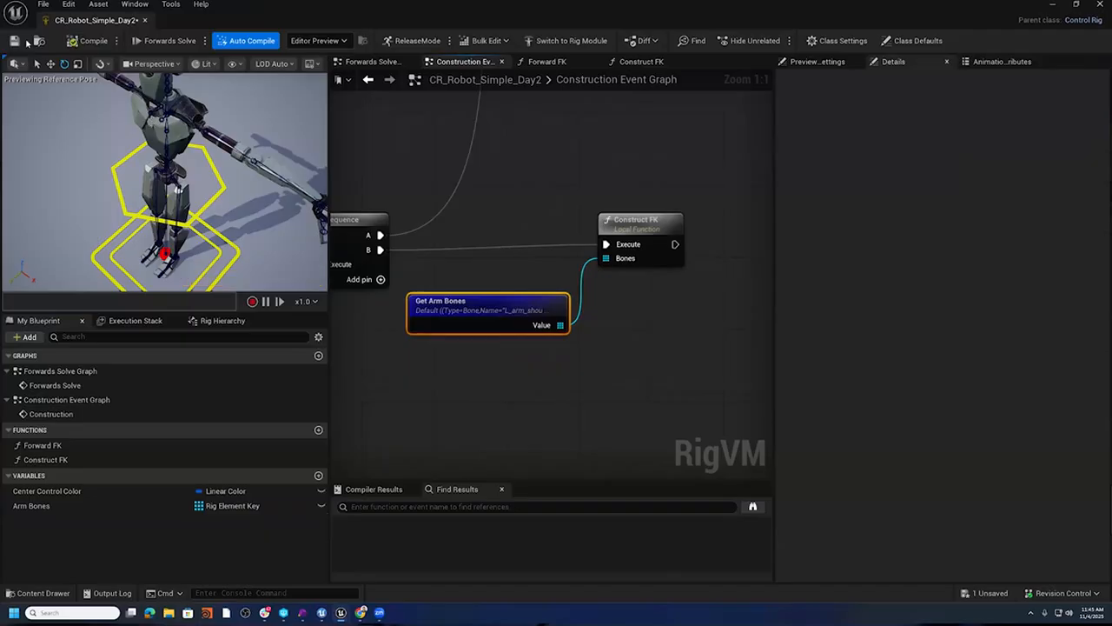
left_click(217, 320)
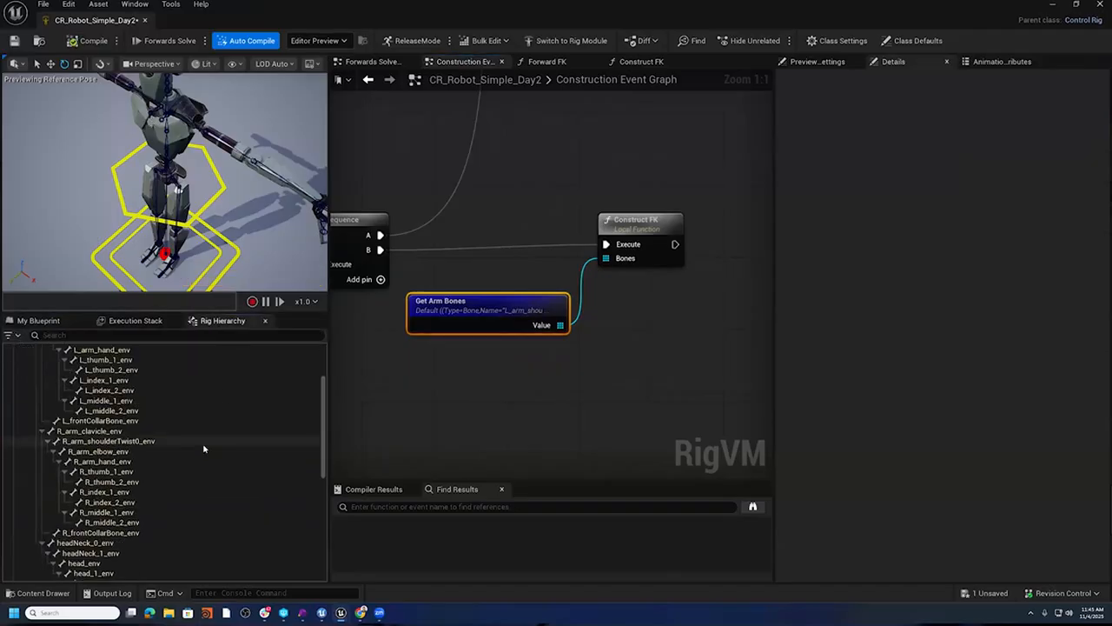
scroll(52, 522, "down", 5)
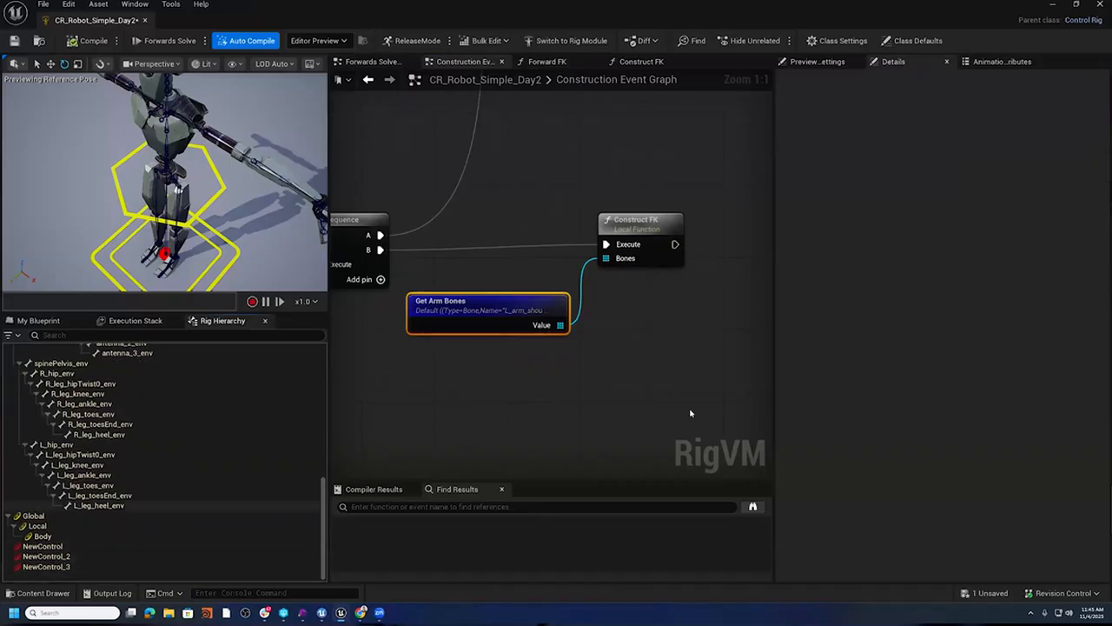
- Open the Construct FK function and move the Spawn Transform Control node farther away from the For Each loop
double_click(644, 222)
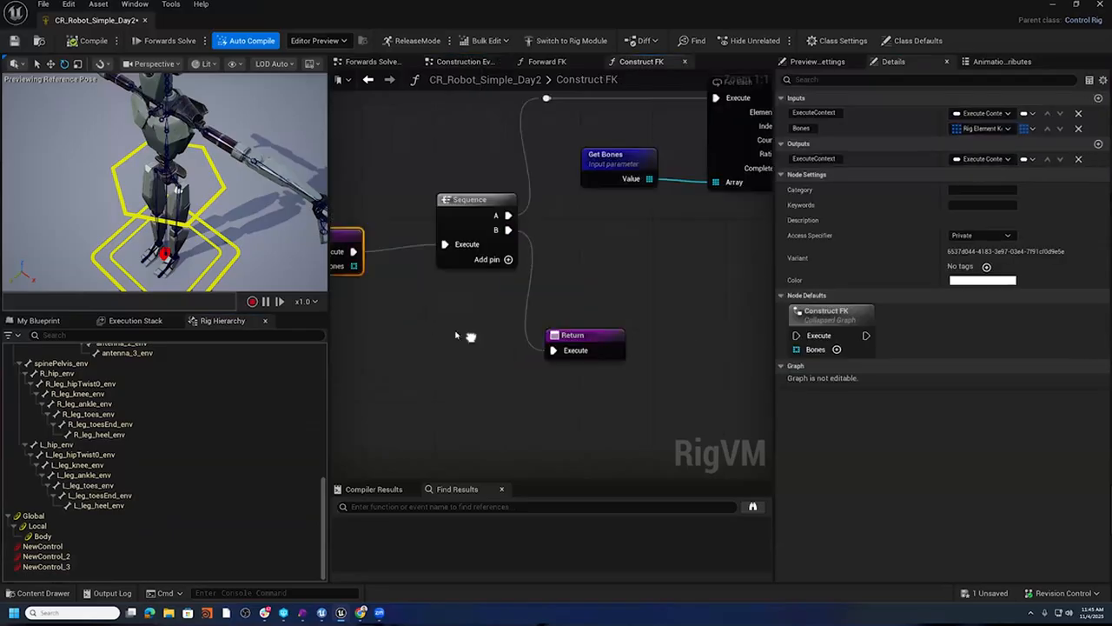
scroll(534, 254, "down", 3)
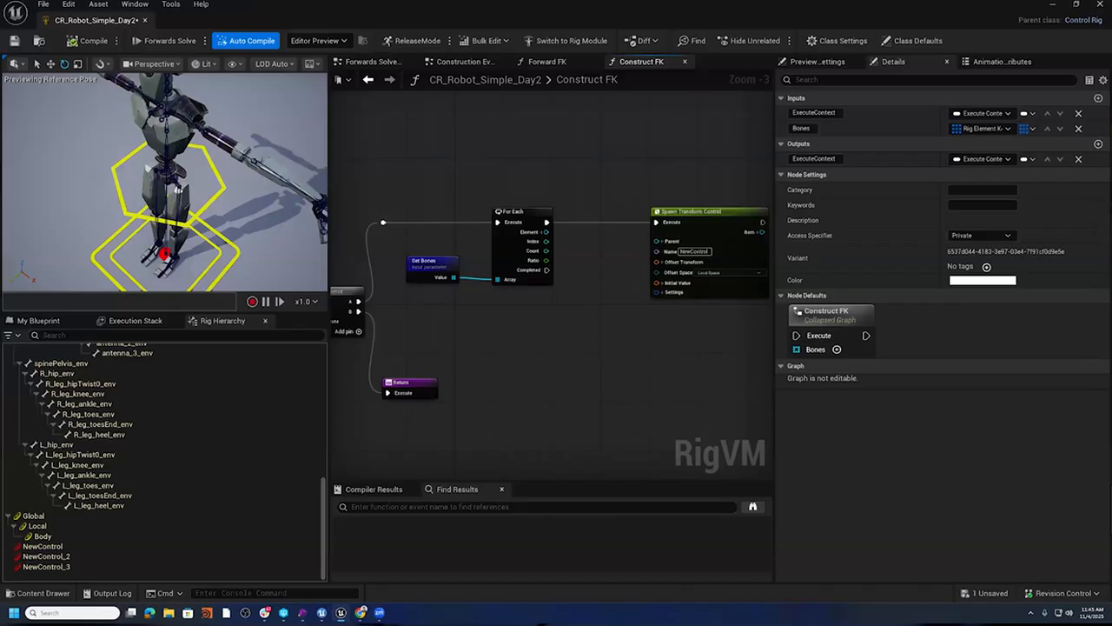
right_click_drag(703, 211, 591, 226)
left_click_drag(594, 226, 641, 228)
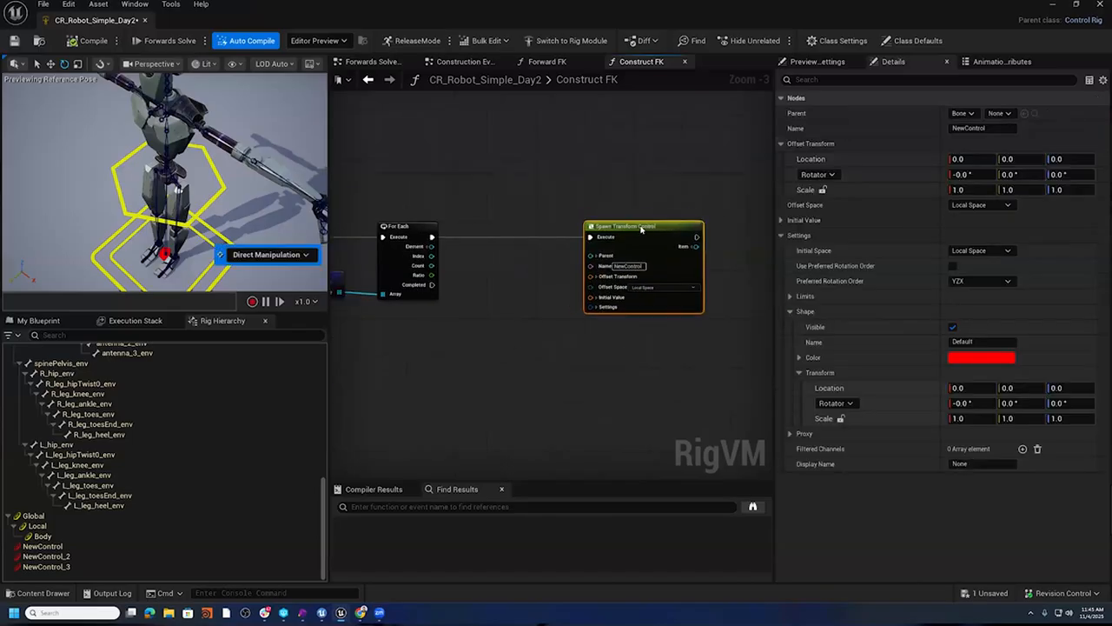
- Add a Get Transform node fed by the For Each Element and connect its Transform to the Spawn Transform Control's Offset Transform
scroll(473, 341, "up", 3)
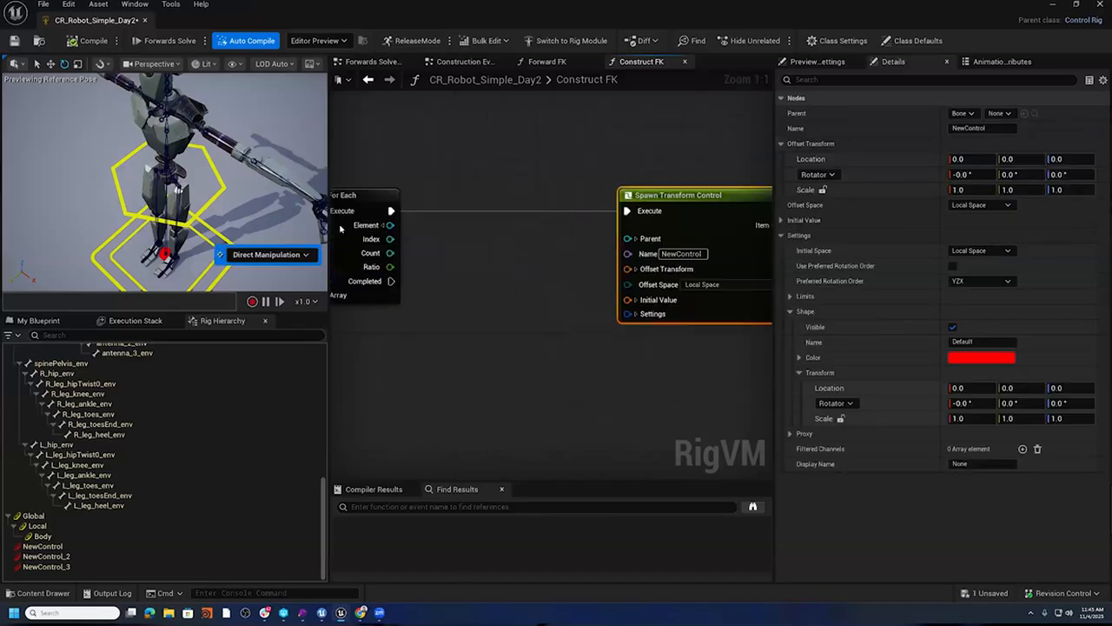
right_click_drag(422, 238, 573, 243)
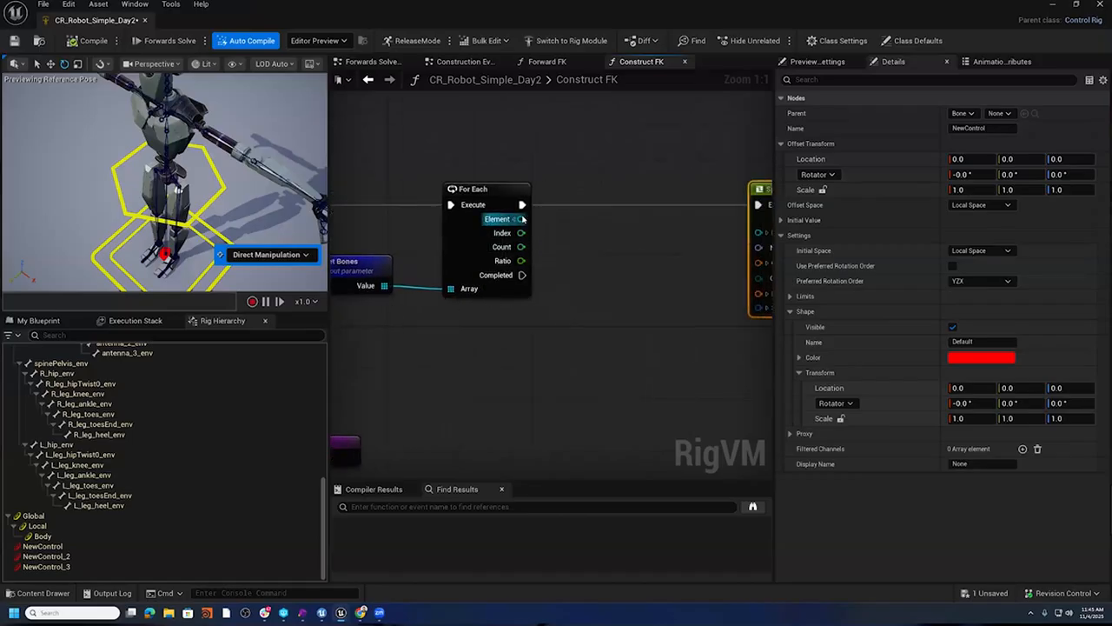
left_click_drag(521, 219, 545, 369)
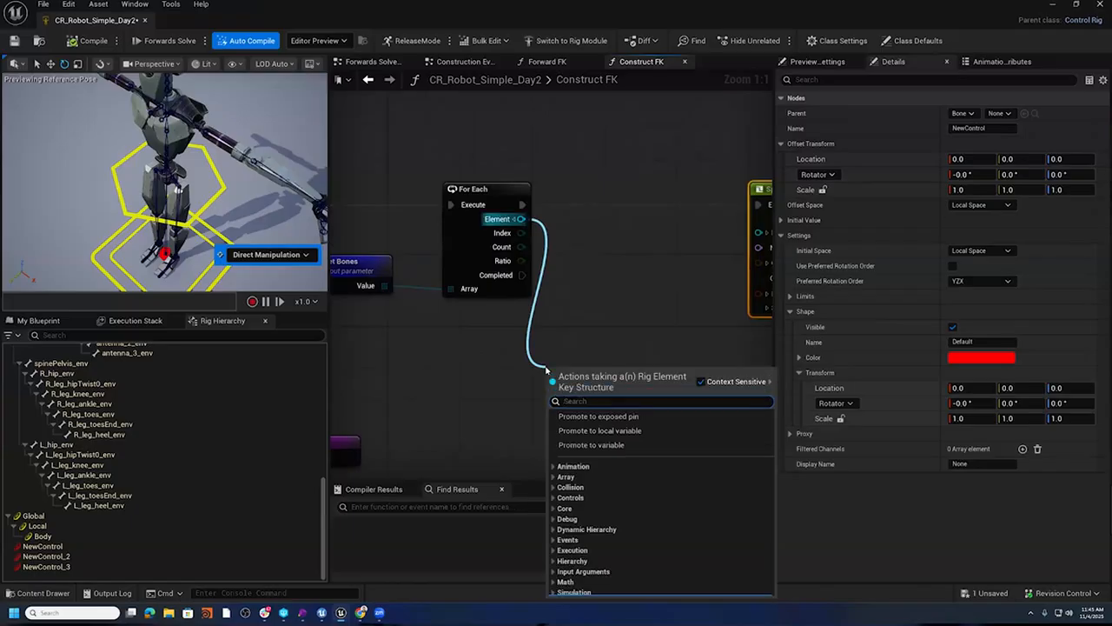
type("Ge")
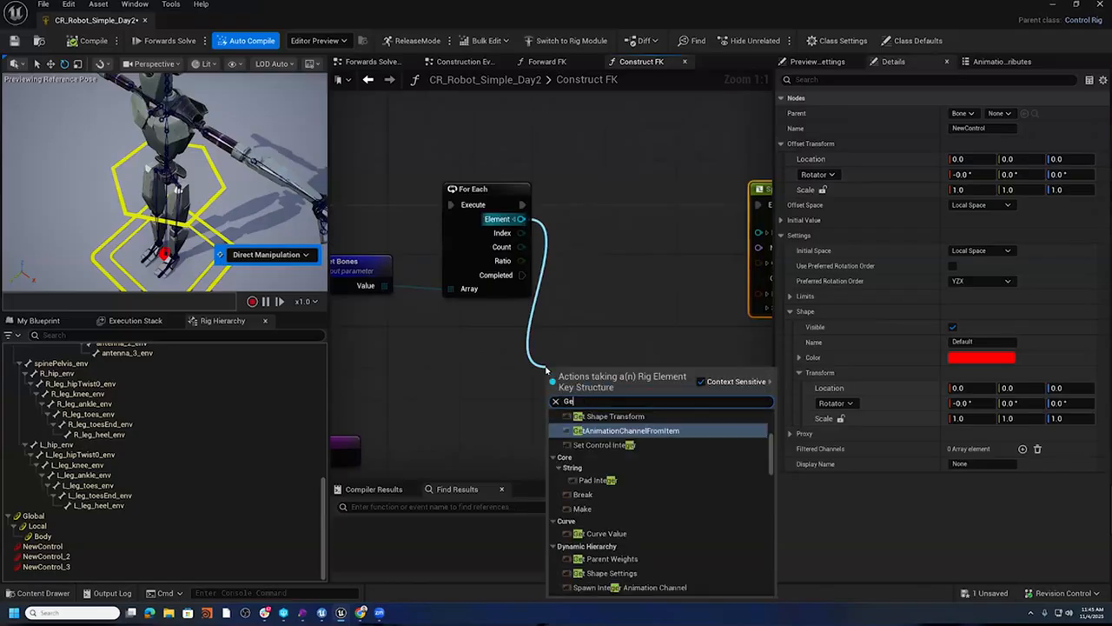
type("t Trans")
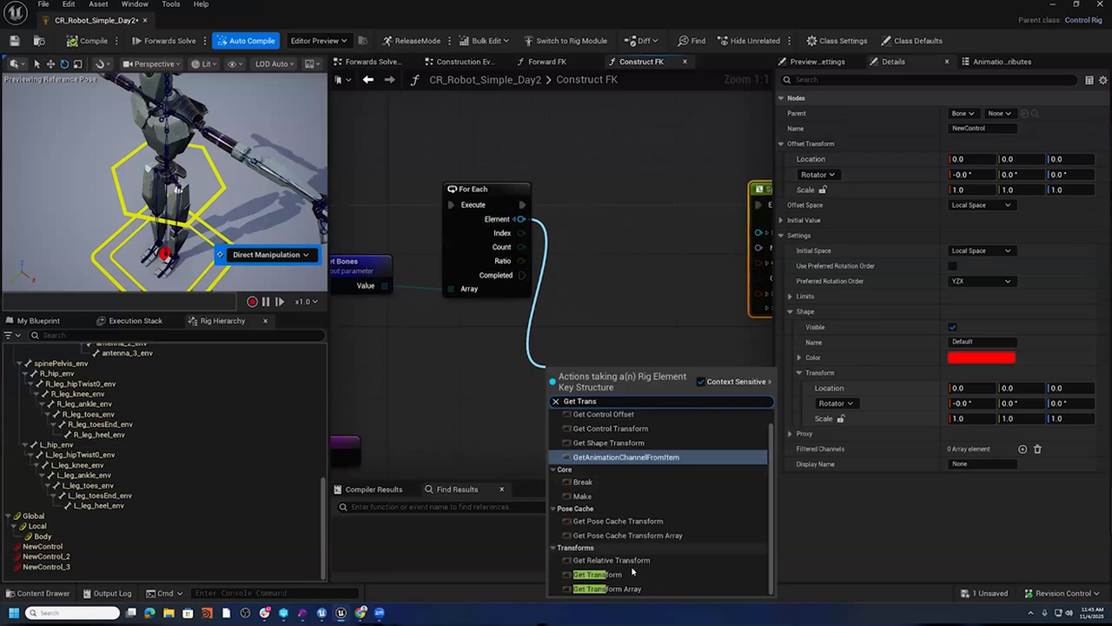
left_click(600, 574)
right_click_drag(643, 321, 480, 352)
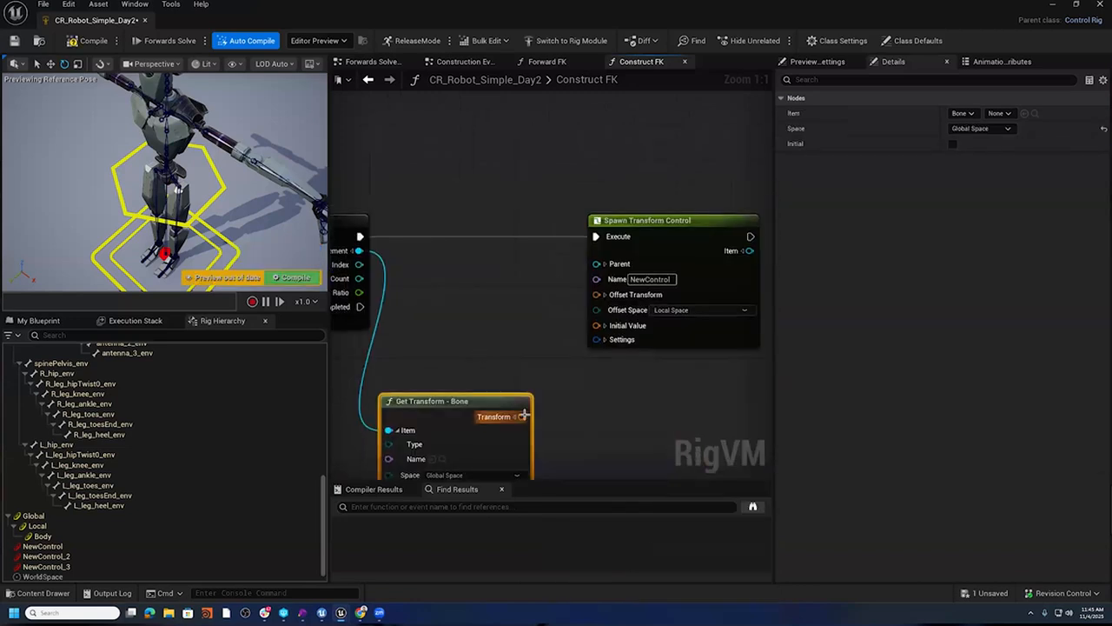
left_click_drag(522, 416, 600, 296)
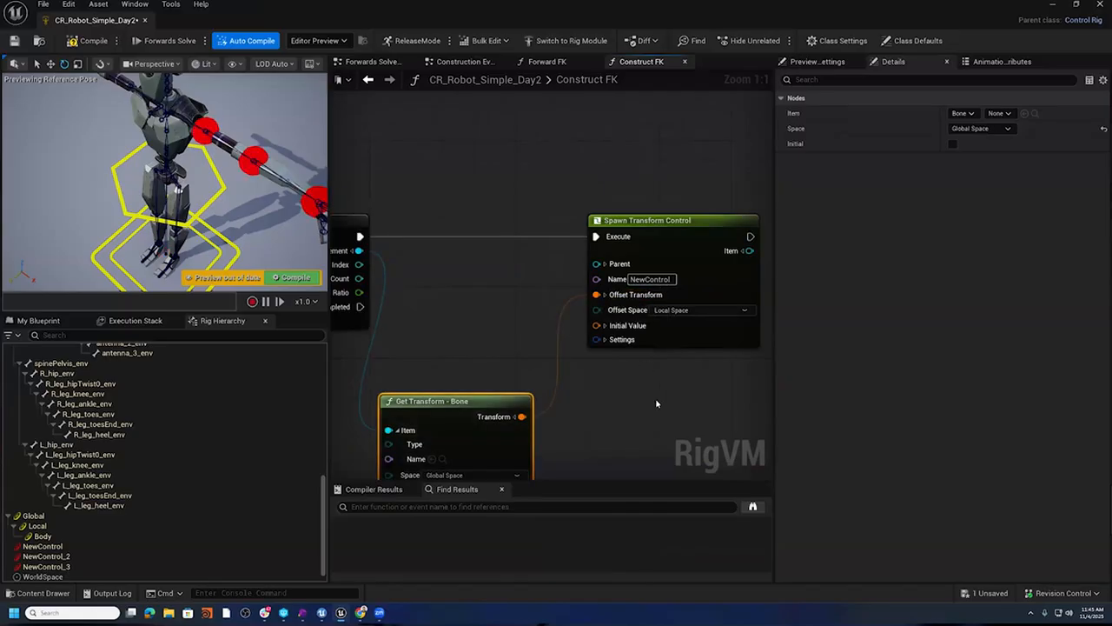
- Expose the Spawn Transform Control's Parent as a function input, supply it through a Get Parent node and compile the rig
right_click_drag(655, 400, 631, 368)
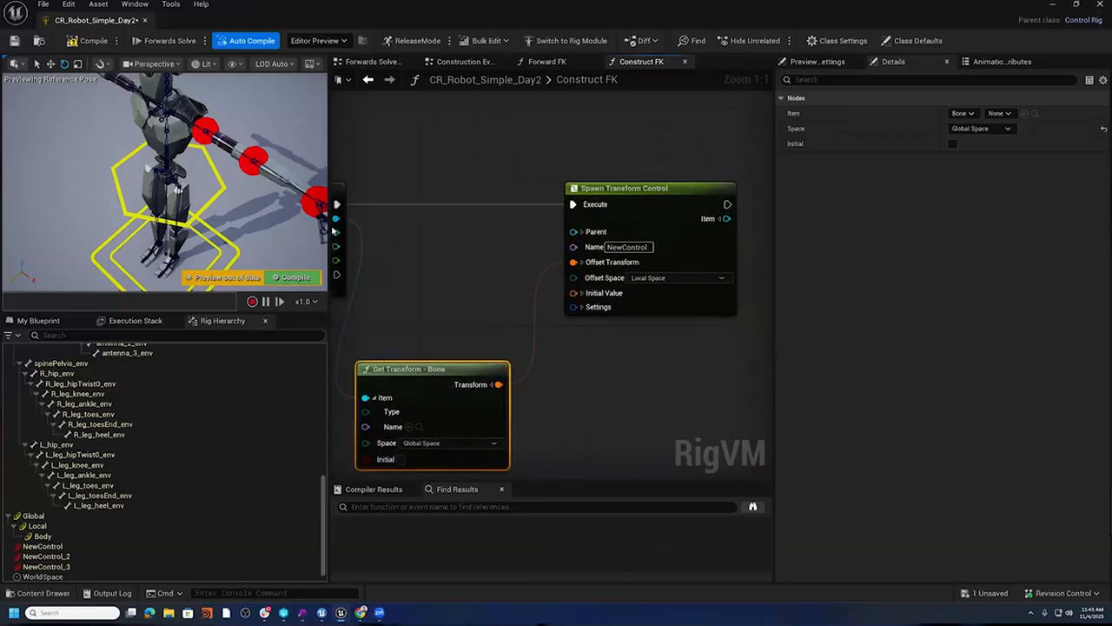
right_click_drag(446, 288, 507, 257)
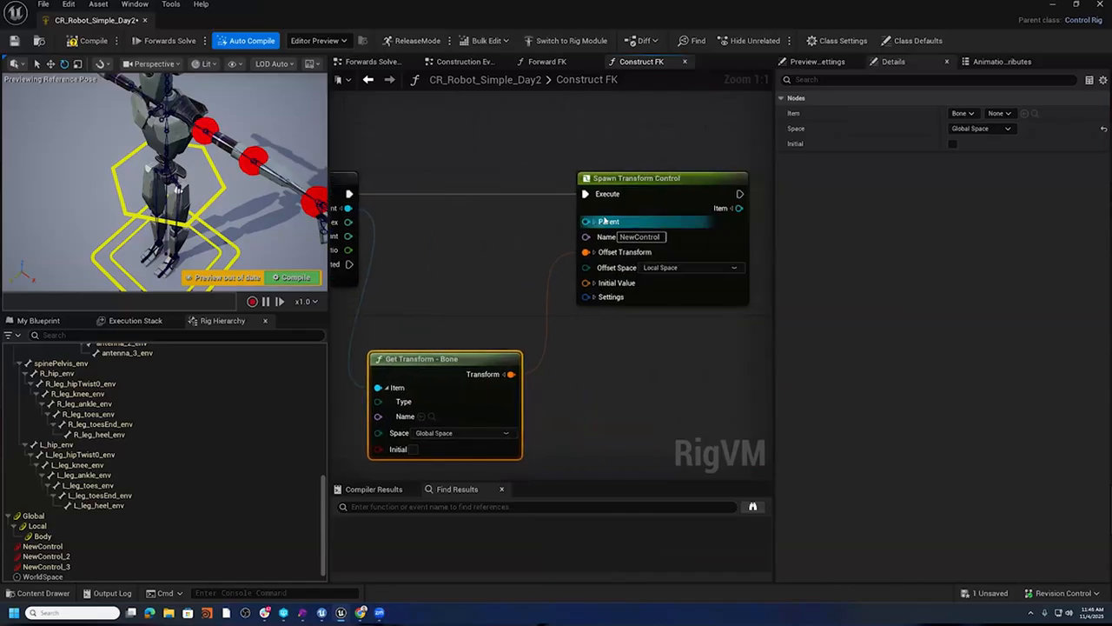
scroll(53, 474, "down", 1)
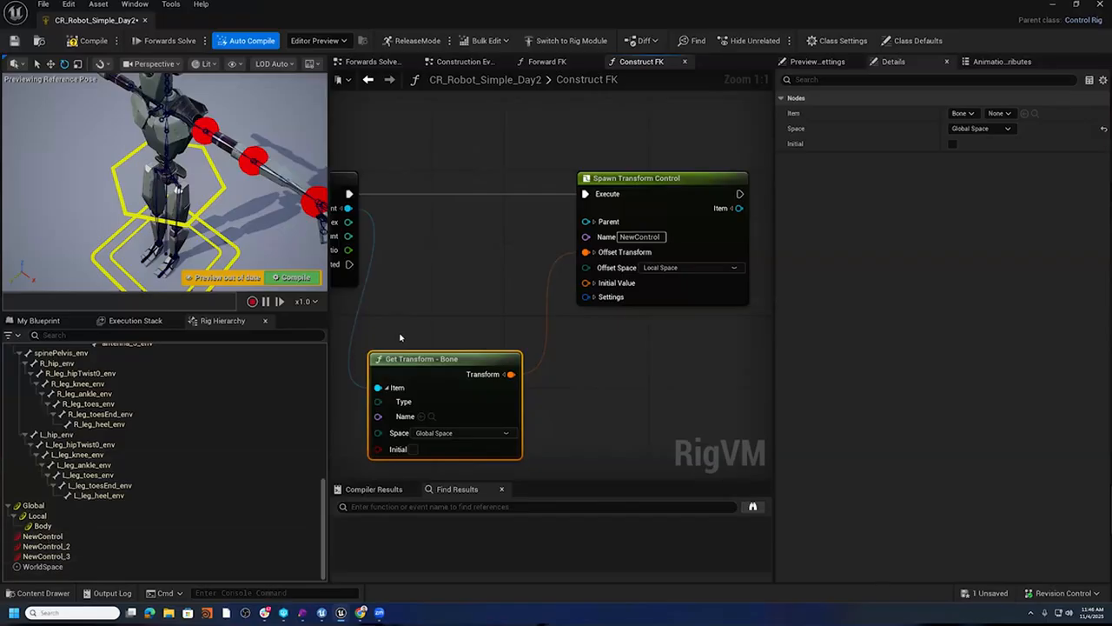
right_click_drag(418, 296, 524, 276)
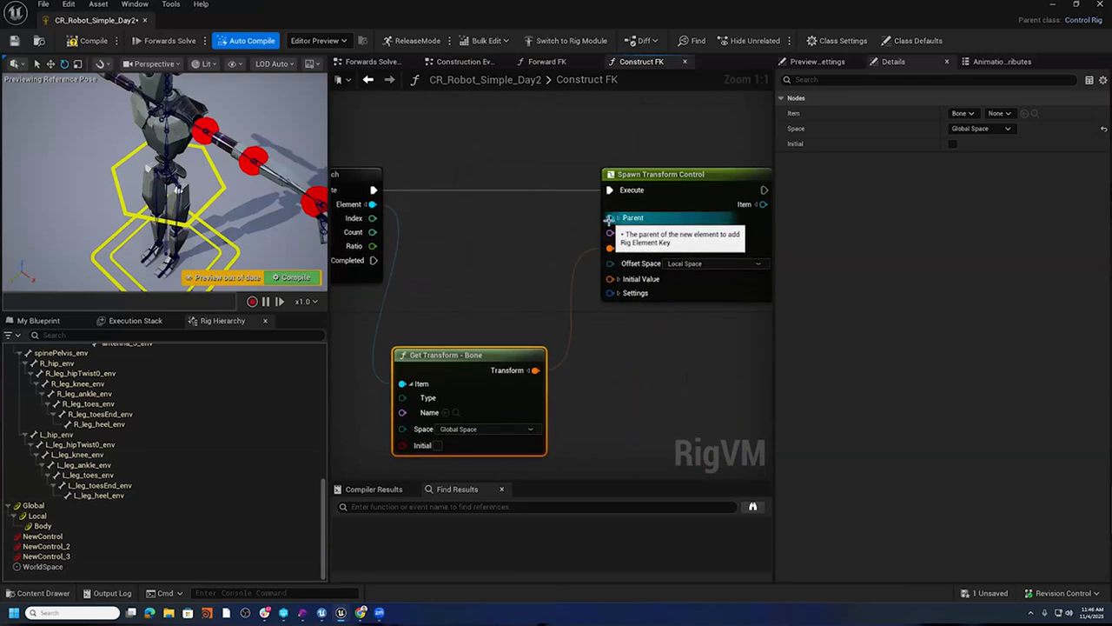
left_click_drag(609, 219, 495, 242)
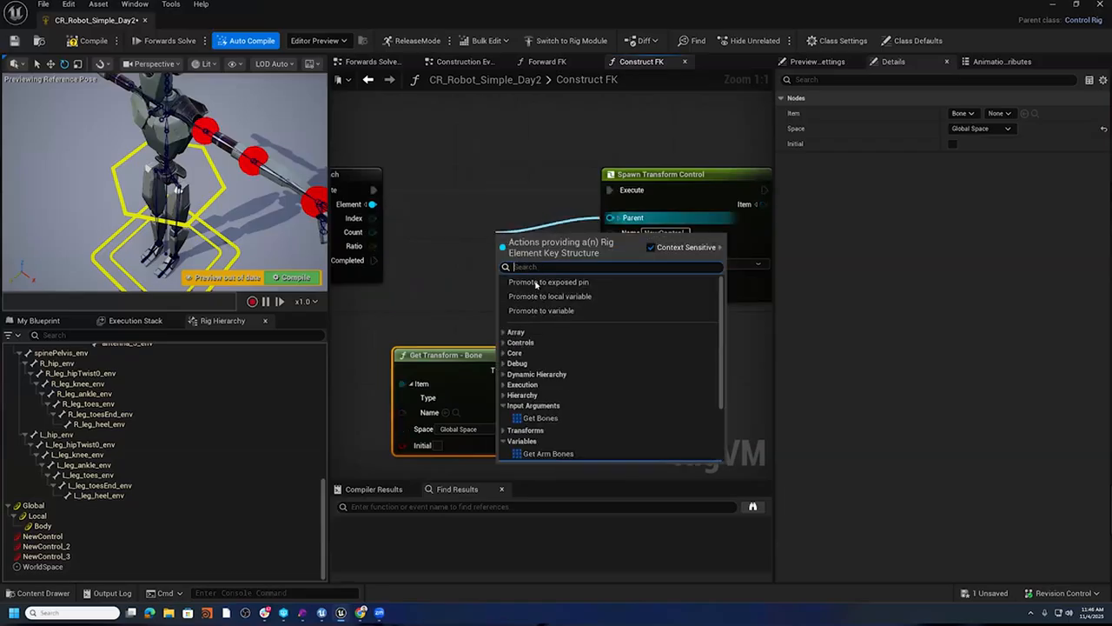
left_click(491, 296)
left_click_drag(609, 218, 517, 228)
type("Get Par")
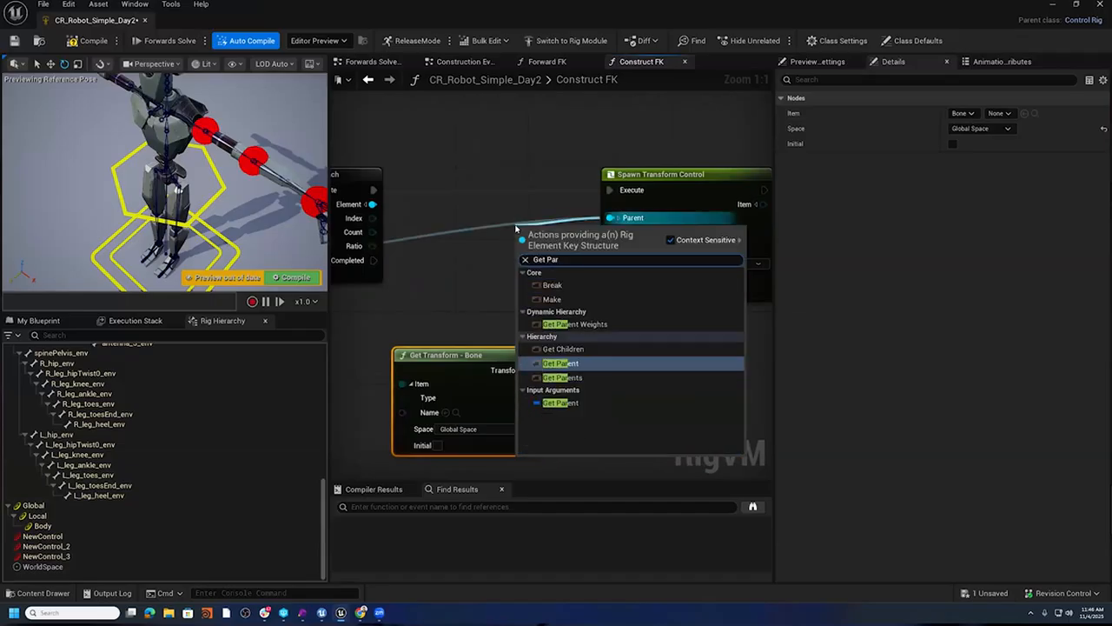
left_click(573, 404)
left_click_drag(558, 236, 476, 137)
right_click_drag(435, 309, 770, 254)
left_click(90, 41)
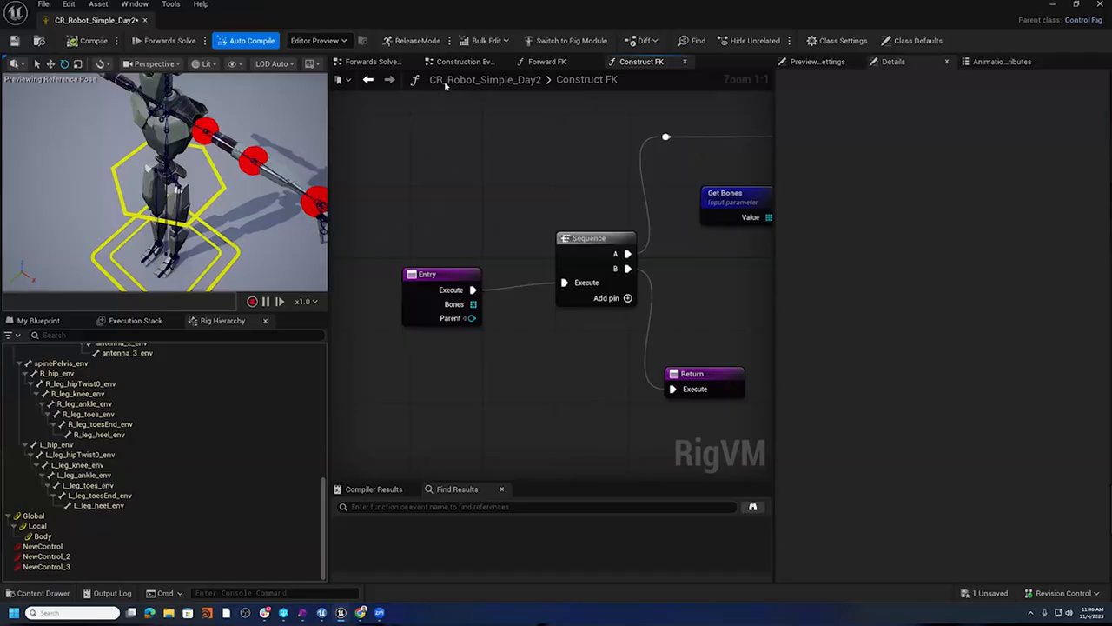
- In the Construction Event Graph, set the Construct FK node's Parent to the bone L_arm_clavicle_env
left_click(467, 61)
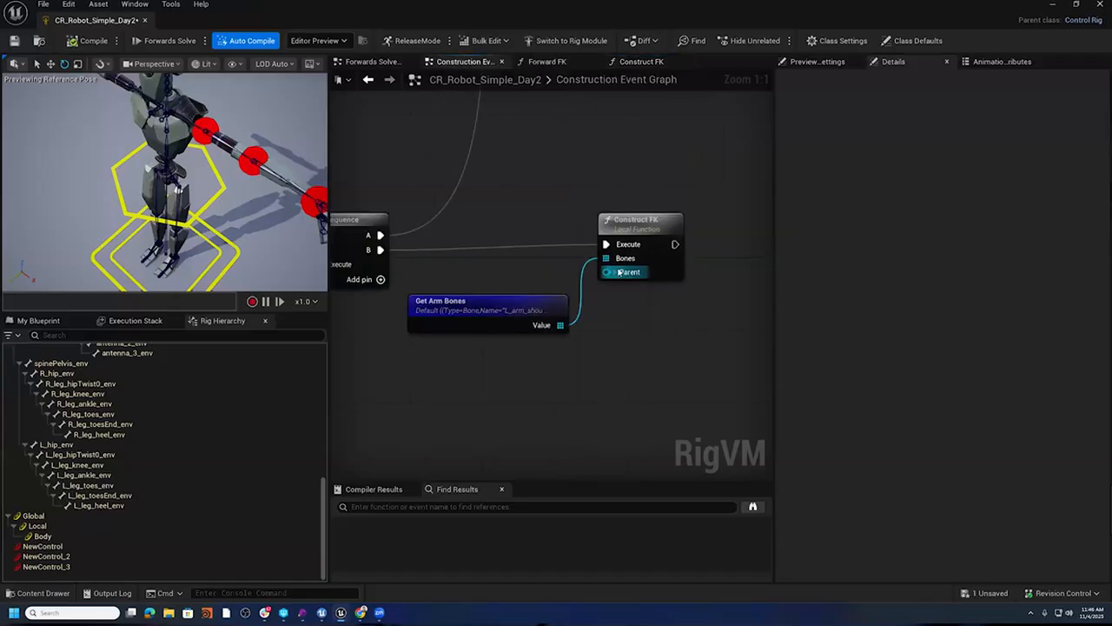
left_click(615, 272)
left_click(667, 305)
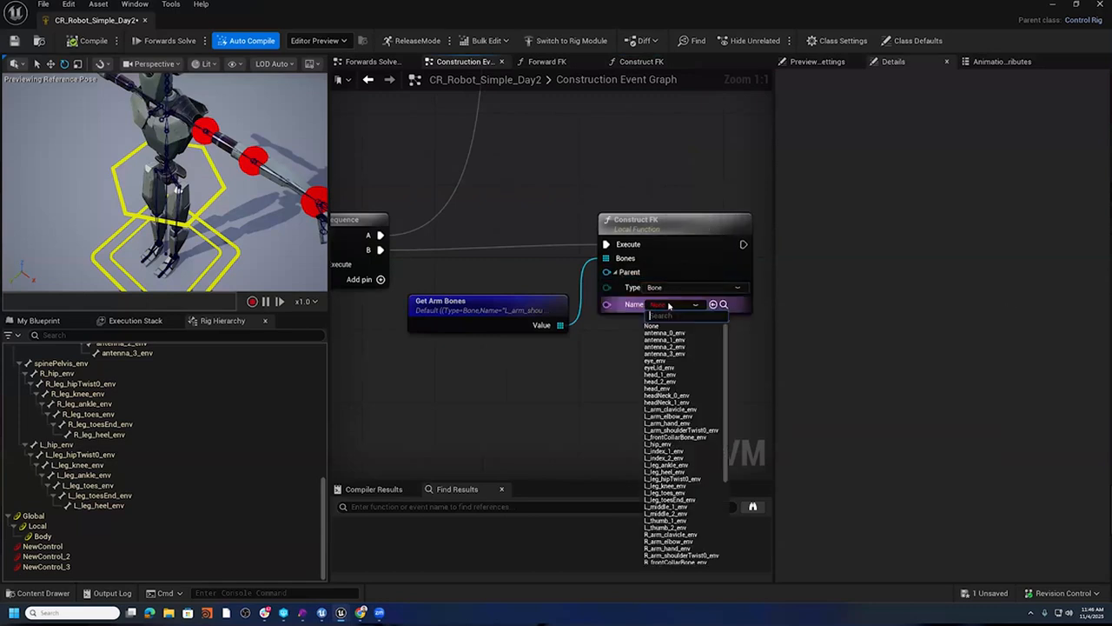
type("clav")
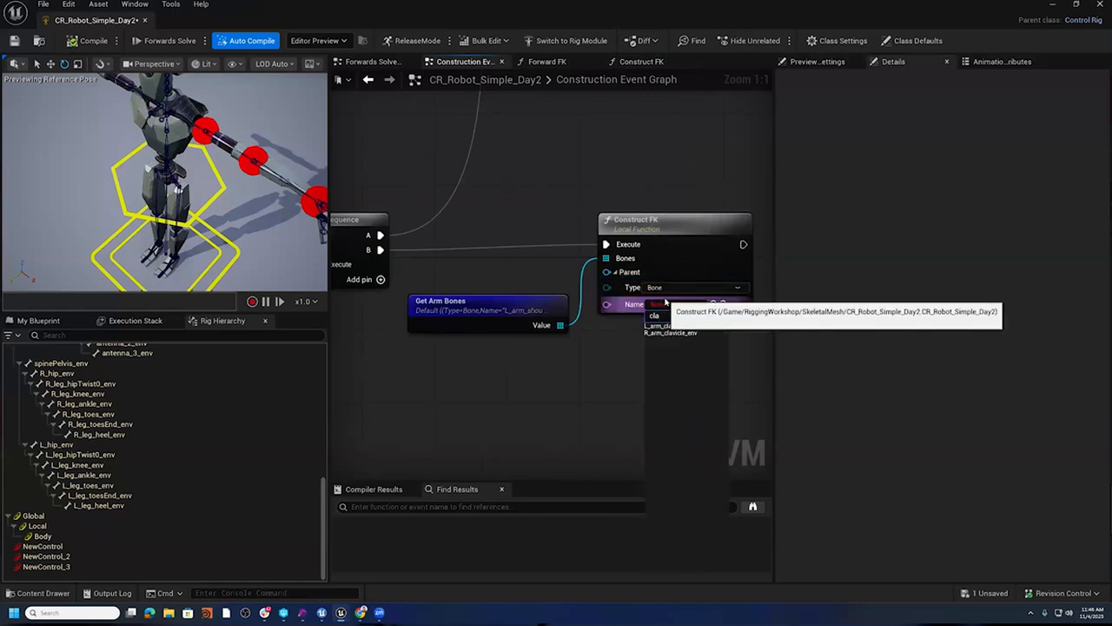
left_click(678, 326)
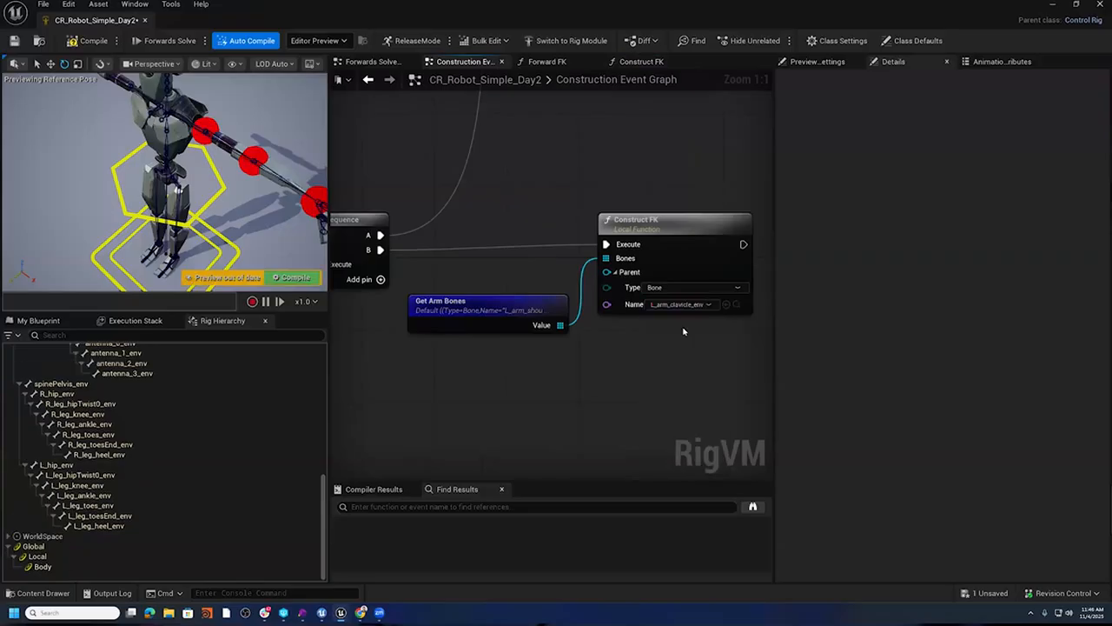
- Compile and save the rig
left_click(113, 42)
left_click(14, 40)
scroll(190, 202, "down", 5)
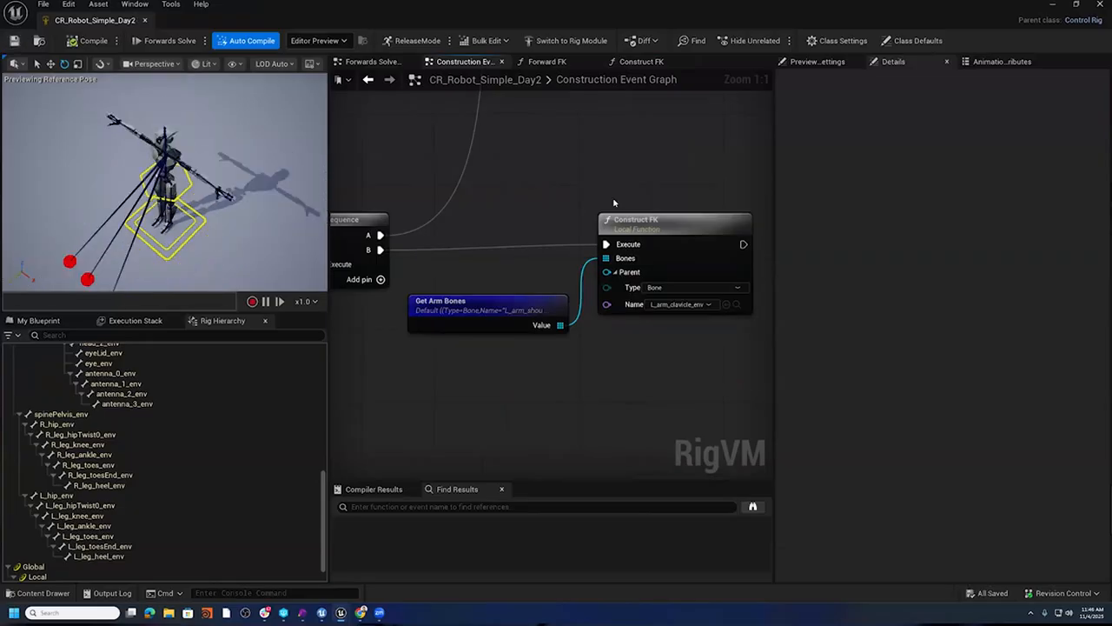
- In the Construct FK function, set the Spawn Transform Control's Offset Space to Global Space
double_click(691, 227)
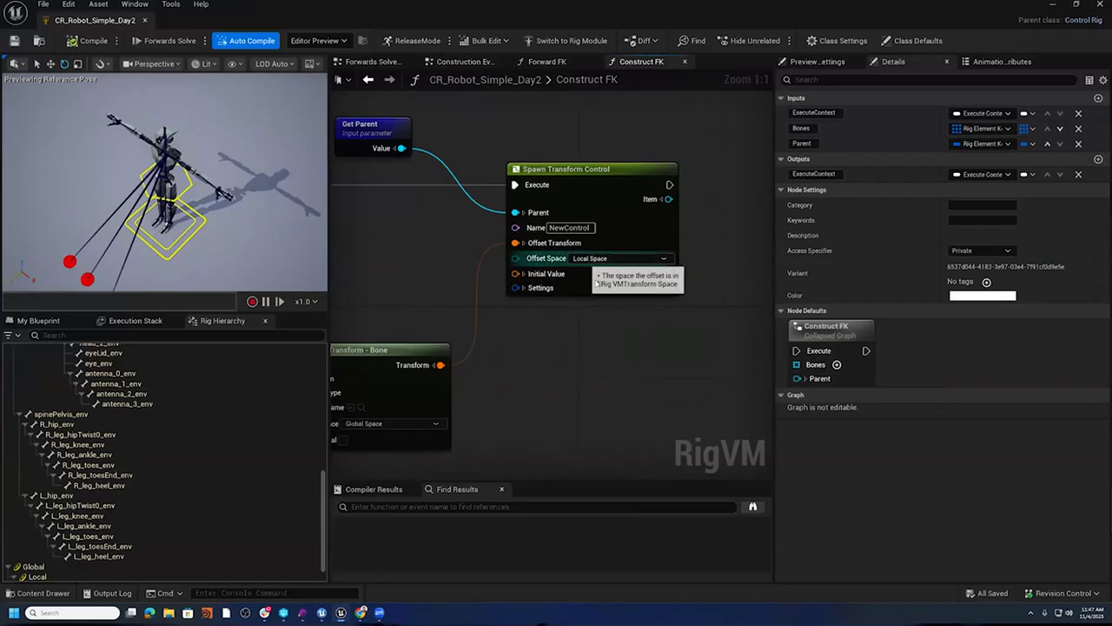
right_click_drag(574, 346, 750, 277)
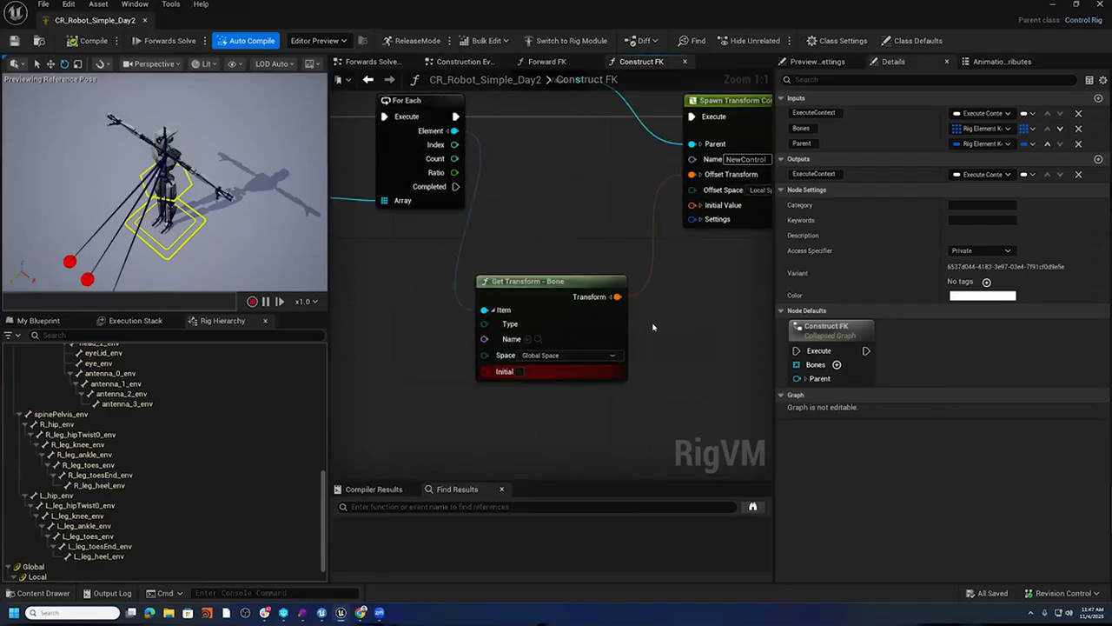
right_click_drag(696, 338, 591, 366)
left_click(664, 219)
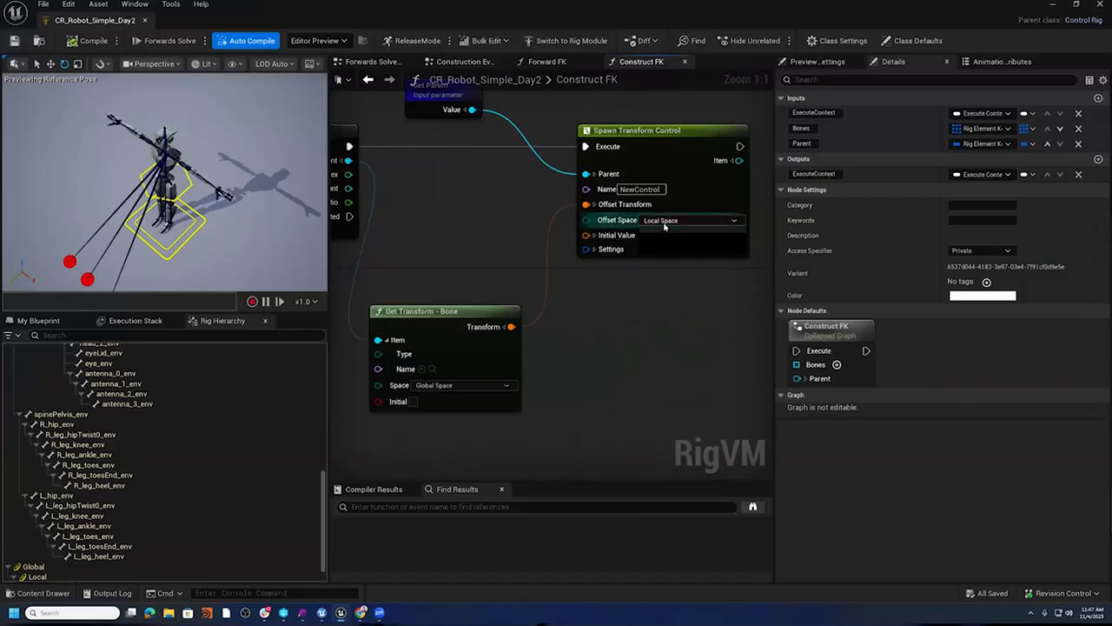
left_click(664, 244)
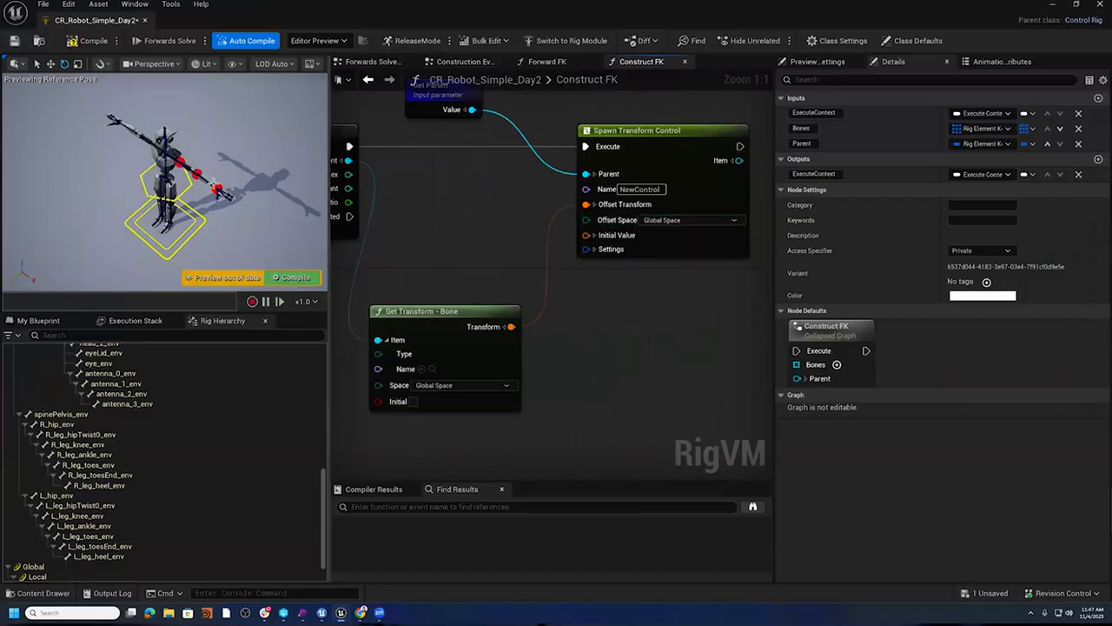
scroll(260, 402, "up", 9)
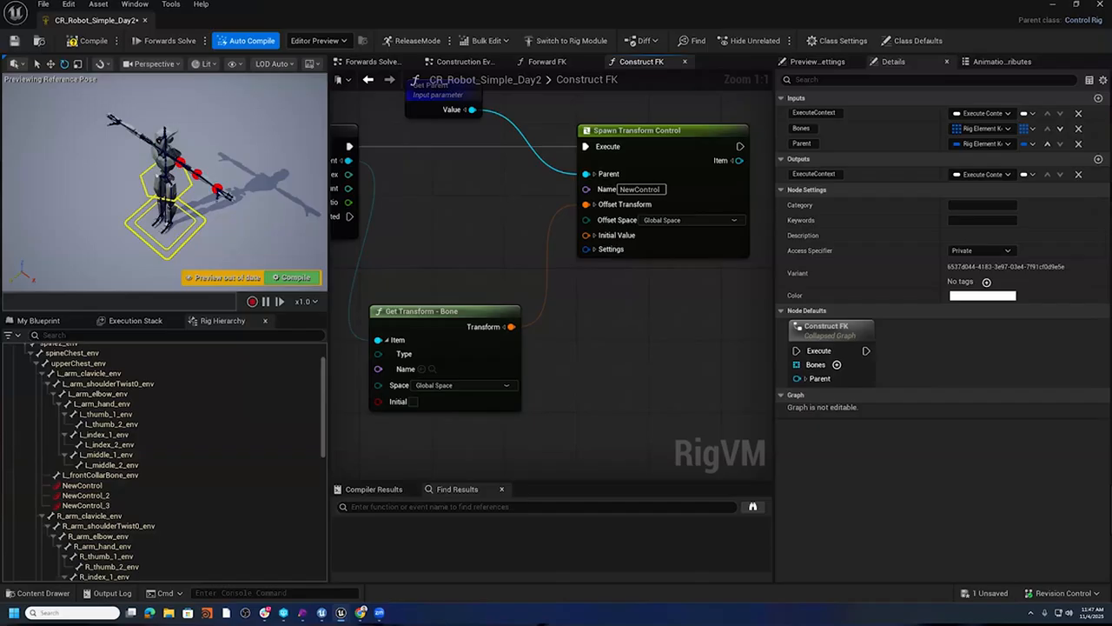
- Enable Initial on the Get Transform node in the Construct FK function
right_click_drag(639, 315, 738, 304)
left_click(522, 299)
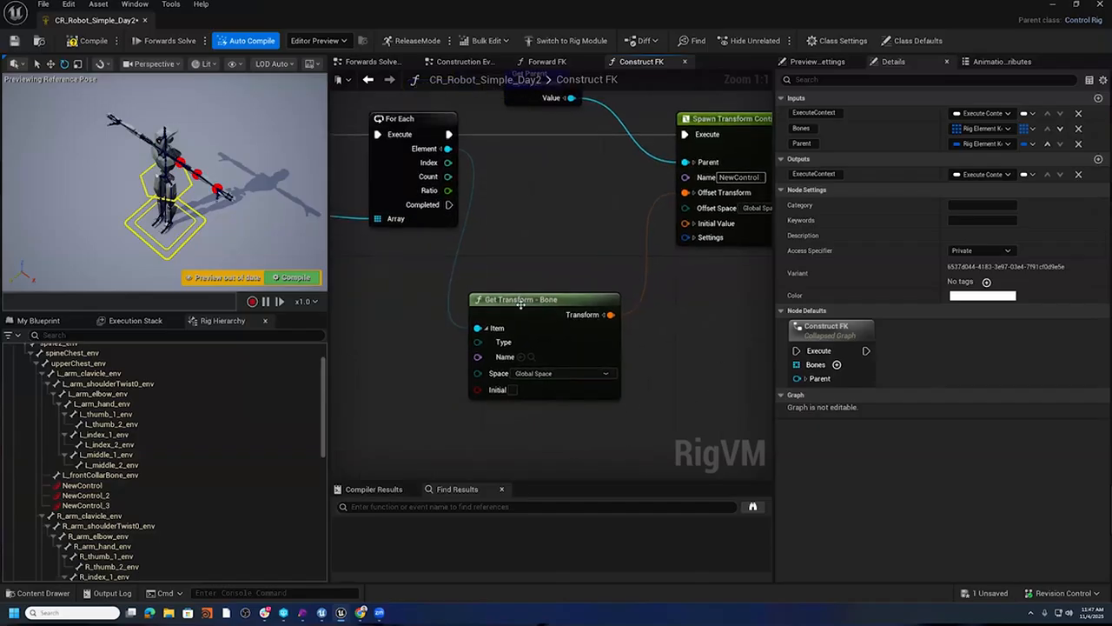
left_click(513, 390)
- In the Construction Event Graph, enable Initial on the Get Transform Array node that feeds the Body control's position
right_click_drag(565, 195, 178, 393)
left_click(466, 62)
scroll(634, 241, "down", 3)
scroll(572, 349, "up", 4)
right_click_drag(625, 328, 444, 349)
left_click(456, 286)
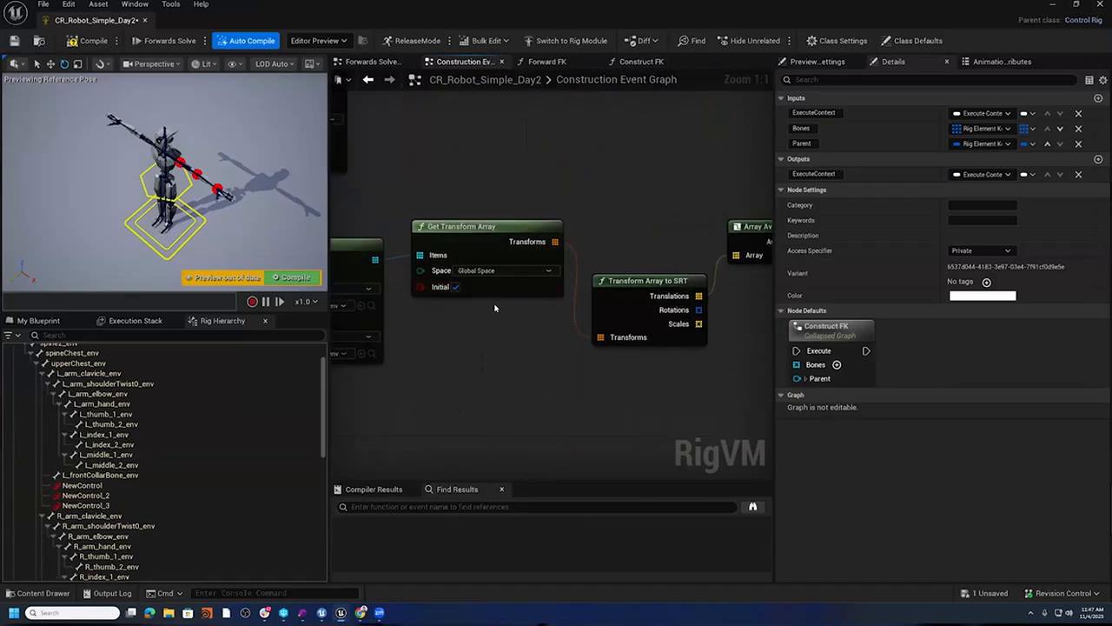
scroll(572, 376, "down", 3)
right_click_drag(695, 352, 339, 373)
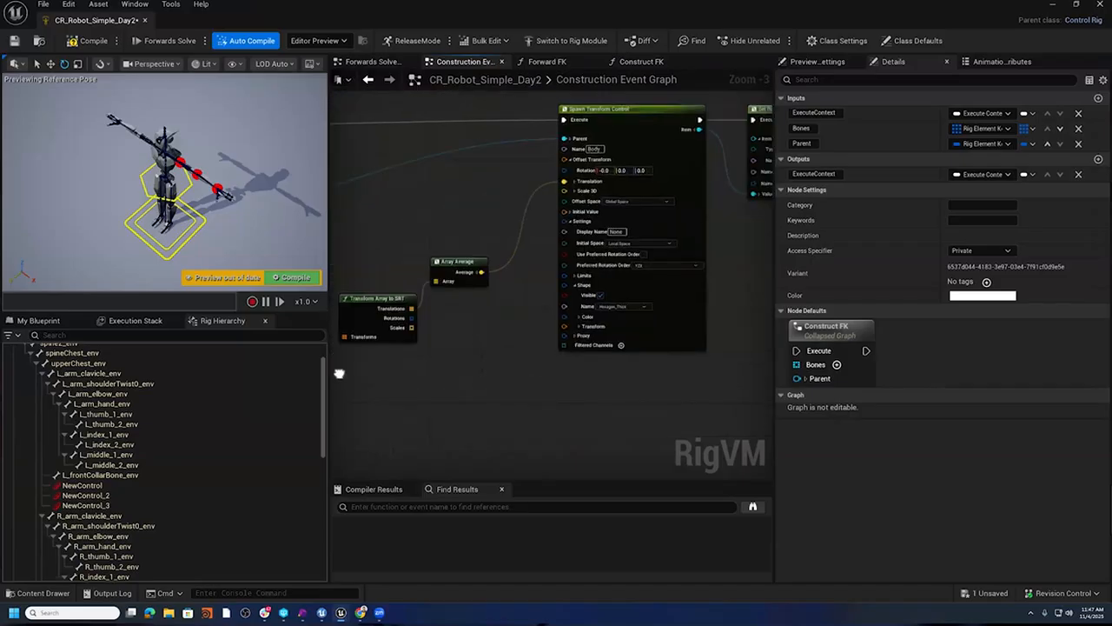
right_click_drag(467, 385, 662, 314)
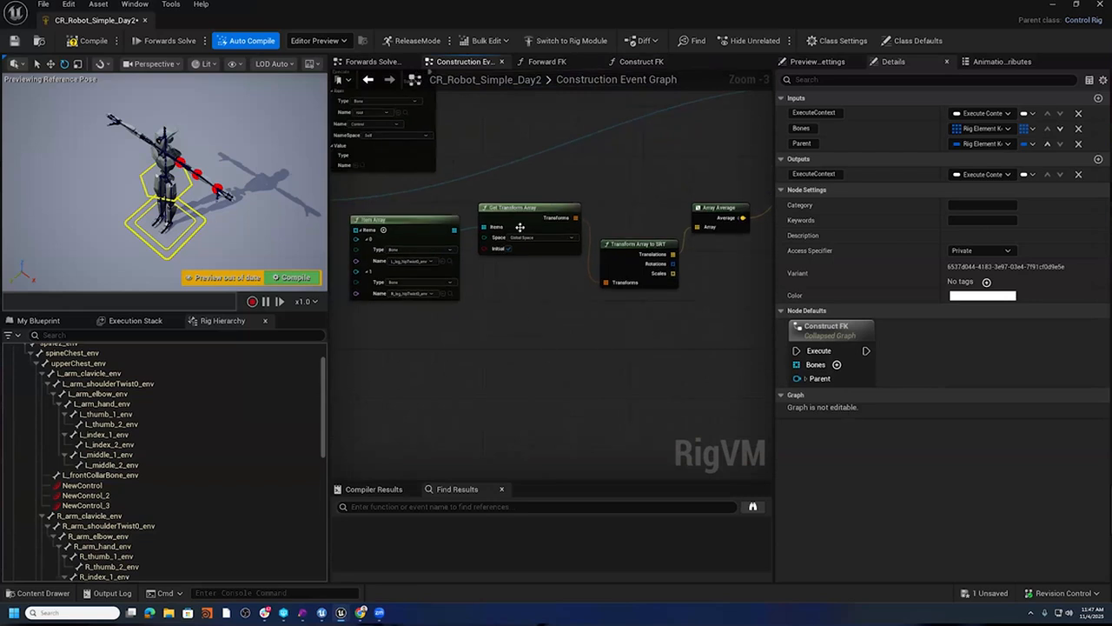
right_click_drag(447, 203, 768, 87)
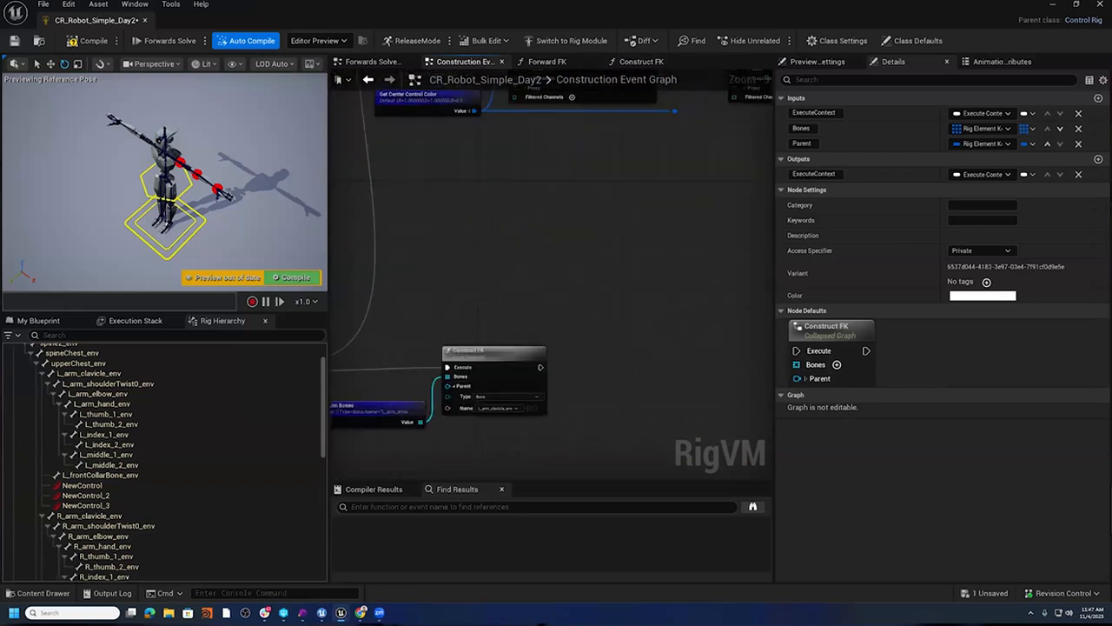
- Reopen the Construct FK function and move its Parent input above Bones
right_click_drag(531, 349, 572, 232)
double_click(572, 232)
right_click_drag(644, 327, 339, 310)
scroll(442, 317, "down", 4)
right_click_drag(469, 387, 660, 399)
scroll(470, 372, "up", 4)
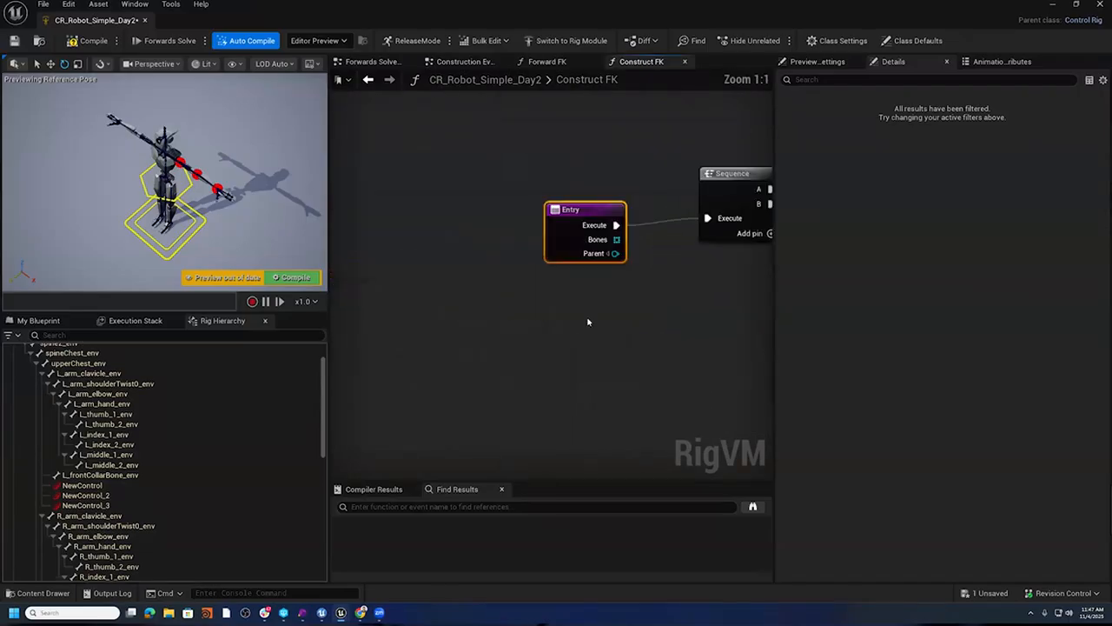
right_click_drag(588, 321, 444, 341)
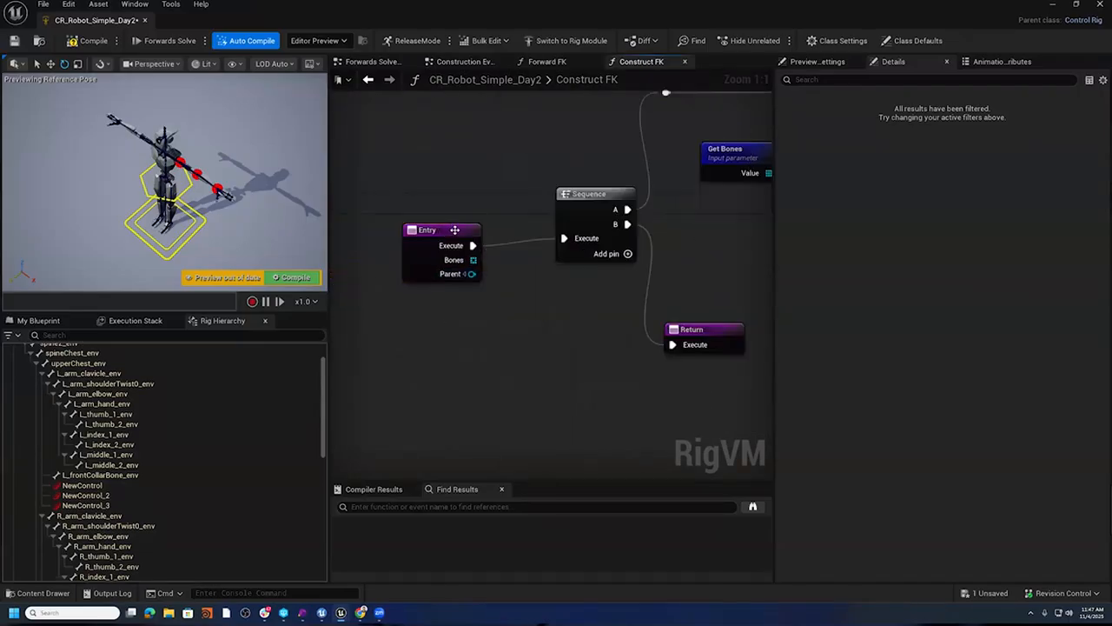
left_click(455, 229)
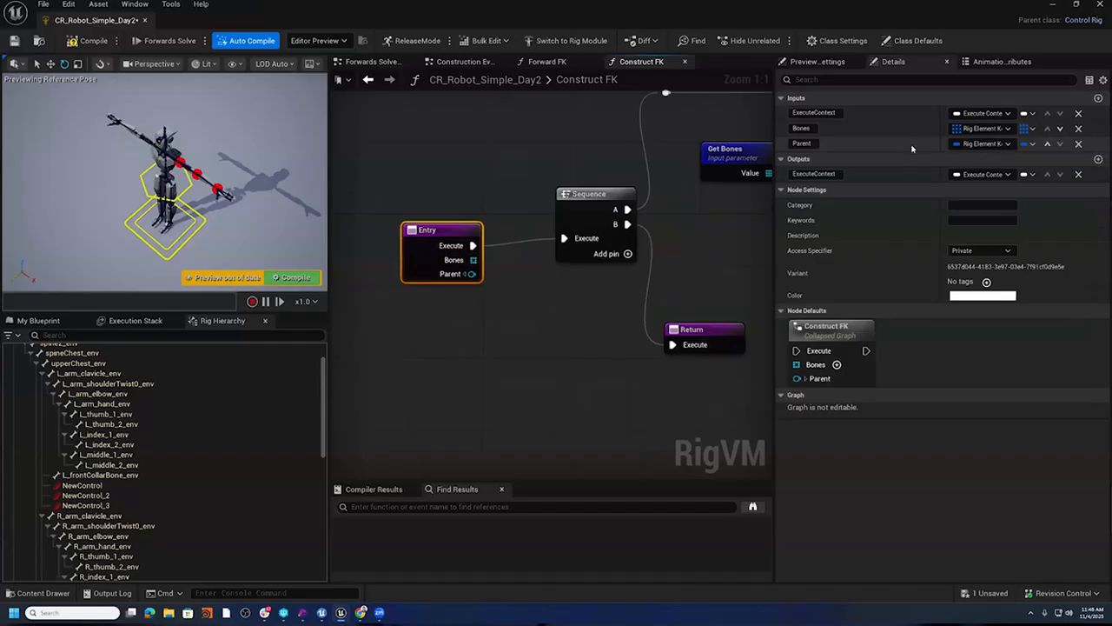
left_click(1047, 144)
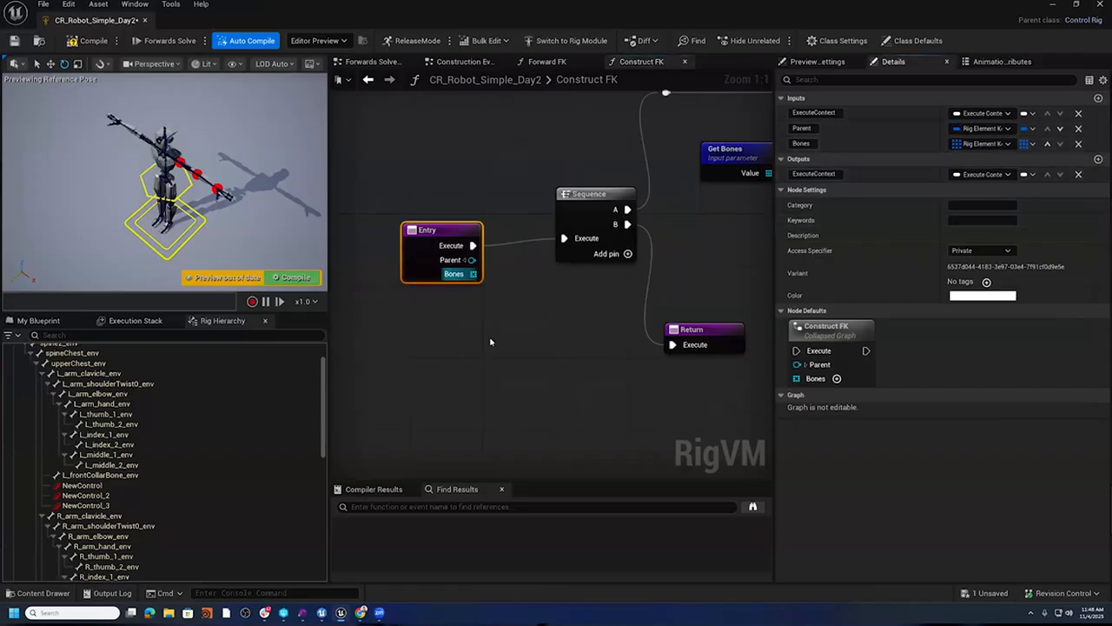
- Expand the For Each Element and connect its Name to the Spawn Transform Control's Name
right_click_drag(616, 408, 551, 385)
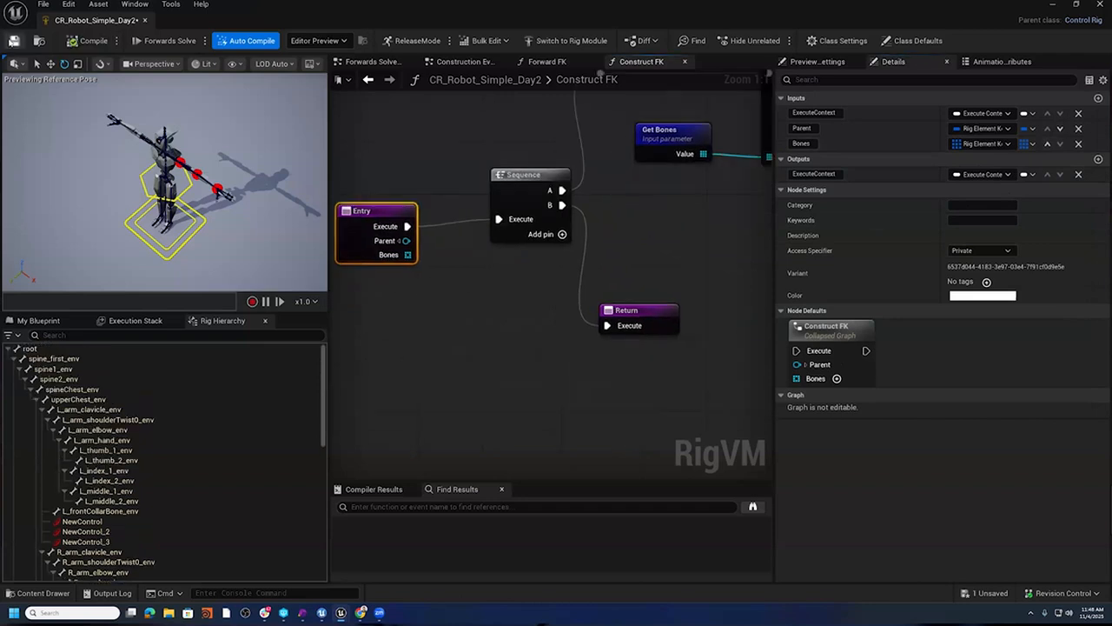
scroll(121, 461, "down", 2)
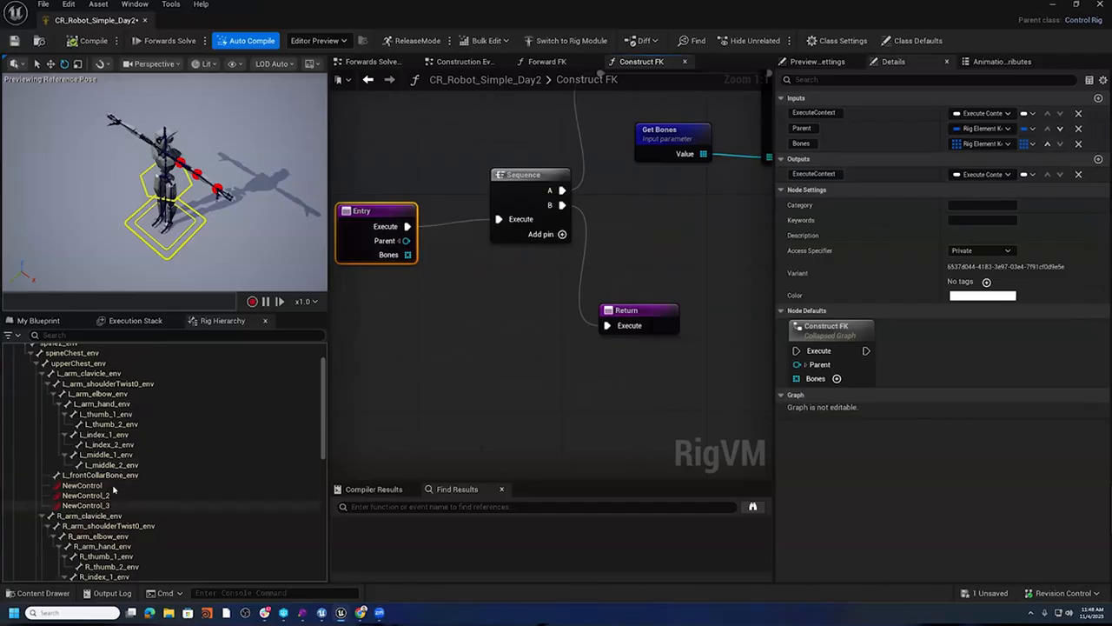
right_click_drag(719, 254, 273, 380)
right_click_drag(501, 274, 568, 274)
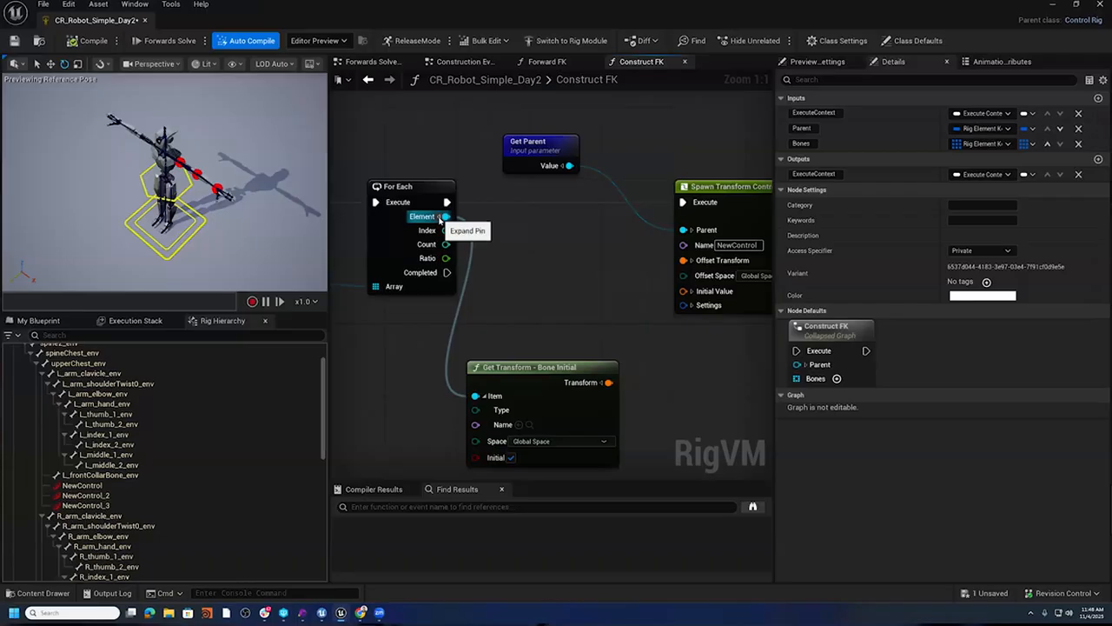
left_click(441, 222)
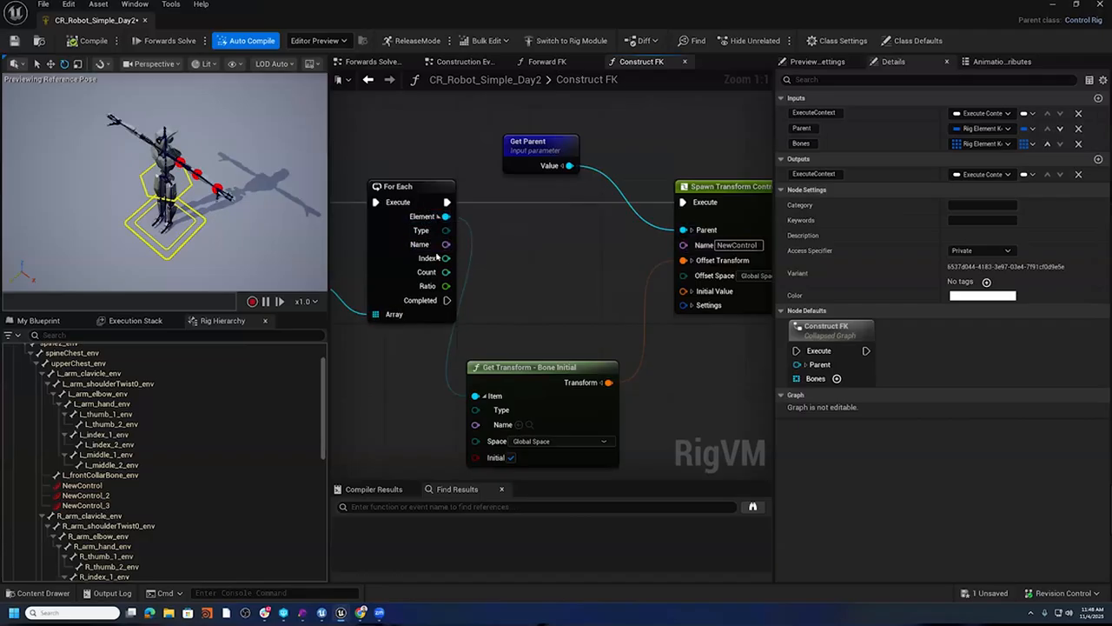
left_click_drag(446, 245, 697, 251)
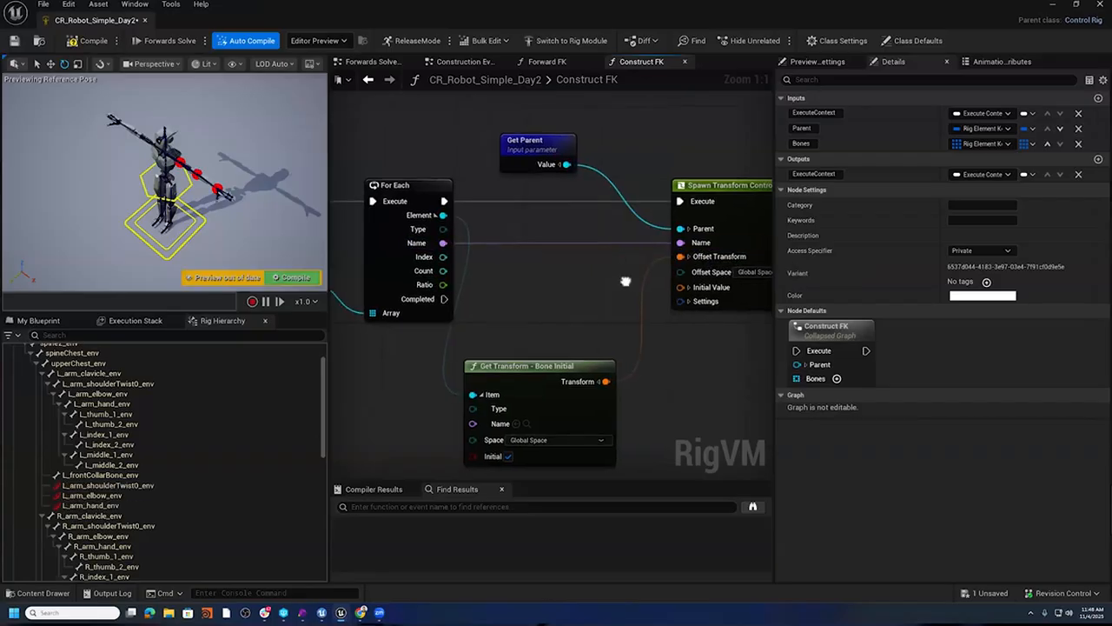
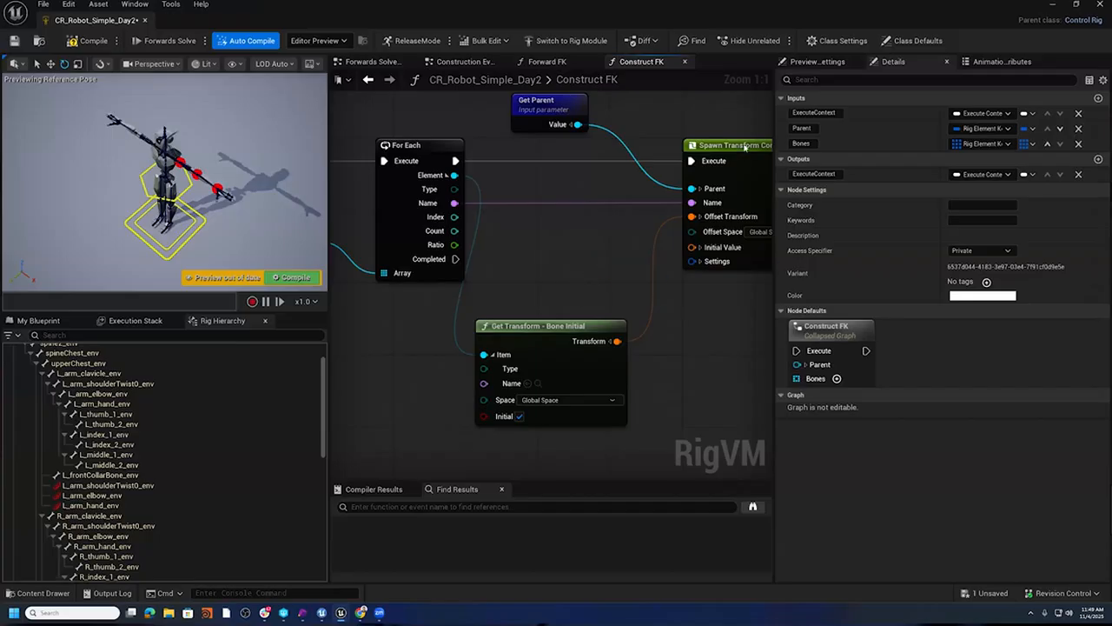
- Switch to the CR_Robot_Day2 rig and copy its Conform Name function from the Utils category
key("alt+Tab")
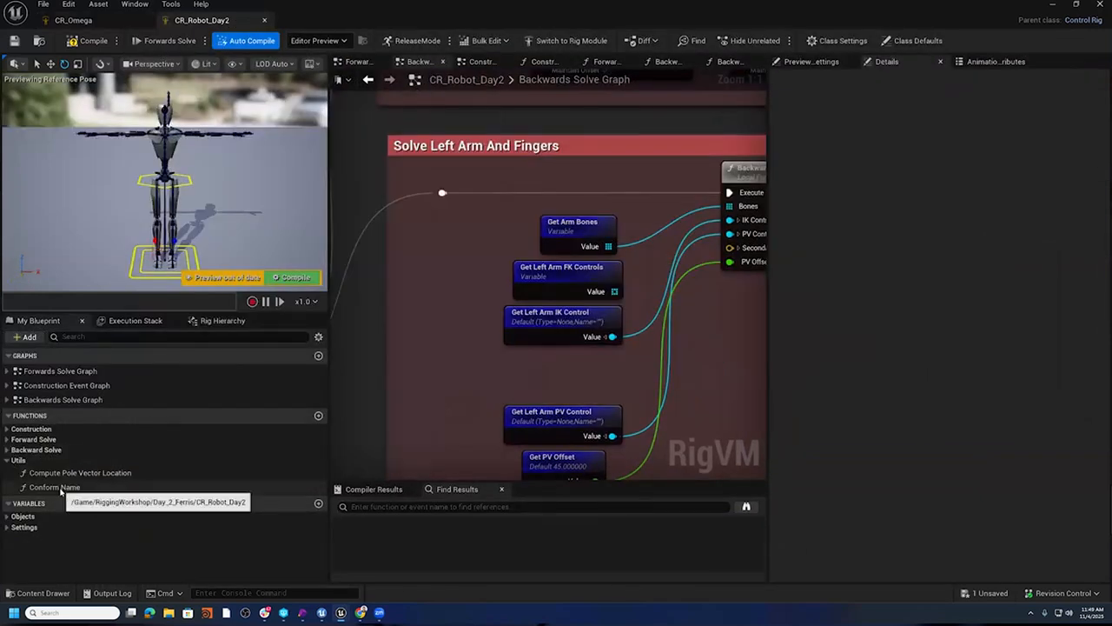
left_click(54, 488)
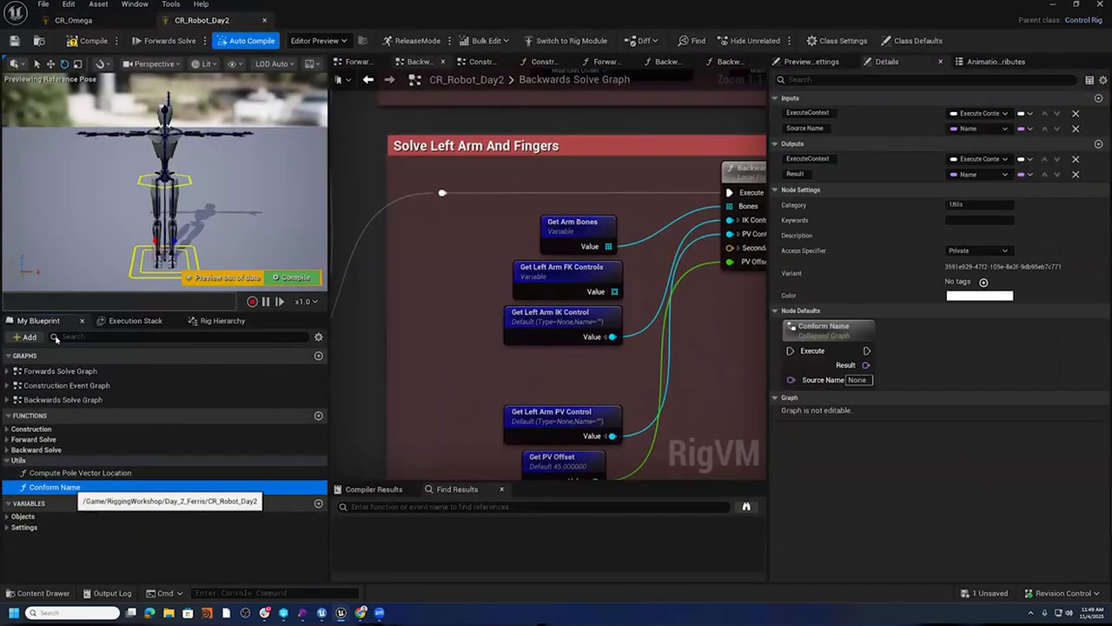
left_click(31, 601)
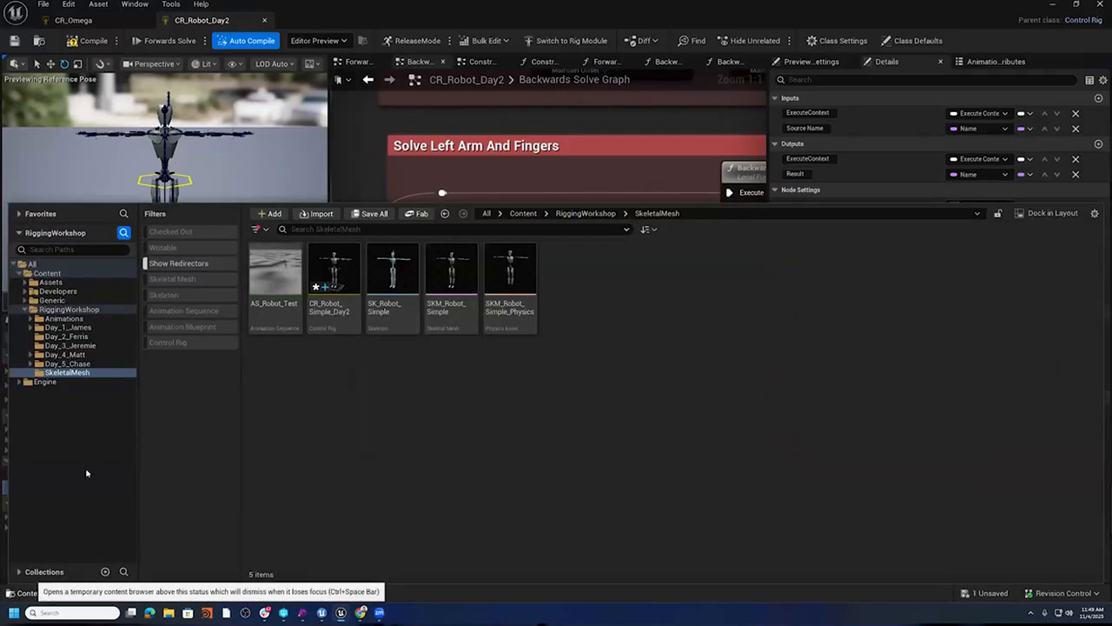
left_click(70, 338)
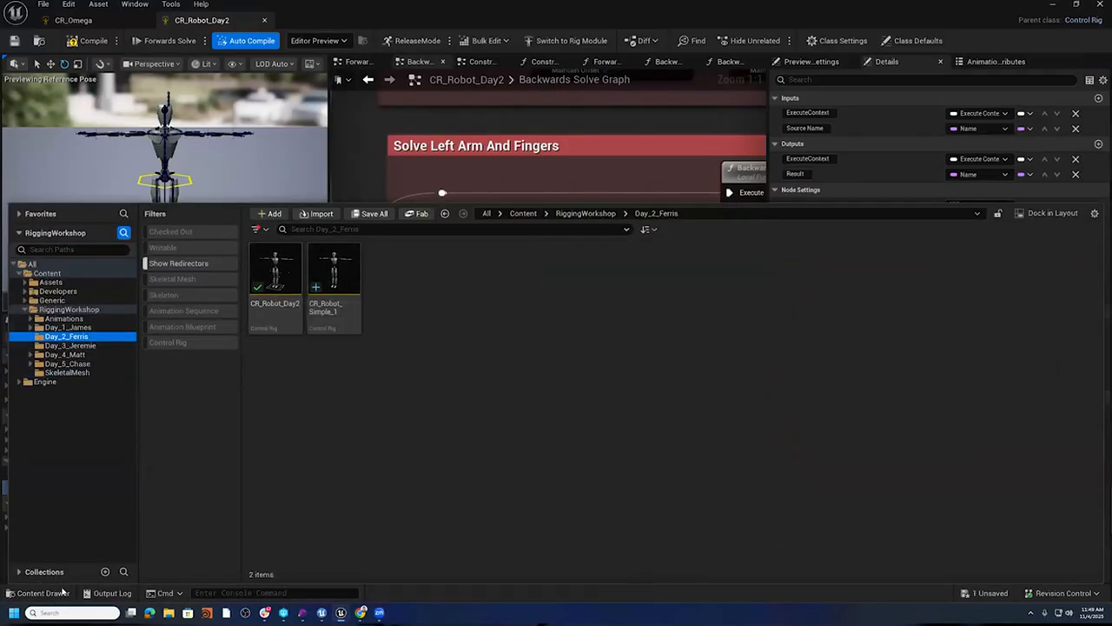
left_click(32, 592)
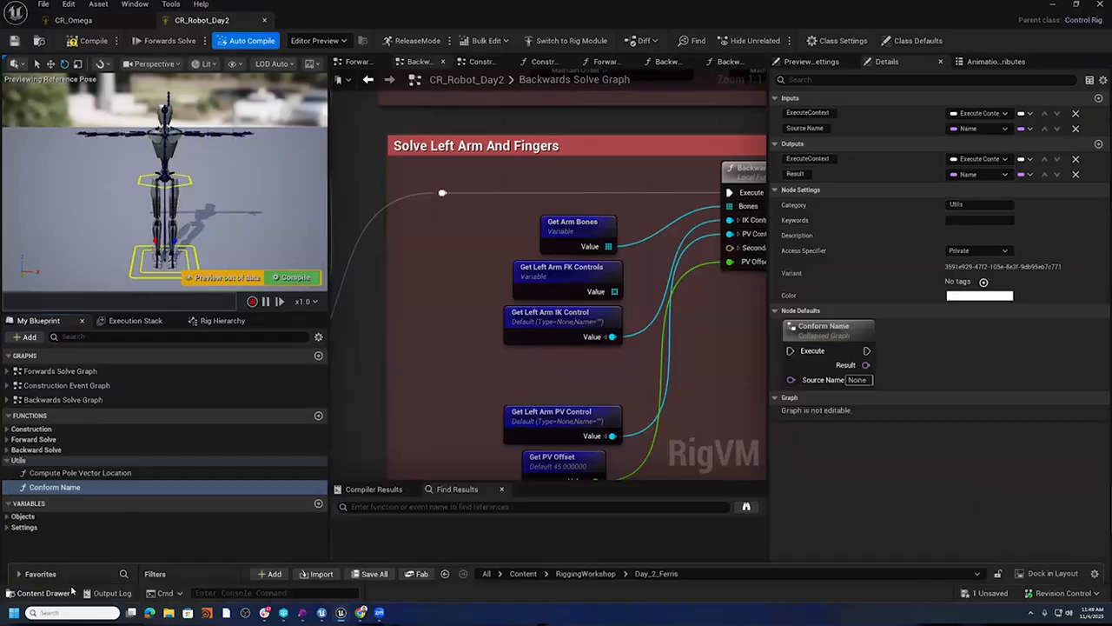
right_click(111, 491)
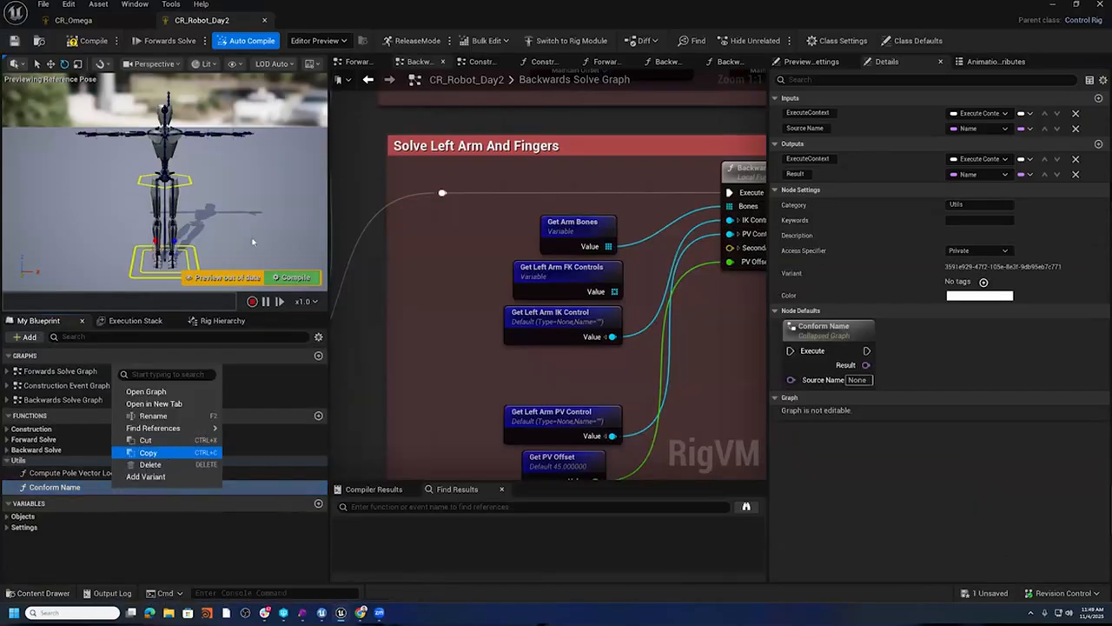
left_click(155, 452)
- Return to the CR_Robot_Simple_Day2 rig and paste the Conform Name function into its functions
left_click(220, 21)
left_click_drag(211, 23, 95, 21)
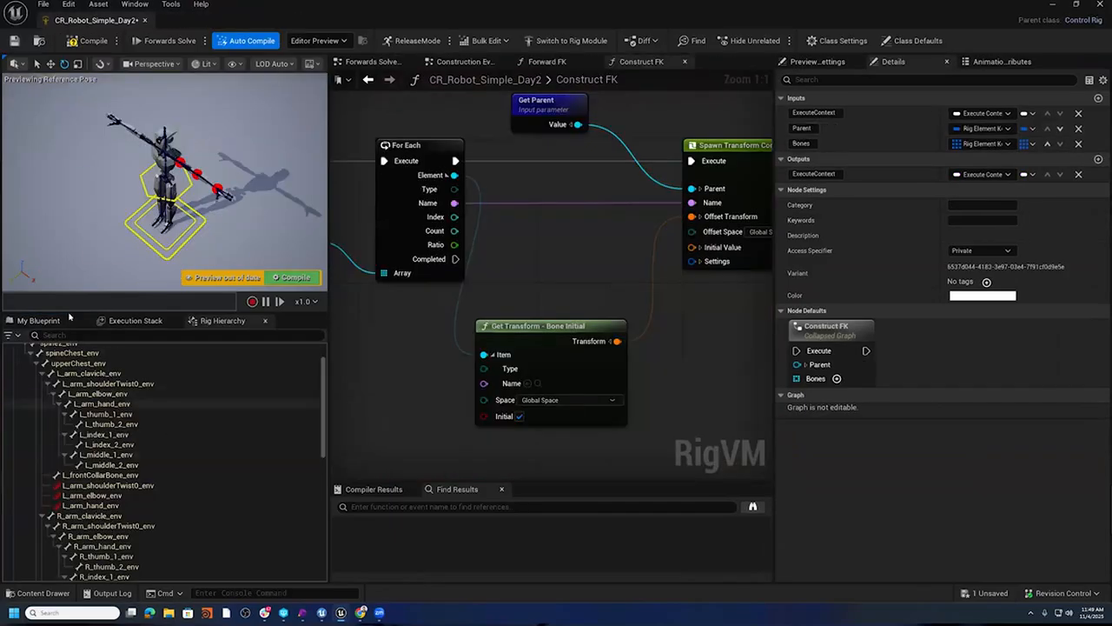
left_click(38, 320)
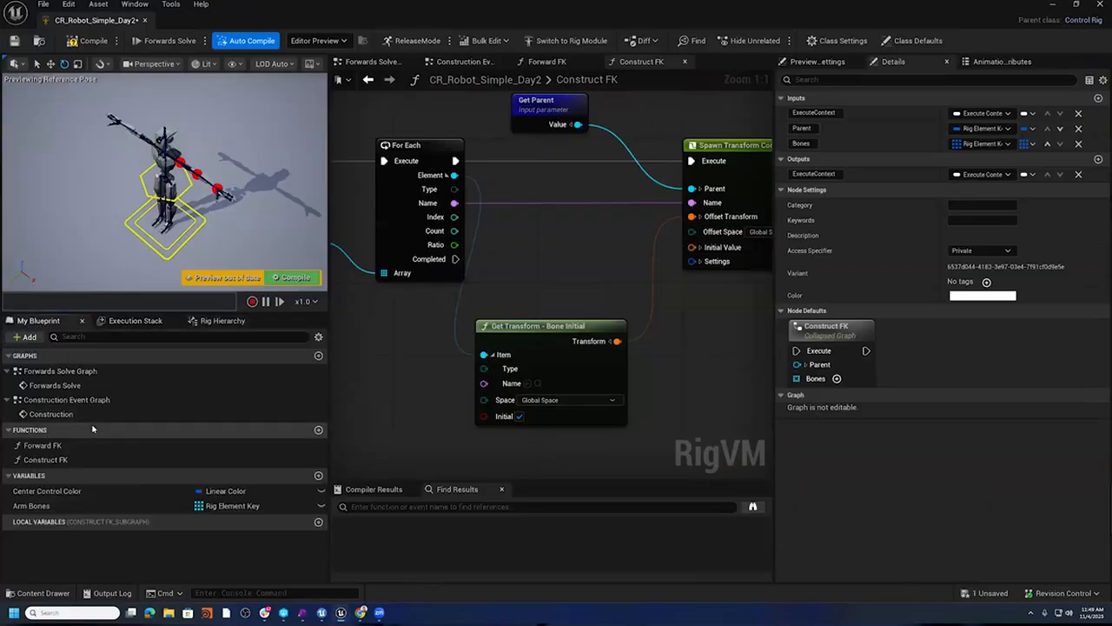
right_click(93, 428)
left_click(145, 490)
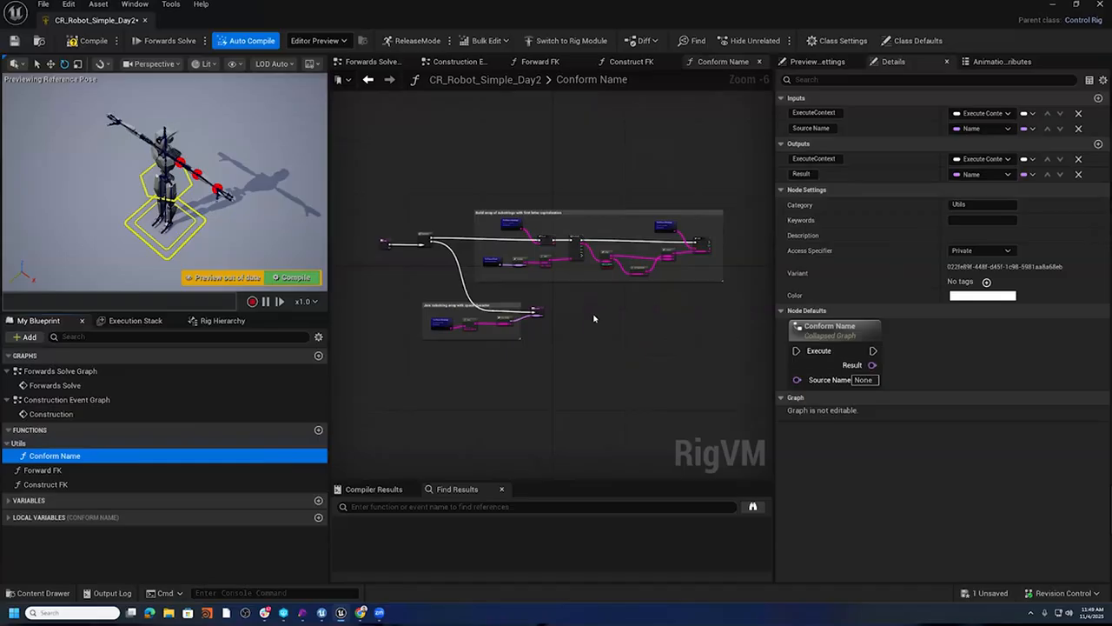
- Examine how the Conform Name graph splits, capitalizes and rejoins the source name
scroll(575, 263, "up", 3)
right_click_drag(534, 330, 690, 302)
right_click_drag(705, 160, 537, 183)
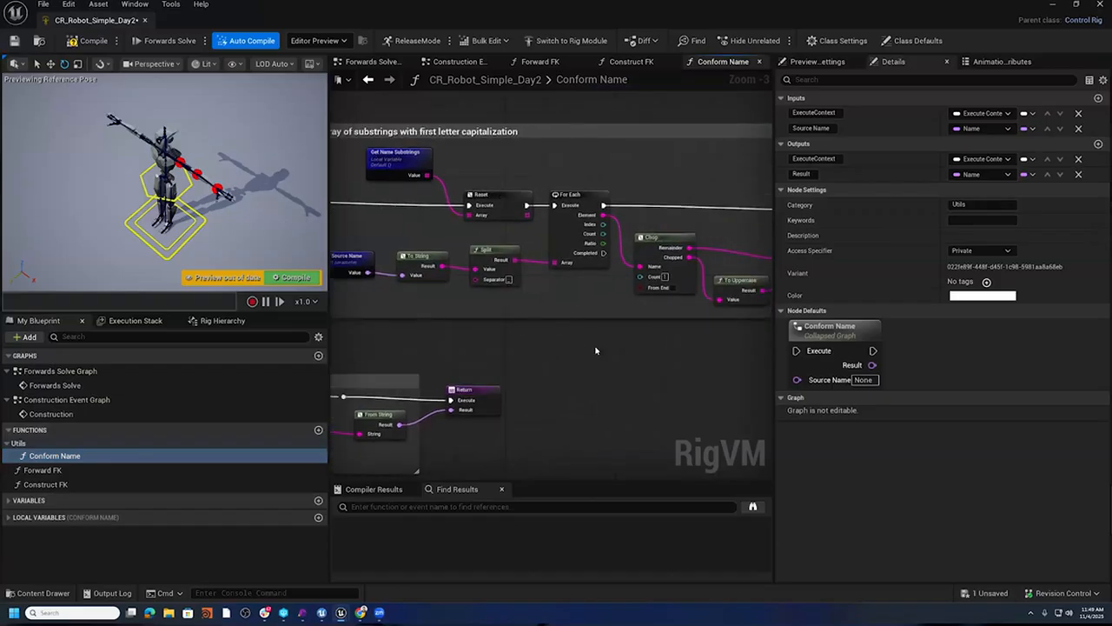
right_click_drag(651, 370, 464, 368)
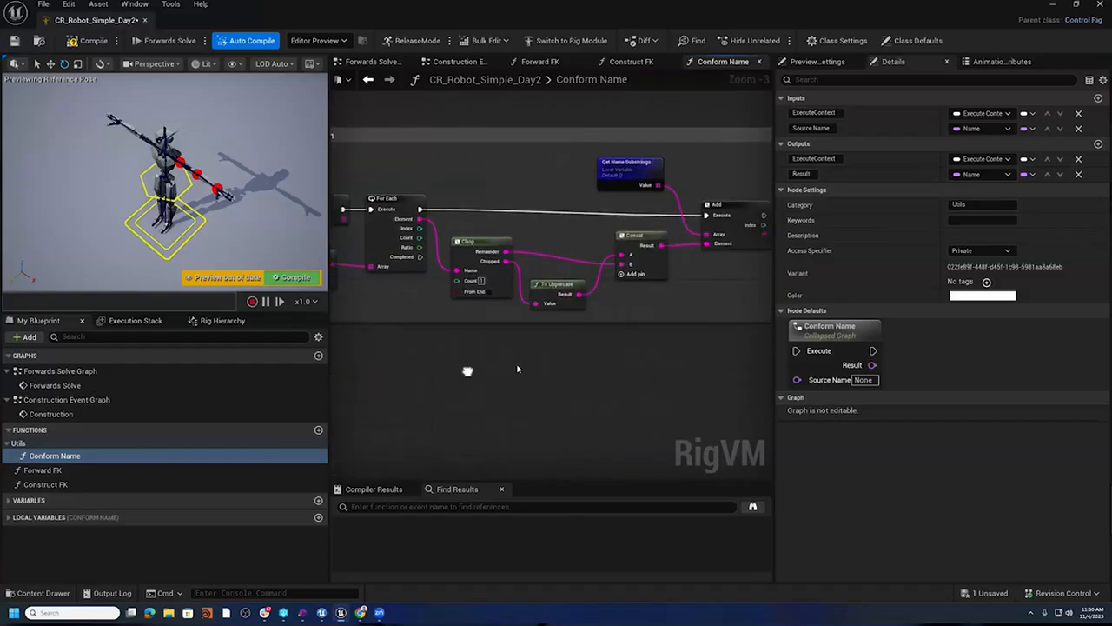
right_click_drag(577, 389, 509, 392)
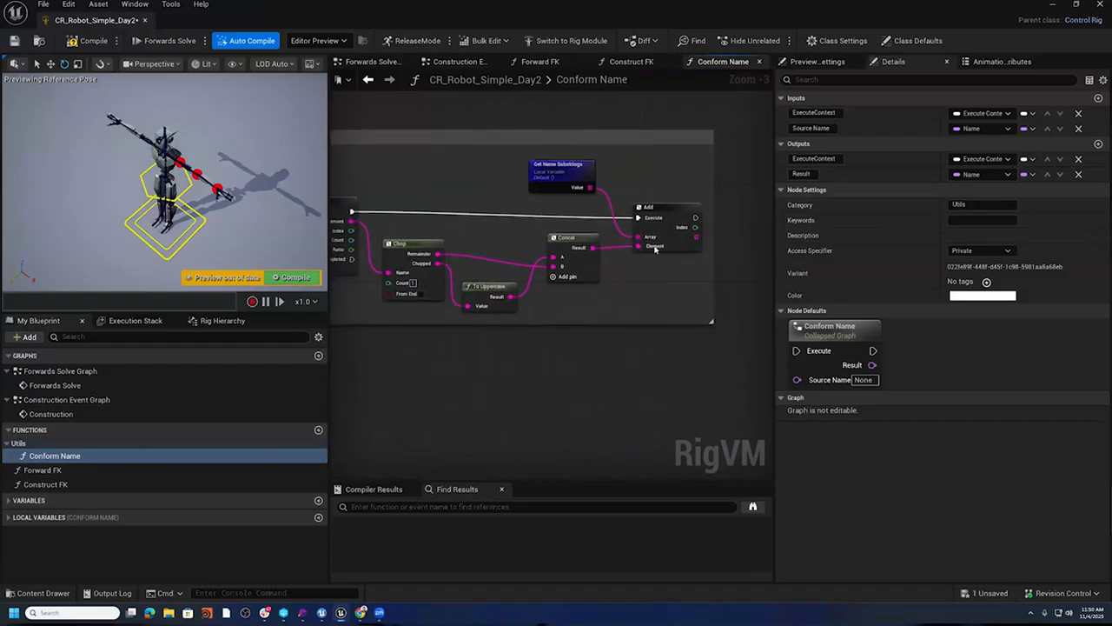
right_click_drag(365, 417, 460, 380)
scroll(469, 379, "up", 2)
scroll(468, 380, "up", 1)
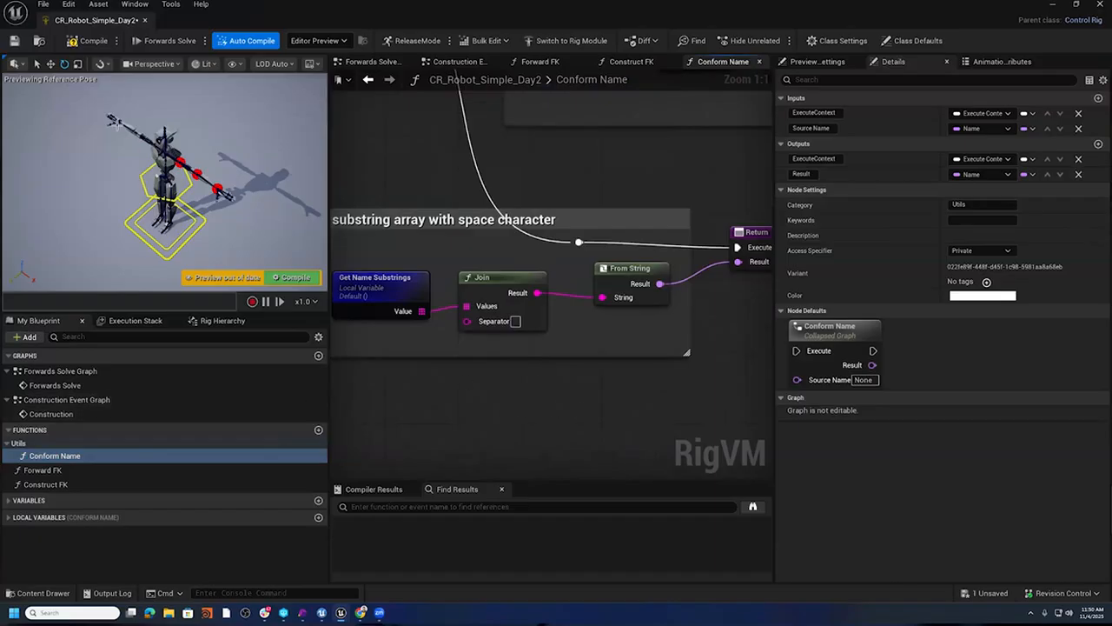
- In Construct FK, insert a Conform Name node between For Each and Spawn Transform Control, routing execution and the bone name through it
left_click(631, 62)
left_click_drag(54, 455, 550, 146)
left_click_drag(455, 161, 528, 161)
left_click_drag(606, 161, 692, 160)
left_click_drag(453, 202, 530, 190)
left_click_drag(598, 175, 693, 203)
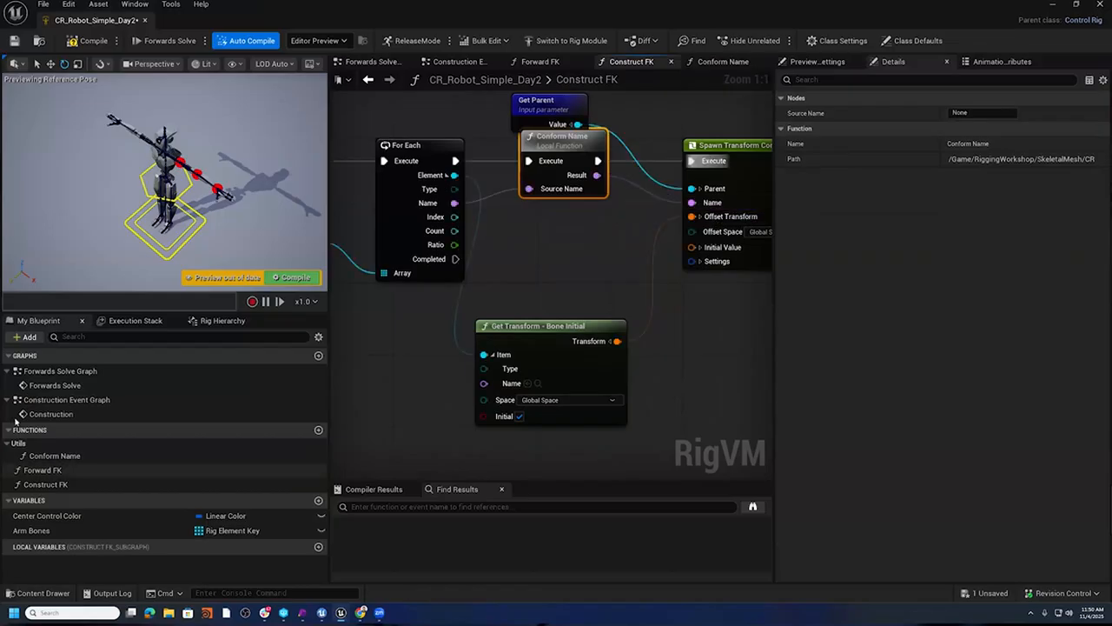
- Compile the rig and check the spawned arm control names in the Rig Hierarchy
left_click(91, 41)
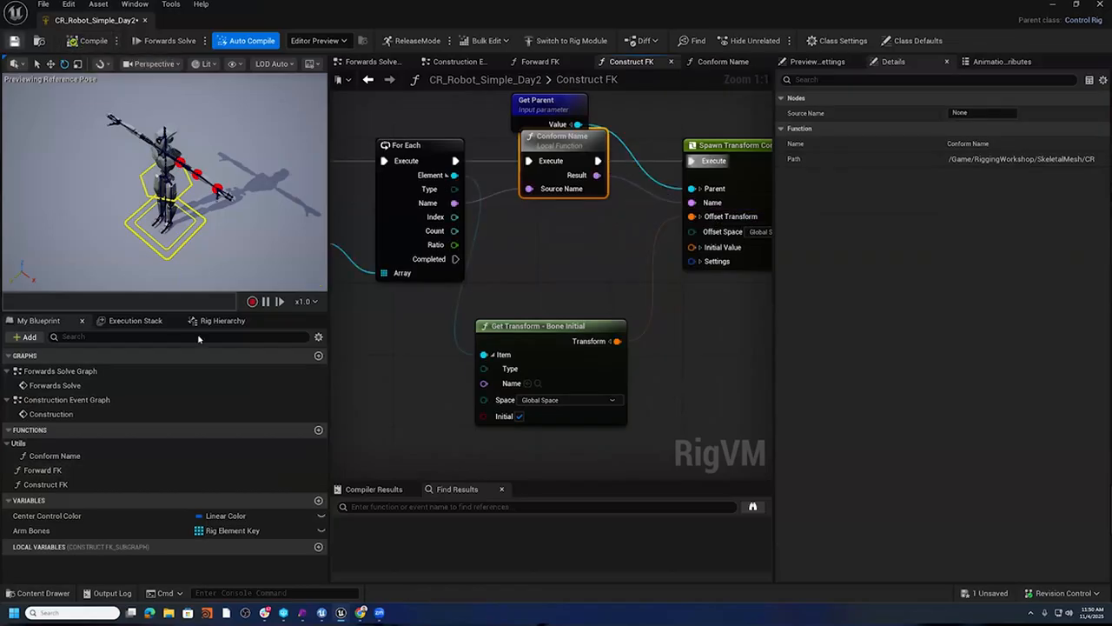
left_click(223, 320)
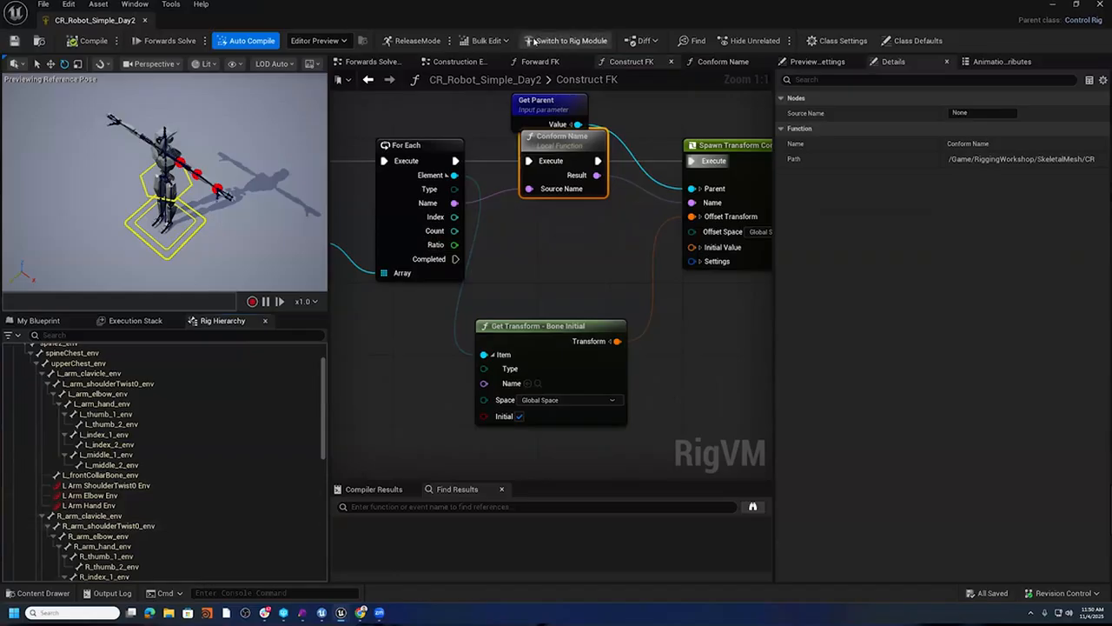
- Move the Get Parent node clear above Conform Name in the Construct FK graph
right_click_drag(491, 120, 497, 135)
mouse_move(552, 115)
left_mouse_down()
mouse_move(598, 96)
mouse_move(564, 103)
left_mouse_up()
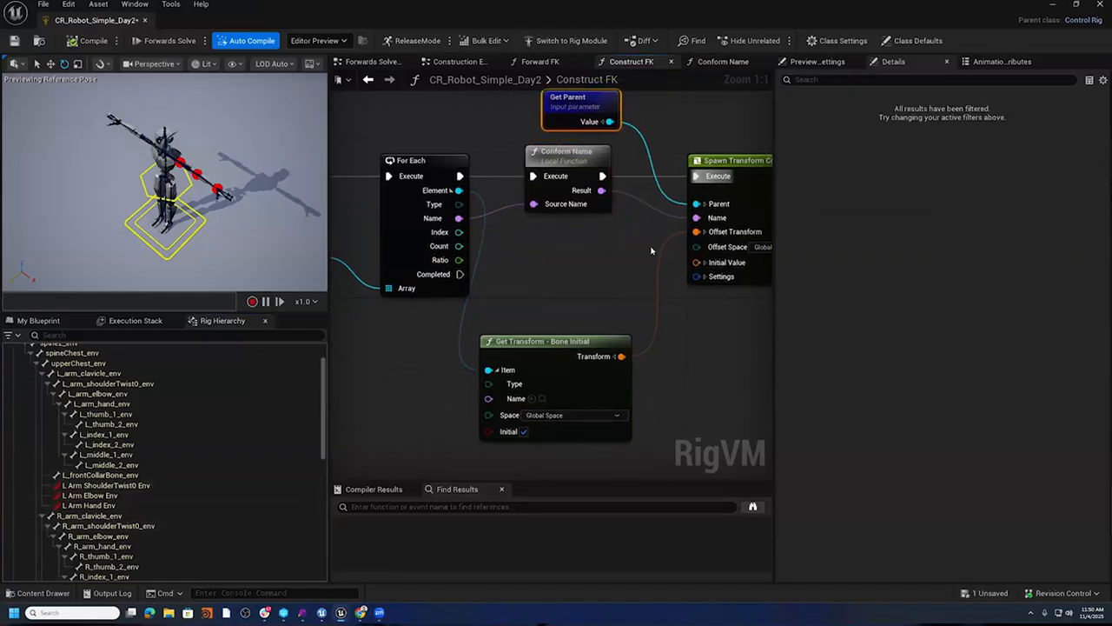
right_click_drag(626, 126, 613, 216)
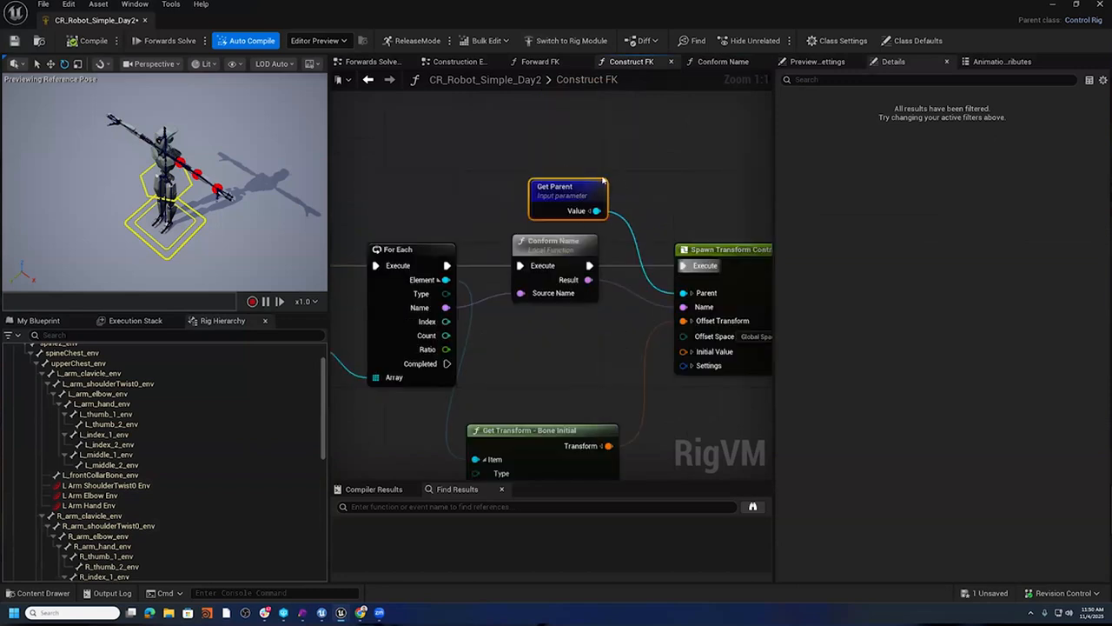
right_click_drag(475, 194, 501, 143)
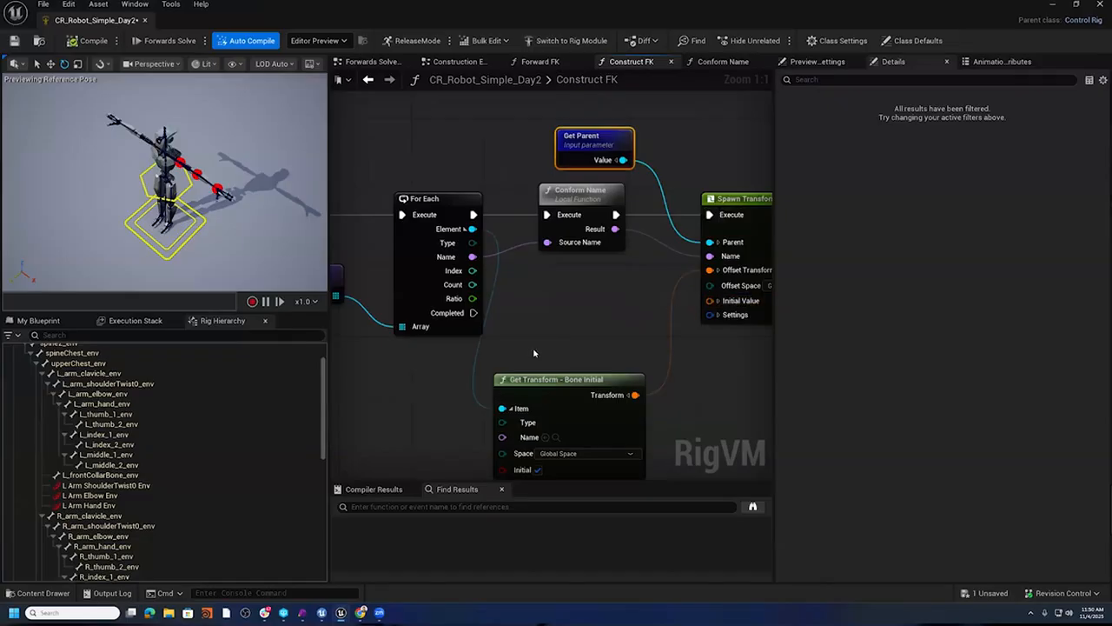
- Promote Spawn Transform Control's Parent input to a local variable and place its getter below Conform Name
right_click_drag(630, 313, 421, 295)
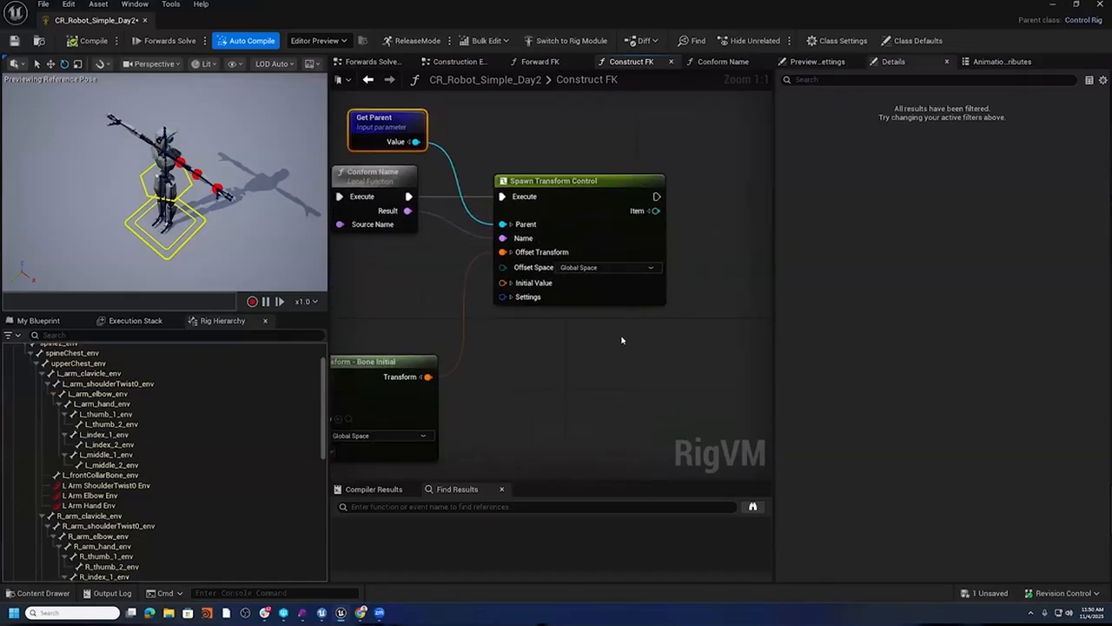
right_click_drag(622, 340, 546, 346)
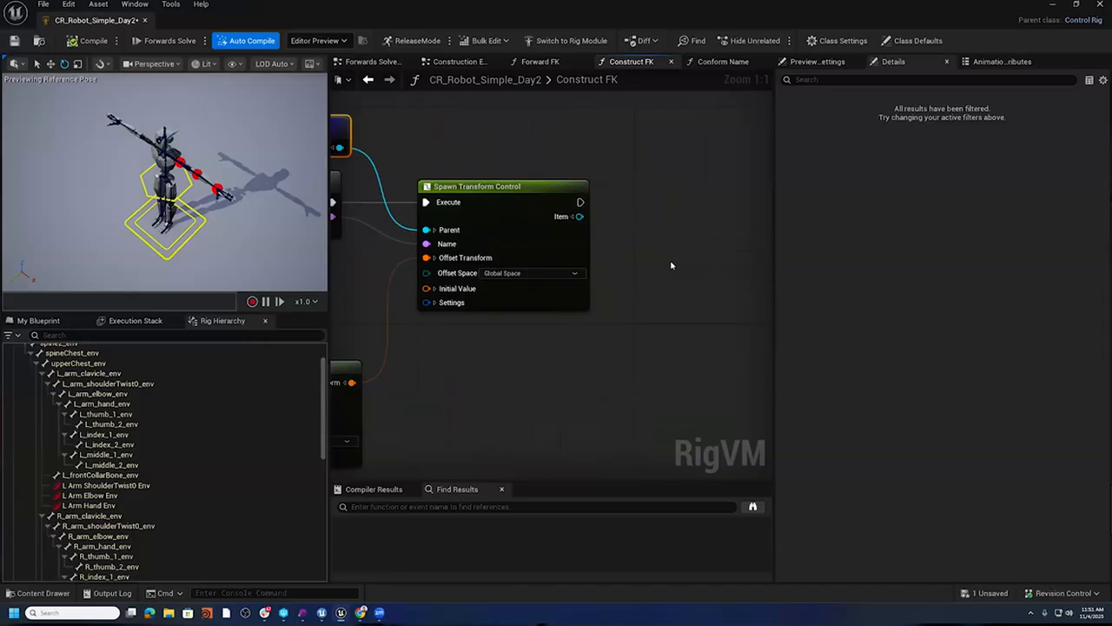
right_click_drag(482, 379, 724, 376)
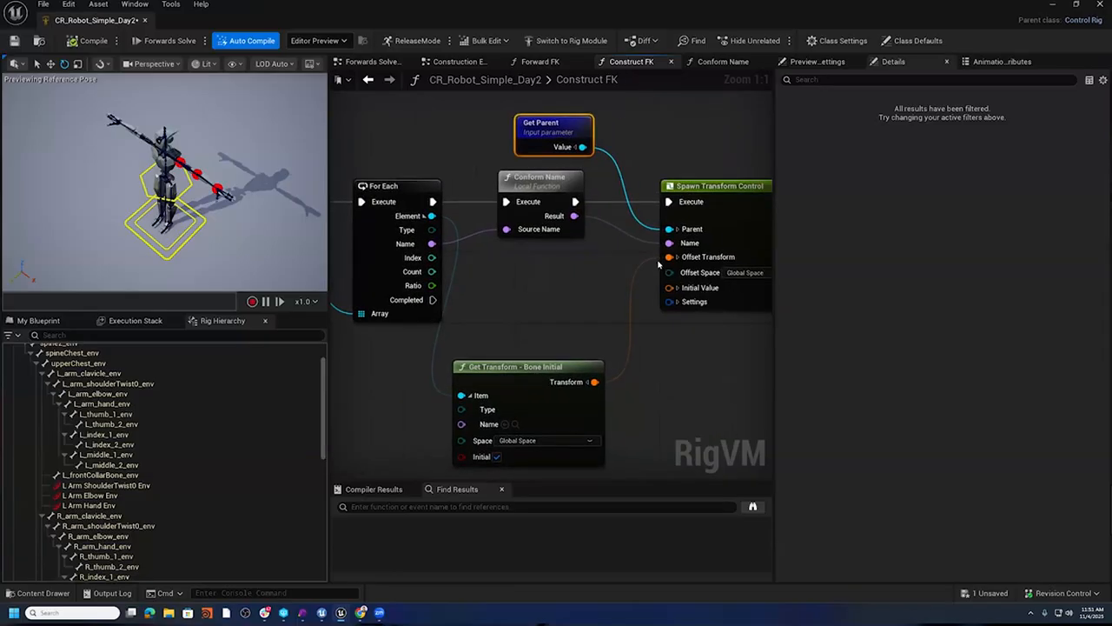
left_click_drag(669, 229, 554, 315)
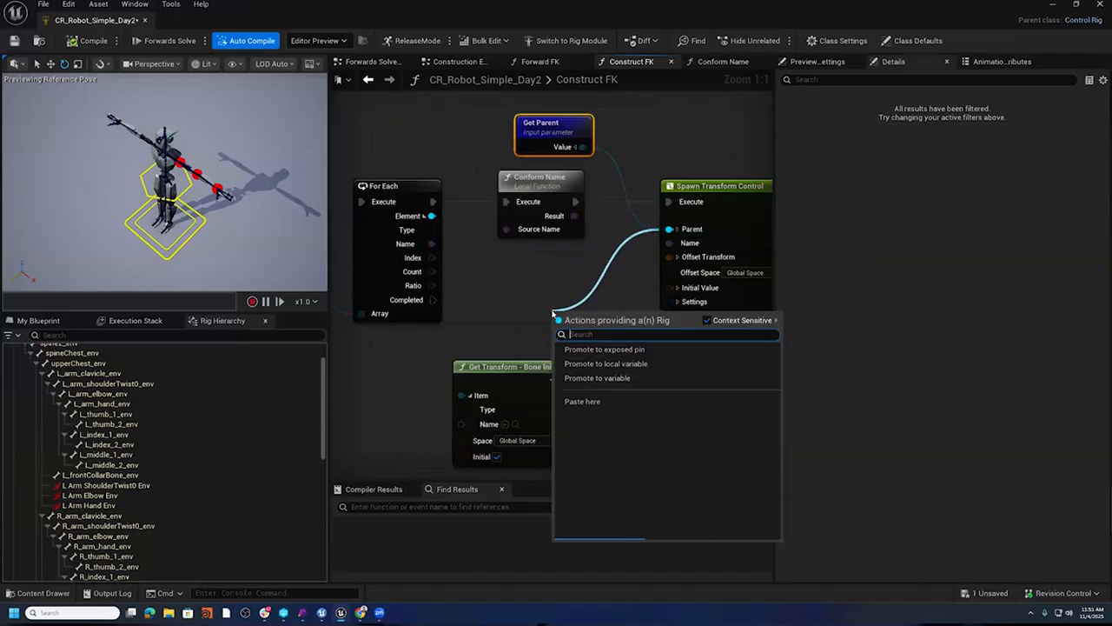
left_click(609, 376)
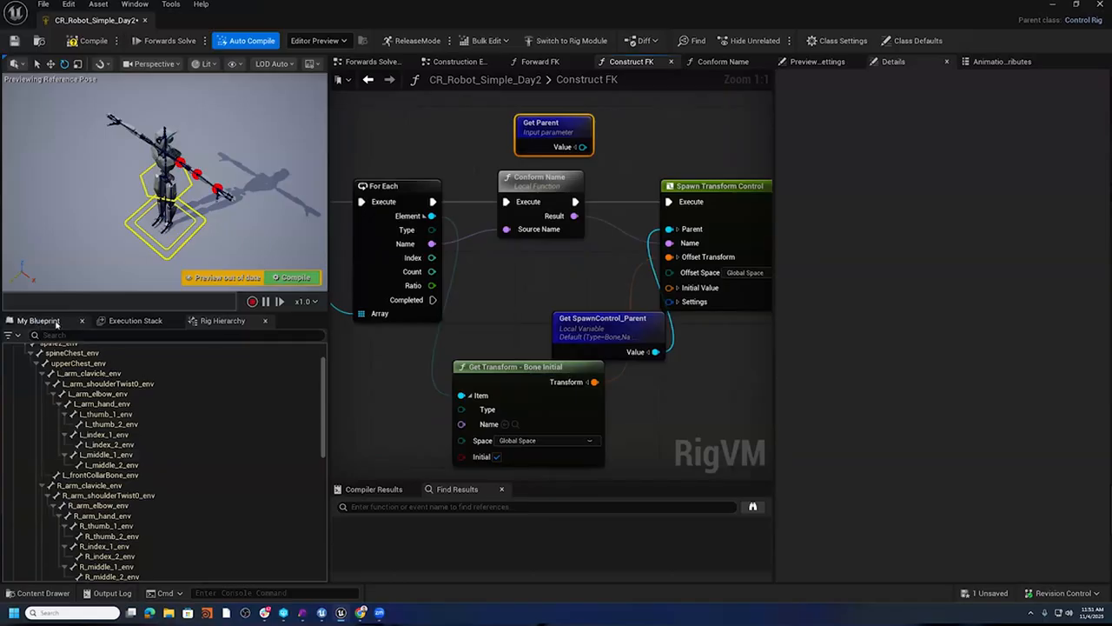
left_click_drag(602, 324, 530, 281)
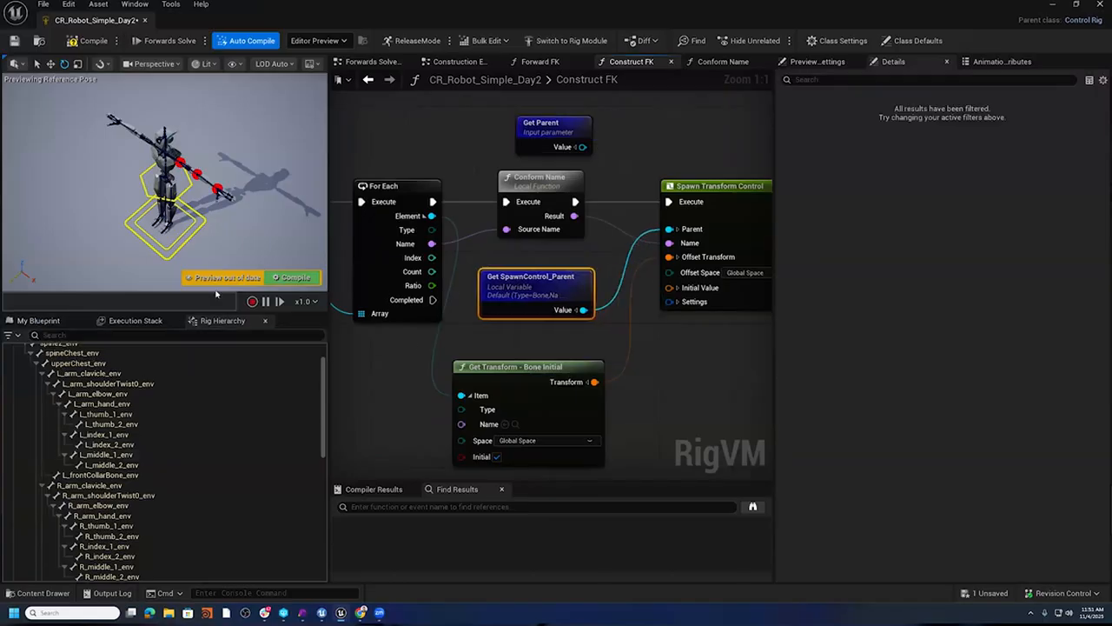
- Rename the SpawnControl_Parent local variable to Current Parent
left_click(35, 322)
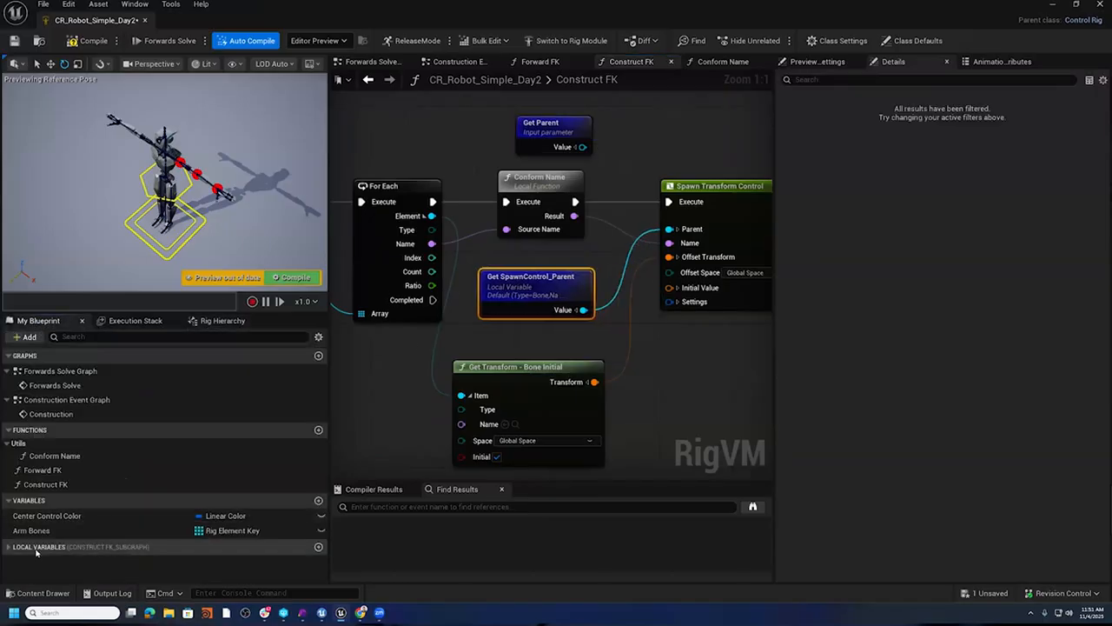
left_click(9, 547)
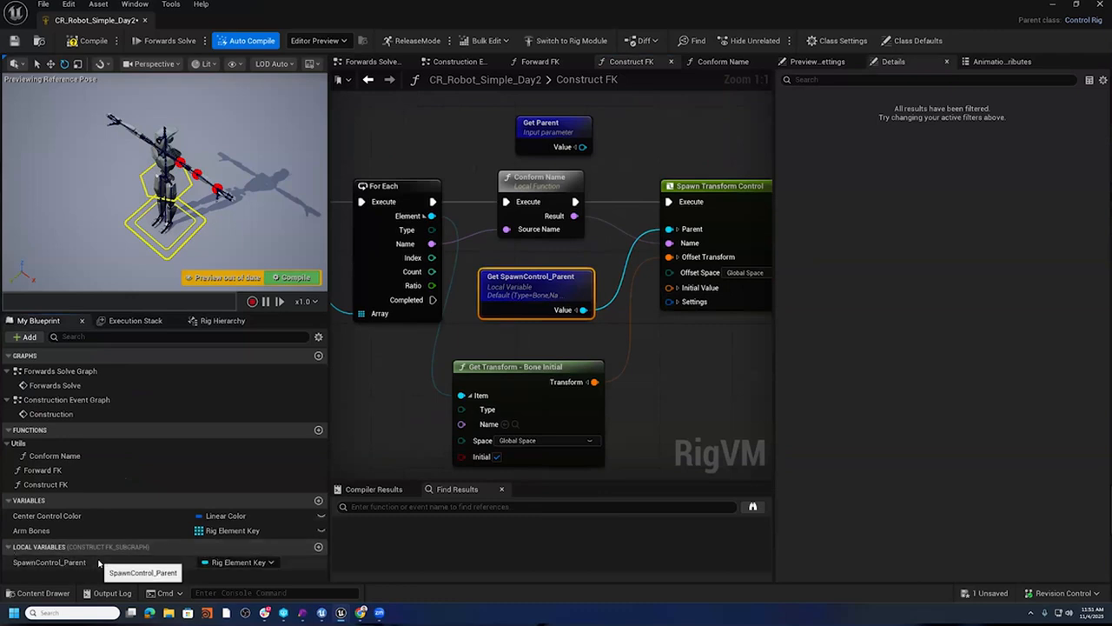
right_click(98, 563)
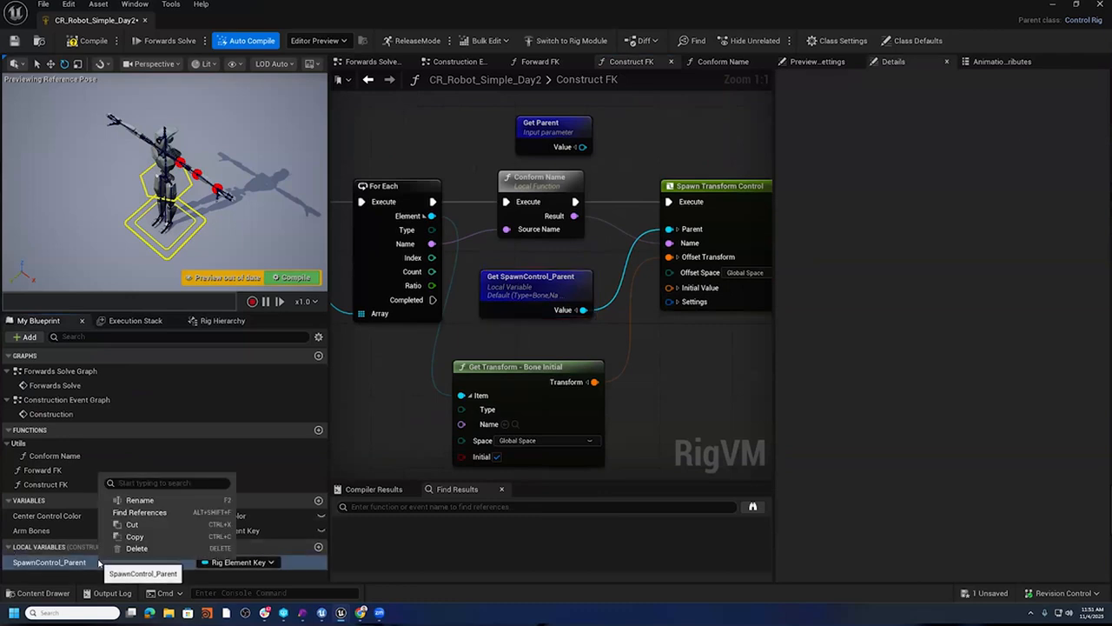
left_click(137, 503)
type("C")
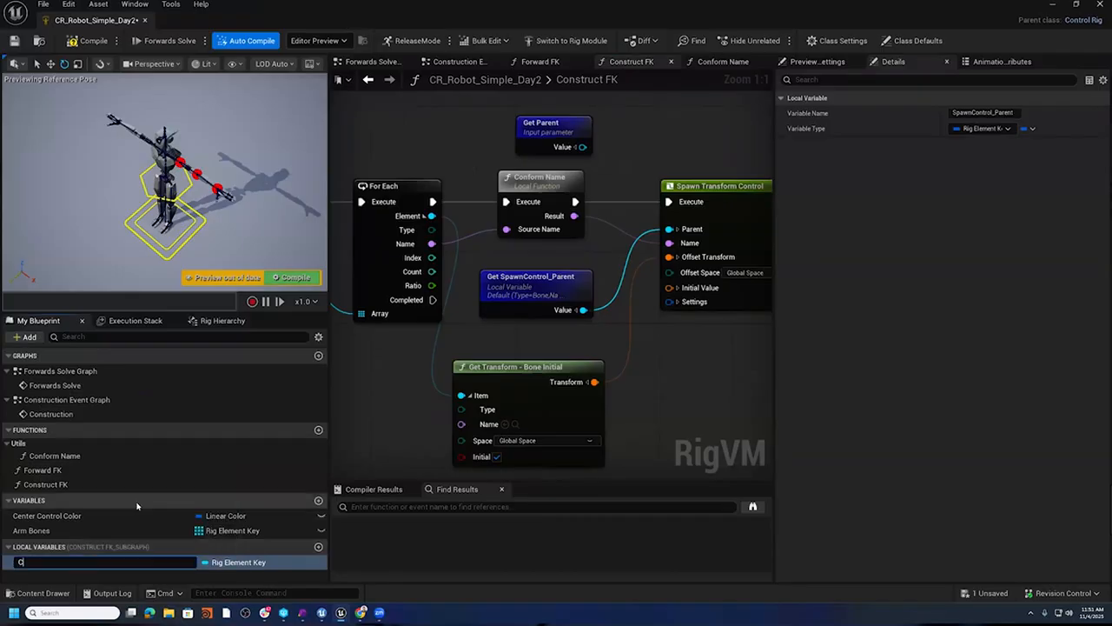
type("urrent Parent")
key("Return")
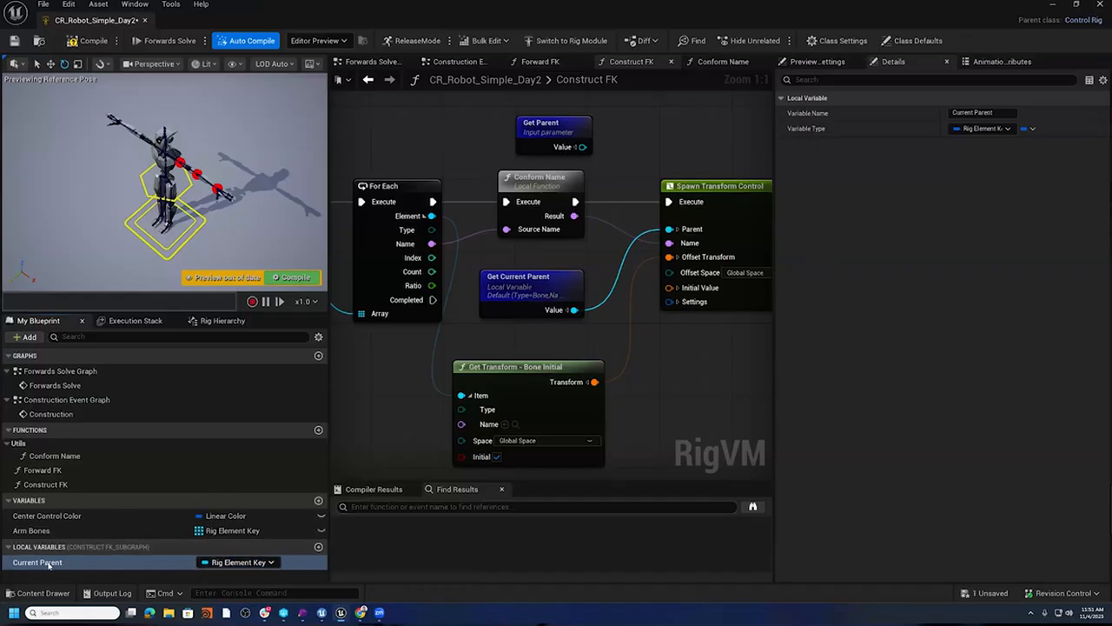
- Insert a Set Current Parent node between Sequence and For Each, with the Get Parent value wired into it
left_click_drag(536, 274, 478, 152)
mouse_move(563, 118)
left_mouse_down()
mouse_move(573, 130)
mouse_move(565, 135)
mouse_move(515, 141)
mouse_move(565, 124)
left_mouse_up()
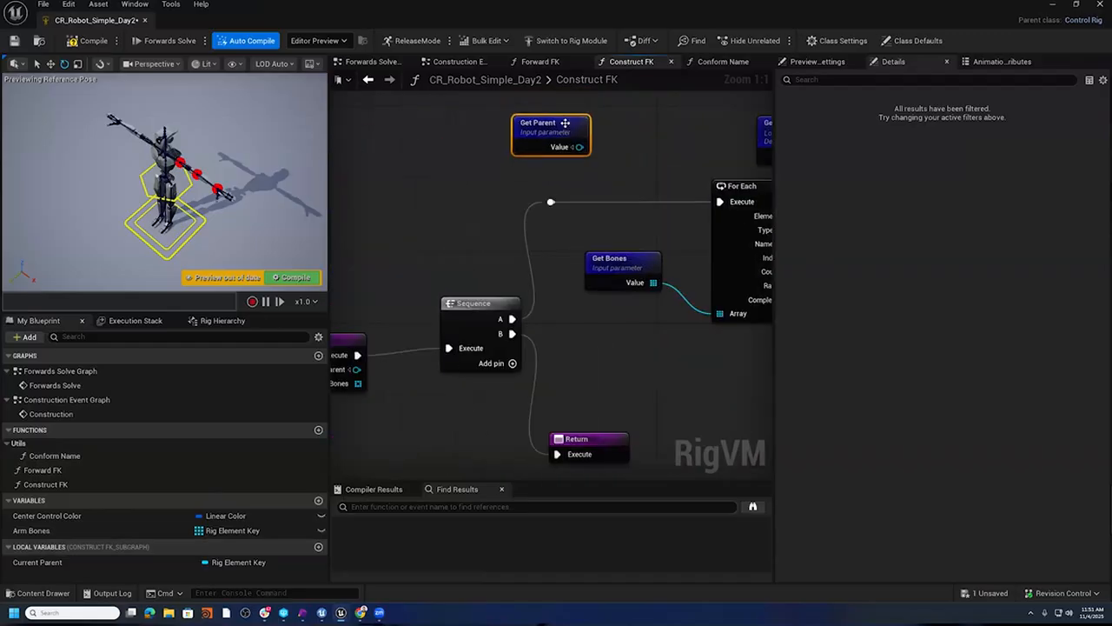
right_click_drag(635, 161, 502, 164)
left_click_drag(419, 206, 456, 195)
type("Set Cur")
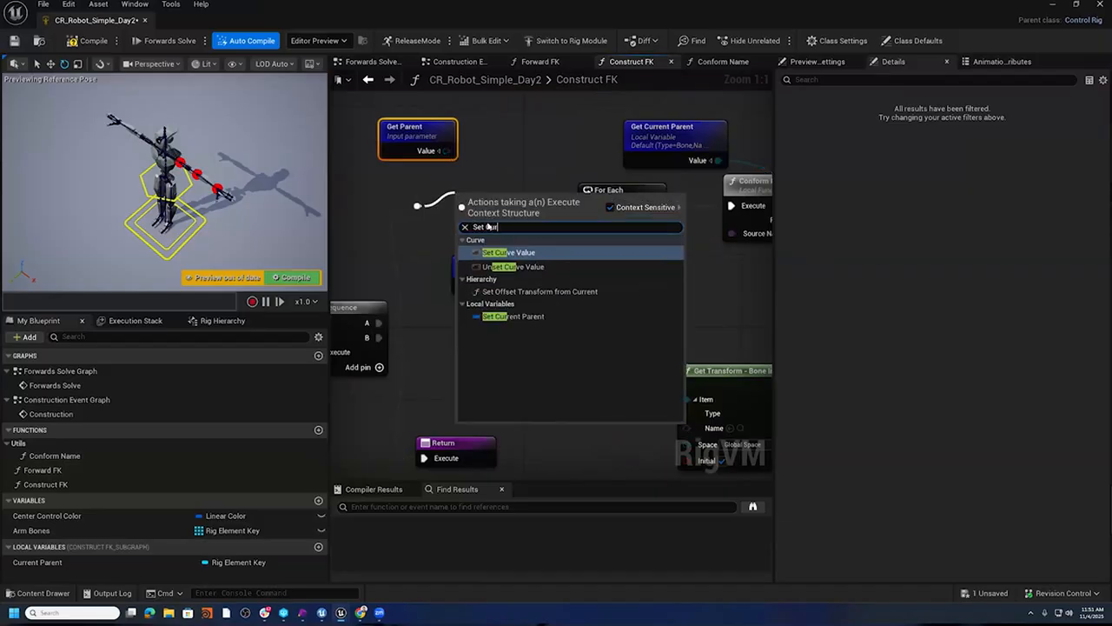
left_click(513, 316)
left_click_drag(489, 198, 491, 172)
right_click_drag(511, 156, 579, 161)
left_click_drag(496, 131, 514, 247)
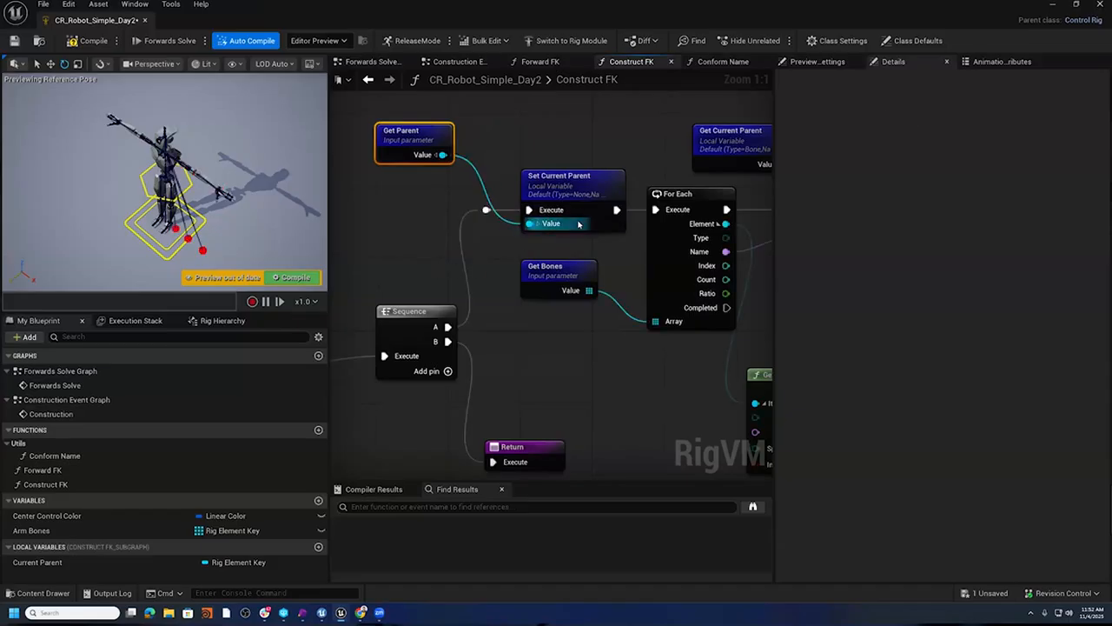
- Move the Get Current Parent node above Conform Name
right_click_drag(606, 148, 439, 147)
right_click_drag(557, 240, 443, 237)
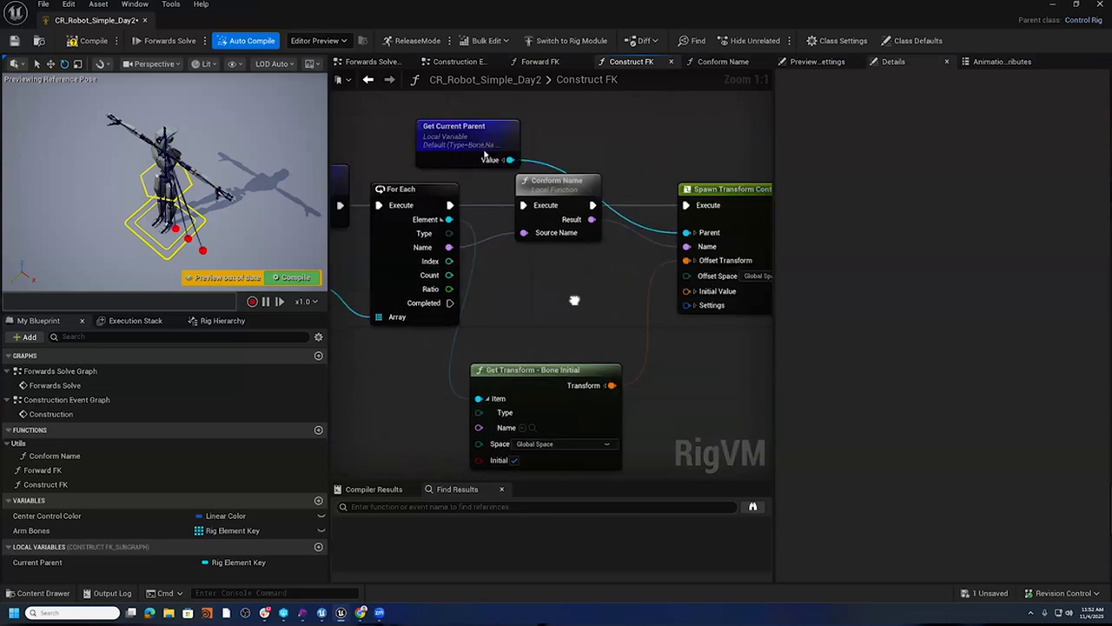
left_click_drag(476, 127, 540, 125)
- Add a Set Current Parent node after Spawn Transform Control and connect the spawned Item to its Value
right_click_drag(684, 139, 376, 132)
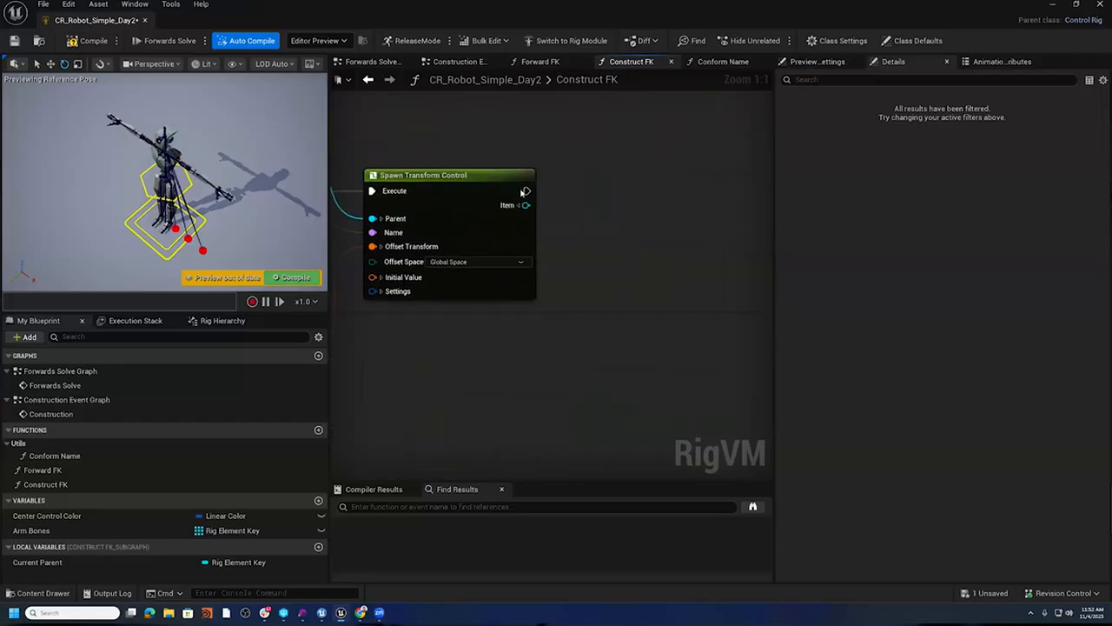
left_click_drag(526, 191, 578, 184)
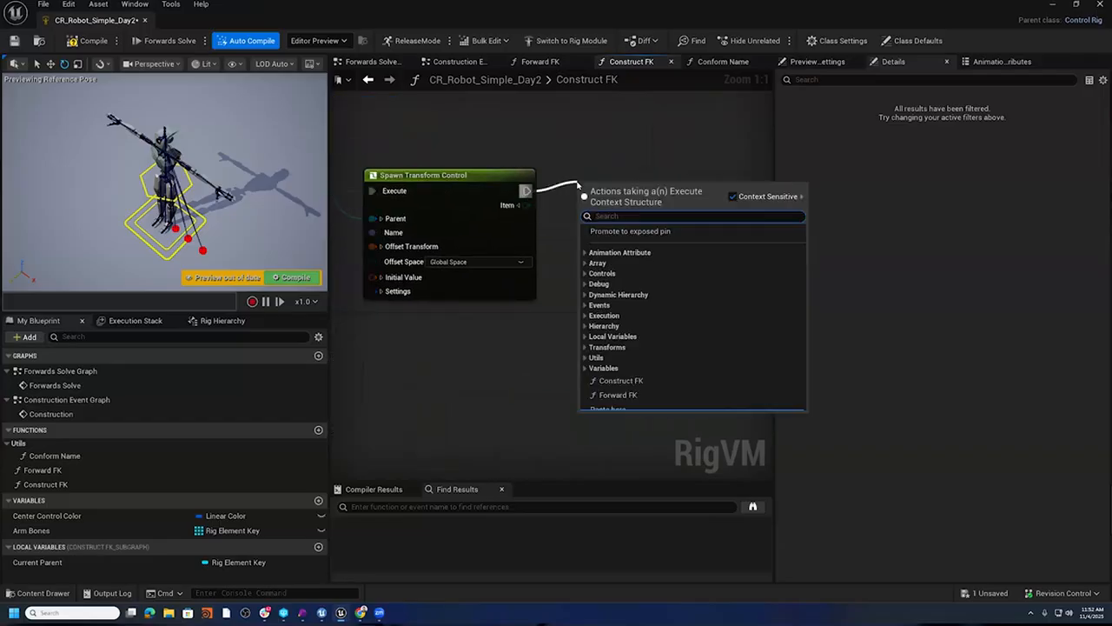
type("Set Cur")
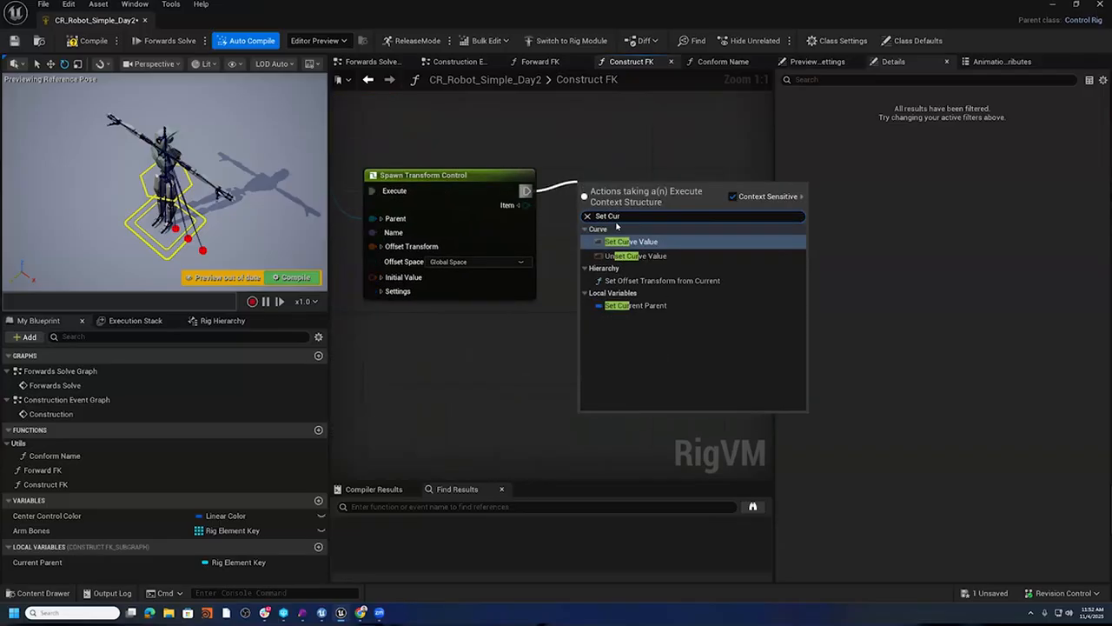
left_click(635, 305)
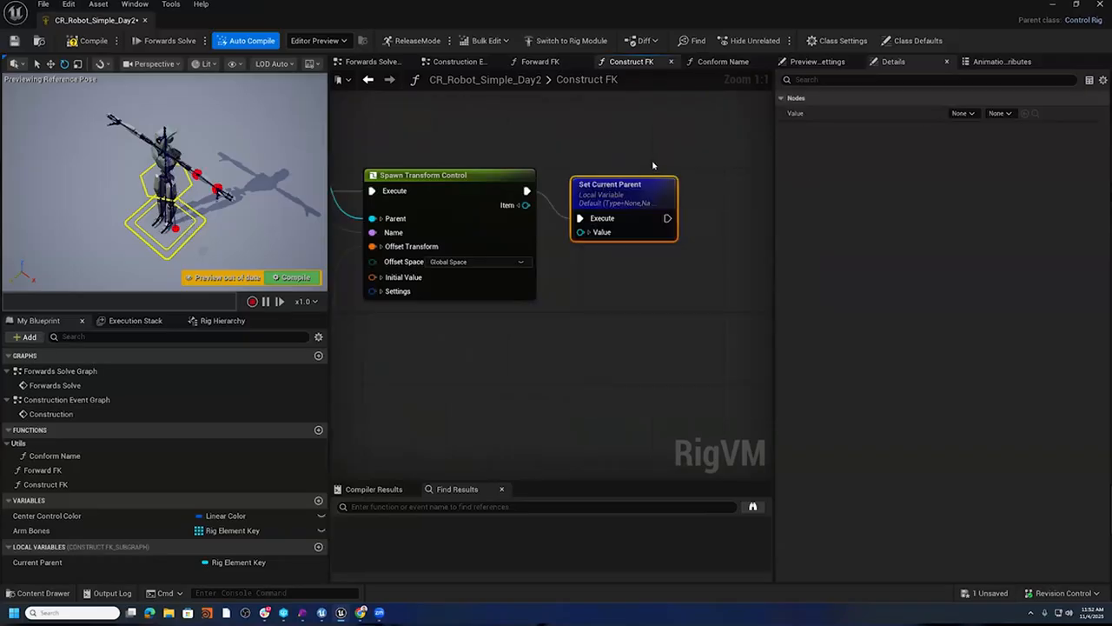
left_click_drag(643, 185, 688, 157)
left_click_drag(526, 205, 627, 205)
- Compile the rig, check the control nesting in the hierarchy, and test it by rotating the left elbow control about 77.5°
left_click(93, 40)
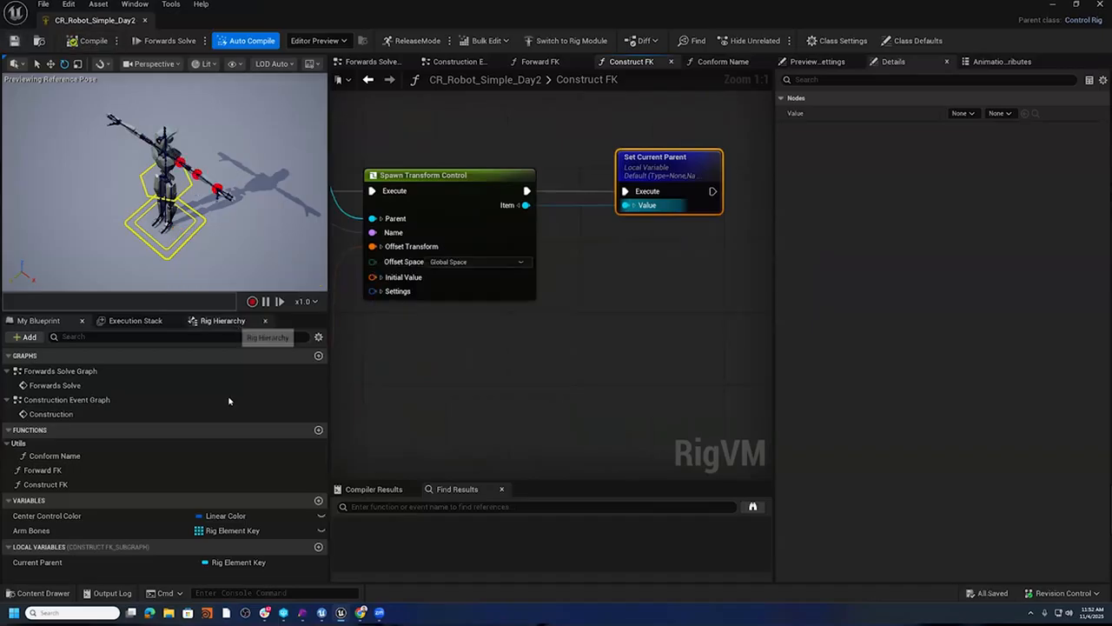
left_click(228, 321)
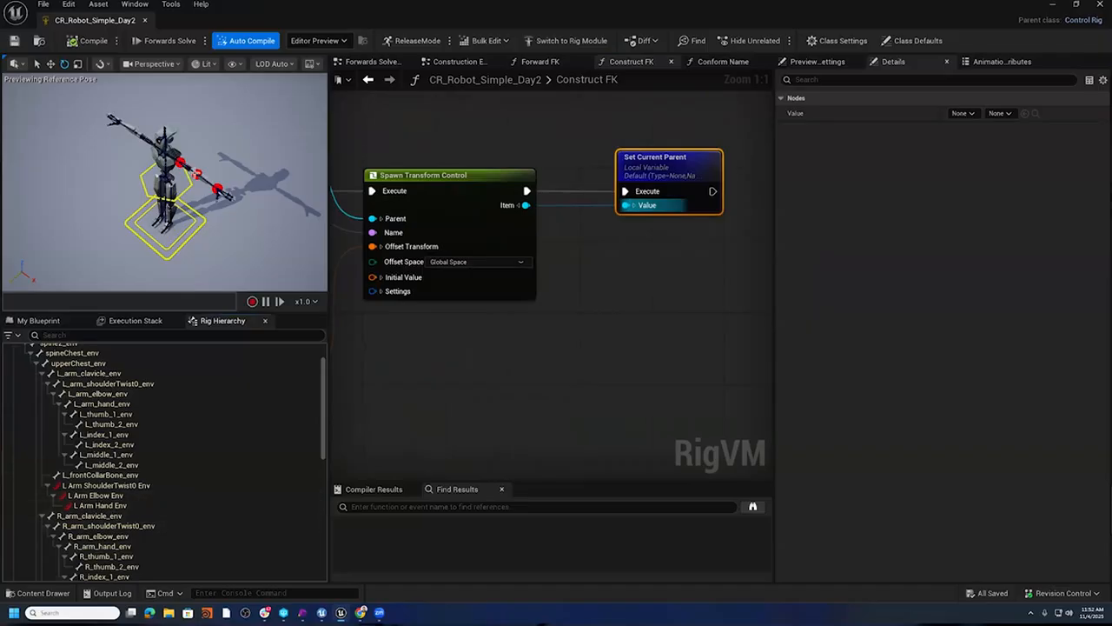
mouse_move(241, 127)
right_mouse_down("alt")
mouse_move(260, 131)
mouse_move(240, 128)
right_mouse_up("alt")
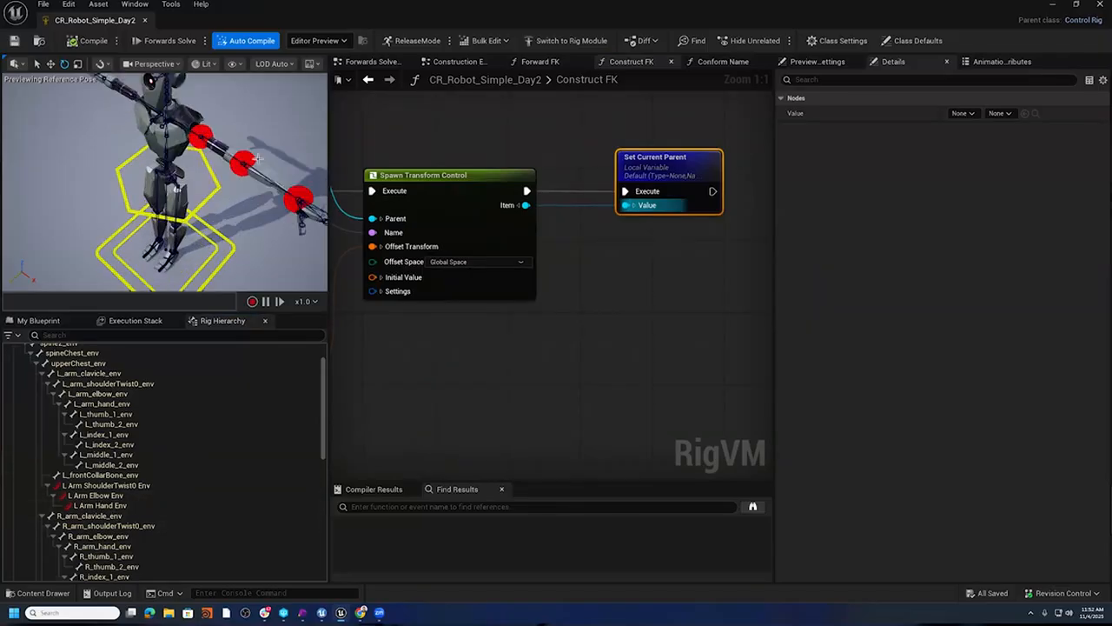
left_click(251, 155)
left_click_drag(258, 204, 177, 197)
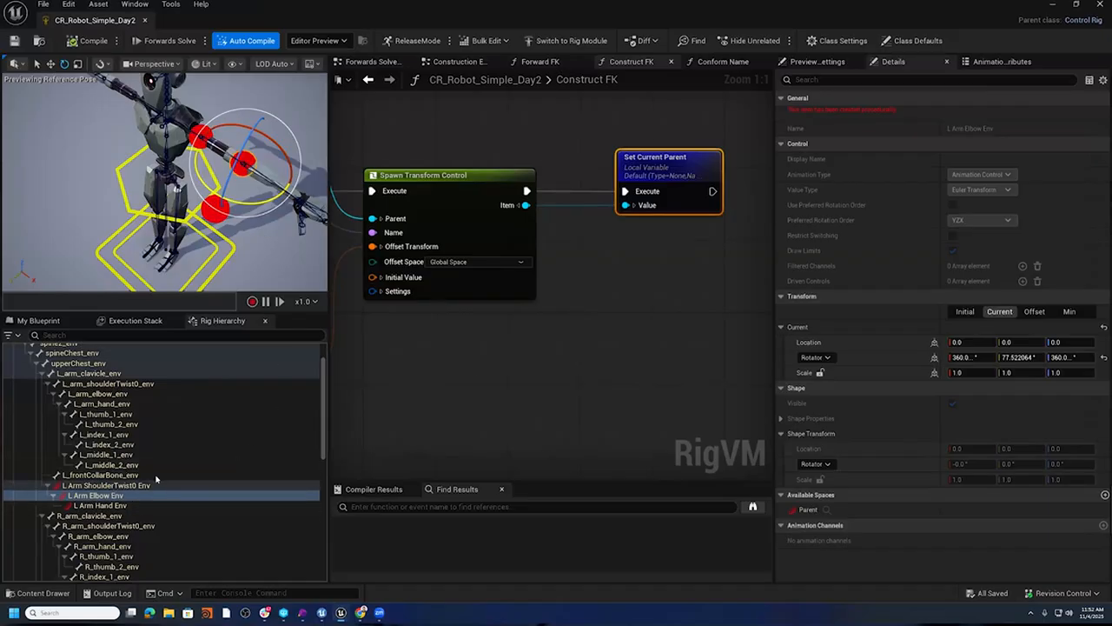
- Set the shape name in Spawn Transform Control's settings to Circle_Thick and compile the rig
right_click_drag(459, 377, 570, 375)
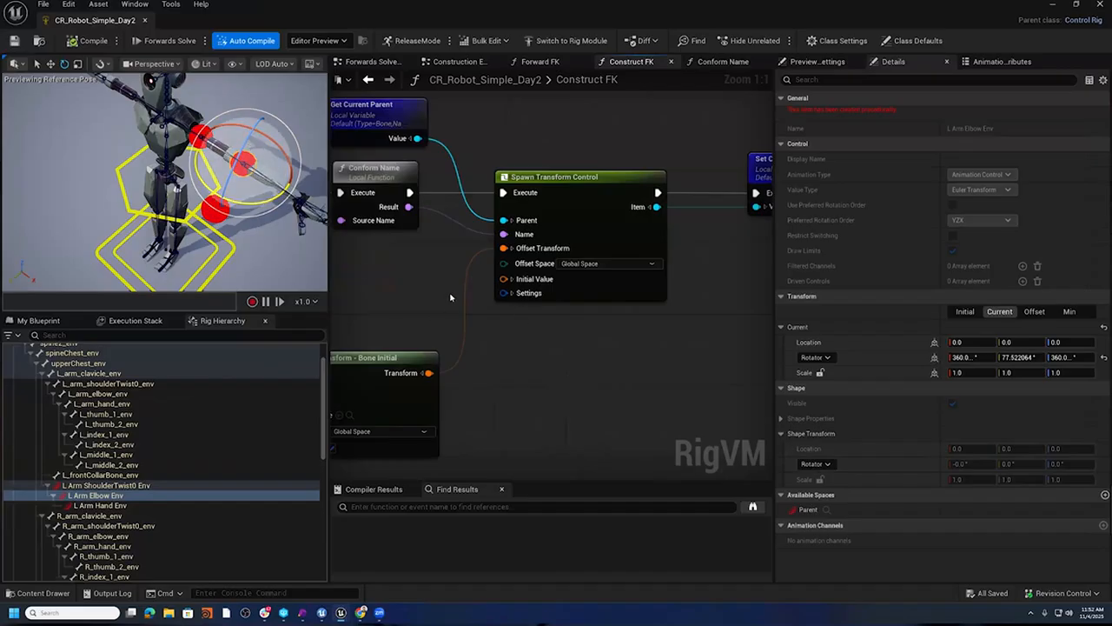
left_click(512, 293)
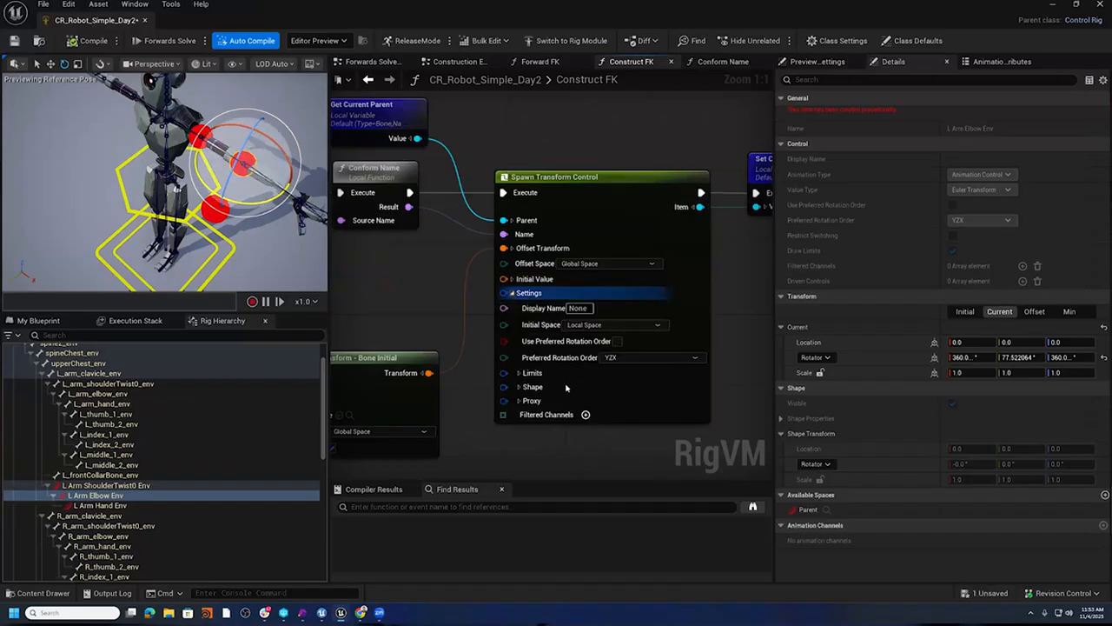
left_click(519, 387)
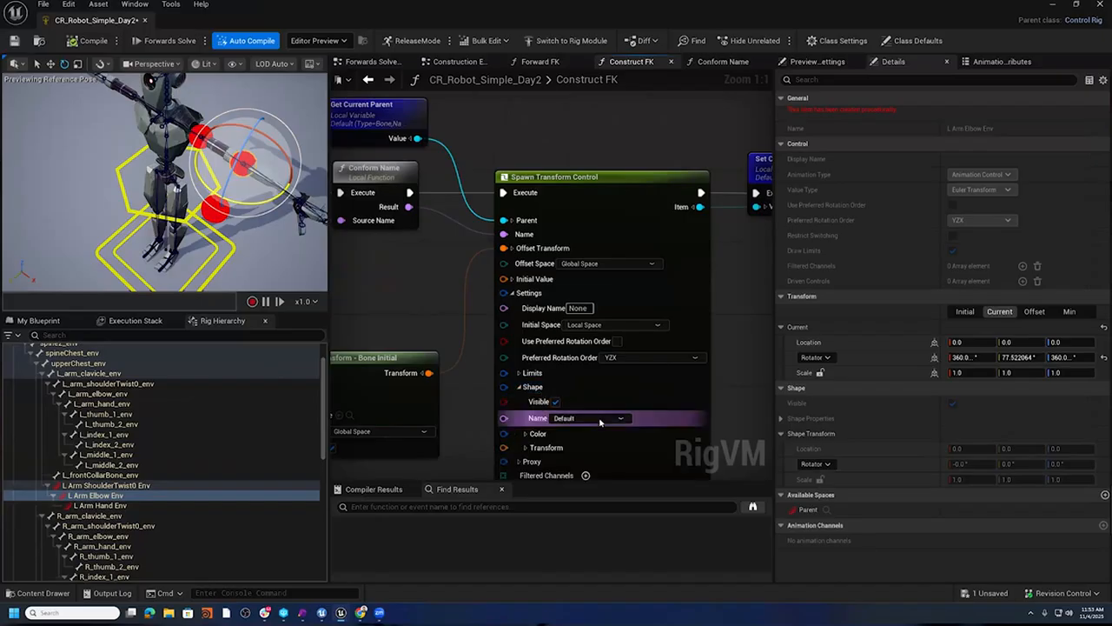
left_click(598, 419)
type("c")
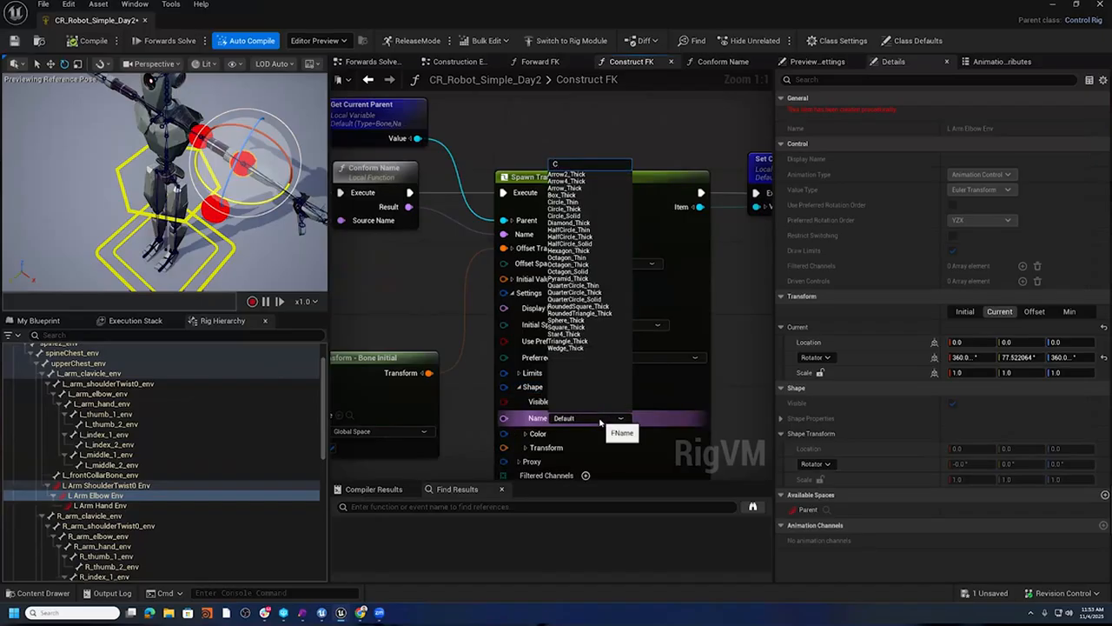
type("ircle")
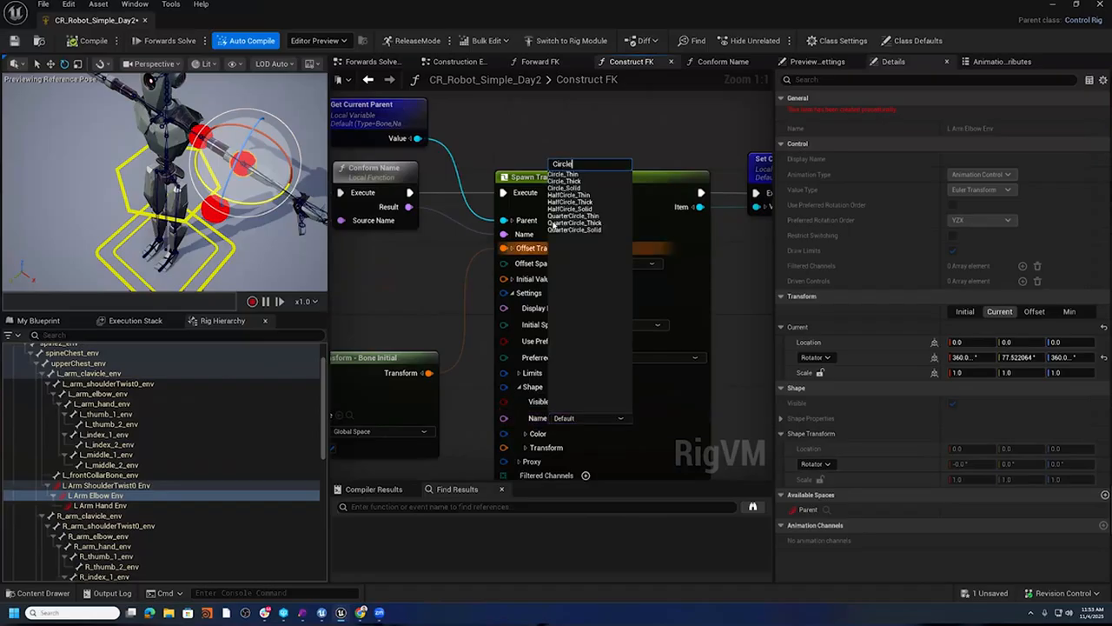
left_click(560, 182)
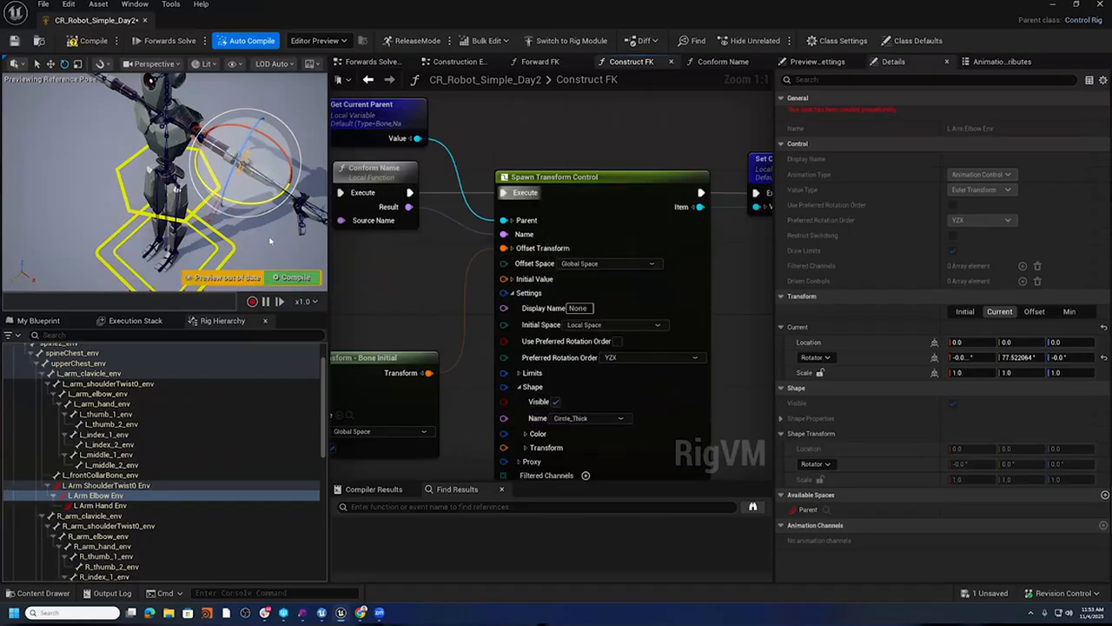
left_click(87, 41)
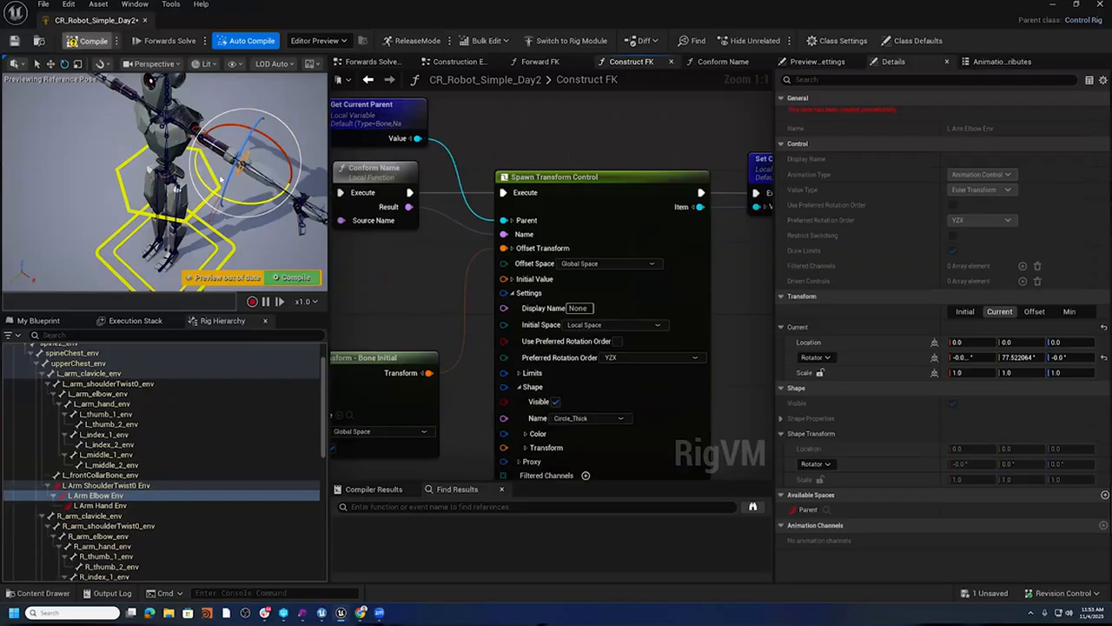
- Set the shape transform rotation in Spawn Transform Control's settings to a 90° pitch and view the rings around the arm
left_click_drag(260, 207, 247, 198, "alt")
right_click_drag(215, 176, 244, 162)
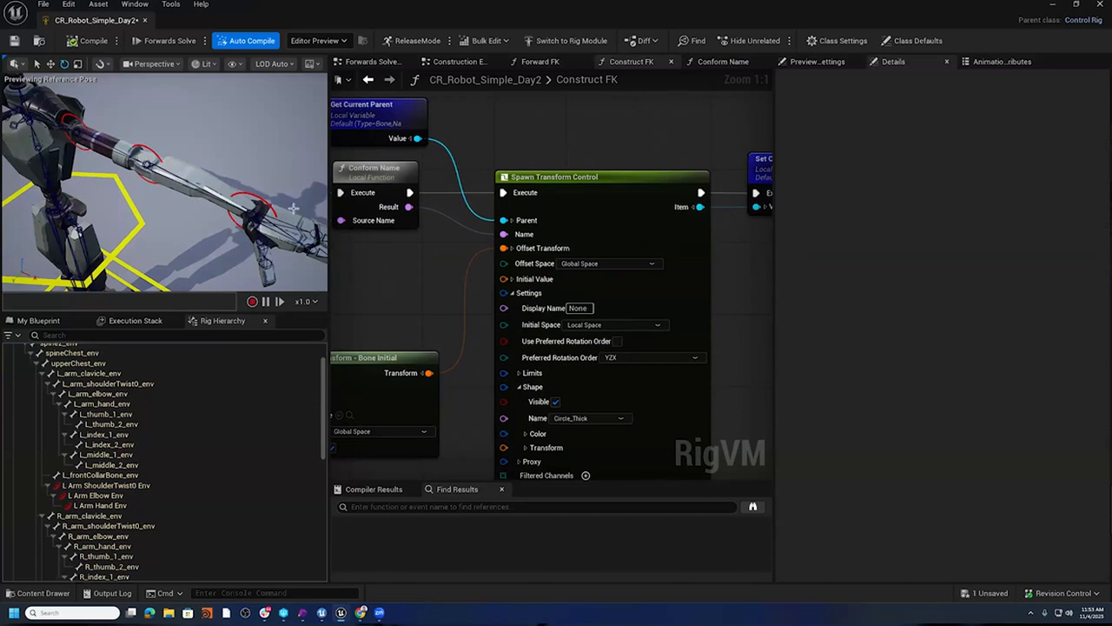
left_click(639, 173)
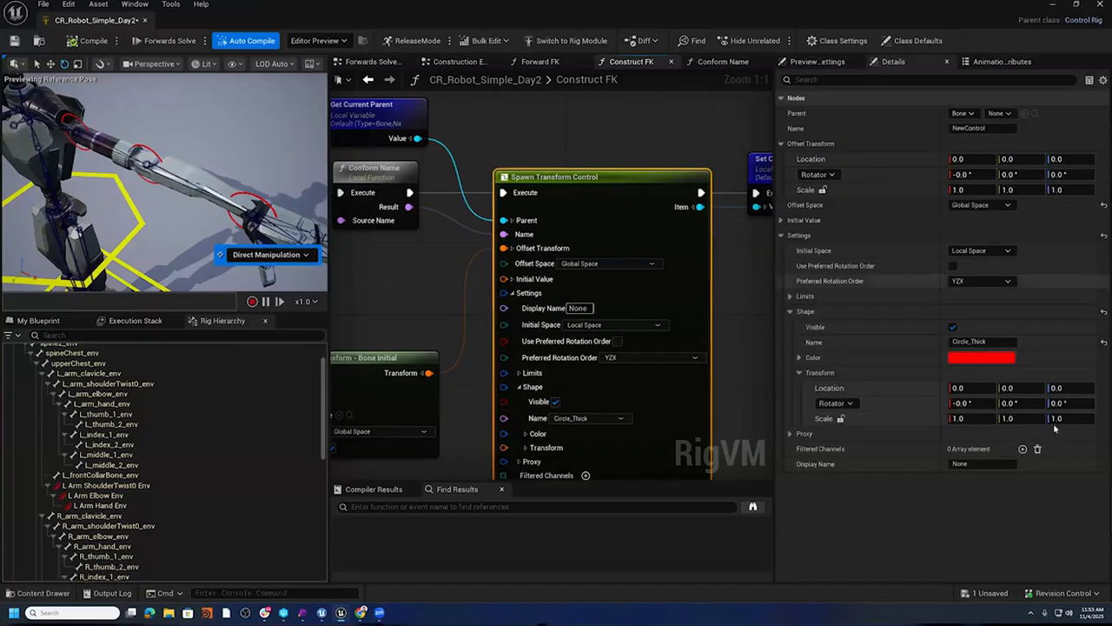
left_click(1028, 405)
type("90")
key("Return")
left_click_drag(197, 212, 207, 219, "alt")
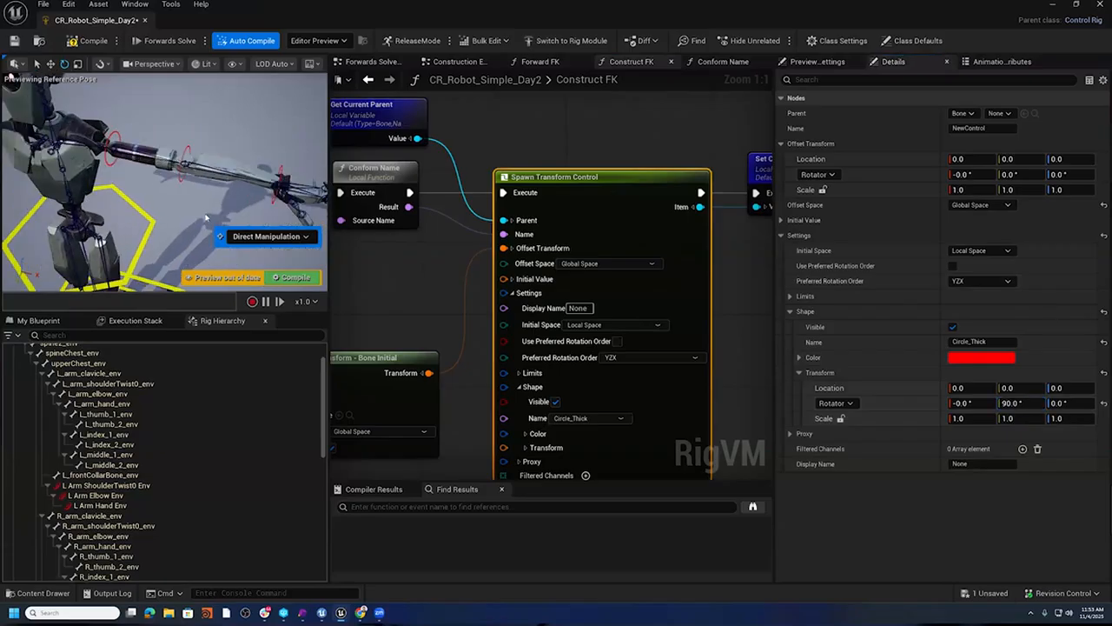
- Move the Get Transform - Bone Initial node up to sit just below Conform Name
right_click_drag(383, 317, 405, 237)
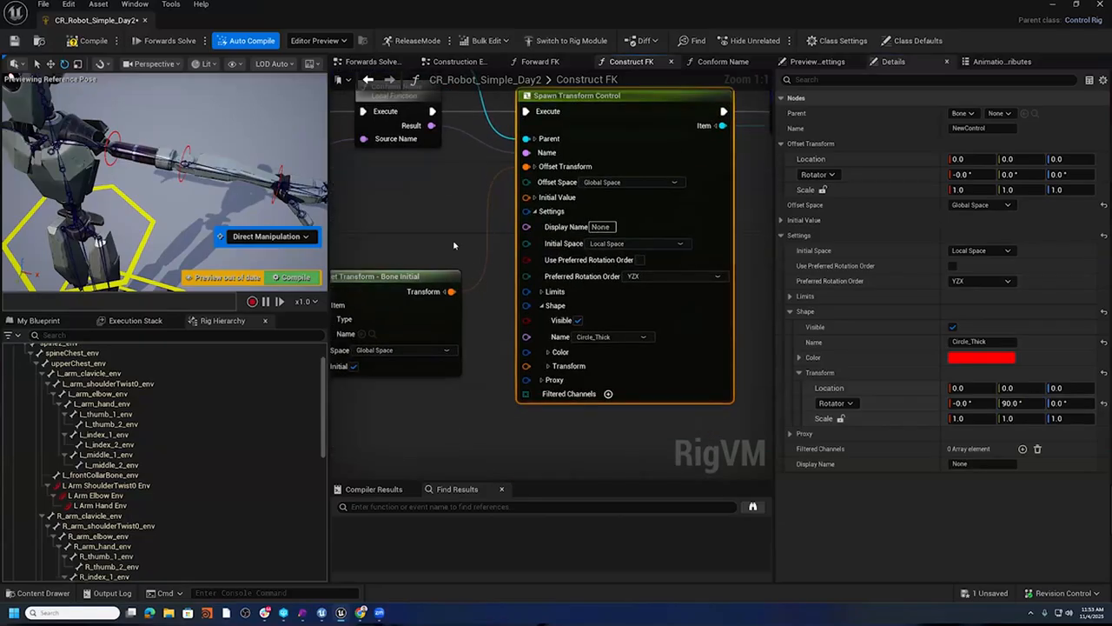
scroll(508, 239, "down", 2)
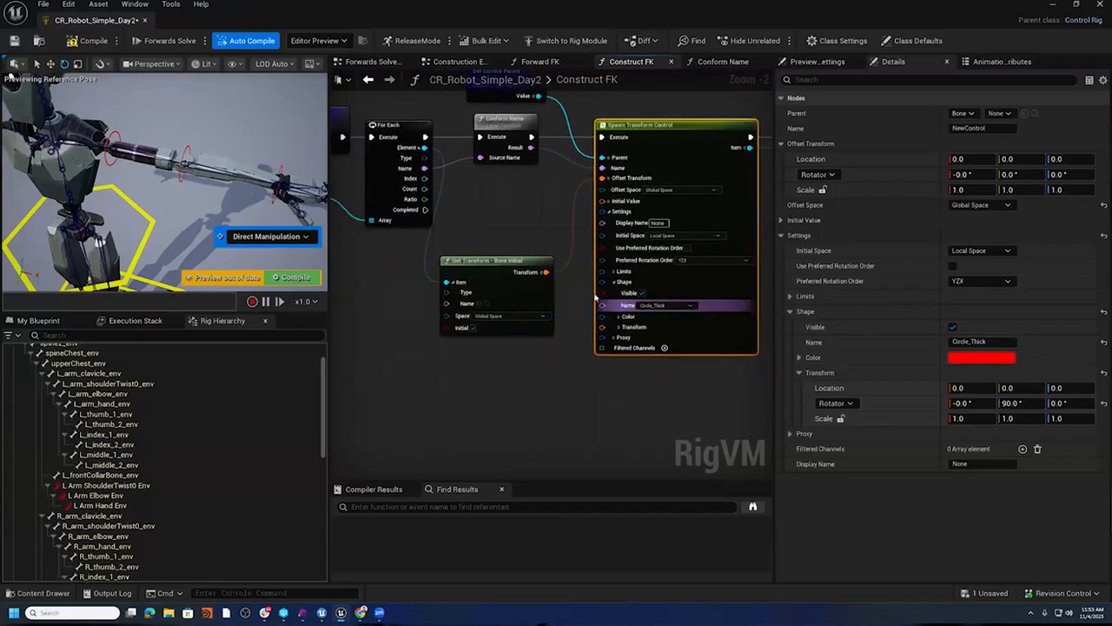
left_click_drag(521, 261, 522, 197)
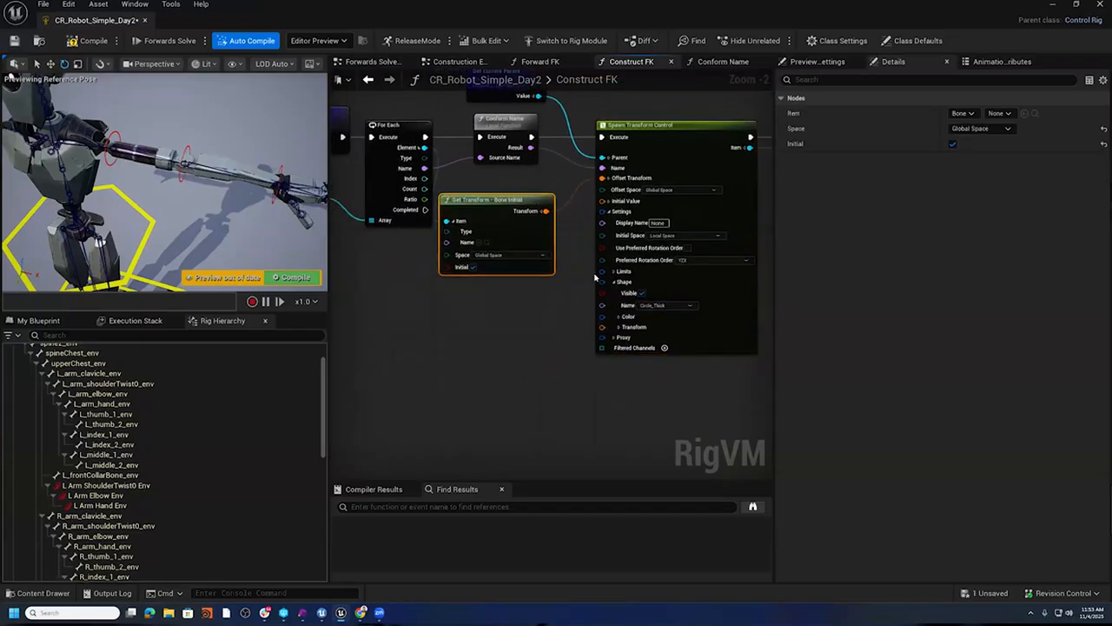
- Promote Spawn Transform Control's Shape pin to an exposed input on the Construct FK function
right_click_drag(536, 324, 934, 340)
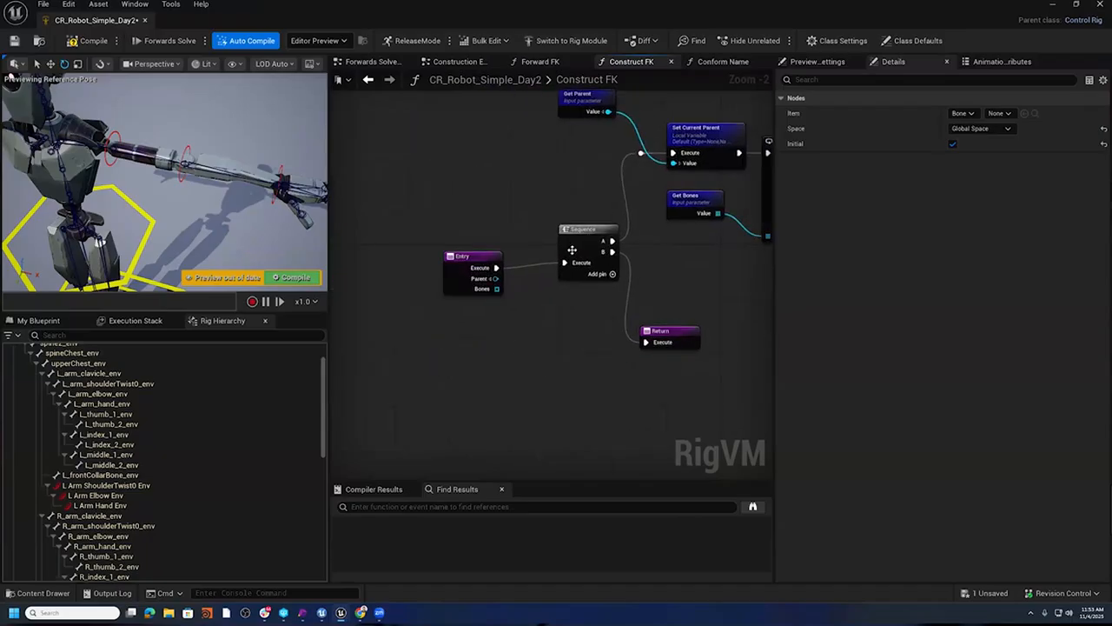
right_click_drag(684, 398, 365, 385)
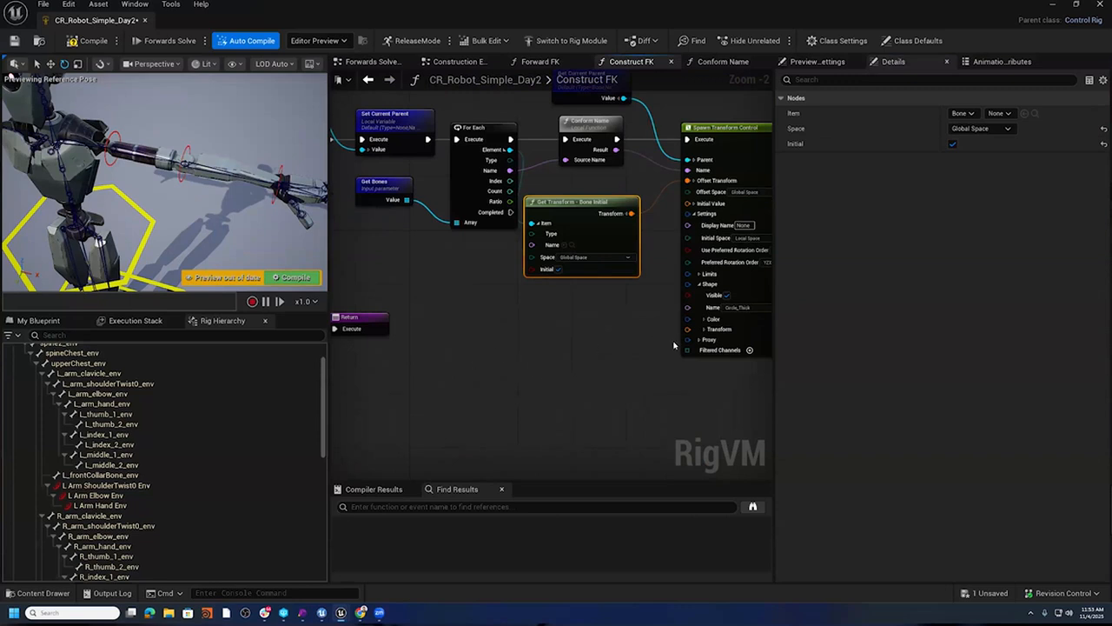
left_click_drag(687, 284, 582, 318)
left_click_drag(626, 356, 583, 314)
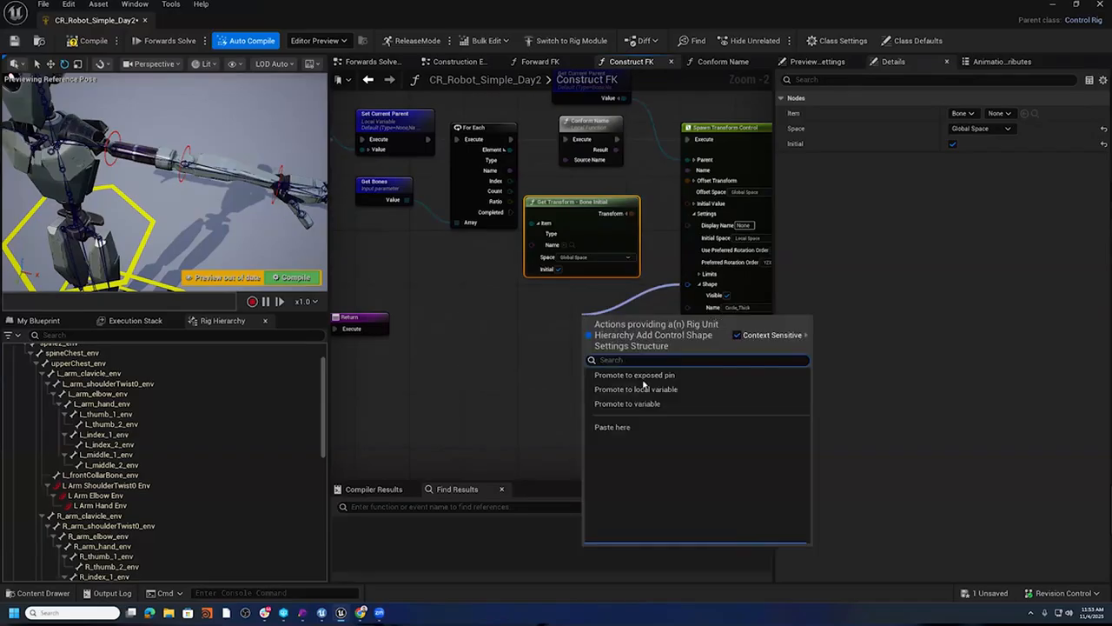
left_click(609, 375)
- Rename the Shape input on the function's Entry node to Shape Settings
right_click_drag(575, 361, 770, 334)
left_click(474, 217)
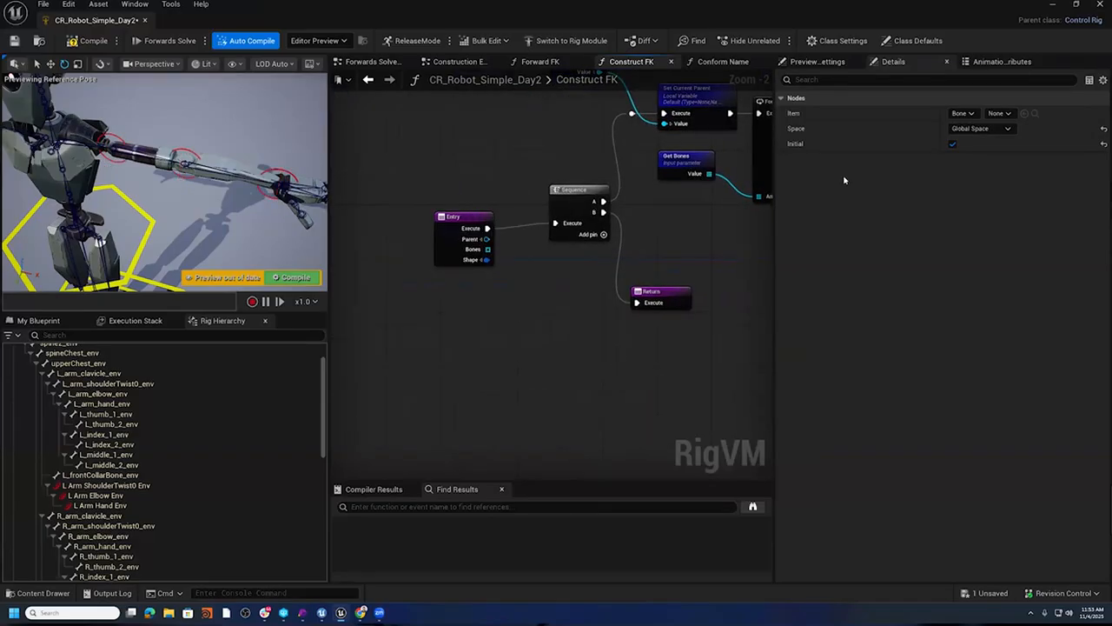
left_click(808, 158)
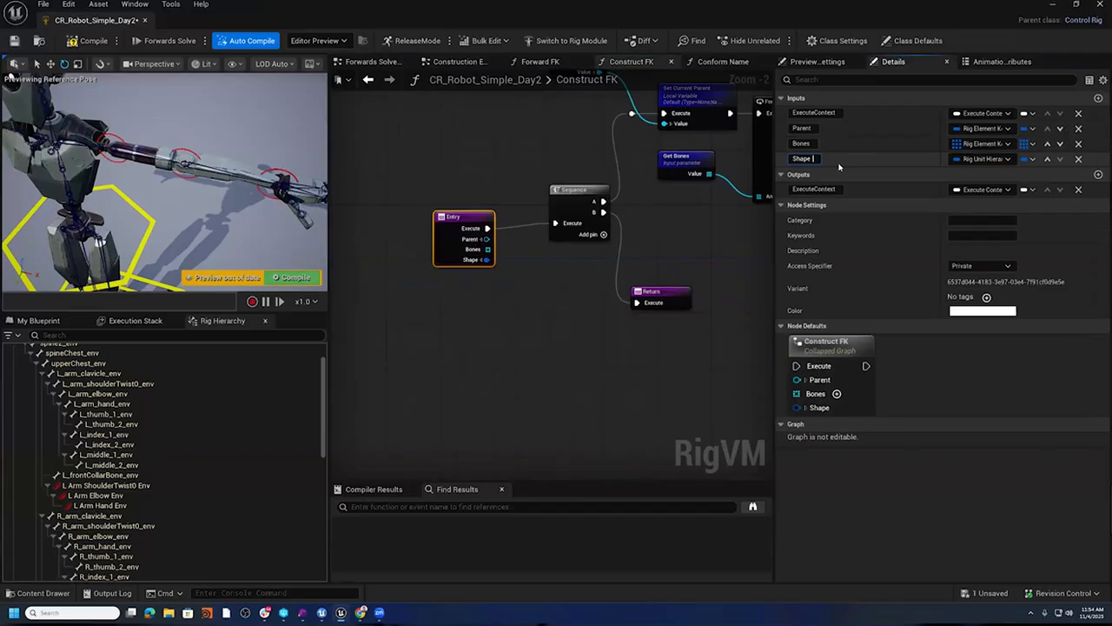
type("Settings")
key("Return")
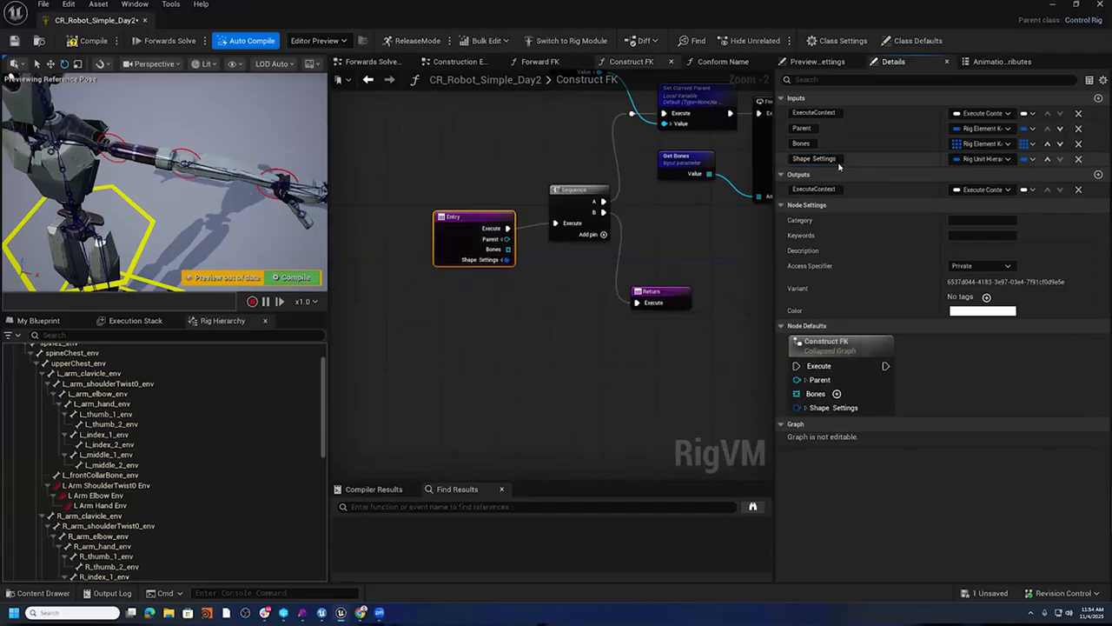
right_click_drag(651, 362, 591, 363)
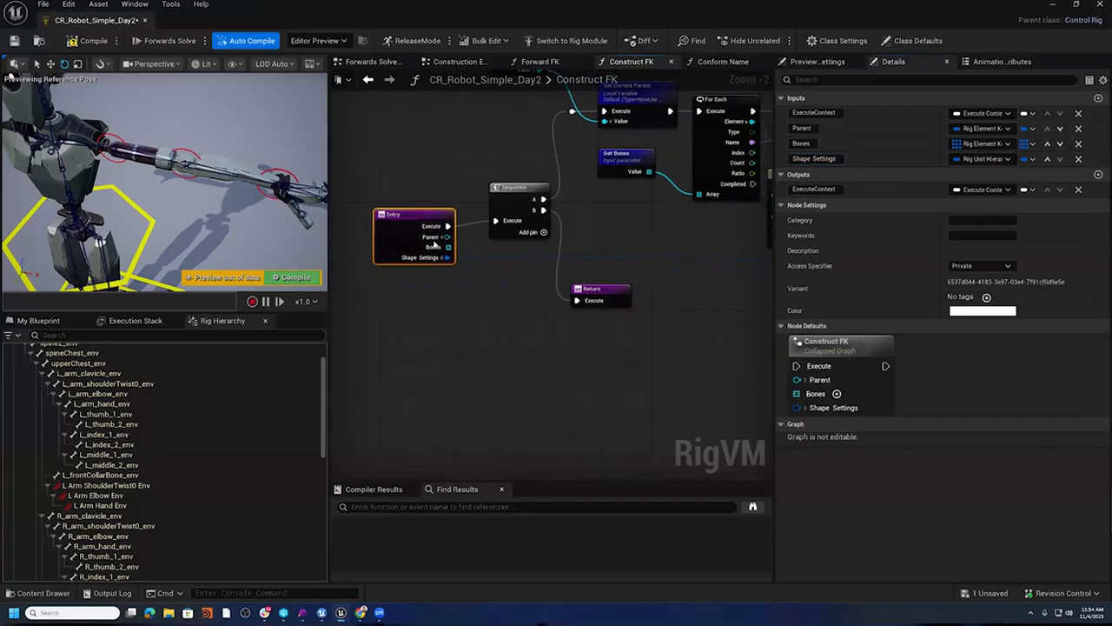
right_click_drag(400, 347, 522, 301)
right_click(522, 301)
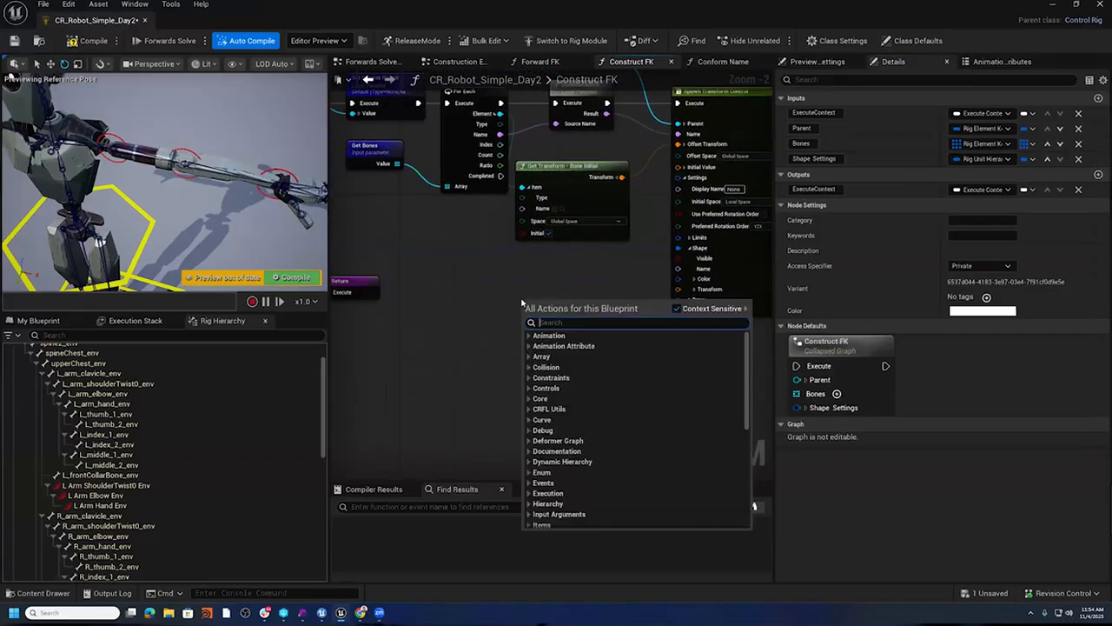
type("Get")
left_click(678, 247)
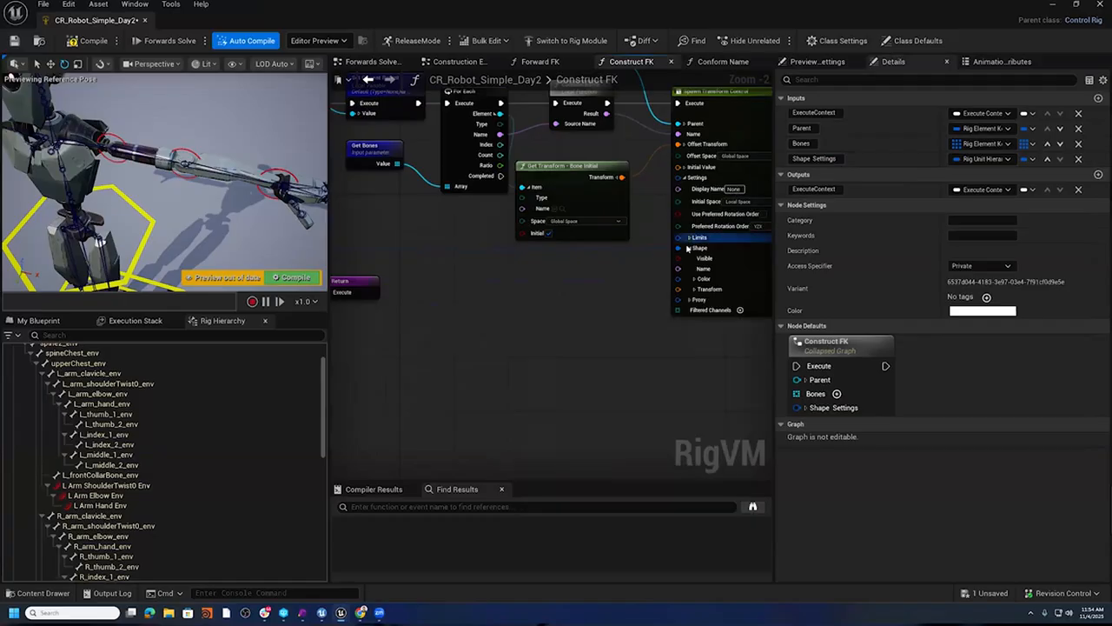
- Add the Get Shape Settings input argument from Spawn Transform Control's Shape pin and place it below the Get Transform node
left_click_drag(678, 248, 580, 327)
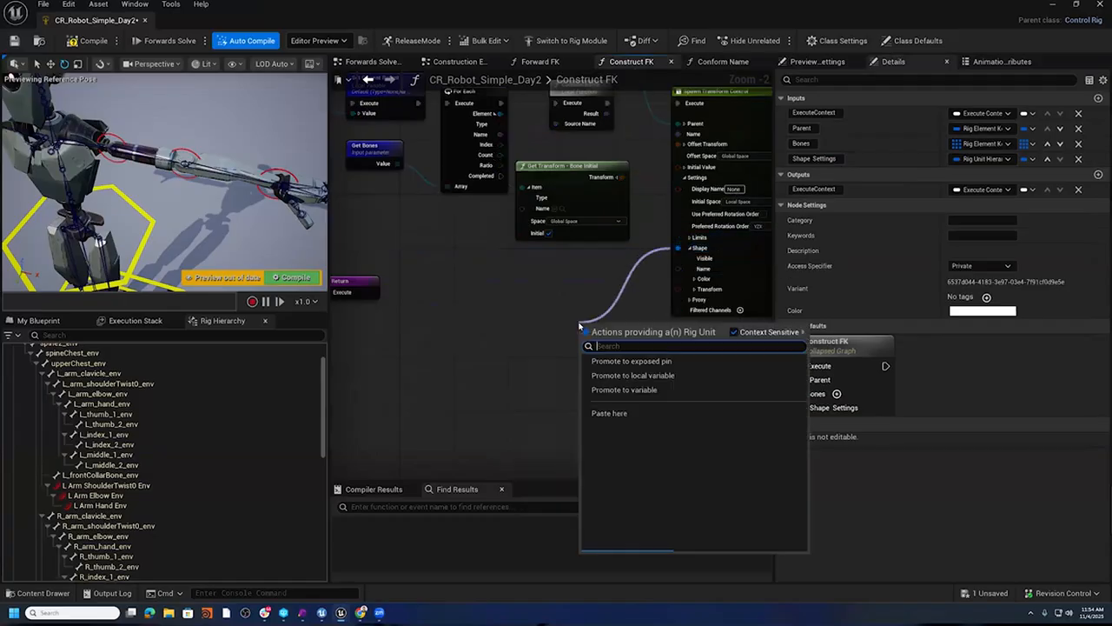
type("Get Shape")
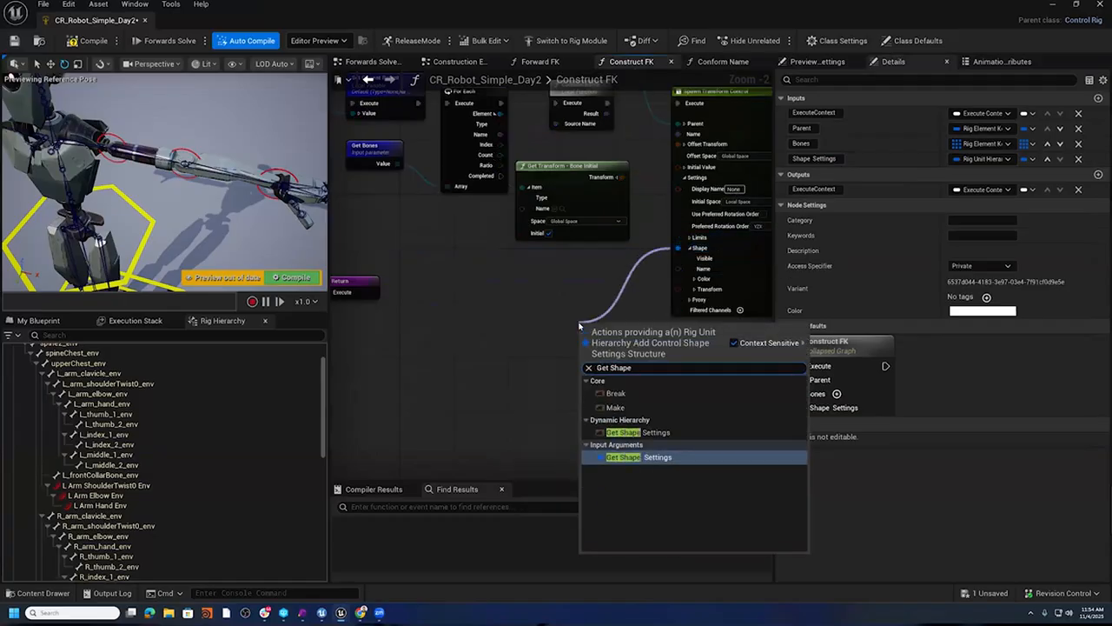
left_click(661, 457)
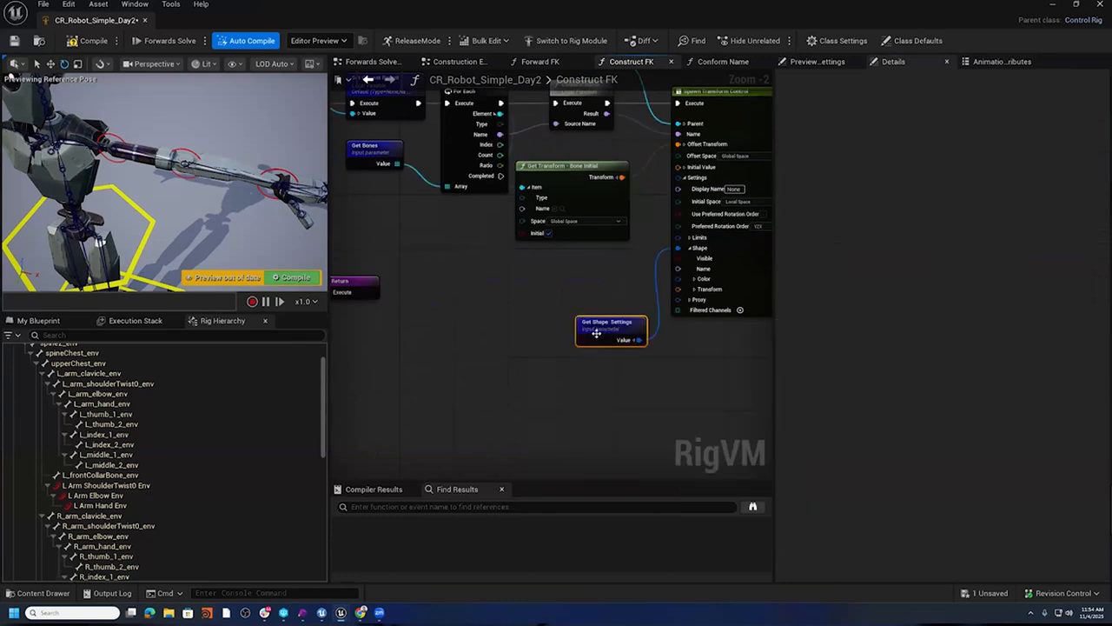
left_click_drag(597, 329, 576, 266)
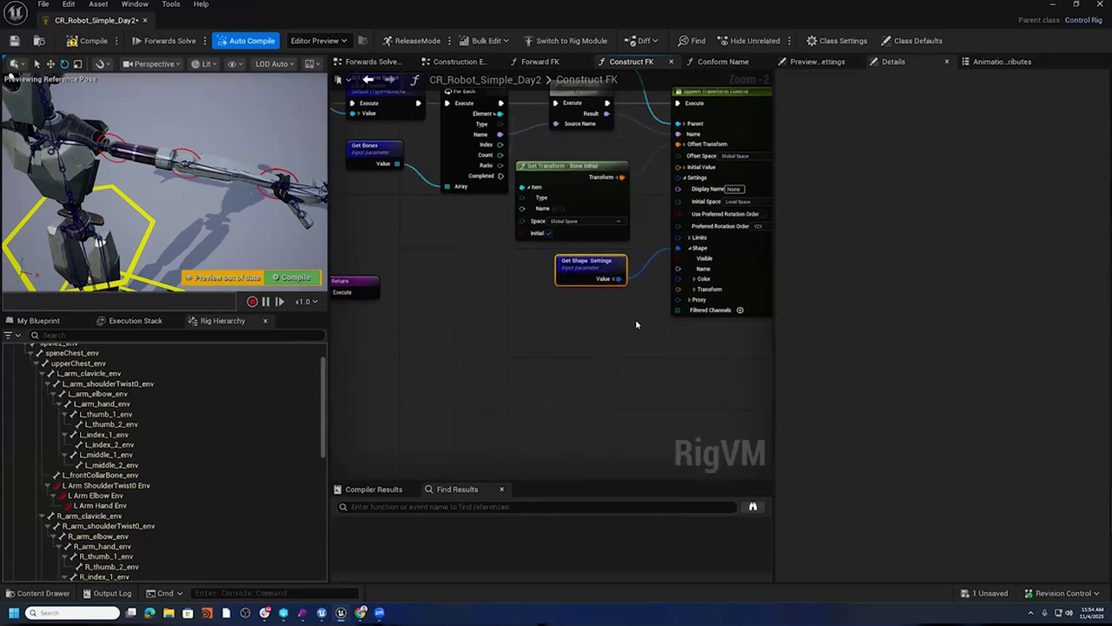
- Compile the rig and save the CR_Robot_Simple_Day2 asset
right_click_drag(636, 324, 576, 336)
right_click_drag(448, 343, 769, 378)
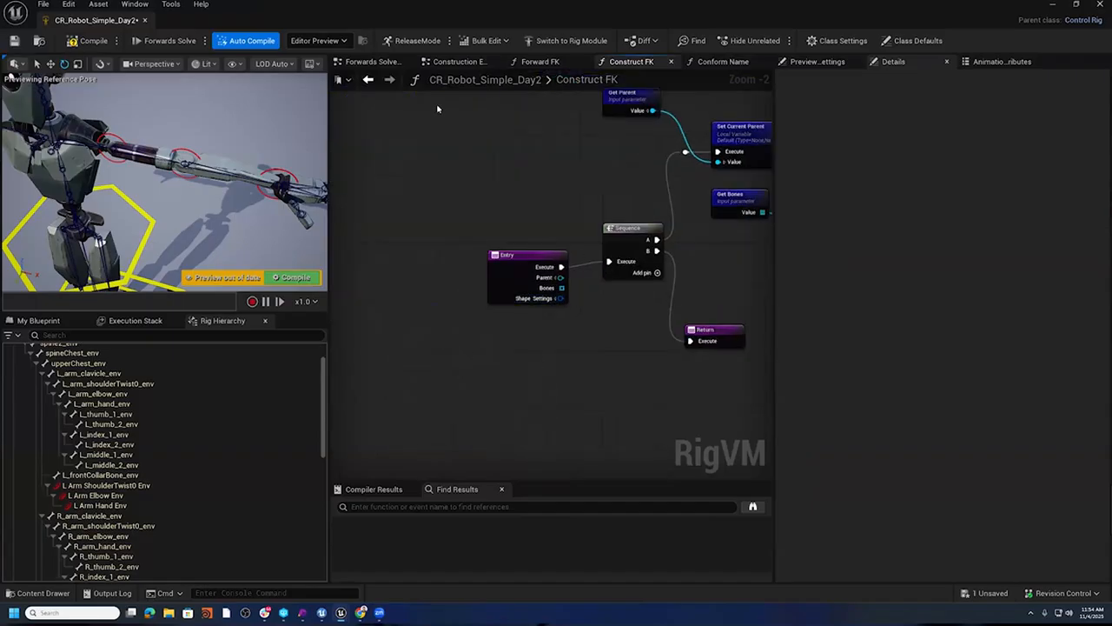
left_click(87, 41)
left_click(15, 41)
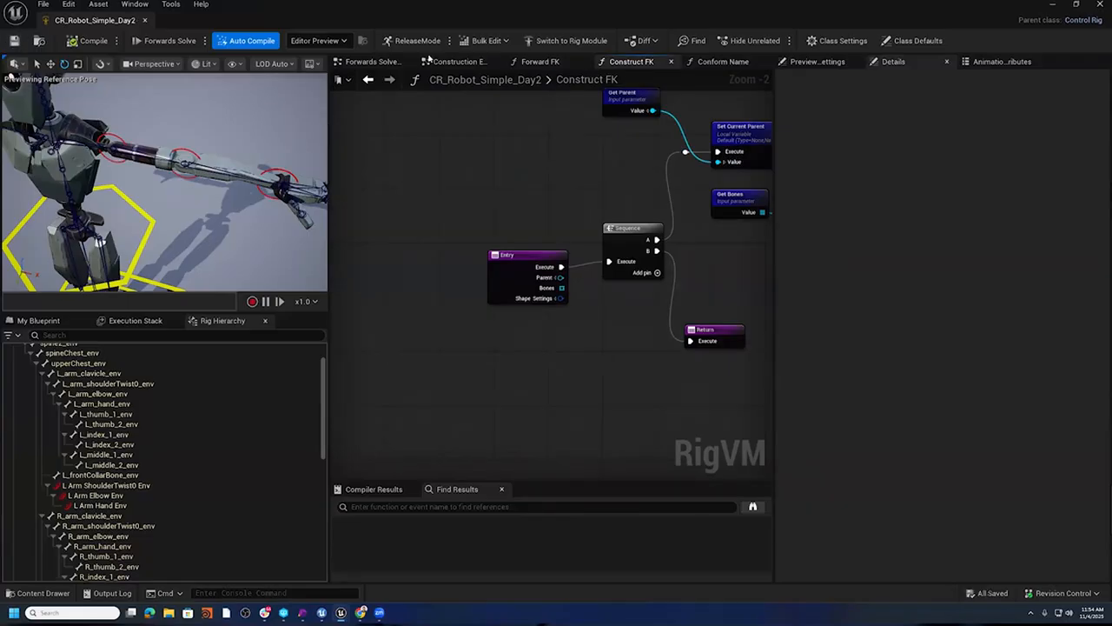
- In the Construction Event Graph, move Get Arm Bones up slightly and expand the Shape Settings on the Construct FK node
left_click(455, 61)
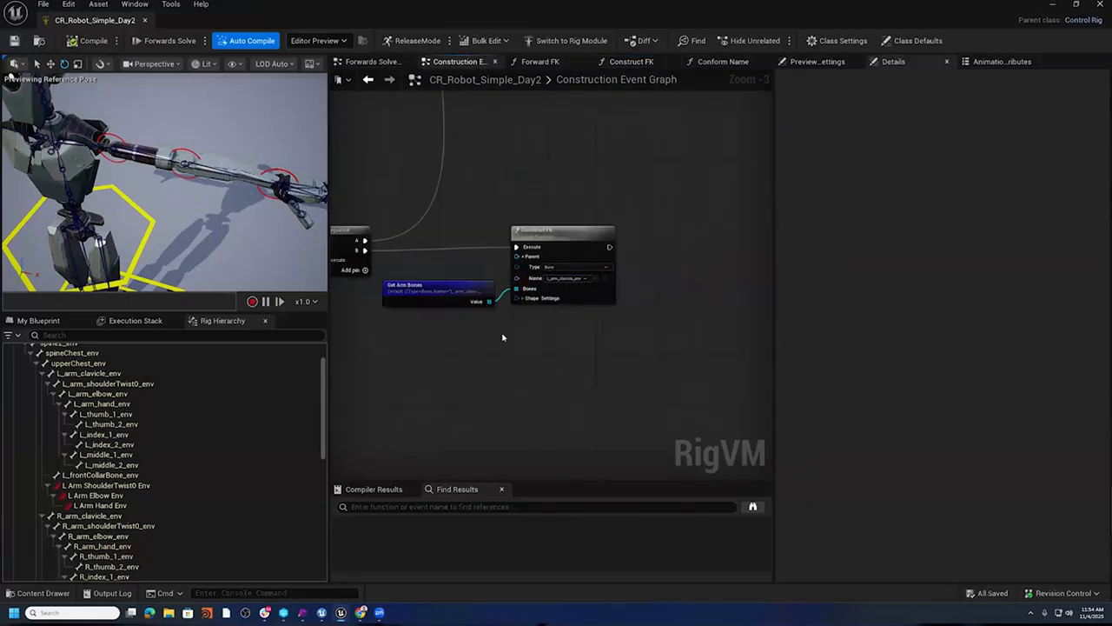
scroll(502, 337, "up", 3)
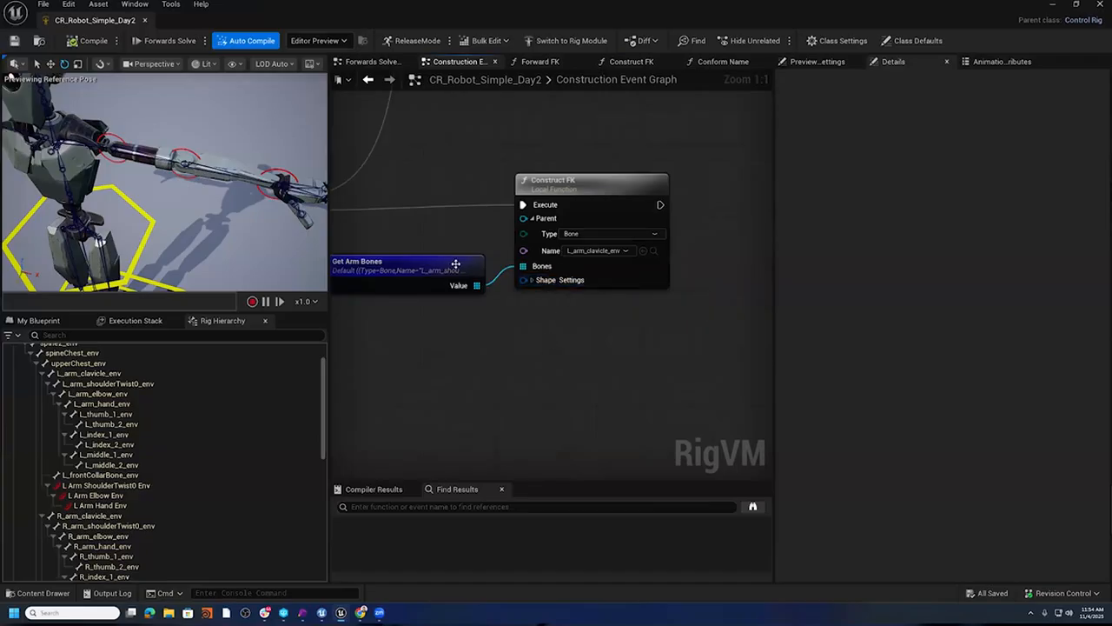
left_click_drag(432, 258, 432, 231)
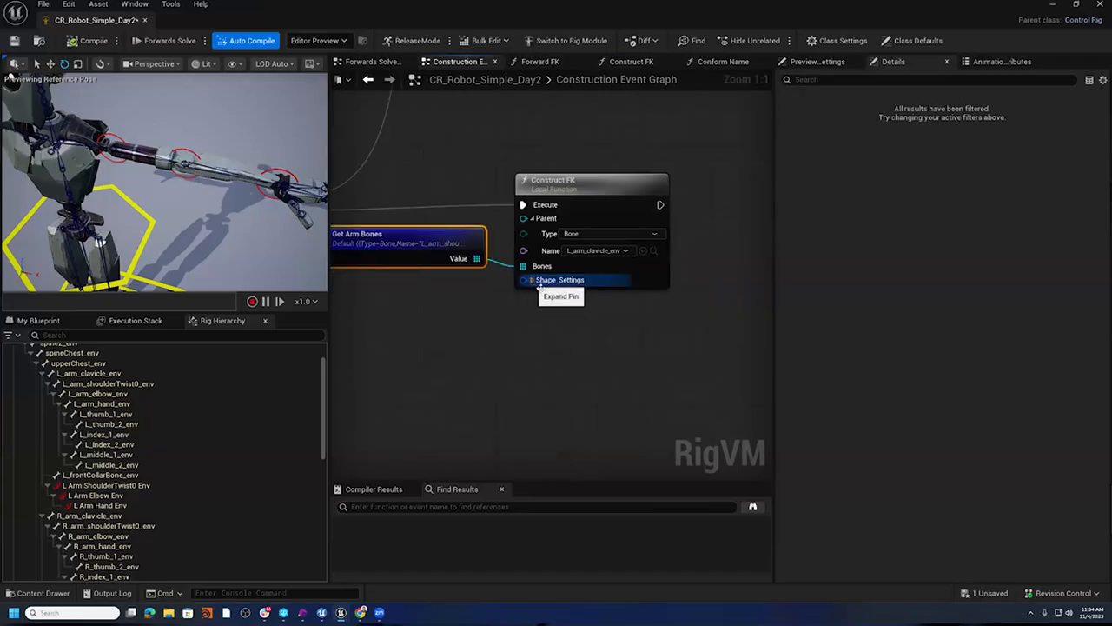
left_click(540, 283)
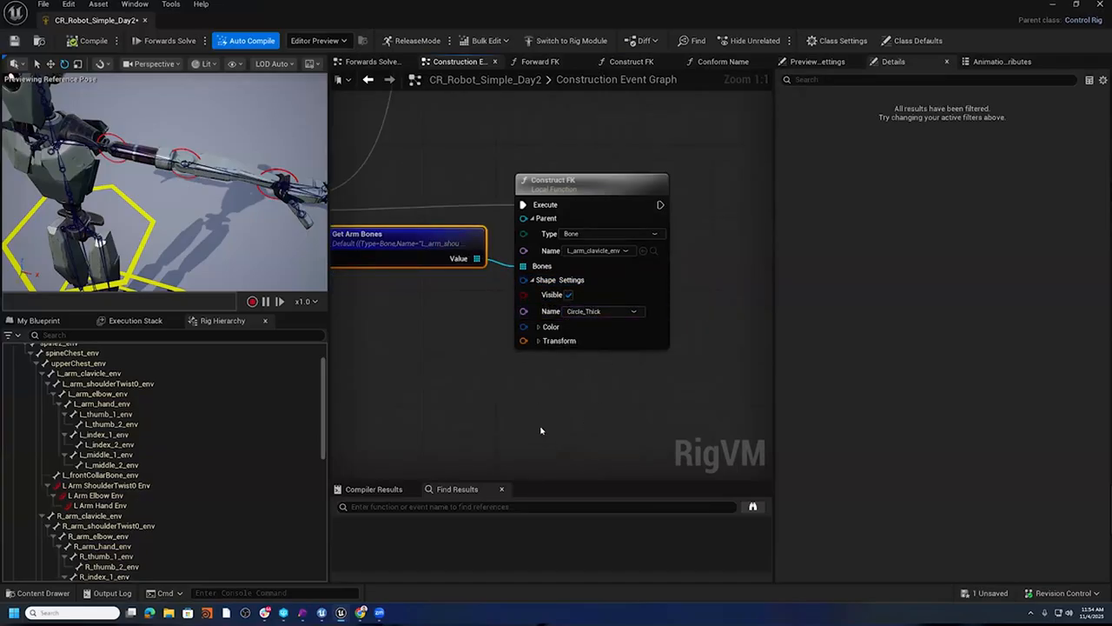
right_click_drag(397, 300, 455, 283)
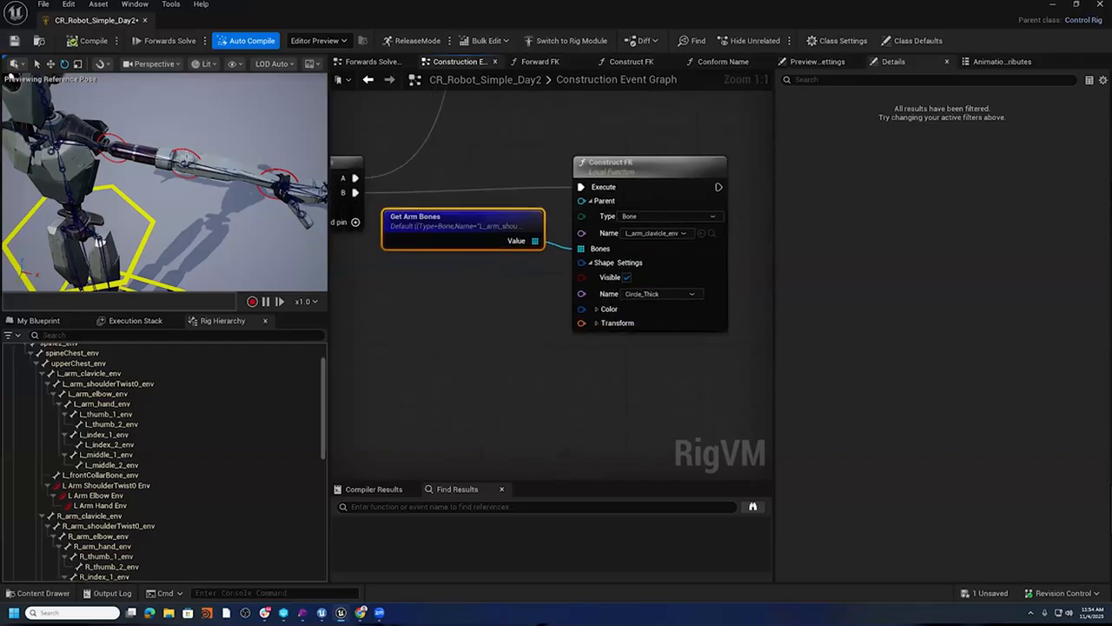
- Test the Construct FK node's shape rotation with a pitch of 0°, and set it back to 90°
left_click(652, 162)
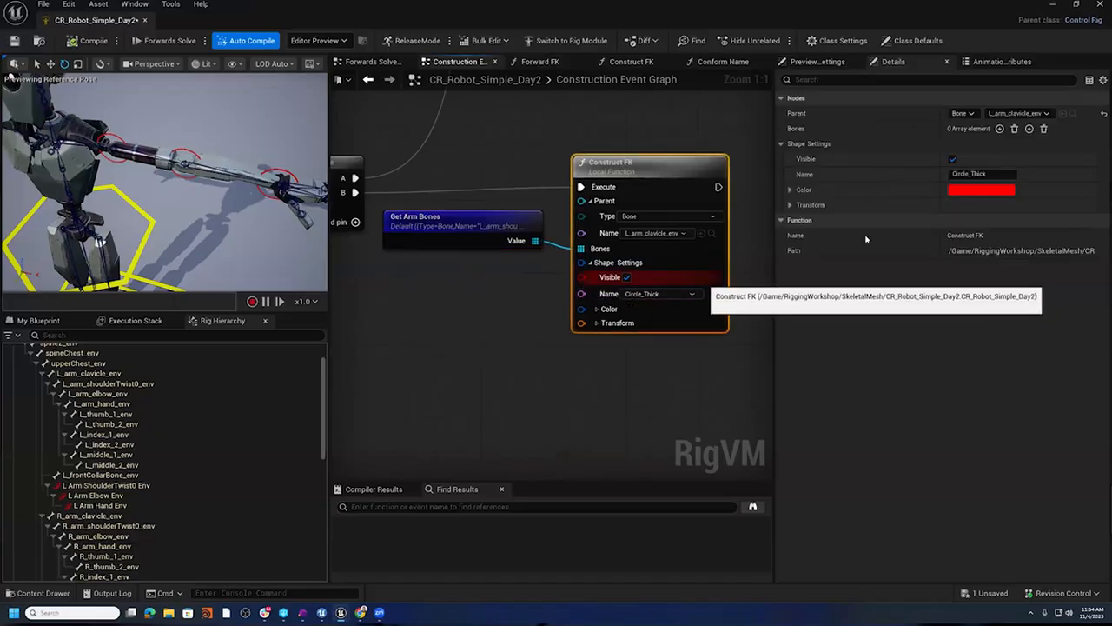
left_click(791, 205)
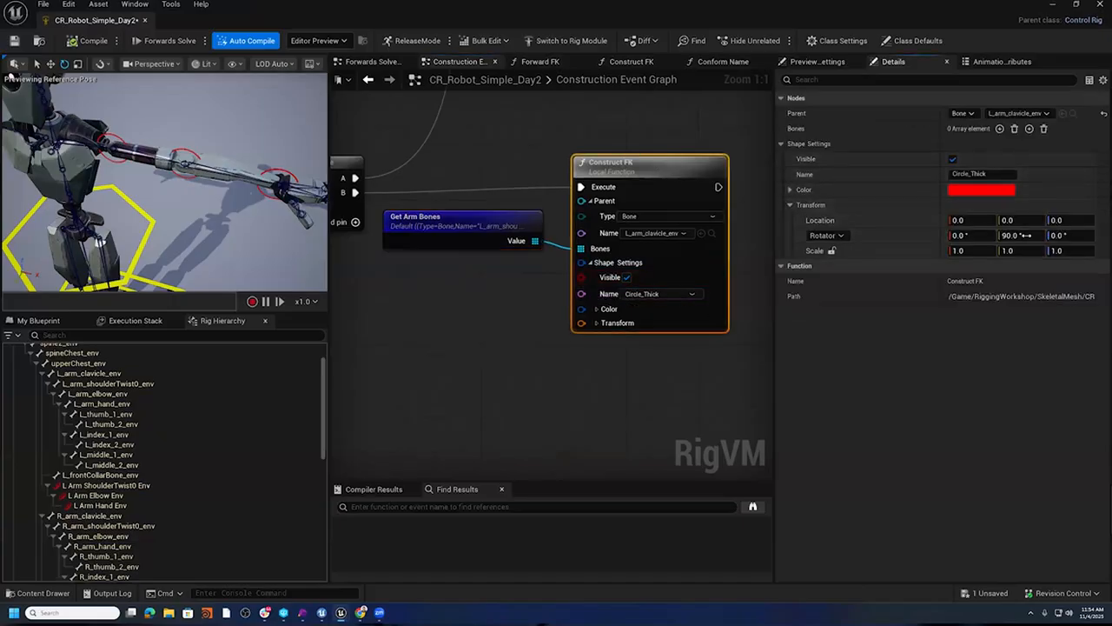
left_click(1026, 236)
type("0")
key("Return")
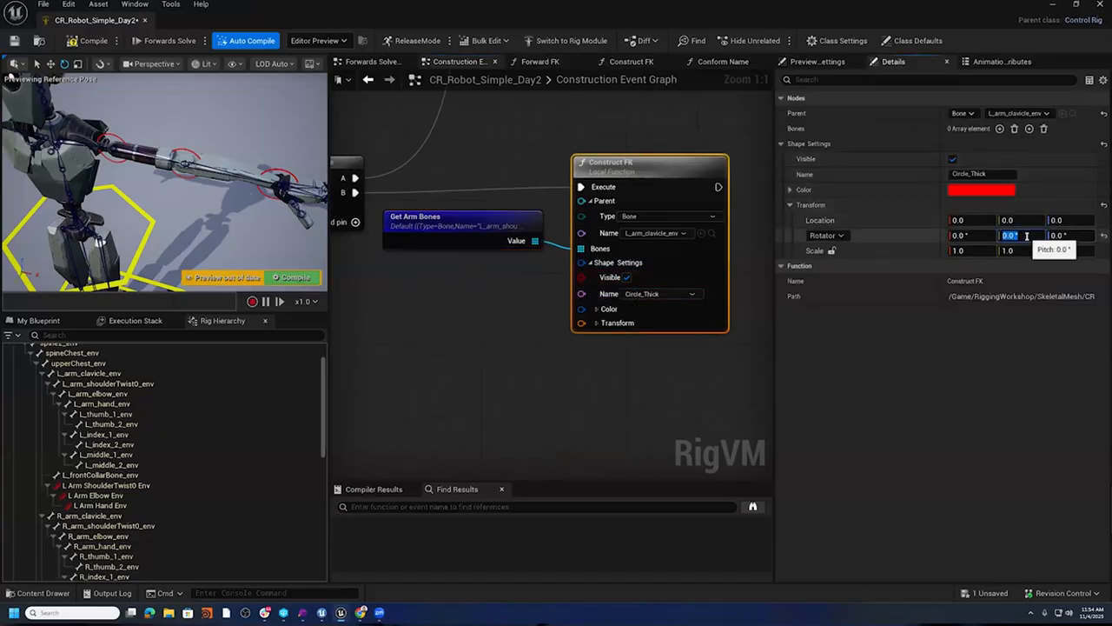
left_click(1026, 236)
type("90")
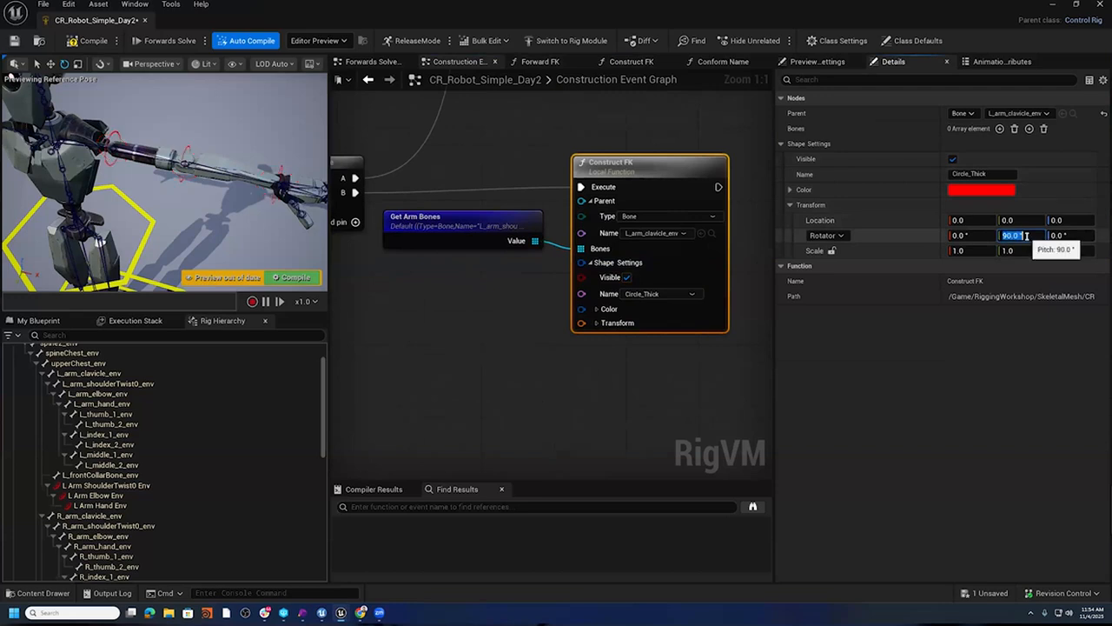
key("Return")
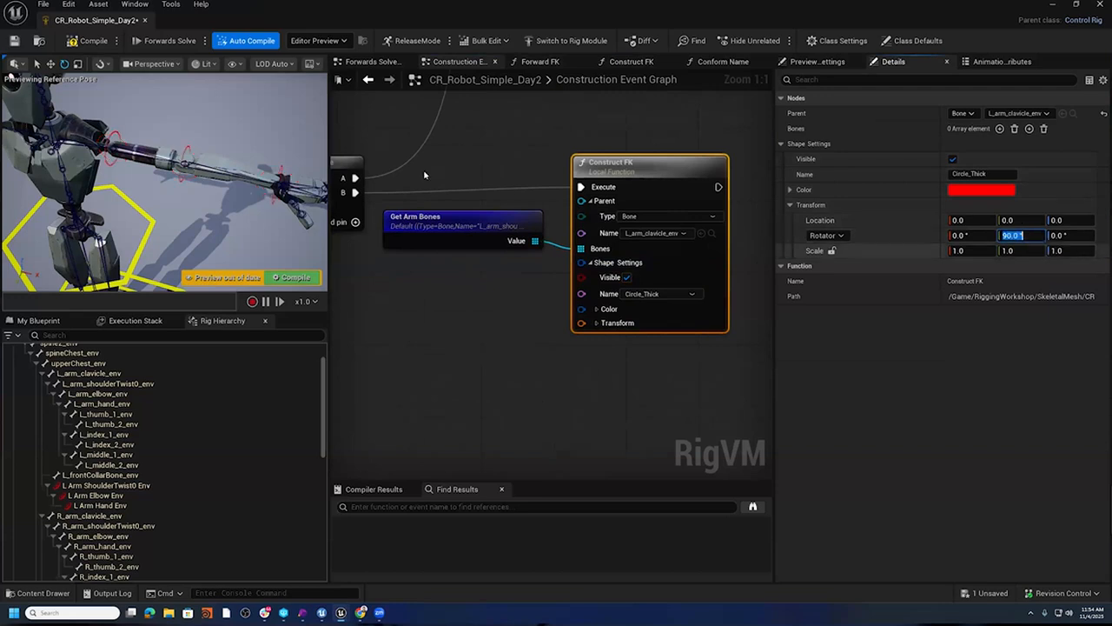
- Set the shape color of the Construct FK node to blue with R 0, G 0 and B 1
left_click(596, 311)
left_click(596, 311)
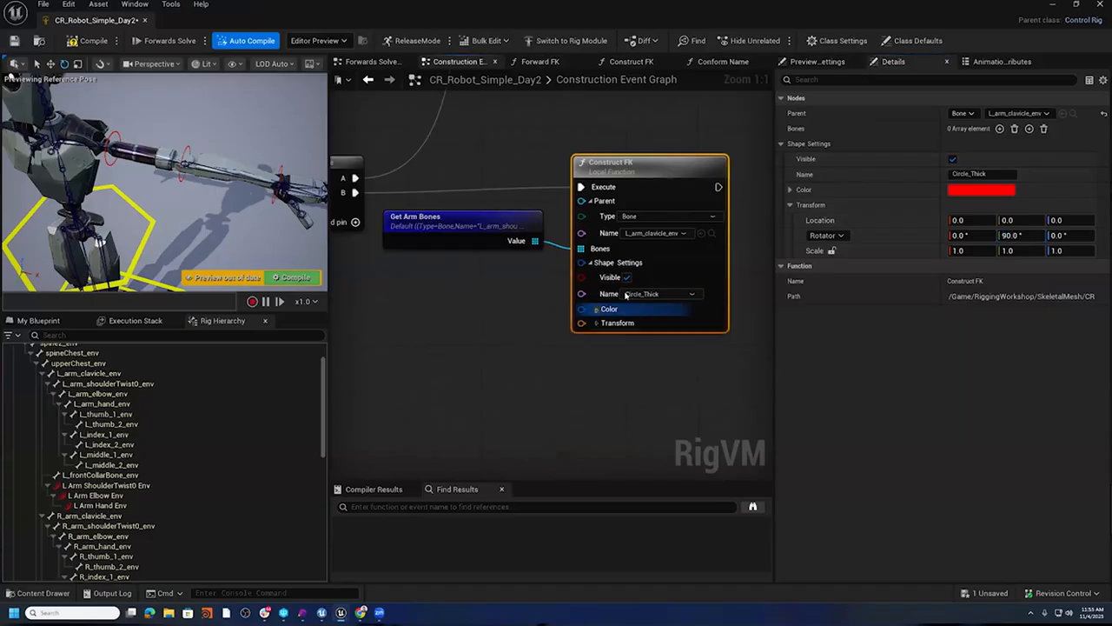
left_click(989, 193)
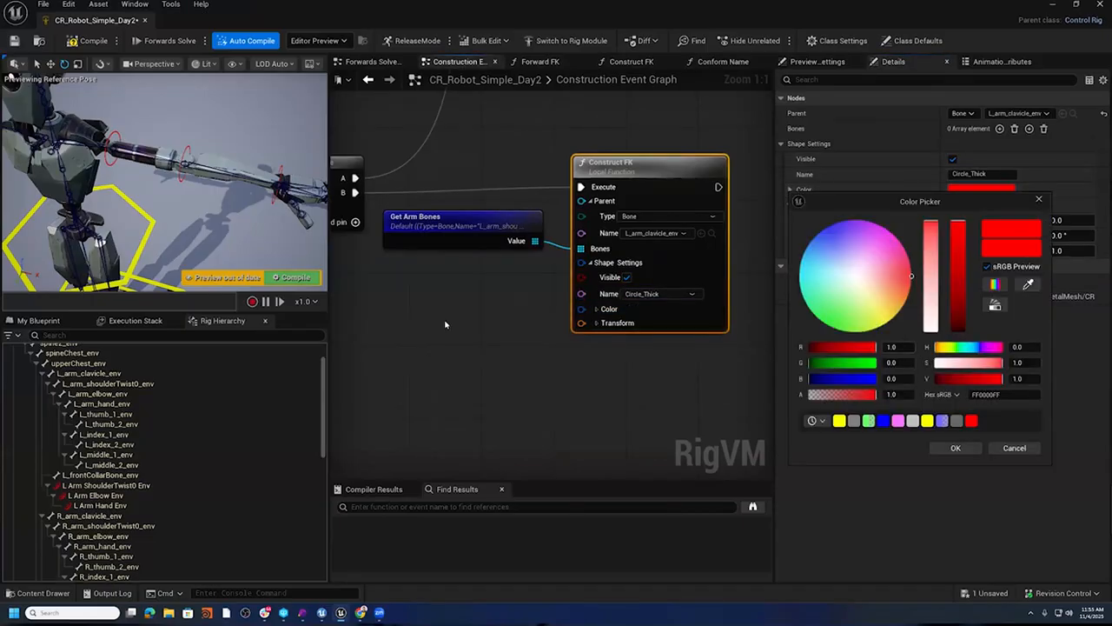
left_click(901, 378)
type("1")
key("Return")
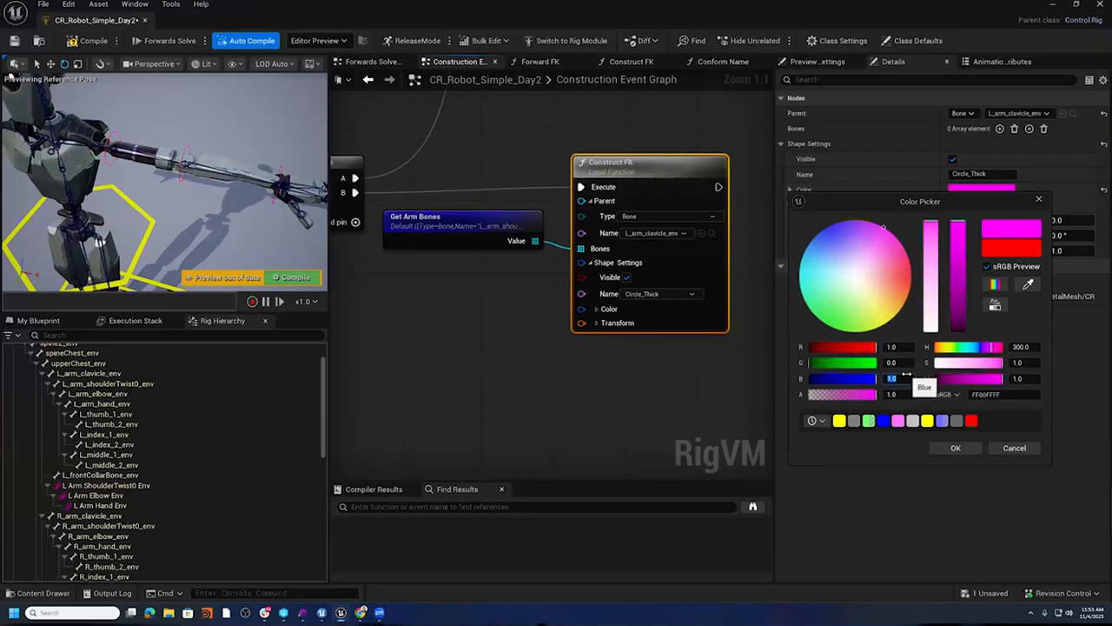
left_click(907, 346)
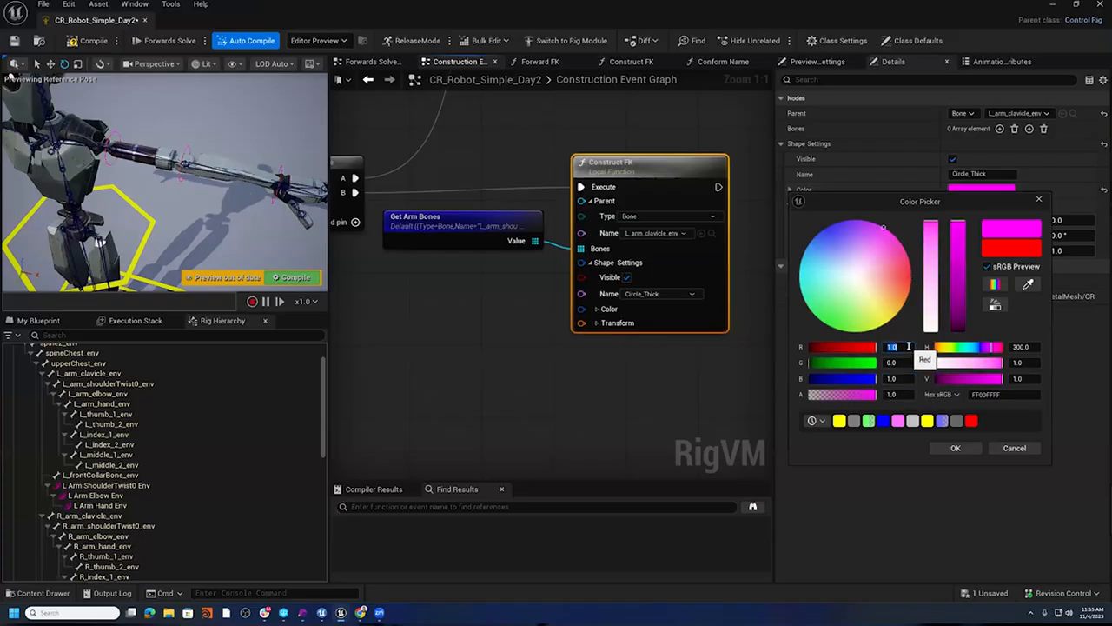
type("0")
key("Return")
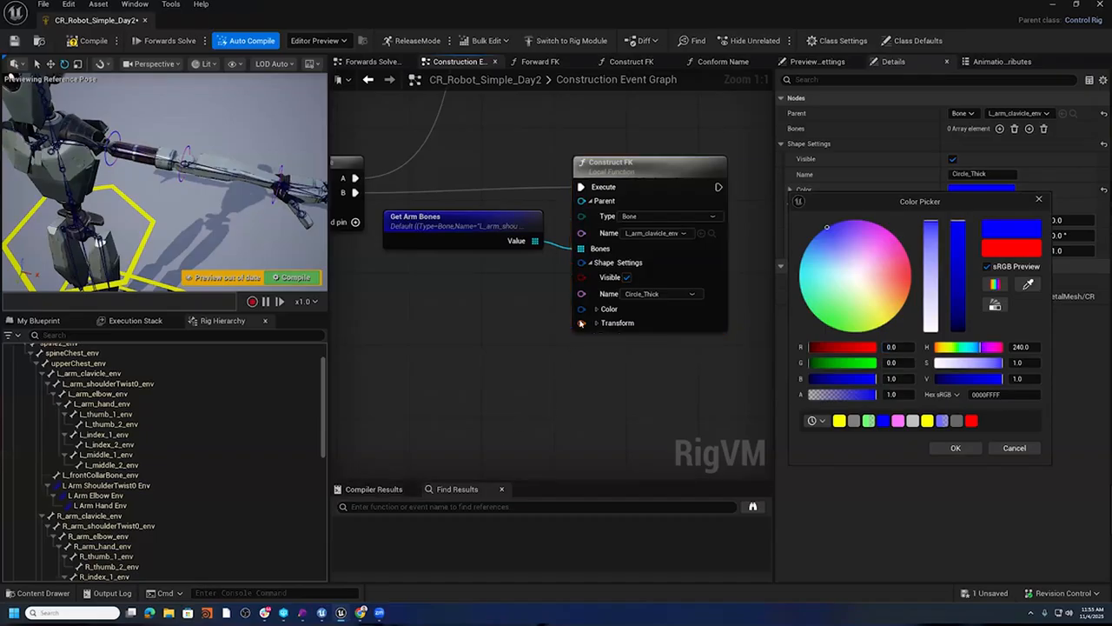
left_click(957, 447)
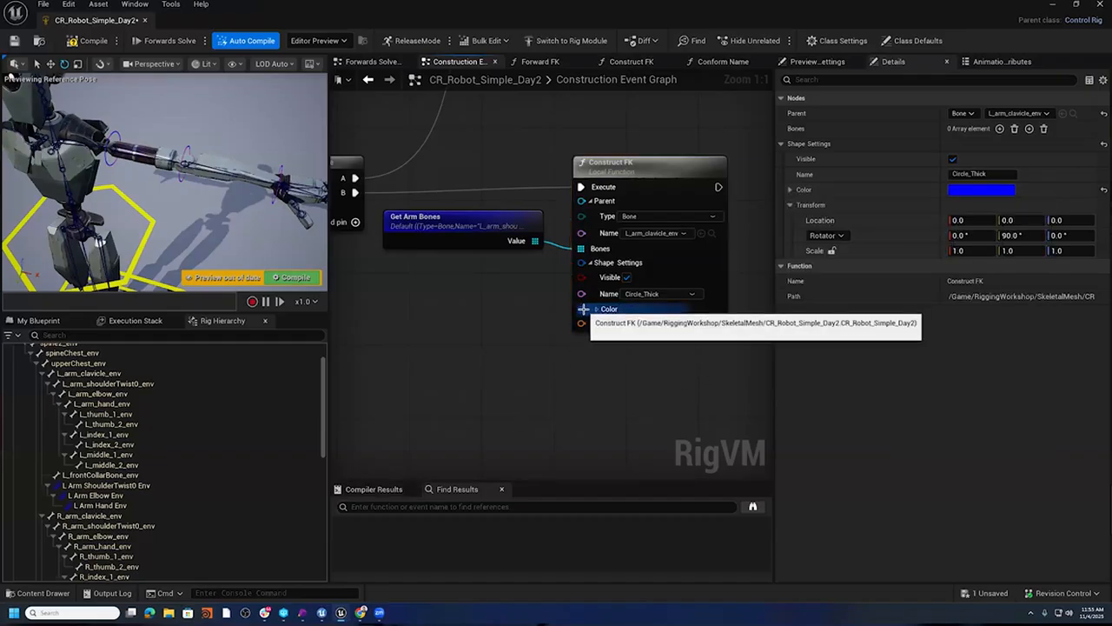
- Promote the Construct FK node's Color pin to a variable and place its getter node below Get Arm Bones
left_click_drag(584, 308, 520, 331)
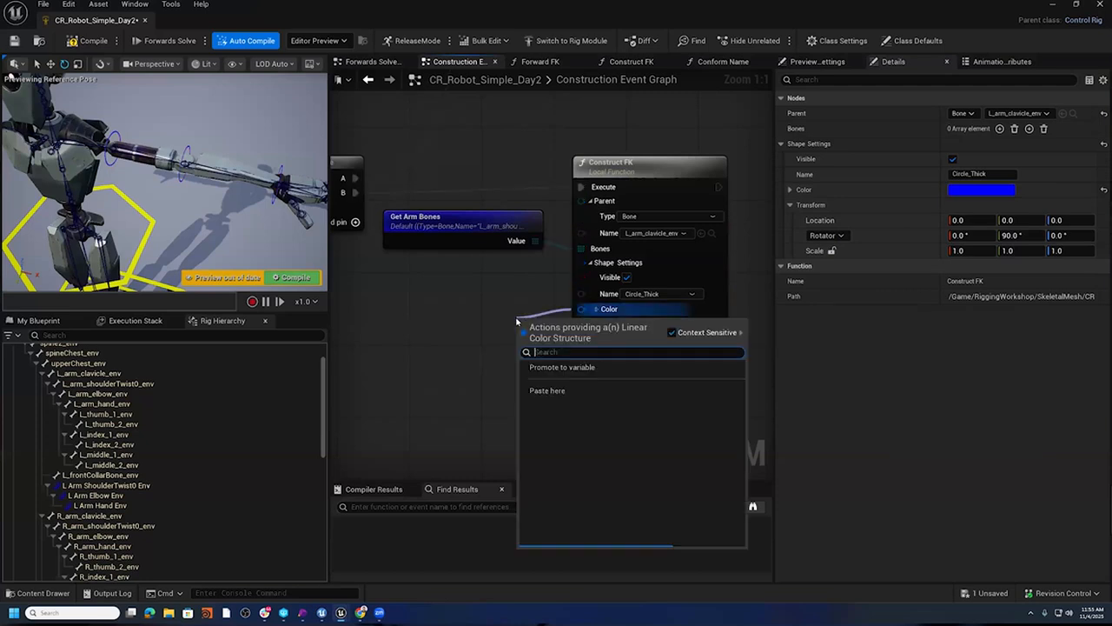
left_click(561, 366)
left_click_drag(586, 340, 451, 321)
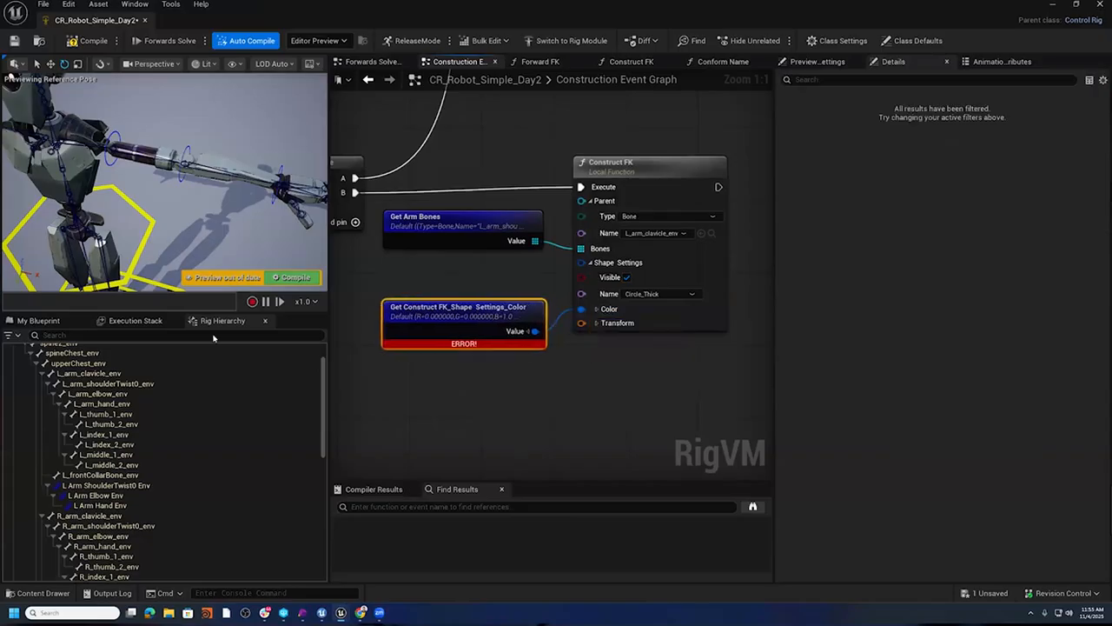
- Rename the new Construct FK shape color variable to Left Control Color
left_click(28, 321)
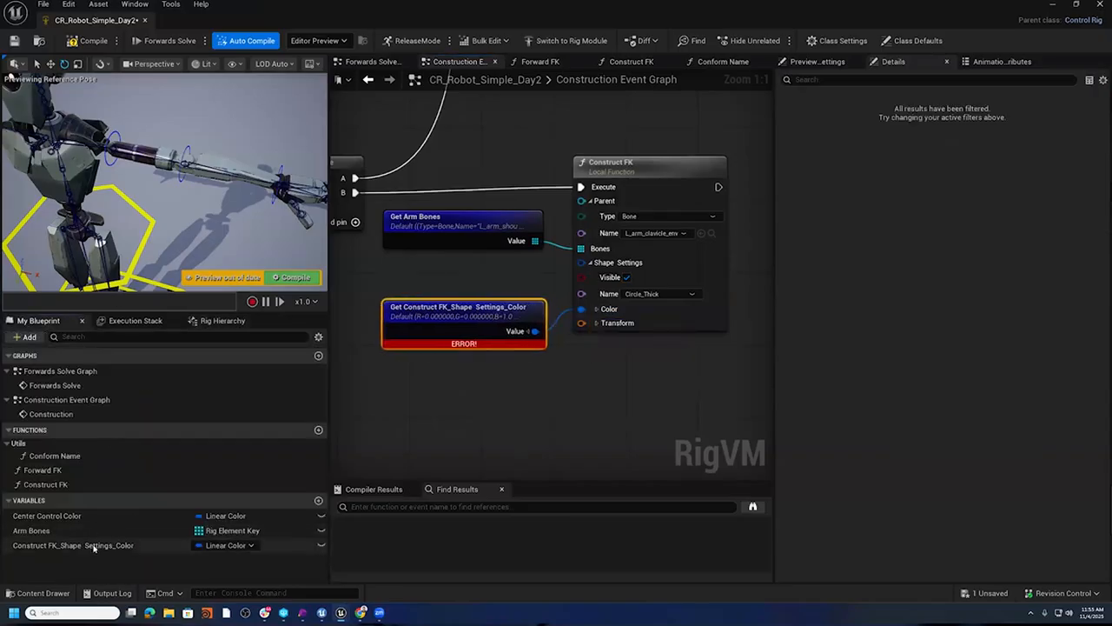
left_click(93, 546)
right_click(94, 546)
left_click(132, 458)
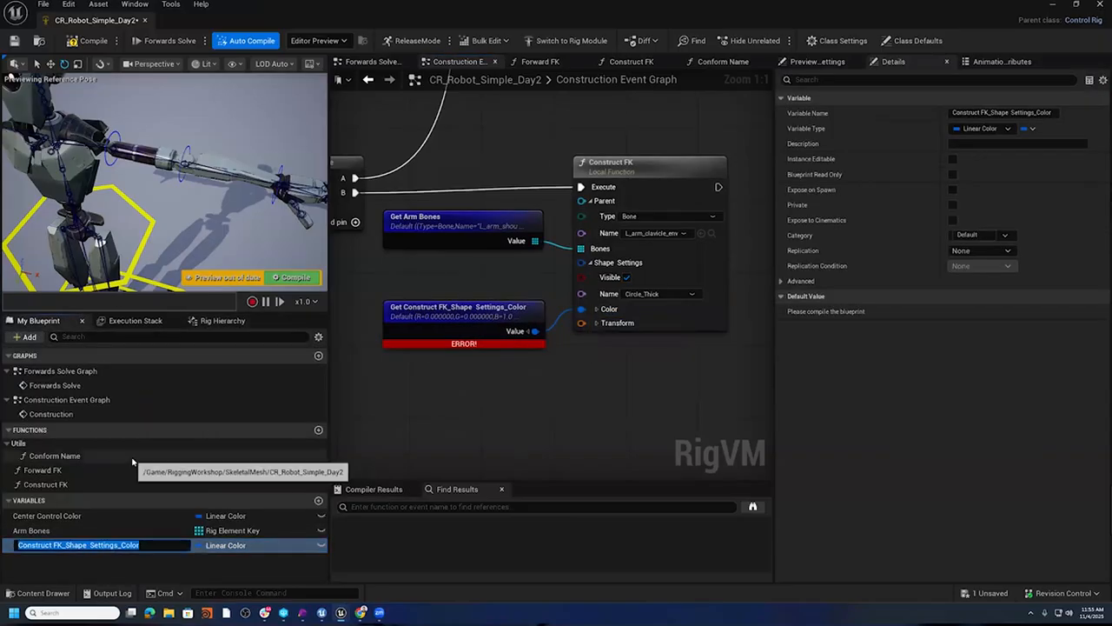
type("Left Co")
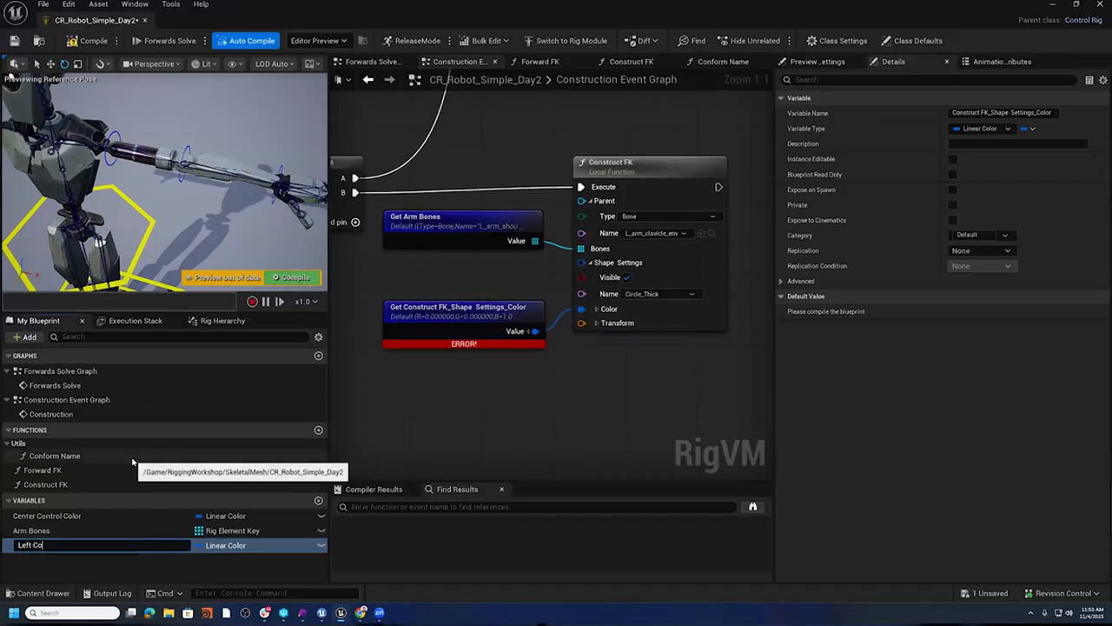
type("ntrol Color")
key("Return")
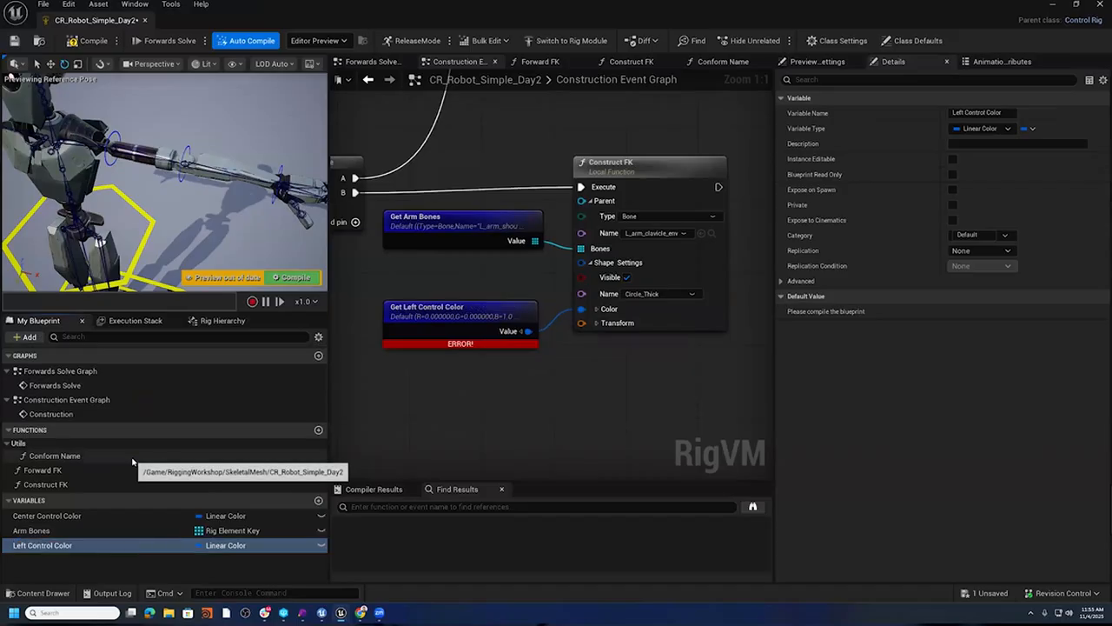
- Check the Center Control Color variable's default value, and compile and save the rig
left_click(101, 518)
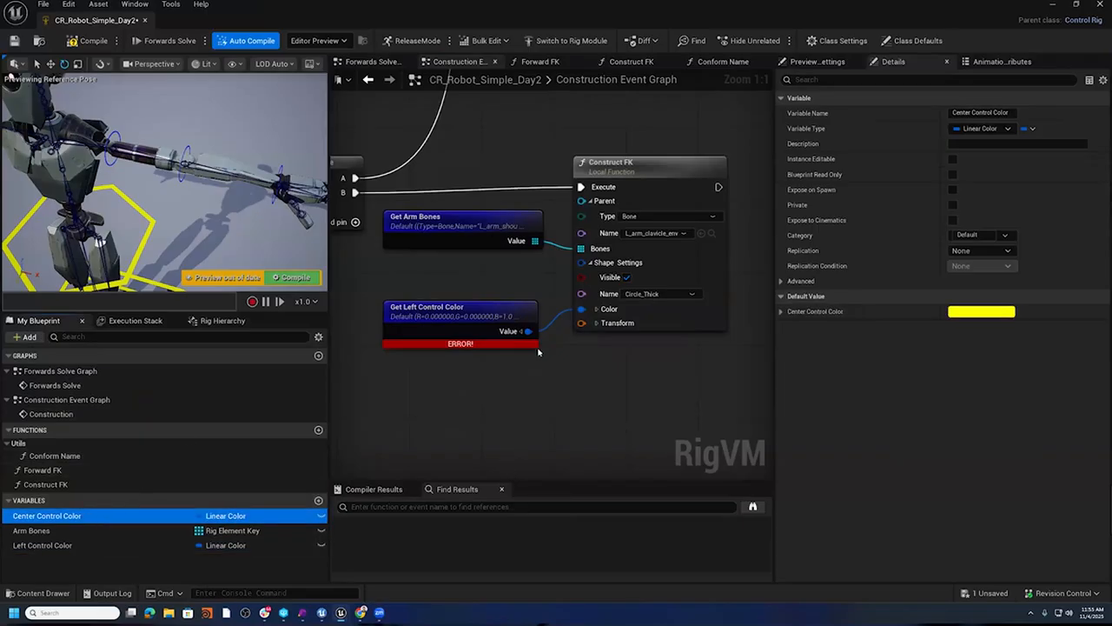
left_click_drag(580, 310, 581, 309)
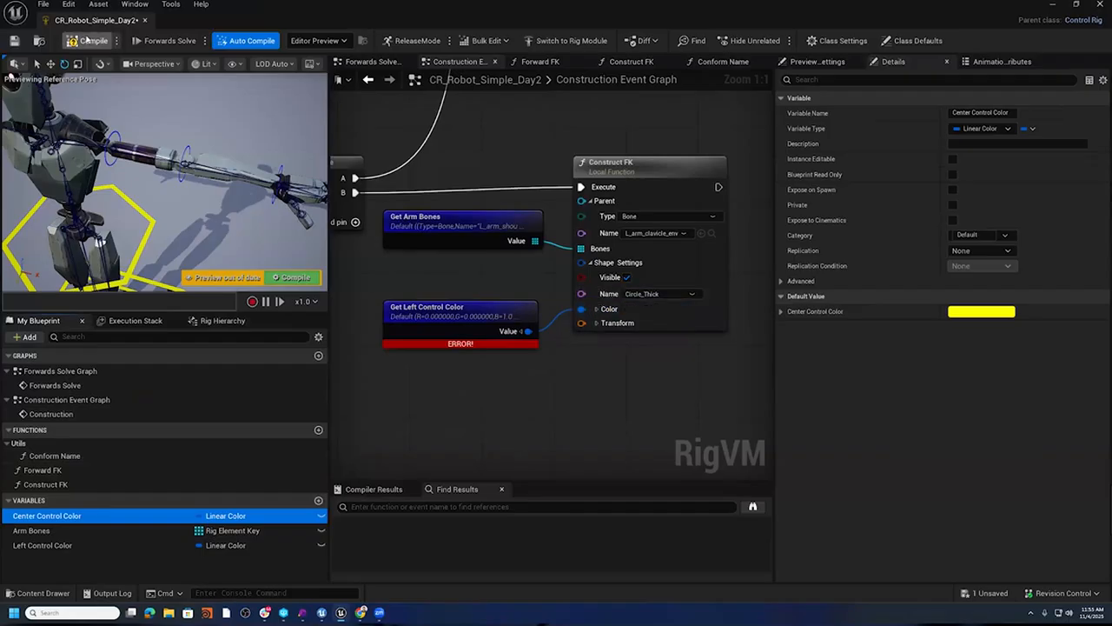
left_click(86, 41)
left_click(14, 41)
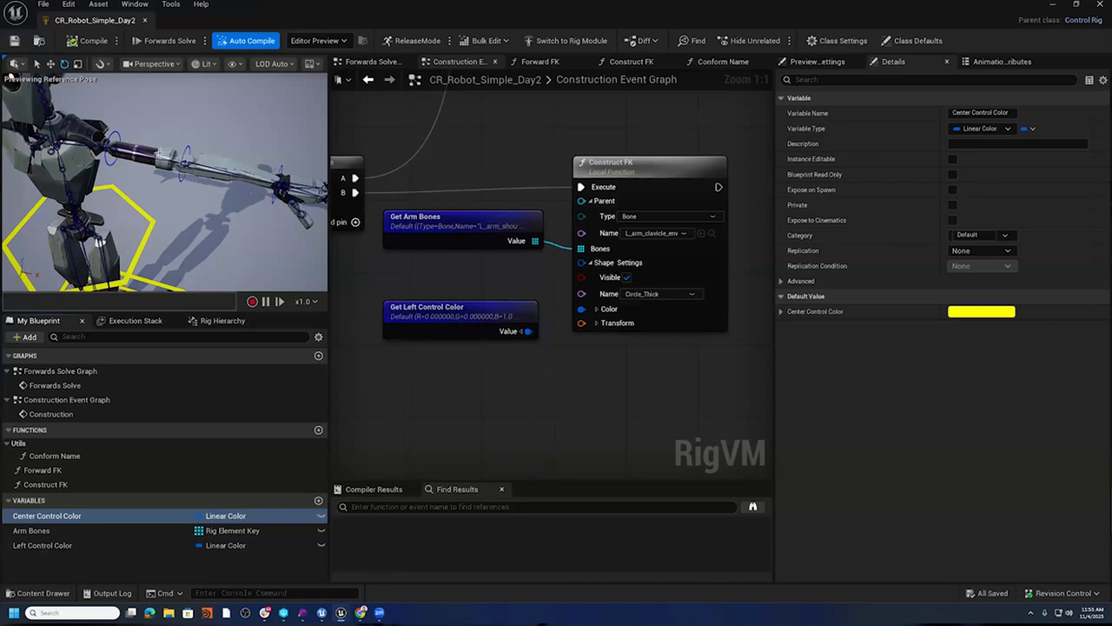
- In the Forwards Solve Graph, move the Sequence and Forwards Solve nodes slightly down
right_click_drag(495, 130, 555, 127)
left_click(387, 63)
right_click_drag(487, 326, 648, 267)
scroll(647, 267, "down", 1)
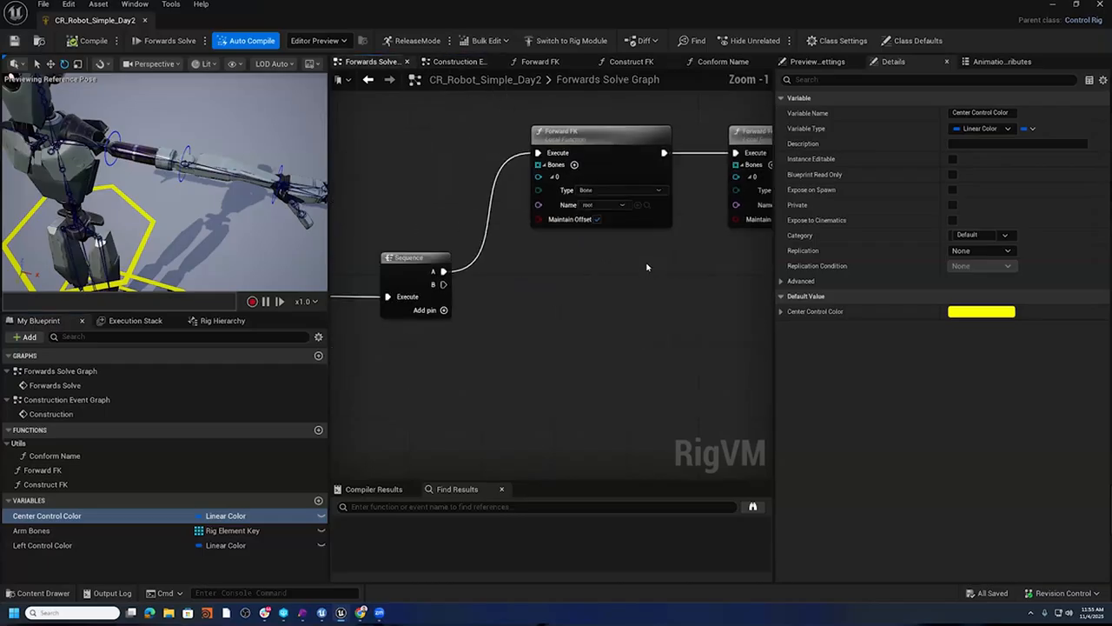
scroll(644, 280, "down", 3)
left_click_drag(515, 262, 512, 294)
left_click_drag(410, 276, 411, 310)
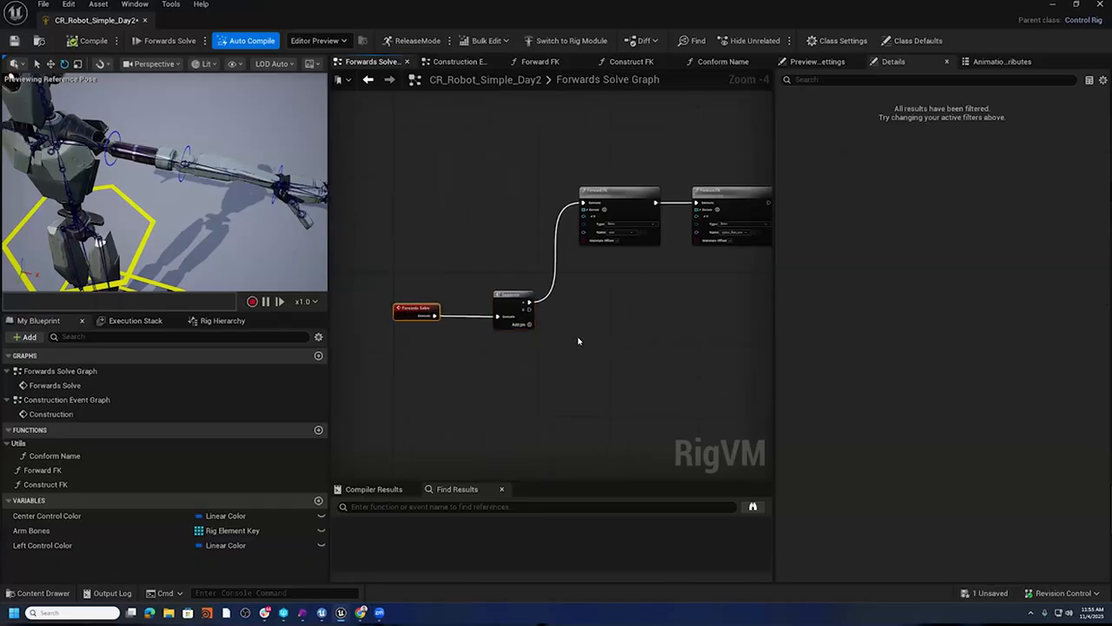
- Add a Forward FK function node from the Sequence's B output and move it further right
scroll(577, 340, "up", 3)
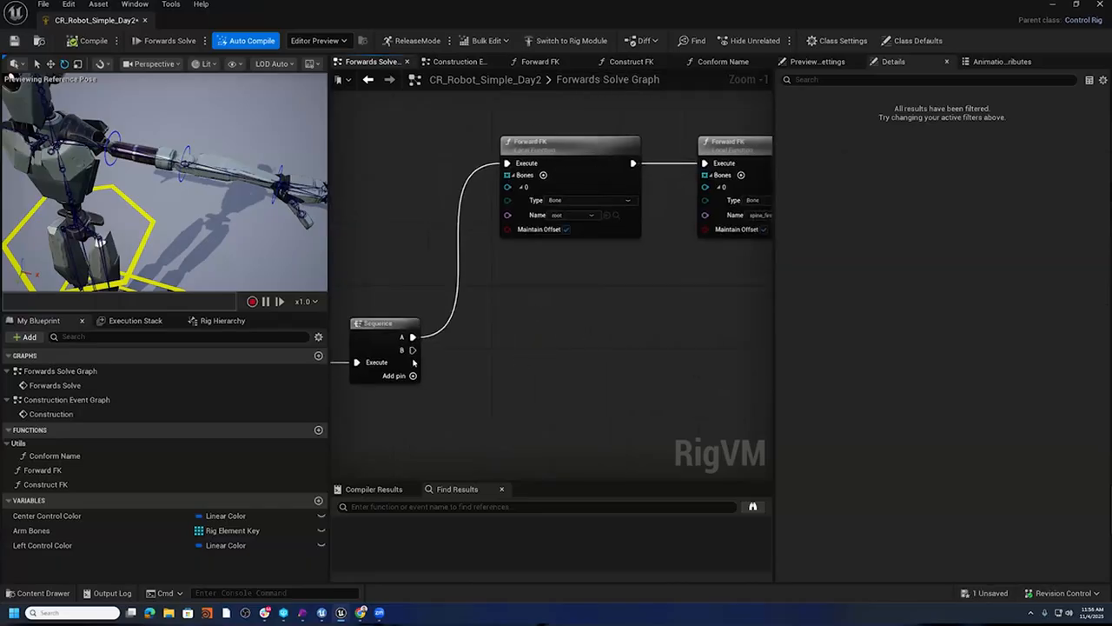
left_click_drag(412, 349, 495, 333)
type("Forwar")
left_click(541, 494)
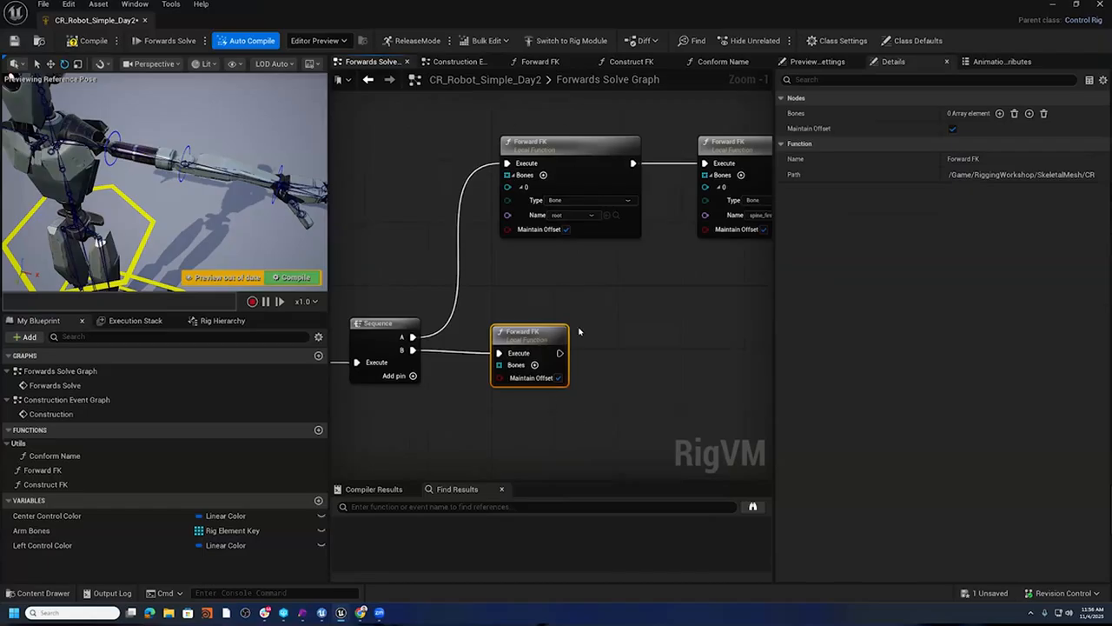
left_click_drag(548, 339, 587, 331)
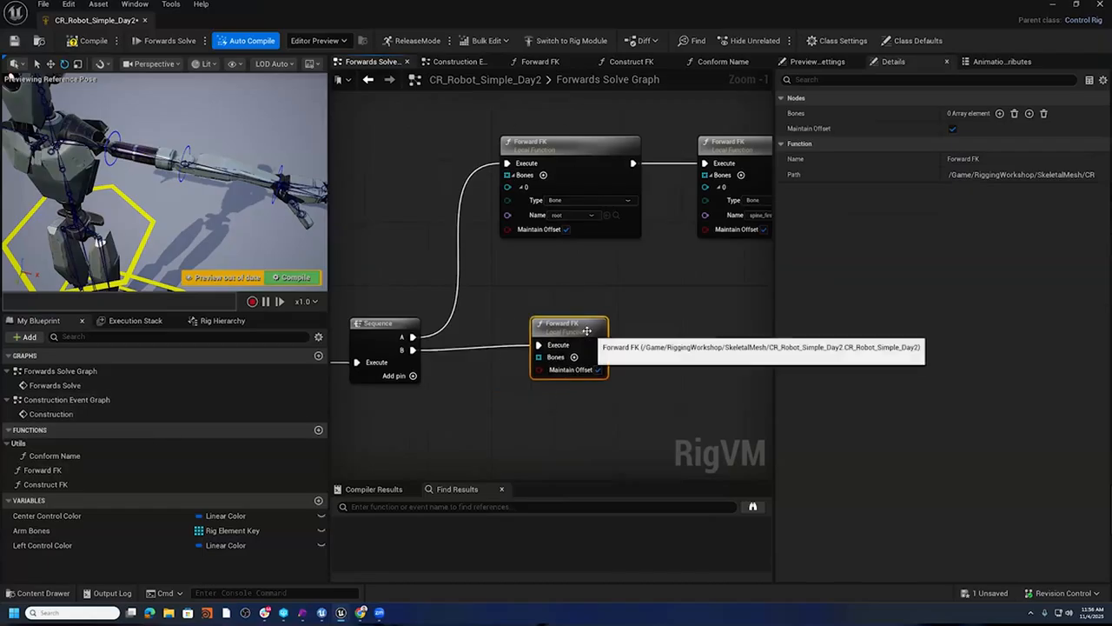
left_click_drag(588, 331, 623, 338)
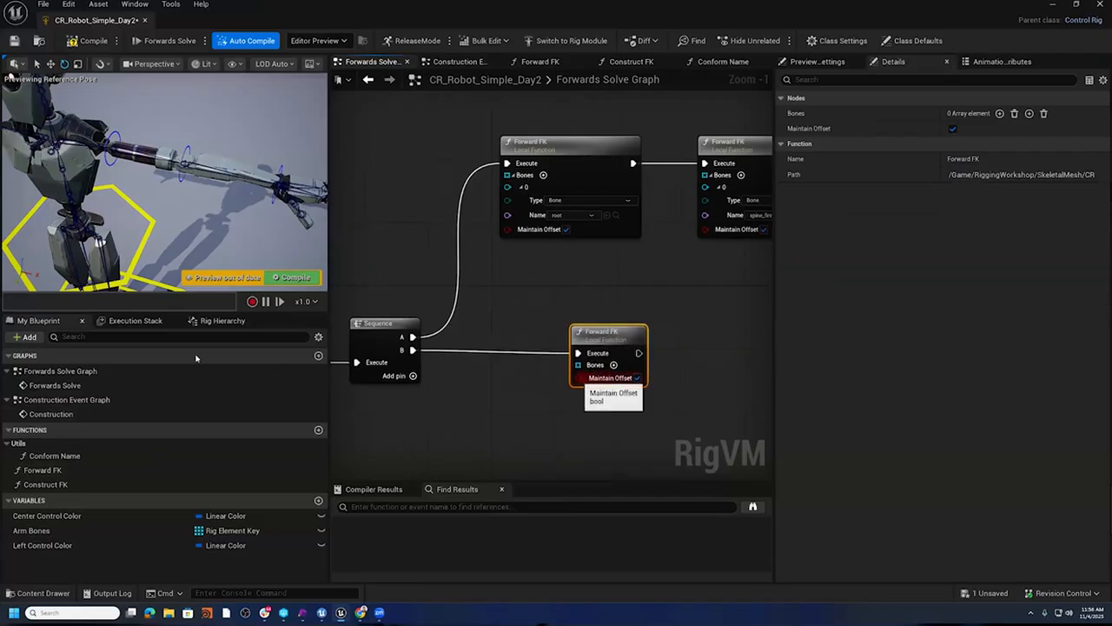
- Add a Get Arm Bones node, connect its Value to the new Forward FK's Bones input, and place it below the Sequence
left_click(219, 320)
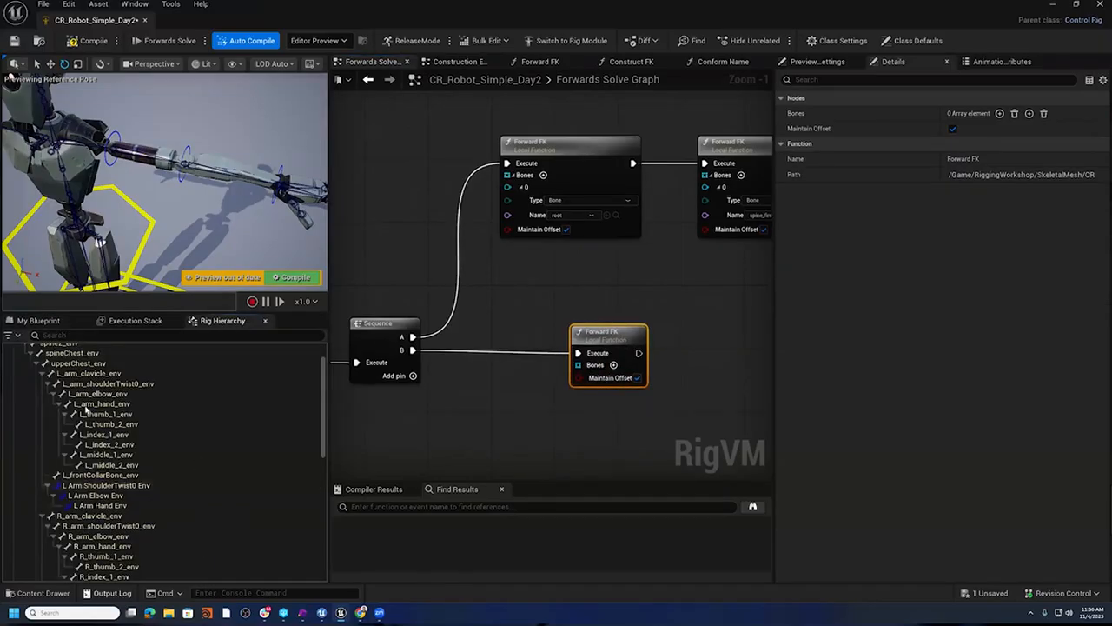
left_click(39, 321)
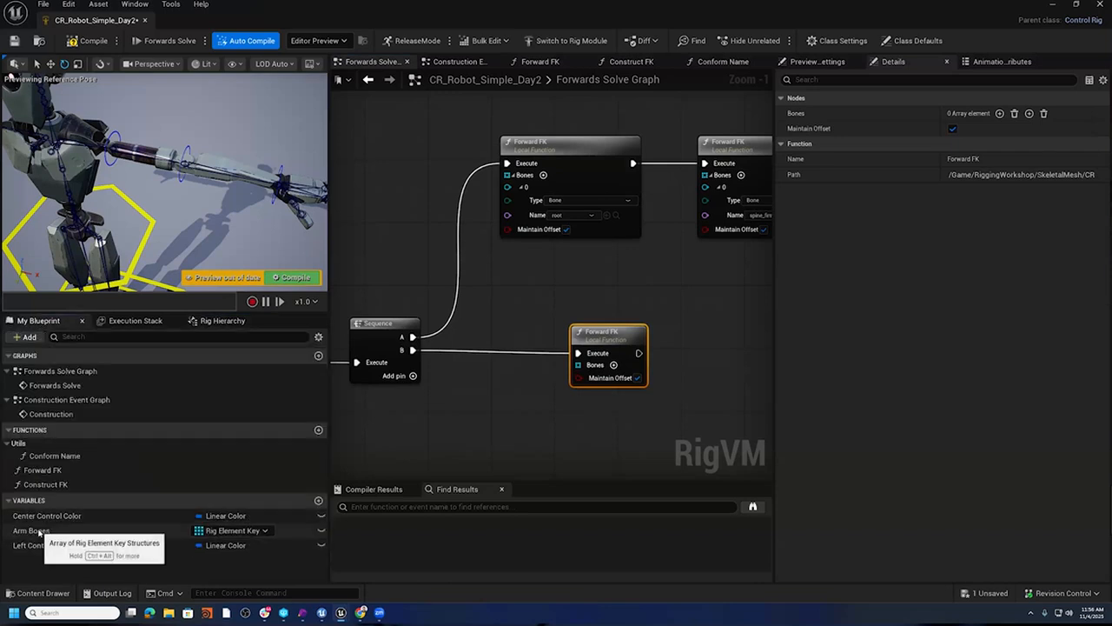
left_click_drag(40, 532, 447, 400)
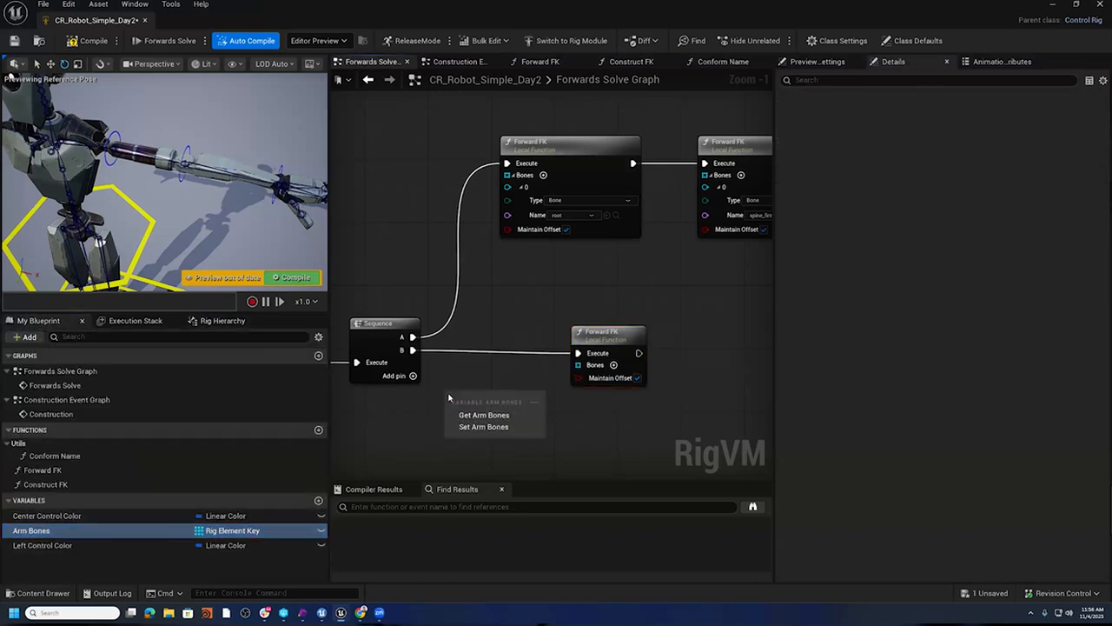
left_click(483, 415)
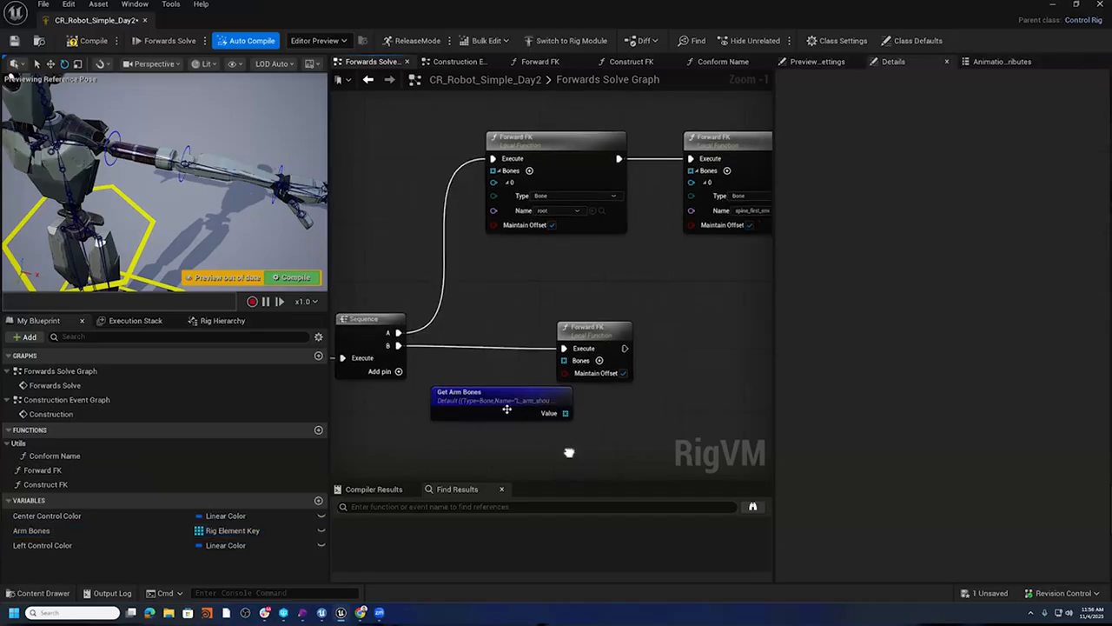
left_click_drag(481, 392, 415, 398)
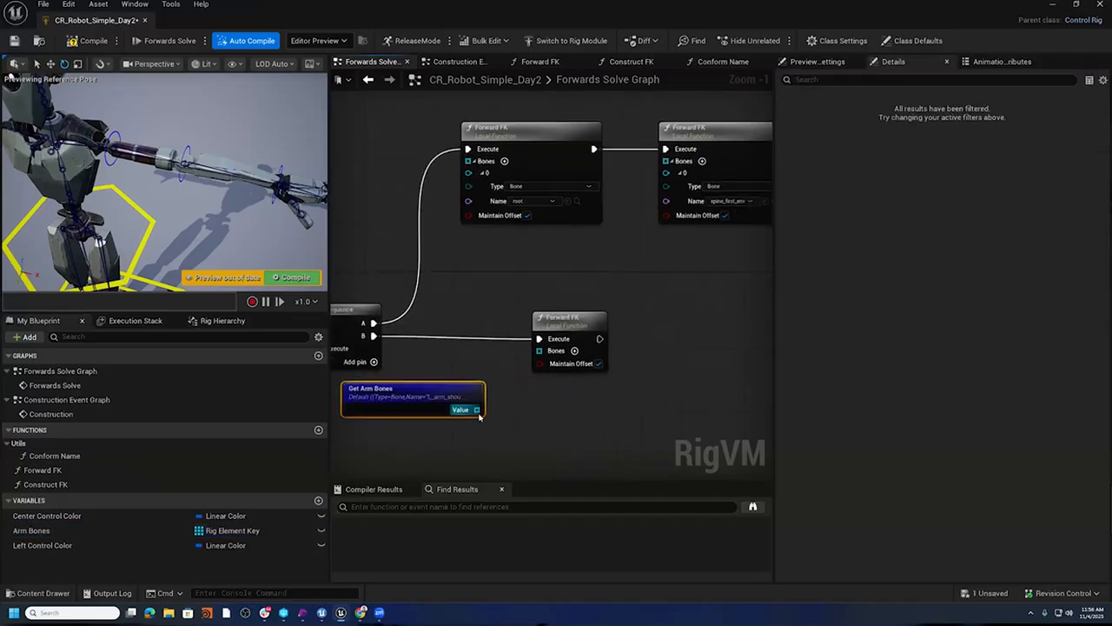
left_click_drag(478, 411, 539, 351)
mouse_move(412, 398)
left_mouse_down()
mouse_move(460, 375)
mouse_move(430, 406)
left_mouse_up()
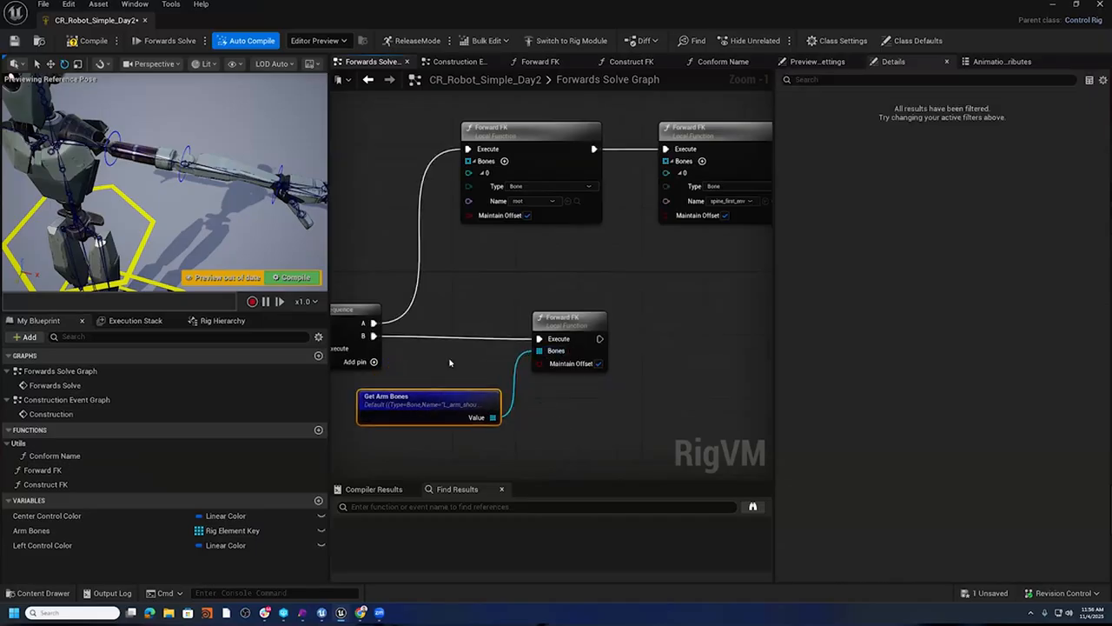
- Compile and save the rig, and test the left elbow control by rotating its pitch to about 54° in the viewport
left_click(91, 43)
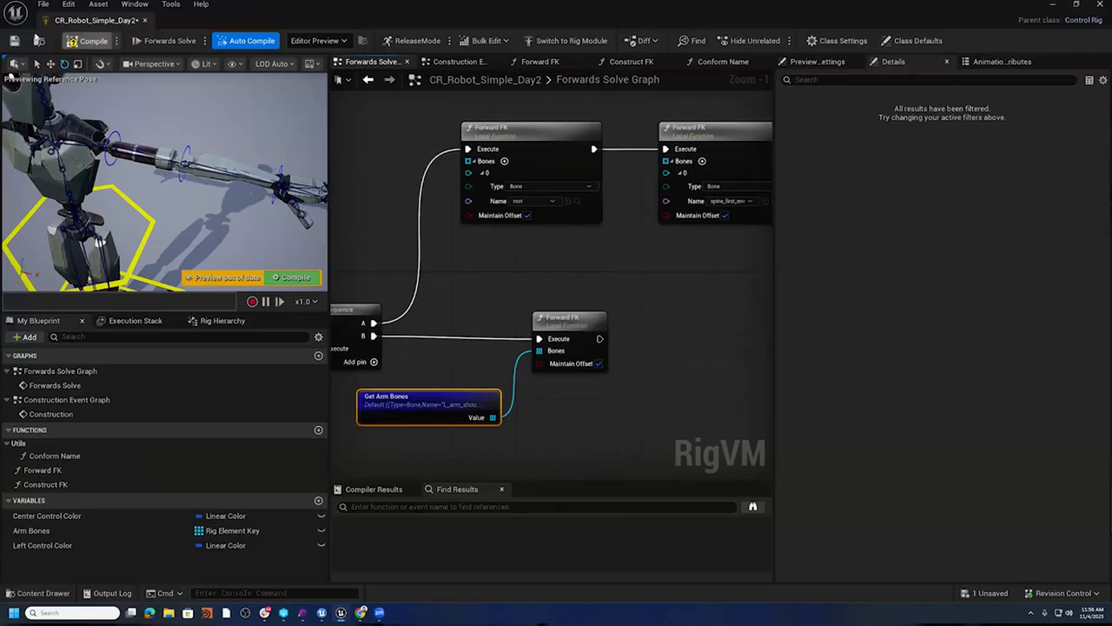
key("ctrl+s")
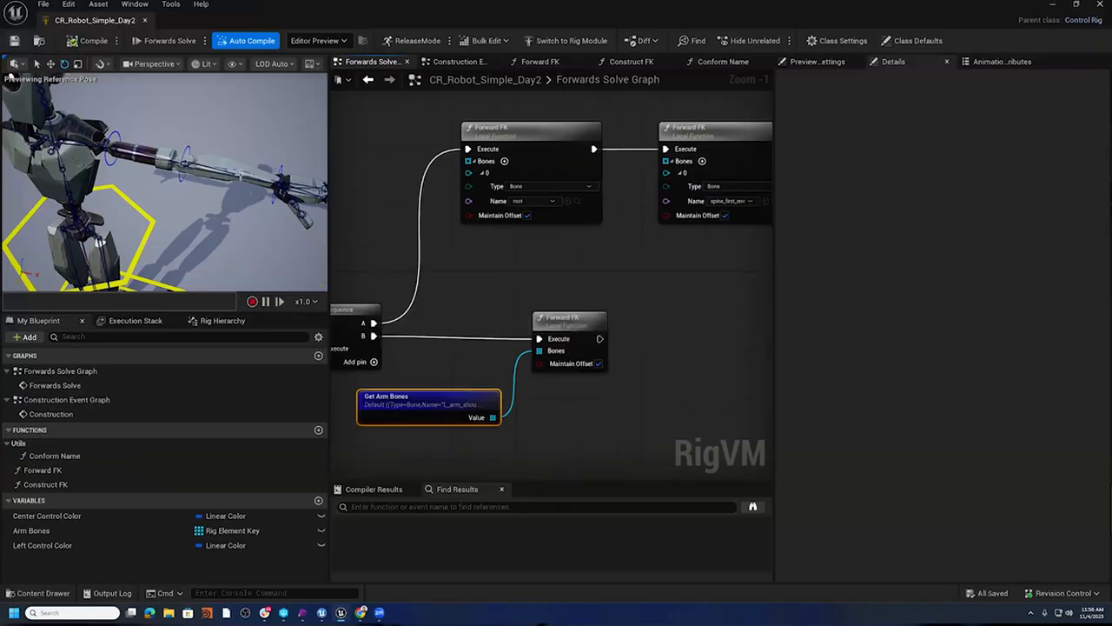
left_click(186, 161)
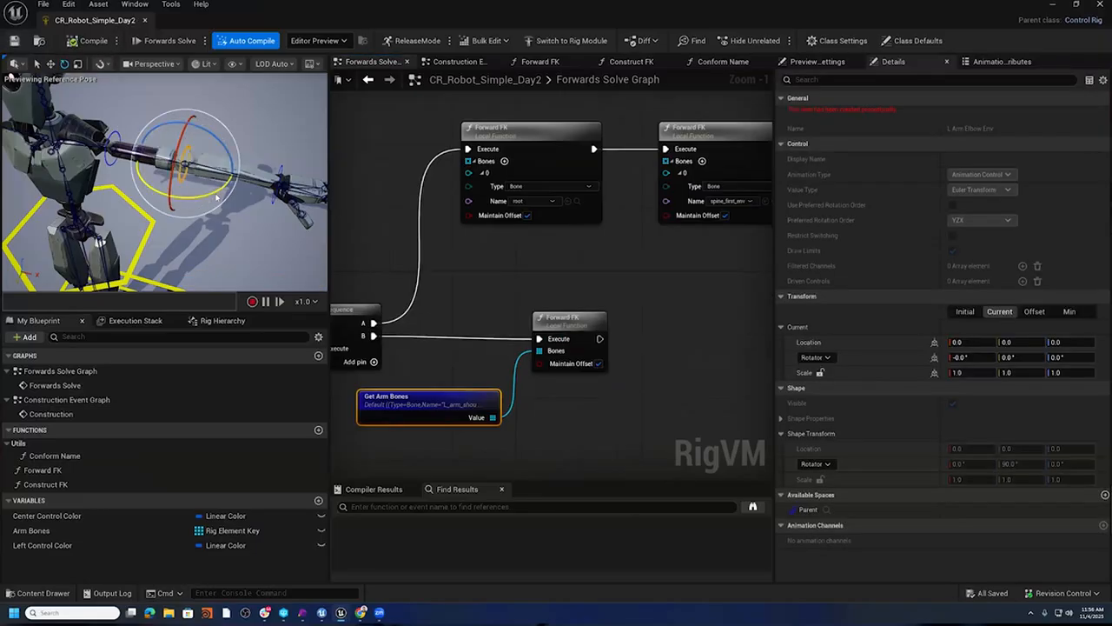
left_click_drag(168, 201, 206, 204)
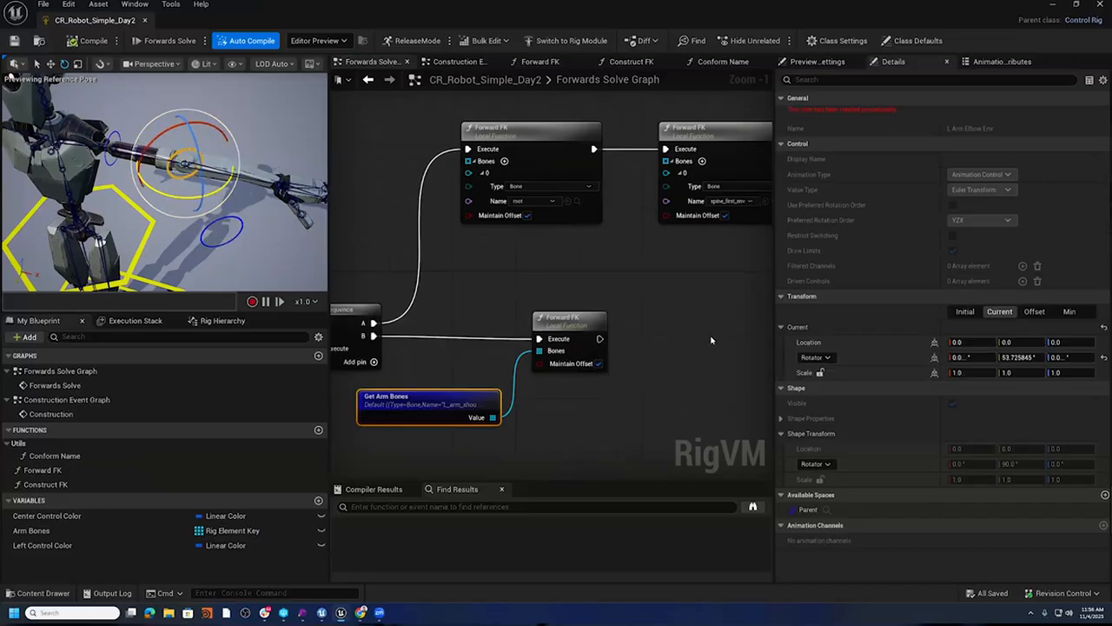
- In the Construct FK function, add a Set Metadata node after Set Current Parent's Execute output and place it slightly further right
left_click(650, 65)
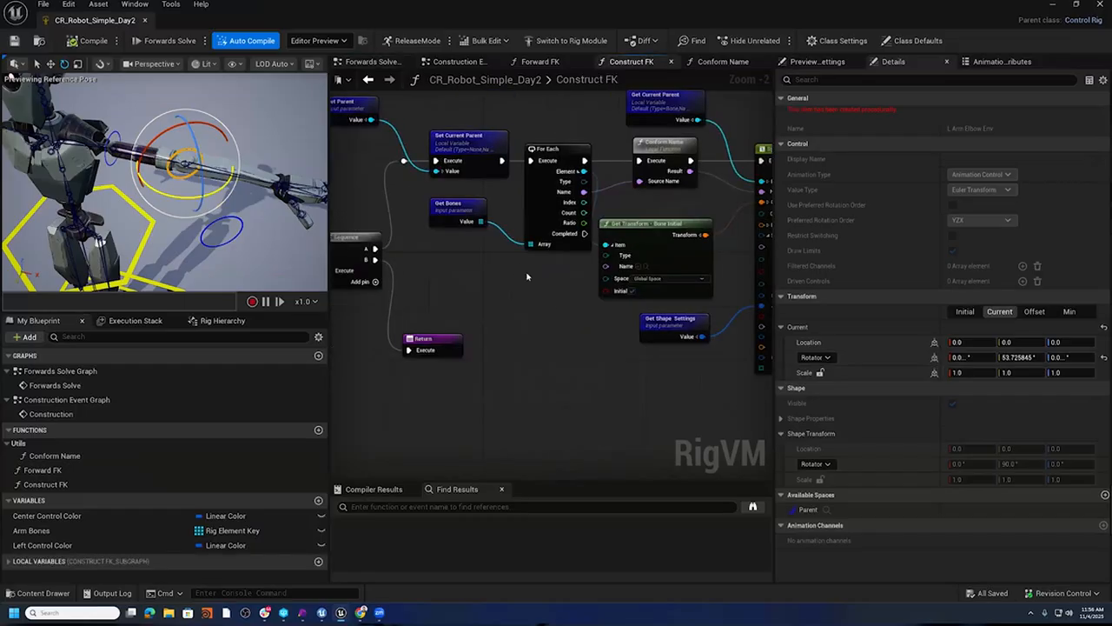
scroll(526, 276, "down", 2)
scroll(606, 249, "up", 4)
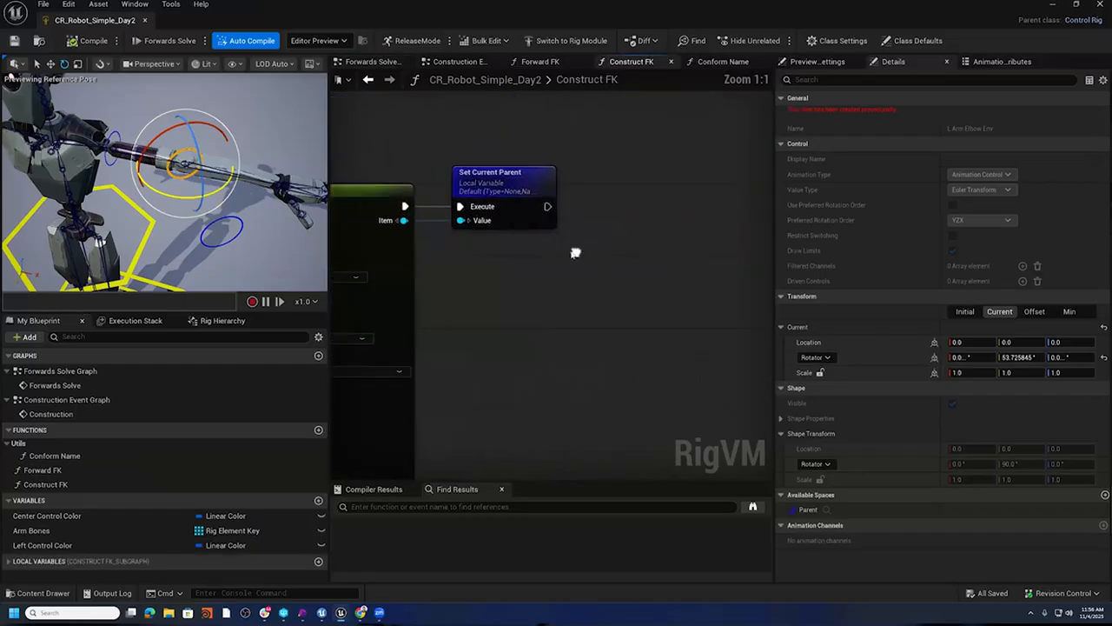
left_click_drag(544, 205, 588, 203)
type("Set M")
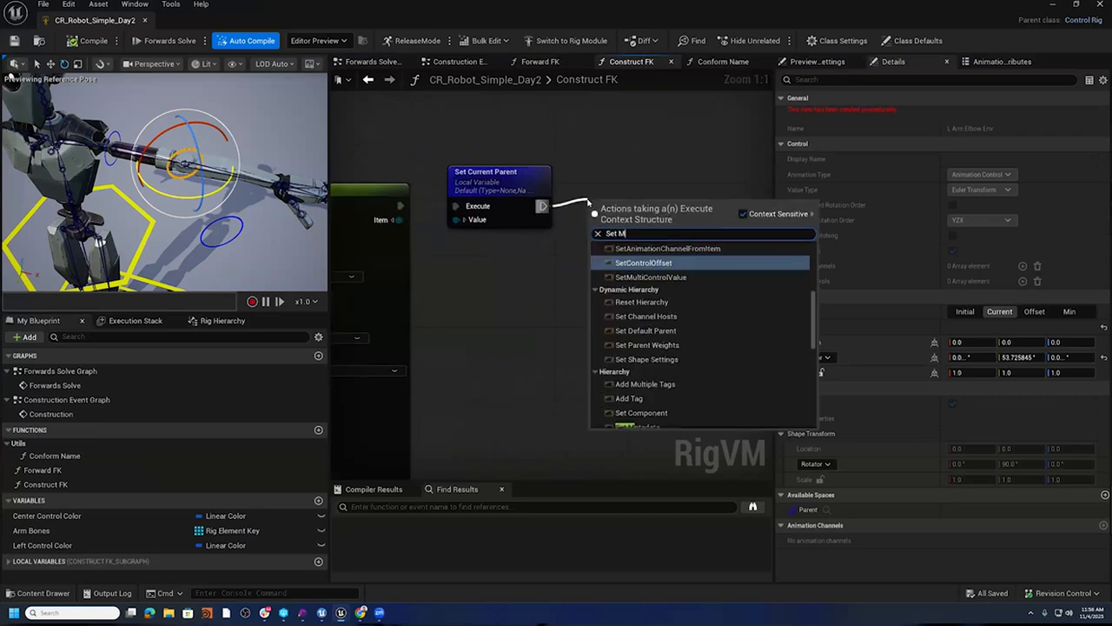
type("eta")
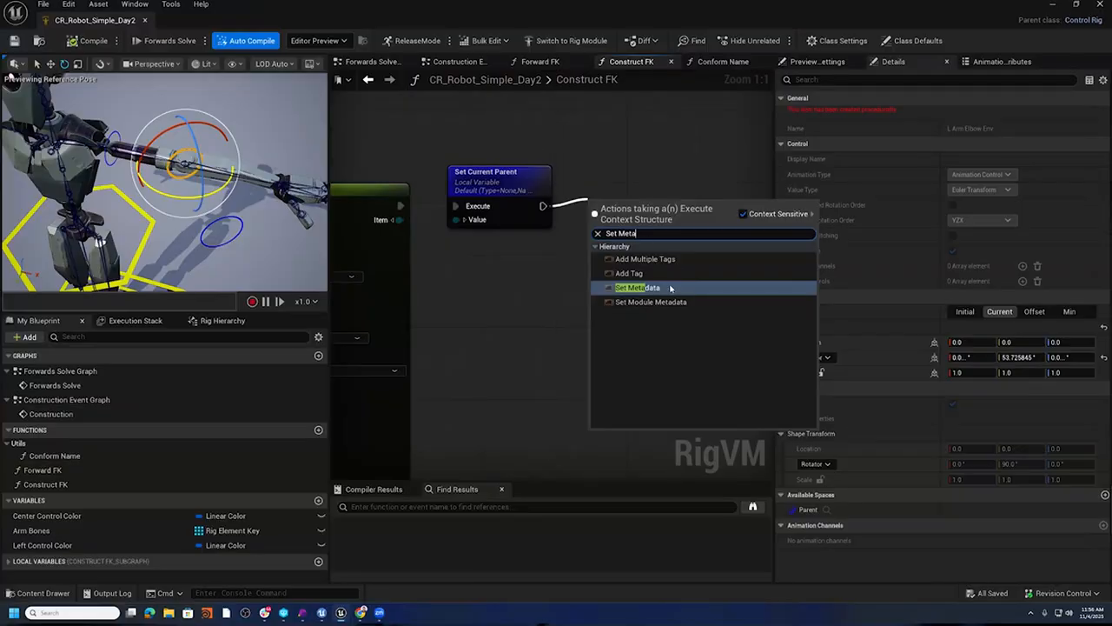
left_click(670, 288)
left_click_drag(643, 199, 680, 191)
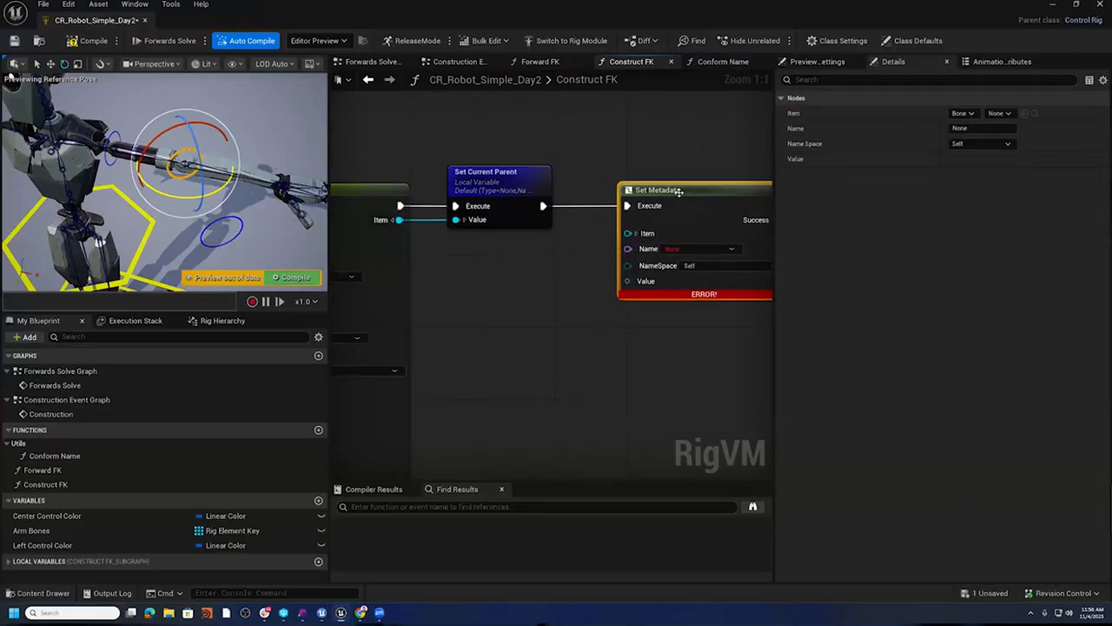
- Connect the For Each Element to the metadata node's Item and the spawned control's Item to its Value, and set Name to Control
right_click_drag(510, 330, 686, 305)
scroll(687, 304, "down", 2)
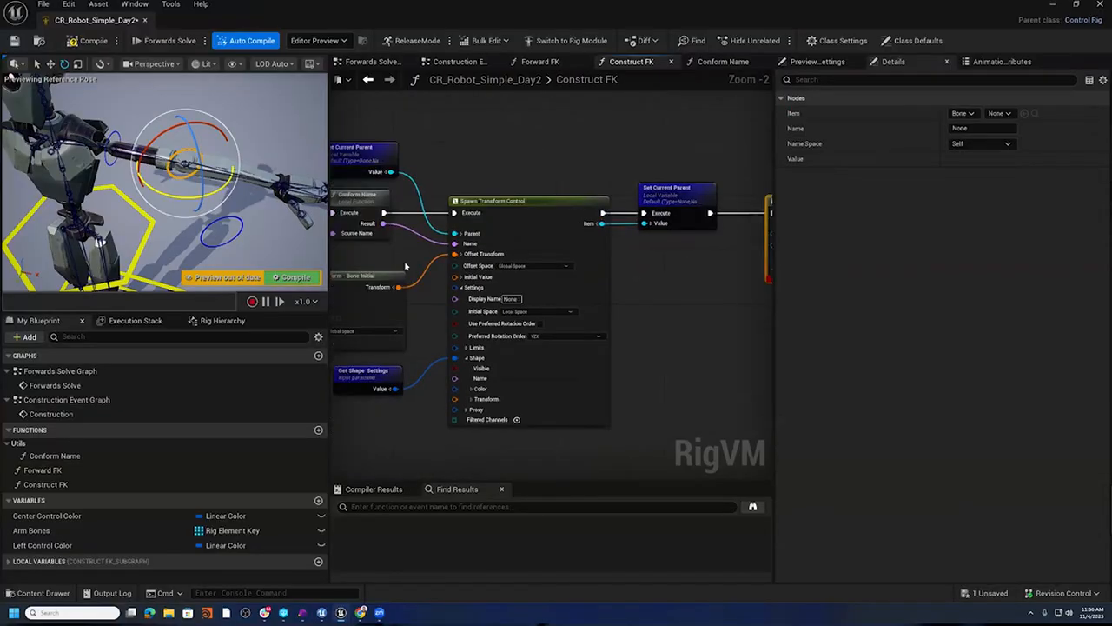
right_click_drag(405, 265, 530, 270)
left_click_drag(409, 233, 614, 243)
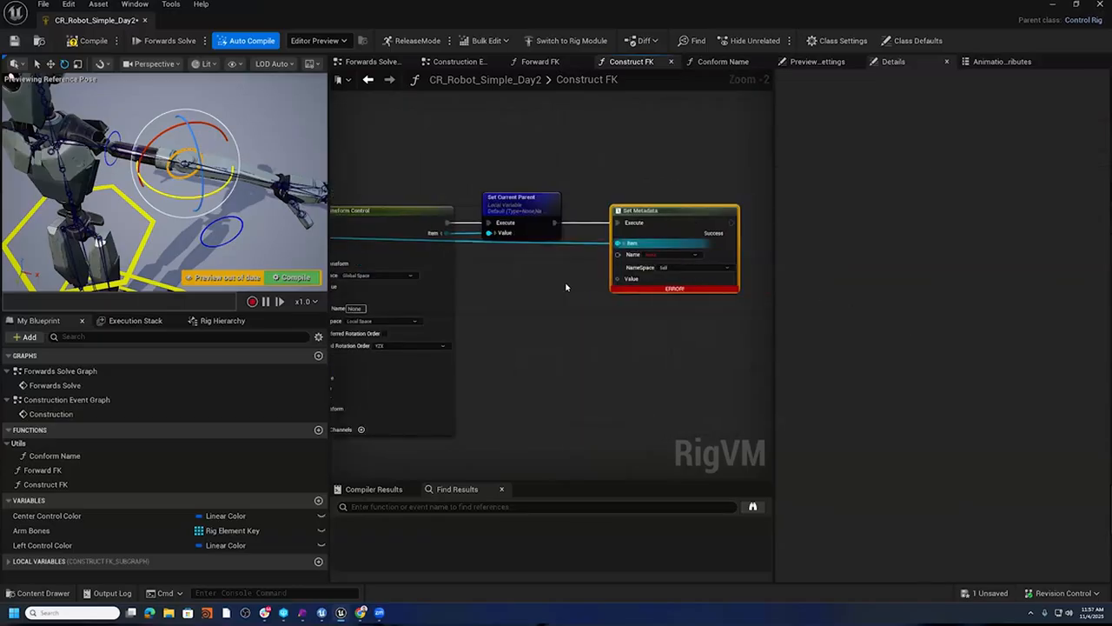
scroll(485, 258, "up", 2)
left_click_drag(405, 216, 638, 280)
left_click(691, 246)
left_click(678, 273)
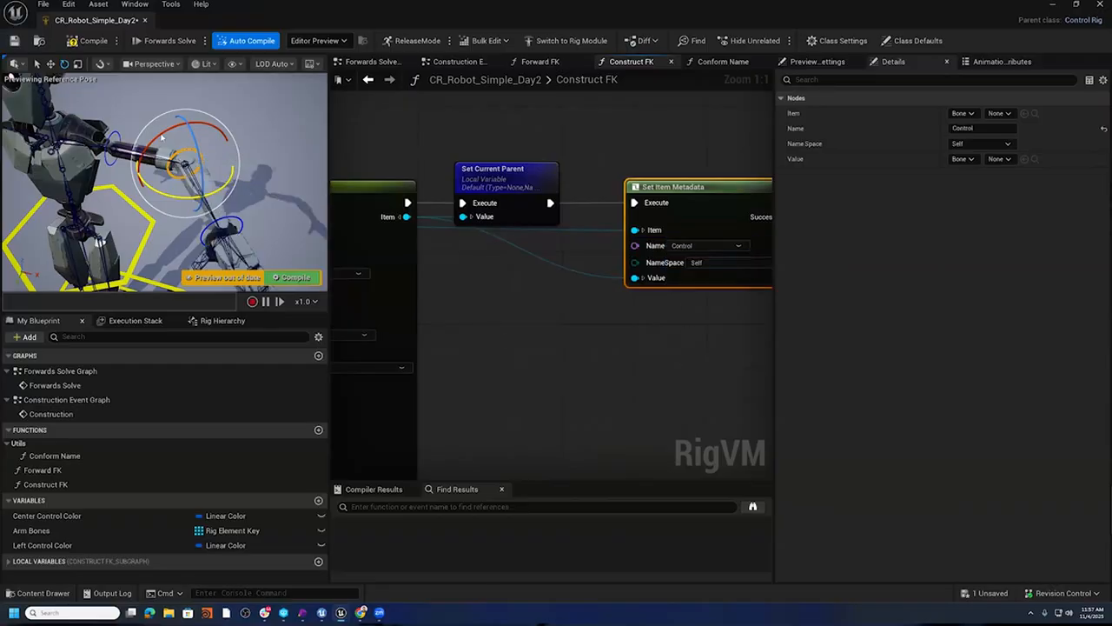
- Compile and save the rig, and test the left elbow control by rotating its pitch to about 76° in the viewport
left_click(87, 40)
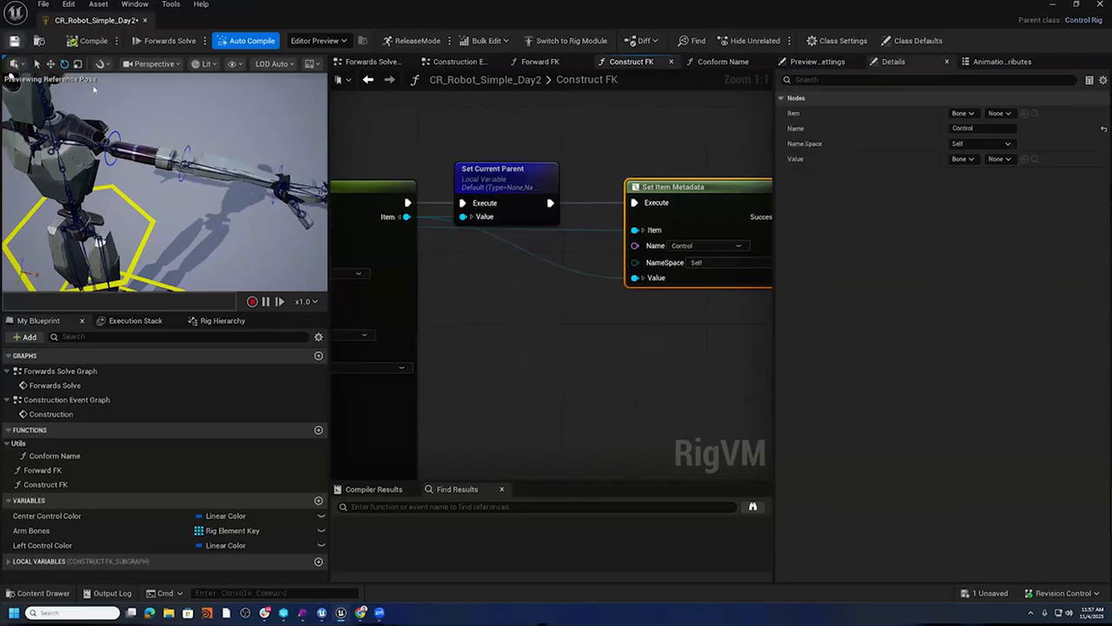
key("ctrl+s")
left_click(186, 160)
left_click_drag(155, 206, 245, 207)
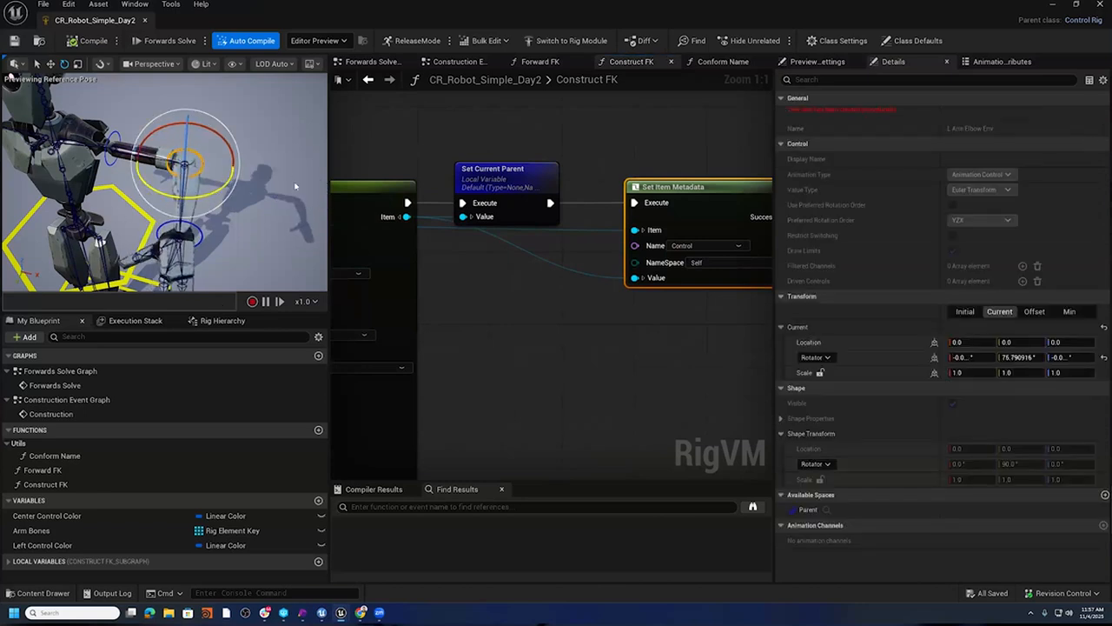
- In the Forwards Solve Graph, move the arm's Forward FK and Get Arm Bones nodes slightly up and right
left_click(372, 61)
left_click_drag(569, 327, 608, 310)
left_click_drag(446, 401, 486, 385)
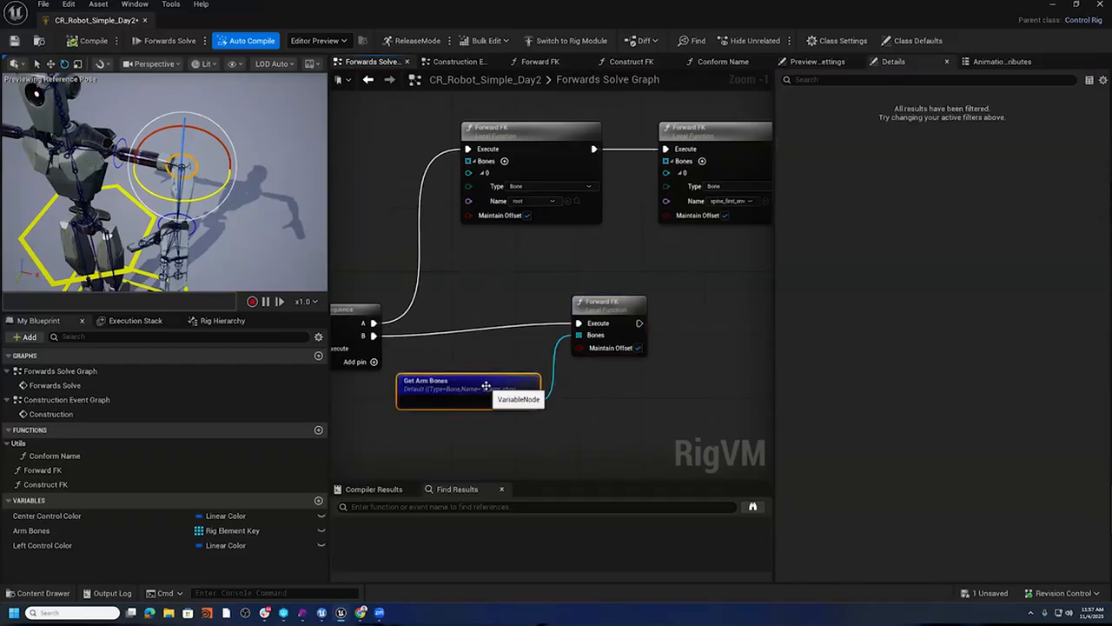
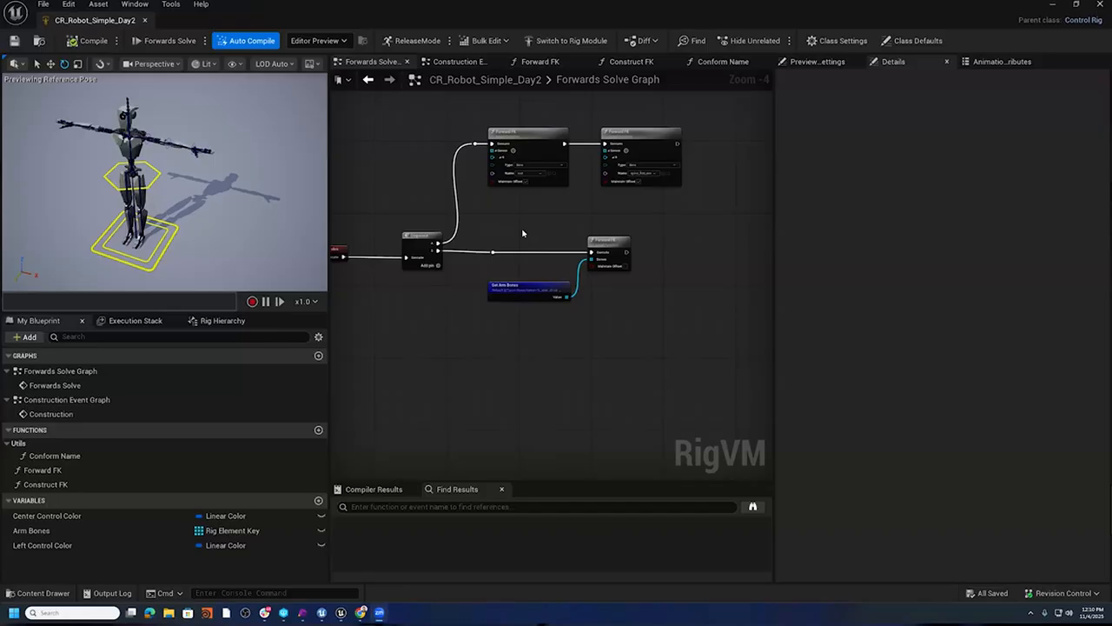
- Wrap the root and spine Forward FK nodes in a comment box titled "Solve Root and Body", with the graph area widened
right_click_drag(522, 233, 558, 280)
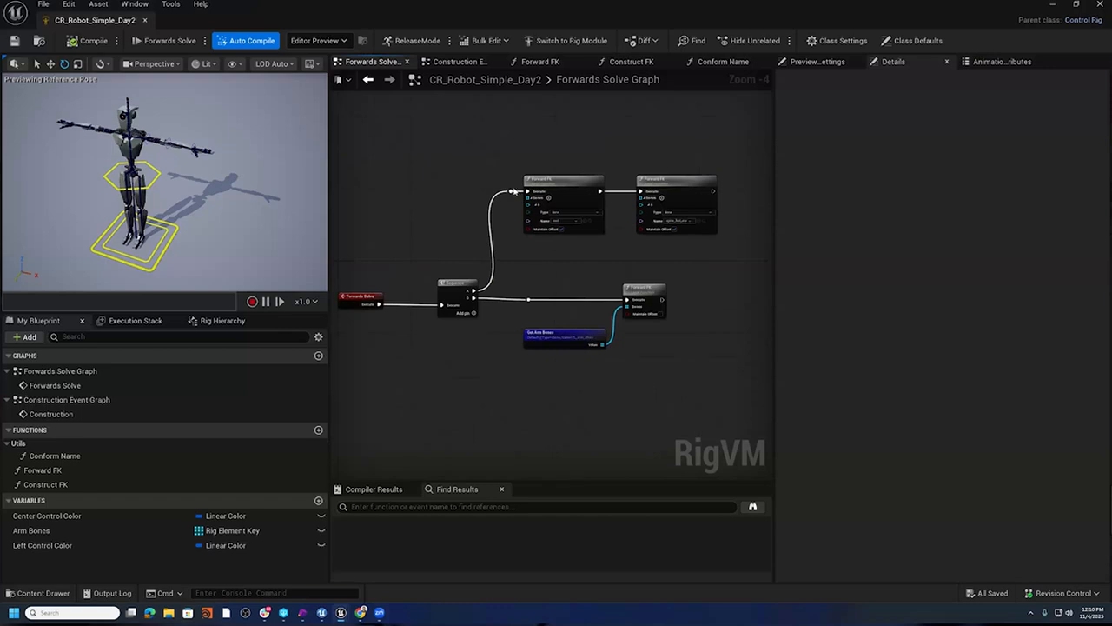
right_click_drag(502, 165, 428, 152)
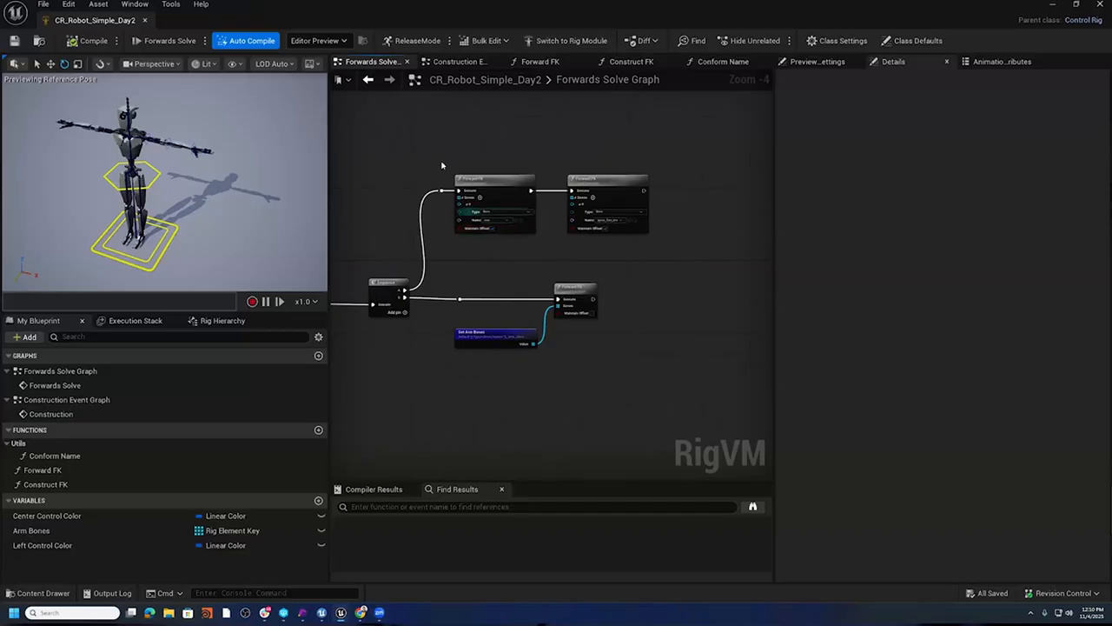
left_click_drag(424, 157, 691, 258)
scroll(509, 222, "up", 3)
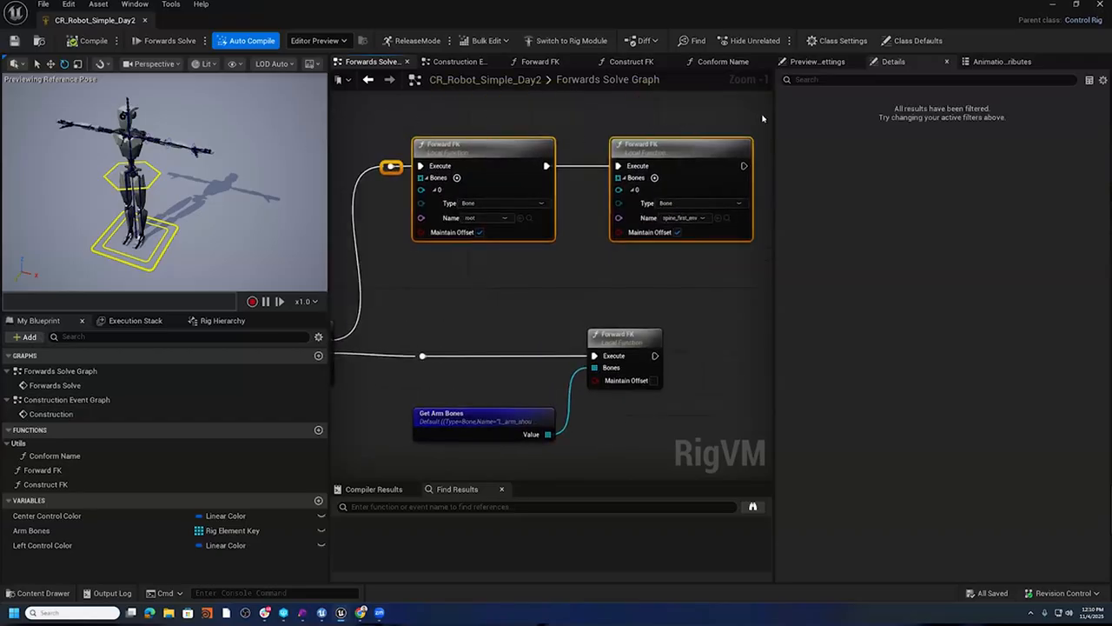
left_click_drag(773, 115, 919, 115)
right_click_drag(627, 106, 712, 189)
key("c")
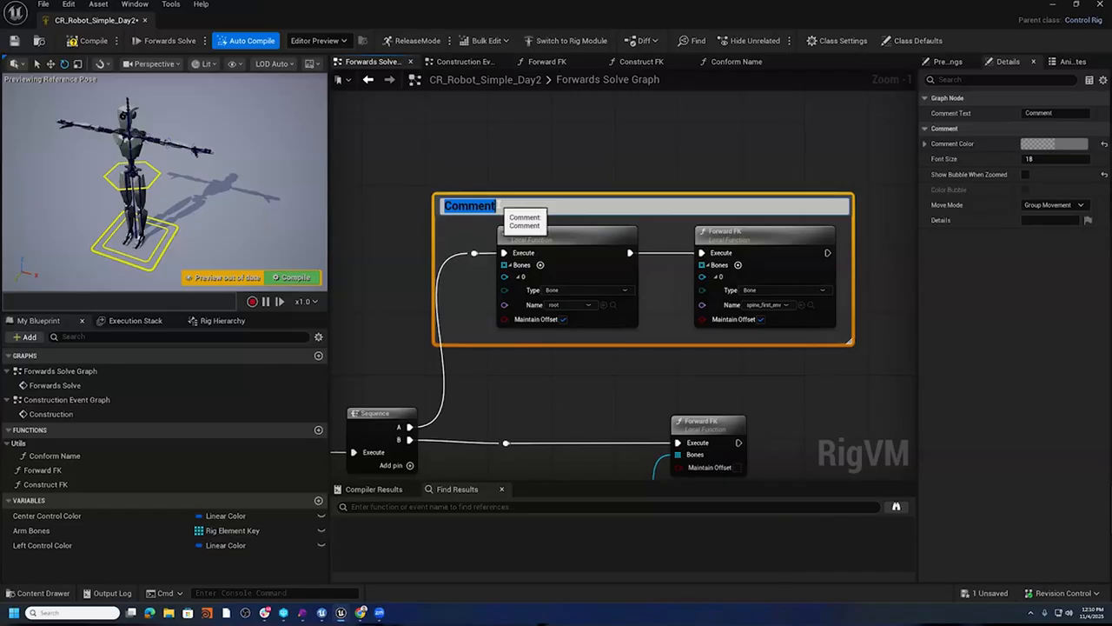
type("S")
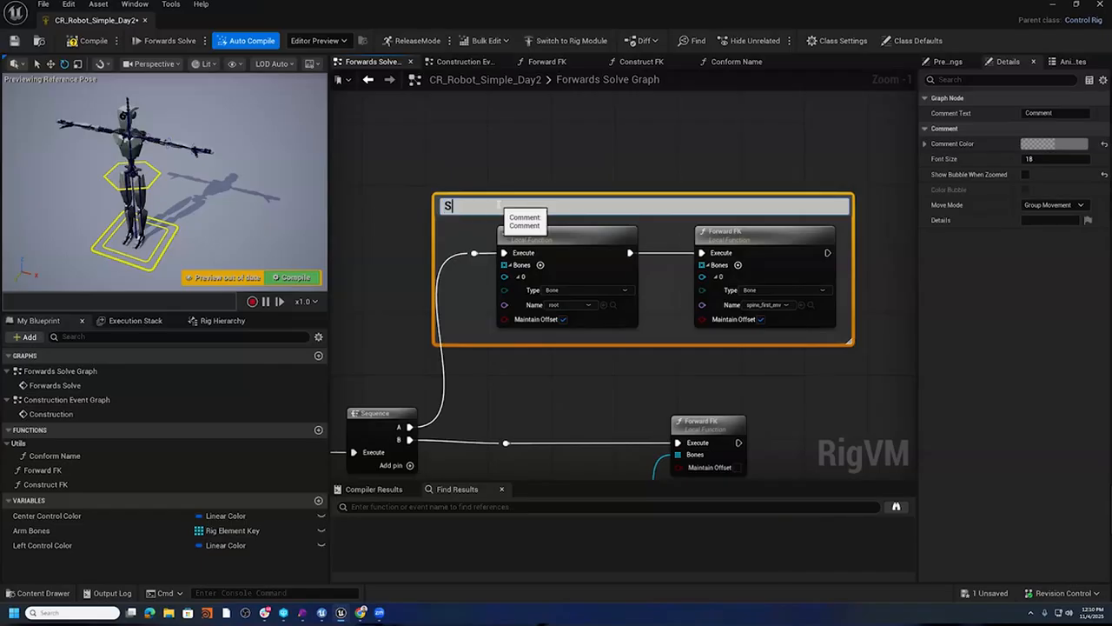
type("olve Rioot and Body")
key("Return")
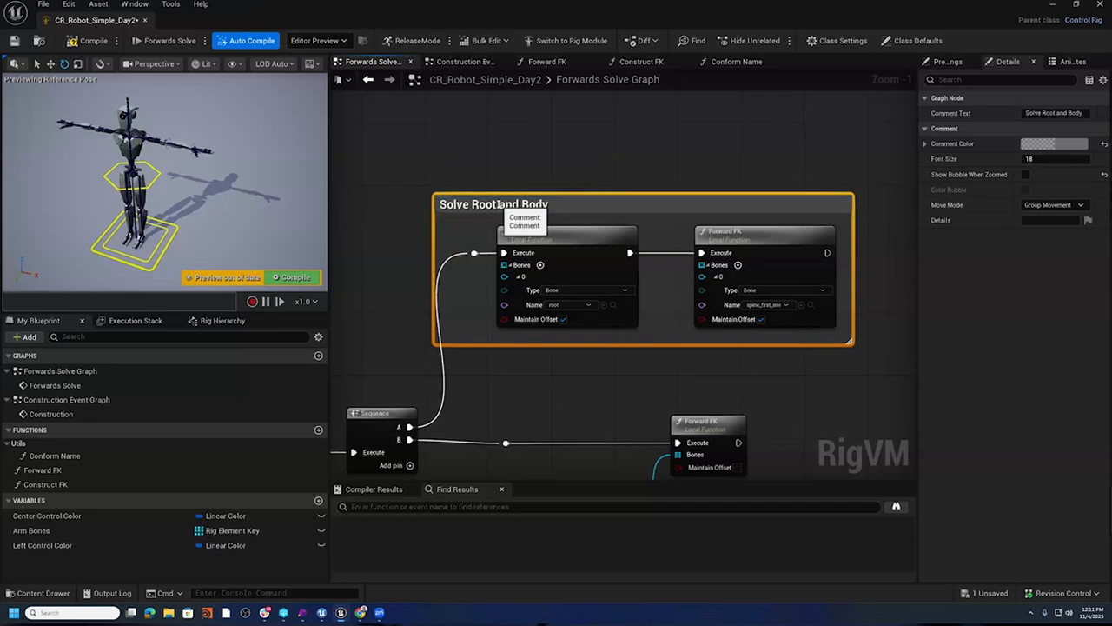
- Make the "Solve Root and Body" comment green by setting its color's G value to 1
right_click_drag(581, 147, 518, 139)
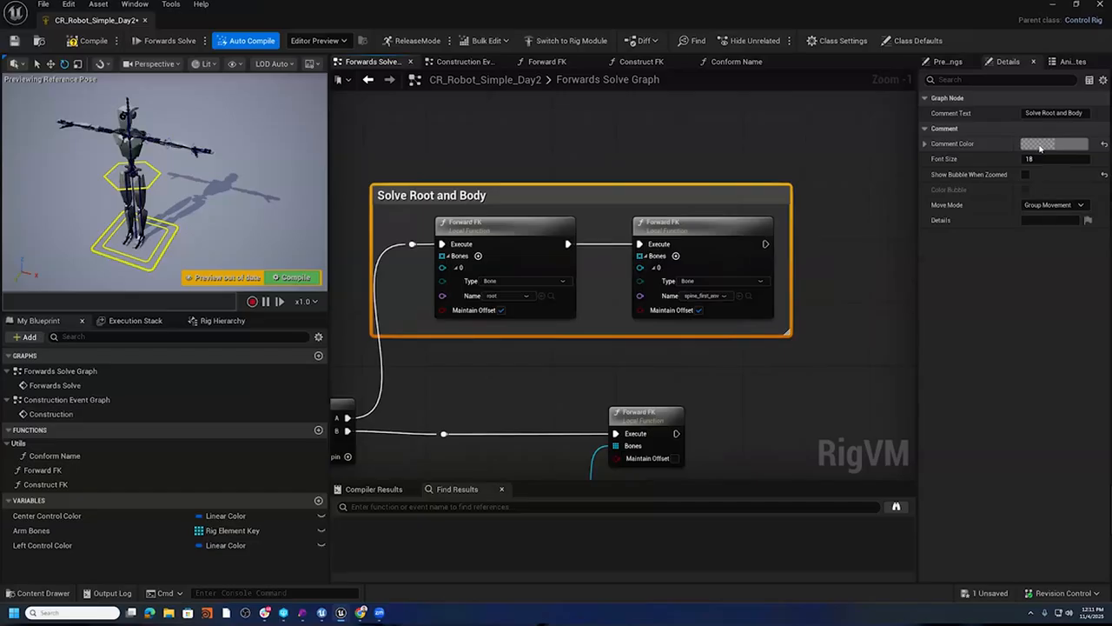
left_click(1040, 144)
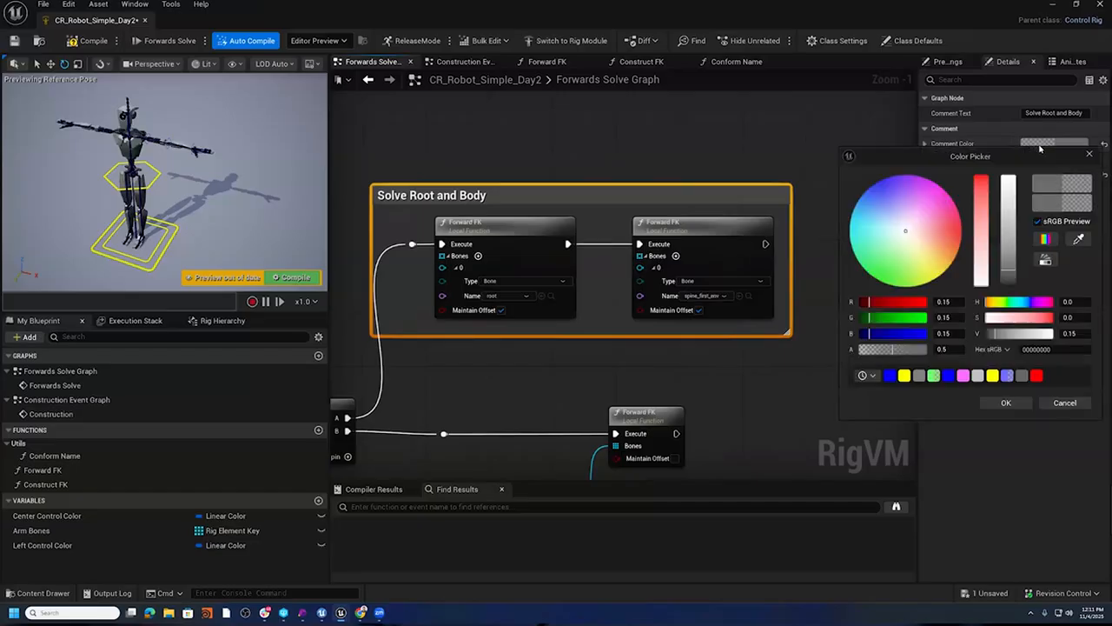
left_click(950, 318)
type("1")
key("Return")
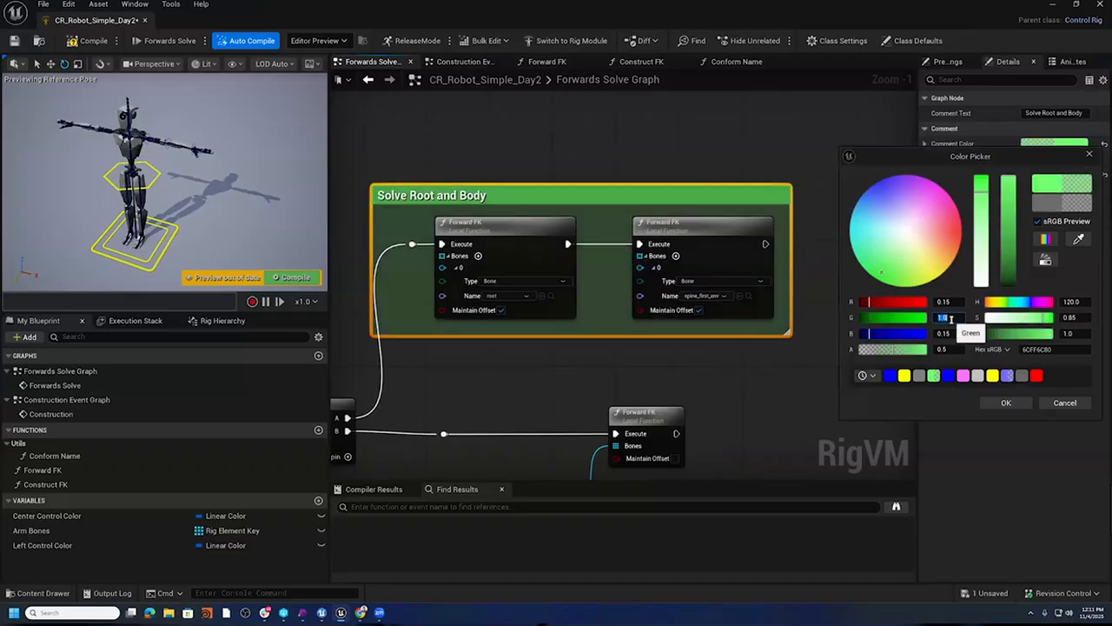
left_click(1001, 403)
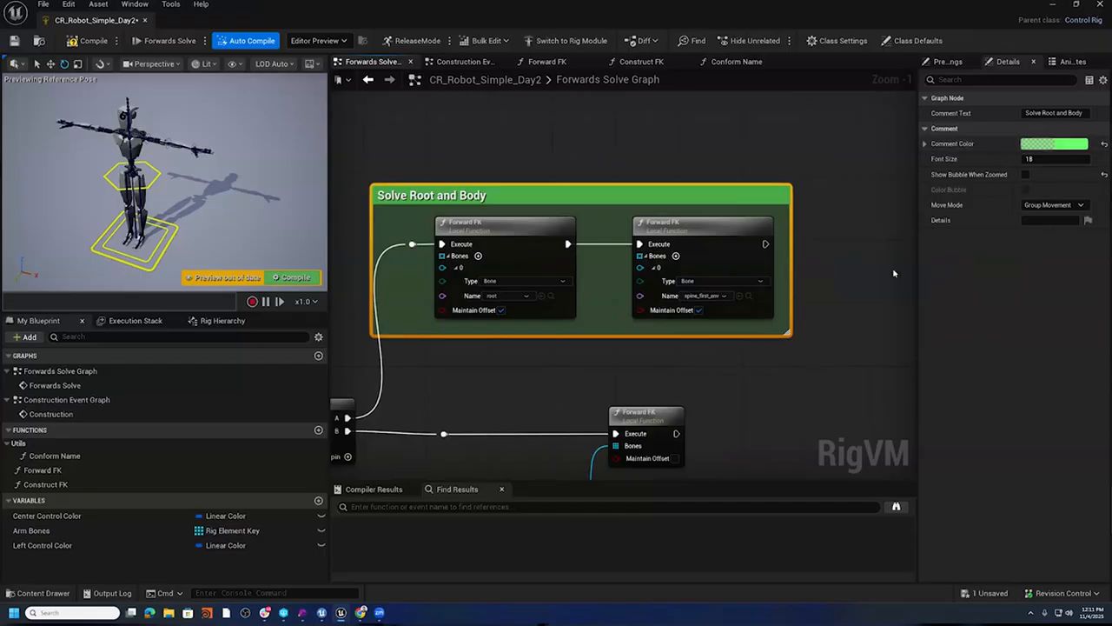
- Wrap the reroute, Get Arm Bones and arm Forward FK nodes in a comment box titled "Solve L Arm"
right_click_drag(775, 385, 810, 311)
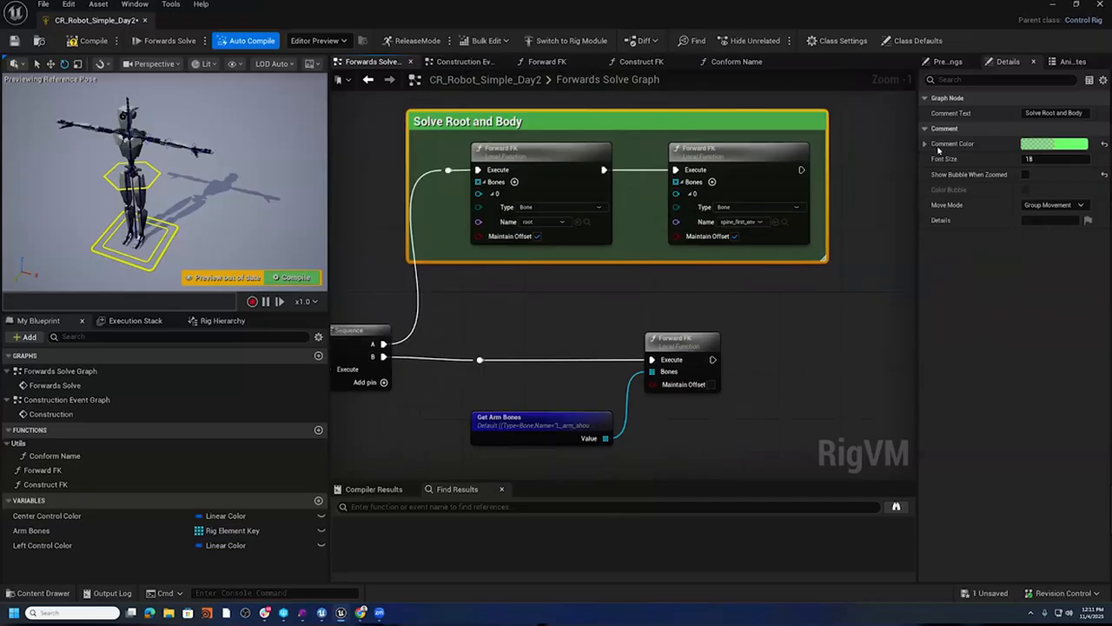
left_click_drag(445, 305, 800, 462)
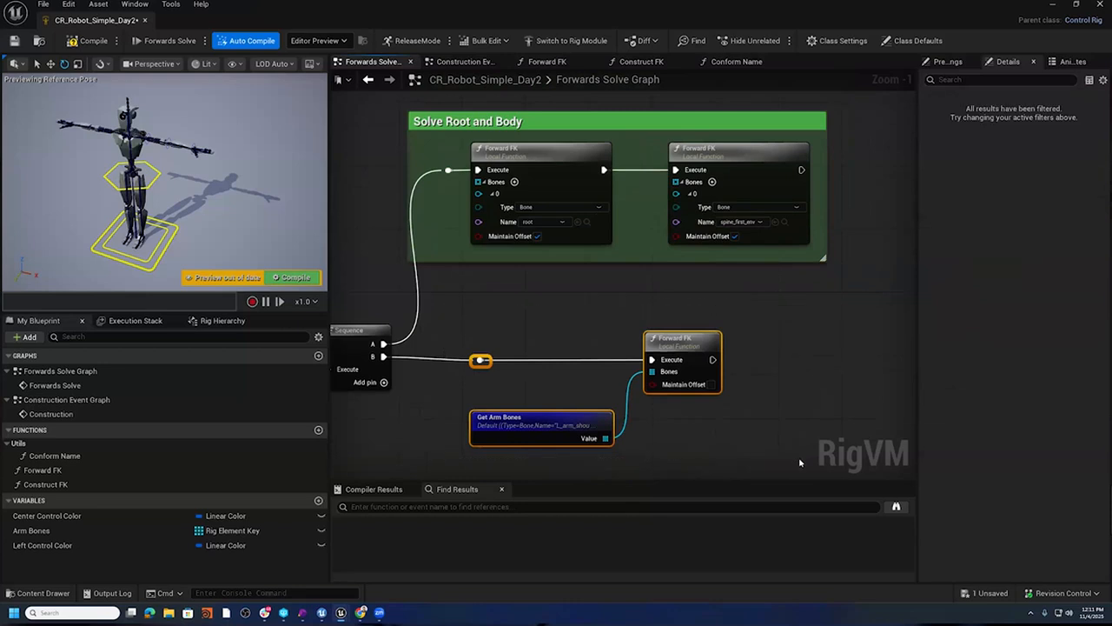
key("c")
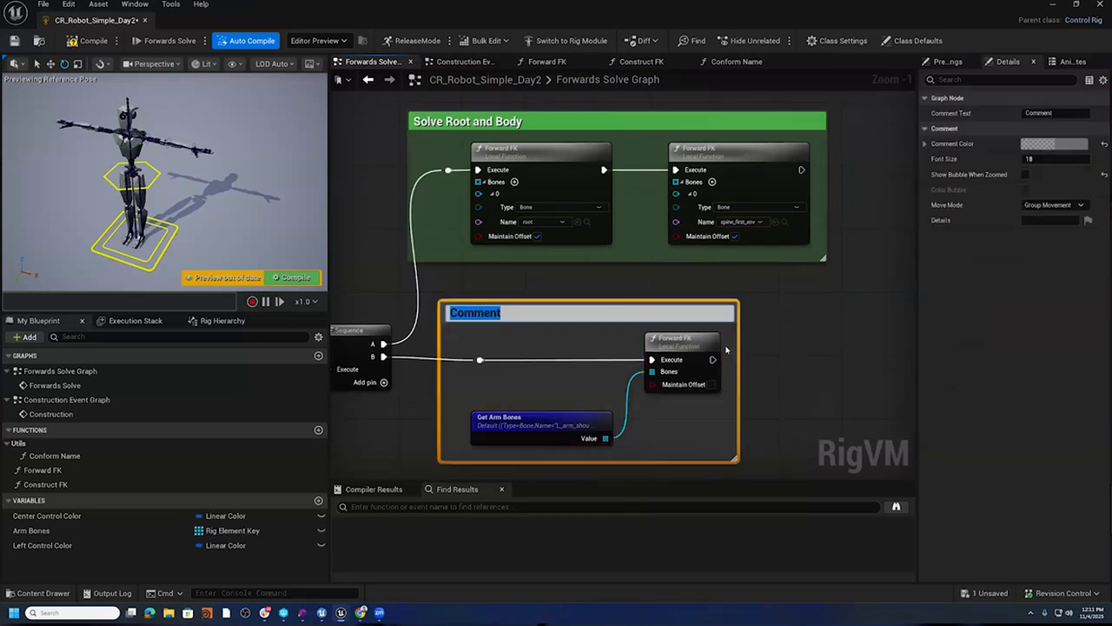
double_click(474, 312)
type("Solve")
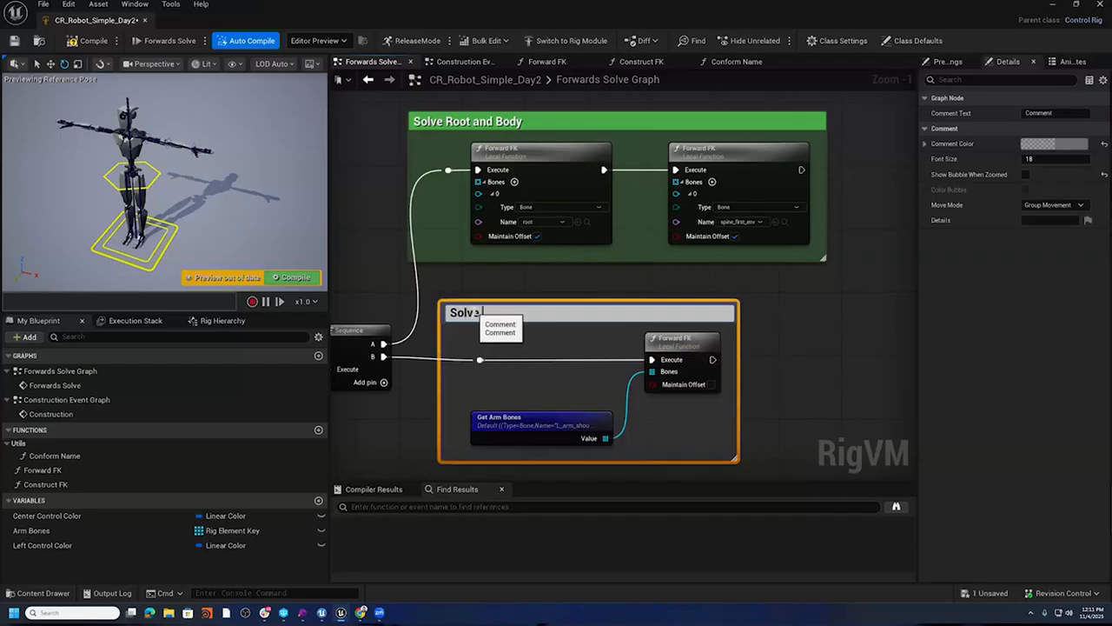
type(" L Arm")
key("Return")
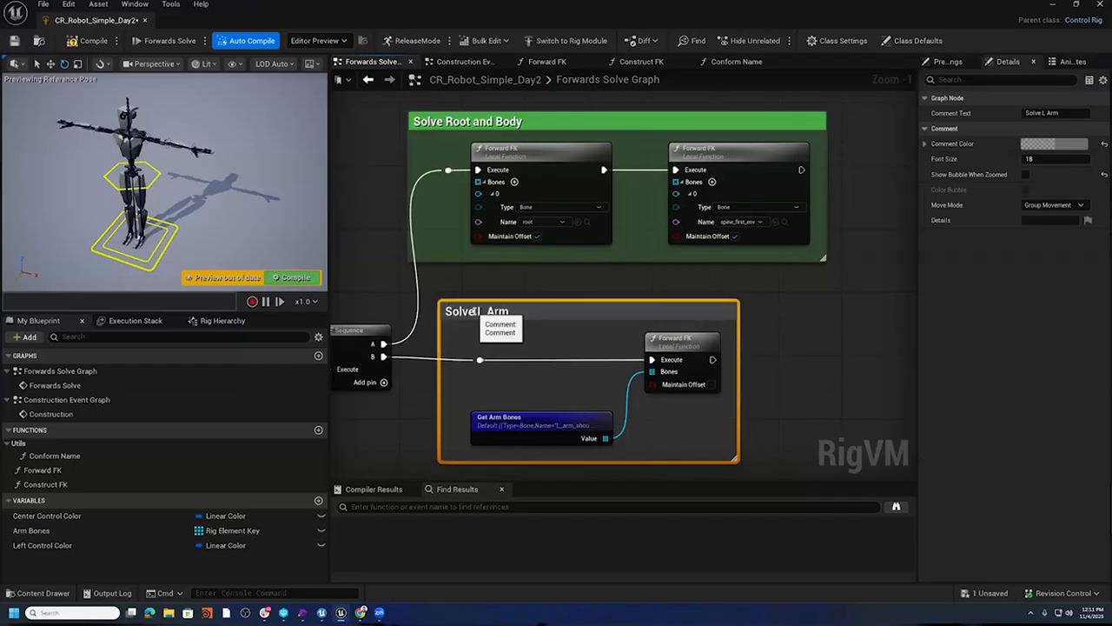
- Copy the comment color from "Solve Root and Body" and paste it onto the "Solve L Arm" comment
left_click(661, 122)
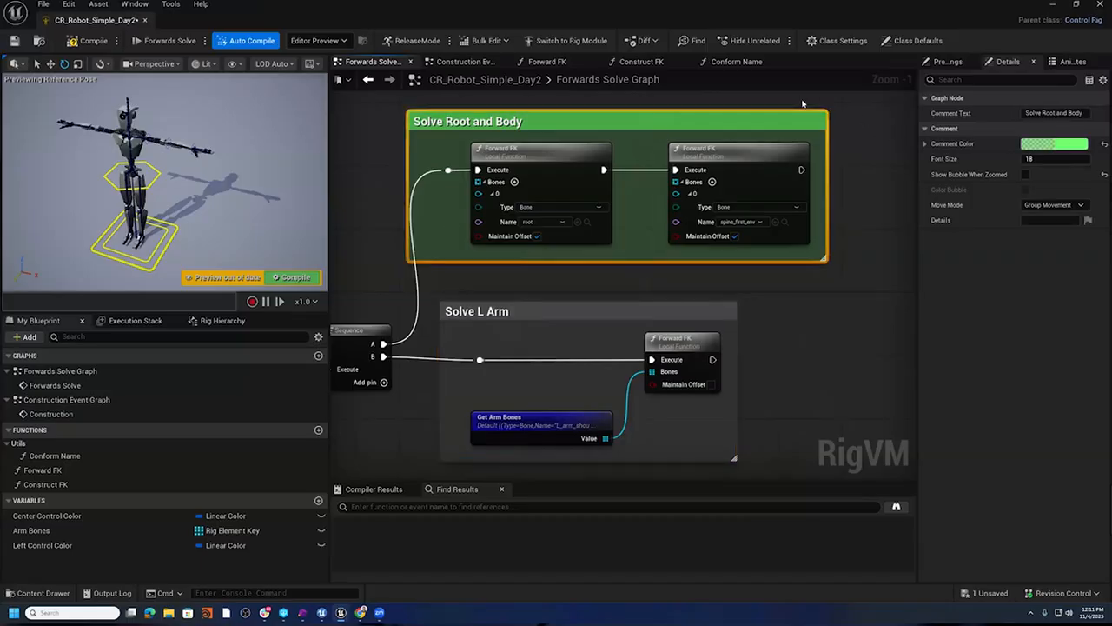
right_click(986, 147)
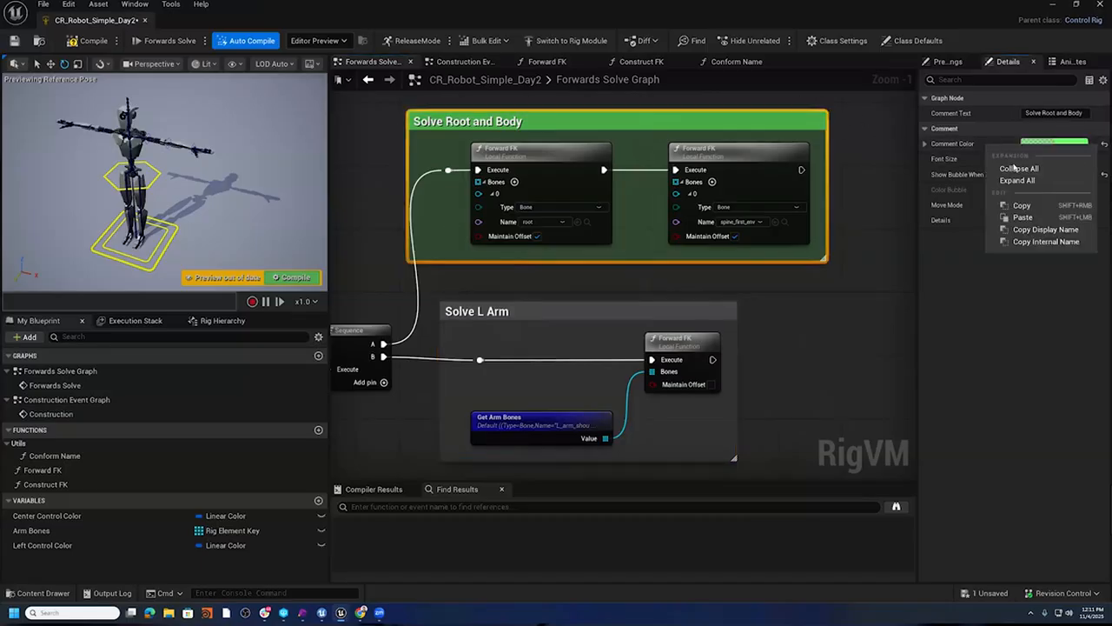
left_click(1043, 211)
left_click(558, 314)
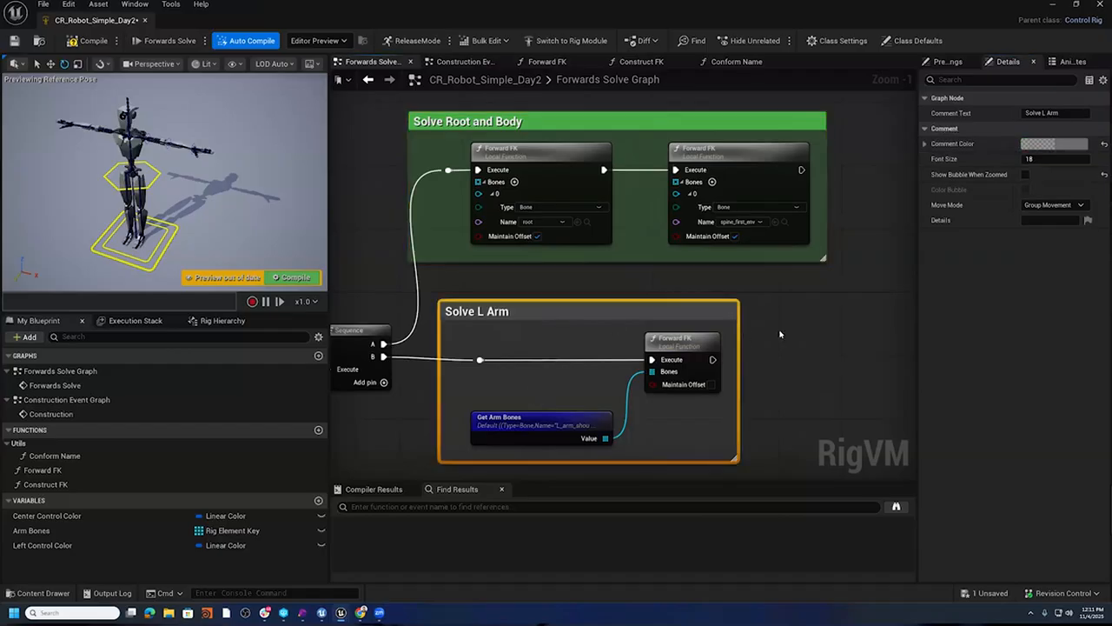
right_click(991, 151)
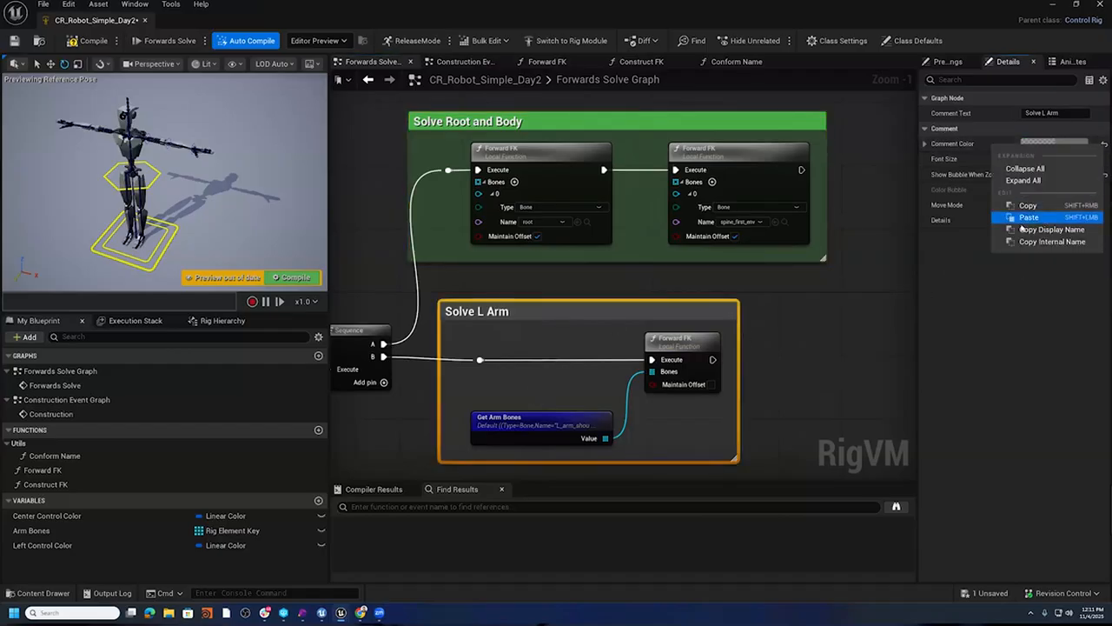
left_click(1039, 219)
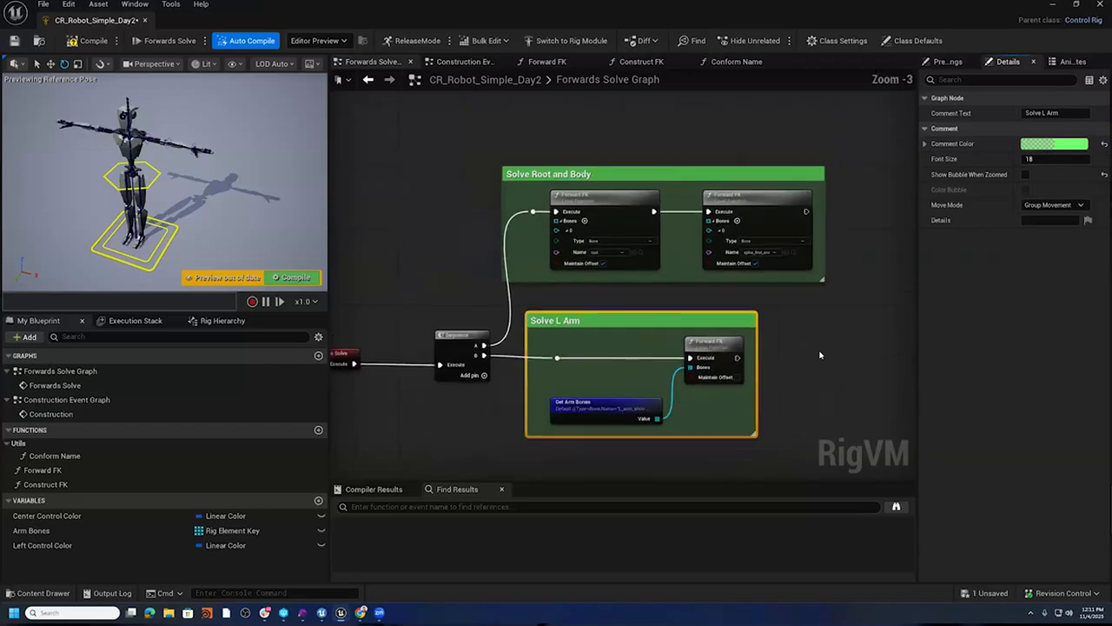
- In the Construction Event Graph, wrap the root, body and spine control nodes in a comment box
left_click(465, 61)
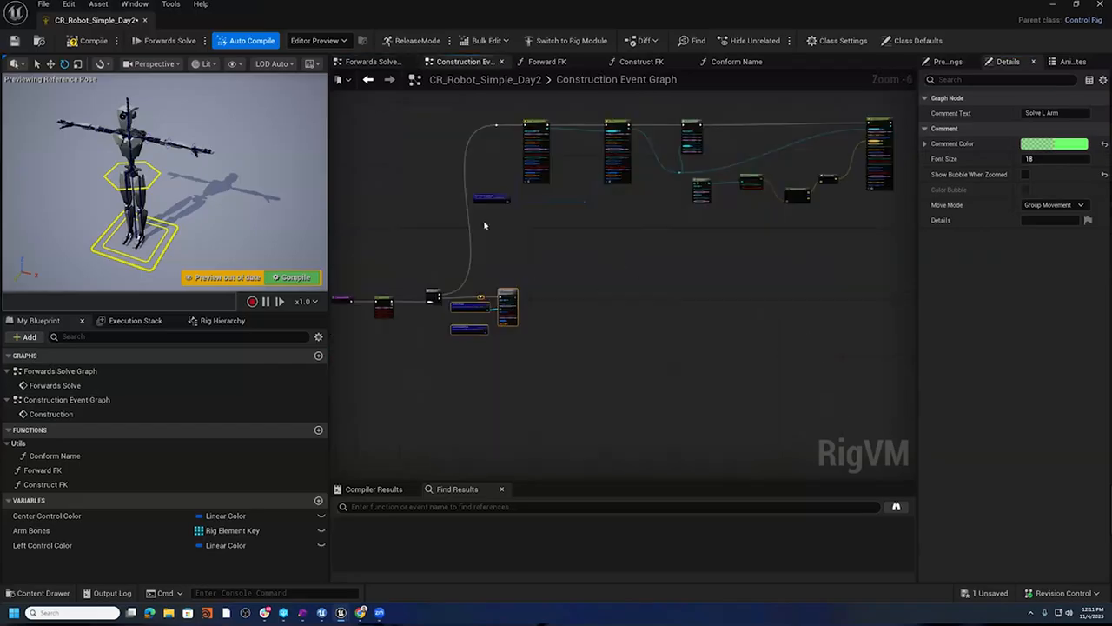
right_click_drag(484, 224, 469, 252)
left_click_drag(454, 142, 849, 266)
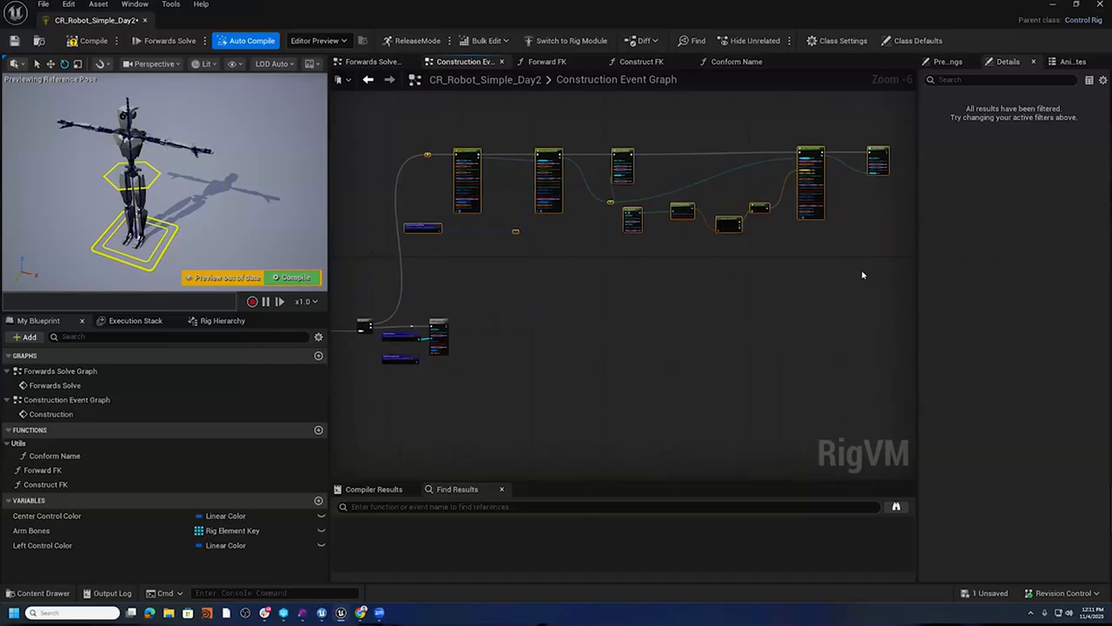
key("c")
- Wrap the arm Construct FK, Get Arm Bones and Get Left Control Color nodes in a comment box, spaced away from the Sequence node with the reroute tidied
left_click_drag(393, 318, 489, 380)
key("c")
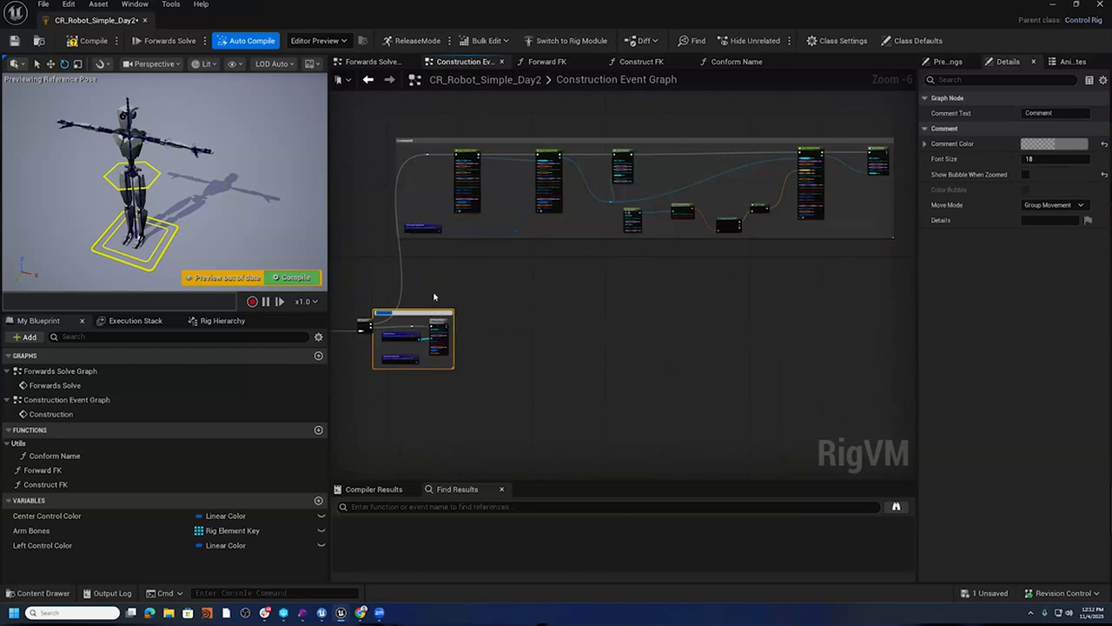
scroll(437, 304, "up", 3)
scroll(507, 293, "down", 2)
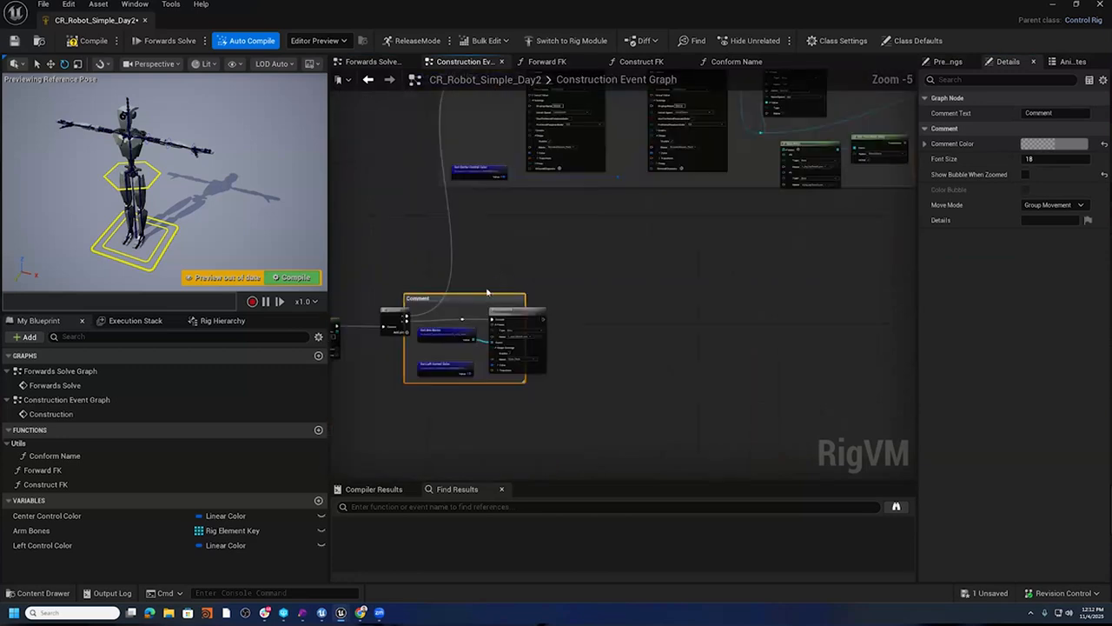
left_click_drag(488, 306, 637, 290)
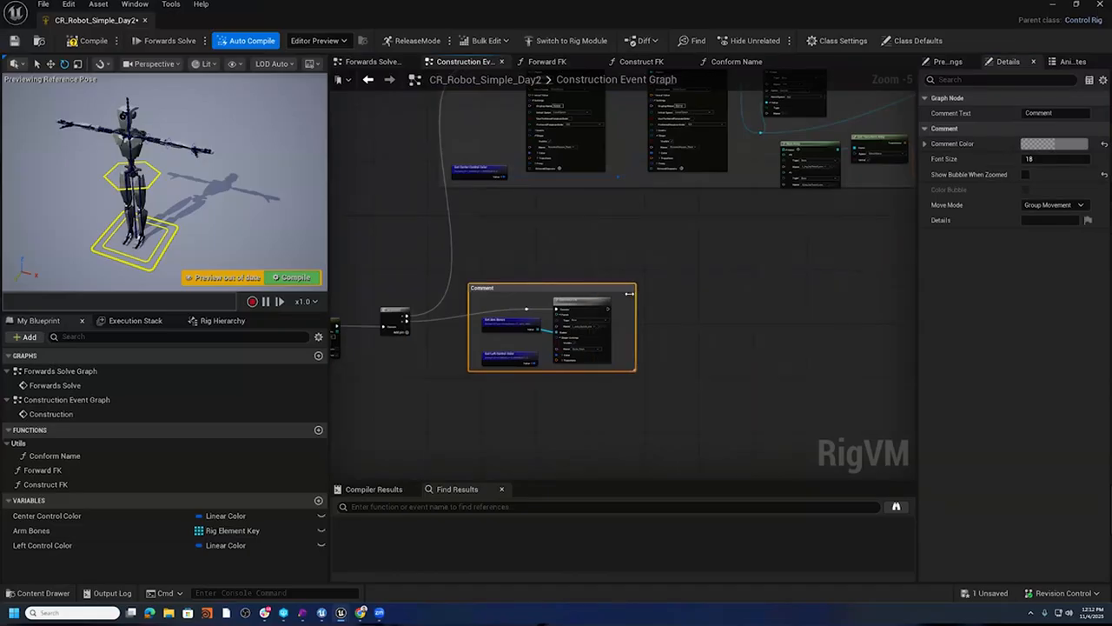
left_click(526, 314)
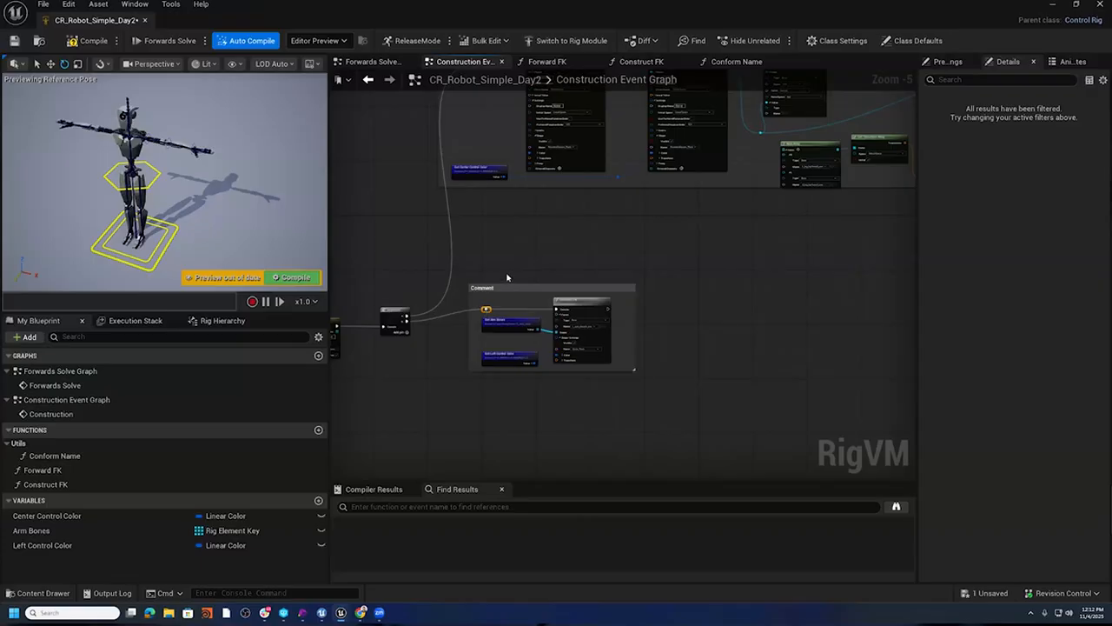
- Shift the root and body comment box slightly away from the Sequence node and title it "Construct Root and Body"
right_click_drag(511, 241, 528, 422)
left_click_drag(502, 248, 546, 282)
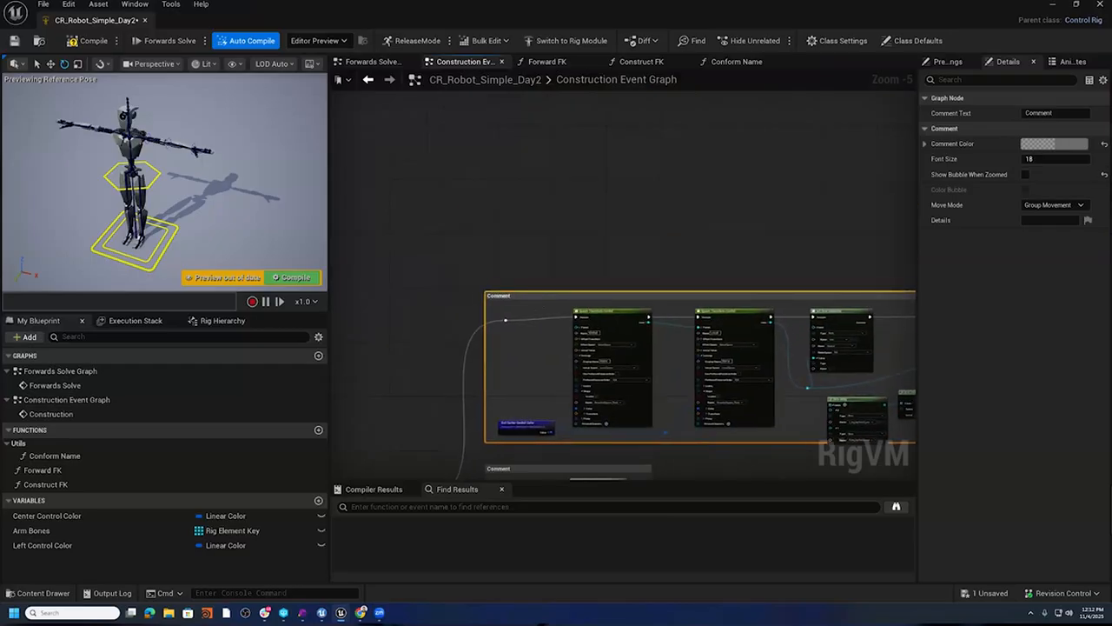
right_click_drag(546, 381, 505, 195)
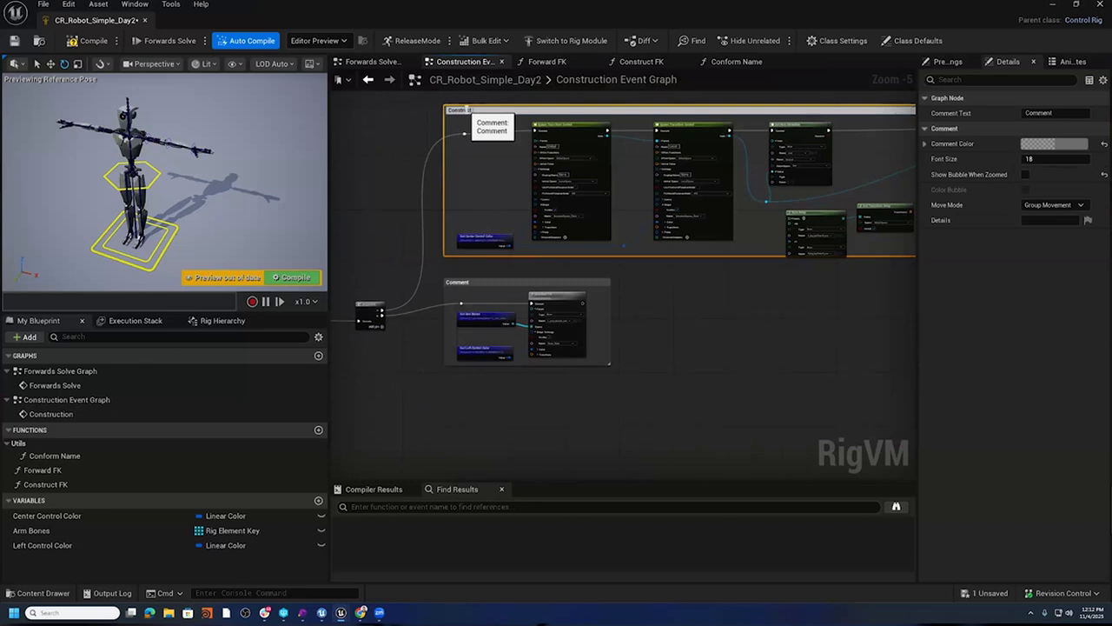
type("ot and Body")
key("Return")
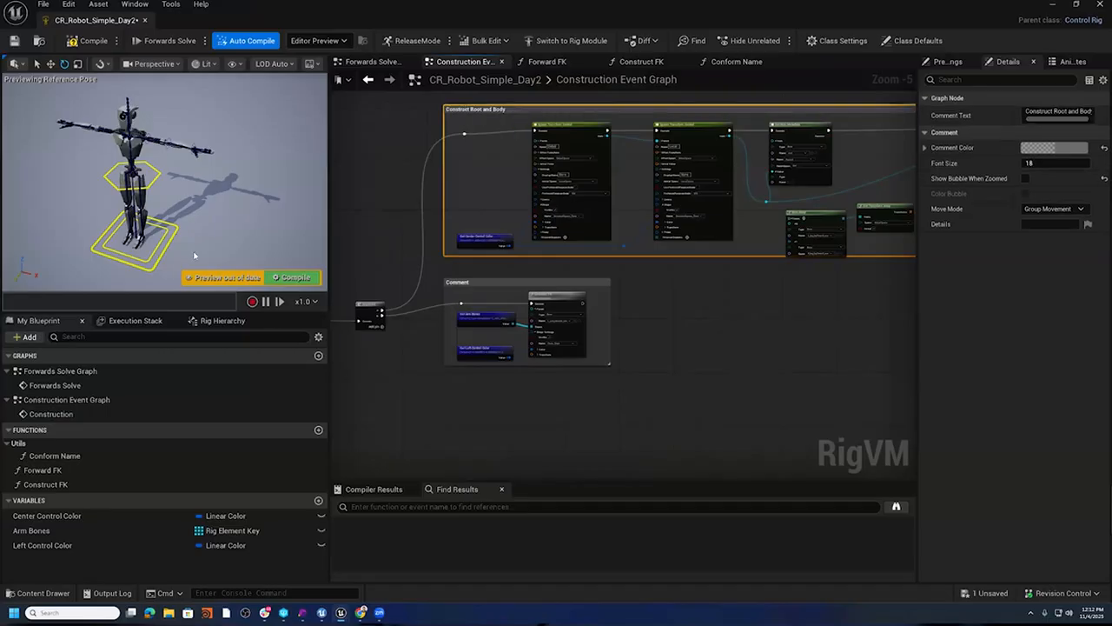
- Title the comment box around the arm Construct FK nodes "Construct L Arm"
scroll(458, 241, "up", 3)
double_click(458, 330)
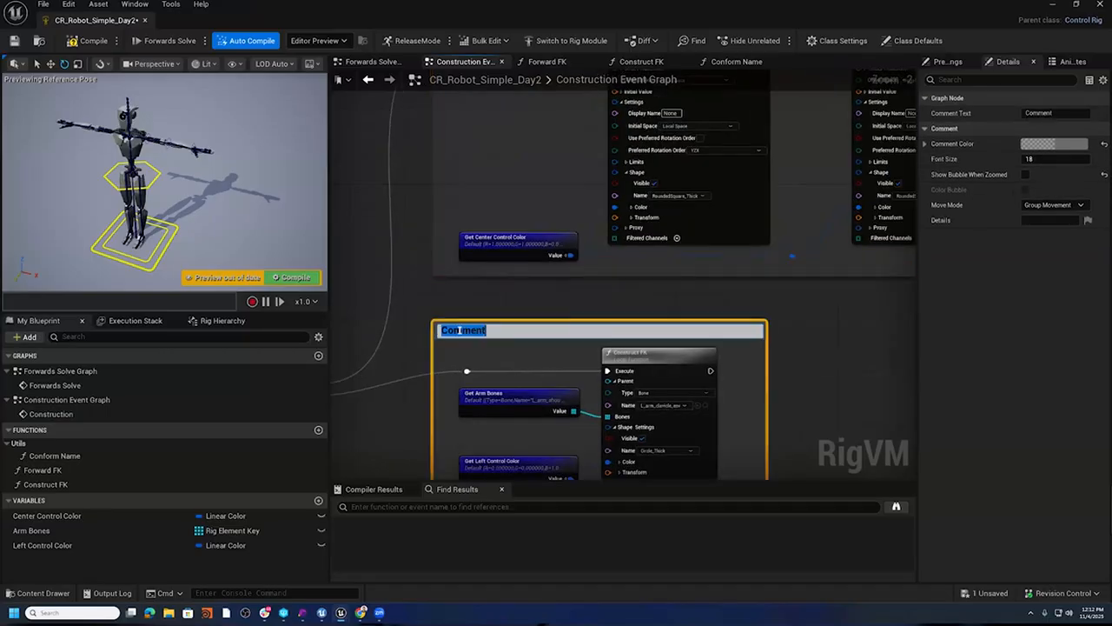
type("Const")
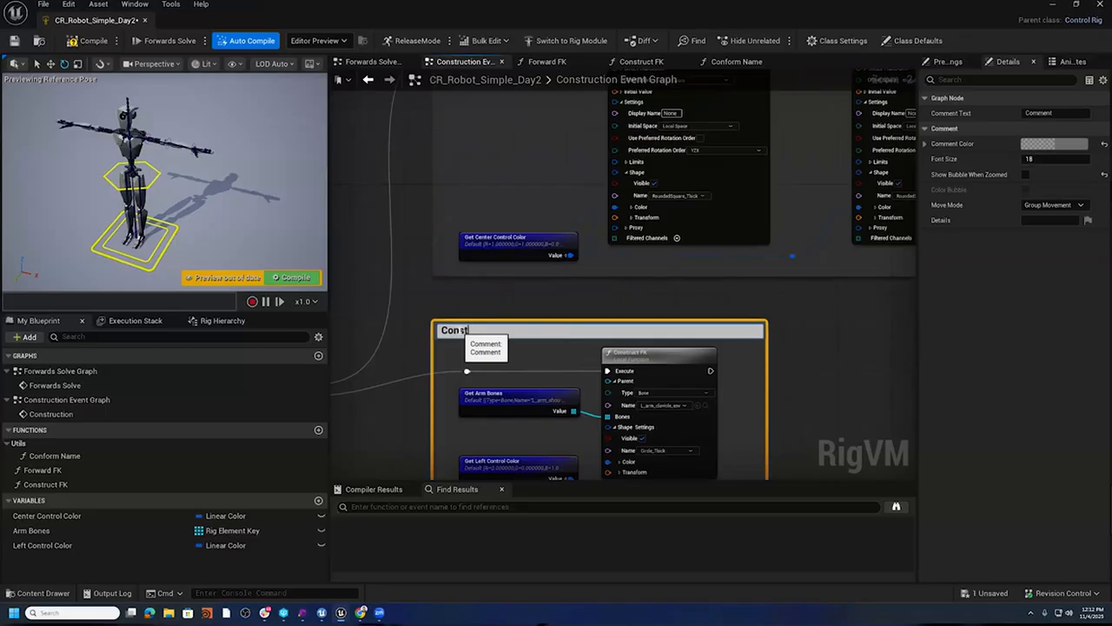
type("ruct L Arm")
key("Return")
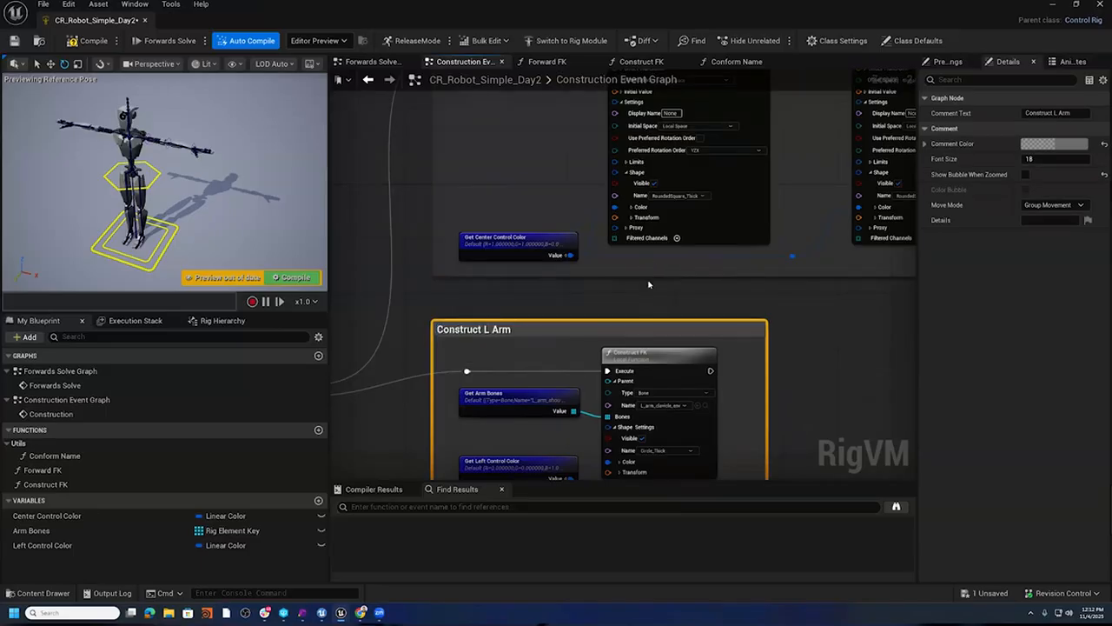
- Make both the "Construct Root and Body" and "Construct L Arm" comments blue by setting their color's B value to 1
scroll(599, 163, "down", 4)
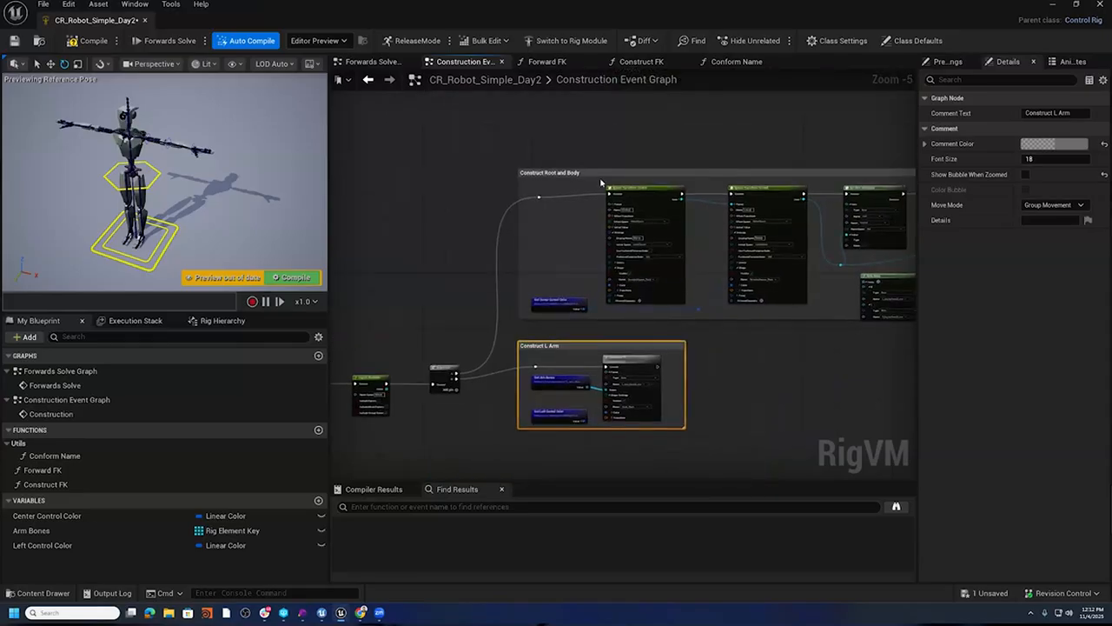
left_click(597, 172, "shift")
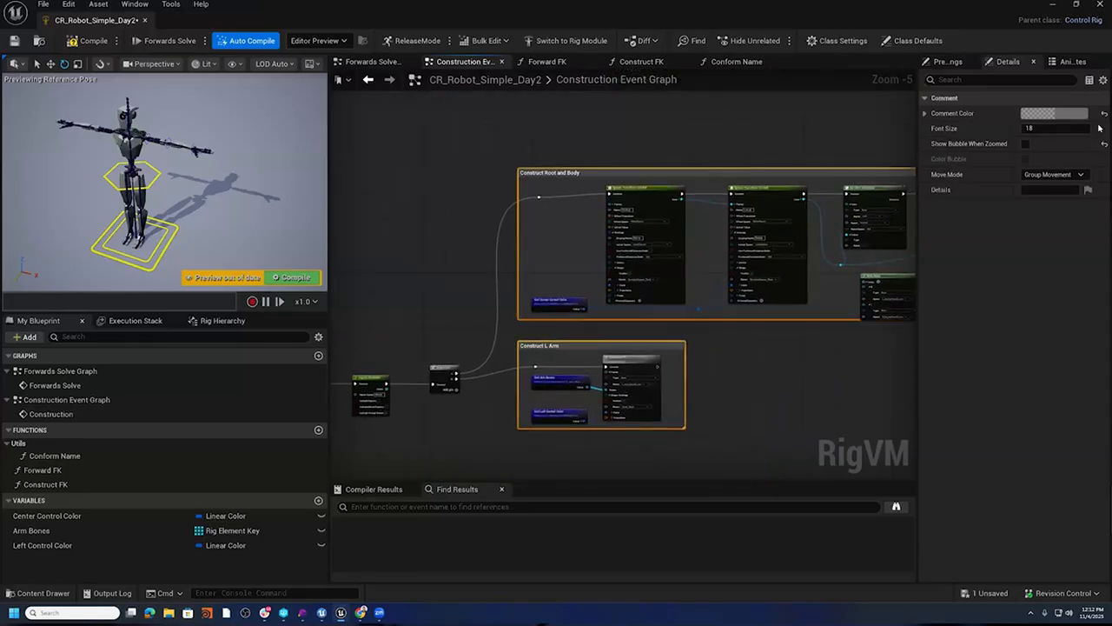
left_click(1048, 113)
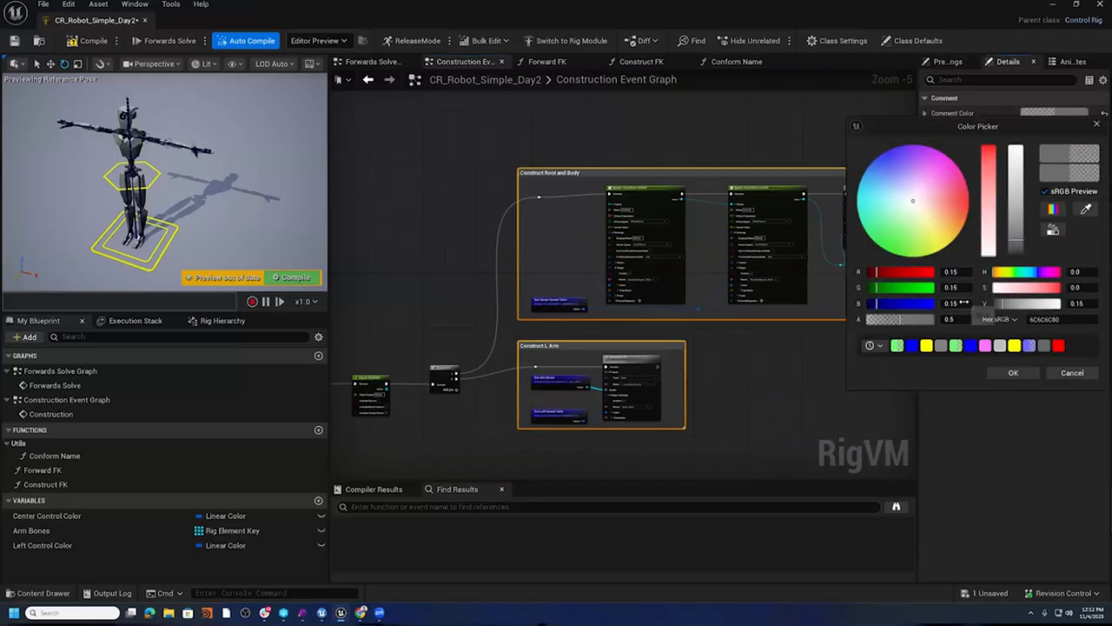
left_click(962, 303)
type("1")
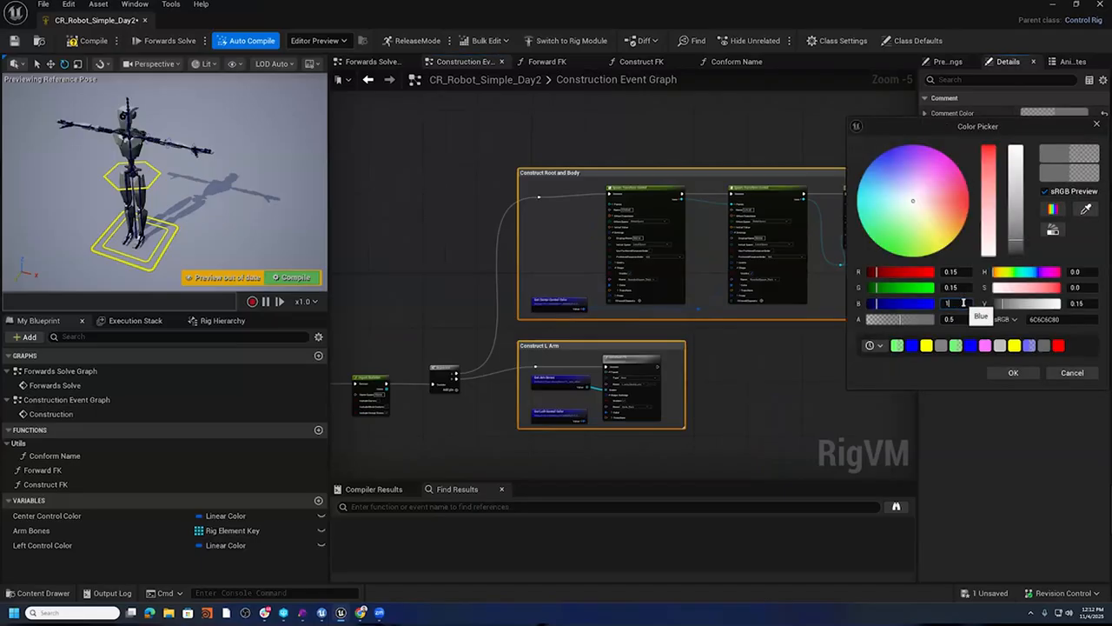
key("Return")
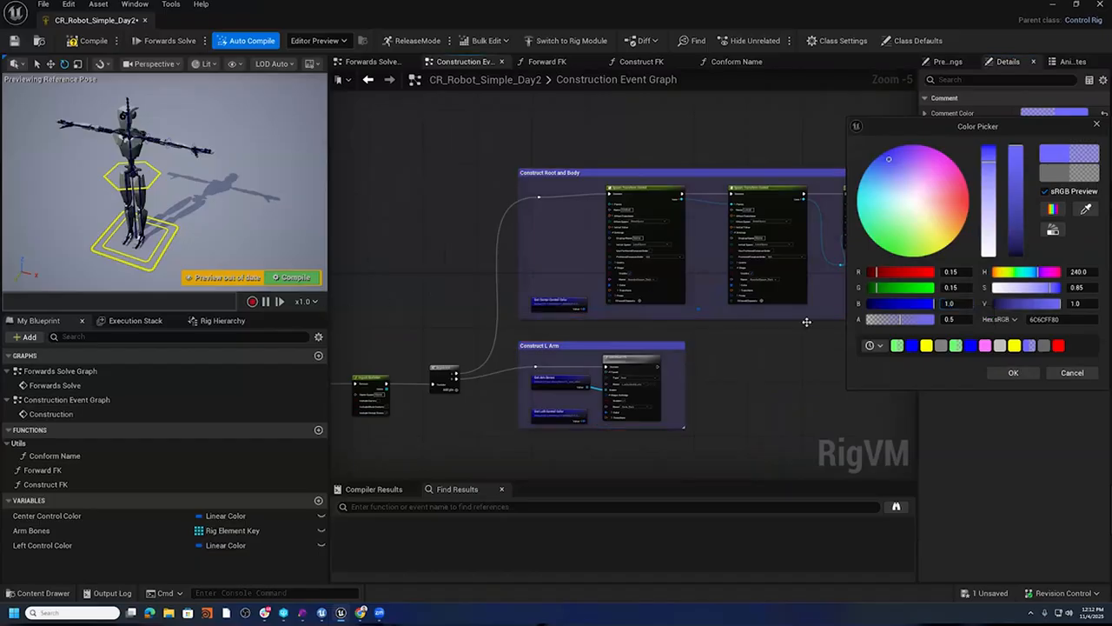
left_click(1014, 372)
- Widen the "Construct Root and Body" comment box so it encloses the last node of the chain
right_click_drag(822, 408, 766, 382)
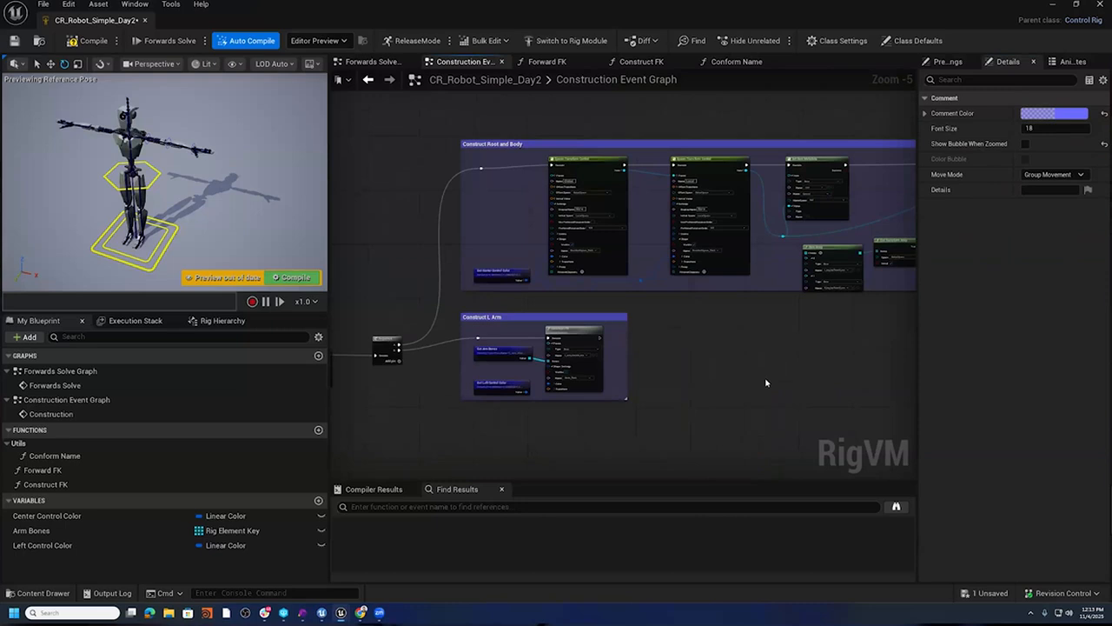
right_click_drag(736, 345, 338, 321)
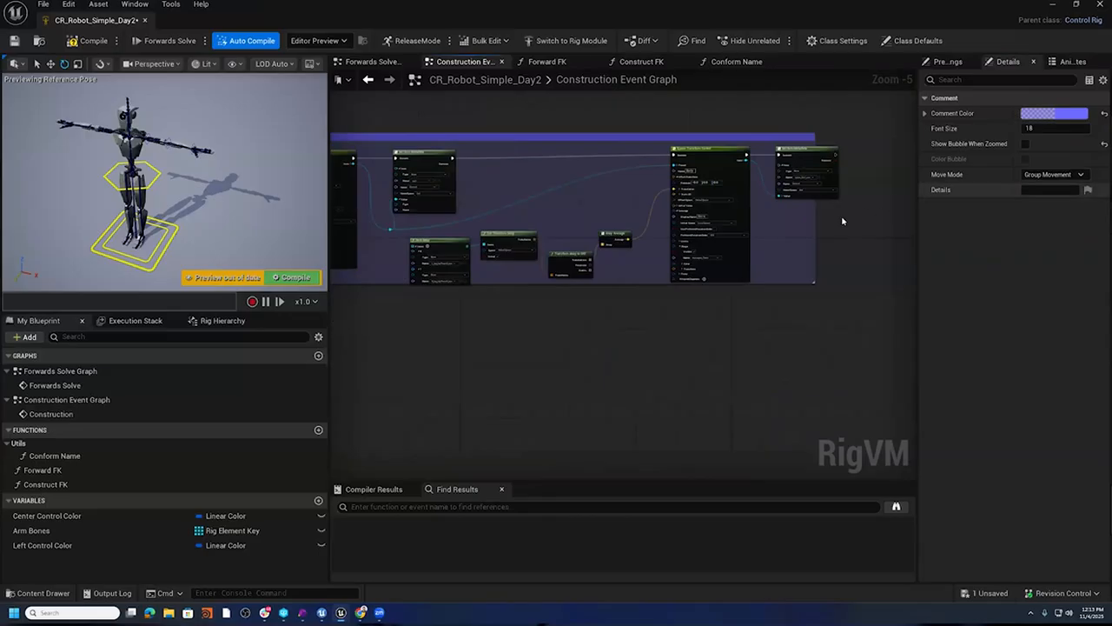
left_click_drag(815, 217, 843, 219)
right_click_drag(599, 351, 914, 260)
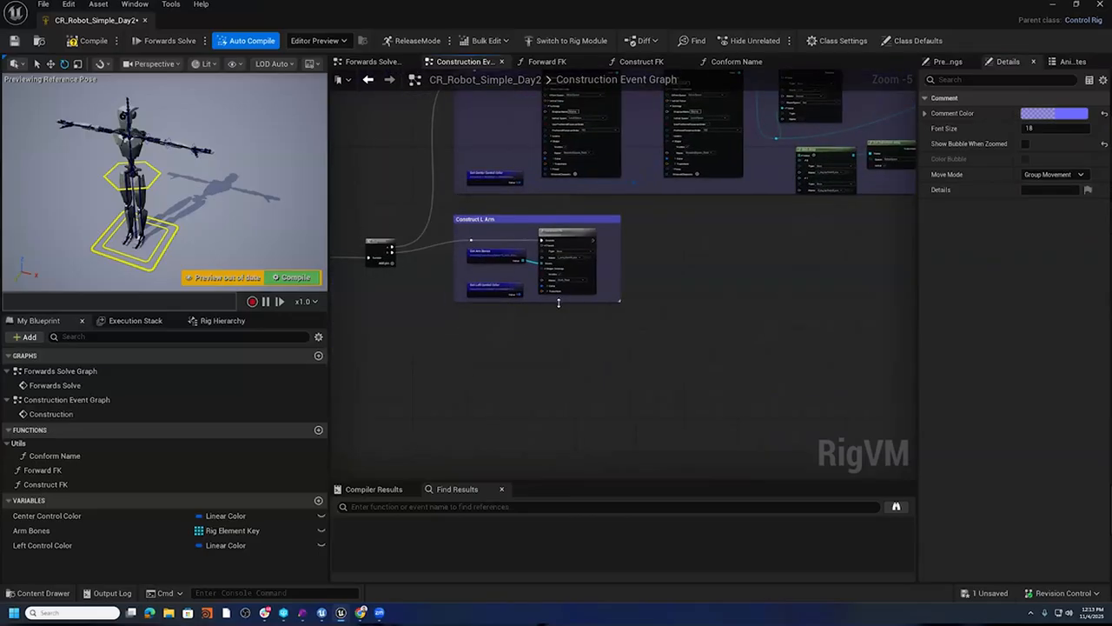
- Add a second Construct FK function node in the empty graph area beyond the "Construct L Arm" comment
scroll(494, 235, "up", 6)
scroll(462, 256, "down", 3)
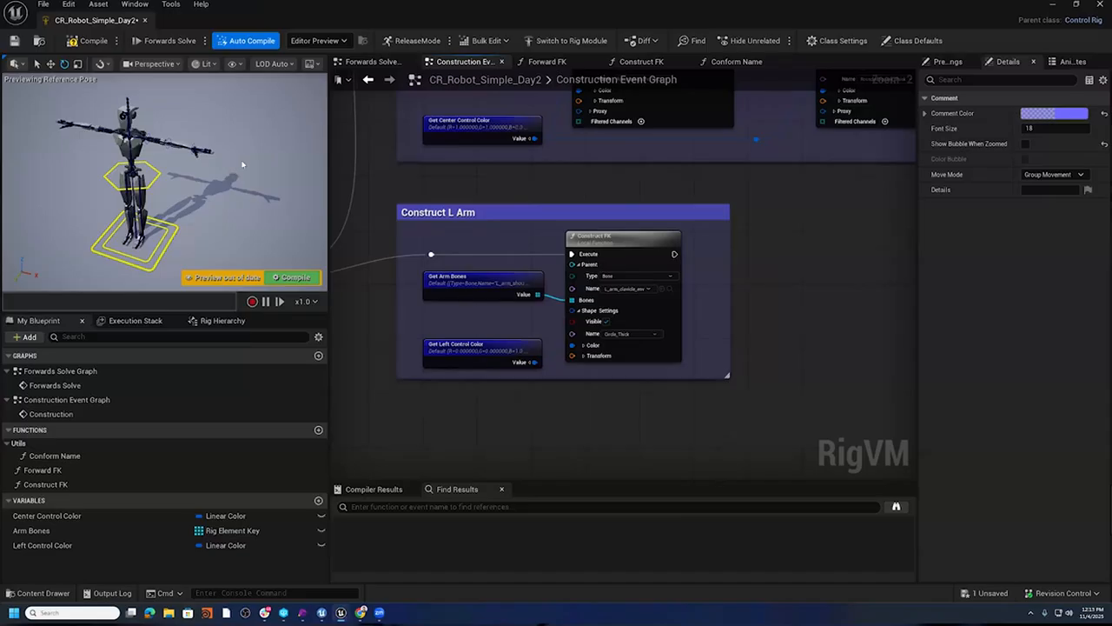
scroll(250, 175, "up", 3)
left_click_drag(251, 178, 200, 180, "alt")
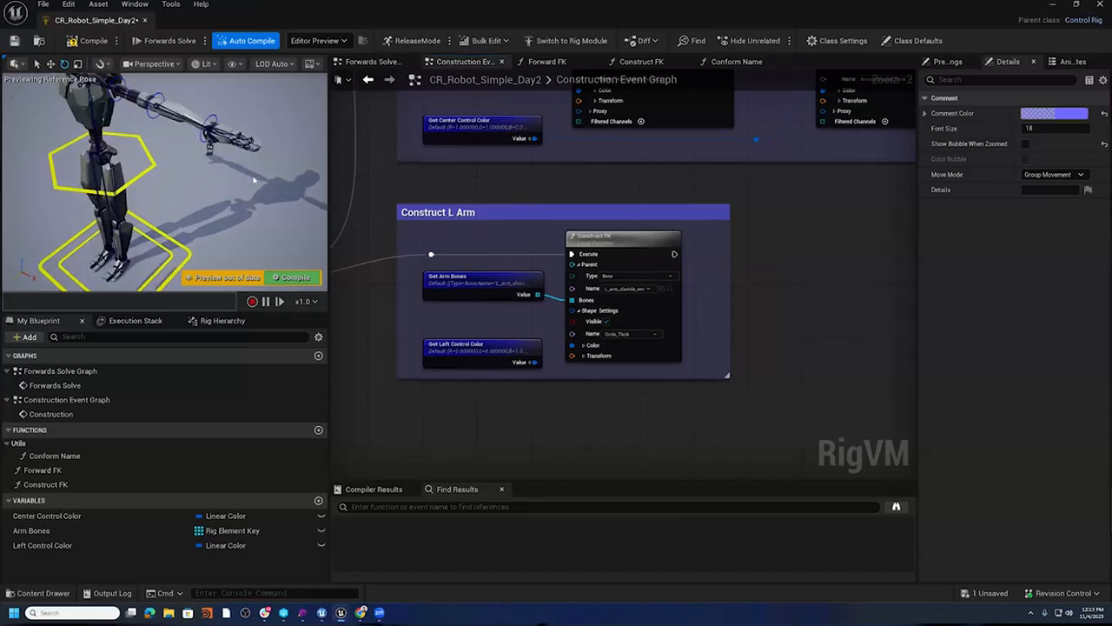
right_click_drag(830, 267, 748, 280)
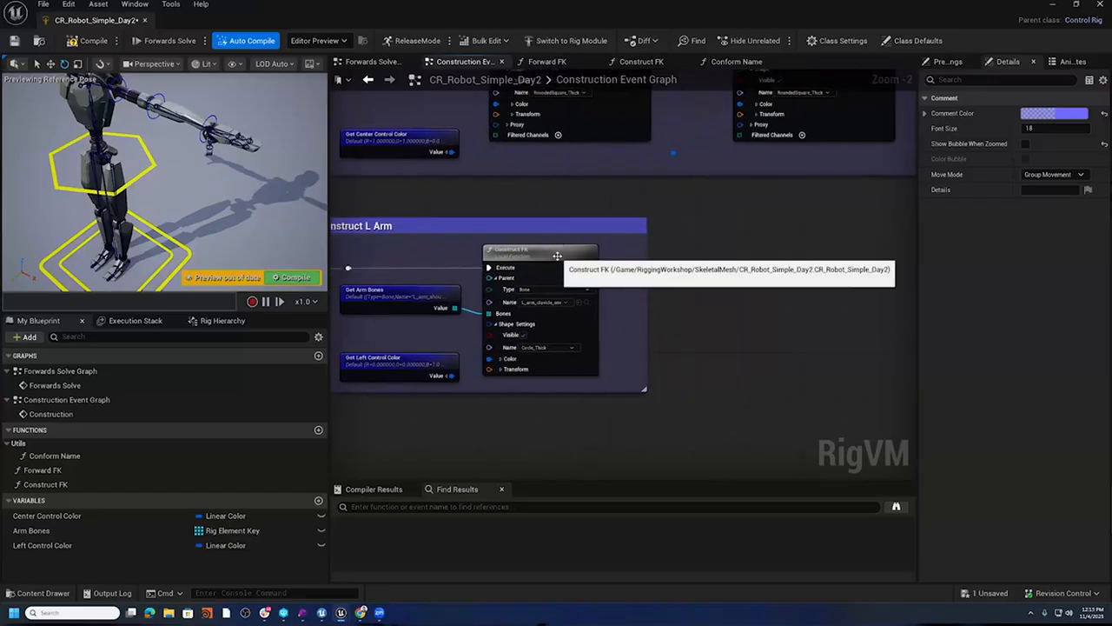
left_click(557, 255)
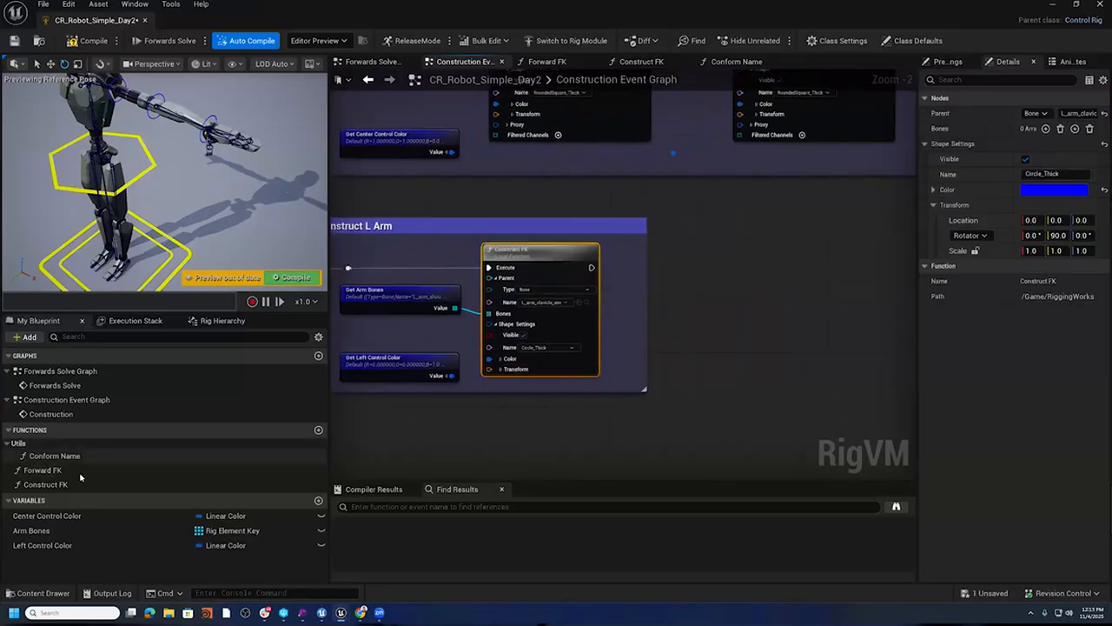
left_click_drag(45, 484, 825, 233)
right_click_drag(857, 334, 657, 322)
left_click_drag(652, 225, 749, 222)
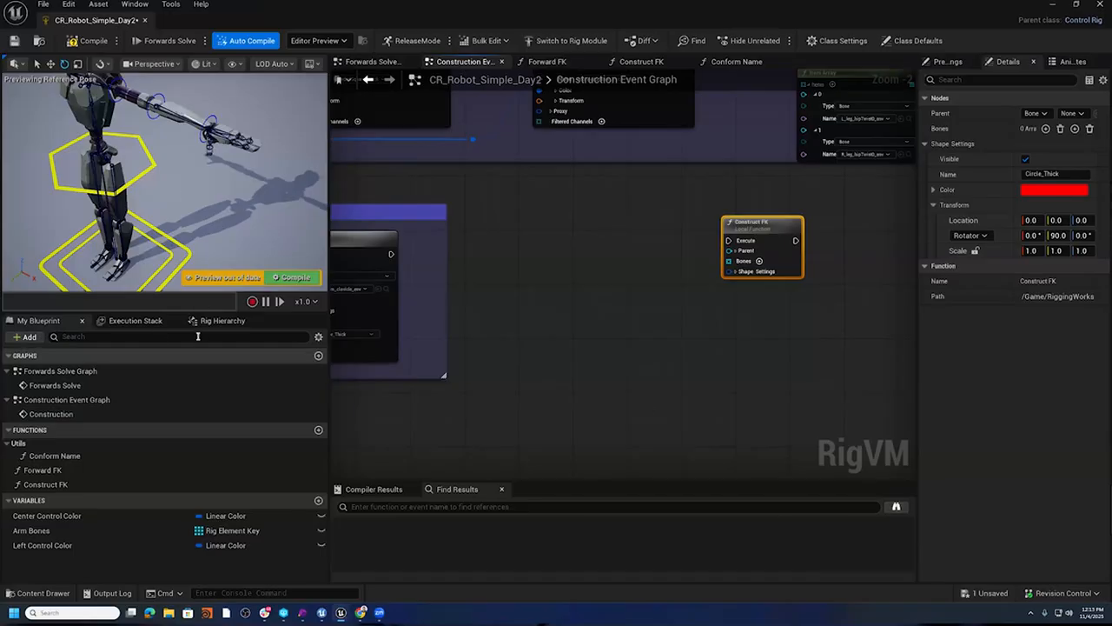
- Create an Item Array node from the L_thumb_1_env, L_index_1_env and L_middle_1_env bones of the rig hierarchy
left_click(222, 319)
right_click_drag(269, 180, 252, 205)
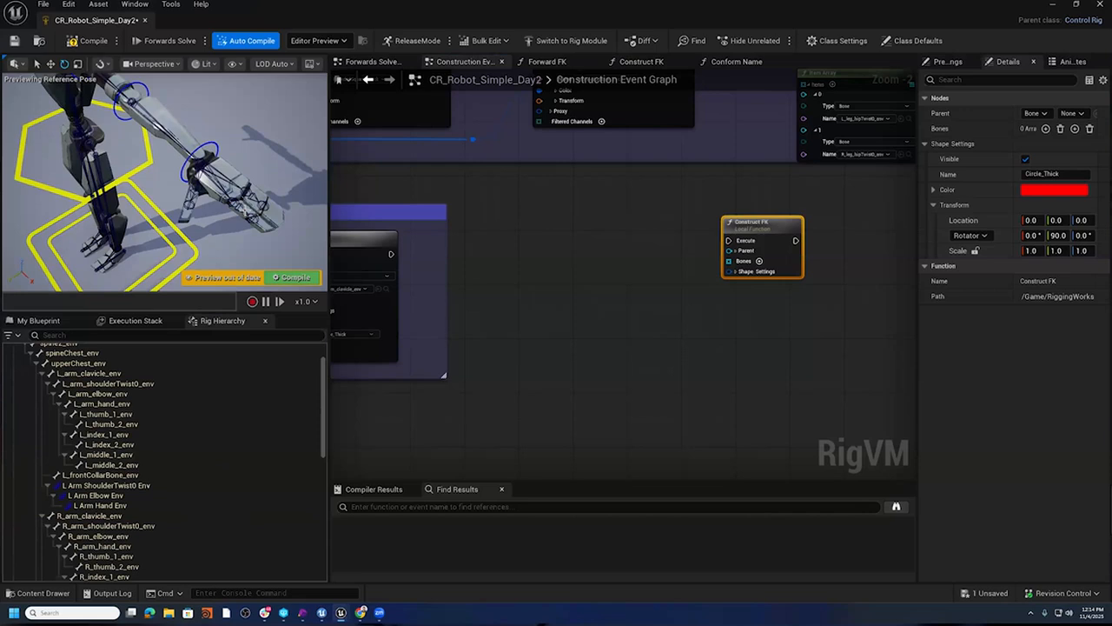
left_click(106, 434)
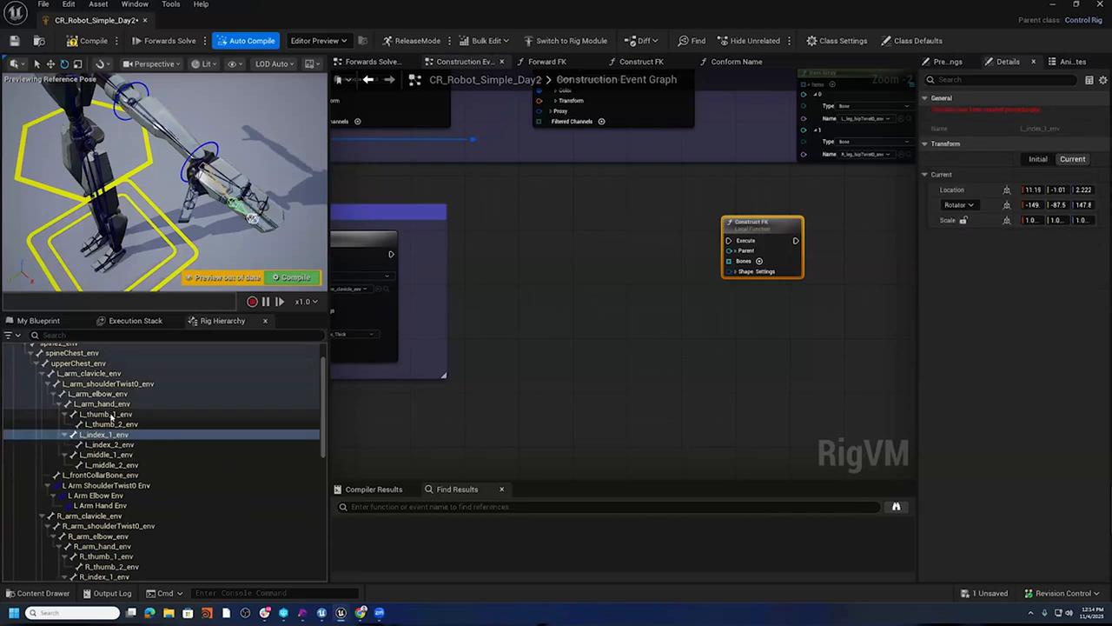
left_click(112, 414)
left_click(109, 434, "ctrl")
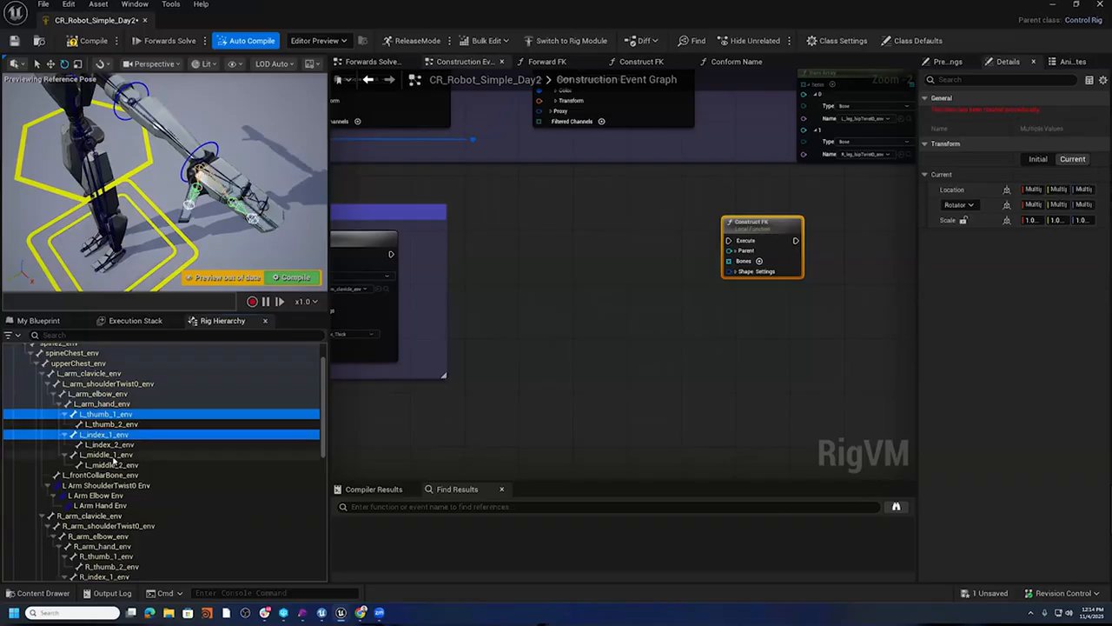
left_click(111, 456, "ctrl")
left_click_drag(112, 455, 589, 291)
left_click(643, 412)
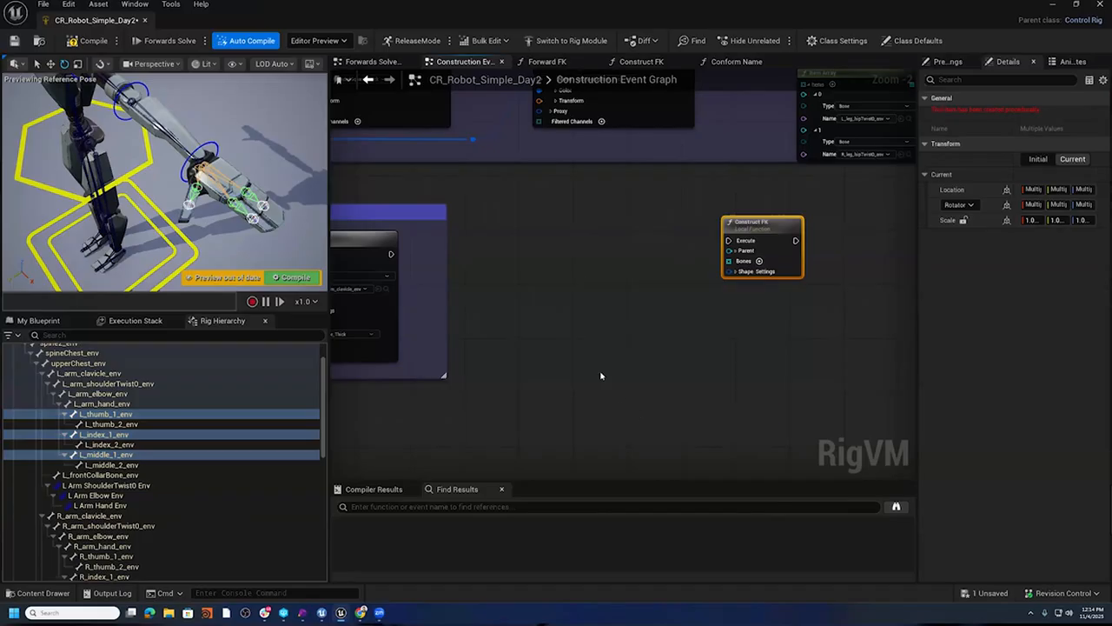
- Promote the Item Array's items to a variable, delete the Item Array node and place the variable getter near the new Construct FK node
left_click_drag(591, 297, 482, 410)
left_click(579, 408)
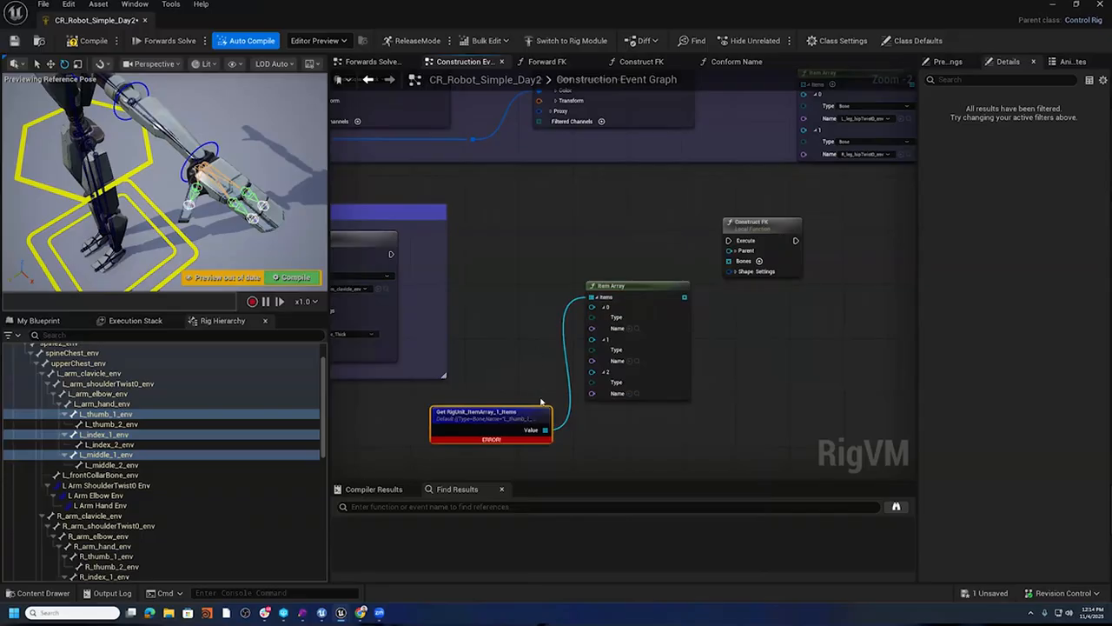
left_click(648, 286)
key("Delete")
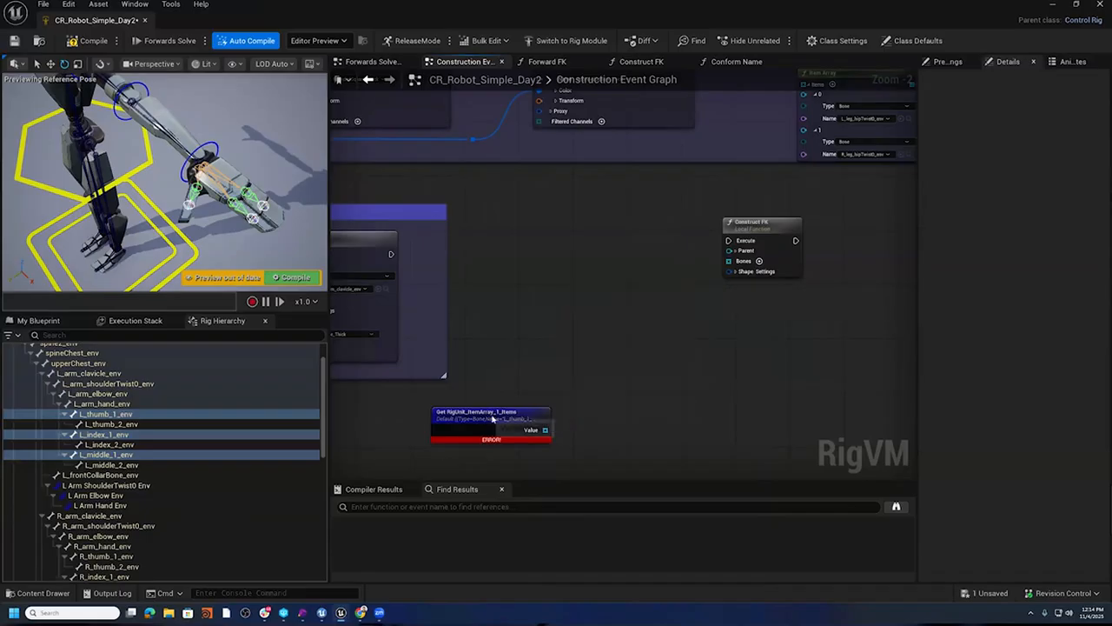
left_click_drag(487, 417, 588, 343)
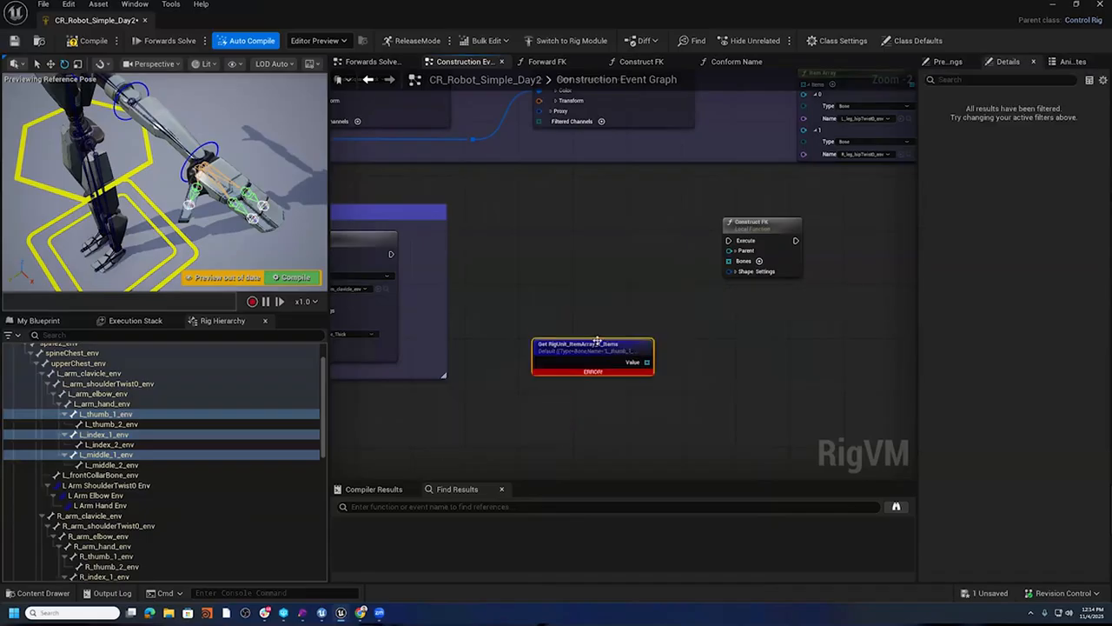
- Rename the new item array variable "Finger Base Bones"
left_click(36, 321)
right_click(66, 560)
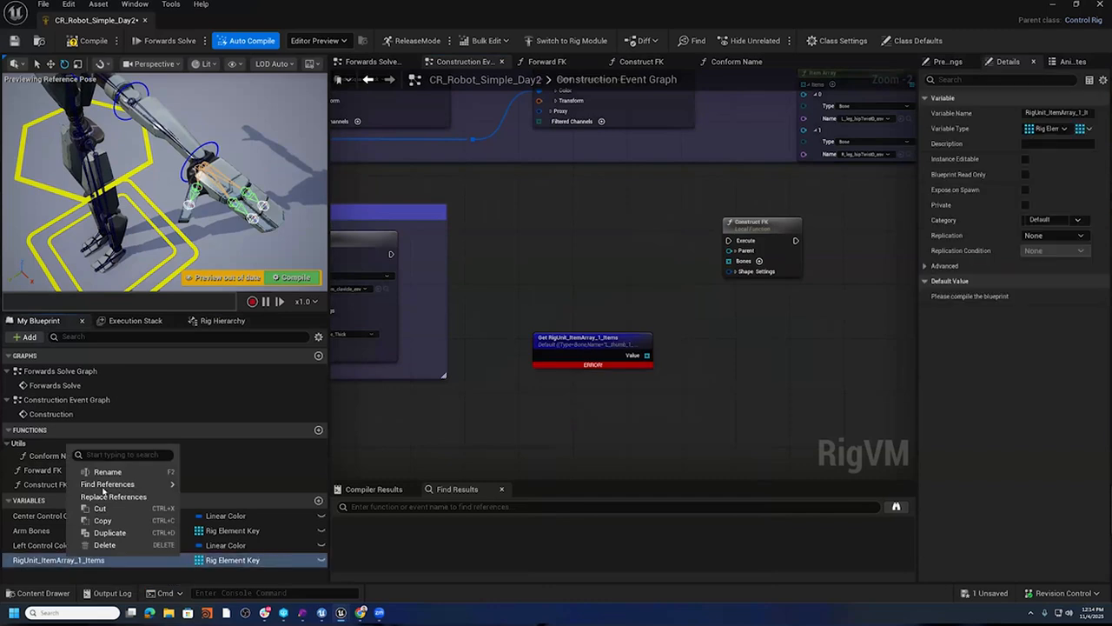
left_click(109, 480)
type("F")
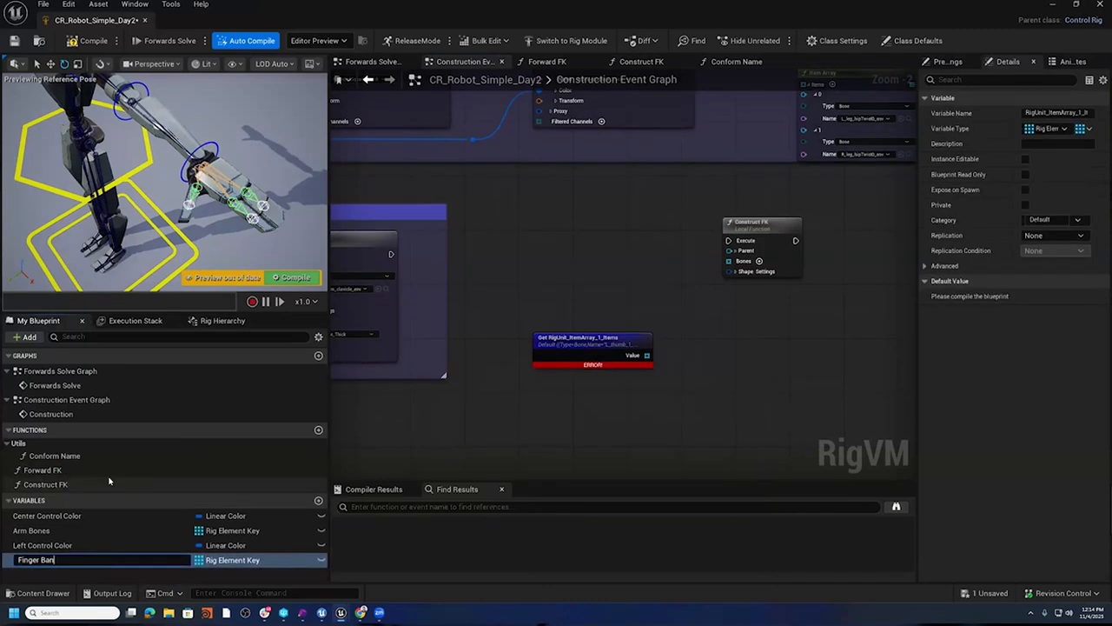
type("inger Base Bones")
key("Return")
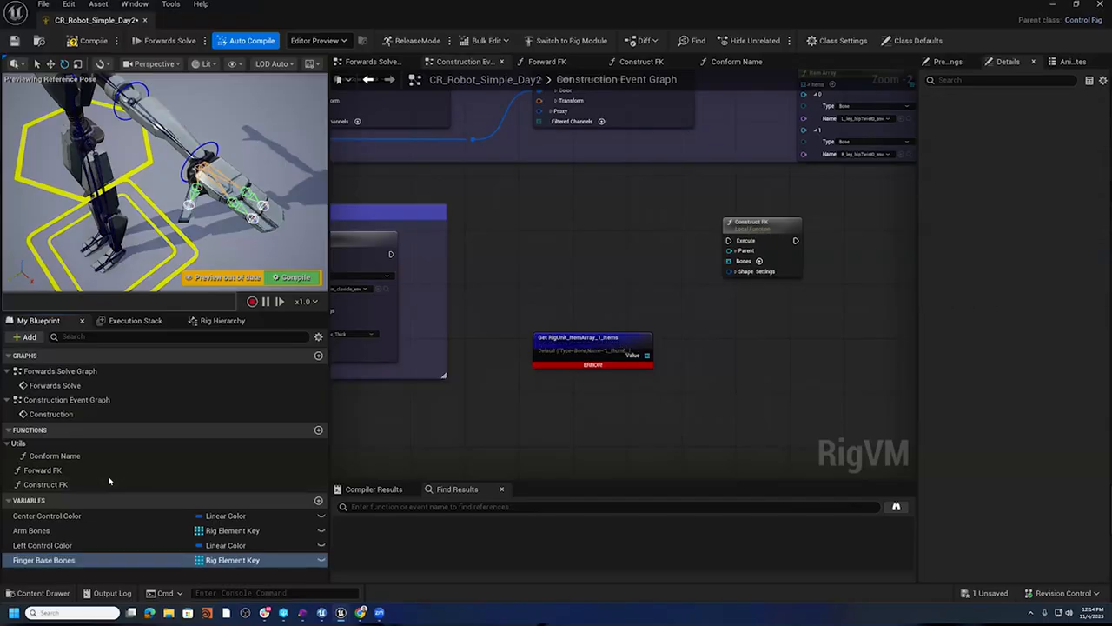
- Add a For Each node after the Construct L Arm comment's execution output and feed its Array from the Finger Base Bones getter
scroll(685, 358, "up", 2)
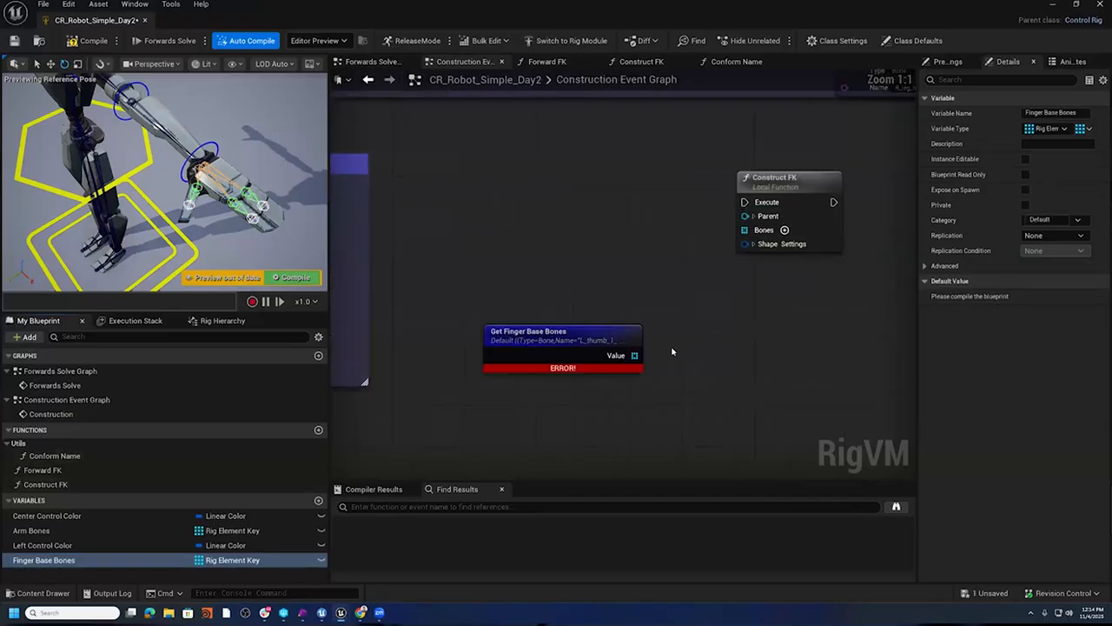
left_click_drag(569, 332, 486, 341)
right_click_drag(496, 276, 589, 319)
left_click_drag(380, 259, 683, 251)
type("for each")
left_click(773, 308)
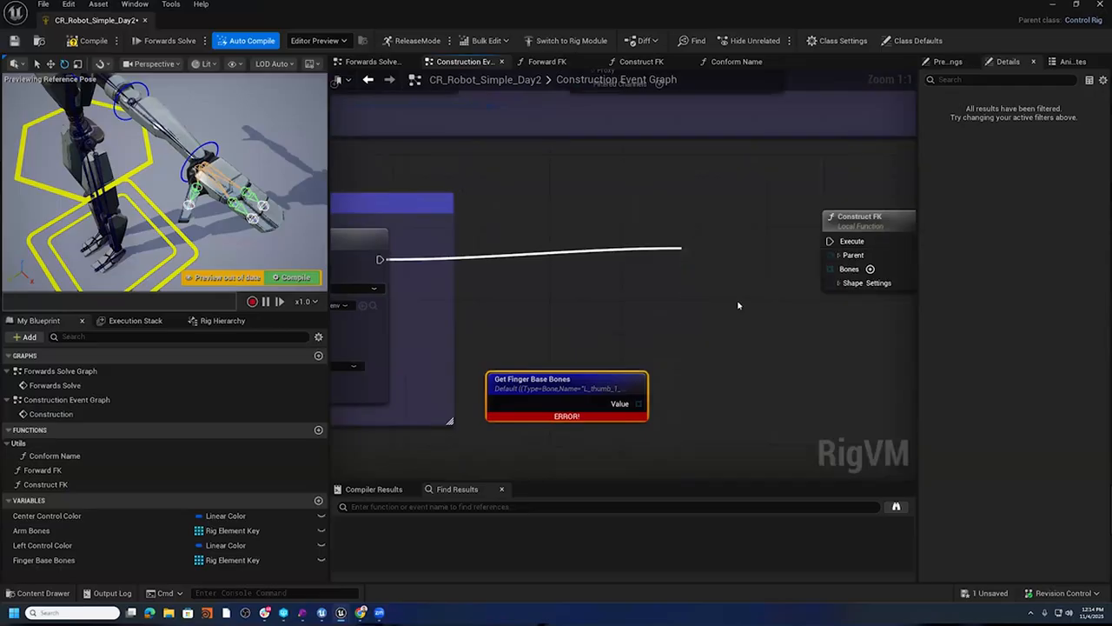
left_click_drag(753, 203, 826, 238)
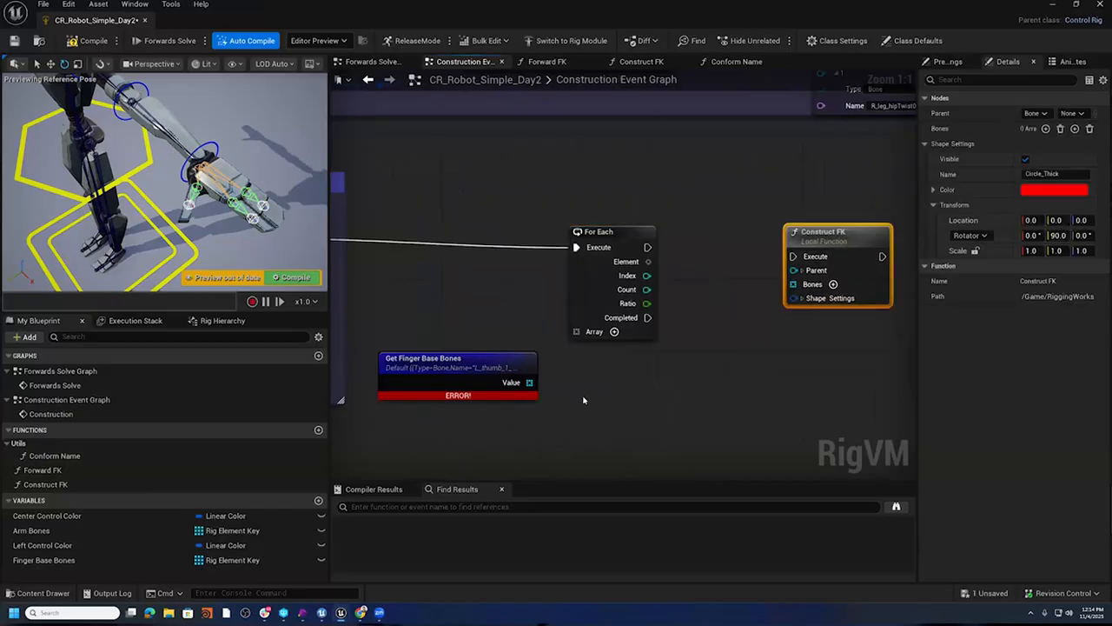
left_click_drag(531, 383, 576, 331)
- Add a Get Children node fed by the For Each loop's Element and enable its Include Parent option
right_click_drag(710, 338, 546, 315)
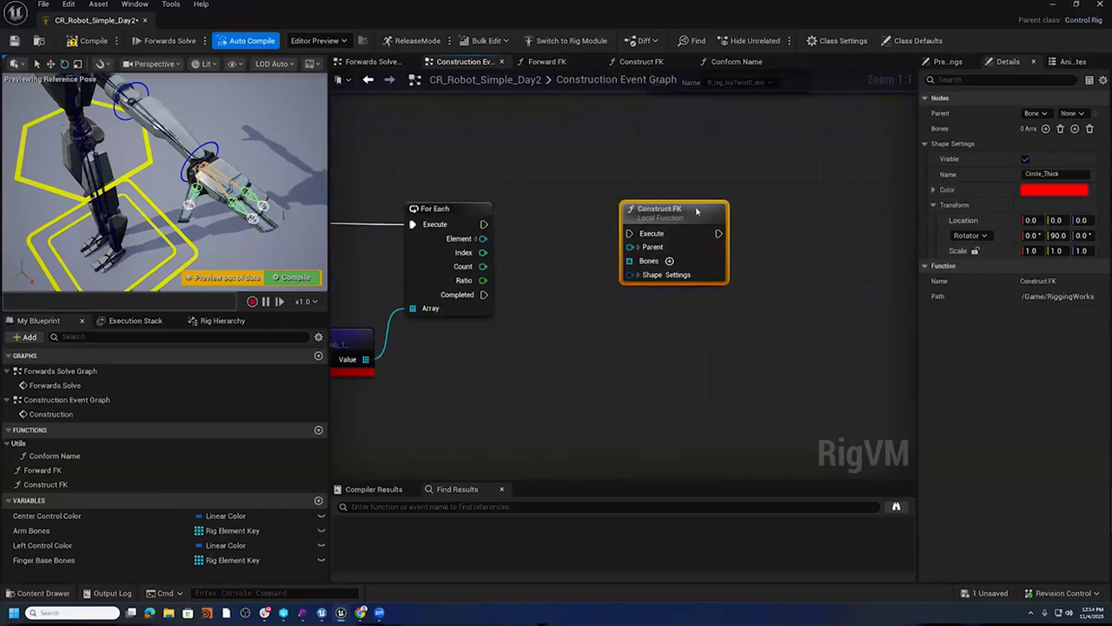
left_click_drag(696, 211, 759, 212)
left_click_drag(482, 239, 536, 332)
type("Get Chil")
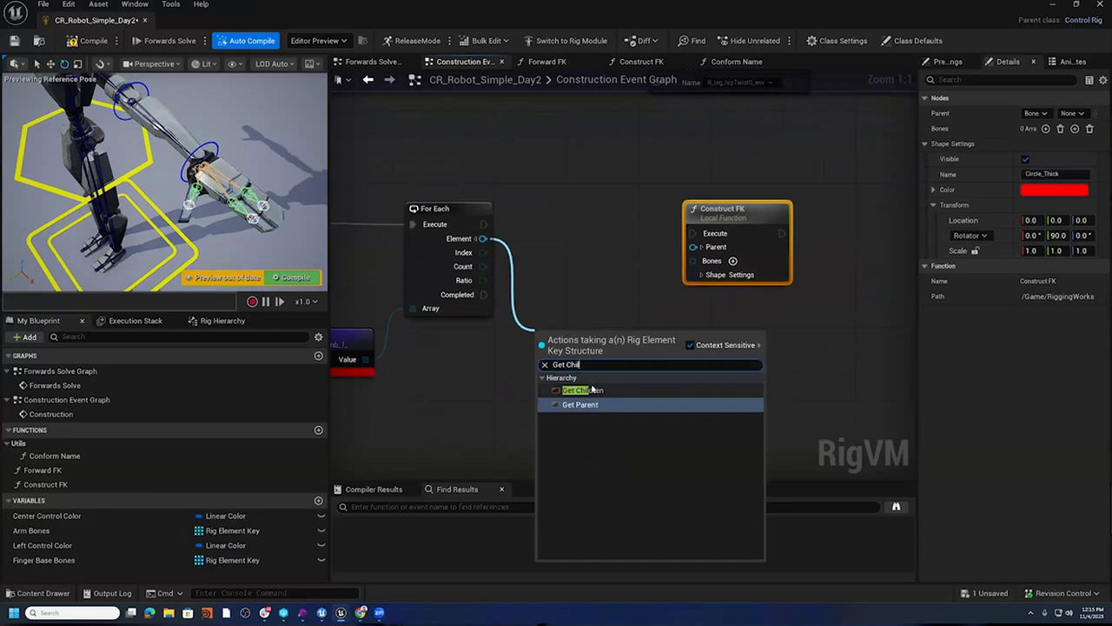
left_click(584, 390)
left_click_drag(590, 344, 626, 344)
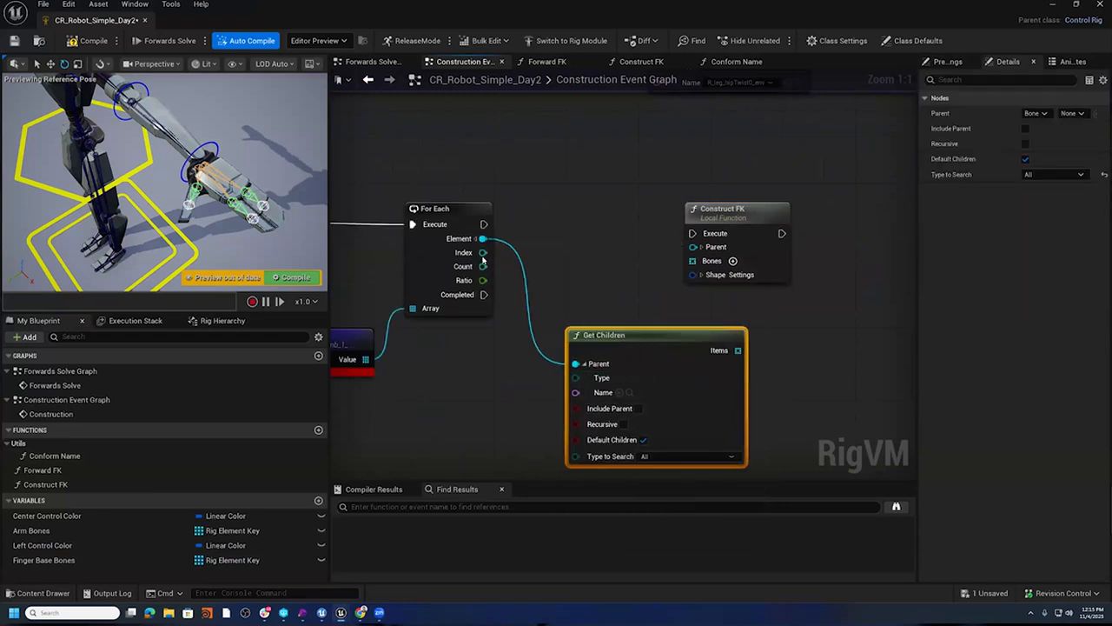
right_click_drag(484, 367, 467, 330)
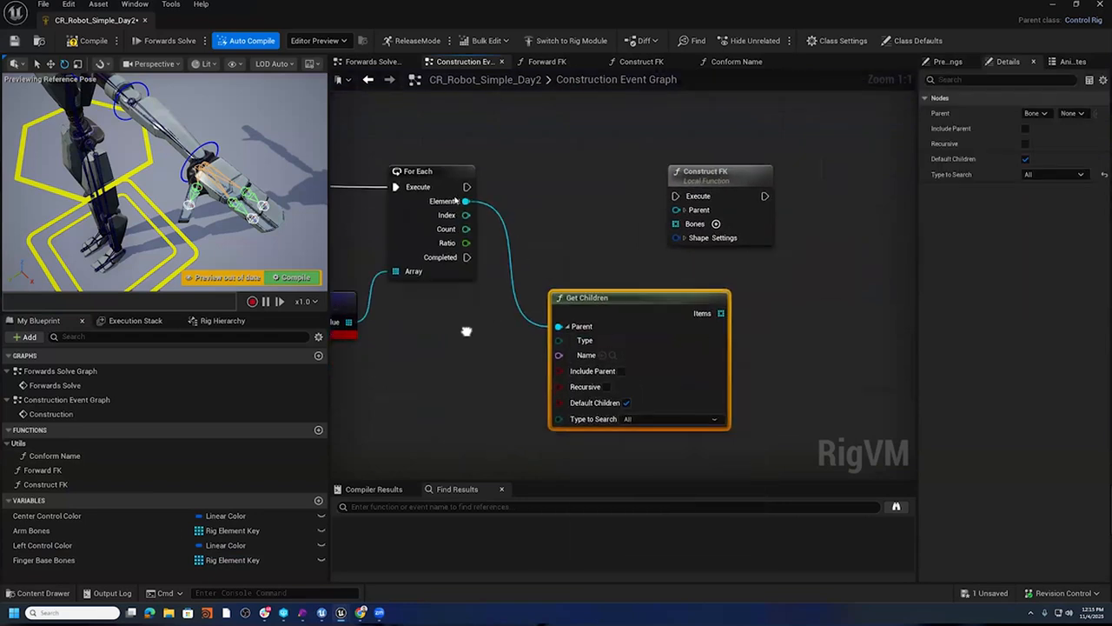
left_click(623, 371)
- Move the Construct FK node farther from Get Children, connect the For Each loop's execution to it, and expand its Parent input
right_click_drag(582, 225, 507, 244)
left_click_drag(661, 189, 787, 185)
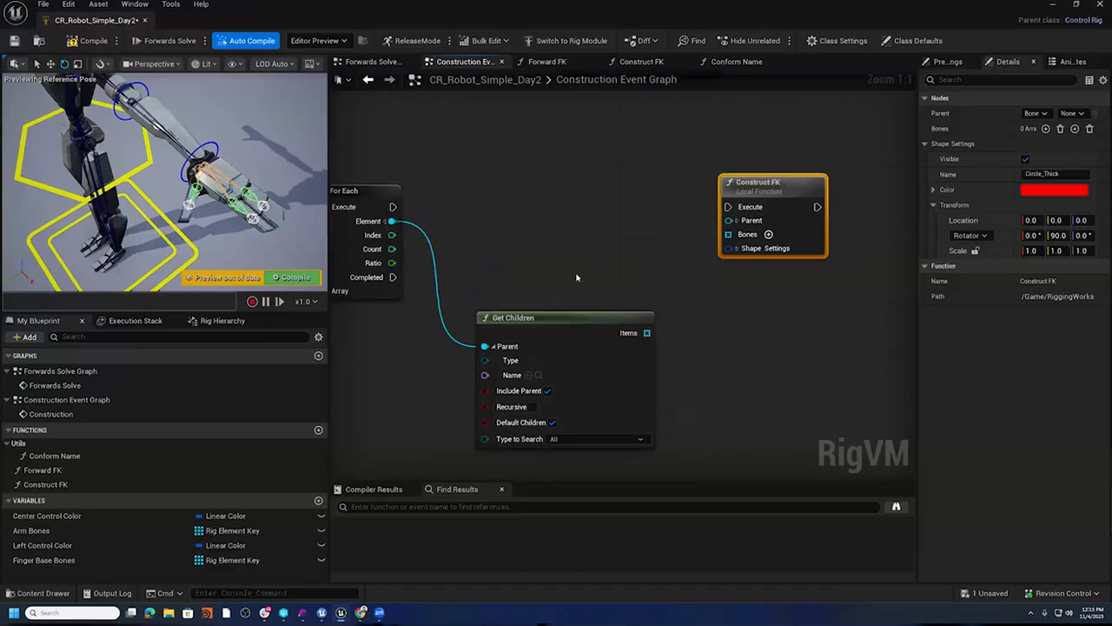
left_click_drag(393, 208, 729, 207)
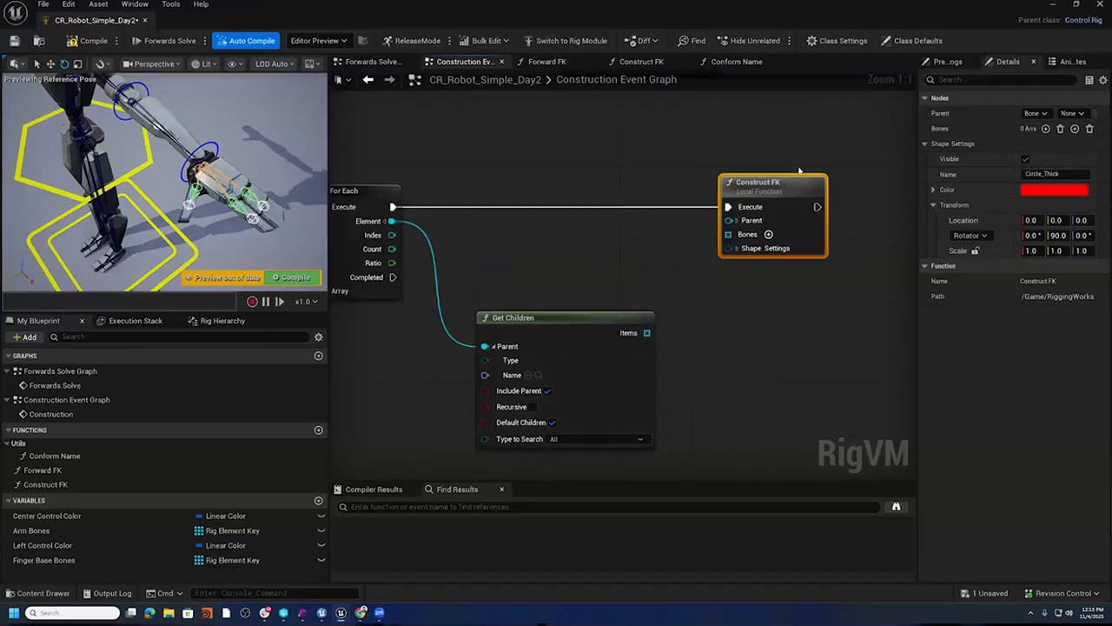
left_click(738, 220)
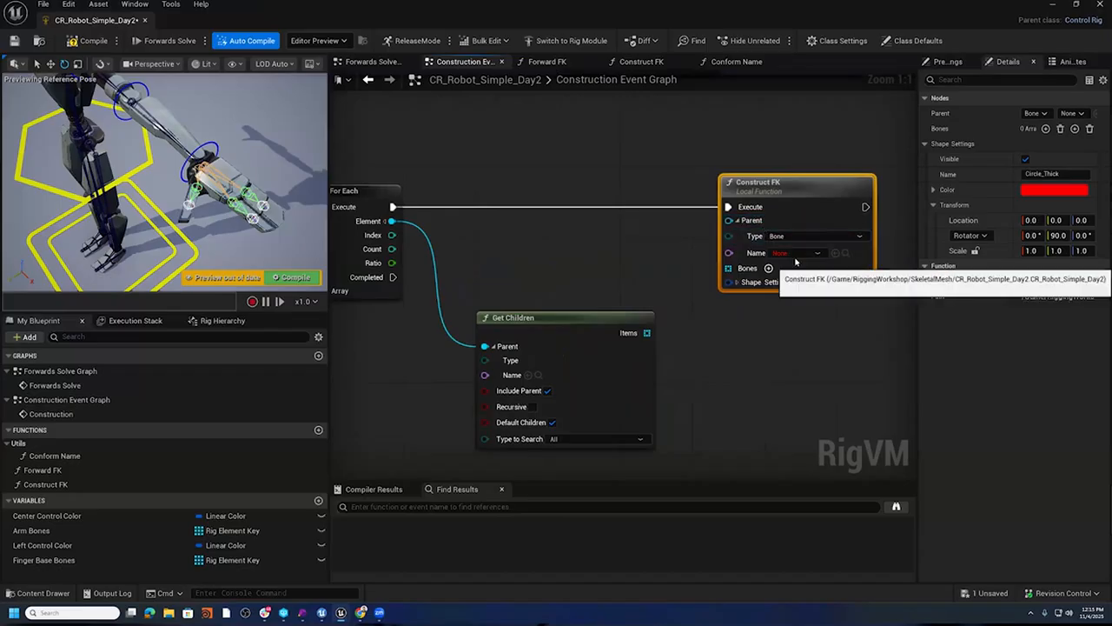
- Set the Construct FK node's parent bone to L_arm_hand_env, connect Get Children's Items to its Bones input, and compile the rig
left_click(796, 253)
type("ha")
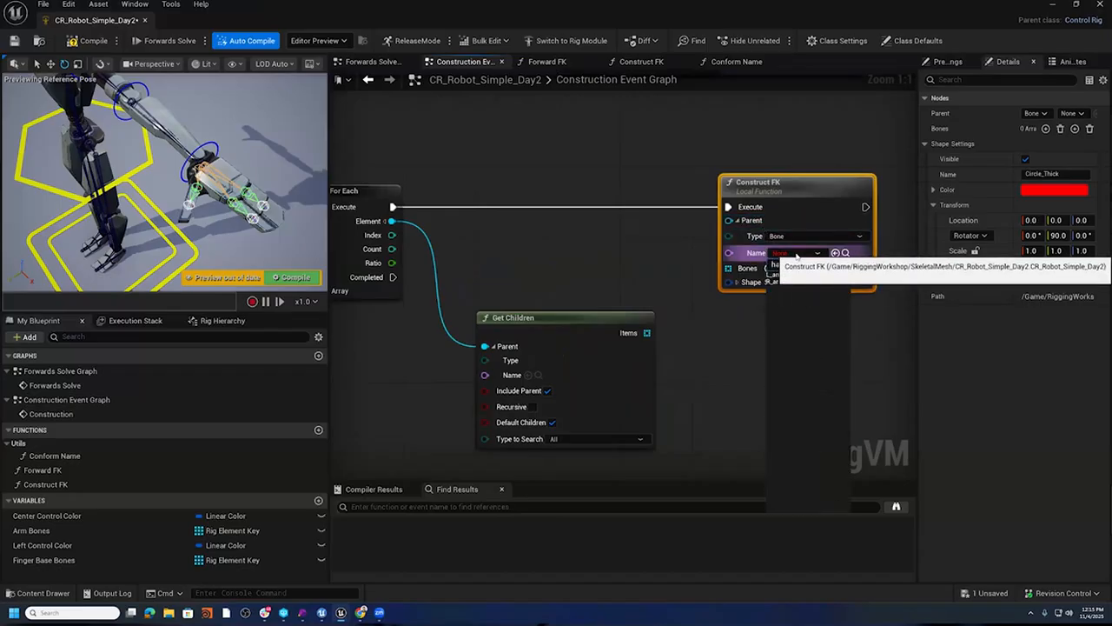
type("nd")
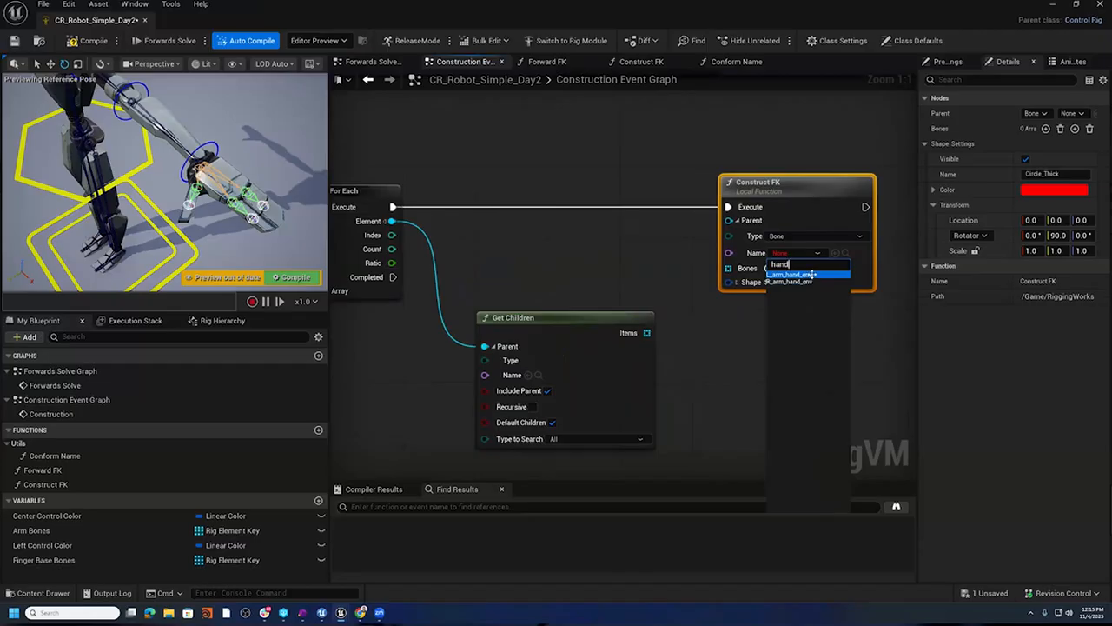
left_click(812, 275)
left_click_drag(647, 333, 728, 269)
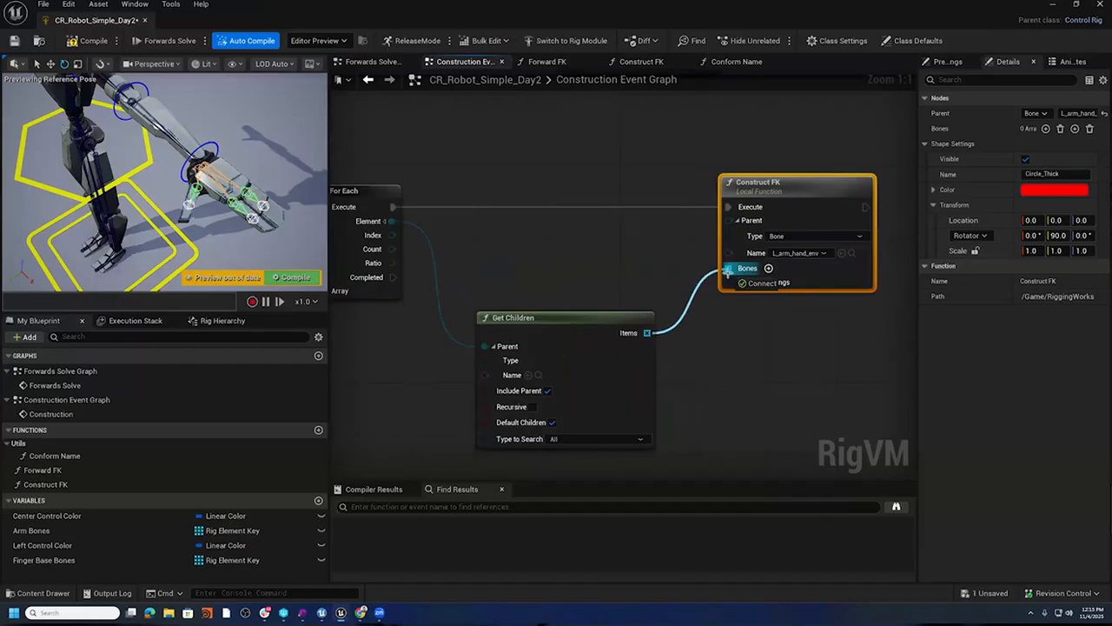
left_click(91, 41)
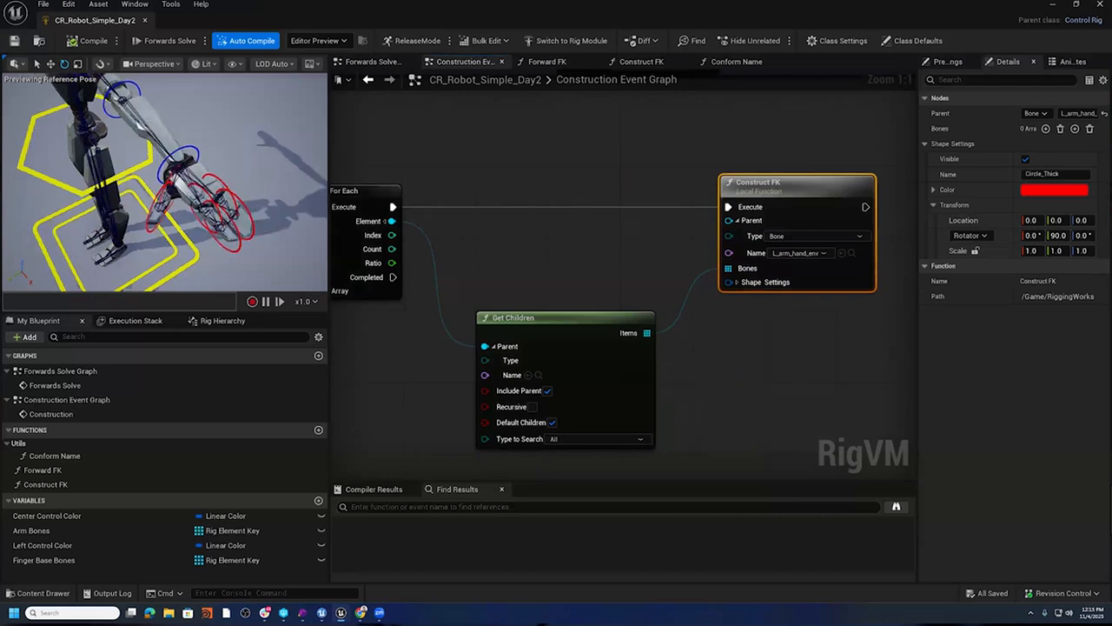
- Set the Y rotation of the Construct FK node's shape transform to 0°, moving Get Children closer to the loop
left_click(738, 283)
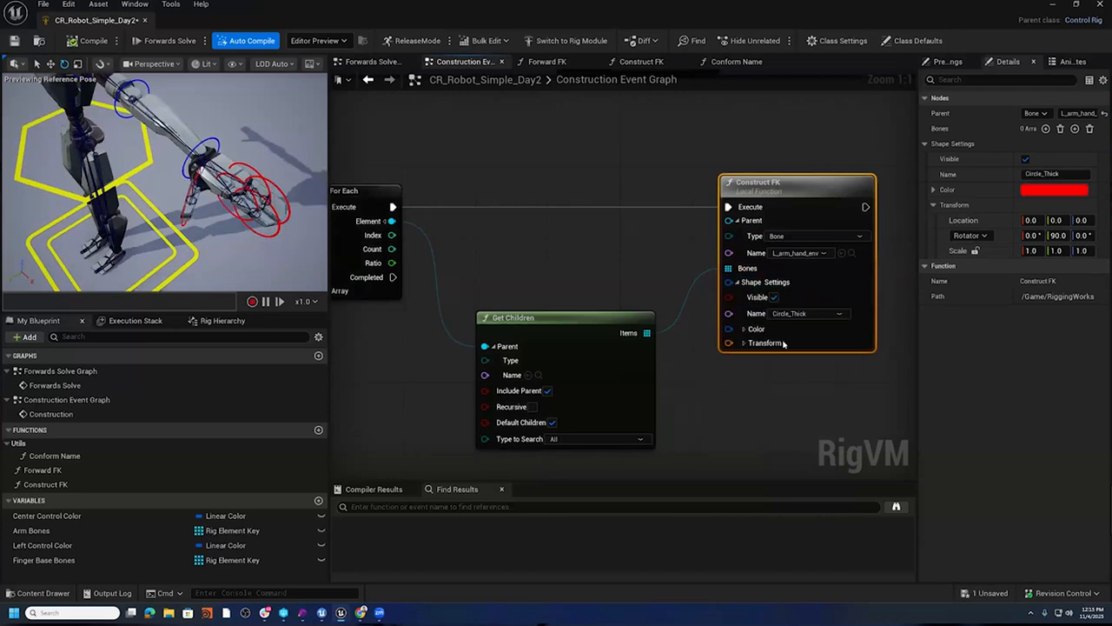
left_click_drag(600, 318, 573, 291)
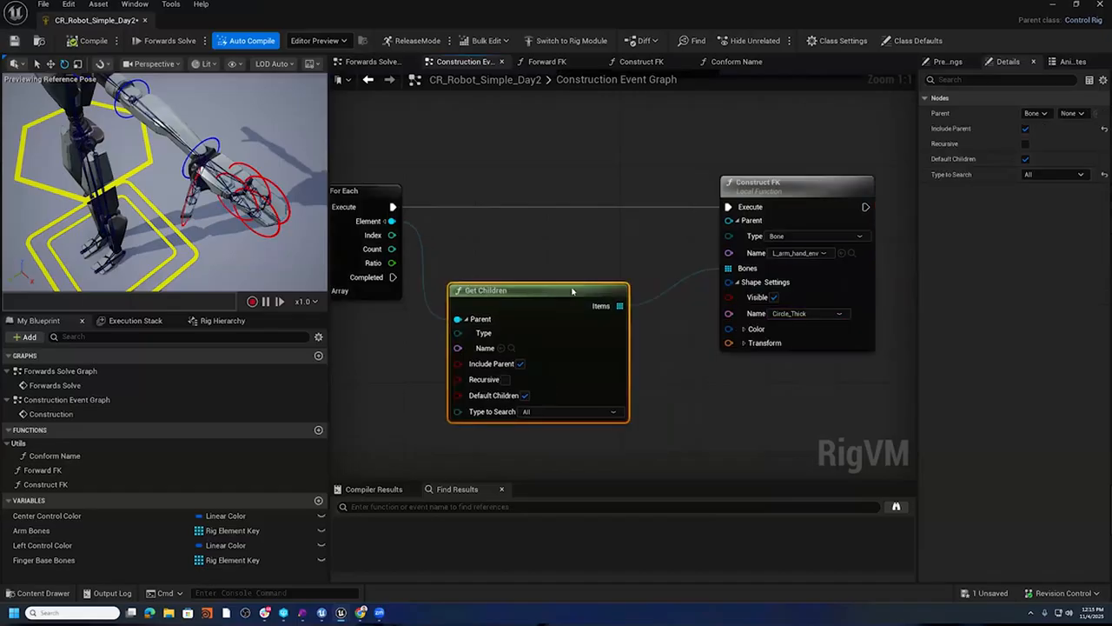
left_click(844, 207)
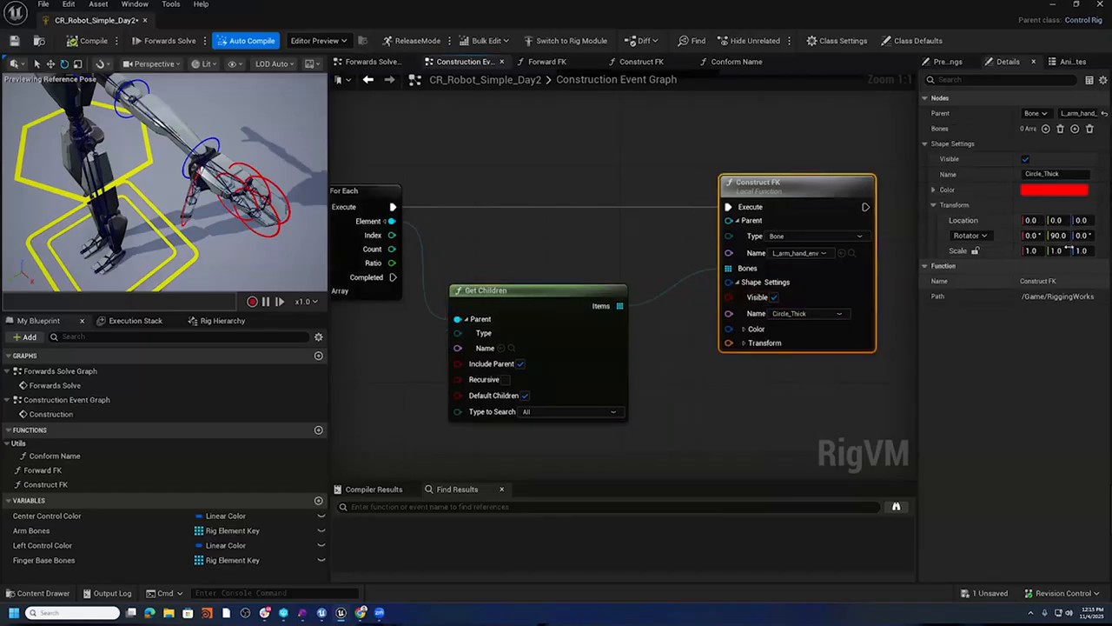
left_click(1057, 235)
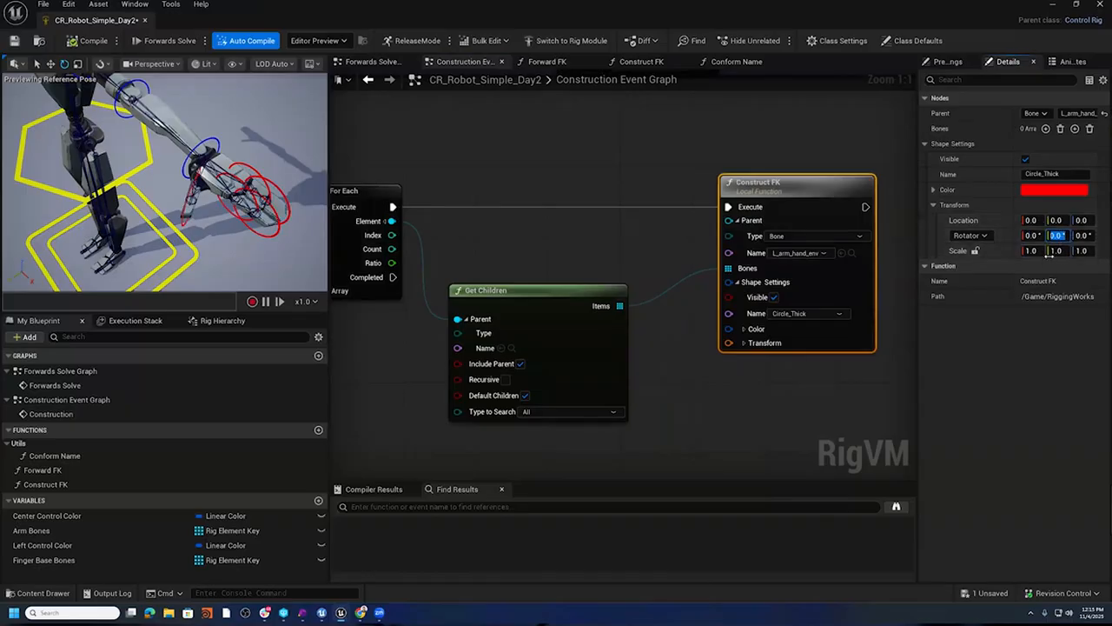
type("90")
key("Return")
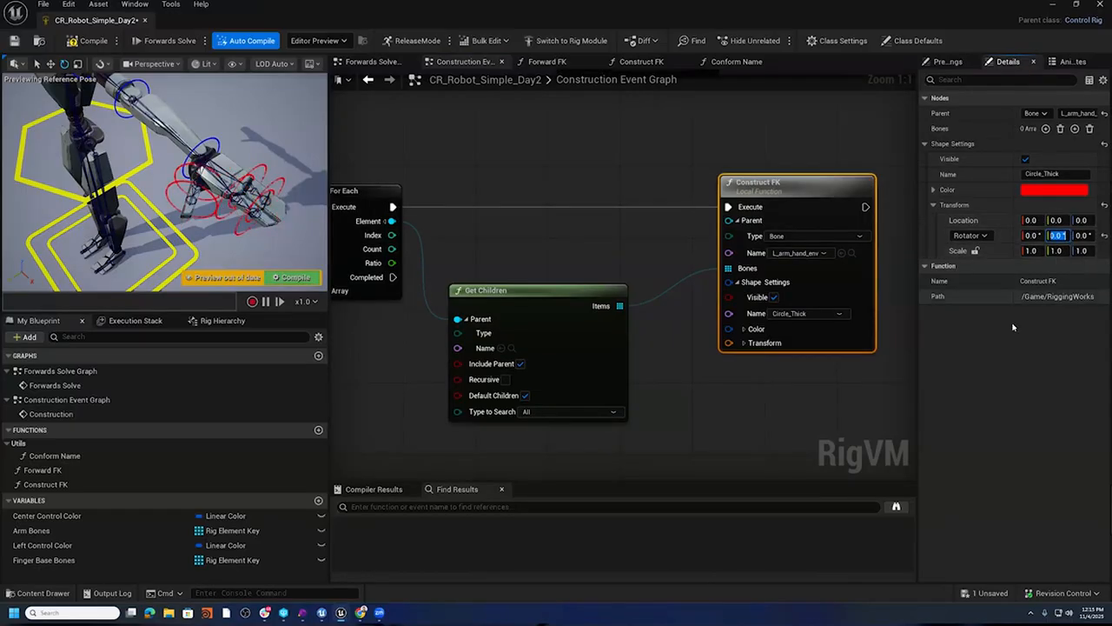
- Lock the proportions of the Construct FK shape's scale and set it uniformly to 0.5
left_click_drag(917, 346, 858, 348)
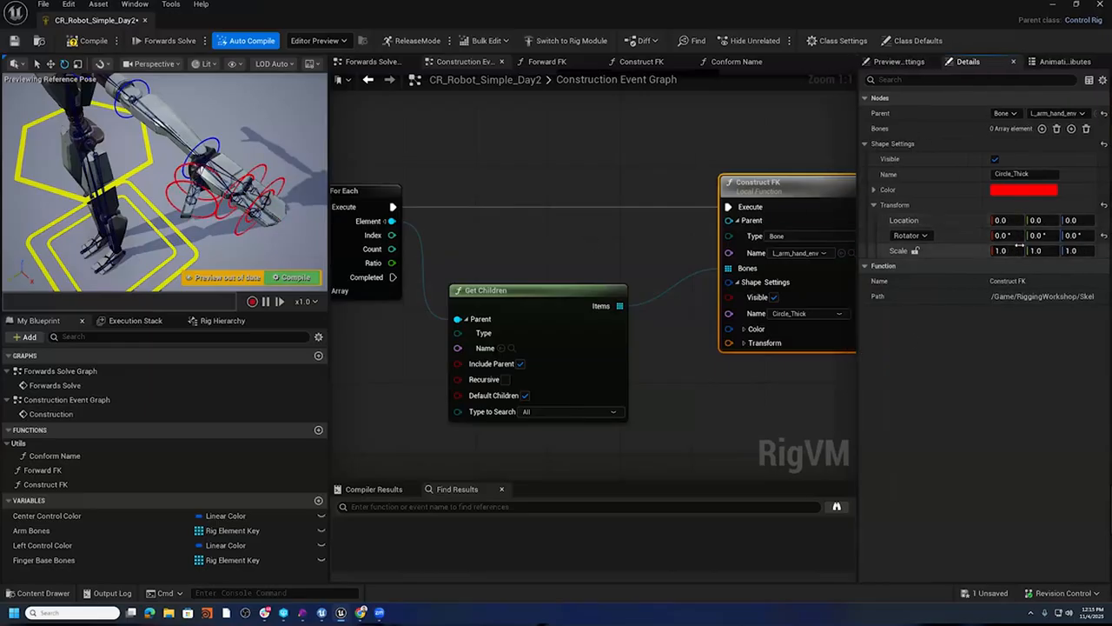
left_click_drag(840, 188, 805, 187)
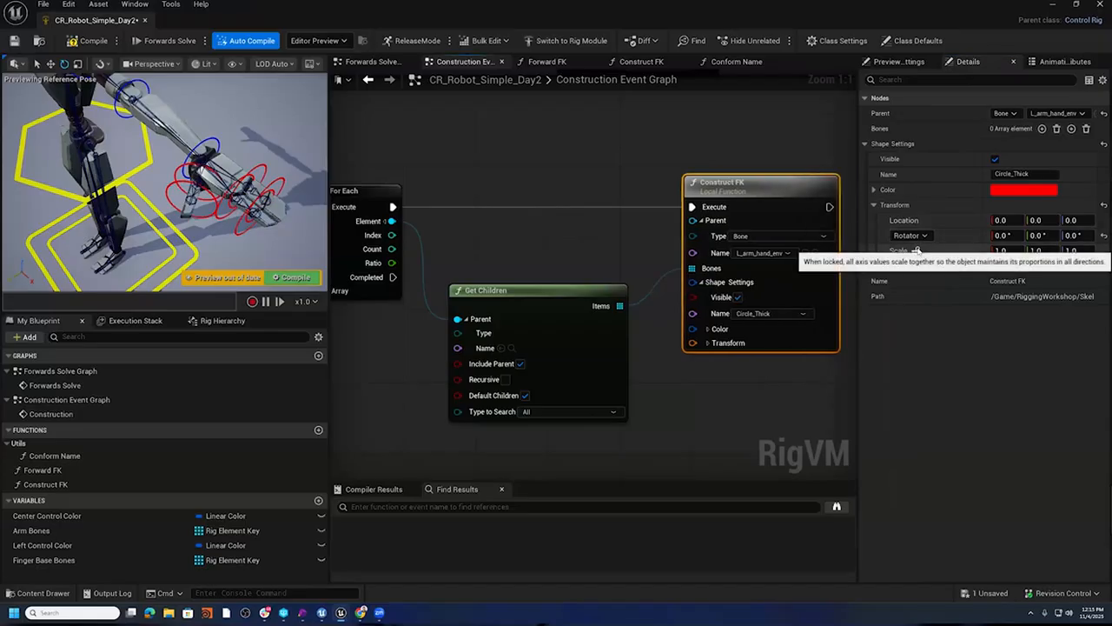
left_click(1004, 251)
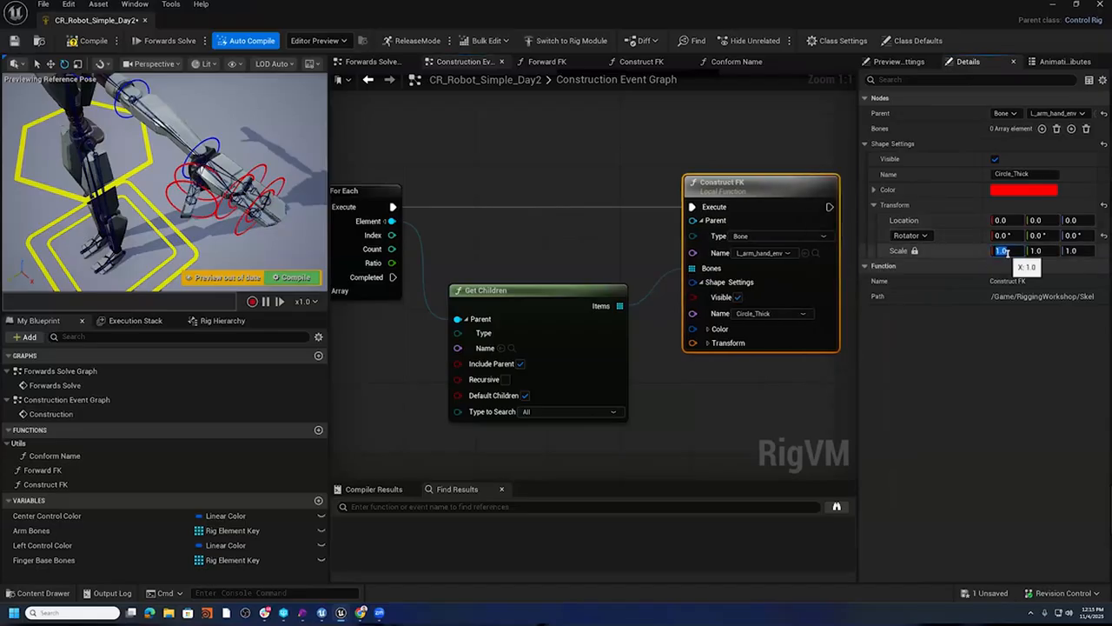
type("0.5")
key("Return")
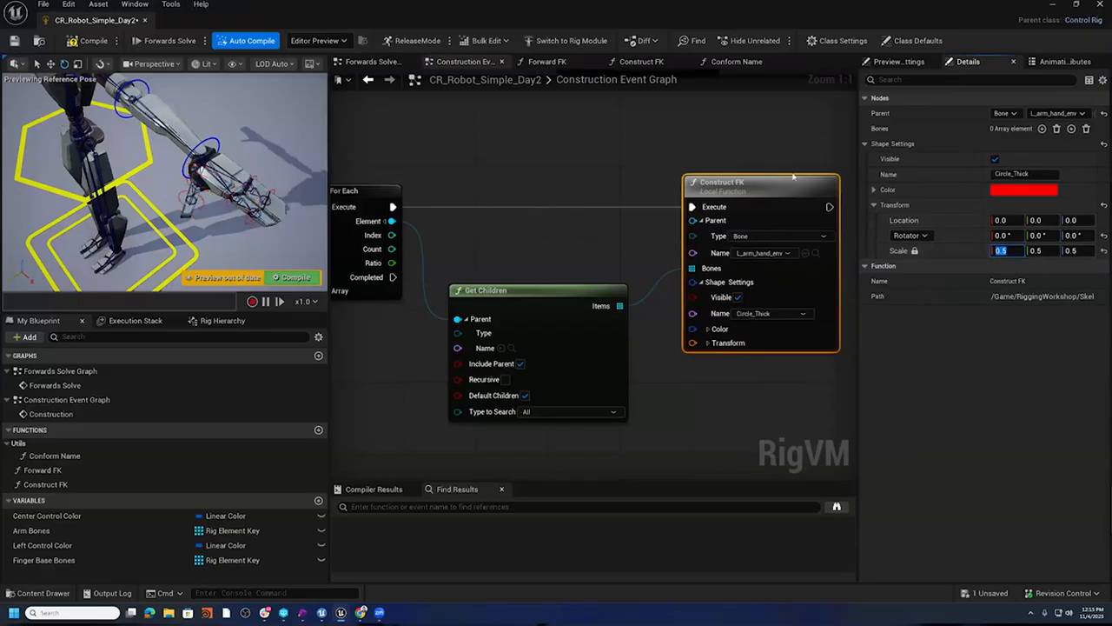
- Add a Get Left Control Color node below Get Children and connect it to Construct FK's shape Color input
left_click(549, 301)
left_click_drag(549, 301, 531, 275)
right_click_drag(664, 335, 657, 289)
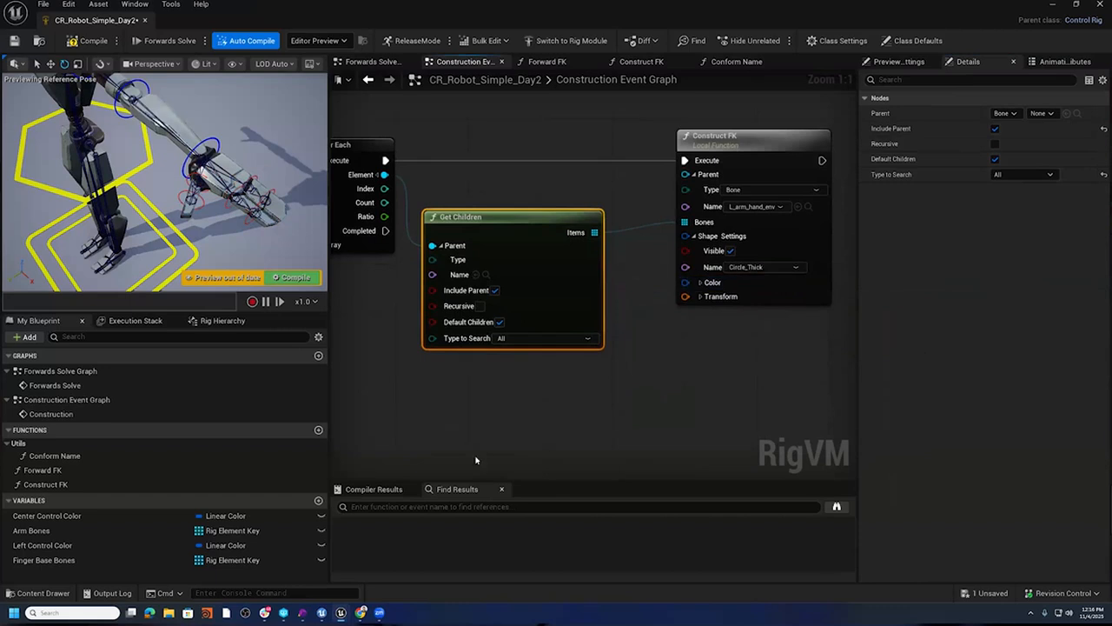
right_click(469, 412)
type("Get Var")
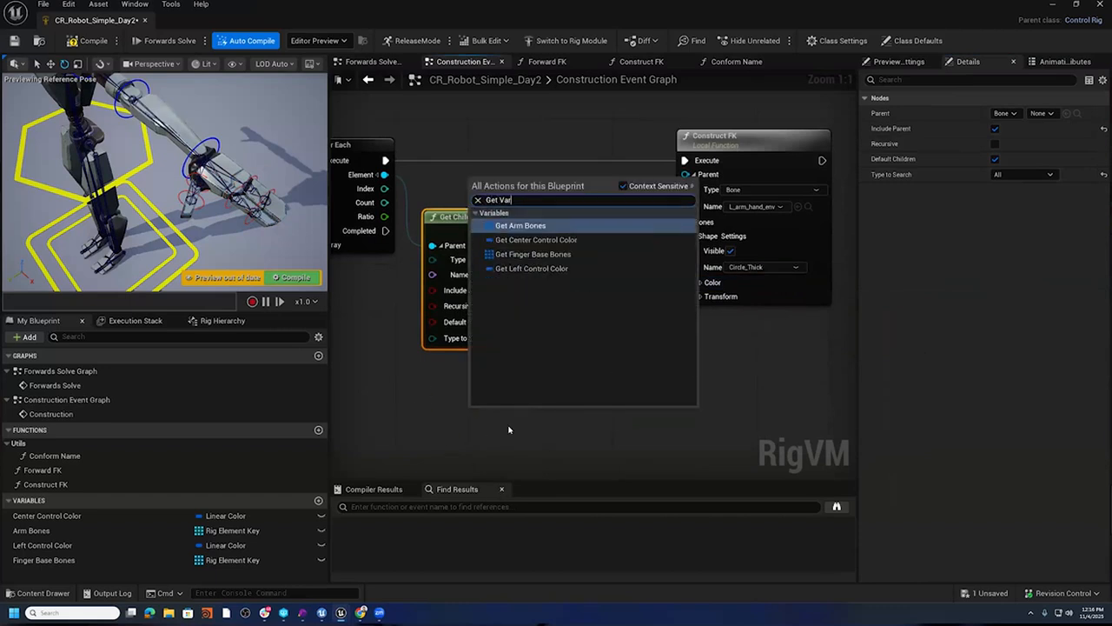
left_click(571, 270)
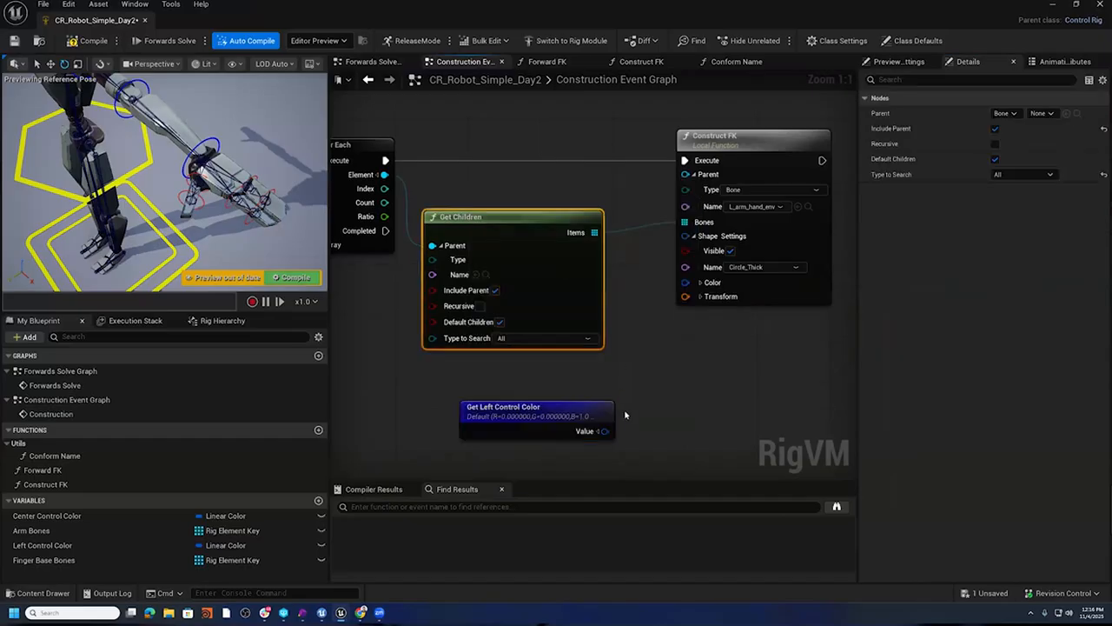
left_click_drag(607, 430, 685, 287)
left_click_drag(684, 287, 684, 288)
left_click_drag(561, 410, 590, 380)
- Copy the Get Finger Base Bones, For Each, Get Children and Get Left Control Color nodes into the Forwards Solve graph
right_click_drag(603, 224, 680, 248)
scroll(600, 231, "down", 3)
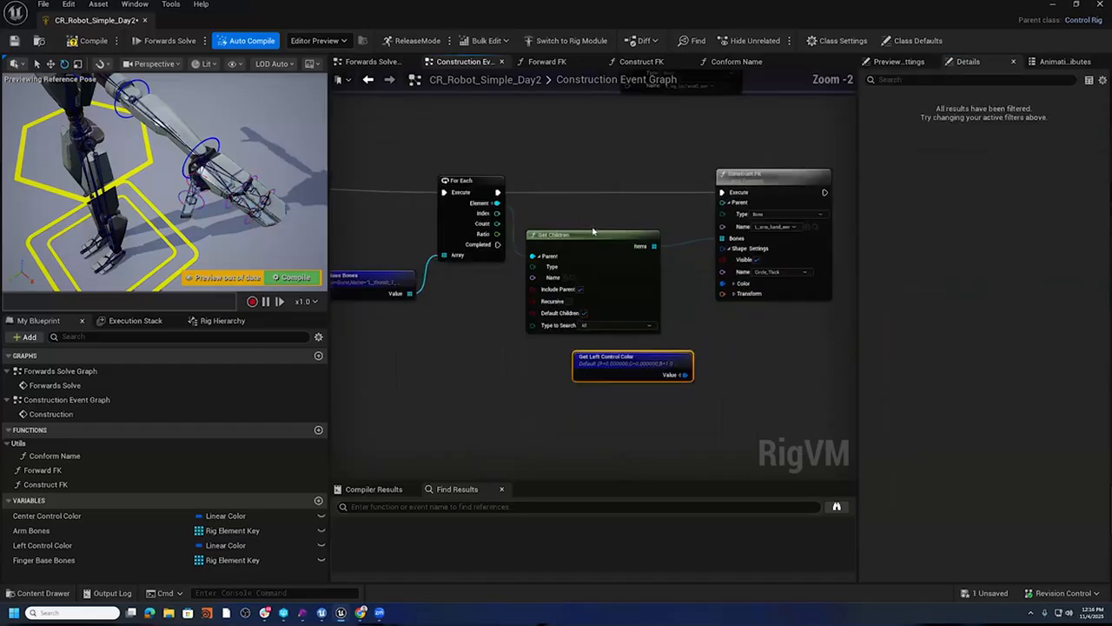
right_click_drag(568, 219, 730, 199)
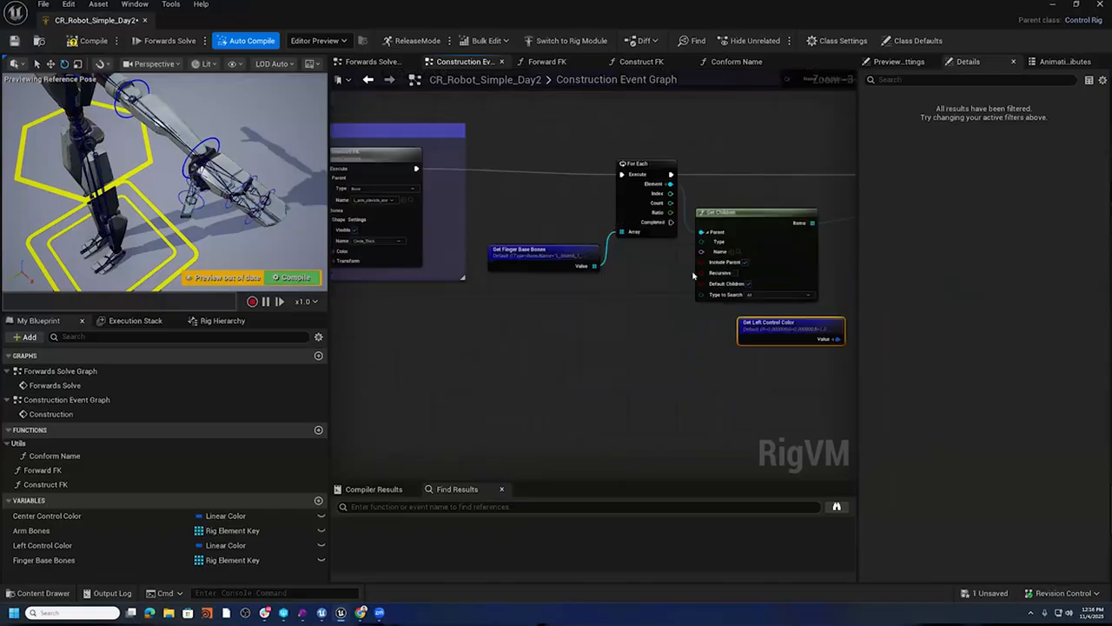
scroll(622, 306, "down", 2)
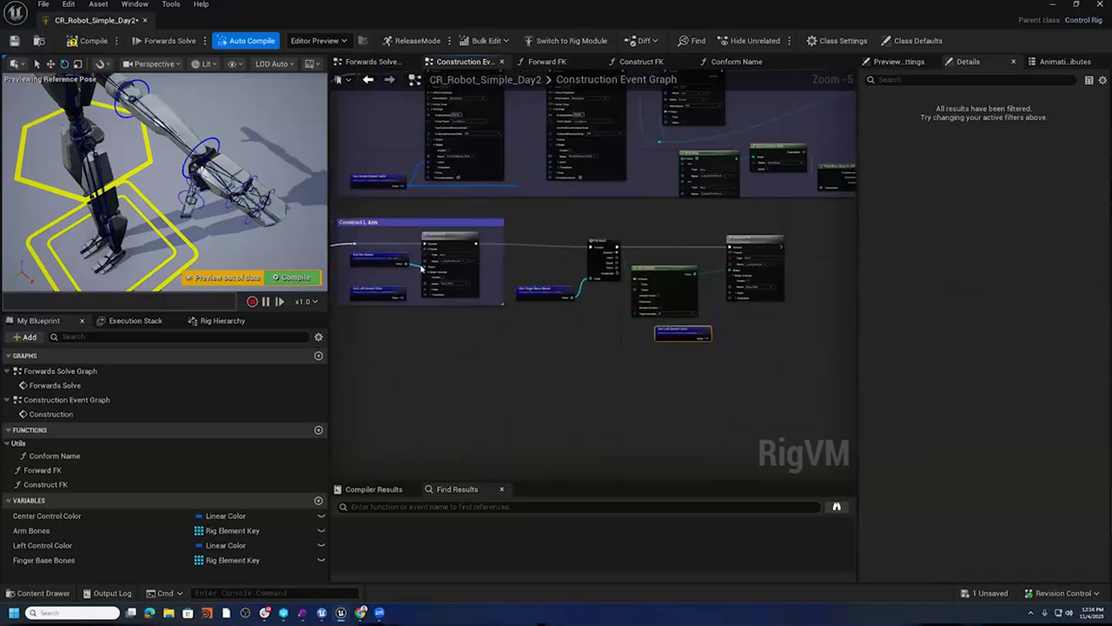
right_click_drag(529, 328, 587, 393)
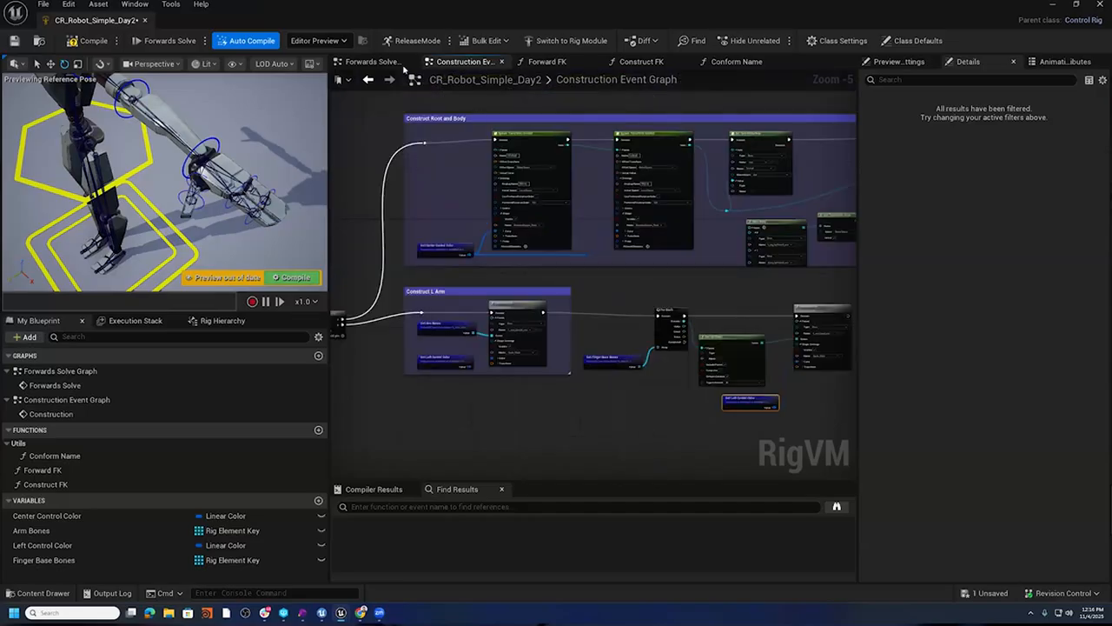
right_click_drag(678, 393, 561, 350)
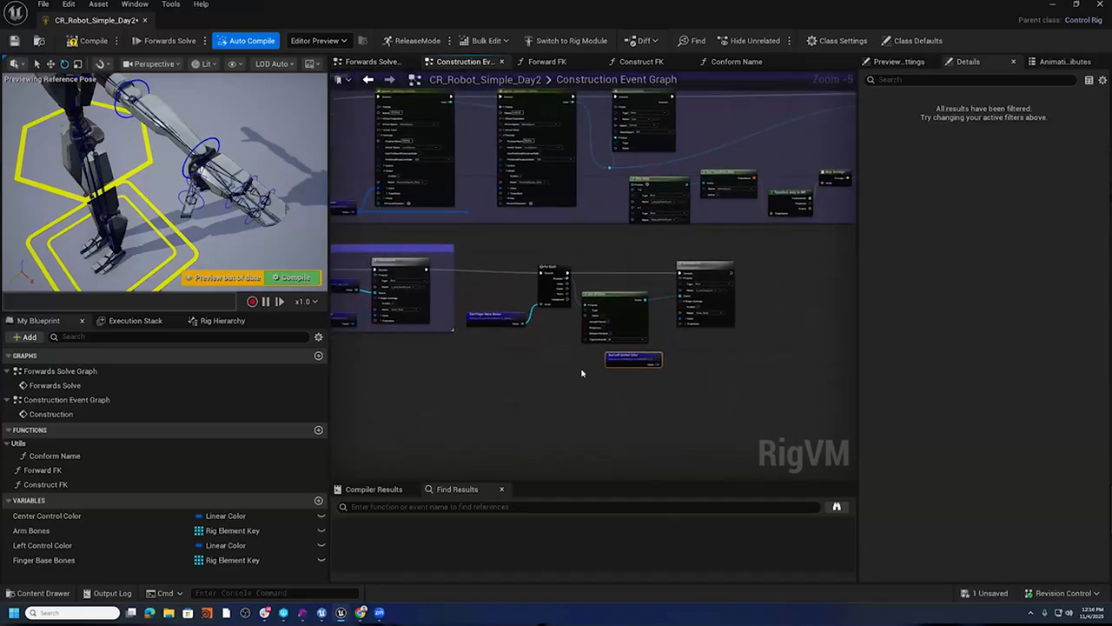
scroll(569, 364, "up", 3)
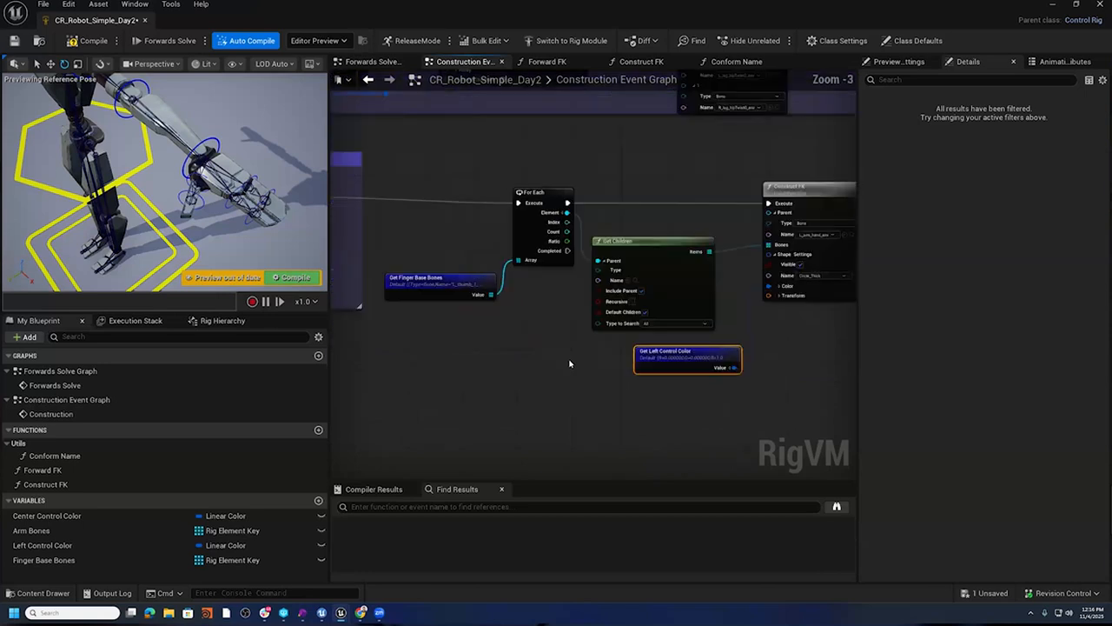
left_click_drag(427, 156, 681, 396)
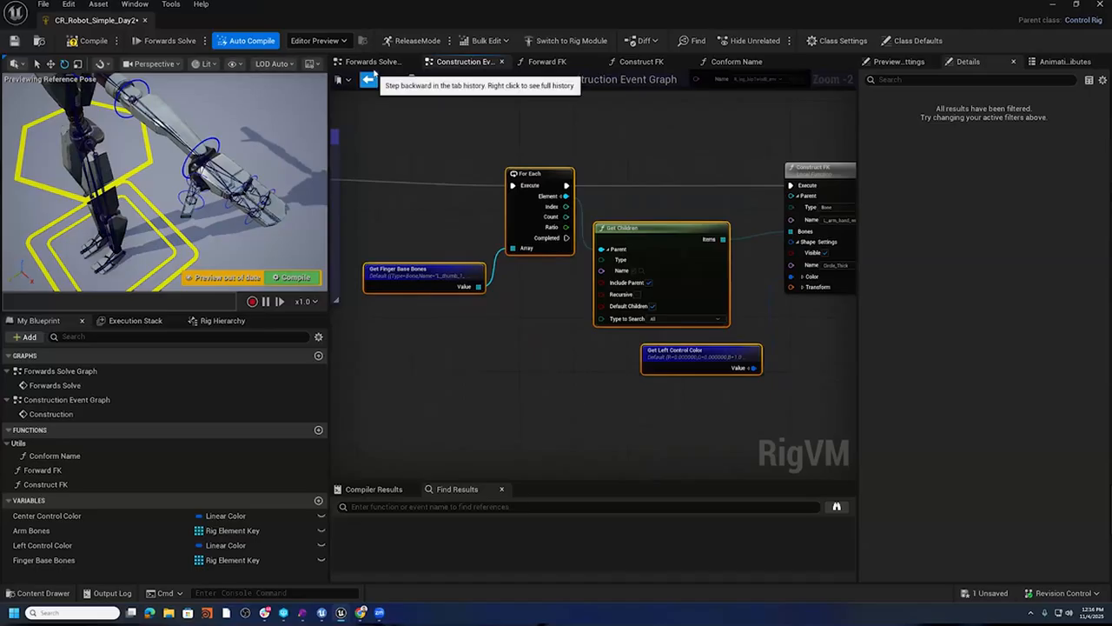
left_click(374, 65)
right_click_drag(633, 266, 524, 176)
right_click_drag(717, 277, 513, 274)
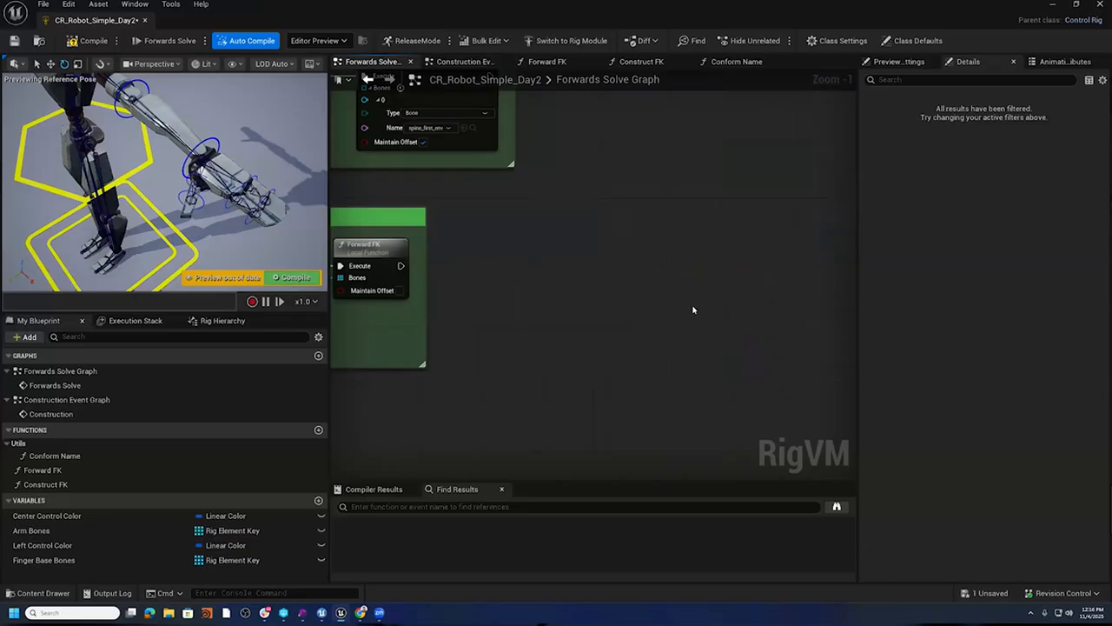
key("ctrl+v")
left_click_drag(707, 196, 649, 233)
- Connect the L Arm Forward FK's execution output to the pasted For Each loop and reposition the pasted nodes
left_click(447, 293)
left_click_drag(401, 265, 633, 242)
right_click_drag(693, 409, 567, 383)
left_click_drag(435, 173, 721, 424)
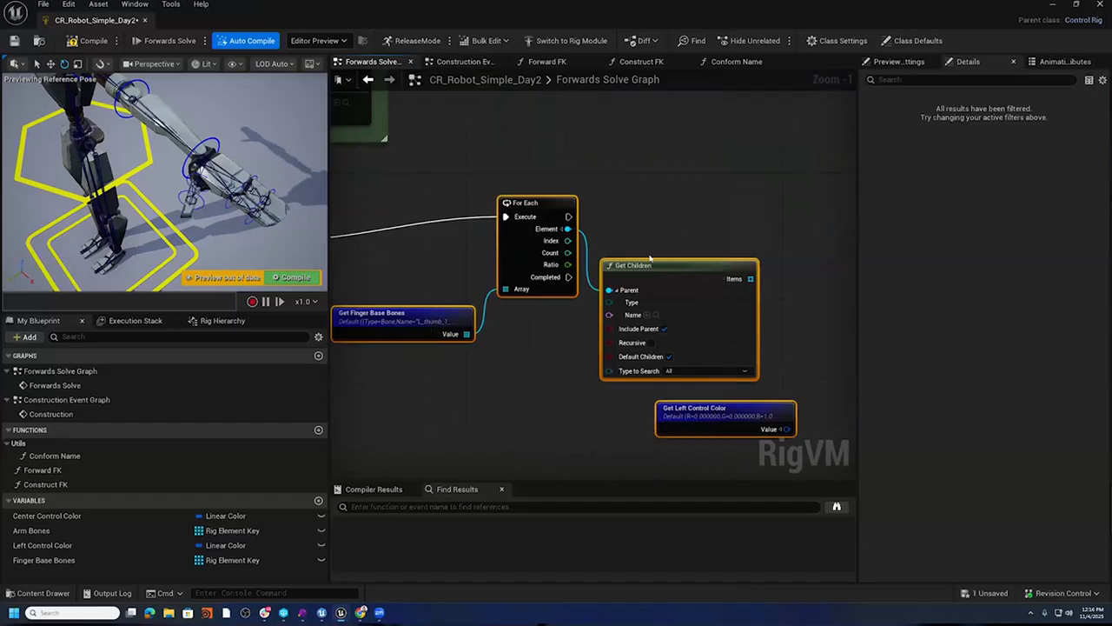
left_click_drag(651, 264, 651, 283)
- Delete the pasted Get Left Control Color node from the Forwards Solve graph
right_click_drag(848, 405, 776, 328)
left_click(704, 356)
key("Delete")
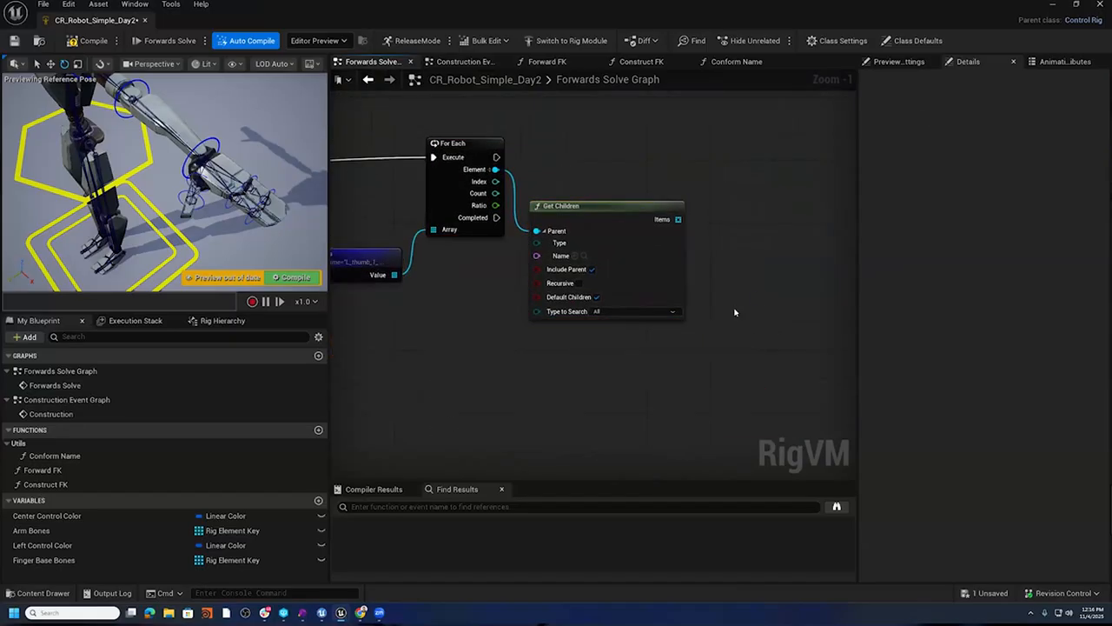
- Add a Forward FK function node after Get Children and turn off its Maintain Offset option
right_click_drag(712, 266, 687, 315)
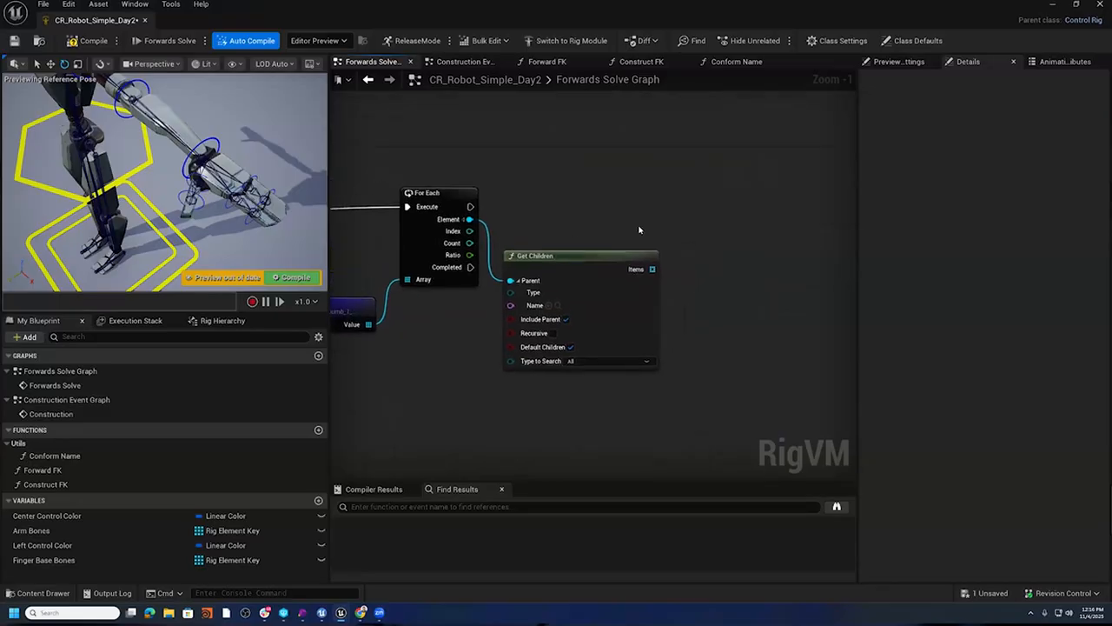
right_click_drag(641, 230, 707, 230)
left_click_drag(42, 469, 796, 215)
left_click(818, 208)
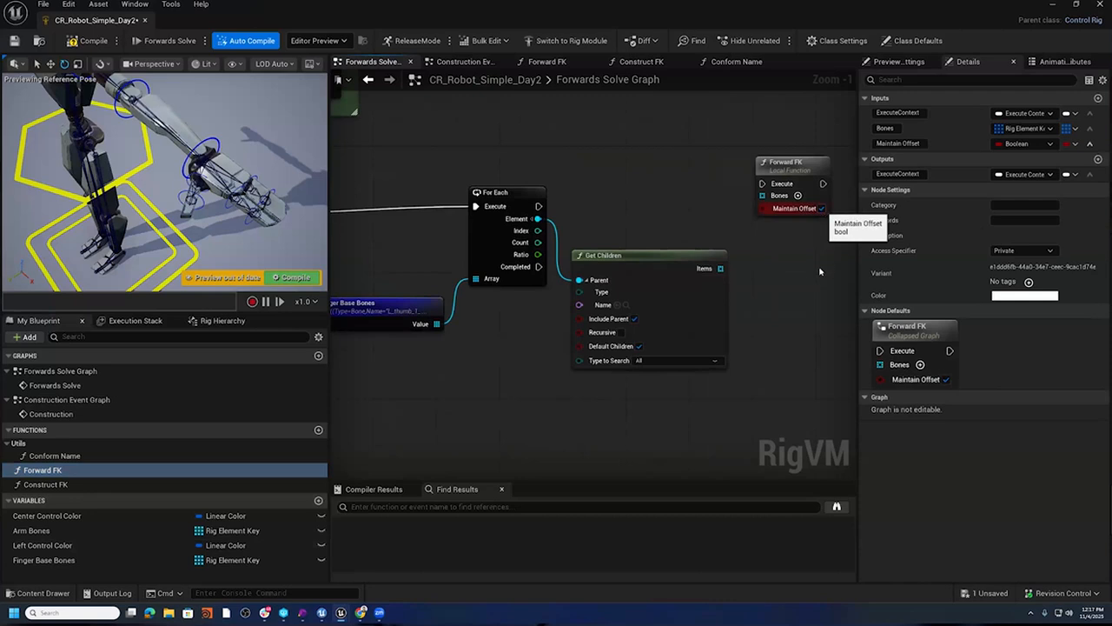
- Align the new Forward FK node with the For Each node, checking it against the Forward FK in the L Arm section
right_click_drag(710, 218, 781, 274)
scroll(669, 221, "down", 2)
right_click_drag(541, 178, 784, 140)
scroll(652, 257, "up", 3)
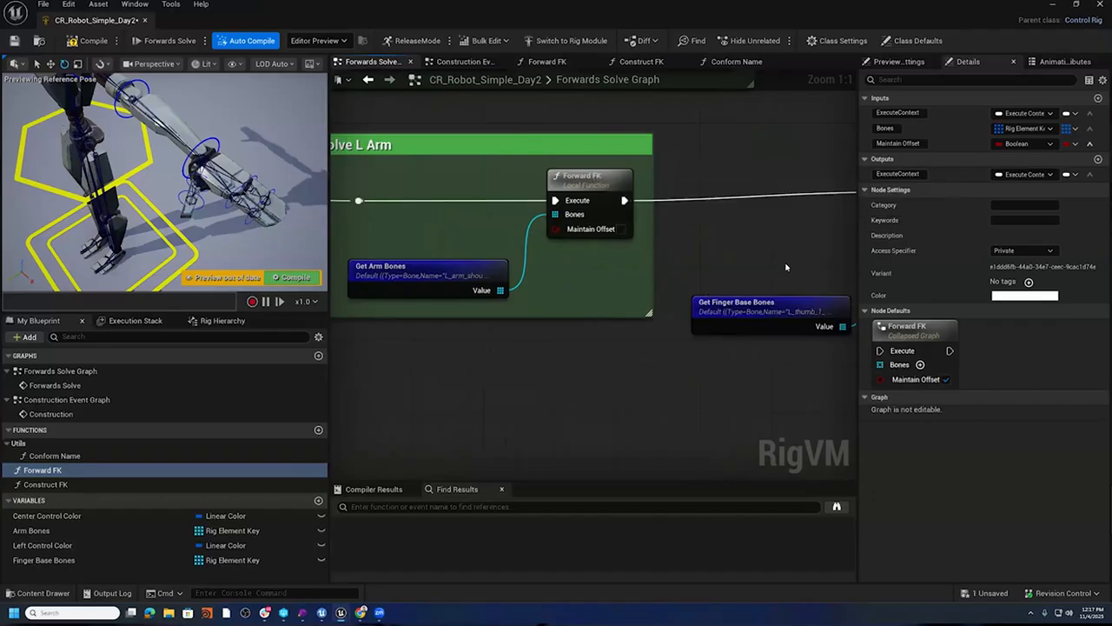
right_click_drag(788, 263, 249, 257)
left_click_drag(702, 162, 708, 186)
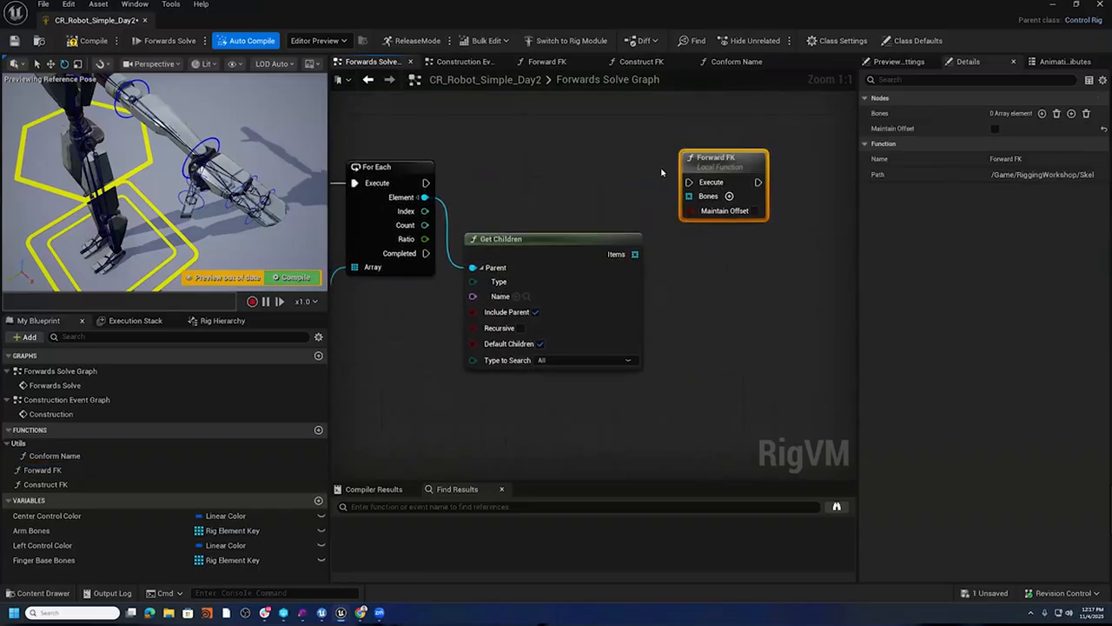
right_click_drag(469, 165, 831, 164)
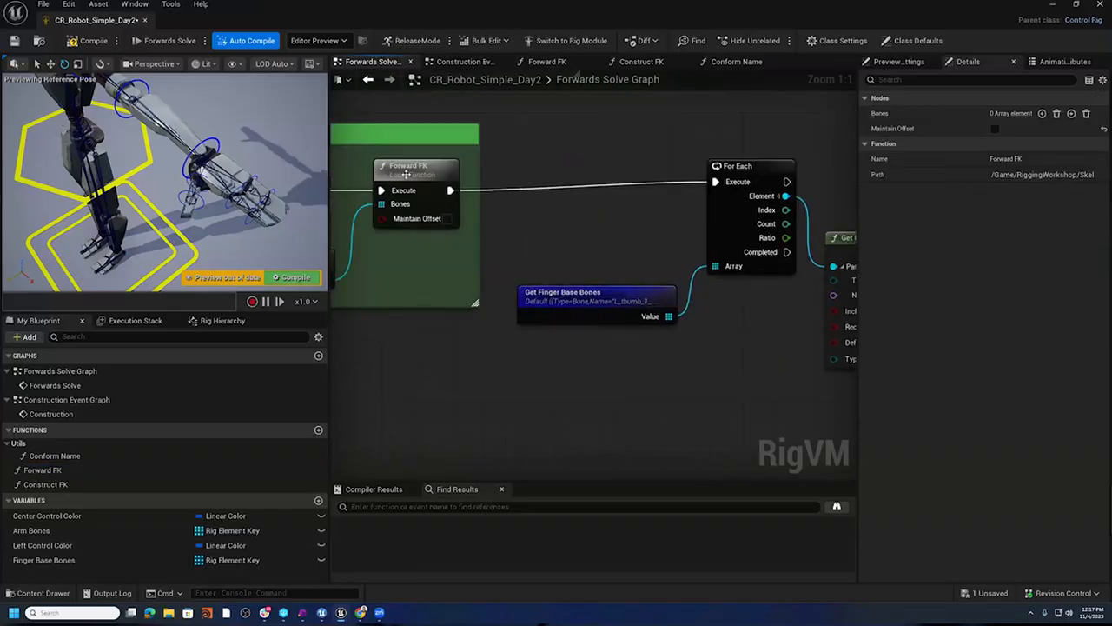
left_click_drag(405, 174, 763, 148)
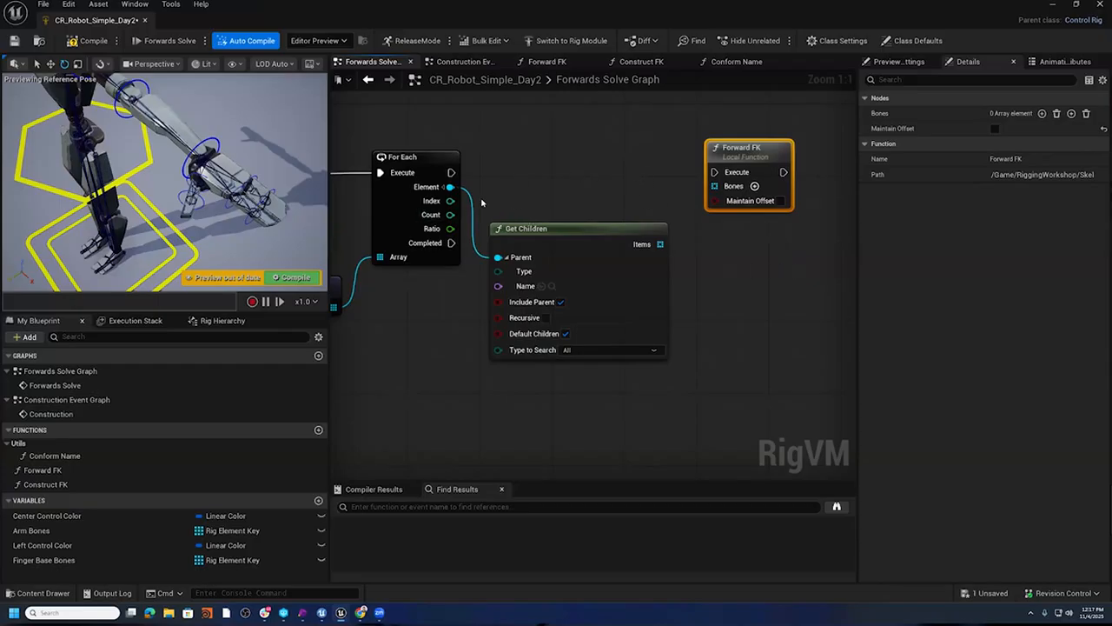
- Connect the For Each execution and the Get Children Items to the new Forward FK node's inputs, and compile the rig
left_click_drag(451, 172, 715, 172)
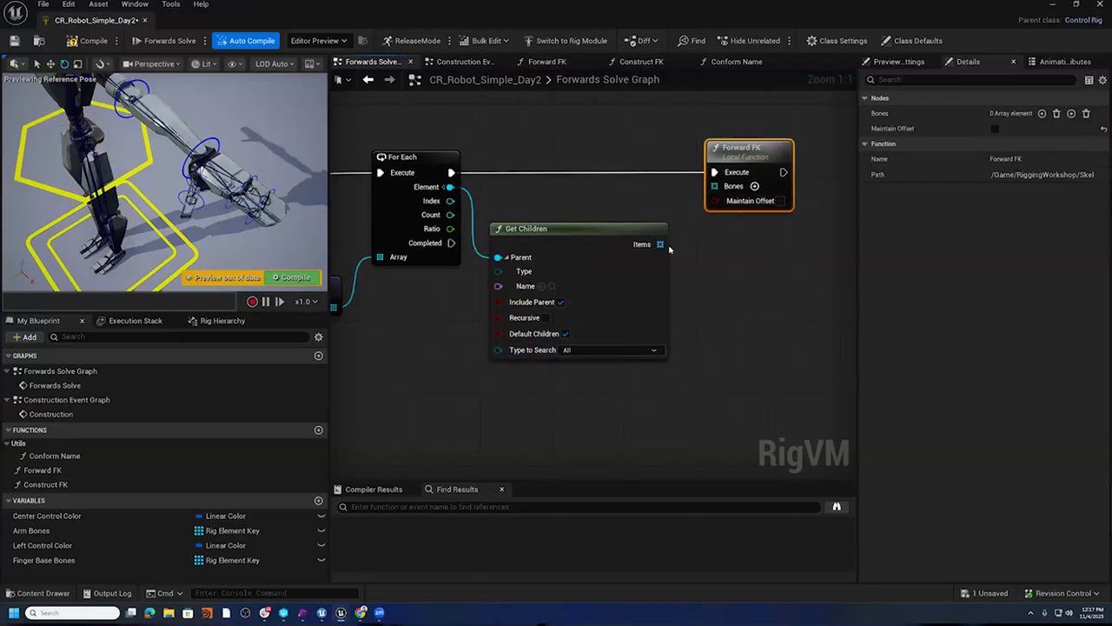
left_click_drag(660, 244, 715, 186)
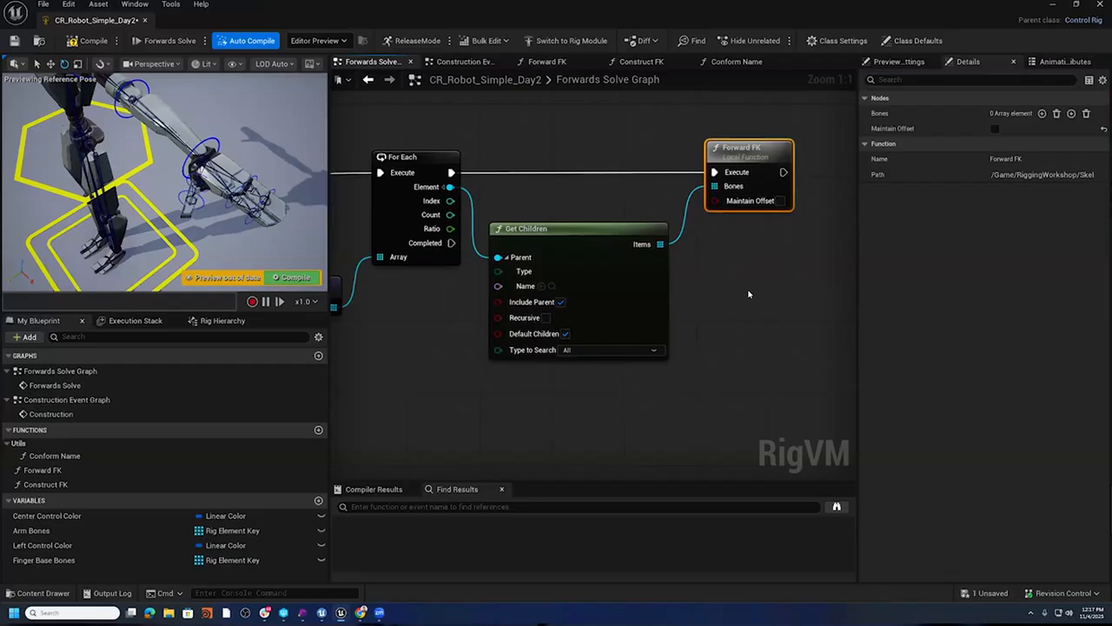
left_click(88, 41)
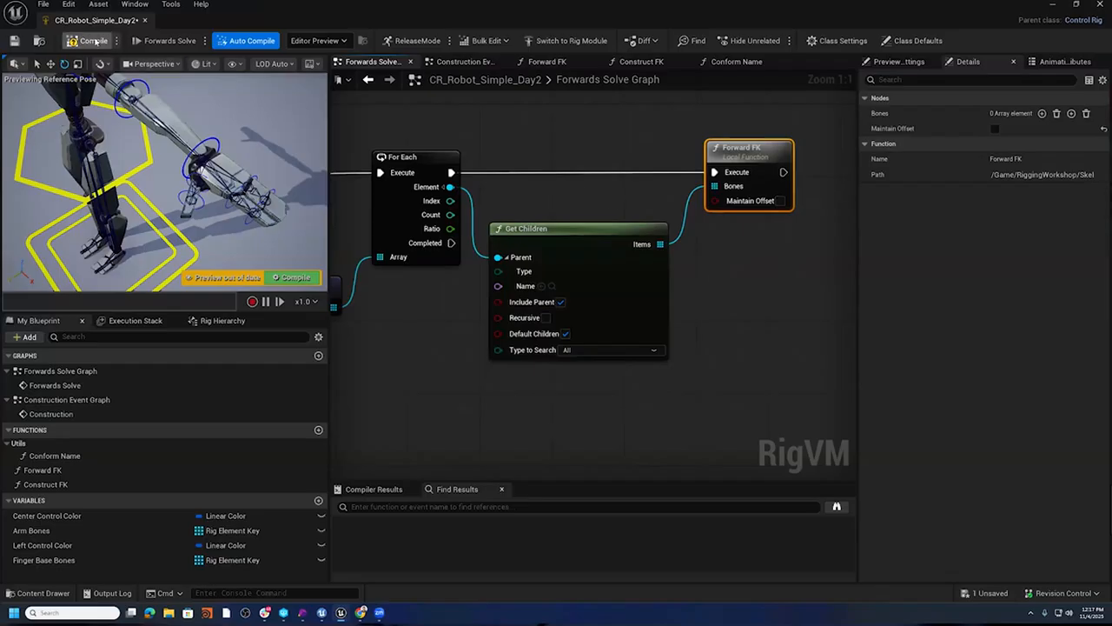
- Rotate the L Middle 1 finger control in the viewport to test it, and recompile the rig to reset the pose
left_click(257, 175)
left_click_drag(296, 205, 374, 286)
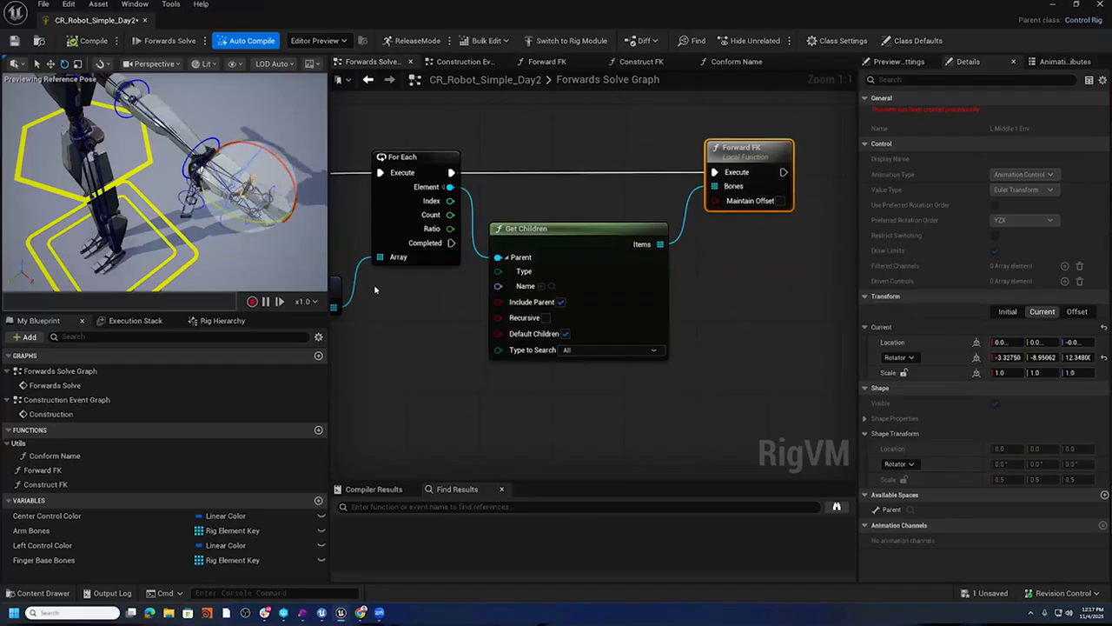
left_click(94, 40)
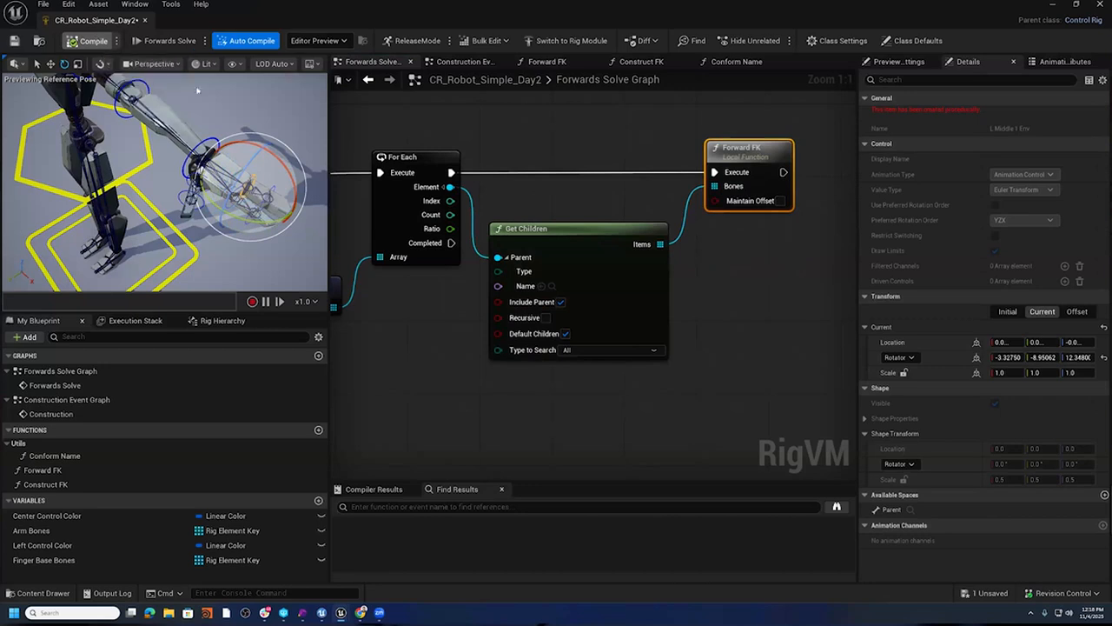
scroll(566, 131, "down", 3)
right_click_drag(598, 181, 788, 226)
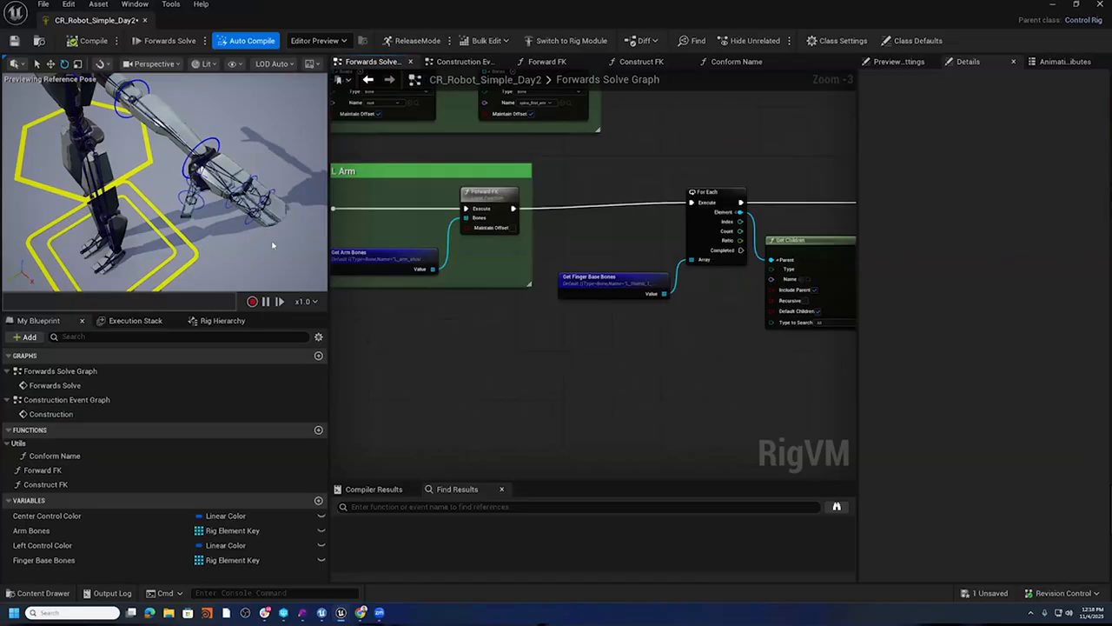
right_click_drag(598, 340, 565, 342)
scroll(568, 342, "down", 2)
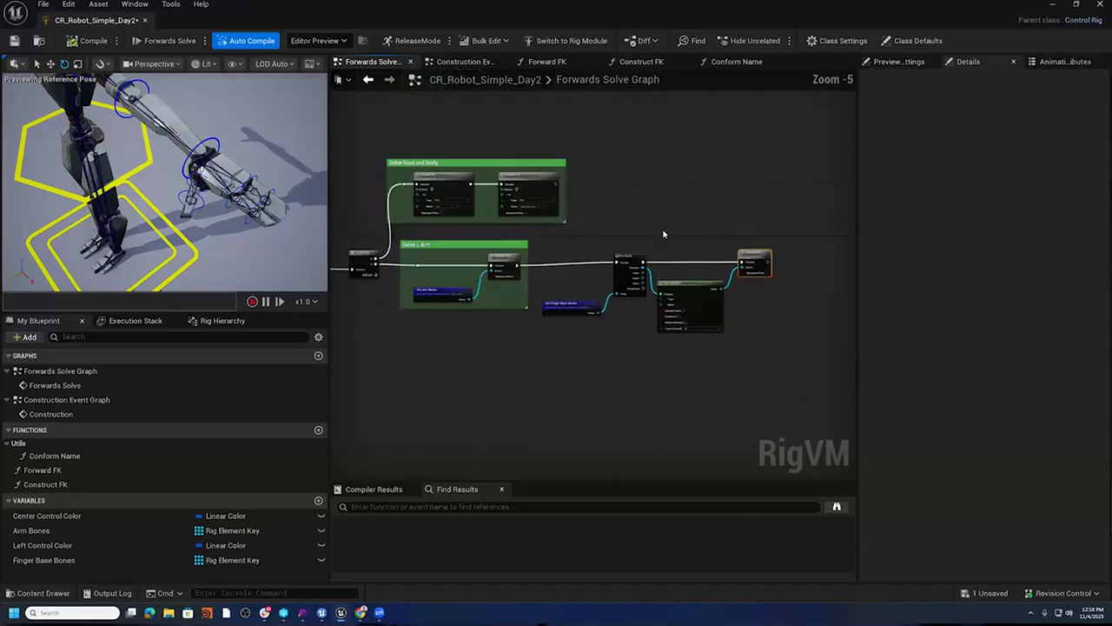
right_click_drag(549, 390, 653, 400)
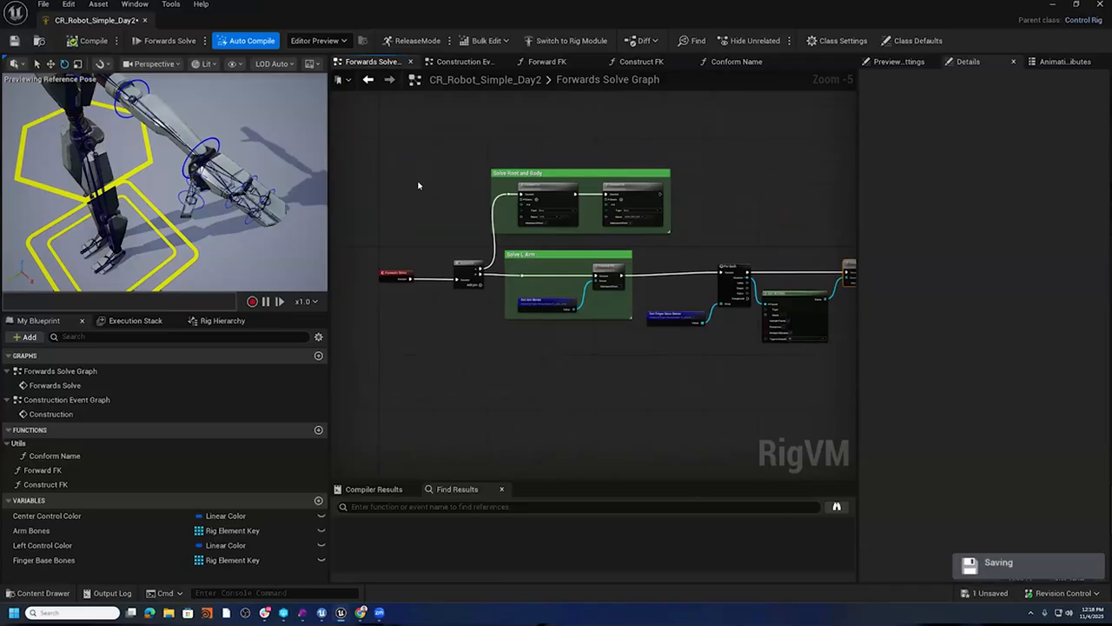
left_click_drag(447, 237, 509, 250)
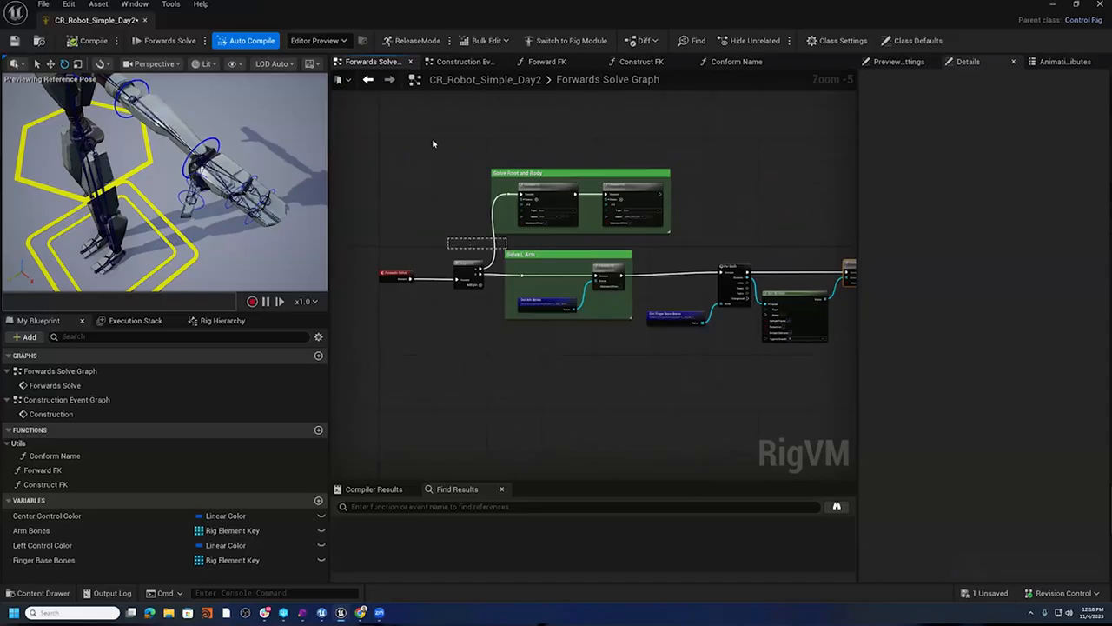
- In the Construction Event graph, collapse the Construct L Arm section's Construct FK node into a function and reposition the new node
left_click(465, 61)
scroll(520, 339, "down", 3)
right_click_drag(512, 337, 761, 355)
scroll(521, 353, "up", 5)
right_click_drag(645, 343, 638, 389)
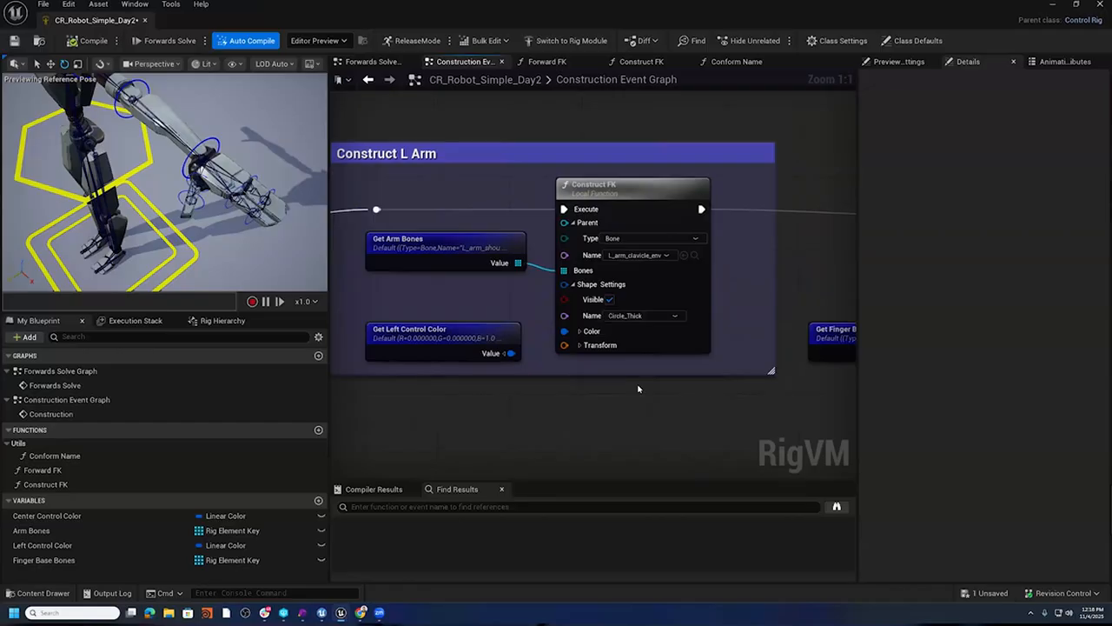
right_click(644, 191)
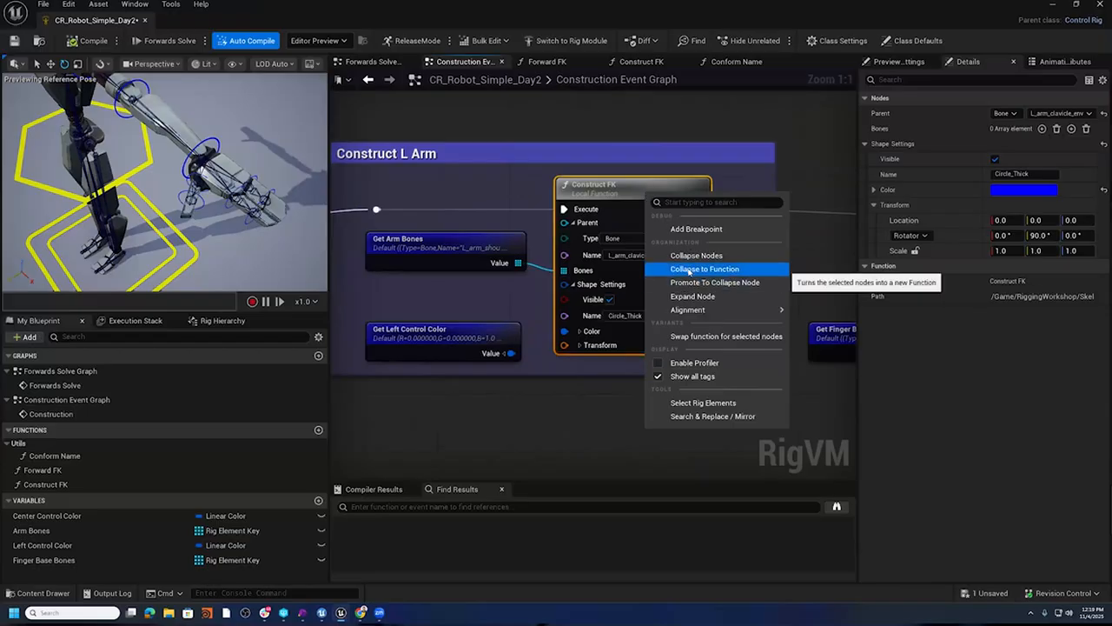
left_click(687, 270)
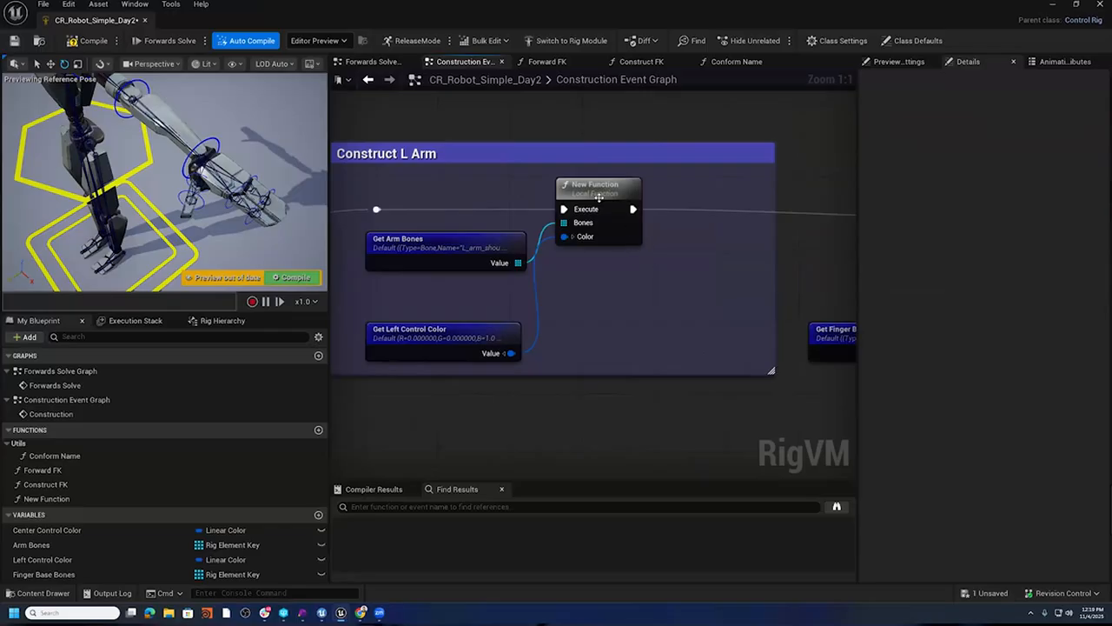
left_click_drag(605, 185, 640, 193)
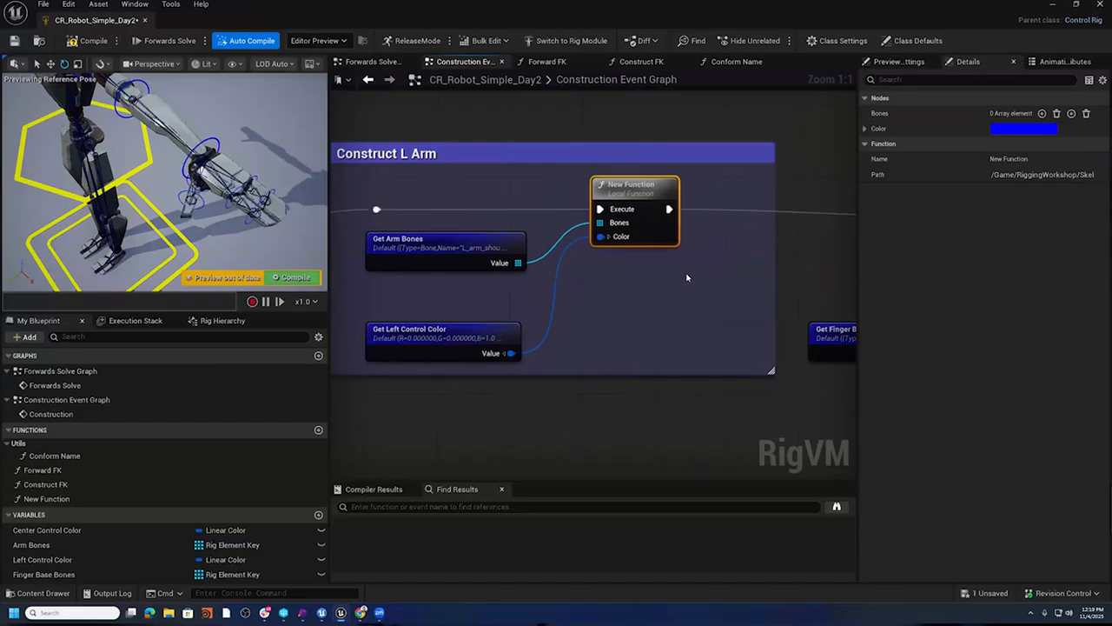
- Rename the new function as Construct Limb
left_click(48, 499)
right_click(55, 499)
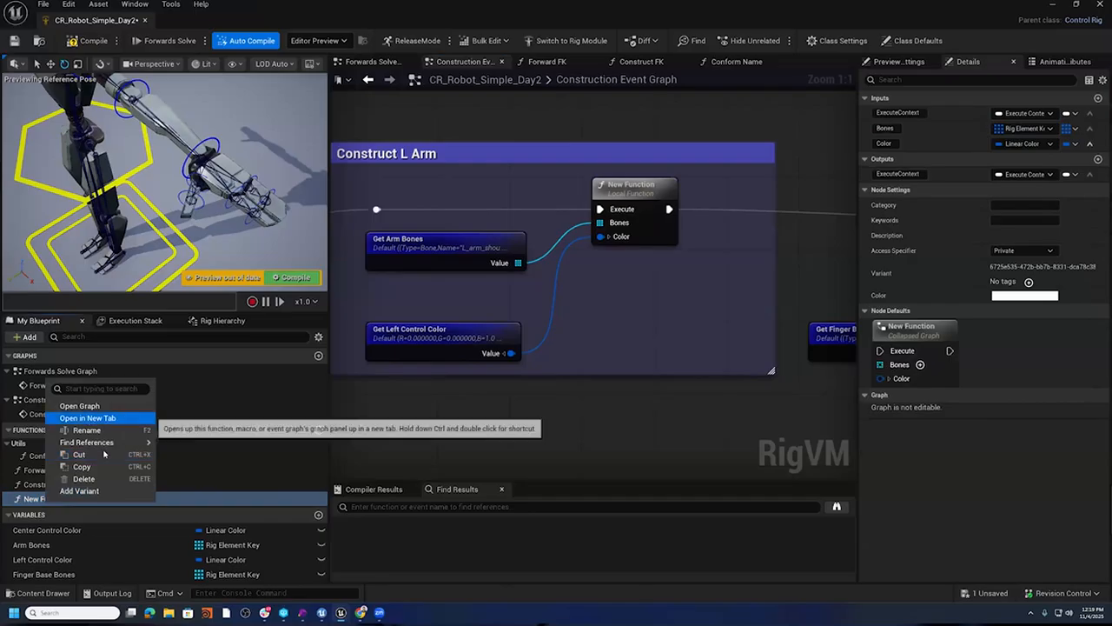
left_click(87, 430)
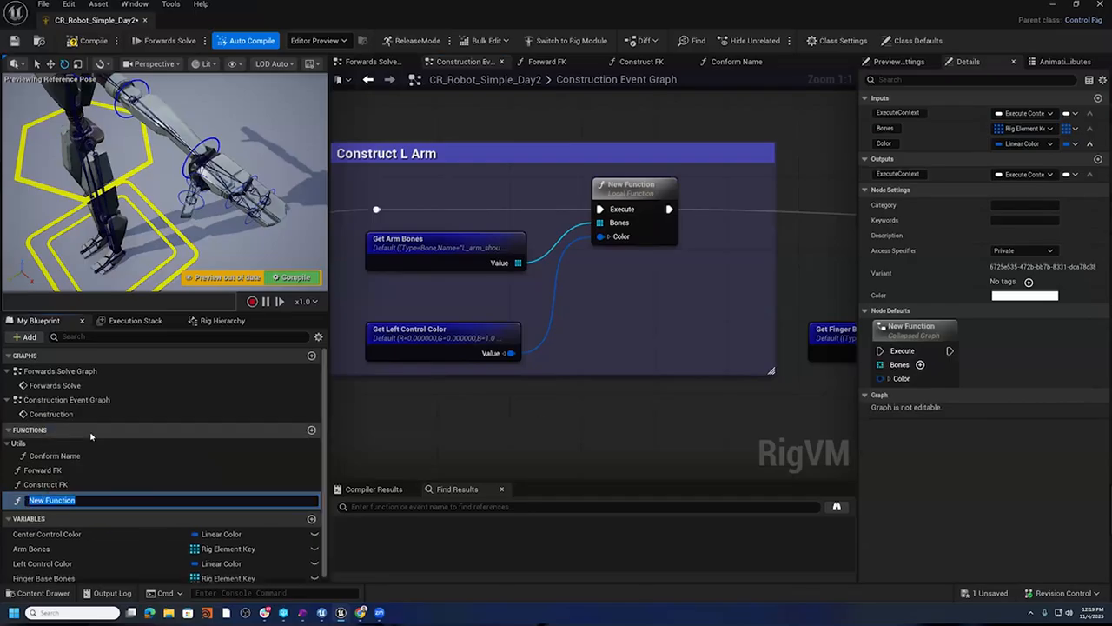
type("Construct Limb")
key("Return")
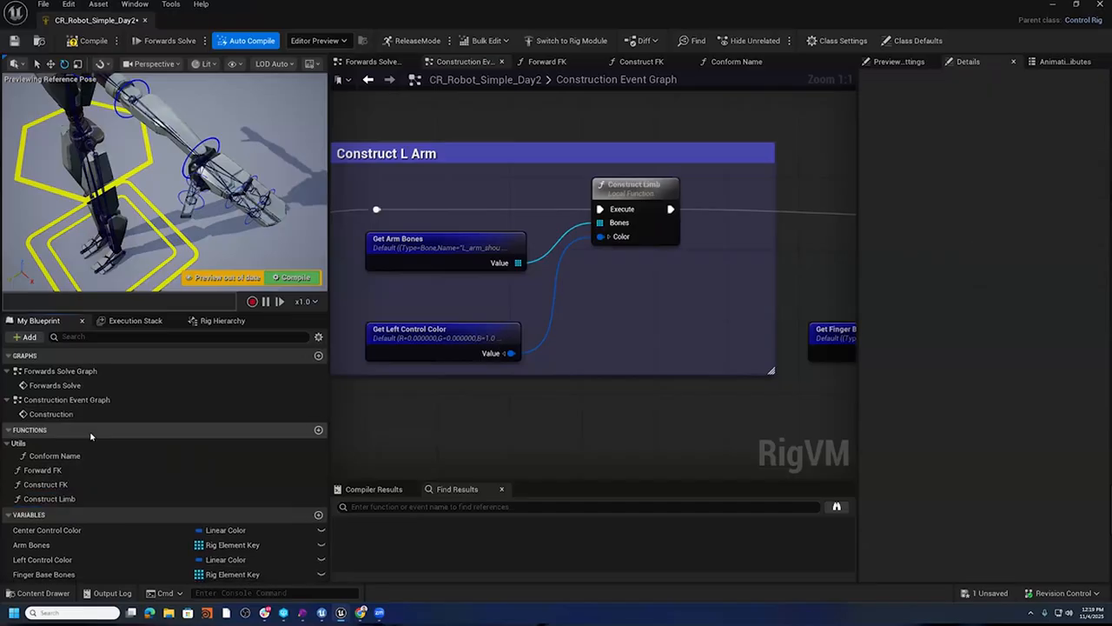
- Open the Construct Limb function, raise the Construct FK node and shift the Return node away to make room
double_click(654, 193)
right_click_drag(705, 214, 558, 196)
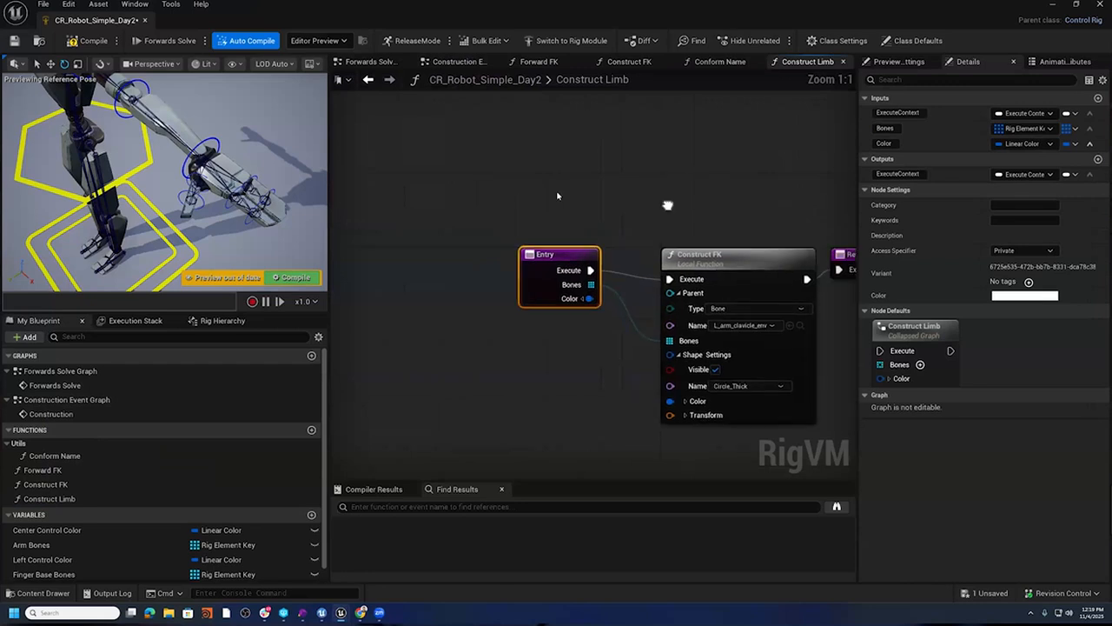
scroll(612, 229, "down", 2)
left_click_drag(612, 229, 622, 82)
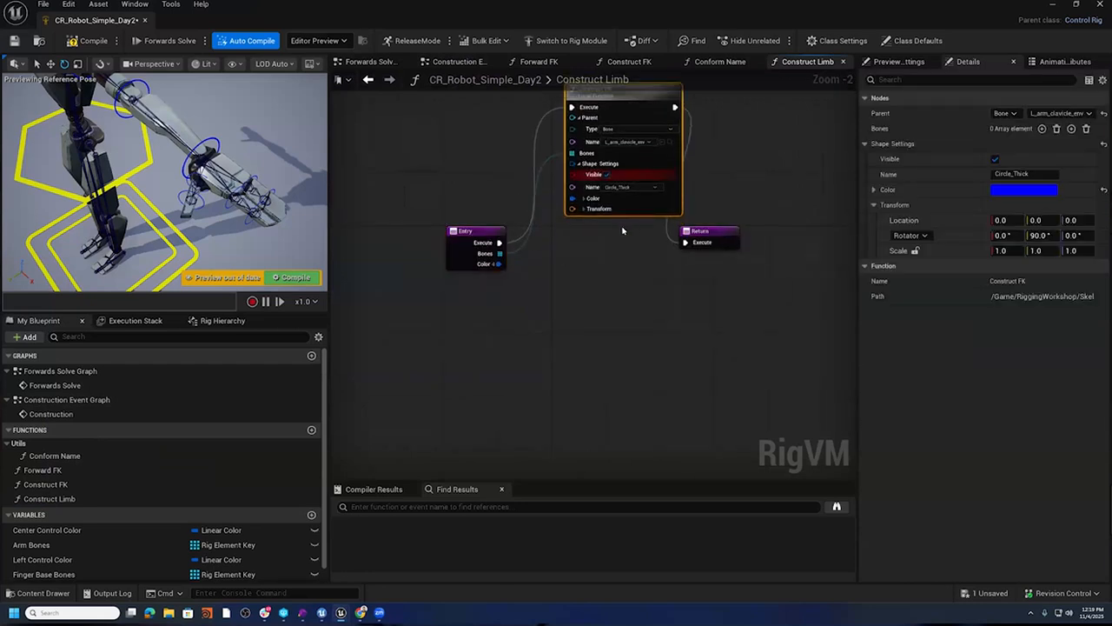
right_click_drag(623, 228, 590, 301)
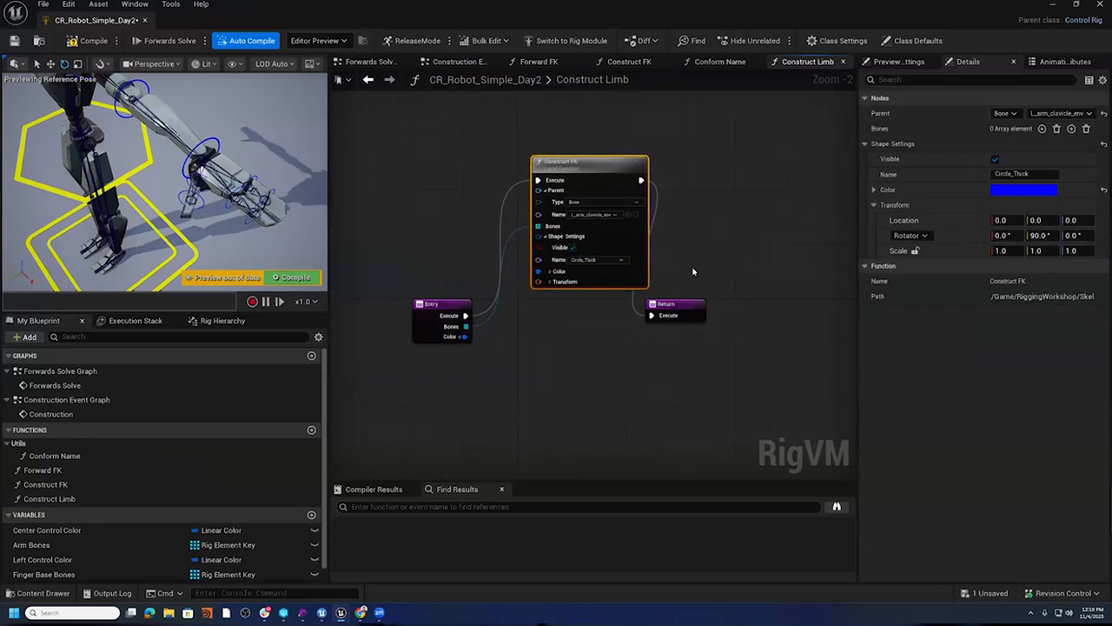
left_click_drag(680, 305, 737, 312)
- Insert a Sequence node after Entry, connecting output A to Construct FK and output B to Return
left_click_drag(445, 304, 452, 352)
type("Sequenc")
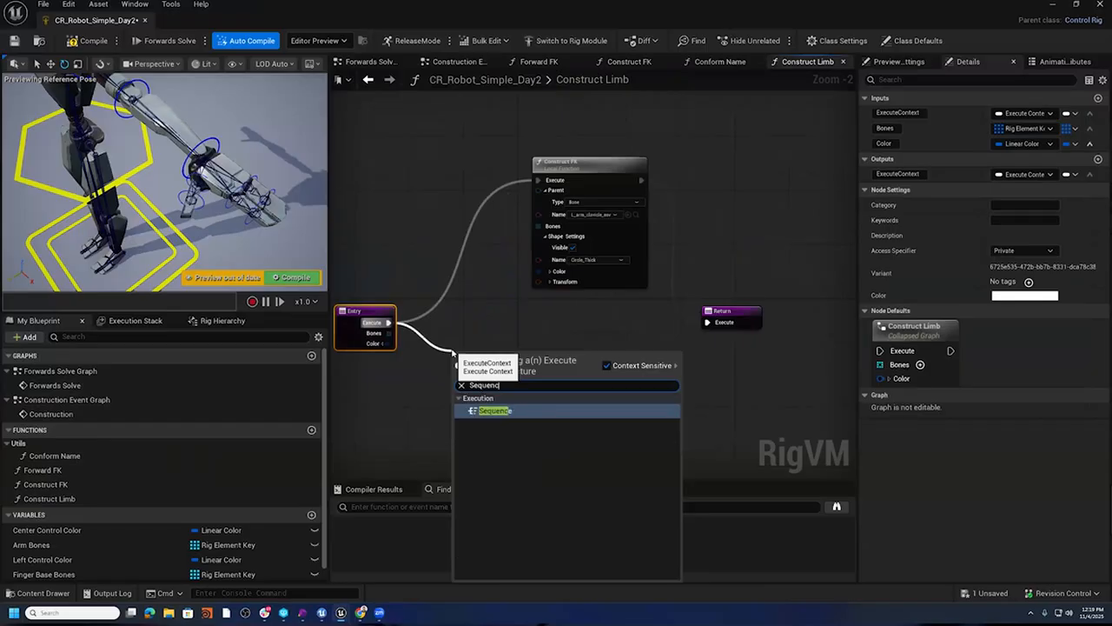
key("Return")
left_click_drag(504, 374, 526, 463)
right_click_drag(580, 351, 652, 352)
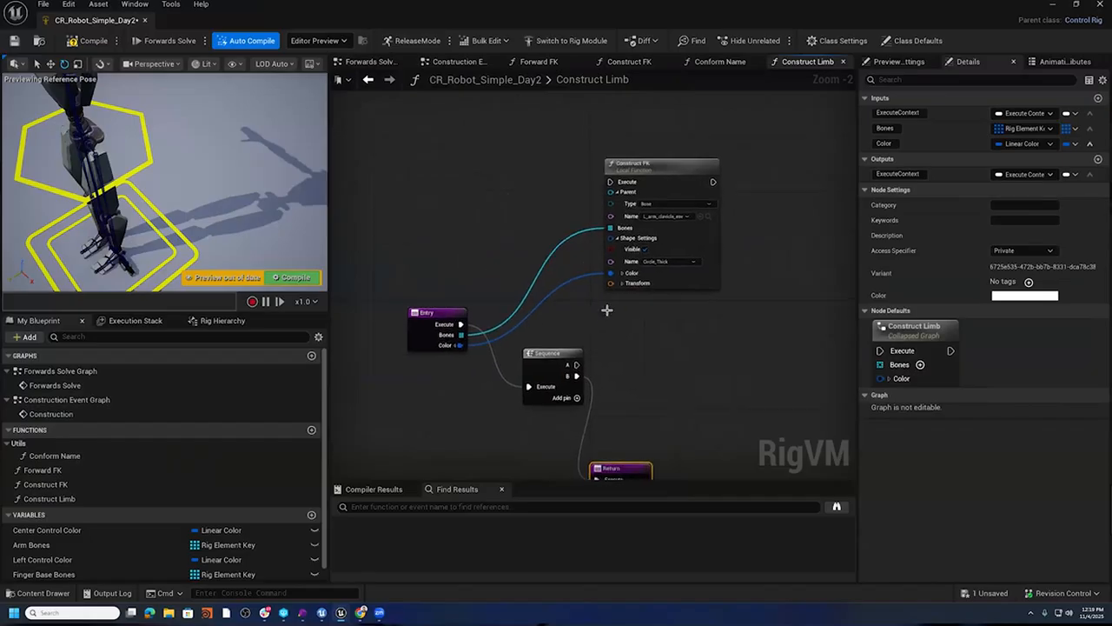
left_click_drag(425, 335, 411, 395)
left_click_drag(576, 365, 719, 162)
right_click_drag(666, 317, 652, 272)
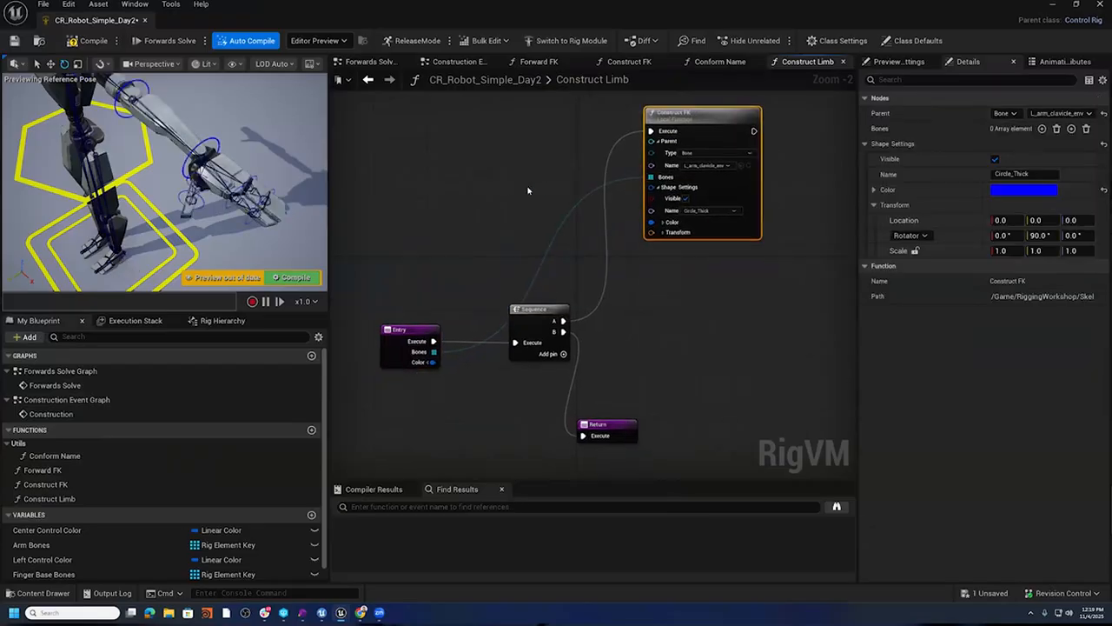
- Add a Get Bones input node, connect it to Construct FK's Bones pin and align it beside that node
right_click(516, 175)
type("Get Bone")
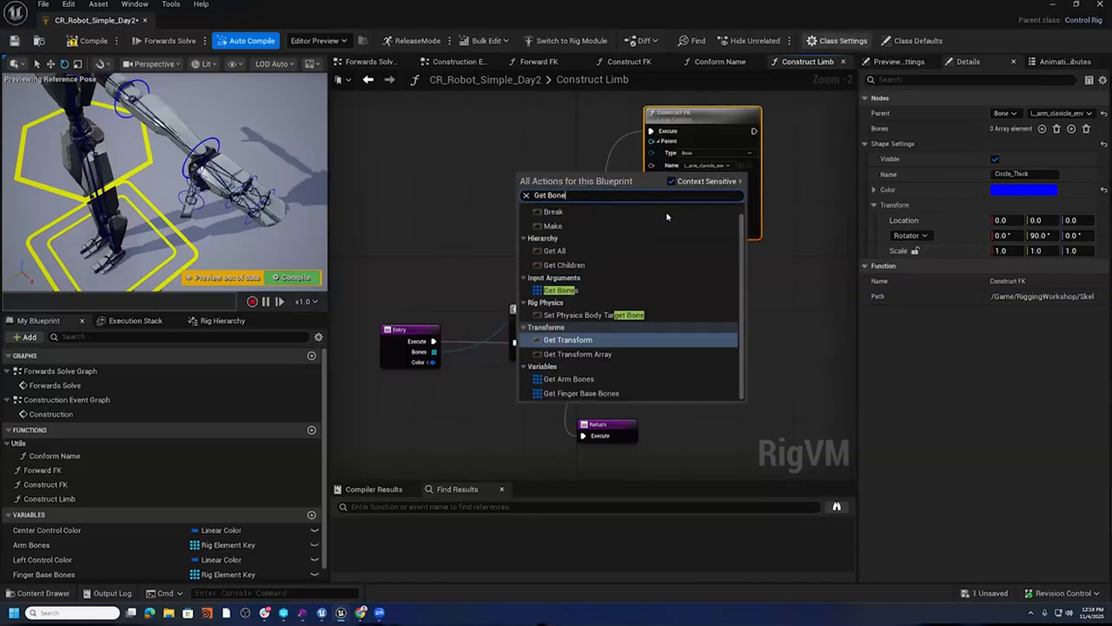
left_click(574, 290)
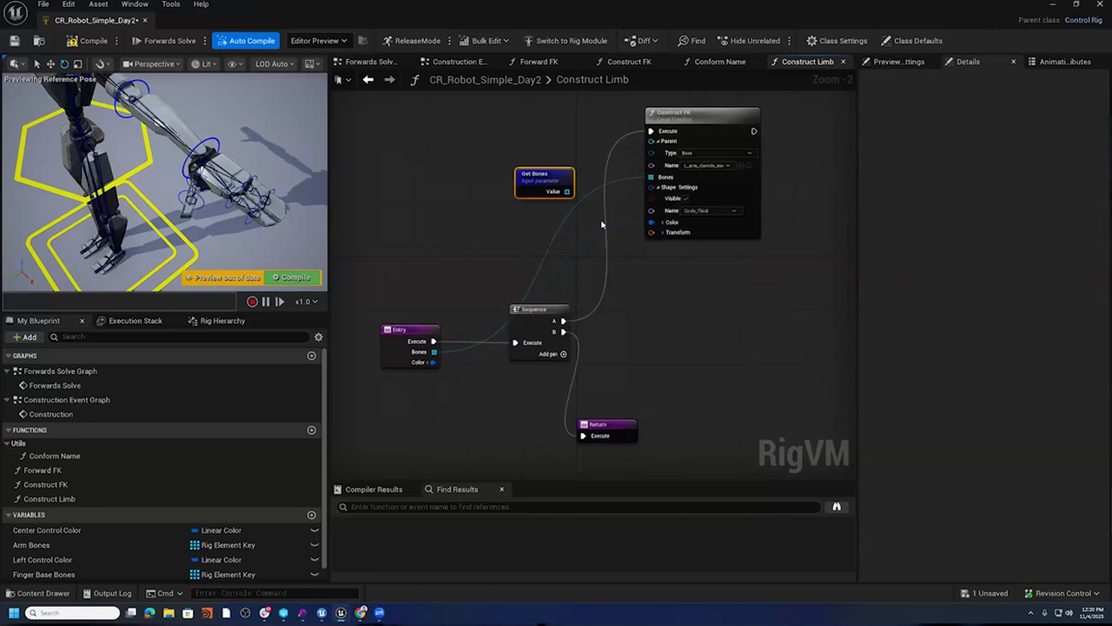
left_click_drag(568, 192, 651, 178)
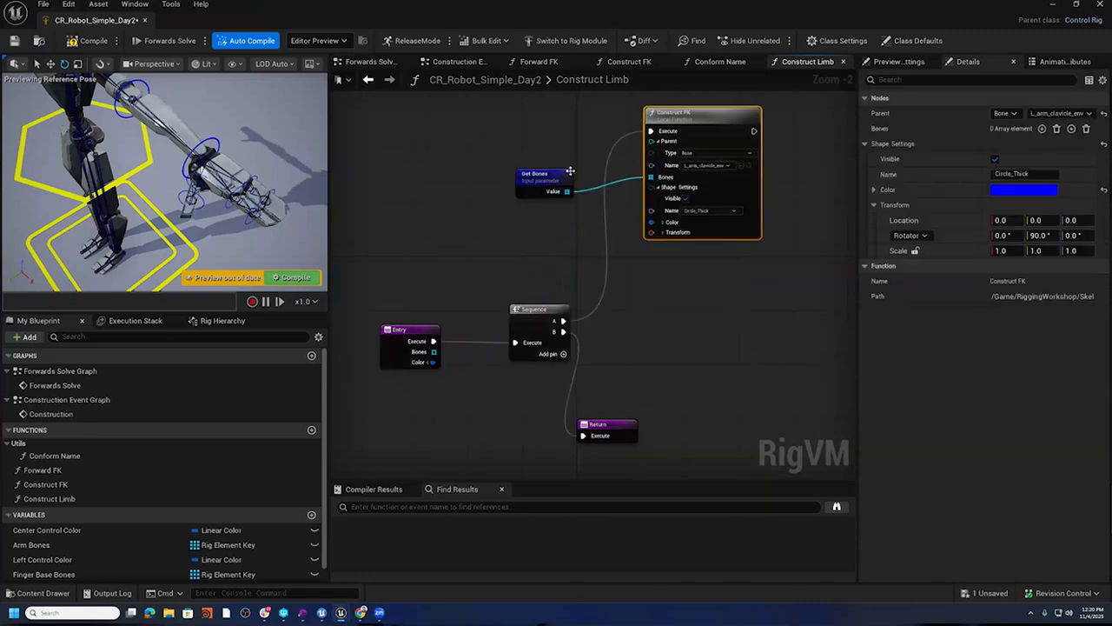
left_click_drag(579, 173, 599, 159)
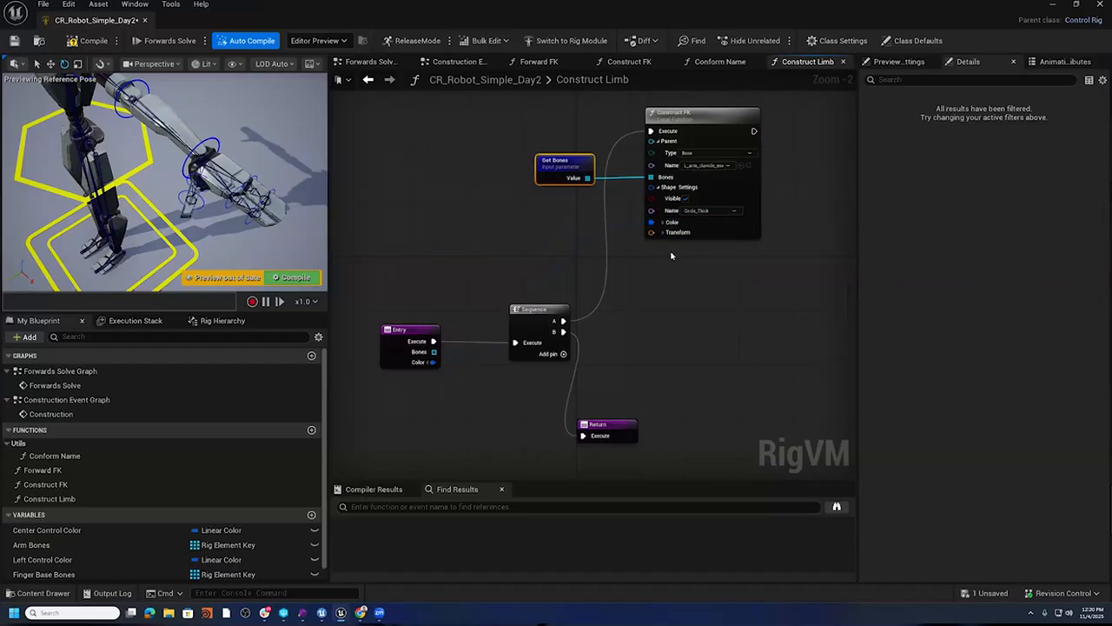
- Remove the Color input from the Construct Limb function
left_click(419, 336)
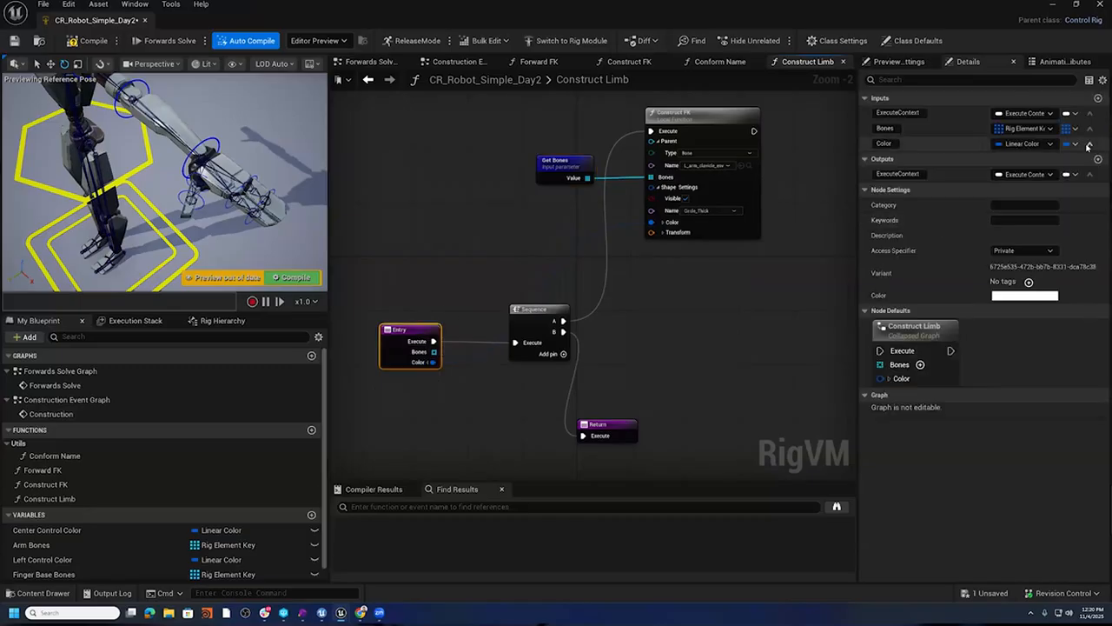
left_click_drag(857, 136, 803, 137)
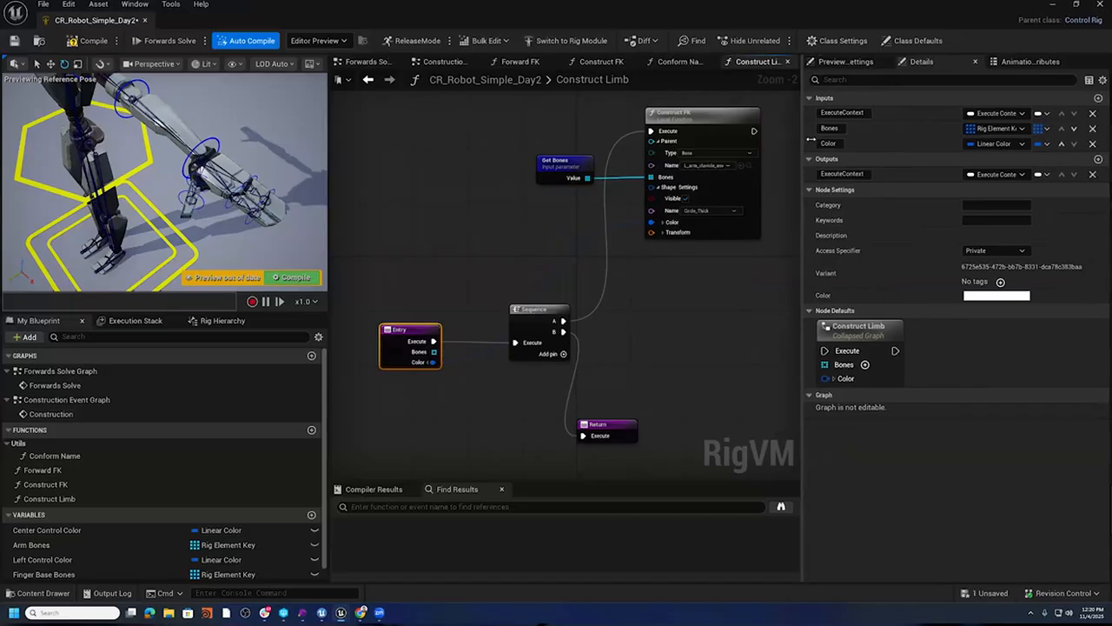
left_click(1092, 145)
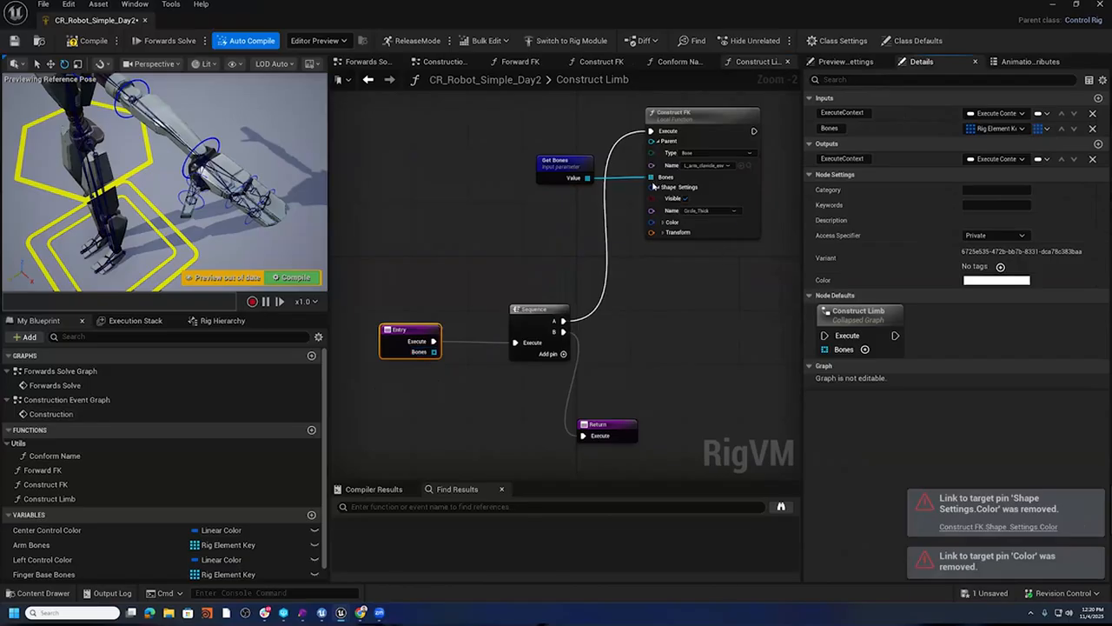
- Expose Construct FK's Shape Settings as an input of the Construct Limb function and rename that input FK Shape Settings
left_click_drag(651, 187, 533, 220)
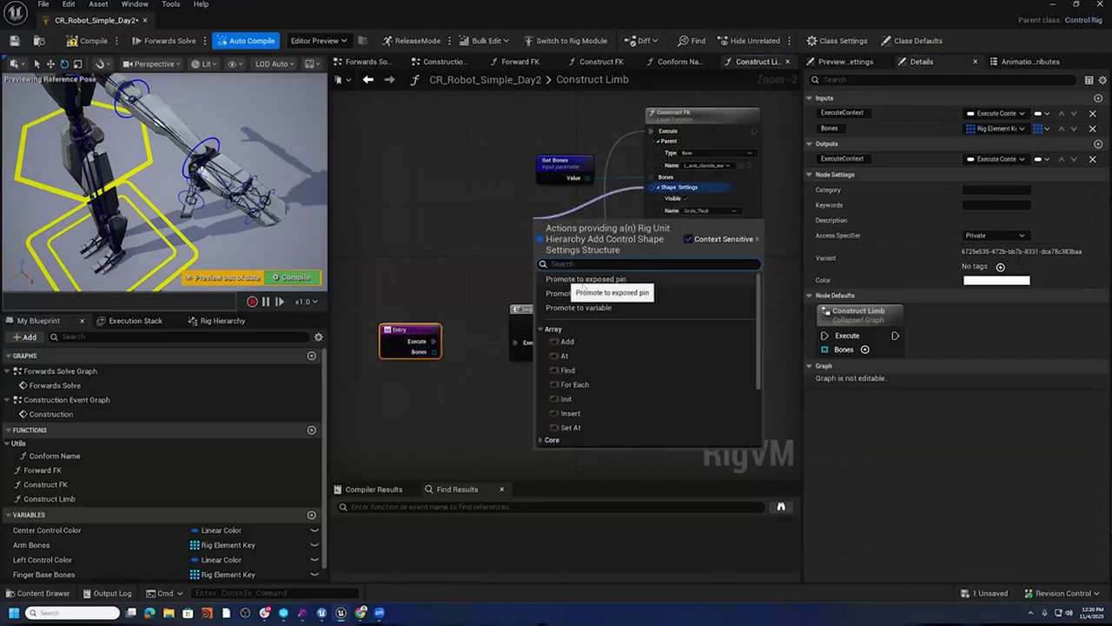
left_click(584, 278)
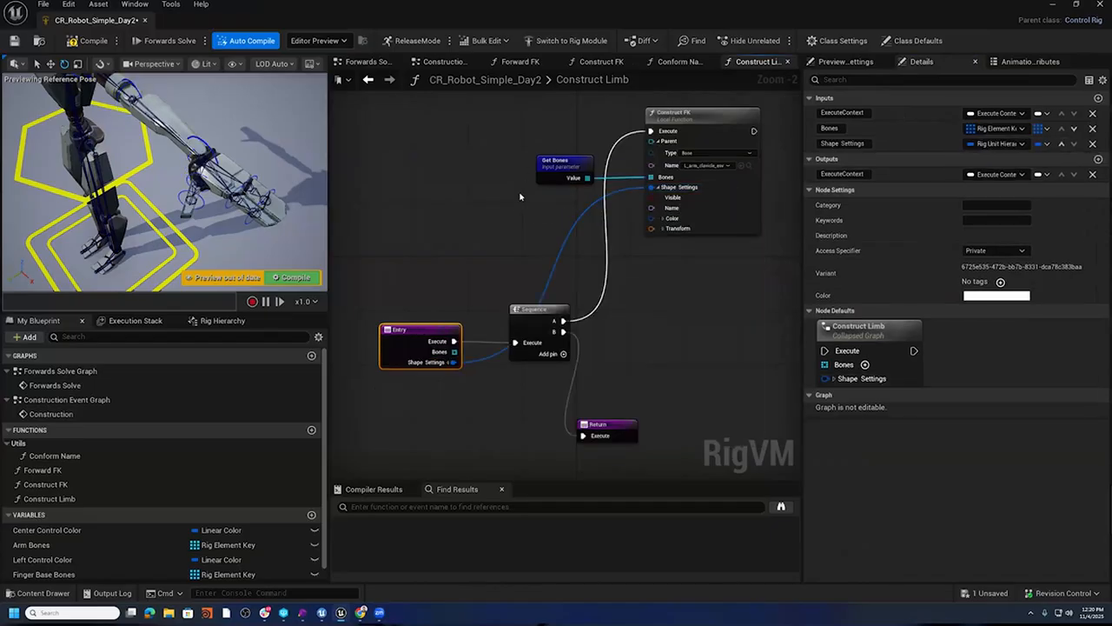
left_click(822, 144)
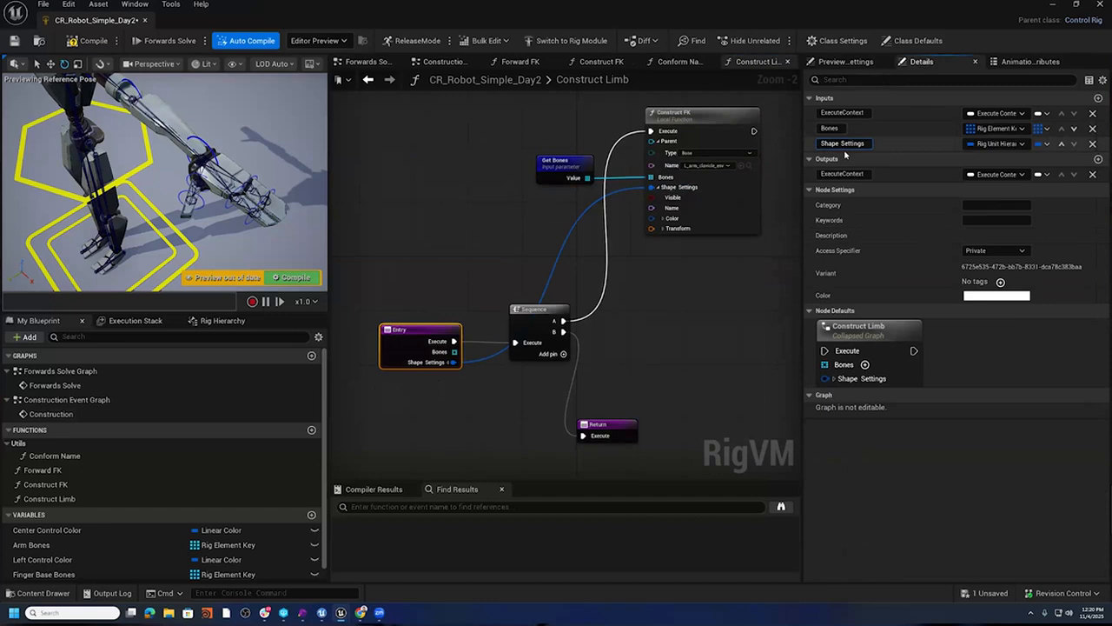
type("FK")
key("Return")
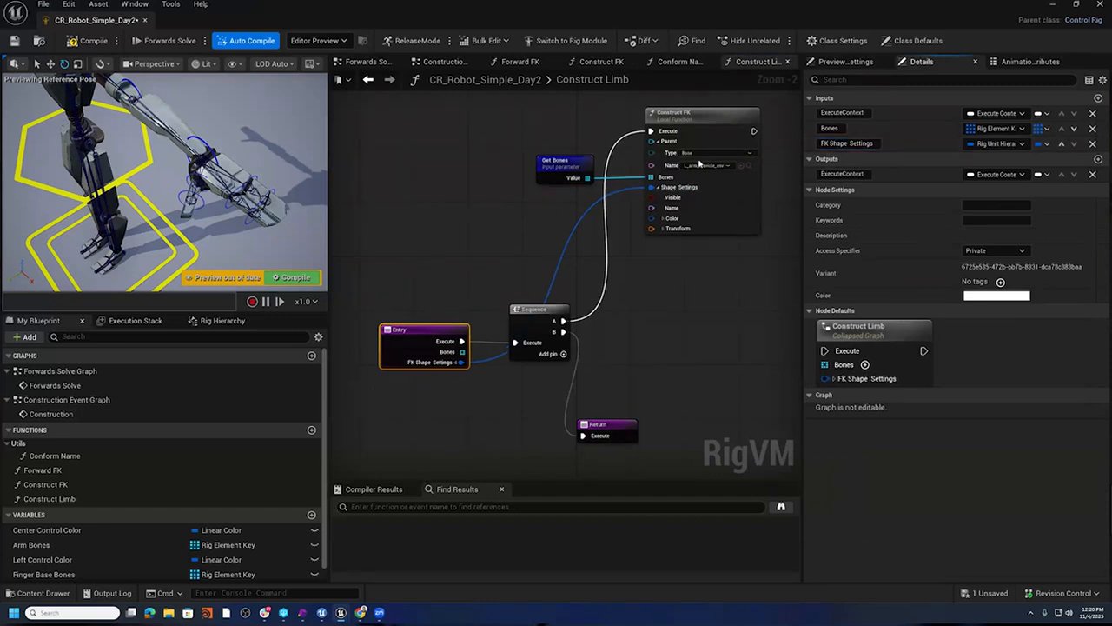
- Feed Construct FK's Shape Settings from a Get FK Shape Settings node placed below Get Bones, and compile the rig
left_click_drag(652, 186, 554, 217)
type("Get FK")
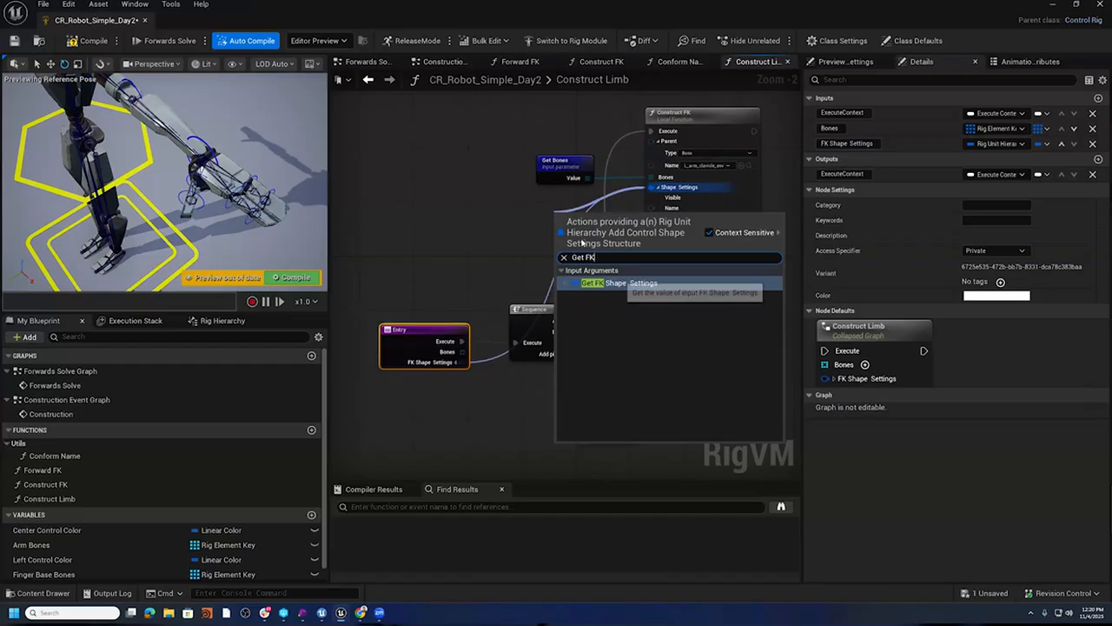
left_click(621, 283)
left_click_drag(576, 205, 526, 203)
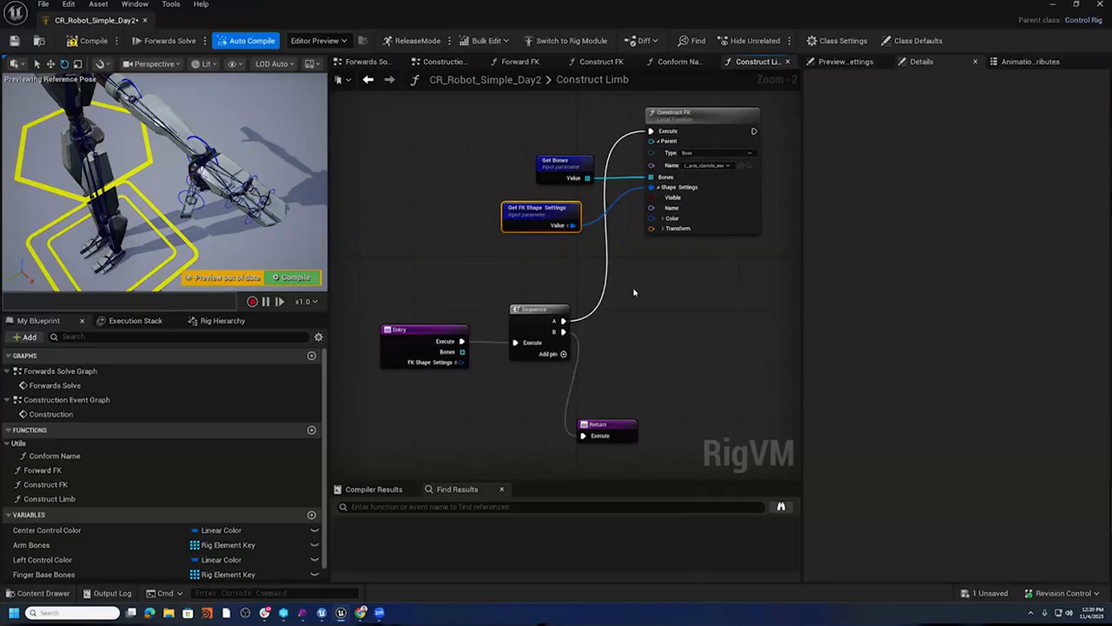
mouse_move(519, 205)
left_mouse_down()
mouse_move(559, 206)
mouse_move(530, 212)
mouse_move(536, 202)
left_mouse_up()
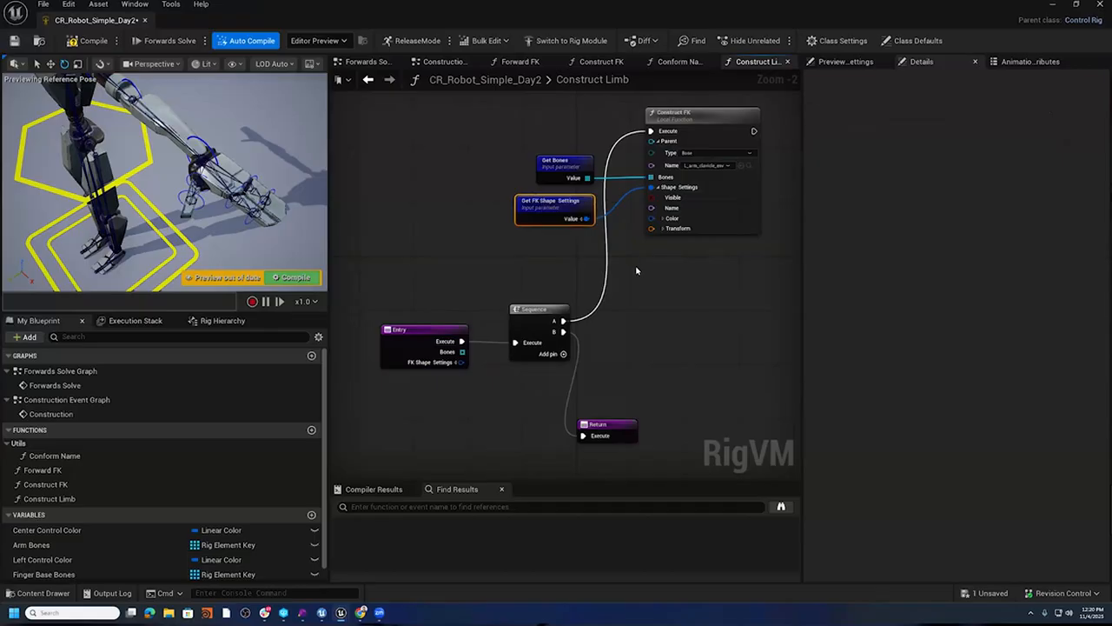
left_click(435, 331)
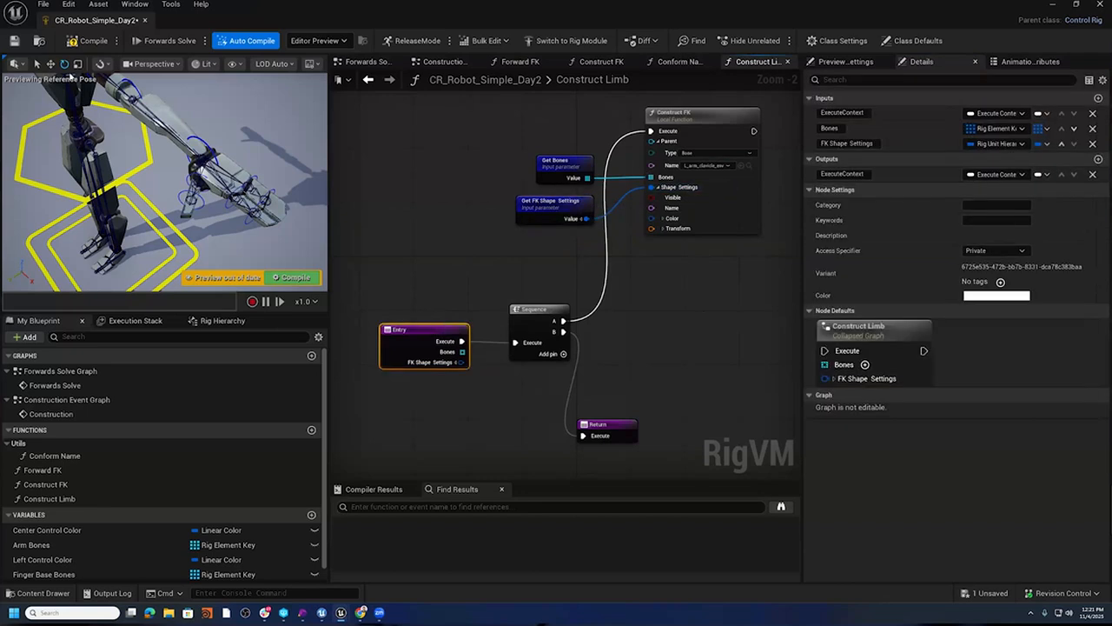
left_click(83, 41)
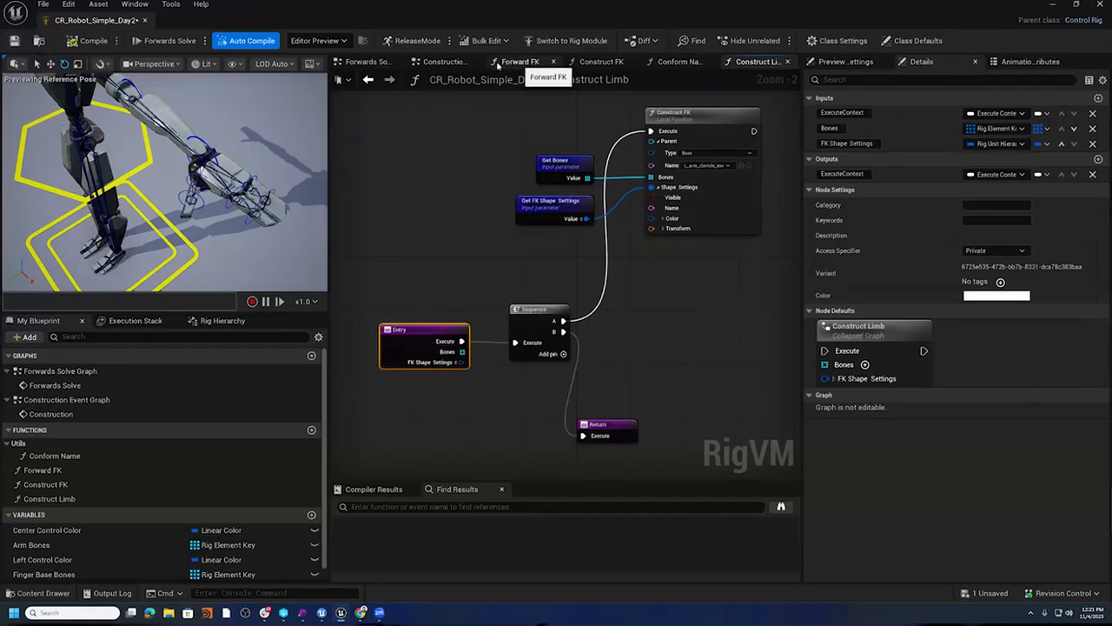
- In the Construct L Arm group, connect Get Left Control Color to the Color pin of Construct Limb's FK Shape Settings
left_click(452, 62)
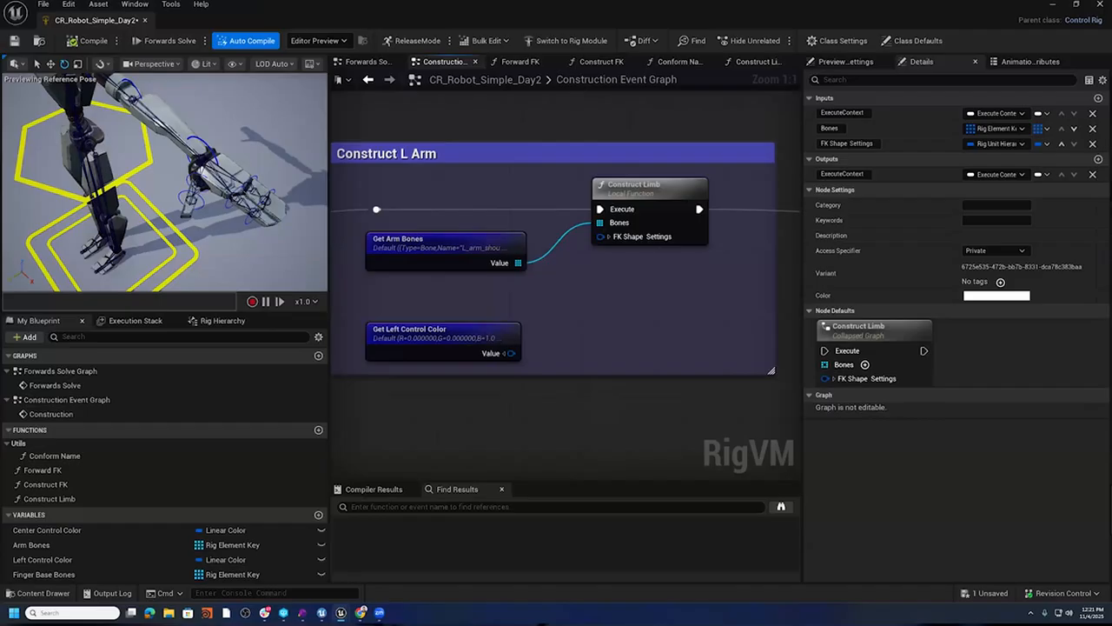
right_click_drag(626, 226, 667, 233)
left_click(650, 245)
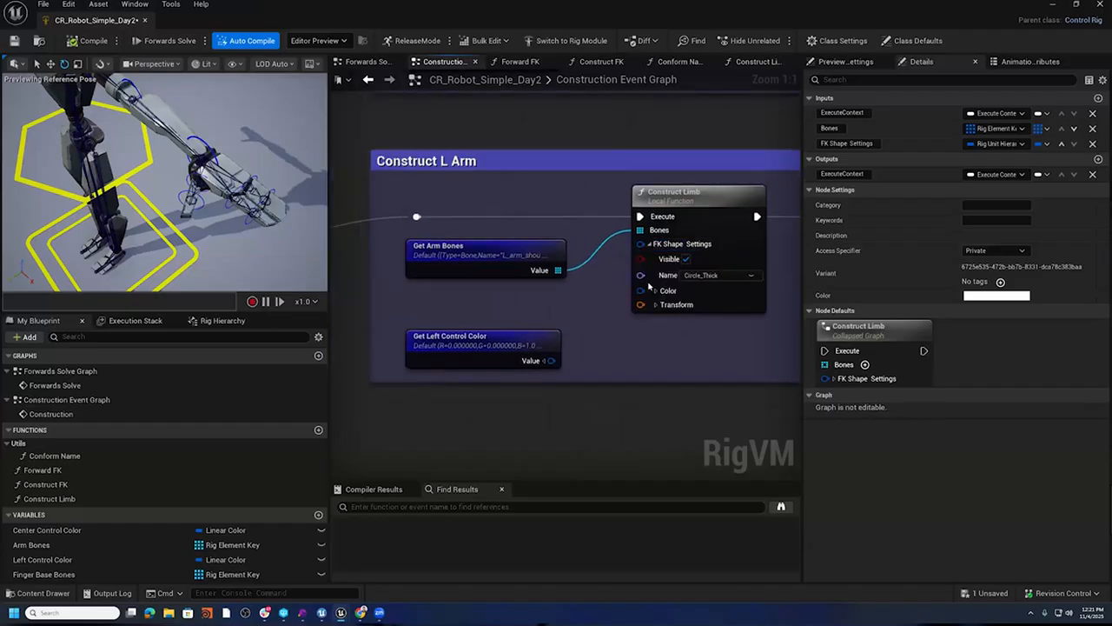
left_click_drag(550, 361, 640, 290)
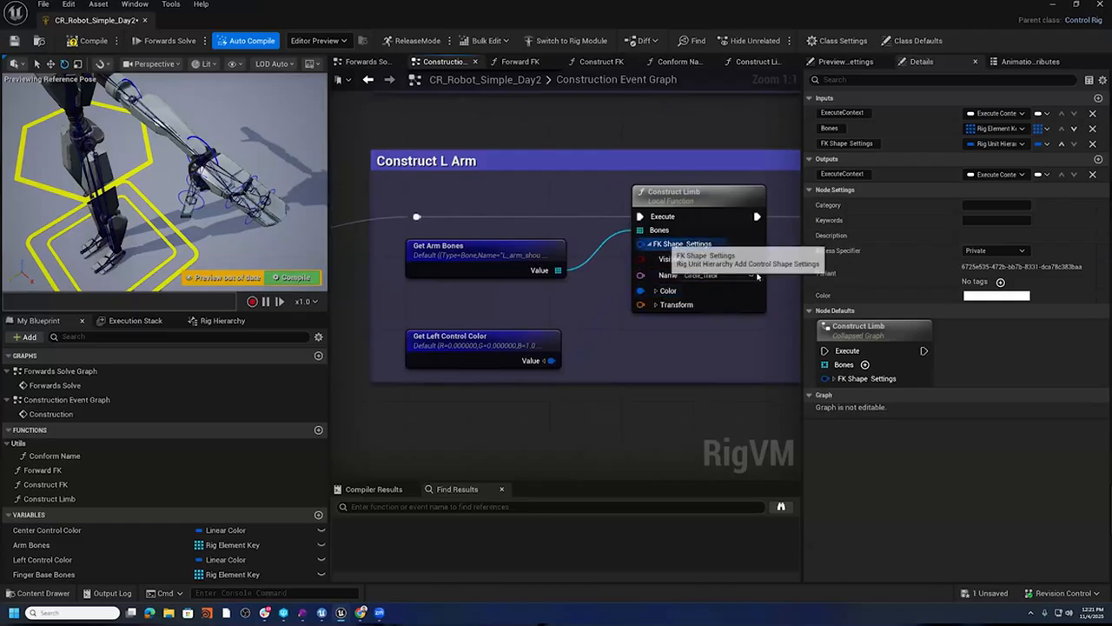
- Set the Y rotation of Construct Limb's FK Shape Settings transform to 0 degrees and compile the rig
left_click(705, 193)
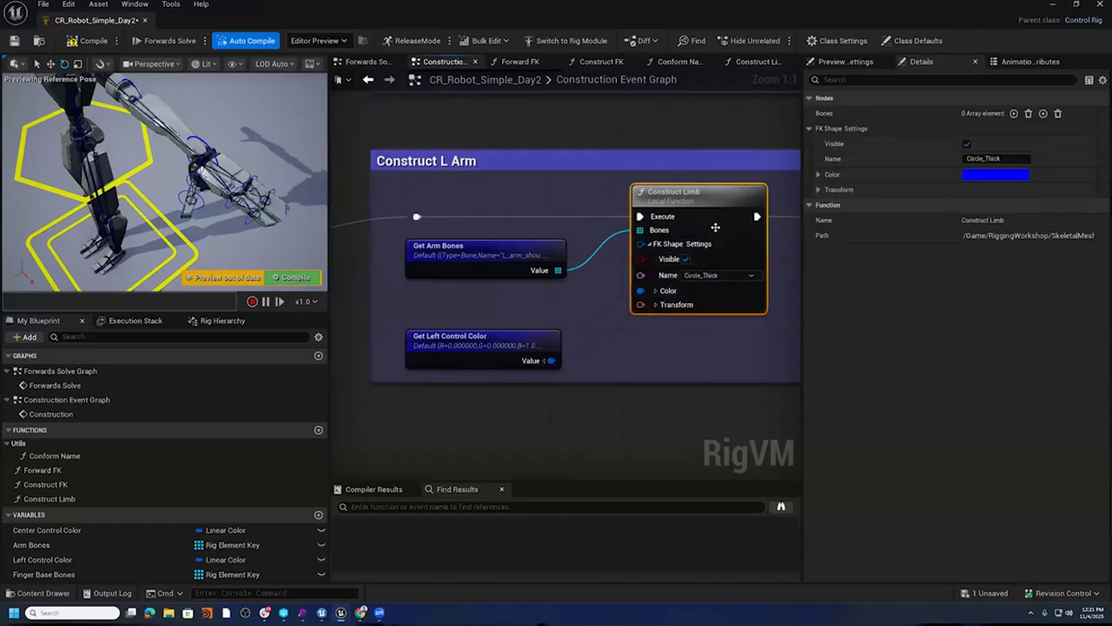
left_click(822, 191)
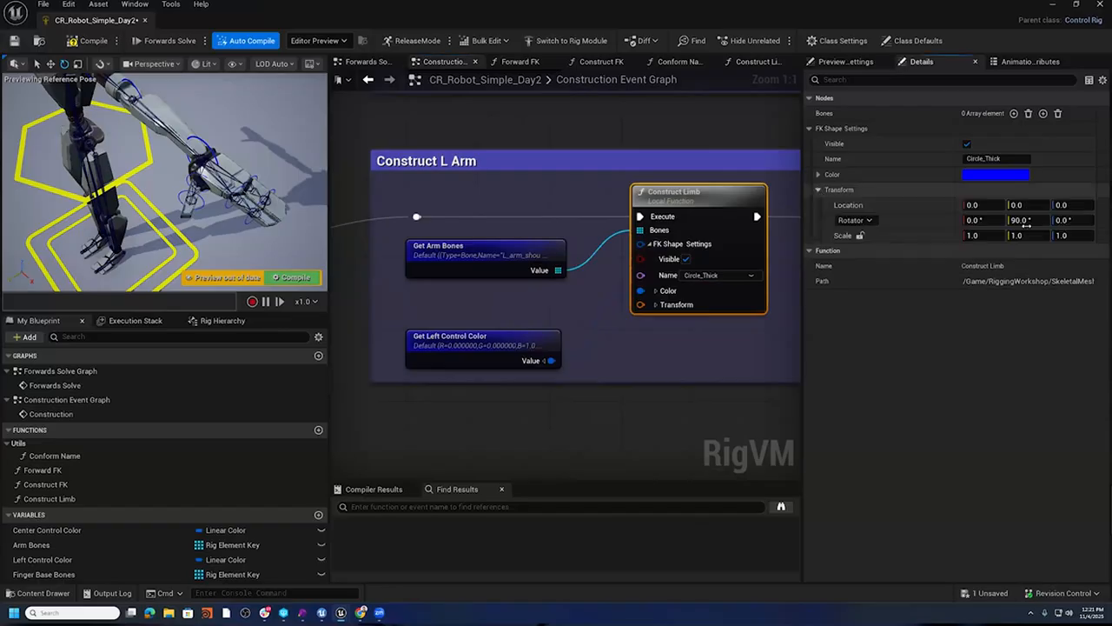
left_click(1027, 223)
type("0")
key("Return")
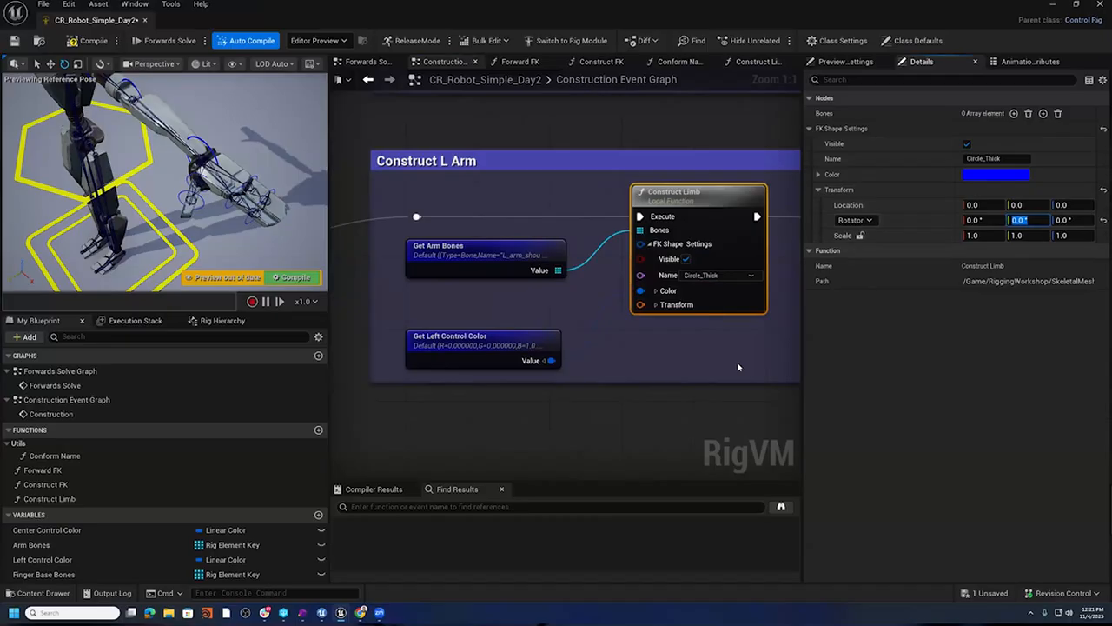
left_click(87, 40)
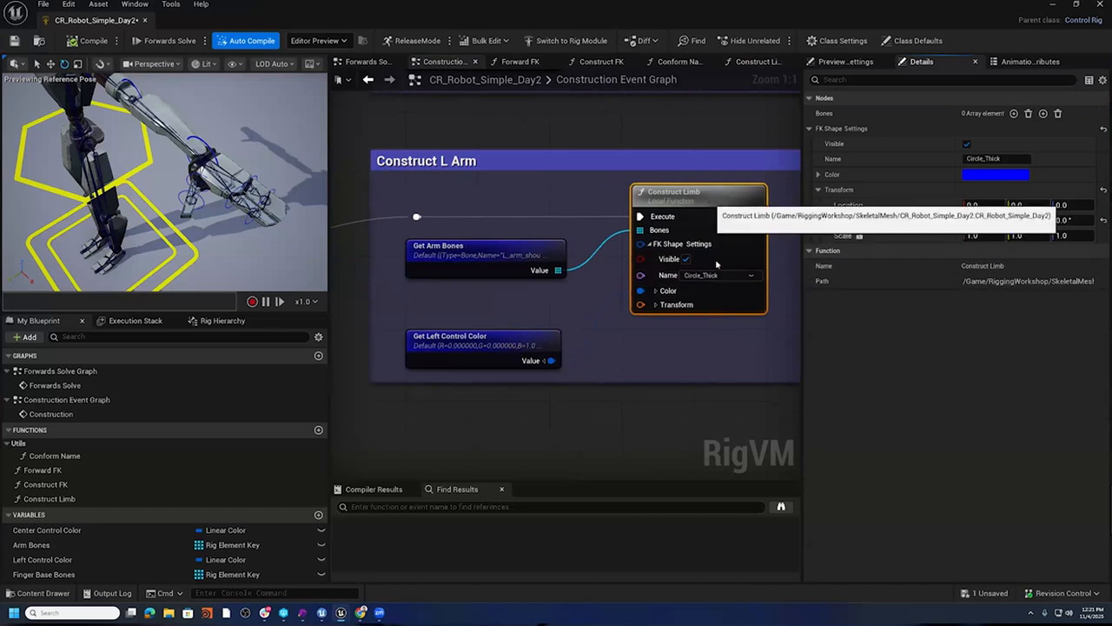
- Recompile and examine how the FK shape settings are passed through the Construct Limb and Construct FK function graphs
double_click(720, 199)
right_click_drag(716, 246, 468, 392)
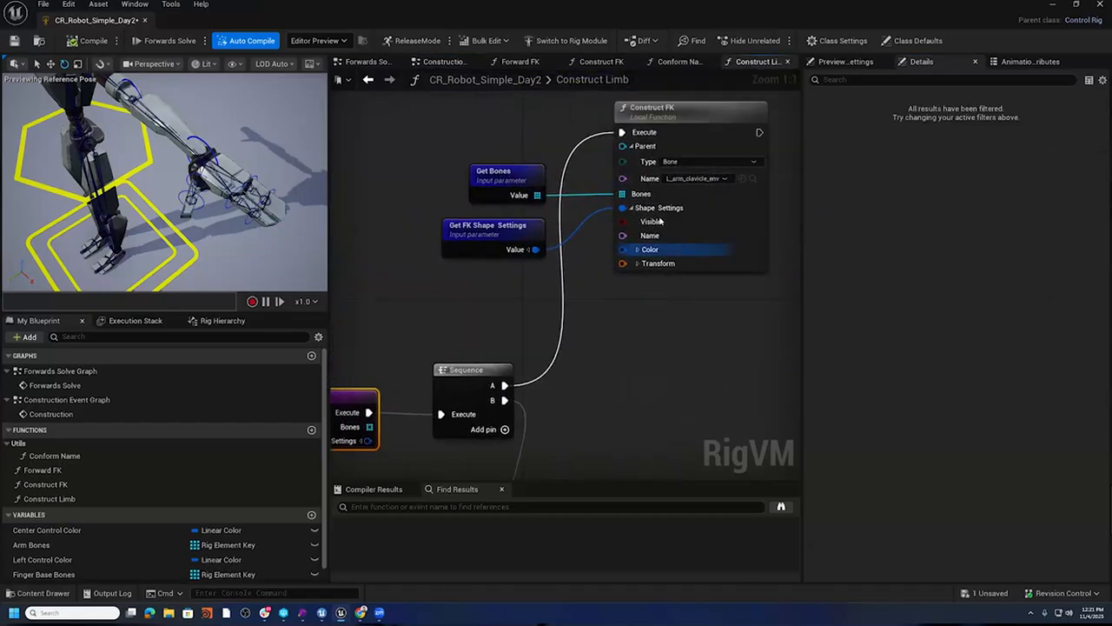
right_click_drag(519, 293, 536, 279)
left_click(93, 43)
right_click_drag(505, 338, 587, 235)
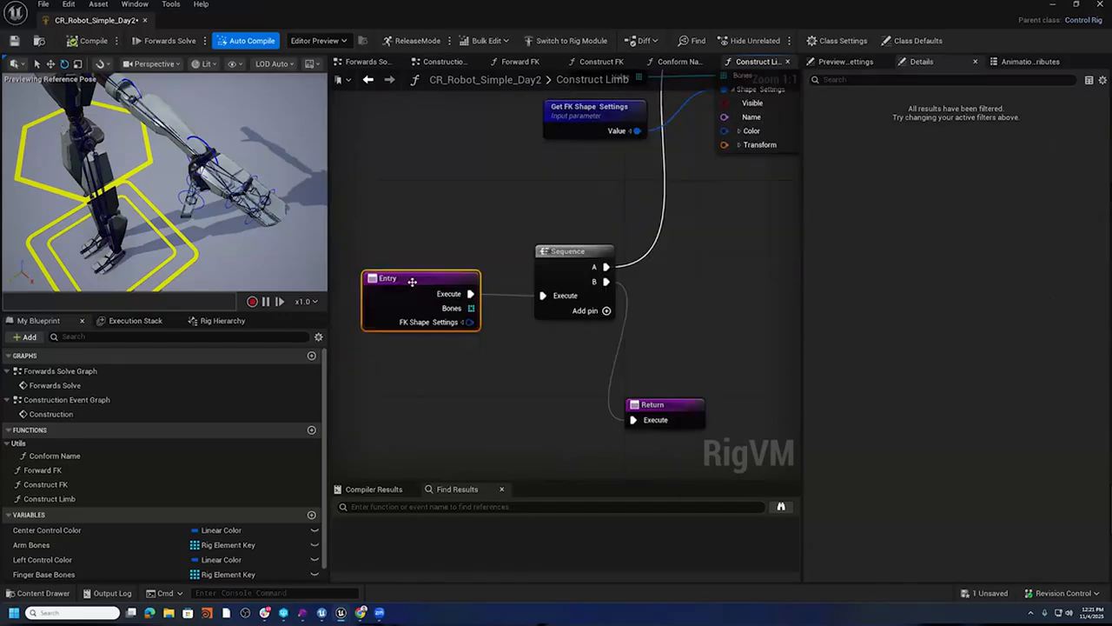
left_click(600, 62)
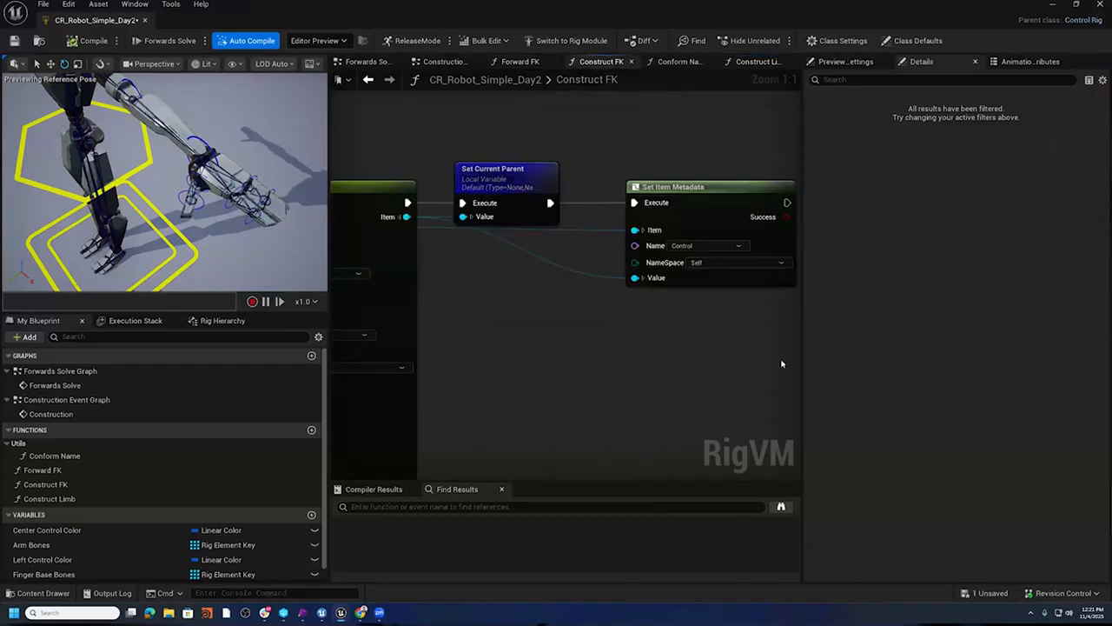
- Set the Y rotation of the L Arm Construct Limb node's FK shape transform to 90, collapse its shape settings and compile
left_click(427, 62)
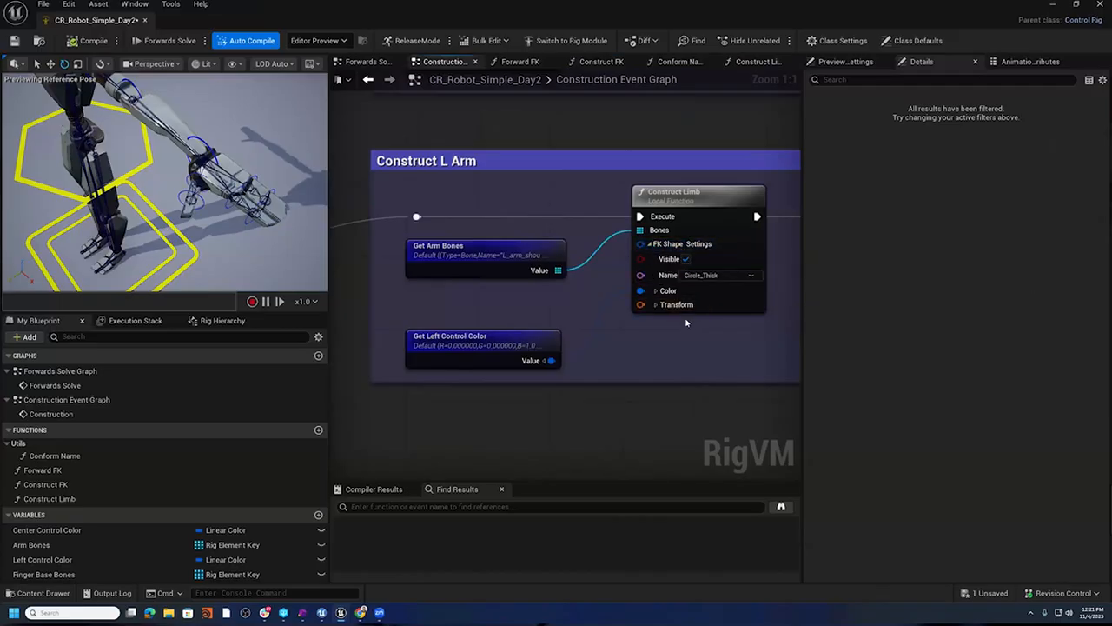
left_click(656, 305)
left_click(733, 321)
type("90")
key("Return")
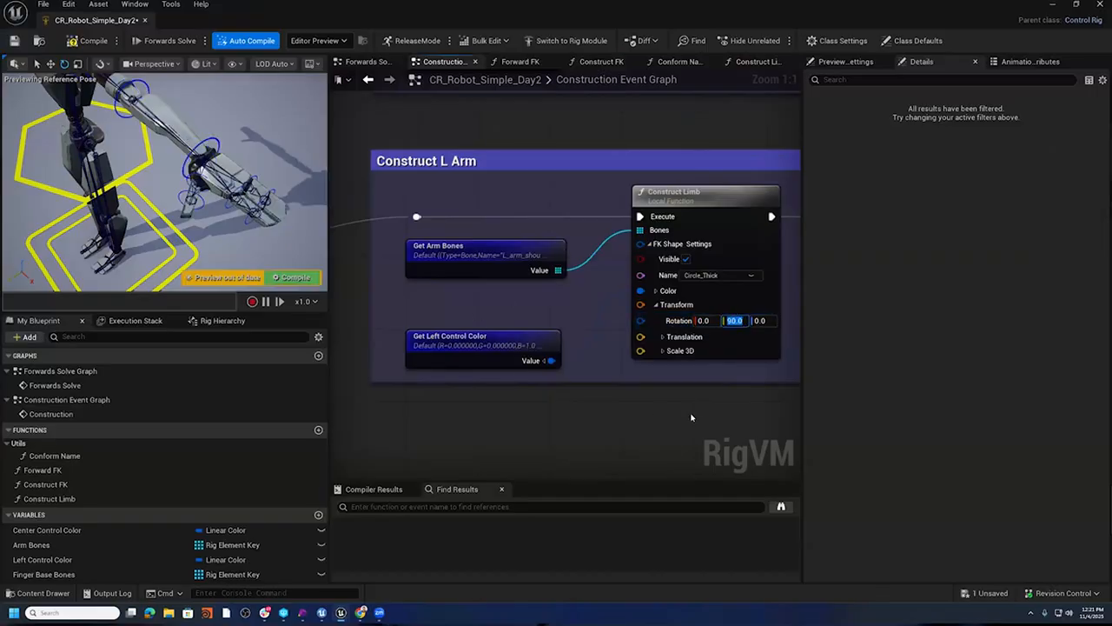
left_click(656, 393)
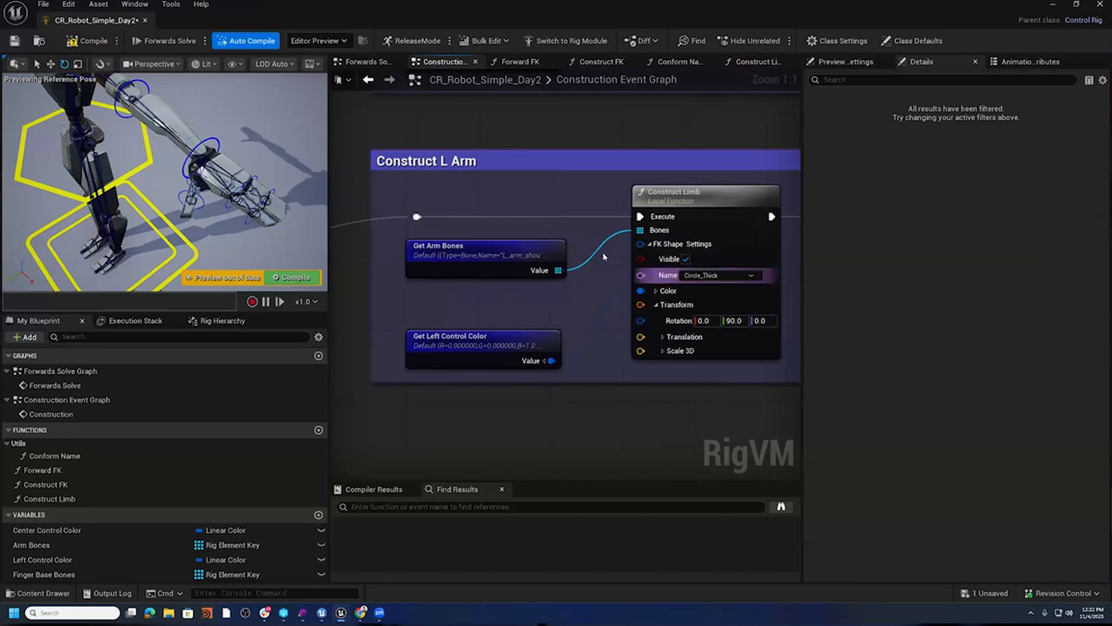
right_click_drag(708, 194, 626, 193)
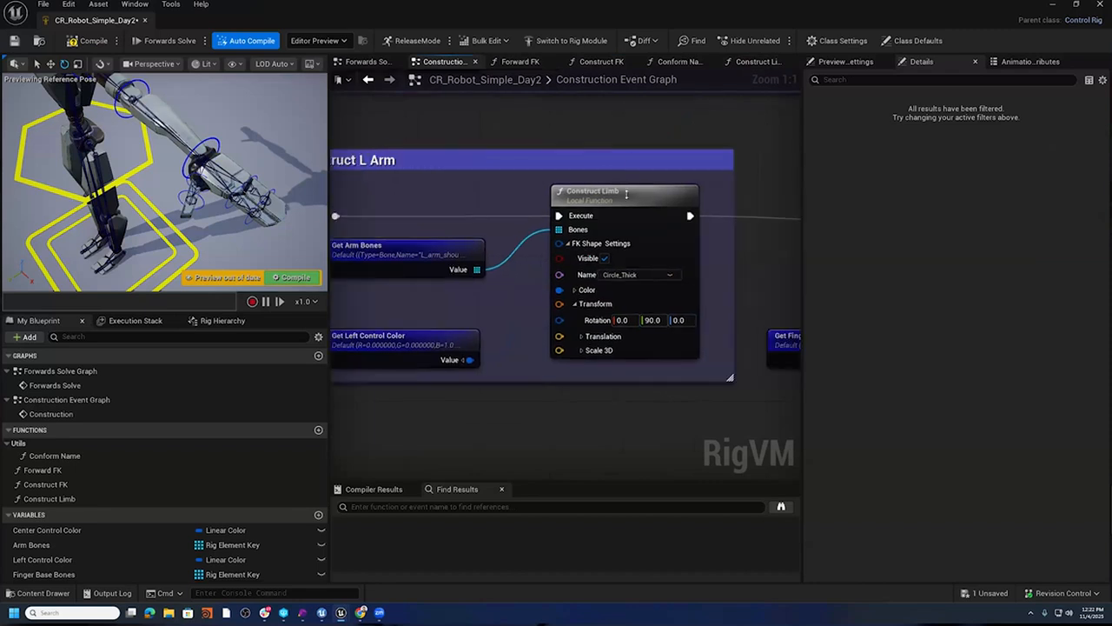
left_click(568, 244)
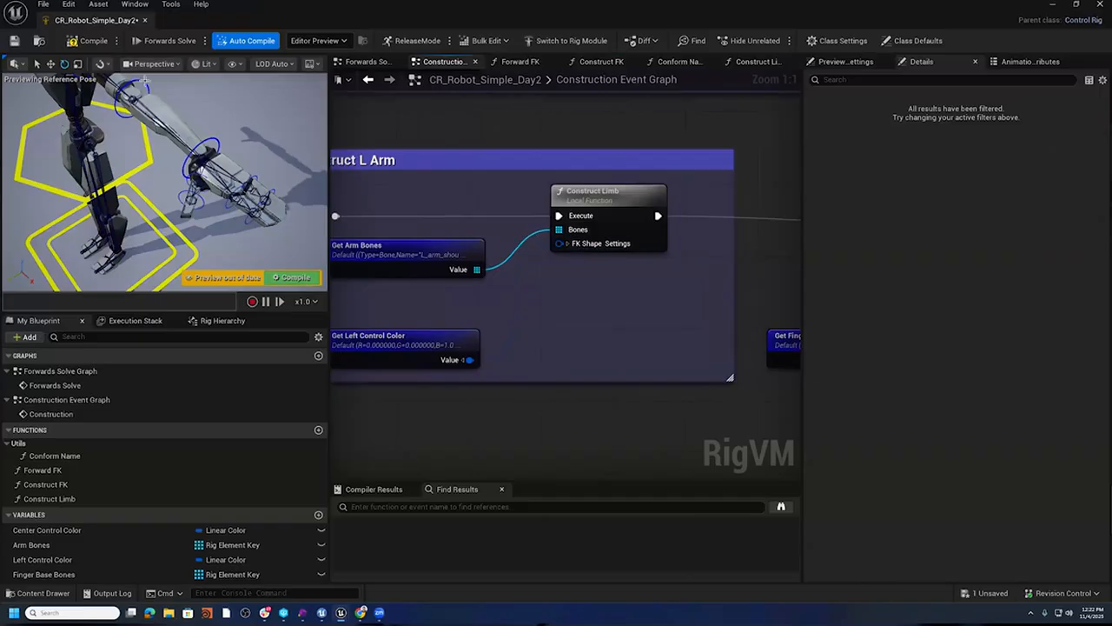
left_click(146, 106)
left_click_drag(115, 131, 346, 216)
left_click(87, 41)
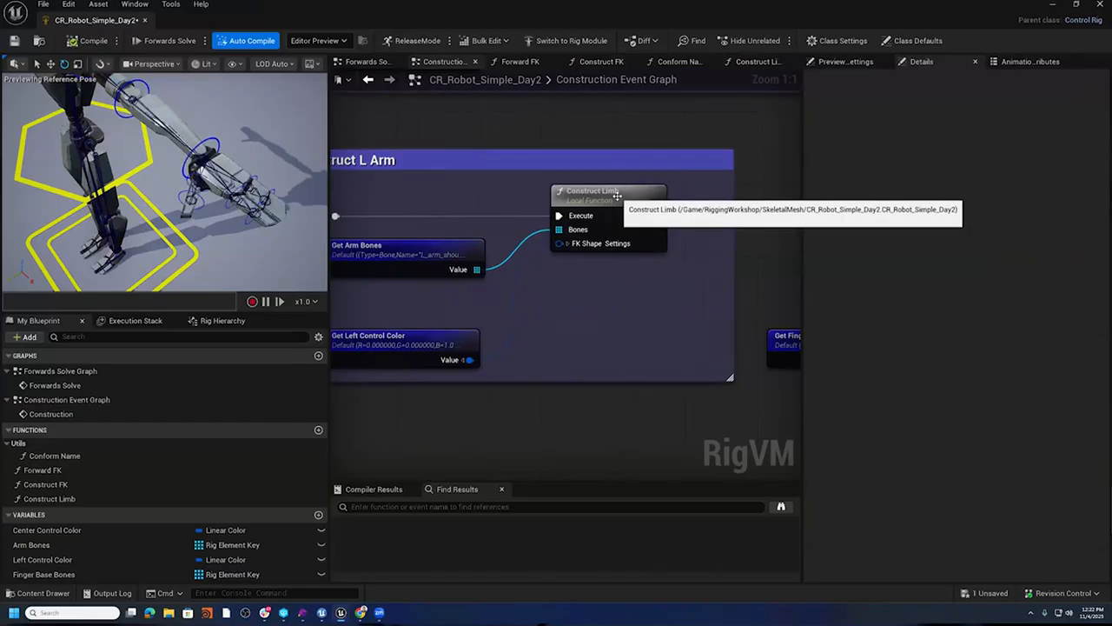
- Open the Construct Limb function and promote Construct FK's Parent pin to an exposed function input
double_click(617, 196)
scroll(539, 175, "up", 1)
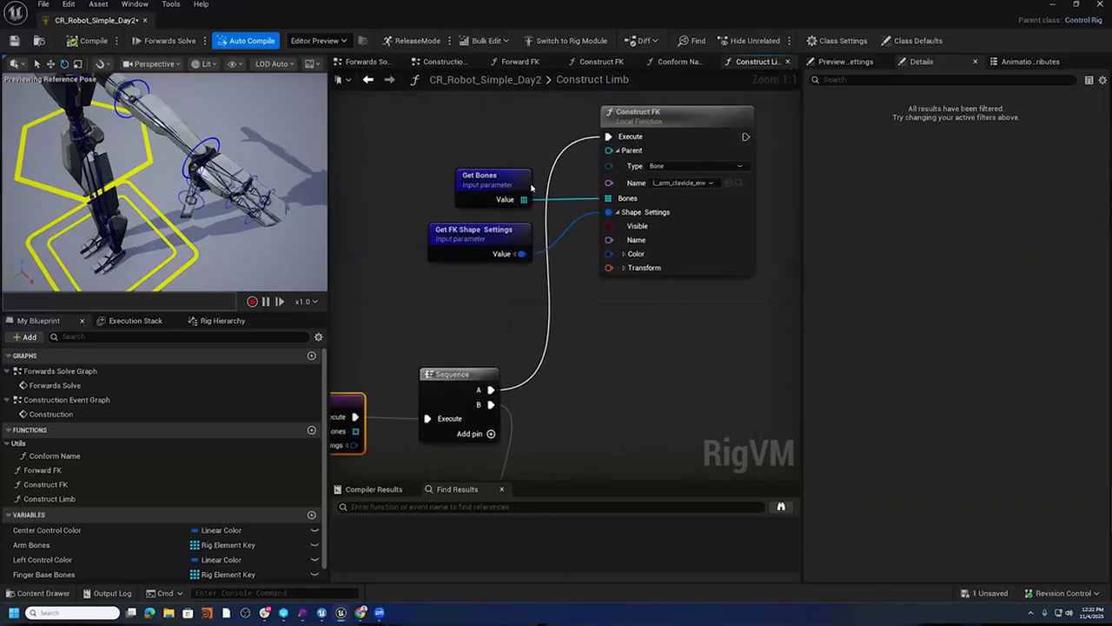
scroll(578, 265, "down", 3)
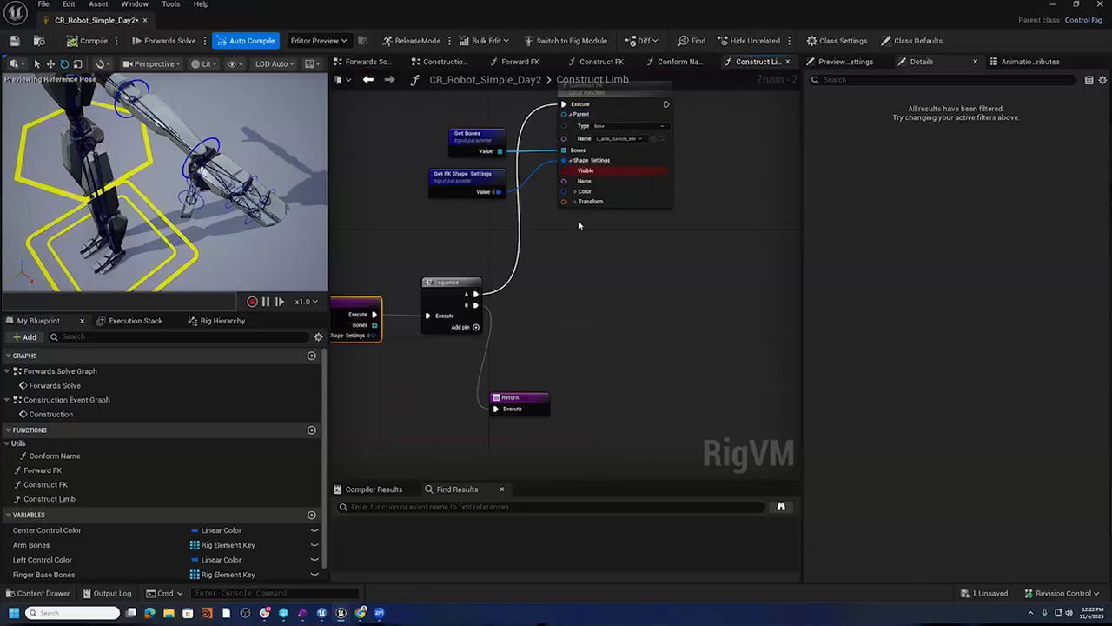
right_click_drag(584, 218, 603, 338)
scroll(604, 337, "up", 2)
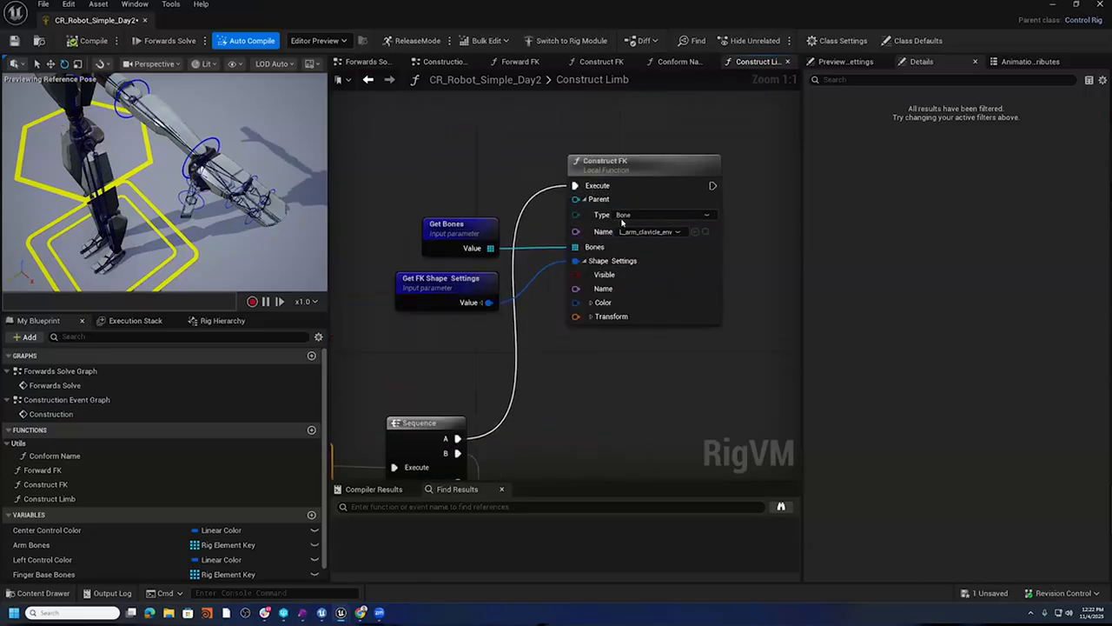
scroll(650, 177, "down", 2)
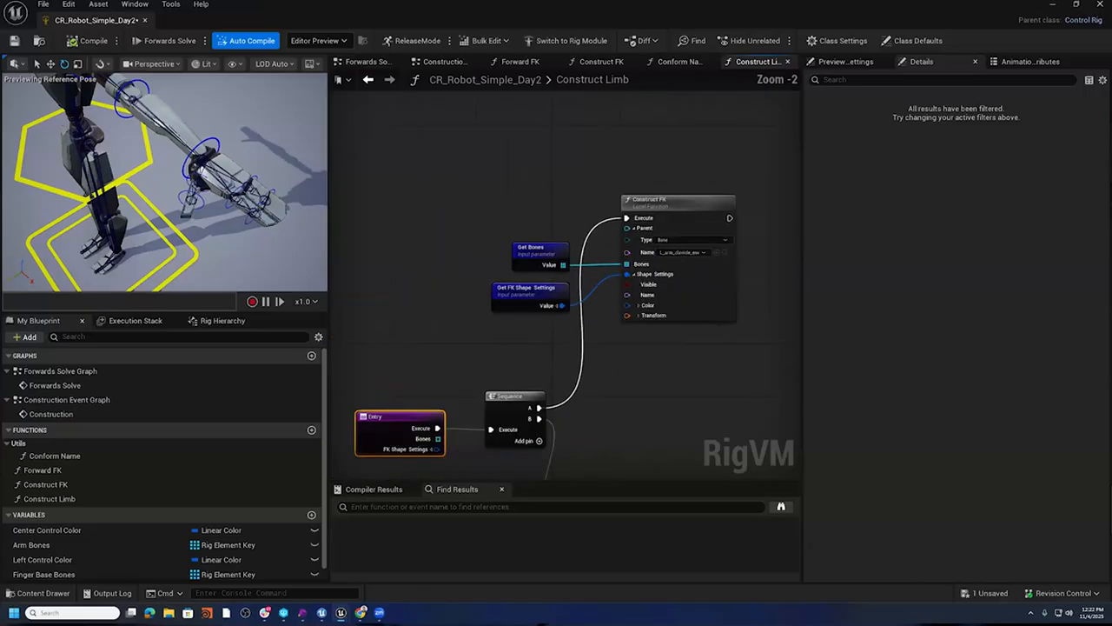
left_click_drag(650, 176, 418, 380)
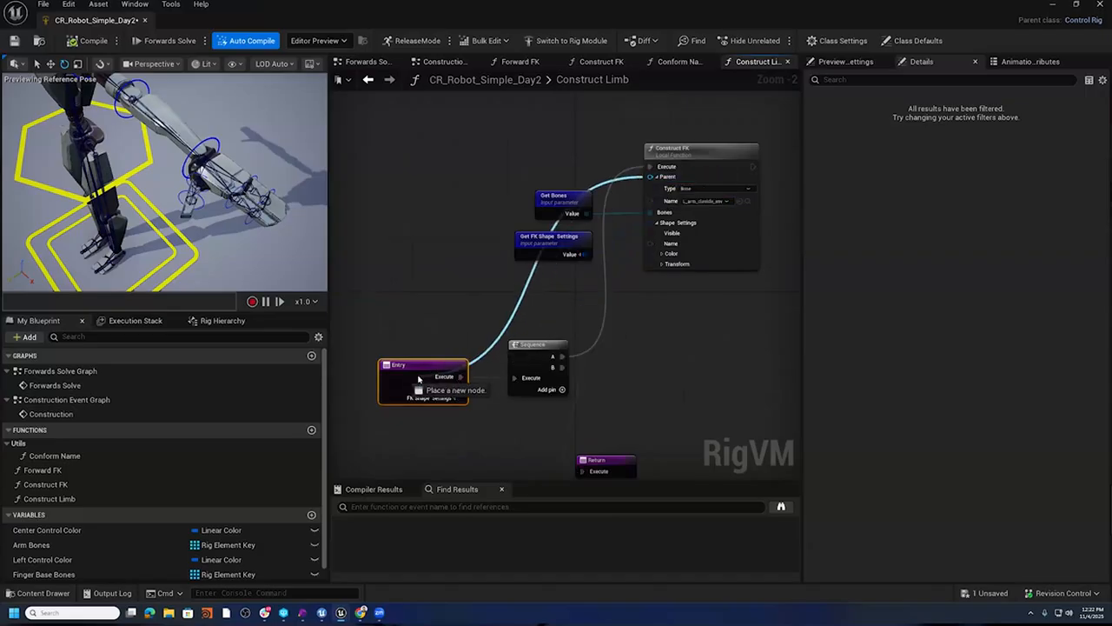
left_click_drag(418, 378, 527, 142)
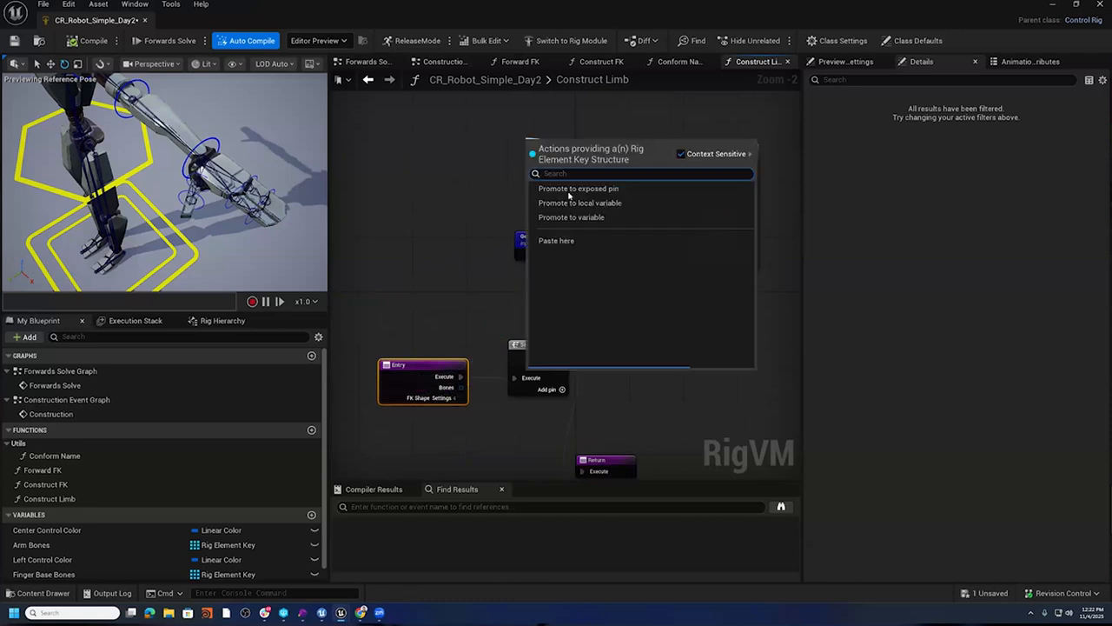
left_click(569, 190)
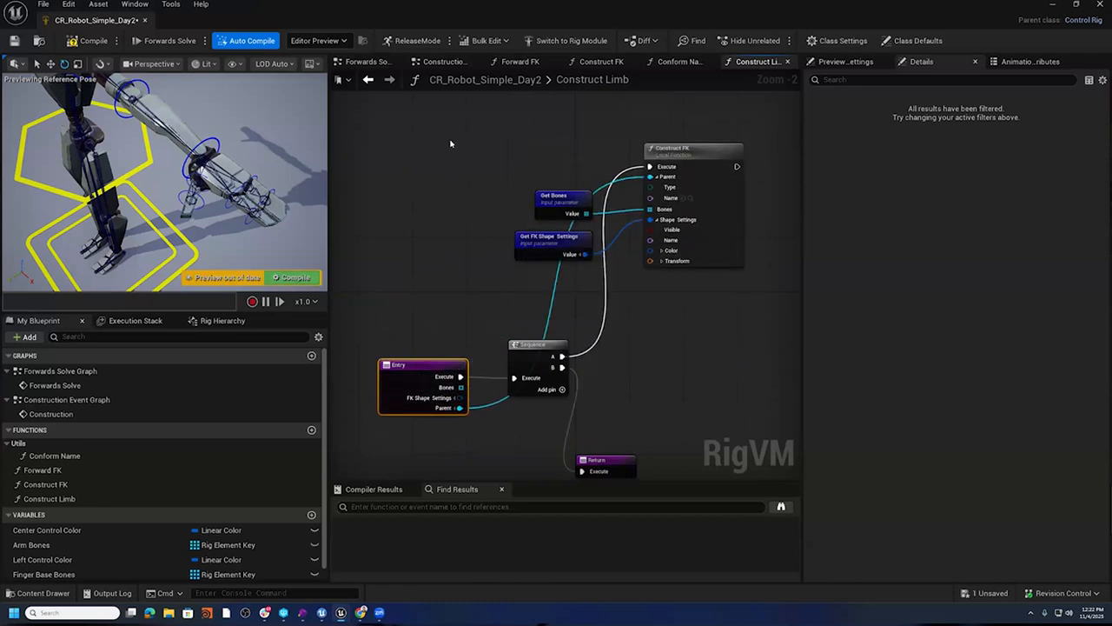
- Add a Get Parent input node, connect it to Construct FK's Parent pin and align it above Get Bones
right_click(509, 161)
type("Get Parent")
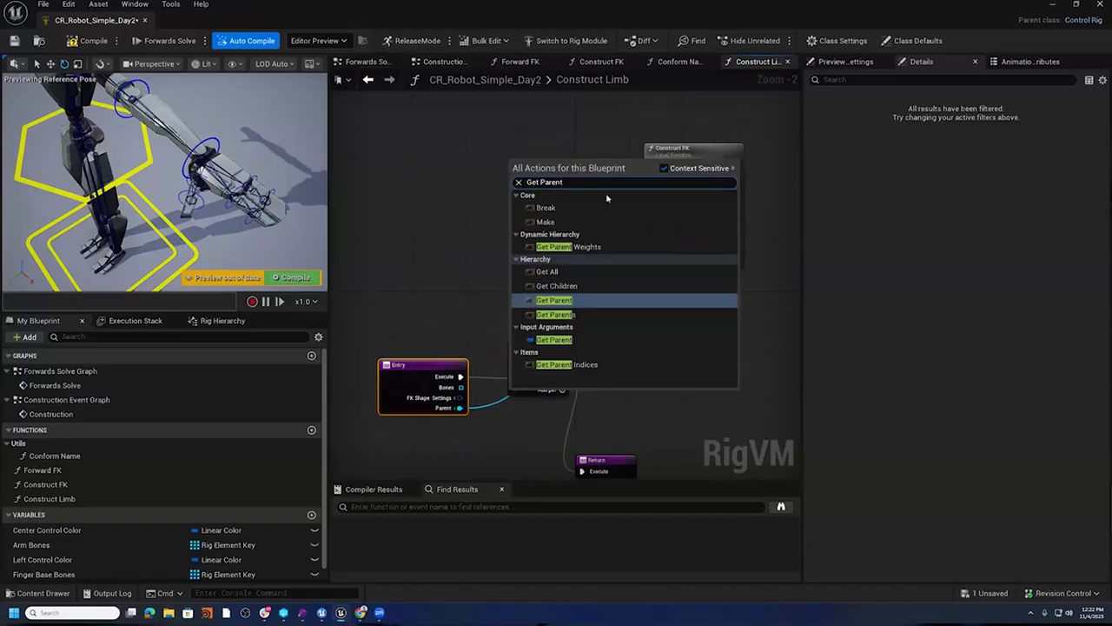
left_click(610, 338)
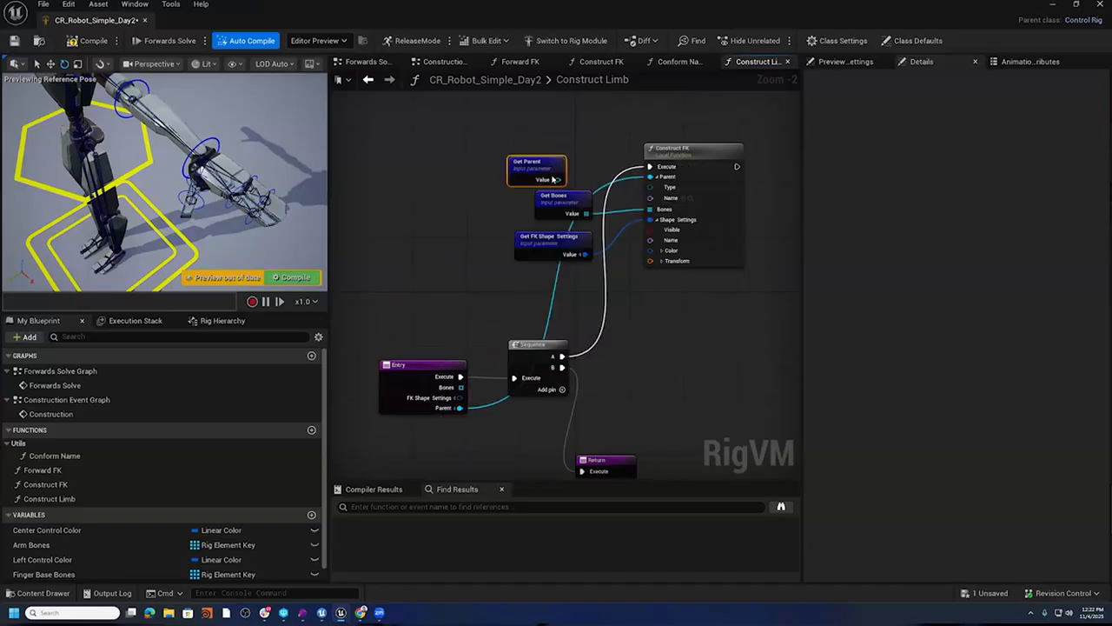
left_click_drag(558, 179, 650, 177)
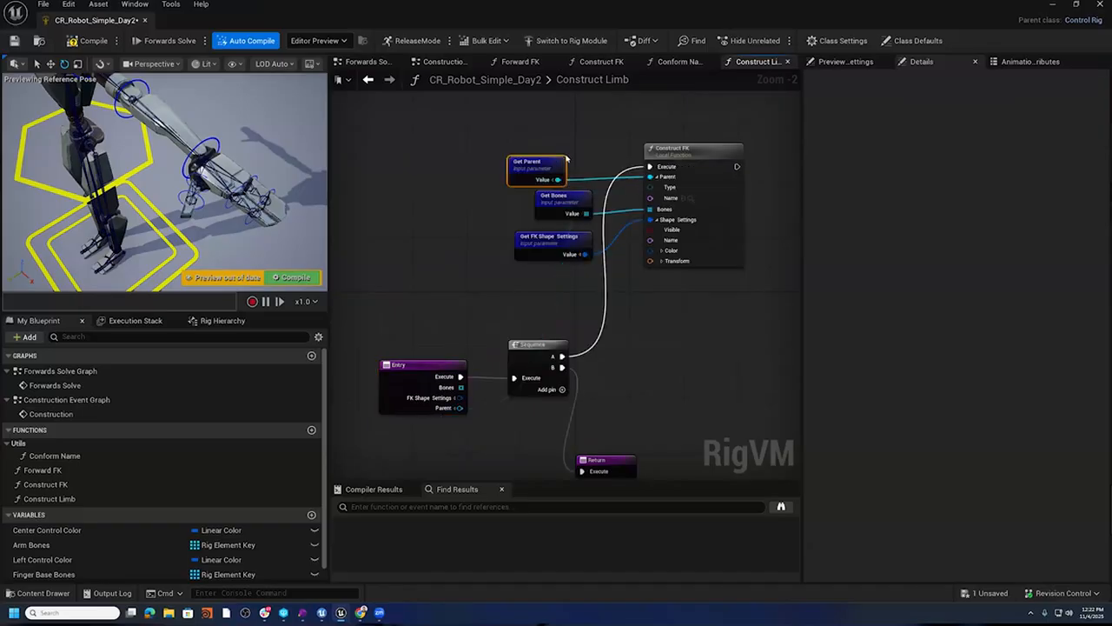
left_click_drag(532, 163, 552, 162)
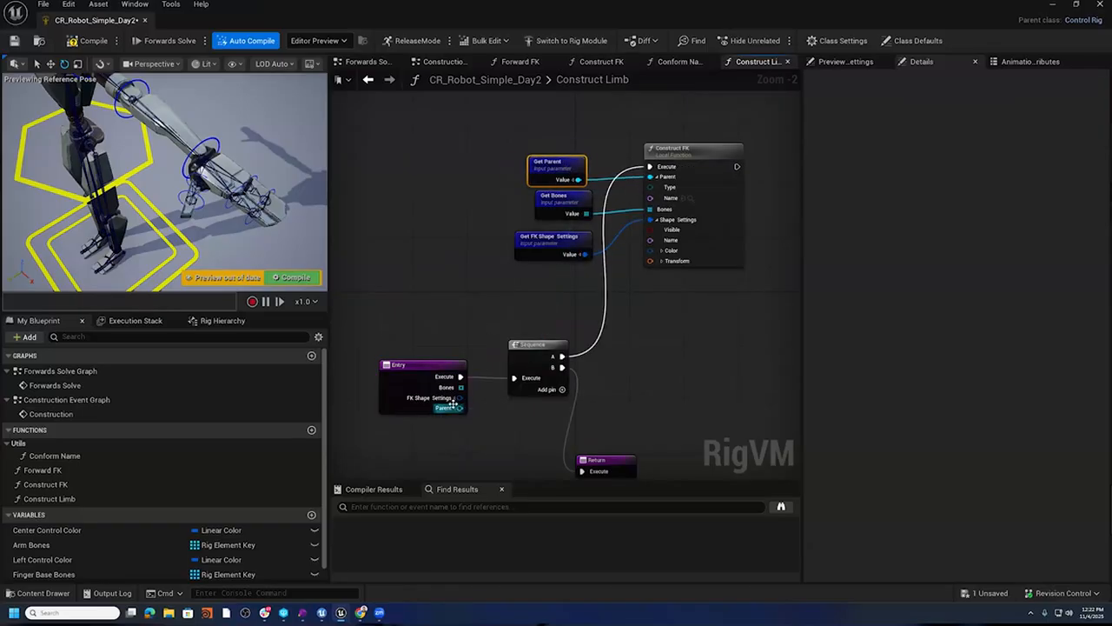
- Move the Parent input above FK Shape Settings in the Construct Limb function's inputs, then compile and save the rig
left_click(445, 367)
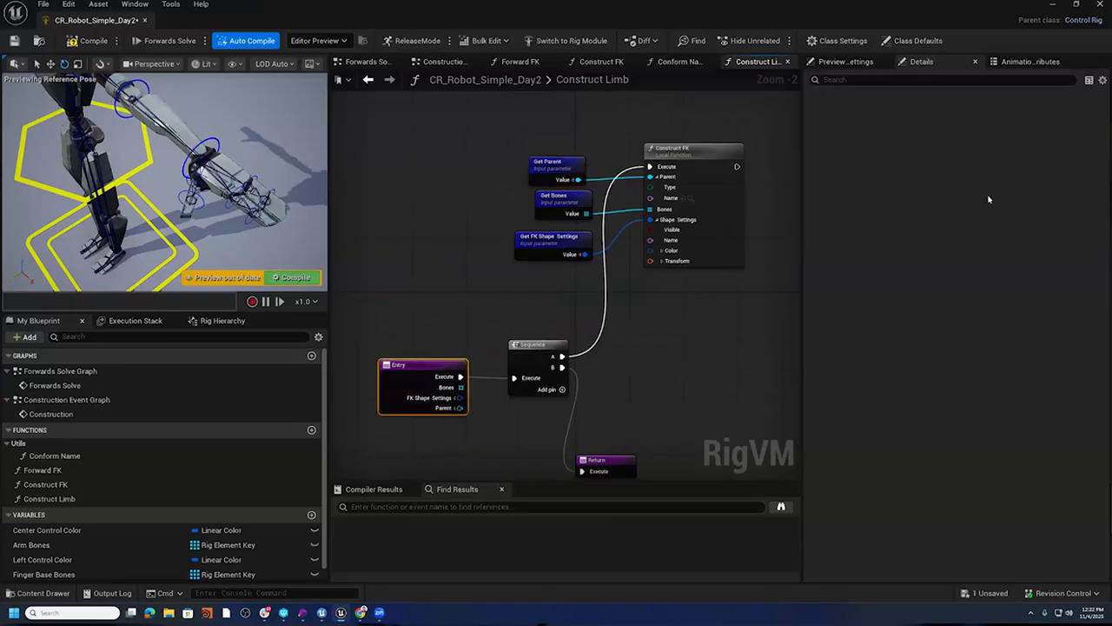
left_click(1061, 160)
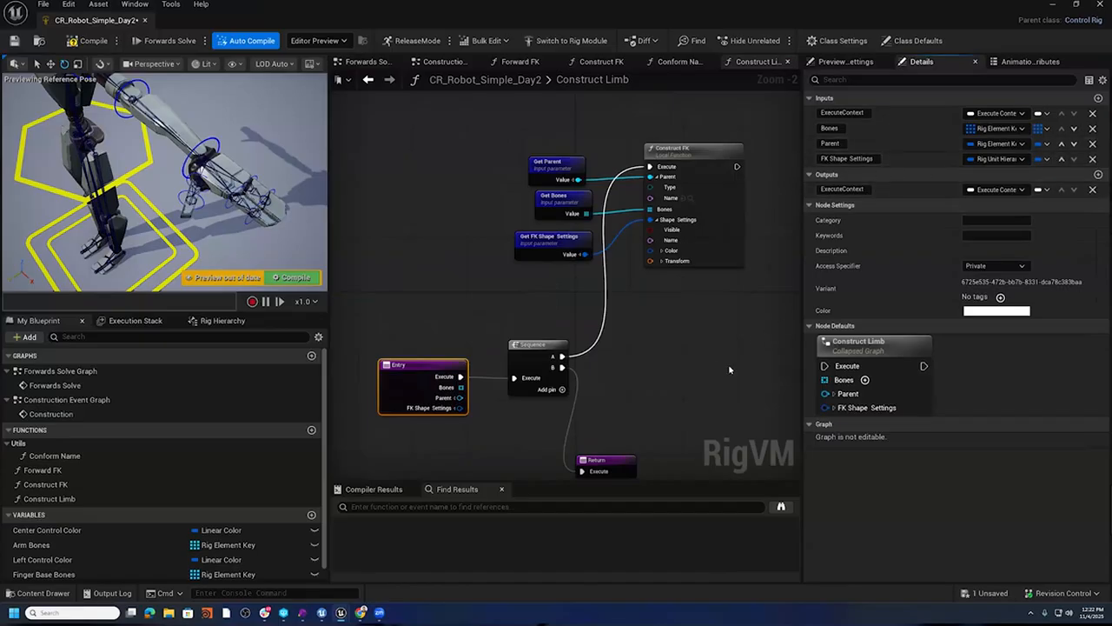
left_click(87, 41)
left_click(13, 40)
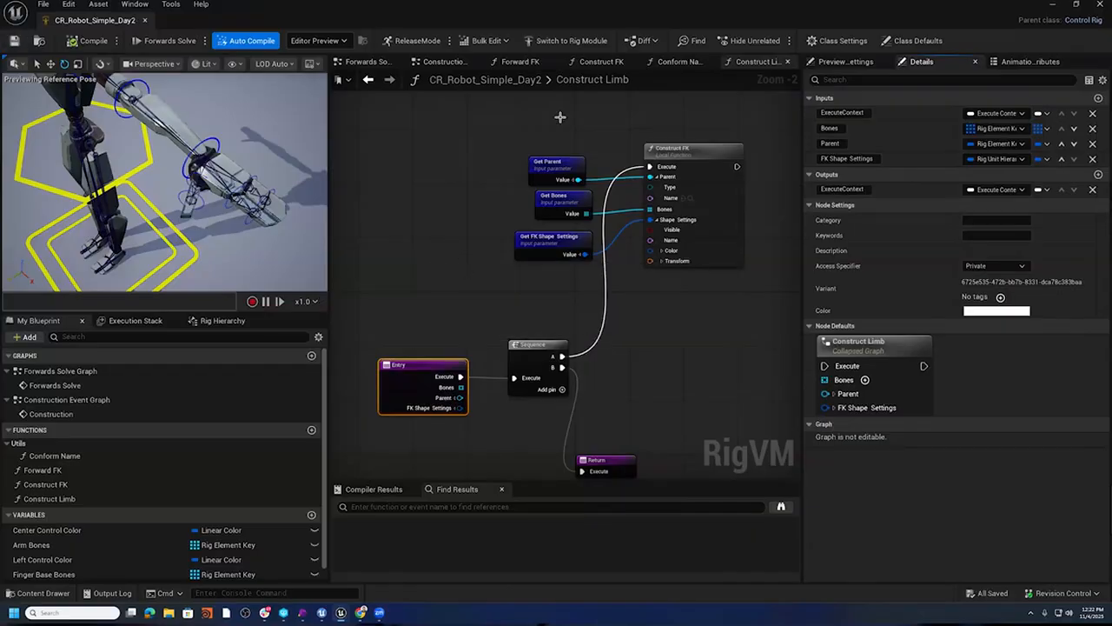
- Check the Parent input's type and bone name on the Construct Limb node in the Construction Event Graph
left_click(443, 61)
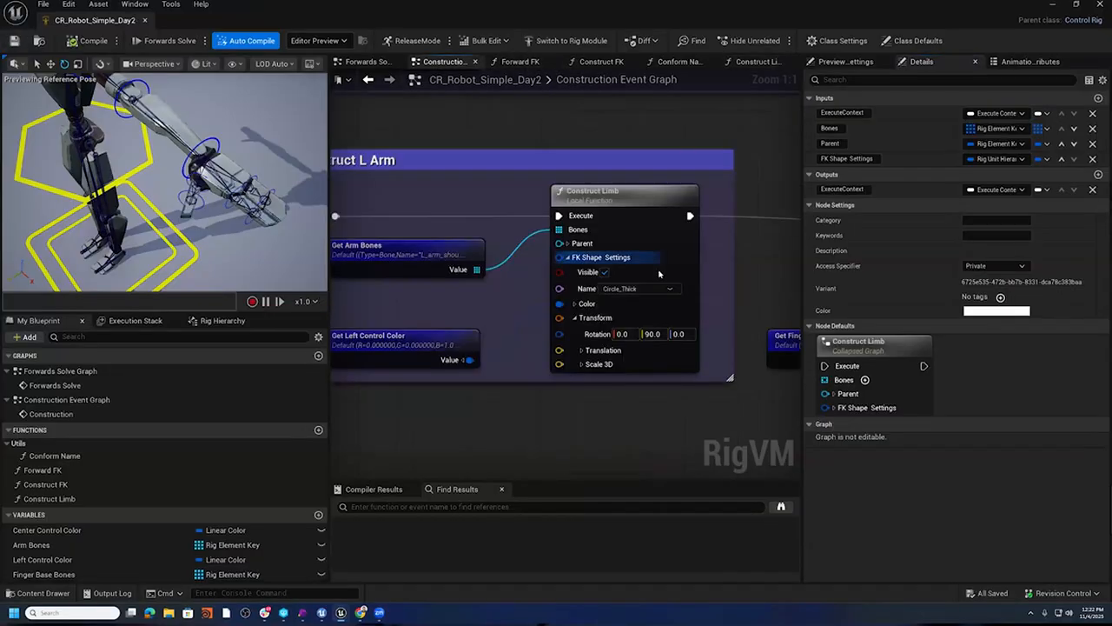
left_click(566, 243)
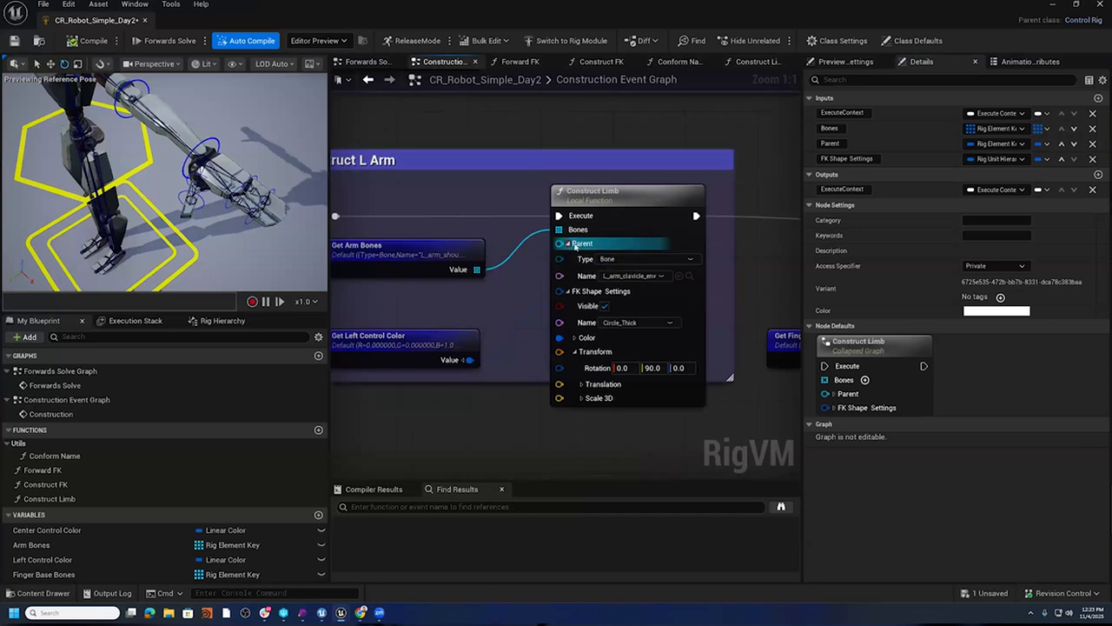
left_click(567, 244)
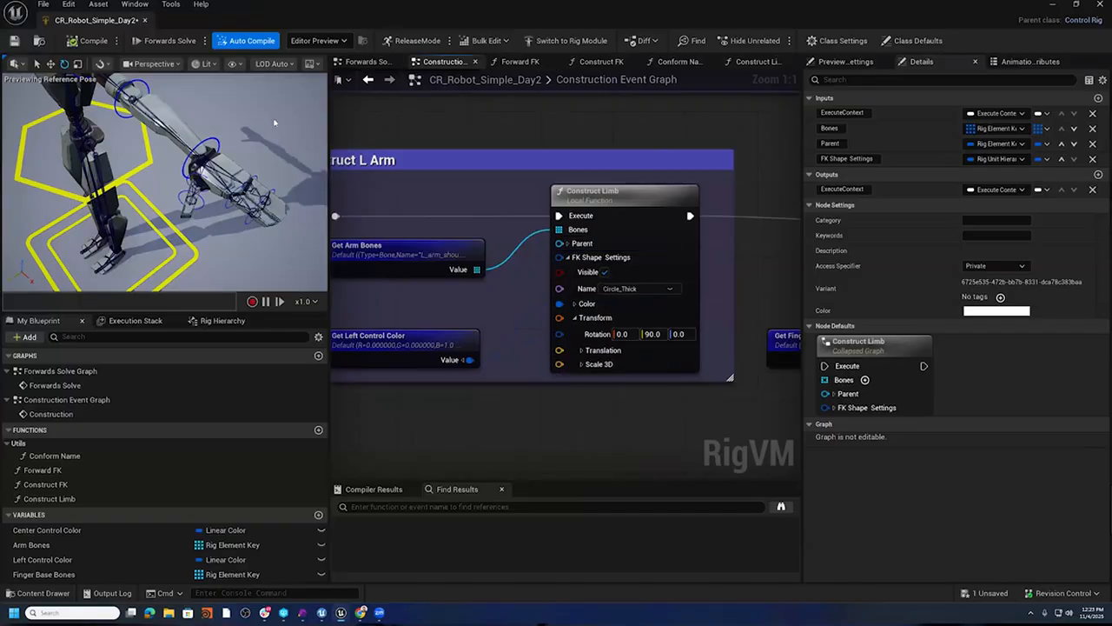
- Open the Construct Limb function, add a third output to the Sequence node and reroute Return's execution from B to C
double_click(666, 197)
right_click_drag(793, 268, 611, 396)
scroll(485, 305, "down", 2)
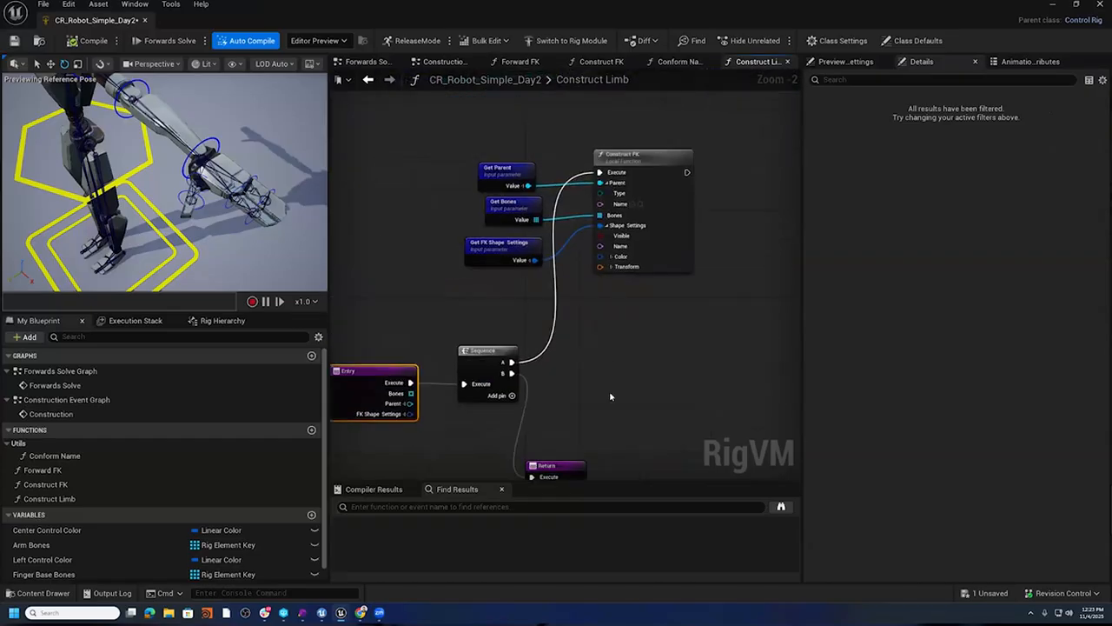
right_click_drag(528, 399, 547, 310)
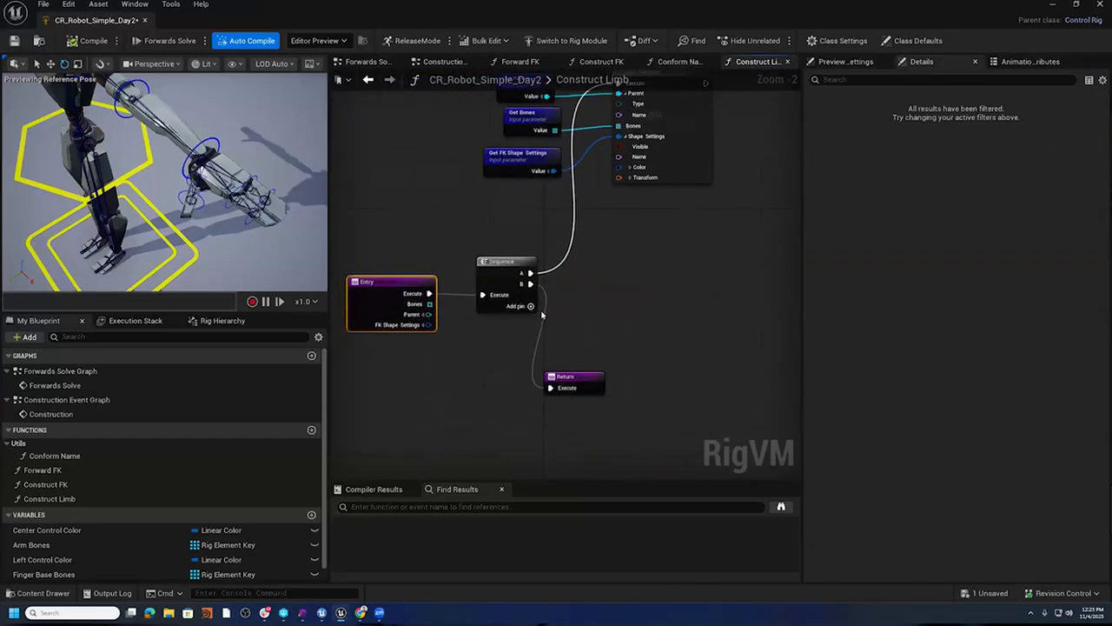
left_click_drag(593, 377, 660, 398)
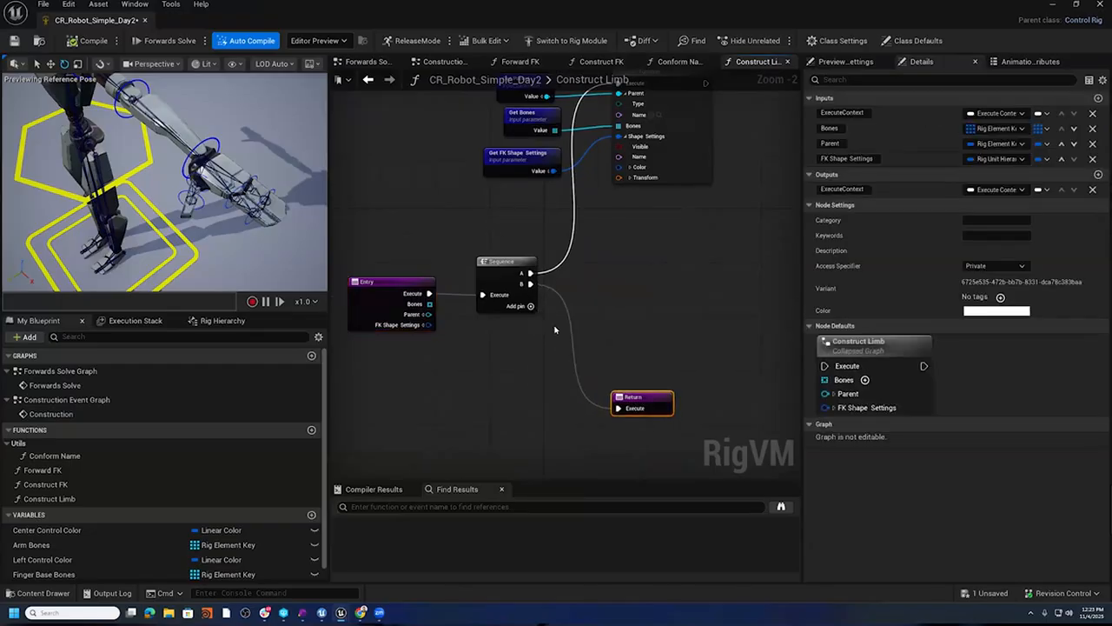
left_click(532, 305)
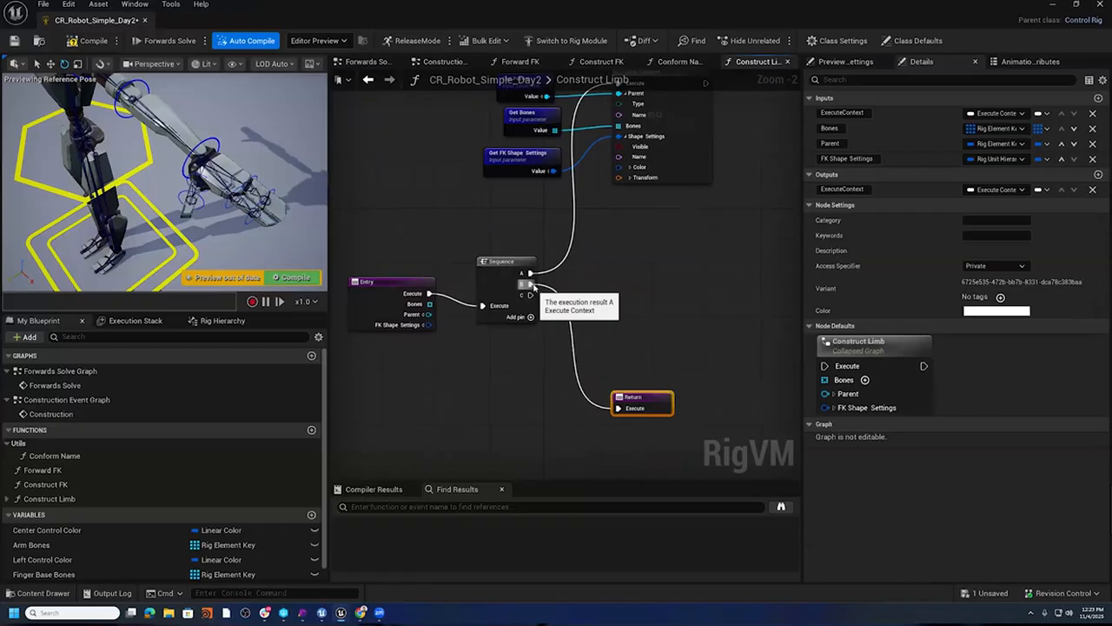
mouse_move(532, 285)
left_mouse_down("ctrl")
mouse_move(561, 292)
mouse_move(531, 297)
left_mouse_up("ctrl")
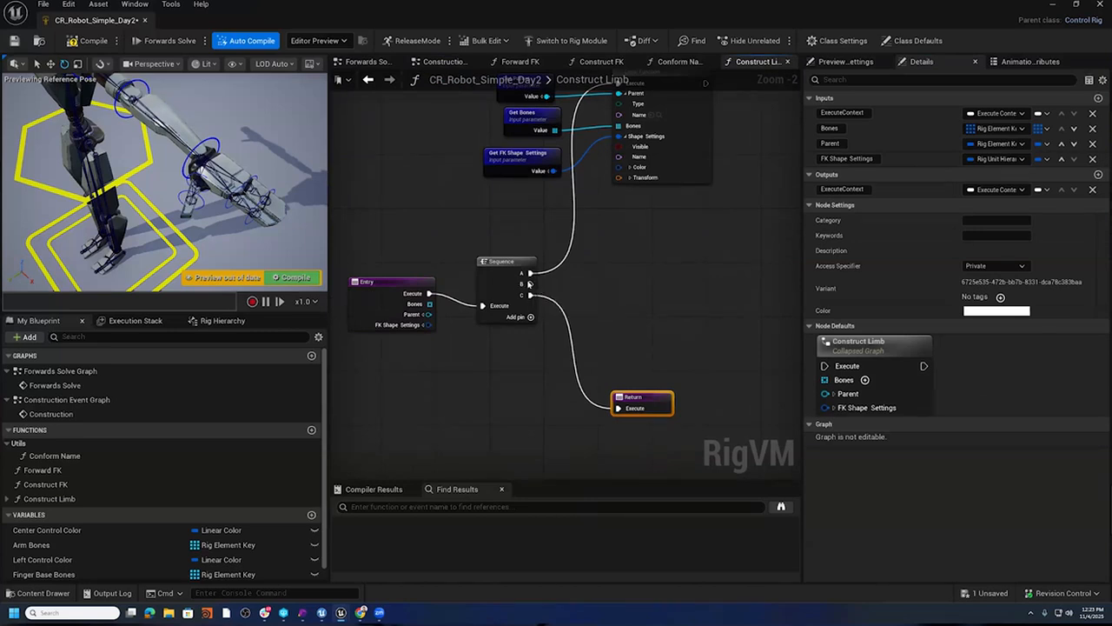
- Add a SpawnControl node to the Sequence's B output and set its Initial Value type to Transform
right_click_drag(616, 289, 519, 321)
scroll(519, 321, "down", 1)
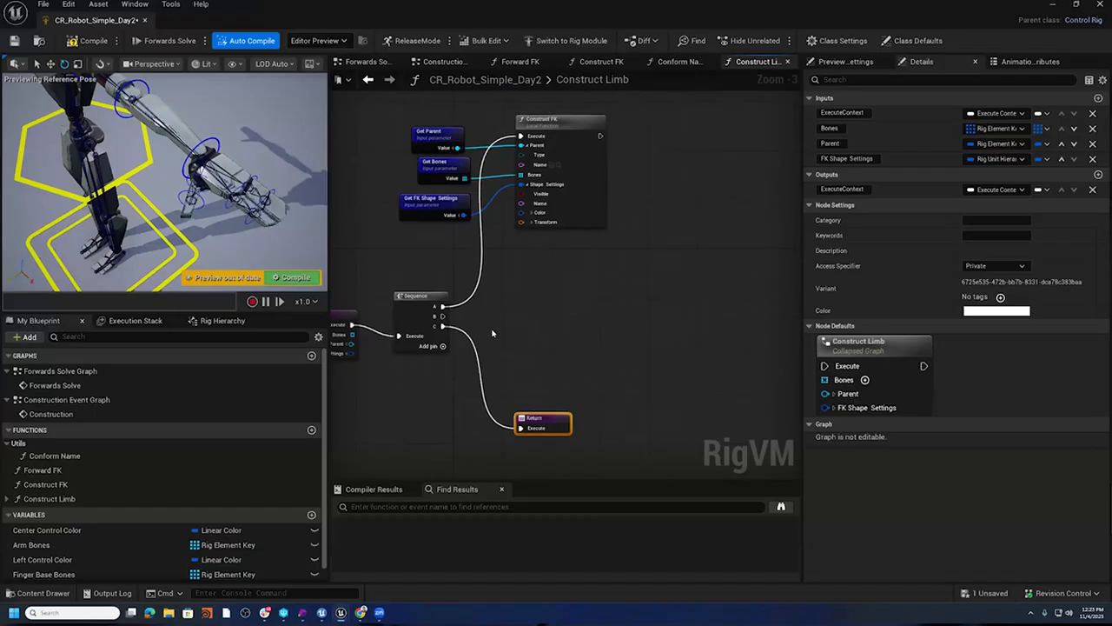
right_click_drag(485, 338, 522, 314)
left_click_drag(480, 293, 621, 282)
type("spawn")
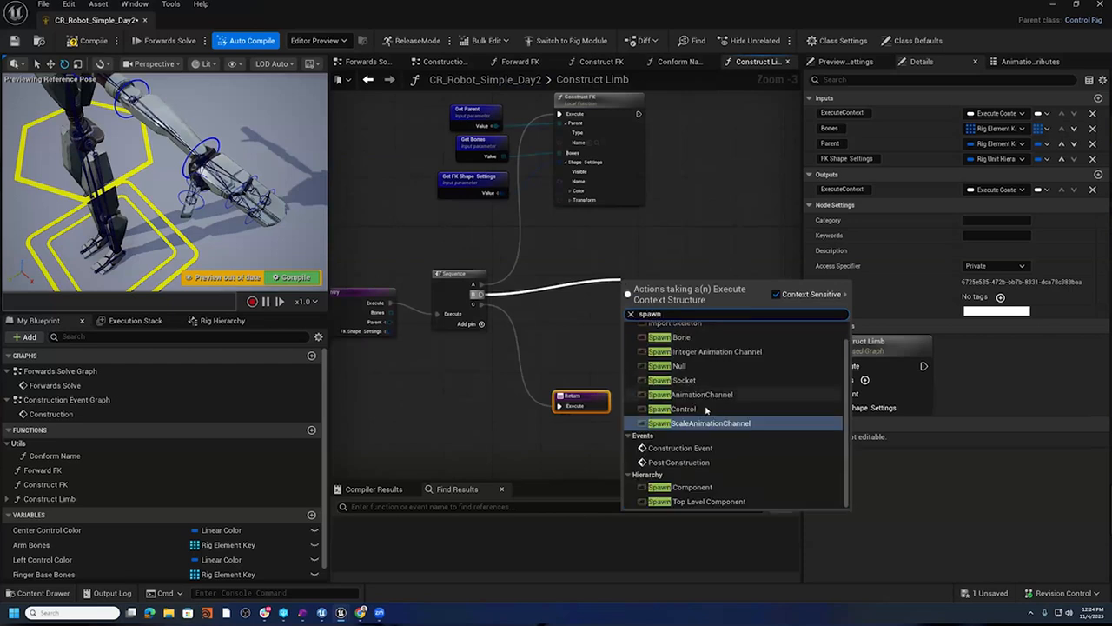
left_click(683, 409)
scroll(649, 360, "up", 3)
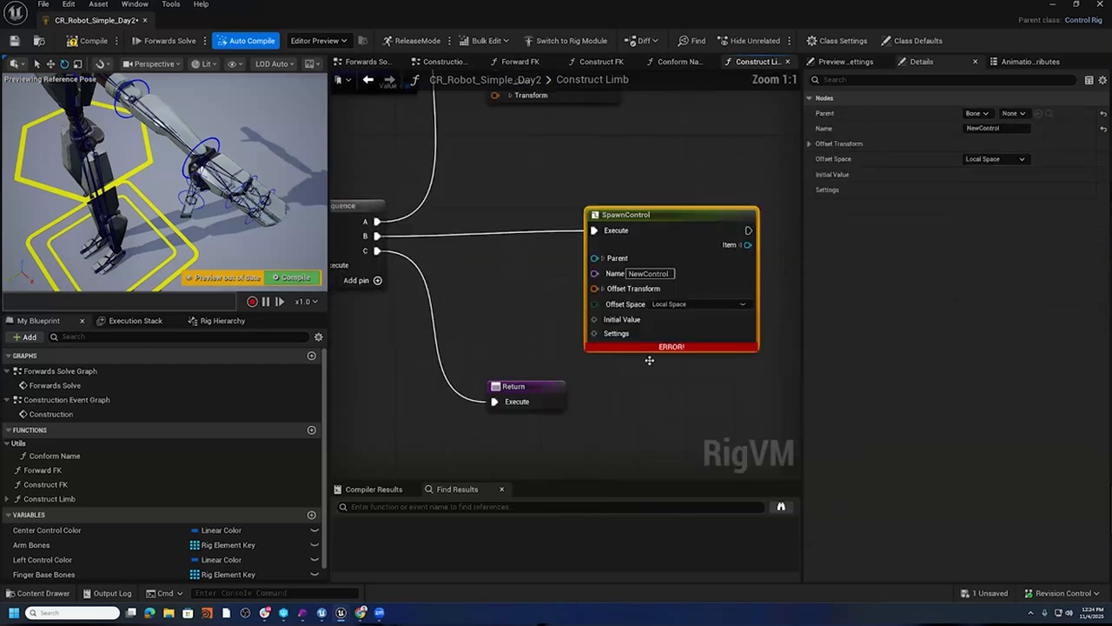
right_click(630, 319)
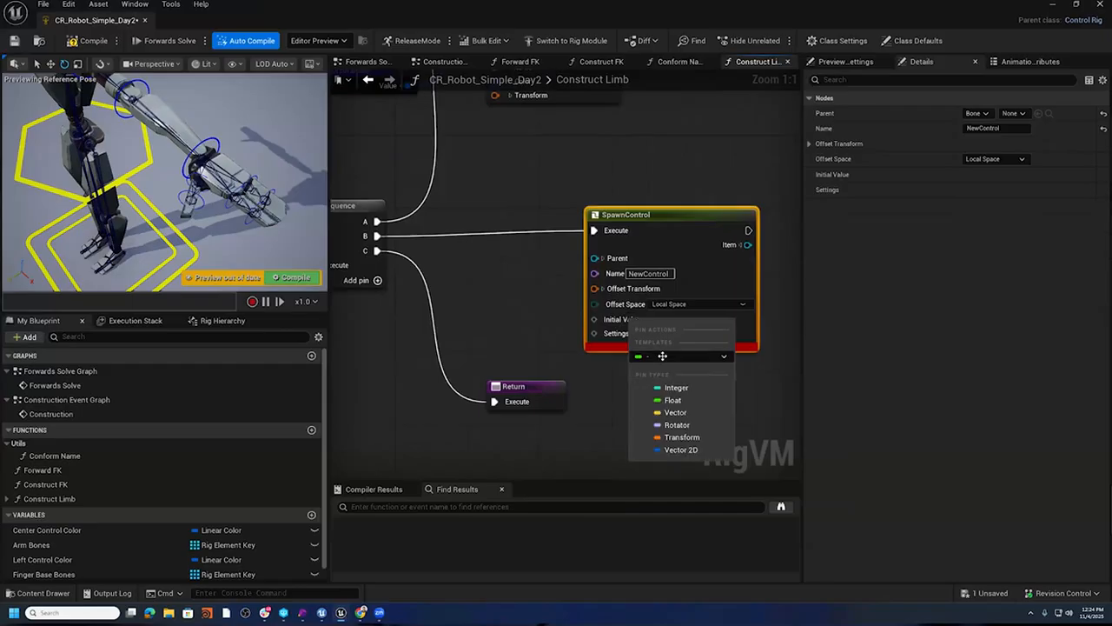
left_click(682, 437)
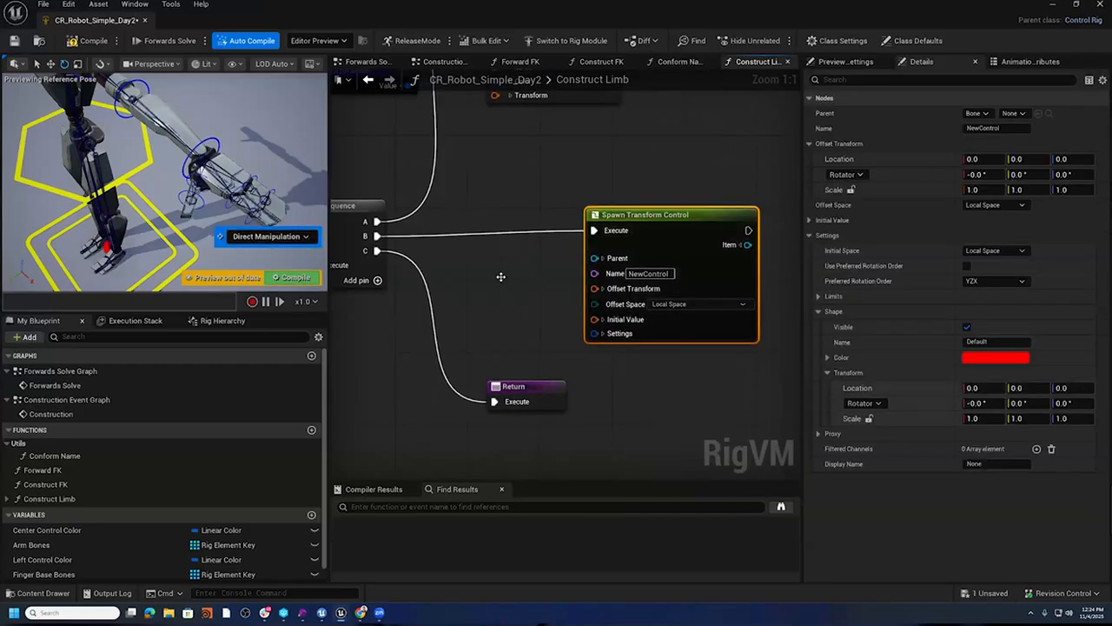
- Move the Spawn Transform Control node farther away from the Sequence node
right_click_drag(488, 276, 441, 280)
left_click_drag(137, 244, 128, 196, "alt")
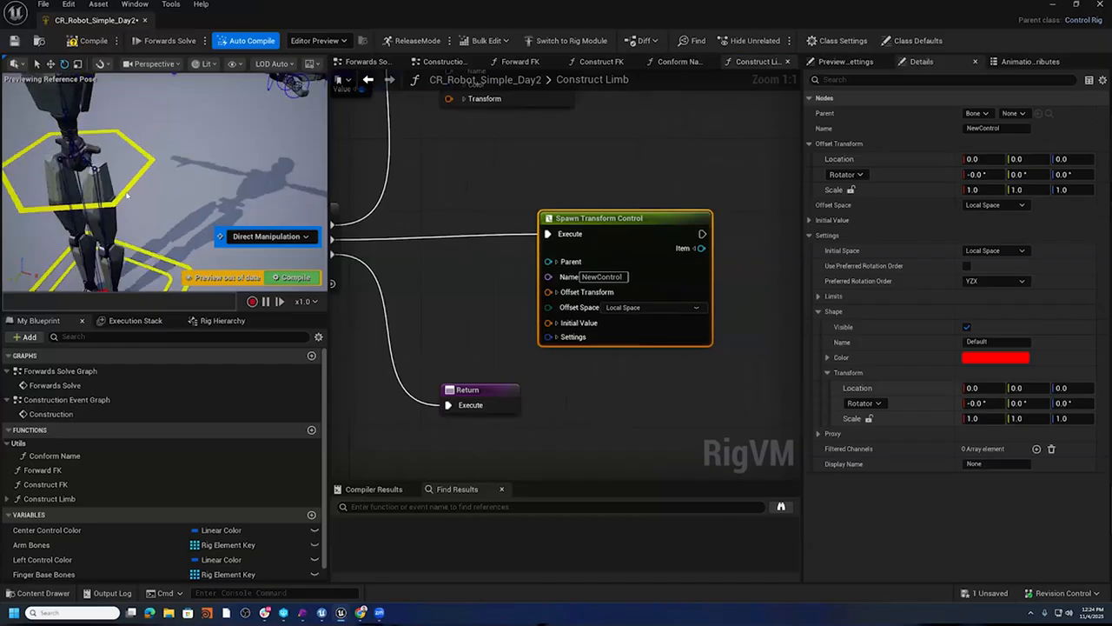
middle_click_drag(127, 196, 130, 144, "alt")
left_click_drag(130, 143, 211, 218, "alt")
right_click_drag(229, 187, 178, 161, "alt")
middle_click_drag(178, 161, 167, 202, "alt")
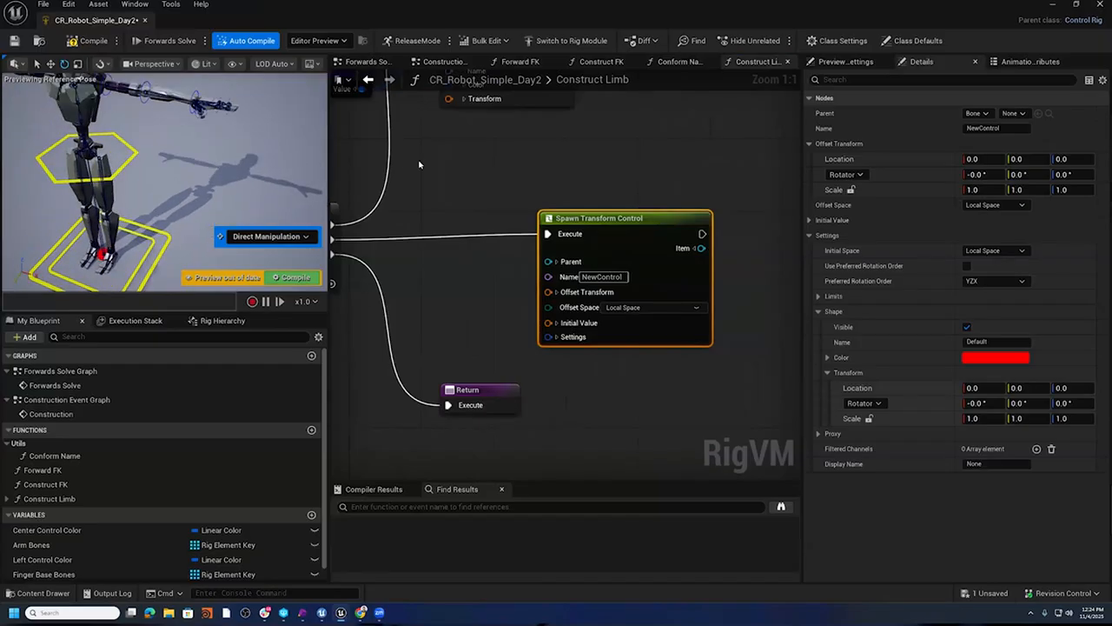
left_click_drag(639, 217, 693, 223)
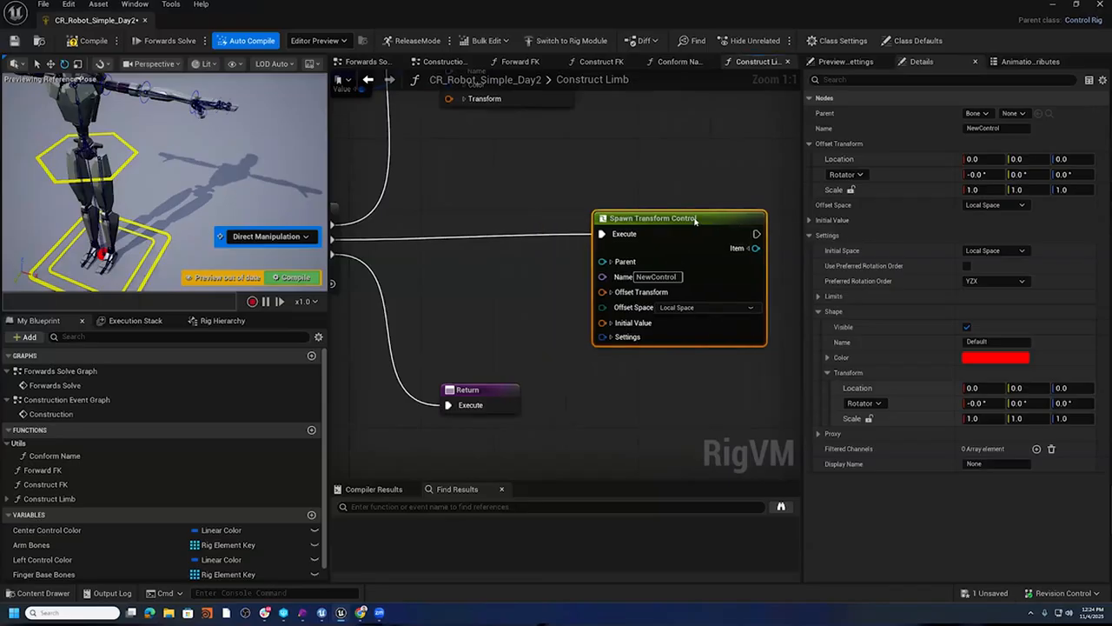
- Add a Get Bones input node feeding an At node with its index set to -1
right_click_drag(491, 322, 755, 357)
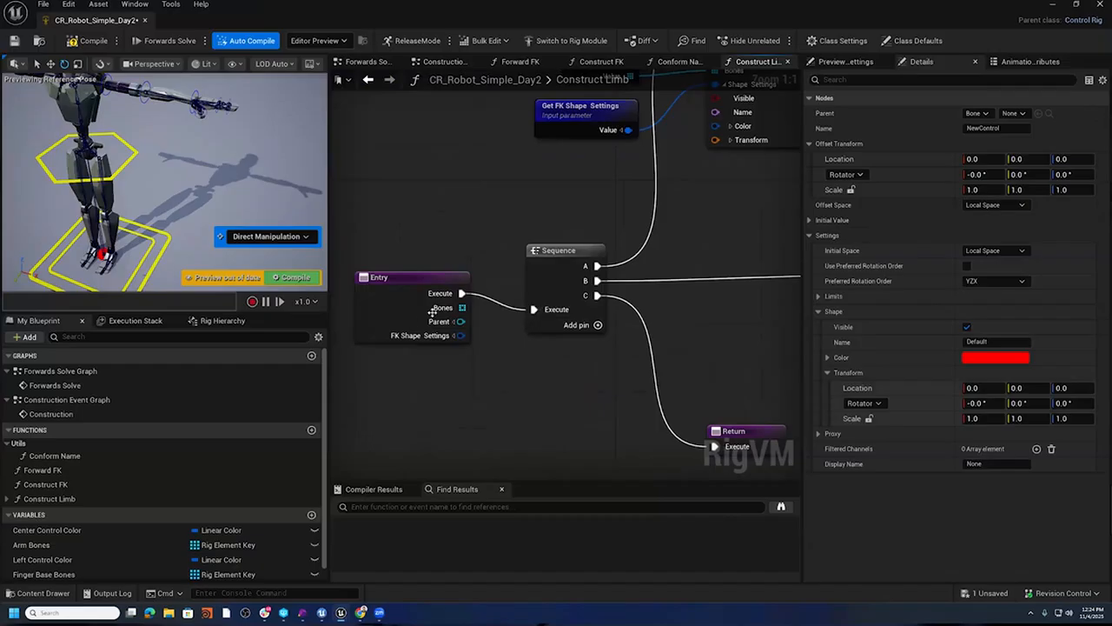
right_click_drag(622, 389, 550, 304)
right_click(550, 304)
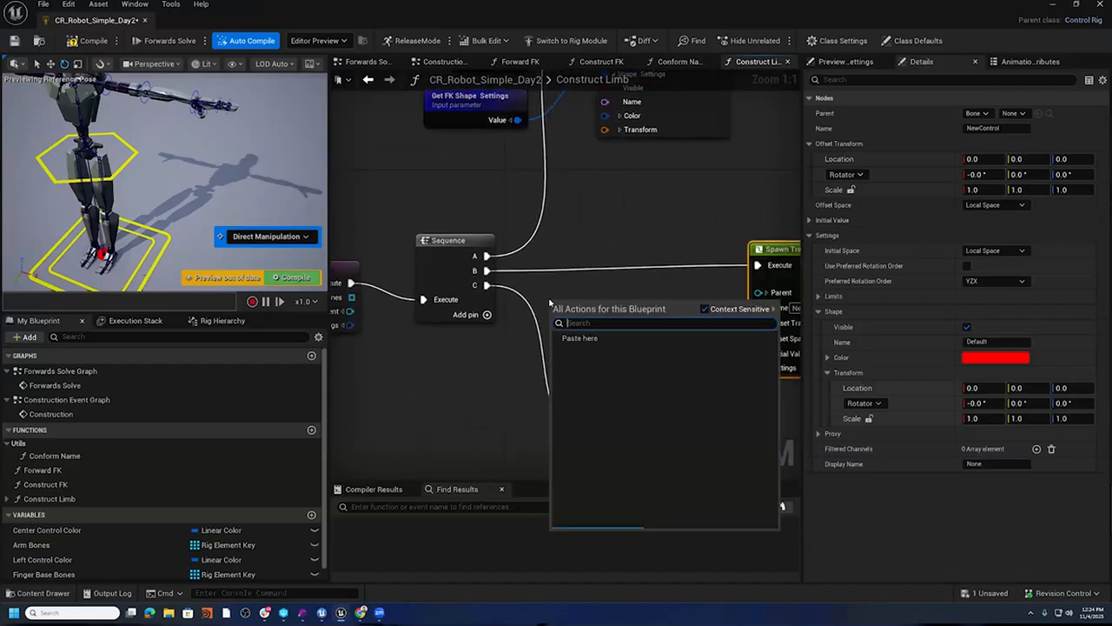
type("Get Bones")
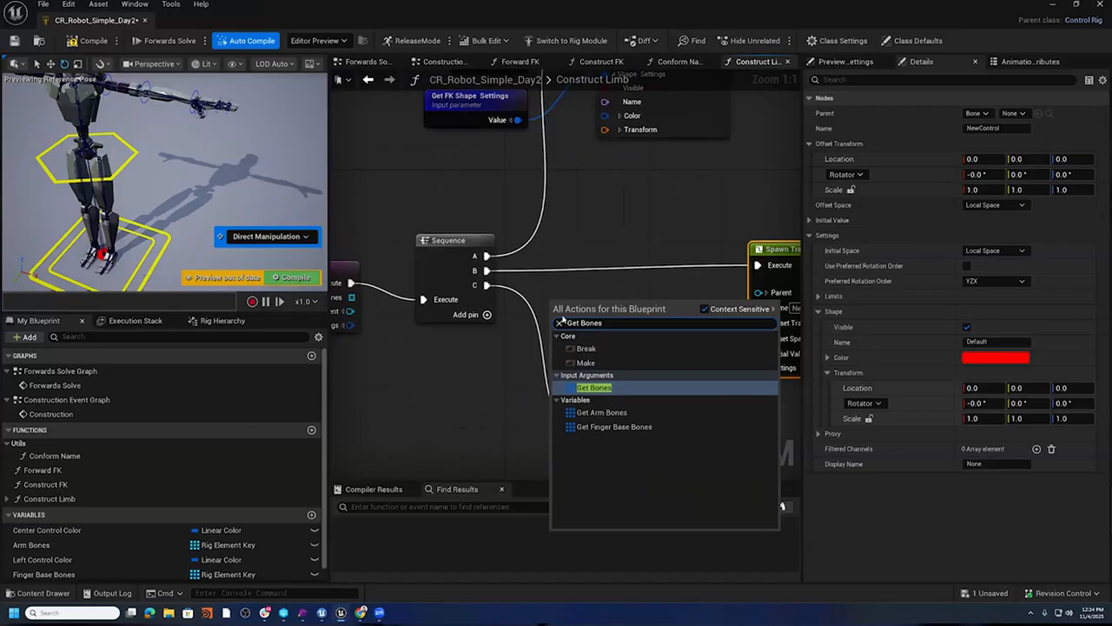
left_click(591, 388)
left_click_drag(611, 327, 662, 300)
type("at")
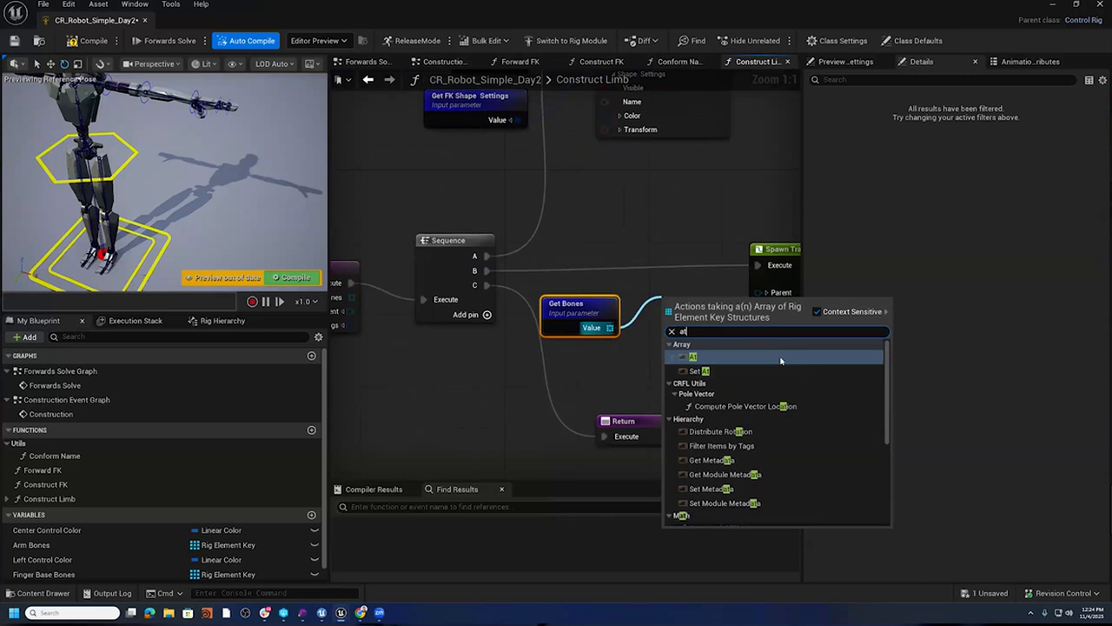
left_click(780, 360)
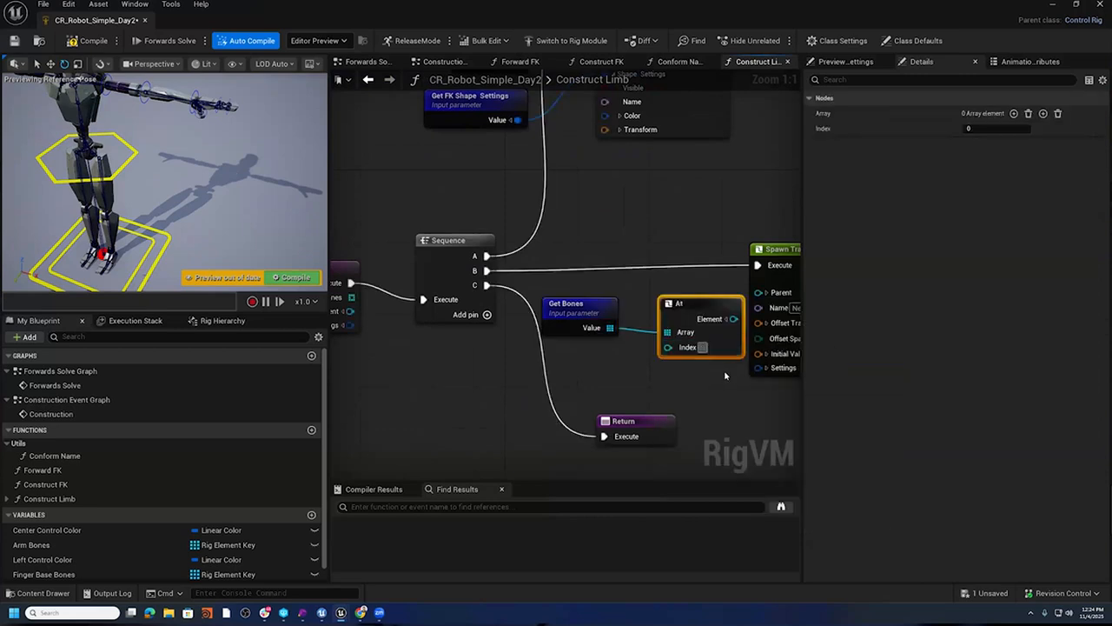
type("-1")
key("Return")
right_click_drag(713, 396, 568, 385)
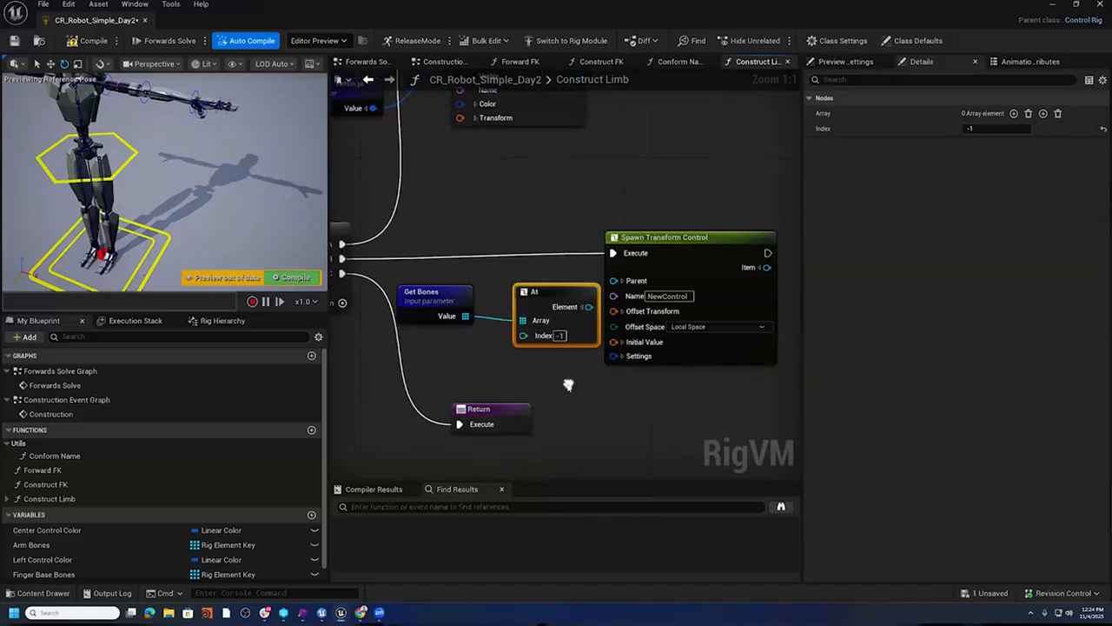
- Make room before Spawn Transform Control and add a Get Transform node fed by the At node's Element
left_click(567, 385)
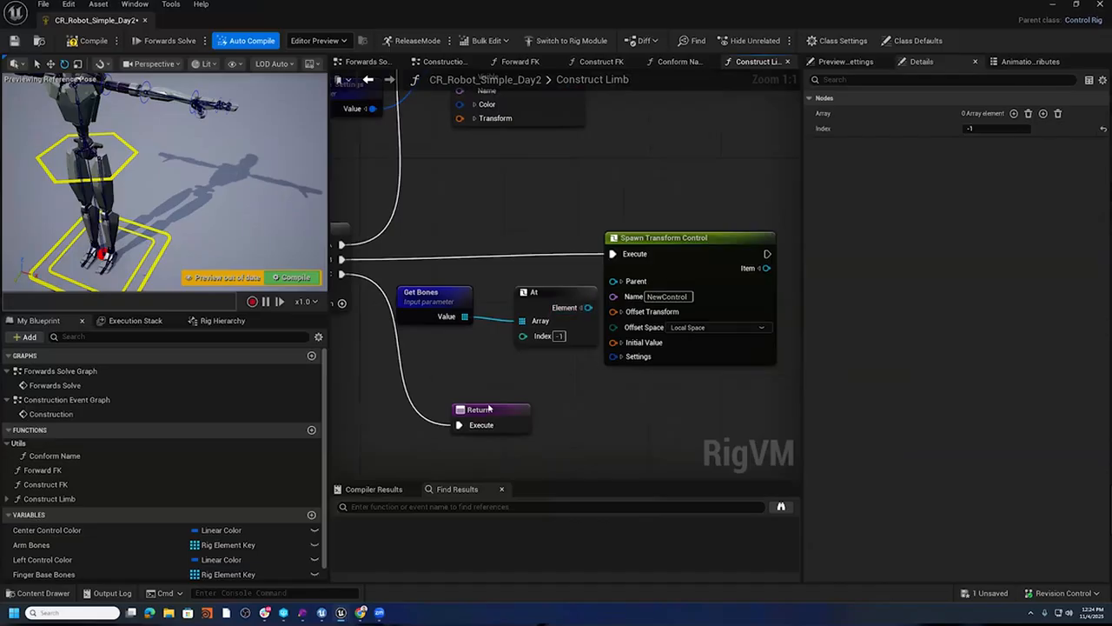
right_click_drag(489, 406, 378, 398)
left_click_drag(612, 235, 650, 244)
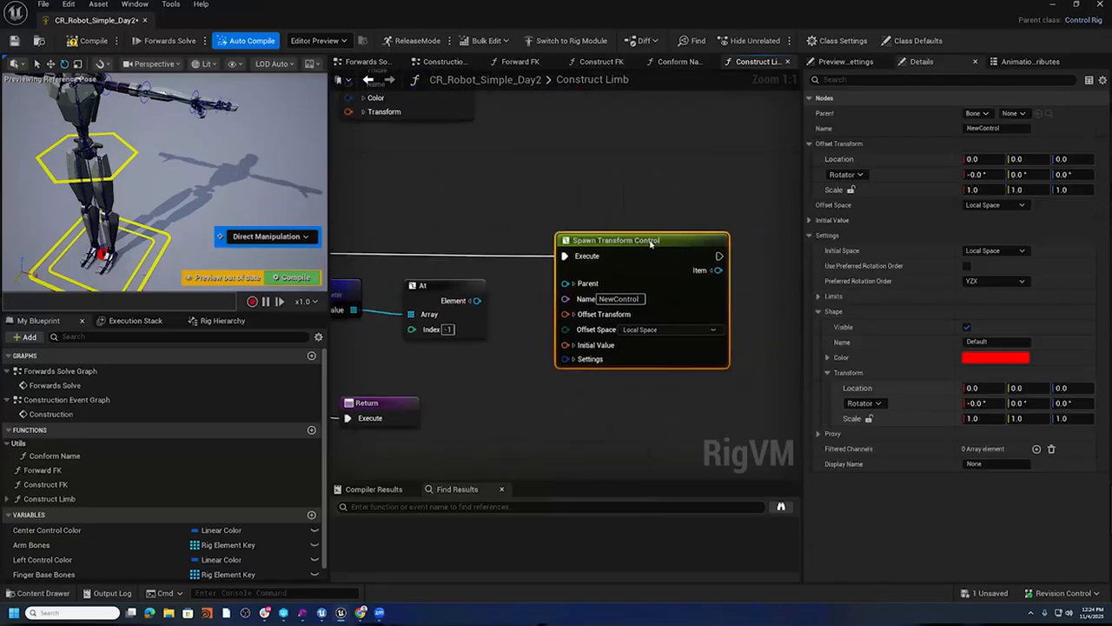
right_click_drag(482, 406, 539, 396)
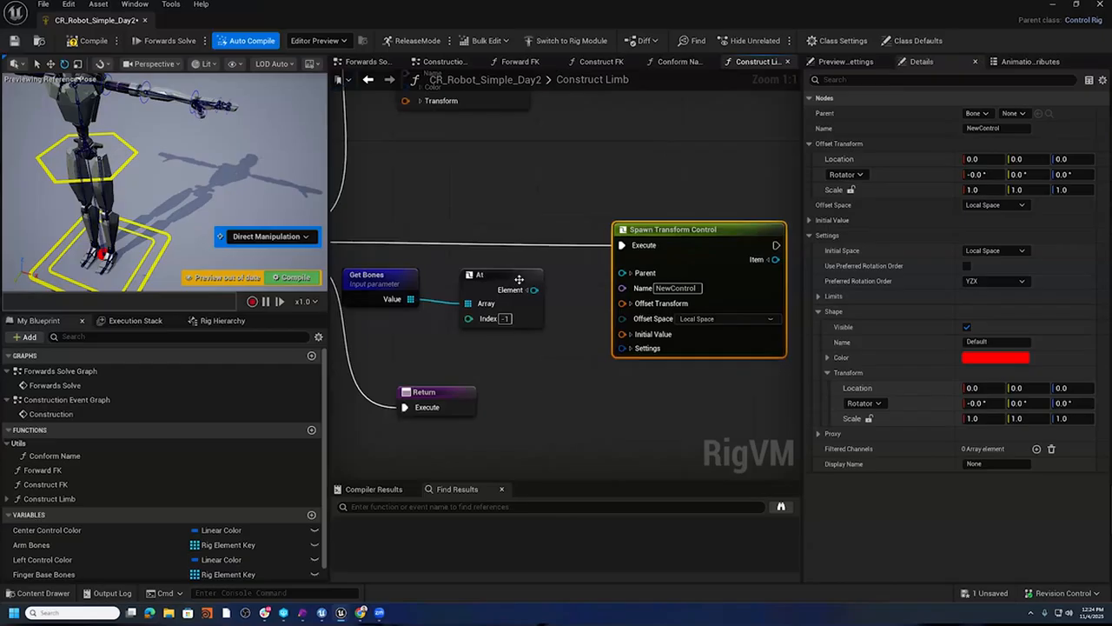
right_click_drag(670, 229, 556, 220)
left_click_drag(557, 220, 680, 221)
right_click_drag(548, 281, 670, 264)
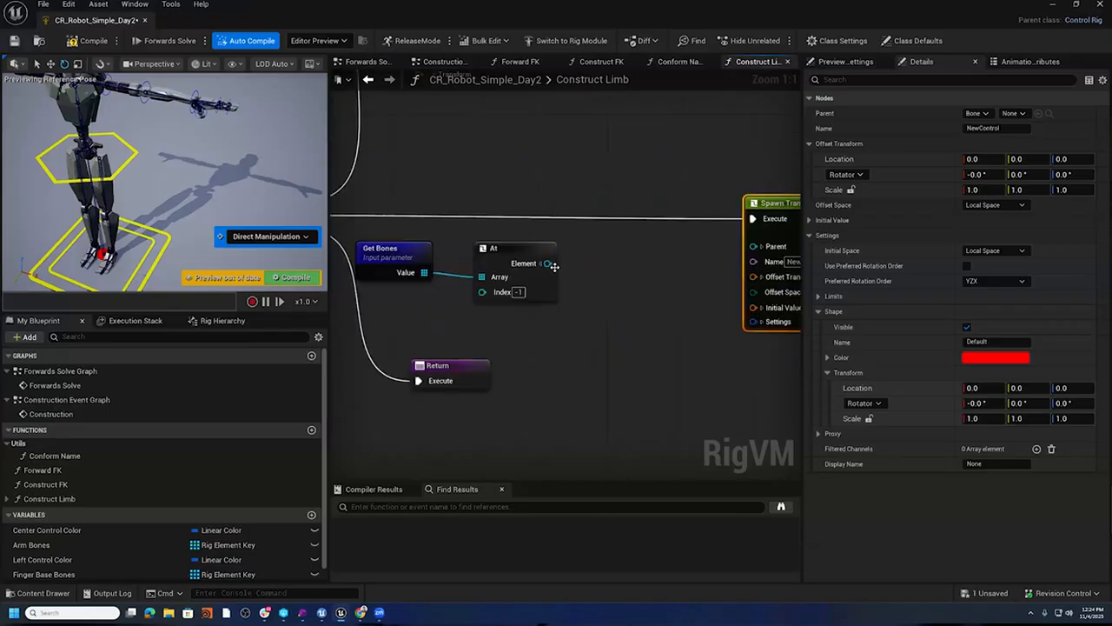
left_click_drag(546, 262, 580, 346)
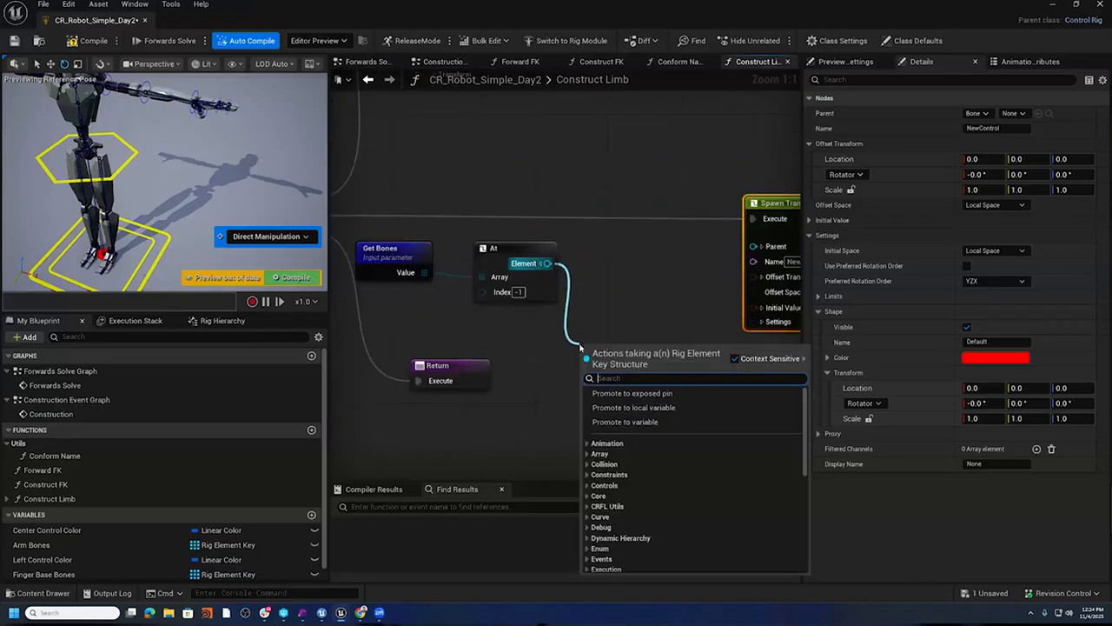
type("Get Transform")
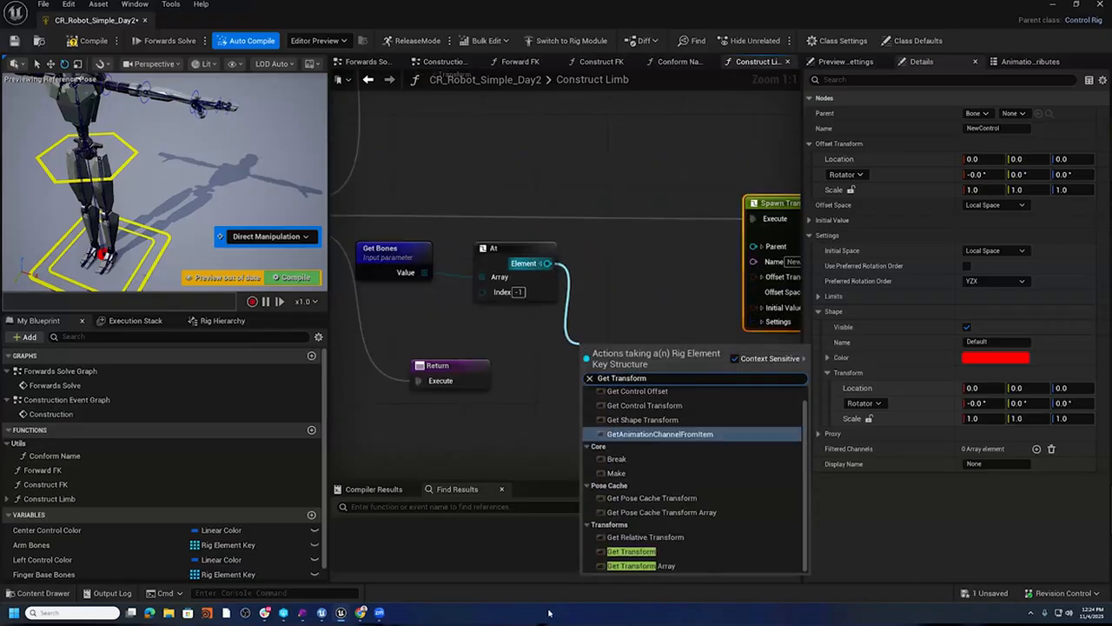
left_click(672, 553)
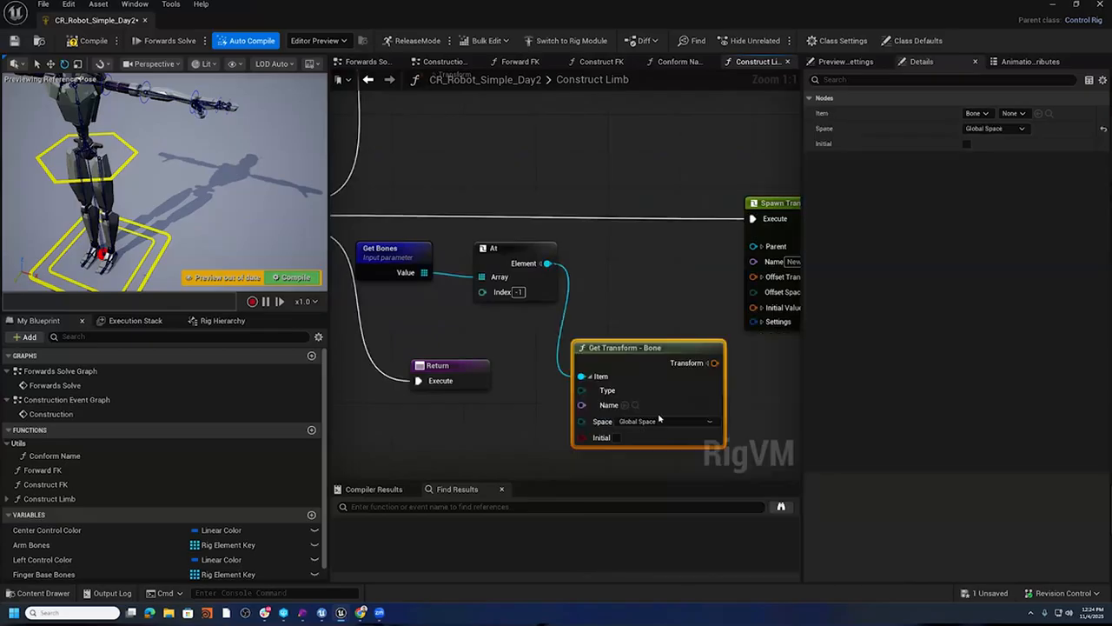
- Connect Get Transform's Translation to Spawn Transform Control's Offset Transform Translation, and check the control's place in the Rig Hierarchy
right_click_drag(657, 334, 488, 329)
left_click_drag(718, 203, 780, 203)
left_click(656, 272)
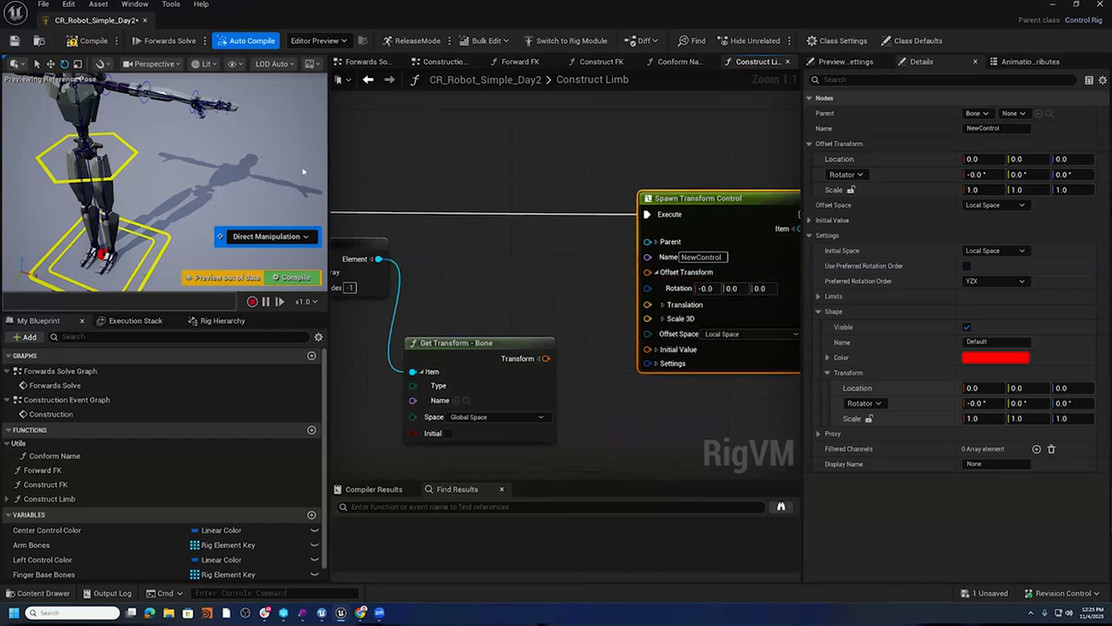
left_click(538, 358)
left_click_drag(549, 386, 648, 304)
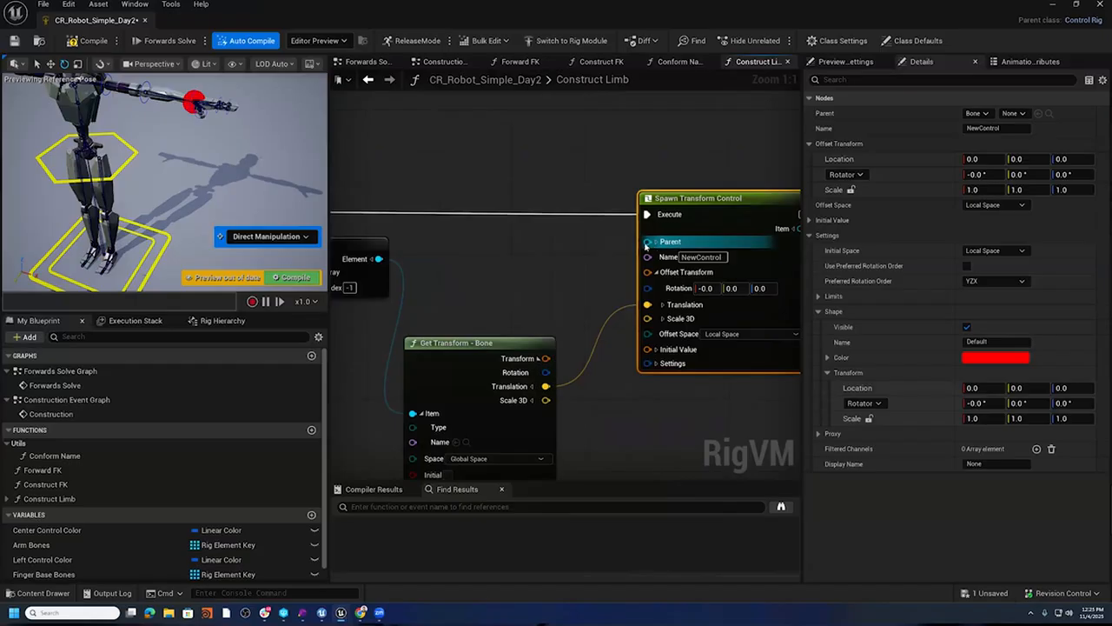
left_click(222, 320)
scroll(225, 450, "down", 15)
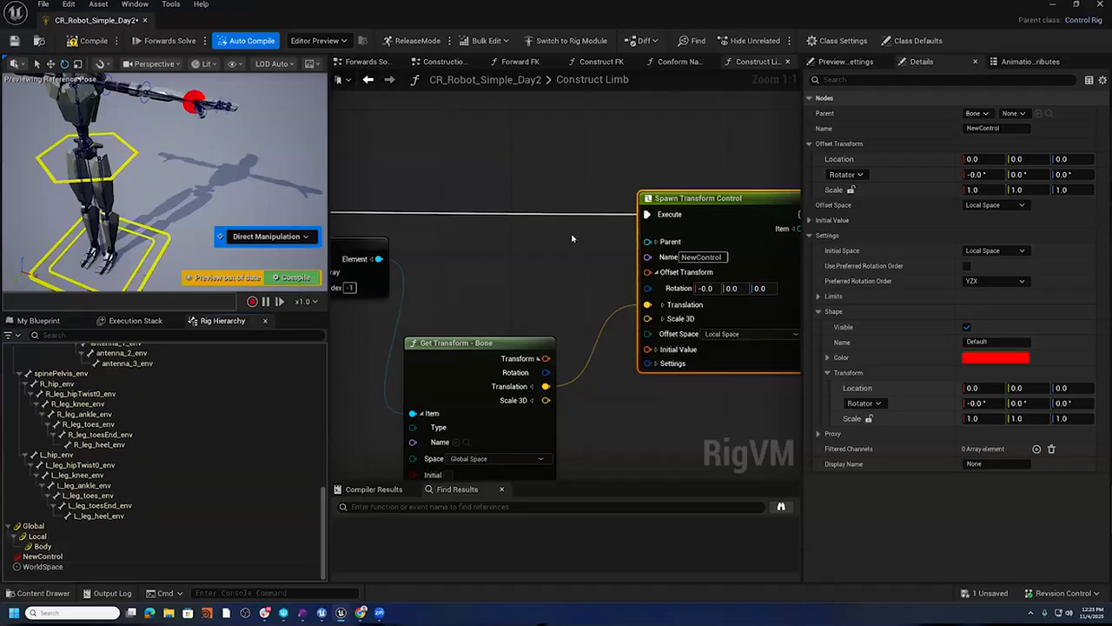
- Add a Get Parent_1 input node connected to Spawn Transform Control's Parent pin and place it beside the node
scroll(572, 238, "down", 1)
scroll(579, 290, "down", 1)
right_click_drag(590, 282, 764, 388)
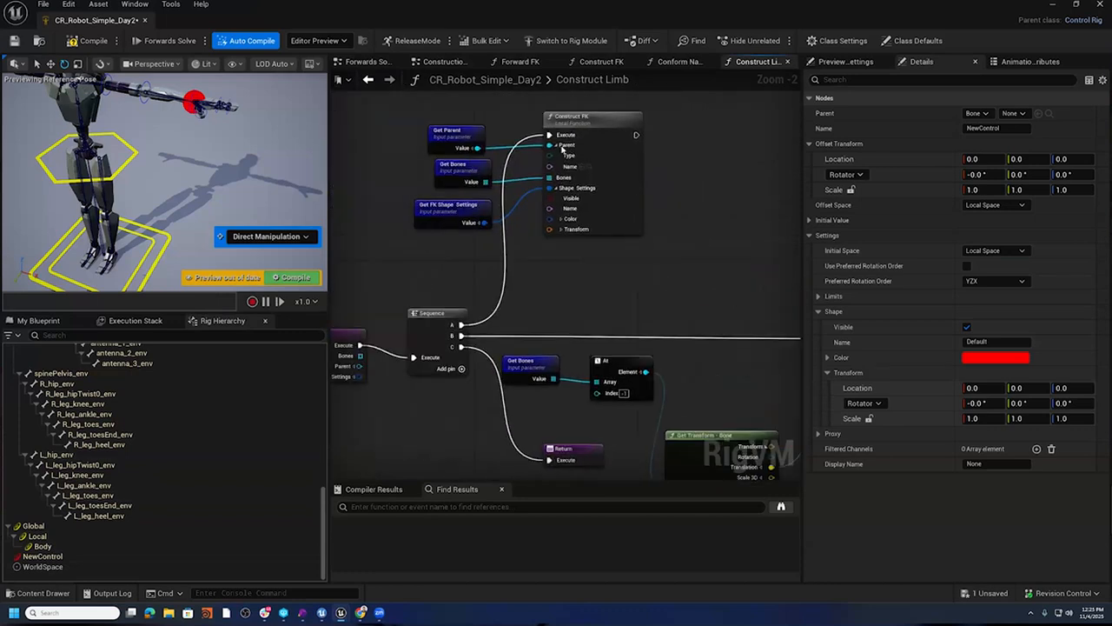
right_click_drag(665, 296, 582, 214)
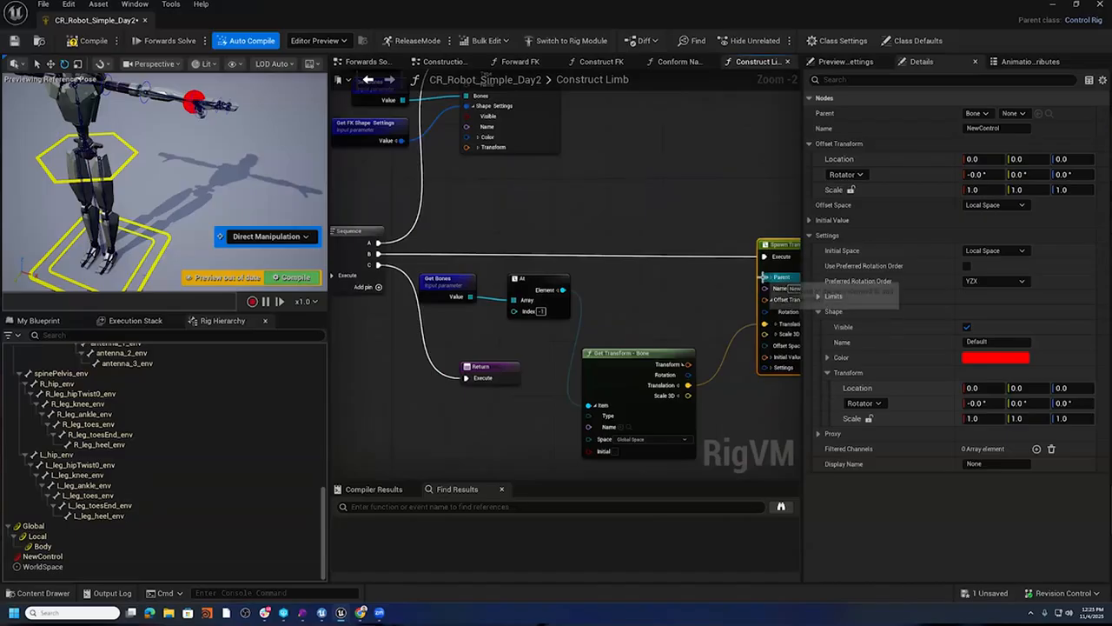
left_click_drag(765, 276, 691, 299)
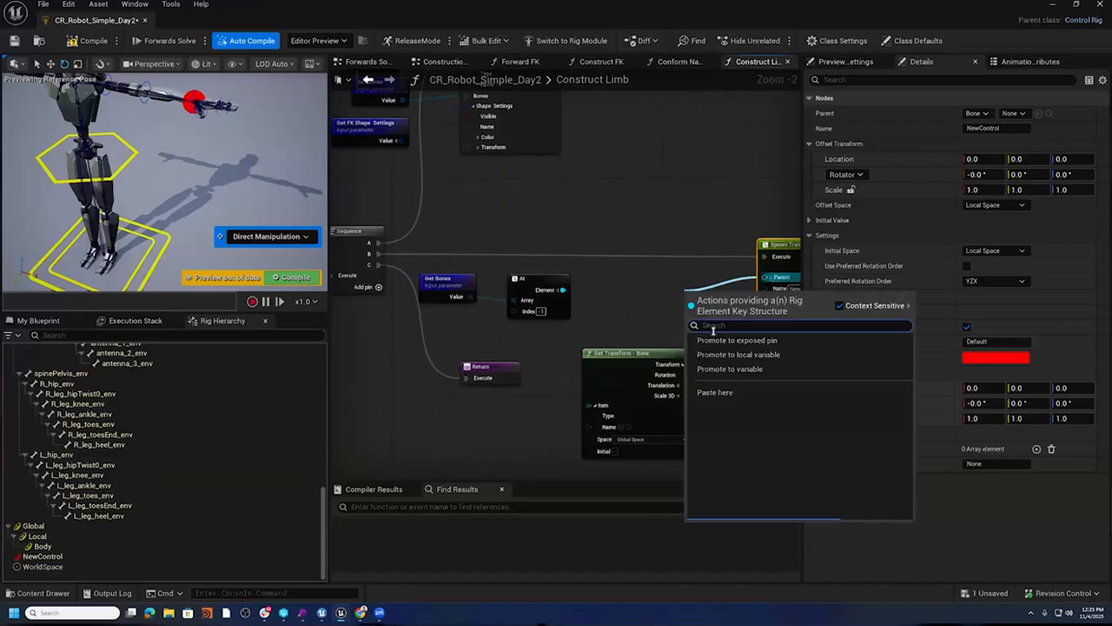
right_click_drag(684, 303, 606, 302)
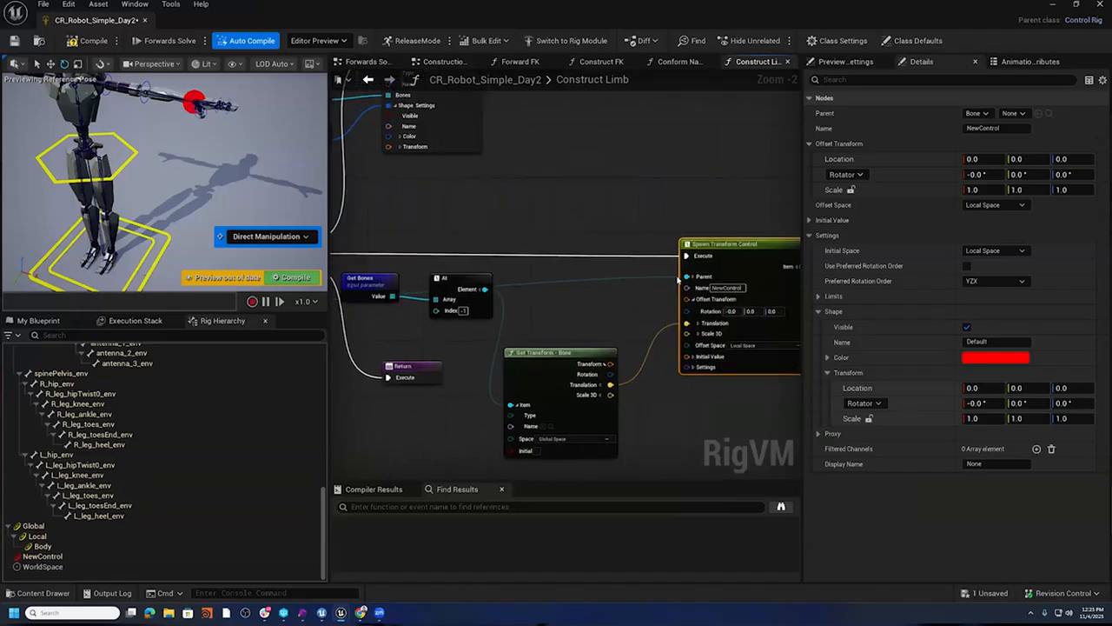
left_click_drag(688, 277, 624, 280)
type("Get Par")
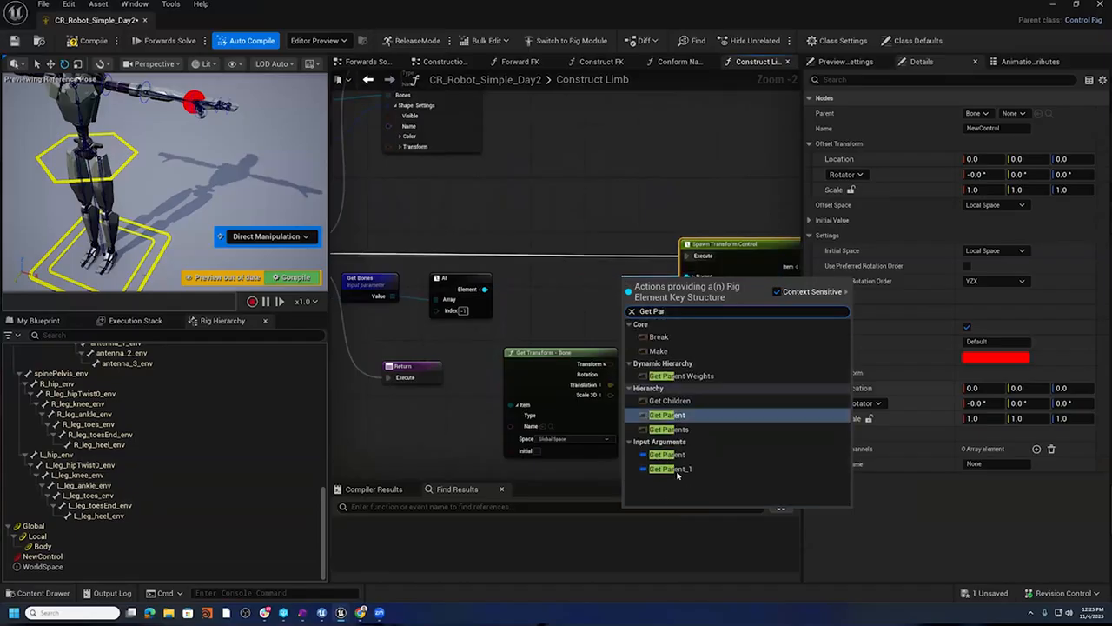
left_click(670, 468)
left_click_drag(627, 280, 580, 273)
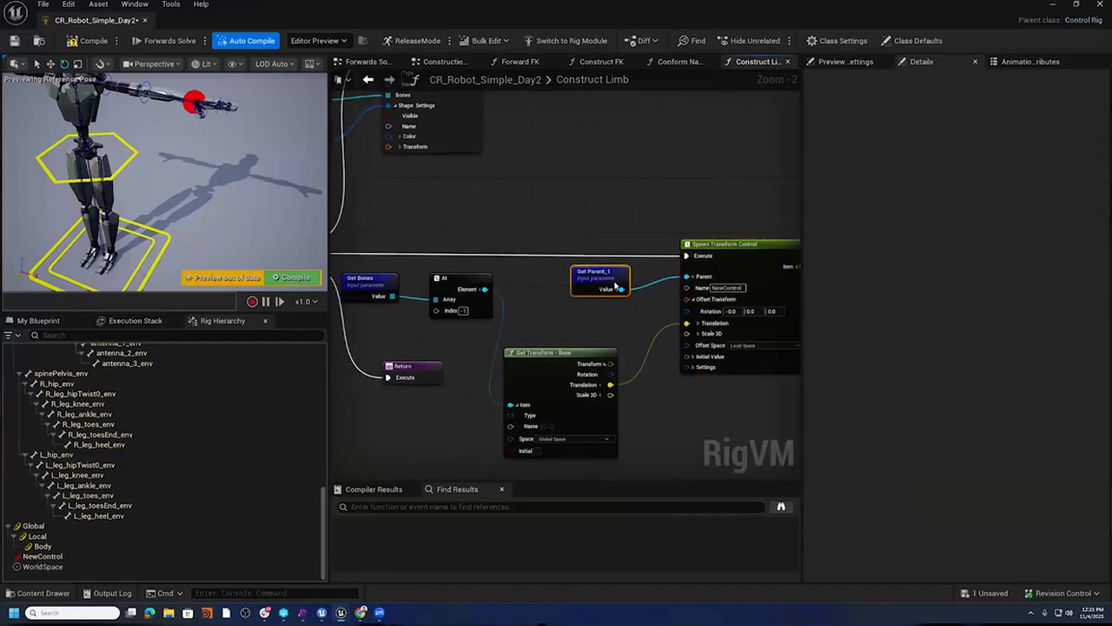
- Rename Construct Limb's Parent_1 input to IK Parent and move it above FK Shape Settings
right_click_drag(588, 336, 931, 335)
left_click(532, 249)
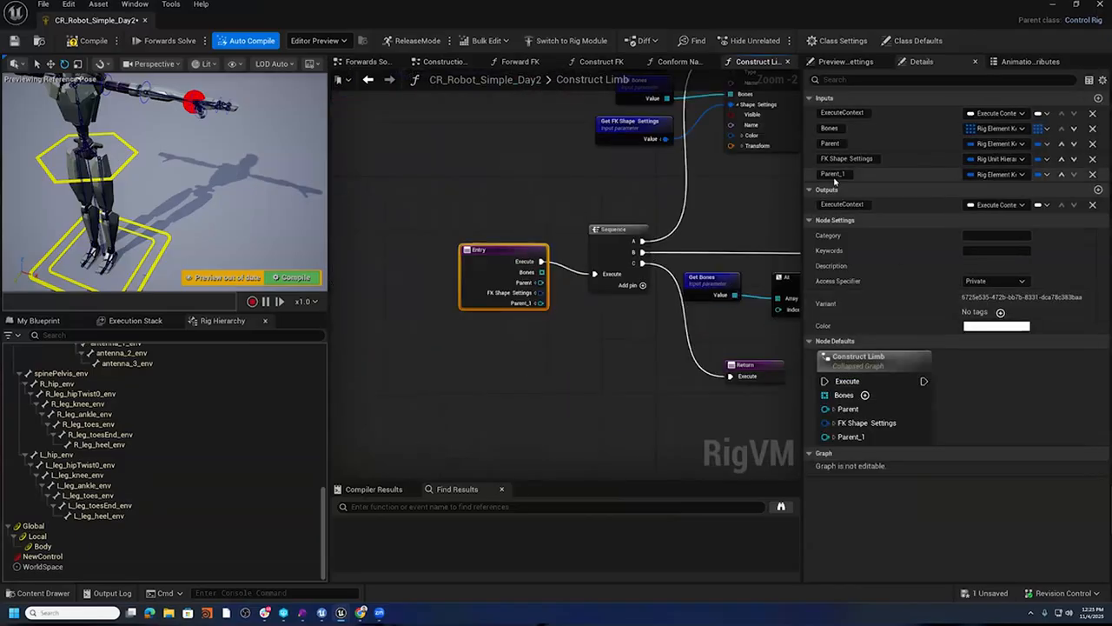
double_click(831, 174)
type("IK Parent")
key("Return")
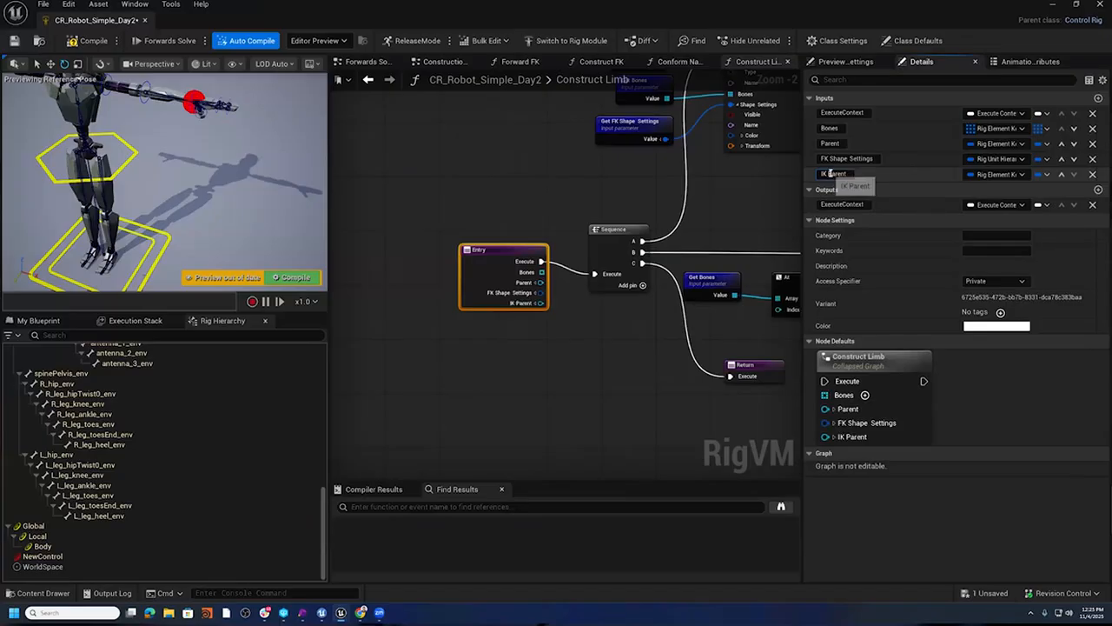
left_click(1061, 174)
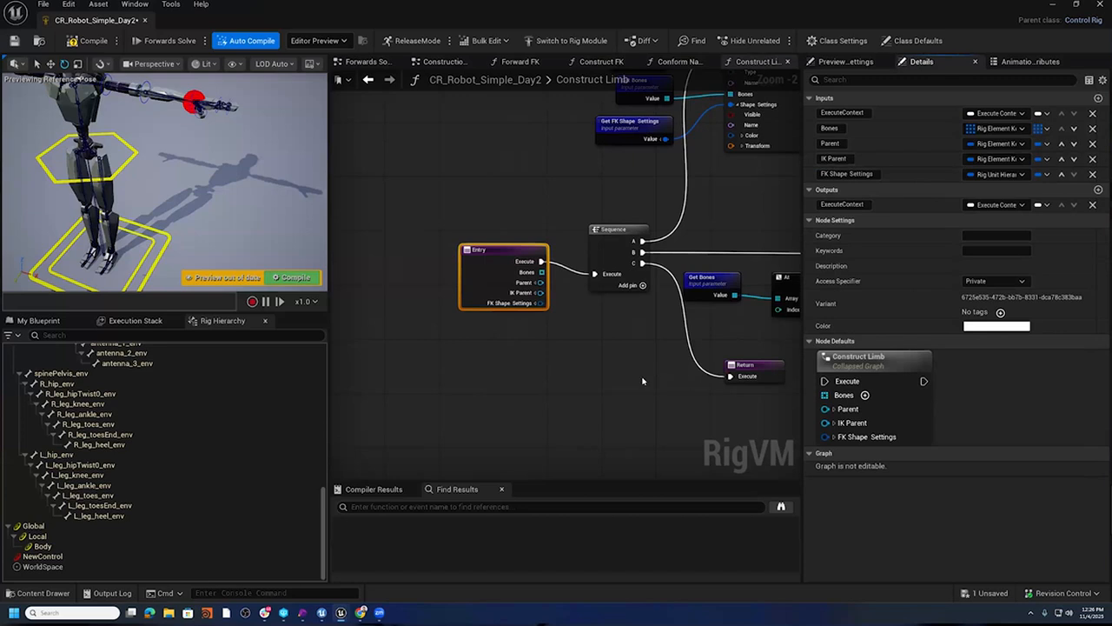
- Review the Get IK Parent wiring in Construct Limb and inspect the IK Parent pin on the L Arm's Construct Limb node
right_click_drag(657, 379, 509, 226)
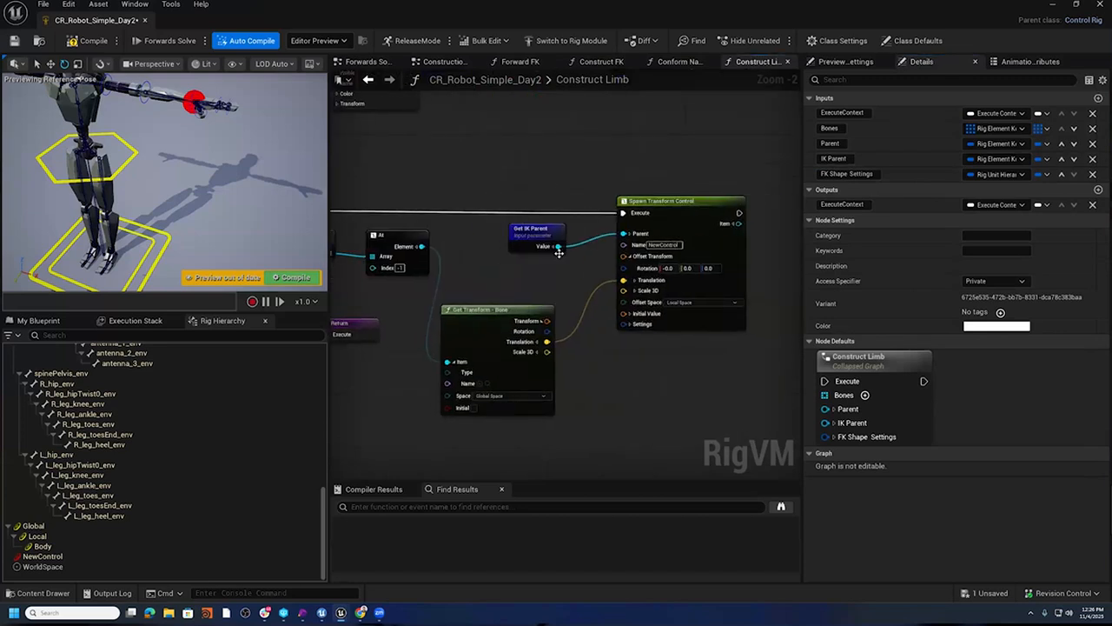
right_click_drag(336, 304, 531, 308)
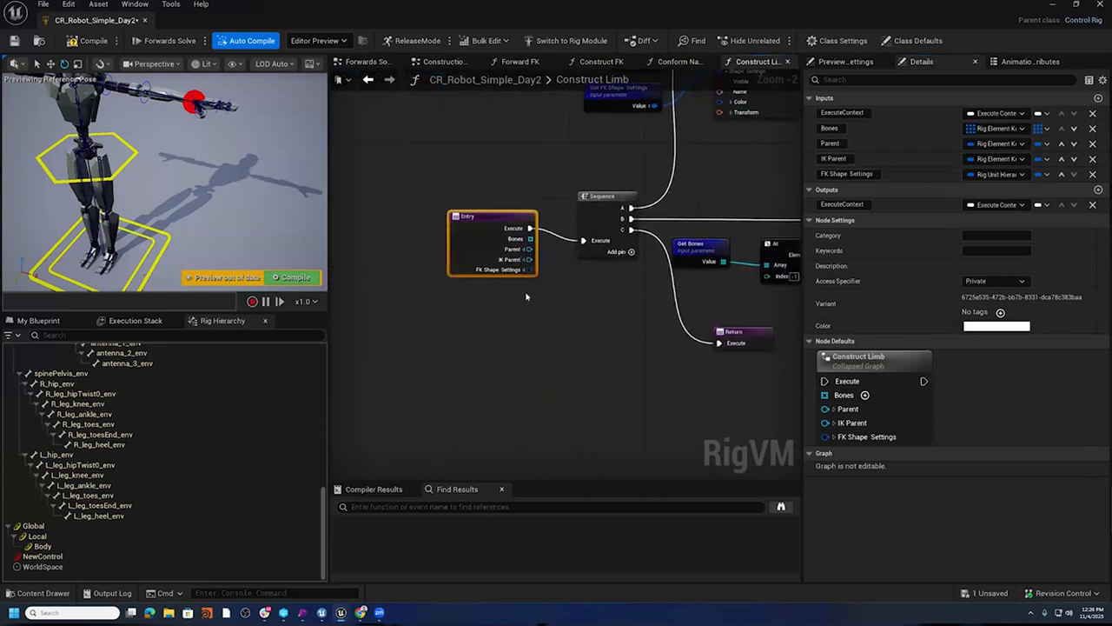
right_click_drag(629, 321, 568, 330)
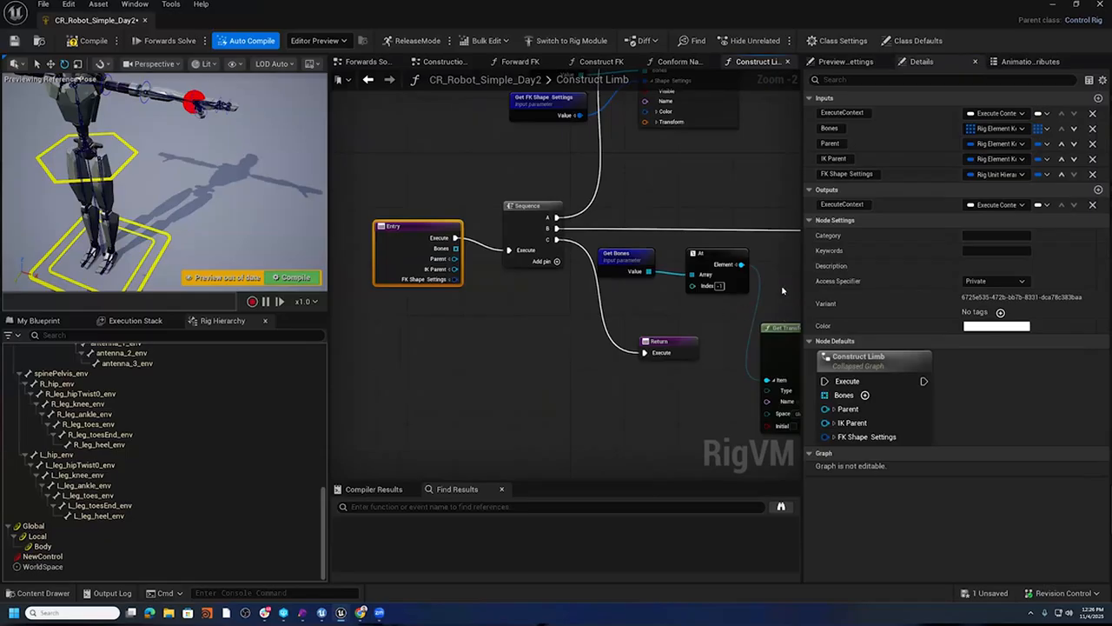
right_click_drag(786, 283, 428, 258)
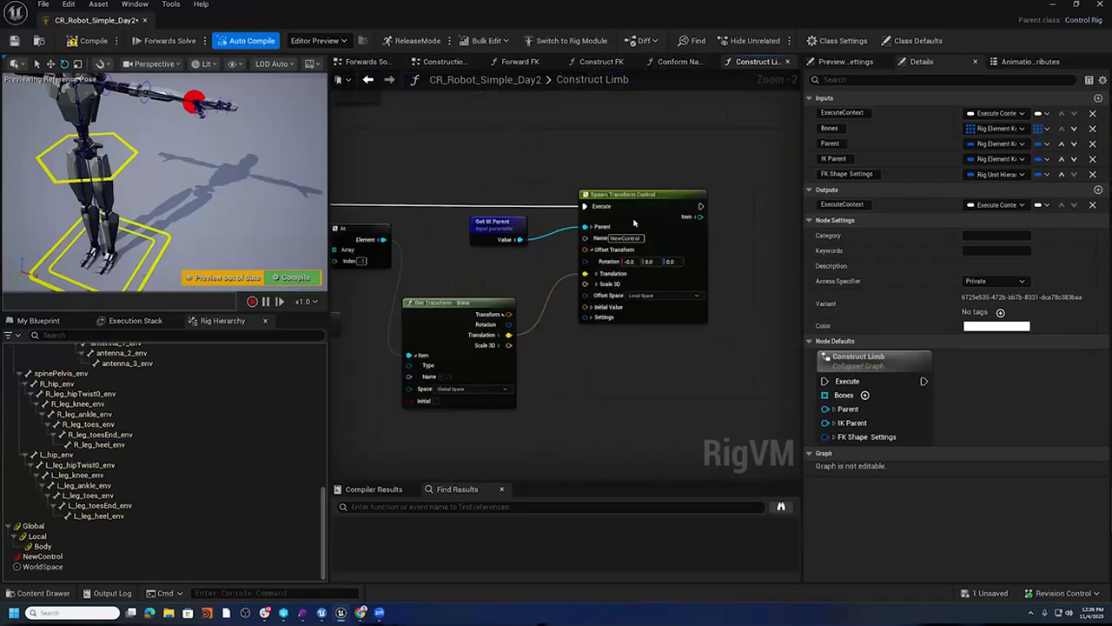
right_click_drag(498, 268, 886, 277)
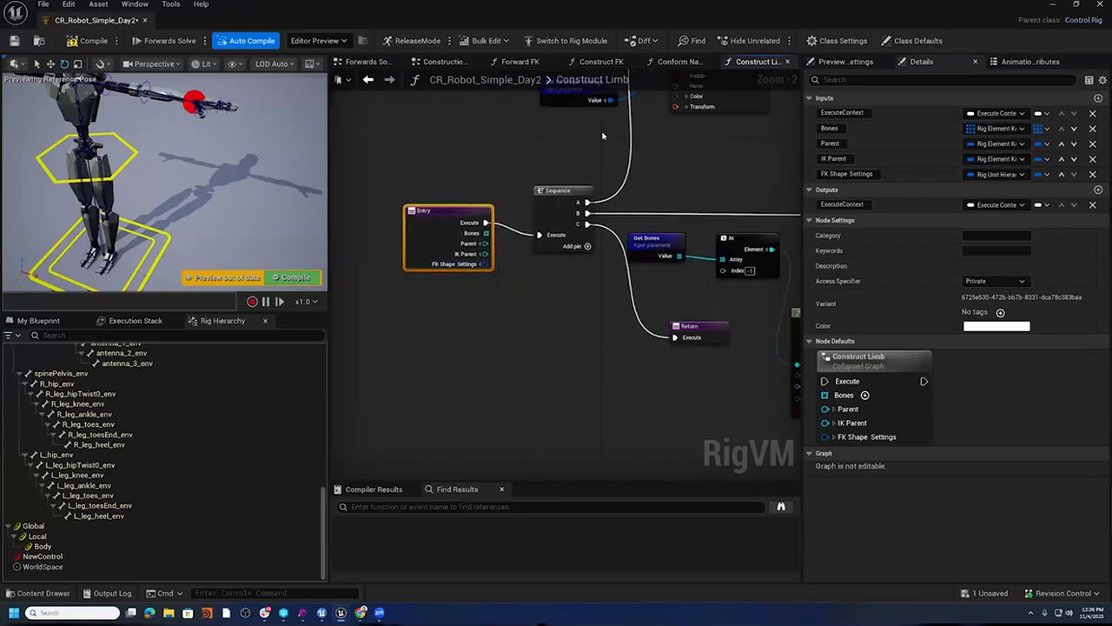
right_click_drag(597, 142, 566, 170)
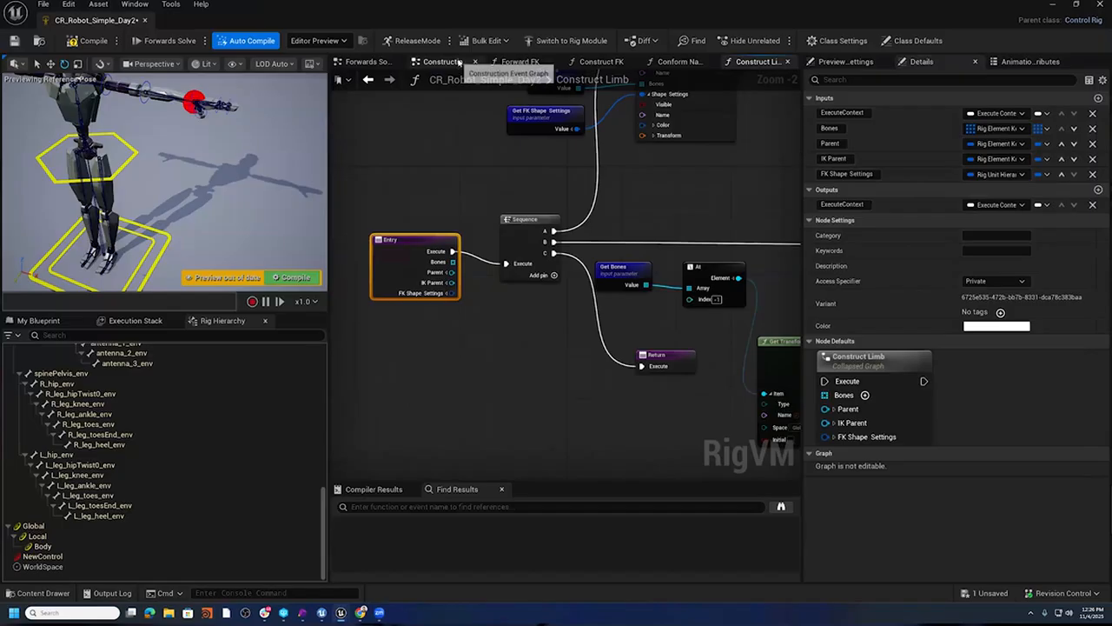
left_click(443, 62)
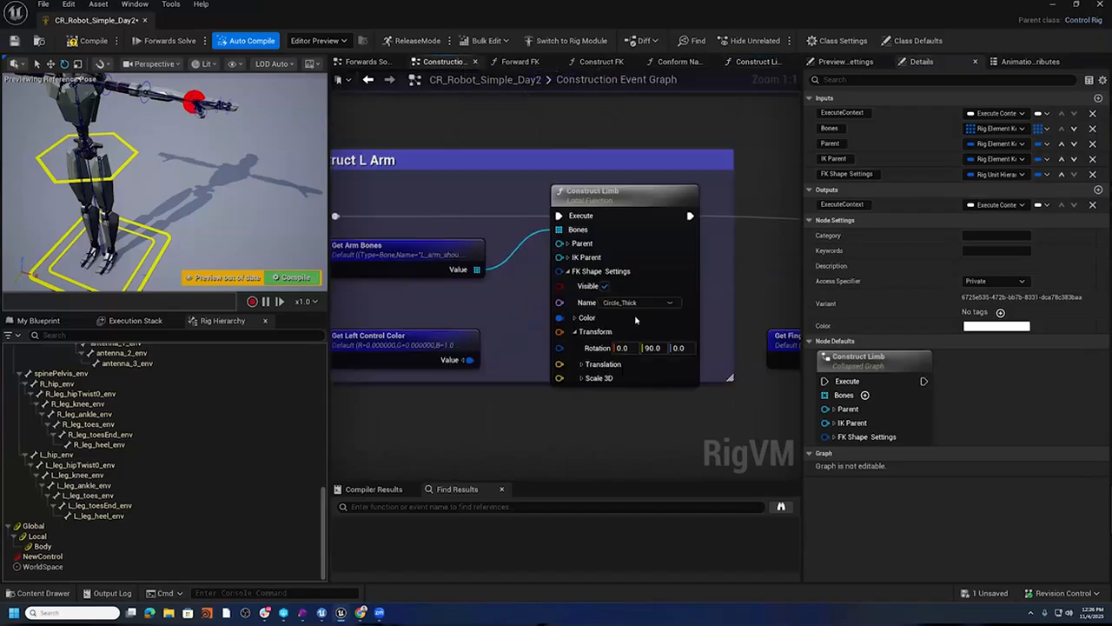
left_click(570, 258)
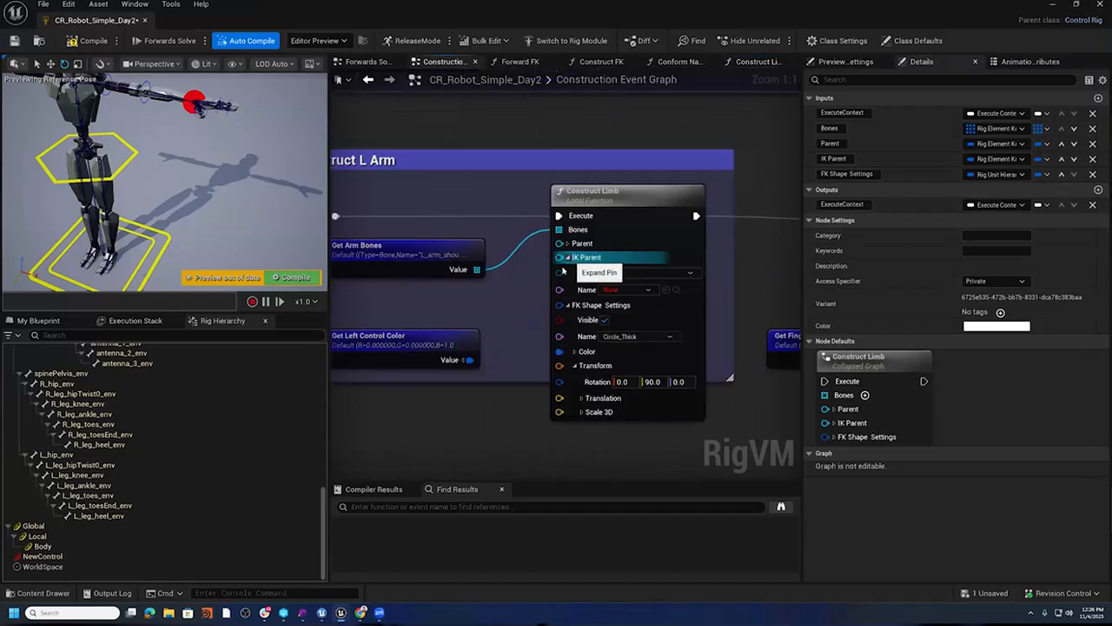
left_click(569, 257)
- Shift the Local Spawn Transform Control and the nodes following it in Construct Root and Body to make room after the Global control
scroll(485, 326, "down", 3)
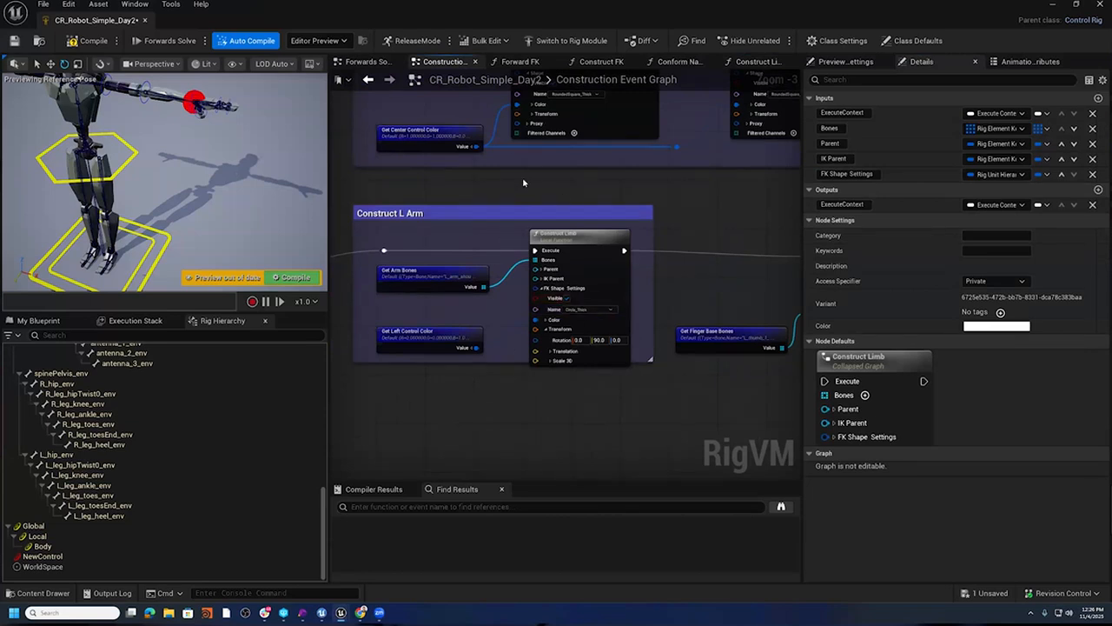
right_click_drag(523, 181, 530, 430)
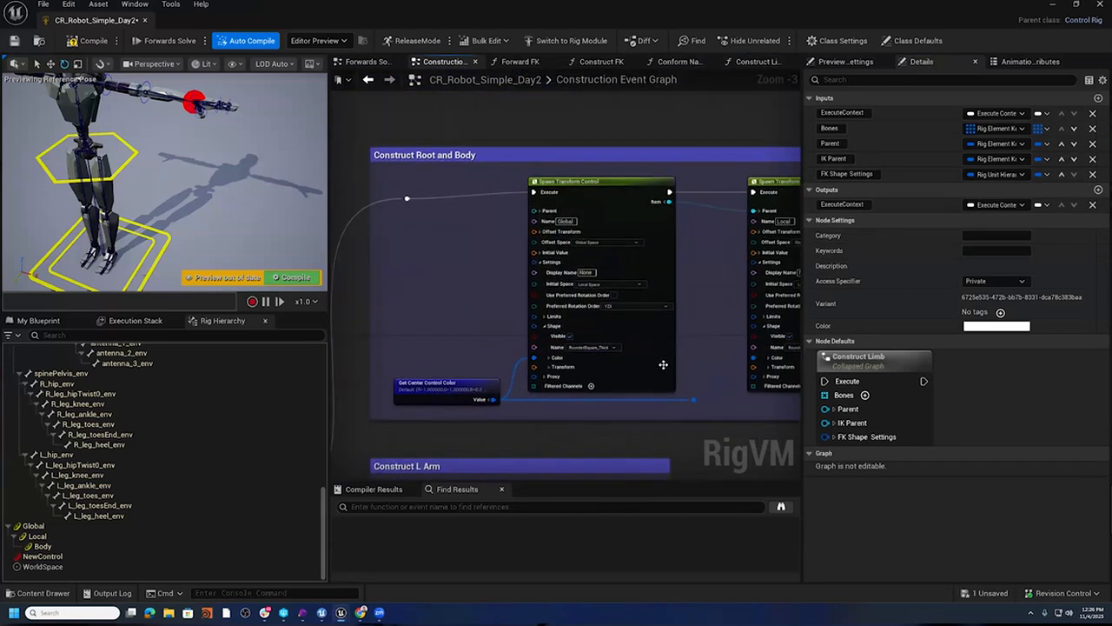
right_click_drag(730, 377, 797, 333)
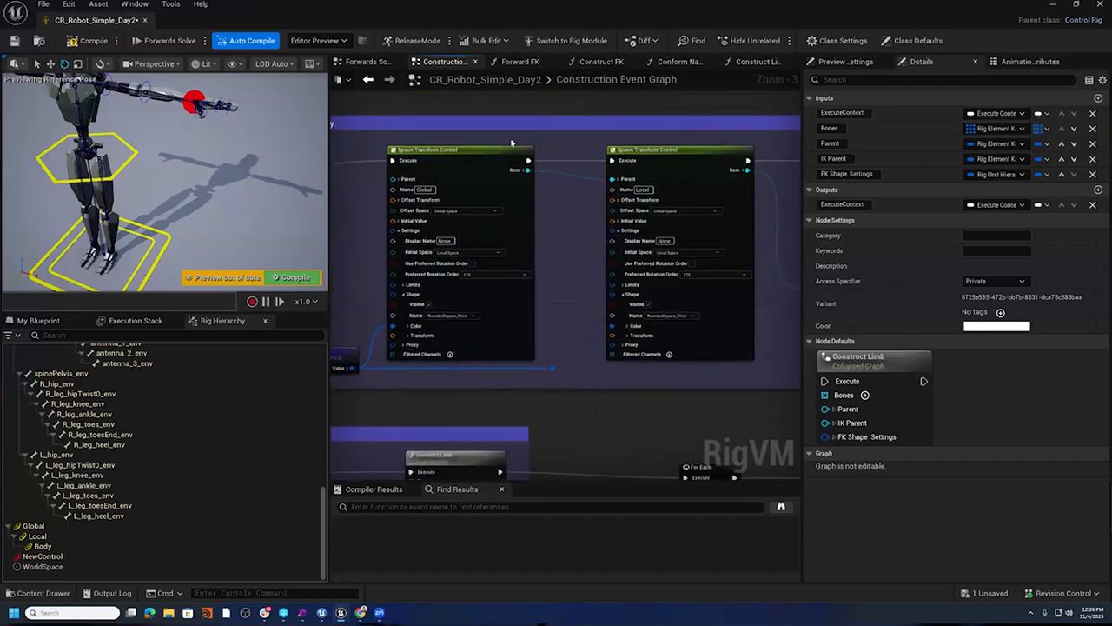
right_click_drag(756, 404, 691, 382)
scroll(691, 383, "down", 1)
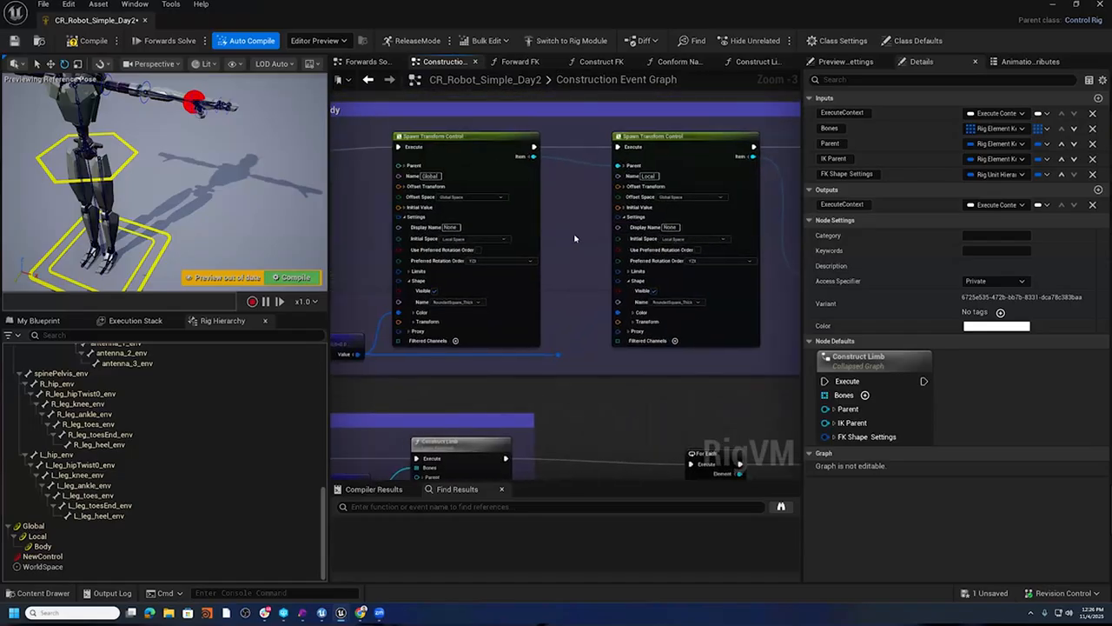
scroll(691, 382, "down", 1)
right_click_drag(591, 174, 460, 157)
left_click_drag(454, 136, 770, 313)
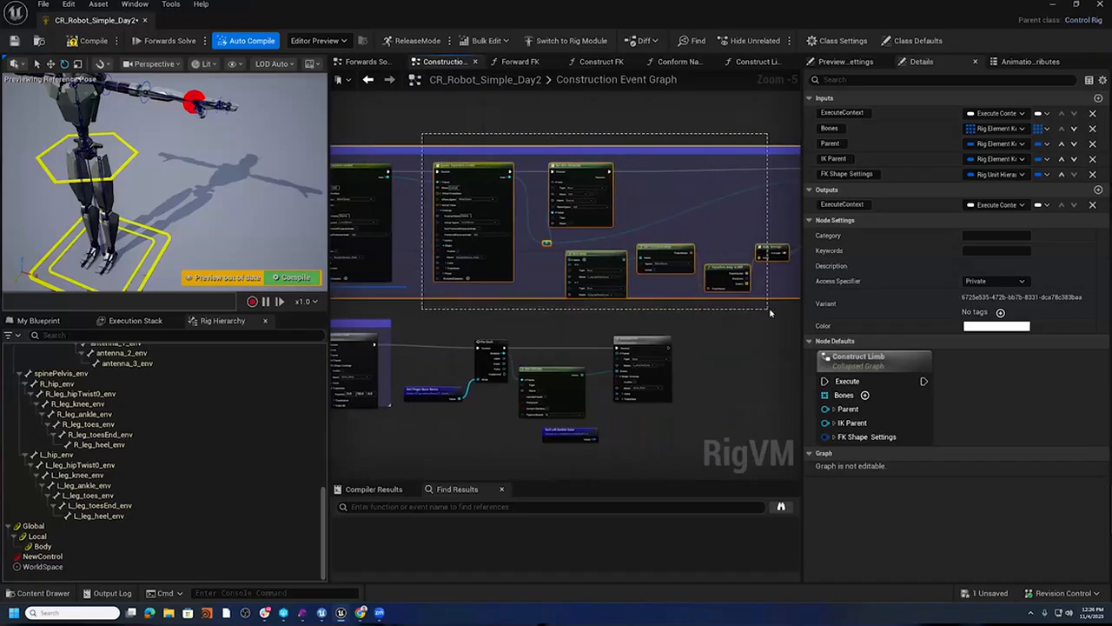
left_click_drag(452, 161, 773, 287)
left_click(439, 136)
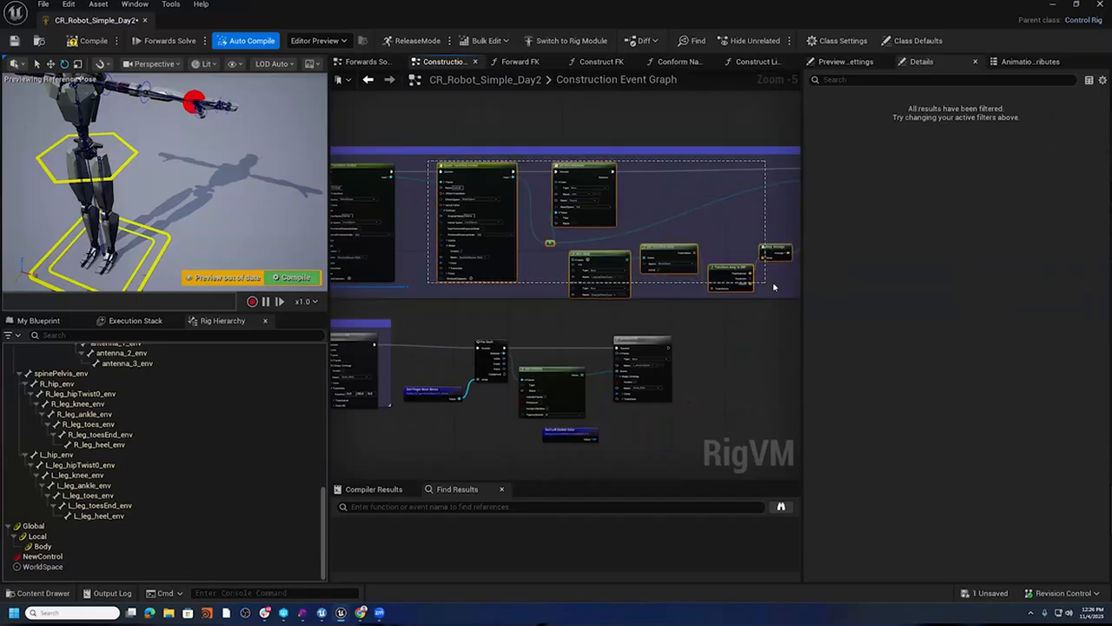
left_click_drag(499, 168, 566, 168)
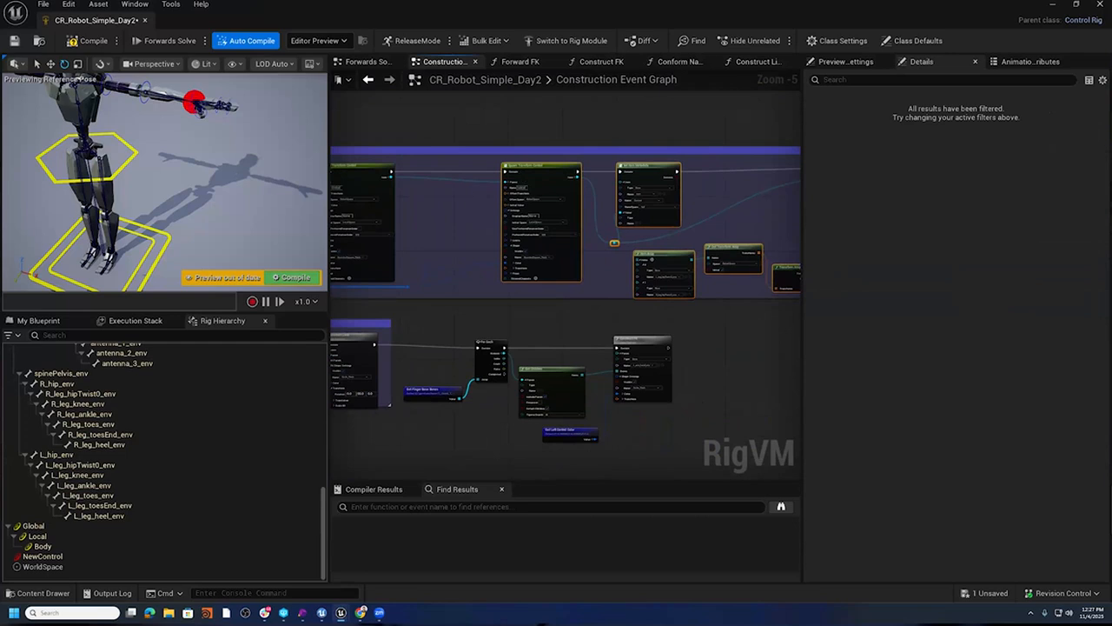
- Promote the Global control's Item output to a variable and wire its Set node into execution before the Local Spawn Transform Control
scroll(580, 277, "up", 6)
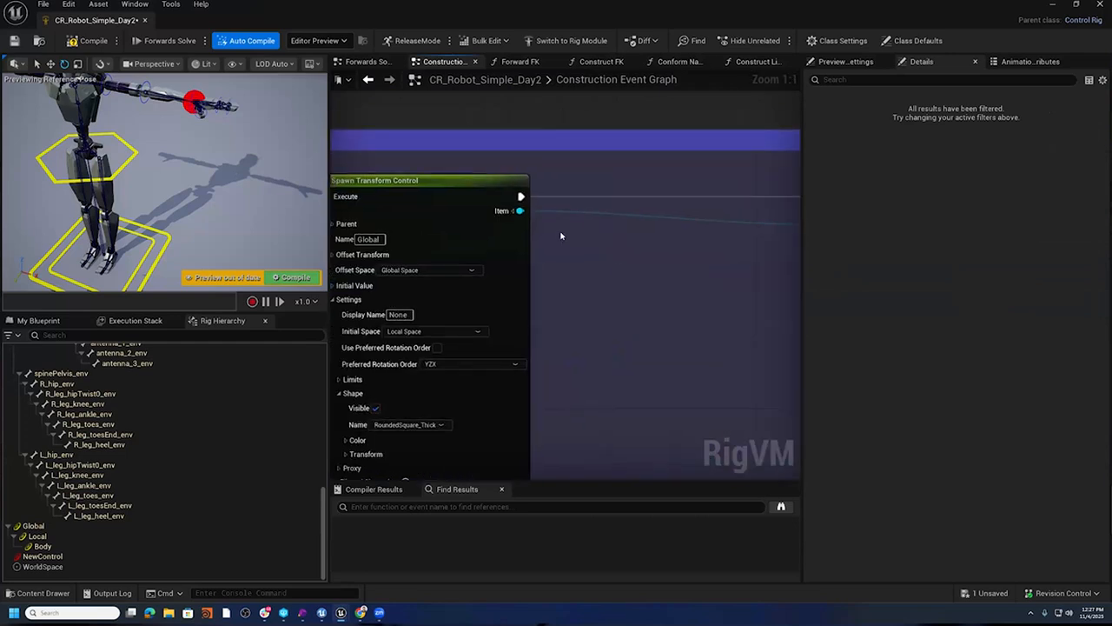
right_click_drag(615, 277, 666, 235)
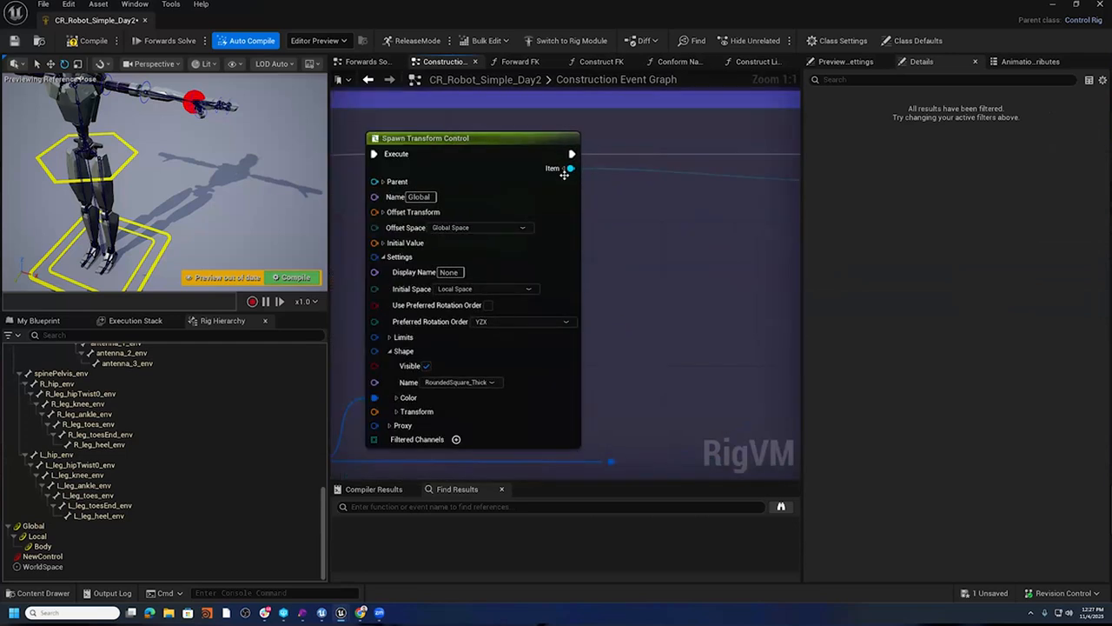
left_click_drag(573, 169, 674, 127)
left_click(686, 281)
left_click_drag(575, 155, 647, 155)
right_click_drag(598, 135, 359, 140)
left_click_drag(521, 157, 635, 158)
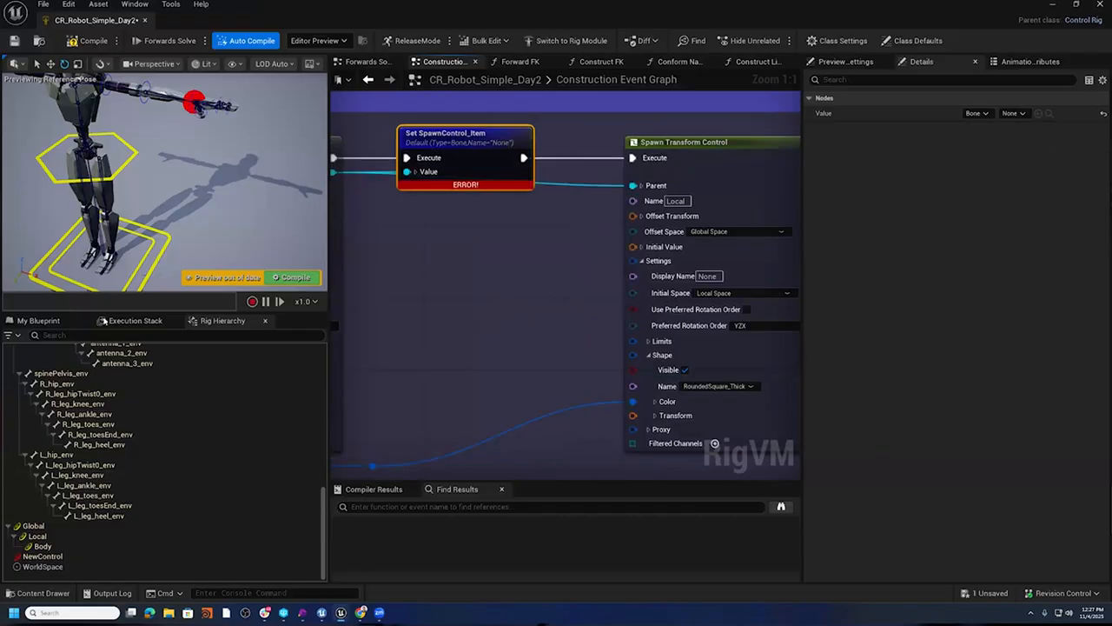
- Rename the SpawnControl_Item variable as Global Control
left_click(66, 321)
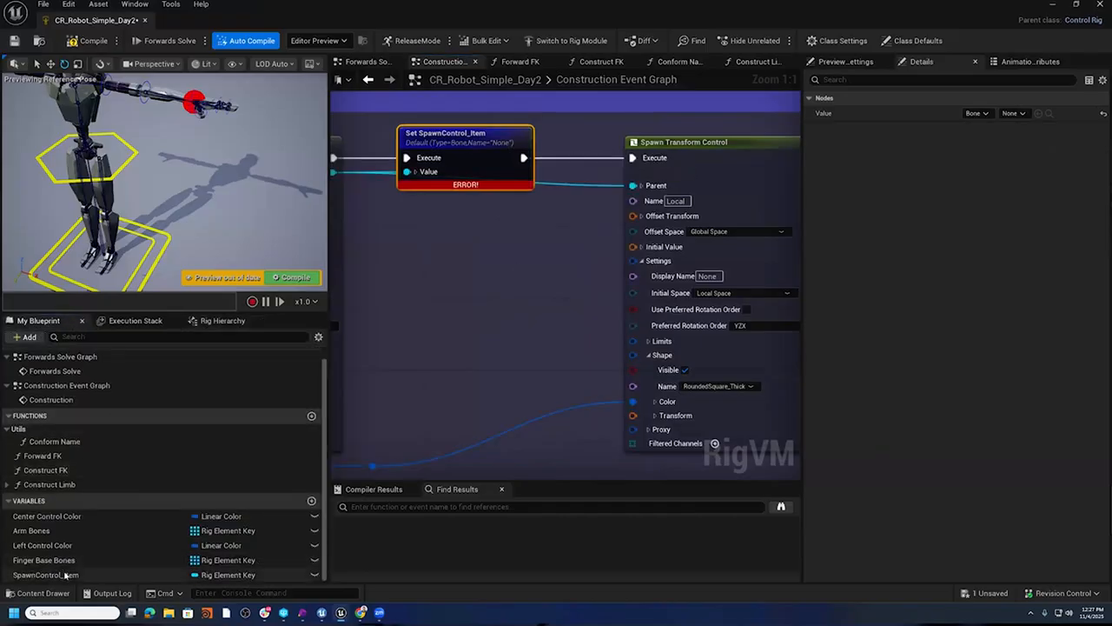
left_click(66, 576)
right_click(66, 576)
left_click(111, 487)
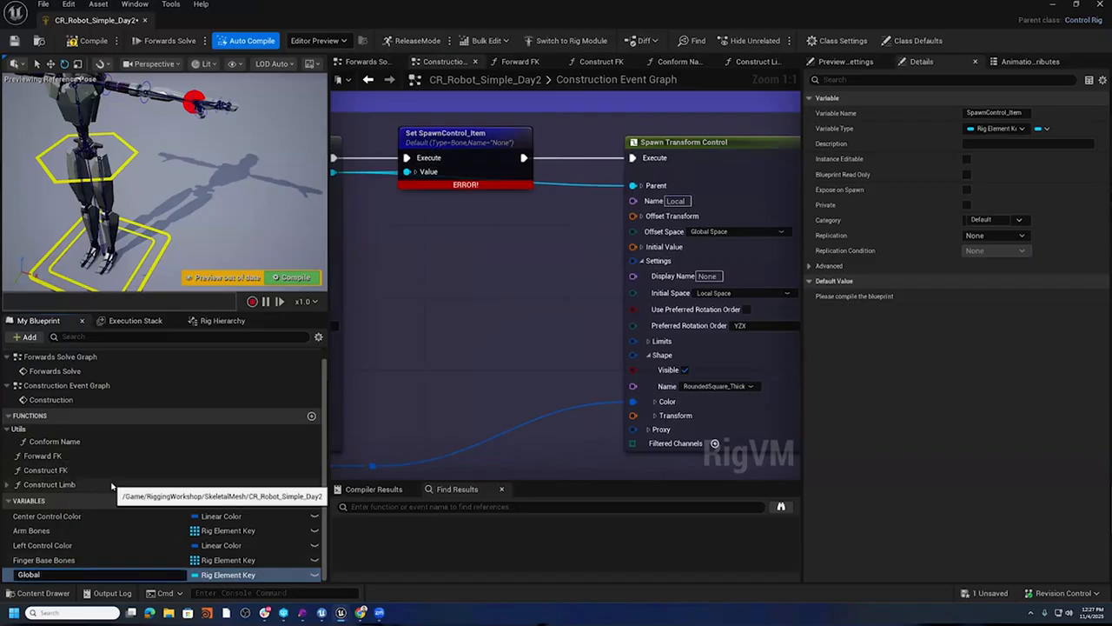
type("Global Control")
key("Return")
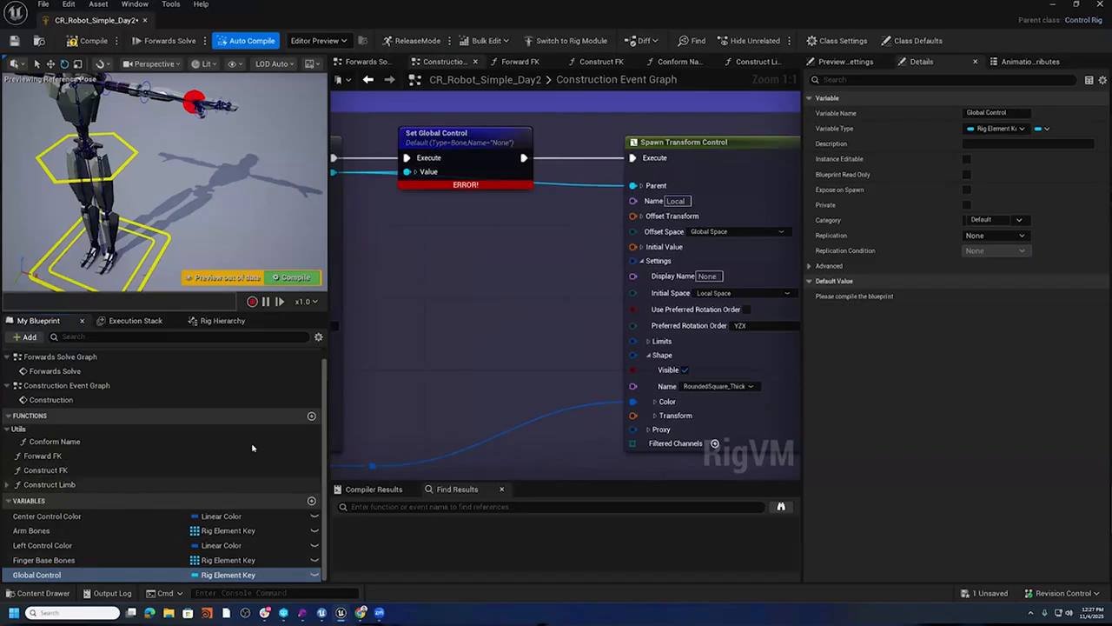
- Widen the Construct Root and Body comment box and shift the nodes following the Local control to make room after it
right_click_drag(536, 237, 364, 253)
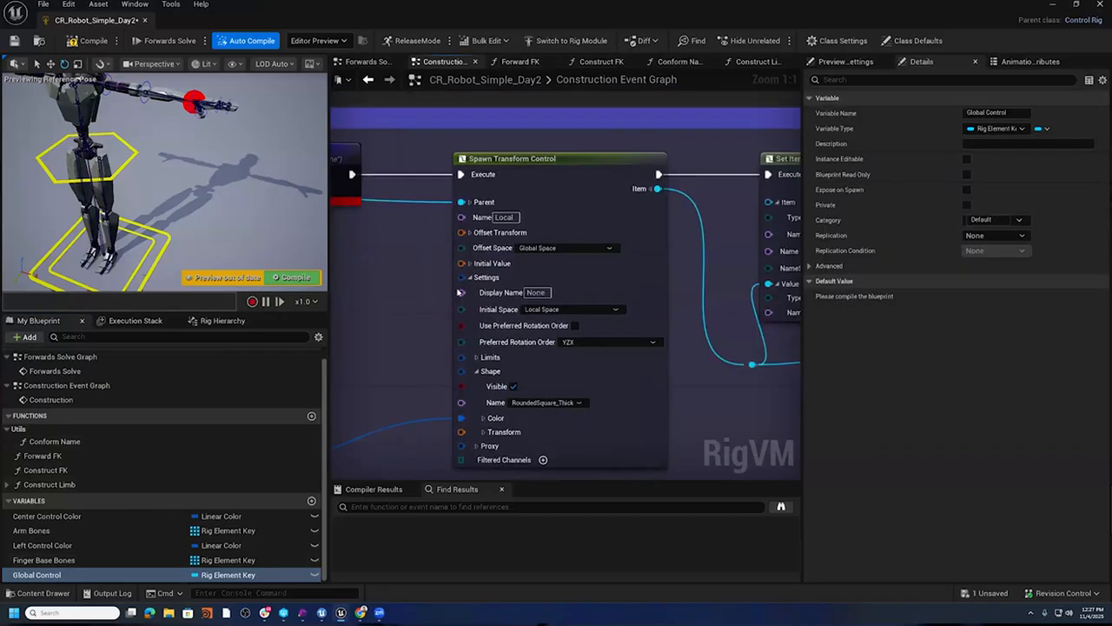
scroll(383, 259, "down", 3)
right_click_drag(594, 243, 432, 217)
scroll(521, 264, "down", 2)
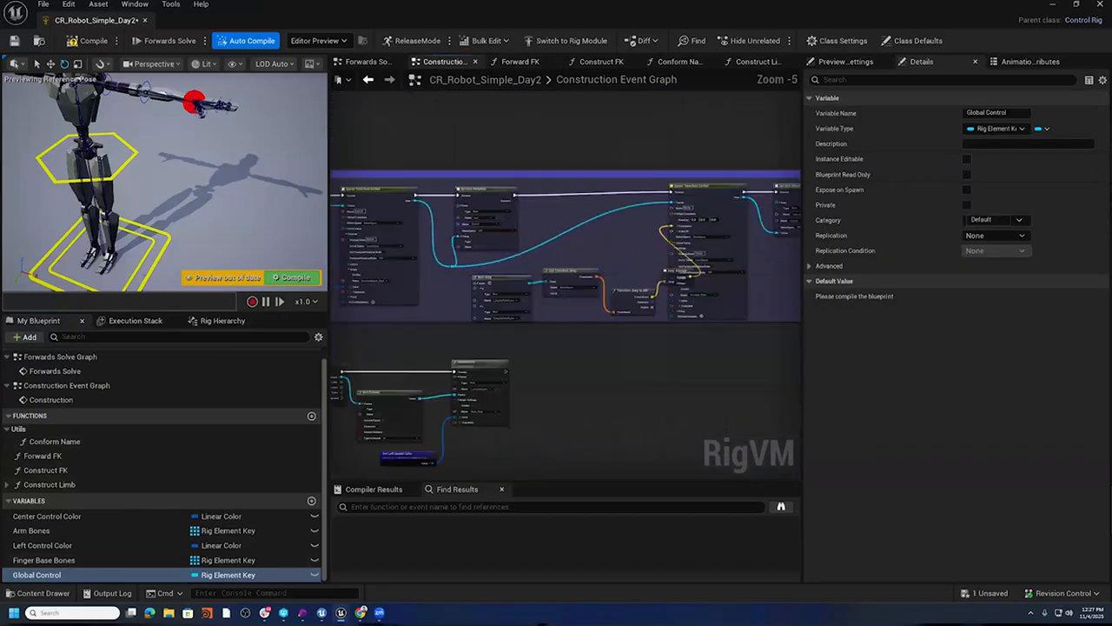
scroll(440, 243, "down", 2)
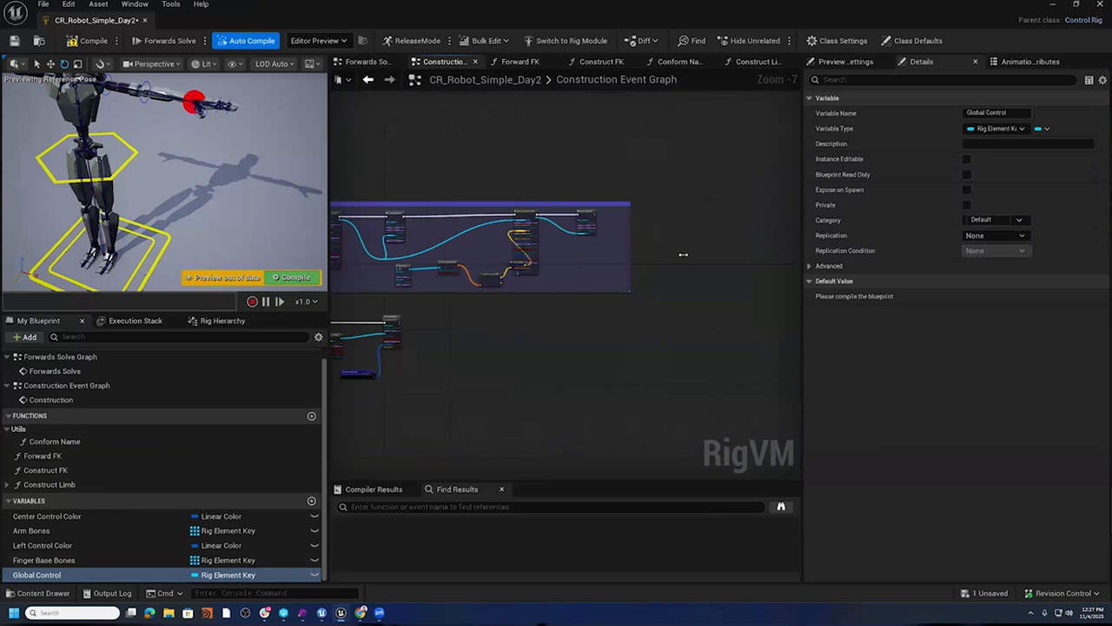
left_click_drag(669, 254, 708, 255)
right_click_drag(556, 293, 679, 311)
scroll(546, 260, "up", 2)
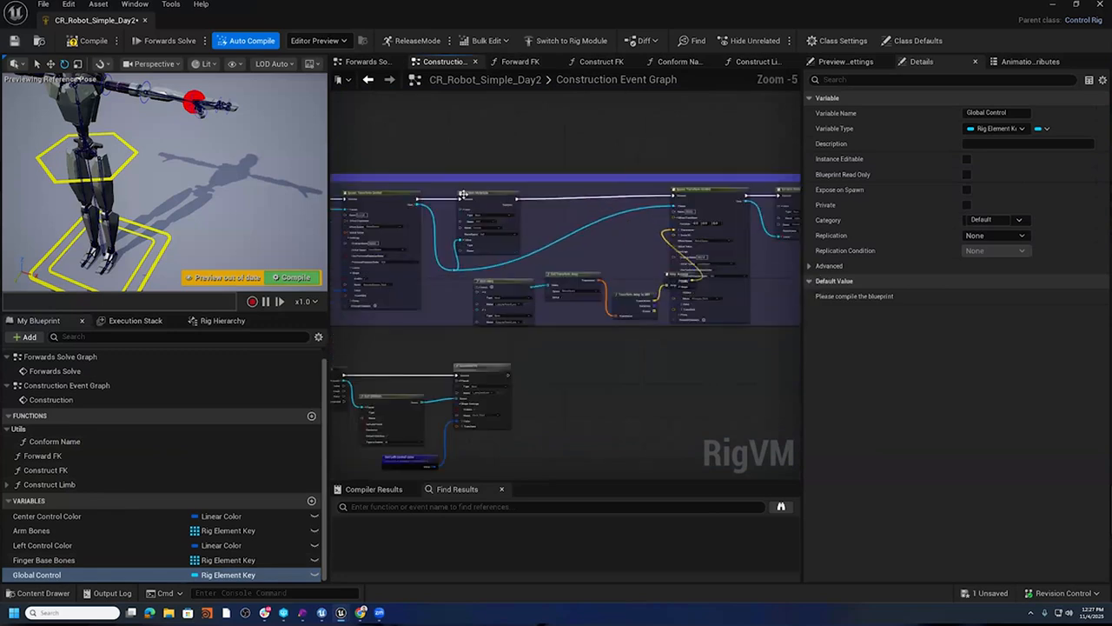
left_click_drag(631, 320, 750, 302)
left_click_drag(686, 191, 743, 190)
- Promote the Local control's Item output to a variable and wire its Set node into execution before Set Item Metadata
scroll(457, 242, "up", 5)
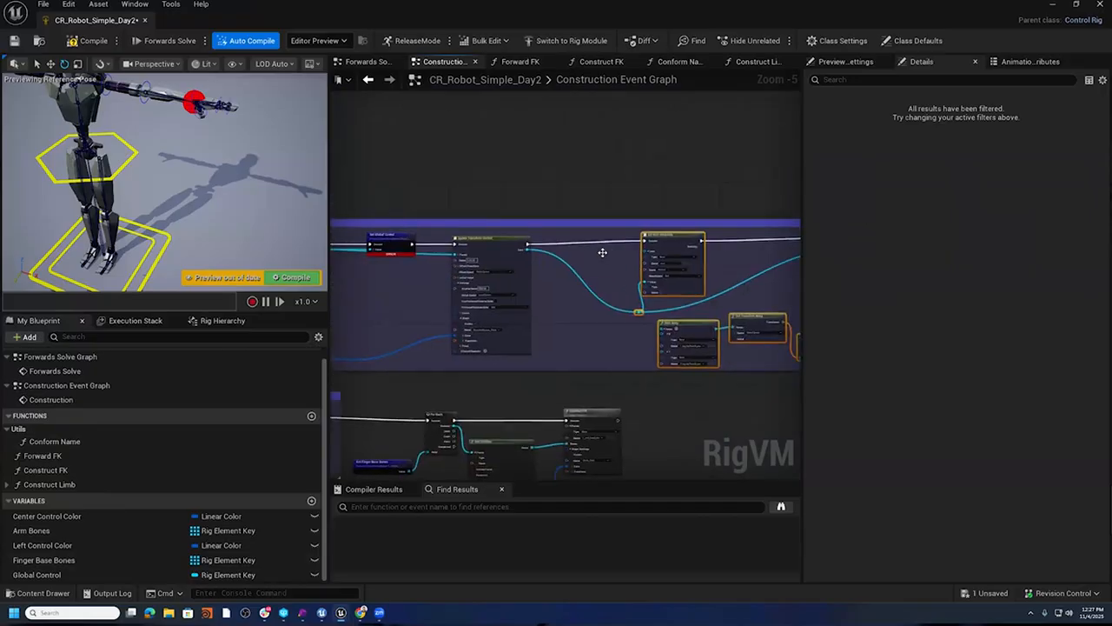
left_click_drag(402, 245, 540, 202)
left_click(512, 338)
left_click_drag(405, 231, 496, 230)
left_click_drag(613, 228, 713, 221)
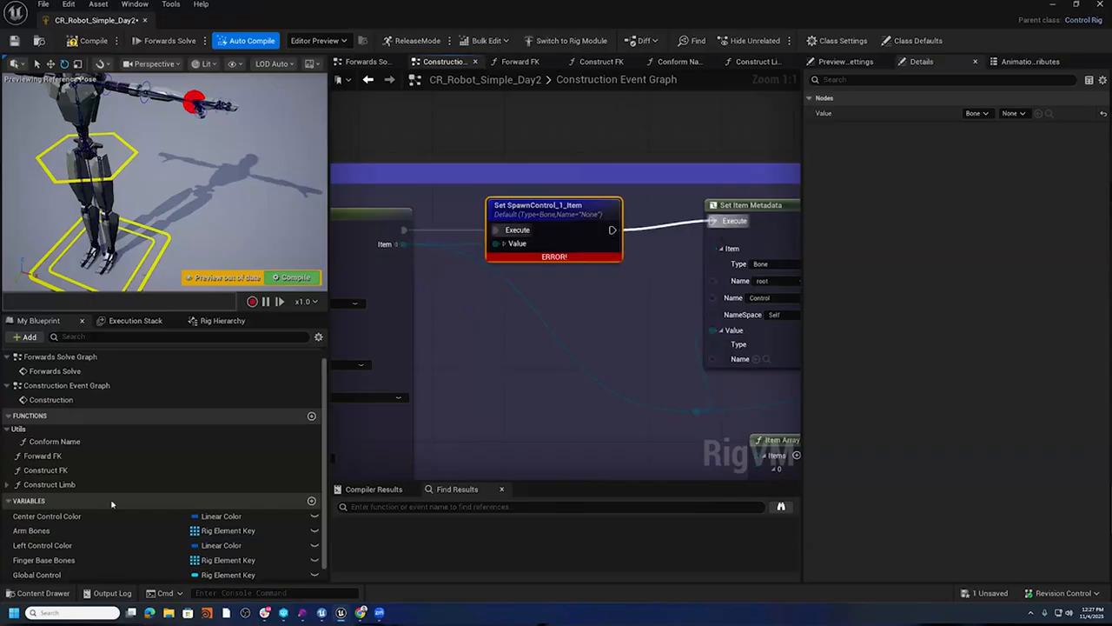
- Rename the SpawnControl_1_Item variable as Local Control
scroll(82, 557, "down", 1)
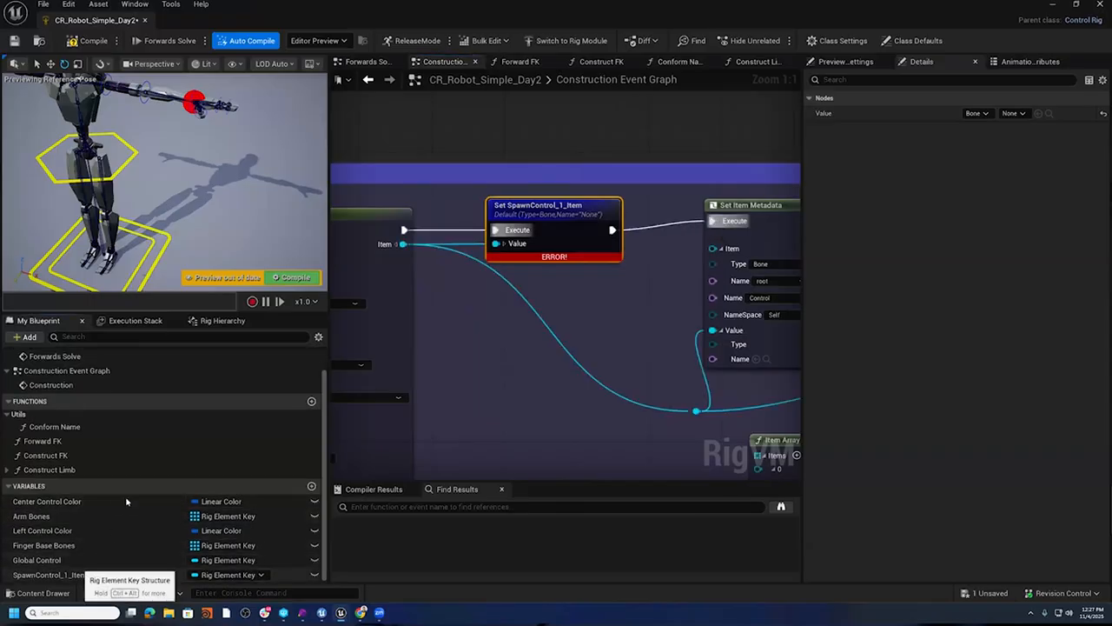
right_click(80, 574)
left_click(140, 492)
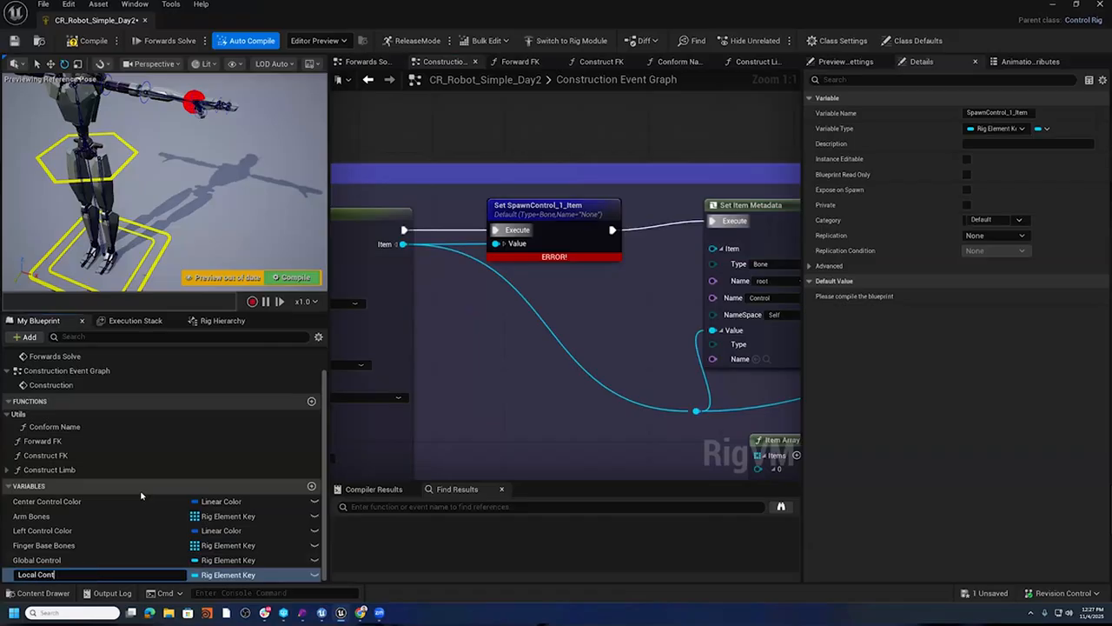
type("Local Control")
key("Return")
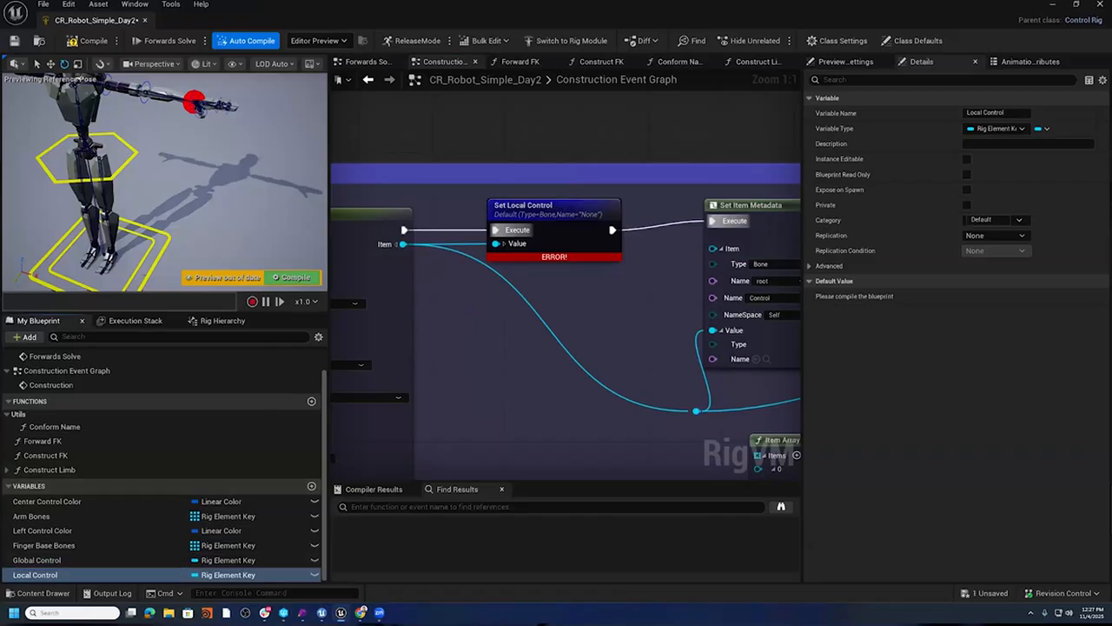
- Promote the Body control's Item output to a variable and place its Set node in the execution flow after Set Item Metadata
right_click_drag(774, 305, 585, 340)
left_click_drag(521, 233, 558, 235)
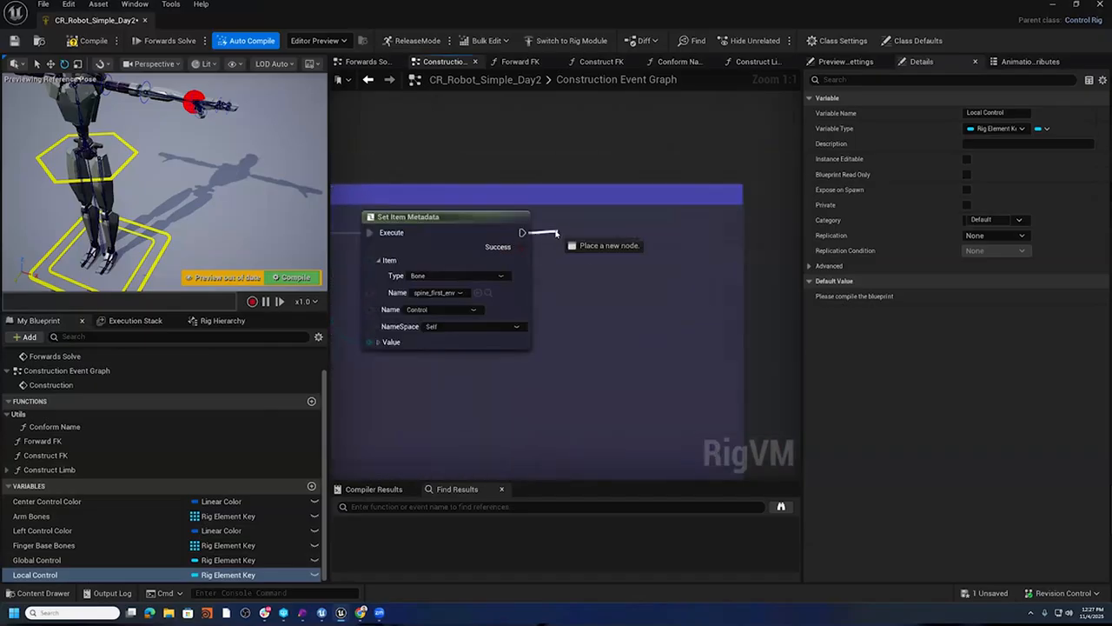
left_click(547, 290)
right_click_drag(553, 316, 773, 296)
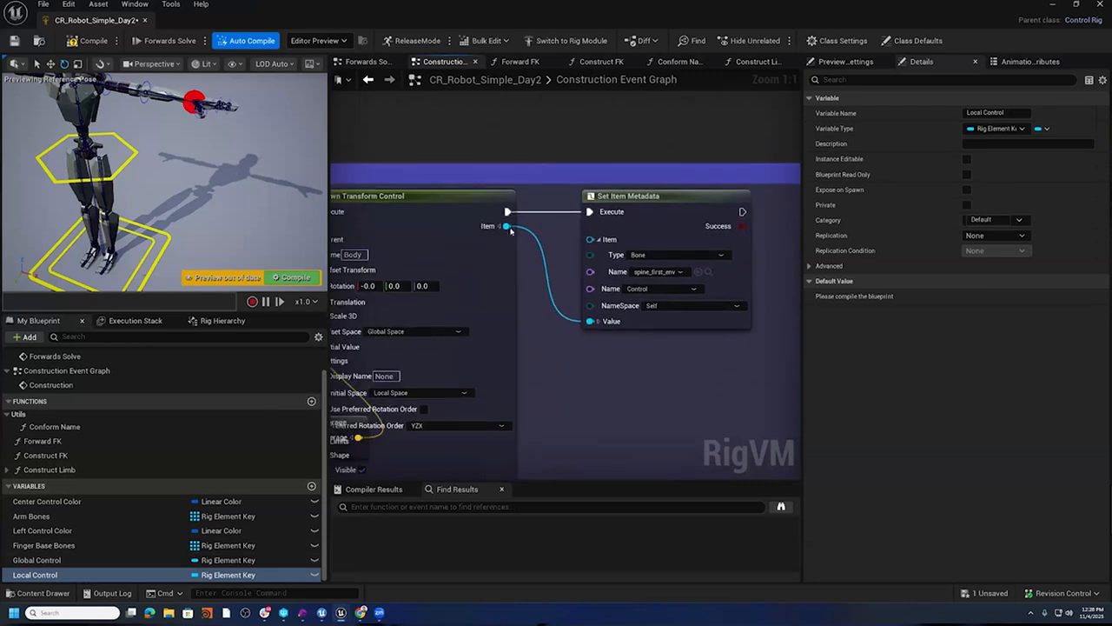
left_click_drag(505, 226, 709, 186)
left_click(762, 376)
left_click_drag(643, 211, 690, 213)
right_click_drag(741, 287, 762, 274)
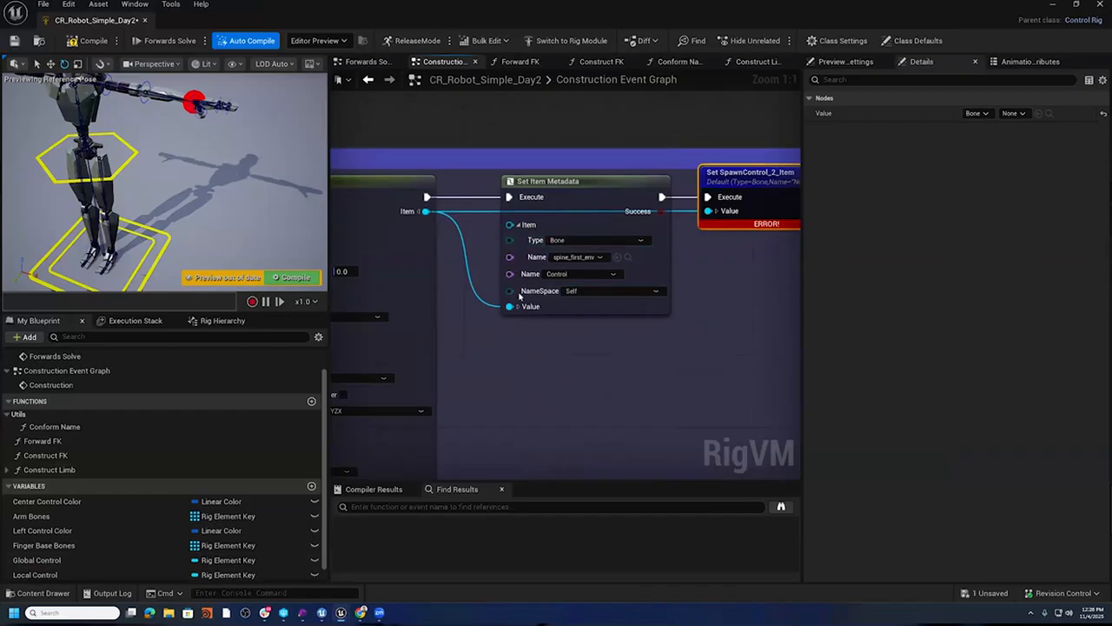
- Rename the SpawnControl_2_Item variable as Body Control, then compile the rig
right_click_drag(754, 325, 798, 313)
scroll(123, 515, "down", 1)
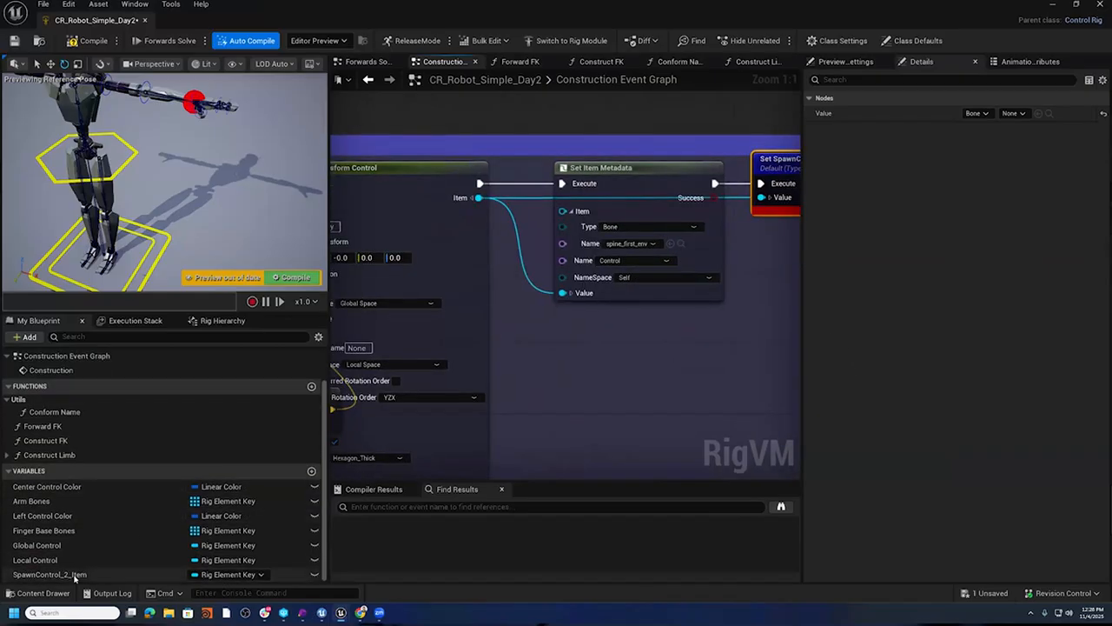
right_click(83, 574)
left_click(120, 491)
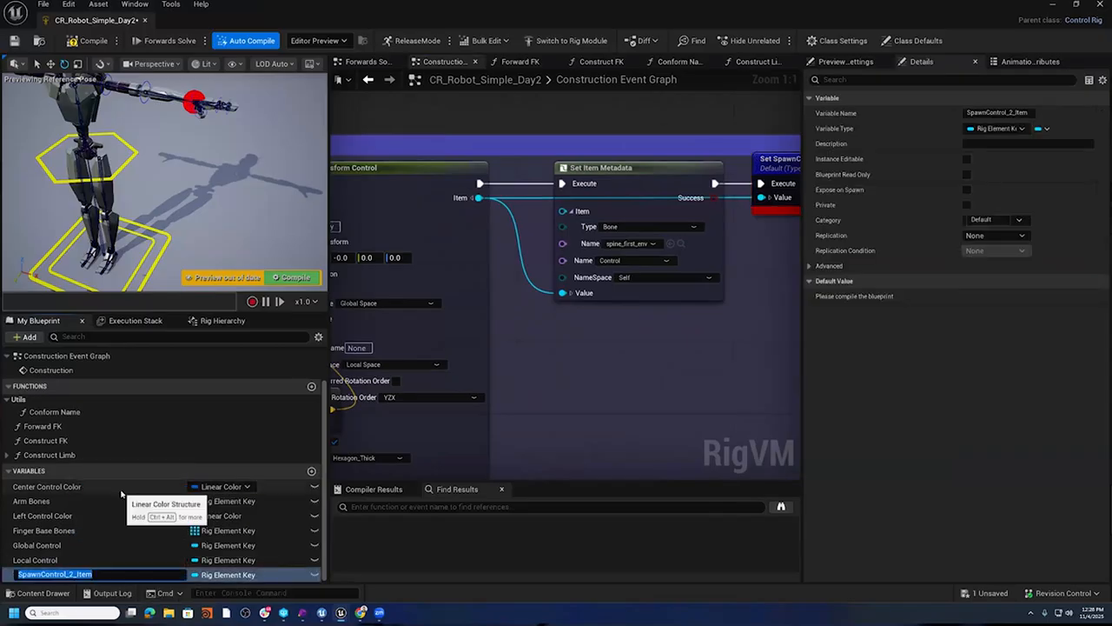
type("Body Contr")
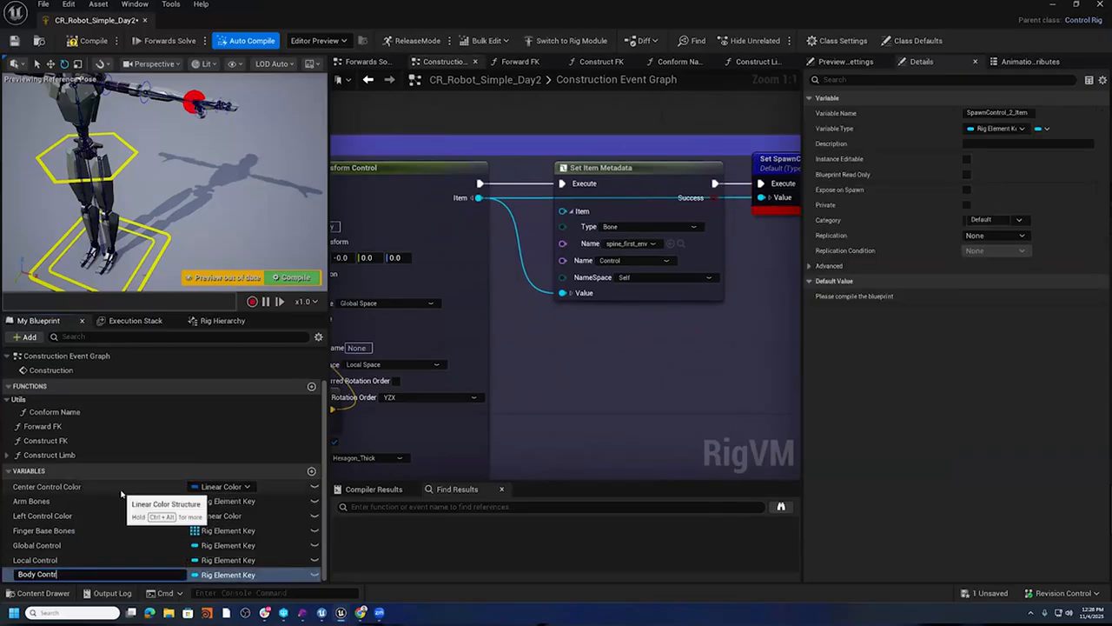
type("ol")
key("Return")
left_click(90, 41)
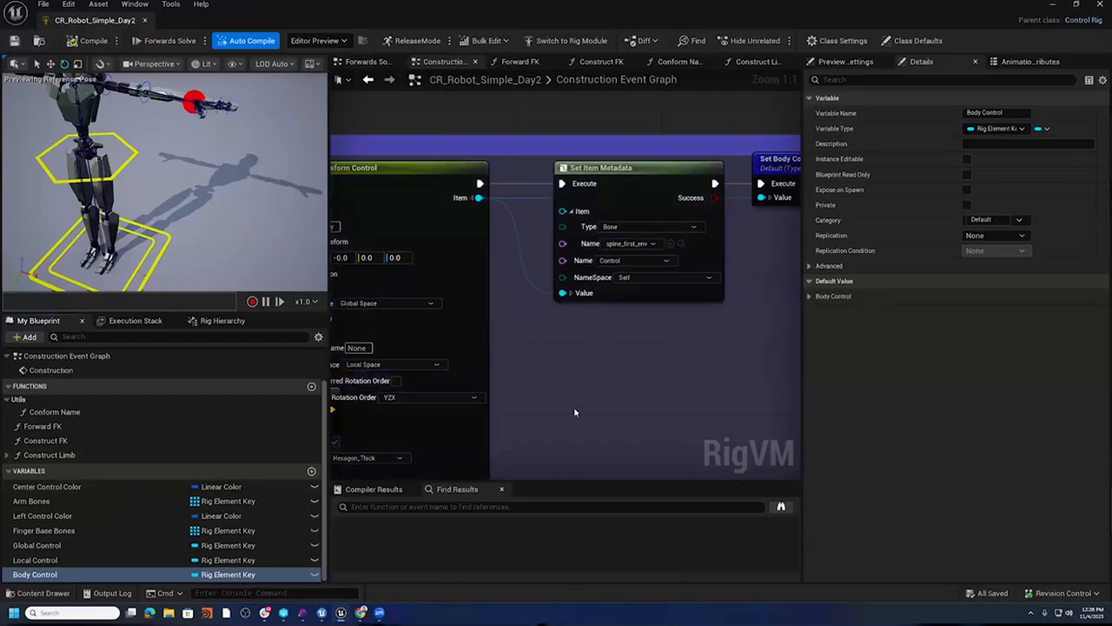
- Feed the Local Control variable into the IK Parent input of the Construct Limb node in the Construct L Arm section
right_click_drag(573, 418, 662, 300)
scroll(681, 278, "down", 6)
right_click_drag(575, 356, 787, 265)
scroll(546, 240, "up", 6)
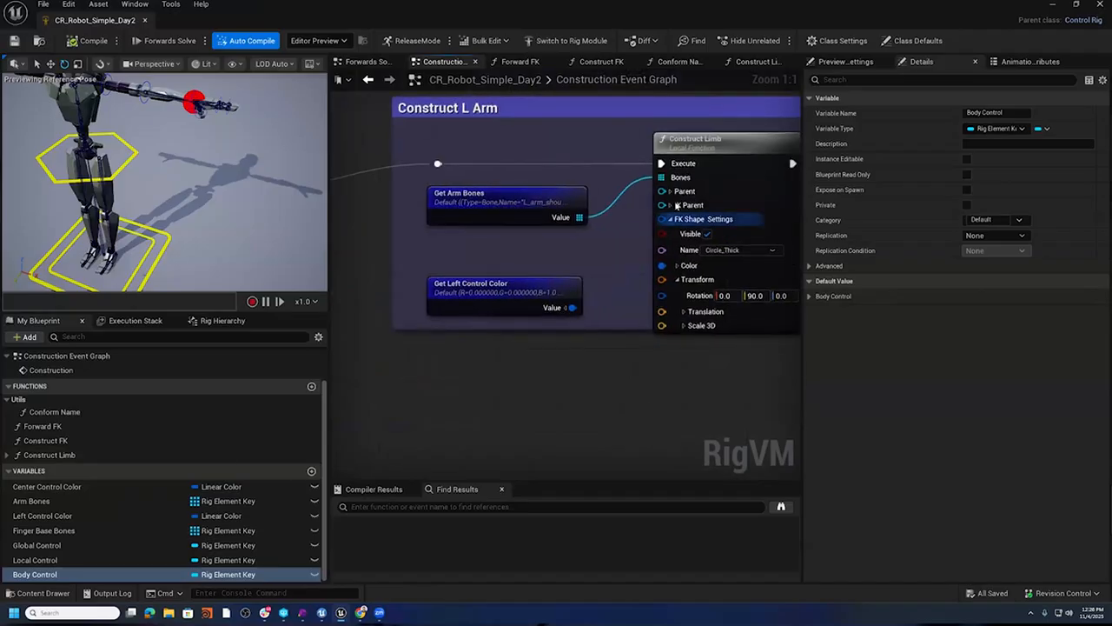
left_click_drag(50, 560, 661, 210)
left_click(507, 276)
right_click_drag(626, 256, 438, 280)
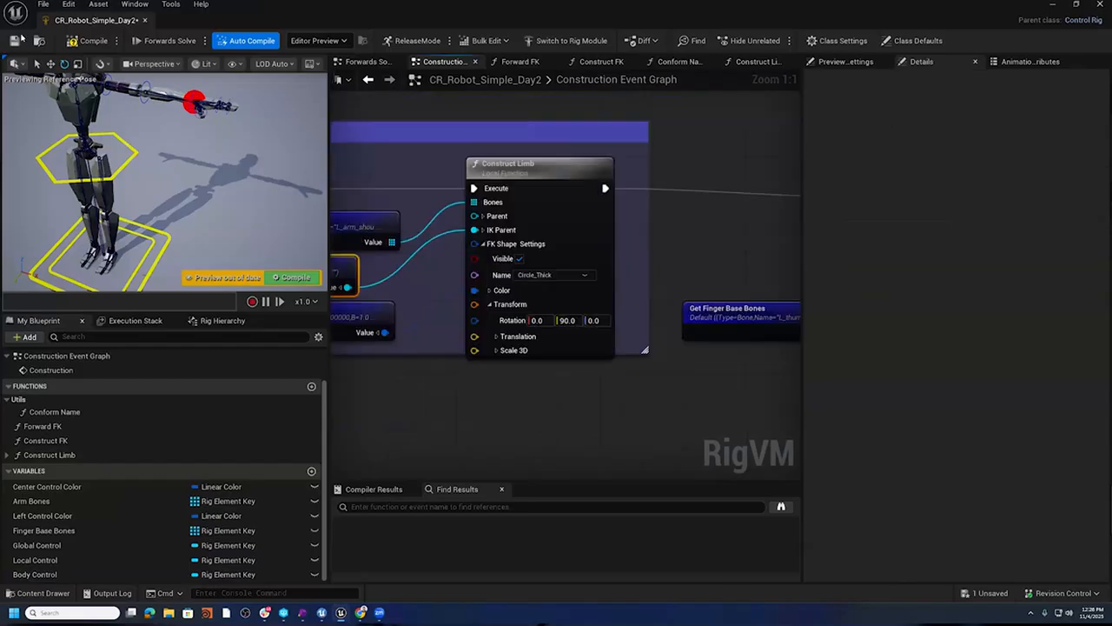
- Show the rig hierarchy and open the Construct Limb function at its Spawn Transform Control node
left_click(223, 321)
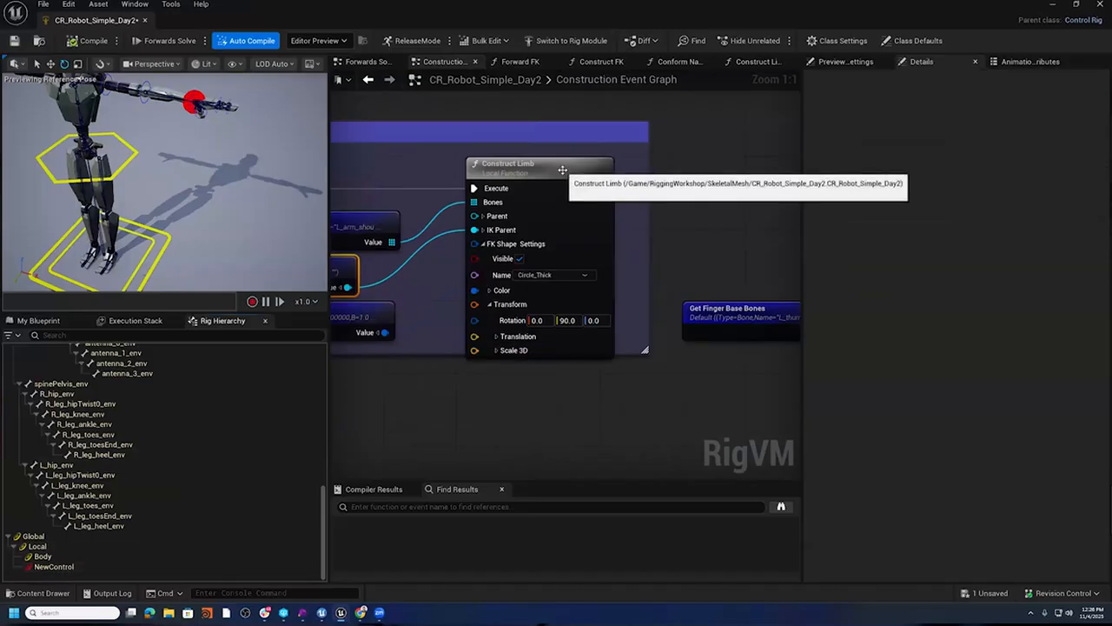
double_click(563, 169)
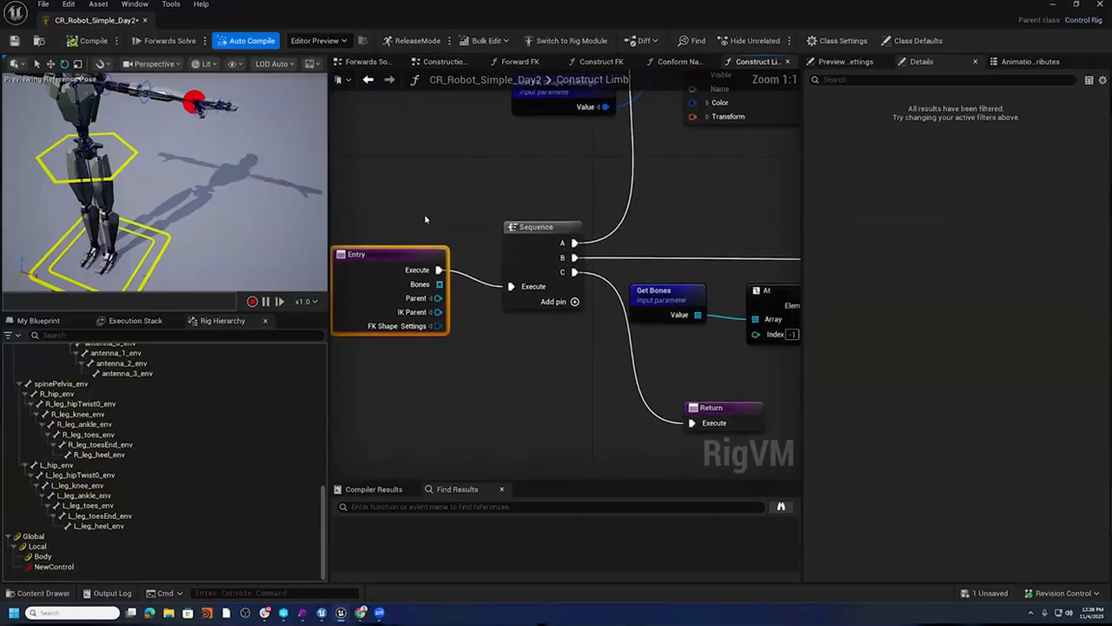
scroll(601, 385, "down", 2)
right_click_drag(606, 388, 335, 325)
right_click_drag(508, 280, 529, 283)
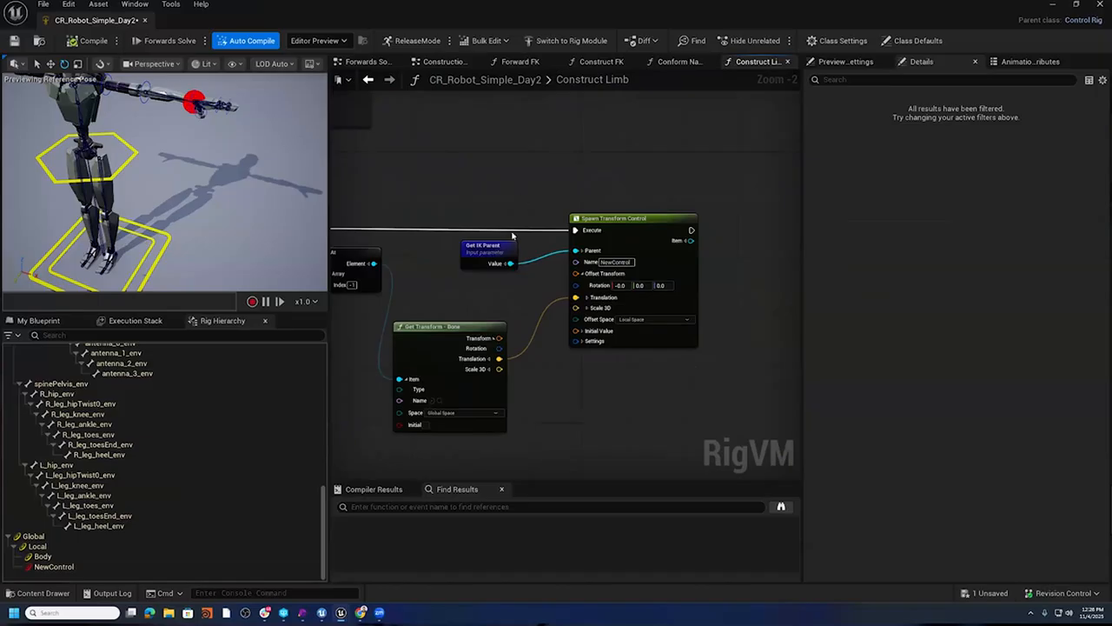
scroll(619, 374, "up", 2)
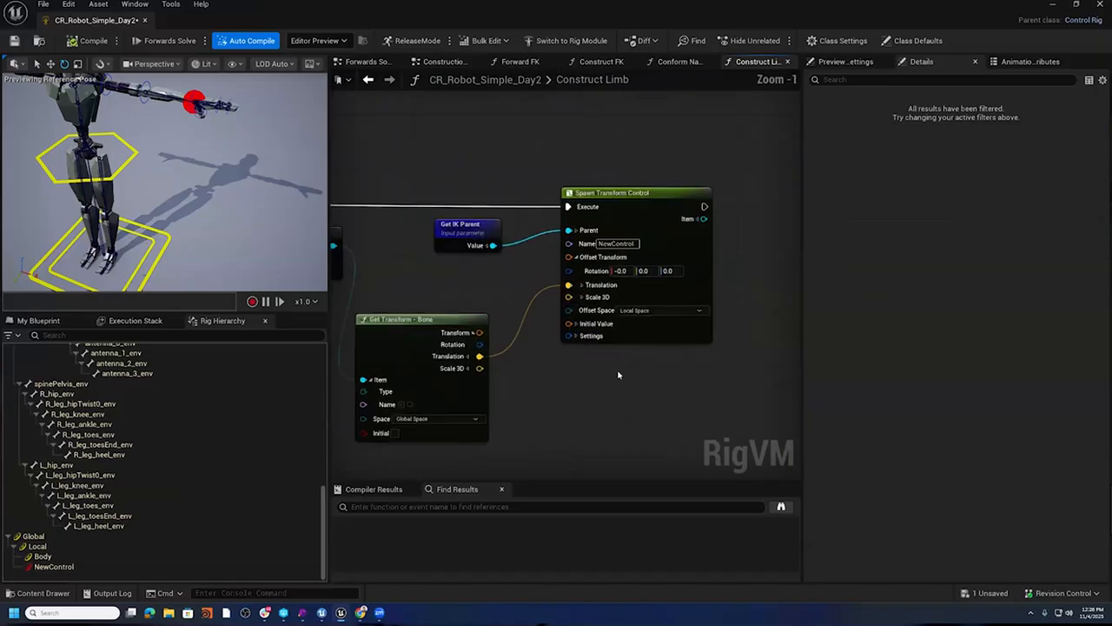
right_click_drag(620, 373, 632, 367)
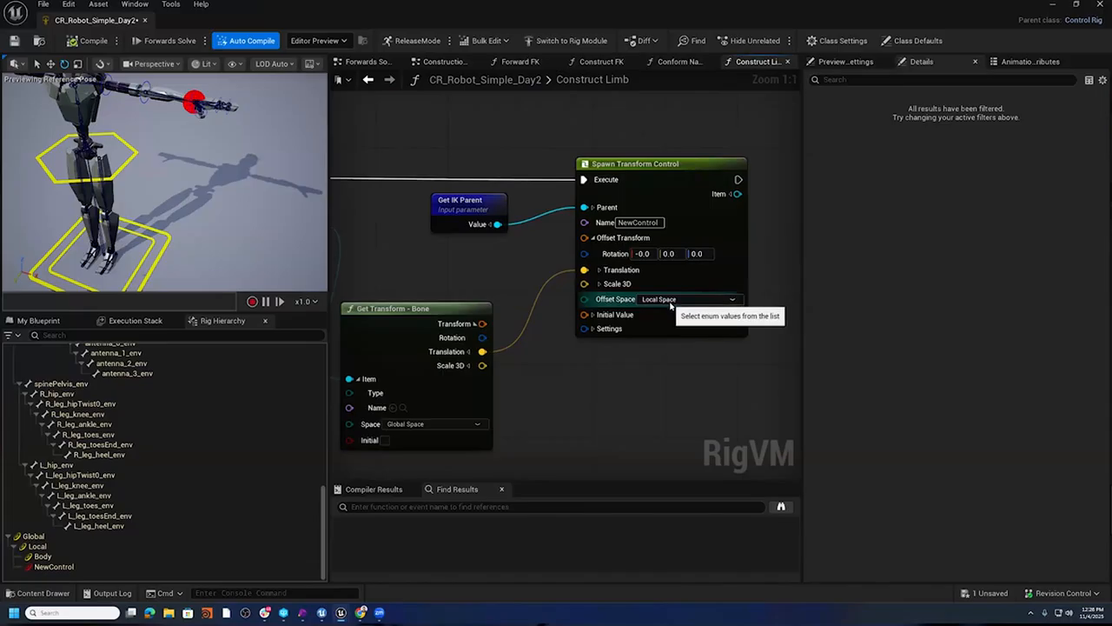
- Set the Spawn Transform Control's offset space to Global Space, then compile and save the rig
left_click(674, 300)
left_click(679, 326)
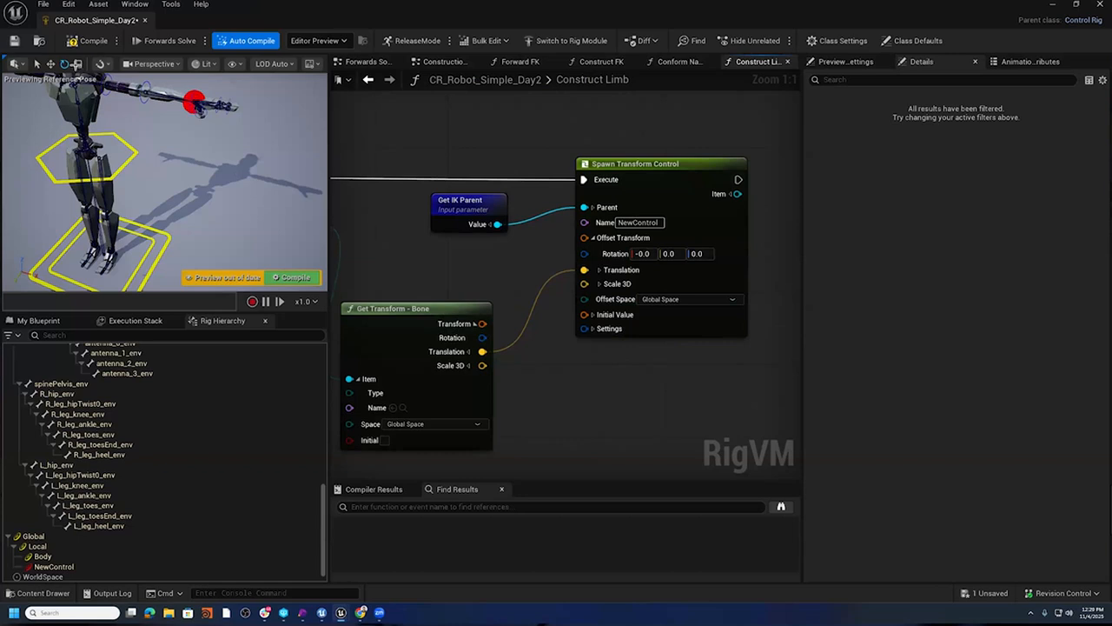
left_click(92, 41)
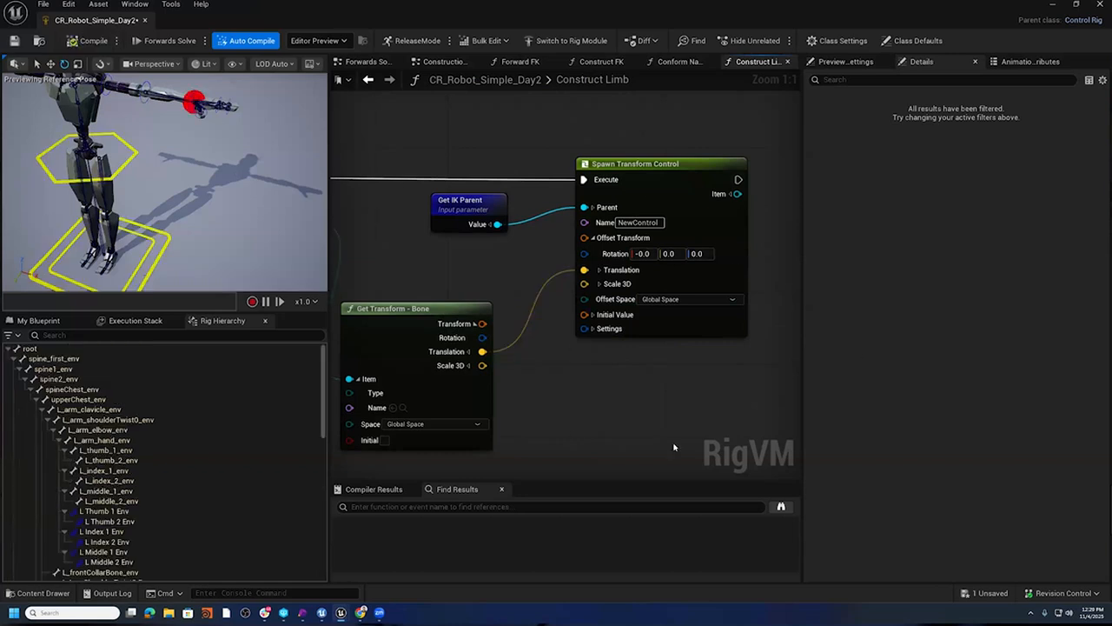
right_click_drag(578, 381, 624, 356)
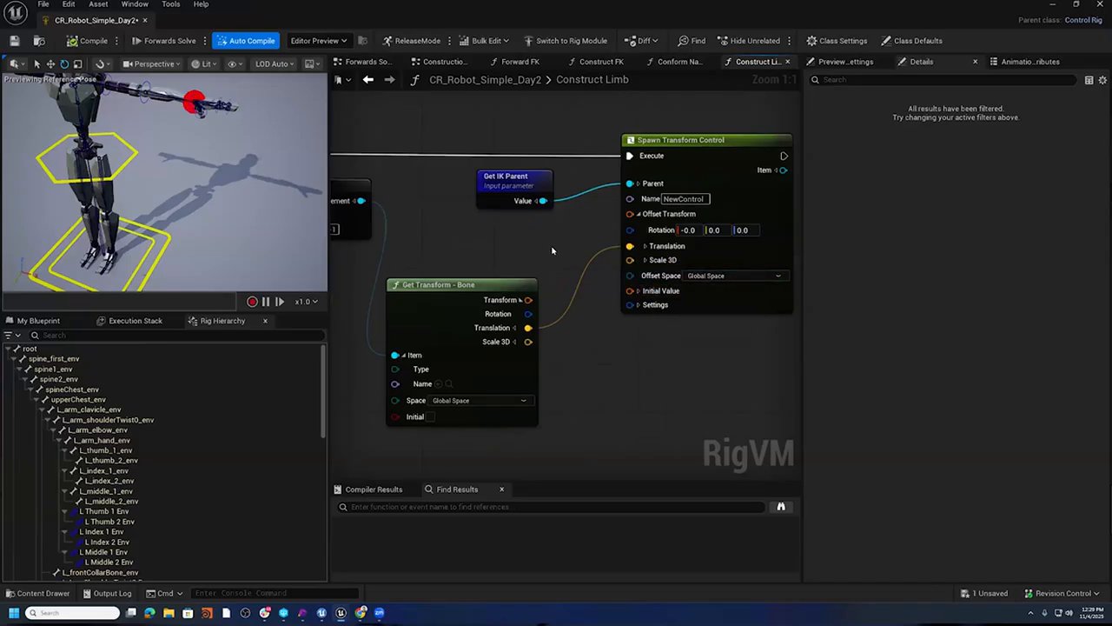
left_click(87, 41)
left_click(14, 41)
right_click_drag(687, 352, 609, 356)
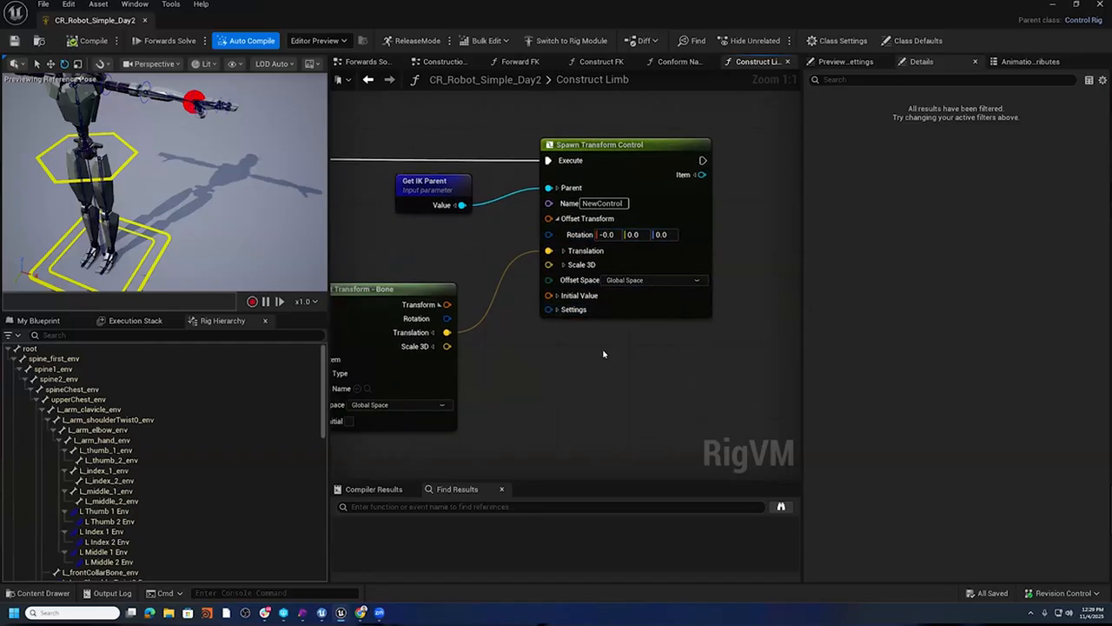
- Expand the Spawn Transform Control's settings and name the control IK
right_click_drag(557, 311, 576, 310)
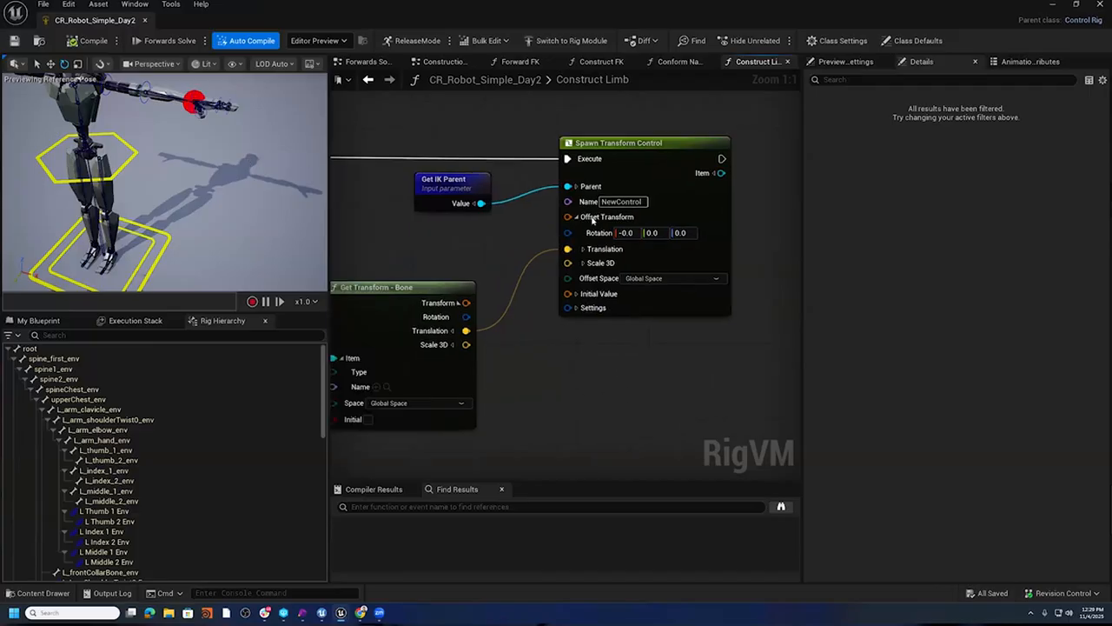
left_click(577, 309)
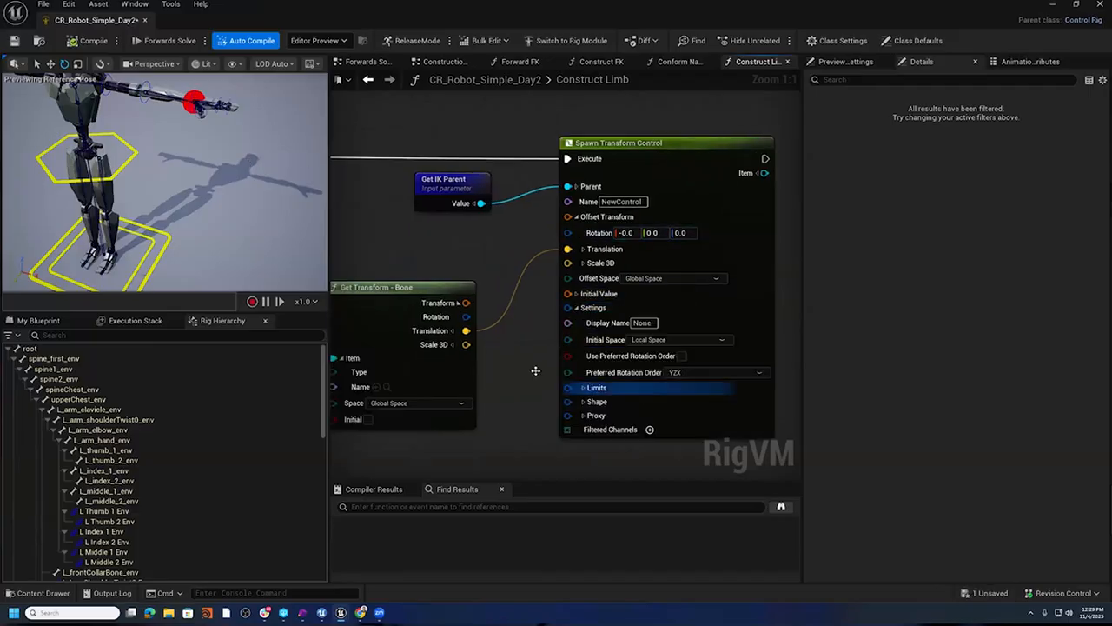
right_click_drag(624, 402, 634, 352)
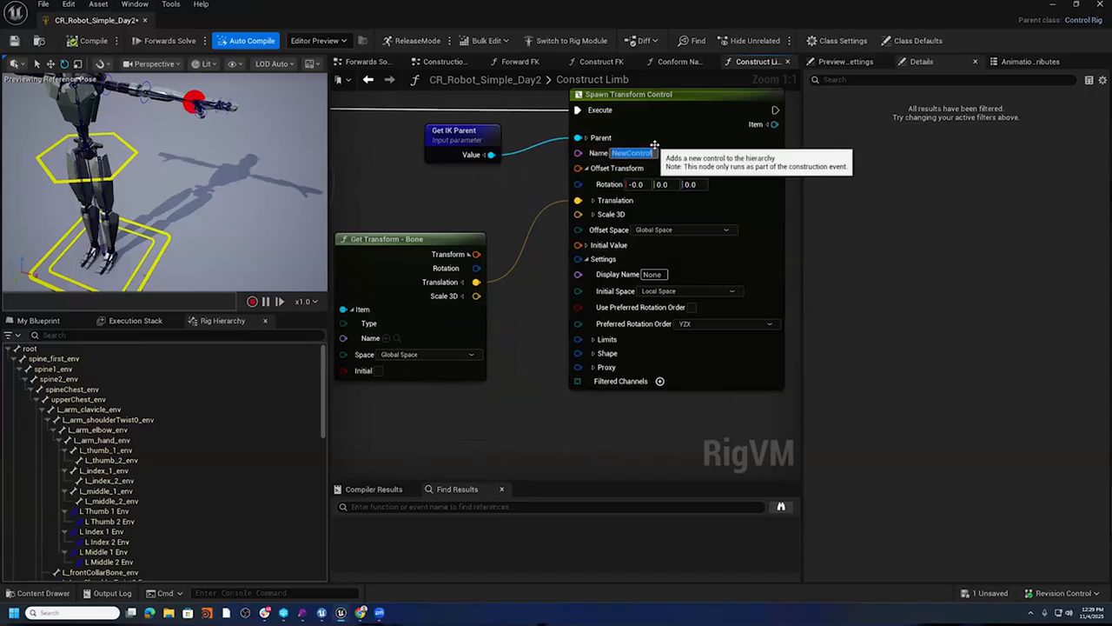
key("Return")
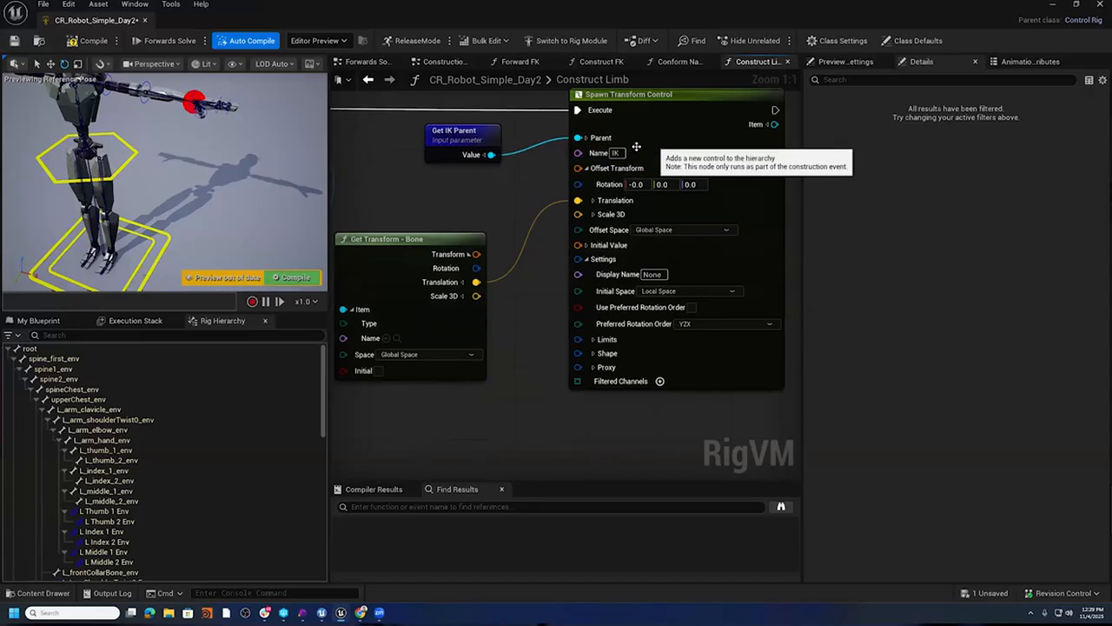
scroll(182, 501, "down", 5)
scroll(178, 512, "down", 5)
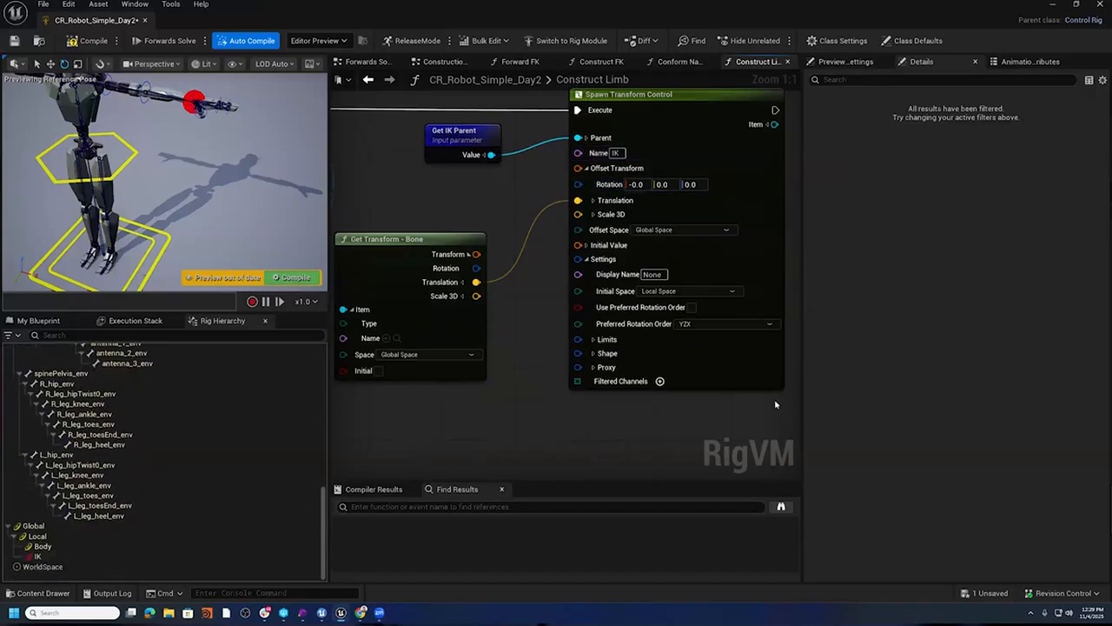
- Set the IK control's shape to Box_Thick, recompile, and check the control in the rig hierarchy
left_click(594, 354)
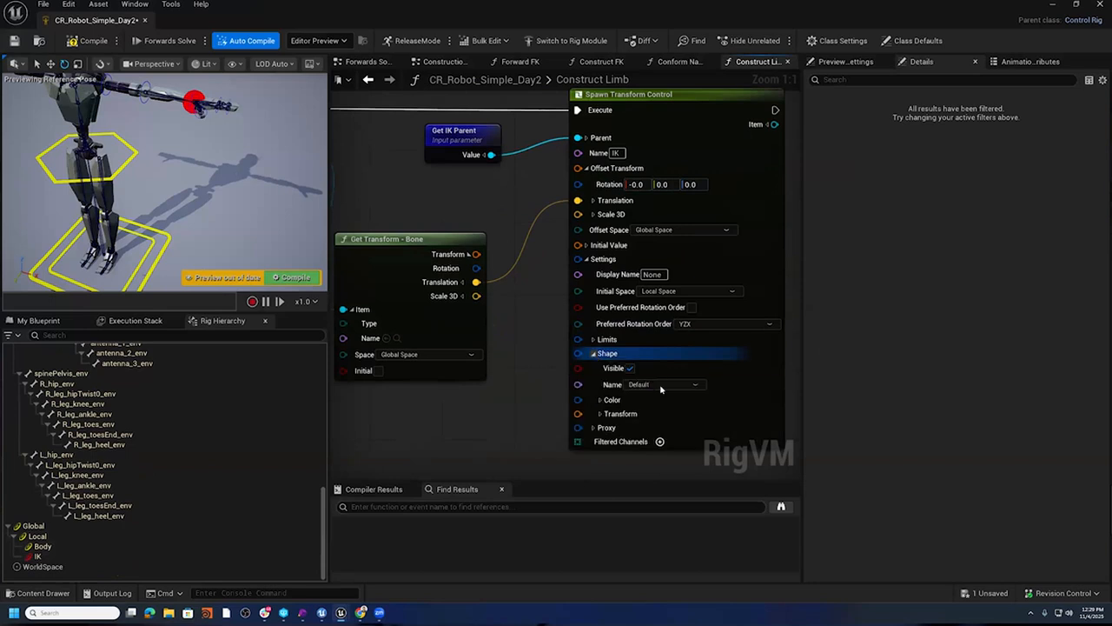
left_click(662, 387)
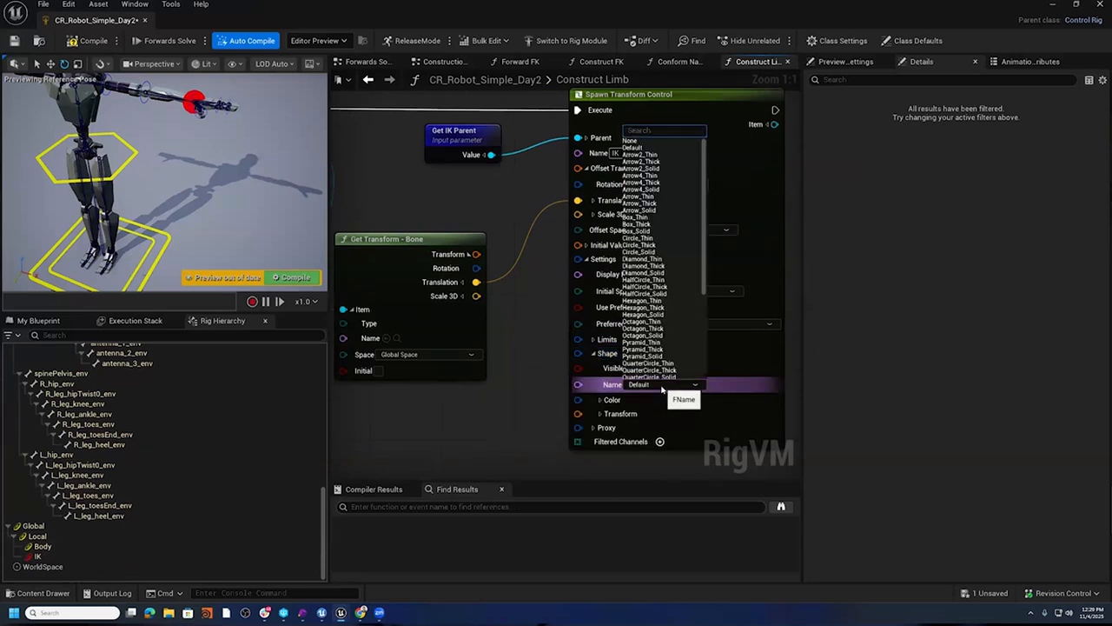
type("Box")
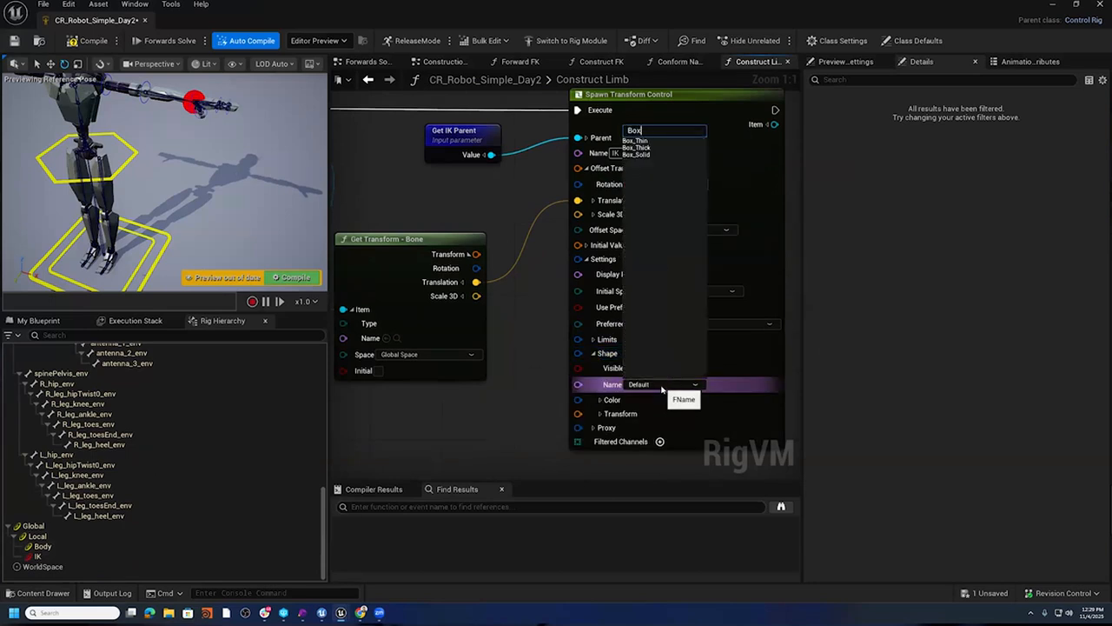
left_click(639, 148)
mouse_move(174, 178)
left_mouse_down("alt")
mouse_move(187, 165)
mouse_move(174, 178)
left_mouse_up("alt")
left_click(84, 41)
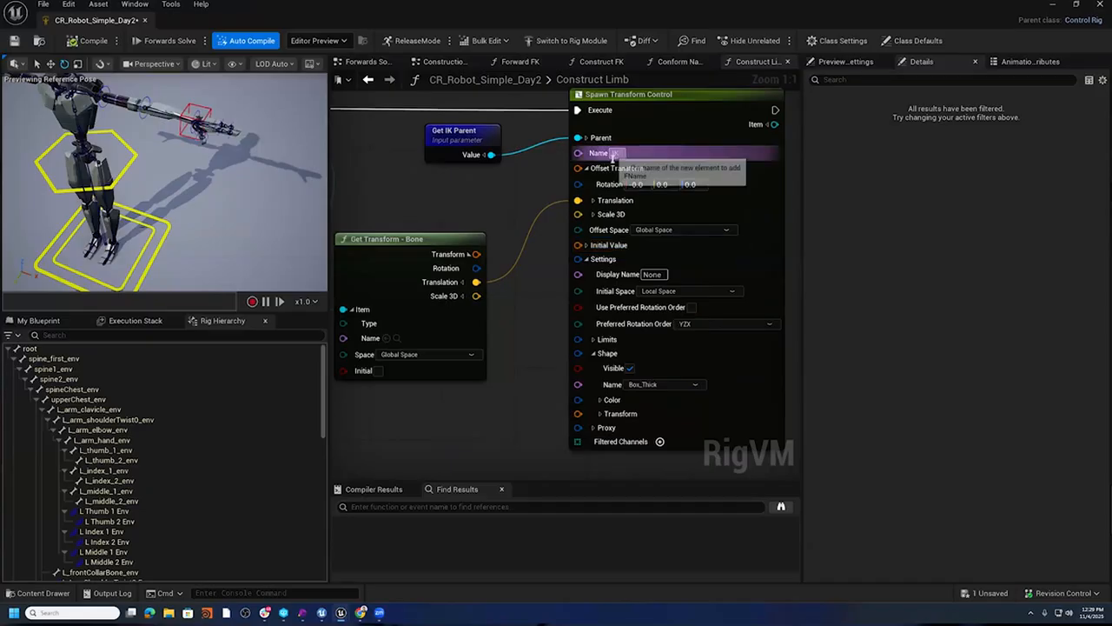
scroll(142, 530, "down", 15)
scroll(143, 544, "down", 2)
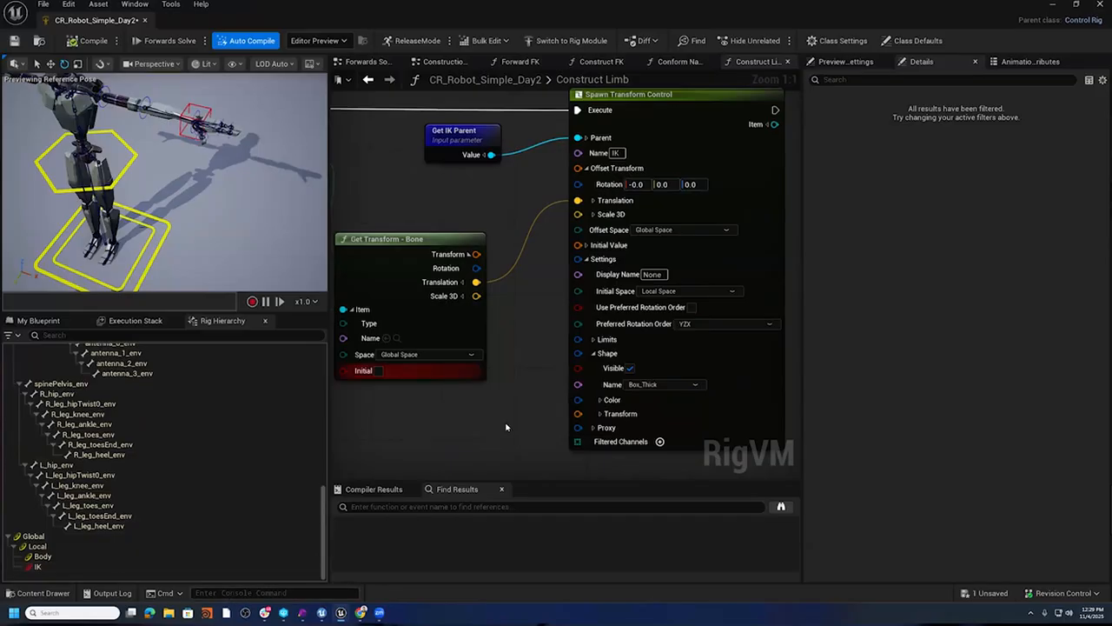
- Promote the IK control's Name pin to an exposed input of the Construct Limb function
right_click_drag(373, 196, 529, 205)
left_click_drag(596, 170, 500, 210)
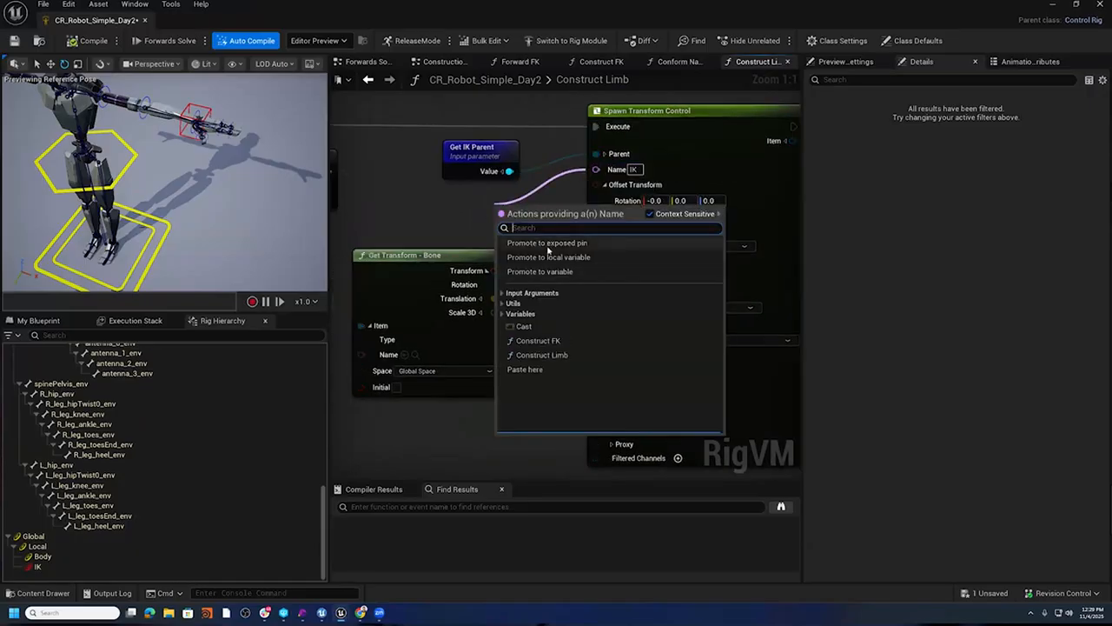
left_click(548, 243)
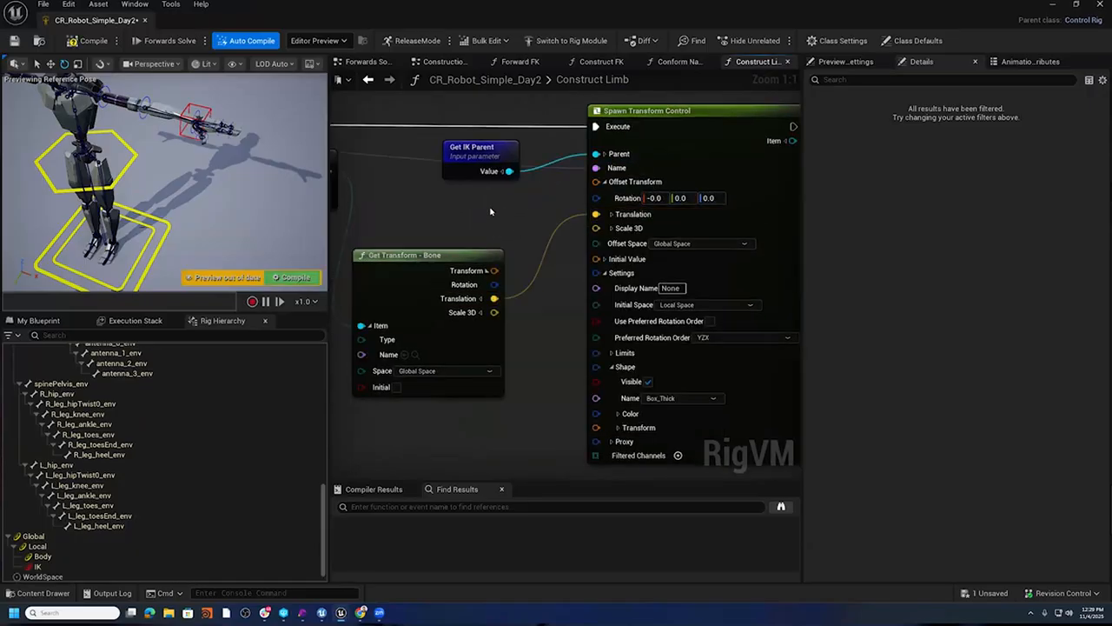
right_click(403, 205)
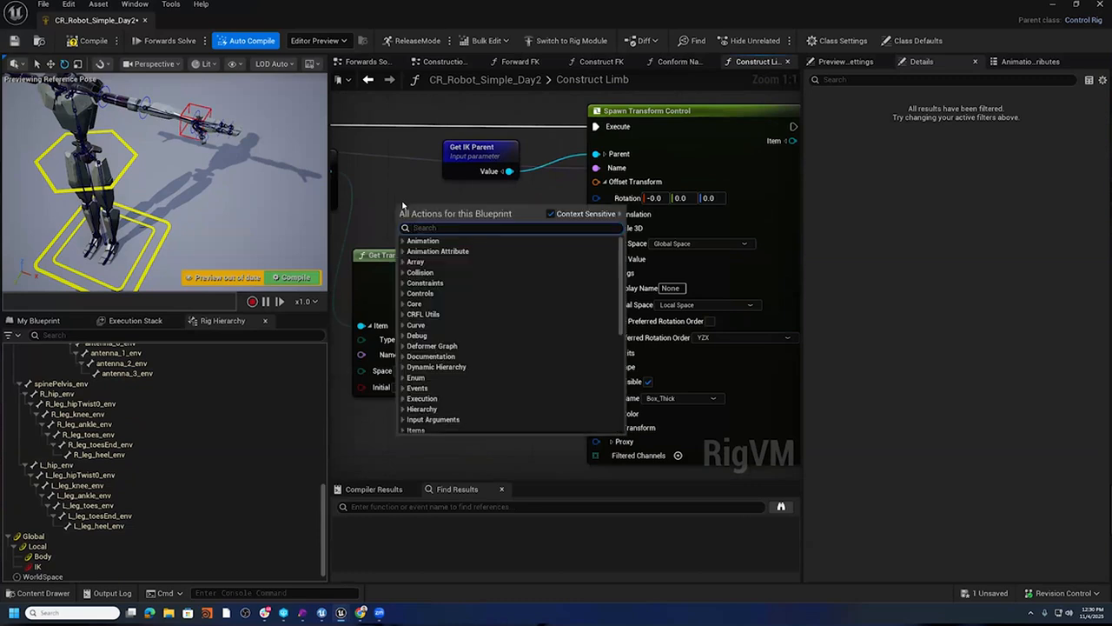
left_click(390, 181)
- Rename the function's new Name input as Prefix and move it above IK Parent in the input list
right_click_drag(388, 181, 914, 257)
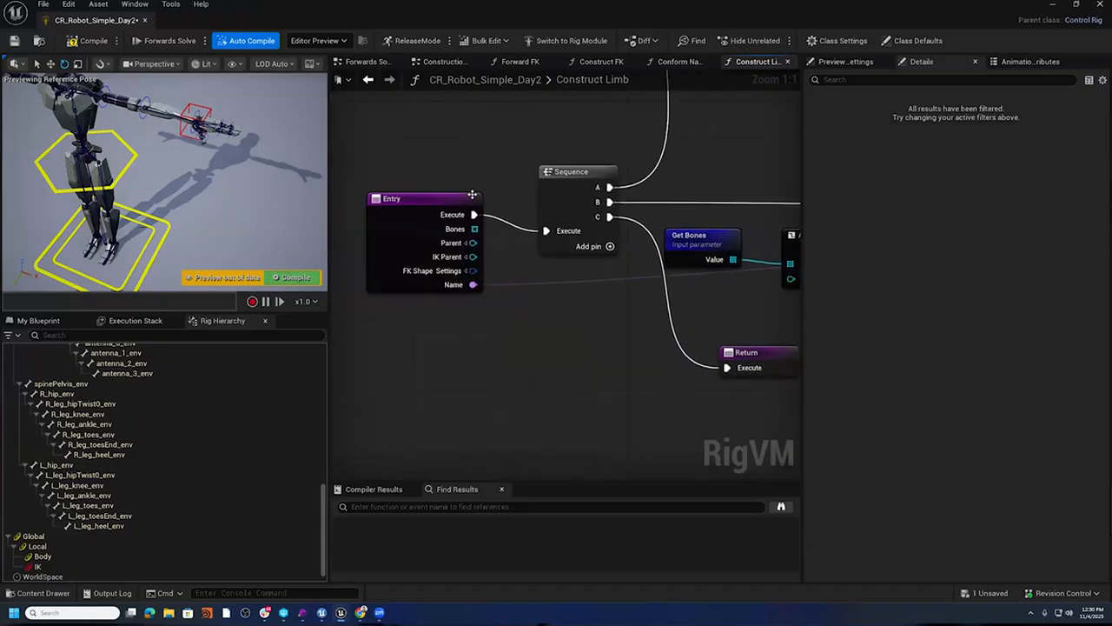
left_click(469, 194)
double_click(833, 188)
type("Prefi")
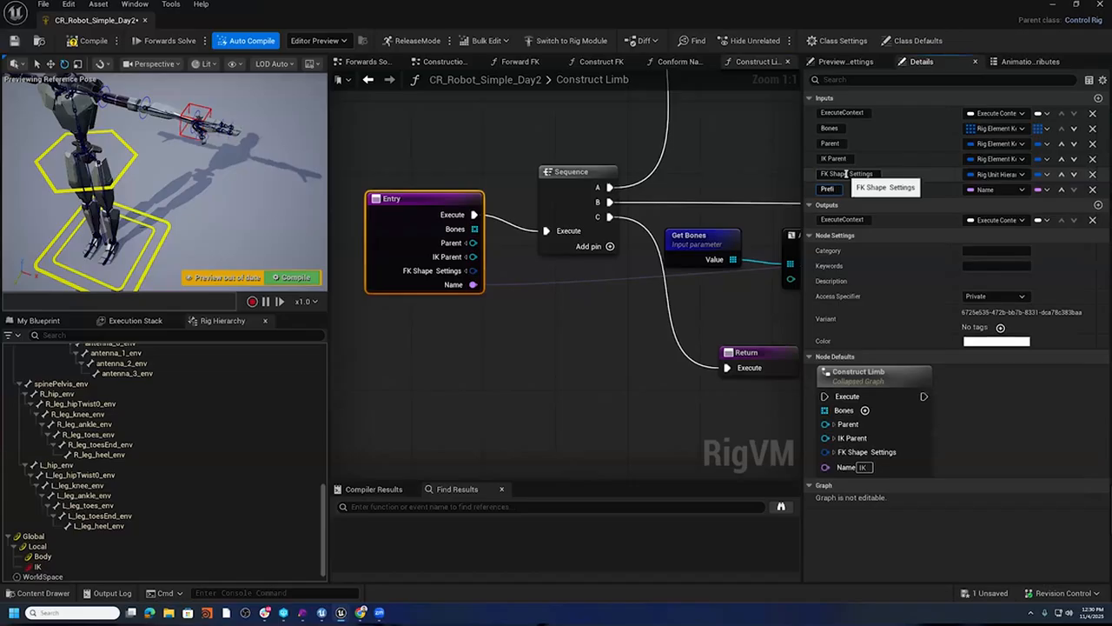
type("x")
key("Return")
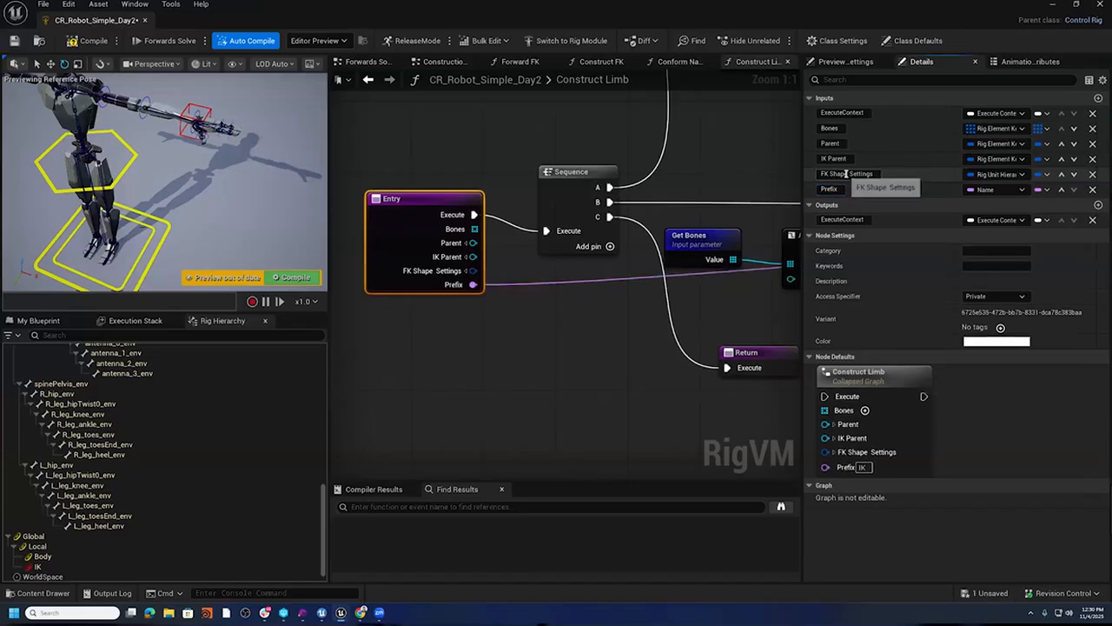
left_click(1061, 187)
left_click(1061, 173)
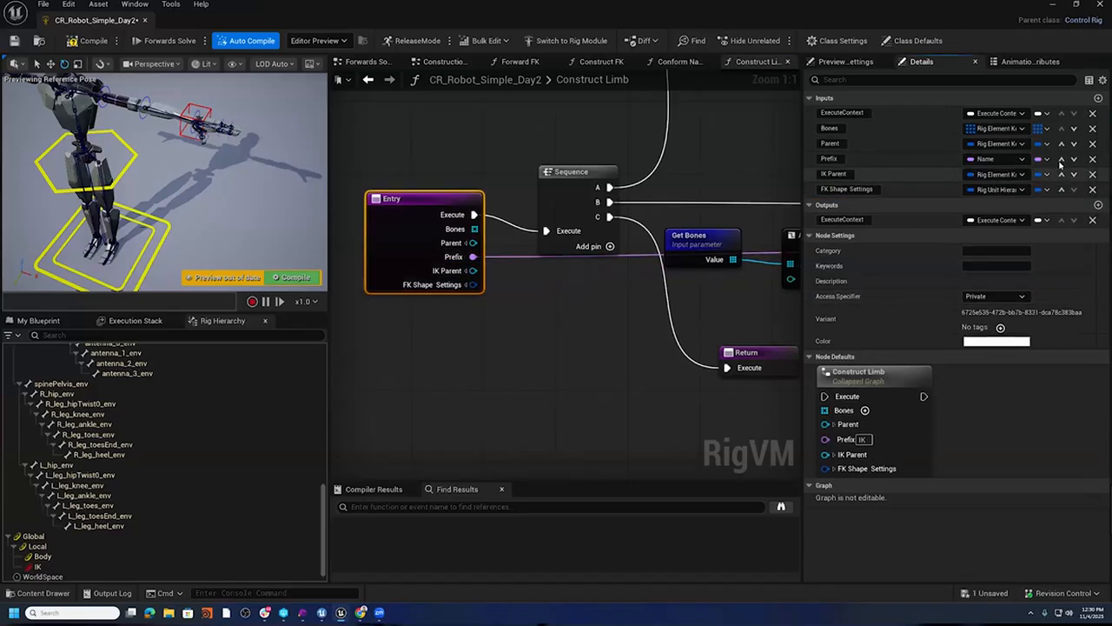
- Move the Prefix input above Bones in the function's input list and add a Get Prefix node near the Spawn Transform Control
left_click(1061, 158)
left_click(1061, 143)
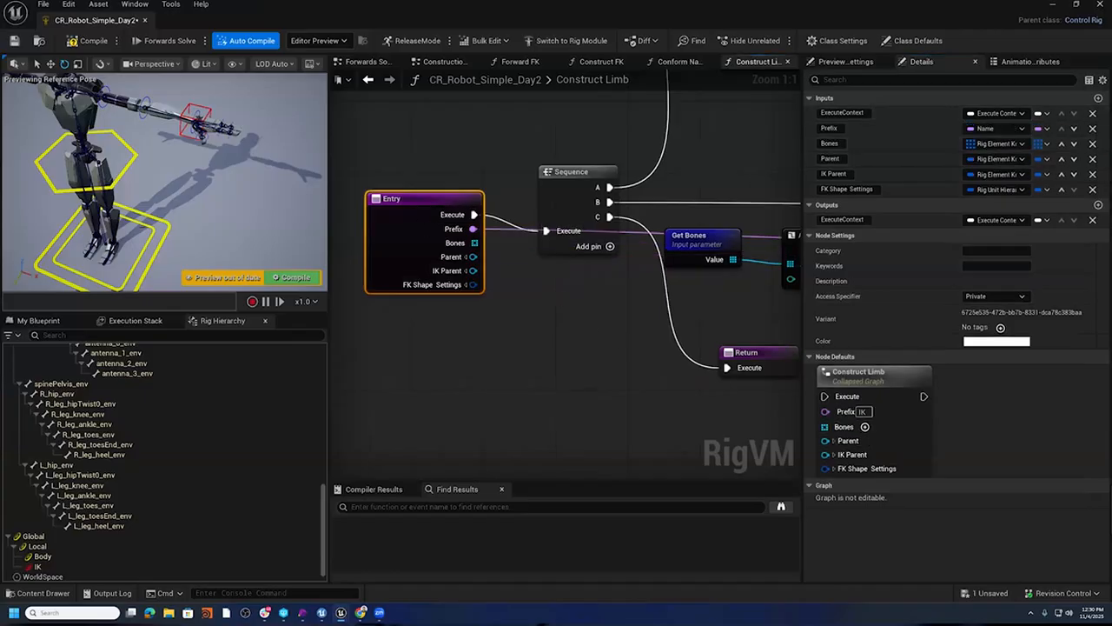
right_click_drag(765, 291, 472, 288)
right_click(472, 284)
type("Get Prefix")
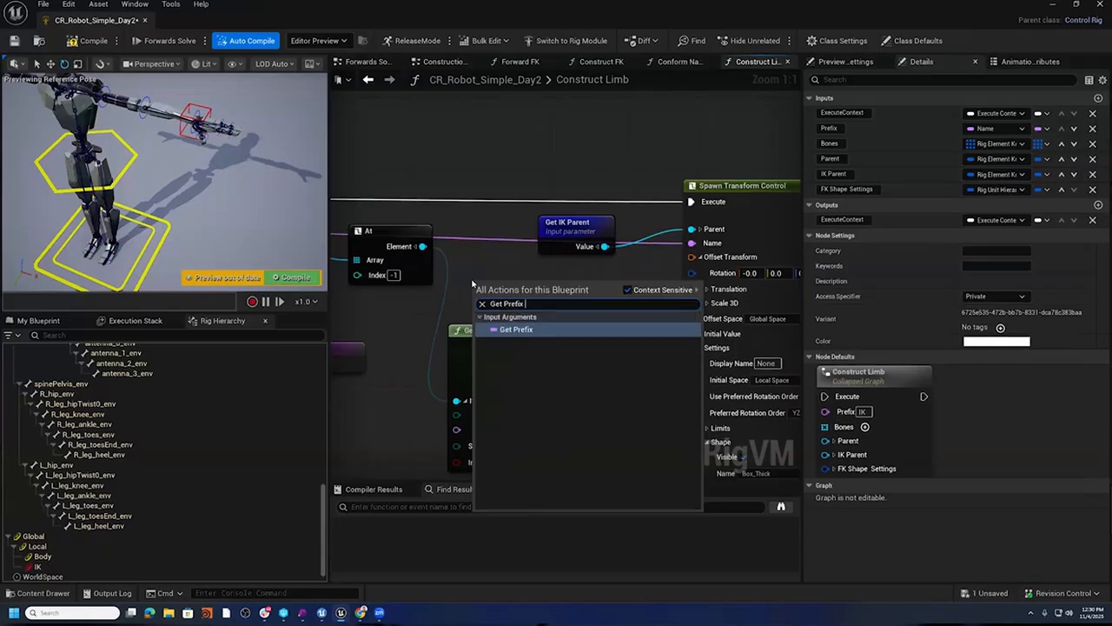
left_click(568, 326)
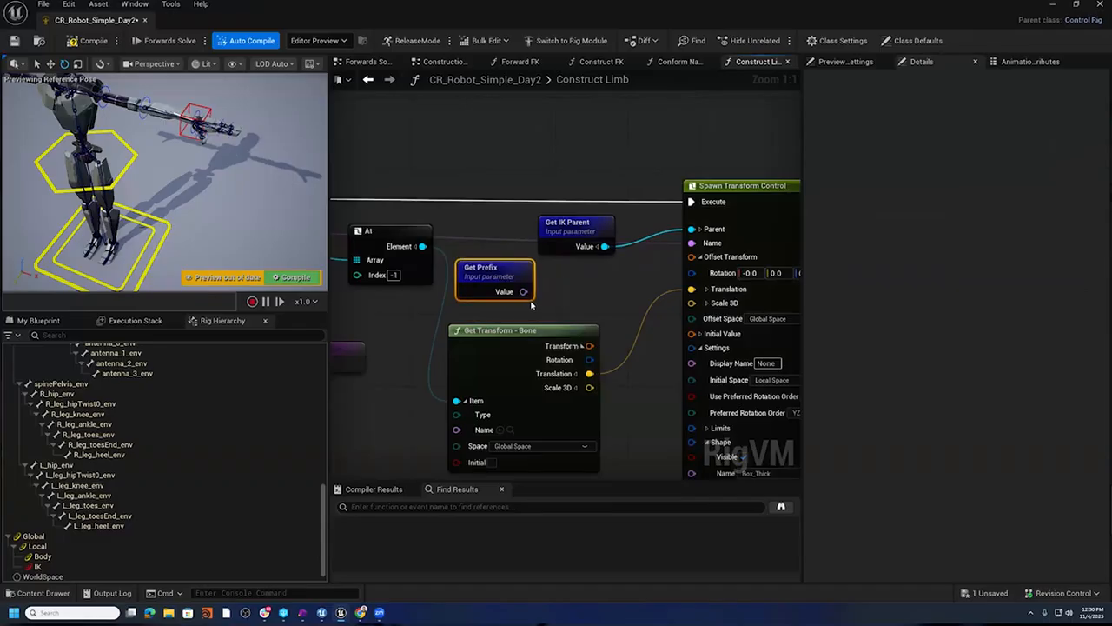
- Append " IK" to the Prefix value with a Concat node and connect the result to the Spawn Transform Control's Name
left_click_drag(525, 292, 565, 279)
type("Concat")
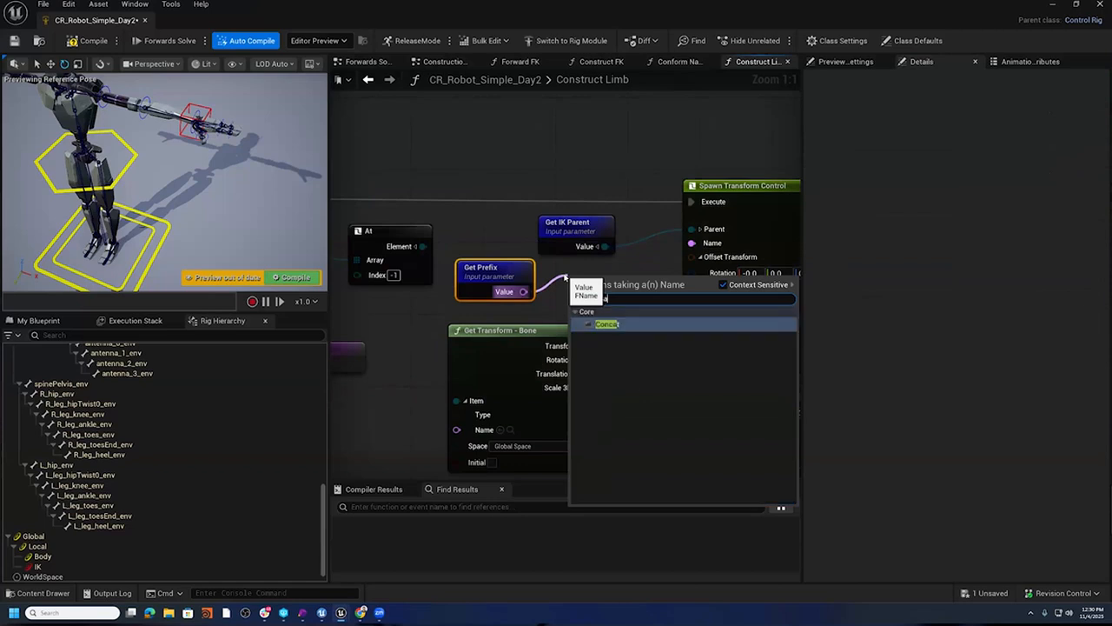
left_click(615, 323)
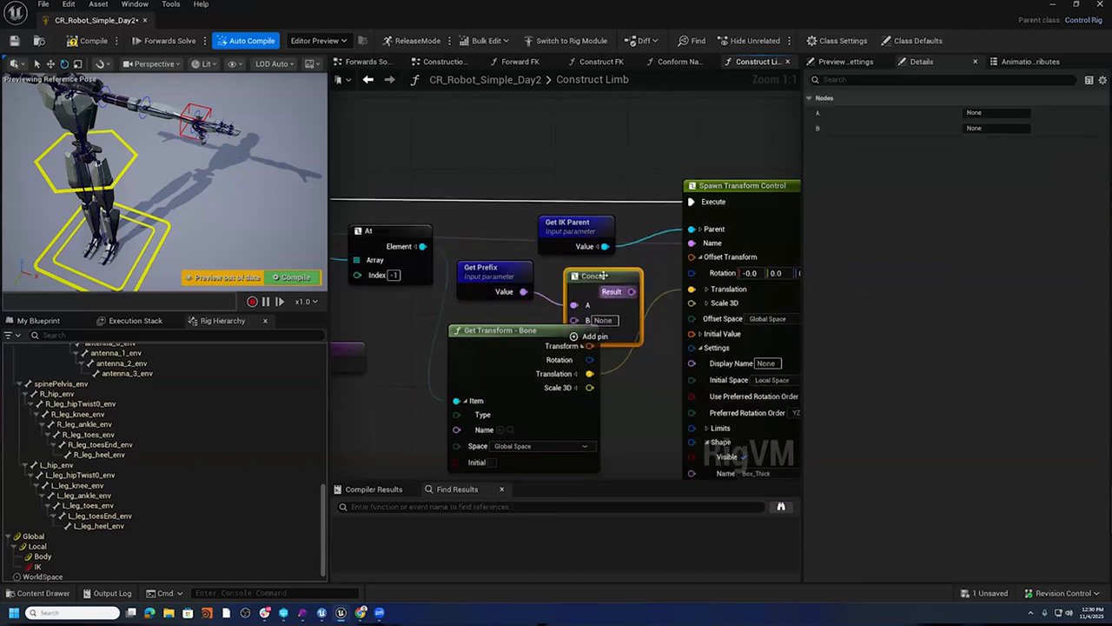
left_click(619, 303)
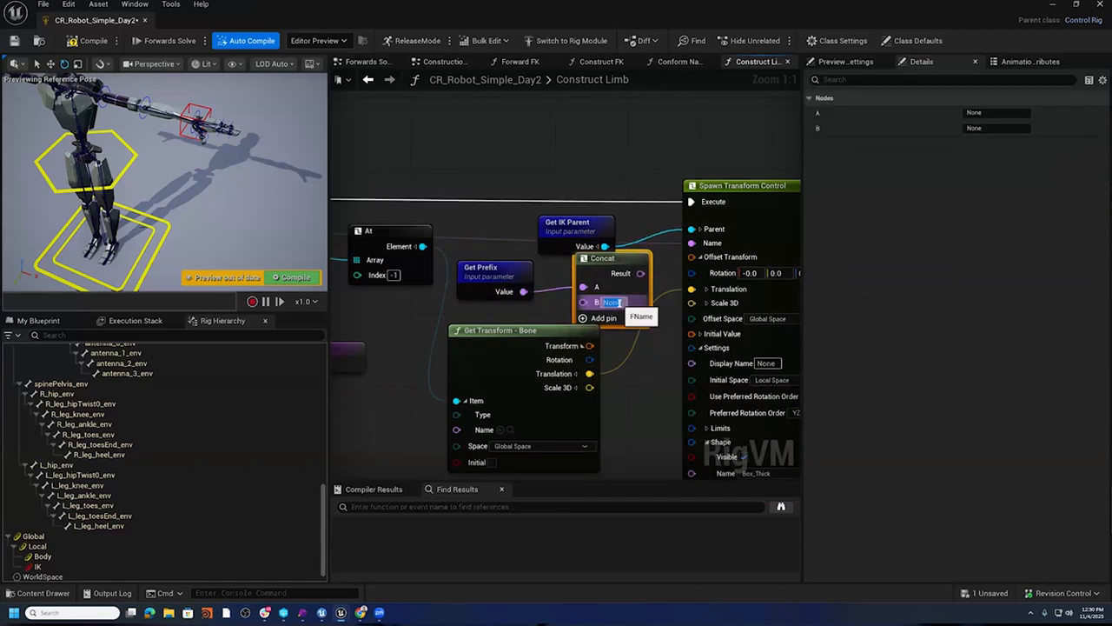
key("BackSpace")
type("IK")
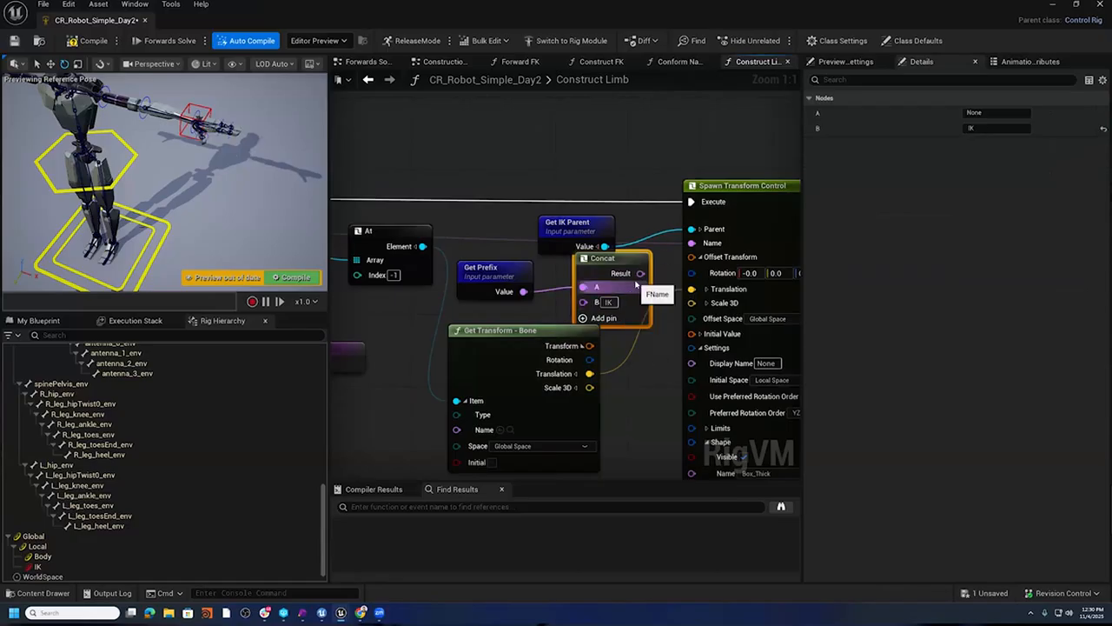
left_click_drag(641, 272, 696, 244)
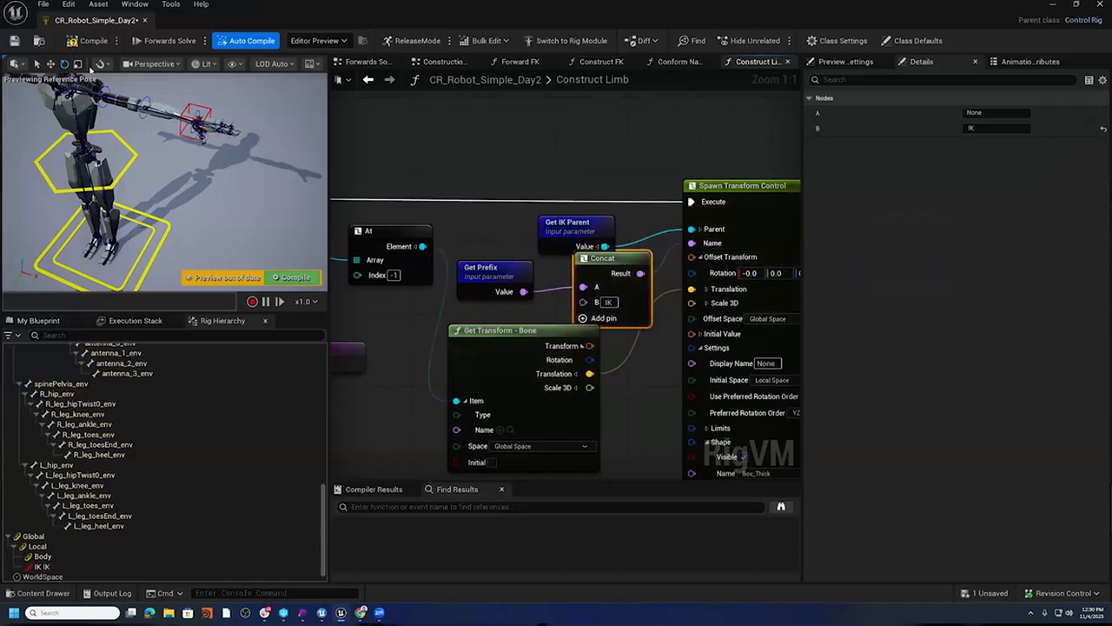
- Recompile the rig and check the IK control's name in the rig hierarchy
left_click(87, 43)
scroll(126, 486, "up", 3)
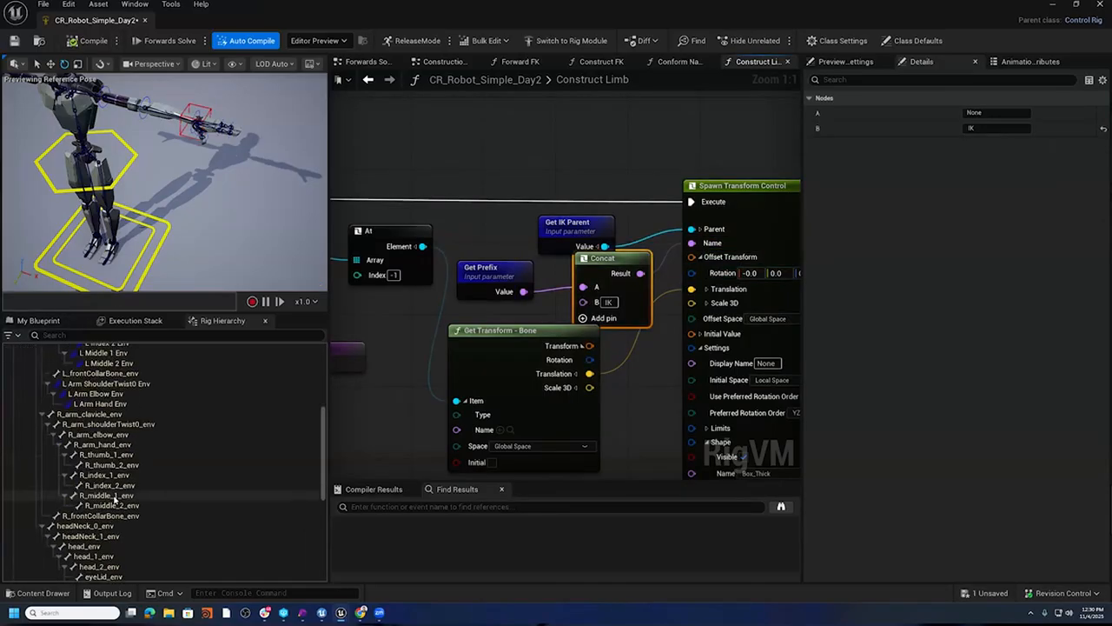
scroll(126, 486, "down", 2)
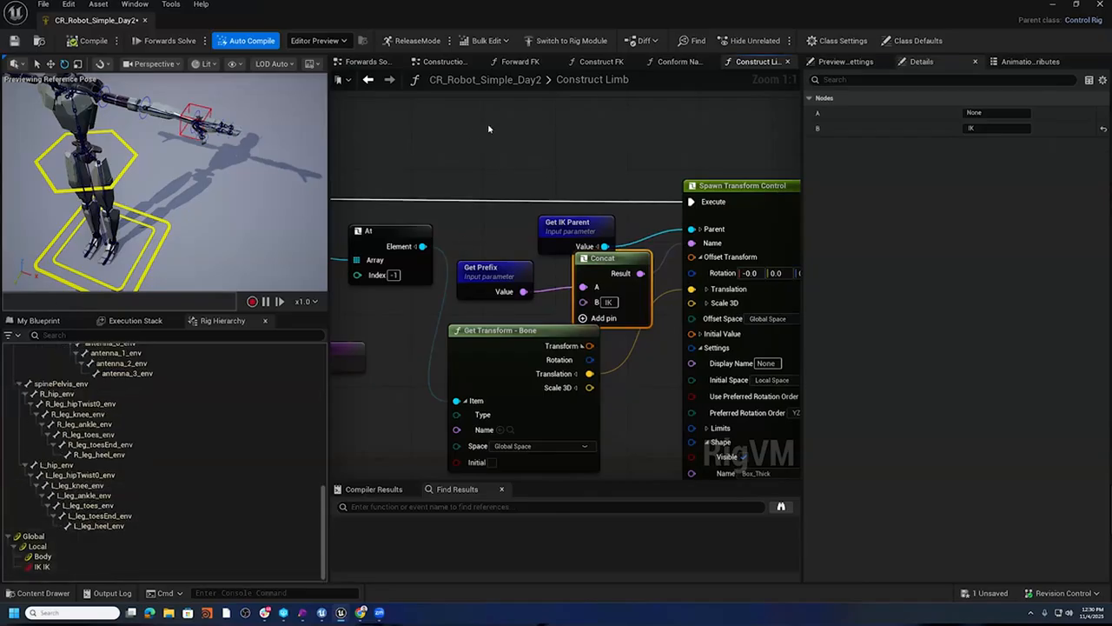
- Set the Prefix of the Construct Limb node in the Construct L Arm section to L Arm and recompile
left_click(443, 62)
right_click_drag(445, 363, 532, 392)
left_click(601, 232)
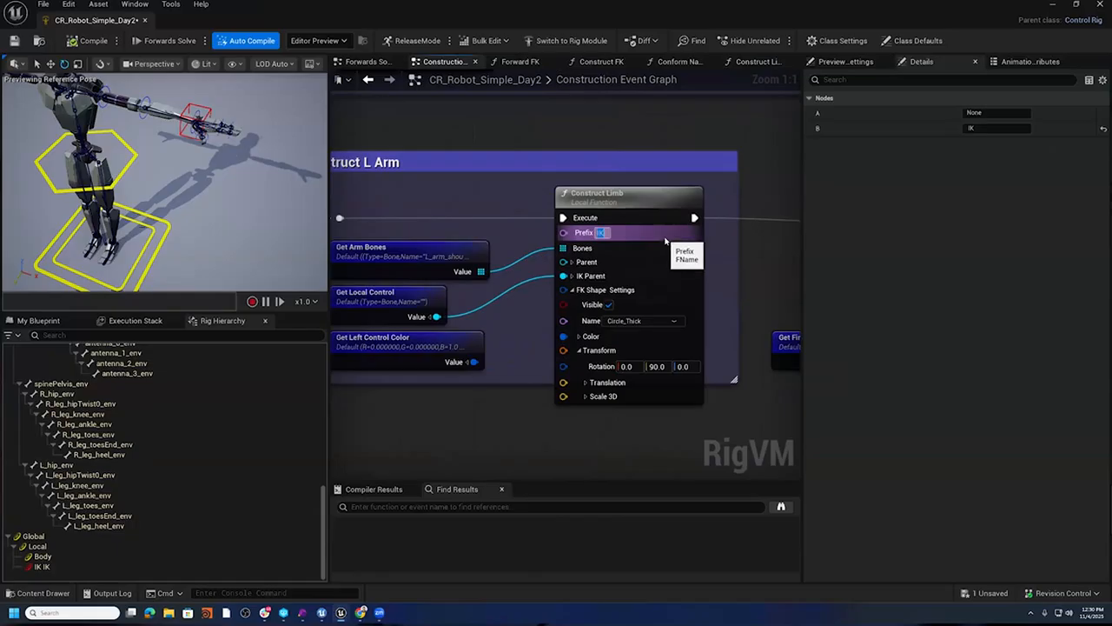
type("L Arm")
key("Return")
scroll(91, 505, "down", 1)
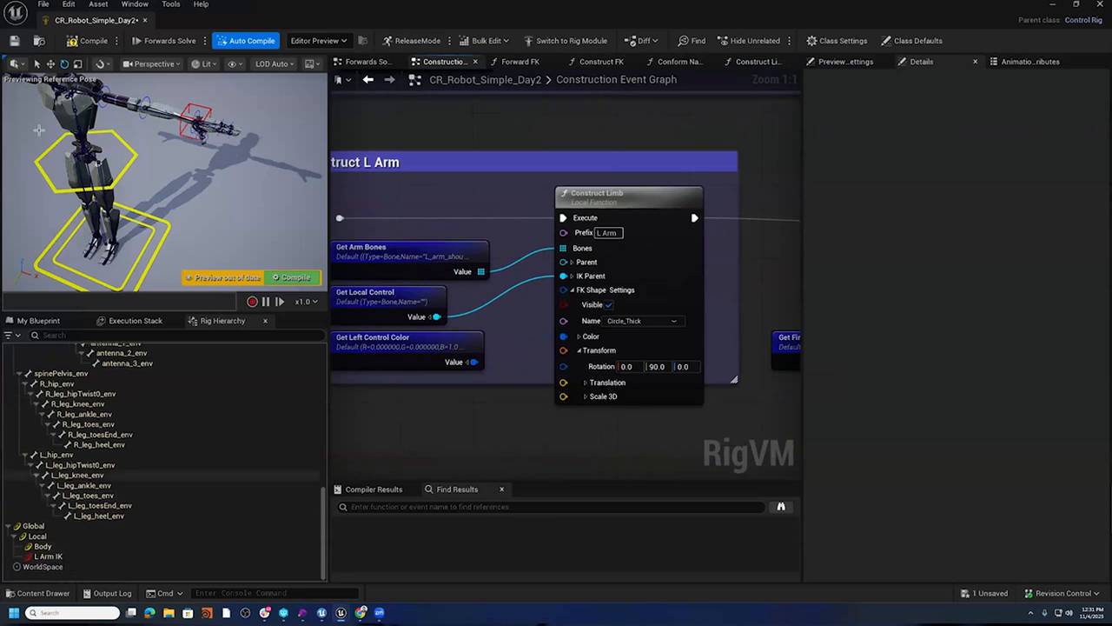
left_click(88, 41)
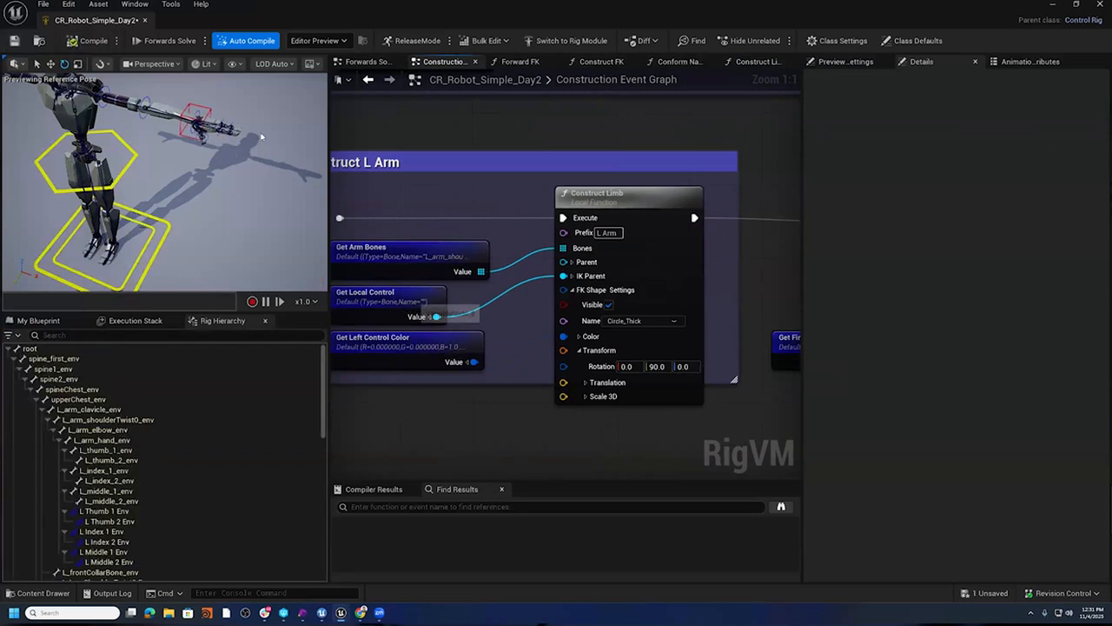
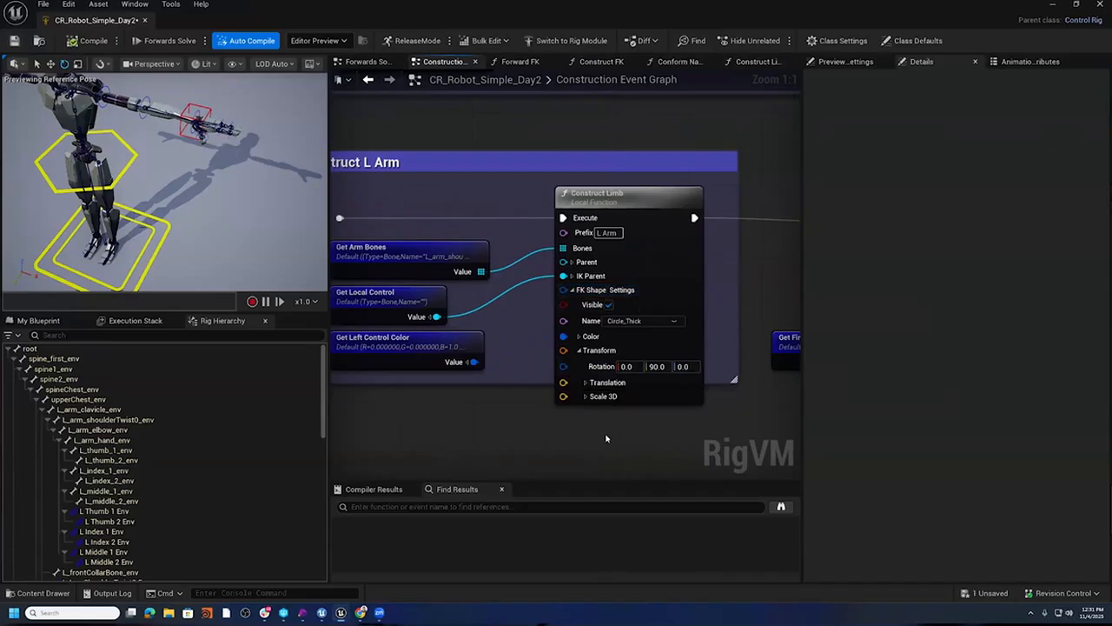
- Reopen the Construct Limb function and promote the Spawn Transform Control's Shape pin to an exposed input
double_click(630, 193)
right_click_drag(748, 344, 391, 230)
scroll(600, 290, "down", 3)
right_click_drag(600, 290, 397, 256)
scroll(511, 300, "up", 3)
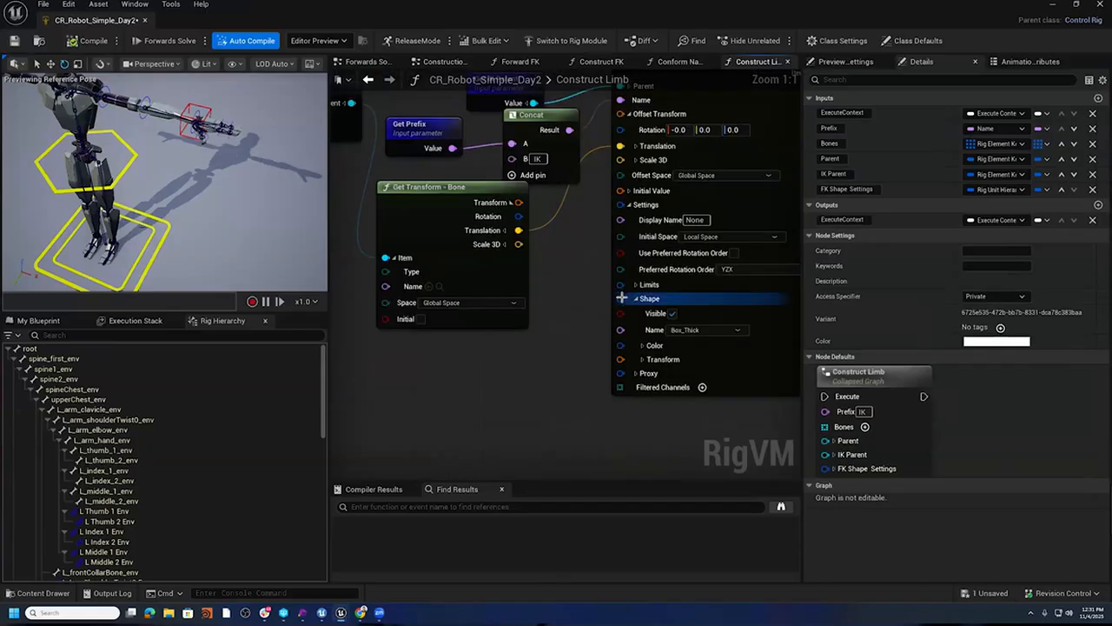
left_click_drag(619, 298, 538, 414)
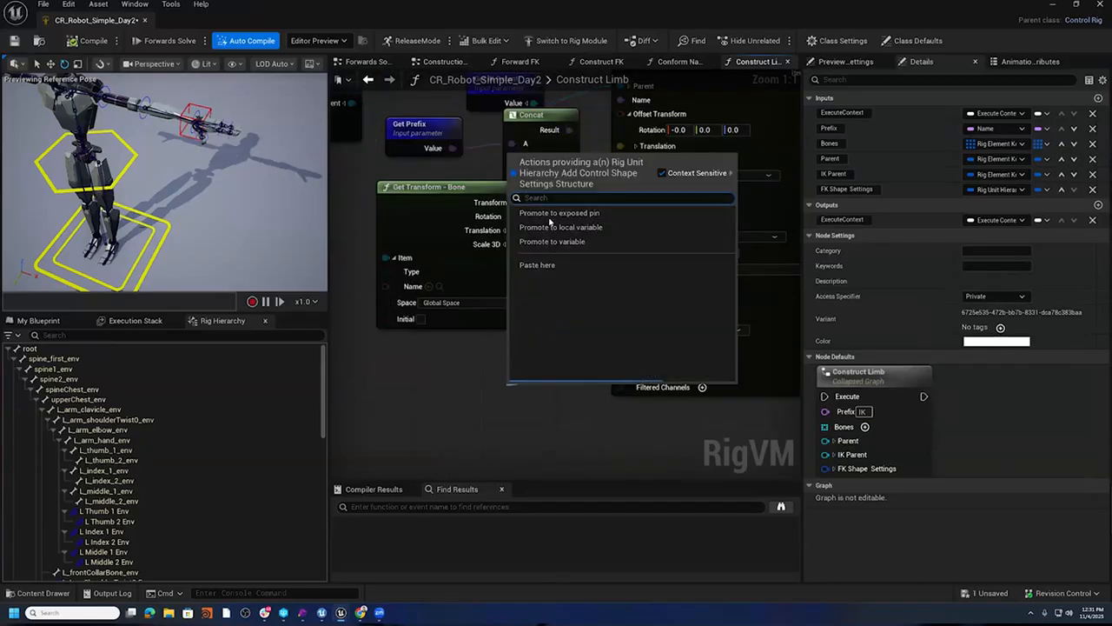
left_click(551, 214)
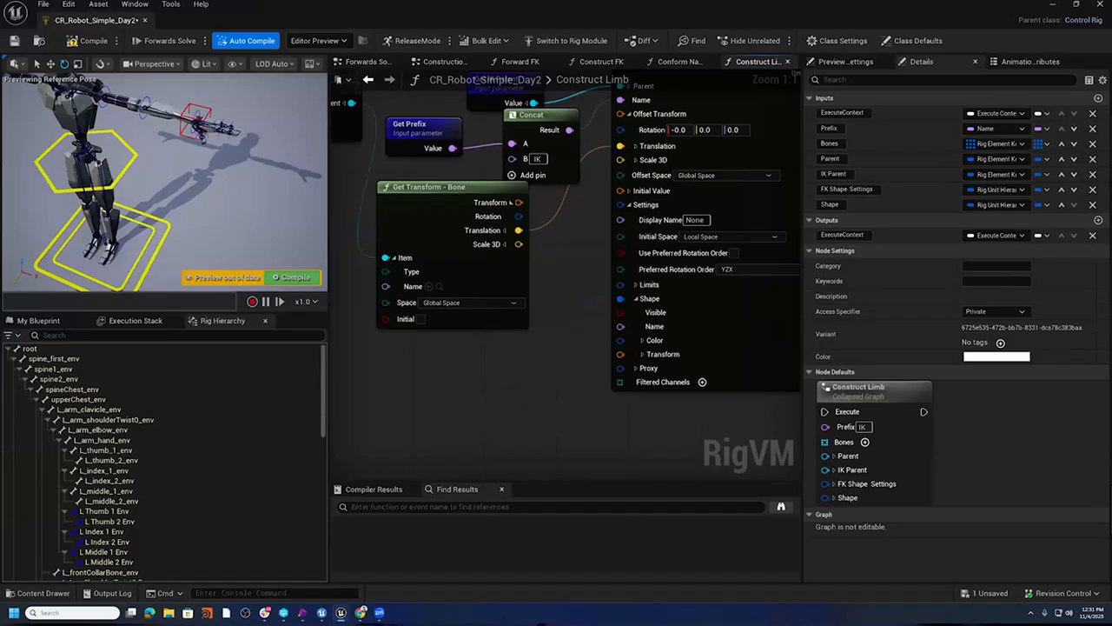
- Rename the function's new Shape input as IK Shape Settings
right_click_drag(538, 373, 564, 388)
left_click(838, 206)
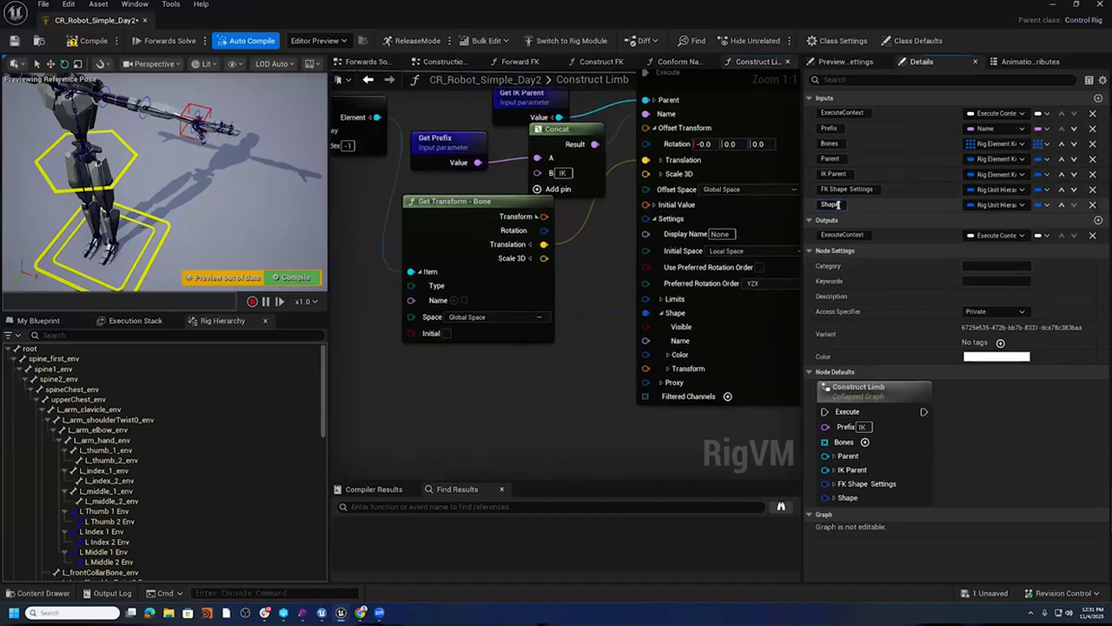
double_click(838, 205)
type("IK")
key("BackSpace")
type("Sh")
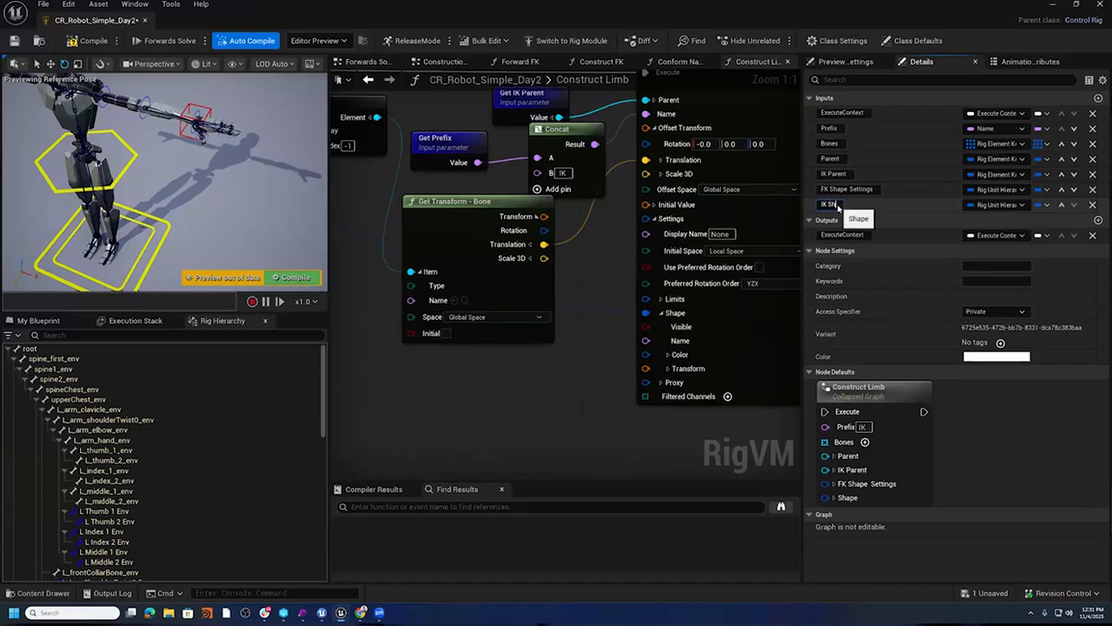
type("ape Settings")
key("Return")
- Feed the IK control's Shape from a Get IK Shape Settings node placed below Get Transform - Bone, and recompile
left_click_drag(646, 313, 581, 368)
type("gert")
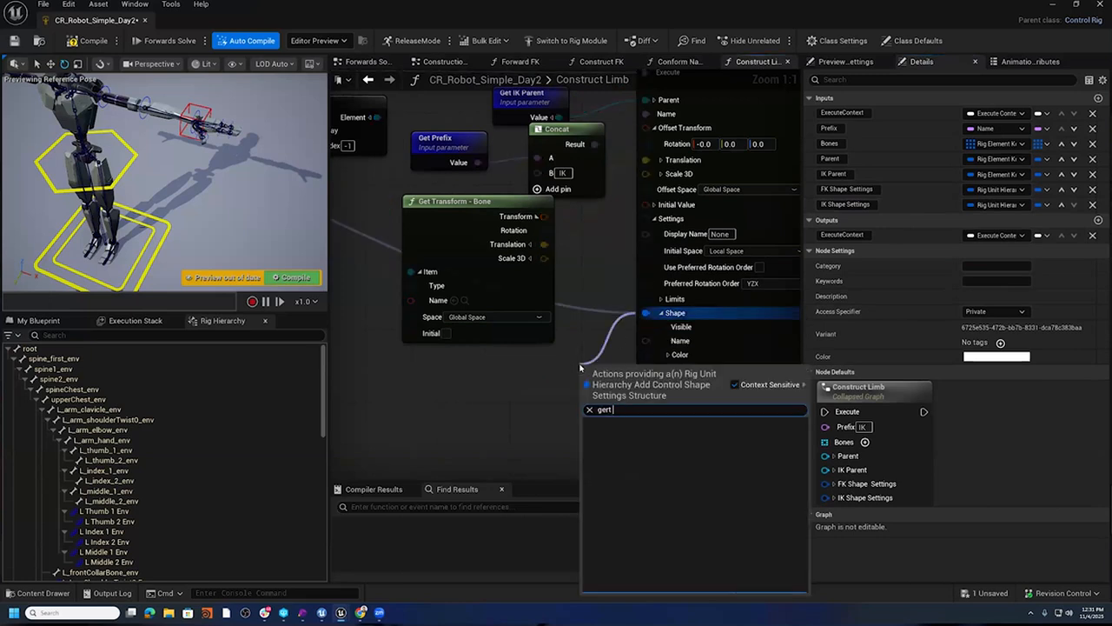
key("BackSpace")
key("BackSpace")
type("t IK")
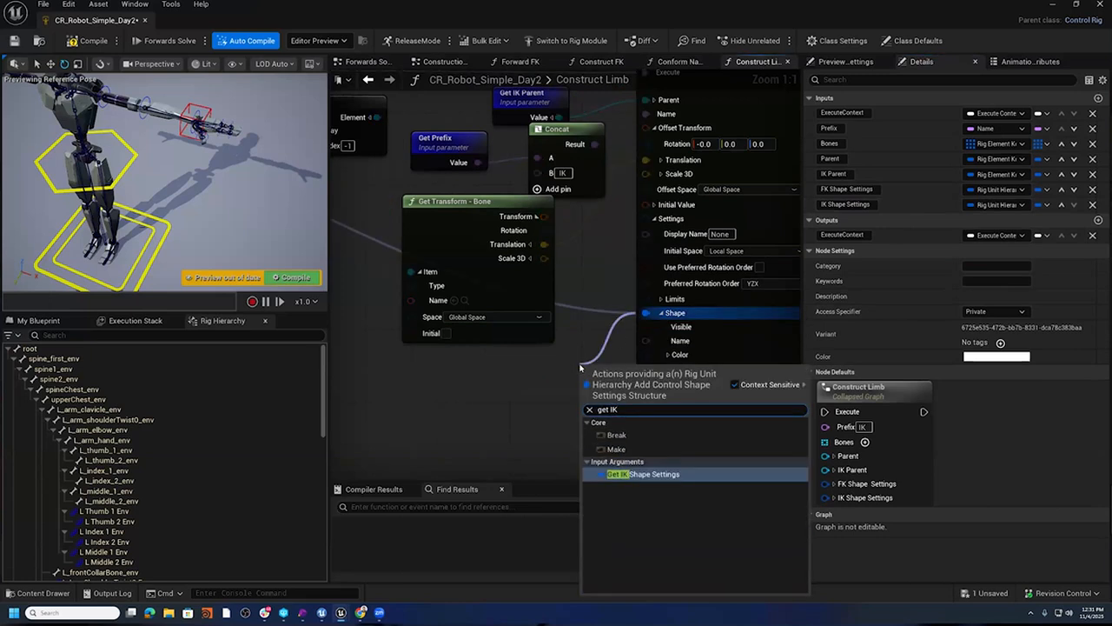
left_click(643, 473)
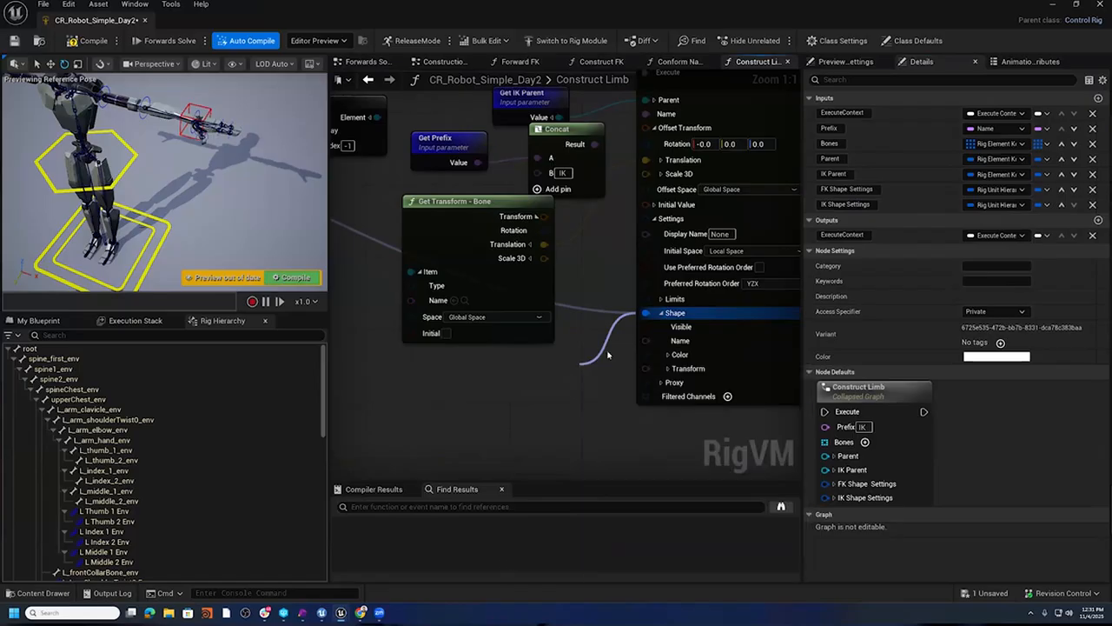
left_click_drag(603, 367, 458, 385)
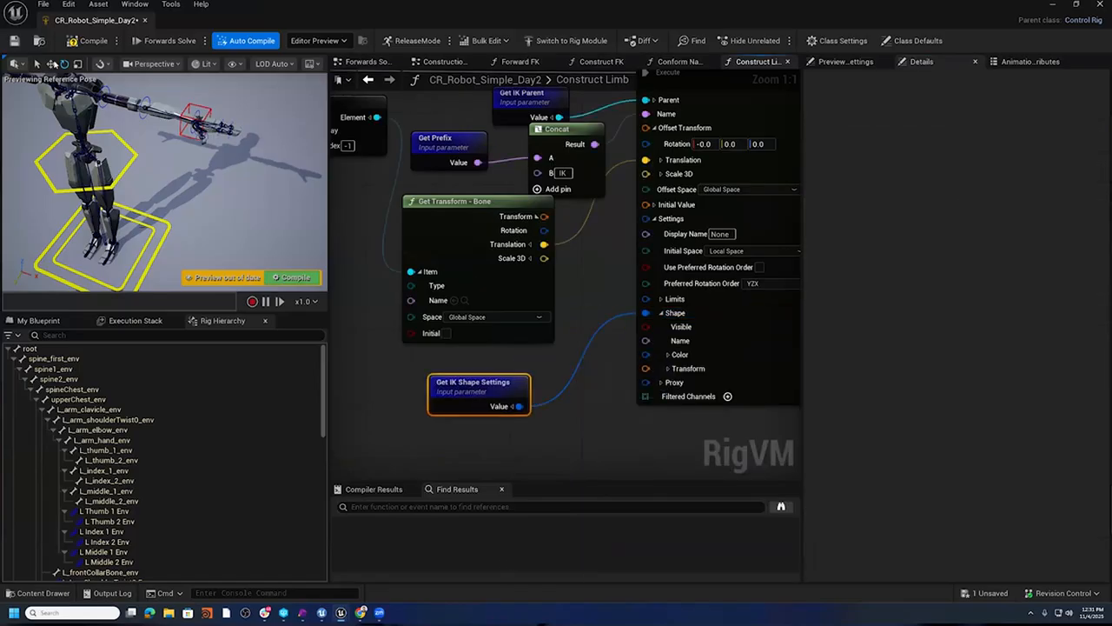
left_click(78, 41)
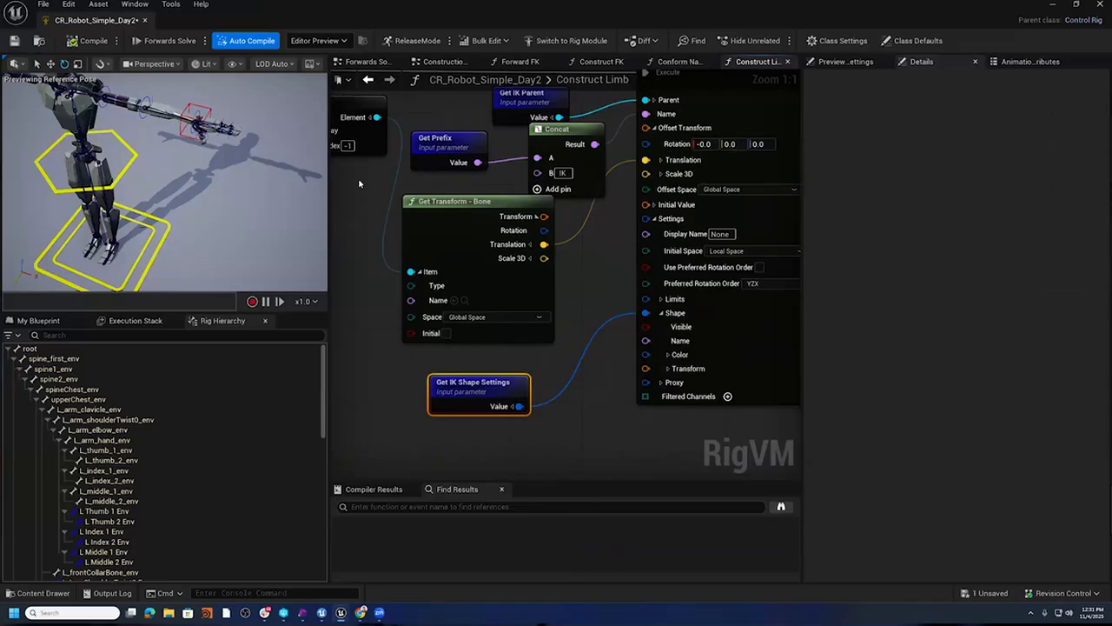
- Connect Get Left Control Color to the IK Shape Settings color on the L Arm's Construct Limb node and recompile
left_click(445, 61)
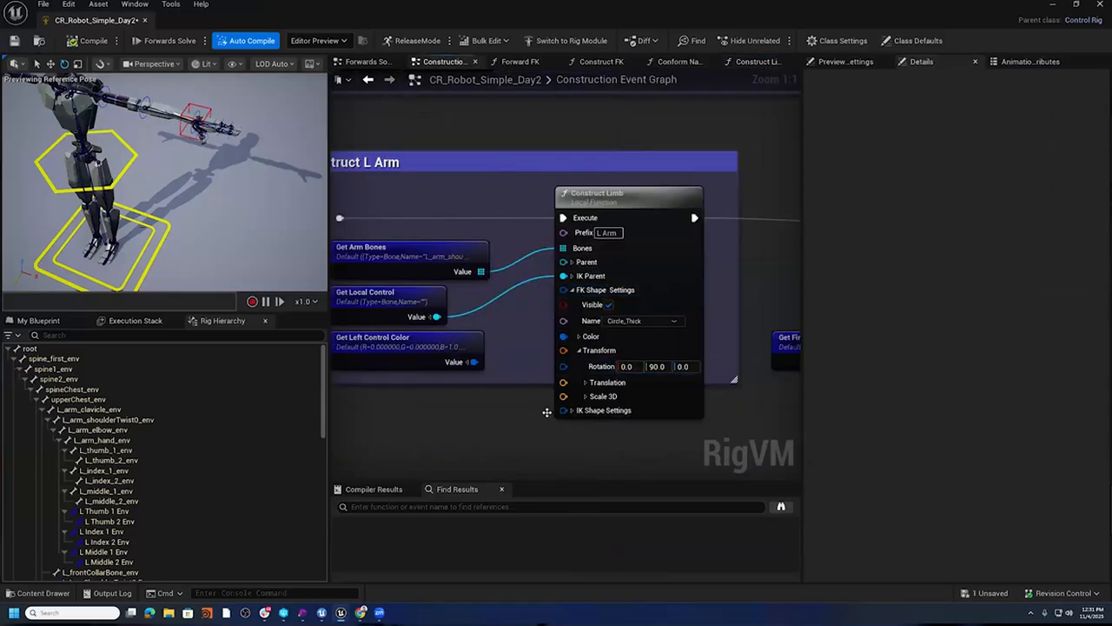
left_click(617, 373)
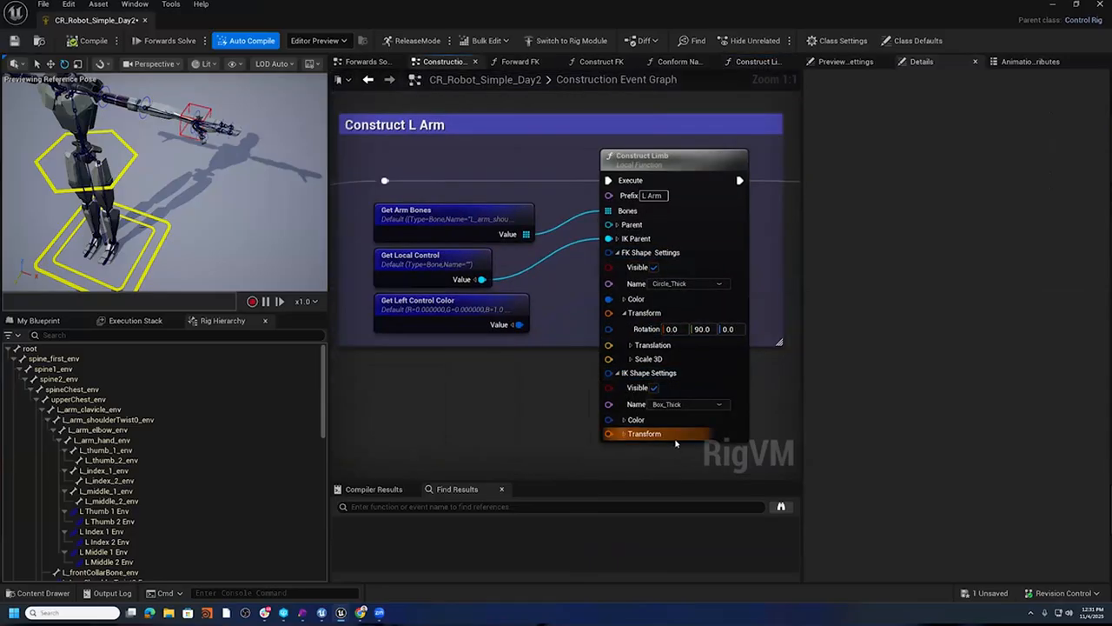
left_click_drag(514, 269, 602, 367)
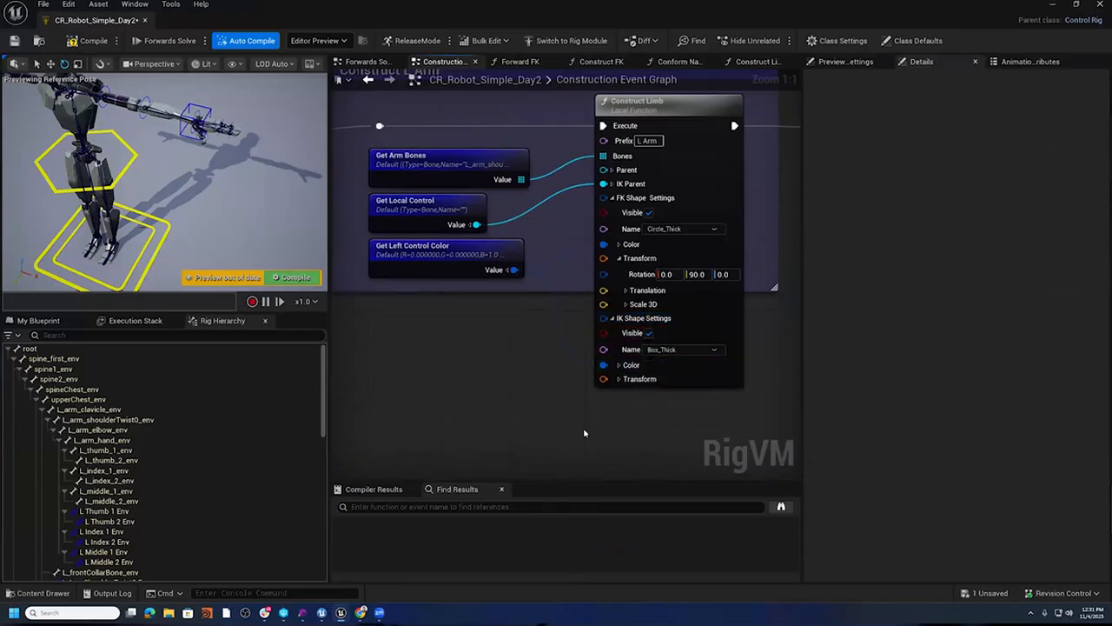
left_click(90, 40)
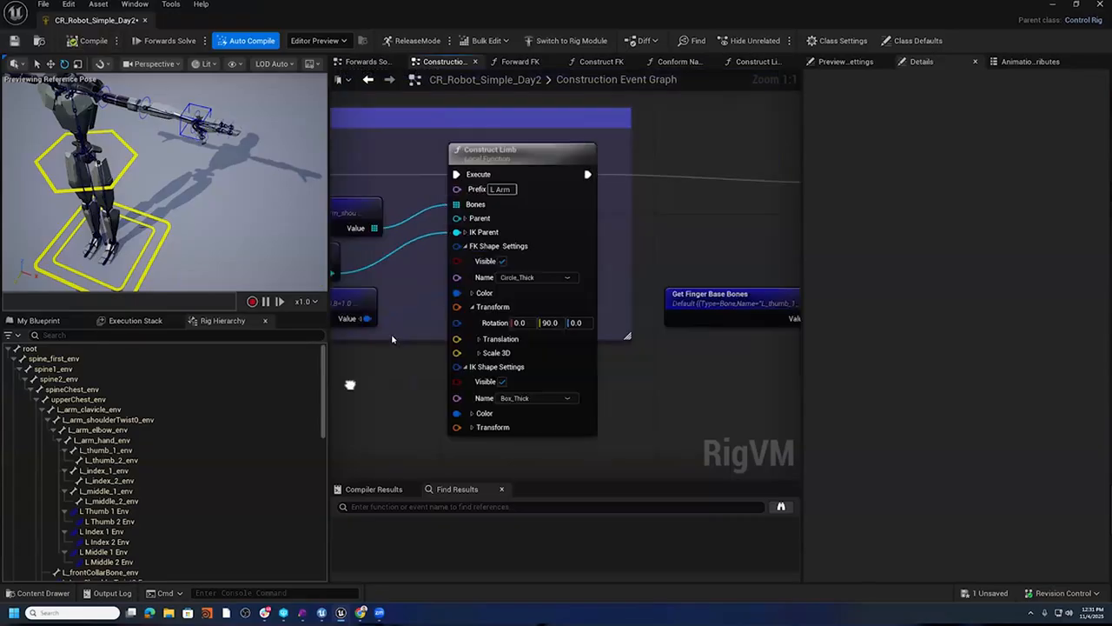
- Add a Spawn Null node executed after the IK Spawn Transform Control inside the Construct Limb function
double_click(525, 159)
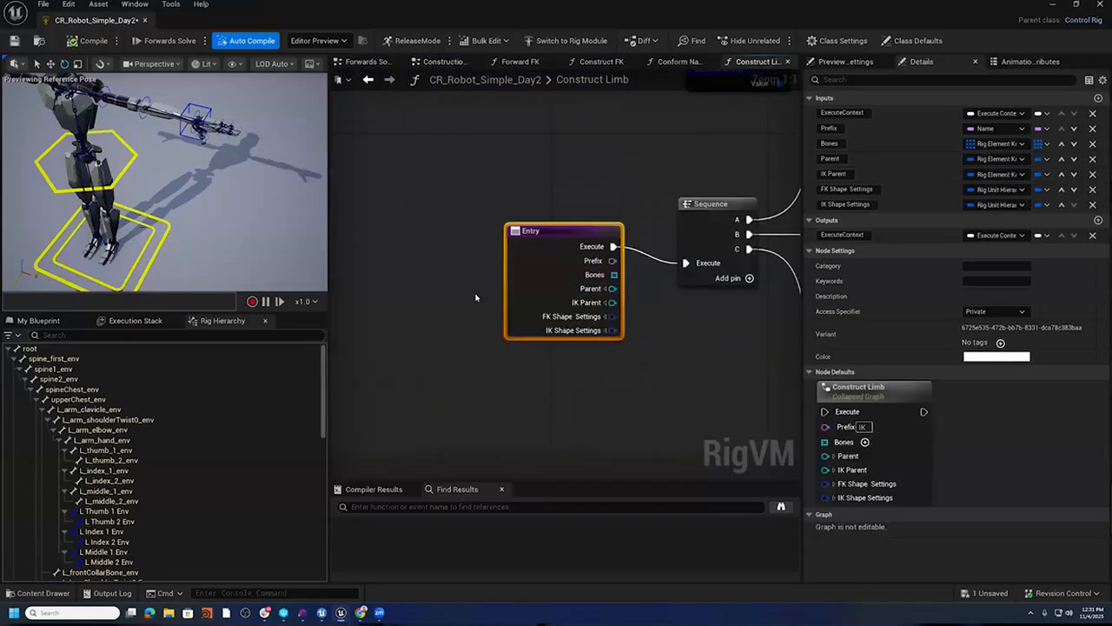
right_click_drag(782, 330, 511, 309)
scroll(511, 309, "down", 4)
right_click_drag(669, 312, 533, 273)
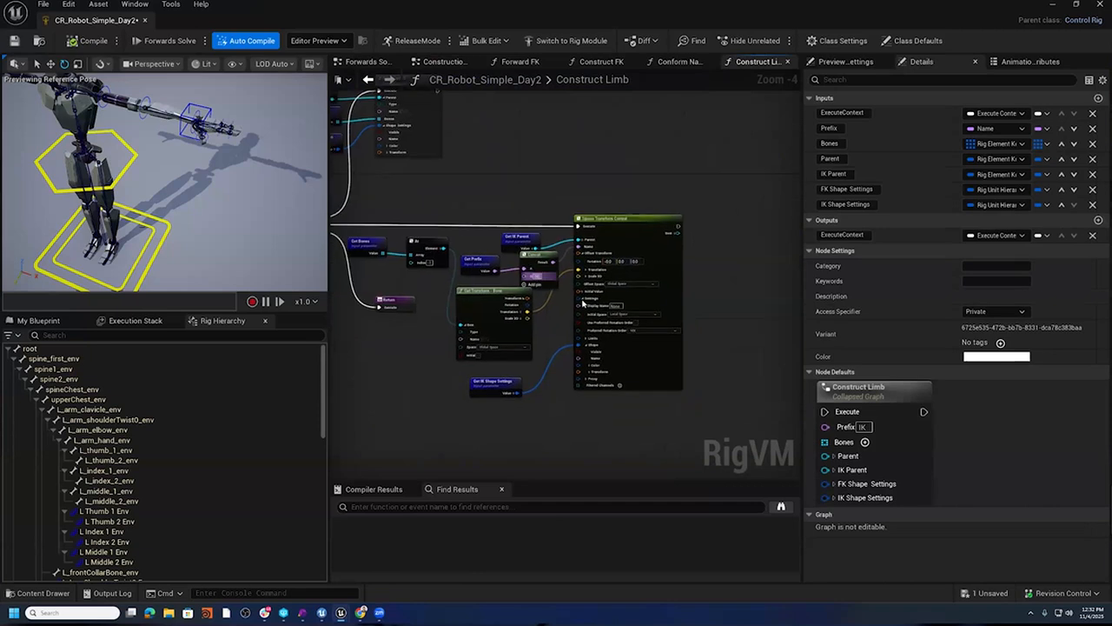
scroll(653, 348, "up", 5)
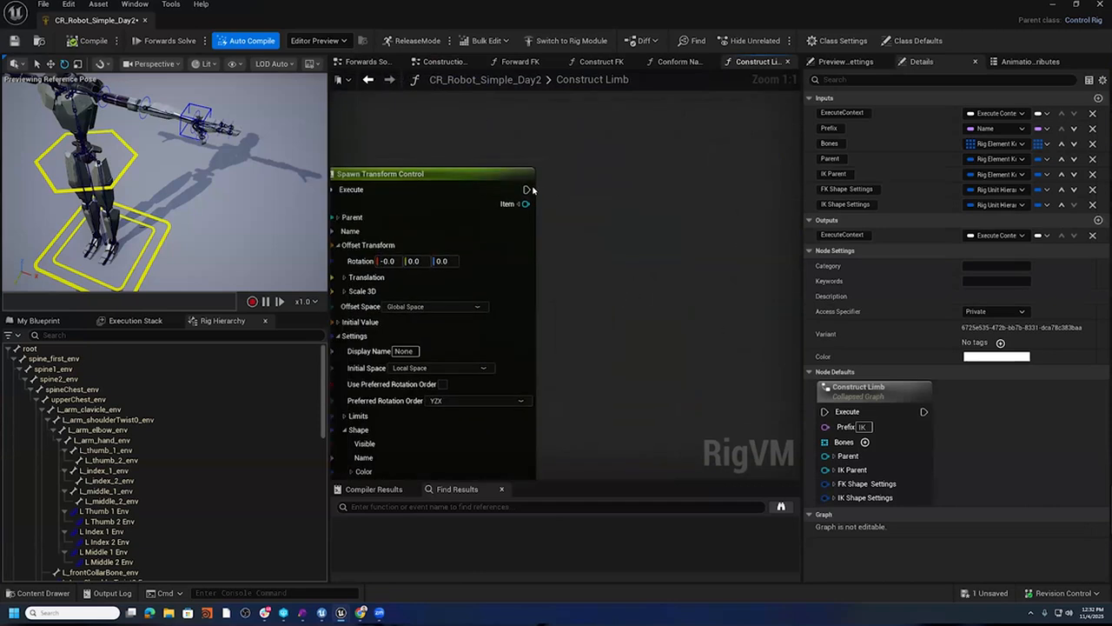
left_click_drag(527, 189, 633, 166)
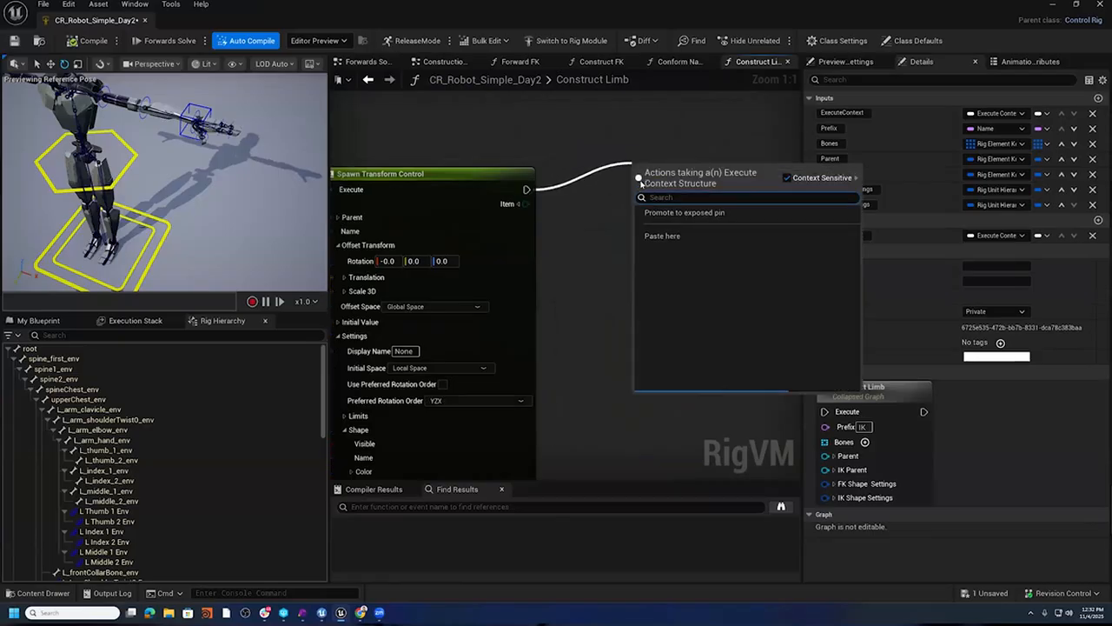
type("Spawn")
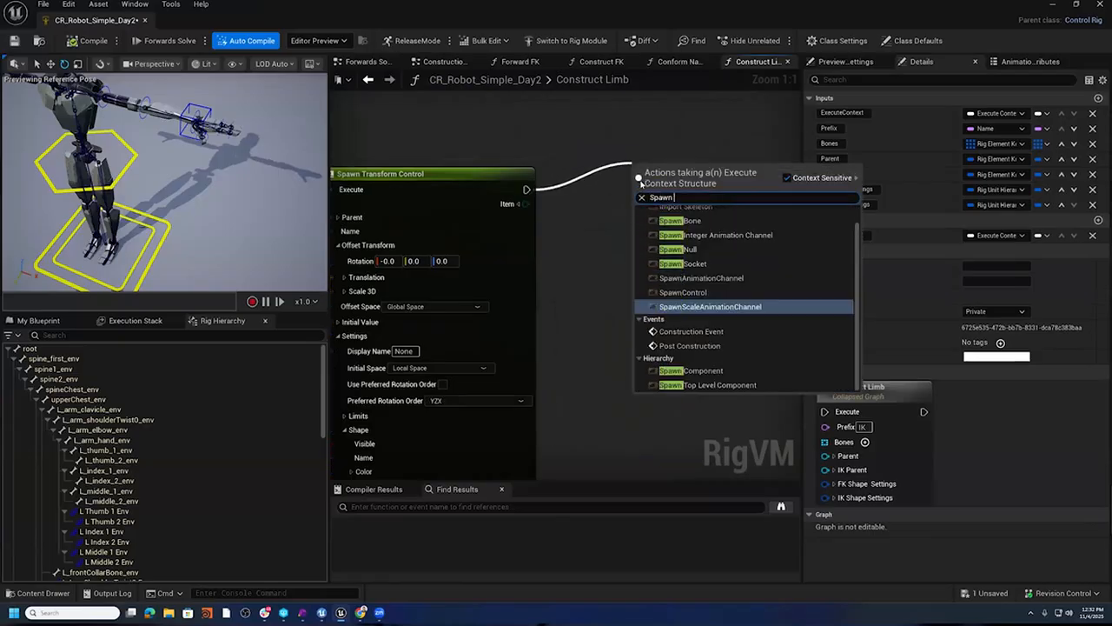
type(" Null")
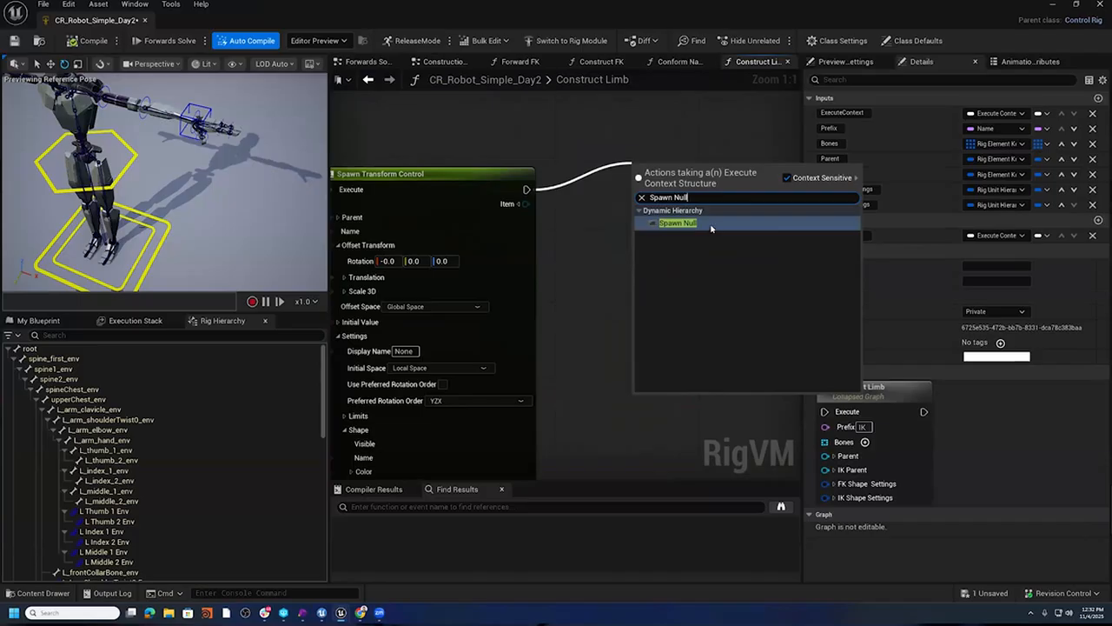
left_click(711, 224)
right_click_drag(574, 255, 538, 222)
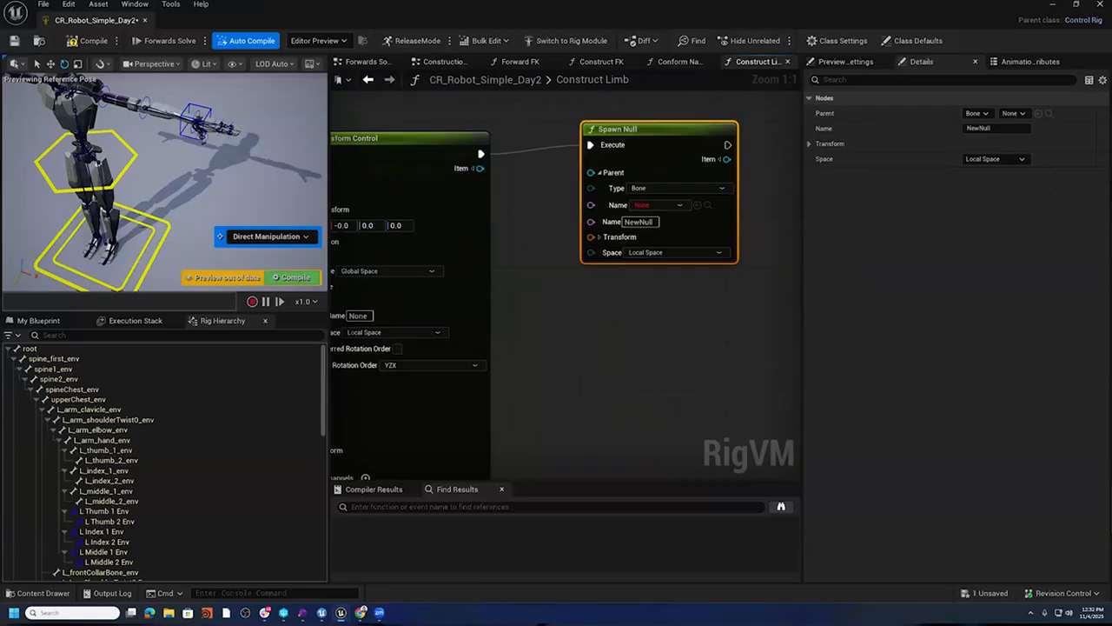
- Connect the IK Spawn Transform Control's Item to the Spawn Null's Parent and shift the Spawn Null further along the graph
right_click_drag(516, 189, 650, 174)
right_click_drag(583, 272, 486, 301)
left_click_drag(517, 181, 628, 185)
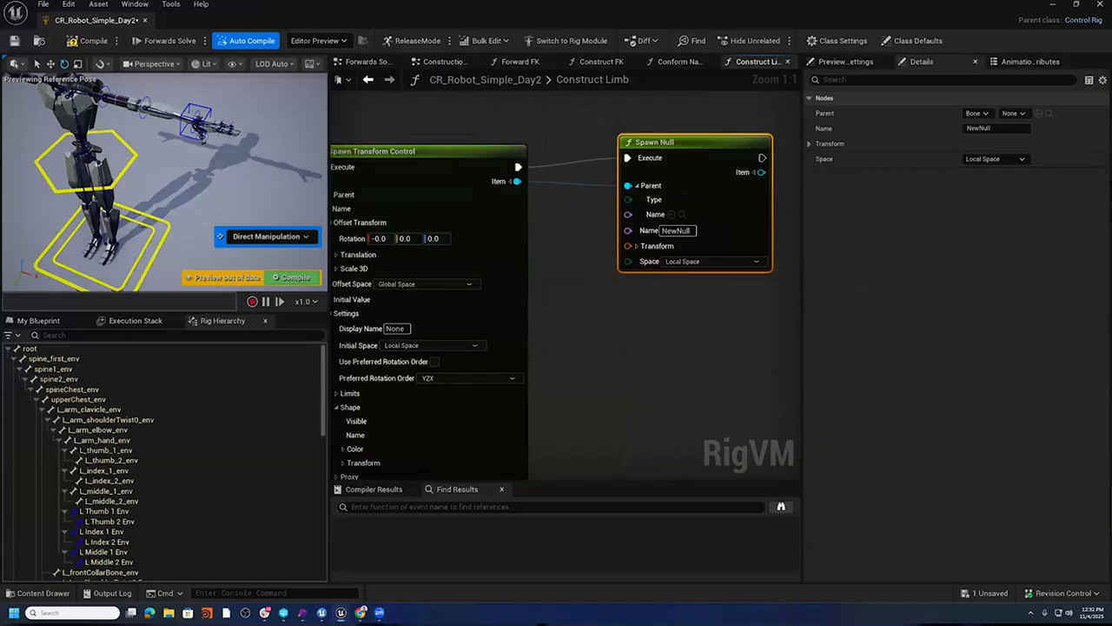
right_click_drag(628, 186, 453, 192)
left_click_drag(514, 154, 630, 161)
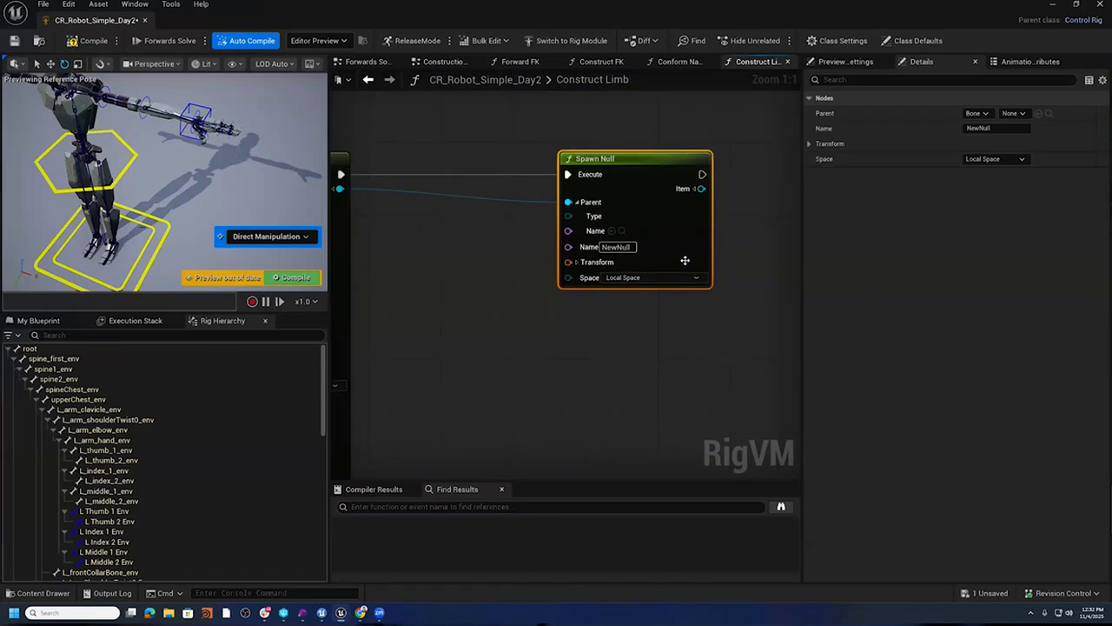
left_click(632, 277)
left_click(635, 133)
left_click_drag(636, 158, 690, 158)
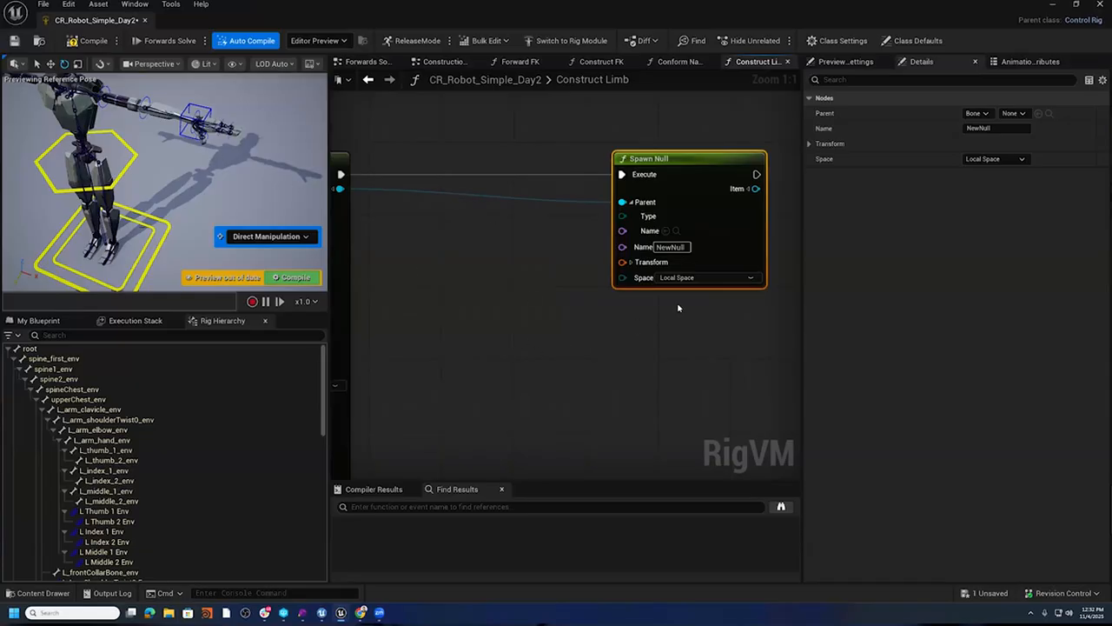
- Feed the Spawn Null's Transform from the Get Transform - Bone node's Transform output and set its Space to Global Space
right_click_drag(473, 350, 999, 332)
scroll(655, 321, "down", 2)
right_click_drag(800, 343, 716, 343)
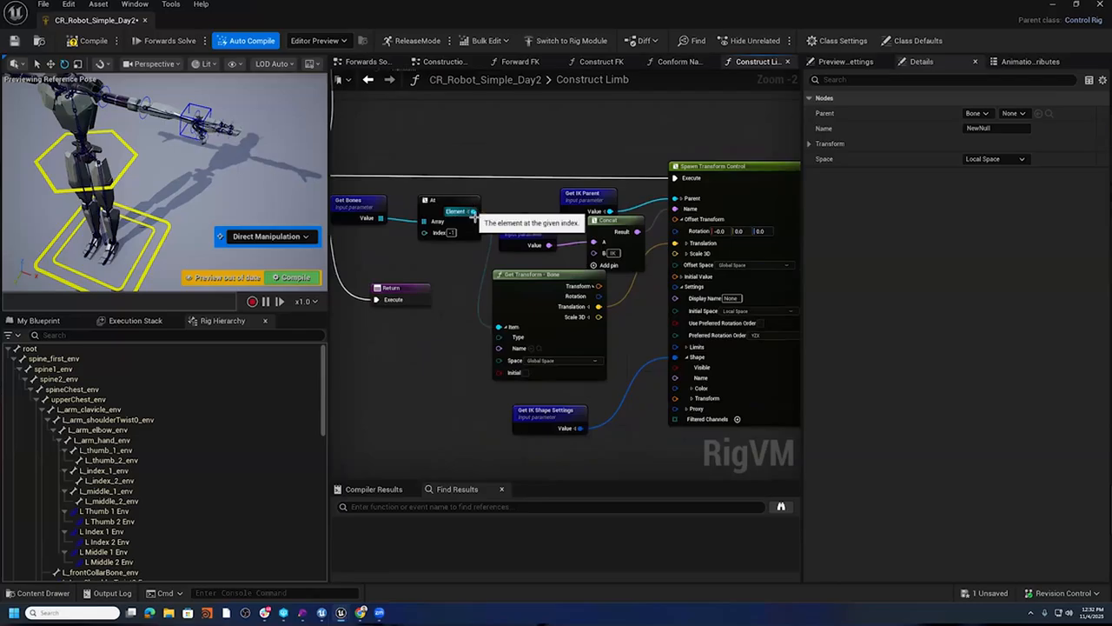
right_click_drag(609, 296, 421, 275)
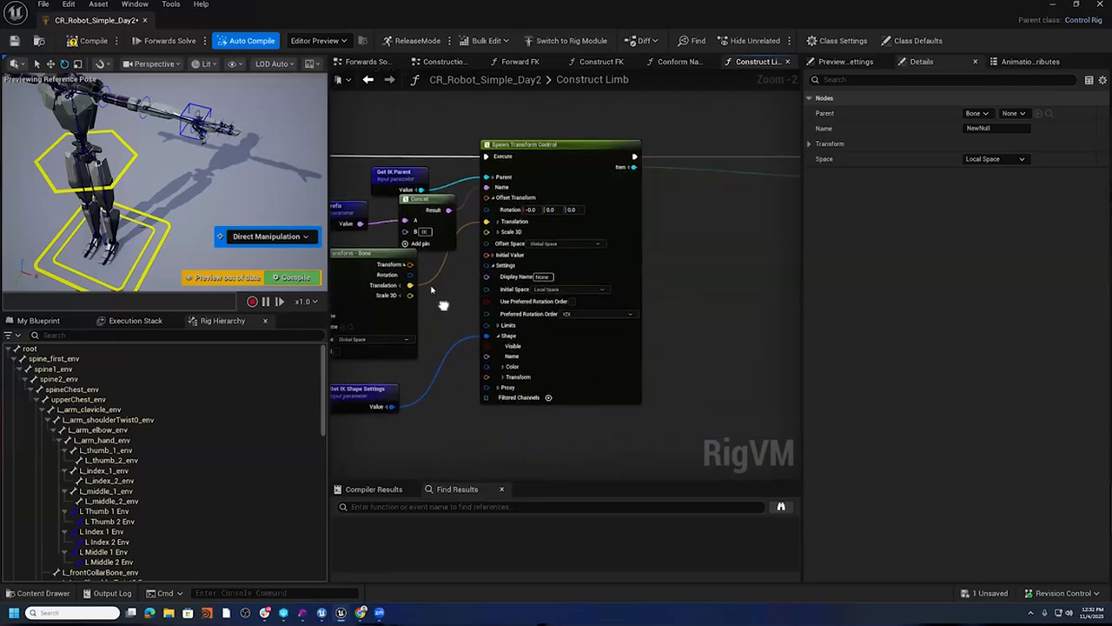
left_click_drag(410, 264, 692, 225)
right_click_drag(715, 300, 627, 303)
scroll(600, 286, "up", 2)
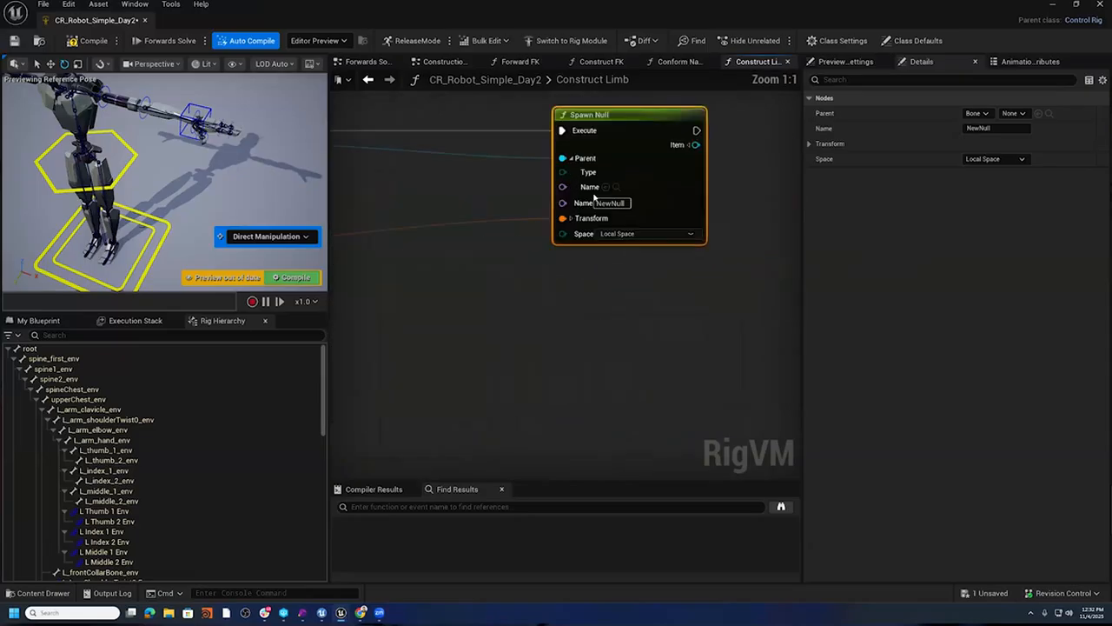
left_click(625, 233)
left_click(625, 258)
right_click_drag(650, 255, 719, 268)
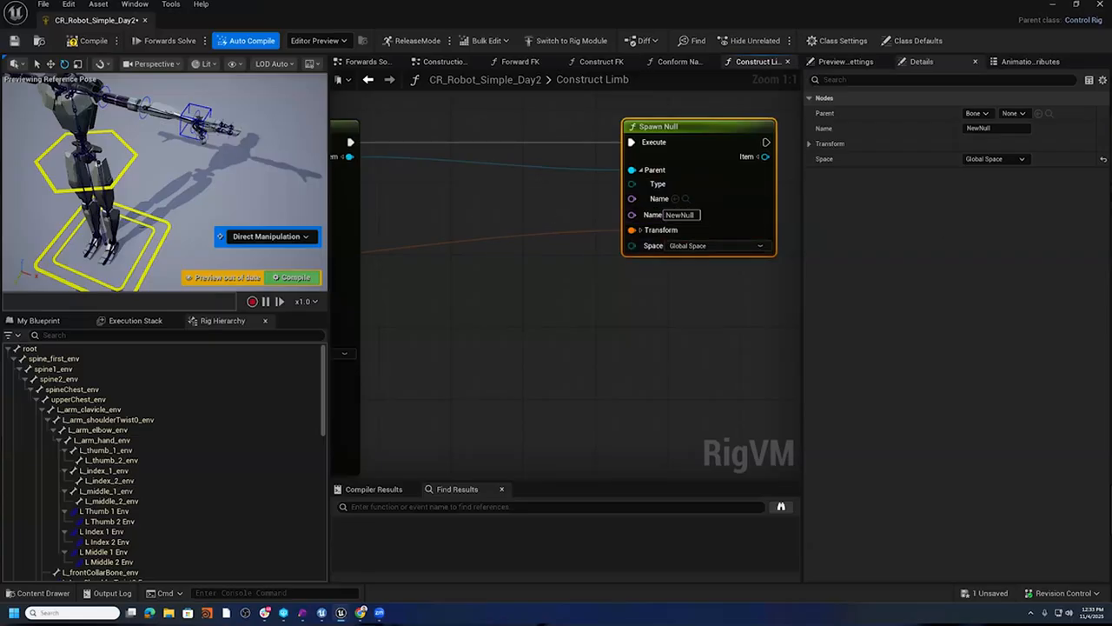
right_click_drag(433, 209, 514, 221)
right_click(497, 217)
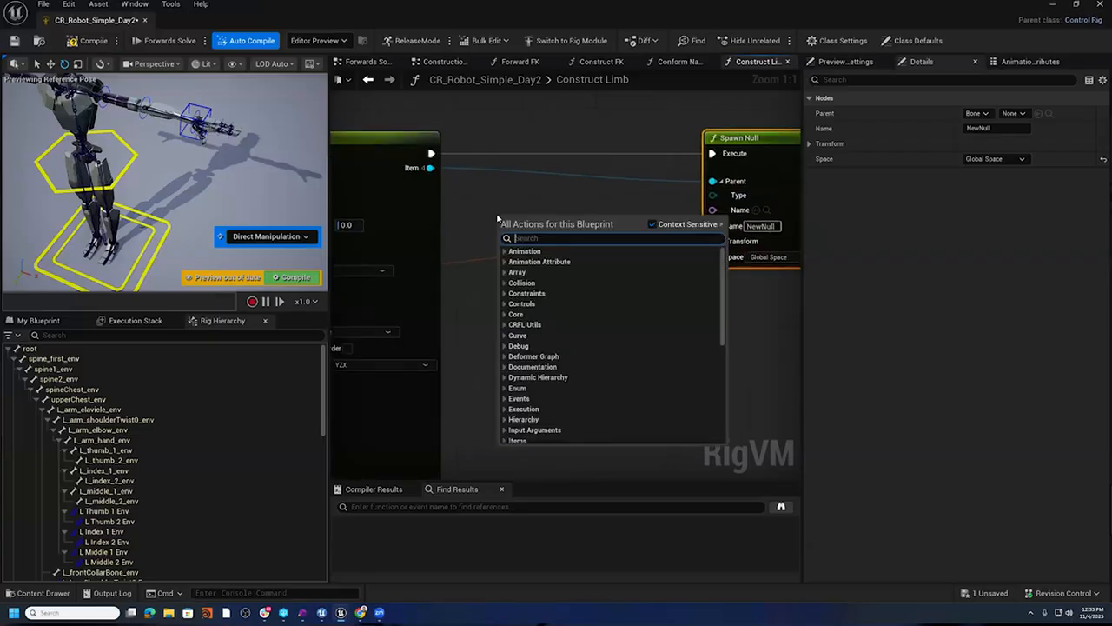
type("Get Pr")
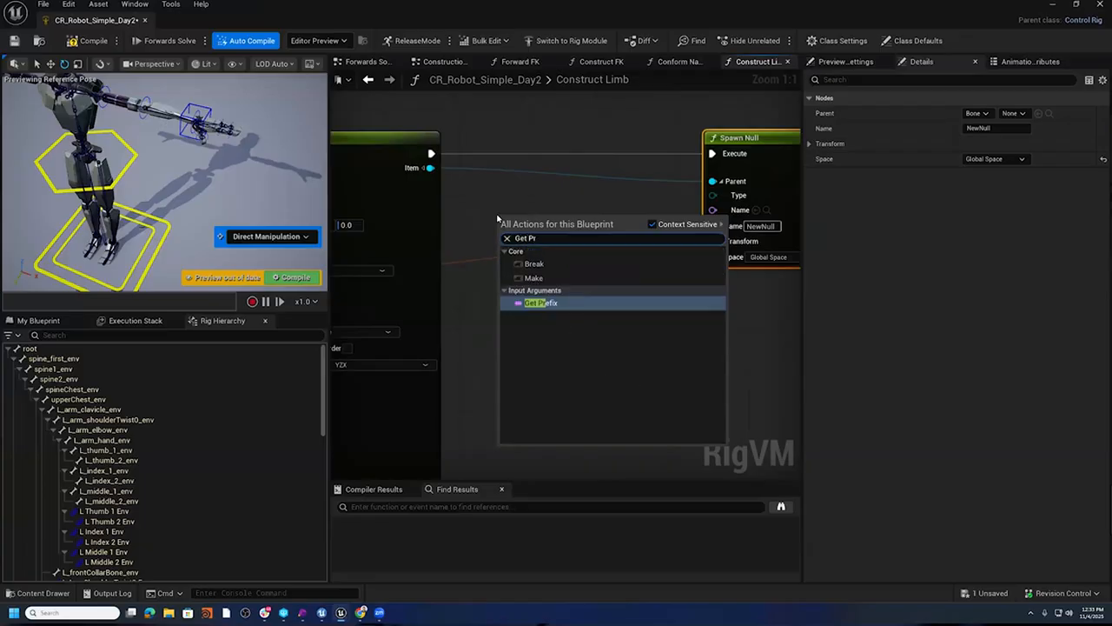
left_click(579, 302)
left_click_drag(521, 222, 504, 195)
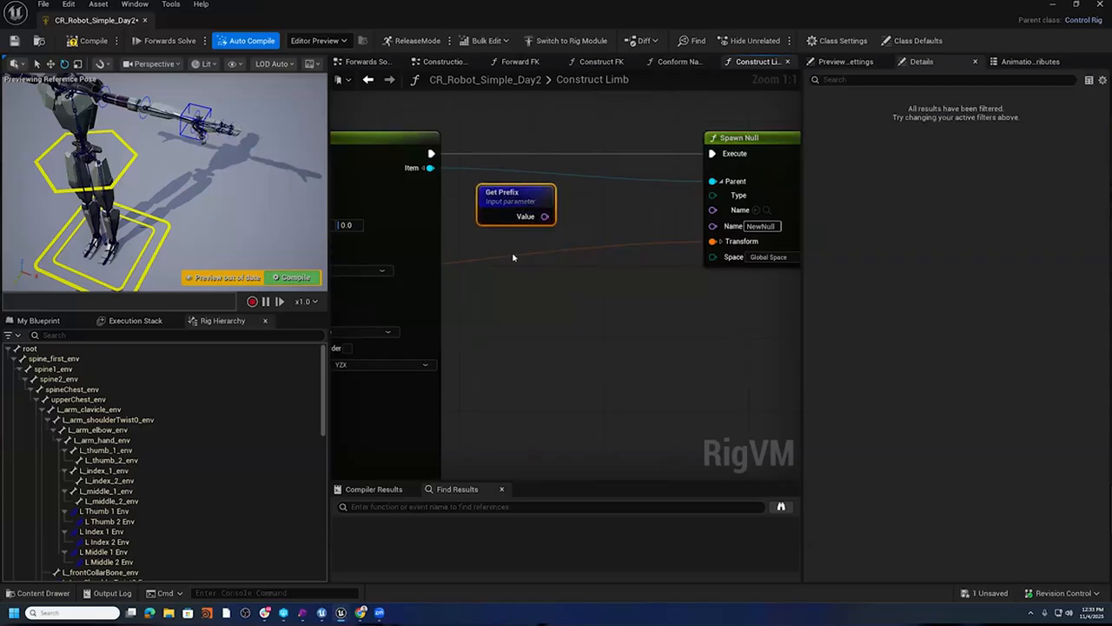
left_click(585, 216)
left_click(548, 193)
key("Delete")
- Feed the Spawn Null's Name from the Result of the existing Prefix and IK Concat node, and recompile the rig
right_click_drag(527, 252, 933, 252)
right_click_drag(585, 217, 531, 209)
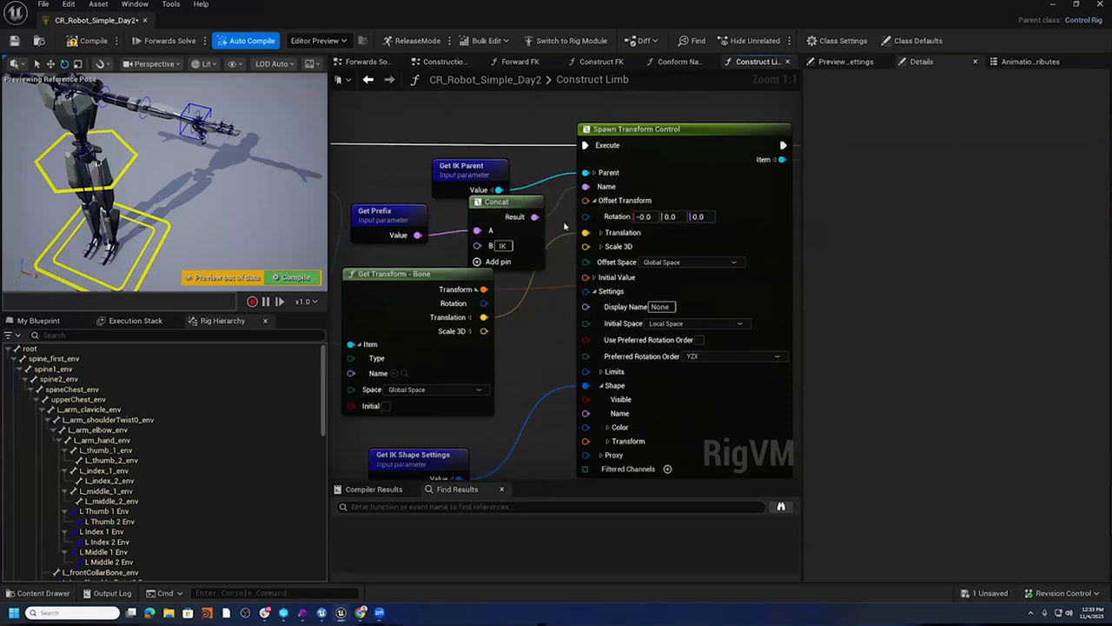
right_click_drag(565, 227, 510, 231)
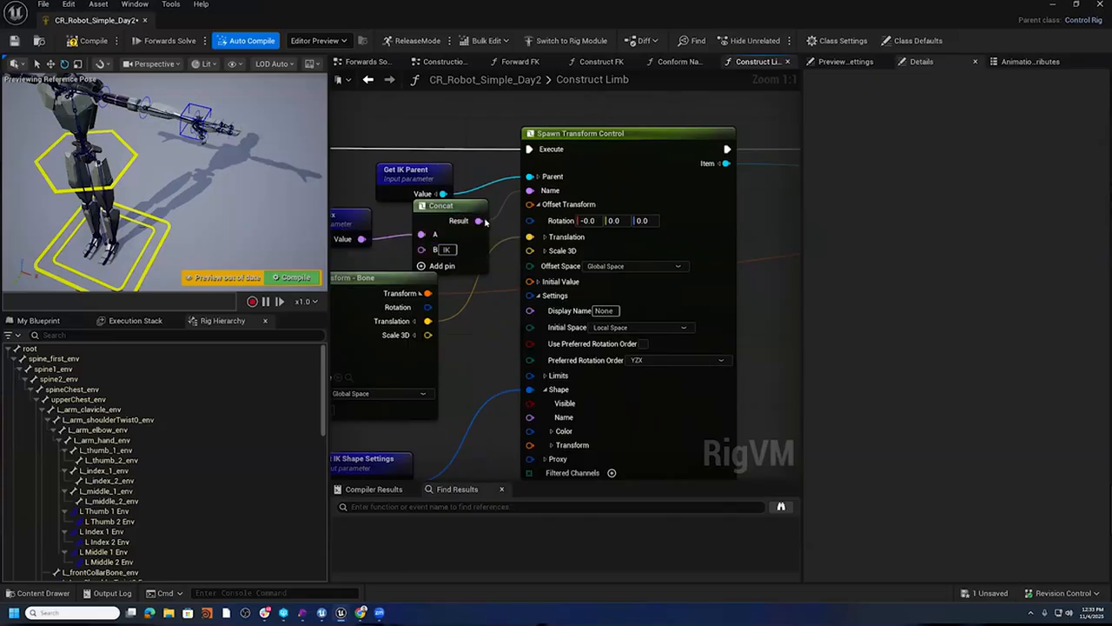
left_click_drag(477, 223, 641, 224)
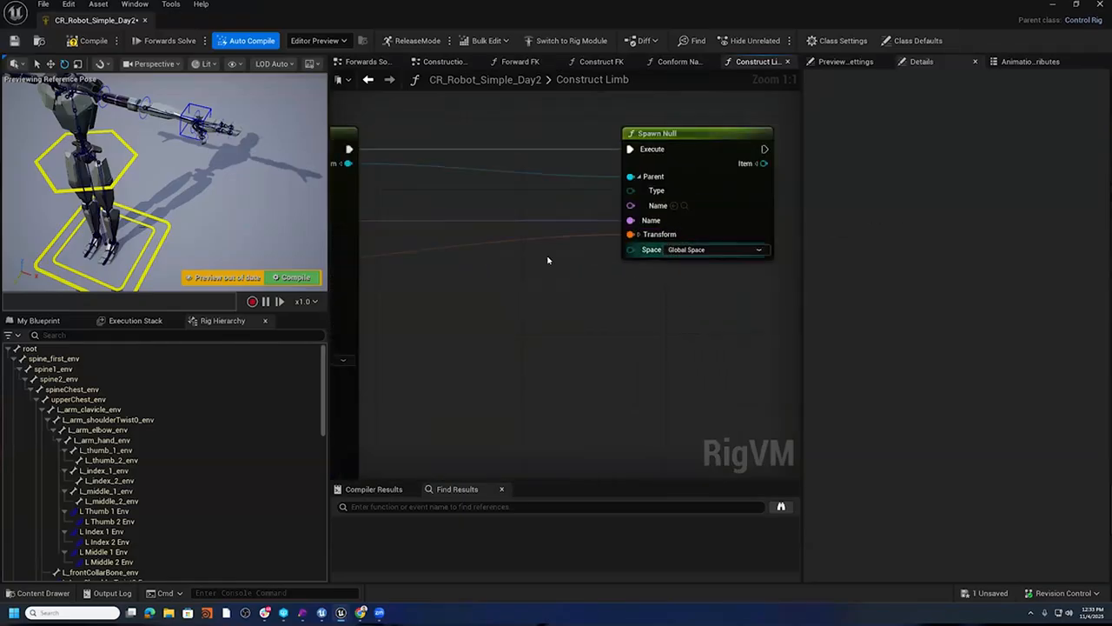
scroll(221, 443, "down", 5)
scroll(221, 445, "down", 8)
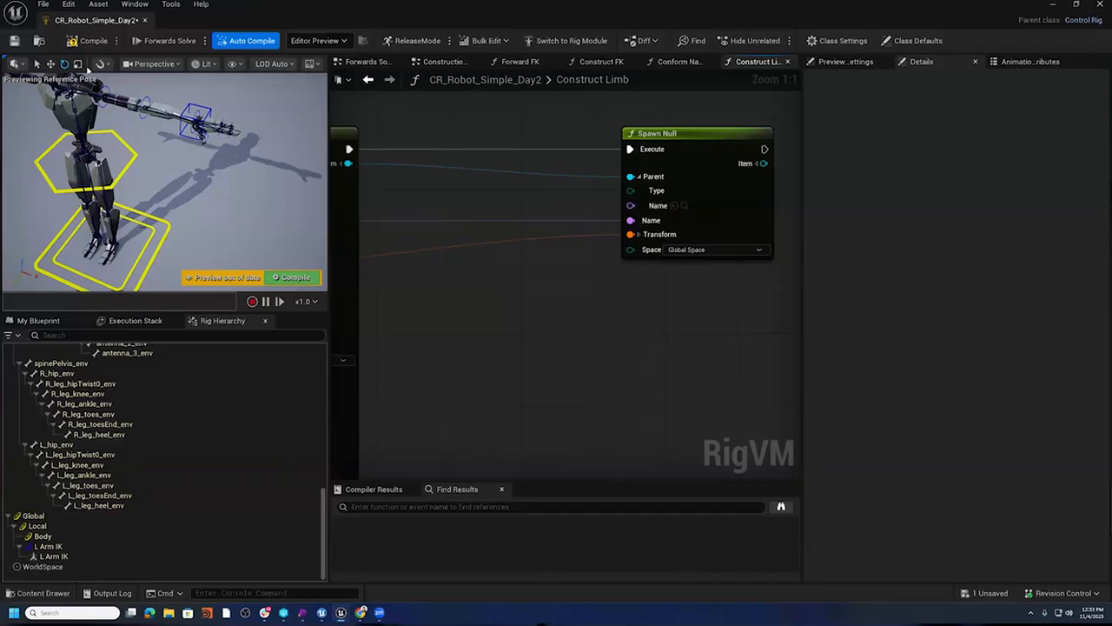
left_click(89, 41)
right_click_drag(705, 286, 646, 297)
right_click_drag(506, 323, 420, 342)
right_click_drag(523, 395, 583, 395)
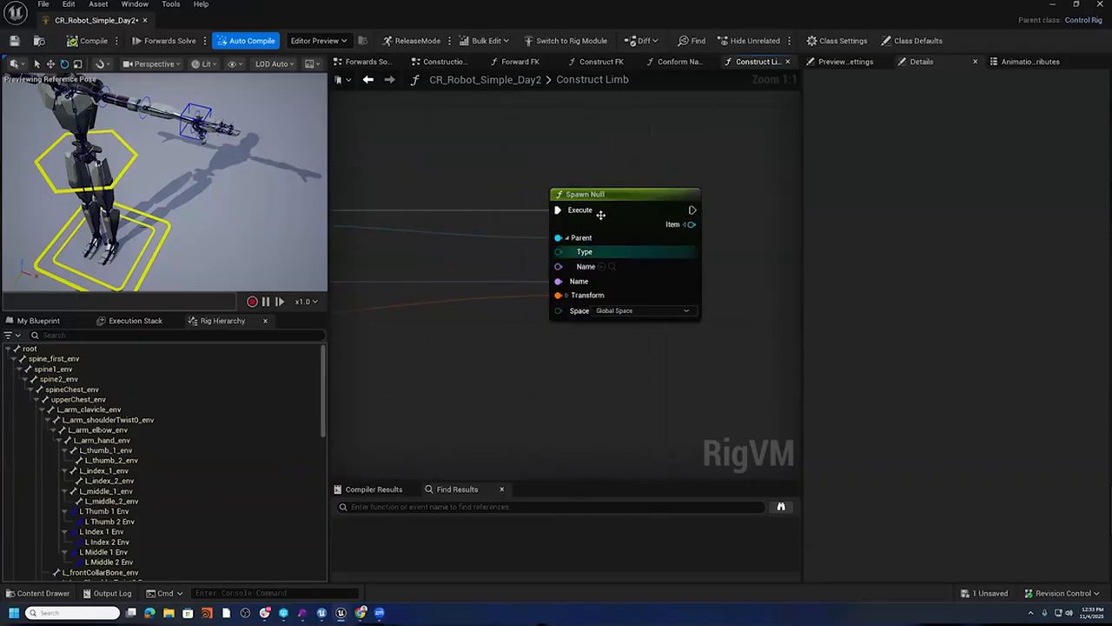
- Turn on Display Nulls for the viewport and look closer at the character's left hand
left_click(239, 66)
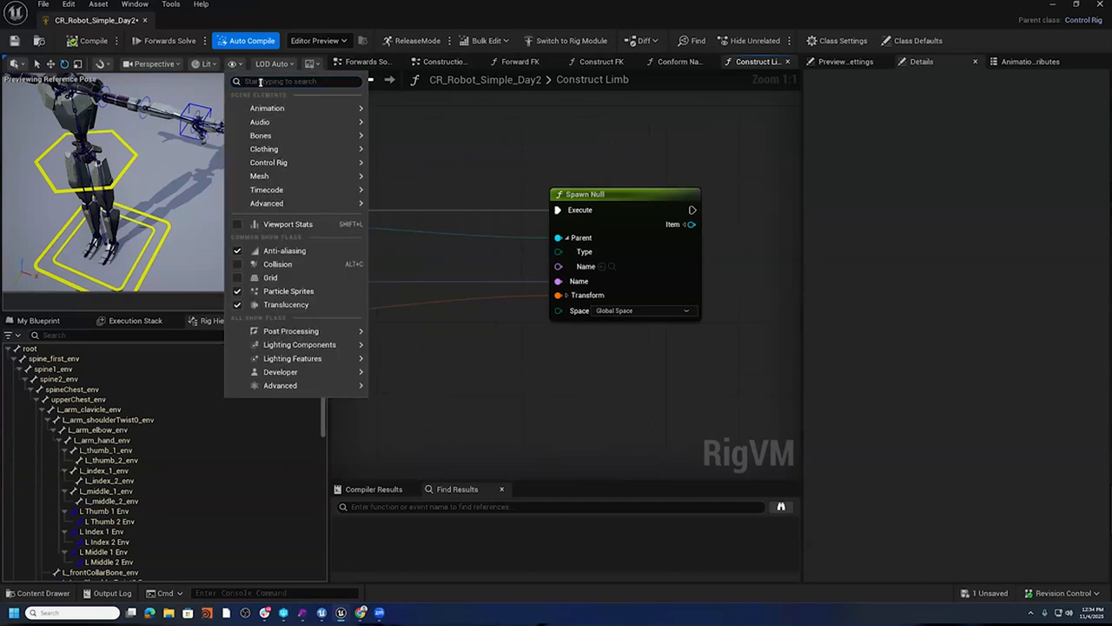
type("Null")
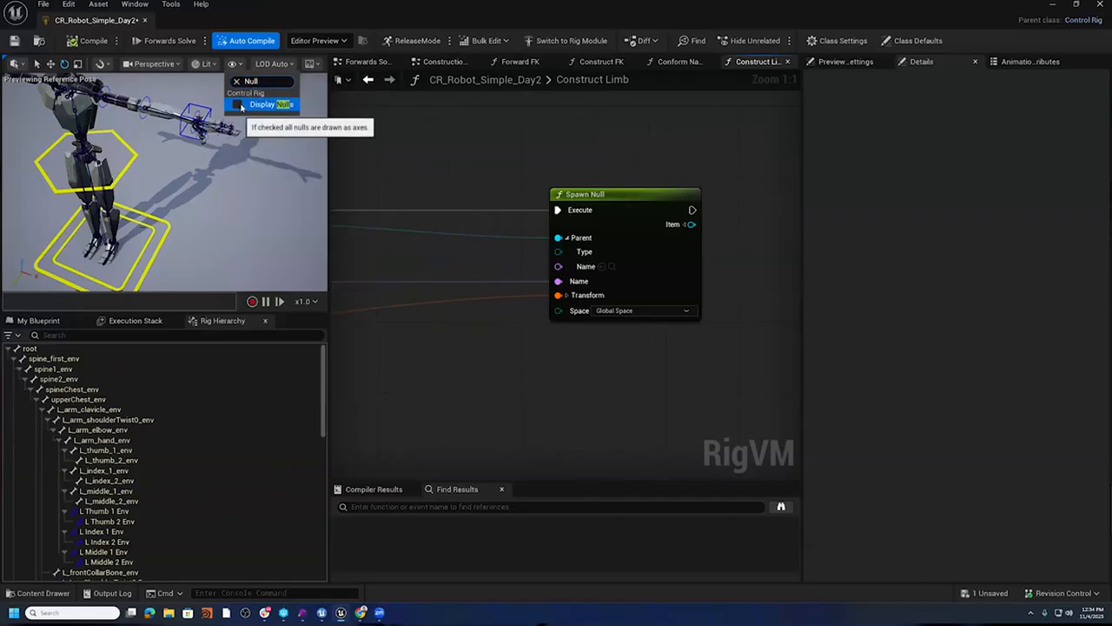
left_click(240, 106)
left_click(256, 189)
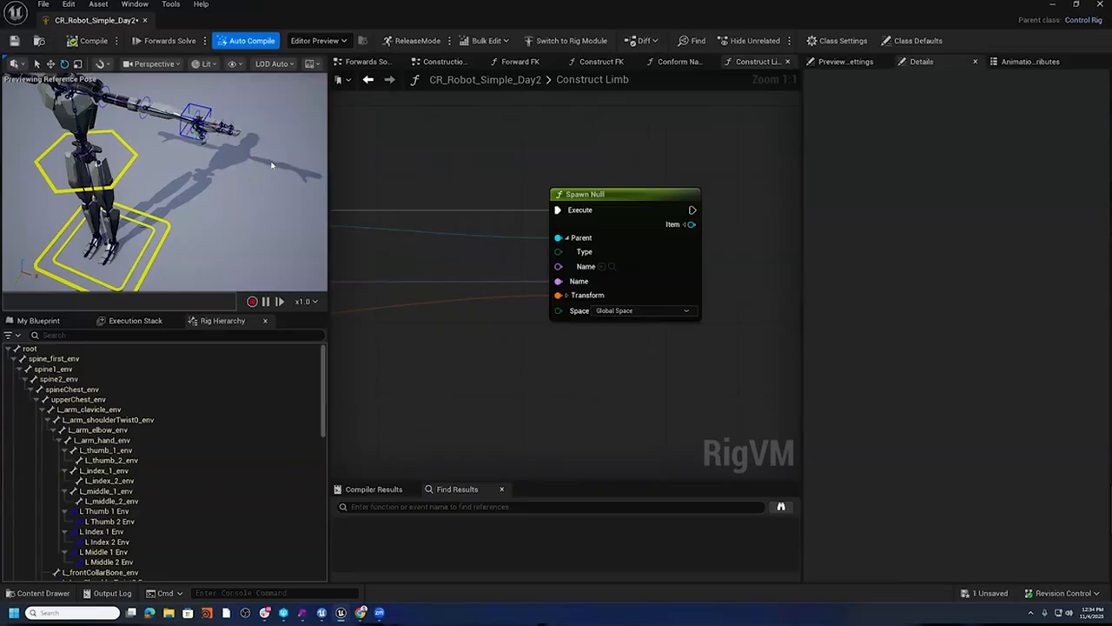
left_click_drag(255, 188, 273, 186, "alt")
scroll(273, 186, "up", 3)
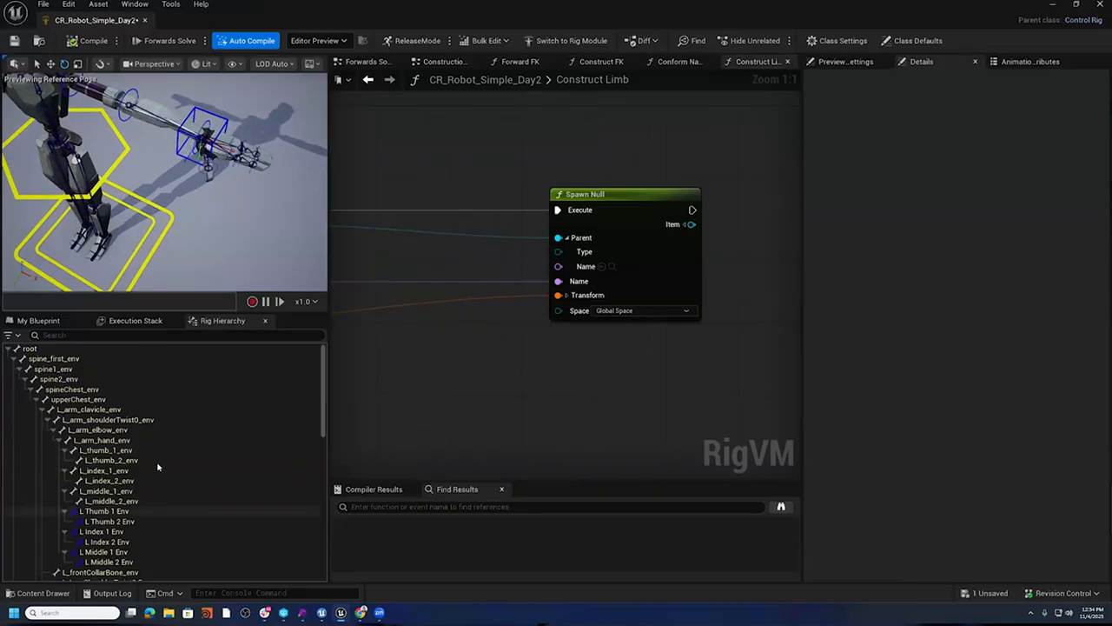
left_click_drag(200, 182, 235, 202, "alt")
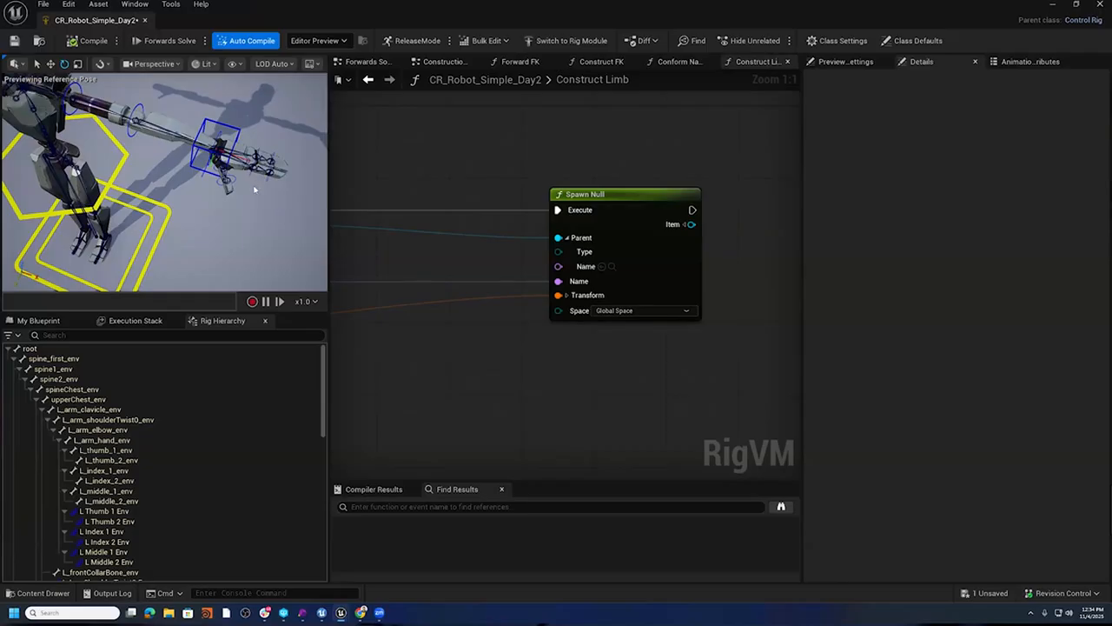
- Turn off Display Nulls for the viewport and enable Display Axes On Selection
left_click(237, 64)
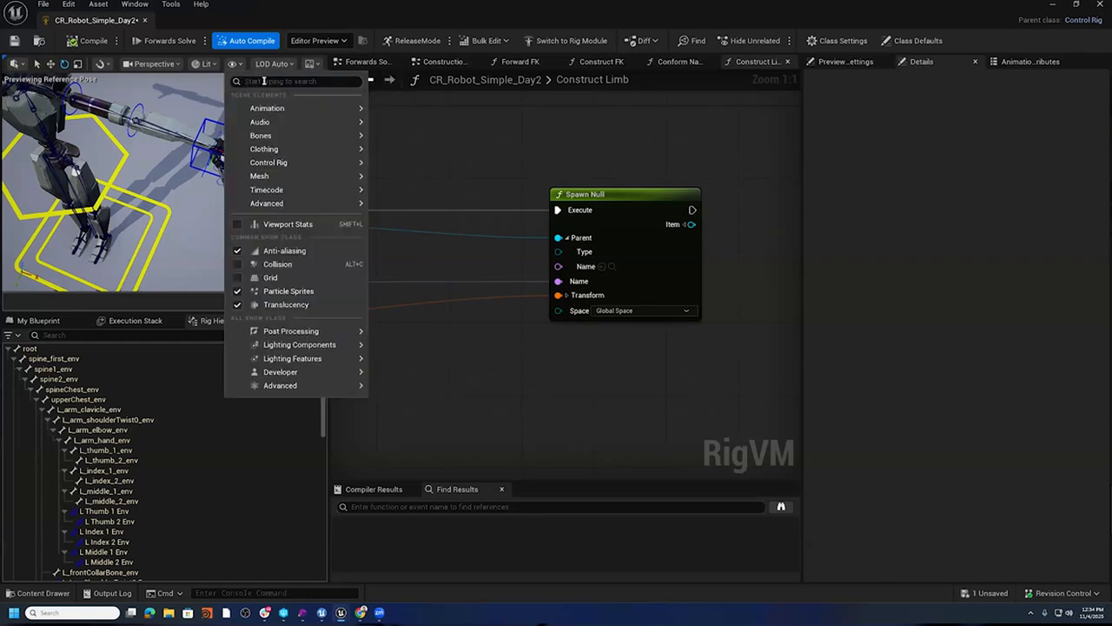
type("Null")
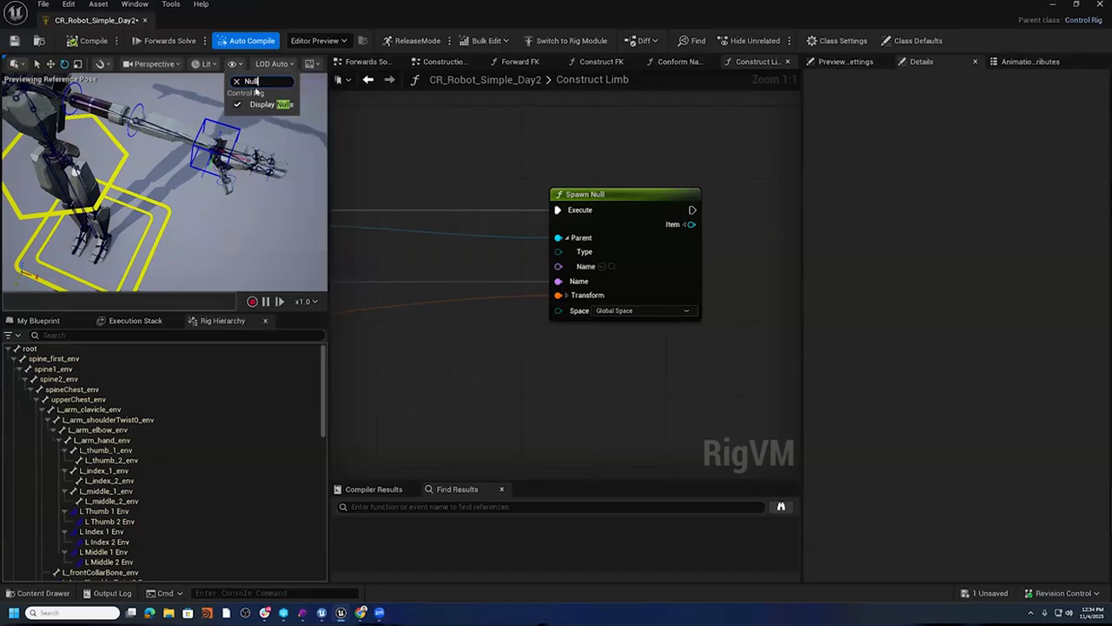
left_click(248, 104)
double_click(264, 81)
type("axes")
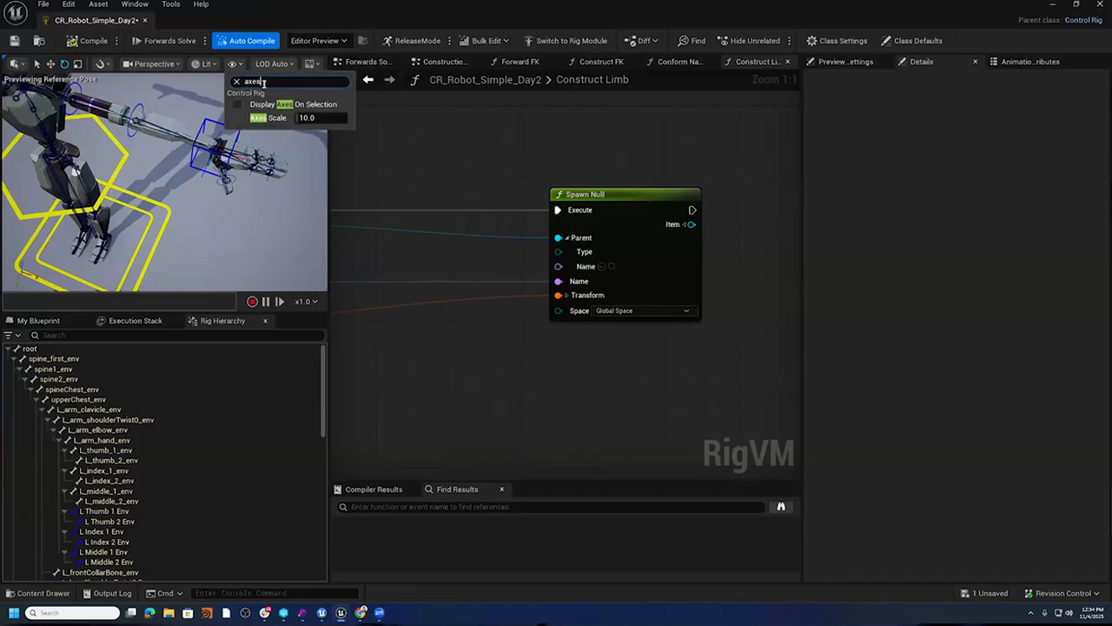
left_click(239, 105)
- Examine the L Arm IK null, its parent control and some leg bones by selecting them in the rig hierarchy
scroll(278, 487, "down", 10)
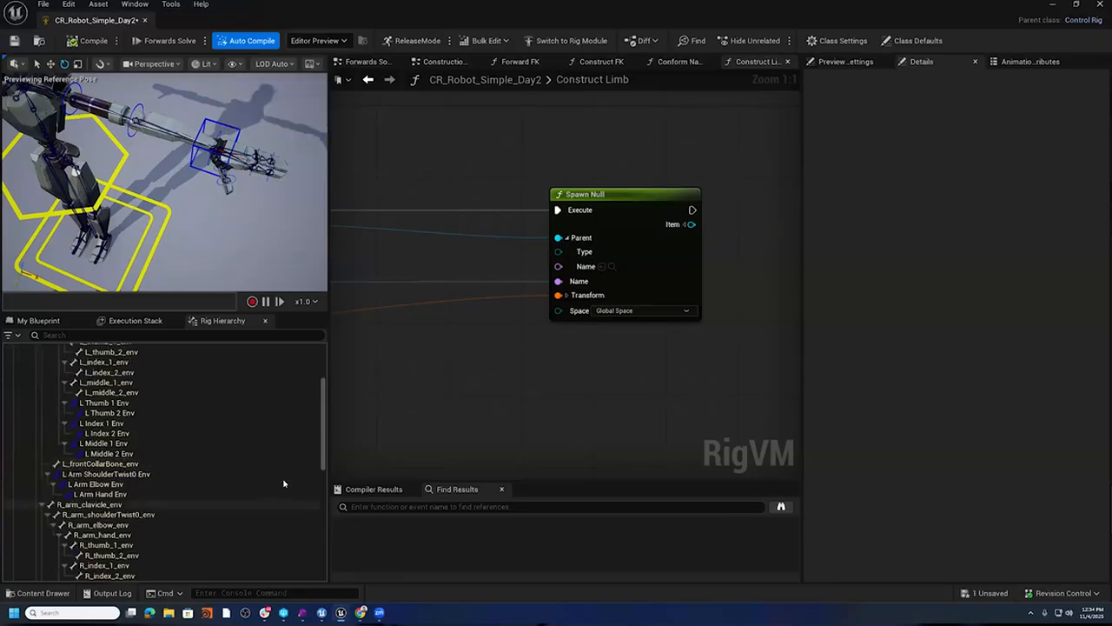
left_click(54, 567)
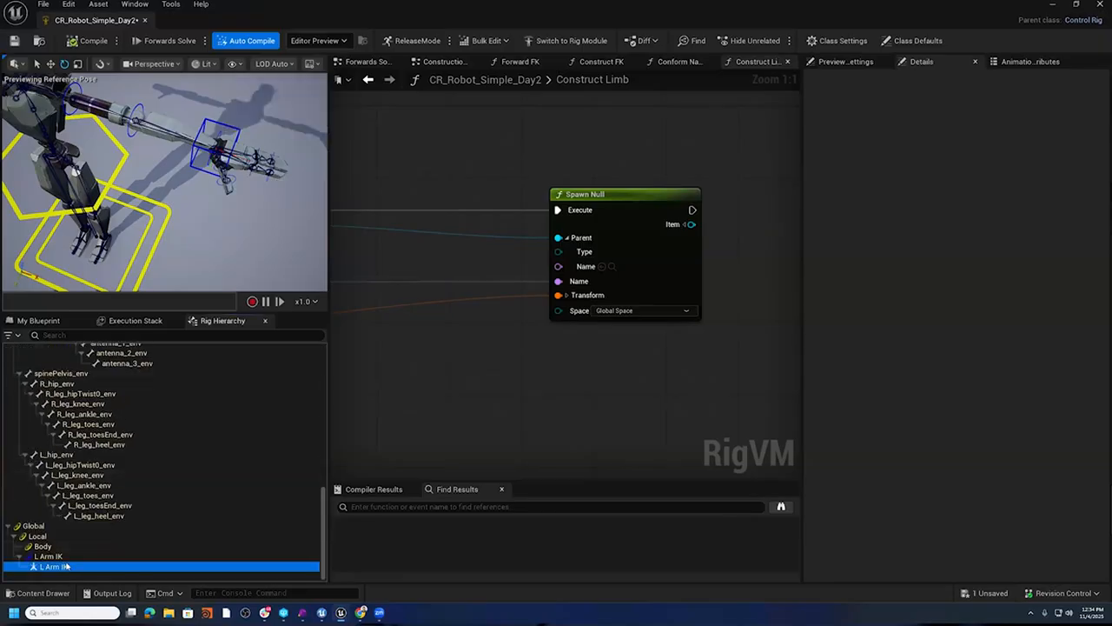
left_click(58, 556)
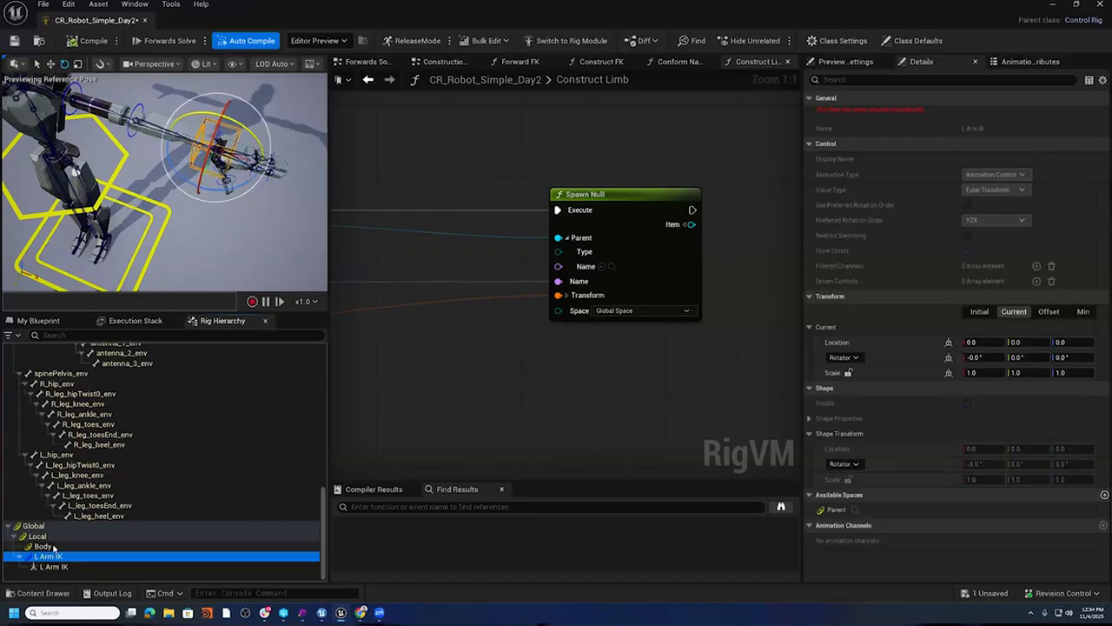
left_click(88, 476)
left_click(86, 424)
left_click(80, 403)
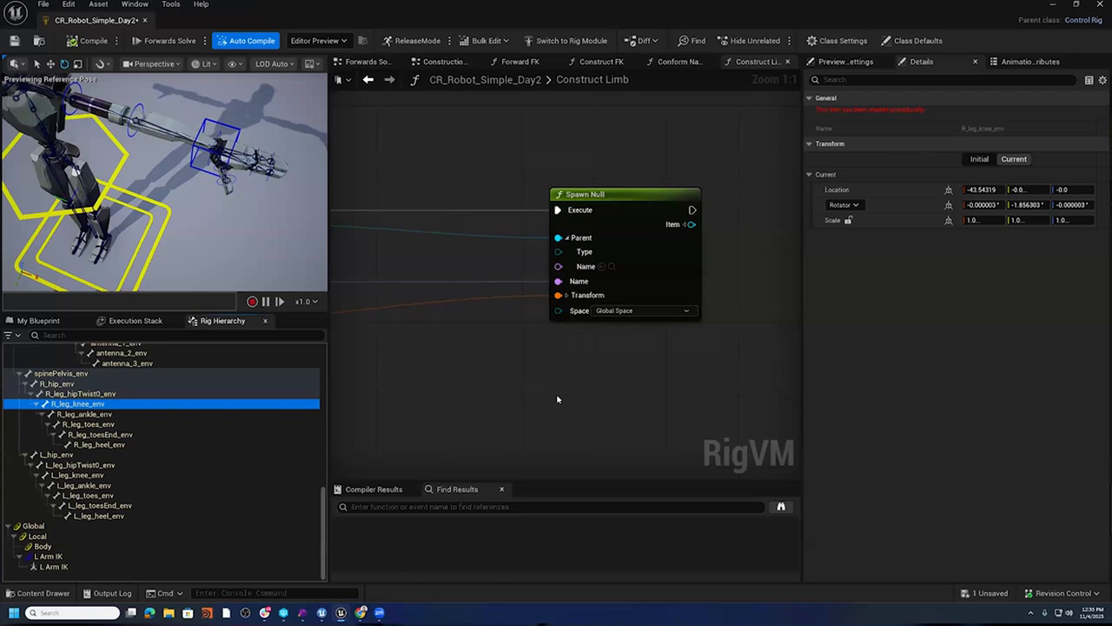
right_click_drag(505, 405, 572, 370)
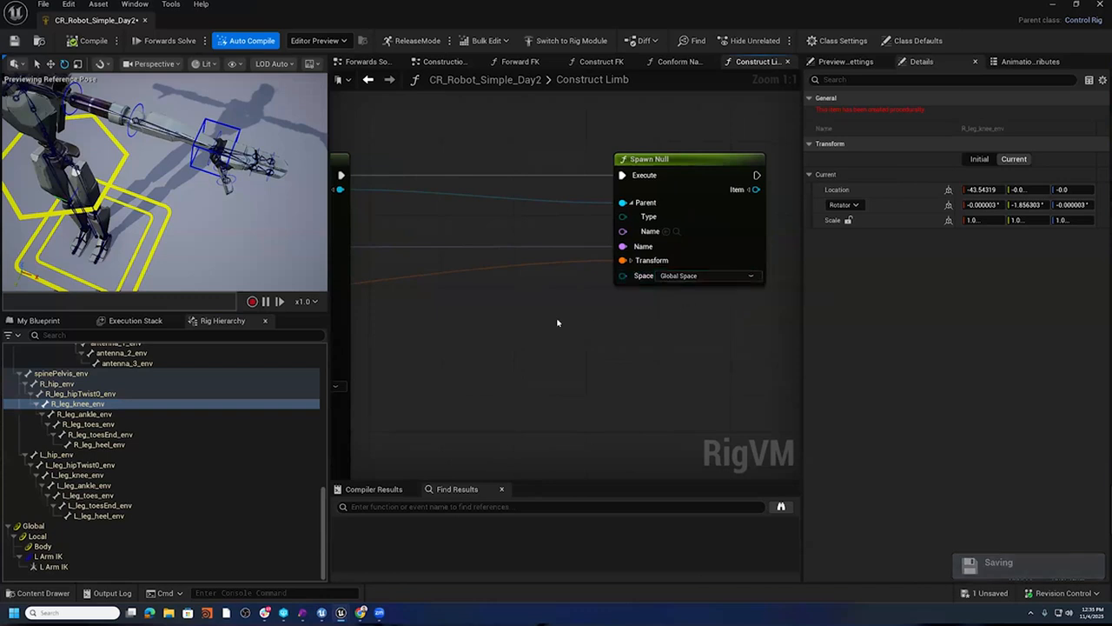
mouse_move(497, 327)
right_mouse_down()
mouse_move(577, 315)
mouse_move(508, 322)
right_mouse_up()
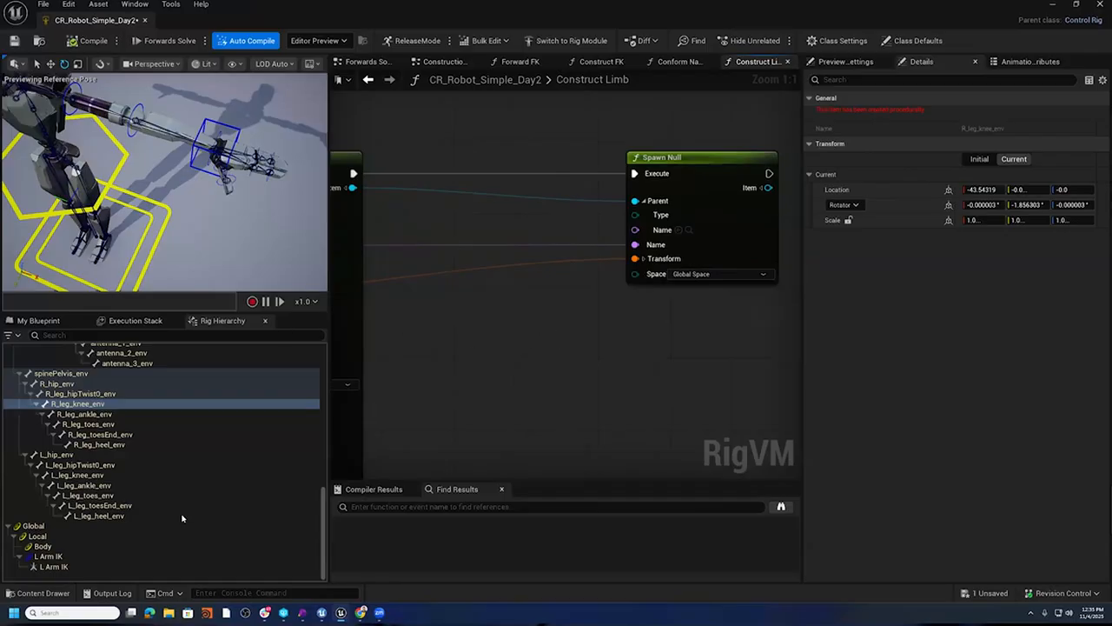
- Select the L Arm IK null and set the Spawn Null's Space to Local Space to check where the null lands
left_click(124, 566)
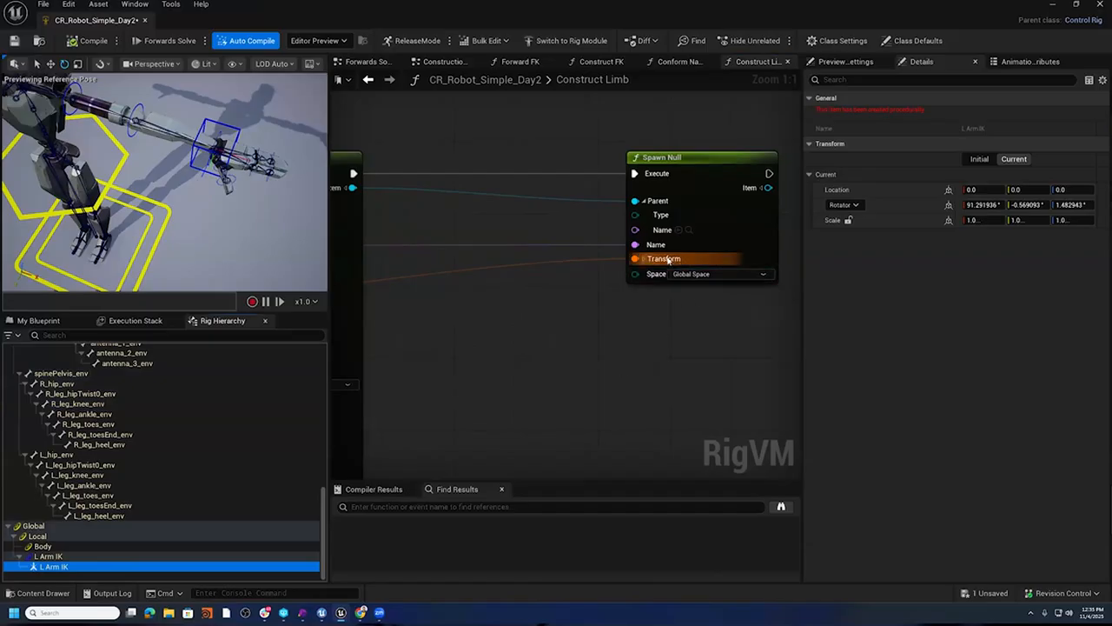
left_click(700, 276)
left_click(686, 287)
scroll(207, 188, "down", 10)
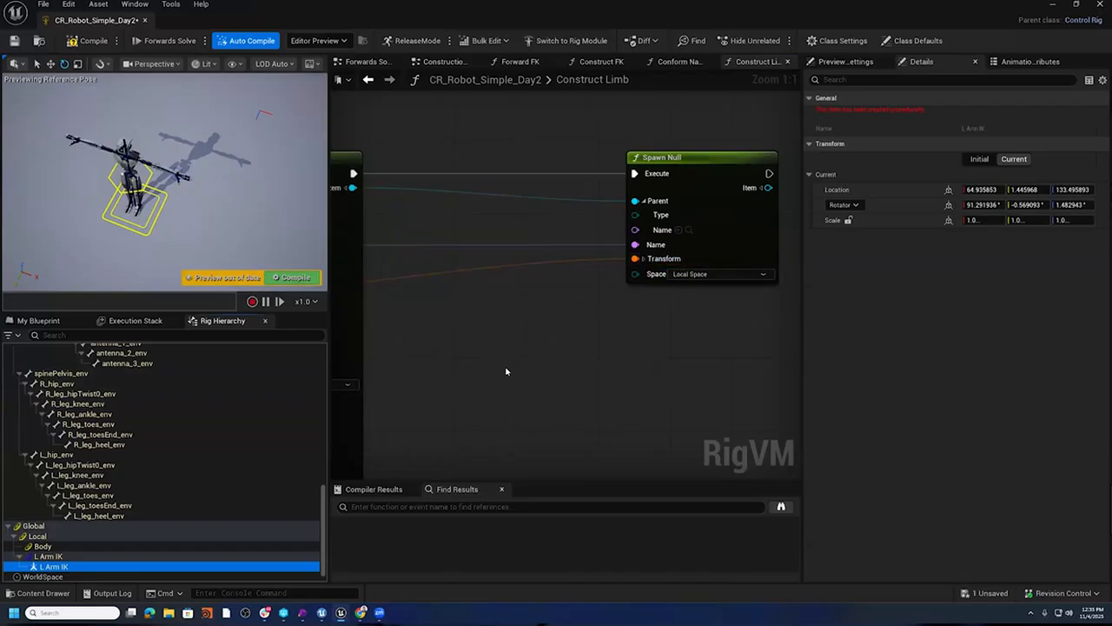
- Add a Make Relative node to the Construct Limb graph and place it just below and before the Spawn Null node
right_click_drag(507, 368, 517, 377)
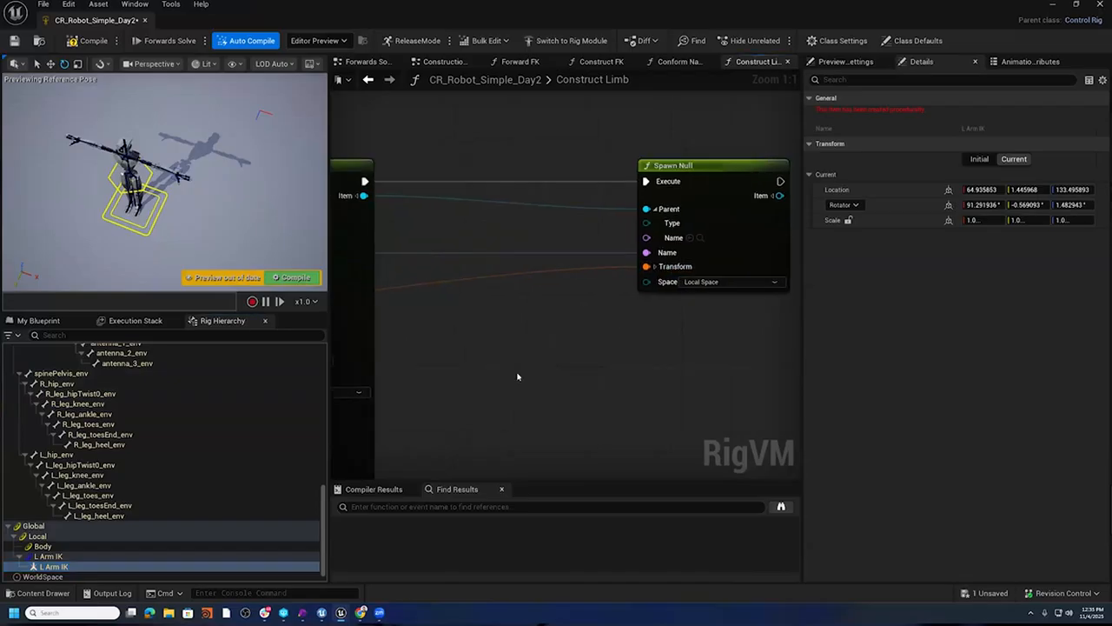
right_click(492, 318)
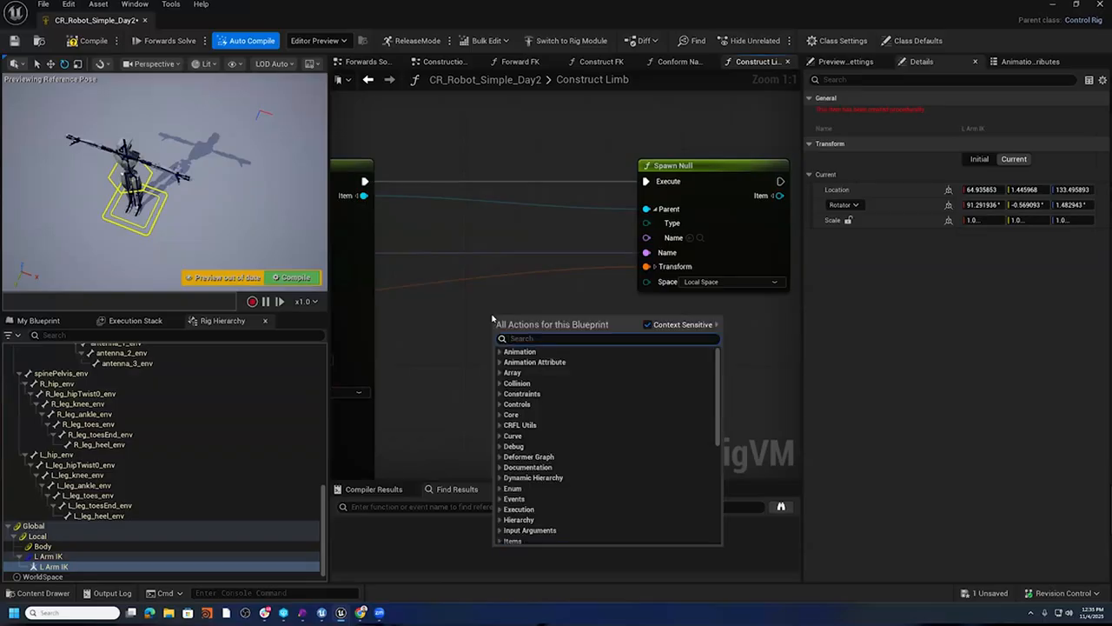
type("Make")
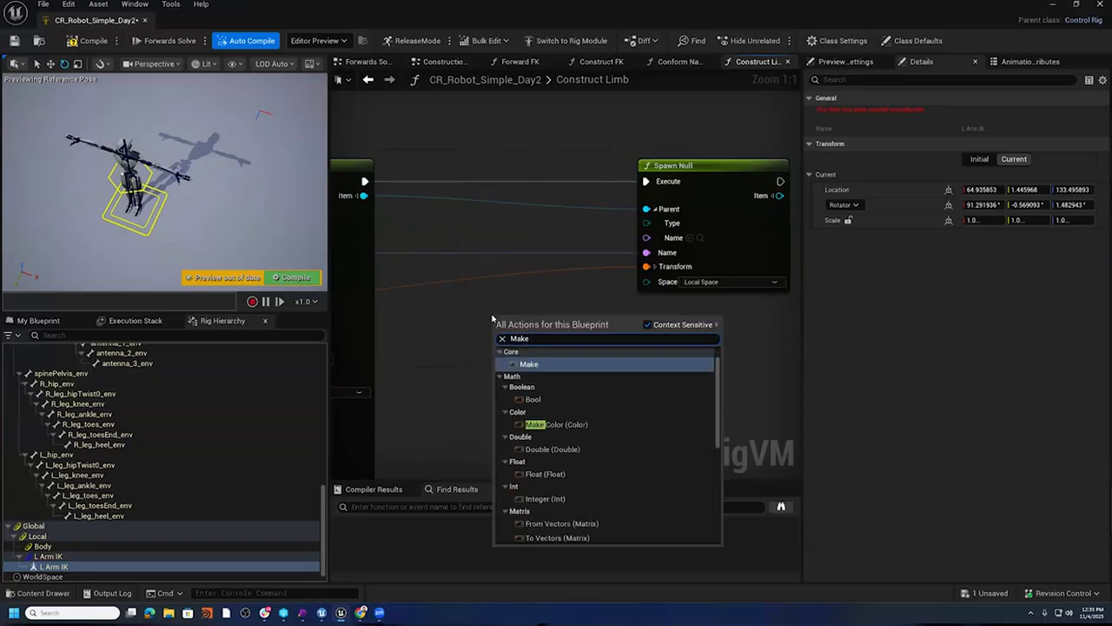
type(" Rel")
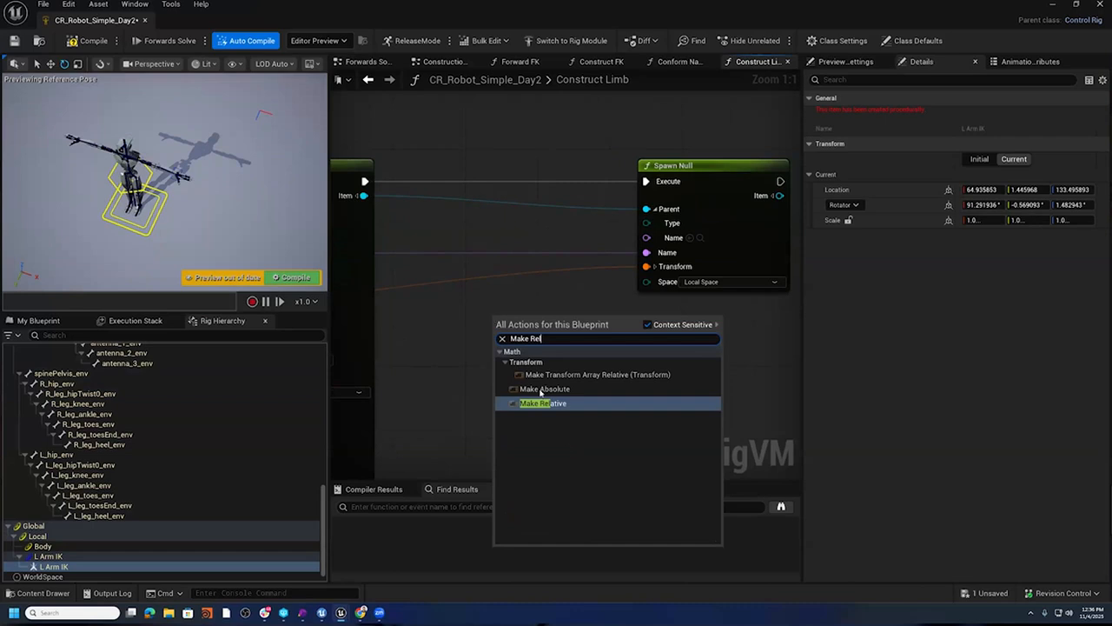
left_click(571, 410)
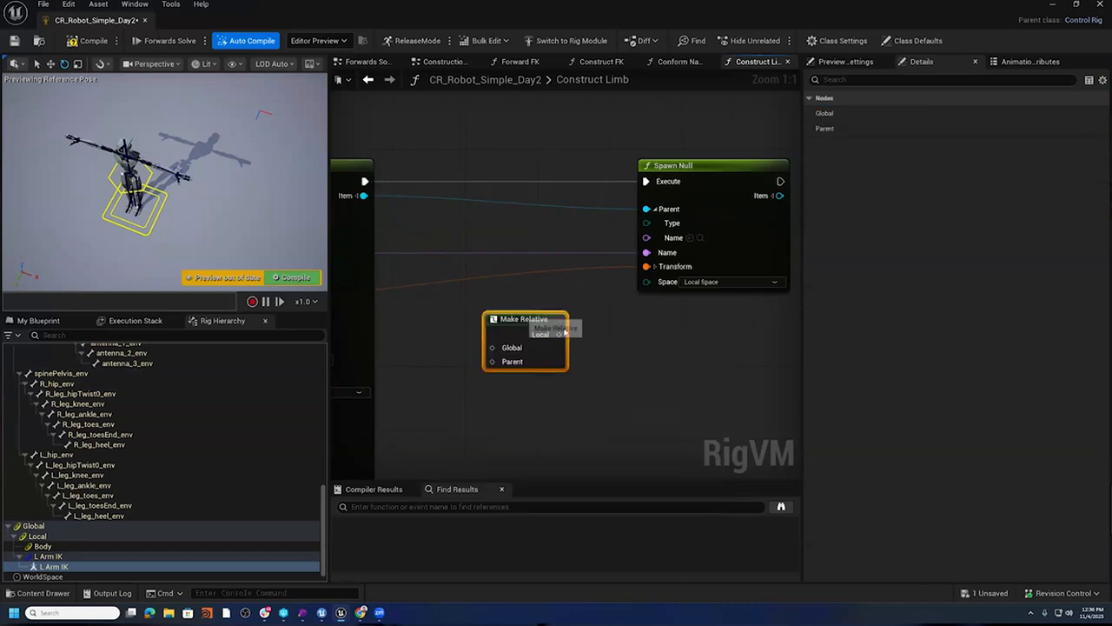
left_click_drag(524, 351, 577, 358)
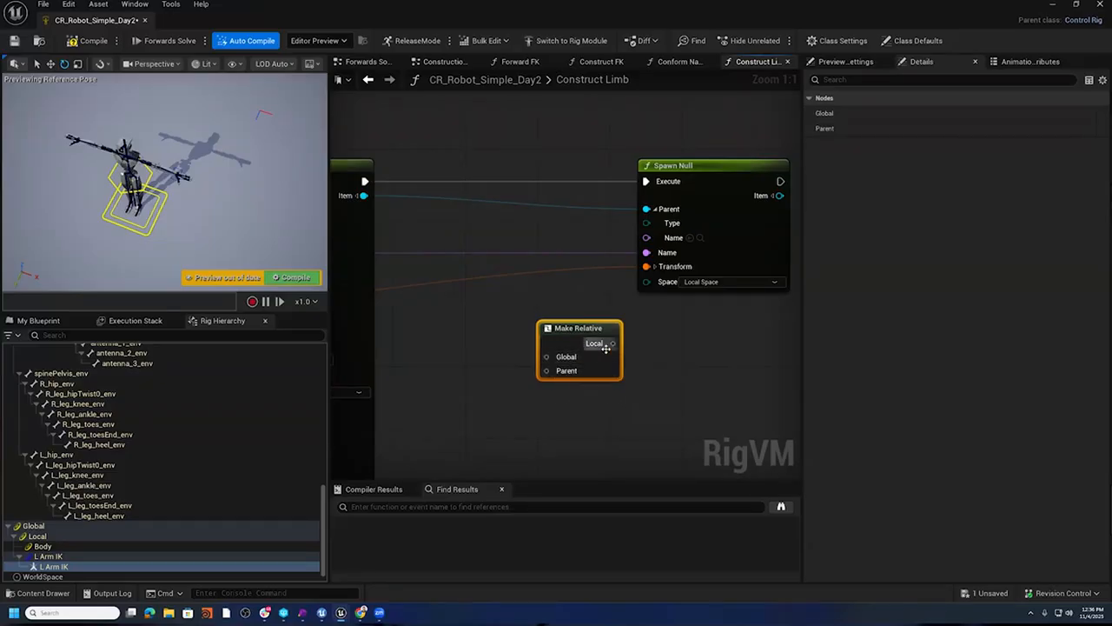
- Connect the Transform output of the existing bone Get Transform node to the Global input of Make Relative
scroll(558, 347, "down", 3)
right_click_drag(565, 355, 742, 320)
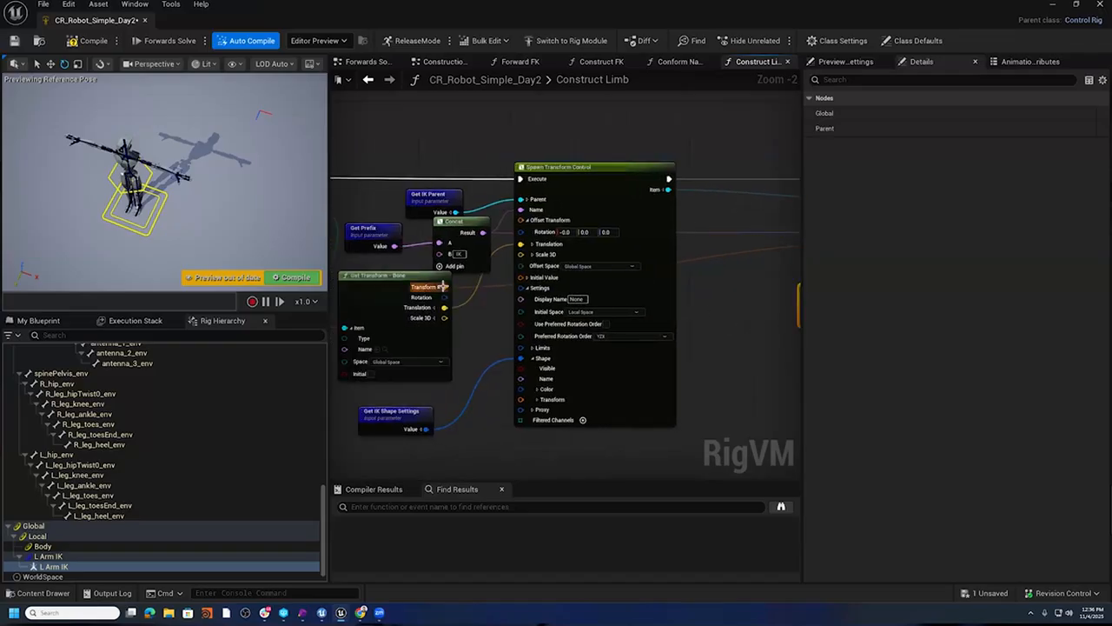
left_click_drag(442, 286, 798, 277)
left_click_drag(749, 306, 742, 310)
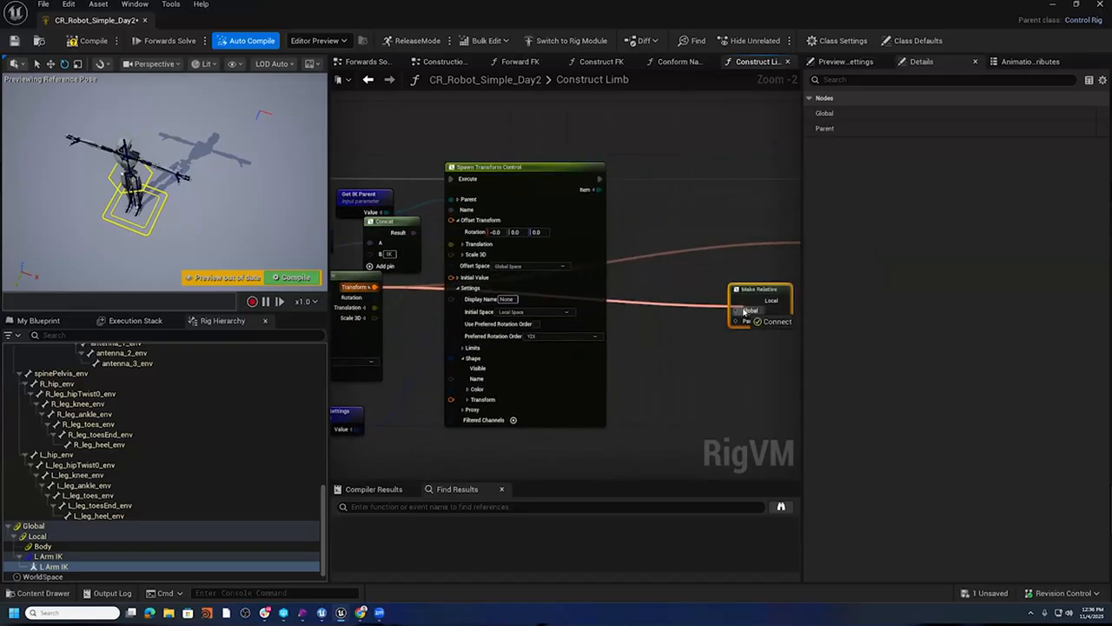
right_click_drag(751, 343, 578, 365)
scroll(577, 364, "up", 2)
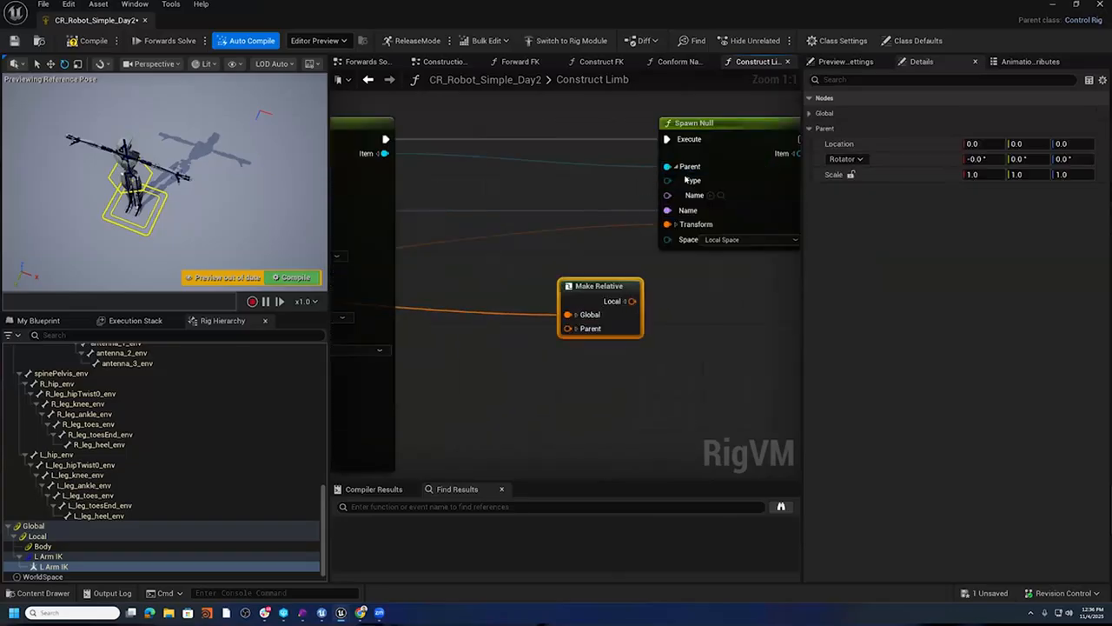
- Add a Get Transform node fed by the Spawn Transform Control's Item, and connect its Transform to Make Relative's Parent input
left_click_drag(386, 153, 485, 199)
type("Get Tran")
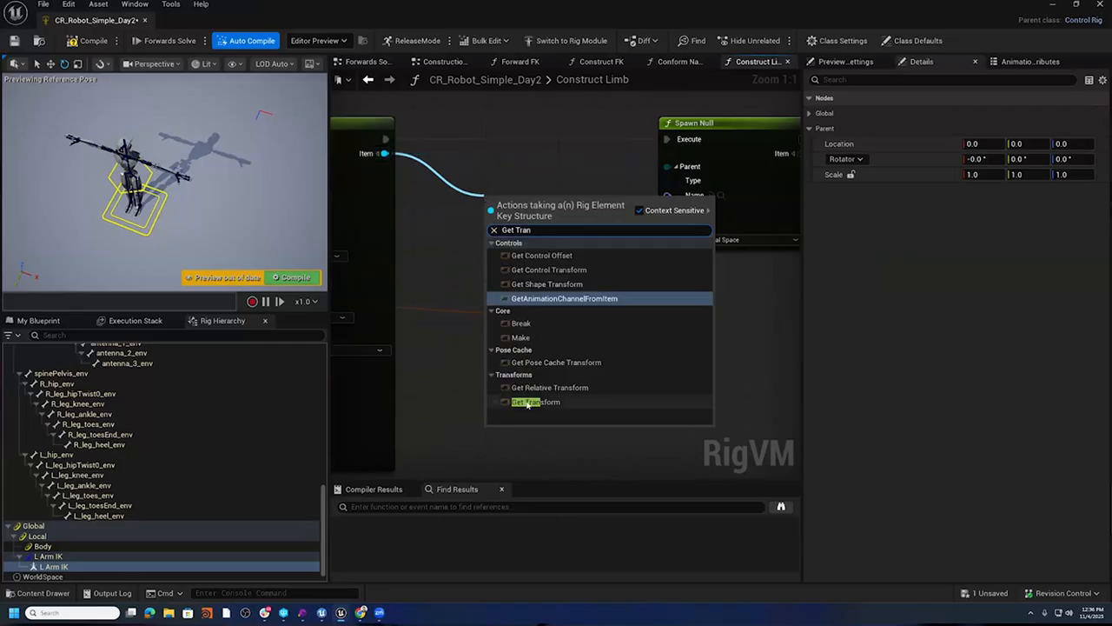
left_click(525, 403)
left_click_drag(506, 177, 479, 167)
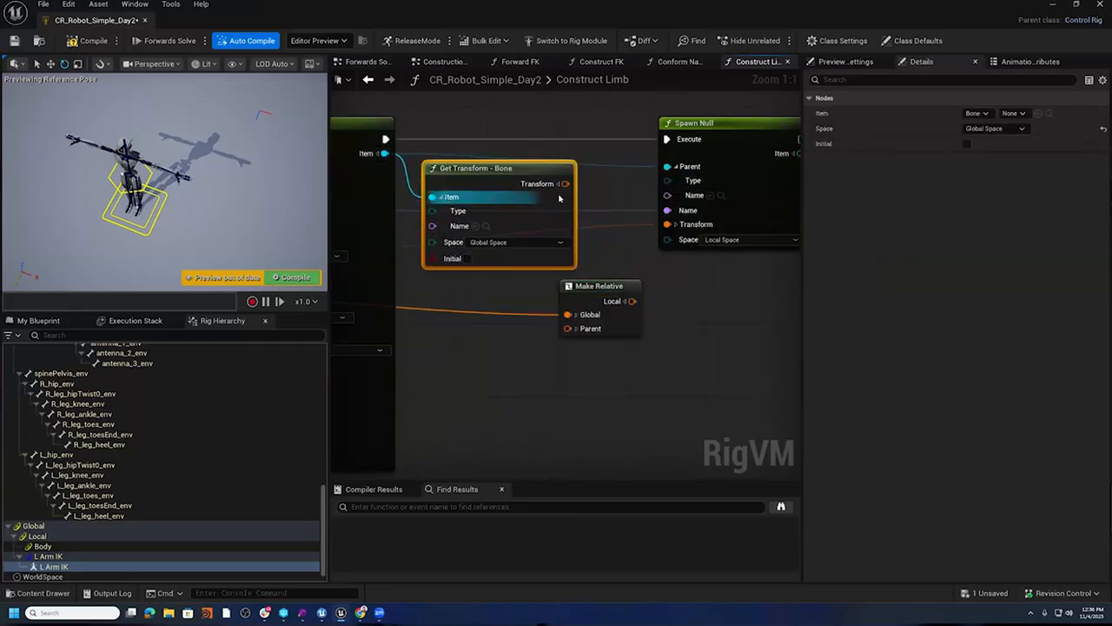
left_click_drag(565, 183, 573, 334)
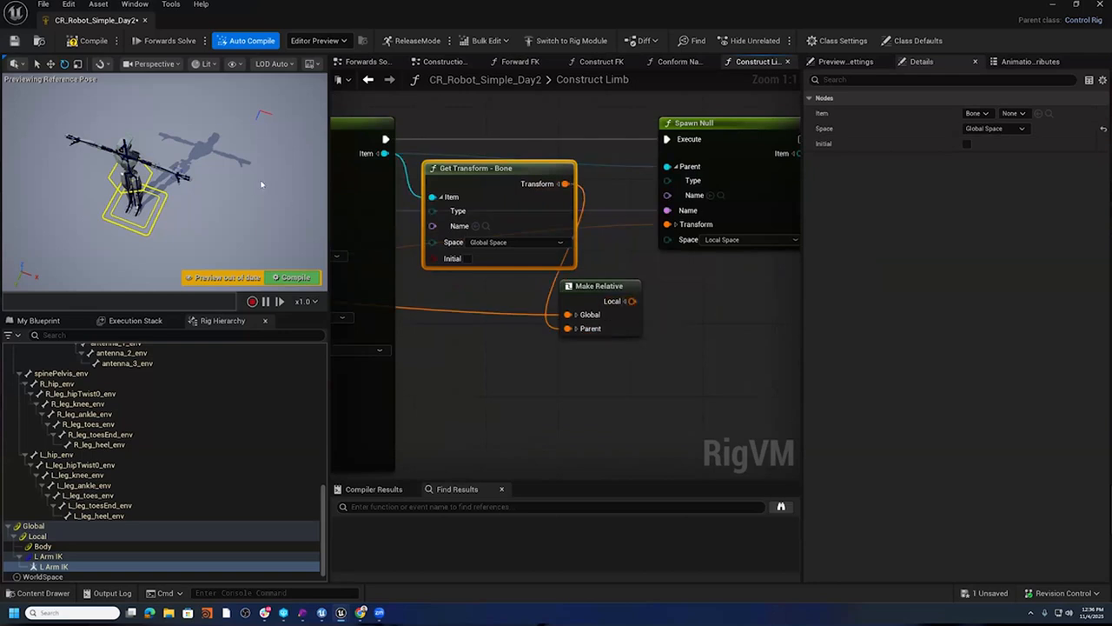
- Connect Make Relative's Local output to the Spawn Null's Transform input and inspect the arm control in the viewport
scroll(261, 185, "up", 3)
left_click_drag(632, 300, 672, 226)
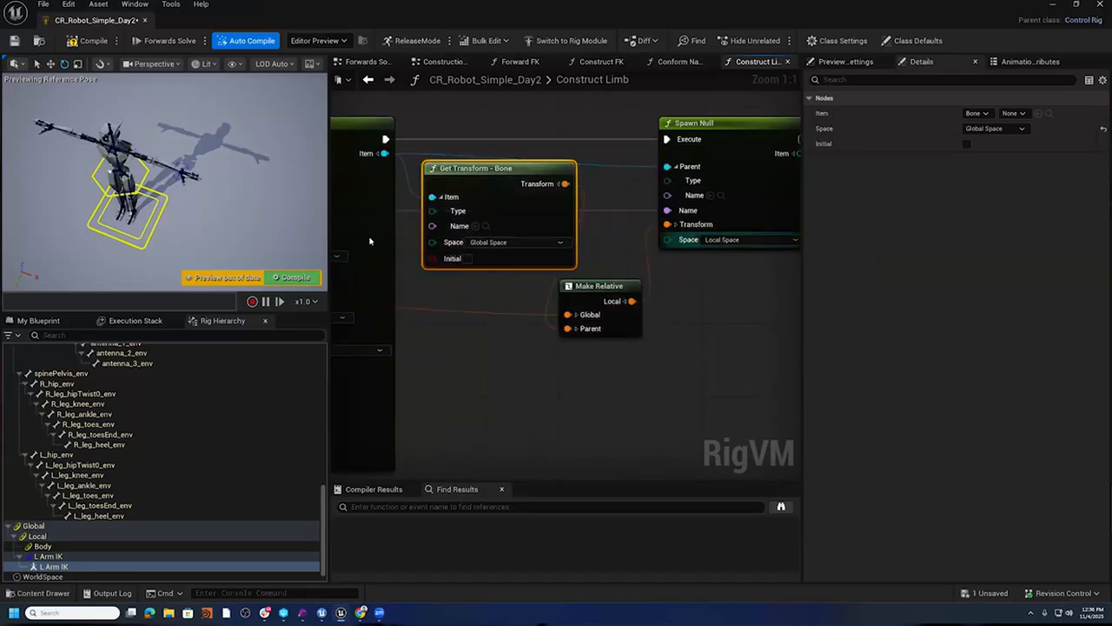
scroll(234, 145, "up", 3)
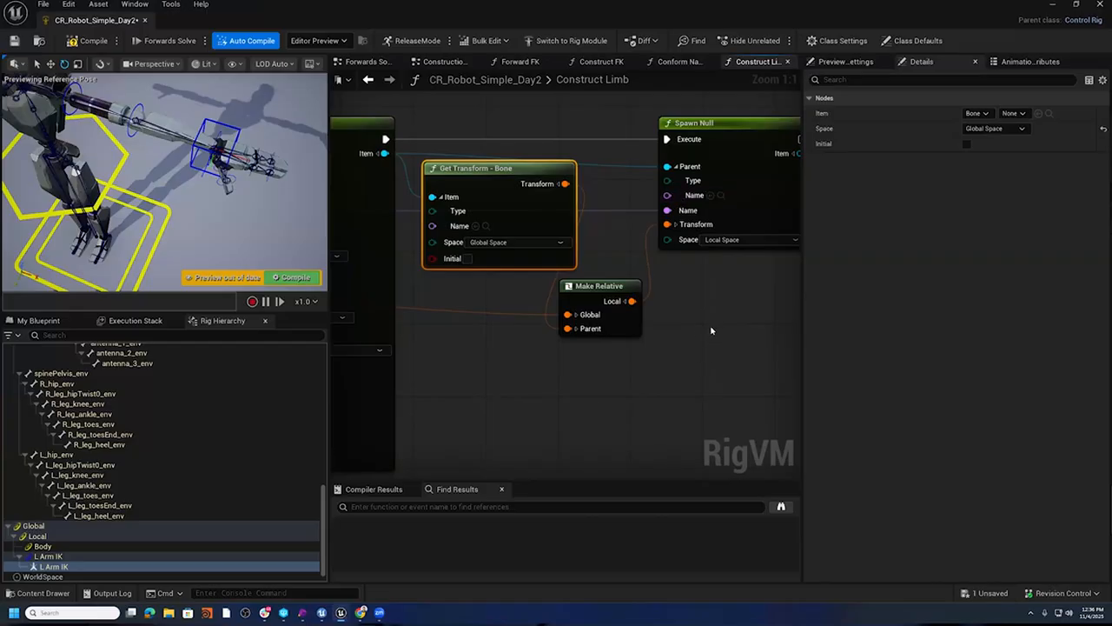
right_click_drag(594, 343, 478, 354)
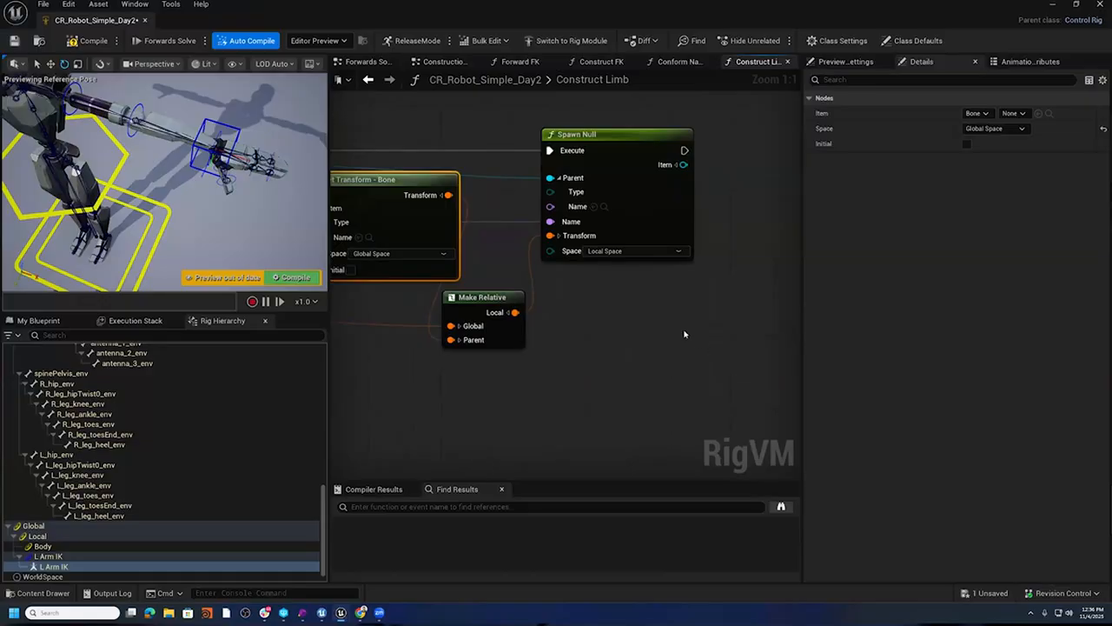
right_click_drag(706, 331, 678, 322)
scroll(142, 558, "down", 1)
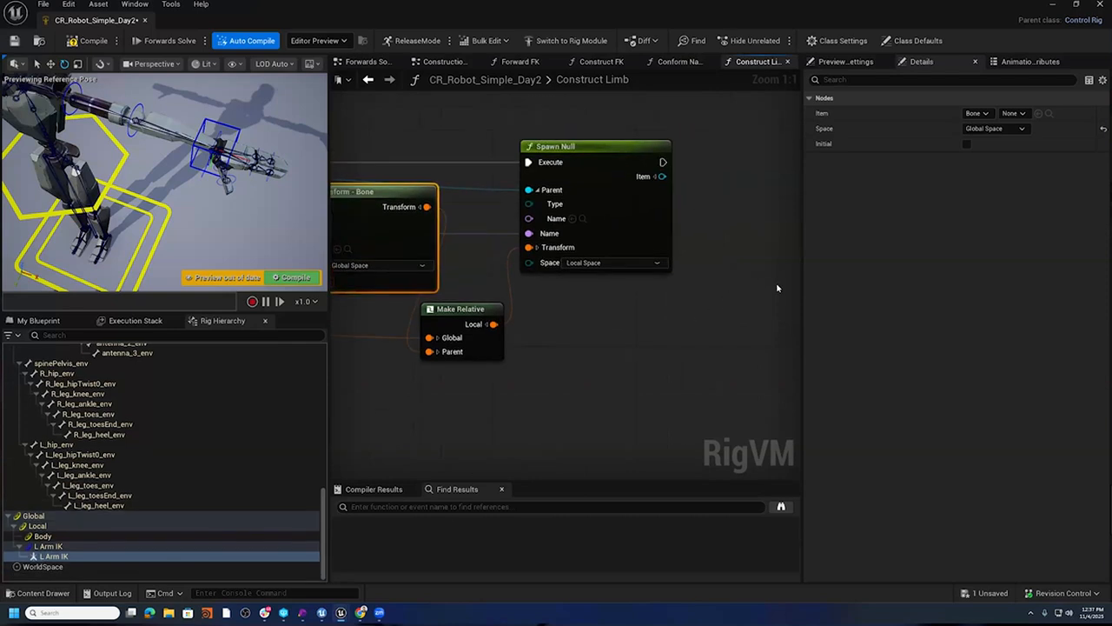
left_click_drag(74, 171, 140, 127, "alt")
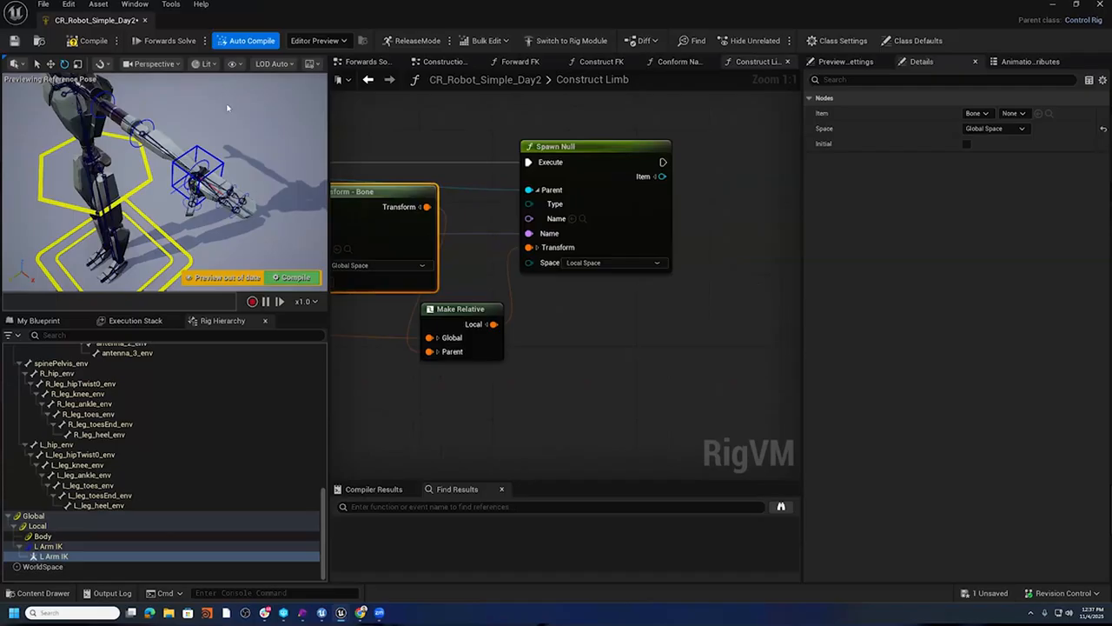
- Add a SpawnControl node executed after the Spawn Null and position it with some space between the two nodes
right_click_drag(664, 163, 591, 177)
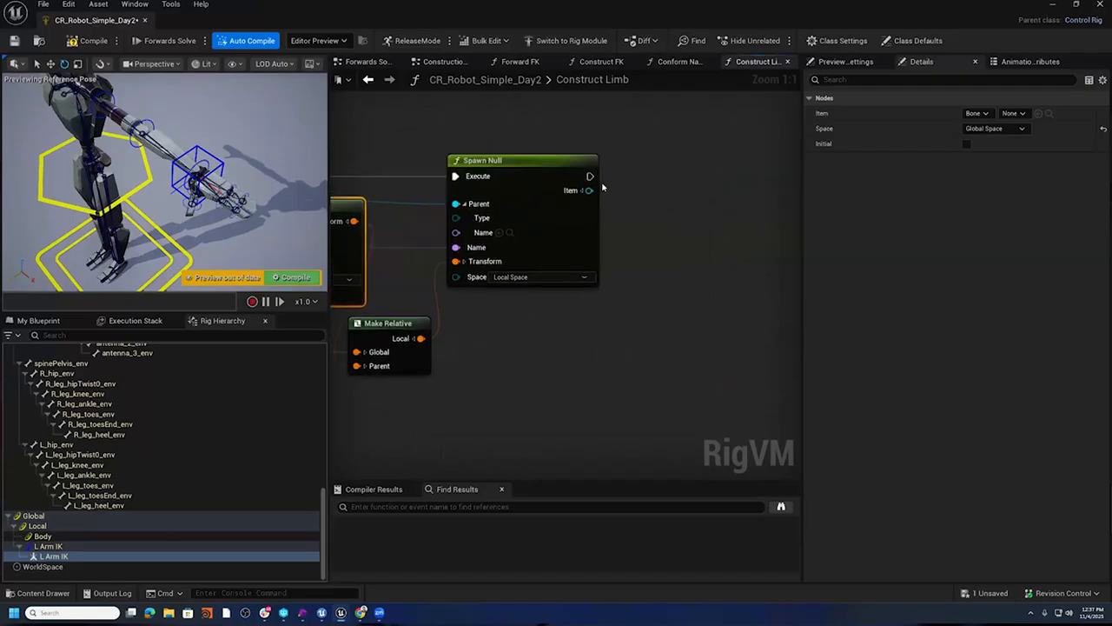
left_click_drag(591, 177, 669, 167)
type("spawn con")
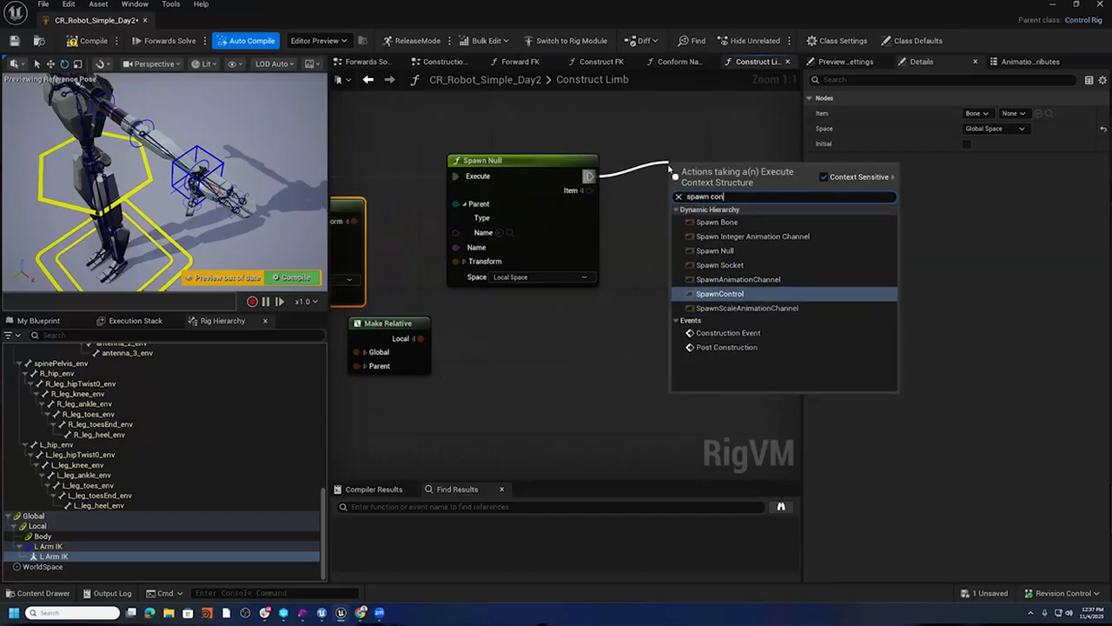
left_click(798, 293)
right_click_drag(690, 348, 536, 362)
left_click_drag(607, 186, 656, 179)
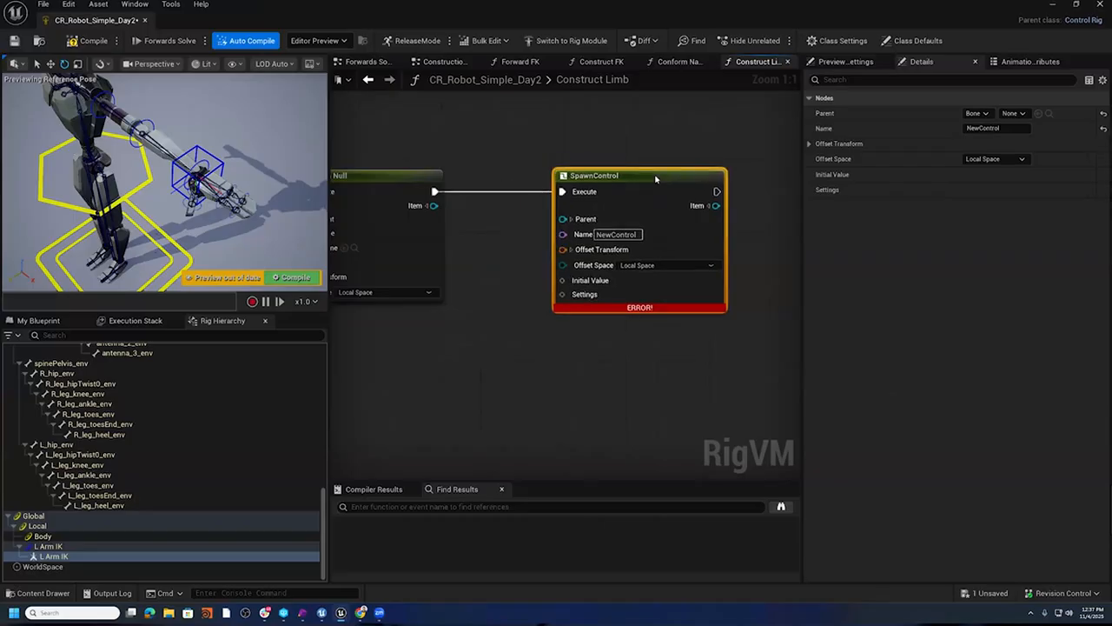
- Set the SpawnControl's Initial Value type to Vector and select NewControl in the rig hierarchy to inspect it
right_click(598, 282)
left_click(629, 319)
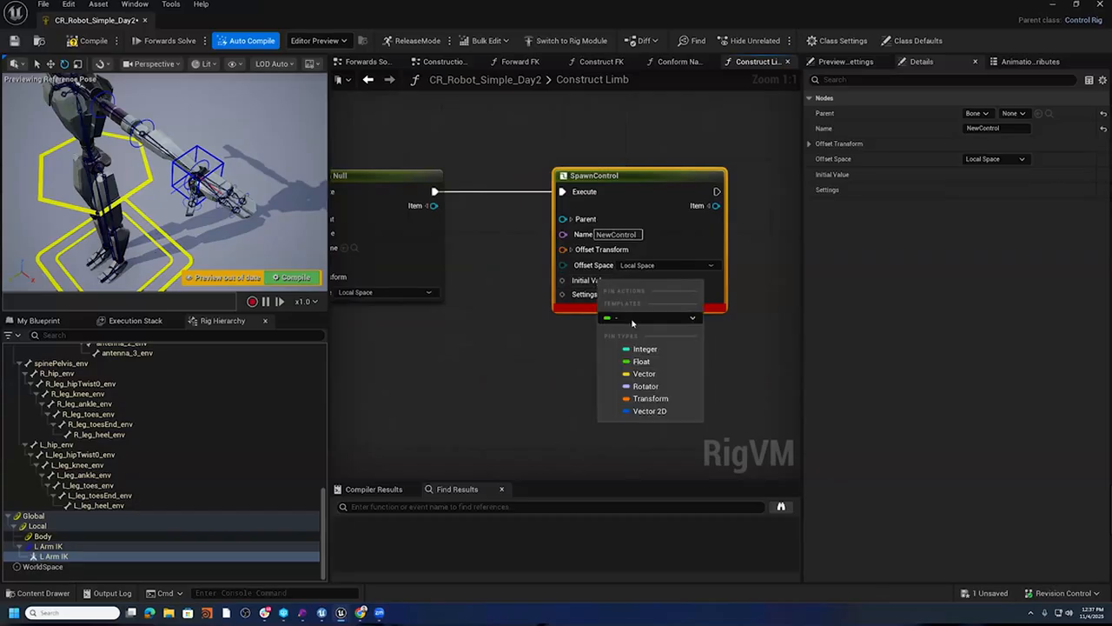
left_click(652, 386)
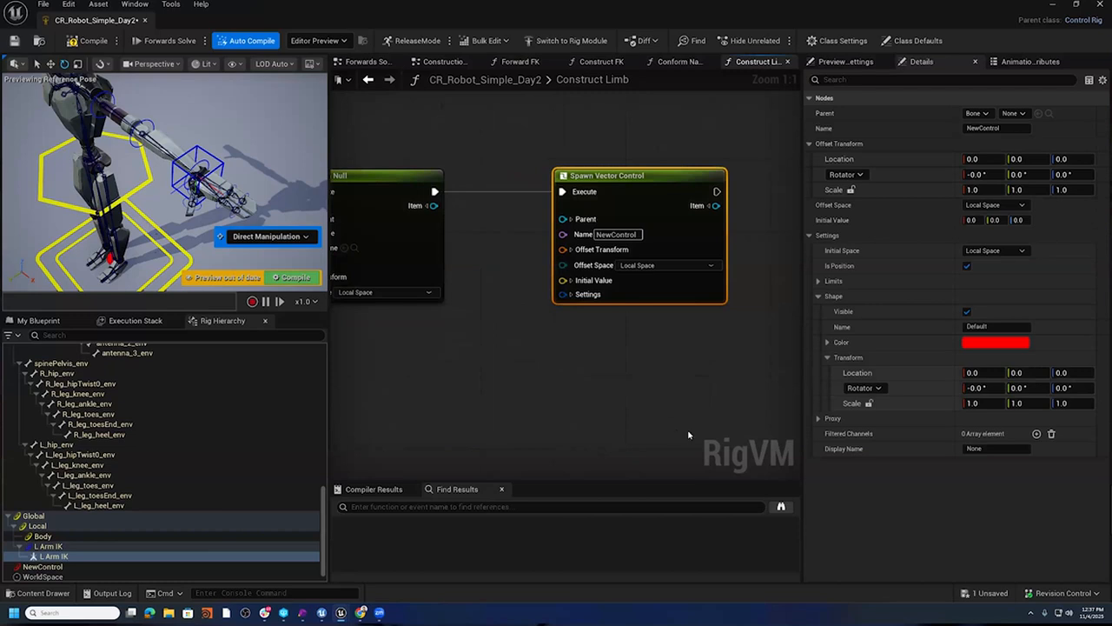
scroll(113, 552, "down", 1)
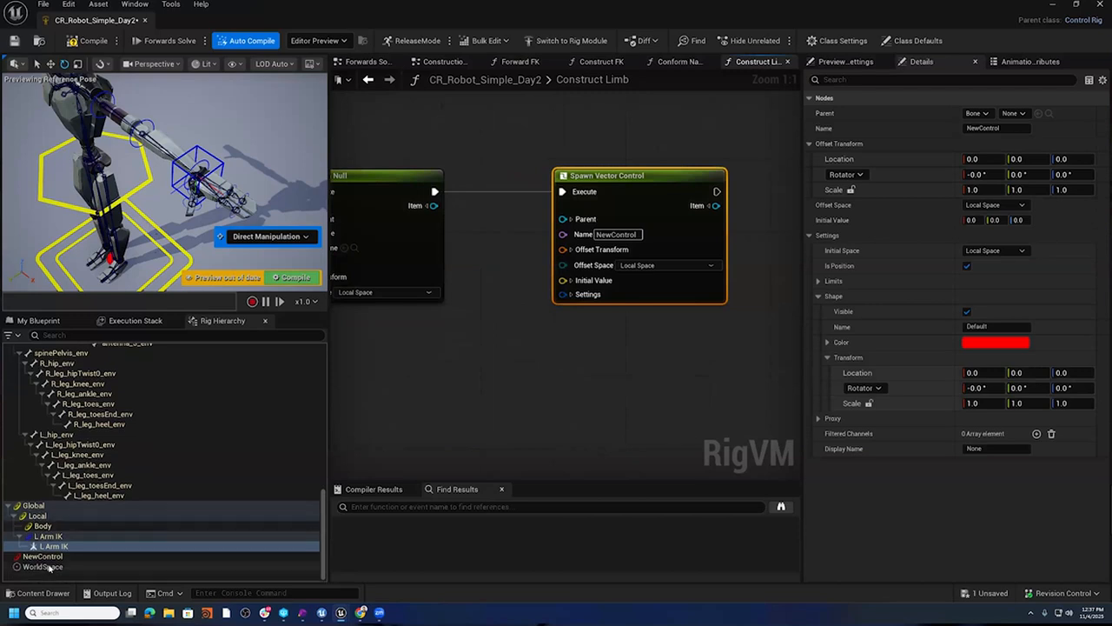
left_click(78, 557)
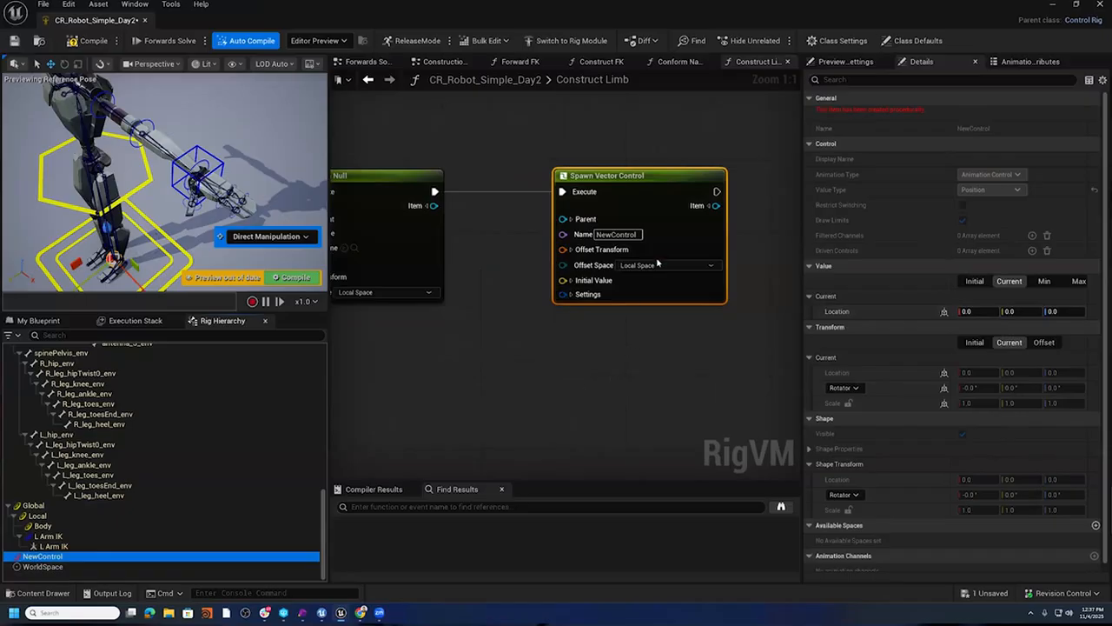
- Move the Spawn Vector Control farther from the Spawn Null and connect a new Get IK Parent node to its Parent input
left_click_drag(674, 177, 747, 178)
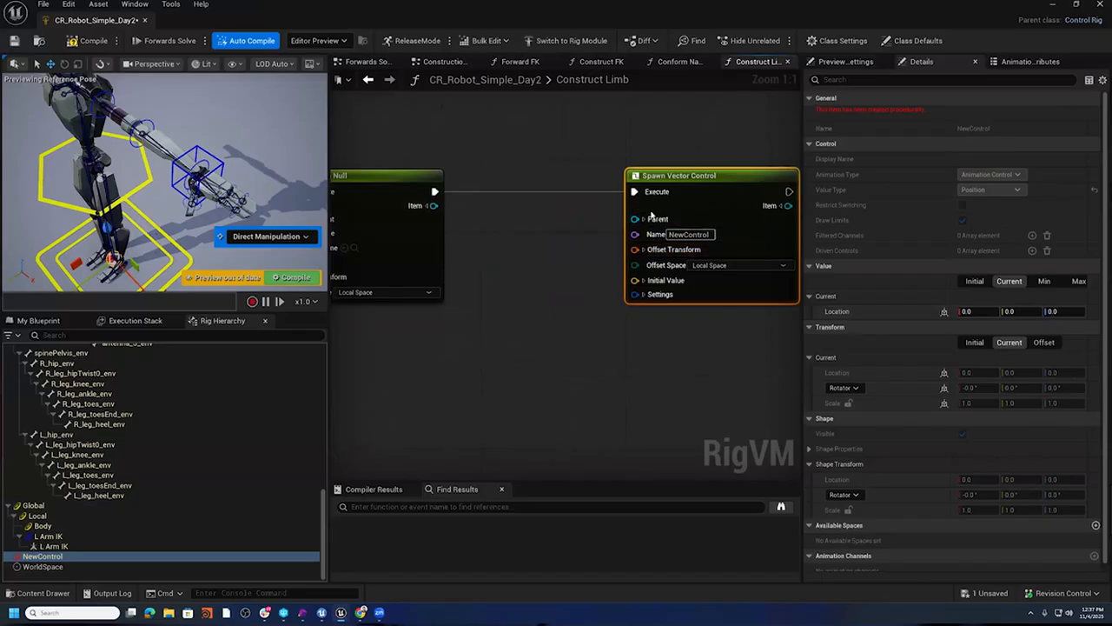
right_click_drag(494, 162, 484, 223)
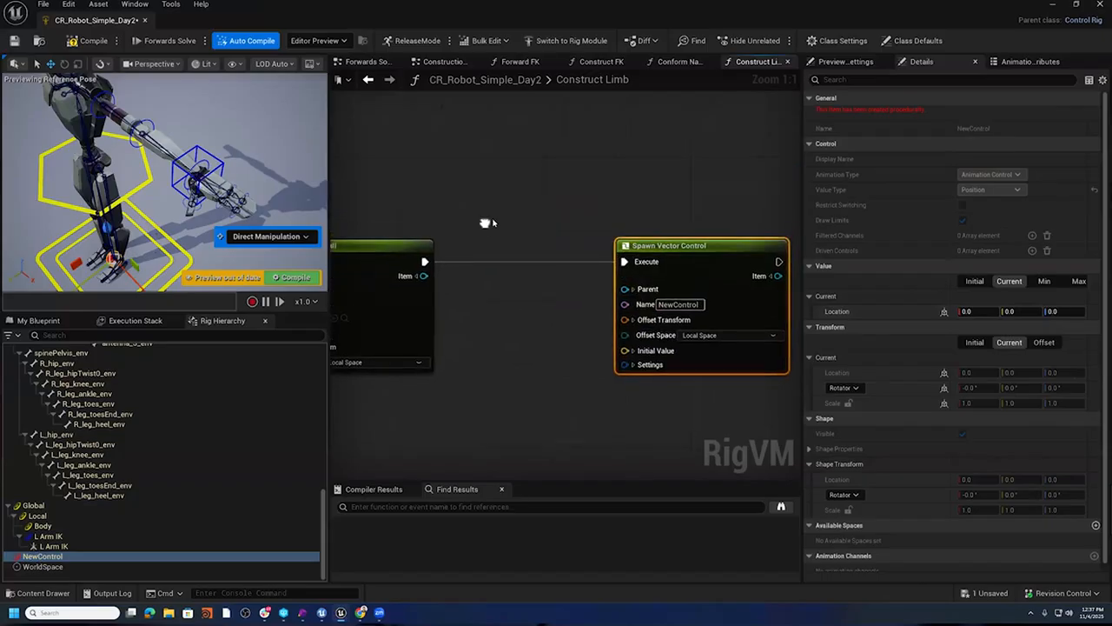
right_click(492, 223)
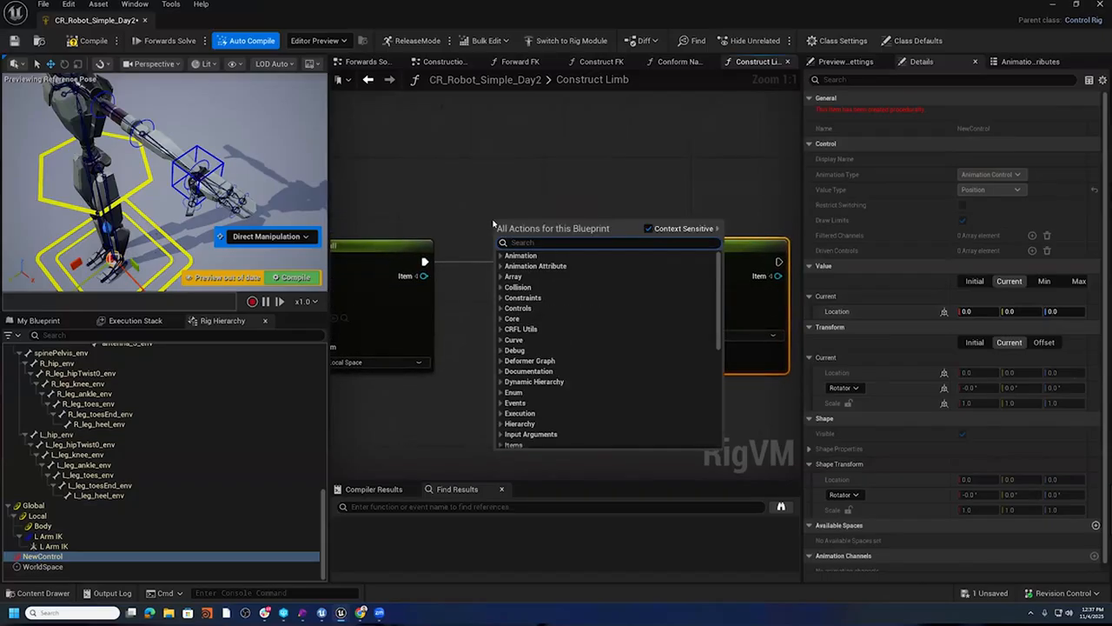
type("Get IK")
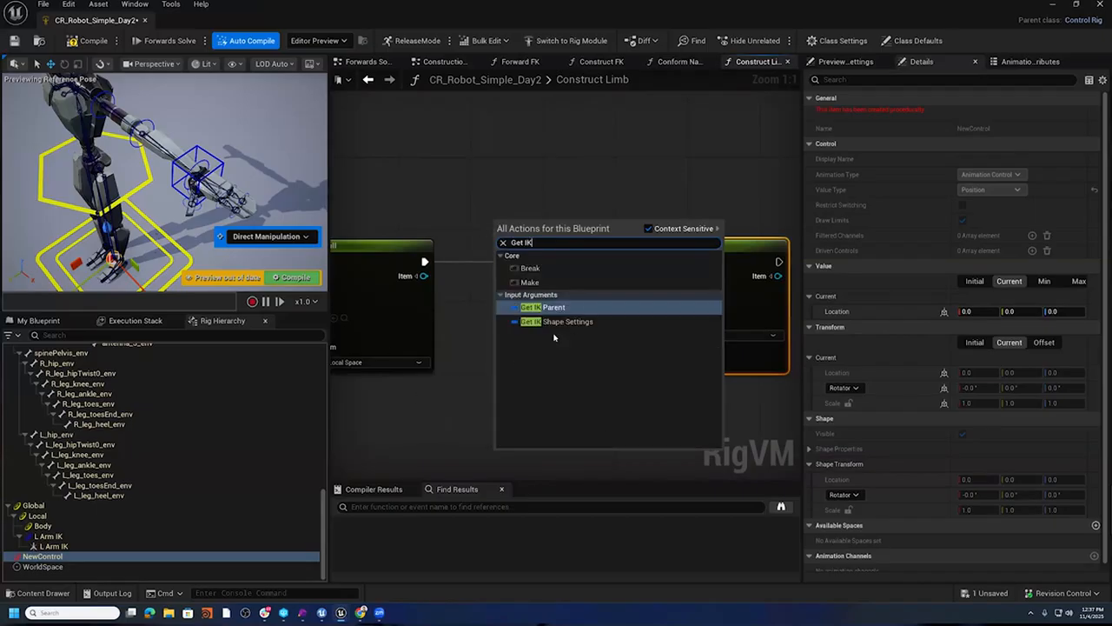
key("Return")
left_click_drag(557, 242, 625, 289)
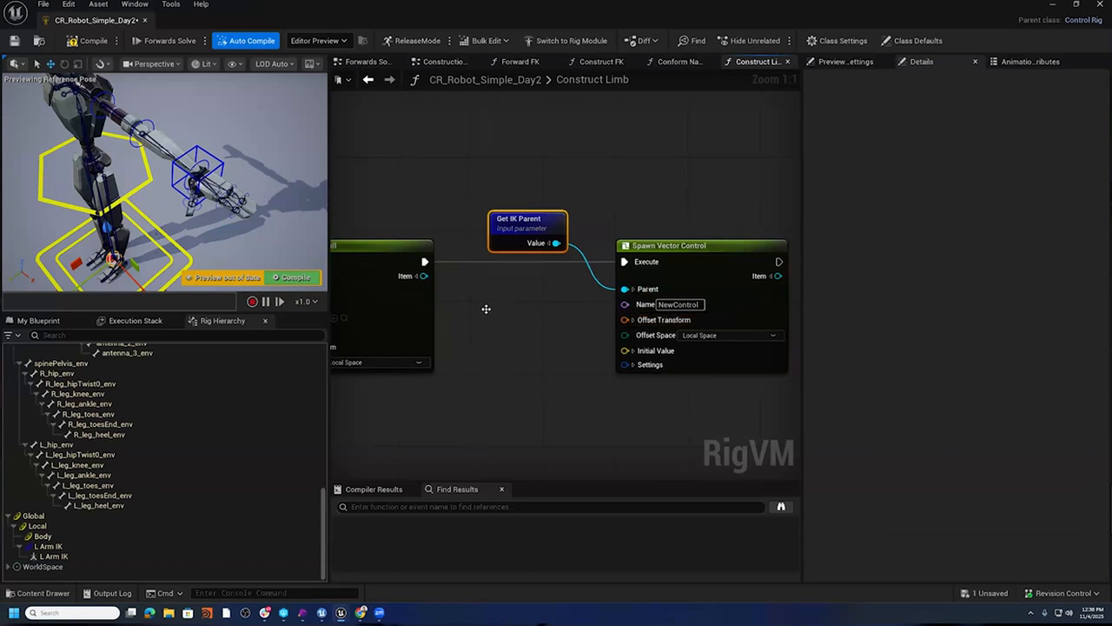
- Add a Get Prefix node below Get IK Parent and connect its Value to input A of a new Concat node
right_click_drag(481, 309, 479, 306)
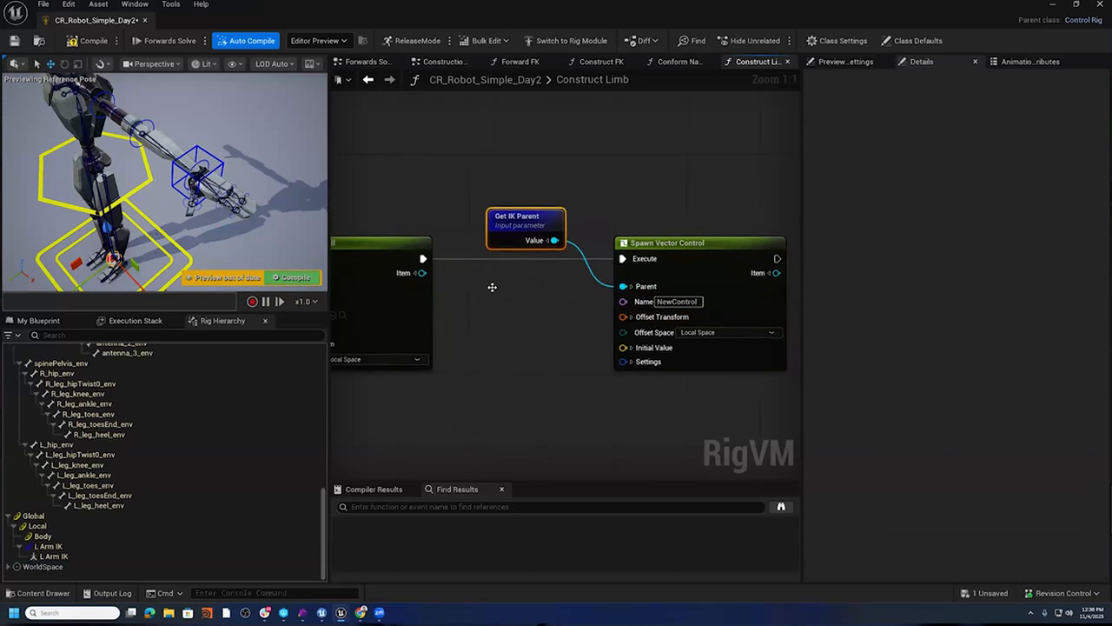
right_click(491, 287)
type("Get Pr")
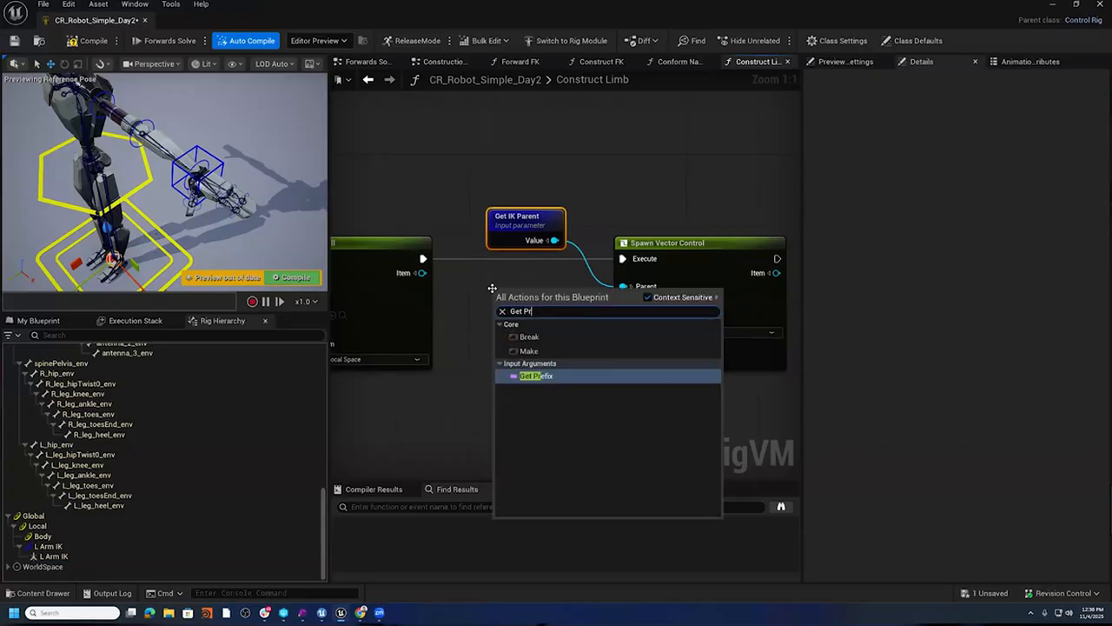
left_click(532, 376)
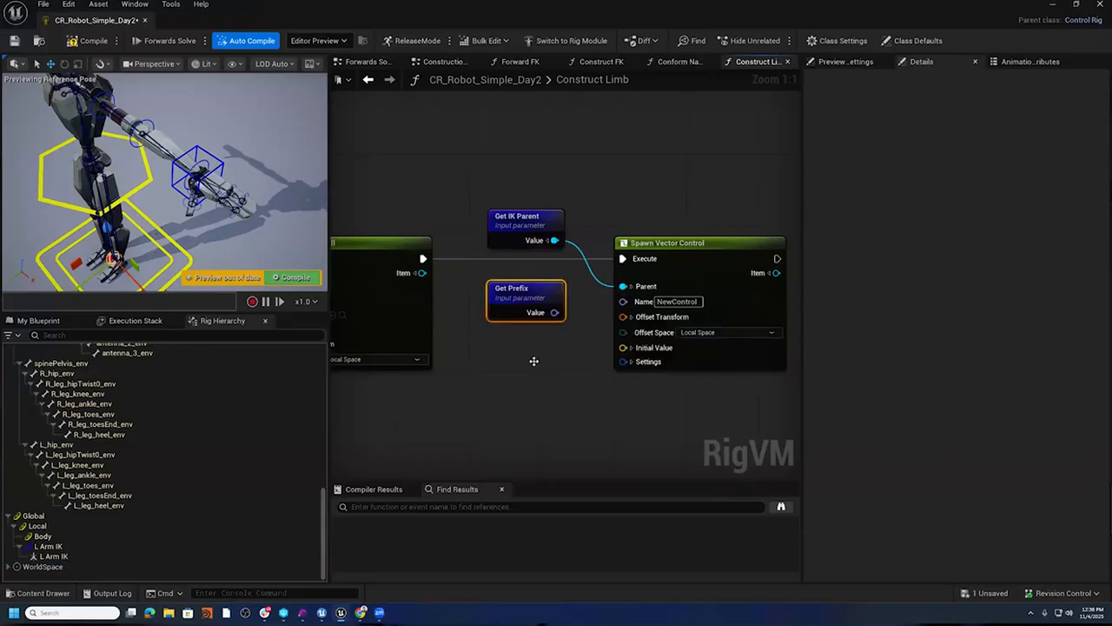
left_click_drag(527, 294, 522, 346)
type("co")
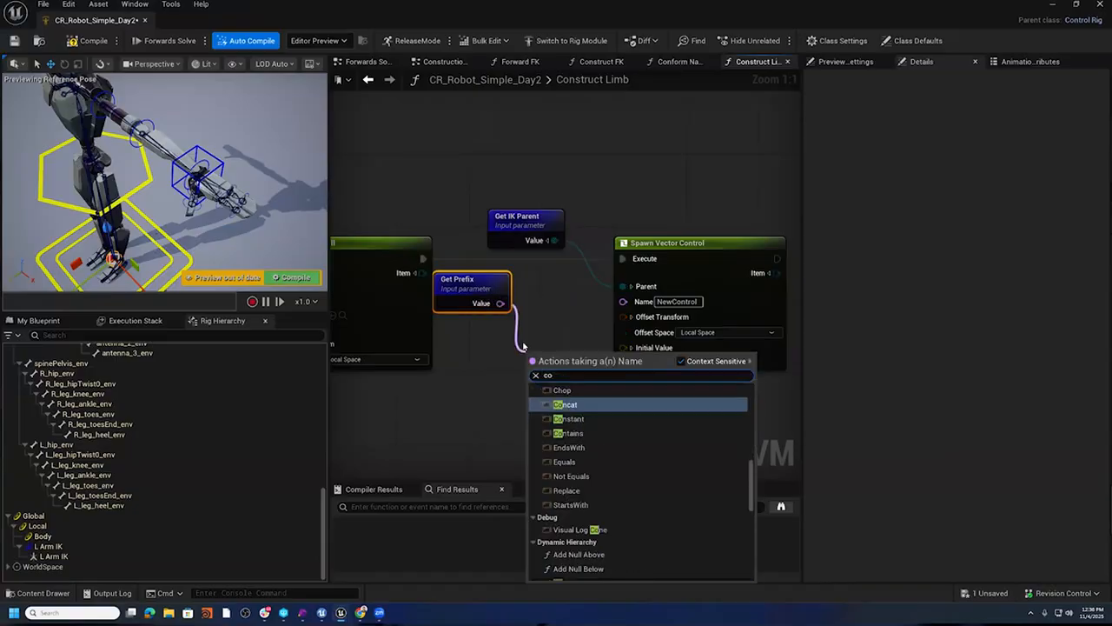
type("ncat")
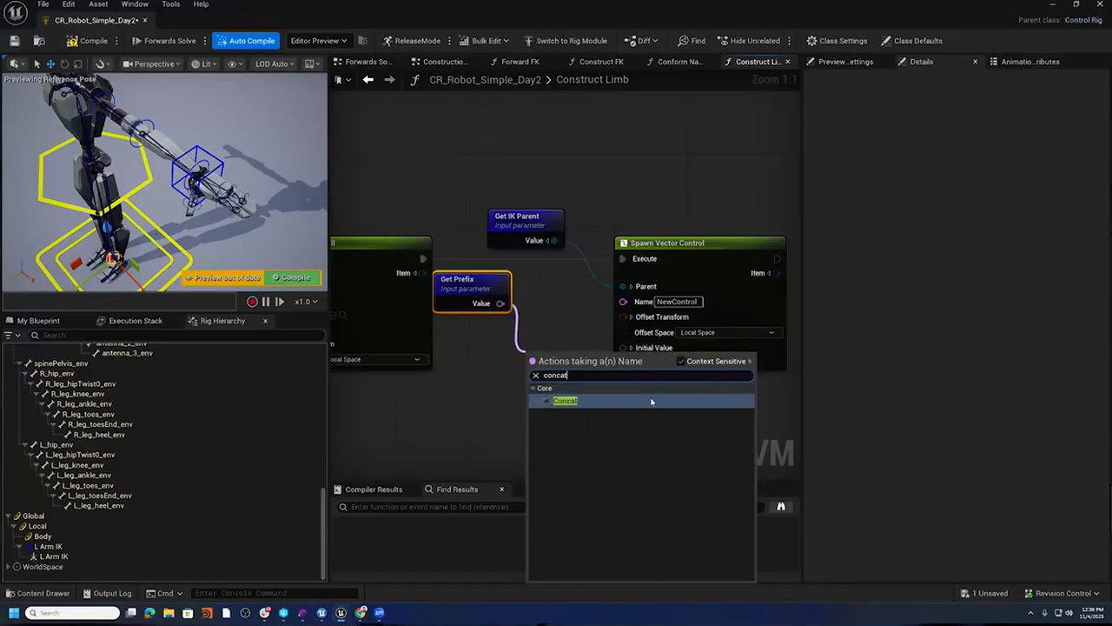
left_click(556, 401)
- Set the Concat node's B input to PV and connect its Result to the Spawn Vector Control's Name input
left_click(568, 396)
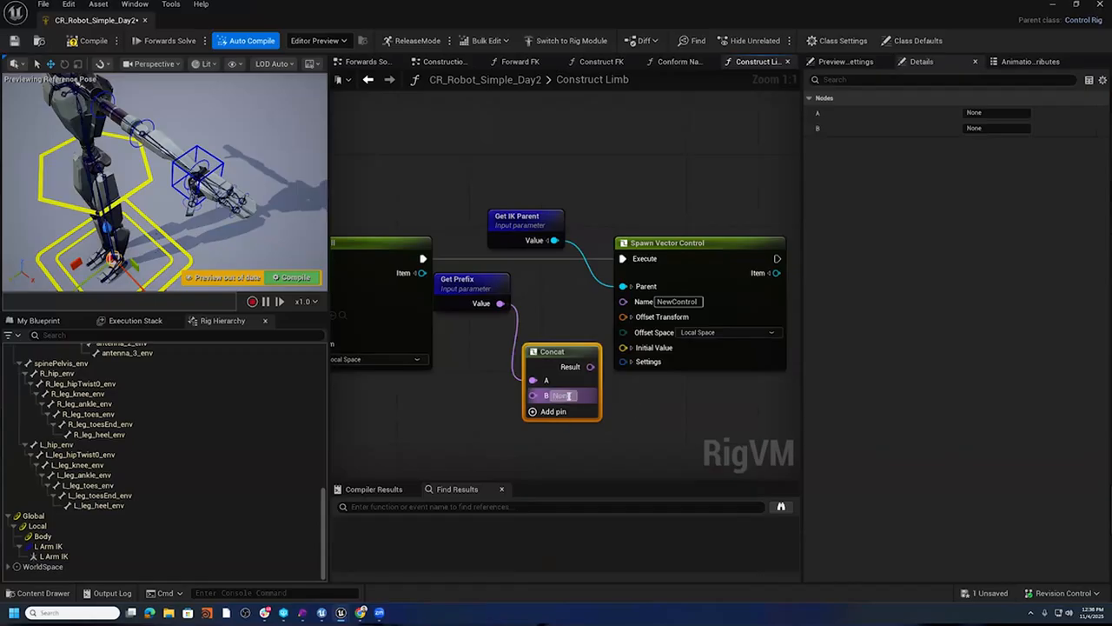
type("PVC")
key("BackSpace")
key("Return")
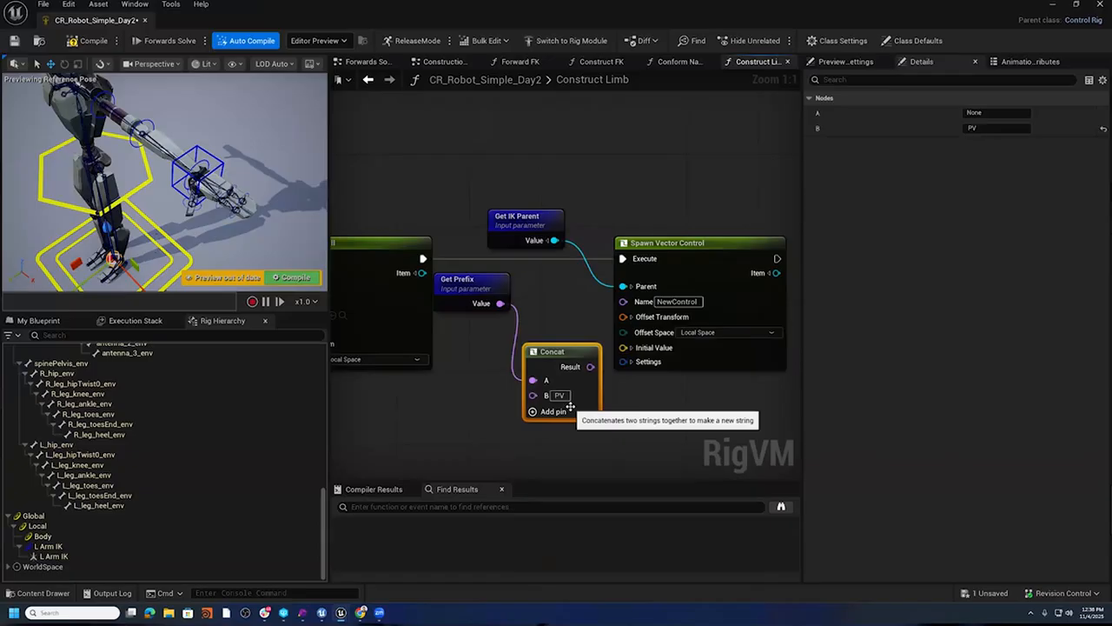
left_click_drag(587, 366, 642, 300)
scroll(165, 518, "down", 1)
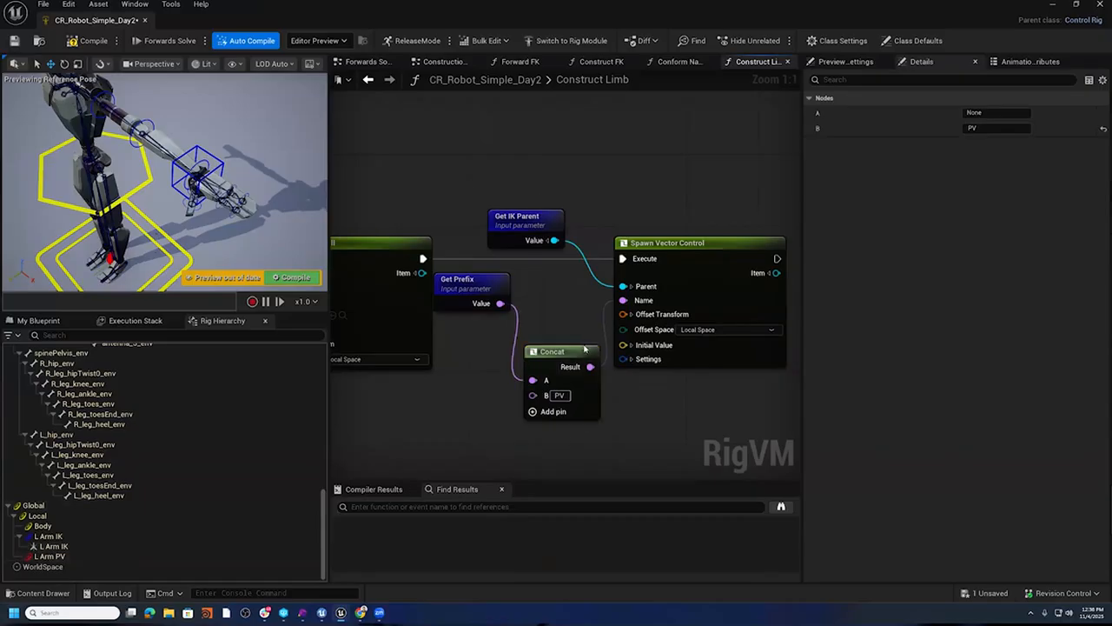
- Arrange the Get IK Parent, Get Prefix and Concat nodes beside the Spawn Vector Control, with Get Prefix spaced apart from Concat
left_click_drag(577, 351, 571, 309)
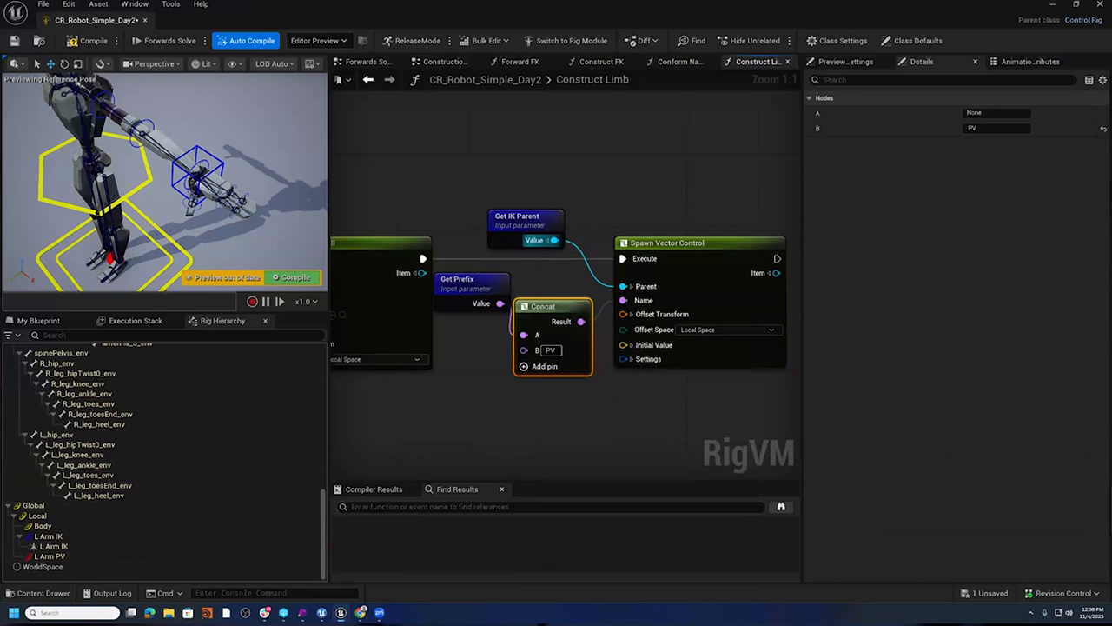
scroll(527, 246, "down", 2)
left_click_drag(400, 178, 550, 330)
left_click_drag(542, 228, 631, 231)
left_click(476, 249)
left_click_drag(476, 249, 426, 267)
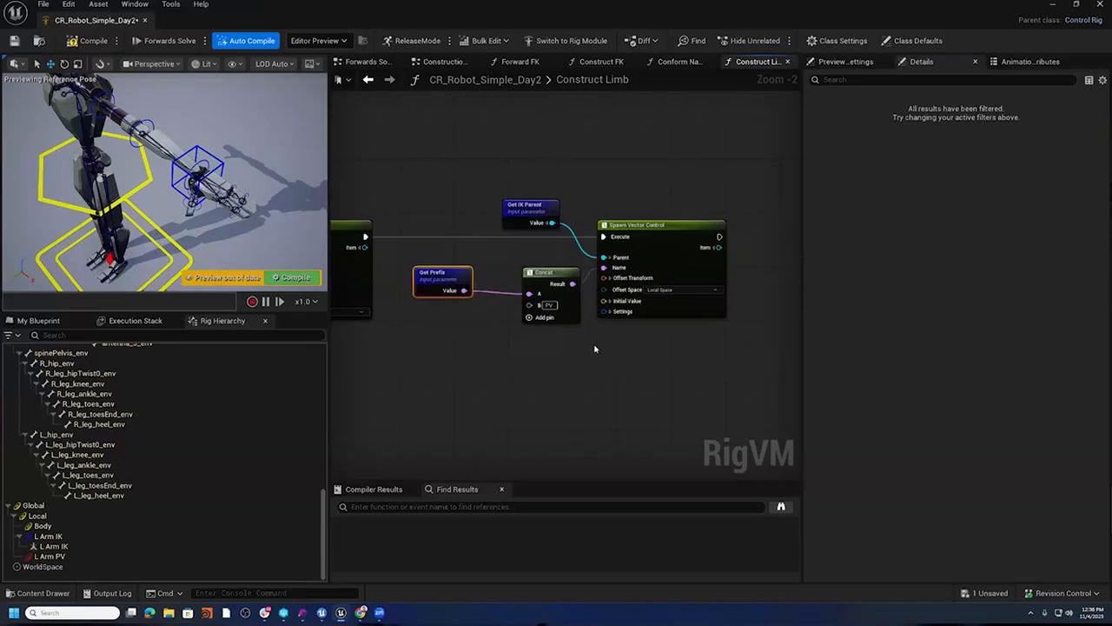
scroll(609, 360, "up", 2)
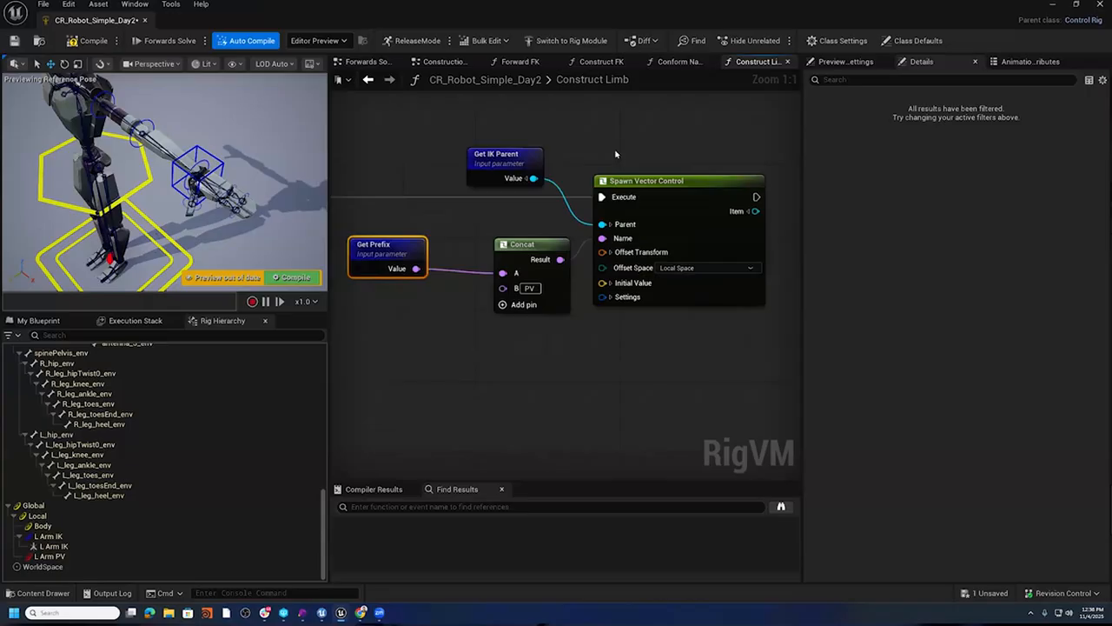
- Switch to the CR_Robot_Day2 rig window and copy its Compute Pole Vector Location function from the Utils category
key("alt+Tab")
scroll(461, 457, "down", 3)
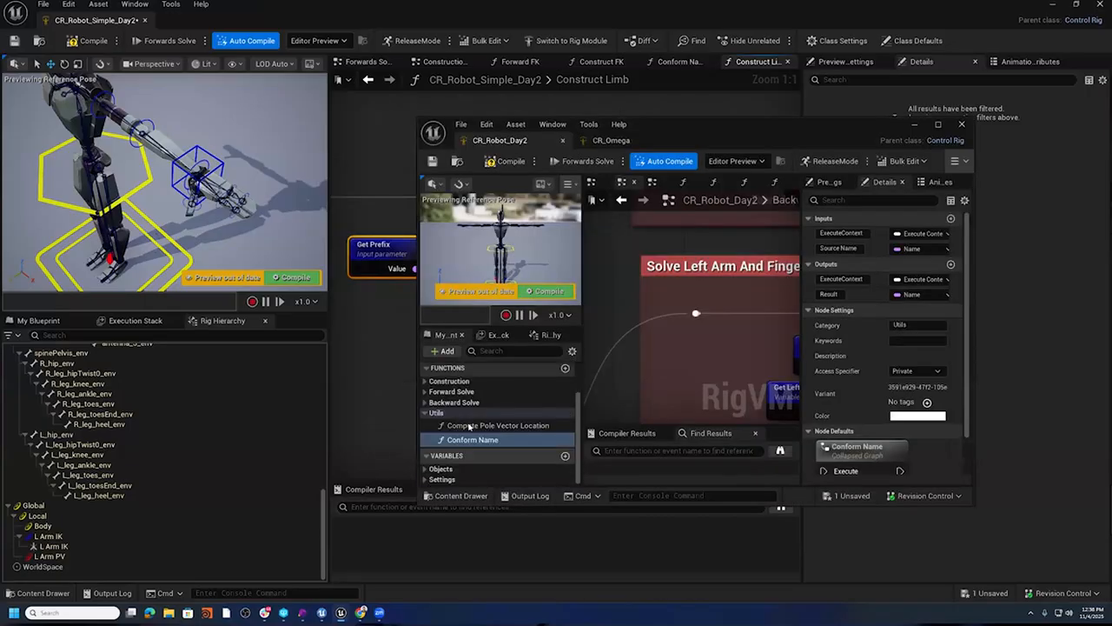
left_click(459, 426)
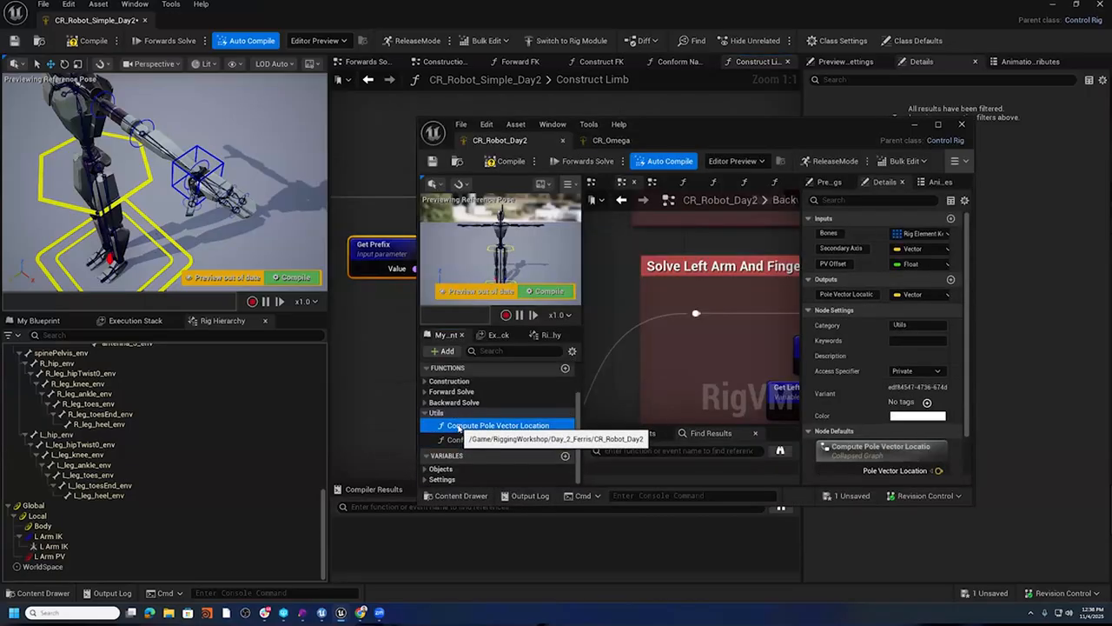
right_click(460, 426)
left_click(511, 520)
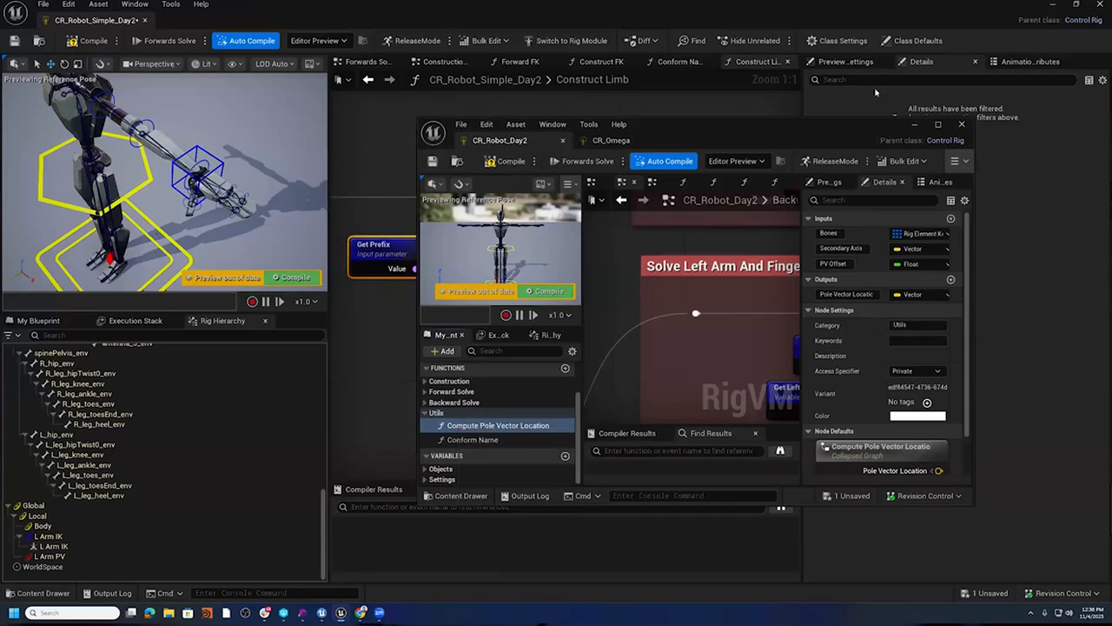
- Return to CR_Robot_Simple_Day2 and paste the copied Compute Pole Vector Location function into its function list
left_click(351, 392)
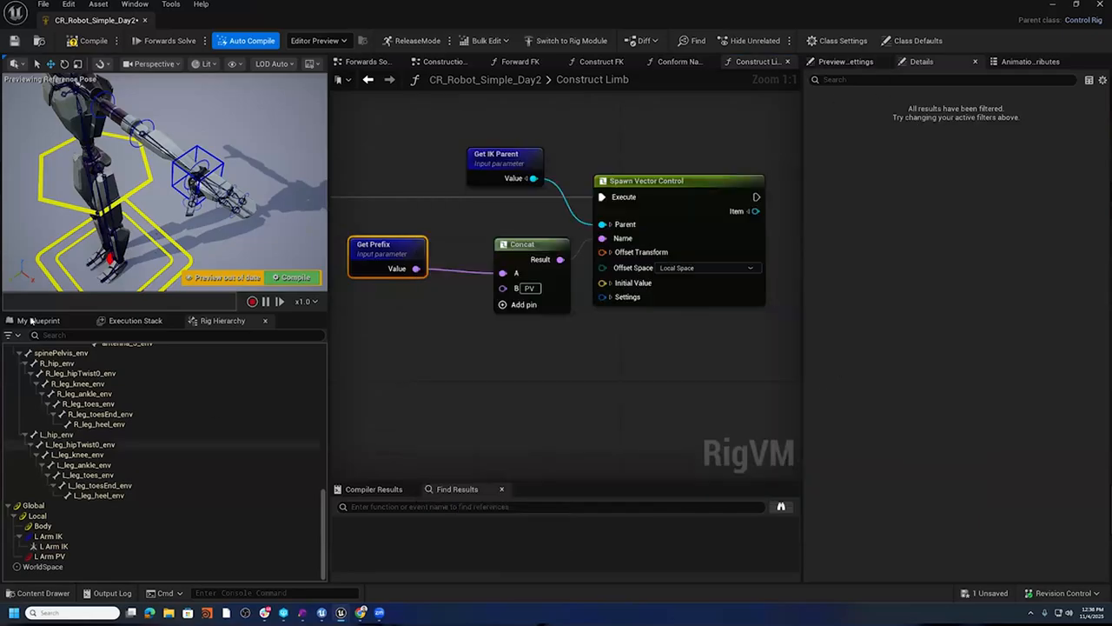
left_click(42, 321)
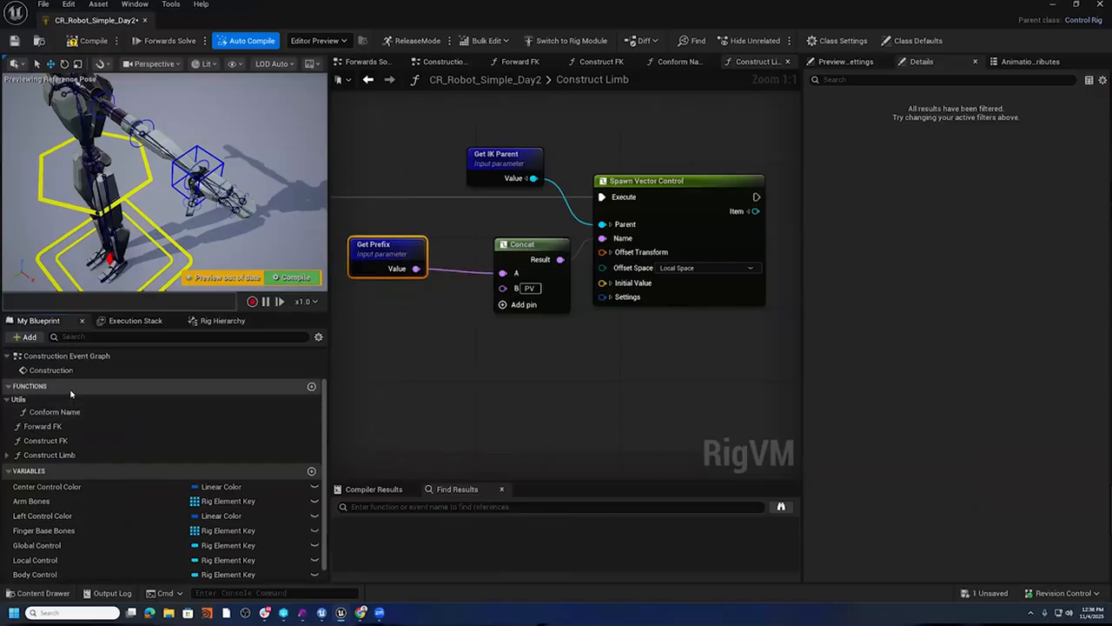
right_click(71, 398)
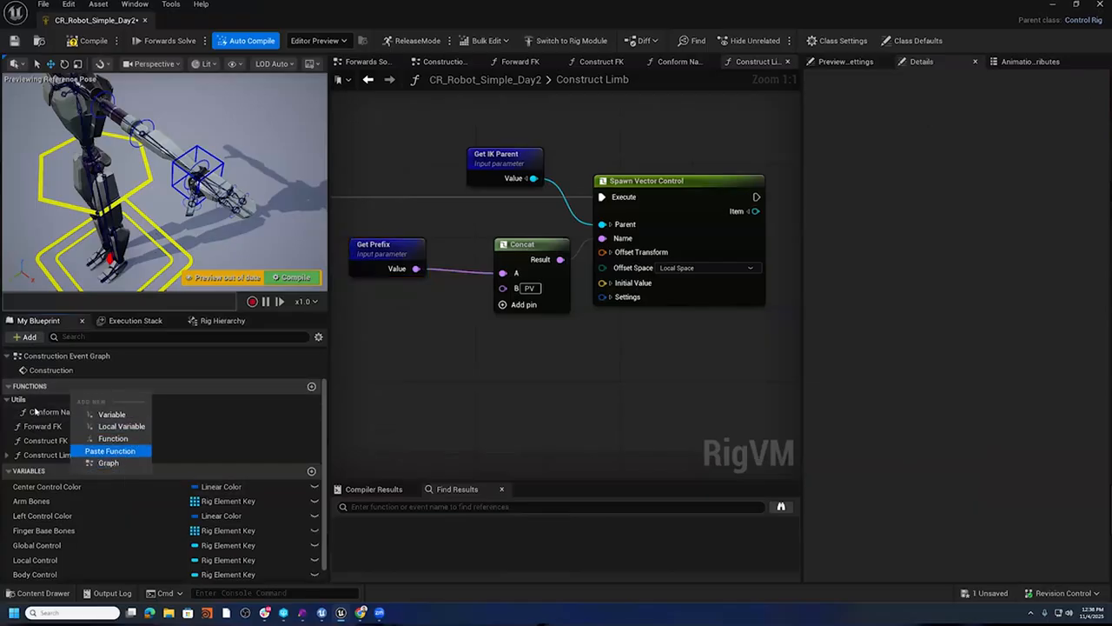
left_click(109, 450)
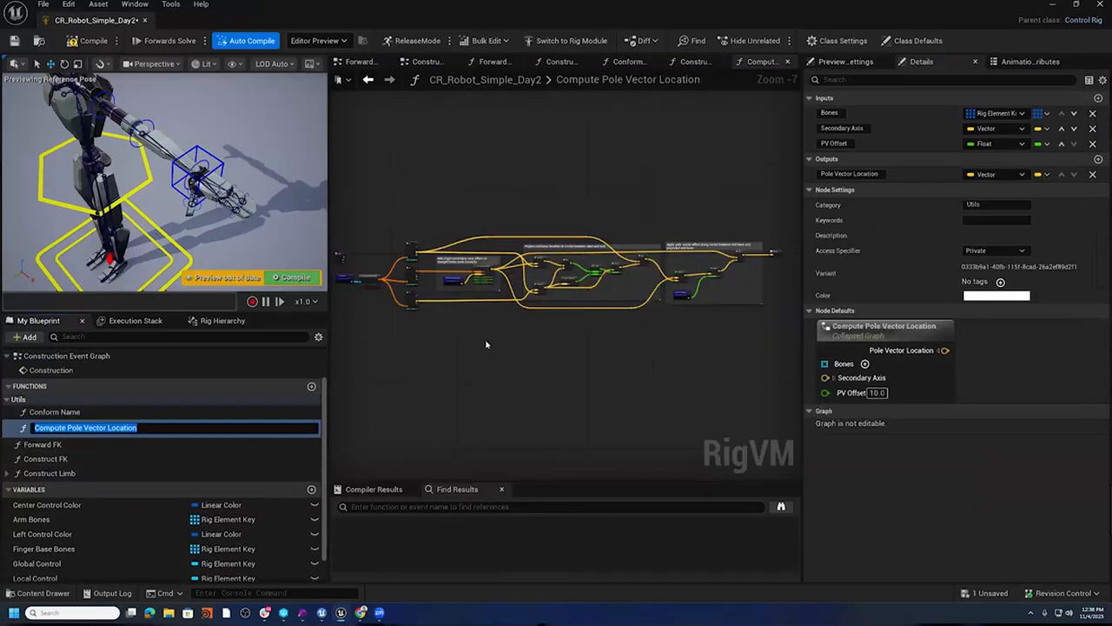
- Examine the Compute Pole Vector Location graph from its Entry through the secondary axis, projection and offset sections to the Return node
right_click_drag(456, 342, 616, 388)
scroll(617, 388, "up", 4)
right_click_drag(570, 315, 473, 375)
scroll(562, 373, "down", 2)
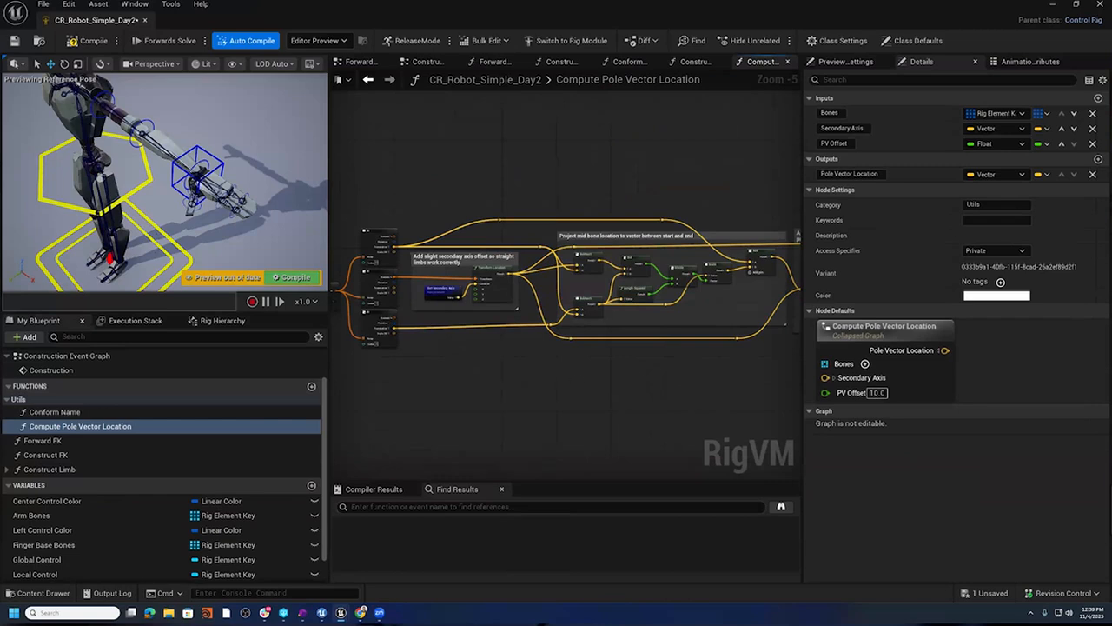
right_click_drag(517, 361, 602, 392)
scroll(603, 392, "up", 2)
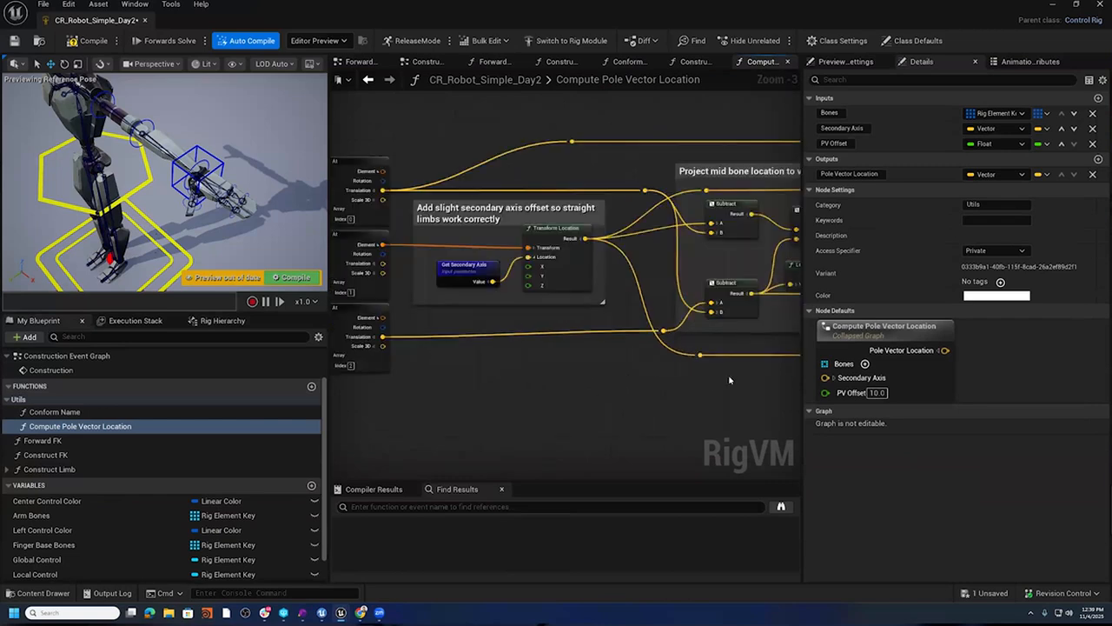
right_click_drag(712, 306, 477, 311)
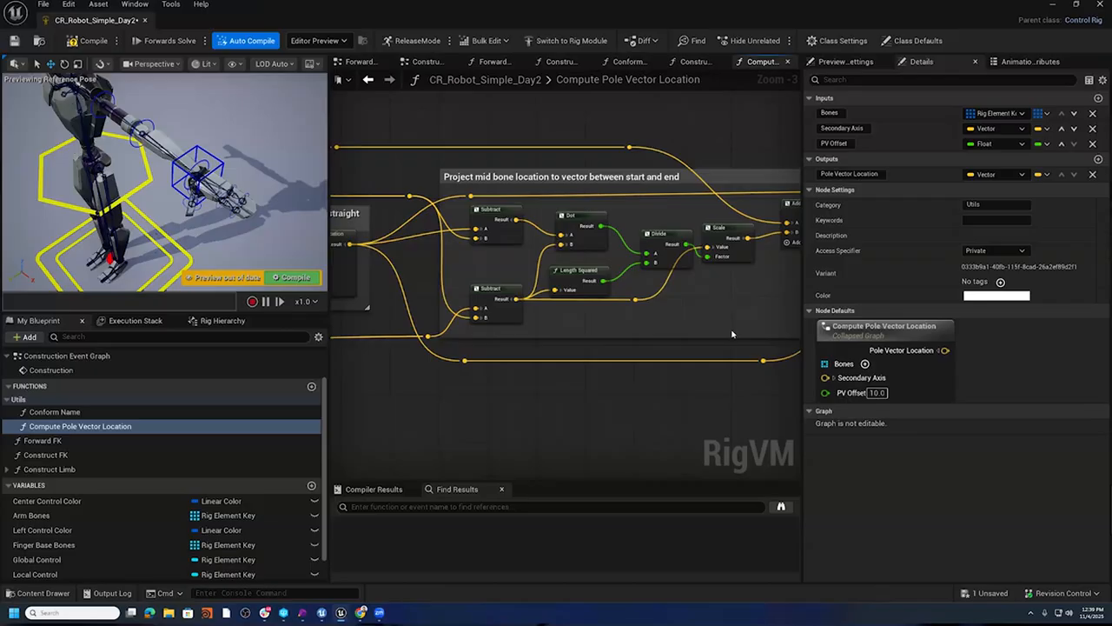
right_click_drag(760, 302, 382, 286)
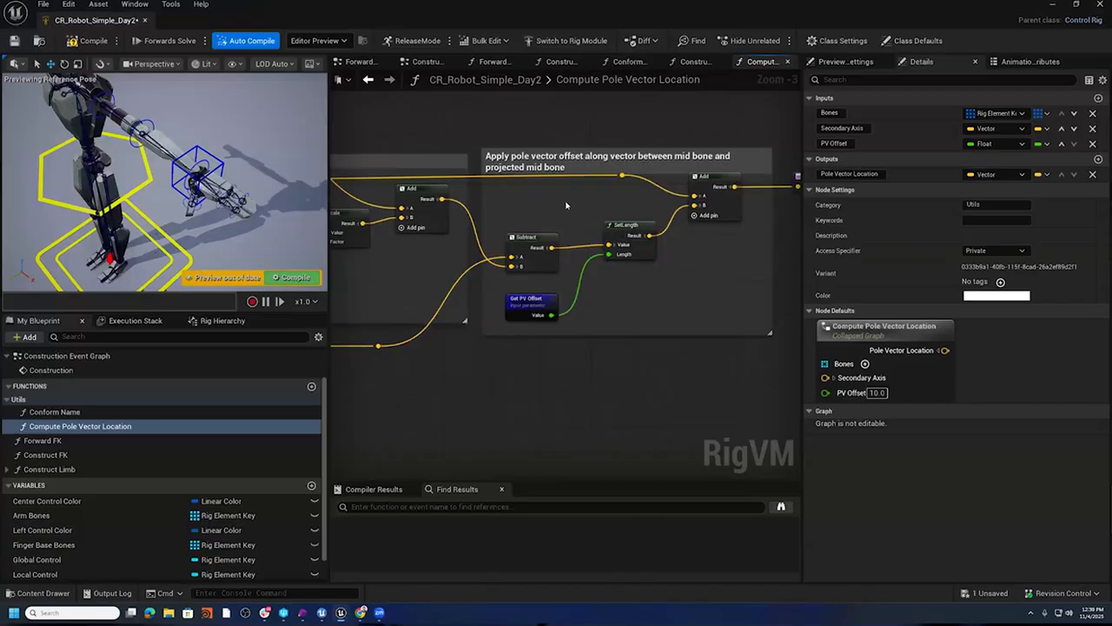
right_click_drag(520, 215, 915, 240)
right_click_drag(550, 334, 693, 315)
right_click_drag(560, 376, 735, 365)
right_click_drag(569, 411, 656, 402)
right_click_drag(461, 348, 560, 397)
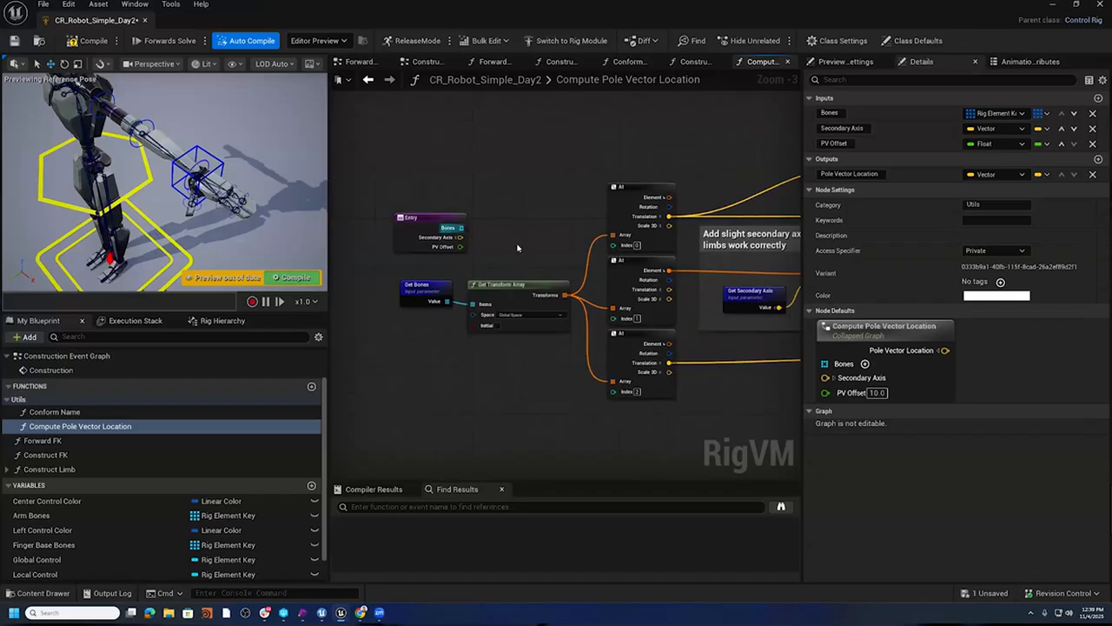
right_click_drag(715, 262, 587, 277)
right_click_drag(789, 313, 484, 310)
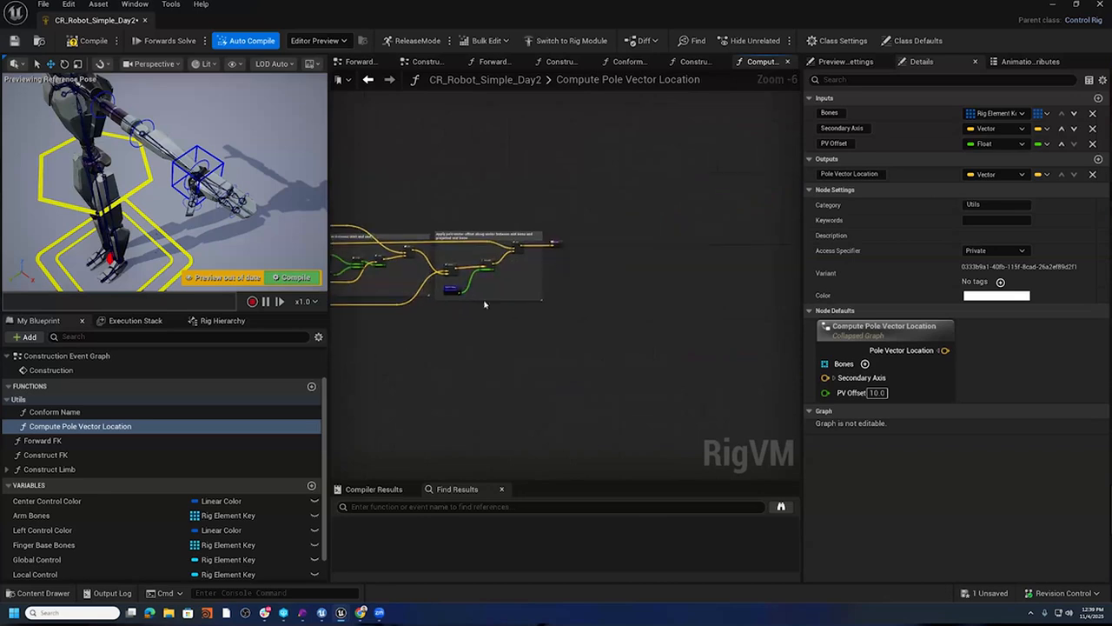
scroll(551, 268, "up", 4)
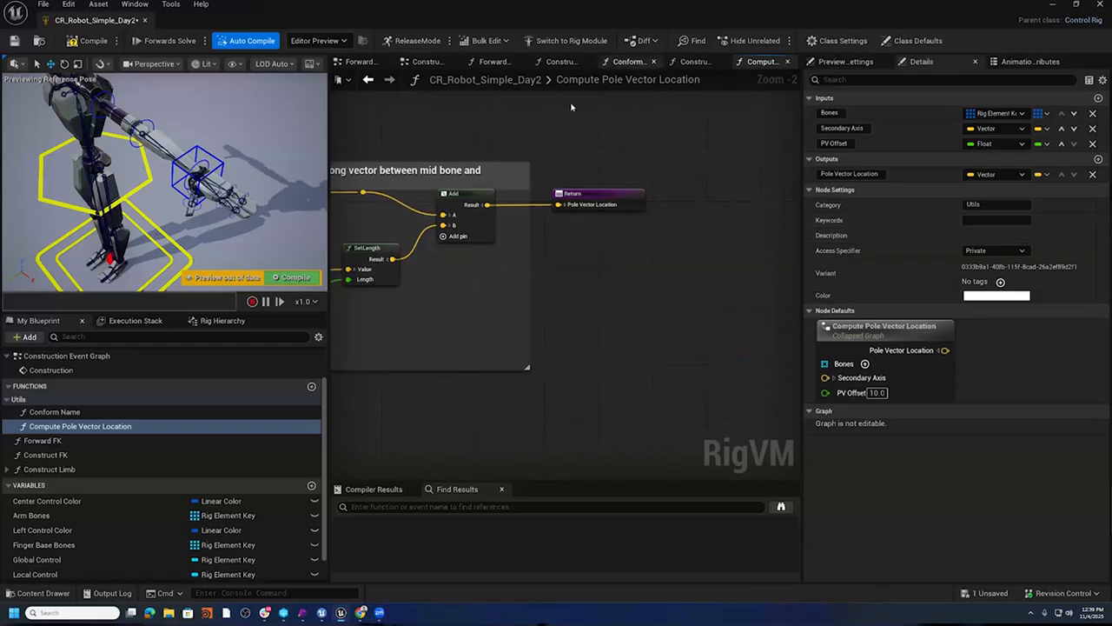
- Compare the Return node of the Conform Name function with the graph and Return node of Compute Pole Vector Location
left_click(636, 62)
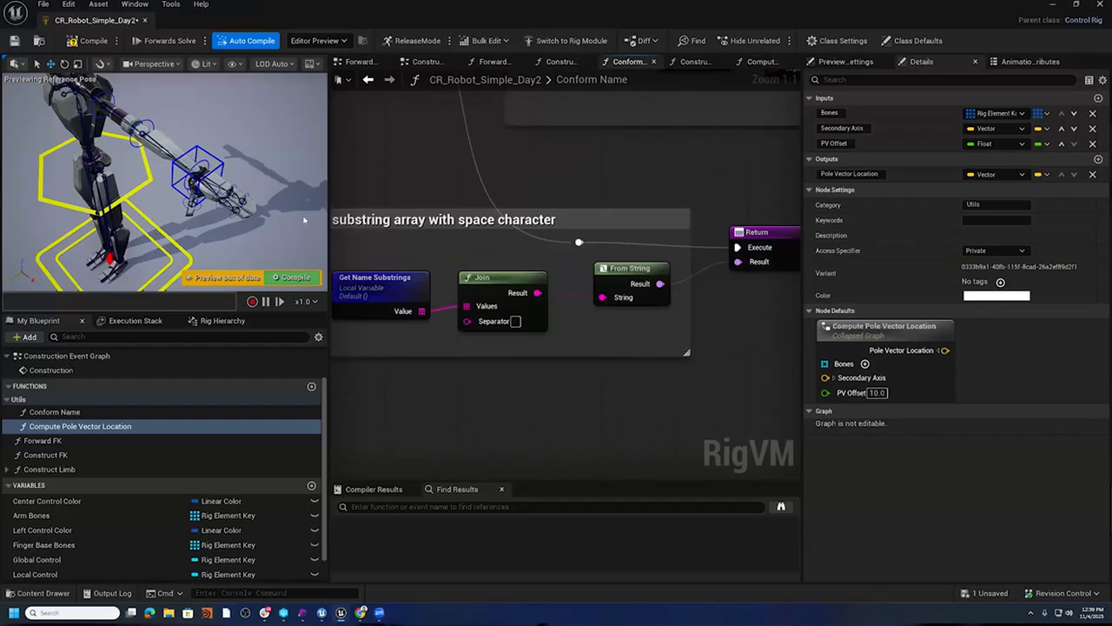
left_click(780, 230)
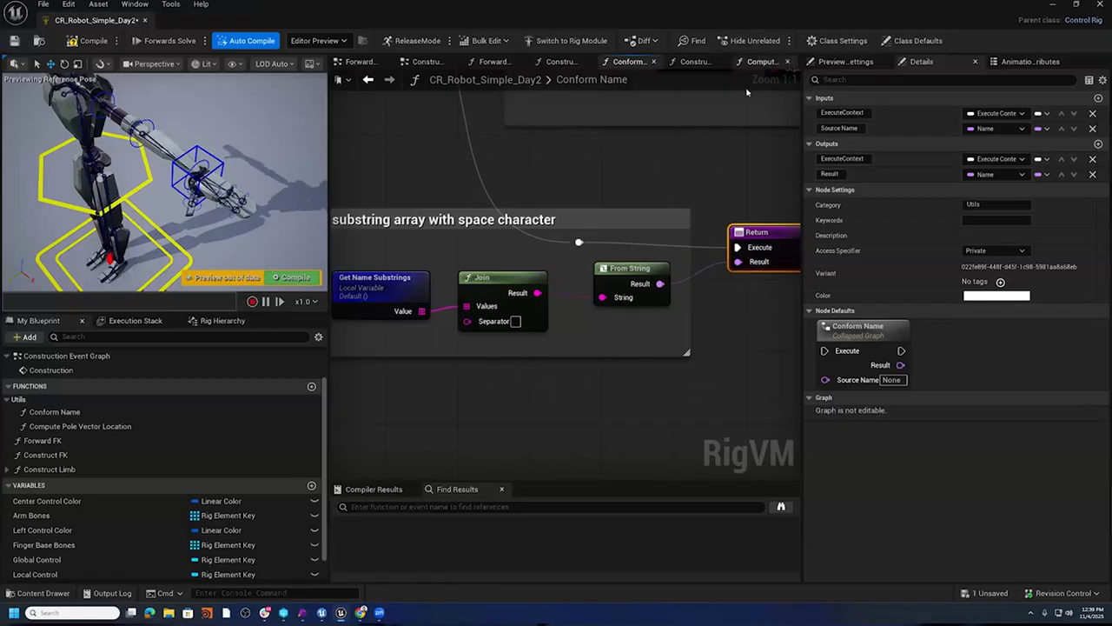
left_click(762, 60)
scroll(690, 244, "down", 2)
right_click_drag(618, 266, 795, 293)
right_click_drag(435, 324, 667, 322)
right_click_drag(447, 322, 333, 319)
right_click_drag(773, 261, 559, 261)
scroll(559, 260, "up", 3)
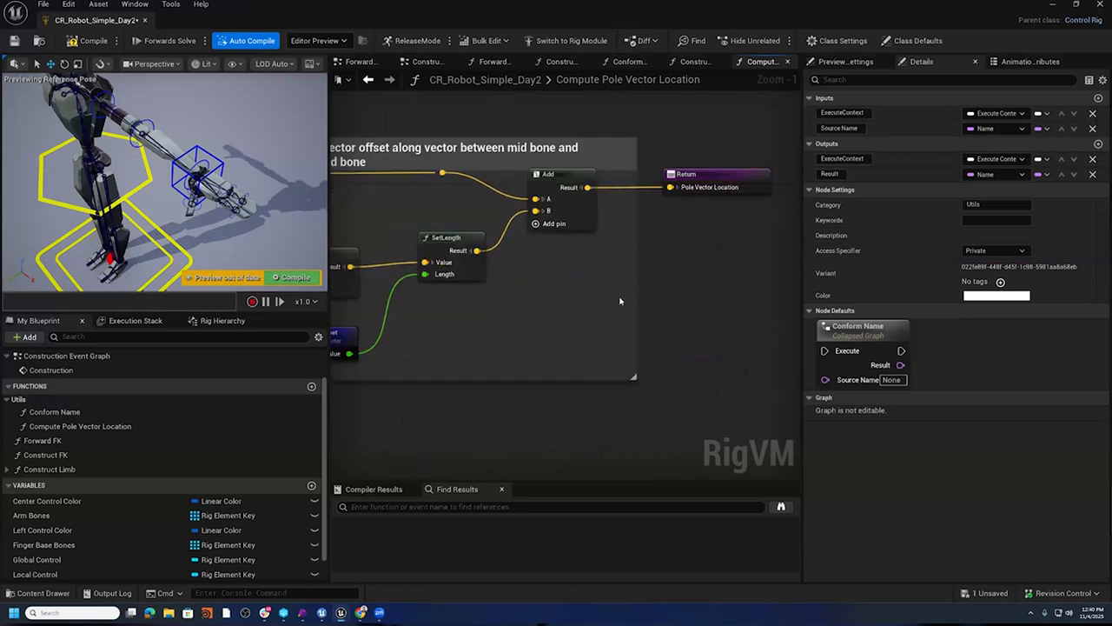
- Add a Compute Pole Vector Location node to the Construct Limb graph and place it just below the Get Prefix and Concat nodes
left_click(561, 62)
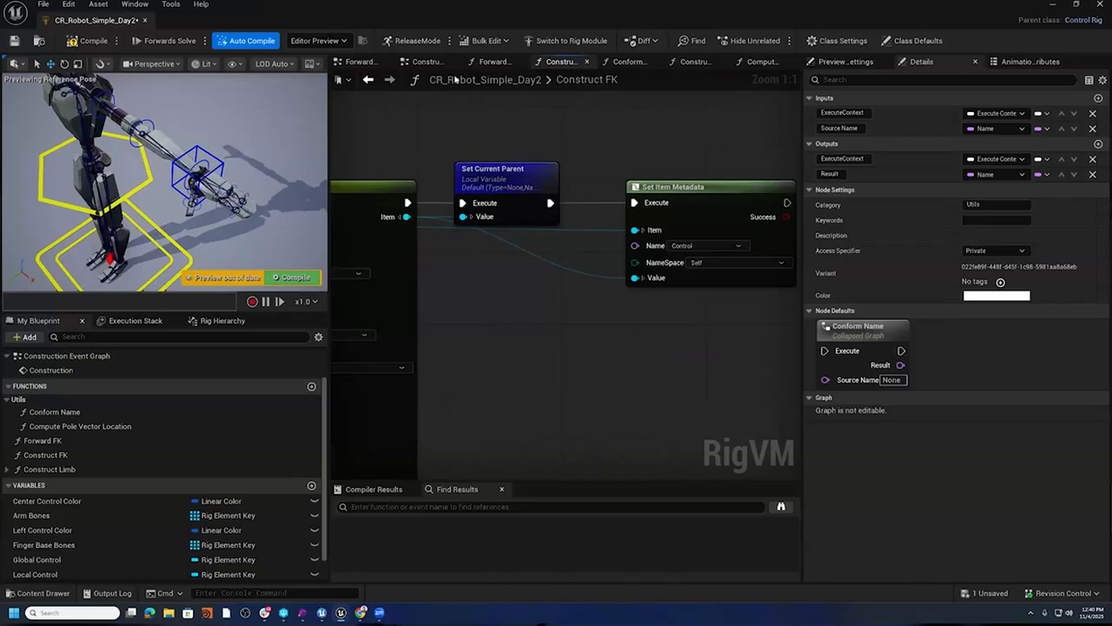
left_click(693, 62)
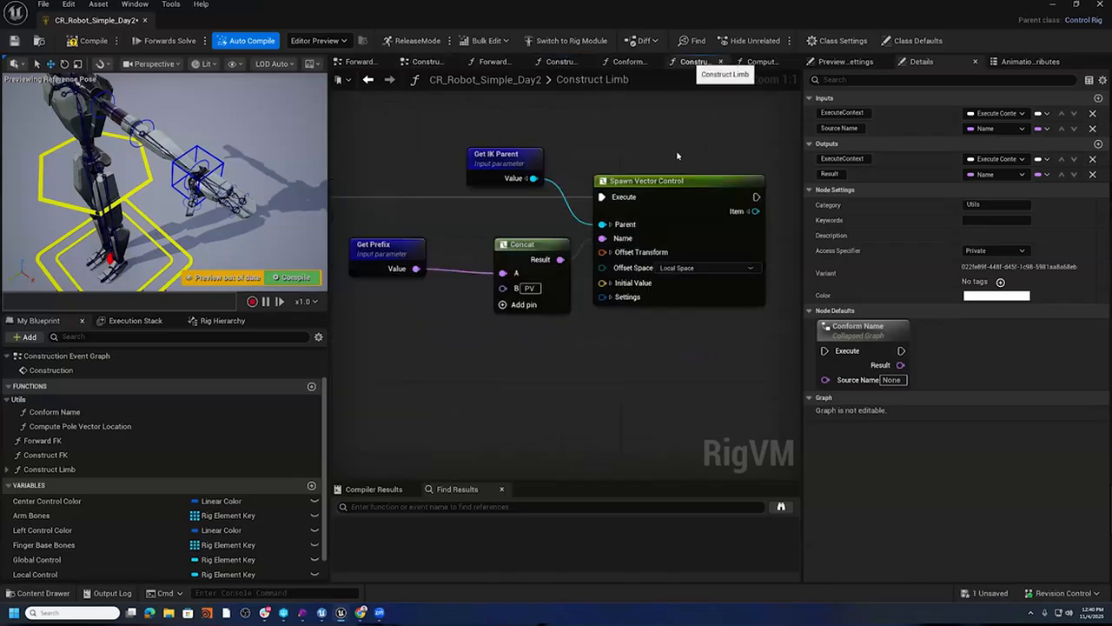
right_click_drag(490, 383, 520, 338)
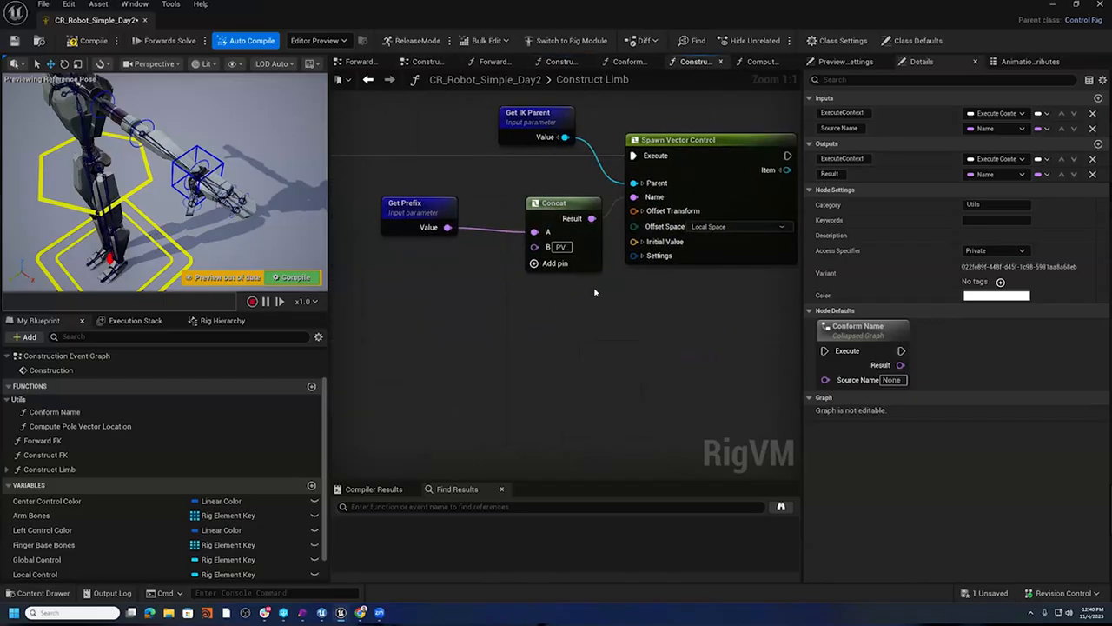
scroll(597, 296, "down", 2)
right_click_drag(585, 311, 578, 350)
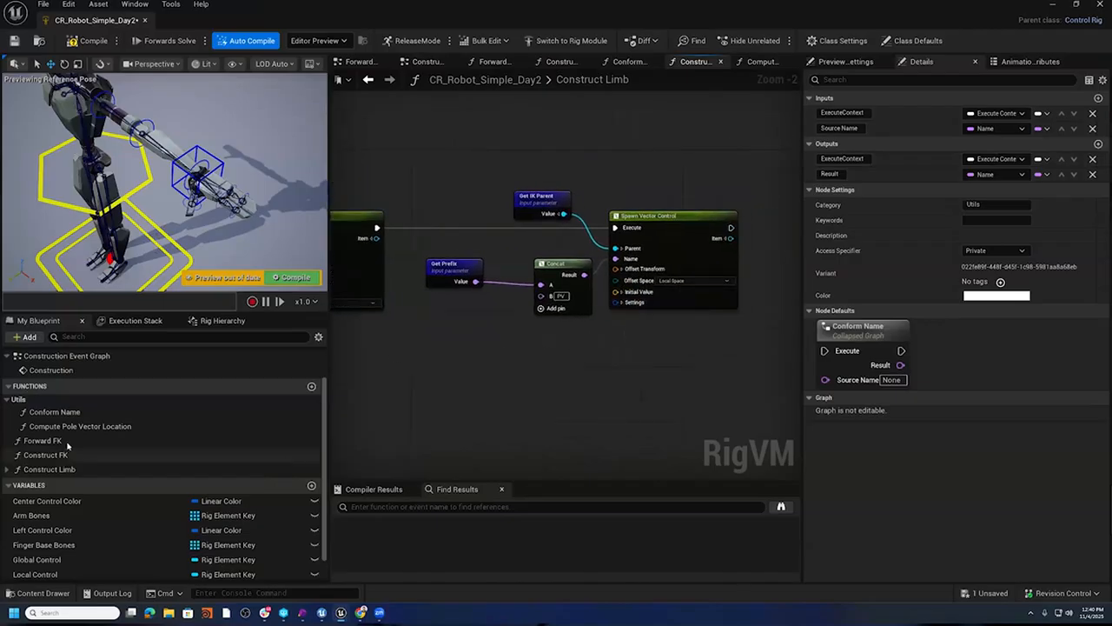
left_click_drag(61, 428, 460, 383)
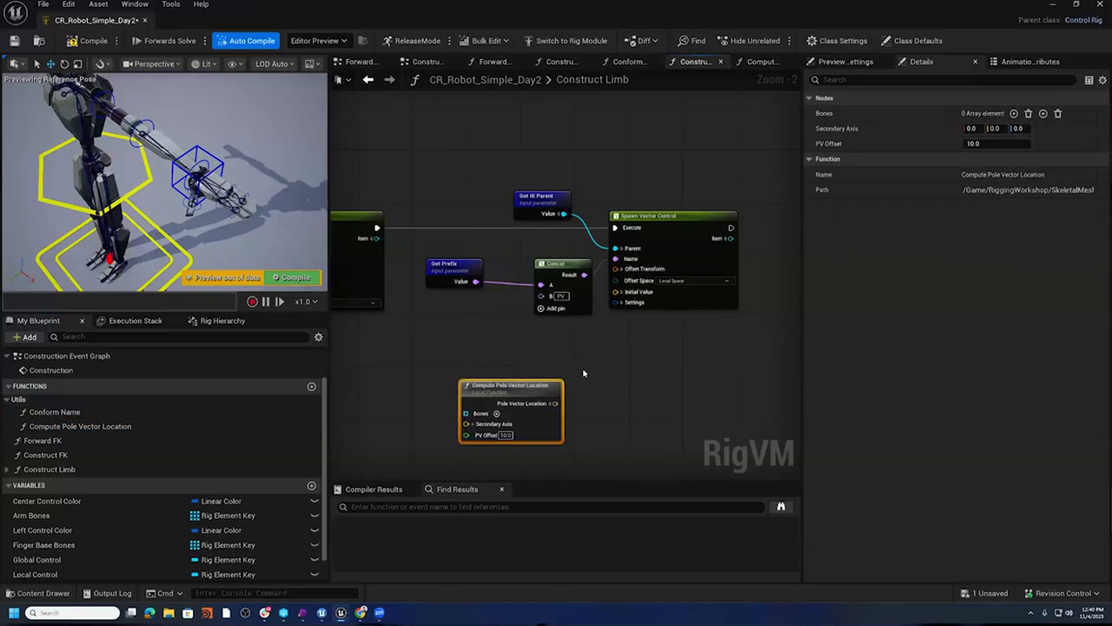
scroll(583, 372, "up", 2)
right_click_drag(577, 321, 618, 254)
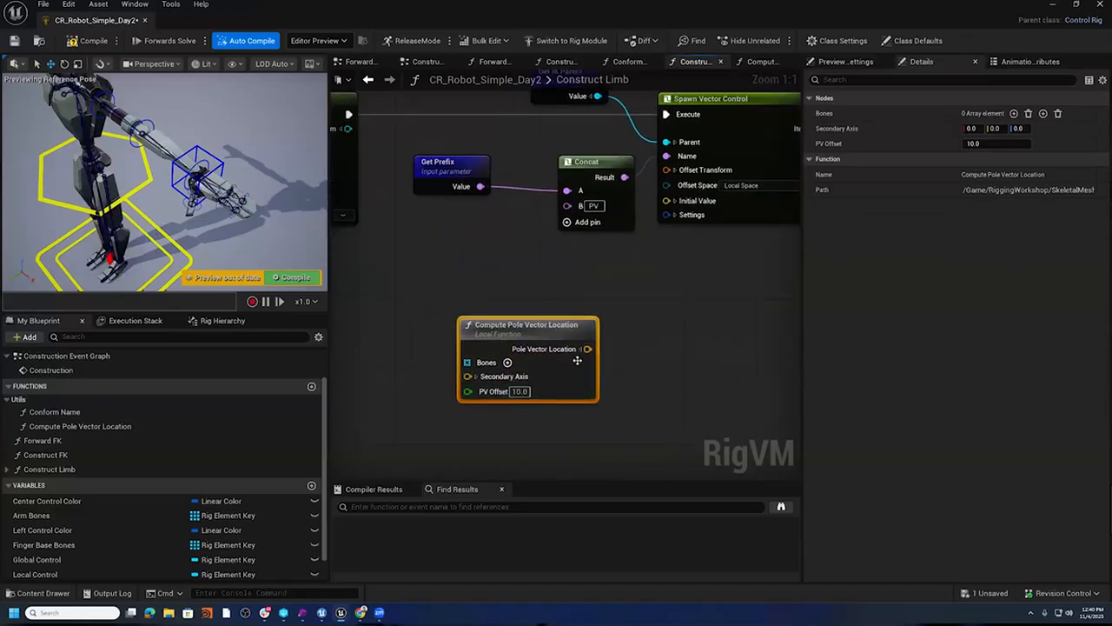
left_click_drag(557, 335, 556, 290)
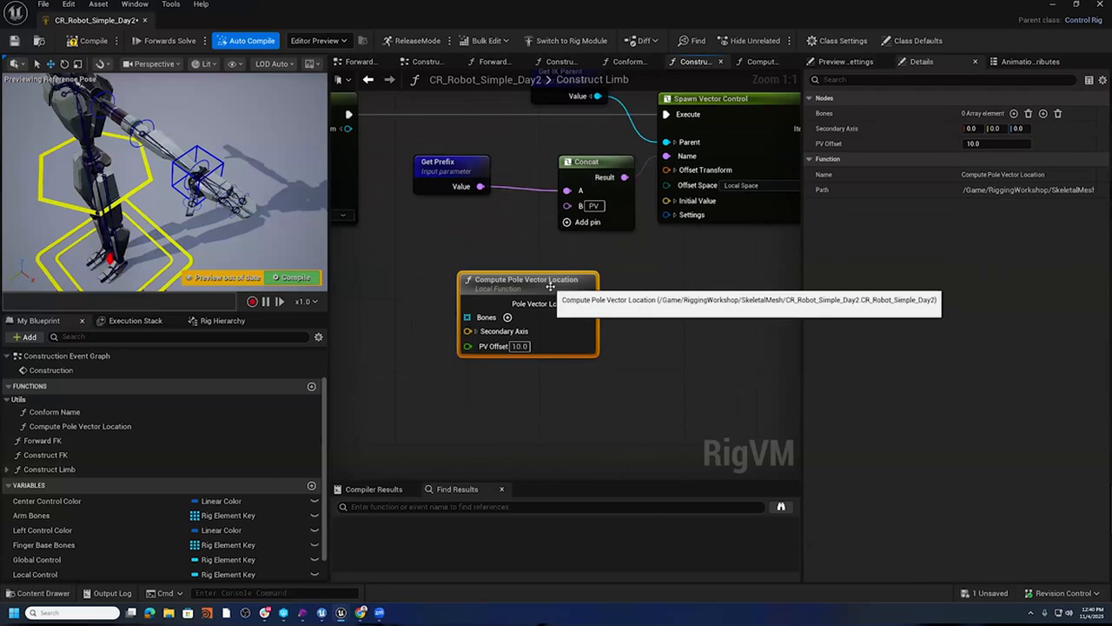
right_click_drag(667, 346, 682, 388)
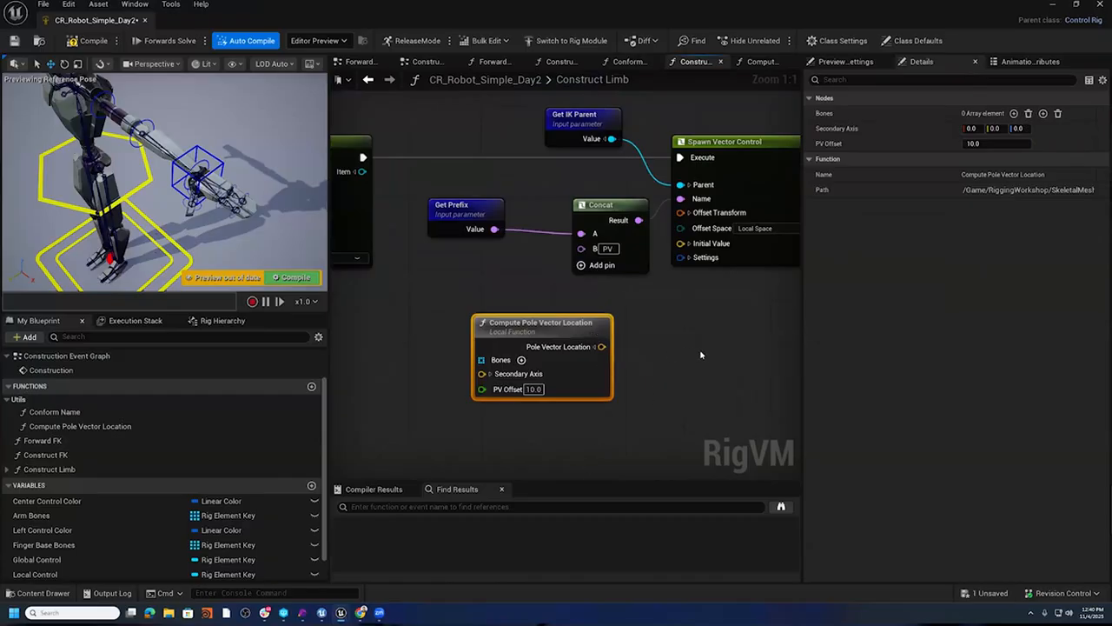
right_click_drag(686, 340, 594, 374)
left_click_drag(465, 356, 457, 347)
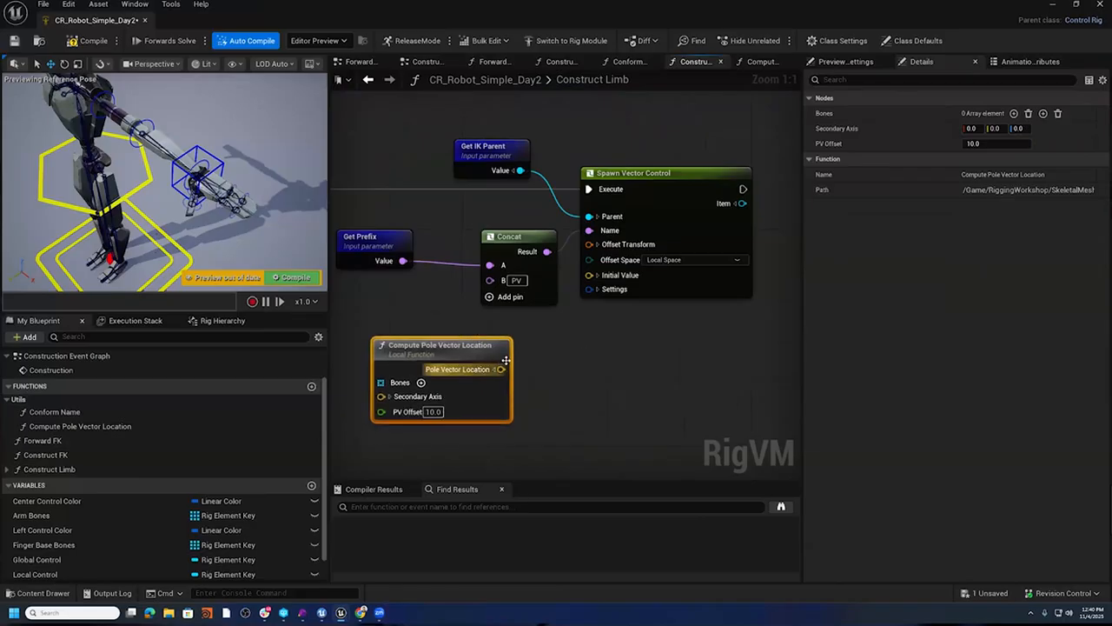
- Add a Get Bones input node ahead of the Compute Pole Vector Location node
right_click_drag(574, 398, 638, 377)
right_click_drag(392, 375, 455, 349)
right_click(454, 351)
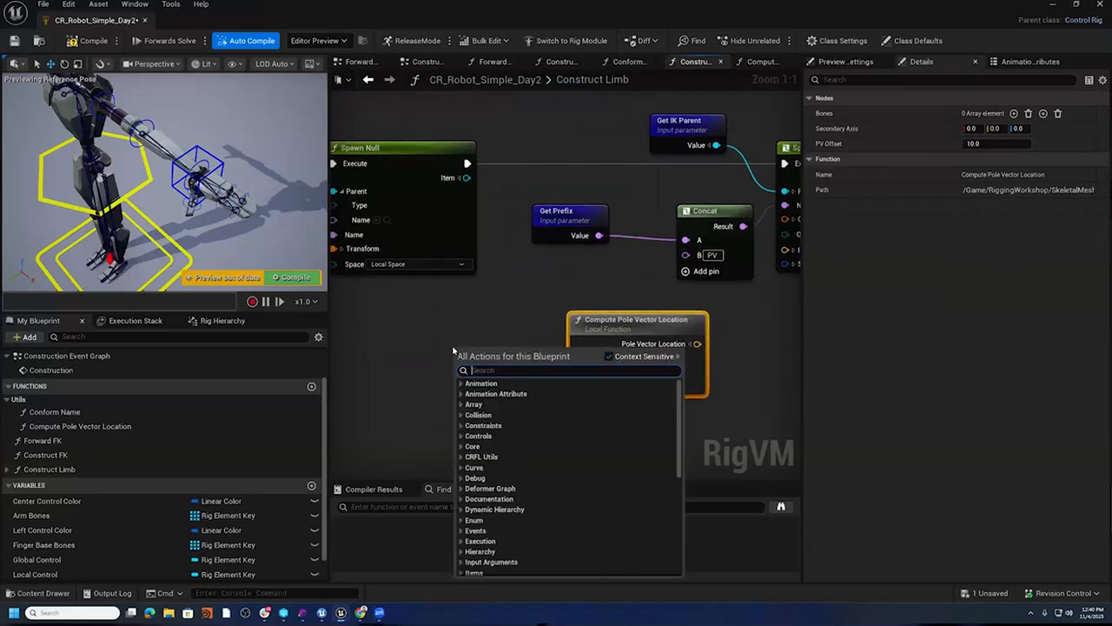
type("Get Bones")
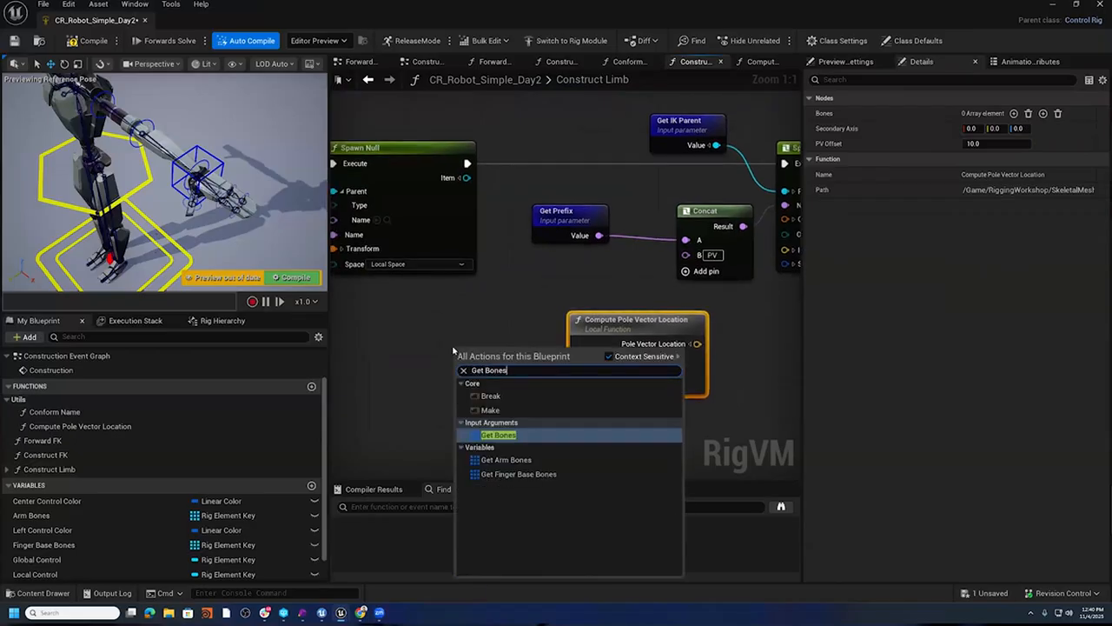
- Add a Get Bones node and connect its value to the Bones input of Compute Pole Vector Location
left_click(530, 435)
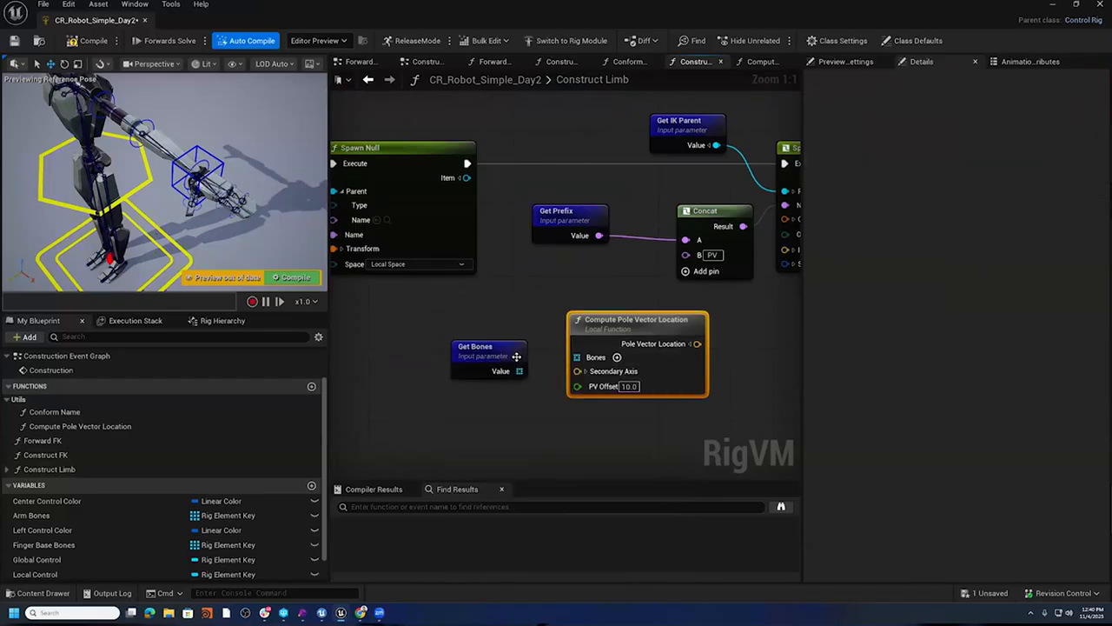
left_click_drag(520, 371, 496, 338)
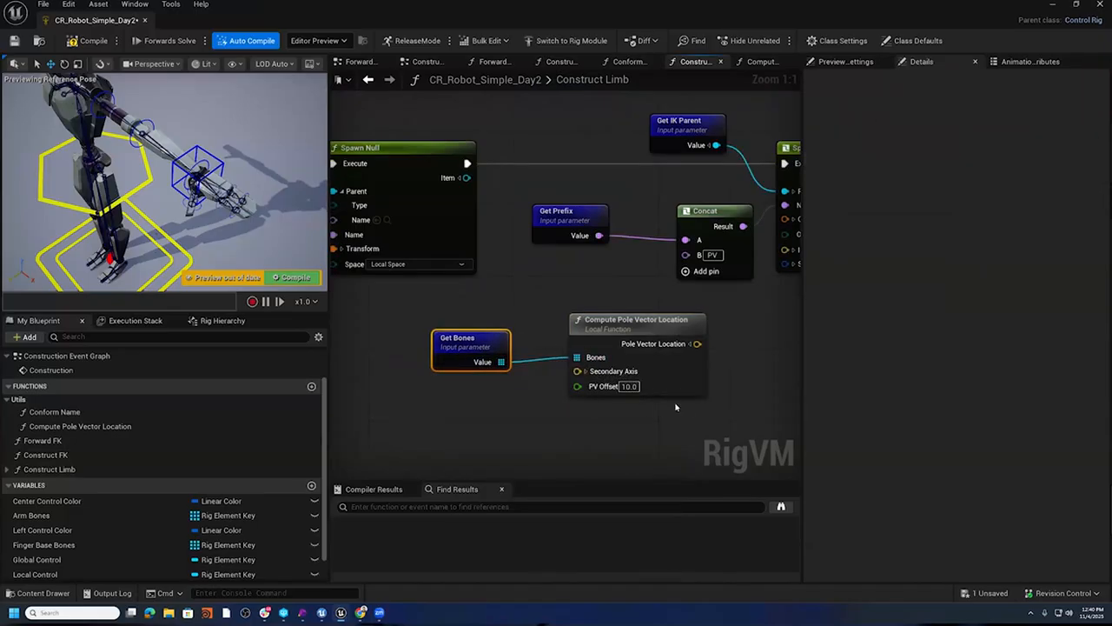
right_click_drag(711, 398, 591, 390)
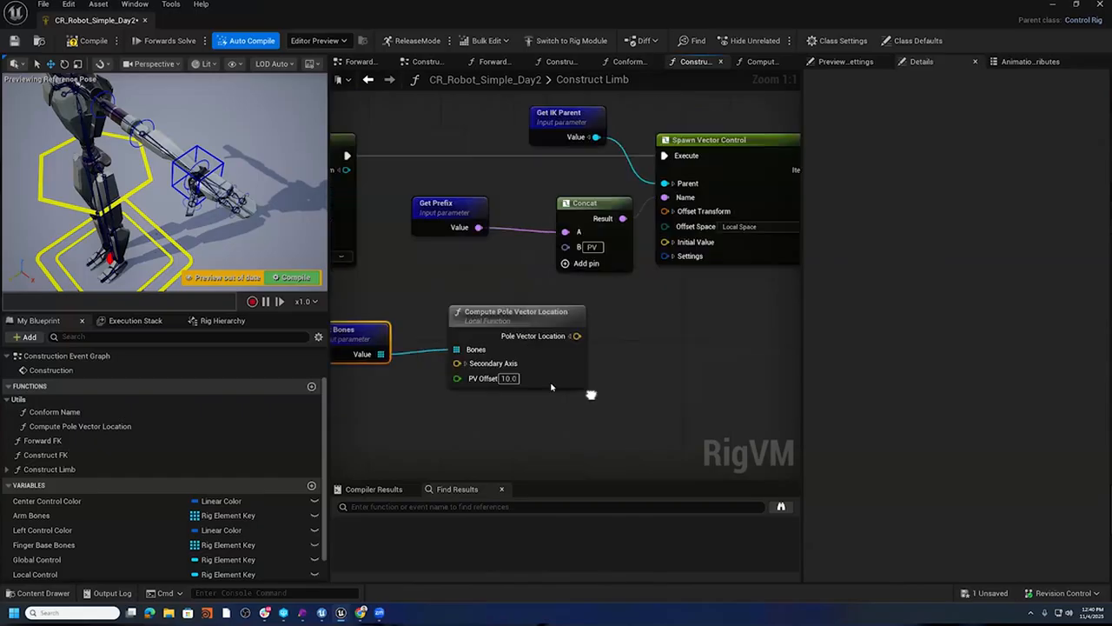
- On Compute Pole Vector Location, set the Secondary Axis Z to -1.0 and the PV Offset to 50
left_click(468, 363)
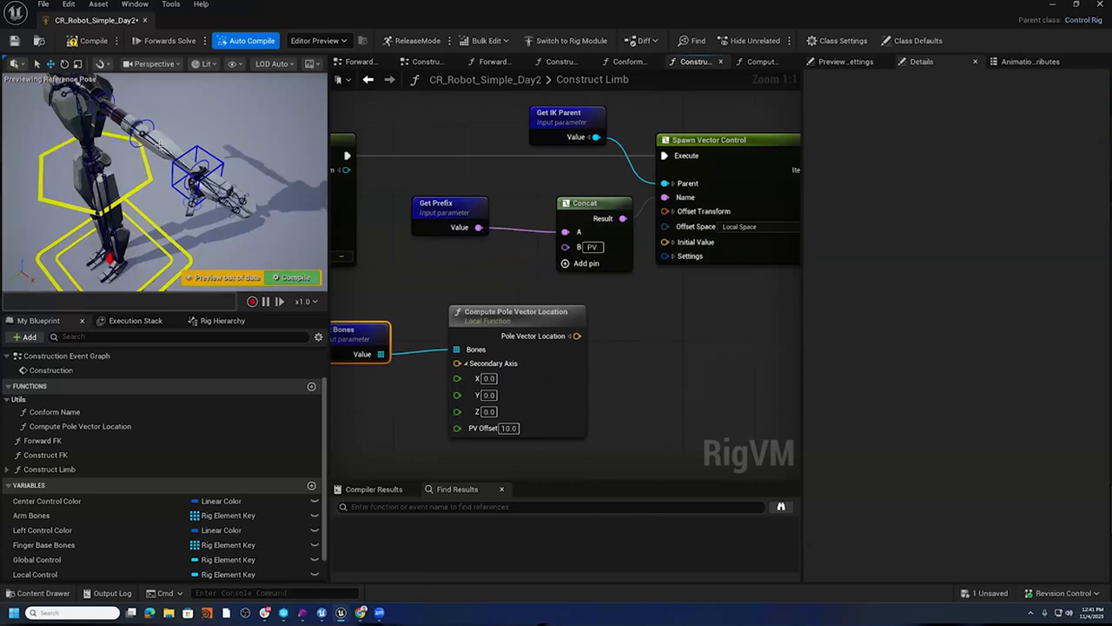
left_click(139, 139)
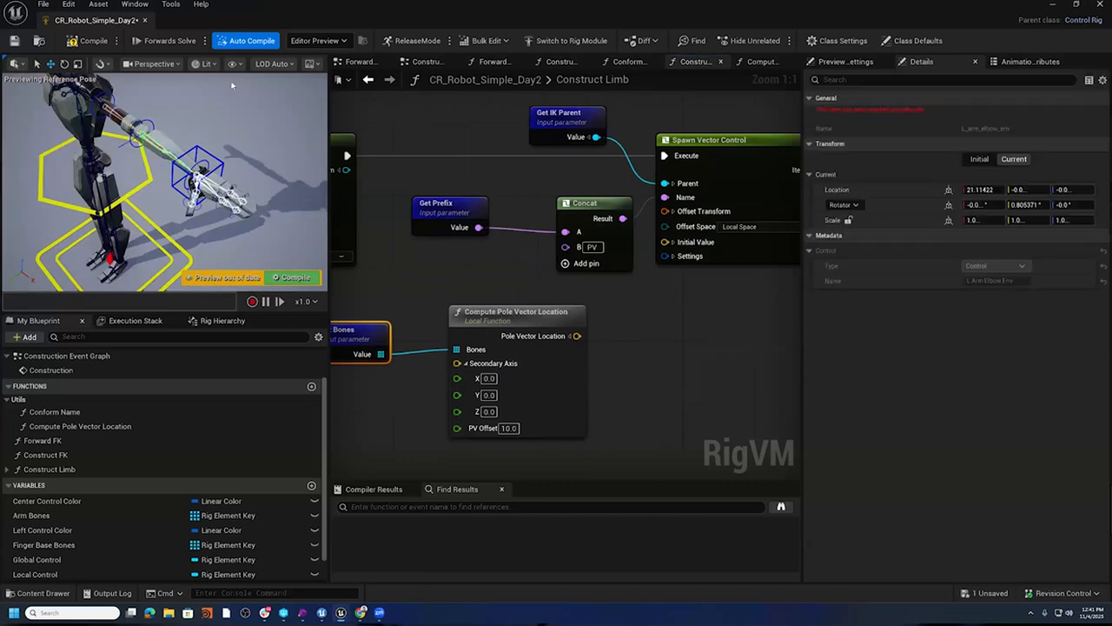
left_click(490, 411)
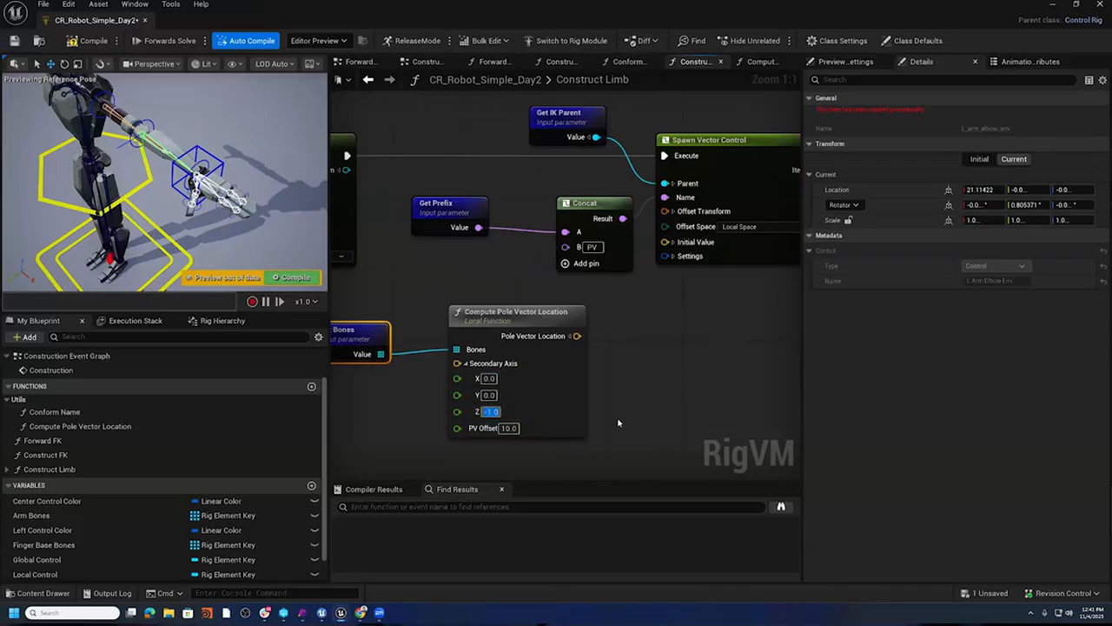
left_click(512, 429)
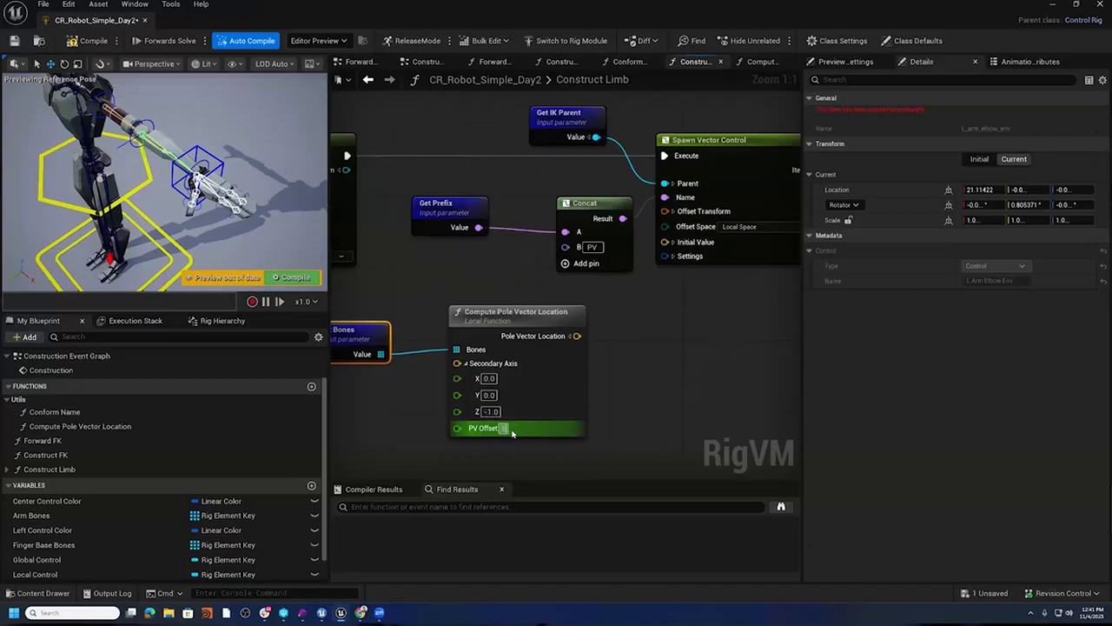
type("50")
key("Return")
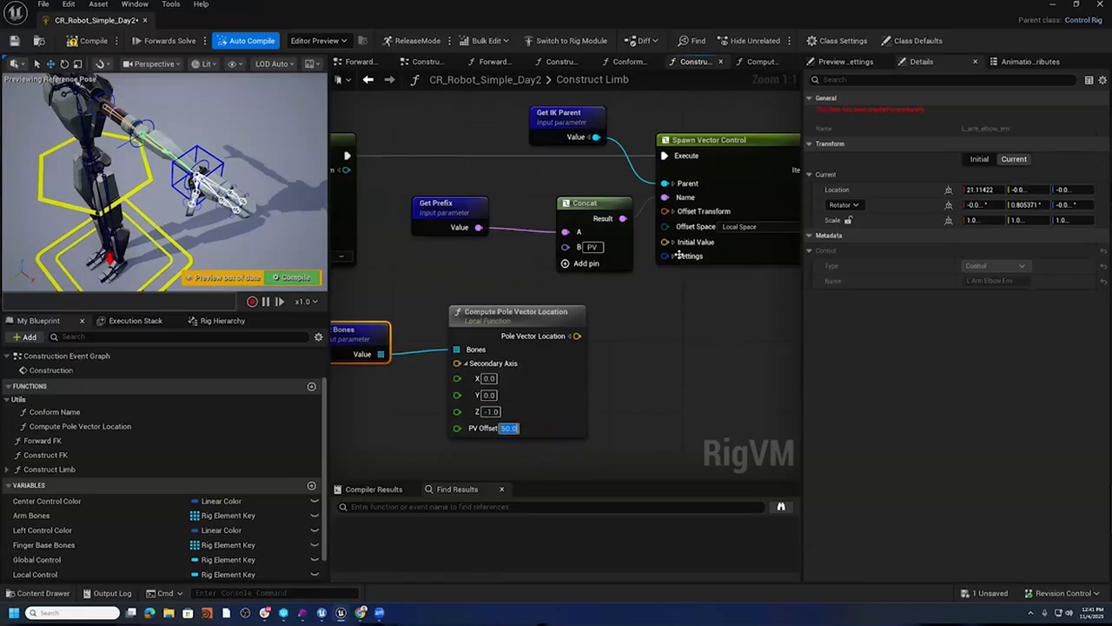
- Set Spawn Vector Control's Offset Space to Global Space and connect Pole Vector Location to its Offset Transform Translation
left_click(674, 211)
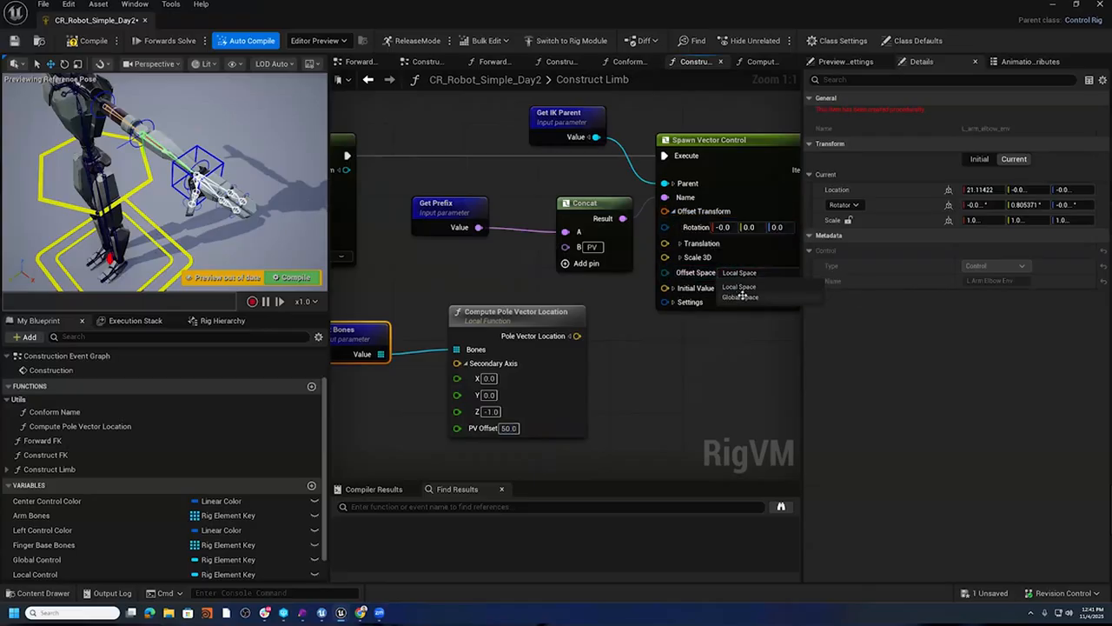
left_click(741, 297)
left_click_drag(577, 335, 667, 248)
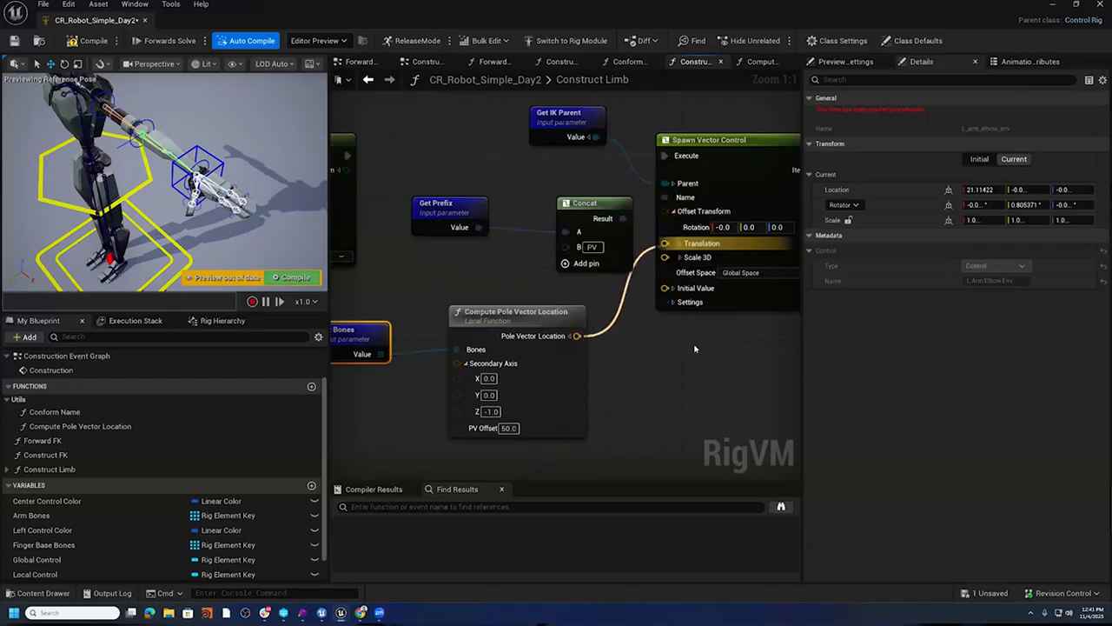
mouse_move(247, 83)
left_mouse_down("alt")
mouse_move(228, 86)
mouse_move(217, 68)
mouse_move(244, 120)
mouse_move(224, 78)
left_mouse_up("alt")
- Promote the Secondary Axis and PV Offset inputs of Compute Pole Vector Location to exposed pins of the function
left_click(466, 363)
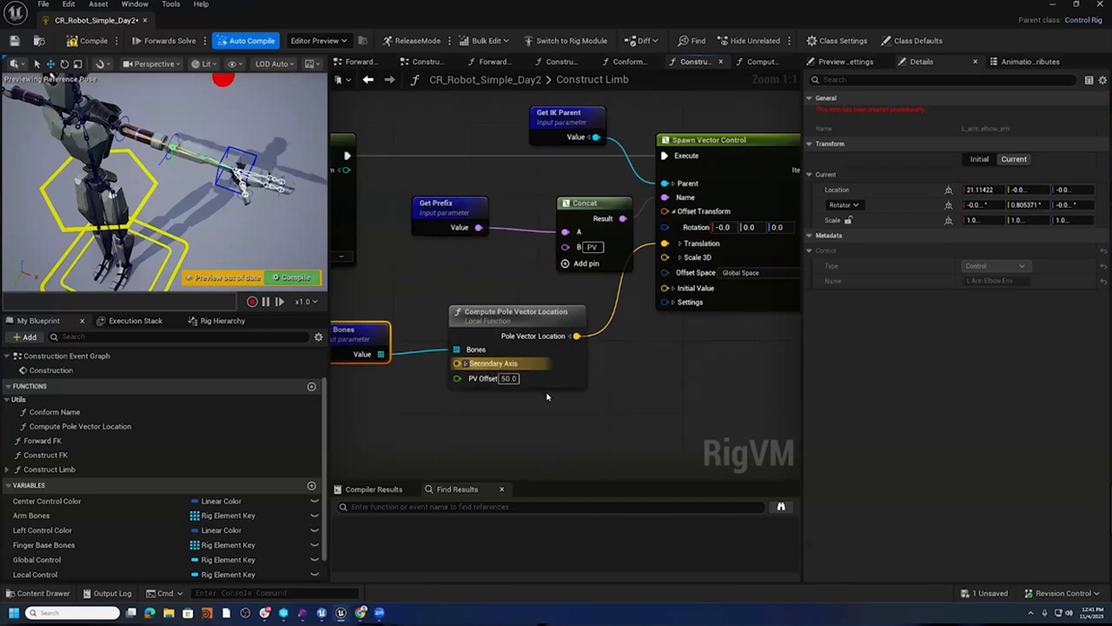
right_click_drag(610, 408, 726, 414)
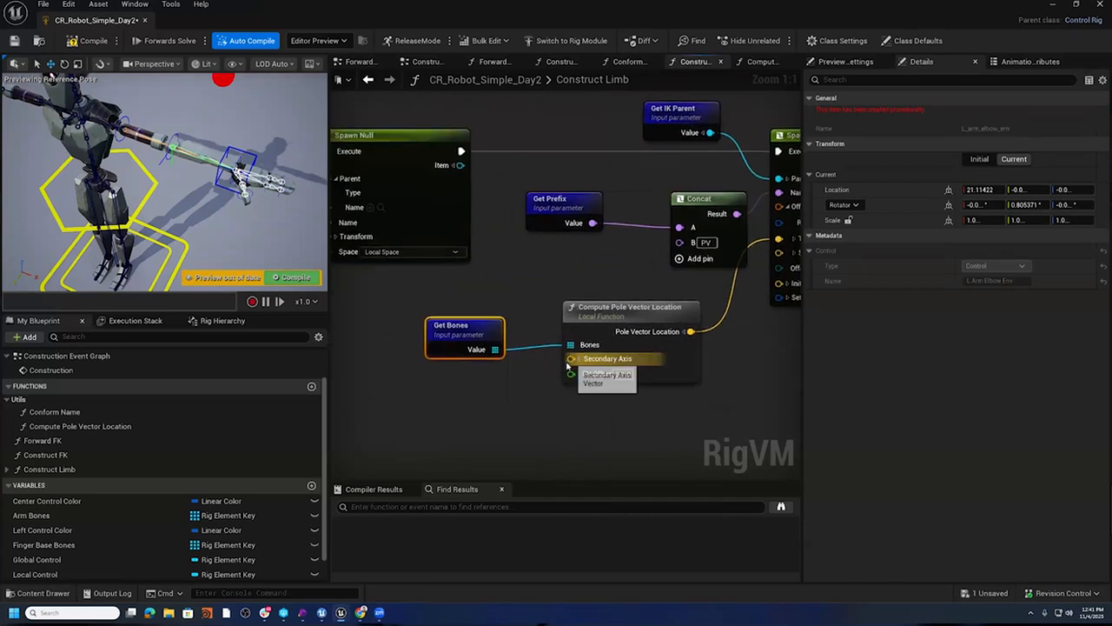
left_click_drag(571, 358, 528, 377)
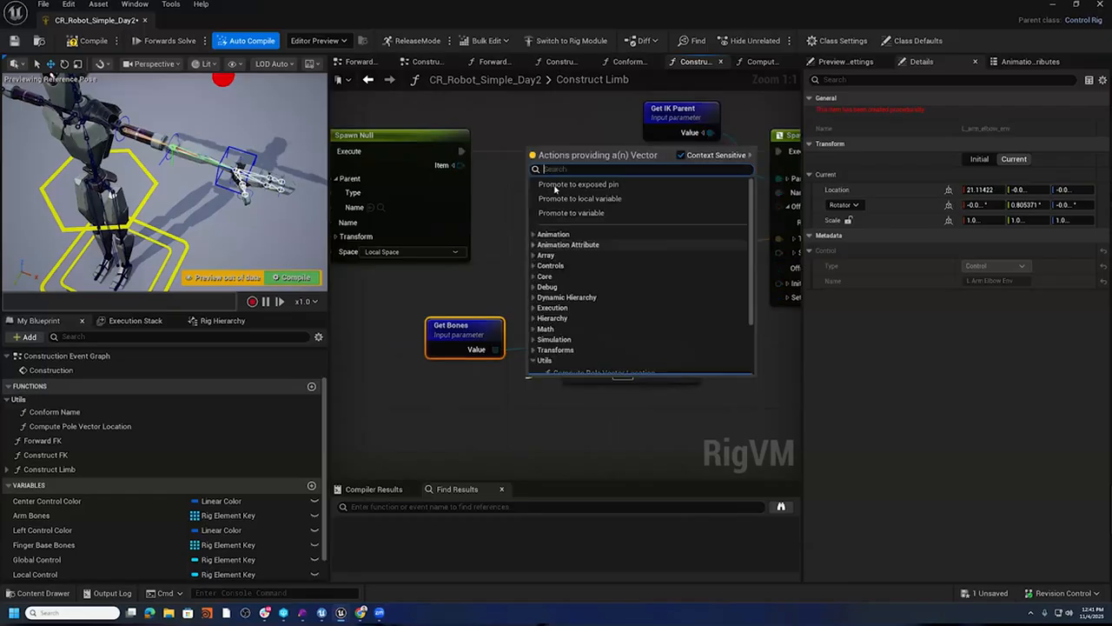
left_click(586, 397)
left_click_drag(571, 373, 514, 398)
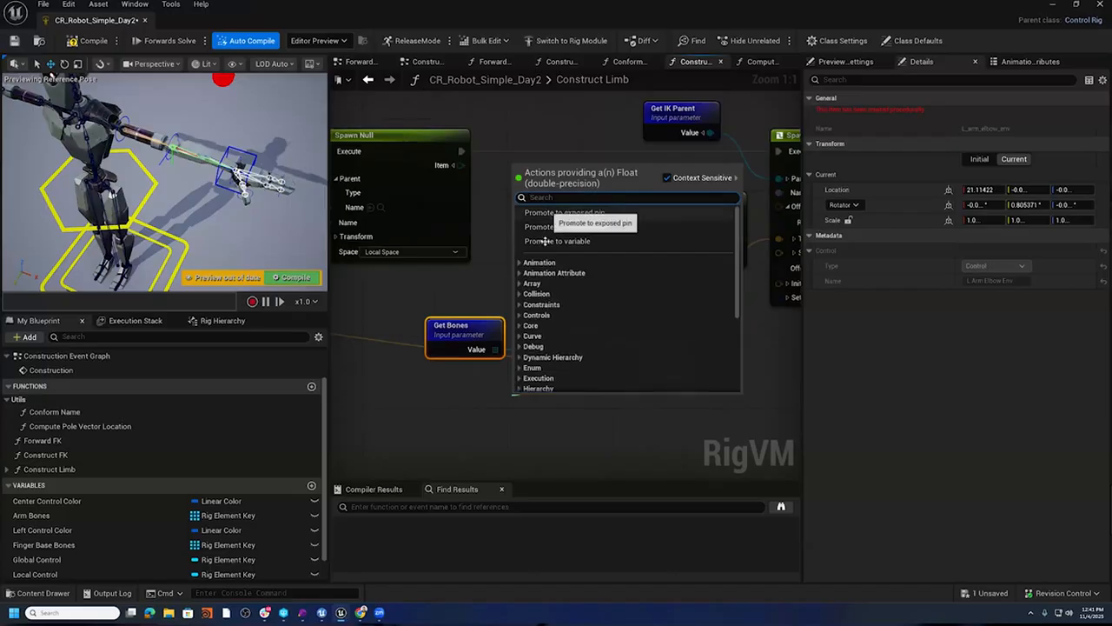
left_click(556, 213)
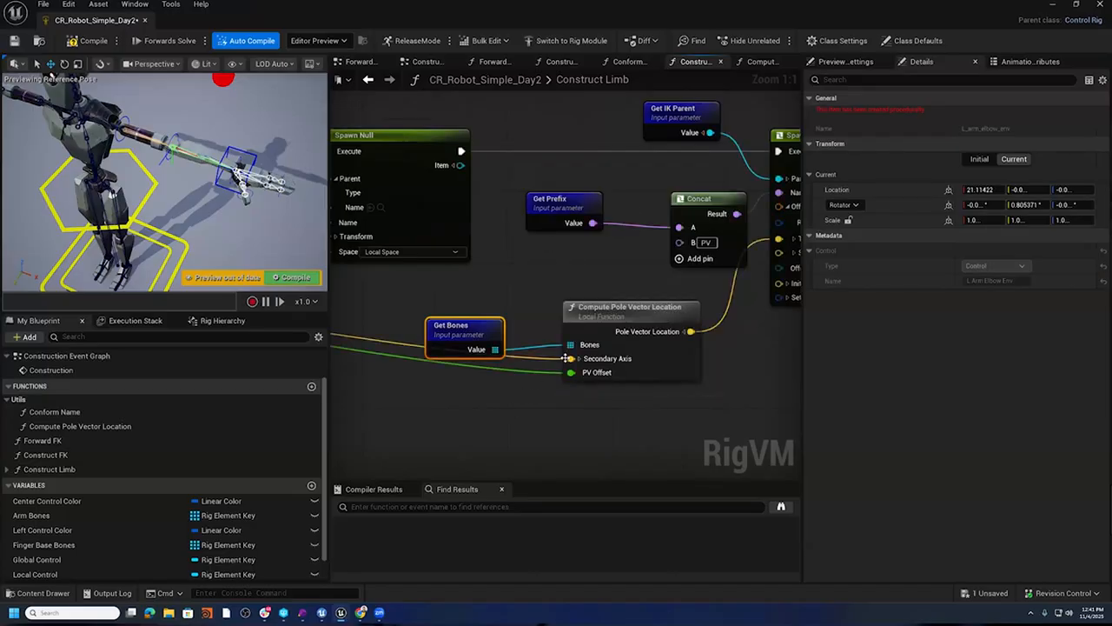
- Replace the long Secondary Axis wire with a Get Secondary Axis node placed below Get Bones
left_click_drag(566, 358, 523, 391)
type("Get Se")
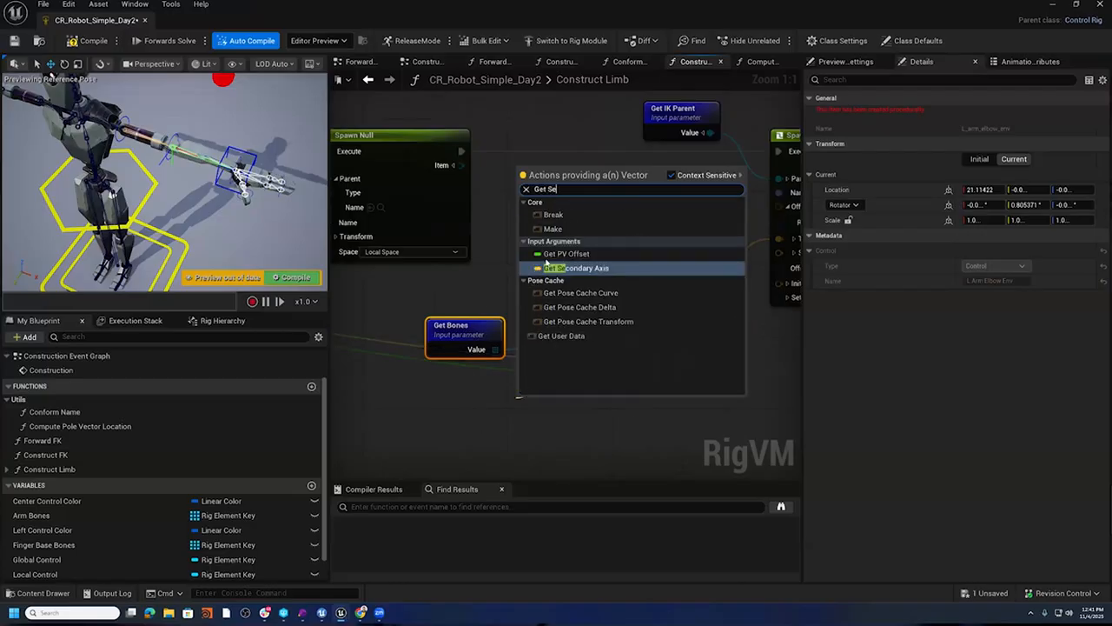
left_click(570, 268)
left_click_drag(521, 398, 386, 381)
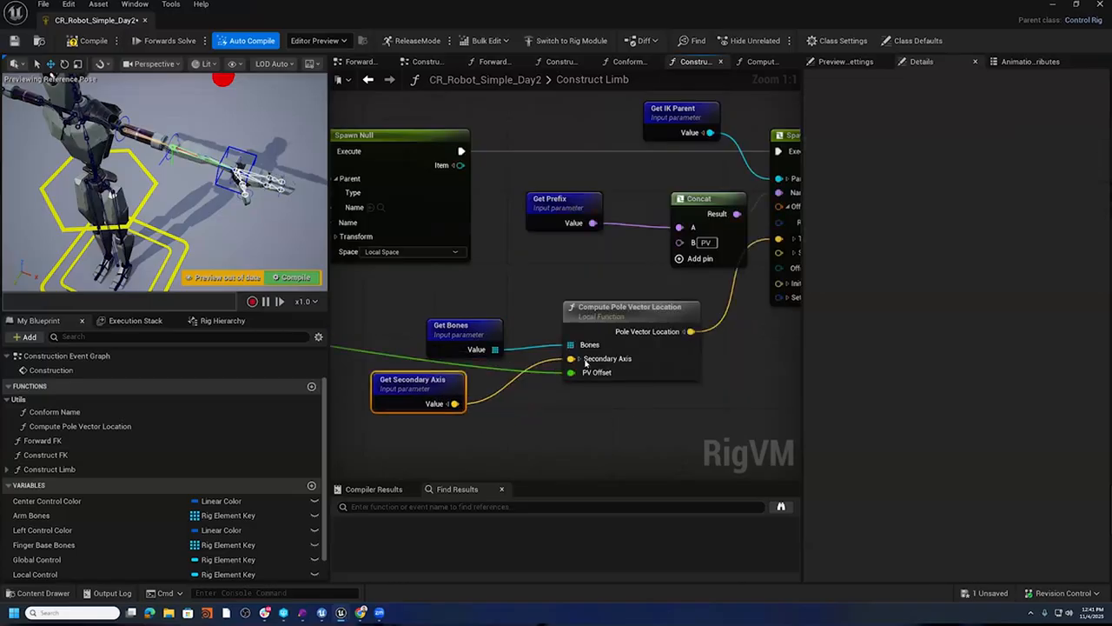
- Replace the long PV Offset wire with a Get PV Offset node placed below Get Secondary Axis
left_click_drag(570, 372, 536, 407)
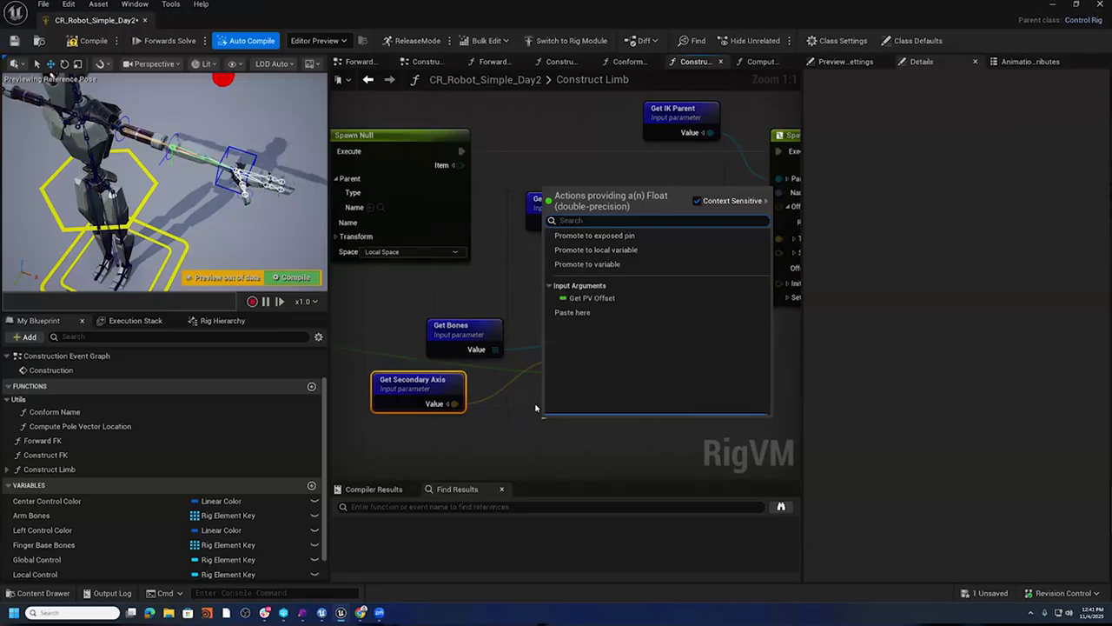
type("Get PV")
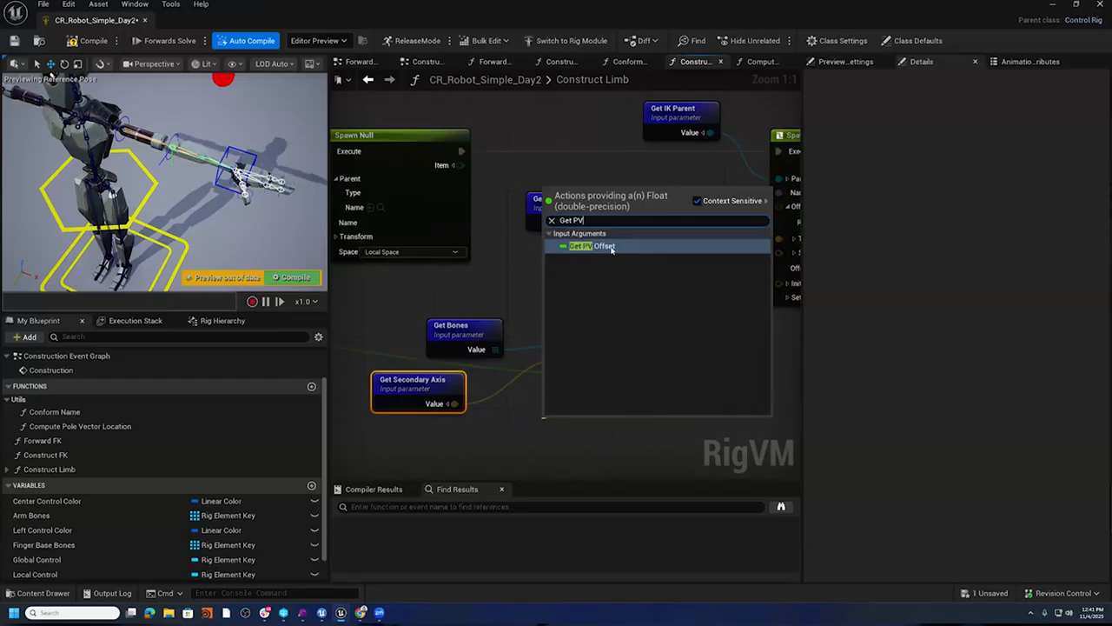
left_click(612, 248)
left_click_drag(558, 439, 402, 441)
right_click_drag(730, 392, 602, 412)
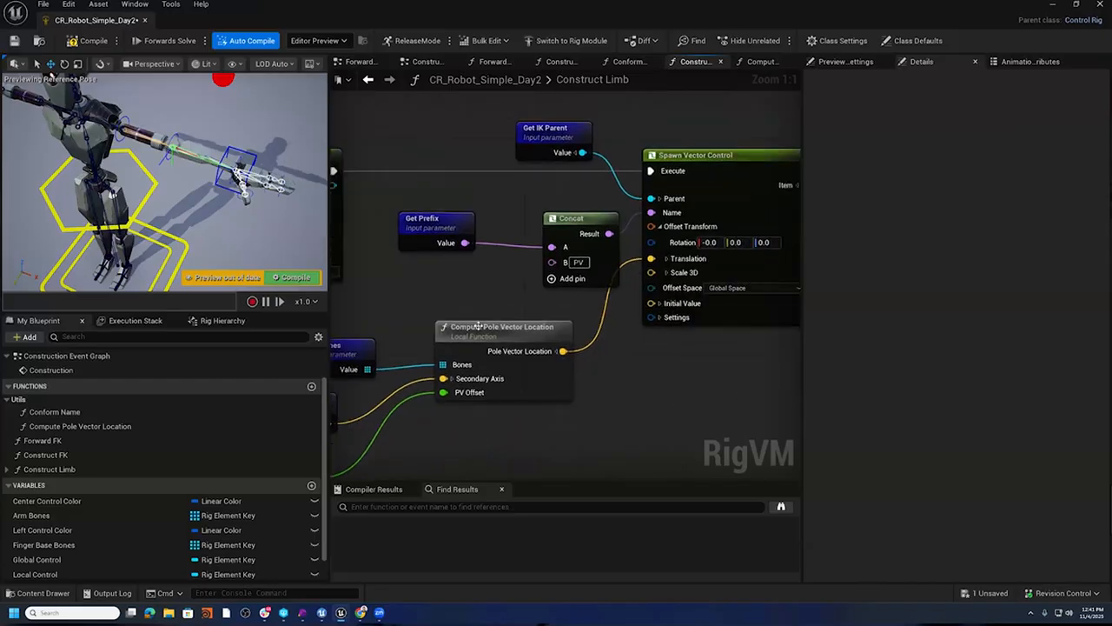
- In the Spawn Vector Control settings, set the shape name to Diamond_Solid
right_click_drag(497, 420, 422, 358)
scroll(630, 355, "down", 2)
scroll(539, 368, "up", 2)
right_click_drag(580, 353, 535, 418)
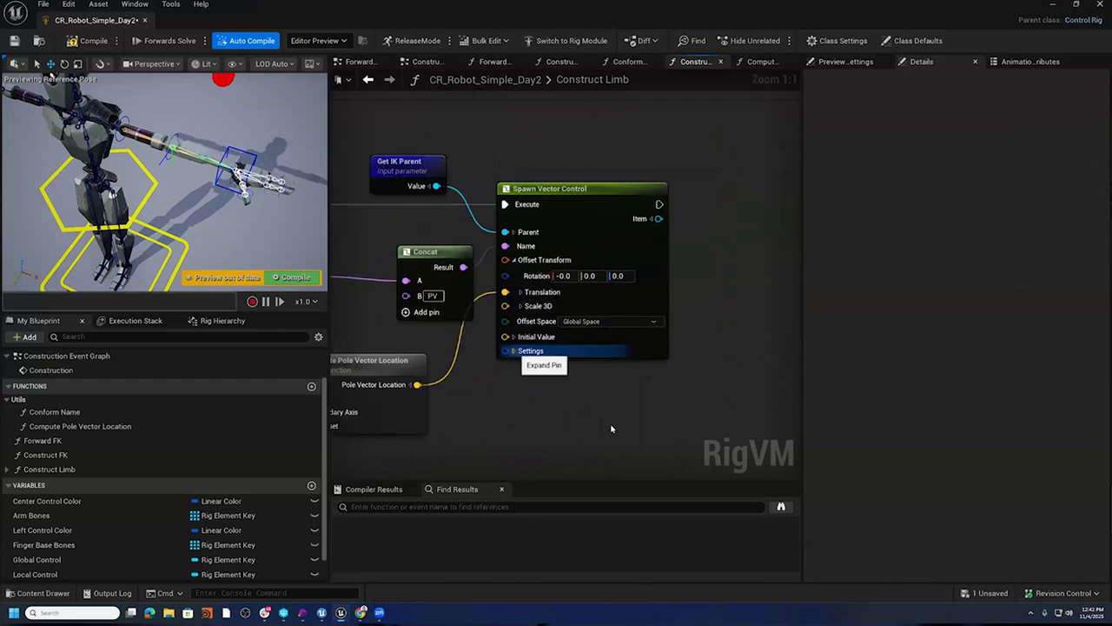
left_click(514, 351)
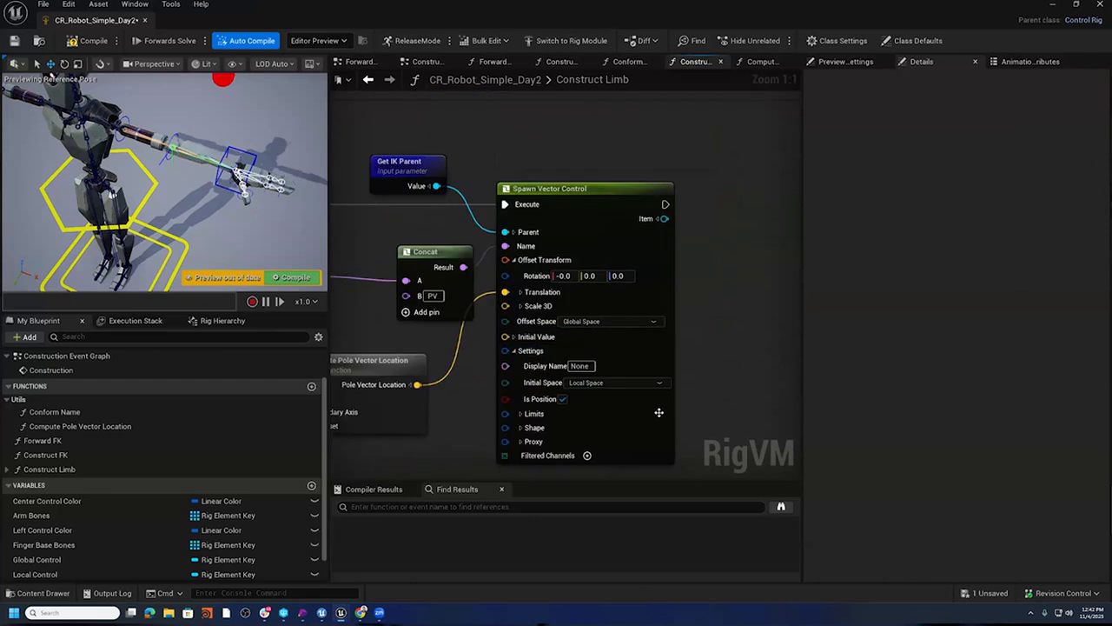
right_click_drag(725, 349, 830, 243)
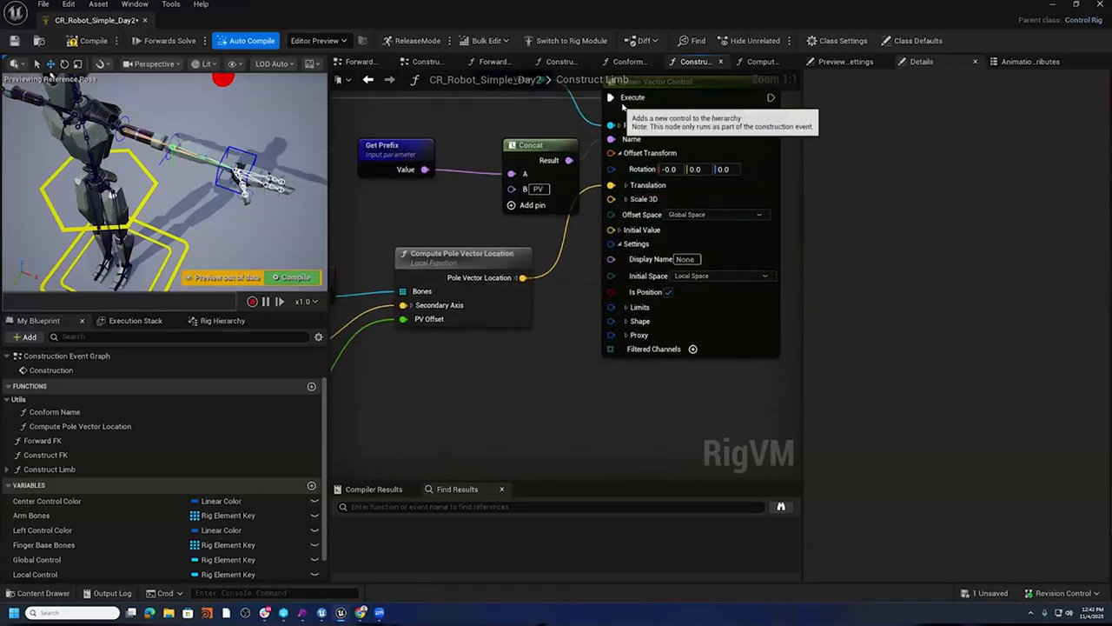
left_click(627, 322)
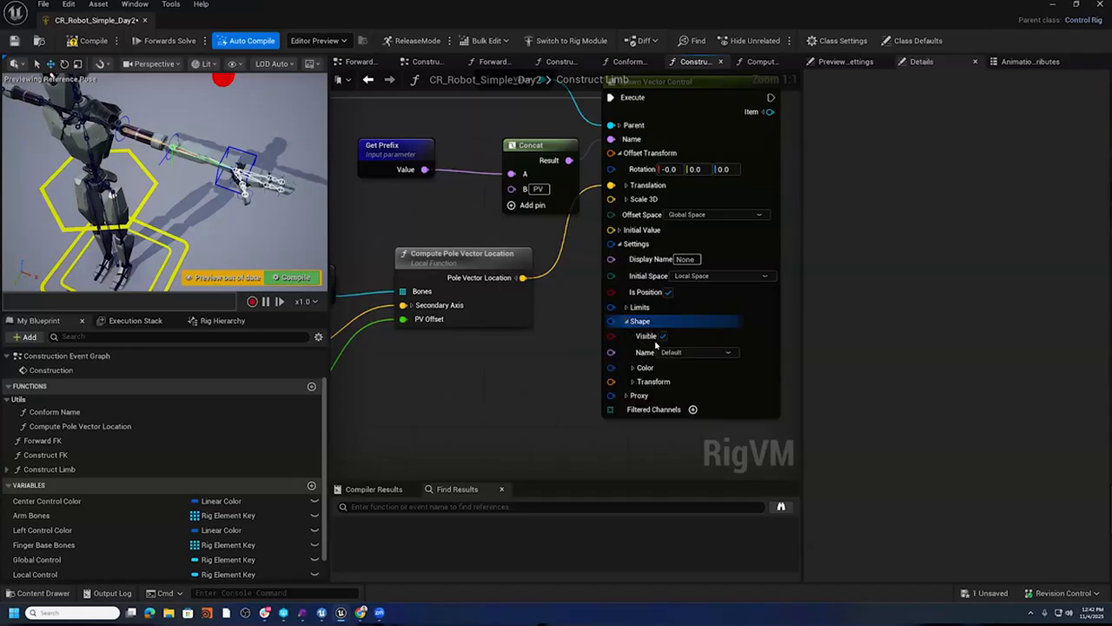
left_click(682, 352)
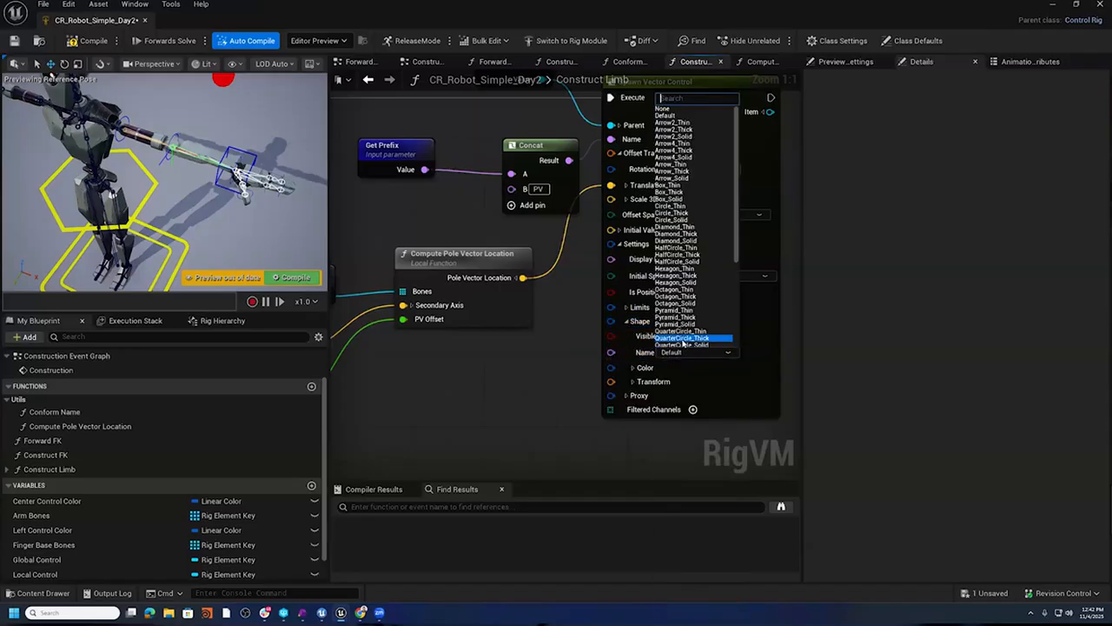
type("Diam")
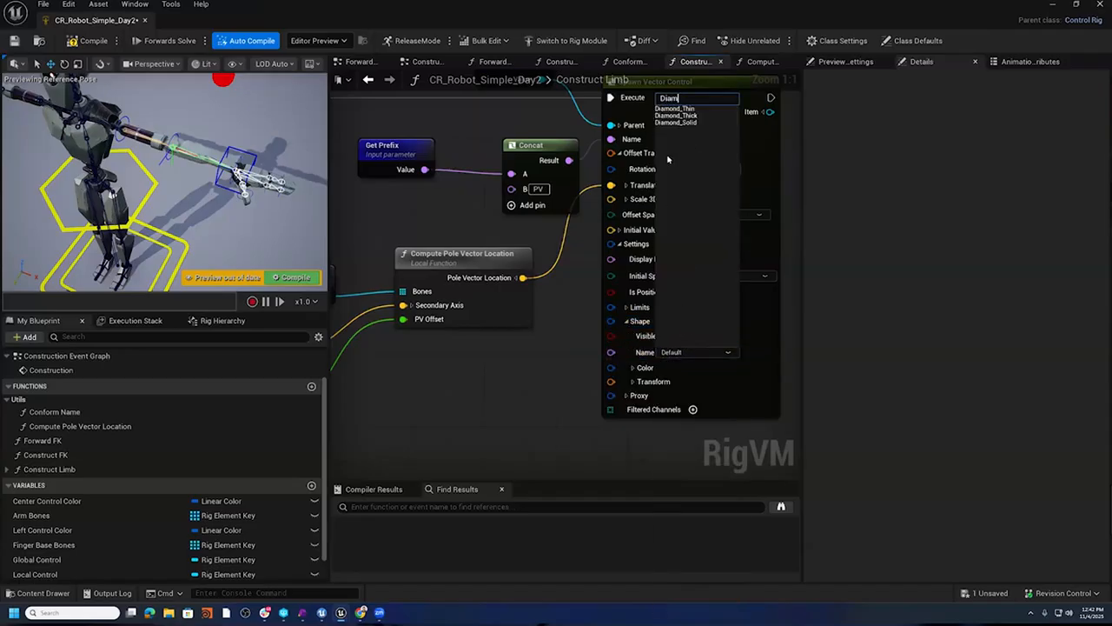
left_click(674, 123)
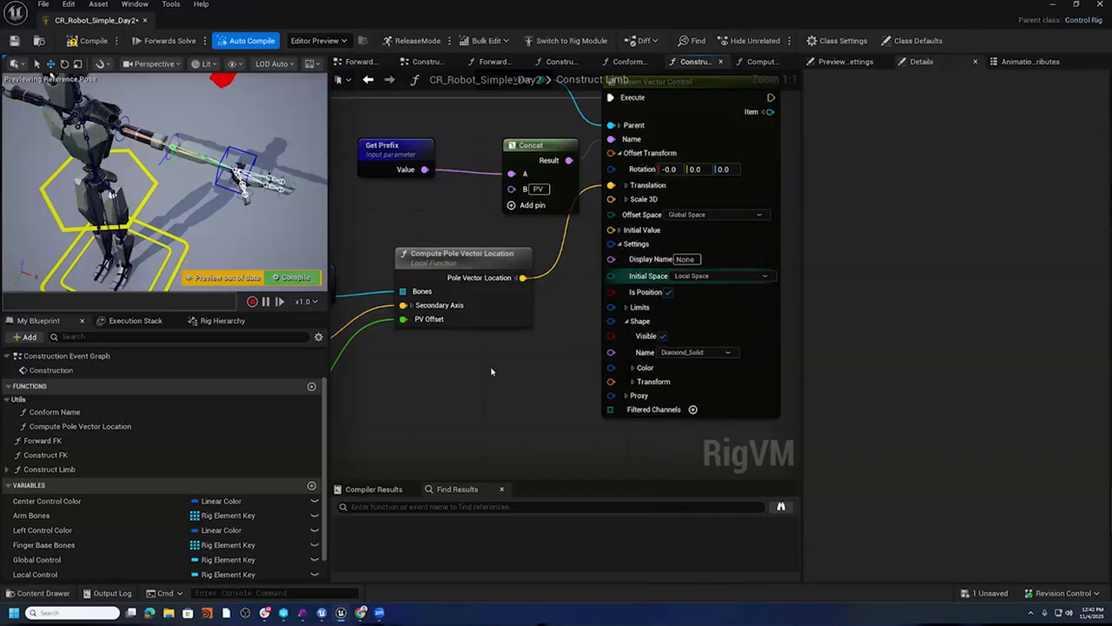
- Set the Spawn Vector Control's shape transform scale to 0.5 on all three axes
right_click_drag(248, 132, 869, 3)
right_click_drag(756, 117, 687, 178)
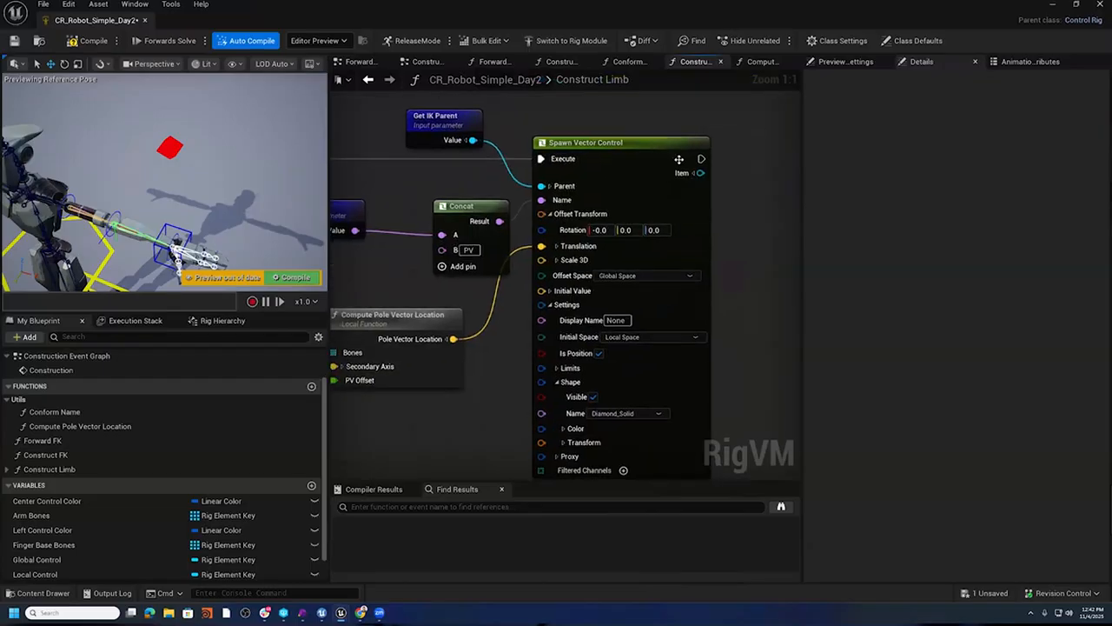
left_click(674, 143)
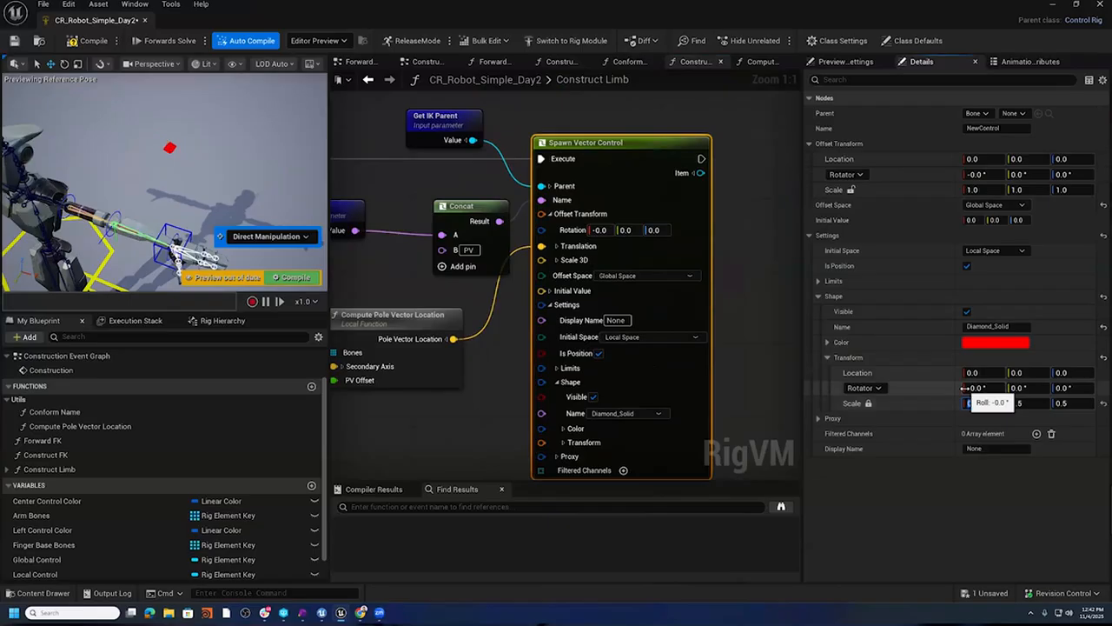
- Promote the Shape input of Spawn Vector Control to an exposed pin of the function
right_click_drag(427, 432, 552, 327)
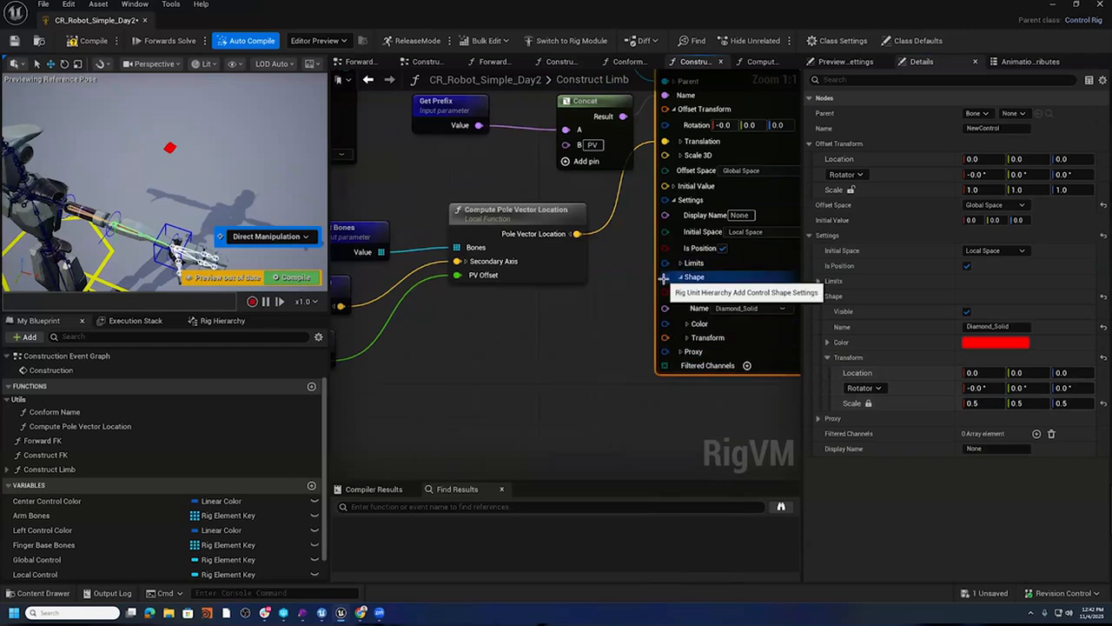
left_click_drag(665, 276, 494, 366)
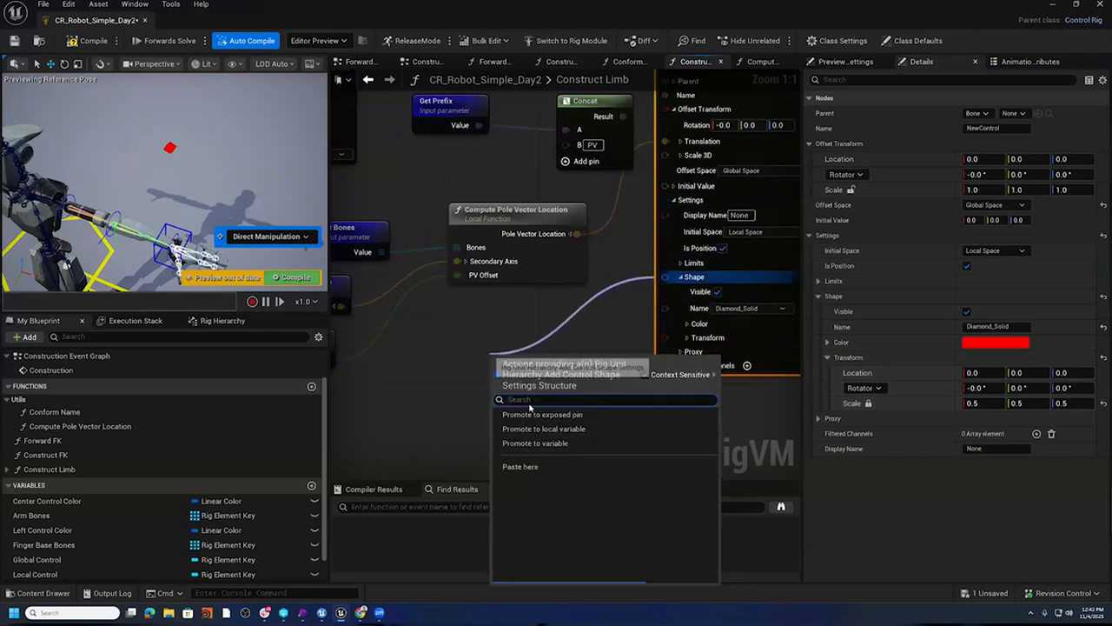
left_click(534, 414)
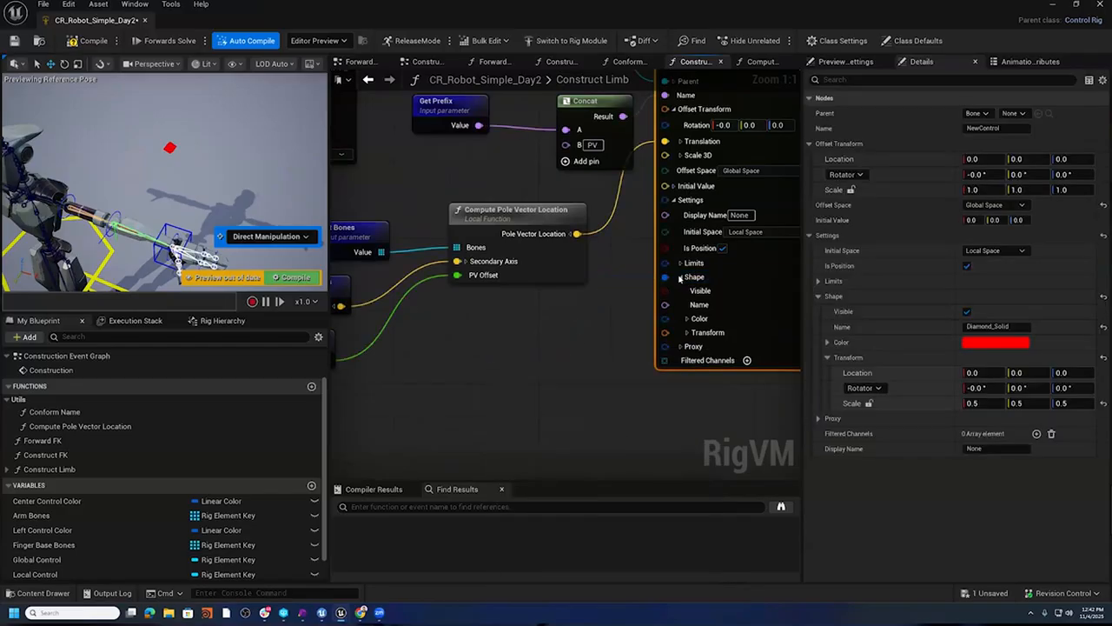
- Feed the Spawn Vector Control's Shape input from a Get Shape node placed below Compute Pole Vector Location
left_click_drag(666, 277, 538, 356)
type("Get")
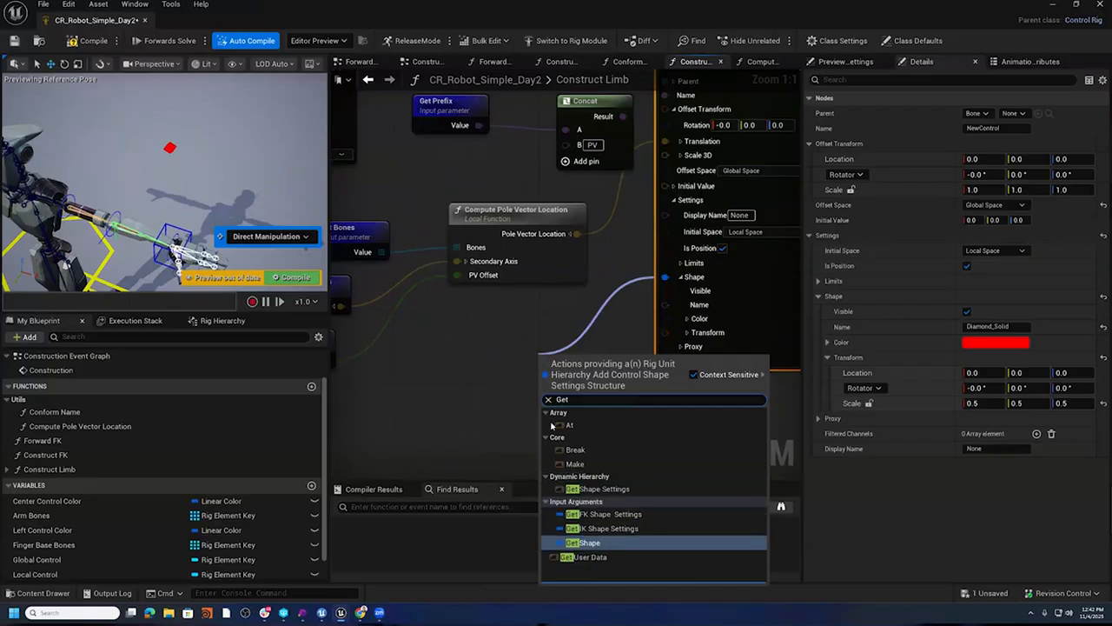
left_click(658, 540)
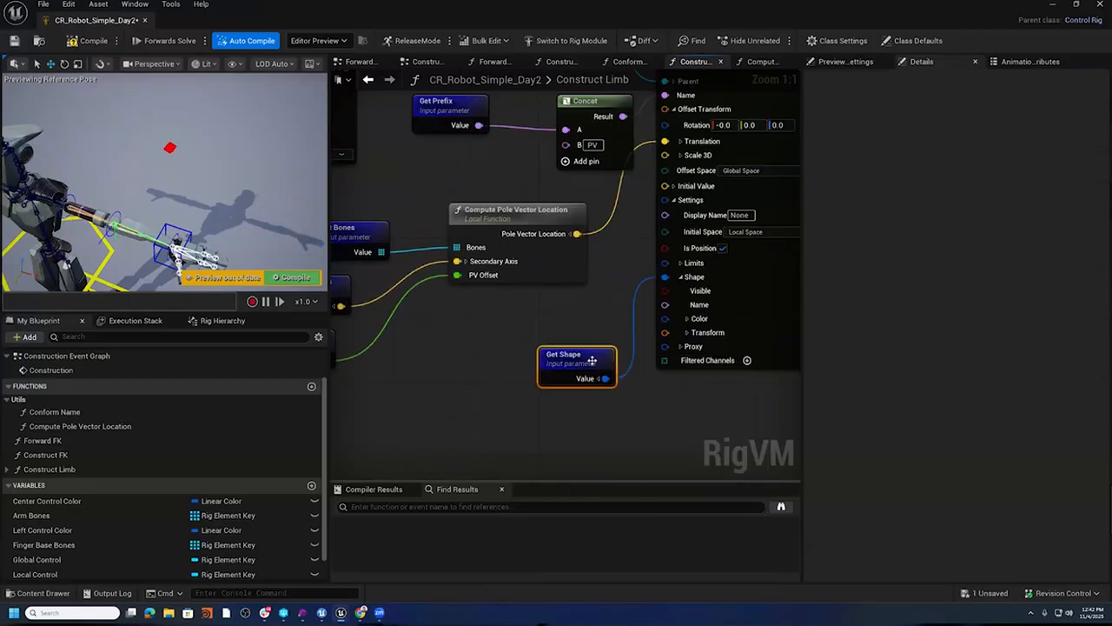
left_click_drag(560, 352, 523, 330)
- Rename the Shape input of the Construct Limb function to PV Shape Settings
scroll(547, 378, "down", 2)
right_click_drag(547, 379, 791, 386)
right_click_drag(374, 347, 783, 361)
right_click_drag(426, 290, 536, 360)
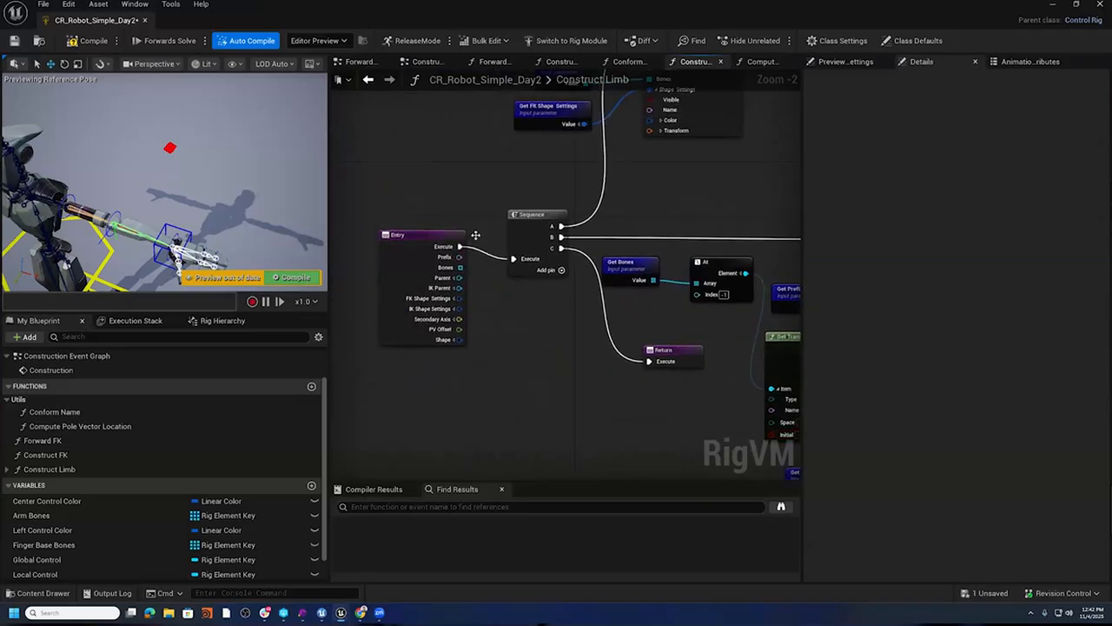
left_click(445, 235)
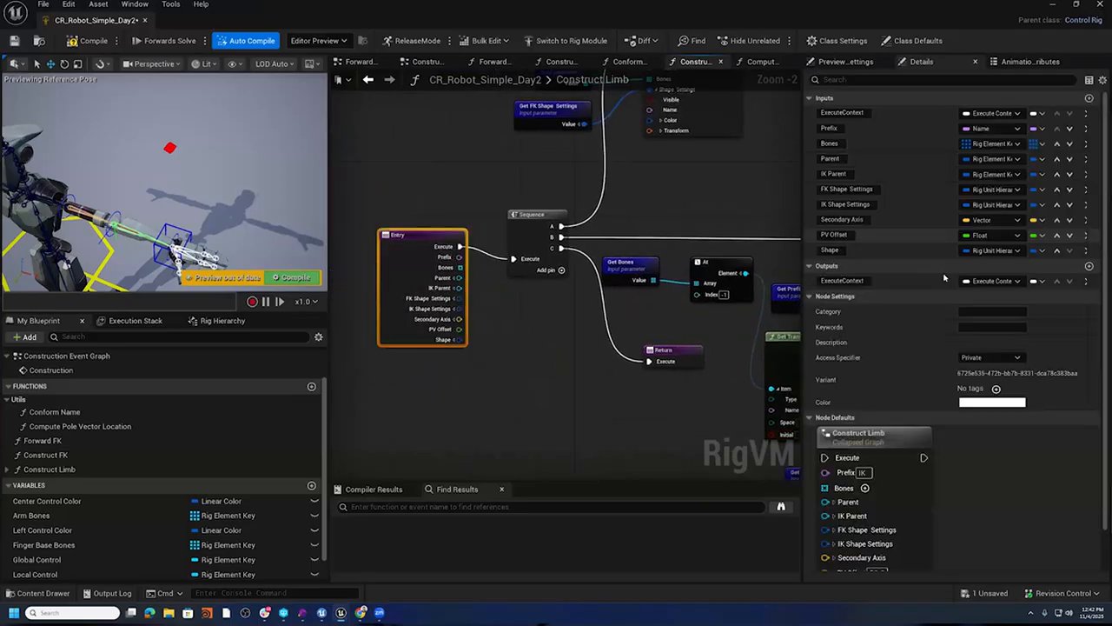
double_click(830, 250)
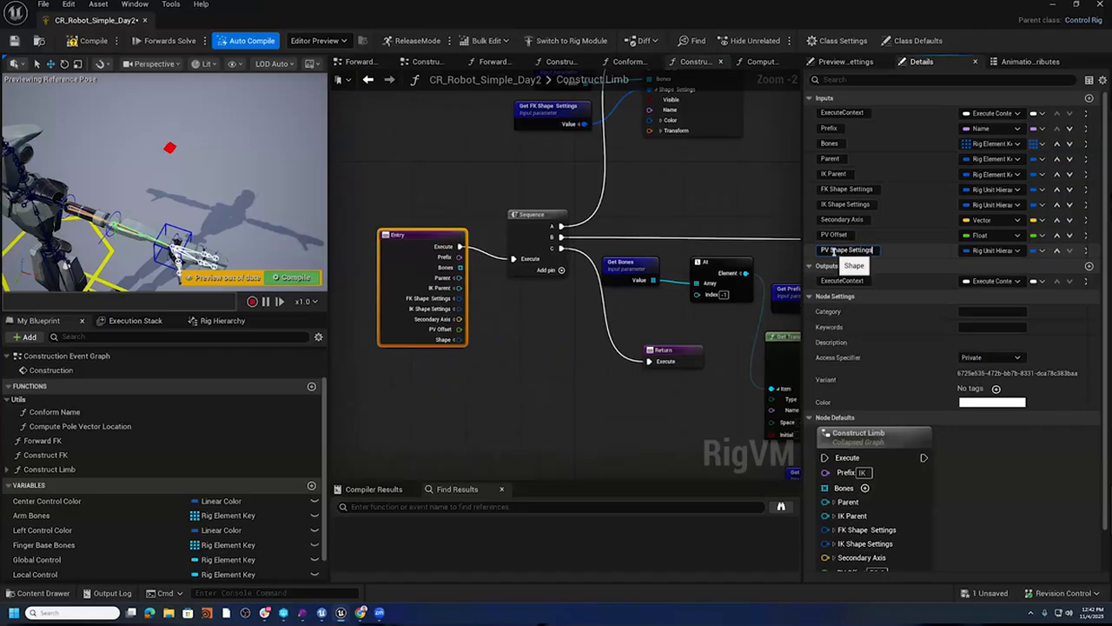
key("Return")
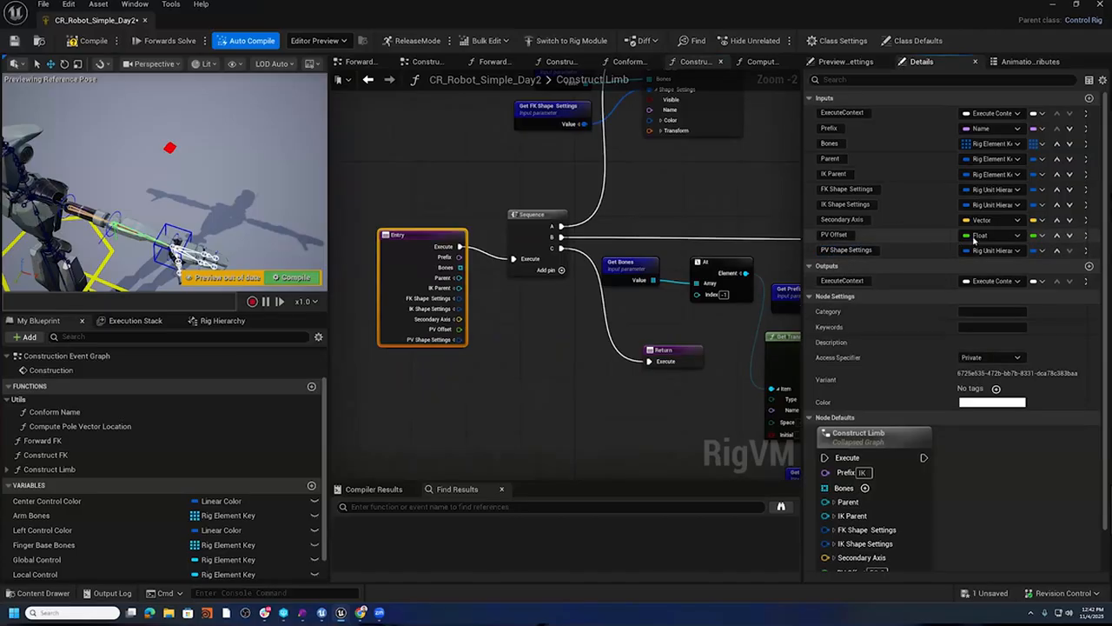
- Reorder the function's inputs so Secondary Axis and PV Offset sit above FK Shape Settings, and save the asset
left_click(1057, 219)
left_click(1057, 204)
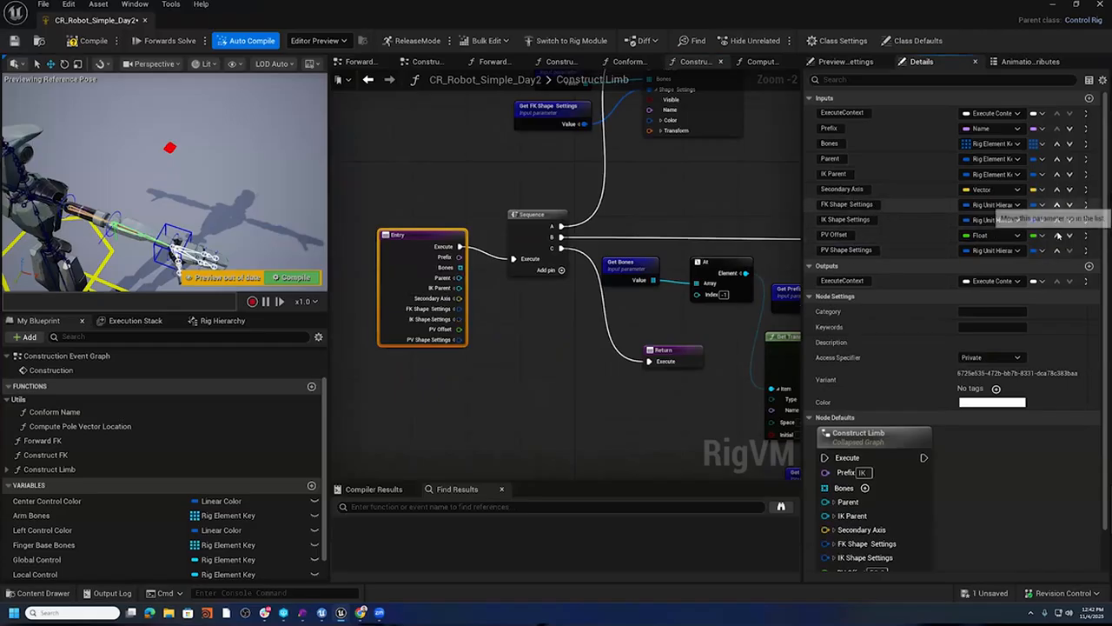
left_click(1057, 234)
left_click(1057, 219)
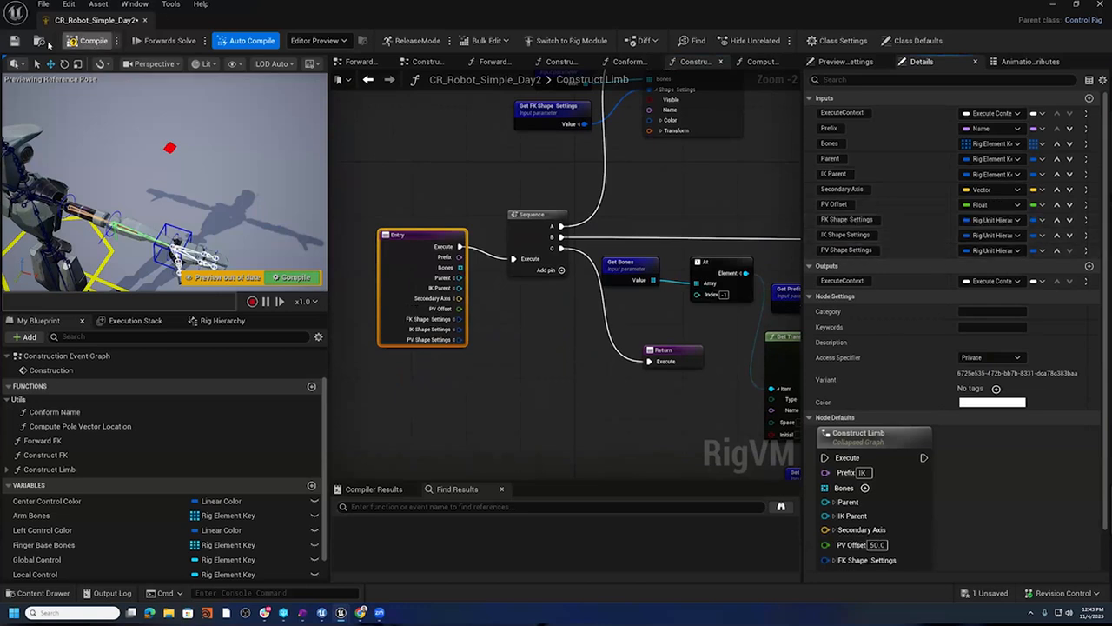
left_click(17, 44)
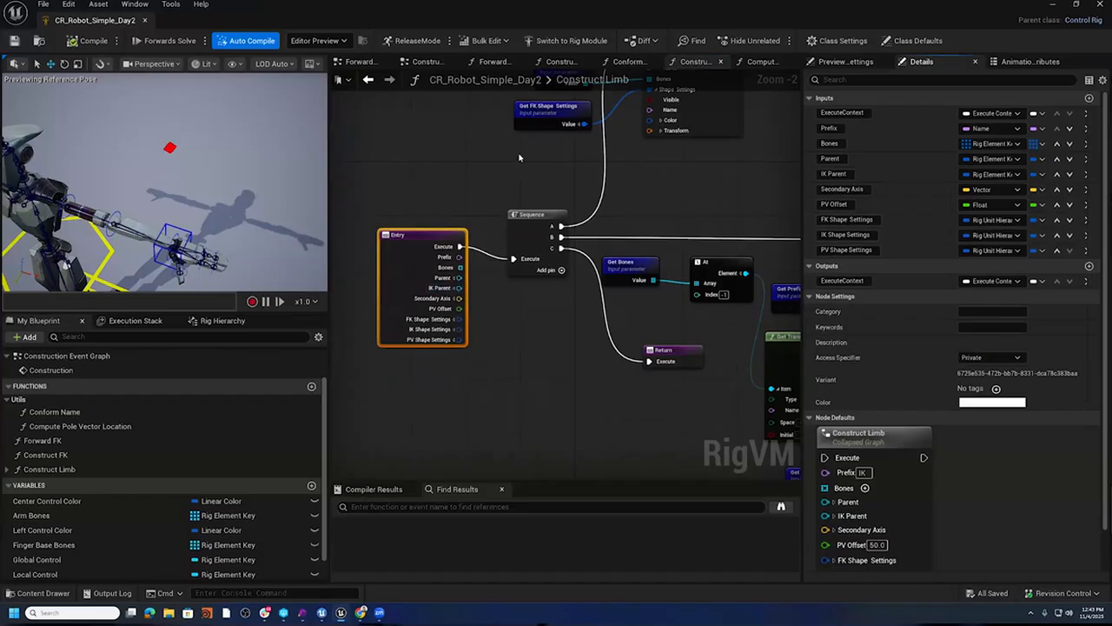
- In the Construction Event Graph, expand Construct Limb's PV Shape Settings and feed its Color from Get Left Control Color
right_click_drag(457, 183, 475, 228)
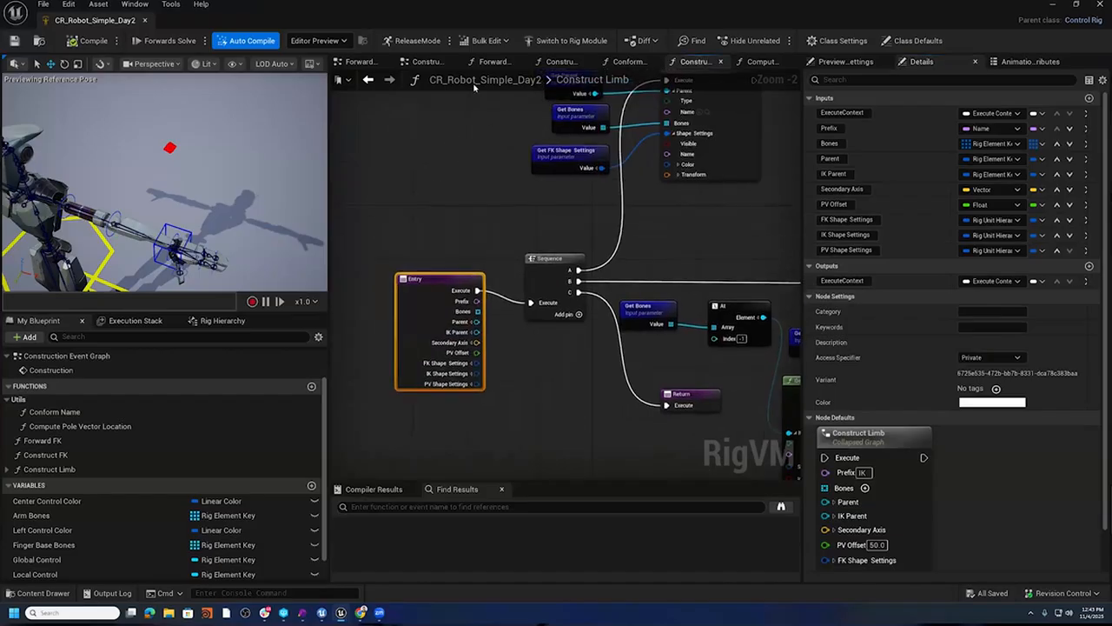
left_click(422, 66)
right_click_drag(624, 371, 741, 316)
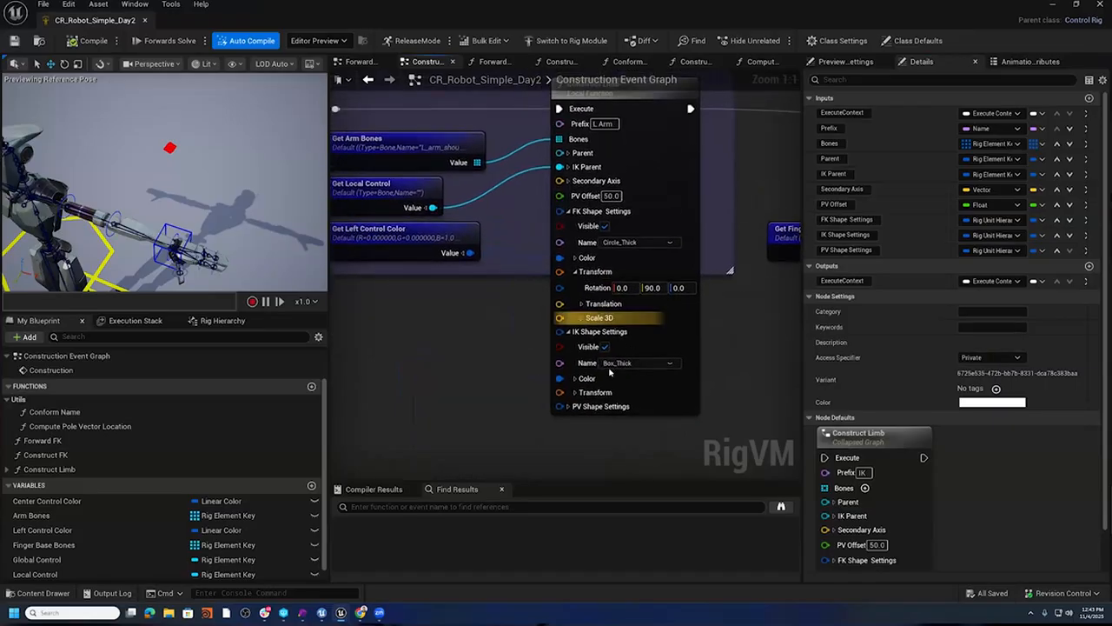
left_click(570, 406)
right_click_drag(570, 409, 462, 195)
left_click_drag(492, 179, 585, 380)
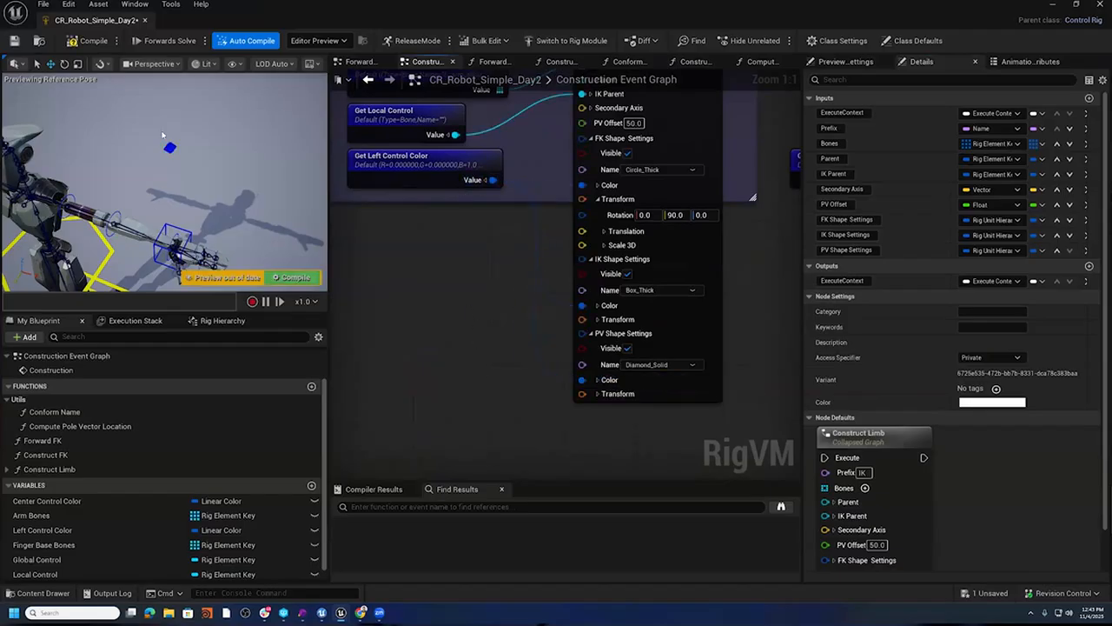
- Compile and save the control rig
right_click_drag(479, 279, 418, 377)
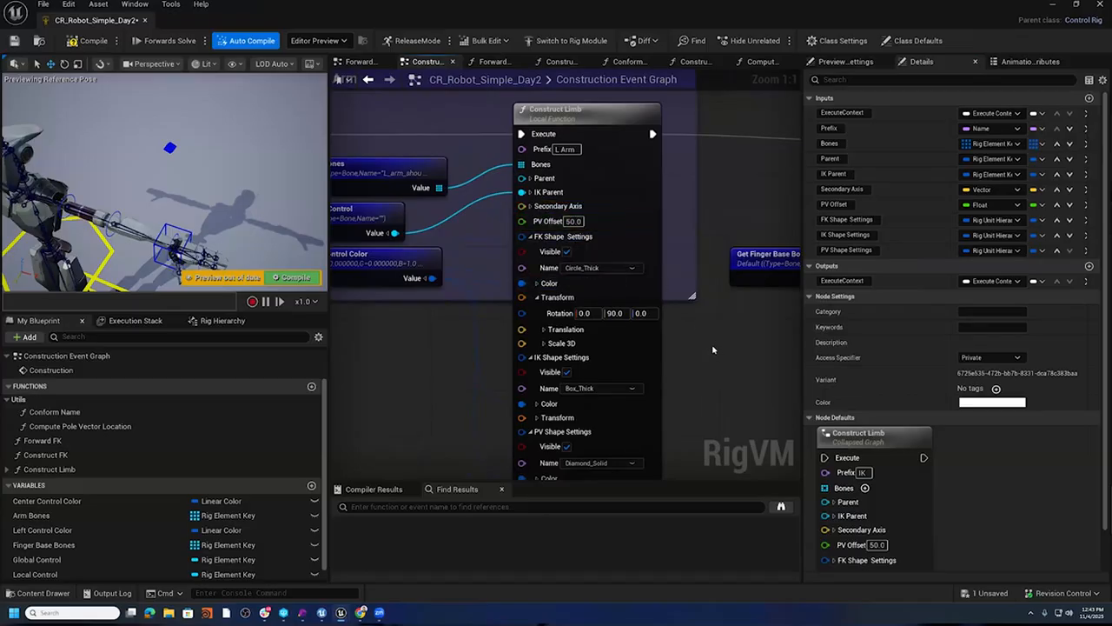
scroll(649, 331, "down", 2)
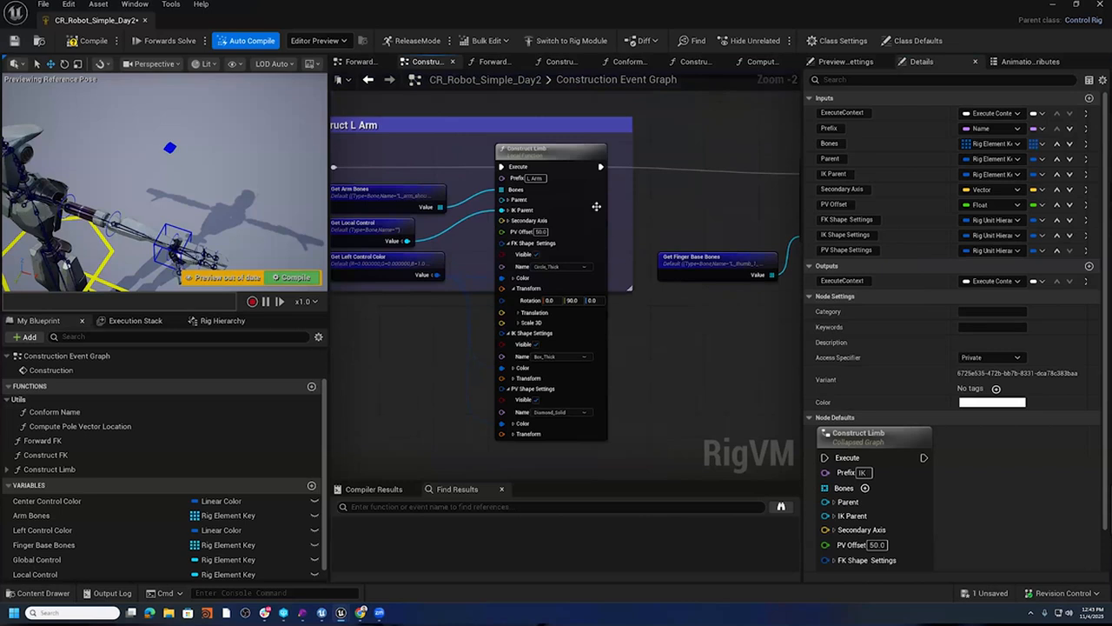
left_click(93, 40)
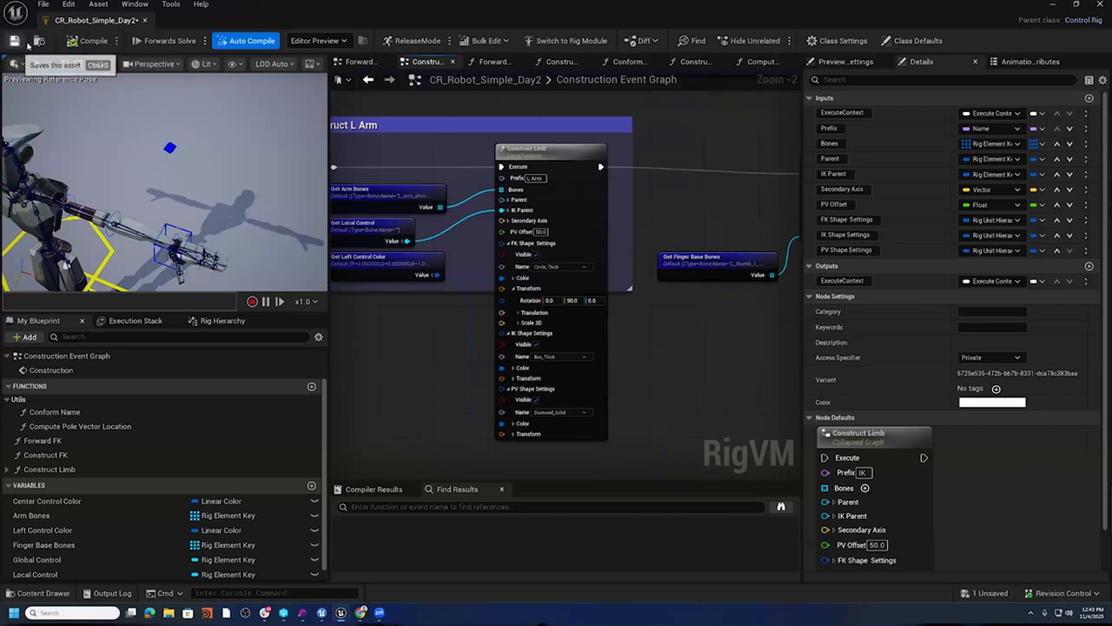
key("ctrl+s")
right_click_drag(637, 340, 658, 330)
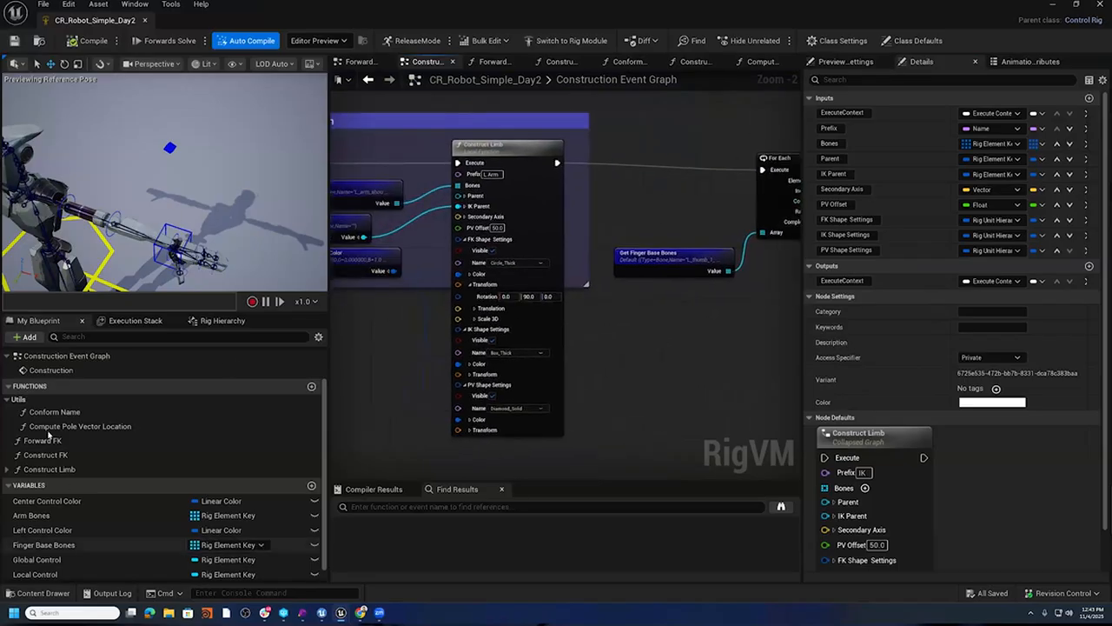
- In the Forwards Solve Graph, collapse the Forward FK node of the Solve L Arm group into a function
left_click(219, 321)
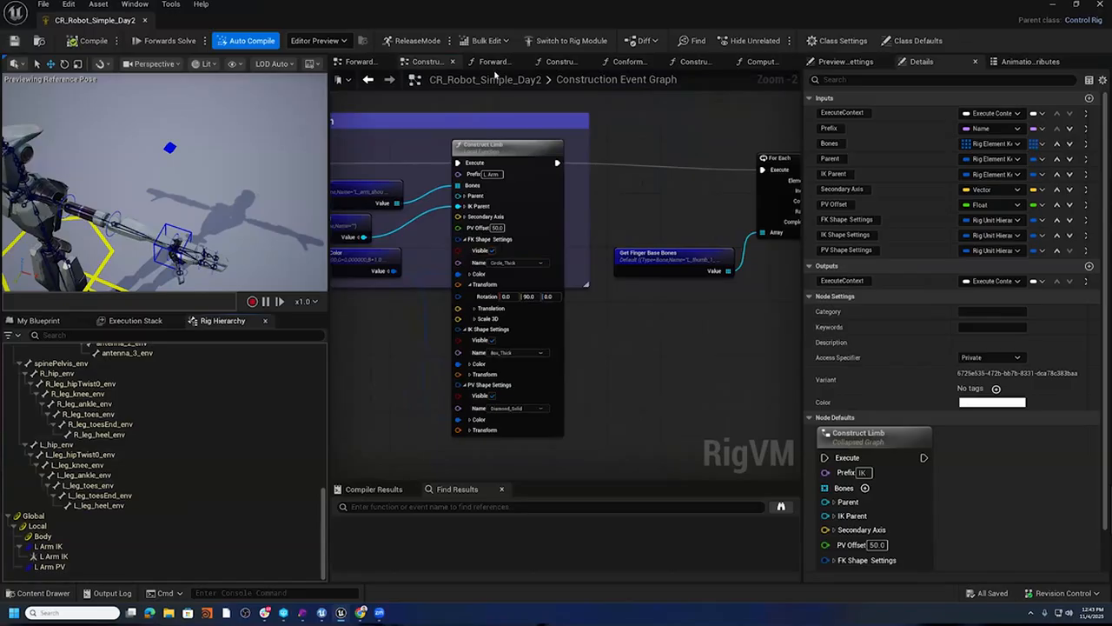
left_click(492, 62)
scroll(558, 350, "down", 5)
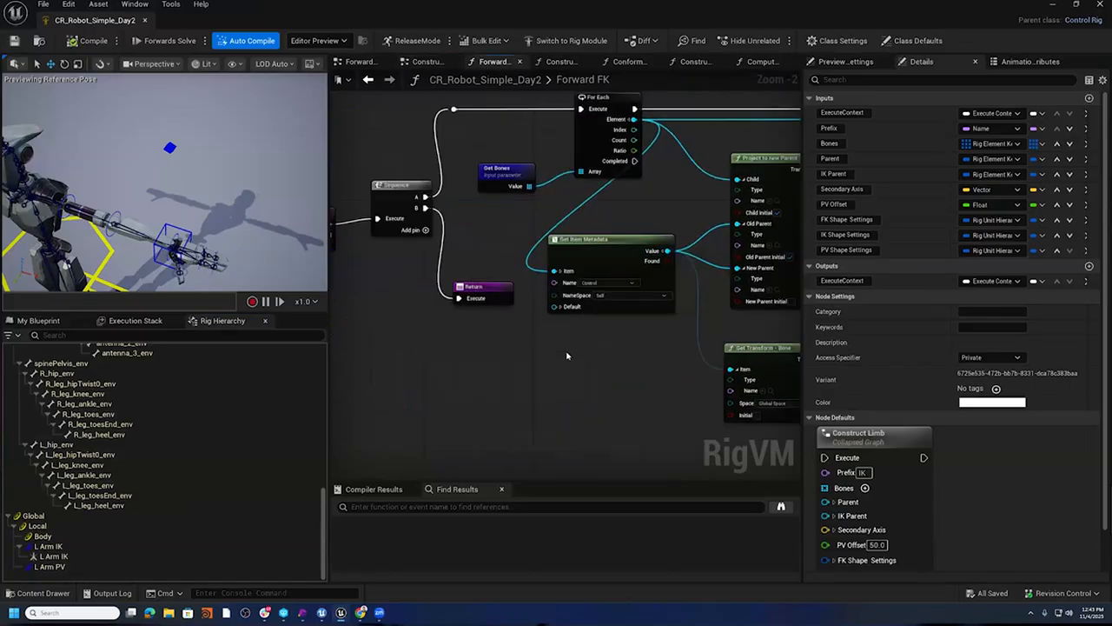
left_click(359, 62)
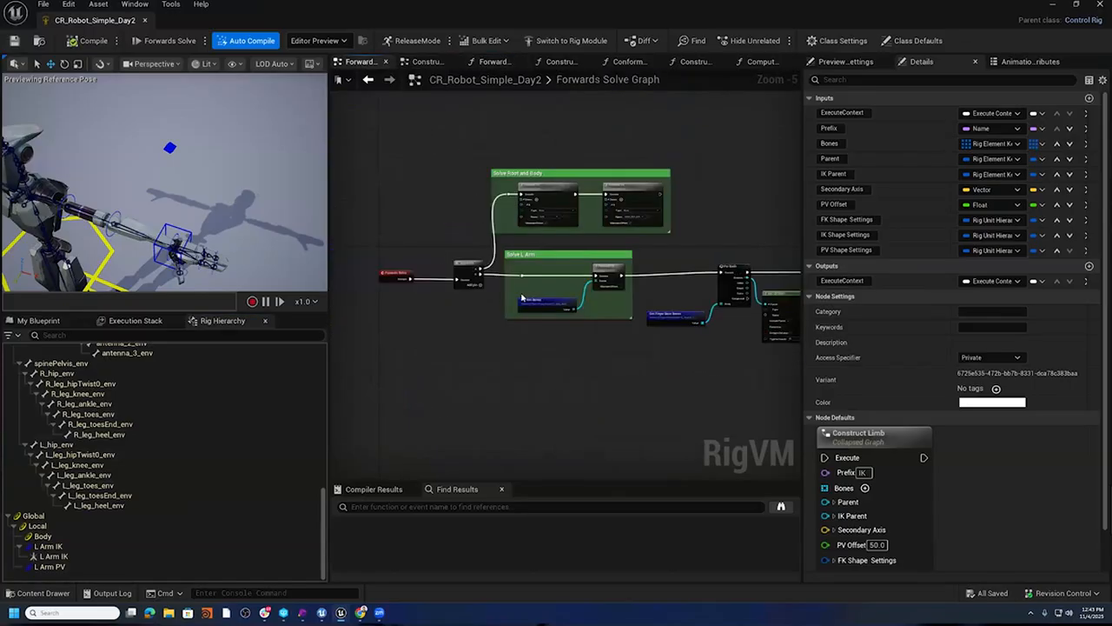
scroll(573, 249, "down", 3)
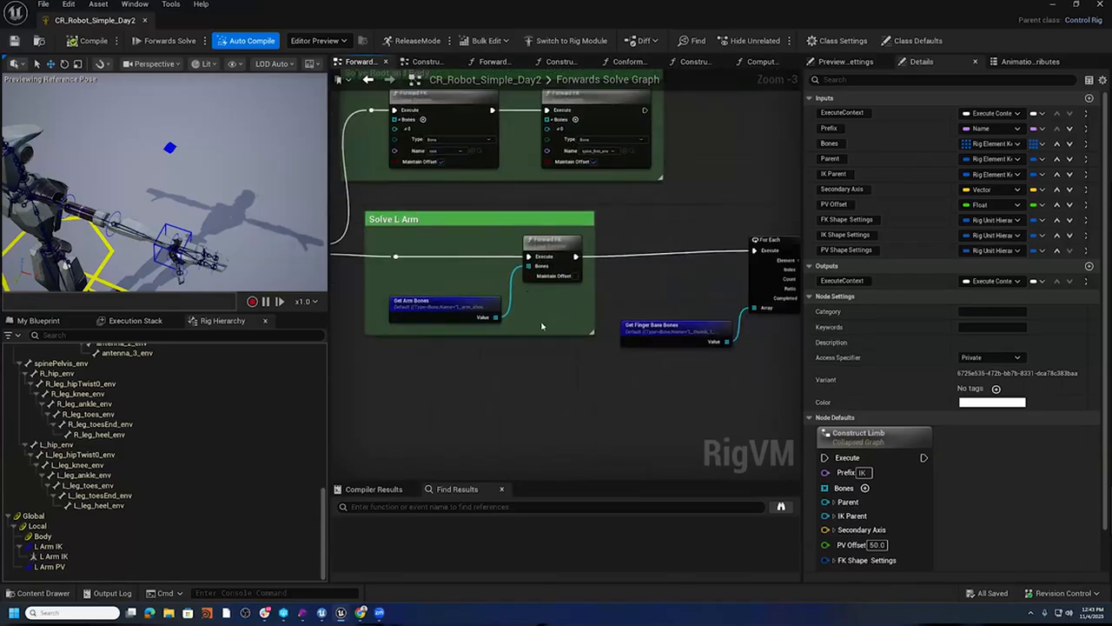
scroll(543, 325, "up", 2)
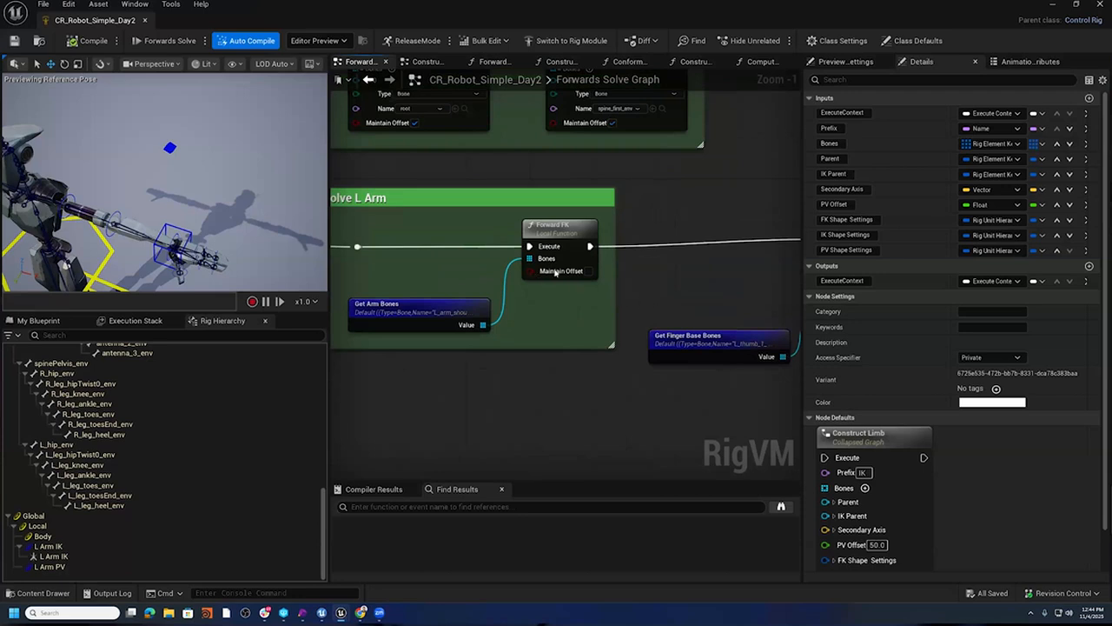
right_click(560, 228)
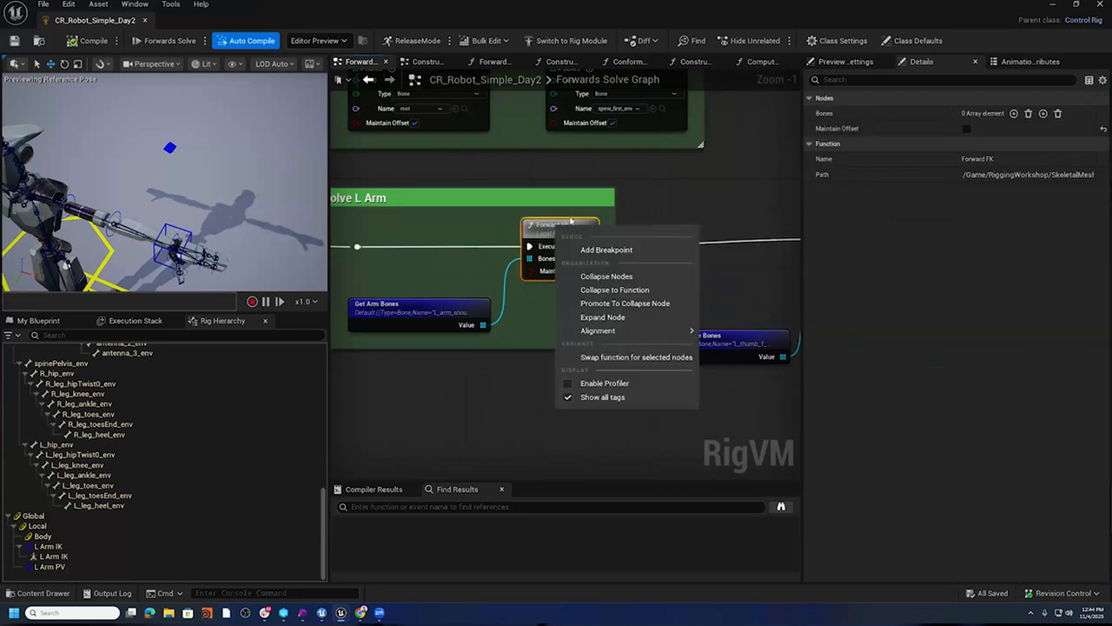
left_click(612, 289)
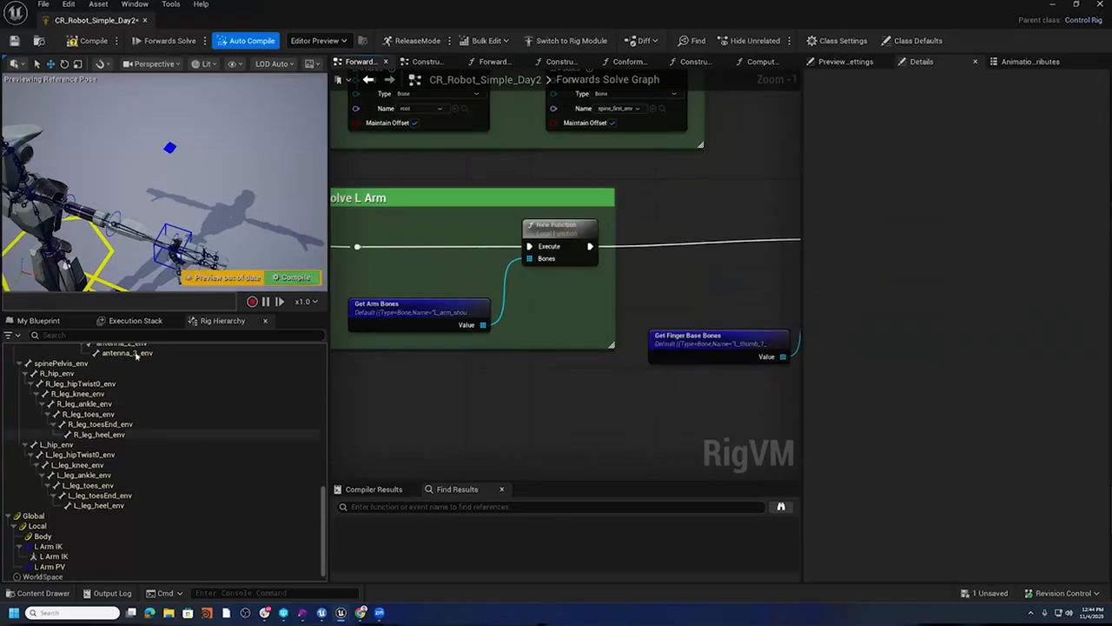
- Rename the newly collapsed function to Forward Limb
left_click(39, 319)
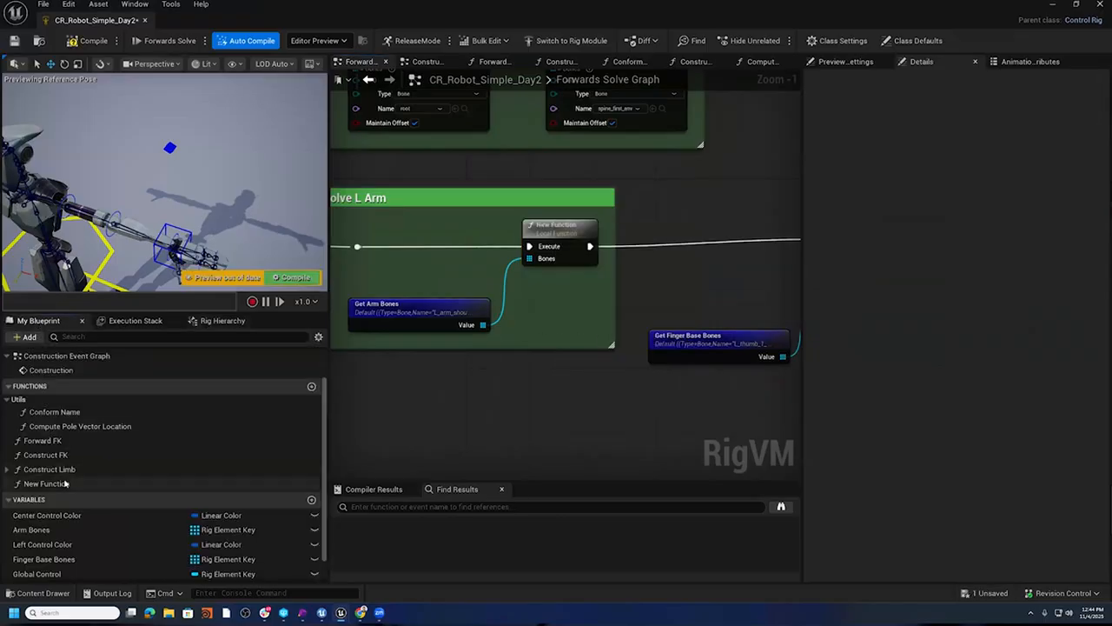
left_click(64, 484)
right_click(65, 485)
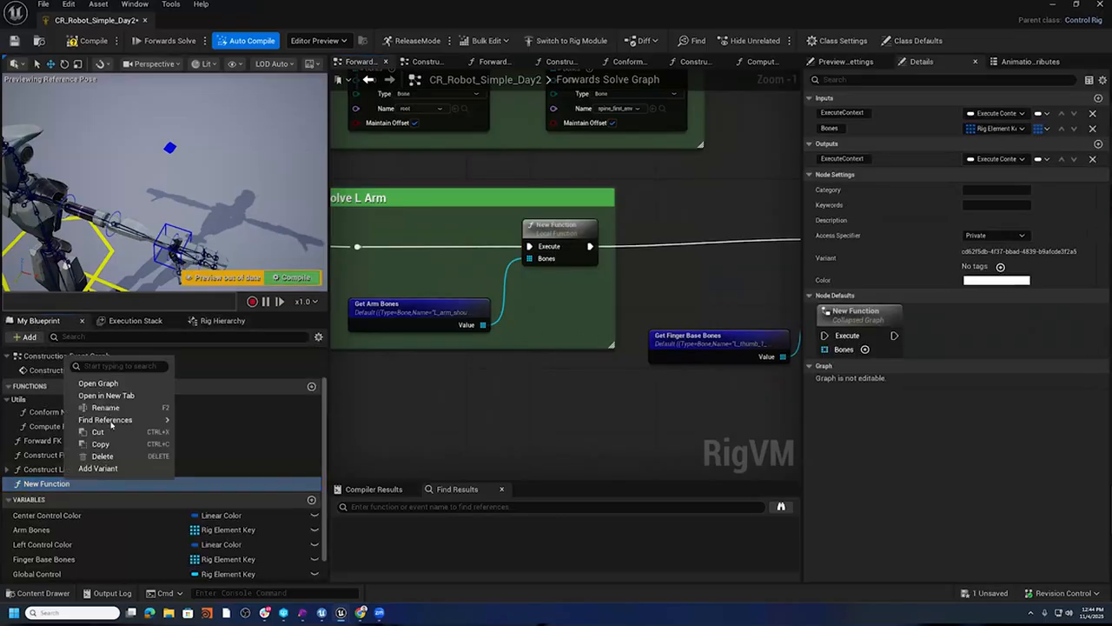
left_click(116, 406)
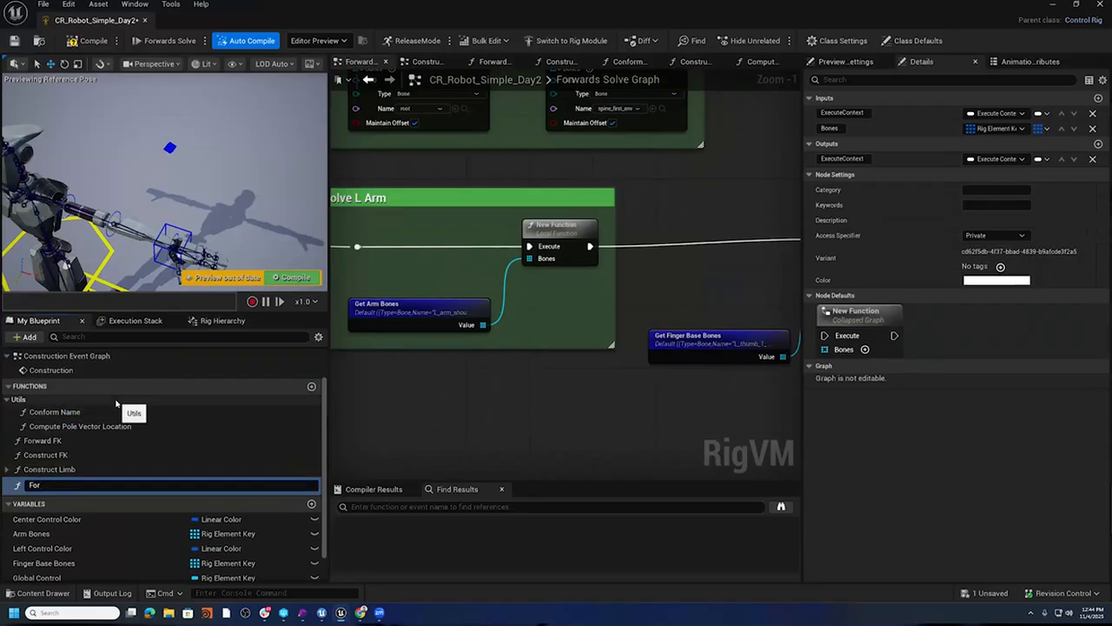
type("Forward Limb")
key("Return")
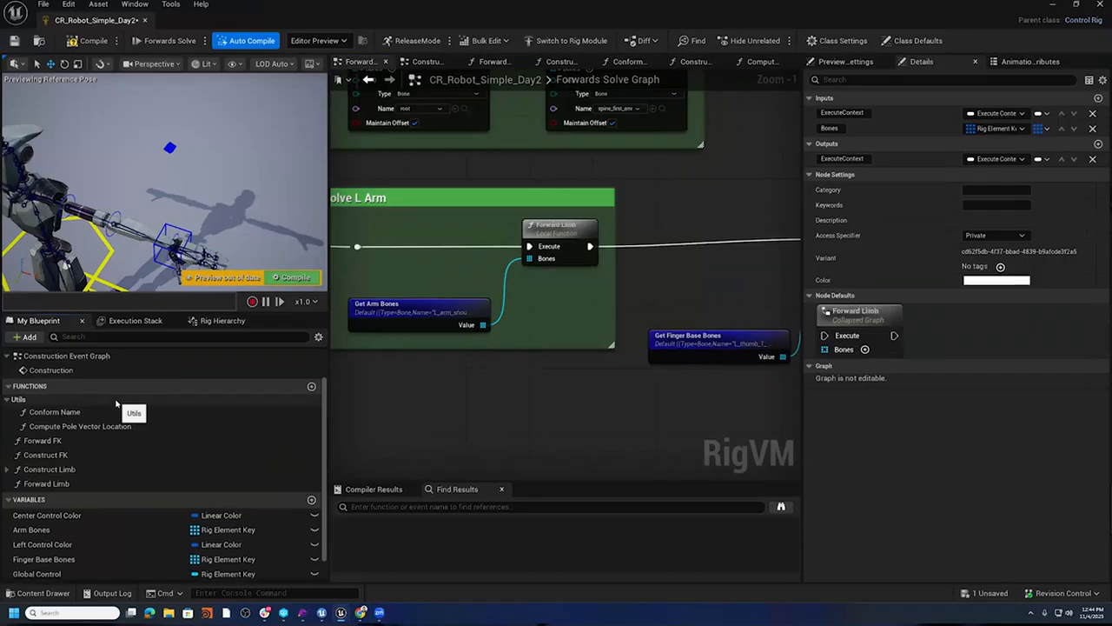
- Inside Forward Limb, add a Sequence after Entry, wiring output A to Forward FK and B to Return, and arrange the nodes
double_click(556, 229)
left_click_drag(575, 223, 610, 97)
left_click_drag(467, 244, 530, 261)
type("Seq")
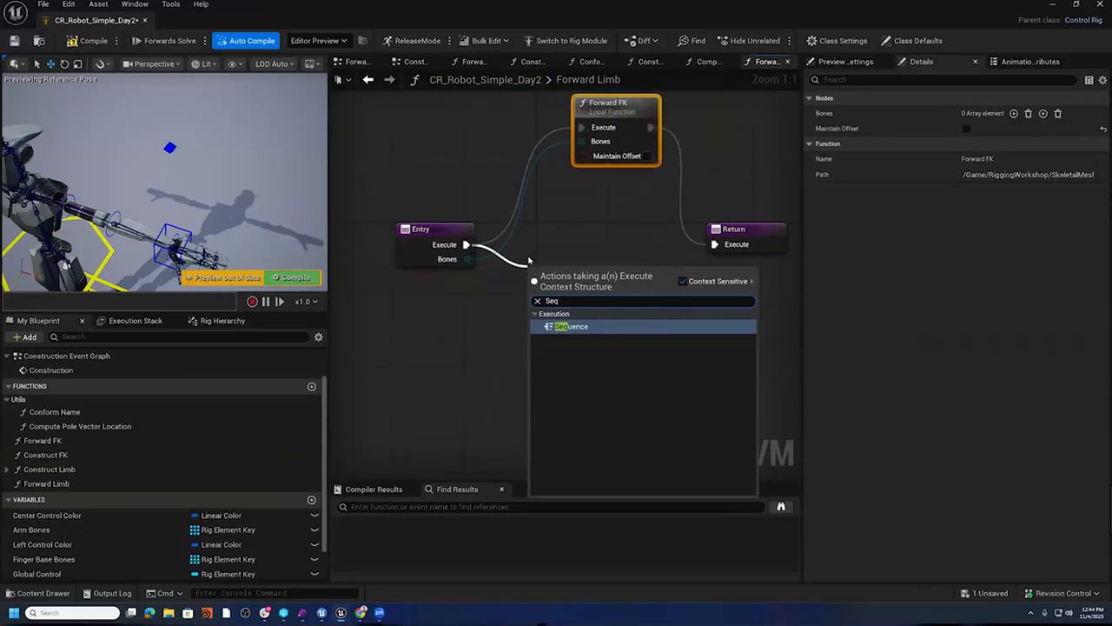
left_click(578, 327)
left_click_drag(600, 296, 717, 410)
left_click_drag(600, 280, 701, 106)
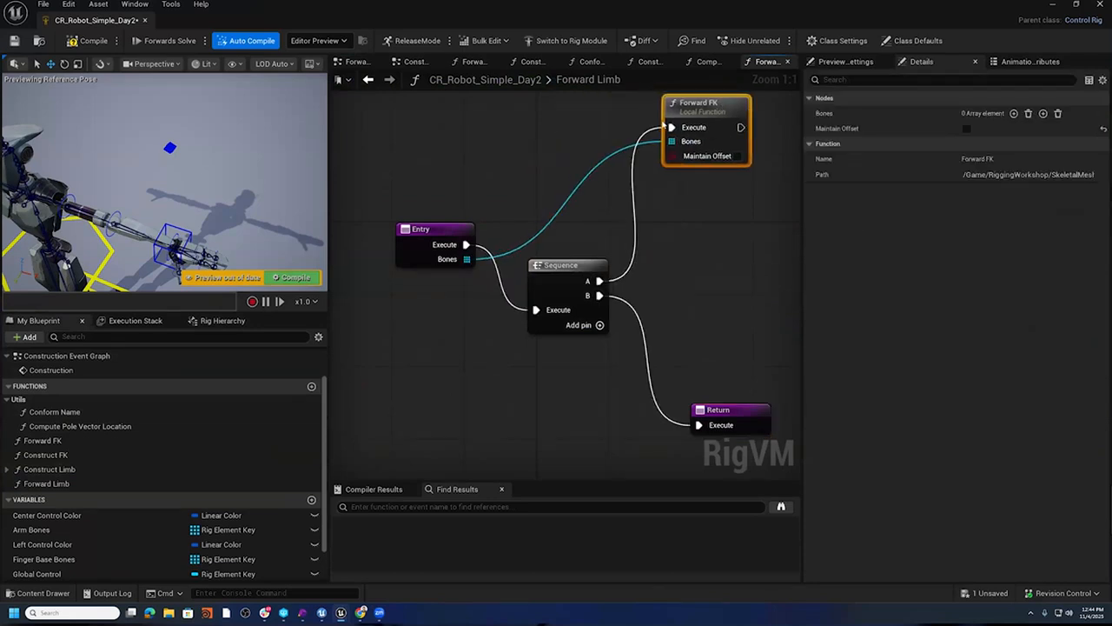
left_click_drag(440, 228, 436, 298)
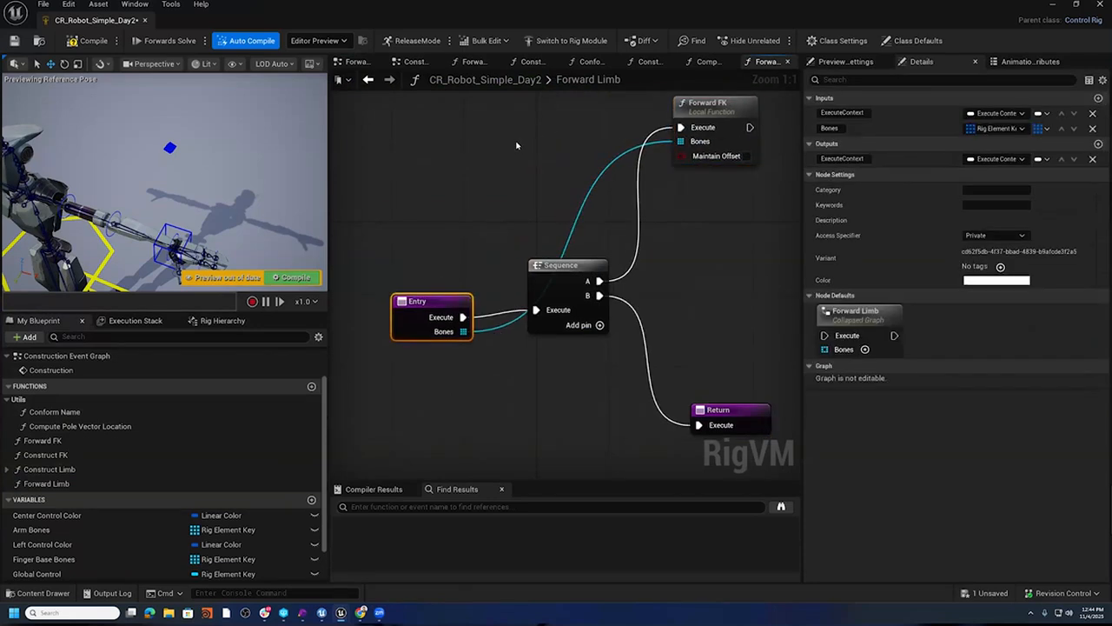
right_click(517, 145)
left_click_drag(683, 139, 596, 146)
type("Get BOn")
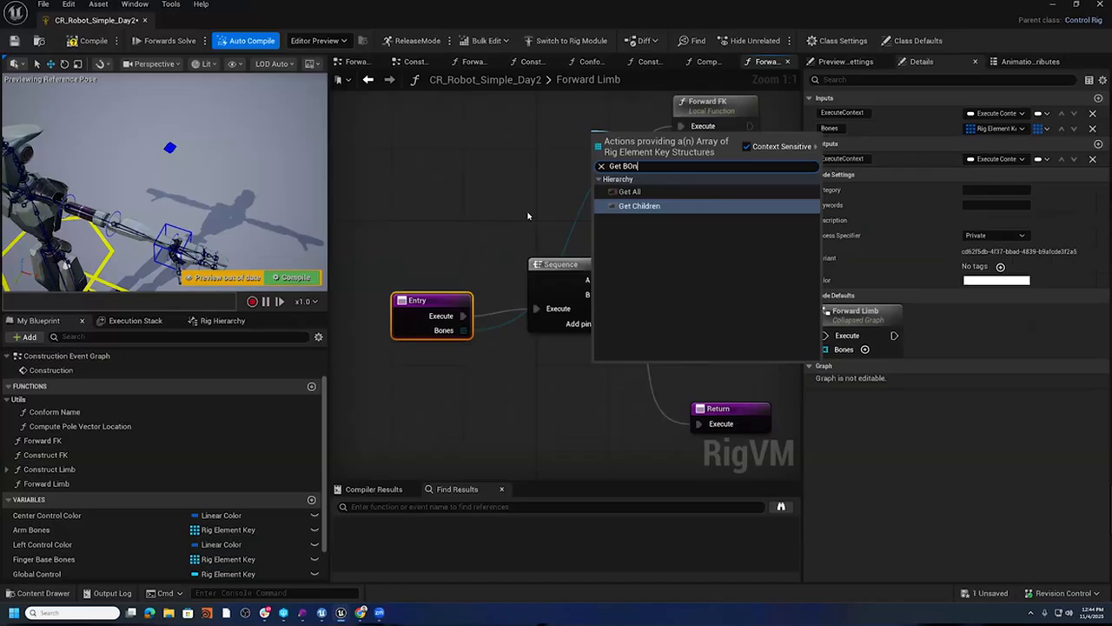
left_click(528, 215)
- Add a Get Bones input node beside Forward FK and connect it to Forward FK's Bones pin
right_click(549, 157)
type("Get Bone")
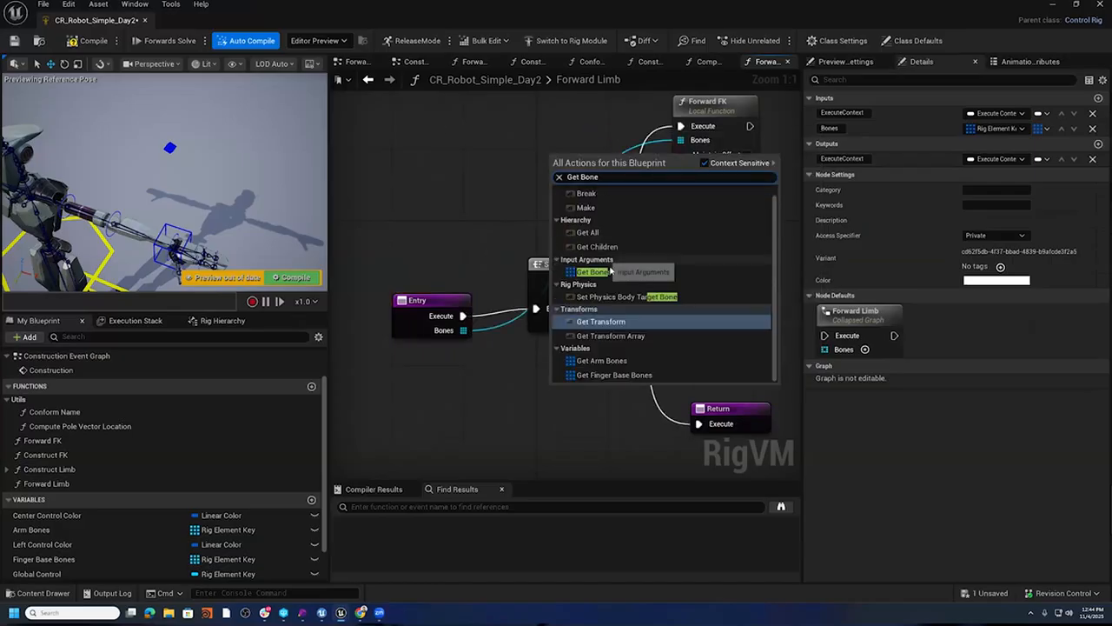
left_click(593, 272)
left_click_drag(614, 180, 681, 140)
left_click(594, 121)
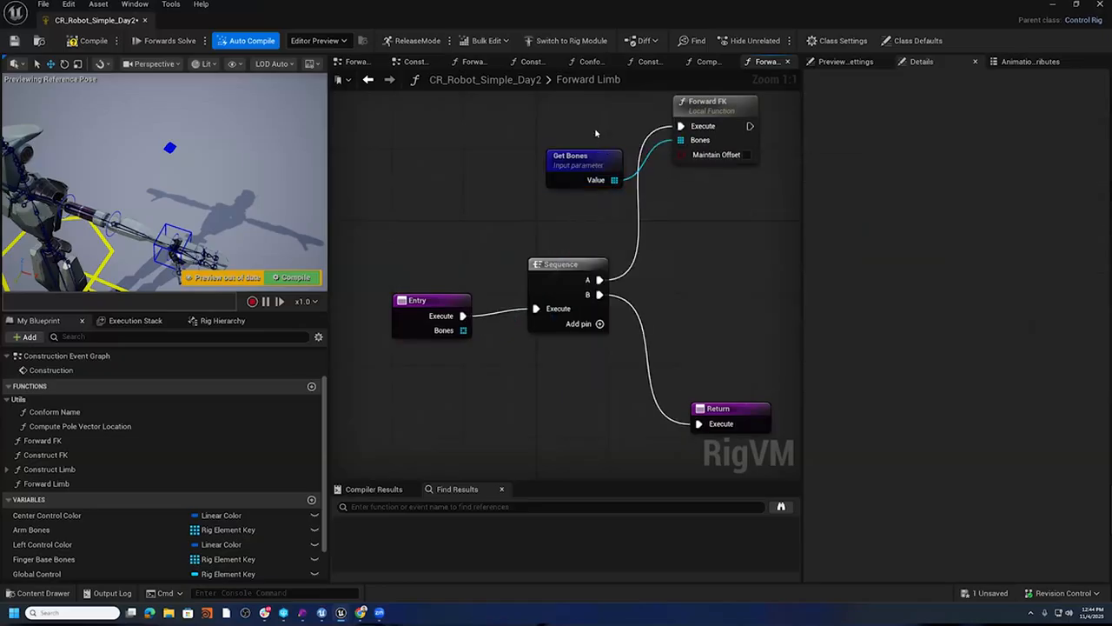
left_click_drag(616, 172, 606, 146)
- Add a third output to the Sequence and move the Return connection from B to C, placing Return lower
right_click_drag(744, 320, 720, 235)
left_click_drag(414, 215, 414, 207)
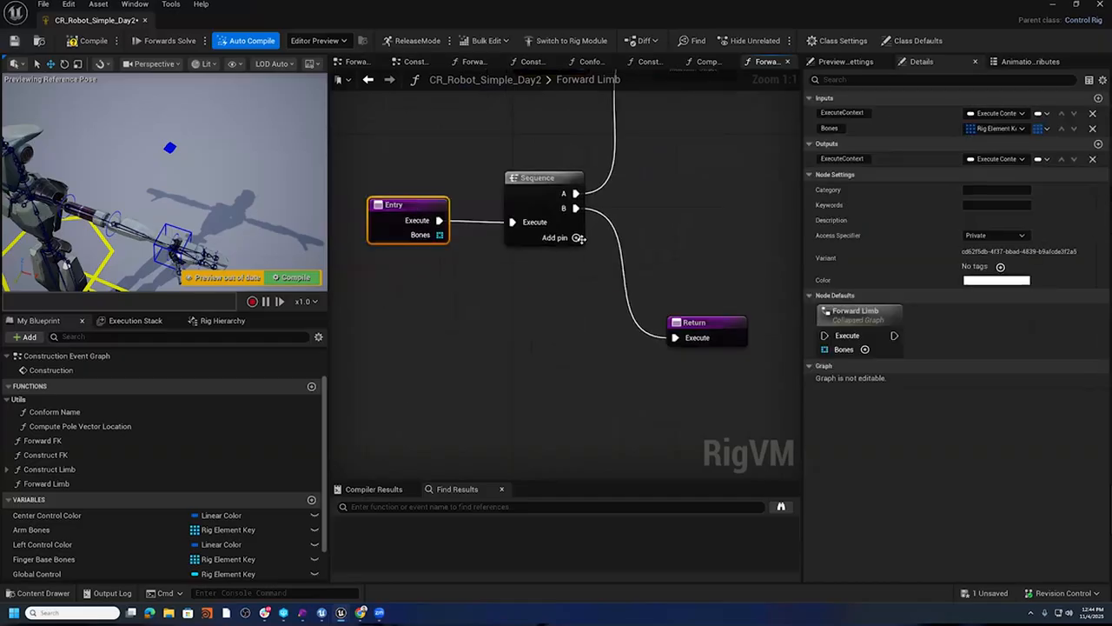
left_click(578, 237)
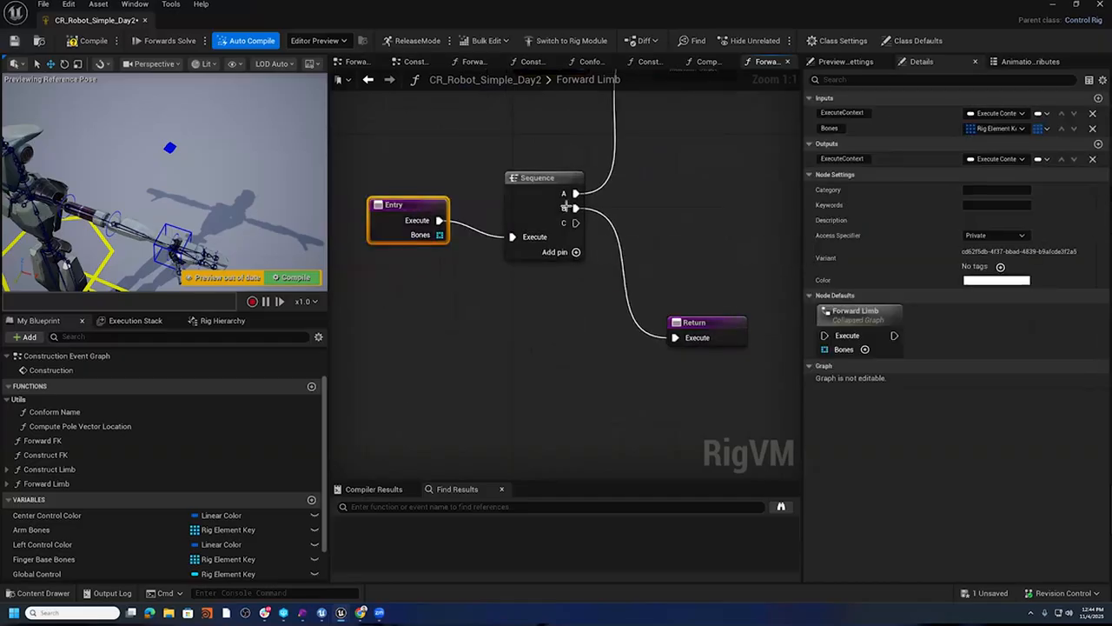
left_click_drag(574, 209, 611, 233, "ctrl")
right_click_drag(691, 313, 618, 325)
left_click_drag(626, 337, 651, 397)
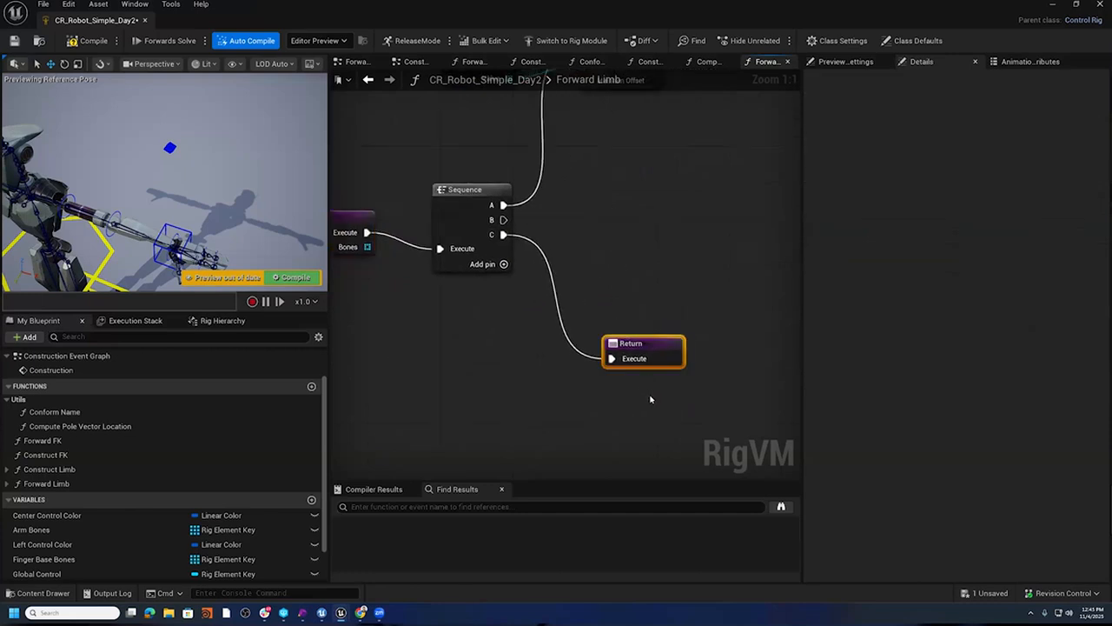
right_click_drag(604, 249, 576, 318)
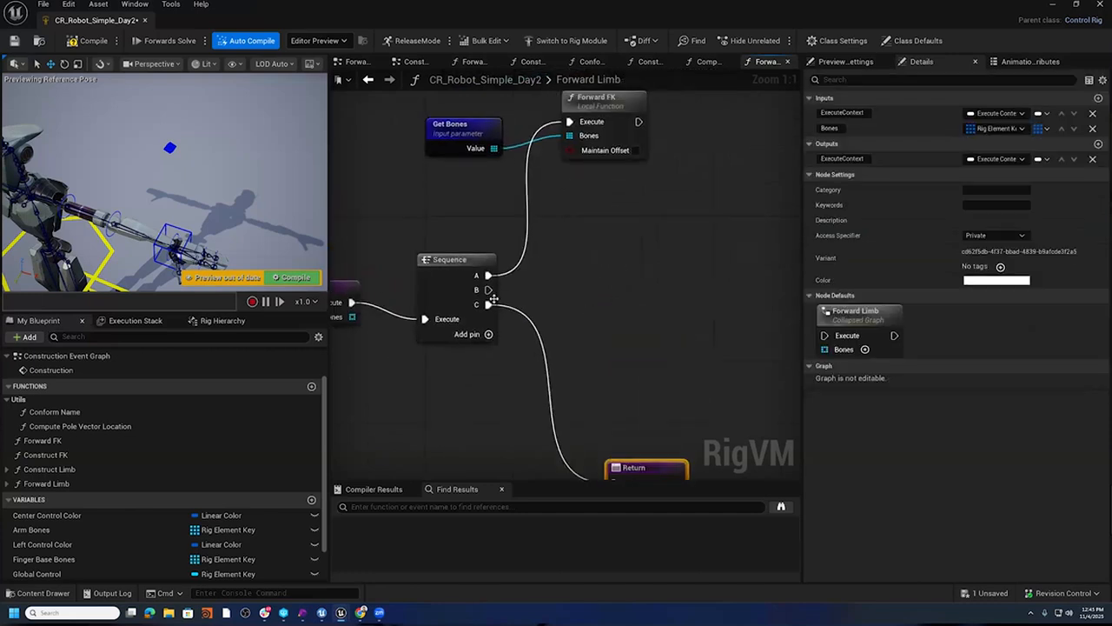
- Add a Basic IK node in Forward Limb, executed from the Sequence's B output, and position it beyond the Return node
scroll(607, 321, "down", 2)
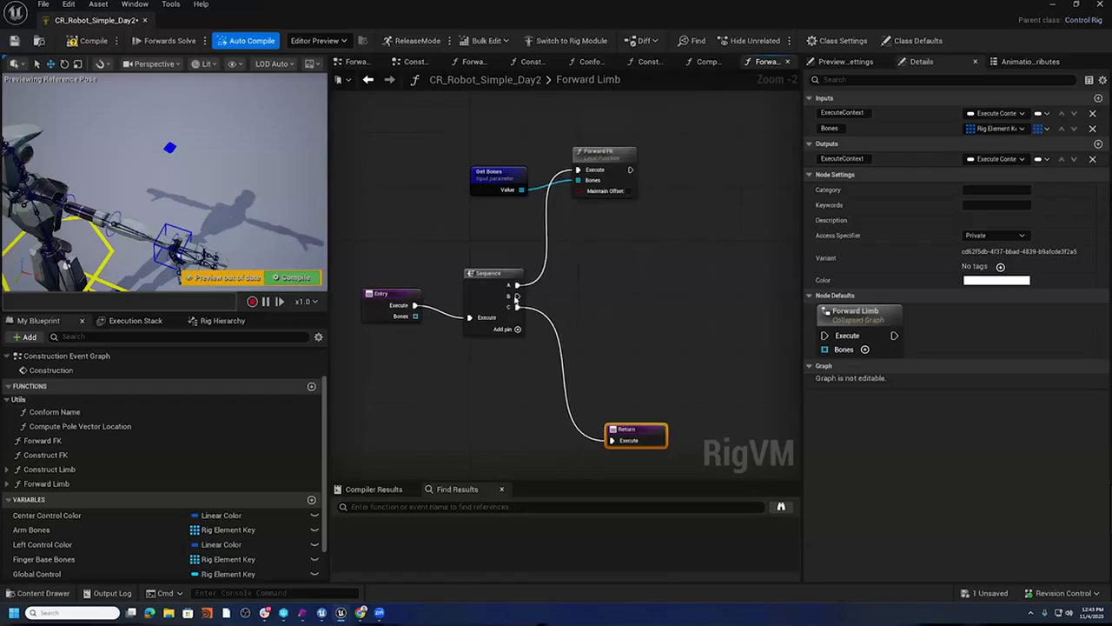
left_click_drag(516, 297, 648, 287)
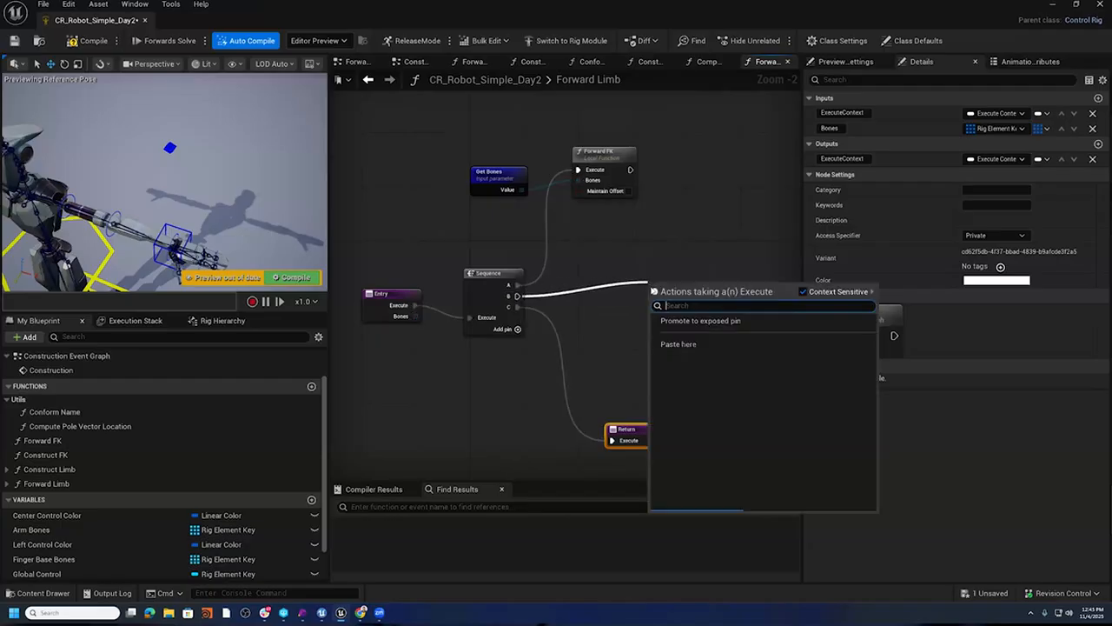
type("basic")
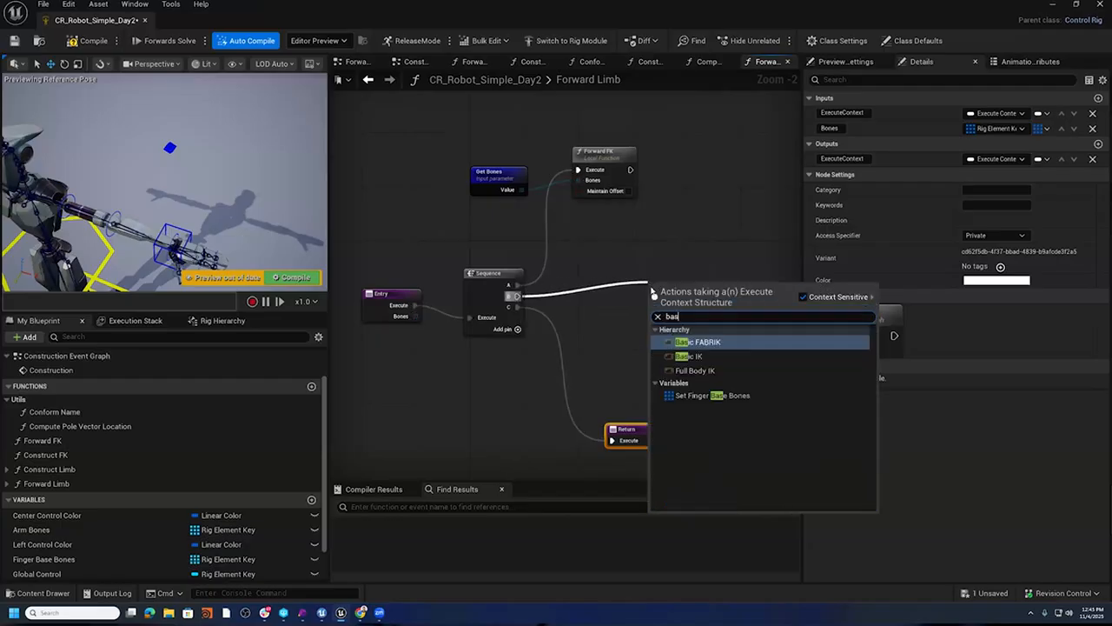
left_click(726, 357)
left_click_drag(785, 255, 715, 278)
mouse_move(620, 343)
right_mouse_down()
mouse_move(591, 266)
mouse_move(583, 292)
mouse_move(631, 325)
right_mouse_up()
scroll(554, 325, "up", 2)
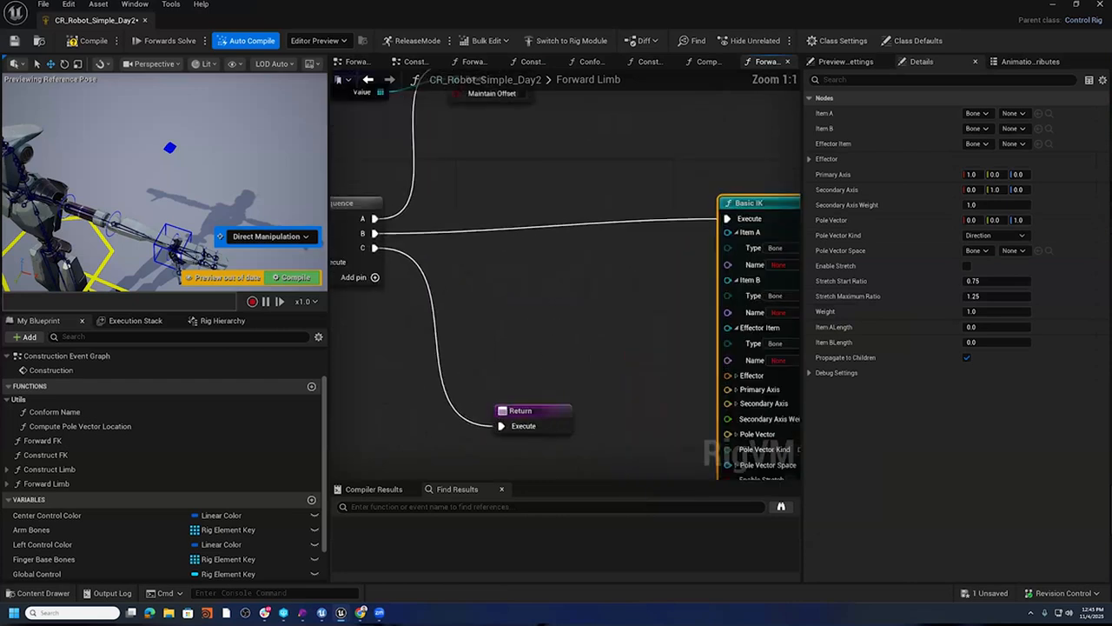
right_click_drag(555, 322, 509, 307)
right_click_drag(465, 252, 482, 255)
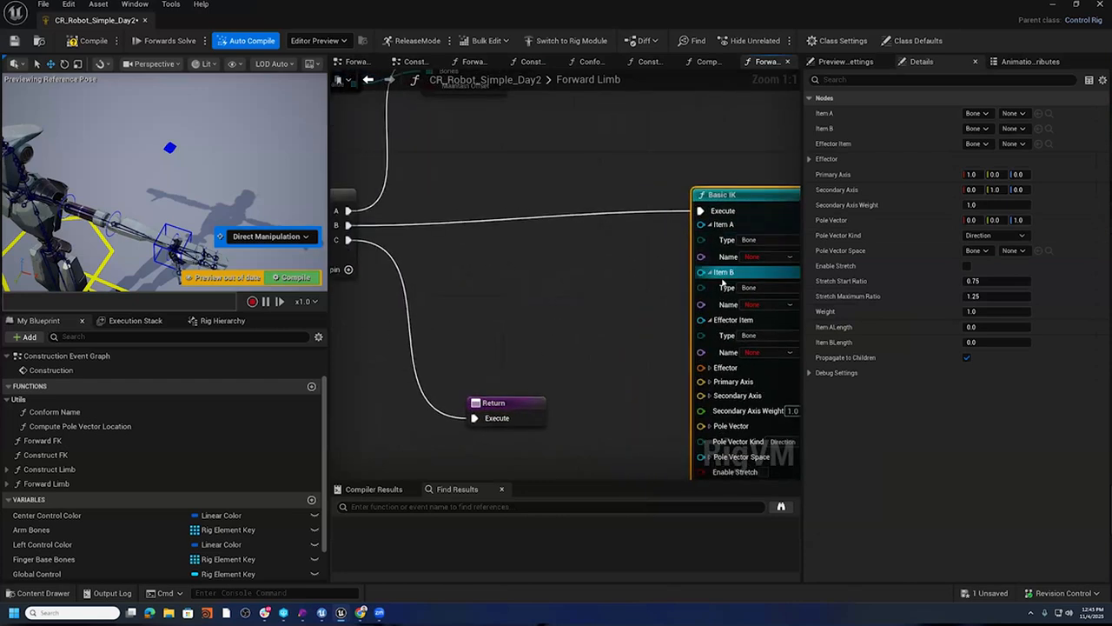
- Add another Get Bones input node before Basic IK and connect its Value to a new array At node
right_click_drag(569, 303, 869, 286)
right_click_drag(744, 262, 448, 257)
right_click(449, 256)
type("Get Bones")
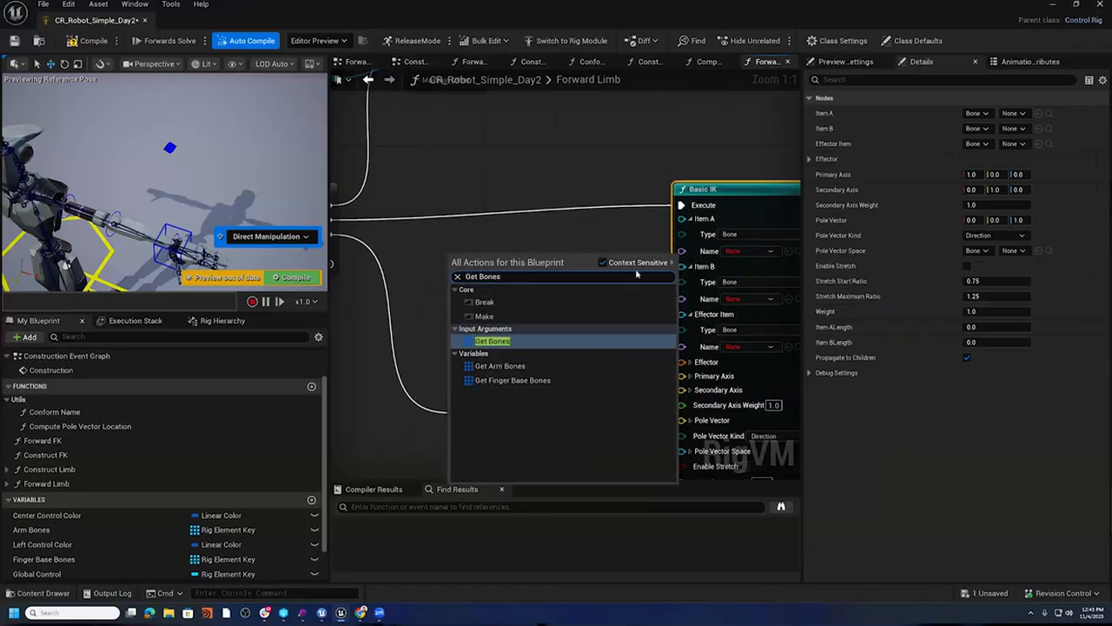
left_click(599, 341)
left_click_drag(516, 276, 561, 255)
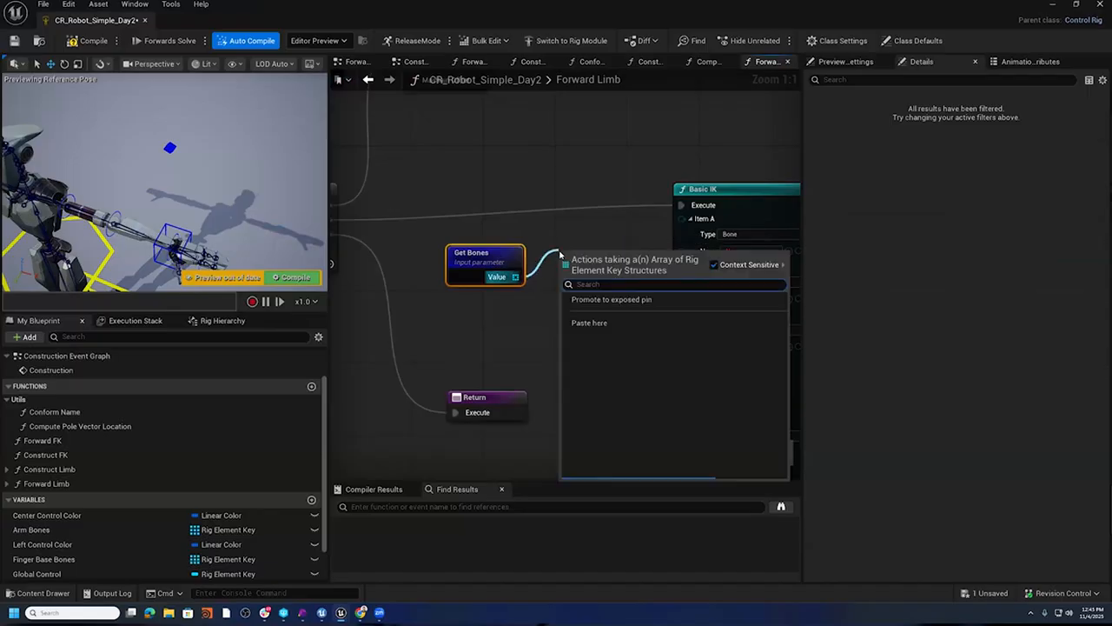
type("at")
left_click(591, 310)
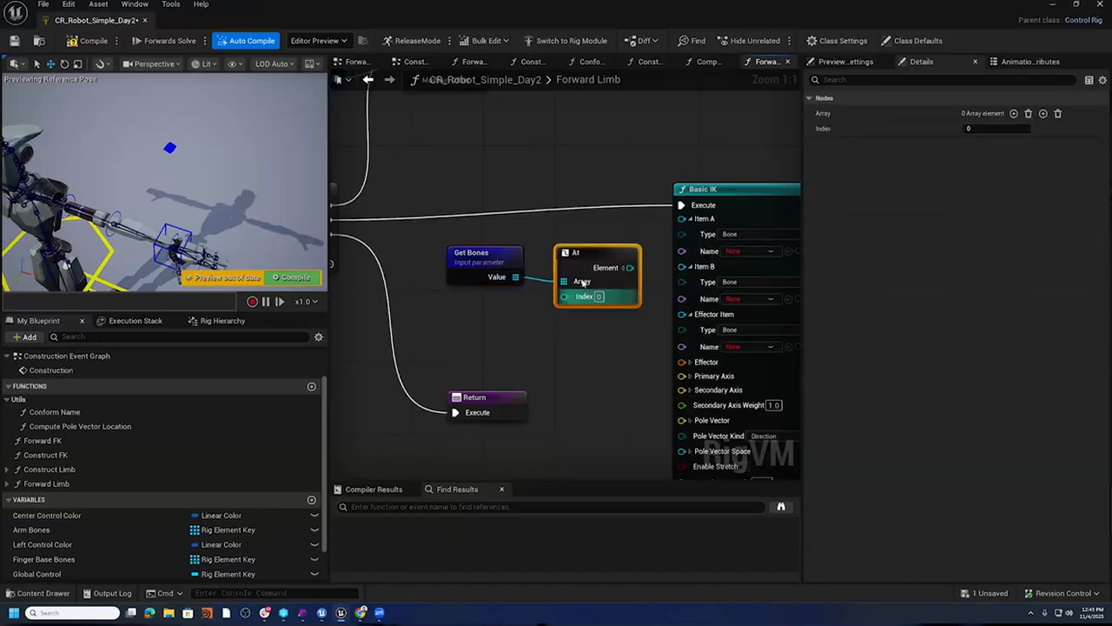
- Duplicate the At node twice, stack the copies below it, and set their indices to 1 and 2
key("ctrl+d")
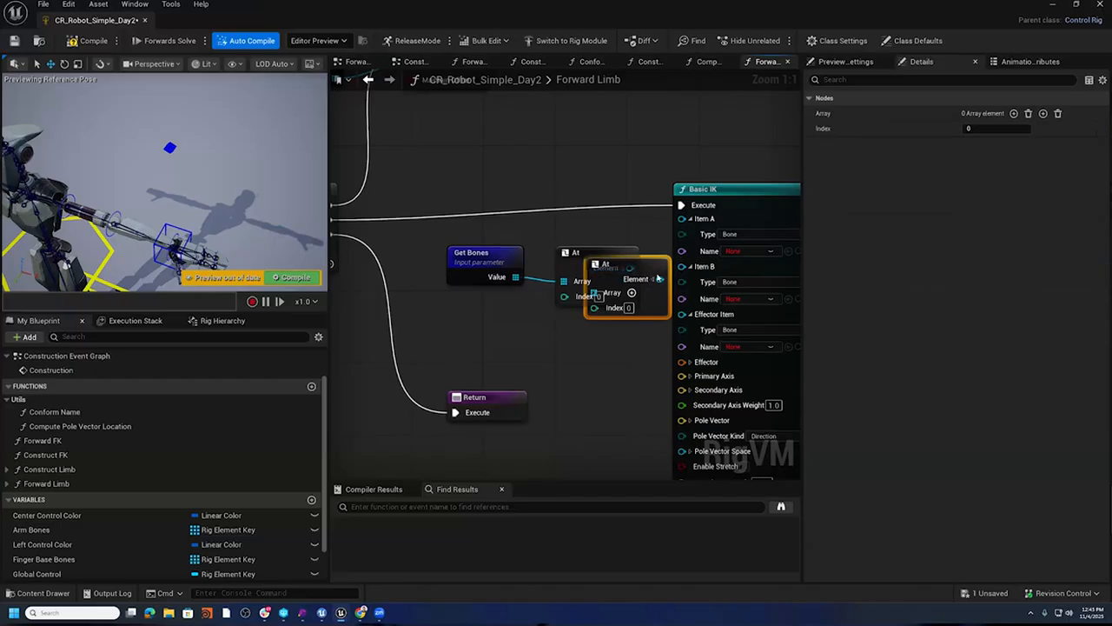
left_click_drag(649, 270, 577, 398)
key("ctrl+d")
left_click_drag(497, 412, 492, 600)
right_click_drag(554, 437, 555, 336)
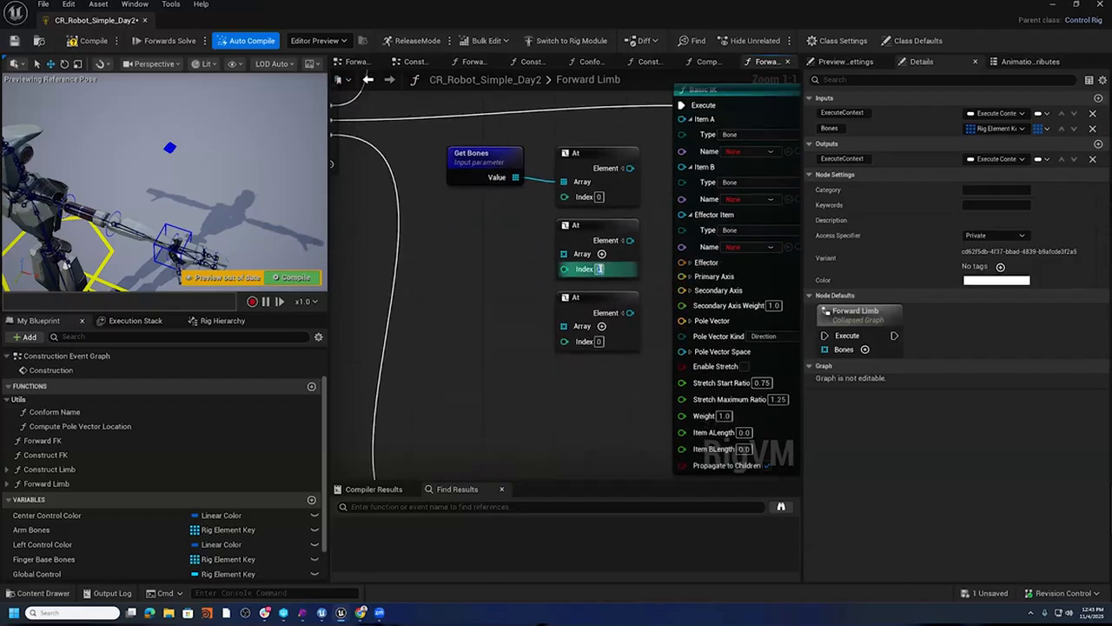
left_click(598, 342)
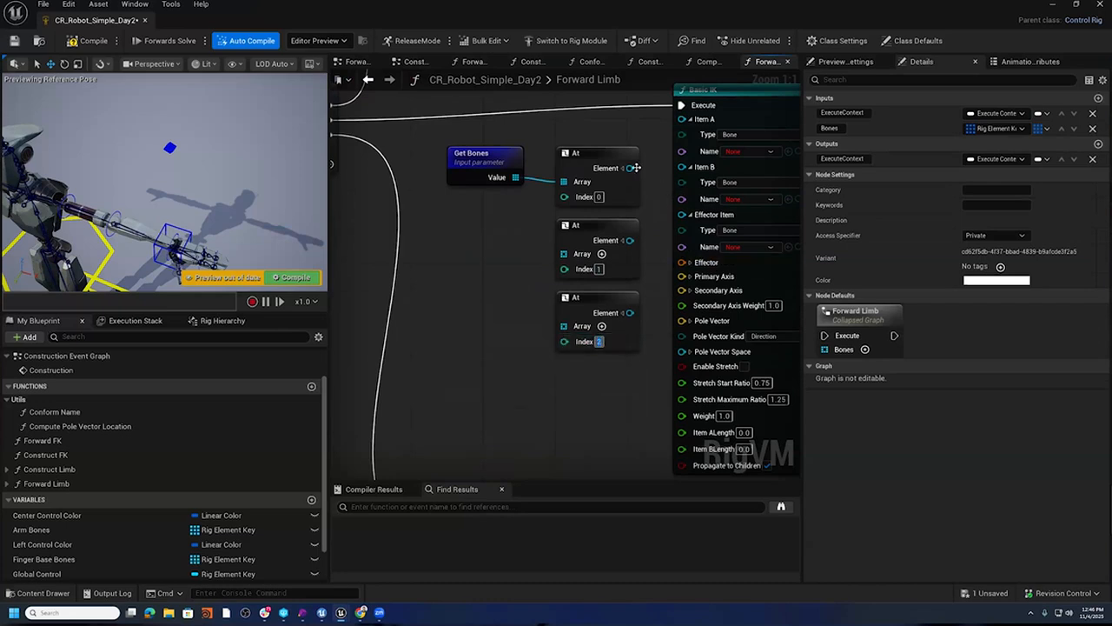
- Wire At elements 0, 1 and 2 to Basic IK's Item A, Item B and Effector Item, and feed Get Bones into both duplicated At nodes
left_click_drag(629, 168, 682, 119)
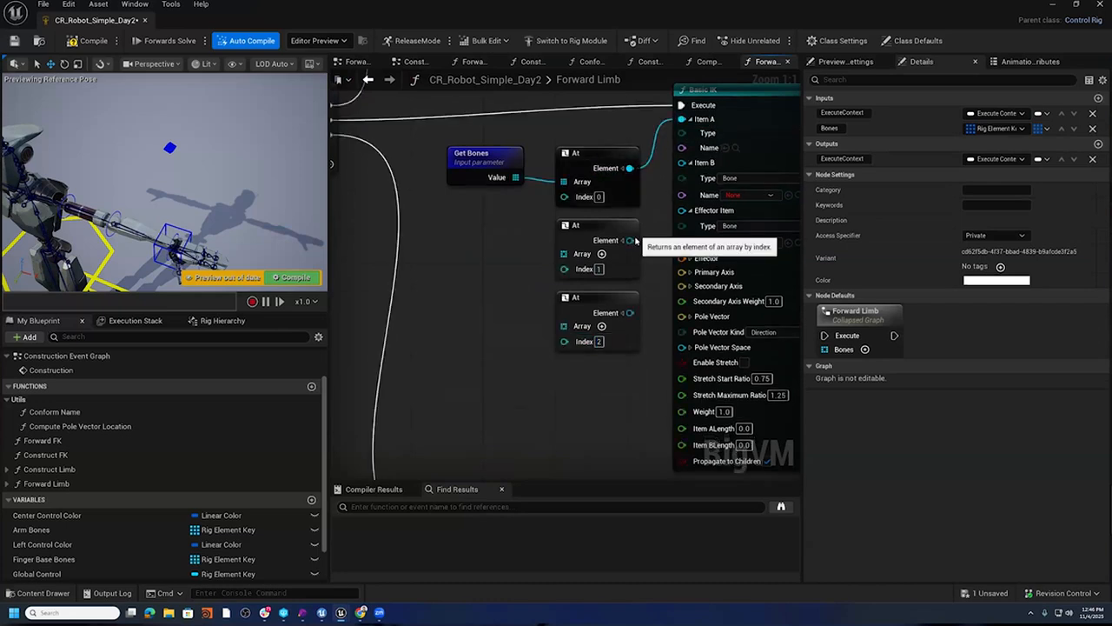
left_click_drag(629, 240, 682, 163)
left_click_drag(631, 313, 682, 206)
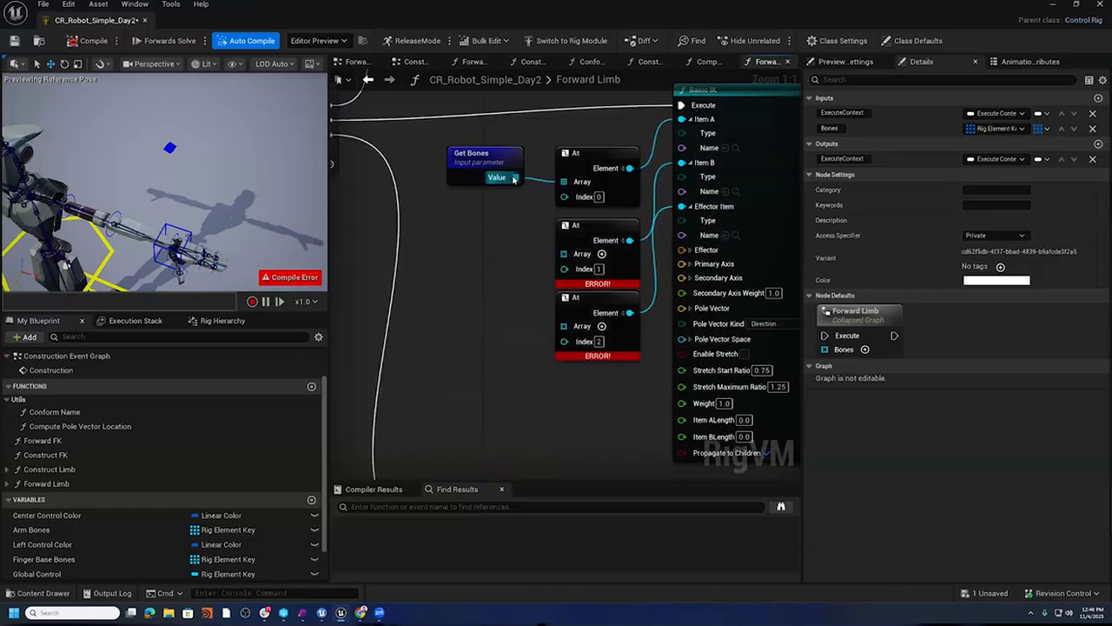
left_click_drag(514, 177, 563, 254)
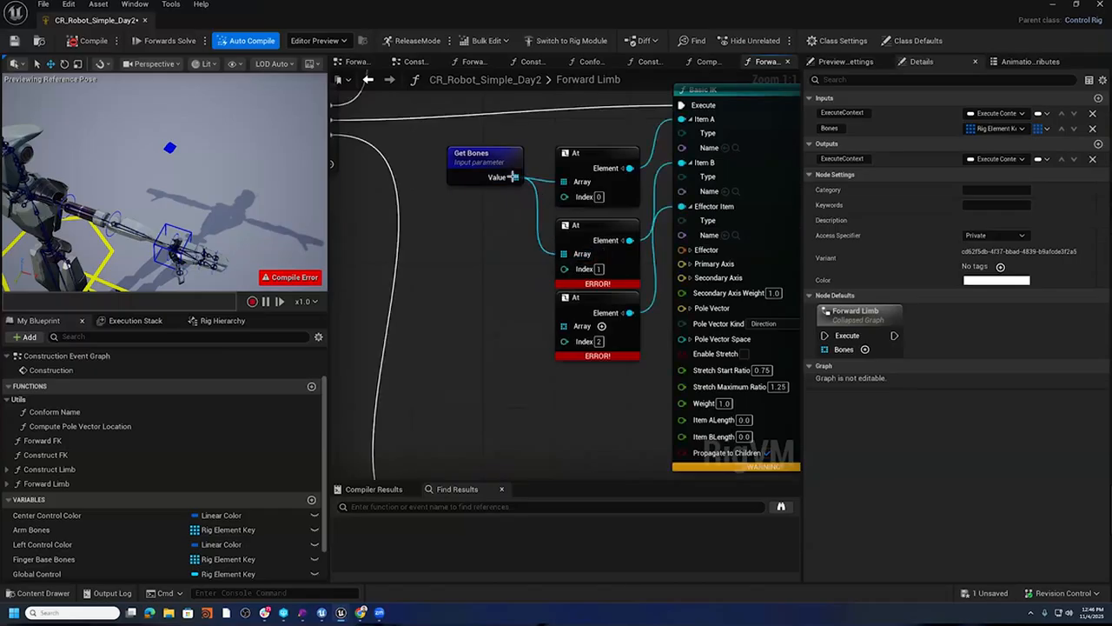
left_click_drag(564, 254, 563, 326, "ctrl")
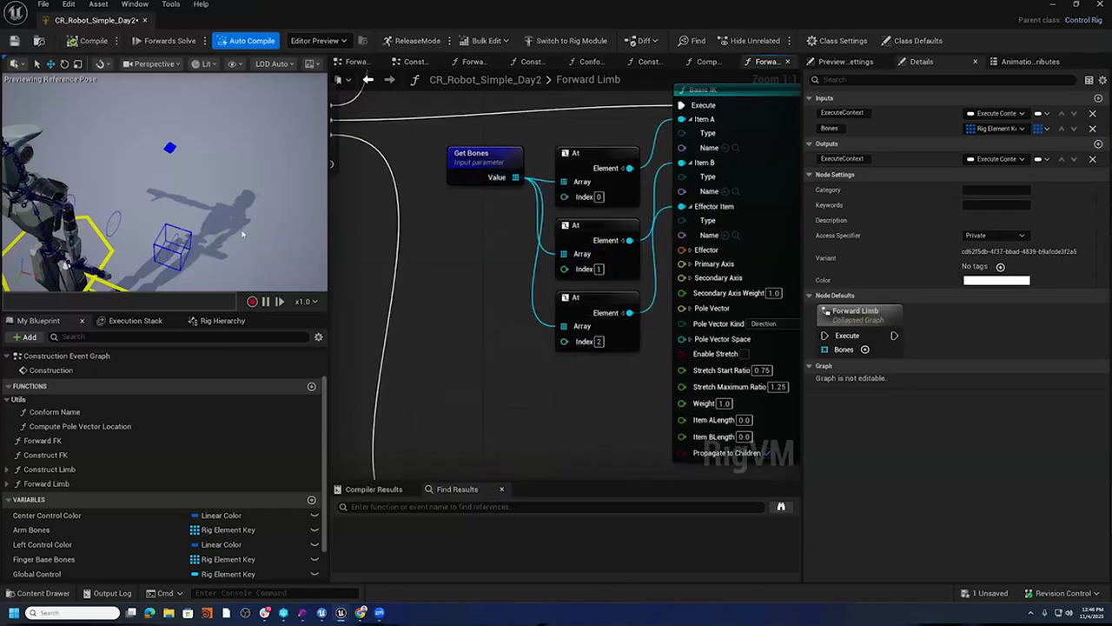
- Examine the arm in the preview and the inputs Basic IK still needs, such as Effector, axes and Pole Vector
left_click_drag(65, 264, 235, 205, "alt")
right_click_drag(586, 131, 558, 226)
left_click_drag(558, 226, 578, 353)
right_click_drag(511, 449, 509, 327)
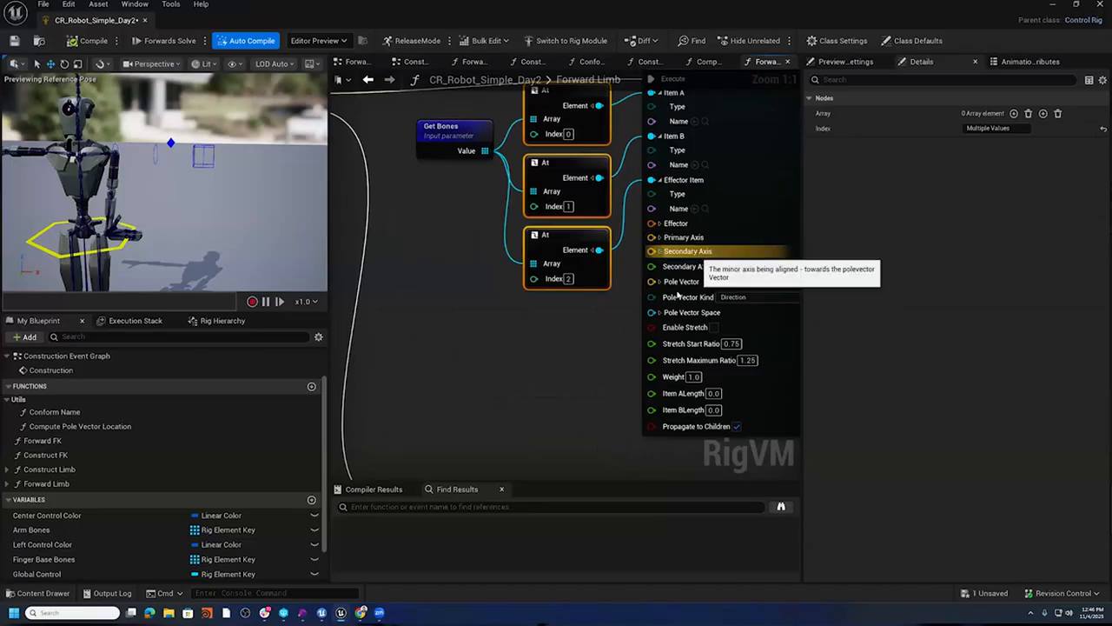
scroll(608, 367, "down", 2)
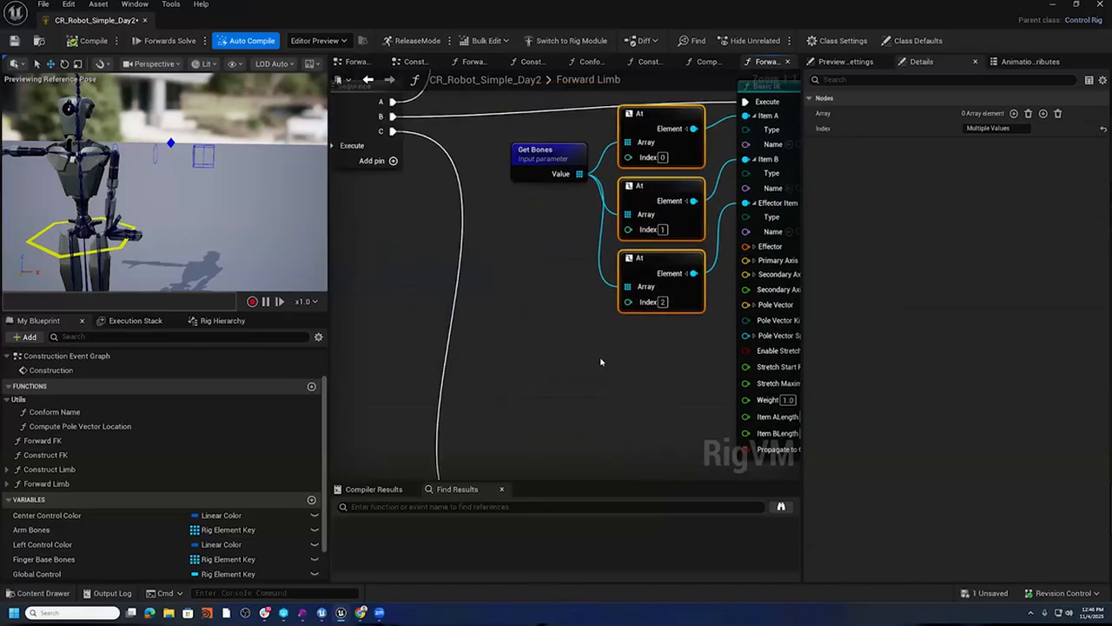
right_click_drag(606, 366, 546, 224)
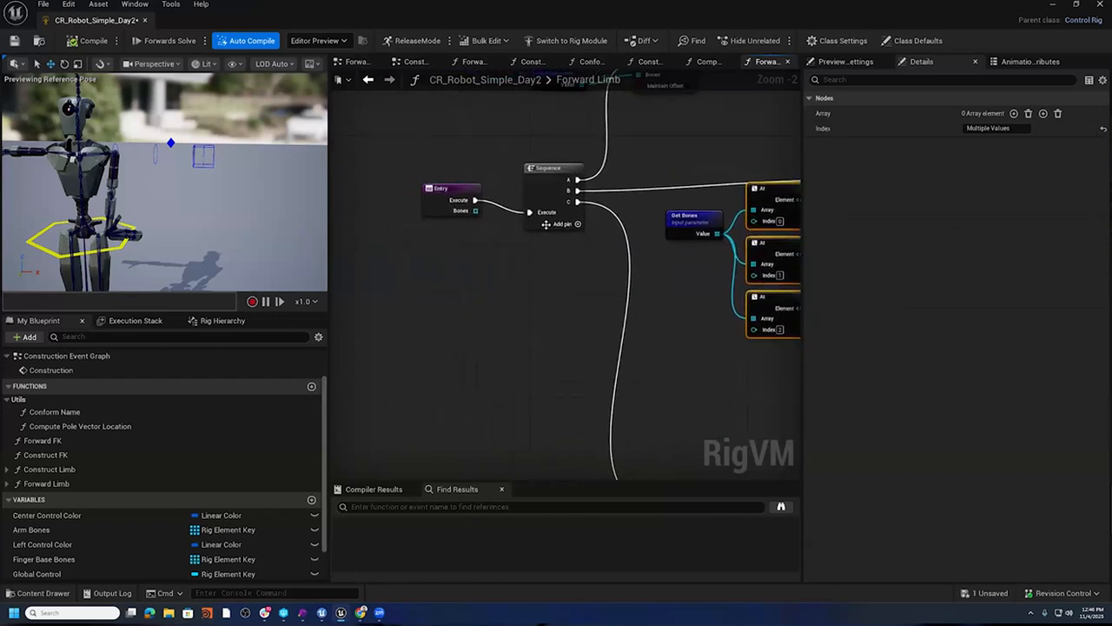
right_click_drag(586, 311, 526, 306)
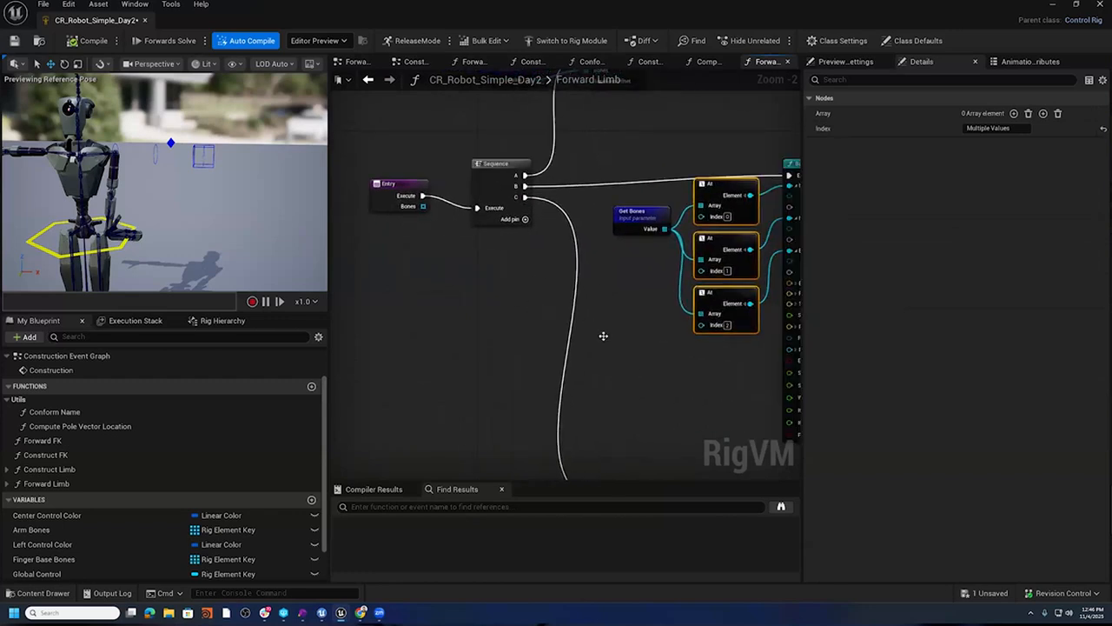
right_click_drag(673, 369, 586, 368)
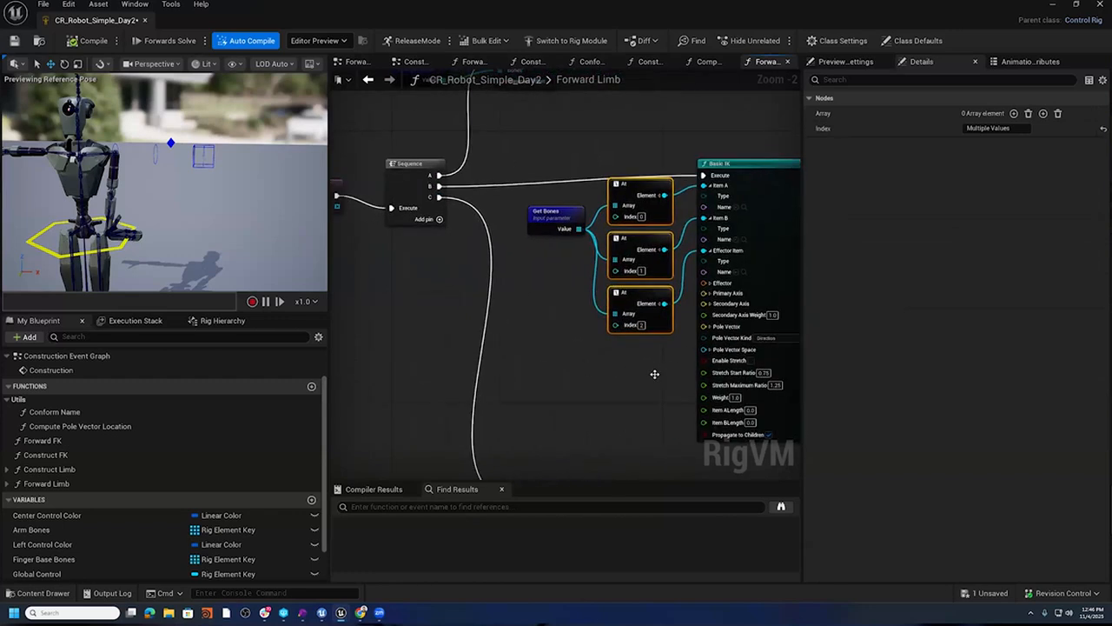
right_click_drag(650, 378, 597, 377)
scroll(596, 376, "up", 2)
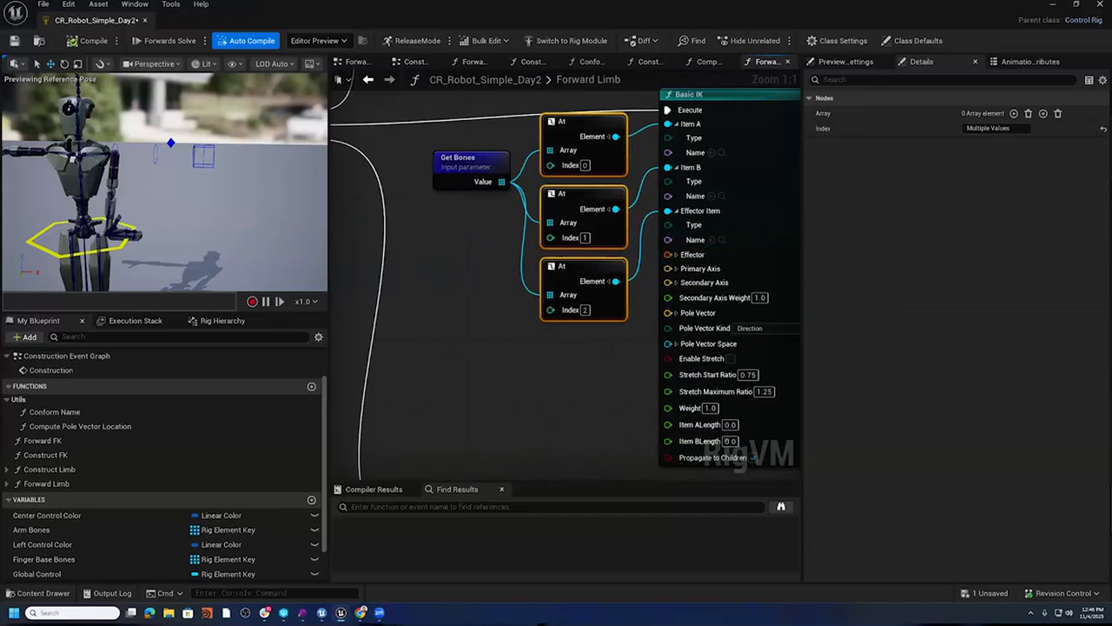
right_click_drag(691, 339, 666, 316)
right_click_drag(432, 394, 557, 444)
right_click_drag(583, 389, 513, 380)
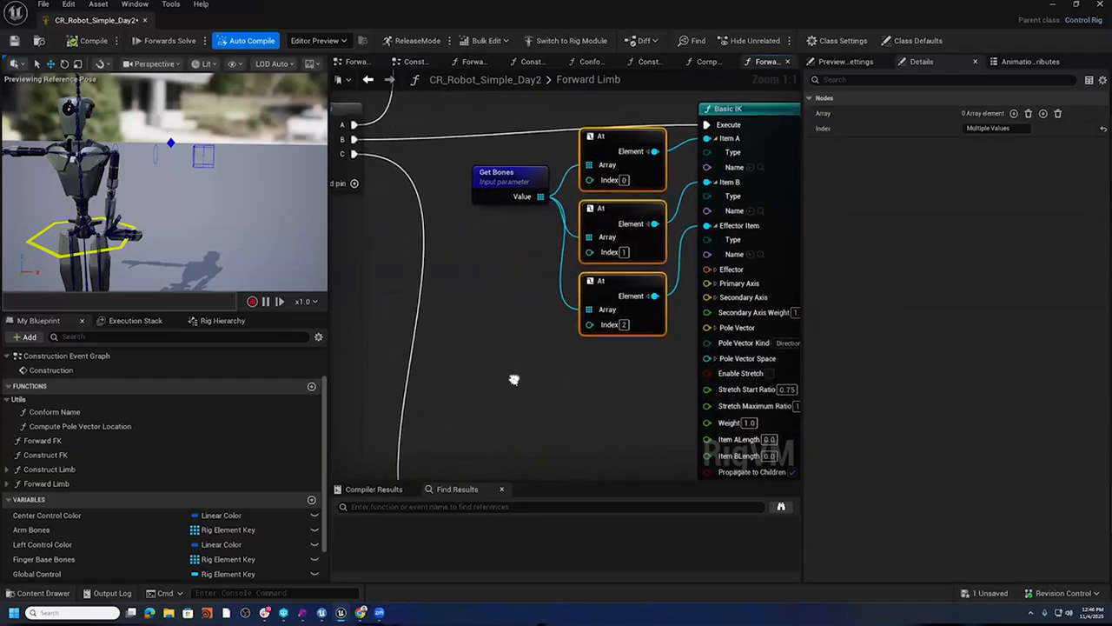
- Open the Construct Limb function from the Construction Event Graph and locate its IK and pole vector control nodes
left_click(414, 62)
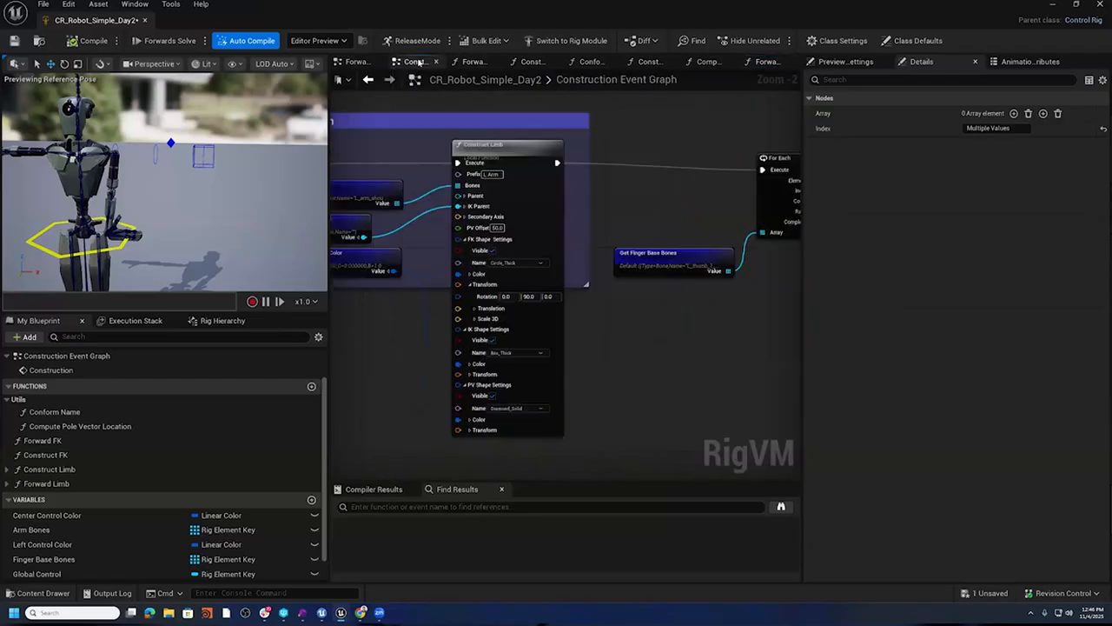
right_click_drag(612, 177, 740, 181)
double_click(664, 154)
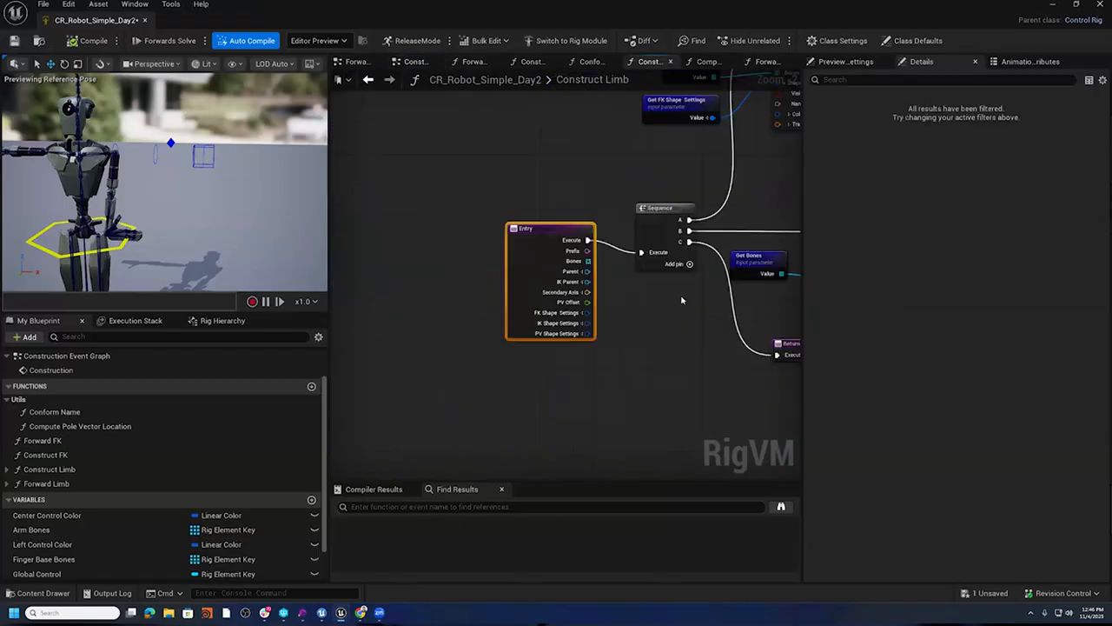
right_click_drag(728, 299, 476, 288)
scroll(529, 283, "down", 2)
right_click_drag(639, 339, 567, 345)
scroll(570, 344, "up", 2)
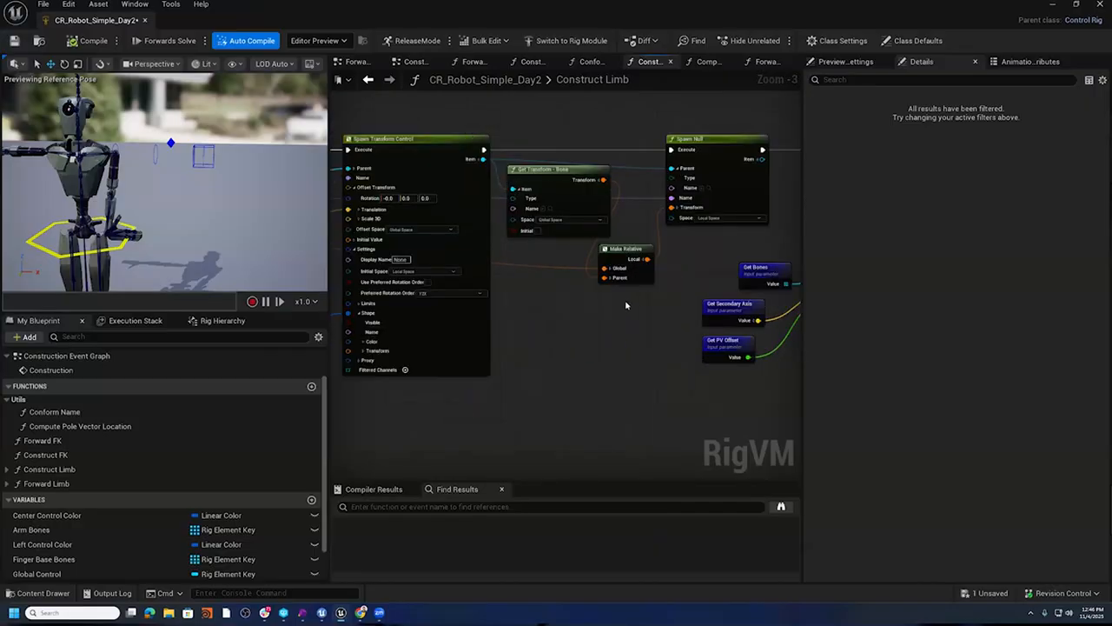
scroll(629, 304, "down", 3)
scroll(551, 316, "up", 2)
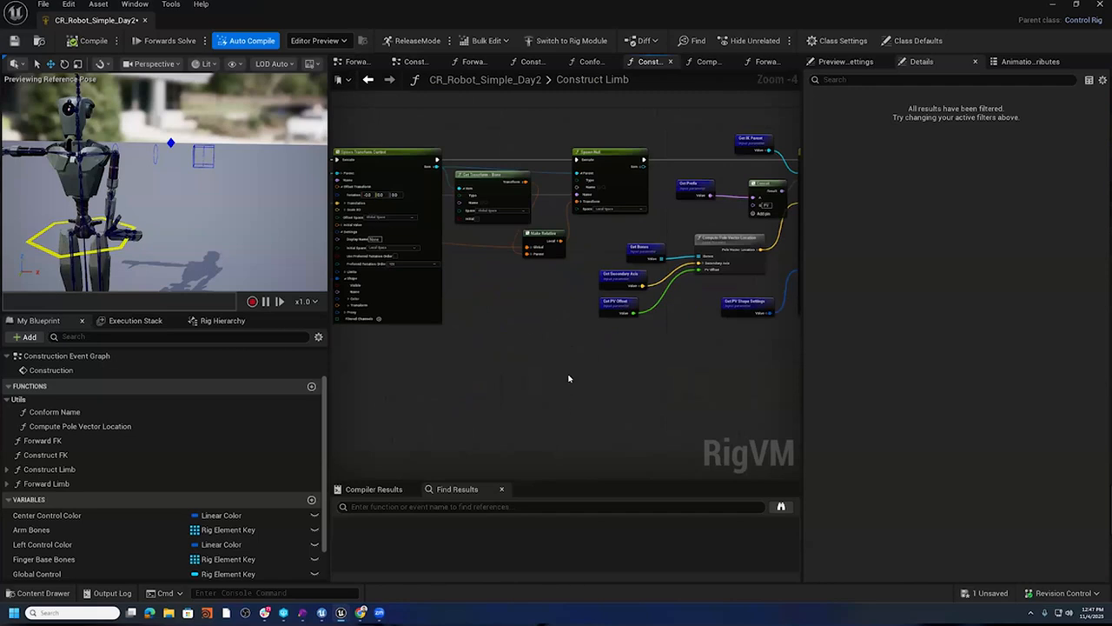
scroll(495, 313, "up", 2)
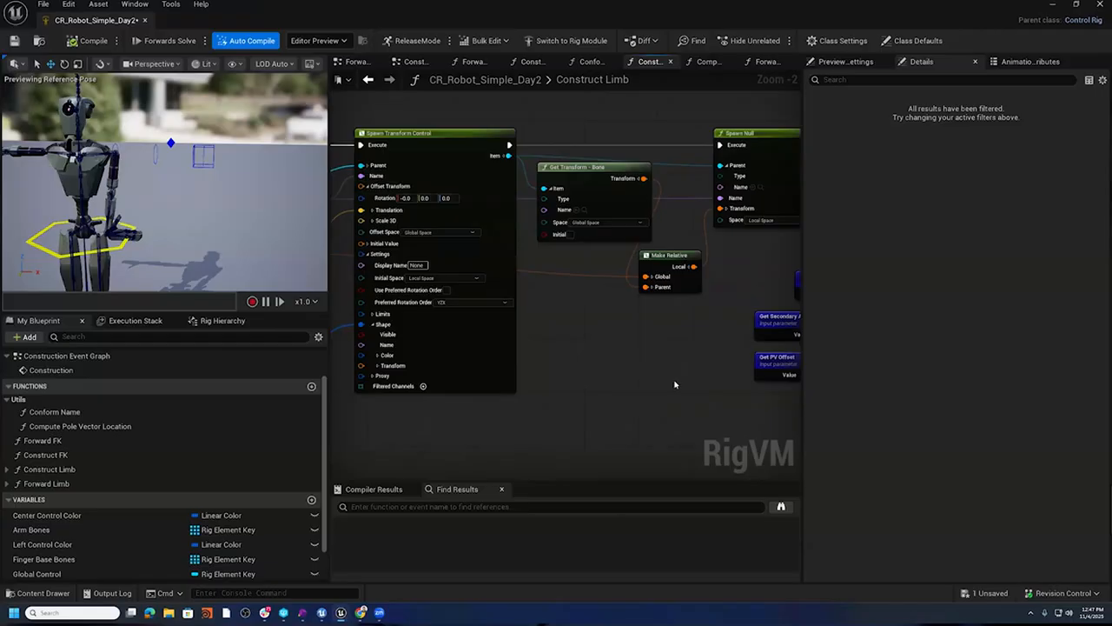
scroll(509, 350, "down", 3)
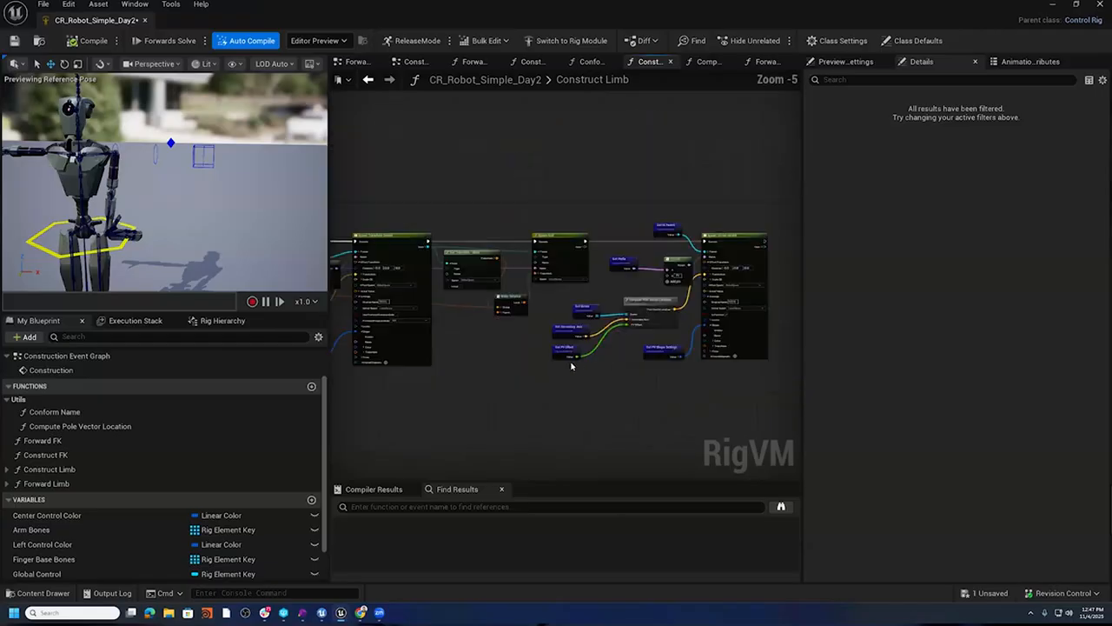
- Move the nodes following the IK Spawn Transform Control farther along the graph to make room after it
left_click_drag(402, 214, 702, 376)
left_click_drag(659, 233, 736, 233)
scroll(498, 341, "up", 4)
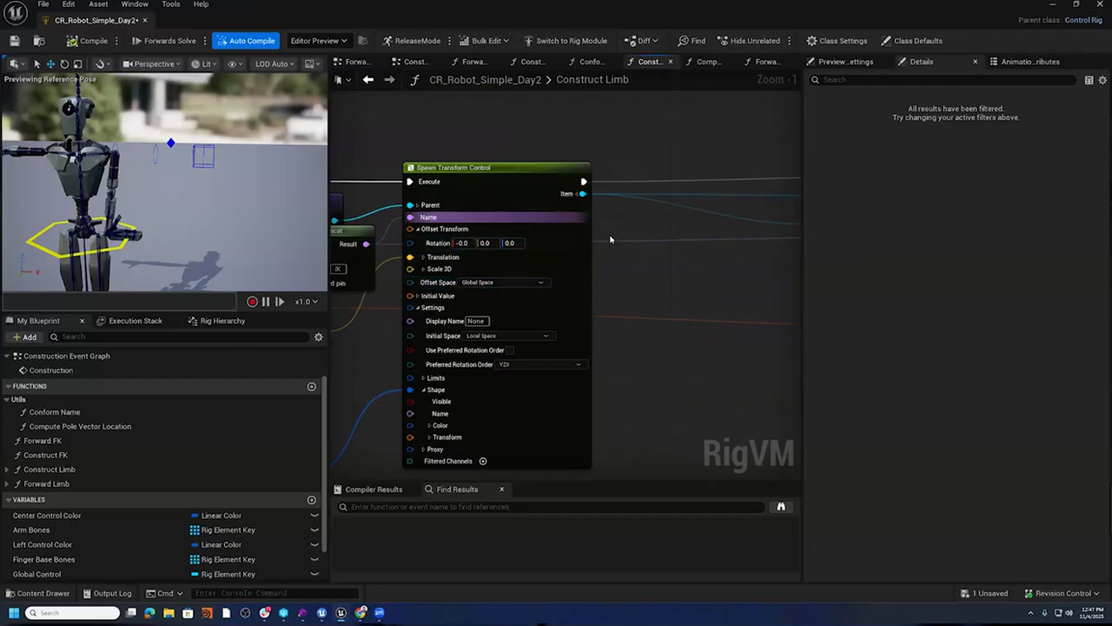
- Promote the IK Spawn Transform Control's Item to a local variable and wire its Set node into the execution before Spawn Null
left_click_drag(582, 193, 653, 296)
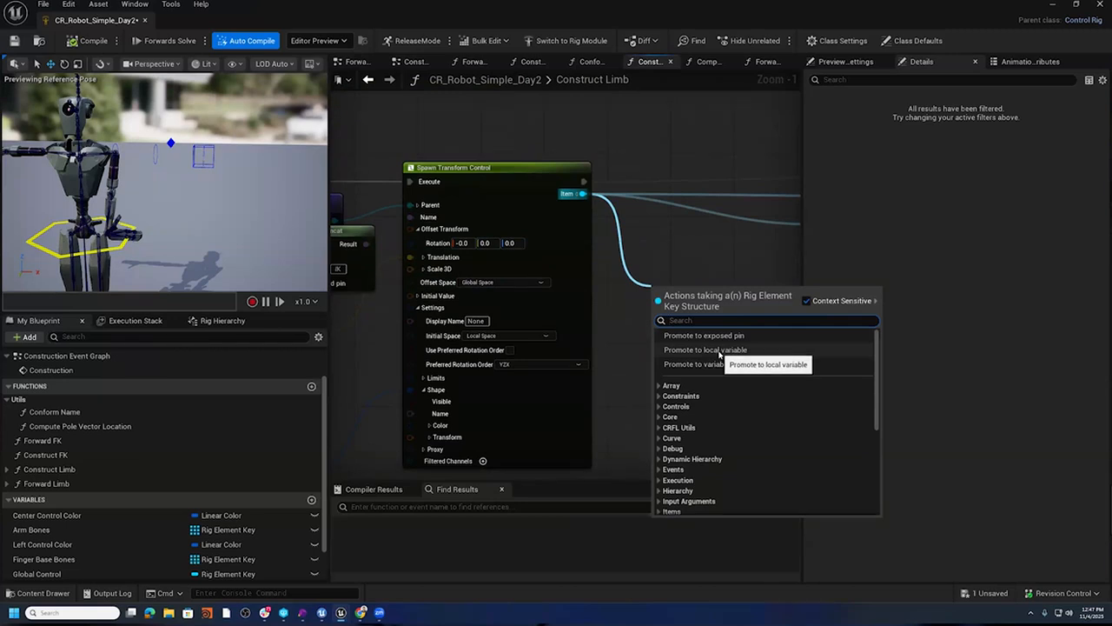
left_click(720, 354)
left_click_drag(687, 291, 673, 139)
left_click_drag(584, 182, 652, 184)
right_click_drag(622, 157, 413, 160)
left_click_drag(516, 186, 674, 180)
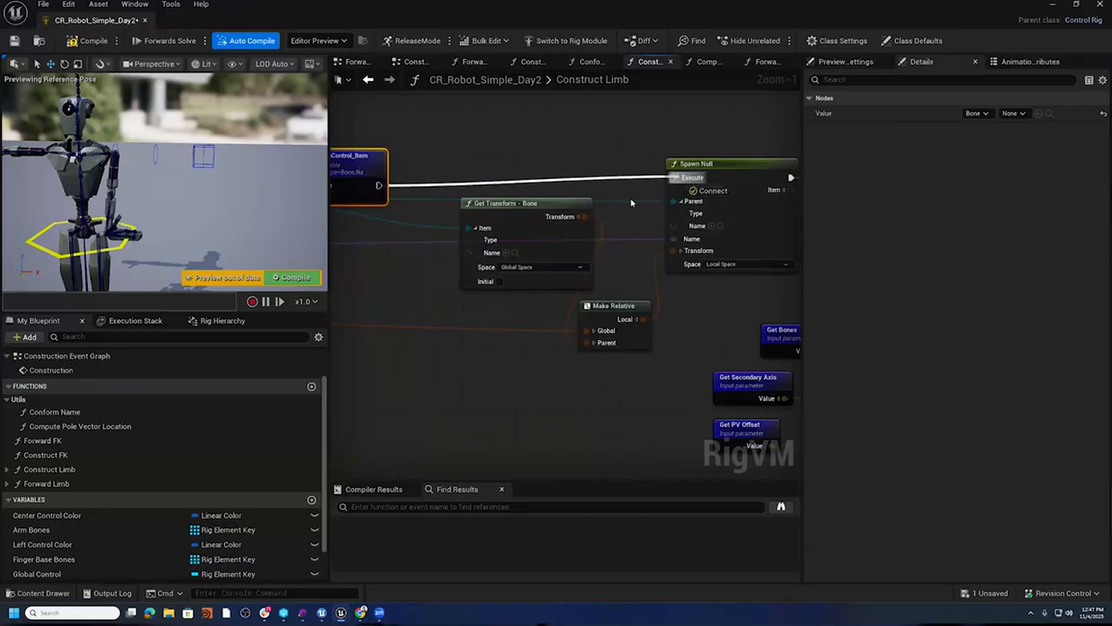
- Rename the new local variable holding the spawned IK control to Local IK Control
right_click_drag(405, 297, 668, 251)
scroll(130, 539, "down", 2)
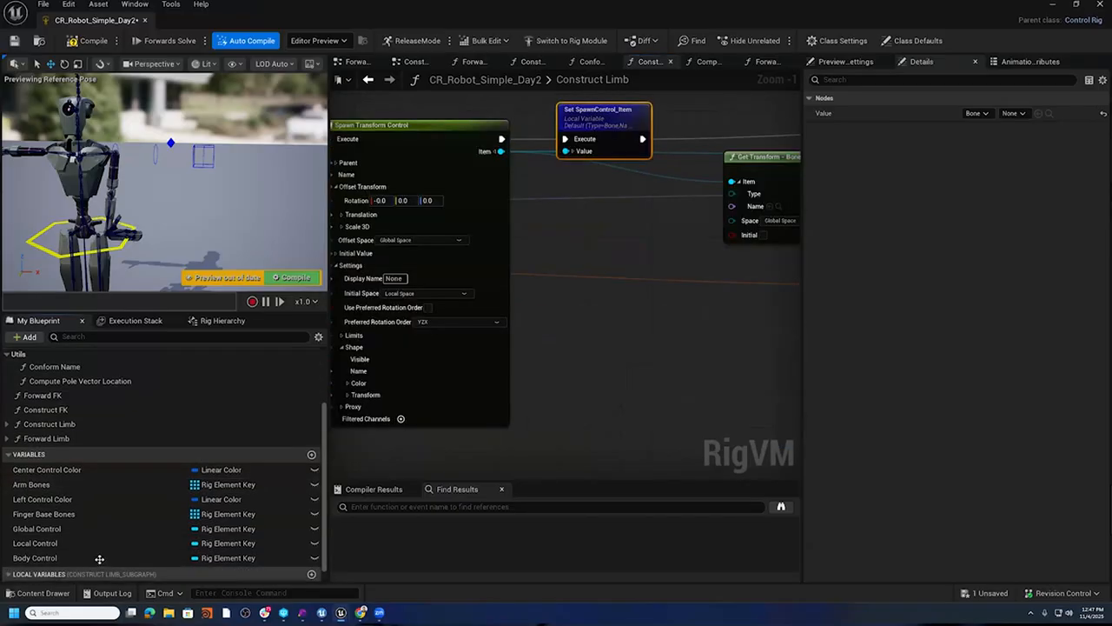
scroll(87, 556, "down", 1)
right_click(56, 574)
left_click(96, 513)
type("L")
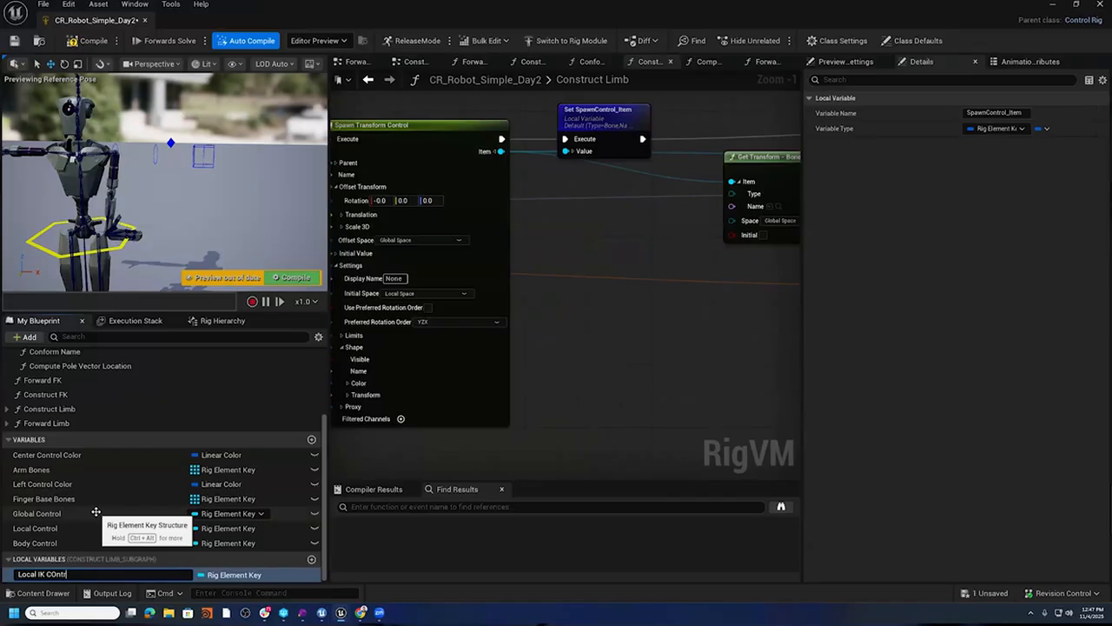
type("ocal IK Control")
key("Return")
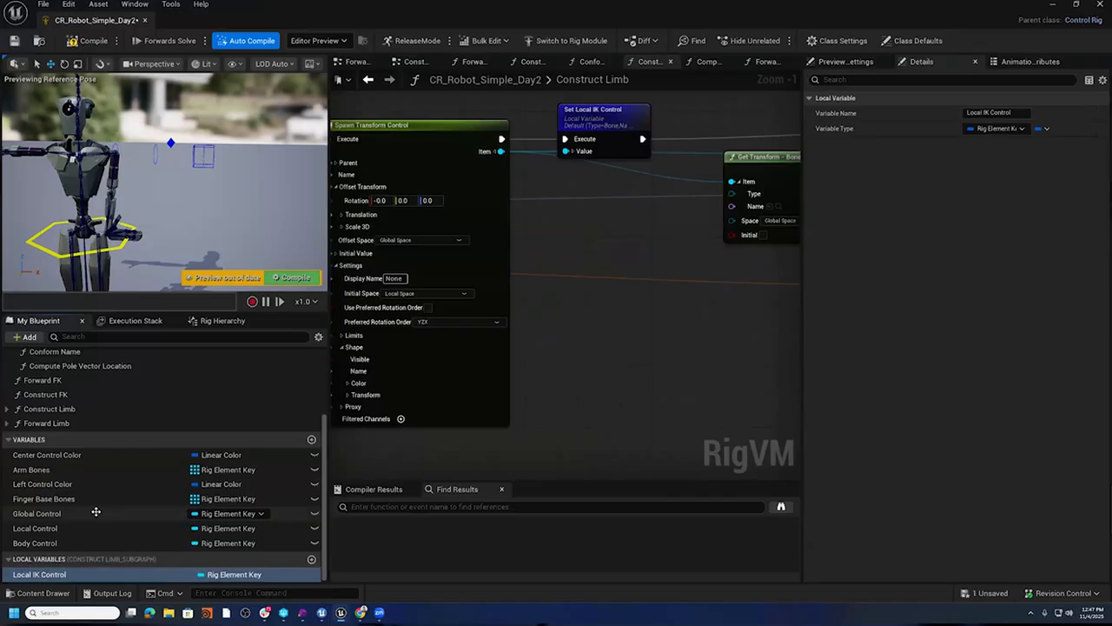
right_click_drag(553, 250, 550, 342)
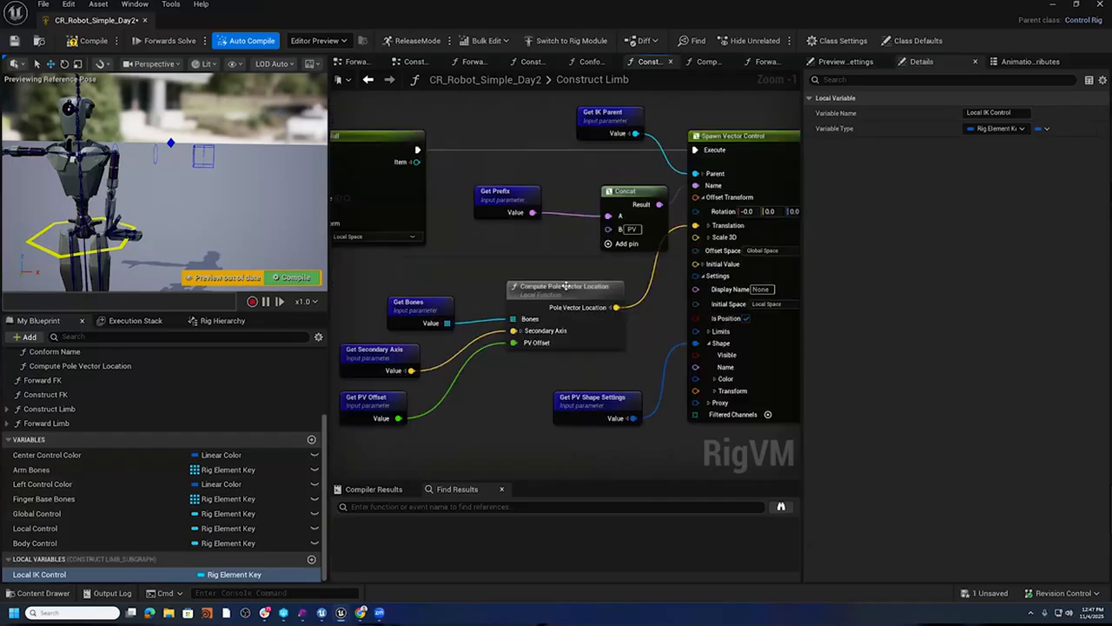
- Promote the pole vector Spawn Vector Control's Item to a local variable and wire its Set node after the spawn node
right_click_drag(564, 258, 291, 240)
right_click_drag(653, 179, 711, 207)
left_click_drag(621, 173, 686, 228)
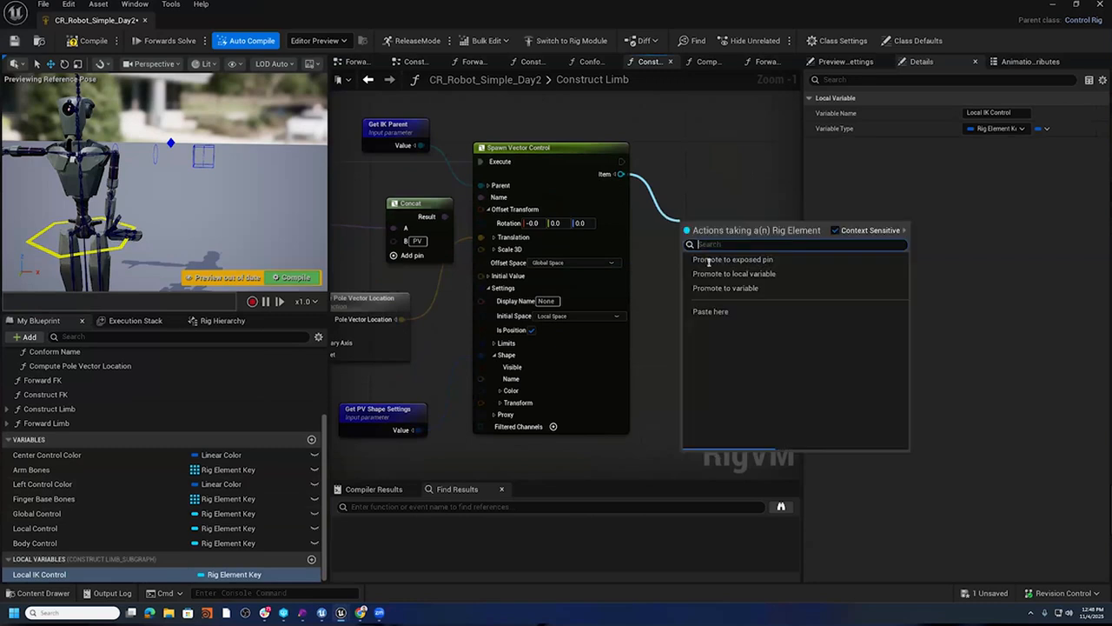
left_click(730, 285)
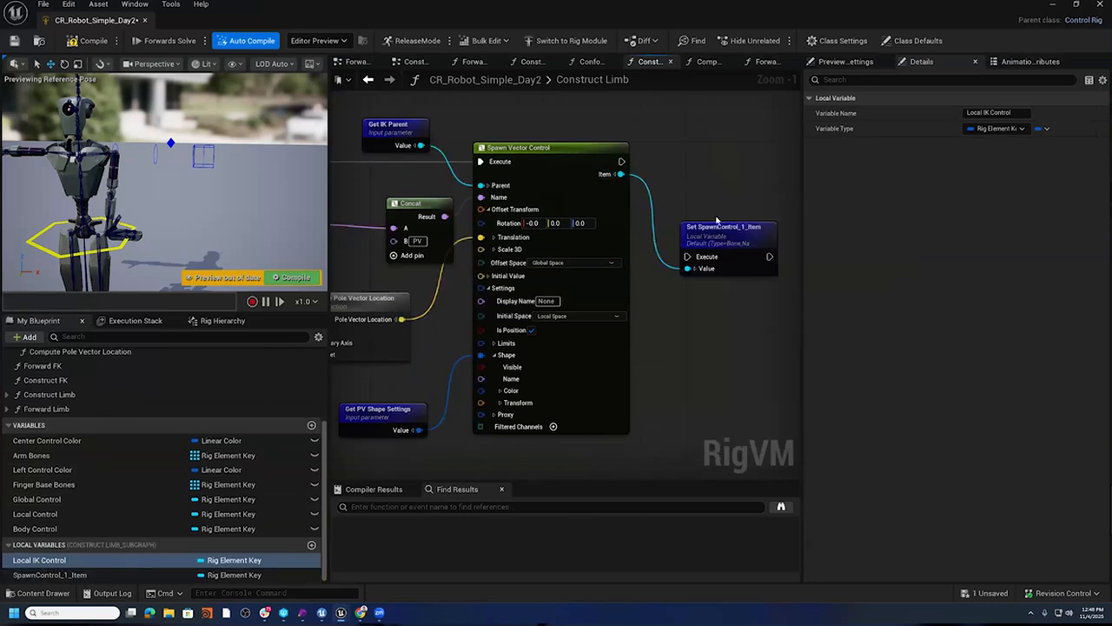
key("q")
left_click_drag(622, 162, 679, 162)
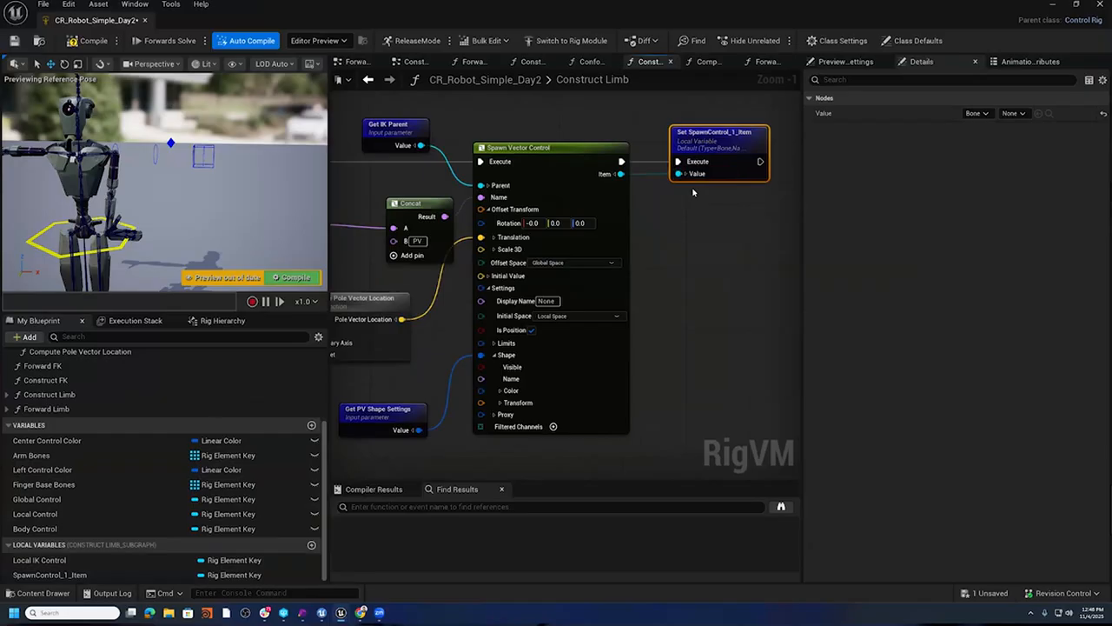
- Rename the new local variable holding the spawned pole vector control to Local PV Control
right_click(54, 575)
left_click(109, 517)
type("Local PV Co")
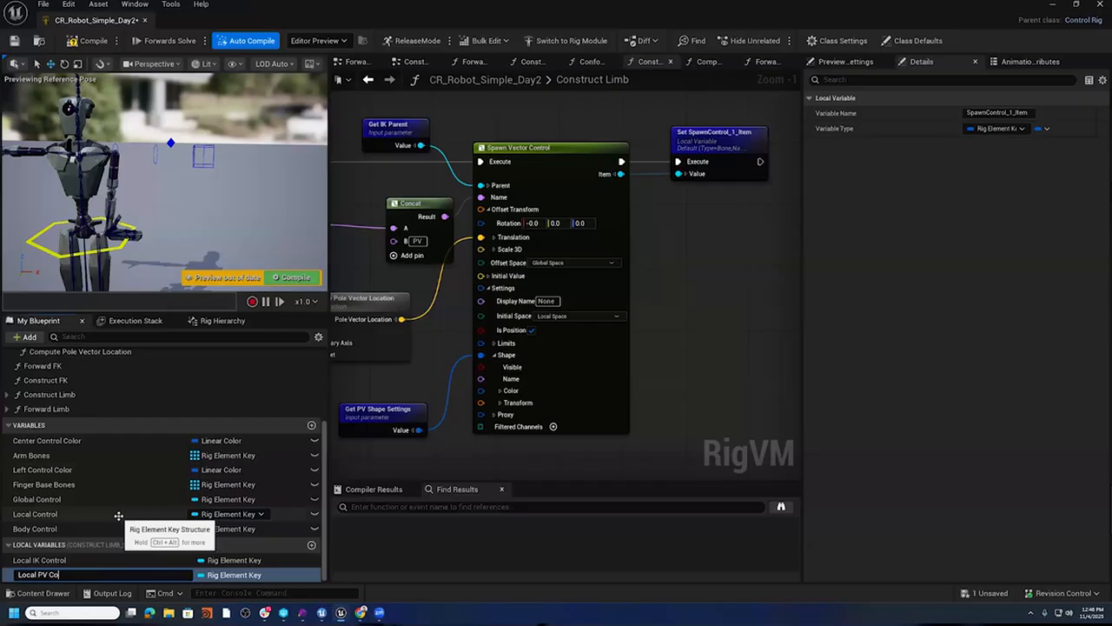
type("ntrol")
key("Return")
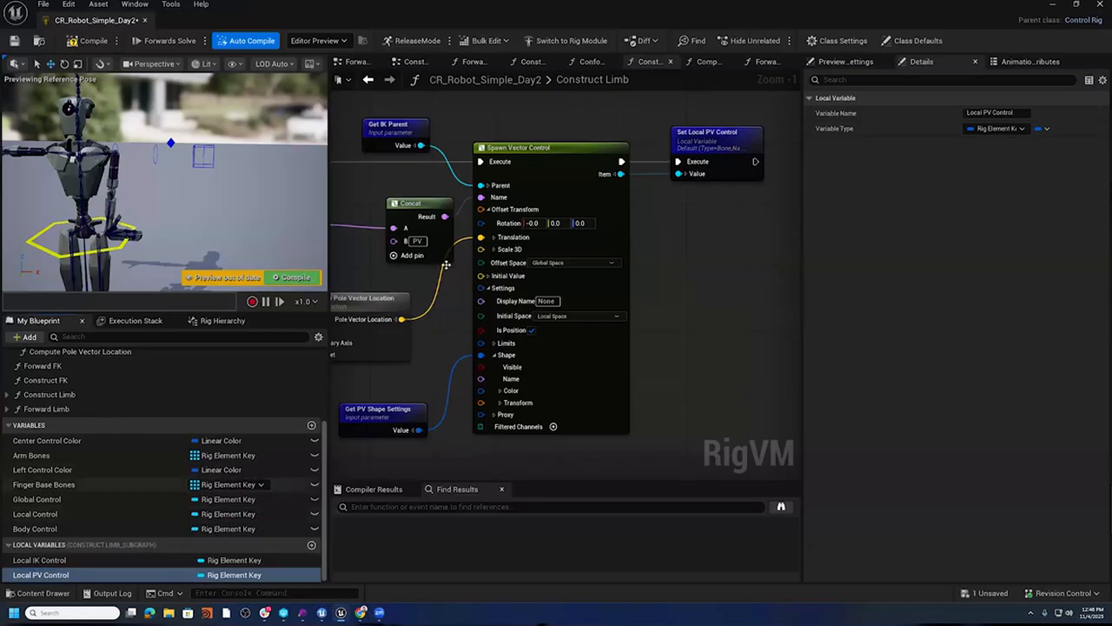
- Move the Return node lower and place getters for Local IK Control and Local PV Control beside it
right_click_drag(382, 287, 710, 291)
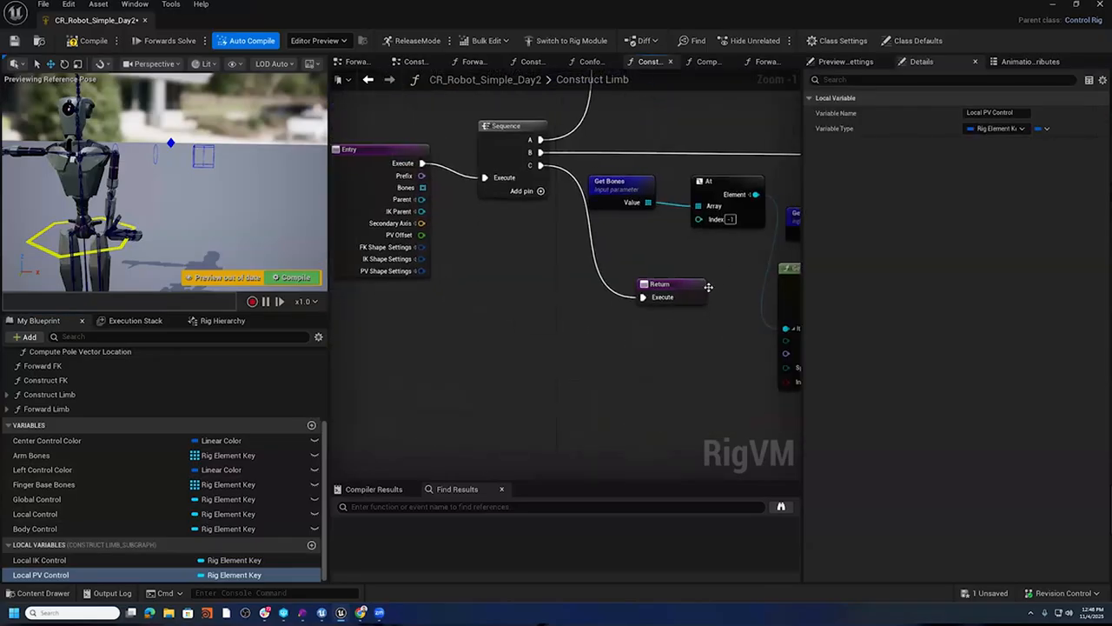
left_click_drag(661, 286, 668, 383)
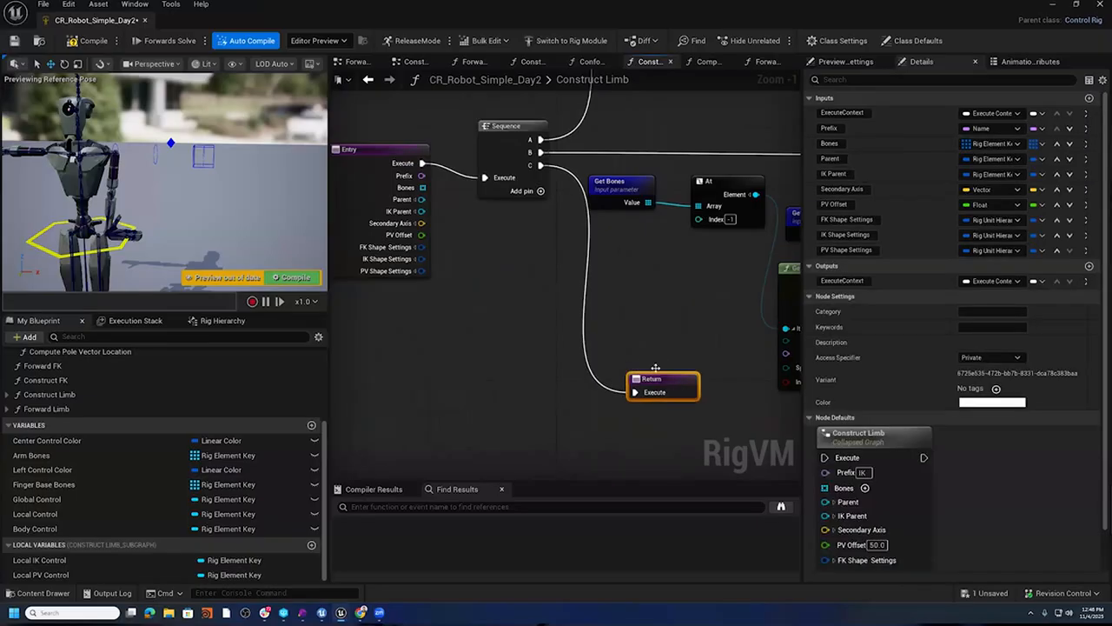
left_click_drag(39, 561, 442, 337)
left_click(478, 357)
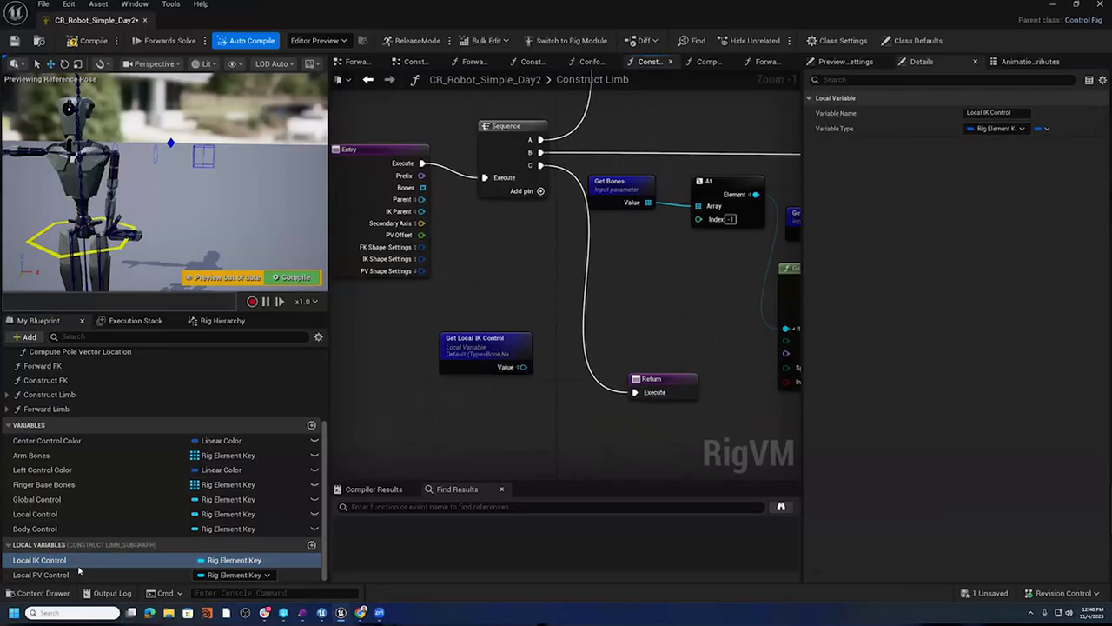
left_click_drag(64, 575, 447, 393)
left_click(491, 417)
- Connect both local control getters to the Return node as new outputs and align the getters
left_click_drag(530, 370, 656, 389)
left_click_drag(530, 428, 665, 395)
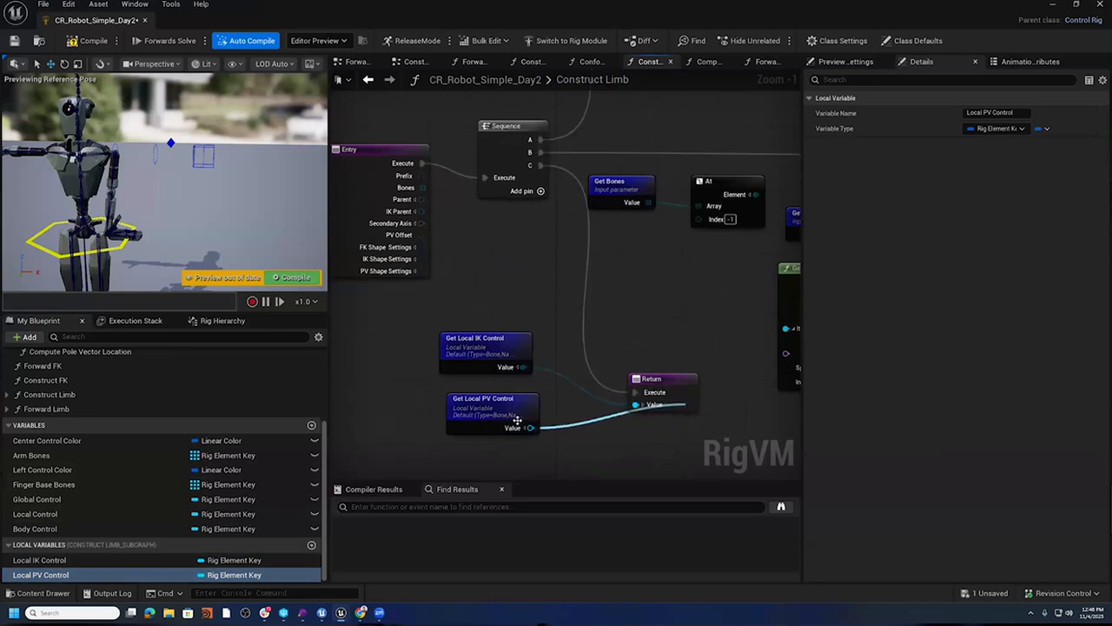
left_click_drag(504, 404, 494, 401)
- Rename the function's two new outputs to IK Control and PV Control
left_click(672, 380)
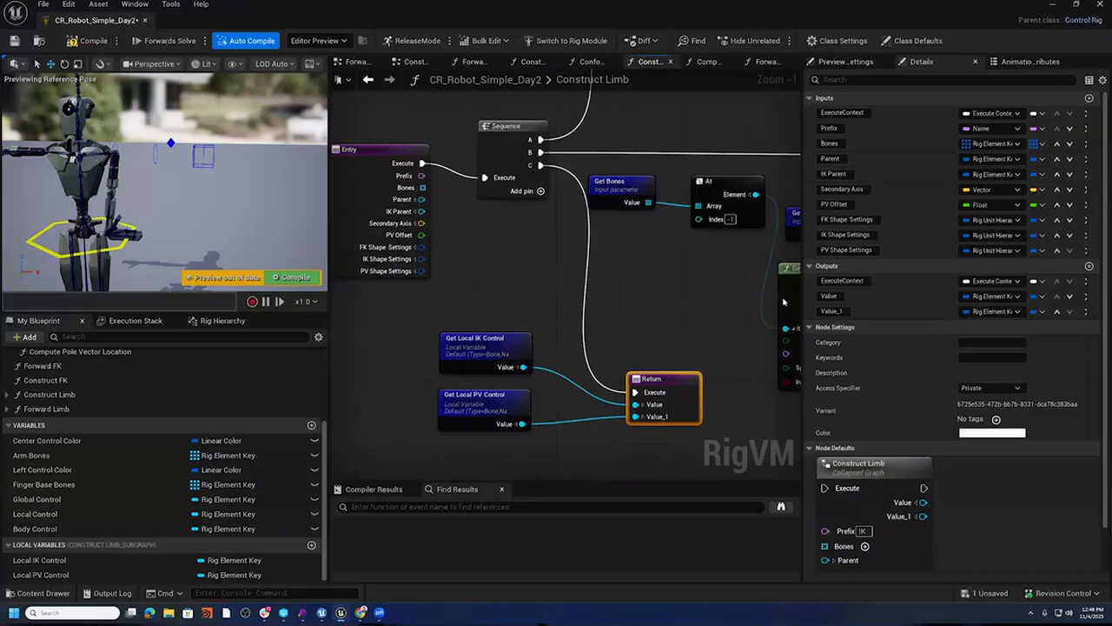
double_click(832, 296)
double_click(835, 295)
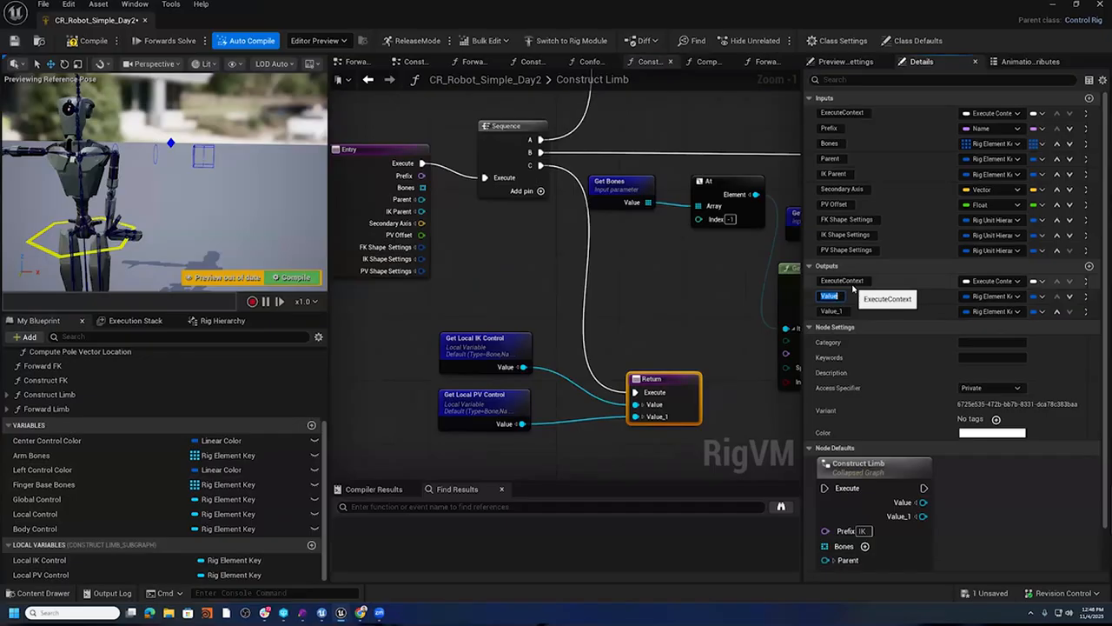
type("IK Control")
key("Return")
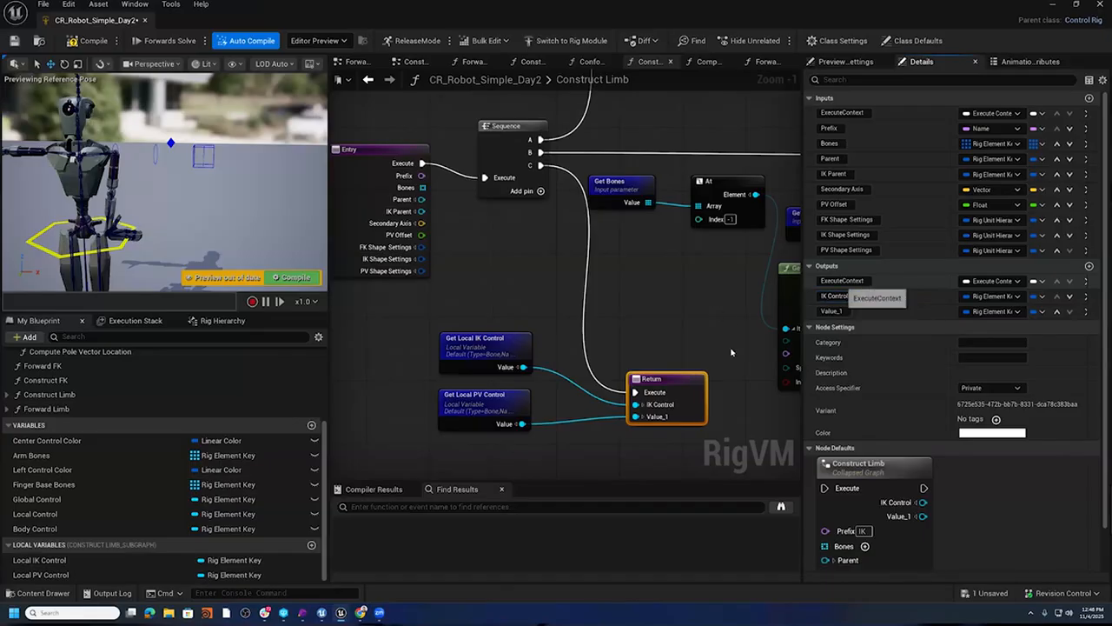
double_click(831, 311)
type("P")
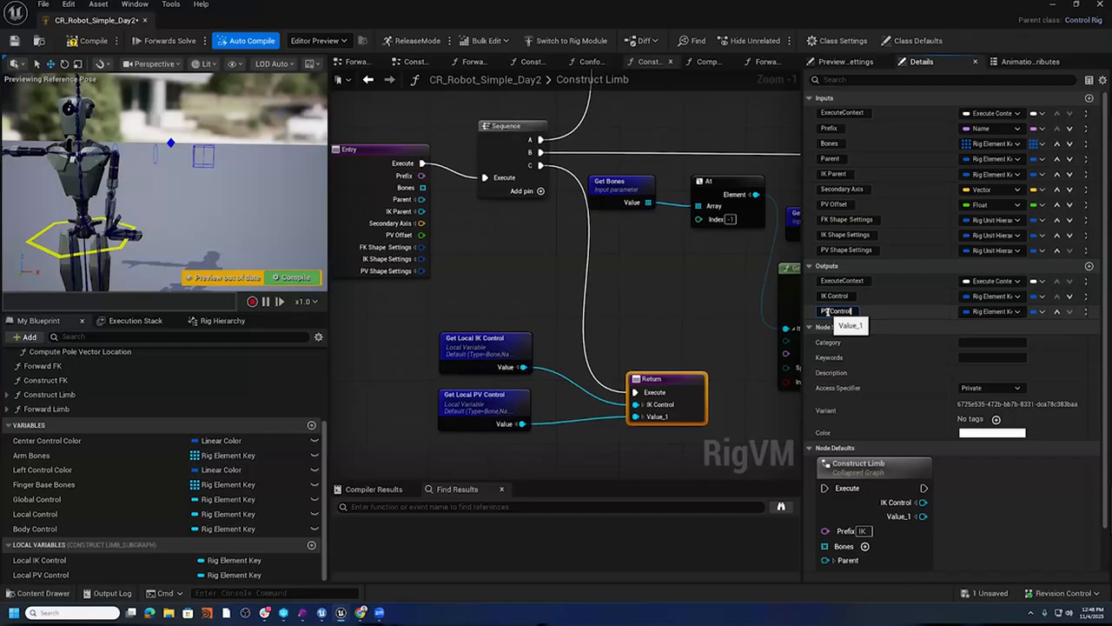
type("V Control")
key("Return")
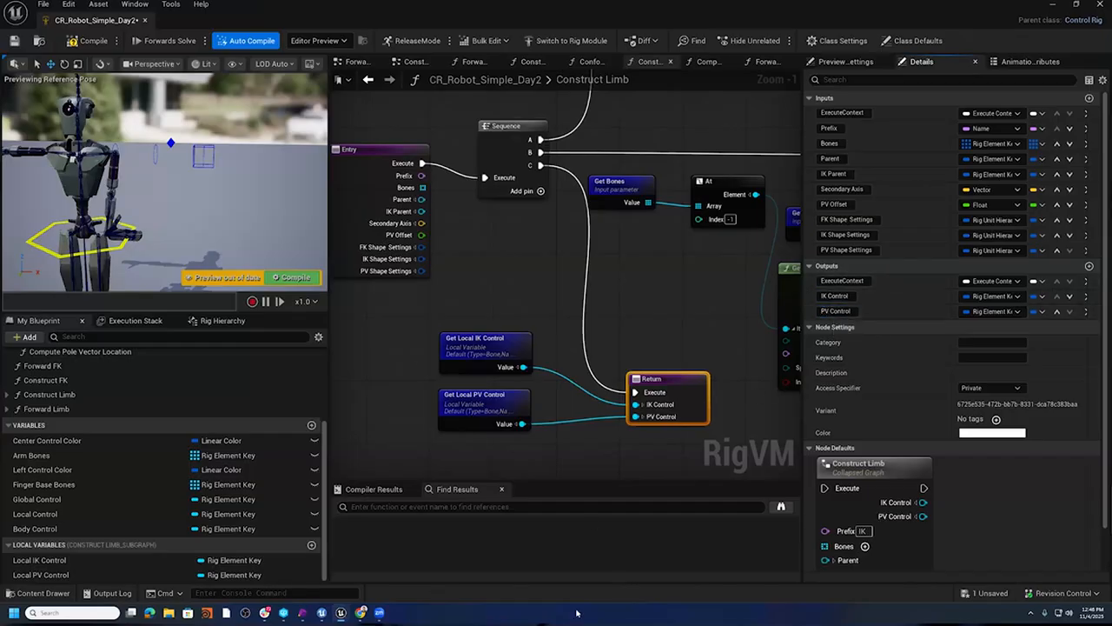
scroll(757, 222, "down", 3)
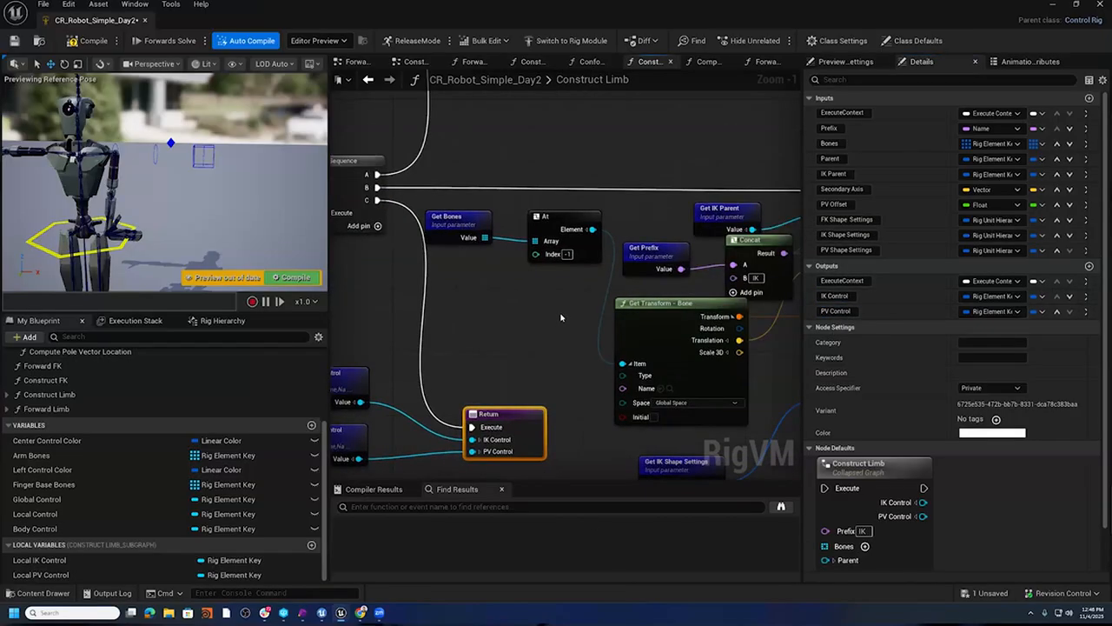
right_click_drag(564, 313, 396, 313)
right_click_drag(634, 293, 516, 292)
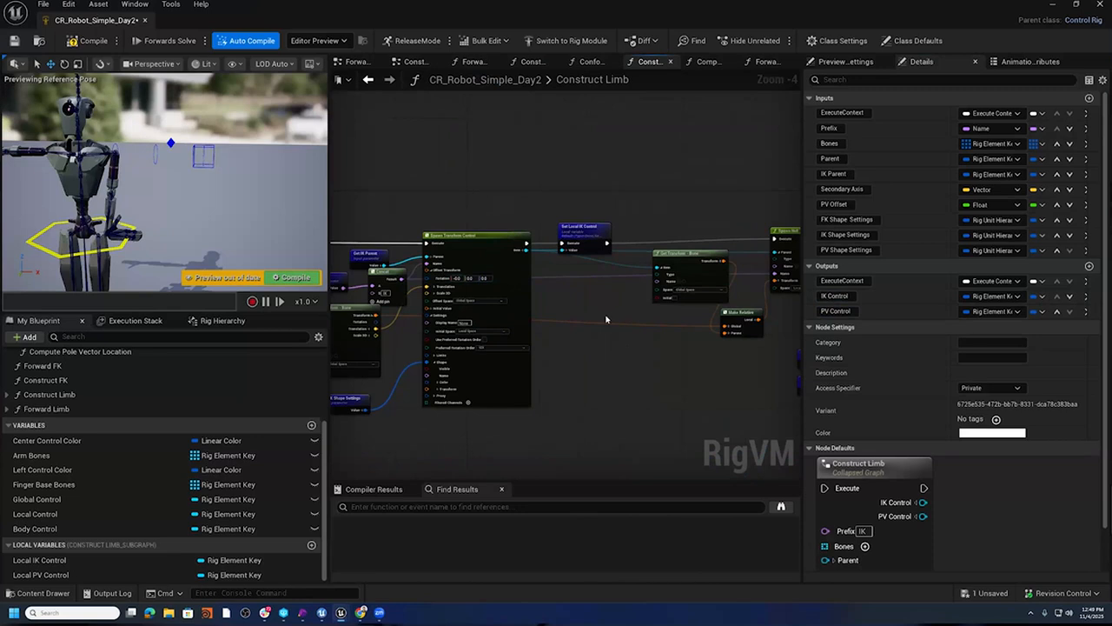
scroll(537, 239, "up", 3)
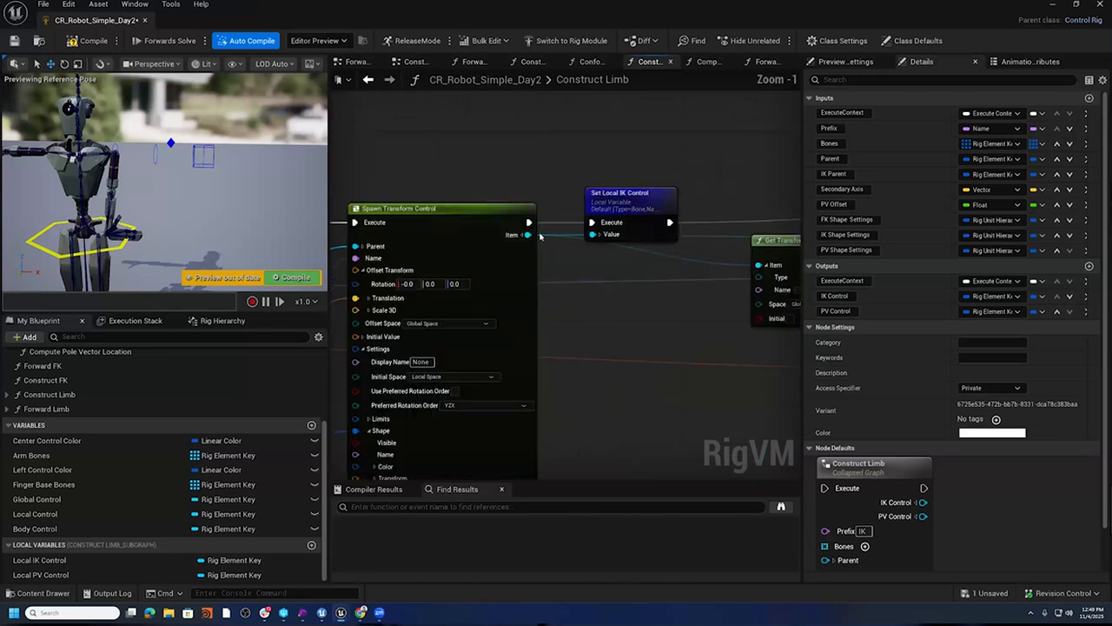
right_click_drag(643, 291, 266, 262)
right_click_drag(630, 181, 454, 212)
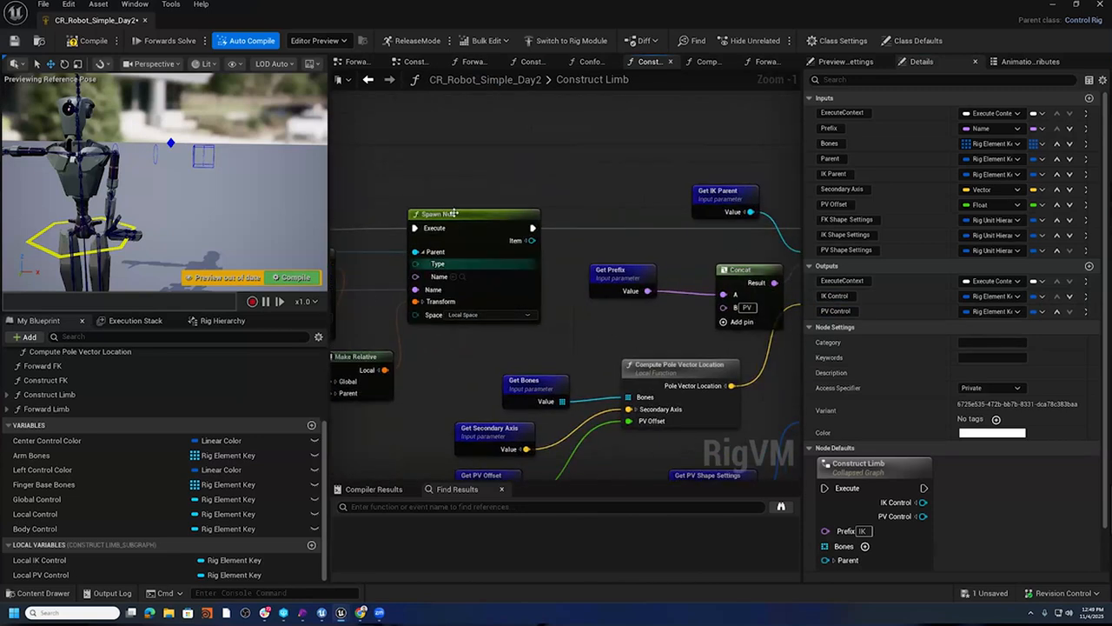
left_click_drag(532, 228, 583, 223)
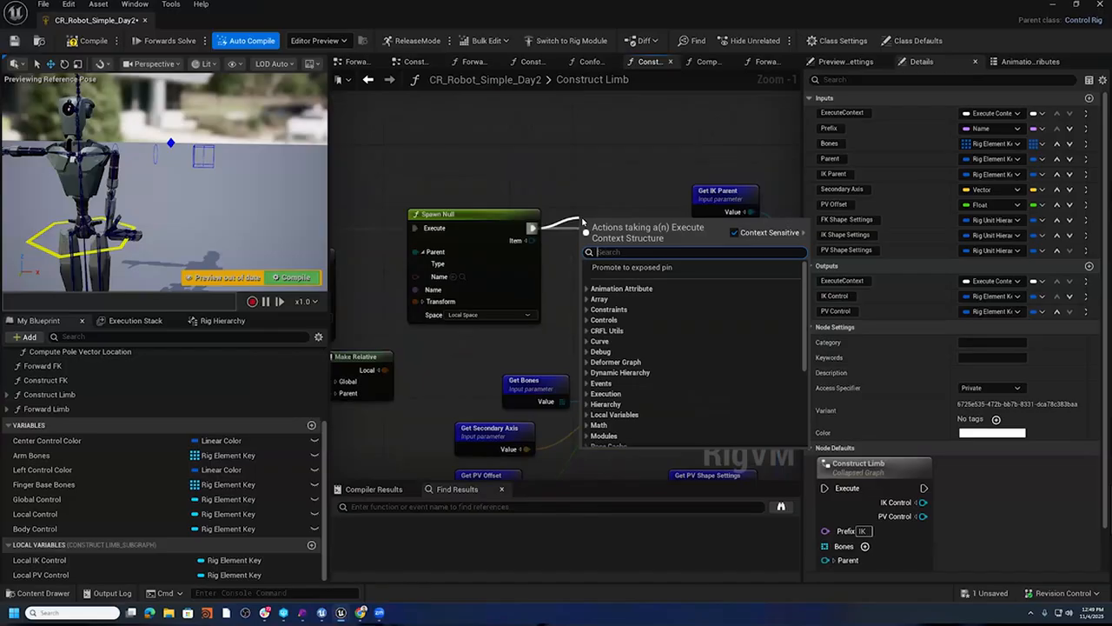
type("set")
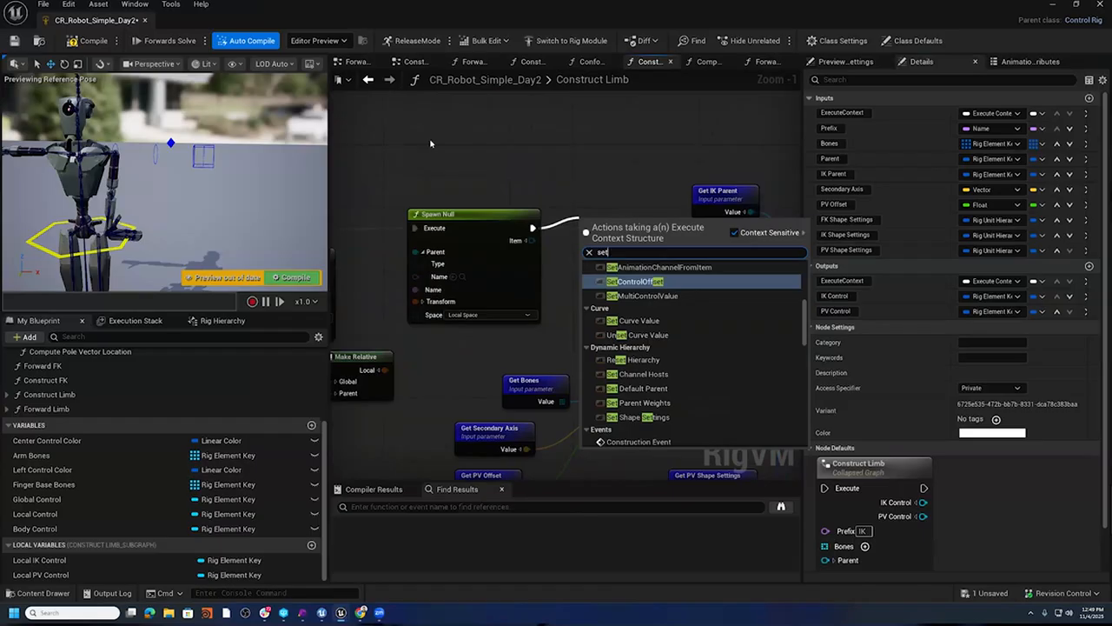
type(" met")
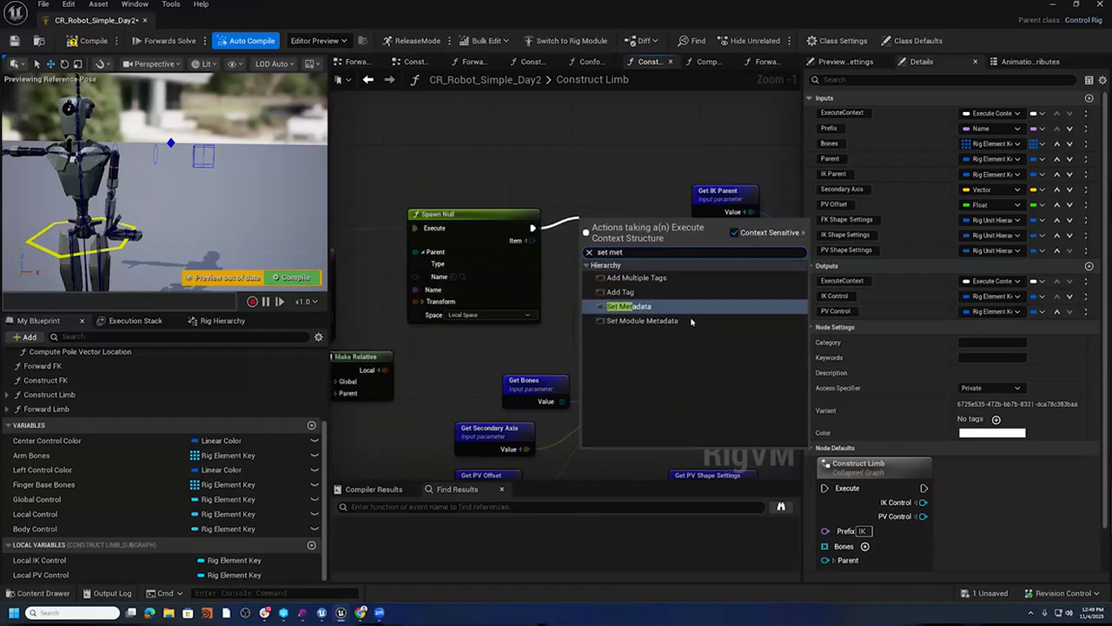
left_click(622, 292)
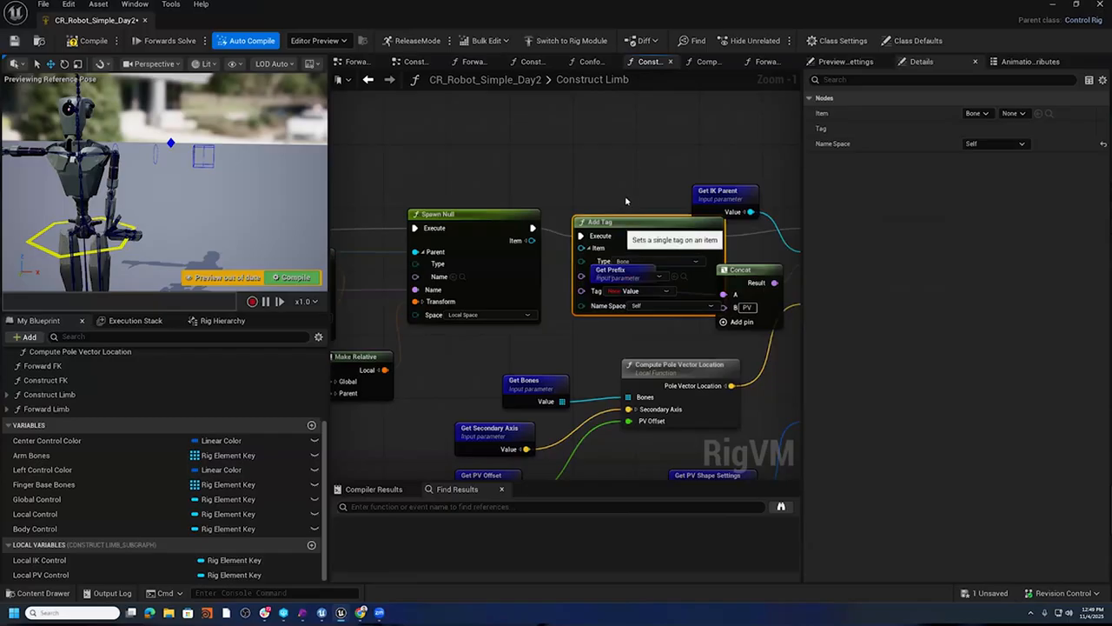
key("Delete")
- Add a Set Metadata node to the execution directly after Spawn Null
right_click_drag(645, 212, 512, 209)
left_click_drag(399, 224, 456, 222)
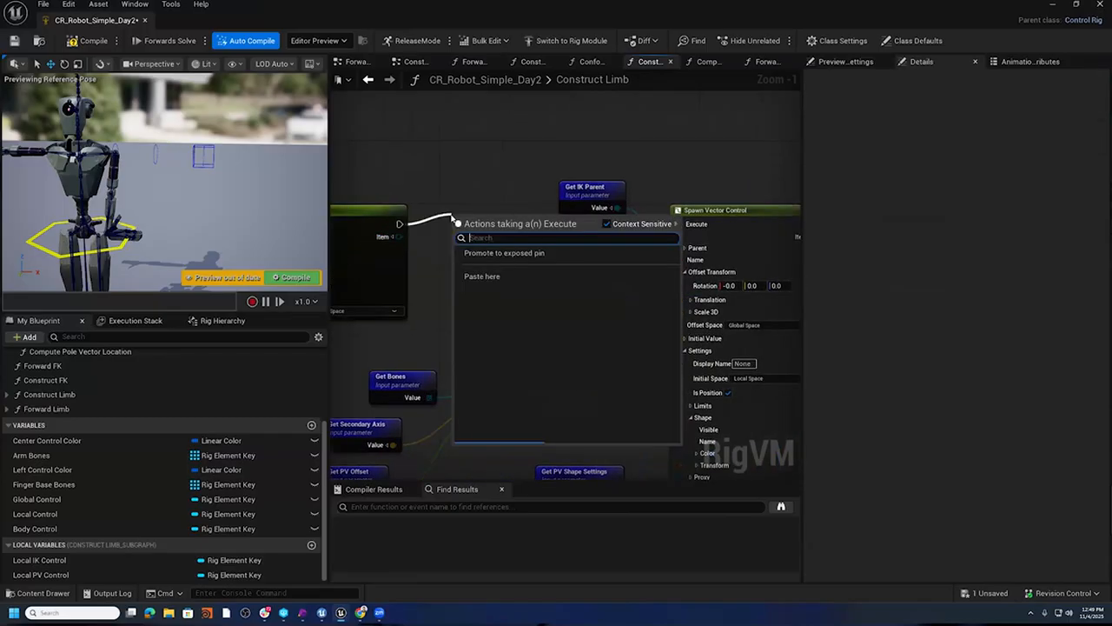
type("set me")
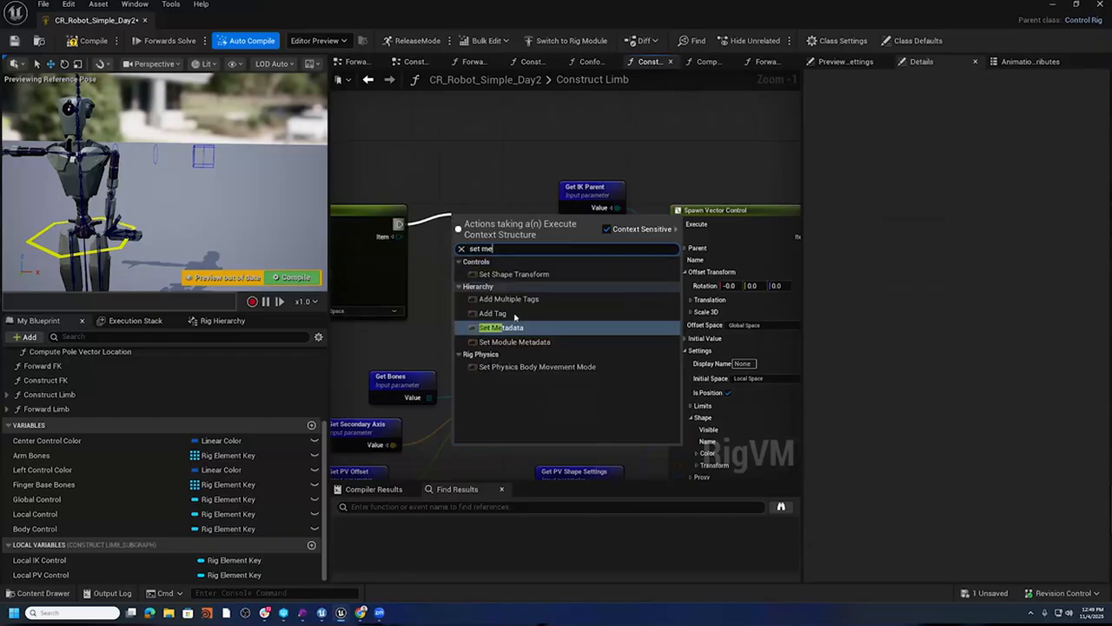
left_click(528, 329)
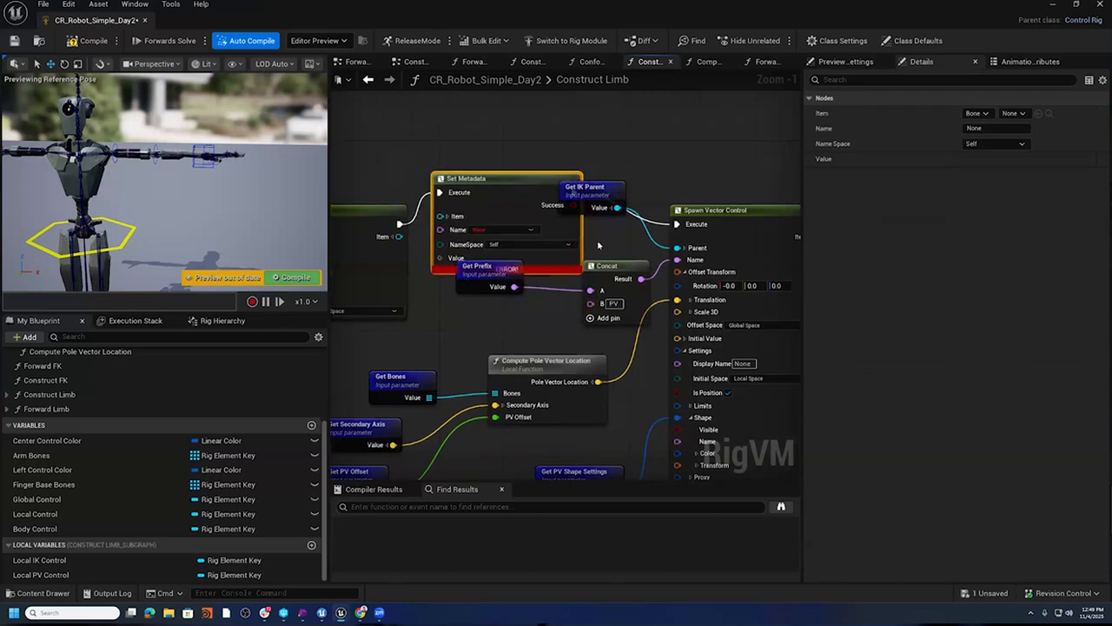
- Shift the pole vector control nodes farther along the graph and align Set Metadata between Spawn Null and them
scroll(563, 256, "down", 4)
left_click_drag(562, 257, 634, 341)
left_click_drag(571, 206, 602, 203)
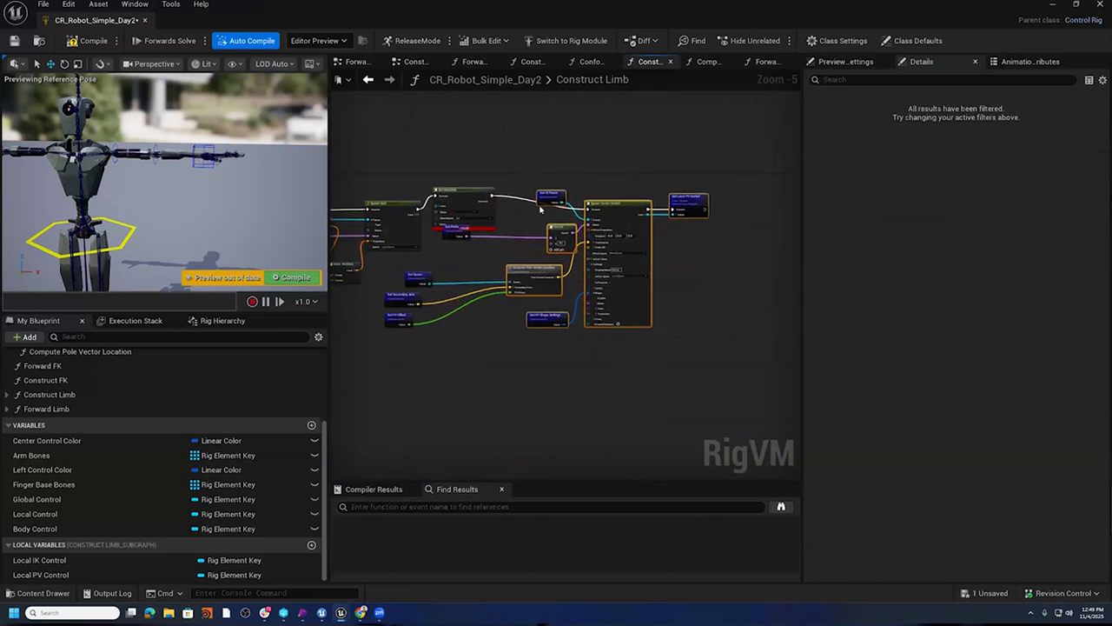
scroll(464, 258, "up", 3)
left_click_drag(445, 217, 571, 244)
right_click_drag(454, 240, 579, 291)
scroll(579, 291, "up", 2)
left_click_drag(570, 137, 599, 176)
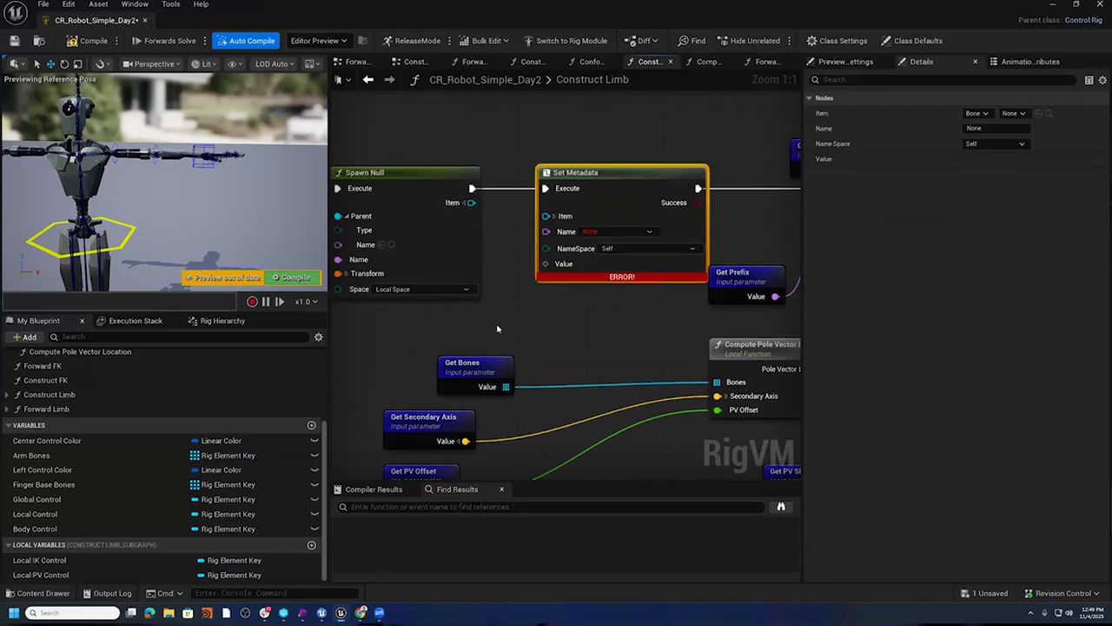
- Add a Get Local IK Control node and connect its value to the Set Metadata node's Item
right_click(420, 121)
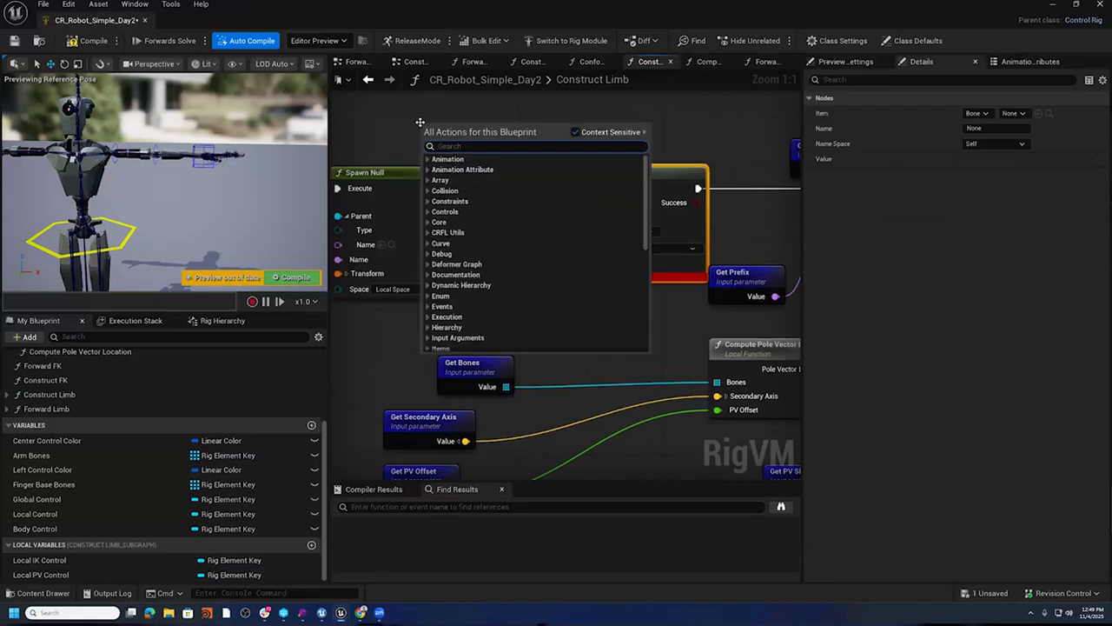
type("Get Local")
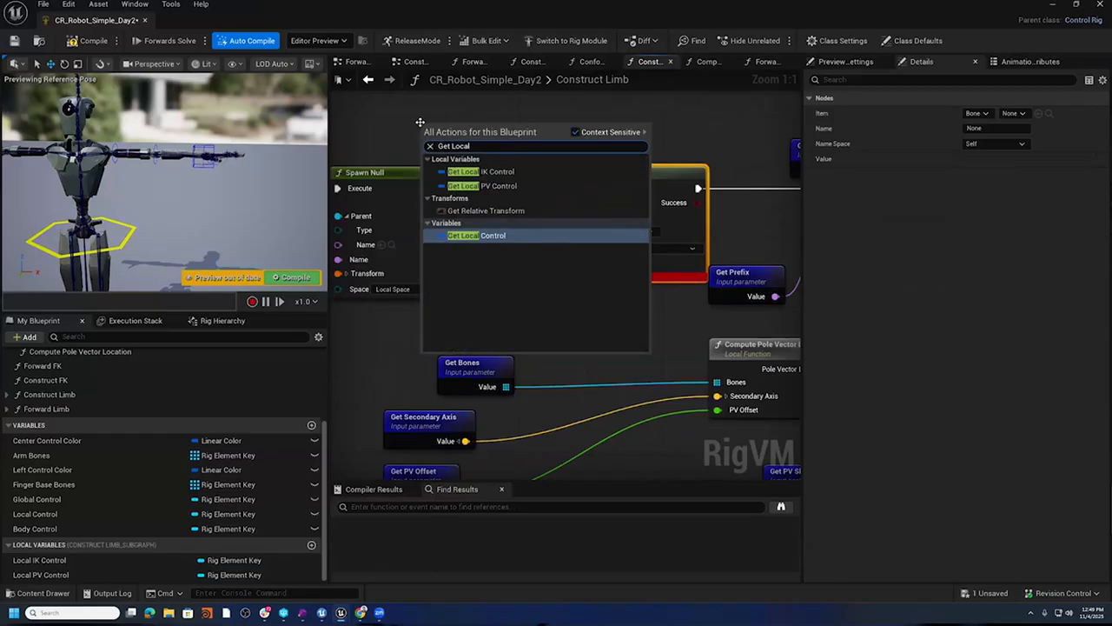
left_click(480, 171)
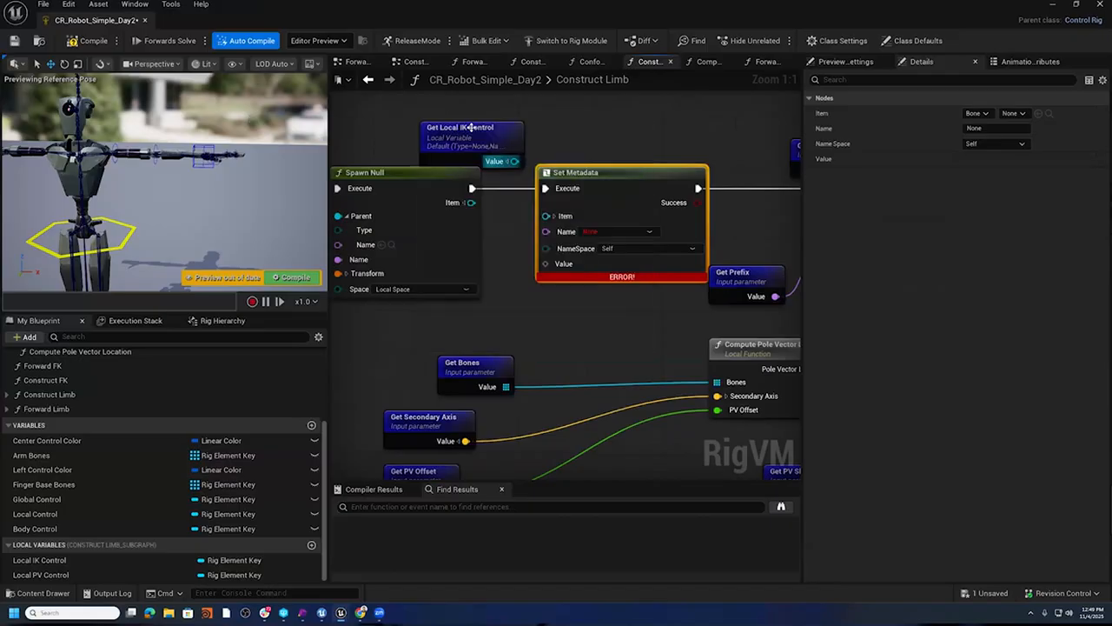
left_click_drag(428, 128, 399, 111)
left_click_drag(469, 142, 548, 217)
- Name the metadata Effector and connect Spawn Null's Item to its Value
left_click(602, 233)
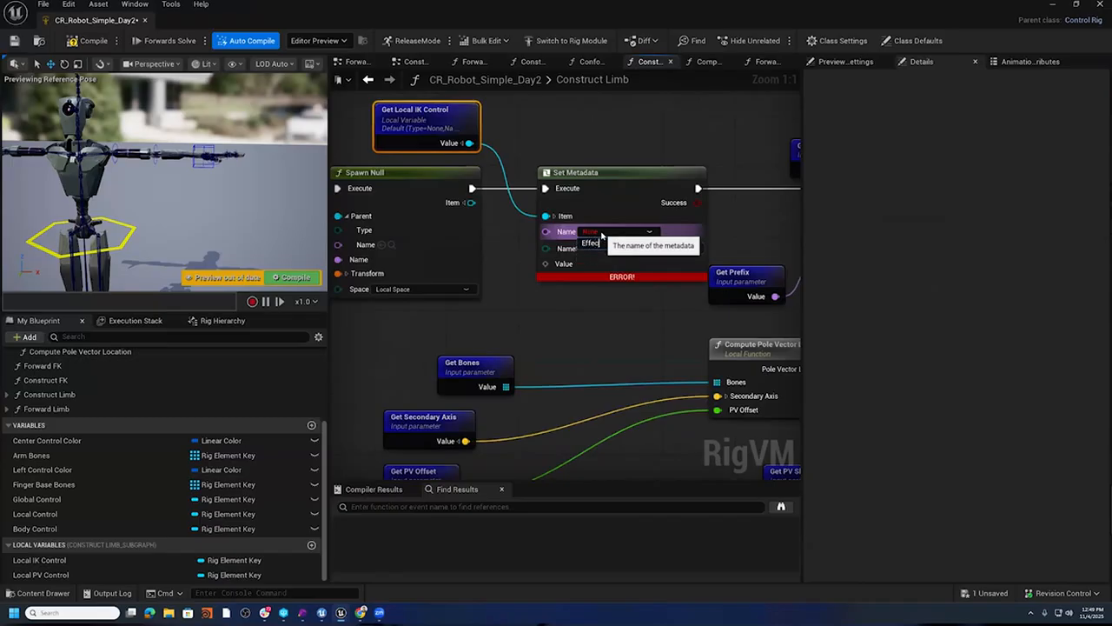
left_click(593, 242)
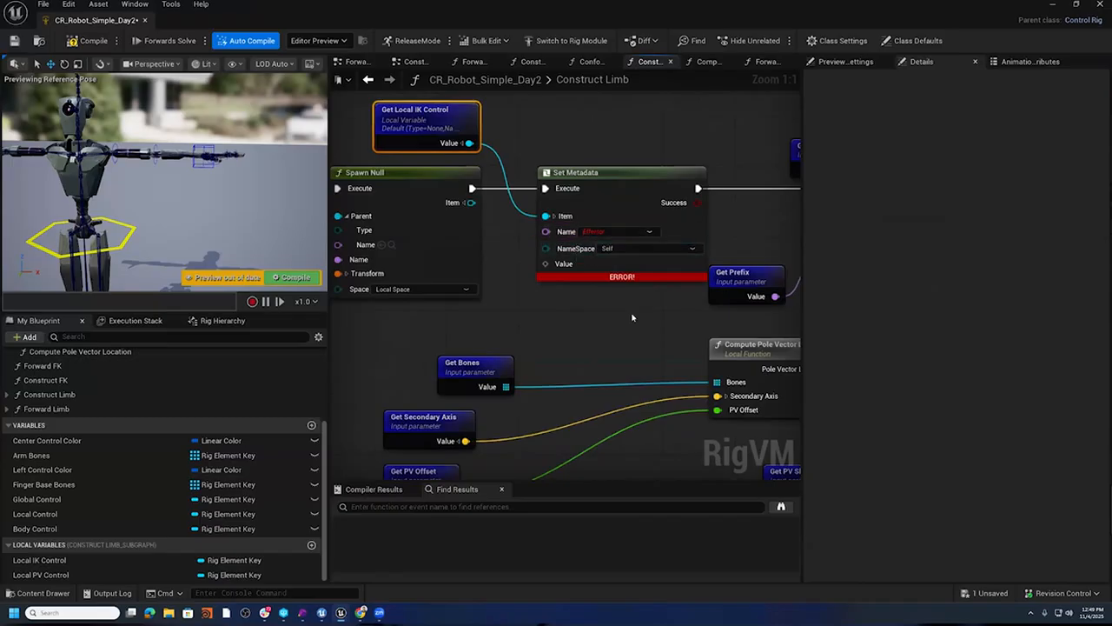
left_click_drag(472, 202, 547, 264)
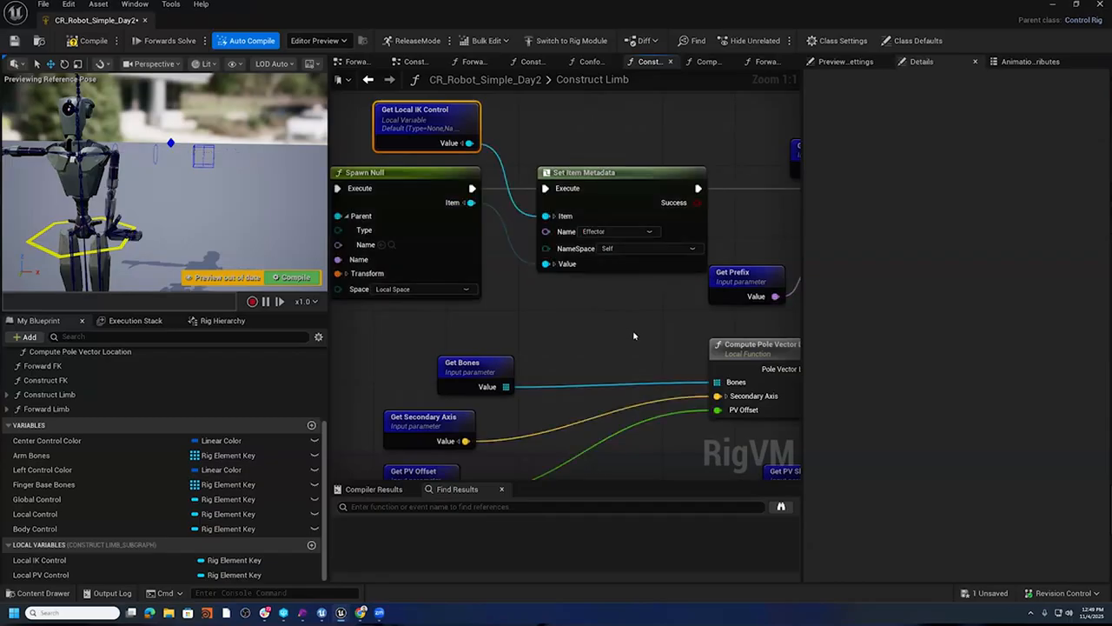
- Compile the rig and return to the Entry and Return nodes of Construct Limb
scroll(558, 311, "down", 1)
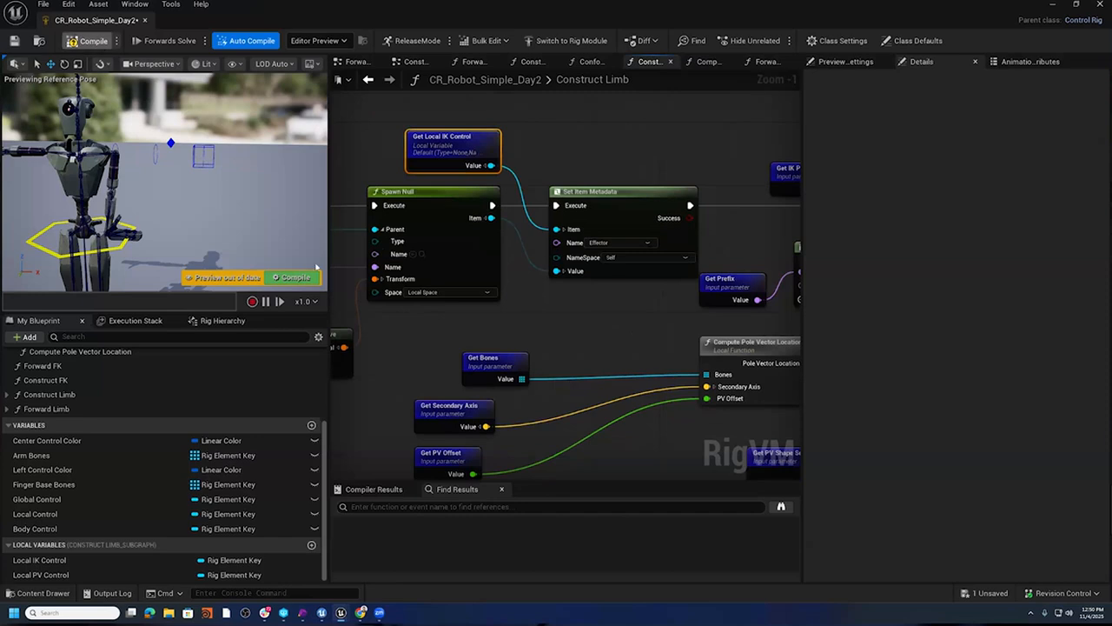
scroll(557, 316, "down", 2)
right_click_drag(557, 317, 798, 174)
right_click_drag(653, 187, 663, 304)
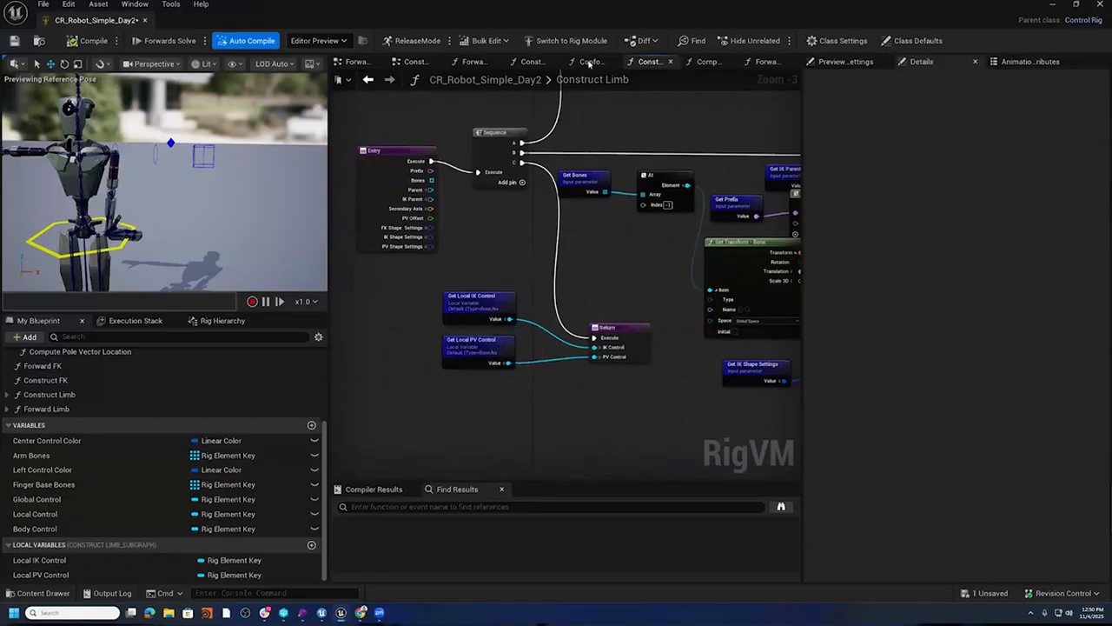
- In the Construction Event Graph, promote Construct Limb's IK Control and PV Control outputs to variables and chain both Set nodes before For Each
left_click(415, 62)
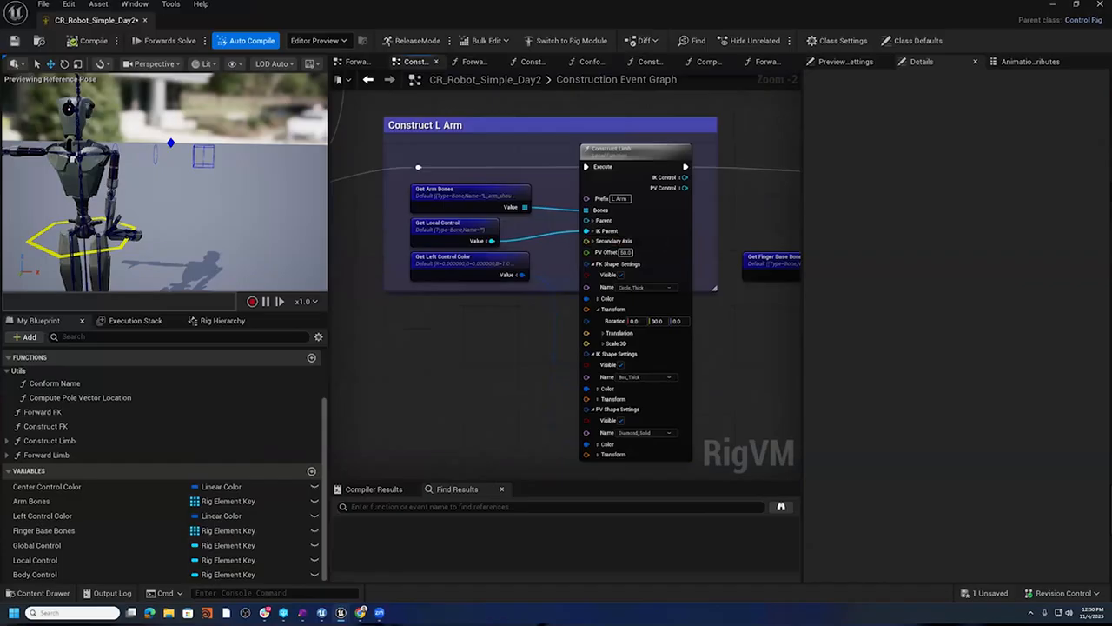
right_click_drag(570, 248, 371, 236)
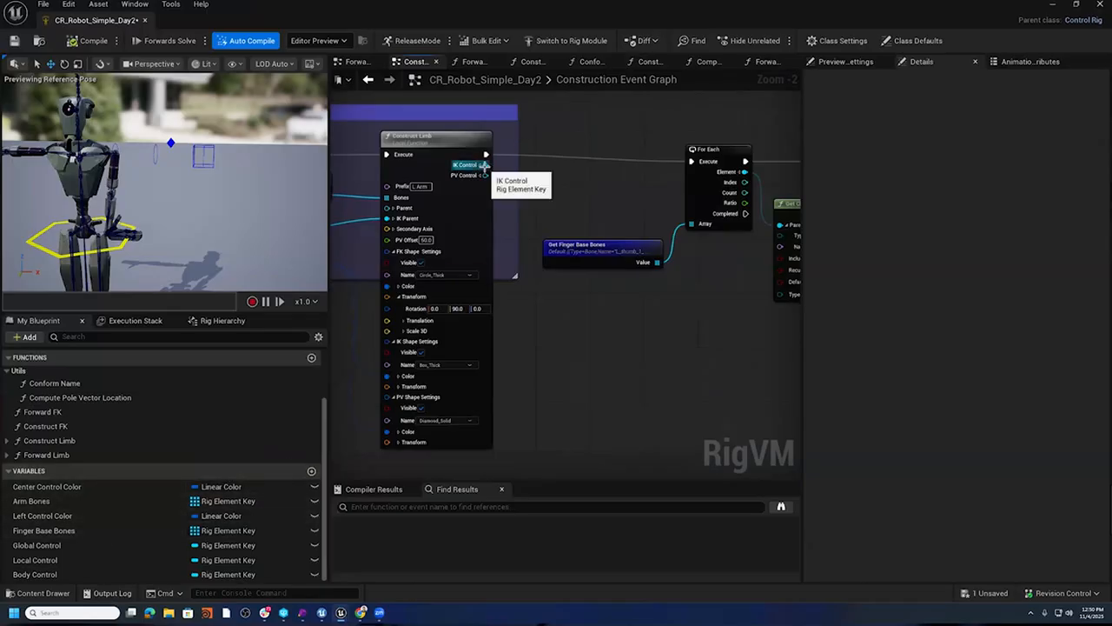
left_click_drag(485, 165, 536, 205)
left_click(505, 196)
left_click(579, 247)
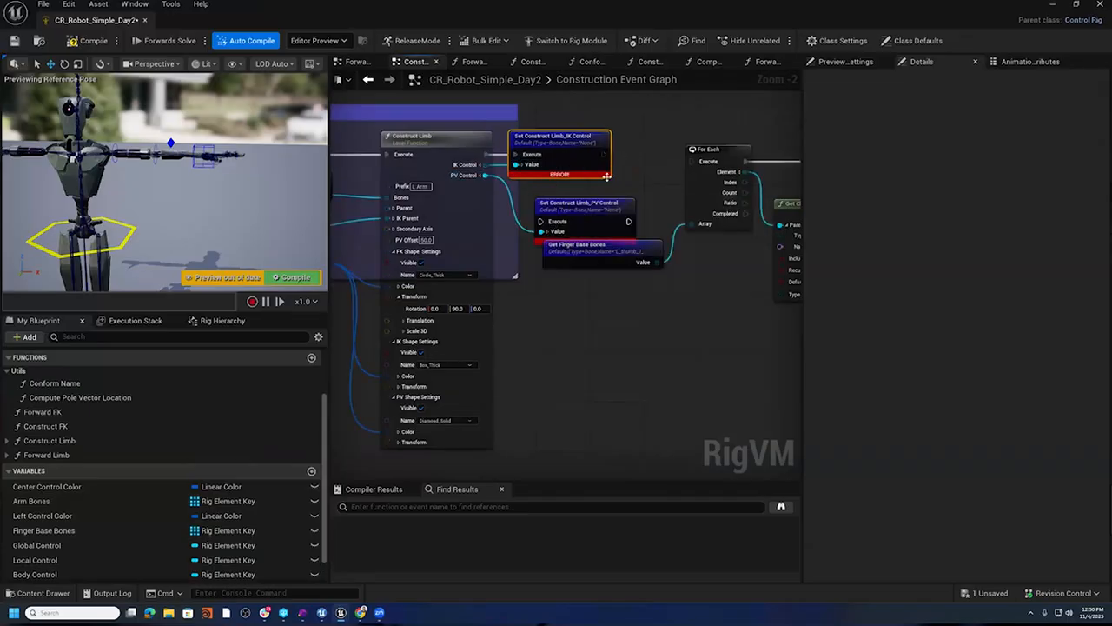
left_click_drag(604, 155, 525, 192)
left_click_drag(604, 202, 693, 162)
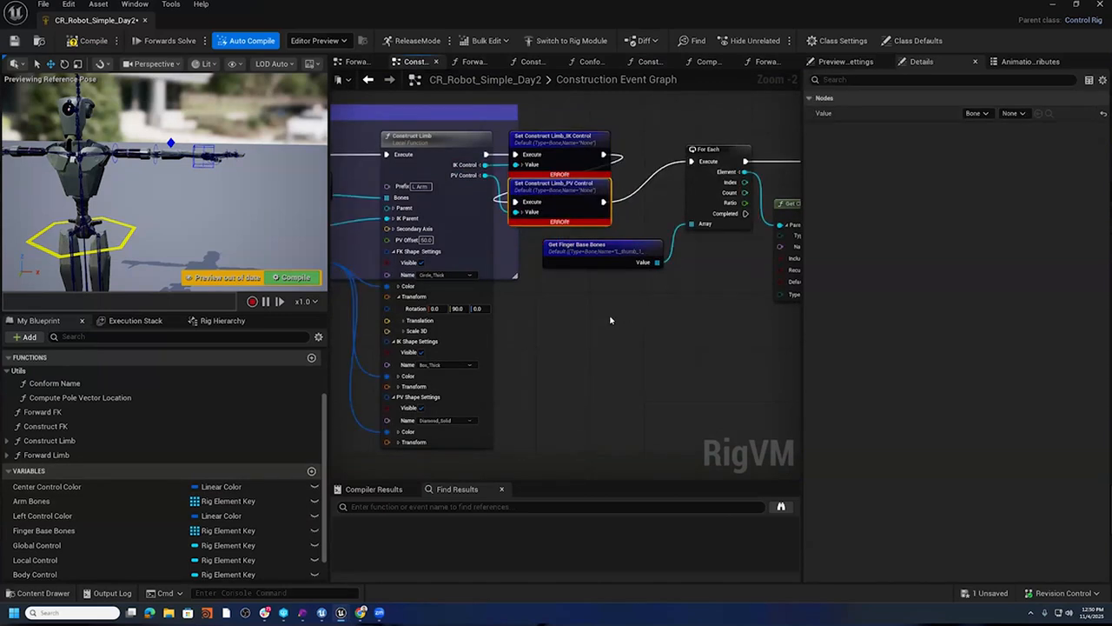
- Rename the Construct Limb_IK Control variable to L Arm IK Control
scroll(61, 519, "down", 2)
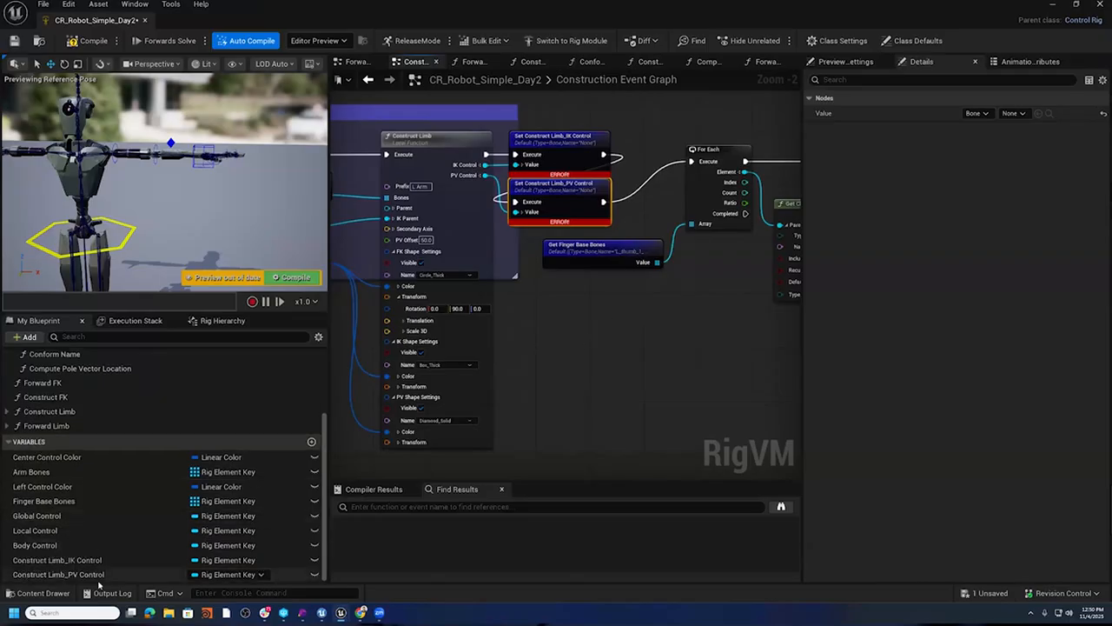
right_click(97, 559)
left_click(132, 479)
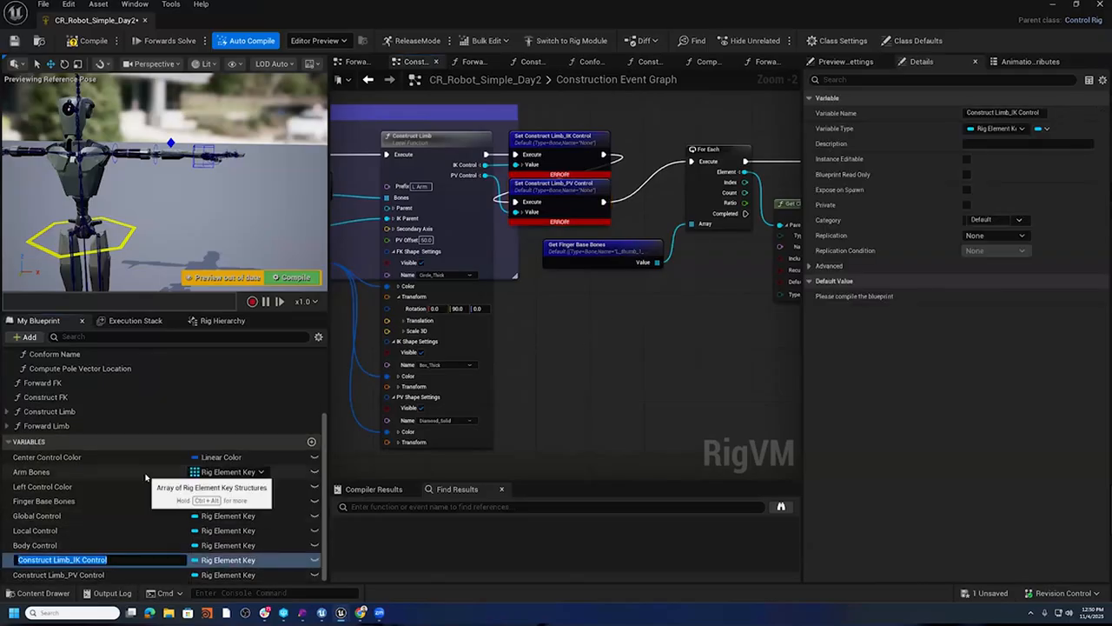
type("L Arm")
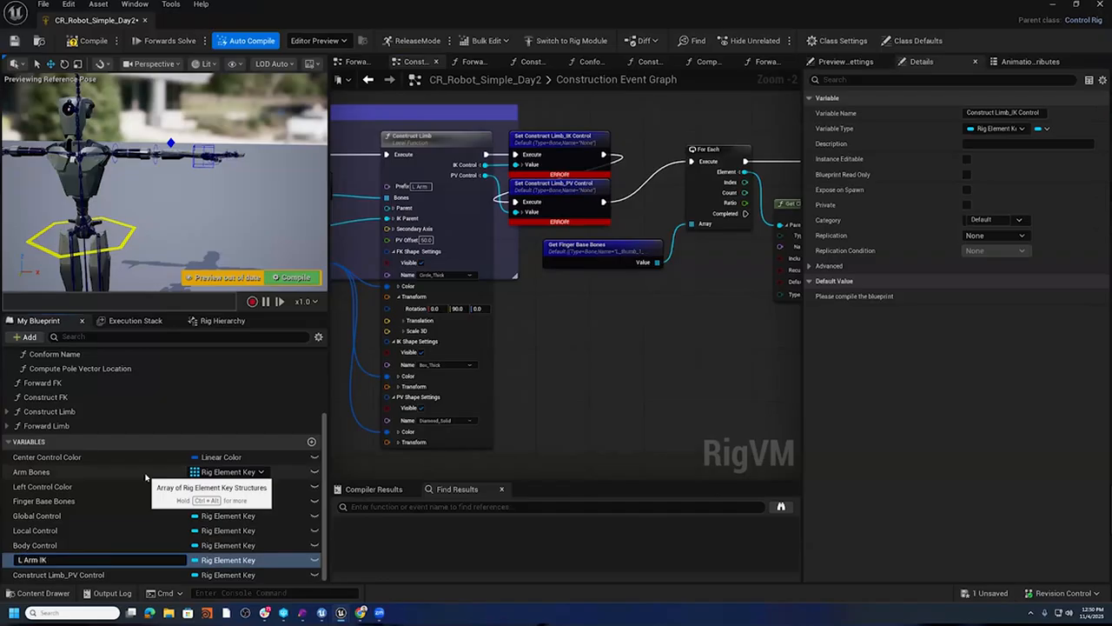
key("Return")
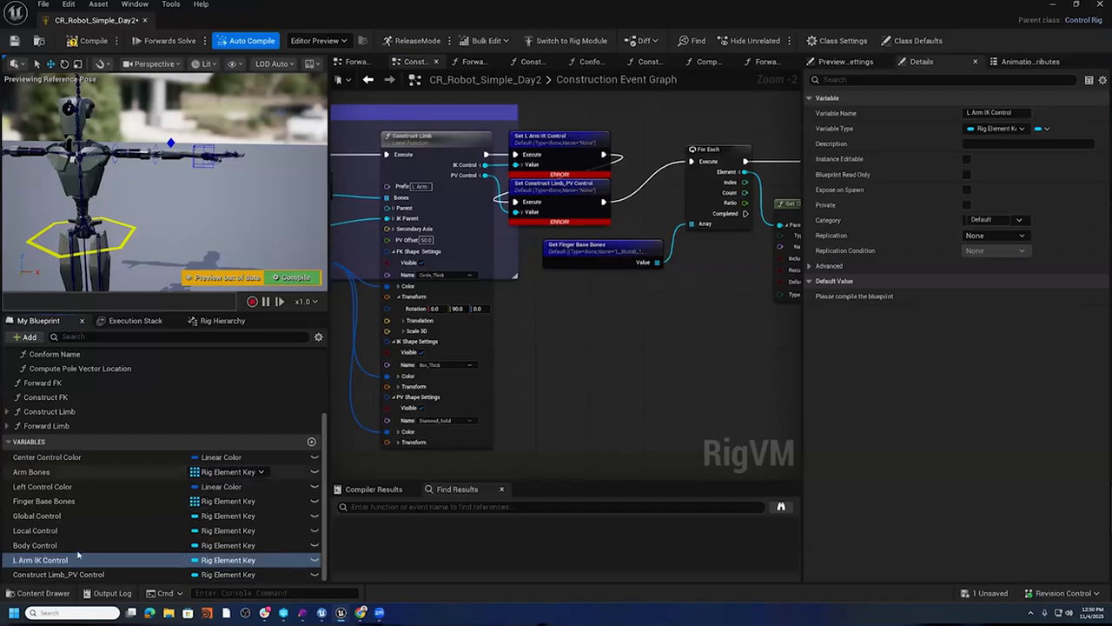
- Rename the Construct Limb_PV Control variable to L Arm PV Control, and compile and save the rig
left_click(87, 575)
right_click(87, 575)
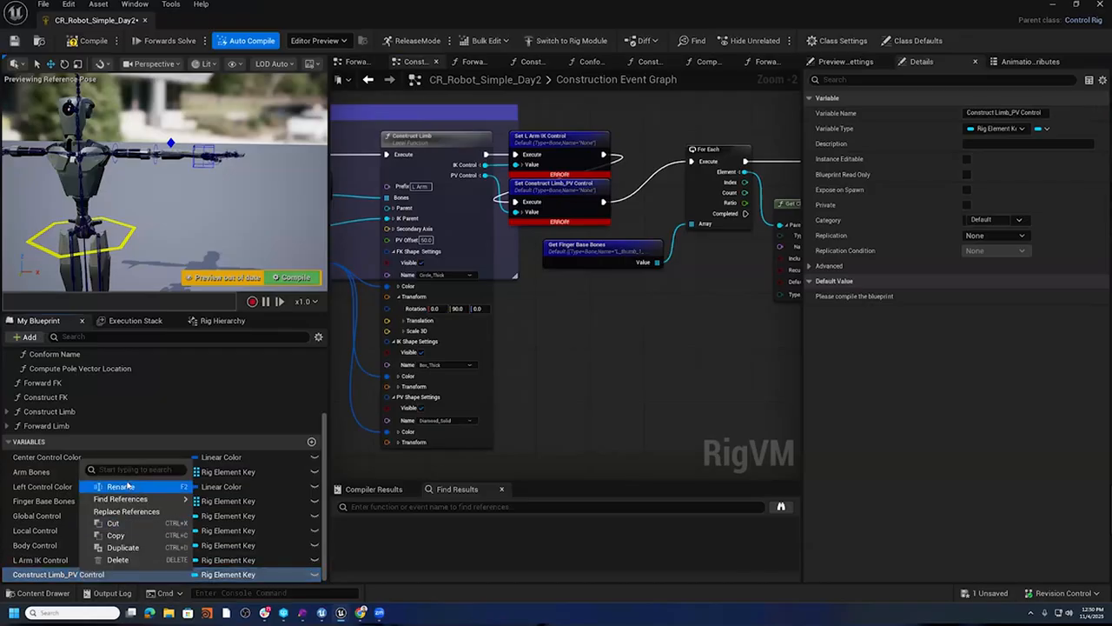
left_click(120, 486)
type("L Arm")
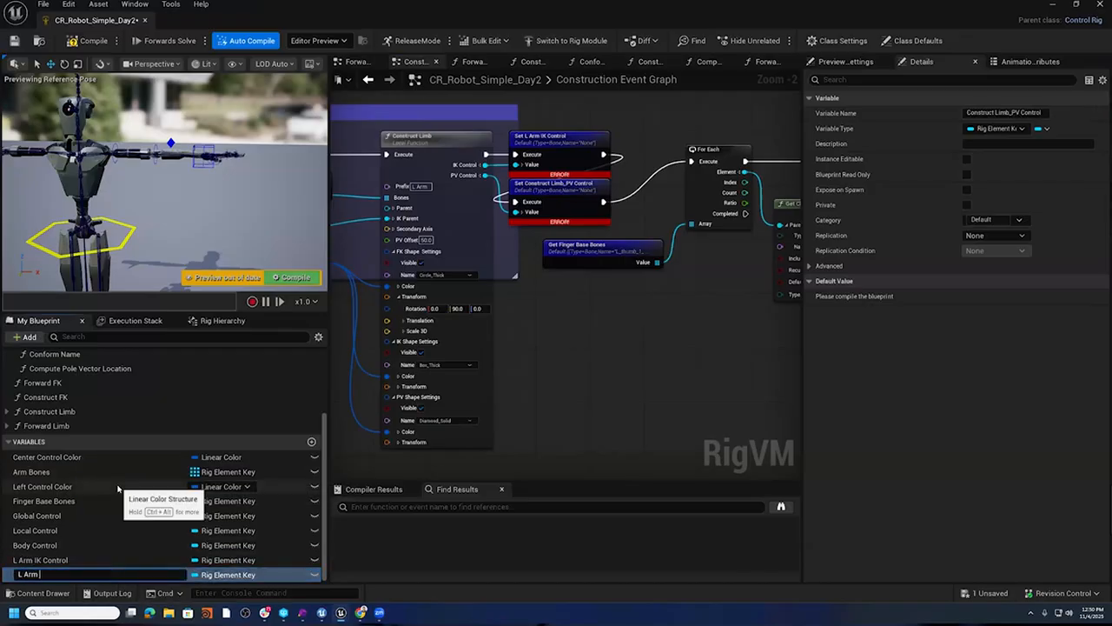
type(" PV Control")
key("Return")
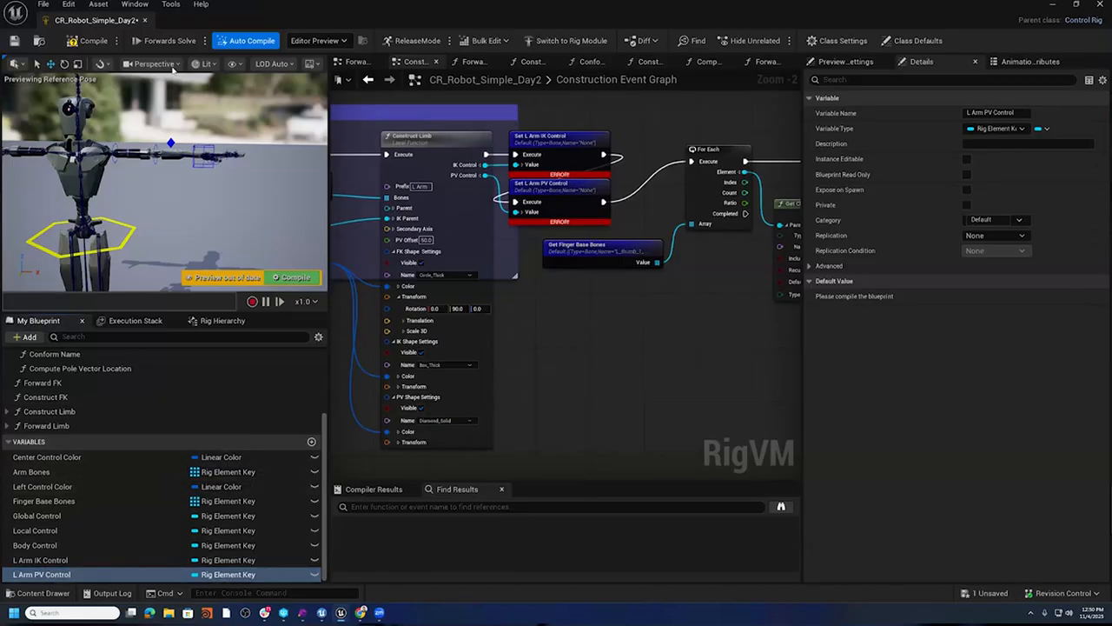
left_click(91, 41)
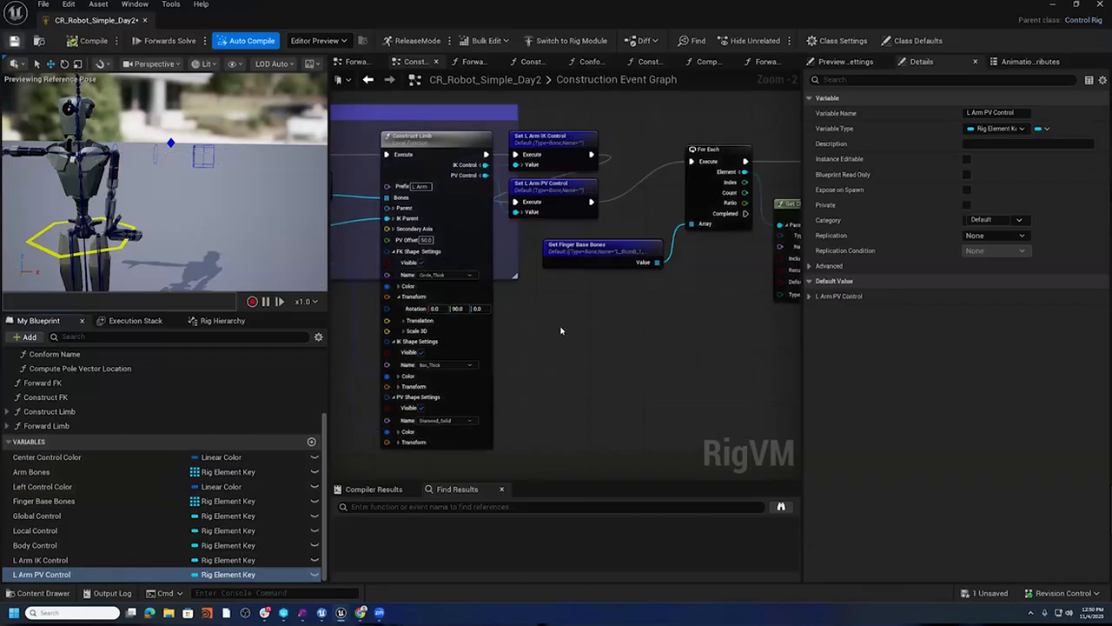
key("ctrl+s")
- Widen the Construct L Arm comment box to enclose both Set nodes and move Get Finger Base Bones clear below it
left_click_drag(550, 115, 623, 115)
left_click_drag(622, 242, 656, 323)
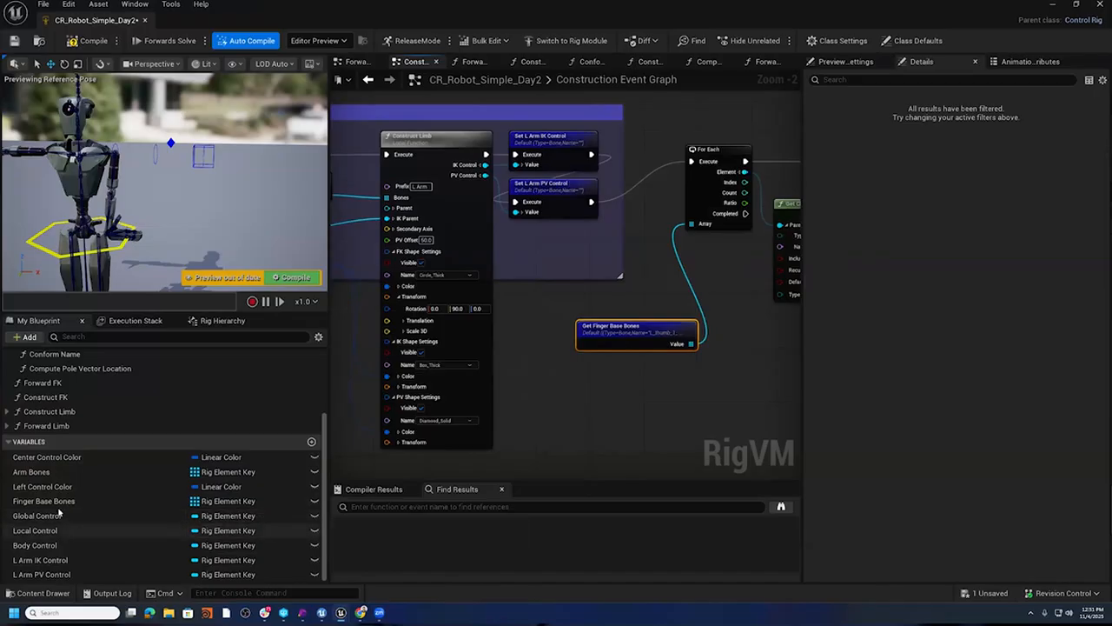
- Set the Center Control Color variable's category to Setup
left_click(57, 459)
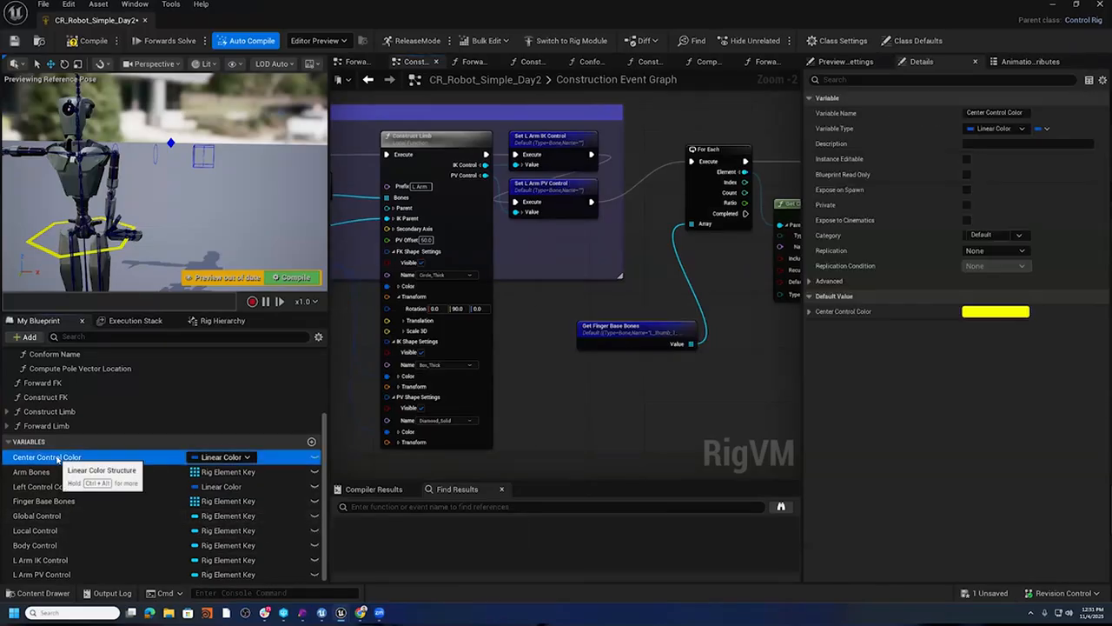
left_click(991, 235)
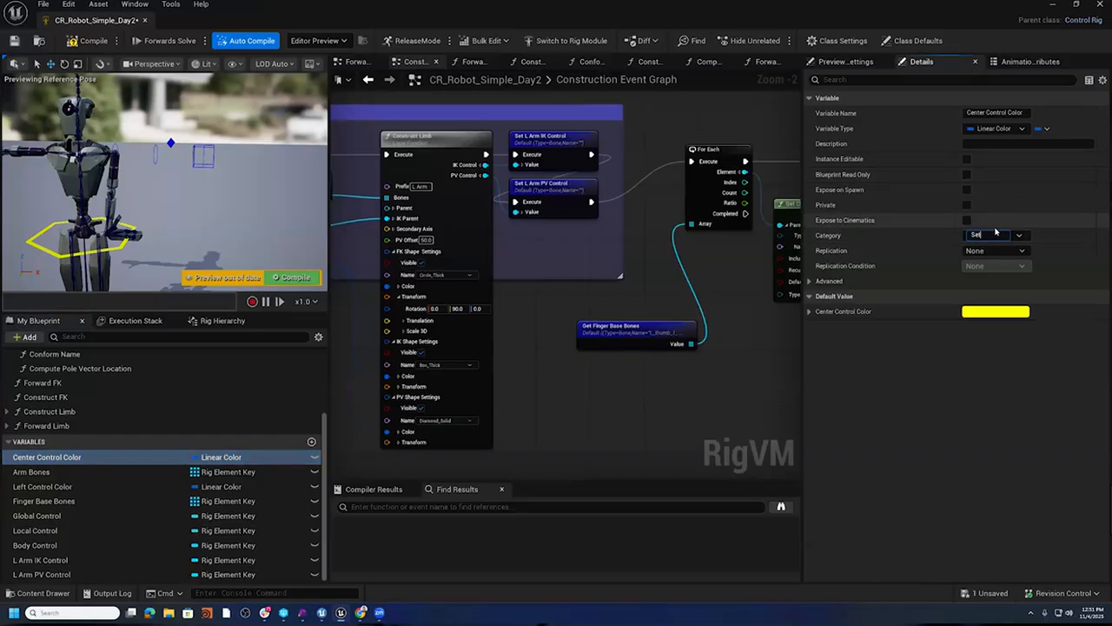
key("Return")
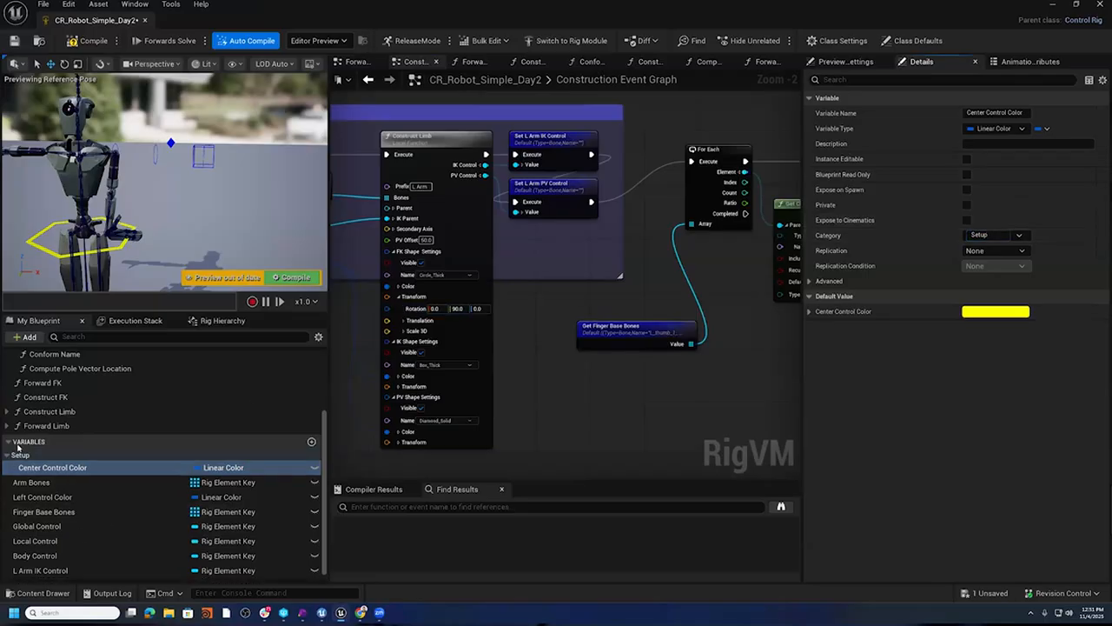
- Move the Arm Bones, Left Control Color and Finger Base Bones variables into the Setup category
left_click_drag(41, 485, 26, 455)
left_click_drag(37, 493, 26, 456)
left_click_drag(38, 513, 26, 457)
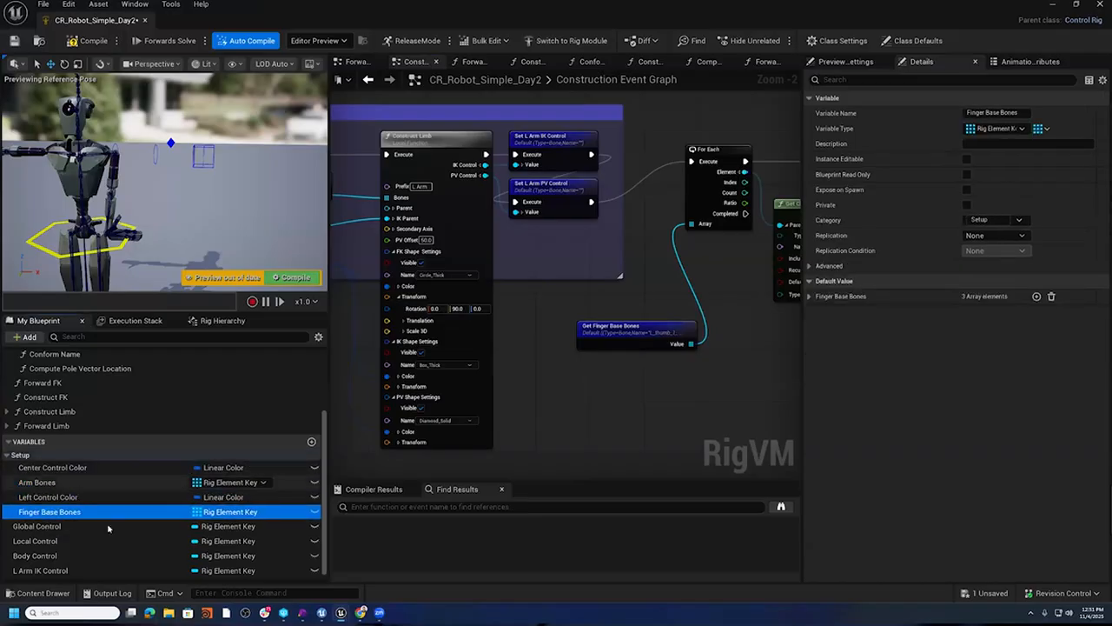
left_click(8, 455)
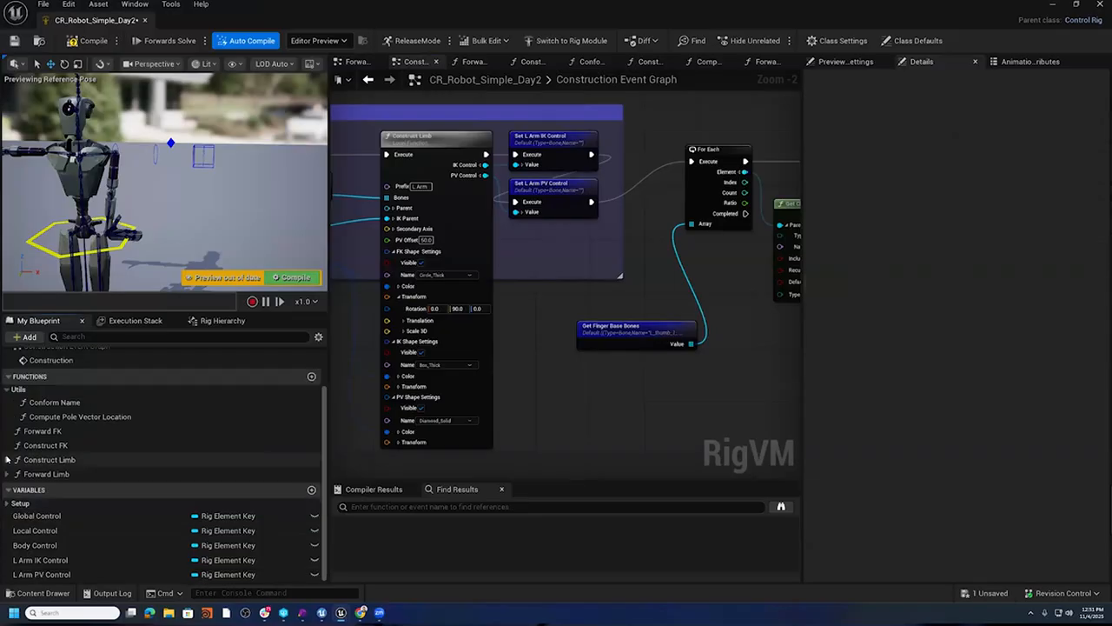
left_click(7, 503)
- Set the Global Control variable's category to Objects|Root
scroll(35, 500, "down", 2)
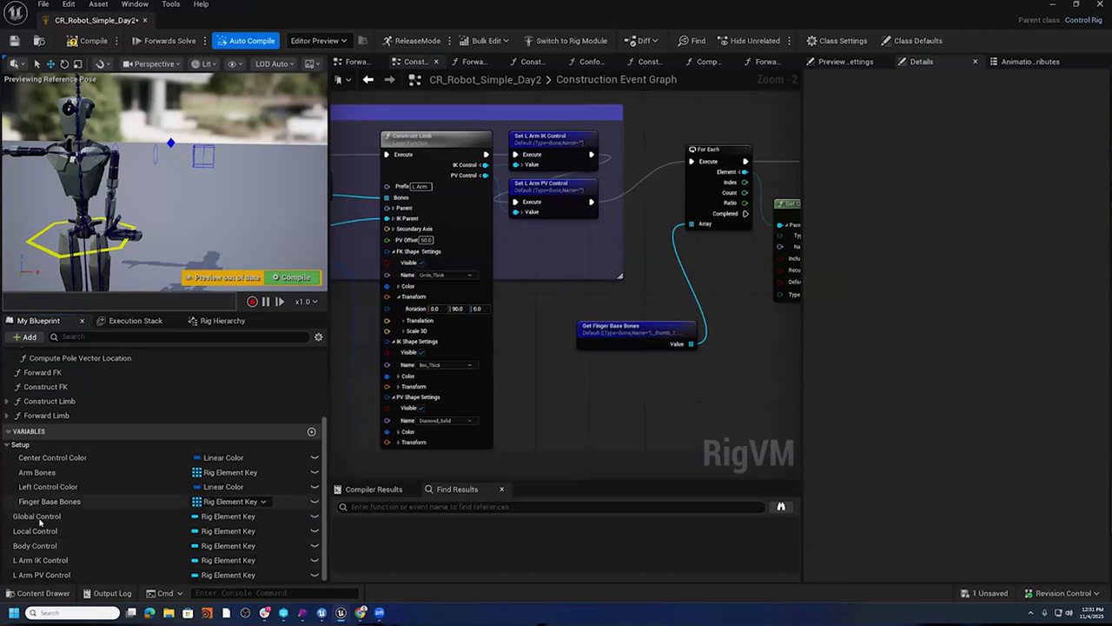
left_click(38, 517)
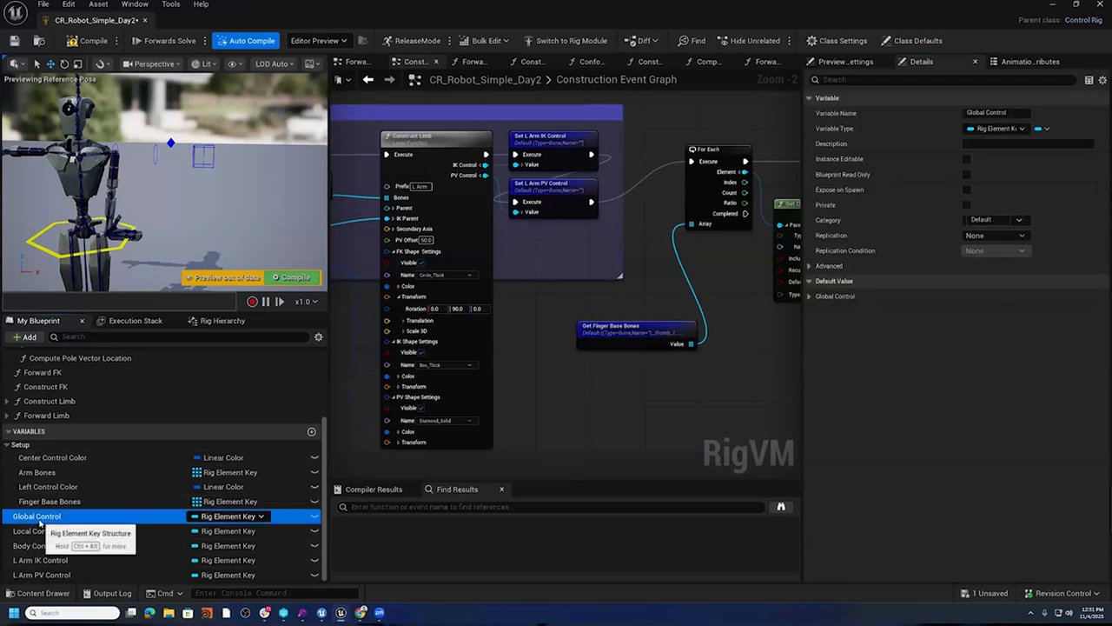
left_click(990, 220)
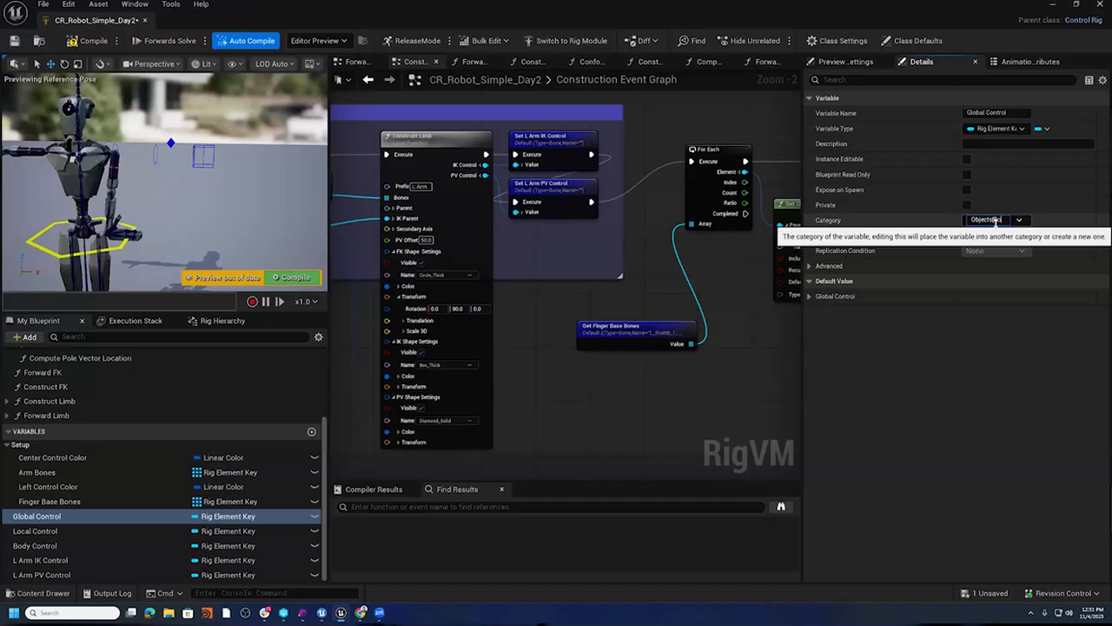
key("Return")
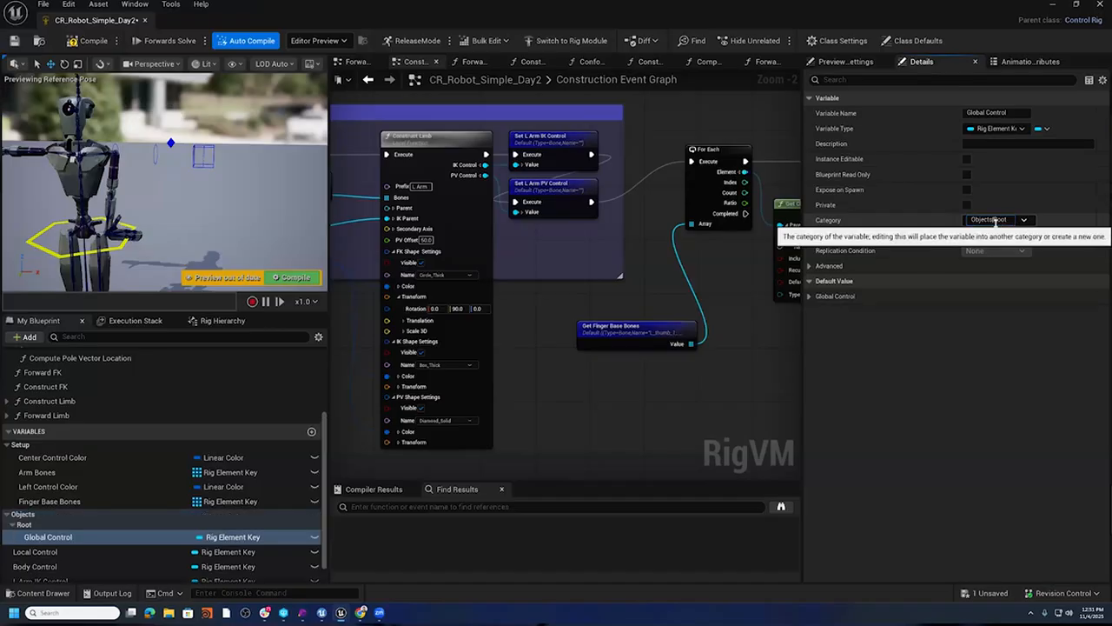
- Move the Local Control and Body Control variables into the Root category under Objects
scroll(87, 511, "down", 1)
left_click(39, 531)
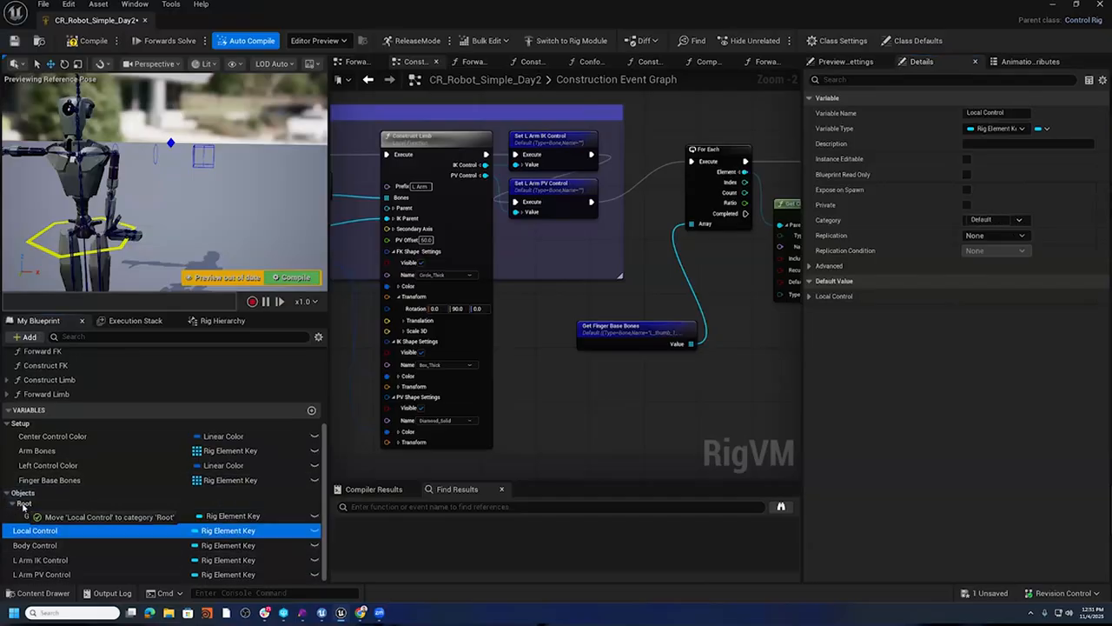
left_click_drag(37, 544, 30, 504)
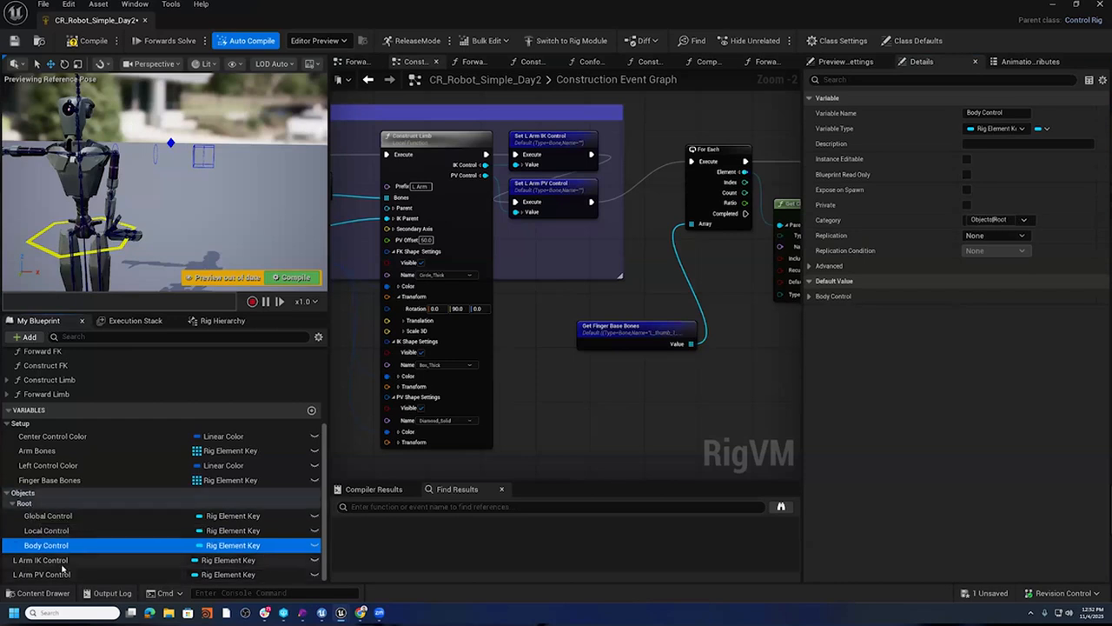
- Set L Arm IK Control's category to Objects|L Arm and move L Arm PV Control into the same category
left_click(44, 561)
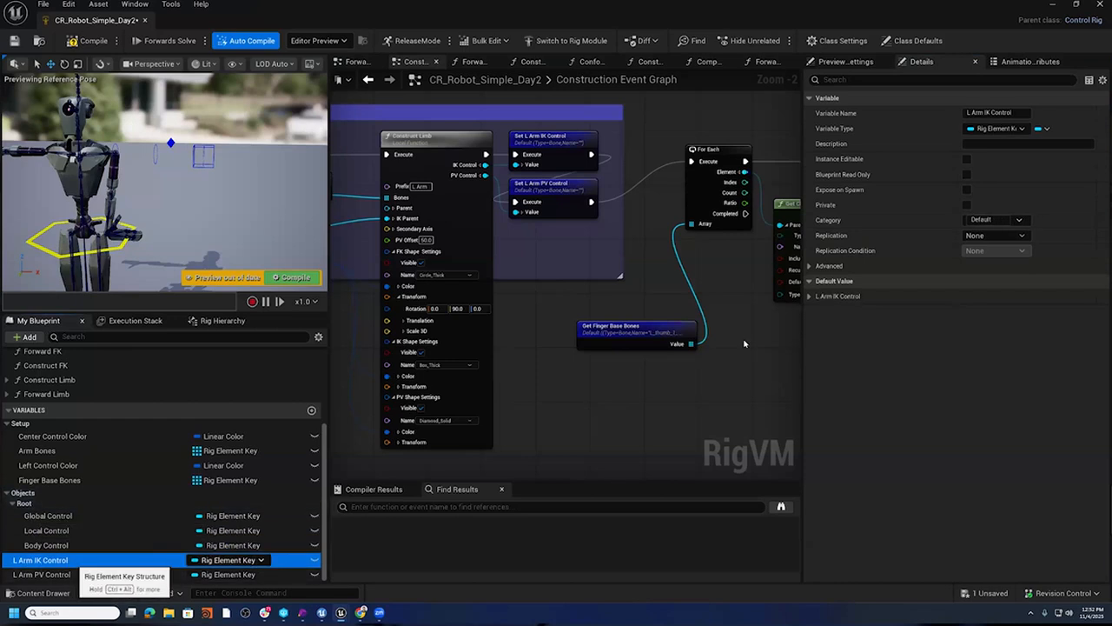
left_click(984, 220)
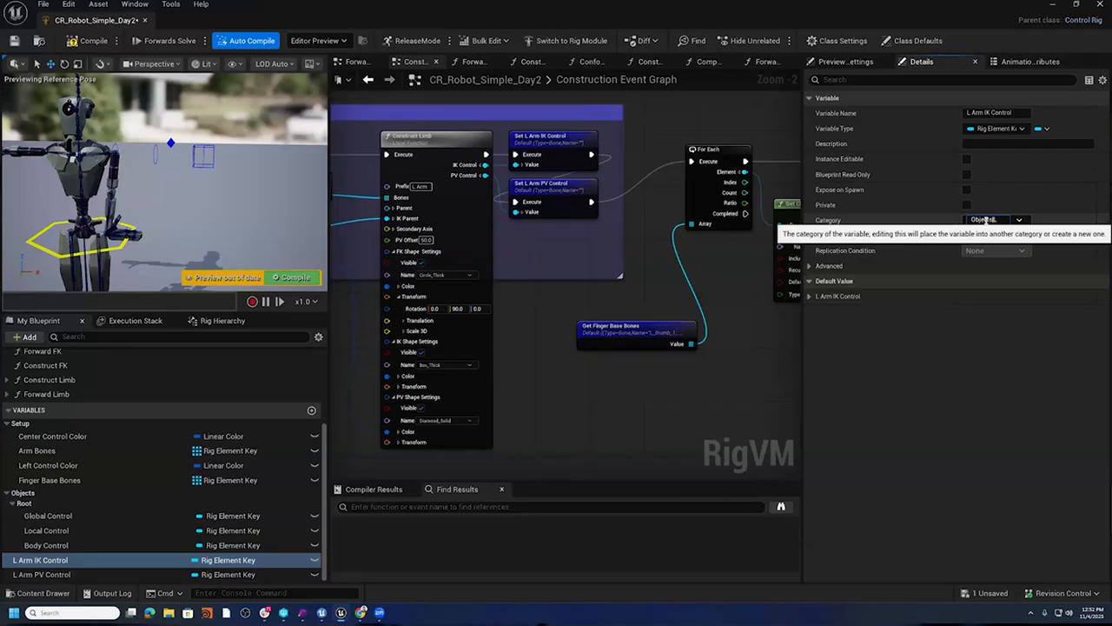
type("Objects|L Arm")
key("Return")
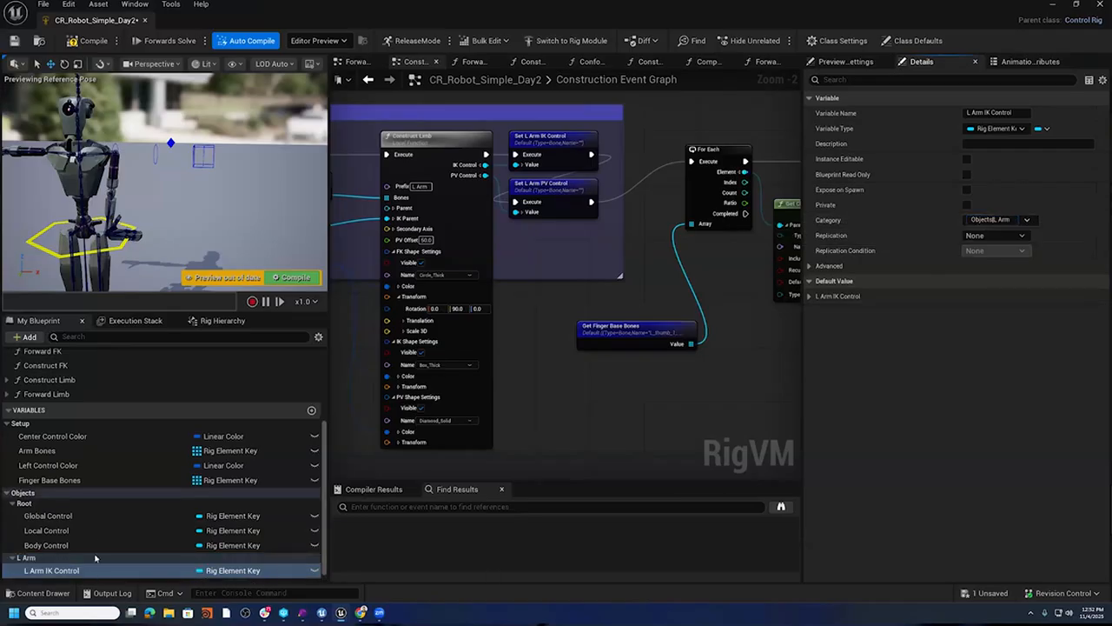
scroll(93, 574, "down", 1)
left_click_drag(63, 575, 47, 556)
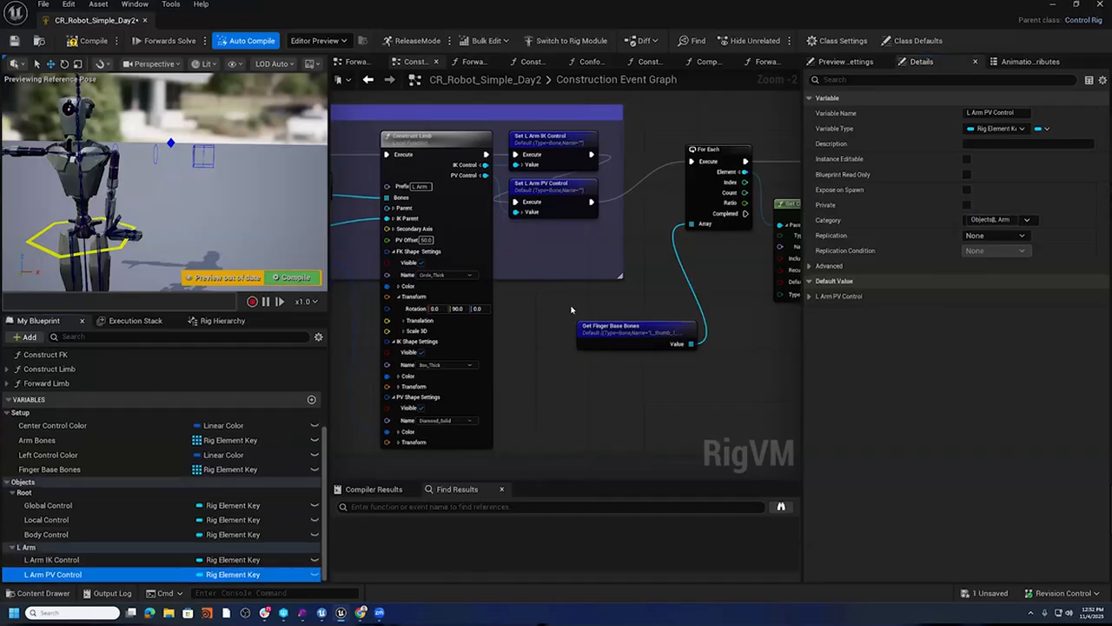
- Open the Forward Limb function from the Solve L Arm section and examine the inputs of its Basic IK node
right_click_drag(559, 134, 734, 130)
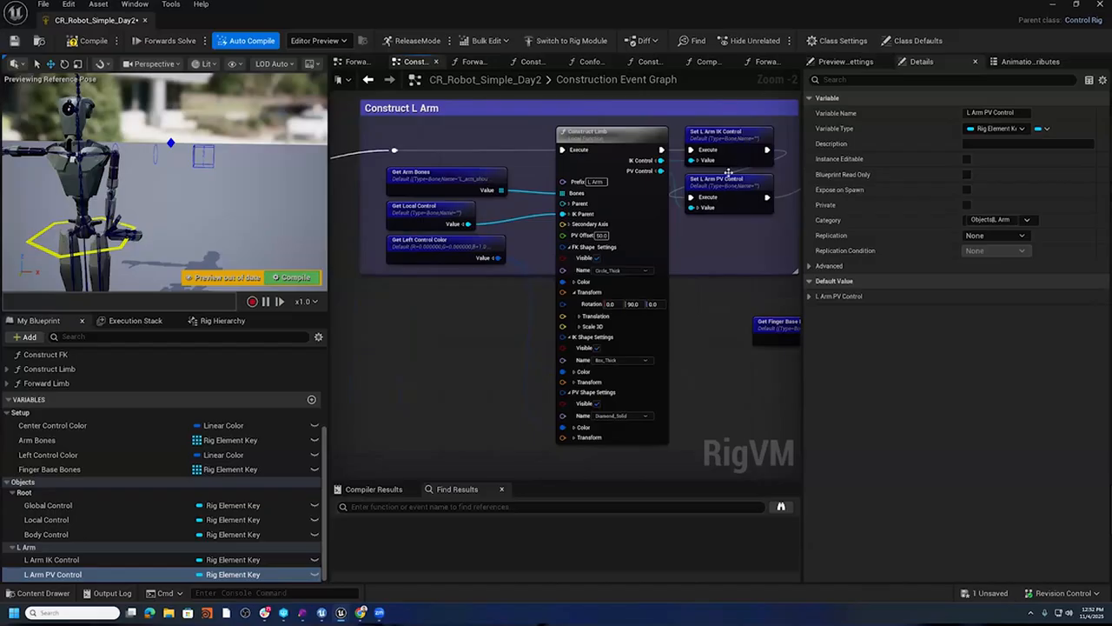
right_click_drag(740, 255, 709, 254)
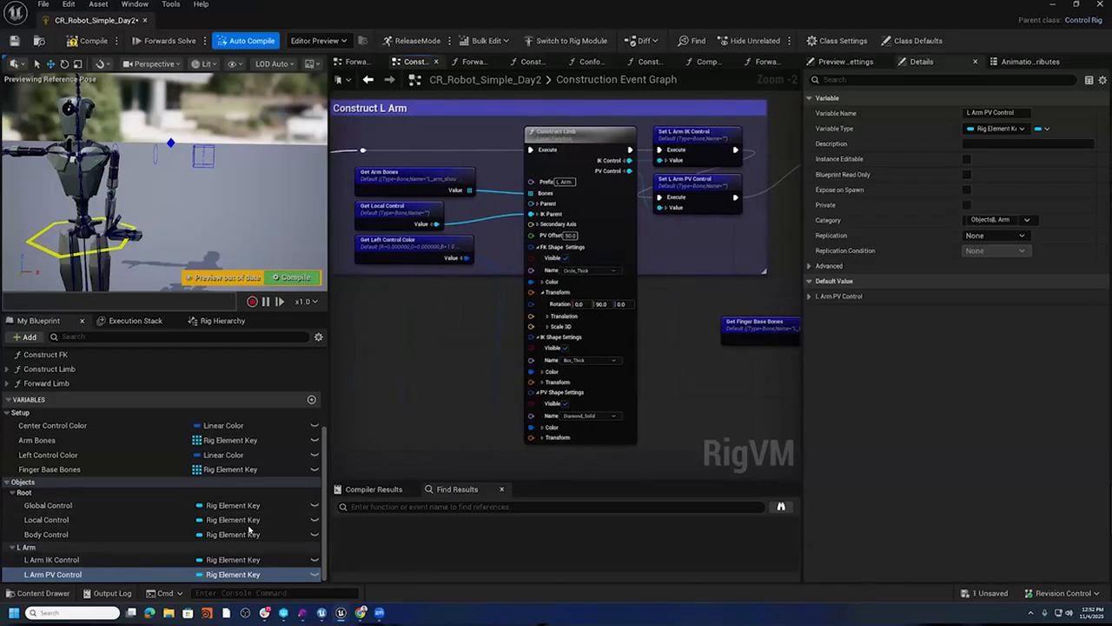
left_click(356, 61)
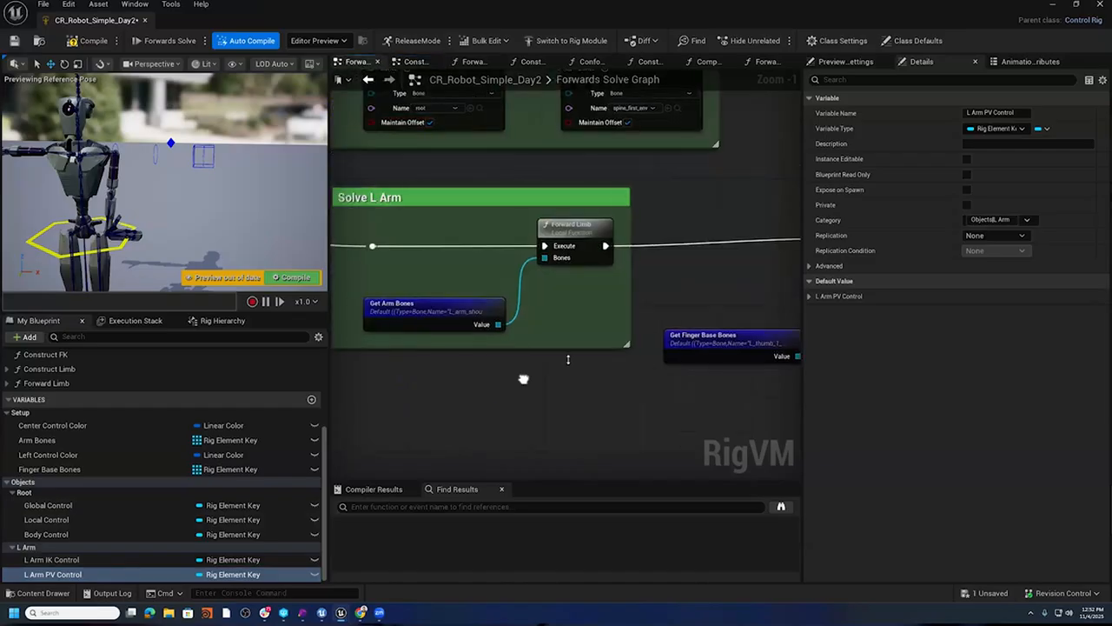
double_click(603, 233)
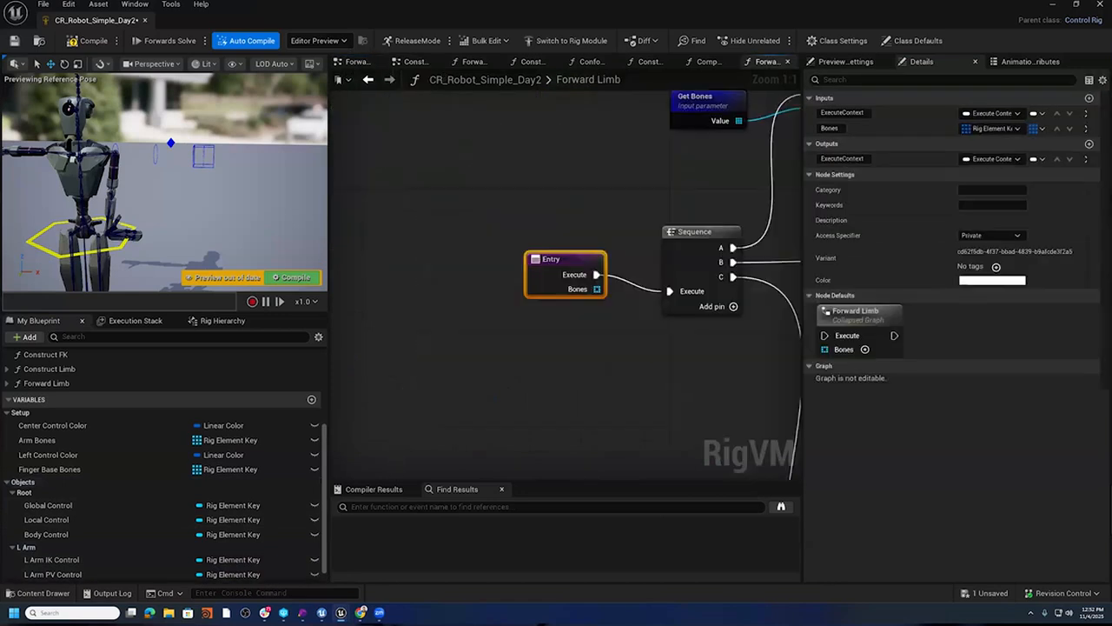
scroll(602, 390, "down", 6)
scroll(602, 389, "up", 3)
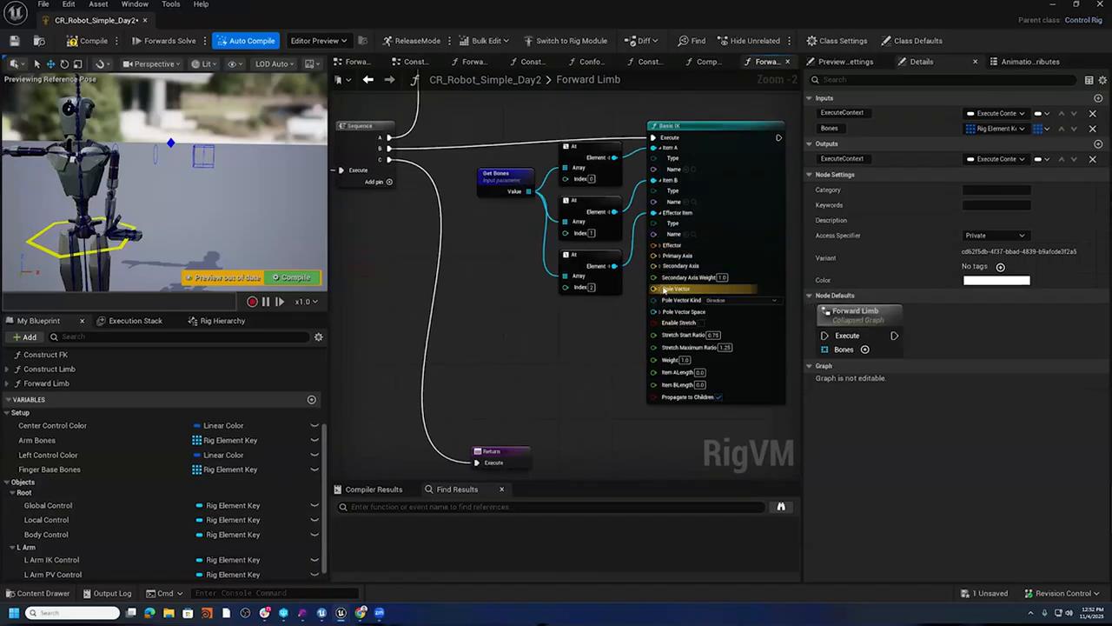
right_click_drag(622, 342, 684, 352)
right_click_drag(412, 230, 504, 260)
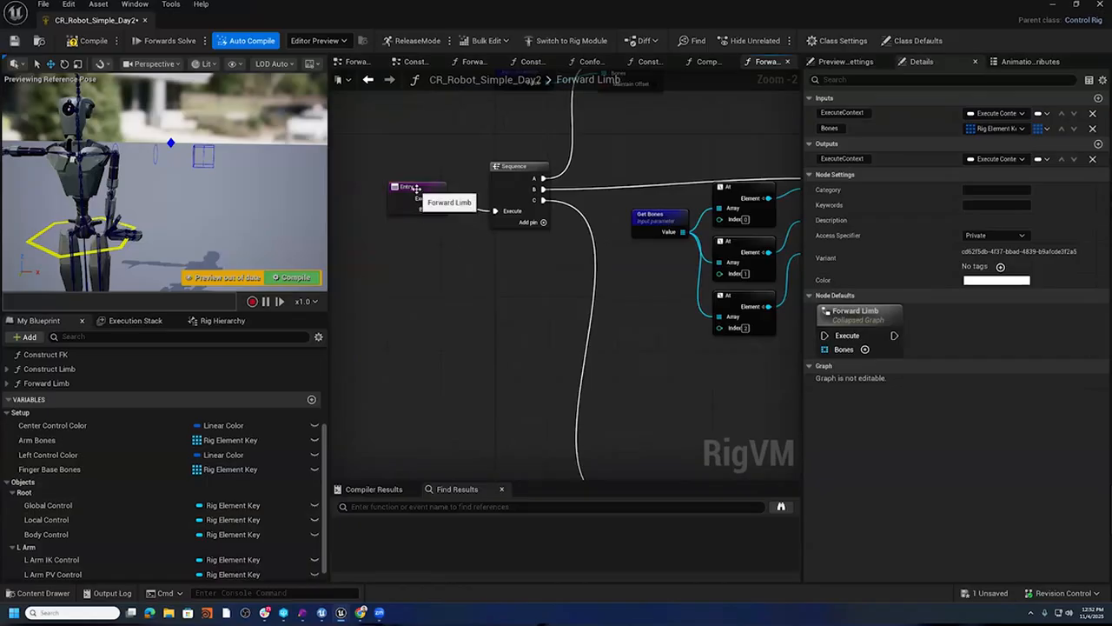
- Add a single, non-array Rig Element Key input named IK Control to the Forward Limb function
left_click(1098, 98)
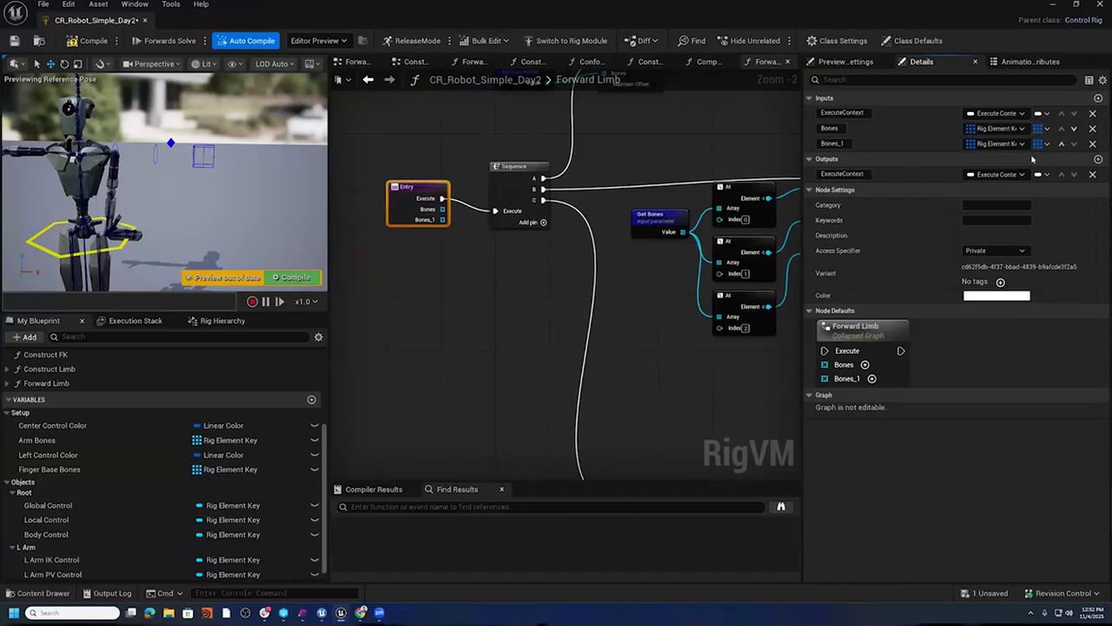
left_click(1038, 144)
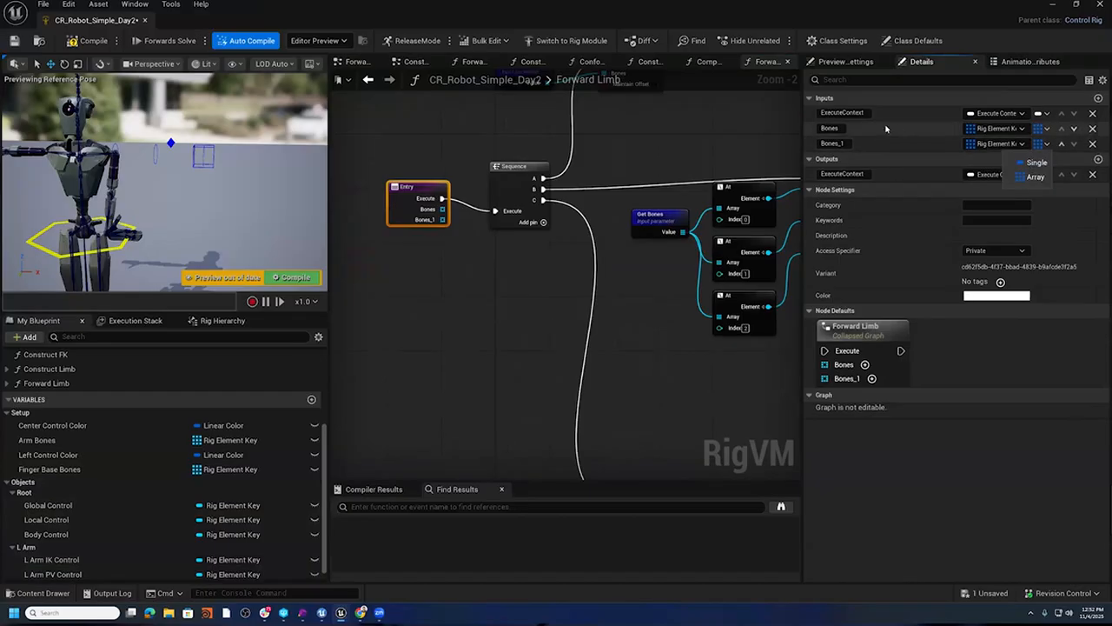
left_click(1040, 162)
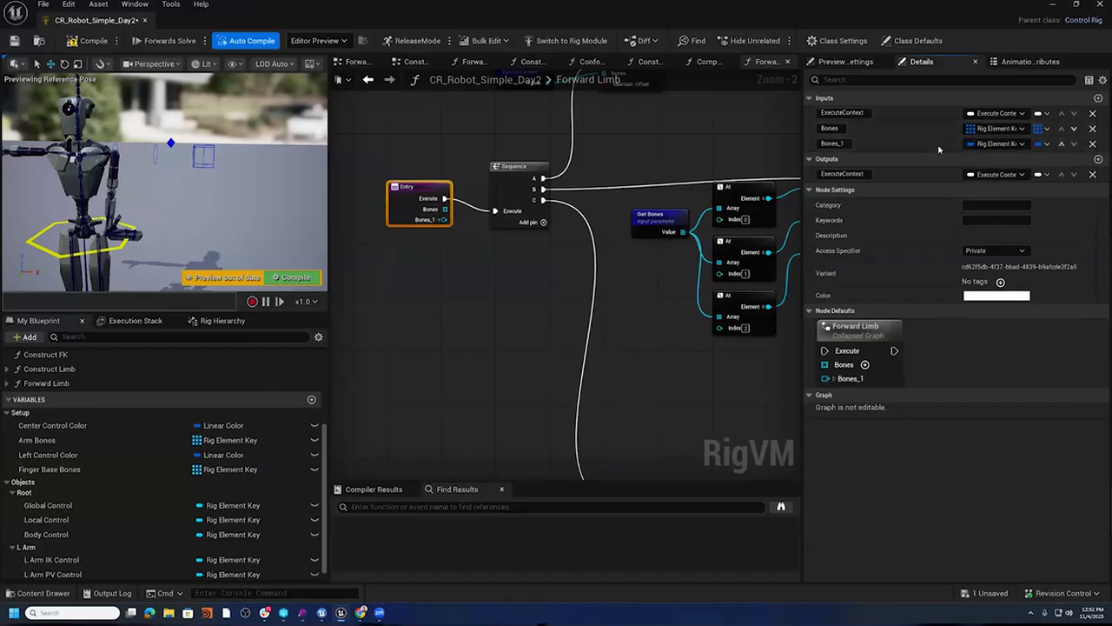
double_click(829, 143)
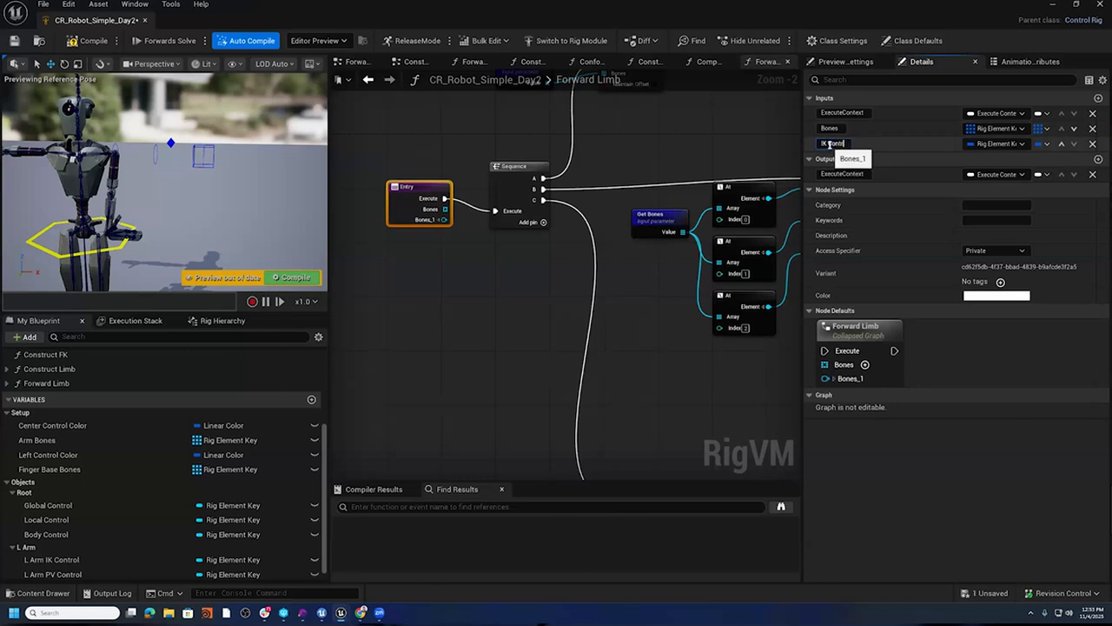
type("IK Control")
key("Return")
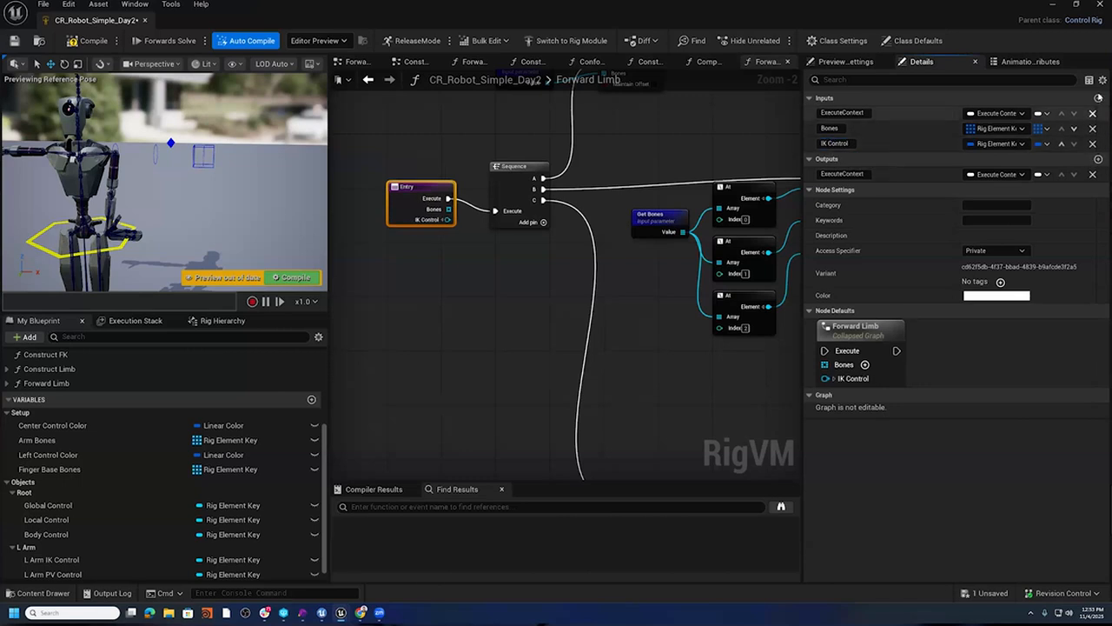
- Add another single Rig Element Key input to Forward Limb and name it PV Control
left_click(1098, 98)
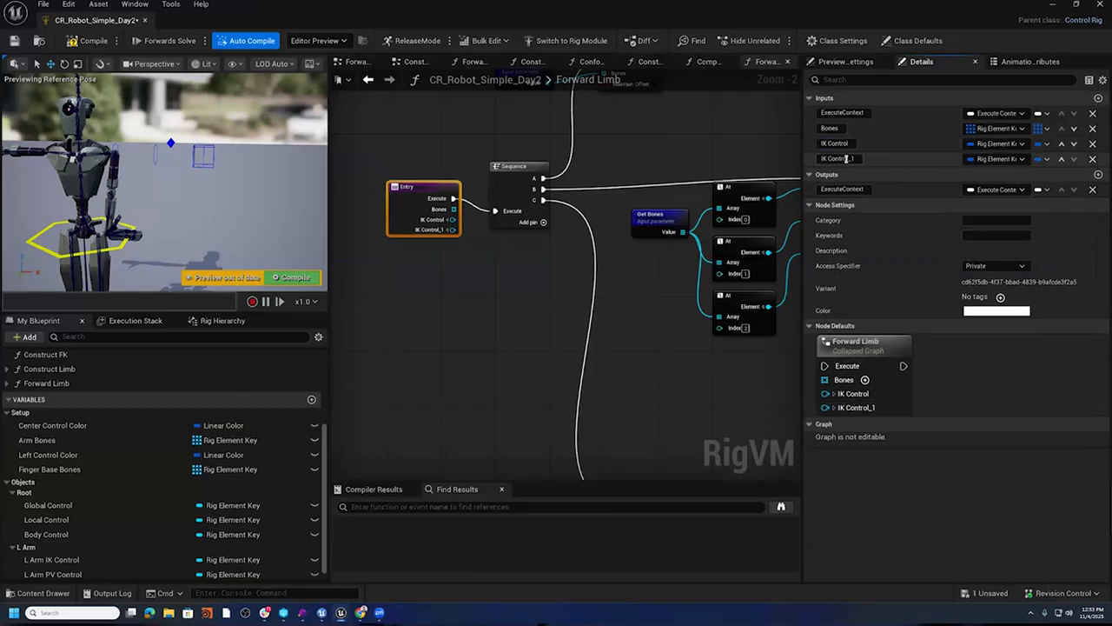
key("BackSpace")
type("PV Control")
key("Return")
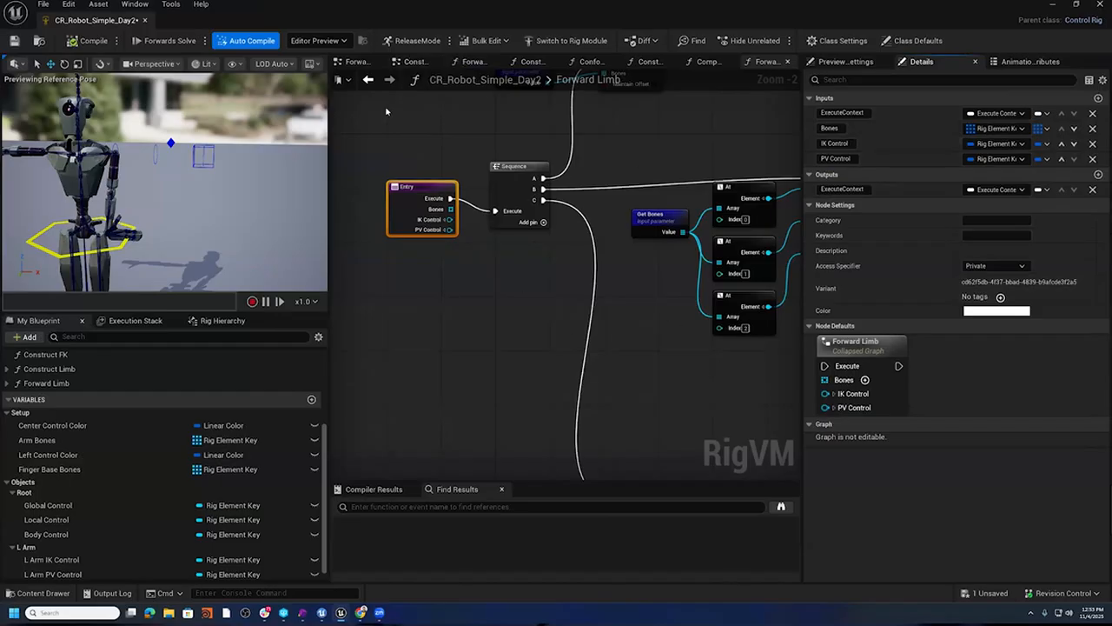
- Return to the Forwards Solve graph and move the Get Arm Bones node up beside Forward Limb in Solve L Arm
left_click(427, 81)
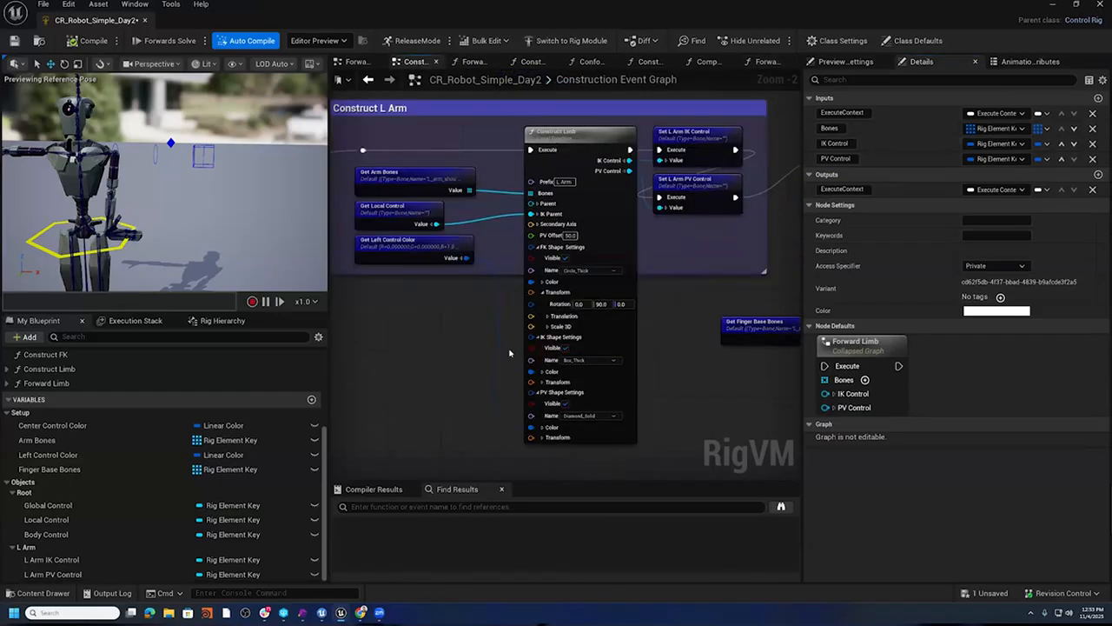
right_click_drag(430, 336, 506, 346)
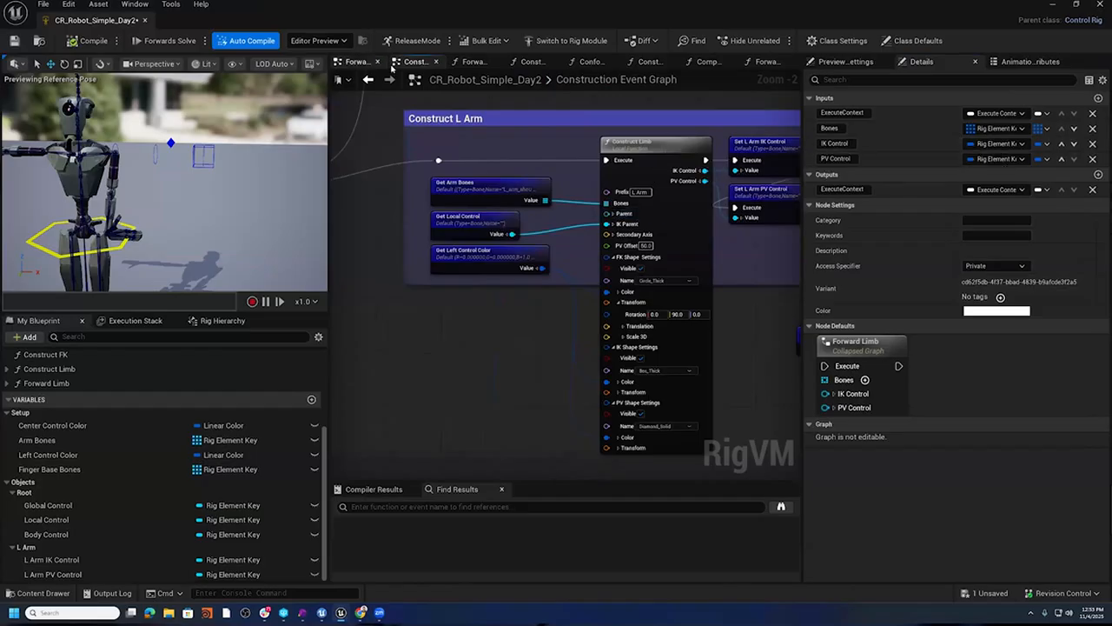
left_click(356, 61)
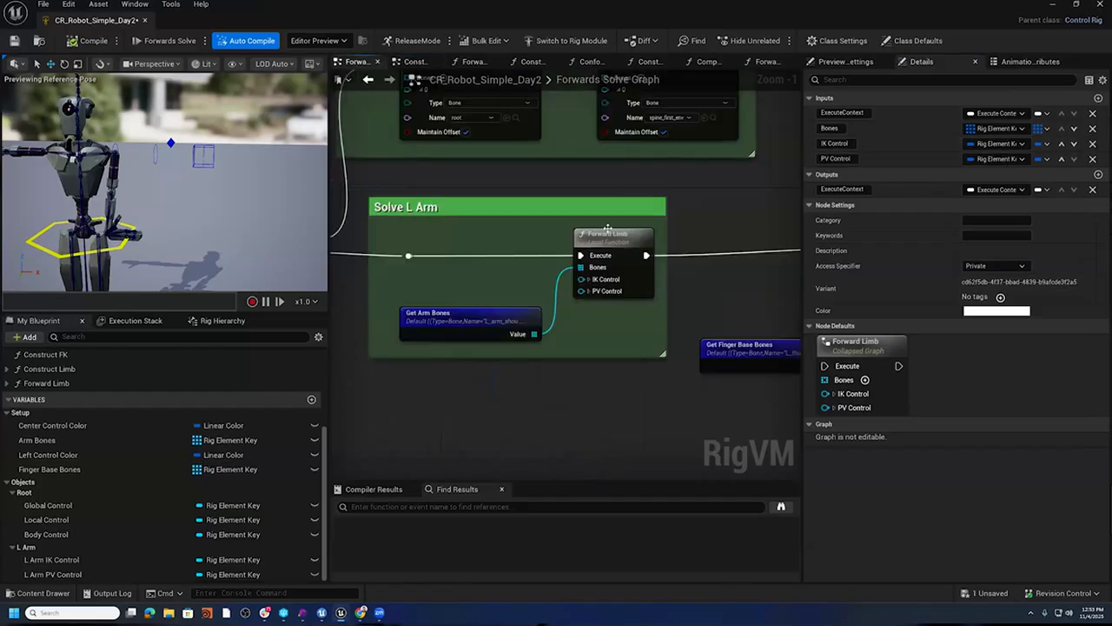
scroll(122, 417, "up", 2)
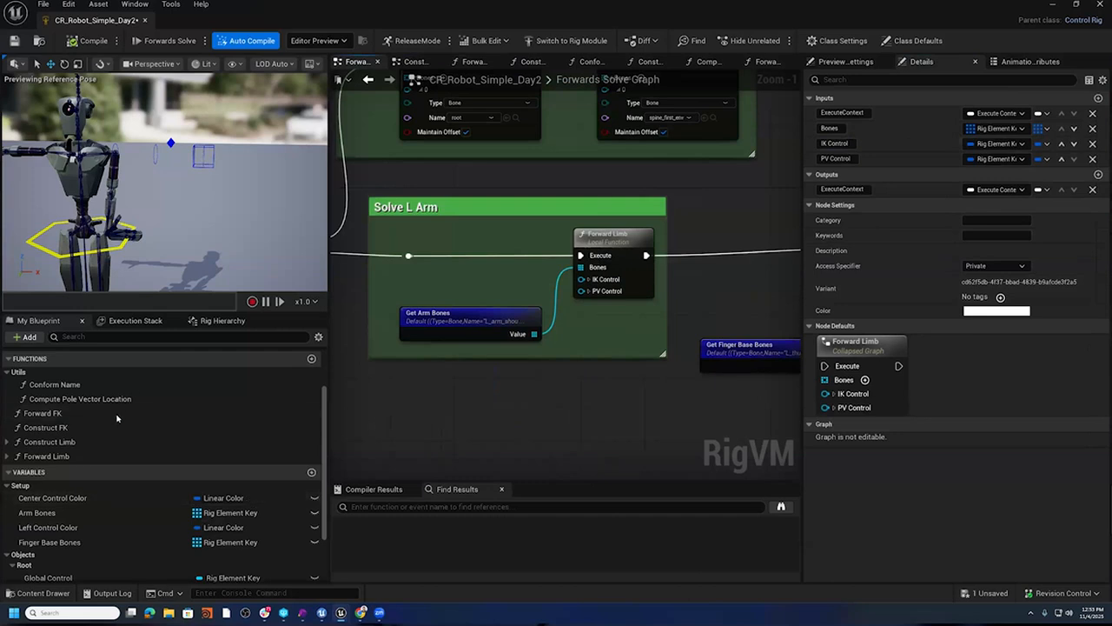
left_click(57, 458)
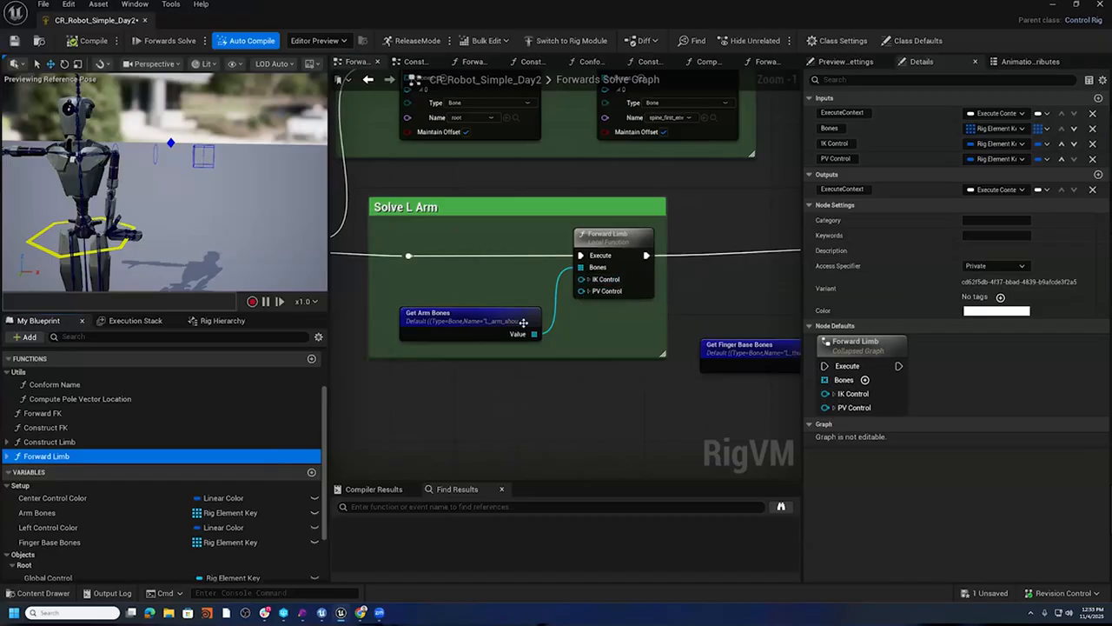
scroll(477, 328, "down", 3)
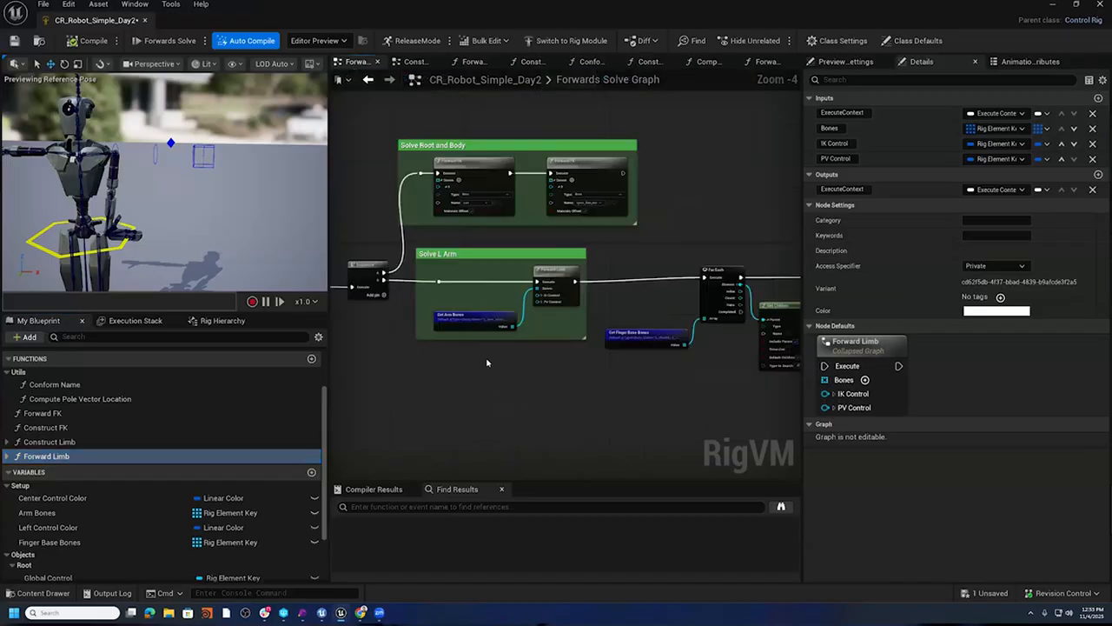
scroll(486, 364, "up", 2)
left_click(477, 271)
scroll(122, 522, "down", 3)
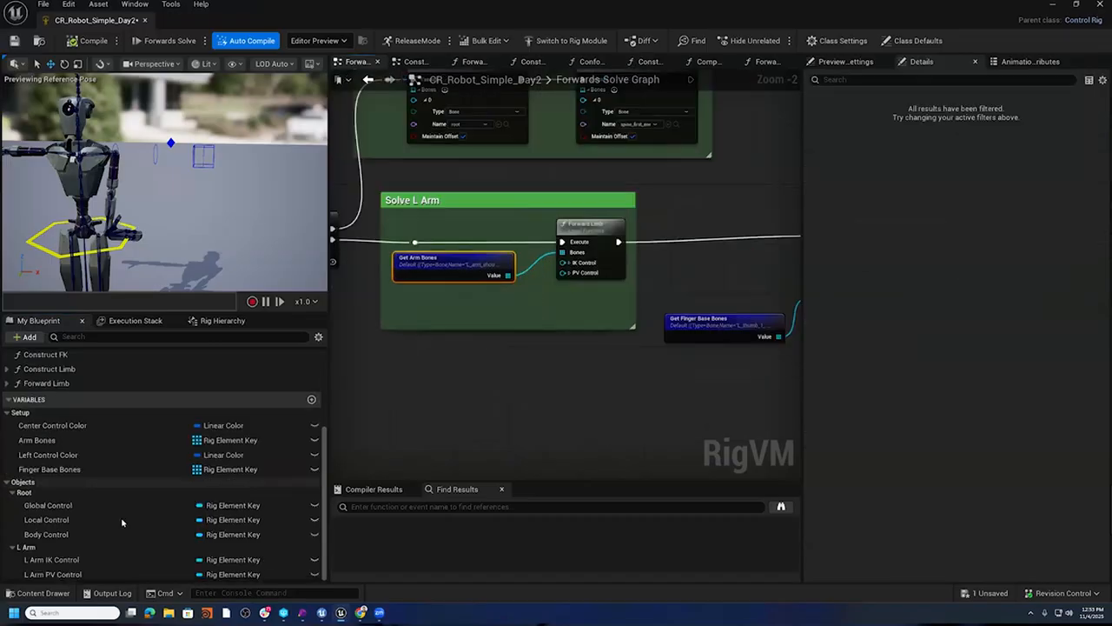
- Add a Get L Arm IK Control node below Get Arm Bones and connect it to Forward Limb's IK Control input
left_click(66, 560)
left_click_drag(65, 560, 410, 306)
left_click(439, 310)
left_click_drag(487, 311, 566, 262)
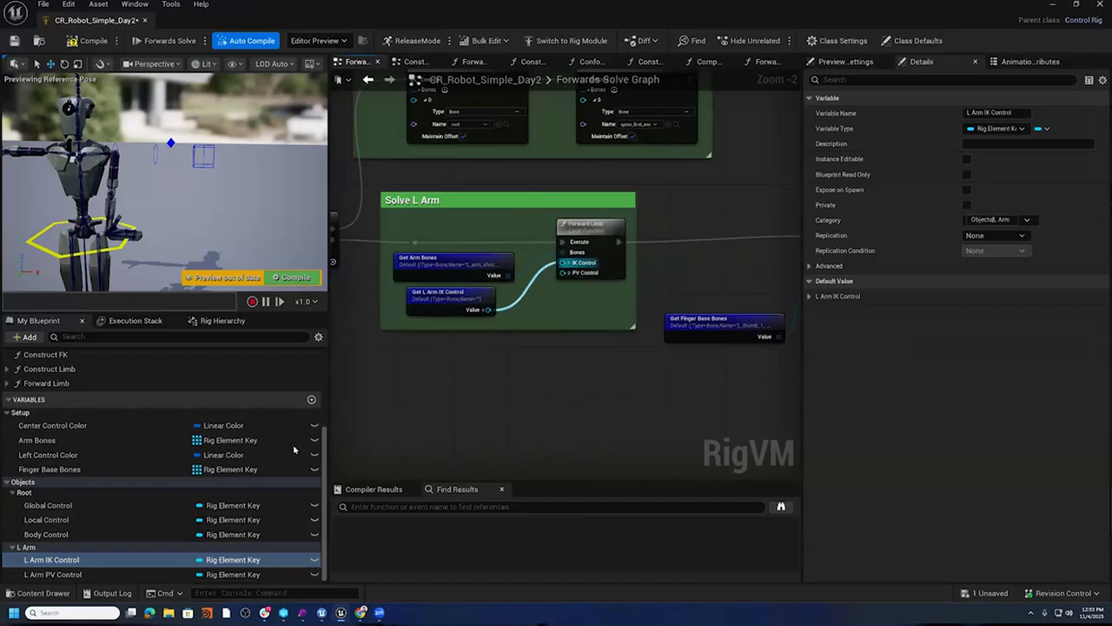
- Add a Get L Arm PV Control node, connect it to Forward Limb's PV Control input, and extend the Solve L Arm comment around it
left_click_drag(52, 574, 433, 335)
left_click(487, 353)
left_click_drag(514, 355, 563, 272)
left_click_drag(469, 356, 442, 345)
left_click_drag(547, 330, 549, 380)
- In the Forward Limb function, add a Get IK Control node in the empty area below the Sequence node
double_click(587, 223)
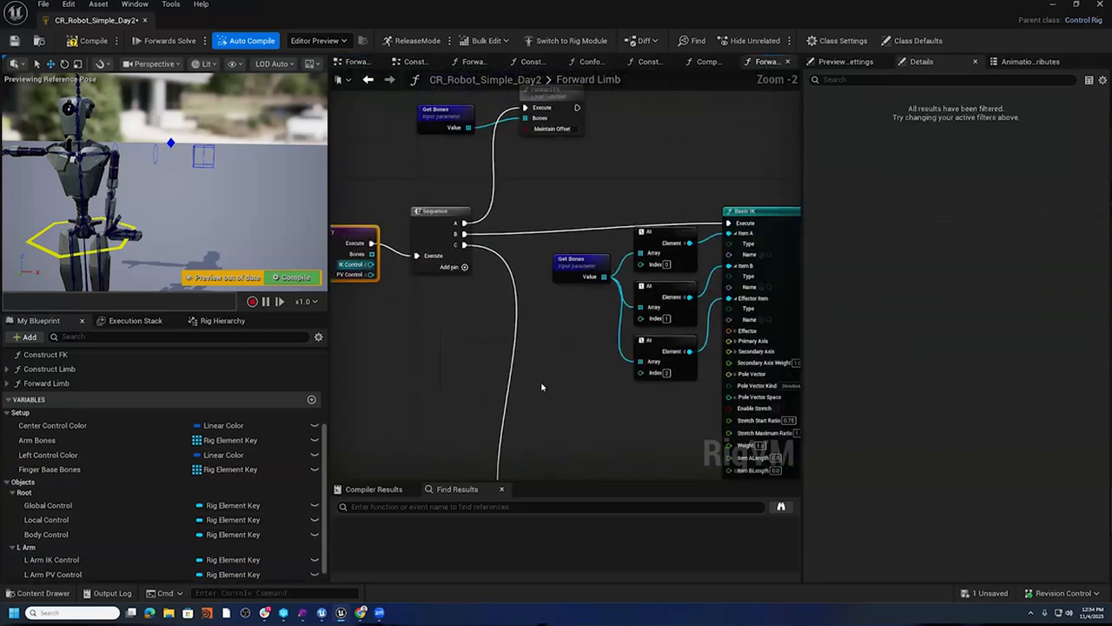
right_click_drag(591, 408, 644, 324)
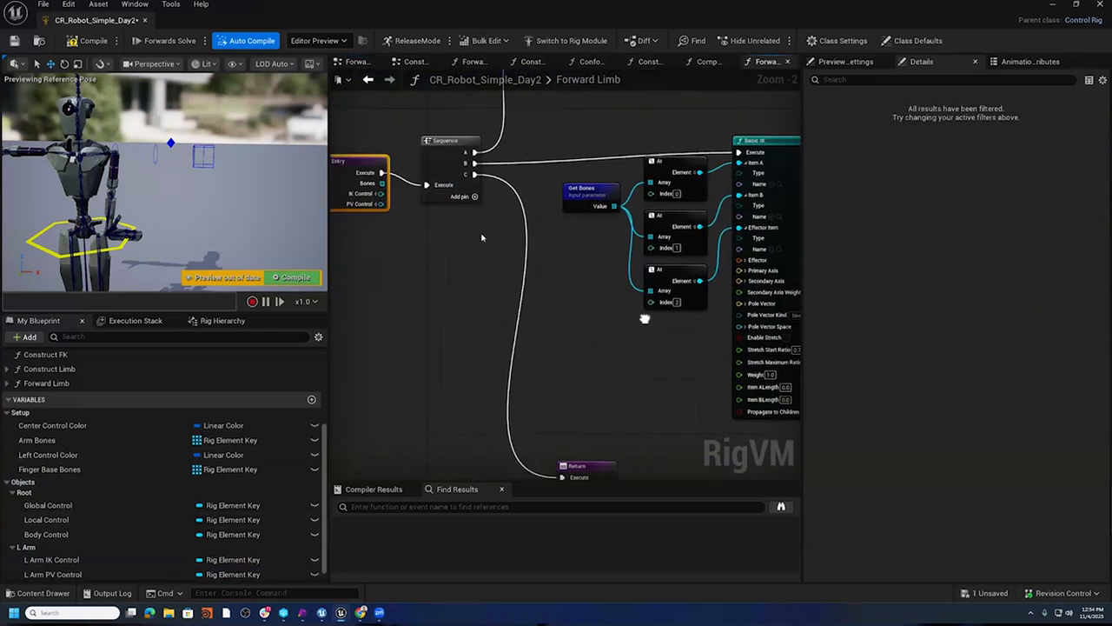
right_click(528, 355)
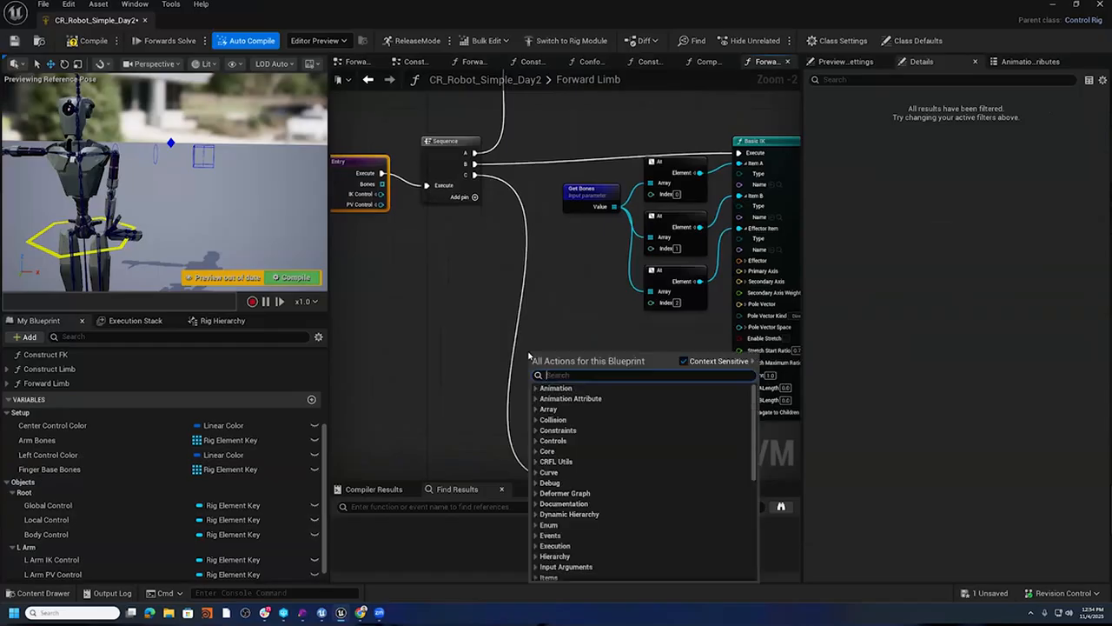
type("Get IK")
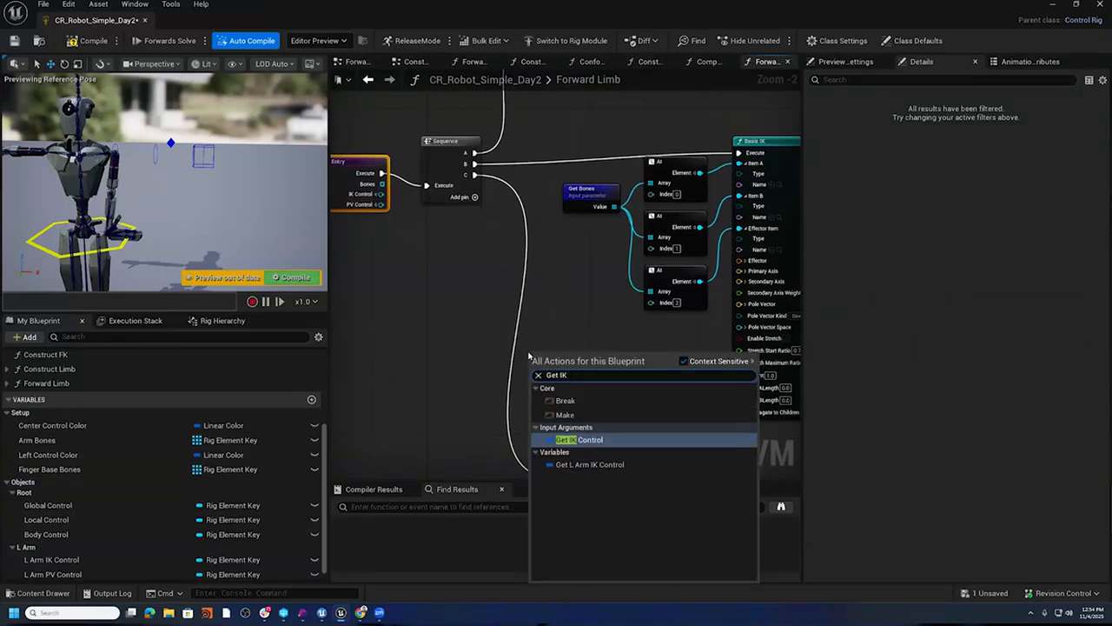
left_click(581, 440)
- Feed Get IK Control into a new Get Metadata node's Item and set its metadata name to Effector
mouse_move(547, 350)
left_mouse_down()
mouse_move(459, 337)
mouse_move(525, 338)
mouse_move(532, 320)
mouse_move(536, 331)
left_mouse_up()
type("Get Met")
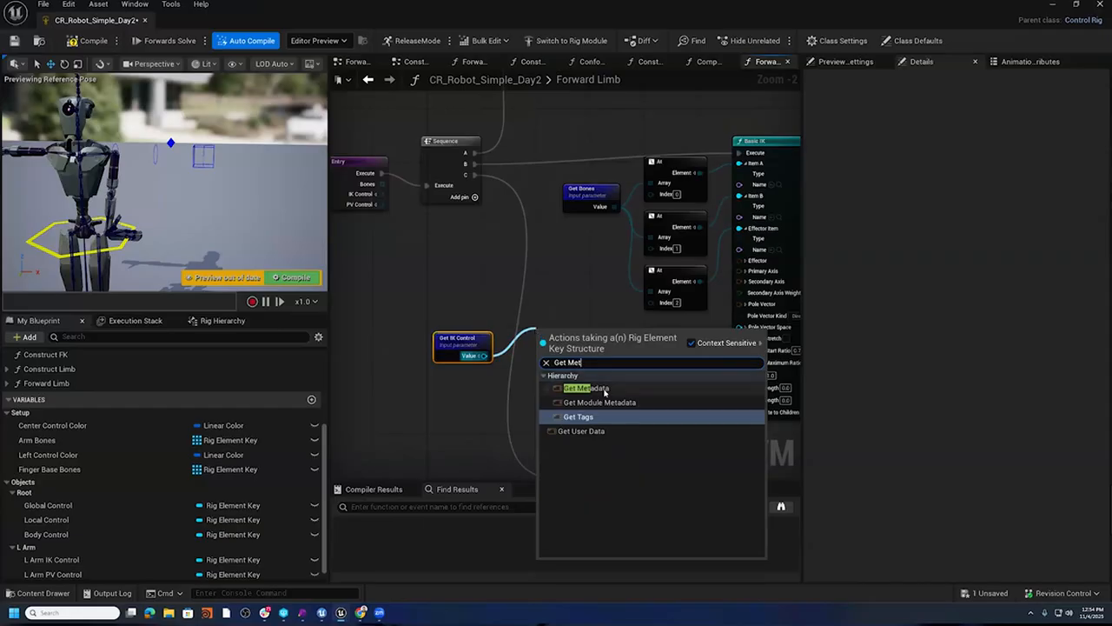
left_click(586, 388)
left_click_drag(592, 331, 568, 331)
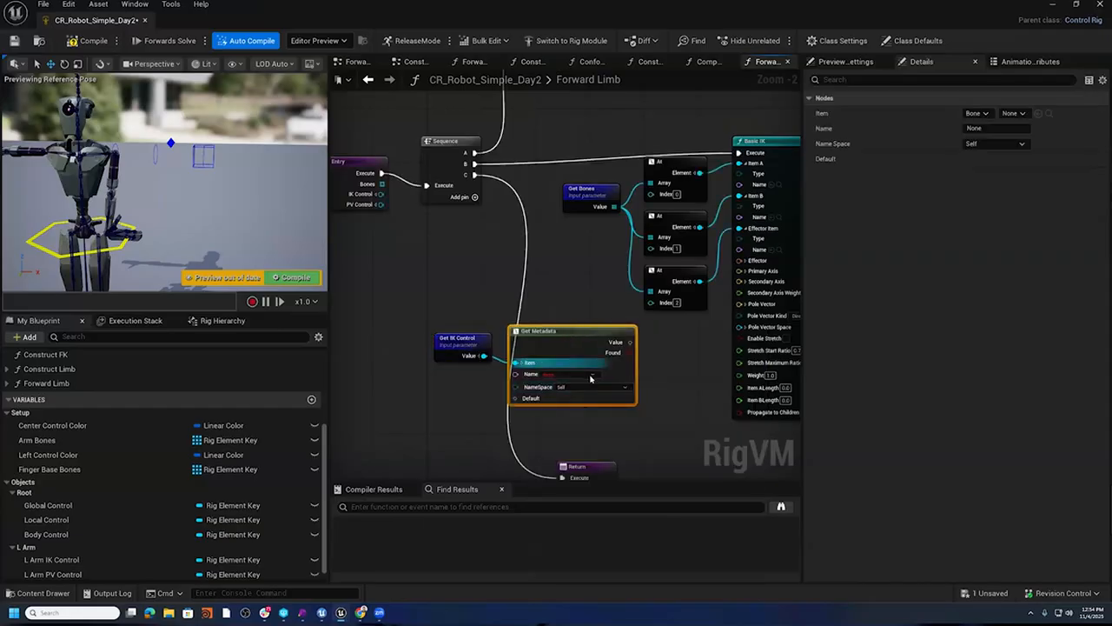
scroll(592, 376, "up", 2)
left_click_drag(408, 289, 431, 299)
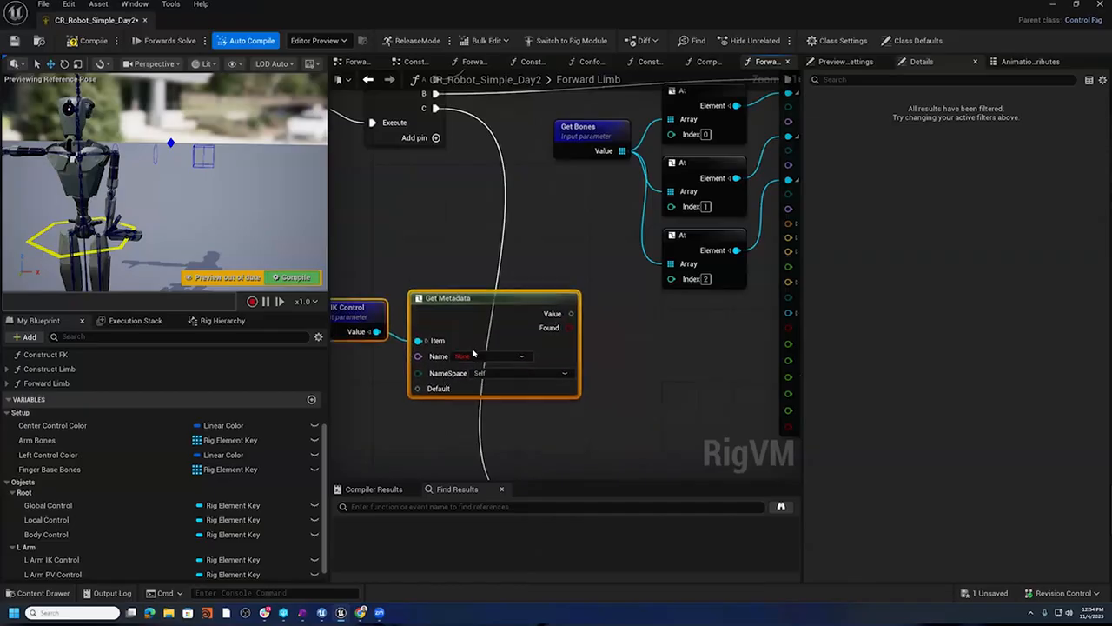
left_click(470, 357)
left_click(460, 392)
- Add a Get Transform node fed by the metadata Value and connect its Transform to the Effector input of Basic IK
left_click_drag(571, 313, 598, 347)
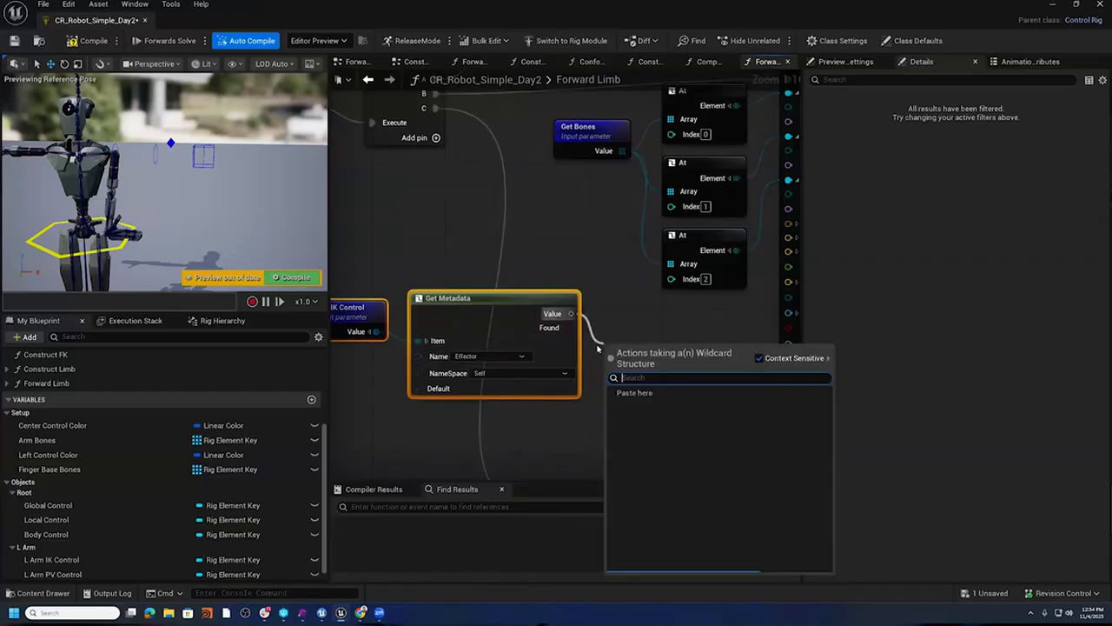
type("Get Tran")
key("Down")
key("Down")
key("Down")
key("Down")
key("Down")
key("Down")
key("Down")
key("Down")
key("Return")
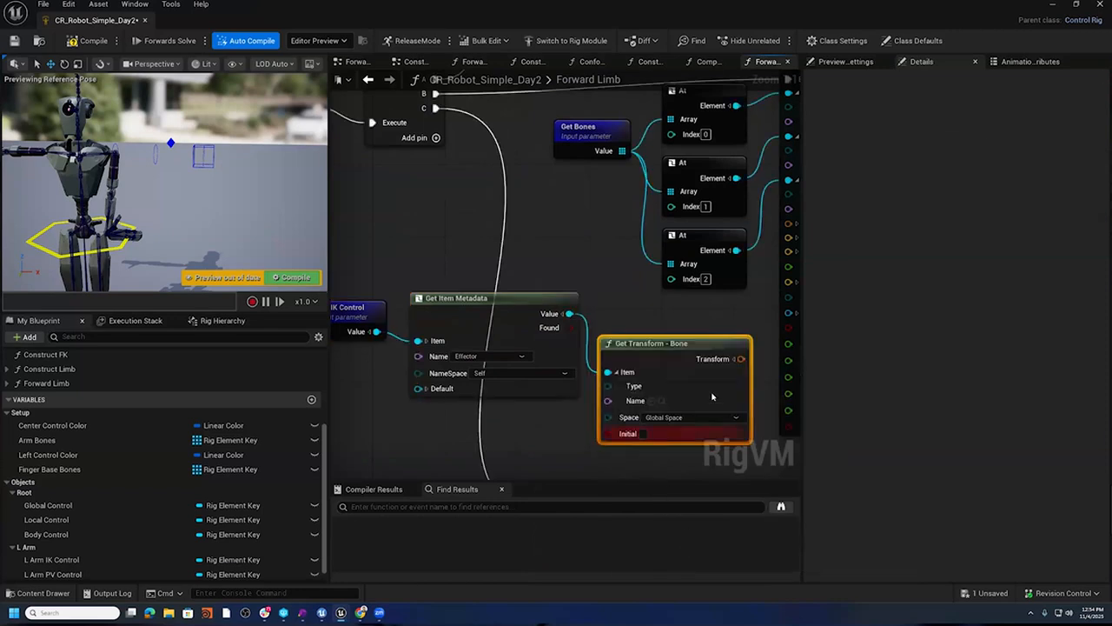
left_click_drag(741, 359, 649, 224)
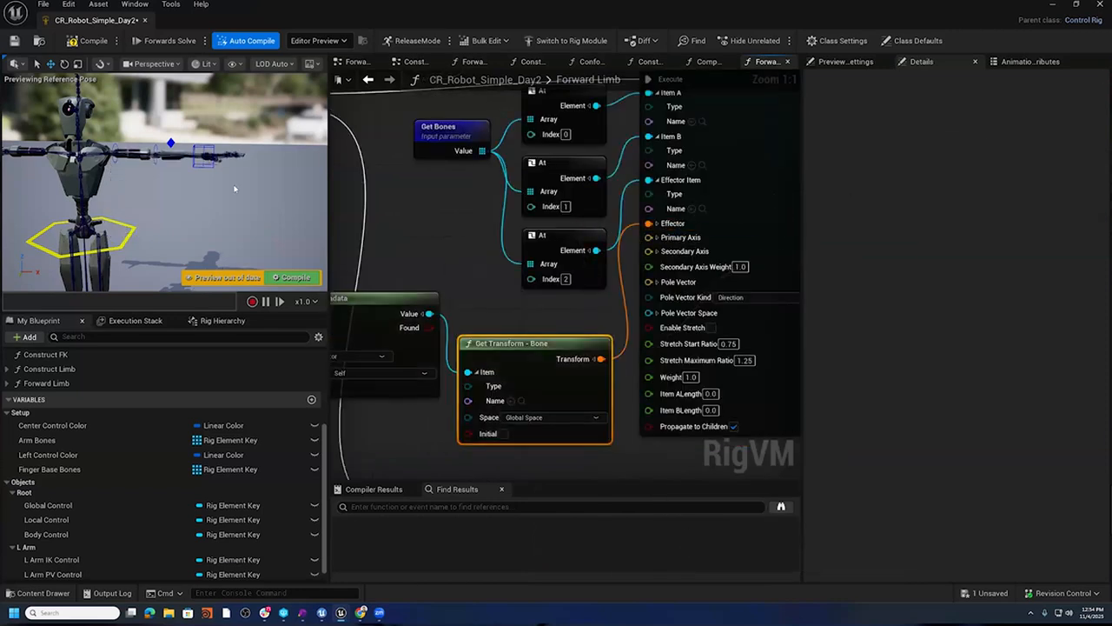
mouse_move(228, 195)
left_mouse_down("alt")
mouse_move(193, 212)
mouse_move(228, 195)
left_mouse_up("alt")
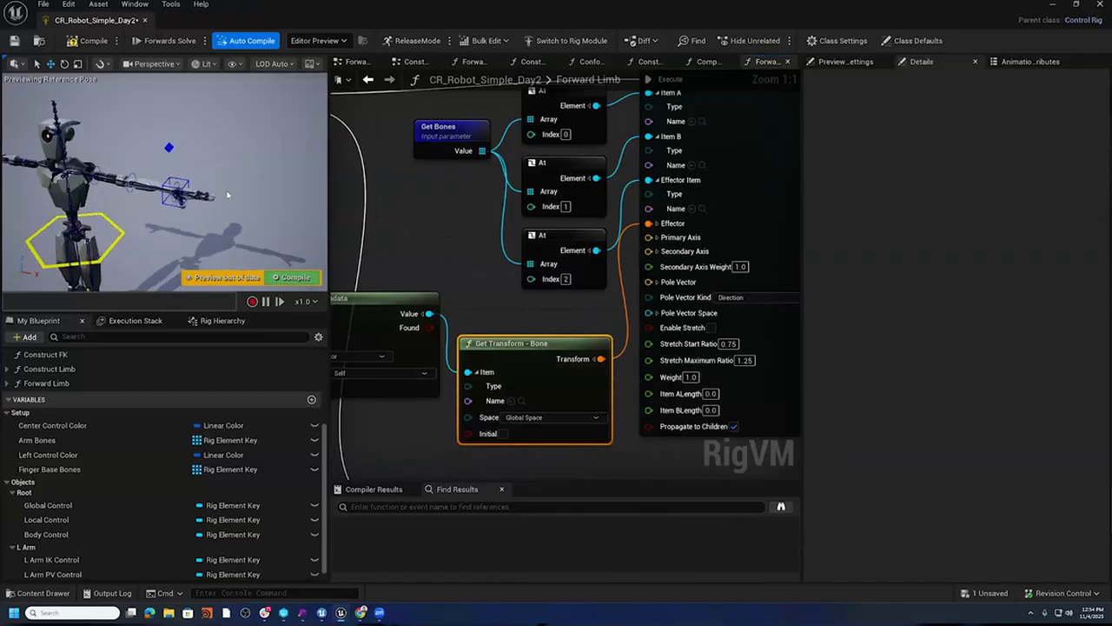
- Move the Get IK Control, Get Item Metadata and Get Transform nodes together up and closer beneath the Sequence and bone nodes
scroll(427, 285, "down", 3)
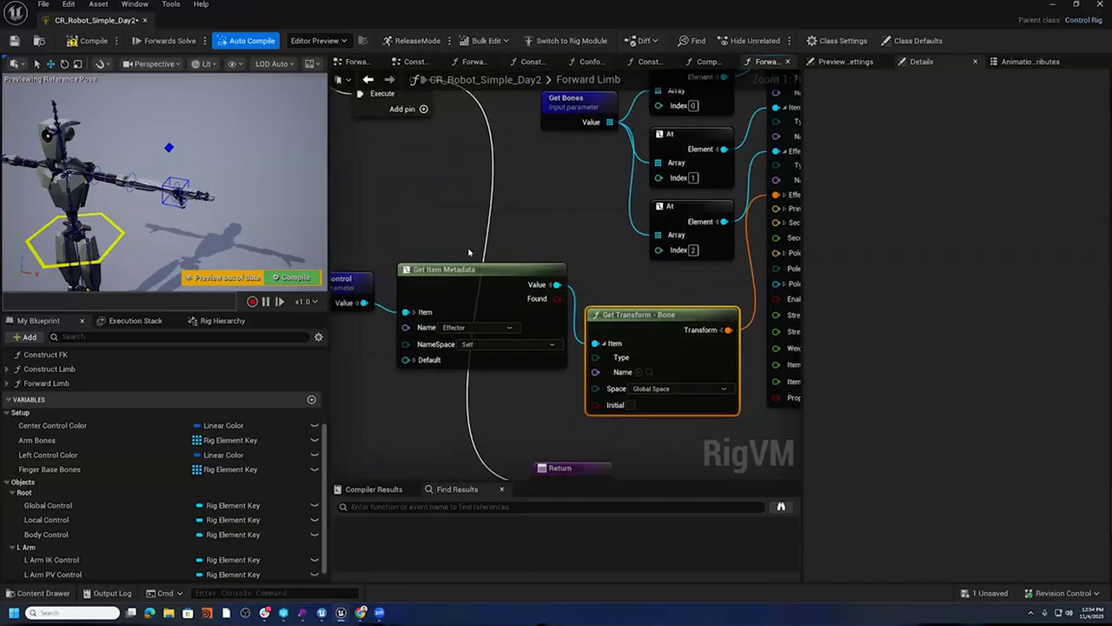
left_click_drag(589, 359, 348, 254)
left_click_drag(485, 280, 442, 249)
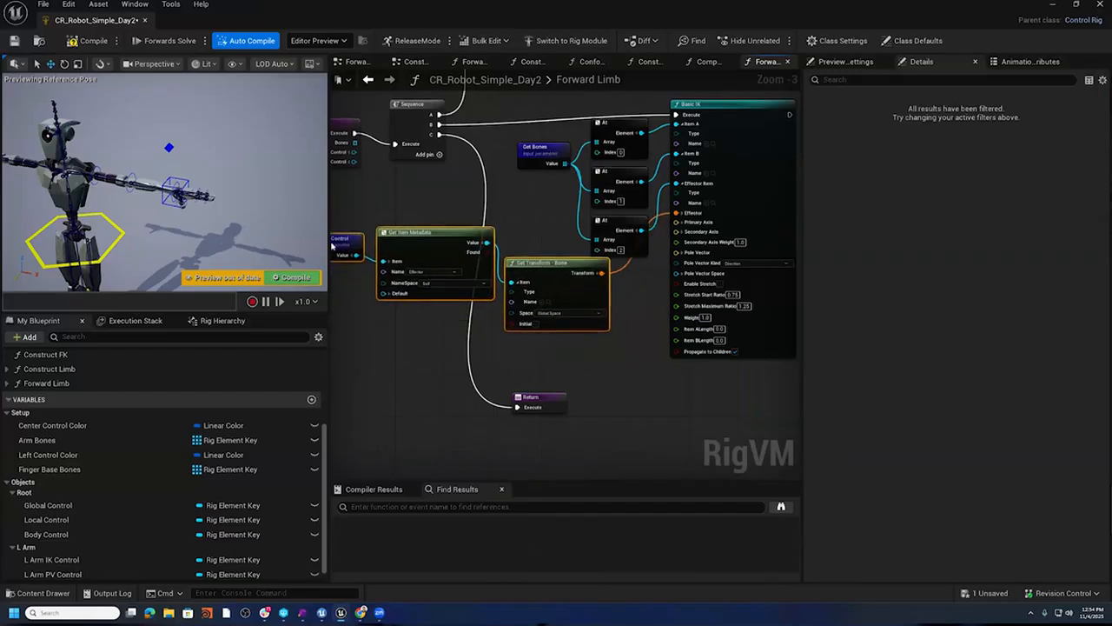
scroll(647, 330, "up", 2)
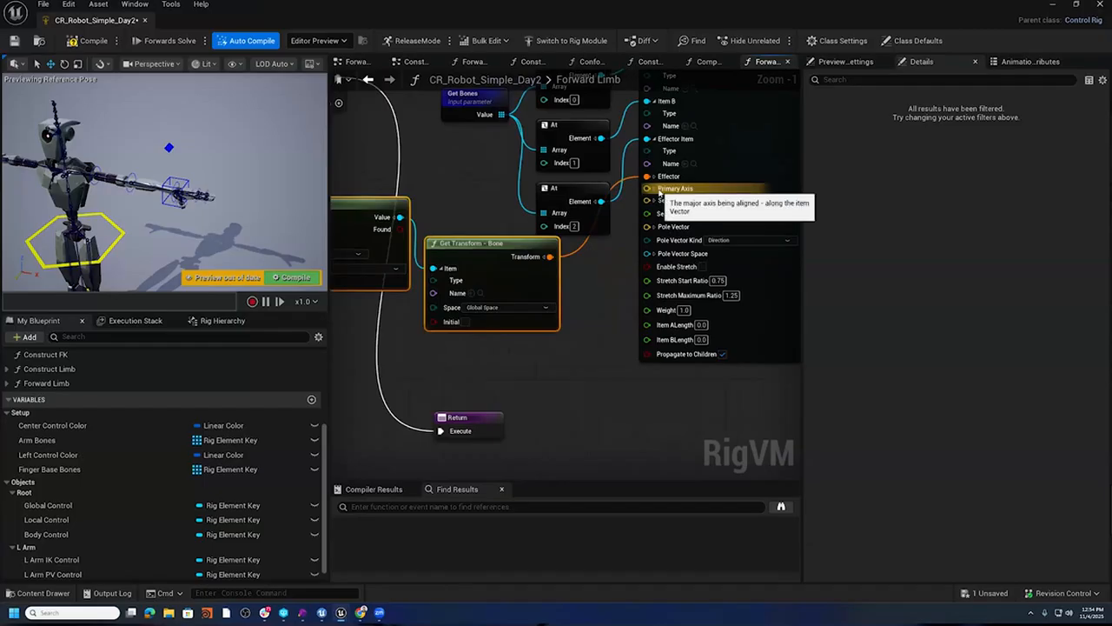
- Expand Basic IK's Primary Axis and Secondary Axis inputs and set the Secondary Axis Z to -1.0
left_click(656, 189)
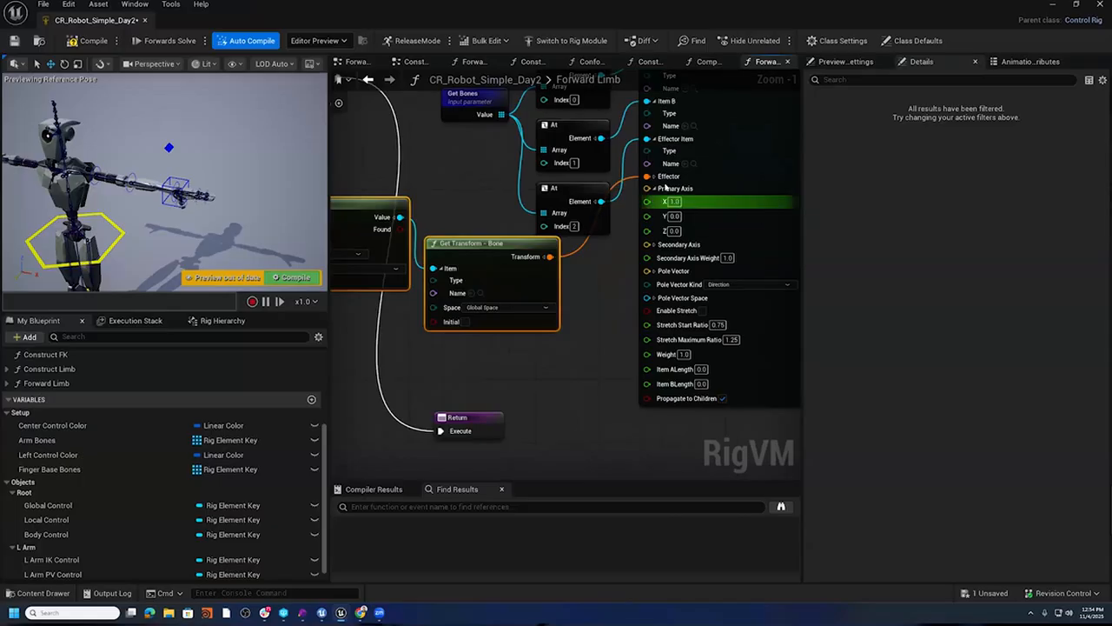
left_click(656, 245)
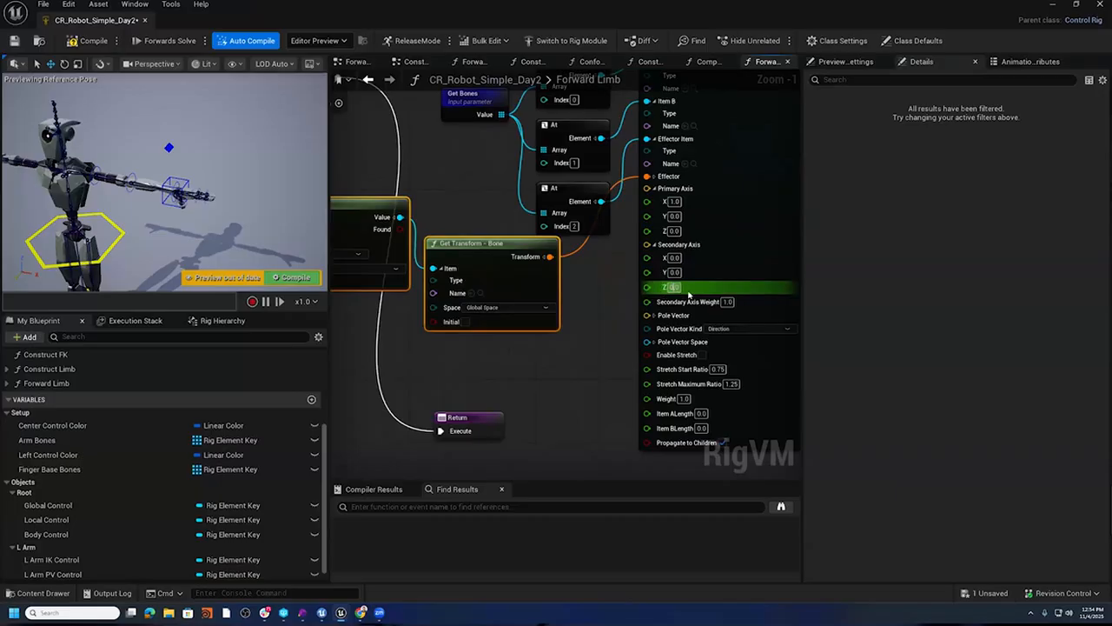
left_click(686, 292)
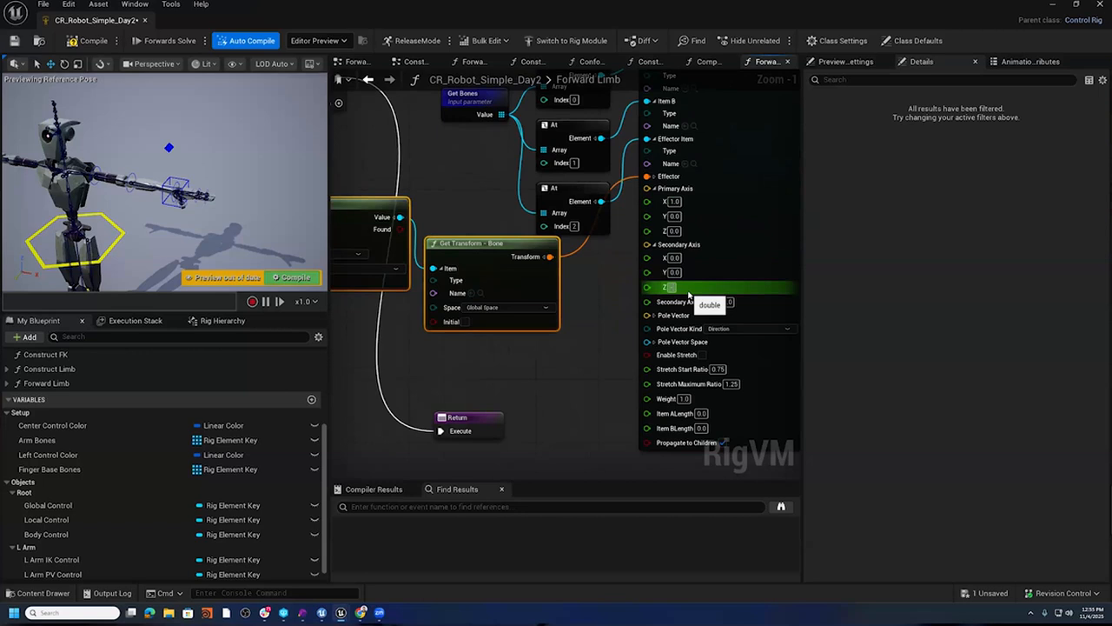
key("Return")
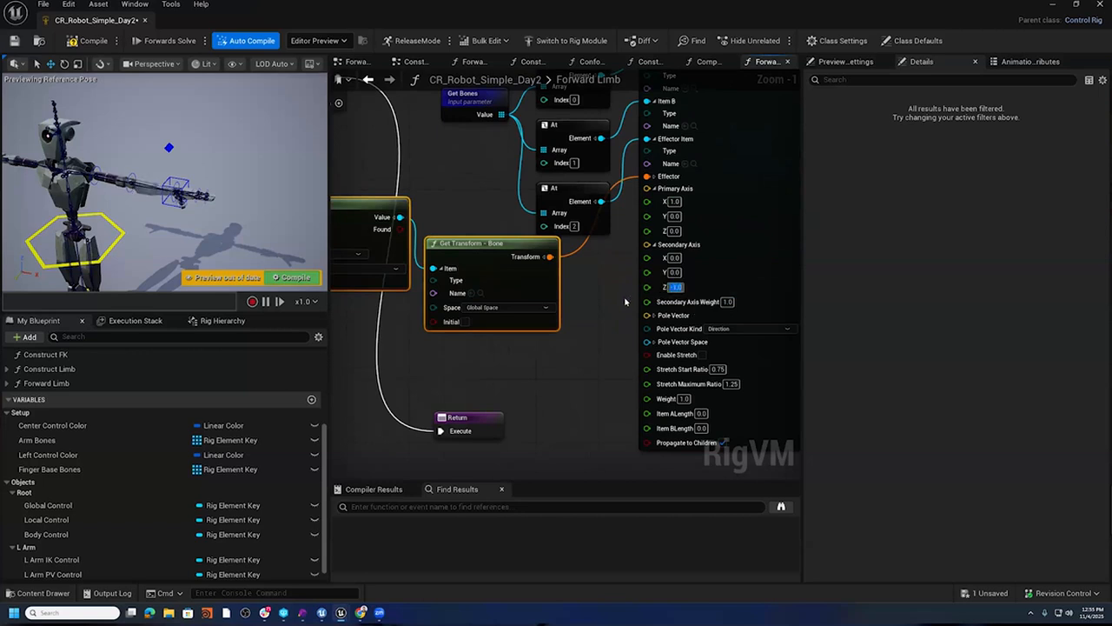
left_click(634, 338)
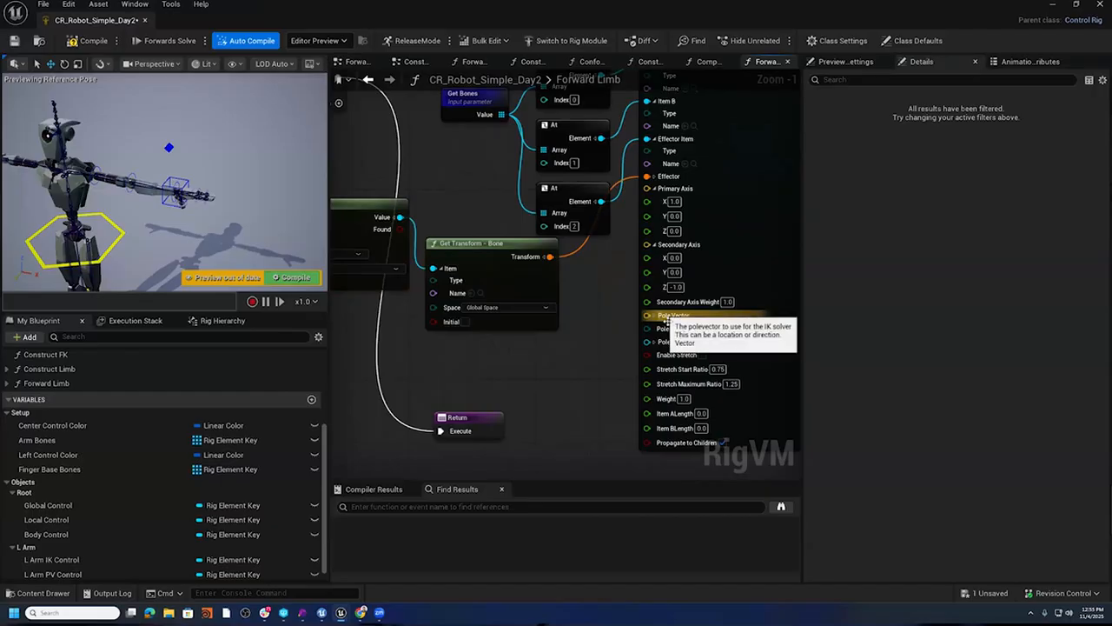
- Add a Get PV Control node in the empty area below the Get Item Metadata node
right_click_drag(334, 343, 443, 333)
right_click(431, 369)
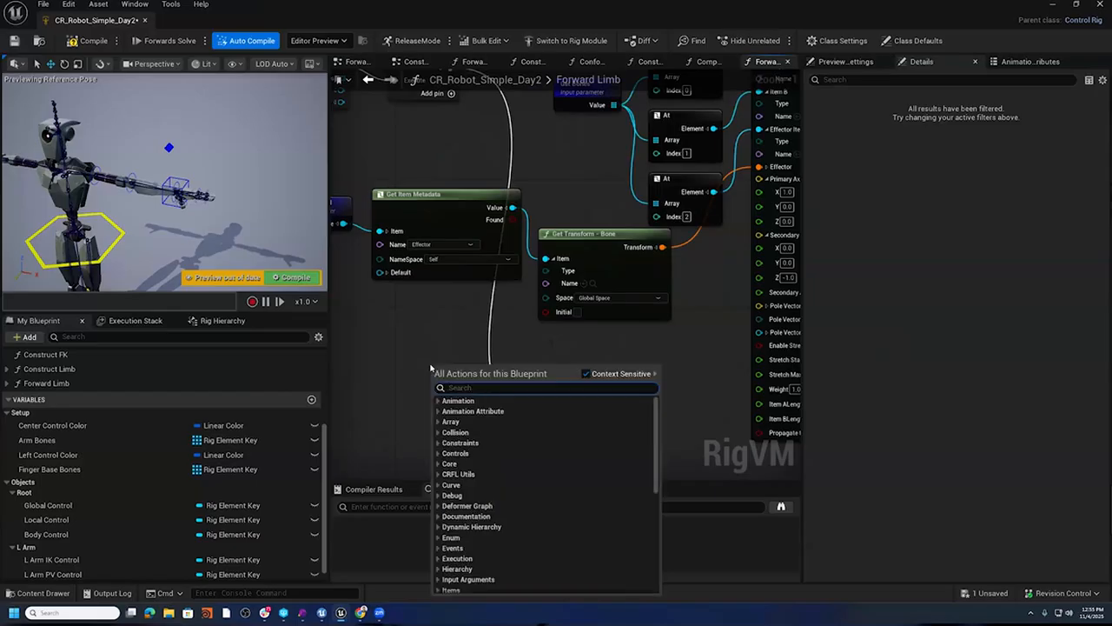
type("Get PV")
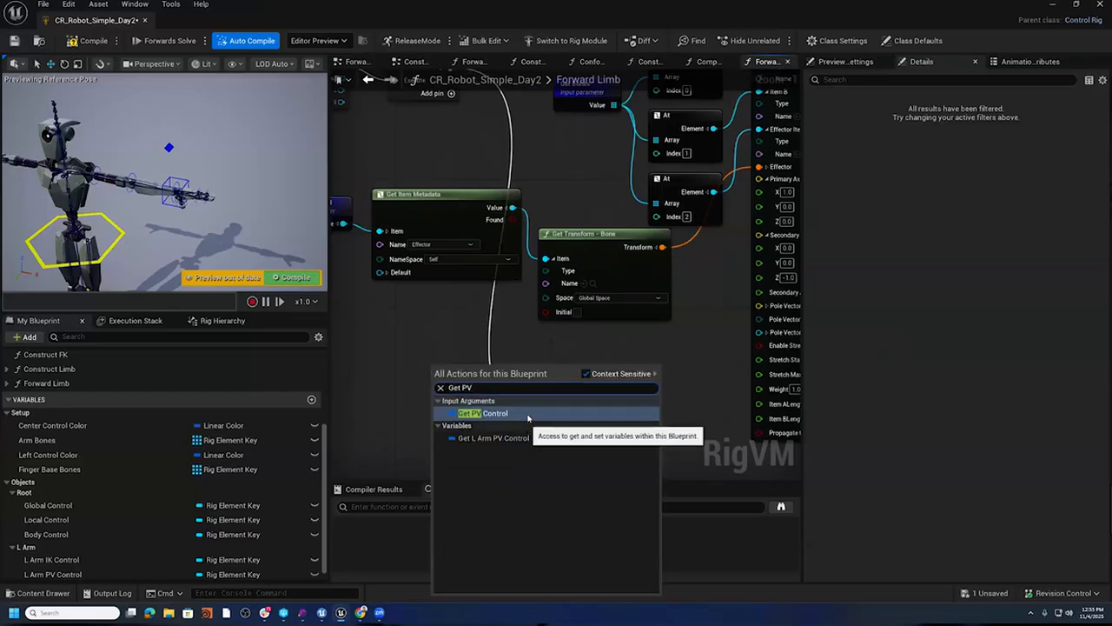
left_click(532, 414)
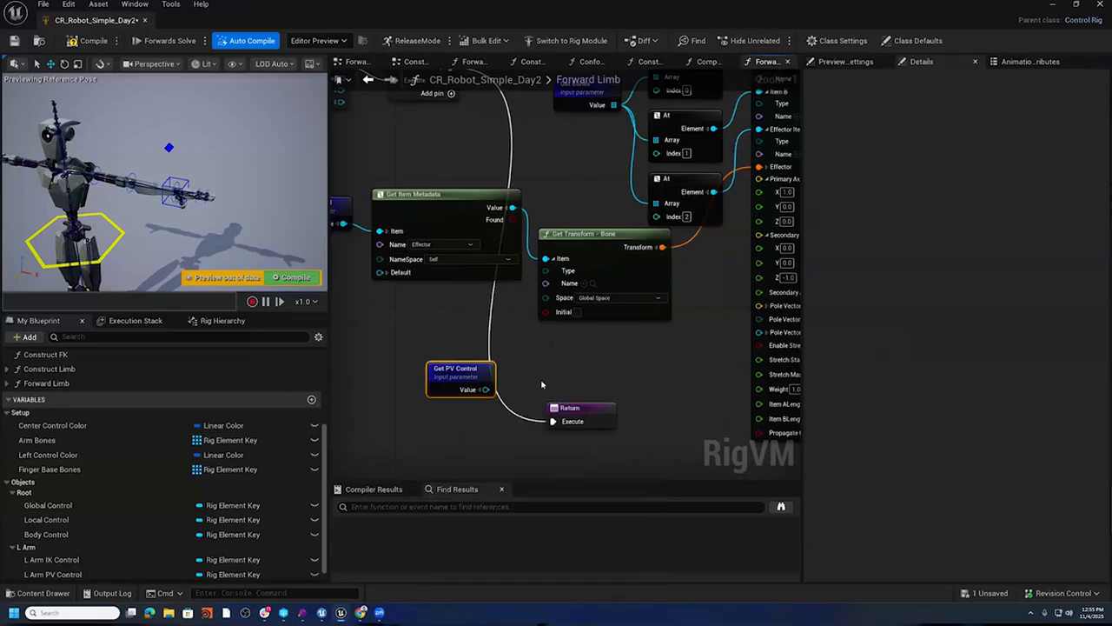
- Feed Get PV Control into a new Get Transform node placed close beside it, moving the Return node down out of the way
left_click_drag(482, 389, 491, 366)
type("Get Tran")
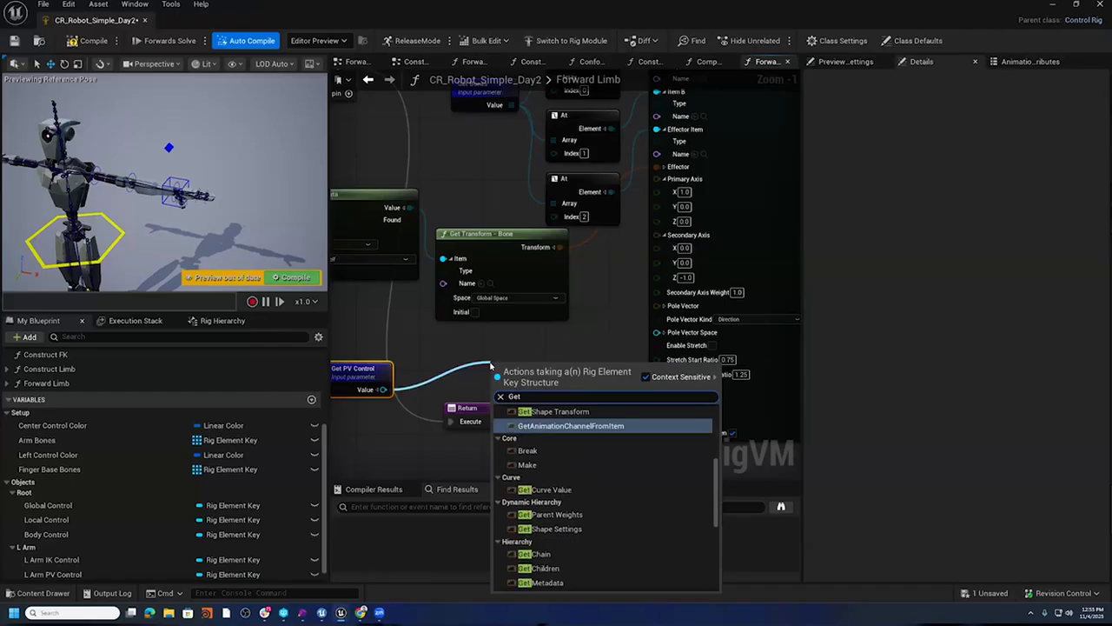
key("Down")
key("Down")
key("Down")
key("Down")
key("Down")
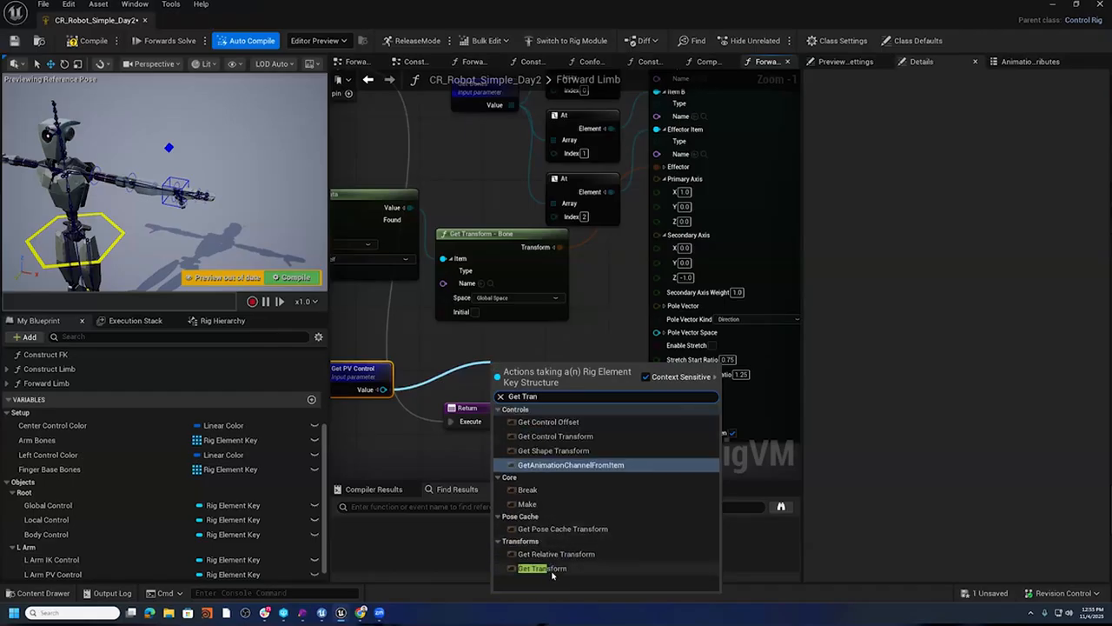
key("Return")
left_click_drag(466, 409, 462, 489)
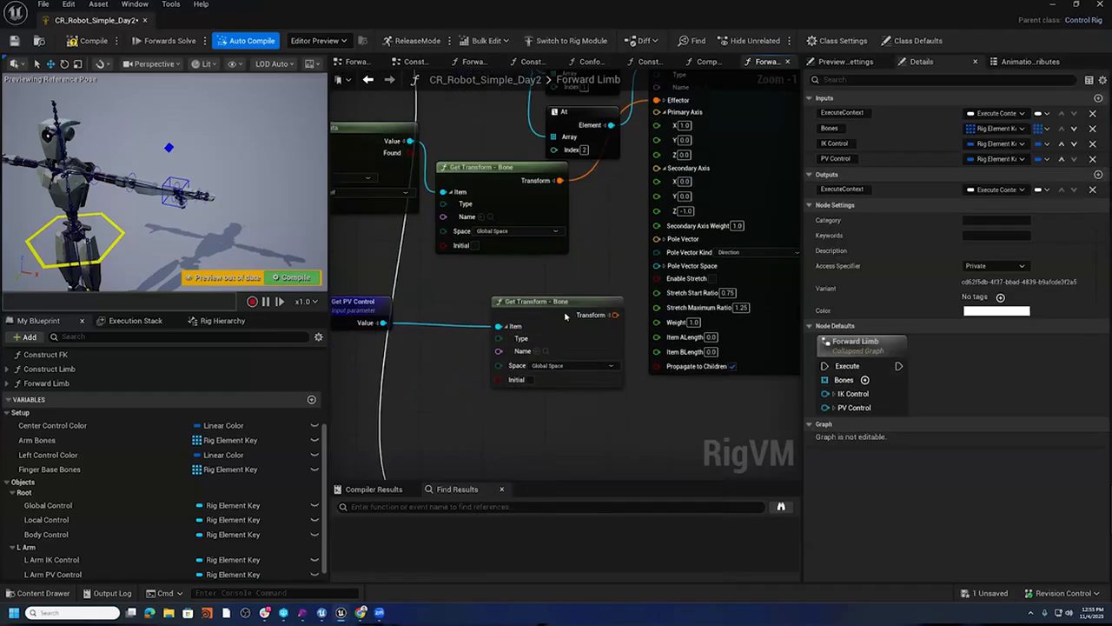
left_click_drag(562, 294, 482, 296)
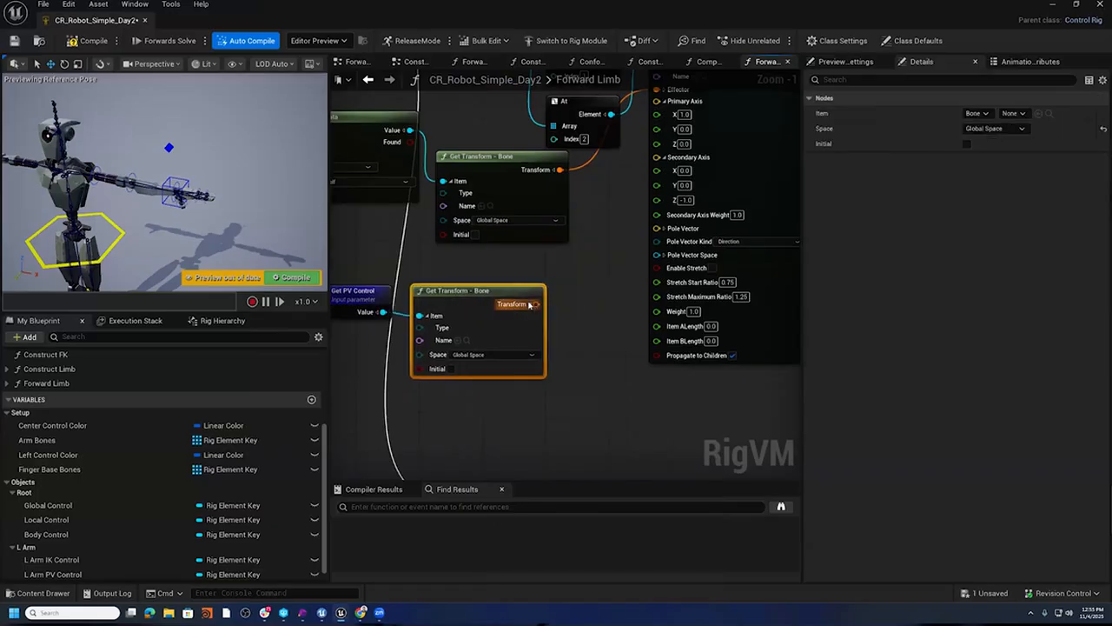
- Connect the PV transform's Translation to Basic IK's Pole Vector with Pole Vector Kind set to Location, and save the compiled rig
left_click(532, 303)
left_click_drag(535, 328, 655, 229)
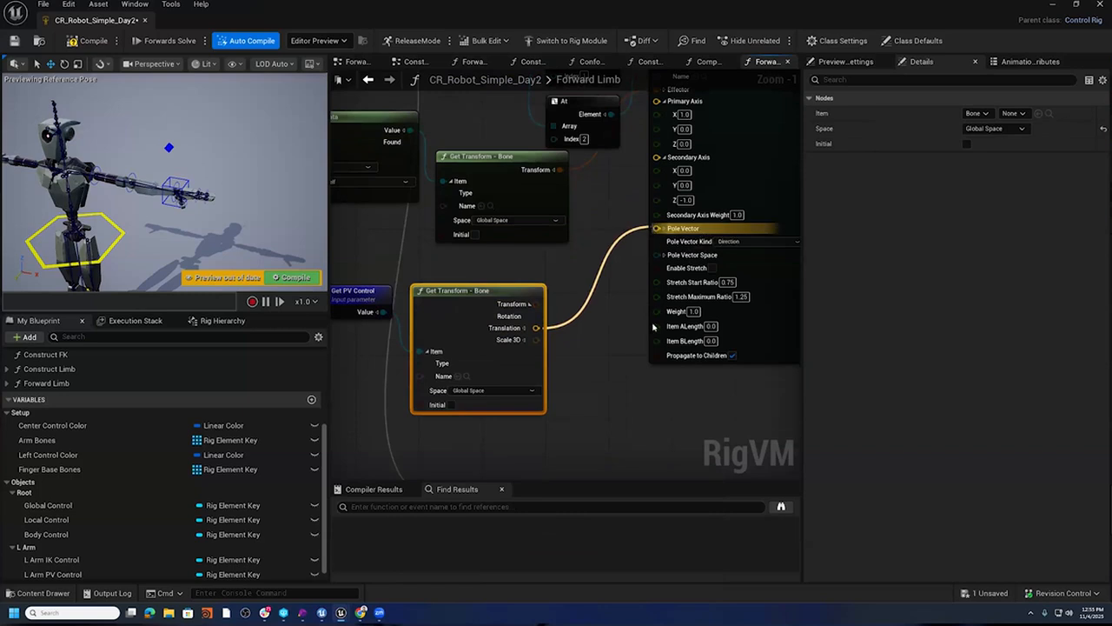
left_click(731, 242)
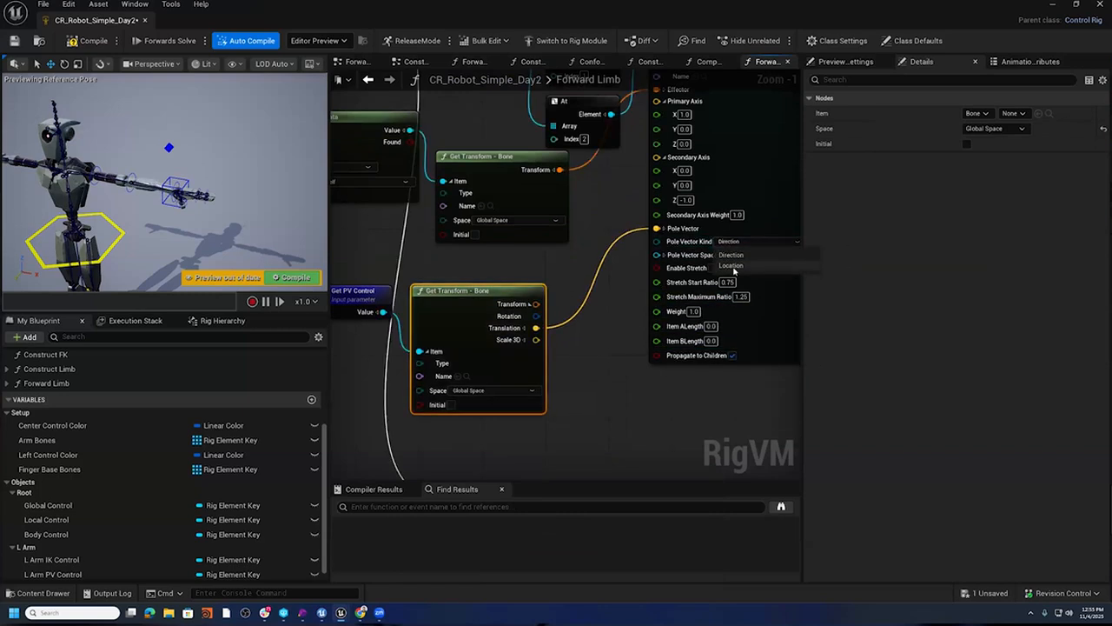
left_click(732, 267)
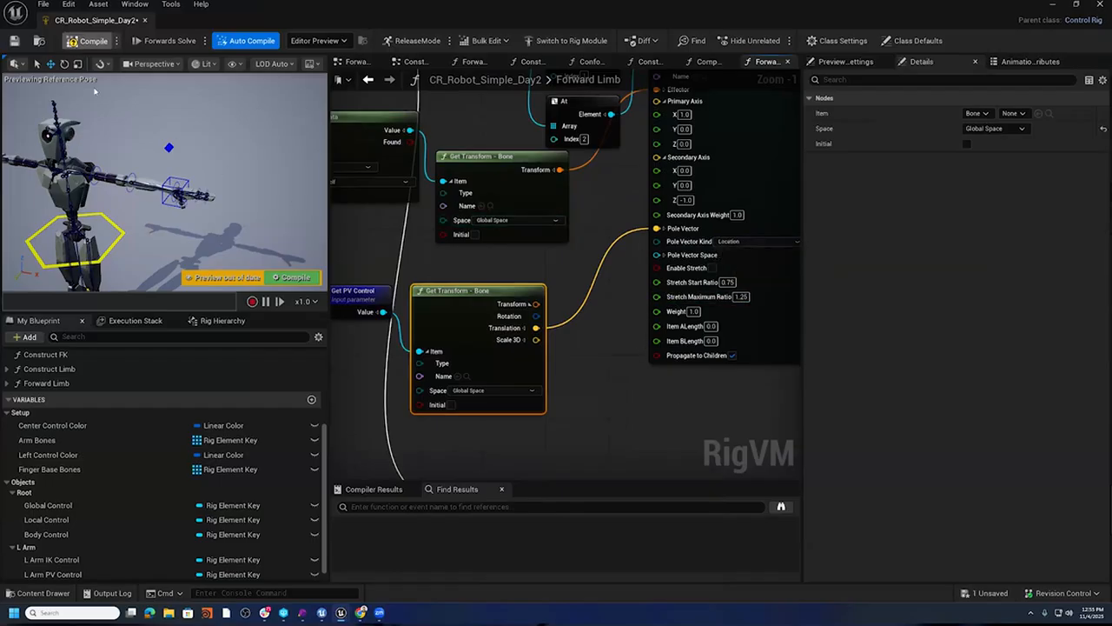
left_click(73, 41)
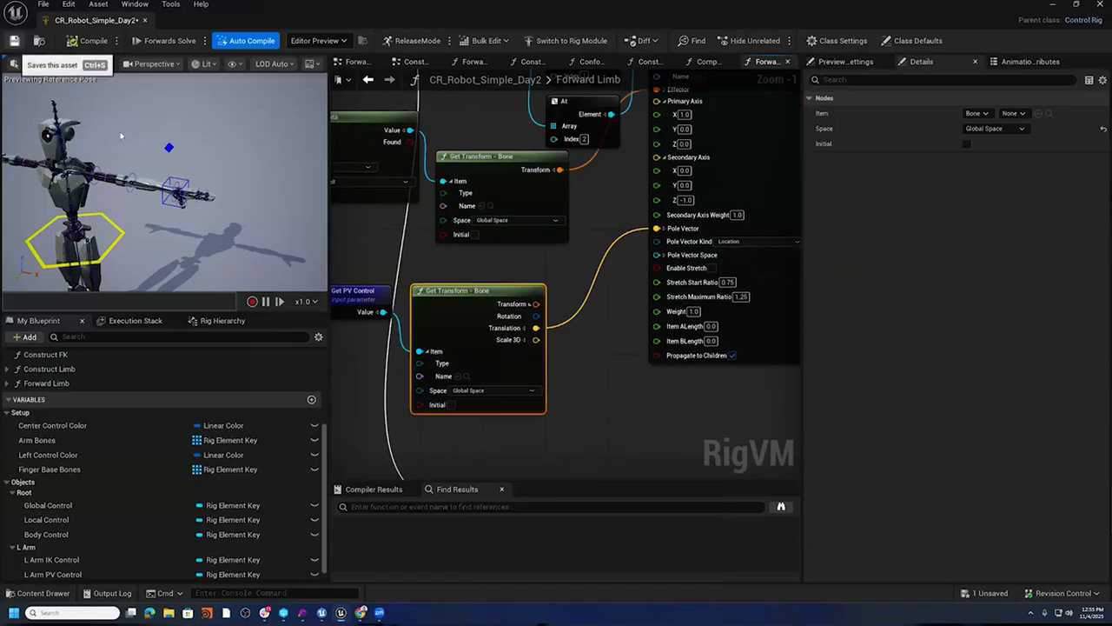
key("ctrl+s")
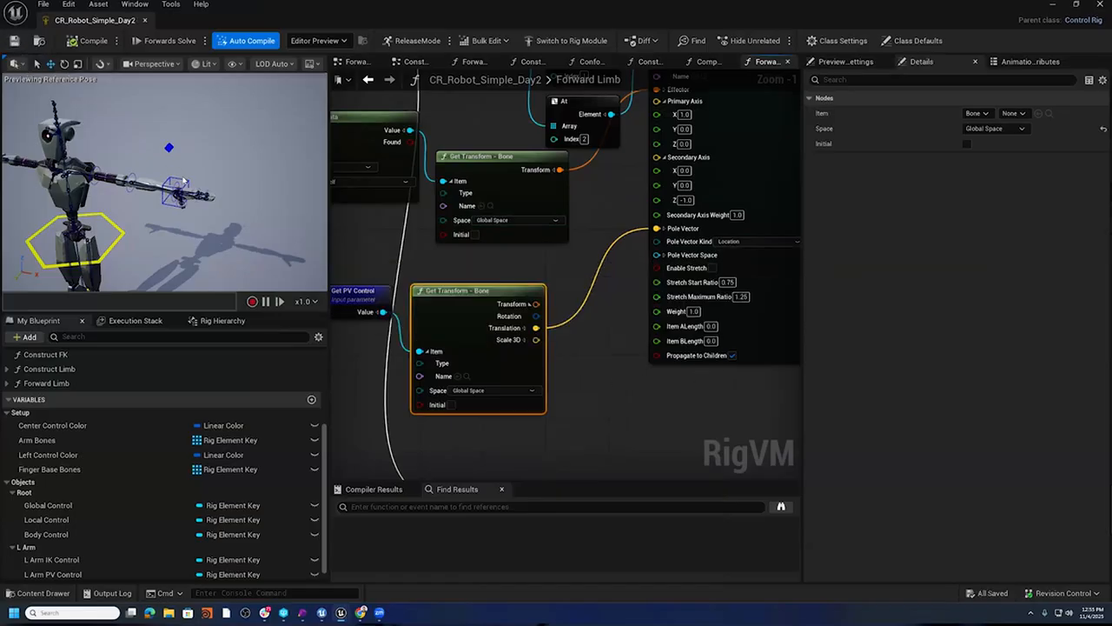
- Test the arm IK by moving the L Arm IK and L Arm PV controls in the viewport, and recompile to reset the pose
left_click(185, 184)
left_click_drag(206, 169, 180, 141)
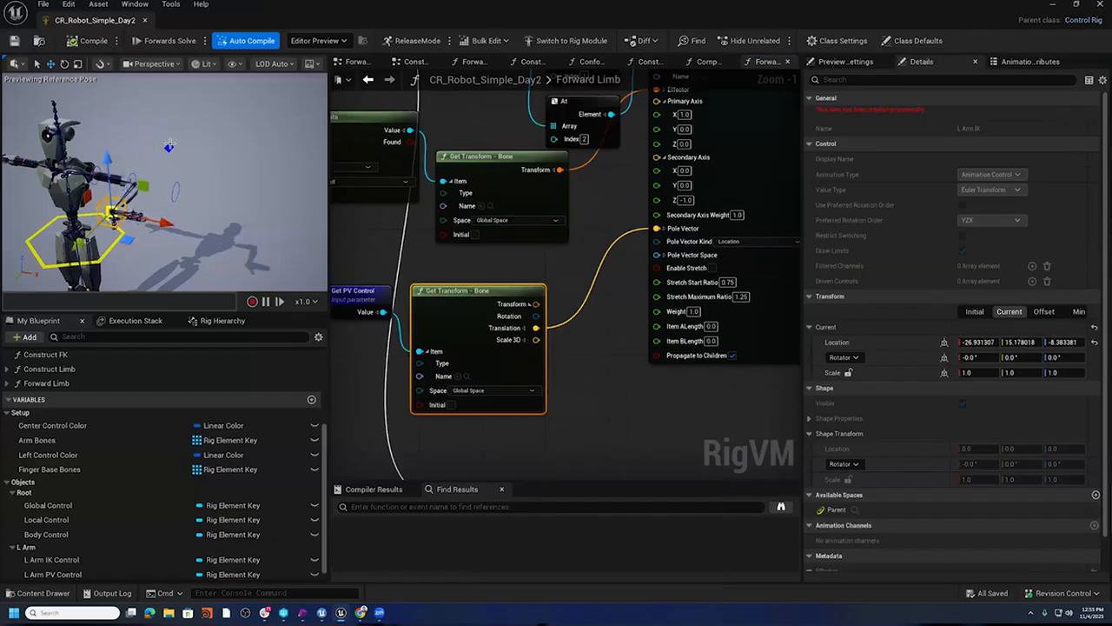
left_click(169, 146)
left_click_drag(168, 205, 185, 144)
right_click_drag(662, 386, 611, 377)
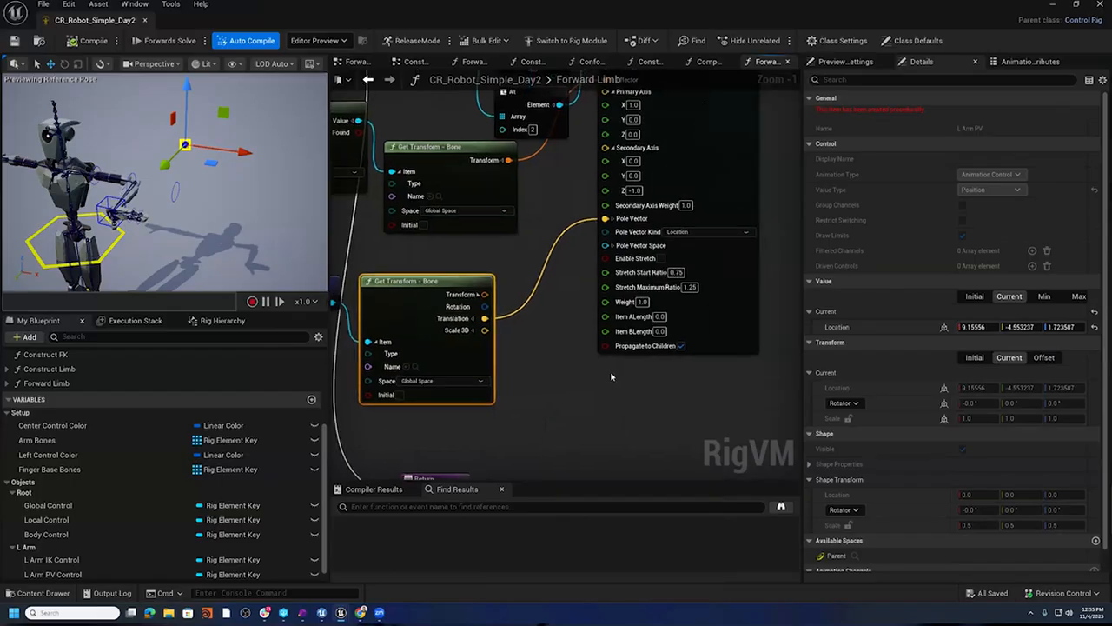
left_click(91, 41)
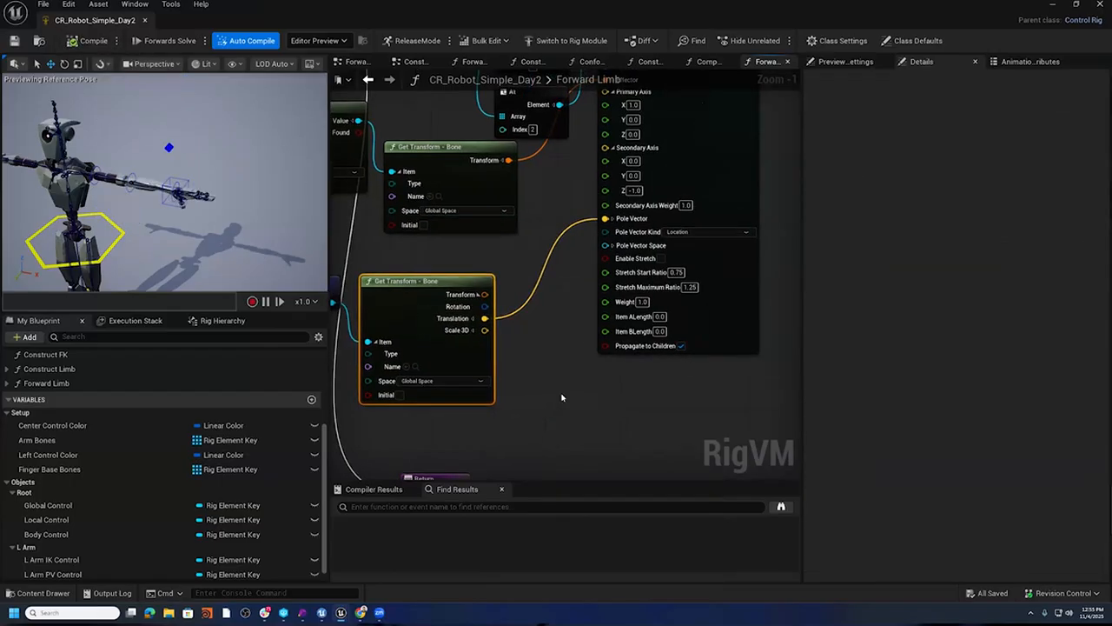
- Add a Draw Line node executed after Basic IK and place it farther along, leaving space between the two nodes
scroll(561, 397, "down", 3)
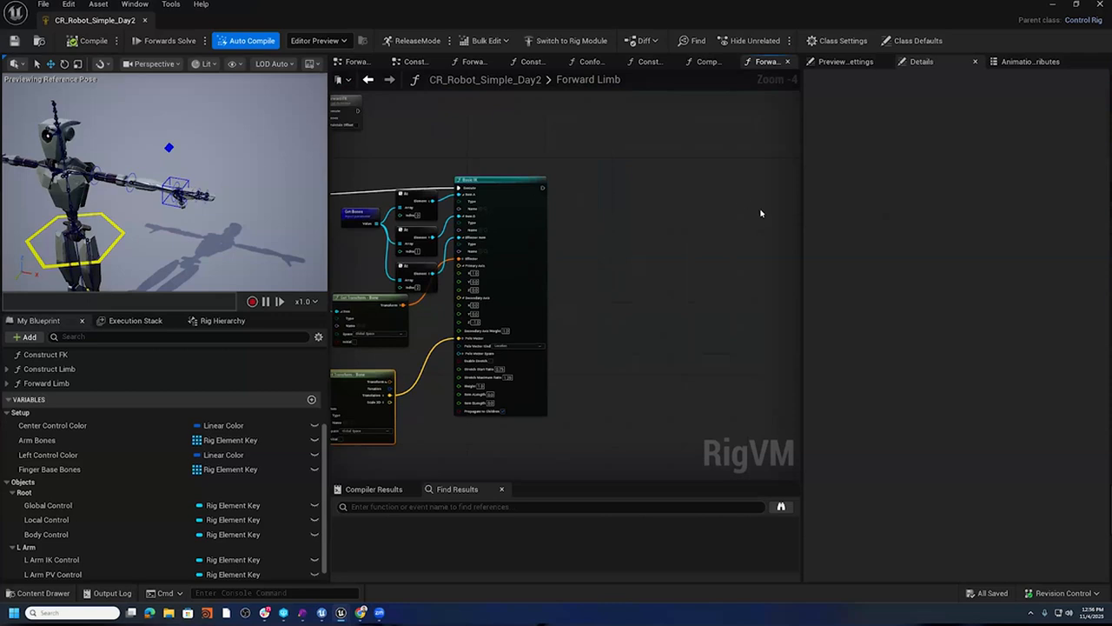
scroll(597, 212, "up", 3)
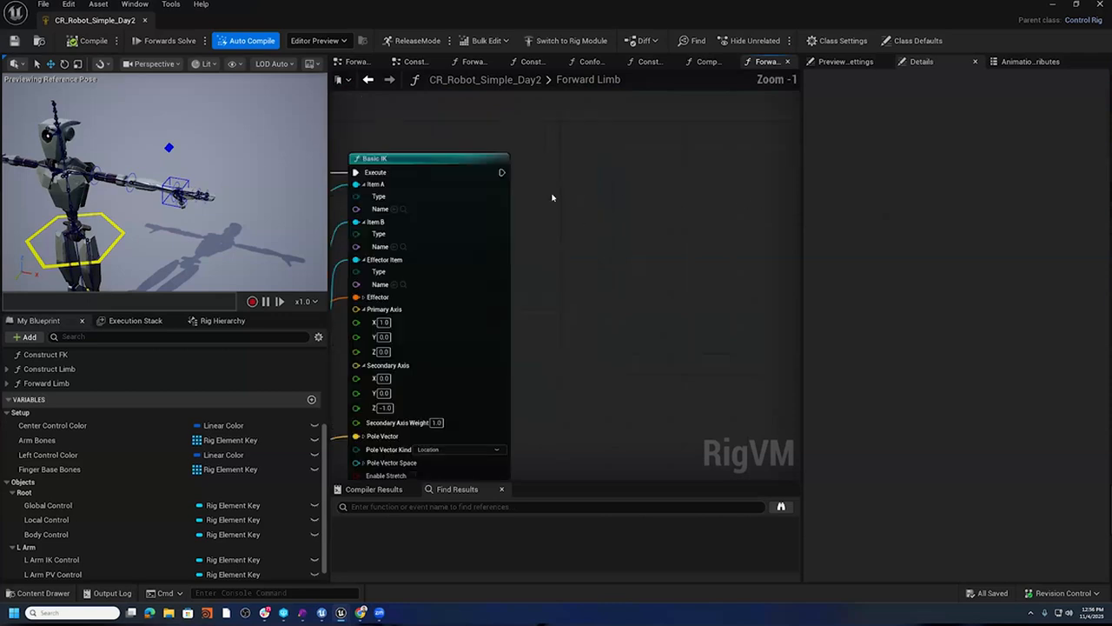
right_click(510, 173)
key("Escape")
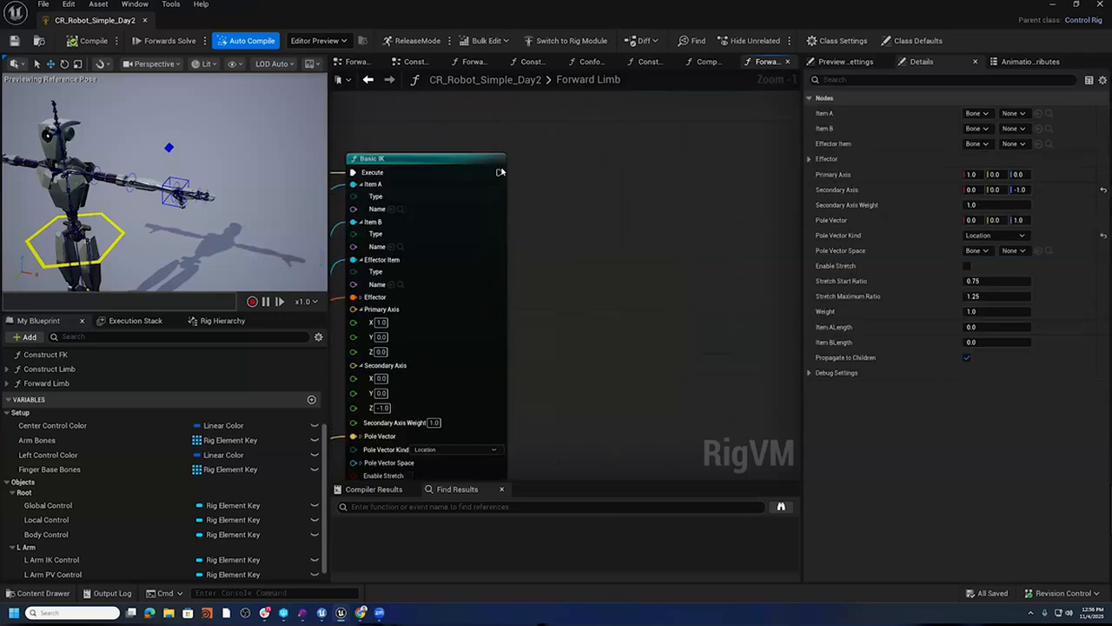
left_click_drag(499, 172, 596, 161)
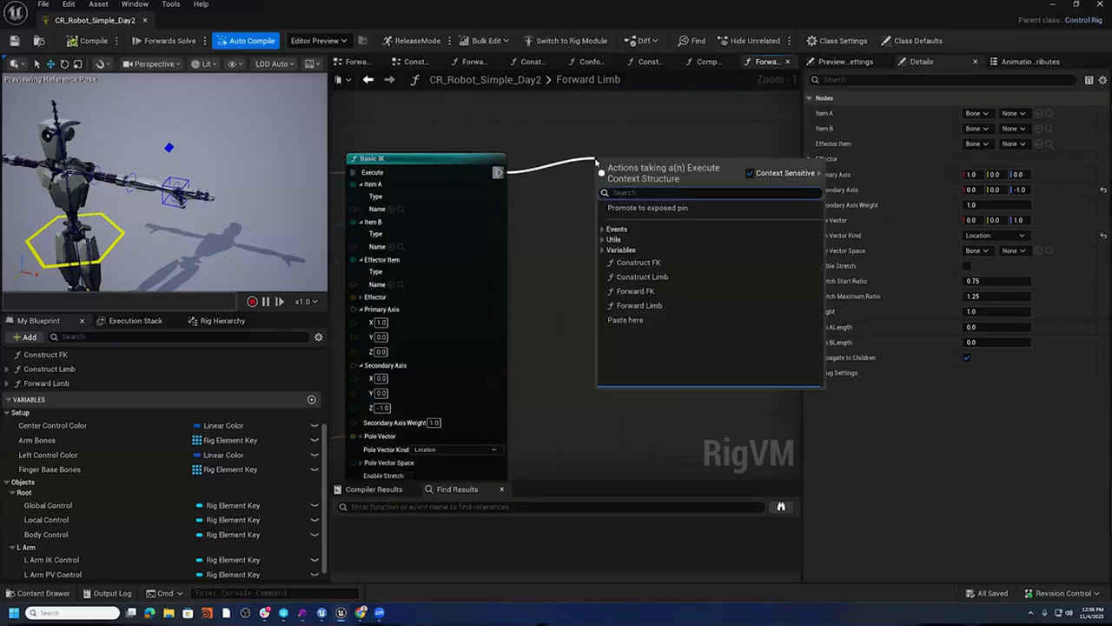
type("Draw")
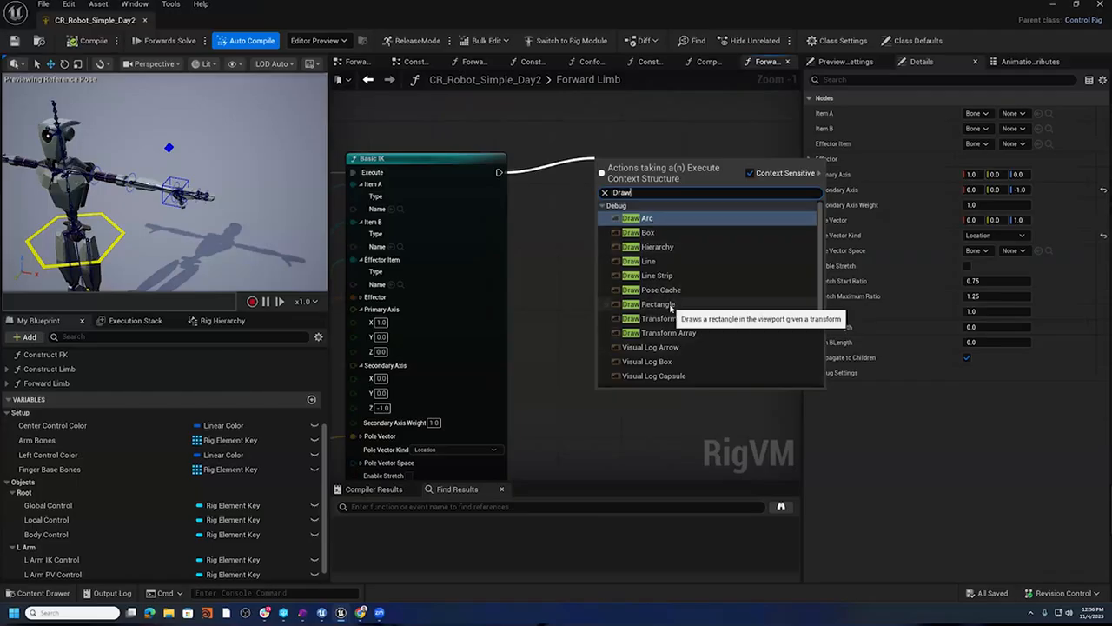
left_click(680, 265)
left_click_drag(630, 159, 728, 159)
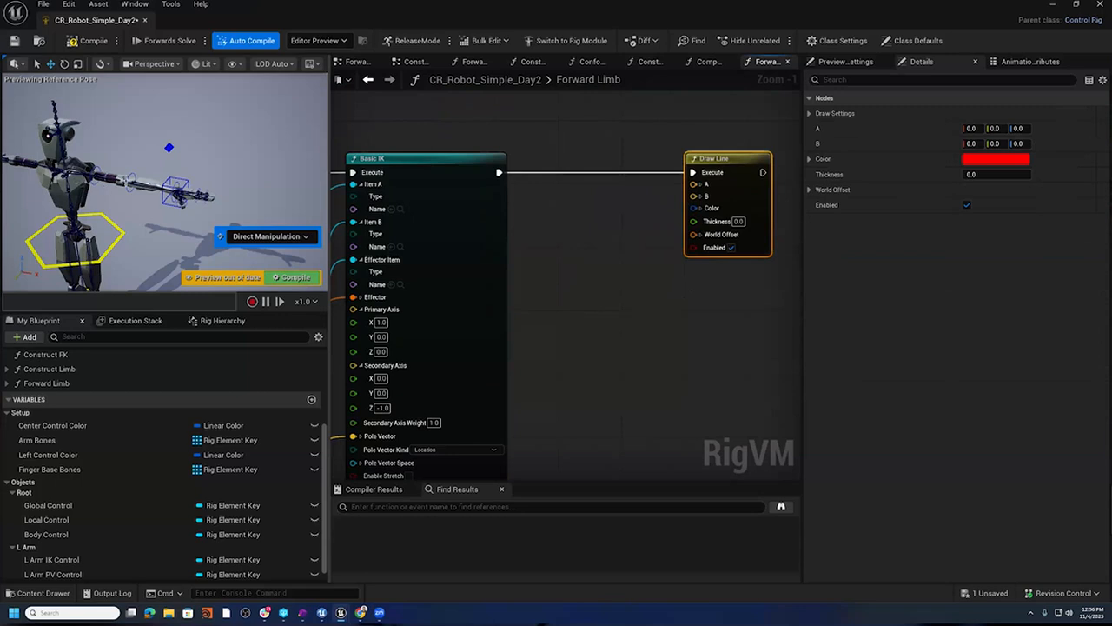
- Feed the index 1 bone element into a new Get Transform node and connect its Translation to Draw Line's A input
right_click_drag(606, 314, 710, 302)
left_click_drag(412, 250, 647, 203)
type("Get Tran")
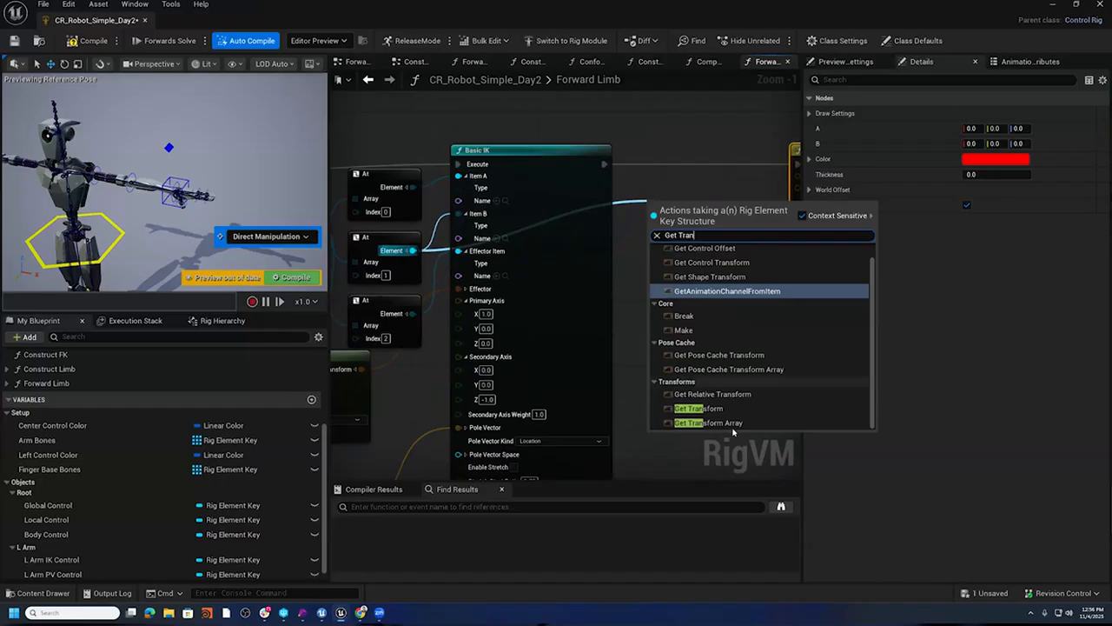
left_click(735, 409)
right_click_drag(779, 246, 568, 246)
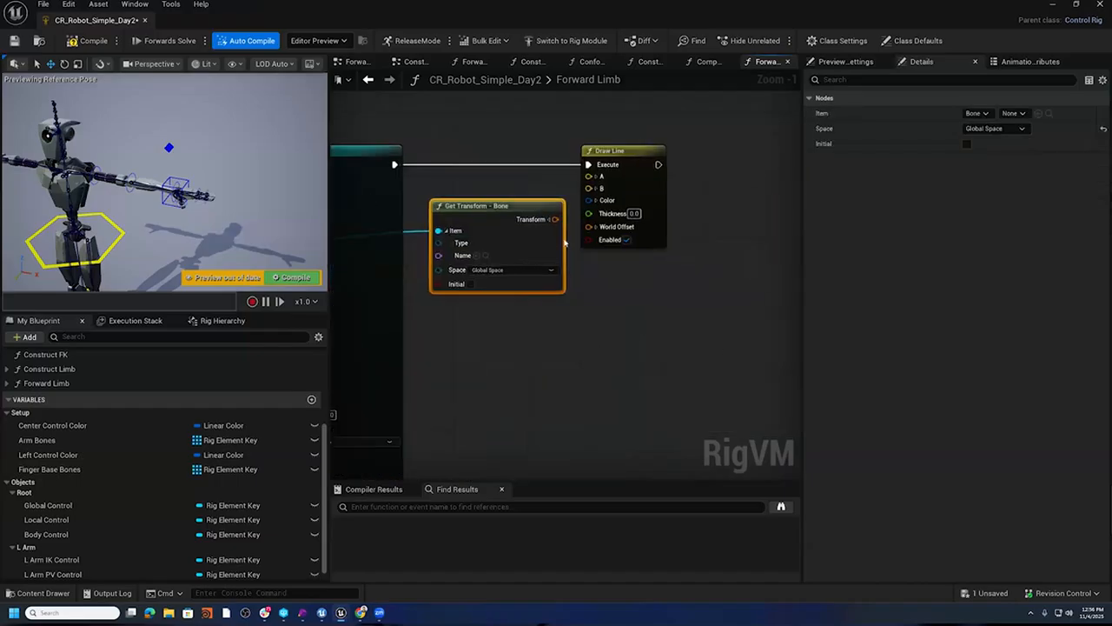
left_click(550, 220)
mouse_move(555, 244)
left_mouse_down()
mouse_move(577, 224)
mouse_move(591, 178)
left_mouse_up()
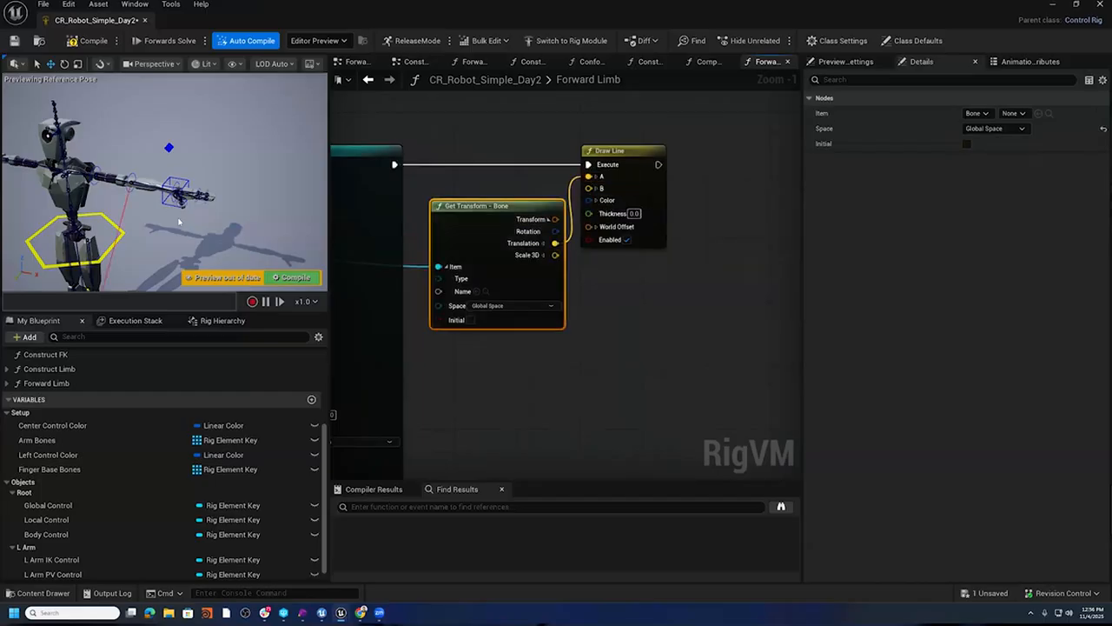
- Move Draw Line farther from the bone's Get Transform and connect the PV control's Translation to its B input
scroll(138, 229, "down", 3)
middle_click_drag(138, 228, 138, 279)
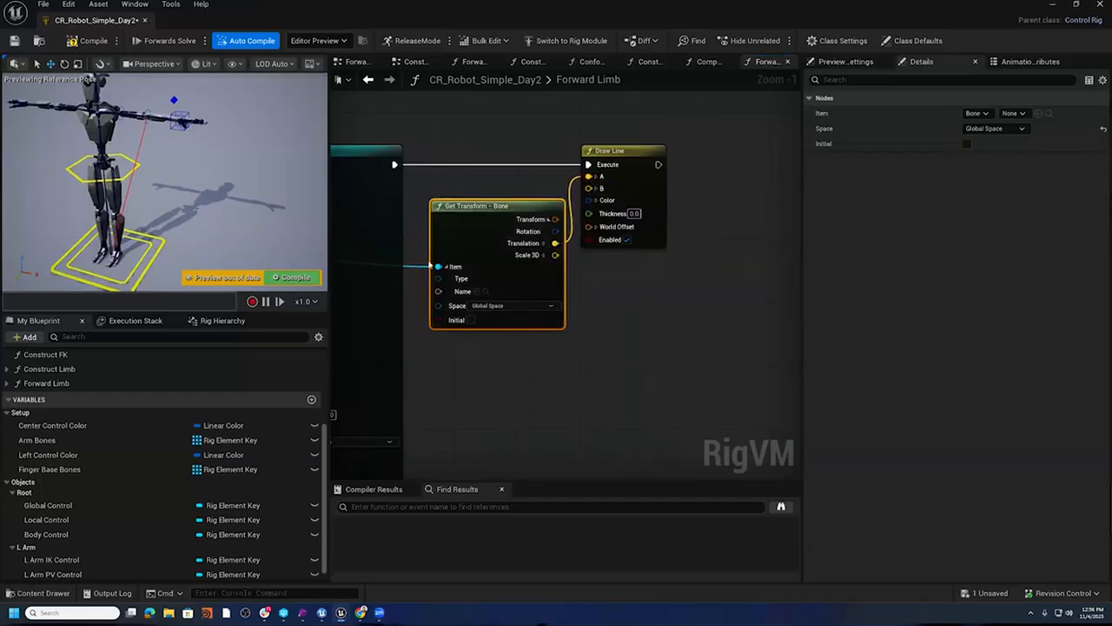
left_click_drag(638, 149, 716, 149)
mouse_move(478, 420)
right_mouse_down()
mouse_move(738, 328)
mouse_move(863, 233)
mouse_move(923, 225)
right_mouse_up()
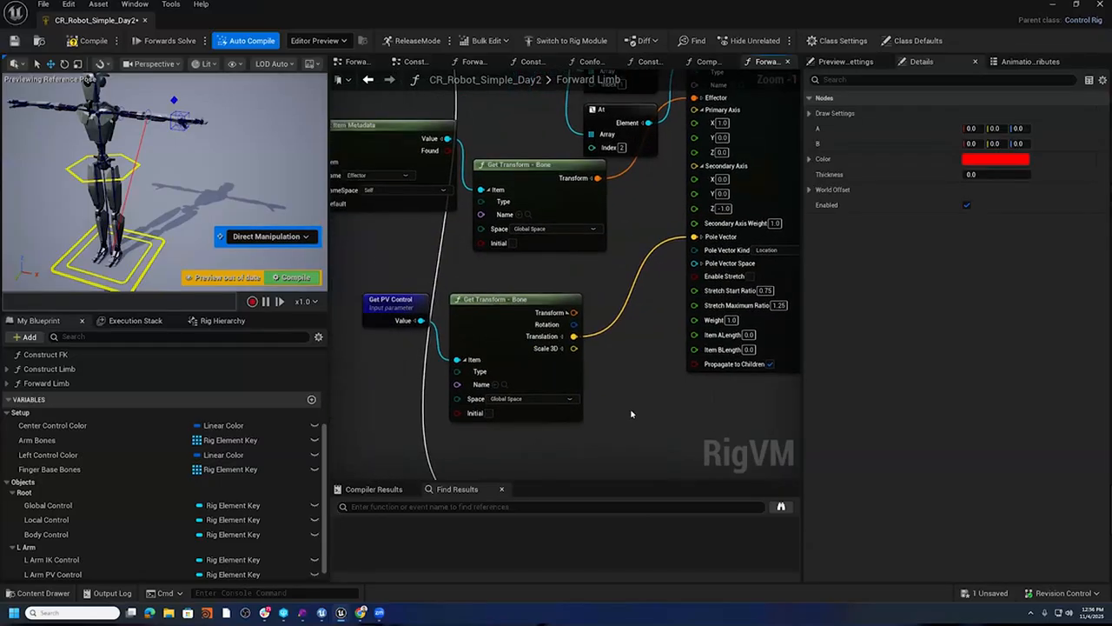
right_click_drag(631, 414, 544, 427)
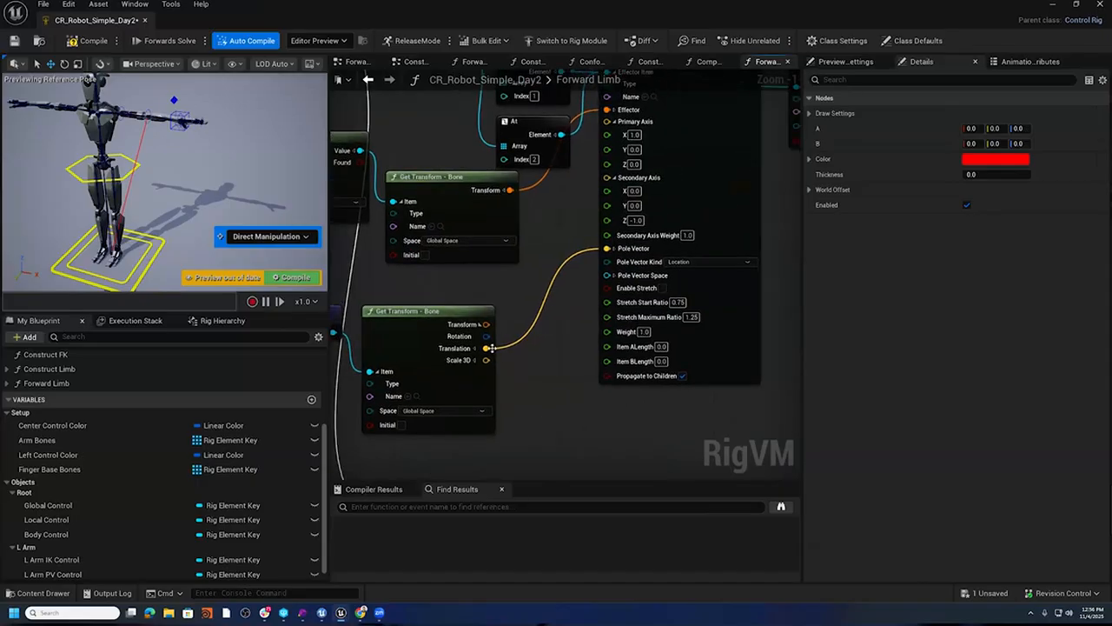
mouse_move(487, 348)
left_mouse_down()
mouse_move(888, 80)
mouse_move(913, 22)
mouse_move(675, 226)
mouse_move(679, 212)
mouse_move(667, 209)
left_mouse_up()
- Set the Draw Line node's color to mid grey (hex 818181FF) and save the rig
left_click_drag(193, 186, 190, 189, "alt")
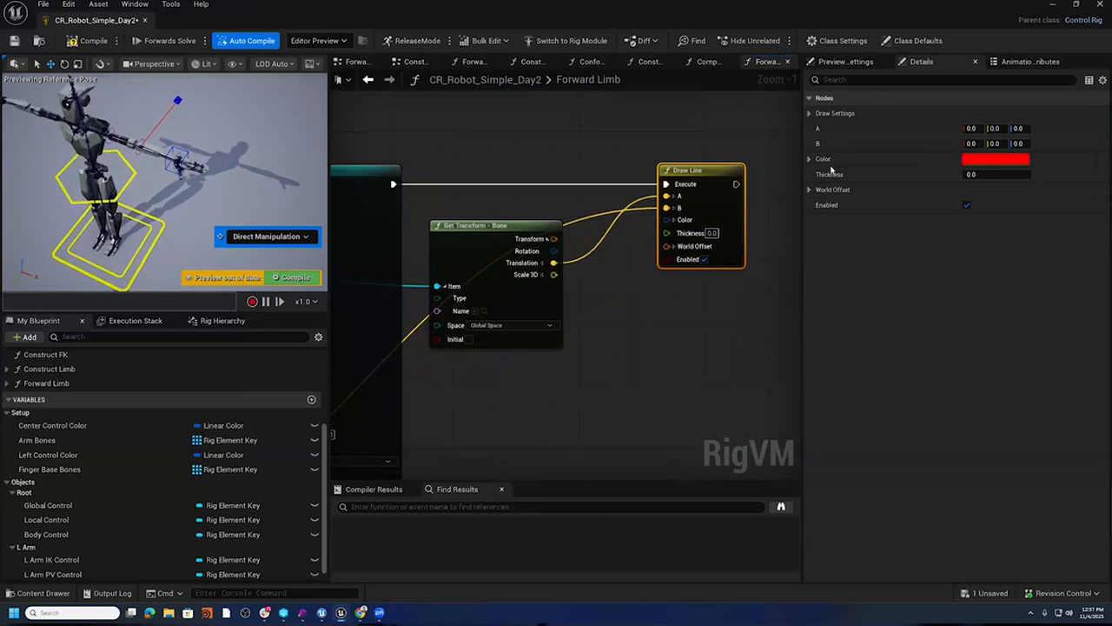
left_click(982, 161)
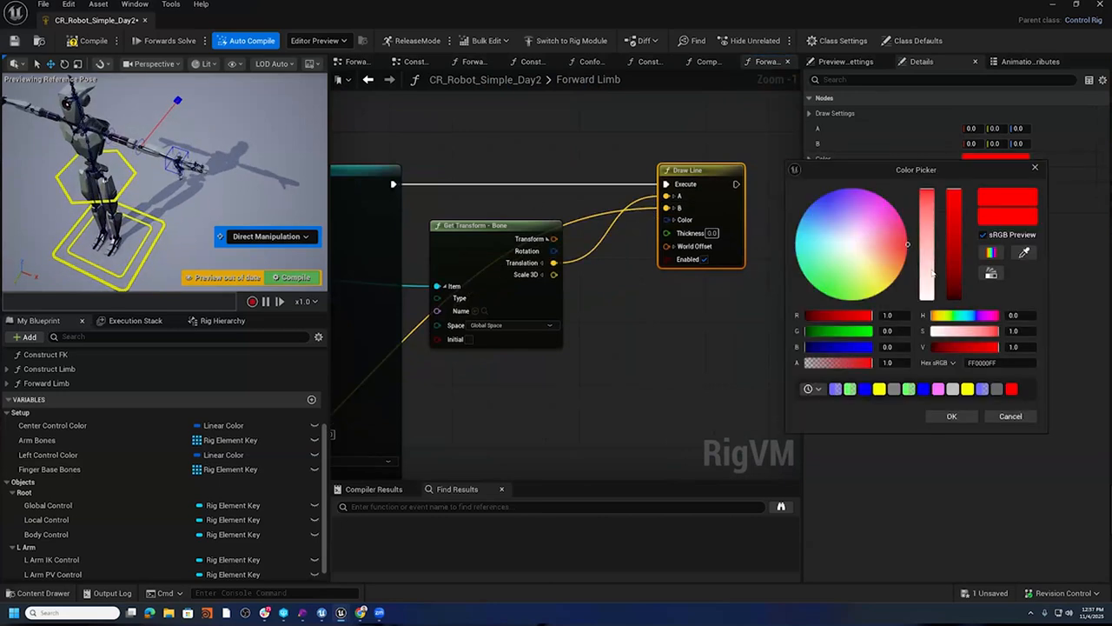
left_click(954, 292)
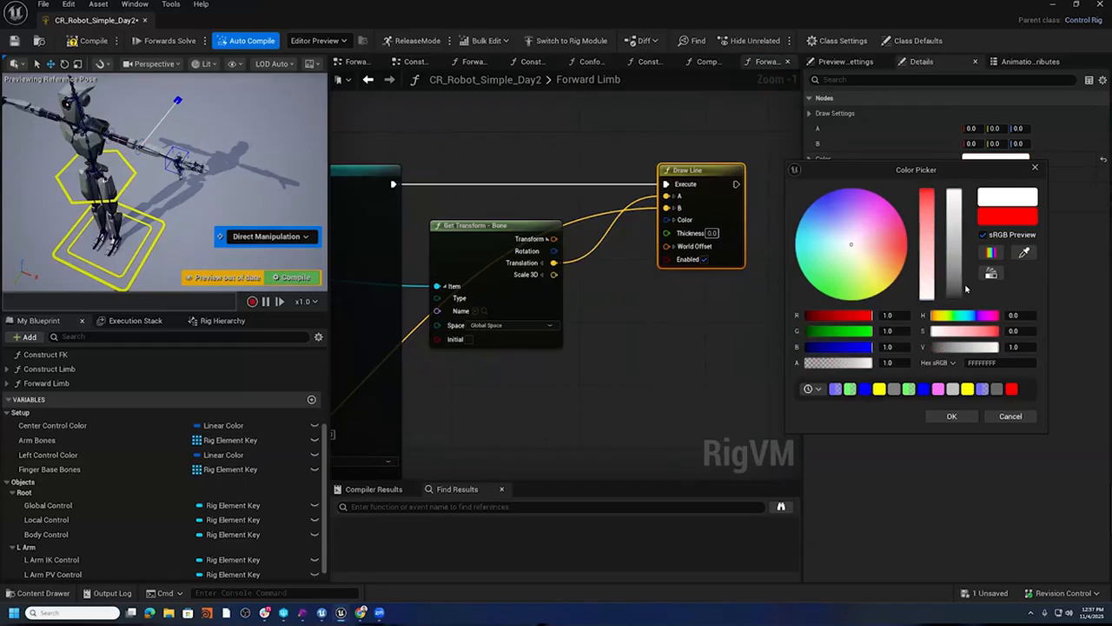
left_click(954, 276)
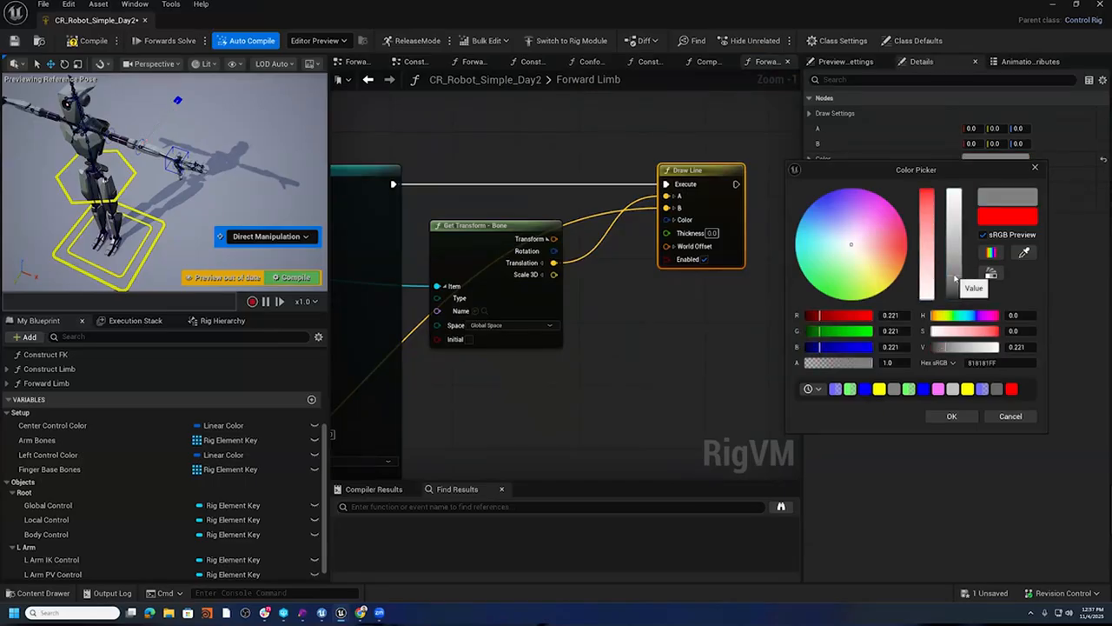
left_click(713, 264)
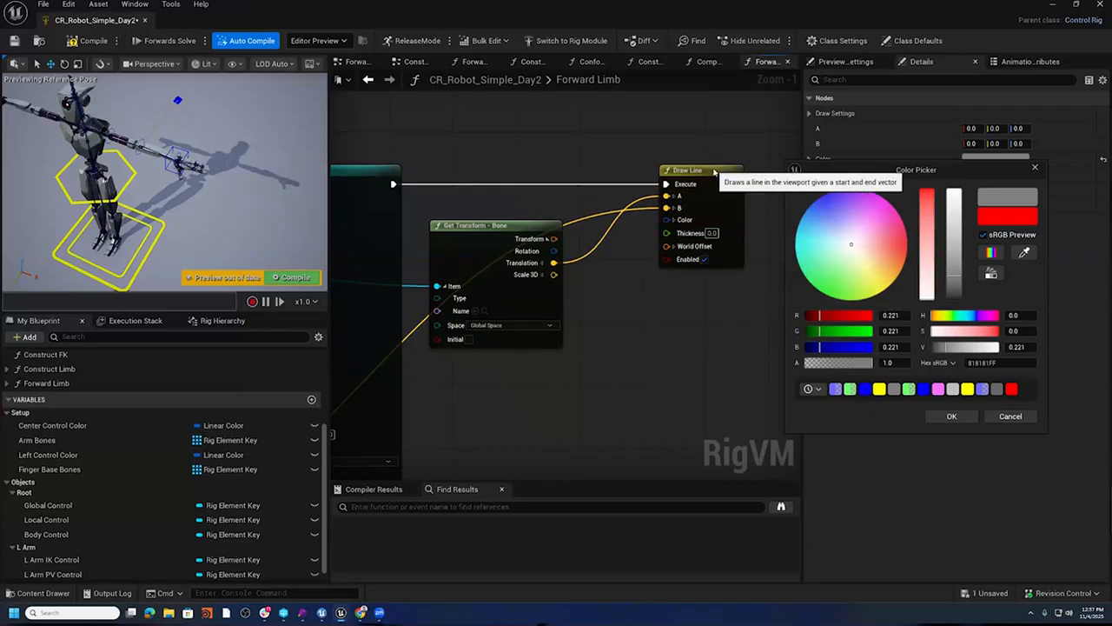
left_click(715, 174)
left_click(15, 41)
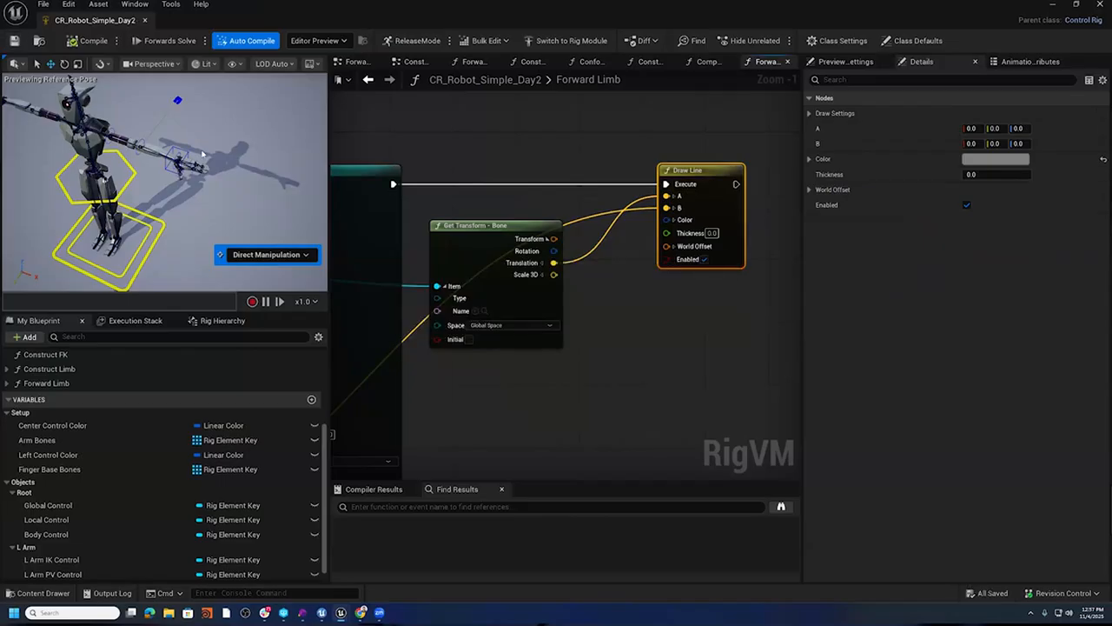
- Test the elbow-to-PV line by moving the arm controls in the viewport, recompile to reset the pose and save
left_click(185, 158)
mouse_move(178, 156)
left_mouse_down()
mouse_move(172, 104)
mouse_move(183, 112)
mouse_move(160, 146)
left_mouse_up()
left_click(177, 102)
left_click(90, 41)
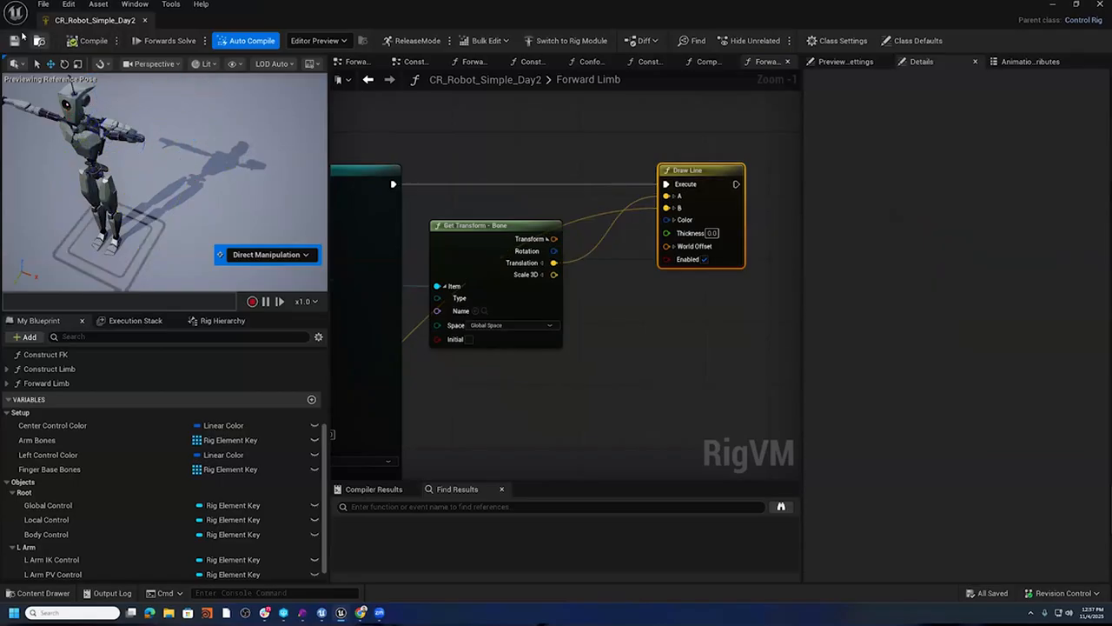
left_click(14, 41)
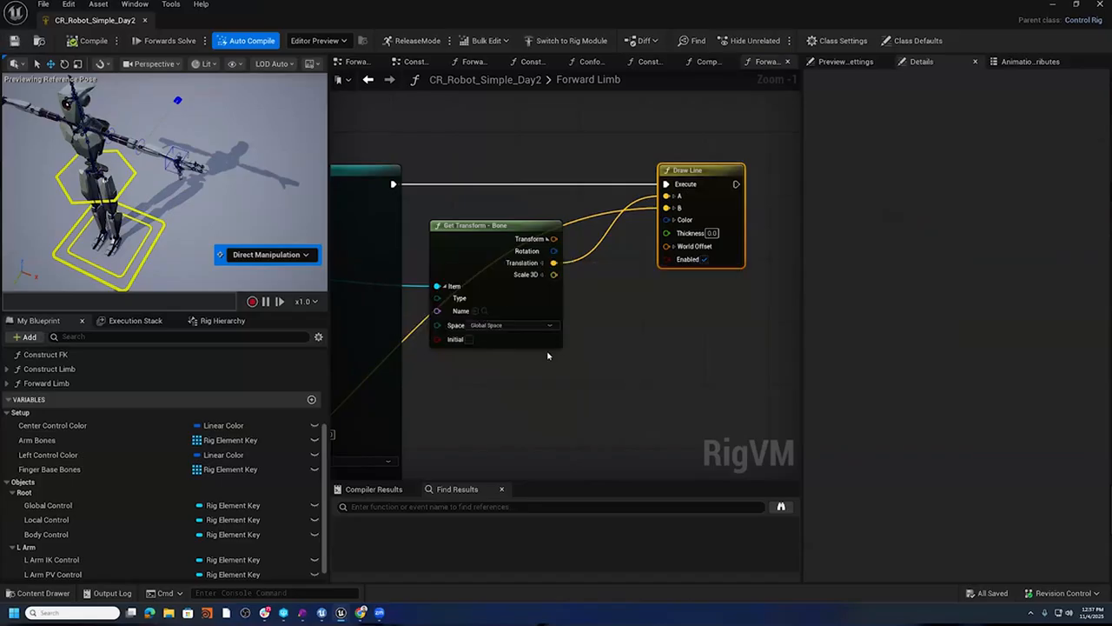
- Test the layered arm setup by lowering the arm with its IK control and rotating the L Arm Elbow Env control
scroll(548, 355, "down", 4)
right_click_drag(429, 179, 626, 201)
scroll(507, 259, "up", 3)
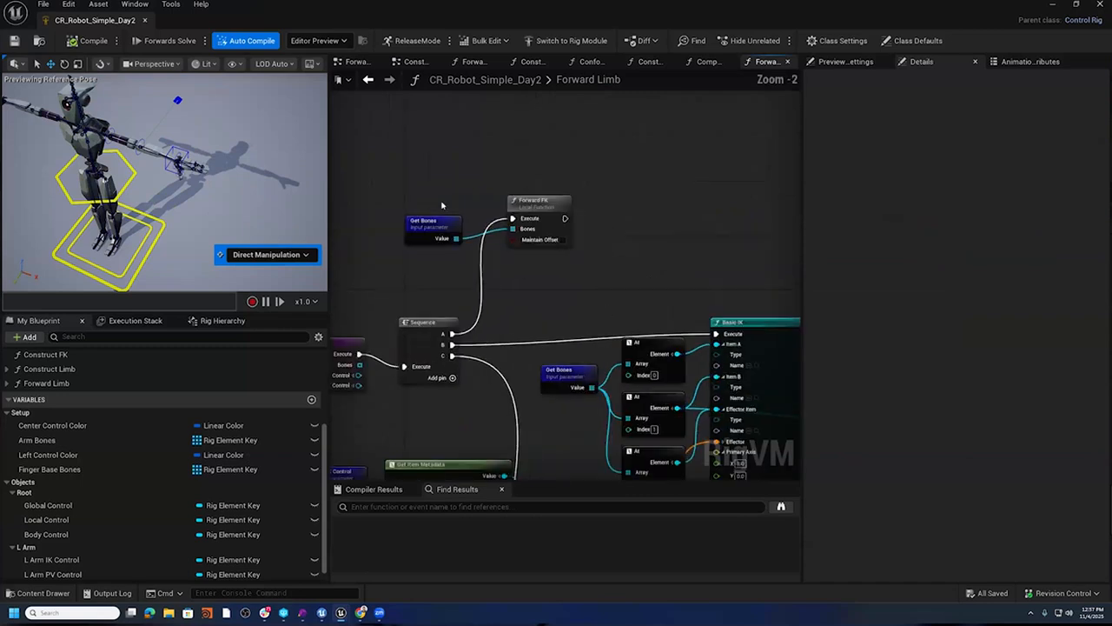
right_click_drag(507, 259, 559, 225)
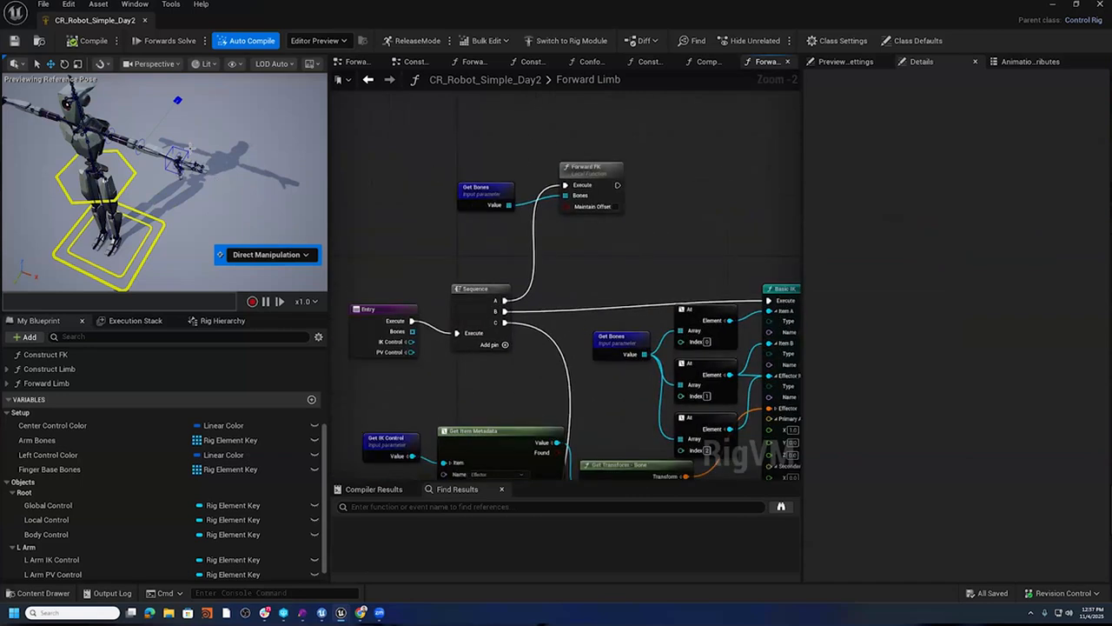
left_click(181, 159)
left_click_drag(179, 161, 104, 219)
left_click(156, 167)
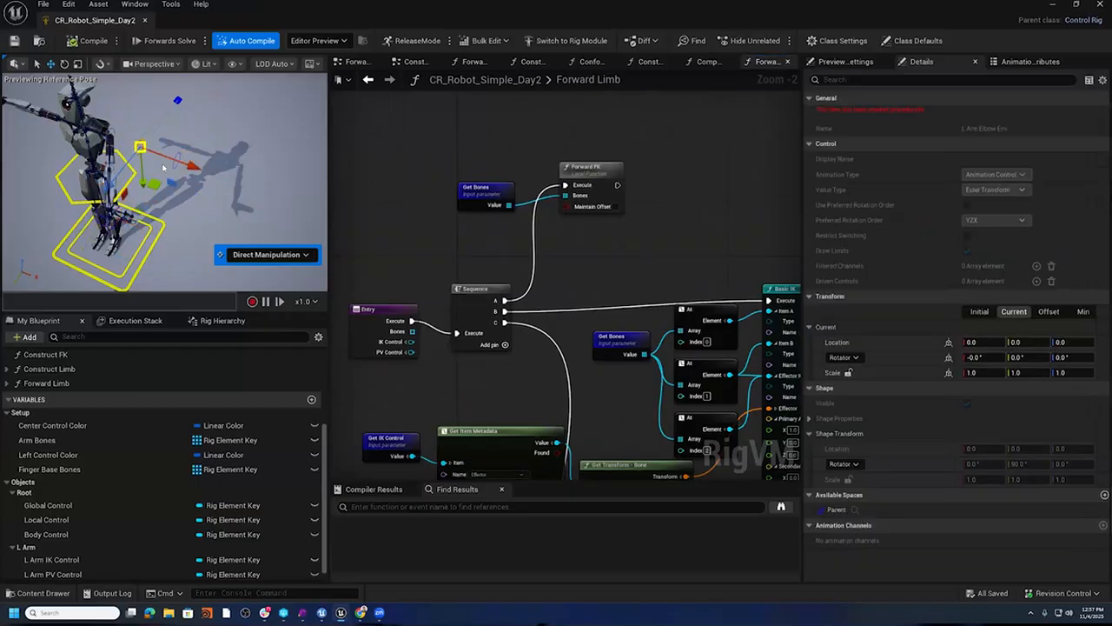
left_click_drag(161, 179, 172, 160)
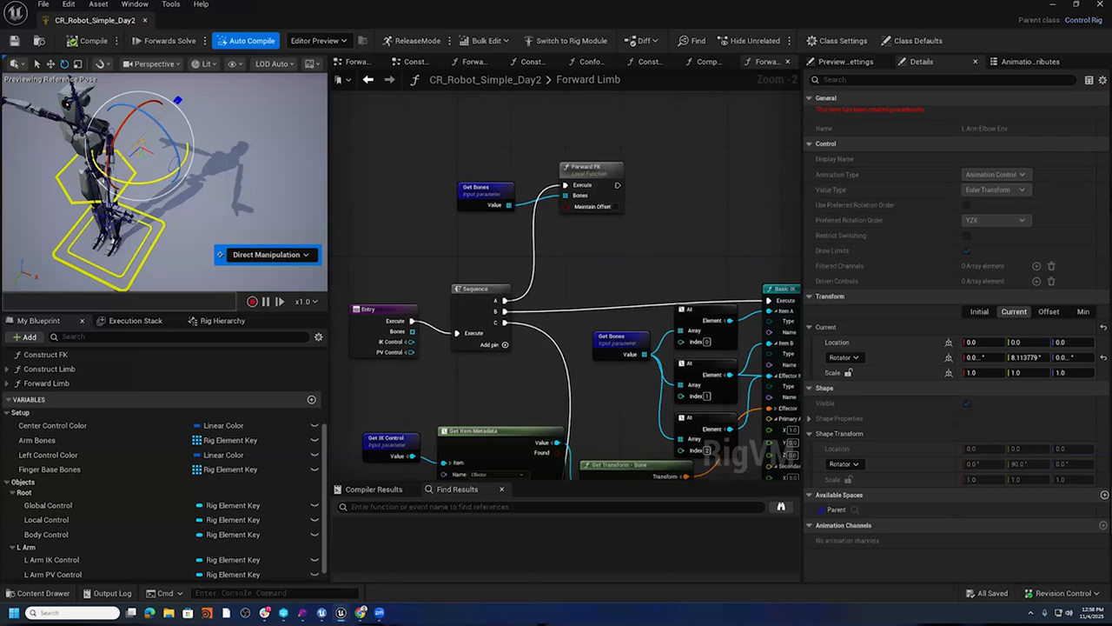
- Add a third output pin to the Sequence node that drives Construct L Arm in the Construction Event Graph
left_click(415, 61)
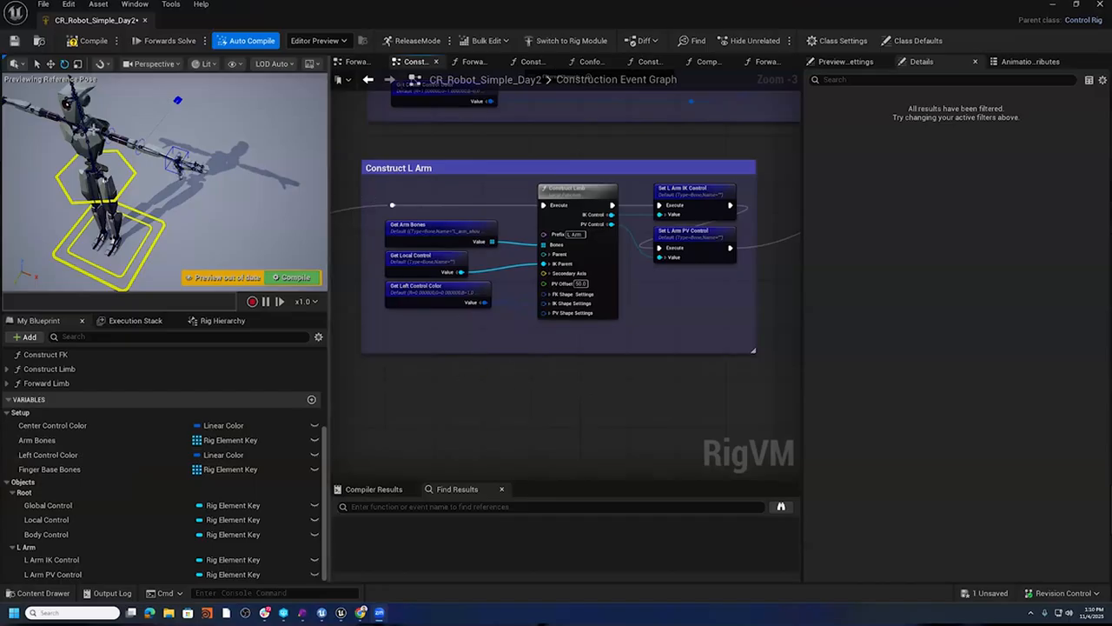
left_click_drag(178, 236, 126, 281, "alt")
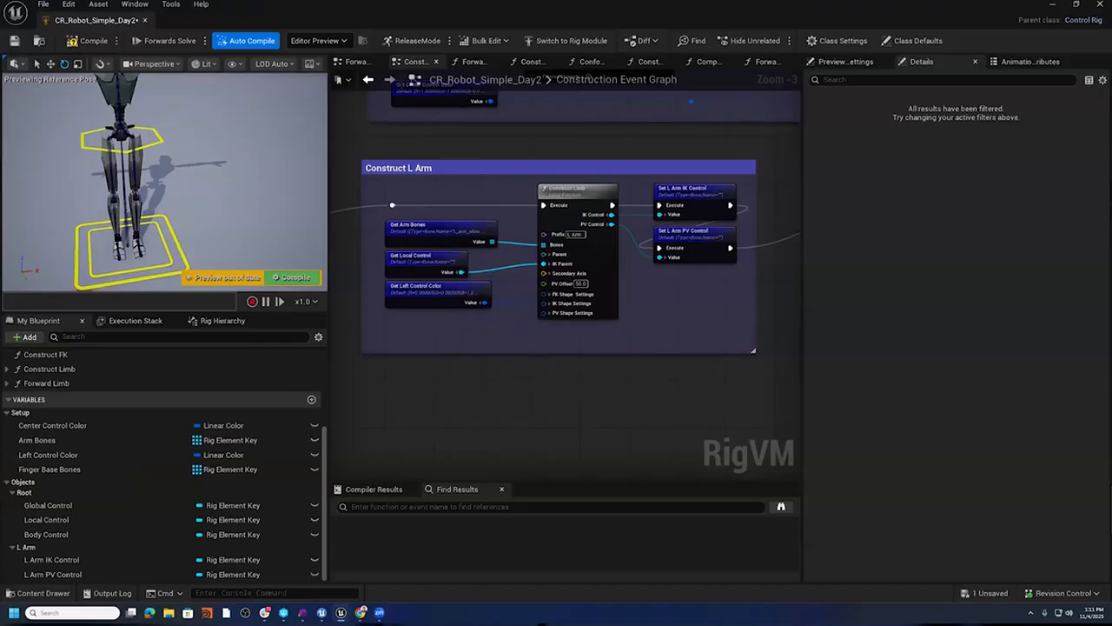
right_click_drag(577, 372, 626, 390)
scroll(626, 389, "down", 2)
right_click_drag(603, 268, 688, 181)
scroll(530, 221, "up", 2)
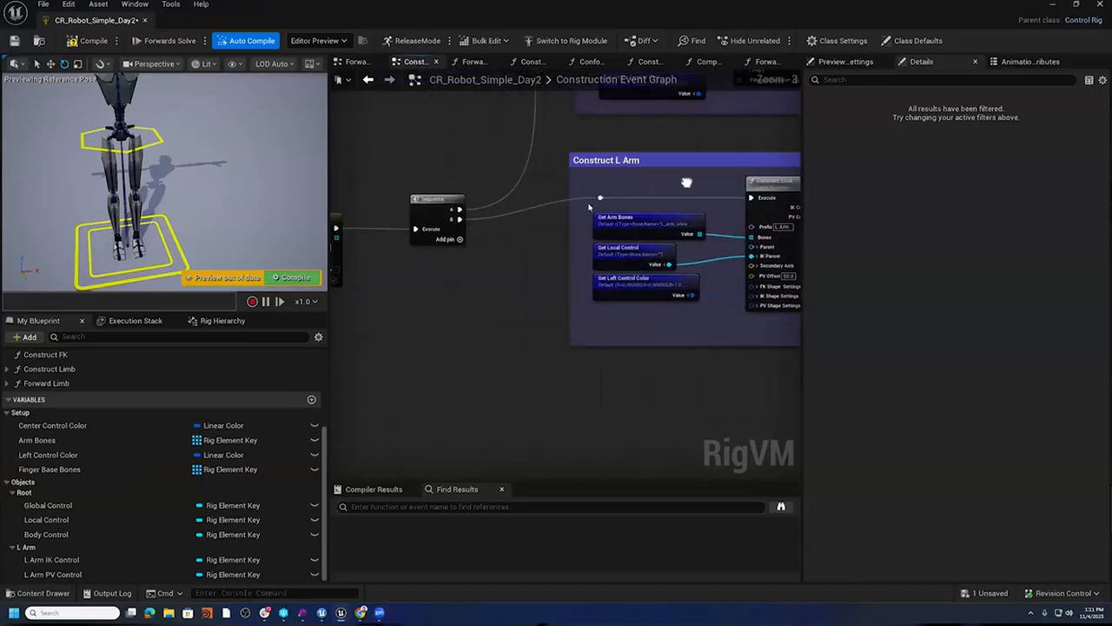
left_click(460, 239)
scroll(447, 266, "down", 2)
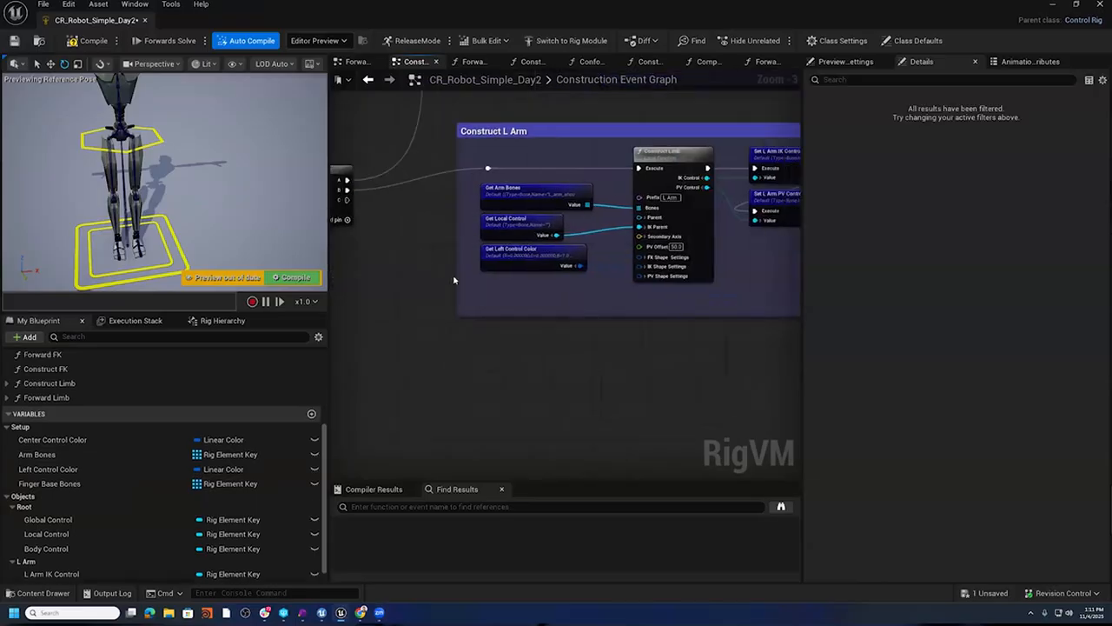
- Duplicate the whole Construct L Arm comment group and place the copy below the original
left_click_drag(404, 181, 627, 314)
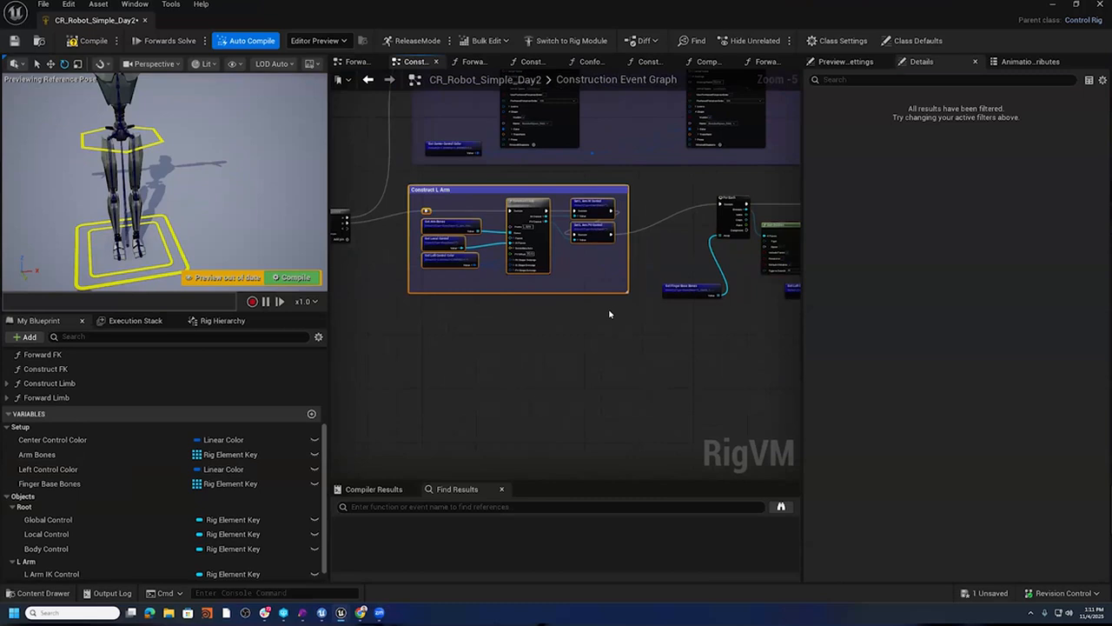
right_click_drag(463, 407, 451, 283)
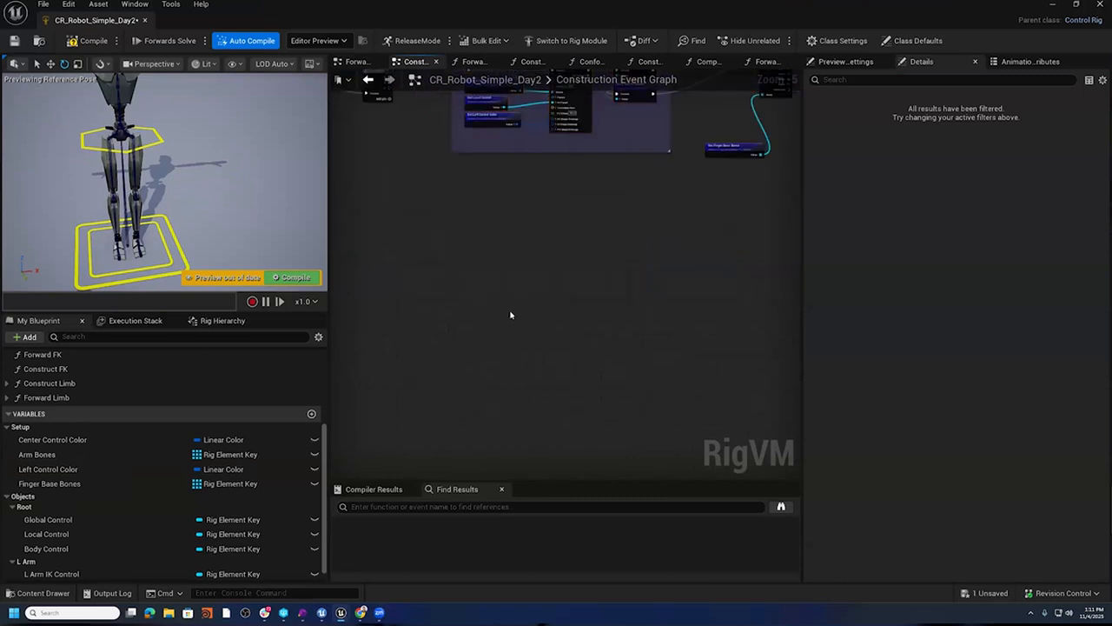
key("ctrl+v")
left_click_drag(422, 233, 532, 184)
scroll(451, 203, "up", 4)
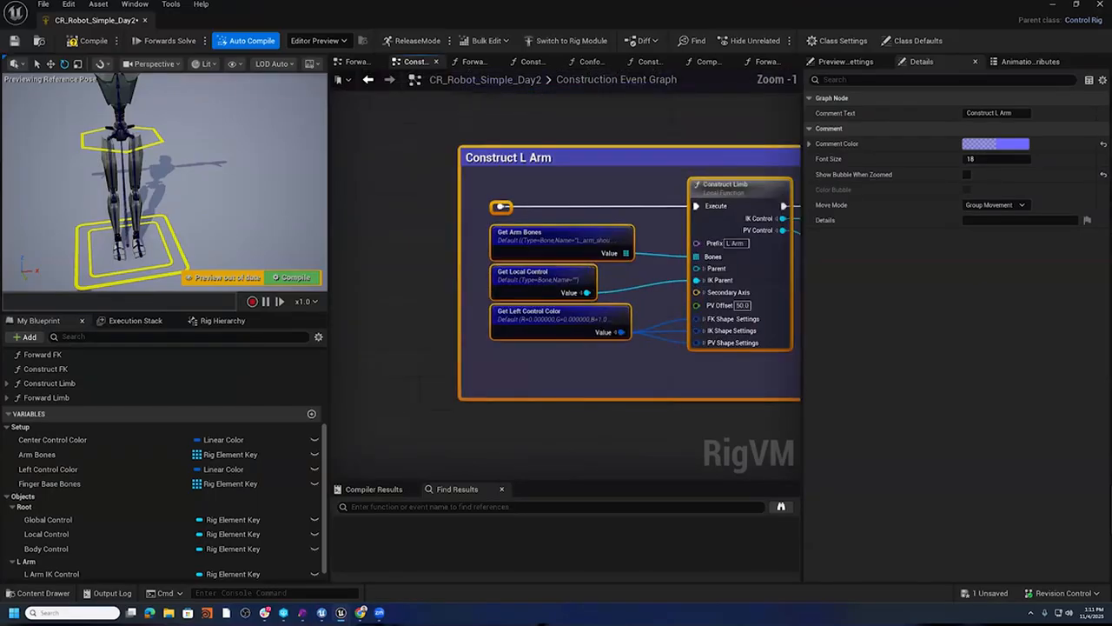
- Rename the duplicated group's comment to Construct R Leg
double_click(510, 228)
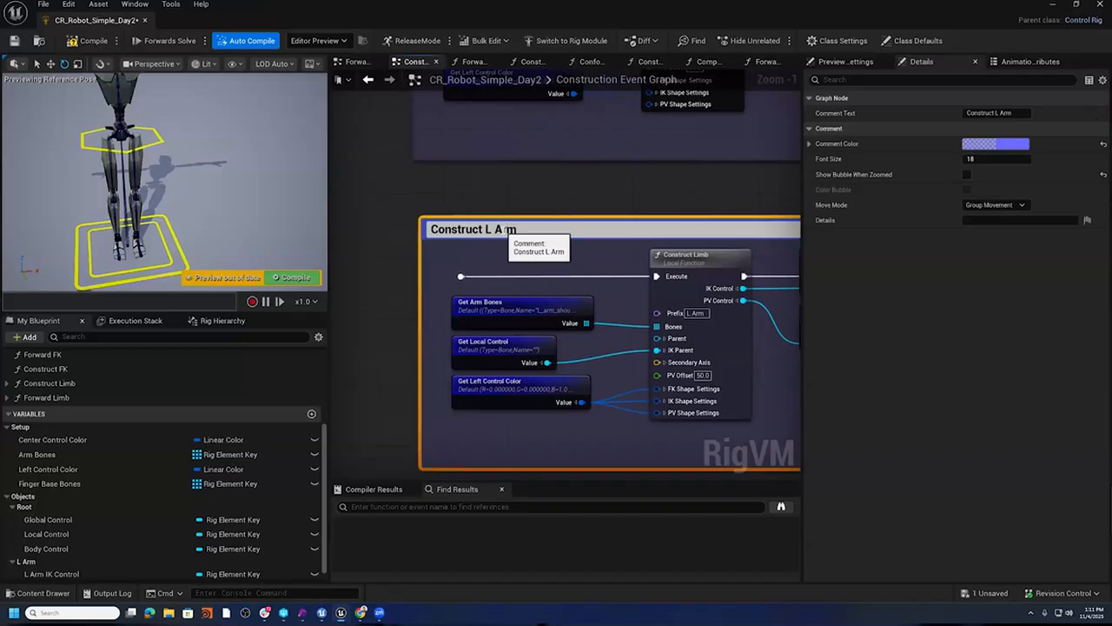
key("BackSpace")
type("R Leg")
key("Return")
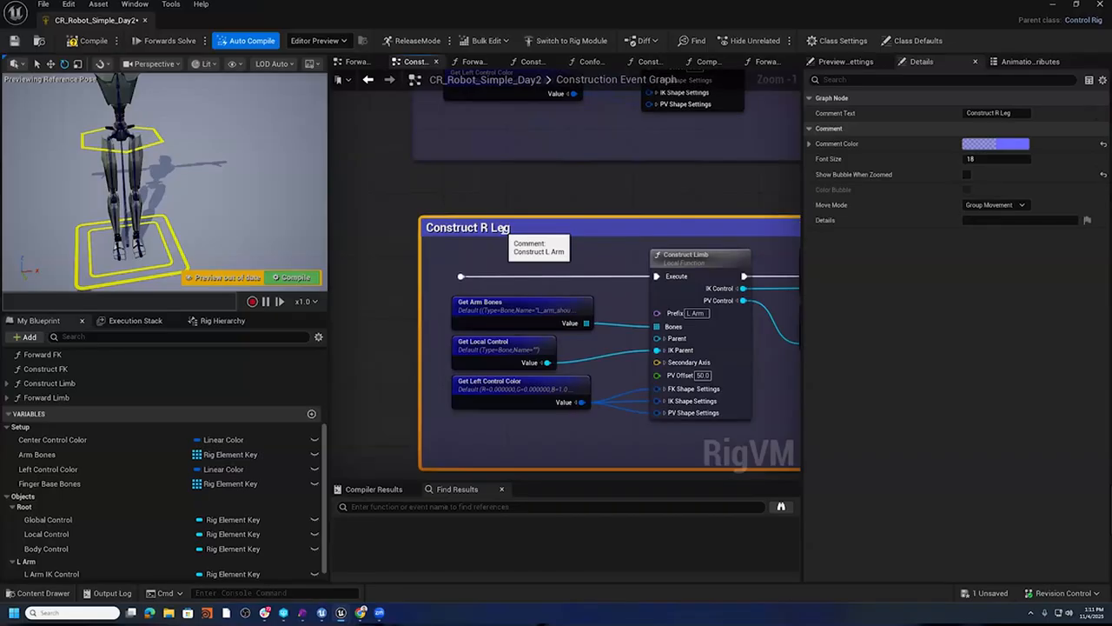
- Delete the Set L Arm IK Control and Set L Arm PV Control nodes from the Construct R Leg group
right_click_drag(577, 211, 468, 157)
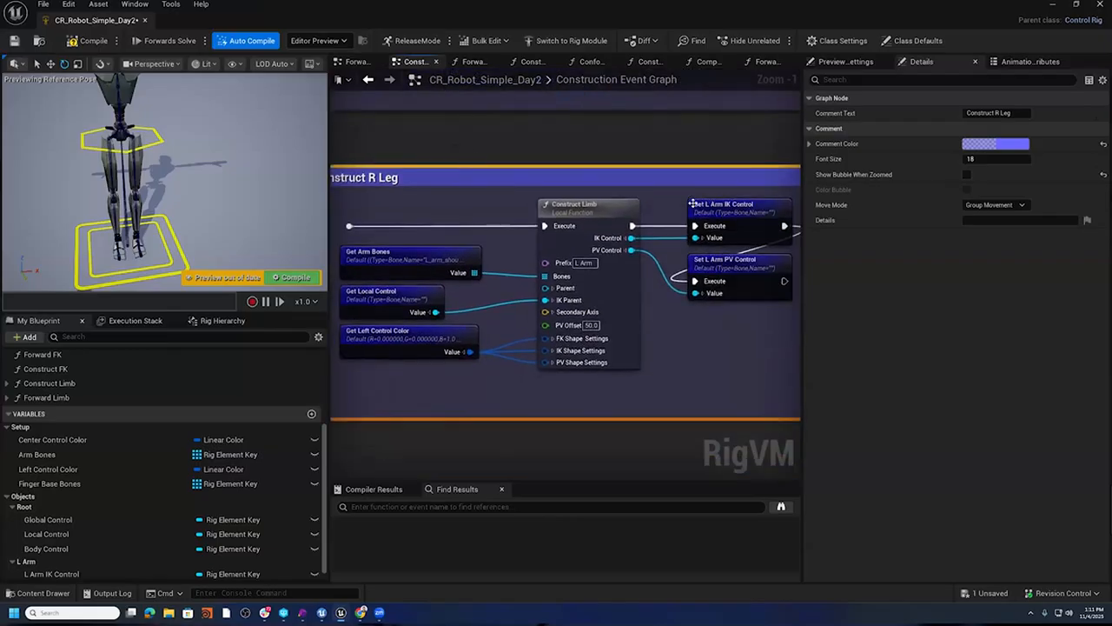
right_click_drag(756, 370, 626, 358)
left_click_drag(547, 181, 624, 298)
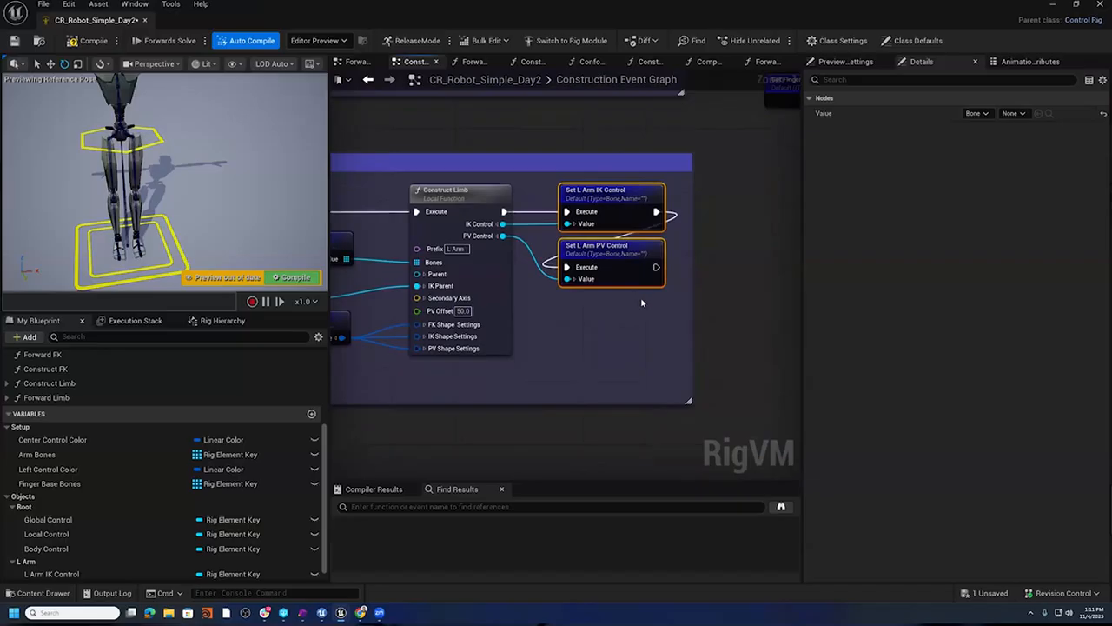
key("Delete")
- Delete the Get Arm Bones and Get Left Control Color nodes from the Construct R Leg group
right_click_drag(565, 291, 705, 292)
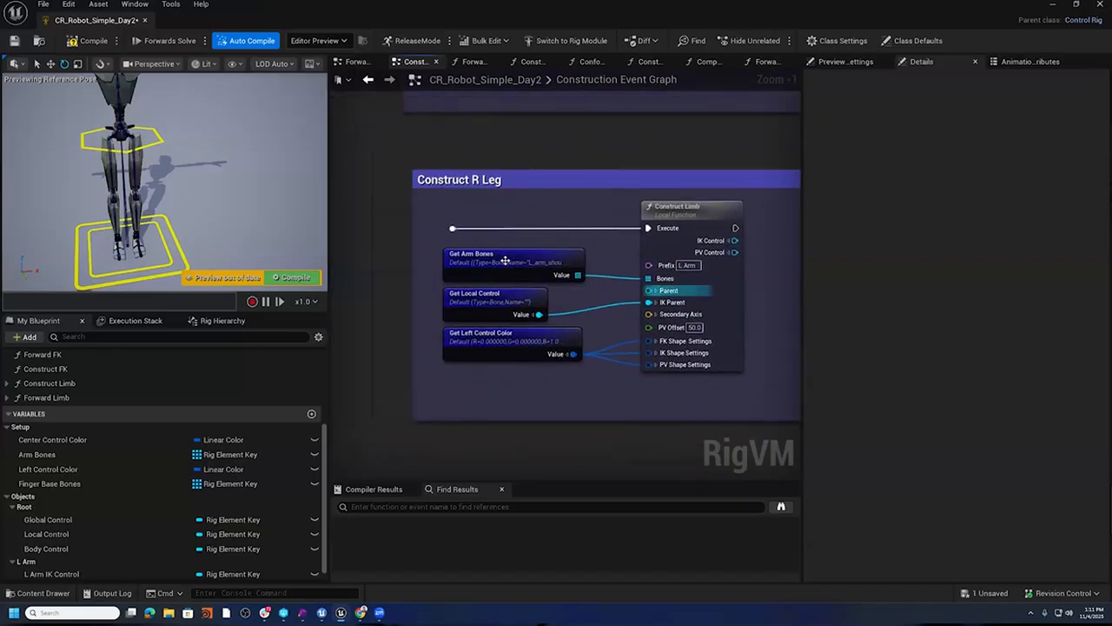
left_click(480, 263)
key("Delete")
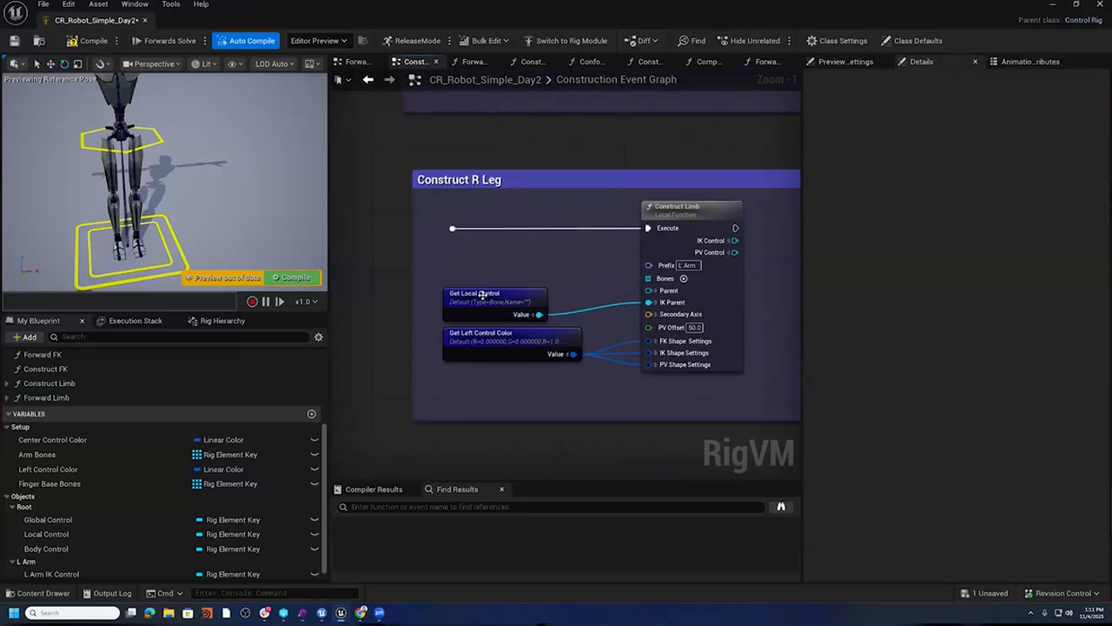
left_click(482, 296)
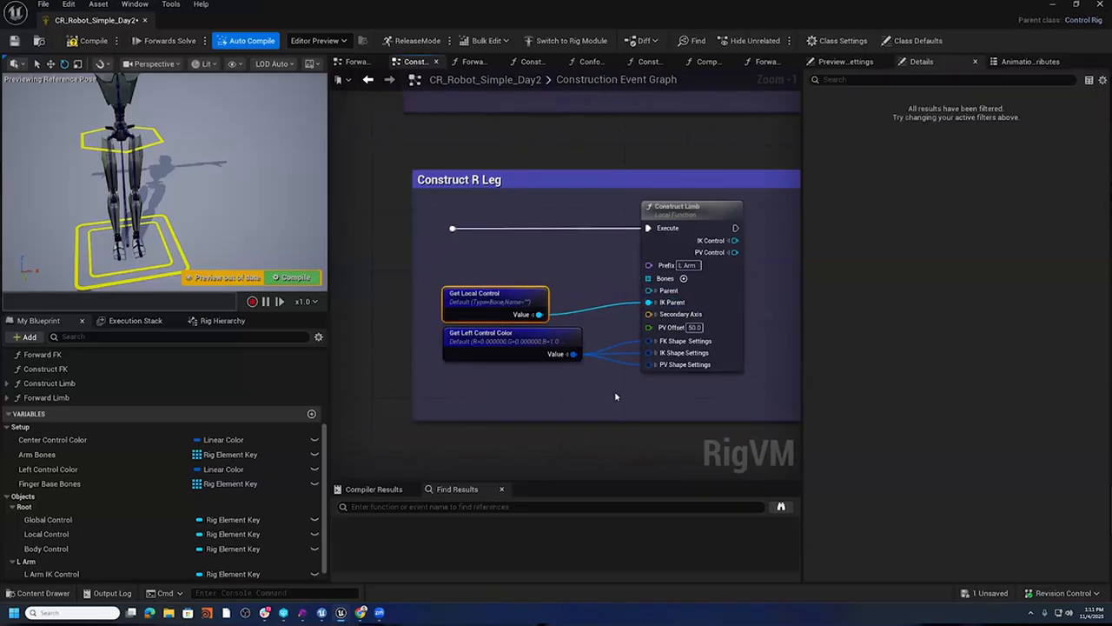
left_click(511, 334)
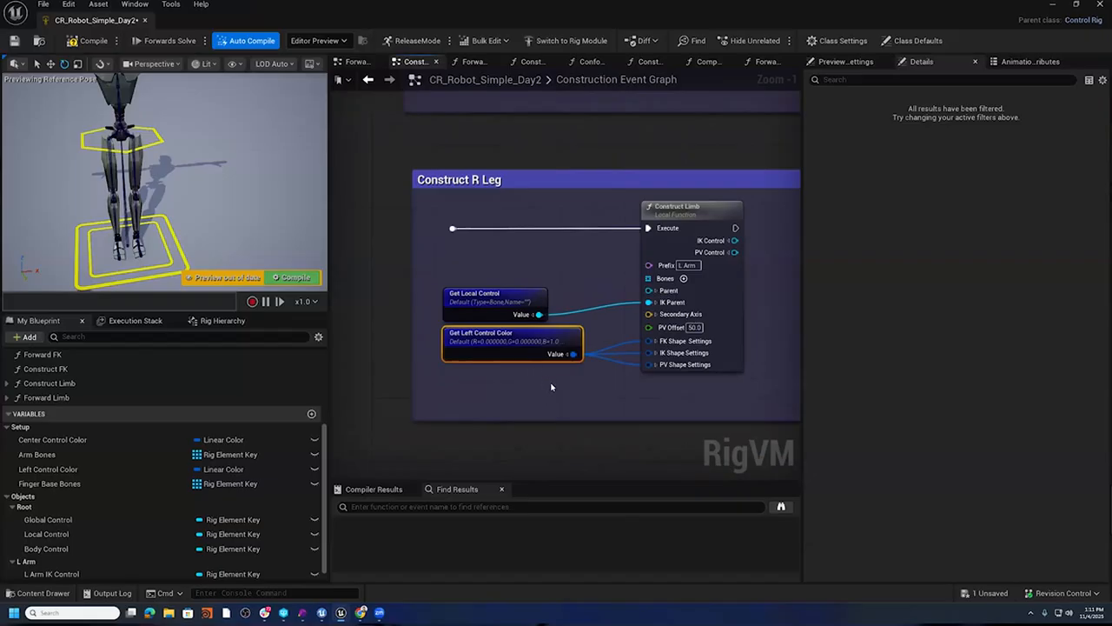
key("Delete")
- Connect the Sequence's C output to Construct R Leg's reroute node, and extend the comment box and reroute outward to make room
right_click_drag(543, 364, 569, 369)
scroll(549, 347, "down", 2)
right_click_drag(511, 297, 566, 454)
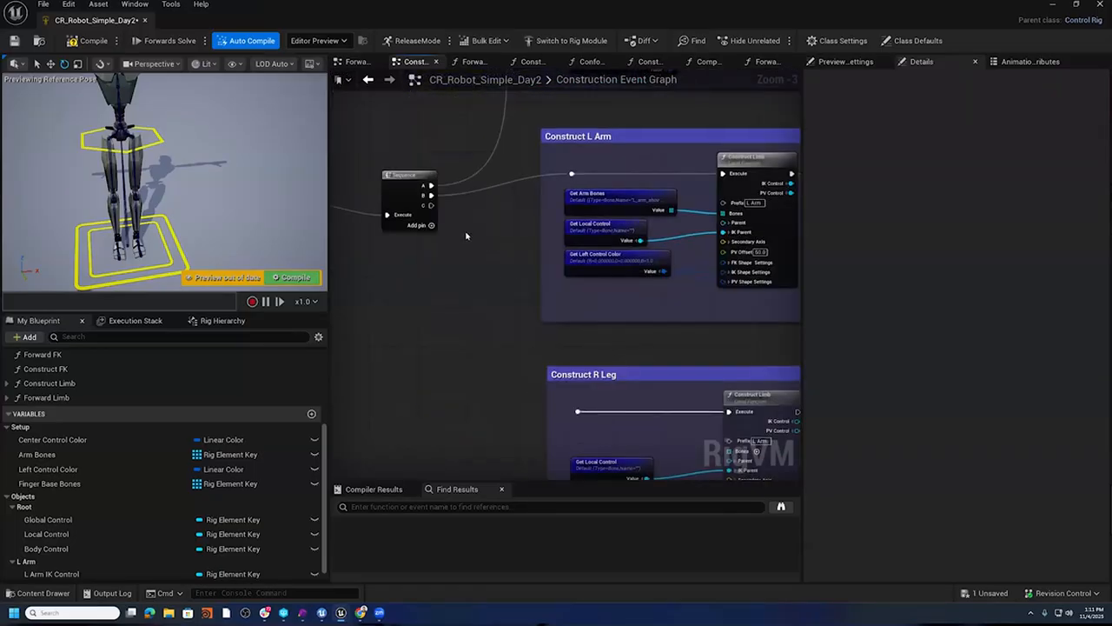
left_click_drag(432, 209, 578, 411)
right_click_drag(632, 442, 539, 255)
scroll(476, 278, "up", 3)
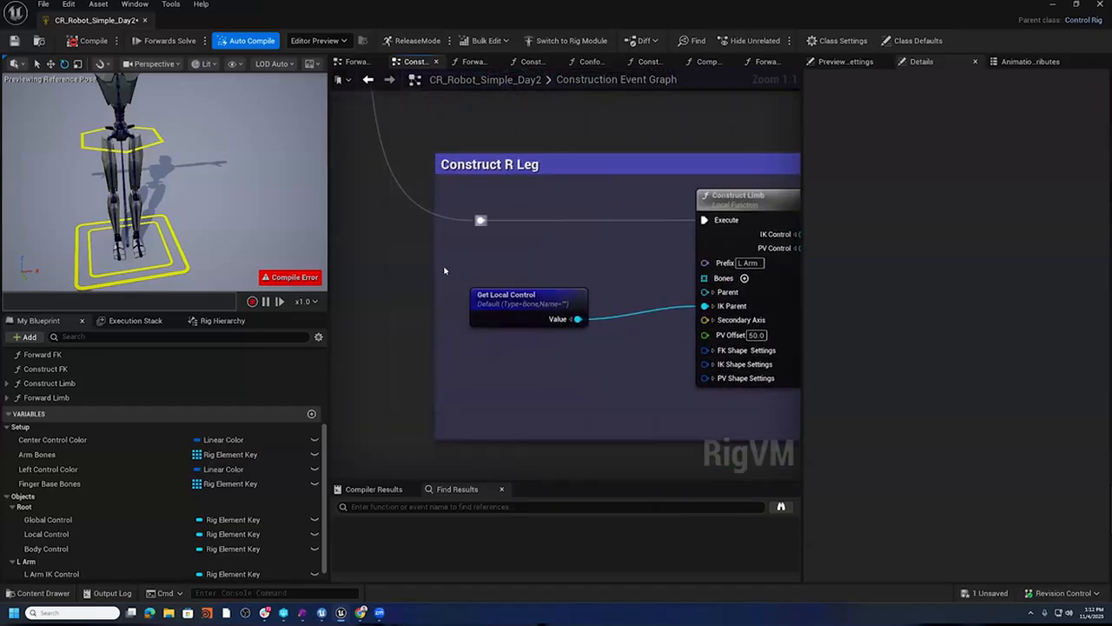
left_click_drag(435, 267, 337, 267)
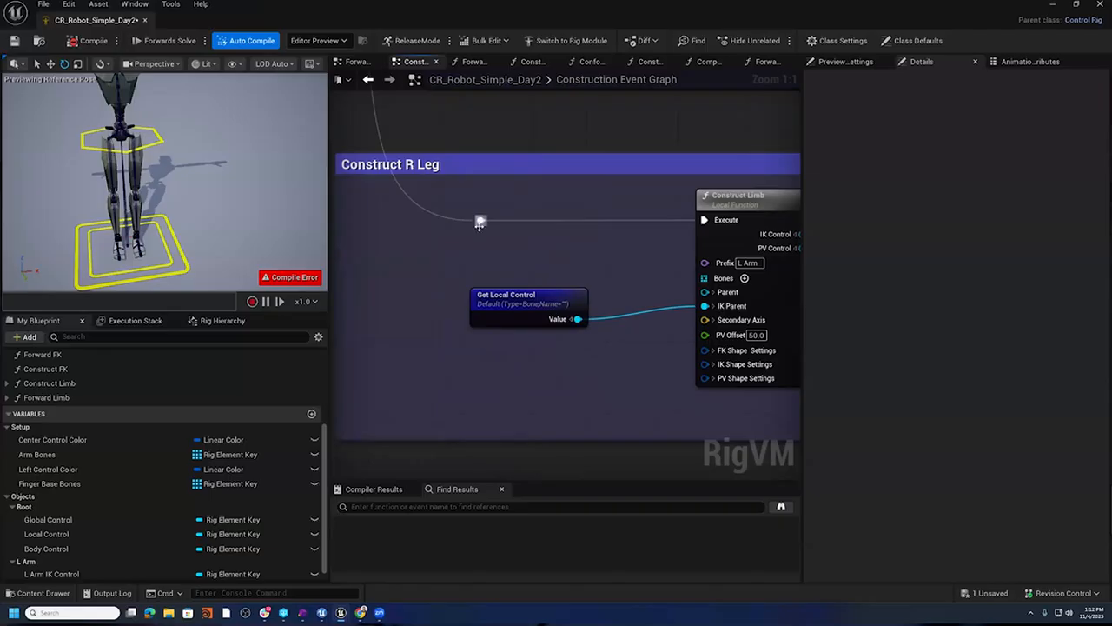
left_click_drag(481, 221, 381, 220)
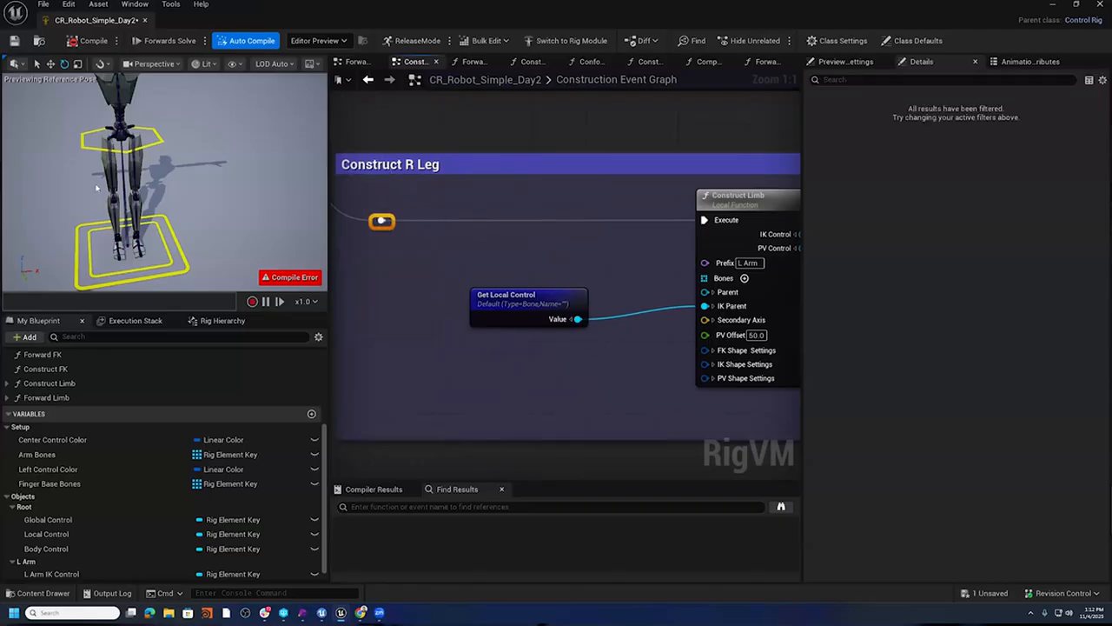
- Create an item array in the Construct R Leg area from the bones L_leg_hipTwist0_env, L_leg_knee_env and L_leg_ankle_env
left_click(129, 186)
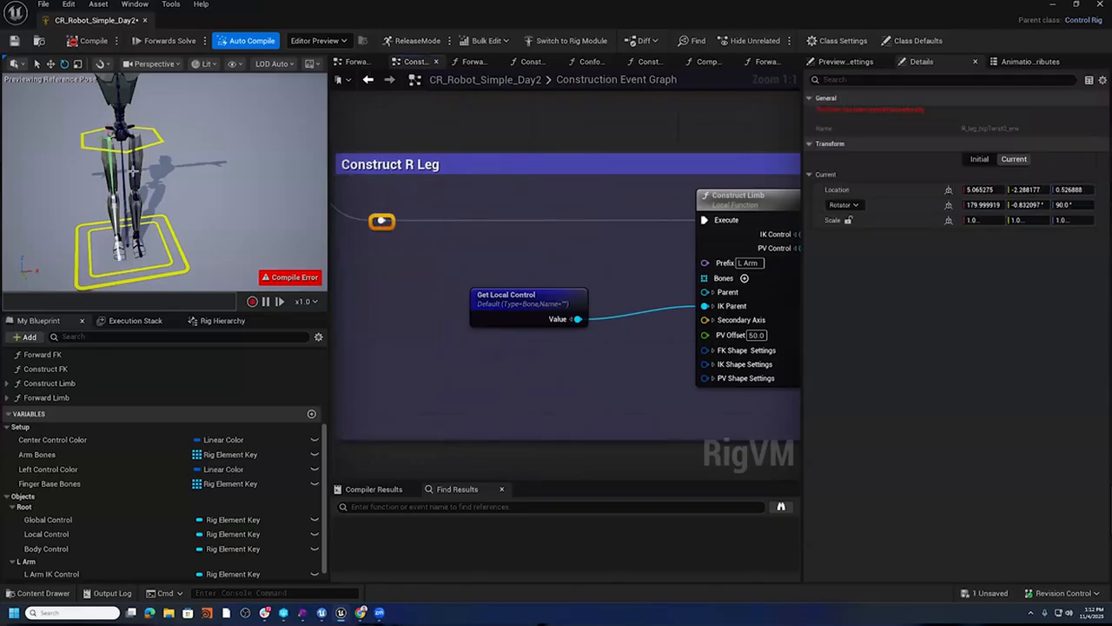
left_click(133, 164)
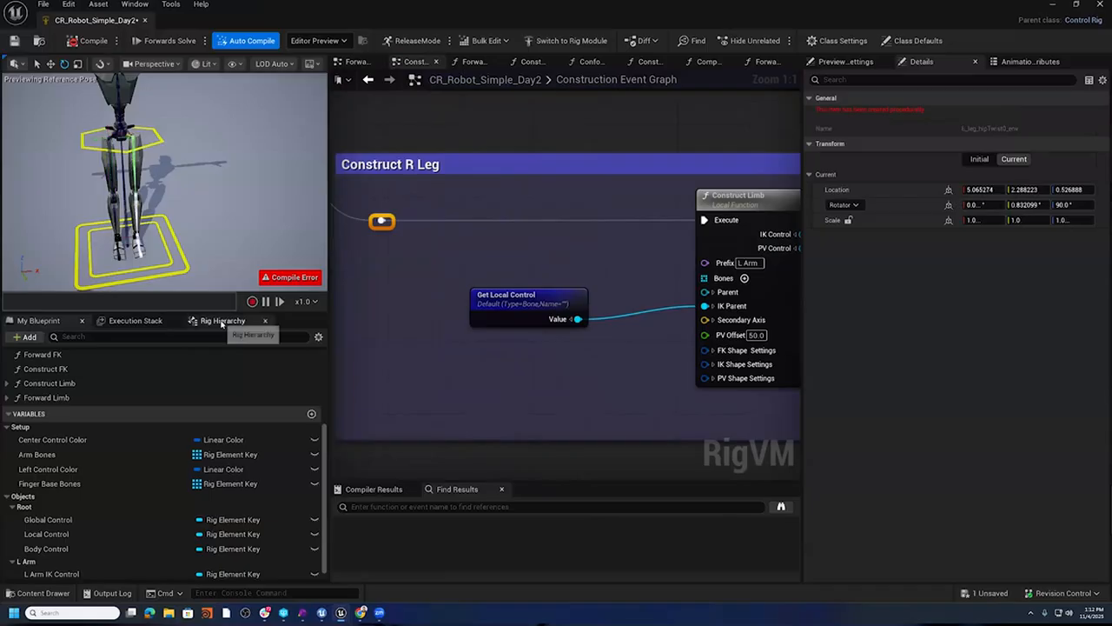
left_click(223, 320)
scroll(145, 490, "up", 4)
scroll(146, 493, "down", 4)
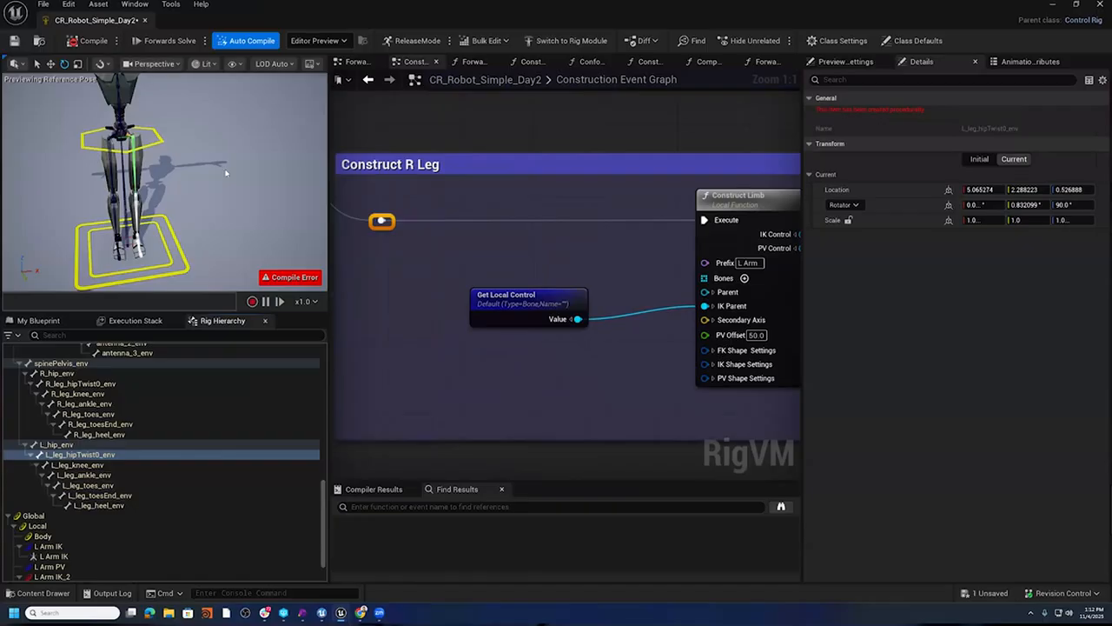
left_click(92, 466, "ctrl")
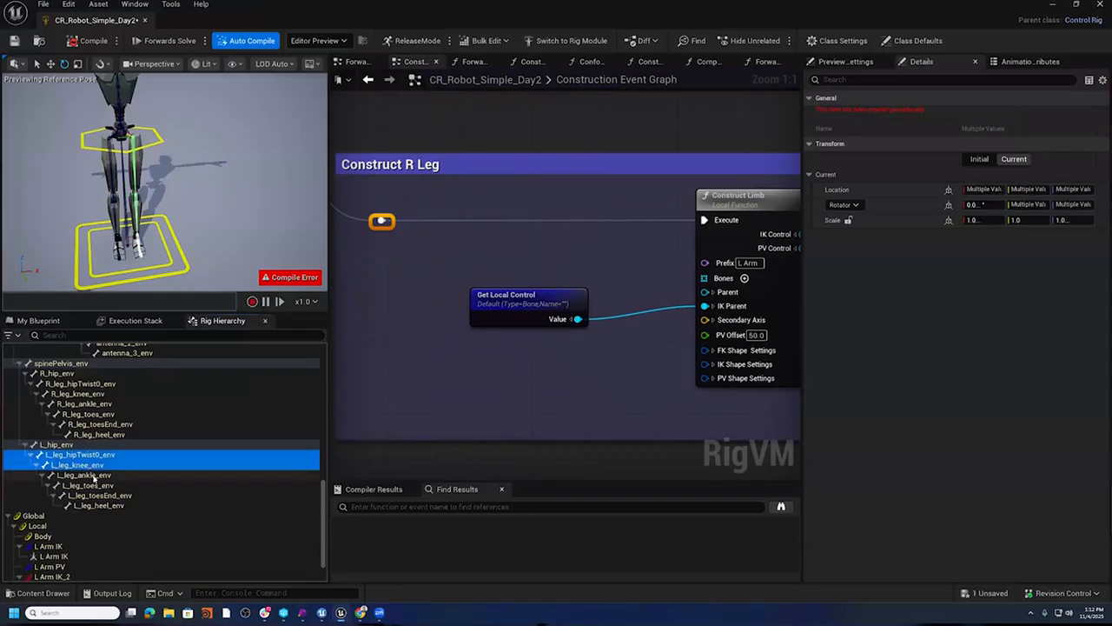
left_click(100, 477, "ctrl")
left_click_drag(80, 457, 352, 253)
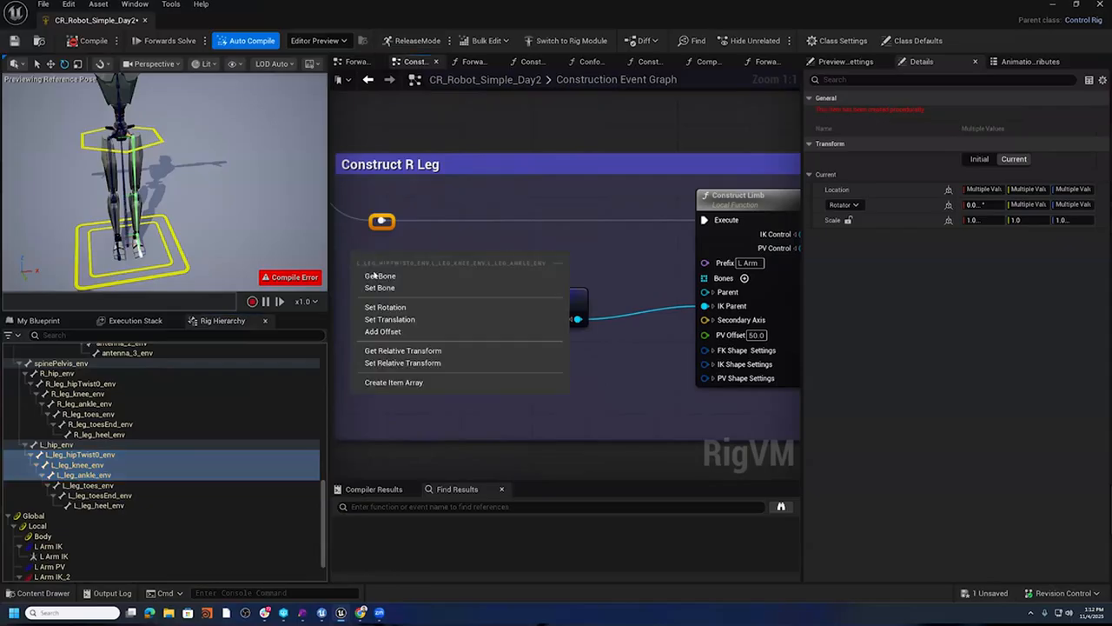
left_click(390, 382)
- Promote the item array's Items input to a variable and move its getter node clear of the array node
right_click_drag(408, 265, 521, 222)
left_click_drag(521, 223, 380, 314)
left_click(422, 369)
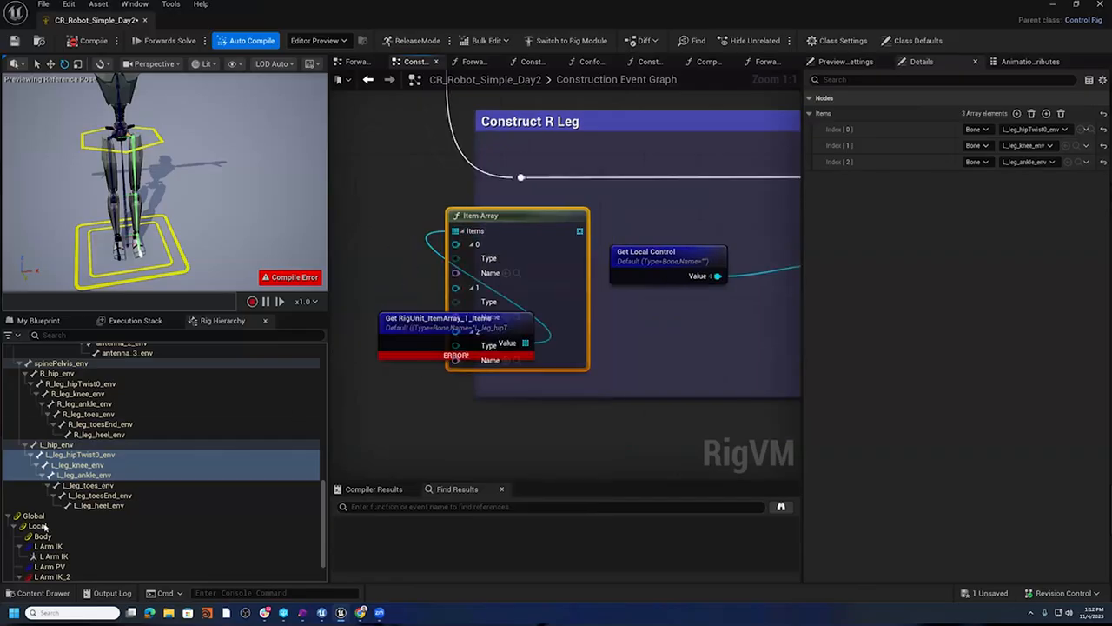
left_click_drag(478, 337, 393, 316)
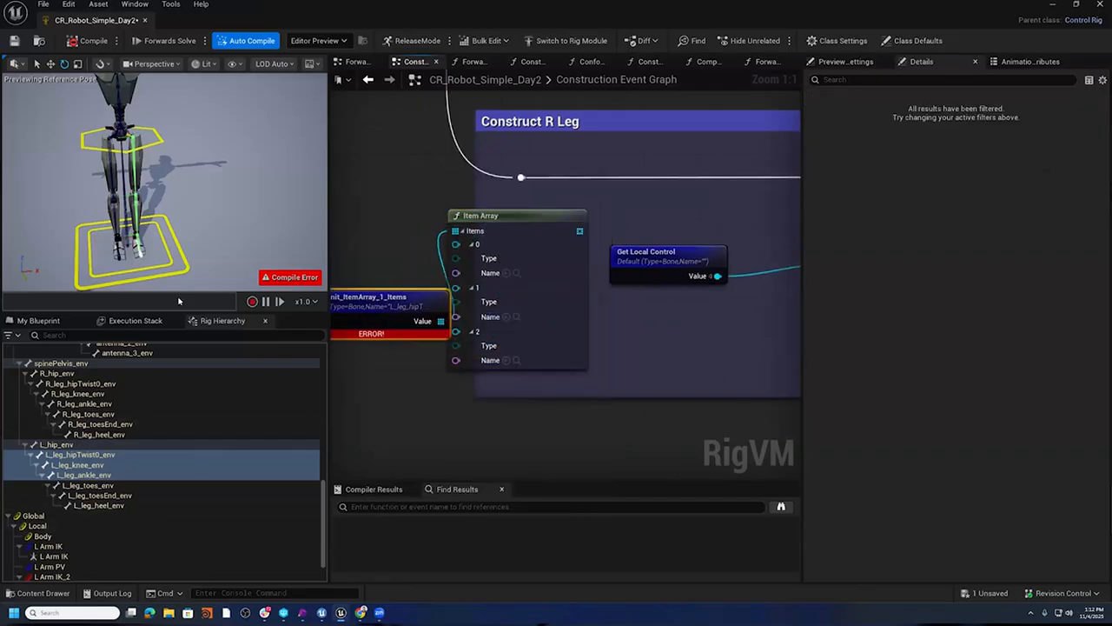
- Rename the promoted array variable as Leg Bones and move it into the Setup category
left_click(40, 323)
scroll(66, 557, "down", 2)
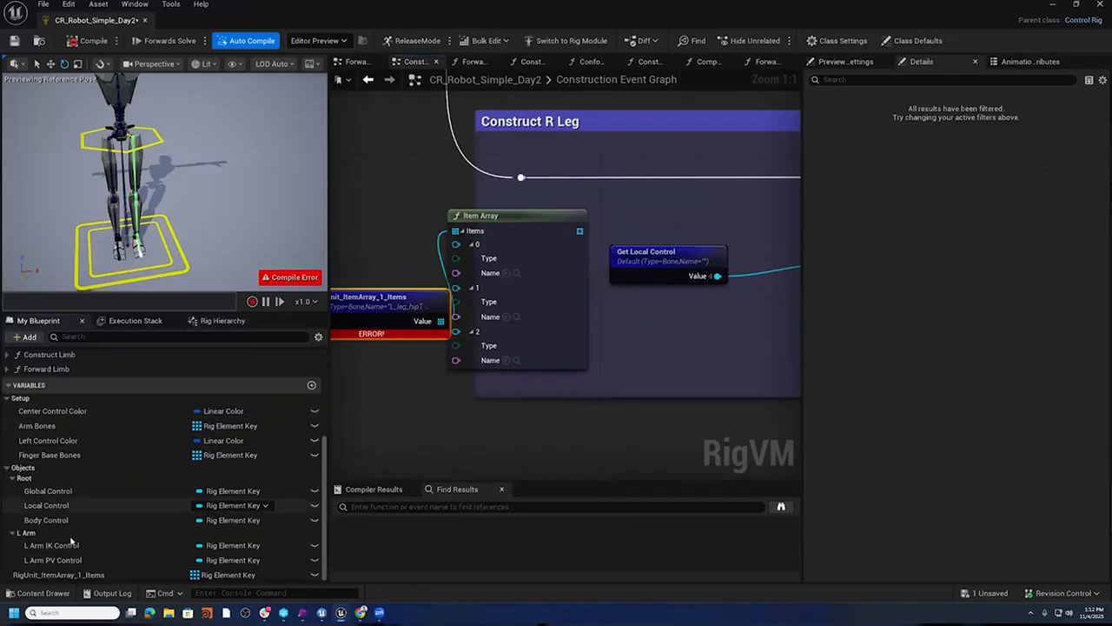
left_click(66, 576)
right_click(66, 576)
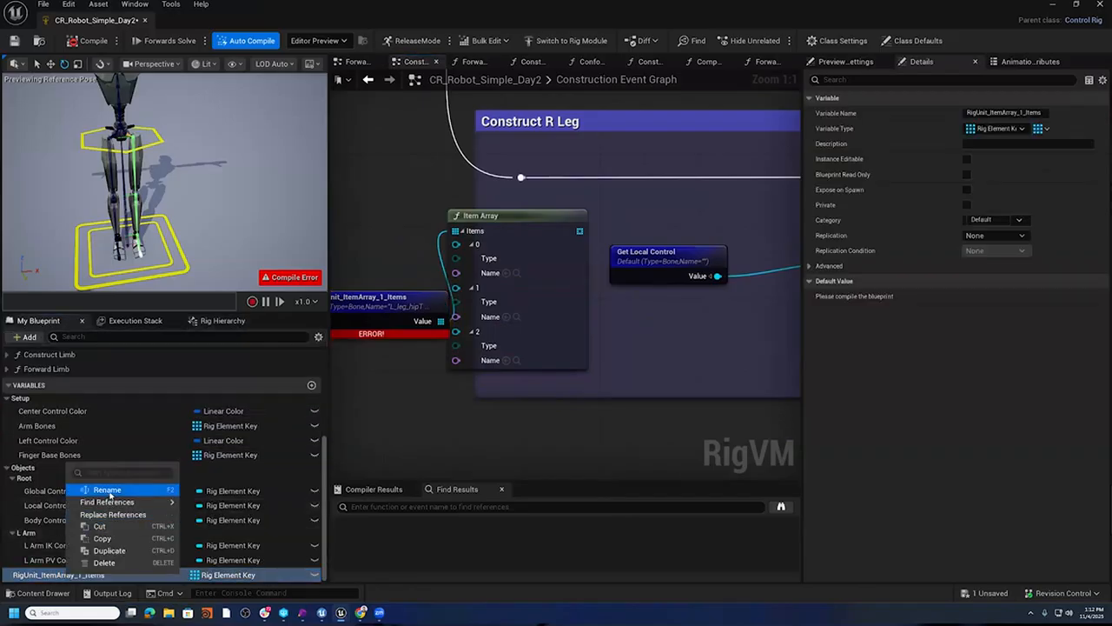
left_click(94, 486)
type("Leg")
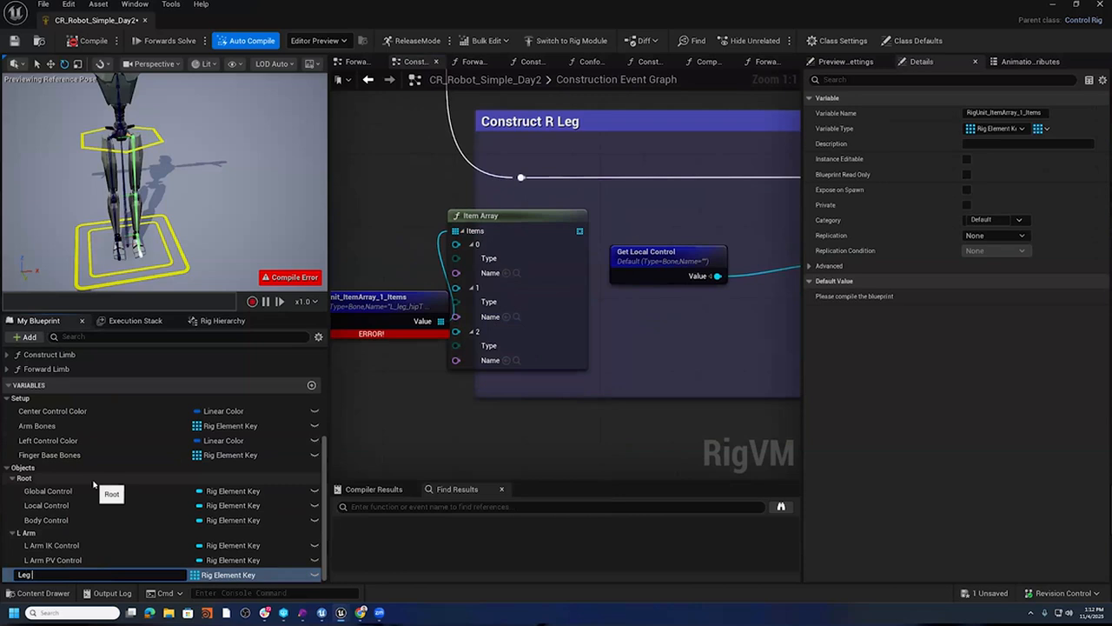
type(" Bones")
key("Return")
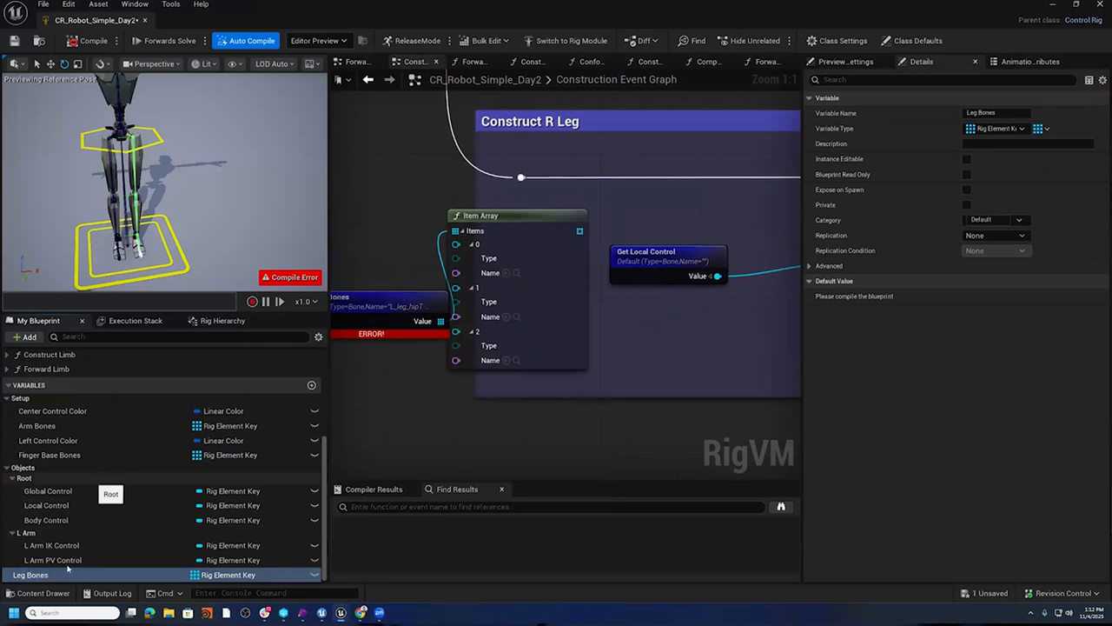
left_click_drag(66, 574, 35, 406)
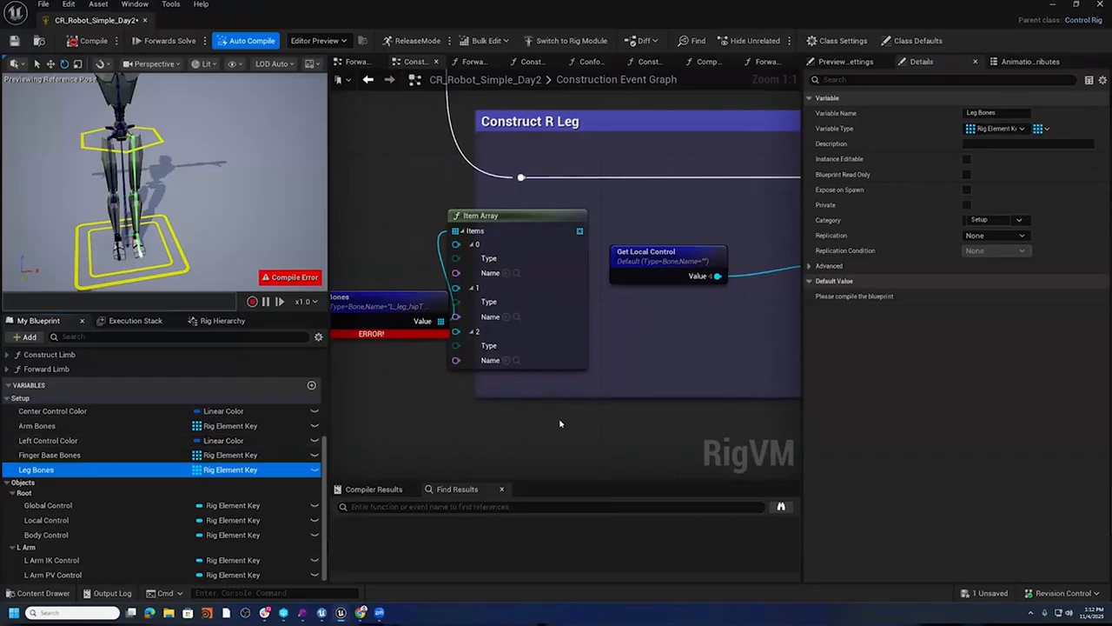
- Delete the Item Array node and place the Get Leg Bones node just outside the start of the Construct R Leg comment
right_click_drag(520, 222, 590, 207)
left_click(591, 207)
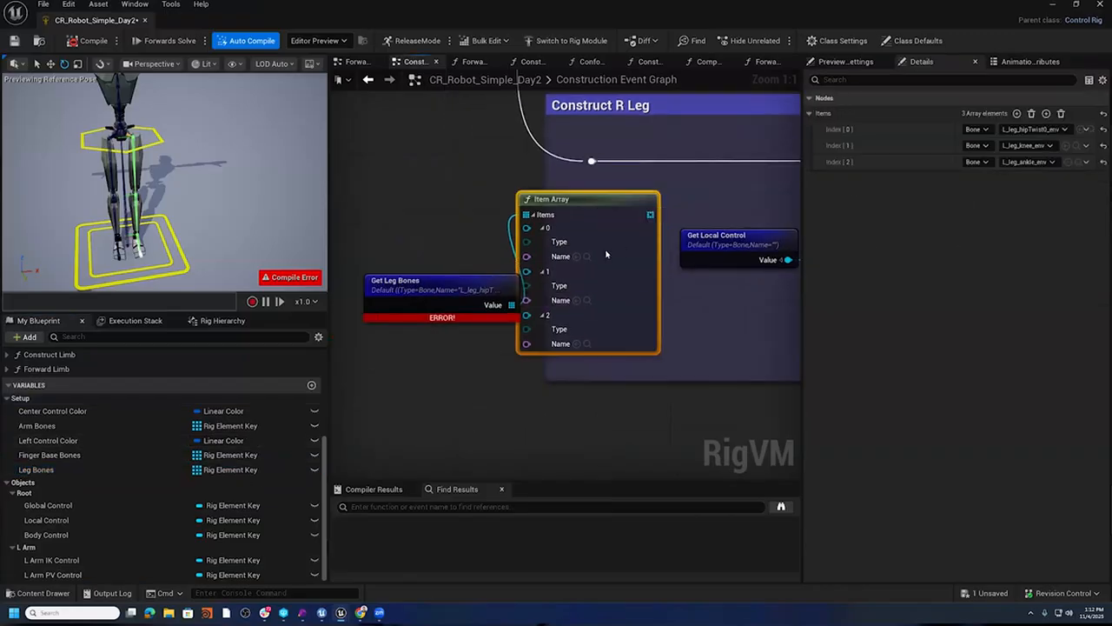
key("Delete")
left_click_drag(496, 292, 531, 255)
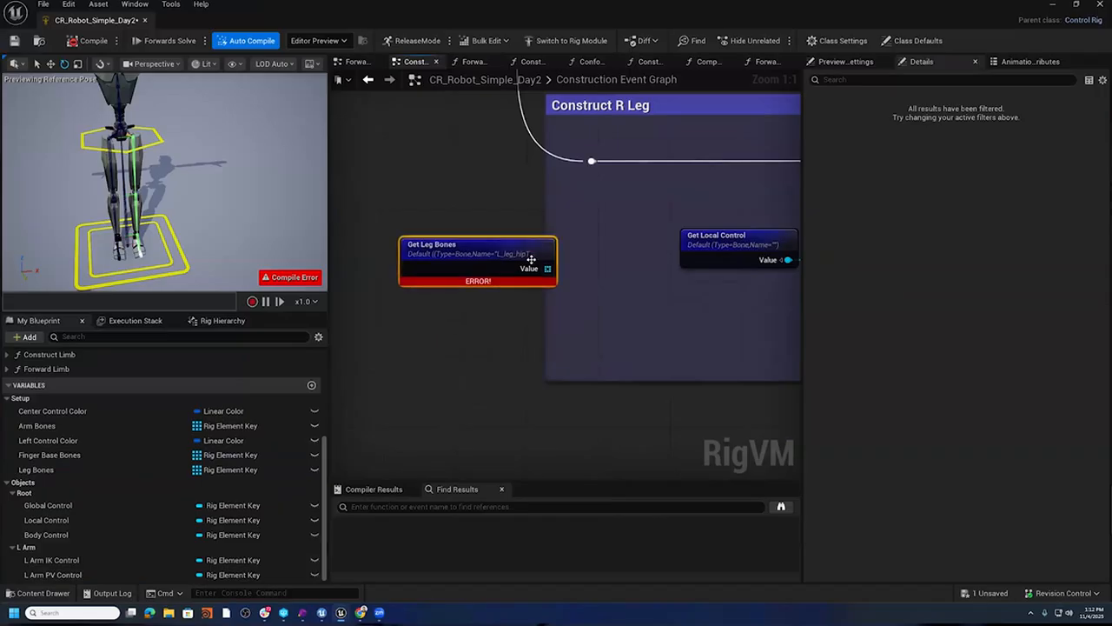
right_click_drag(588, 332, 502, 335)
scroll(506, 331, "down", 2)
right_click_drag(438, 278, 398, 266)
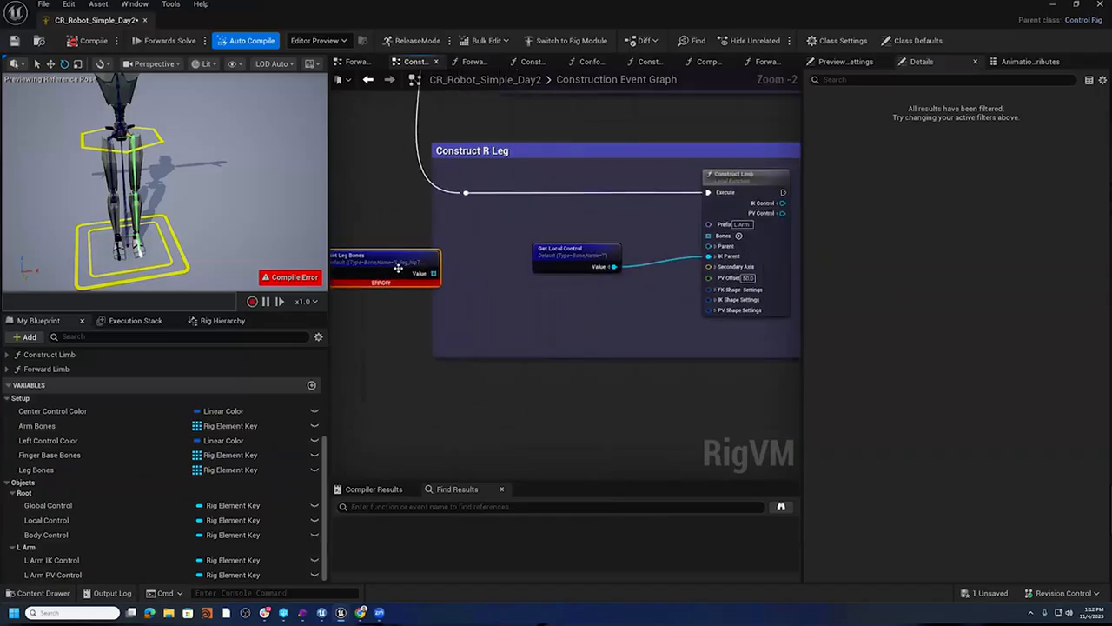
left_click_drag(388, 256, 375, 223)
- Add a Clone node fed by the Value output of Get Leg Bones
scroll(490, 274, "up", 2)
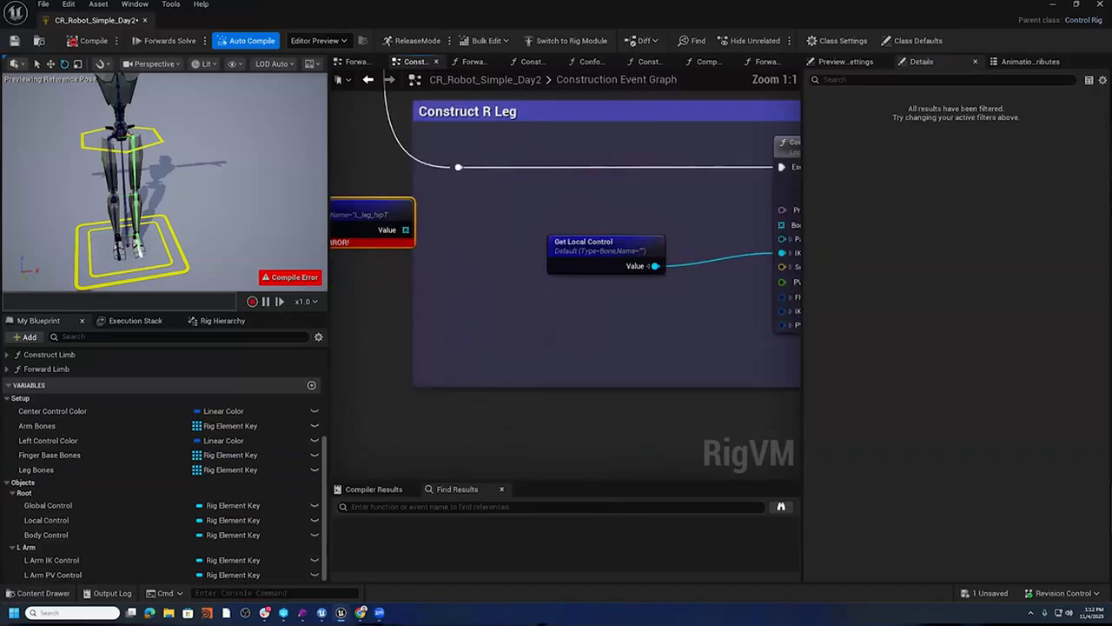
right_click_drag(490, 273, 497, 346)
mouse_move(404, 280)
left_mouse_down()
mouse_move(413, 261)
mouse_move(481, 268)
left_mouse_up()
type("clone")
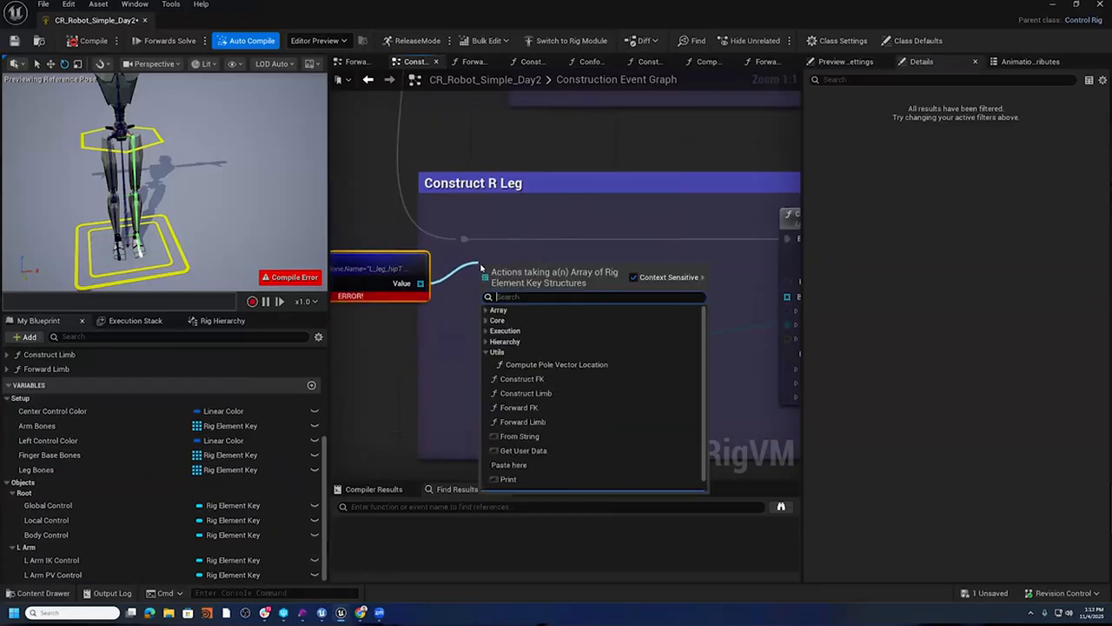
left_click(553, 322)
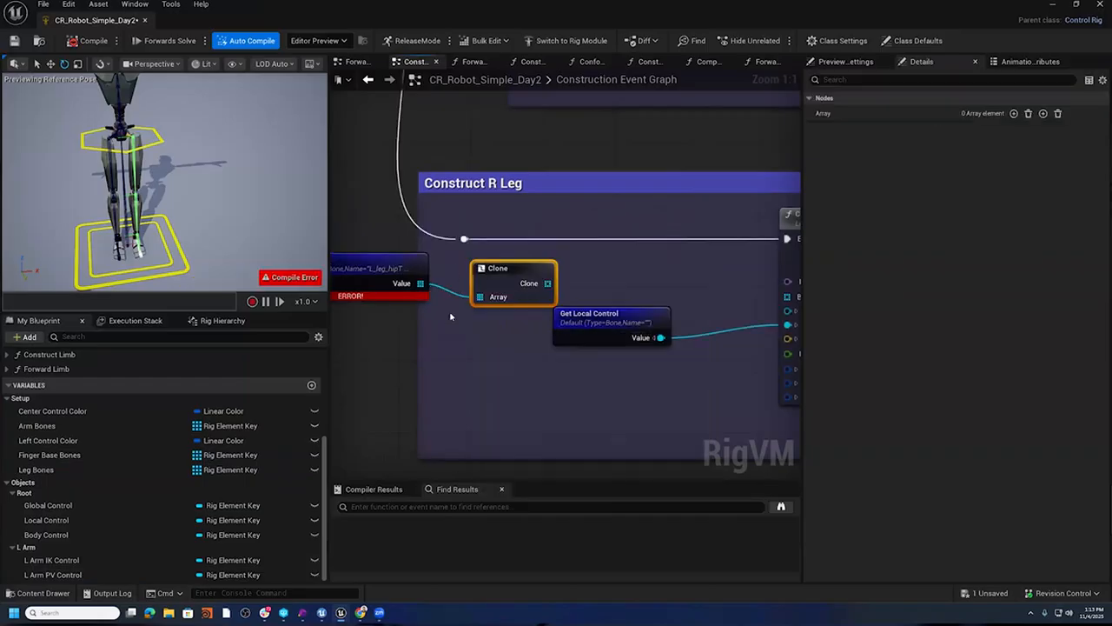
- Add a Replace Items node fed by the Clone output, and move Get Local Control below it
mouse_move(533, 276)
left_mouse_down()
mouse_move(504, 277)
mouse_move(568, 272)
left_mouse_up()
type("Replace")
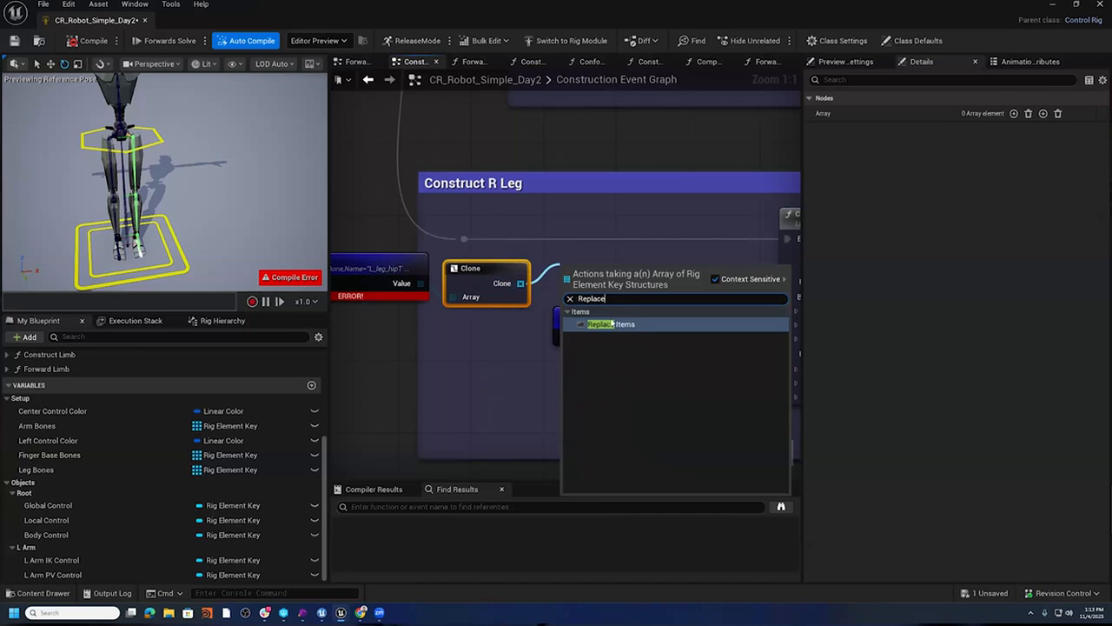
left_click(613, 323)
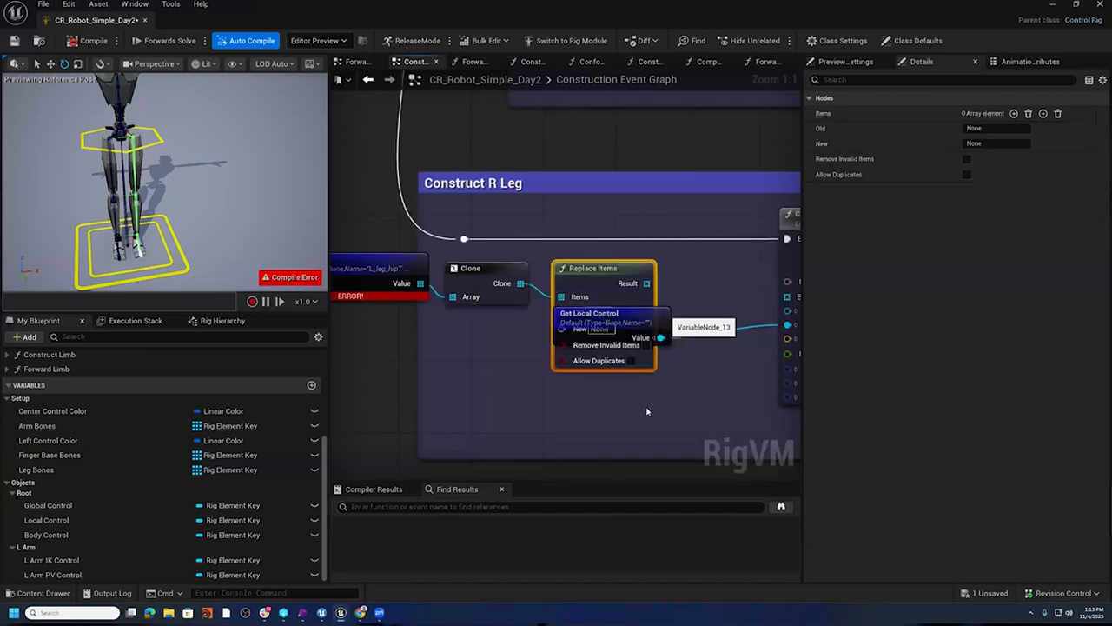
left_click_drag(670, 314, 652, 409)
- Set the Replace Items node's Old text to l_ and New text to r_
left_click(596, 312)
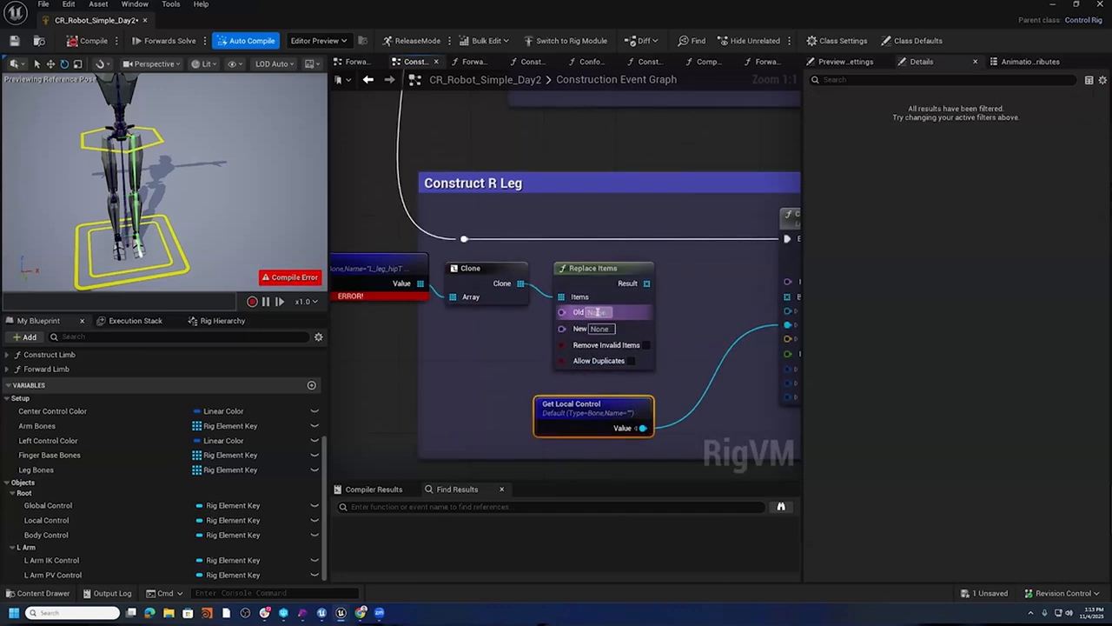
key("BackSpace")
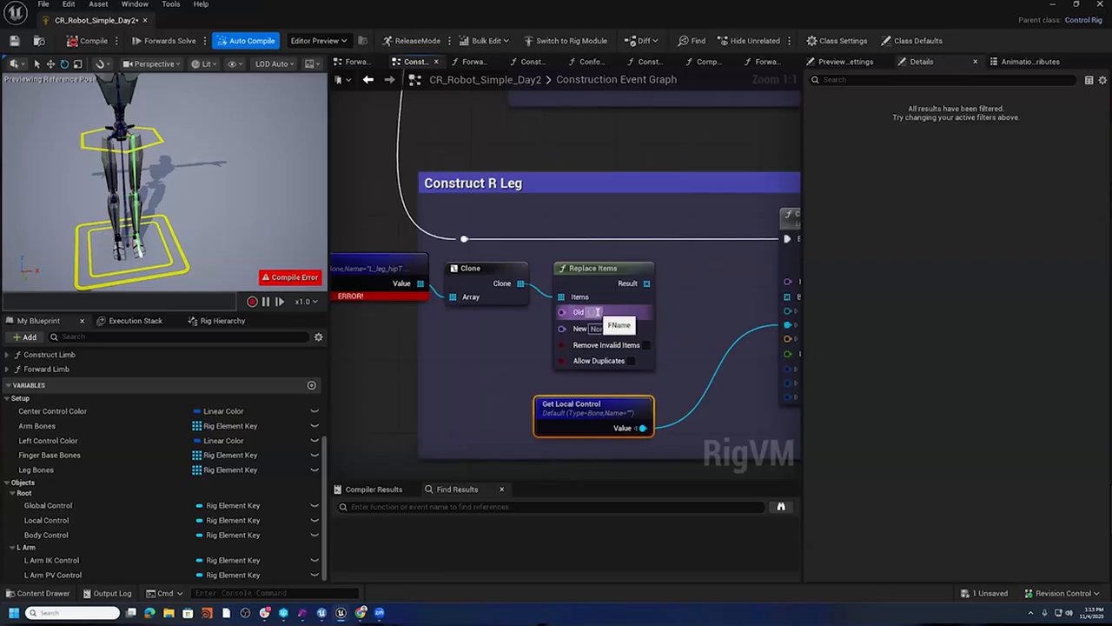
type("L_")
key("Tab")
key("BackSpace")
type("r_")
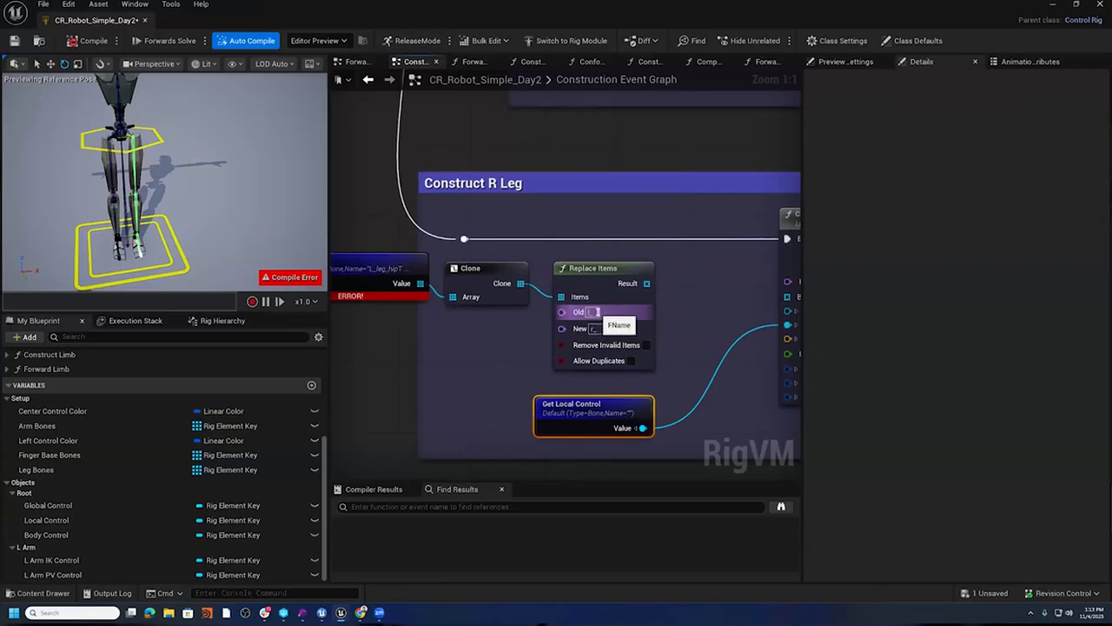
left_click(695, 331)
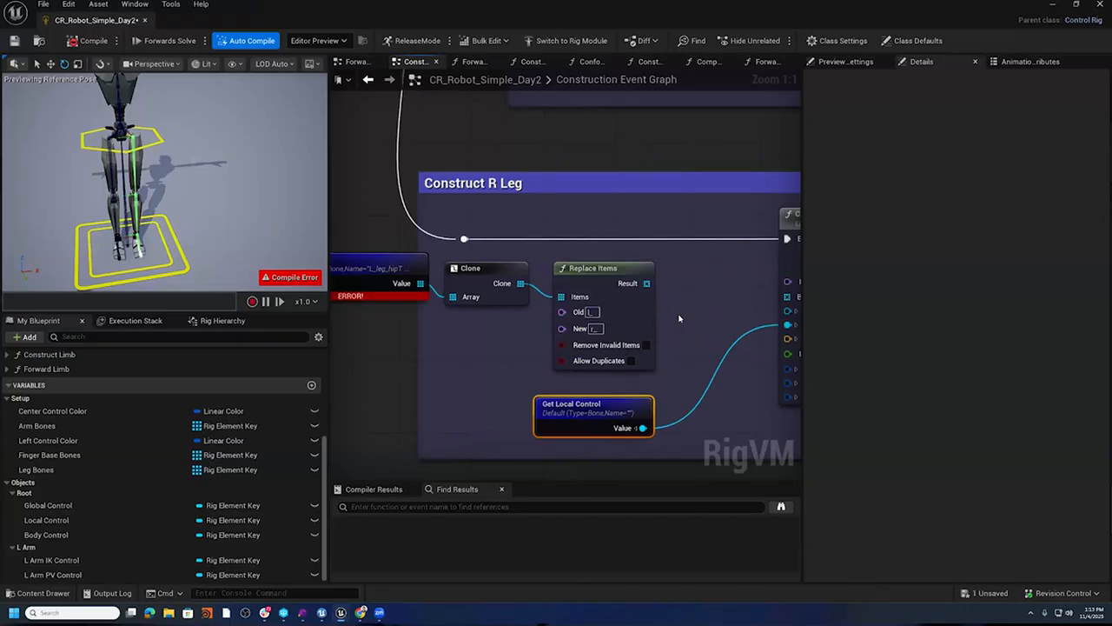
- Connect the Replace Items Result to Construct Limb's Bones input and set the Construct Limb Prefix to R Leg
right_click_drag(716, 293, 594, 274)
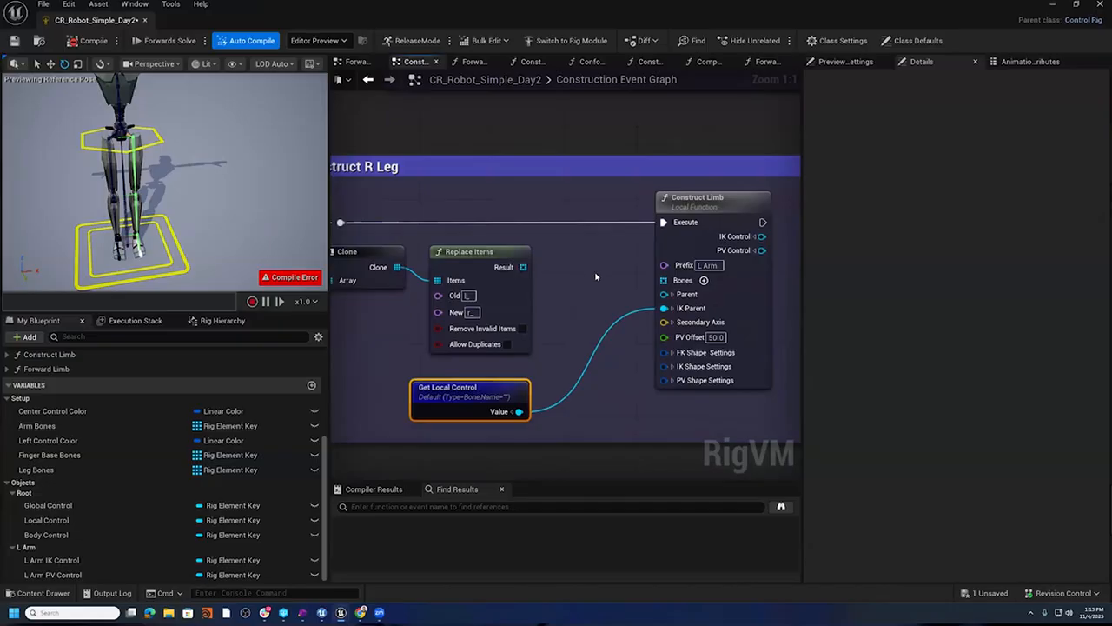
right_click_drag(582, 269, 630, 265)
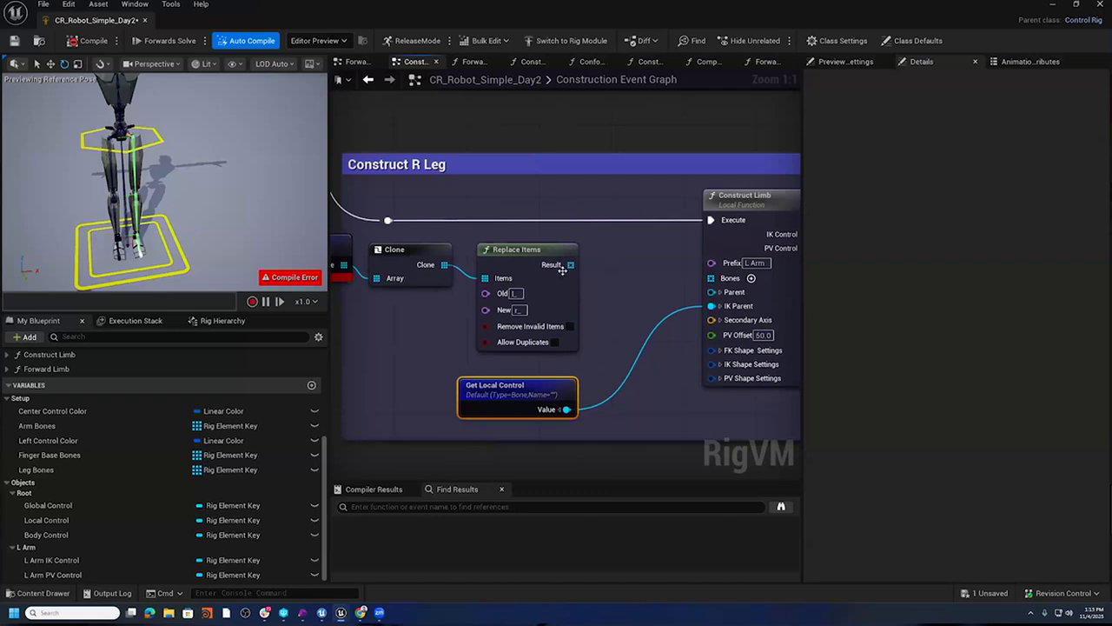
left_click_drag(571, 265, 715, 278)
right_click_drag(755, 265, 637, 252)
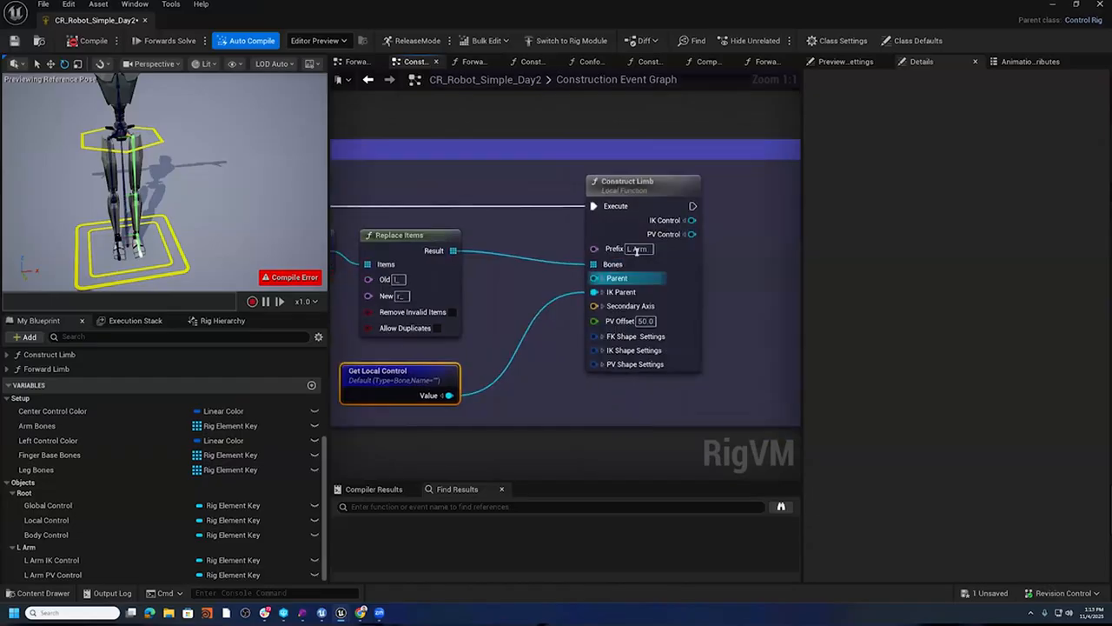
left_click_drag(637, 250, 664, 260)
key("BackSpace")
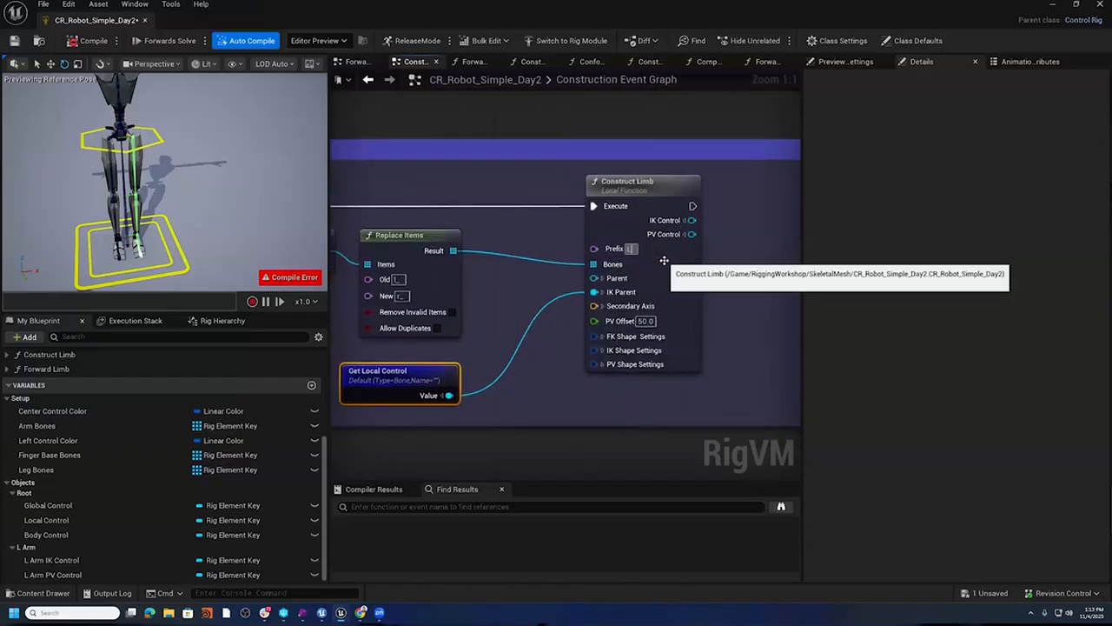
type("R Leg")
- Set the Parent bone name on the R Leg Construct Limb node to L_hip_env
right_click_drag(546, 292, 586, 270)
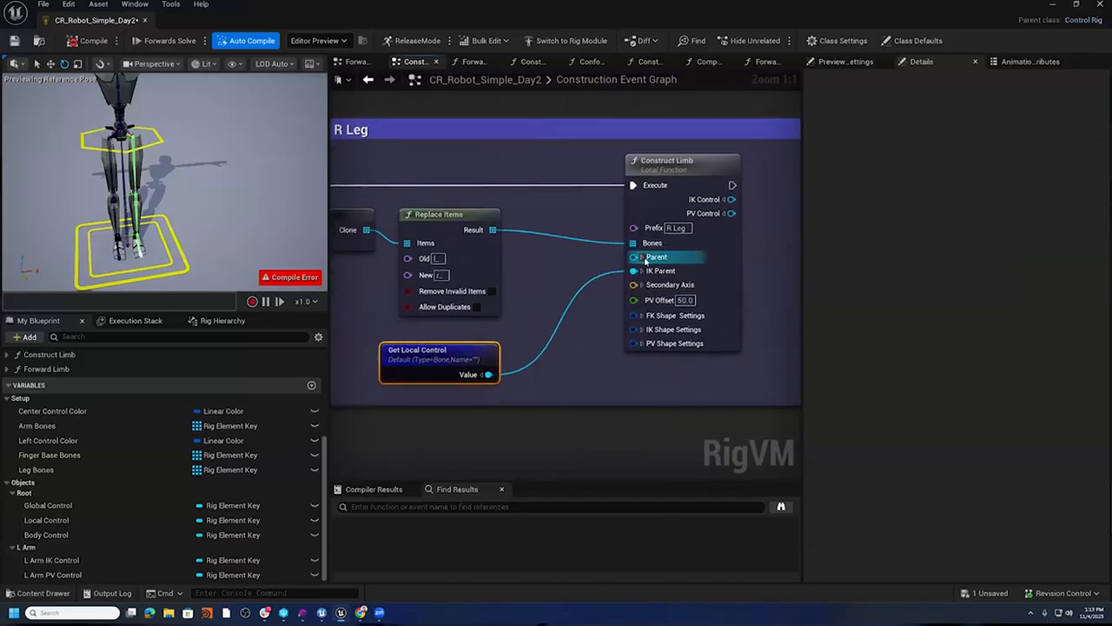
left_click(642, 257)
left_click(695, 290)
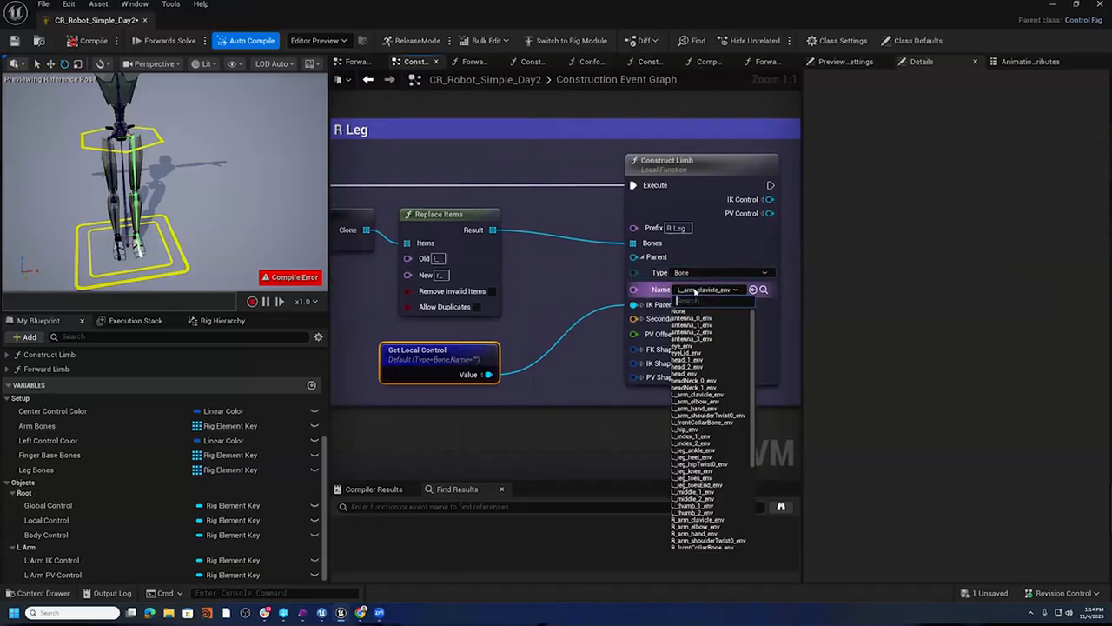
type("hip")
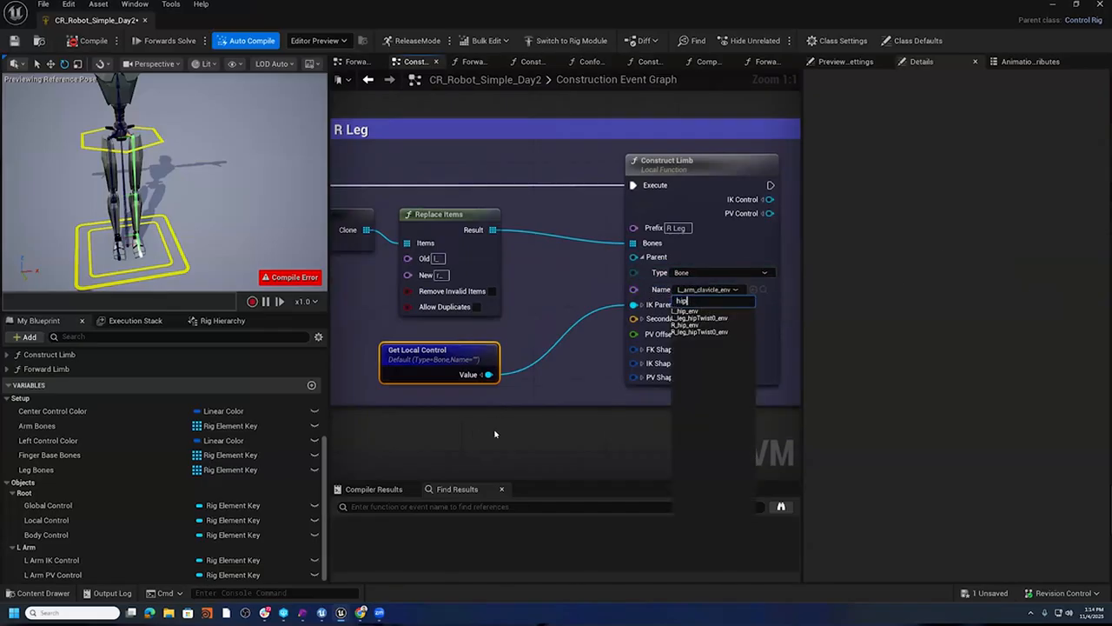
left_click(698, 312)
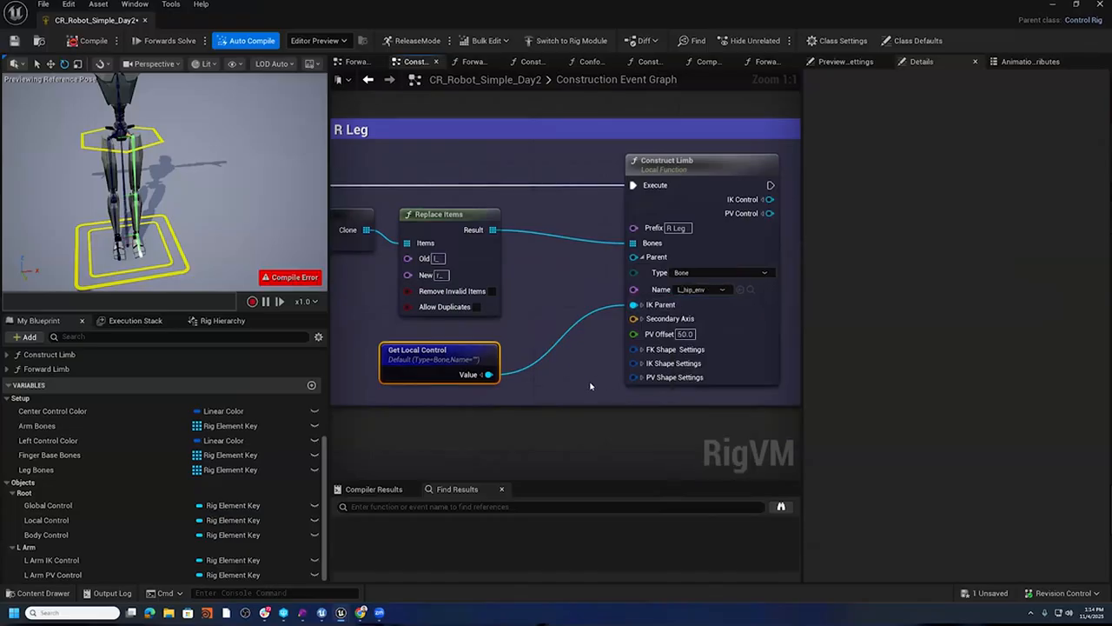
- Compile and save the Control Rig, and orbit around the legs to inspect the generated controls
right_click_drag(590, 386, 627, 379)
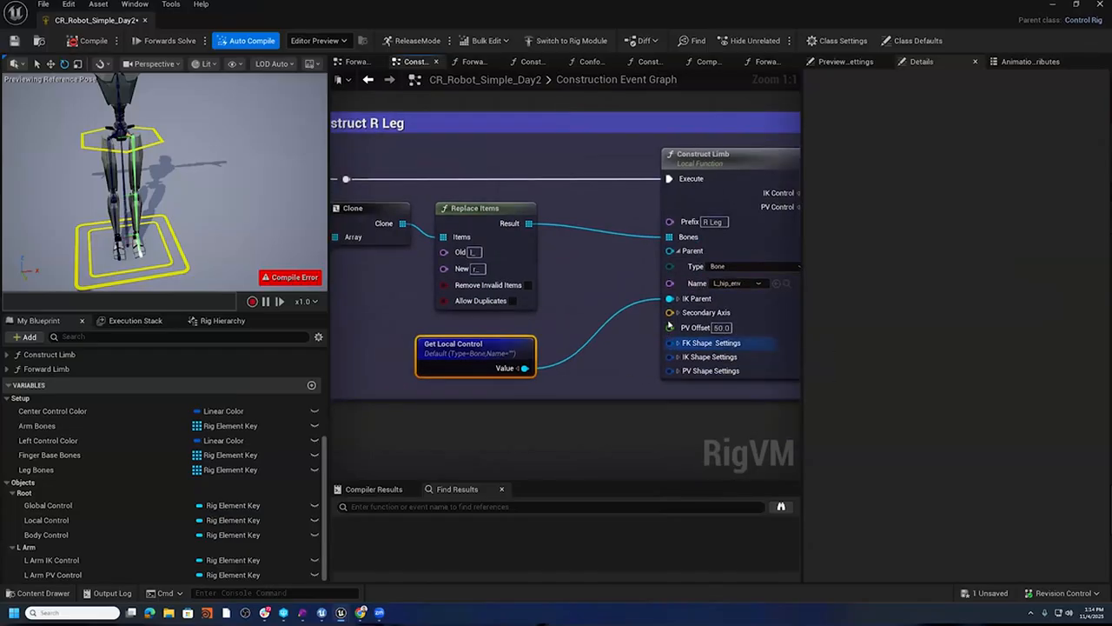
left_click(89, 41)
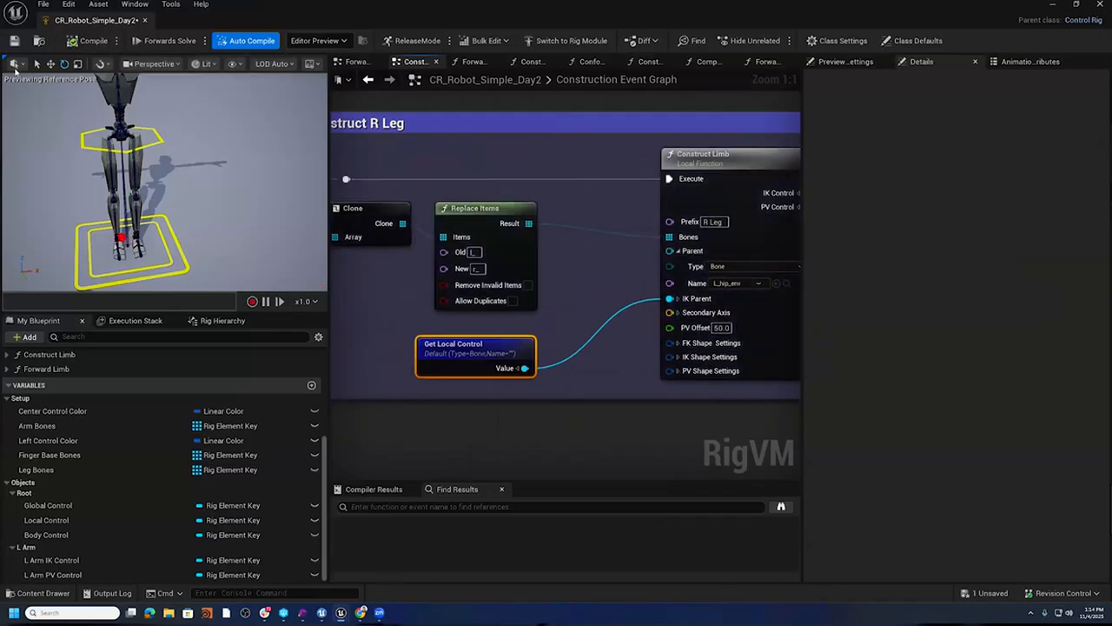
left_click(14, 40)
mouse_move(210, 216)
left_mouse_down("alt")
mouse_move(259, 178)
mouse_move(235, 184)
mouse_move(210, 216)
left_mouse_up("alt")
left_click_drag(171, 184, 137, 175, "alt")
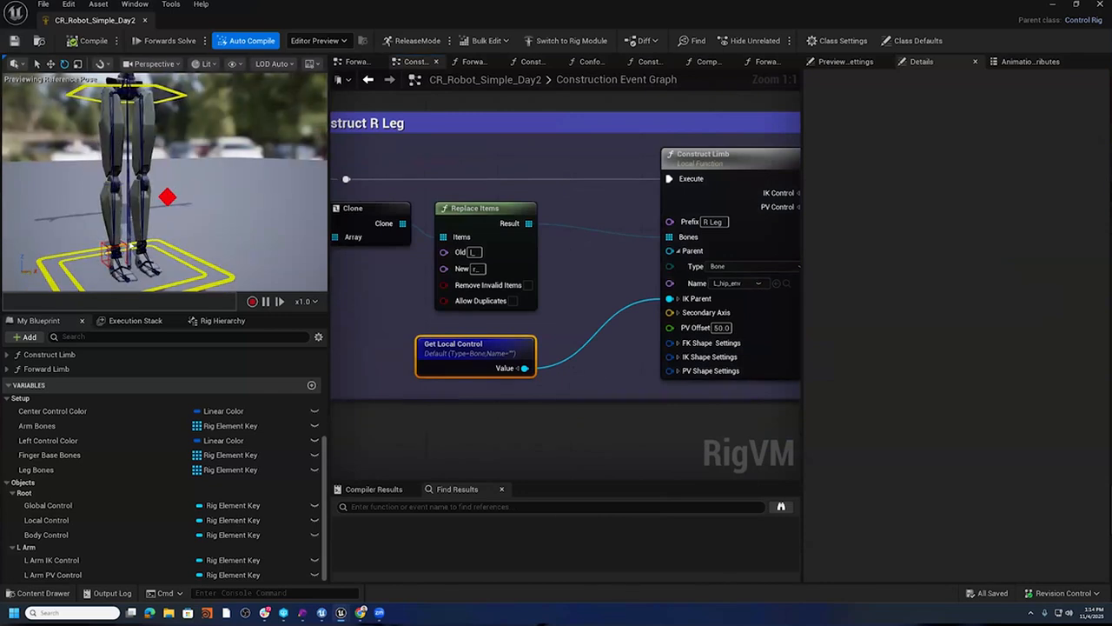
- Duplicate the Left Control Color variable and name the copy Right Control Color
left_click_drag(233, 223, 284, 224, "alt")
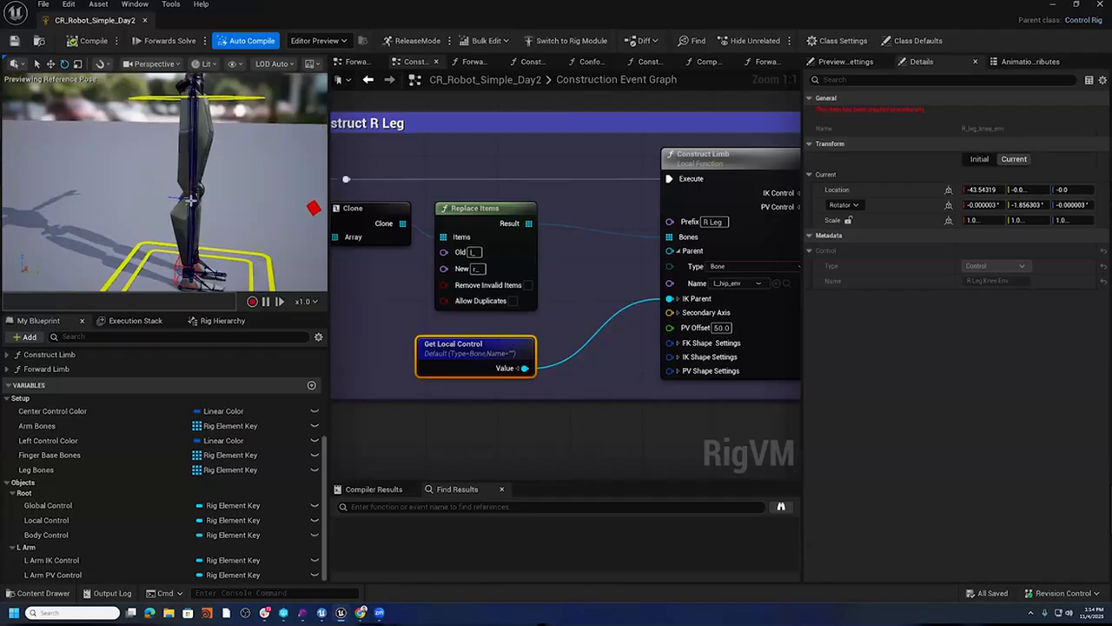
left_click_drag(230, 222, 148, 219, "alt")
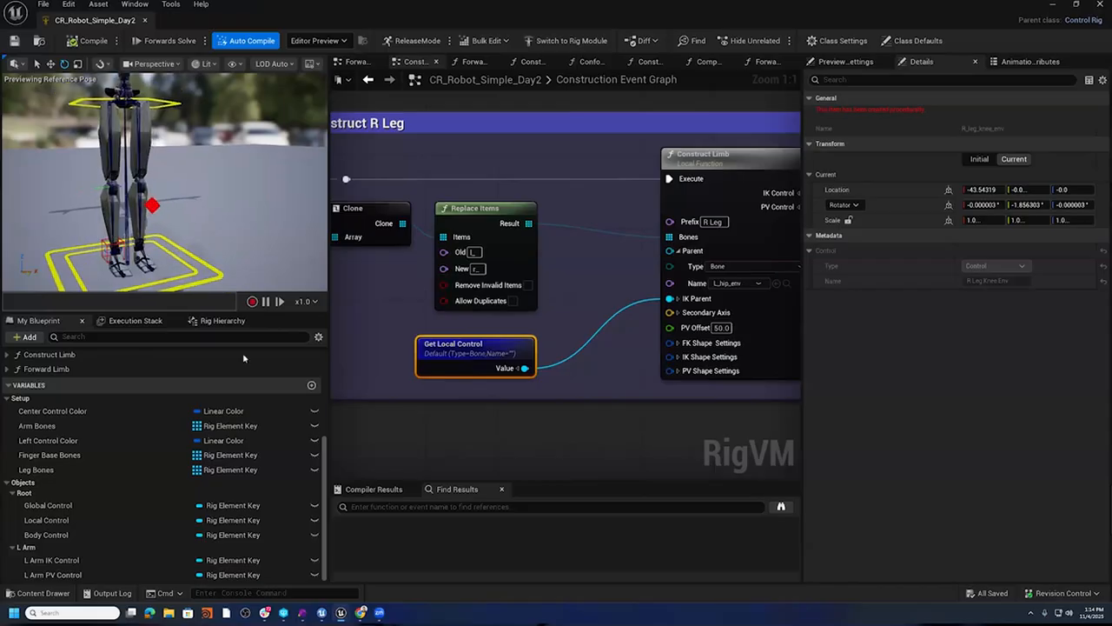
left_click(76, 442)
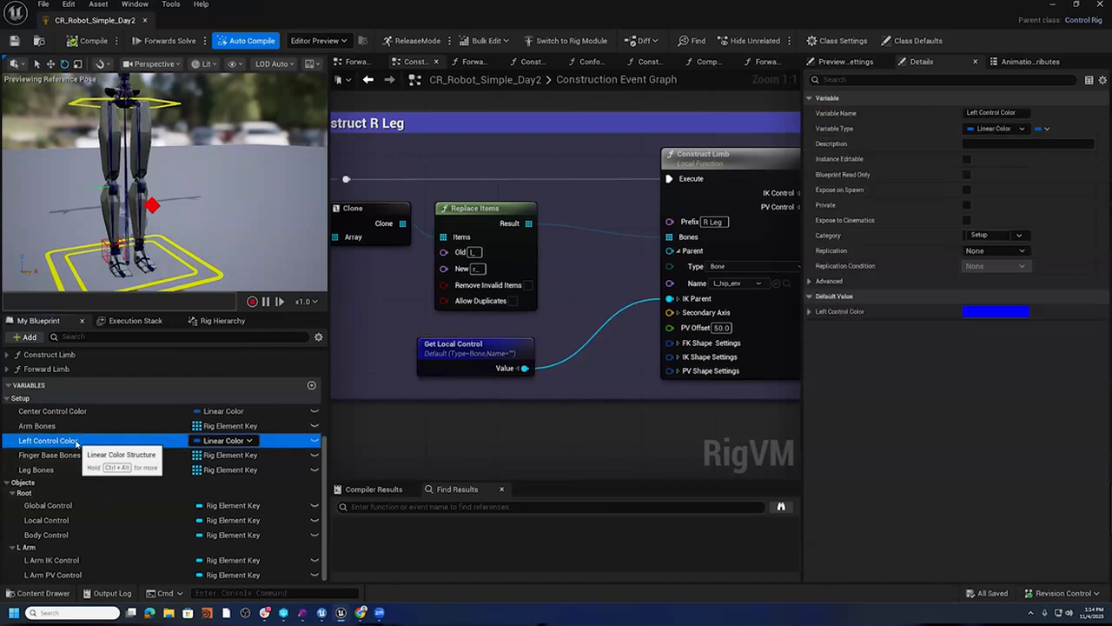
key("ctrl+d")
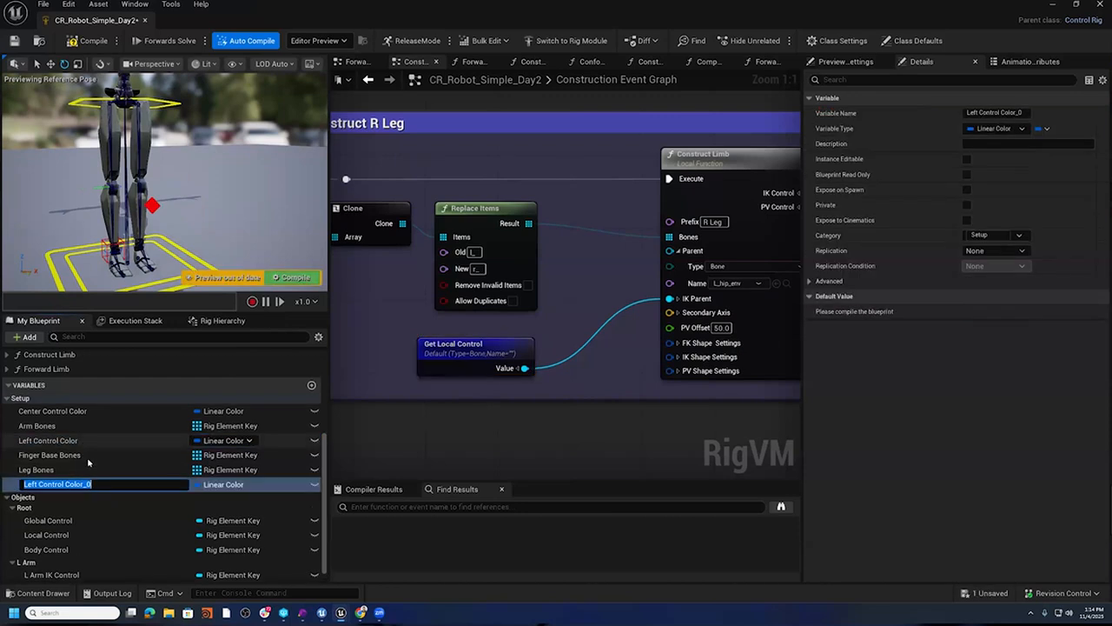
type("Right C")
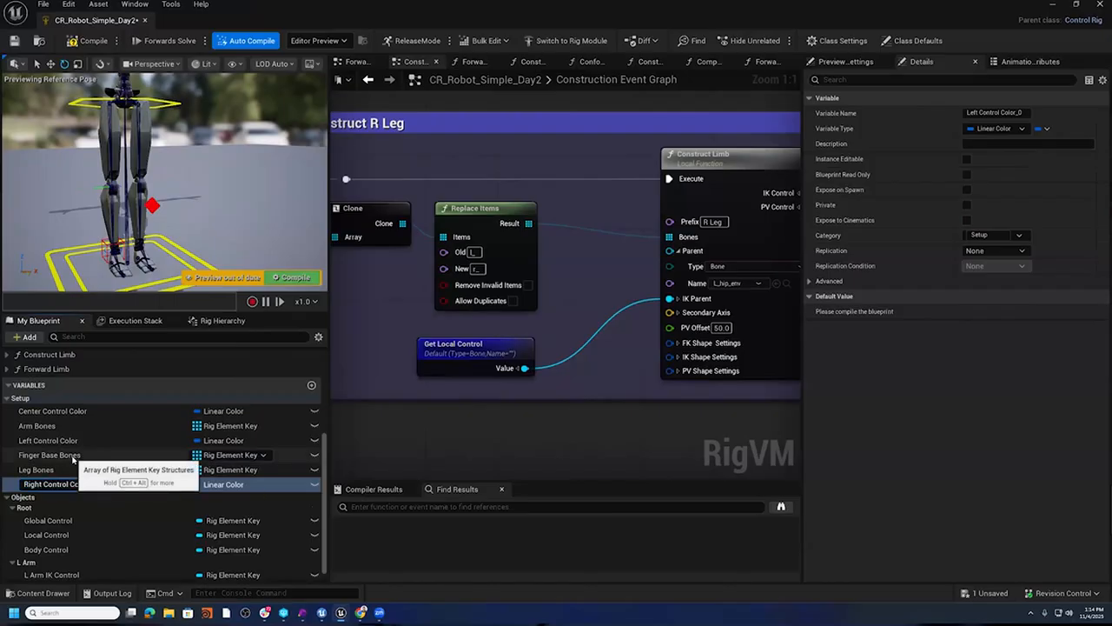
key("Return")
- Add a Get Right Control Color node and connect it to the FK, IK and PV shape colors of the R Leg Construct Limb node
left_click_drag(102, 485, 461, 399)
left_click(496, 419)
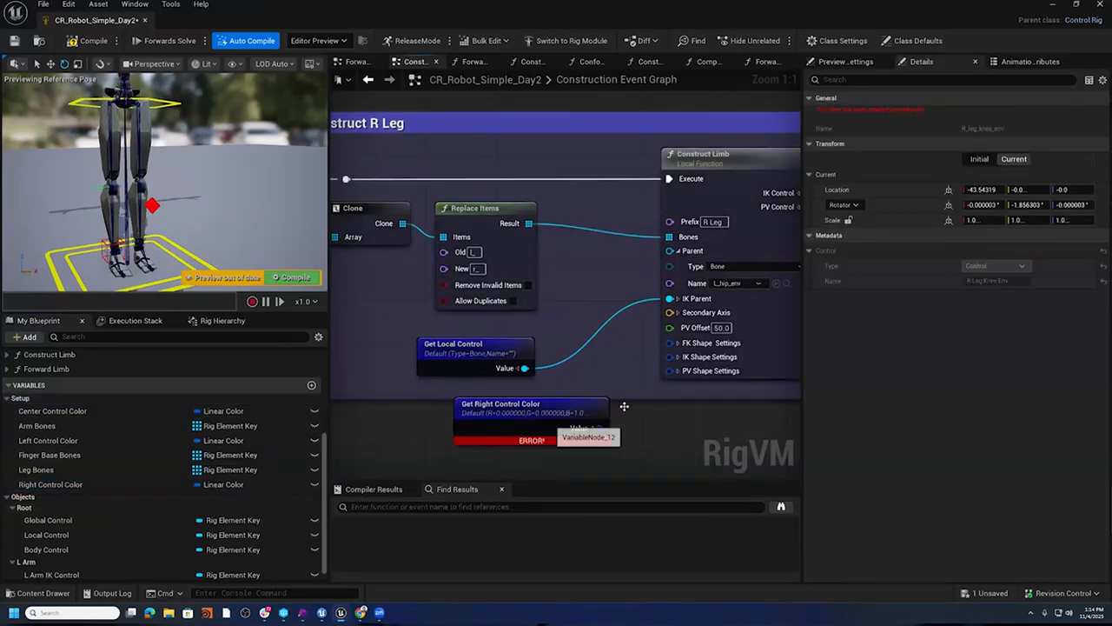
left_click(678, 342)
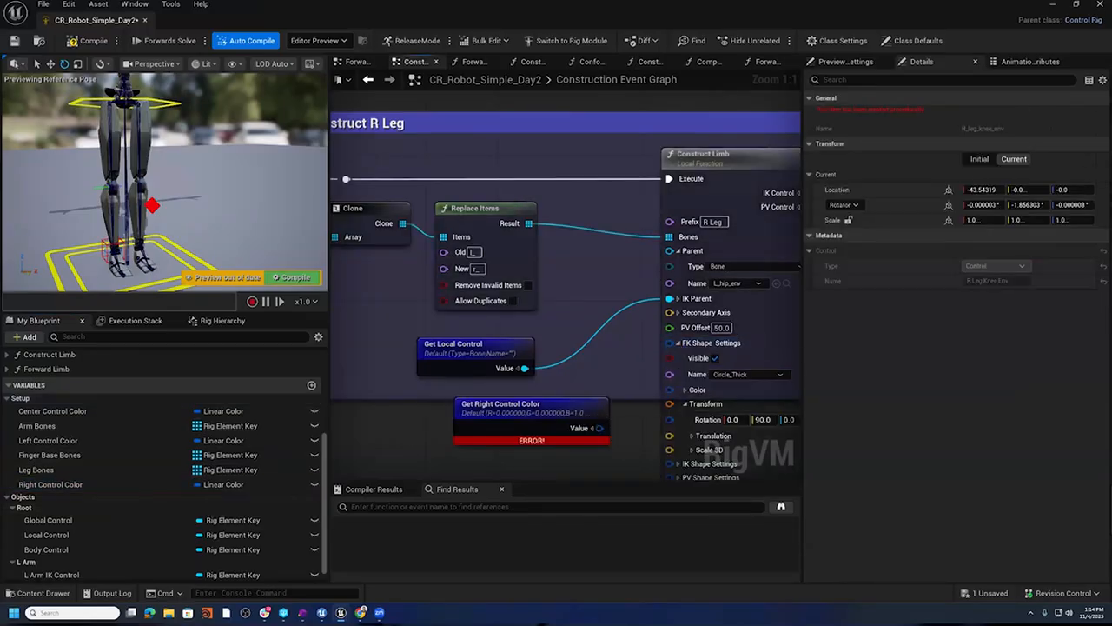
right_click_drag(640, 401, 543, 250)
left_click(582, 311)
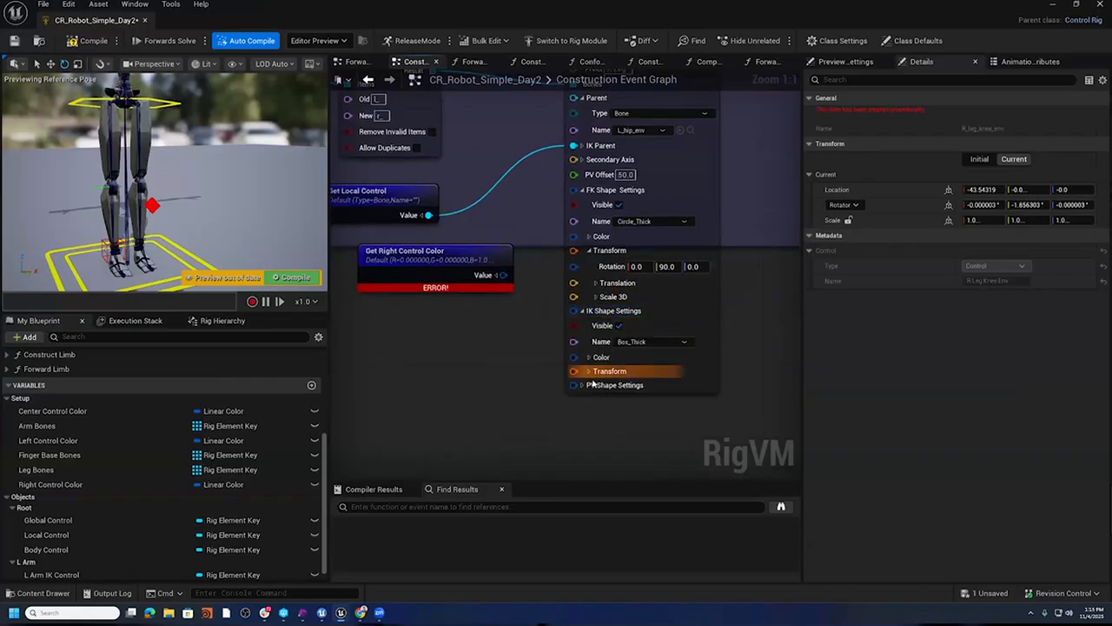
left_click(588, 385)
left_click_drag(503, 275, 575, 357)
left_click_drag(504, 275, 560, 426)
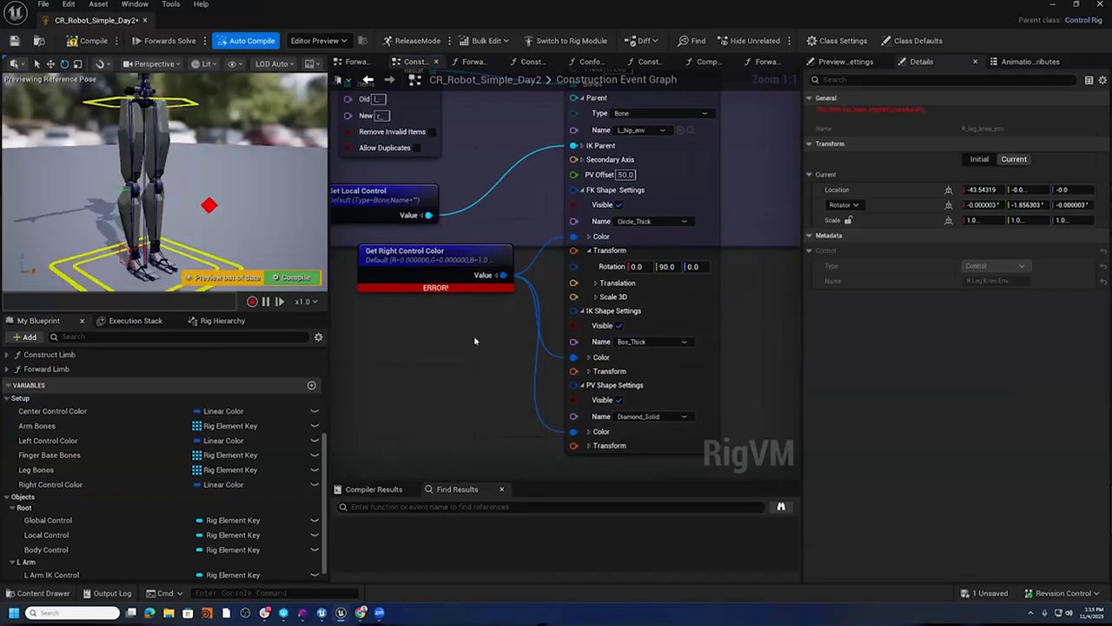
- Compile and save the Control Rig, and check the right leg controls in the viewport and the rig hierarchy
left_click(93, 40)
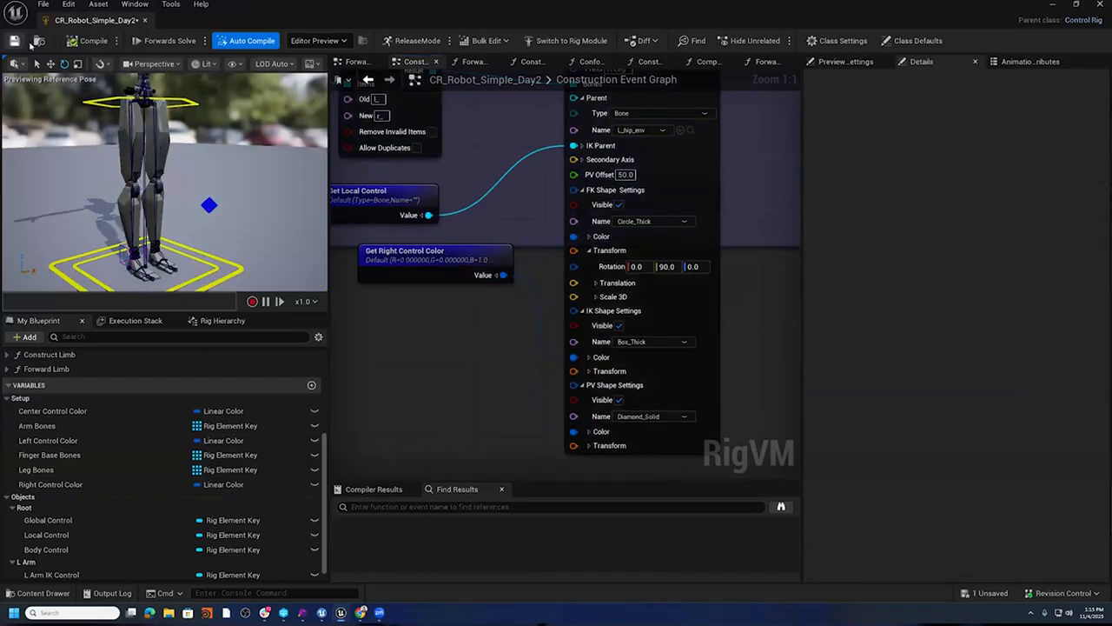
key("ctrl+s")
left_click_drag(226, 210, 282, 213, "alt")
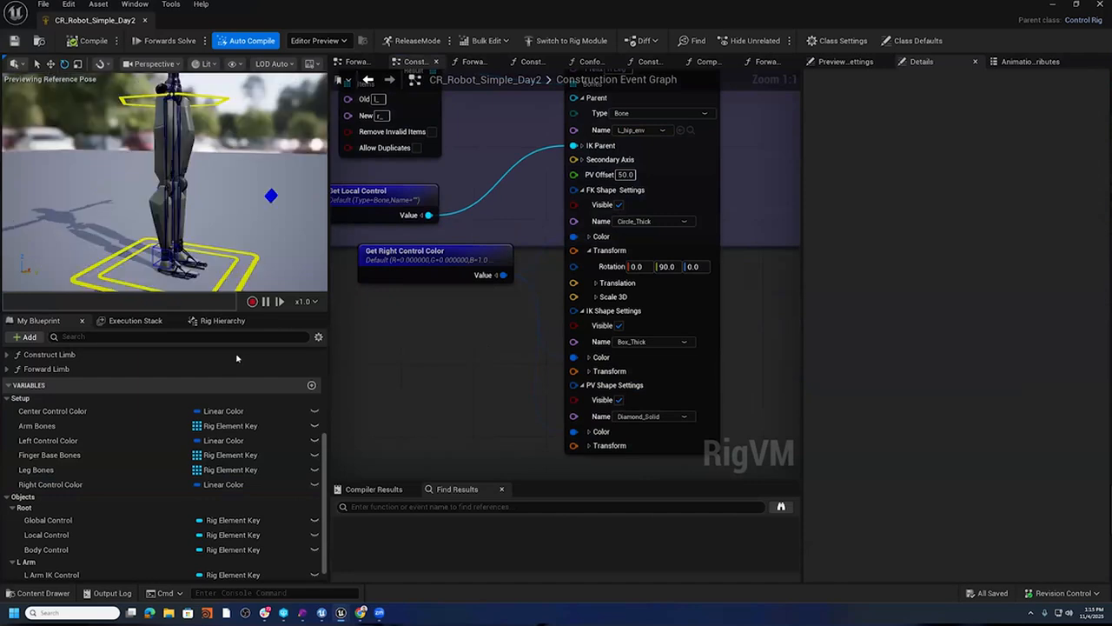
left_click(213, 321)
scroll(87, 435, "down", 5)
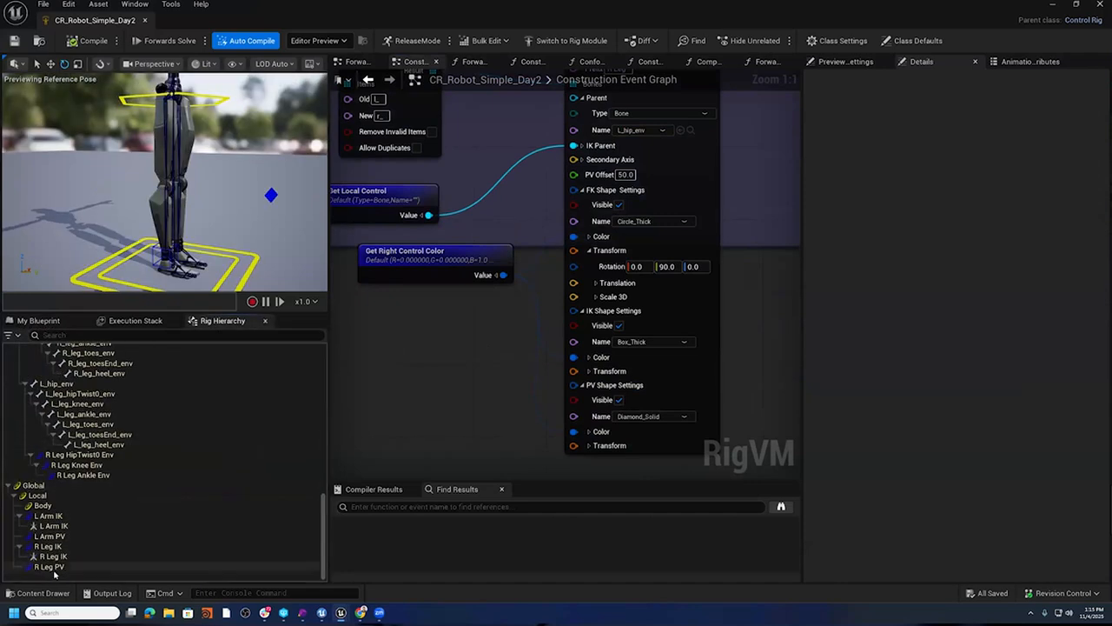
scroll(653, 379, "down", 3)
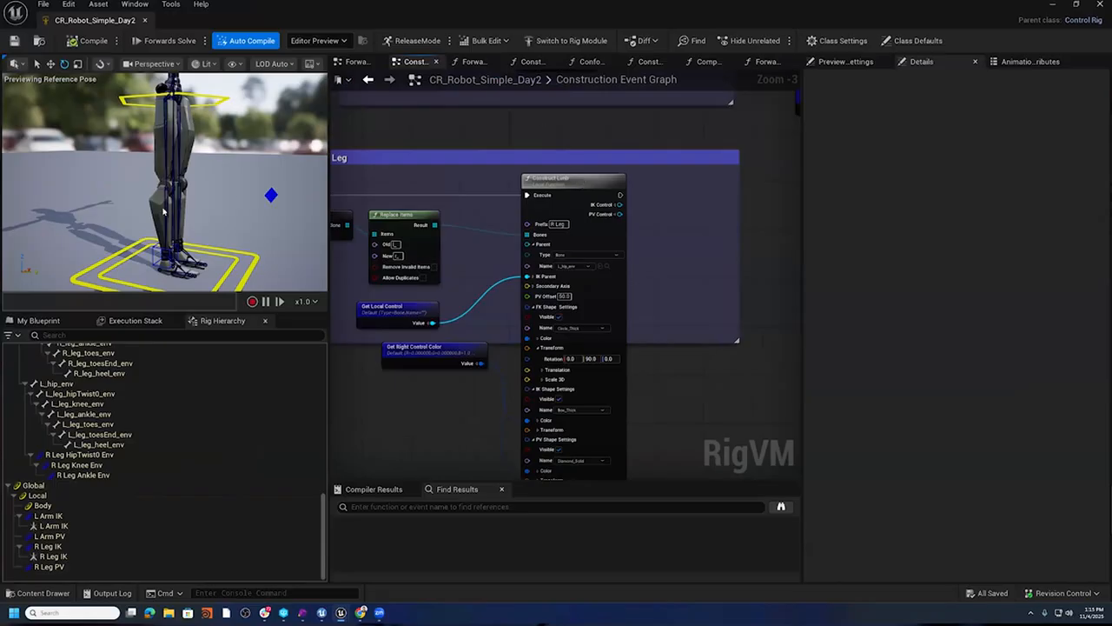
- In the Forwards Solve Graph, duplicate the Solve L Arm comment group with its nodes and place the copy below the original
left_click(363, 68)
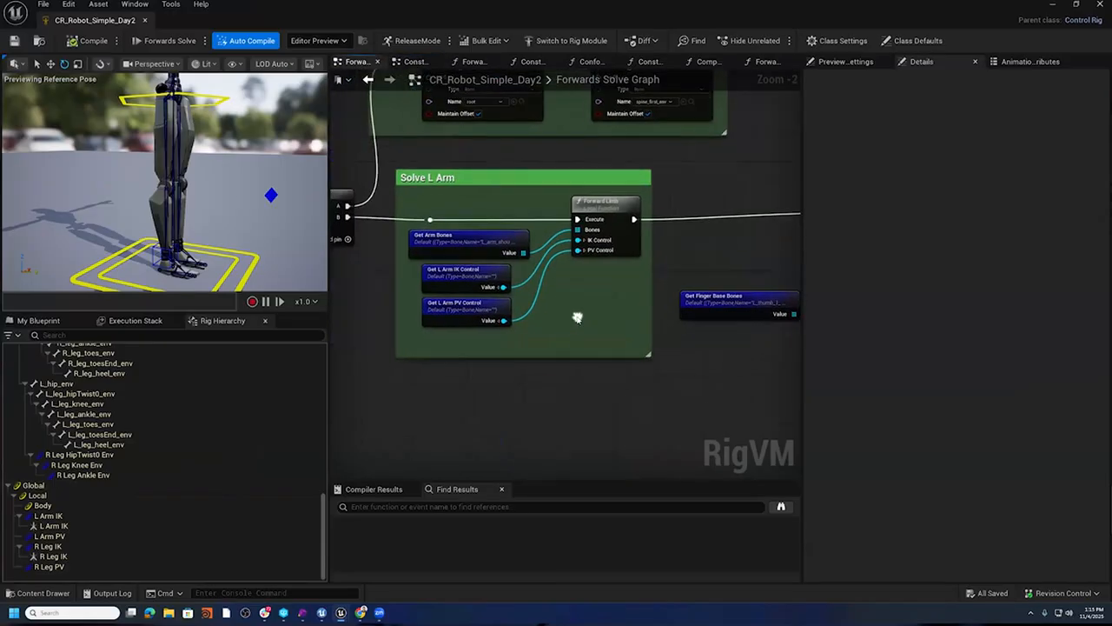
left_click_drag(432, 147, 704, 365)
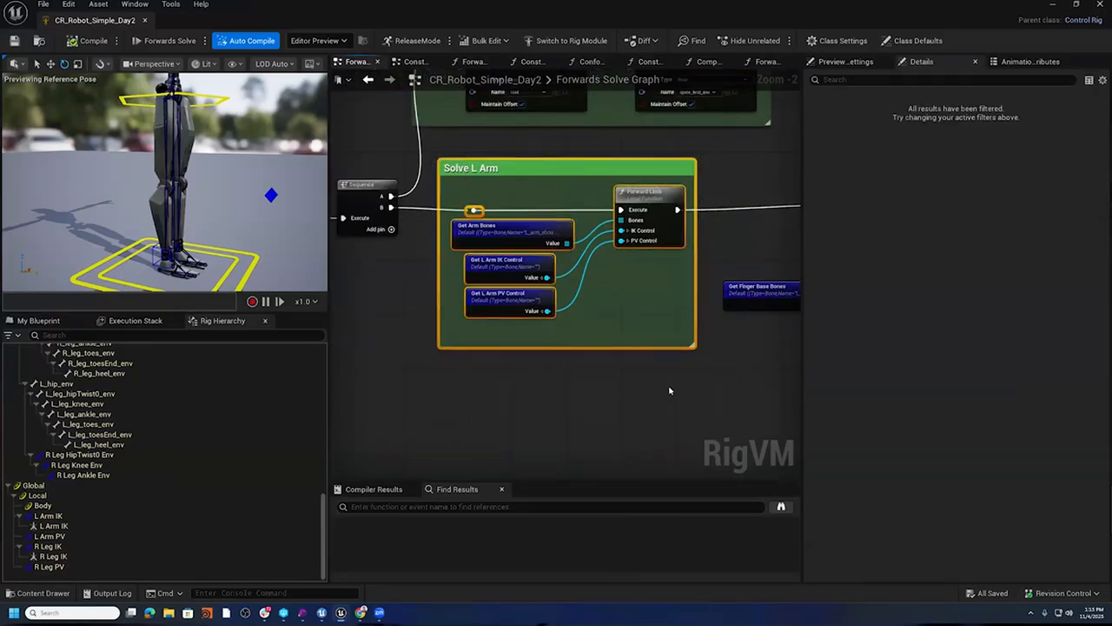
right_click_drag(632, 412, 630, 393)
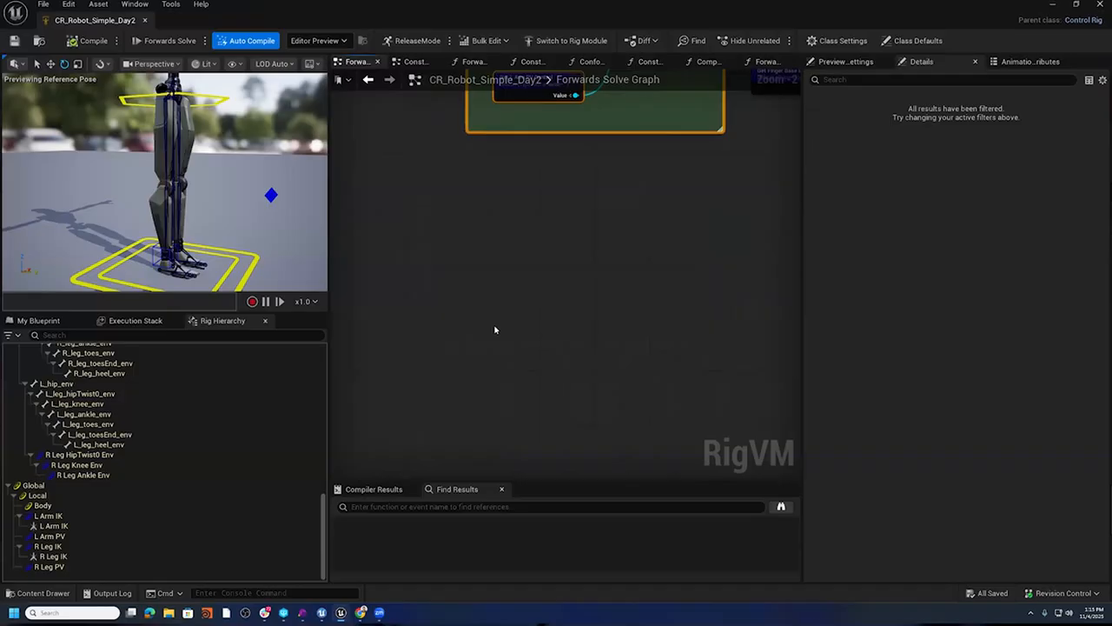
key("ctrl+v")
left_click_drag(492, 242, 591, 195)
right_click_drag(437, 114, 386, 222)
left_click(447, 195)
left_click(476, 336)
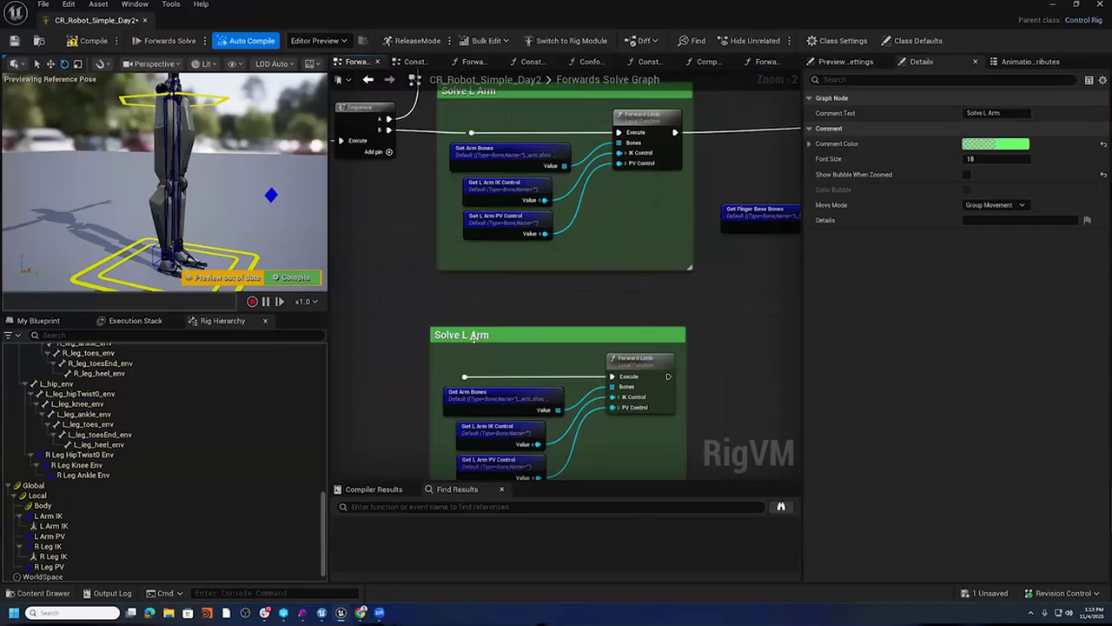
- Add an output pin to the Sequence node and connect it to the execution line of the copied Solve L Arm group
left_click(408, 213)
right_click_drag(398, 155, 398, 160)
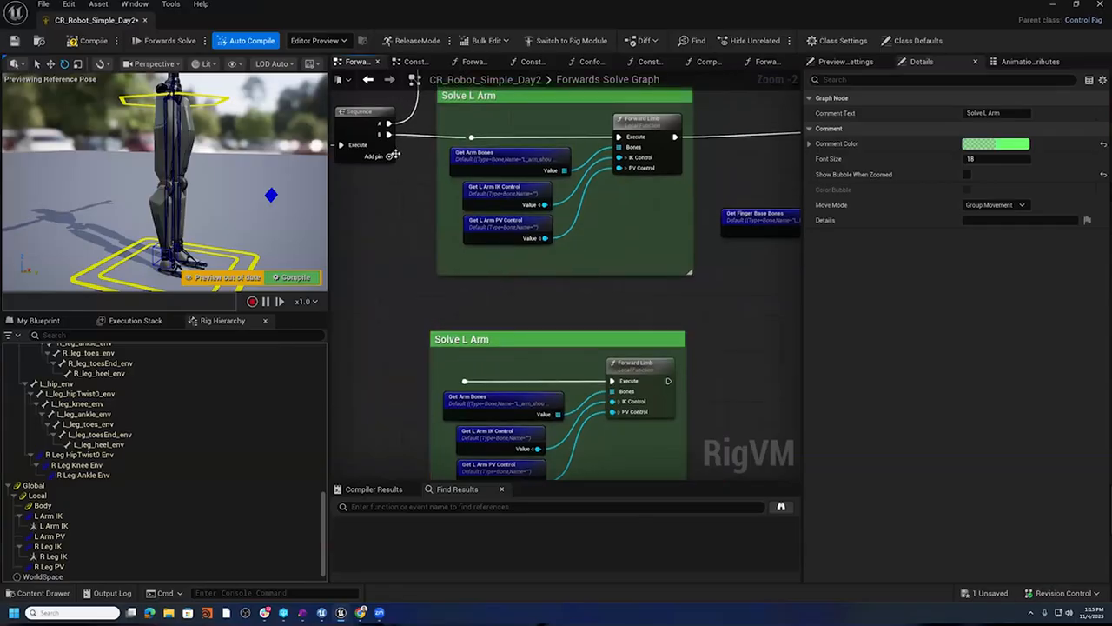
left_click_drag(389, 137, 412, 146)
left_click(419, 124)
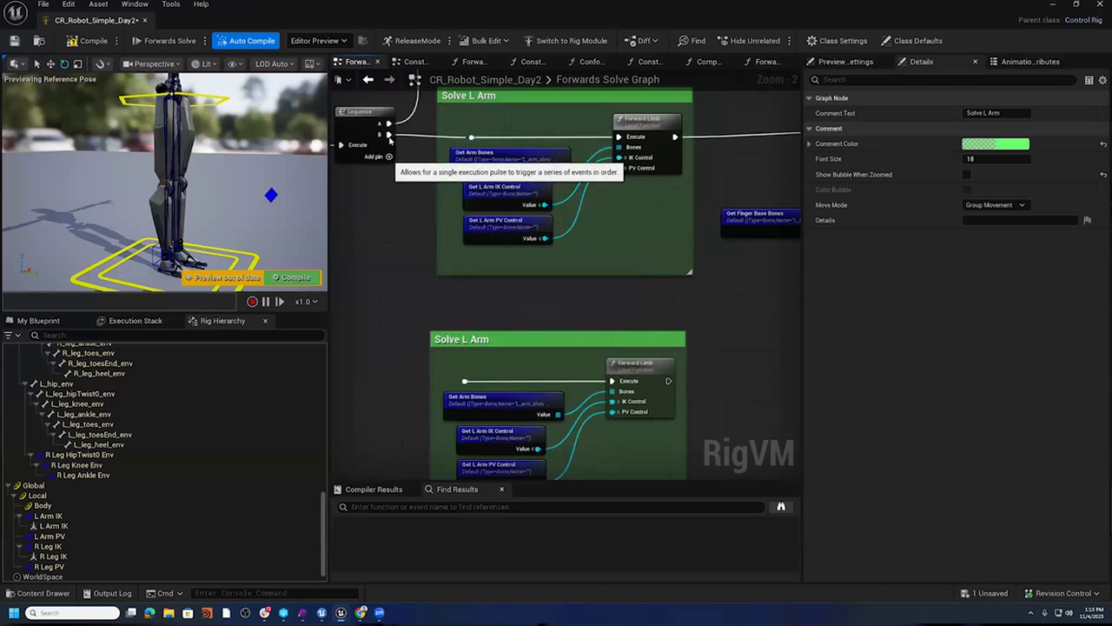
left_click(388, 156)
left_click_drag(390, 146, 464, 382)
- Replace the copied group's Get Arm Bones node with a Get Leg Bones node connected to the Forward Limb Bones input
right_click_drag(464, 381, 442, 283)
scroll(478, 297, "up", 2)
left_click(478, 296)
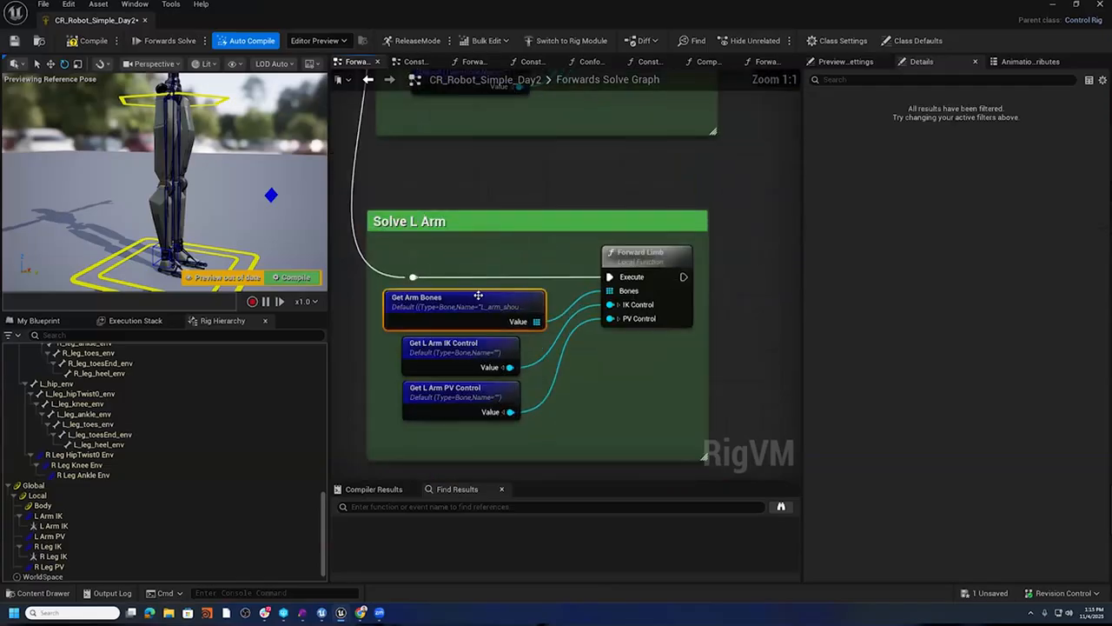
key("Delete")
right_click_drag(496, 320, 589, 274)
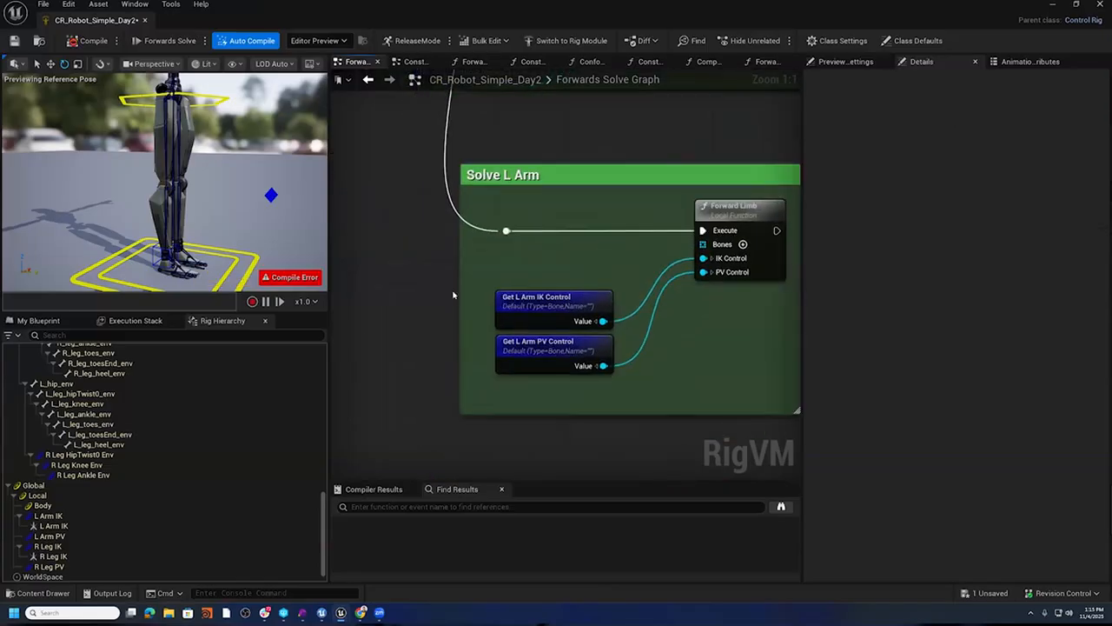
left_click(47, 320)
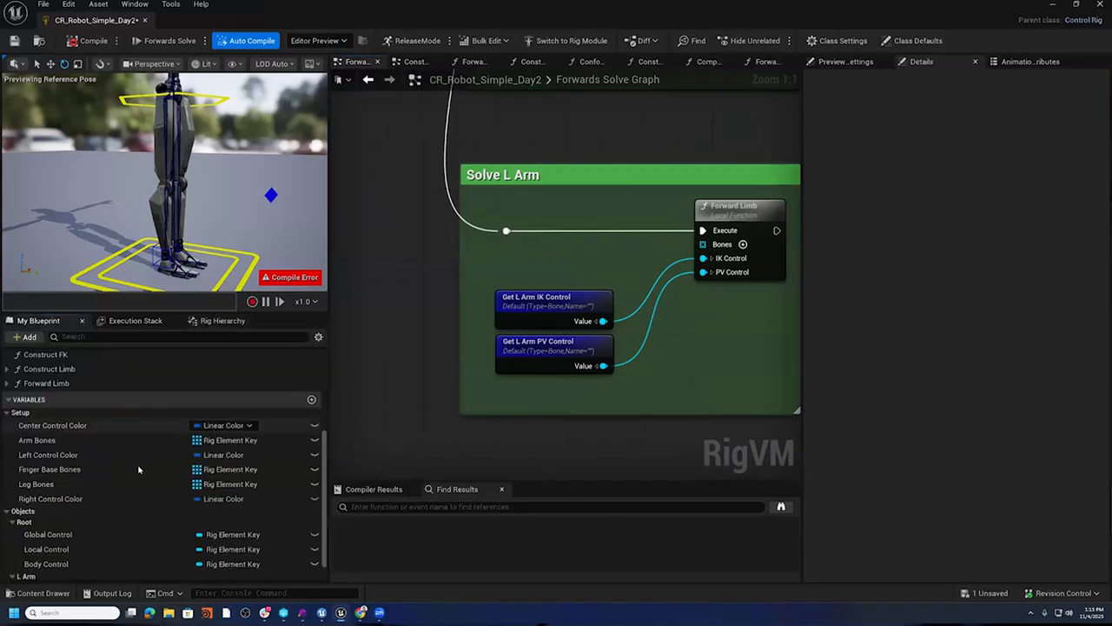
scroll(138, 469, "down", 1)
left_click(96, 455)
left_click_drag(496, 261, 496, 260)
left_click(521, 263)
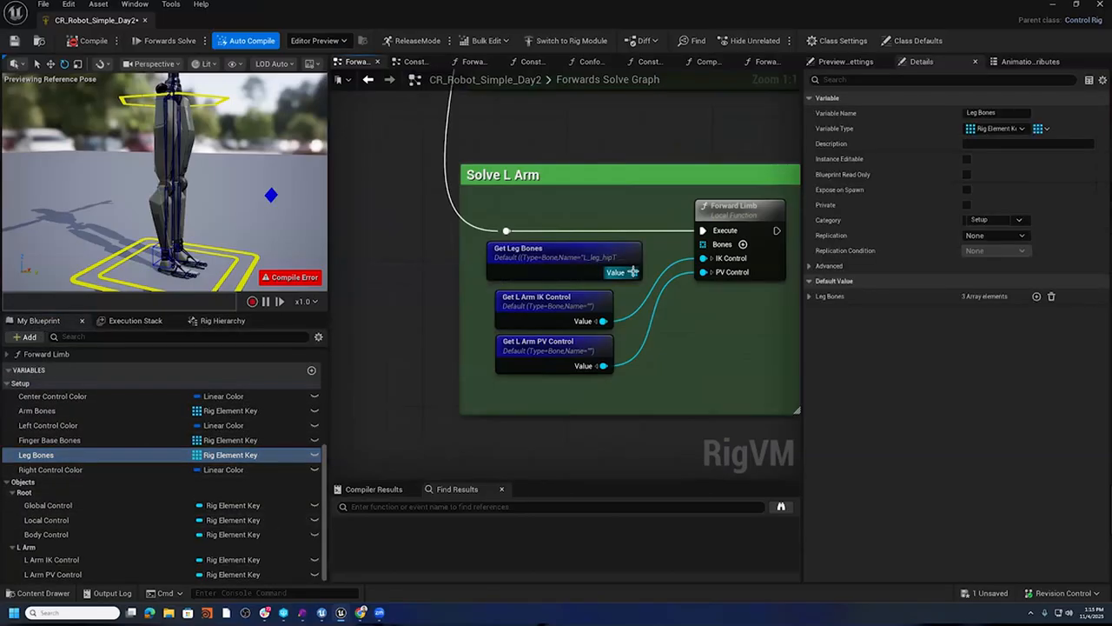
left_click_drag(634, 272, 705, 247)
- Delete the Get L Arm IK Control and Get L Arm PV Control nodes from the copied solve group
right_click_drag(540, 307, 439, 272)
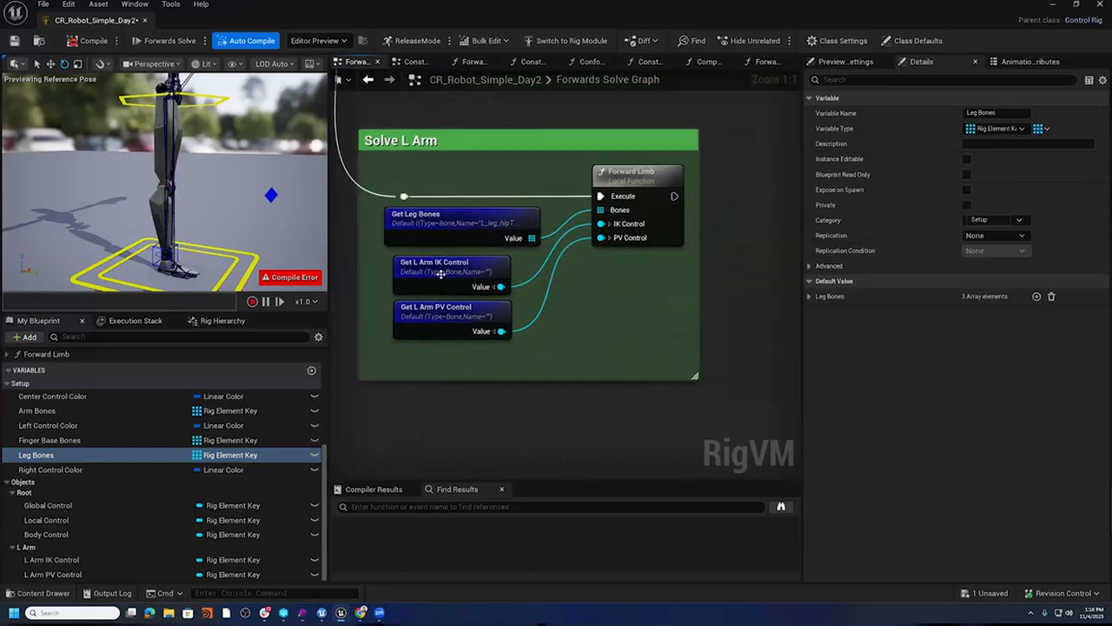
left_click(441, 275)
left_click(452, 317, "ctrl")
key("Delete")
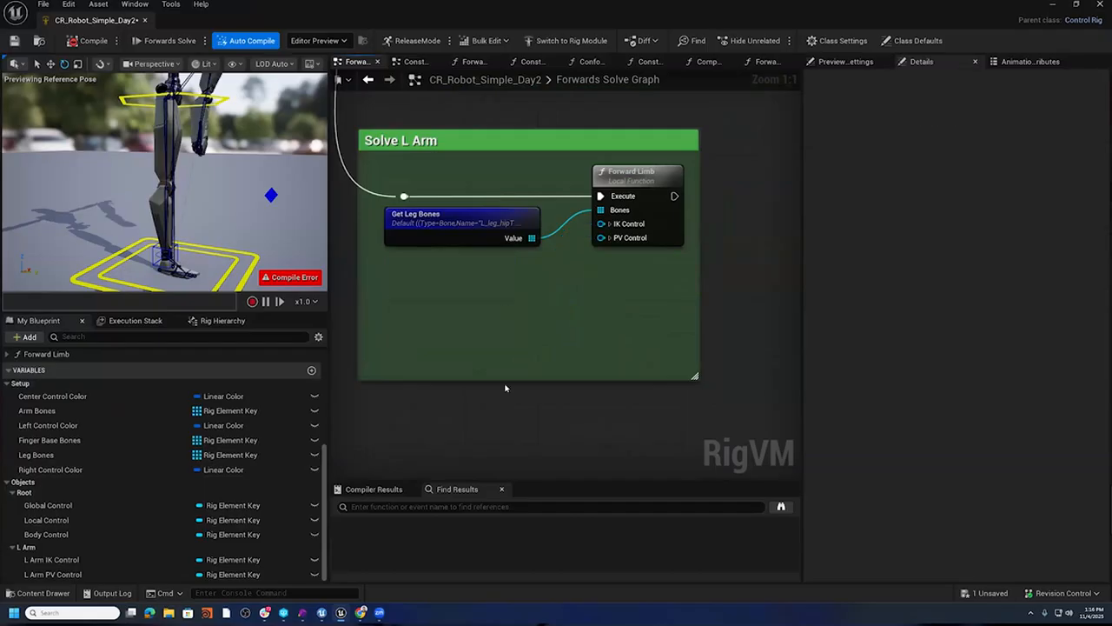
right_click_drag(434, 90, 436, 168)
- In the Construction Event Graph, promote the R Leg Construct Limb node's IK Control and PV Control outputs to variables
left_click(415, 63)
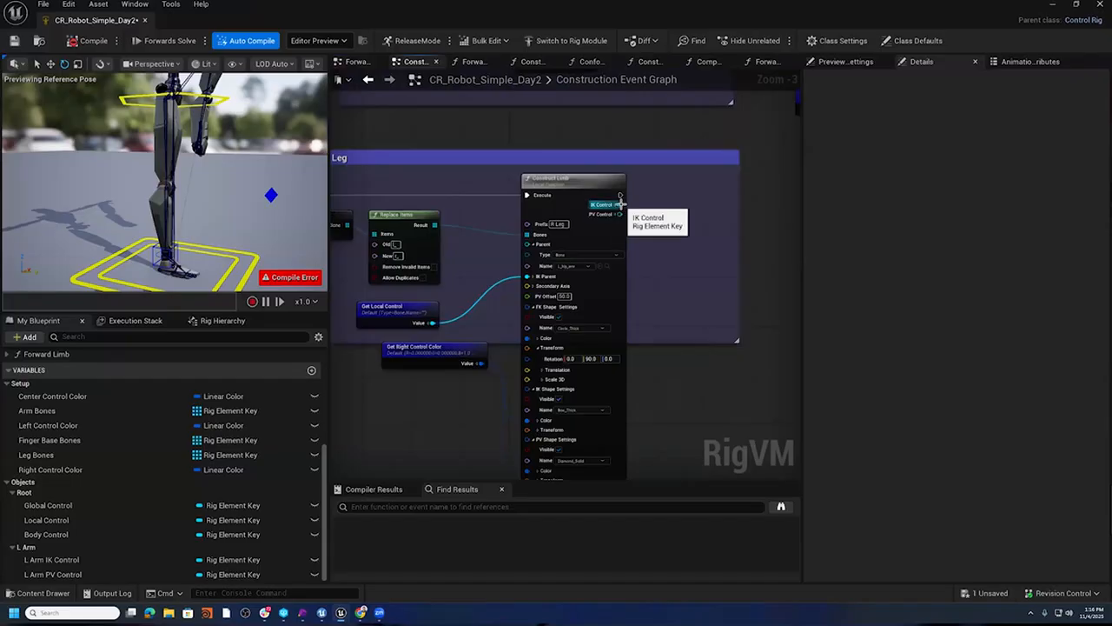
left_click_drag(620, 204, 687, 217)
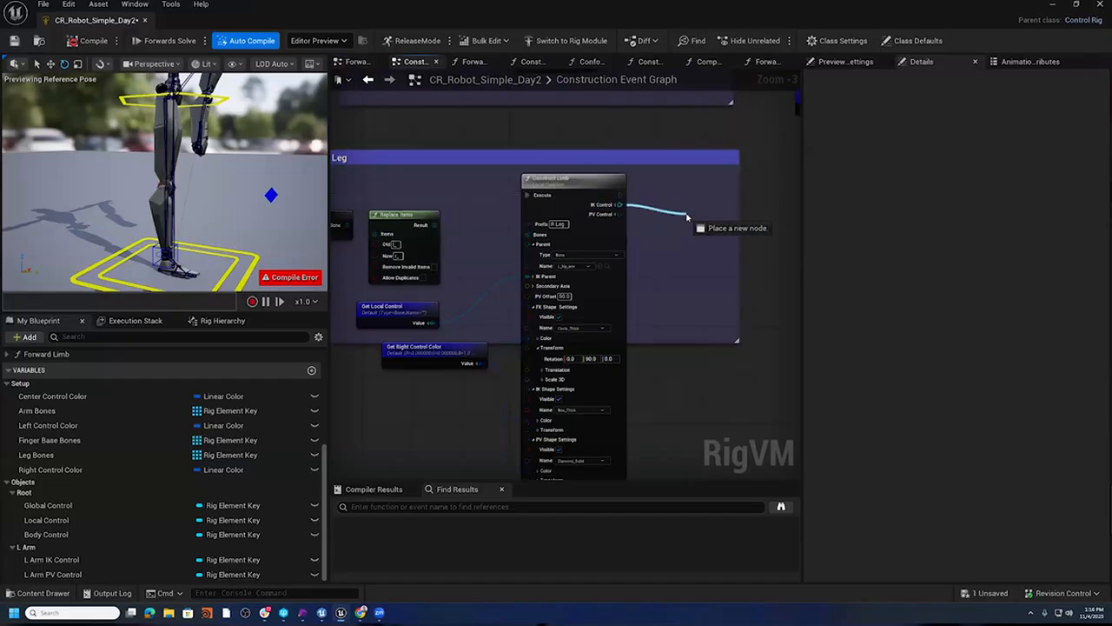
left_click(718, 263)
left_click_drag(620, 215, 685, 276)
left_click(723, 325)
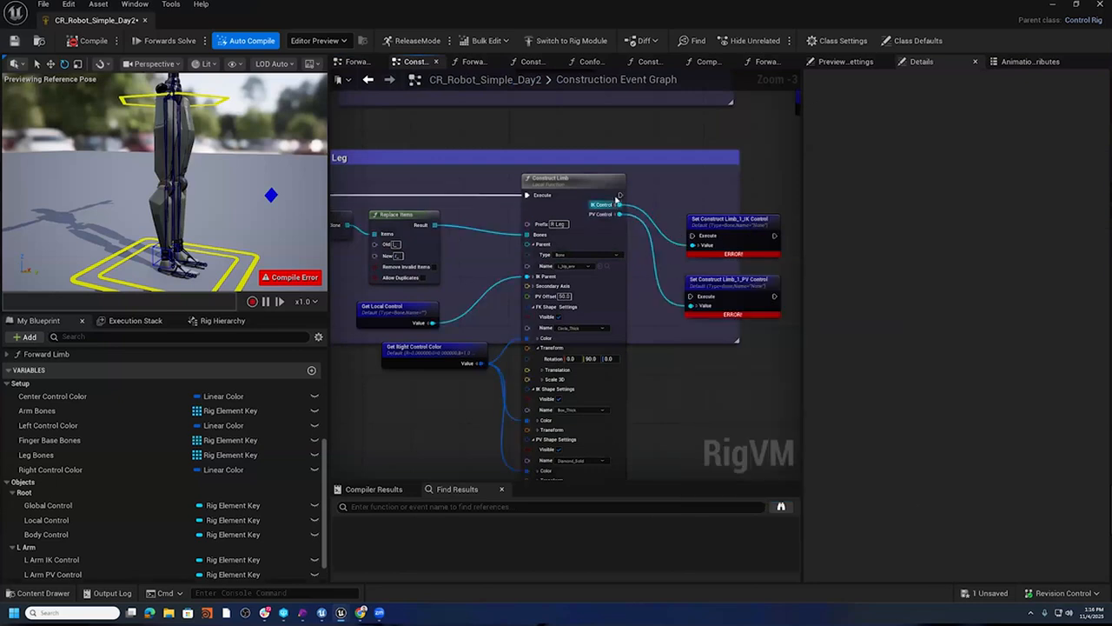
- Chain the execution from Construct Limb through the two new Set nodes and arrange them beside the Construct Limb node
left_click_drag(619, 196, 693, 236)
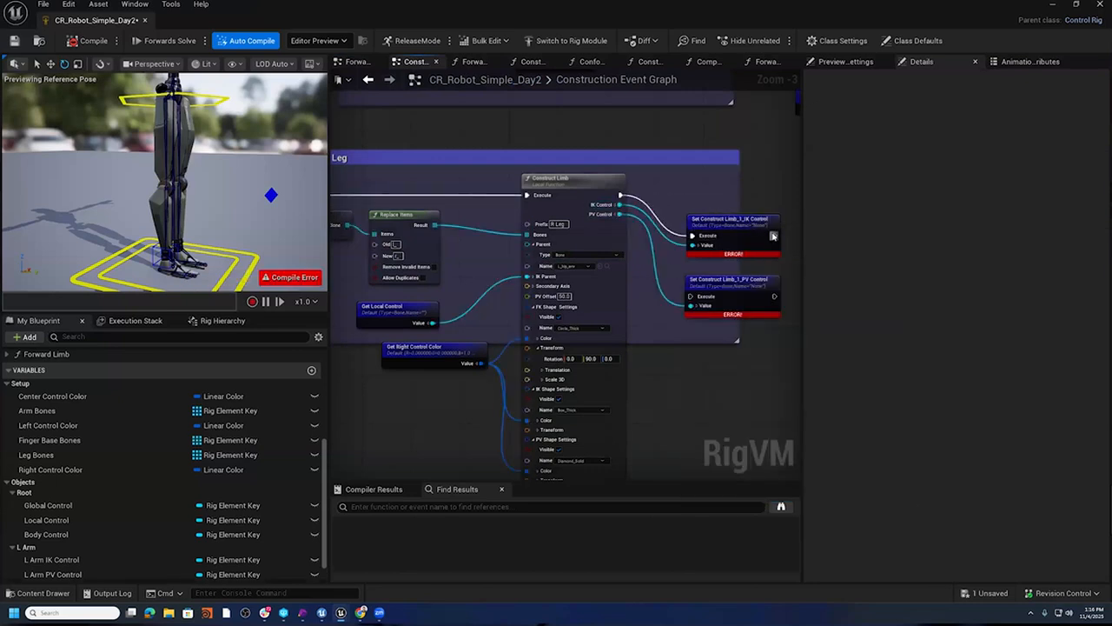
left_click_drag(728, 290, 681, 301)
left_click(676, 298)
left_click_drag(761, 236, 679, 297)
left_click_drag(760, 177, 754, 275)
left_click_drag(737, 219, 728, 179)
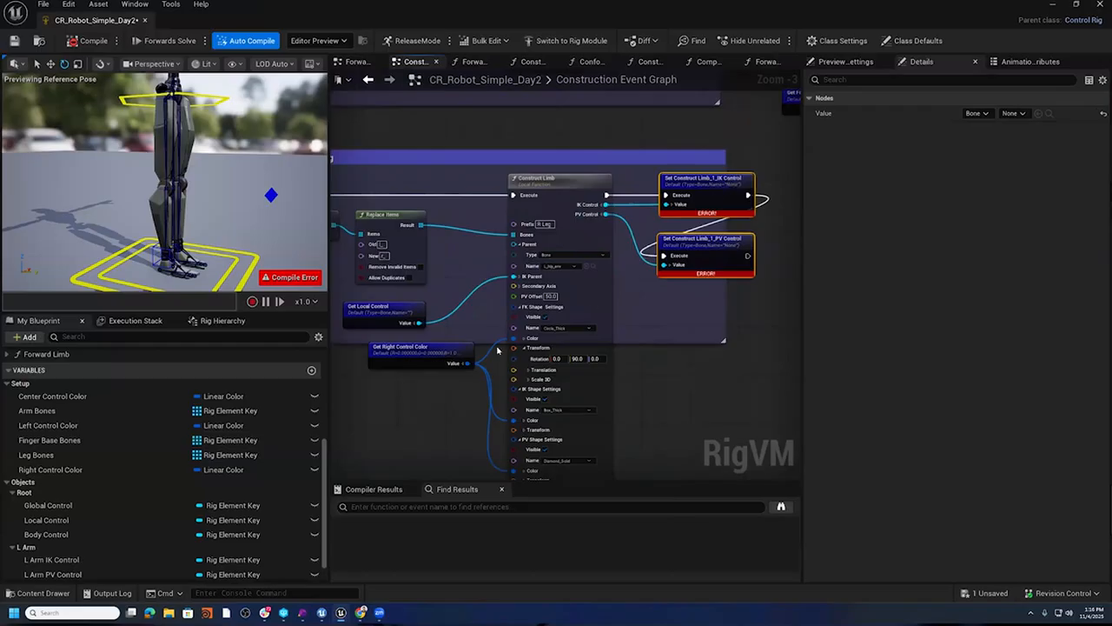
- Rename the two variables promoted from Construct Limb to R Leg IK Control and R Leg PV Control
right_click(98, 562)
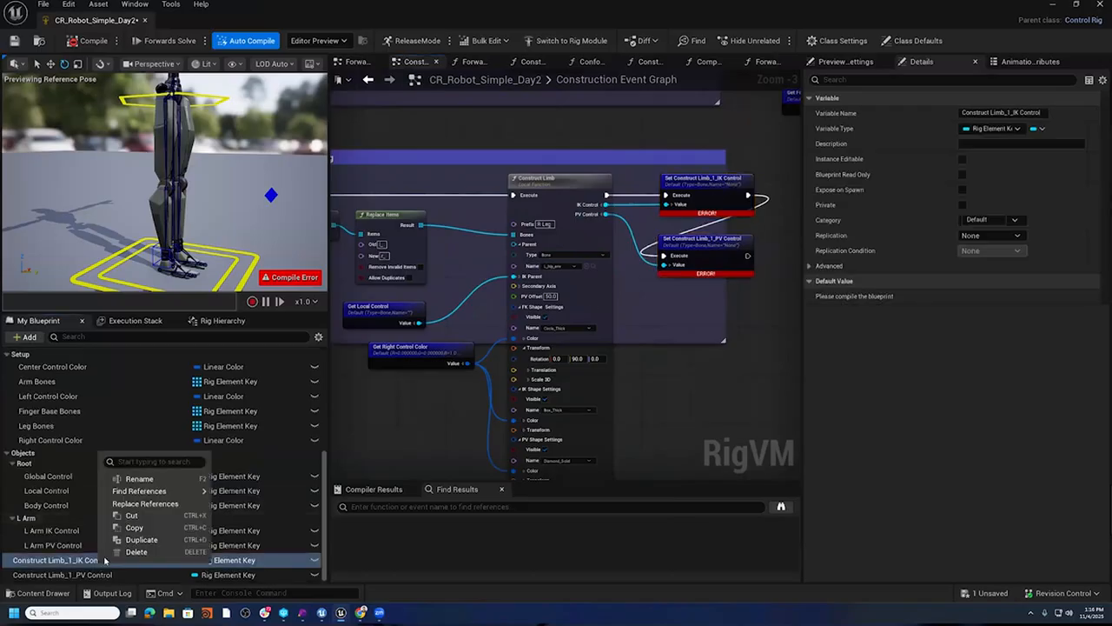
left_click(139, 479)
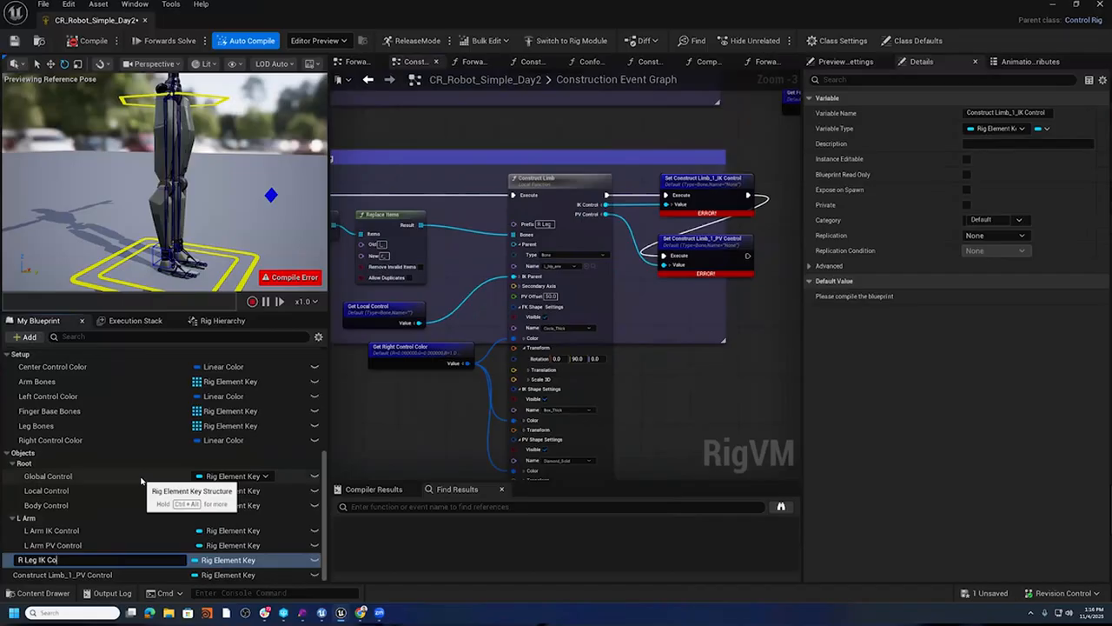
key("Return")
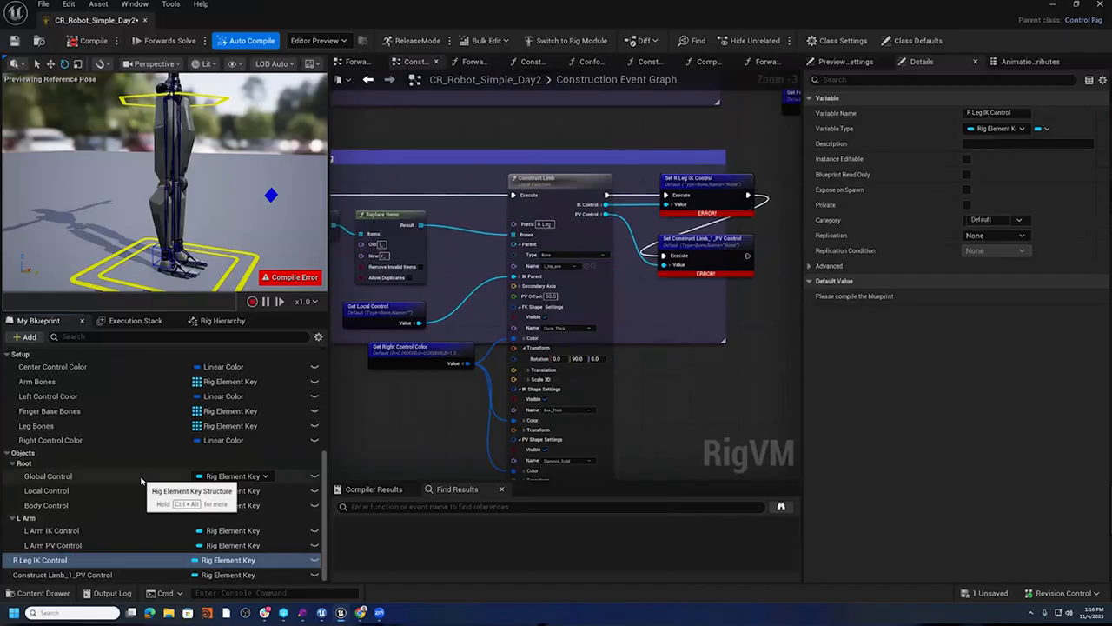
right_click(129, 574)
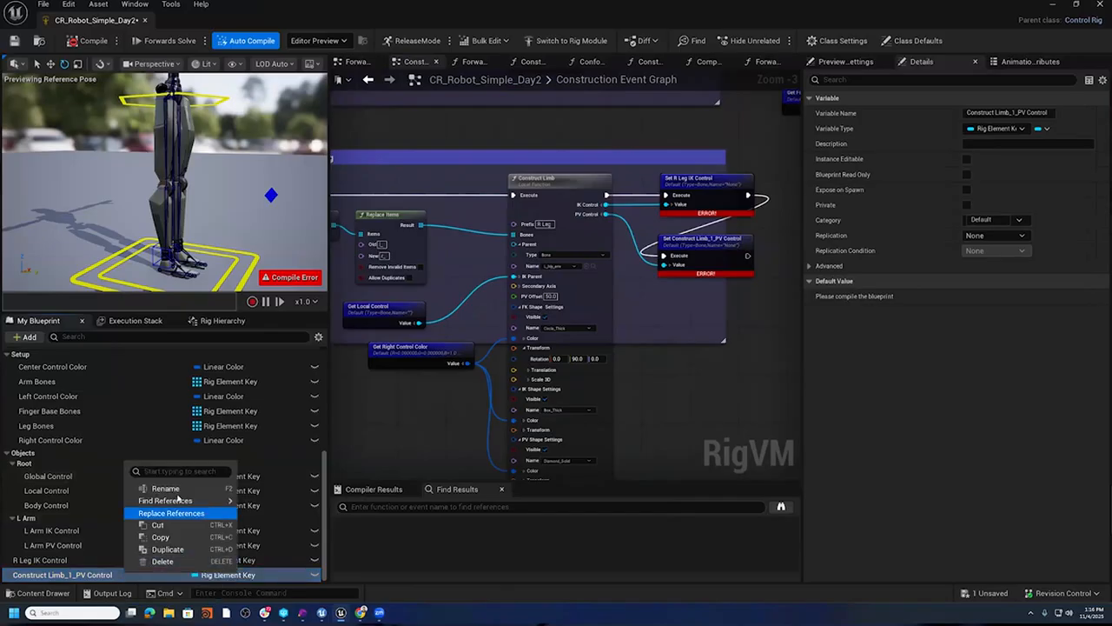
left_click(178, 489)
type("R Leg PV")
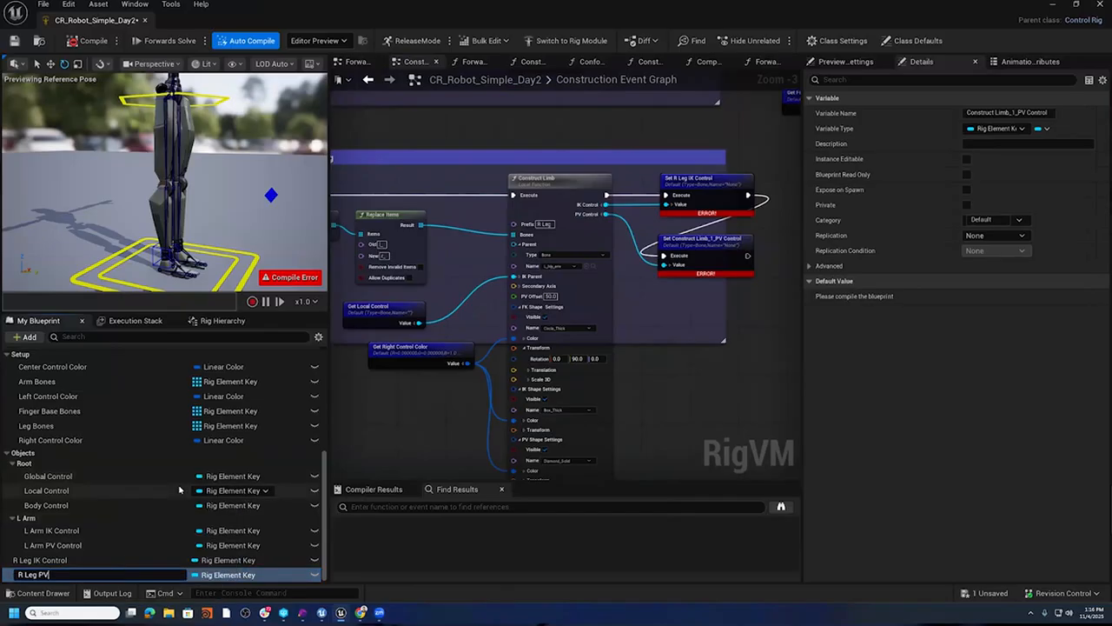
type(" Control")
key("Return")
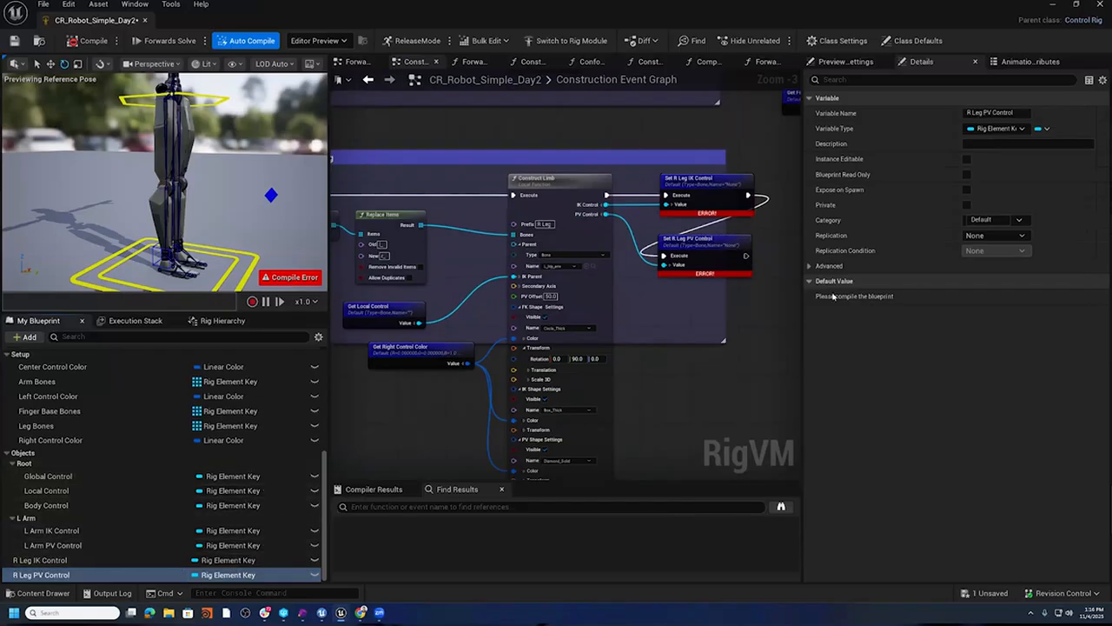
- Compile and save the Control Rig with the renamed right leg control variables
left_click(96, 42)
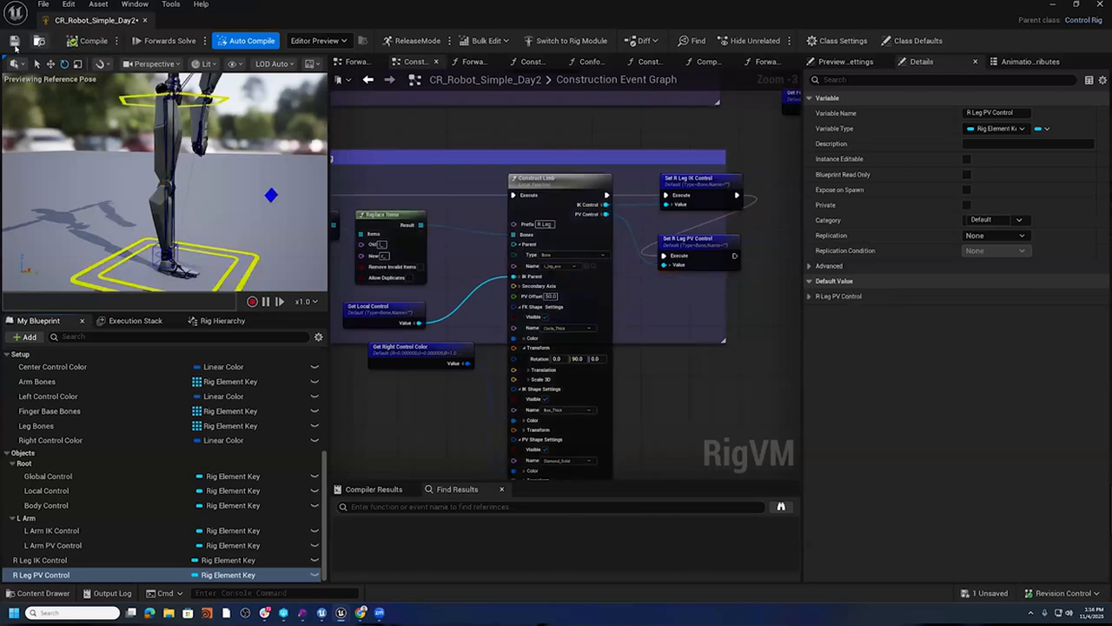
key("ctrl+s")
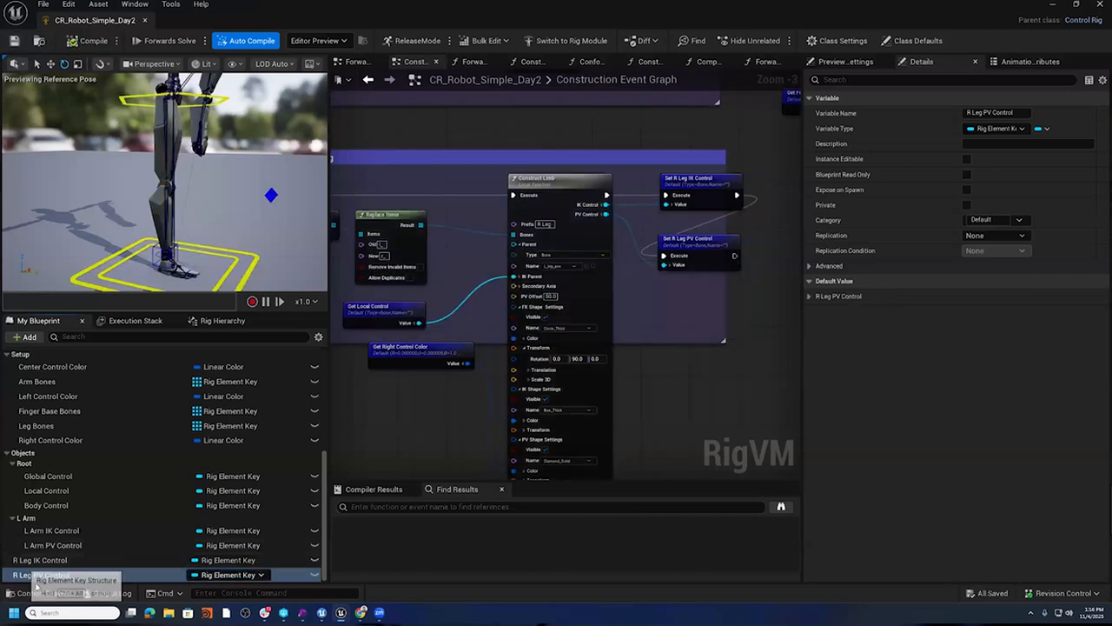
right_click_drag(654, 334, 655, 334)
right_click_drag(689, 196, 680, 146)
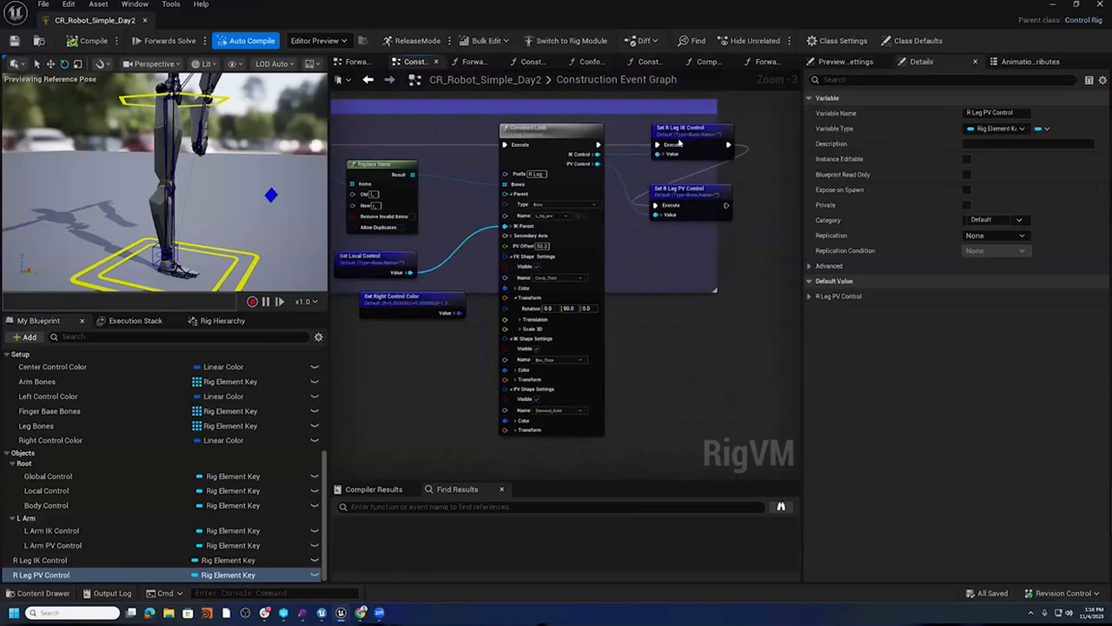
- In the Forwards Solve Graph, add a Get node for the R Leg IK Control variable below Get Leg Bones
left_click(358, 62)
right_click_drag(597, 324, 585, 276)
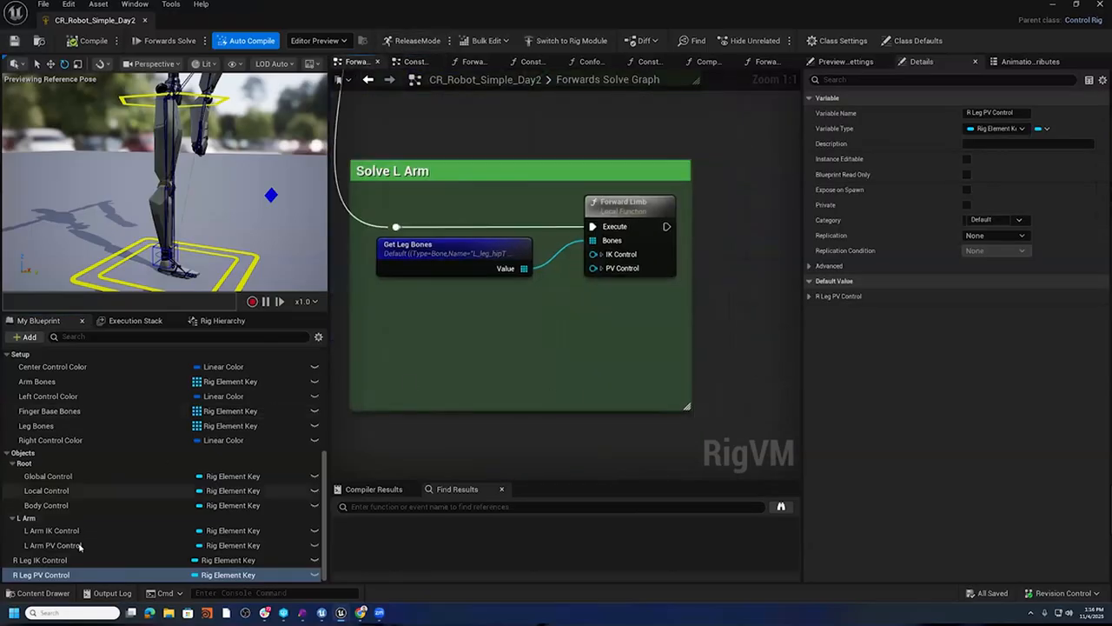
left_click_drag(83, 560, 412, 330)
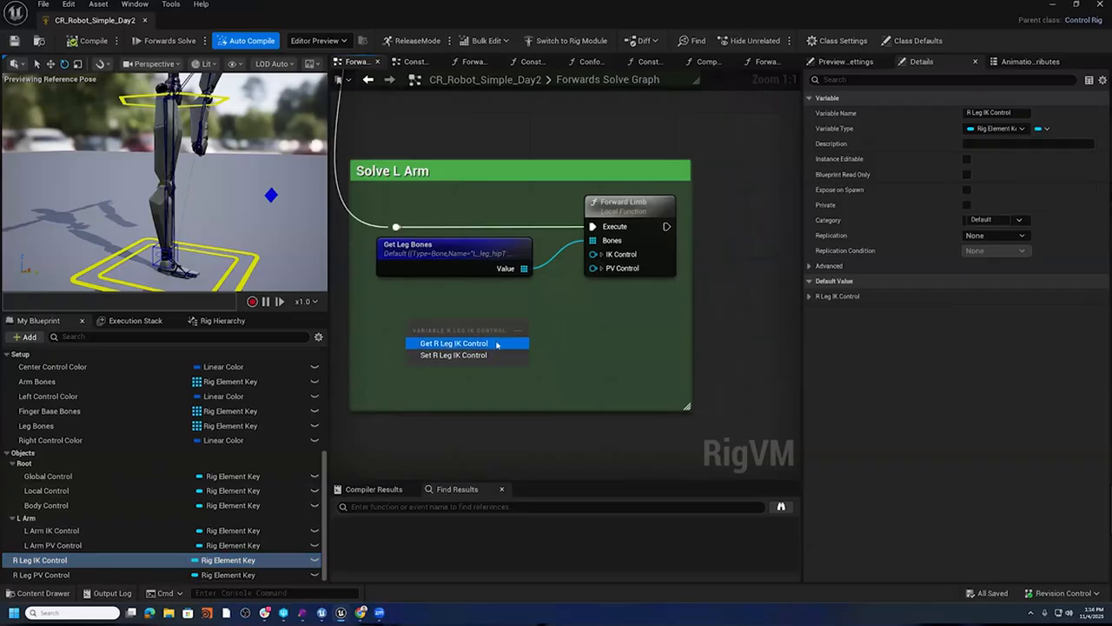
- Add a Get R Leg IK Control node, connect it to the Forward Limb node's IK Control, and place it below Get Leg Bones
left_click(460, 342)
left_click_drag(513, 350, 594, 254)
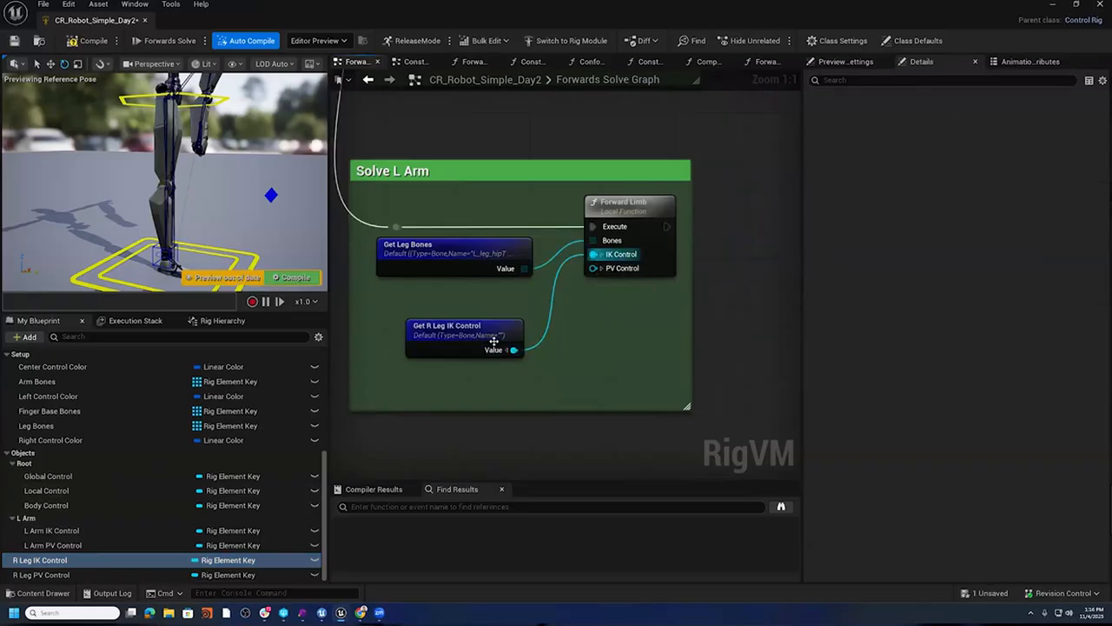
left_click_drag(461, 327, 449, 285)
- Add a Get R Leg PV Control node, connect it to Forward Limb's PV Control, and place it below the IK control getter
left_click_drag(41, 575, 453, 349)
left_click(496, 363)
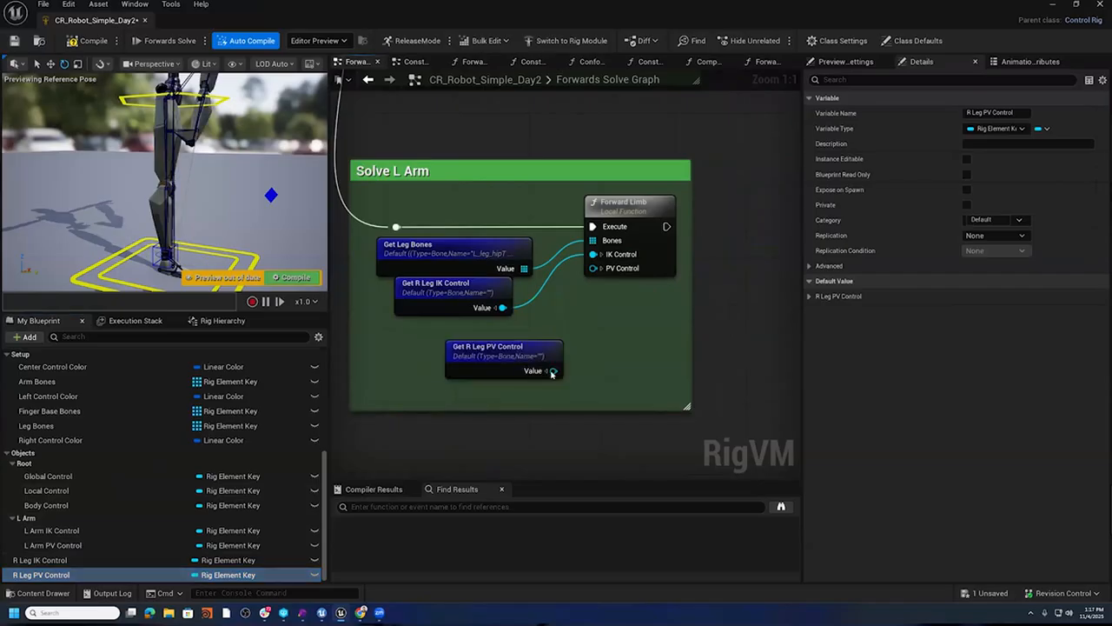
left_click_drag(553, 370, 594, 267)
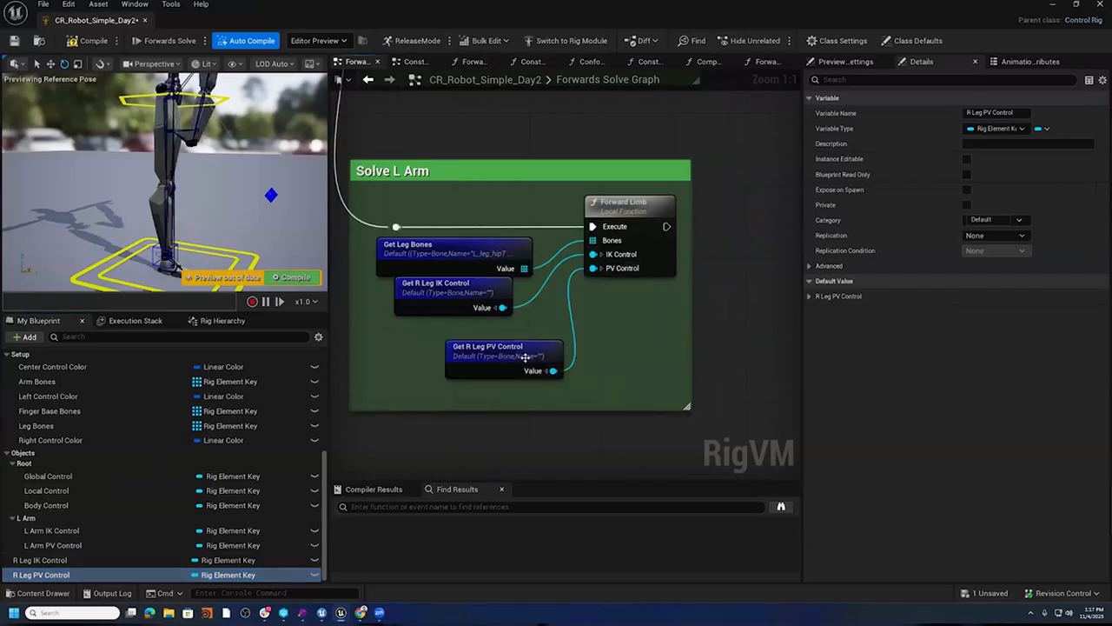
left_click_drag(492, 356, 440, 346)
- Space the Get R Leg IK Control node slightly away from Get Leg Bones and save the control rig
left_click(462, 285)
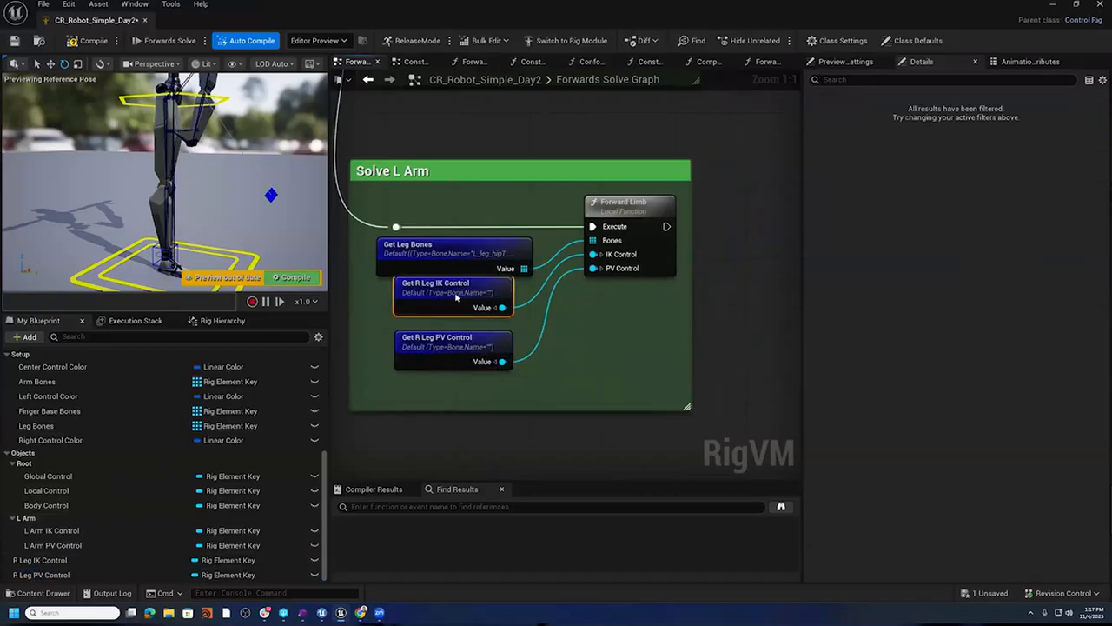
left_click_drag(456, 297, 446, 306)
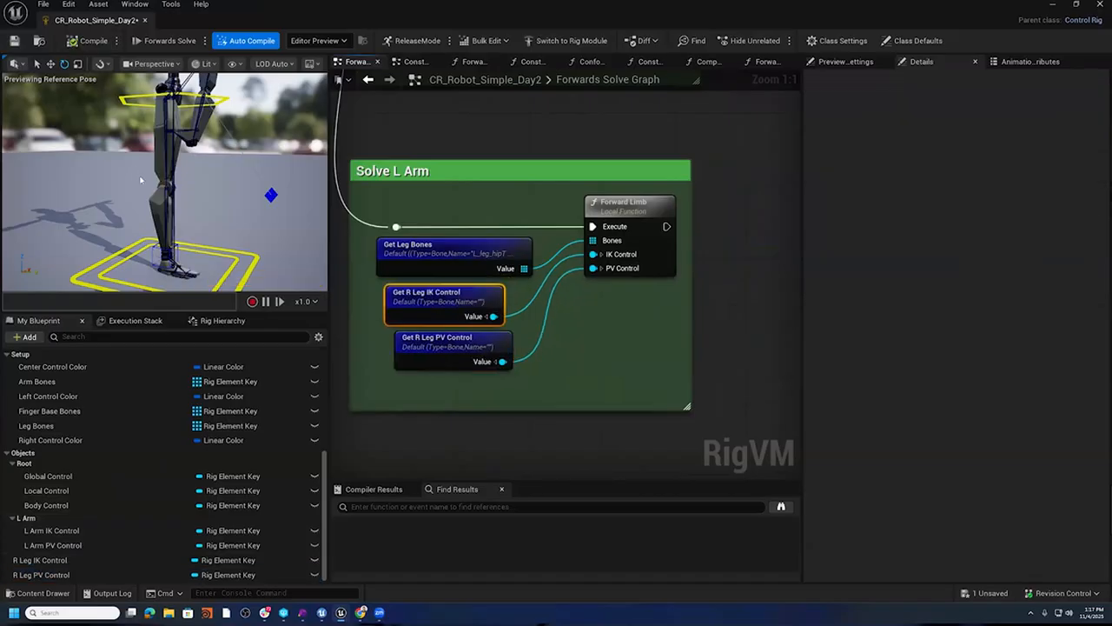
key("ctrl+s")
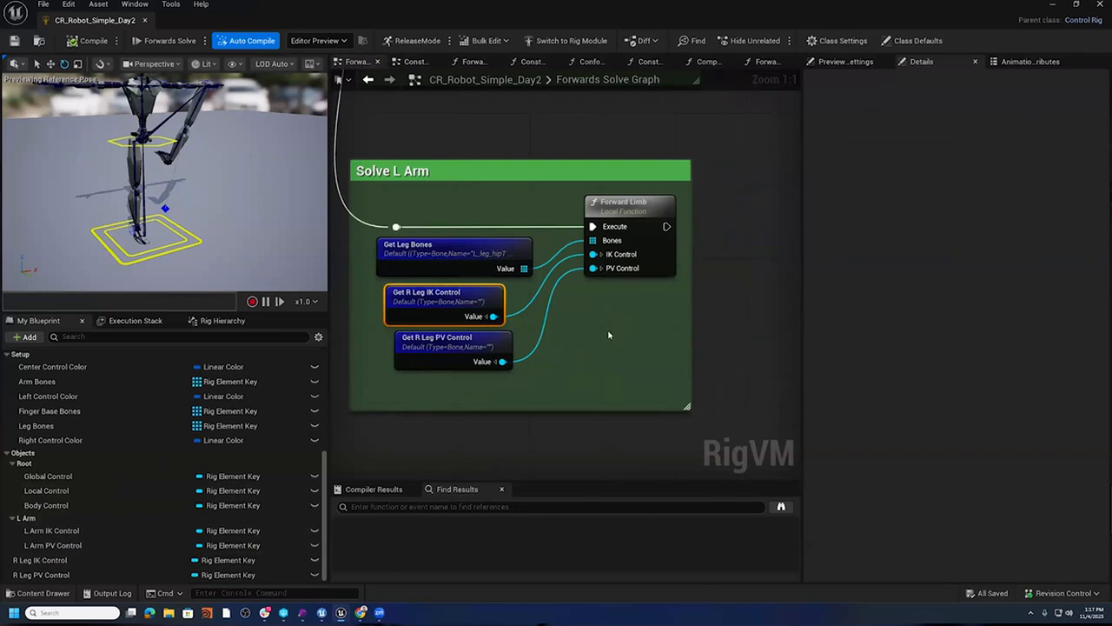
- Examine the R Leg Construct Limb node and its IK and PV control setters in the Construction Event graph
right_click_drag(679, 258, 687, 336)
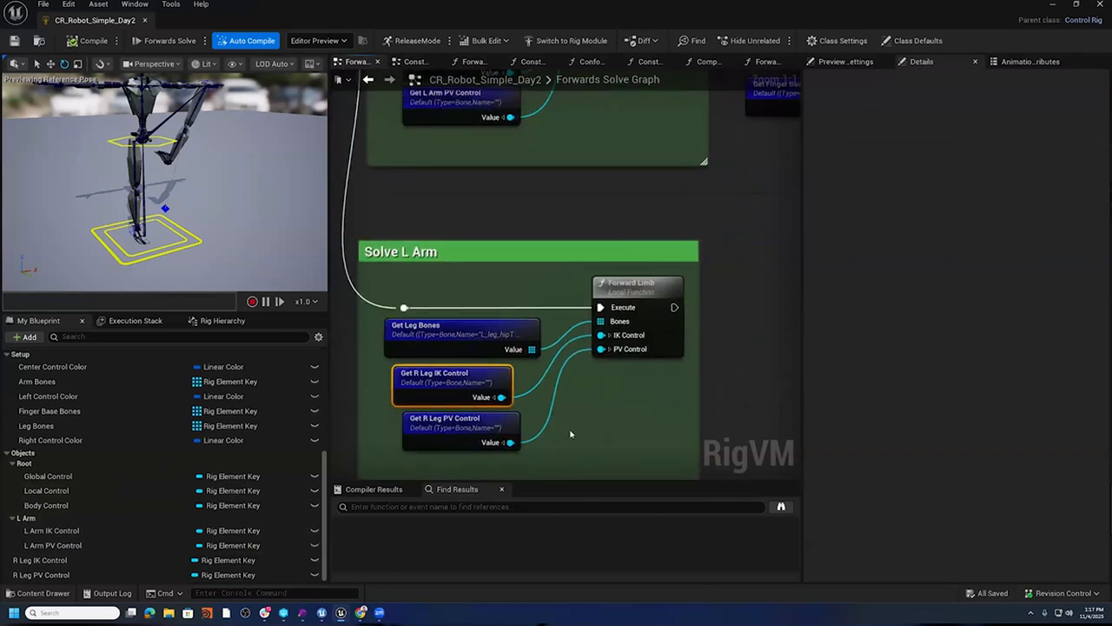
right_click_drag(539, 330, 593, 228)
right_click_drag(644, 362, 583, 468)
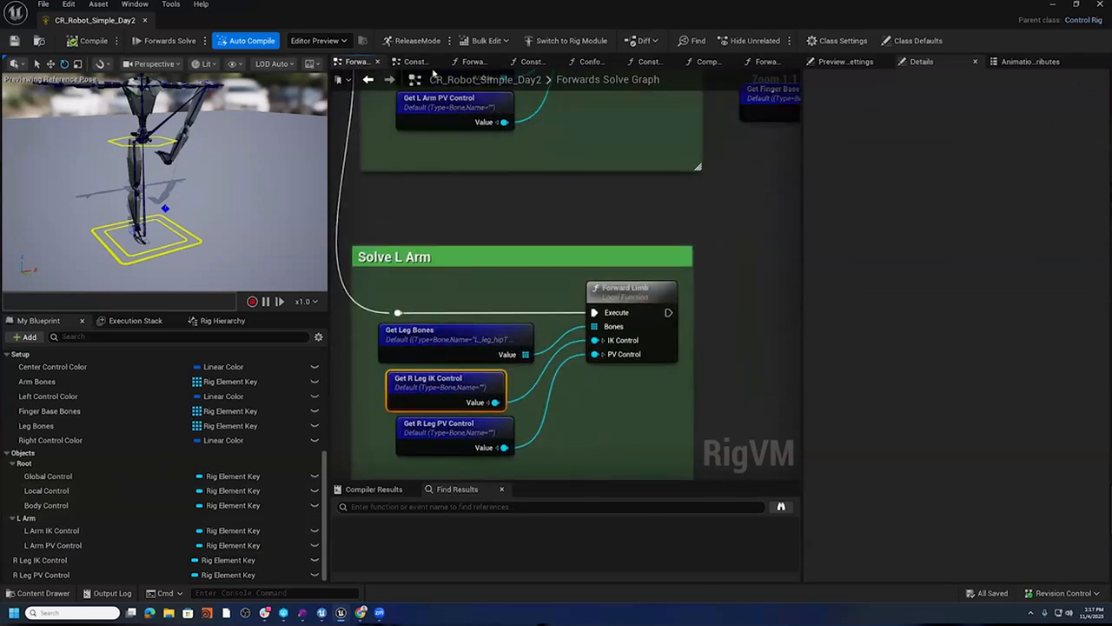
left_click(417, 62)
right_click_drag(672, 262, 652, 536)
right_click_drag(688, 500, 602, 303)
scroll(623, 290, "up", 3)
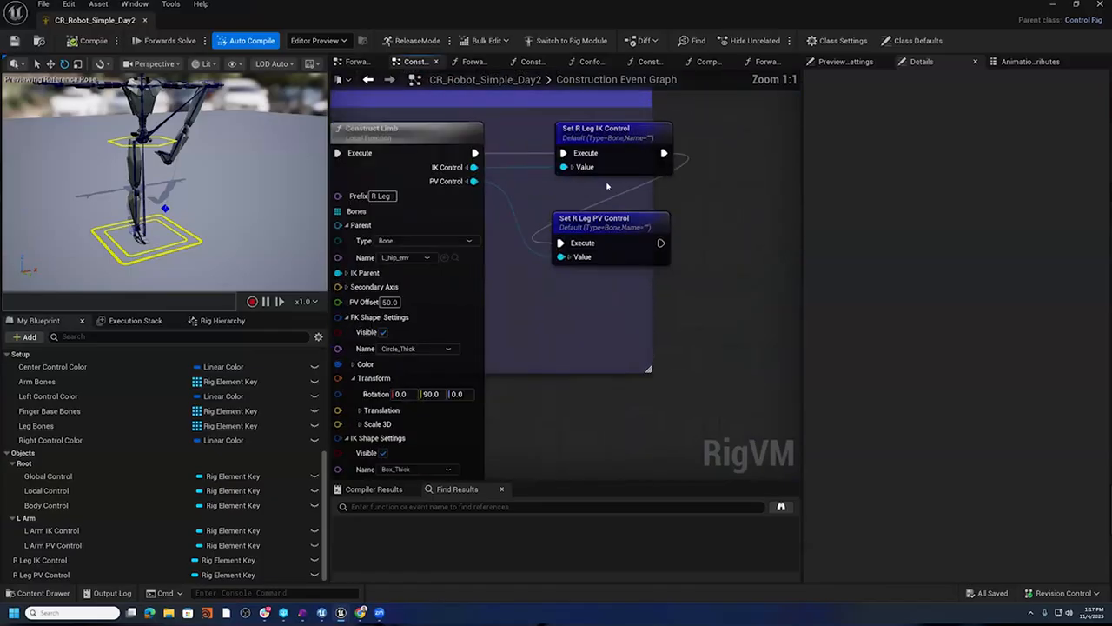
mouse_move(526, 190)
right_mouse_down()
mouse_move(605, 209)
mouse_move(766, 175)
right_mouse_up()
mouse_move(531, 234)
right_mouse_down()
mouse_move(691, 218)
mouse_move(813, 224)
mouse_move(487, 221)
right_mouse_up()
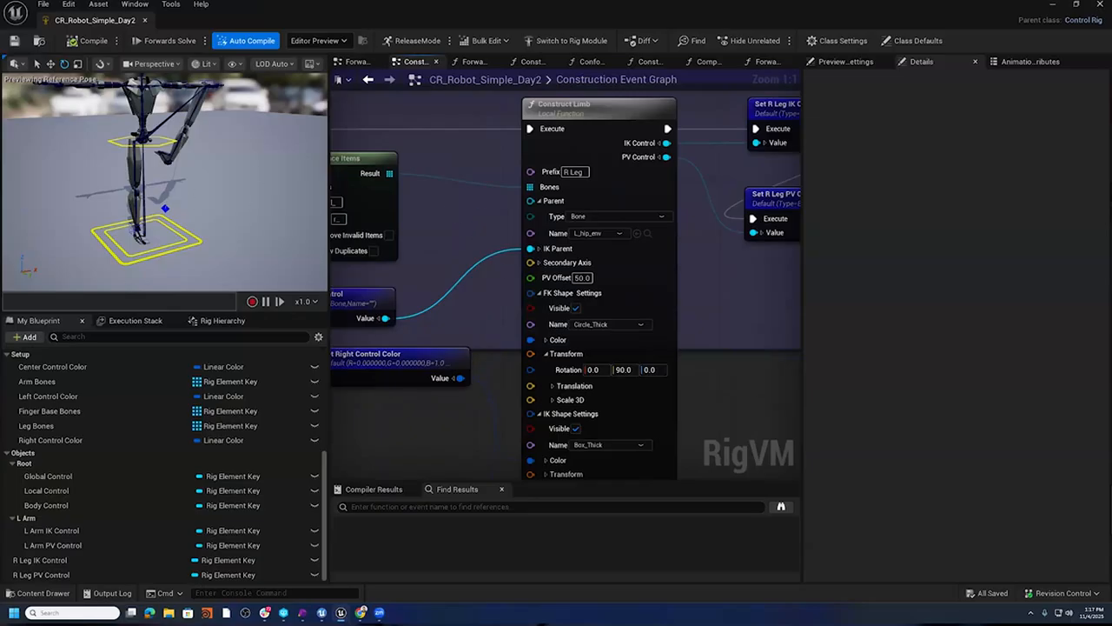
scroll(476, 269, "down", 2)
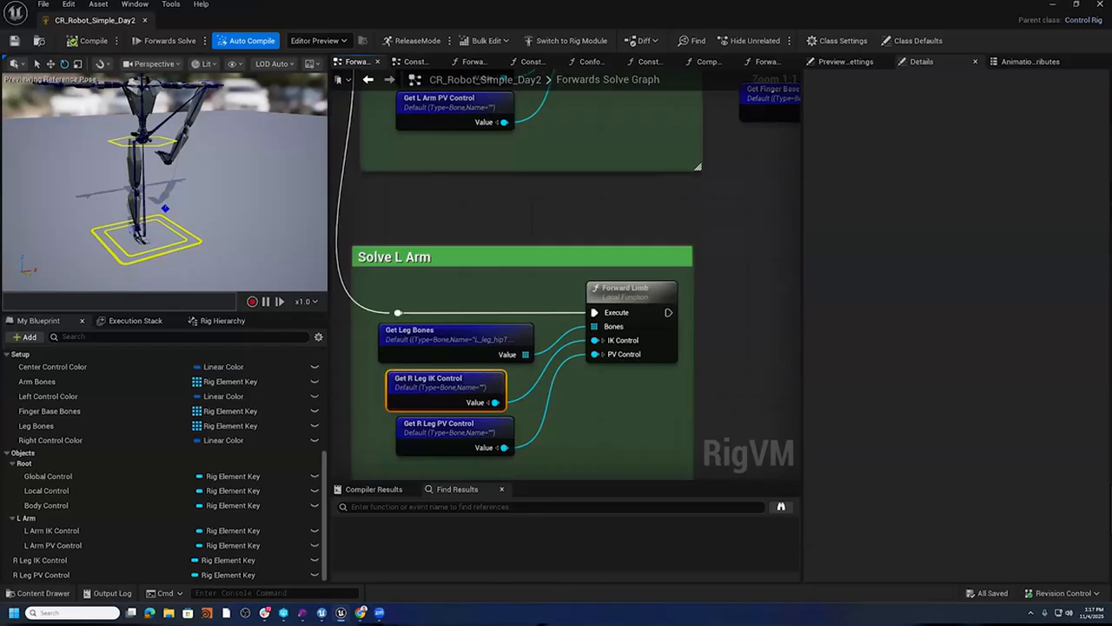
- Open the Forward Limb function and promote the Basic IK node's Primary Axis and Secondary Axis to exposed pins
right_click_drag(485, 275, 483, 152)
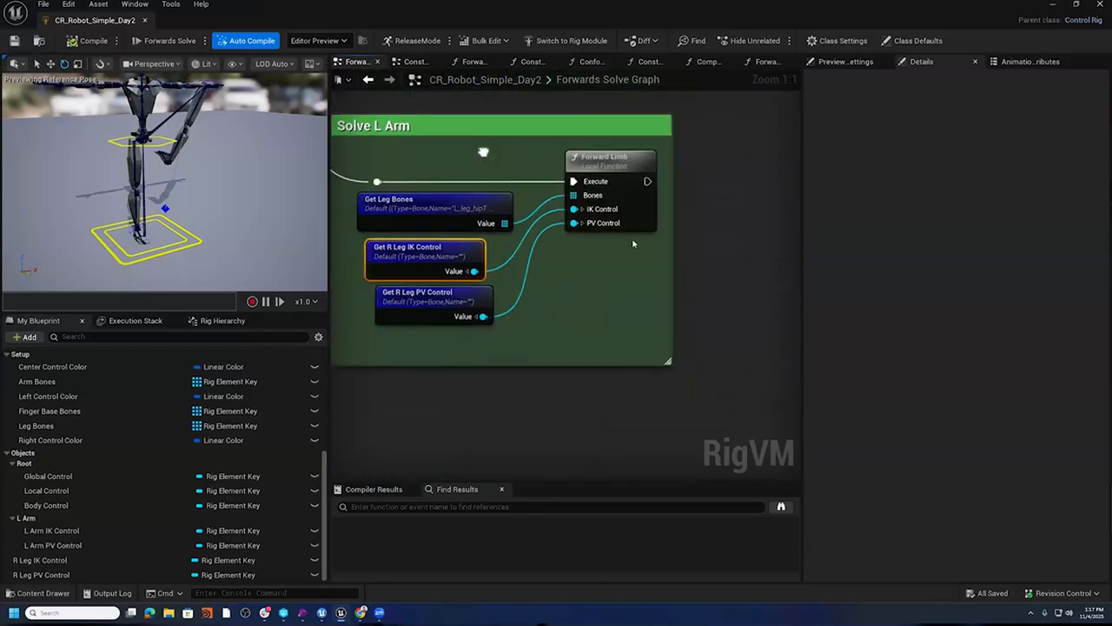
double_click(614, 171)
scroll(677, 324, "up", 5)
right_click_drag(635, 303, 473, 260)
scroll(473, 259, "down", 4)
scroll(522, 193, "up", 5)
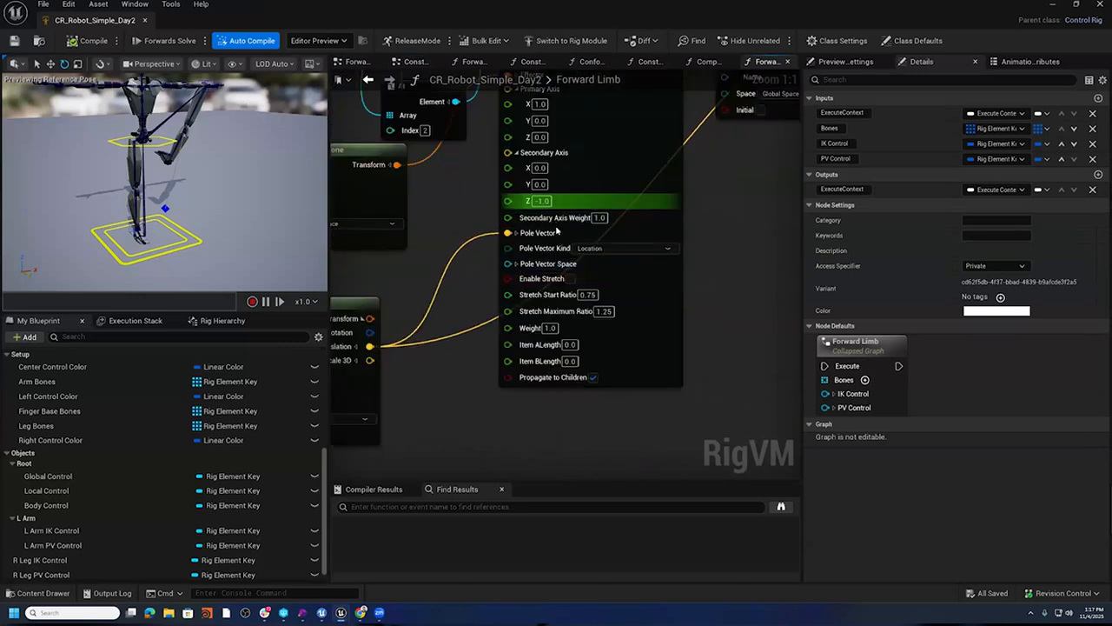
right_click_drag(470, 181, 534, 300)
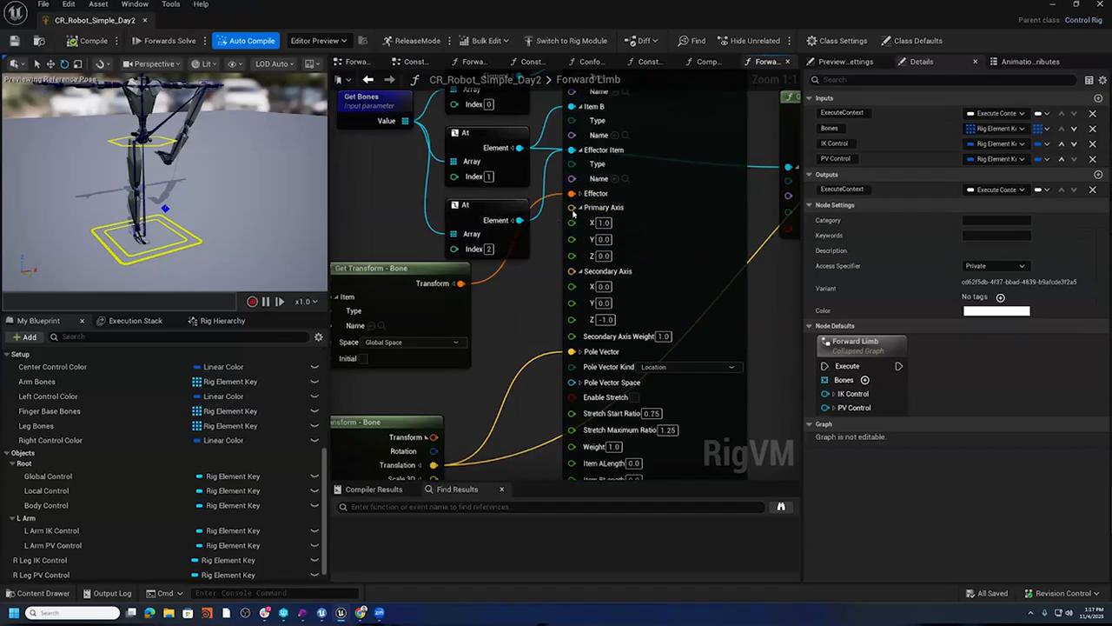
left_click_drag(571, 208, 509, 304)
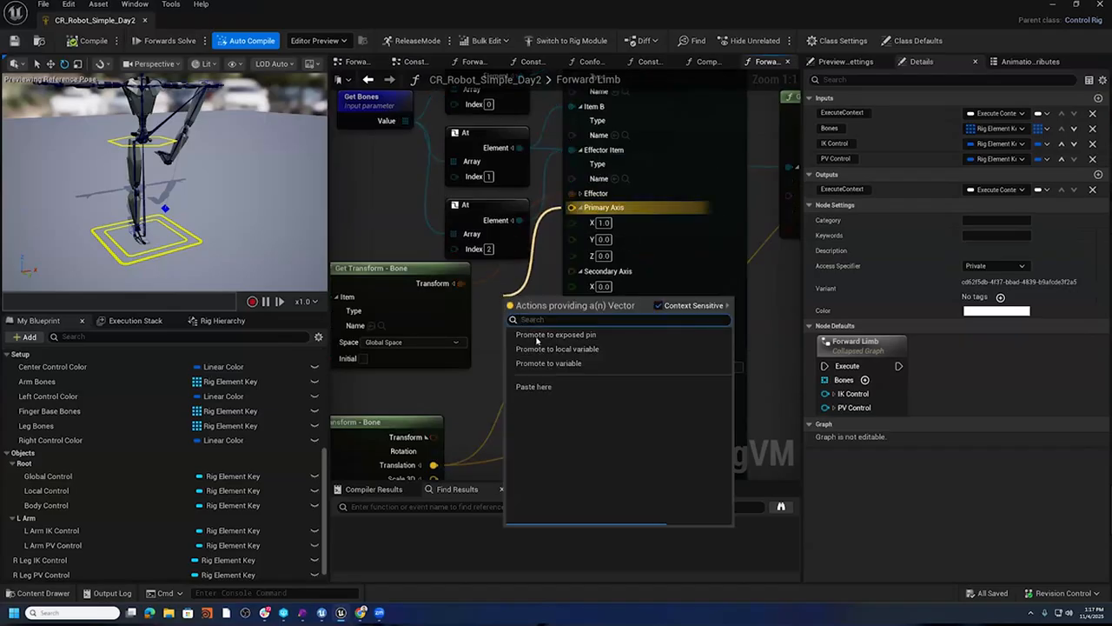
left_click(537, 332)
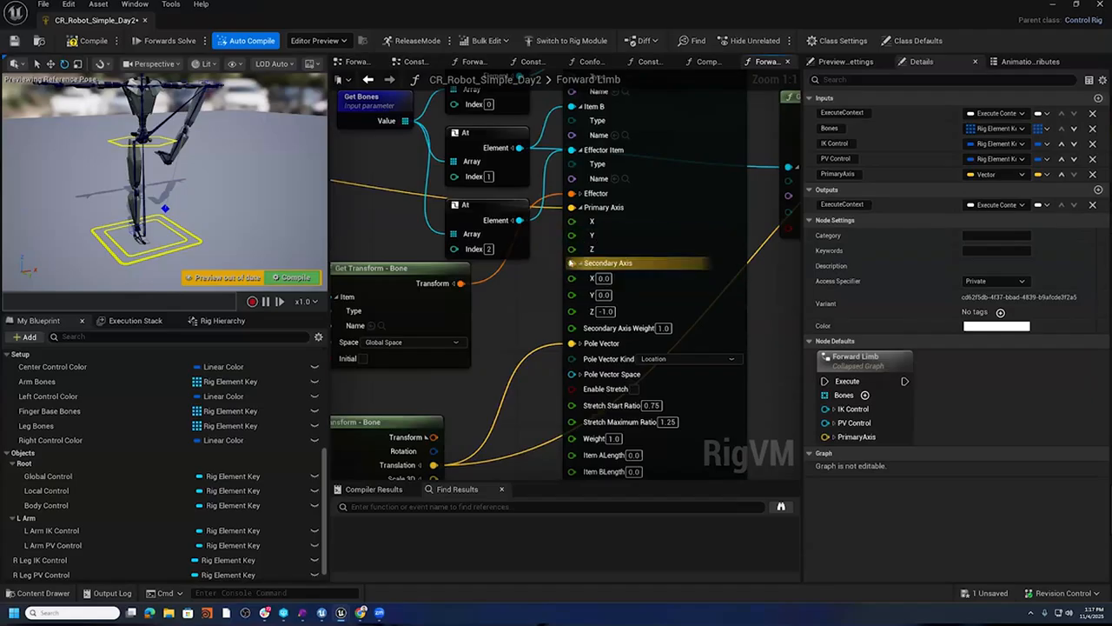
left_click_drag(571, 263, 527, 301)
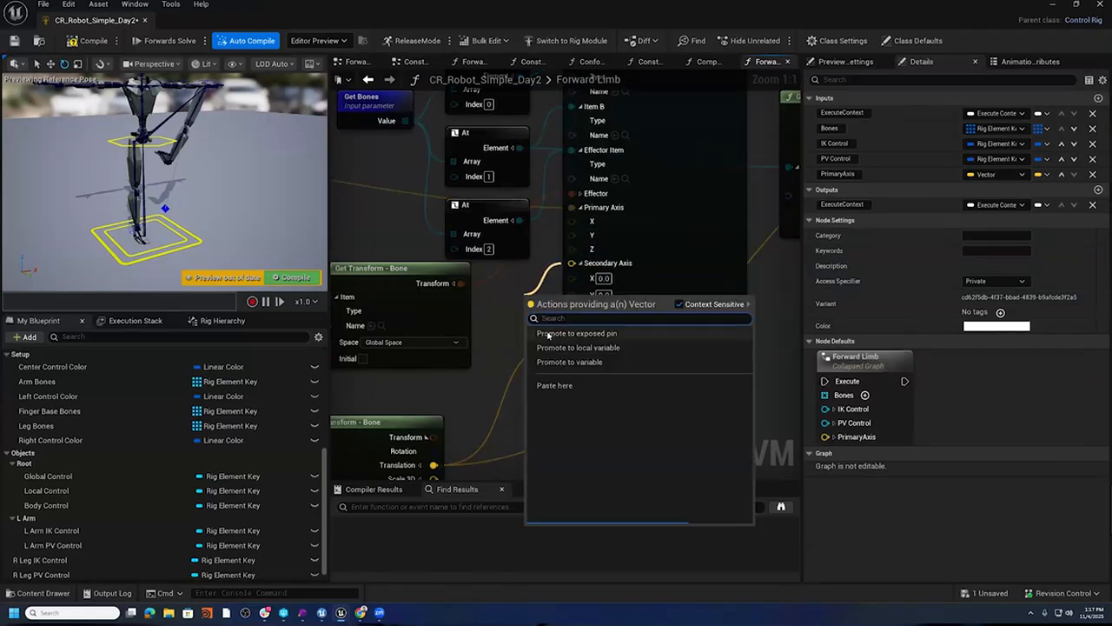
left_click(549, 334)
- Feed the Basic IK node's Secondary Axis from a new Get SecondaryAxis input node
left_click_drag(571, 263, 527, 287)
type("Get")
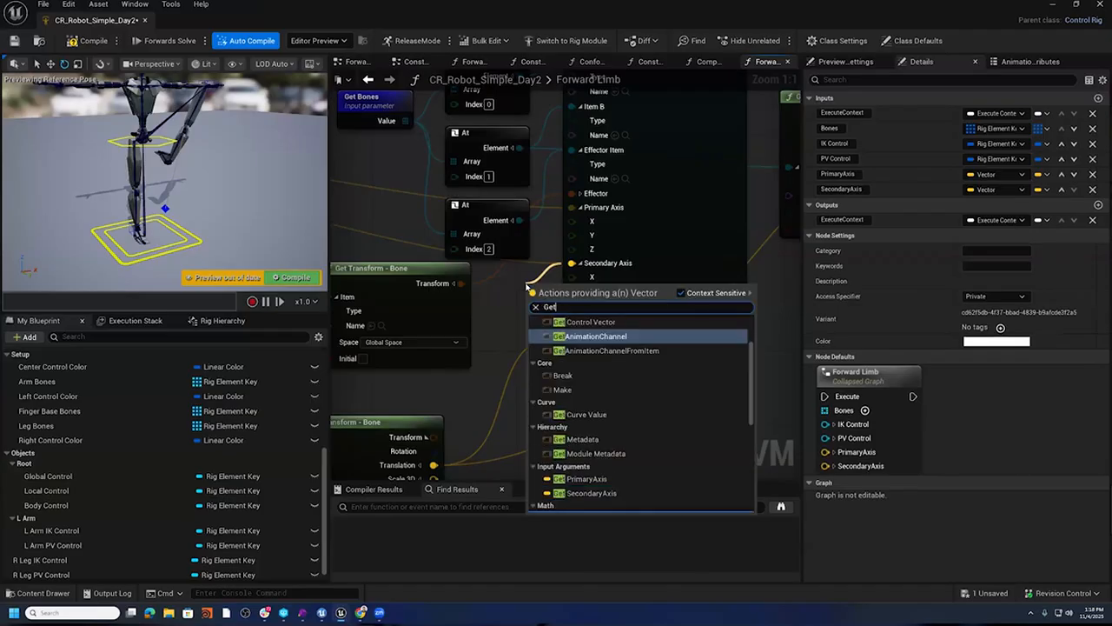
type(" Secon")
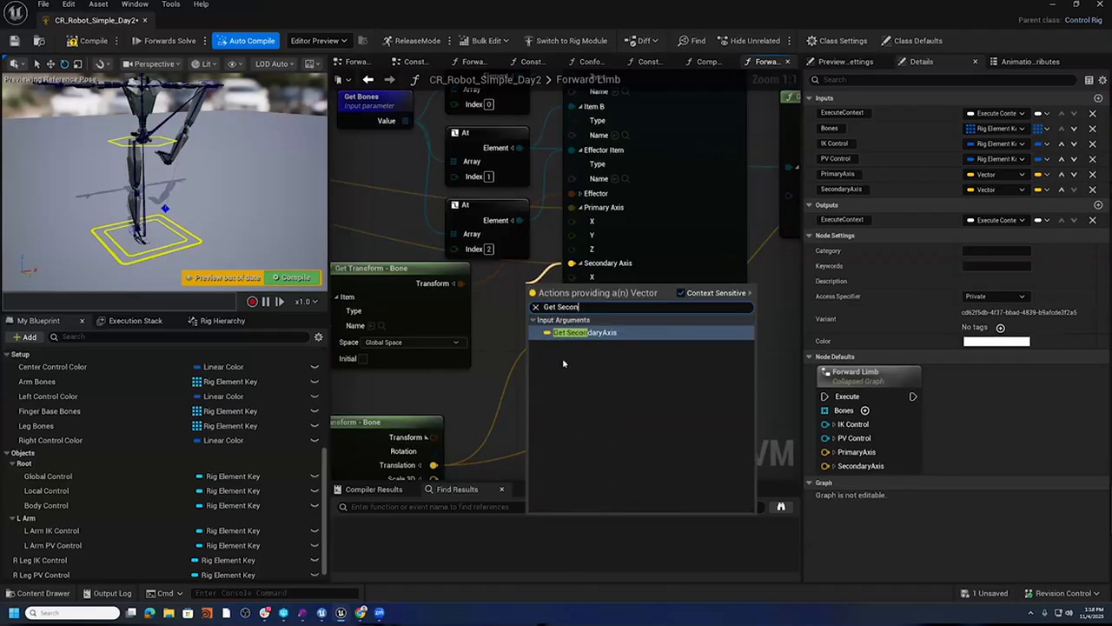
left_click(573, 332)
left_click_drag(532, 284, 489, 296)
- Feed Basic IK's Primary Axis from a new Get PrimaryAxis node and move both axis getters clear of the overlapping nodes
left_click_drag(571, 207, 401, 219)
type("Get Prim")
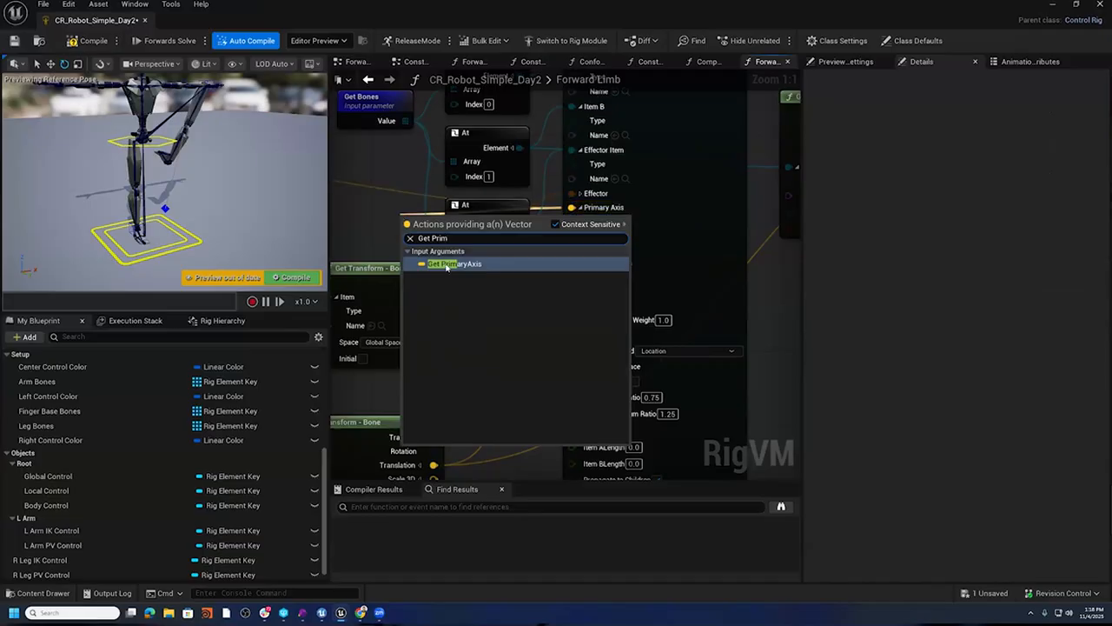
left_click(446, 264)
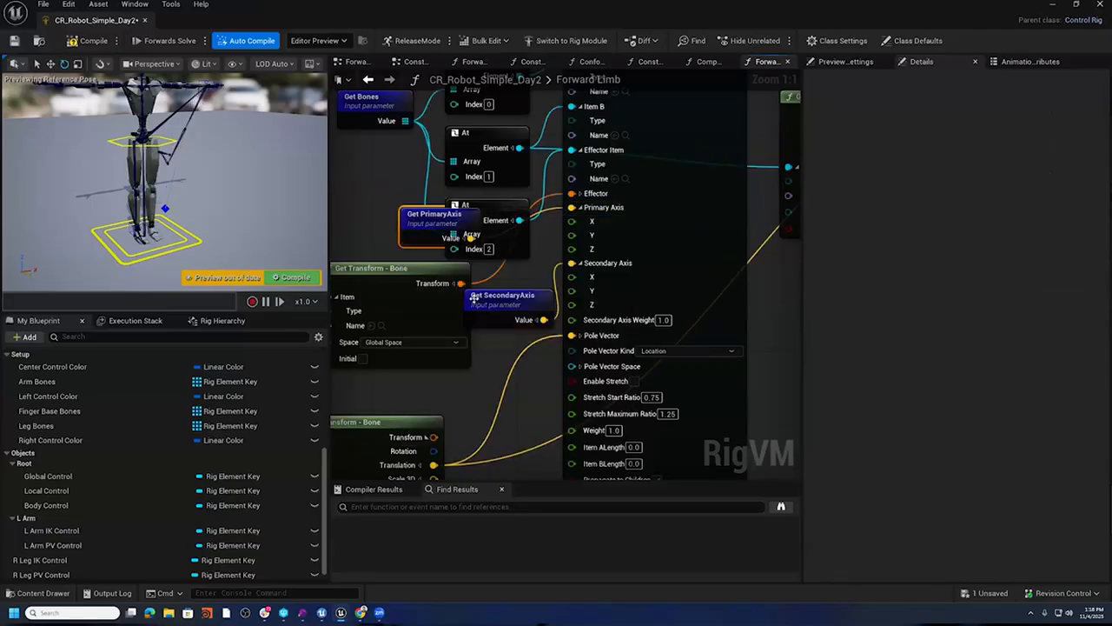
scroll(601, 289, "down", 3)
right_click_drag(601, 289, 702, 309)
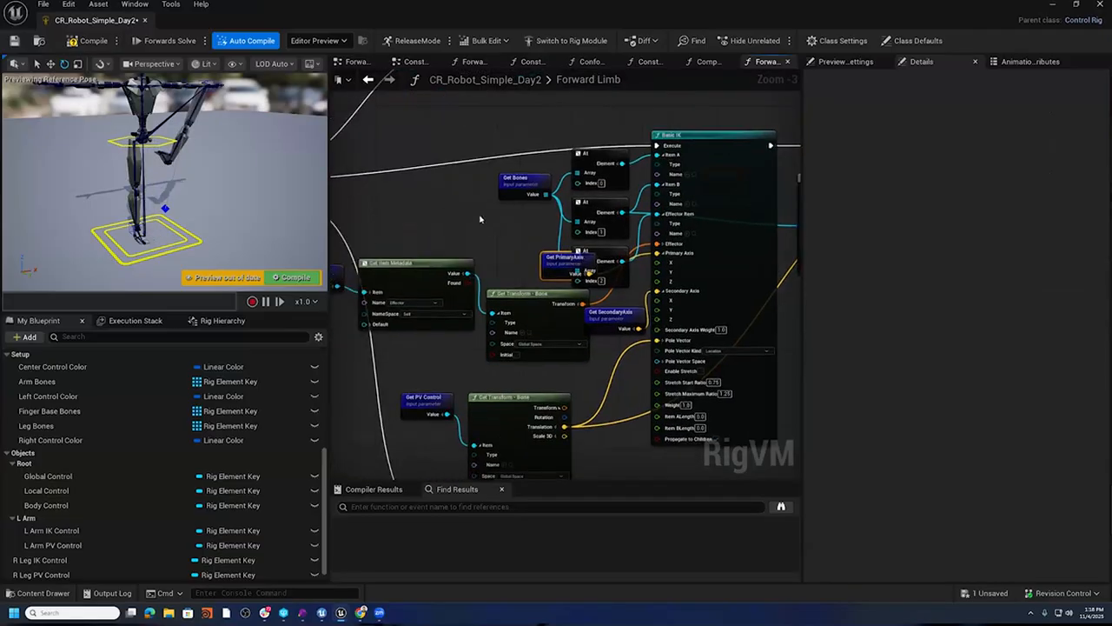
left_click_drag(565, 259, 466, 215)
left_click_drag(610, 312, 527, 250)
- Check the axis inputs on the Forward Limb function's Entry node, and compile and save the control rig
right_click_drag(530, 278, 750, 279)
scroll(506, 323, "up", 3)
right_click_drag(471, 271, 567, 334)
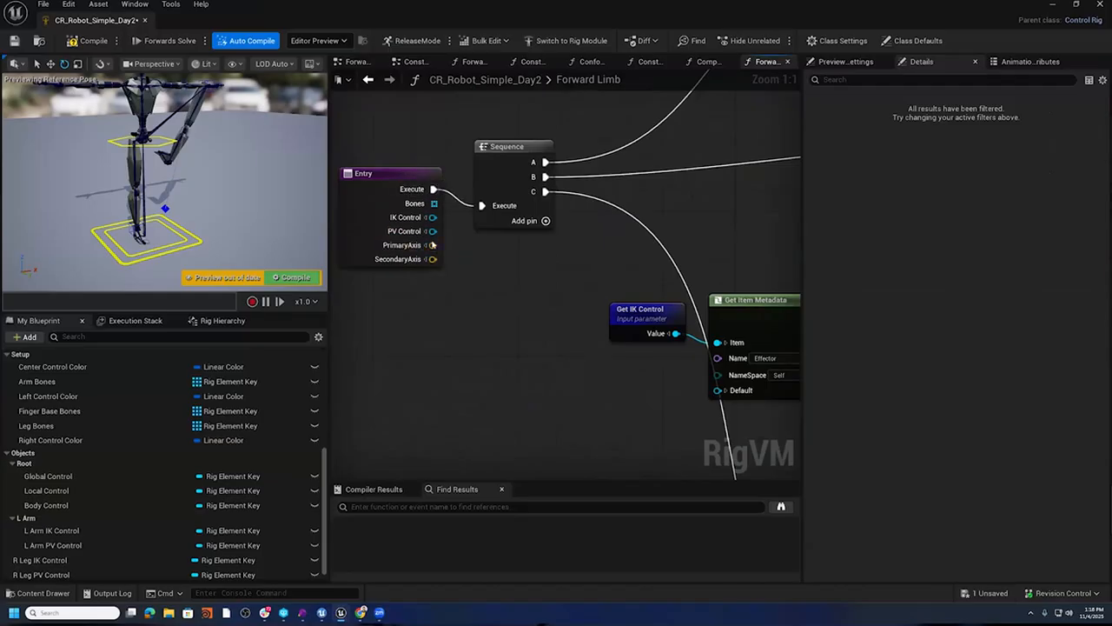
right_click_drag(539, 318, 437, 259)
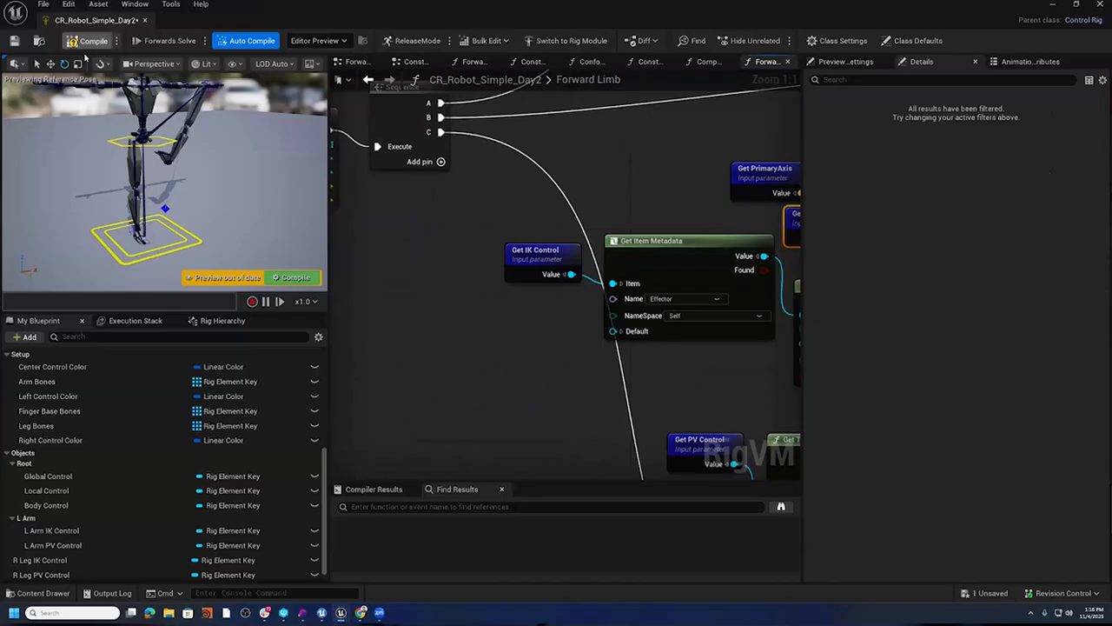
left_click(87, 42)
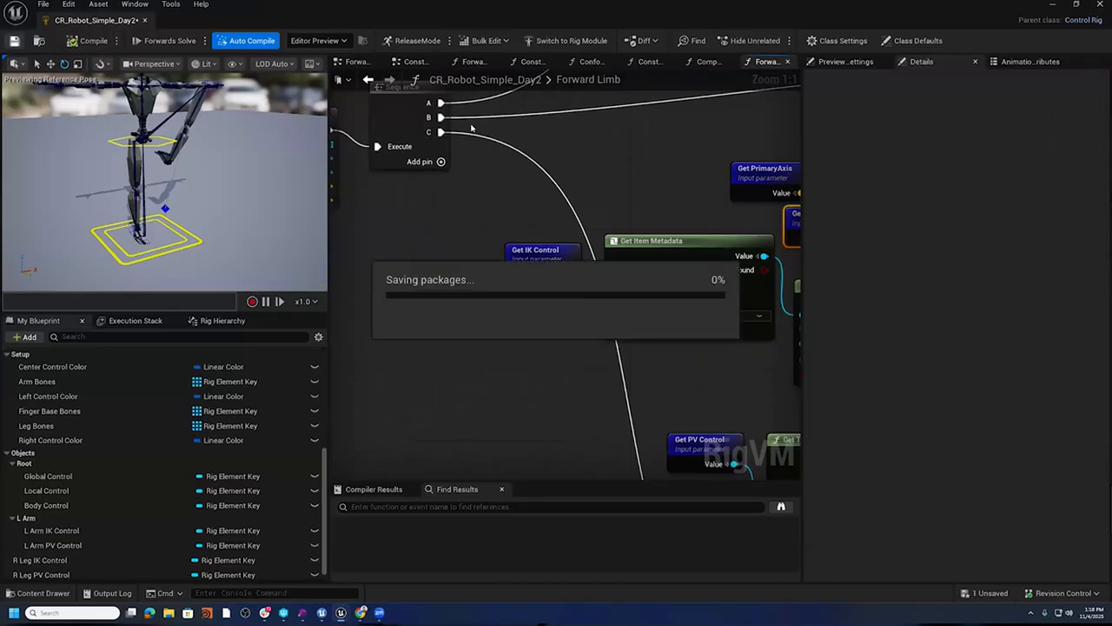
- Return to the Forwards Solve graph and examine the leg's Forward Limb axis inputs and the robot's limbs in the preview
left_click(359, 62)
right_click_drag(489, 347, 619, 350)
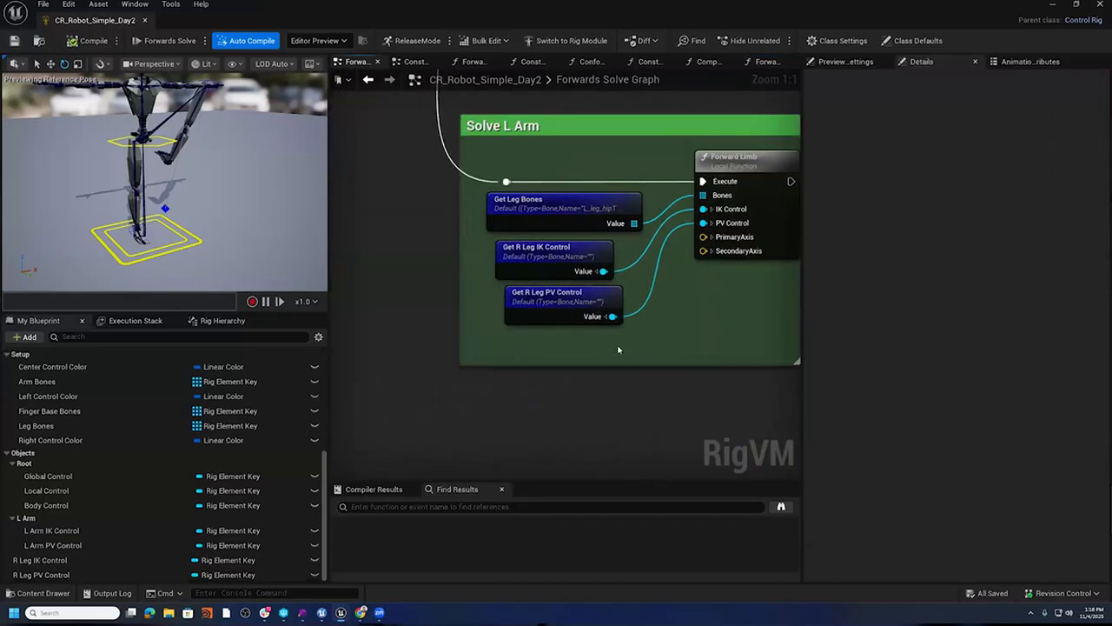
right_click_drag(719, 339, 635, 373)
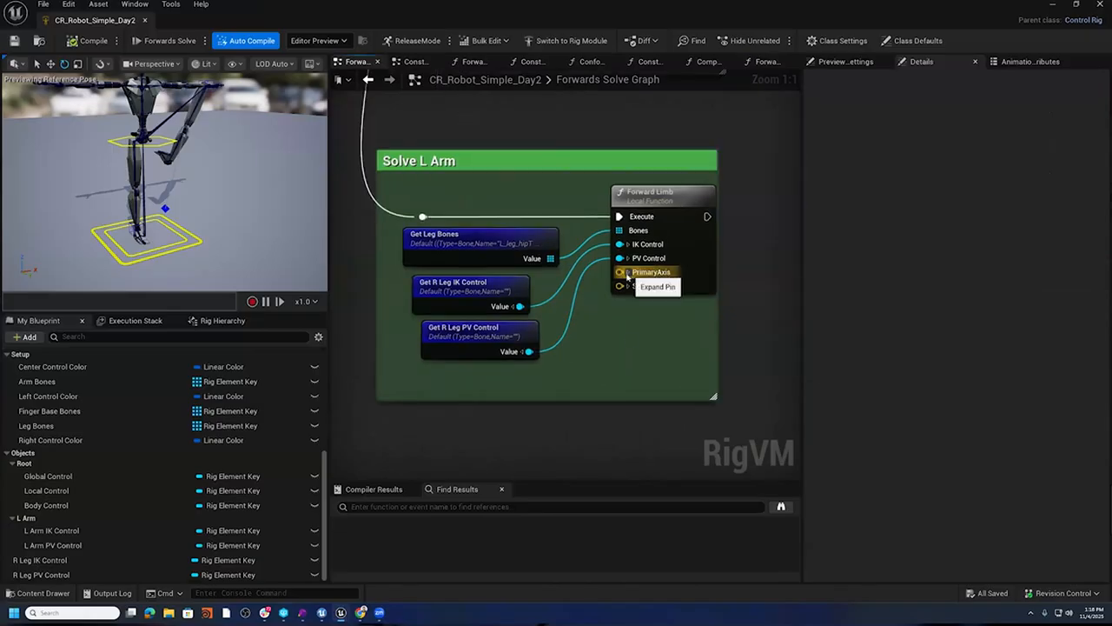
scroll(188, 184, "up", 5)
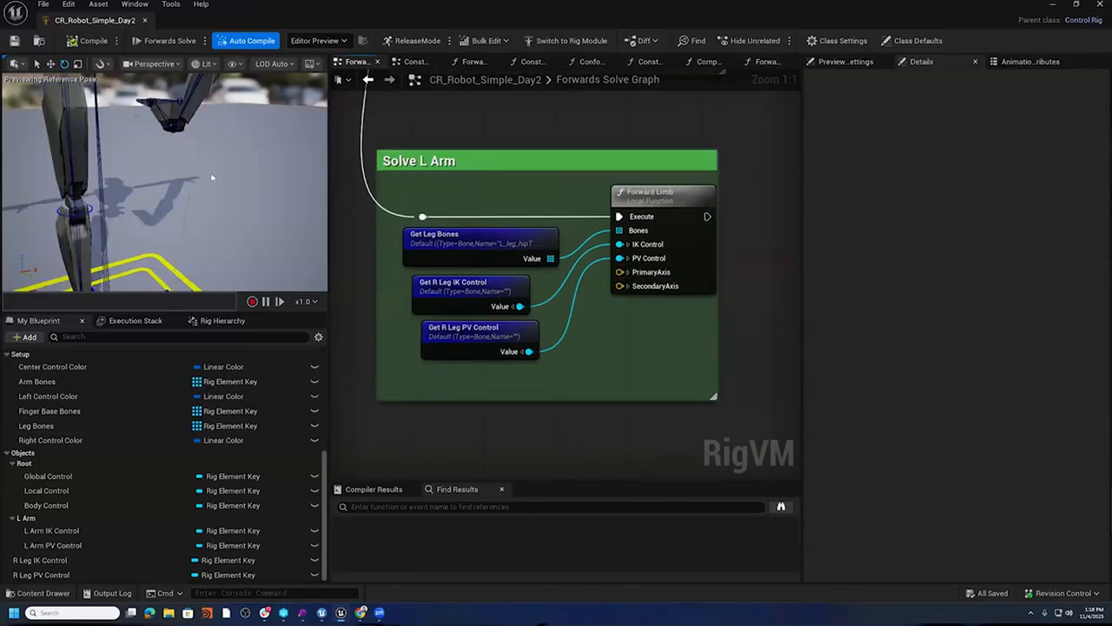
scroll(235, 127, "down", 5)
left_click_drag(236, 127, 201, 121, "alt")
middle_click_drag(228, 97, 217, 150, "alt")
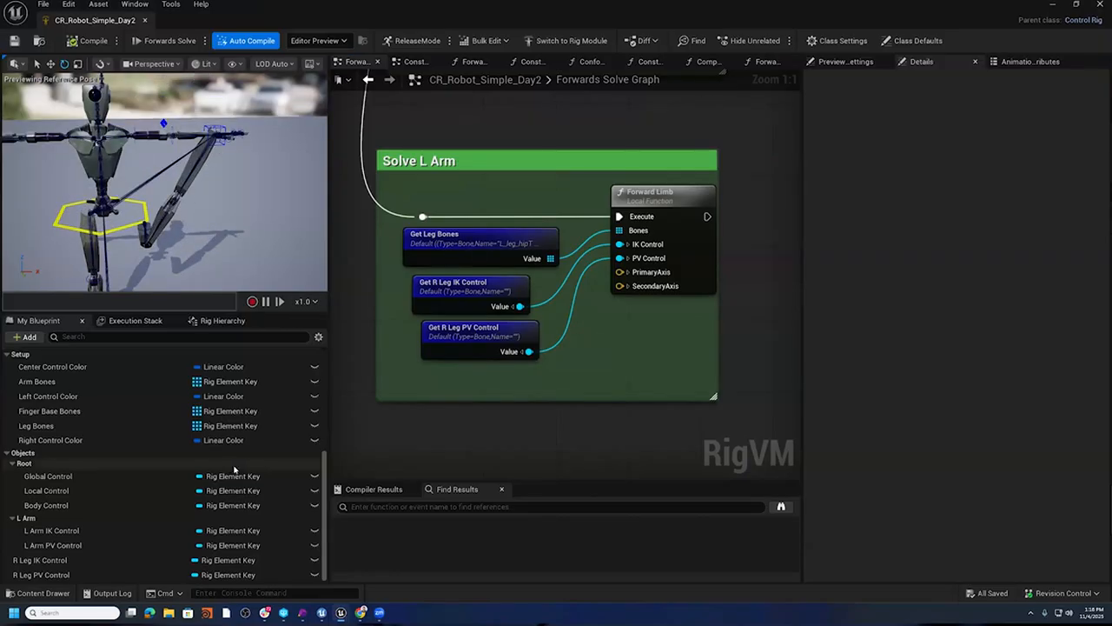
scroll(106, 534, "up", 3)
scroll(105, 535, "down", 3)
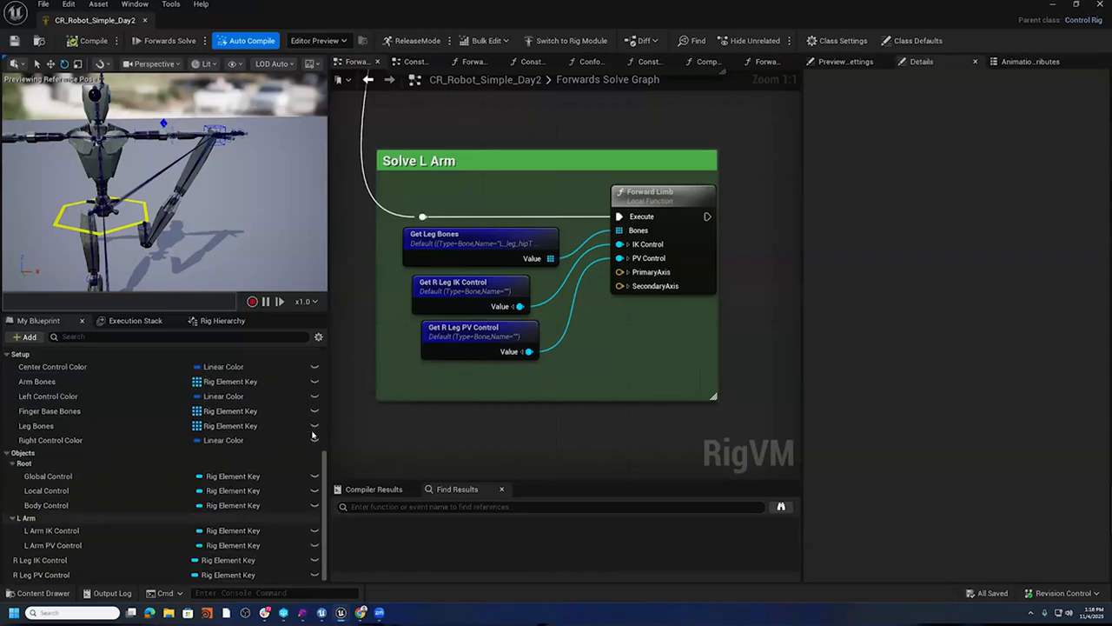
- Move the Get Leg Bones node out of the copied Solve L Arm comment box and rename the comment to "Solve R Leg"
right_click_drag(356, 257, 455, 291)
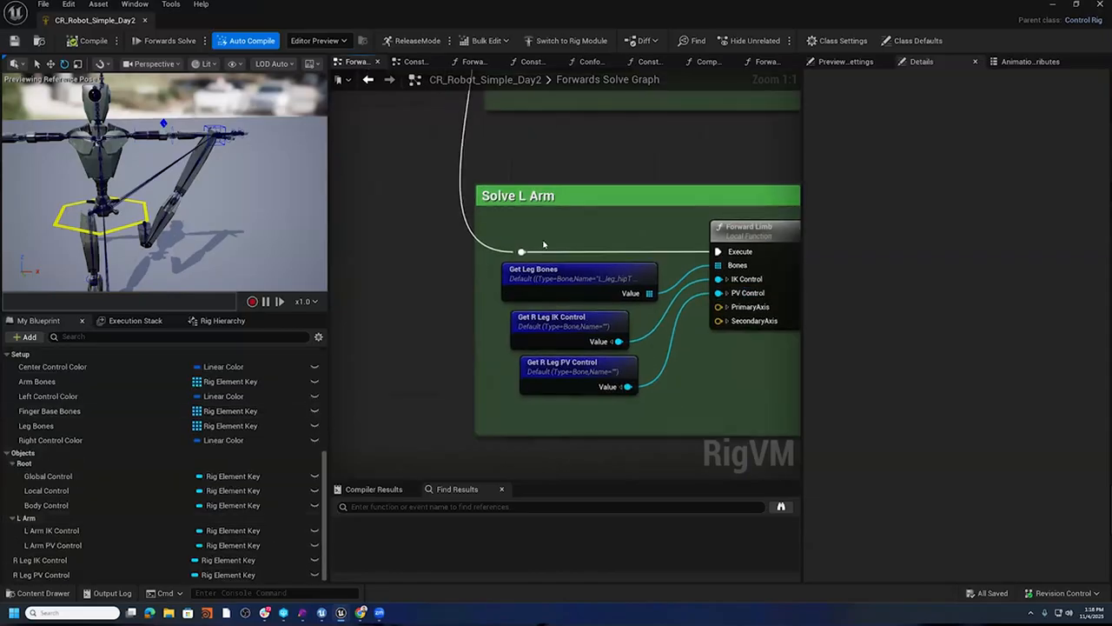
left_click_drag(550, 271, 314, 283)
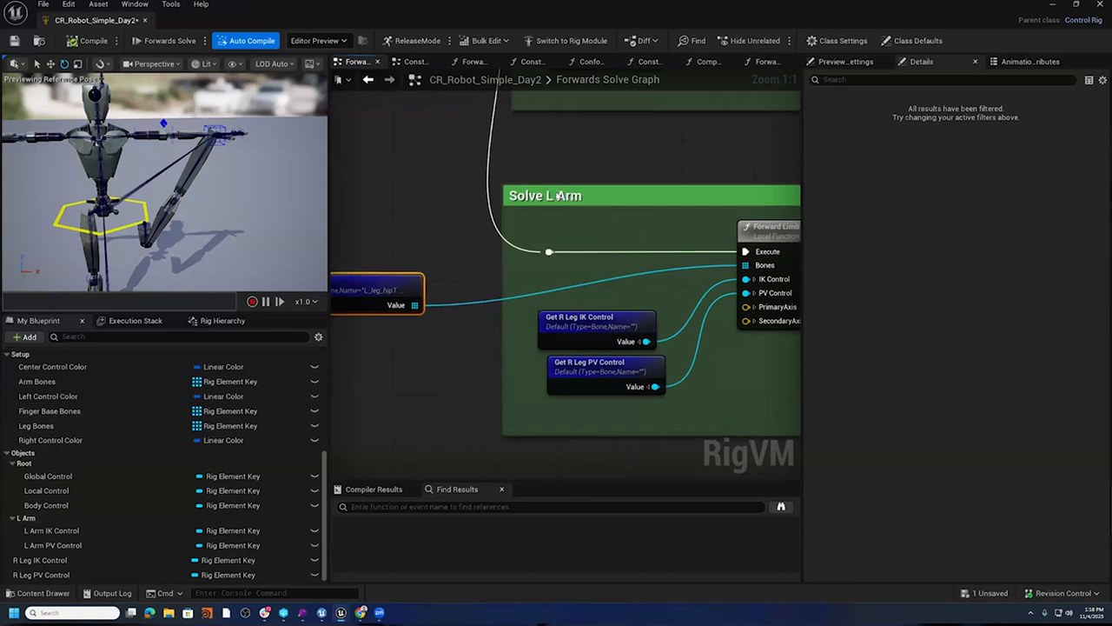
left_click(554, 191)
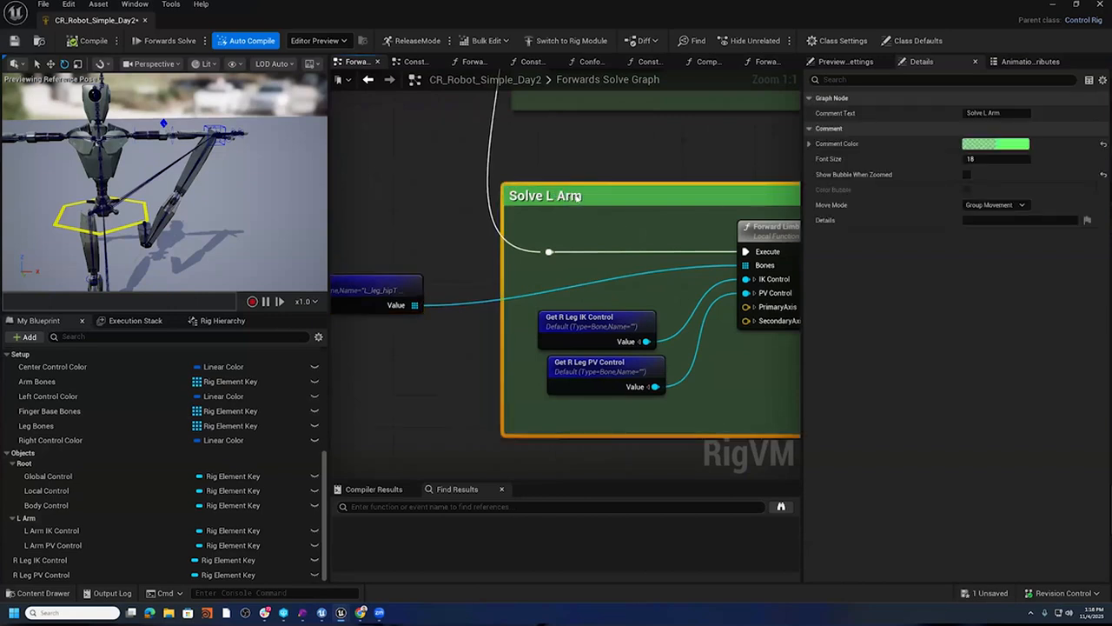
double_click(577, 198)
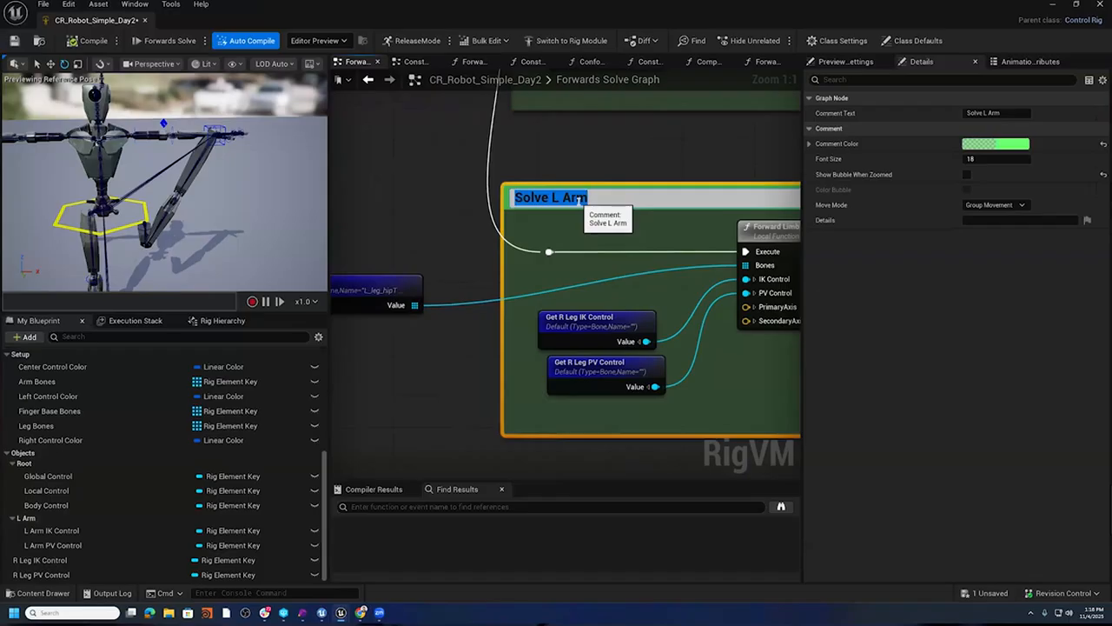
type("S")
type("ve R Leg")
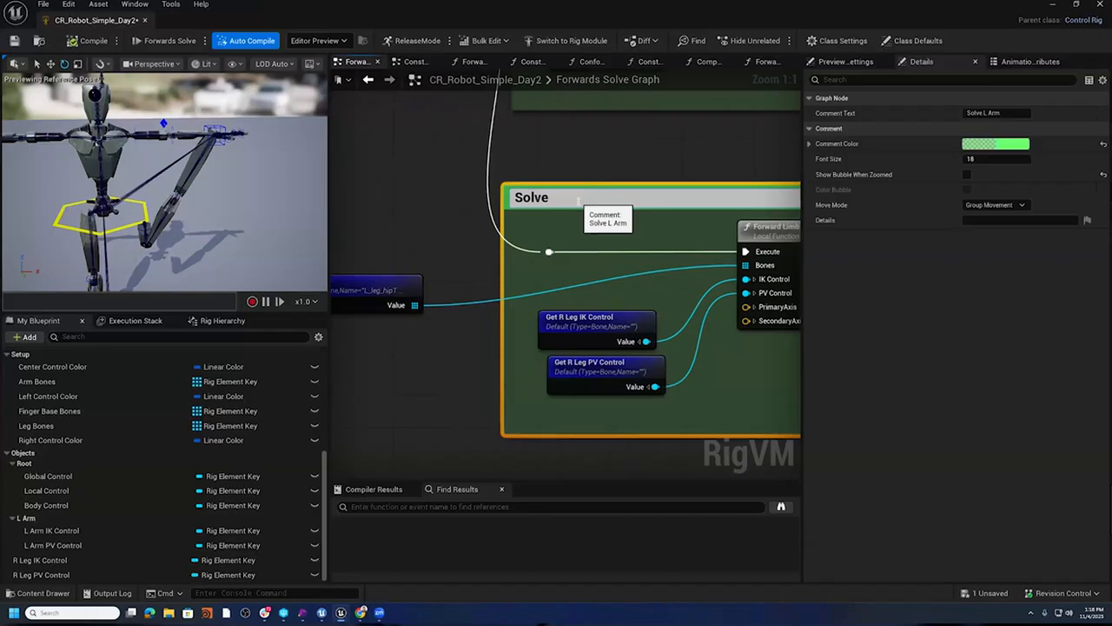
key("Return")
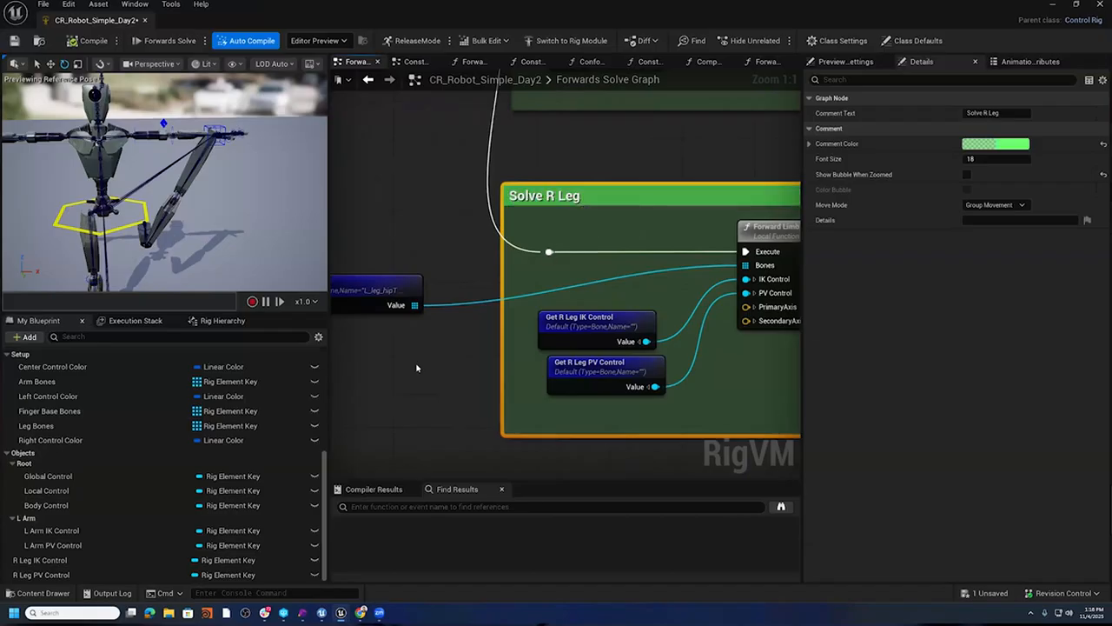
- Clone the Get Leg Bones array and feed the clone into a new Replace Items node
right_click_drag(416, 366, 467, 340)
left_click_drag(421, 257, 489, 256)
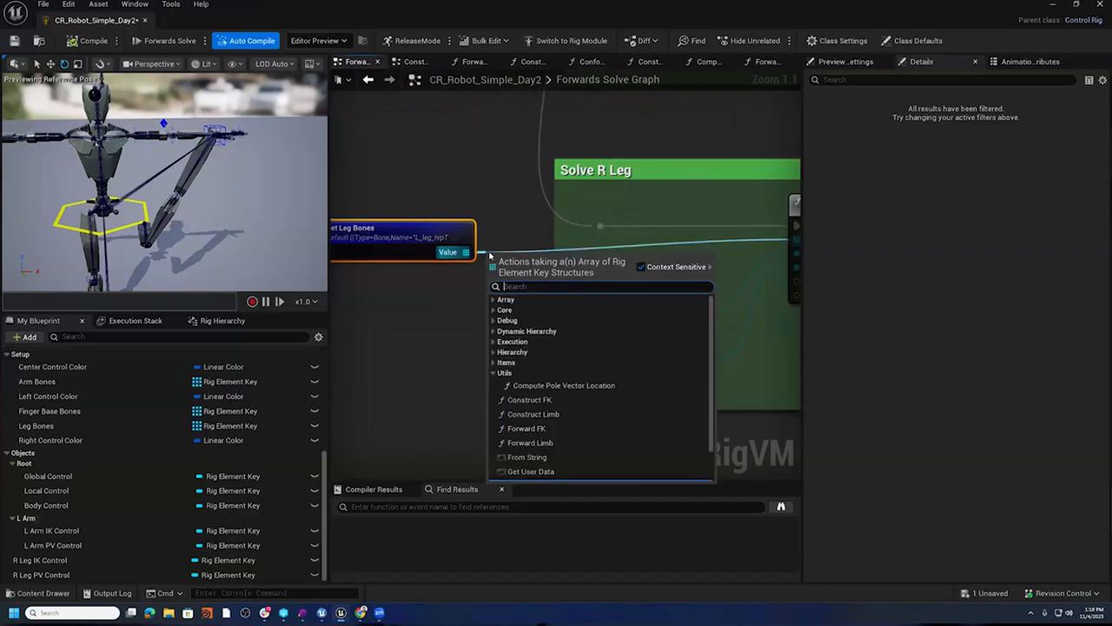
type("clone")
left_click(565, 314)
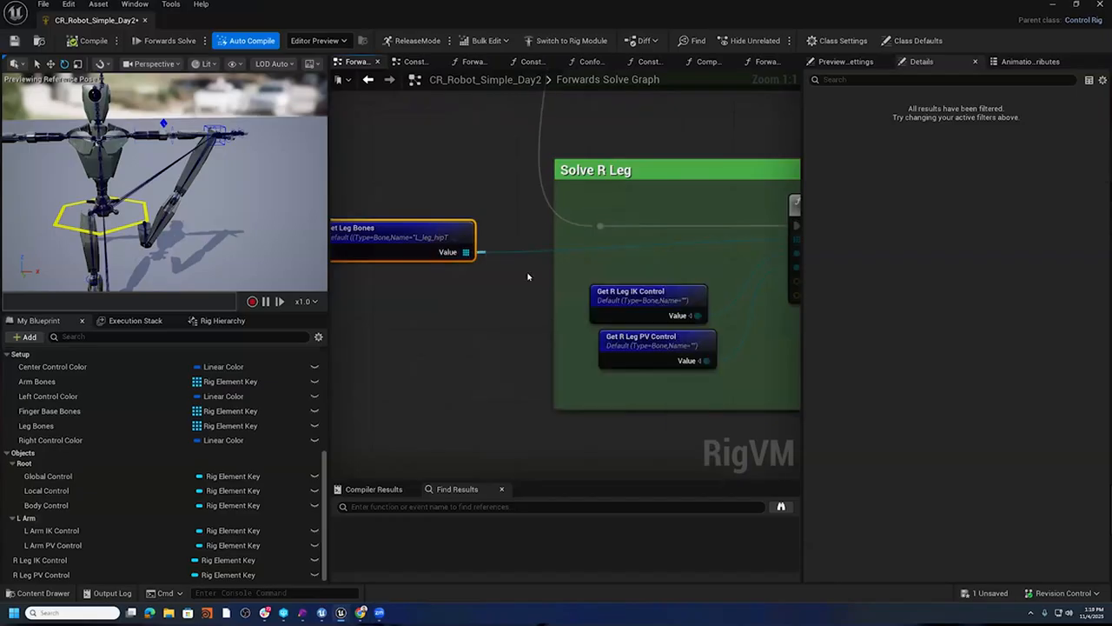
mouse_move(554, 270)
left_mouse_down()
mouse_move(575, 243)
mouse_move(627, 290)
mouse_move(634, 254)
left_mouse_up()
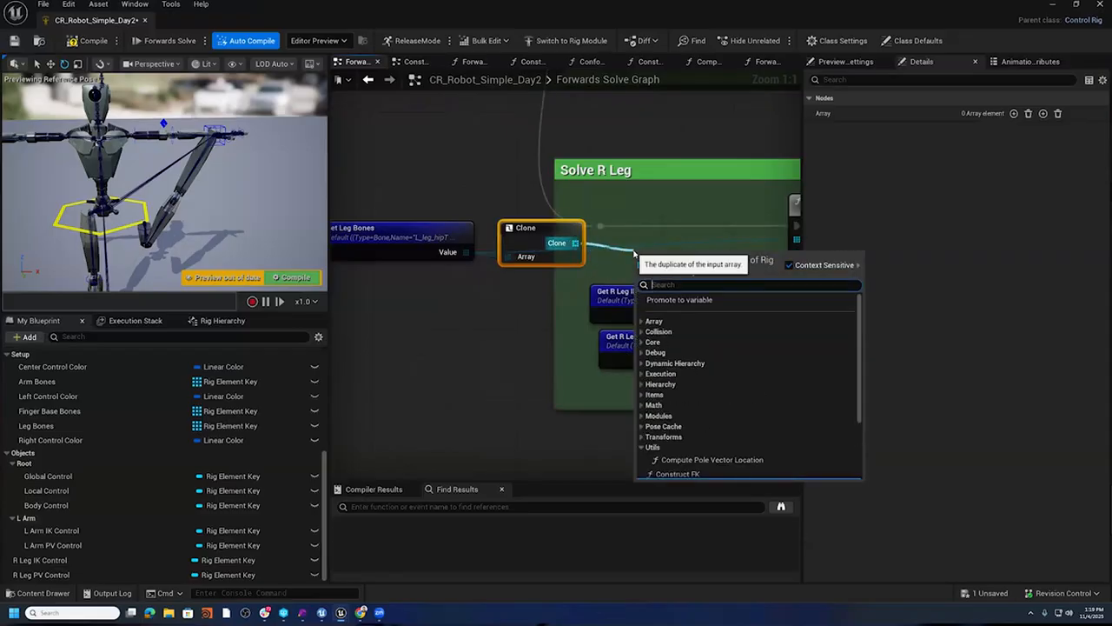
type("repla")
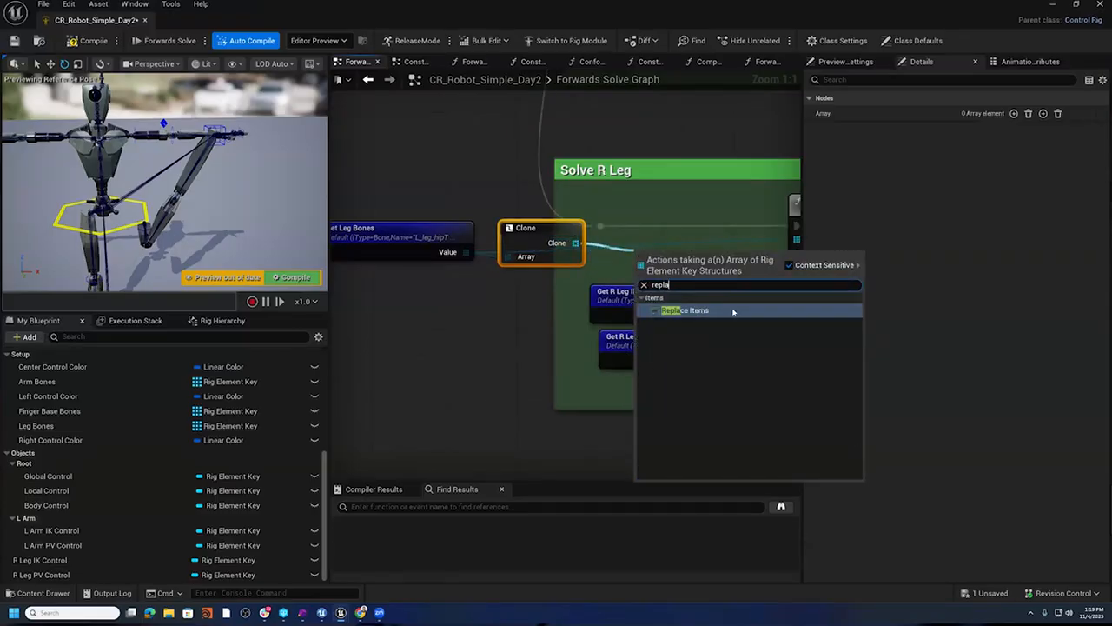
left_click(687, 310)
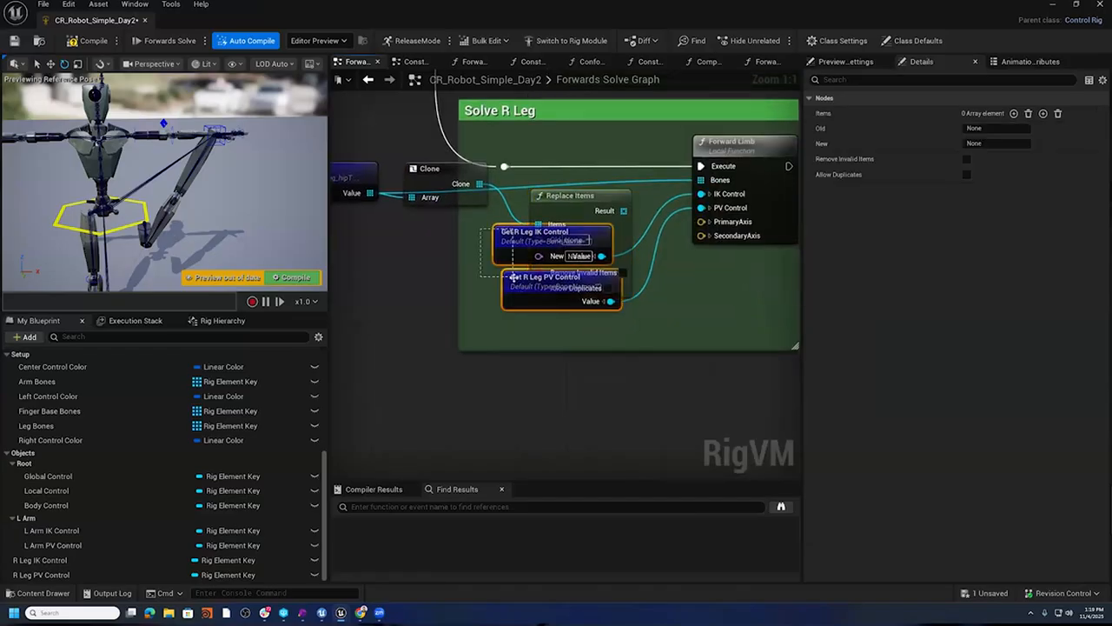
- Set Replace Items to swap l_ for r_, feed its Result into Forward Limb's Bones input, and align it with the Clone node
left_click(577, 241)
key("BackSpace")
key("Tab")
type("r_")
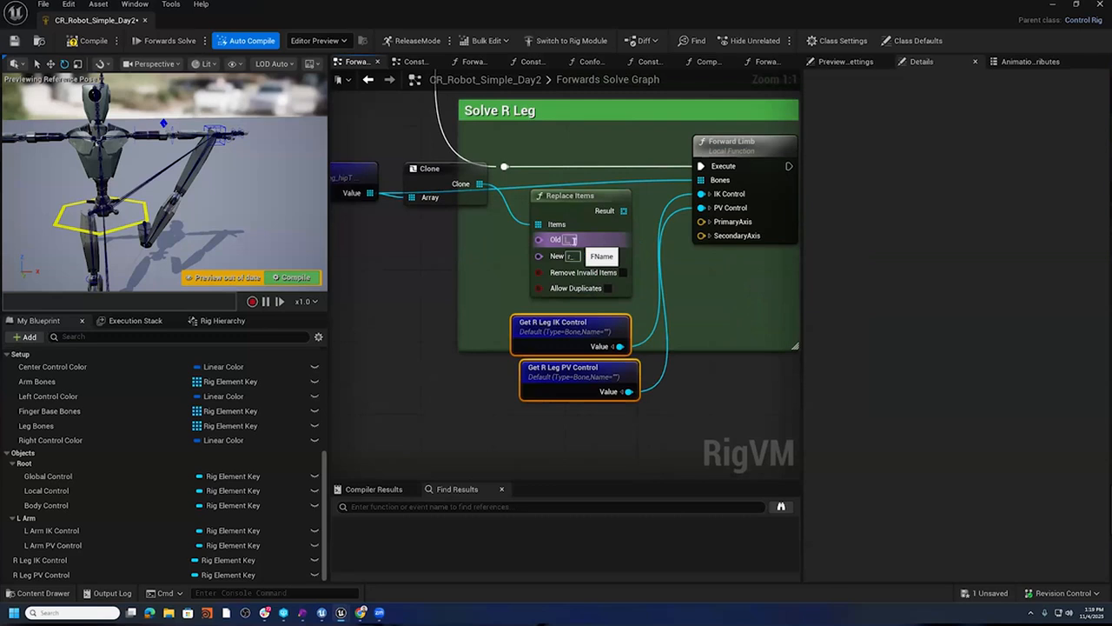
key("Return")
left_click_drag(623, 210, 701, 180)
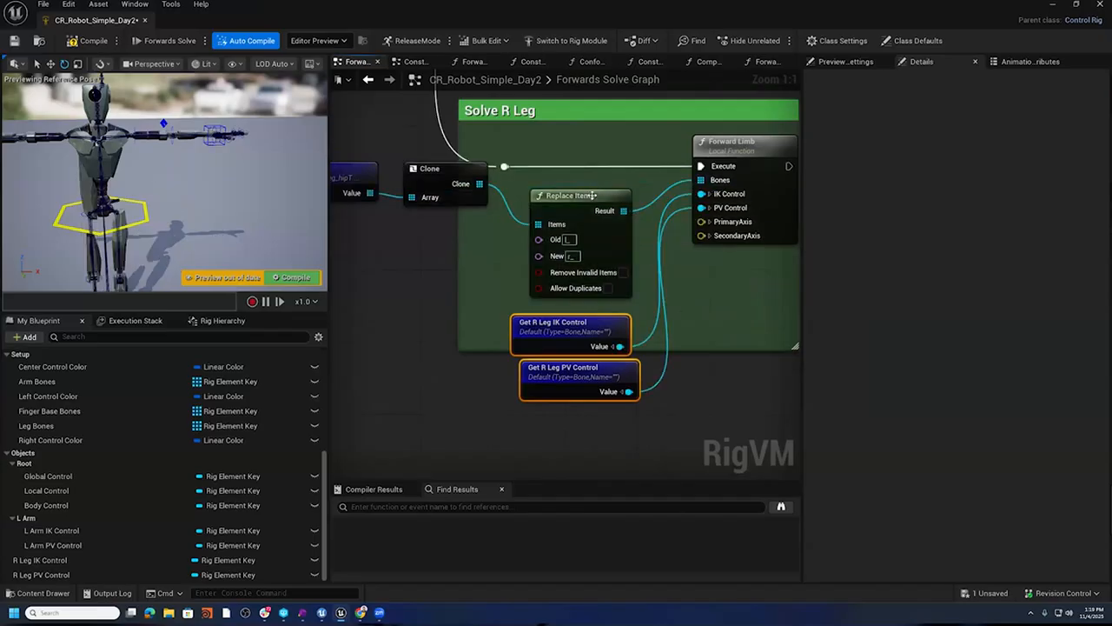
left_click_drag(591, 195, 591, 169)
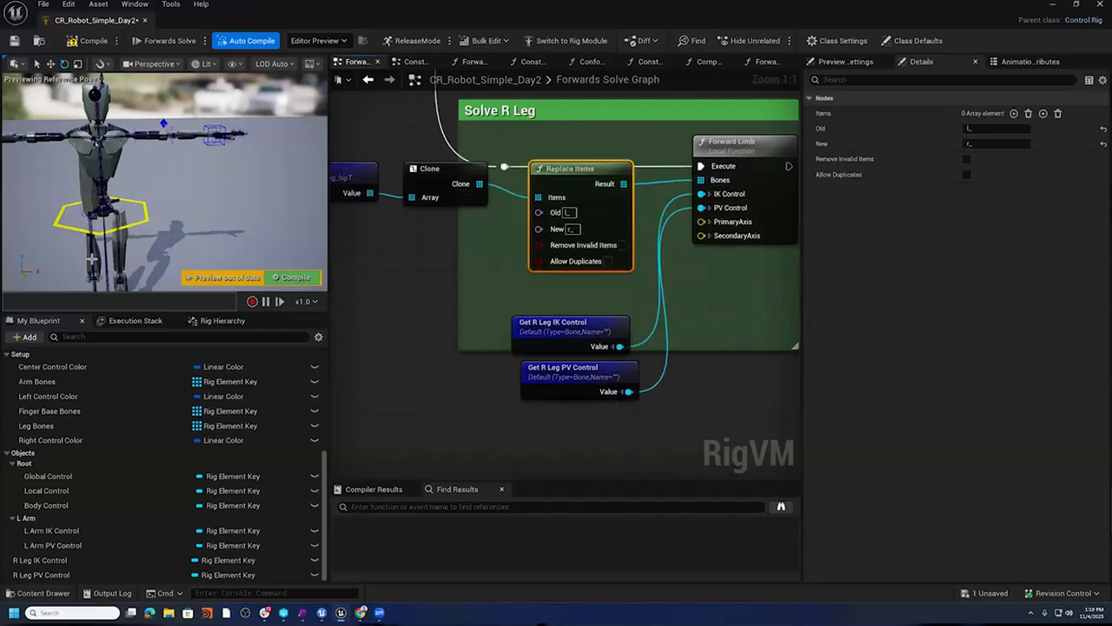
- Compile the control rig and move the R Leg IK and PV Control getters up beneath the Replace Items node
left_click(93, 40)
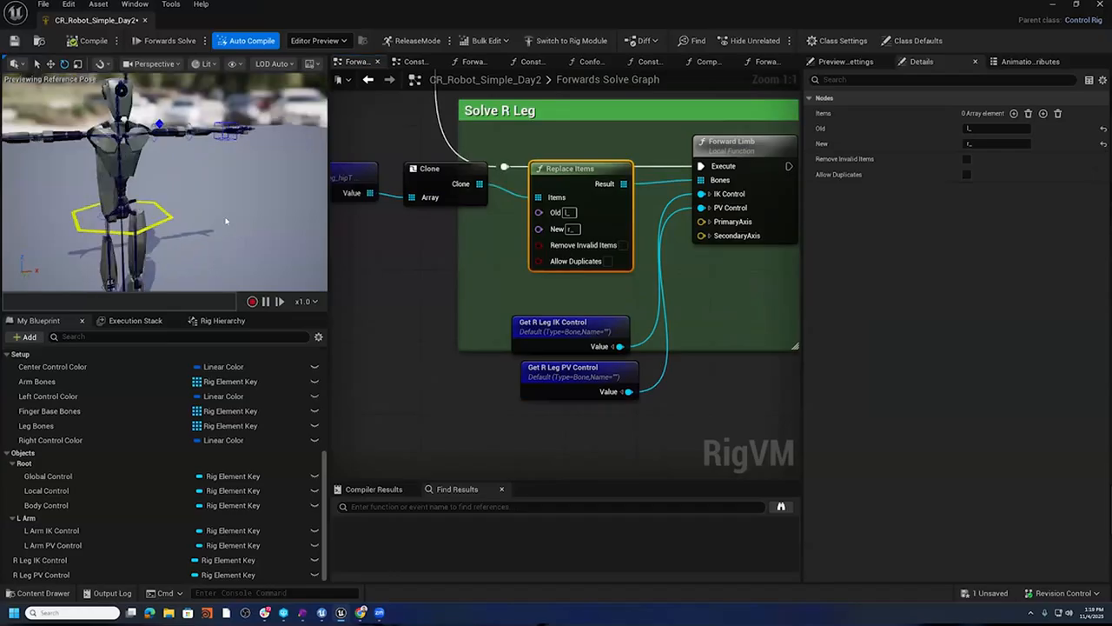
mouse_move(232, 217)
middle_mouse_down()
mouse_move(219, 259)
mouse_move(232, 217)
middle_mouse_up()
scroll(234, 216, "down", 2)
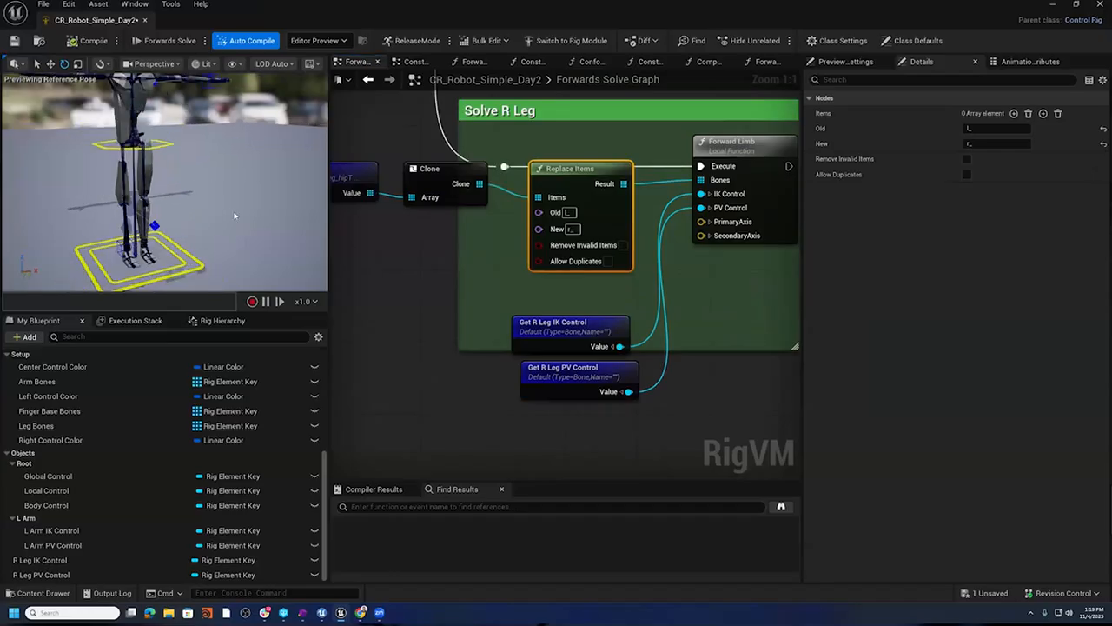
left_click_drag(543, 397, 532, 302)
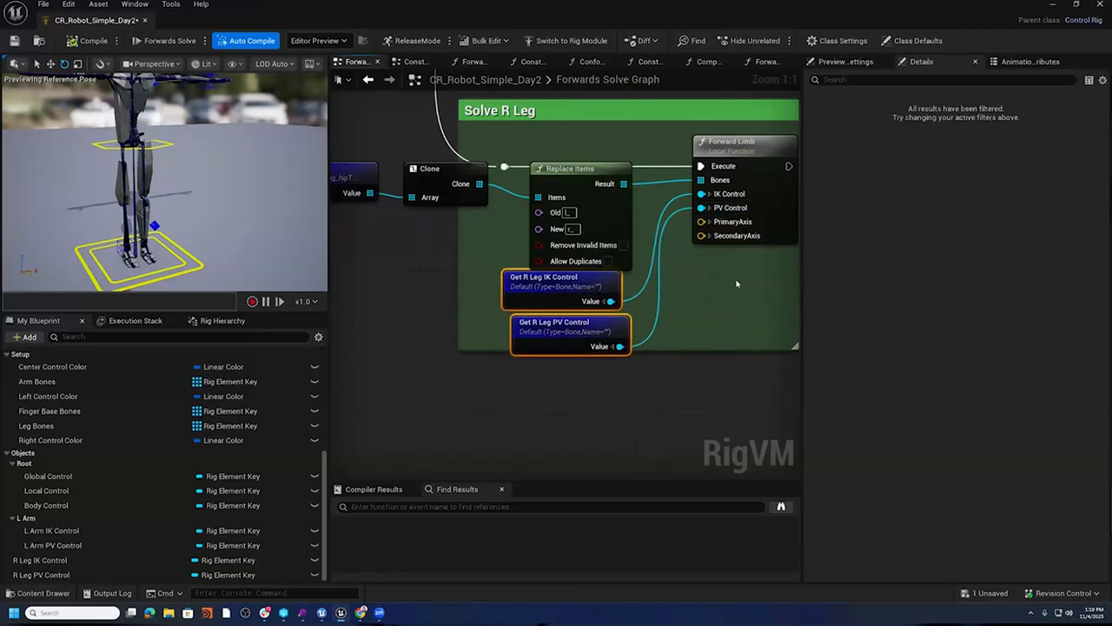
- Expand both axis inputs on the right leg's Forward Limb node and set PrimaryAxis X to -1
left_click(711, 236)
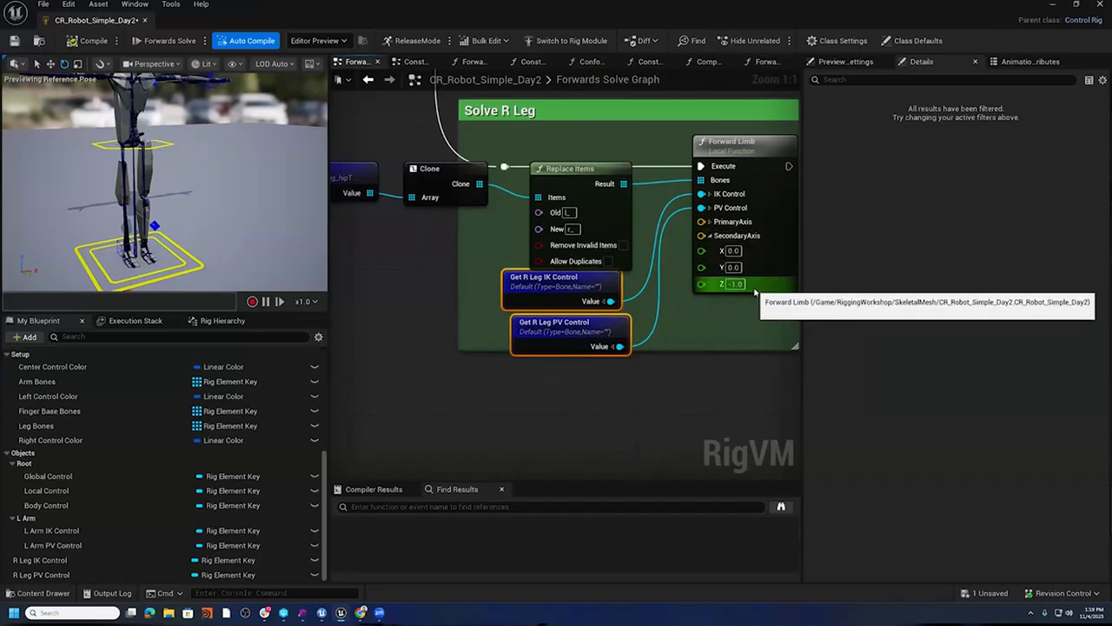
left_click(711, 223)
left_click(733, 237)
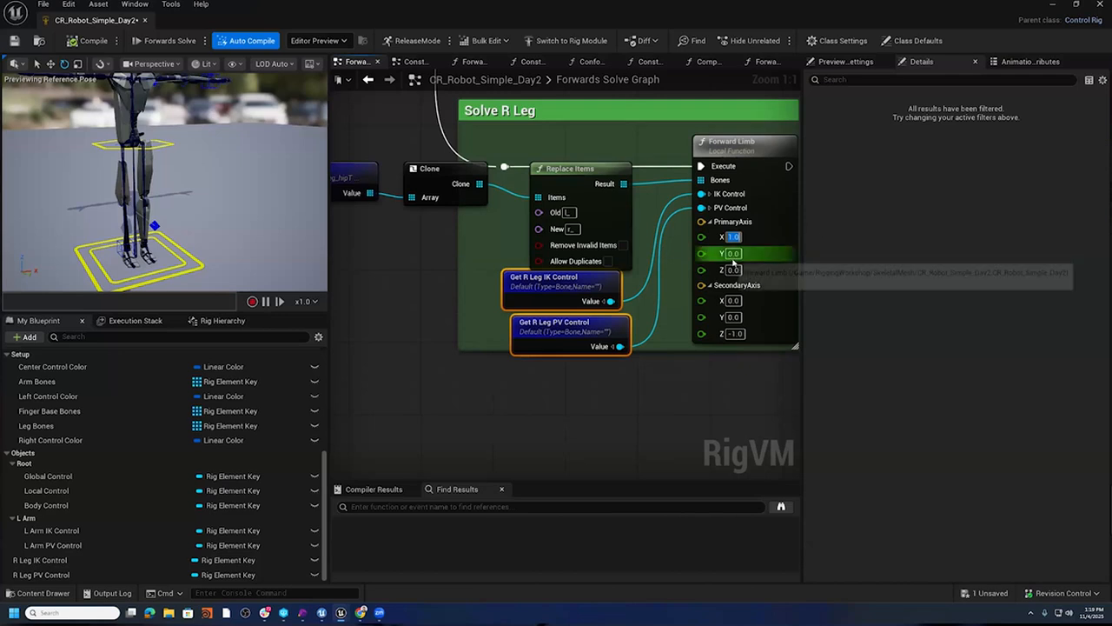
type("-1")
key("Return")
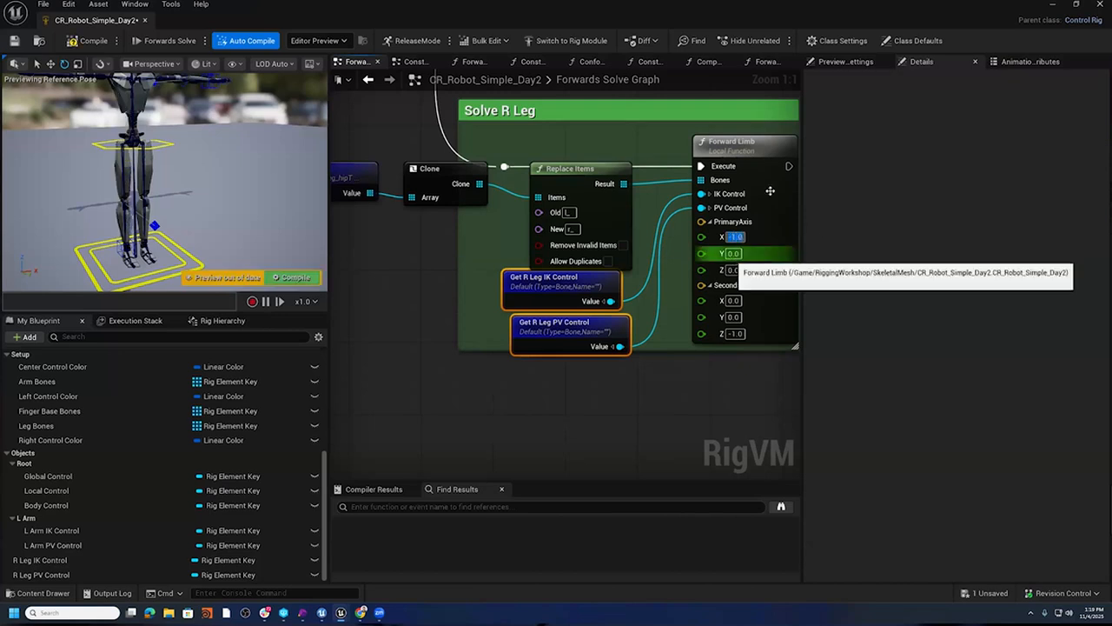
left_click_drag(214, 213, 120, 133, "alt")
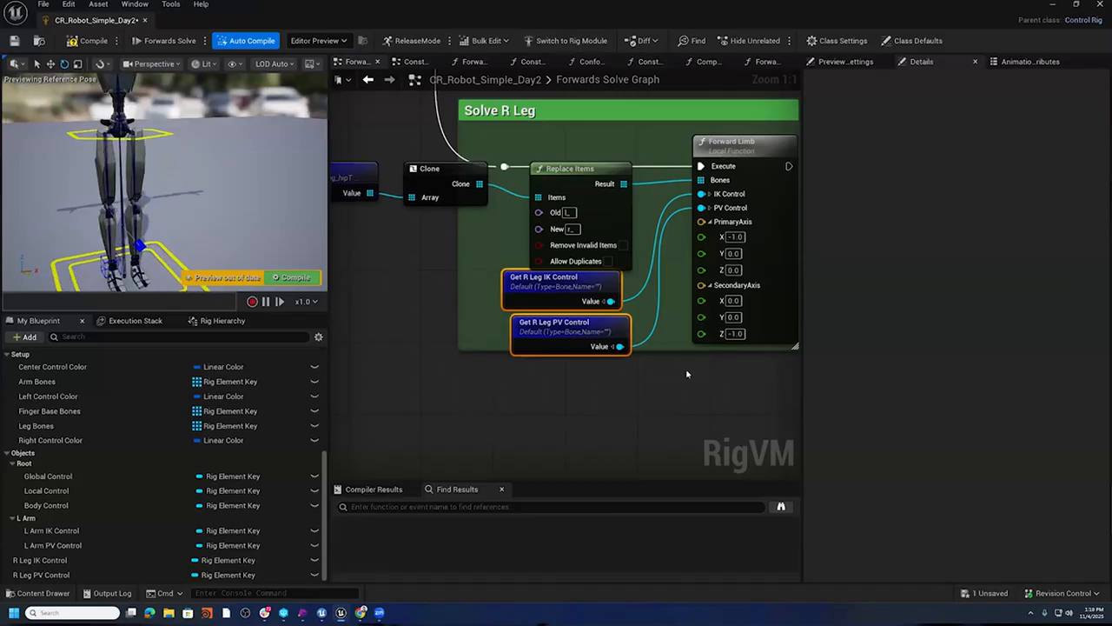
right_click_drag(676, 367, 633, 377)
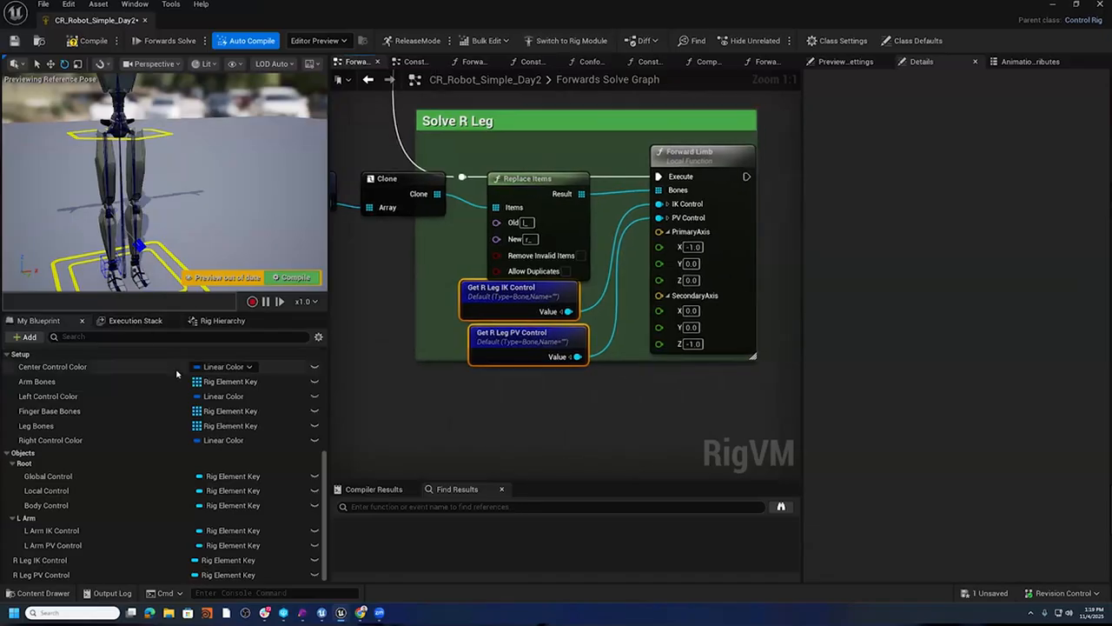
- In the Construction Event graph, set the Right Control Color variable's default to red 1, blue 0, and compile and save the rig
left_click(414, 61)
scroll(514, 280, "up", 2)
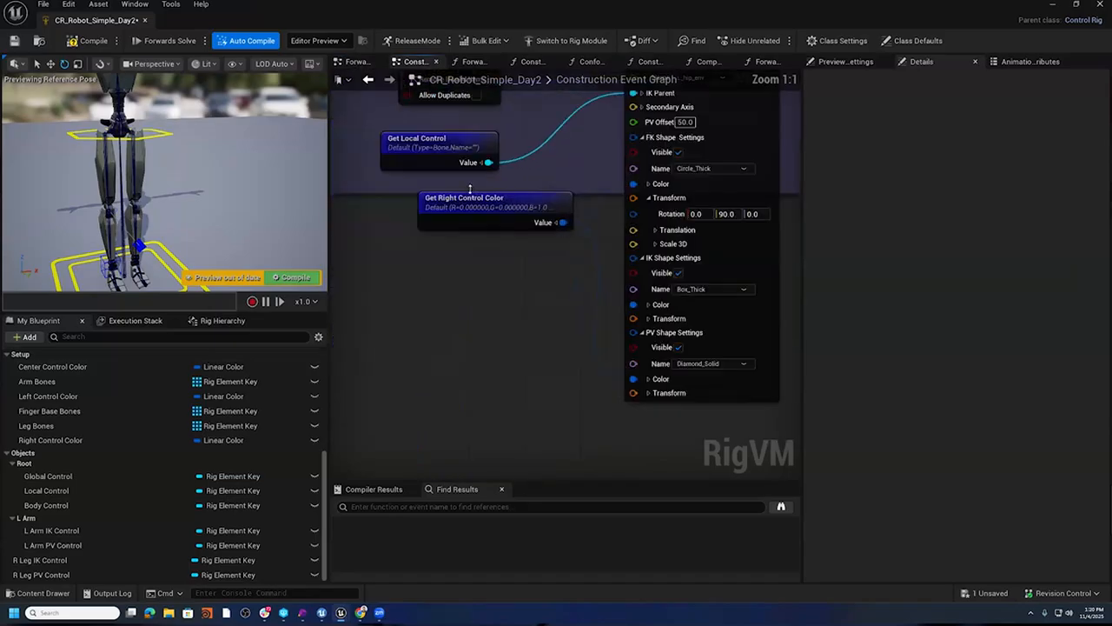
left_click(500, 222)
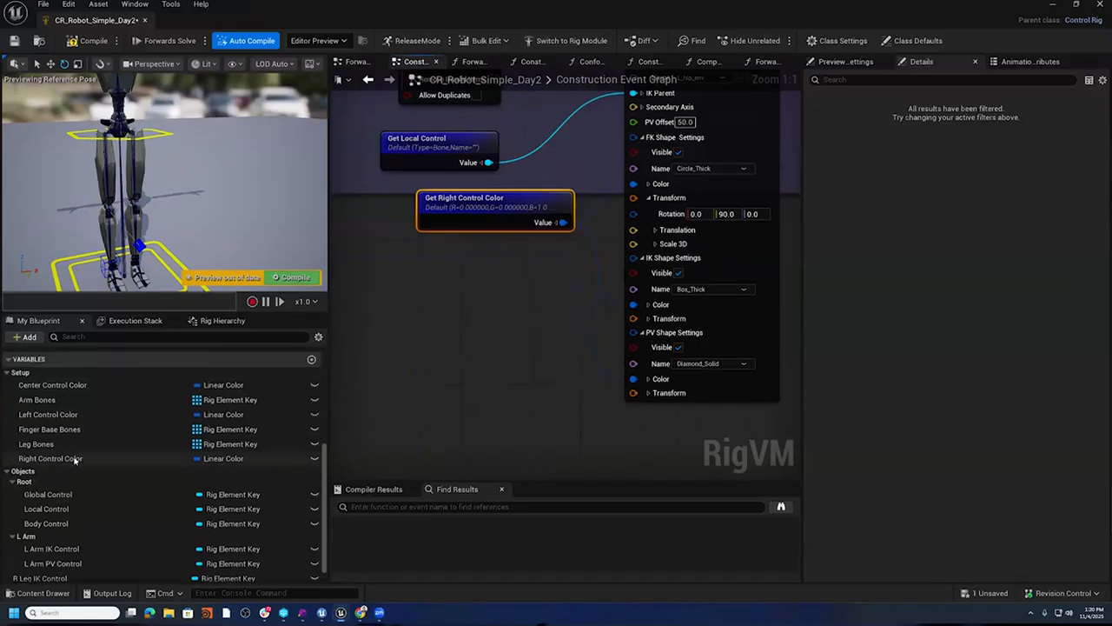
left_click(83, 440)
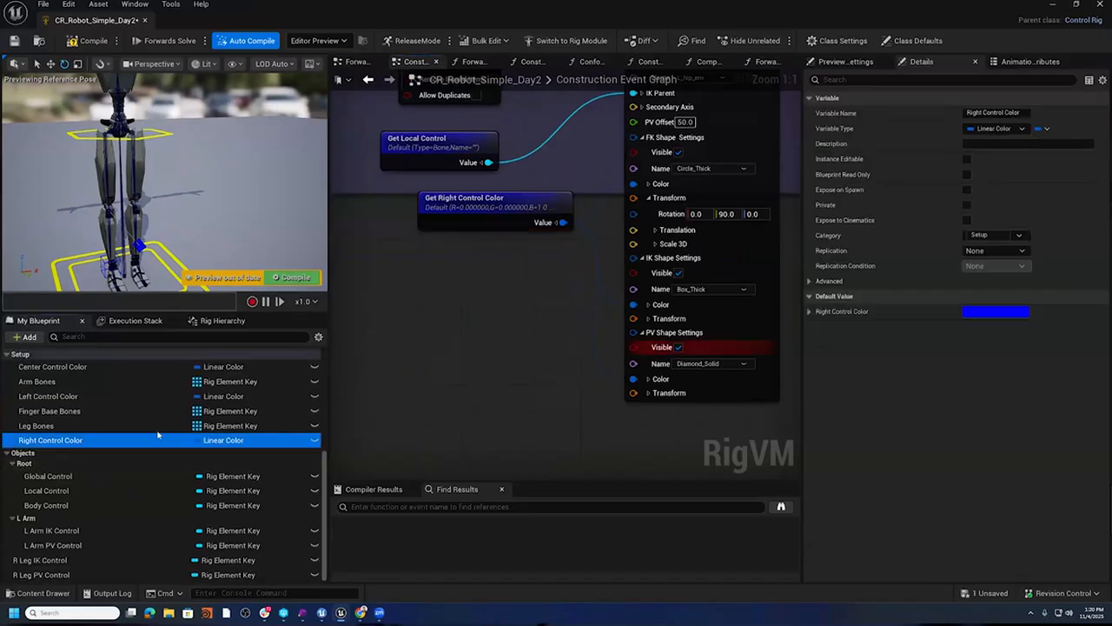
left_click(996, 311)
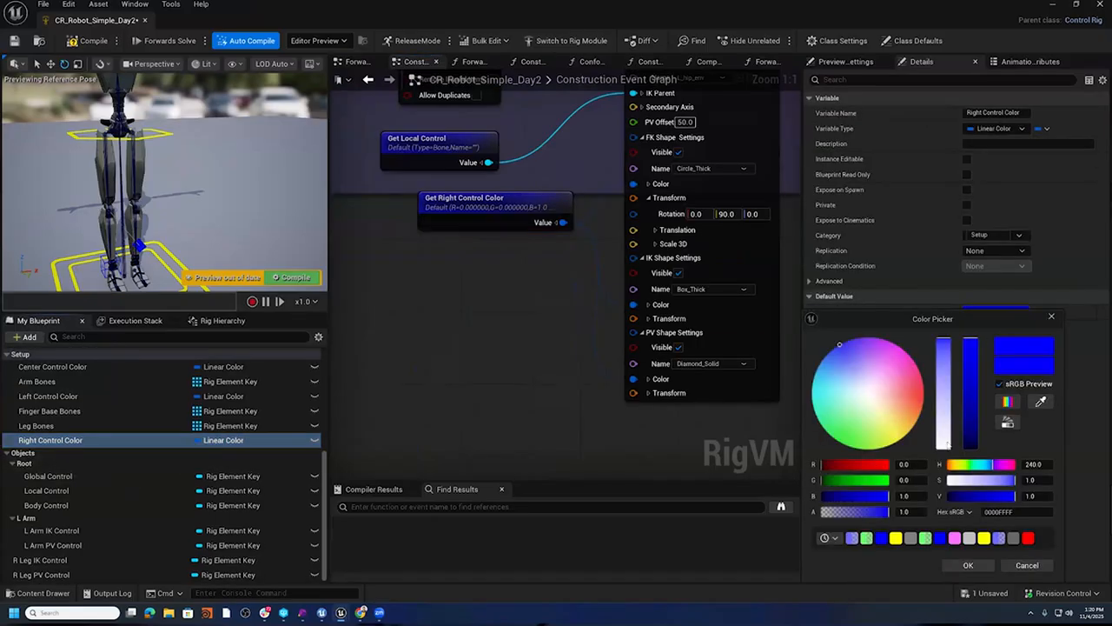
left_click(913, 463)
type("1")
left_click(907, 496)
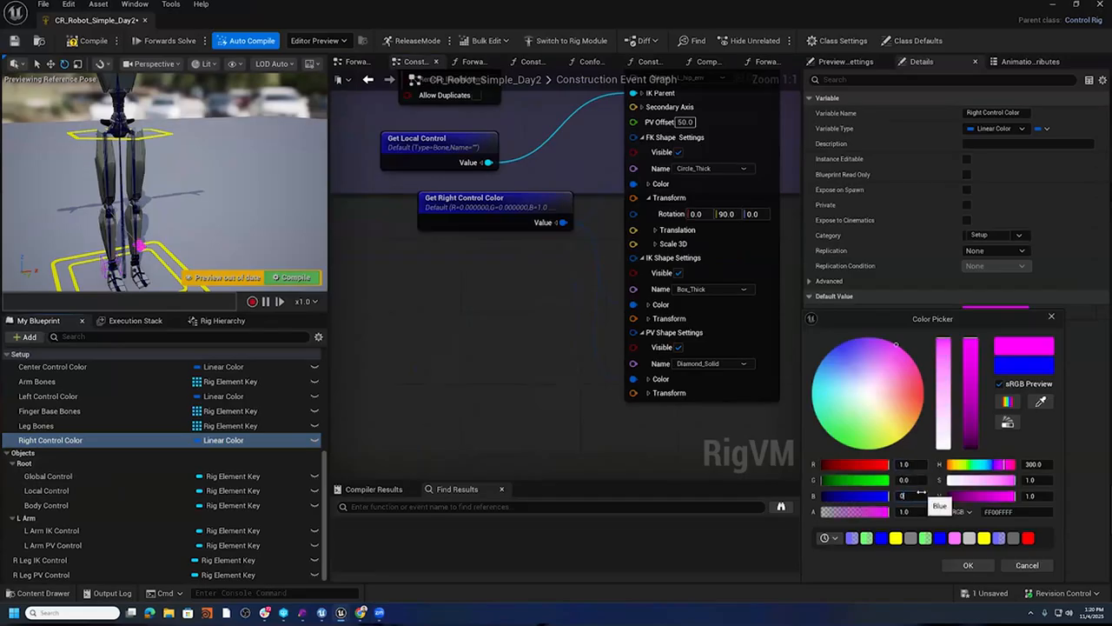
type("0")
key("Return")
left_click(87, 41)
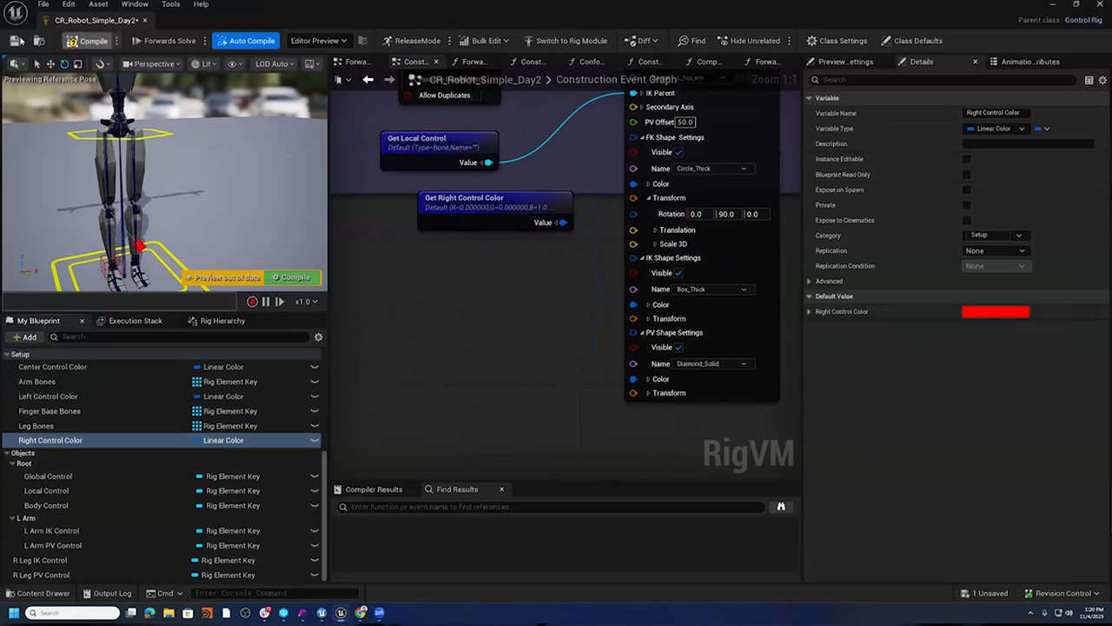
- Test the right leg by moving its IK and pole vector controls in the preview, and recompile to reset the pose
mouse_move(194, 200)
left_mouse_down("alt")
mouse_move(139, 193)
mouse_move(198, 182)
left_mouse_up("alt")
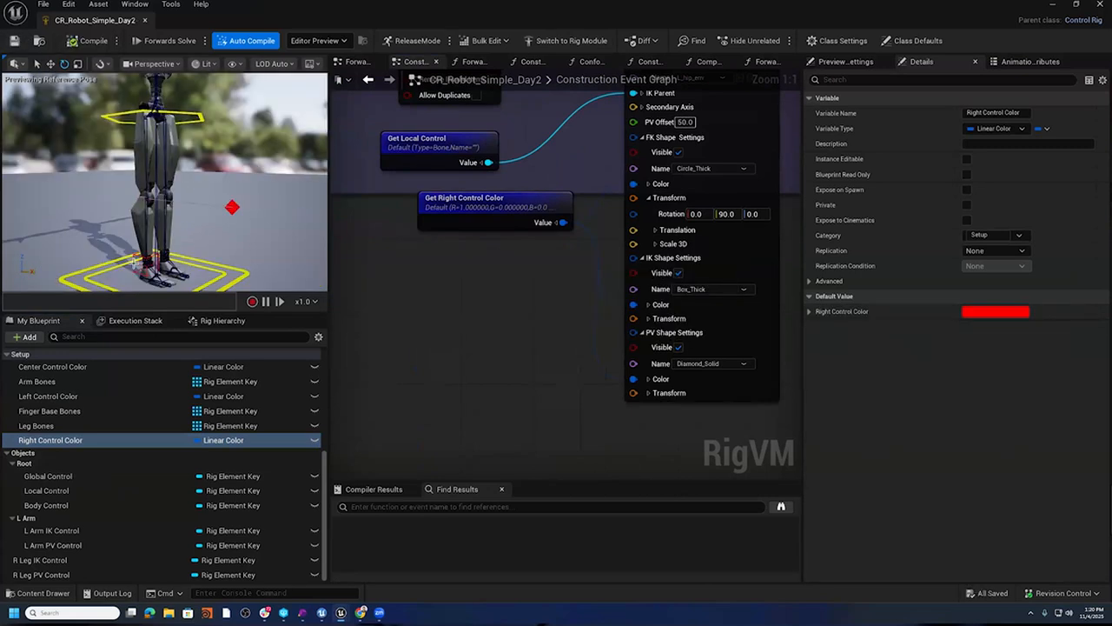
left_click(222, 276)
left_click_drag(248, 212, 285, 235, "alt")
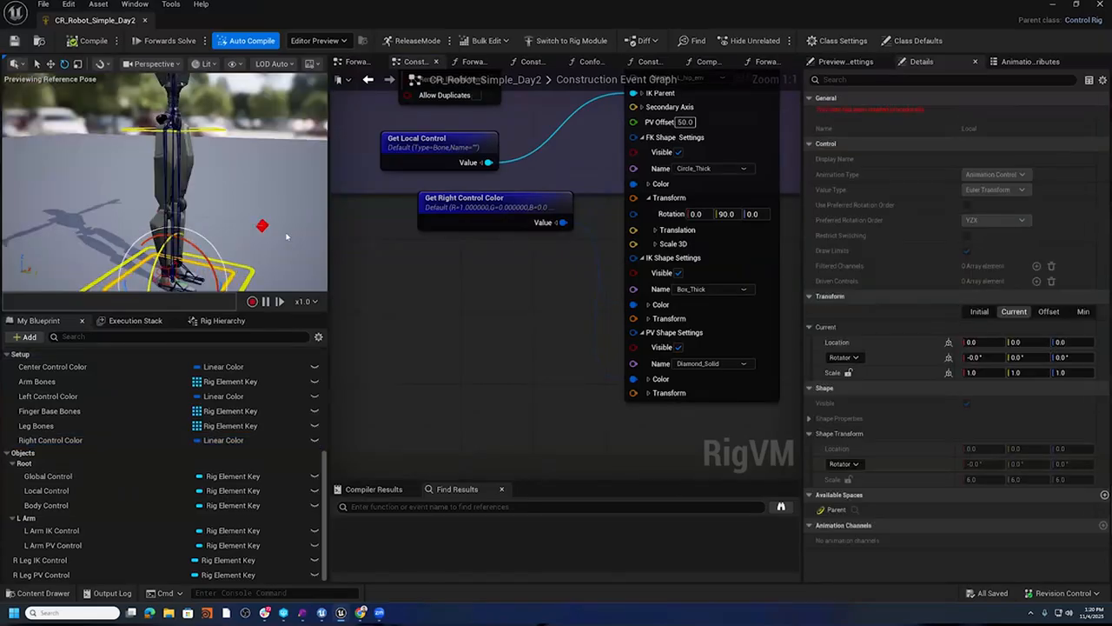
left_click(156, 280)
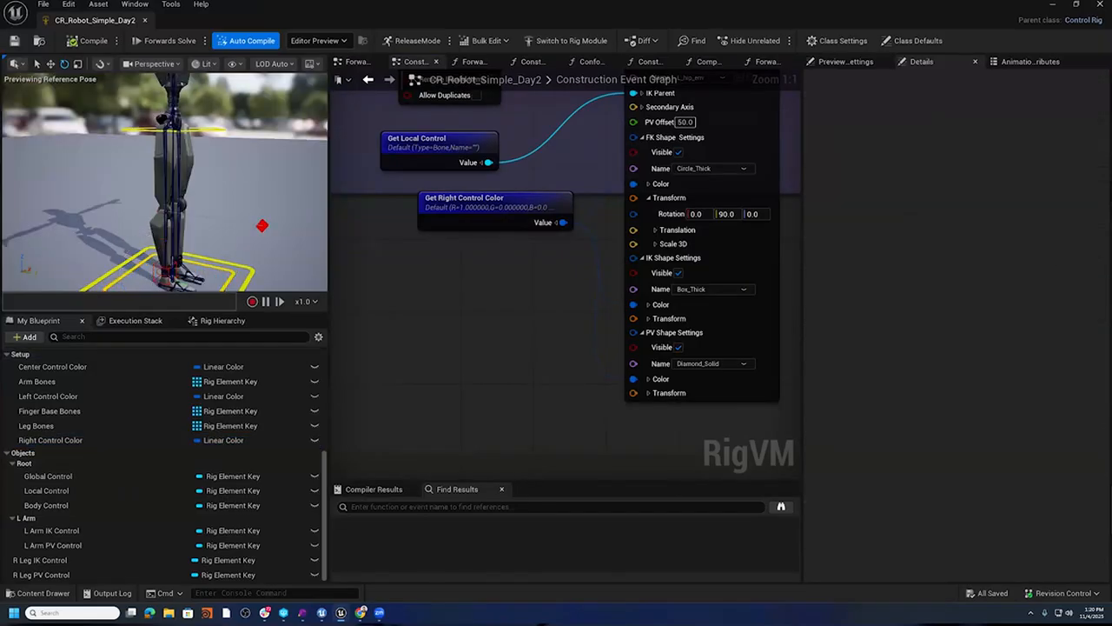
left_click(159, 282)
key("w")
left_click_drag(165, 262, 269, 151)
left_click(263, 227)
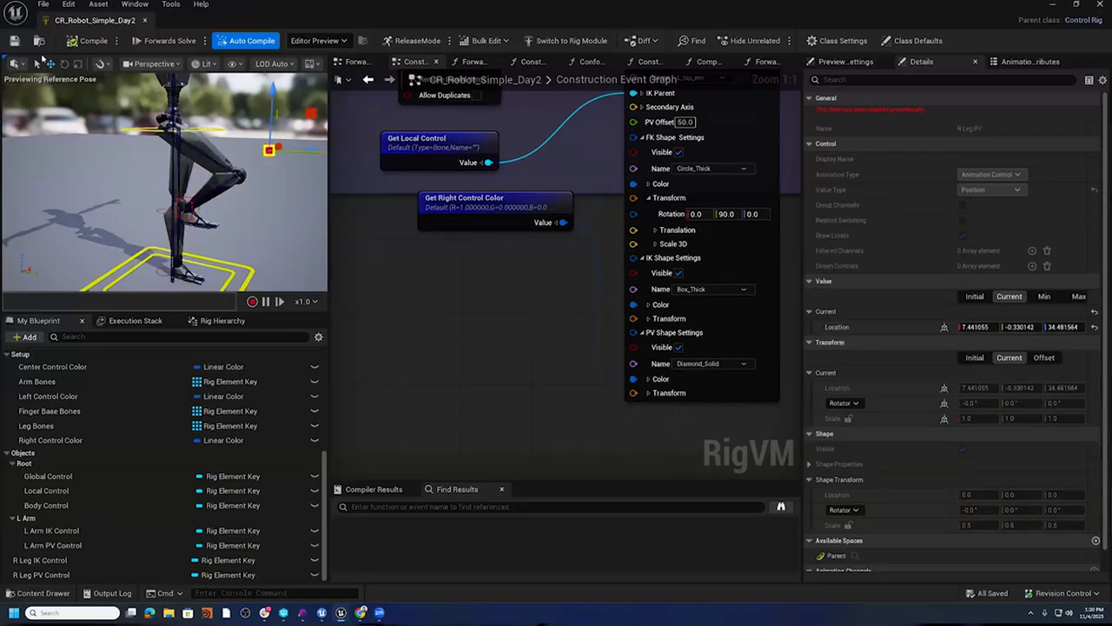
left_click(86, 44)
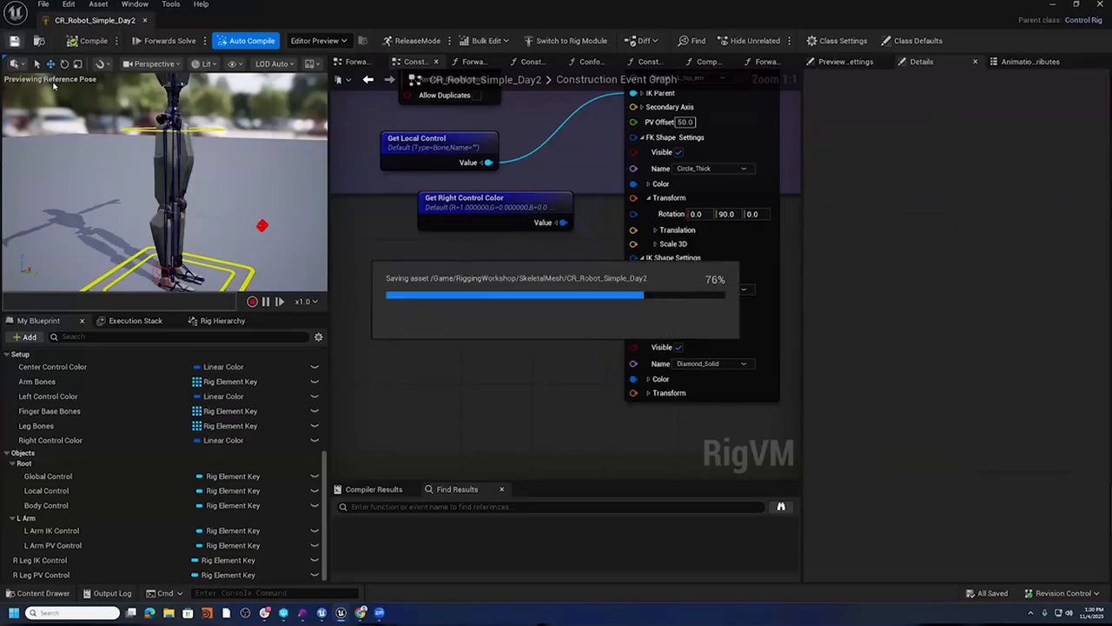
- Open the Forward Limb function from the Forwards Solve graph and add a Branch node to the Sequence's A output
scroll(521, 313, "down", 5)
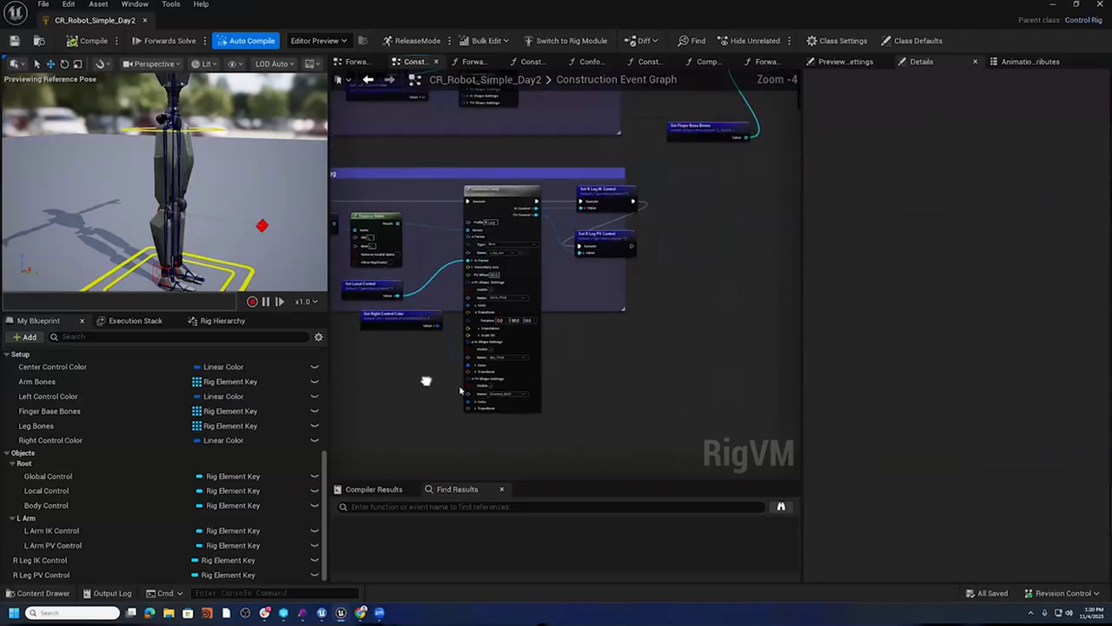
scroll(400, 220, "up", 2)
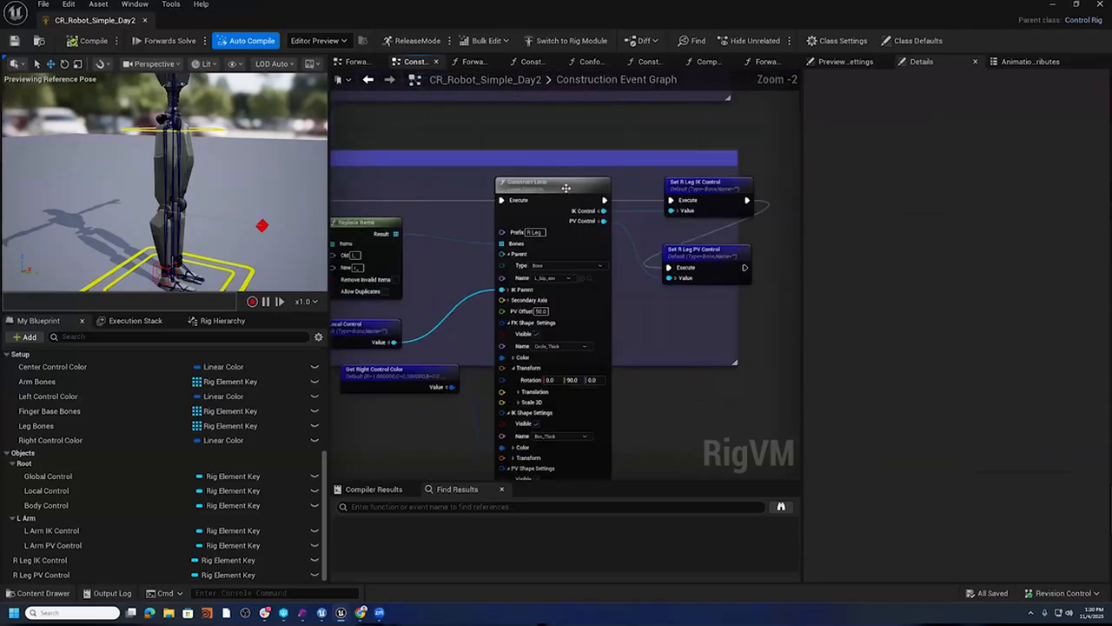
left_click(358, 62)
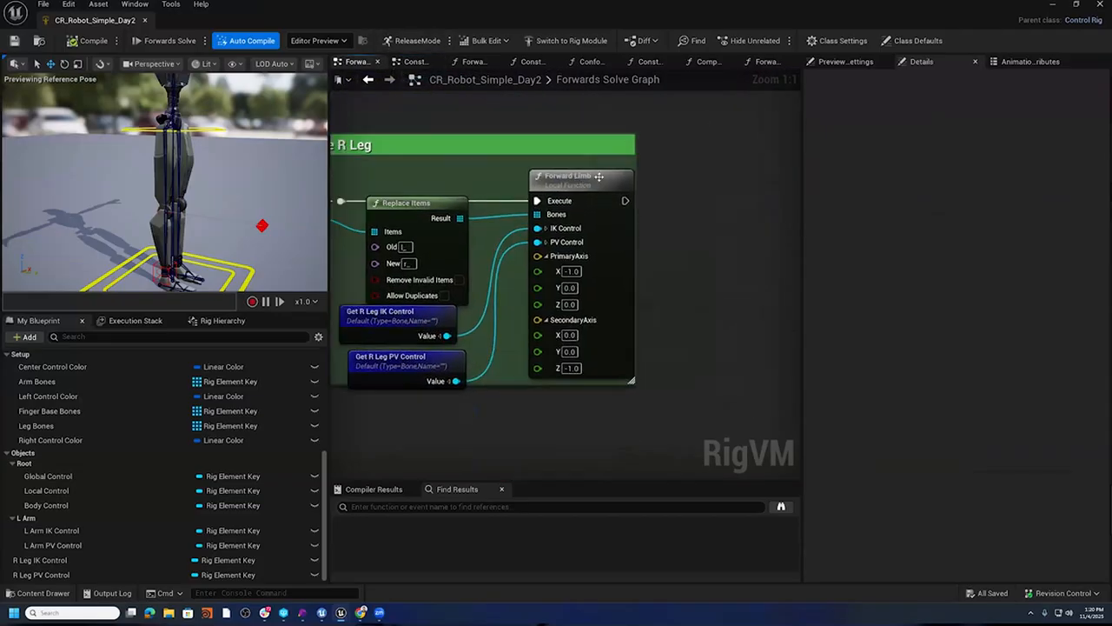
double_click(604, 180)
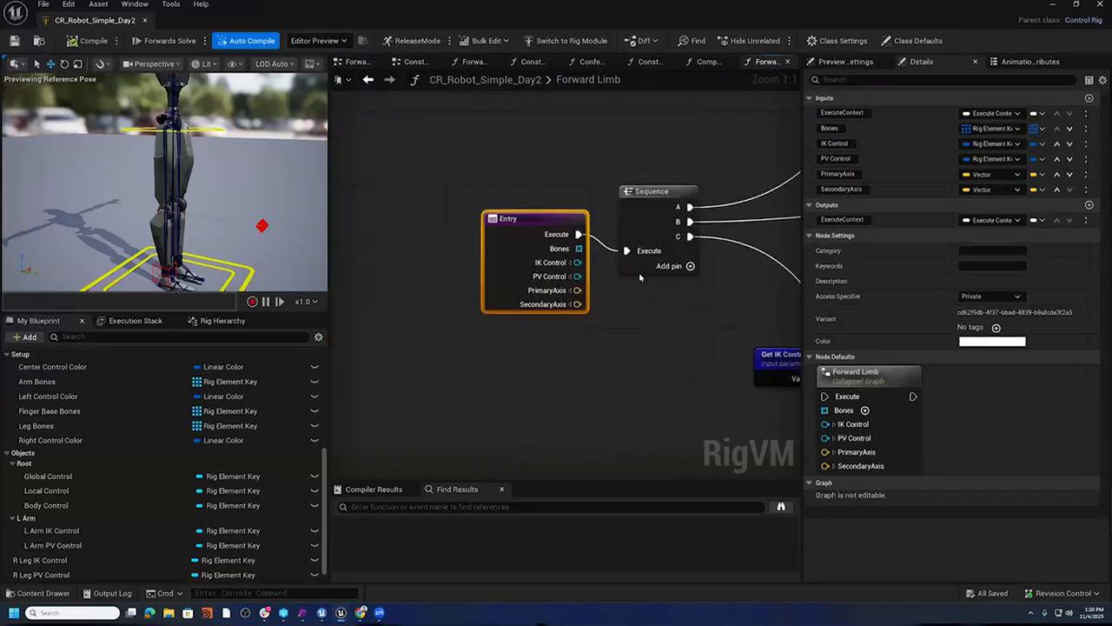
scroll(574, 226, "down", 4)
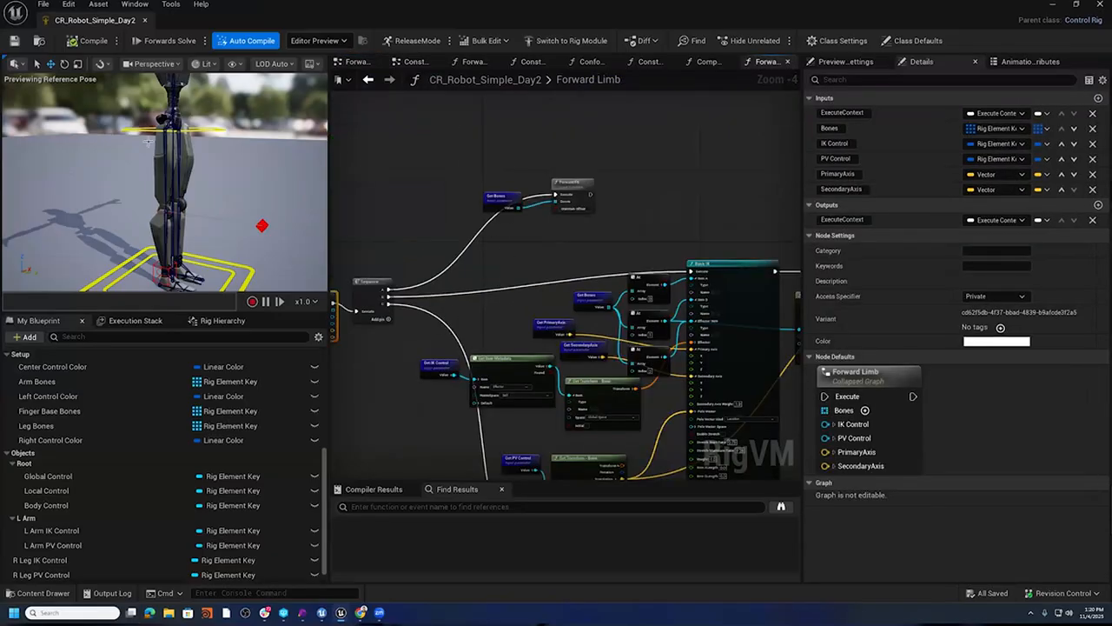
scroll(566, 248, "up", 2)
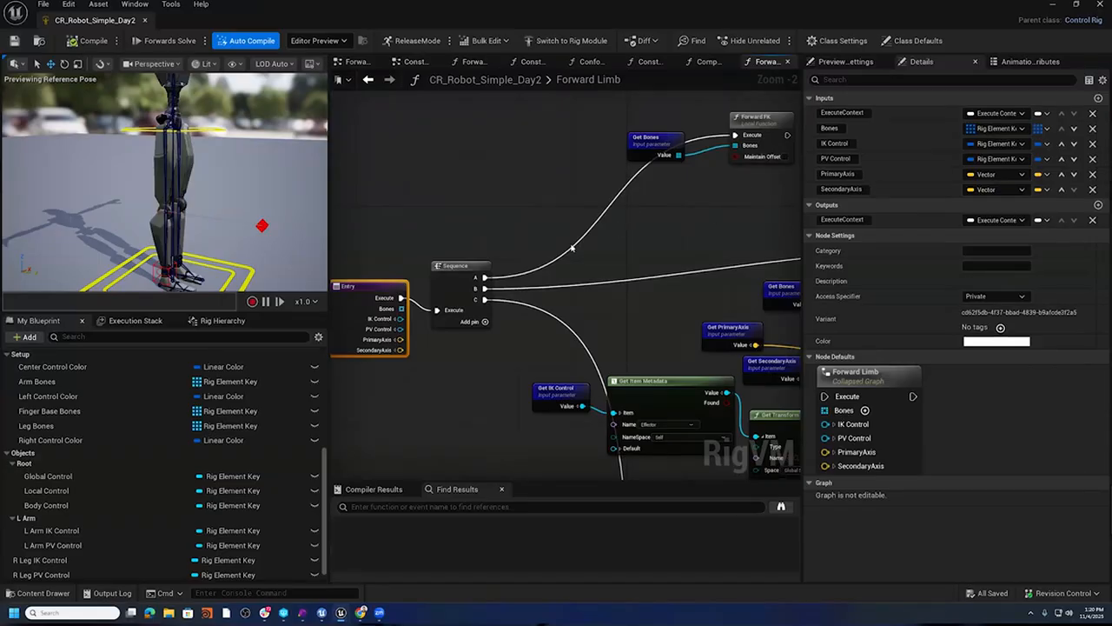
left_click_drag(485, 277, 543, 218)
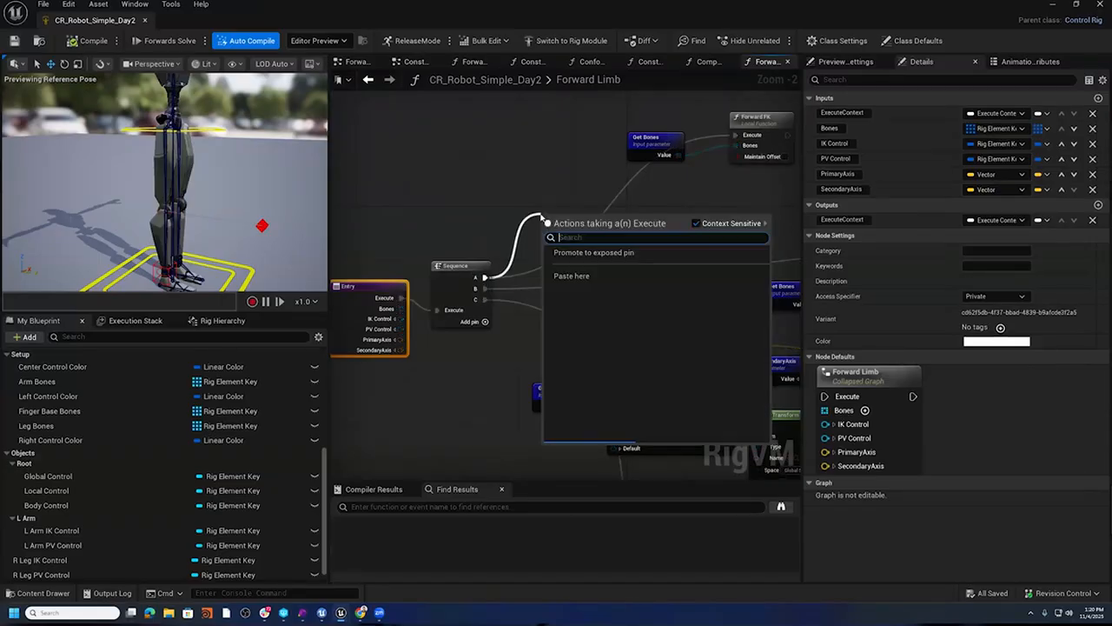
type("branch")
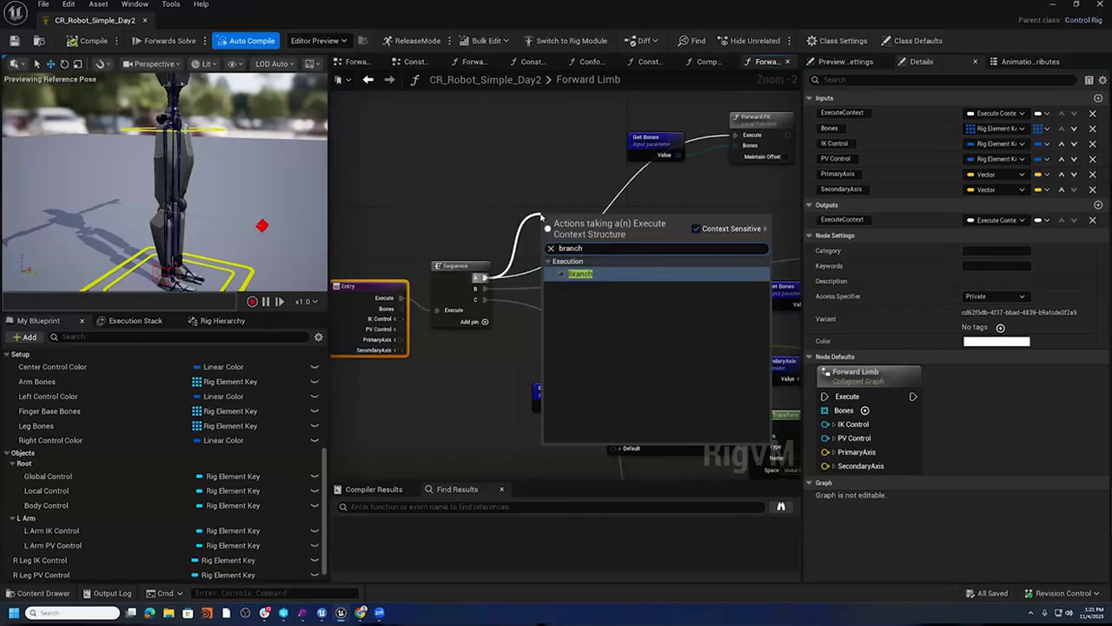
left_click(611, 275)
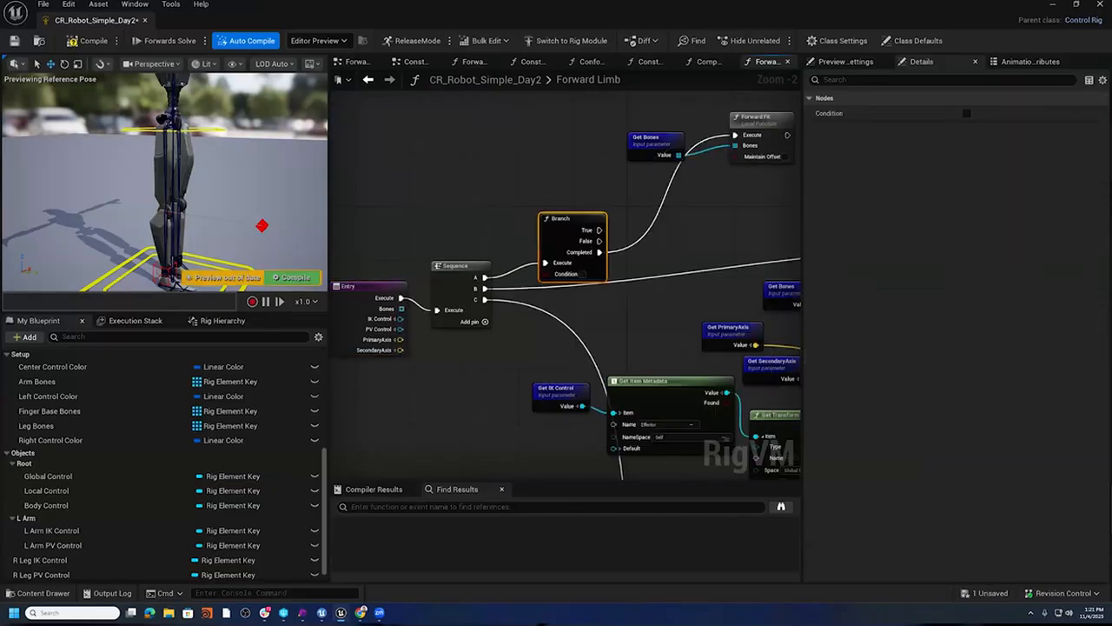
- Reposition the Branch node between Sequence and Forward FK and break the link from its Completed output
right_click_drag(668, 254, 592, 250)
left_click_drag(513, 221, 596, 191)
left_click(543, 237)
right_click(516, 222)
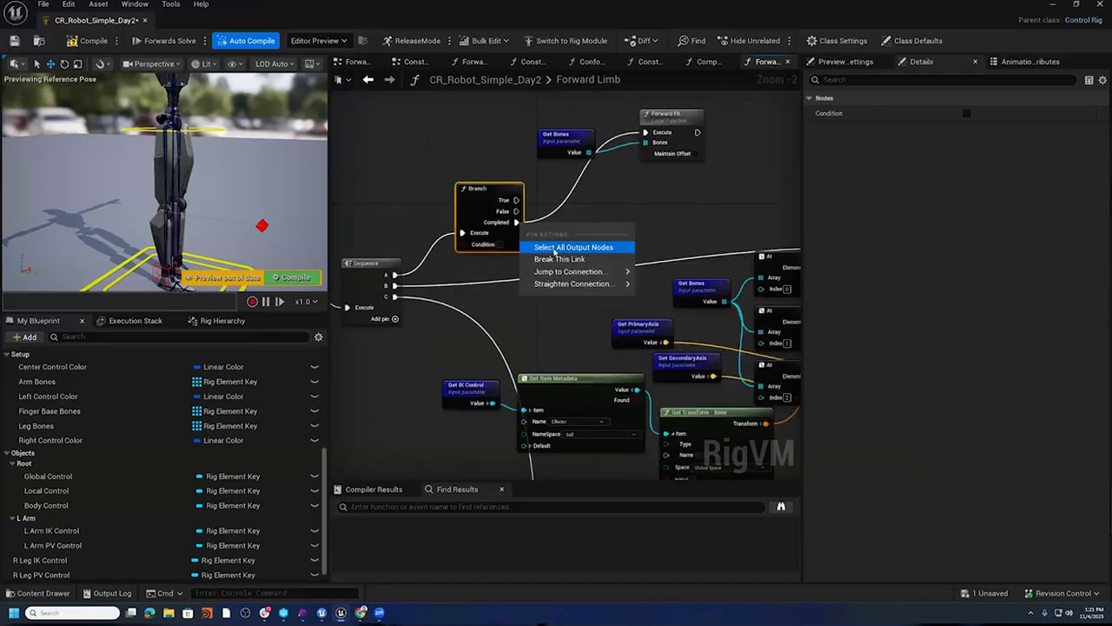
left_click(559, 259)
mouse_move(498, 231)
left_mouse_down()
mouse_move(532, 236)
mouse_move(520, 237)
left_mouse_up()
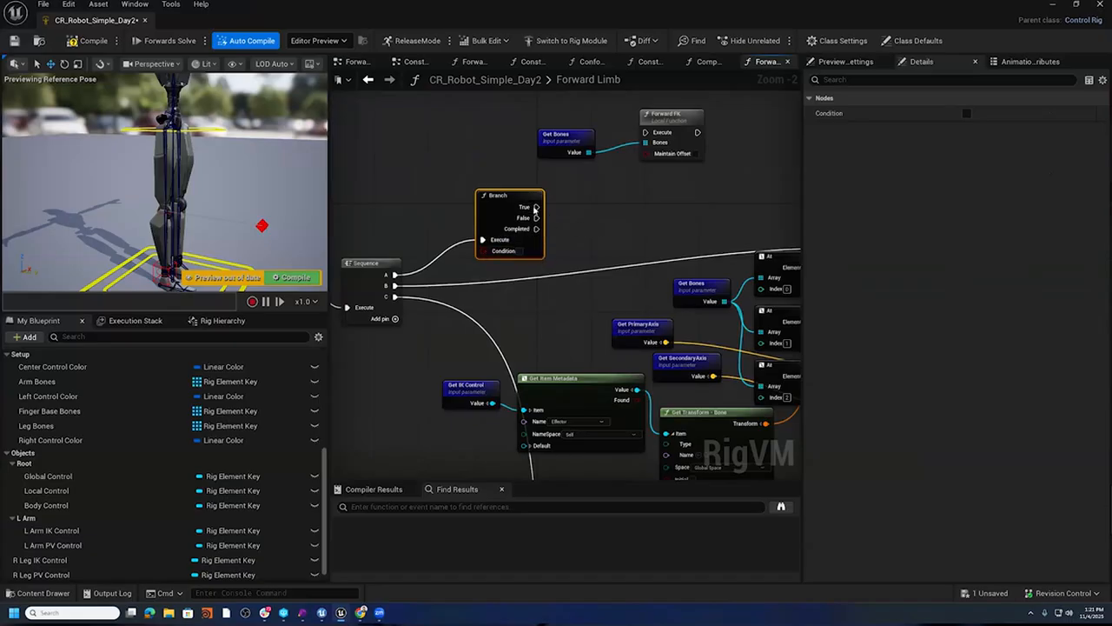
- Connect the Branch's True output to Forward FK and its False output to Basic IK, and compile and save the rig
left_click_drag(536, 206, 645, 132)
right_click_drag(648, 225, 551, 174)
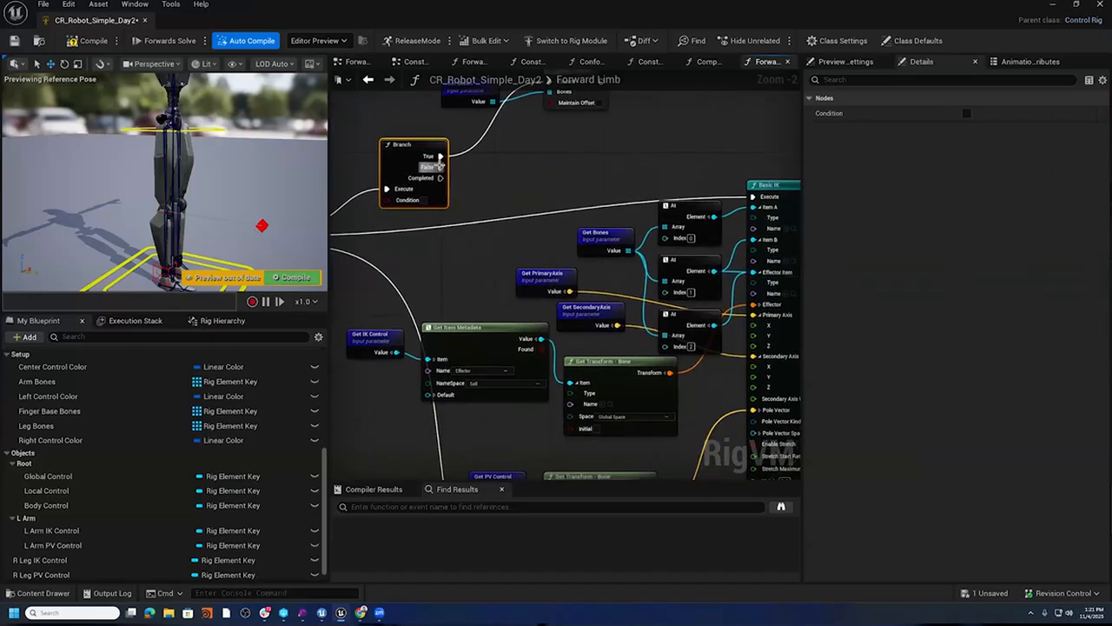
left_click_drag(440, 167, 753, 197)
right_click_drag(474, 231, 568, 316)
left_click(88, 42)
left_click(15, 40)
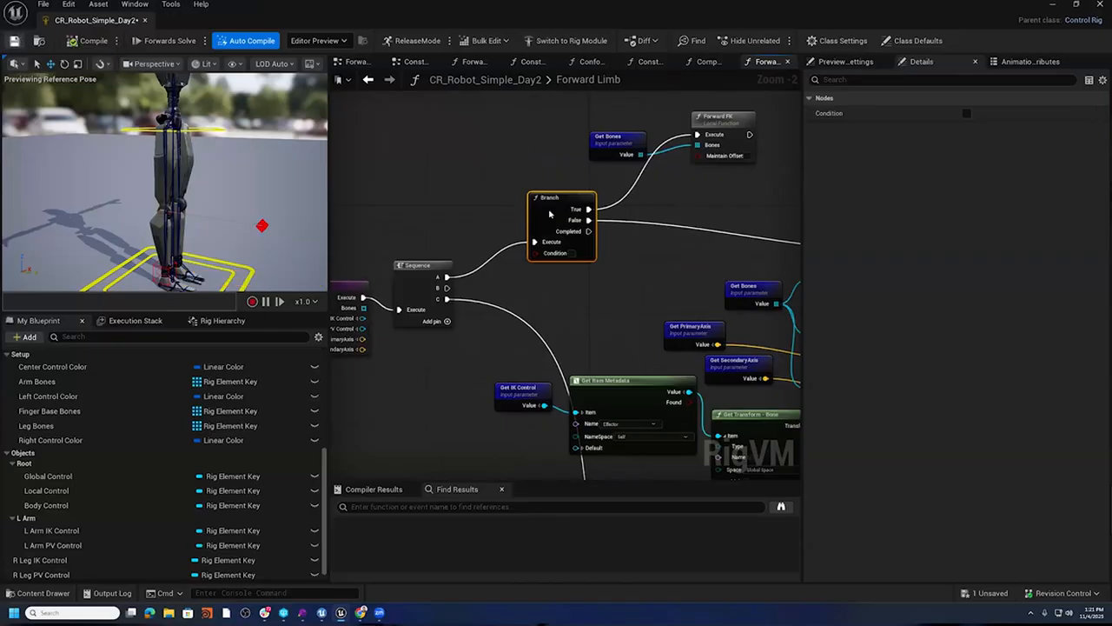
- Test the Branch's false path by moving the left arm's IK control down toward the legs in the preview
left_click_drag(304, 161, 178, 213, "alt")
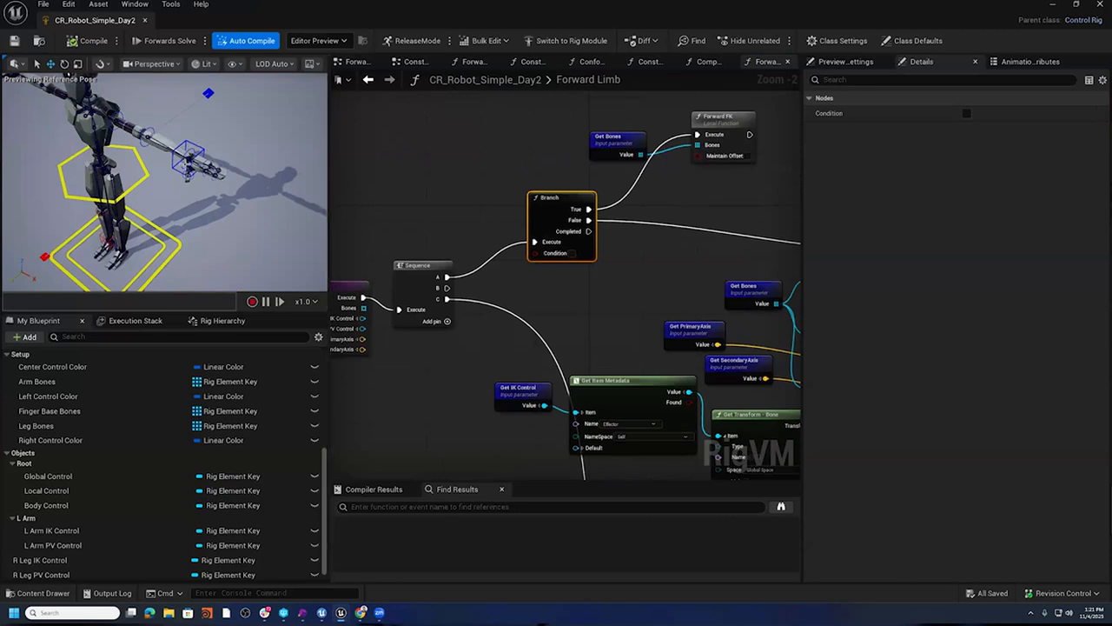
left_click(187, 160)
left_click_drag(187, 158, 130, 202)
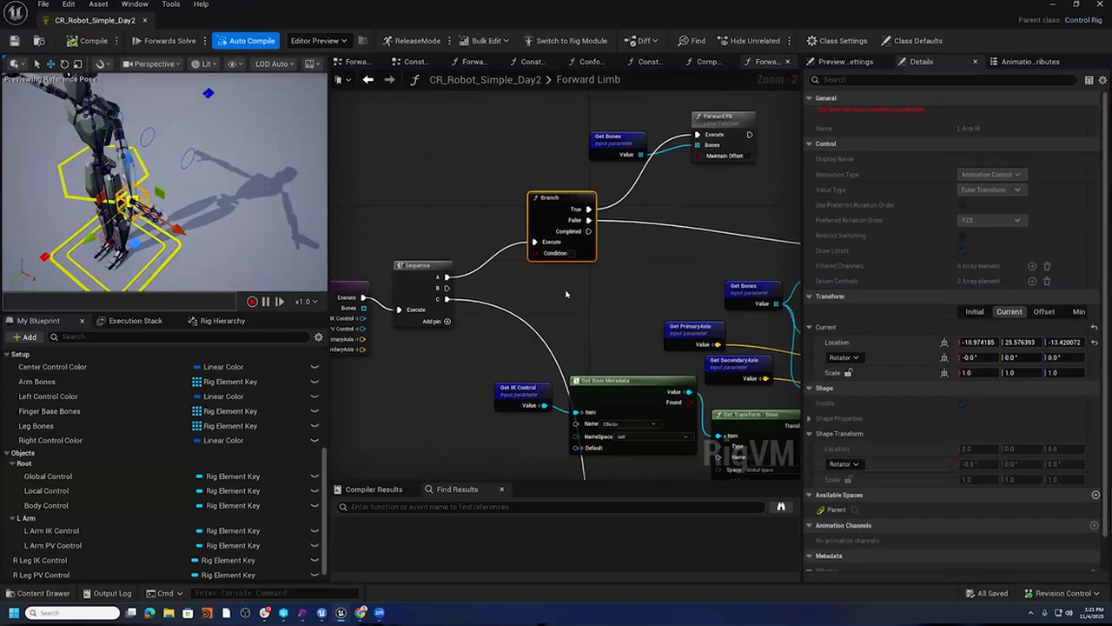
- Enable the Branch's Condition, test rotating a left arm FK control, and recompile the rig to reset the pose
left_click(573, 254)
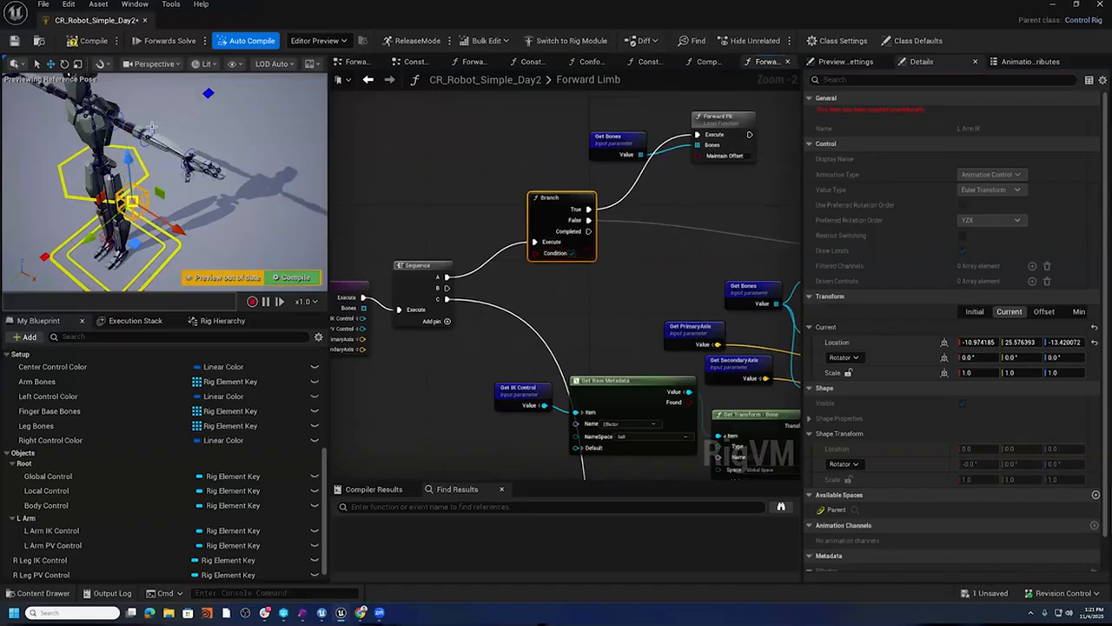
left_click(148, 137)
key("e")
left_click_drag(166, 168, 151, 205)
left_click(91, 42)
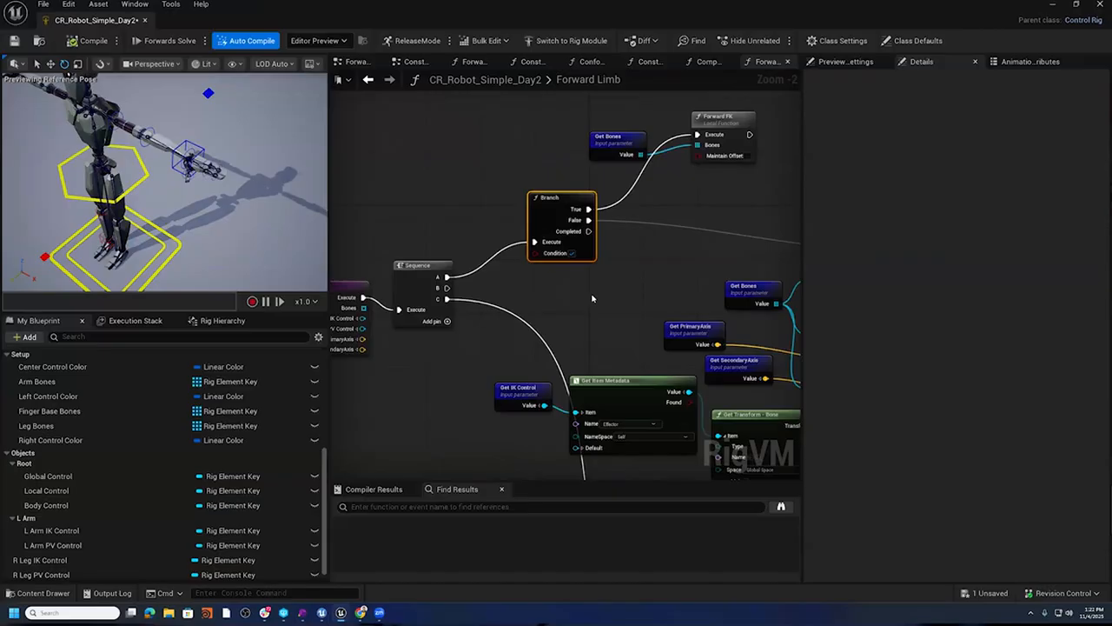
- Open the Construct Limb function and move the Return node with its local IK and PV Control getters further down
right_click_drag(581, 285, 714, 305)
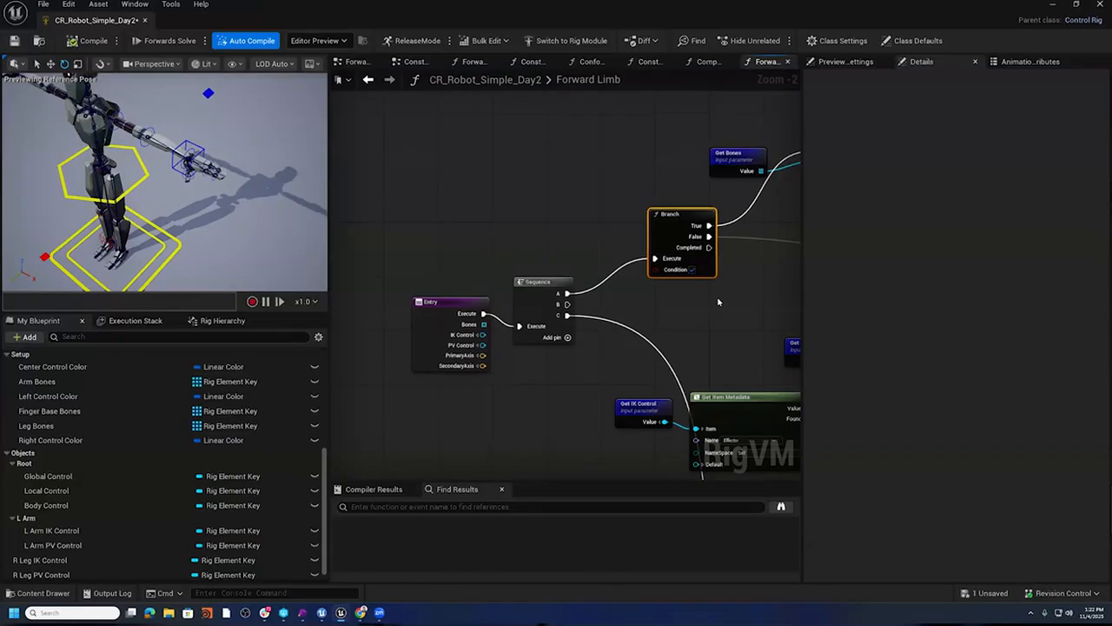
right_click_drag(718, 300, 653, 312)
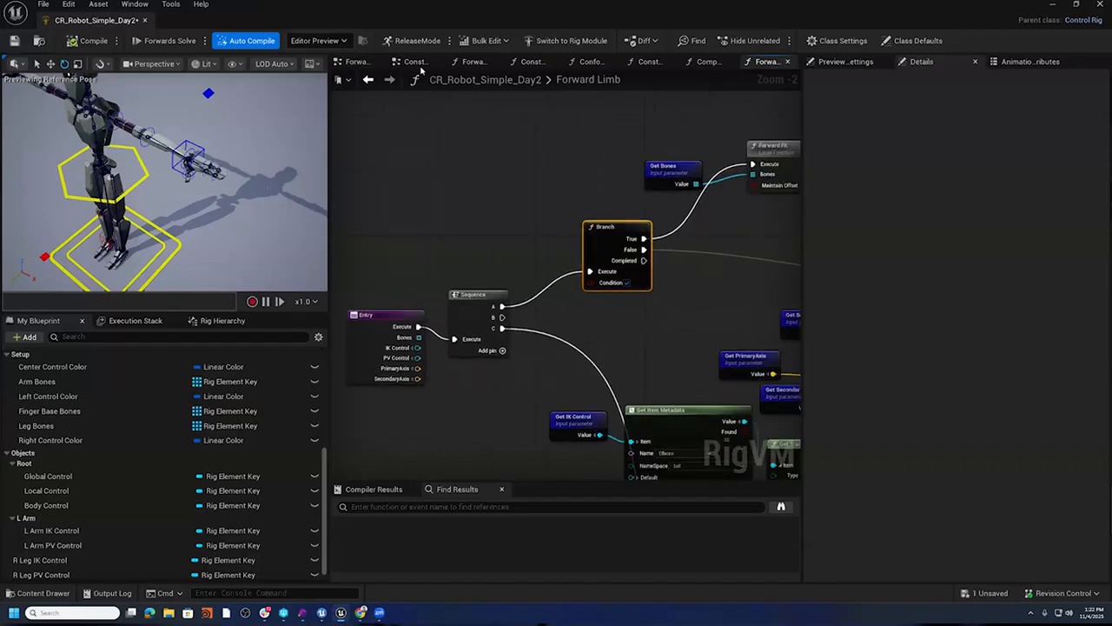
double_click(588, 182)
scroll(537, 291, "down", 6)
right_click_drag(538, 291, 576, 296)
scroll(576, 296, "up", 3)
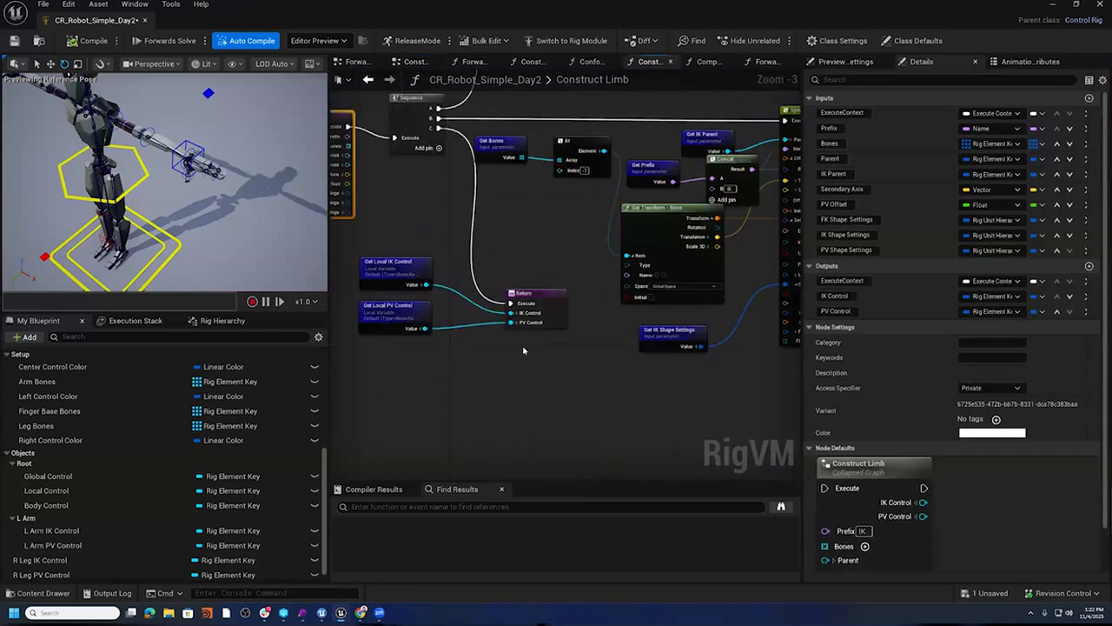
left_click_drag(503, 341, 357, 254)
left_click_drag(527, 295, 549, 488)
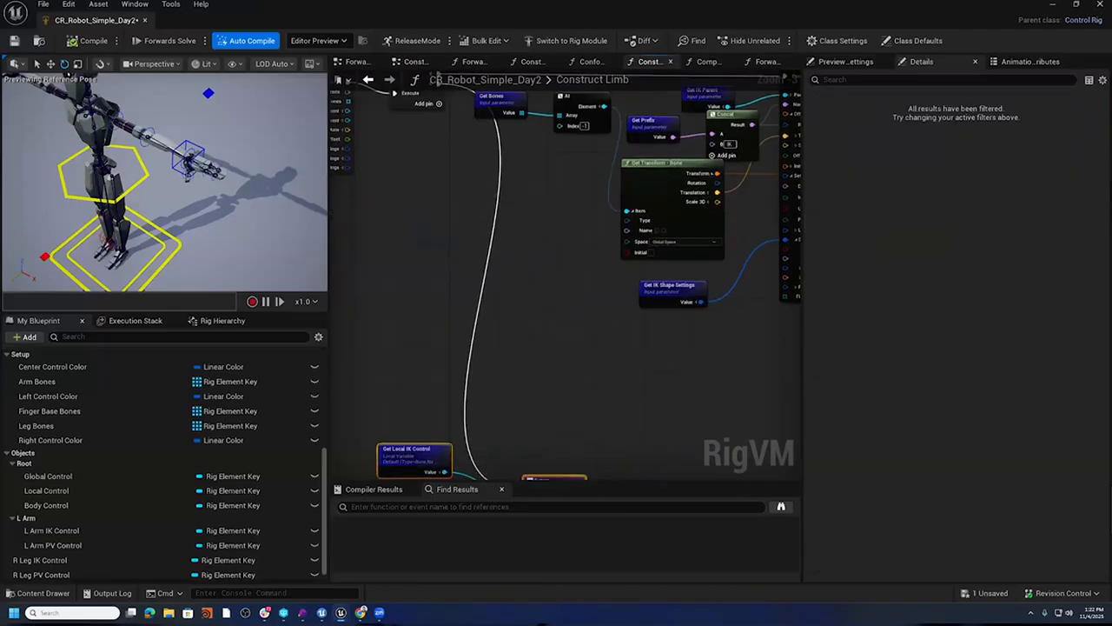
- Add a D output to the Construct Limb Sequence and transfer the Return link from C to D
right_click_drag(443, 167, 517, 375)
scroll(516, 357, "up", 3)
left_click(517, 293)
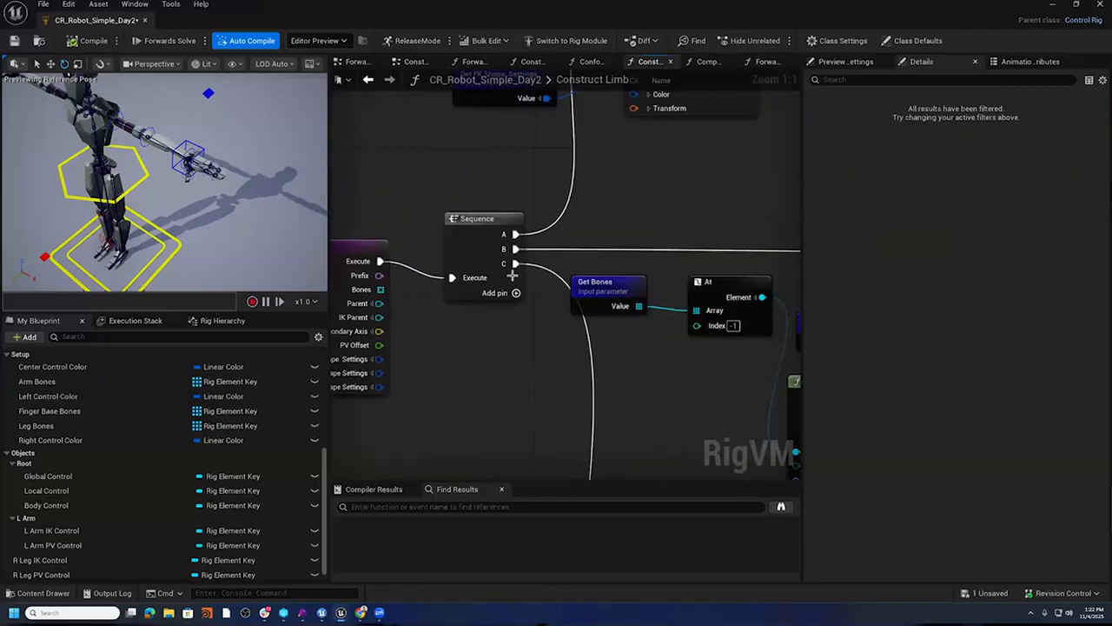
mouse_move(515, 264)
left_mouse_down("ctrl")
mouse_move(526, 287)
mouse_move(516, 278)
left_mouse_up("ctrl")
right_click_drag(517, 278, 473, 206)
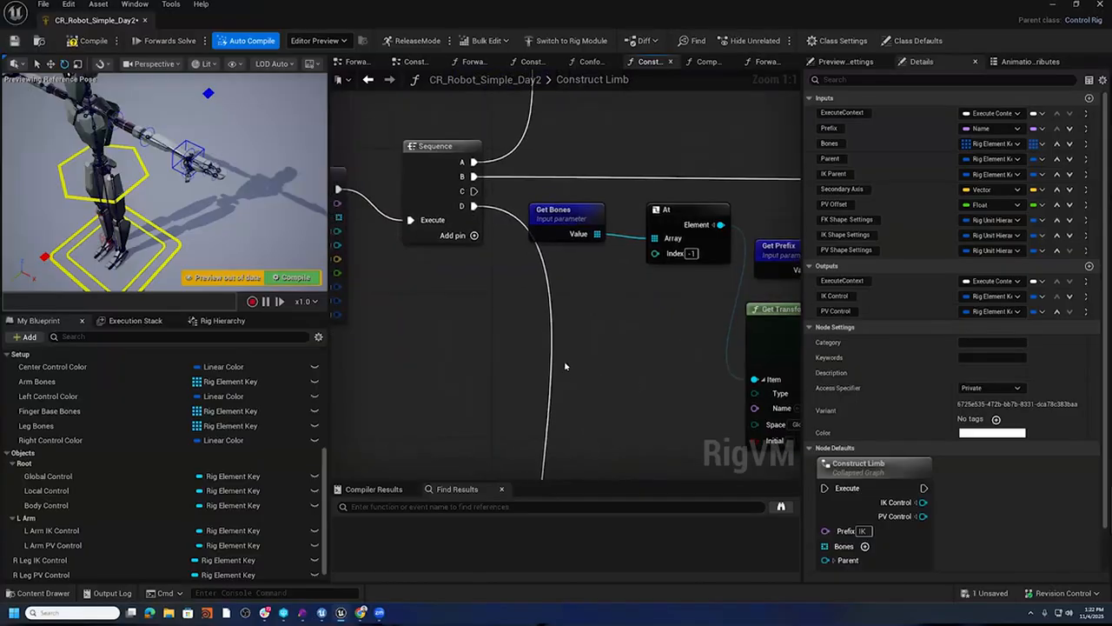
- Add a SpawnAnimationChannel node to the Sequence's free C output and place it beneath the Get IK Shape Settings node
right_click_drag(561, 368, 591, 396)
left_click_drag(503, 232, 631, 403)
type("spawn")
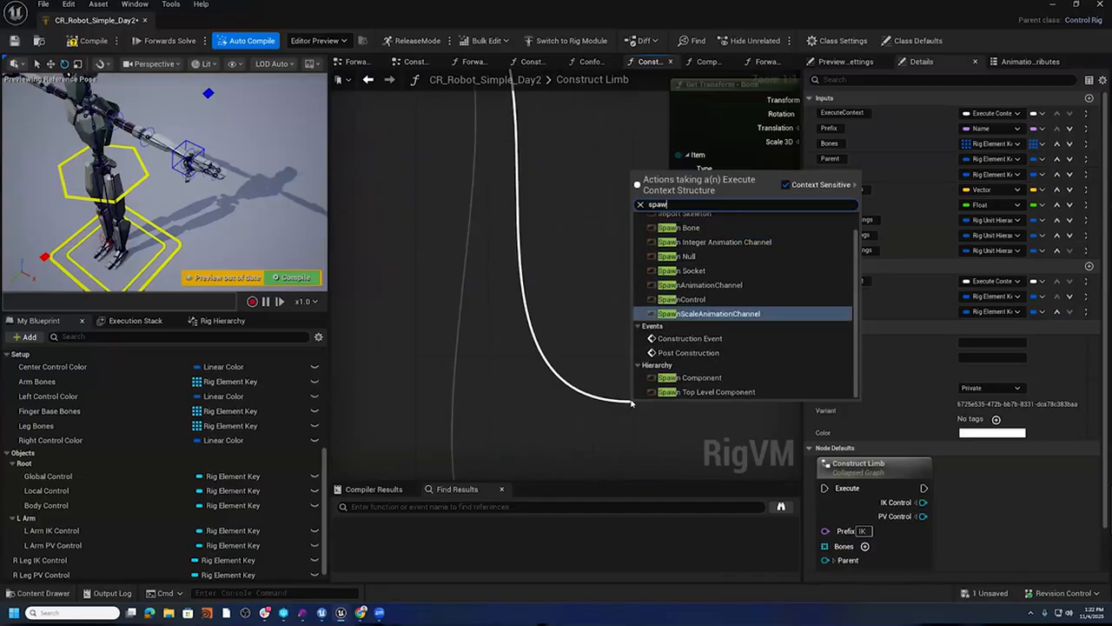
type("anim")
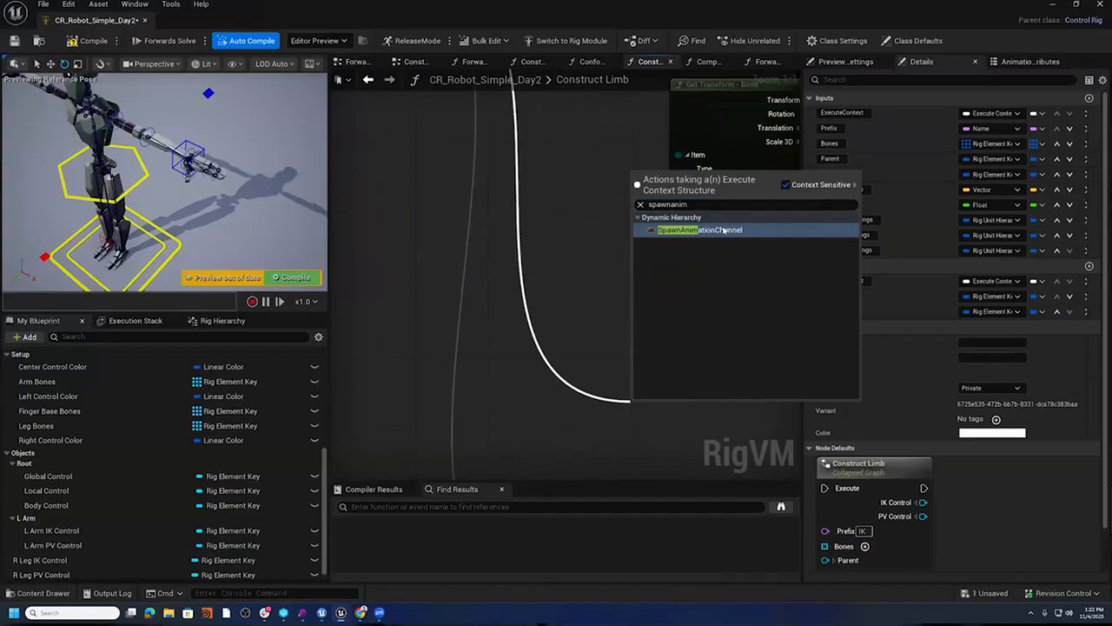
key("Return")
right_click_drag(696, 371, 617, 255)
left_click_drag(633, 285, 667, 217)
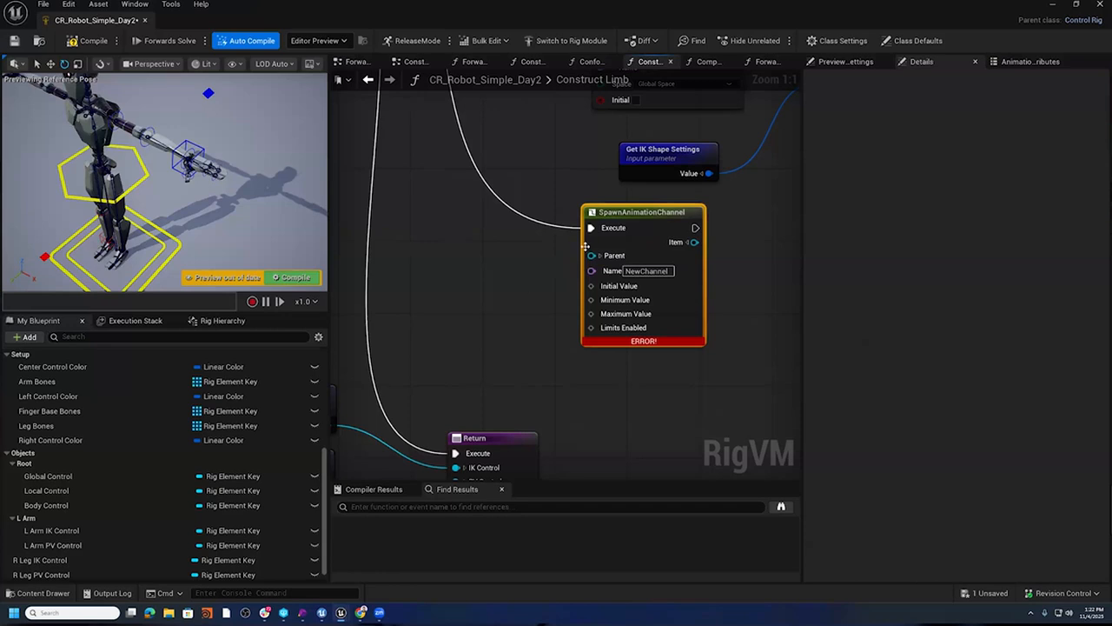
- Set the animation channel's value type to Boolean and name the channel IK FK Switch
right_click(613, 287)
left_click(667, 322)
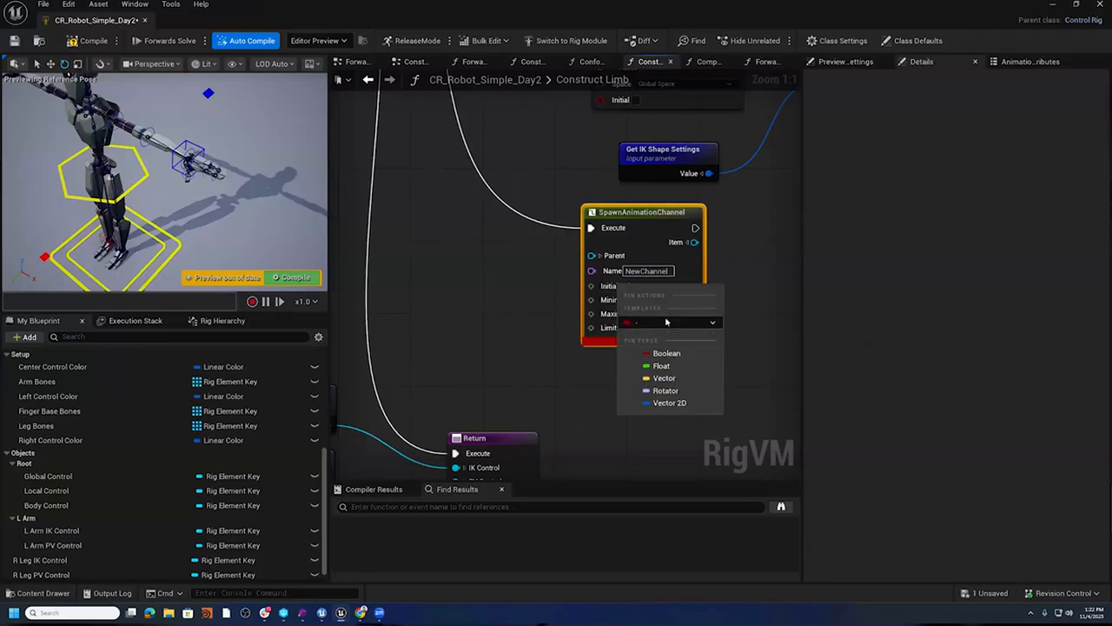
left_click(692, 353)
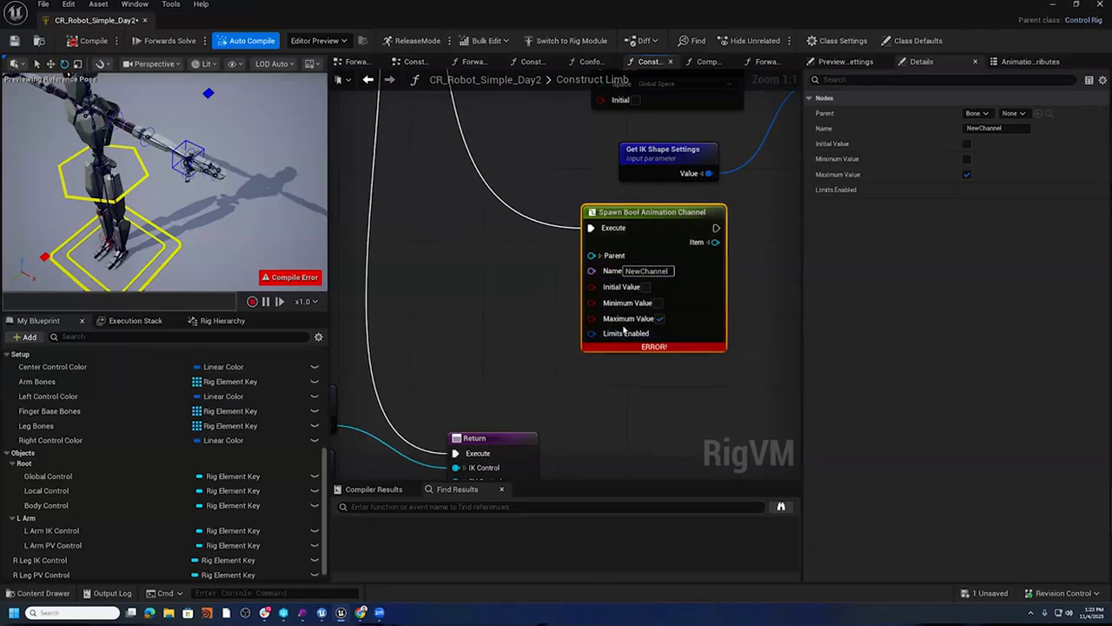
left_click(648, 273)
right_click_drag(486, 261, 541, 268)
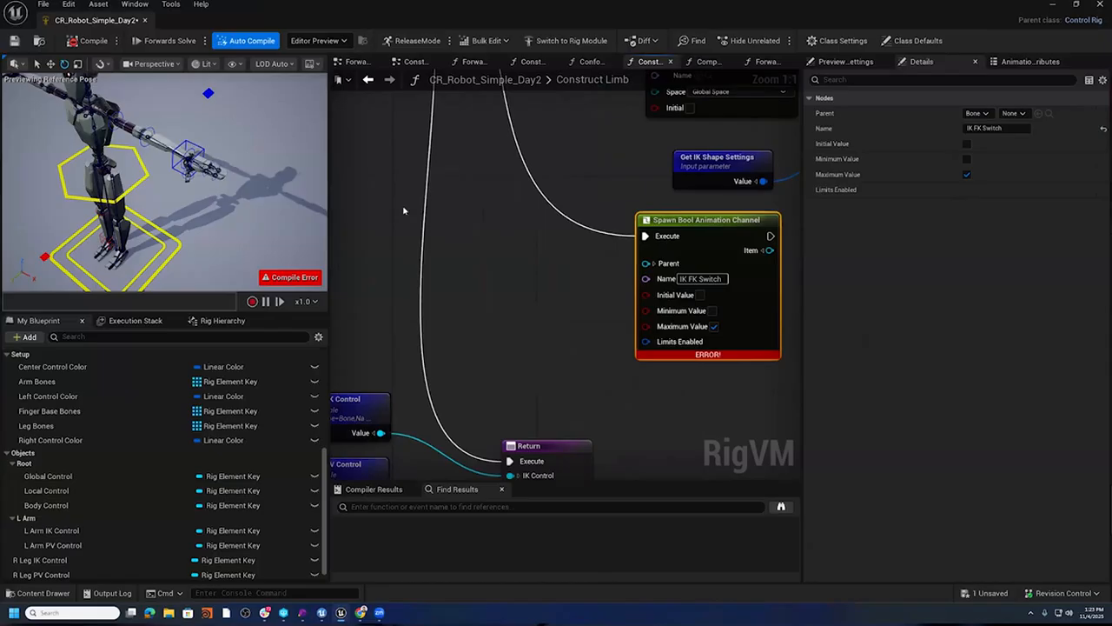
- Add a Get Local IK Control node, connect its value to the animation channel's Parent input, and place it beside that node
right_click(493, 270)
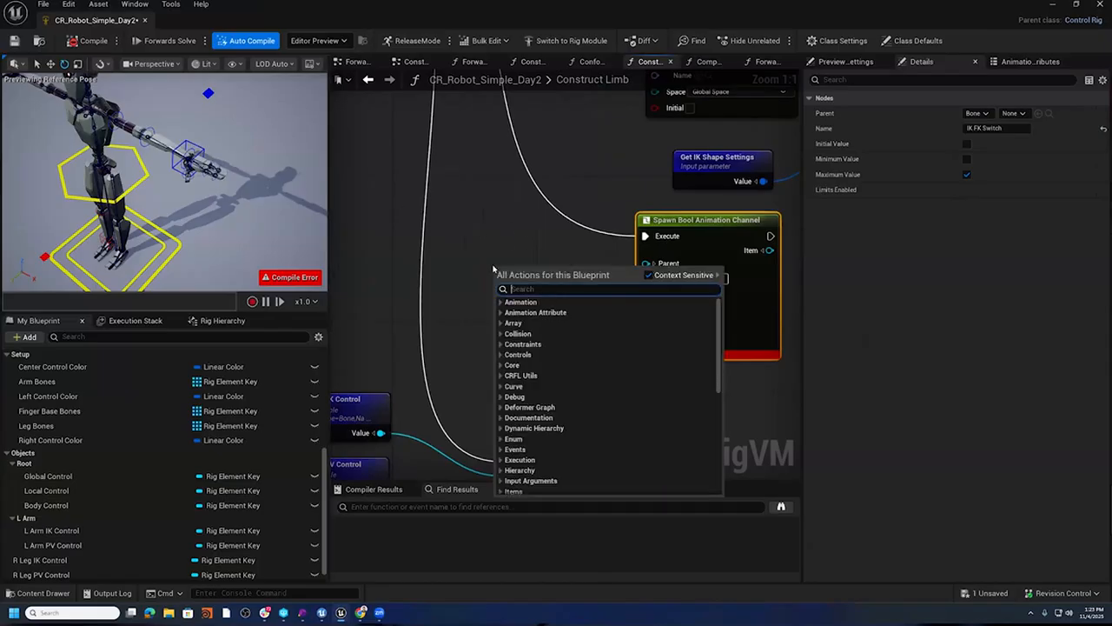
type("Get ILocal")
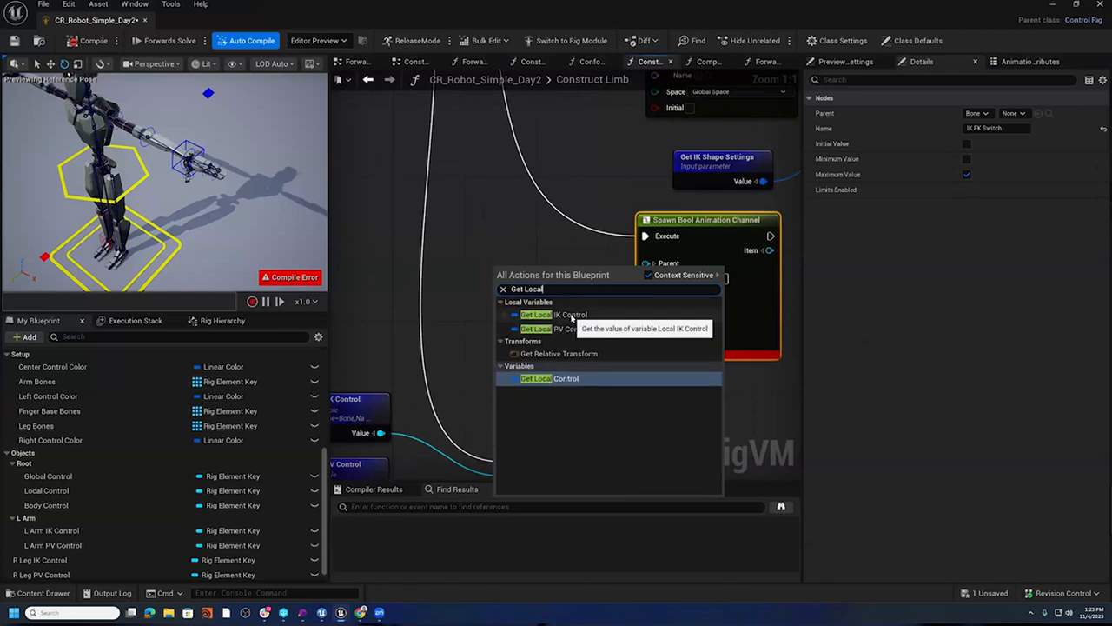
left_click(571, 314)
left_click_drag(553, 290, 646, 264)
left_click_drag(505, 269, 515, 250)
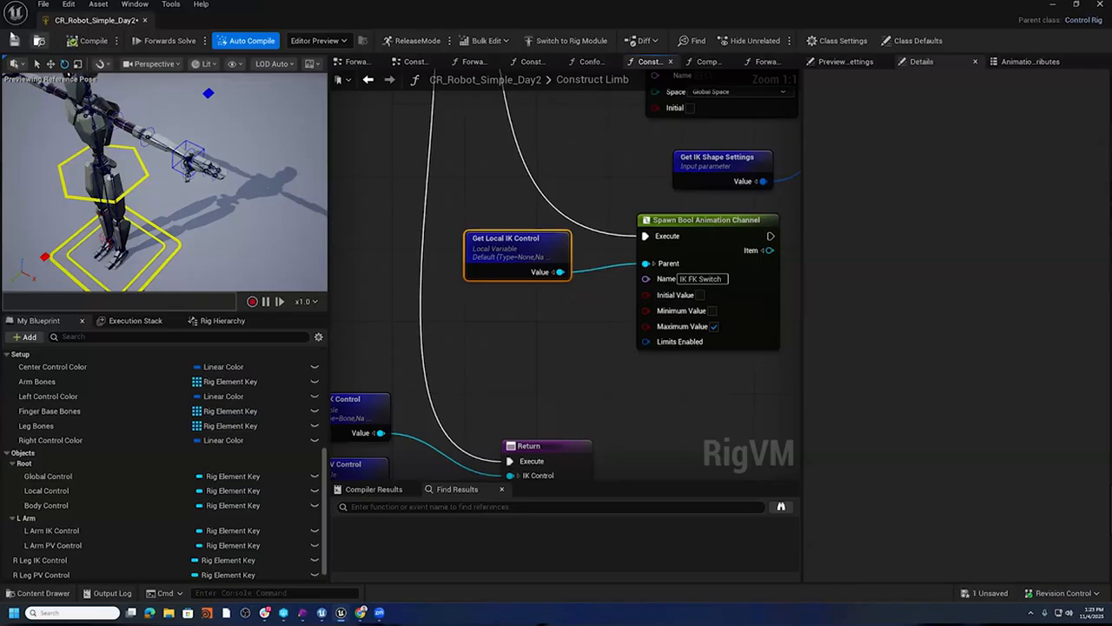
- Save the rig and inspect the left arm IK control's animation channels in the details
key("ctrl+s")
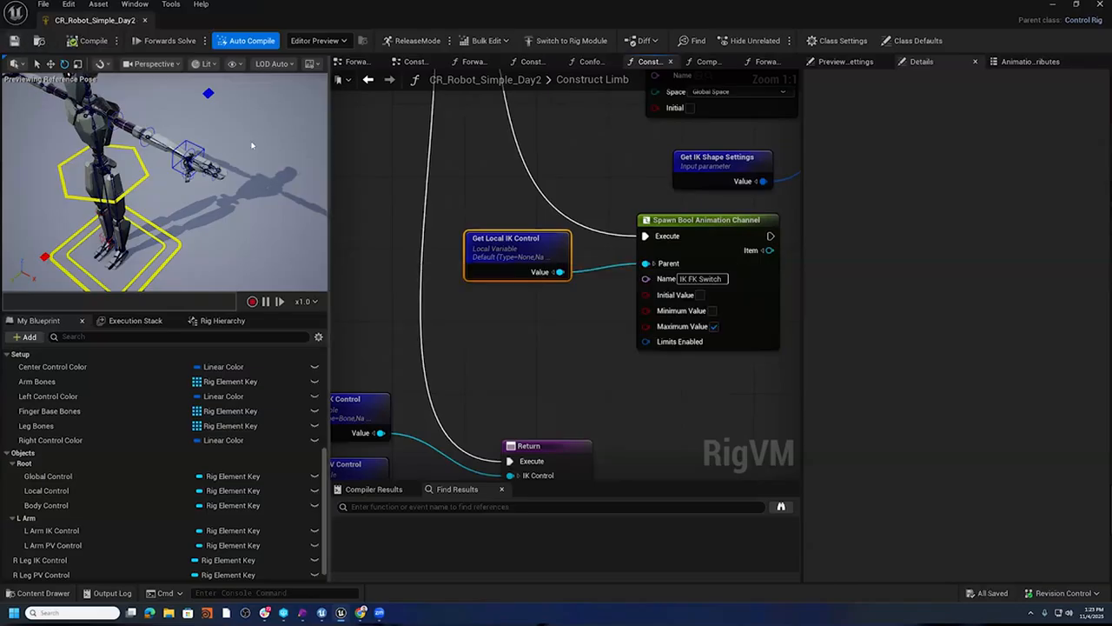
left_click(187, 176)
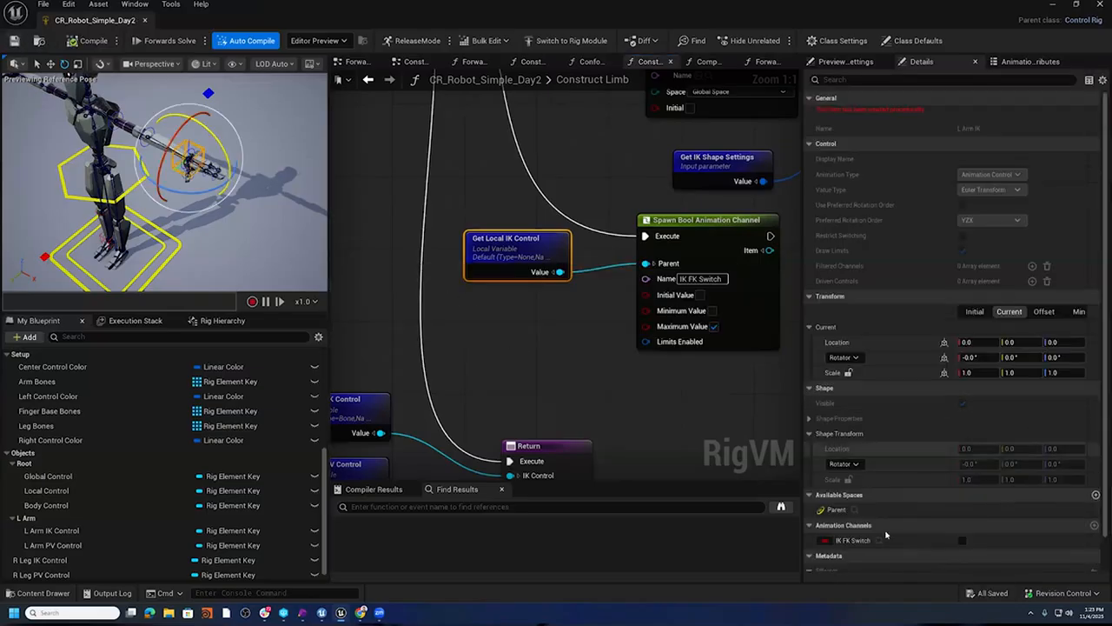
scroll(898, 479, "down", 1)
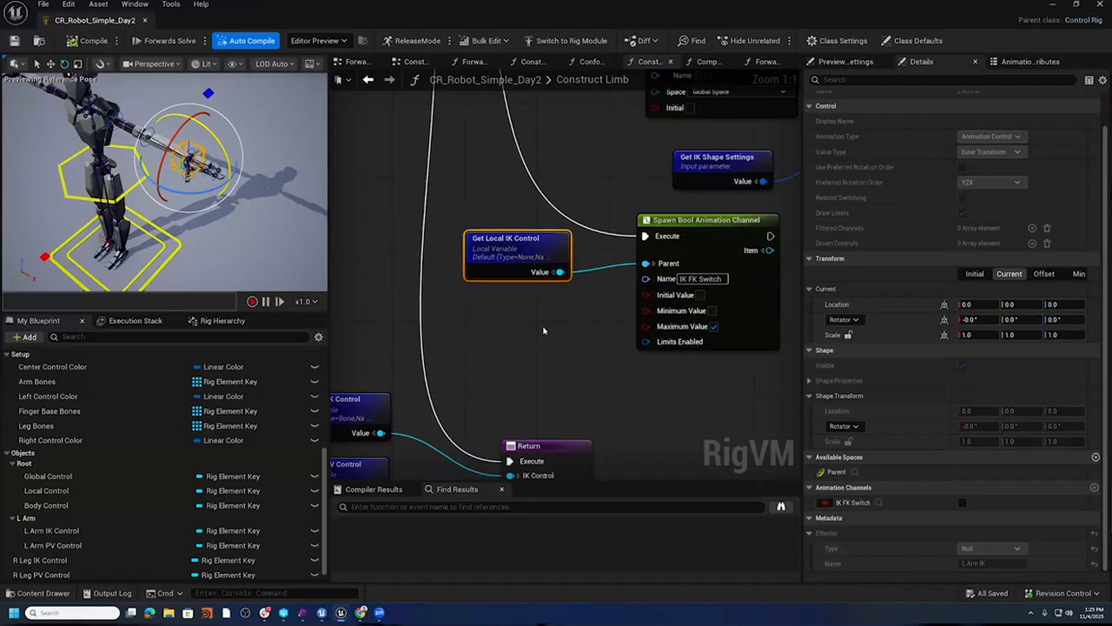
- Promote the animation channel's Item output to a local variable, place its Set node beside the channel node, and connect their execution pins
right_click_drag(558, 334, 516, 318)
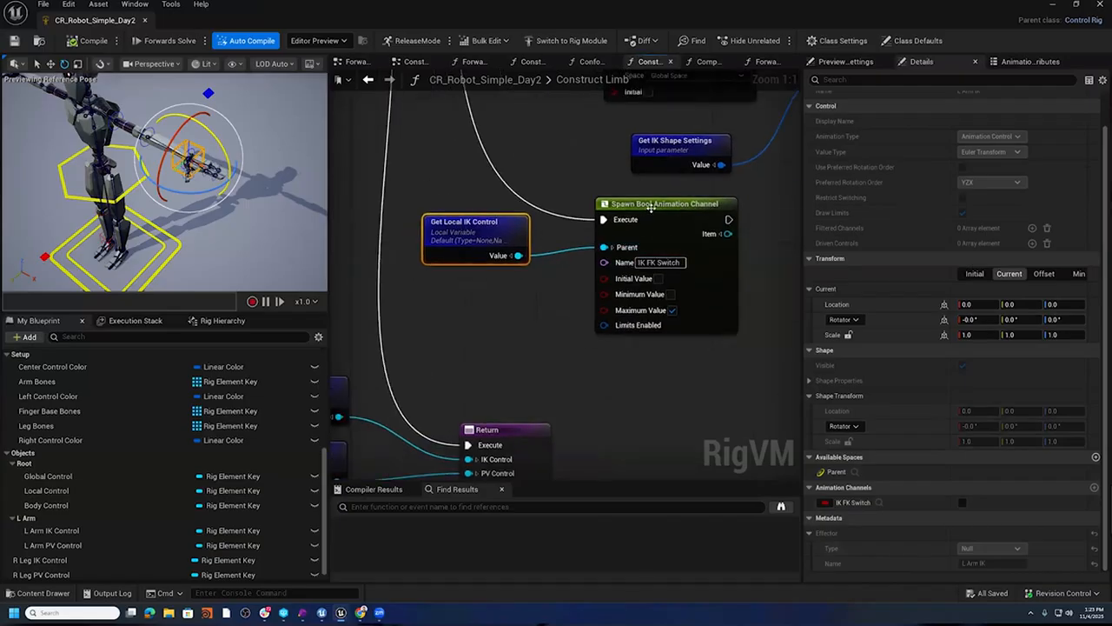
right_click_drag(609, 183, 462, 159)
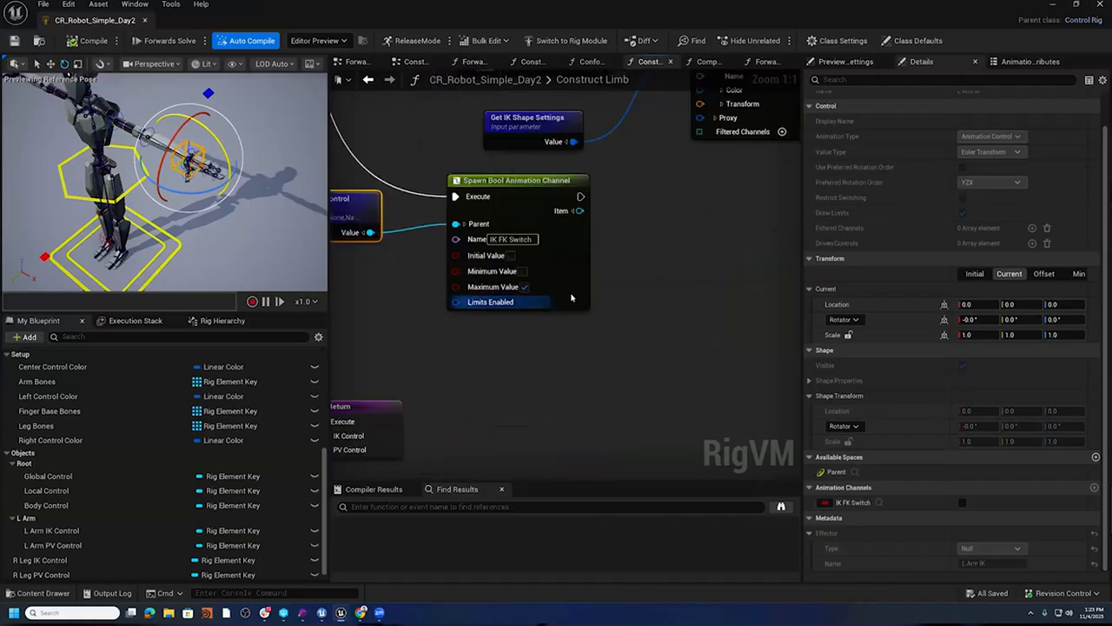
right_click_drag(648, 276, 589, 271)
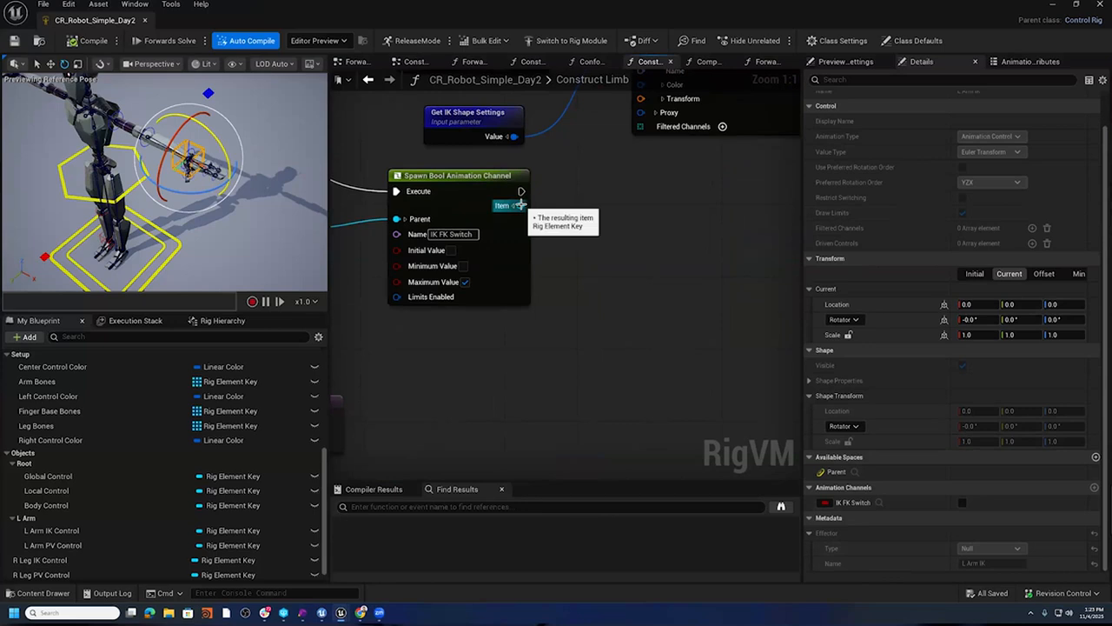
left_click_drag(518, 205, 568, 245)
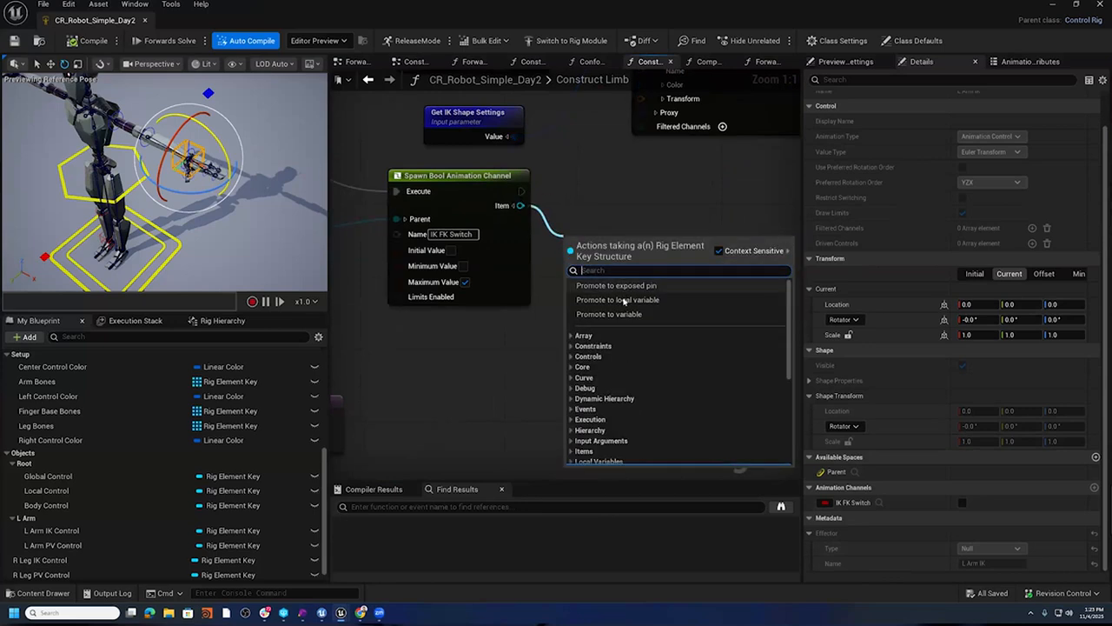
left_click(621, 301)
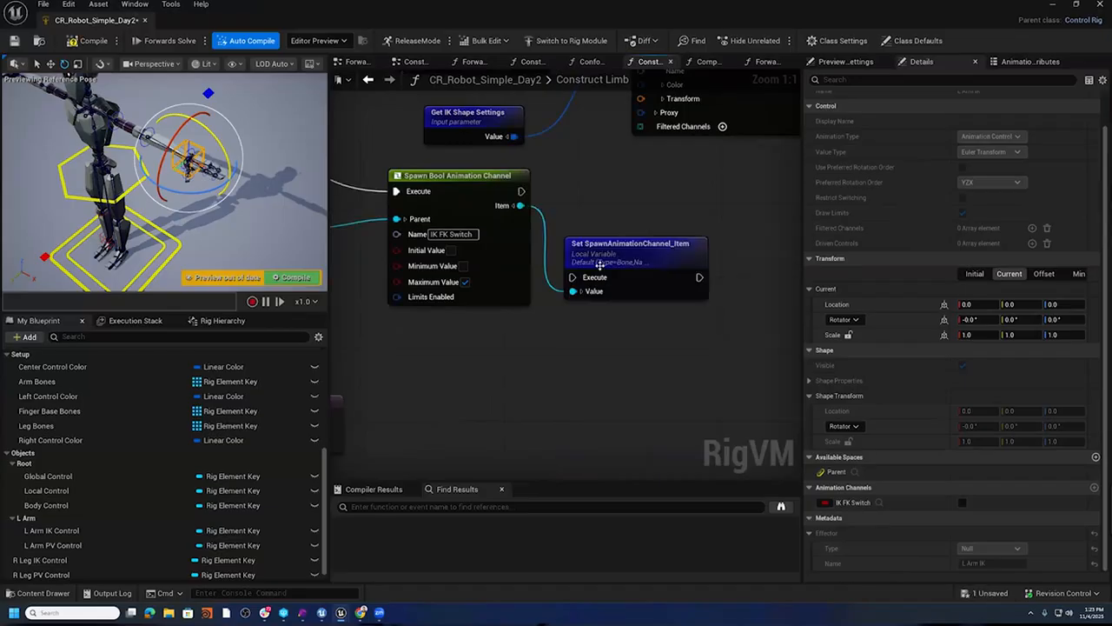
left_click_drag(599, 243, 598, 167)
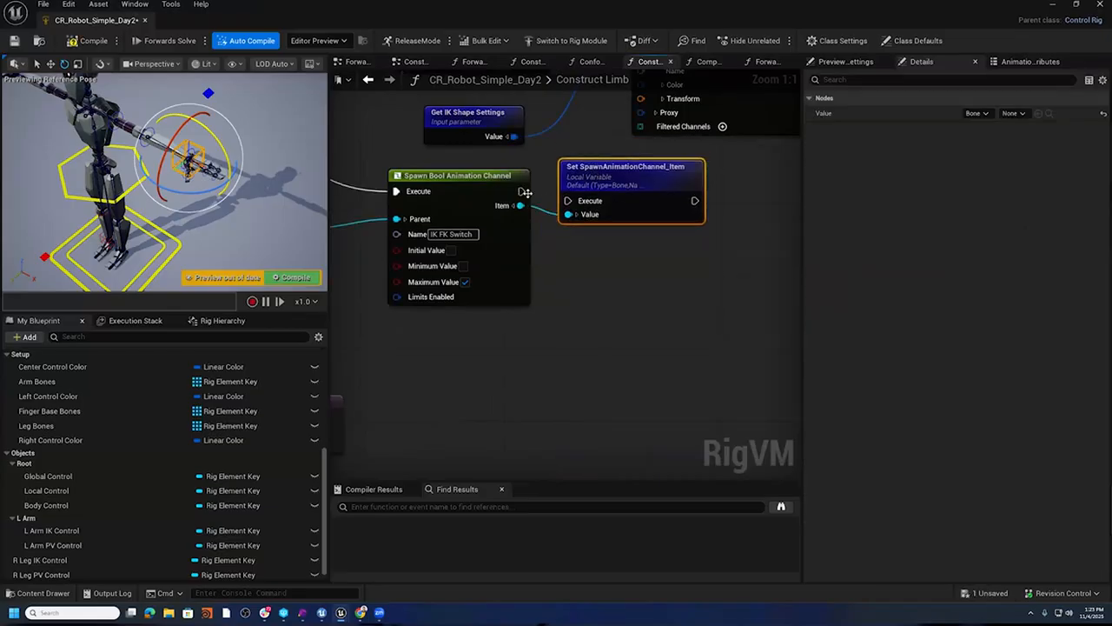
left_click_drag(553, 202, 568, 201)
- Rename the new local variable of Construct Limb to Local IK FK Switch Channel
scroll(144, 486, "down", 2)
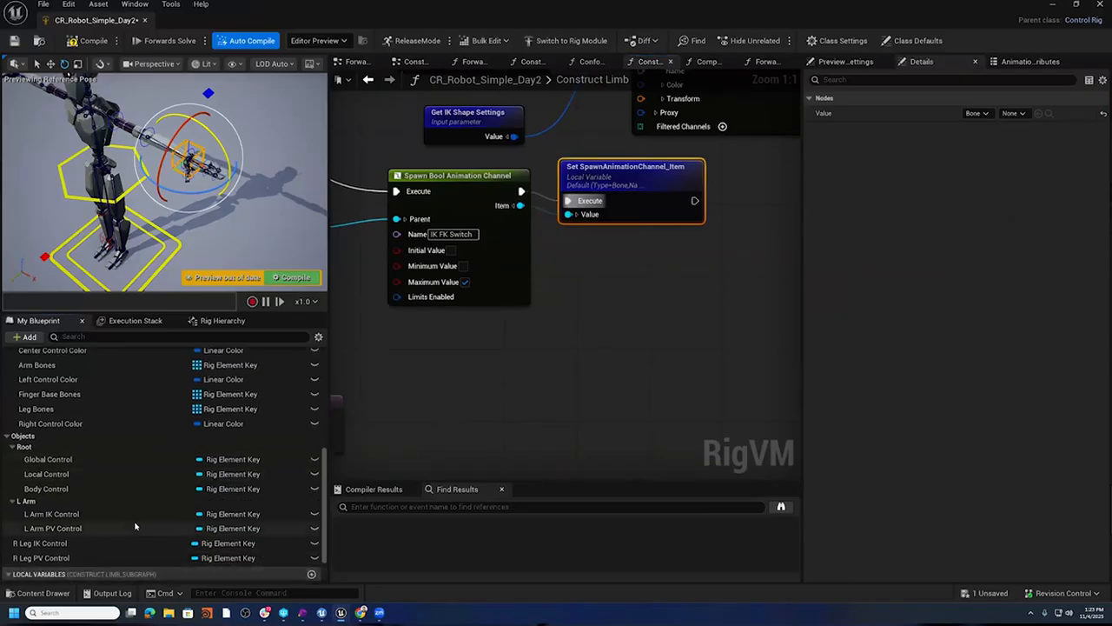
left_click(13, 575)
right_click(127, 575)
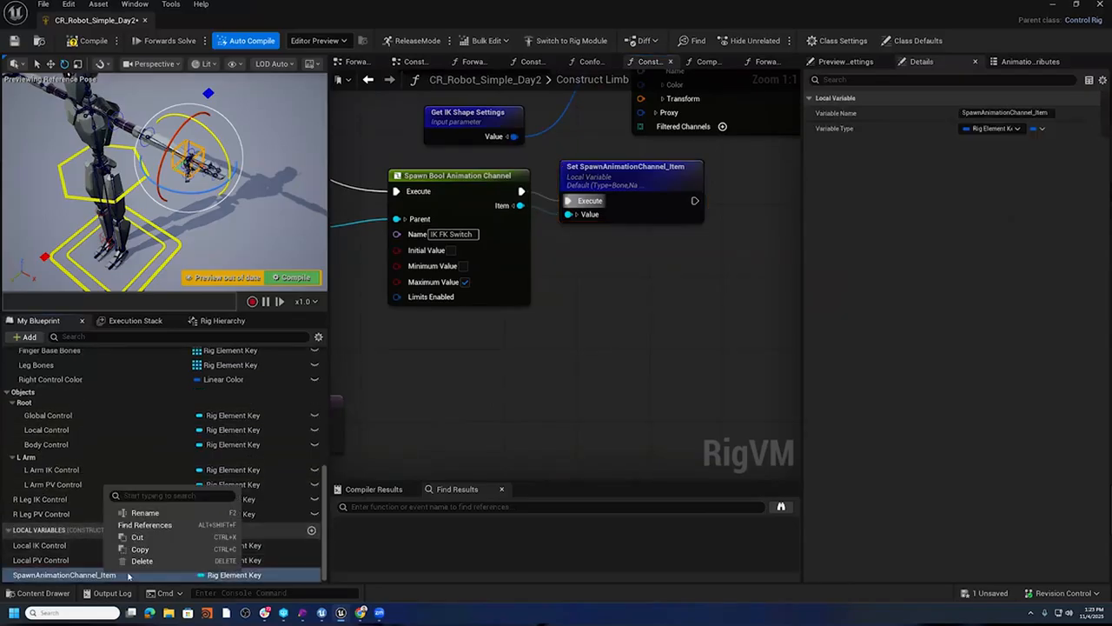
left_click(148, 513)
type("Local IK FK Switch Chann")
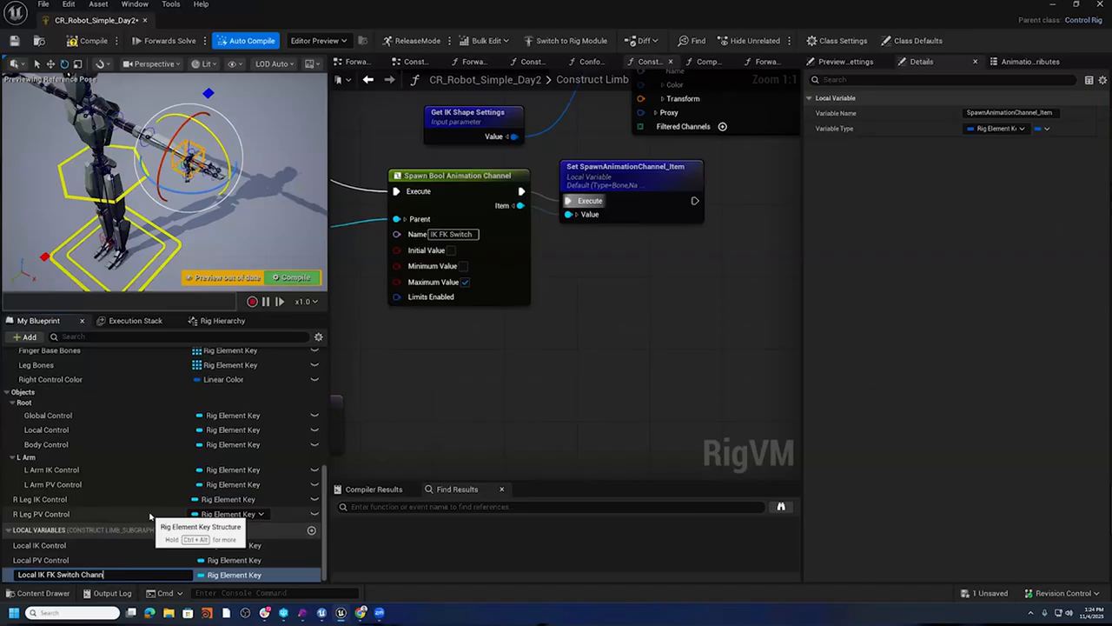
type("el")
key("Return")
- Add a Get Local IK FK Switch Channel node under the PV control getter and connect its value to the Return node as a new output
right_click_drag(437, 411, 742, 270)
left_click_drag(122, 574, 365, 372)
left_click(424, 381)
left_click_drag(484, 400, 665, 328)
- Rename the Return node's new output to IK FK Switch Channel, and compile and save the rig
left_click(621, 262)
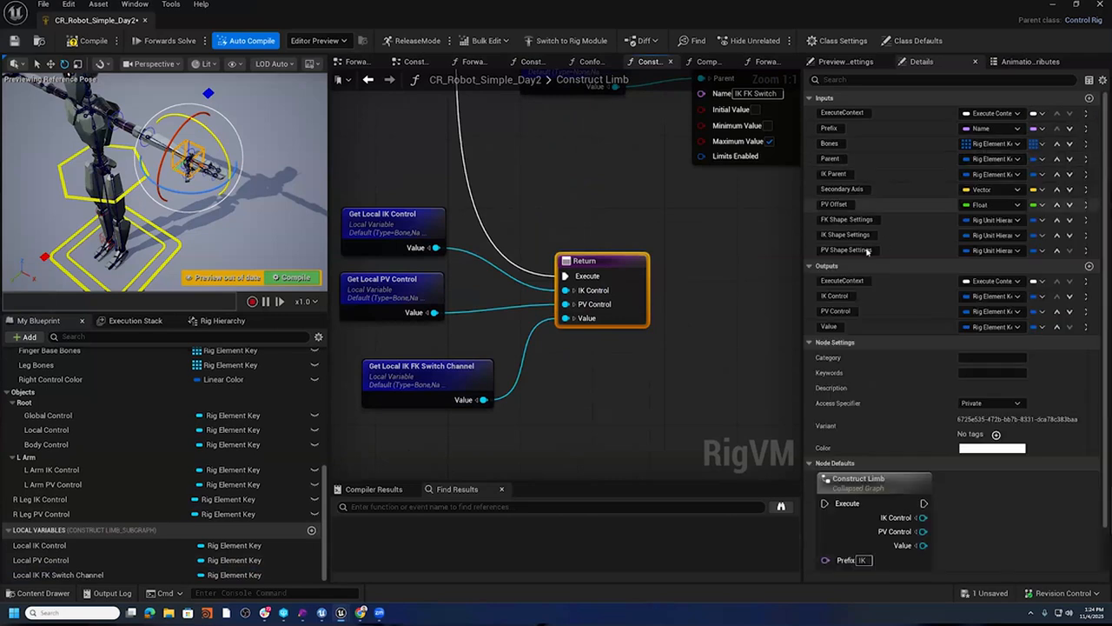
double_click(837, 327)
type("IK FK Switch Channel")
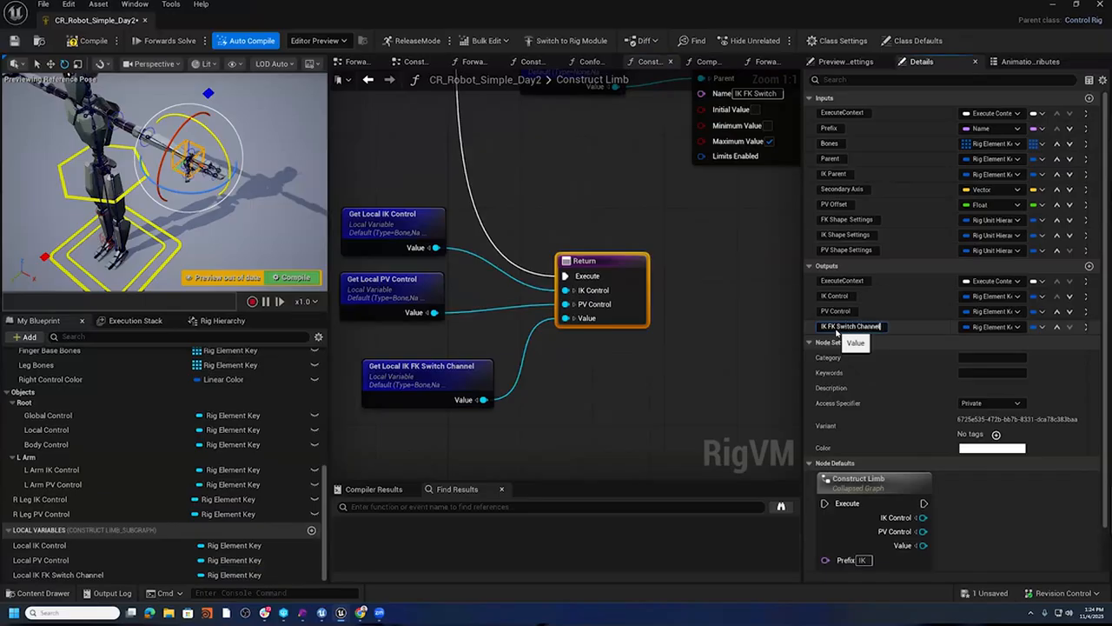
key("Return")
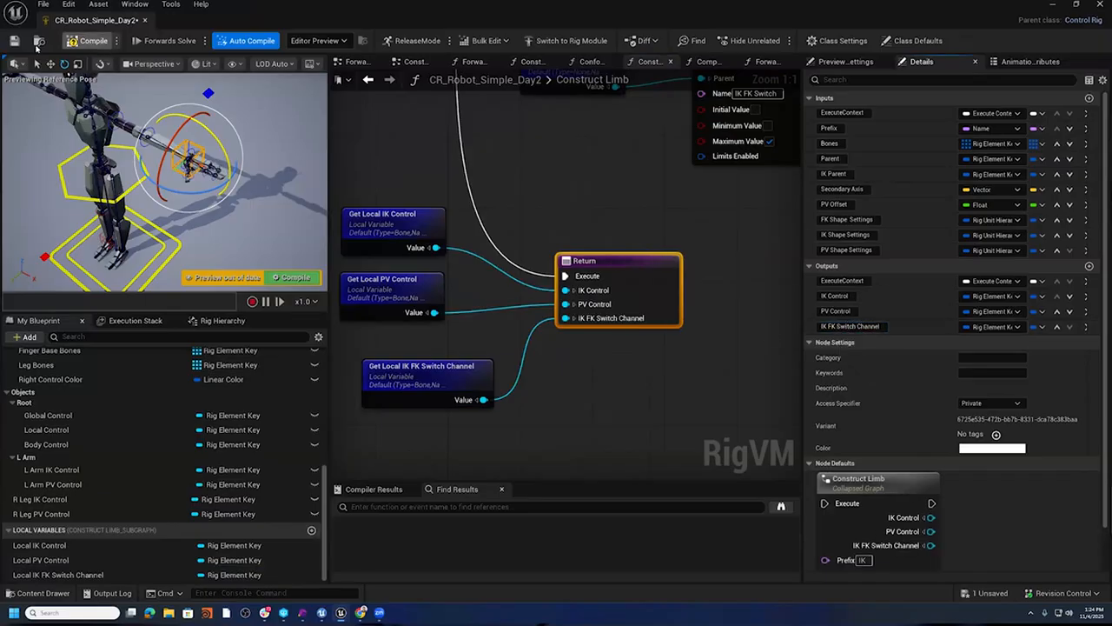
left_click(93, 41)
- In the Construction Event Graph, move the L Arm Construct Limb node up within its section
right_click_drag(598, 167, 708, 338)
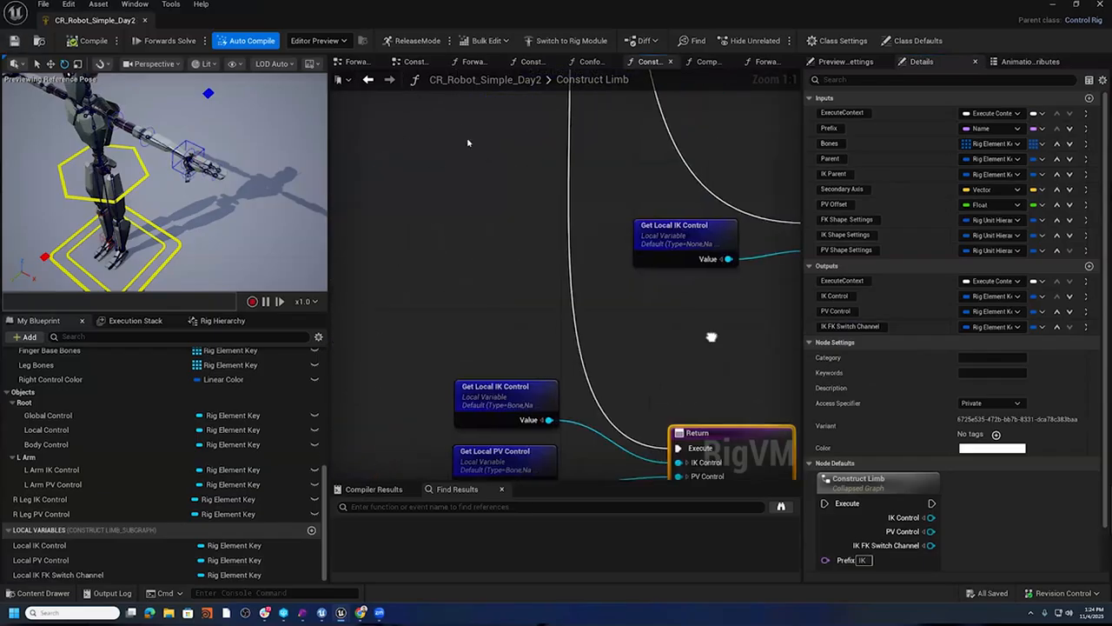
left_click(414, 64)
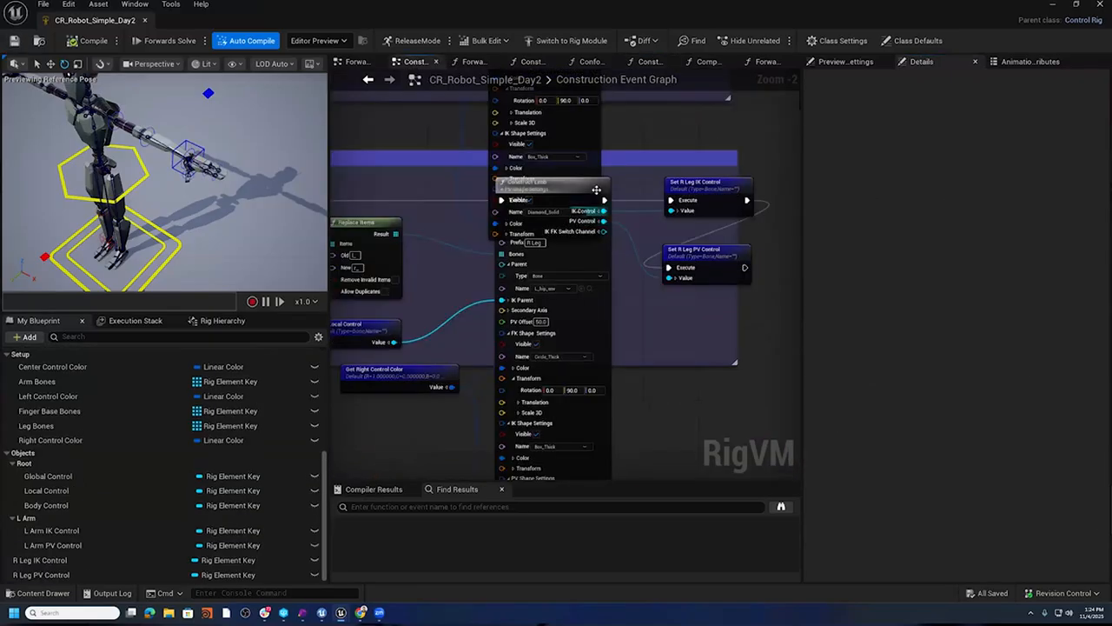
right_click_drag(624, 154, 636, 474)
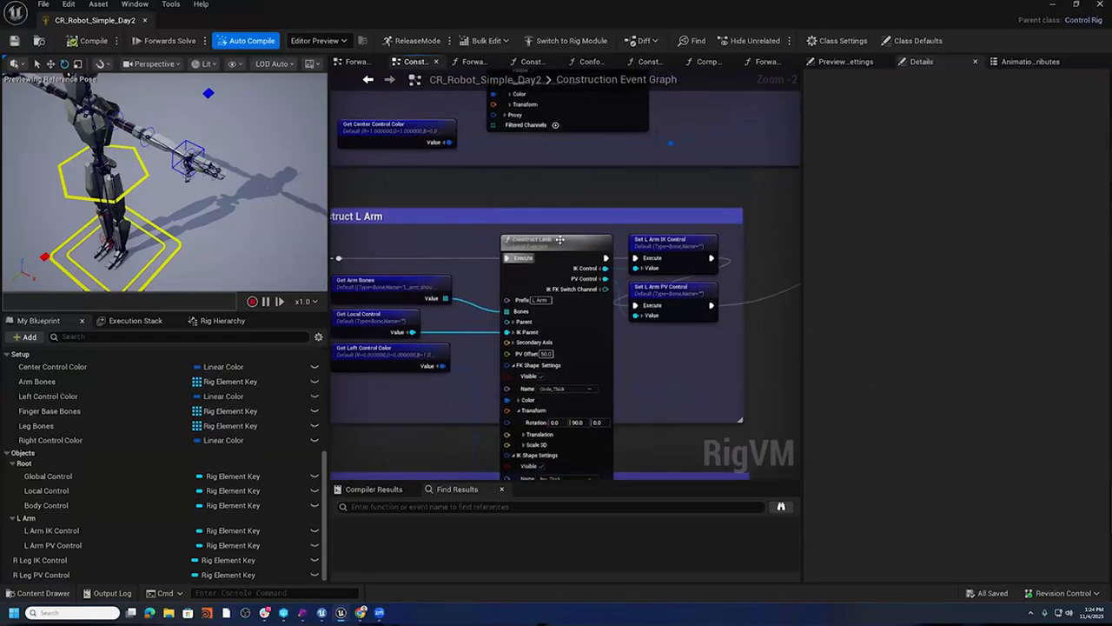
left_click_drag(562, 241, 552, 165)
right_click_drag(674, 412, 583, 200)
right_click_drag(553, 303, 500, 381)
right_click_drag(535, 297, 506, 170)
right_click_drag(581, 428, 588, 348)
right_click_drag(530, 122, 549, 377)
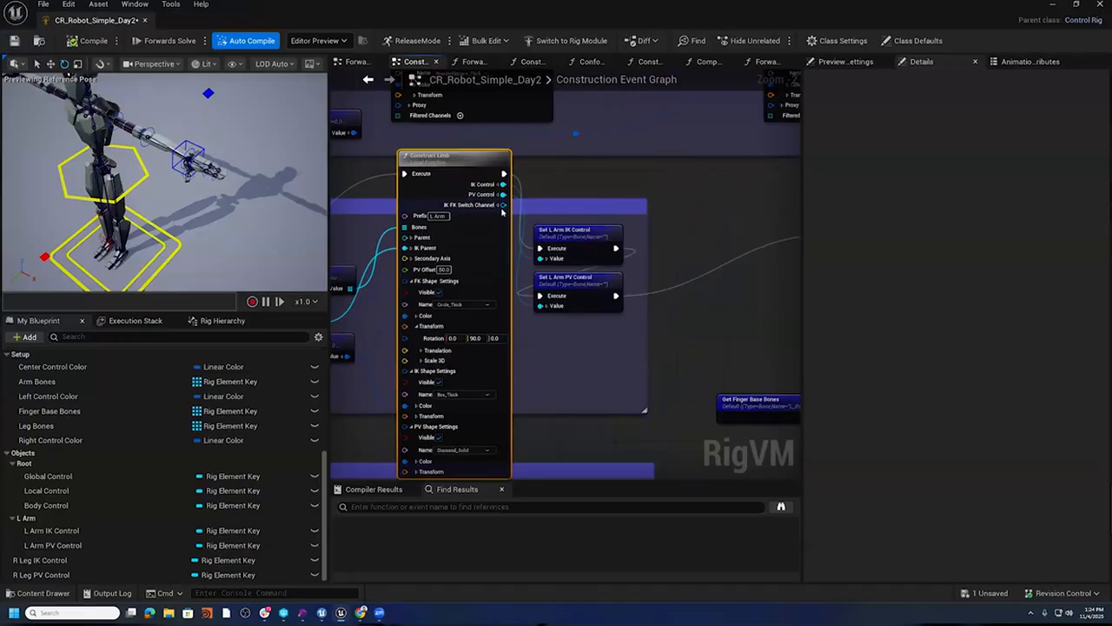
- Promote the L Arm Construct Limb's IK FK Switch Channel output to a variable and chain its Set node after Set L Arm PV Control
left_click_drag(504, 205, 546, 366)
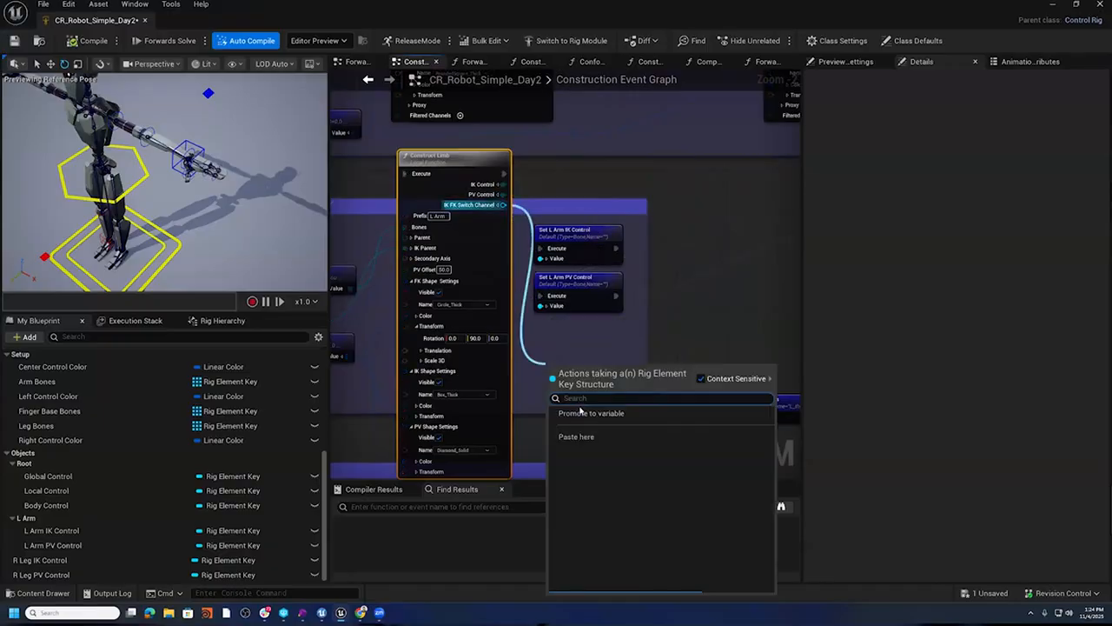
left_click(574, 376)
left_click_drag(616, 294, 605, 337)
right_click_drag(690, 325, 542, 332)
left_click_drag(646, 259, 684, 243)
- Promote the R Leg Construct Limb's IK FK Switch Channel output to a variable and chain its Set node after Set R Leg PV Control
right_click_drag(545, 385, 669, 75)
left_click_drag(496, 242, 544, 329)
left_click(580, 379)
left_click_drag(637, 278, 550, 351)
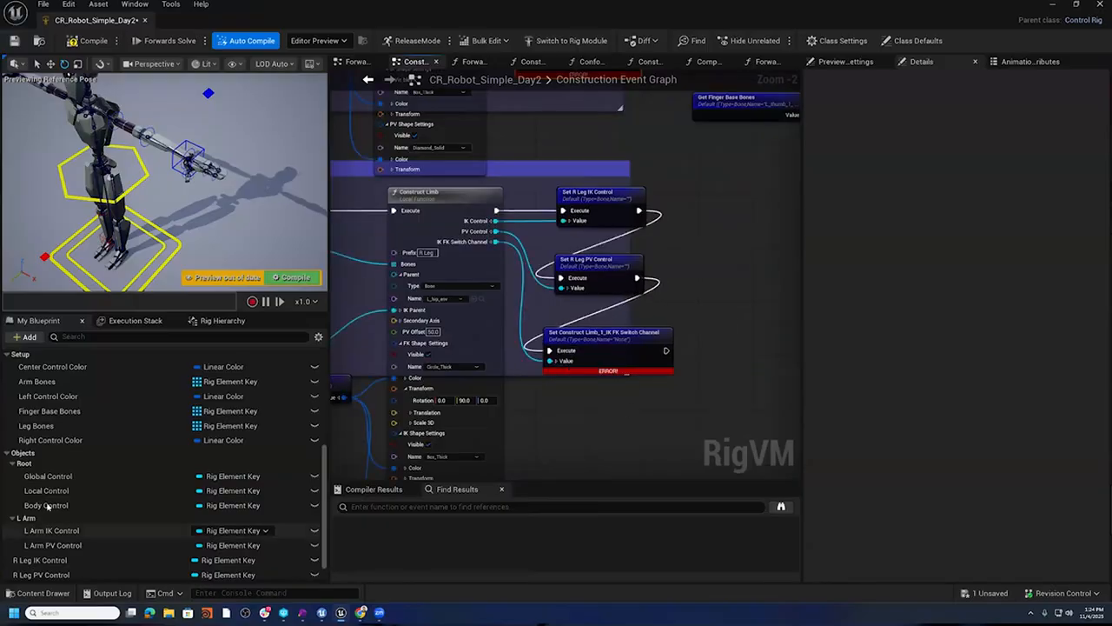
- Rename the variable Construct Limb_IK FK Switch Channel to L Arm IK FK Switch
scroll(35, 511, "down", 1)
right_click(46, 560)
left_click(37, 563)
right_click(37, 564)
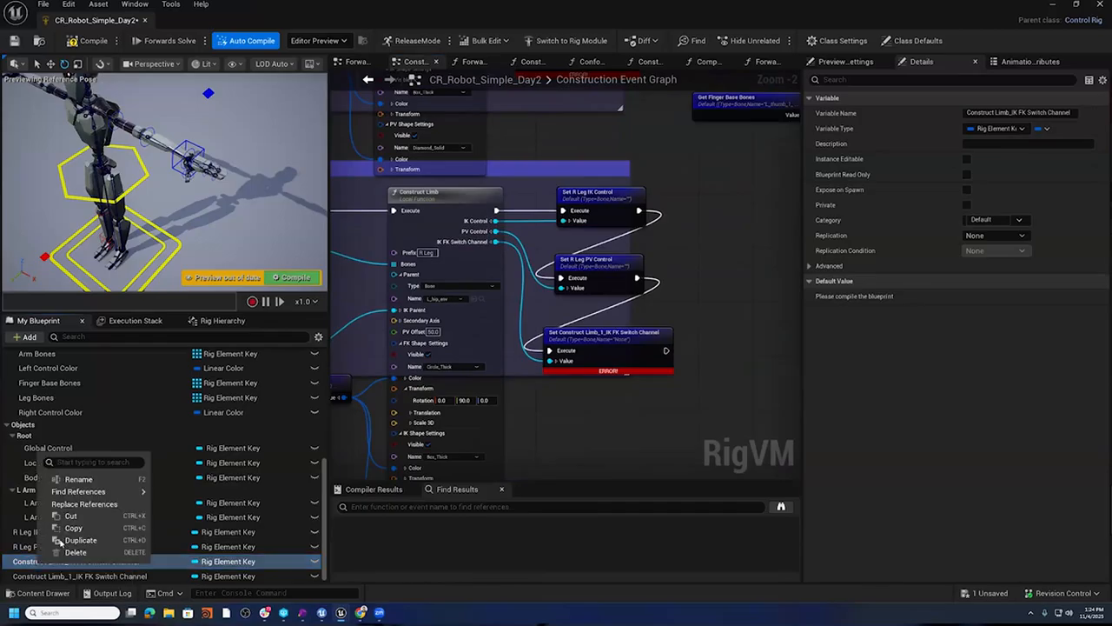
left_click(78, 479)
type("L Arm IK FK Switch")
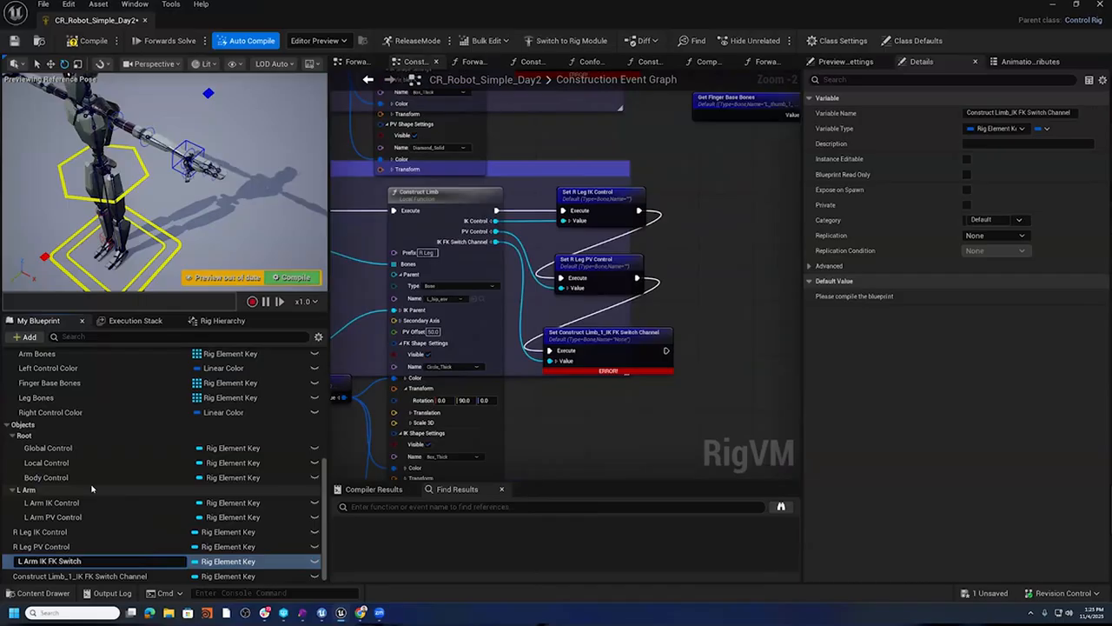
key("Return")
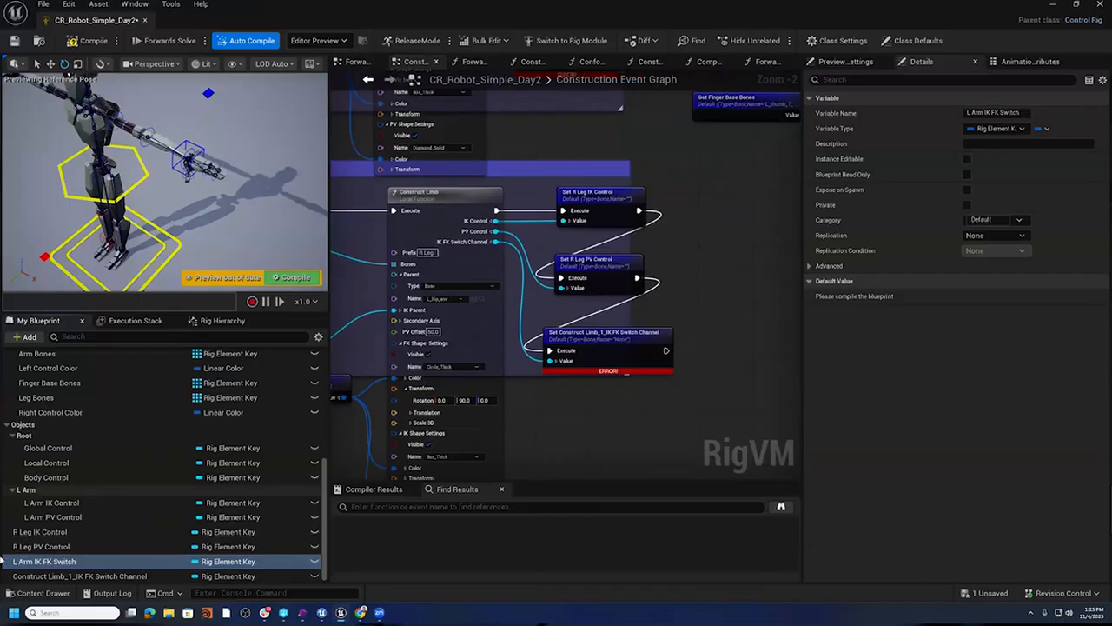
- Extend the left arm switch variable's name to L Arm IK FK Switch Channel
right_click(111, 561)
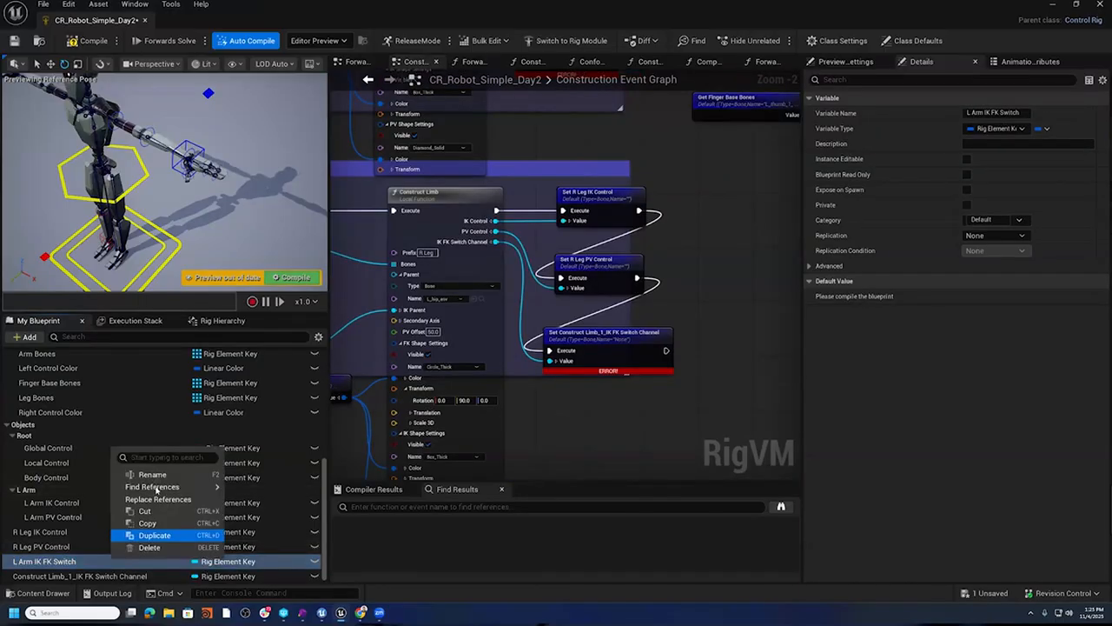
left_click(152, 476)
key("Return")
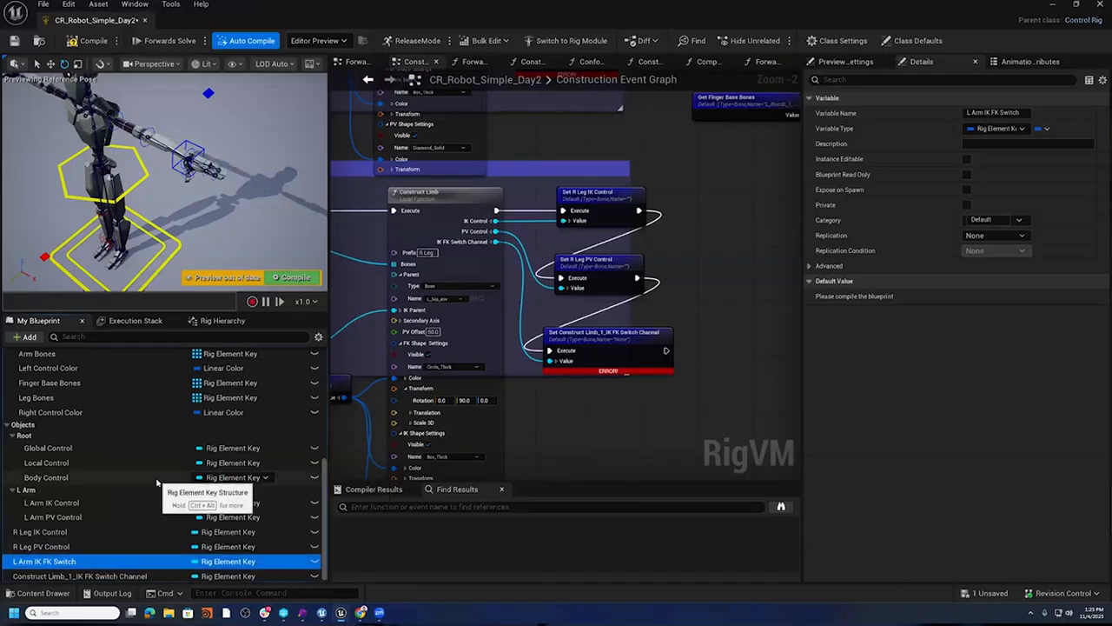
right_click(147, 562)
left_click(177, 478)
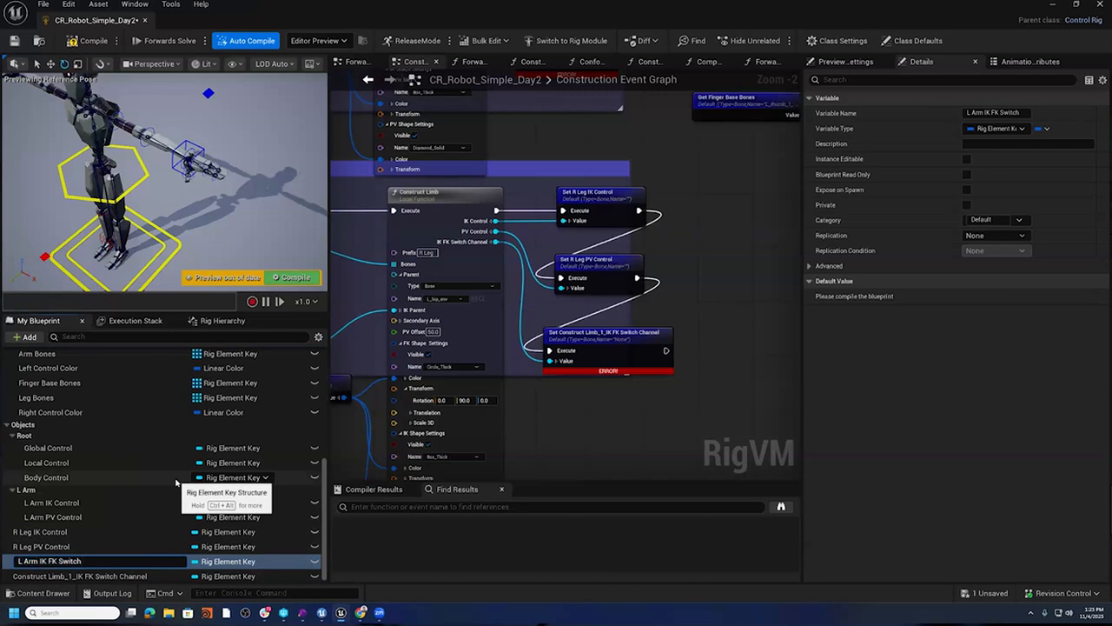
type("Channel")
key("Return")
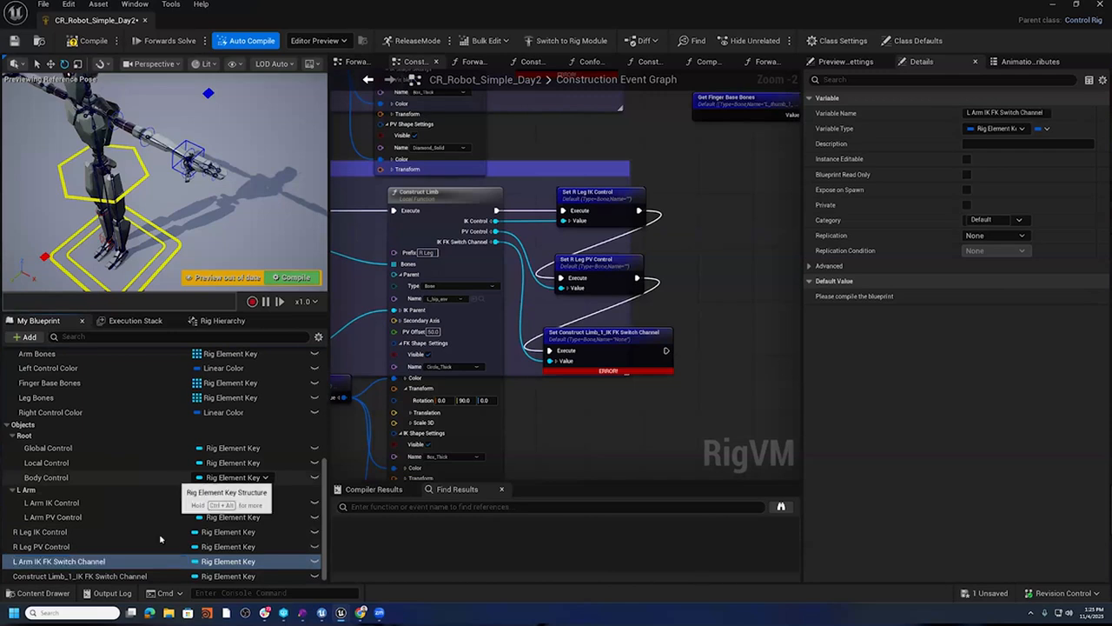
- Rename the variable Construct Limb_1_IK FK Switch Channel to R Leg IK FK Switch Channel
right_click(115, 573)
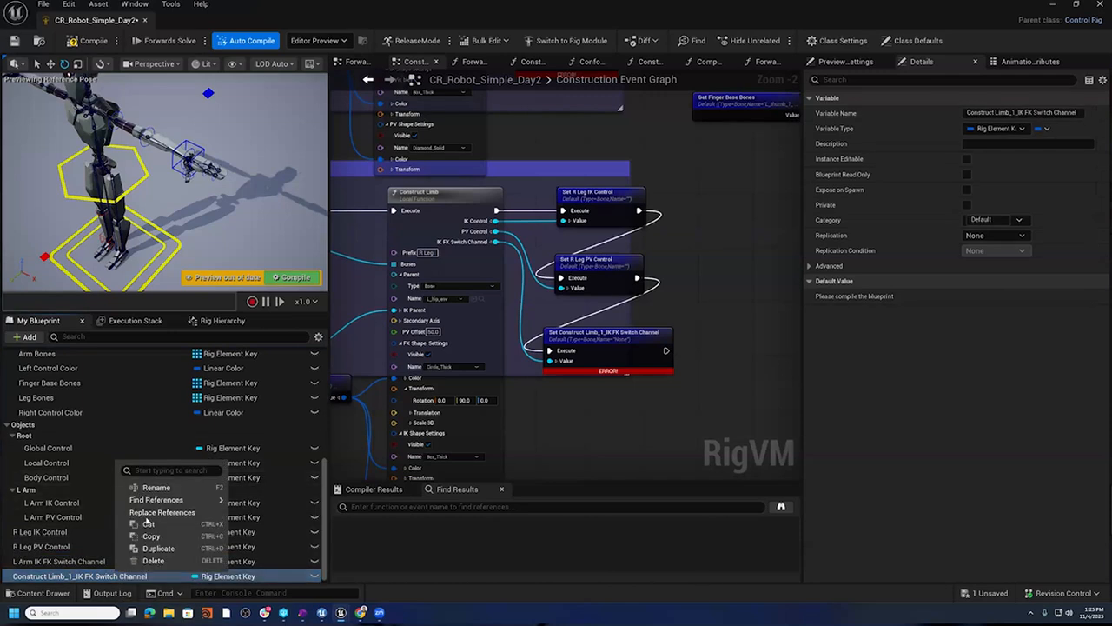
left_click(152, 492)
type("R Leg IK FK Switch Chan")
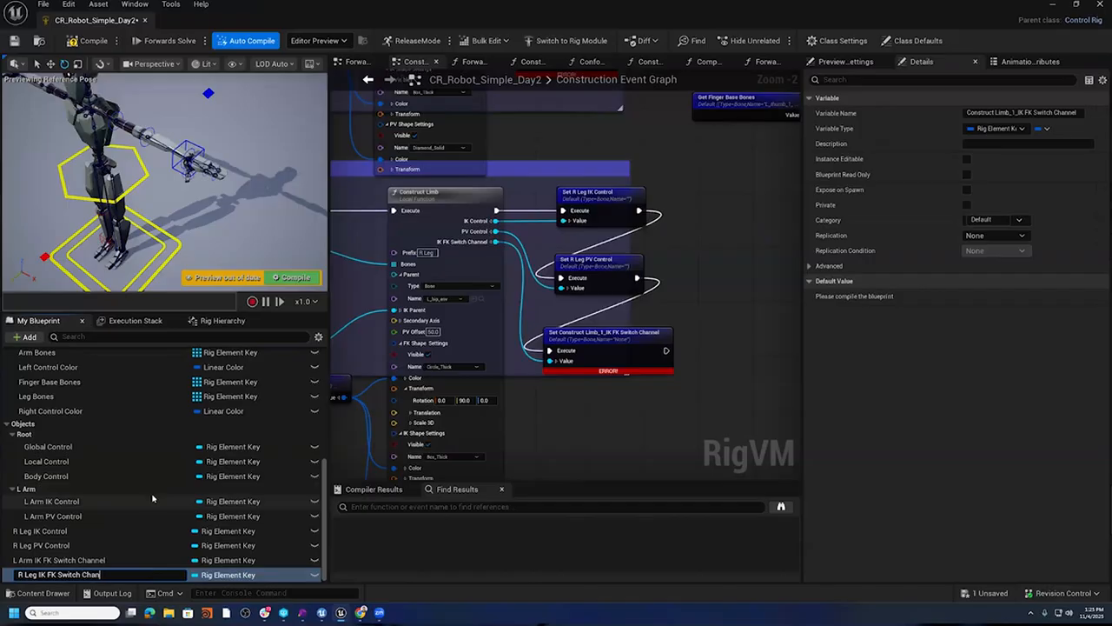
key("Return")
- Move the left arm switch variable into the L Arm category and group the three R Leg variables under Objects|R Leg
left_click_drag(61, 560, 28, 489)
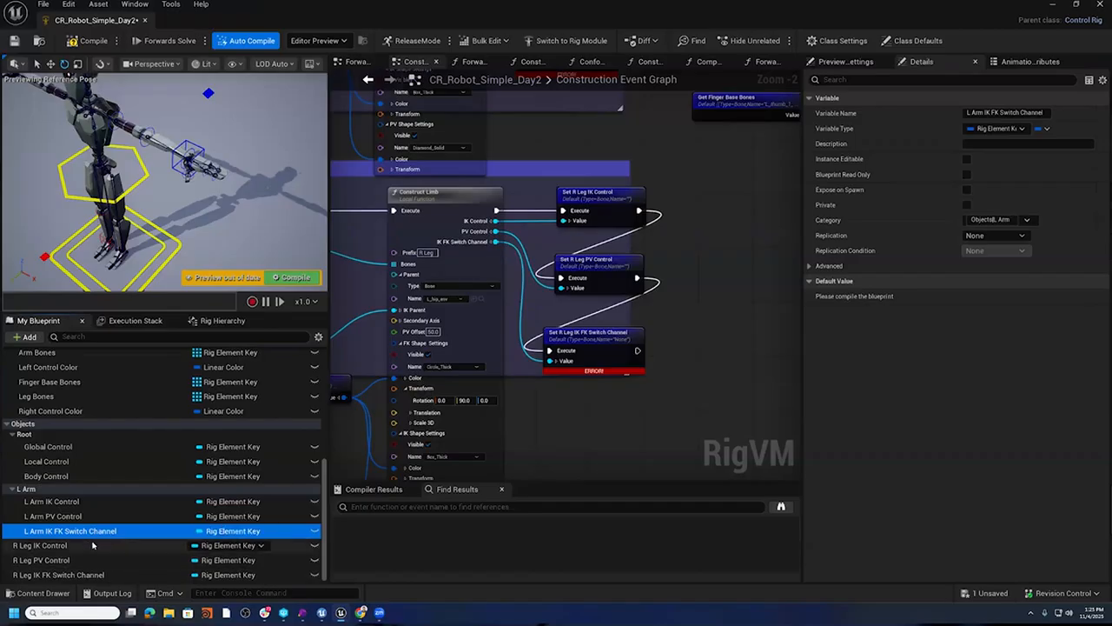
left_click(93, 545)
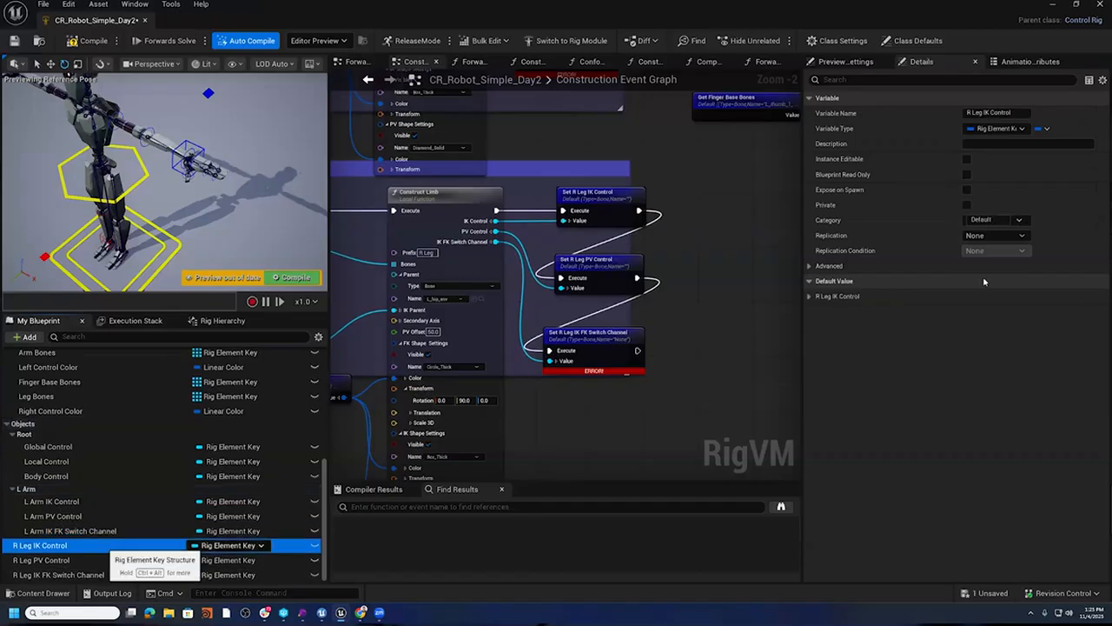
double_click(992, 220)
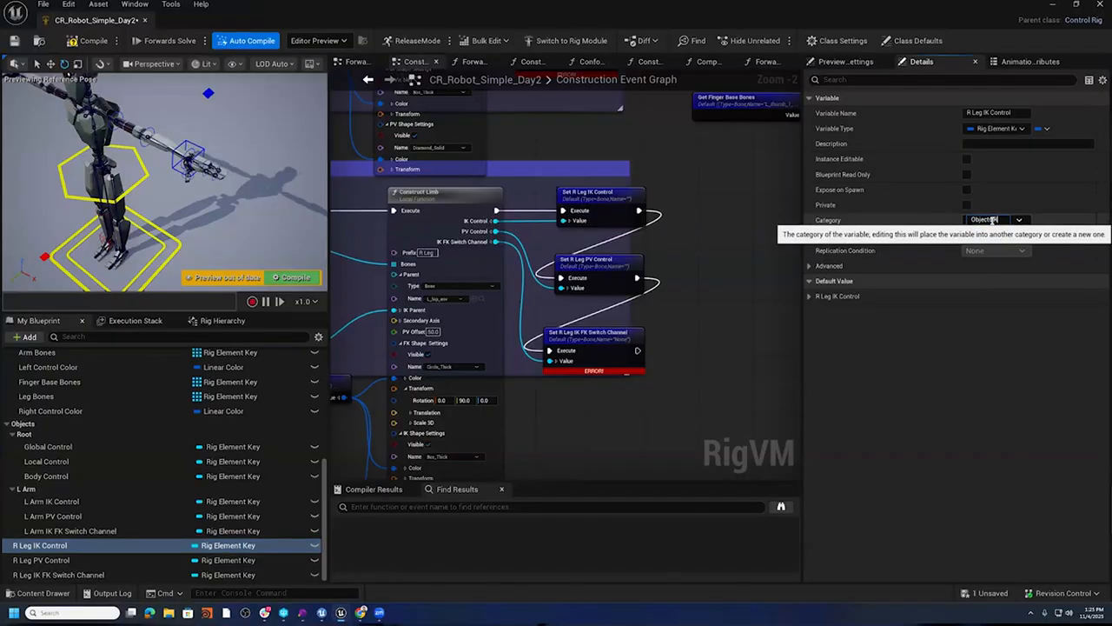
type("Objects|R Leg")
key("Return")
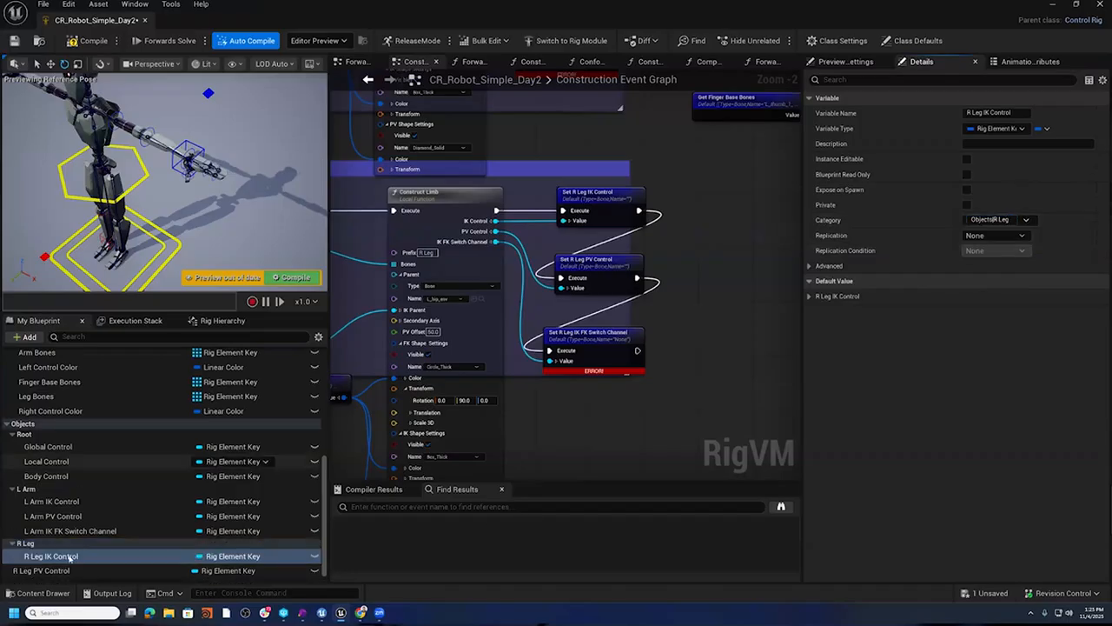
left_click_drag(45, 561, 33, 534)
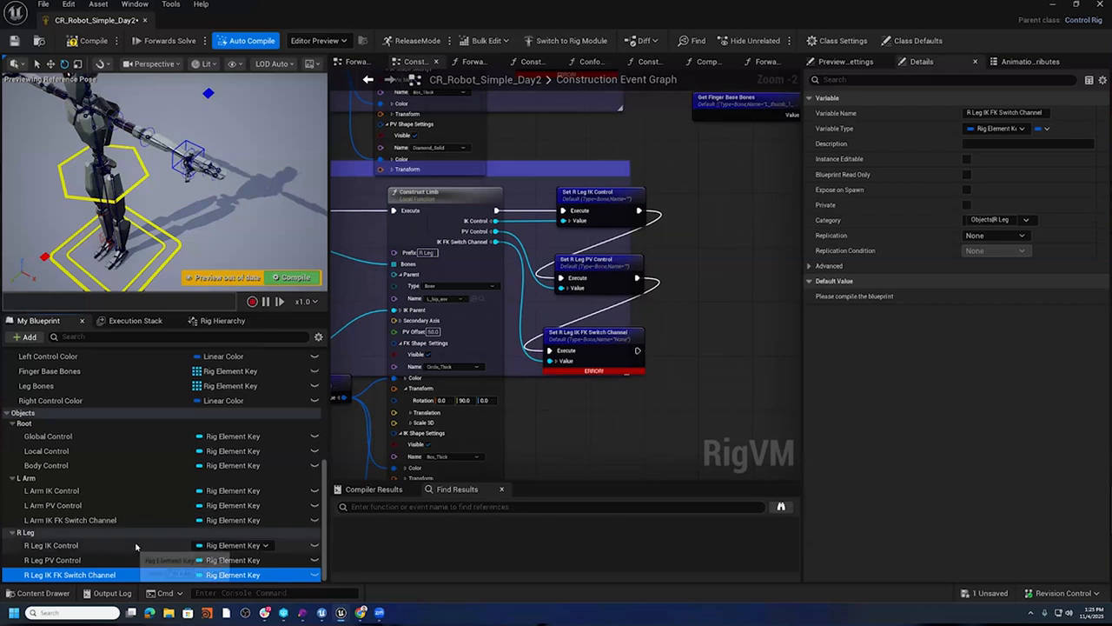
- Compile and save the rig, and open the Forwards Solve Graph at the Solve R Leg section
left_click(93, 40)
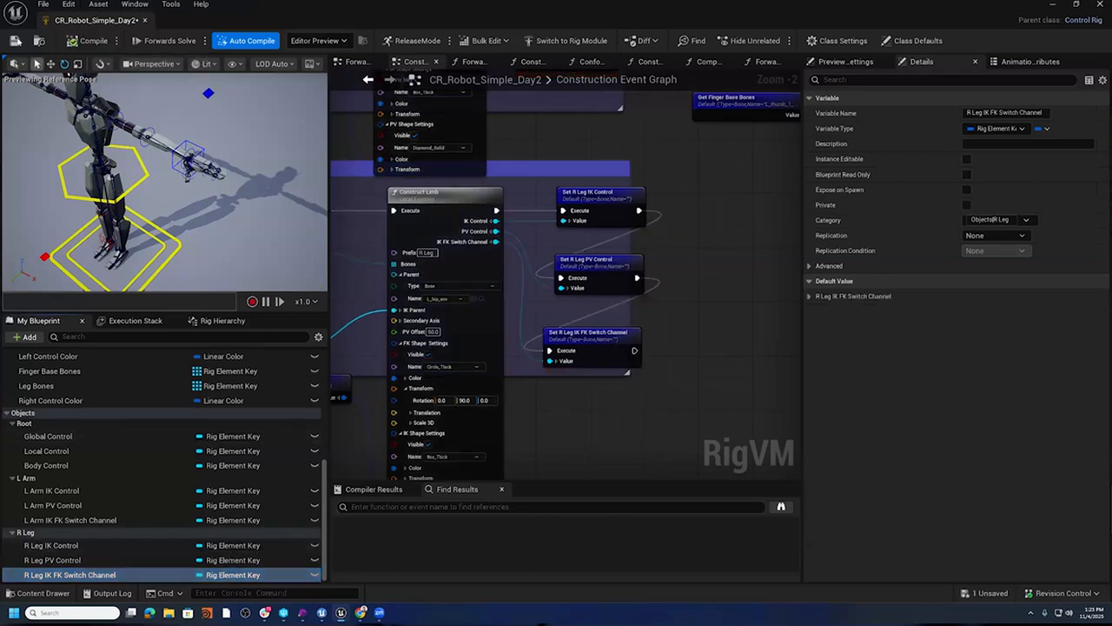
key("ctrl+s")
right_click_drag(687, 291, 762, 216)
left_click(359, 64)
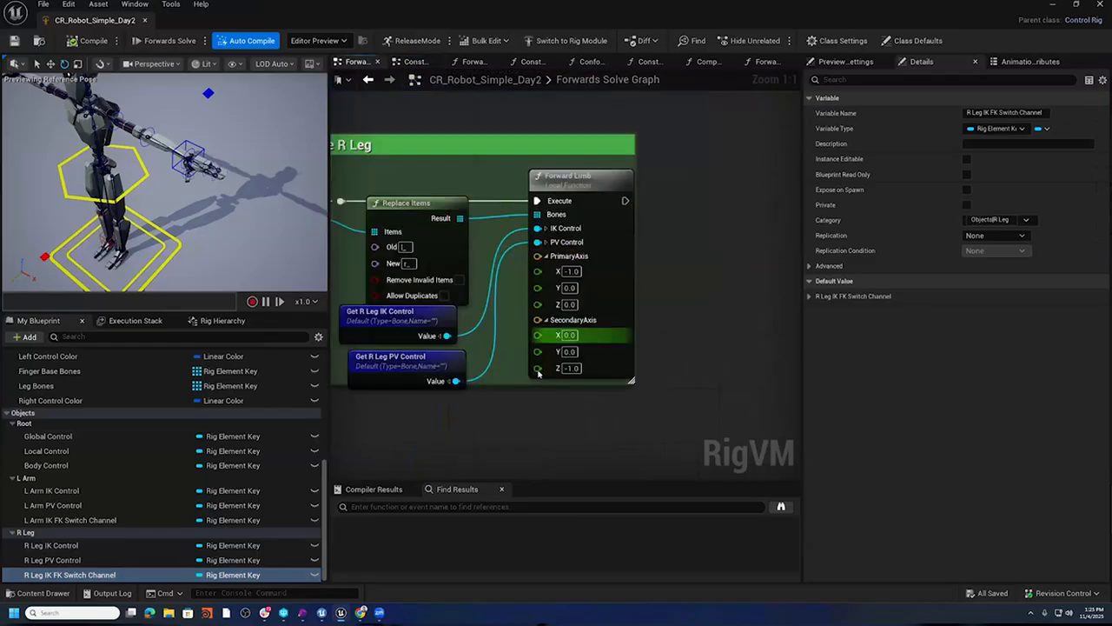
right_click_drag(511, 384, 586, 396)
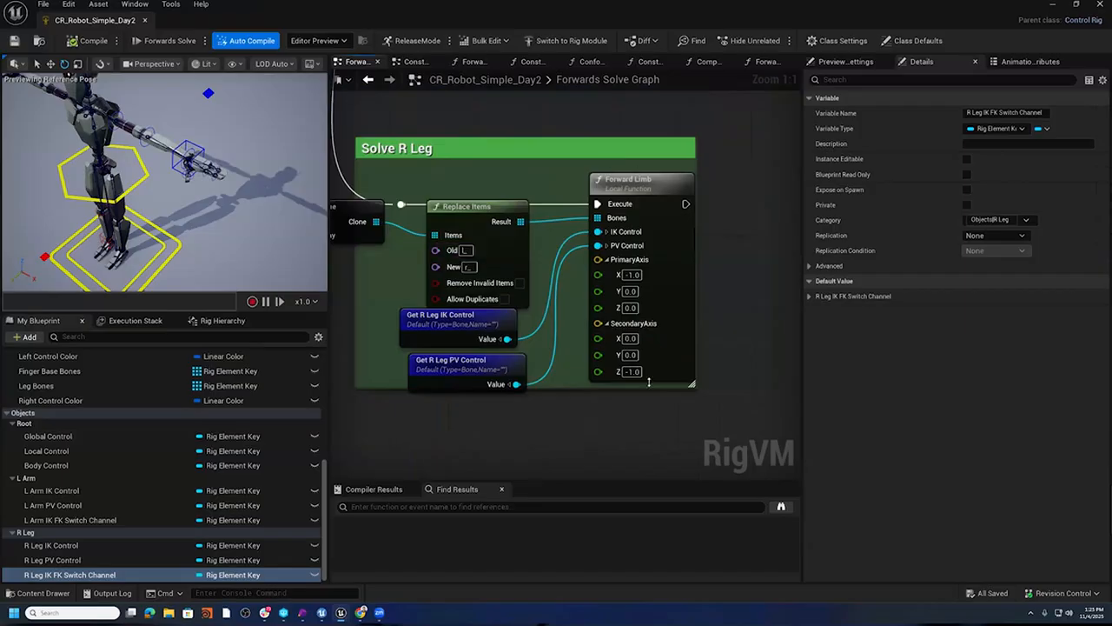
- Add a new input of type Rig Element Key to the Forward Limb function
scroll(104, 443, "up", 6)
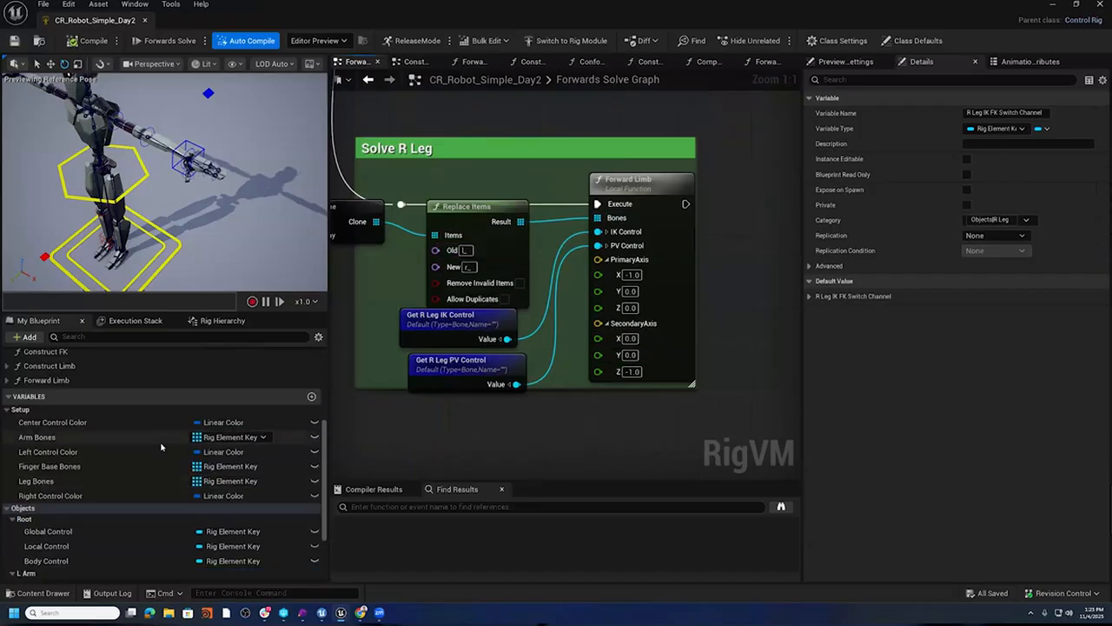
left_click(80, 470)
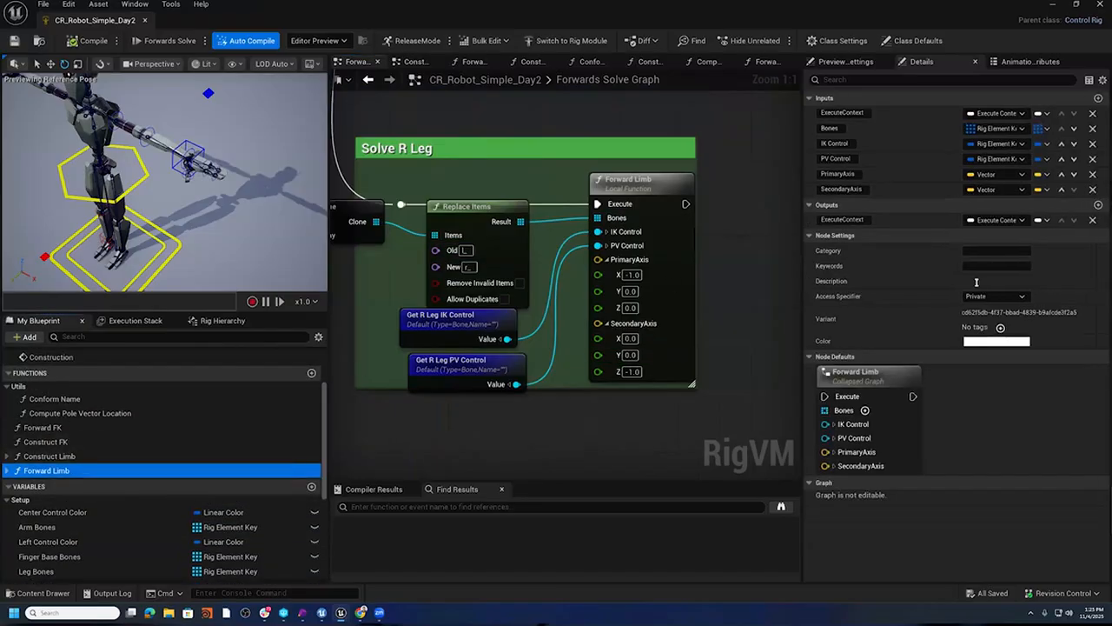
left_click(1097, 99)
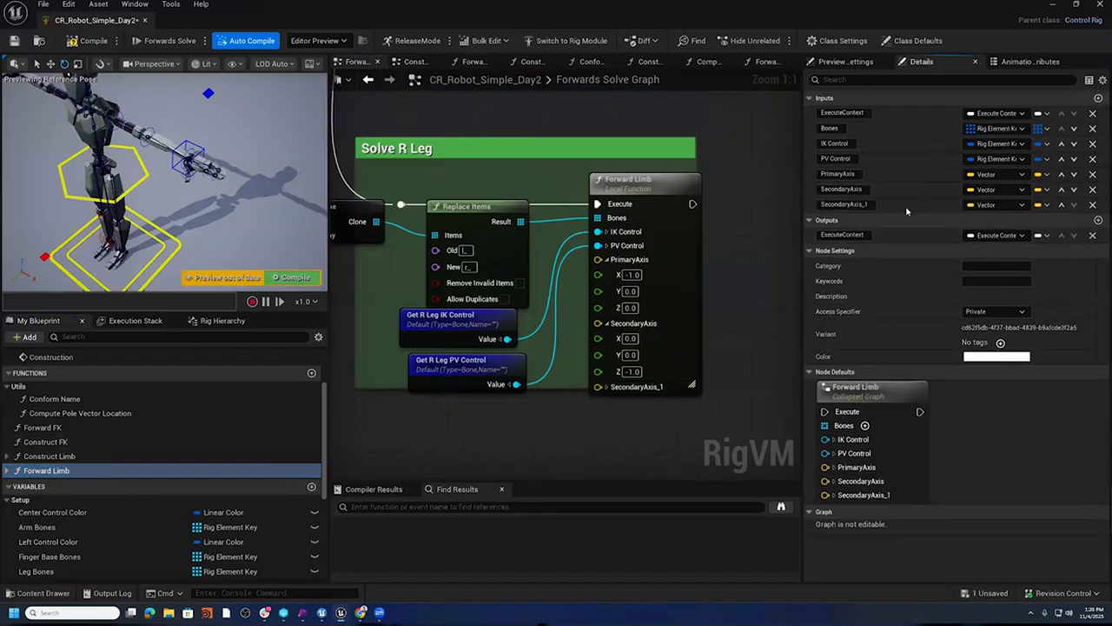
left_click(982, 205)
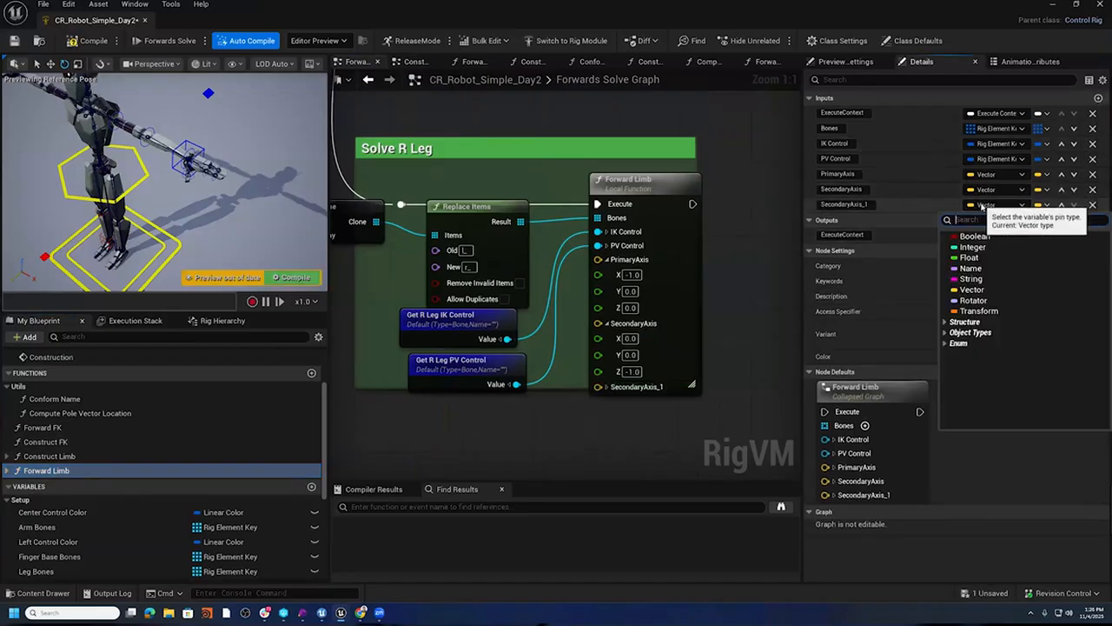
type("Rig Element")
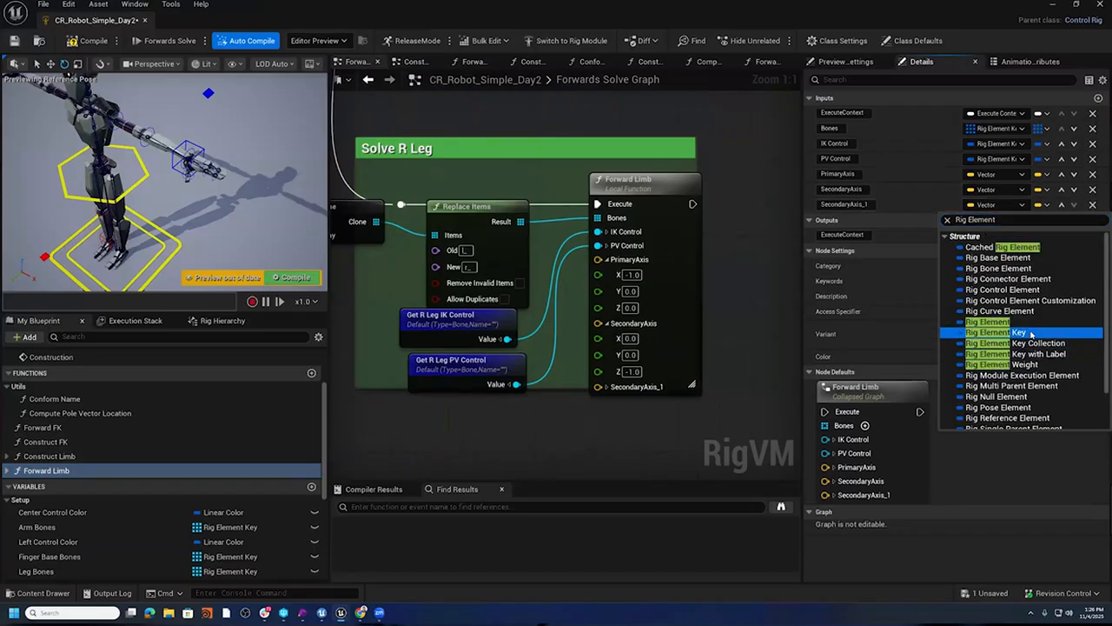
left_click(1000, 332)
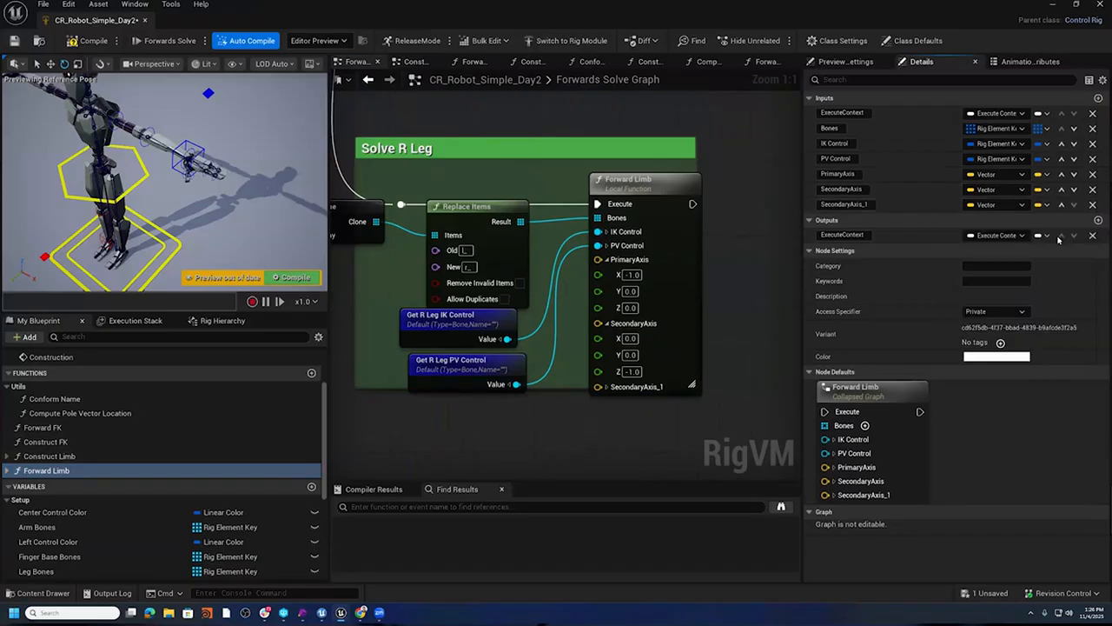
- Rename Forward Limb's new input to IK FK Switch Channel and reorder it to sit directly above PrimaryAxis
left_click(861, 206)
left_click(862, 206)
double_click(861, 206)
type("IK")
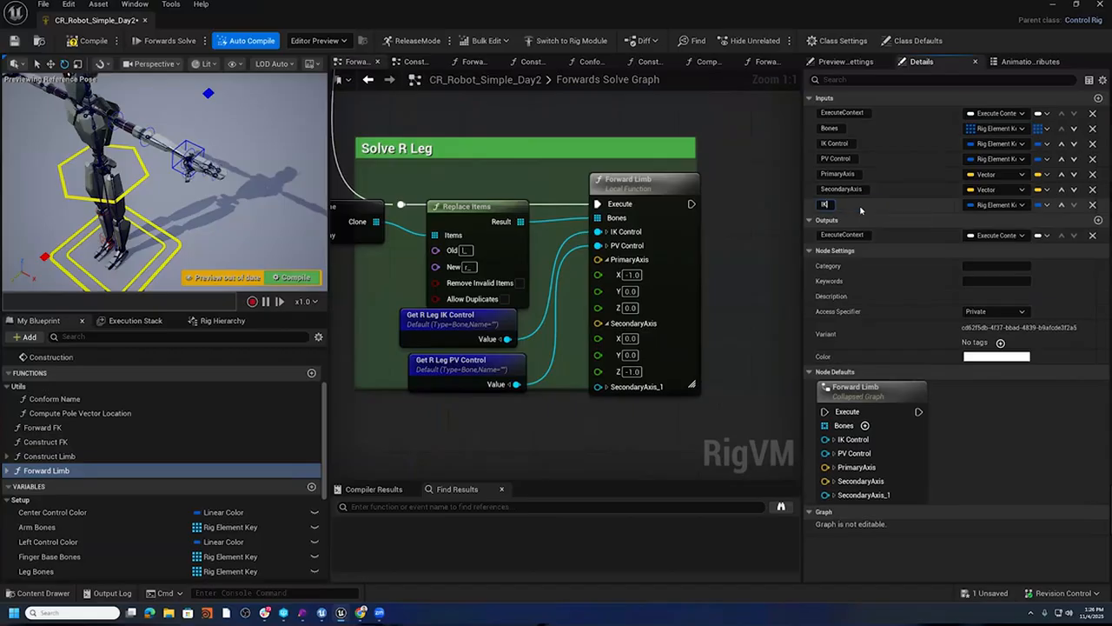
type(" FK Switch Channel")
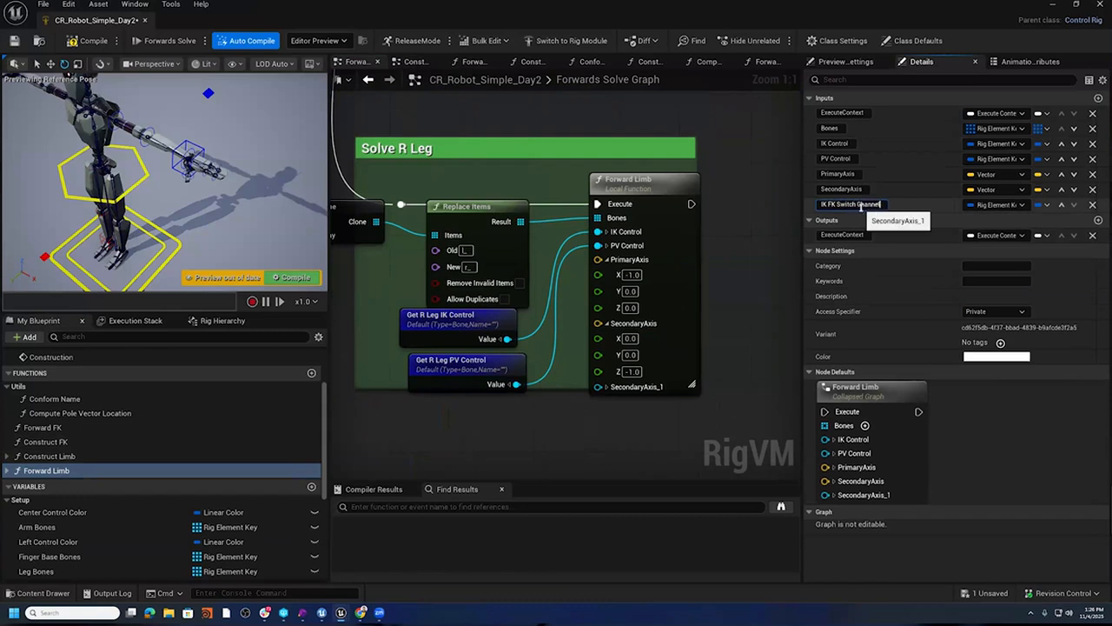
key("Return")
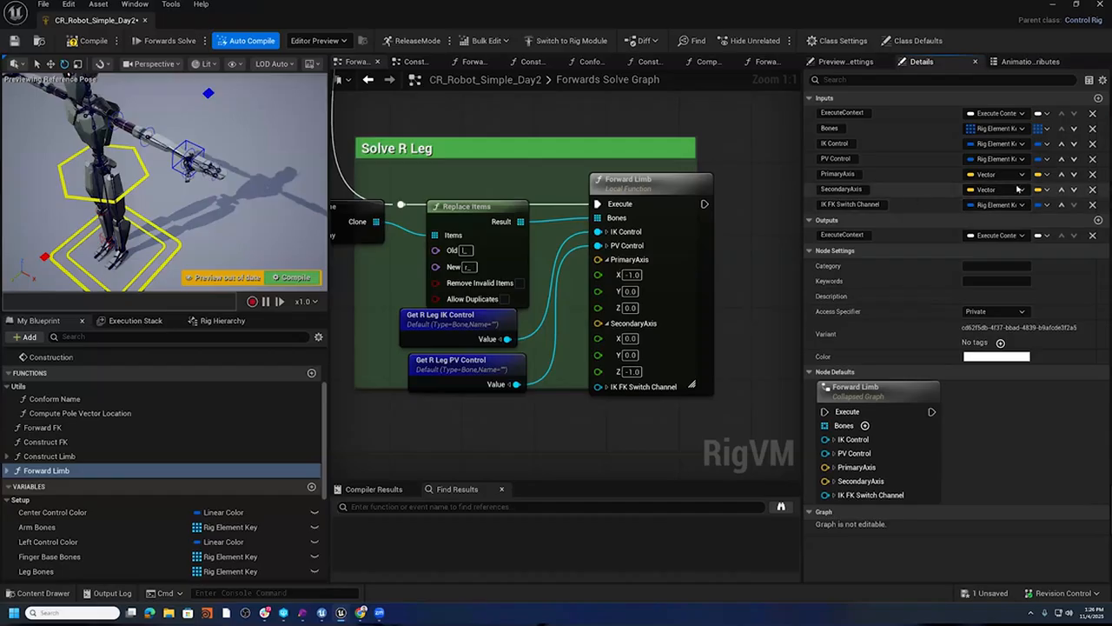
left_click(1062, 204)
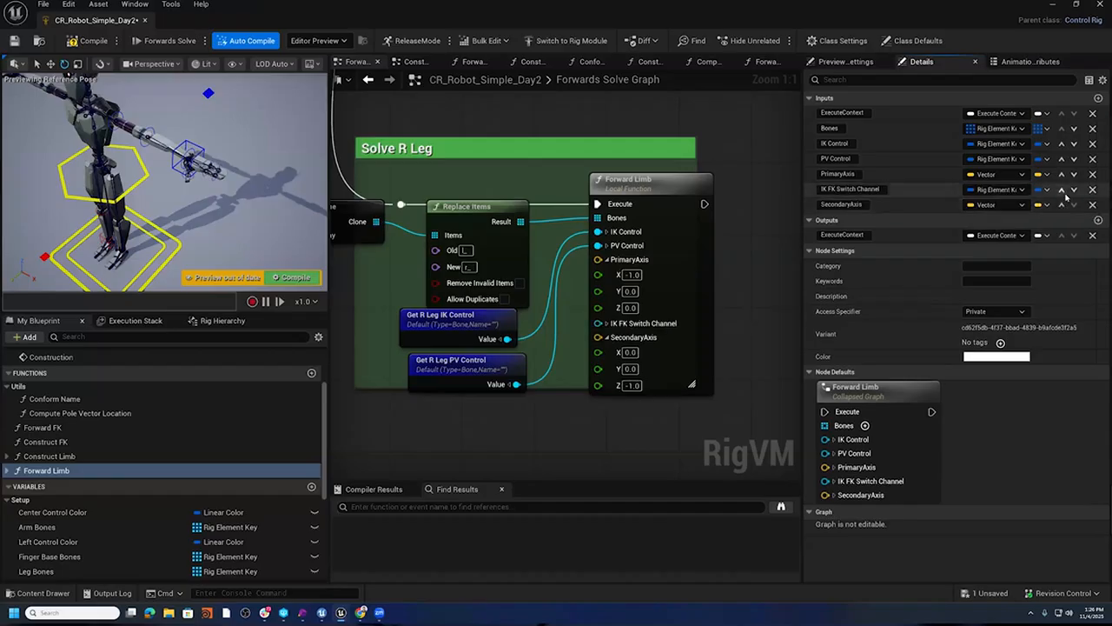
left_click(1061, 190)
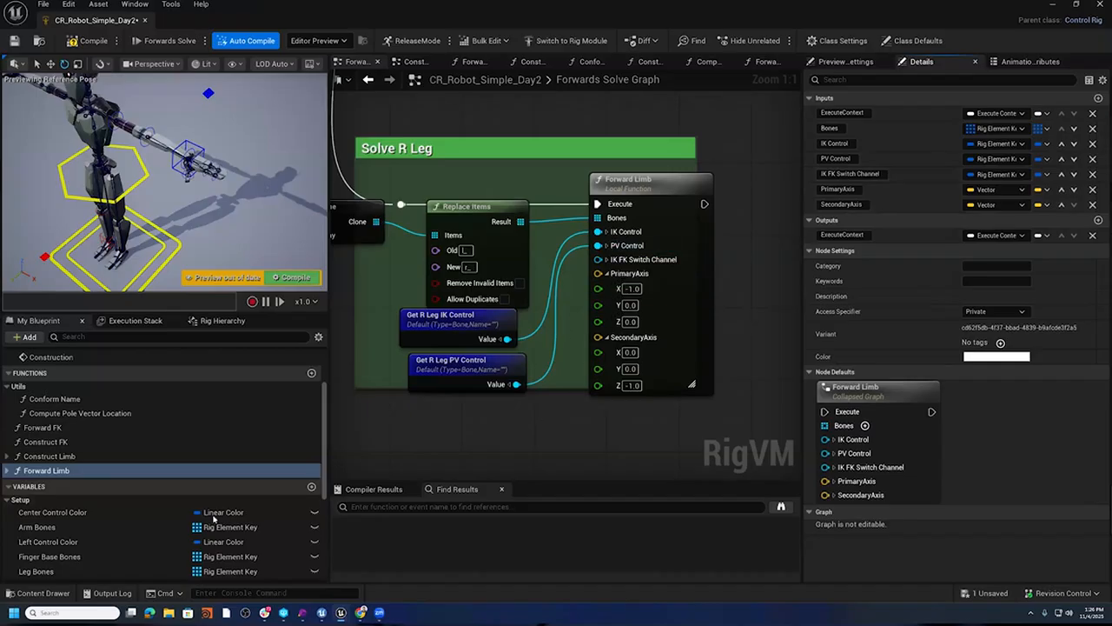
- Add a getter for L Arm IK FK Switch Channel and connect it to the left arm Forward Limb's IK FK Switch Channel input
scroll(61, 556, "down", 5)
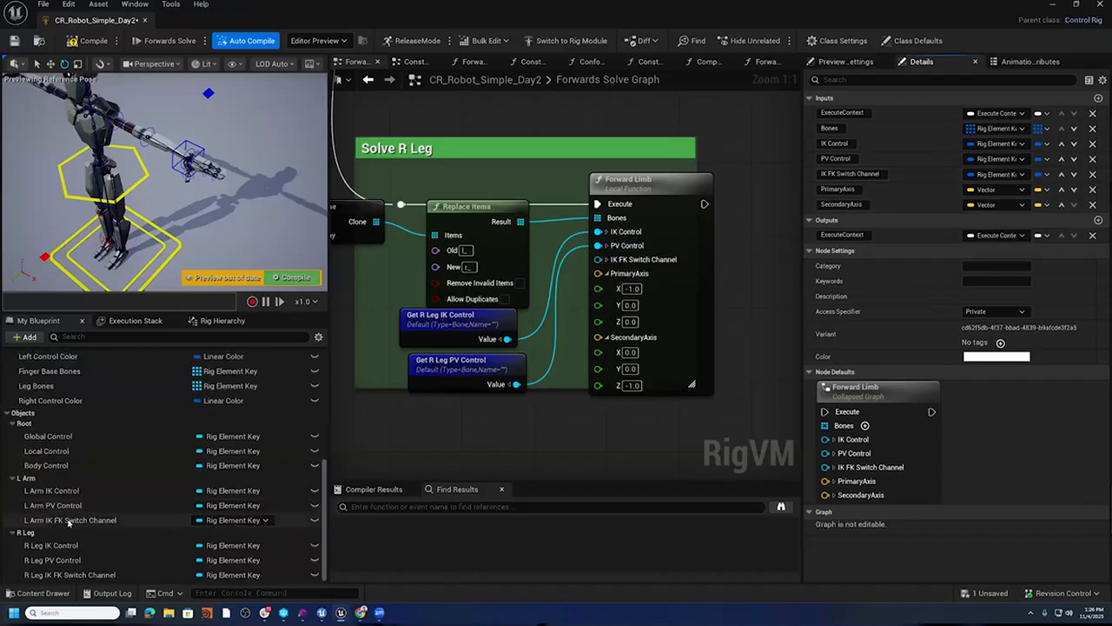
left_click(70, 520)
left_click_drag(421, 438, 424, 118)
left_click(517, 130)
right_click_drag(521, 173, 521, 328)
left_click_drag(486, 312, 609, 125)
- Wire a getter for R Leg IK FK Switch Channel into Solve R Leg's Forward Limb, place it under the PV Control getter, and save the rig
right_click_drag(492, 358, 535, 76)
left_click(70, 575)
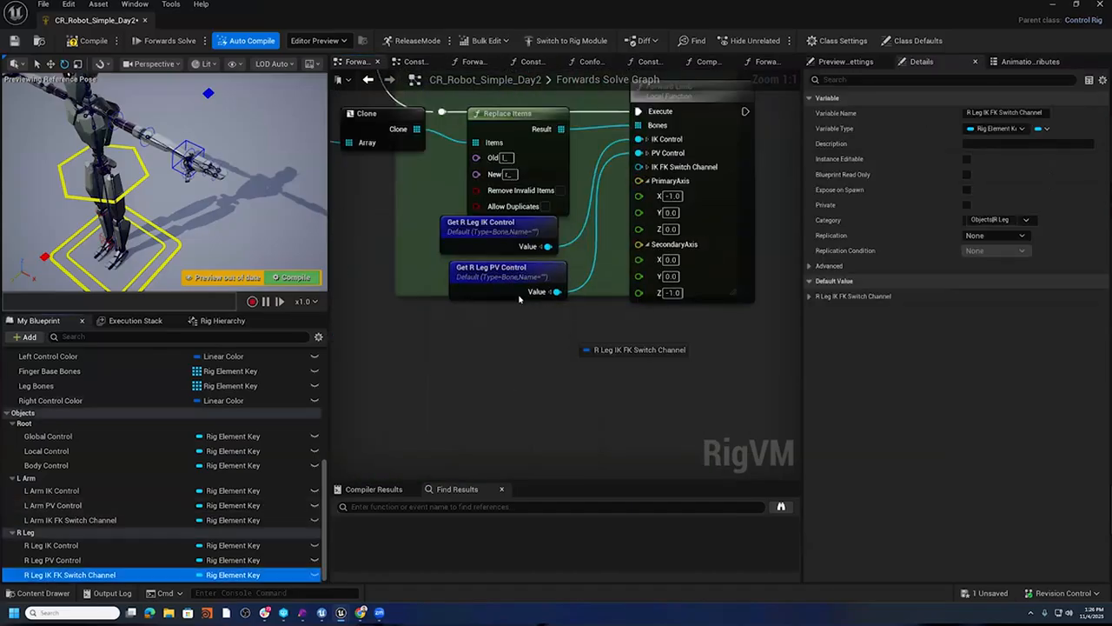
left_click_drag(447, 326, 445, 334)
left_click(556, 345)
left_click_drag(560, 355, 641, 167)
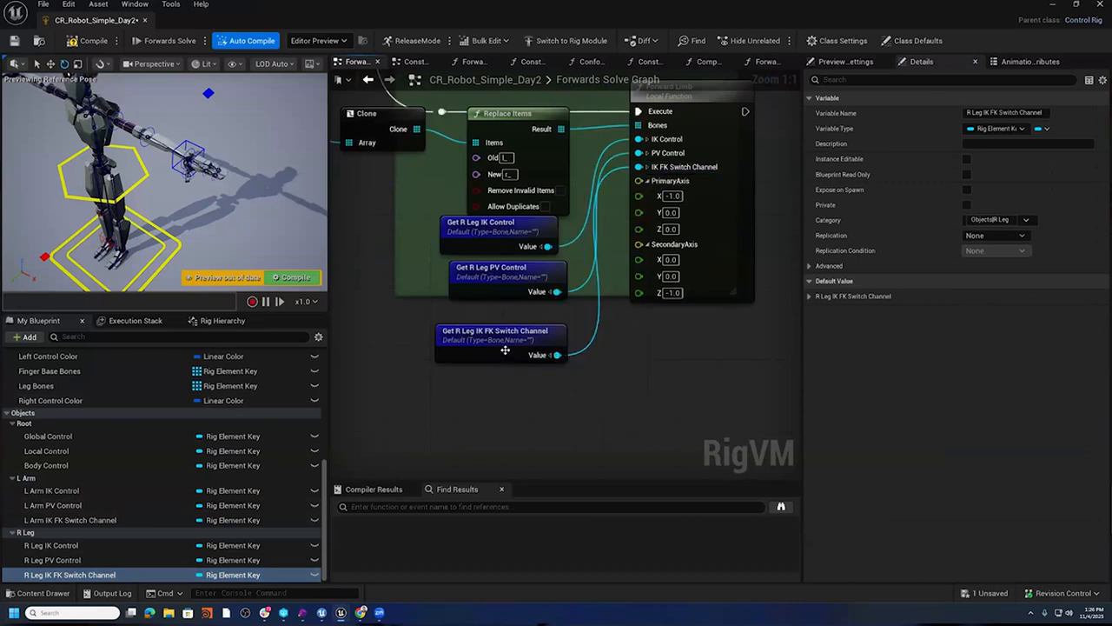
left_click_drag(504, 352, 518, 324)
right_click_drag(641, 399, 549, 455)
left_click(74, 42)
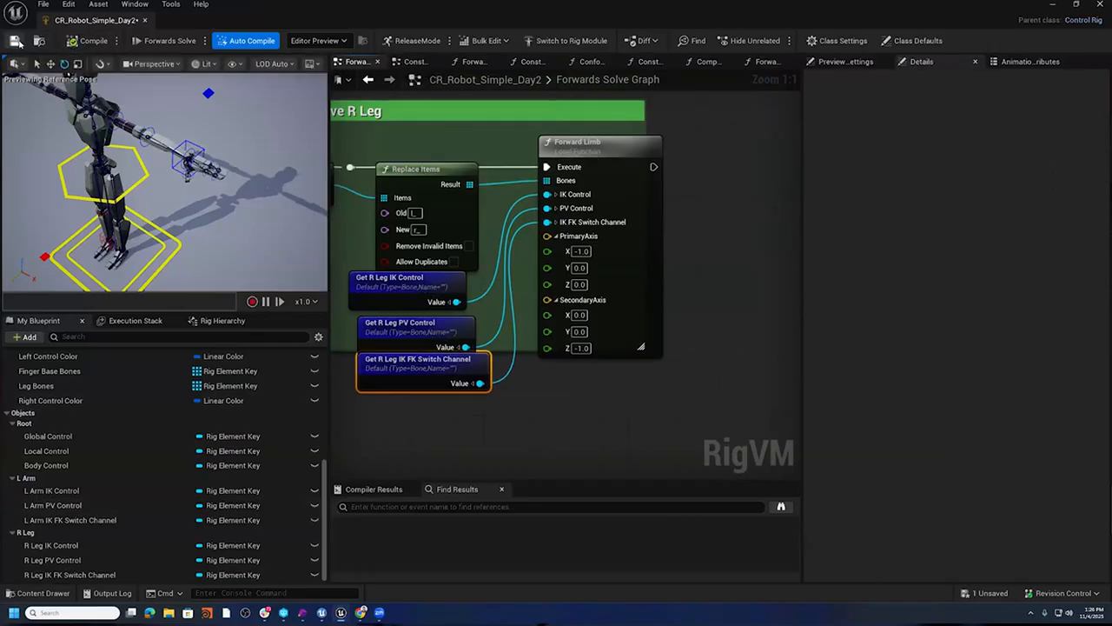
- Open the Forward Limb function graph and move the Entry node farther away from the Sequence node
double_click(622, 143)
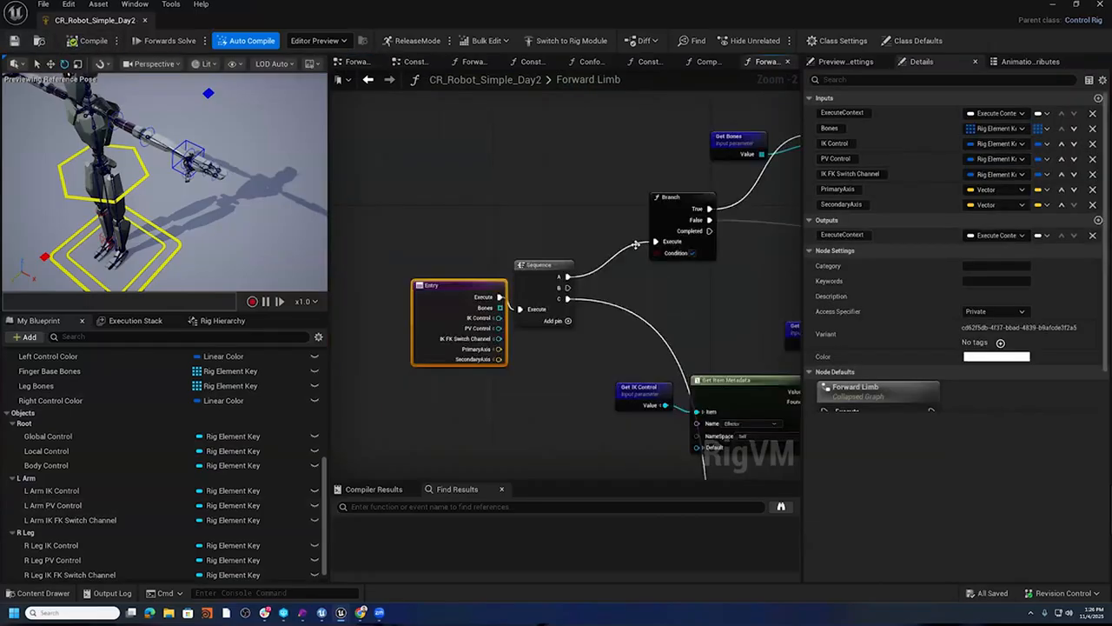
right_click_drag(592, 230, 378, 301)
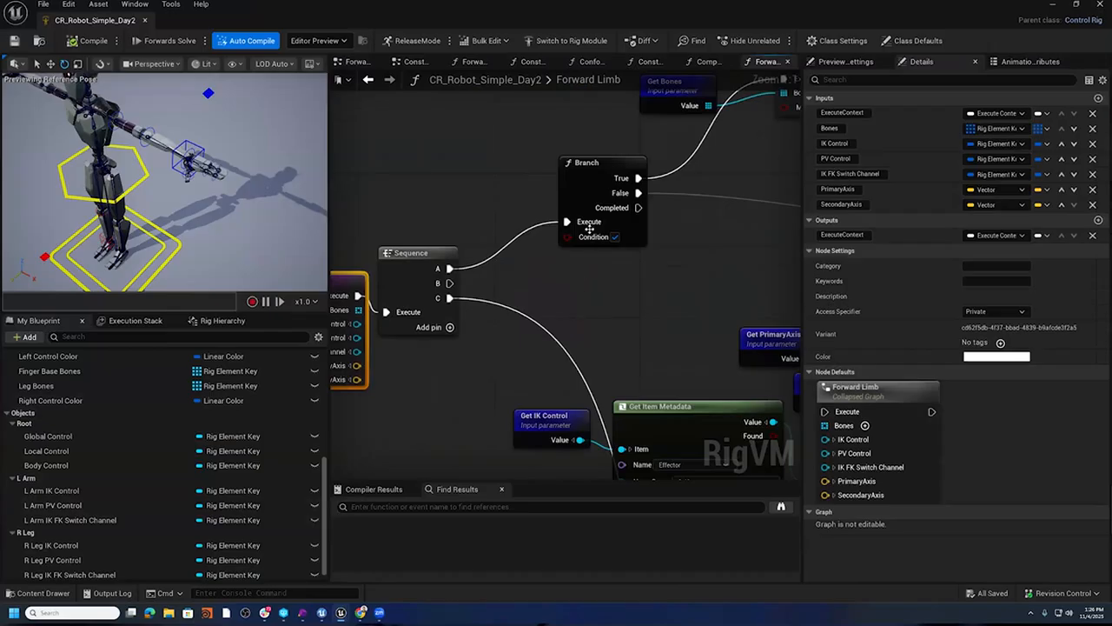
right_click_drag(581, 261, 708, 243)
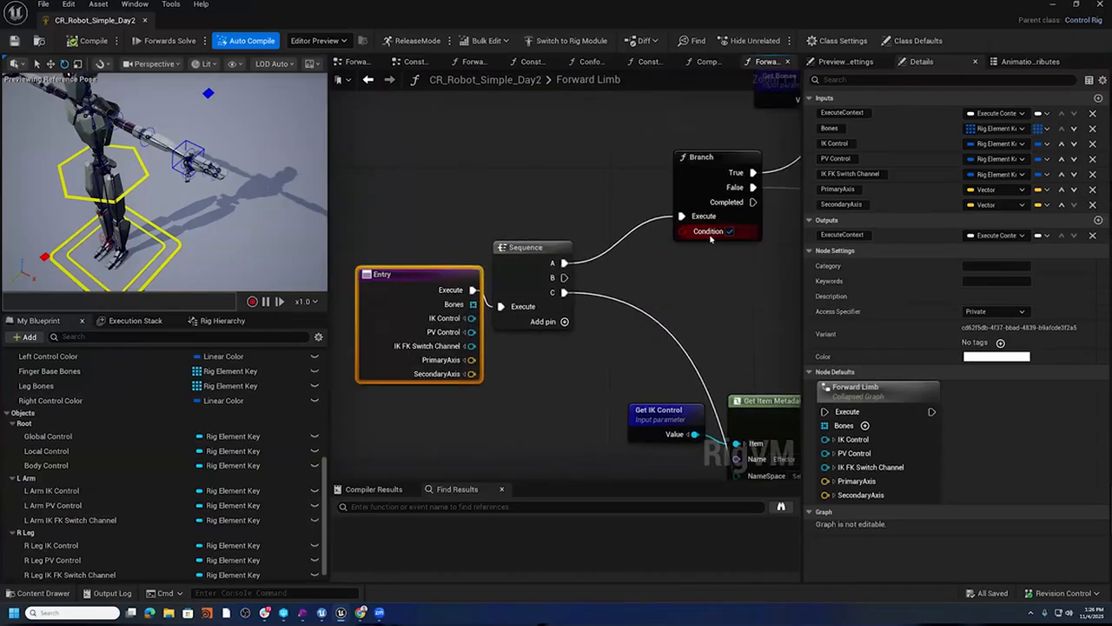
right_click_drag(435, 268, 558, 255)
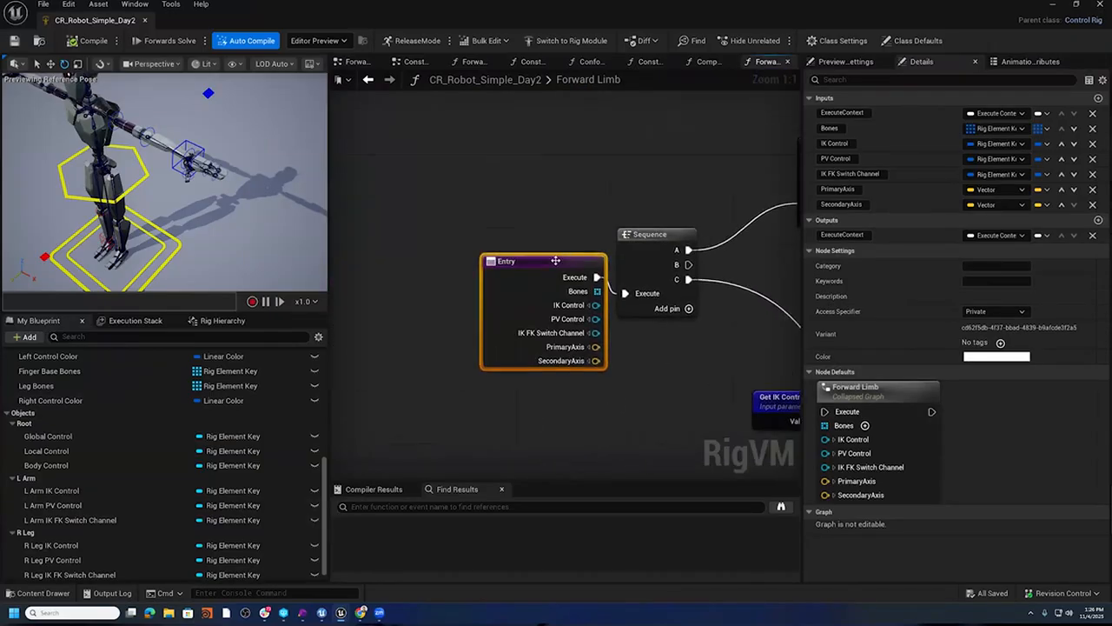
left_click_drag(555, 261, 463, 292)
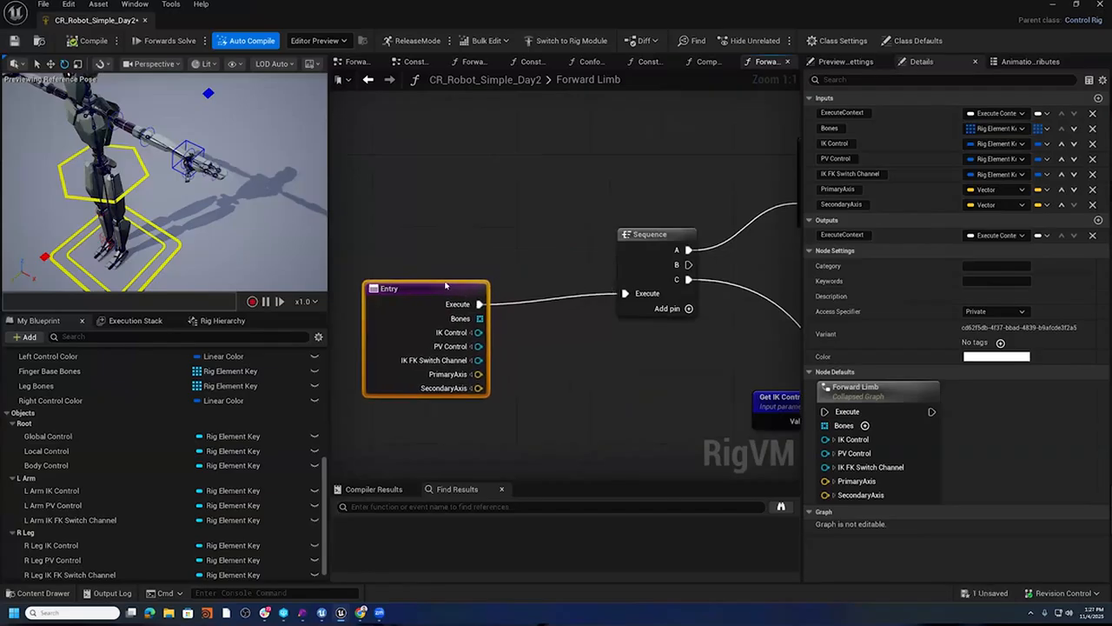
- Add a getter for the IK FK Switch Channel input argument above the Entry node in Forward Limb
right_click_drag(554, 240, 358, 273)
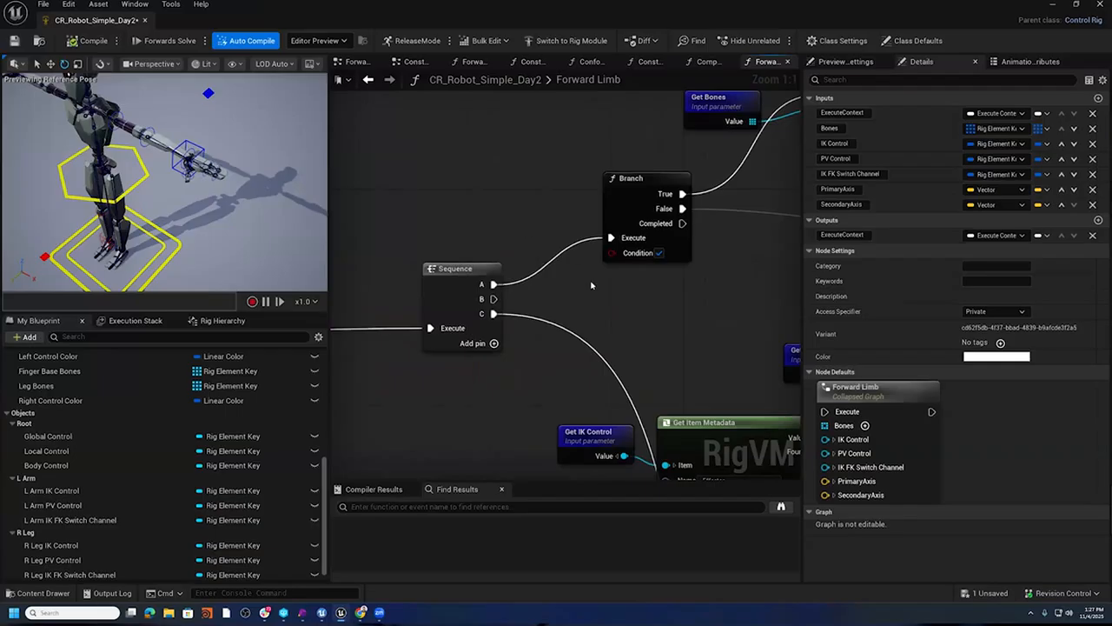
scroll(582, 307, "down", 3)
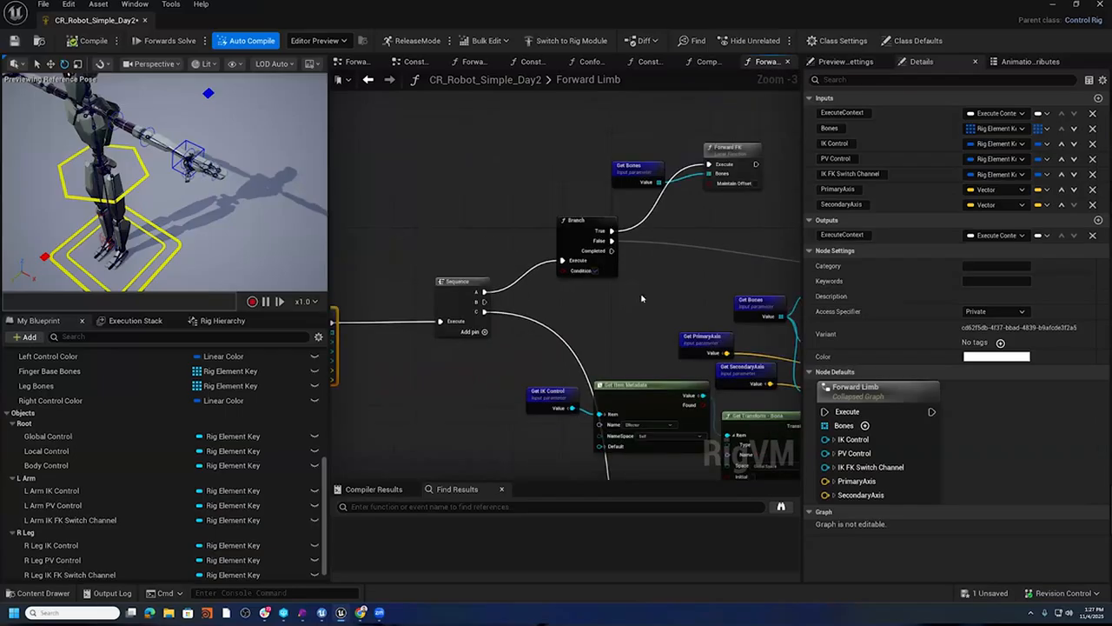
right_click_drag(636, 321, 556, 314)
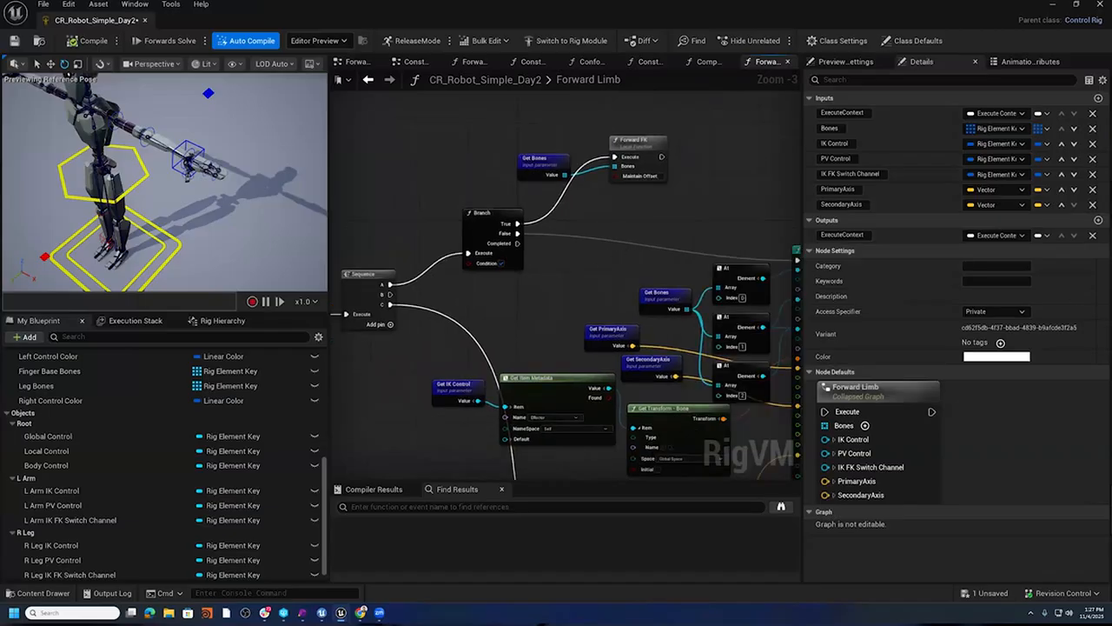
right_click_drag(461, 243, 631, 254)
right_click_drag(459, 255, 505, 238)
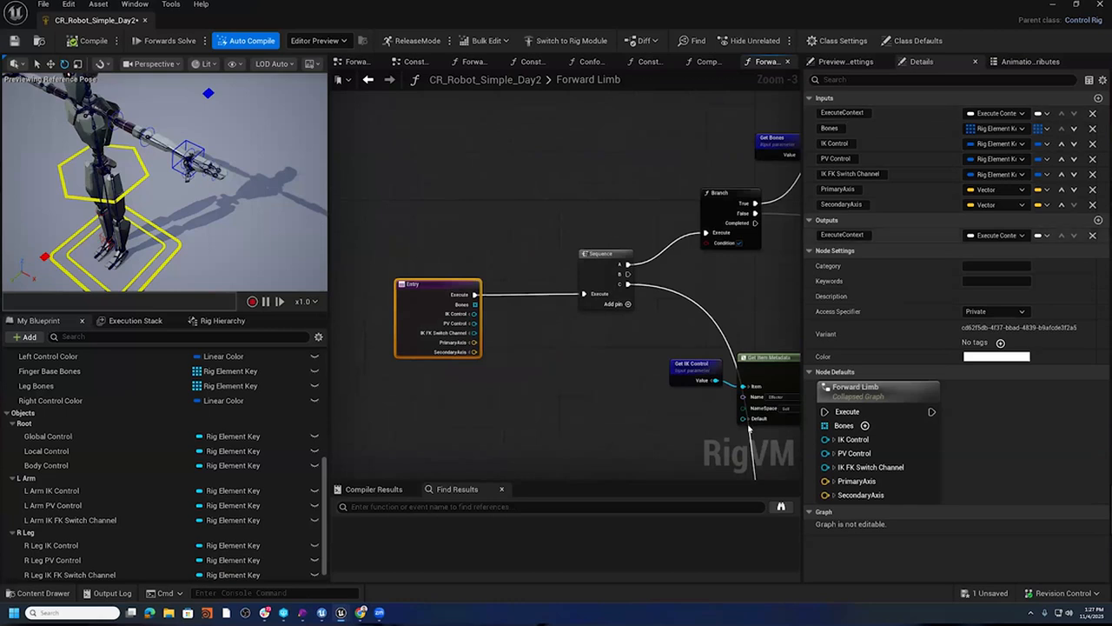
scroll(494, 242, "up", 3)
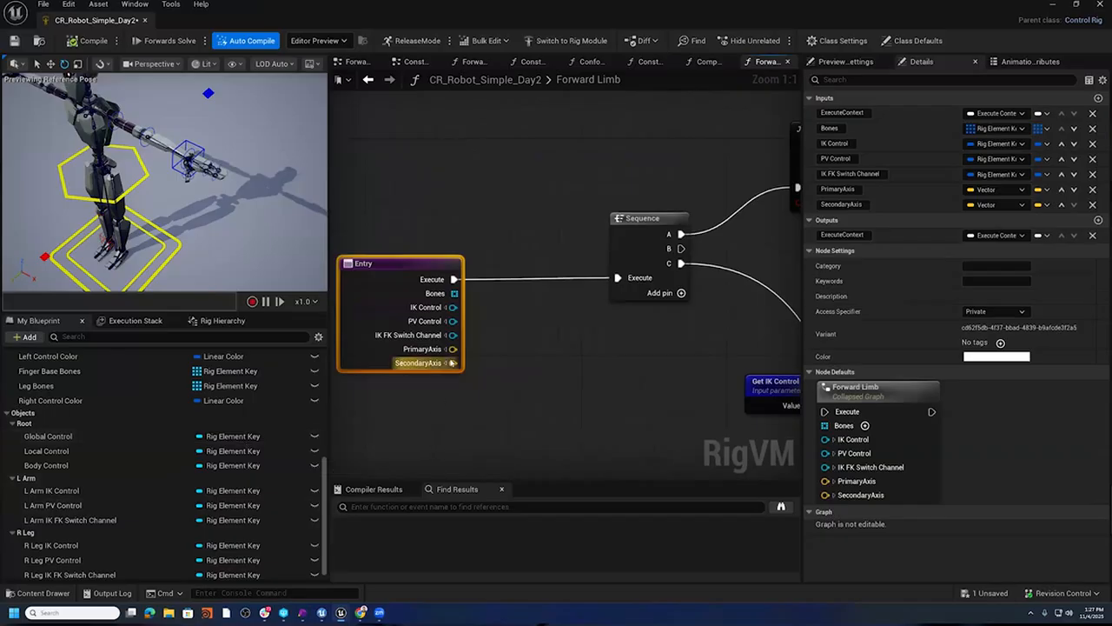
right_click(380, 189)
type("Get IK FK")
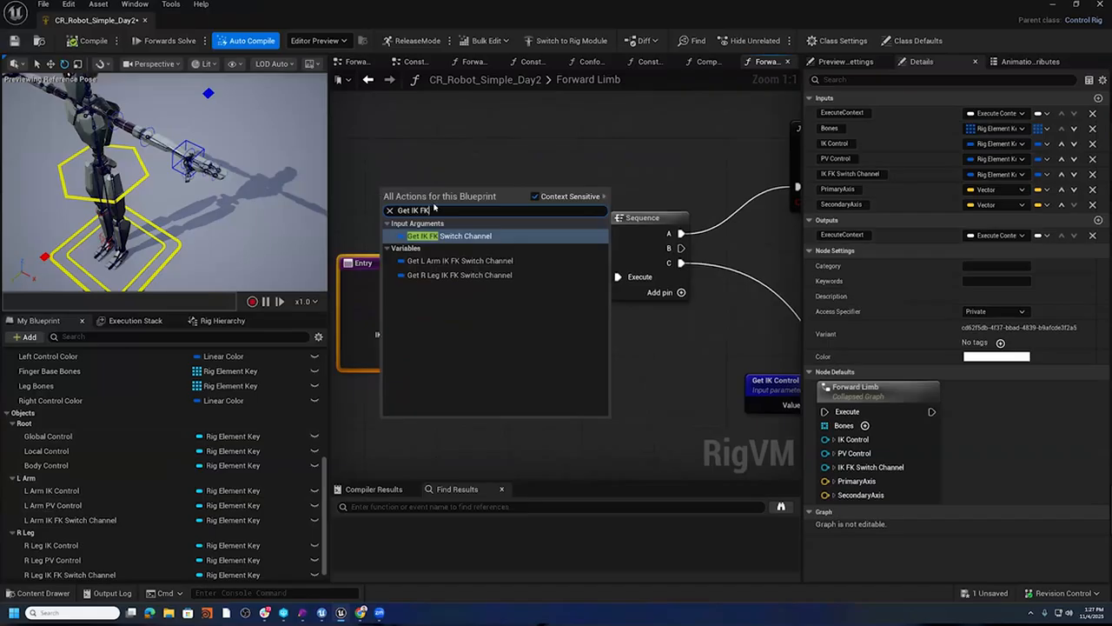
left_click(460, 236)
- Create a GetAnimationChannelFromItem node fed by the IK FK Switch Channel getter's value
left_click_drag(433, 194, 465, 172)
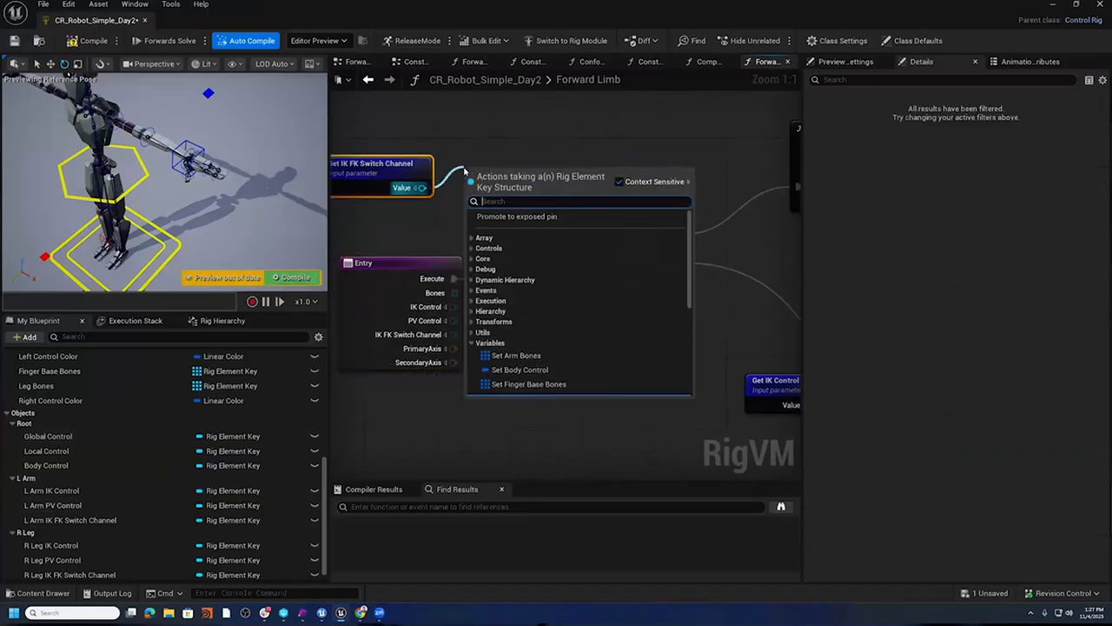
type("Get ANim")
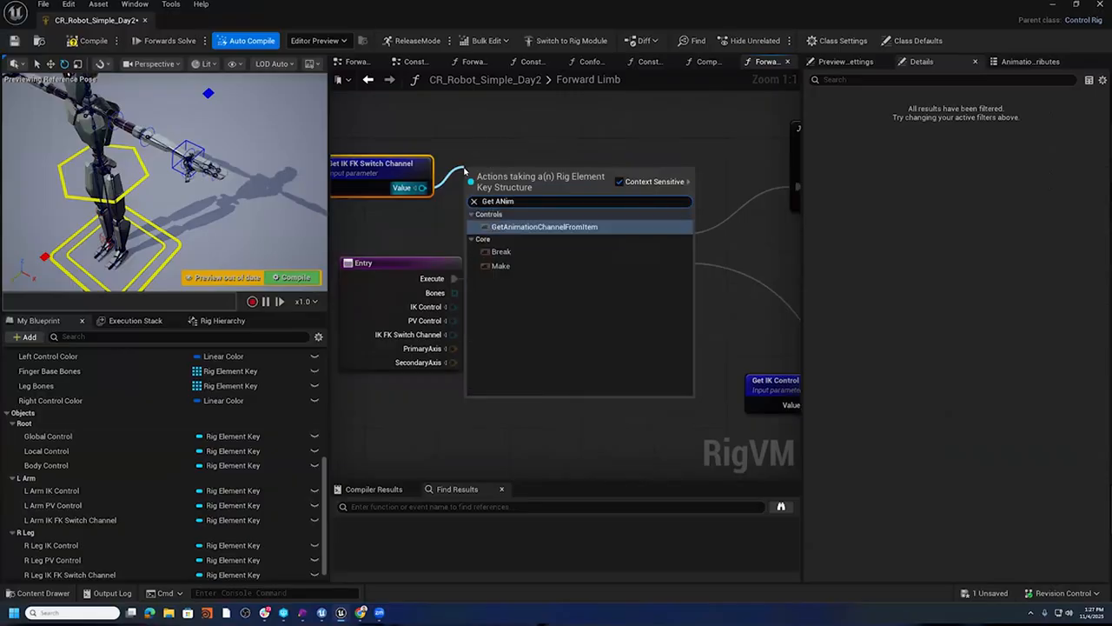
left_click(539, 226)
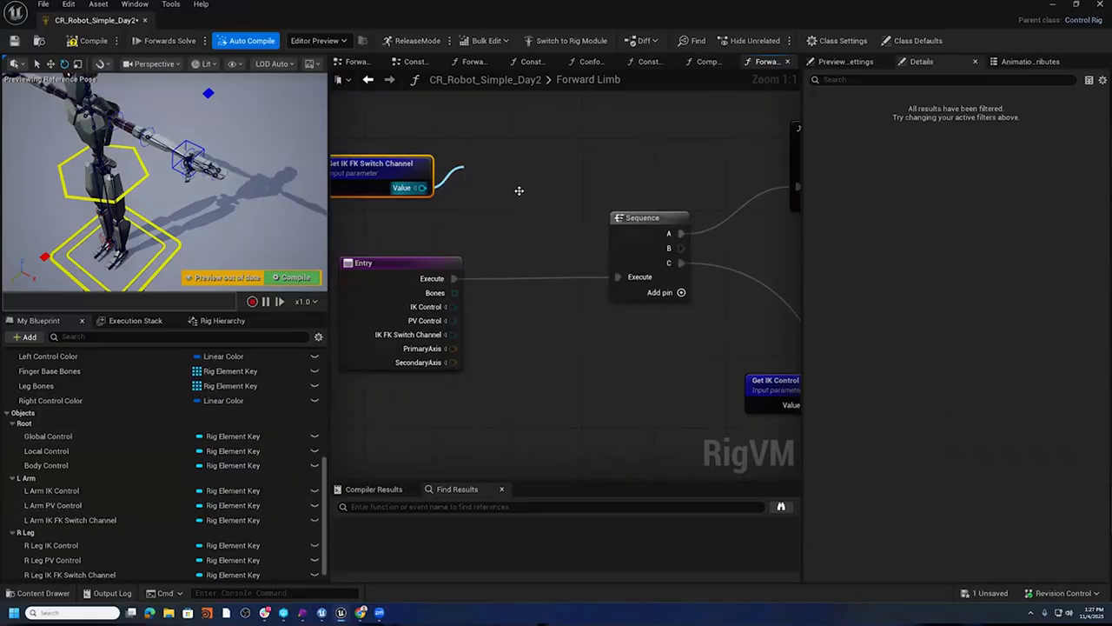
right_click_drag(515, 236, 619, 247)
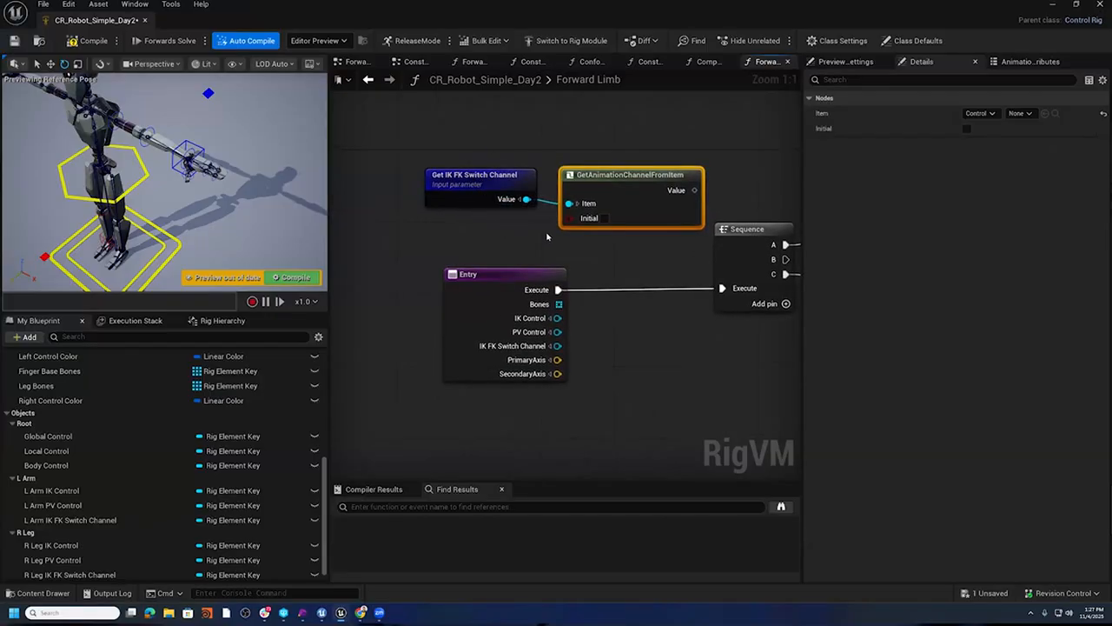
- Resolve the GetAnimationChannelFromItem node's wildcard Value output to the Boolean type
right_click_drag(677, 195, 551, 180)
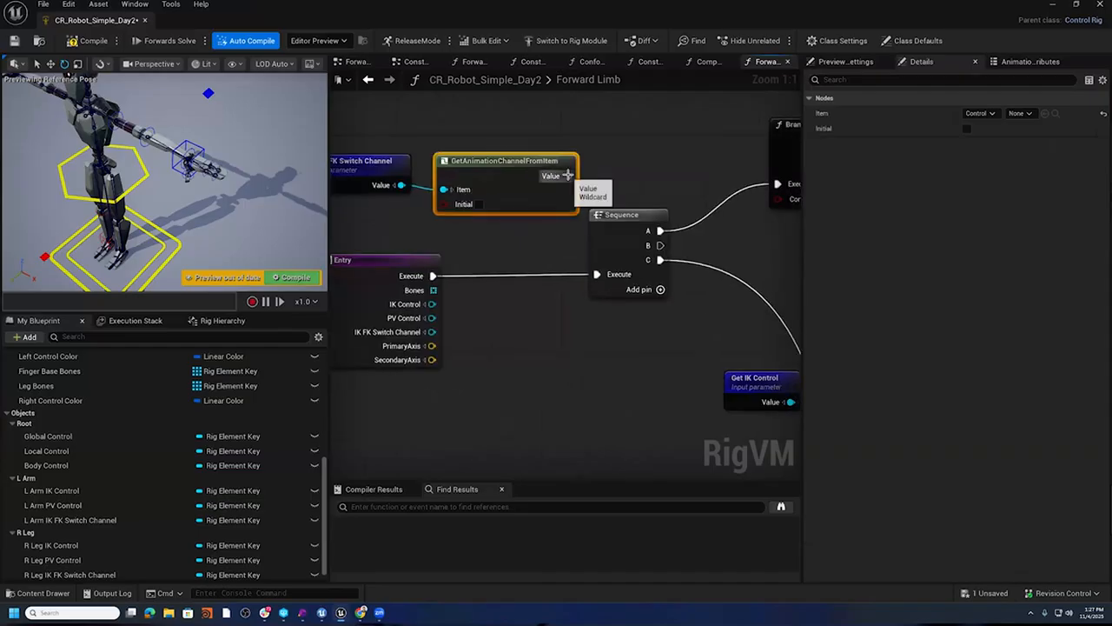
left_click_drag(567, 175, 624, 164)
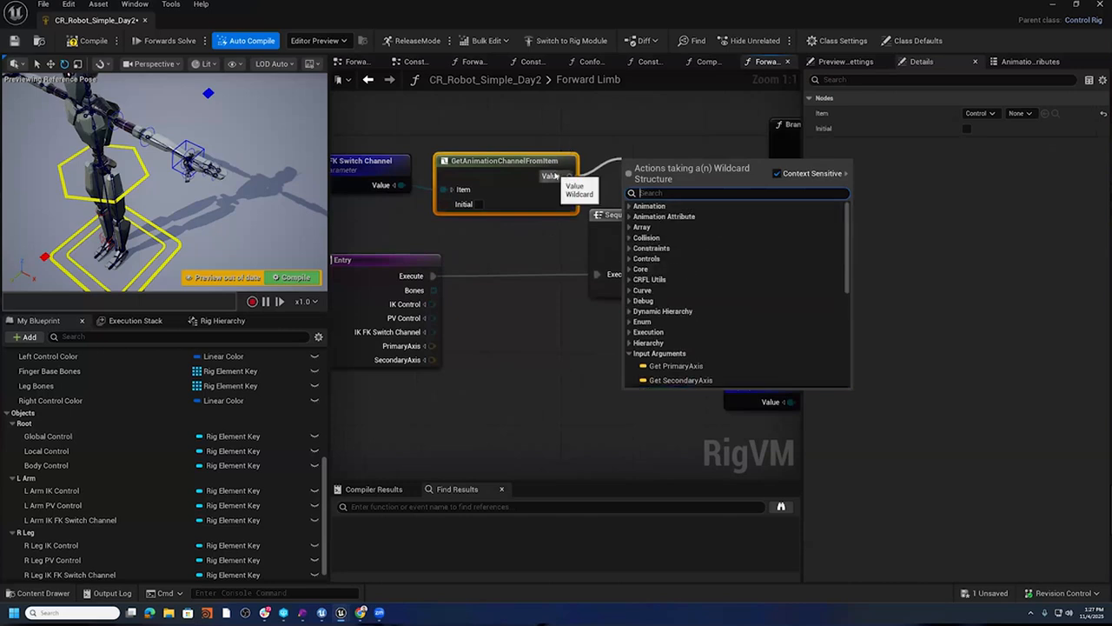
left_click(558, 237)
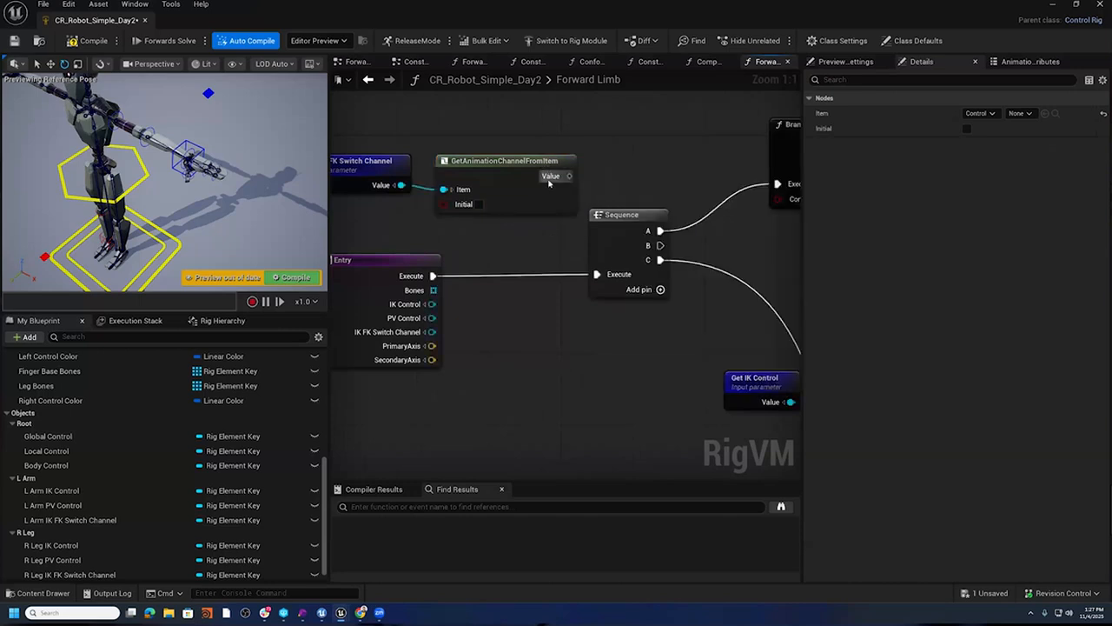
right_click(552, 176)
left_click(600, 217)
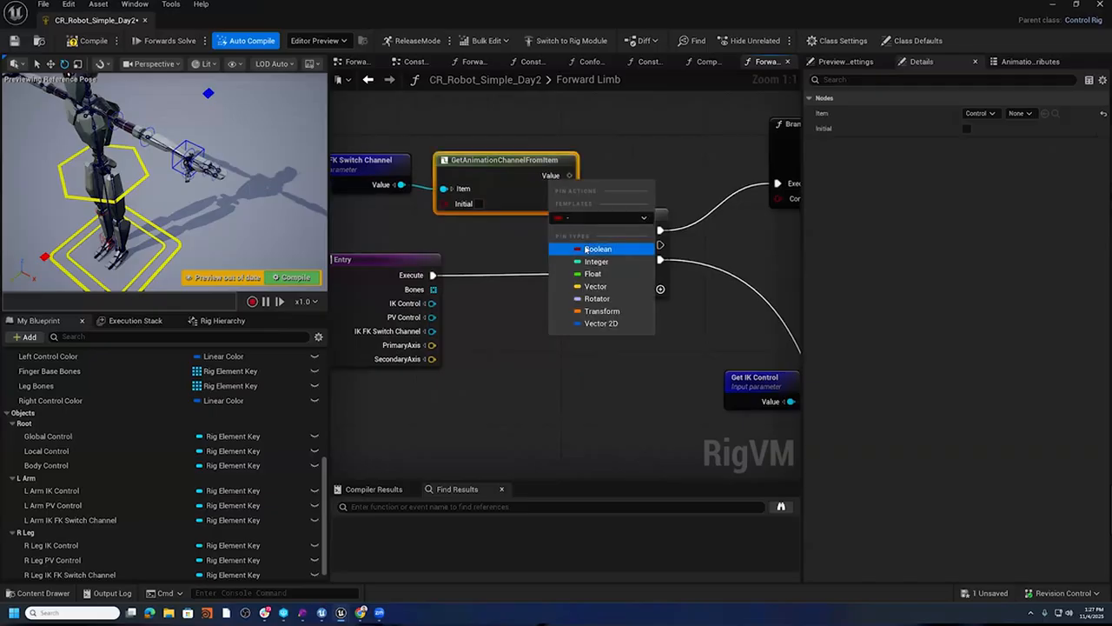
left_click(586, 249)
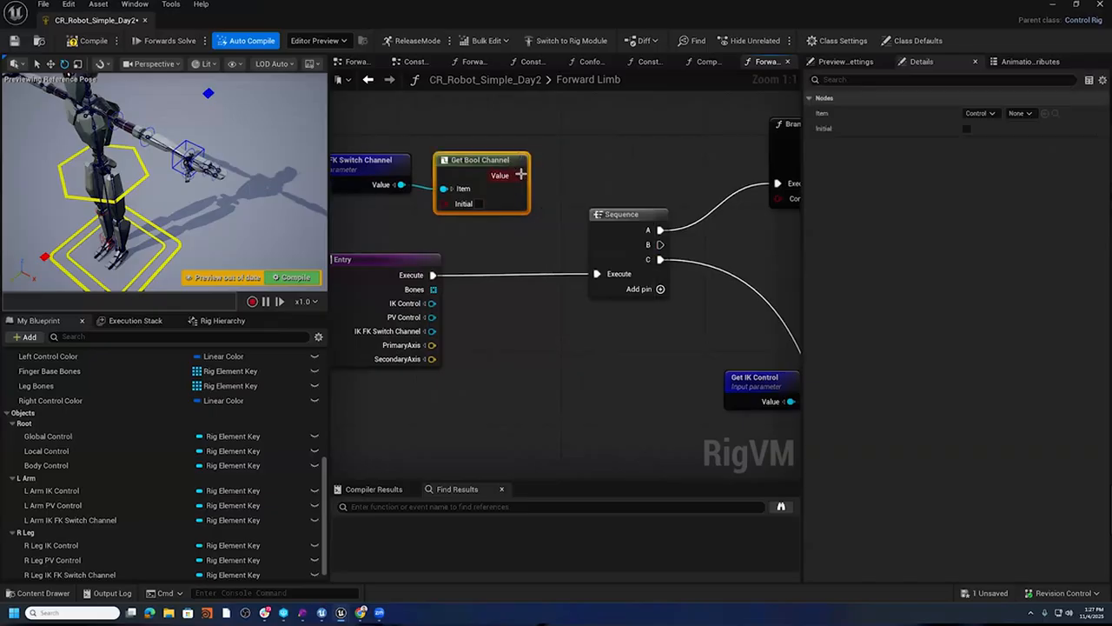
- Promote the Get Bool Channel node's Value output to a local variable in the Forward Limb graph
left_click_drag(521, 175, 596, 149)
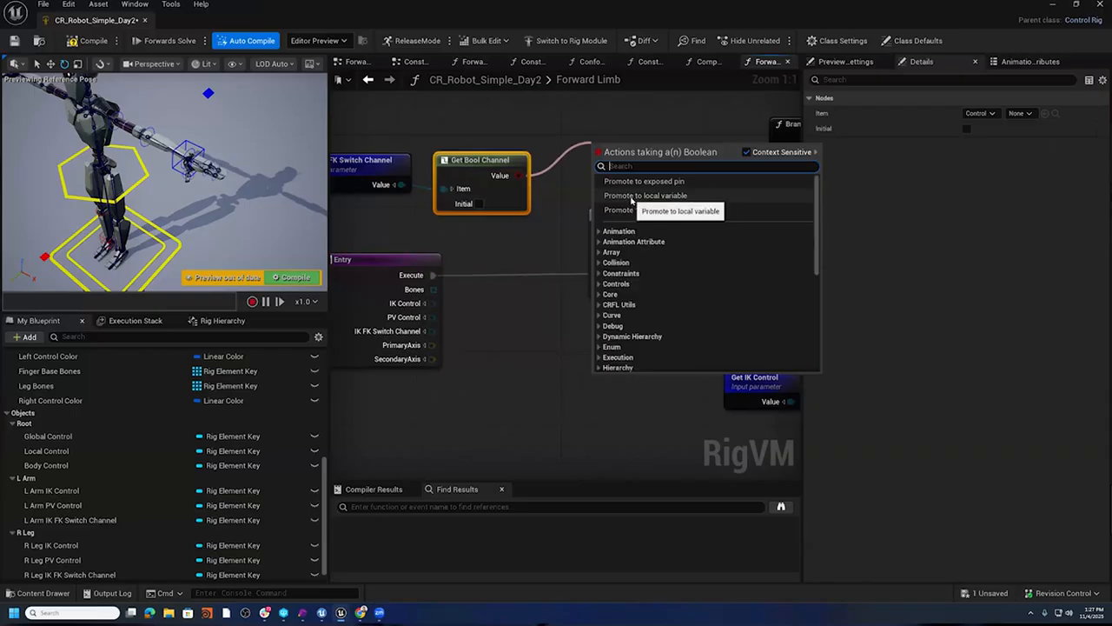
left_click(631, 198)
left_click(632, 154)
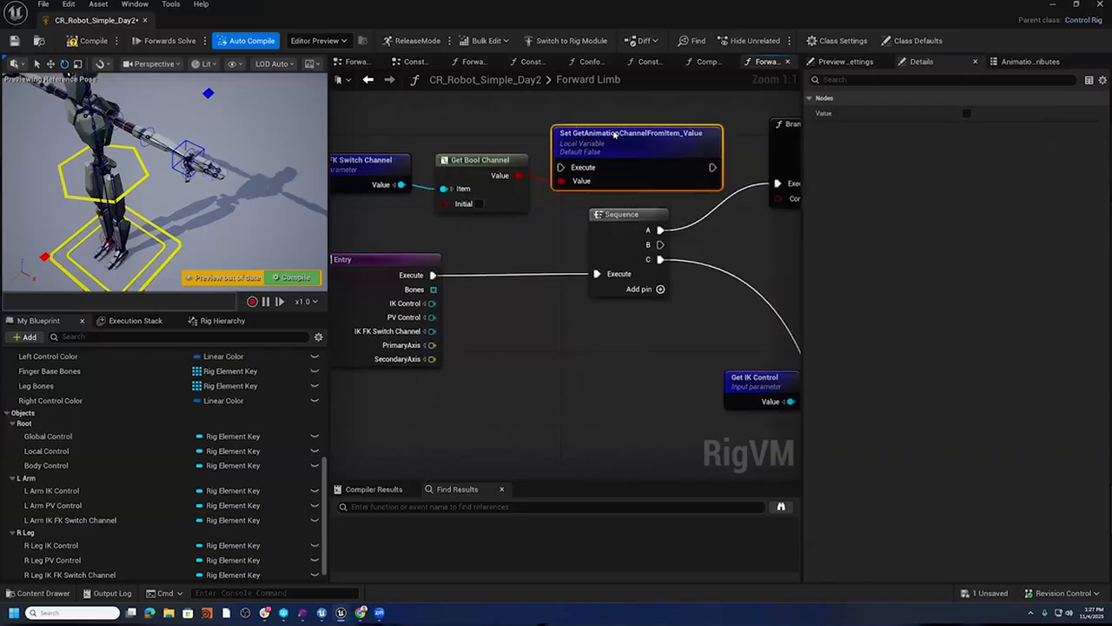
- Insert the local variable's Set node into the execution flow between Entry and Sequence, and arrange the connected getter and Get Bool Channel nodes nearby
left_click_drag(632, 153, 490, 245)
right_click_drag(532, 347, 646, 347)
left_click_drag(513, 263, 356, 258)
left_click_drag(581, 258, 481, 258)
left_click_drag(410, 275, 476, 275)
left_click_drag(628, 274, 711, 273)
right_click_drag(471, 123, 556, 134)
left_click_drag(557, 134, 437, 173)
right_click_drag(609, 264, 672, 252)
right_click_drag(566, 264, 497, 256)
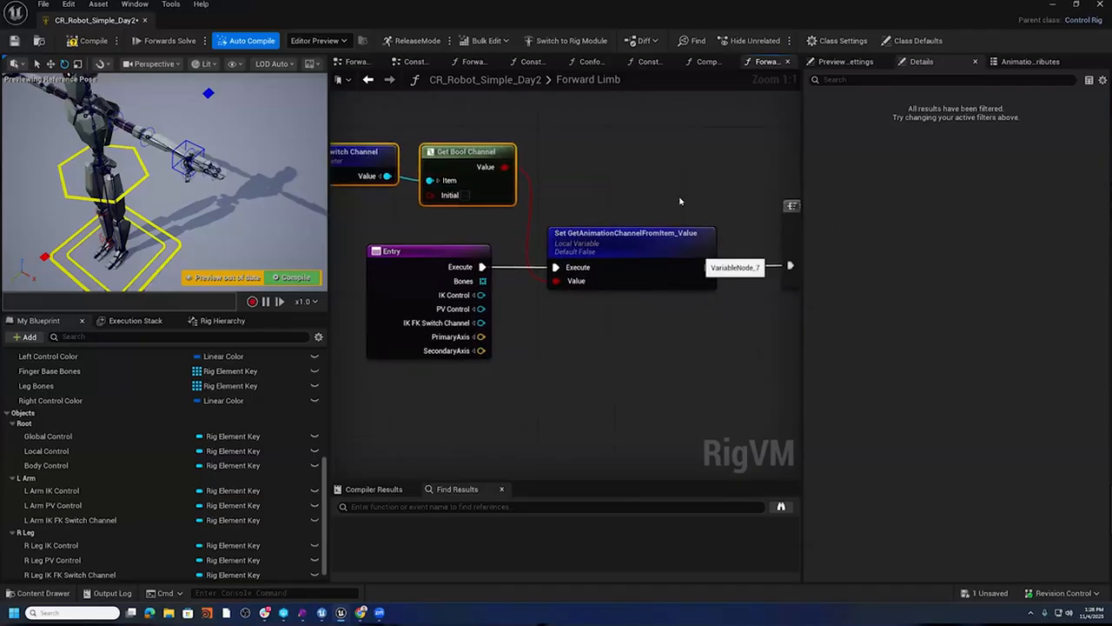
right_click_drag(699, 257, 751, 247)
- Rename the GetAnimationChannelFromItem_Value local variable to Local IK FK Mode
scroll(80, 492, "down", 1)
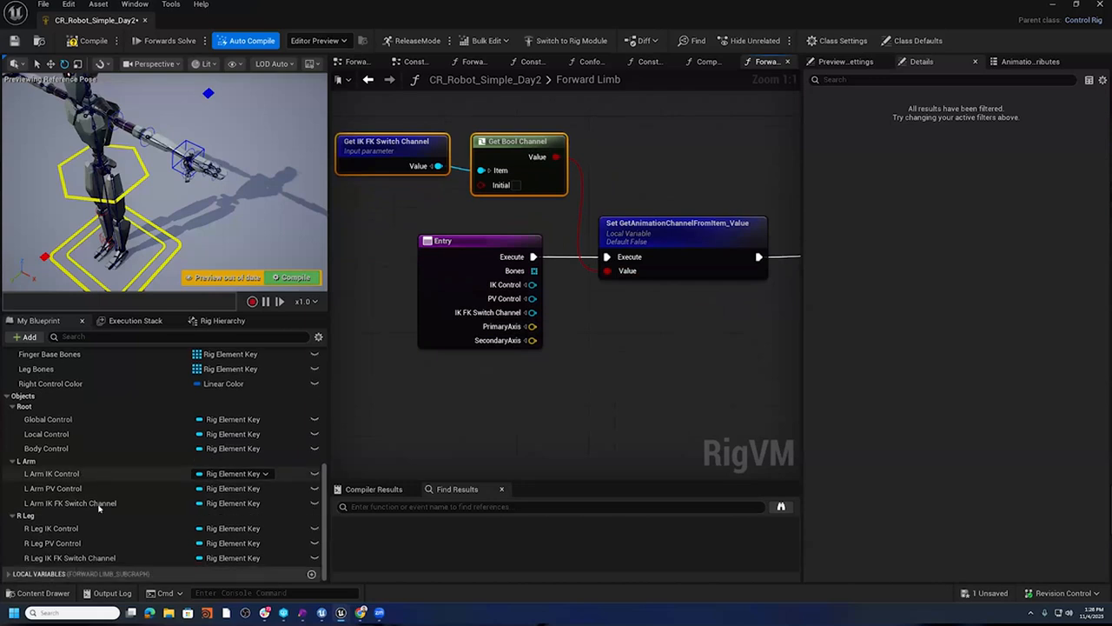
left_click(33, 575)
scroll(34, 575, "down", 1)
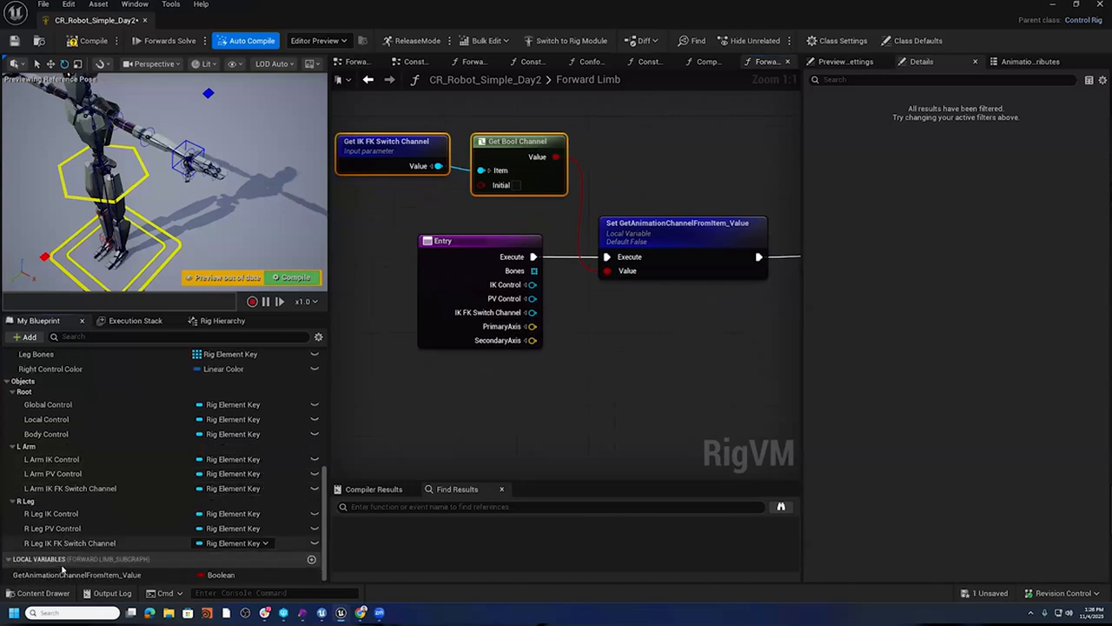
right_click(74, 575)
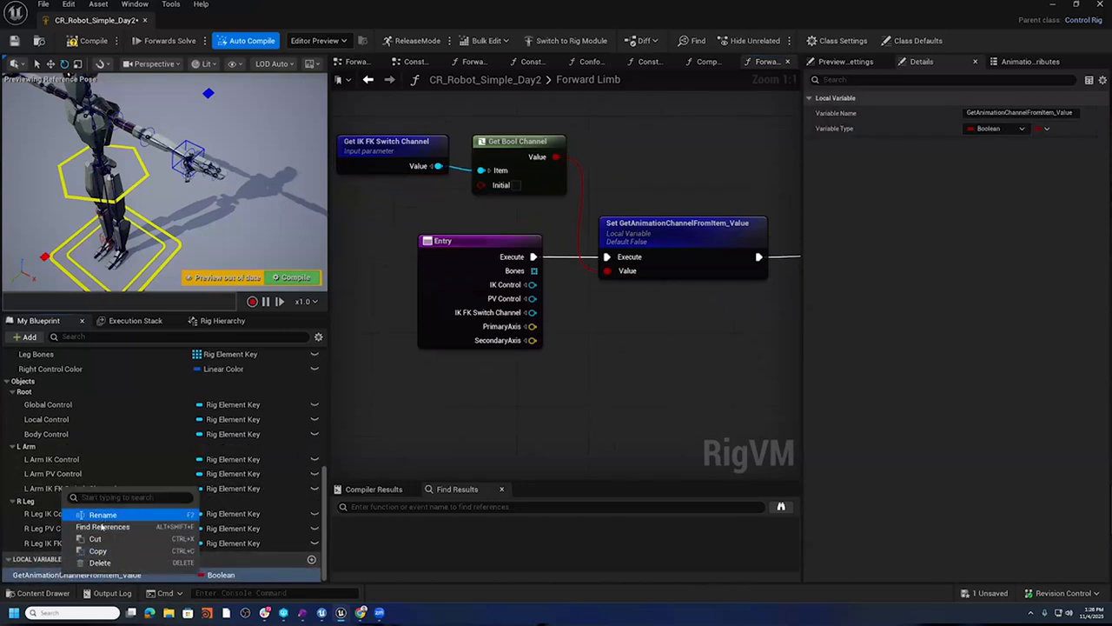
left_click(100, 515)
type("Local IK")
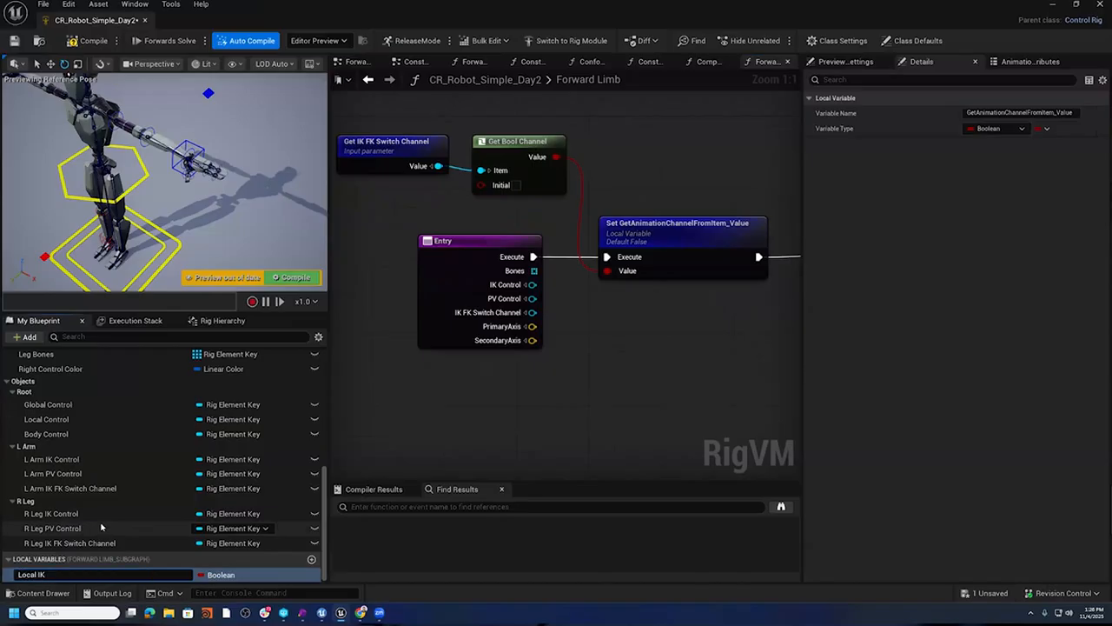
type(" FK Mode")
key("Return")
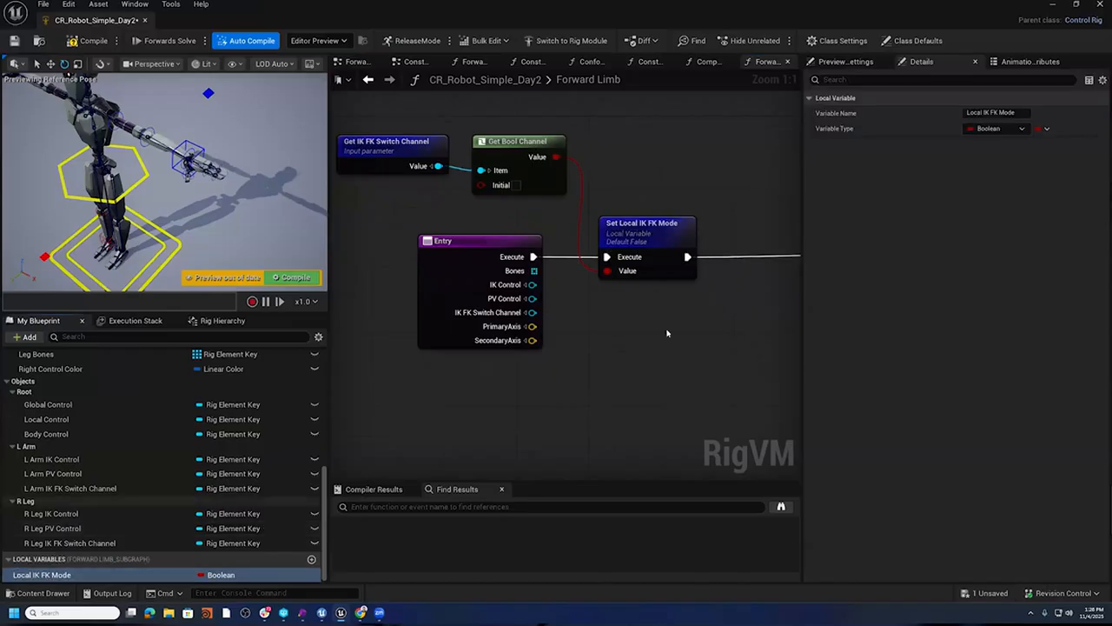
- Connect a Local IK FK Mode getter to the Branch node's Condition in Forward Limb, and compile and save the rig
right_click_drag(682, 352, 450, 524)
right_click_drag(793, 230, 533, 292)
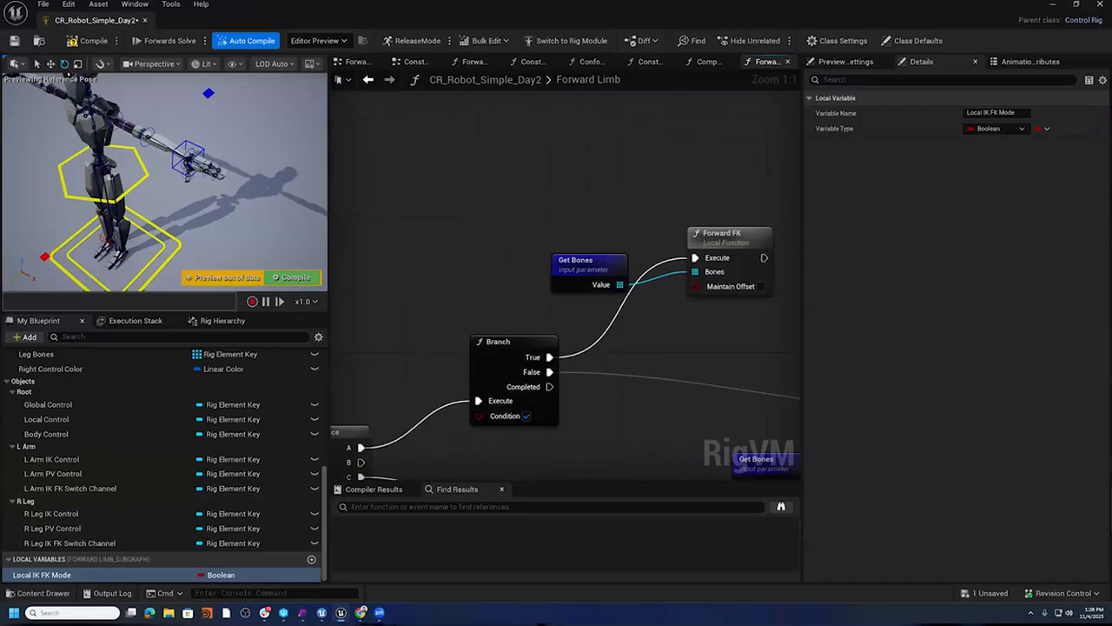
right_click_drag(577, 253, 521, 247)
left_click(522, 248)
right_click_drag(544, 290, 639, 210)
left_click_drag(83, 574, 410, 265)
left_click(443, 273)
left_click_drag(486, 298, 517, 330)
left_click_drag(443, 280, 412, 285)
left_click(68, 41)
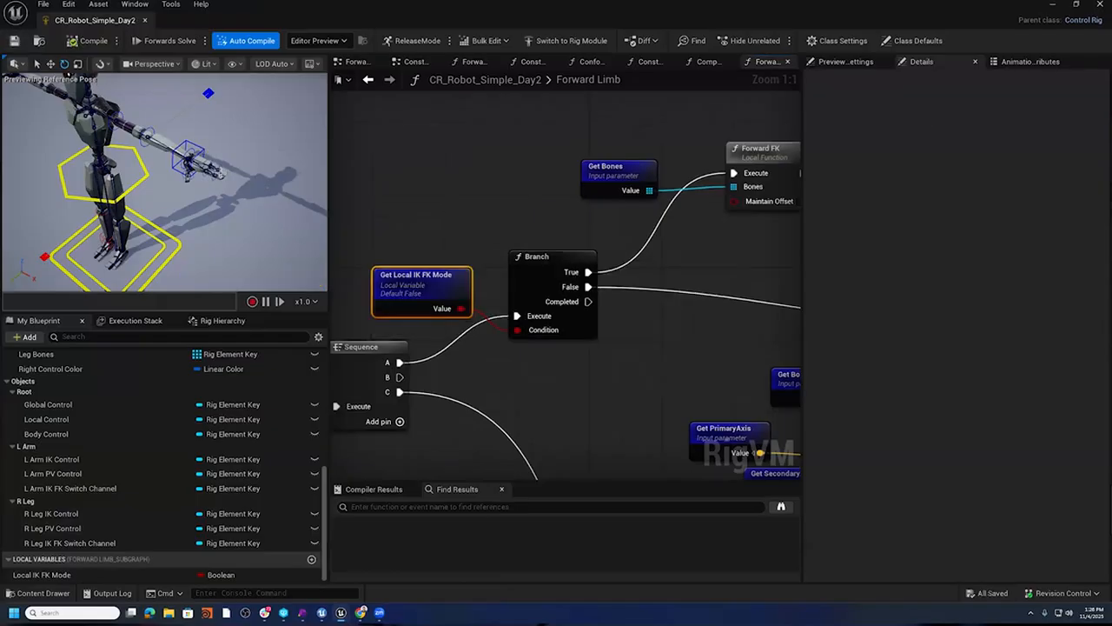
- Test the left arm by moving its IK control in toward the body and enabling the control's IK FK Switch channel
left_click(198, 164)
key("w")
left_click_drag(188, 162, 139, 158)
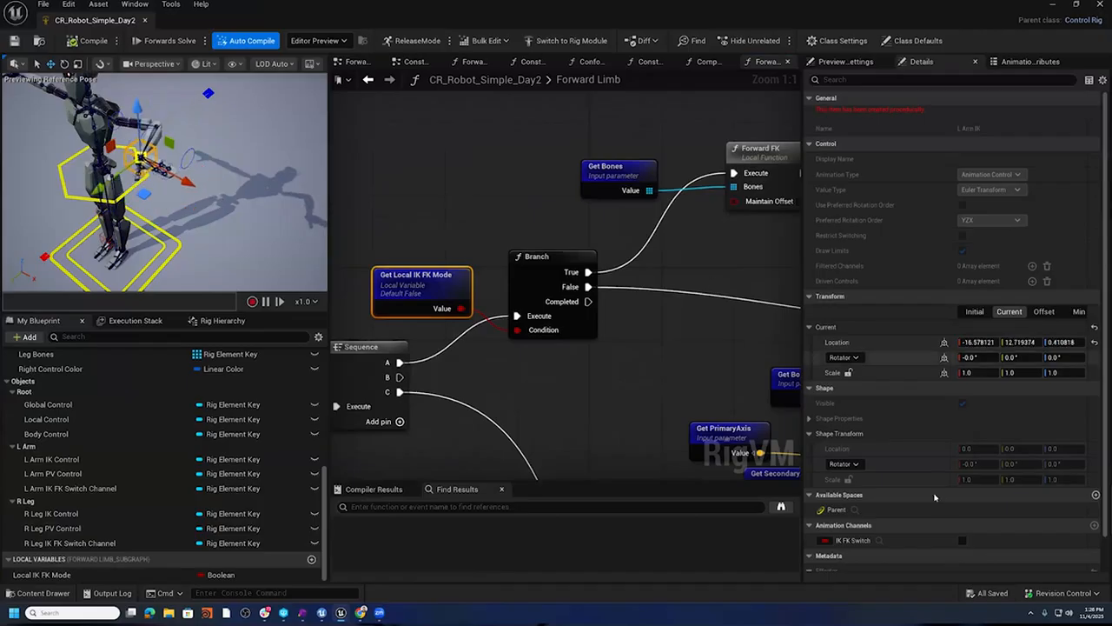
left_click(962, 542)
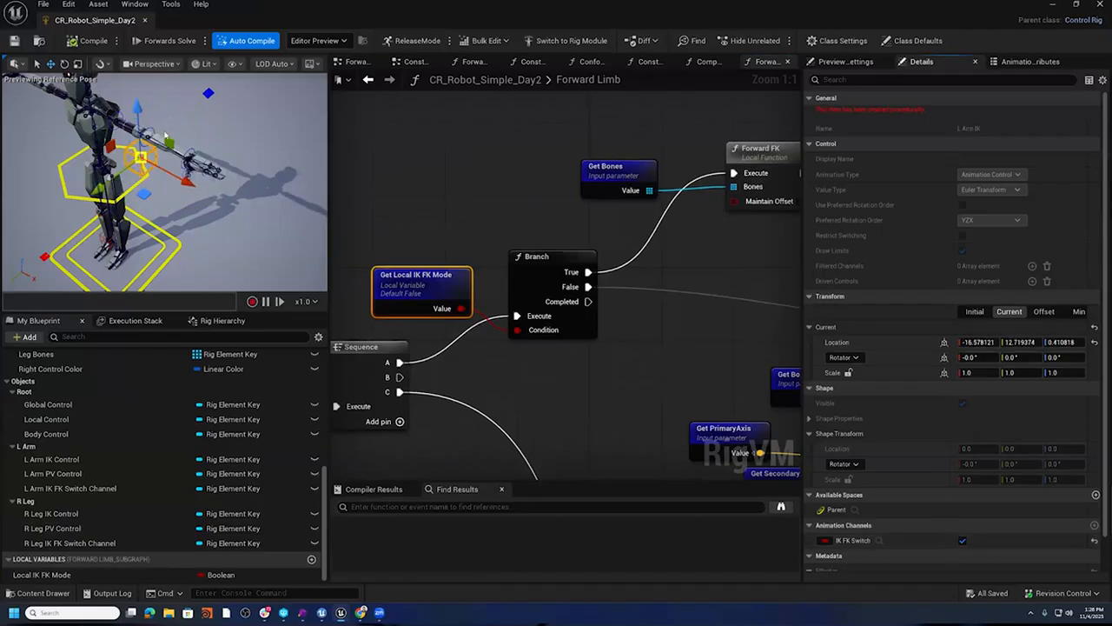
- Rotate the left elbow's FK control by about 48.5° to test the arm in FK mode
left_click(181, 154)
key("e")
left_click_drag(177, 167, 257, 218)
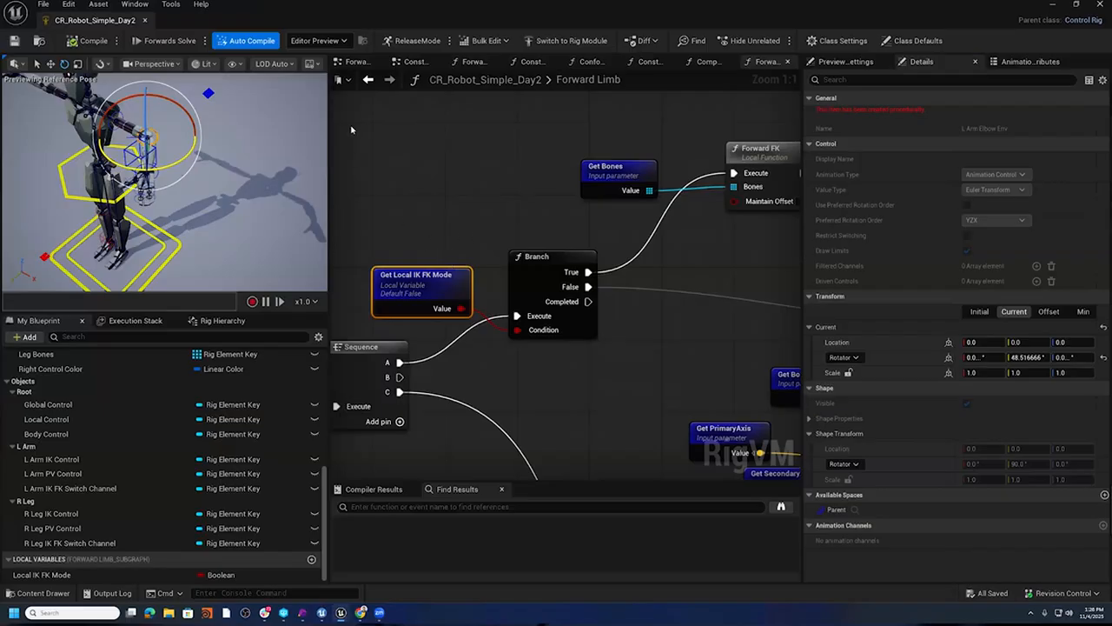
- Add a new input to the Construct Limb function and set its type to Boolean
left_click(415, 62)
right_click_drag(414, 183, 498, 476)
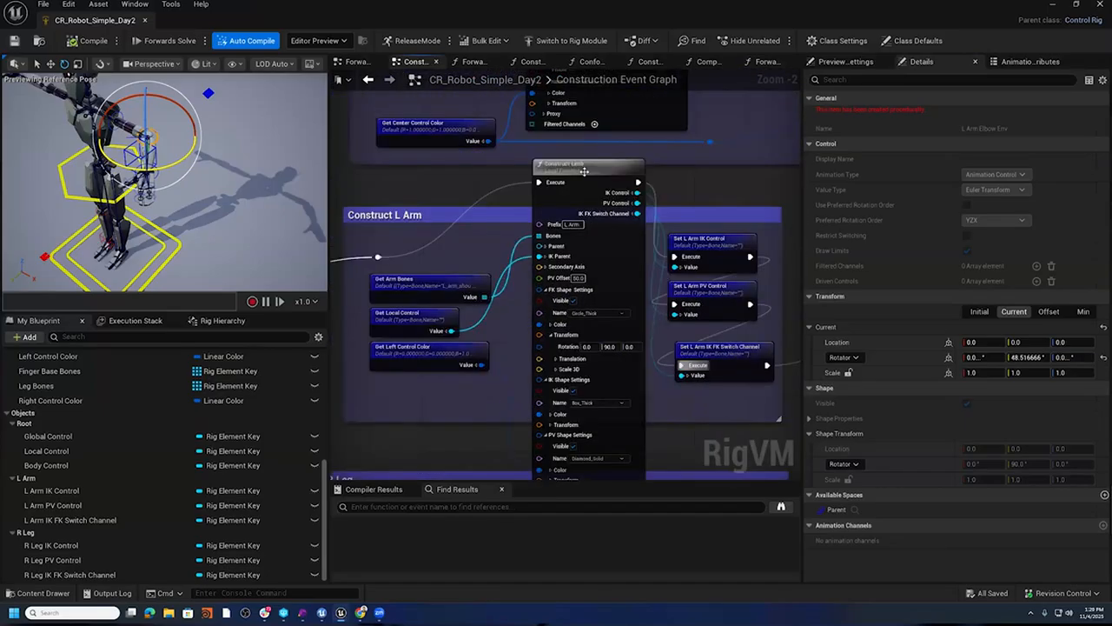
left_click(584, 171)
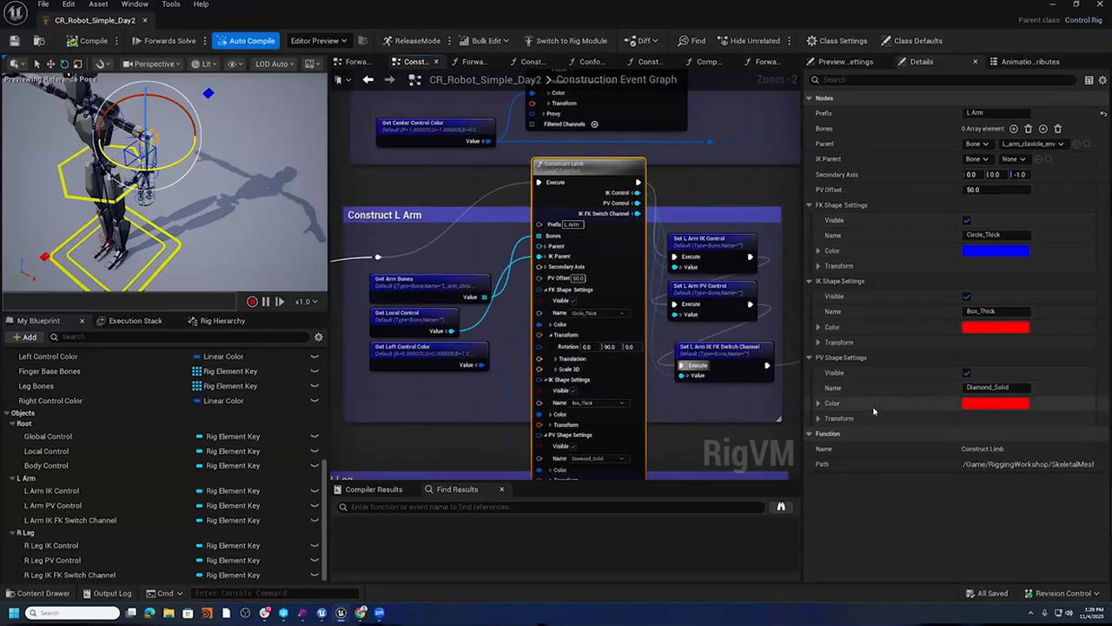
right_click_drag(605, 163, 699, 113)
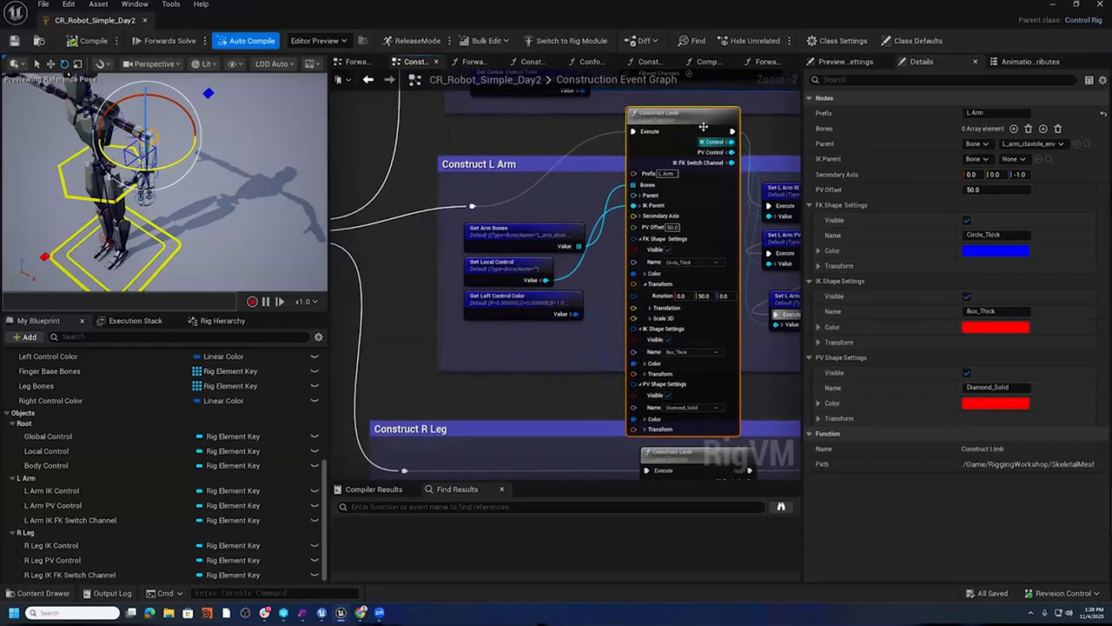
scroll(106, 481, "up", 5)
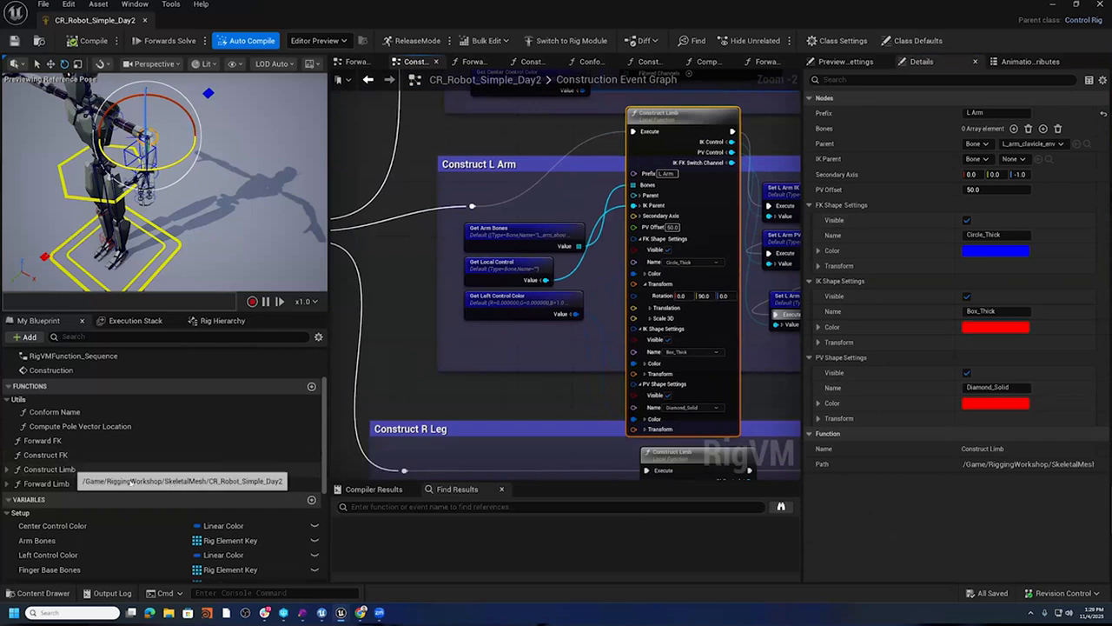
left_click(105, 471)
left_click(1089, 98)
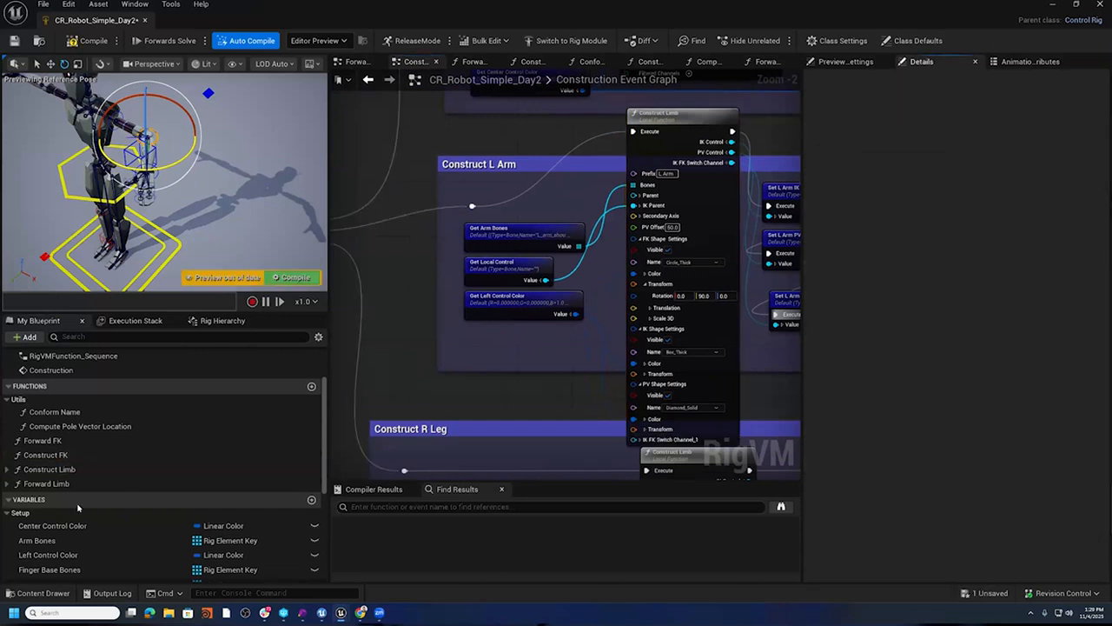
left_click(52, 469)
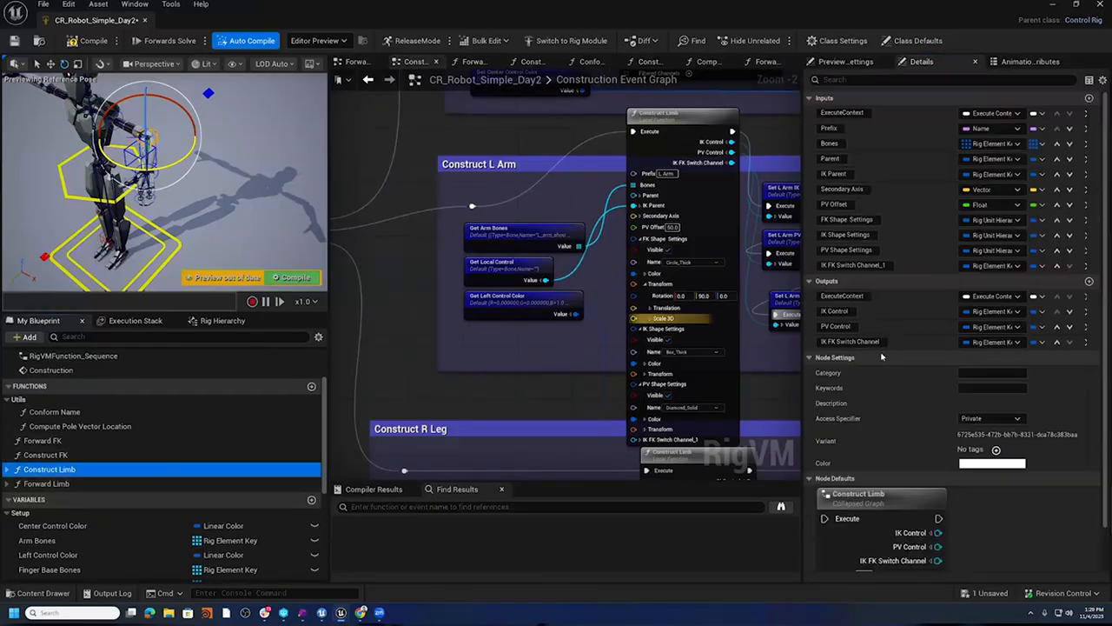
left_click(994, 265)
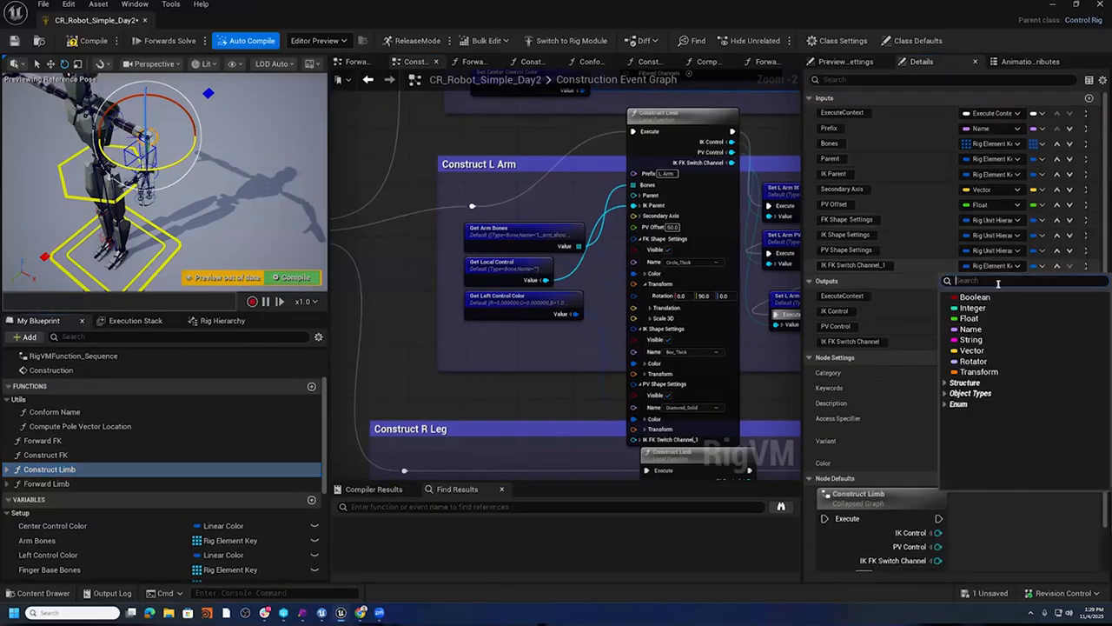
left_click(863, 274)
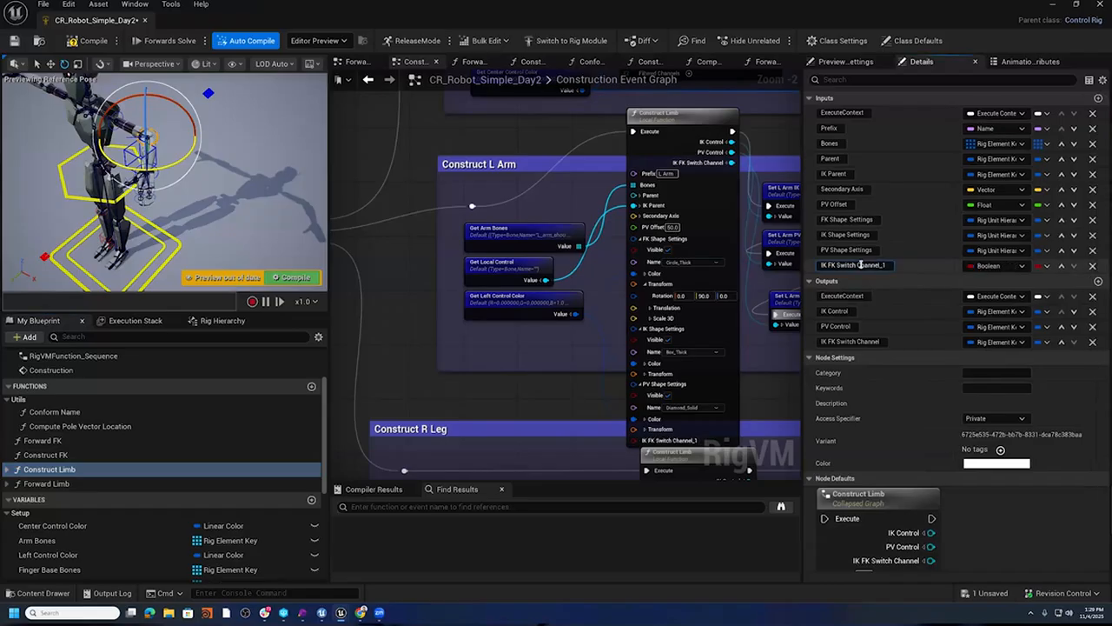
- Rename the new Boolean input of Construct Limb to Initial IK FK Mode
double_click(861, 265)
key("BackSpace")
key("BackSpace")
key("BackSpace")
key("BackSpace")
key("BackSpace")
key("BackSpace")
key("BackSpace")
key("BackSpace")
key("BackSpace")
key("BackSpace")
key("BackSpace")
key("BackSpace")
key("BackSpace")
type("Initial IK FK Mode")
key("Return")
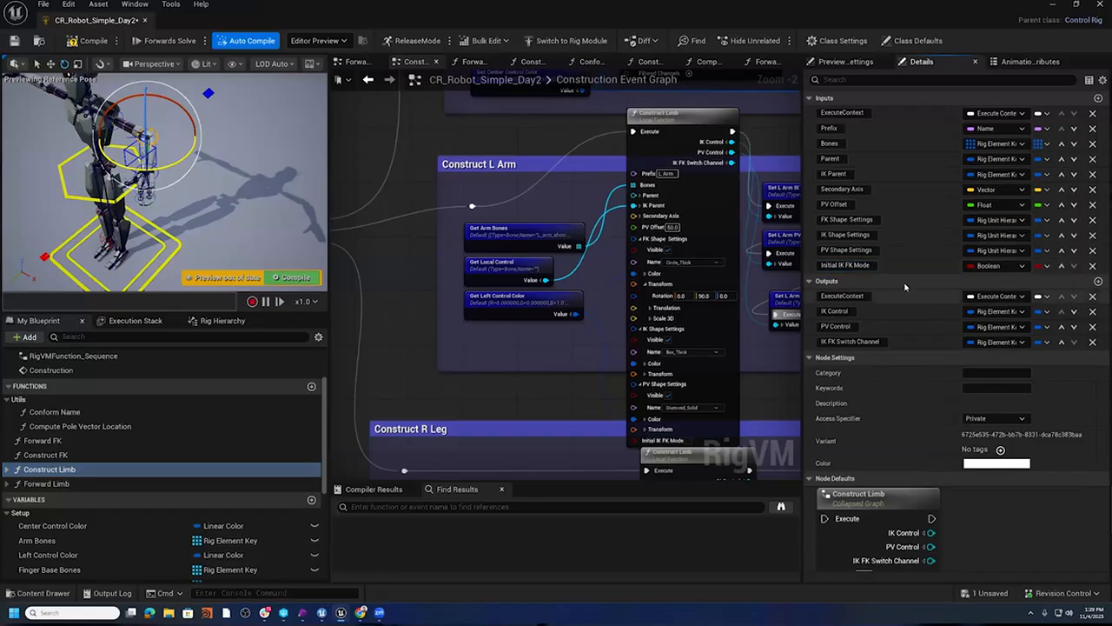
- Move the Initial IK FK Mode input up to sit directly above FK Shape Settings in Construct Limb's inputs
left_click(1061, 262)
left_click(1061, 249)
left_click(1061, 235)
right_click_drag(600, 387, 513, 351)
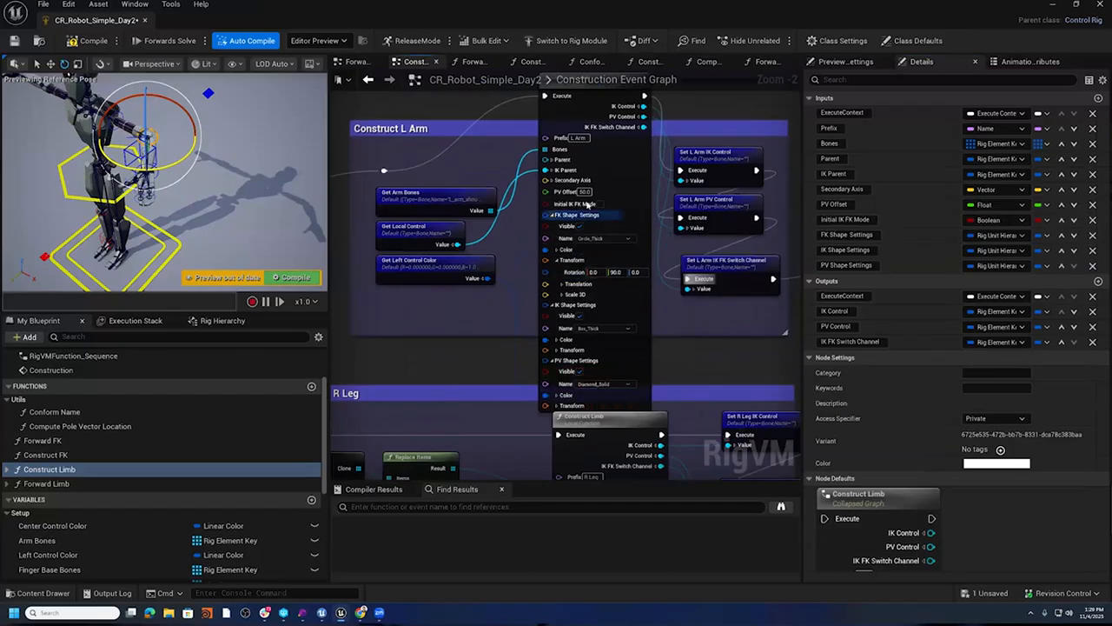
right_click_drag(516, 224, 492, 313)
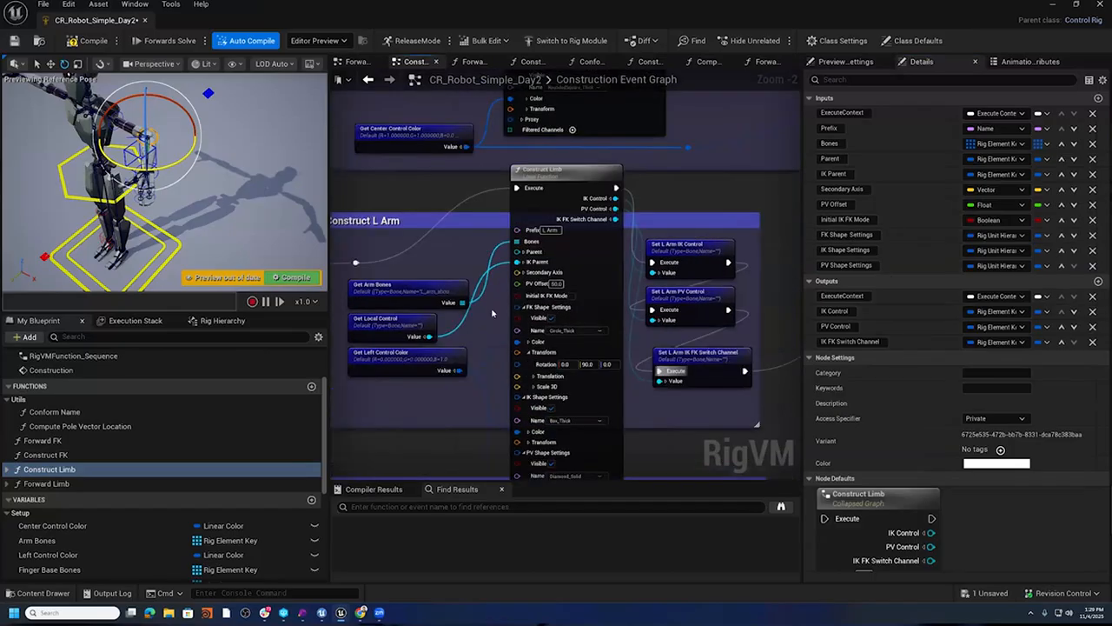
- Add a getter for the Initial IK FK Mode input argument near Spawn Bool Animation Channel in the Construct Limb graph
double_click(574, 169)
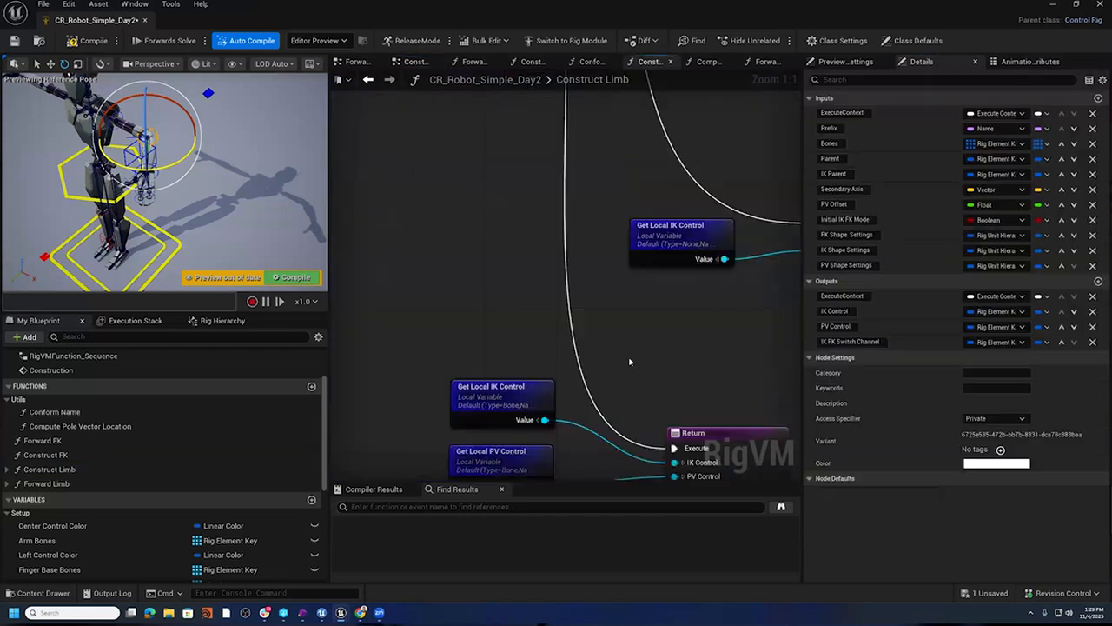
right_click_drag(425, 227, 418, 197)
right_click_drag(492, 320, 437, 124)
right_click_drag(599, 374, 517, 375)
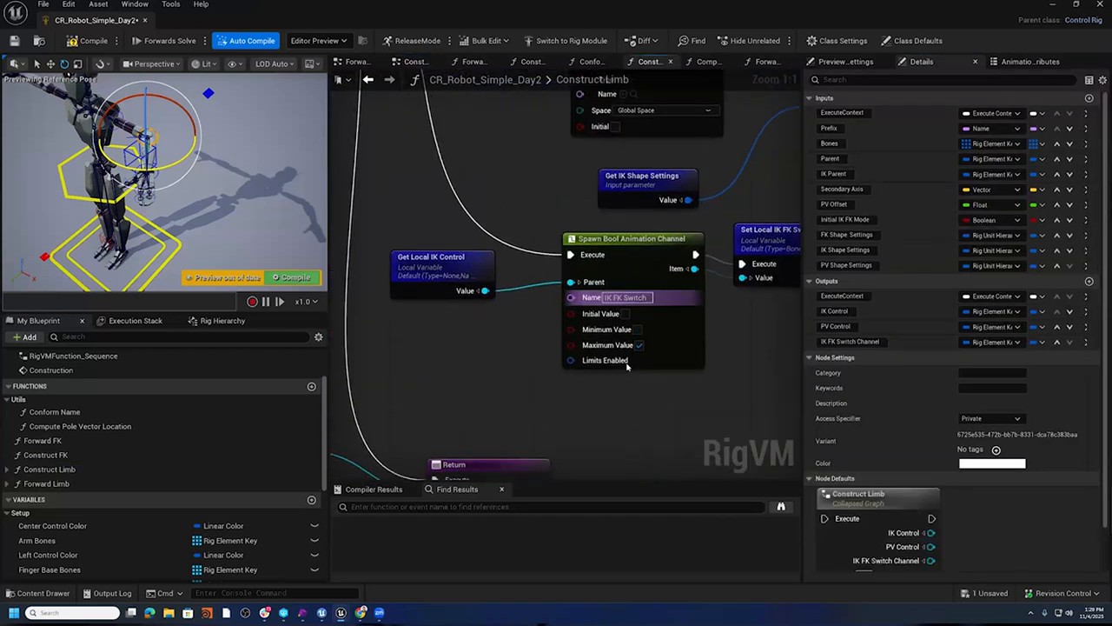
right_click_drag(434, 353, 562, 355)
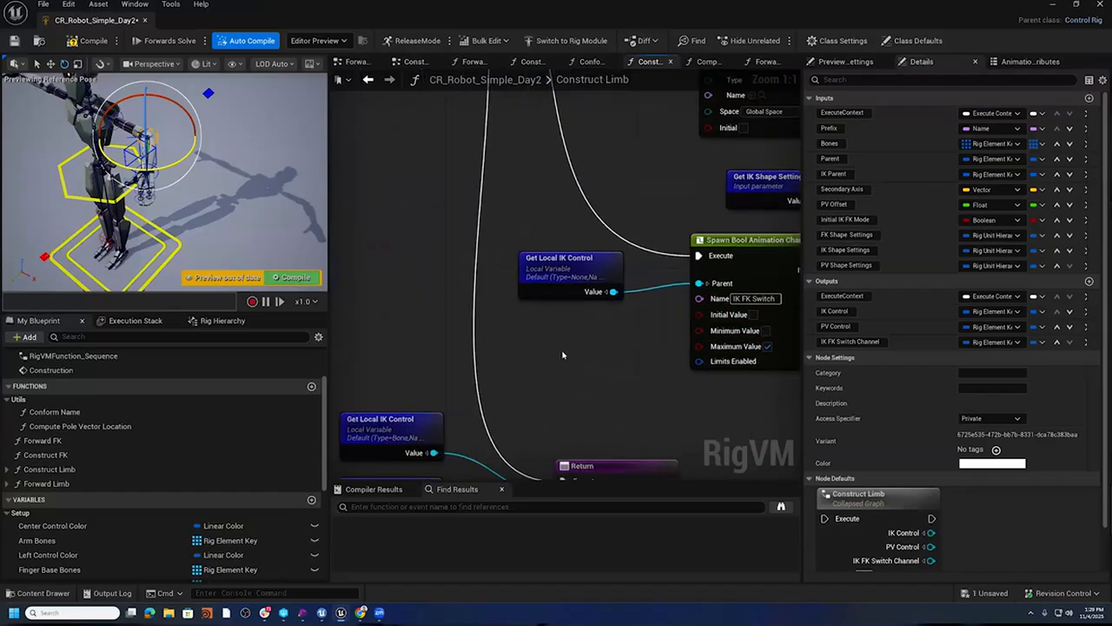
right_click(559, 353)
type("Get I")
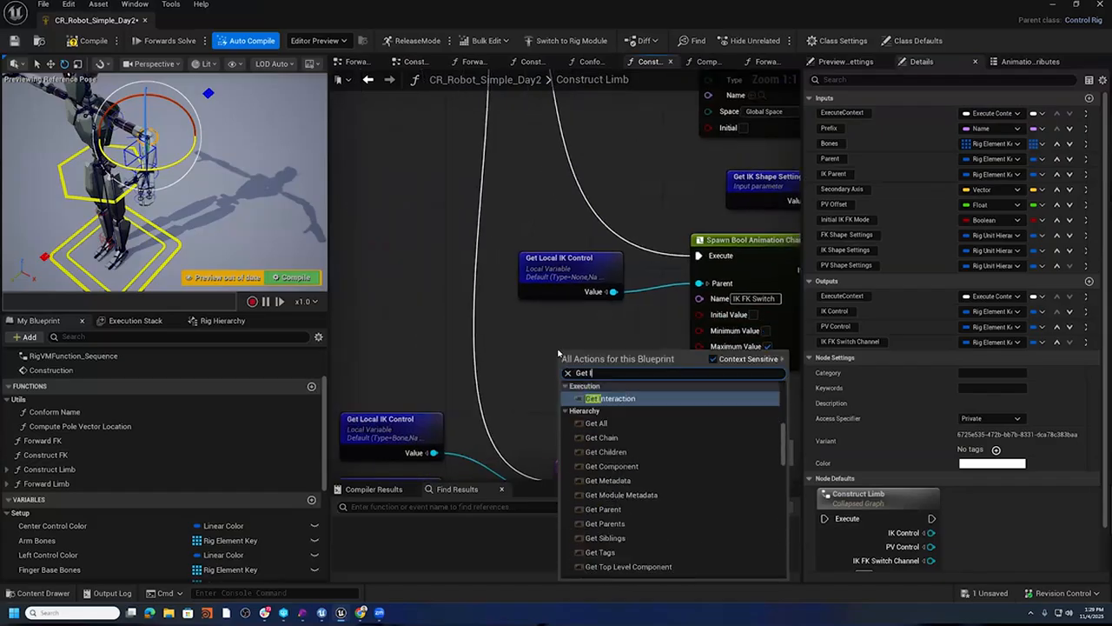
type("Nit")
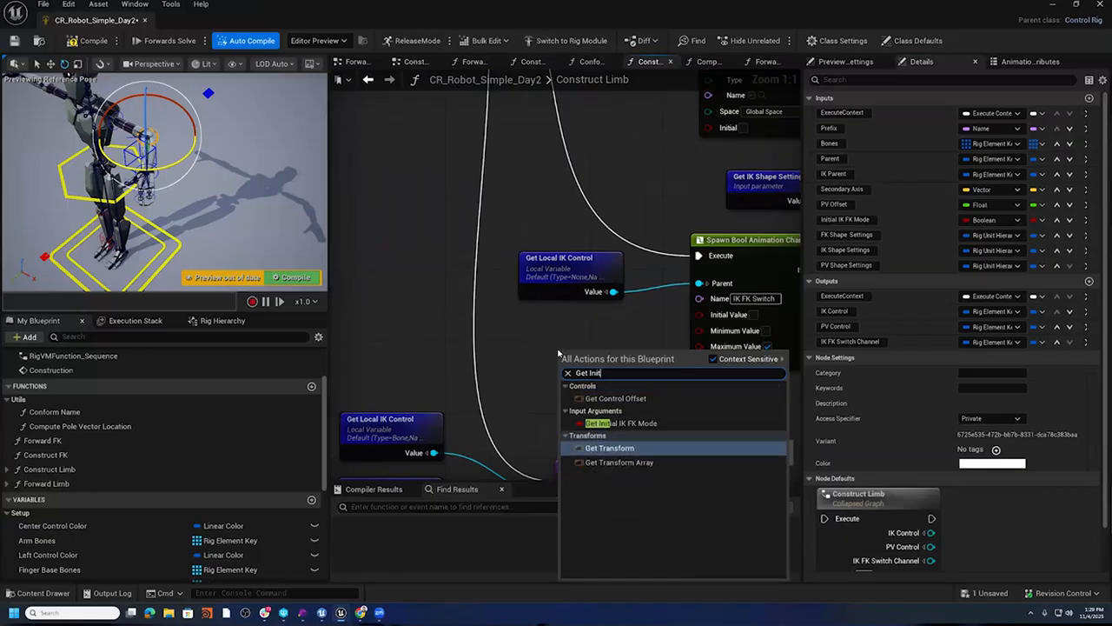
left_click(660, 424)
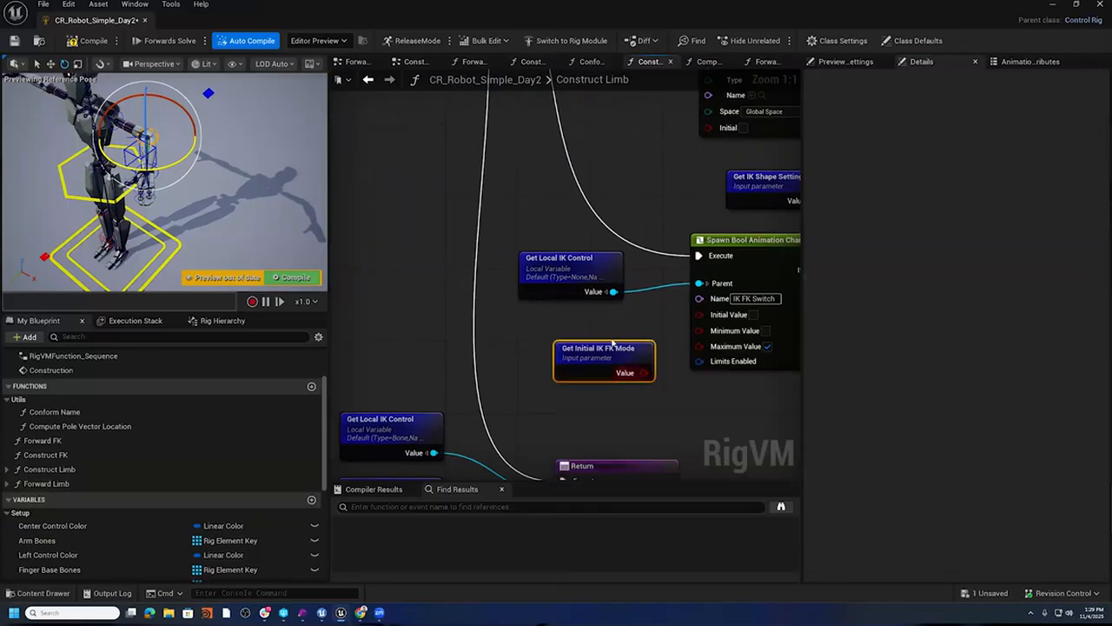
- Connect the Initial IK FK Mode getter to Spawn Bool Animation Channel's Initial Value, and compile and save the rig
left_click_drag(613, 348, 700, 314)
right_click_drag(745, 379, 641, 377)
left_click(91, 41)
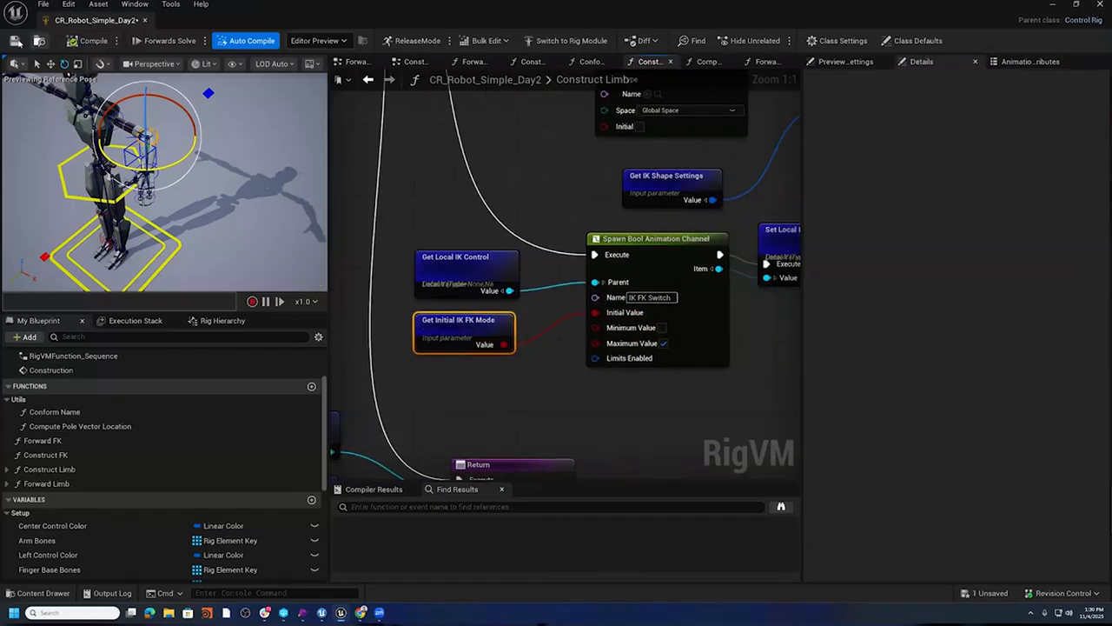
key("ctrl+s")
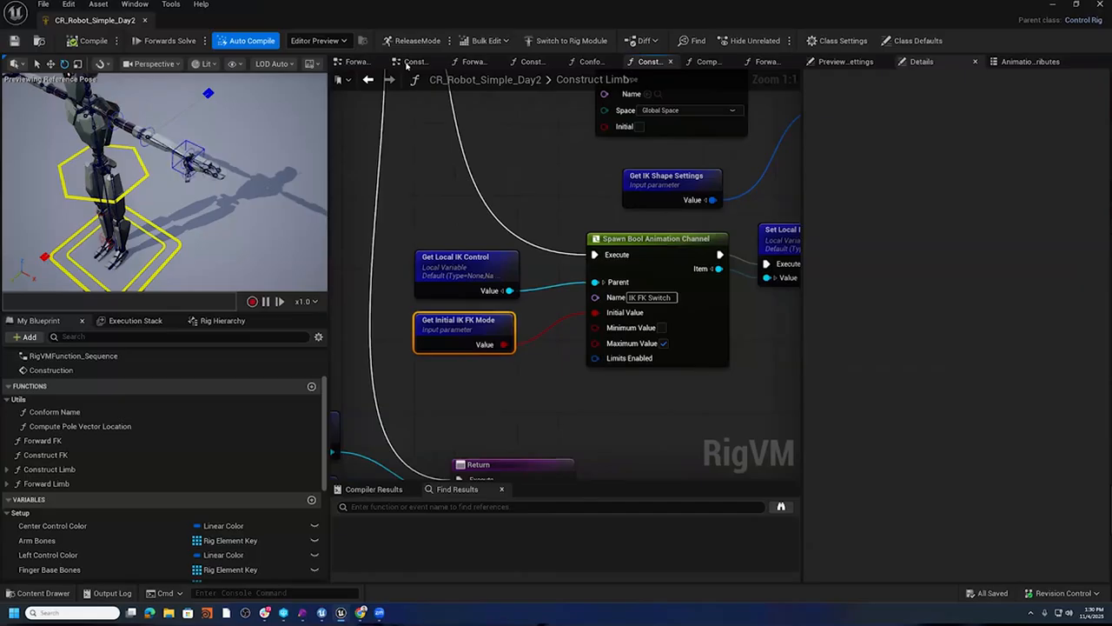
- Collapse the FK, IK and PV Shape Settings on the left arm's Construct Limb node in the Construction Event Graph
left_click(409, 63)
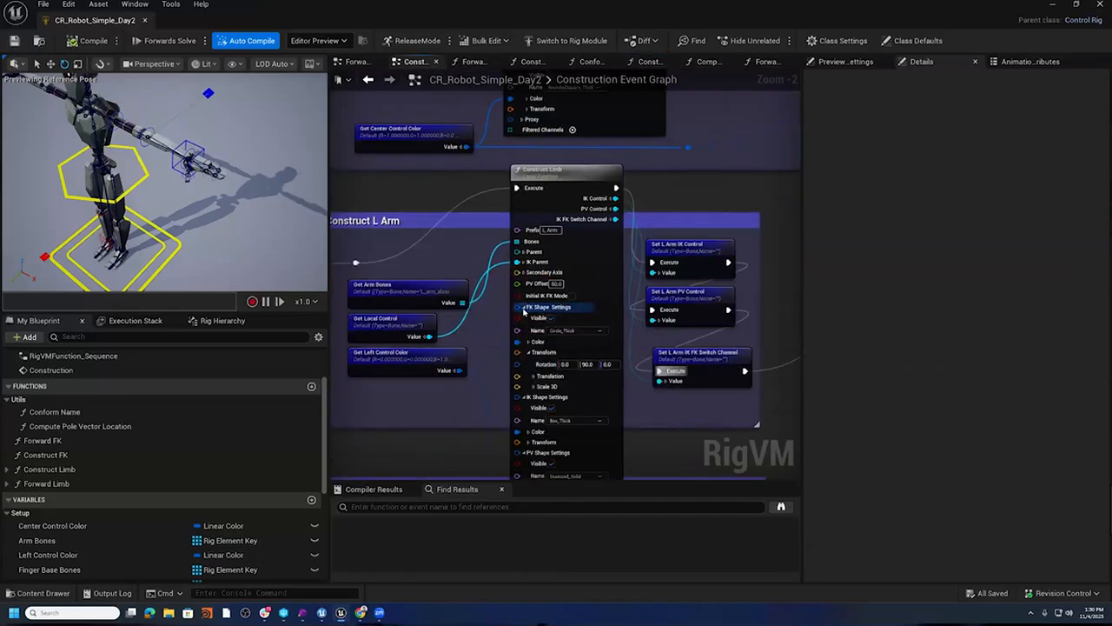
left_click(524, 307)
left_click(525, 318)
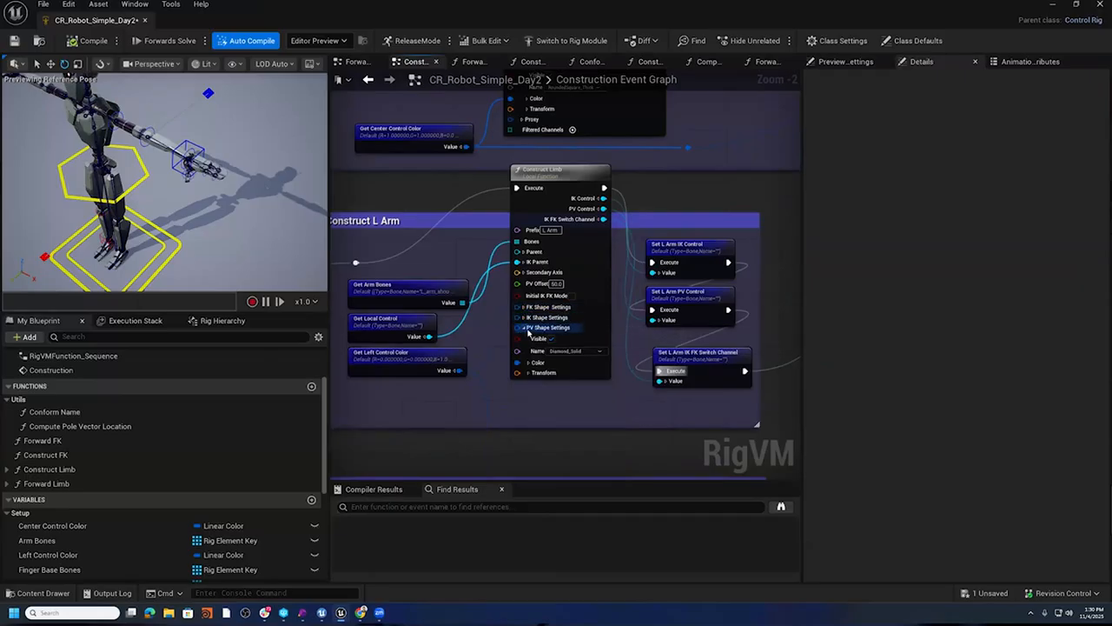
left_click(526, 330)
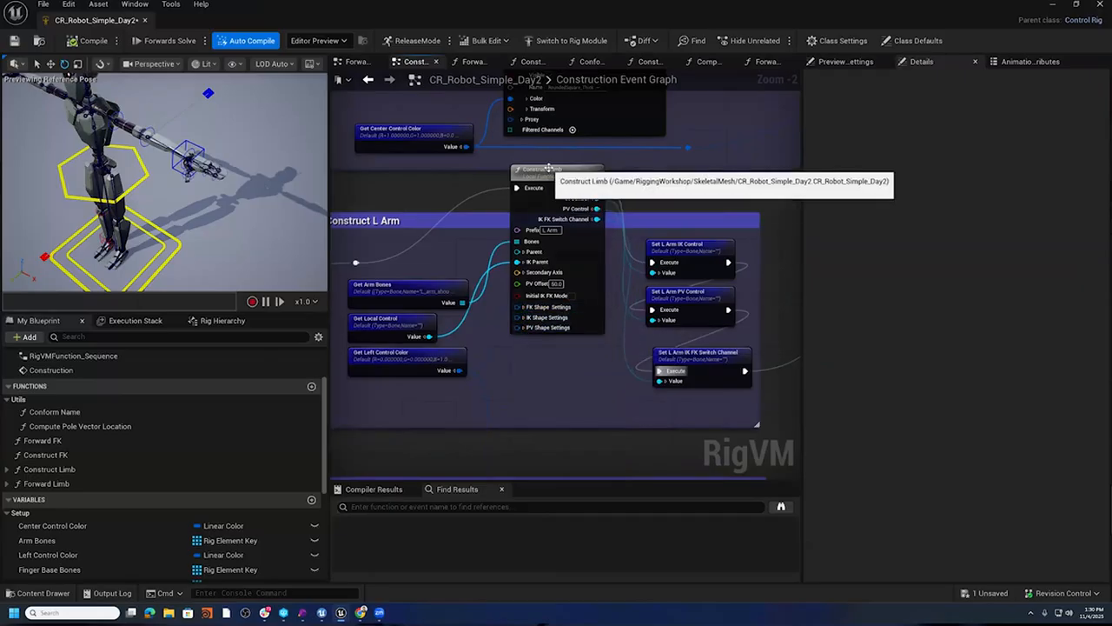
- Enable Initial IK FK Mode on the left arm's Construct Limb node
left_click_drag(547, 168, 553, 208)
scroll(578, 344, "up", 2)
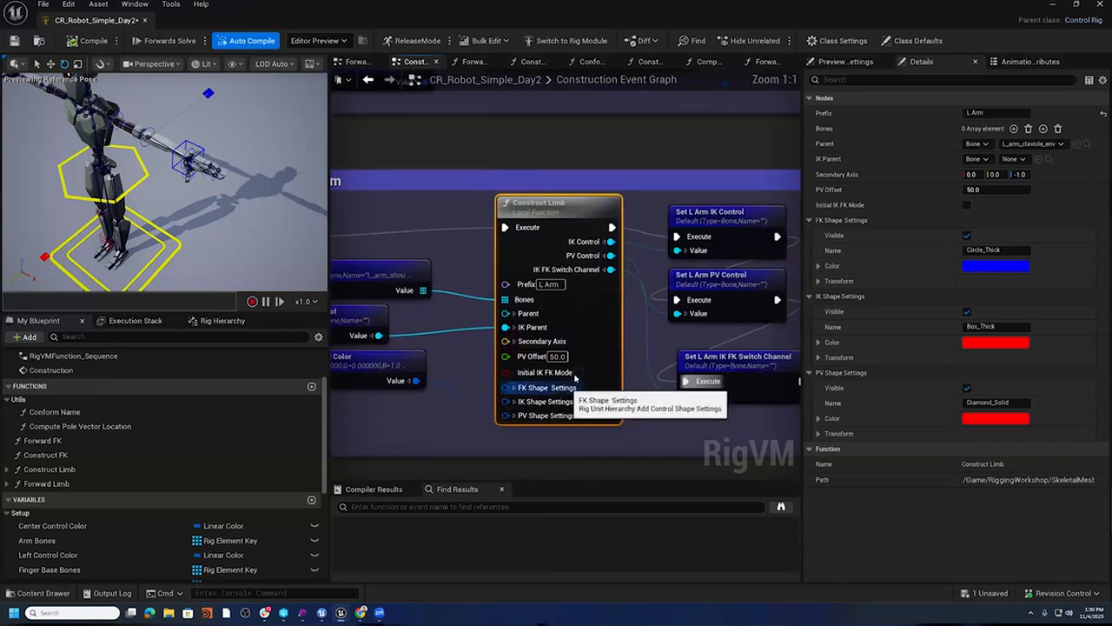
left_click(579, 374)
- Collapse the FK, IK and PV Shape Settings on the right leg's Construct Limb node, and compile and save the rig
right_click_drag(650, 435, 699, 87)
right_click_drag(673, 402, 657, 305)
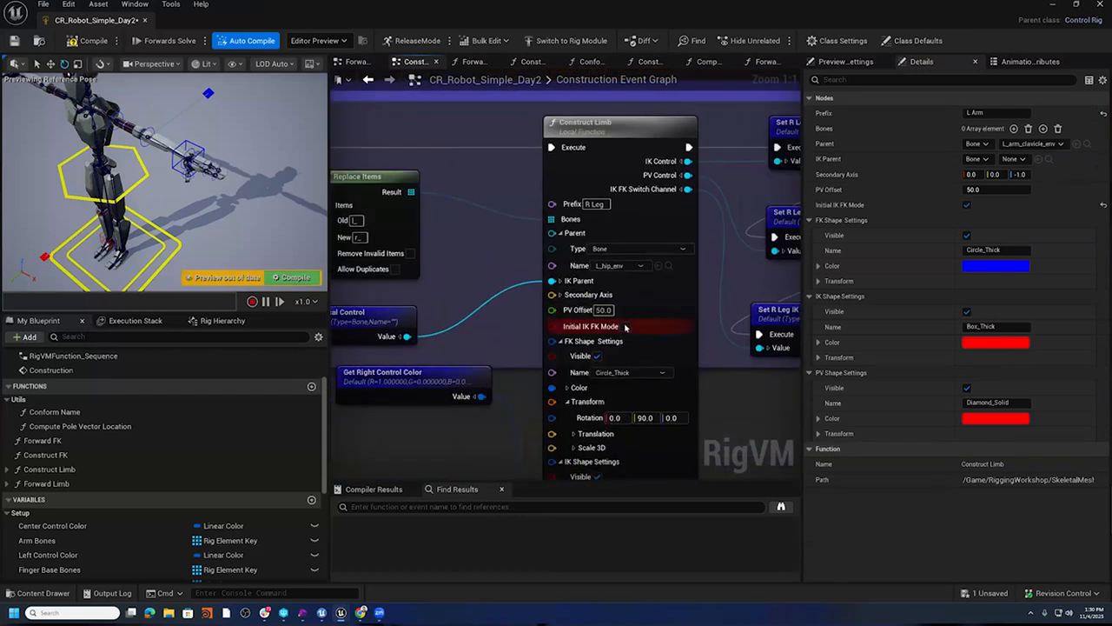
left_click(559, 341)
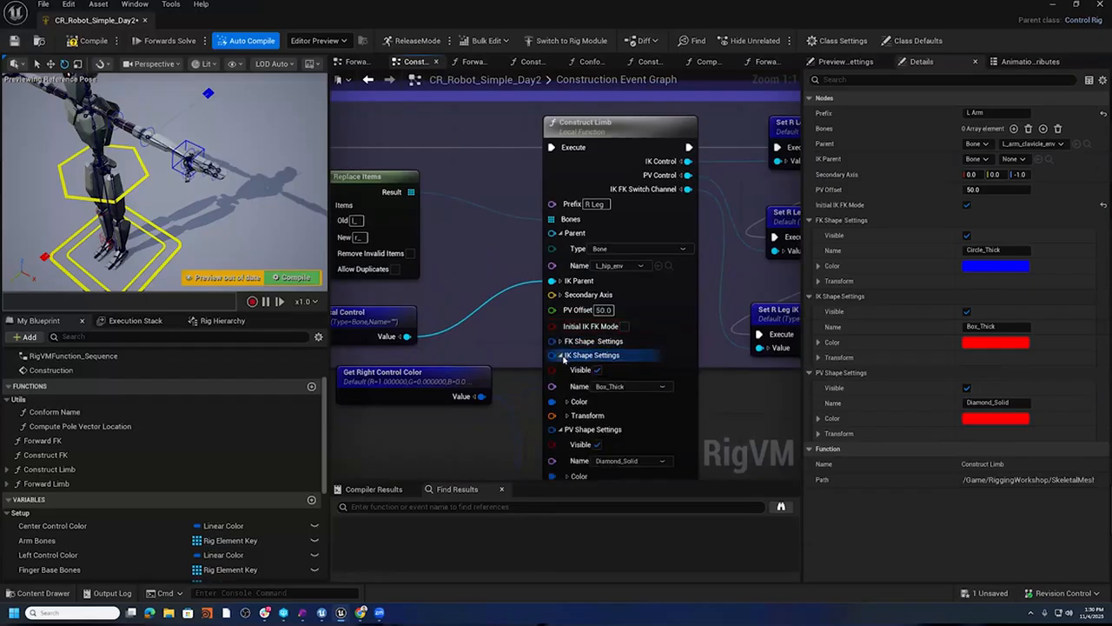
left_click(560, 355)
left_click(560, 368)
left_click(89, 41)
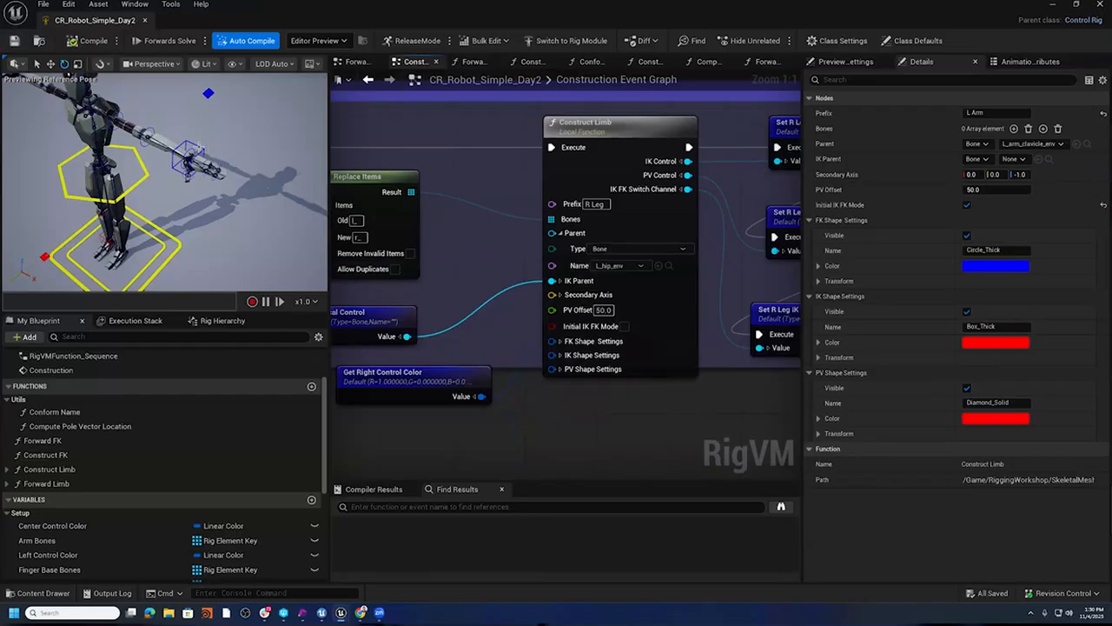
- Test the left arm in the preview by moving its IK control and rotating its elbow FK control about 82 degrees
left_click(198, 162)
key("w")
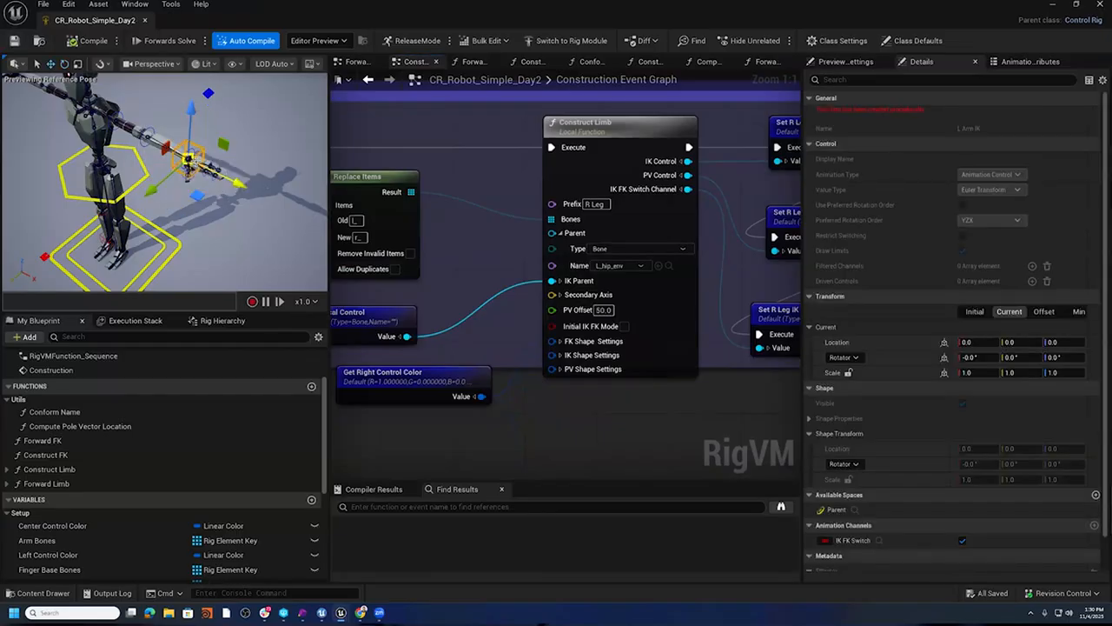
left_click_drag(167, 161, 113, 217)
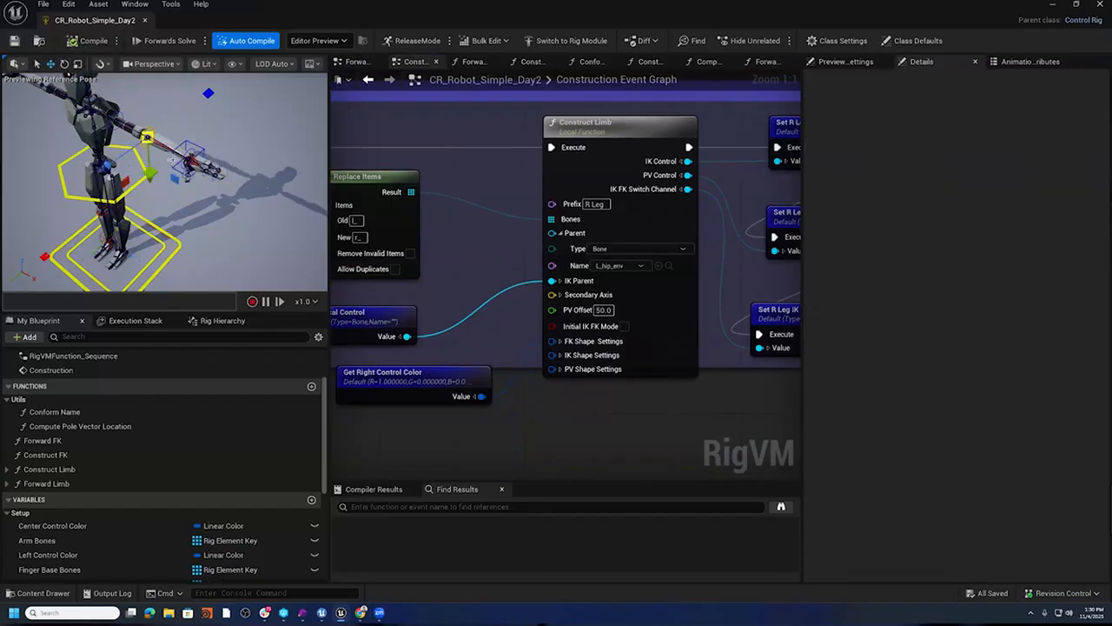
left_click(179, 194)
key("e")
left_click_drag(166, 167, 96, 169)
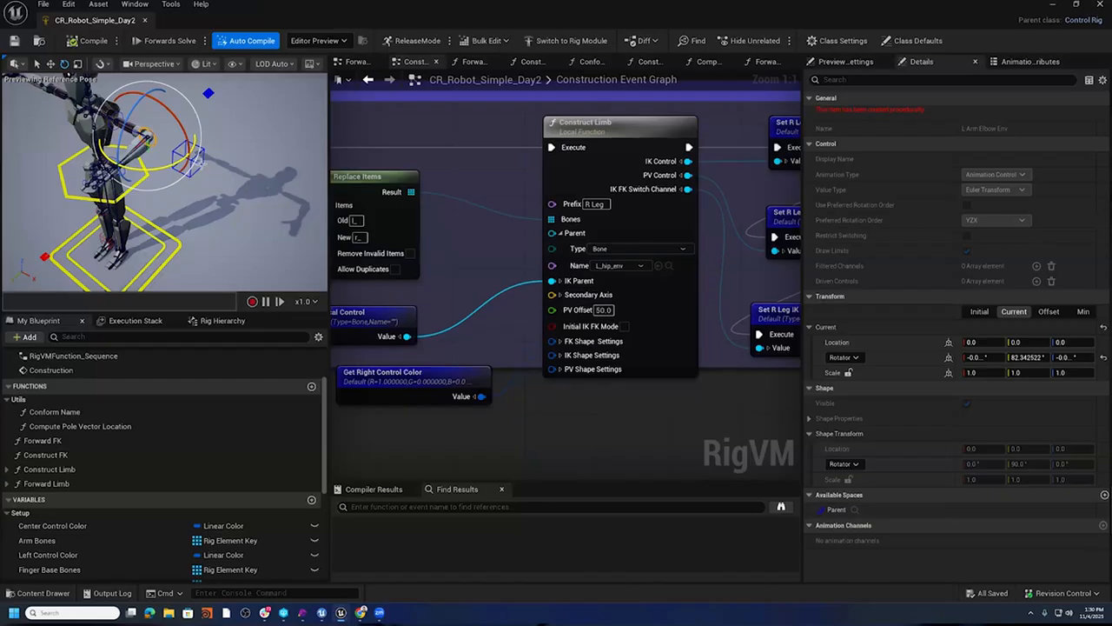
- Toggle the IK FK Switch channel off and back on for the left arm's IK control, and reselect the elbow FK control
left_click(188, 158)
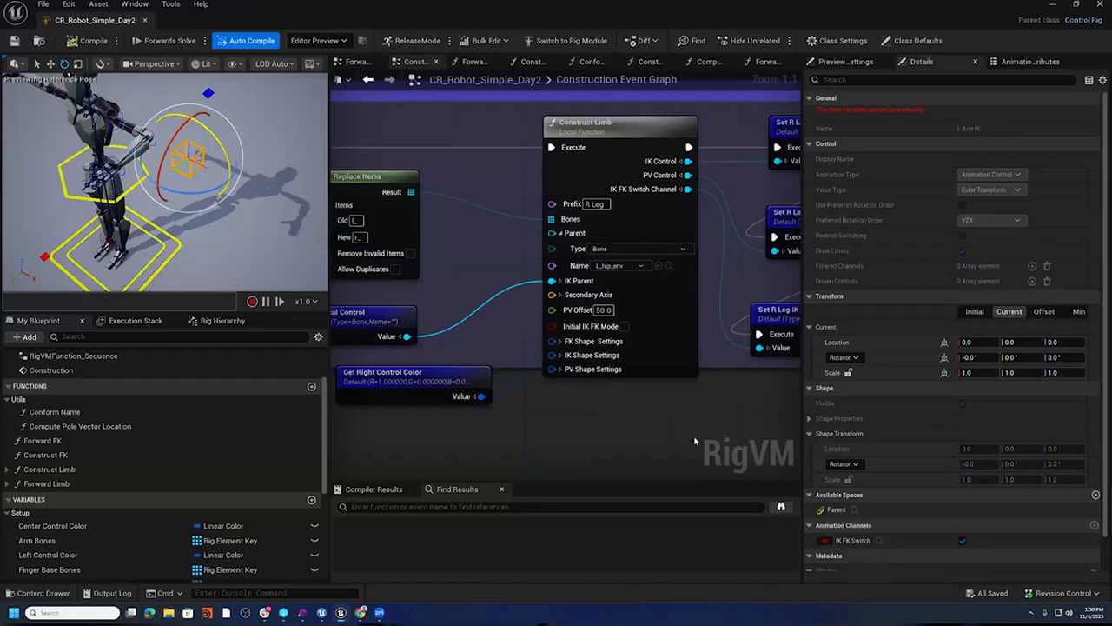
left_click(962, 541)
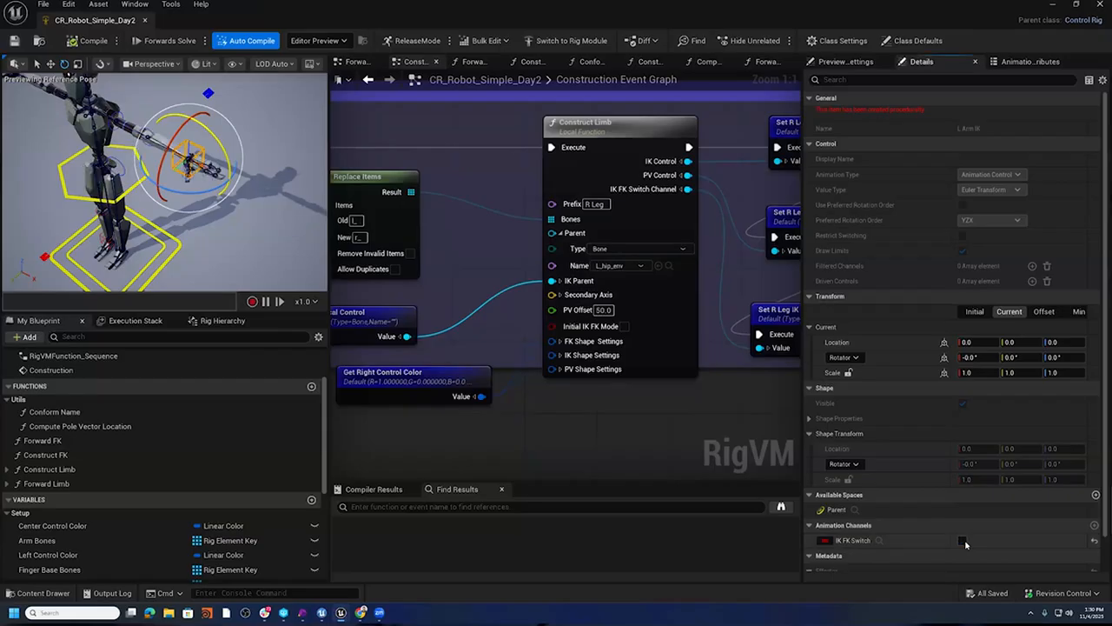
left_click(963, 540)
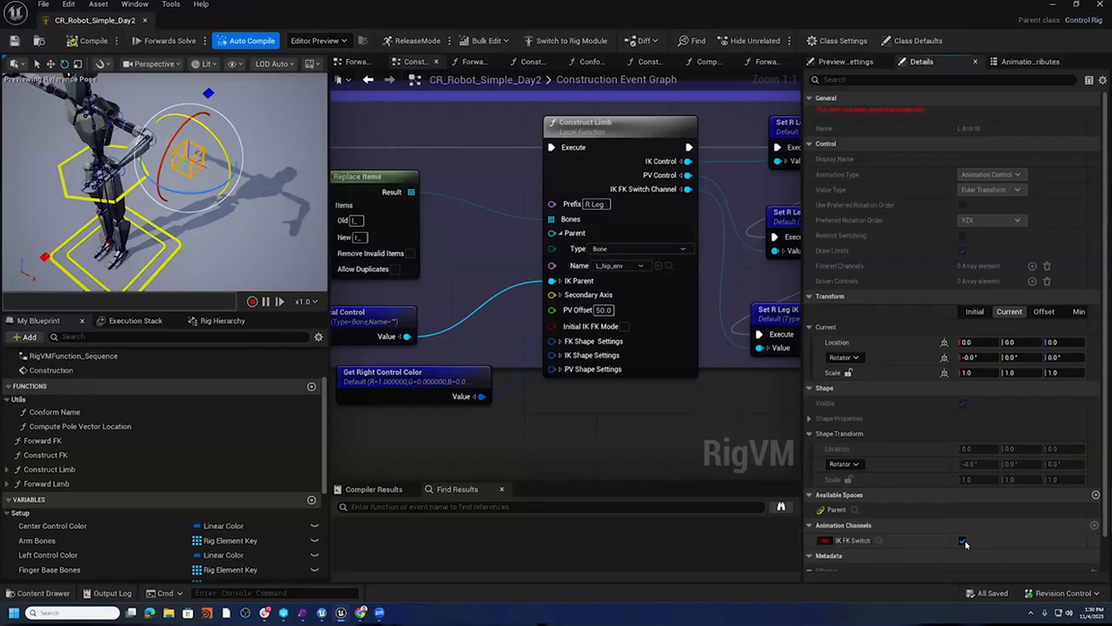
left_click(132, 101)
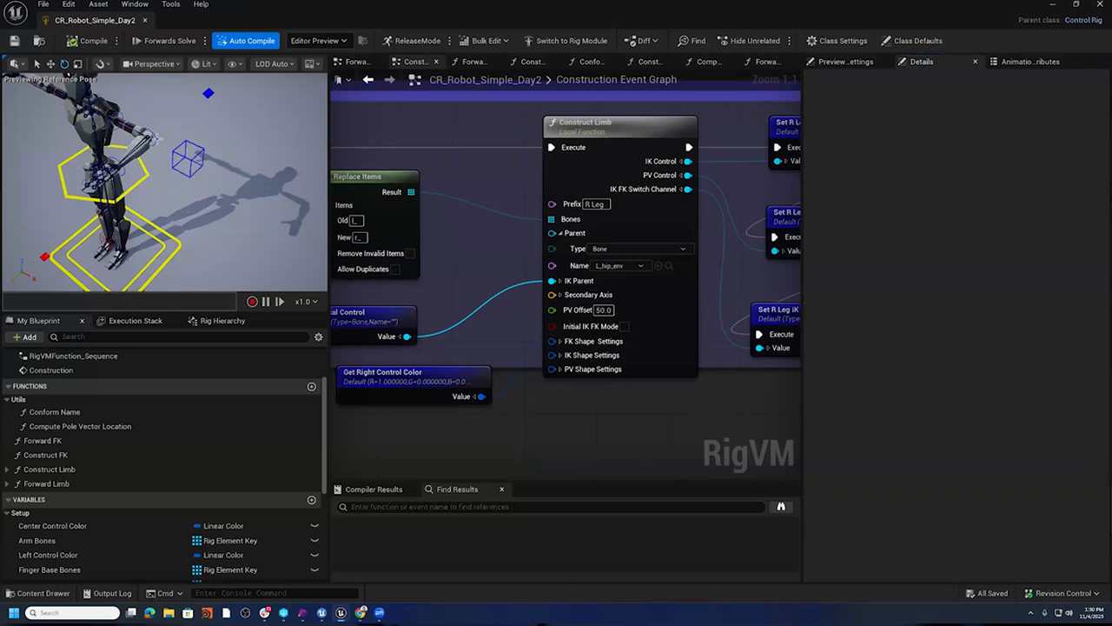
left_click(161, 131)
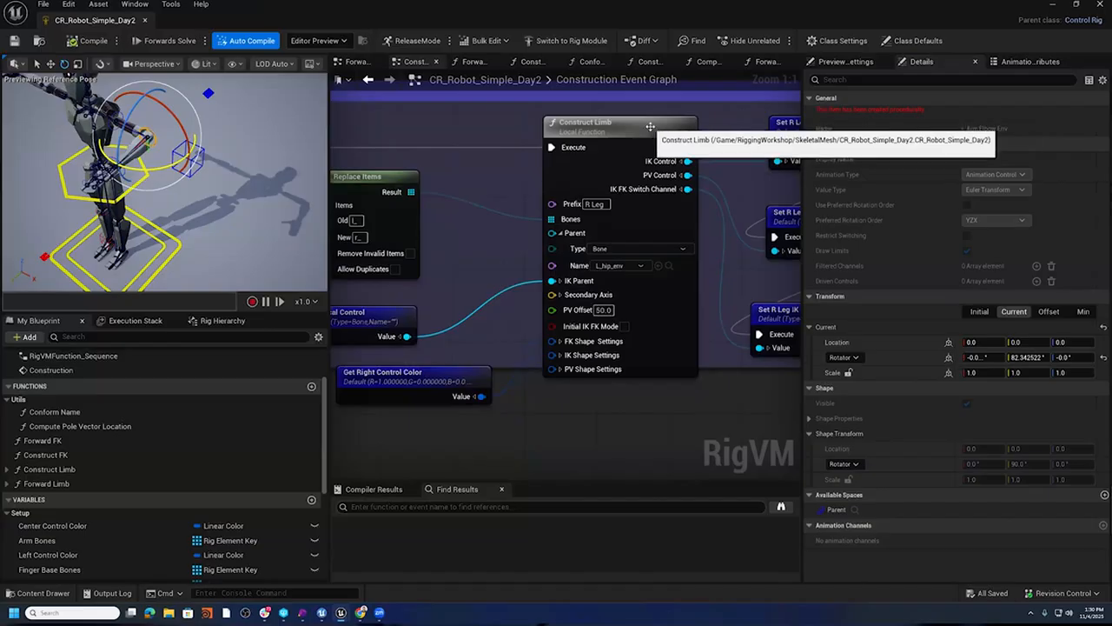
- In the Construct Limb graph, add a Set Channel Hosts node executed after Set Local IK FK Switch Channel
double_click(609, 124)
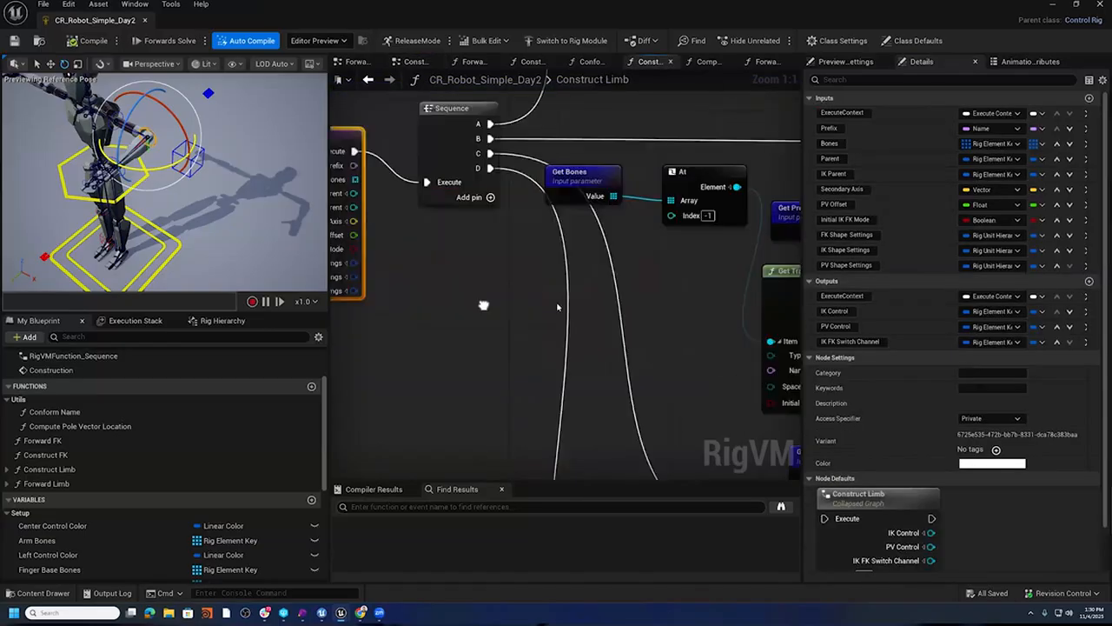
scroll(695, 364, "down", 1)
right_click_drag(695, 363, 495, 182)
scroll(625, 243, "up", 4)
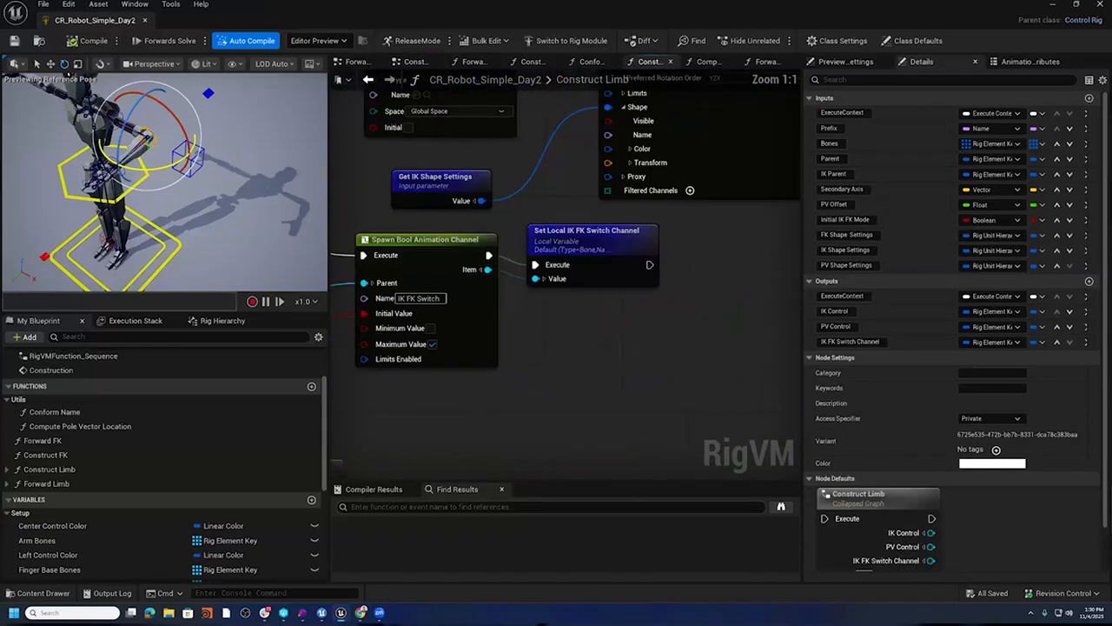
right_click_drag(593, 312, 634, 310)
right_click_drag(659, 351, 561, 350)
left_click_drag(597, 260, 663, 243)
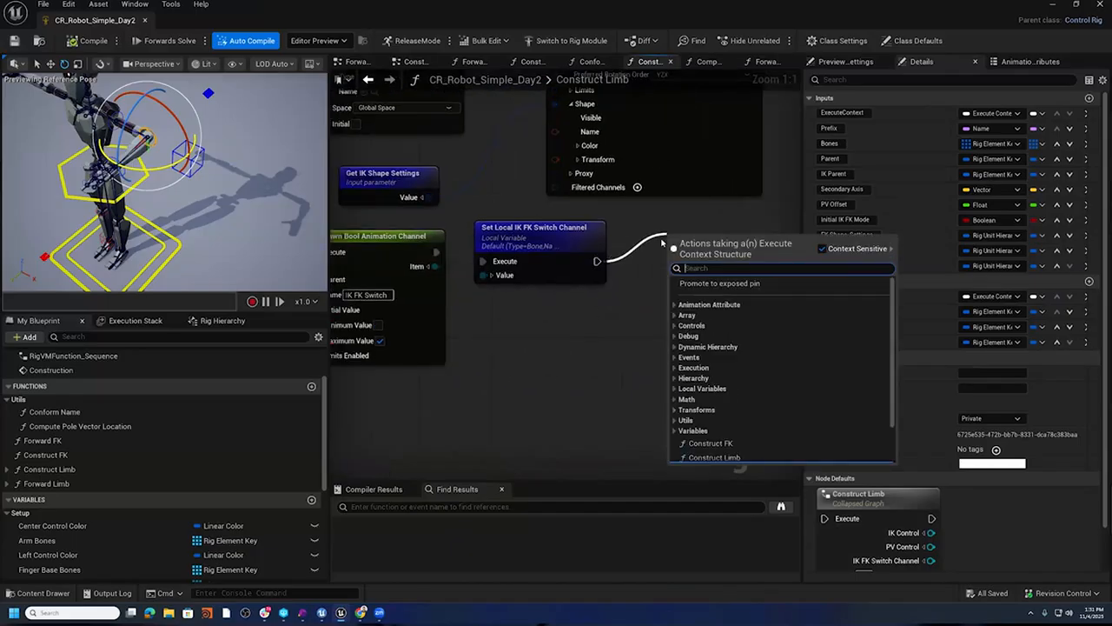
type("Hosts")
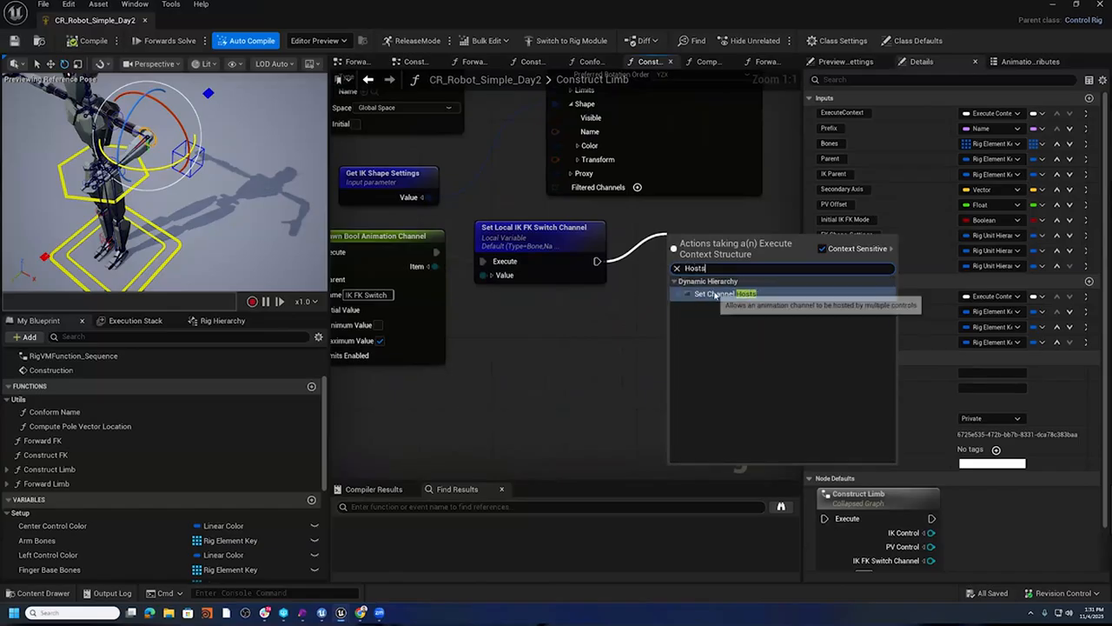
left_click(709, 293)
right_click_drag(666, 333, 609, 330)
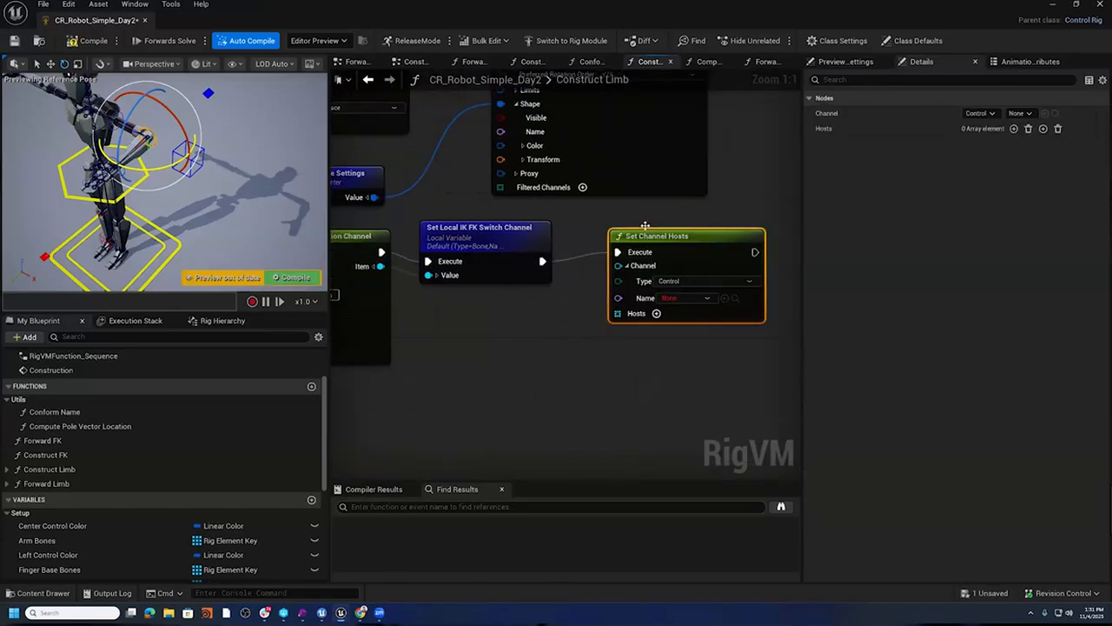
left_click_drag(643, 228, 678, 236)
- Connect Spawn Bool Animation Channel's Item output to the Channel input of Set Channel Hosts, and space the node out
right_click_drag(377, 261, 470, 261)
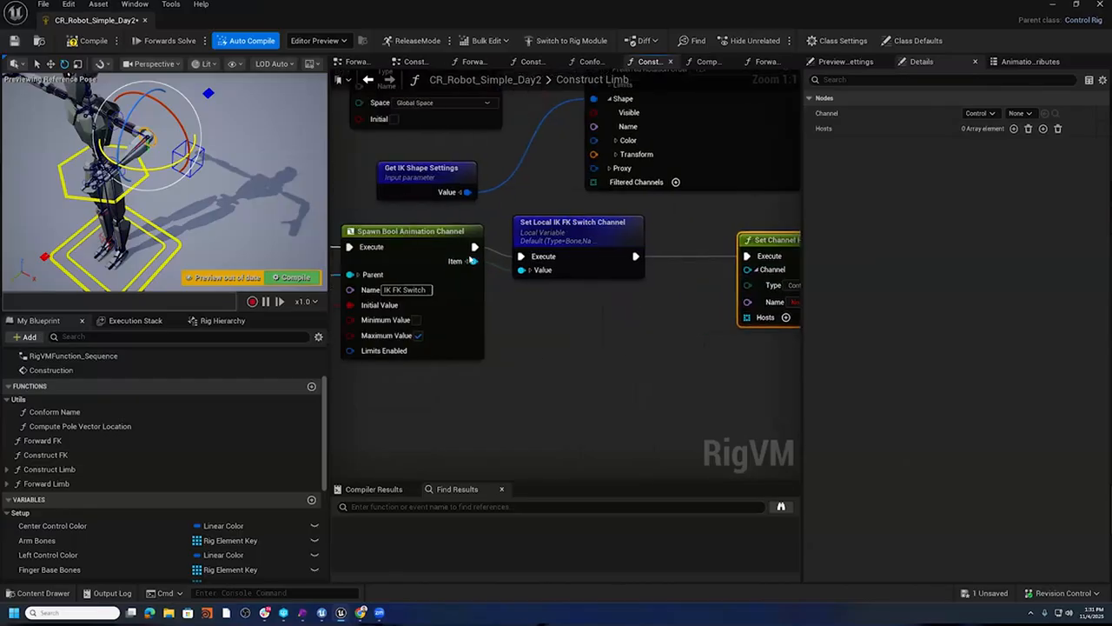
left_click_drag(470, 261, 583, 278)
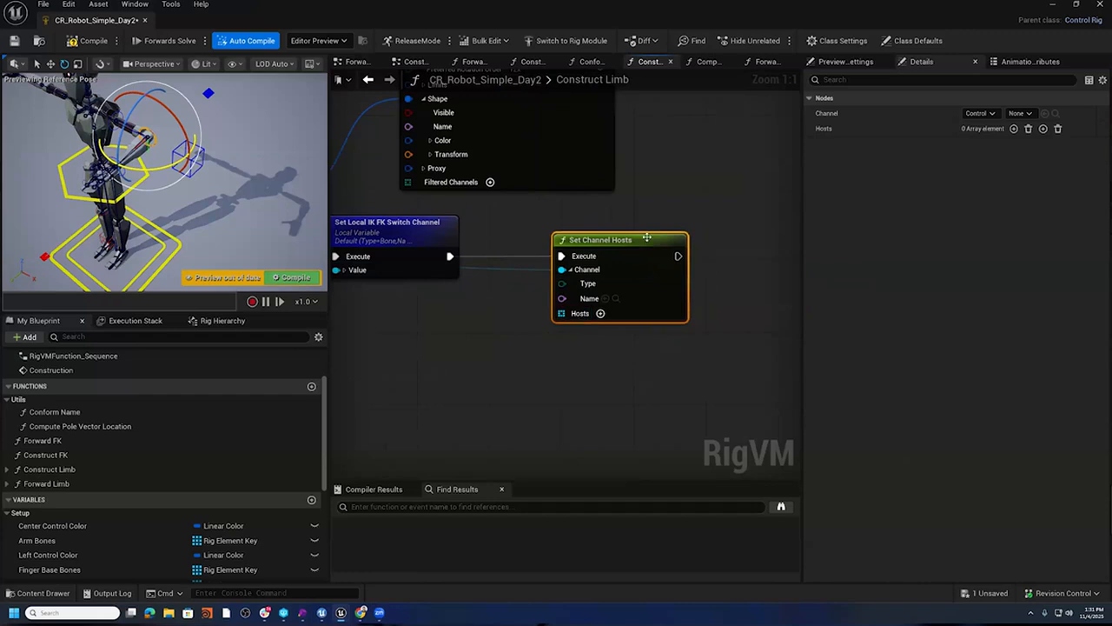
left_click_drag(644, 241, 670, 243)
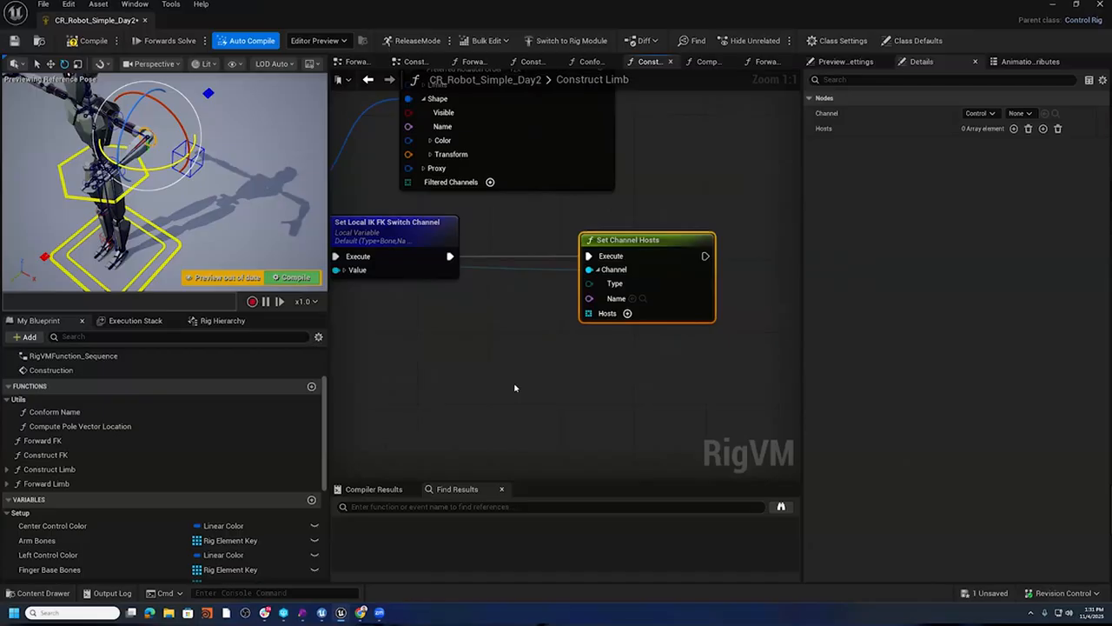
- Open the Construct FK function from its node in the Construct Limb graph
right_click_drag(410, 342, 501, 321)
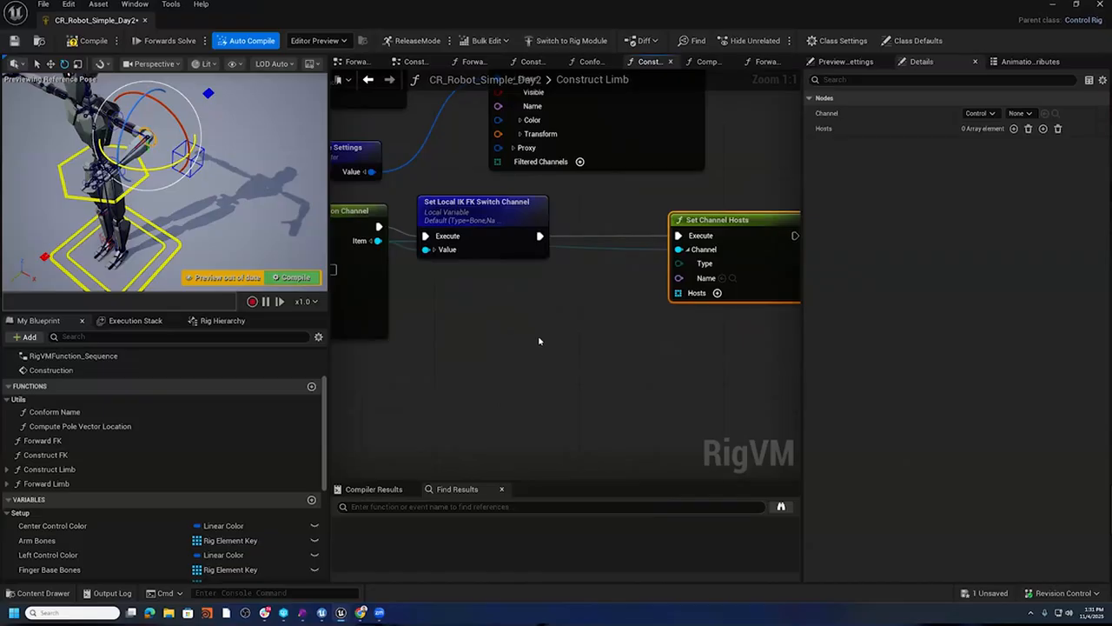
scroll(479, 316, "down", 4)
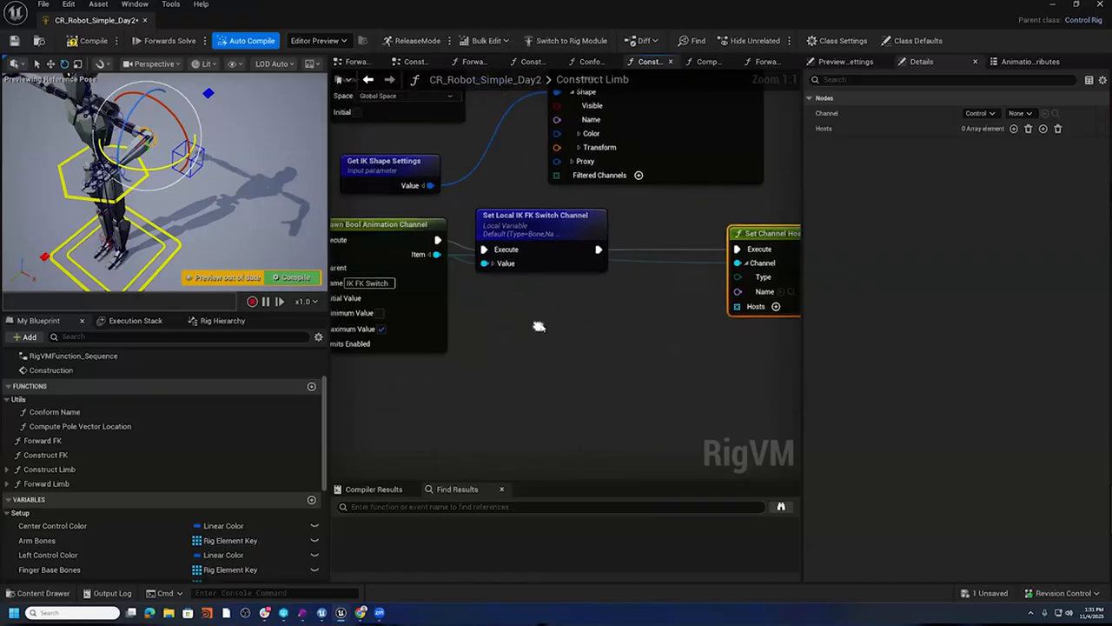
right_click_drag(557, 258, 577, 477)
right_click_drag(439, 200, 540, 181)
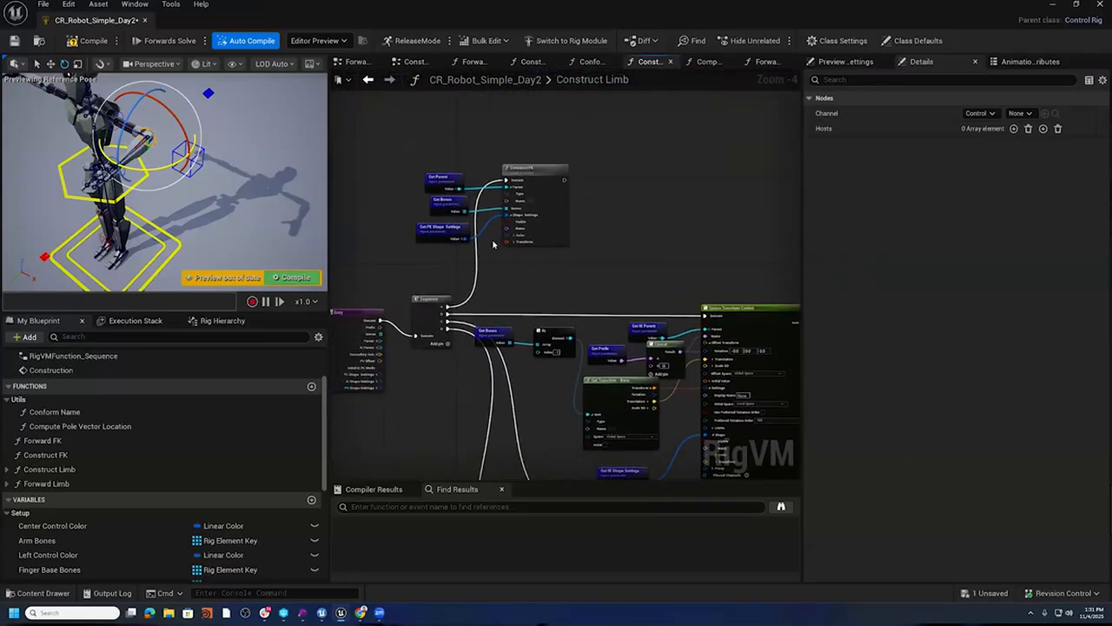
scroll(558, 241, "up", 2)
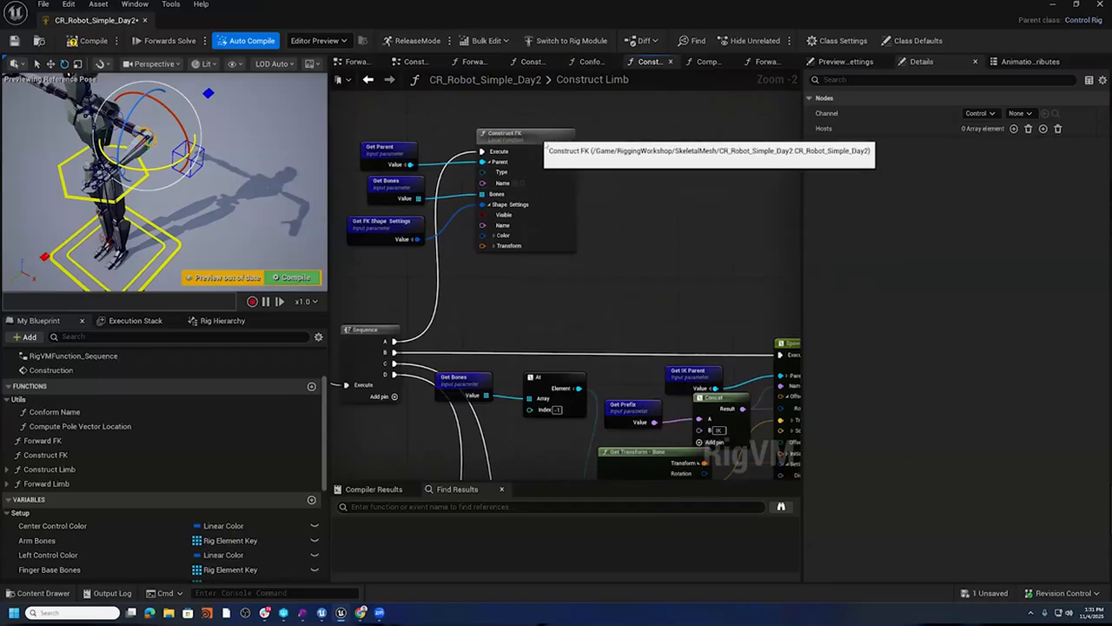
scroll(521, 117, "up", 2)
left_click(521, 118)
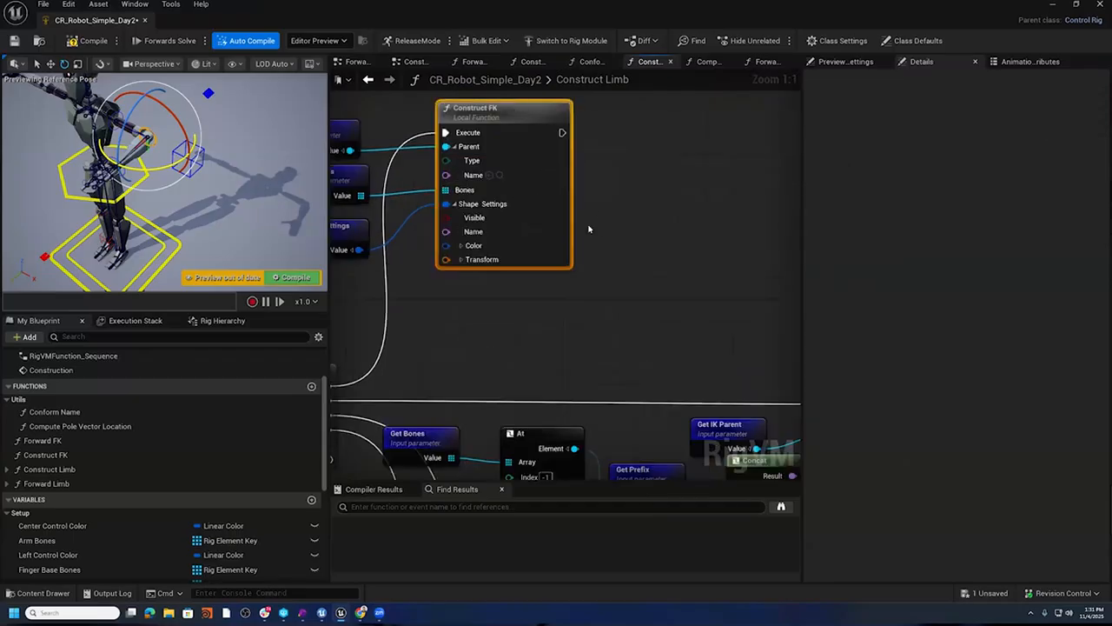
double_click(520, 118)
- Add a local variable named Controls to the Construct FK function
scroll(535, 261, "down", 5)
right_click_drag(573, 293, 365, 304)
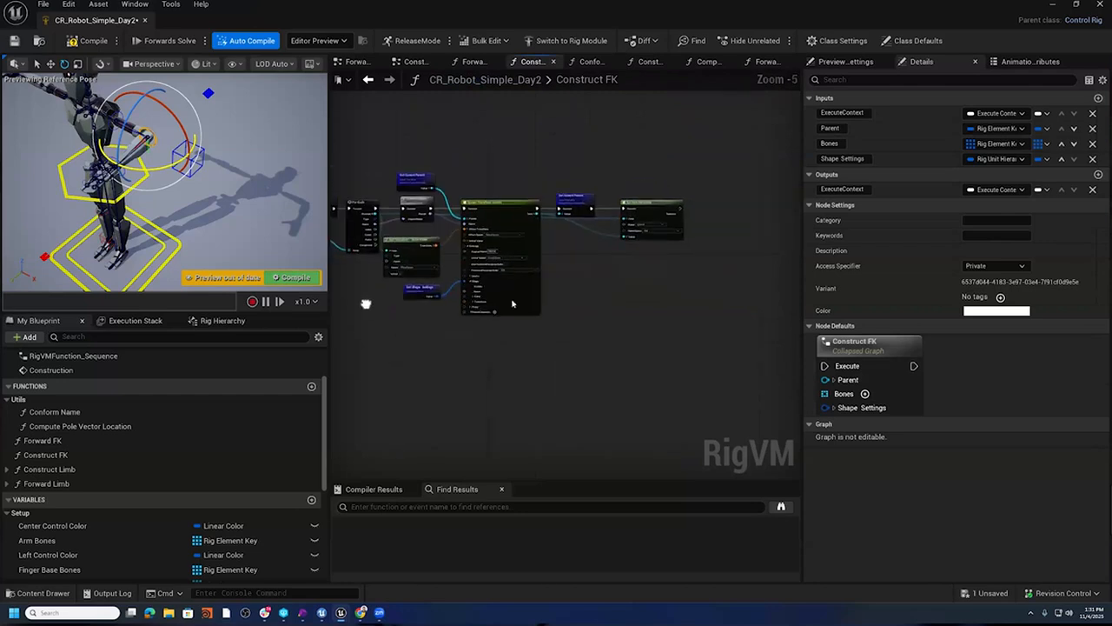
scroll(658, 247, "up", 3)
right_click_drag(334, 161, 398, 157)
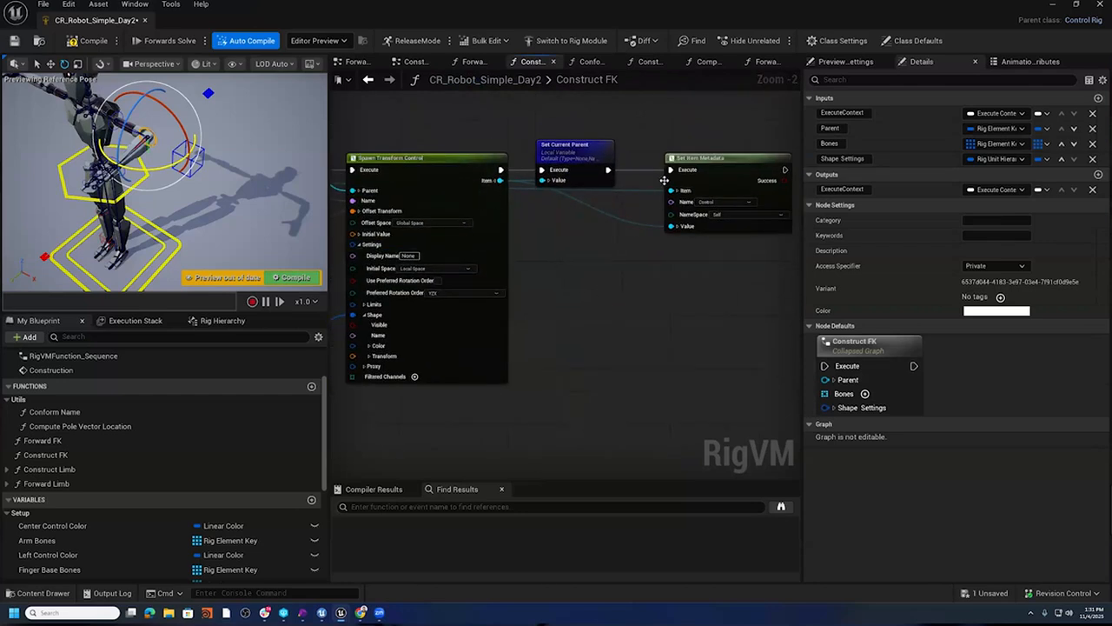
right_click_drag(750, 313, 726, 315)
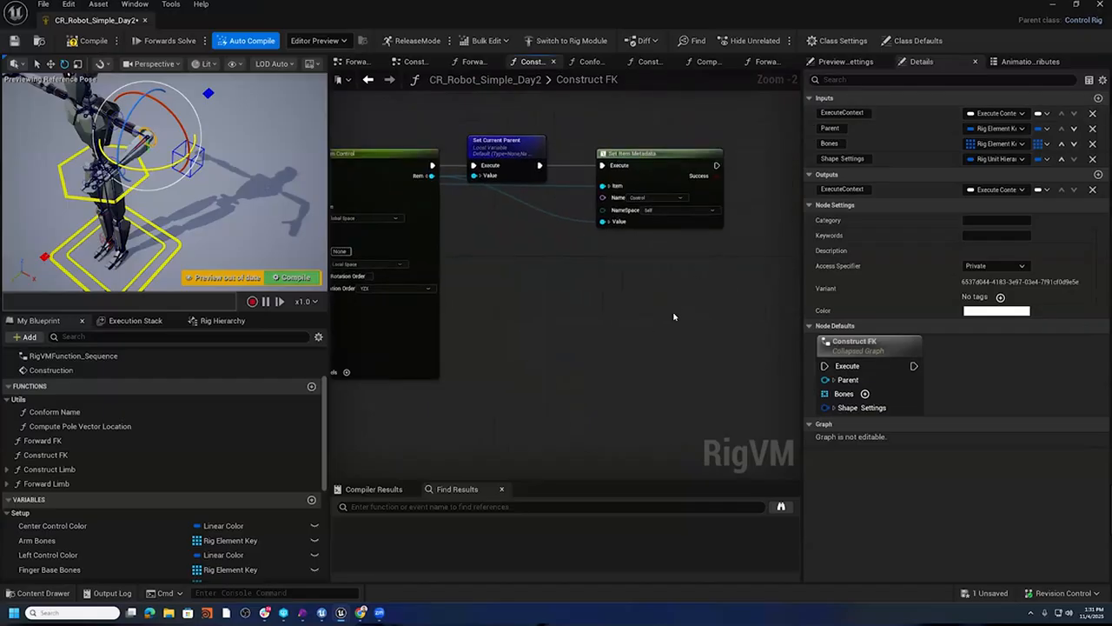
scroll(557, 287, "down", 2)
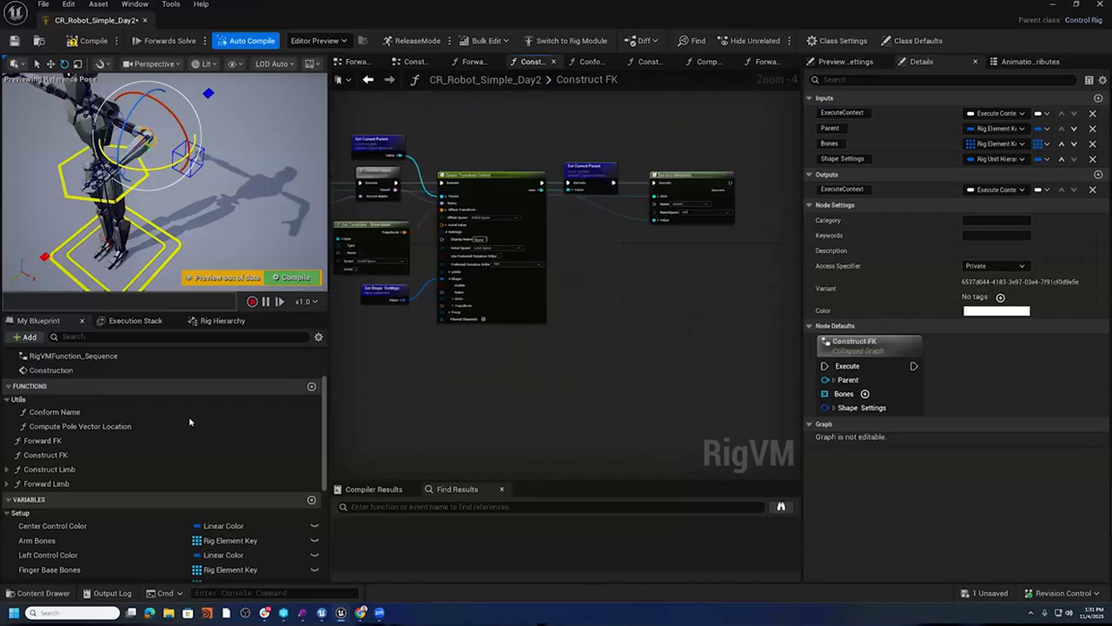
scroll(178, 472, "down", 5)
right_click_drag(489, 346, 556, 363)
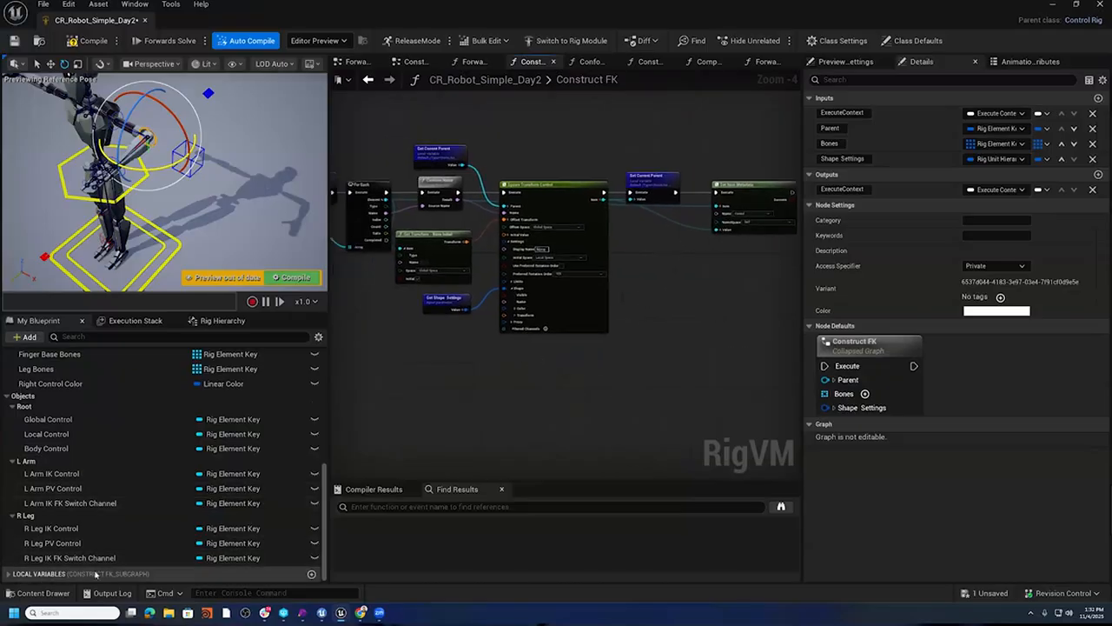
left_click(8, 574)
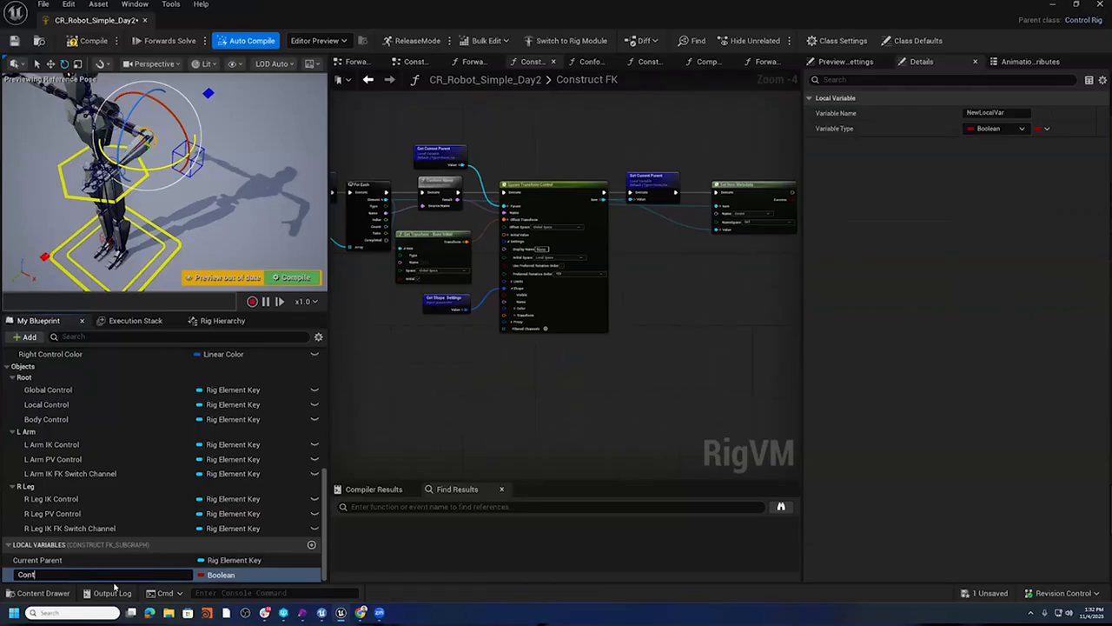
key("Return")
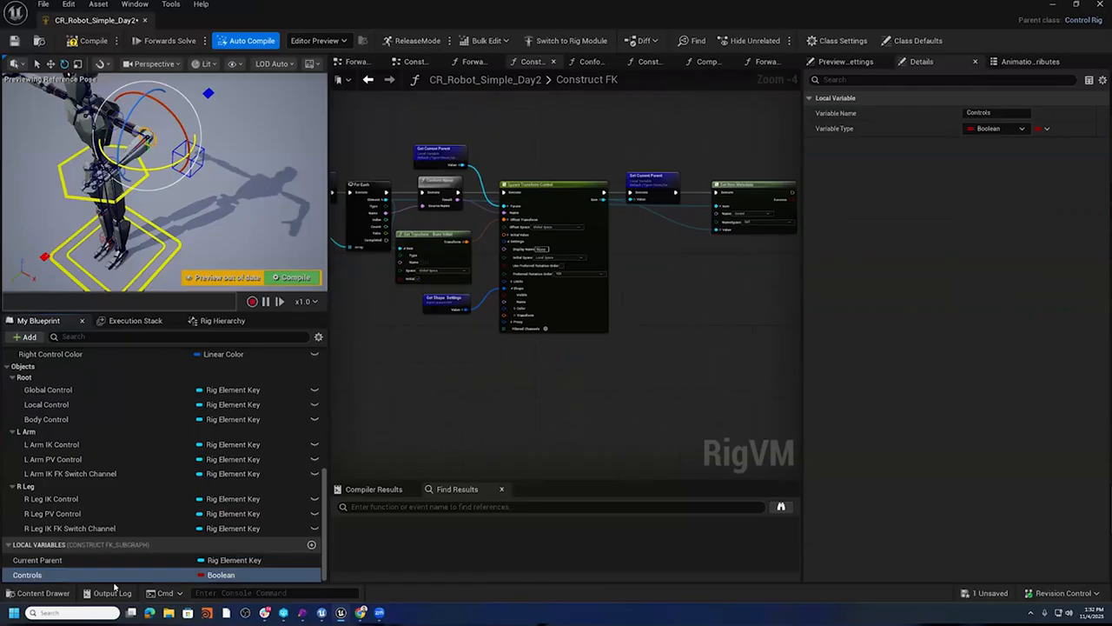
- Set the Controls local variable's type to Rig Element Key
left_click(218, 577)
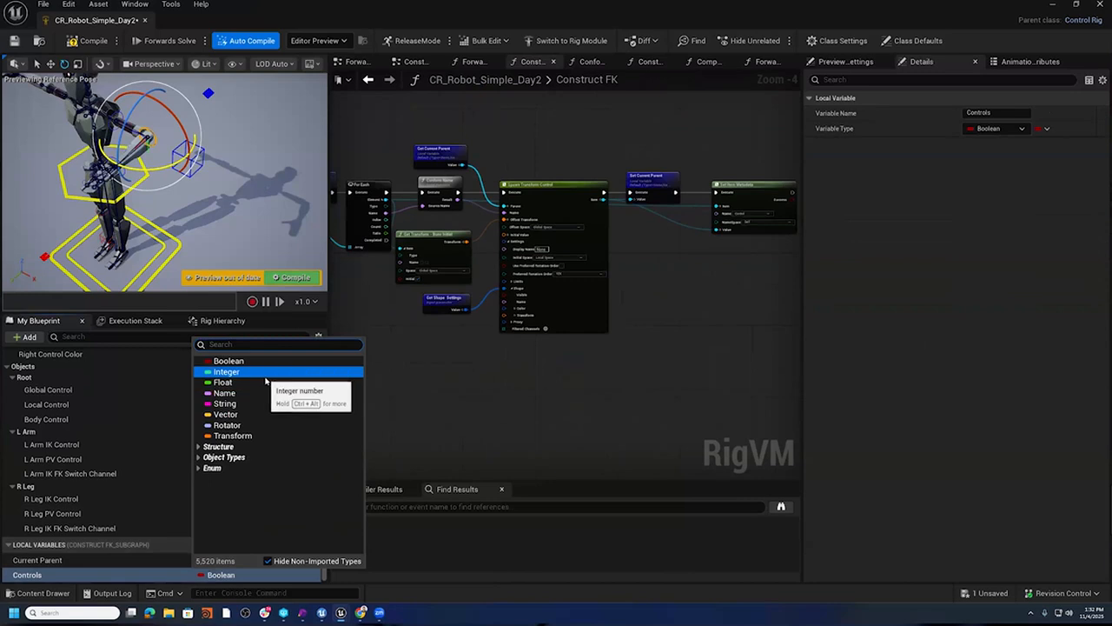
type("g")
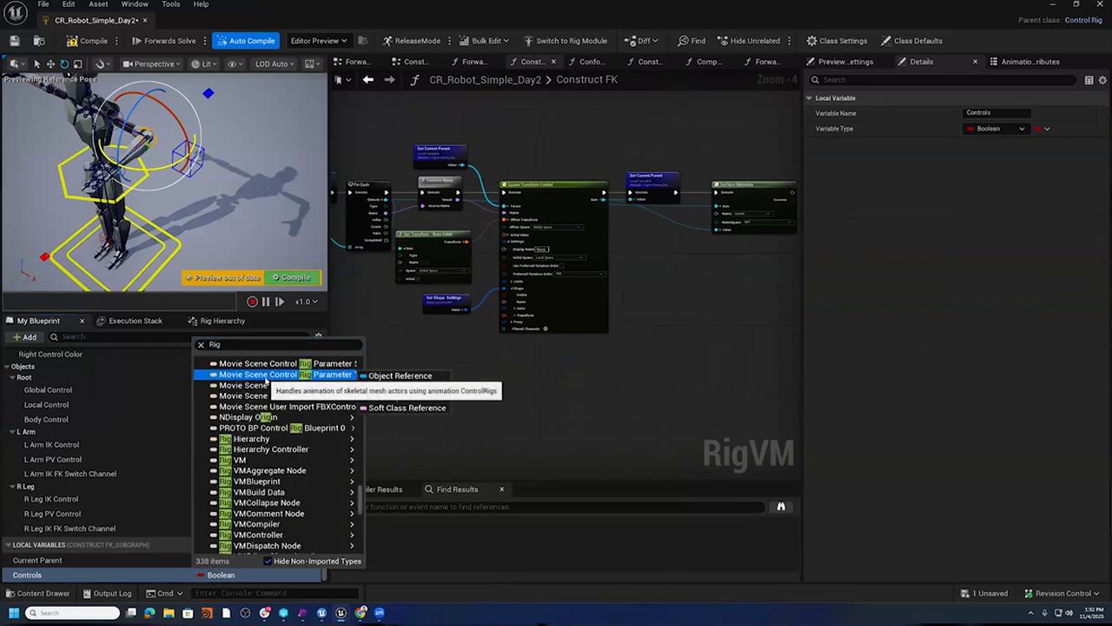
scroll(261, 426, "down", 3)
left_click(271, 345)
key("BackSpace")
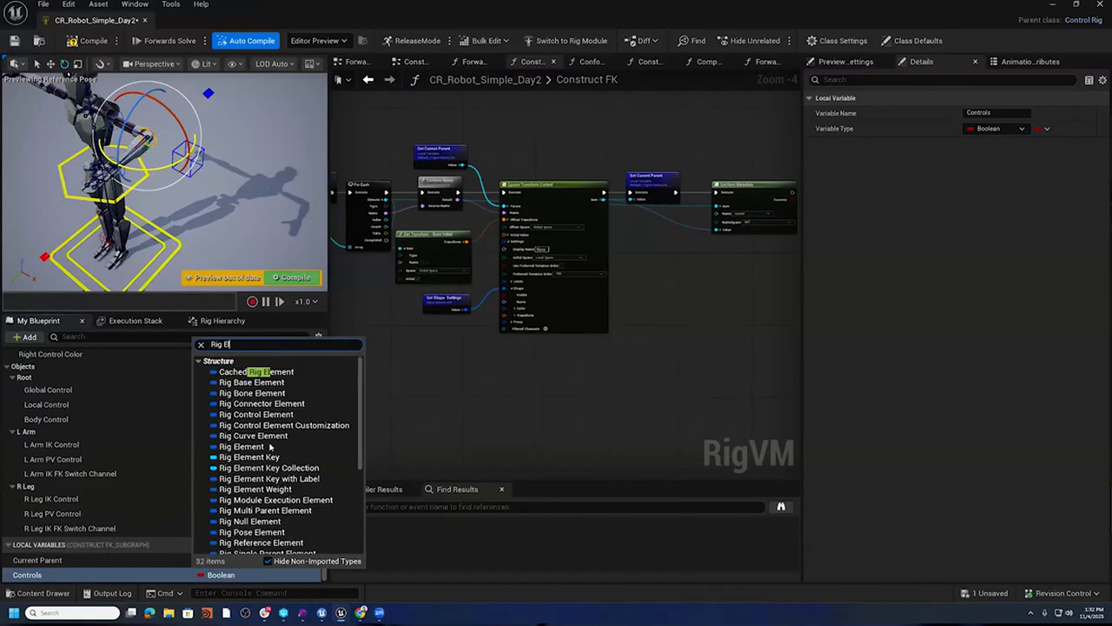
left_click(261, 457)
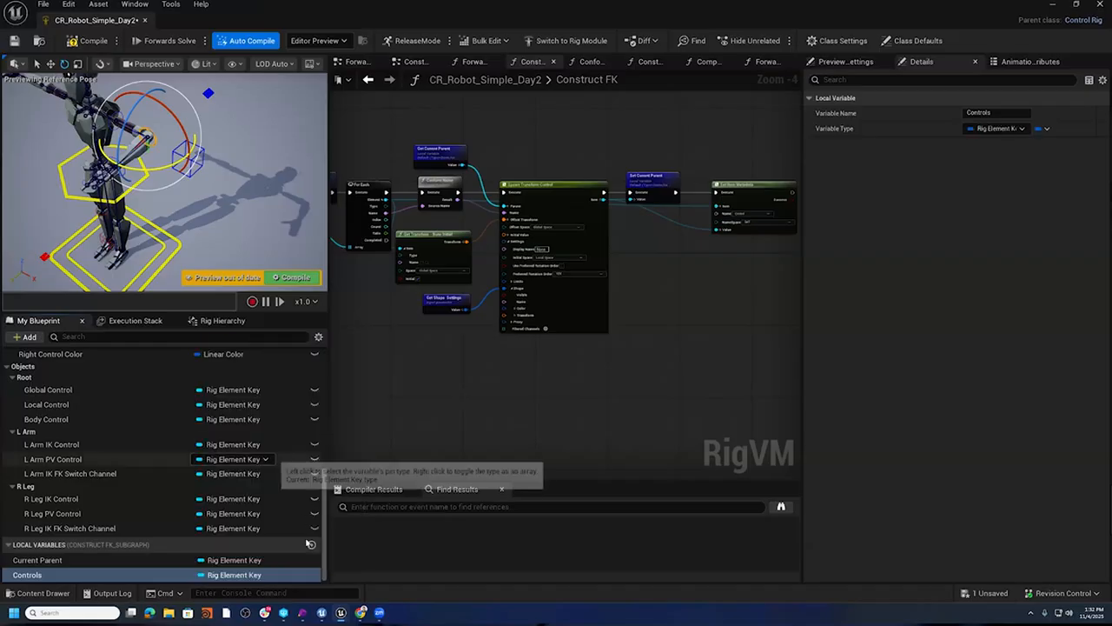
- Turn the Controls local variable into an array
left_click(1042, 128)
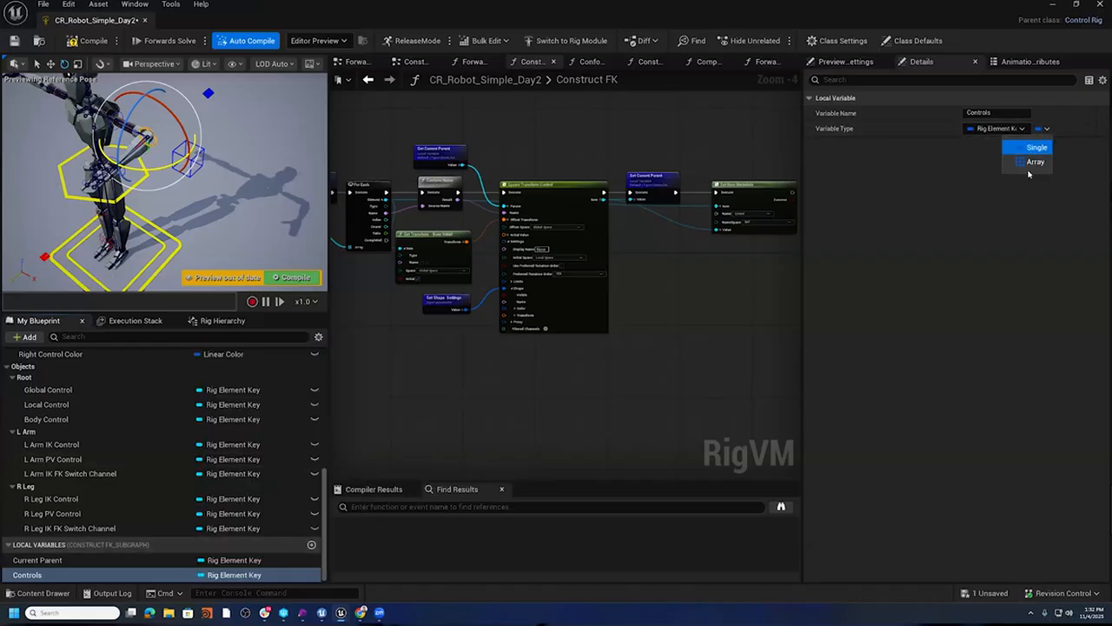
left_click(432, 441)
left_click(266, 574)
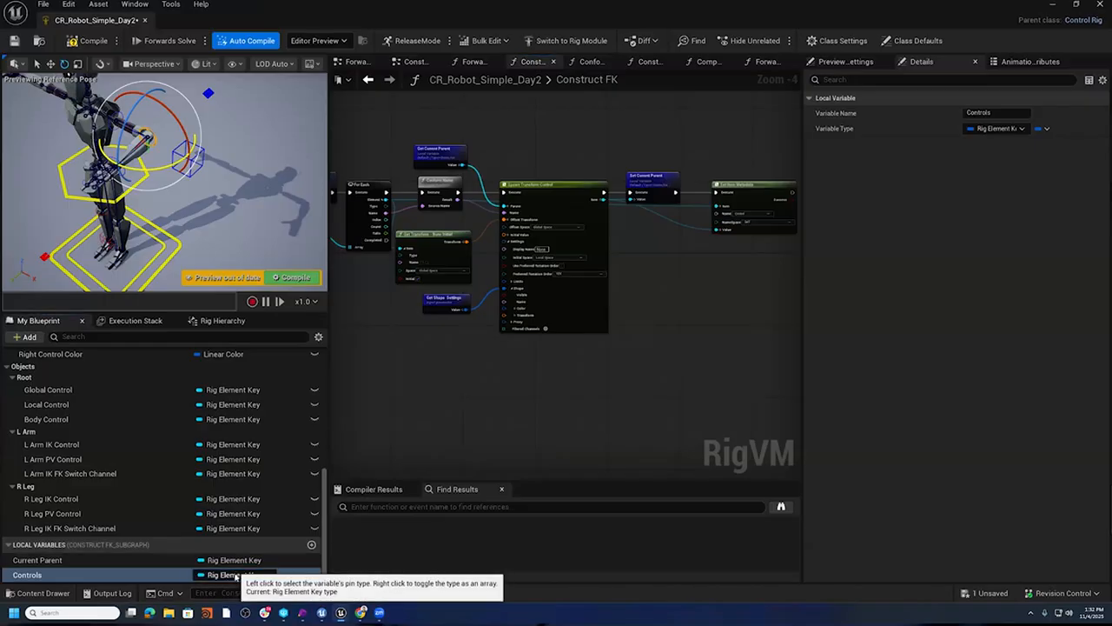
right_click(235, 577)
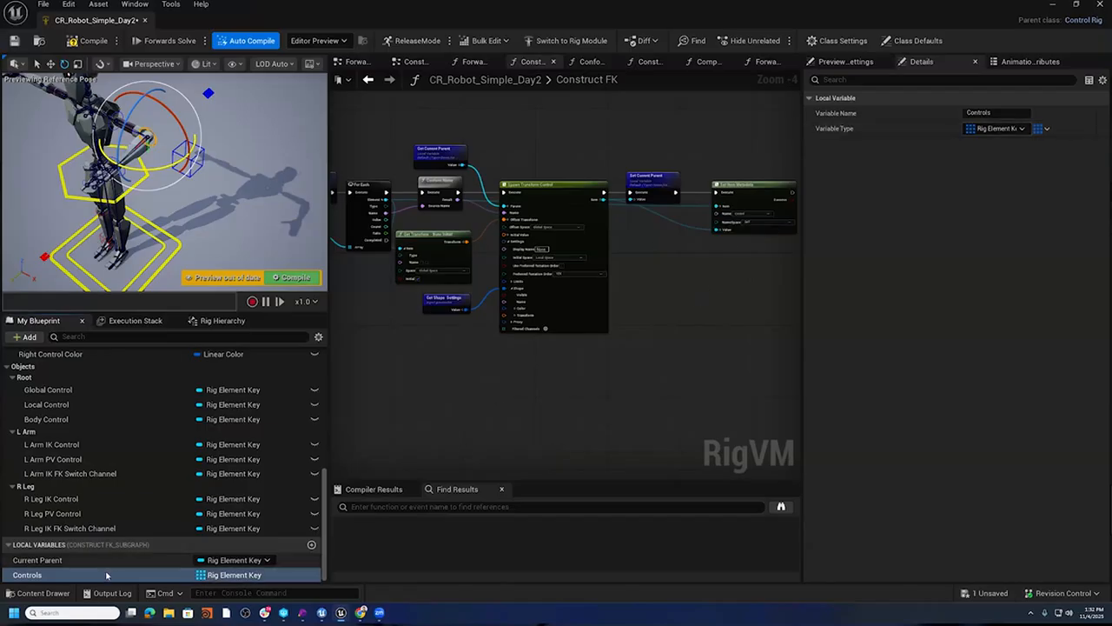
- Place a Get Controls node near Set Item Metadata and feed its value into a new array Add node
right_click_drag(685, 314, 463, 339)
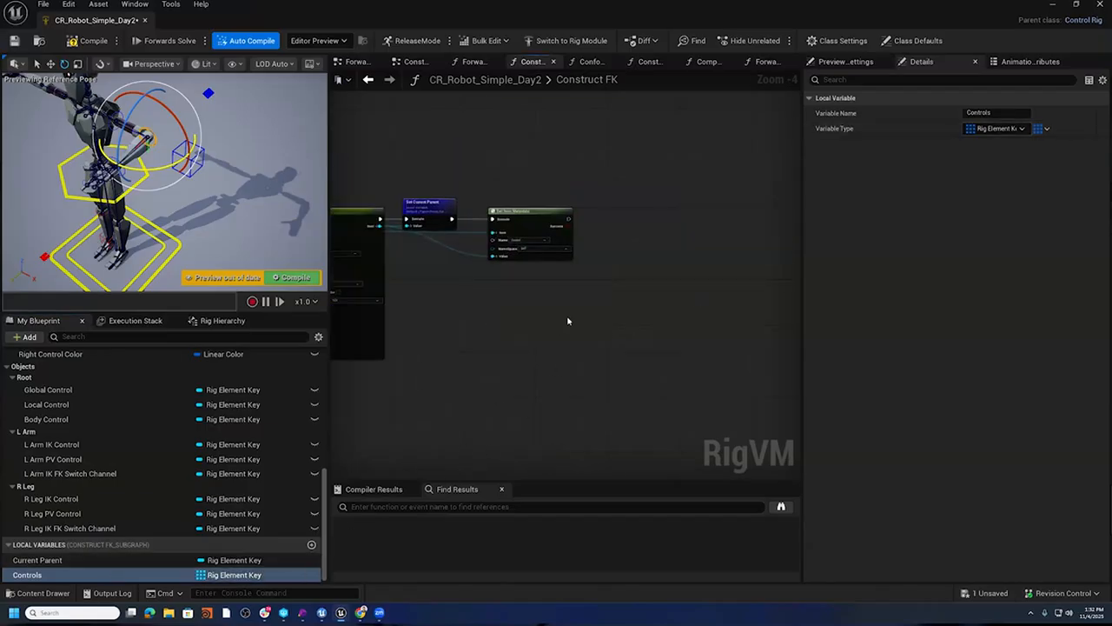
scroll(569, 322, "up", 4)
left_click_drag(75, 575, 502, 118)
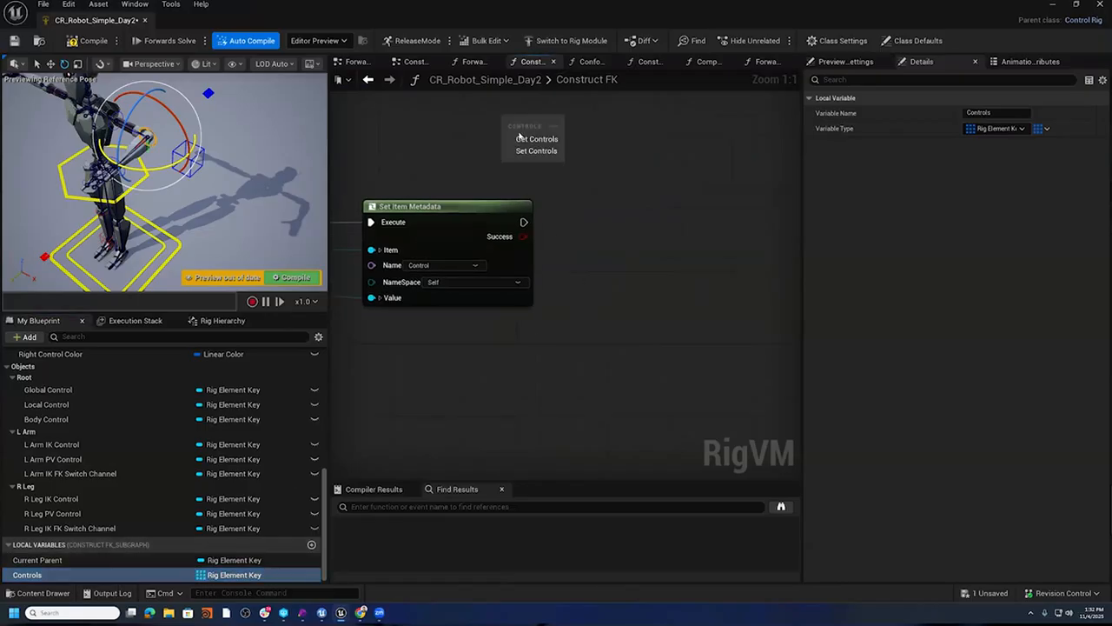
left_click_drag(565, 155, 611, 241)
type("add")
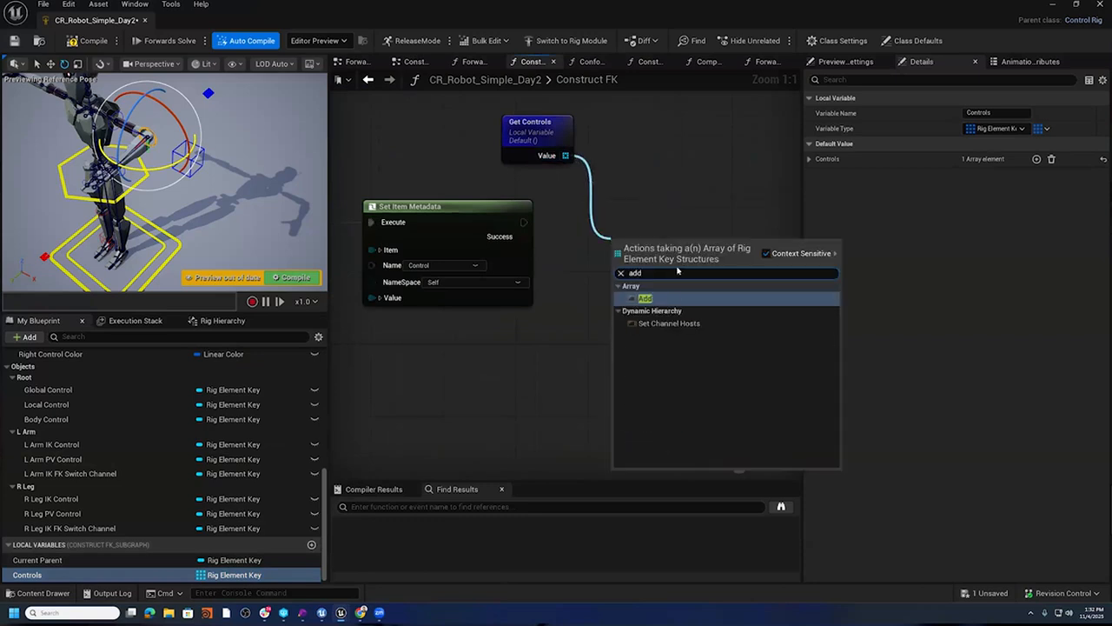
left_click(674, 300)
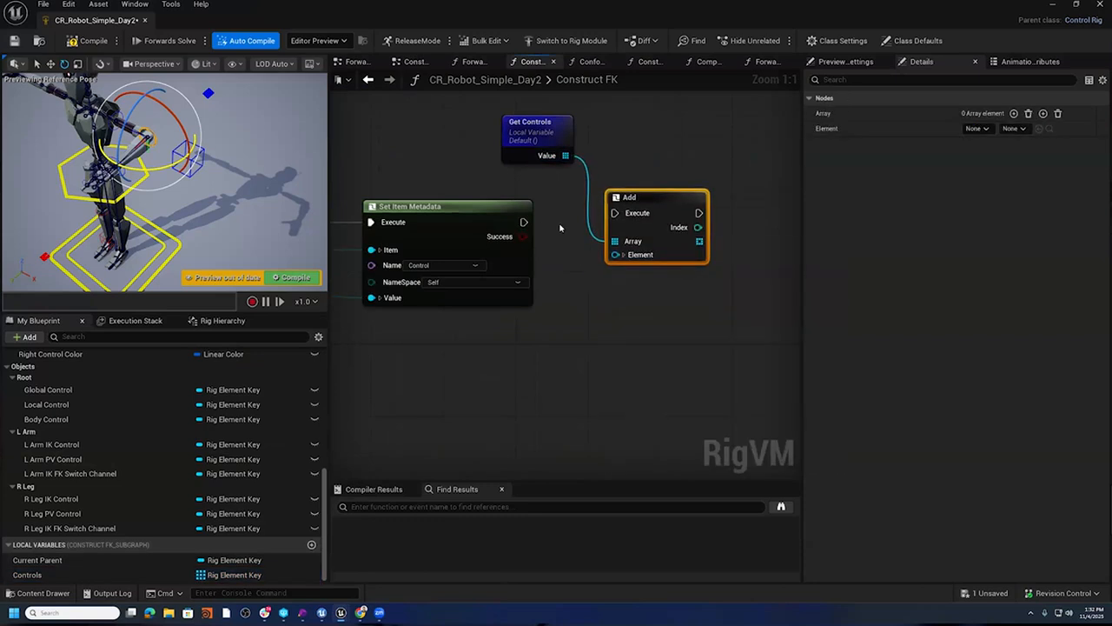
- Execute Add after Set Item Metadata, and connect Spawn Transform Control's Item output to Add's Element input
left_click_drag(521, 222, 632, 223)
right_click_drag(572, 322, 727, 323)
scroll(701, 325, "down", 2)
left_click_drag(463, 248, 840, 324)
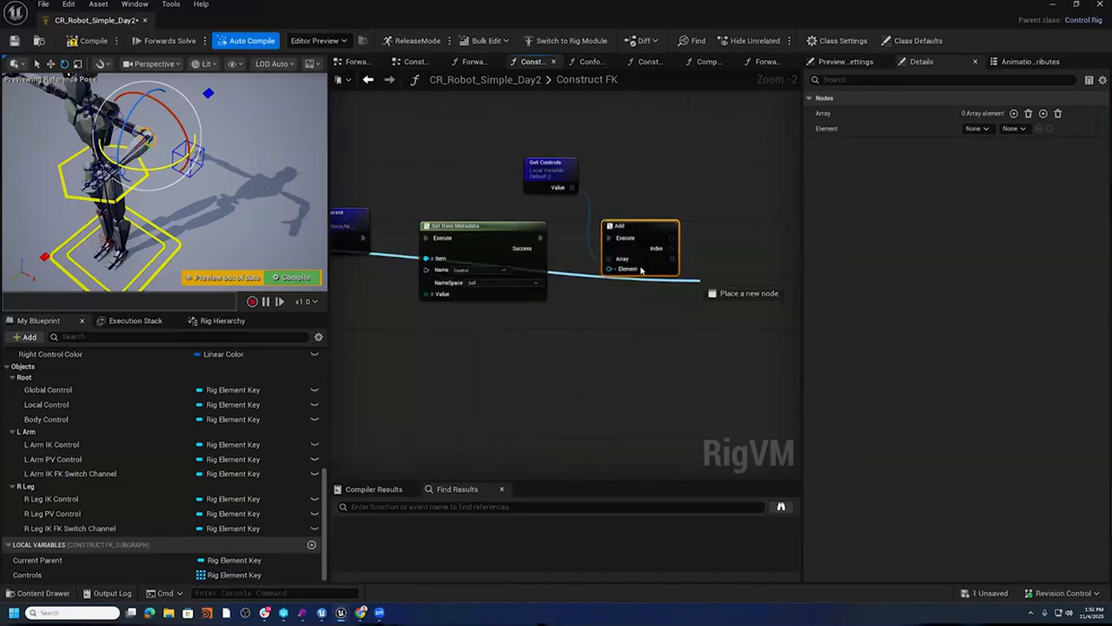
scroll(638, 310, "up", 2)
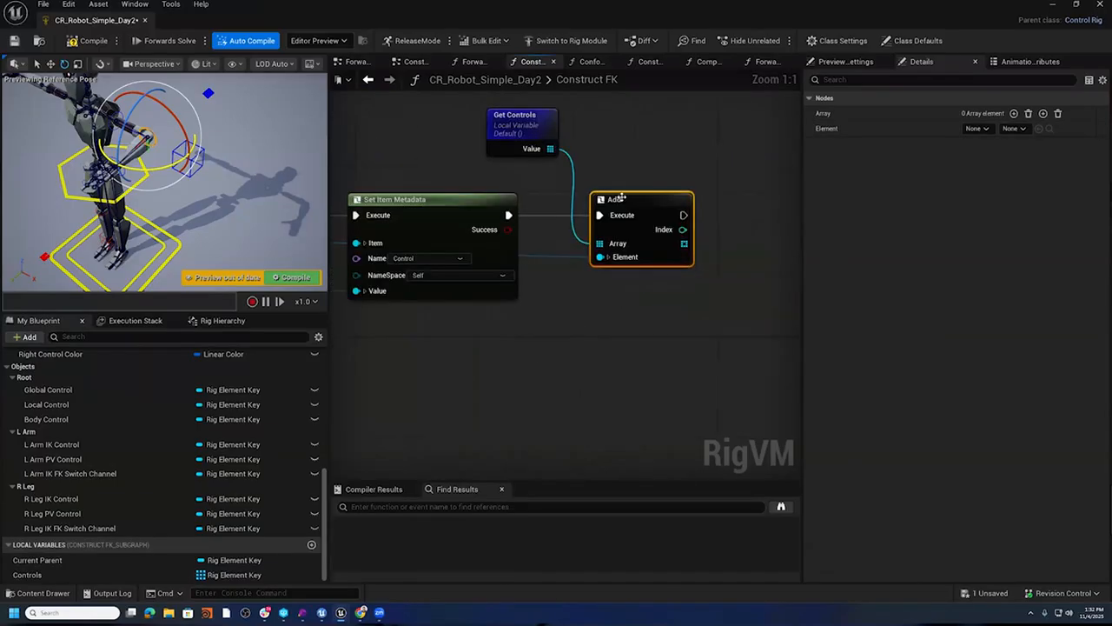
right_click_drag(530, 193, 611, 188)
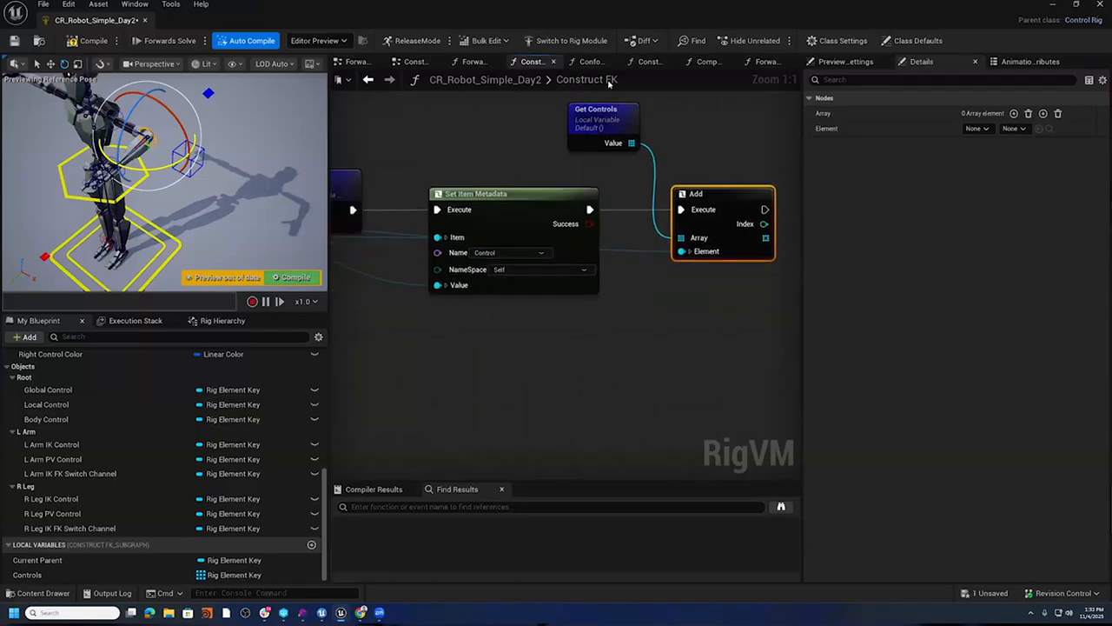
- Move the Entry node away from Sequence and add a Get Controls node feeding an array Reset node between them
scroll(617, 378, "down", 3)
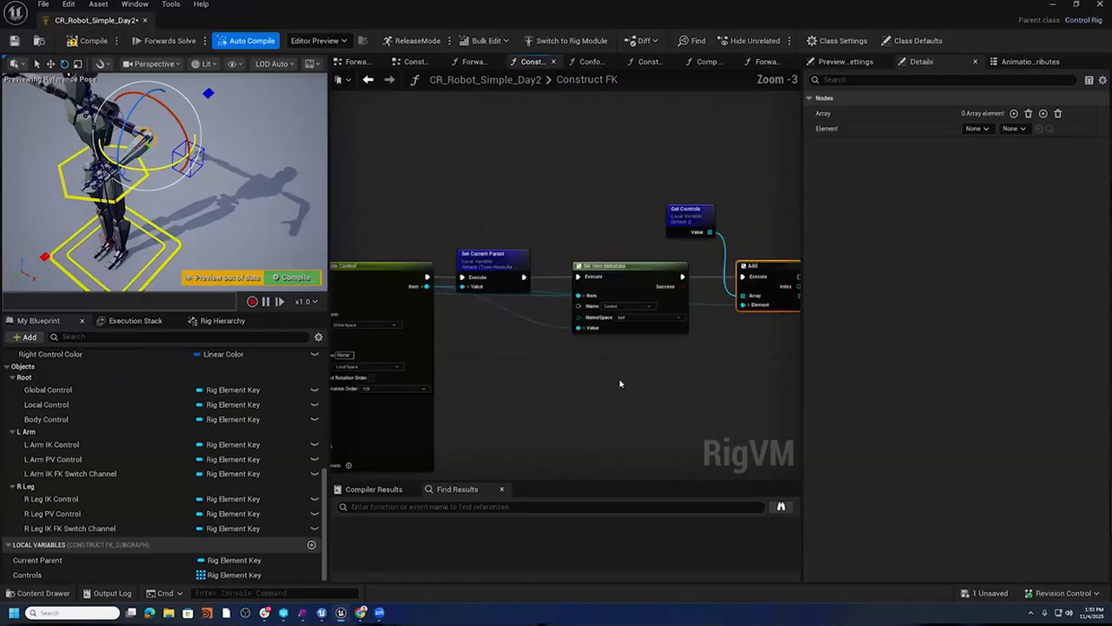
right_click_drag(581, 391, 791, 285)
left_click_drag(528, 275, 411, 274)
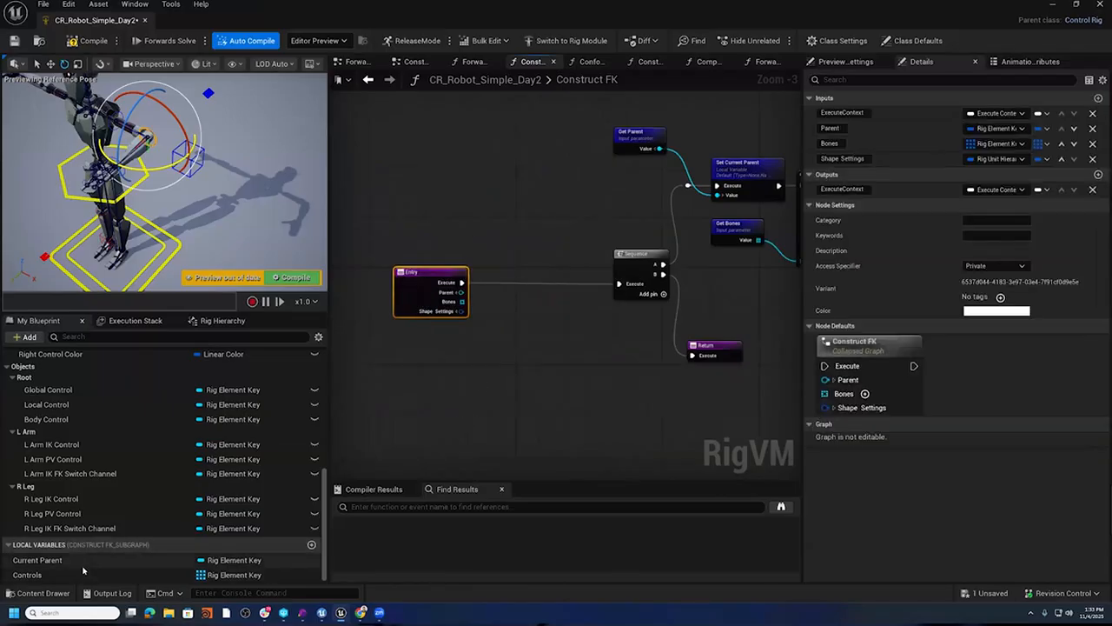
left_click_drag(70, 575, 455, 195)
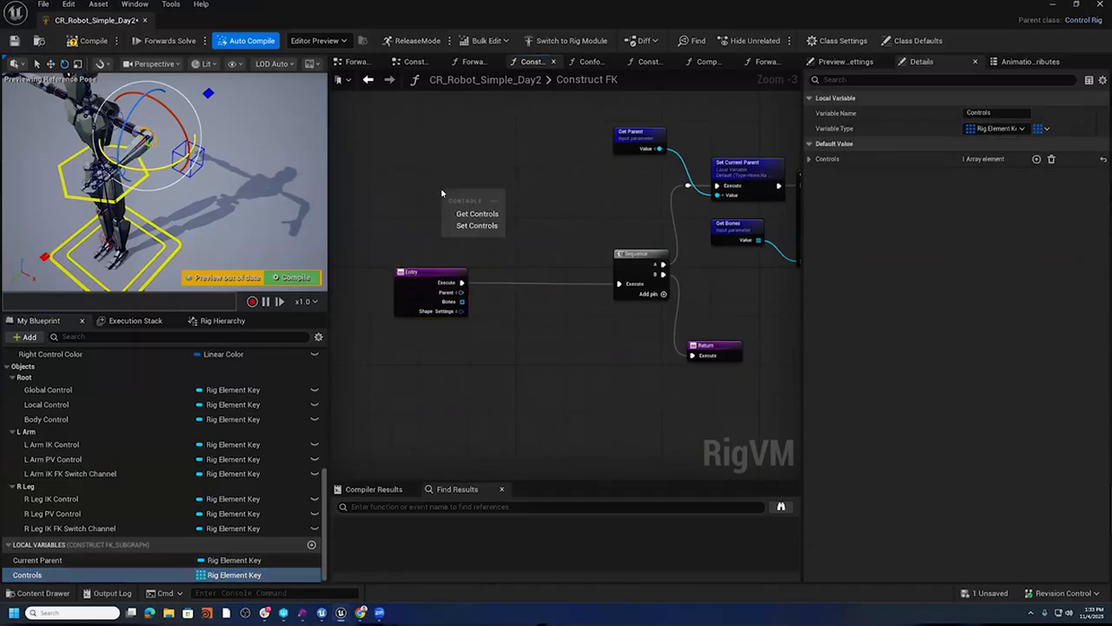
left_click(488, 219)
left_click_drag(486, 217, 532, 260)
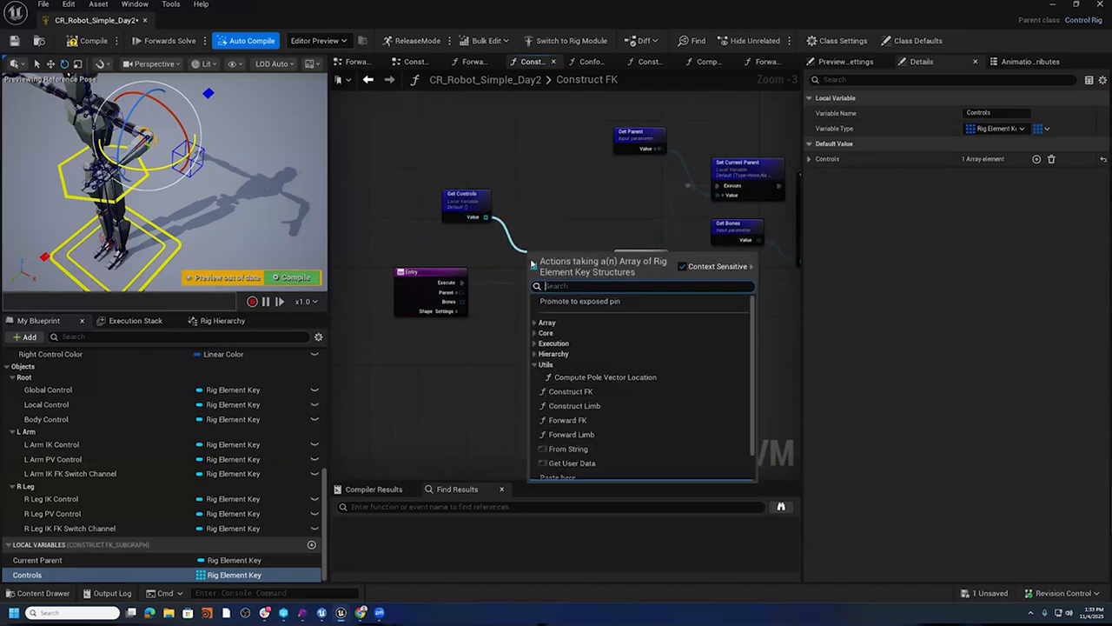
type("reset")
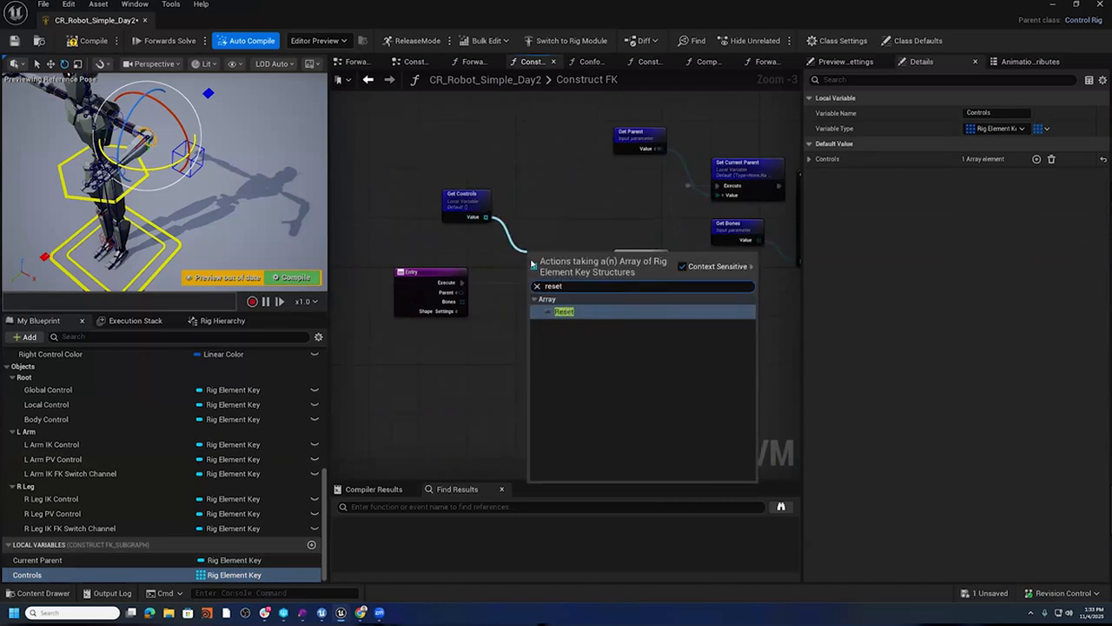
left_click(584, 312)
- Align the Reset node and wire its execution between Entry and Sequence
scroll(561, 286, "up", 3)
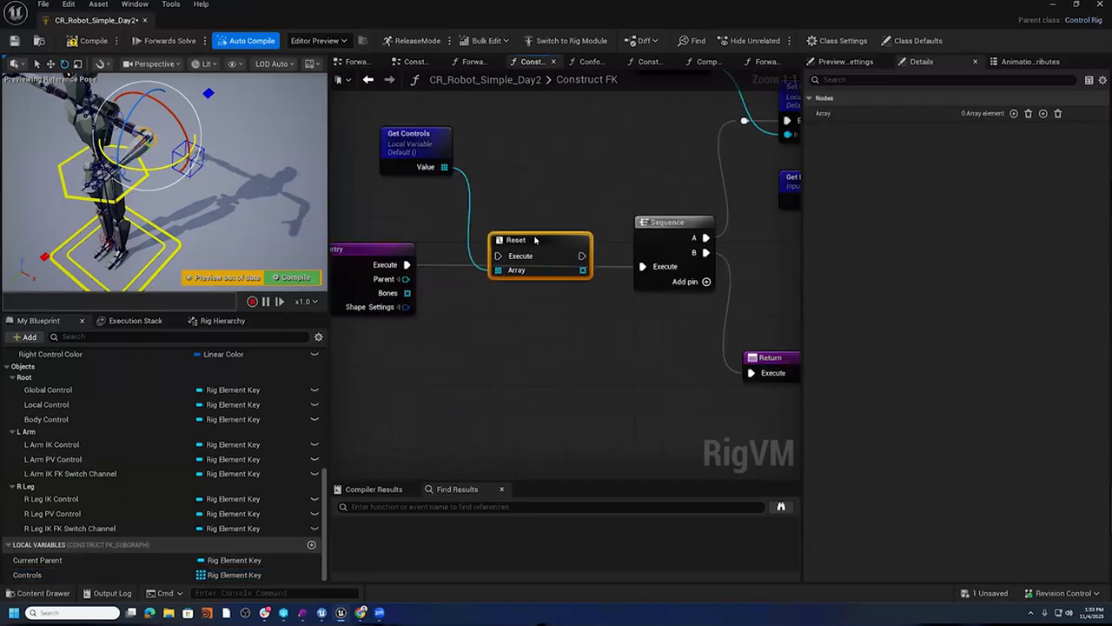
left_click_drag(536, 240, 528, 249)
left_click_drag(406, 264, 643, 266)
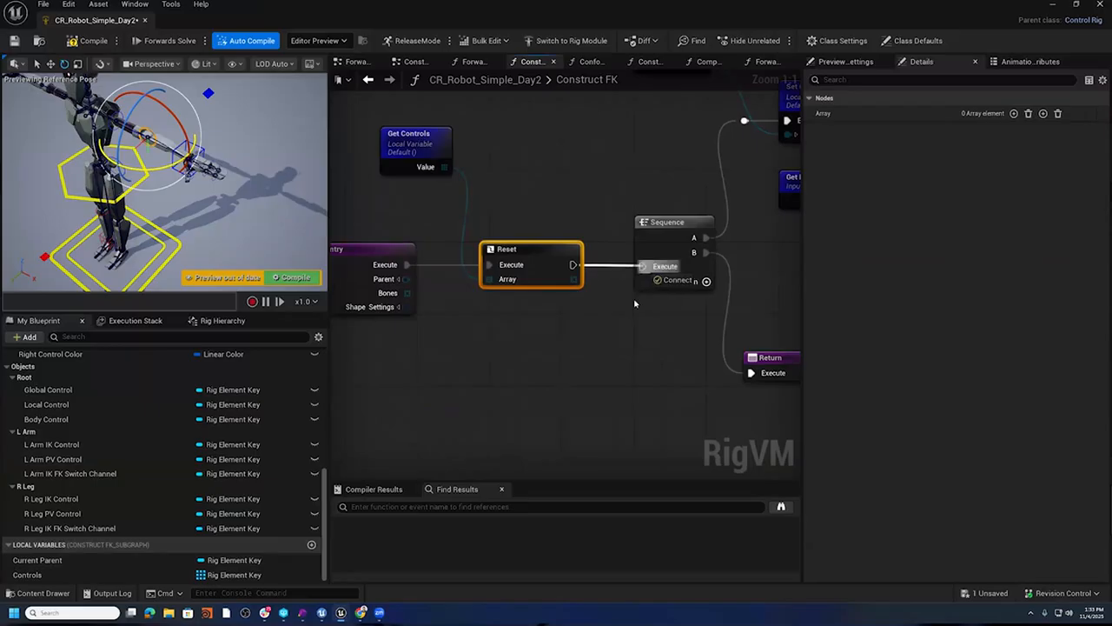
- Compile and save the Control Rig
scroll(645, 396, "down", 5)
right_click_drag(401, 356, 333, 365)
right_click_drag(499, 315, 502, 310)
right_click_drag(793, 227, 620, 262)
left_click(87, 40)
key("ctrl+s")
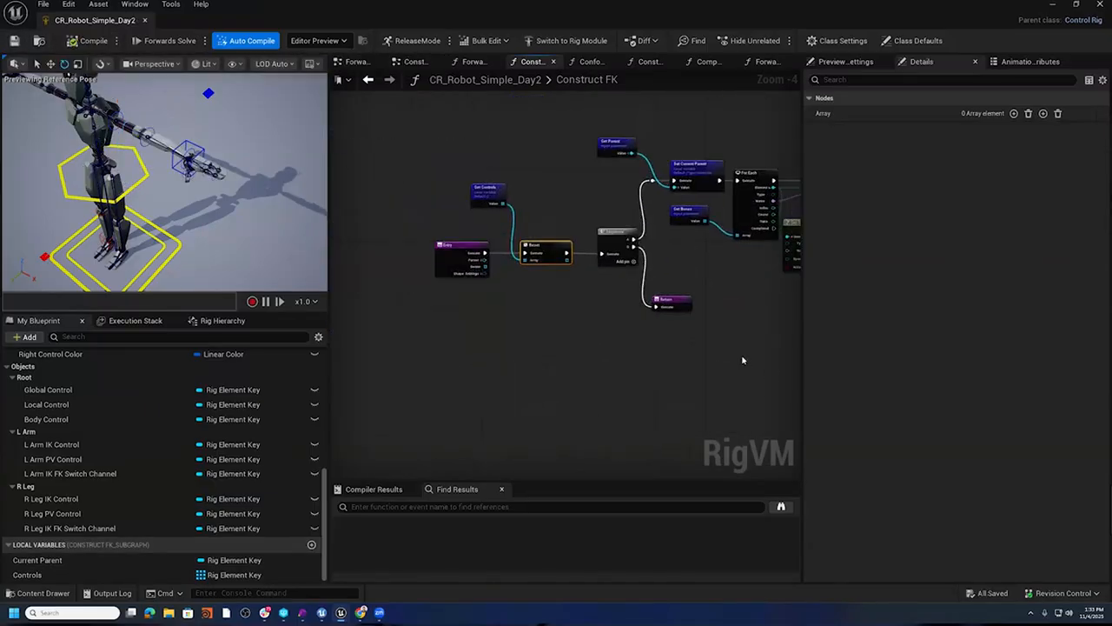
- Rename the Controls local variable to Local Controls
scroll(744, 363, "up", 5)
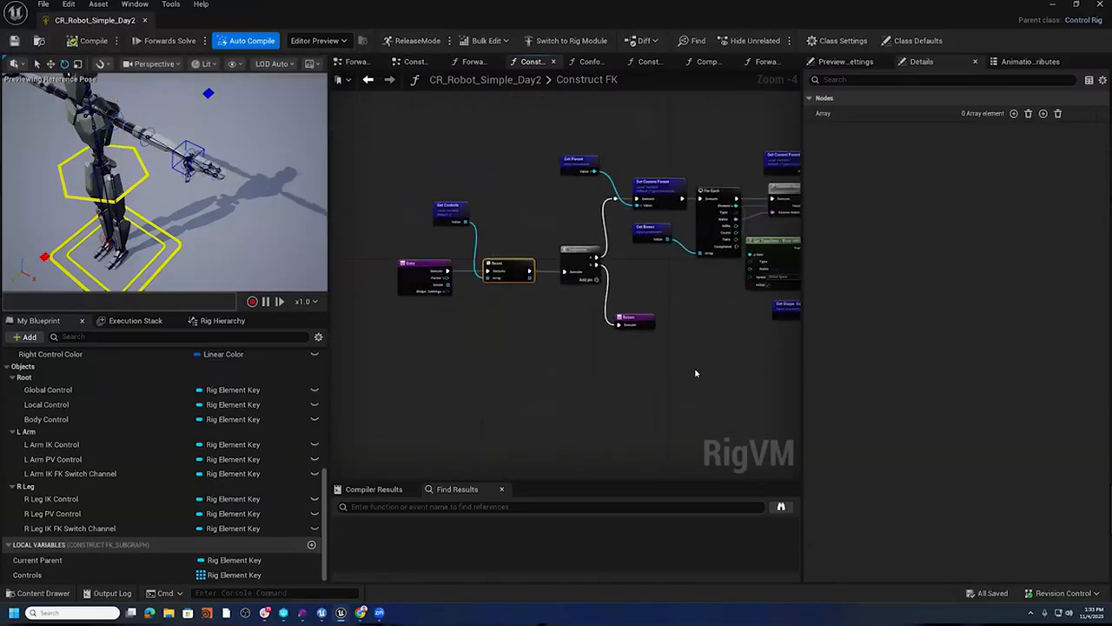
left_click(61, 576)
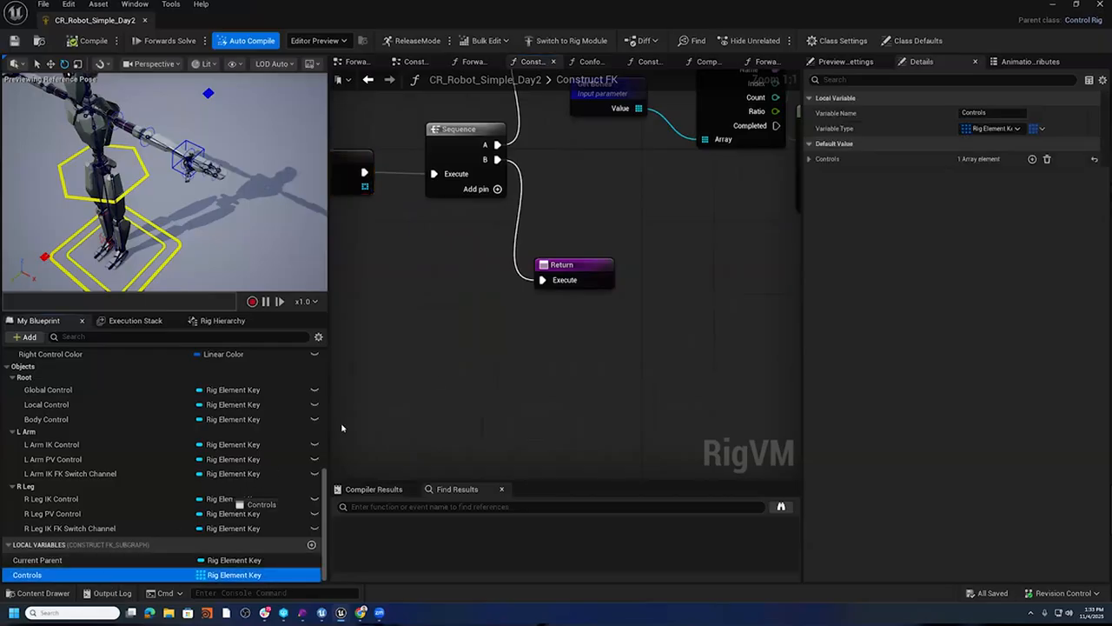
right_click(61, 575)
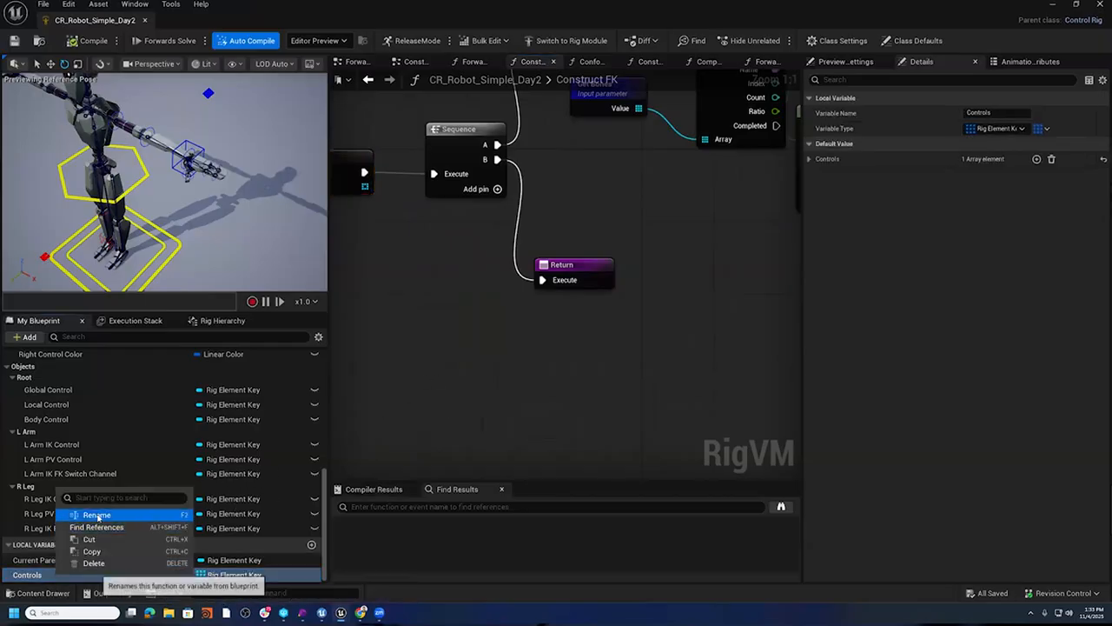
left_click(96, 515)
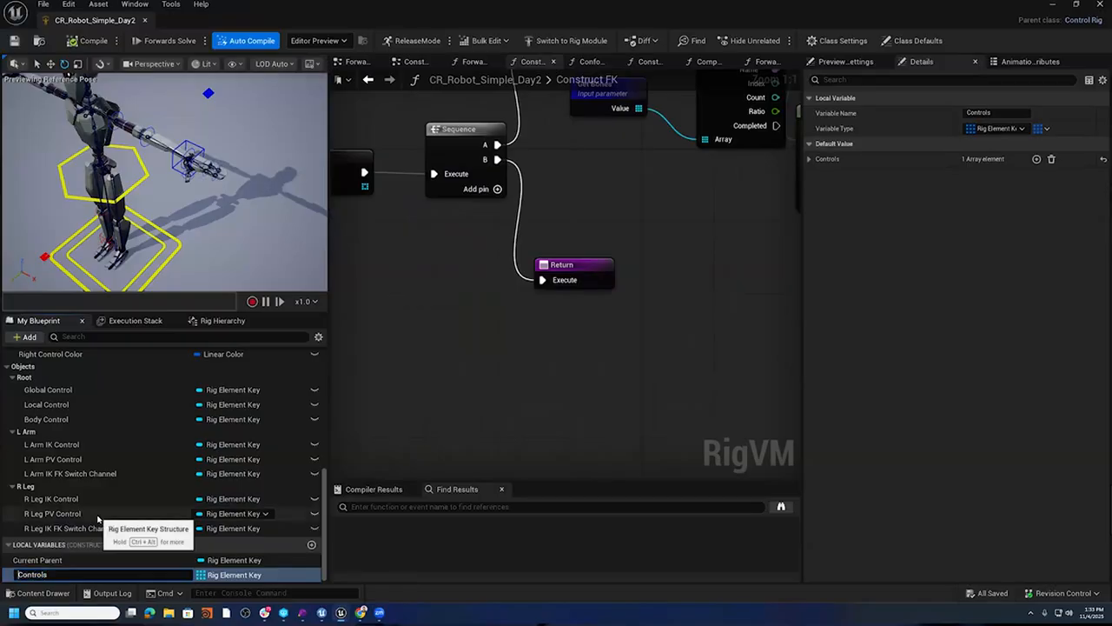
key("Return")
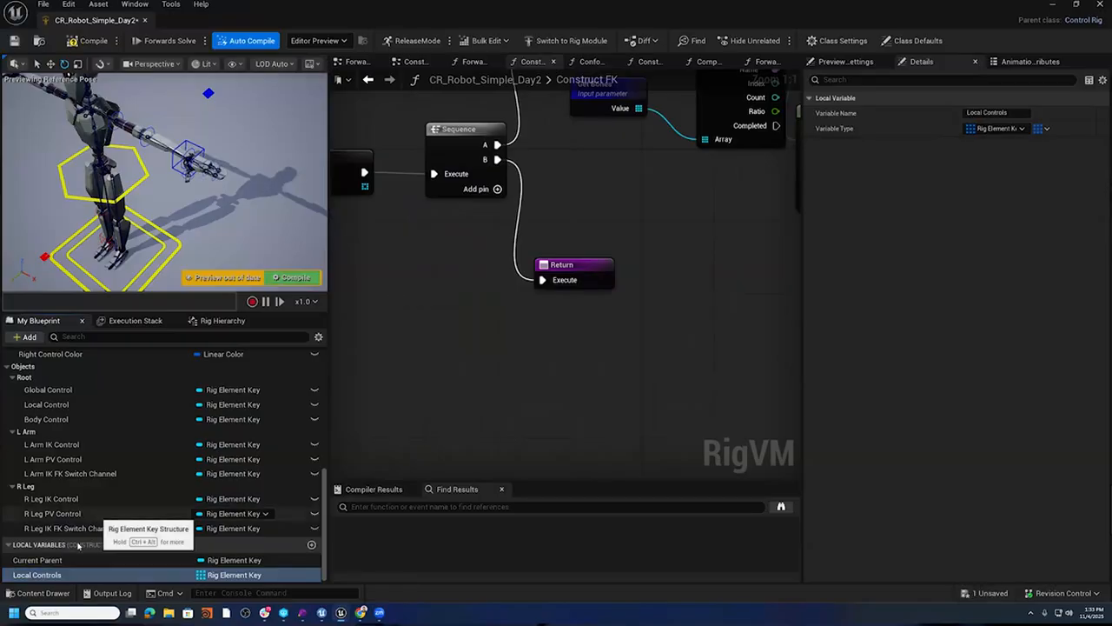
- Add a Get Local Controls node and connect its value to the Return node as a new output
left_click_drag(230, 516, 394, 285)
left_click(430, 302)
left_click_drag(474, 322, 590, 298)
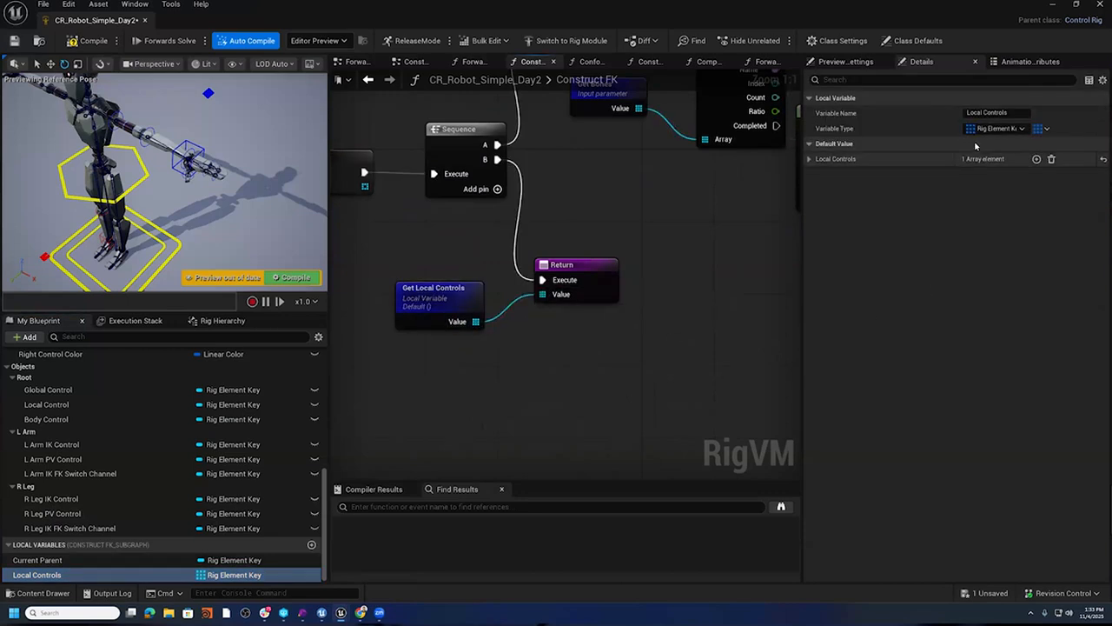
- Rename the new Construct FK output to Controls, and compile and save the rig
left_click(579, 267)
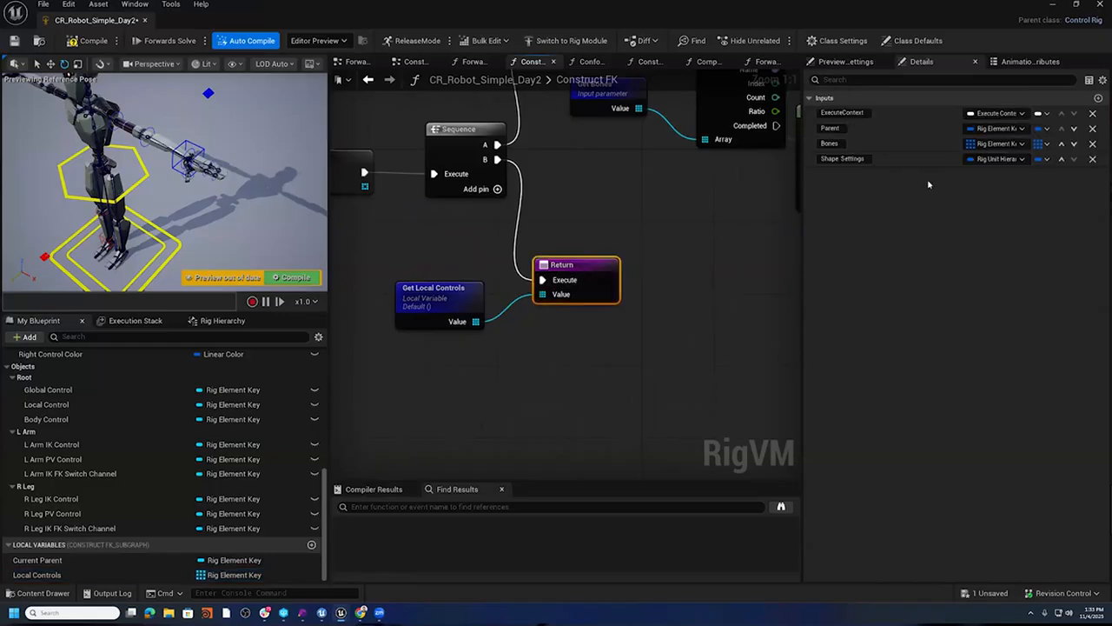
double_click(830, 205)
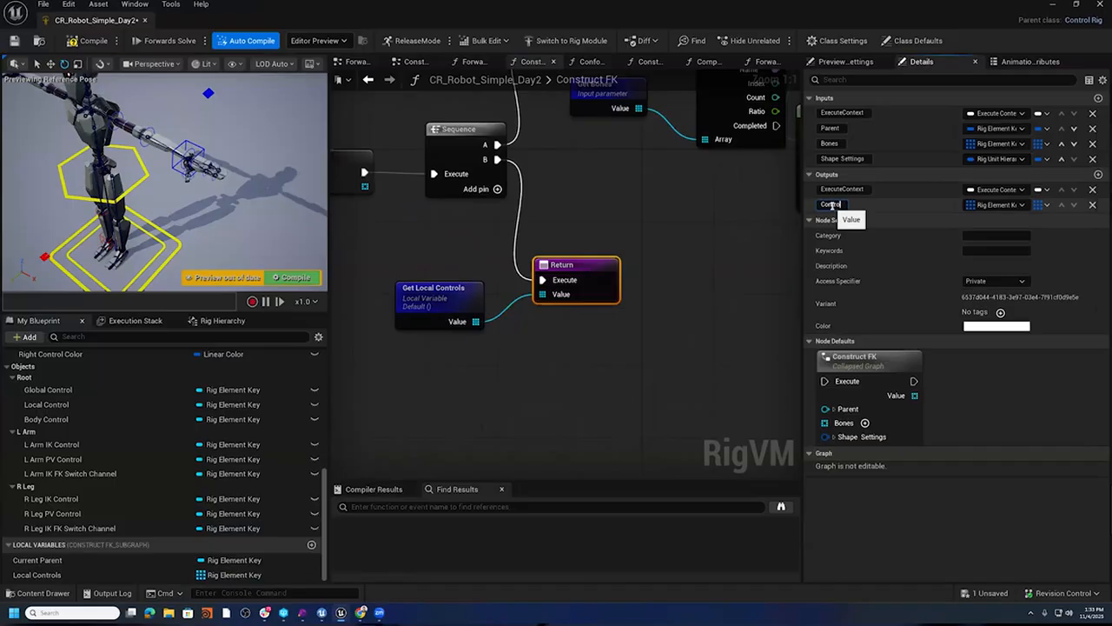
type("Controls")
key("Return")
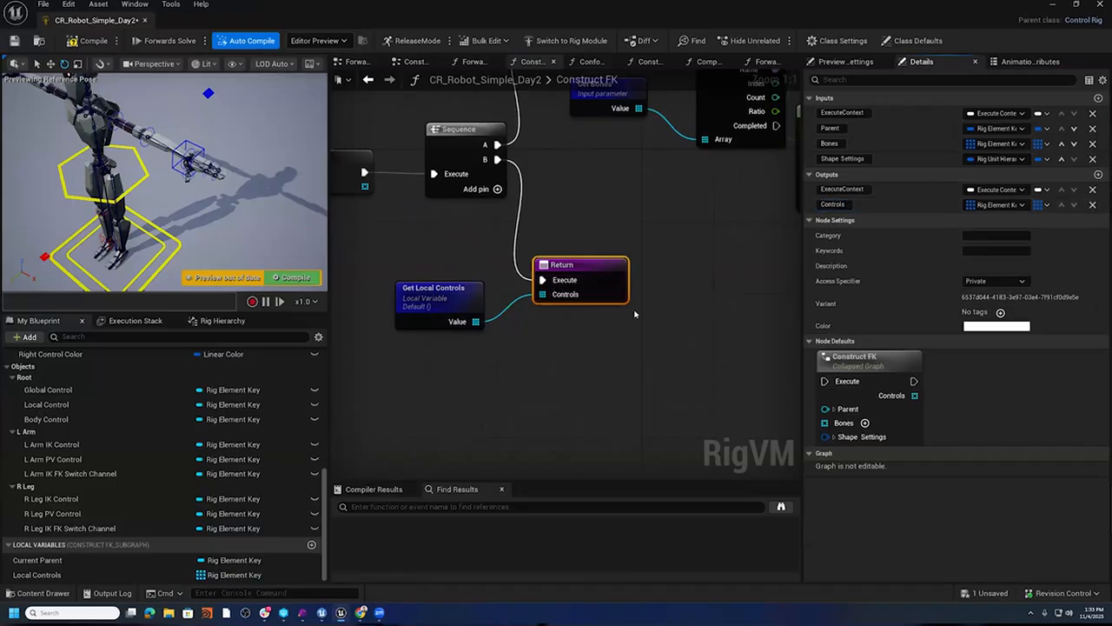
left_click(100, 40)
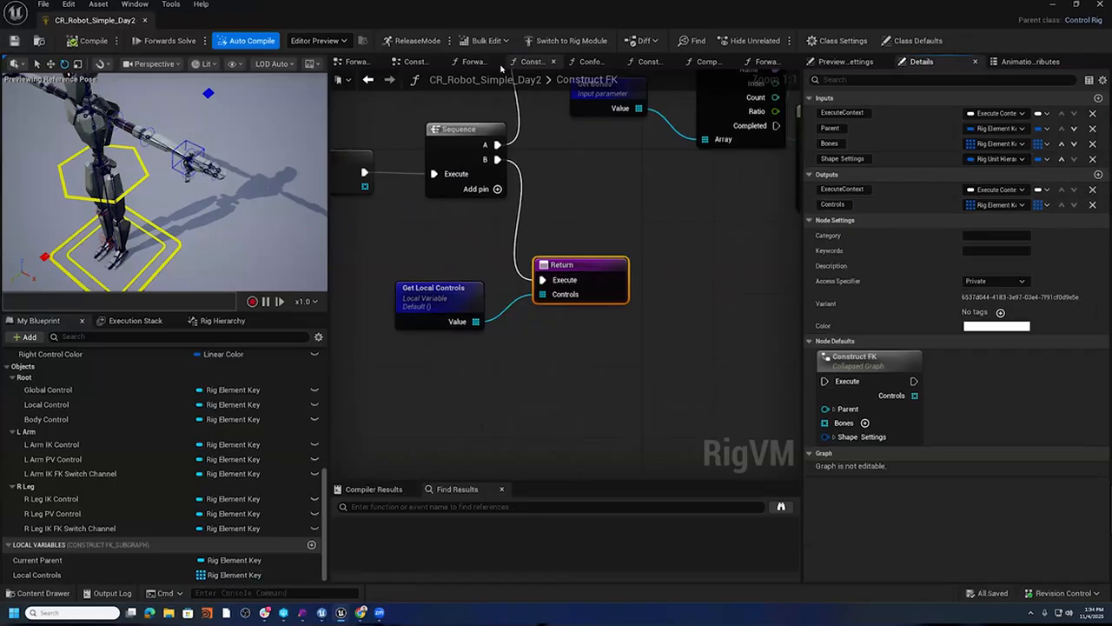
- In the Construct Limb graph, promote Construct FK's Controls output to a local variable and execute its Set node after Construct FK
left_click_drag(489, 68, 443, 61)
left_click(417, 61)
double_click(637, 126)
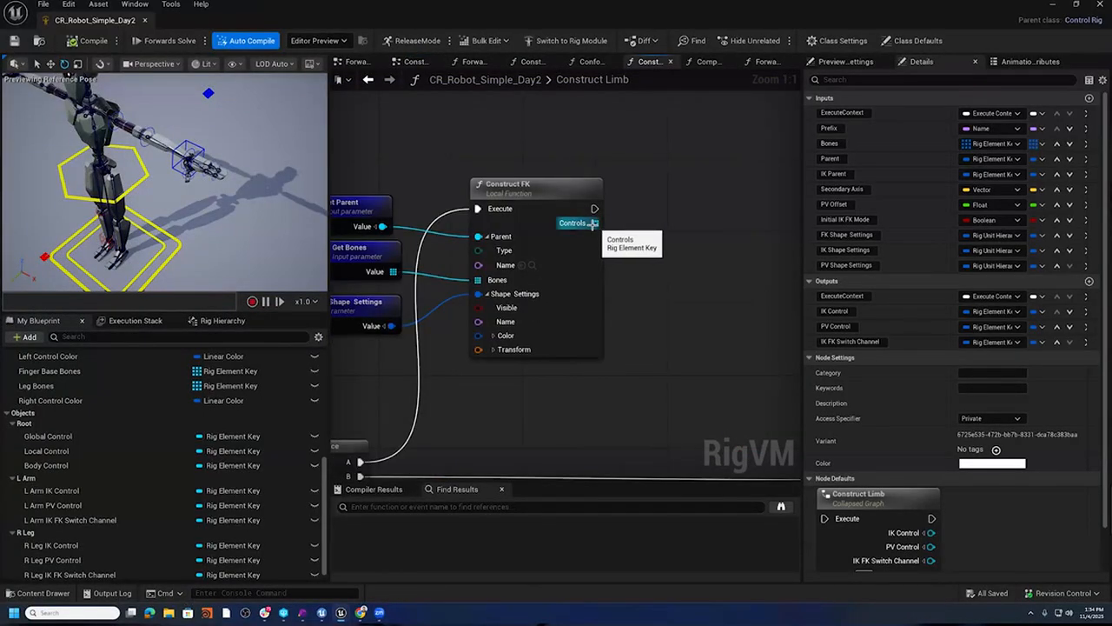
left_click_drag(595, 222, 679, 181)
left_click(723, 371)
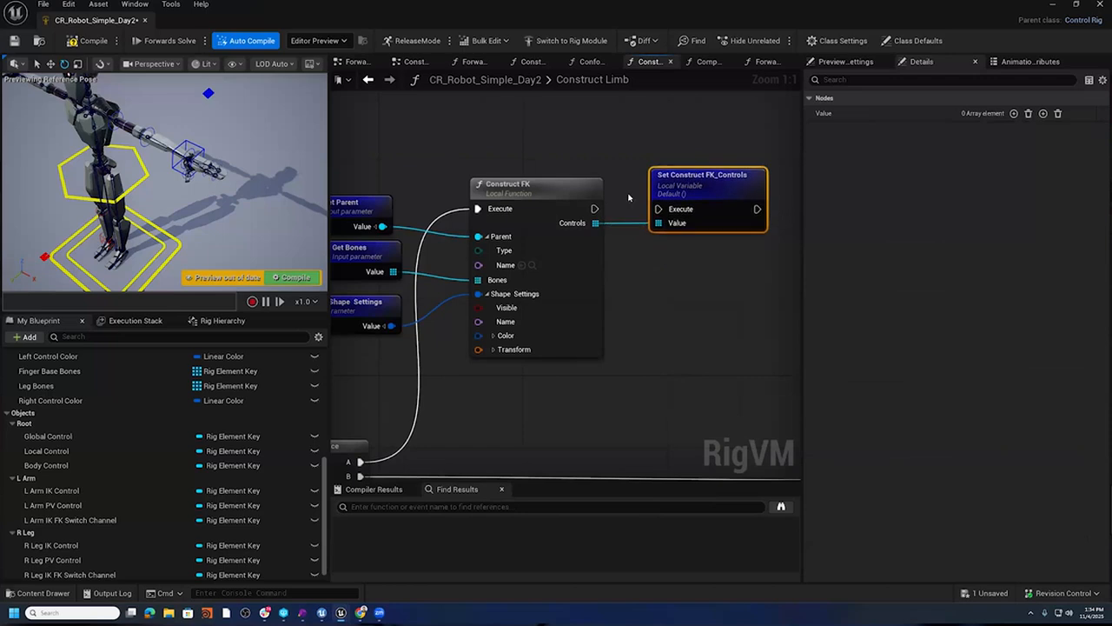
left_click_drag(595, 208, 663, 210)
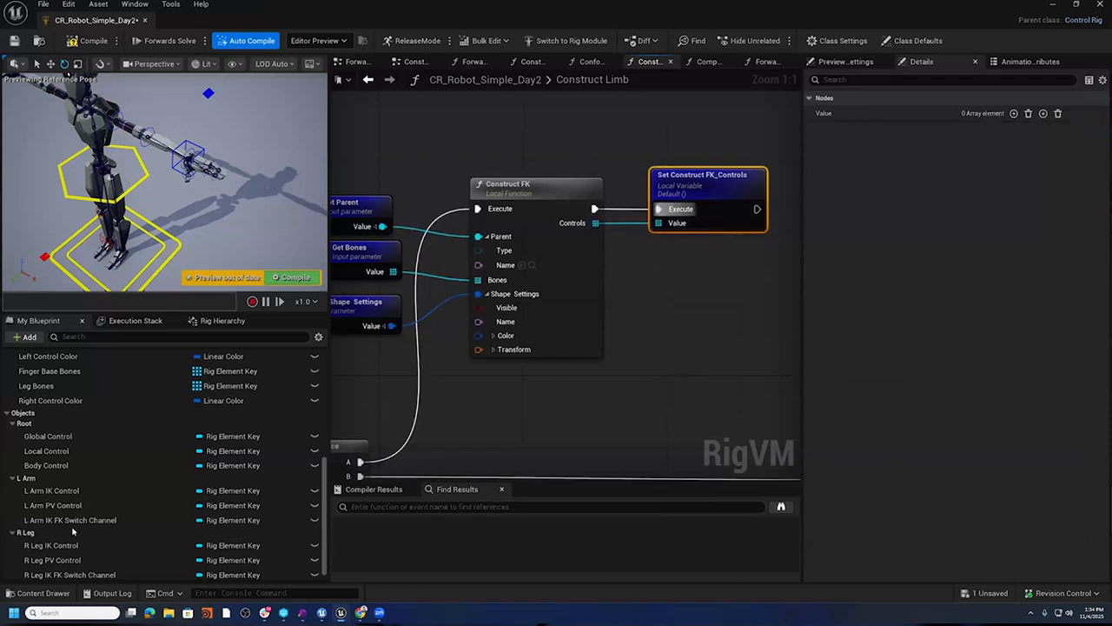
- Rename the Construct FK_Controls local variable to Local FK Controls
scroll(67, 528, "down", 1)
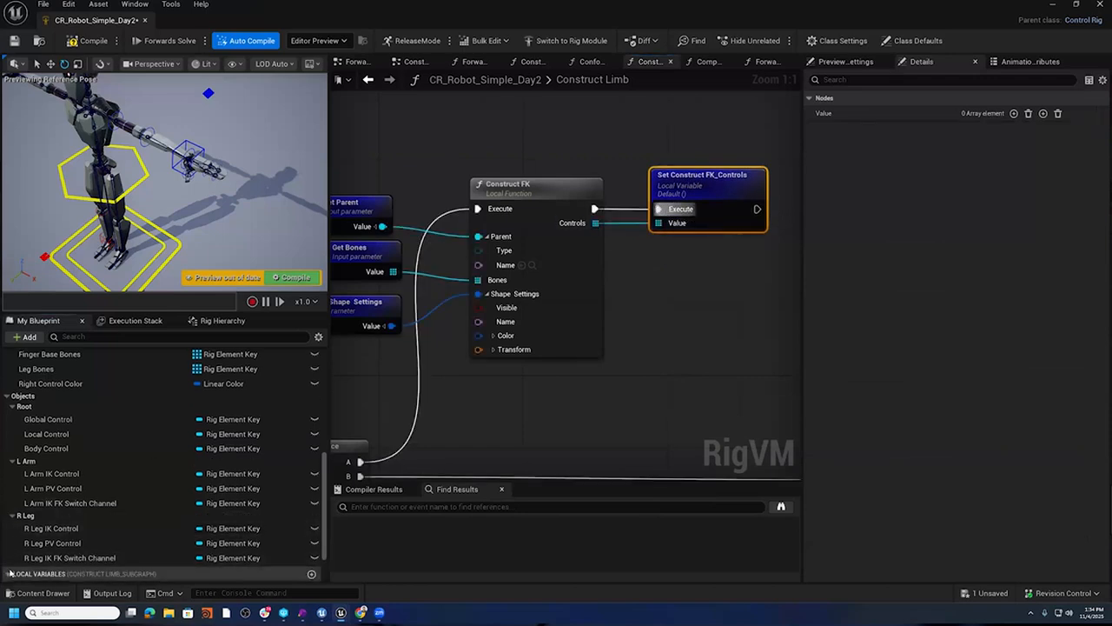
scroll(83, 528, "down", 3)
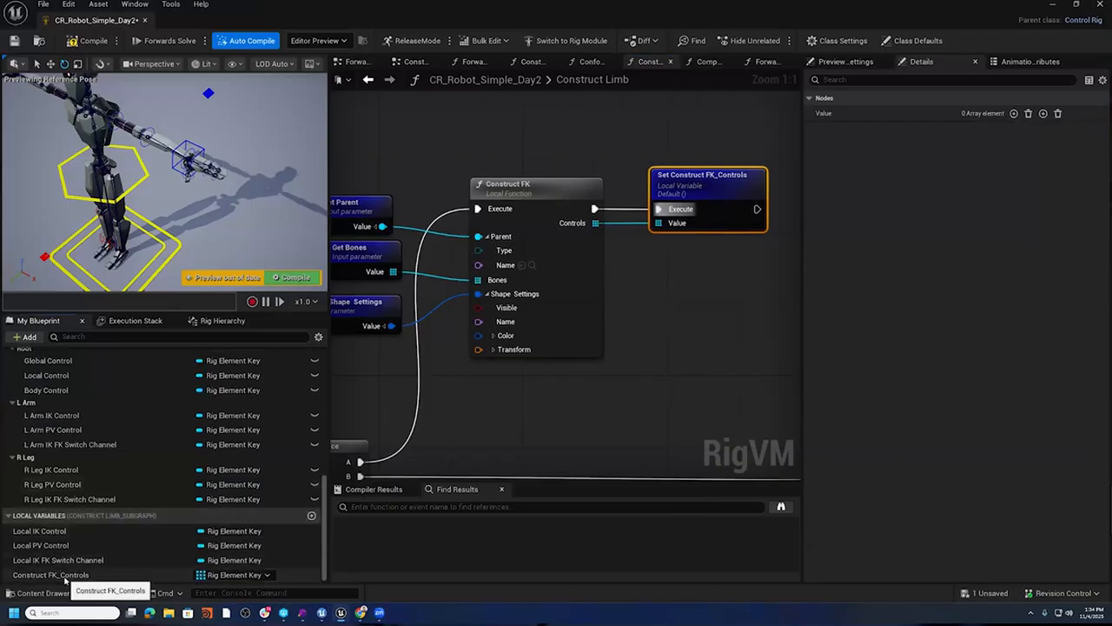
right_click(73, 574)
left_click(115, 518)
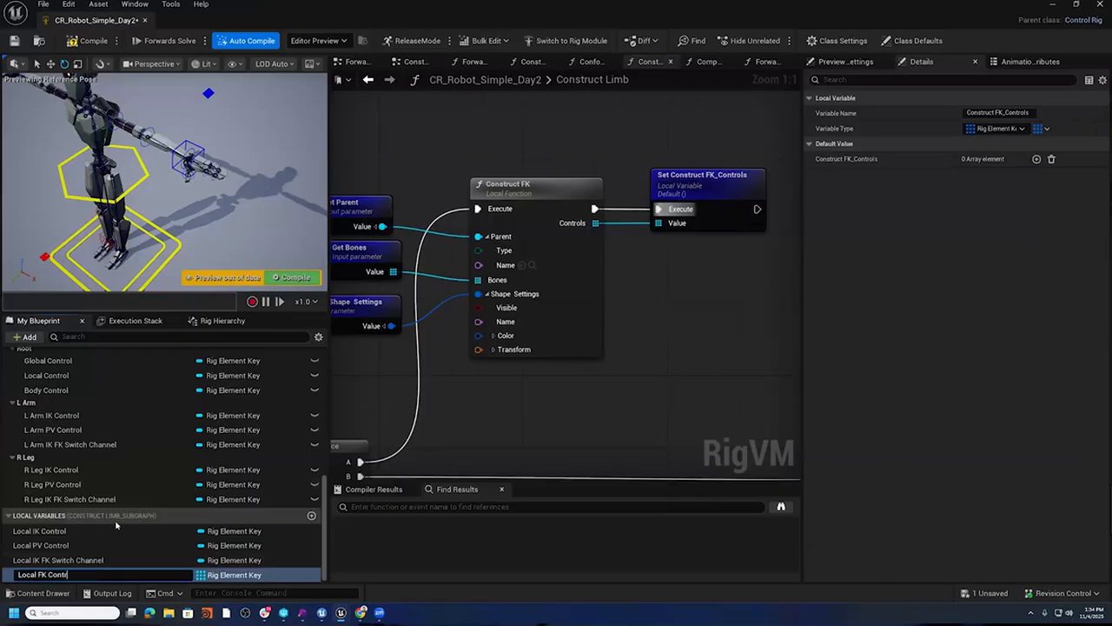
type("Local FK Controls")
key("Return")
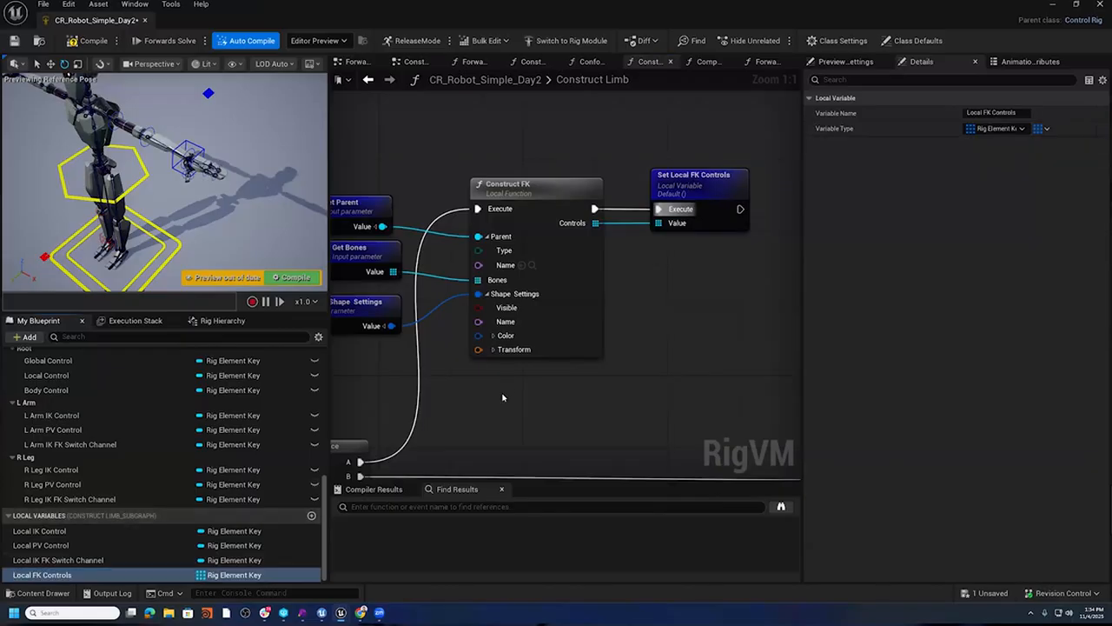
- Add a Get Local FK Controls node near the Return node and connect its value to Return as a new output
right_click_drag(506, 446, 545, 73)
scroll(636, 268, "down", 4)
left_click(483, 287)
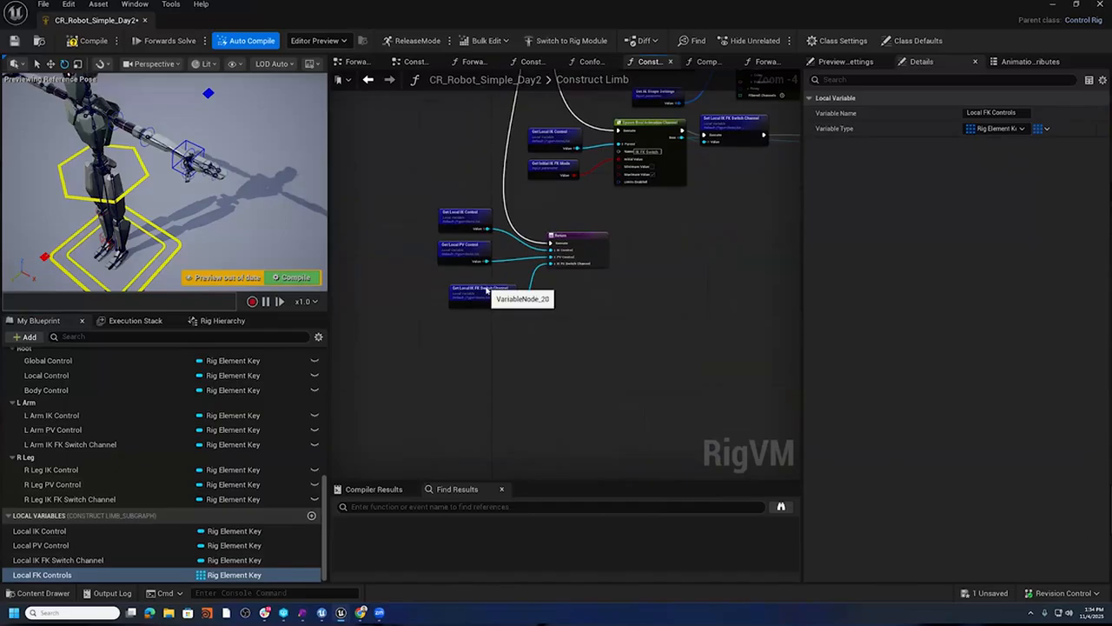
scroll(492, 321, "up", 4)
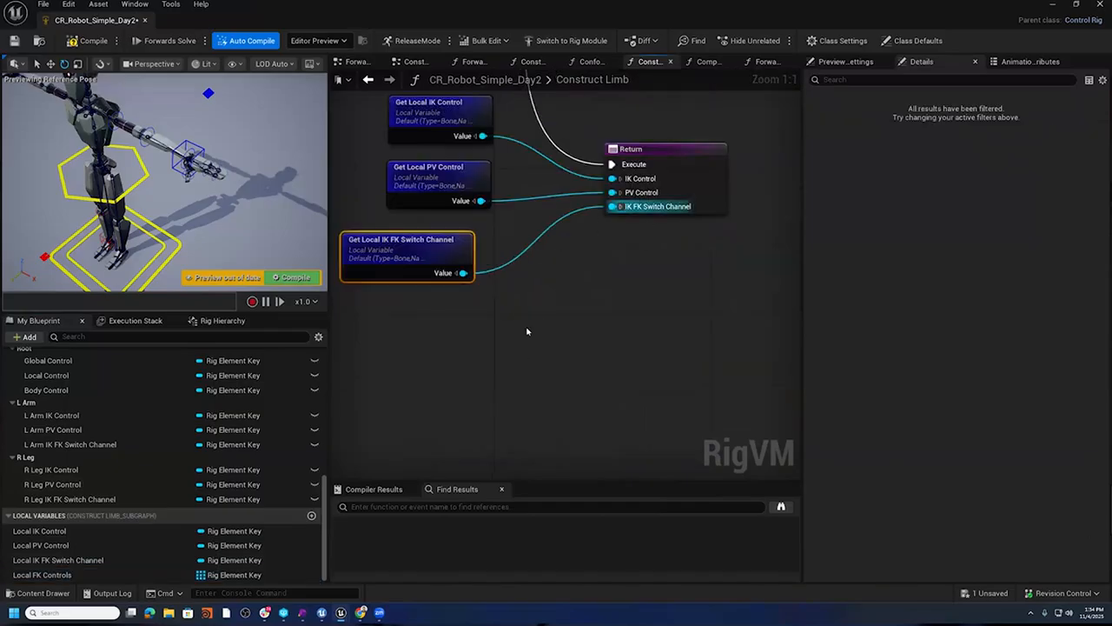
left_click_drag(42, 575, 390, 376)
left_click(432, 393)
left_click_drag(473, 409, 706, 162)
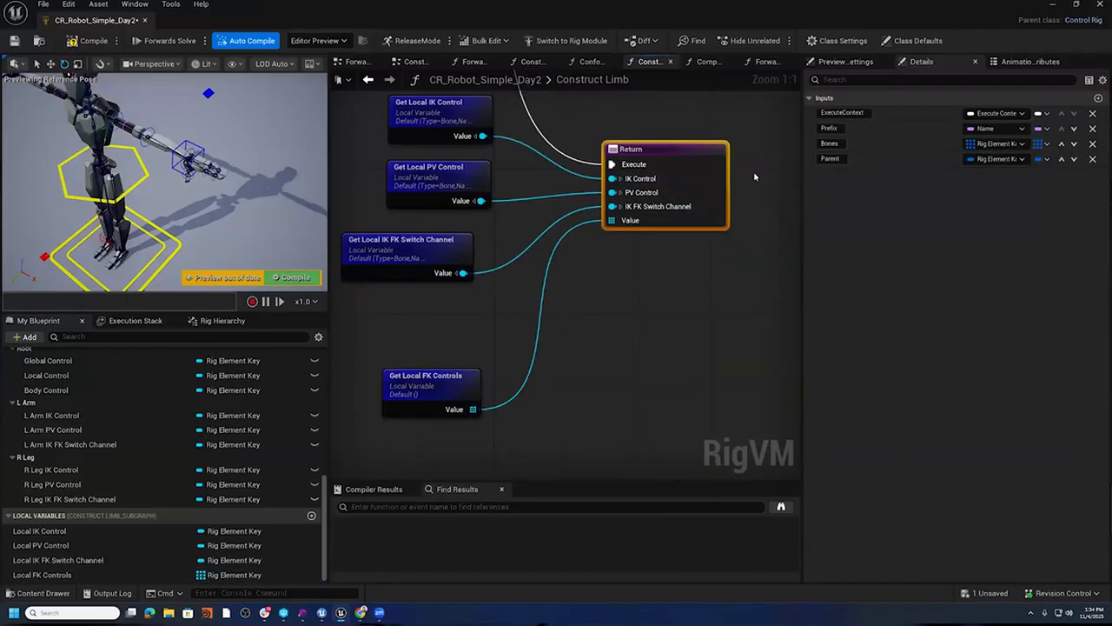
- Rename the new Value output to FK Controls and move it above IK Control, placing its Get node above the other getters
double_click(829, 356)
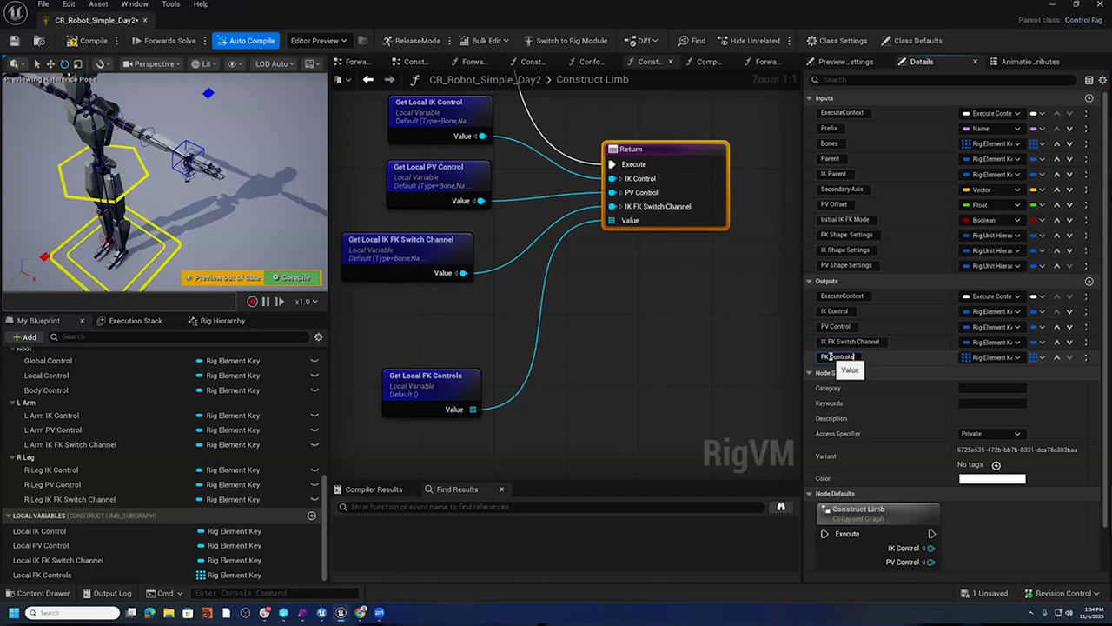
key("Return")
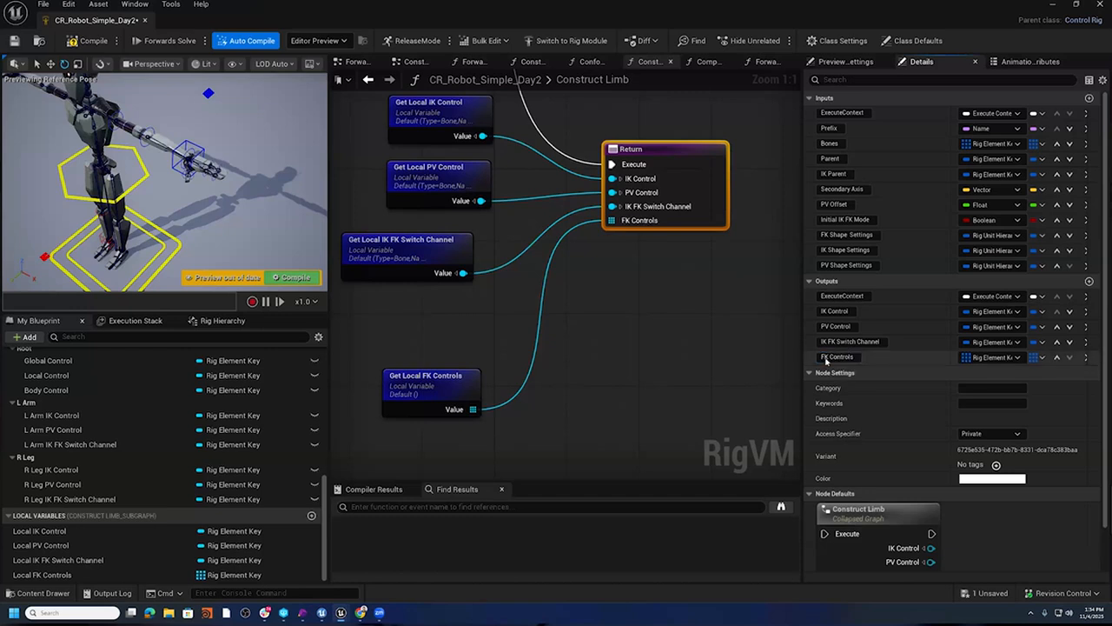
left_click(1057, 357)
left_click(1057, 341)
left_click(1057, 327)
left_click_drag(410, 382, 397, 205)
- Add a Get Local FK Controls node below Set Local IK FK Switch Channel and feed its value into a new Clone array node
right_click_drag(721, 248, 604, 318)
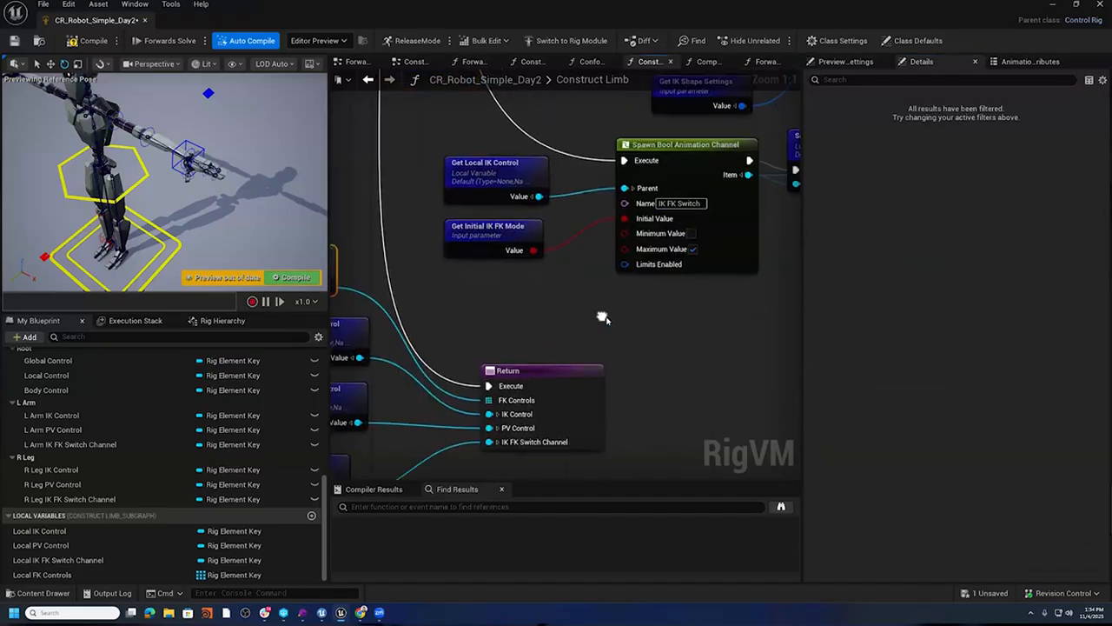
scroll(603, 318, "down", 3)
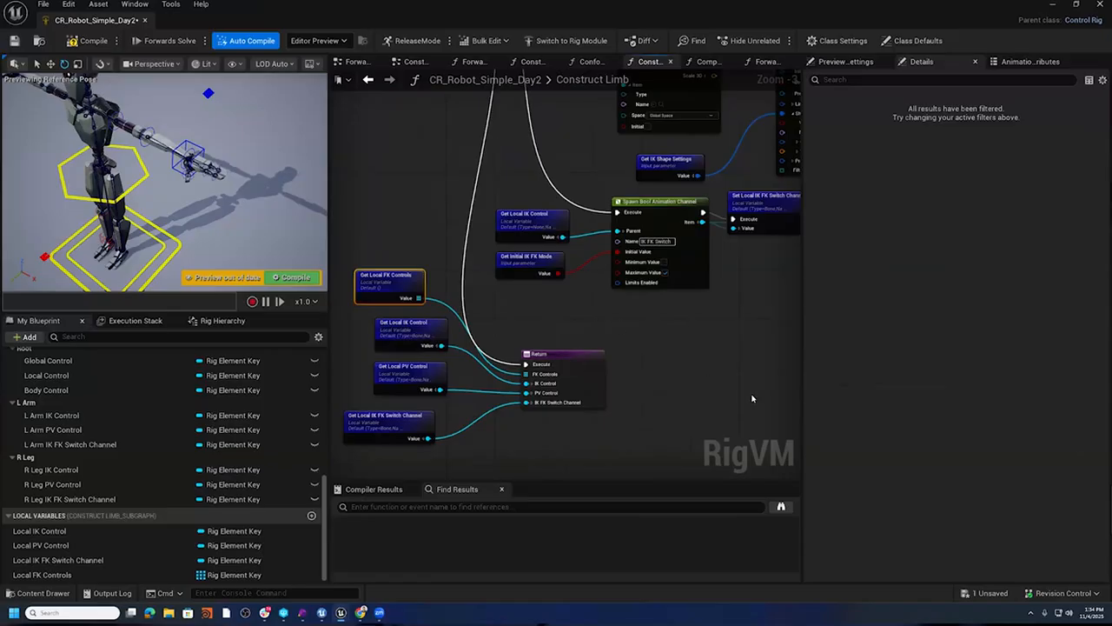
right_click_drag(725, 340, 480, 376)
scroll(596, 336, "up", 2)
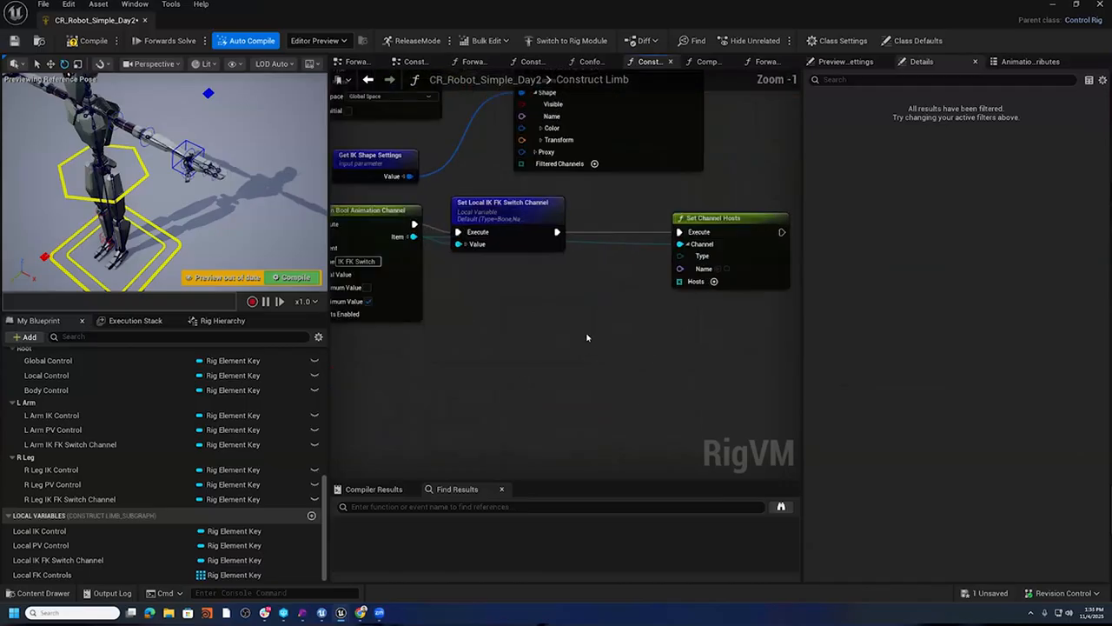
right_click_drag(618, 346, 572, 344)
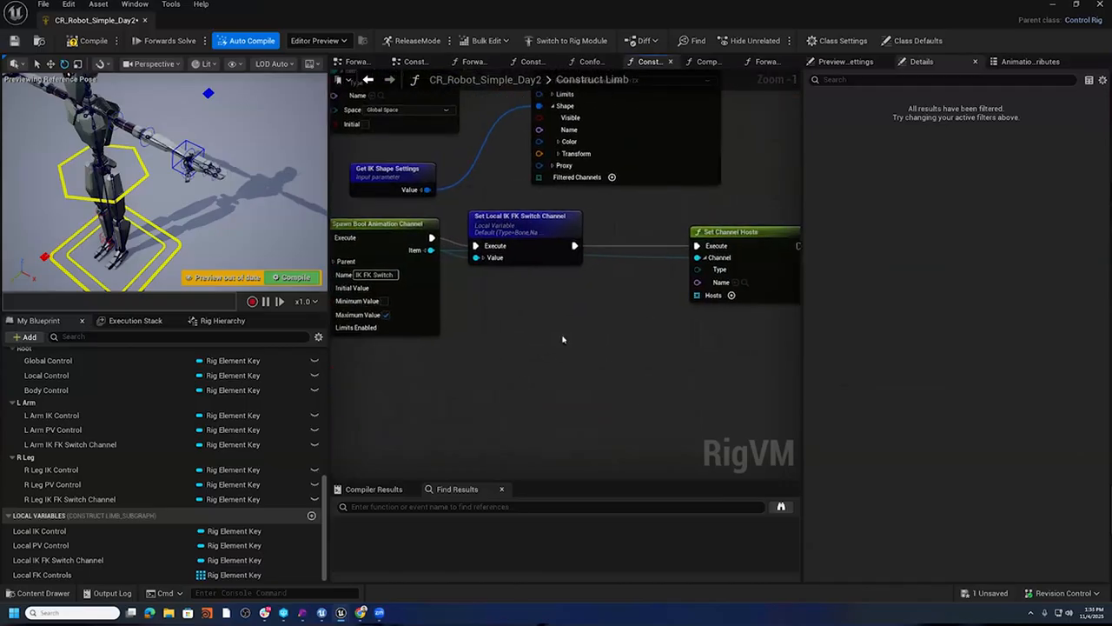
right_click(485, 340)
type("Get Local")
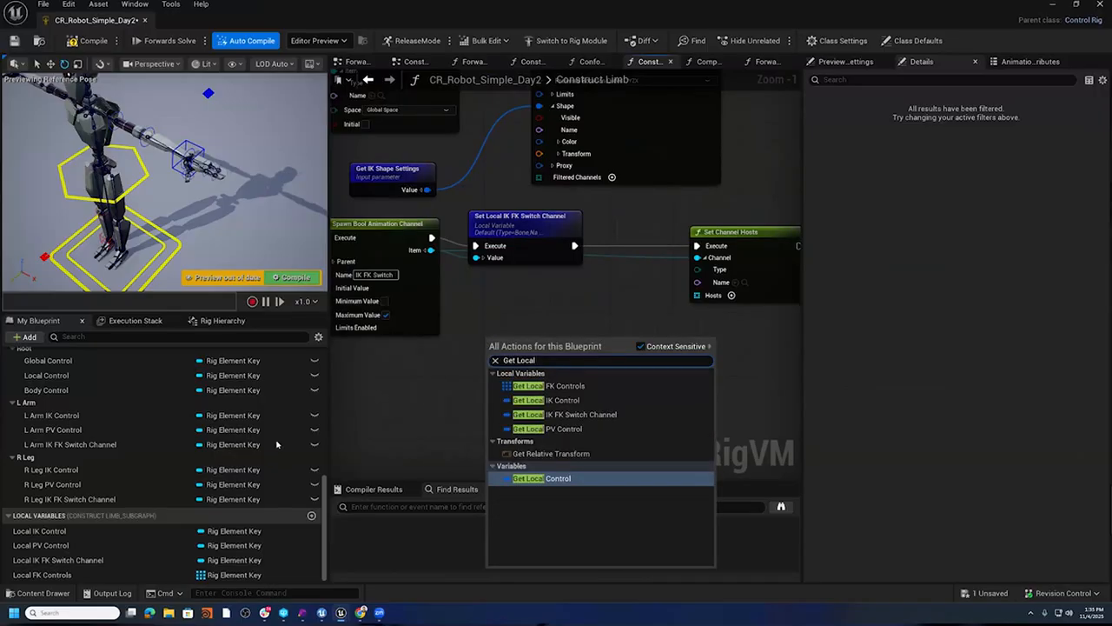
left_click(544, 391)
mouse_move(564, 346)
left_mouse_down()
mouse_move(516, 346)
mouse_move(551, 345)
mouse_move(541, 331)
left_mouse_up()
type("clone")
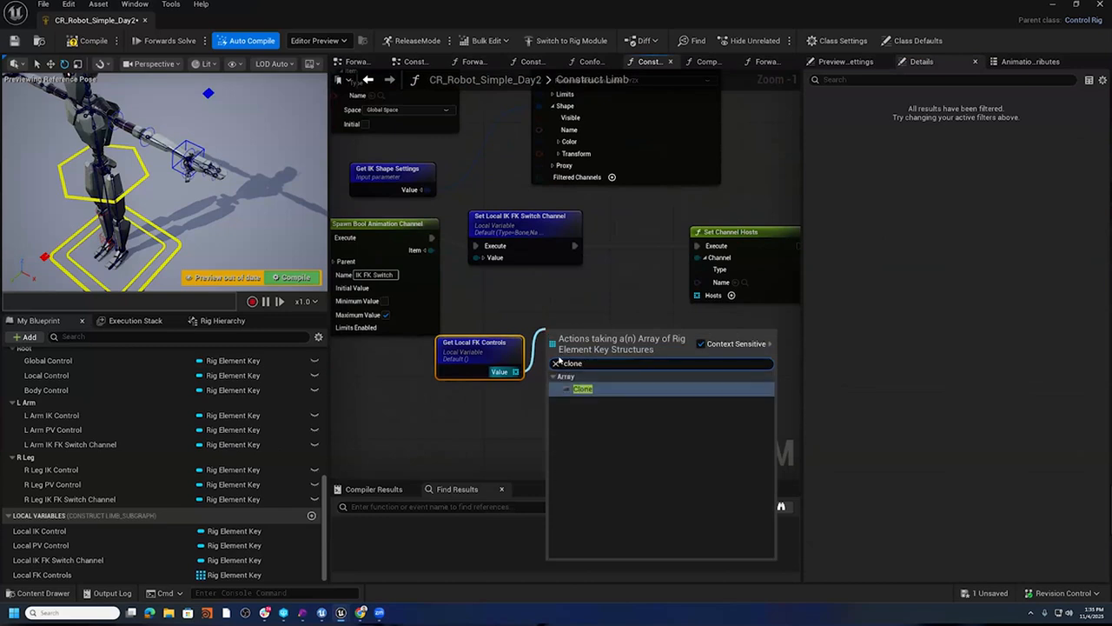
left_click(630, 390)
- Create an array Add node from the Clone output and place it between Set Local IK FK Switch Channel and Set Channel Hosts
mouse_move(619, 391)
right_mouse_down()
mouse_move(461, 415)
mouse_move(505, 408)
right_mouse_up()
scroll(461, 415, "up", 1)
left_click_drag(489, 361, 502, 337)
type("add")
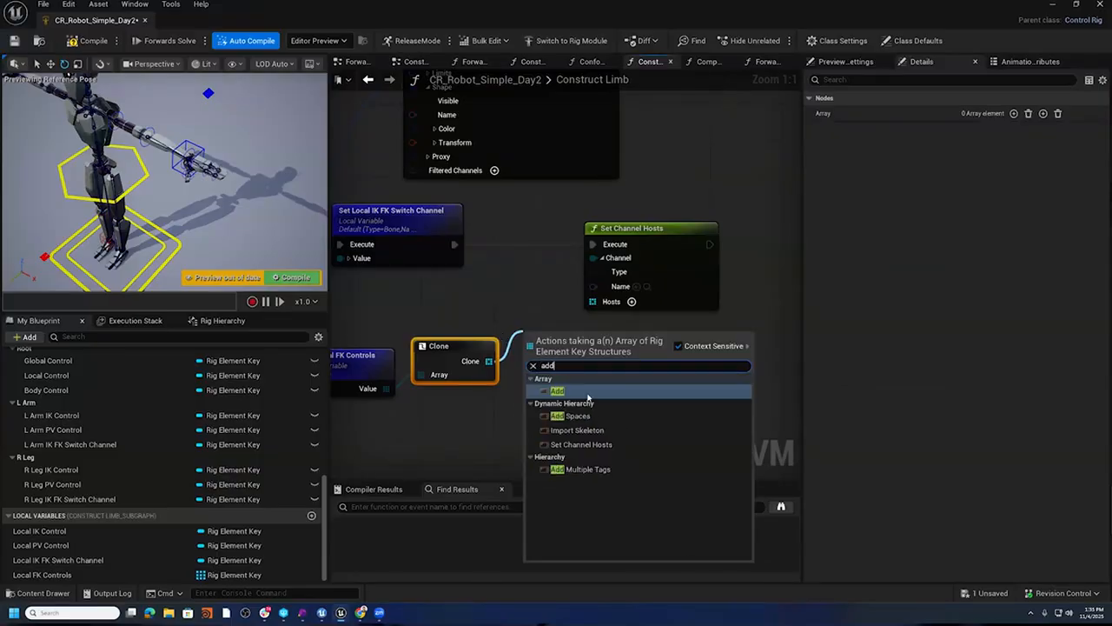
left_click(588, 387)
mouse_move(547, 339)
left_mouse_down()
mouse_move(510, 233)
mouse_move(460, 245)
mouse_move(594, 246)
mouse_move(668, 224)
left_mouse_up()
left_click(502, 287)
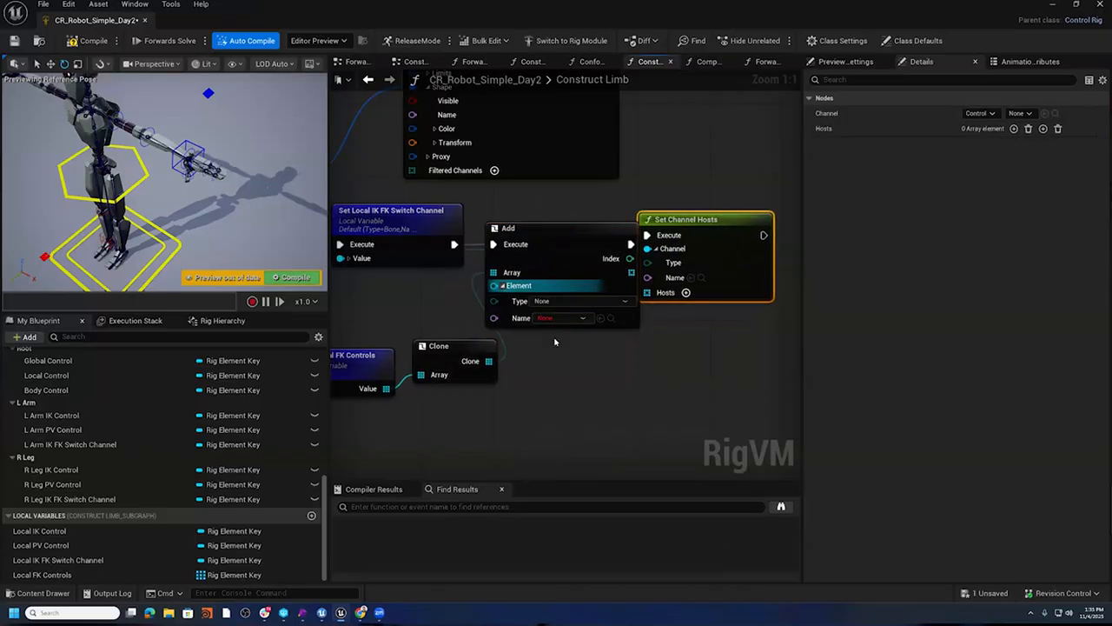
- Tidy the layout by placing Clone beside the Add node and Get Local FK Controls below Spawn Bool Animation Channel
right_click_drag(444, 310, 642, 273)
left_click_drag(655, 322, 625, 259)
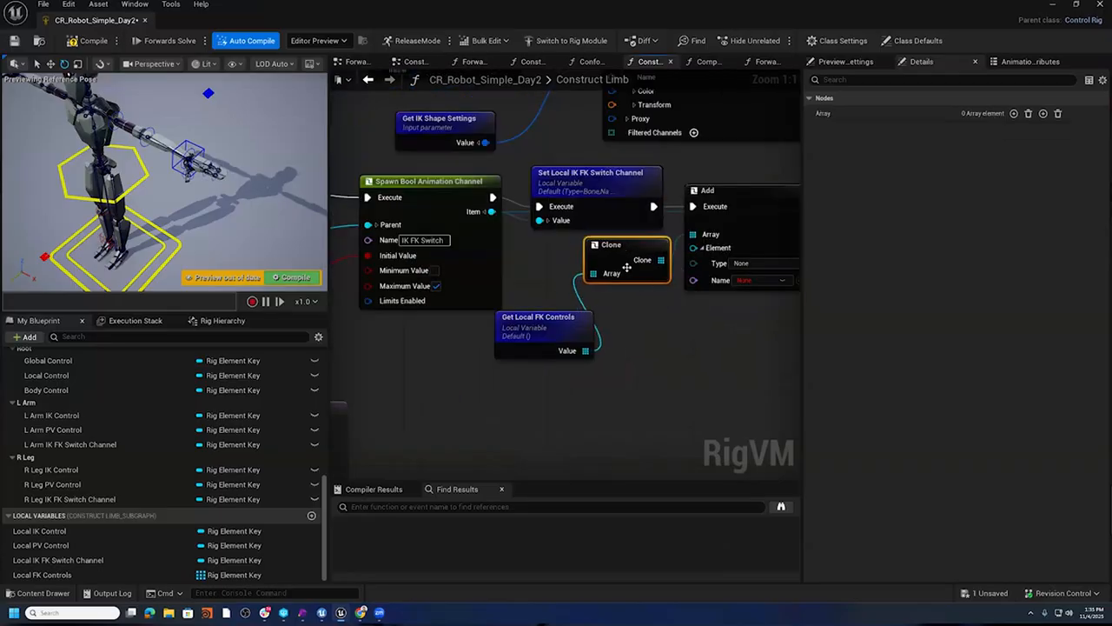
left_click_drag(547, 318, 542, 254)
left_click_drag(559, 320, 479, 337)
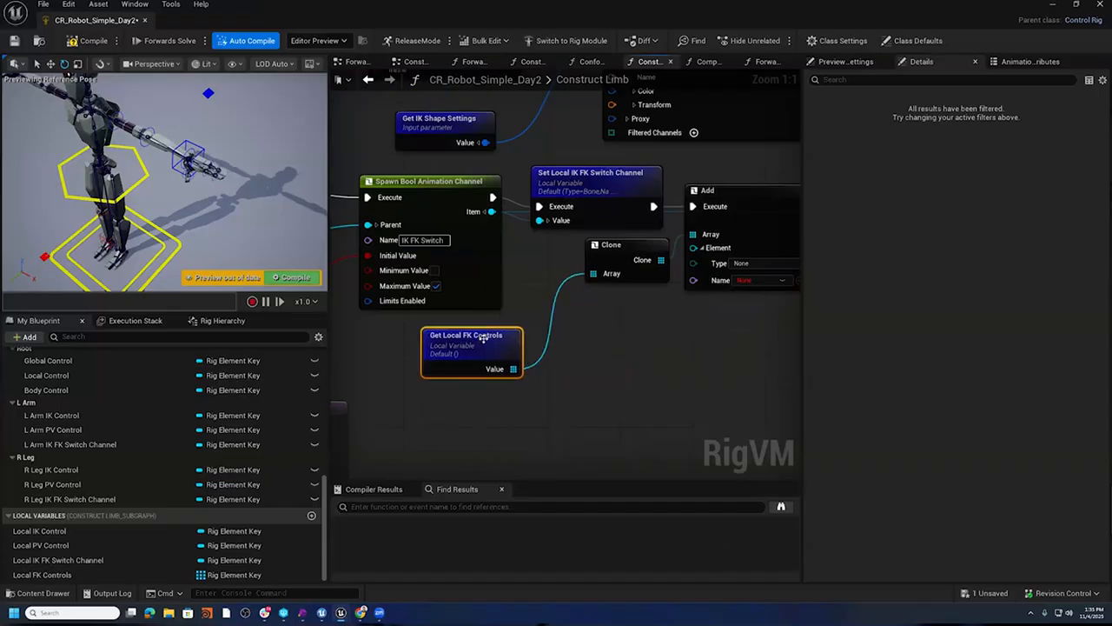
- Add a Get Local PV Control node, connect its value to the Add node's Element, and place it below Get Local FK Controls
right_click(499, 421)
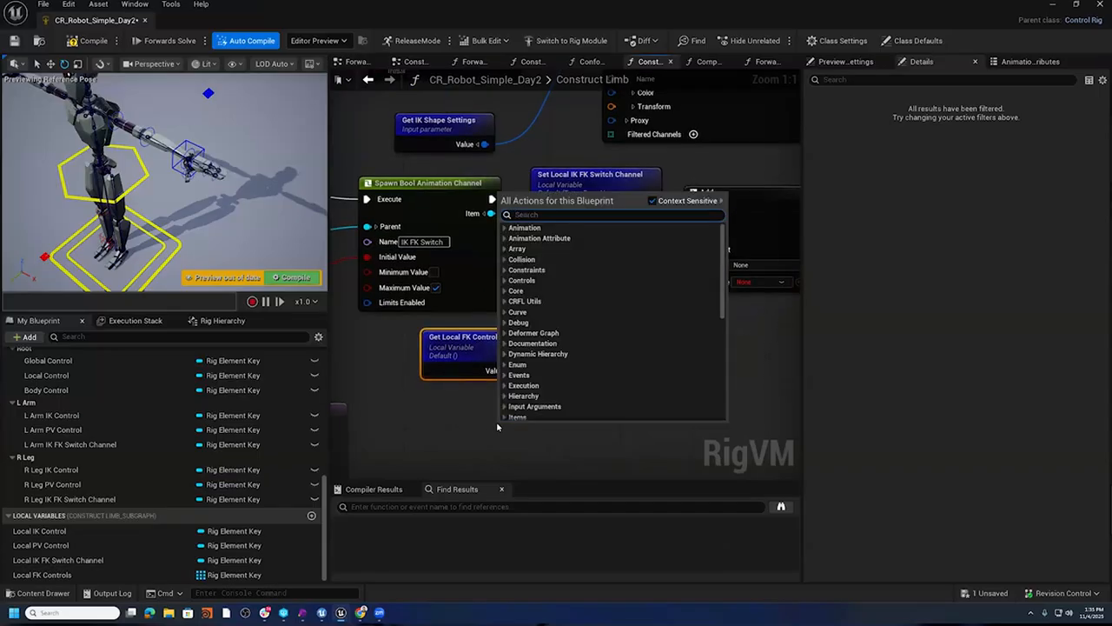
type("Get Loc")
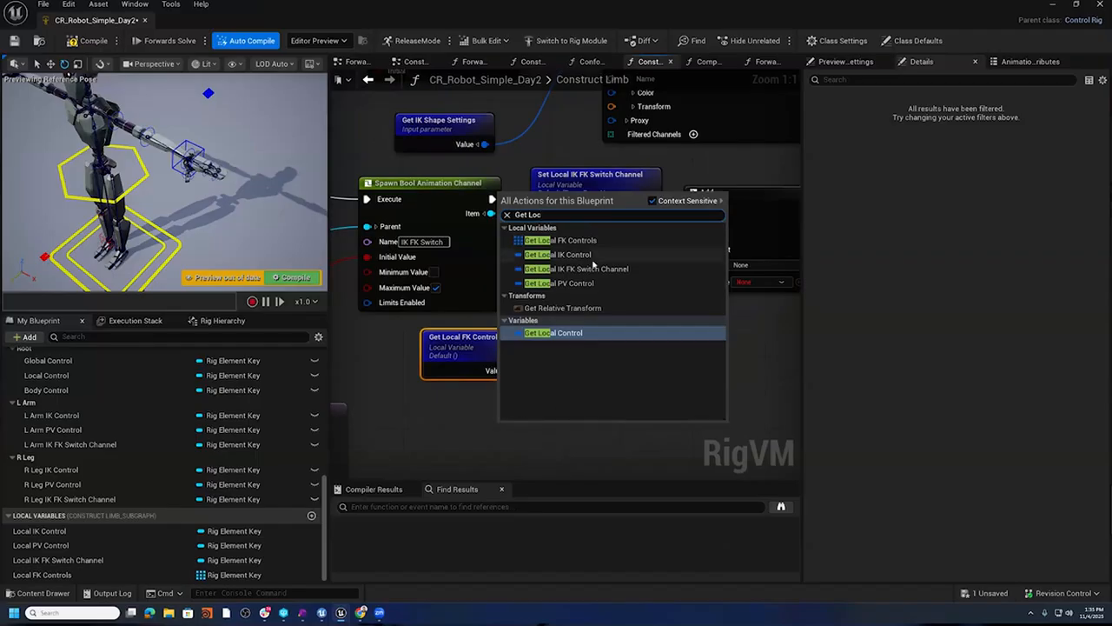
left_click(588, 283)
left_click_drag(589, 460, 693, 251)
left_click_drag(539, 426, 466, 408)
- Connect the Add node's array output to the Hosts input of Set Channel Hosts and compile the rig
right_click_drag(747, 359, 533, 392)
left_click_drag(598, 270, 647, 288)
left_click(90, 41)
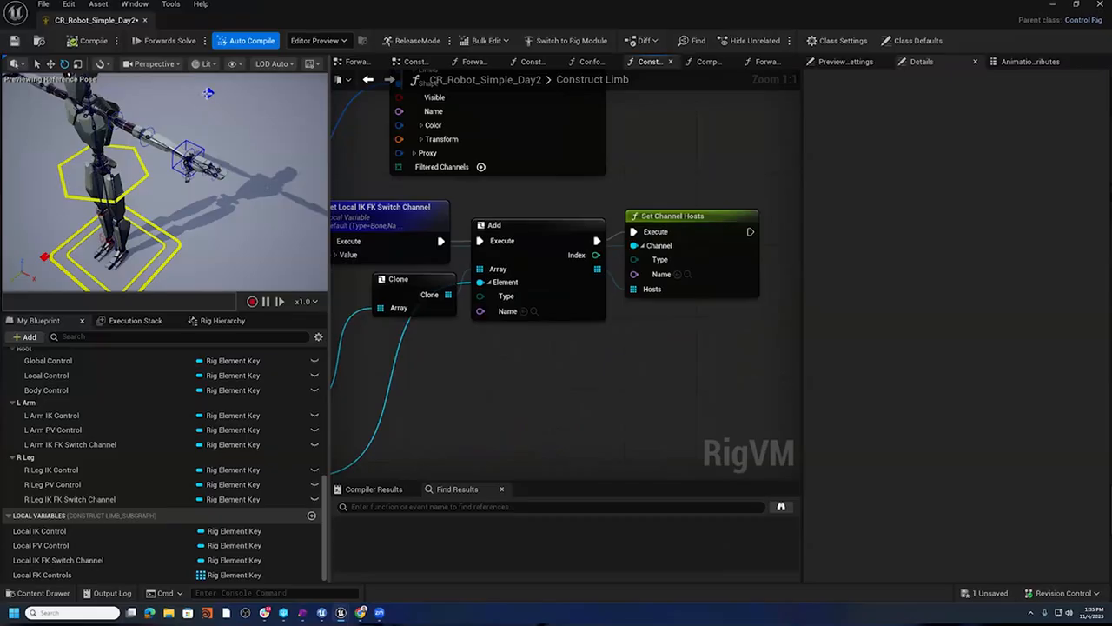
- Inspect the left arm's pole vector, elbow FK and IK controls for the IK FK Switch animation channel
left_click(208, 93)
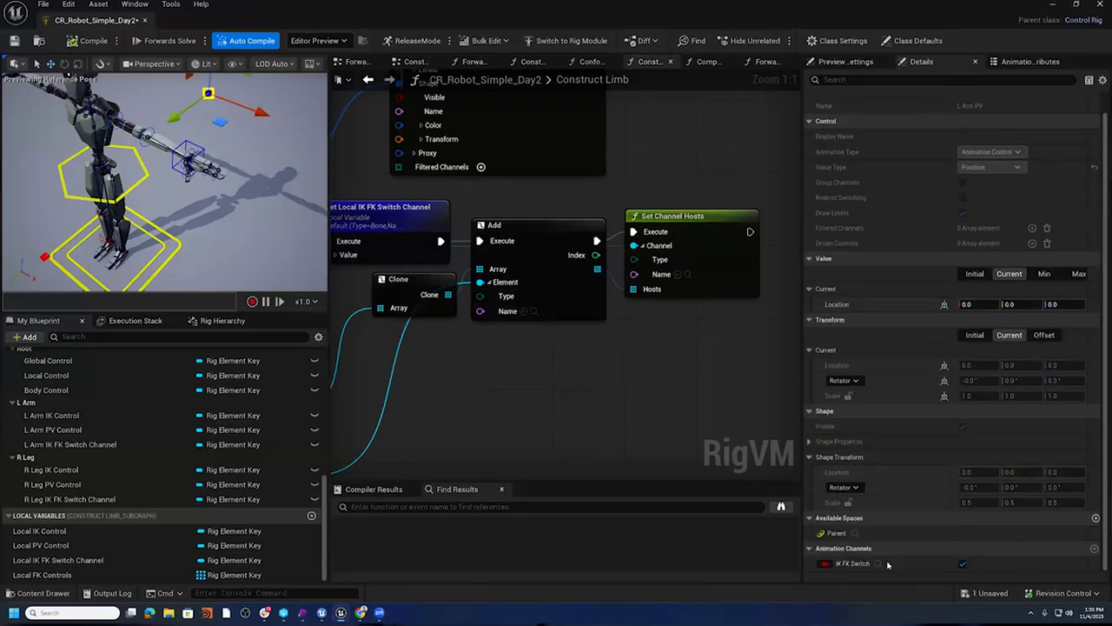
left_click(149, 131)
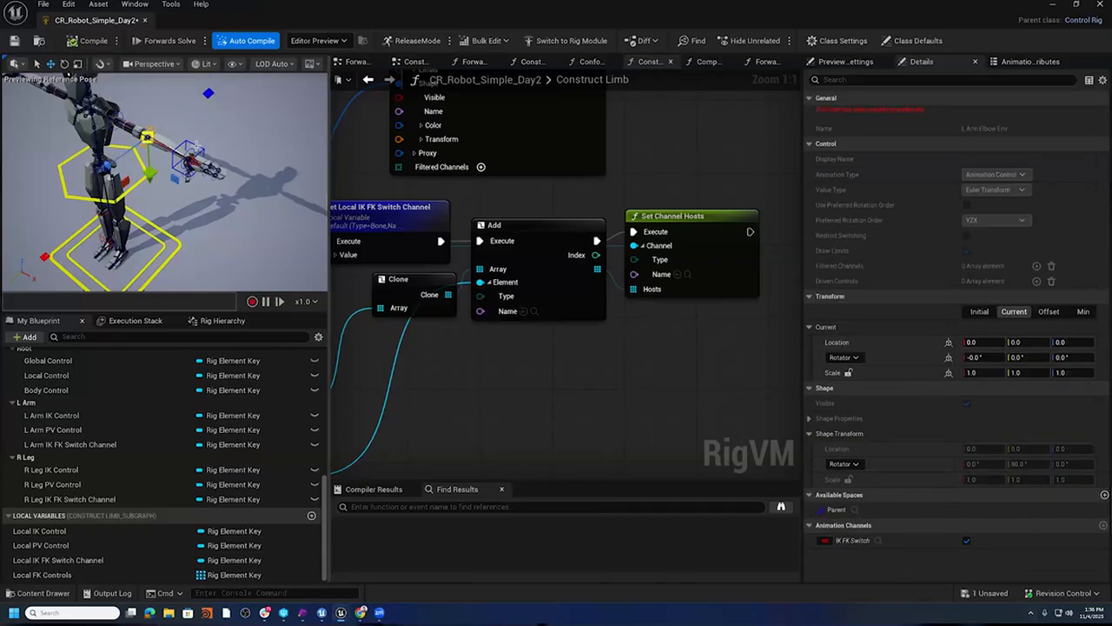
left_click(190, 161)
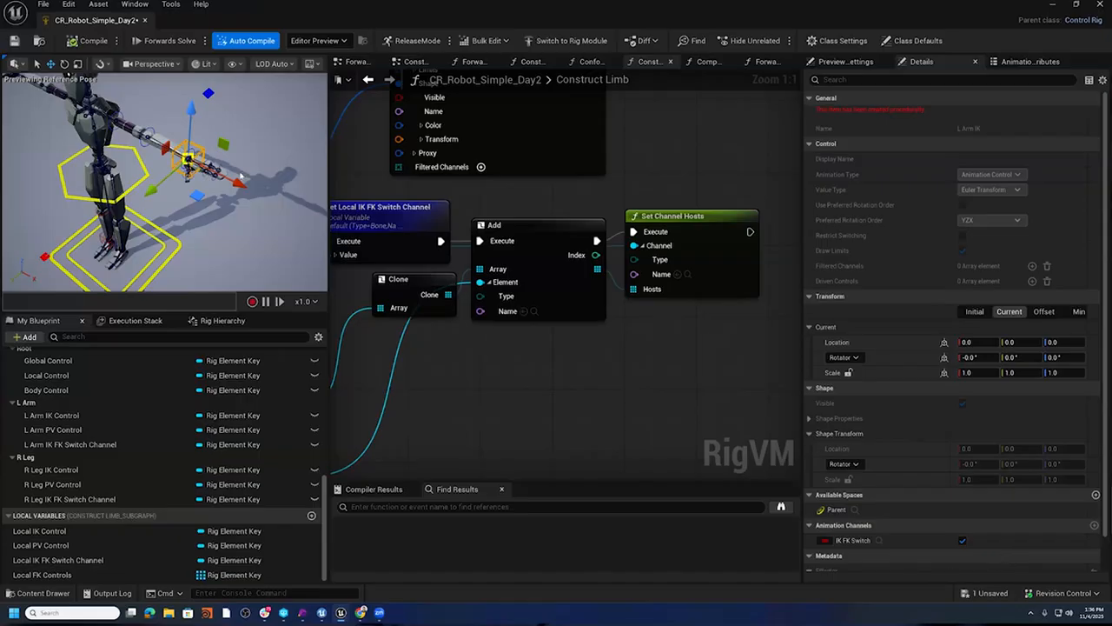
left_click(208, 93)
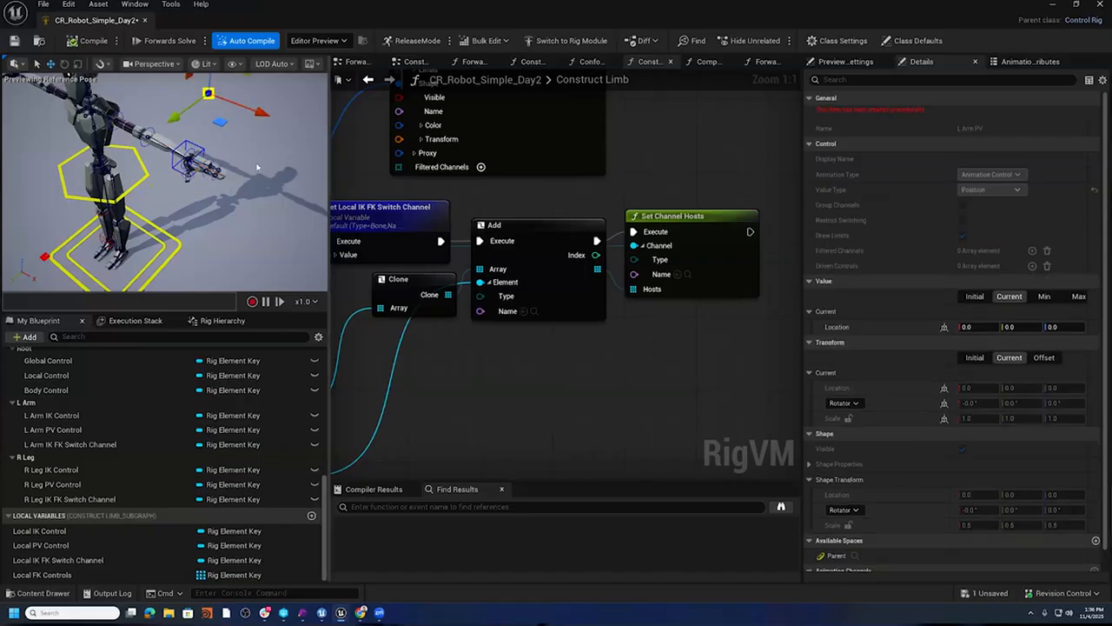
scroll(869, 387, "down", 1)
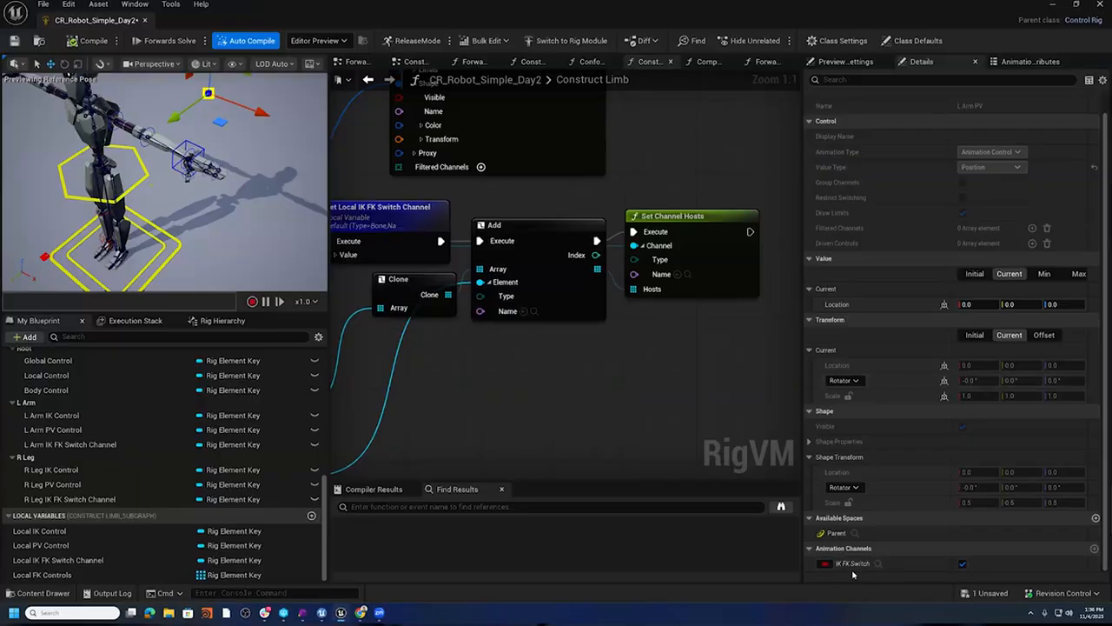
left_click(171, 172)
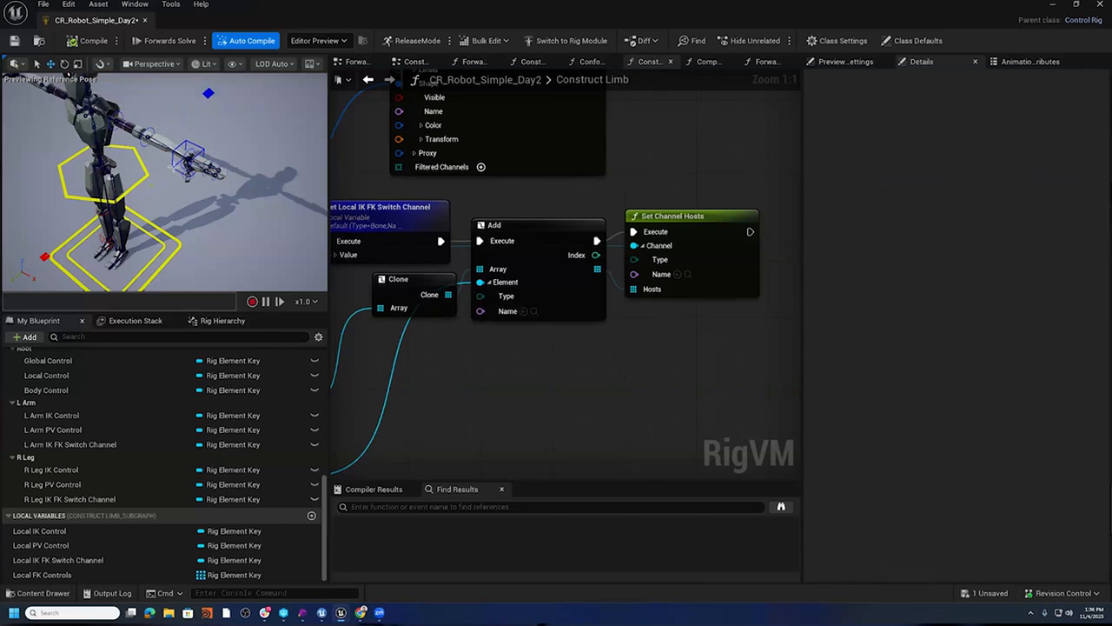
left_click(180, 163)
scroll(869, 504, "down", 1)
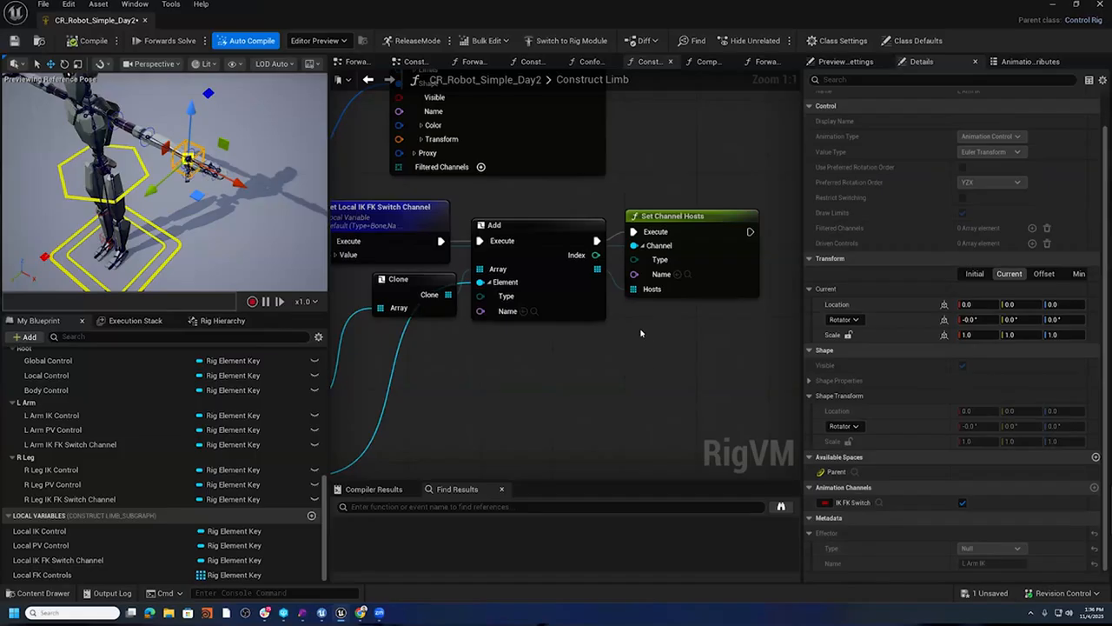
- Move the left arm IK control slightly and rotate the left elbow FK control to about 80 degrees in its second rotation value
right_click_drag(454, 373, 666, 343)
scroll(578, 234, "down", 2)
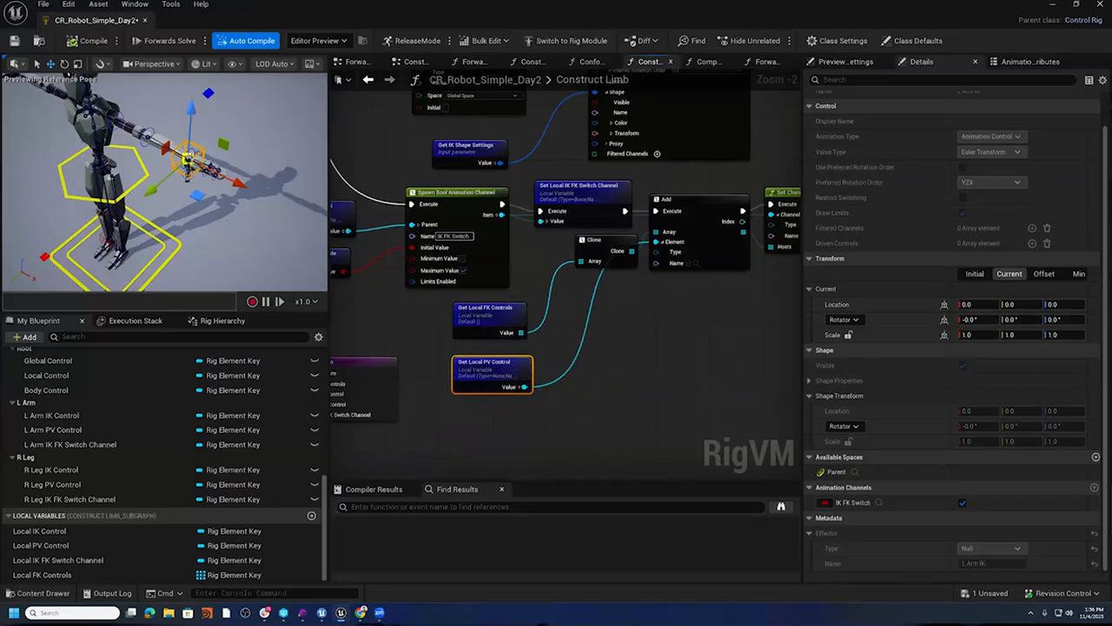
left_click_drag(190, 161, 196, 166)
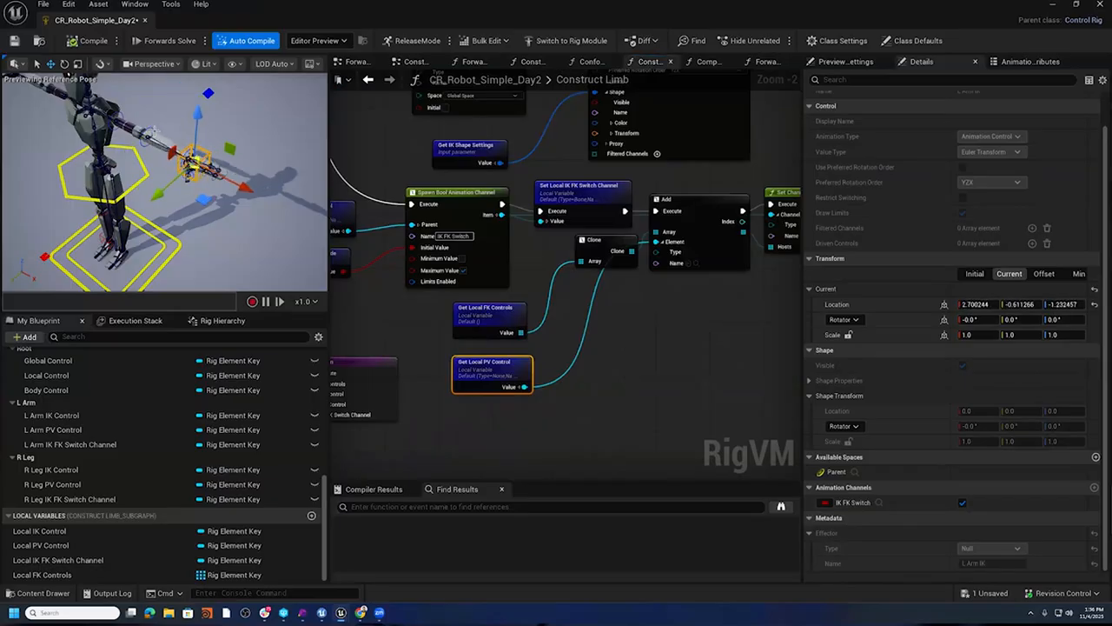
left_click(173, 164)
key("e")
left_click_drag(166, 169, 94, 166)
- Toggle the IK FK Switch on the left elbow control to compare the arm's IK and FK poses
left_click(967, 541)
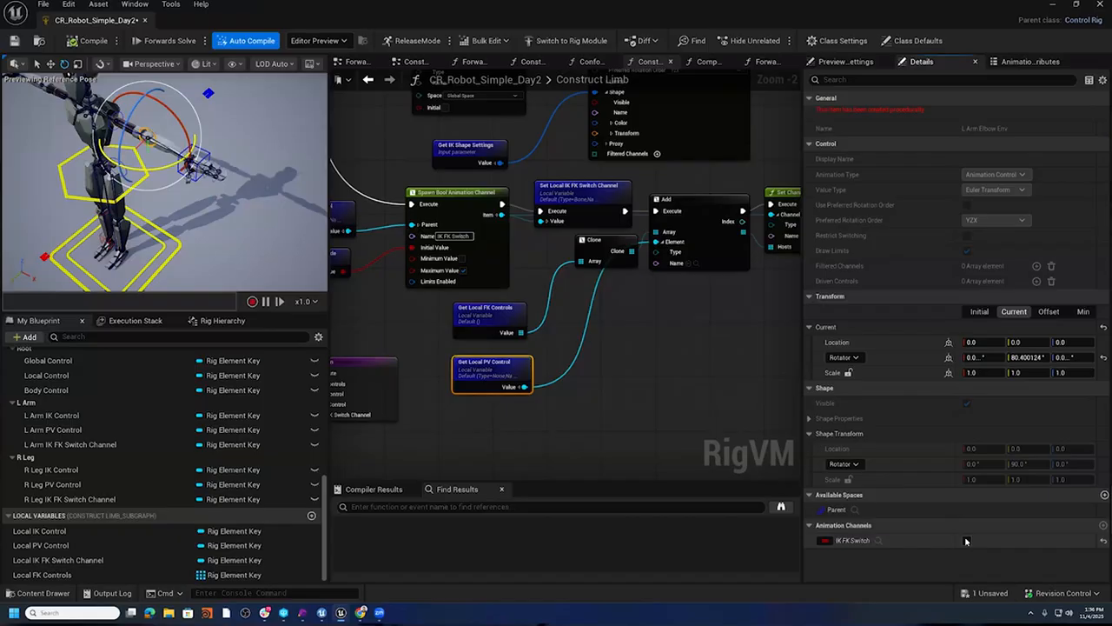
left_click(967, 540)
right_click_drag(594, 396, 698, 393)
scroll(698, 393, "down", 1)
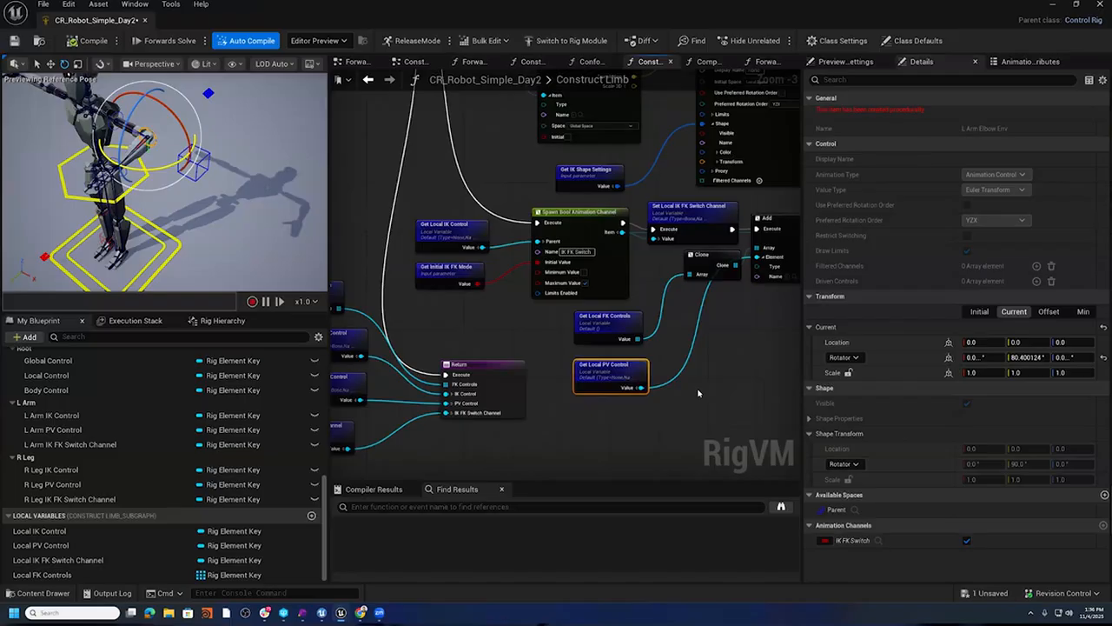
key("XF86AudioRaiseVolume")
right_click_drag(544, 340, 609, 333)
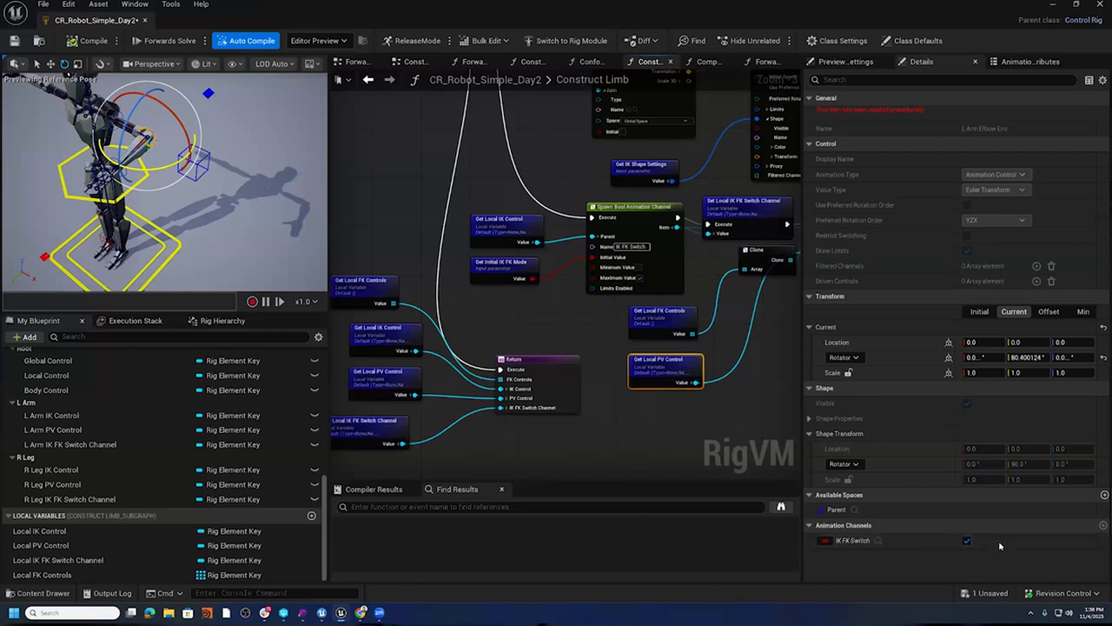
left_click(966, 540)
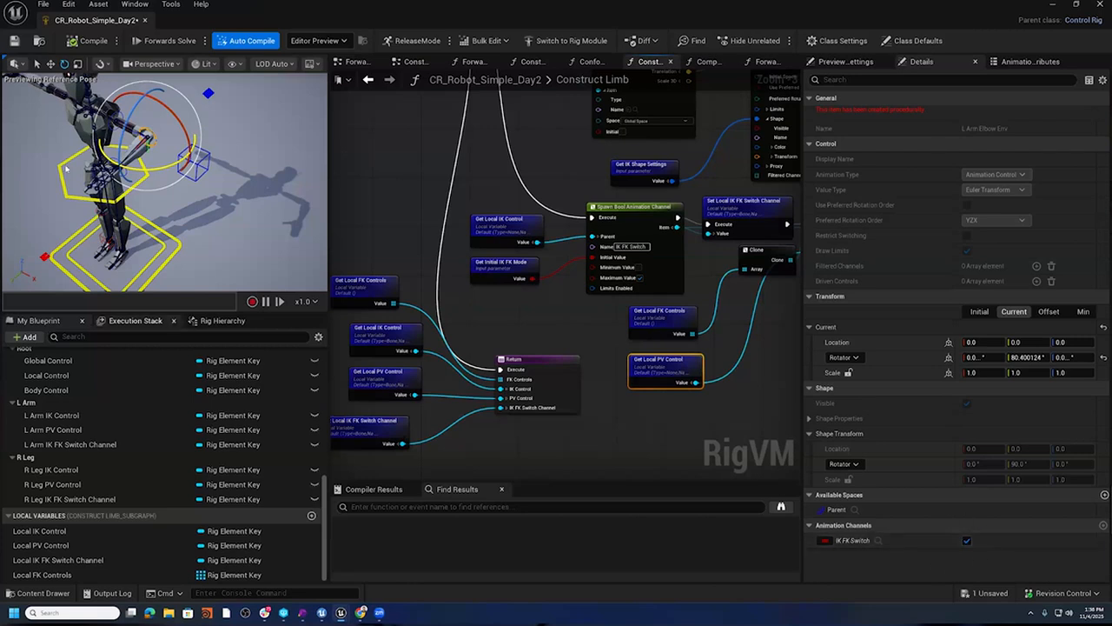
- Reduce the Control Rig editor to a smaller floating window beside the main level viewport, with its content drawer closed
left_click(196, 172)
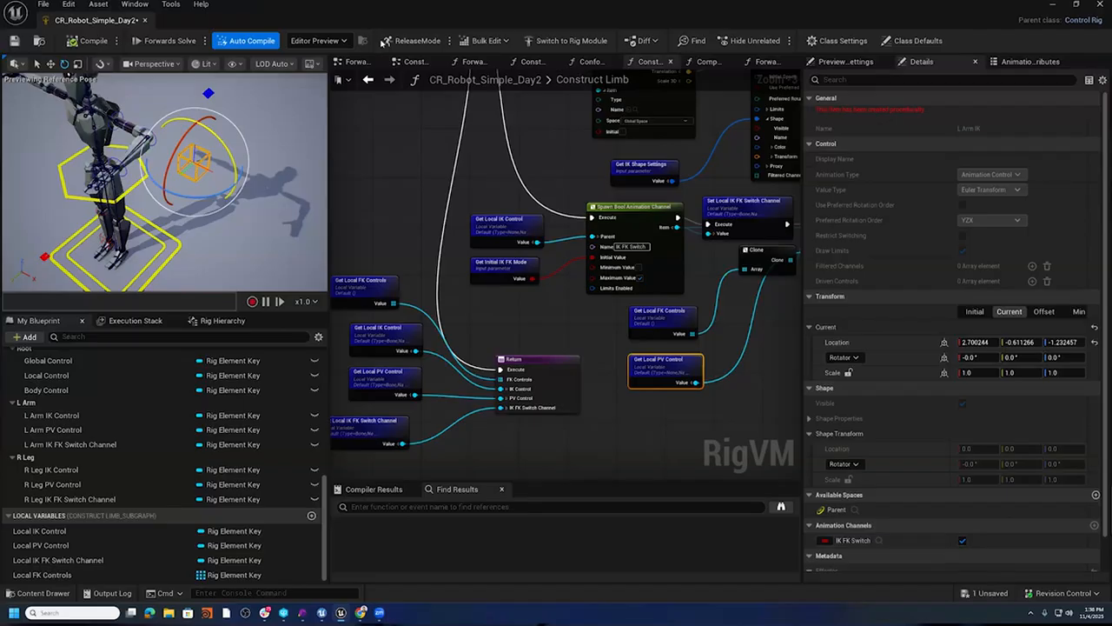
key("super+Down")
left_click_drag(632, 205, 633, 304)
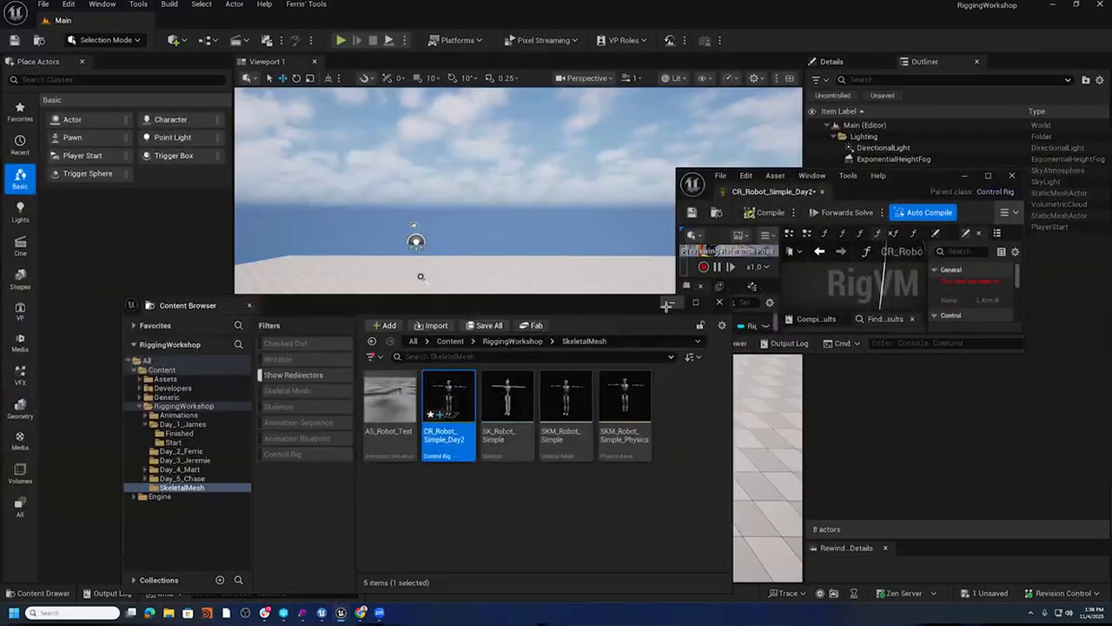
left_click(674, 304)
left_click_drag(935, 171, 967, 81)
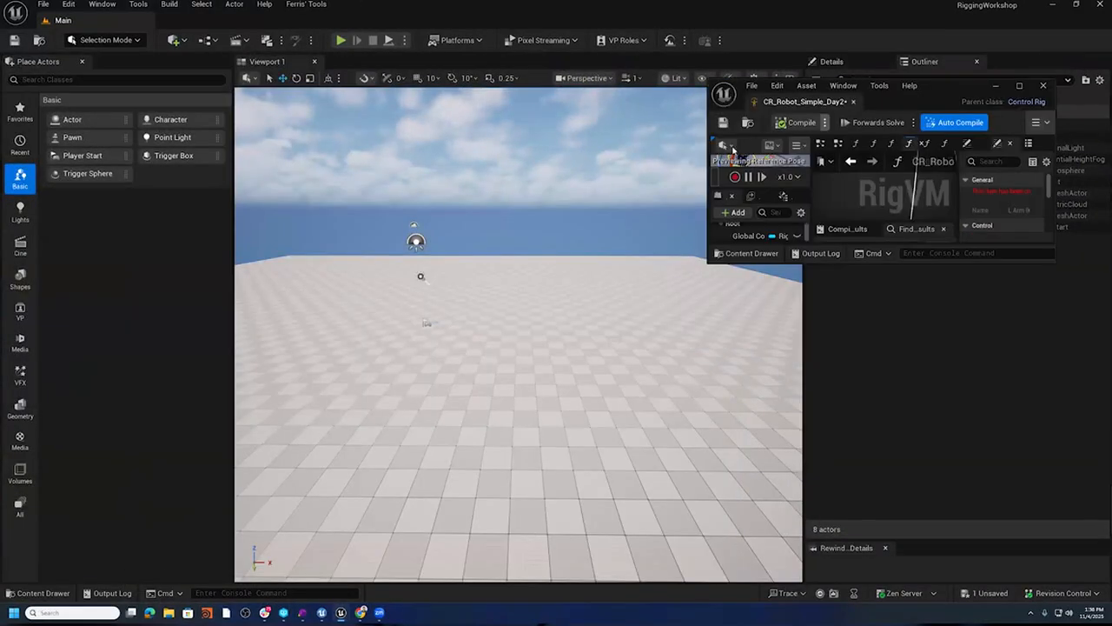
left_click(748, 122)
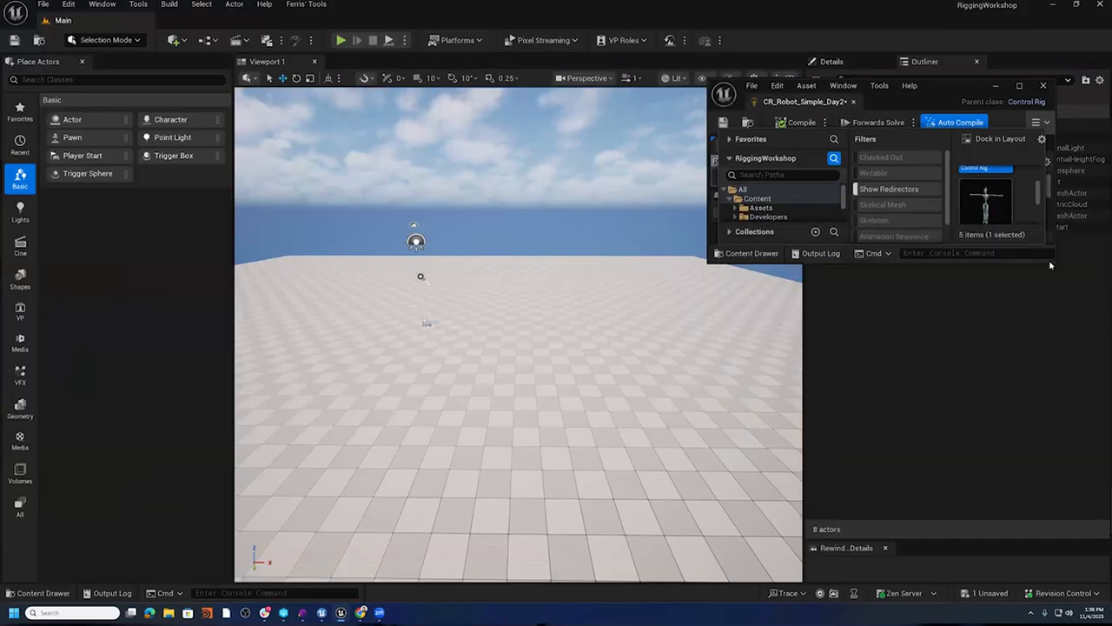
left_click(1069, 325)
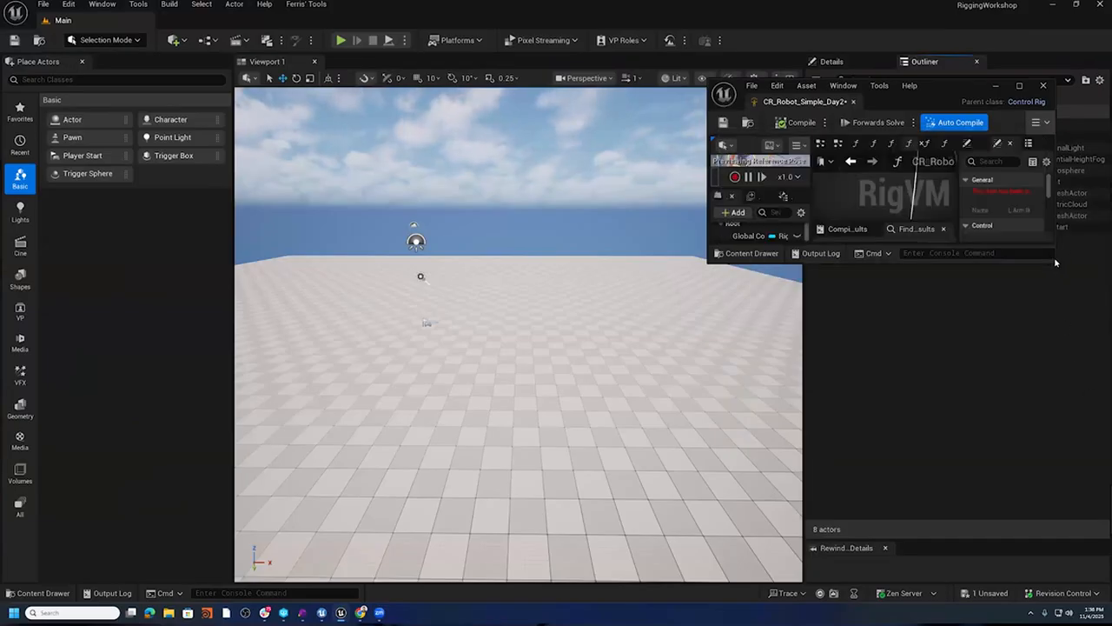
left_click_drag(1056, 262, 1102, 527)
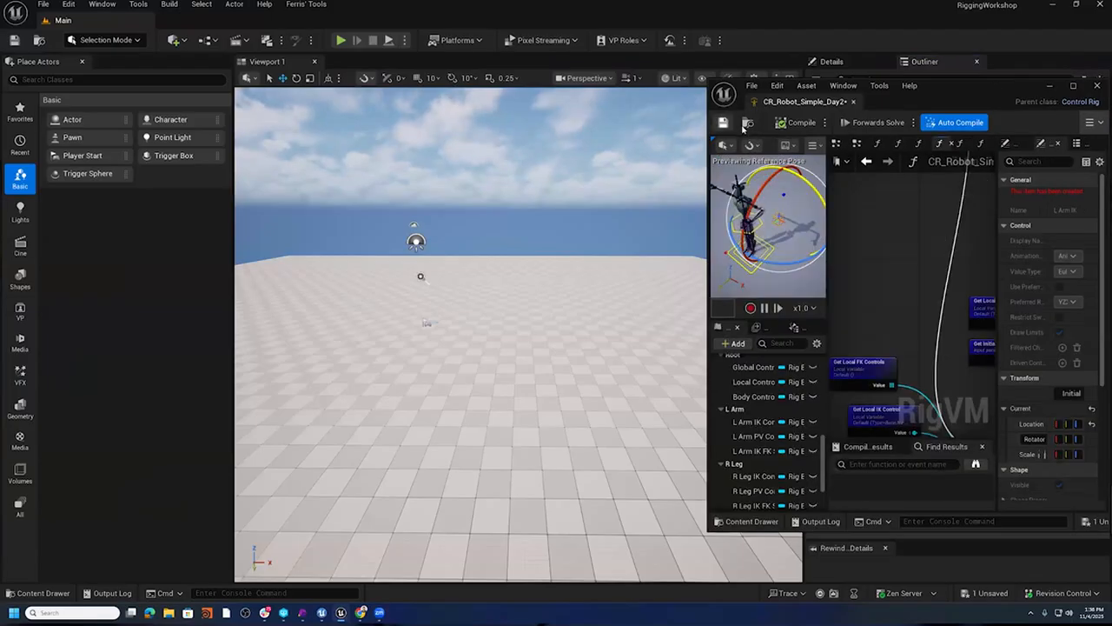
- Place the CR_Robot_Simple_Day2 control rig asset in the level and frame its Body control in the viewport
key("ctrl+space")
left_click_drag(1048, 349, 504, 422)
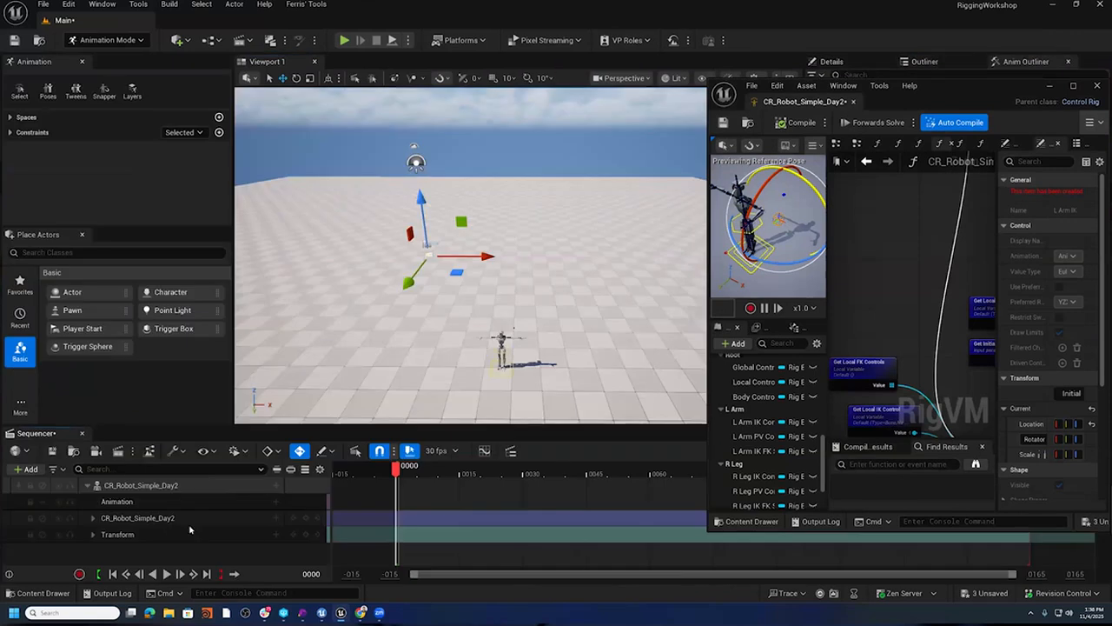
scroll(524, 374, "up", 3)
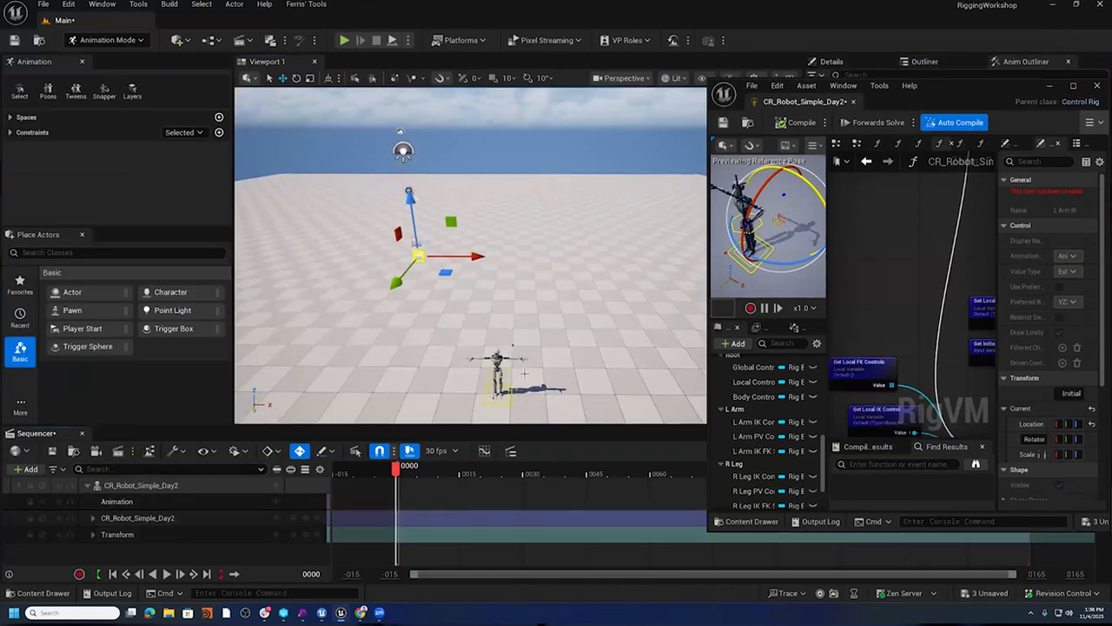
left_click(508, 373)
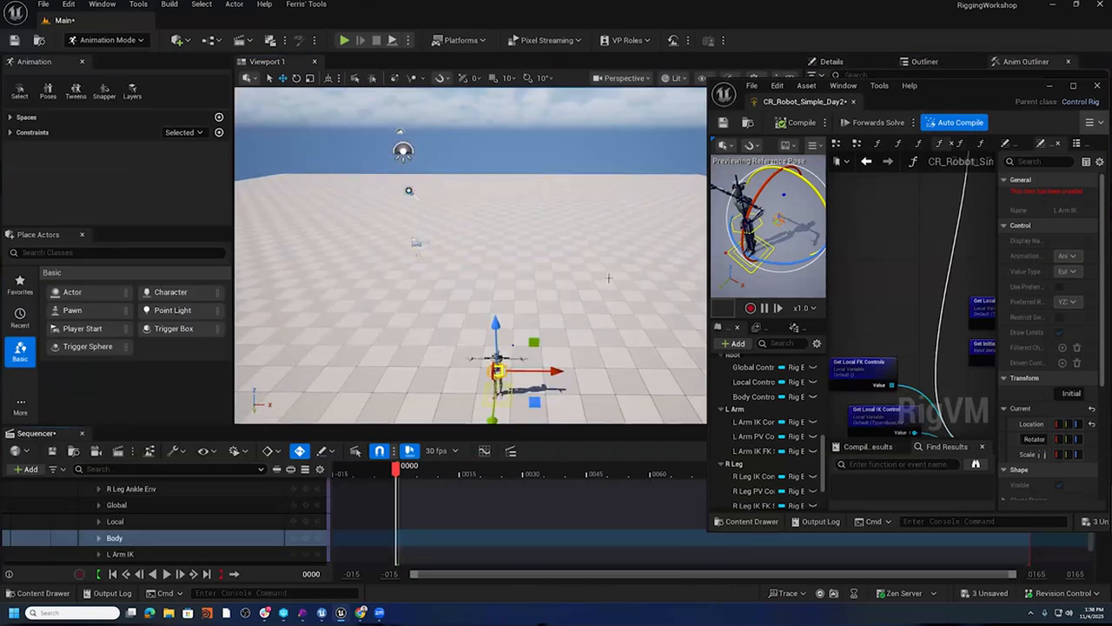
key("f")
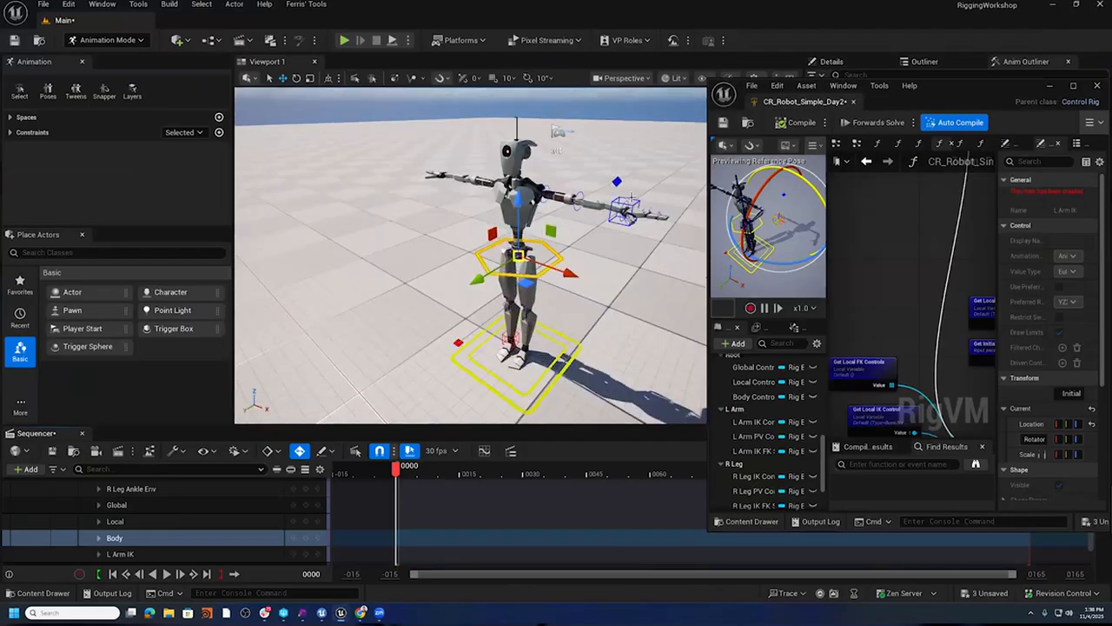
- Expand the L Arm IK track in Sequencer and examine its IK FK Switch channel
left_click(106, 554)
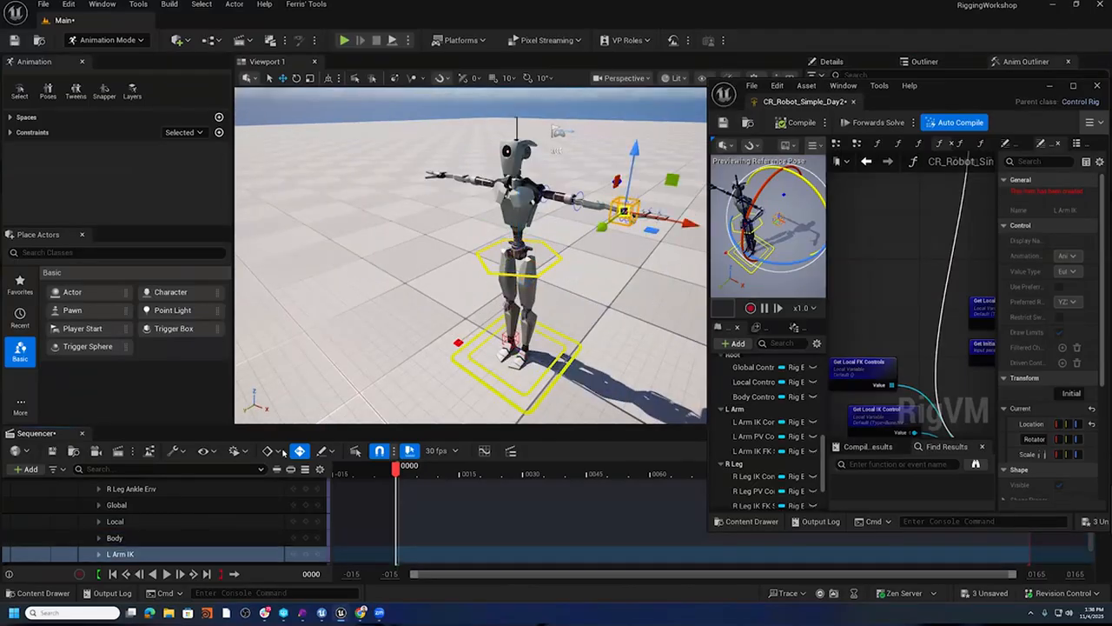
left_click(106, 554)
scroll(172, 512, "down", 4)
scroll(172, 512, "down", 3)
left_click(149, 519)
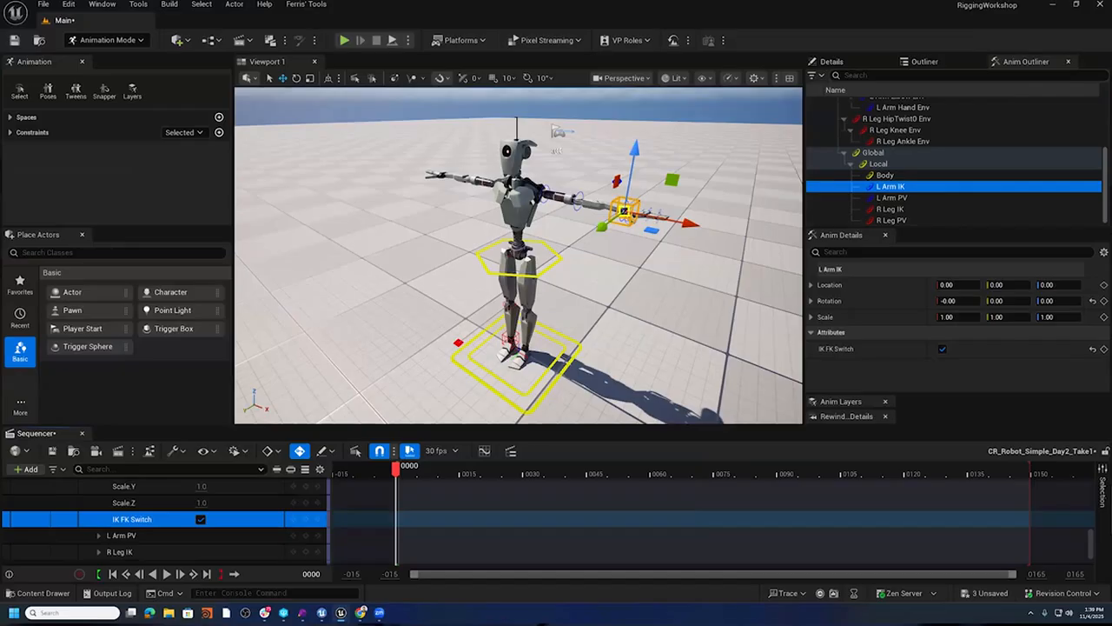
- Switch back to the CR_Robot_Simple_Day2 editor, compile the rig and open the Construction Event Graph
key("alt+Tab")
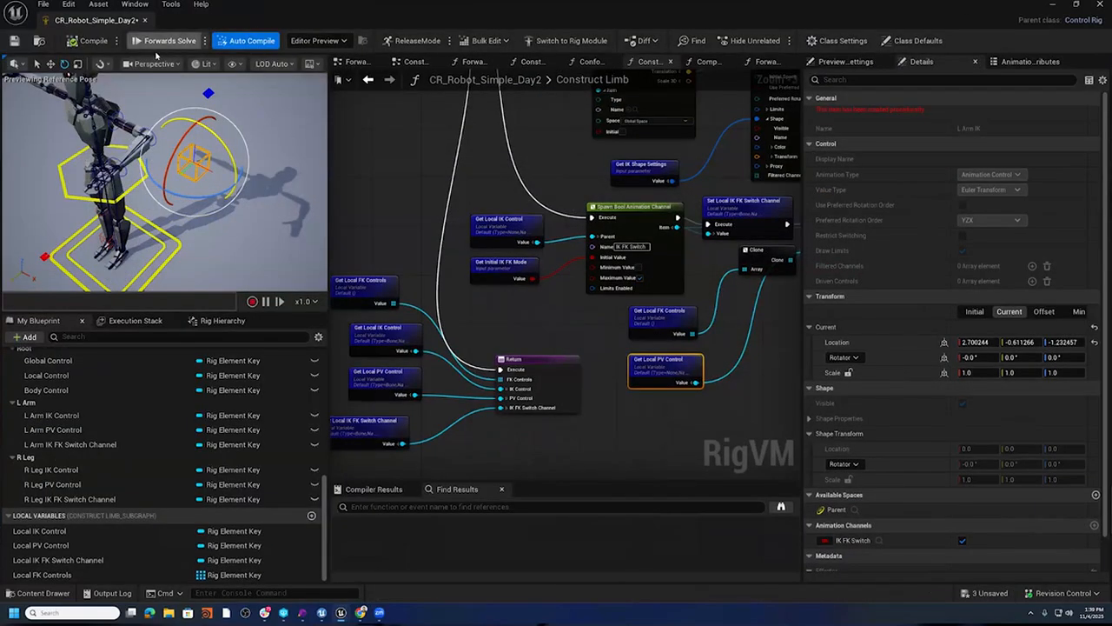
left_click(94, 41)
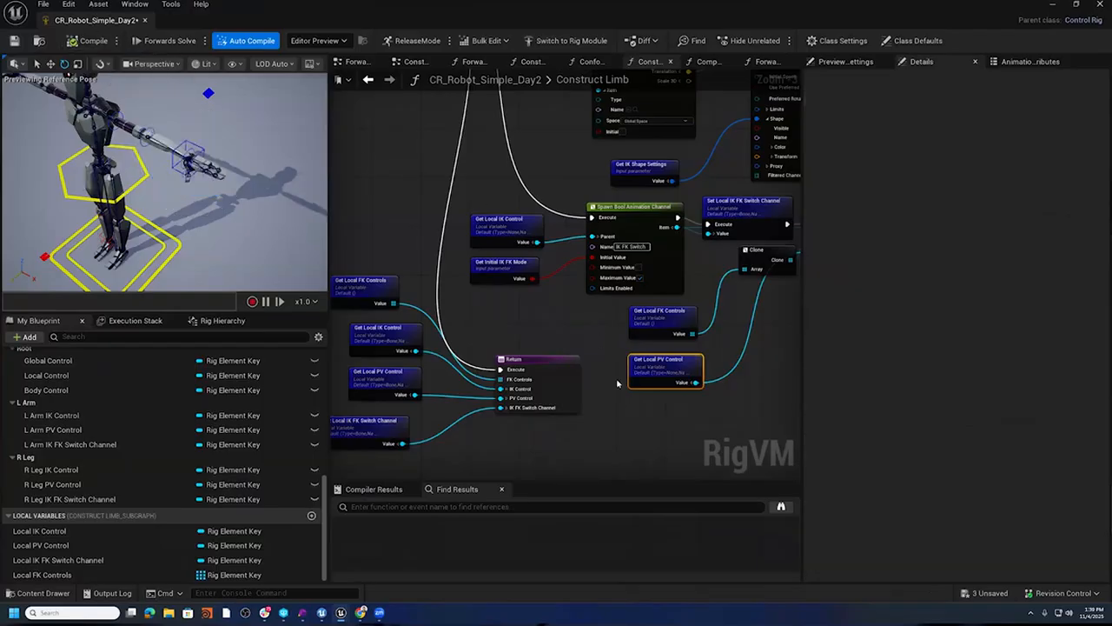
mouse_move(643, 423)
right_mouse_down()
mouse_move(491, 418)
mouse_move(622, 424)
right_mouse_up()
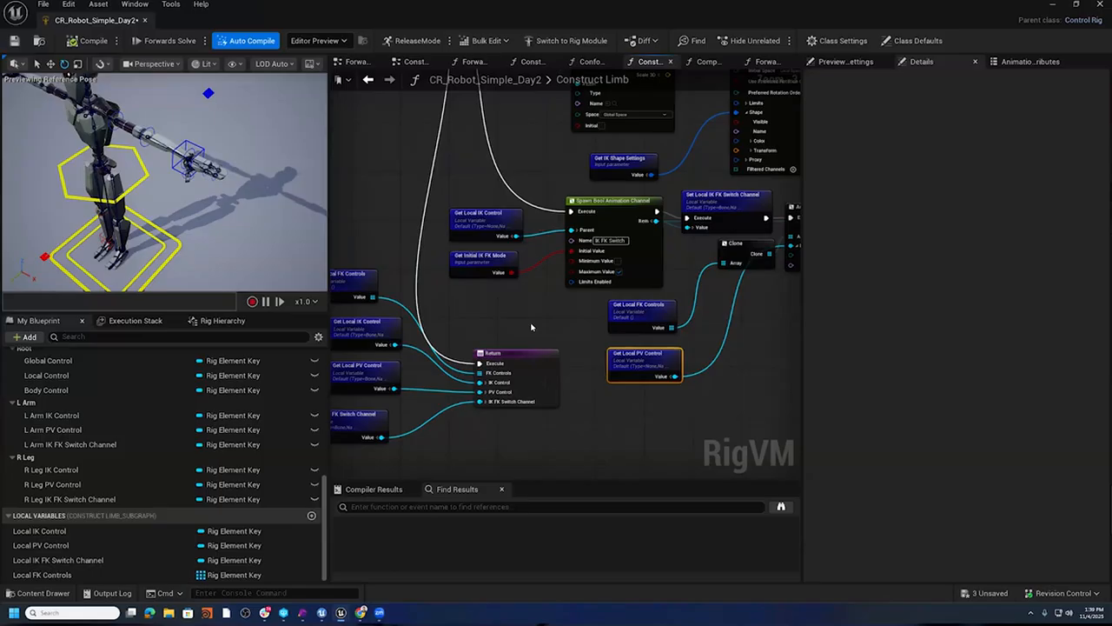
right_click_drag(525, 315, 563, 405)
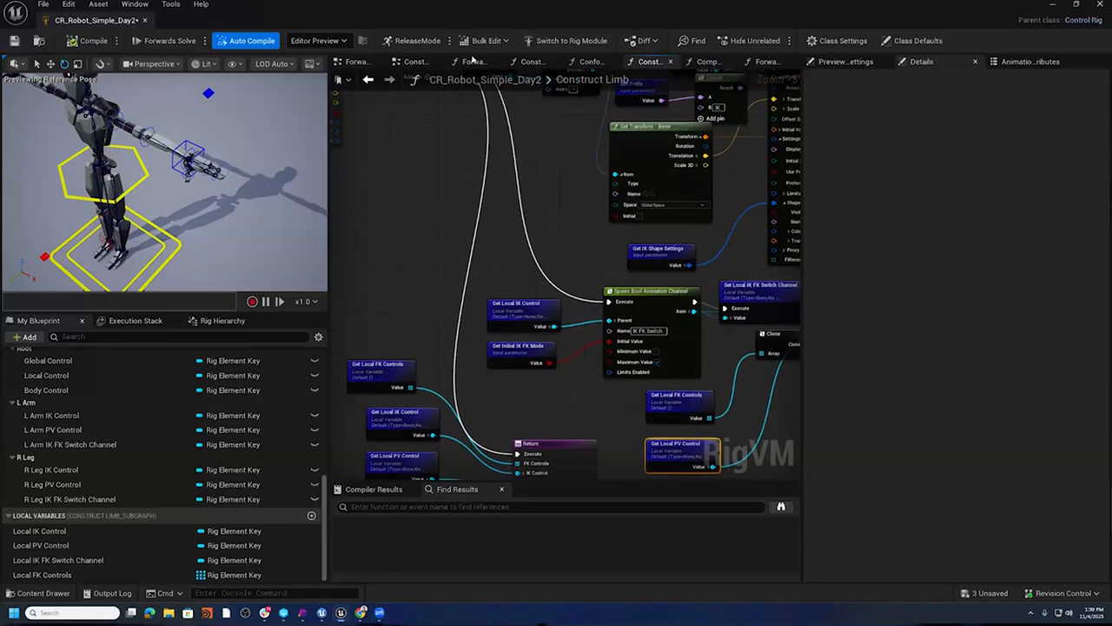
left_click(477, 63)
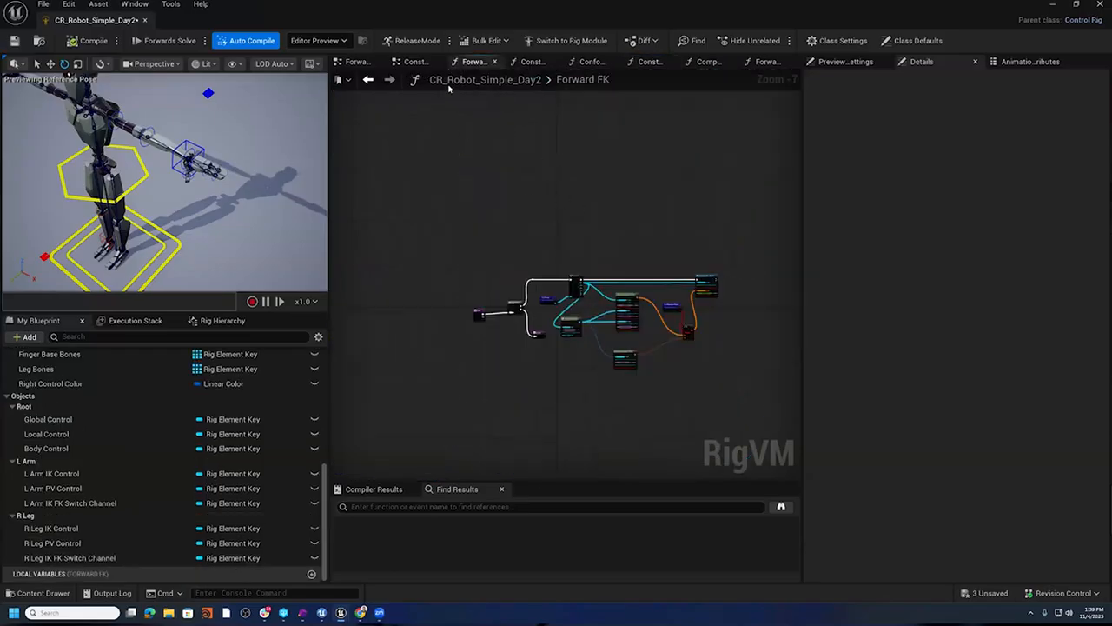
left_click(413, 62)
- Move the R Leg Construct Limb node down so it no longer overlaps the L Arm Construct Limb node
right_click_drag(507, 243, 432, 272)
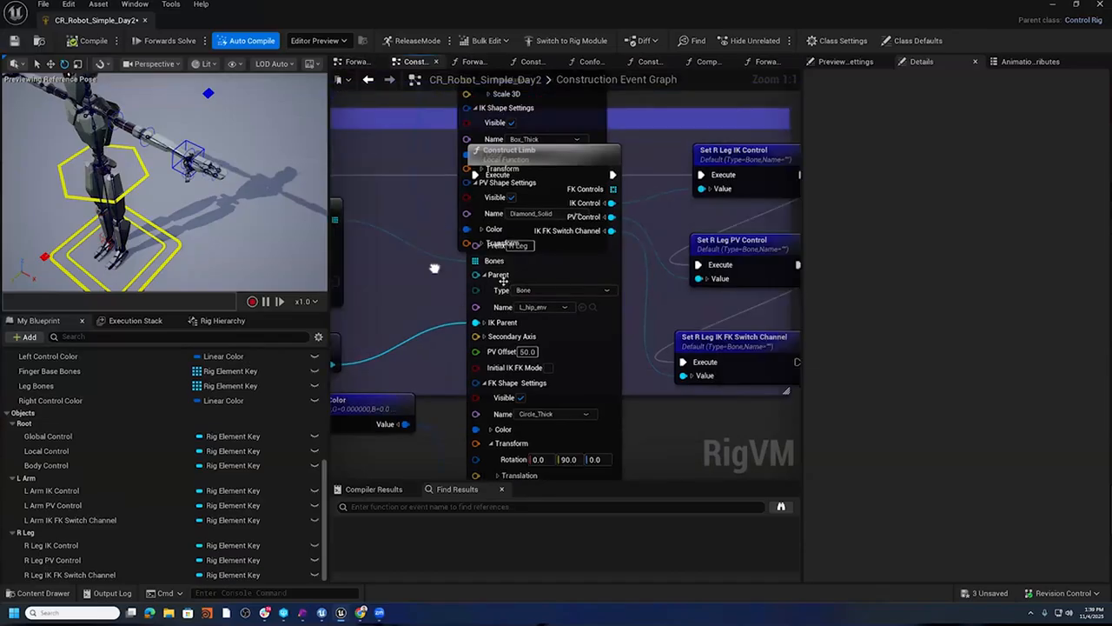
right_click_drag(582, 168, 526, 222)
left_click_drag(523, 219, 515, 362)
right_click_drag(552, 324, 531, 477)
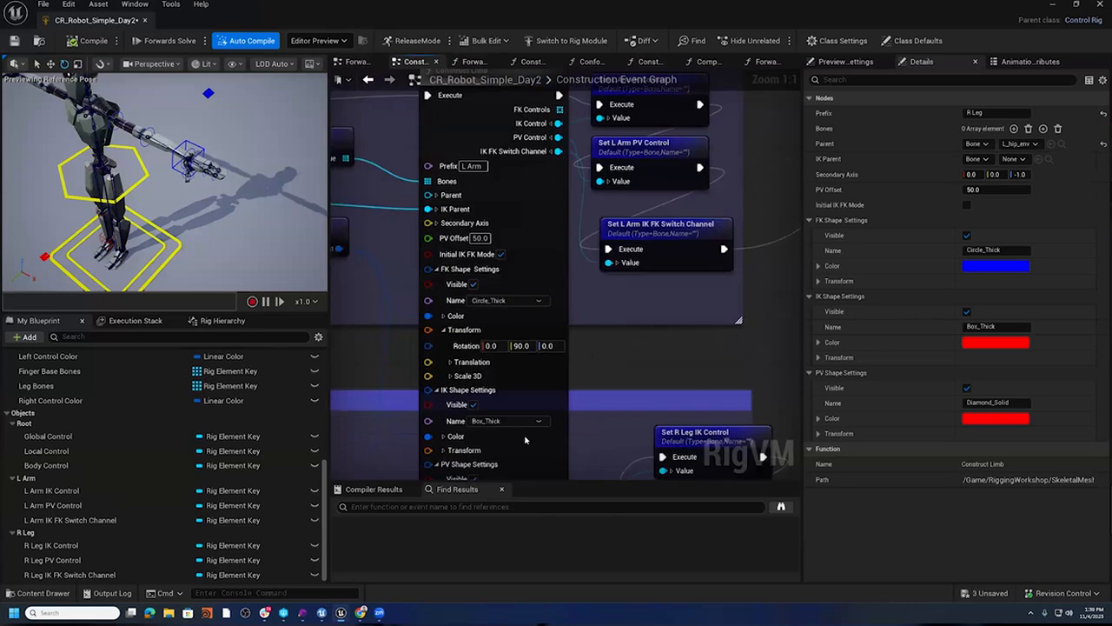
- Promote the FK Controls output of the L Arm Construct Limb node to a new variable
right_click_drag(559, 109, 519, 221)
left_click_drag(518, 222, 582, 417)
left_click(629, 235)
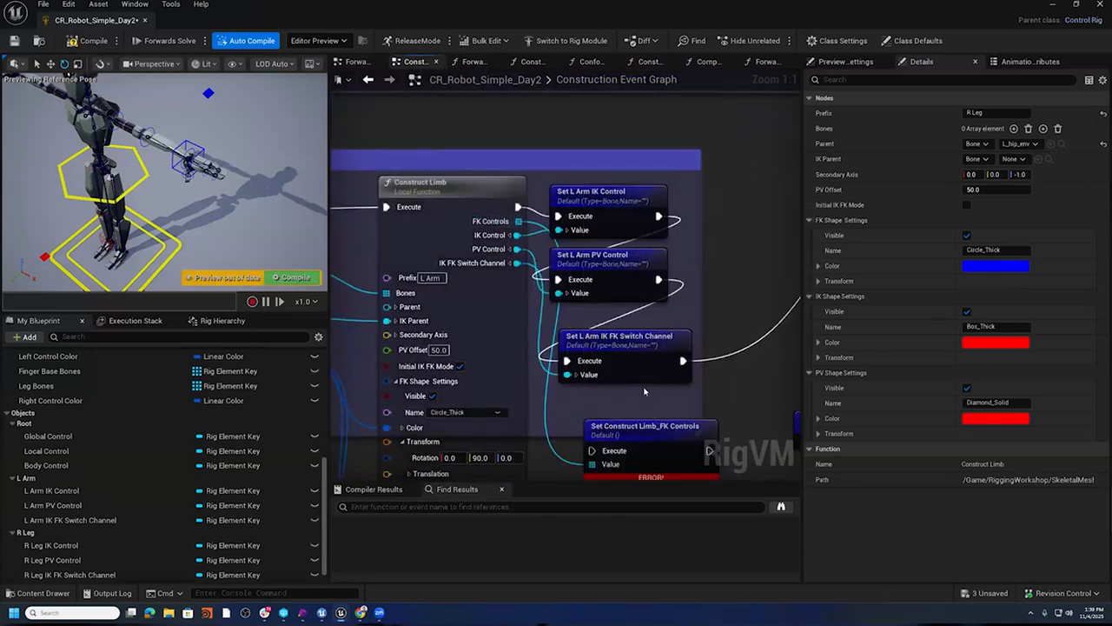
- Wire the execution from Set L Arm IK FK Switch Channel through Set Construct Limb_FK Controls to the For Each node
right_click_drag(680, 361, 621, 257)
left_click_drag(621, 257, 531, 347)
right_click_drag(609, 294, 479, 334)
left_click_drag(514, 388, 739, 136)
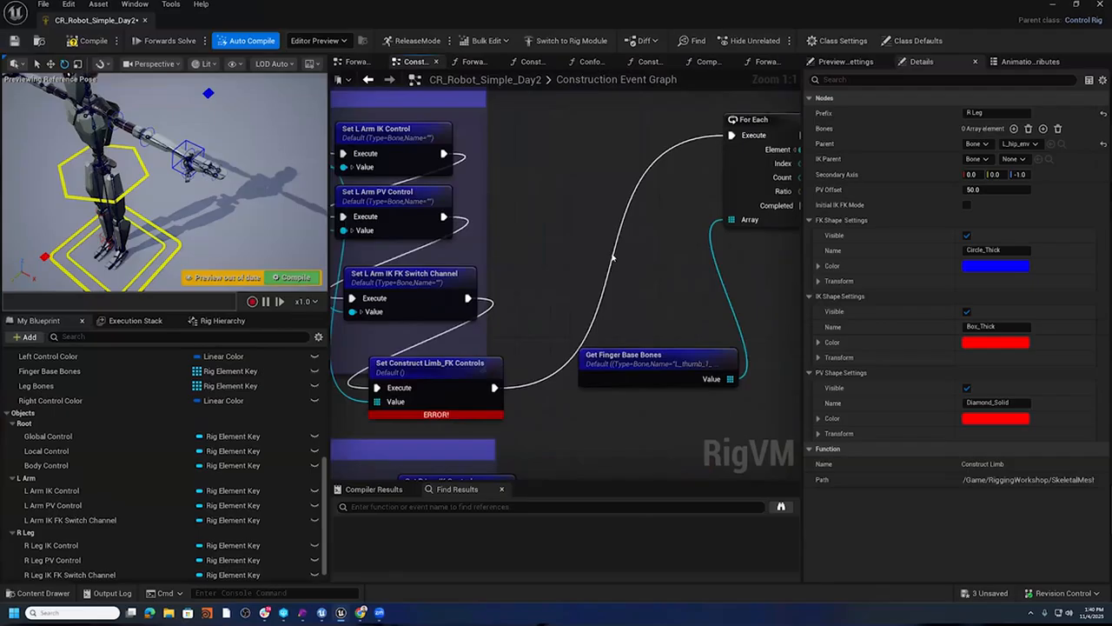
- Promote the R Leg Construct Limb node's FK Controls output to a variable and execute its setter after Set R Leg IK FK Switch Channel
right_click_drag(618, 252, 679, 205)
left_click_drag(519, 318, 501, 301)
right_click_drag(530, 357, 674, 23)
left_click_drag(516, 266, 588, 373)
left_click(620, 421)
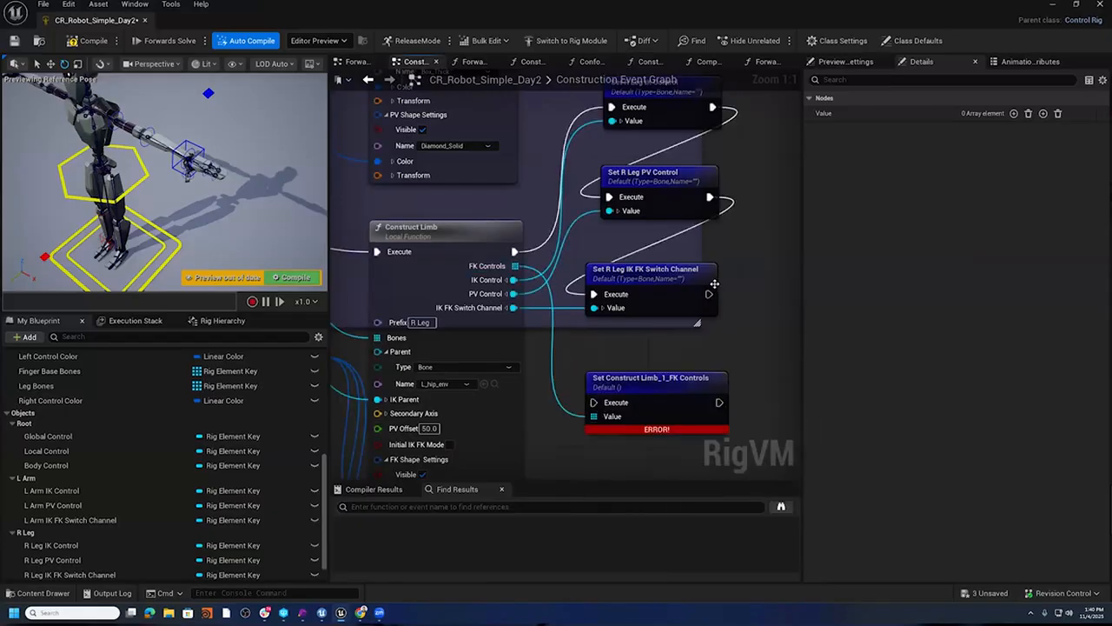
left_click_drag(710, 294, 596, 404)
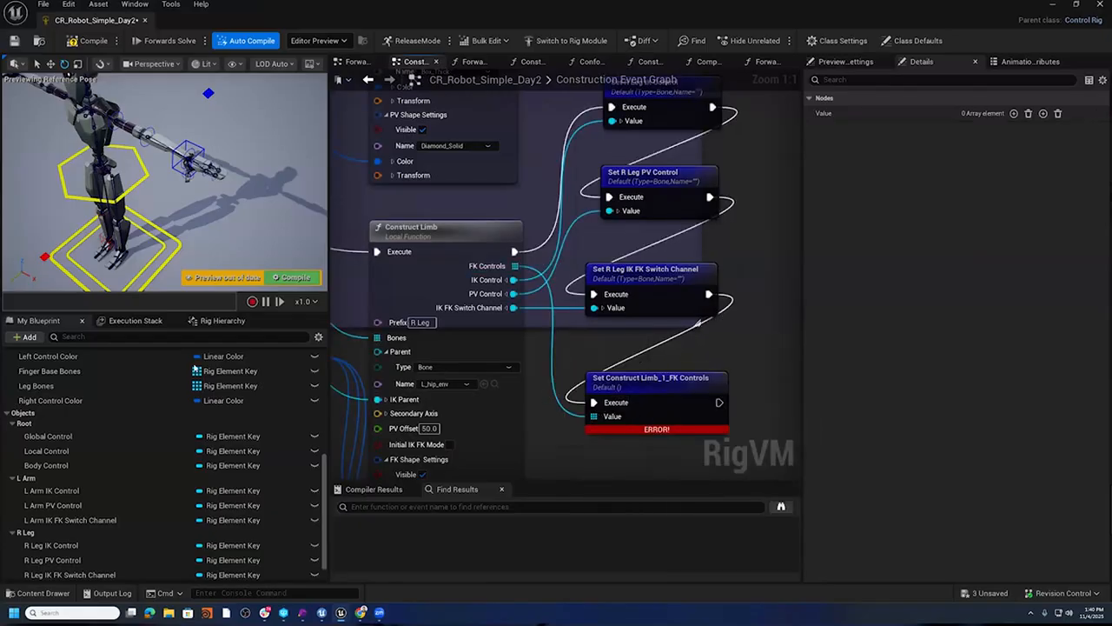
- Rename the Construct Limb_FK Controls variable to L Arm FK Controls
scroll(144, 487, "down", 1)
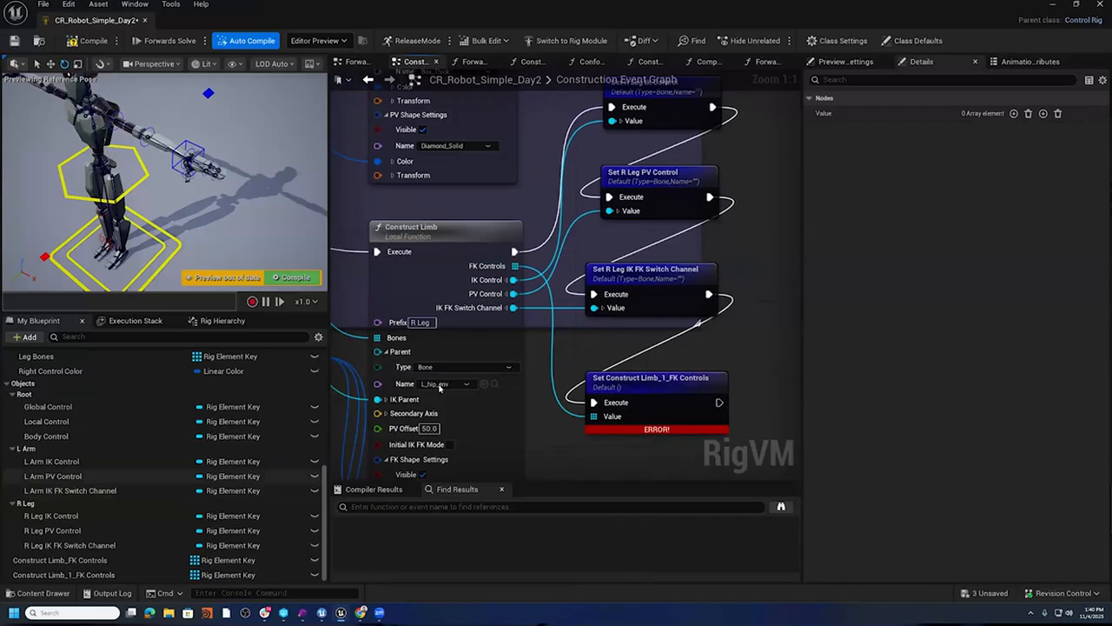
left_click(74, 564)
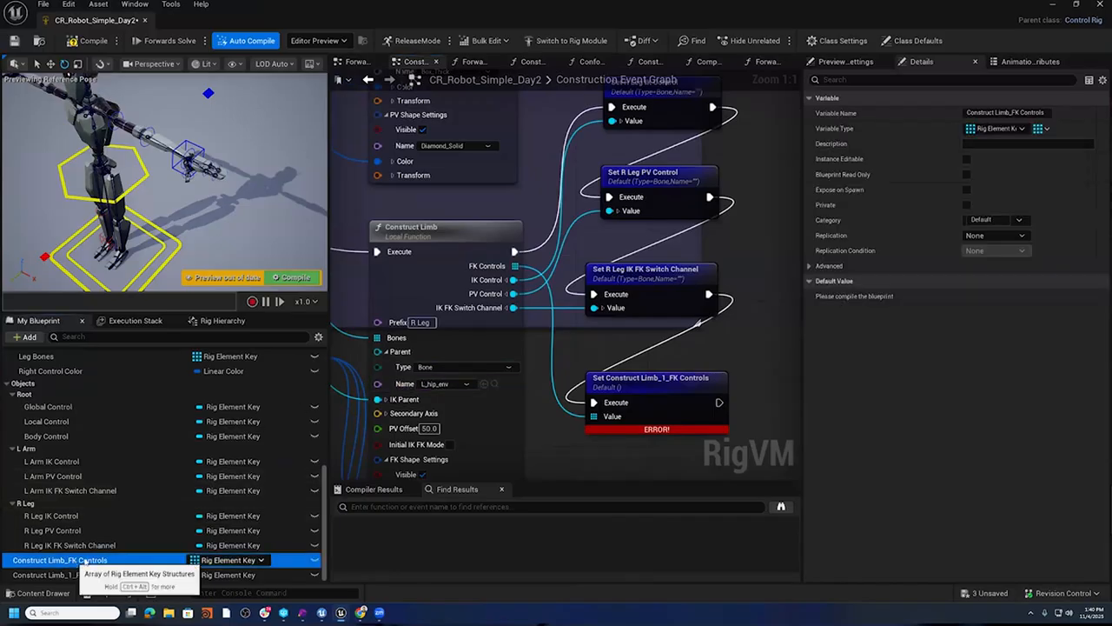
right_click(73, 562)
left_click(119, 477)
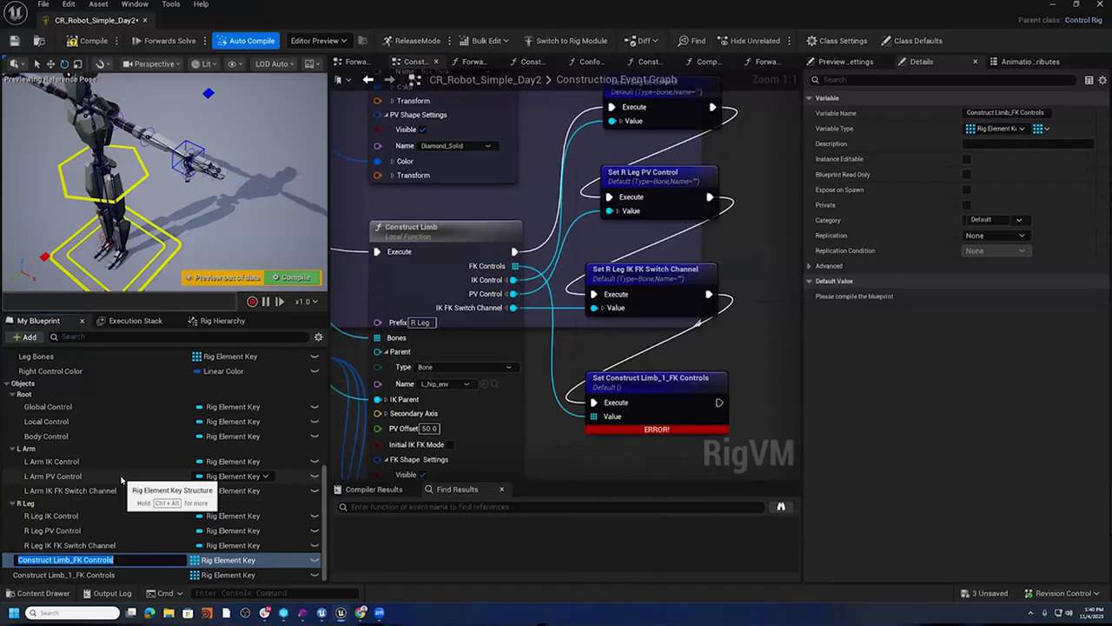
type("L")
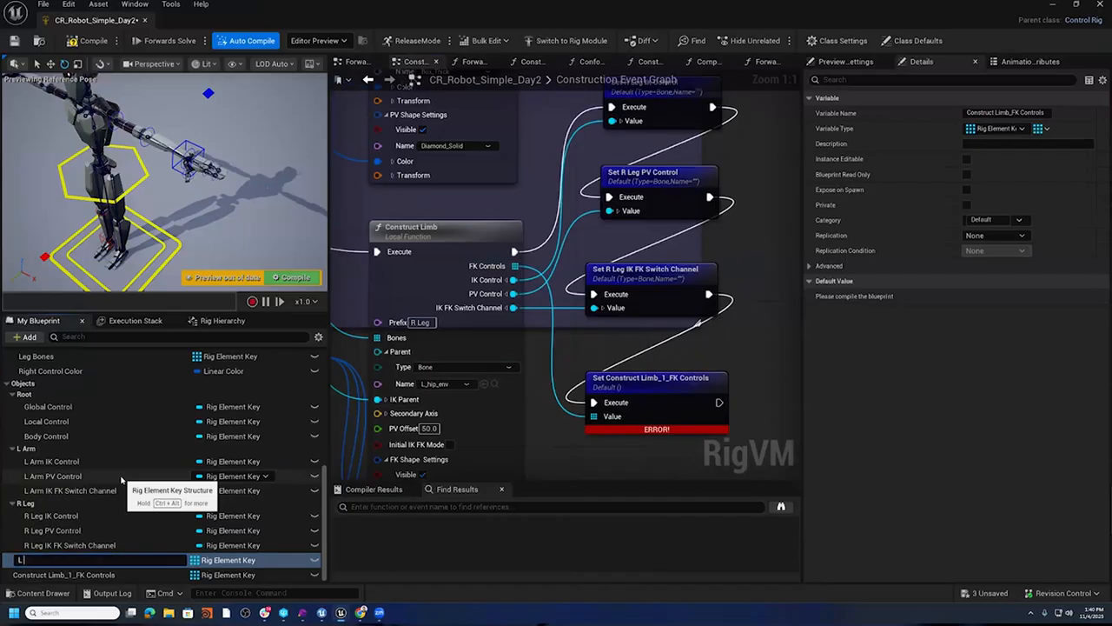
type(" Arm FK Controls")
key("Return")
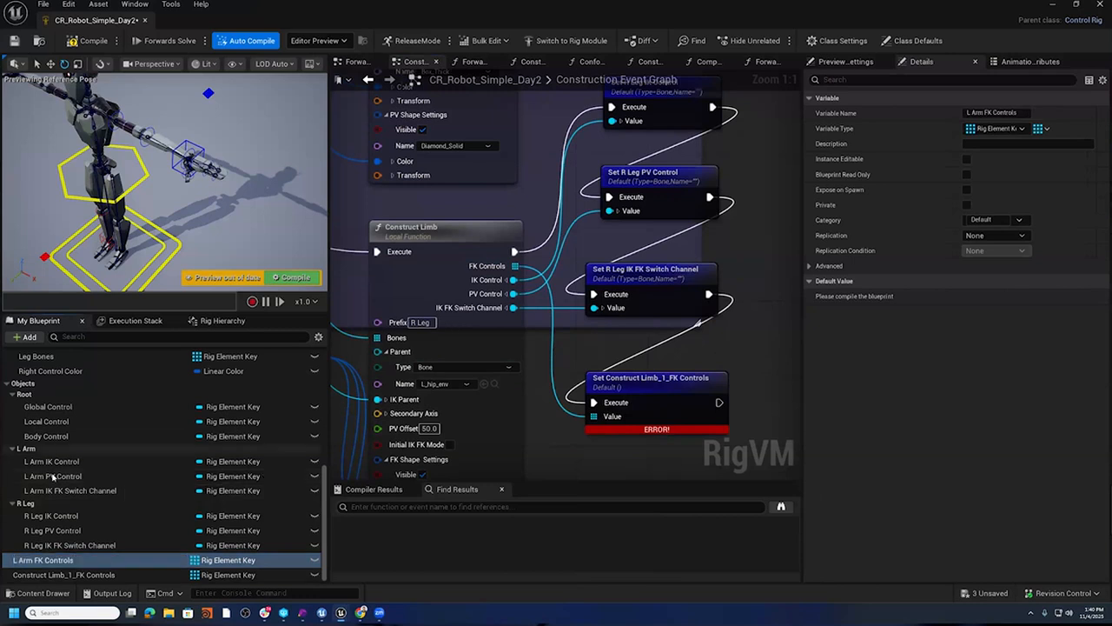
- Rename the Construct Limb_1_FK Controls variable to R Leg FK Controls
left_click(65, 575)
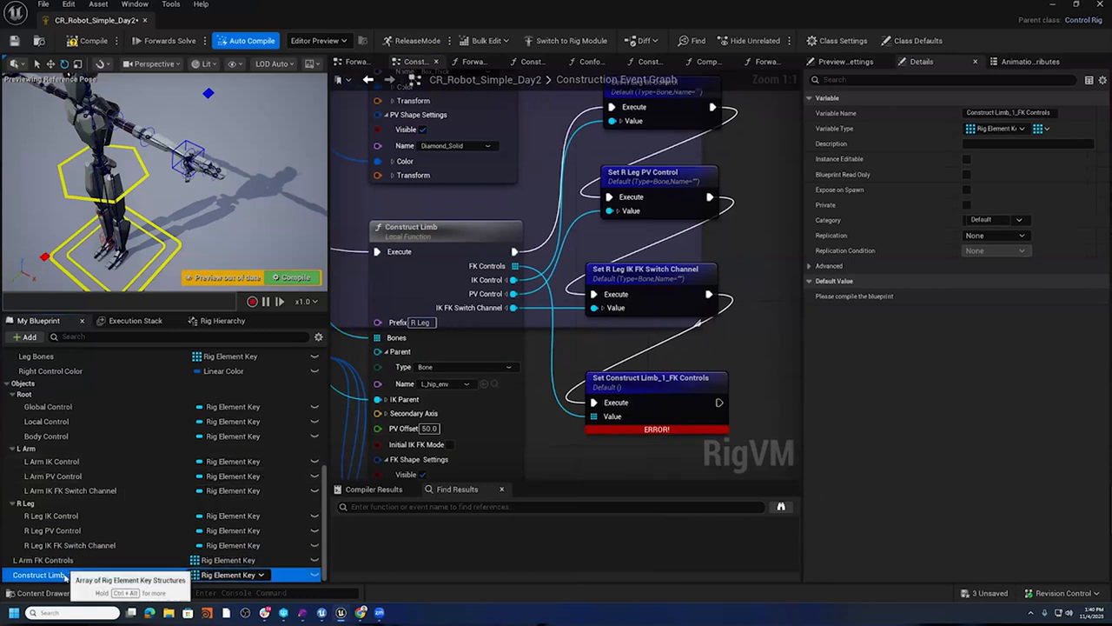
right_click(65, 575)
left_click(104, 490)
type("R Leg FK")
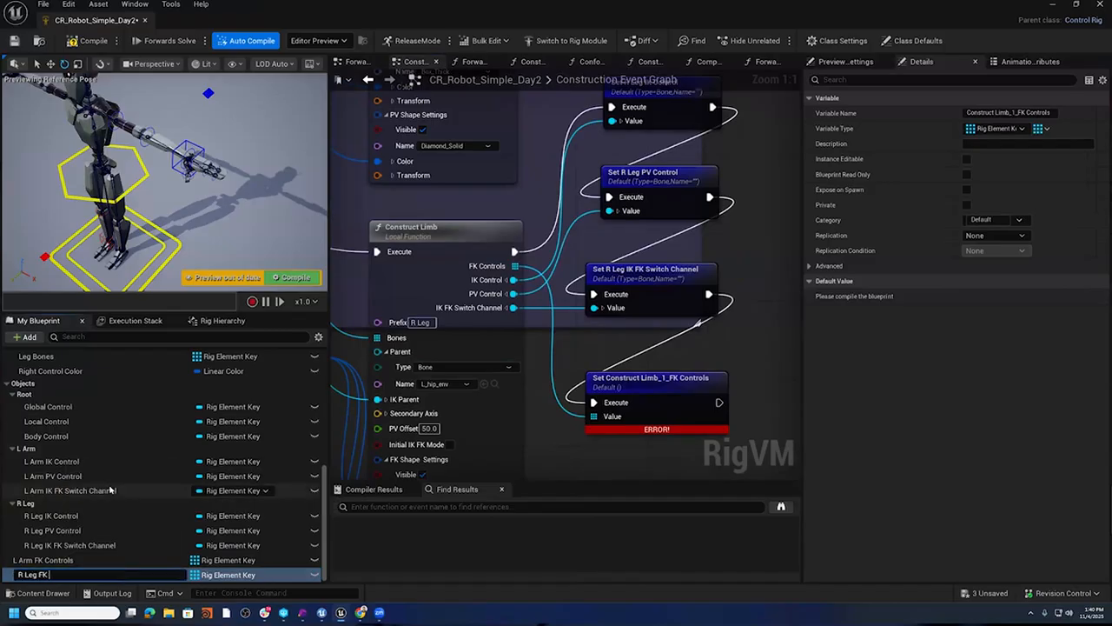
type(" Contraols")
key("Return")
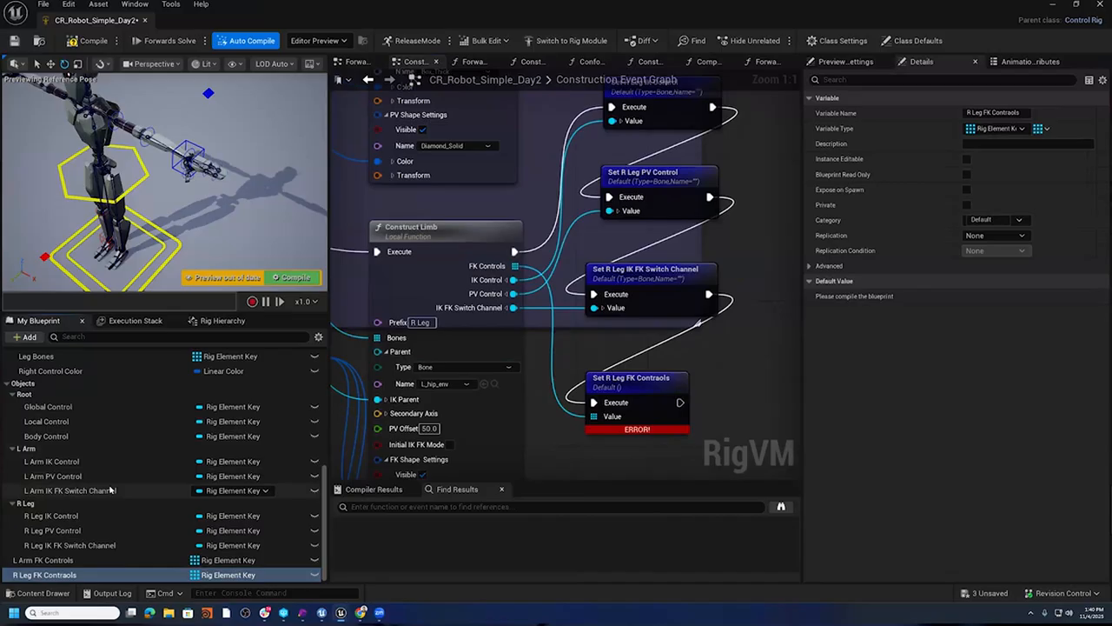
right_click(106, 573)
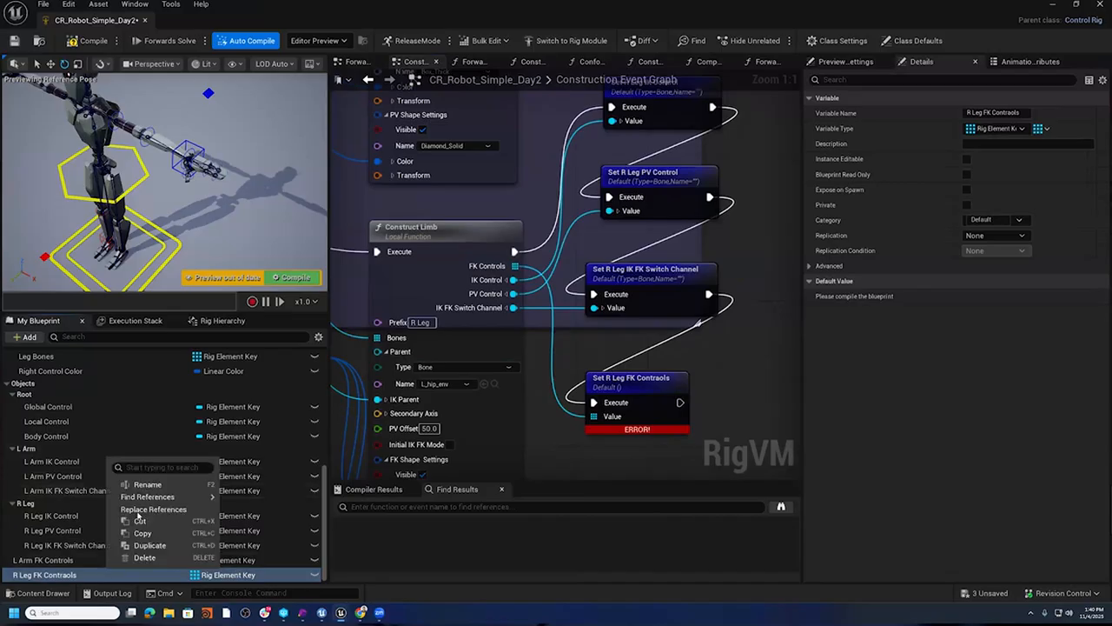
left_click(146, 484)
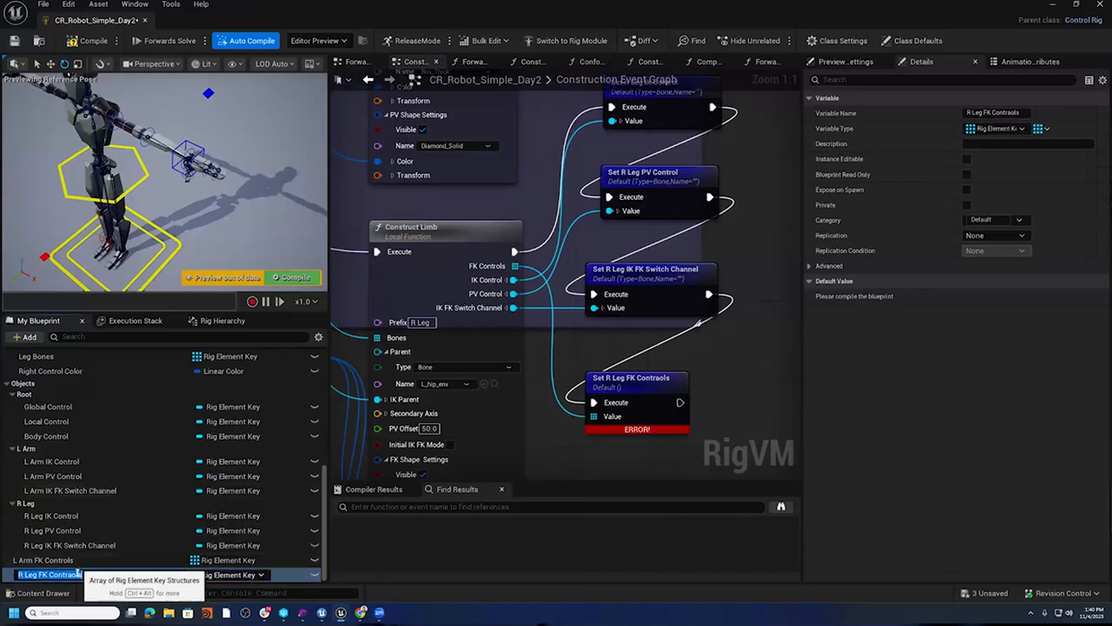
left_click(78, 575)
key("BackSpace")
key("Return")
- Move the two FK Controls variables into the L Arm and R Leg categories, then compile and save the rig
left_click_drag(31, 562, 38, 529)
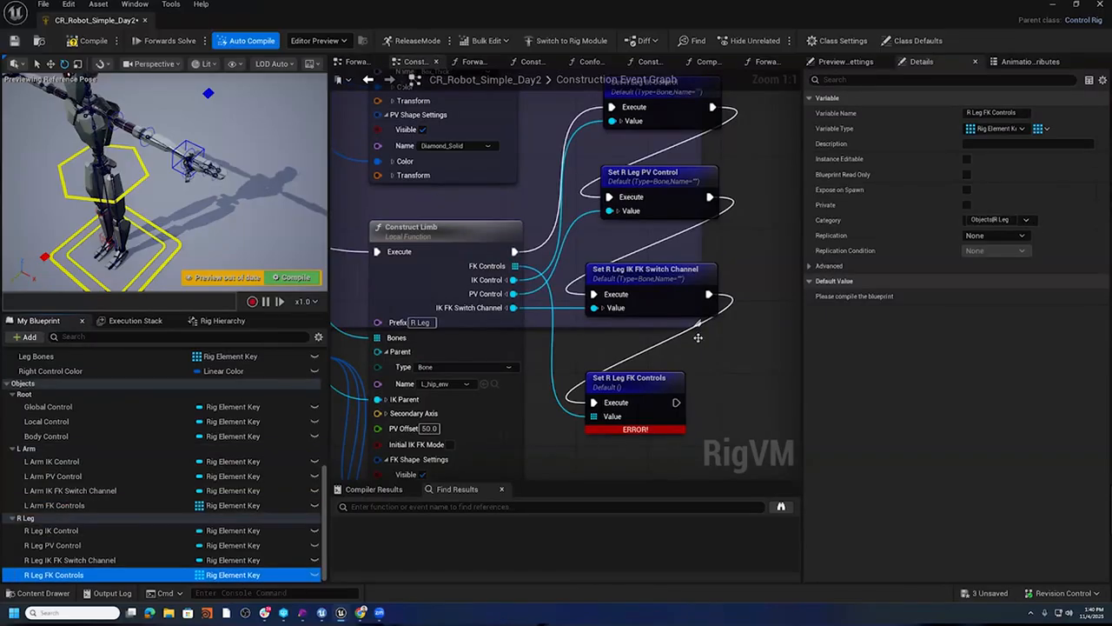
scroll(699, 341, "down", 3)
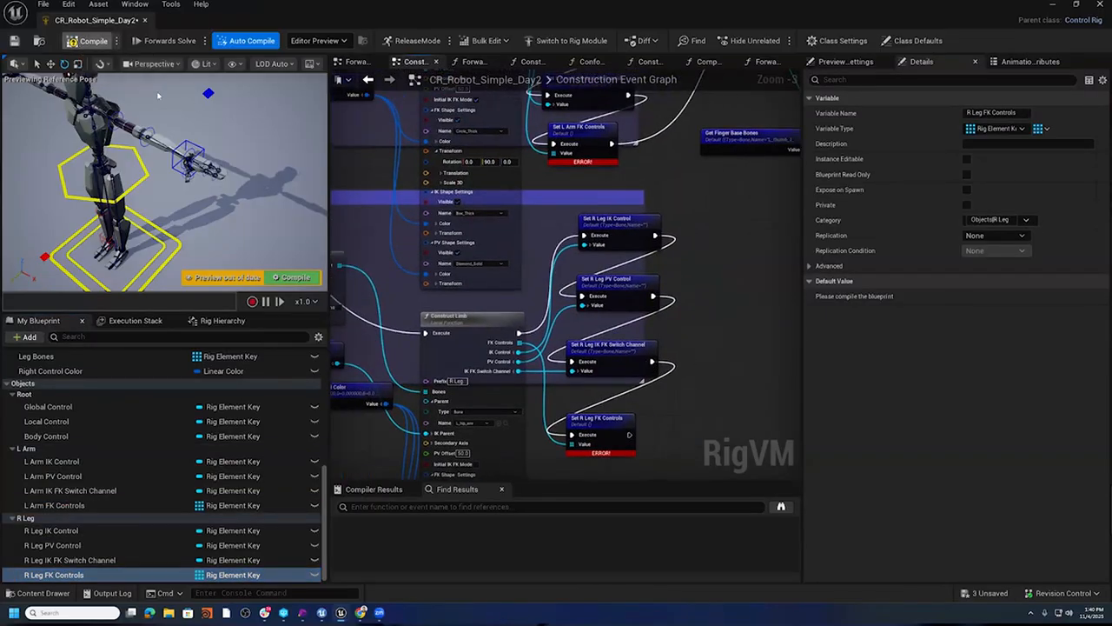
key("ctrl+s")
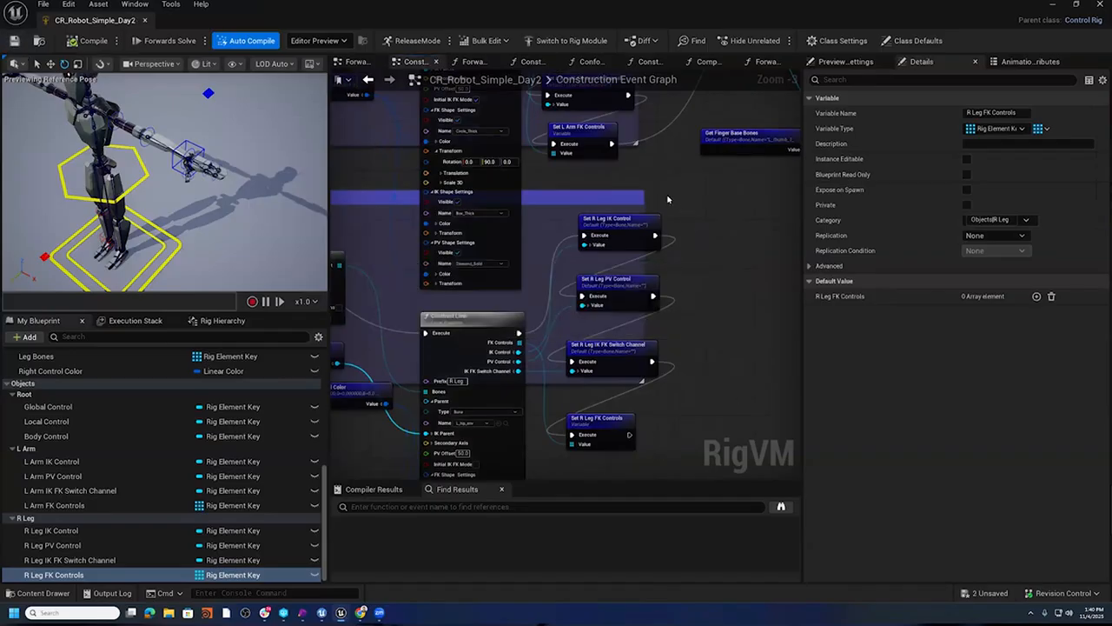
- Open the Forward Limb function from the Forwards Solve Graph and examine its Forward FK and Basic IK branches through to Draw Line
right_click_drag(653, 177, 709, 265)
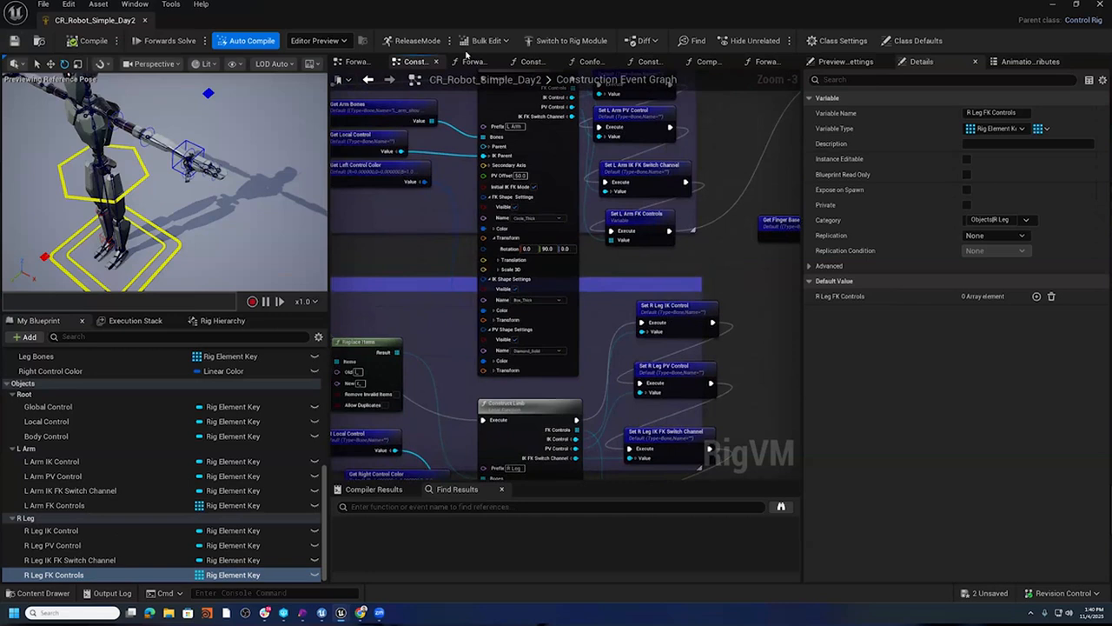
left_click(476, 62)
left_click(356, 63)
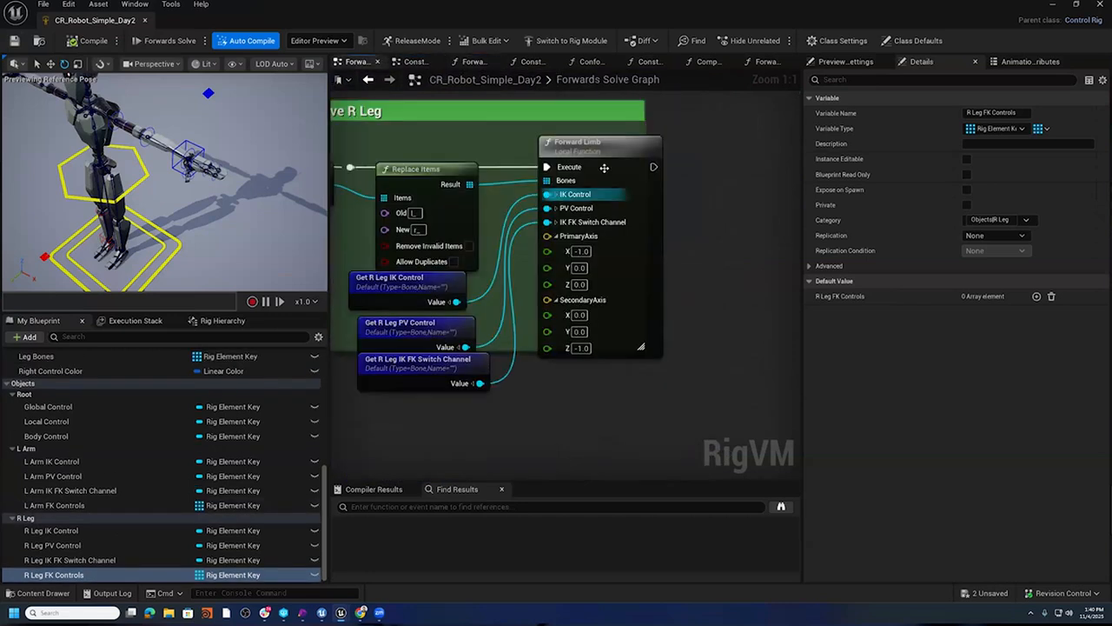
double_click(619, 141)
scroll(509, 242, "down", 5)
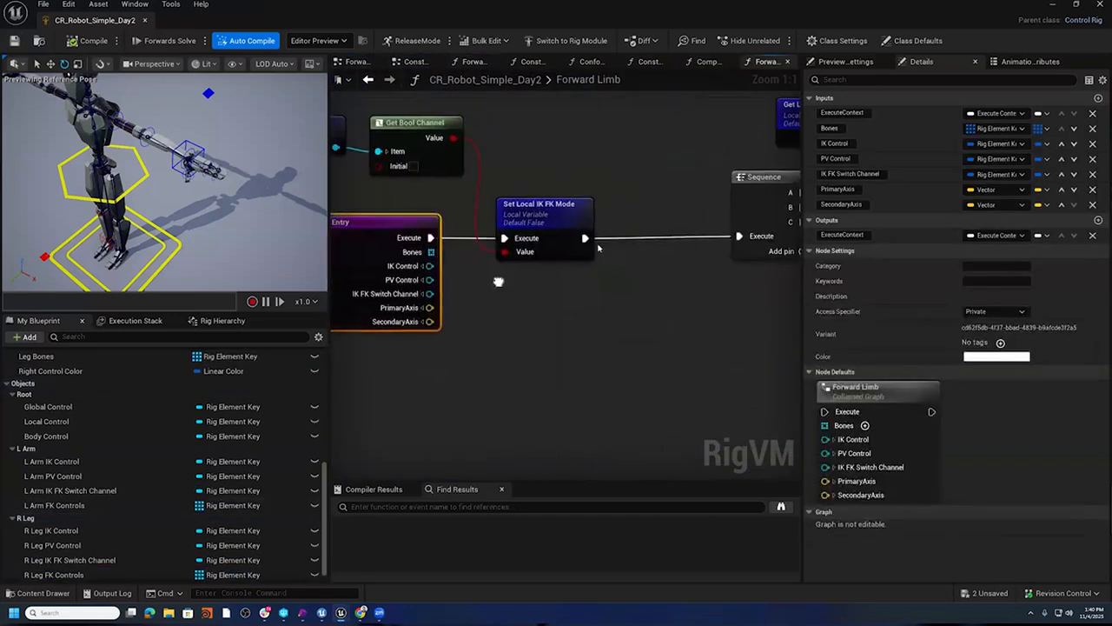
scroll(509, 244, "up", 4)
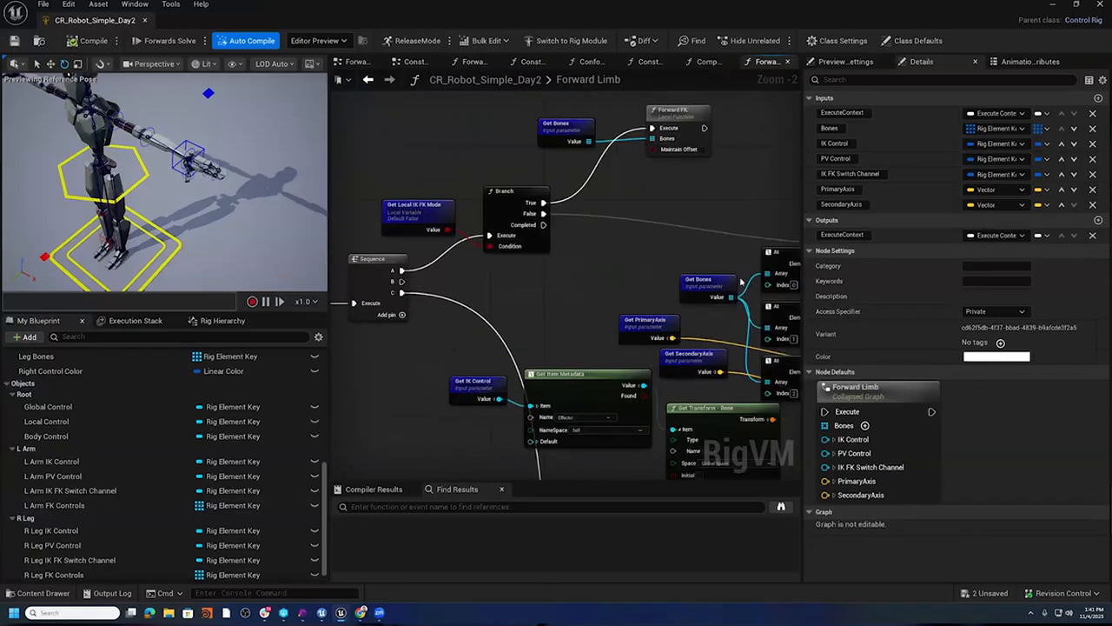
right_click_drag(739, 152, 636, 193)
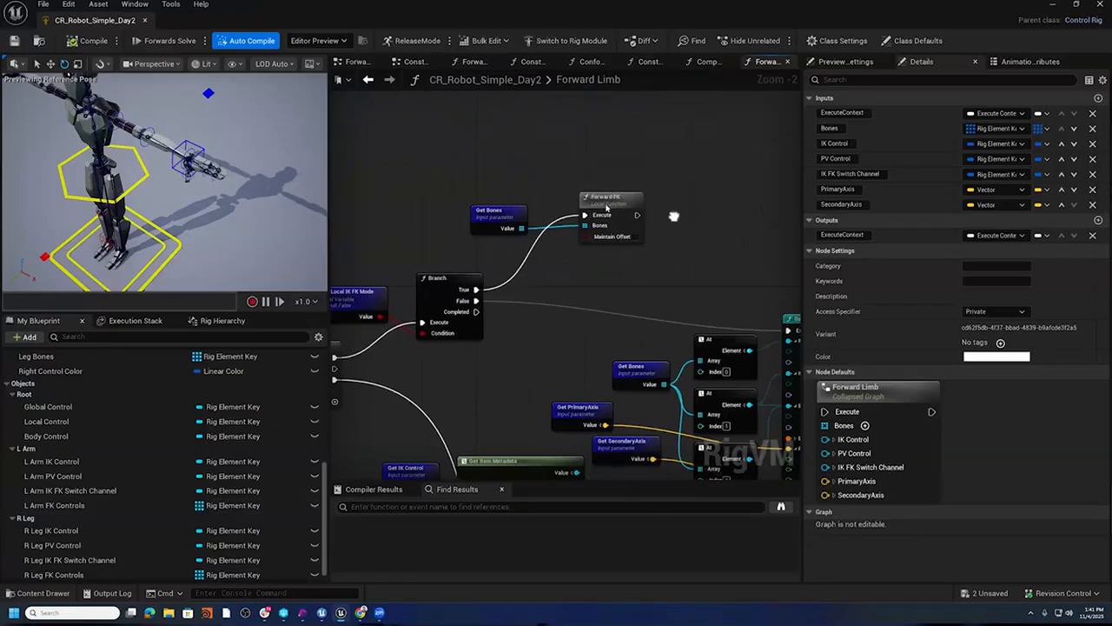
right_click_drag(675, 218, 669, 230)
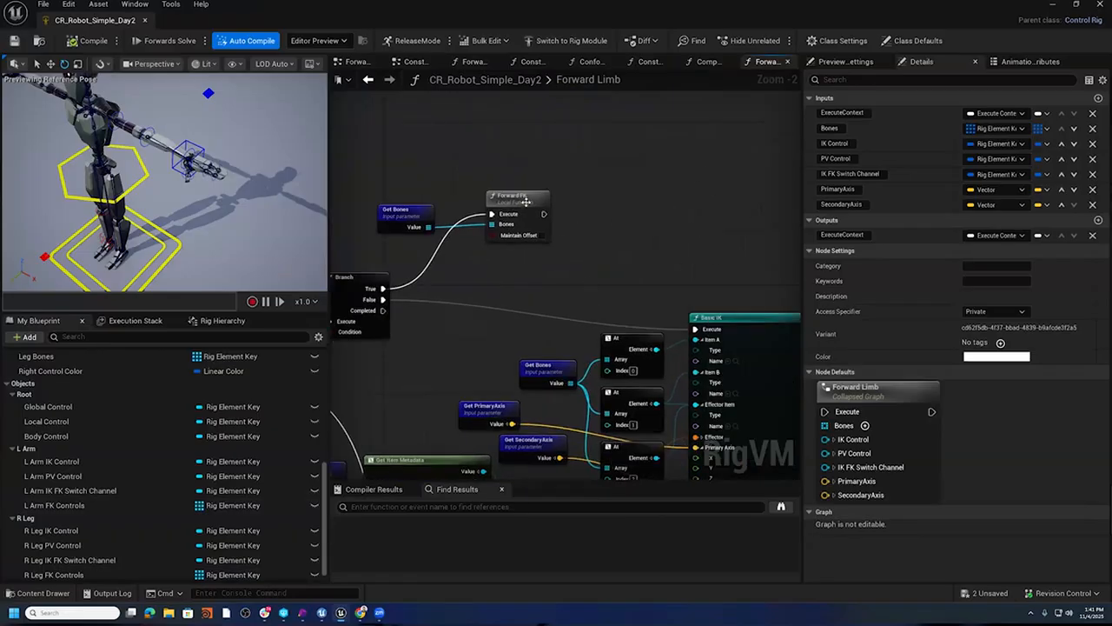
right_click_drag(718, 280, 493, 140)
right_click_drag(663, 148, 560, 130)
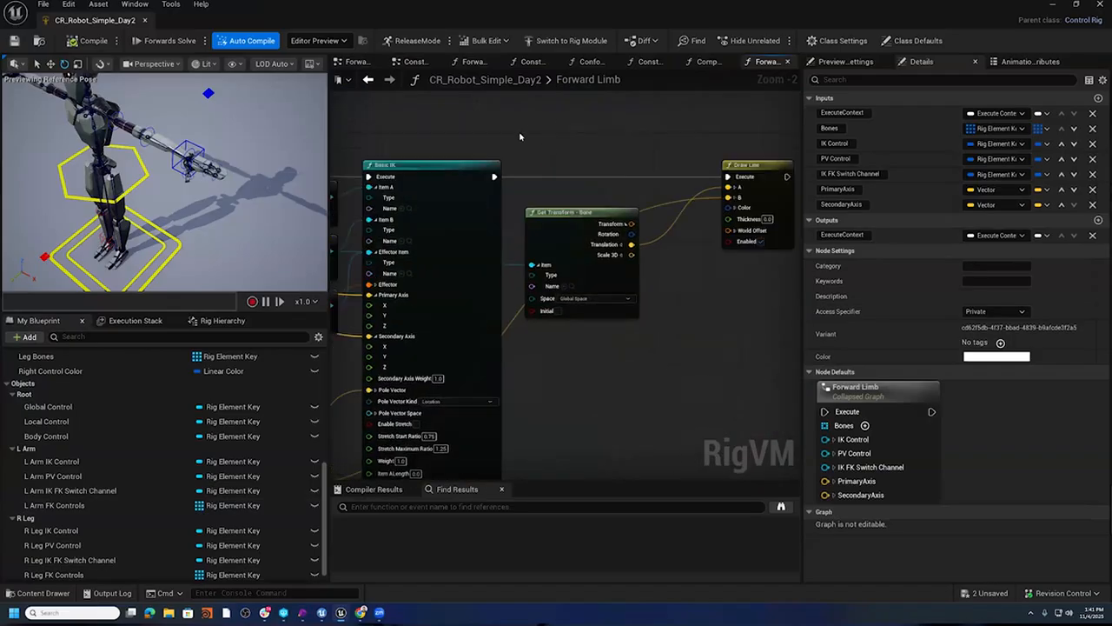
right_click_drag(647, 160, 452, 173)
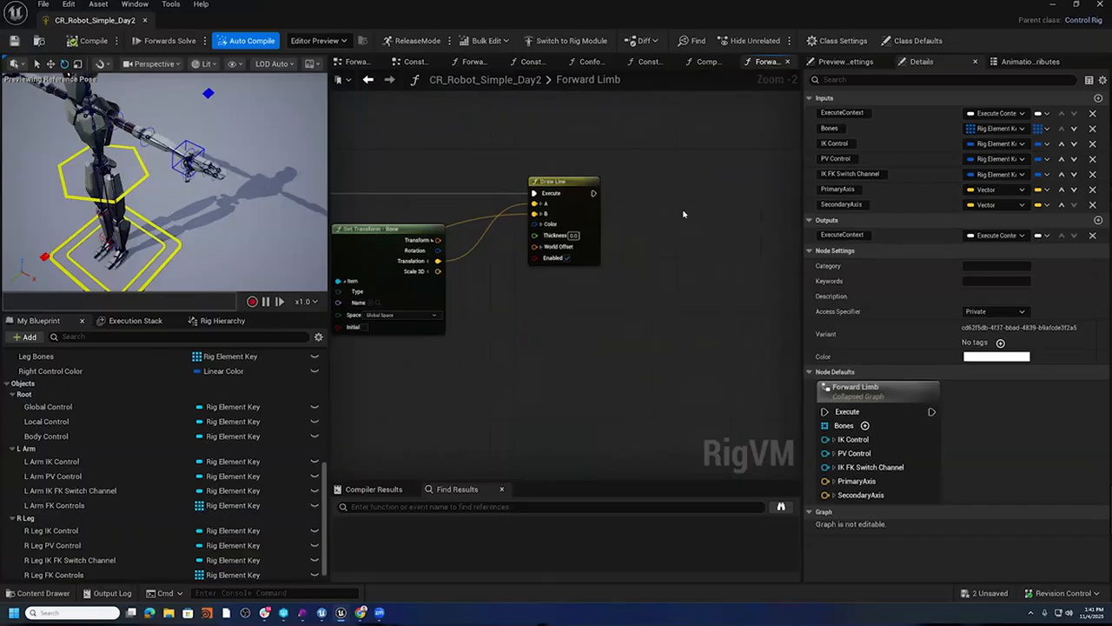
- Duplicate the Forward FK function by copying and pasting it, and name the copy Backward FK
left_click(222, 321)
left_click(39, 320)
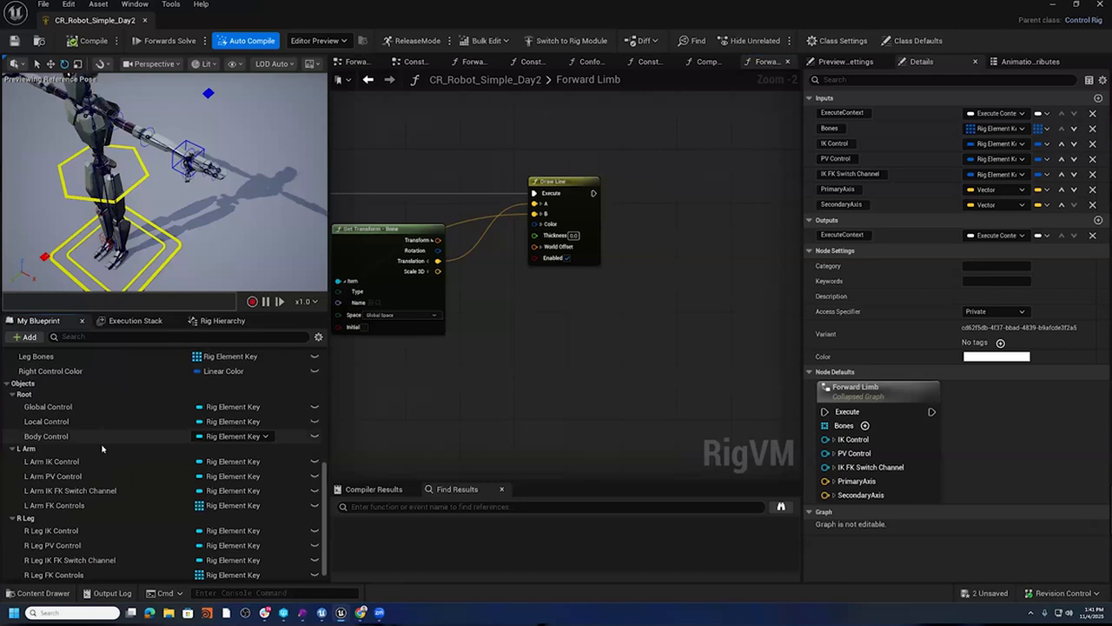
scroll(70, 491, "up", 5)
scroll(69, 491, "up", 3)
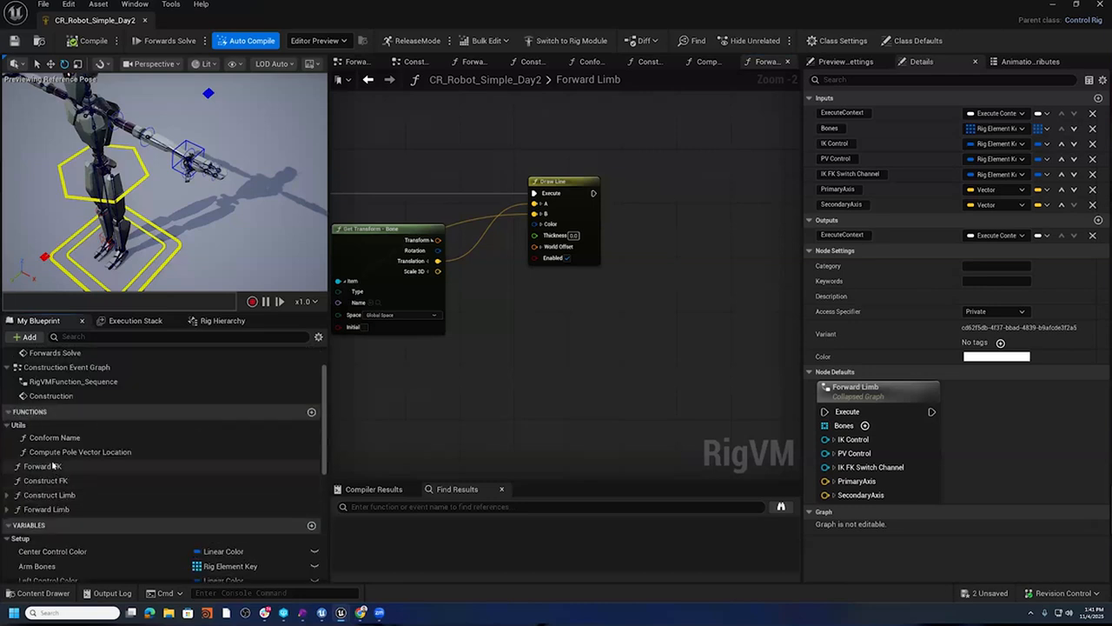
left_click(84, 468)
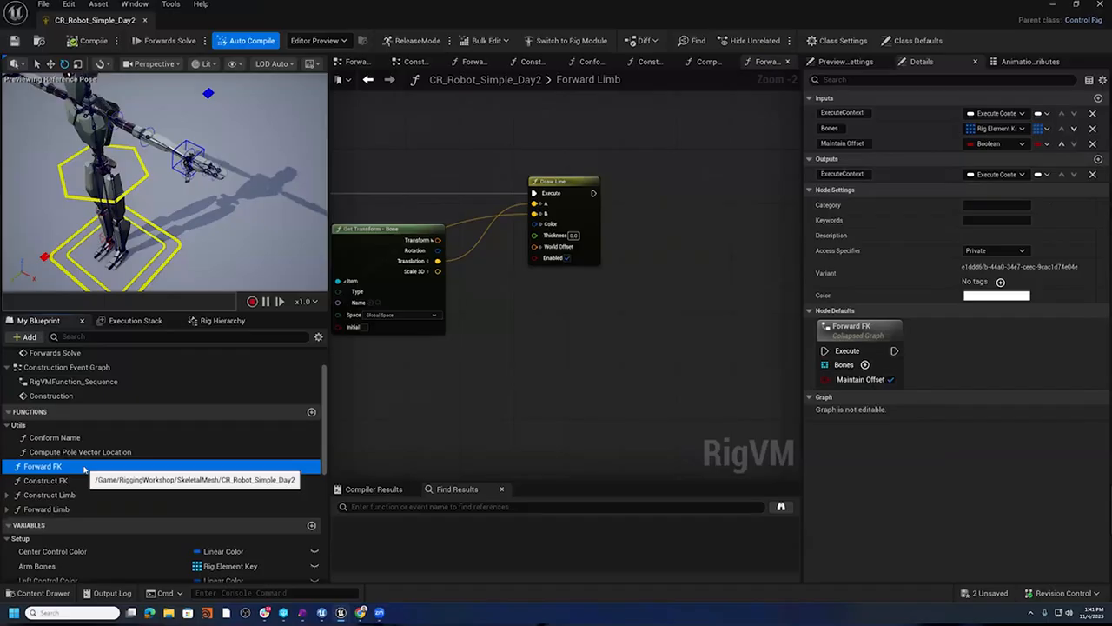
right_click(84, 469)
left_click(119, 425)
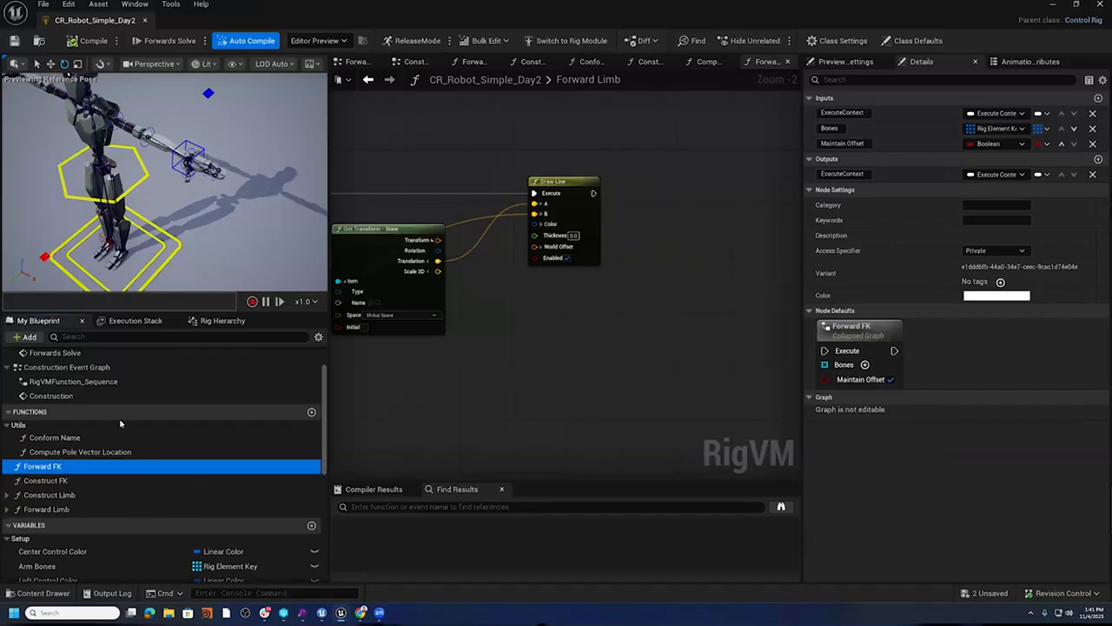
right_click(120, 425)
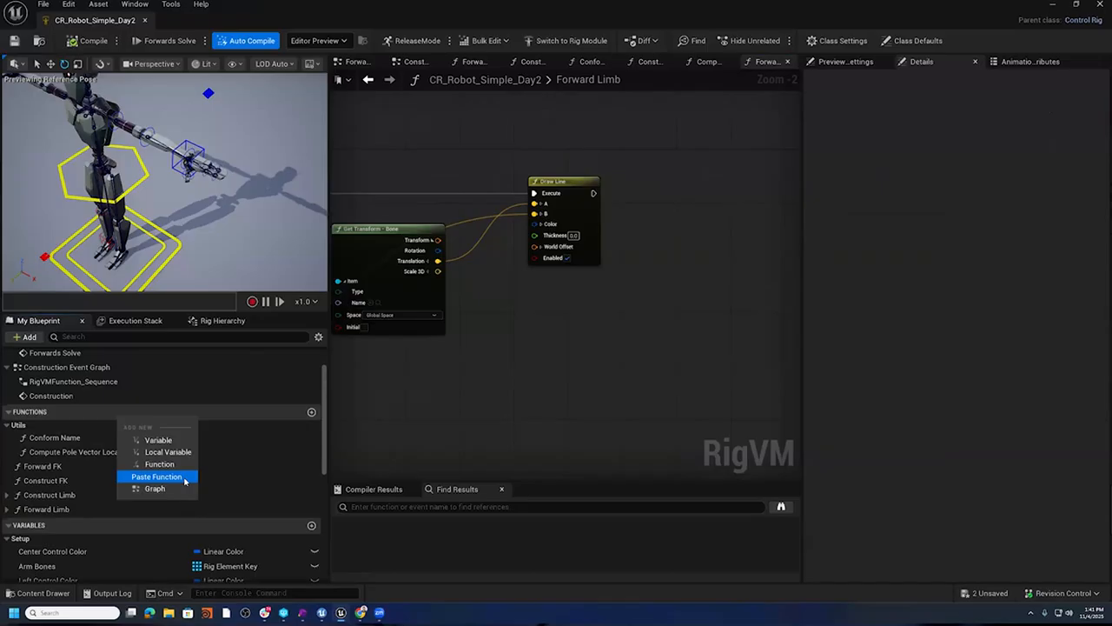
left_click(183, 477)
type("Backward FK")
key("Return")
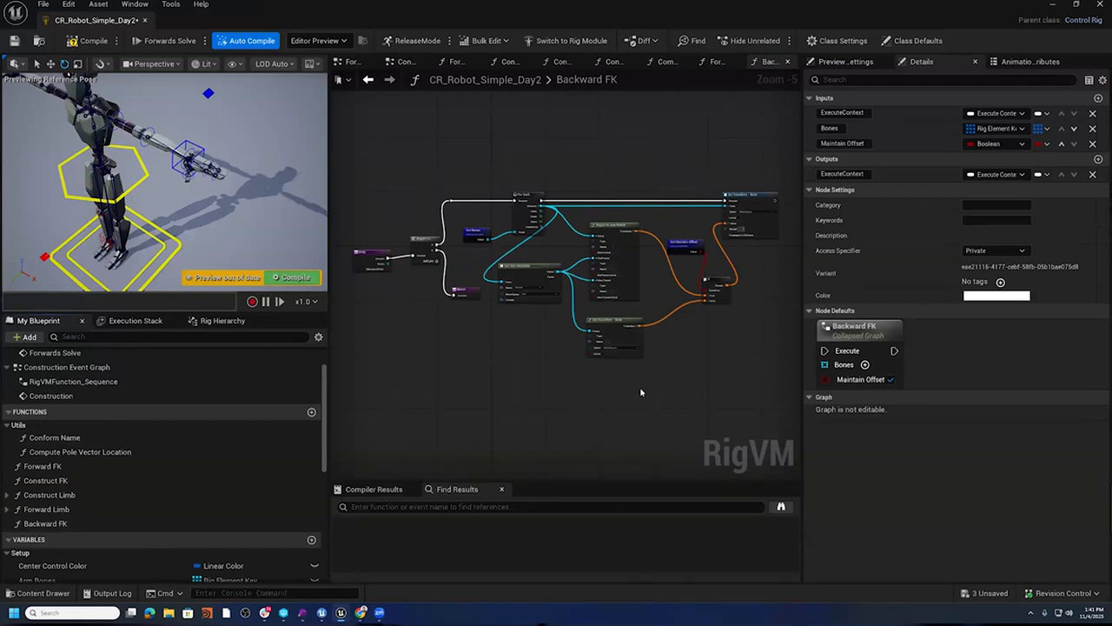
- In Backward FK, connect the For Each element to Project to new Parent's Old Parent and New Parent, and the metadata value to Child
scroll(612, 296, "up", 3)
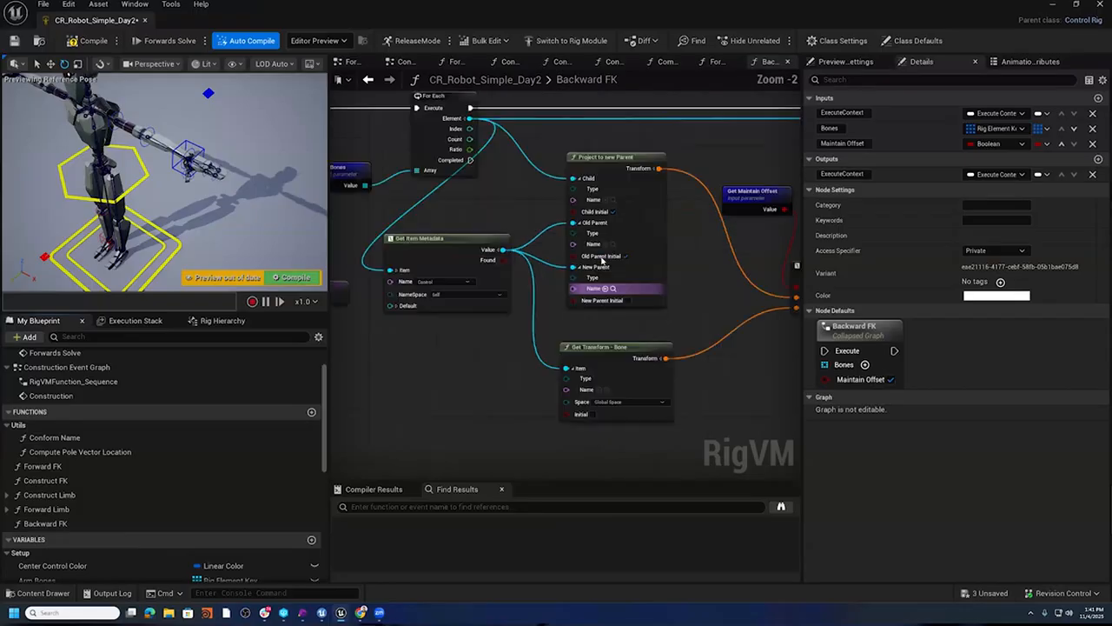
right_click_drag(530, 190, 489, 250)
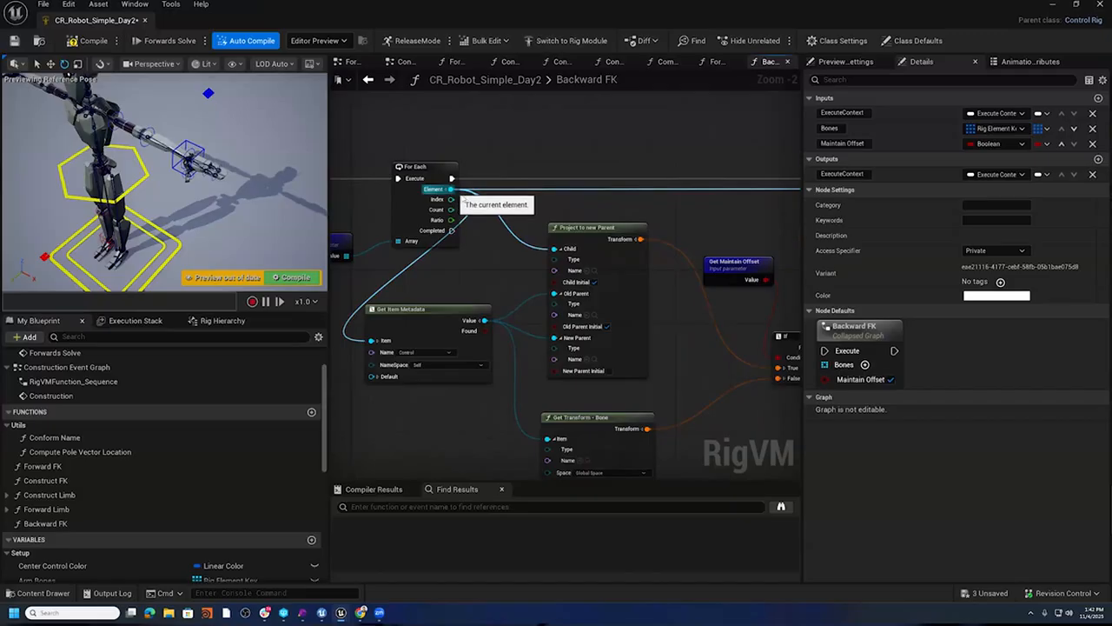
left_click_drag(451, 189, 535, 252)
left_click_drag(563, 260, 558, 295)
left_click_drag(451, 189, 554, 337)
left_click(448, 314)
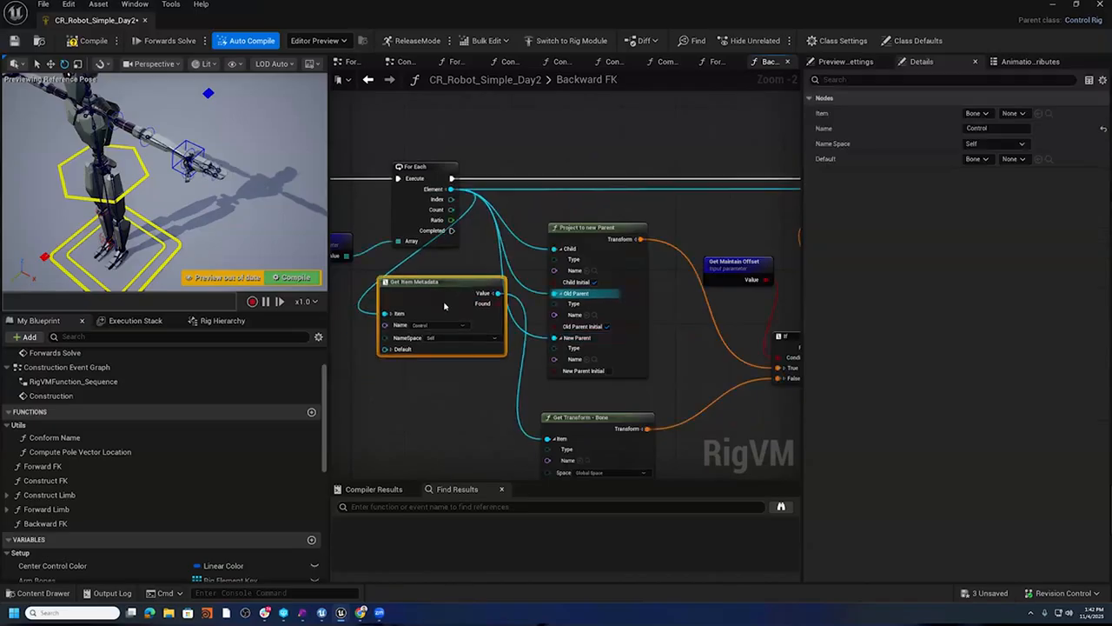
left_click_drag(485, 320, 558, 250)
- Wire the For Each element into Get Transform's Item and the metadata value into Set Transform's Item, and compile and save the rig
right_click_drag(577, 401, 544, 354)
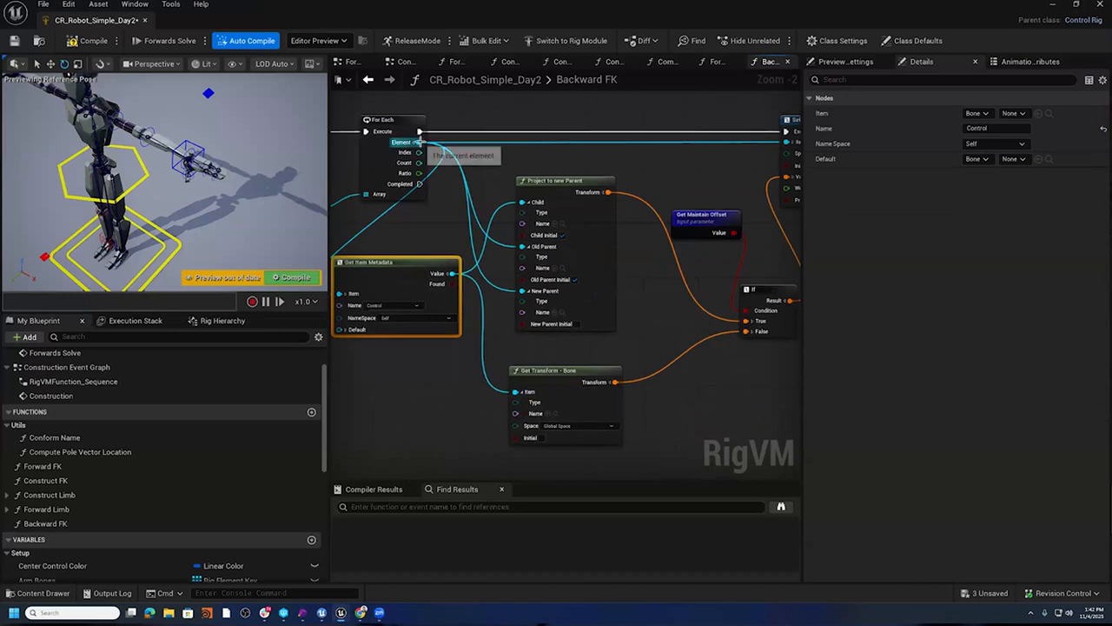
left_click_drag(418, 141, 518, 393)
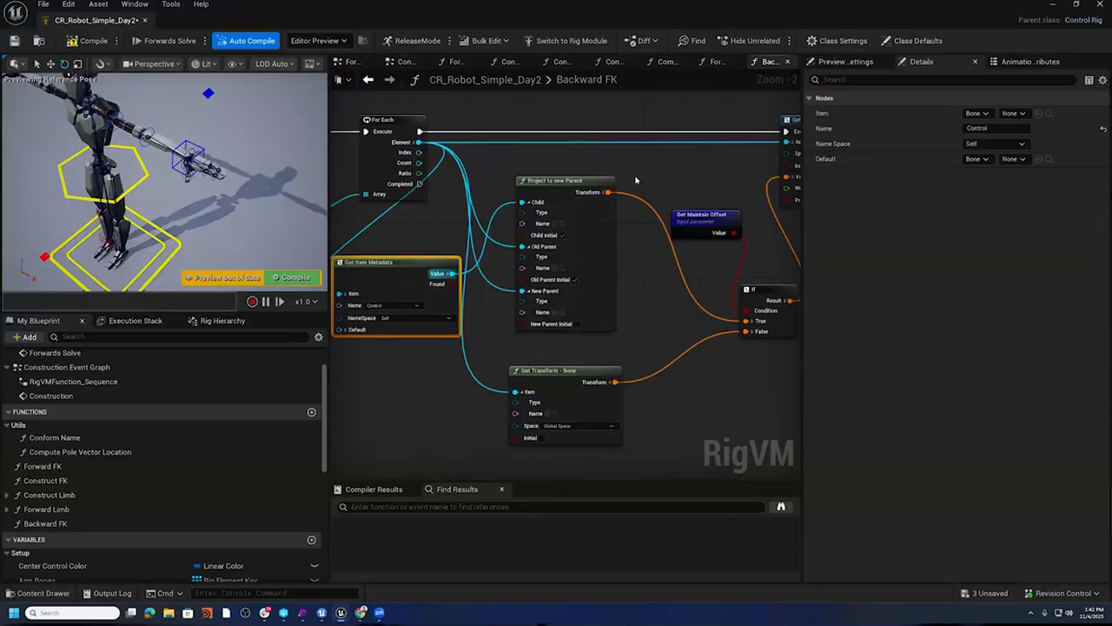
right_click_drag(614, 169, 563, 182)
left_click_drag(399, 286, 734, 154)
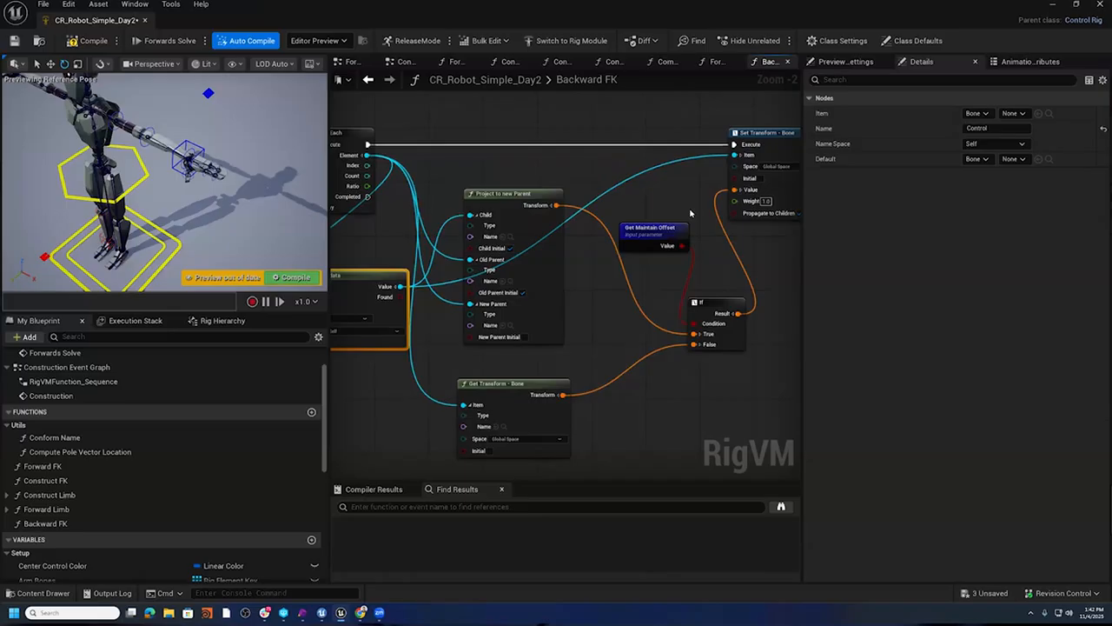
left_click(87, 41)
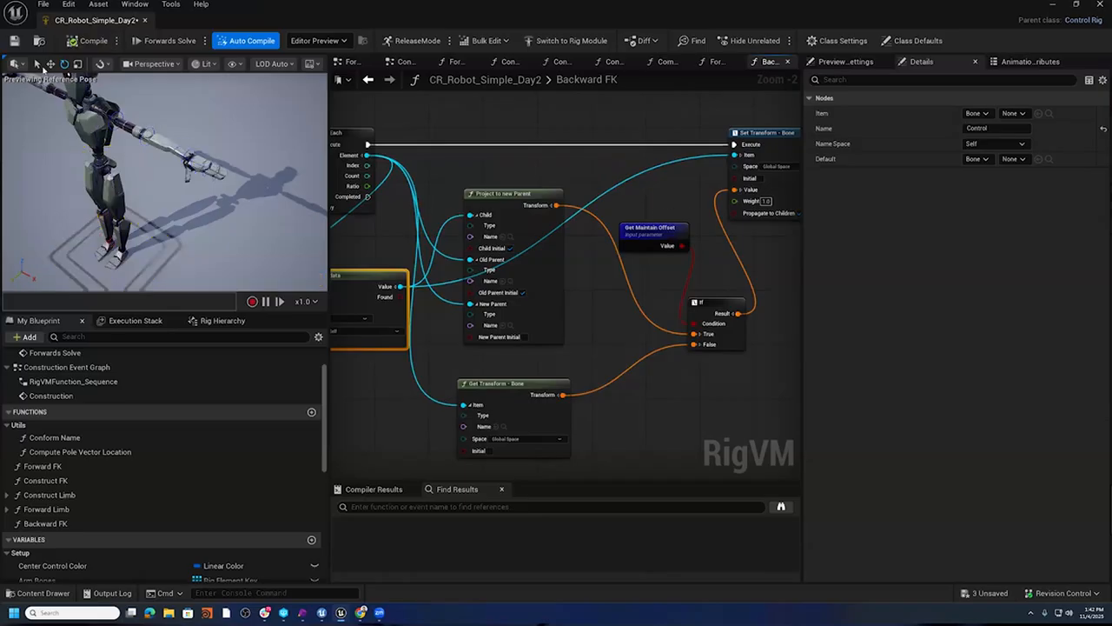
key("ctrl+s")
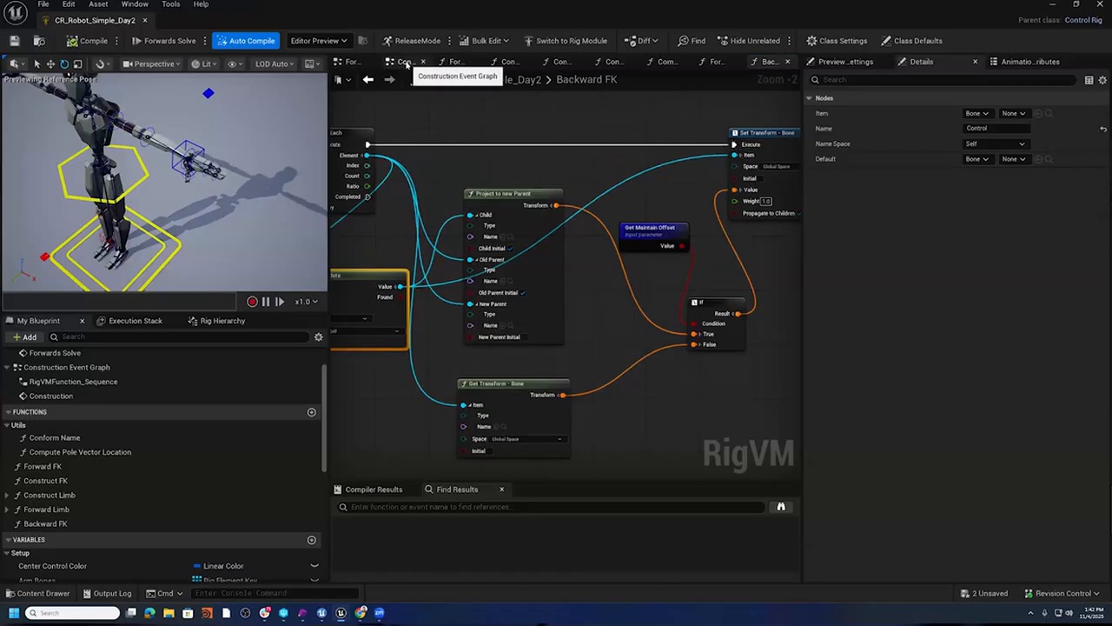
- Add a Backward FK function node in the Forward Limb graph and connect its execution after Draw Line
left_click(355, 62)
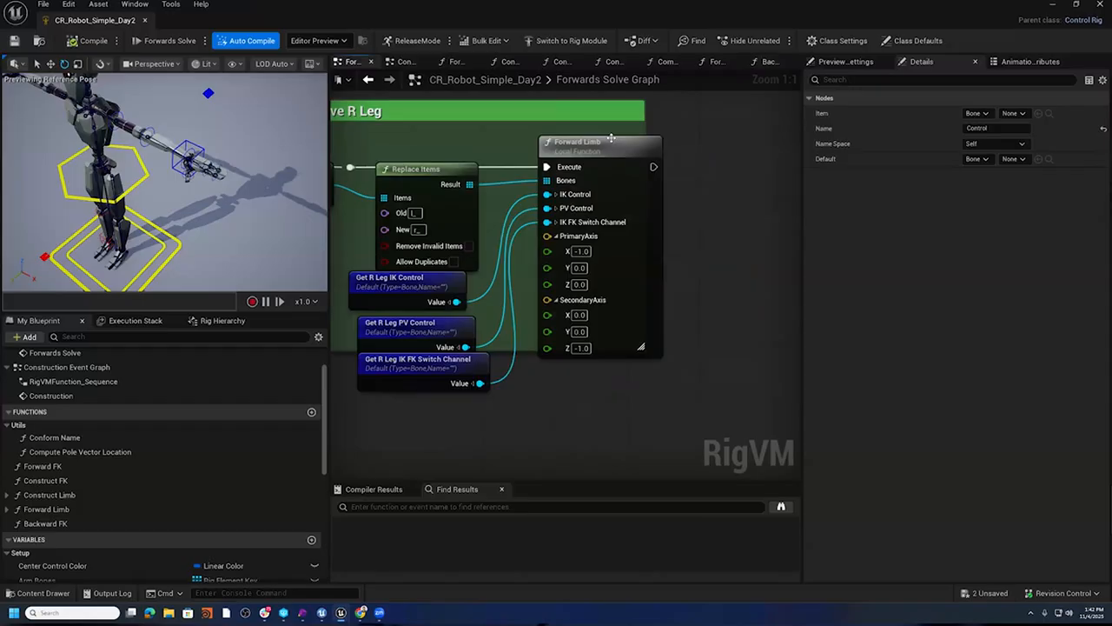
double_click(612, 139)
scroll(524, 310, "up", 4)
scroll(524, 313, "down", 5)
scroll(574, 296, "up", 7)
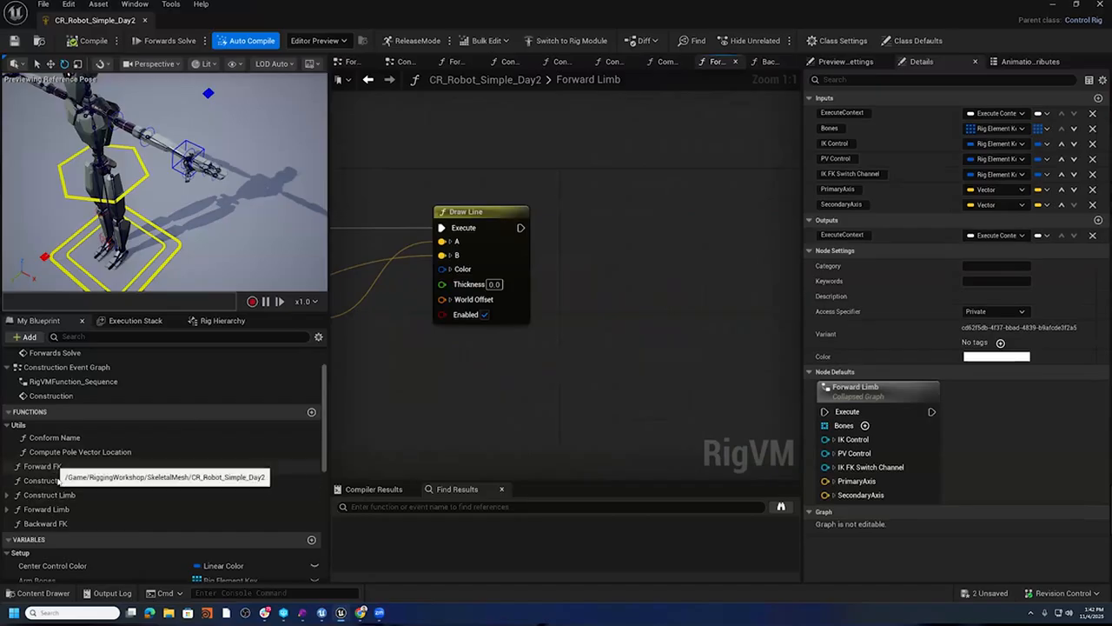
left_click_drag(47, 523, 615, 216)
mouse_move(524, 228)
left_mouse_down()
mouse_move(575, 249)
mouse_move(622, 242)
mouse_move(670, 206)
left_mouse_up()
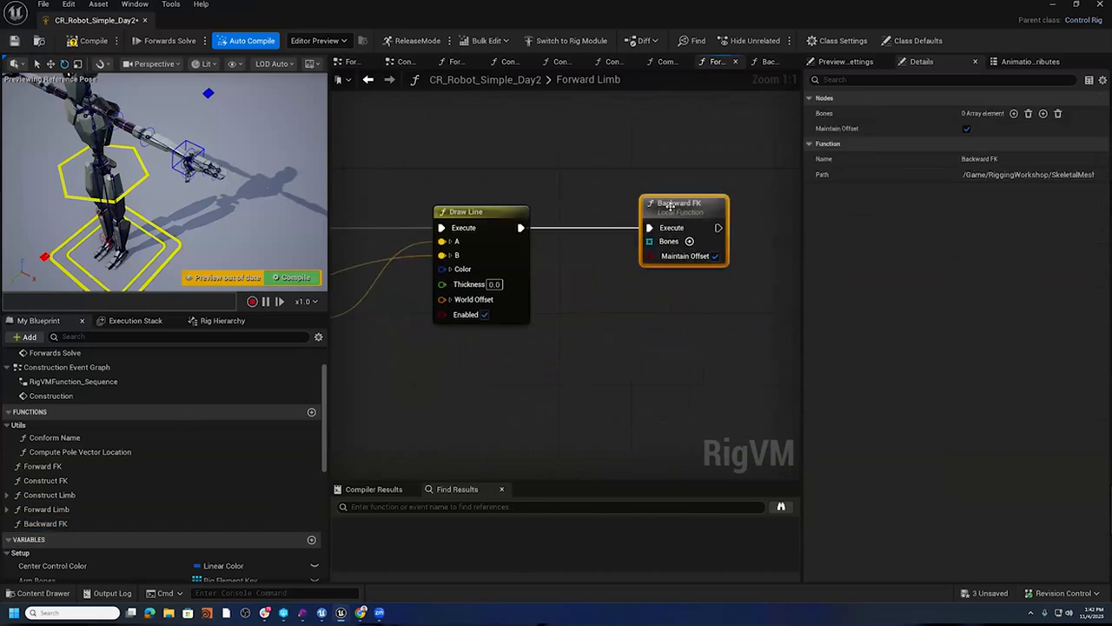
- Feed a Get Bones input parameter node into the Bones input of Backward FK and save the rig
right_click(560, 358)
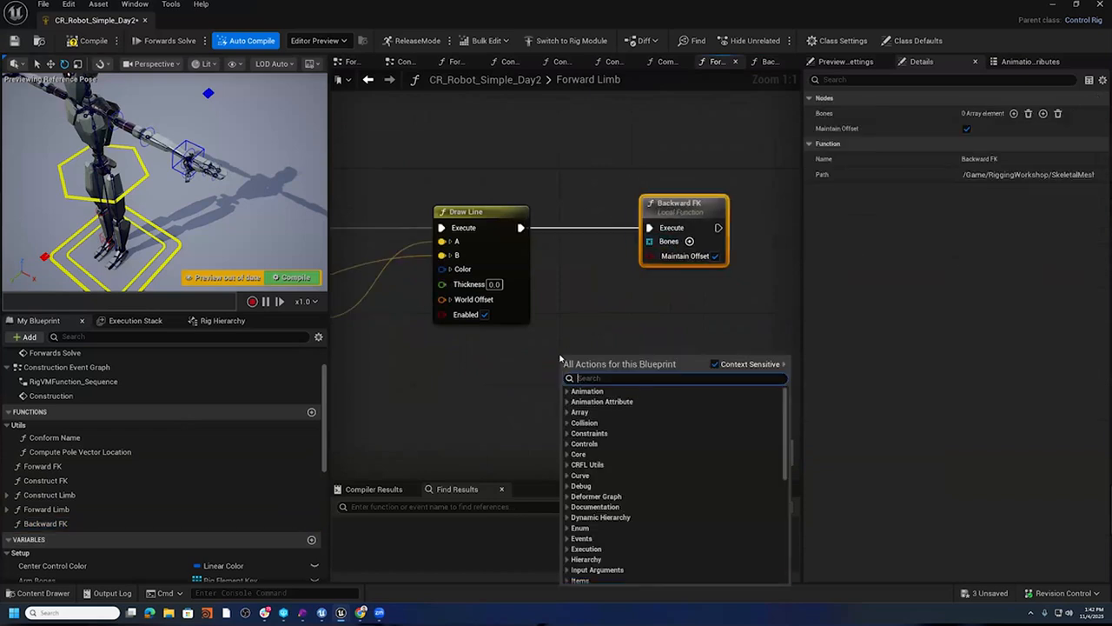
type("Get Bones")
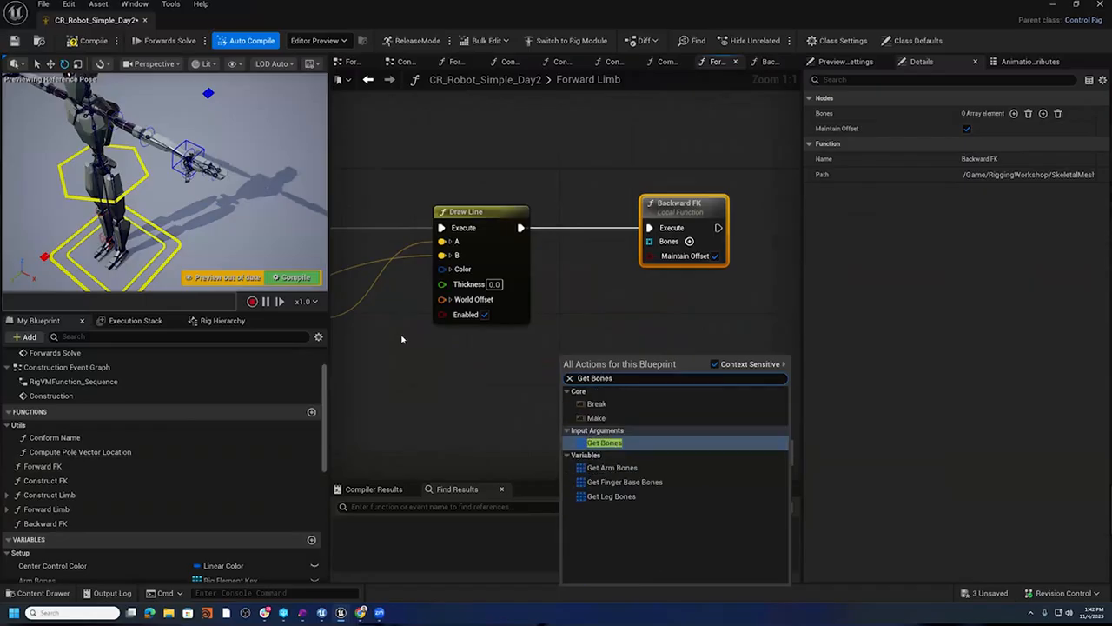
left_click(640, 443)
left_click_drag(630, 381, 650, 241)
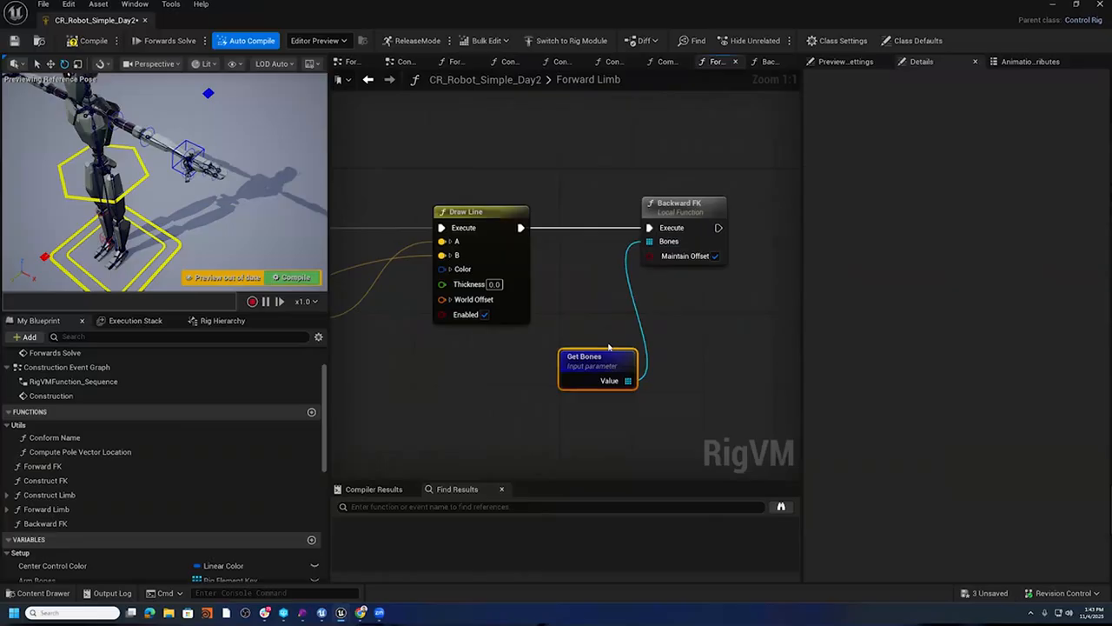
left_click_drag(611, 357, 602, 258)
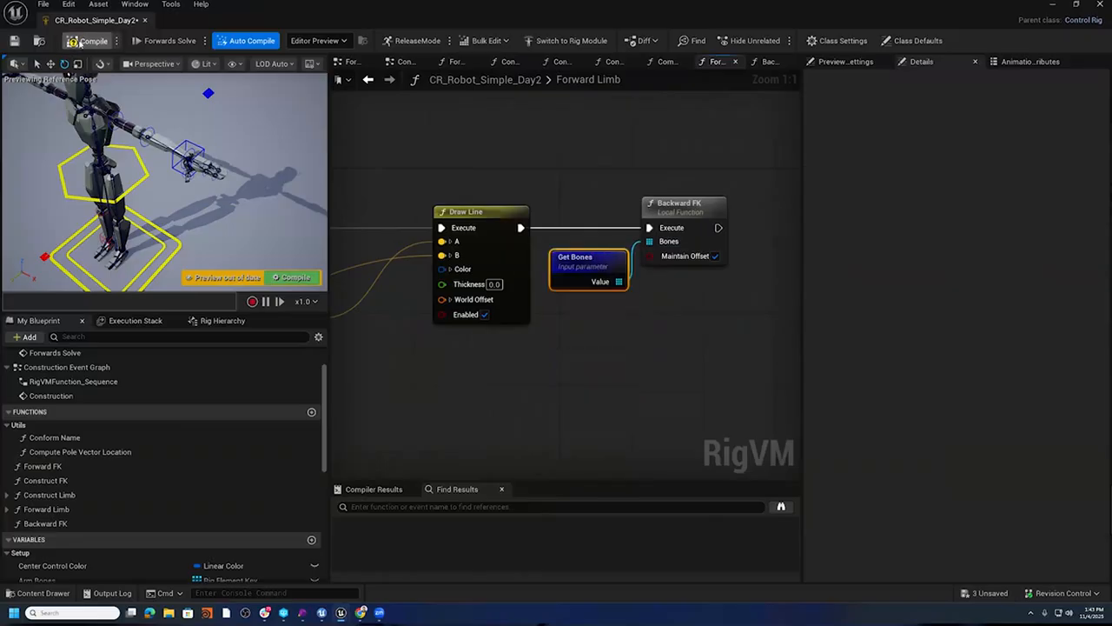
left_click(14, 41)
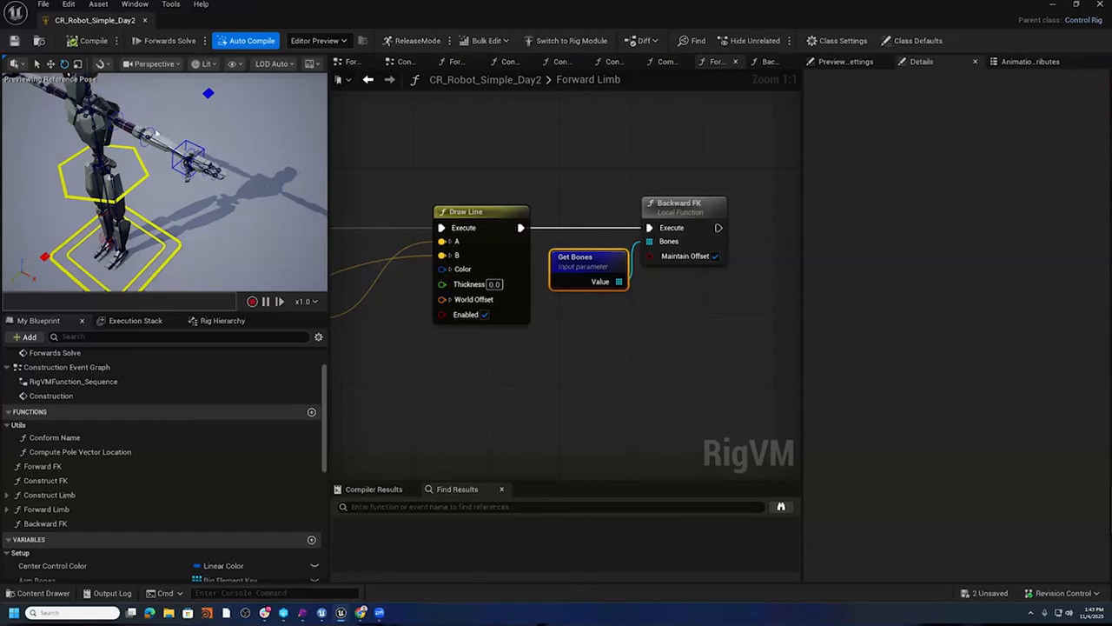
- Raise the R Leg IK control in the preview by about 24.3 units along Z to bend the right leg
left_click(151, 135)
left_click(263, 138)
left_click_drag(262, 138, 304, 134, "alt")
left_click_drag(167, 233, 182, 236, "alt")
scroll(168, 233, "up", 2)
middle_click_drag(168, 232, 184, 146, "alt")
scroll(167, 233, "up", 3)
left_click_drag(118, 233, 174, 225, "alt")
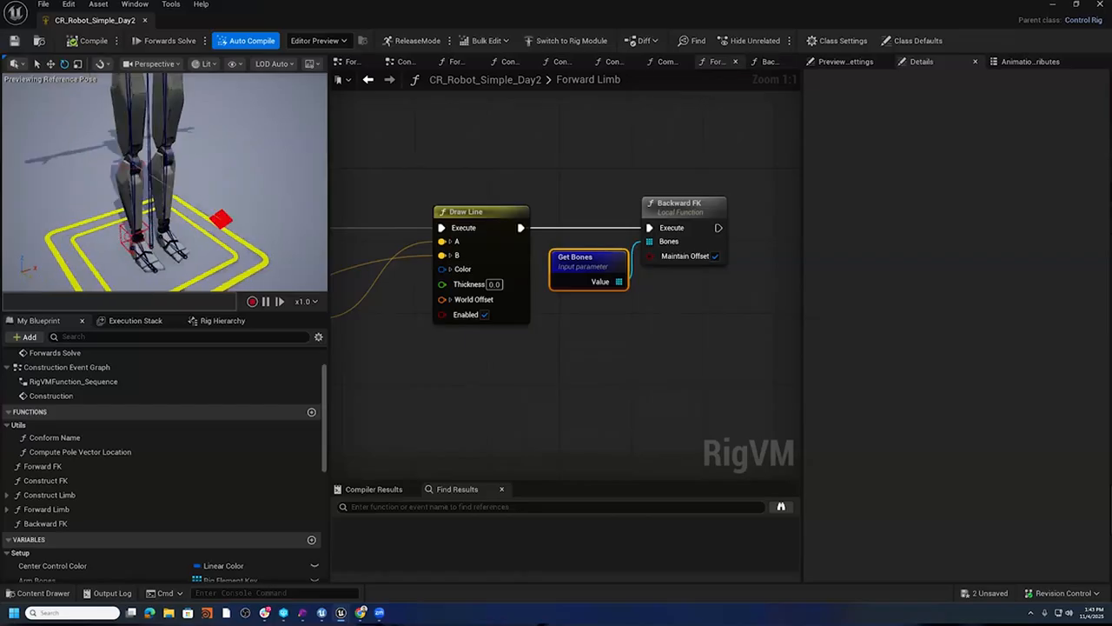
left_click(128, 244)
key("w")
left_click_drag(131, 189, 150, 170)
scroll(169, 174, "down", 4)
right_click_drag(196, 155, 231, 155, "alt")
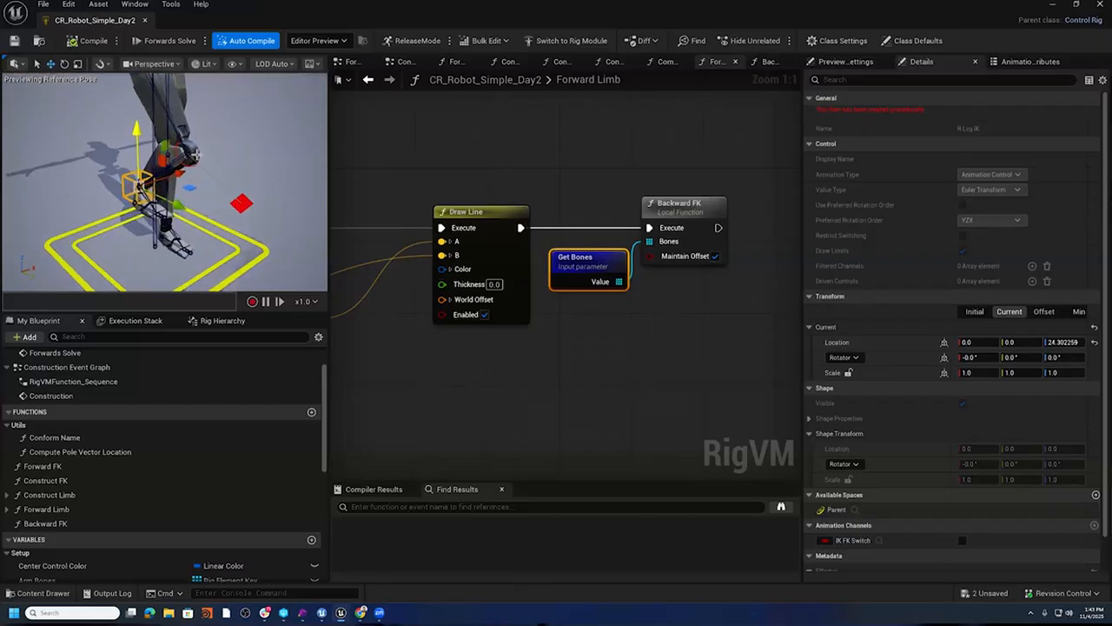
- Enable the right leg's IK FK Switch and rotate the right knee's FK control to about -33.7° on its second rotation axis
left_click_drag(280, 160, 313, 155, "alt")
left_click(962, 541)
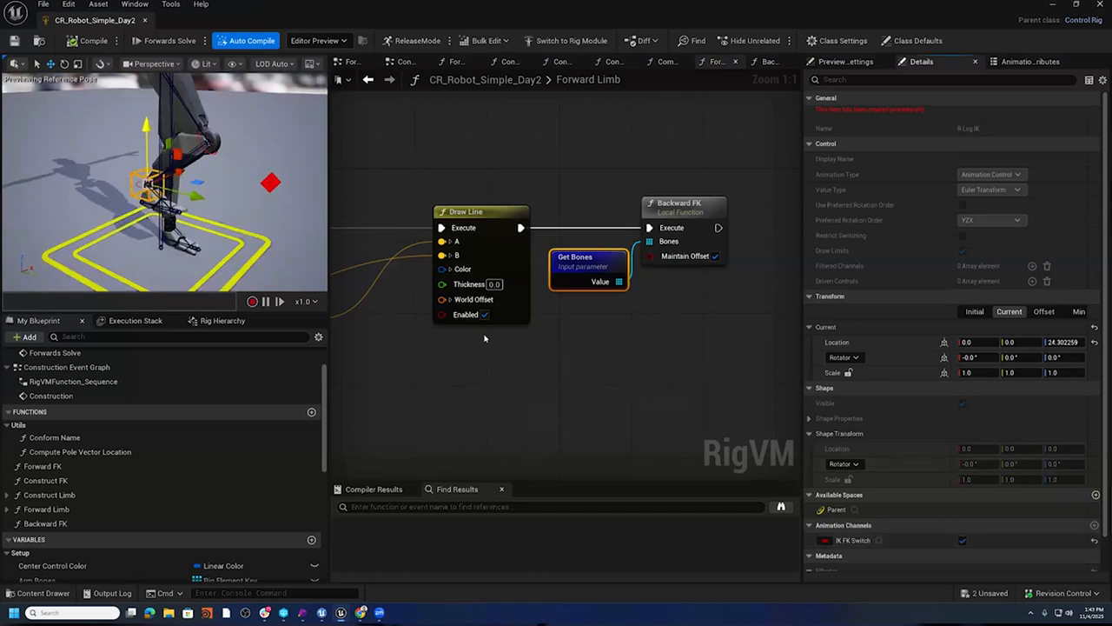
left_click(258, 149)
left_click_drag(241, 103, 243, 81)
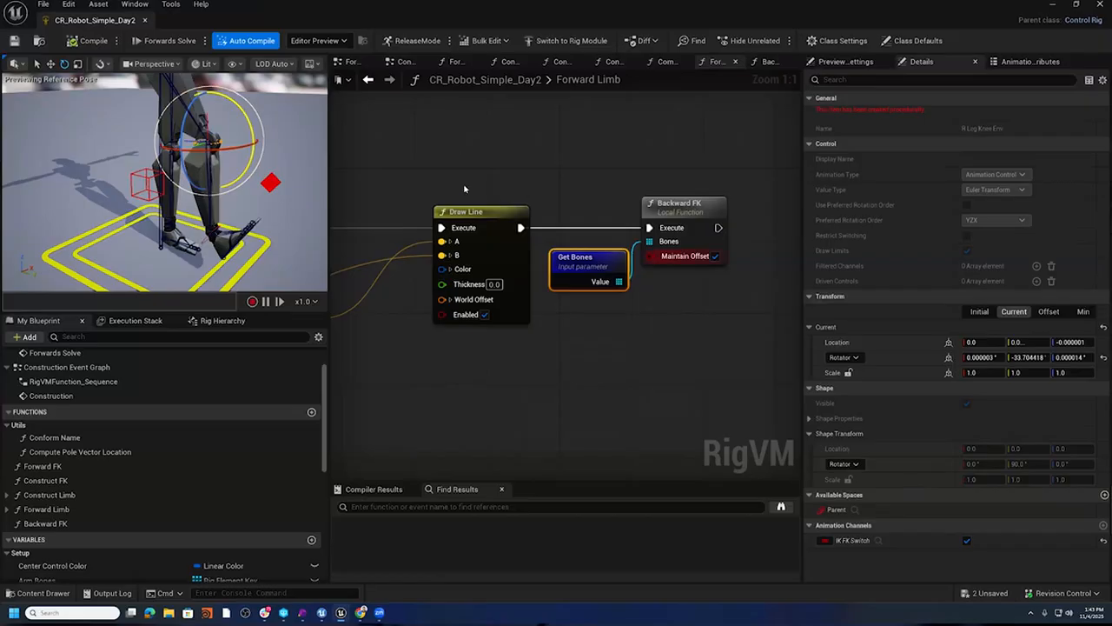
scroll(568, 177, "down", 3)
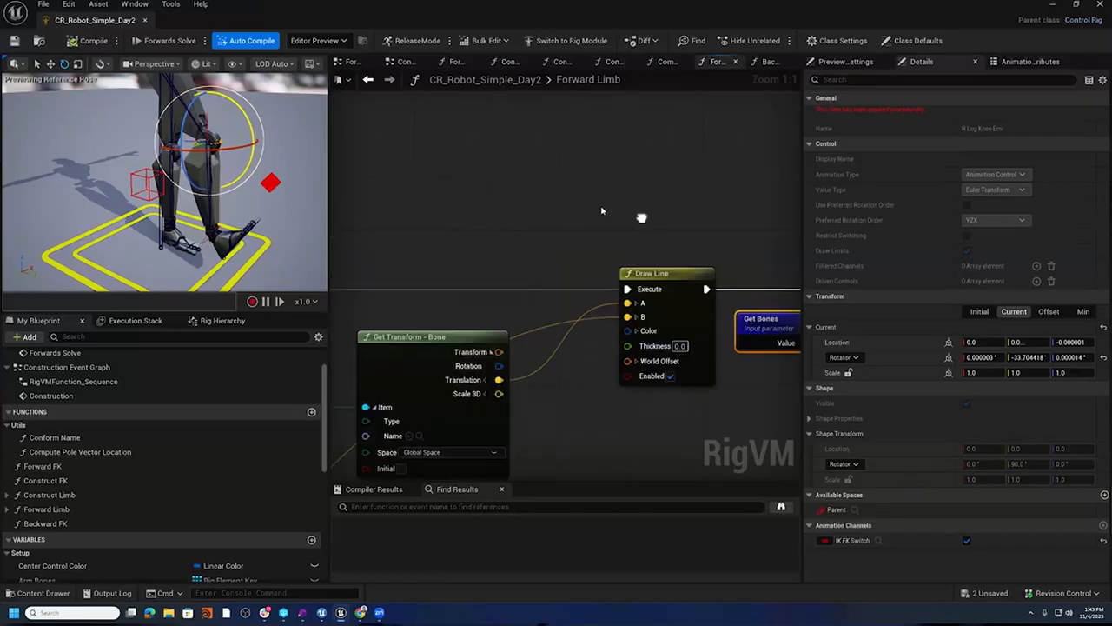
- Compile the rig, and duplicate the Backward FK function under the name Backward IK
scroll(638, 369, "up", 3)
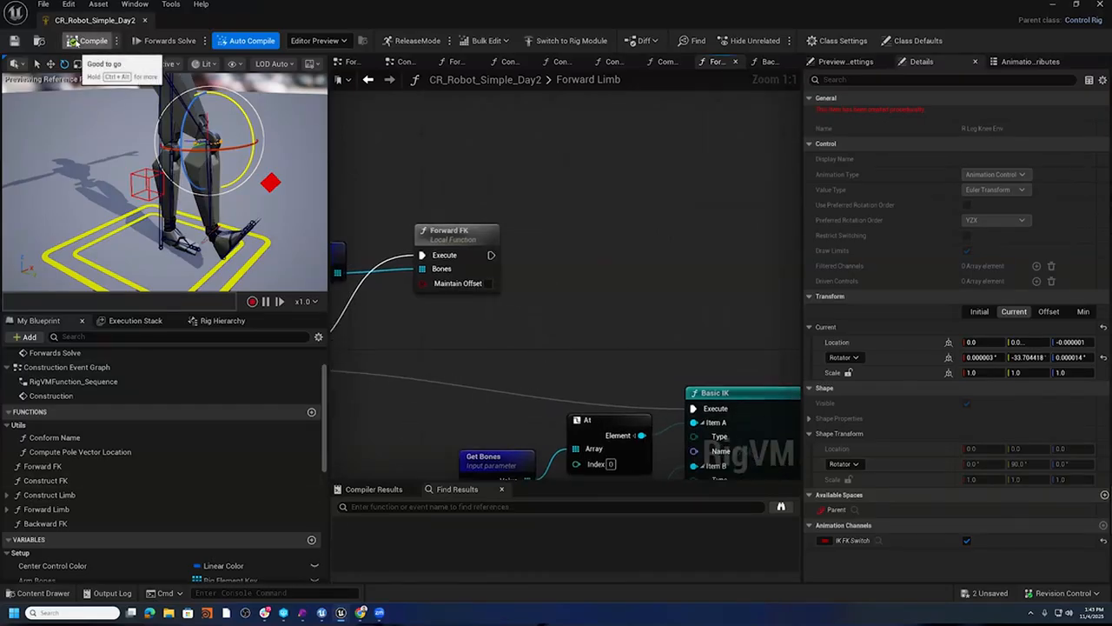
left_click(85, 43)
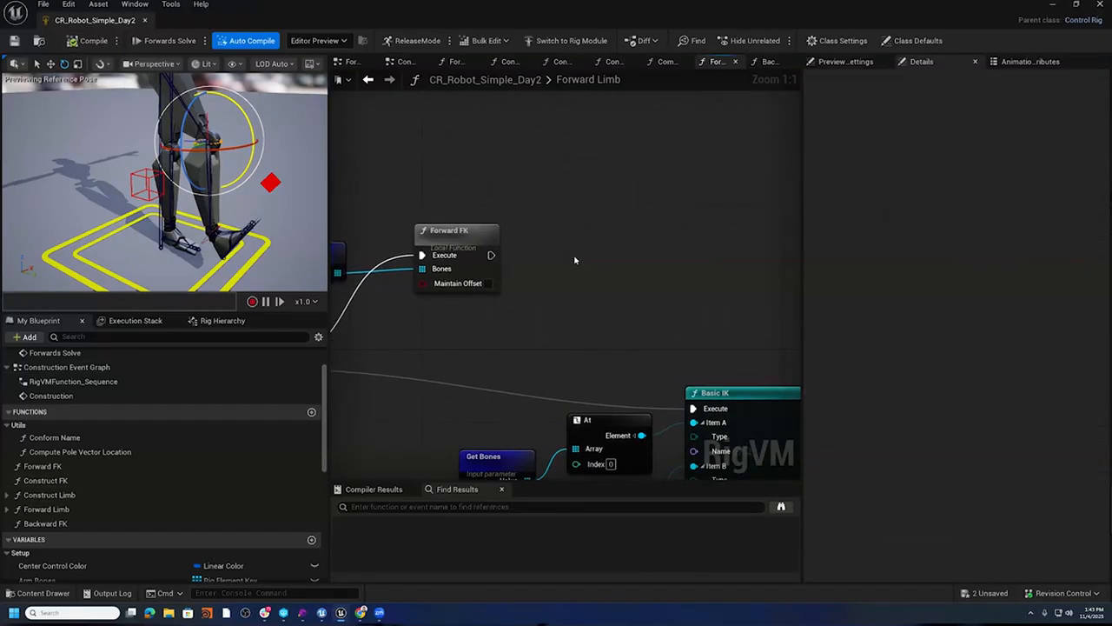
left_click(61, 525)
right_click(62, 527)
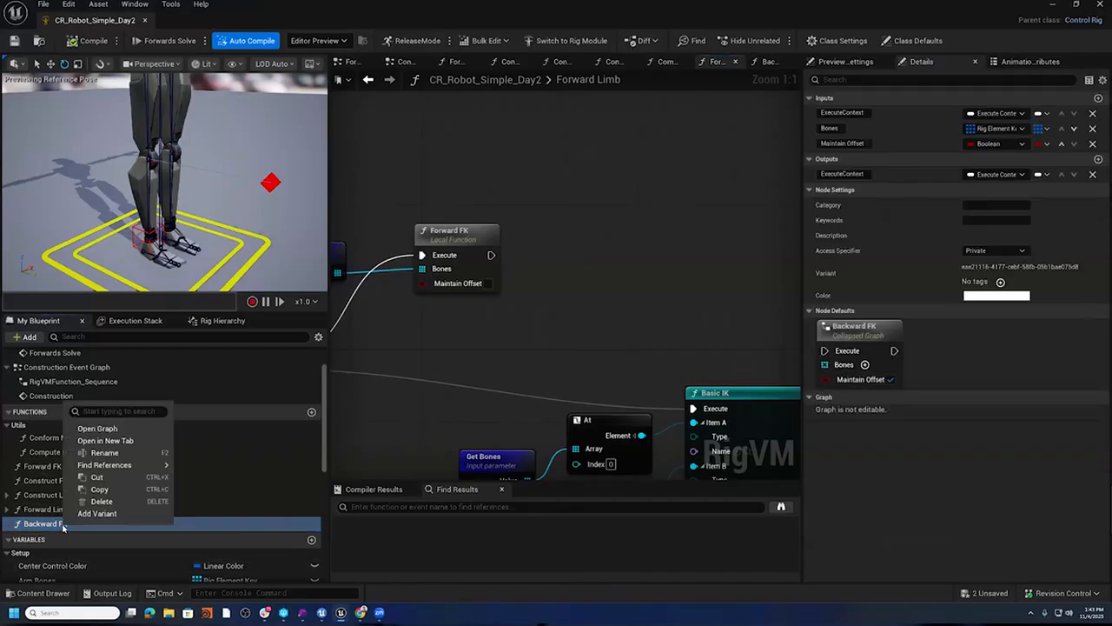
left_click(99, 489)
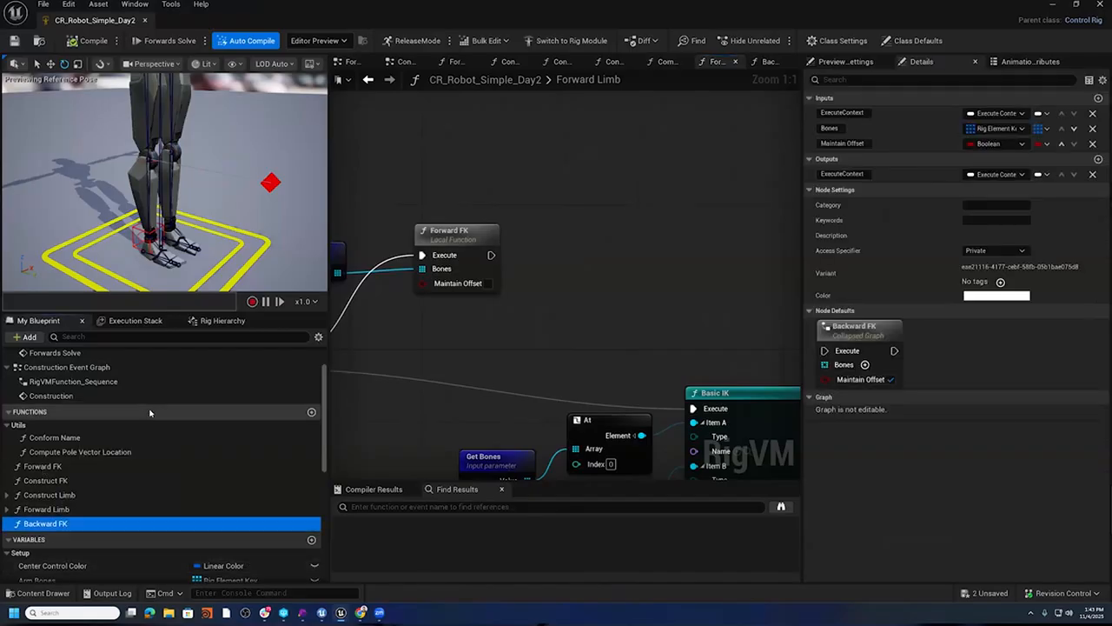
right_click(150, 412)
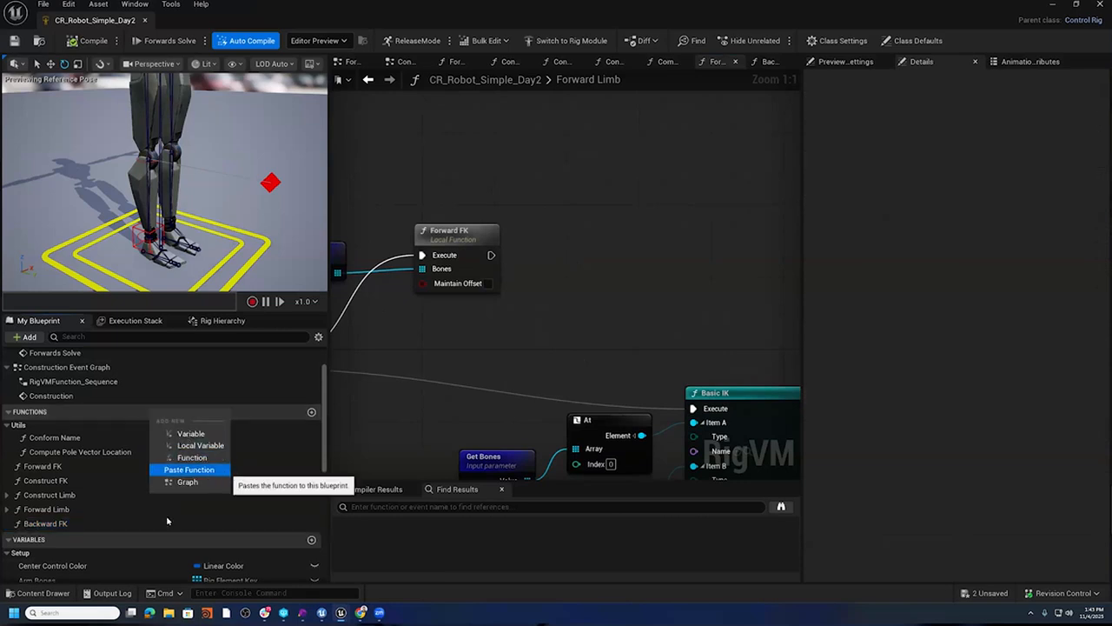
left_click(189, 469)
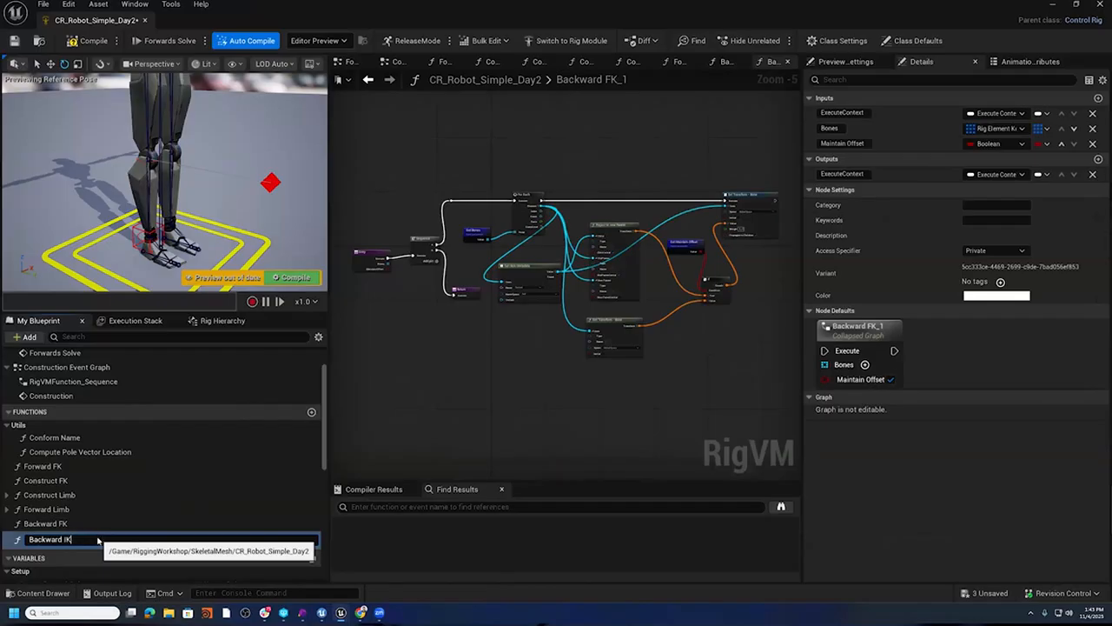
key("Return")
- Delete all the copied transform logic from the Backward IK graph, keeping the Entry, Sequence, Return and reroute nodes
scroll(474, 339, "up", 3)
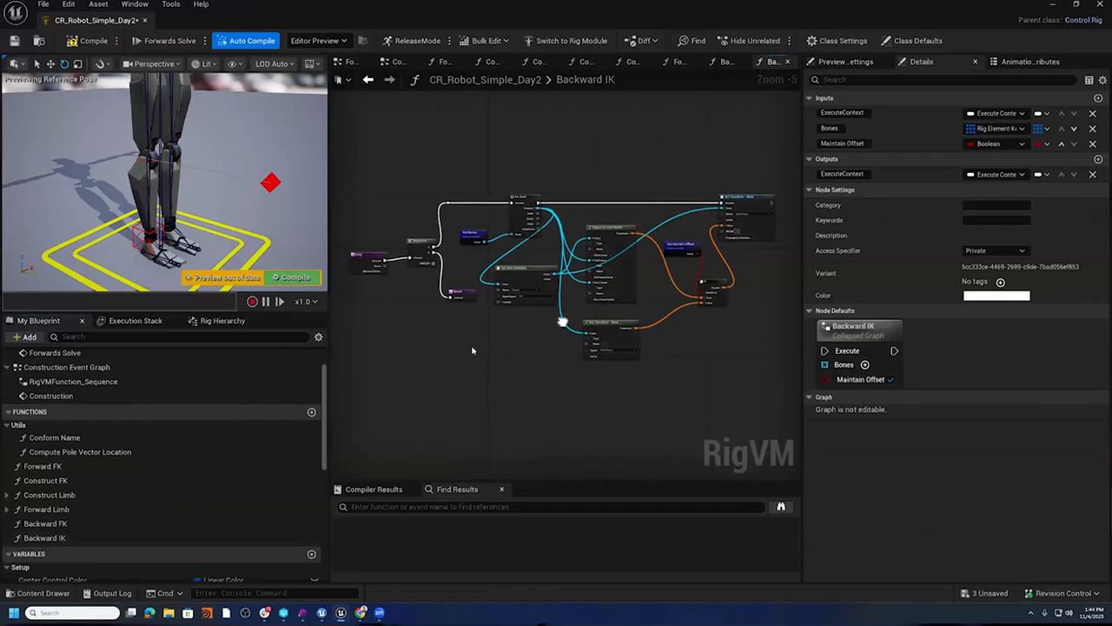
scroll(474, 338, "down", 3)
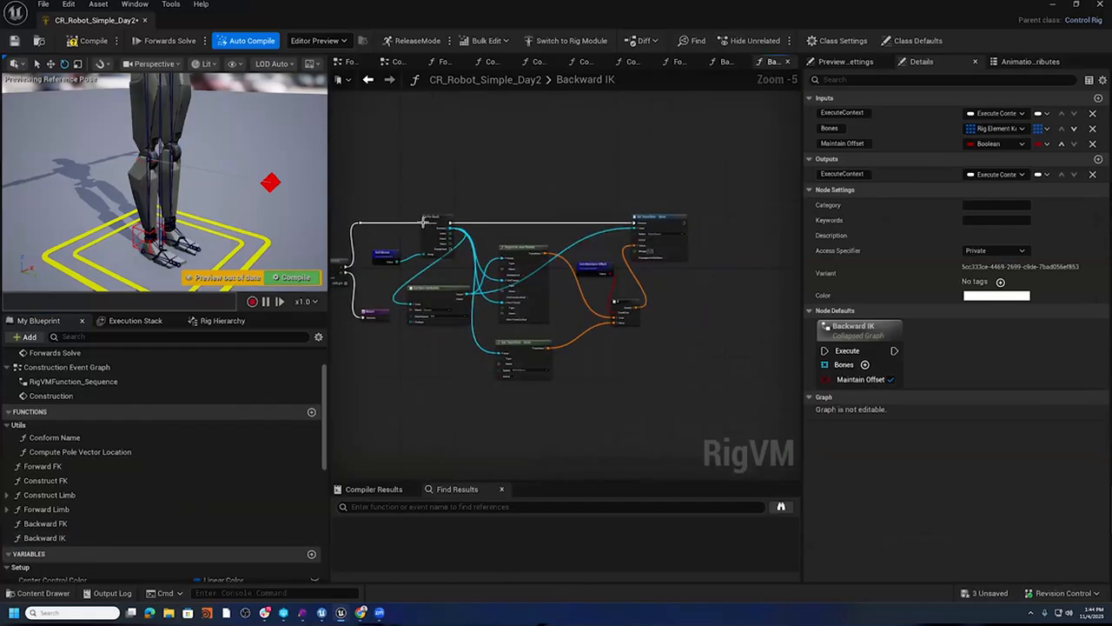
left_click_drag(396, 214, 694, 377)
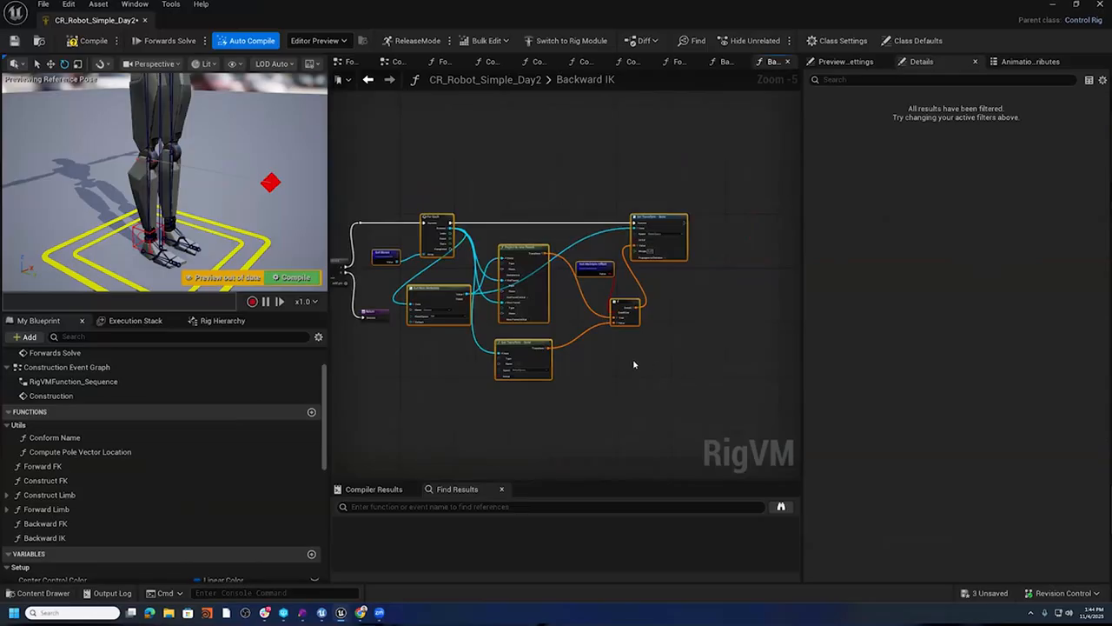
key("Delete")
scroll(485, 288, "up", 4)
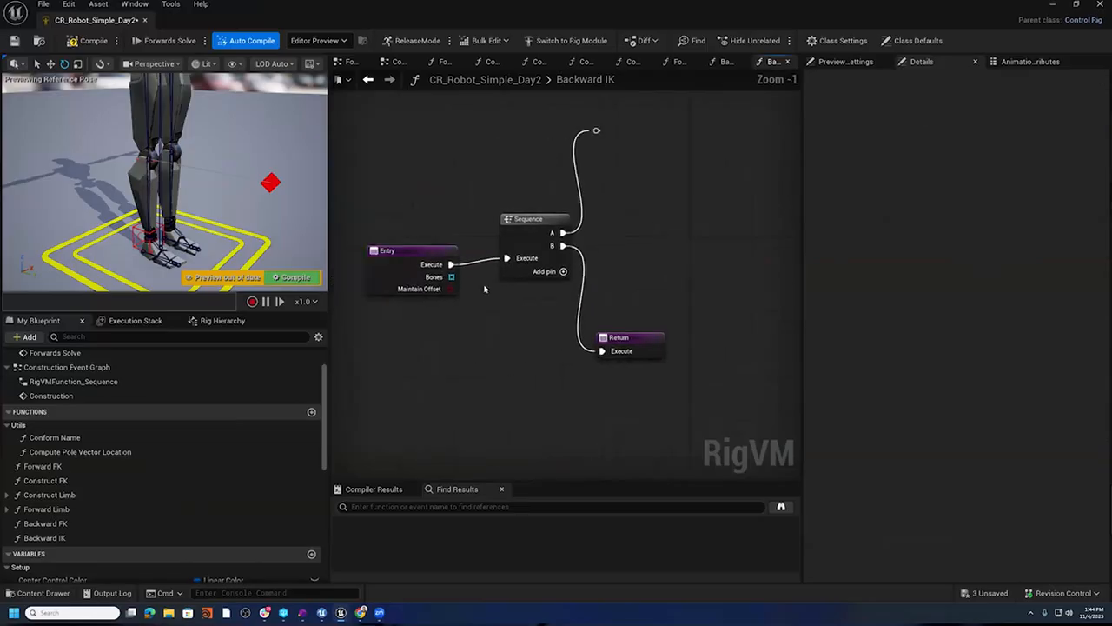
- Remove the Maintain Offset input from Backward IK and reposition the reroute node on Sequence output A
left_click(415, 252)
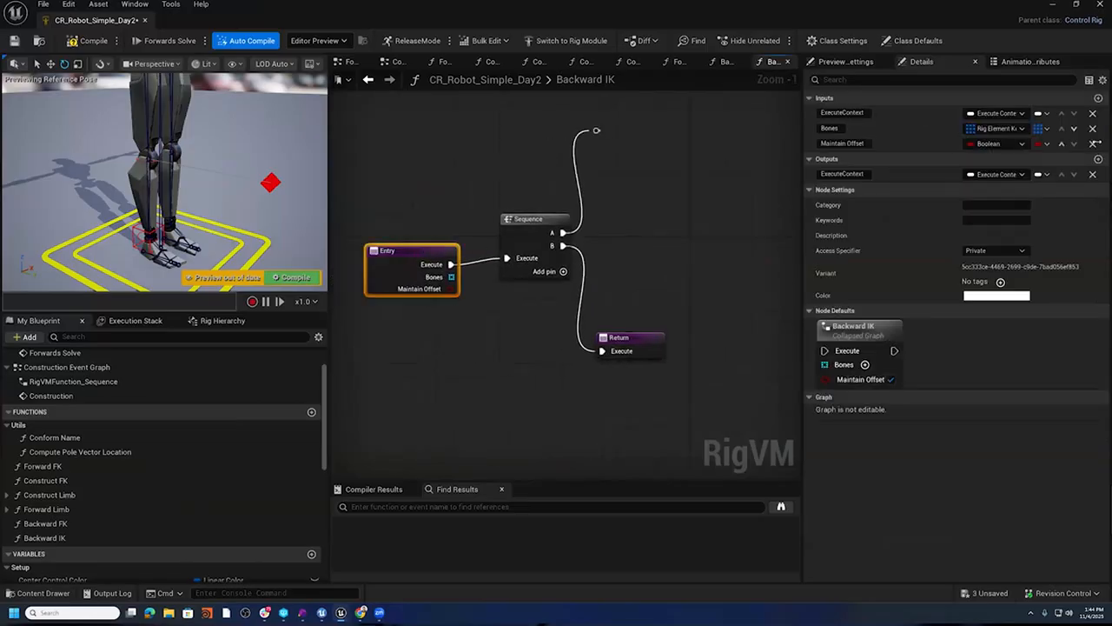
left_click(1092, 144)
right_click_drag(553, 295, 525, 326)
left_click_drag(572, 165, 606, 166)
mouse_move(673, 268)
right_mouse_down()
mouse_move(577, 279)
mouse_move(692, 278)
right_mouse_up()
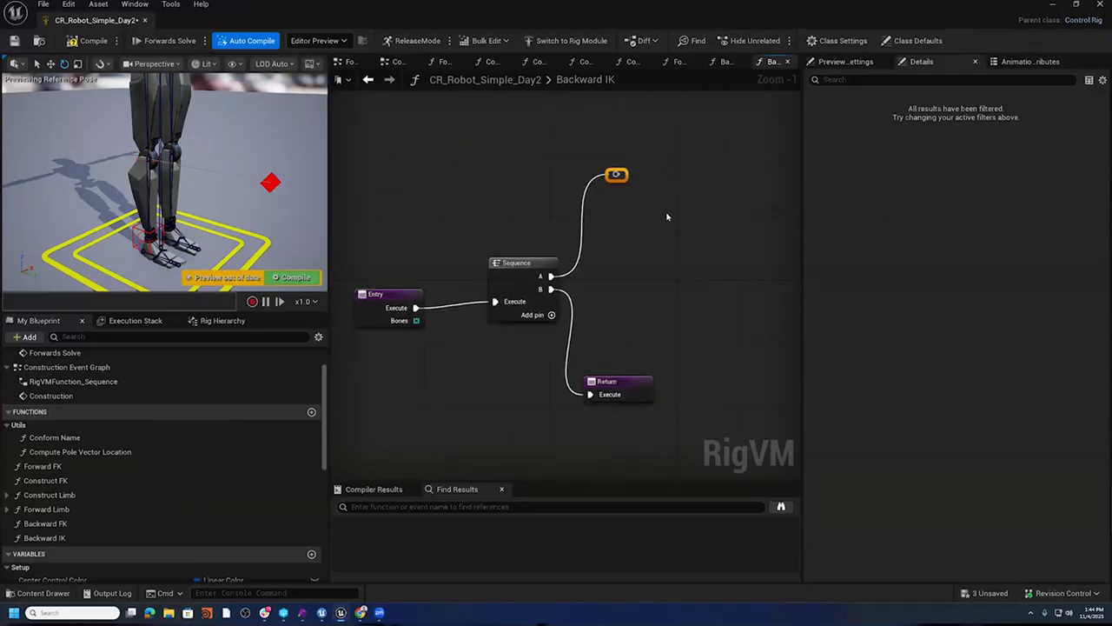
- Add a Set Transform node executed from the reroute on Sequence output A and align it with the execution wire
right_click_drag(708, 246, 614, 268)
left_click_drag(532, 196, 625, 207)
type("Set")
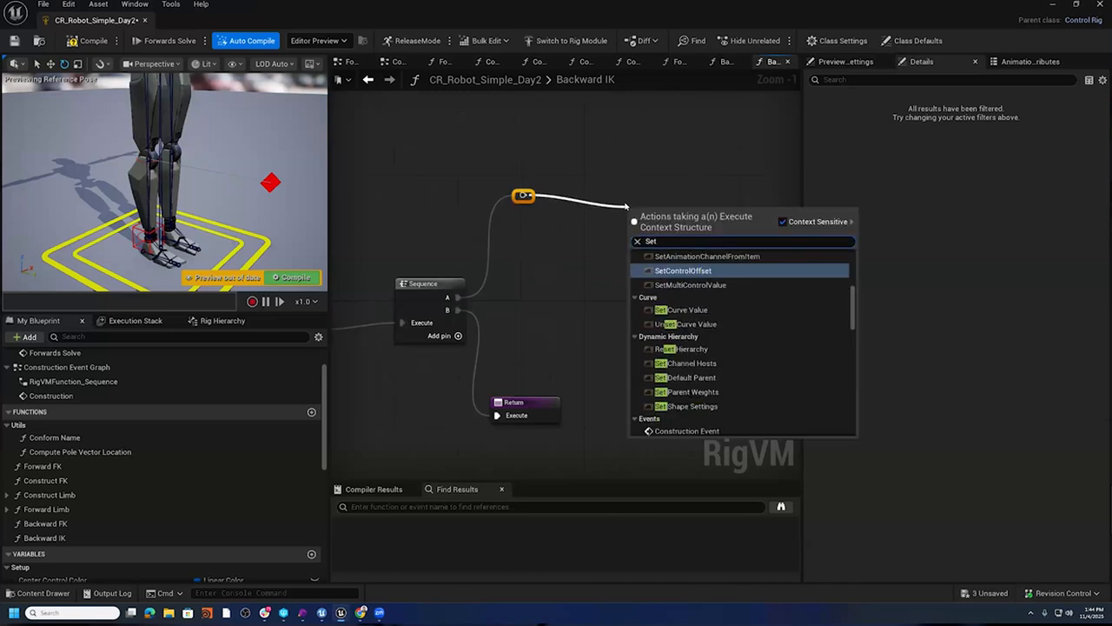
type(" Trans")
key("Down")
key("Down")
key("Down")
key("Down")
key("Down")
key("Down")
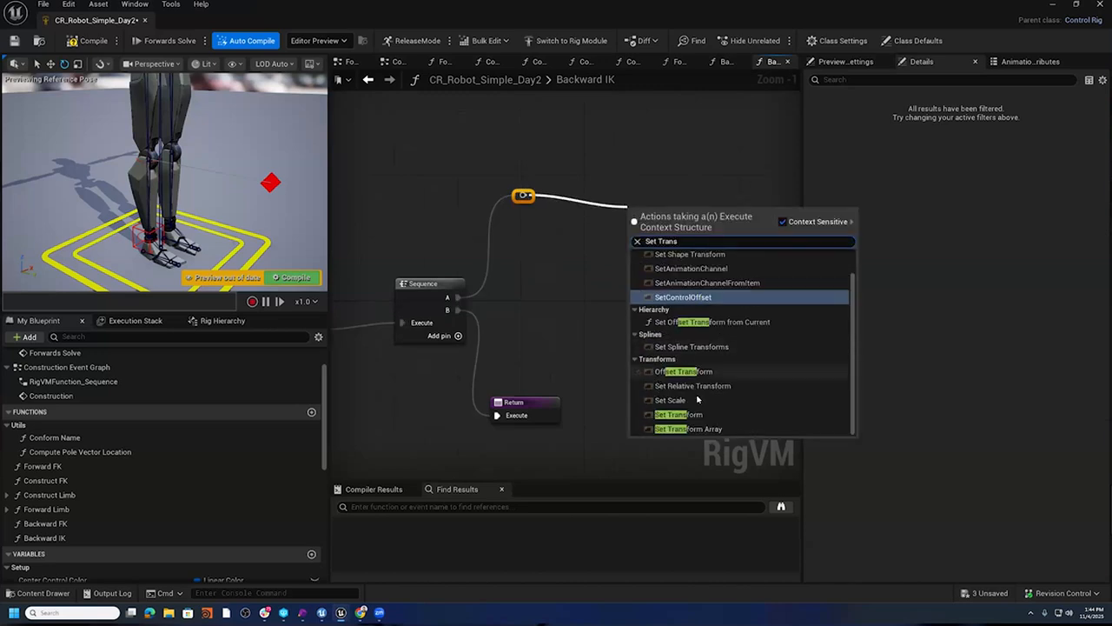
key("Return")
left_click_drag(713, 200, 717, 181)
- Expose Set Transform's Item pin as an input of the Backward IK function and name that input IK Control
right_click_drag(614, 350, 771, 339)
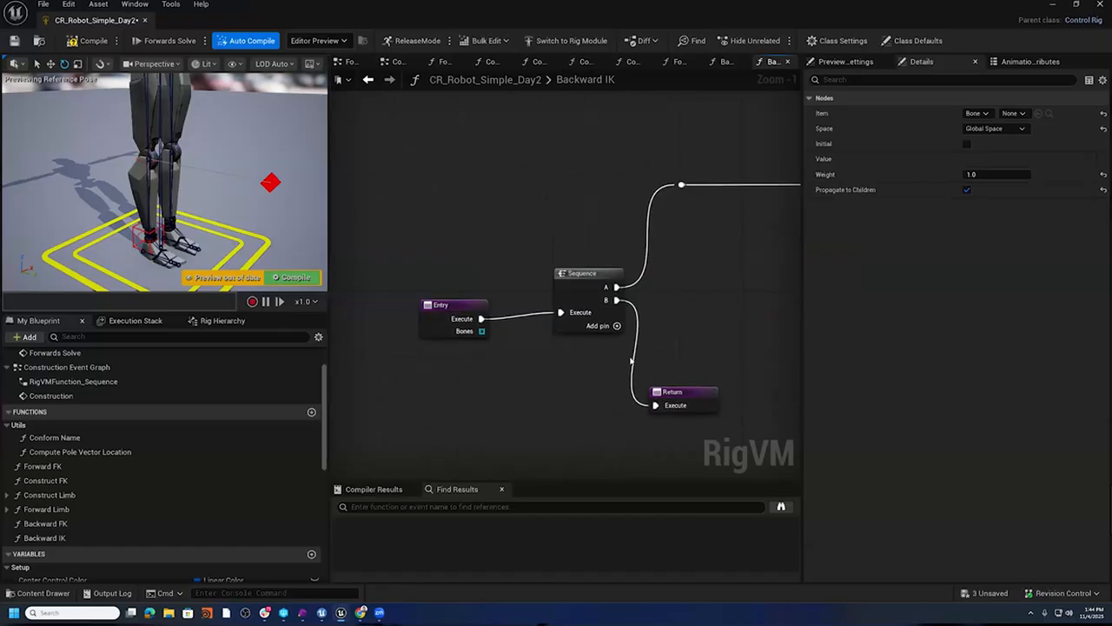
right_click_drag(701, 337, 525, 348)
left_click_drag(647, 206, 589, 228)
left_click(605, 280)
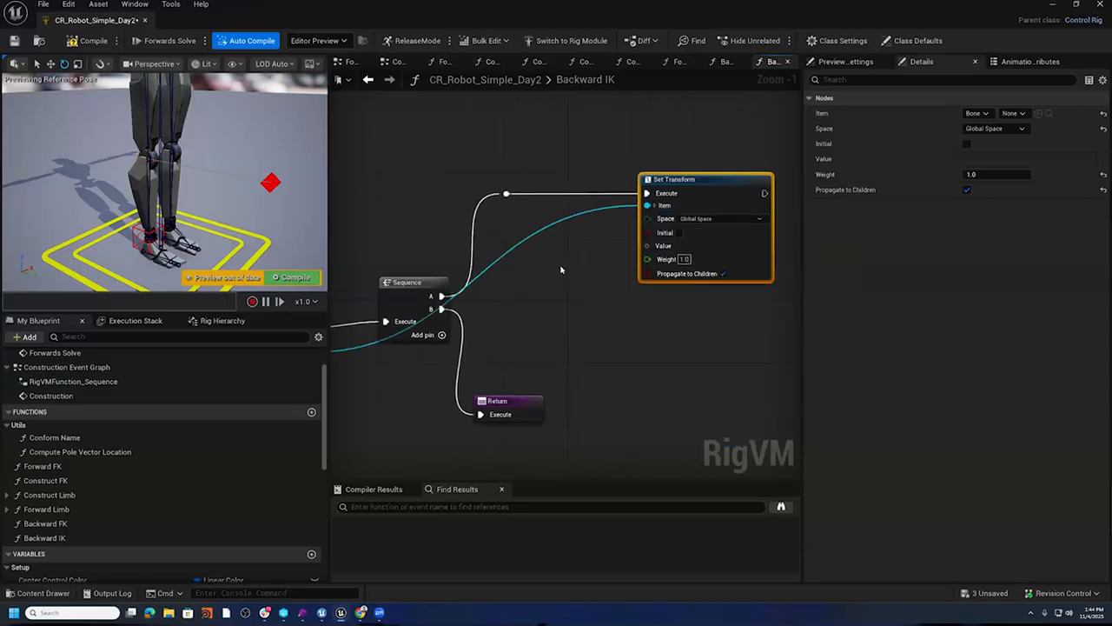
right_click_drag(486, 283, 616, 226)
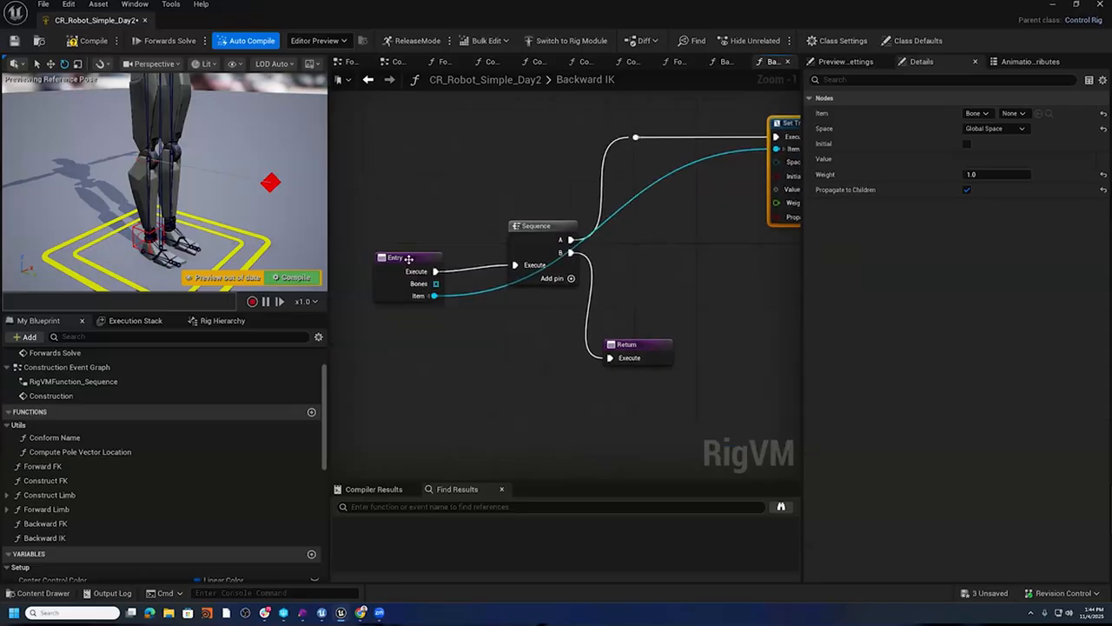
left_click(408, 258)
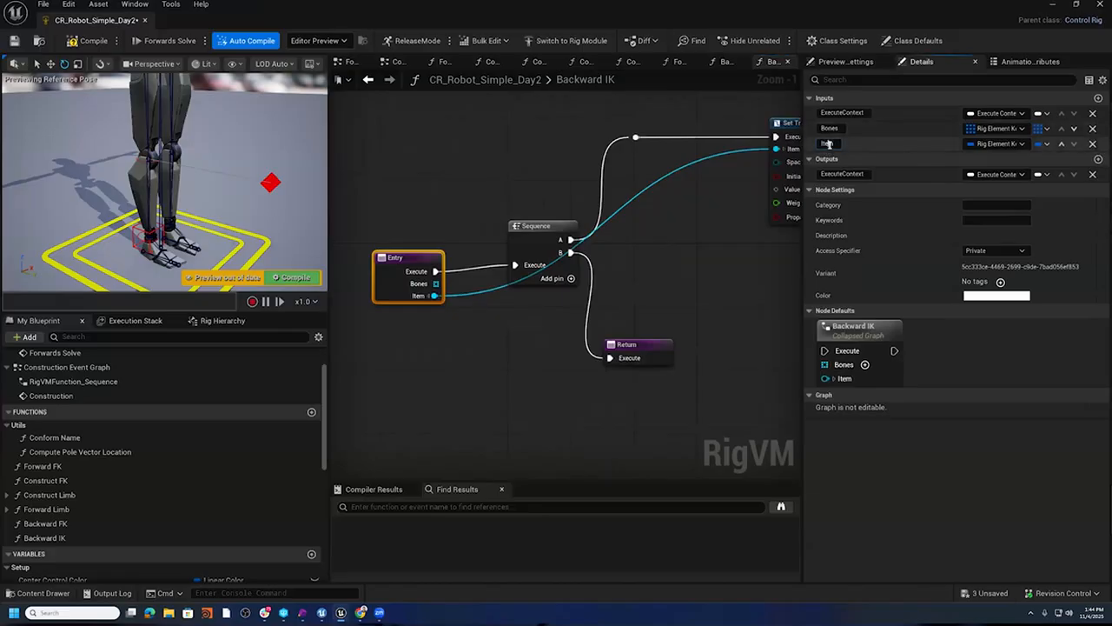
left_click(830, 145)
type("IK Control")
key("Return")
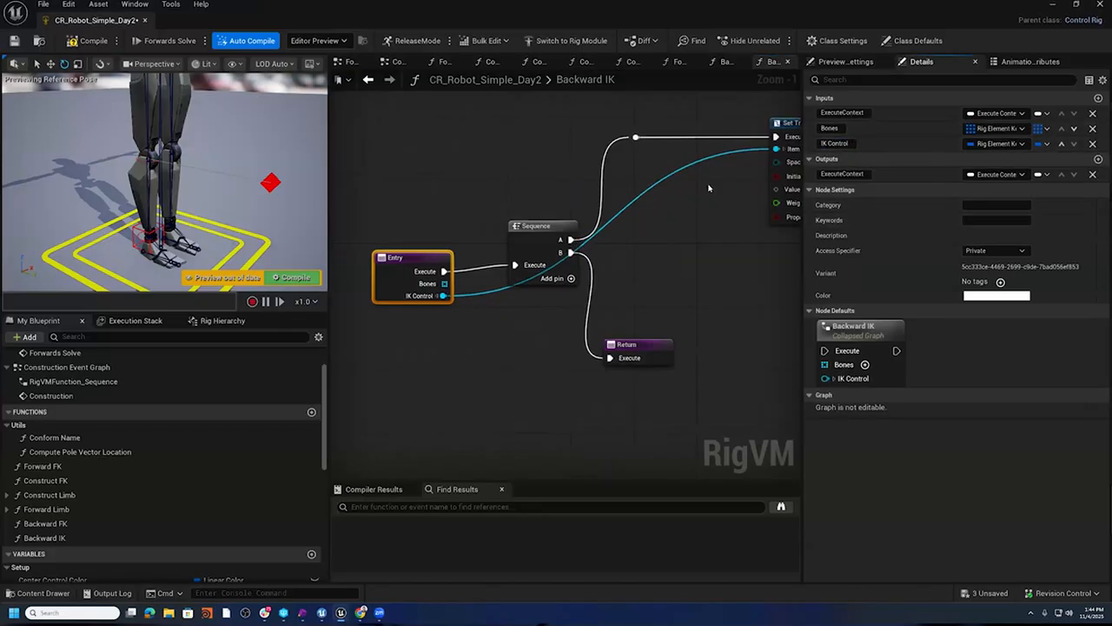
- Feed Set Transform's Item pin from a Get IK Control input parameter node and space the two nodes away from Sequence
left_click_drag(776, 149, 724, 173)
type("Ge")
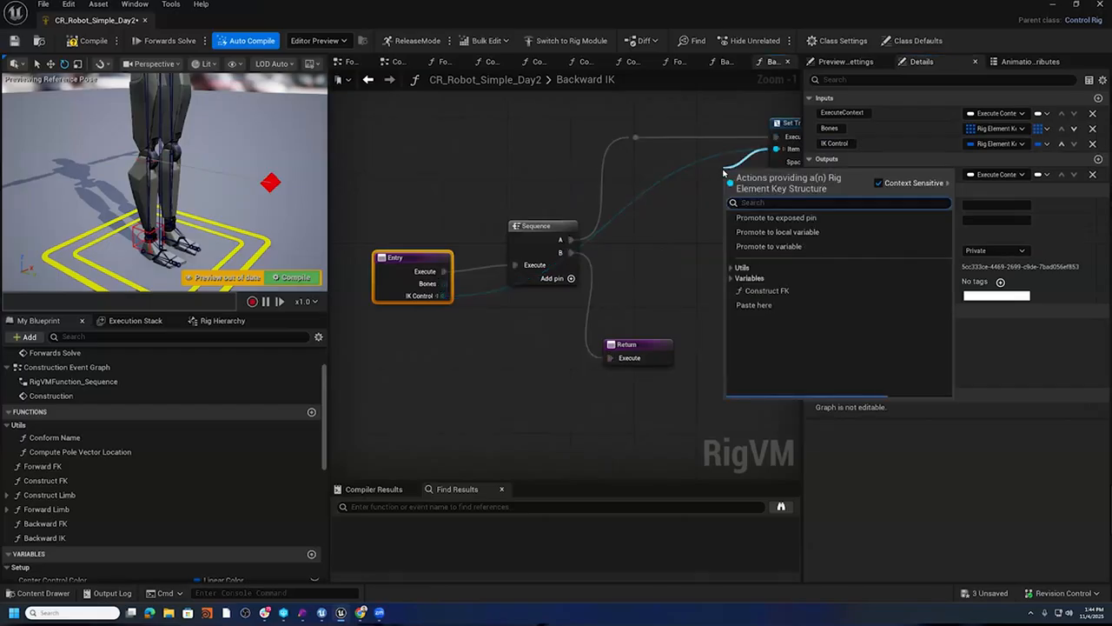
type("t IK Control")
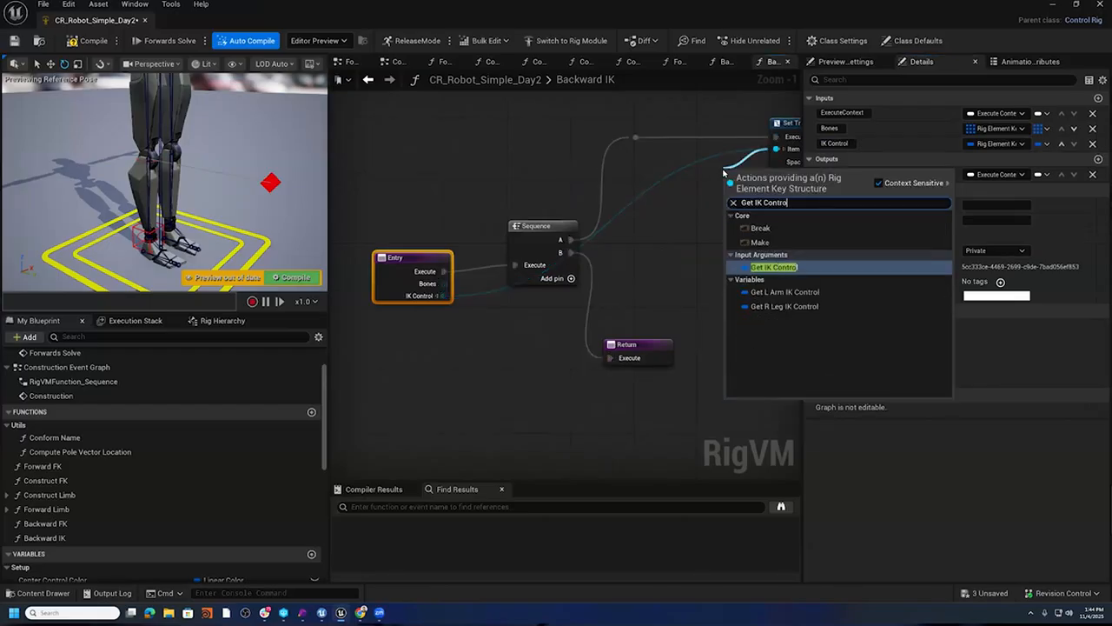
left_click(800, 268)
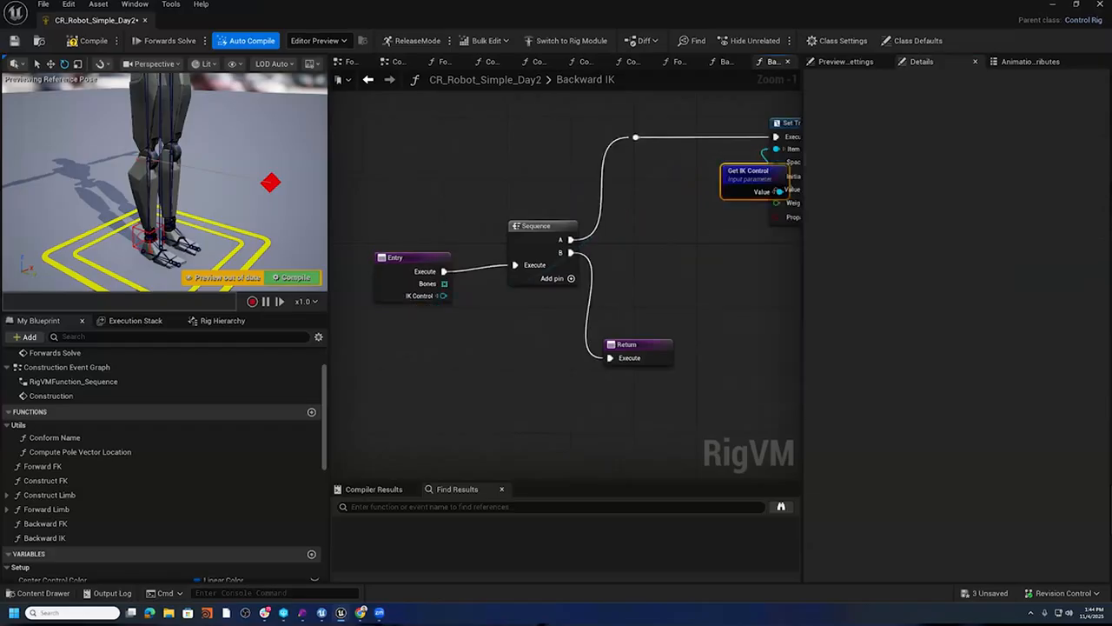
right_click_drag(785, 213, 676, 219)
left_click_drag(630, 174, 573, 158)
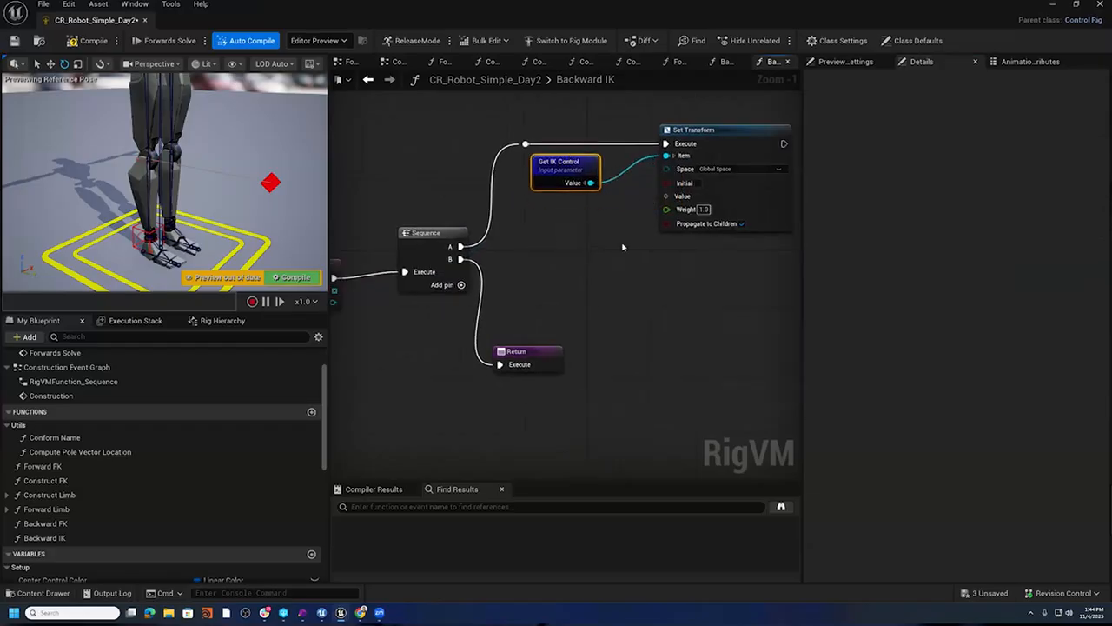
right_click_drag(622, 248, 557, 251)
left_click_drag(716, 134, 781, 134)
left_click_drag(525, 185, 568, 171)
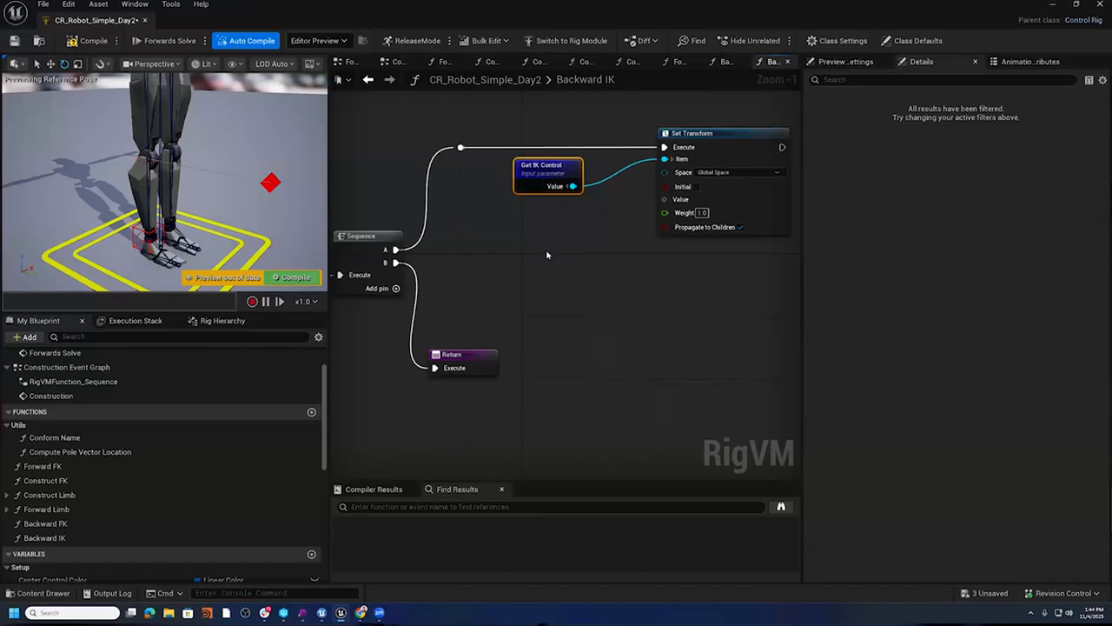
right_click_drag(527, 255, 527, 254)
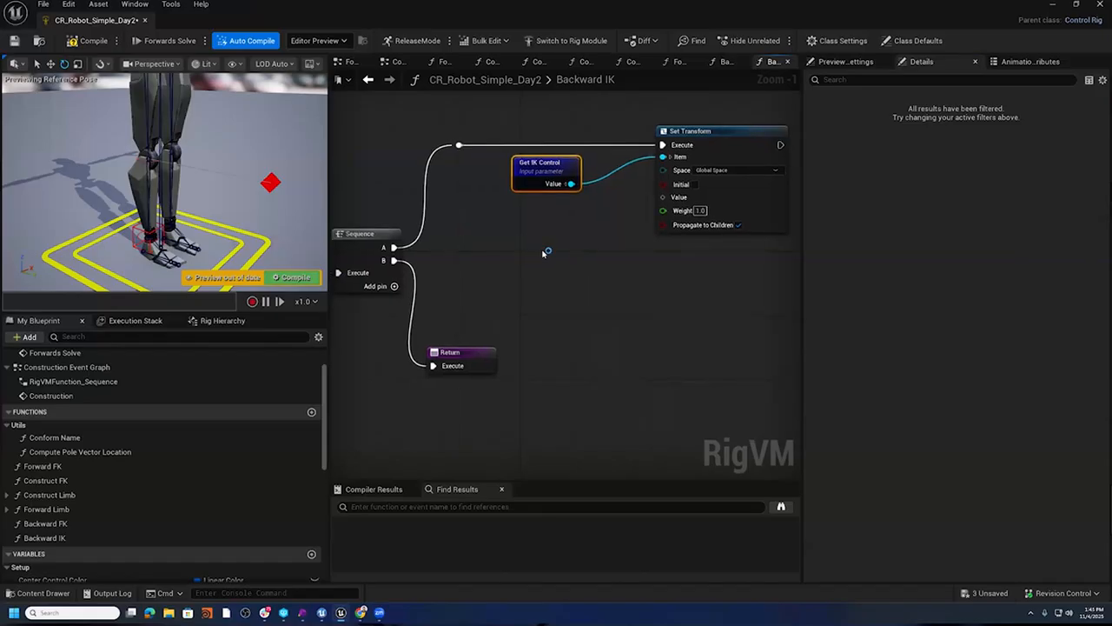
- Add a Project to new Parent node below Get IK Control and shift the node group away from Sequence to make room
right_click(544, 253)
type("project")
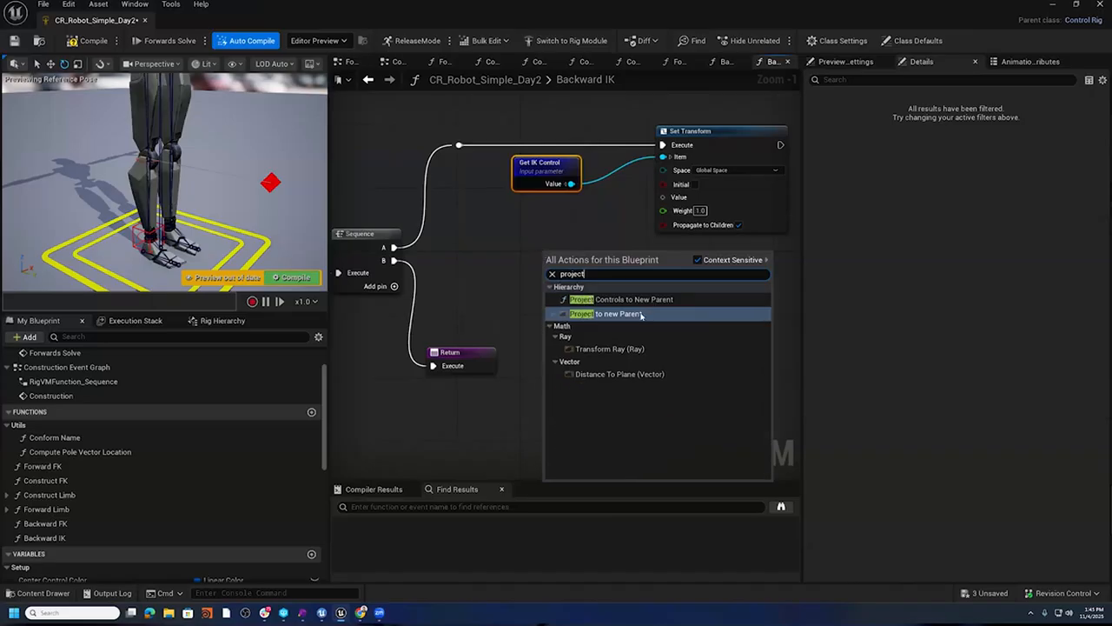
left_click(647, 313)
left_click_drag(592, 280, 571, 267)
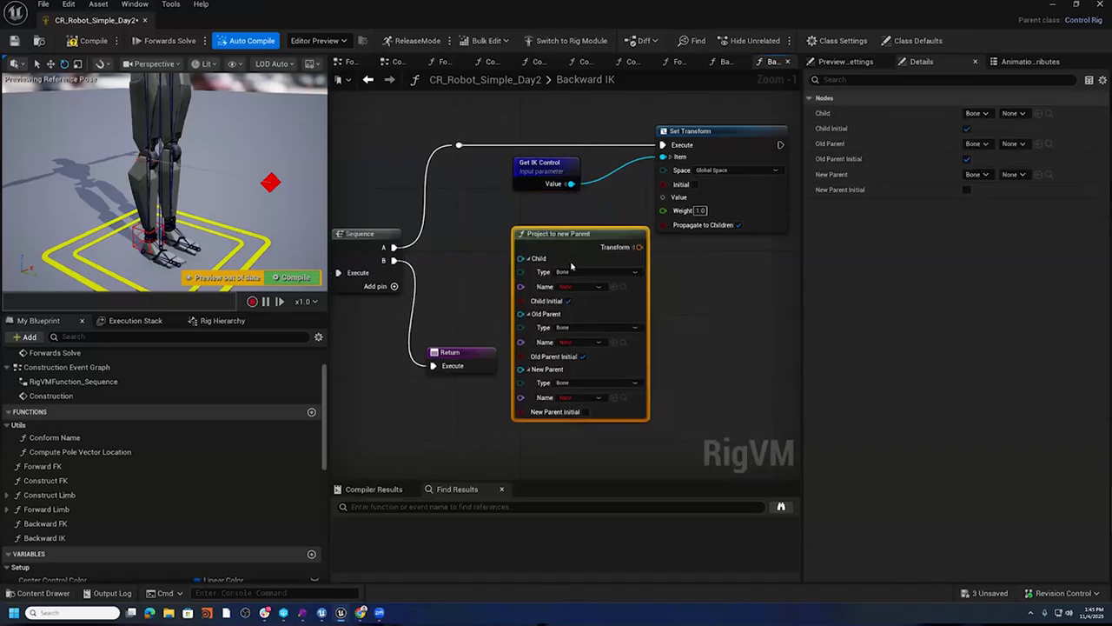
right_click_drag(494, 365, 532, 368)
right_click_drag(569, 106, 411, 130)
left_click_drag(411, 127, 743, 310)
left_click_drag(589, 161, 746, 166)
right_click_drag(378, 333, 515, 336)
- Add a Get Bones input parameter node and feed its value into an array At node with index -1
right_click(476, 252)
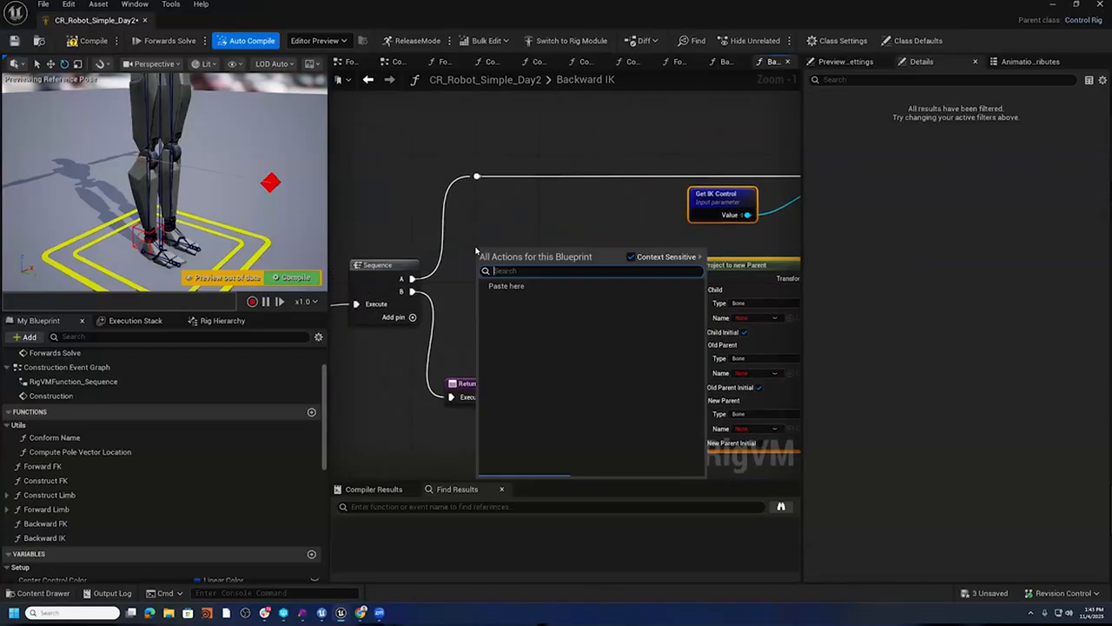
type("Get Bones")
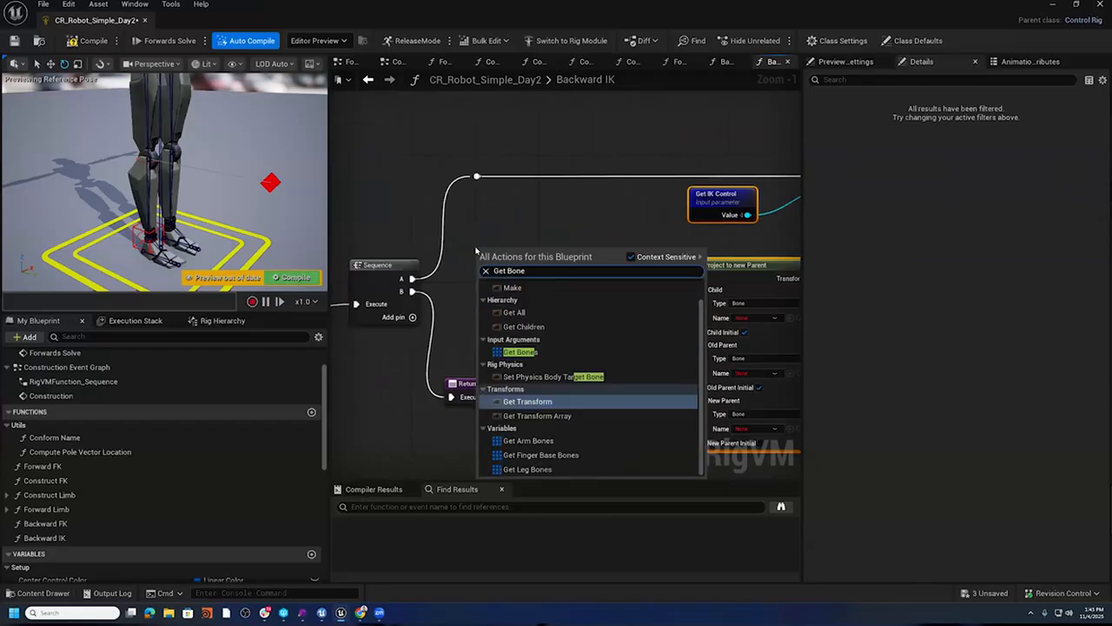
left_click(528, 351)
left_click_drag(535, 270, 555, 250)
type("att")
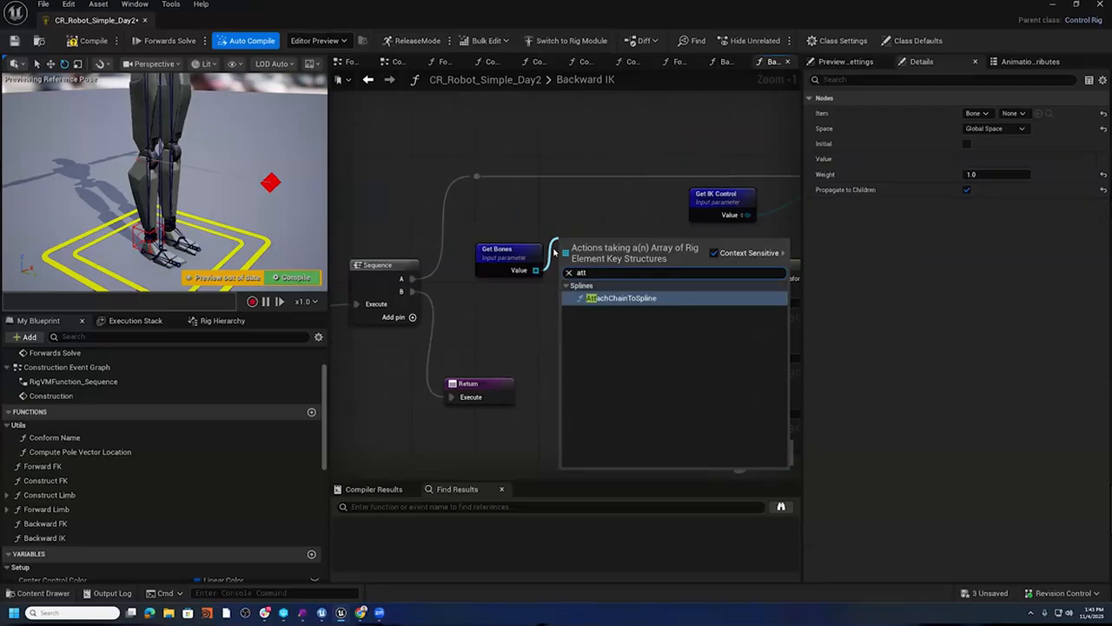
key("BackSpace")
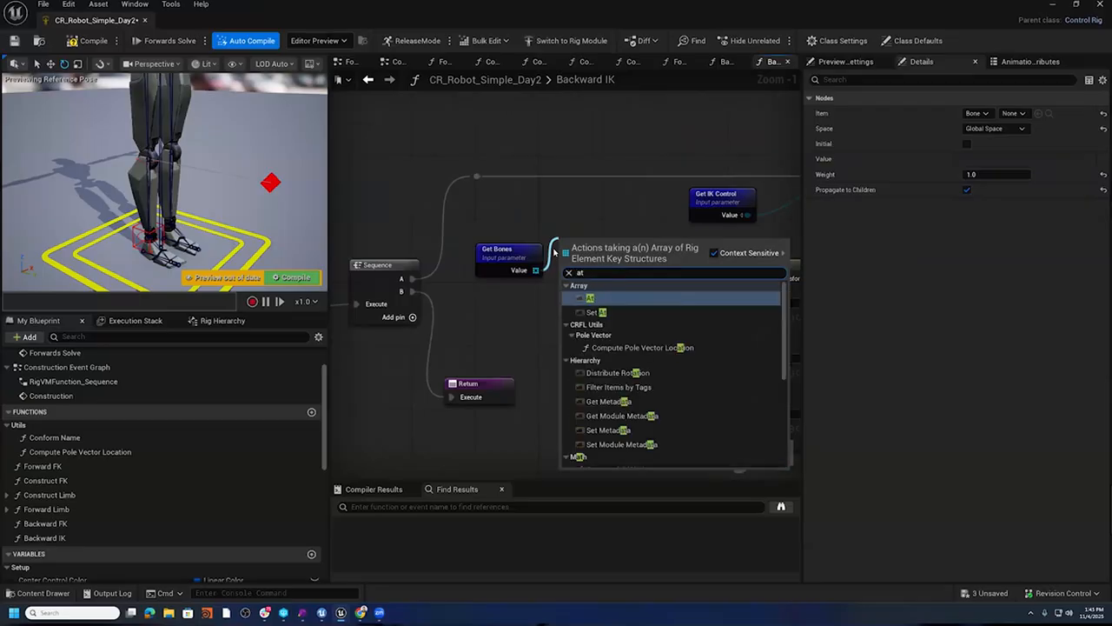
left_click(613, 298)
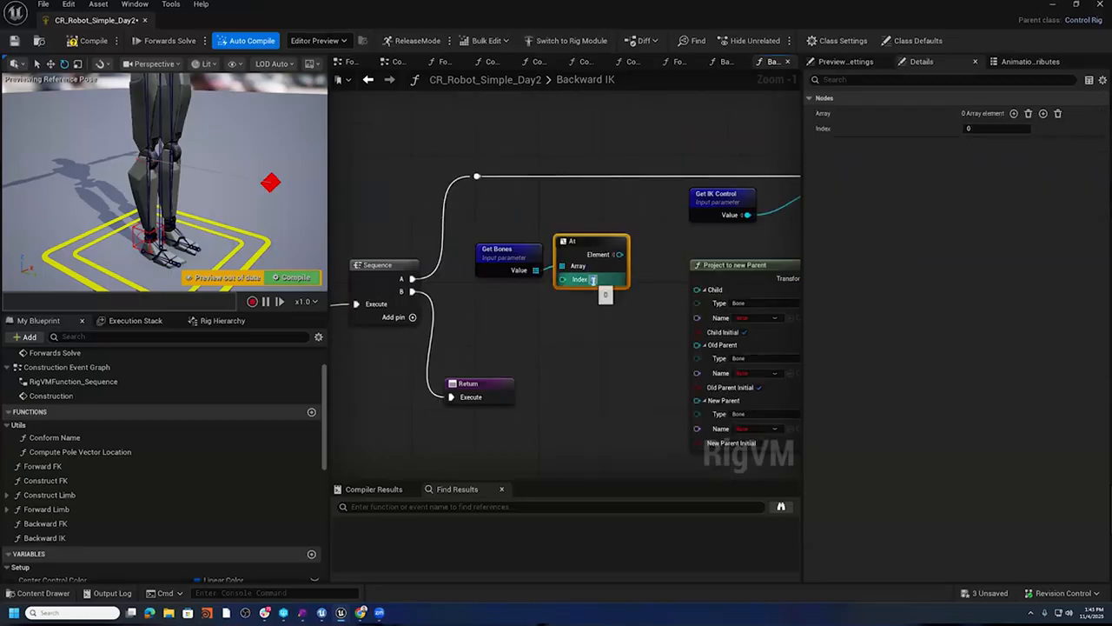
right_click_drag(609, 329, 479, 311)
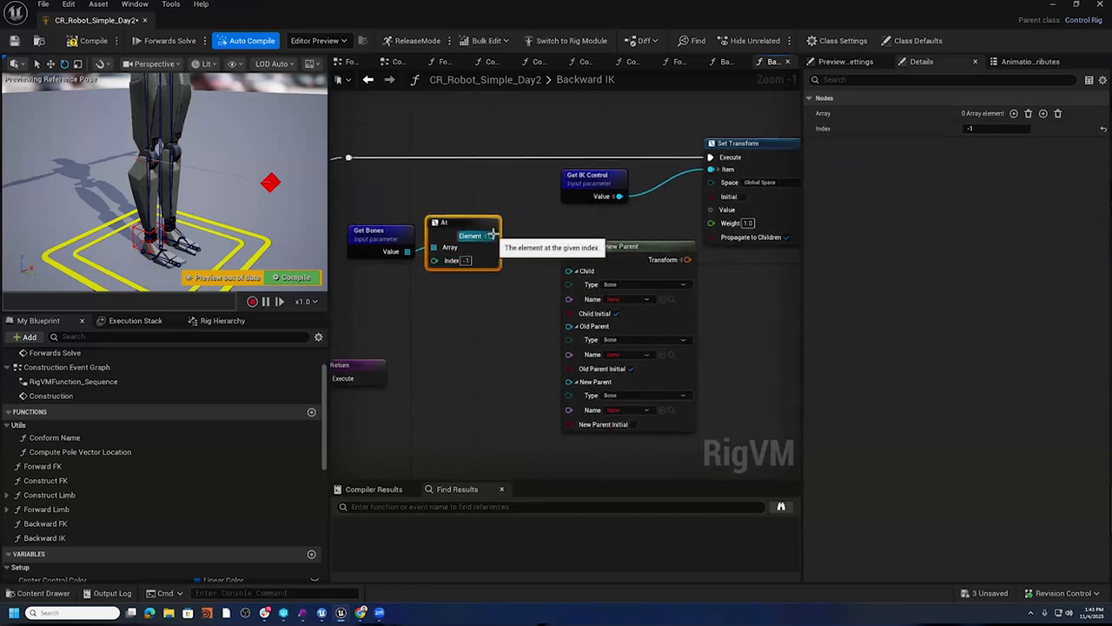
- Connect the At element to Old Parent and New Parent, and Get IK Control to Child, on Project to new Parent
left_click_drag(492, 236, 570, 329)
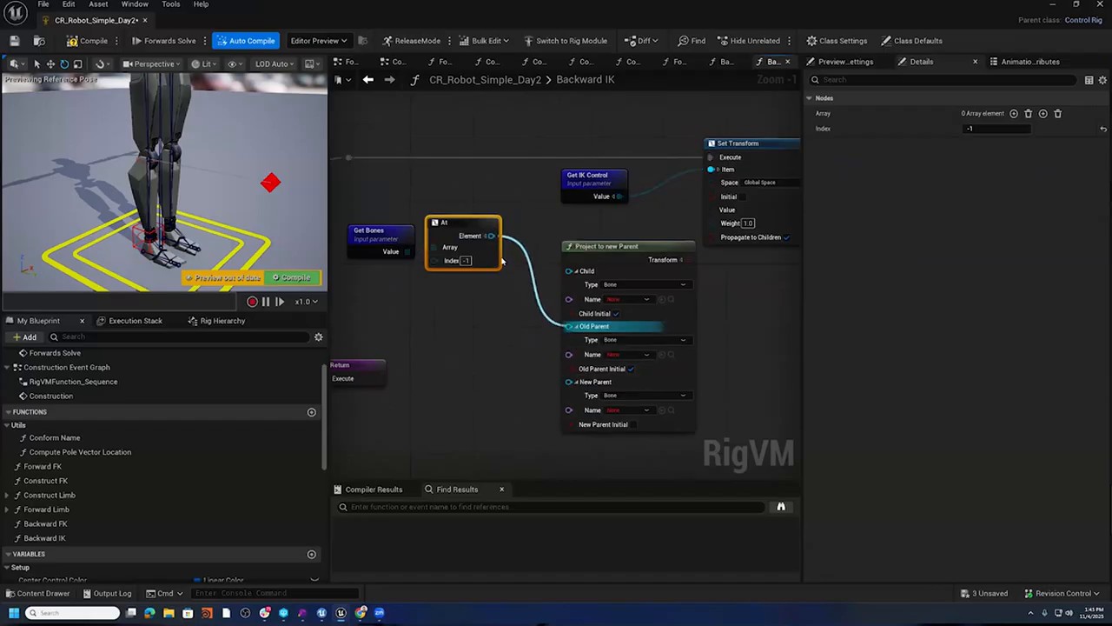
left_click_drag(491, 236, 569, 378)
right_click_drag(567, 203, 584, 206)
left_click_drag(625, 189, 613, 277)
right_click_drag(784, 278, 605, 271)
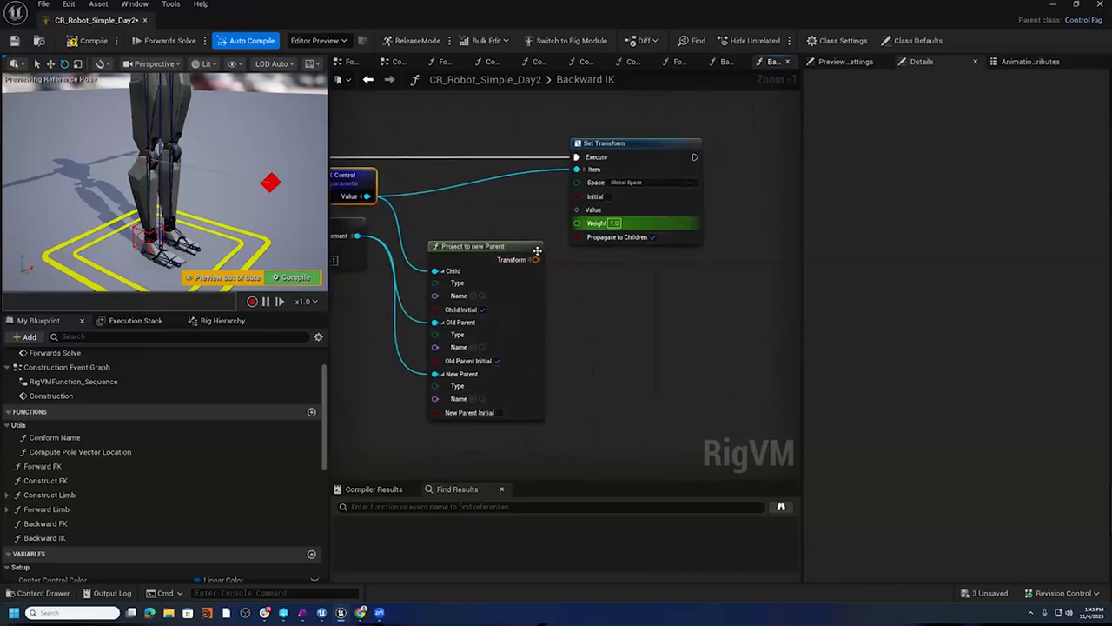
- Connect Project to new Parent's Transform output to Set Transform's Value pin and save the rig asset
left_click_drag(536, 260, 577, 209)
right_click_drag(491, 229, 594, 217)
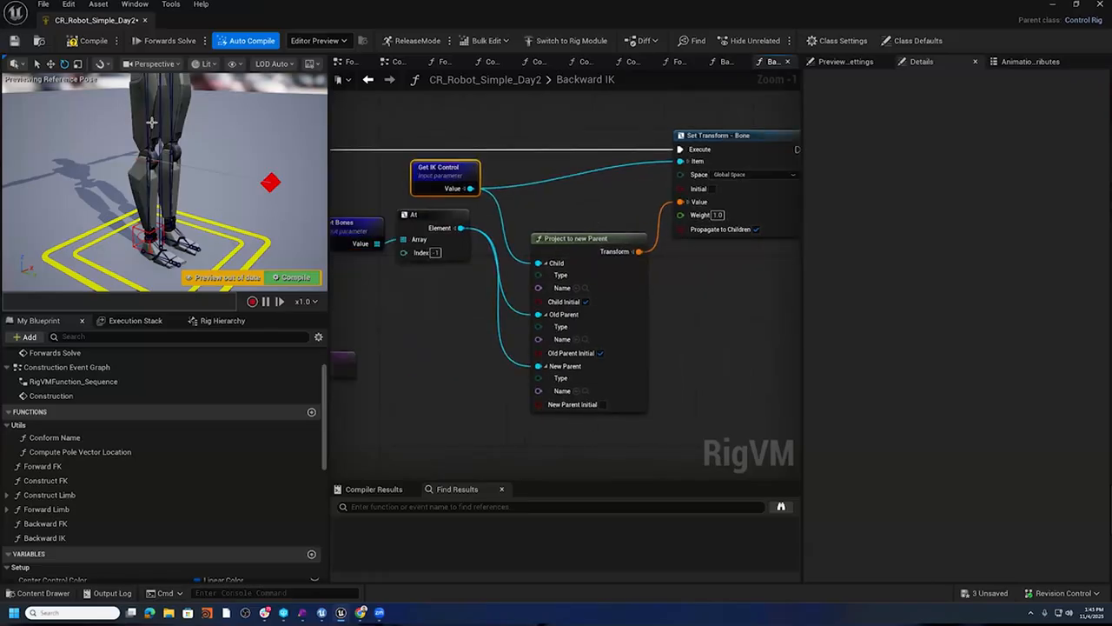
left_click(15, 41)
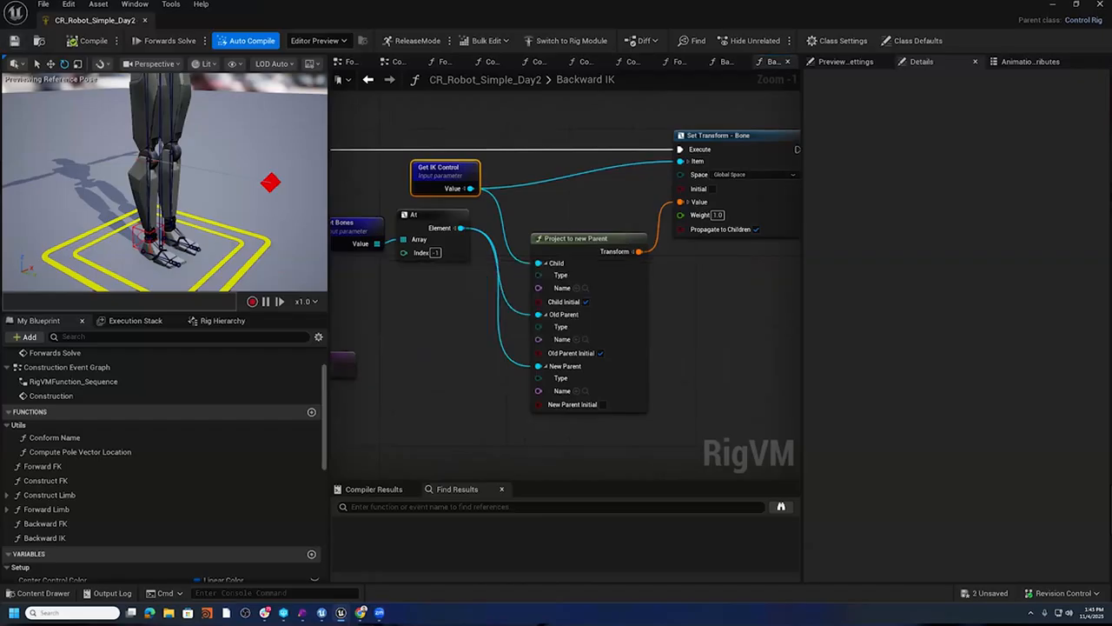
- Test the arm by rotating the left elbow control in the preview, and review the Backward IK node chain
mouse_move(174, 191)
left_mouse_down("alt")
mouse_move(105, 184)
mouse_move(173, 175)
left_mouse_up("alt")
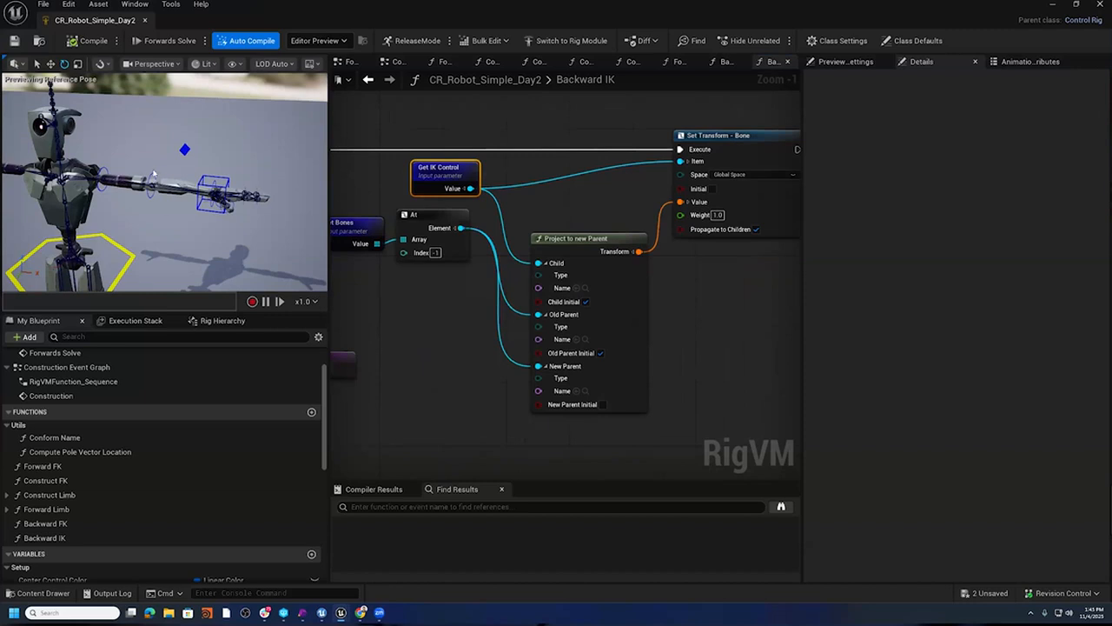
left_click(155, 186)
left_click_drag(171, 205, 131, 203)
right_click_drag(441, 332, 572, 322)
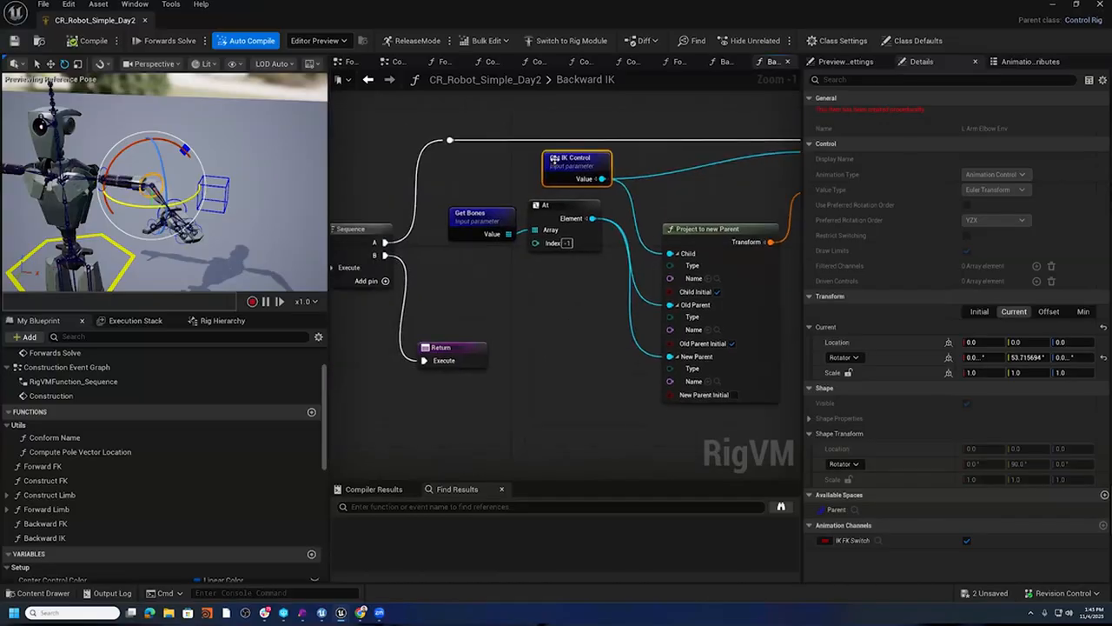
right_click_drag(510, 184, 635, 185)
right_click_drag(408, 245, 474, 208)
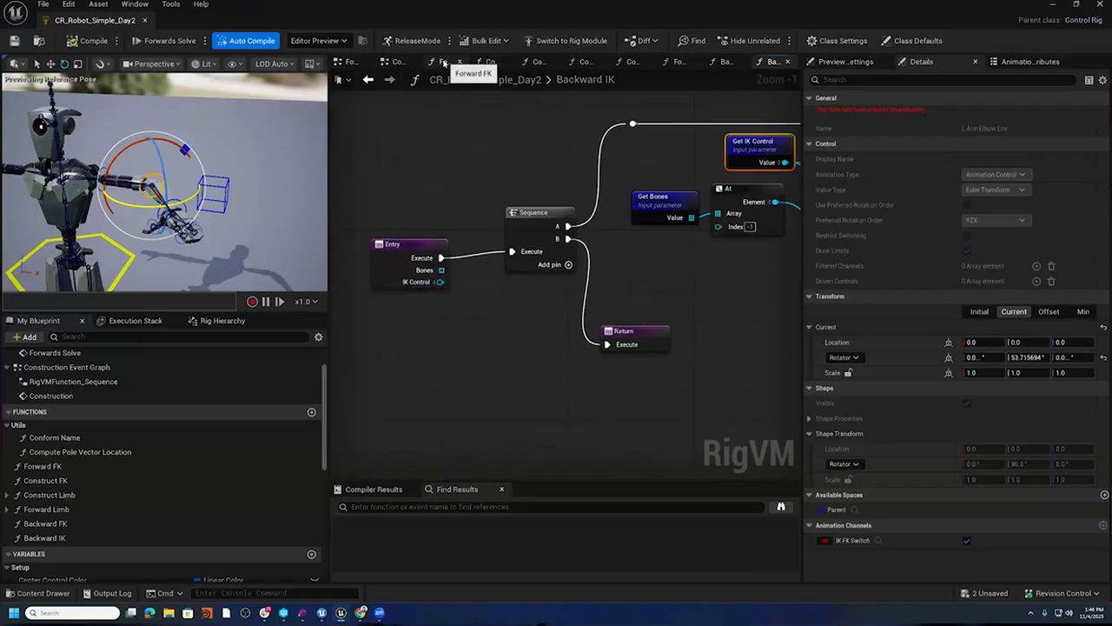
- In the Forward Limb graph, add the Backward IK function after Forward FK and link their execution
left_click(676, 61)
right_click_drag(586, 288, 625, 237)
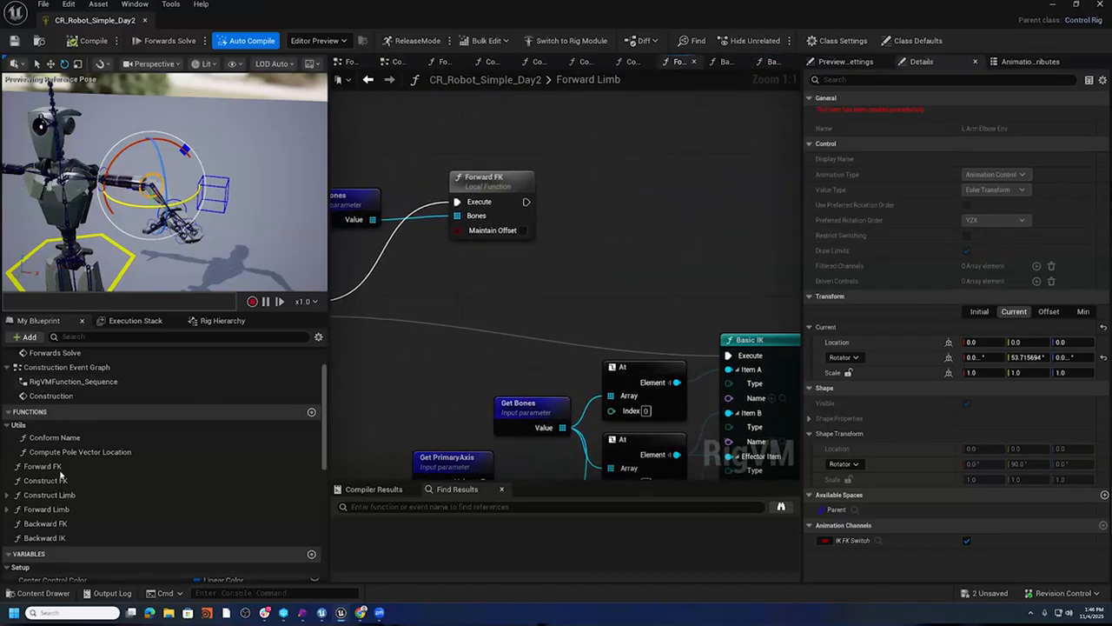
scroll(60, 485, "down", 2)
left_click_drag(44, 484, 641, 169)
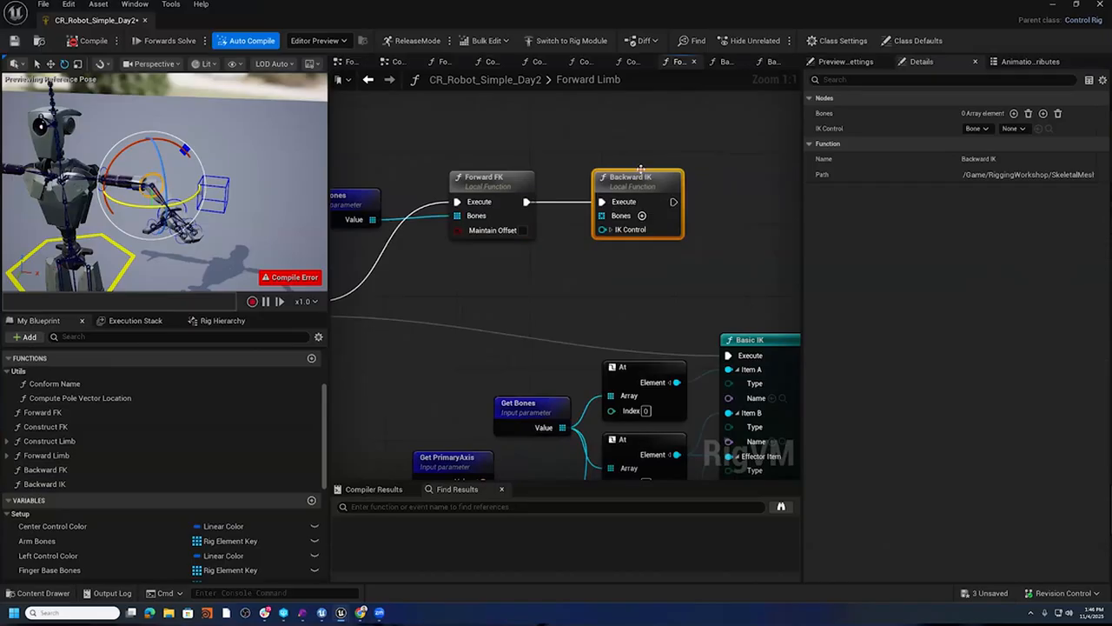
- Add a Get Bones input parameter node below Forward FK and feed its value into Backward IK's Bones pin
right_click(489, 272)
type("Get Bones")
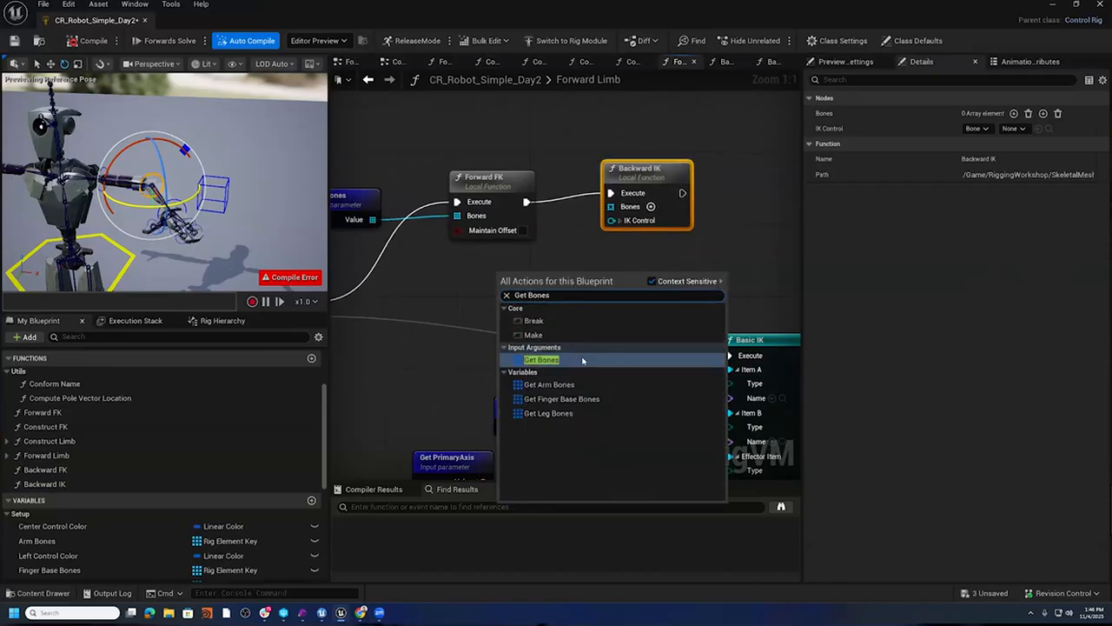
key("Return")
left_click_drag(562, 301, 611, 206)
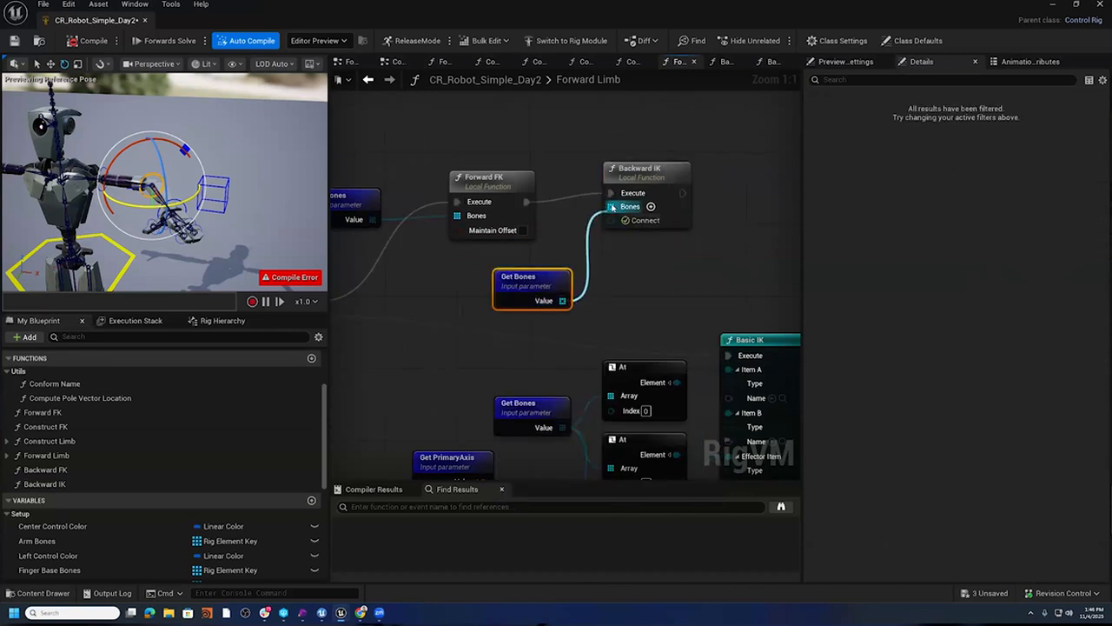
left_click_drag(547, 276, 510, 259)
- Feed Backward IK's IK Control pin from a new Get IK Control input parameter node, and compile and save the rig
right_click(600, 281)
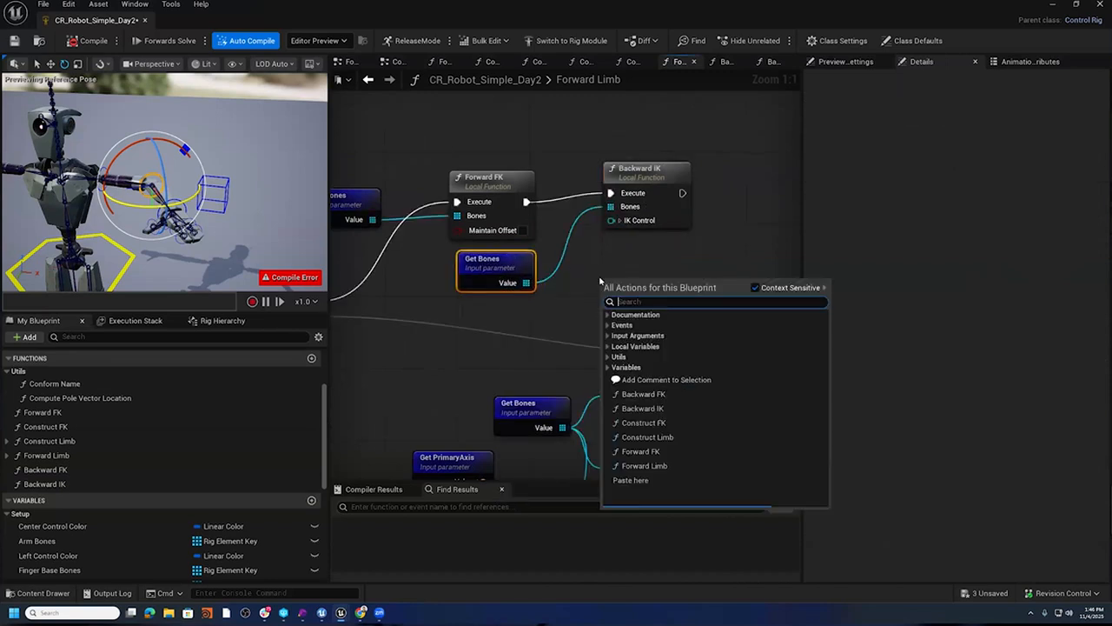
type("Gewt")
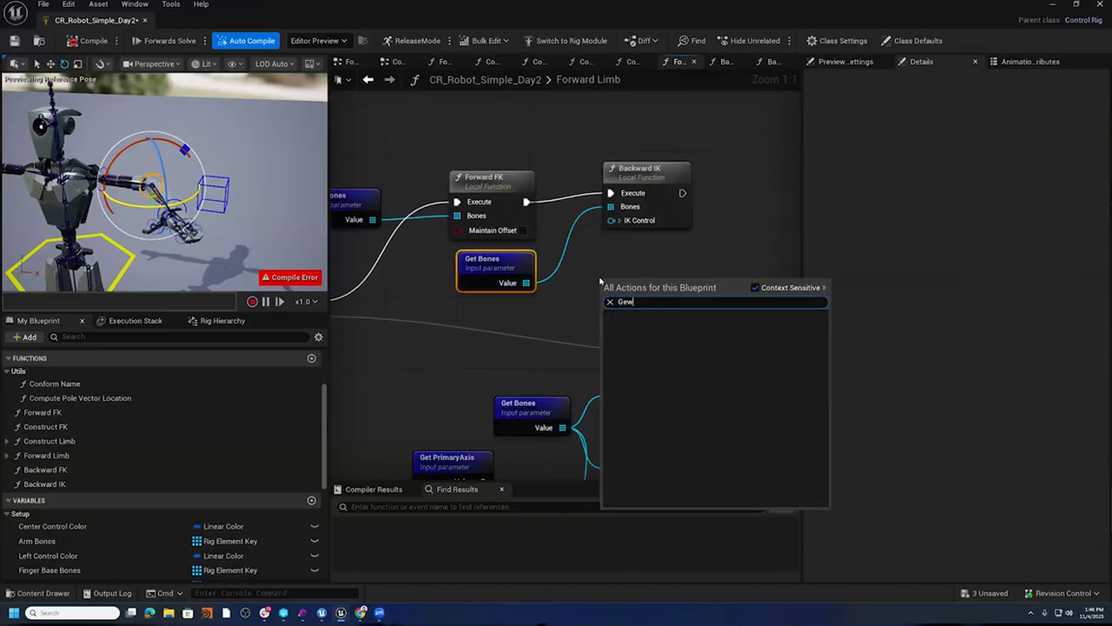
key("BackSpace")
type("t IK")
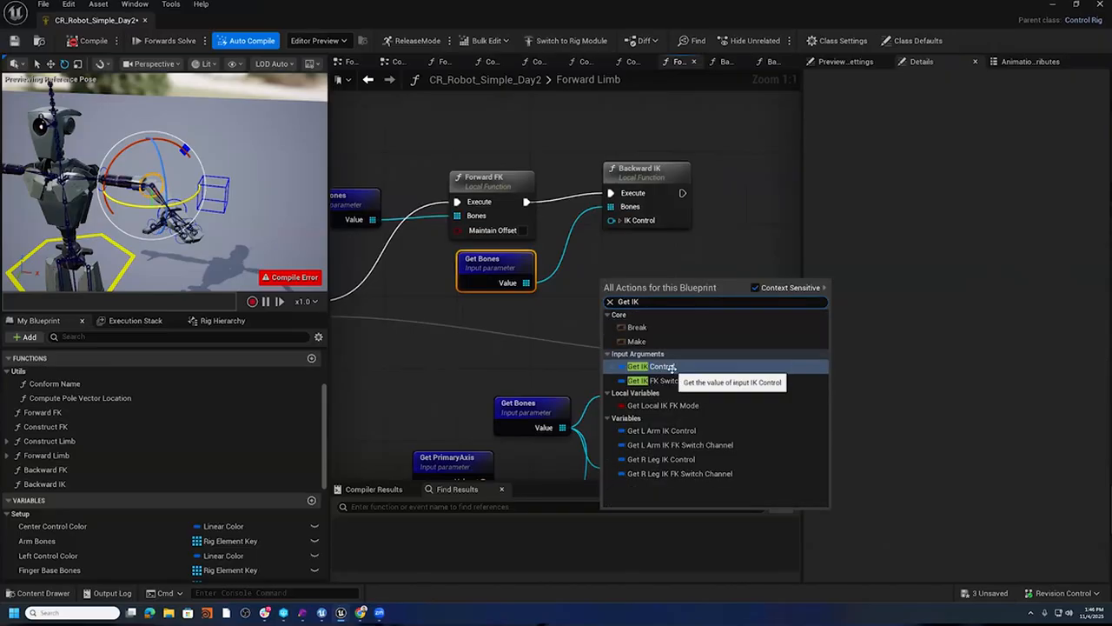
left_click(672, 371)
left_click_drag(661, 309, 611, 220)
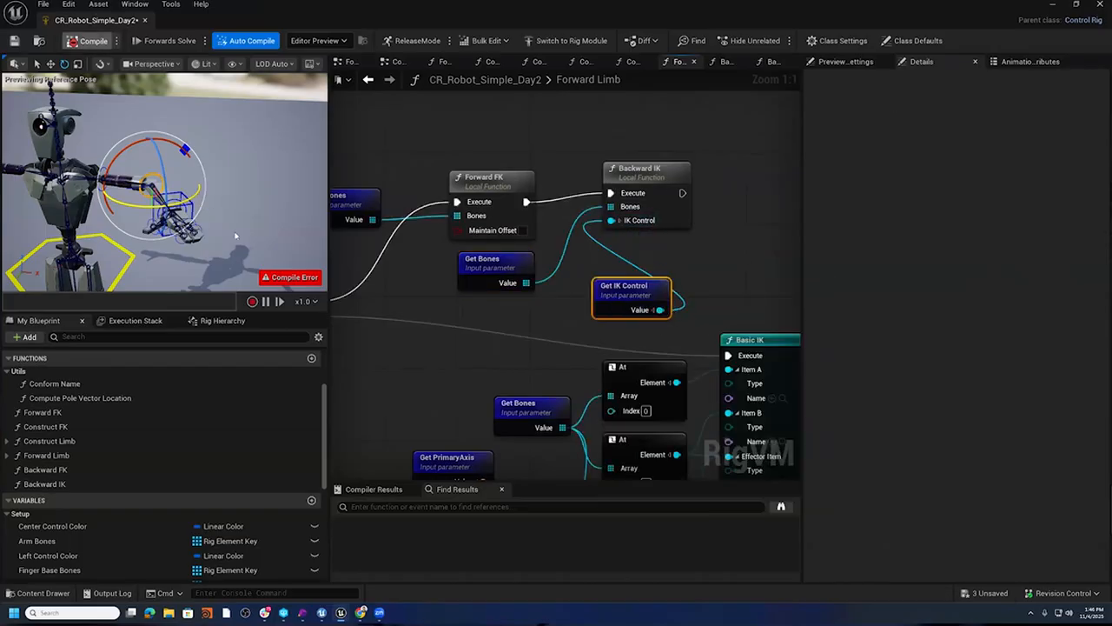
left_click(87, 41)
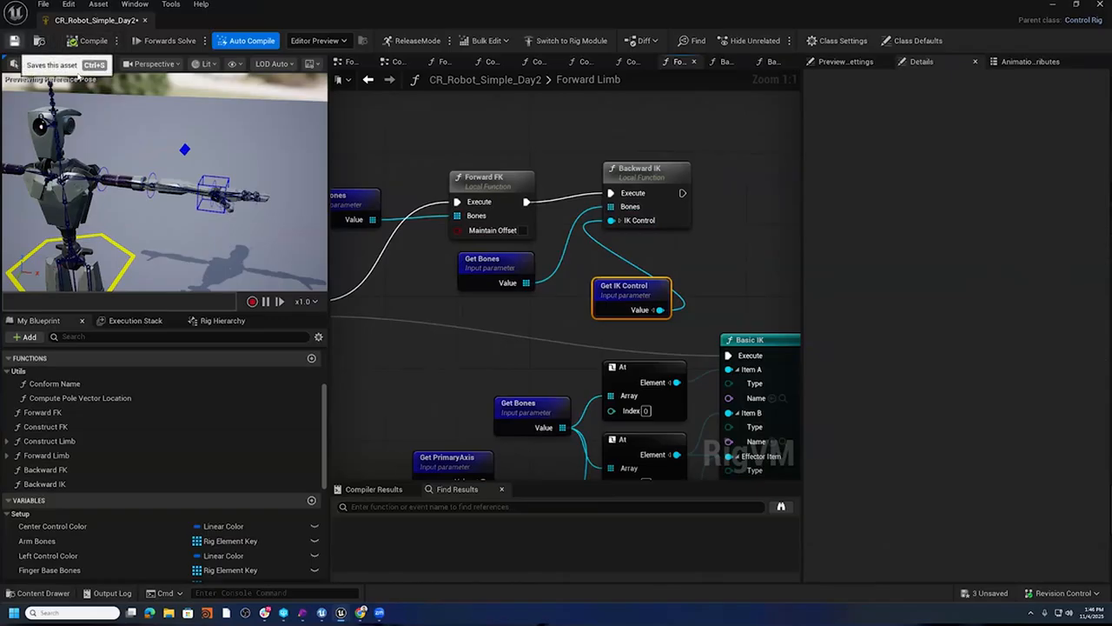
left_click(15, 42)
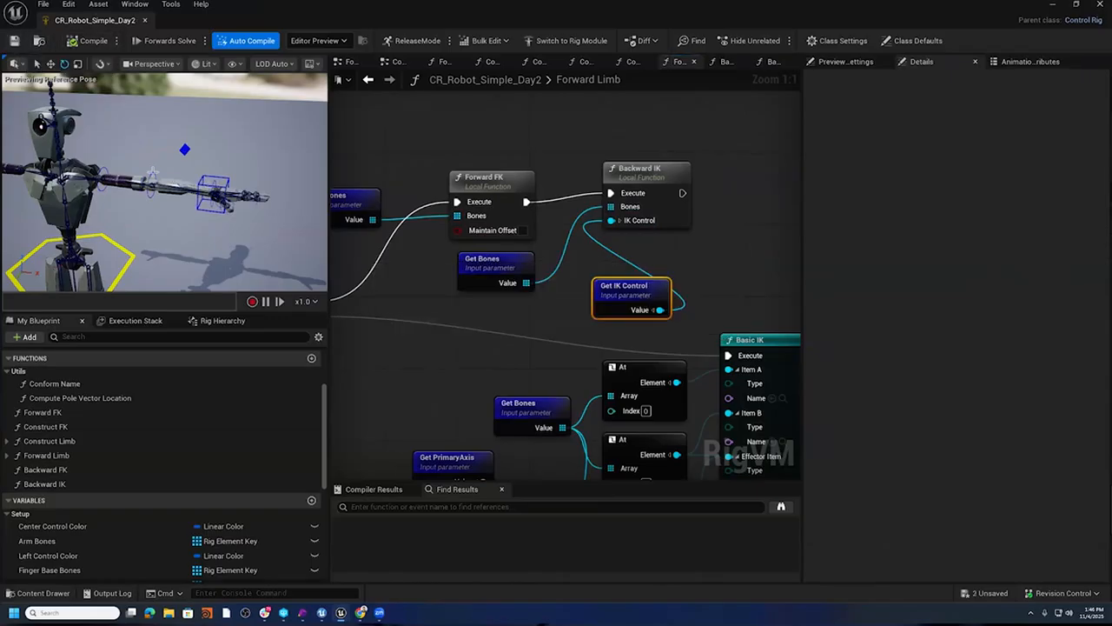
- Test FK-to-IK matching by posing the left elbow and shoulder controls and moving the arm's IK control, and recompile to reset the pose
left_click(157, 189)
left_click_drag(174, 204, 129, 206)
left_click(91, 97)
left_click(104, 172)
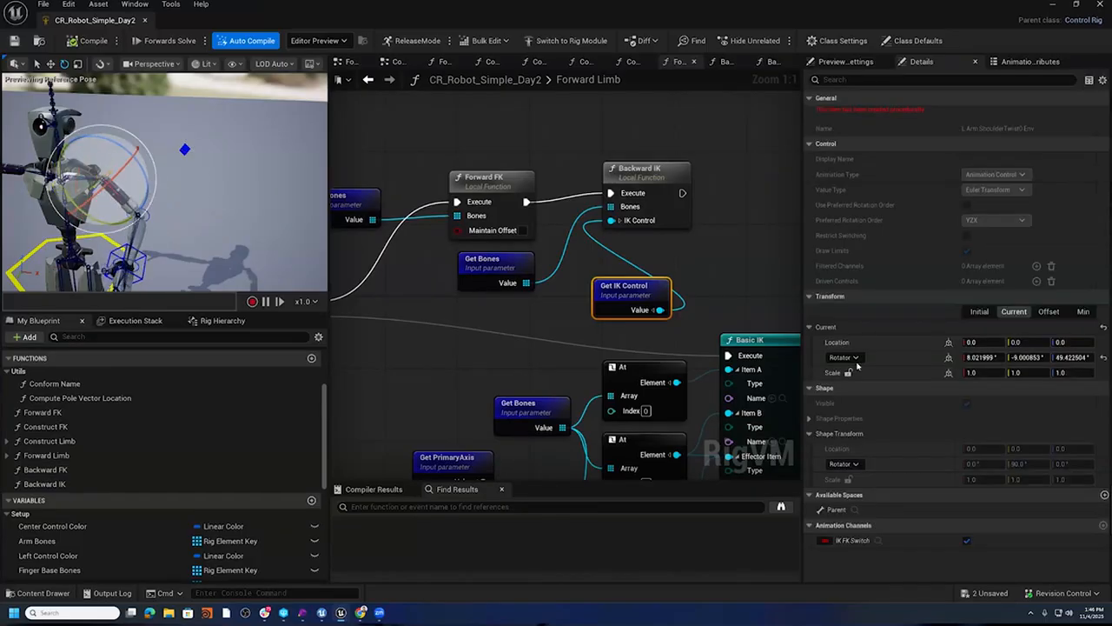
left_click(128, 262)
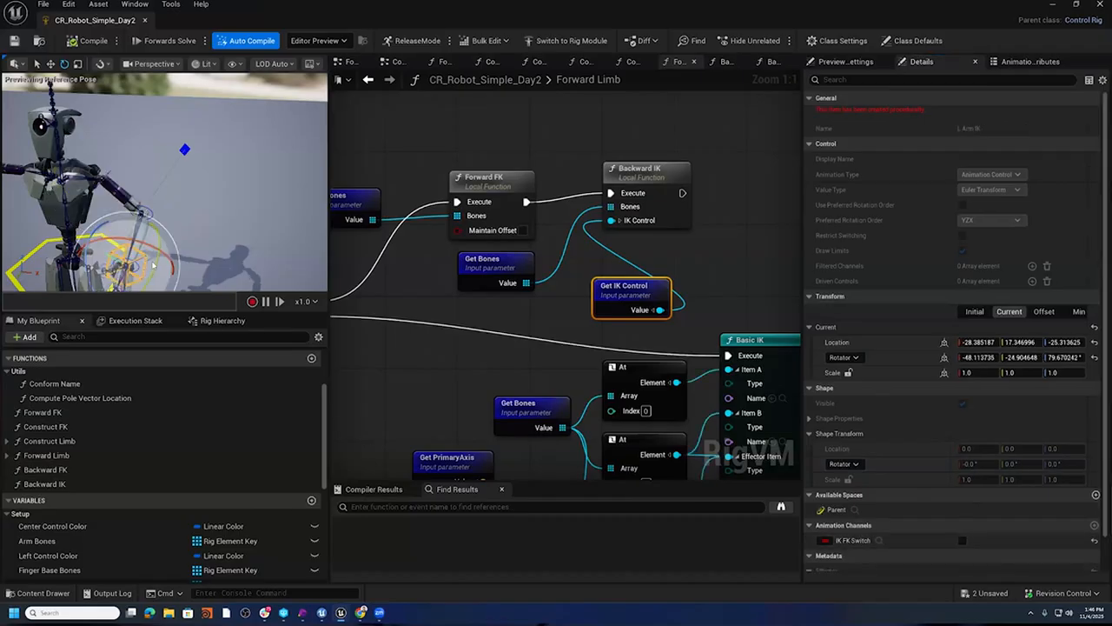
left_click_drag(128, 264, 157, 228)
left_click(92, 40)
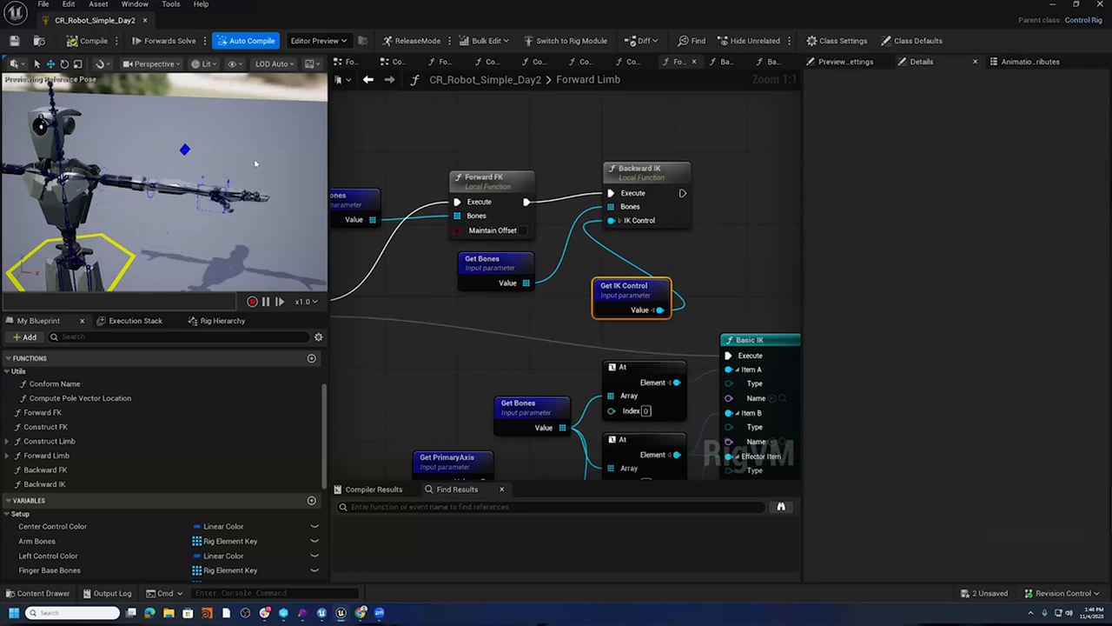
- In the Backward IK function, move the Return node well below Sequence and add output pin C to Sequence
double_click(652, 169)
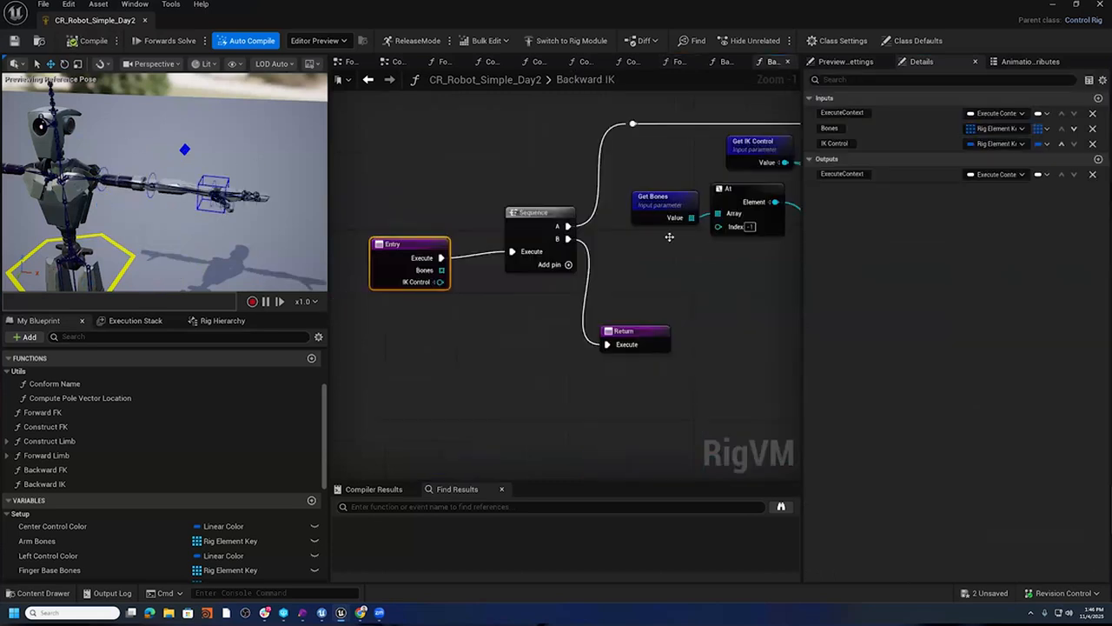
scroll(512, 291, "down", 1)
right_click_drag(512, 291, 589, 280)
scroll(438, 269, "up", 2)
left_click_drag(581, 276, 613, 473)
left_click(522, 198)
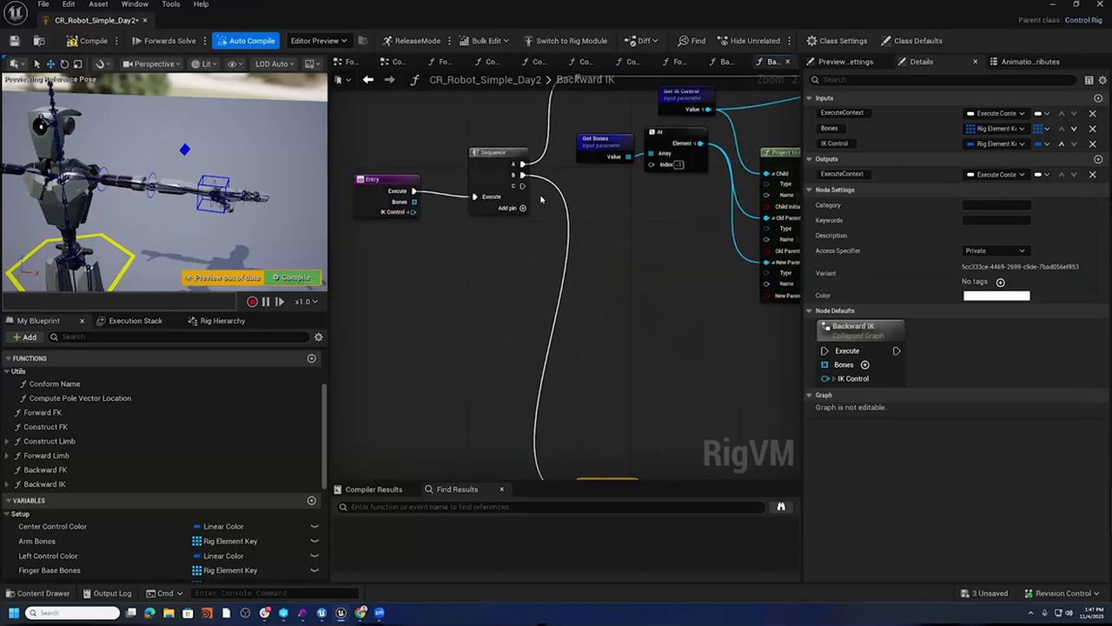
right_click_drag(664, 328, 515, 317)
scroll(514, 316, "down", 3)
scroll(515, 318, "up", 2)
right_click_drag(471, 248, 610, 272)
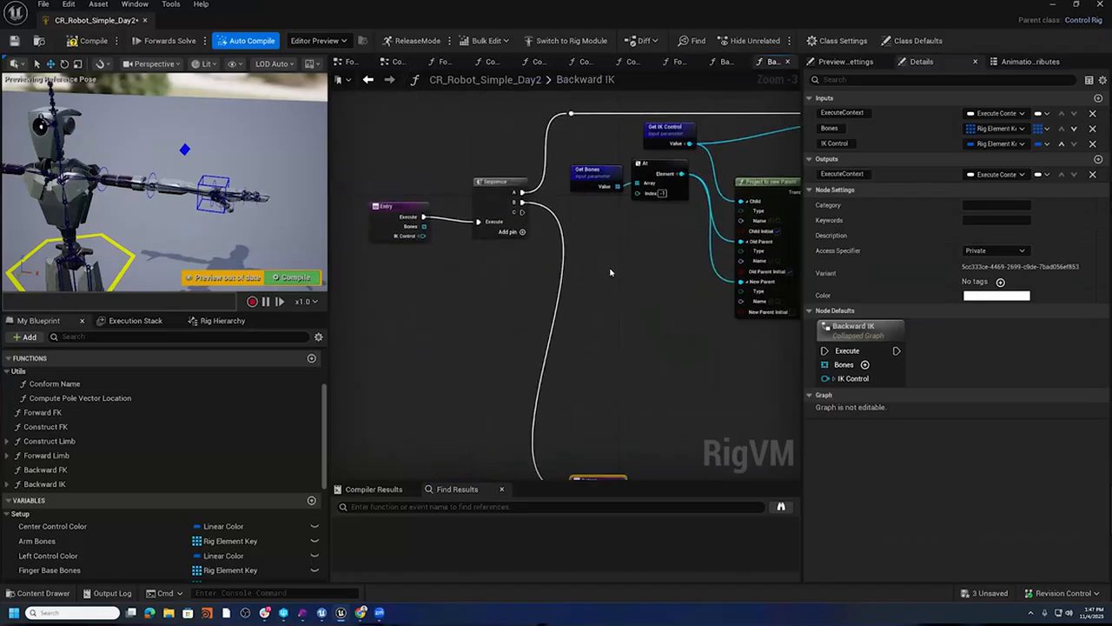
- Add another Rig Element Key input to the Backward IK function and name it PV Control
left_click(417, 210)
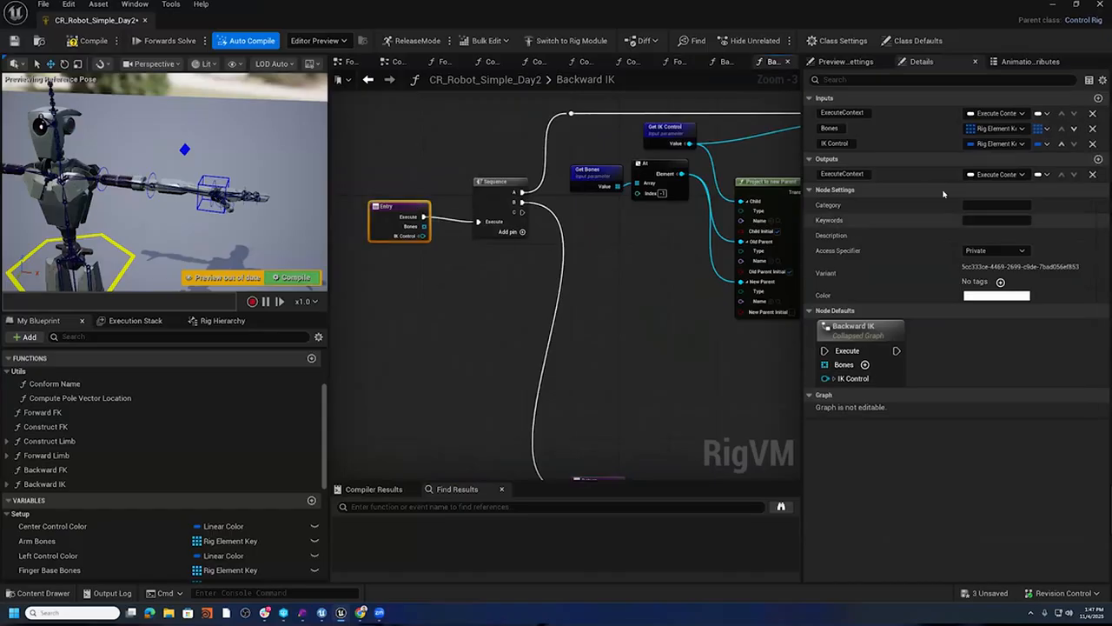
left_click(1098, 97)
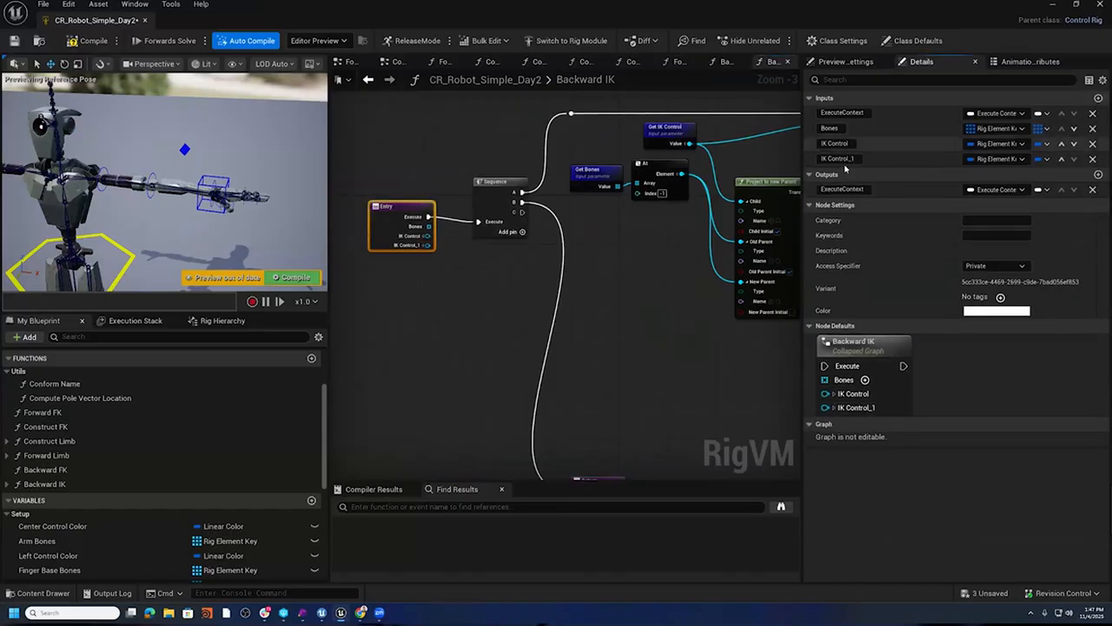
double_click(843, 160)
key("ctrl+a")
key("BackSpace")
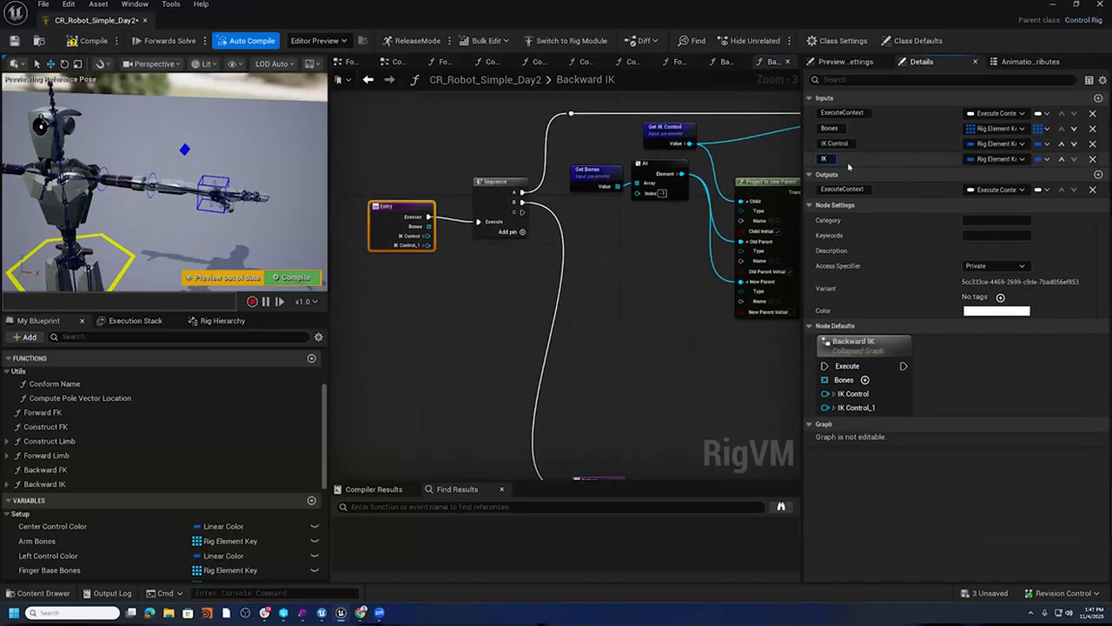
type("PV Control")
key("Return")
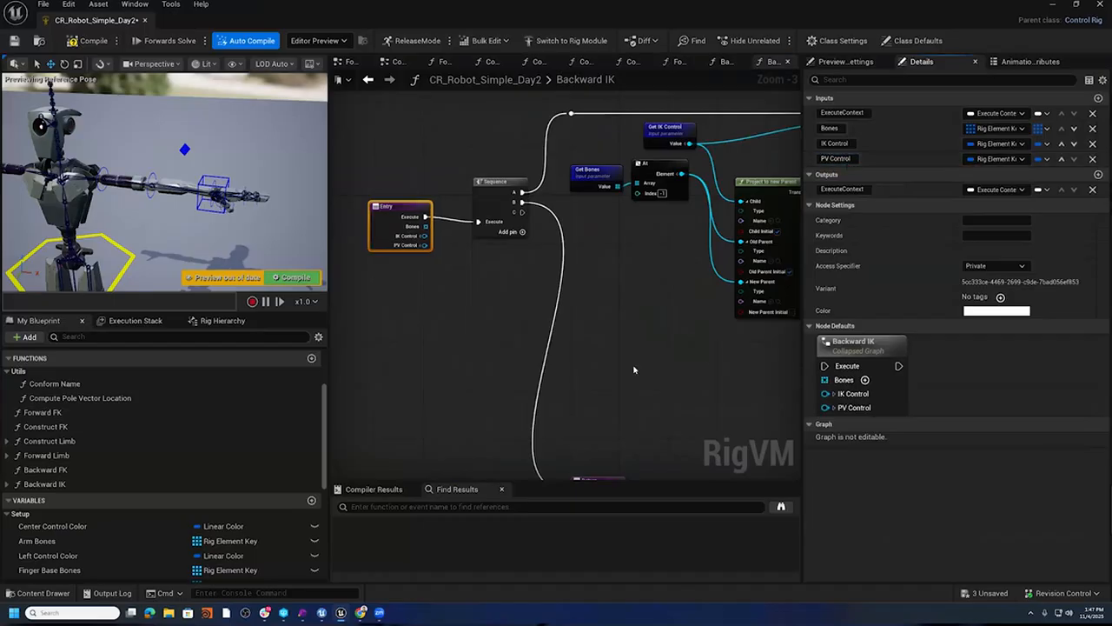
- Add a second Set Transform node in the empty area below Project to new Parent
right_click_drag(584, 353, 479, 319)
right_click_drag(728, 275, 659, 303)
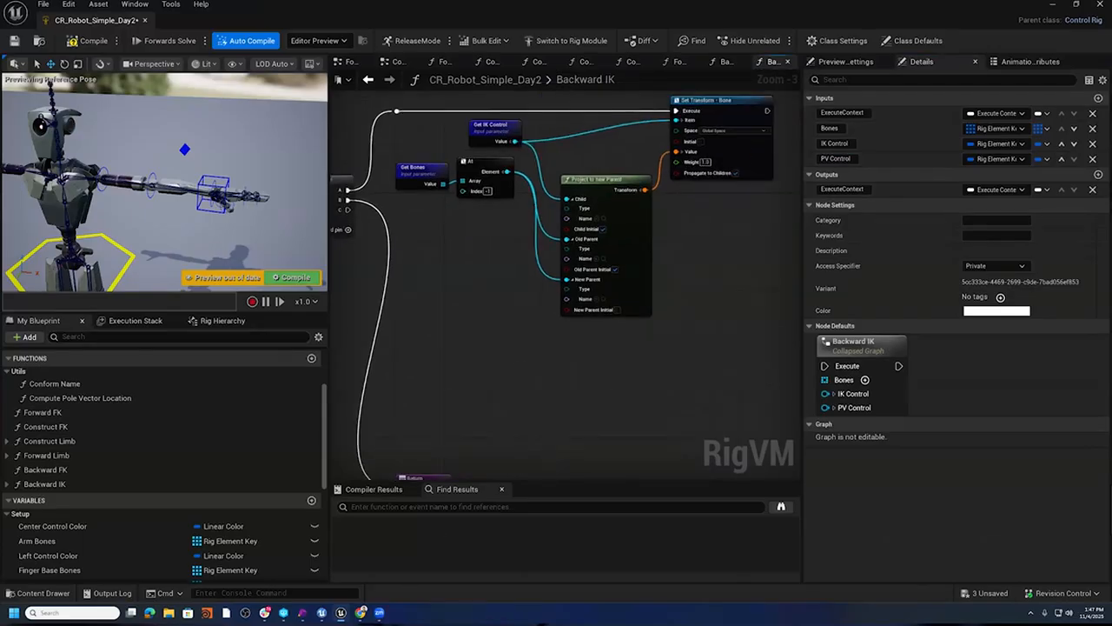
right_click_drag(519, 362, 651, 350)
right_click_drag(693, 431, 625, 437)
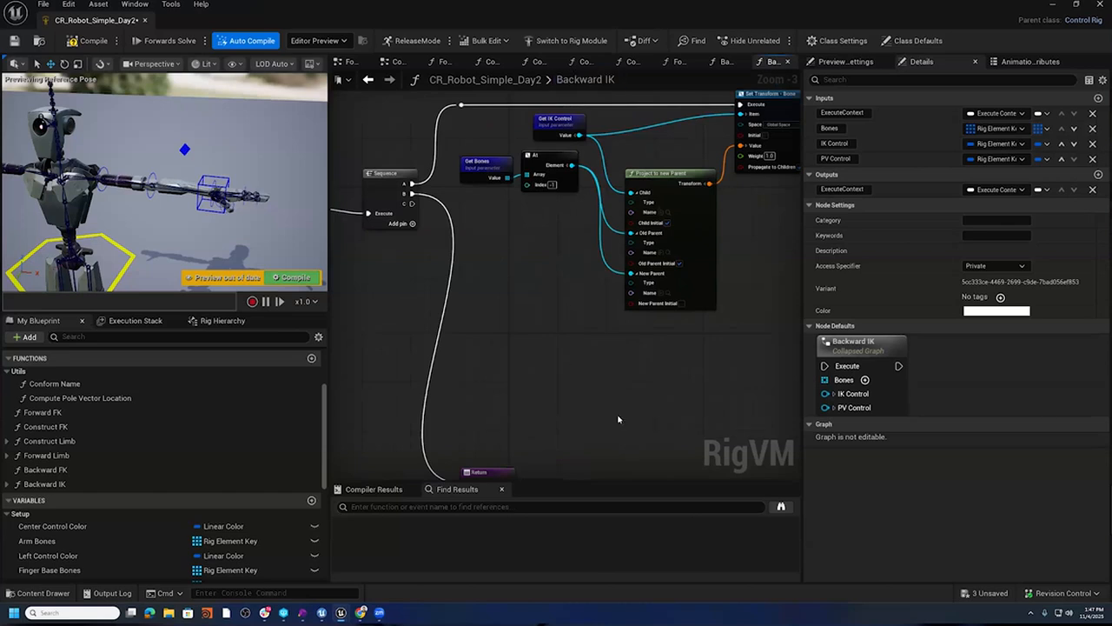
right_click(622, 367)
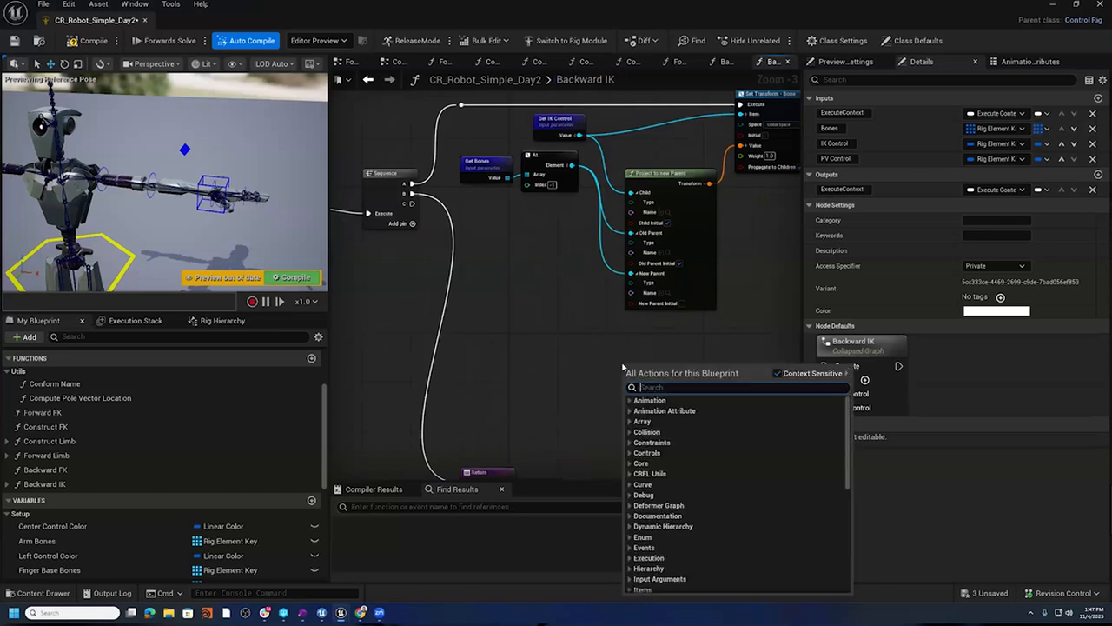
type("Set Trans")
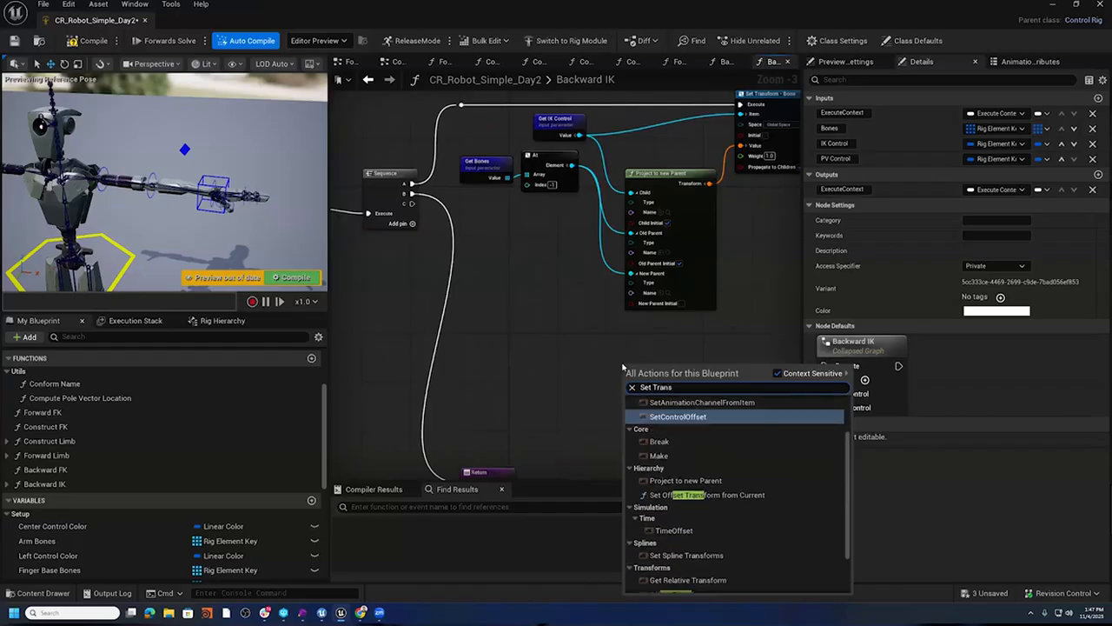
scroll(756, 504, "down", 3)
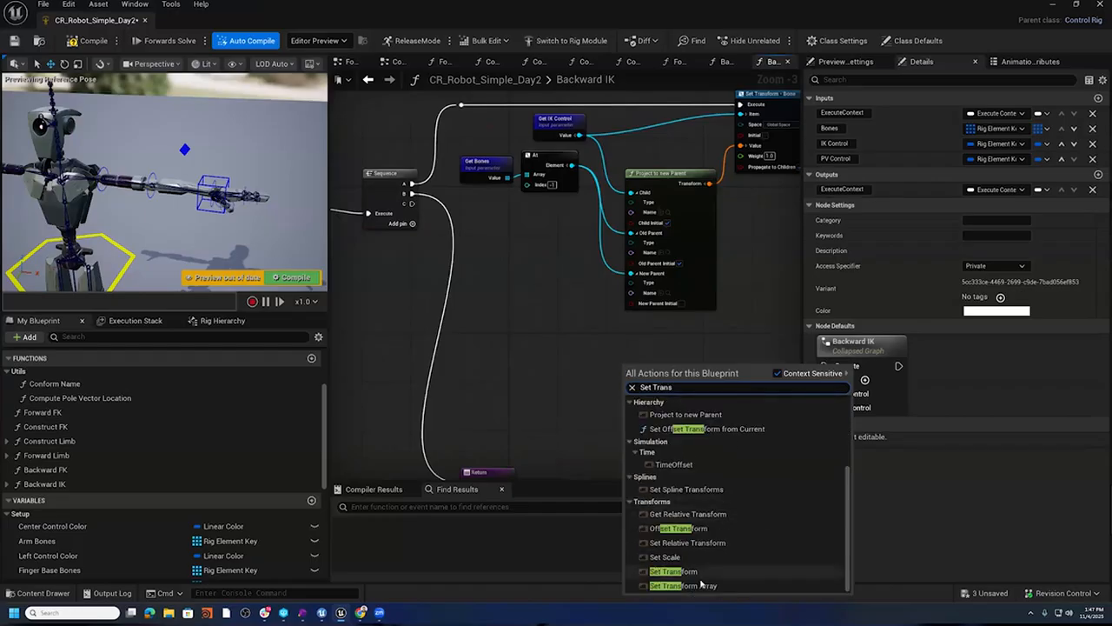
left_click(674, 571)
- Add a Get PV Control input parameter node and connect its value to the new Set Transform's Item pin
right_click(469, 372)
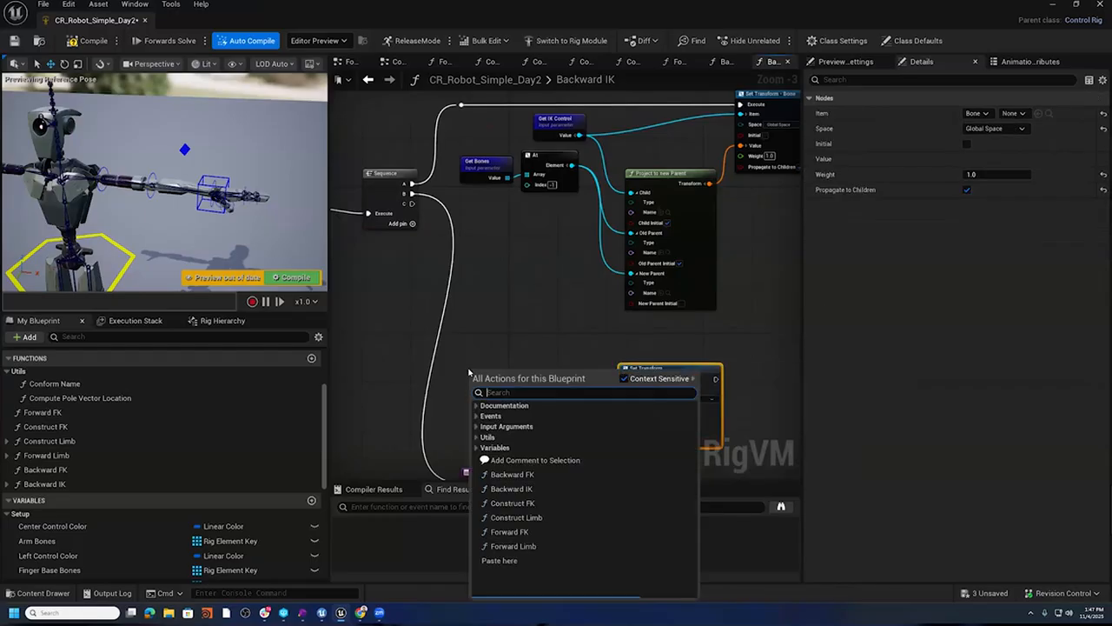
type("Get PV")
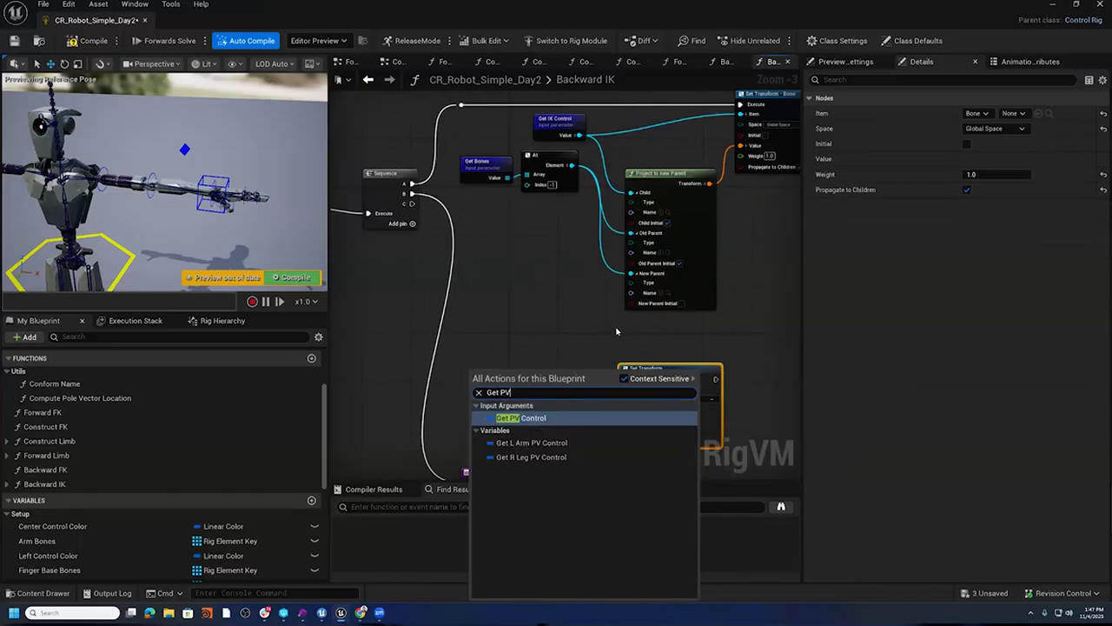
left_click(568, 420)
left_click_drag(512, 385, 625, 388)
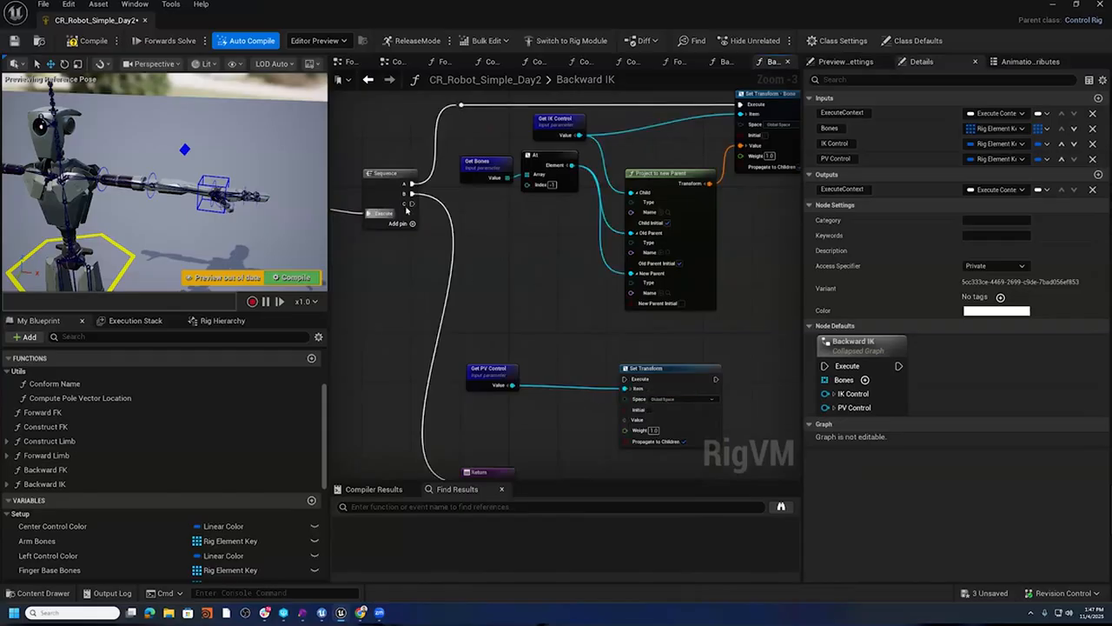
- Connect Sequence's C output to the new Set Transform's Execute pin and space that node away from Get PV Control
left_click_drag(412, 203, 745, 358)
right_click_drag(640, 407, 579, 350)
scroll(596, 353, "up", 2)
scroll(598, 392, "down", 3)
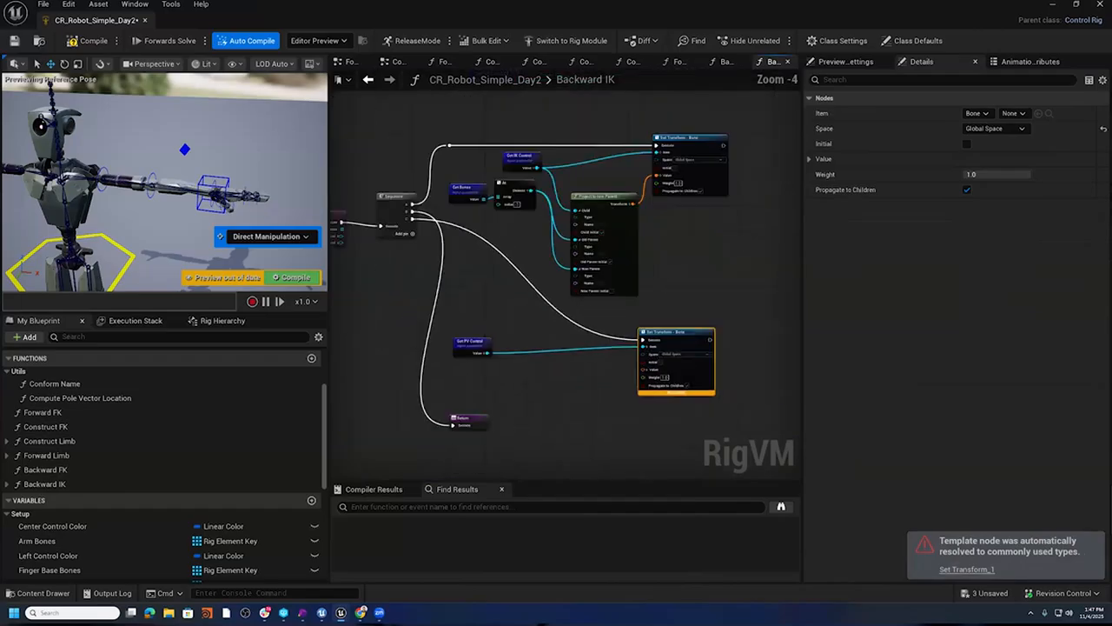
right_click_drag(529, 429, 536, 369)
scroll(537, 369, "up", 1)
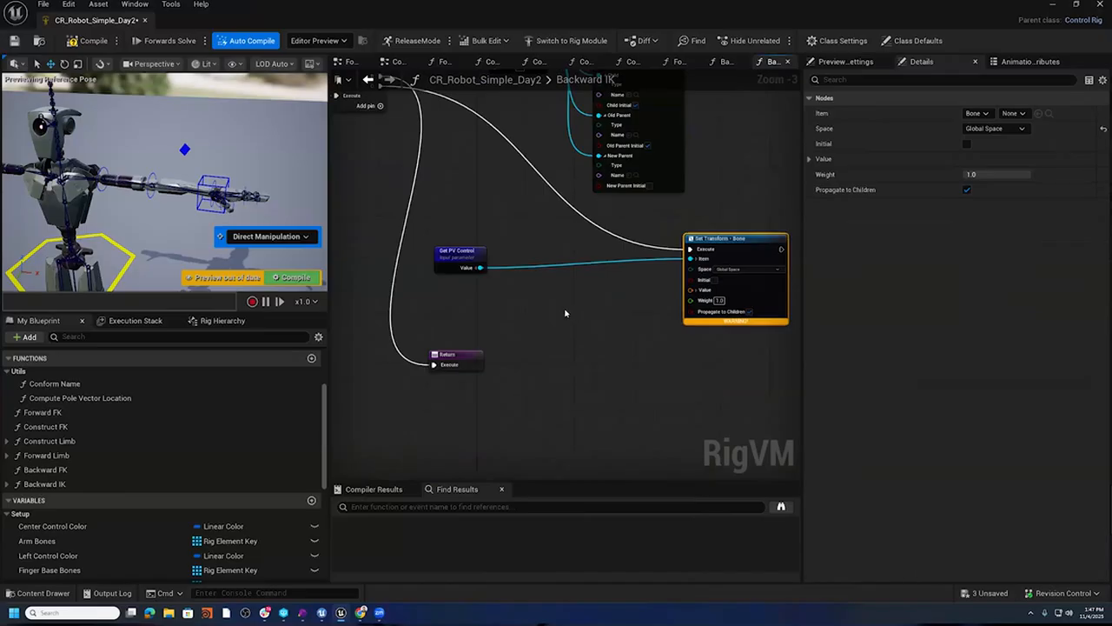
- Add a Compute Pole Vector Location node below Get PV Control and feed its Bones pin from a new Get Bones parameter node
left_click_drag(464, 250, 475, 232)
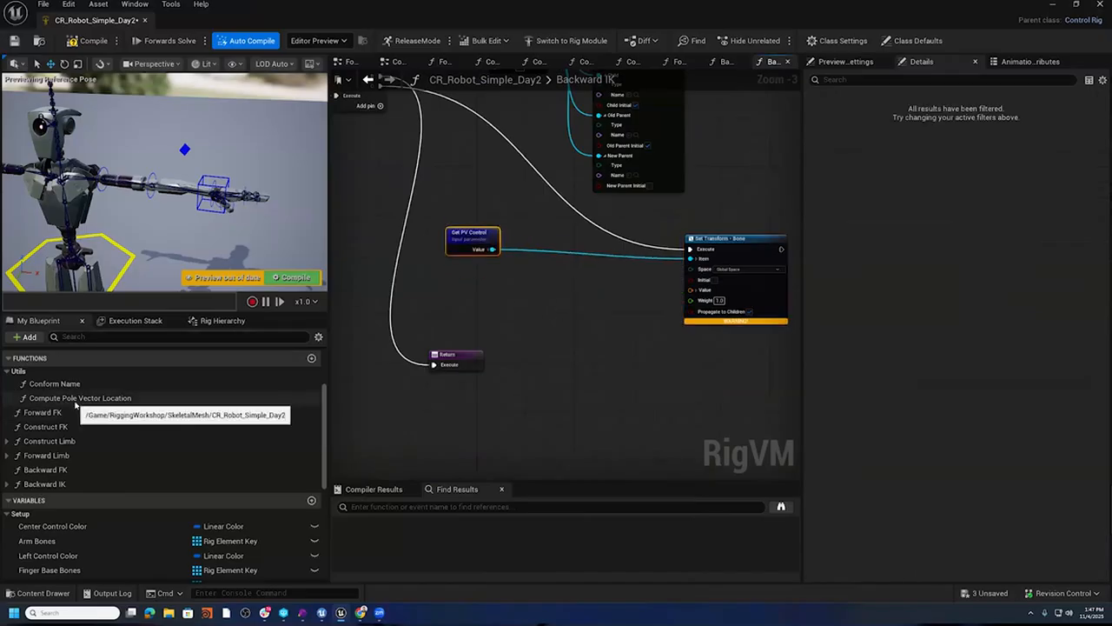
left_click_drag(80, 398, 522, 291)
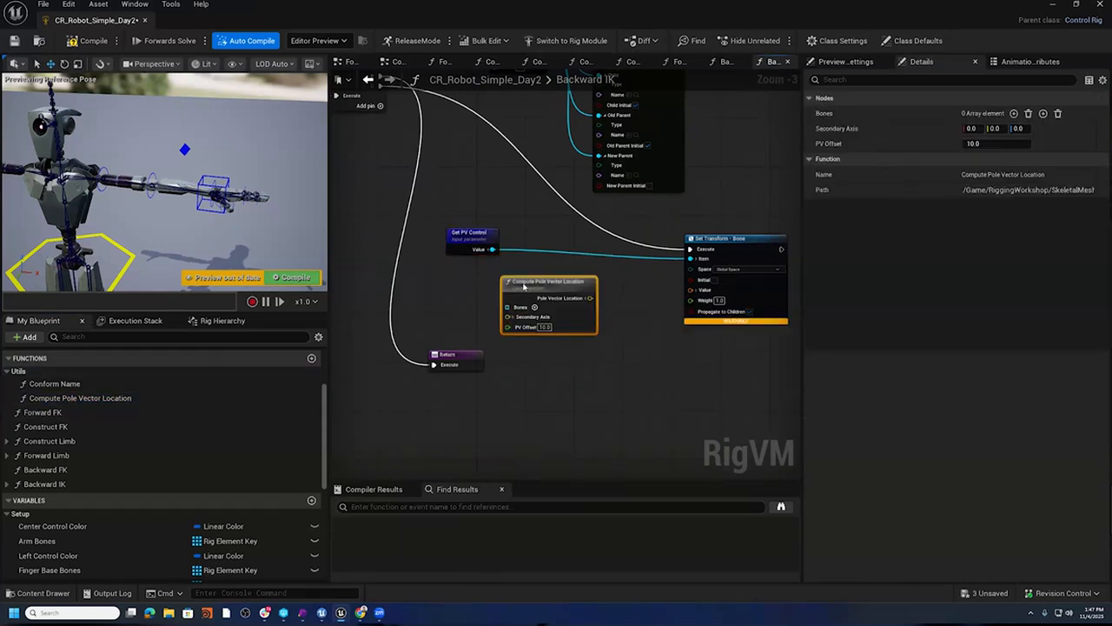
right_click(447, 289)
type("Get Boners")
key("BackSpace")
key("BackSpace")
type("s")
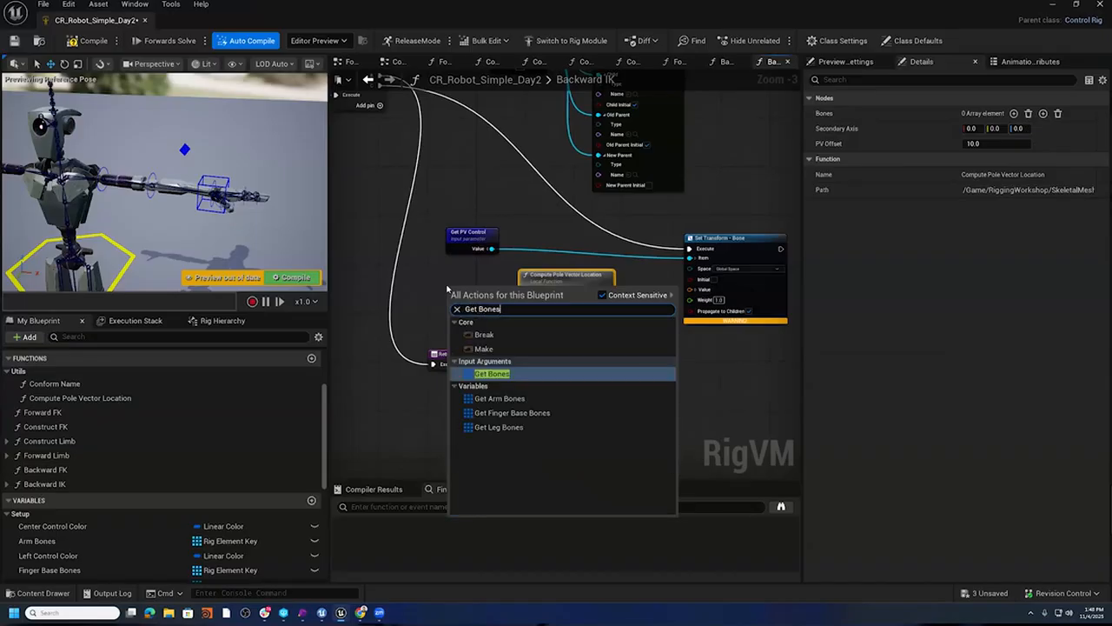
left_click(608, 373)
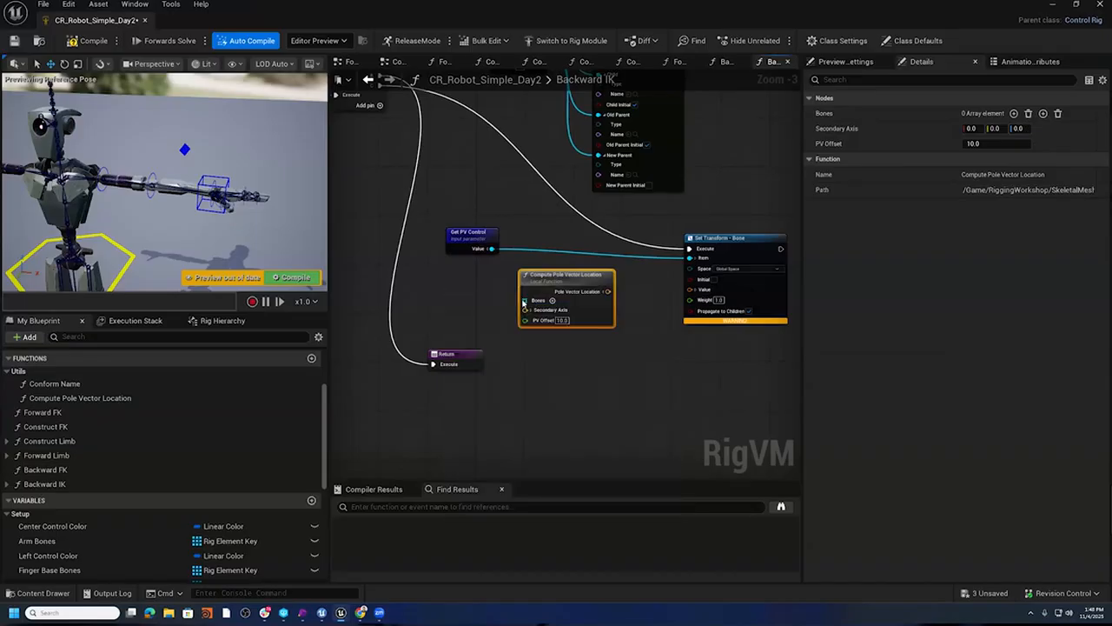
left_click_drag(492, 302, 525, 299)
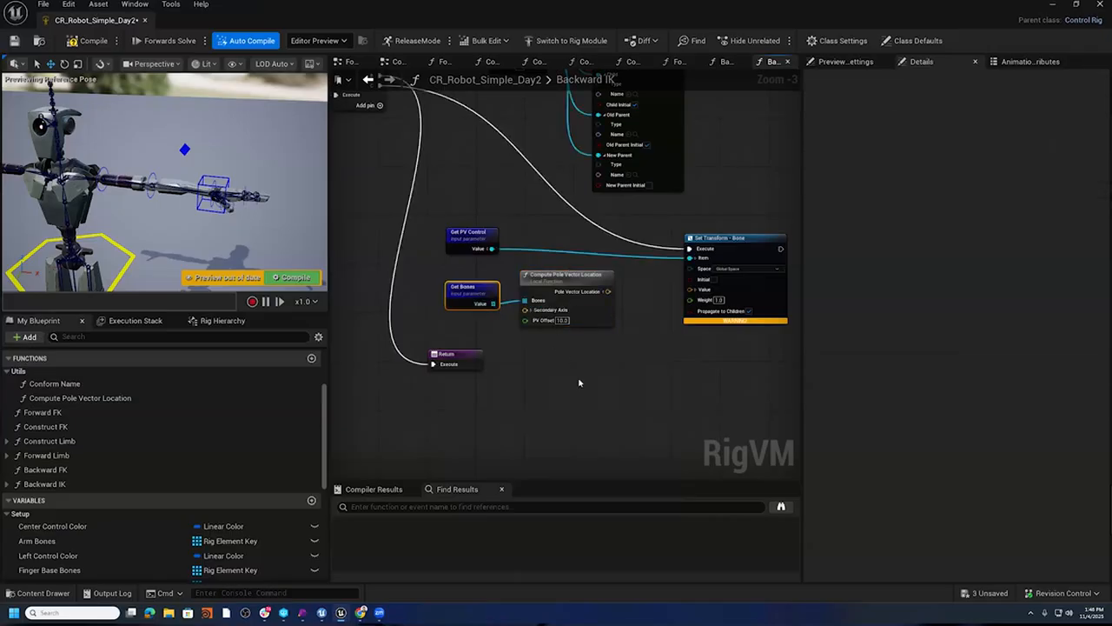
- Move the Return node lower, then set Compute Pole Vector Location's Secondary Axis Z to -1.0 and PV Offset to 50
scroll(583, 371, "up", 3)
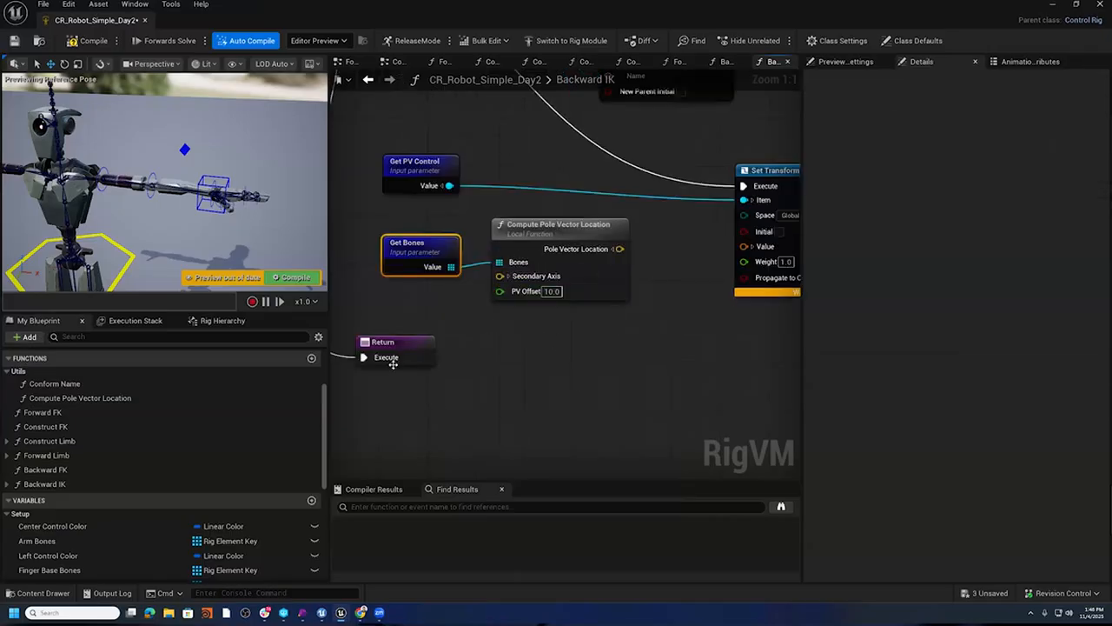
left_click_drag(414, 338, 414, 394)
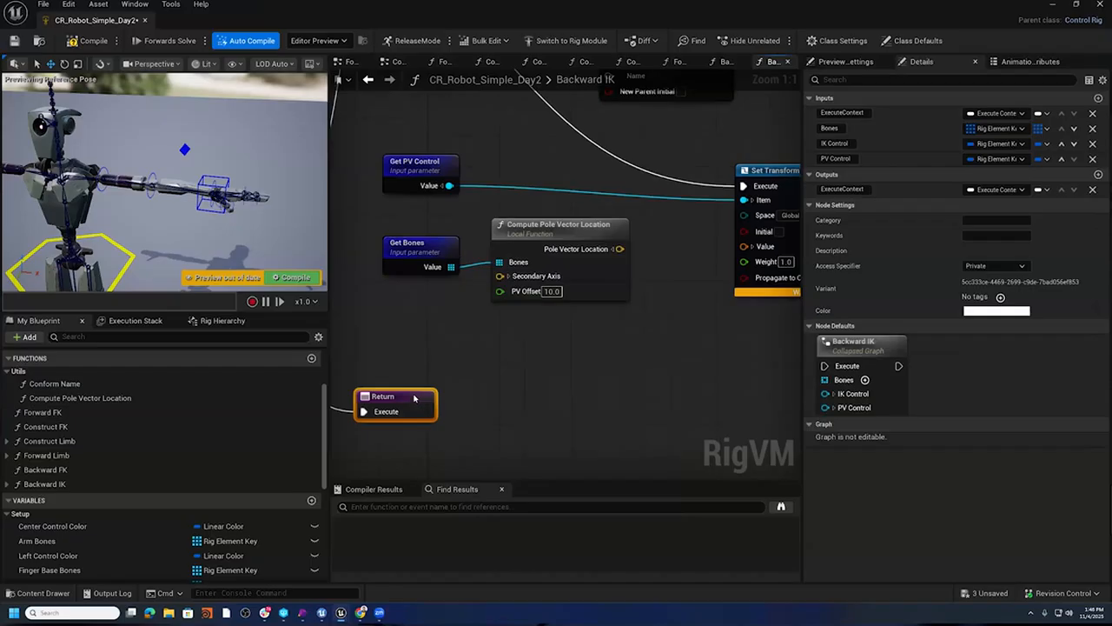
right_click_drag(582, 338, 543, 311)
left_click(533, 290)
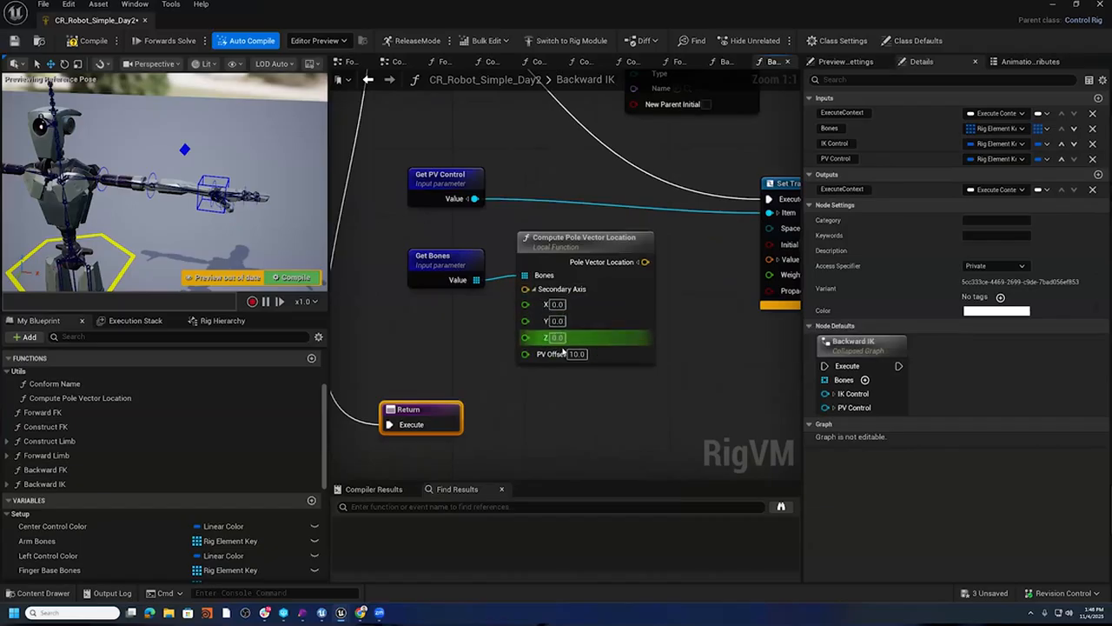
left_click(573, 345)
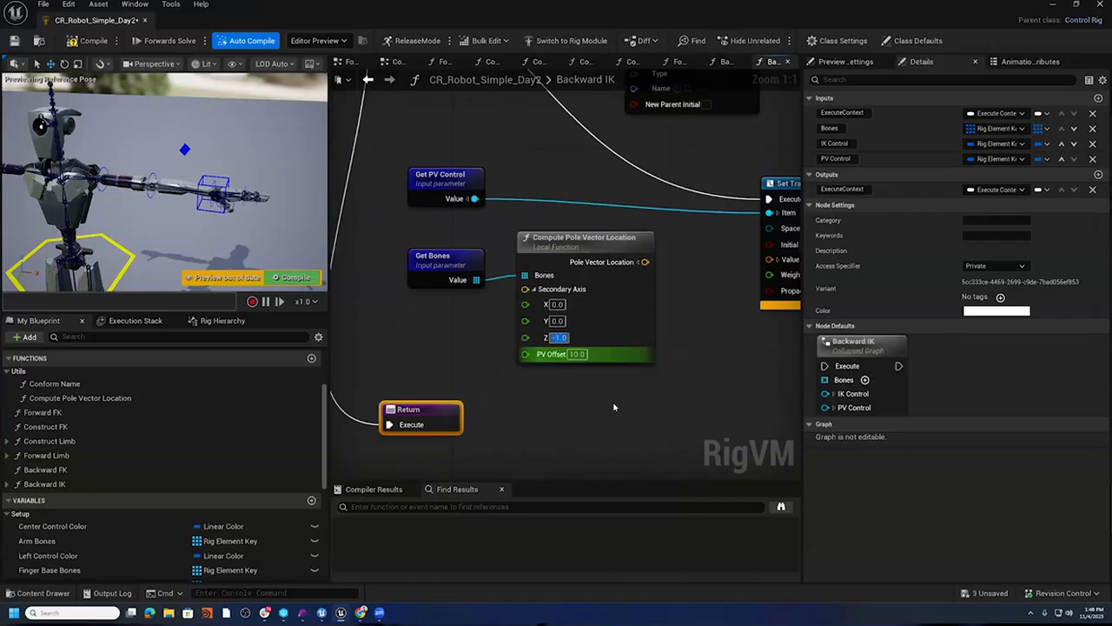
left_click(575, 353)
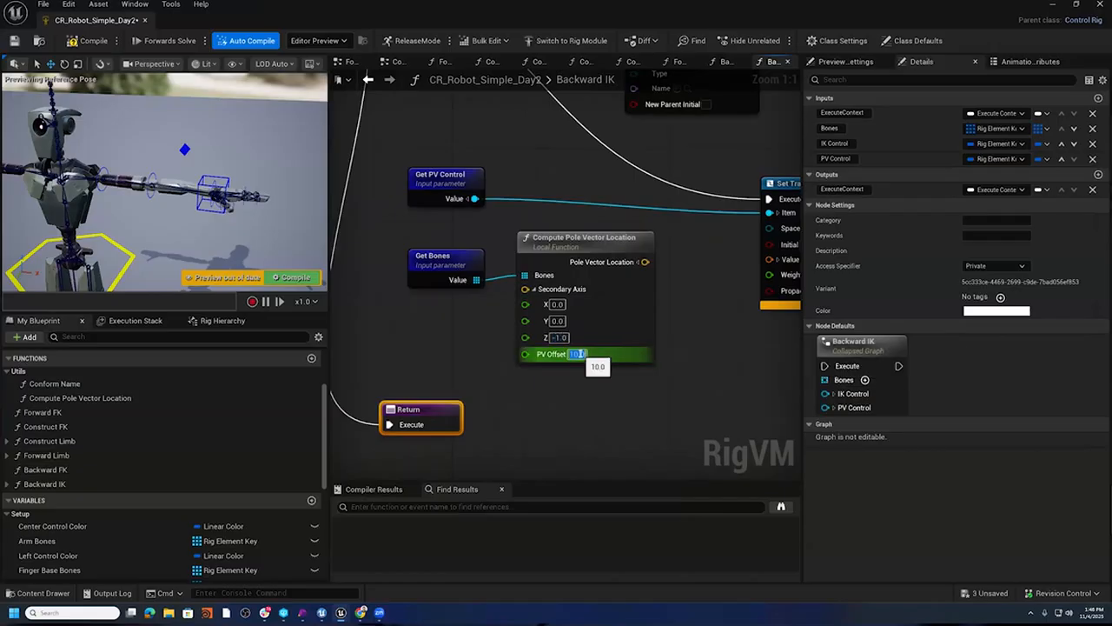
type("50")
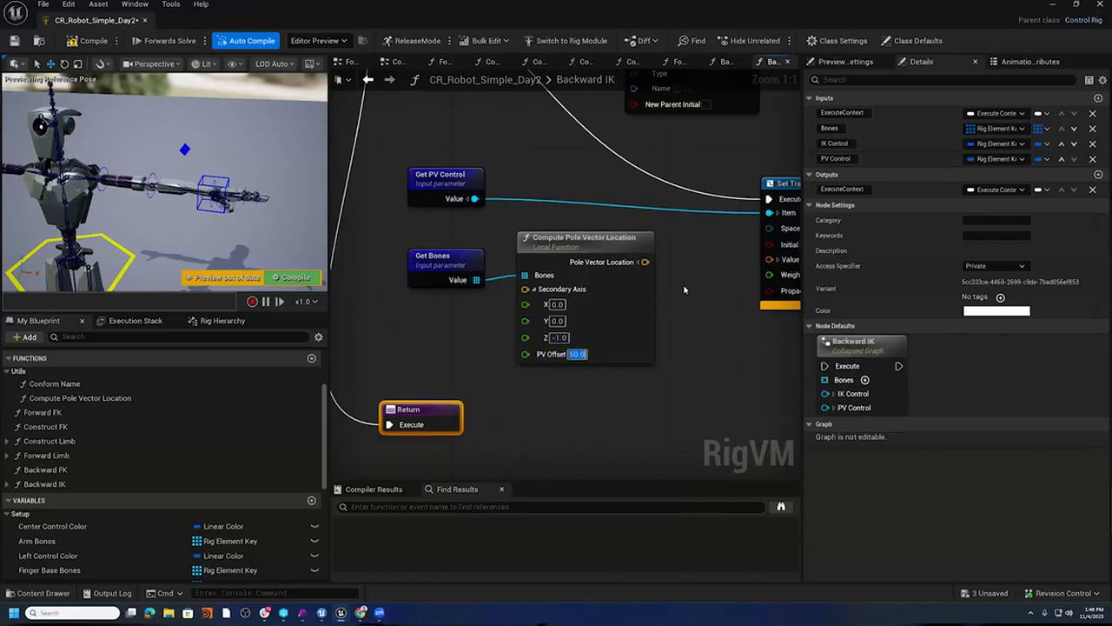
- Connect Pole Vector Location to the Translation of the second Set Transform's Value and compile the rig
left_click(709, 256)
right_click_drag(708, 256, 639, 265)
left_click(709, 271)
right_click_drag(650, 308, 572, 284)
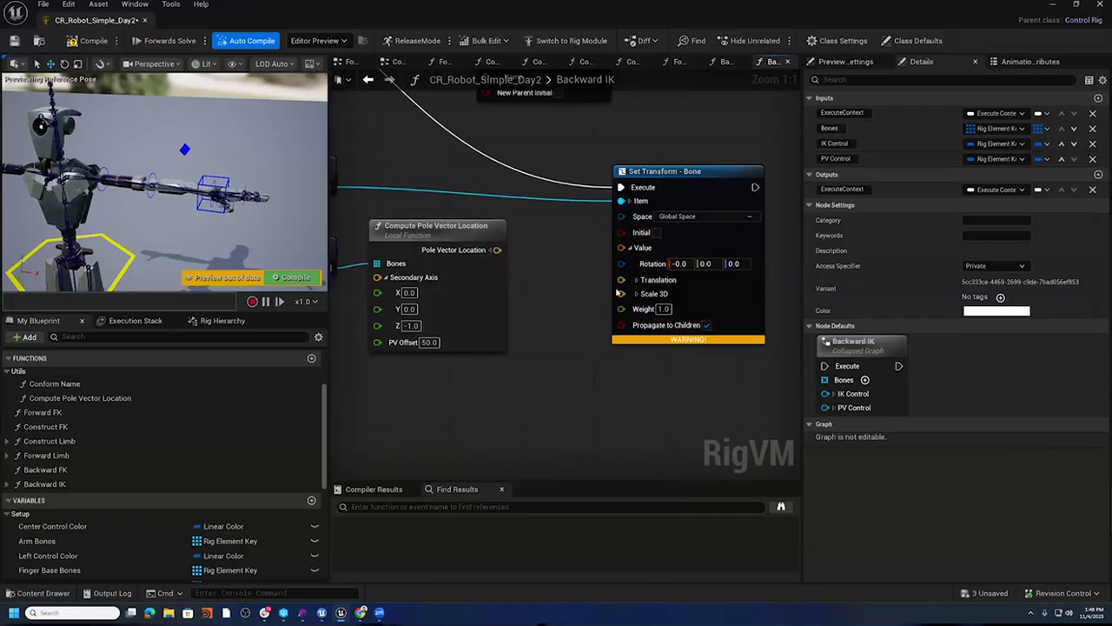
left_click_drag(497, 250, 624, 283)
right_click_drag(630, 320, 703, 324)
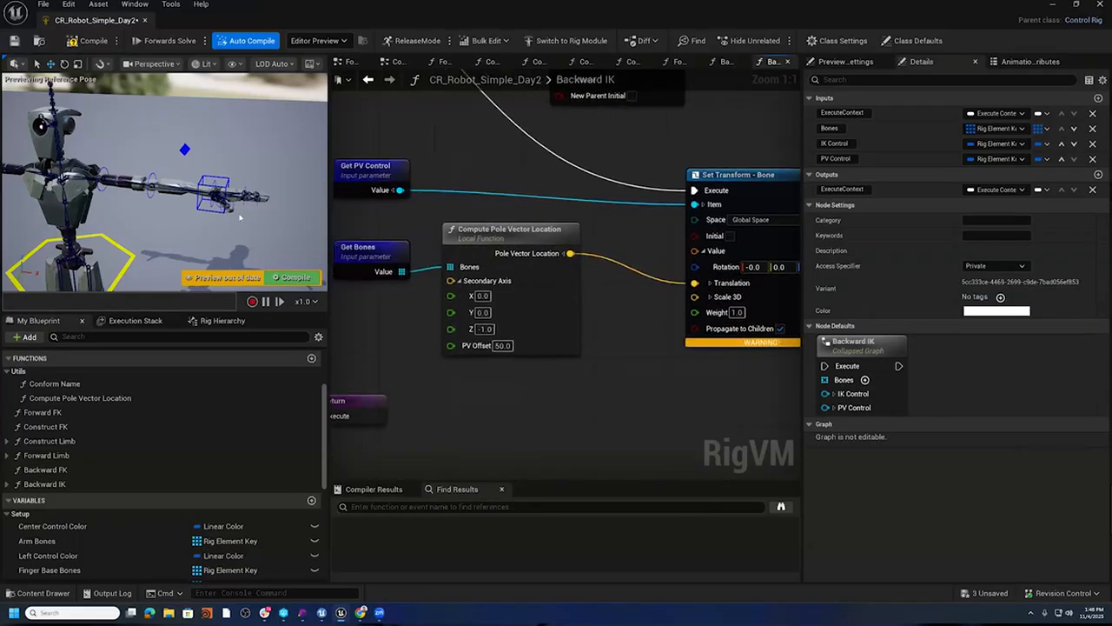
left_click(101, 41)
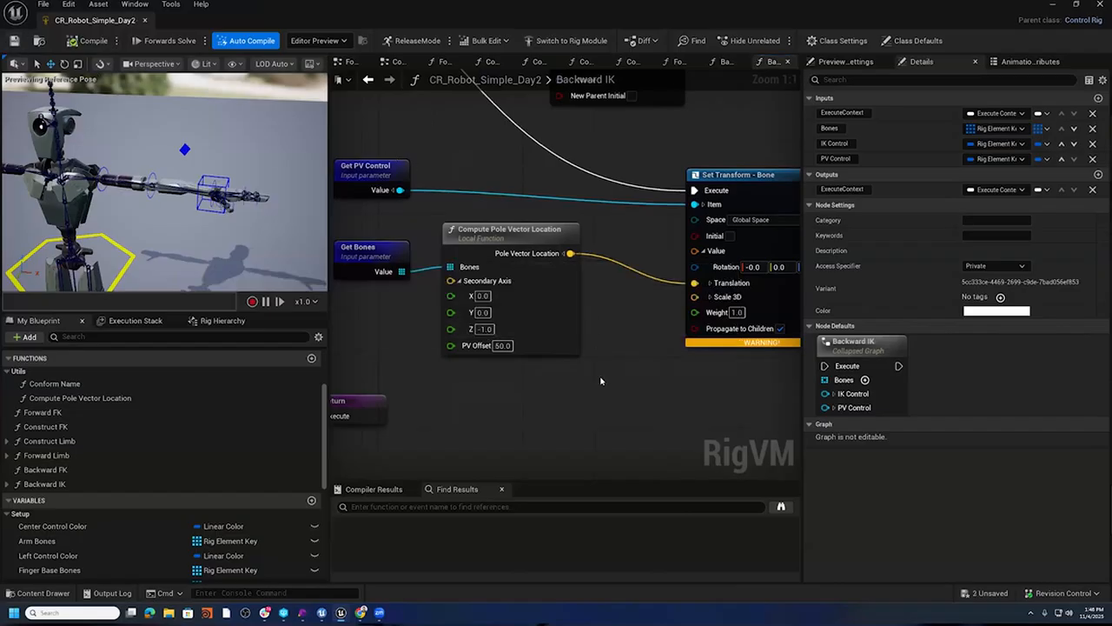
- Rotate the left elbow FK control in the viewport to test whether the pole vector control follows
right_click_drag(601, 381, 683, 371)
left_click(614, 230)
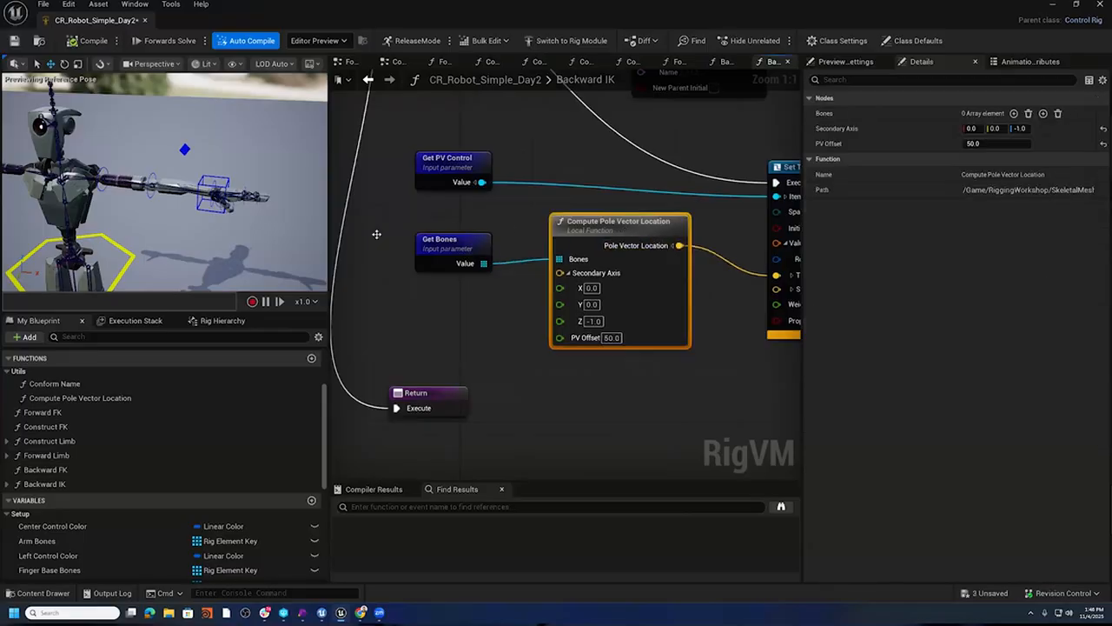
left_click(171, 190)
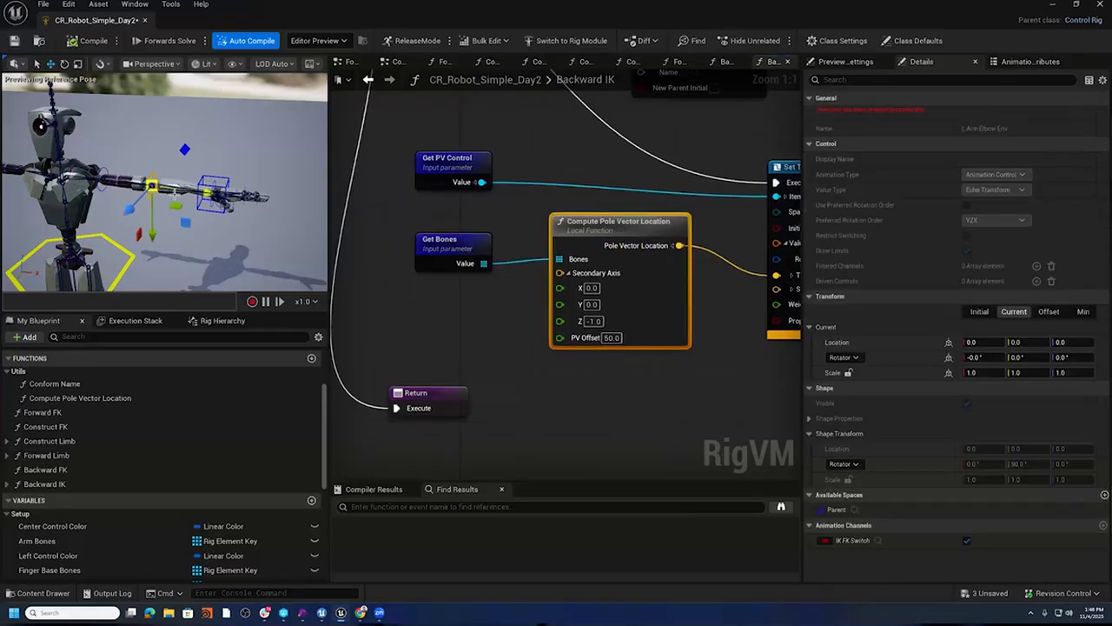
key("e")
left_click_drag(178, 204, 172, 252)
right_click_drag(496, 314, 450, 302)
right_click_drag(484, 161, 796, 441)
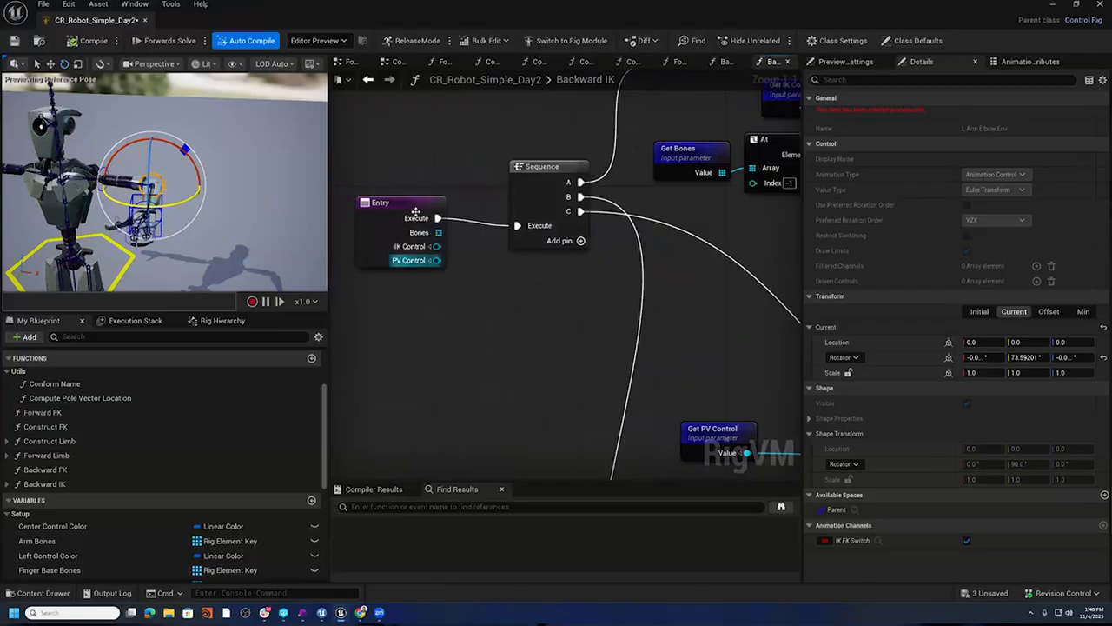
- In the Forward Limb graph, add a Get PV Control parameter node and connect it to Backward IK's PV Control pin
left_click(676, 61)
right_click_drag(579, 233, 499, 202)
left_click_drag(524, 263, 468, 264)
right_click(615, 256)
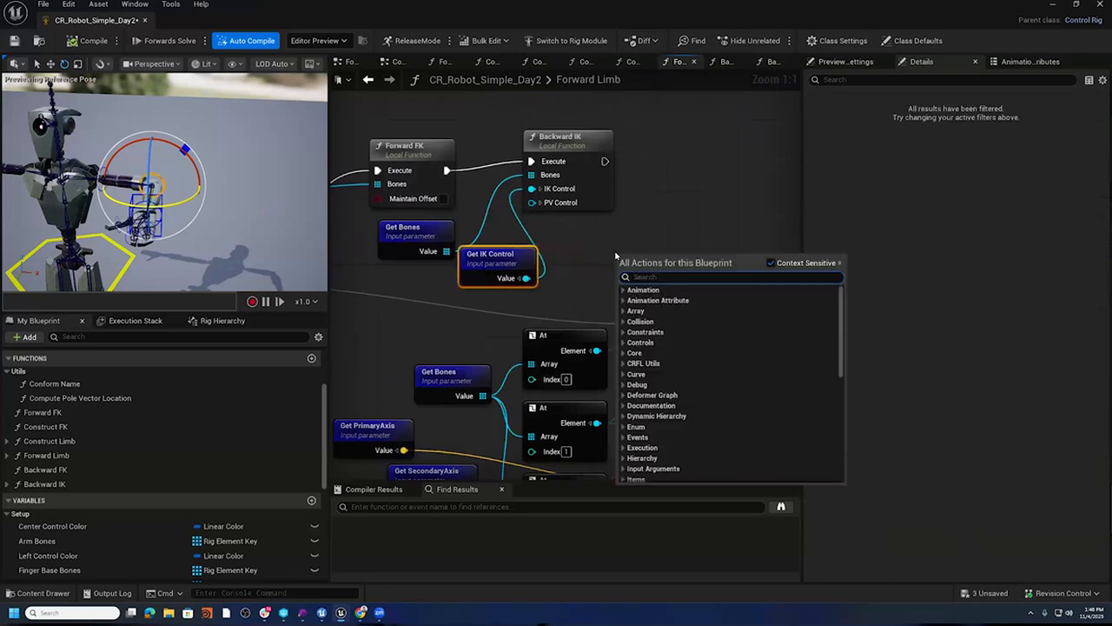
type("Get PV")
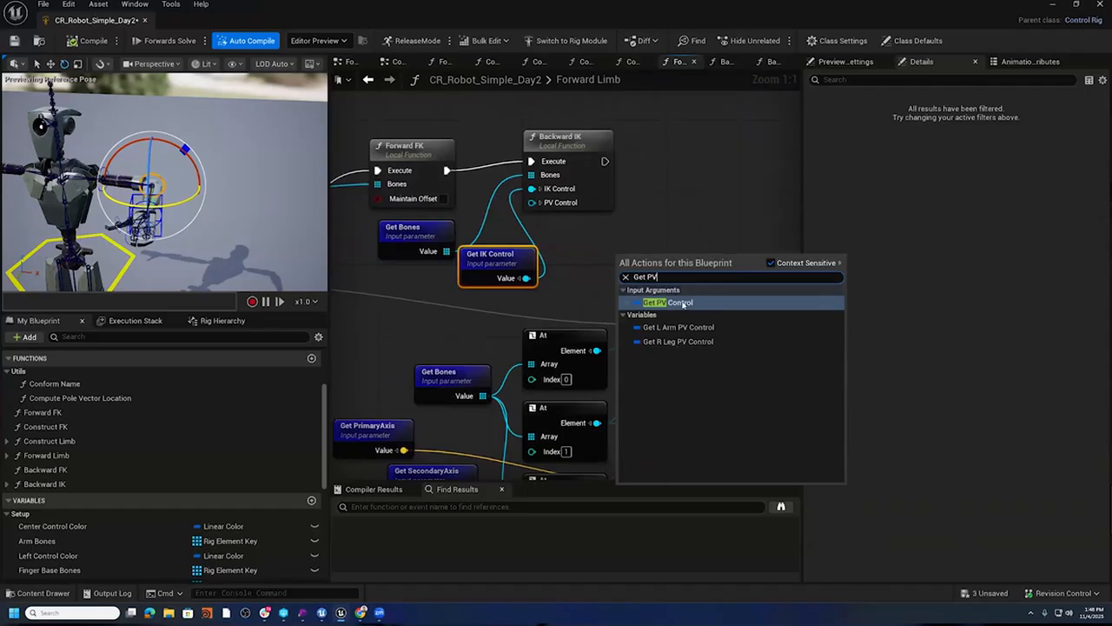
left_click(678, 302)
left_click_drag(678, 278, 532, 203)
left_click_drag(644, 261, 462, 298)
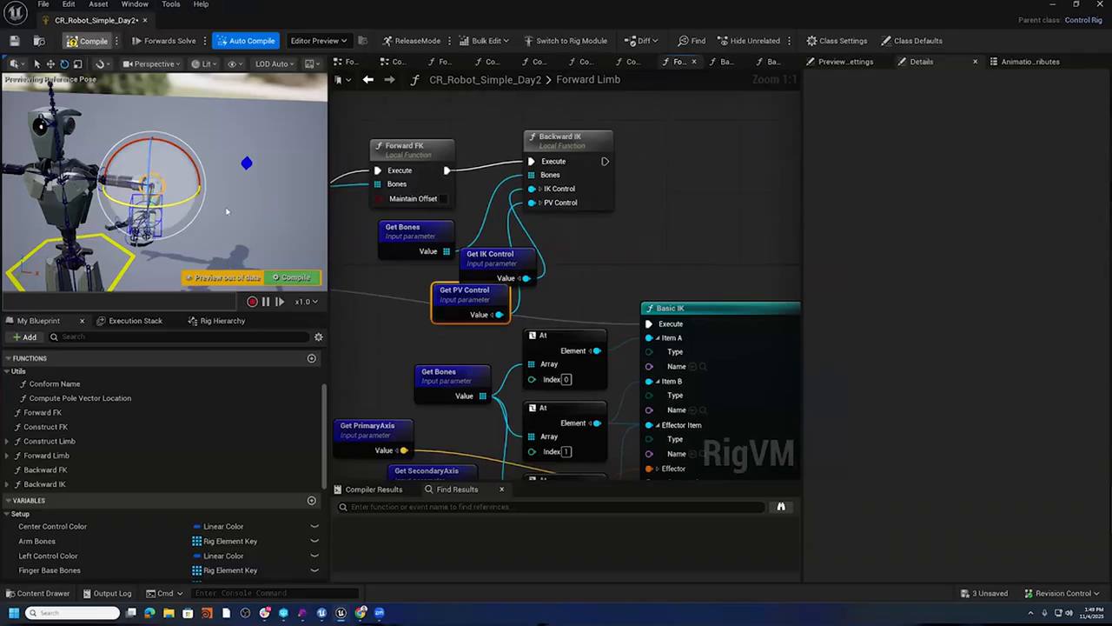
- Test the matching by rotating the left elbow FK control and raising the left arm IK control to head height
left_click(153, 179)
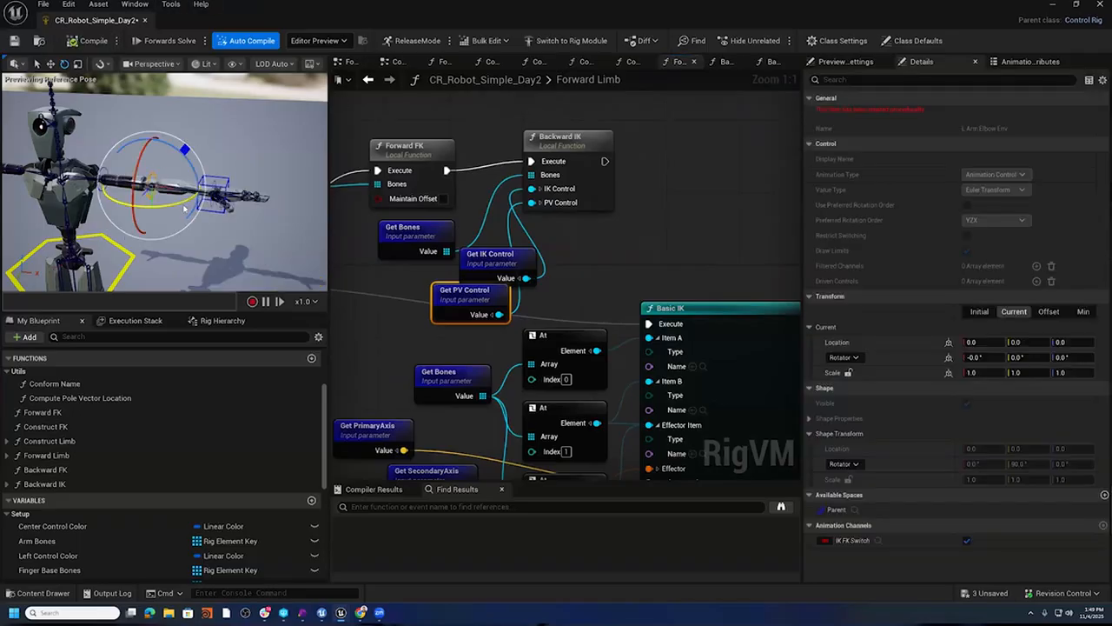
left_click_drag(144, 209, 518, 355)
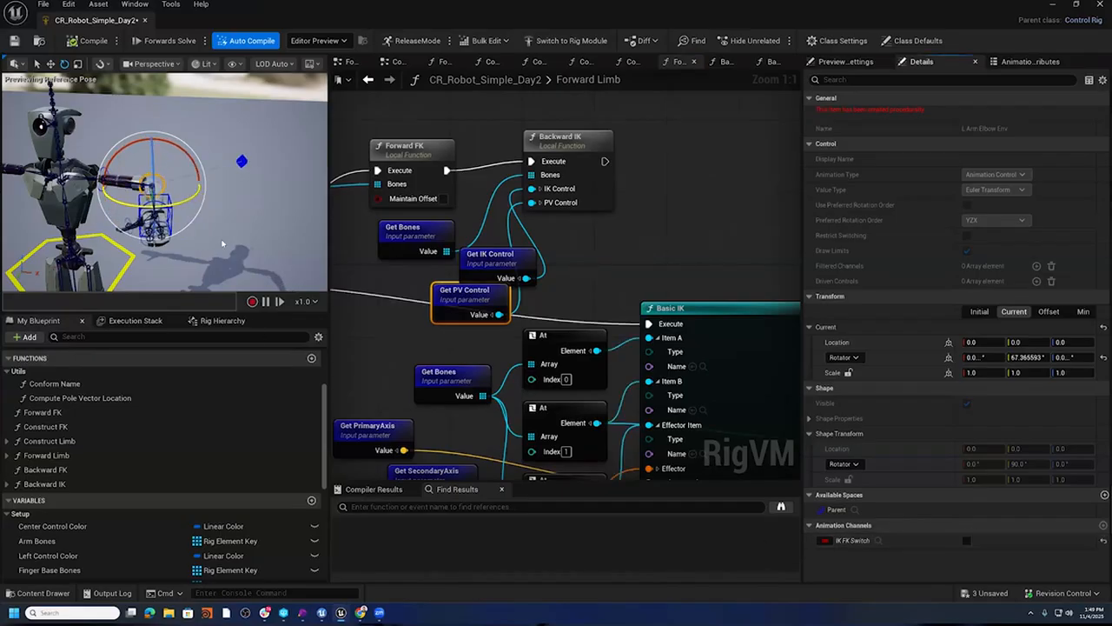
left_click(178, 206)
left_click(156, 213)
key("w")
left_click_drag(157, 213, 102, 122)
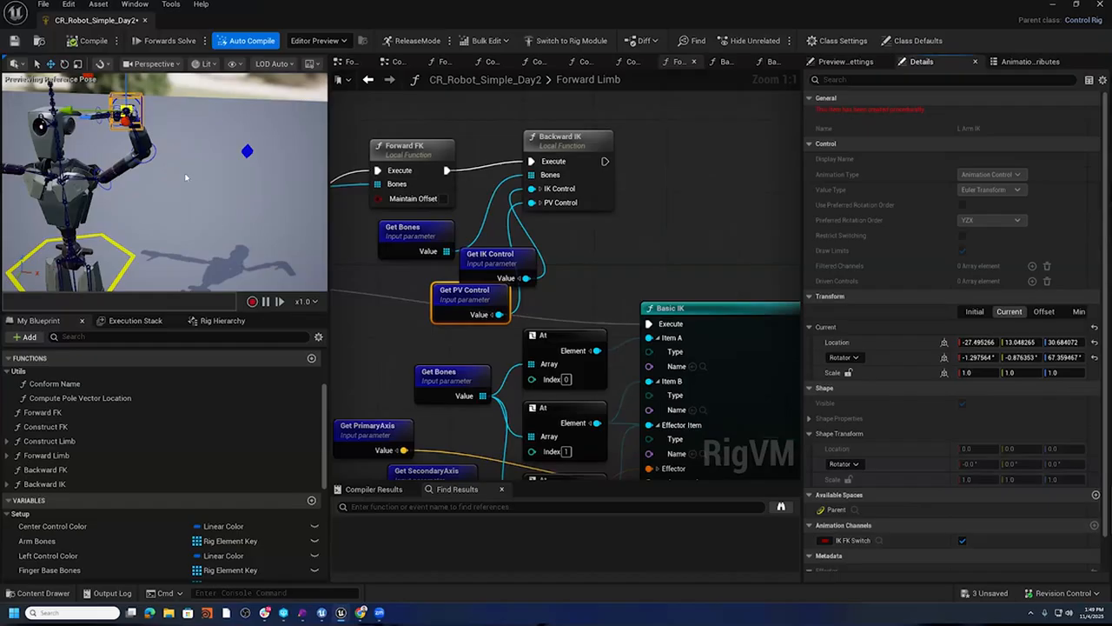
left_click_drag(204, 210, 209, 225, "alt")
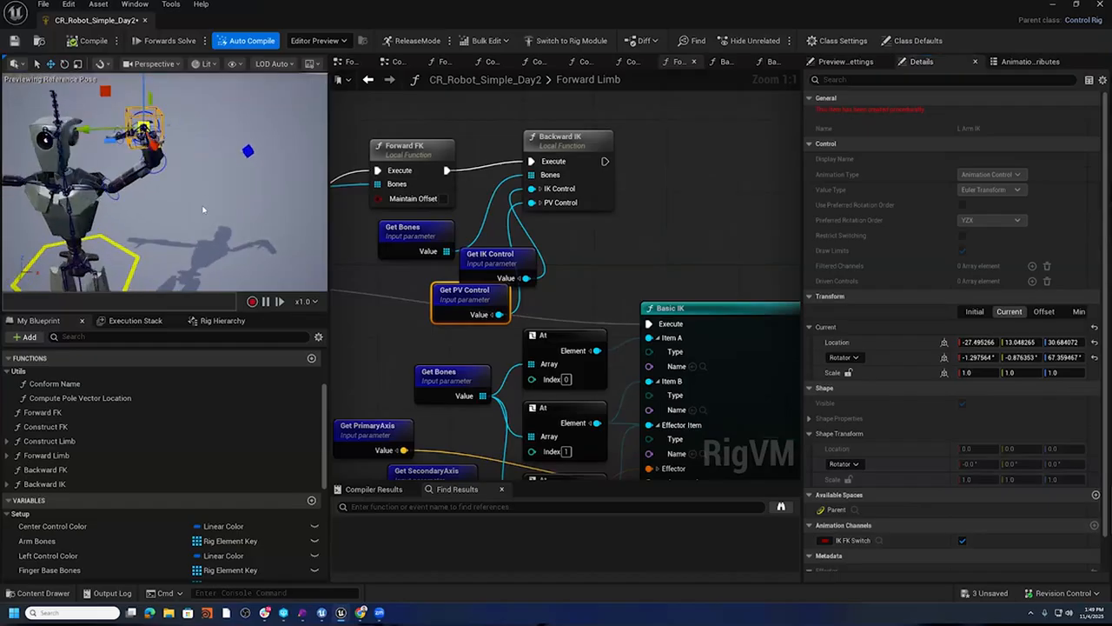
- In the Backward IK function, promote Compute Pole Vector Location's Secondary Axis and PV Offset to exposed pins
double_click(579, 147)
right_click_drag(720, 317, 139, 82)
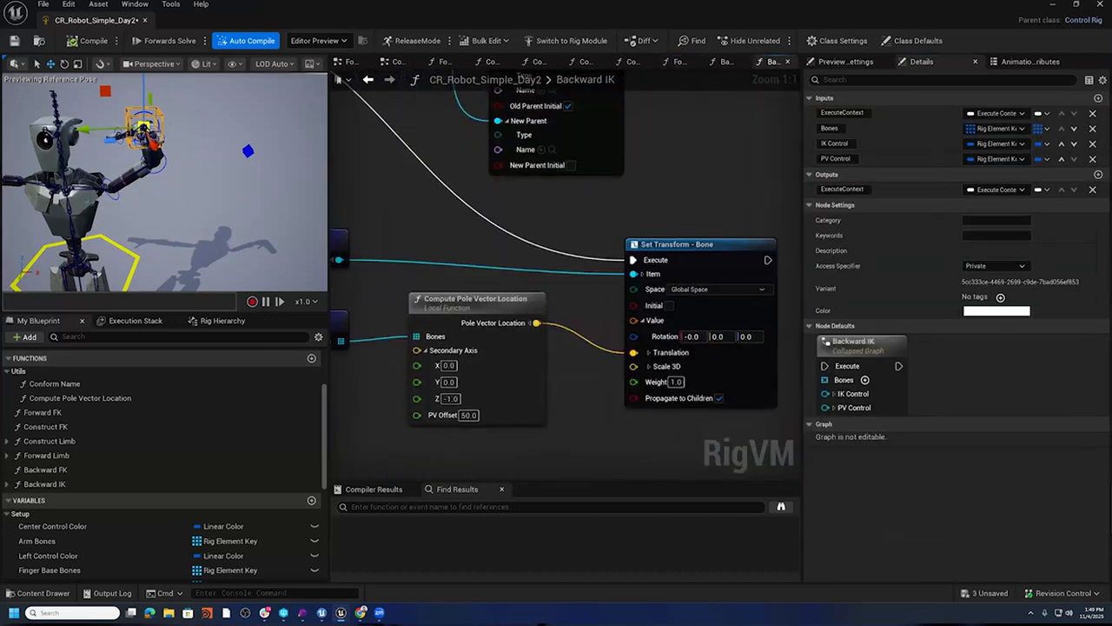
right_click_drag(580, 327, 617, 232)
right_click_drag(522, 330, 710, 357)
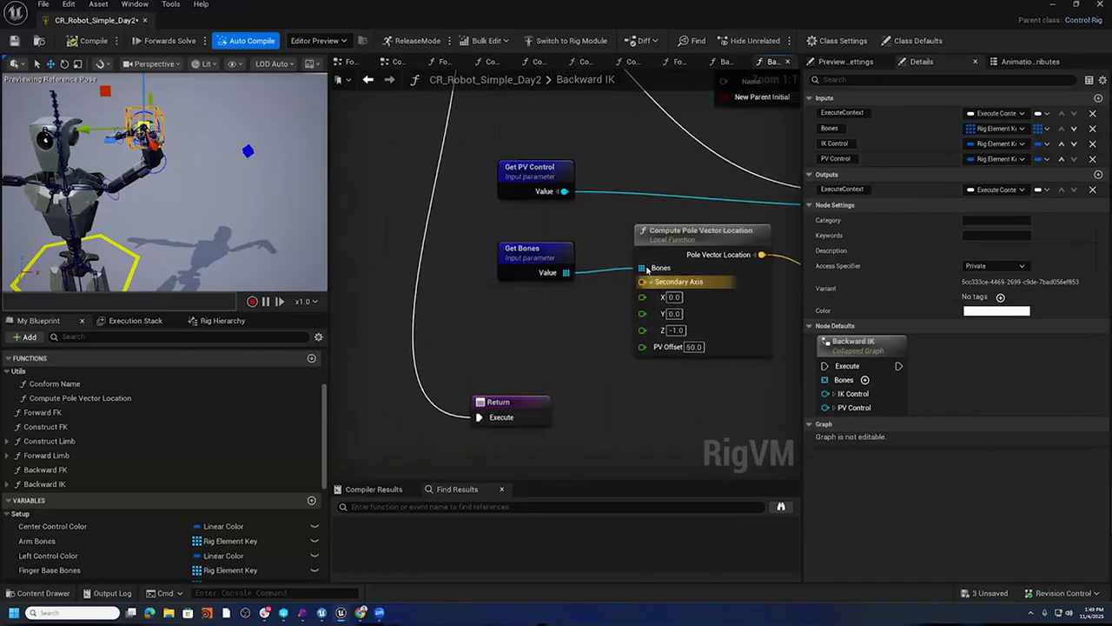
left_click_drag(643, 282, 532, 322)
left_click(645, 357)
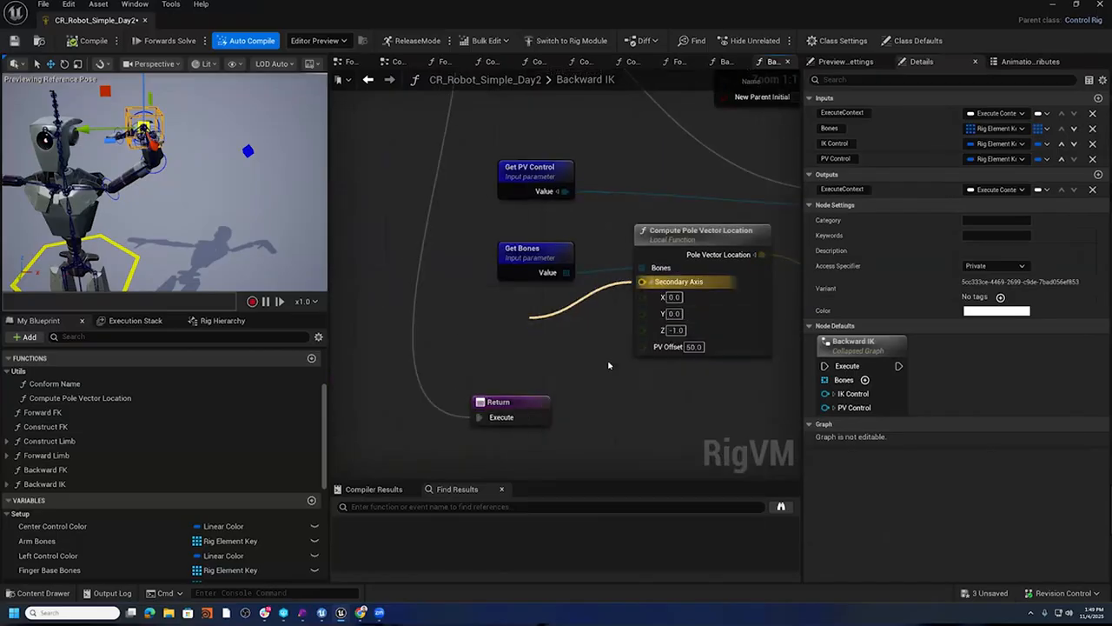
left_click_drag(642, 339, 563, 341)
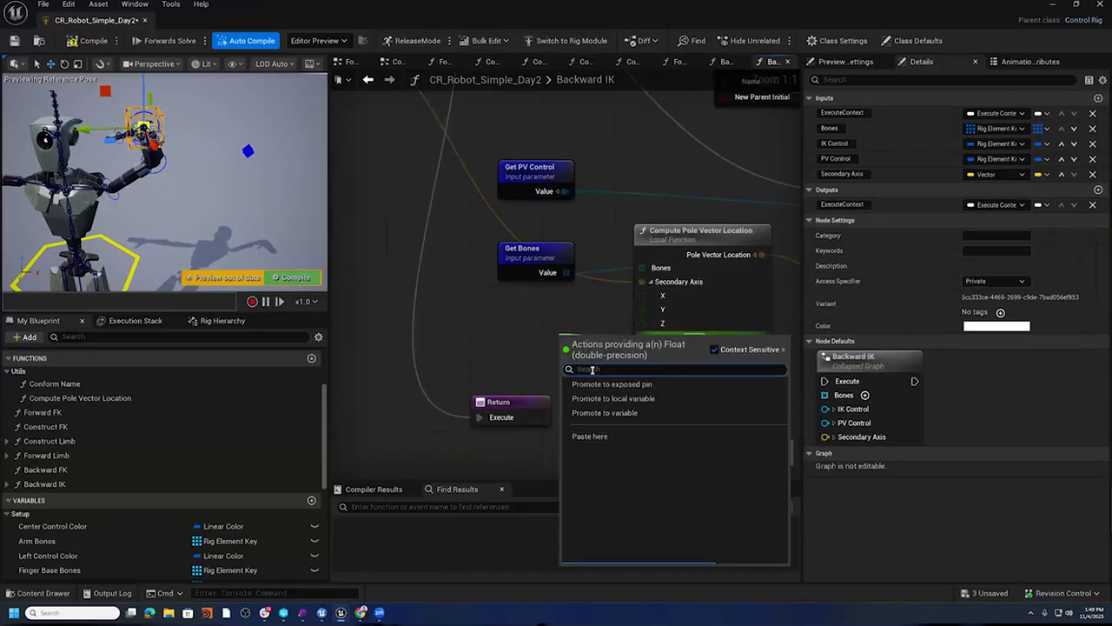
left_click(596, 384)
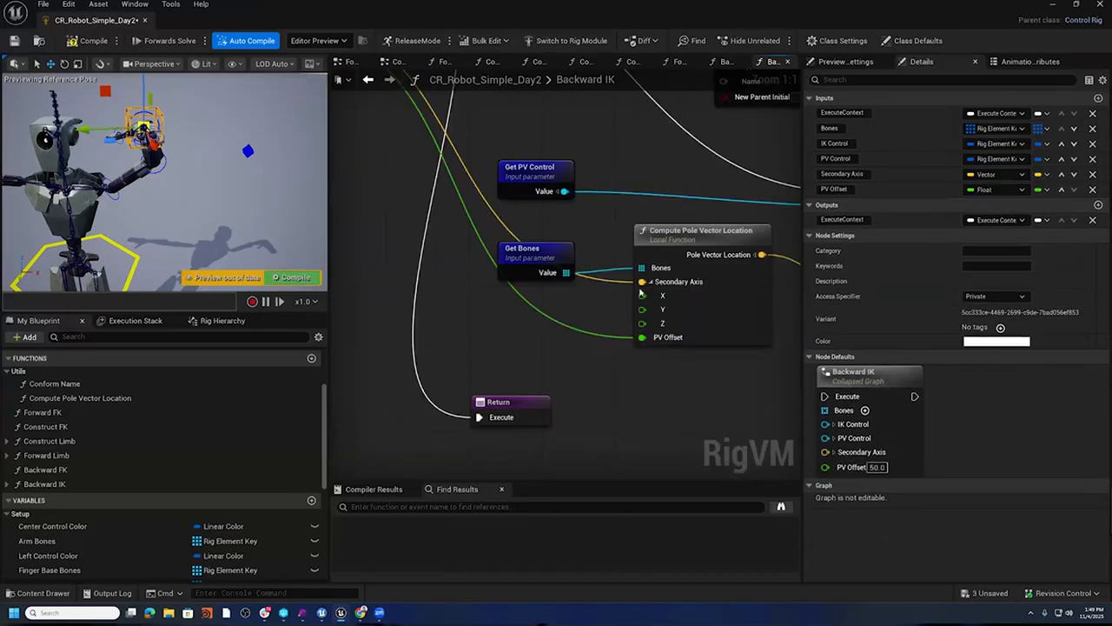
- Feed Compute Pole Vector Location's Secondary Axis from a Get Secondary Axis parameter node placed below Get Bones
left_click_drag(643, 282, 559, 345)
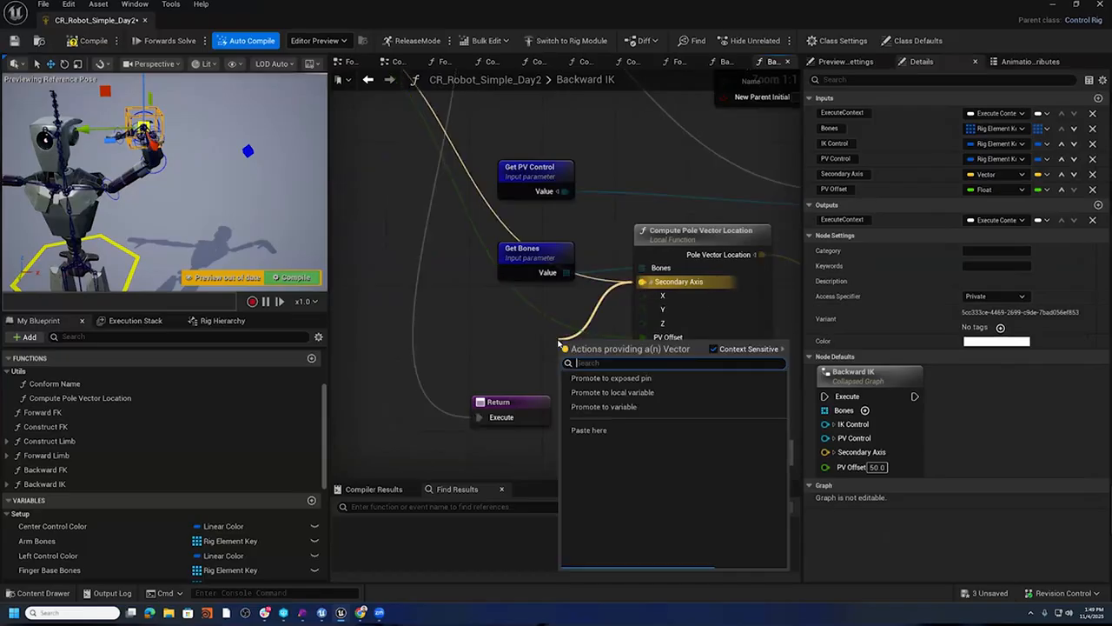
type("get secon")
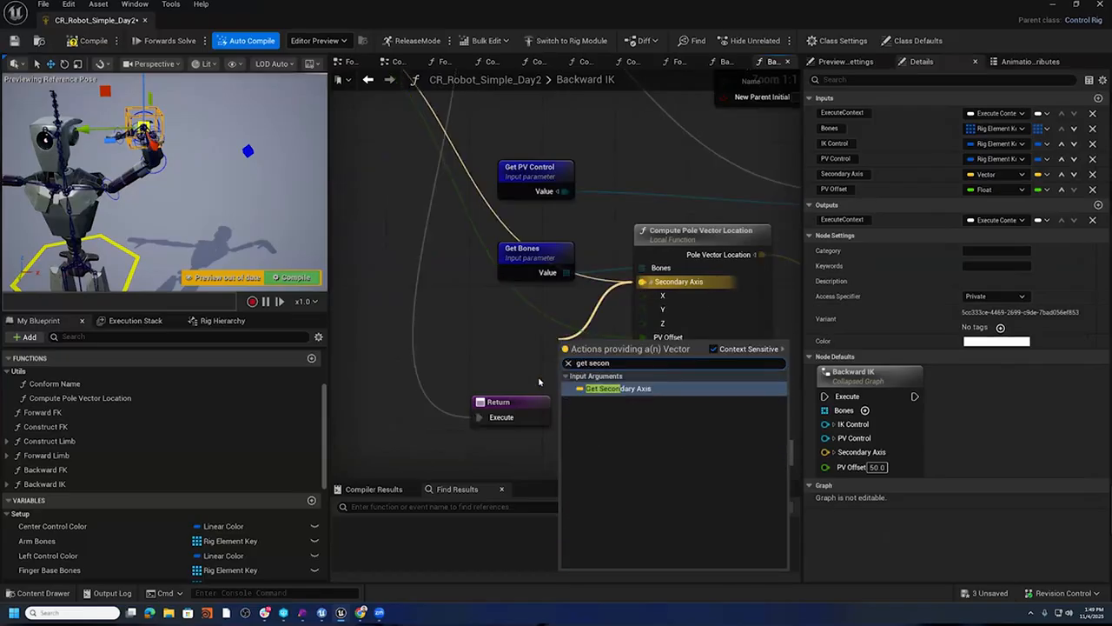
left_click(617, 389)
left_click_drag(617, 340, 534, 305)
- Feed PV Offset from a Get PV Offset parameter node placed below Get Secondary Axis, and compile the rig
left_click_drag(642, 337, 597, 365)
type("Get PV")
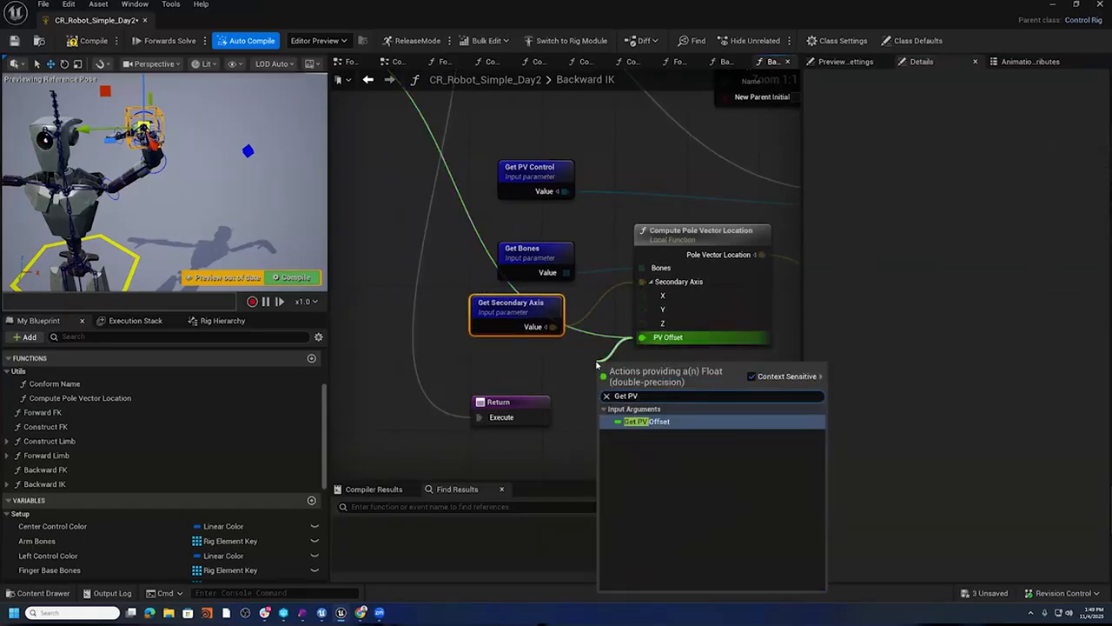
left_click(642, 423)
left_click(491, 351)
left_click_drag(631, 360, 518, 347)
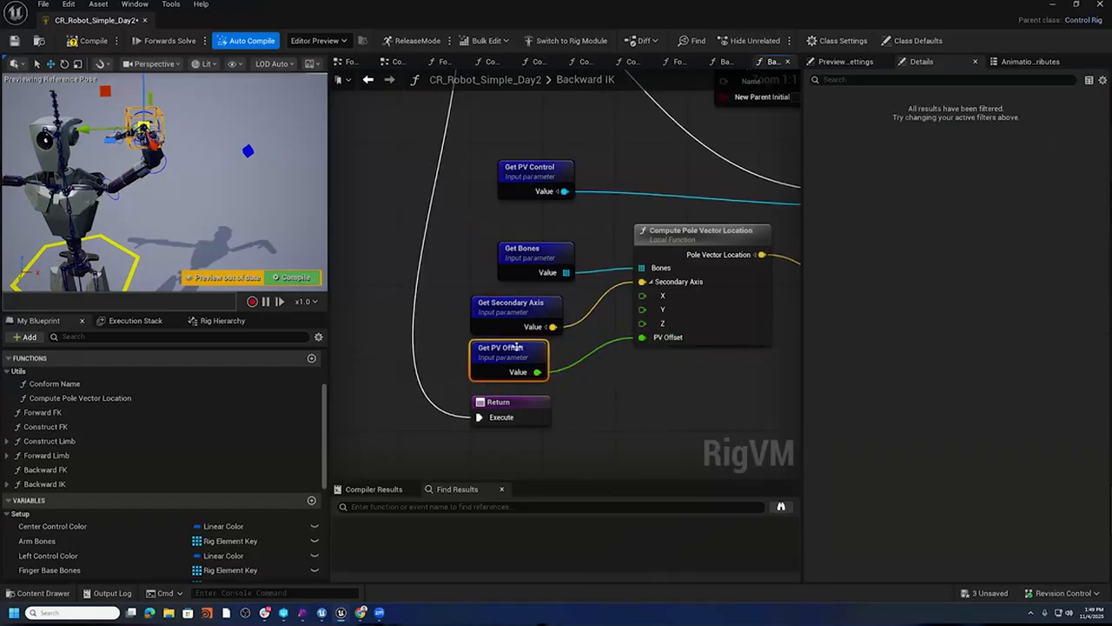
right_click_drag(522, 217, 567, 354)
left_click(93, 40)
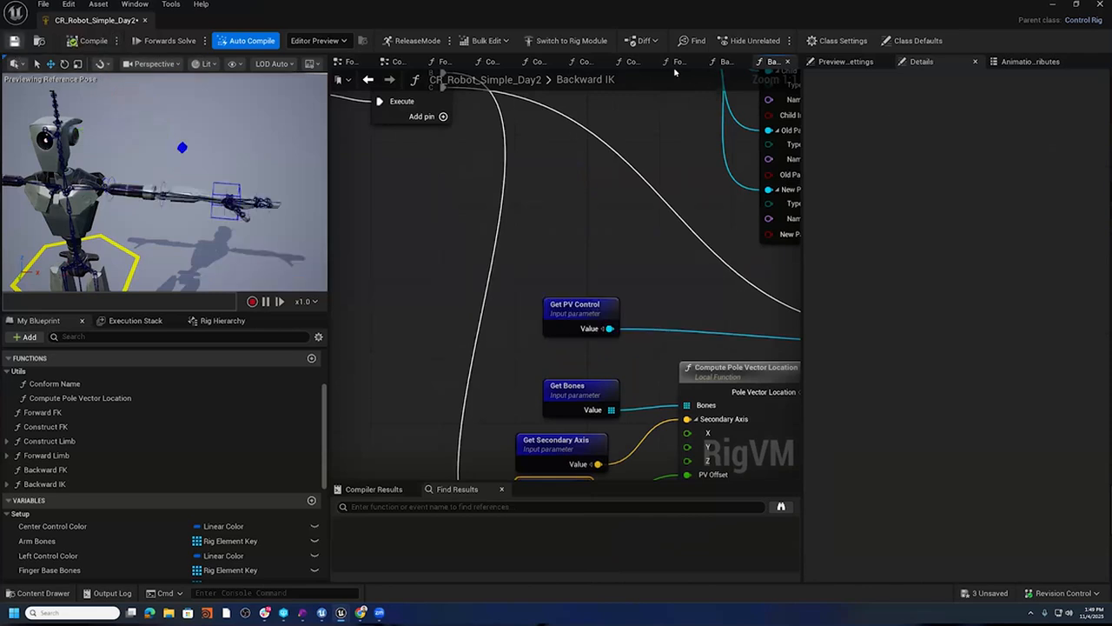
- In the Forward Limb graph, stack the Get IK Control and Get PV Control nodes below the Get Bones node feeding Backward IK
left_click(633, 62)
left_click(680, 61)
right_click_drag(487, 238, 566, 217)
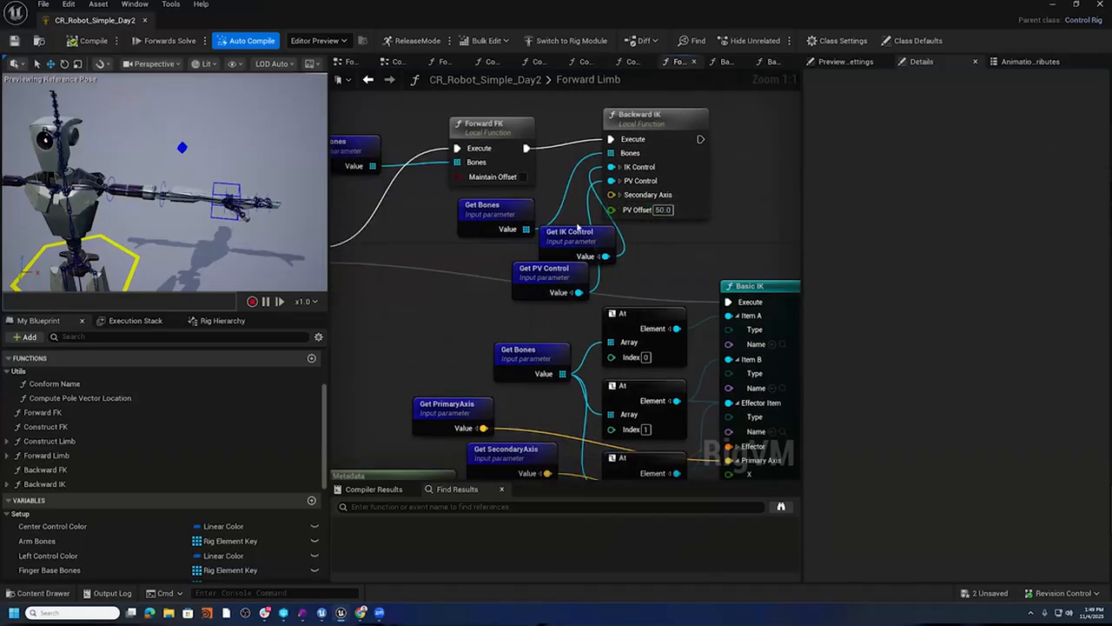
left_click_drag(577, 233, 475, 259)
left_click_drag(551, 276, 466, 309)
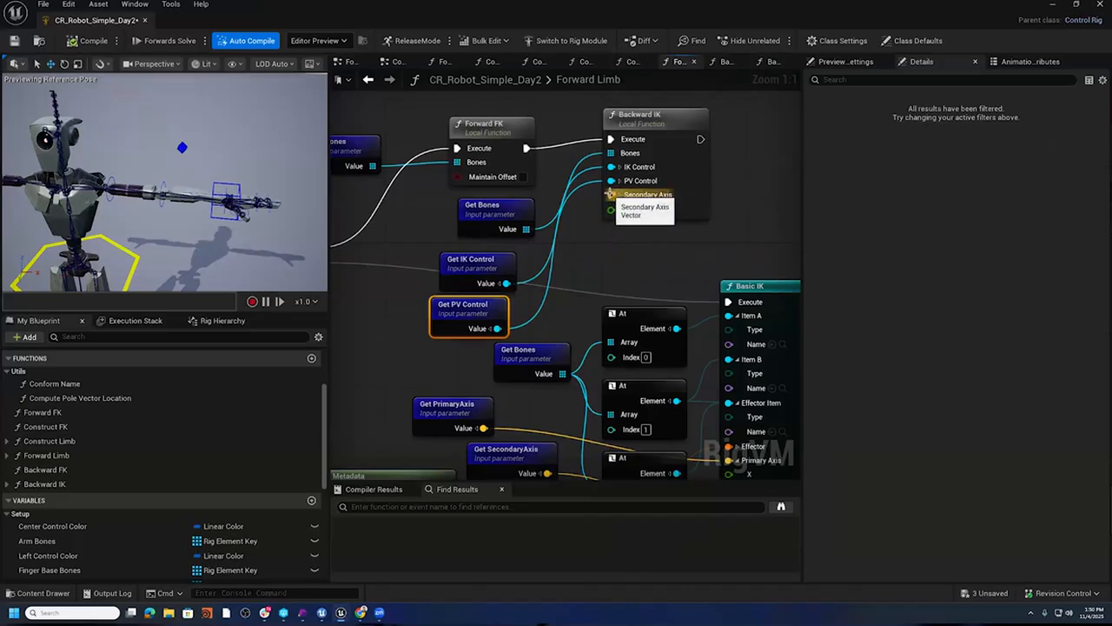
- Feed Backward IK's Secondary Axis from a Get SecondaryAxis parameter node placed beside Get IK Control
right_click(582, 264)
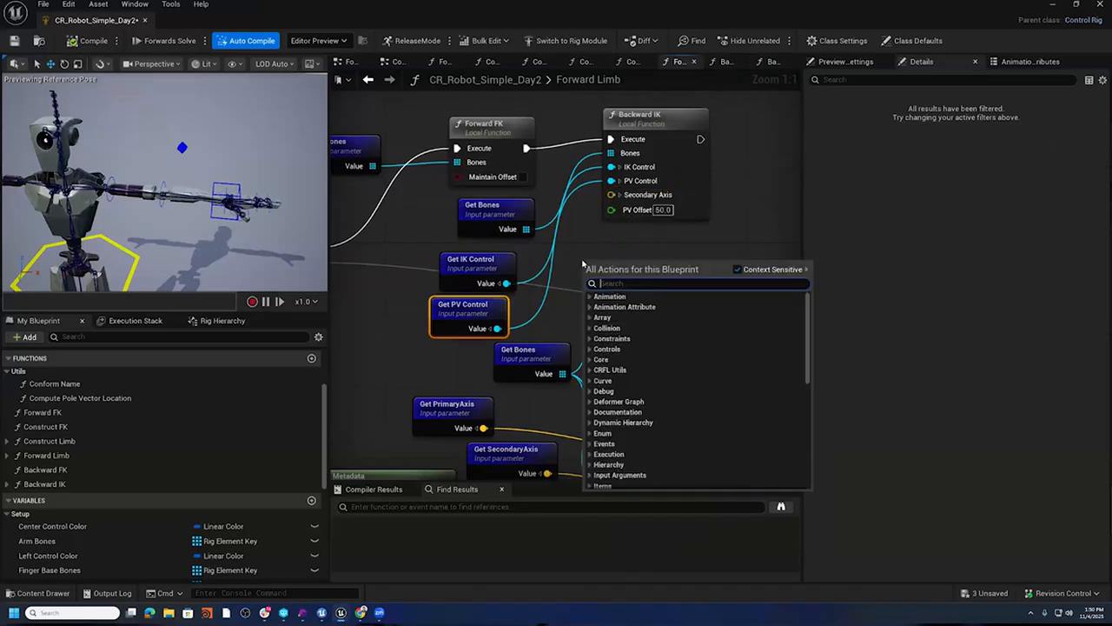
type("Get Secon")
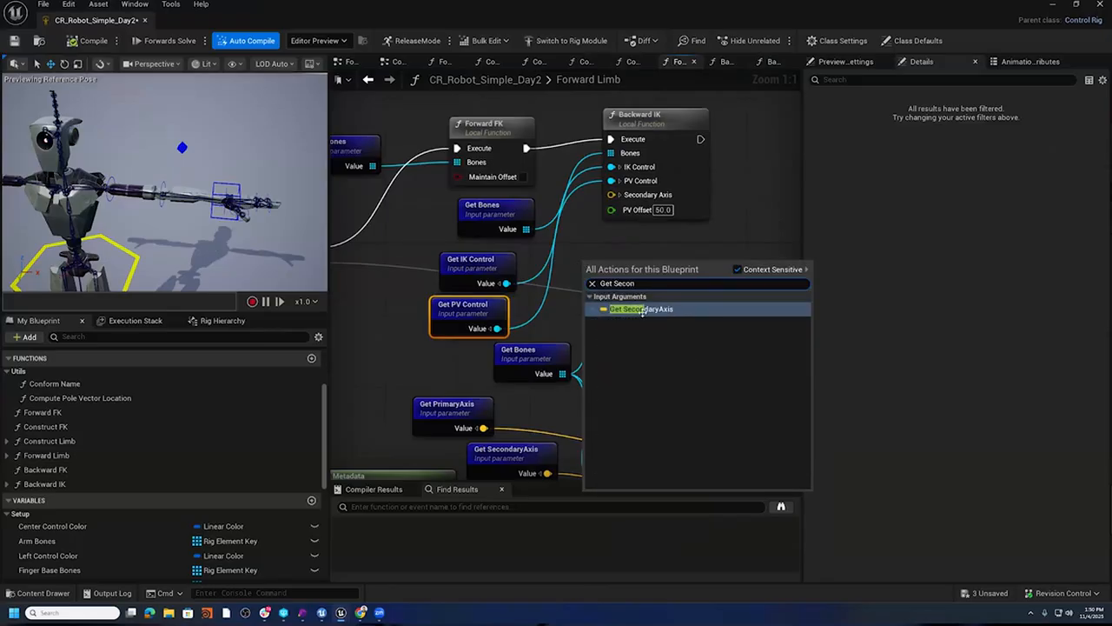
left_click(642, 311)
left_click_drag(655, 283, 612, 194)
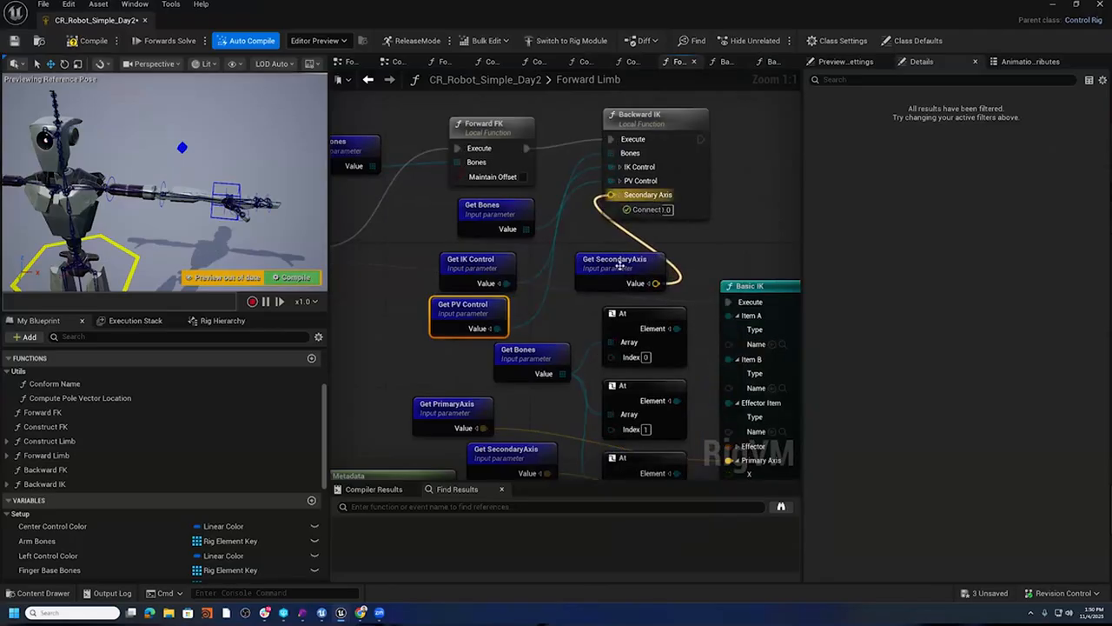
left_click(614, 259)
left_click_drag(615, 259, 551, 241)
- Feed Backward IK's PV Offset from a Get PV Offset parameter node, and shift Get SecondaryAxis closer to Get Bones
left_click_drag(612, 209, 633, 274)
left_click(655, 322)
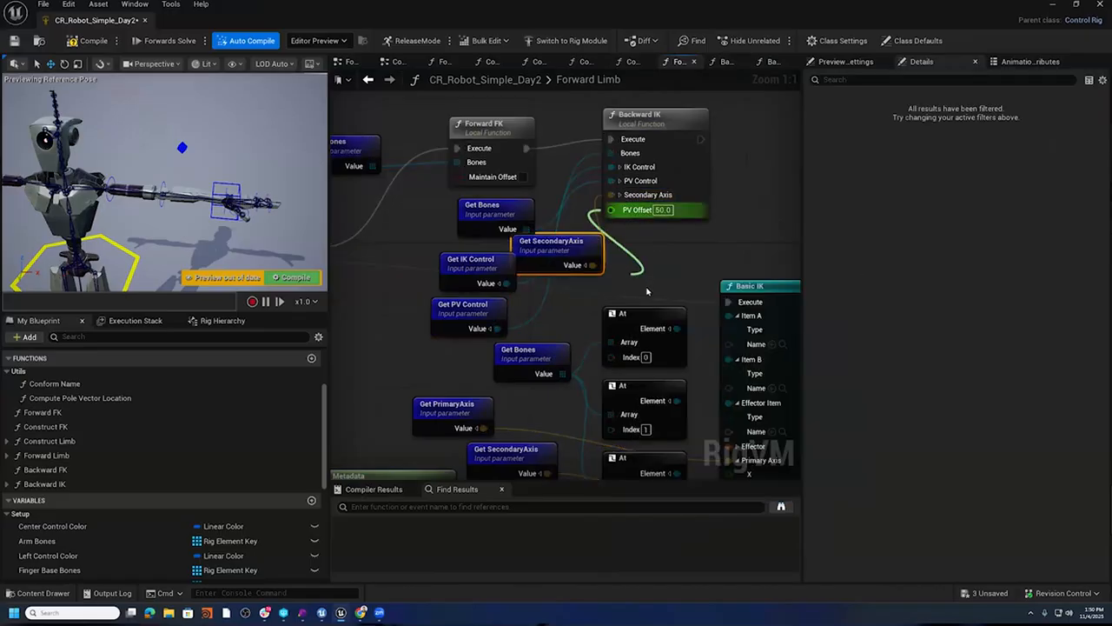
left_click_drag(612, 209, 633, 283)
type("Get PVC")
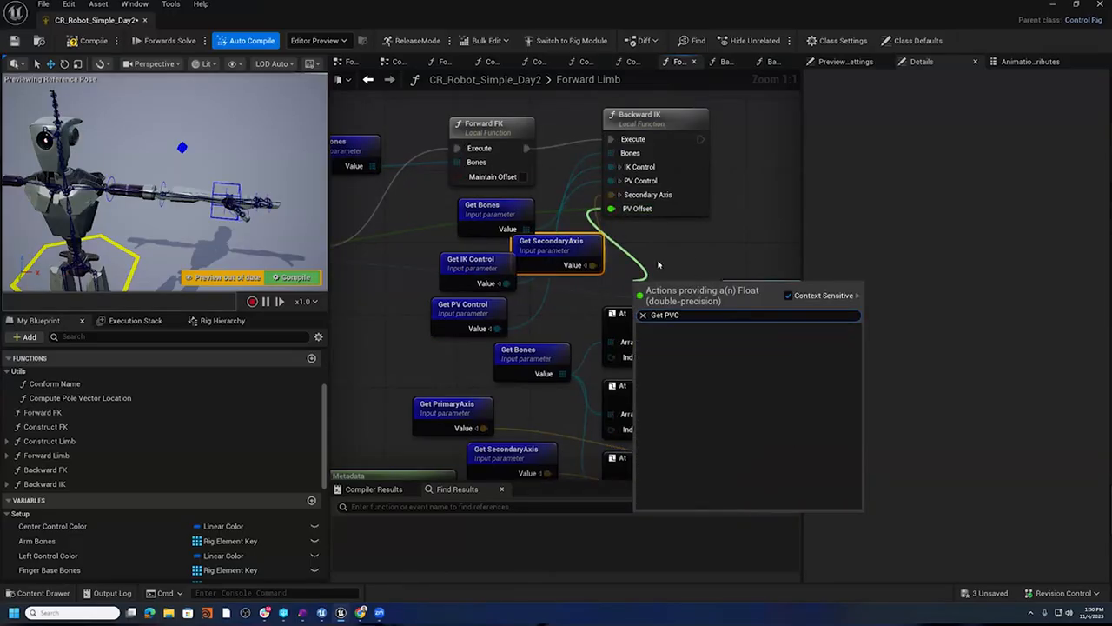
key("BackSpace")
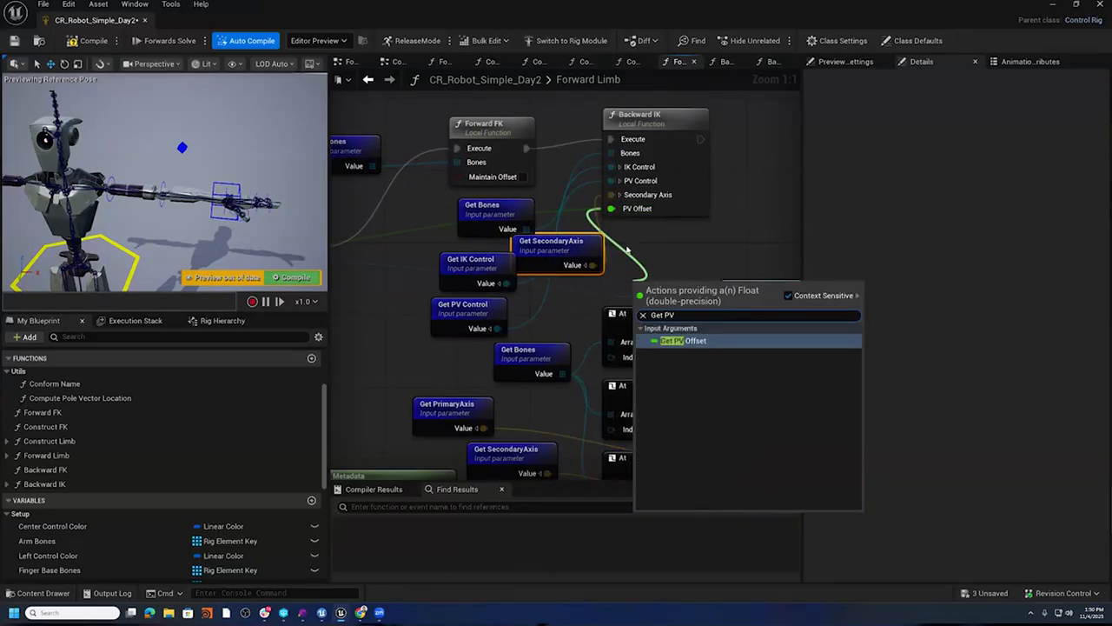
left_click(738, 345)
scroll(643, 253, "down", 2)
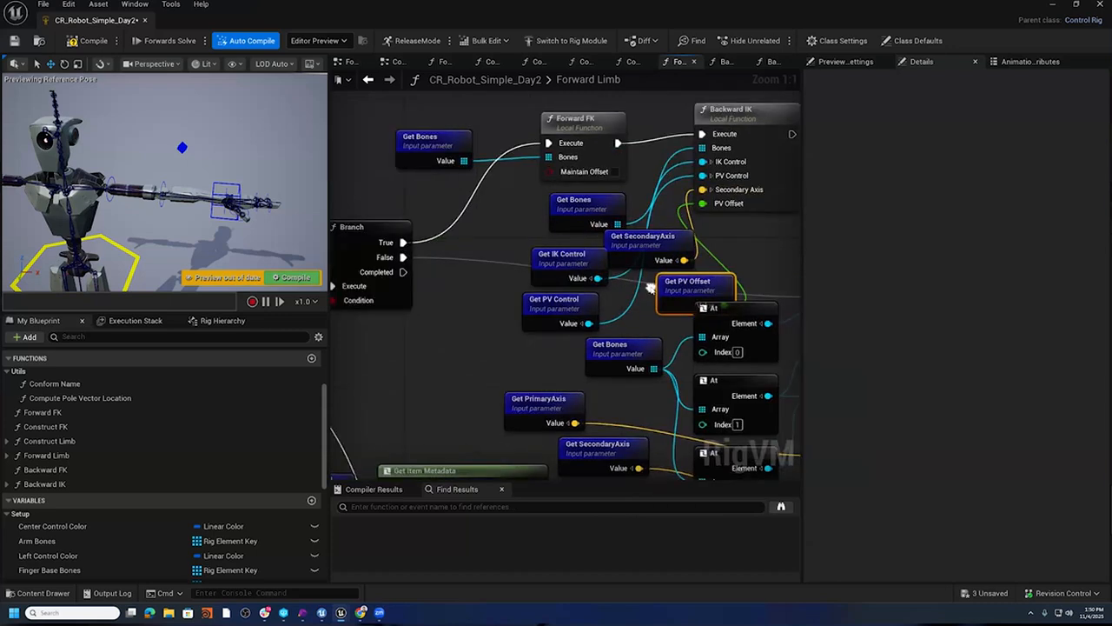
left_click_drag(643, 253, 574, 238)
right_click_drag(557, 247, 778, 206)
left_click(389, 297)
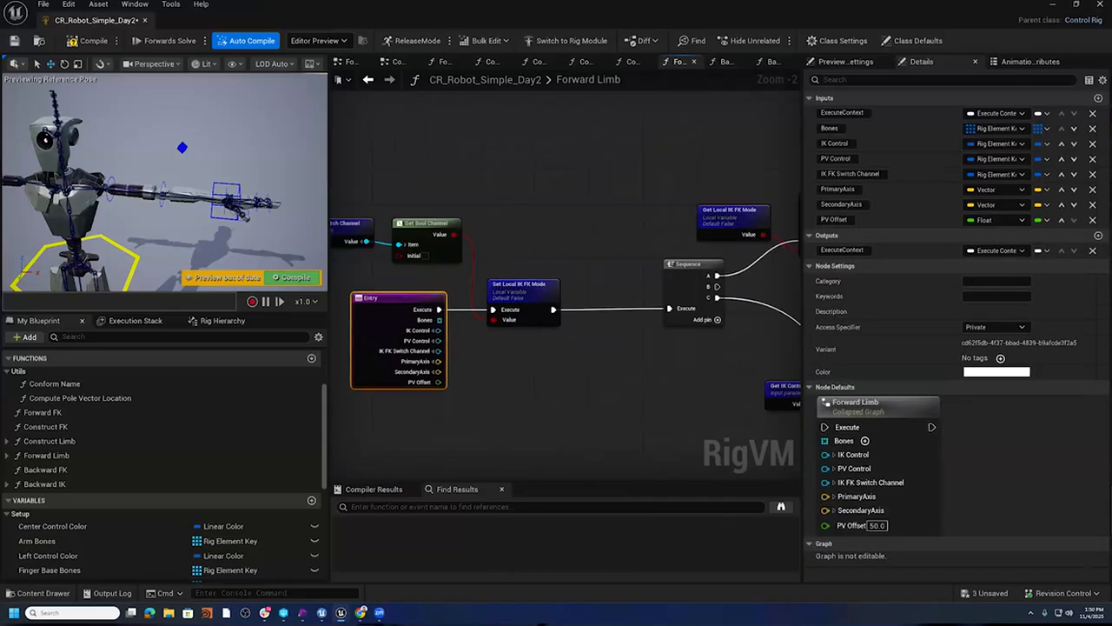
left_click(1061, 189)
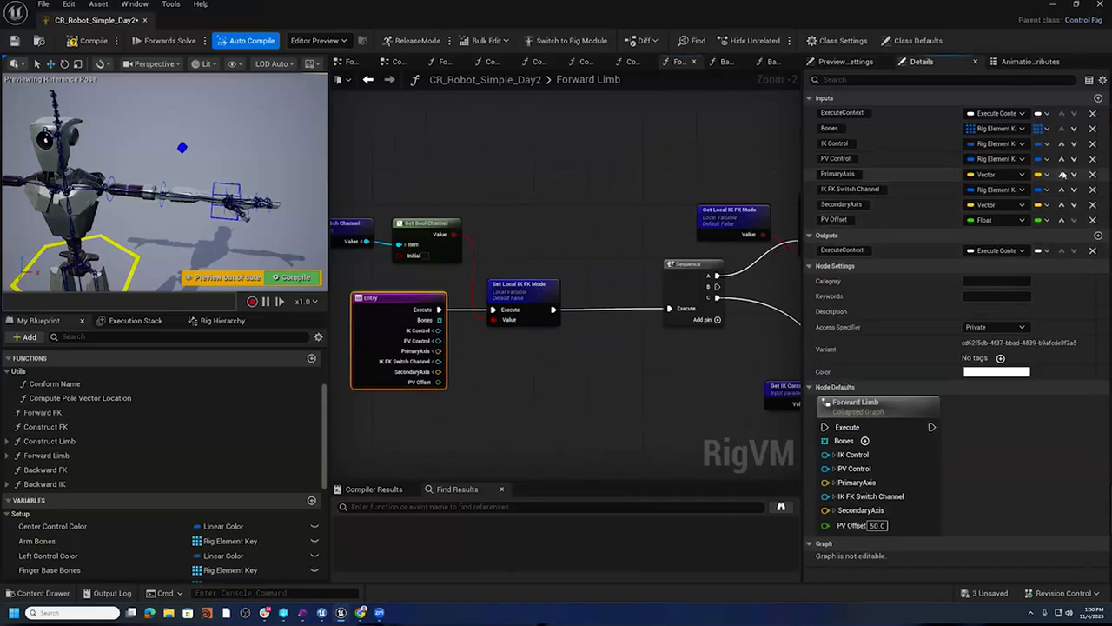
left_click(1062, 174)
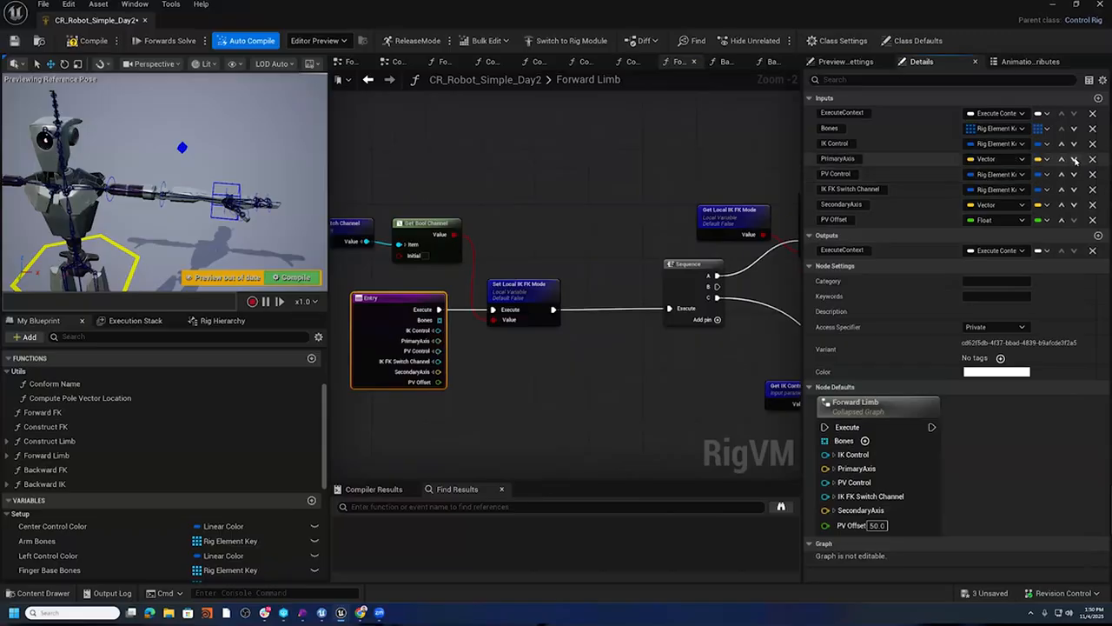
left_click(1076, 158)
left_click(1075, 174)
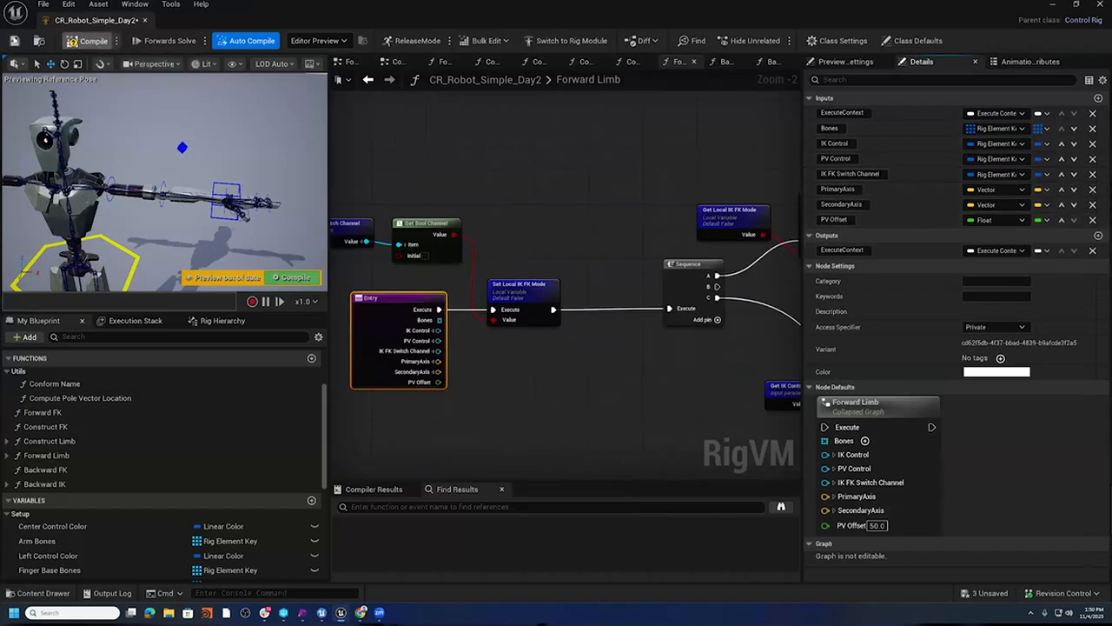
- Compile the rig, move Forward FK, Backward IK and their parameter nodes up away from Basic IK, and place Get PV Offset under Get PV Control
left_click(87, 41)
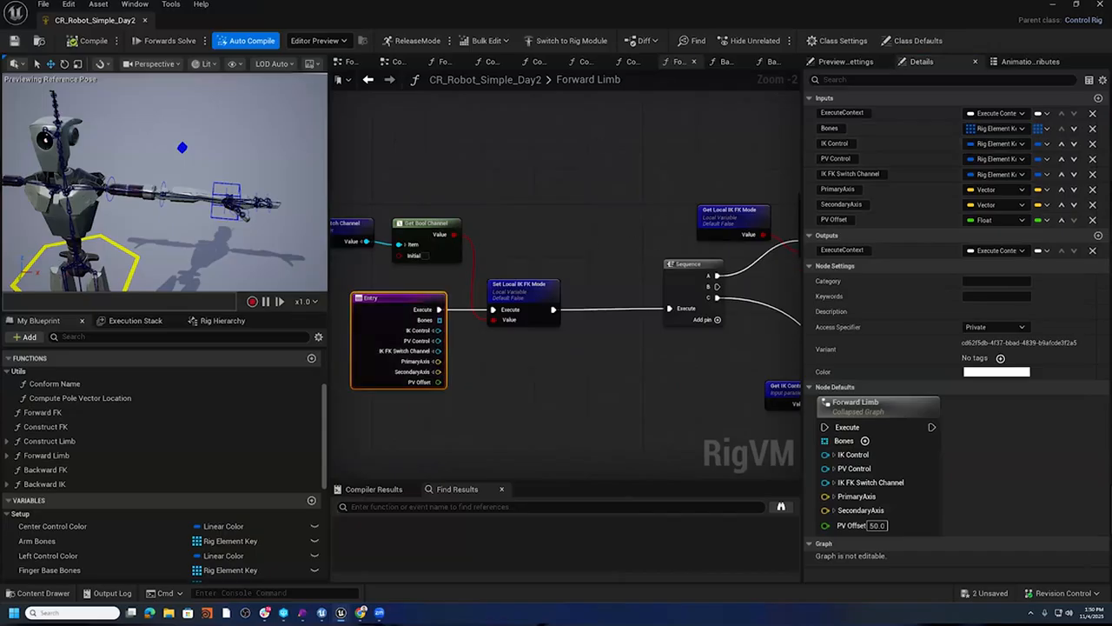
scroll(432, 238, "down", 3)
left_click_drag(447, 141, 523, 229)
left_click_drag(466, 155, 539, 223)
left_click(580, 162, "shift")
left_click_drag(580, 162, 603, 113)
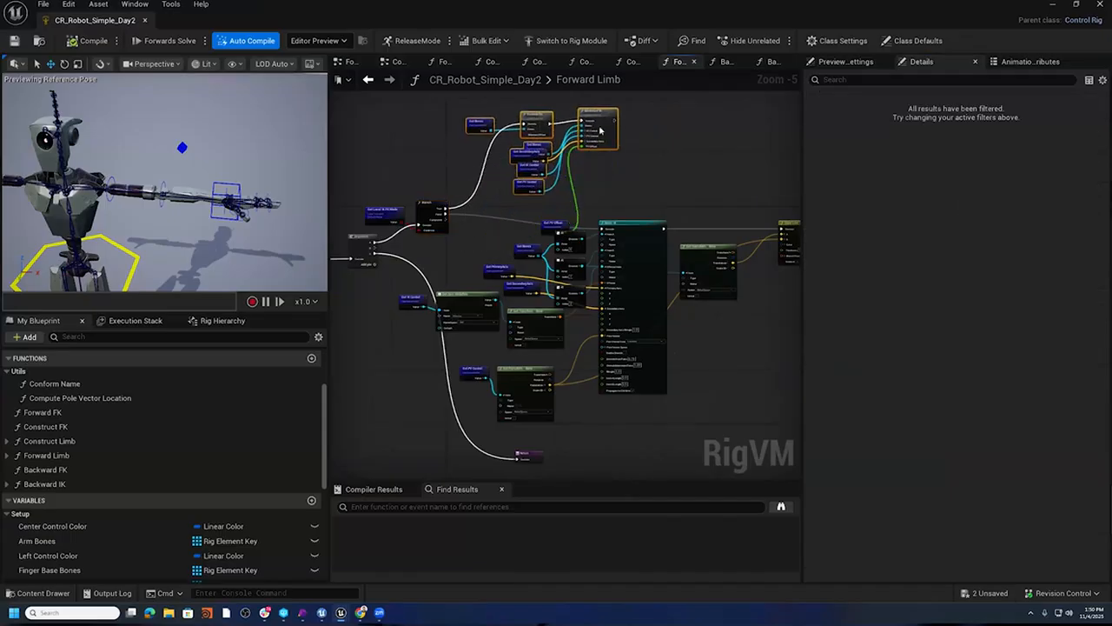
left_click_drag(556, 224, 529, 201)
right_click_drag(580, 194, 604, 220)
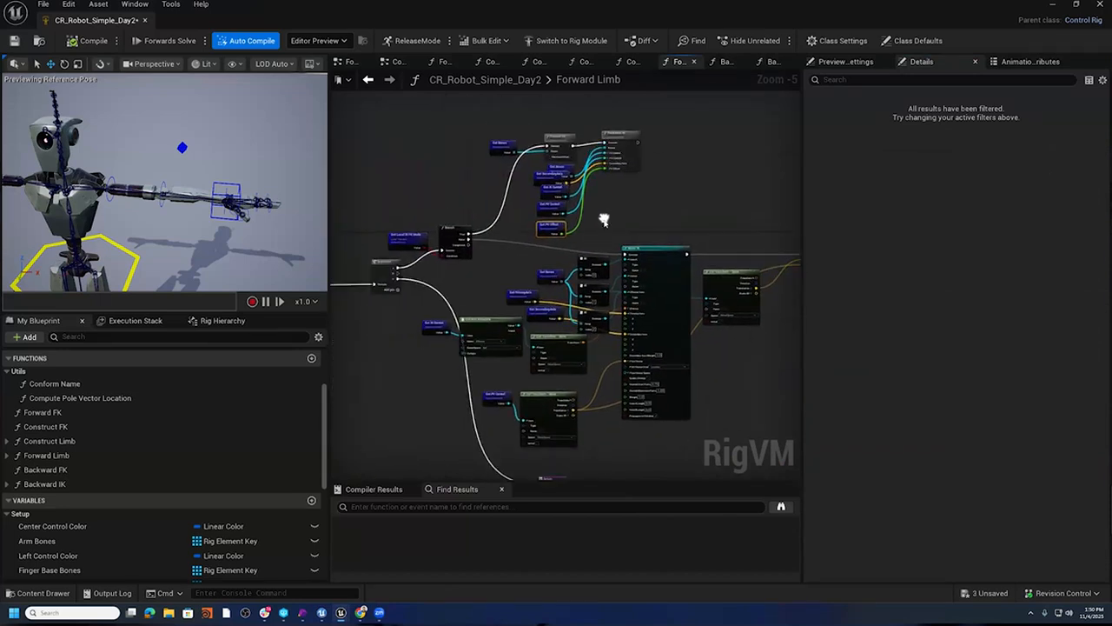
scroll(621, 236, "up", 2)
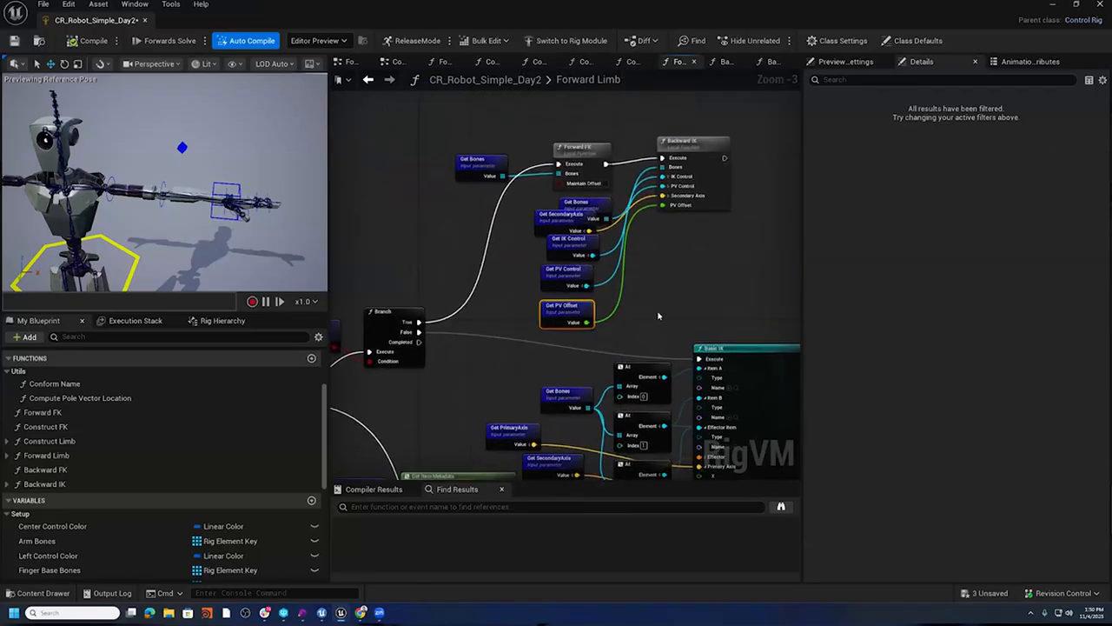
right_click_drag(515, 308, 615, 198)
scroll(605, 284, "down", 2)
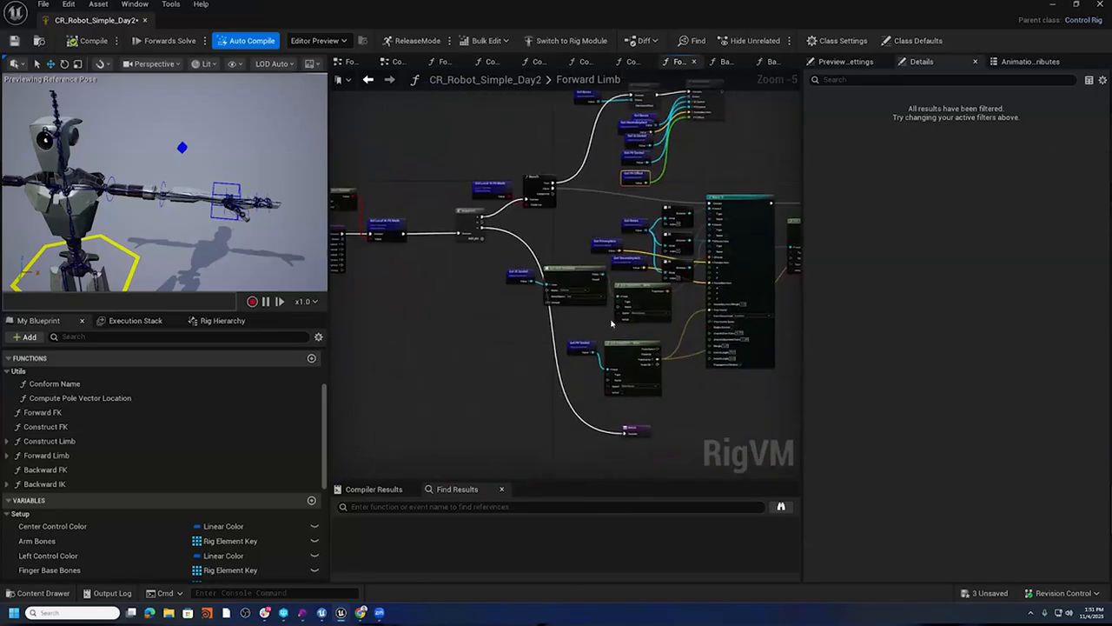
- Move the Return node further down the graph and connect a new Branch node to the Sequence's B output
left_click_drag(639, 427, 546, 479)
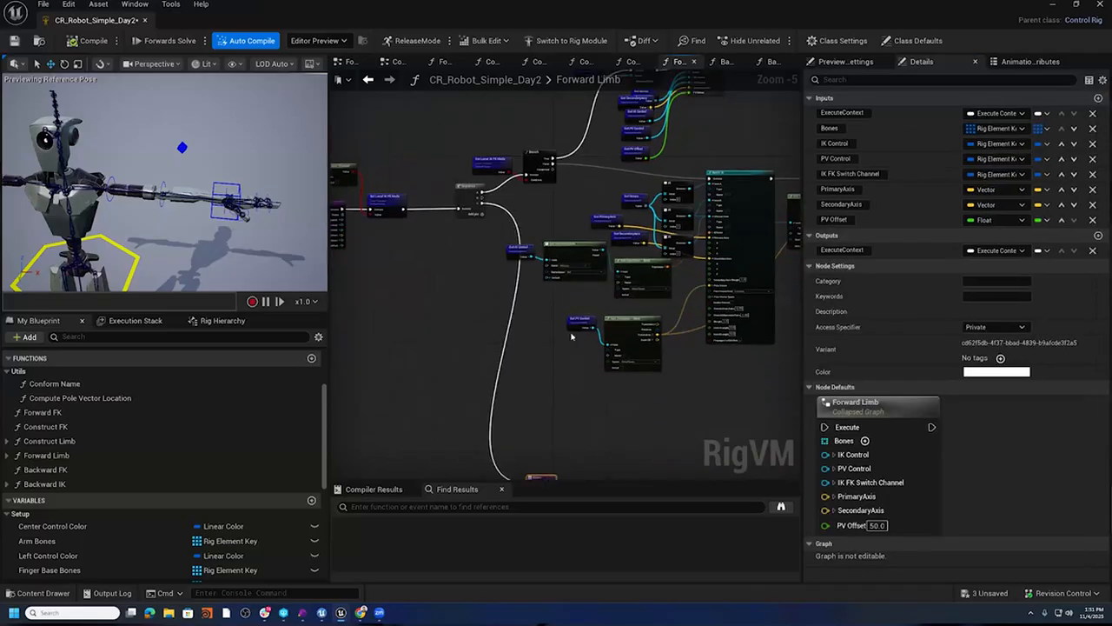
scroll(498, 210, "up", 3)
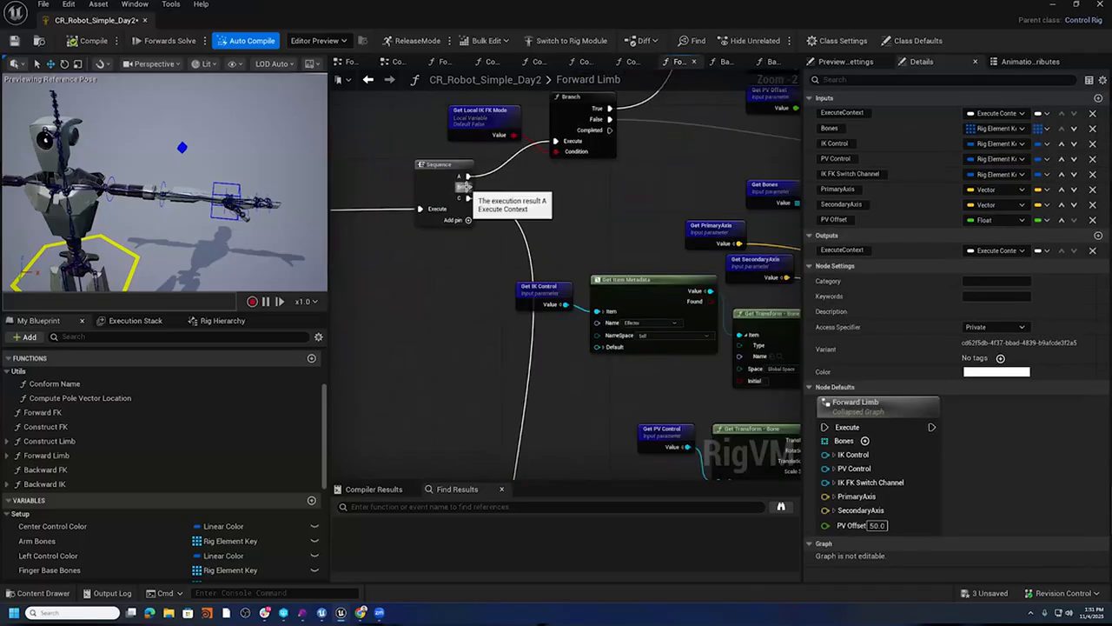
left_click_drag(464, 186, 636, 359)
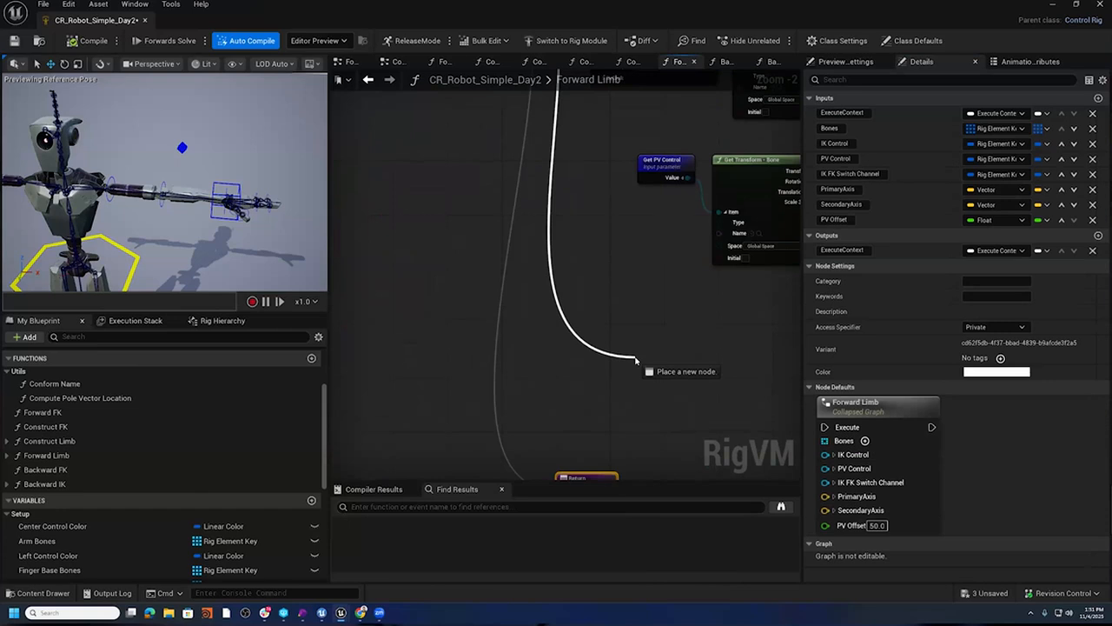
left_click_drag(635, 359, 635, 359)
type("branch")
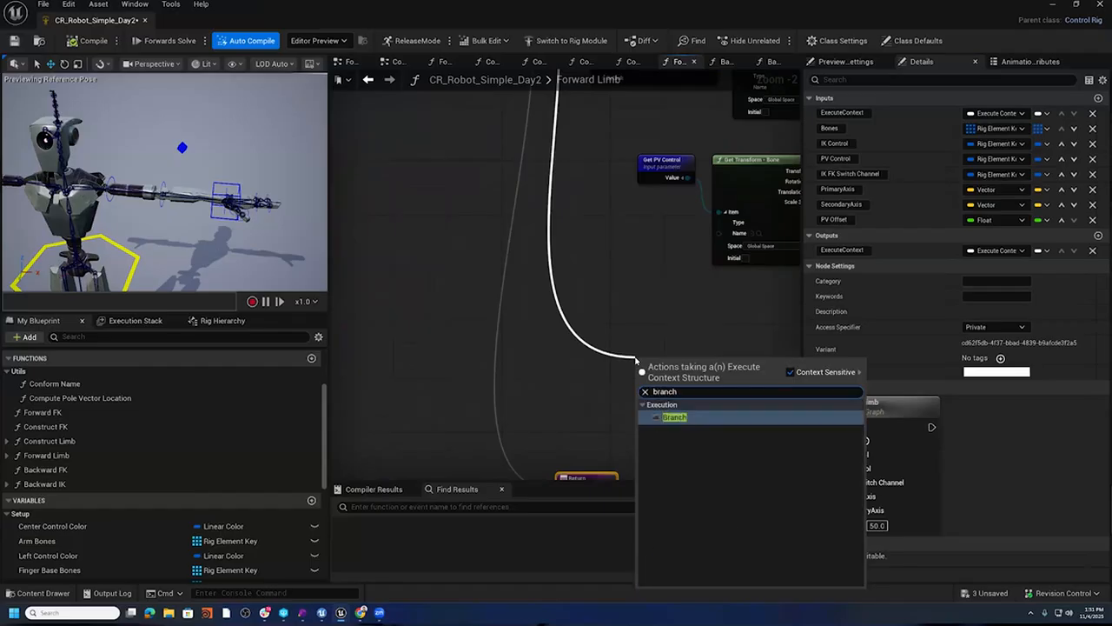
left_click(695, 419)
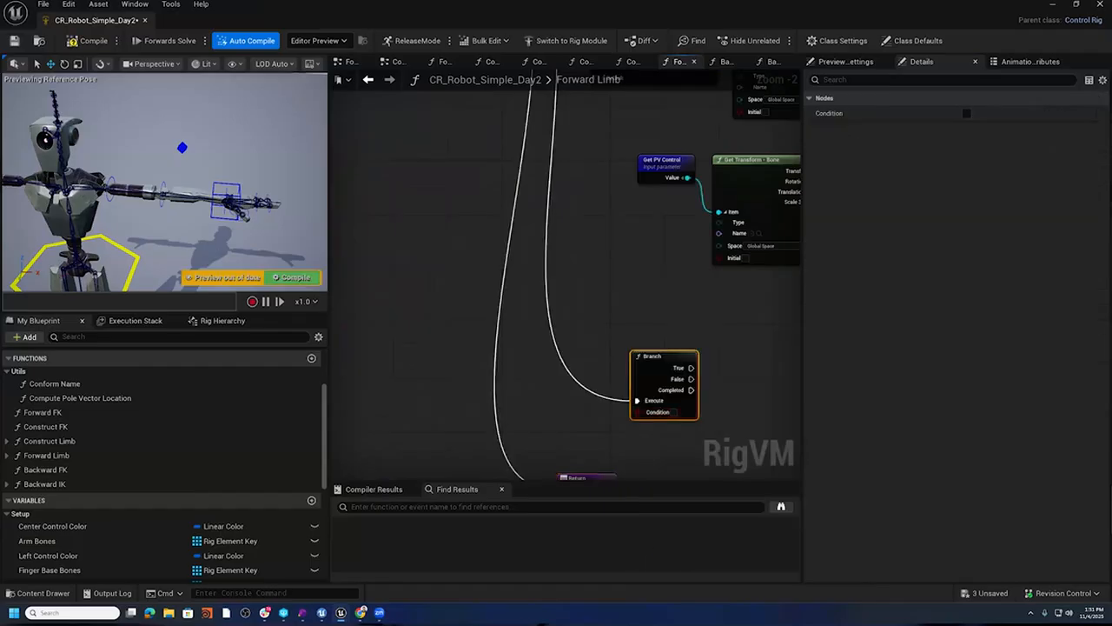
right_click_drag(677, 408, 545, 318)
right_click_drag(419, 338, 544, 387)
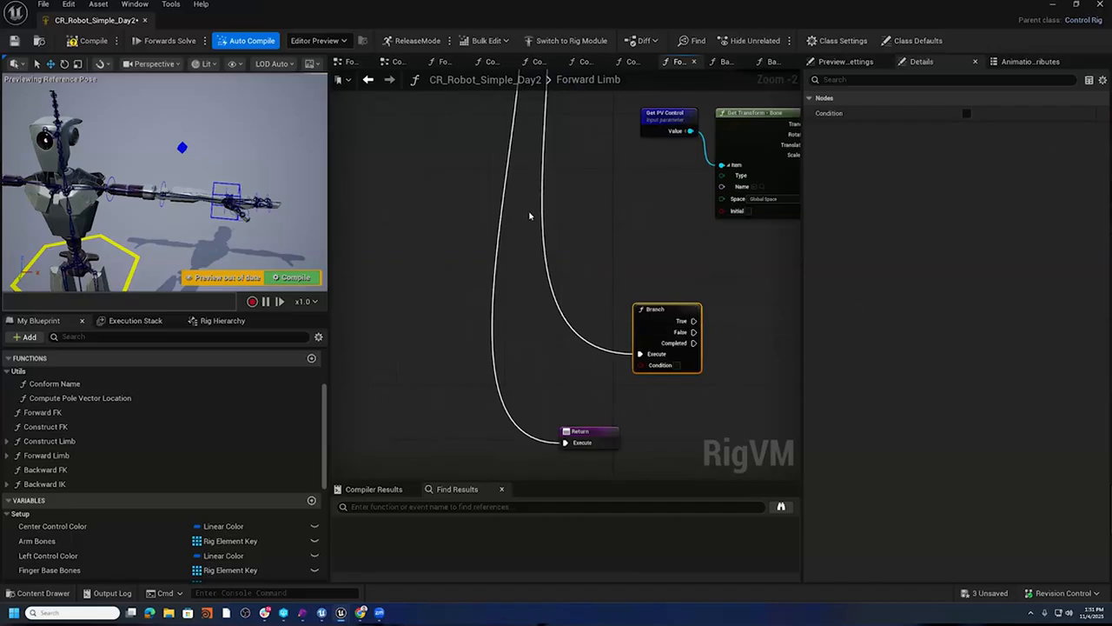
- Add a Send Event node executed from the new Branch's True output, leaving space between the two nodes
scroll(586, 301, "up", 3)
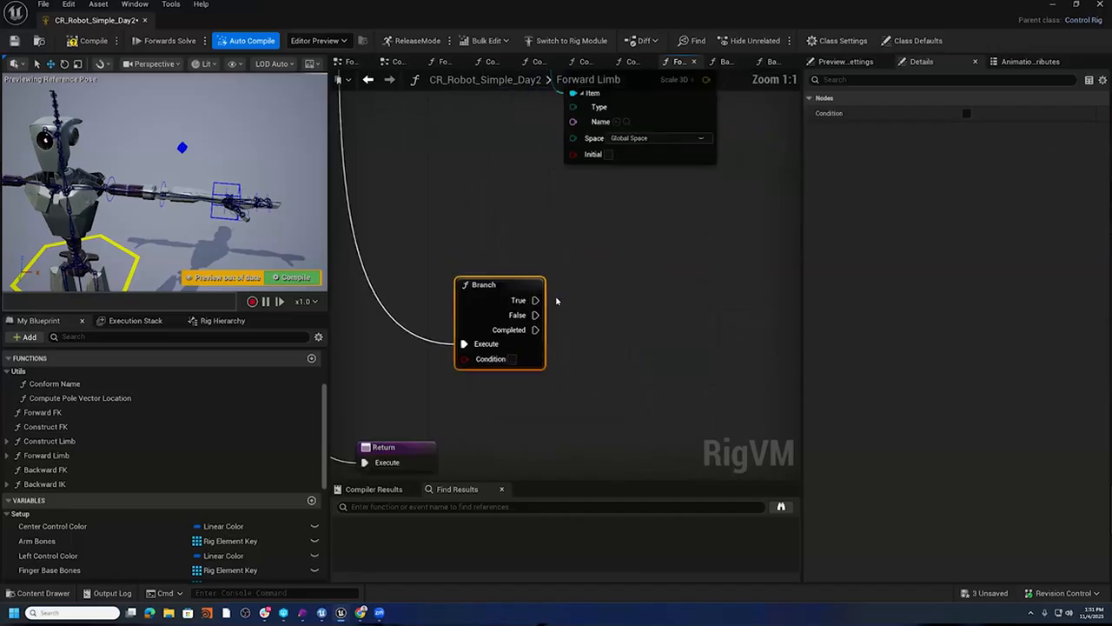
left_click_drag(533, 295, 662, 281)
type("E")
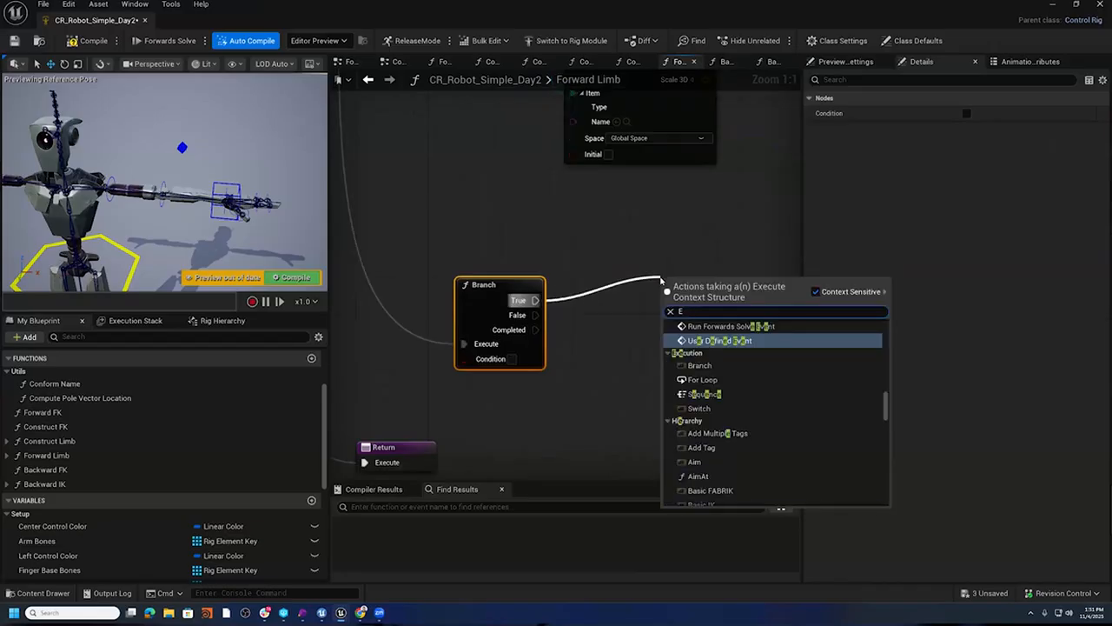
type("vent")
key("BackSpace")
key("BackSpace")
key("BackSpace")
key("BackSpace")
key("BackSpace")
type("Sen")
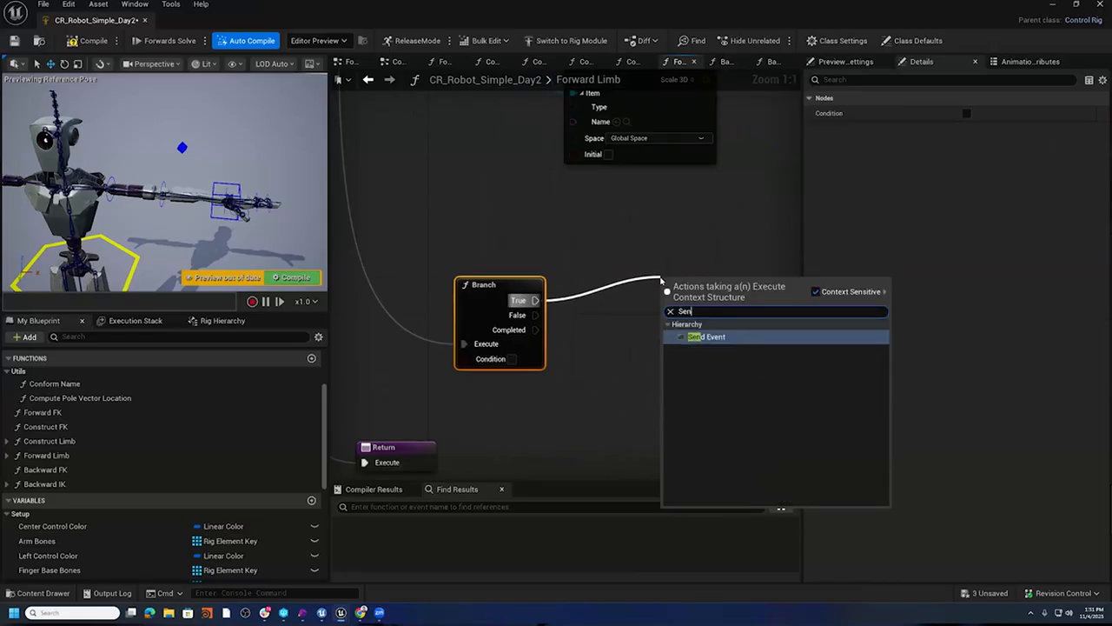
type("d")
left_click(743, 337)
right_click_drag(532, 399, 434, 362)
left_click_drag(662, 245, 730, 263)
right_click_drag(670, 437, 611, 423)
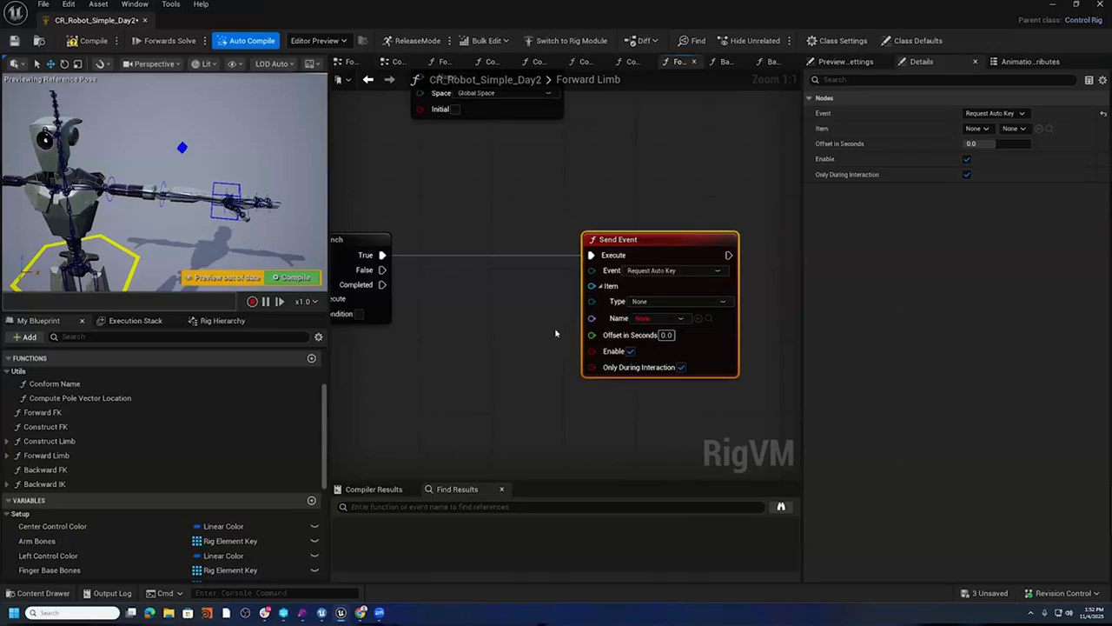
right_click_drag(484, 333, 537, 327)
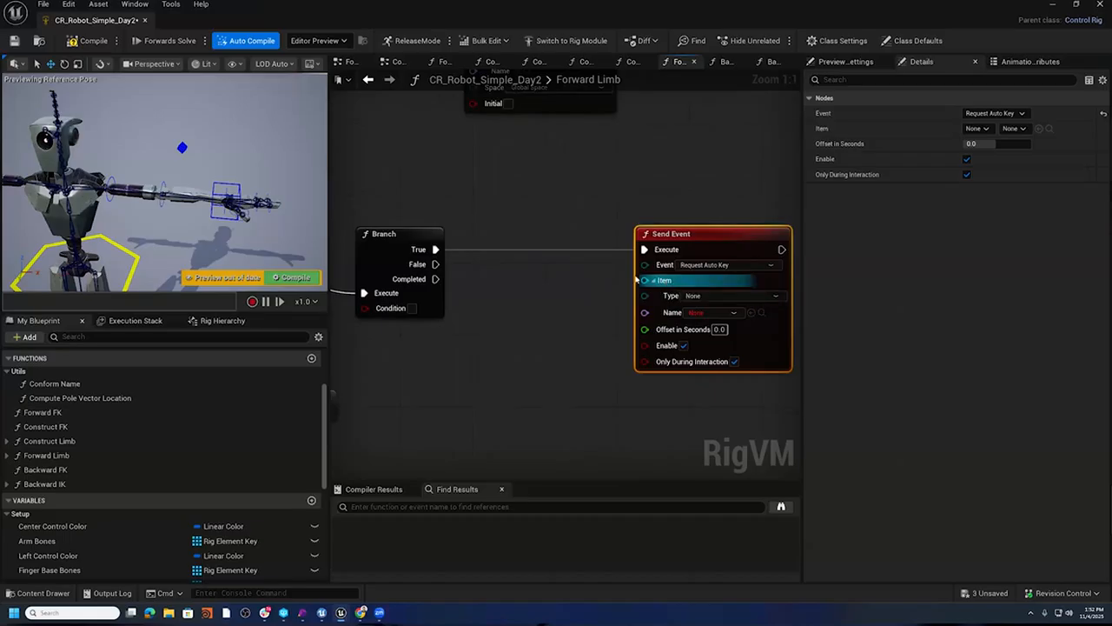
mouse_move(552, 352)
right_mouse_down()
mouse_move(579, 356)
mouse_move(549, 362)
right_mouse_up()
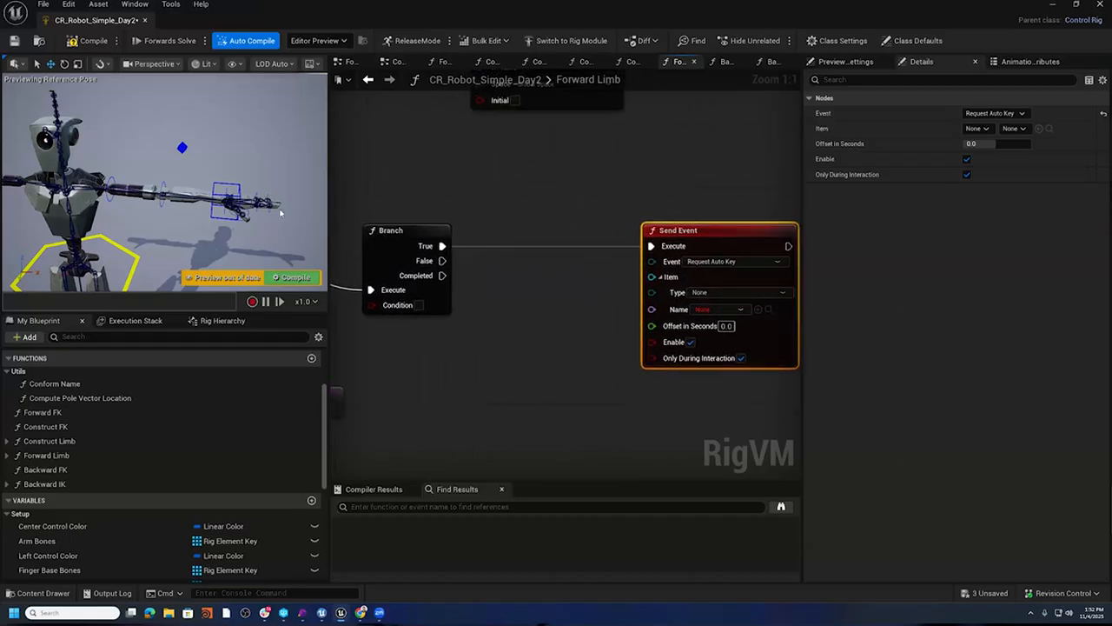
- Insert a For Each node between the Branch's True output and Send Event, and connect its Element to Send Event's Item
left_click_drag(444, 246, 485, 225)
type("for each")
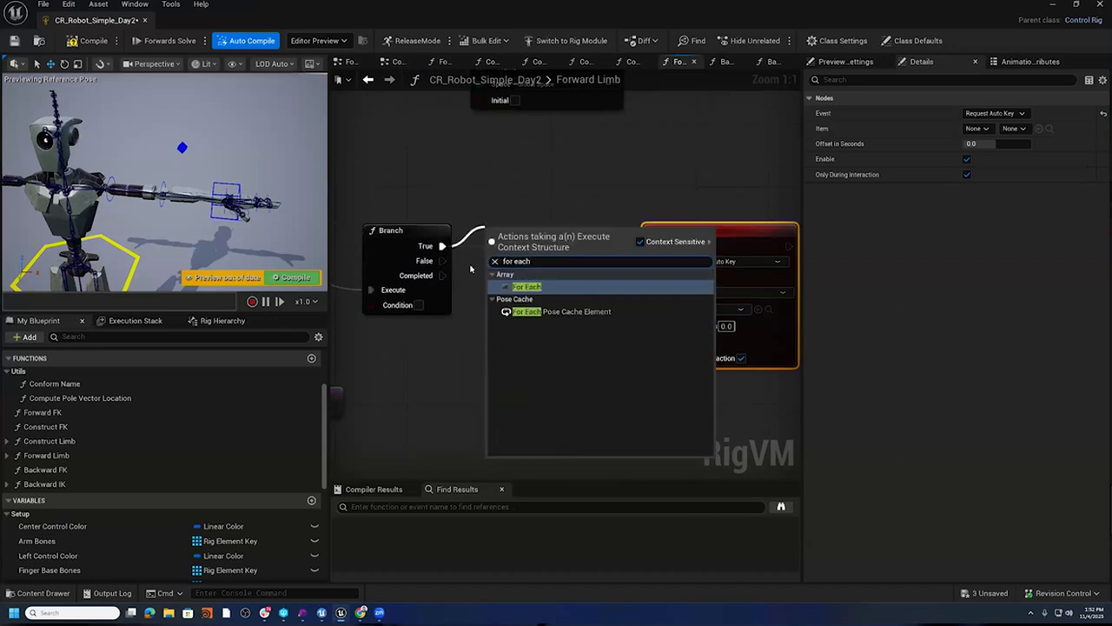
key("Return")
right_click_drag(591, 331, 527, 315)
left_click_drag(497, 231, 591, 231)
right_click_drag(544, 308, 584, 305)
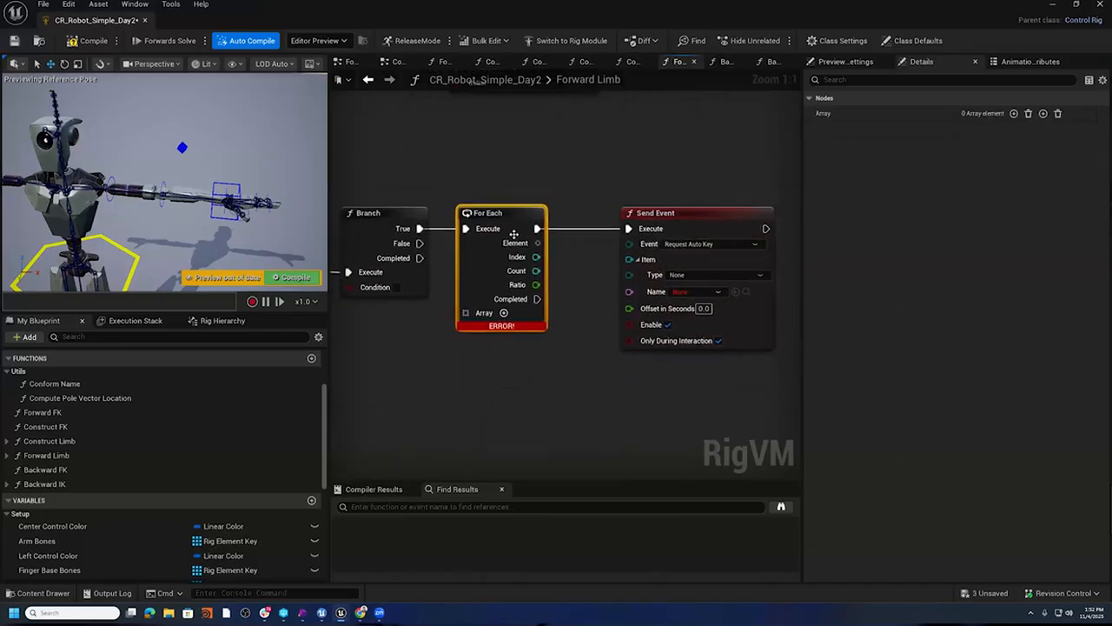
left_click_drag(518, 214, 526, 218)
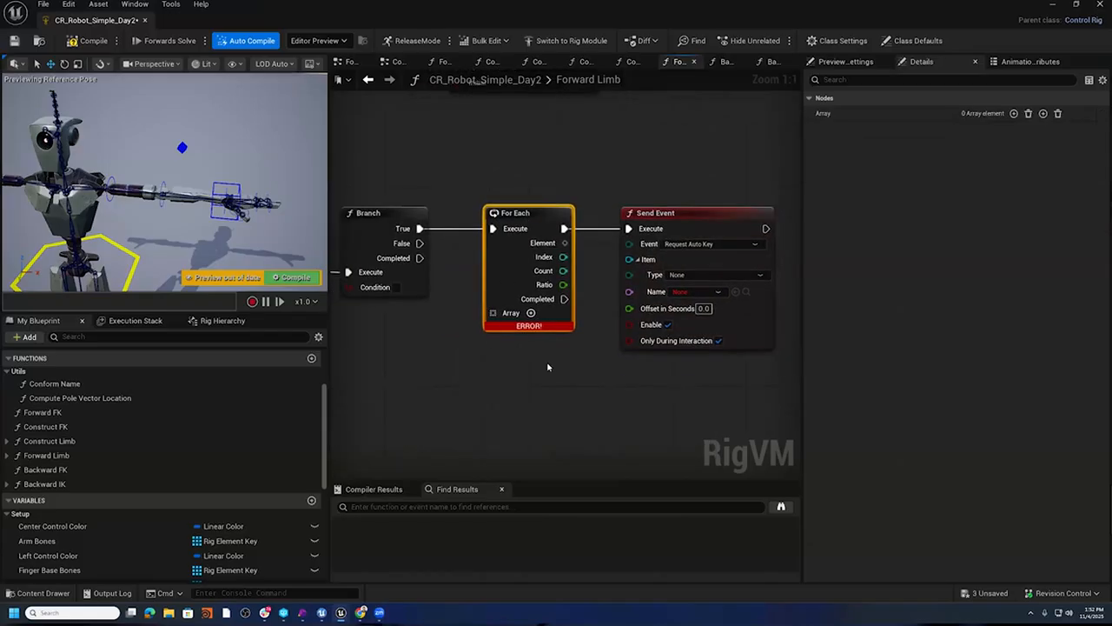
right_click_drag(548, 367, 522, 372)
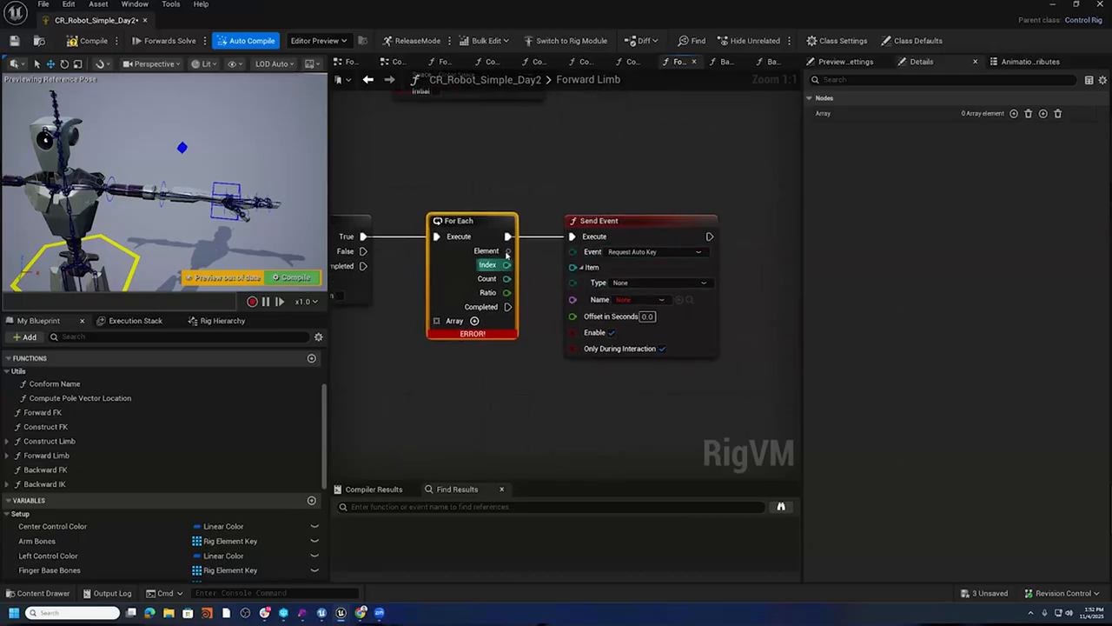
left_click_drag(508, 250, 573, 267)
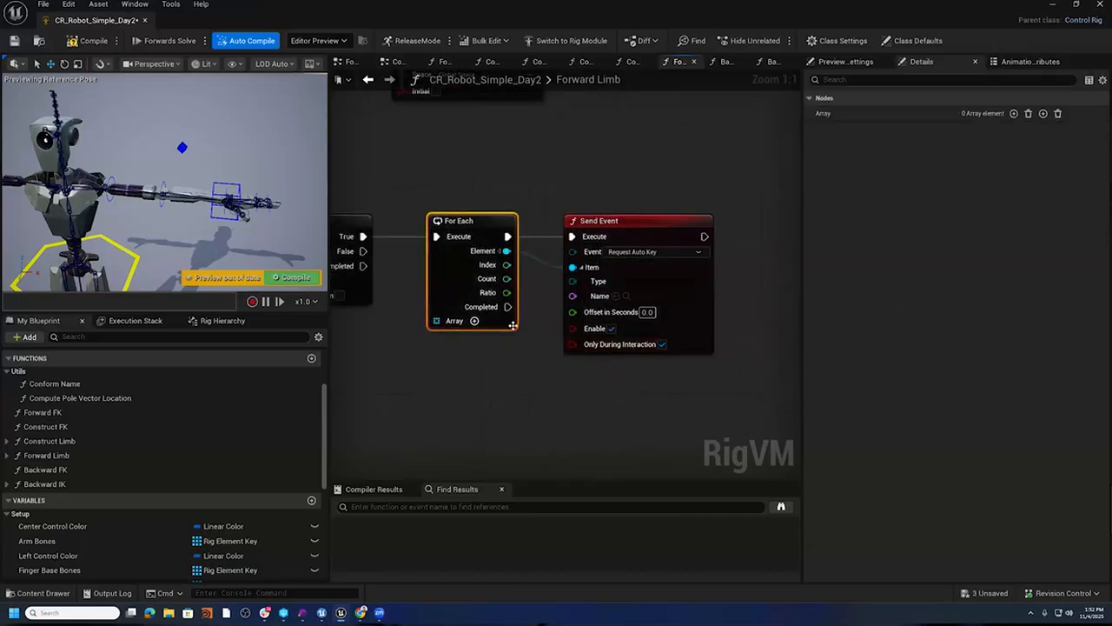
- Return to the Forwards Solve graph and add an input named FK Controls to the Forward Limb function
right_click_drag(522, 352, 772, 341)
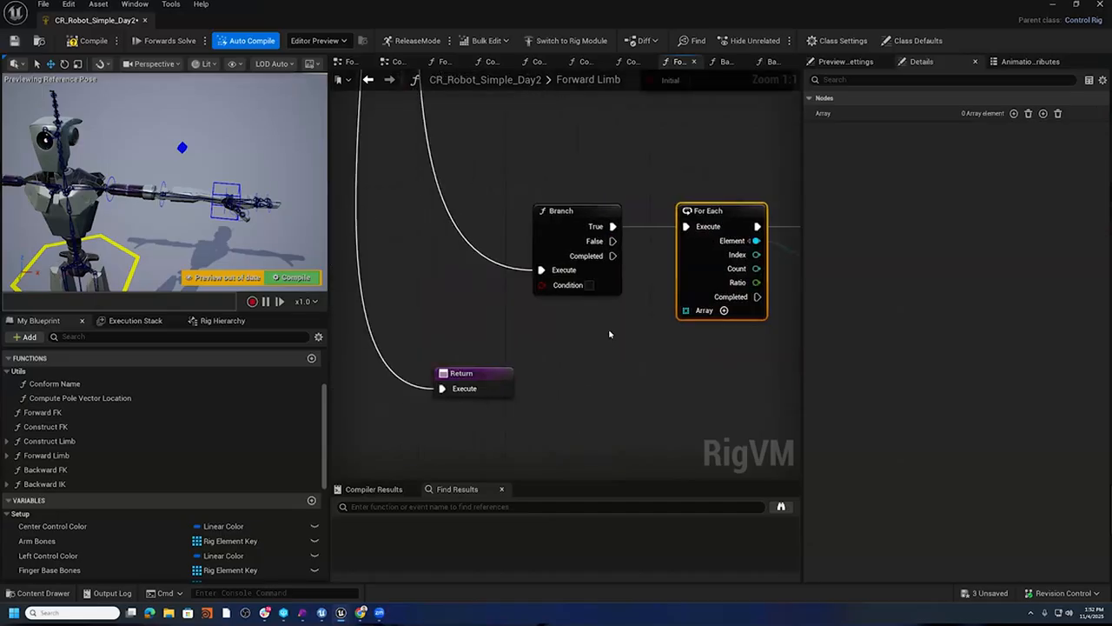
scroll(609, 334, "down", 3)
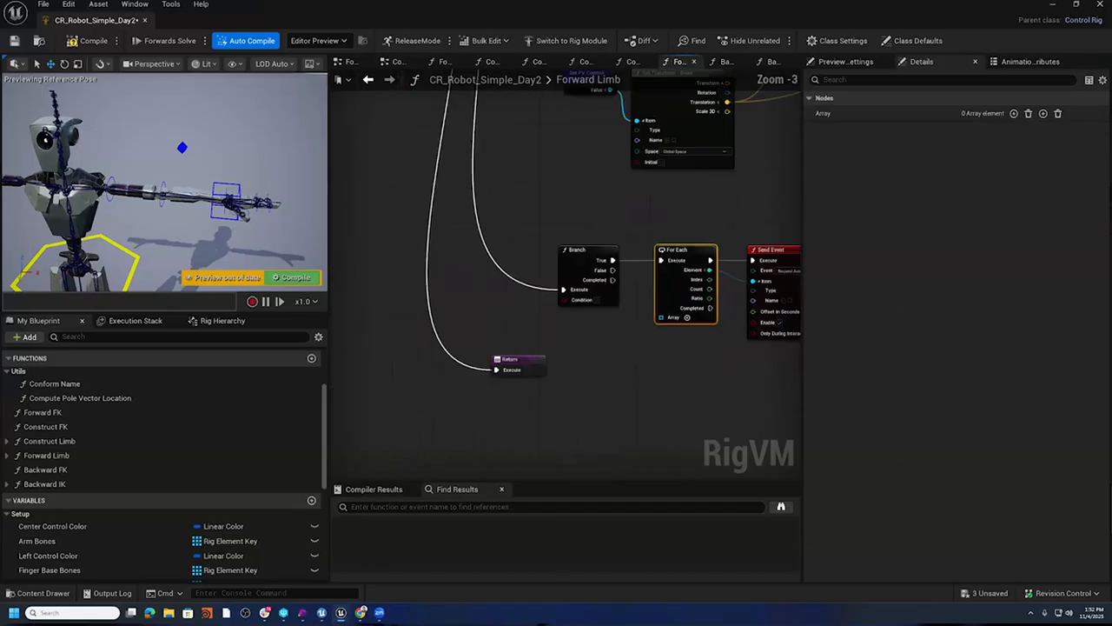
right_click_drag(610, 334, 765, 465)
right_click_drag(469, 249, 607, 301)
scroll(576, 290, "up", 3)
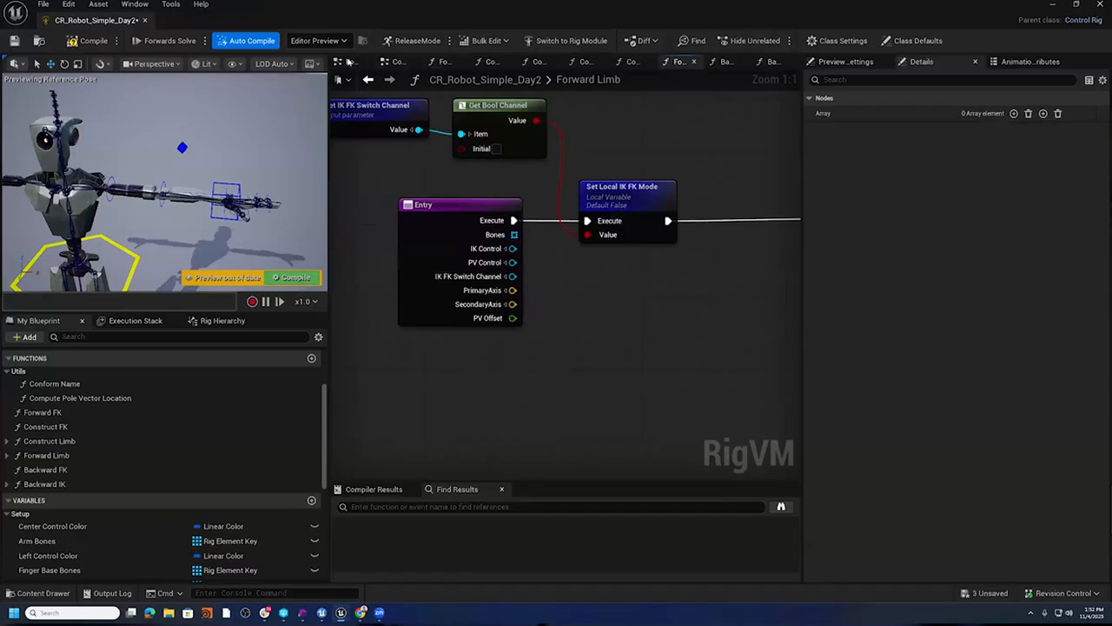
left_click(348, 62)
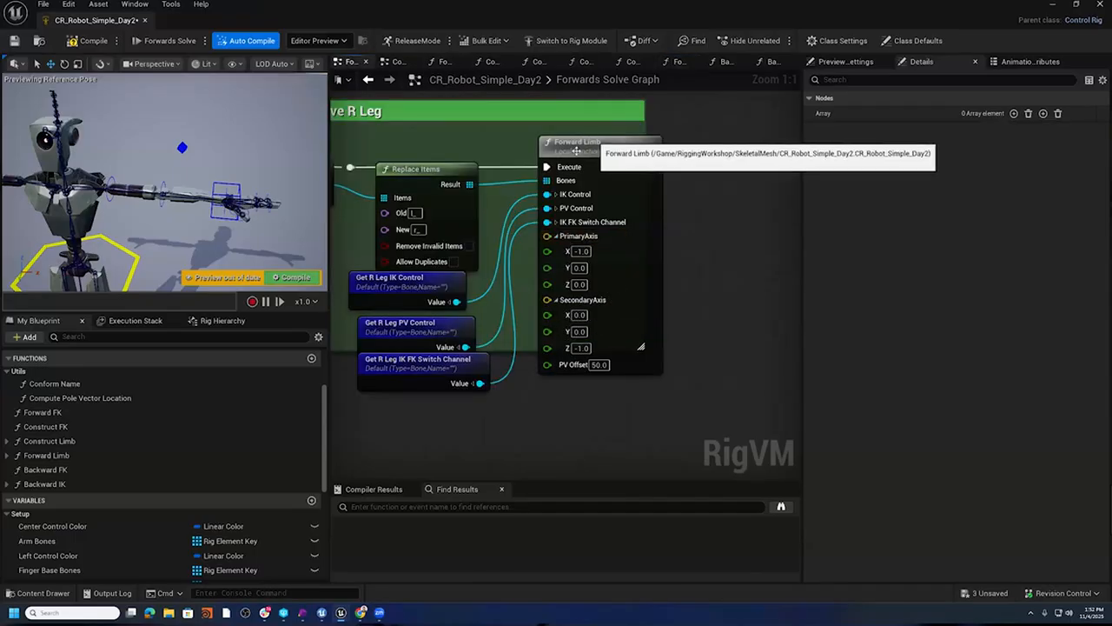
right_click_drag(591, 221, 666, 201)
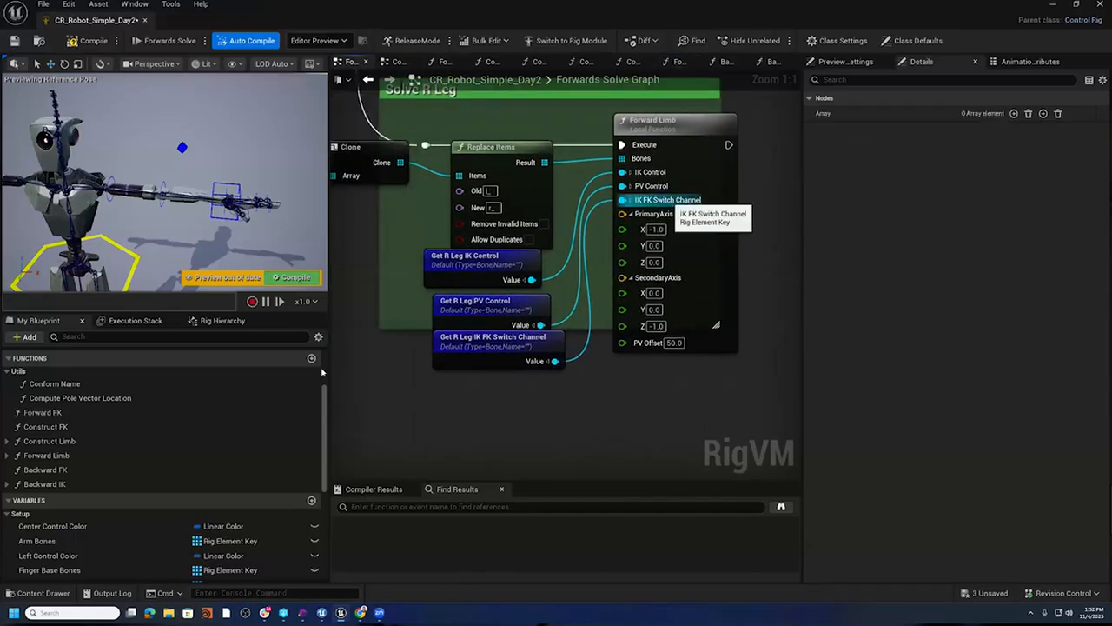
left_click(87, 455)
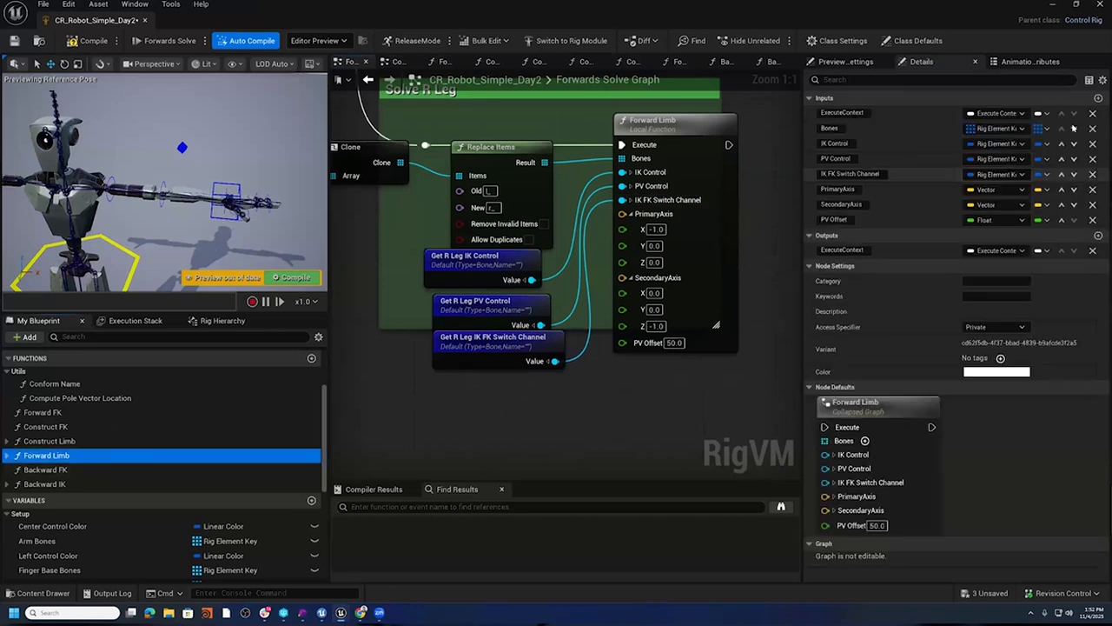
left_click(1099, 98)
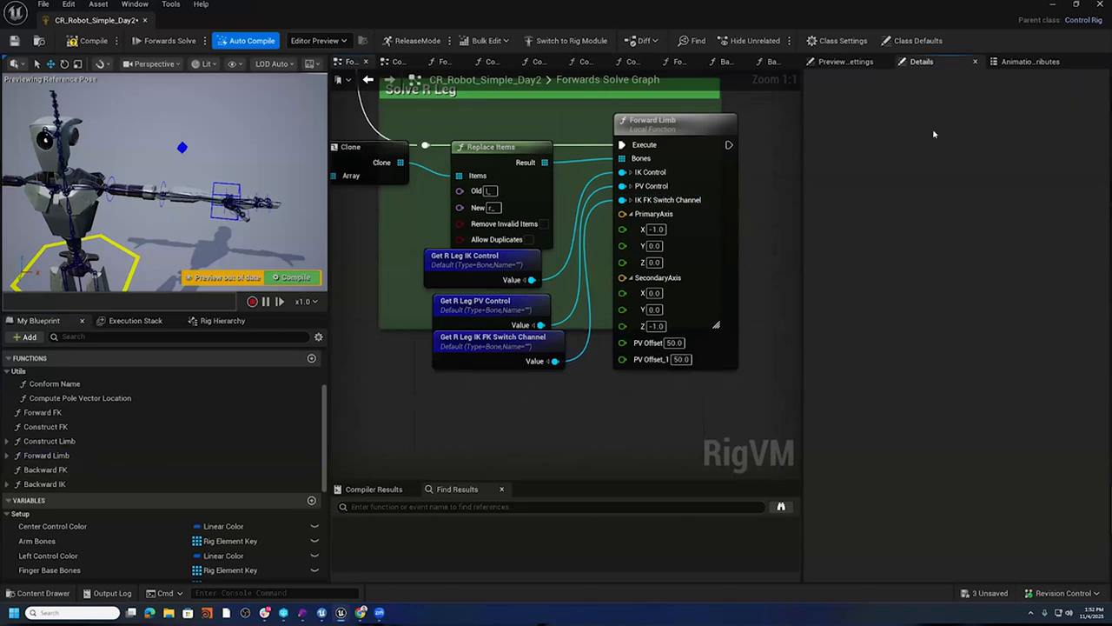
left_click(49, 456)
double_click(842, 234)
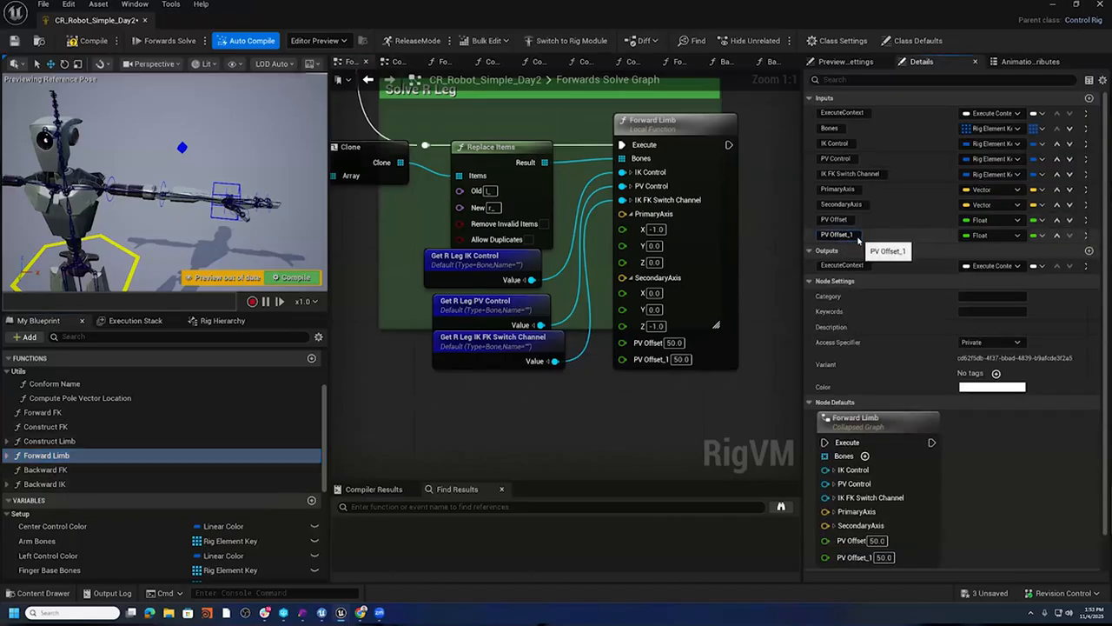
double_click(855, 235)
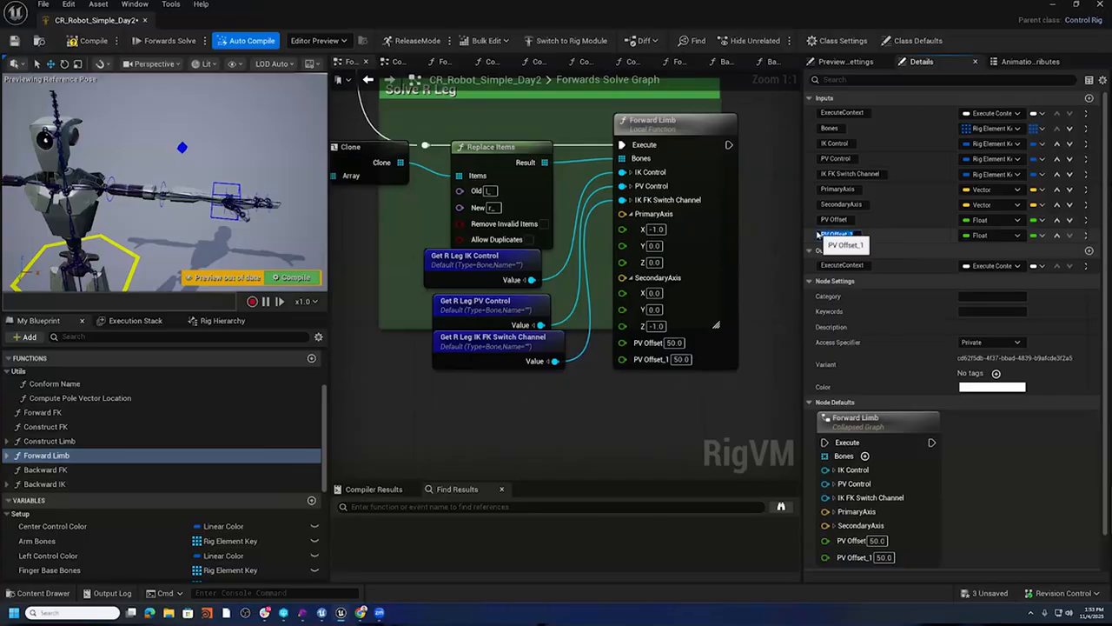
type("FK Controls")
key("Return")
- Set the type of the FK Controls input to an array of Rig Element Key
left_click(991, 235)
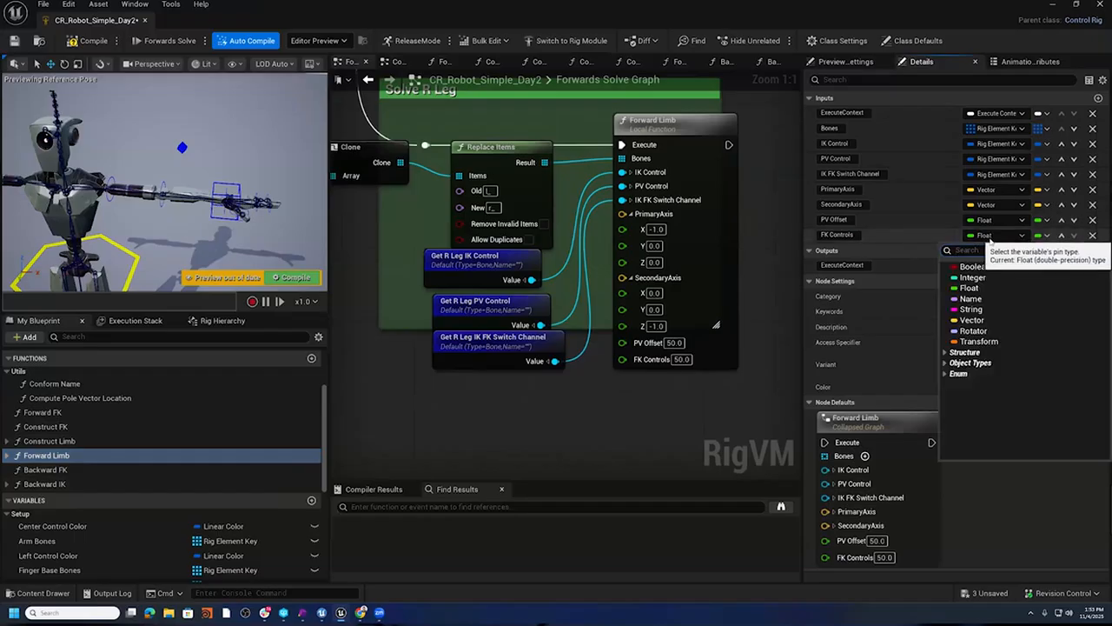
type("Rig Ele")
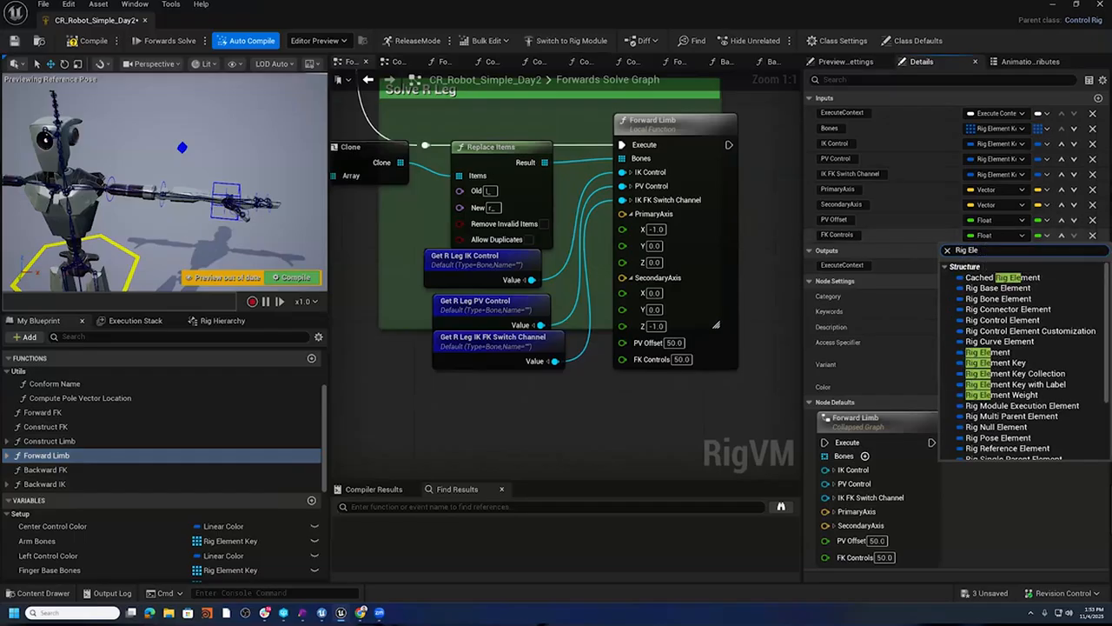
left_click(1043, 361)
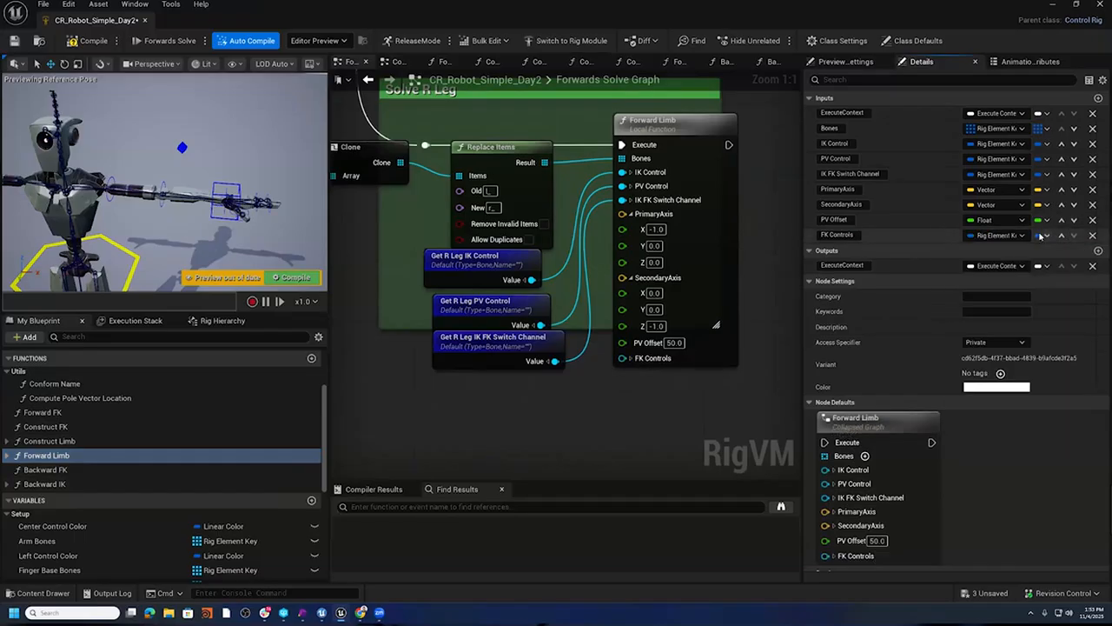
left_click(1038, 235)
left_click(1036, 269)
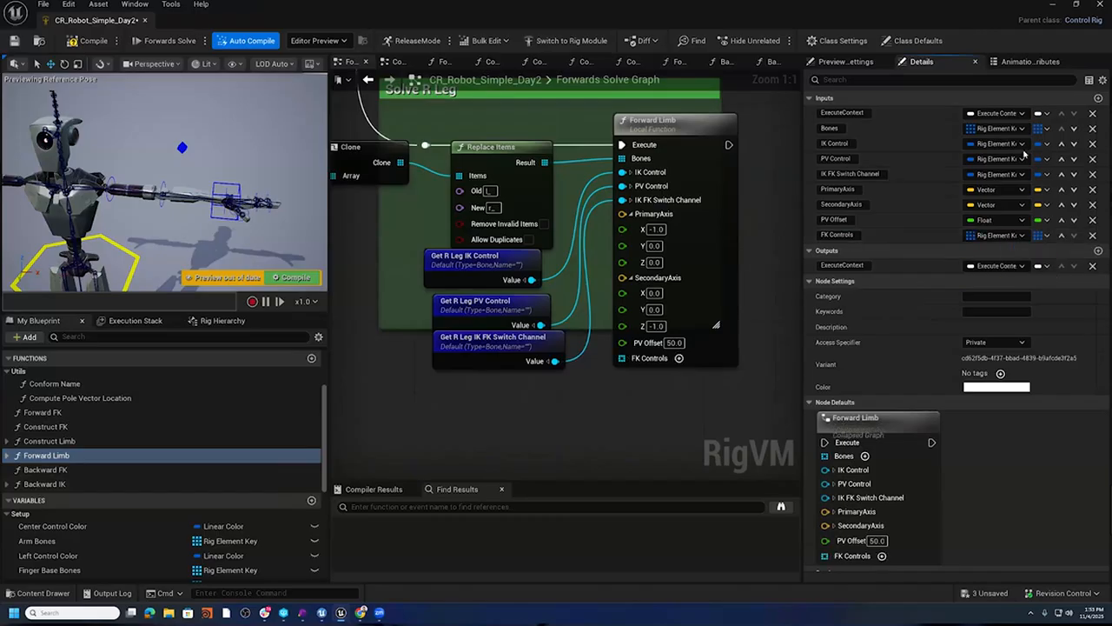
- Reorder the Forward Limb inputs so that FK Controls sits directly below Bones
left_click(1062, 236)
left_click(1061, 220)
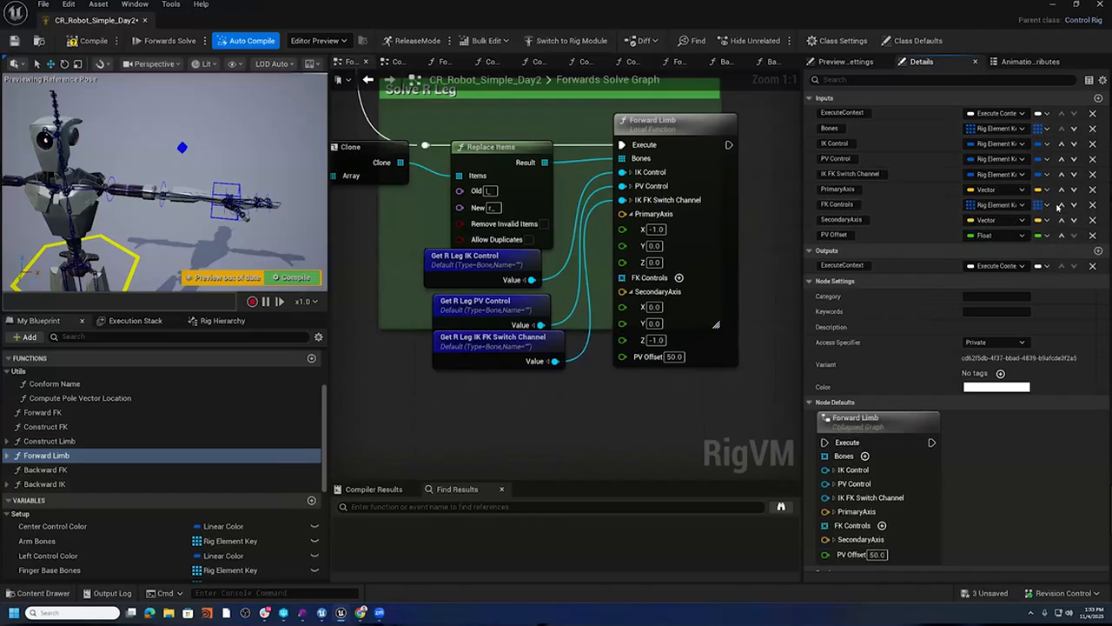
left_click(1062, 204)
left_click(1062, 190)
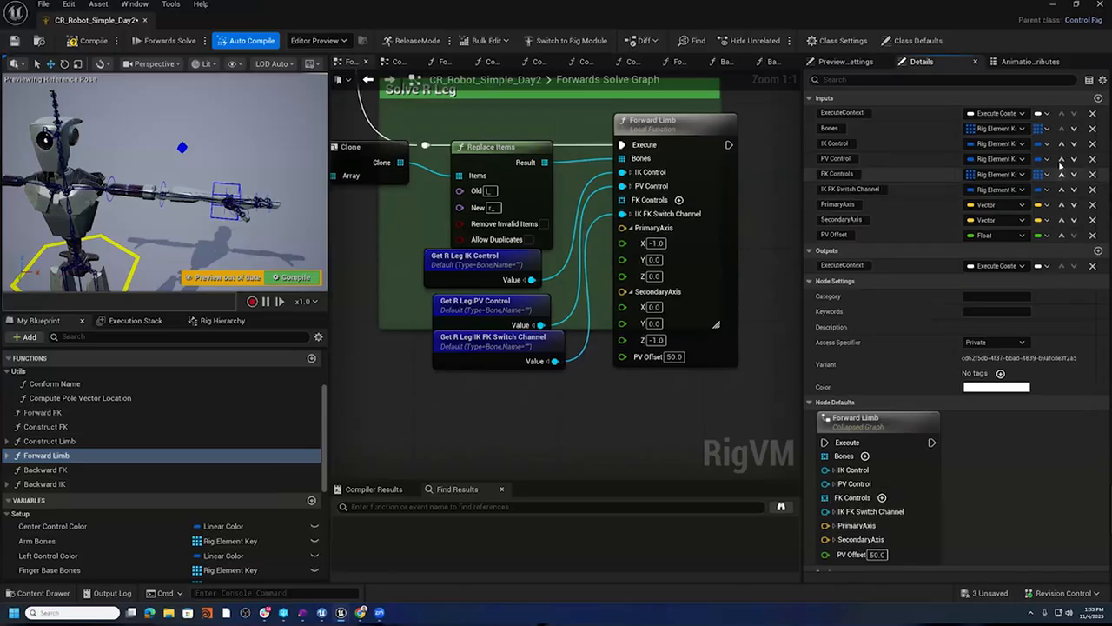
left_click(1062, 172)
left_click(1062, 159)
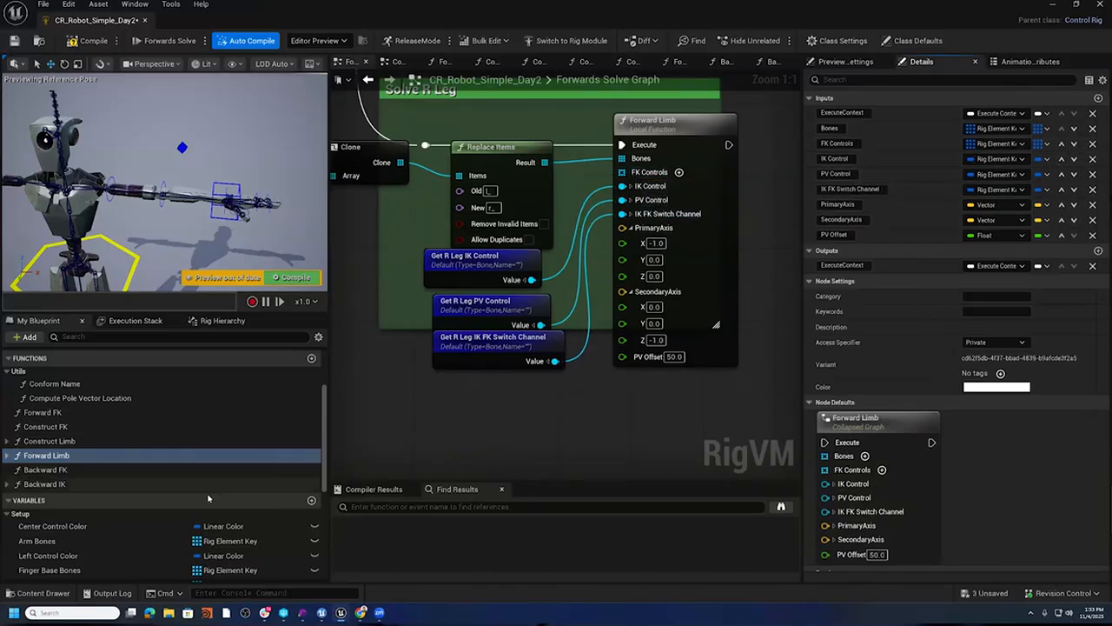
- Connect the R Leg FK Controls variable to the FK Controls input of Forward Limb in Solve R Leg
scroll(209, 498, "down", 5)
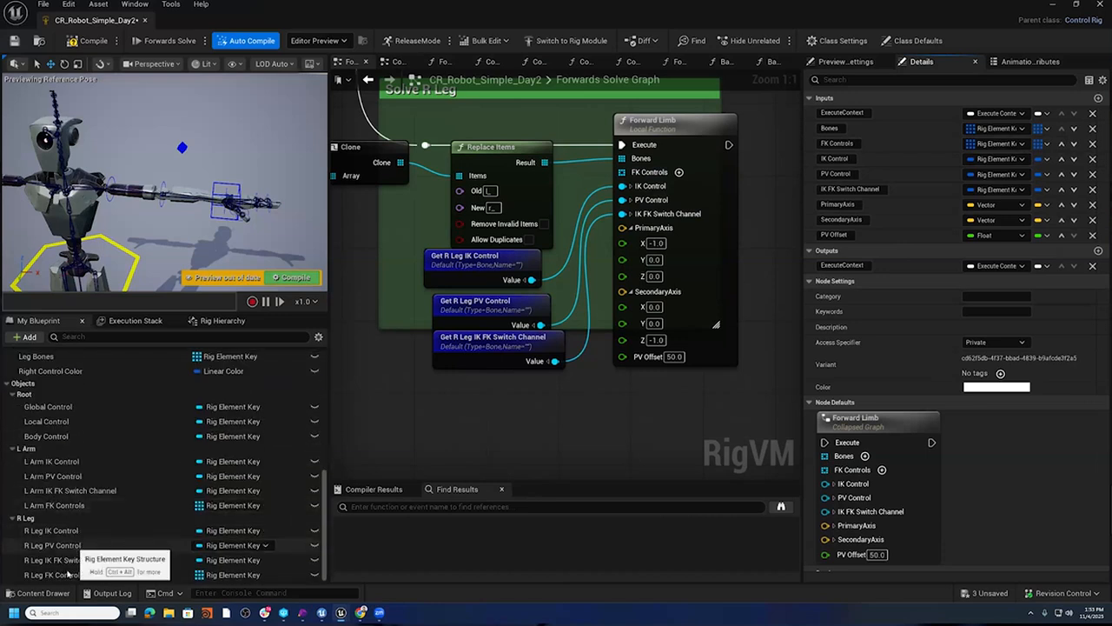
left_click_drag(68, 574, 622, 171)
left_click(482, 438)
- Add a Get L Arm FK Controls node in Solve L Arm, connect it to Forward Limb's FK Controls, and save the rig
right_click_drag(536, 195, 507, 478)
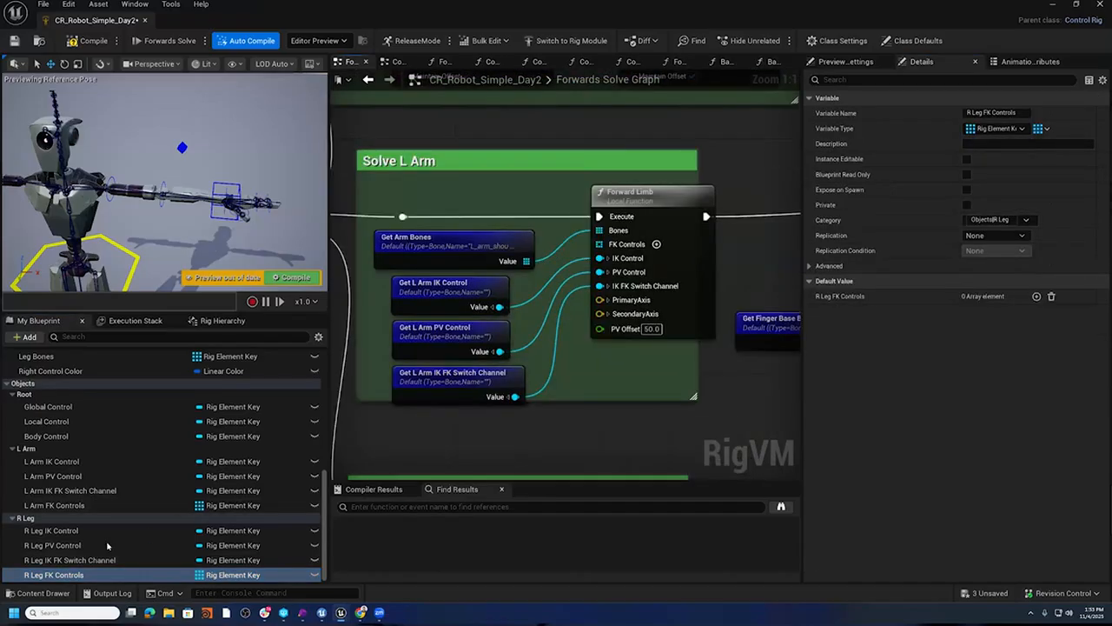
left_click_drag(79, 506, 564, 393)
left_click(598, 405)
left_click_drag(655, 419, 598, 245)
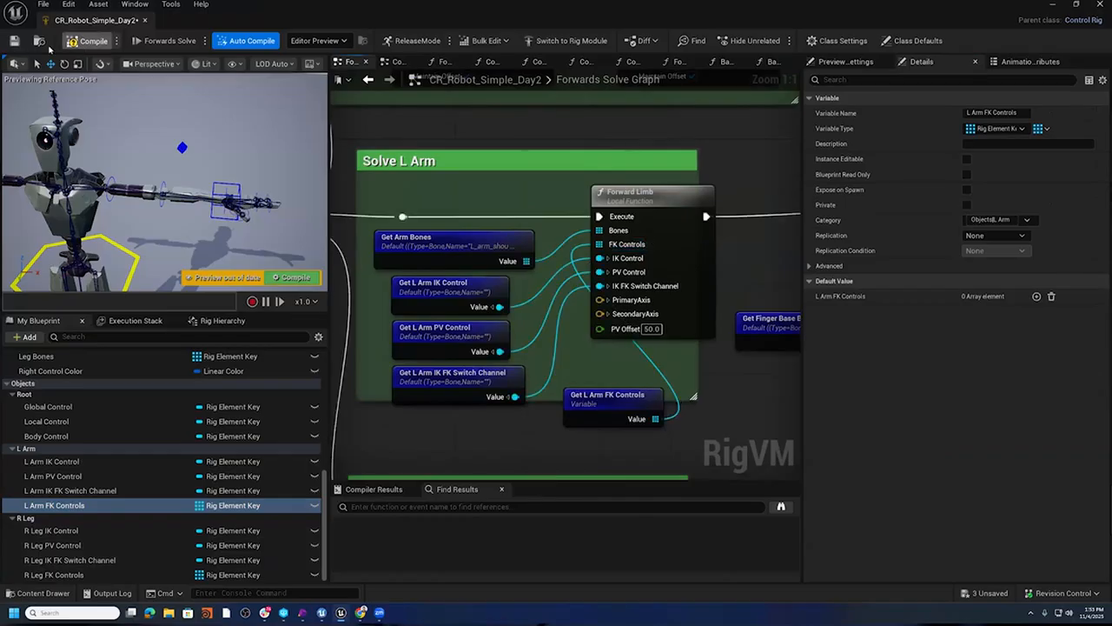
left_click(14, 41)
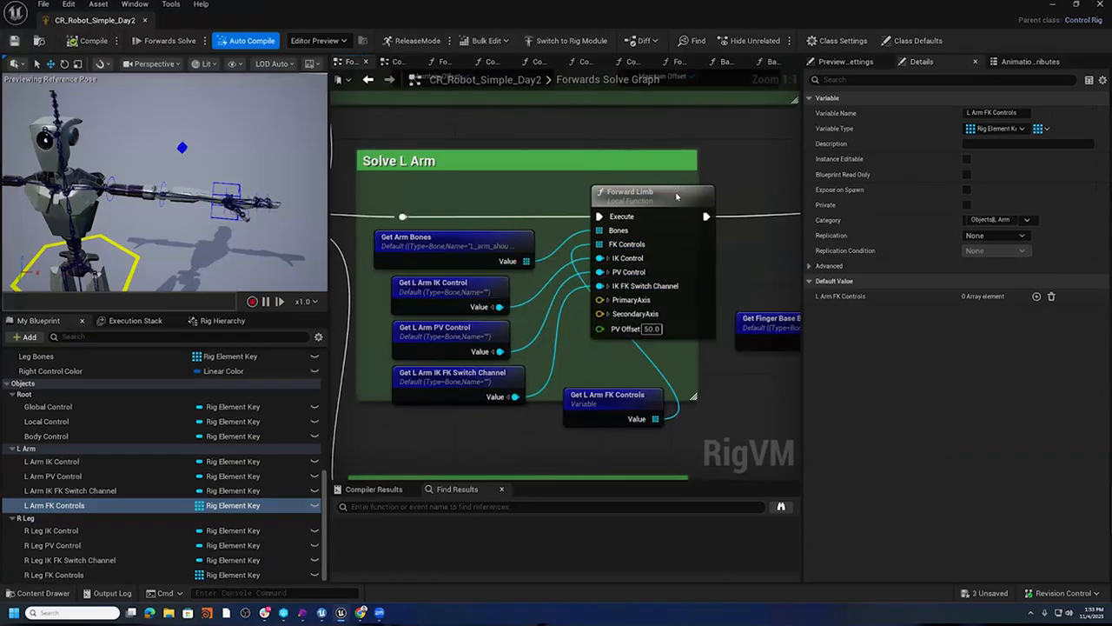
- Open the Forward Limb graph and add a Get FK Controls input-parameter node below the Branch that feeds For Each
double_click(699, 272)
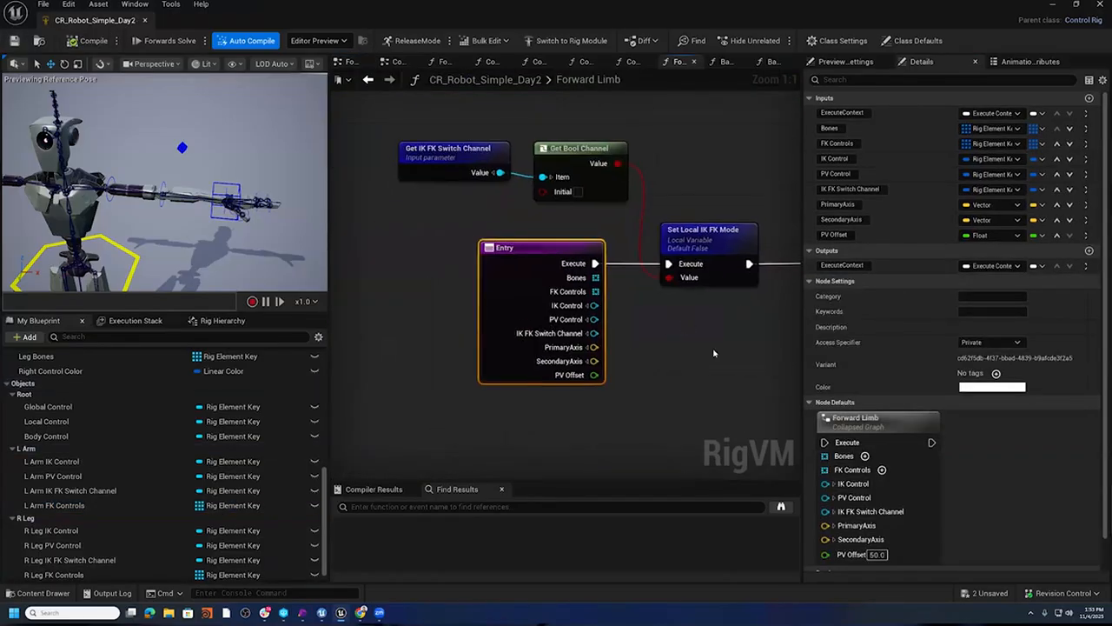
scroll(468, 225, "down", 4)
right_click_drag(734, 383, 334, 142)
scroll(462, 333, "up", 4)
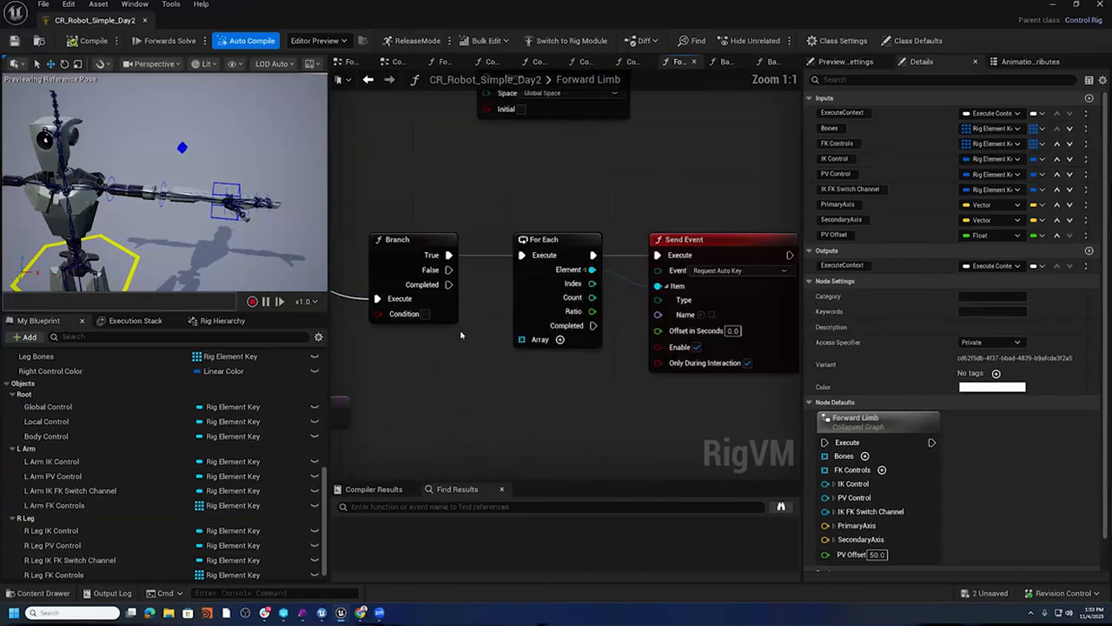
right_click_drag(462, 333, 485, 224)
right_click(428, 273)
type("G")
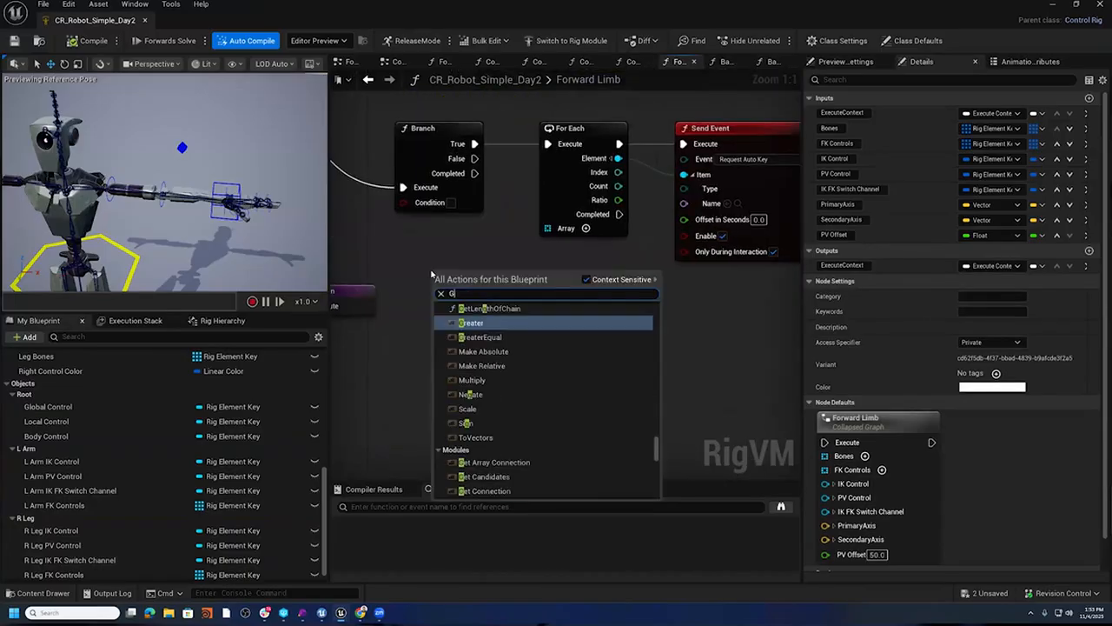
type("et FK Contro")
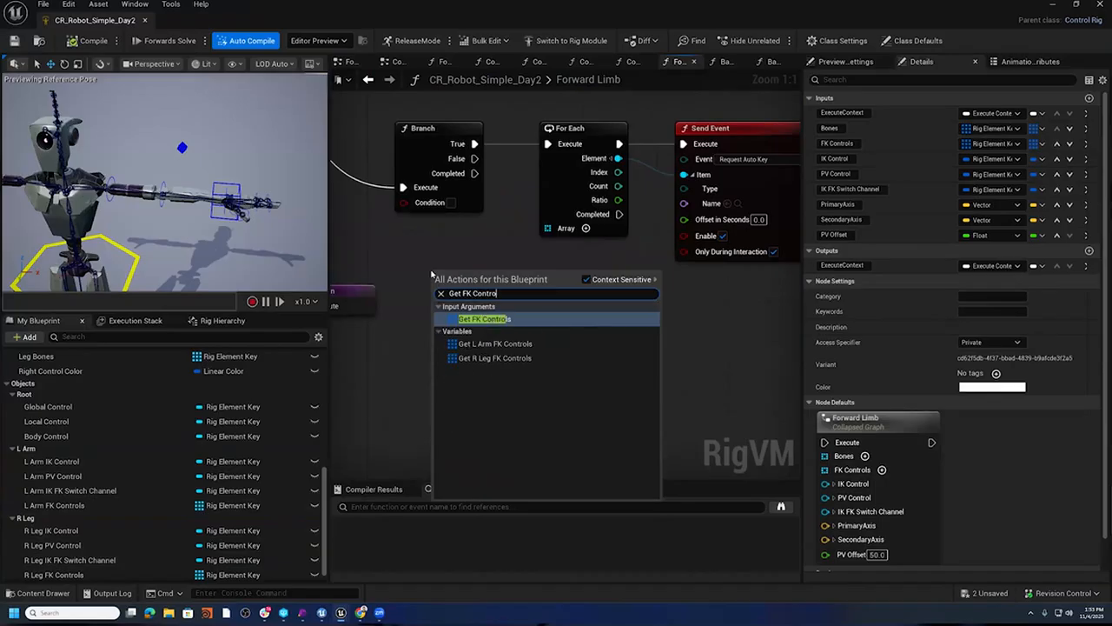
type("l")
left_click(483, 319)
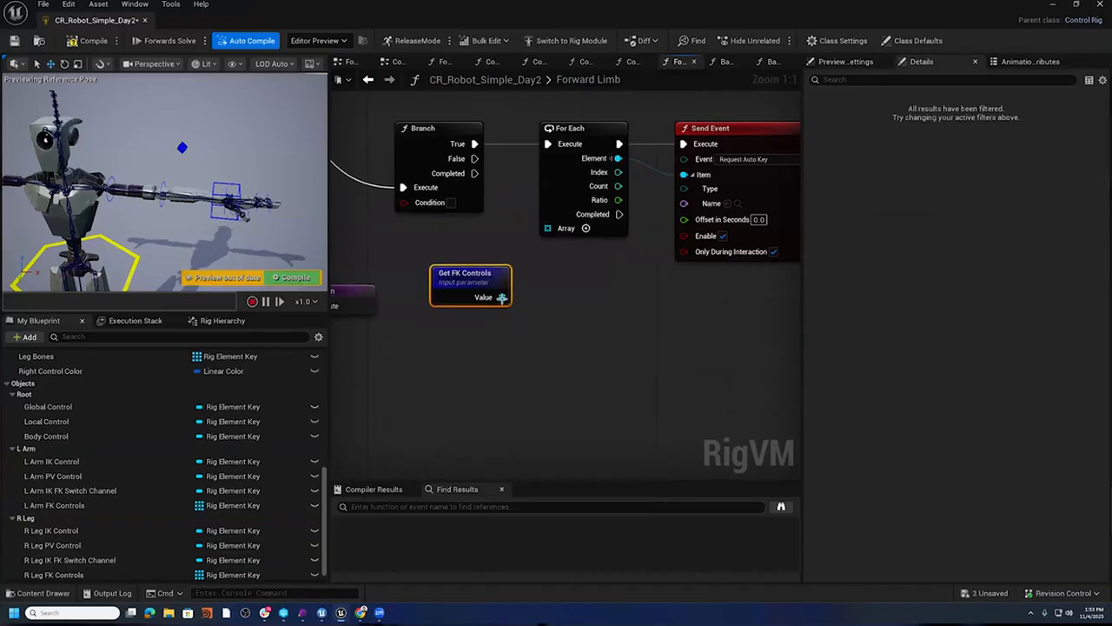
- Add a Clone node from Get FK Controls and an Append node taking the cloned array
left_click_drag(503, 297, 543, 303)
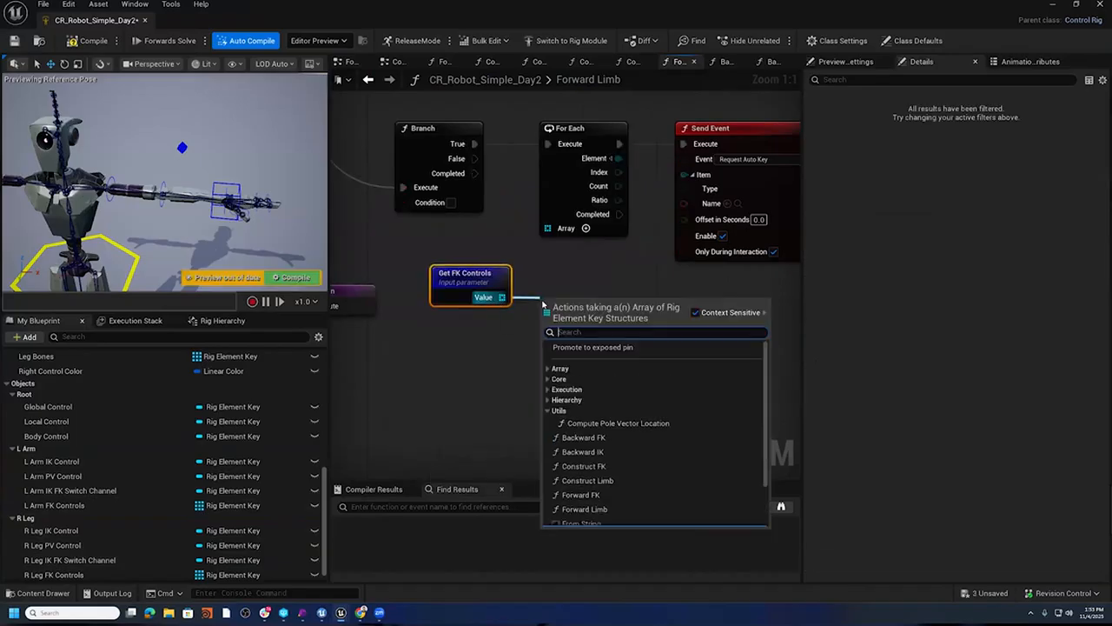
type("clone")
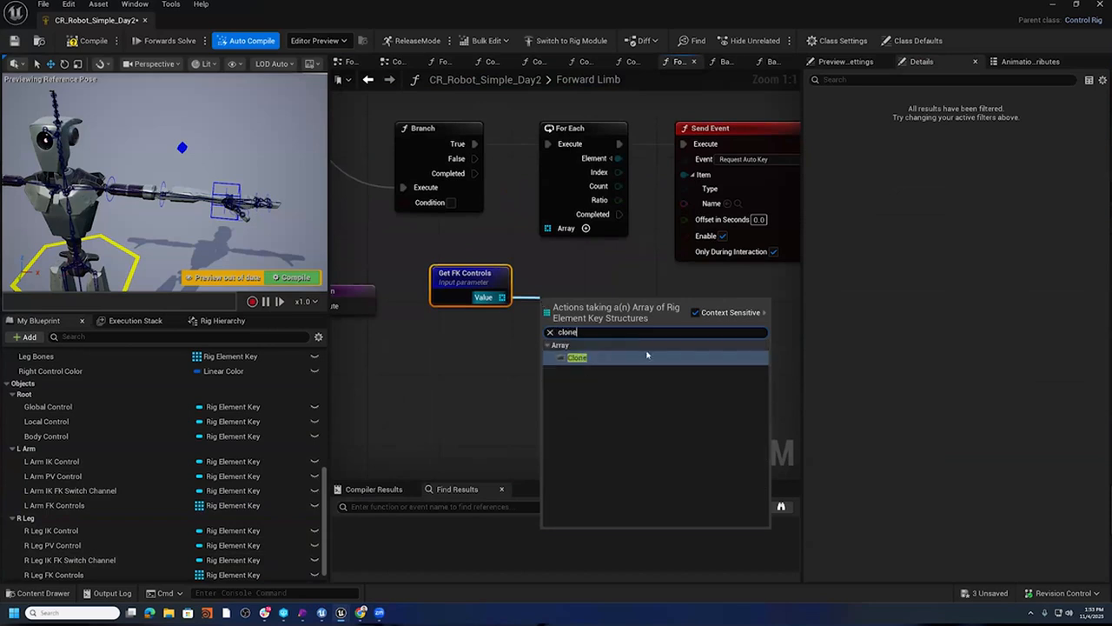
left_click(623, 357)
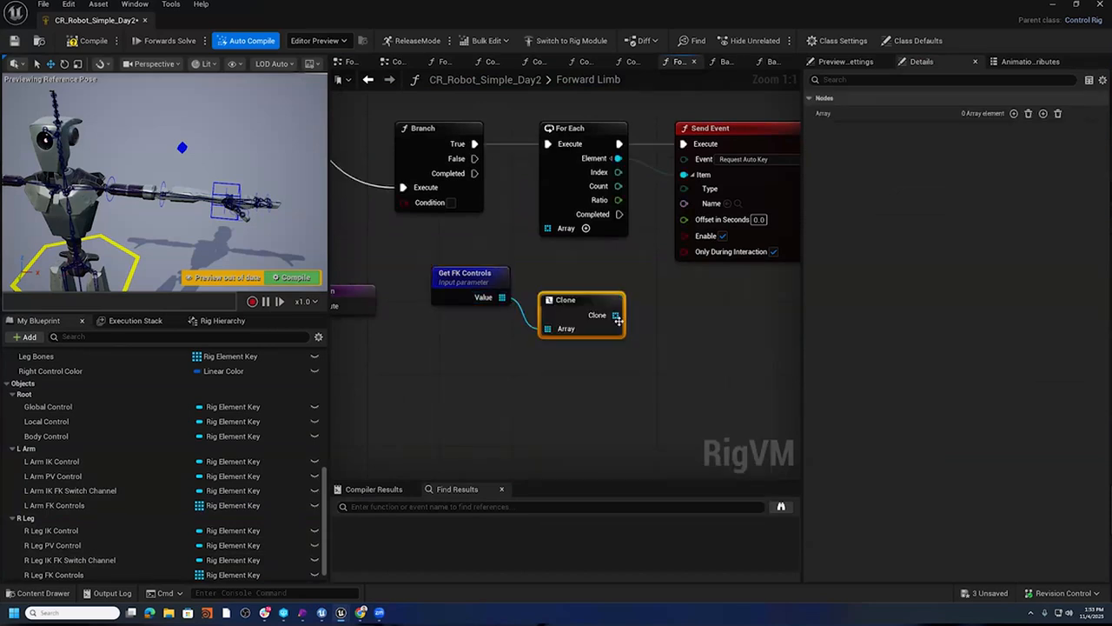
left_click_drag(615, 314, 663, 337)
type("append")
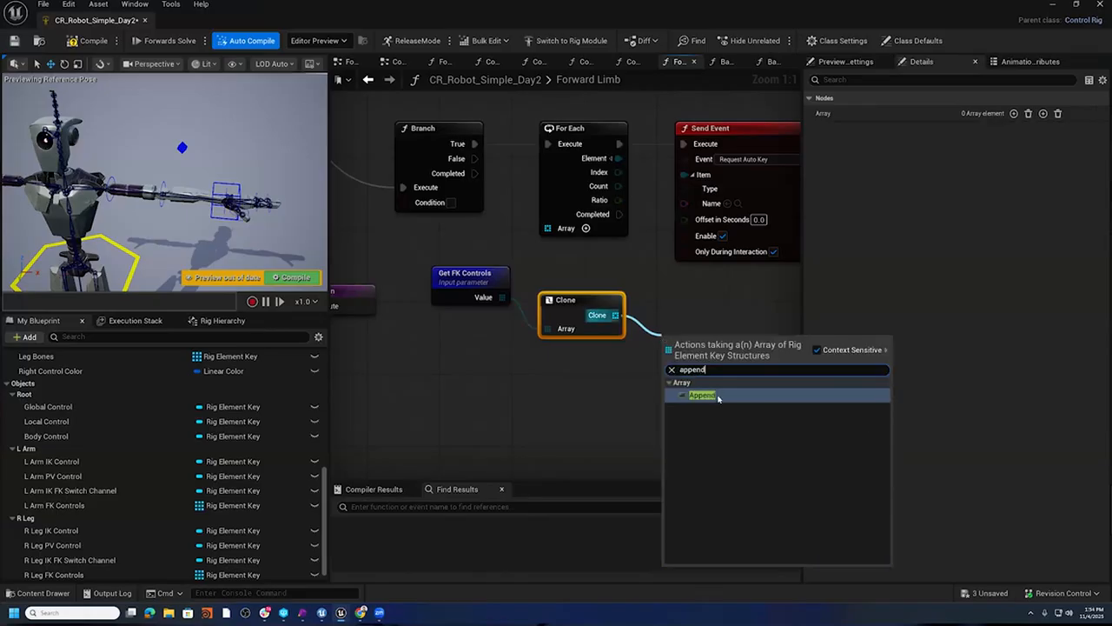
left_click(718, 399)
- Move For Each and Send Event away to make room, and insert Append into the execution line between the Branch's True output and For Each
right_click_drag(633, 382, 550, 373)
right_click_drag(539, 152, 506, 197)
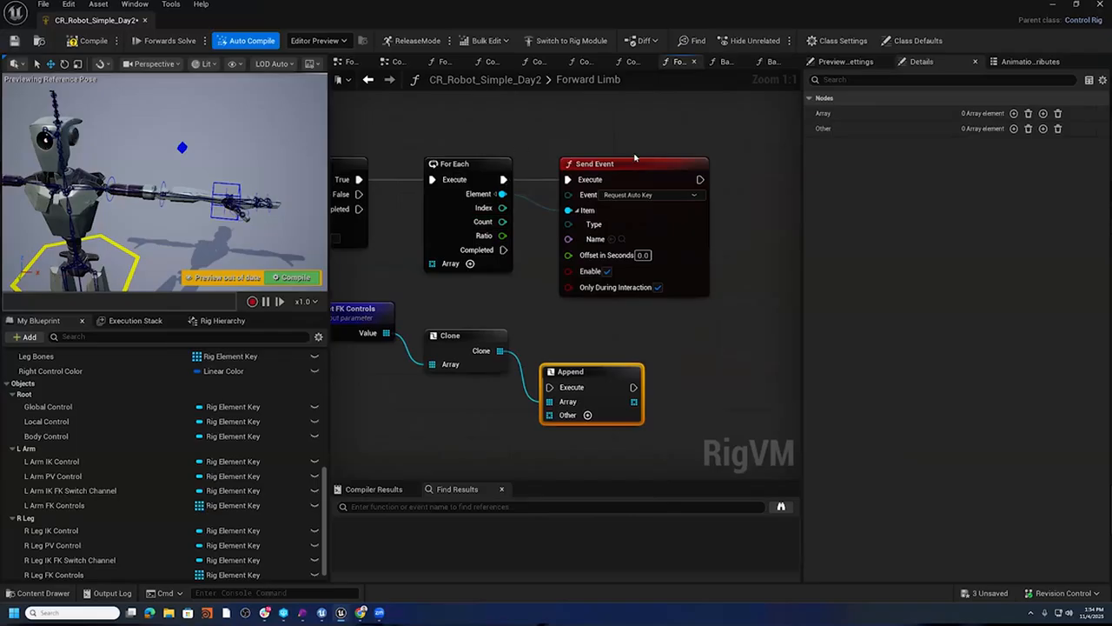
mouse_move(459, 148)
left_mouse_down()
mouse_move(628, 171)
mouse_move(831, 165)
mouse_move(632, 153)
left_mouse_up()
mouse_move(396, 407)
right_mouse_down()
mouse_move(707, 391)
mouse_move(720, 439)
right_mouse_up()
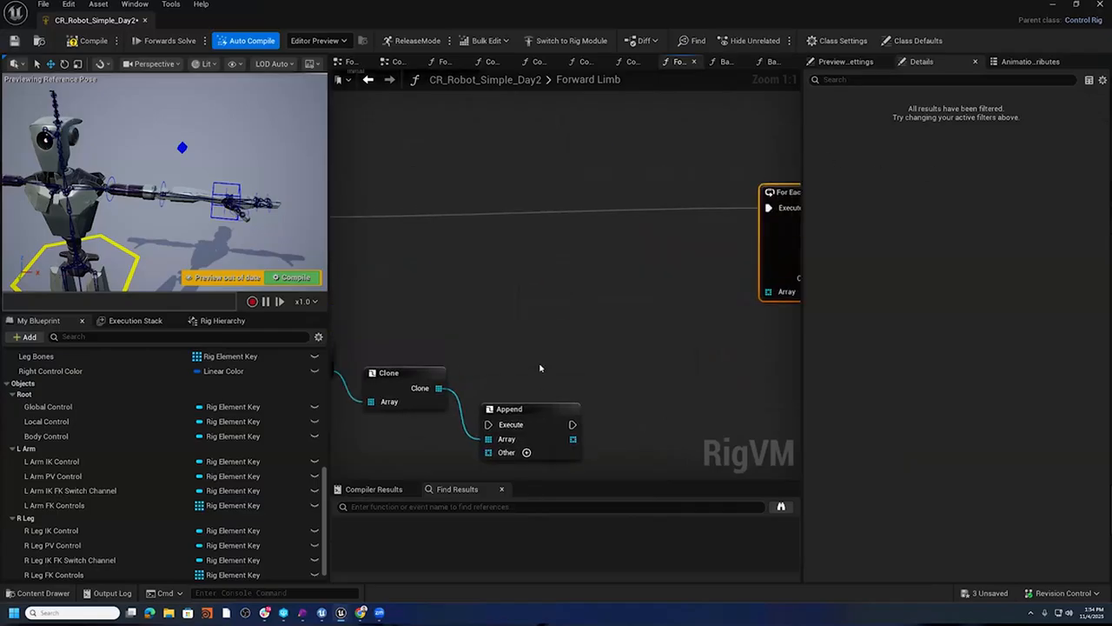
right_click_drag(541, 369, 585, 366)
left_click_drag(579, 420, 493, 211)
left_click_drag(341, 213, 467, 214)
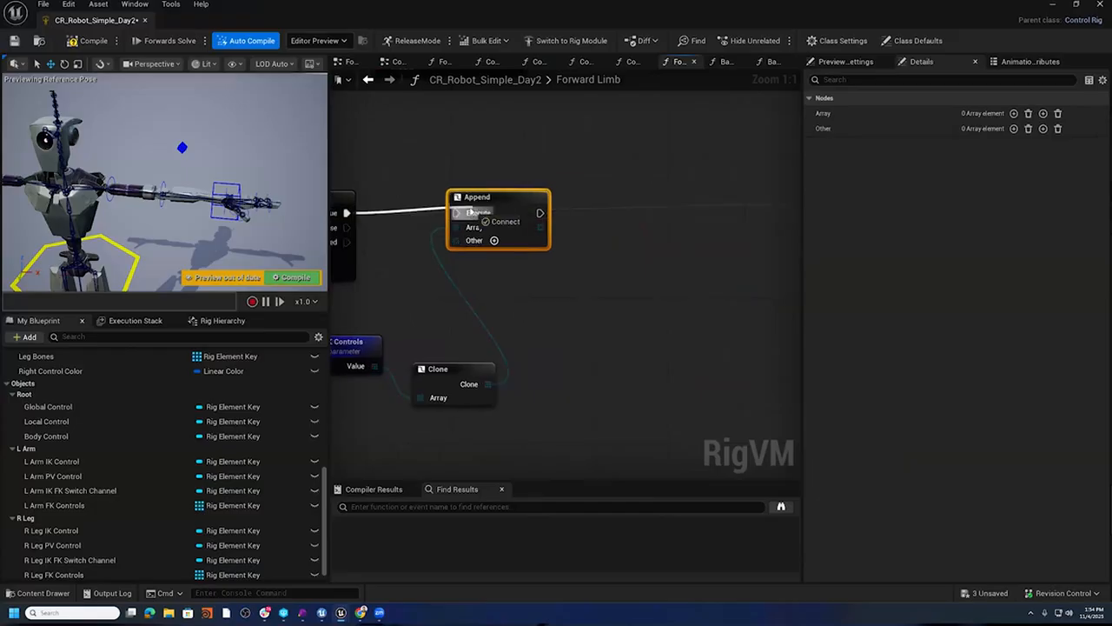
mouse_move(539, 213)
left_mouse_down()
mouse_move(830, 205)
mouse_move(536, 193)
mouse_move(530, 205)
left_mouse_up()
- Move For Each and Send Event back closer to the Append node
left_click(698, 185)
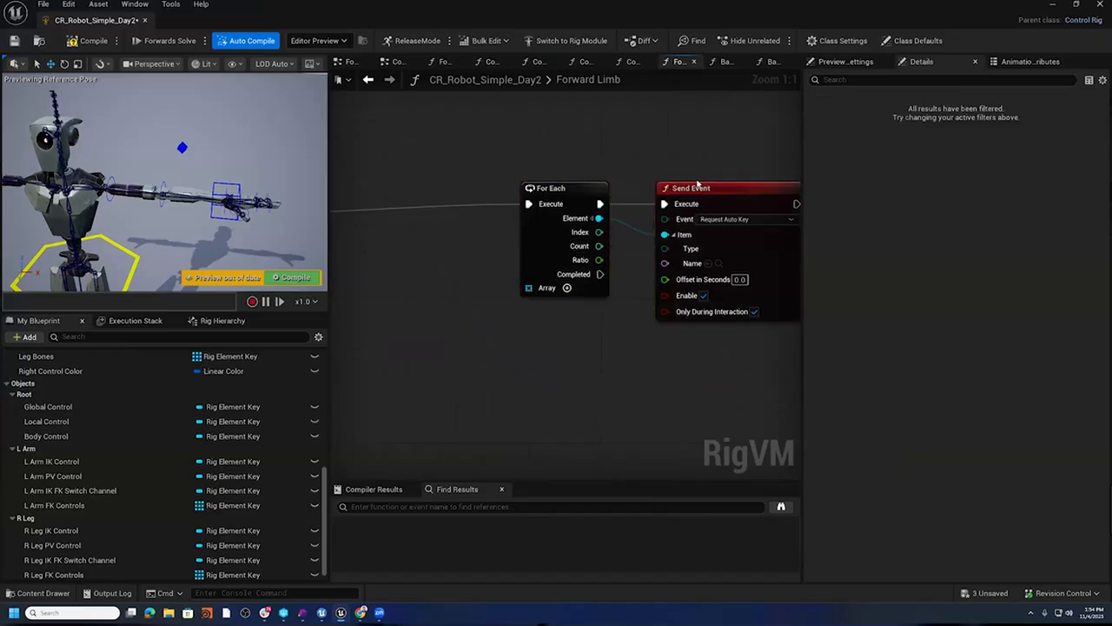
left_click_drag(566, 160, 715, 271)
left_click_drag(718, 187, 545, 224)
right_click_drag(446, 186, 765, 166)
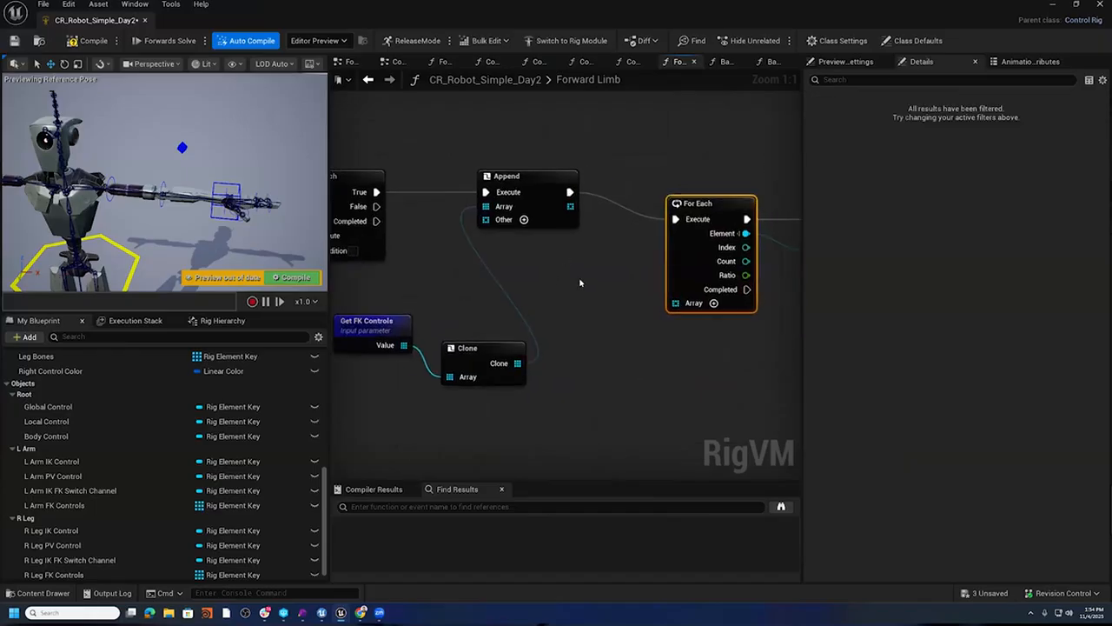
- Connect Append's array output to For Each's Array and add one element to Append's Other array
left_click_drag(571, 206, 677, 302)
left_click(524, 220)
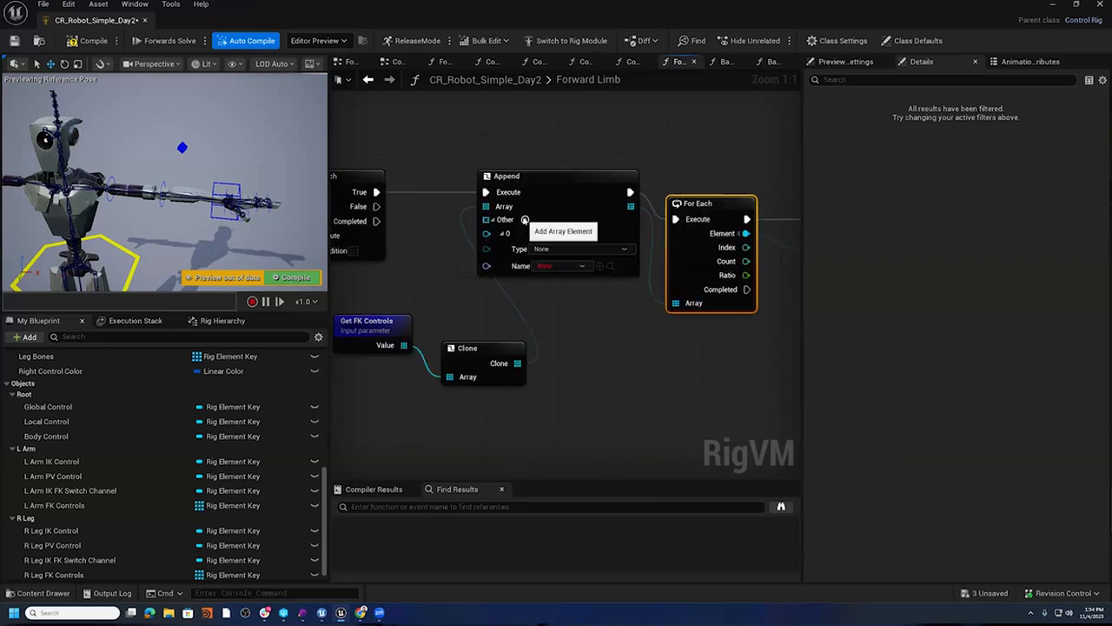
- Add a second element to Append's Other array and shift the Get FK Controls and Clone nodes away from Append
left_click(524, 220)
right_click_drag(608, 351, 724, 360)
mouse_move(518, 294)
left_mouse_down()
mouse_move(572, 388)
mouse_move(491, 302)
left_mouse_up()
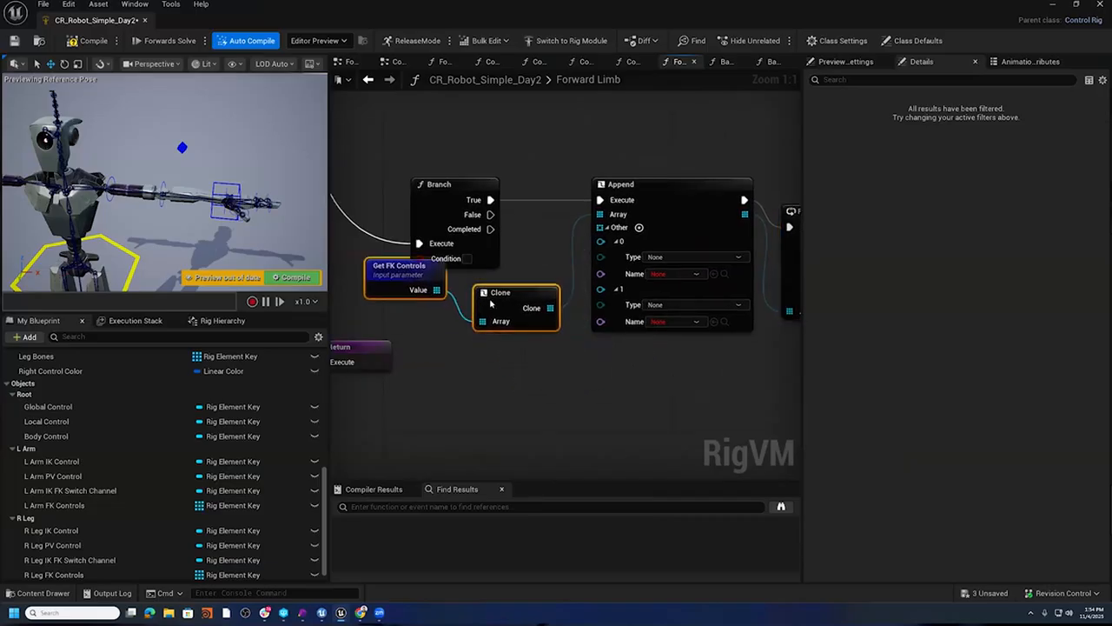
- Add a Get IK Control node and connect its value to element 0 of Append's Other array
right_click(497, 376)
type("Get IK")
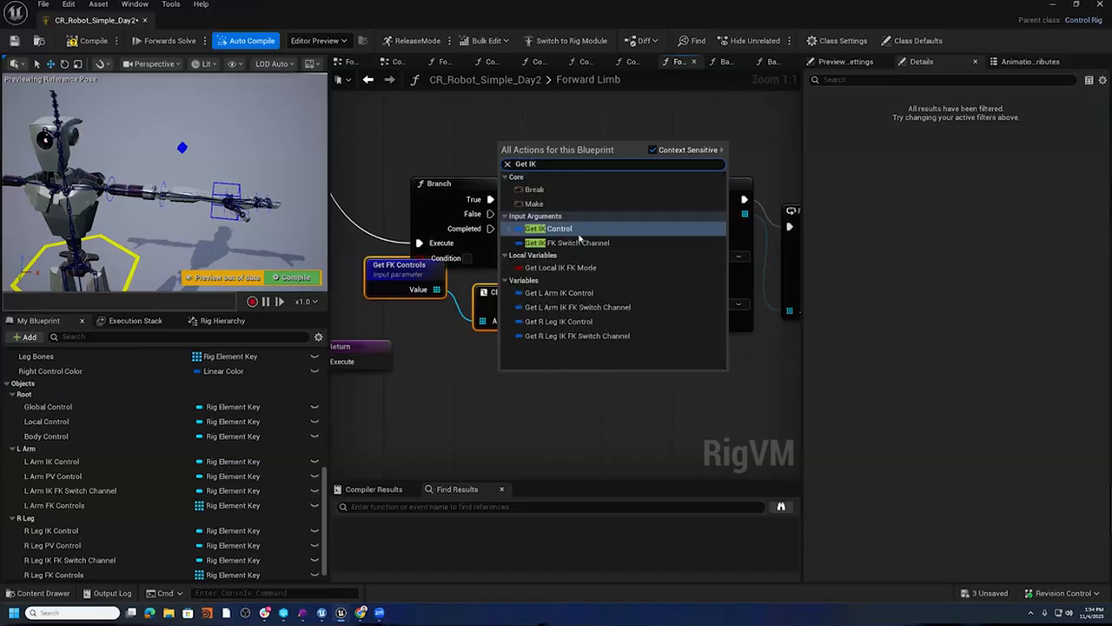
left_click(579, 231)
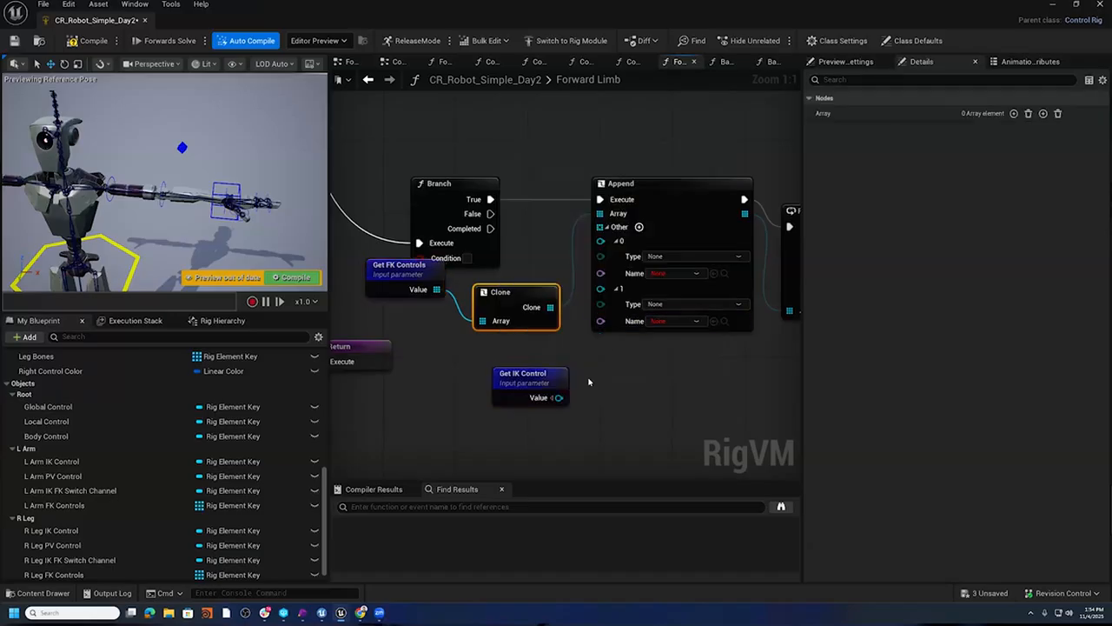
left_click_drag(560, 397, 600, 241)
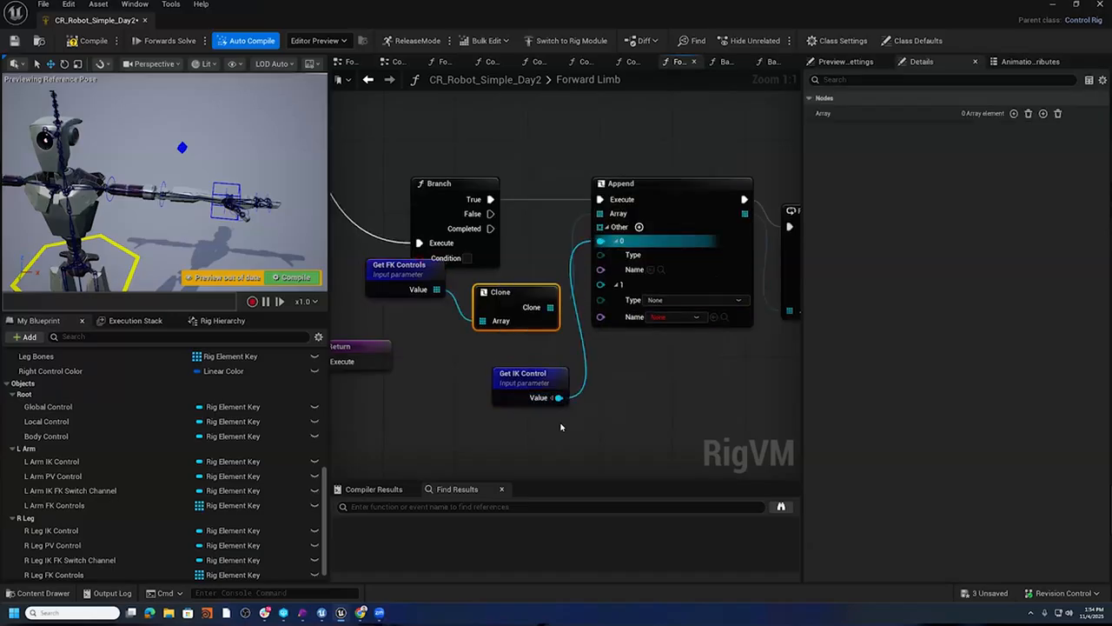
- Add a Get PV Control node and connect its value to element 1 of Append's Other array
right_click(553, 443)
type("Get PCV")
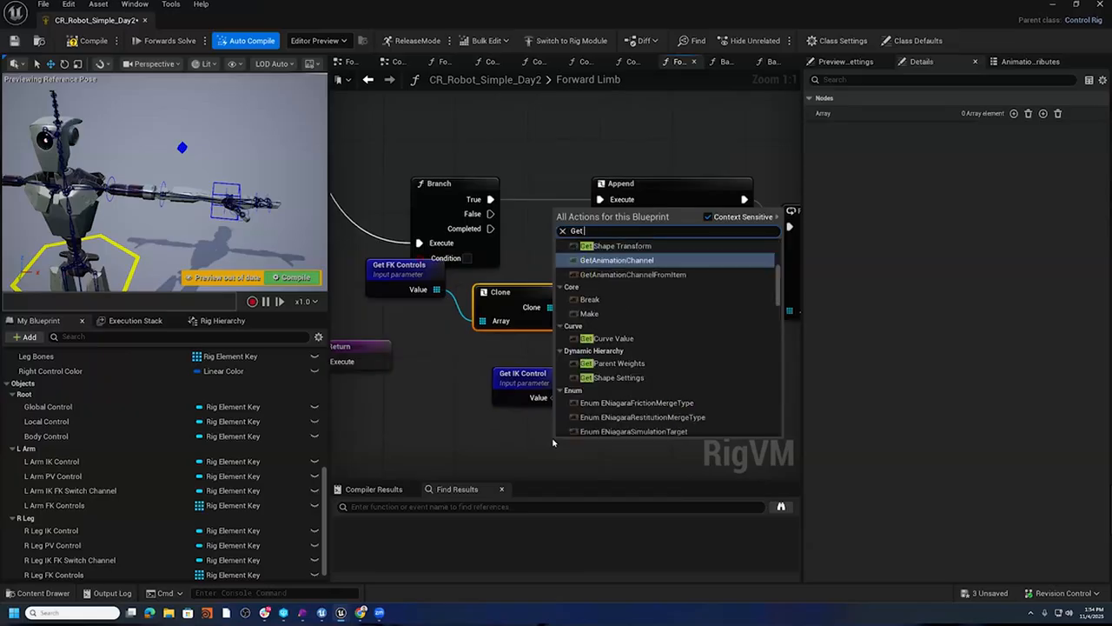
key("BackSpace")
key("BackSpace")
type("V")
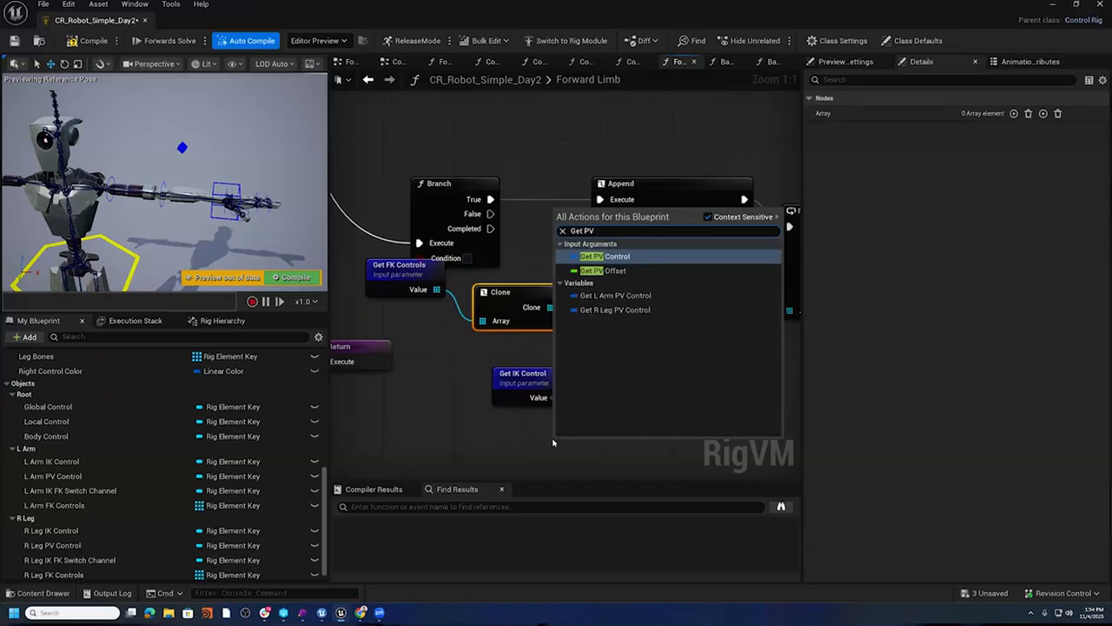
left_click(605, 257)
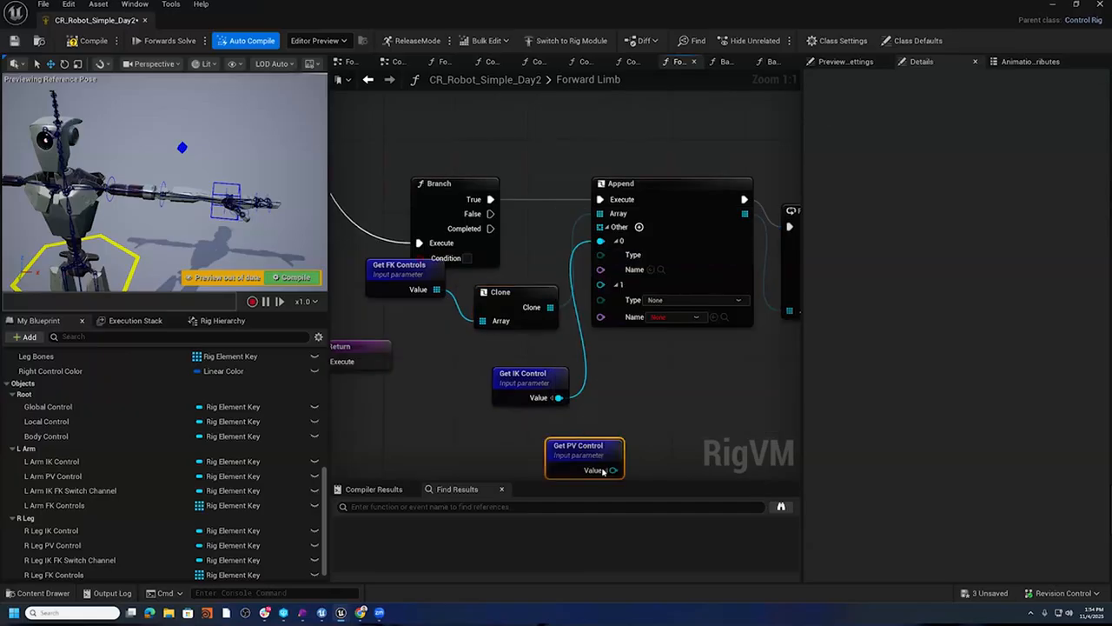
left_click_drag(626, 378, 601, 285)
- Add a second Send Event node from For Each's Completed output and place it below the first one
right_click_drag(655, 399, 382, 358)
scroll(531, 332, "down", 2)
scroll(568, 322, "up", 2)
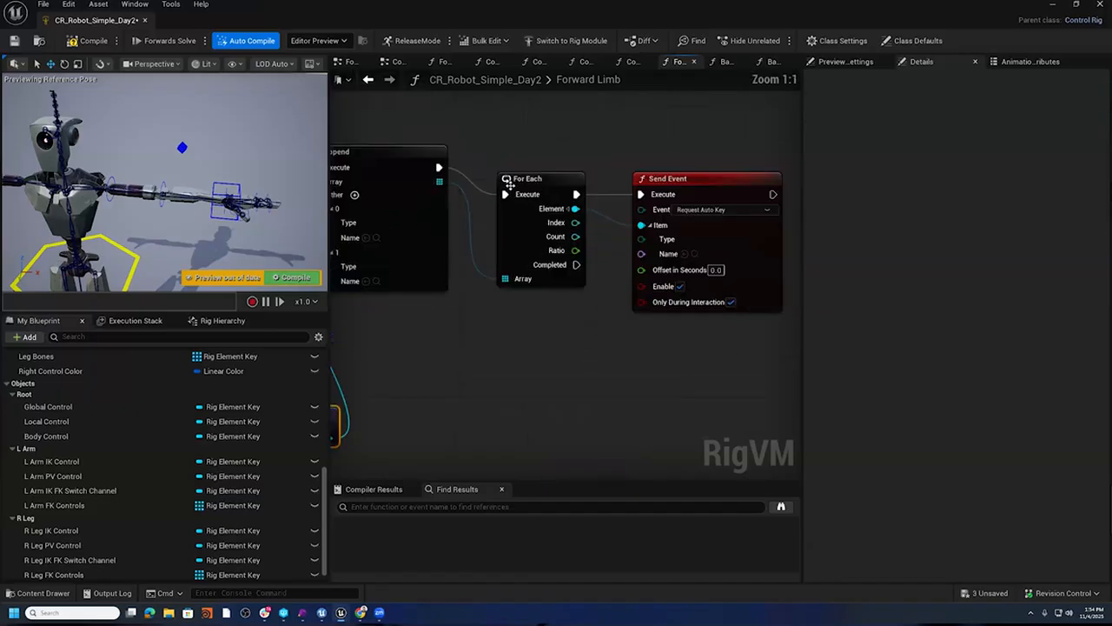
right_click_drag(612, 313, 533, 295)
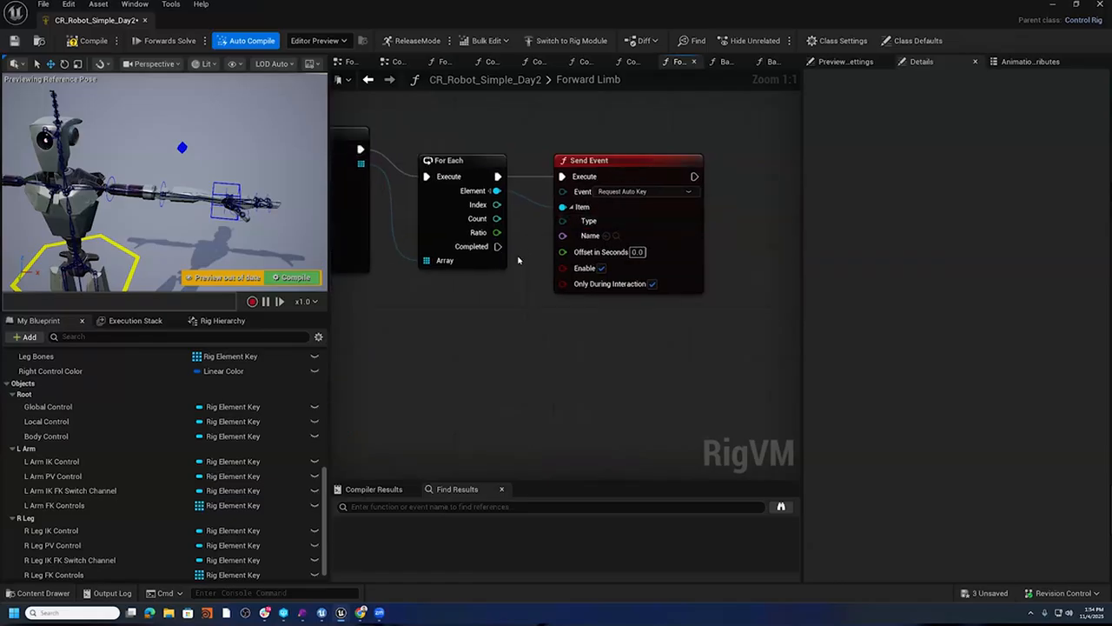
left_click_drag(497, 247, 574, 374)
type("Send")
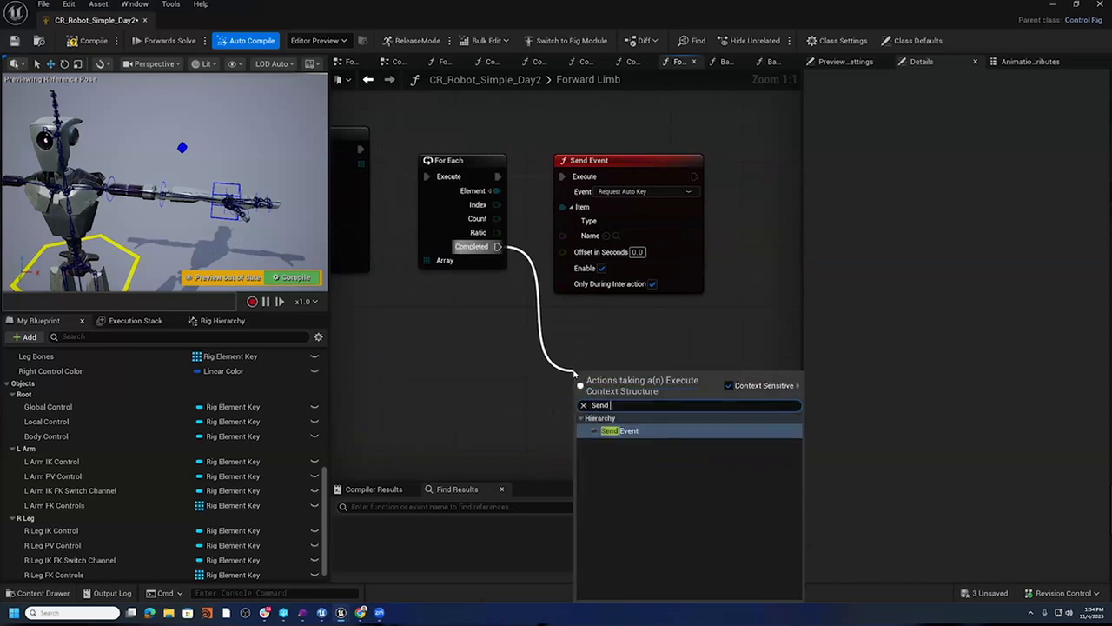
left_click(620, 426)
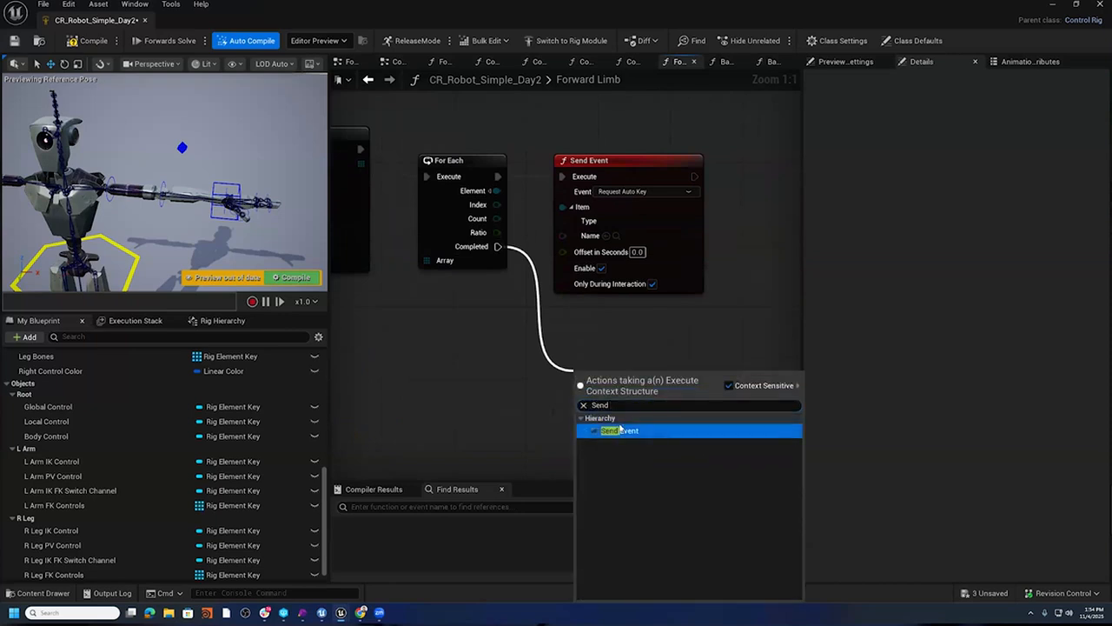
left_click(620, 432)
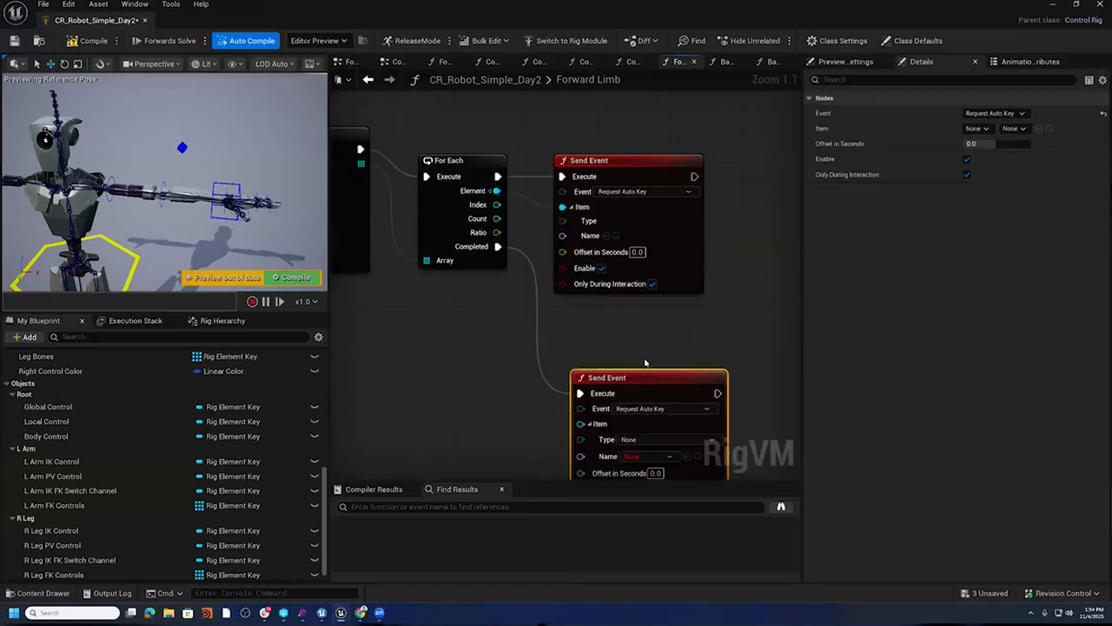
left_click_drag(643, 376, 626, 322)
- Add a Get IK FK Switch Channel node, connect it to the second Send Event's Item, and align it beside that node
right_click_drag(493, 427, 560, 379)
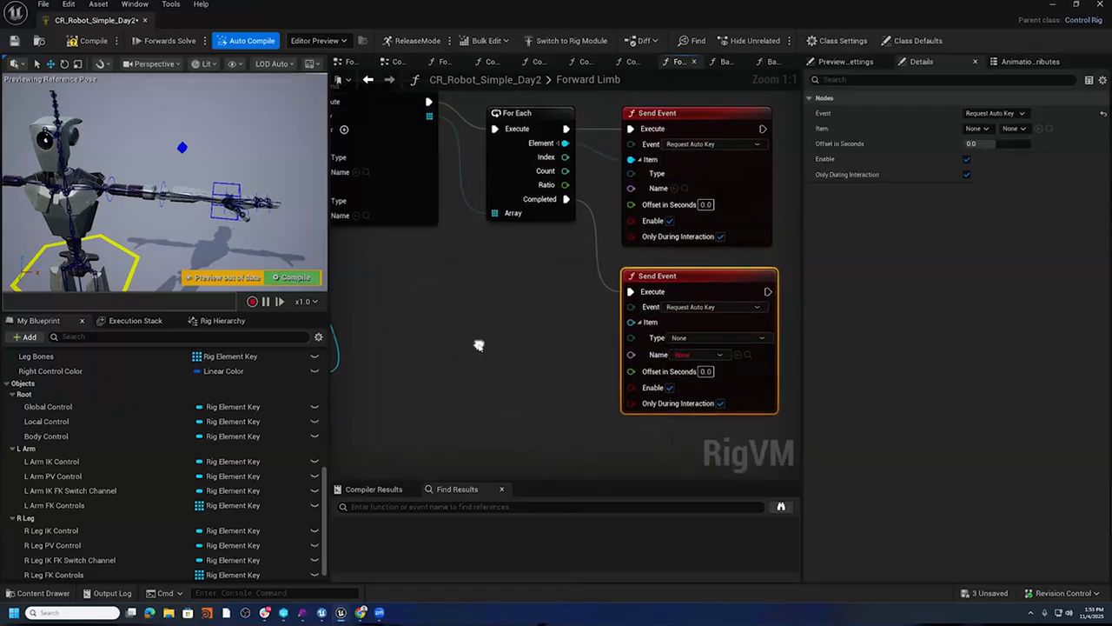
right_click(479, 345)
type("Get IK FK")
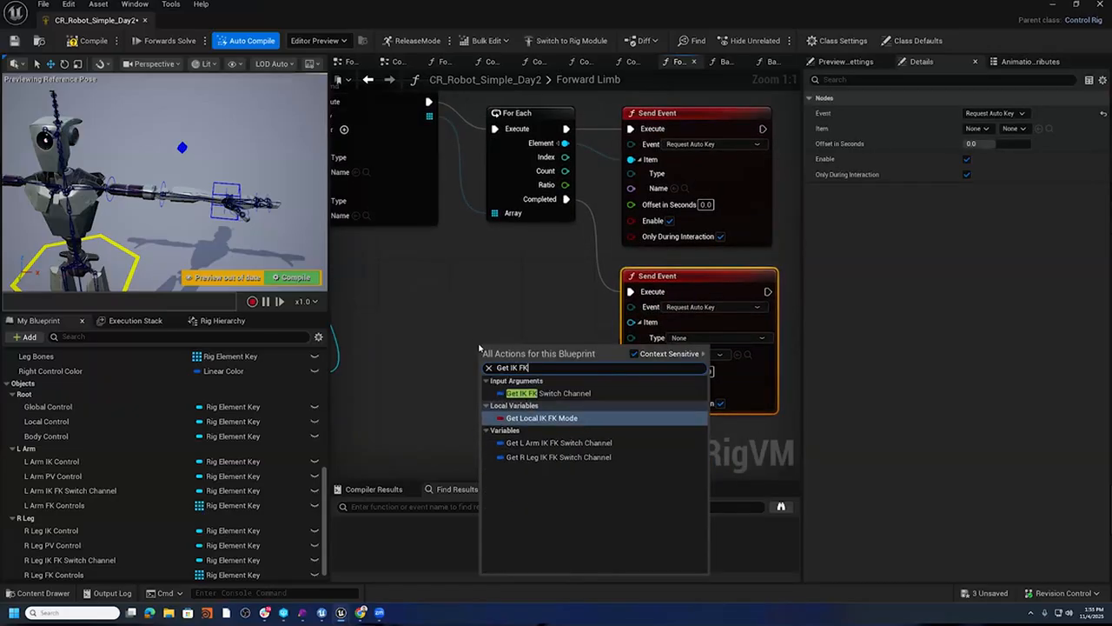
left_click(580, 394)
left_click_drag(579, 372, 641, 323)
left_click_drag(535, 352, 535, 307)
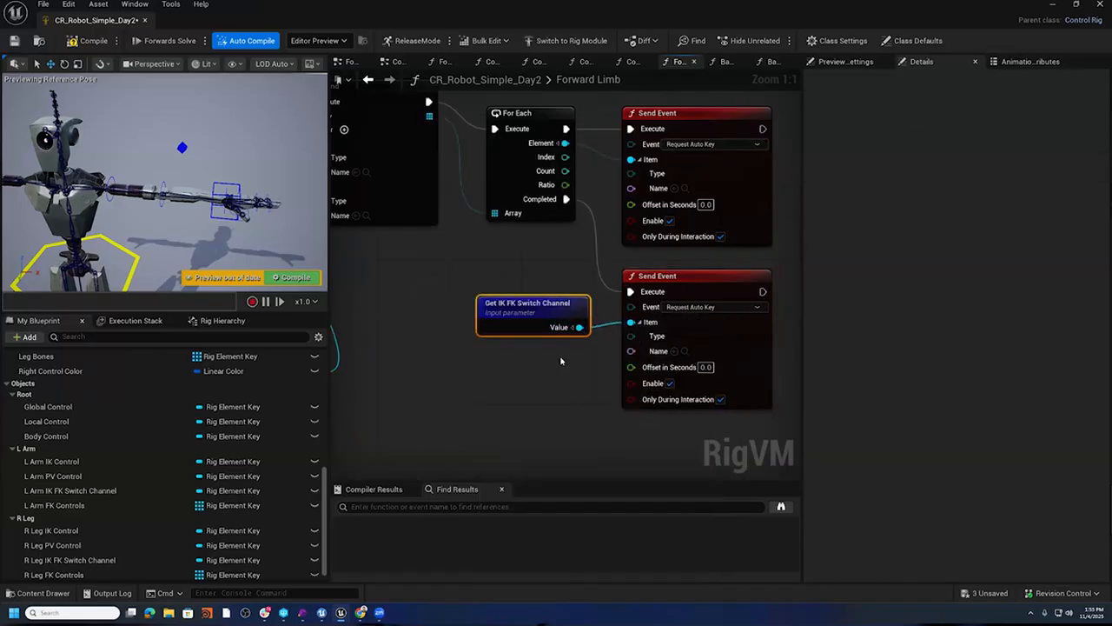
- Move the Get FK Controls node down beside Clone, clear of the Branch node
scroll(573, 365, "down", 5)
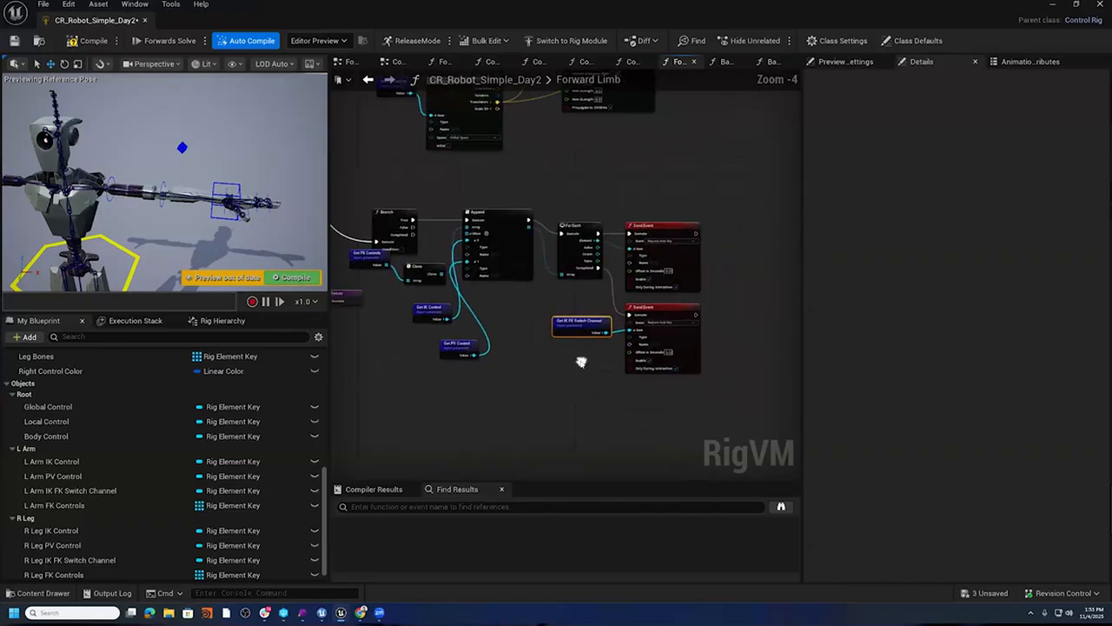
right_click_drag(556, 365, 642, 366)
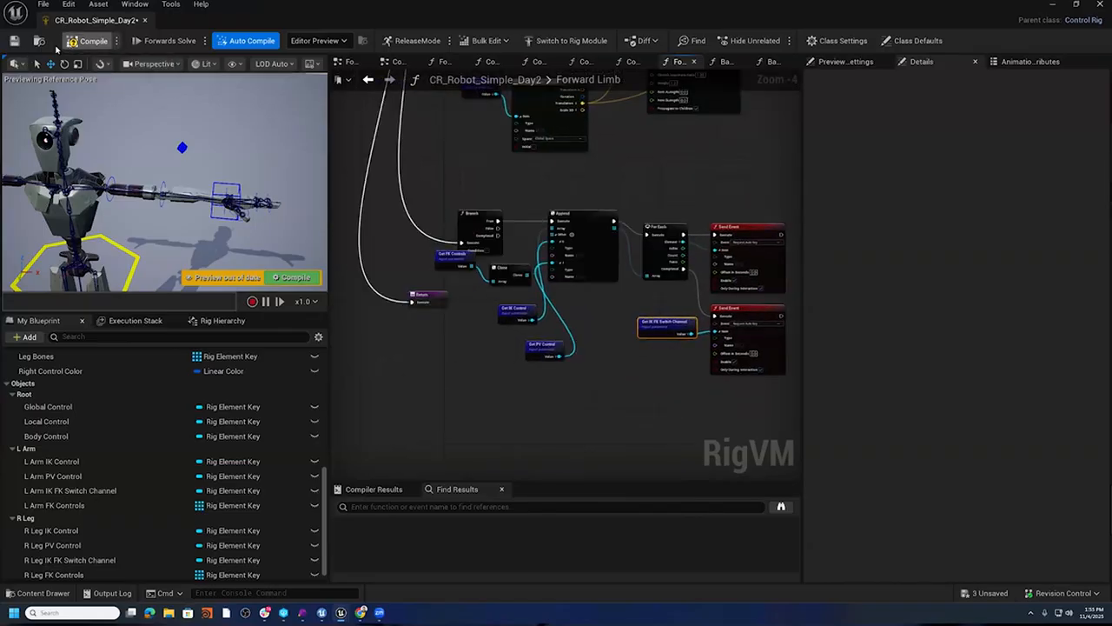
scroll(530, 311, "up", 5)
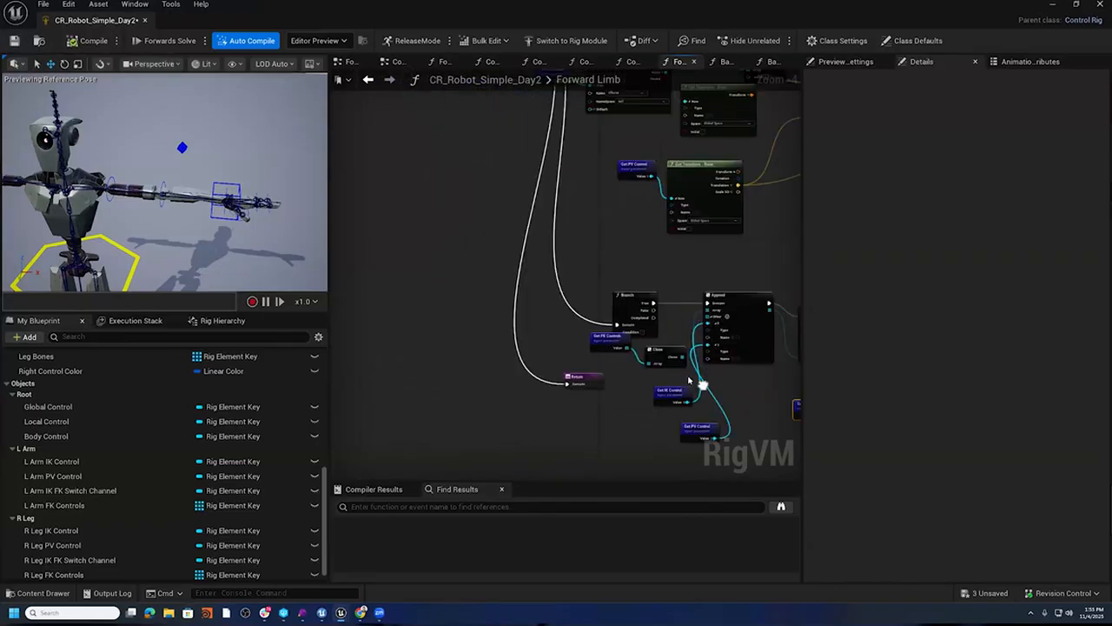
left_click_drag(506, 302, 539, 350)
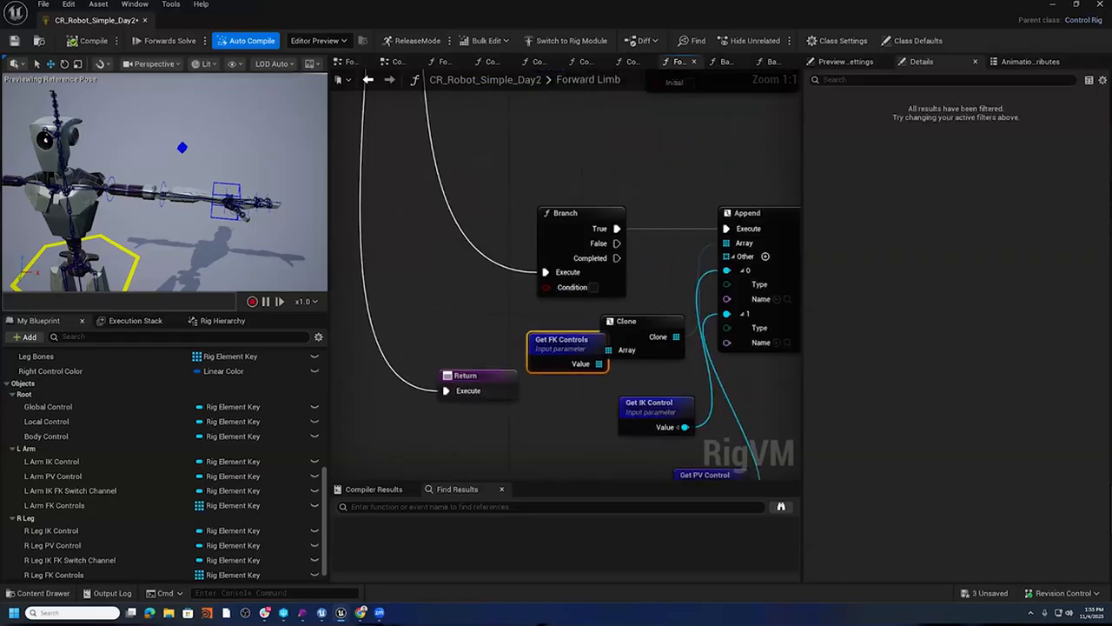
- Add a getter for Local IK FK Mode, feed it into a Not Equals node, and connect the result to the Branch's Condition
right_click_drag(538, 373, 662, 385)
scroll(160, 485, "down", 2)
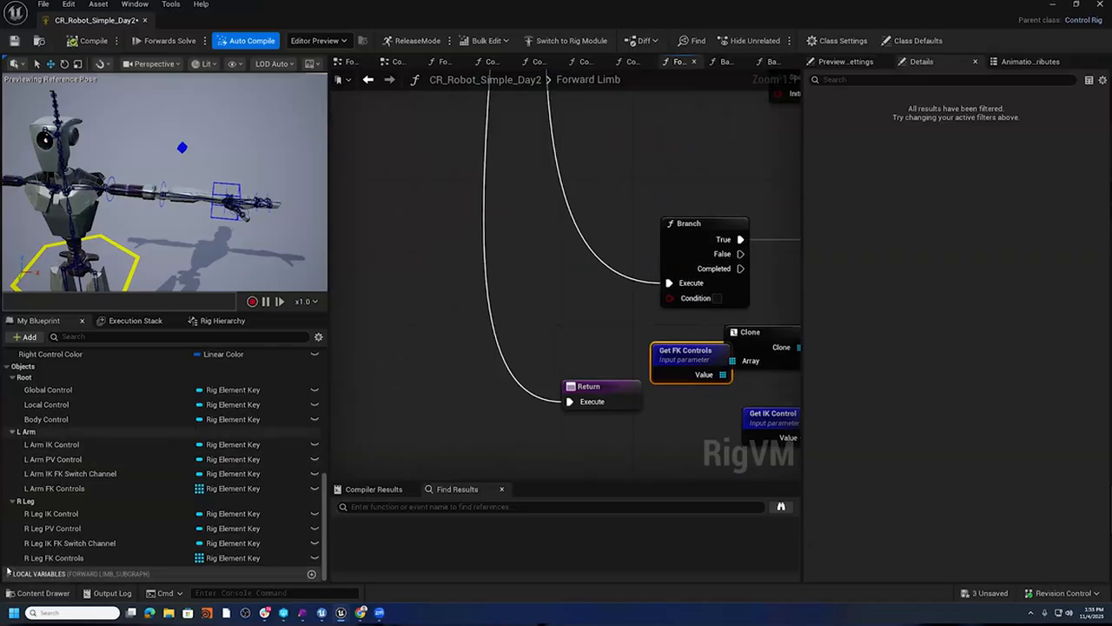
left_click(74, 574)
left_click_drag(74, 573, 405, 259)
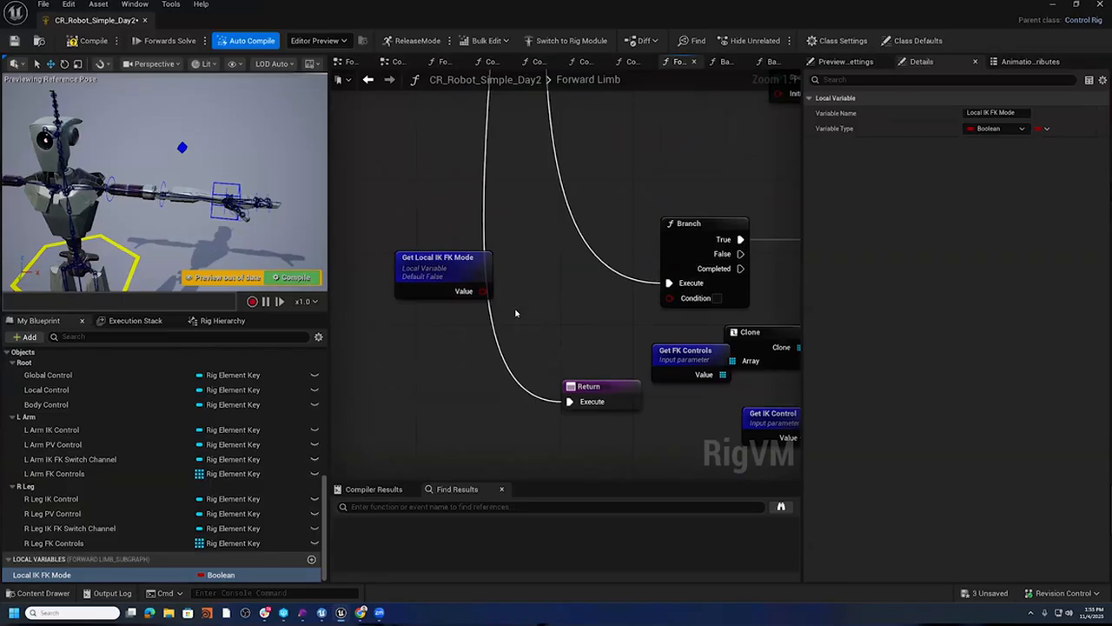
left_click_drag(484, 291, 523, 285)
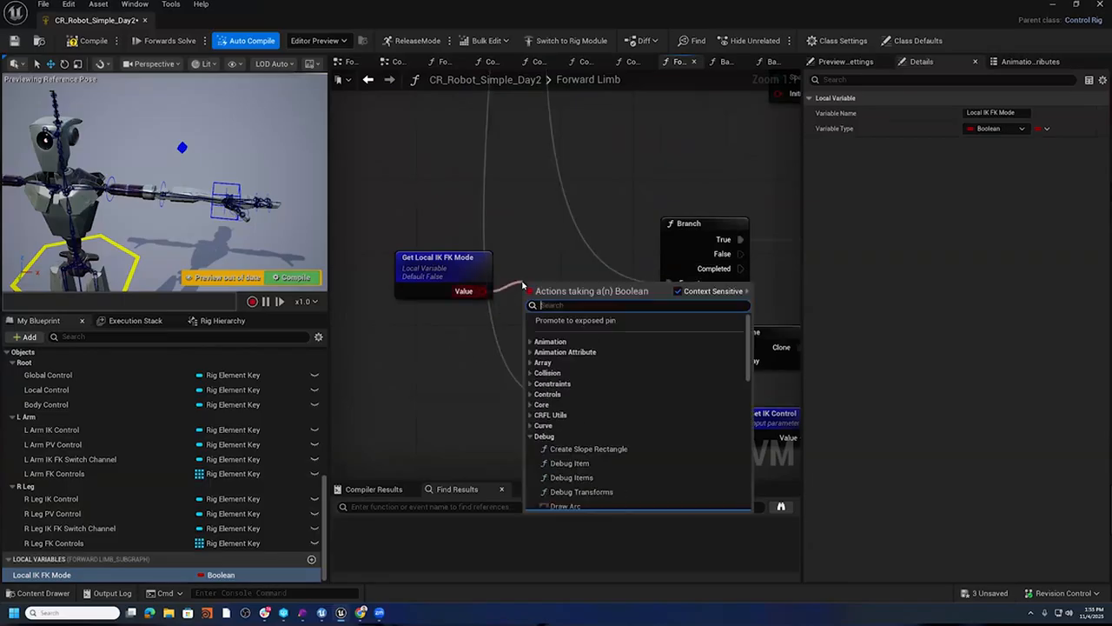
type("not e")
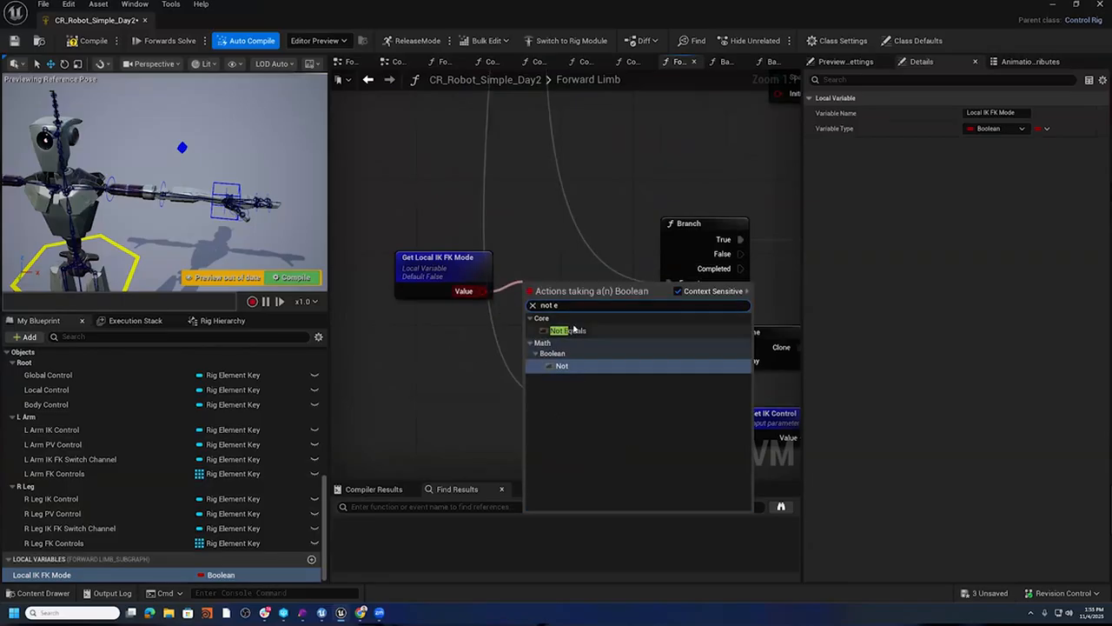
left_click(571, 331)
left_click_drag(585, 308, 670, 297)
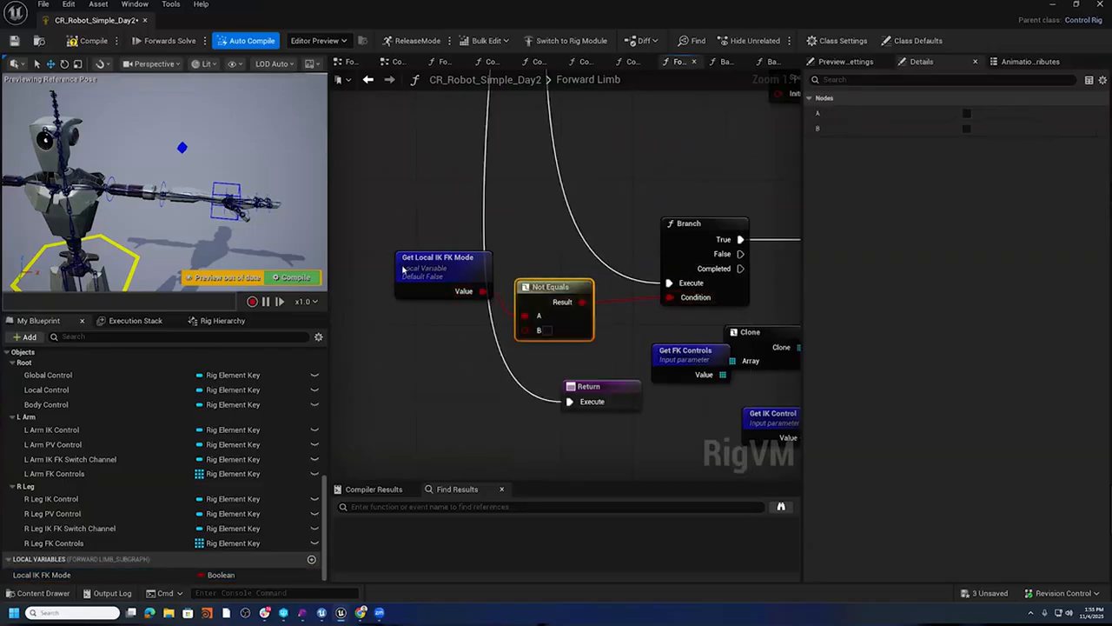
left_click_drag(443, 275, 418, 276)
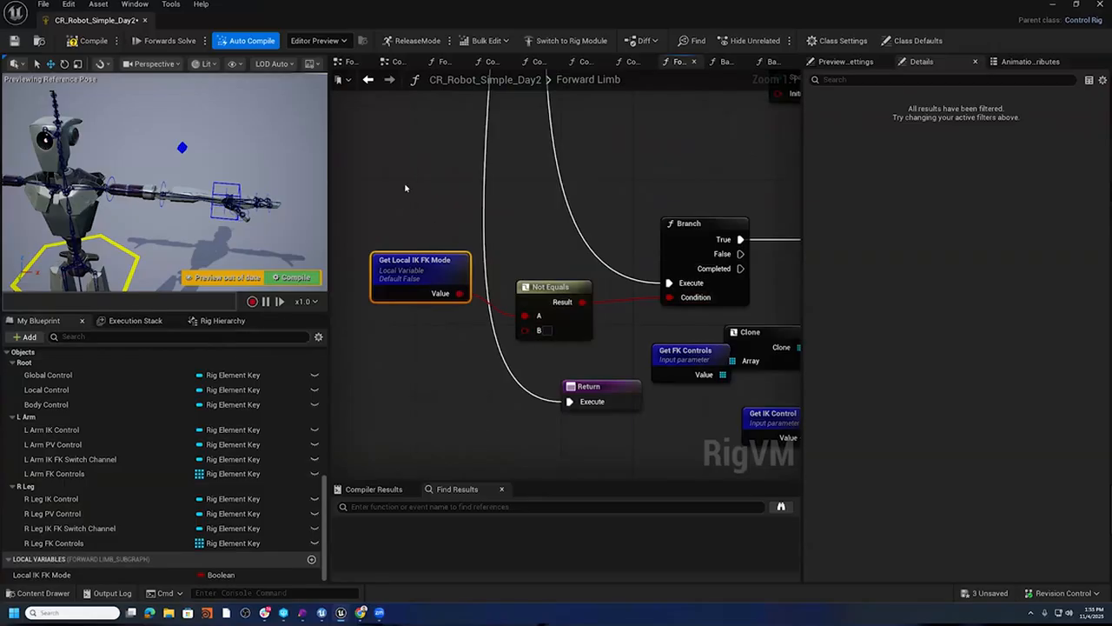
- Open the Construct Limb function graph
scroll(452, 237, "down", 4)
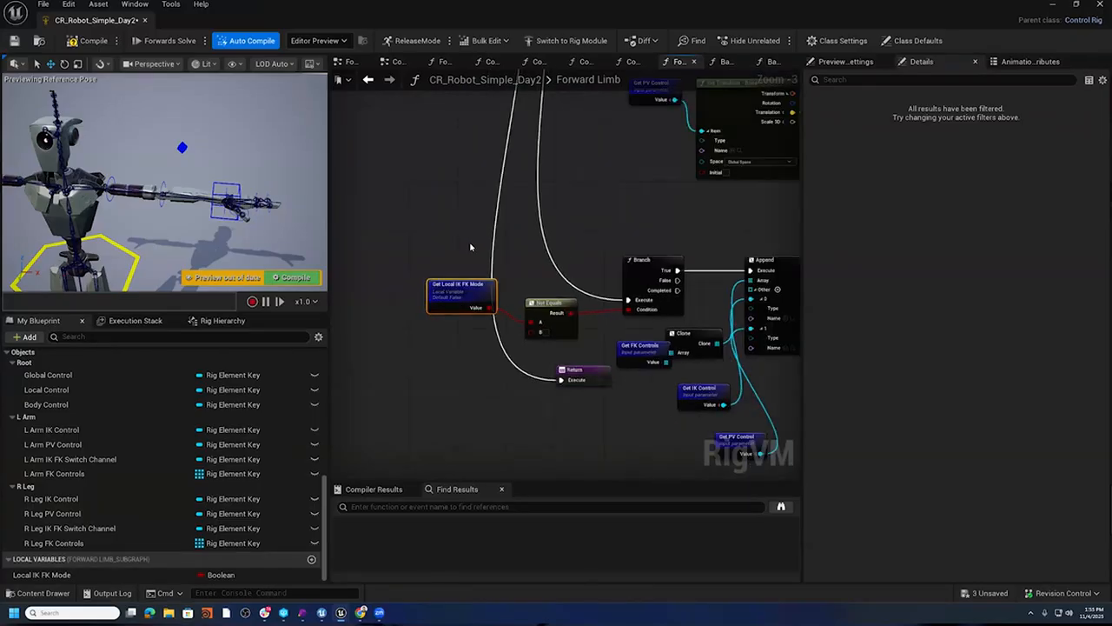
right_click_drag(457, 219, 677, 501)
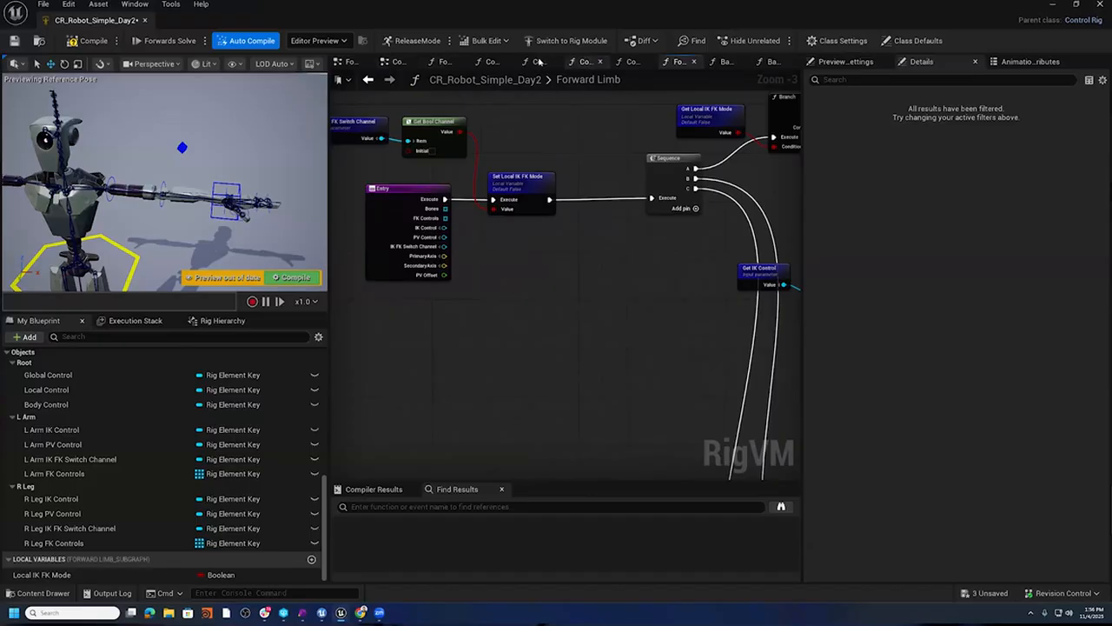
left_click(493, 62)
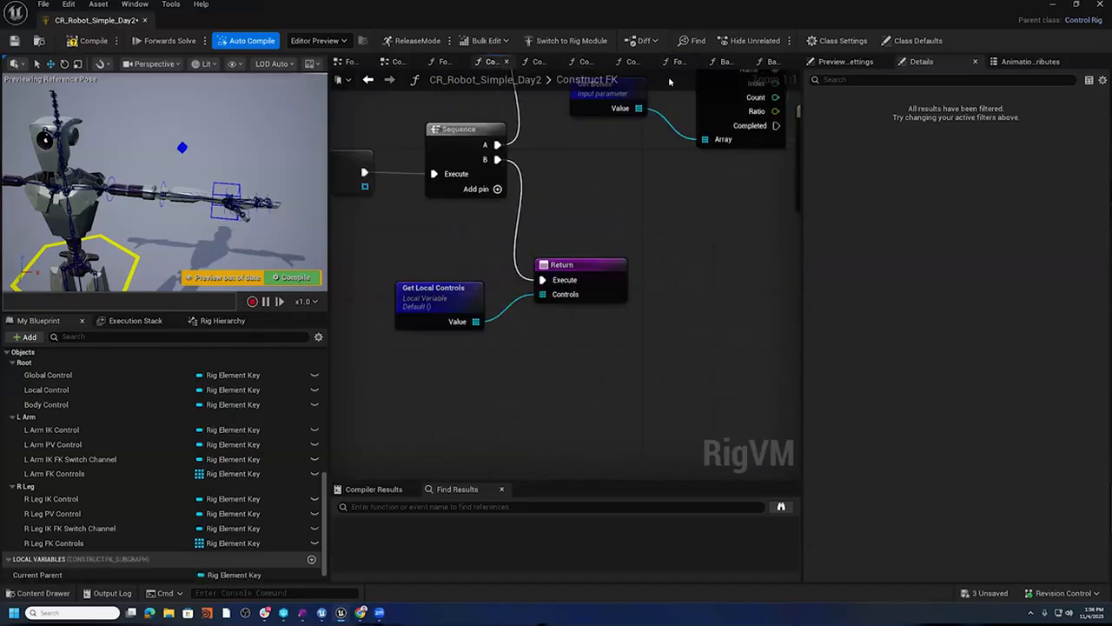
scroll(127, 455, "up", 10)
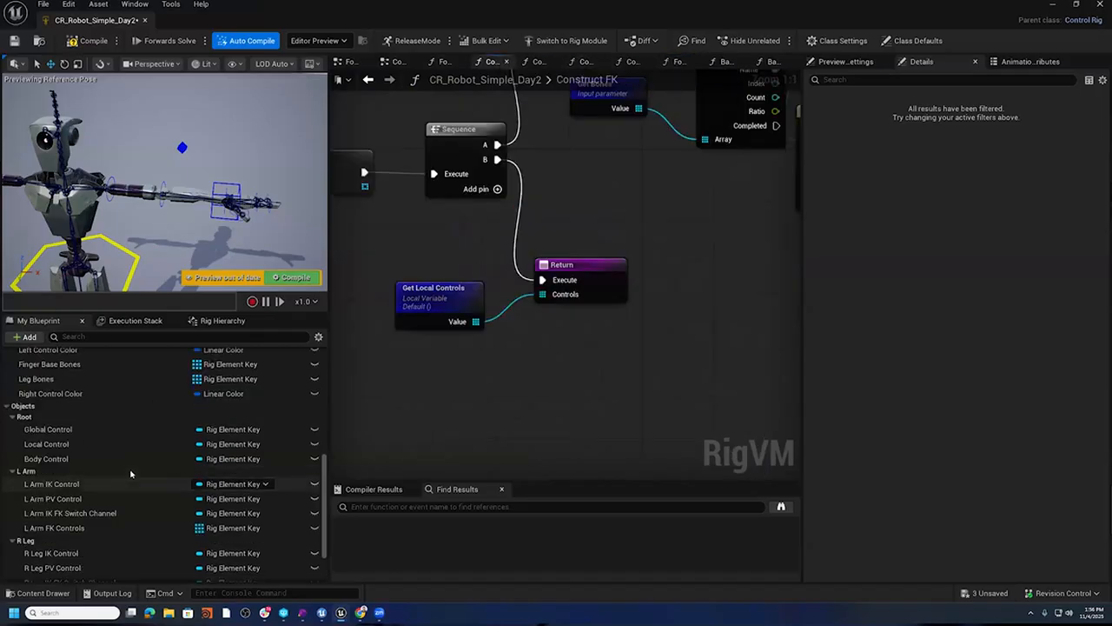
scroll(127, 455, "up", 3)
double_click(52, 542)
- Add a Set Metadata node after Set Channel Hosts in the execution line and connect its Item input
right_click_drag(467, 298, 268, 242)
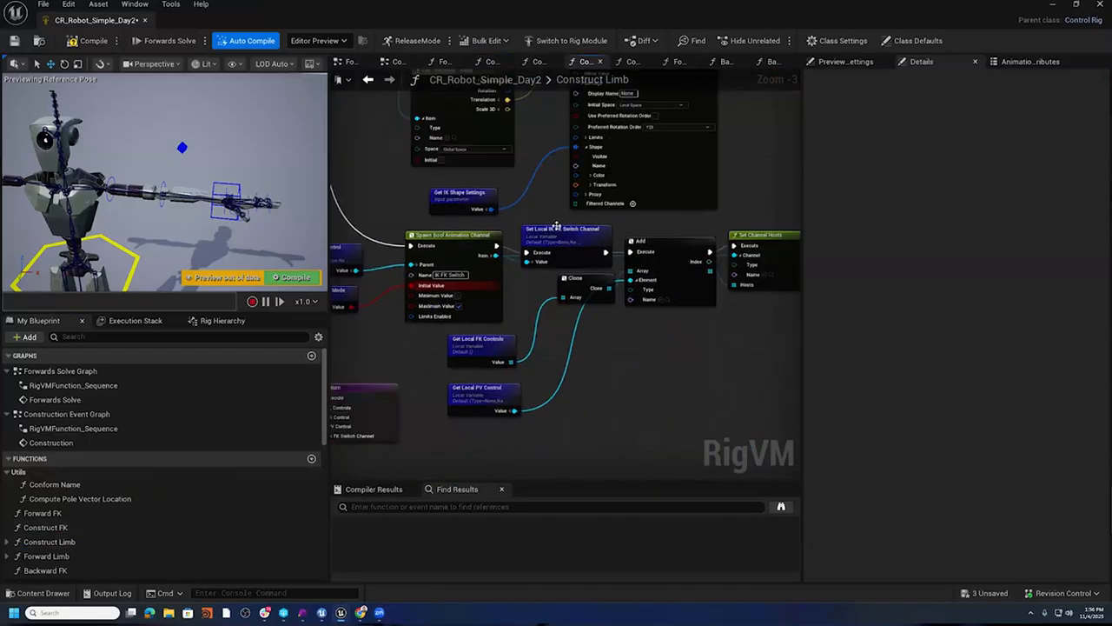
right_click_drag(705, 322, 458, 314)
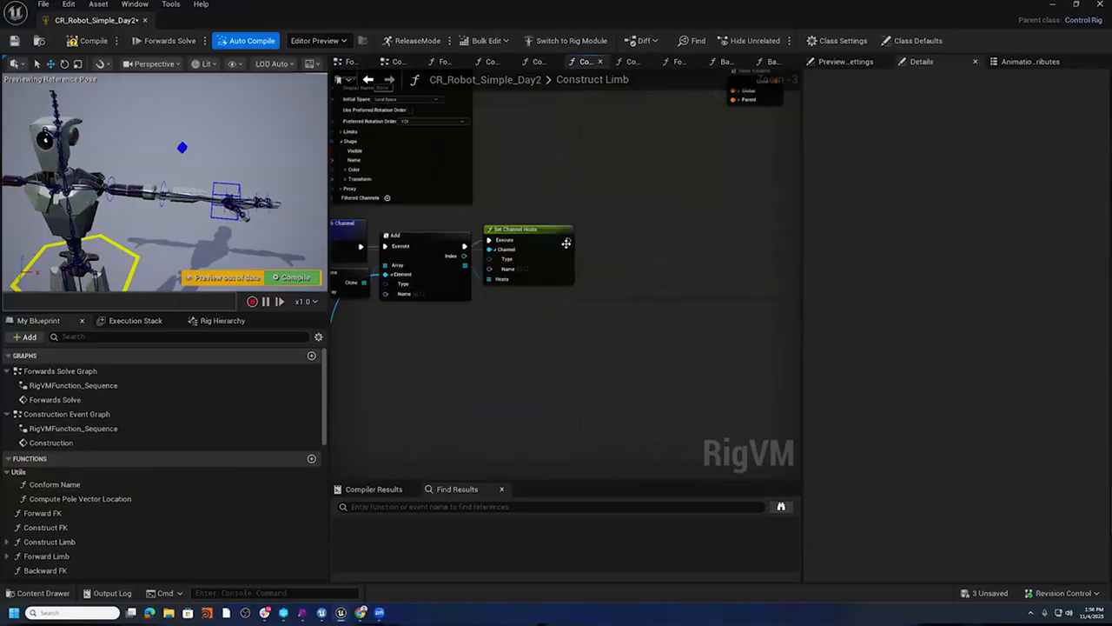
scroll(566, 241, "up", 2)
left_click_drag(563, 234, 599, 224)
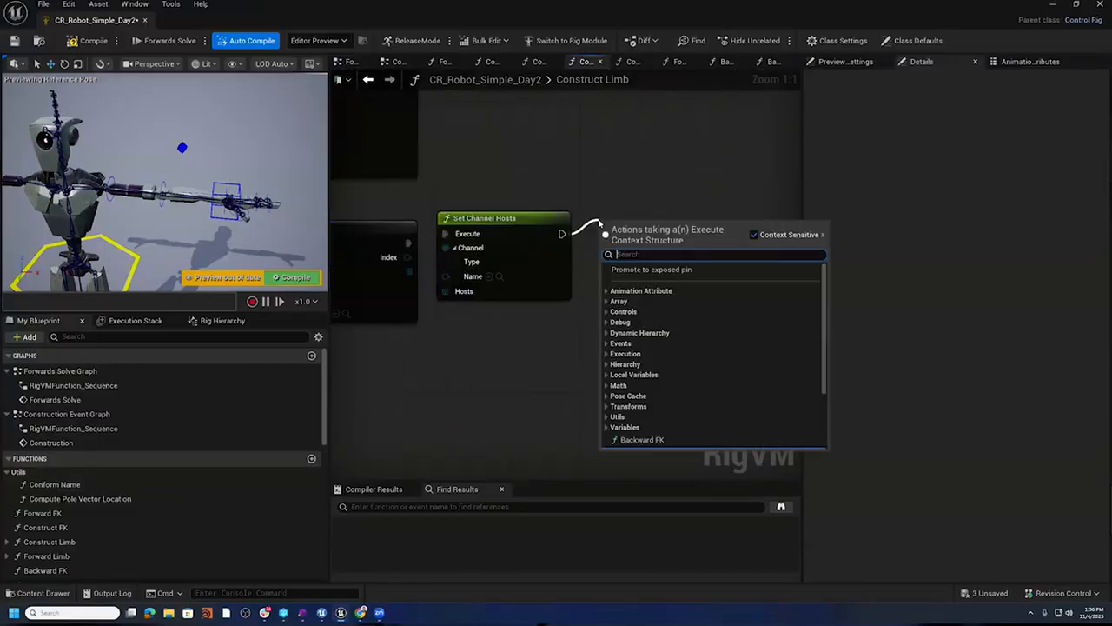
type("set me")
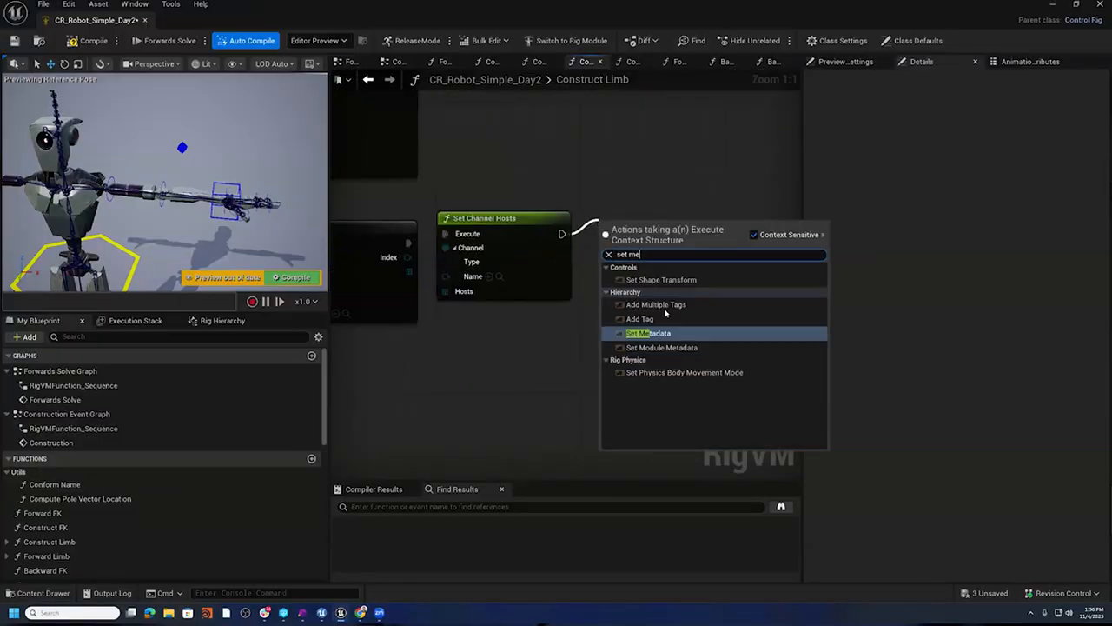
left_click(691, 334)
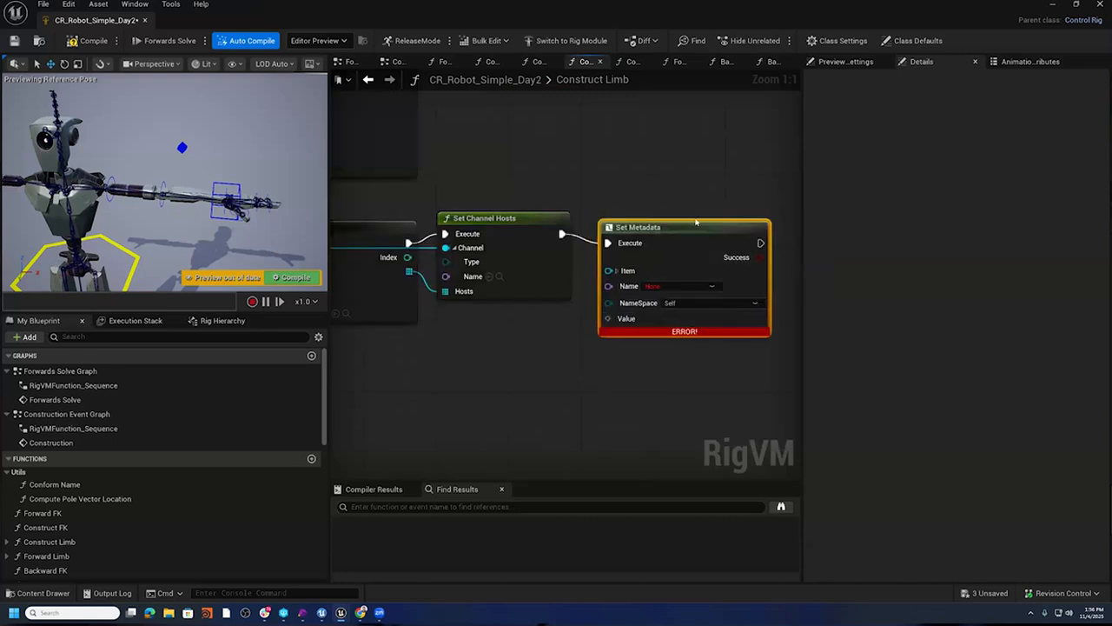
mouse_move(605, 344)
right_mouse_down()
mouse_move(772, 334)
mouse_move(932, 352)
right_mouse_up()
left_click_drag(489, 343, 649, 281)
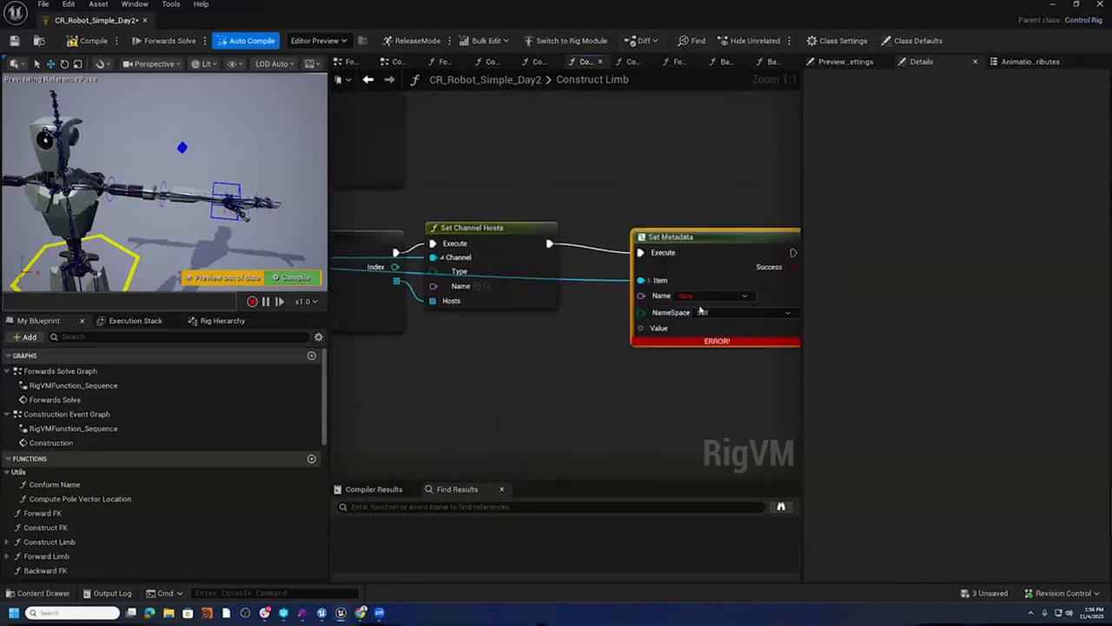
- Name the Set Metadata entry Previous Value and feed Get Initial IK FK Mode into its Value input
left_click(700, 296)
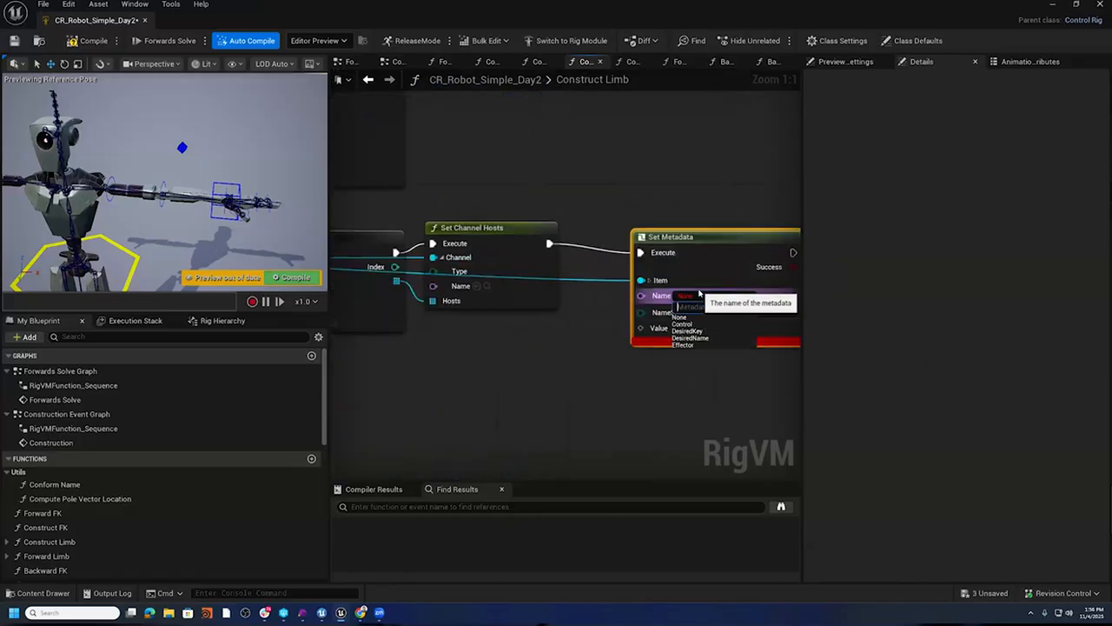
type("Previou")
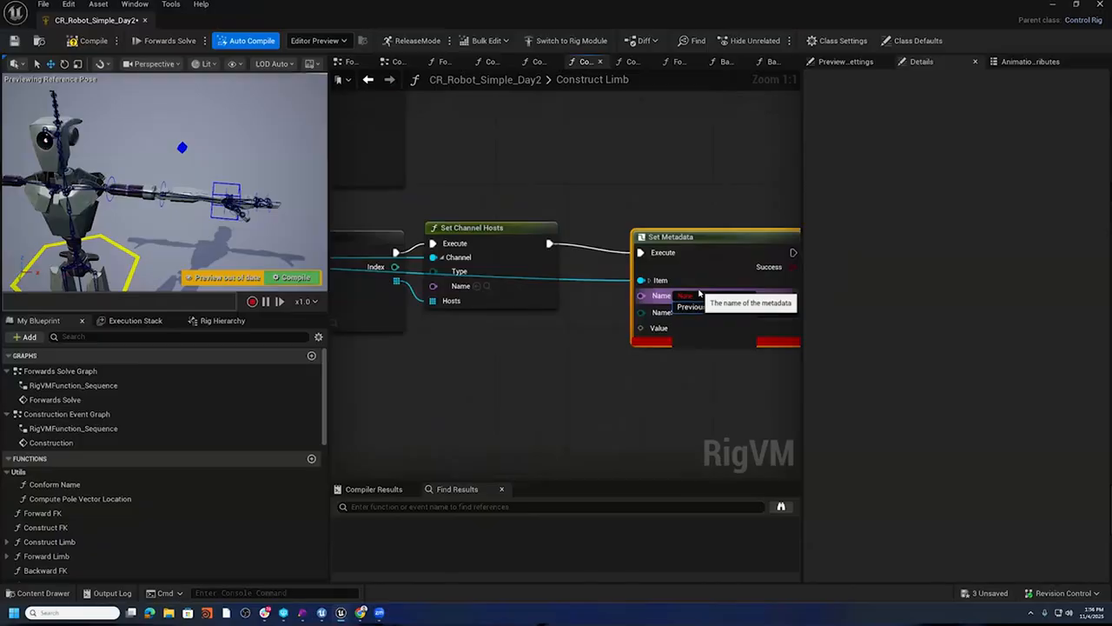
left_click(688, 307)
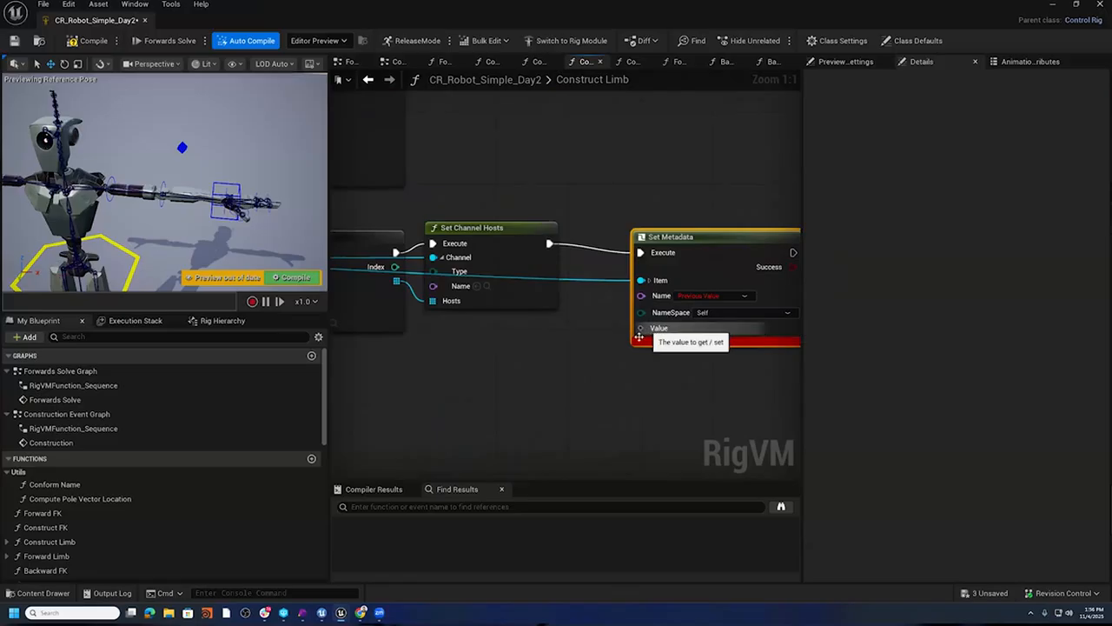
right_click_drag(423, 401, 1092, 389)
right_click_drag(601, 342, 564, 342)
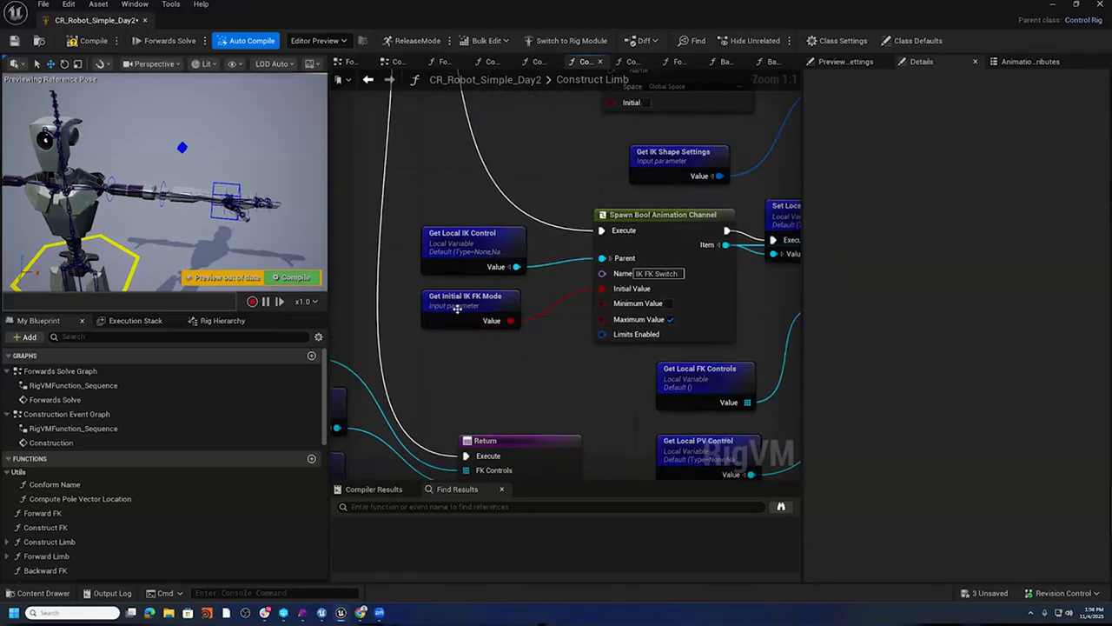
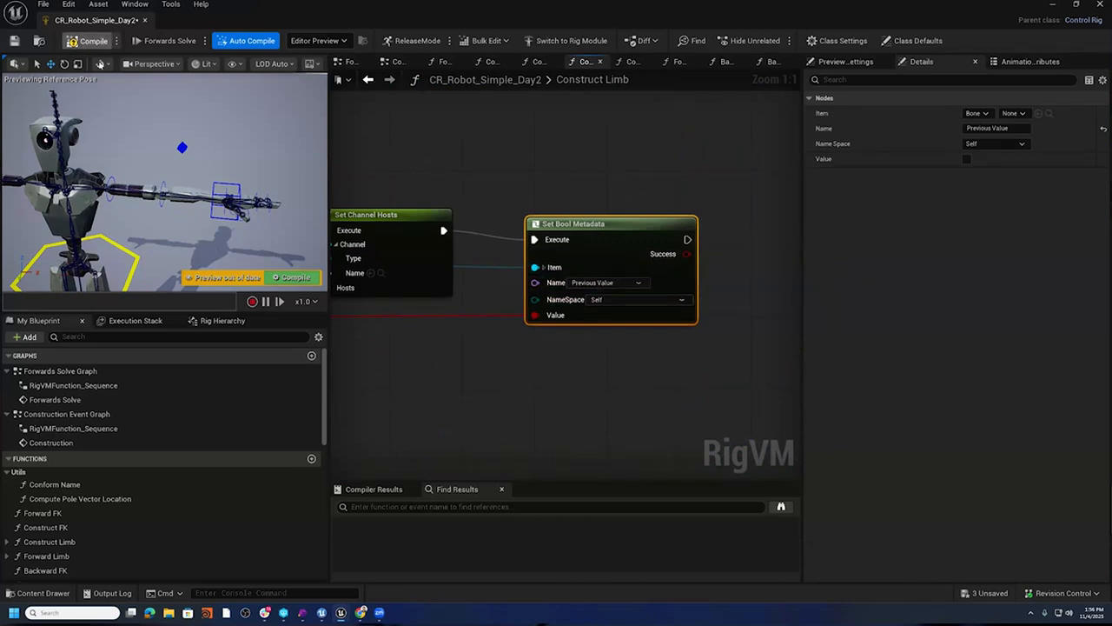
- Save the control rig and open the Forward Limb function from the Solve L Arm section of the Forwards Solve Graph
left_click(15, 41)
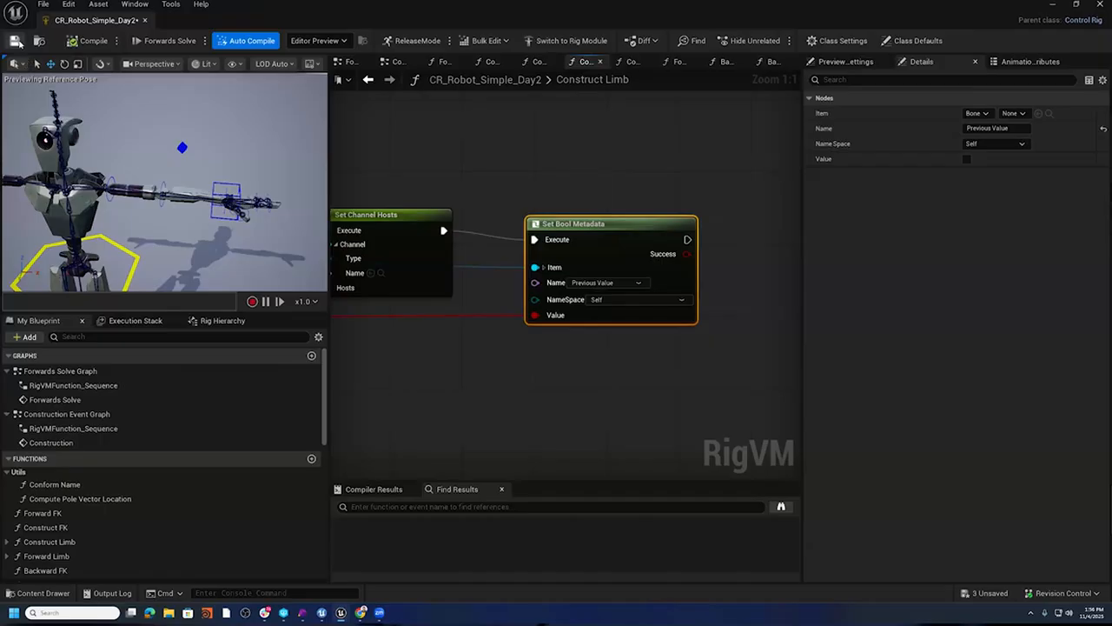
right_click_drag(467, 178, 592, 175)
left_click(351, 61)
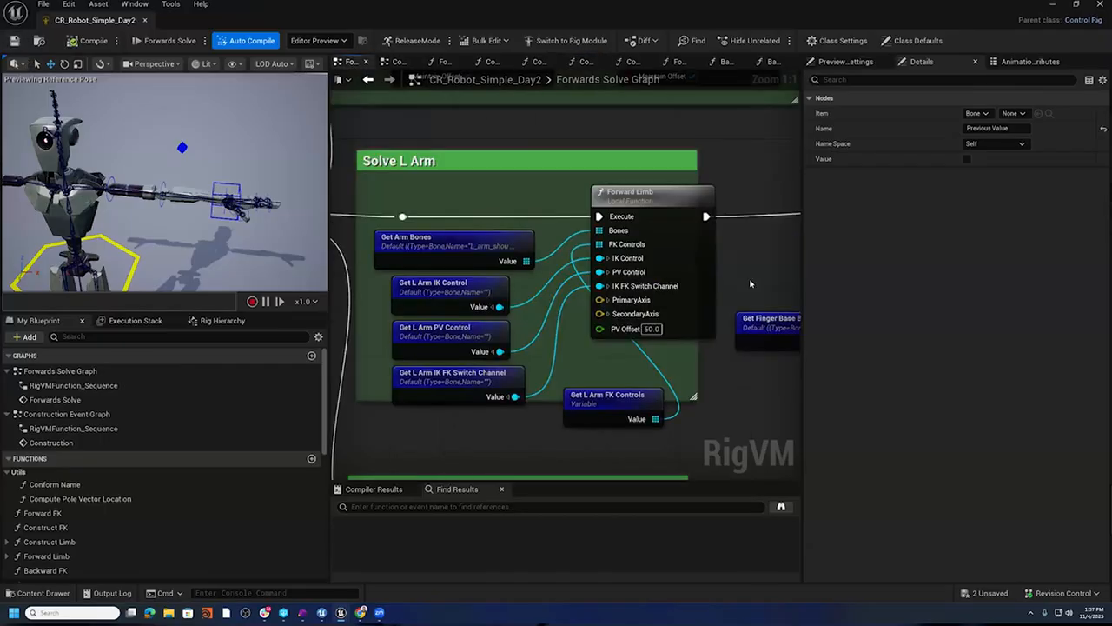
double_click(657, 191)
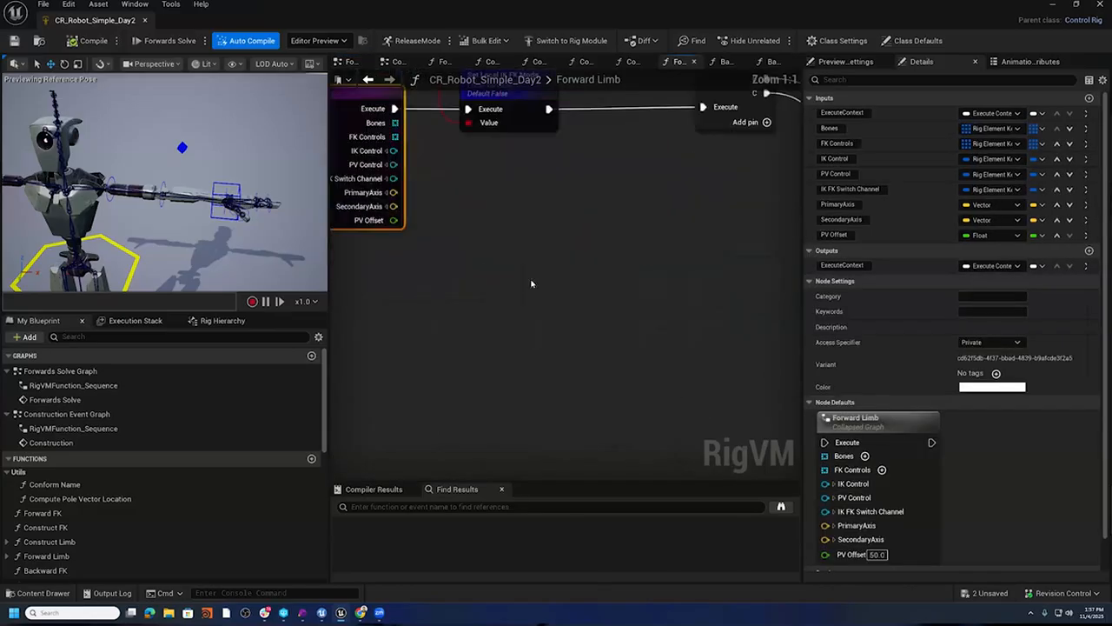
- Add a getter for IK FK Switch Channel near Not Equals and attach a Get Metadata node to its value
scroll(557, 287, "up", 4)
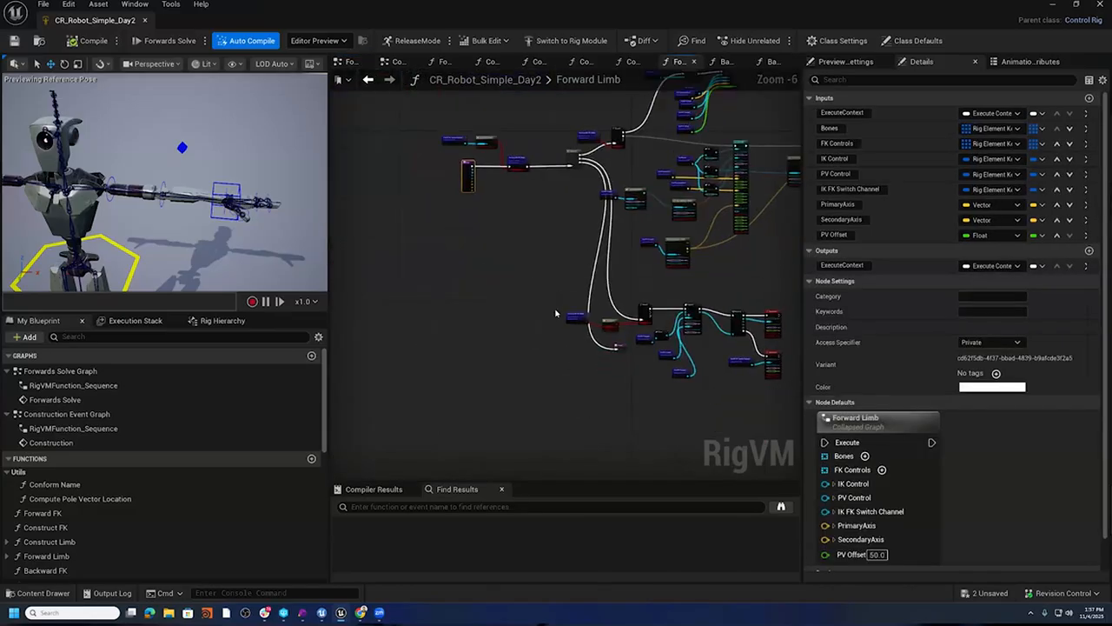
right_click(412, 312)
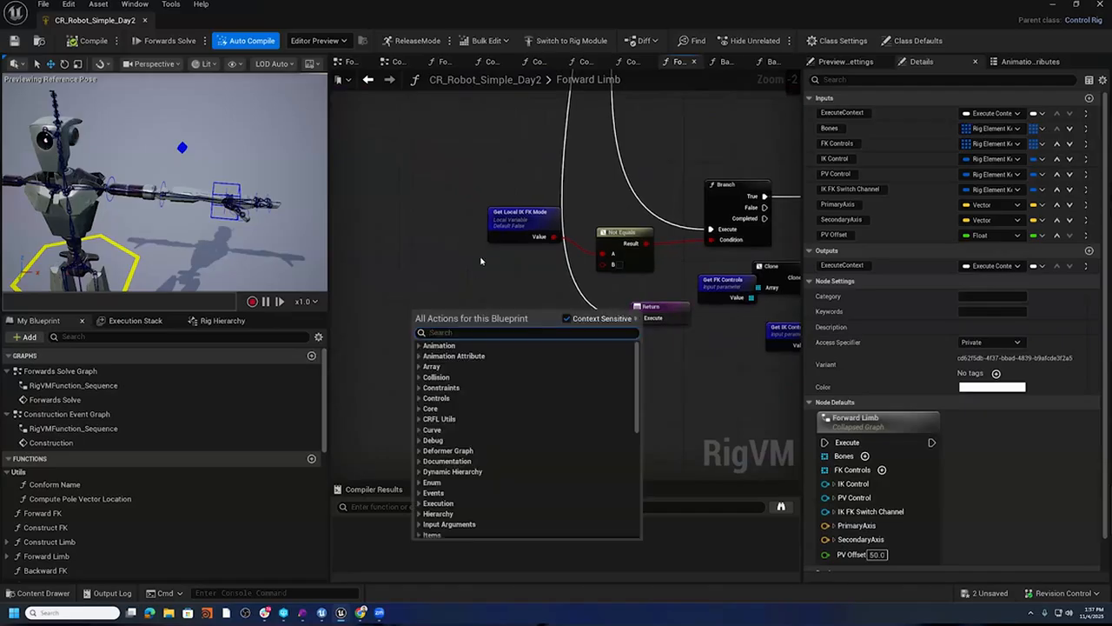
type("Get IK FK")
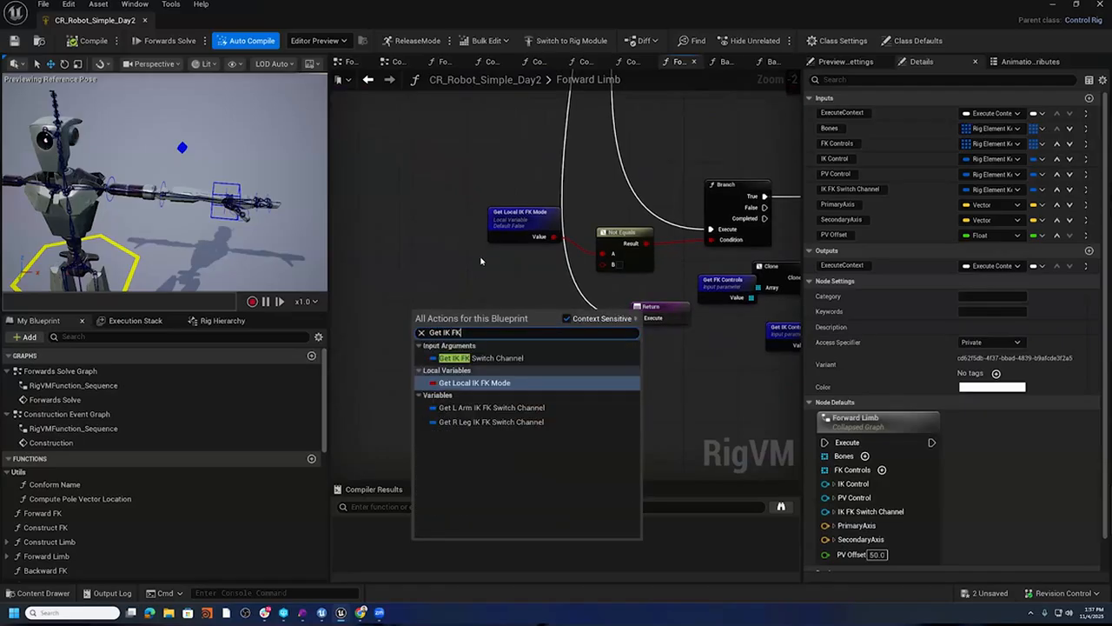
left_click(511, 359)
left_click_drag(481, 331, 504, 342)
type("get me")
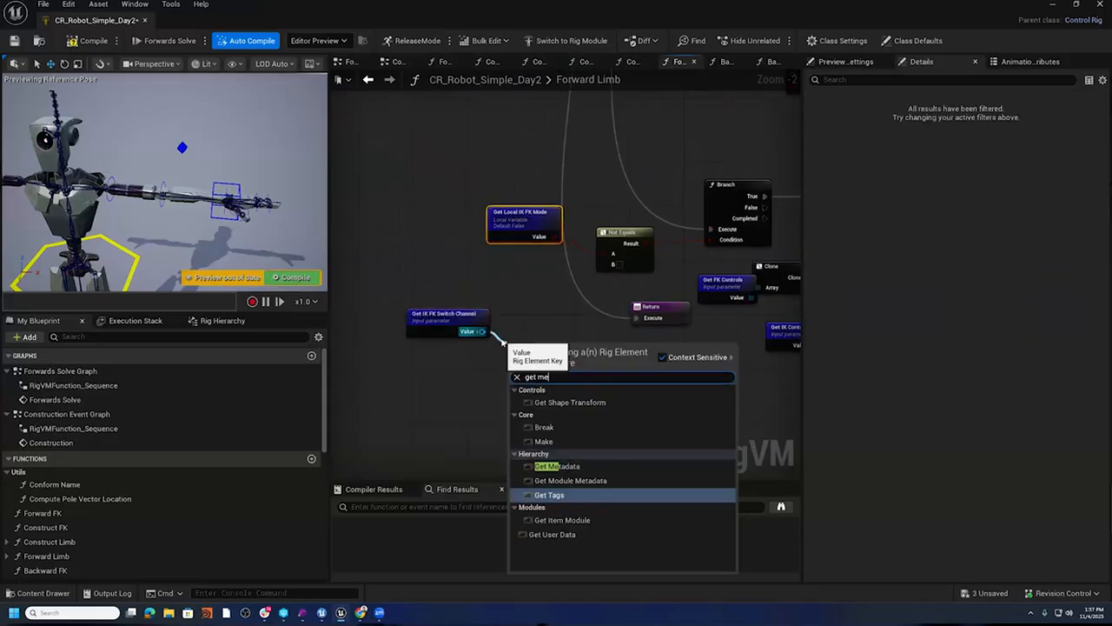
left_click(556, 466)
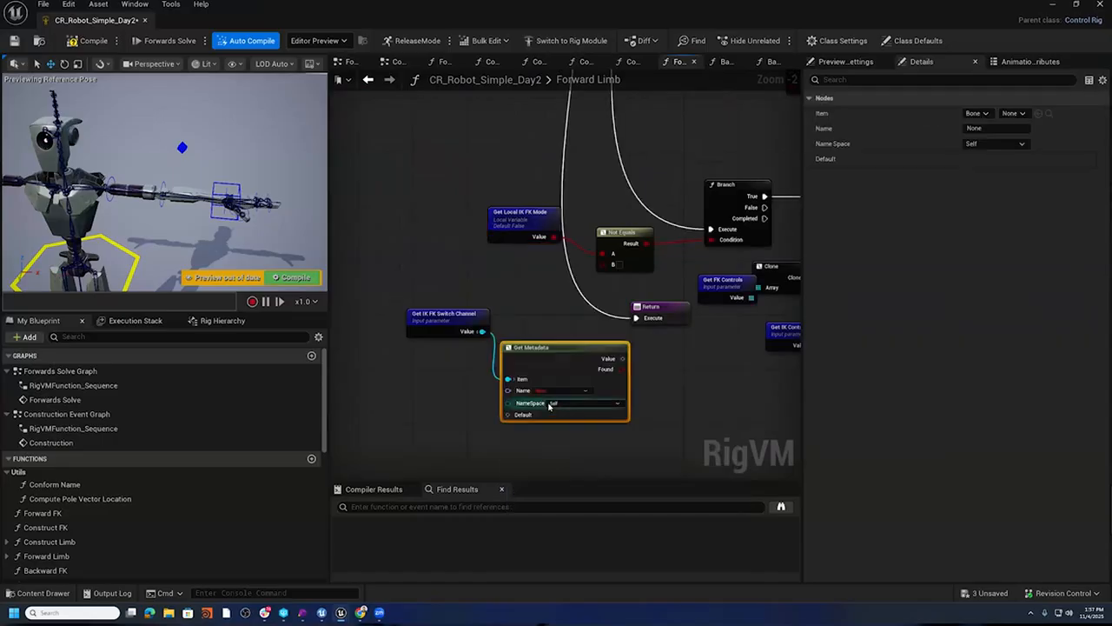
- Set the Get Metadata name to Previous Value and move it and its channel getter clear of the Return node
scroll(541, 391, "up", 2)
left_click(540, 386)
left_click(549, 442)
left_click_drag(574, 337, 556, 274)
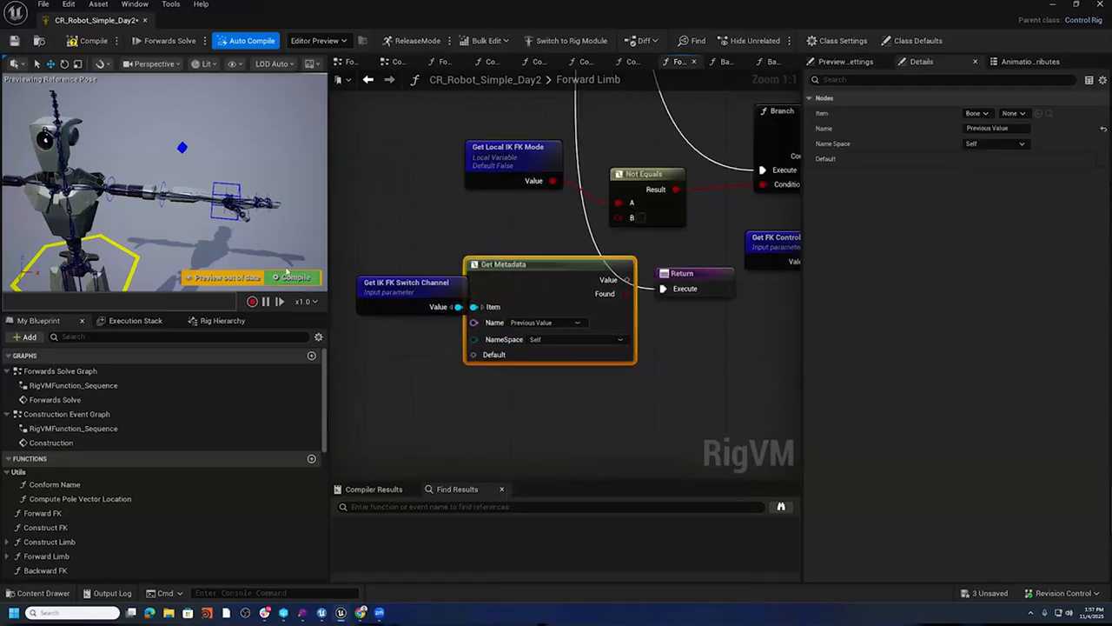
left_click_drag(425, 282, 286, 270)
left_click_drag(596, 268, 480, 250)
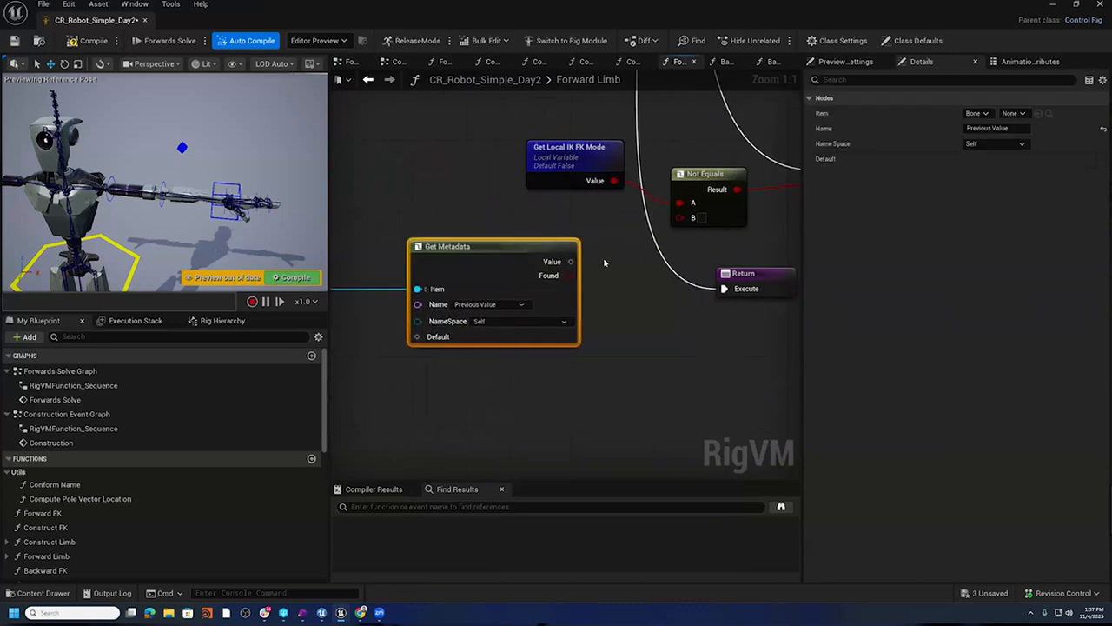
- Connect the Get Metadata value to input B of the Not Equals node
right_click_drag(621, 299, 558, 310)
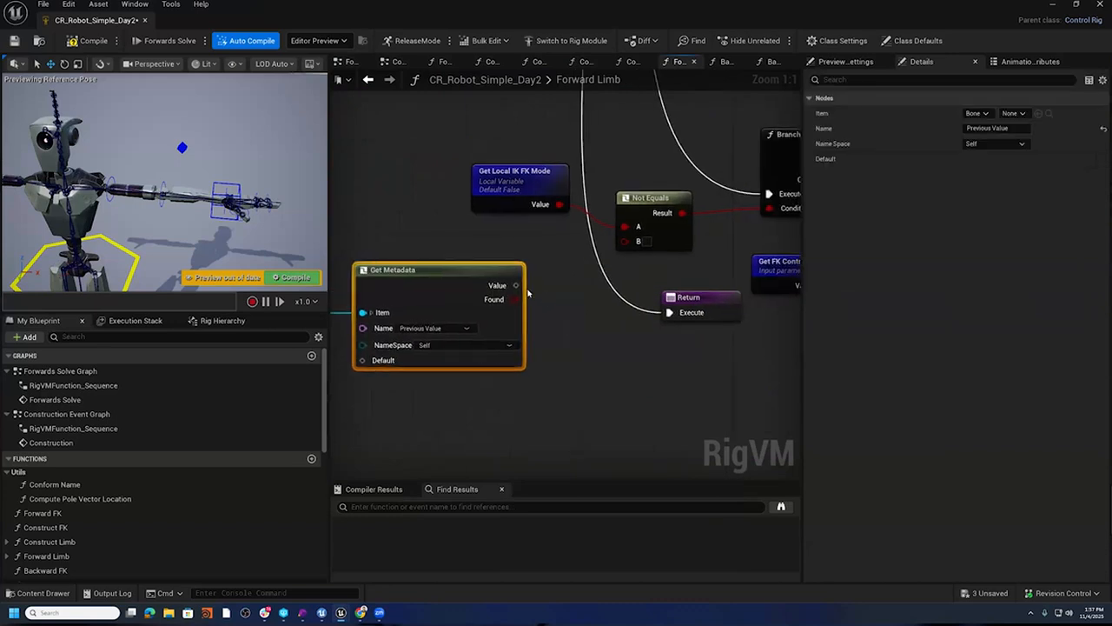
left_click_drag(517, 285, 633, 252)
right_click_drag(665, 260, 519, 278)
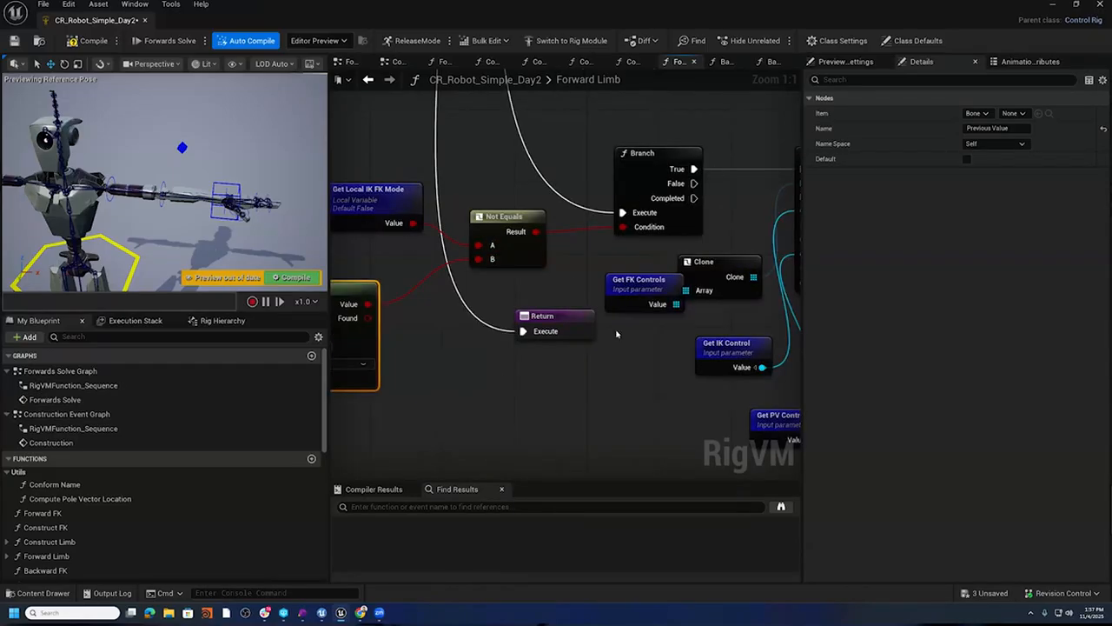
- Add a Set Metadata node after the IK FK Switch Channel's Send Event and space it farther along the execution line
right_click_drag(730, 224, 475, 224)
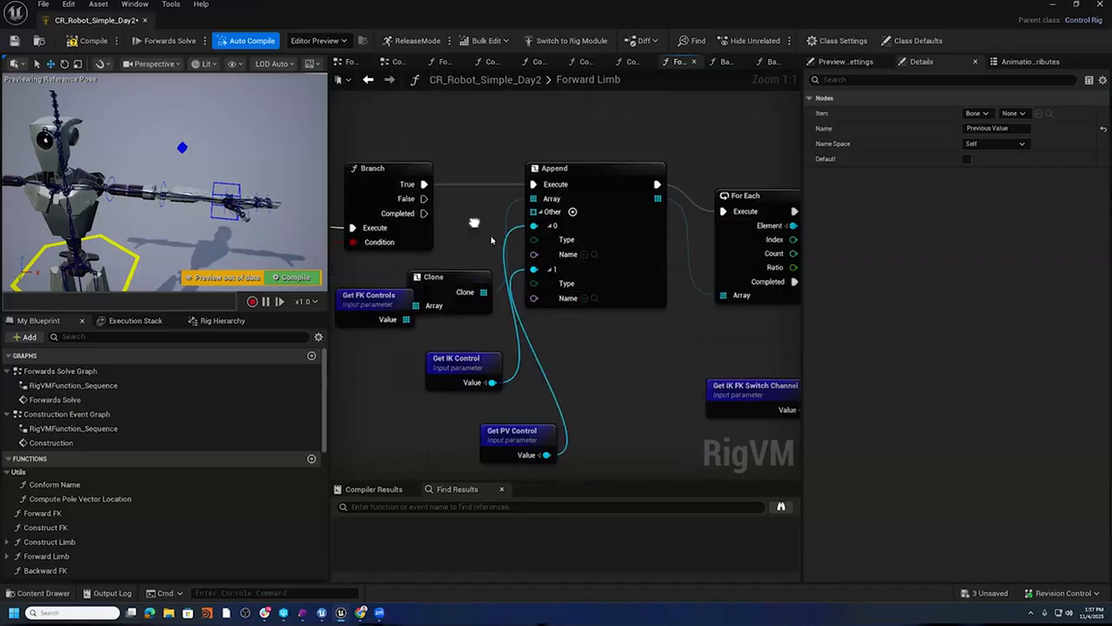
scroll(488, 226, "down", 3)
right_click_drag(713, 222, 408, 233)
right_click_drag(538, 321, 651, 243)
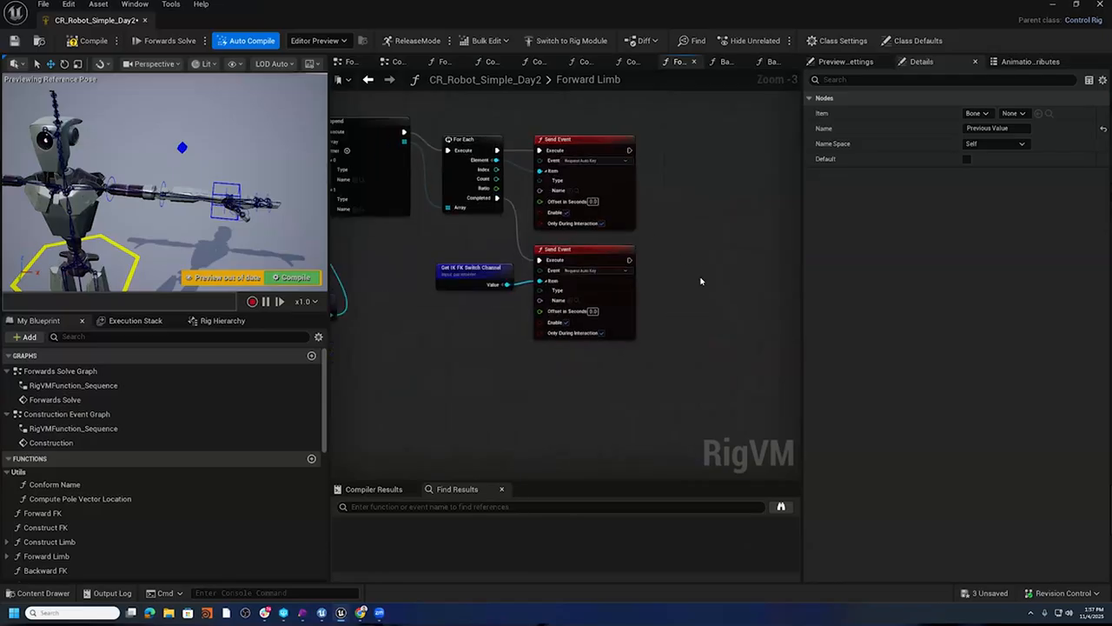
scroll(701, 279, "up", 3)
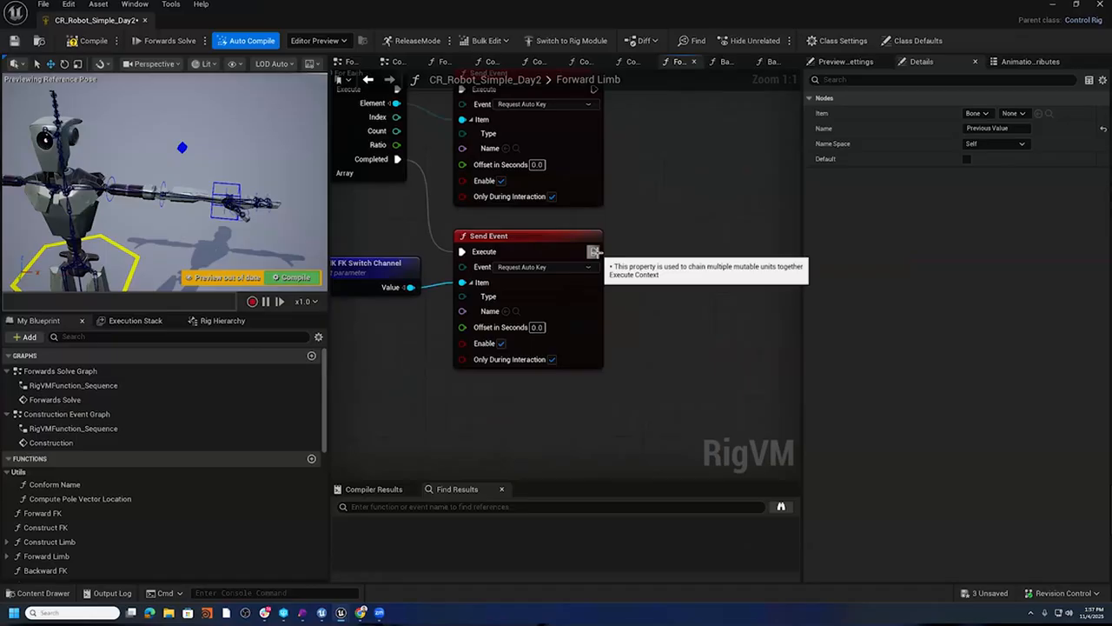
left_click_drag(595, 251, 660, 257)
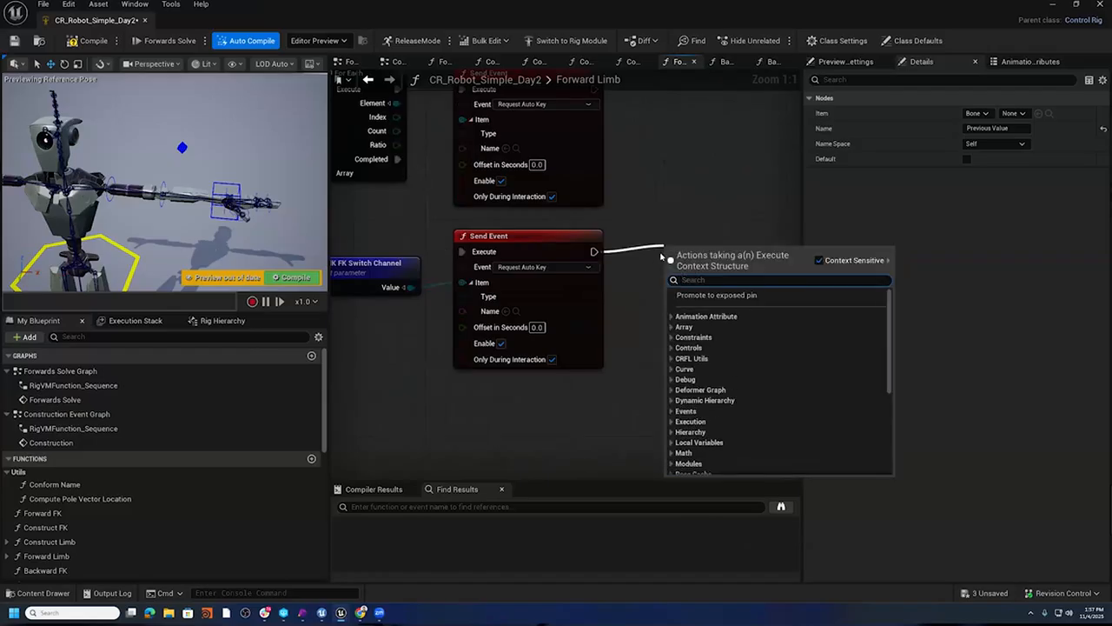
type("set met")
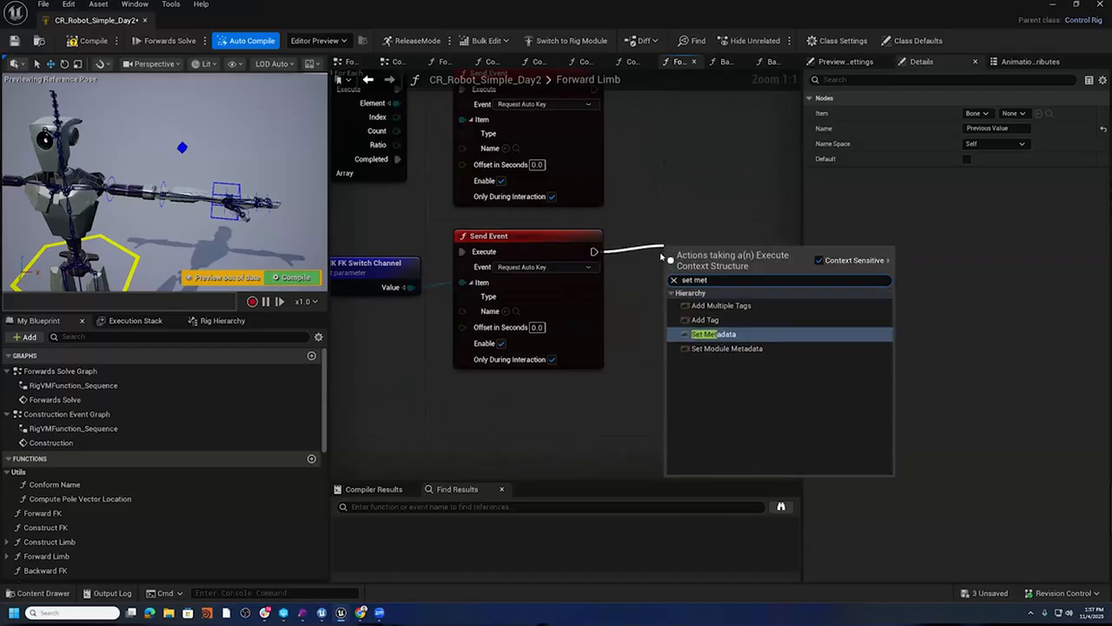
left_click(778, 336)
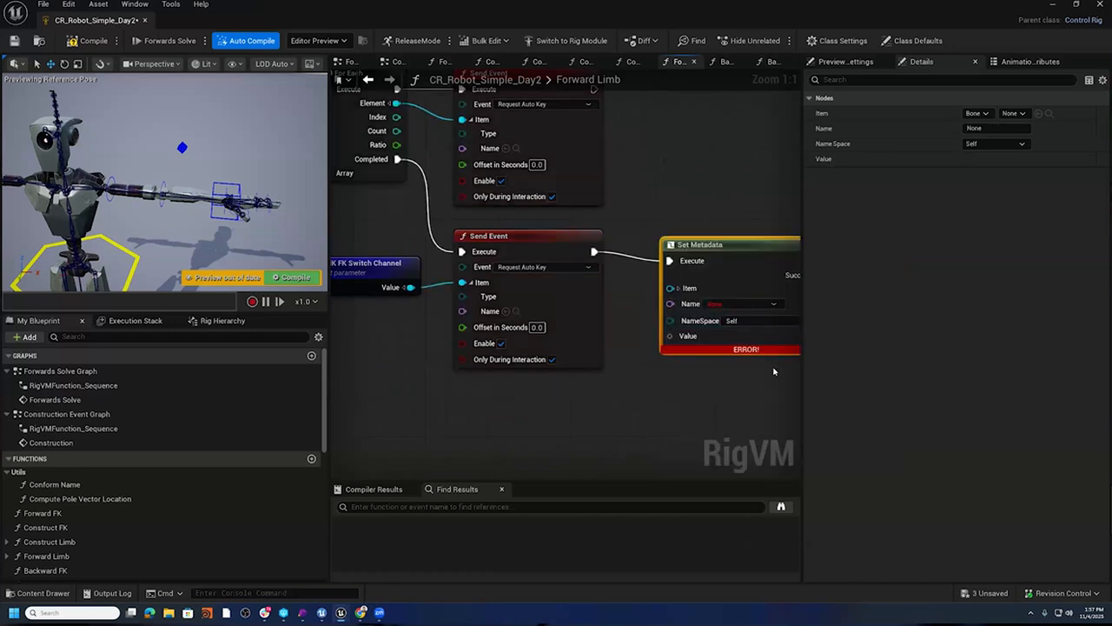
right_click_drag(775, 372, 663, 374)
left_click_drag(623, 249, 711, 250)
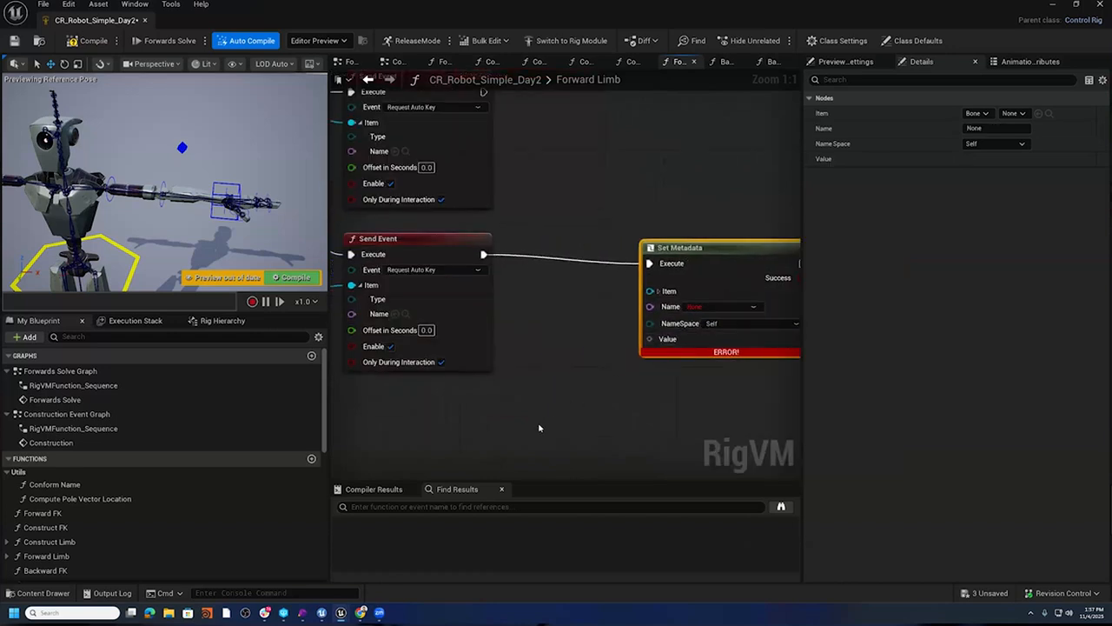
- Feed a new IK FK Switch Channel getter into the Set Metadata Item and set its name to Previous Value
right_click(539, 428)
type("Ge tIK")
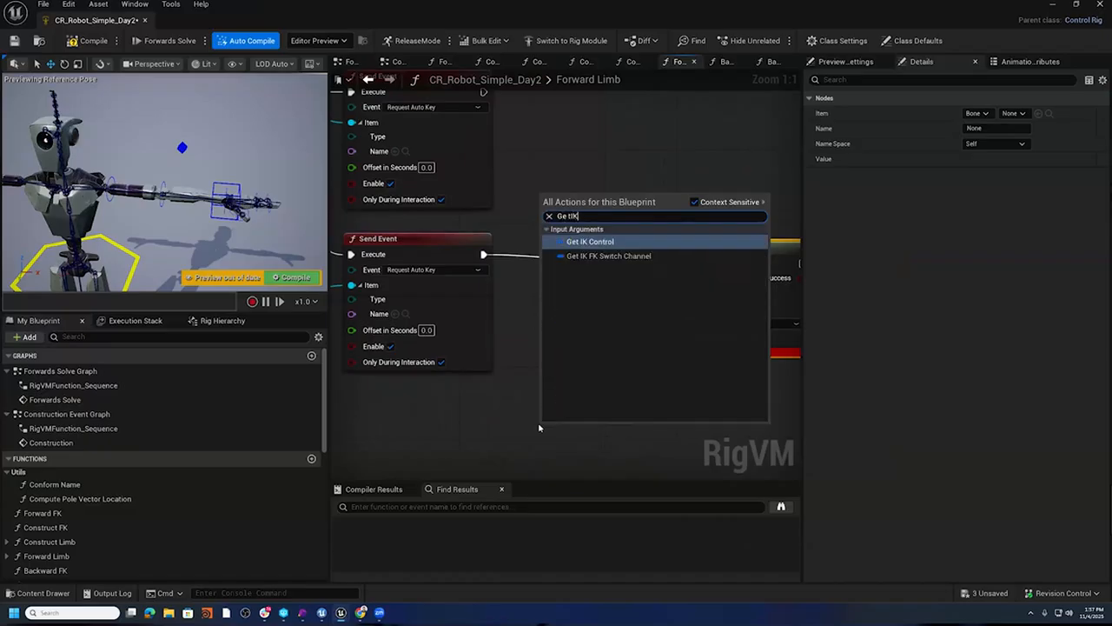
left_click(649, 258)
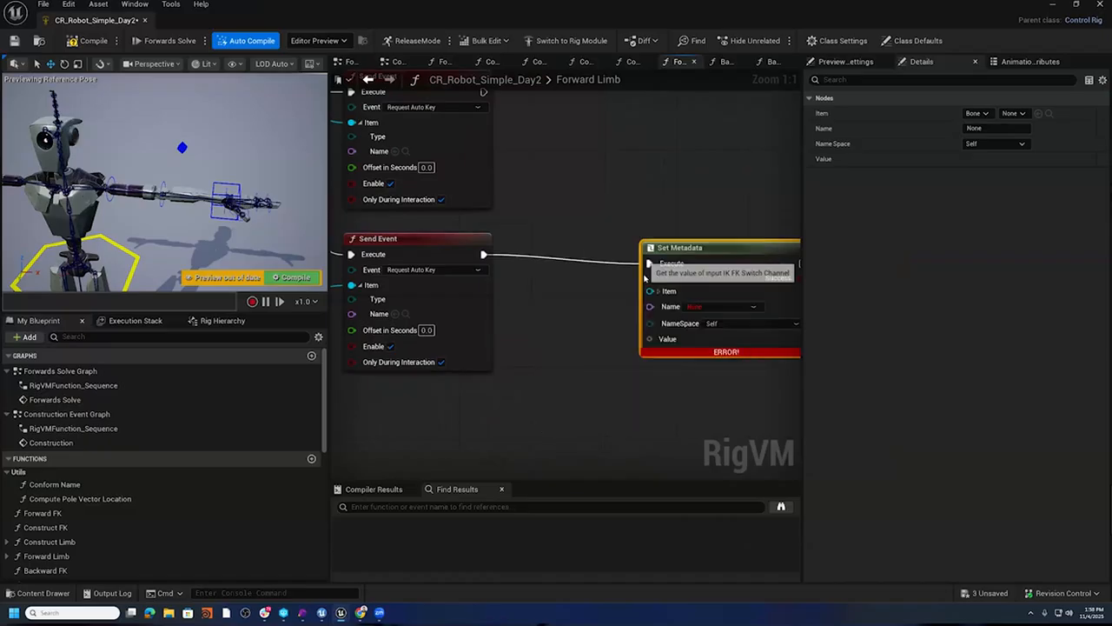
left_click_drag(637, 452, 651, 293)
left_click_drag(614, 428, 604, 428)
left_click_drag(550, 402, 551, 402)
left_click(726, 306)
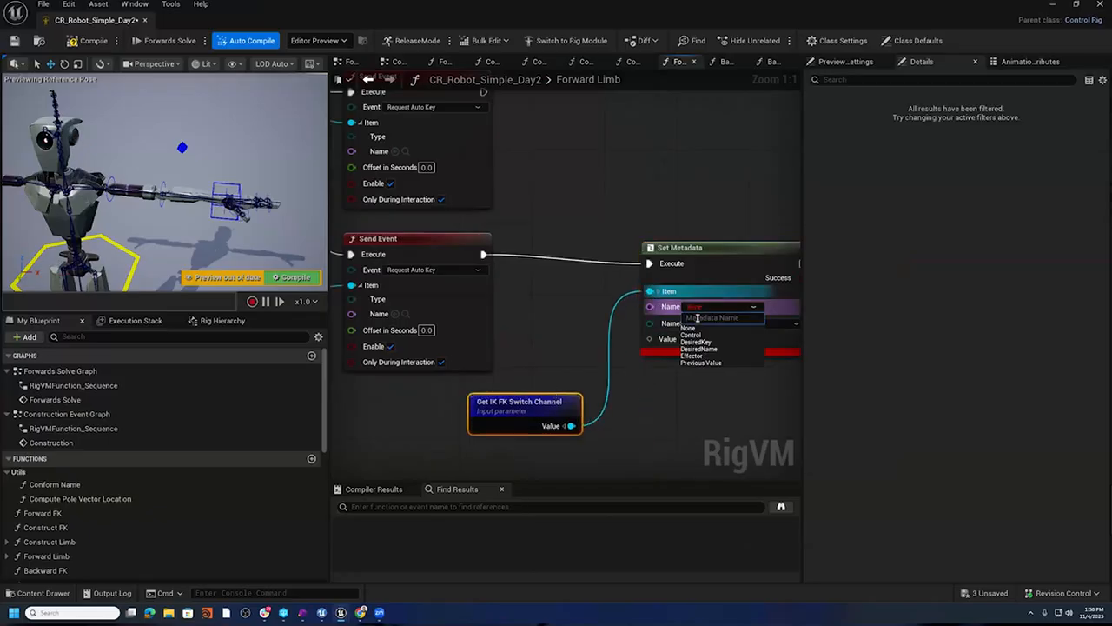
left_click(709, 363)
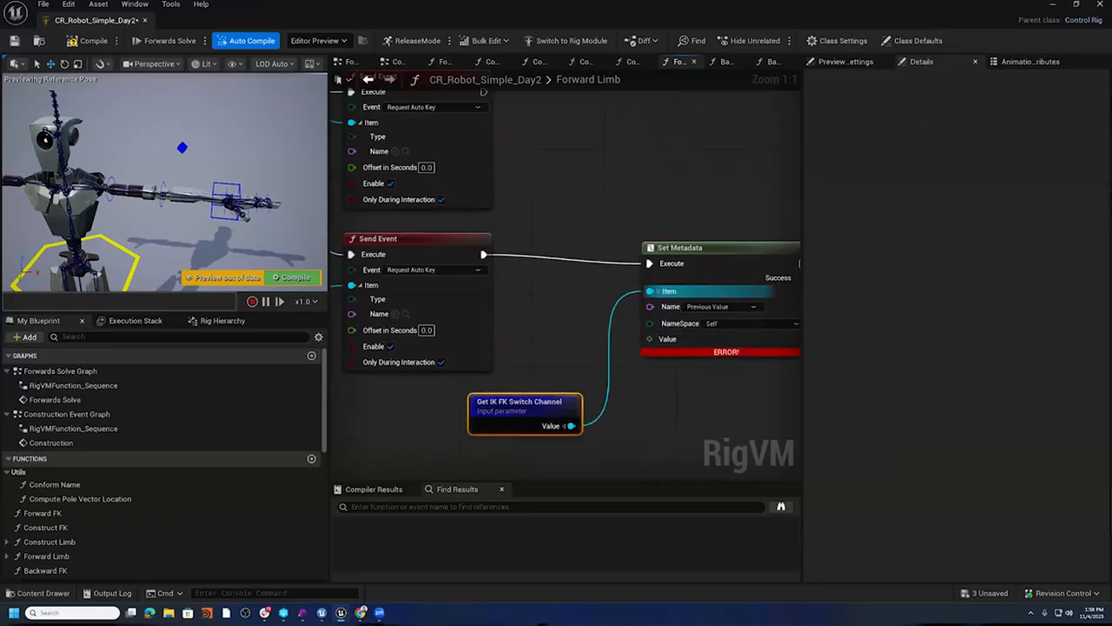
- Add a getter for Local IK FK Mode and connect it to the Value input of Set Metadata
right_click_drag(521, 452, 565, 352)
right_click(547, 397)
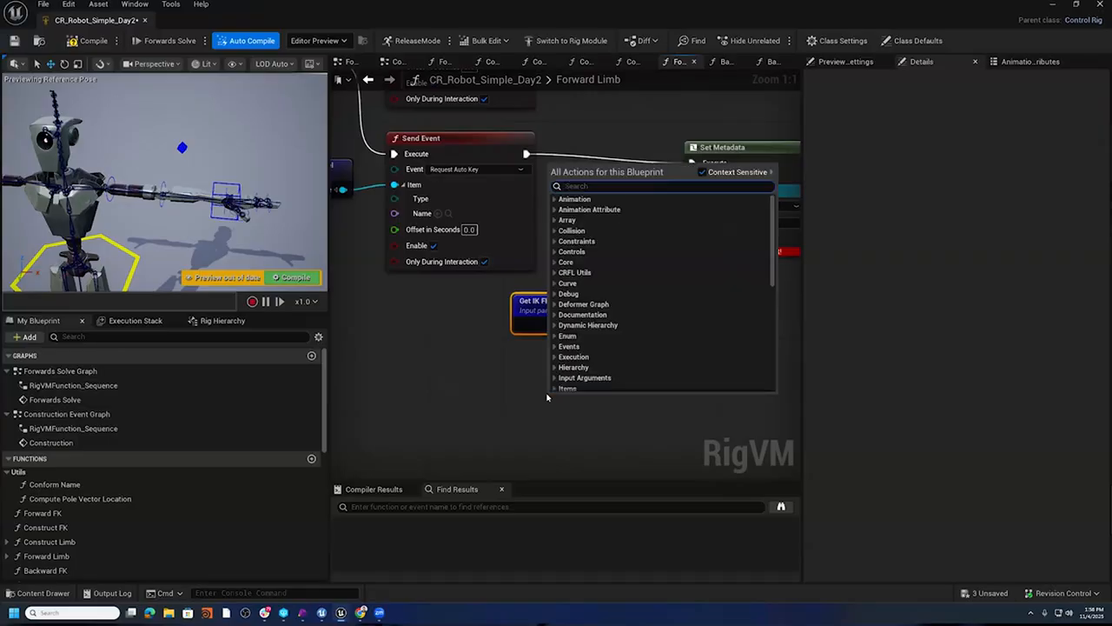
type("Loc")
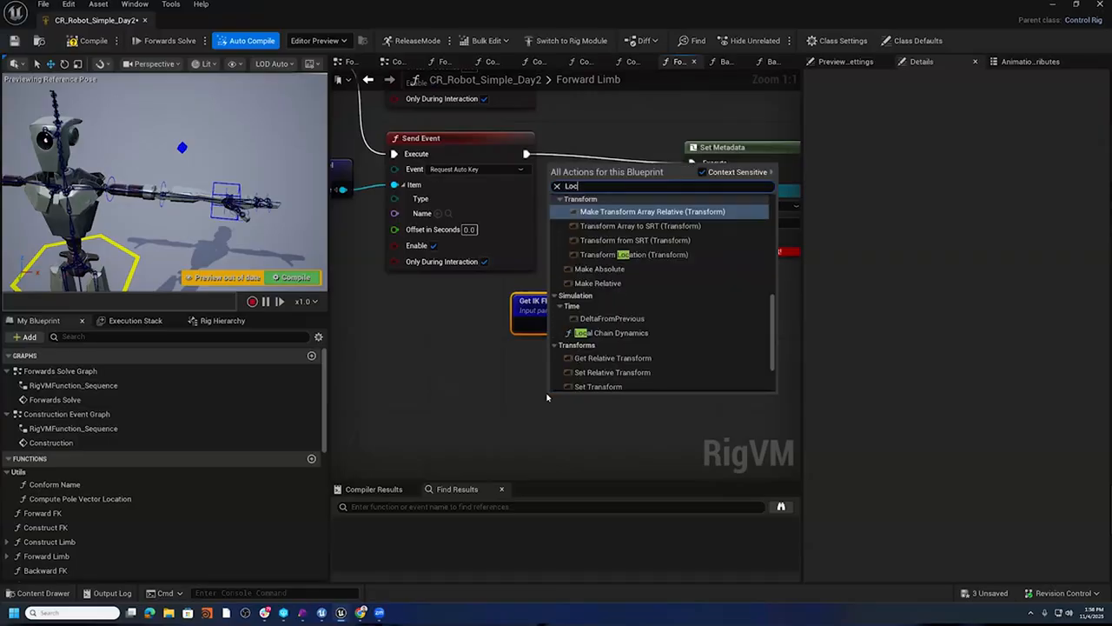
type("al")
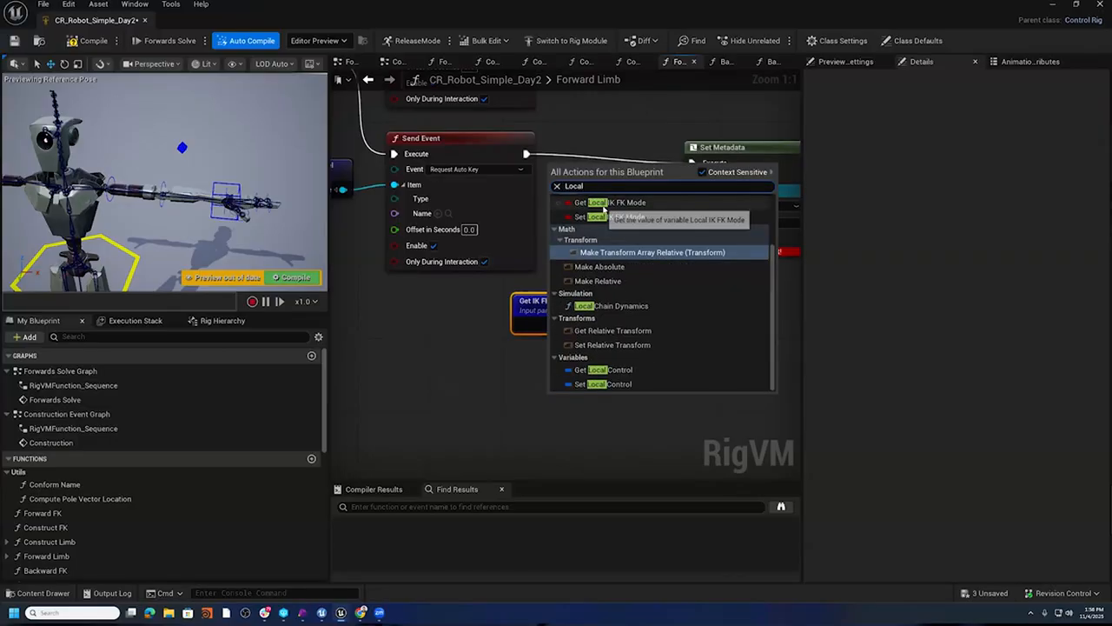
left_click(604, 204)
left_click_drag(627, 424, 693, 238)
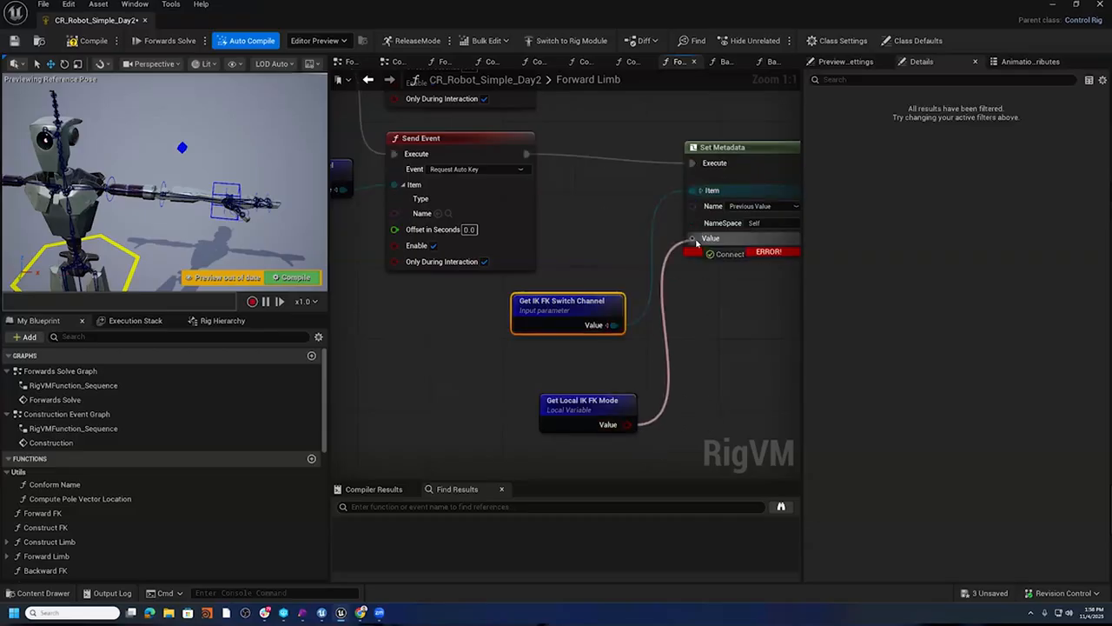
- Move the Local IK FK Mode getter above the IK FK Switch Channel getter and tidy the Set Bool Metadata node's placement
left_click_drag(619, 416, 620, 253)
right_click_drag(642, 282, 536, 297)
left_click_drag(628, 163, 627, 151)
right_click_drag(623, 293, 697, 293)
scroll(698, 292, "down", 3)
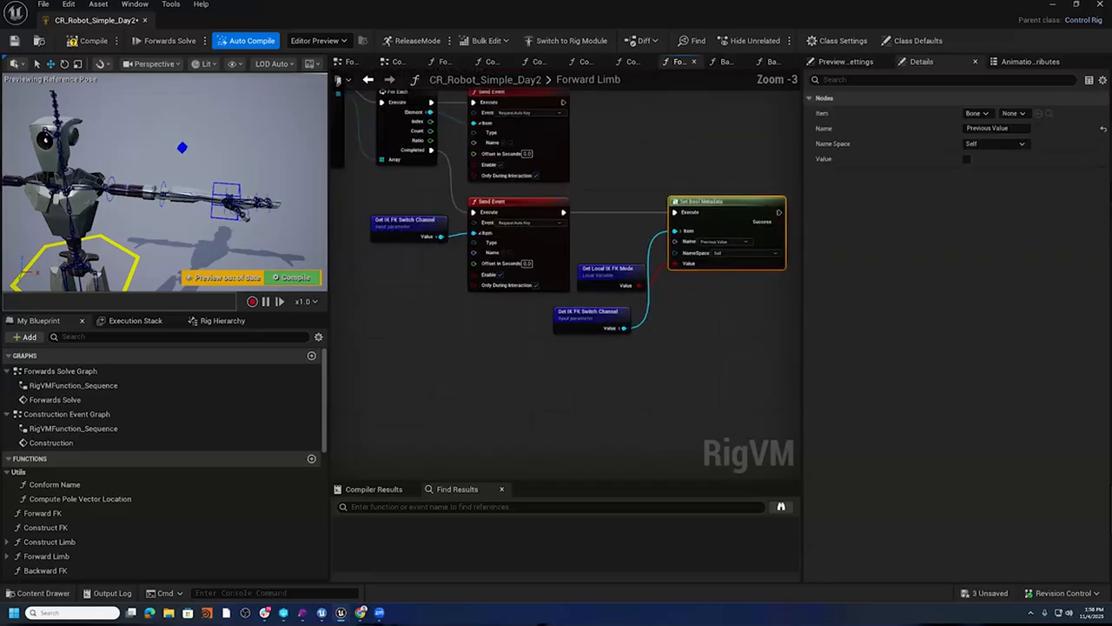
- Compile the control rig with the updated Forward Limb graph
left_click(75, 42)
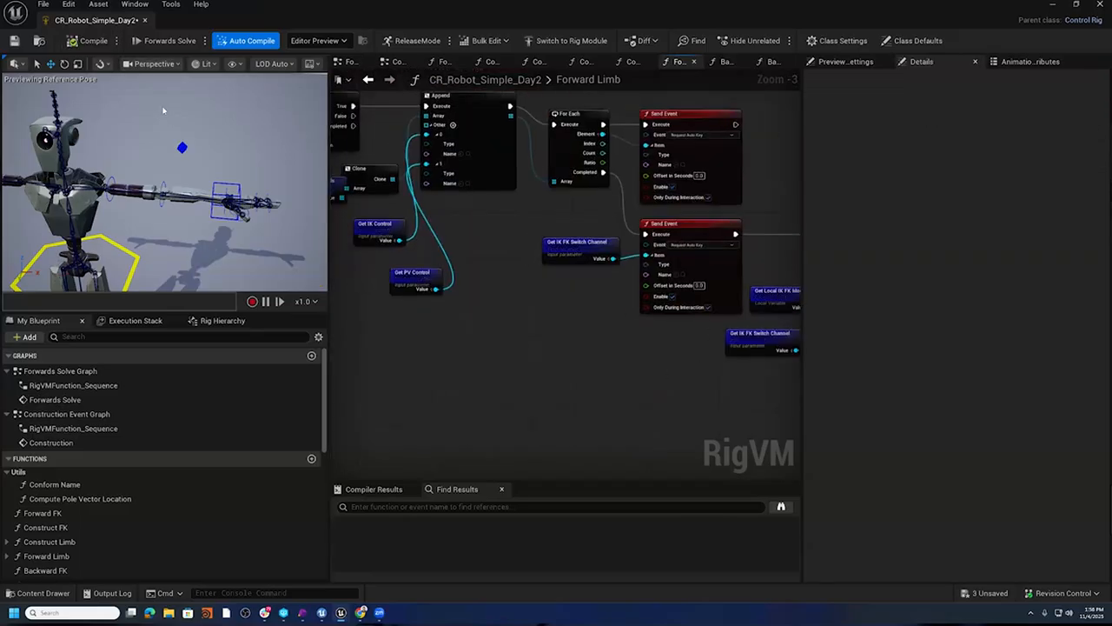
scroll(693, 340, "down", 2)
right_click_drag(417, 348, 479, 380)
scroll(544, 377, "down", 1)
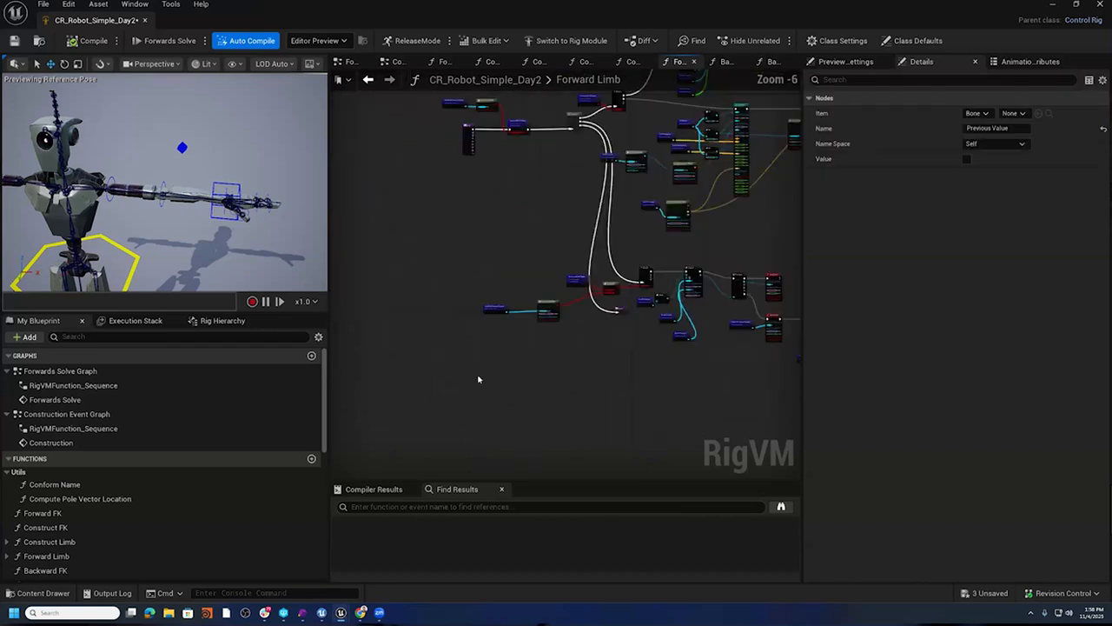
scroll(536, 368, "up", 1)
scroll(537, 368, "up", 1)
right_click_drag(543, 359, 491, 389)
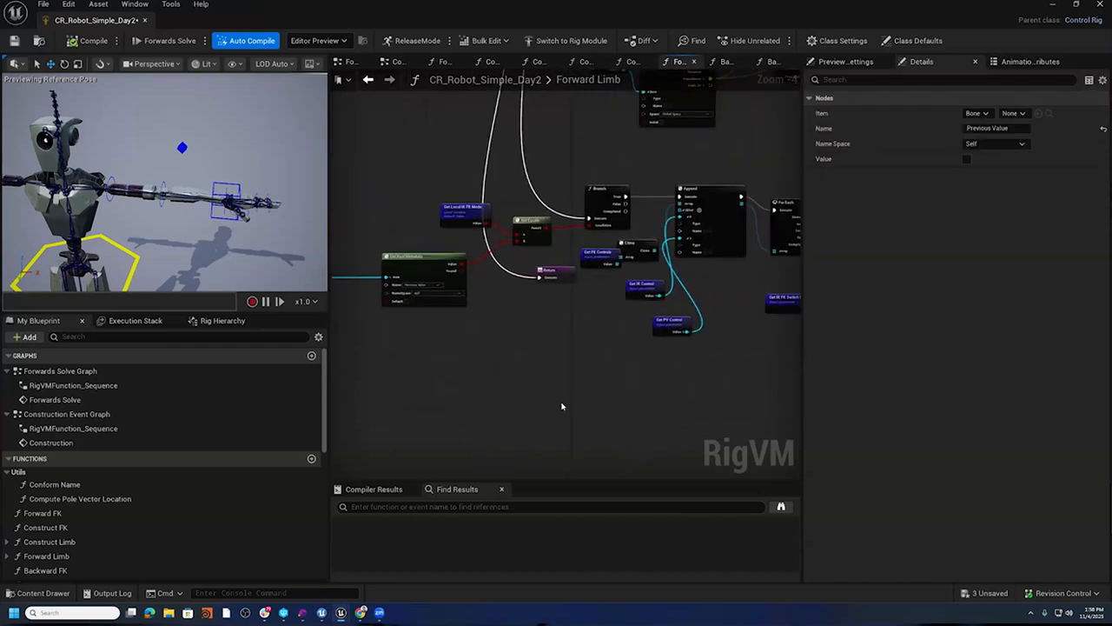
right_click_drag(643, 338, 449, 363)
right_click_drag(658, 389, 764, 365)
right_click_drag(498, 391, 624, 411)
- Delete the CR_Robot_Simple_Day2 track from Sequencer and the robot actor from the level, despite its existing reference
scroll(546, 360, "up", 2)
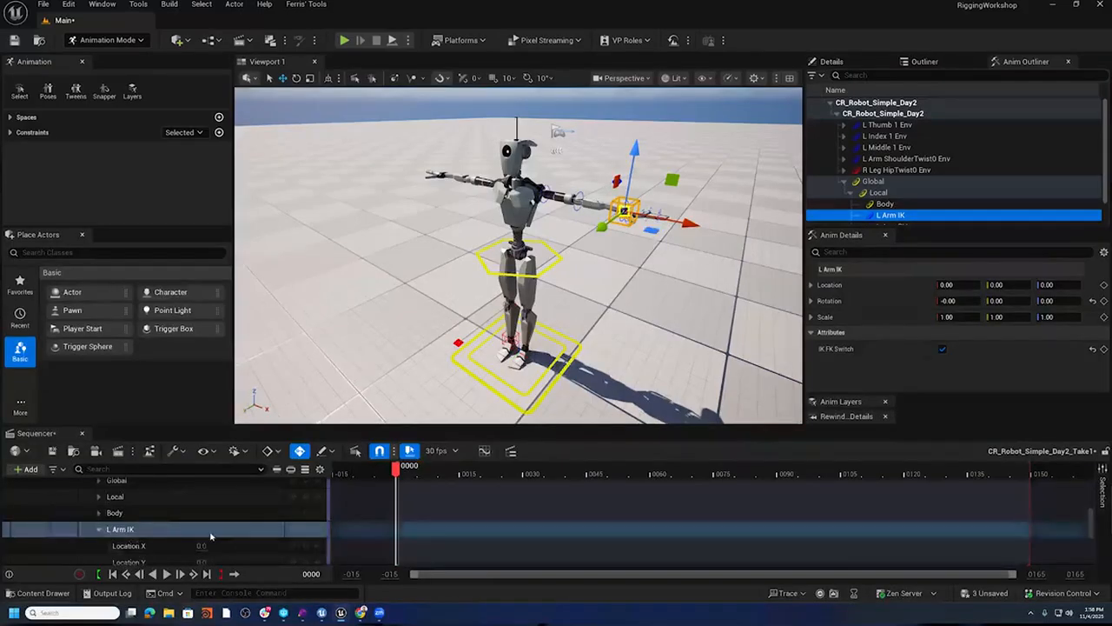
scroll(196, 530, "up", 5)
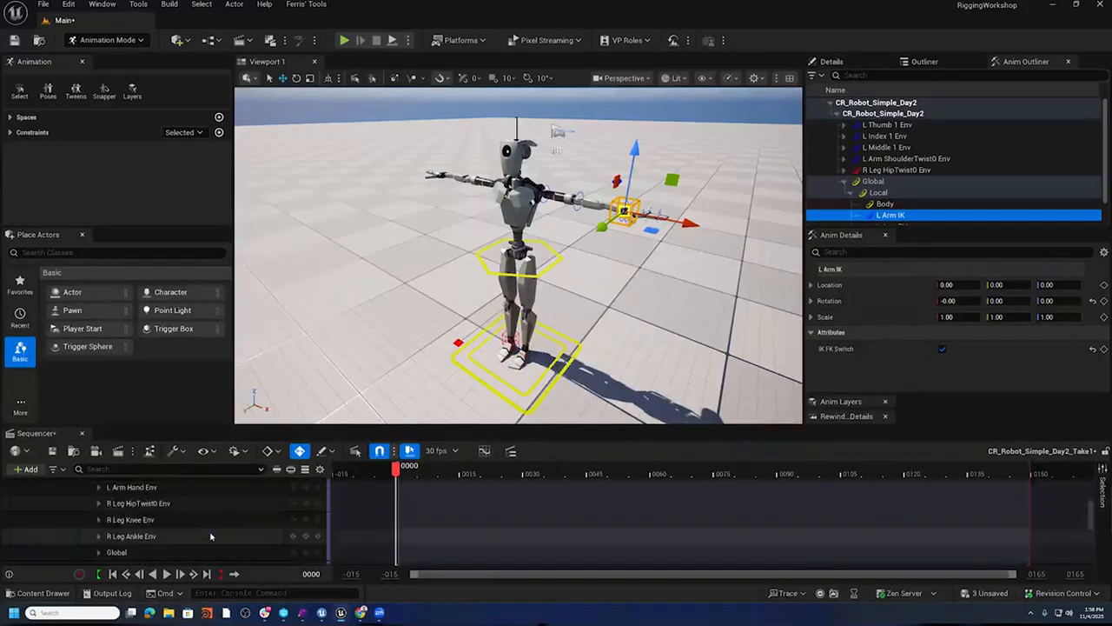
left_click(141, 485)
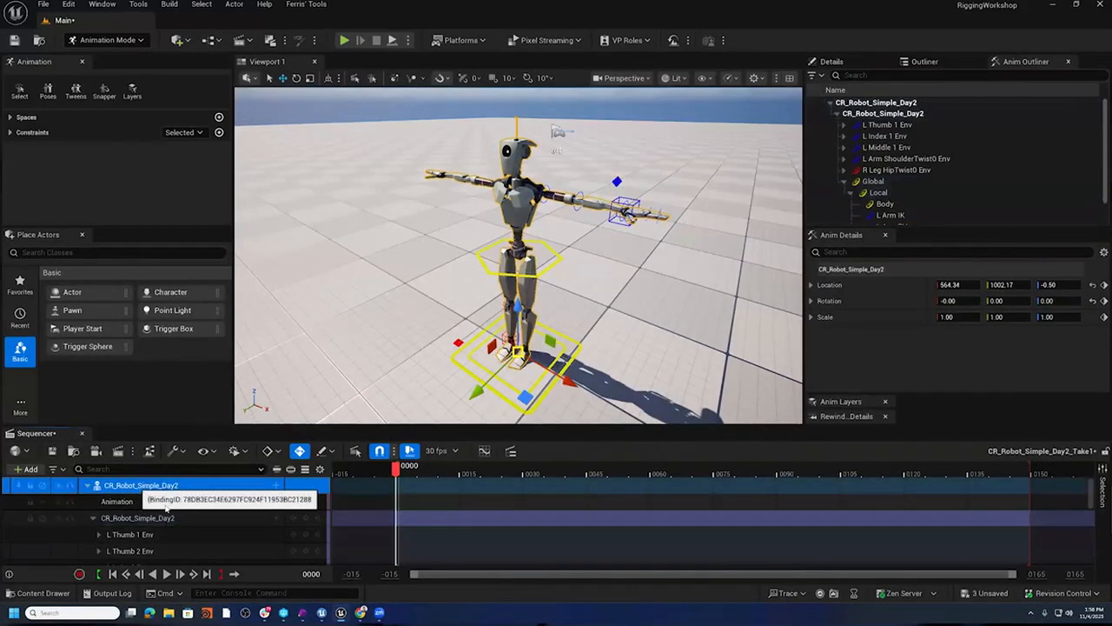
key("Delete")
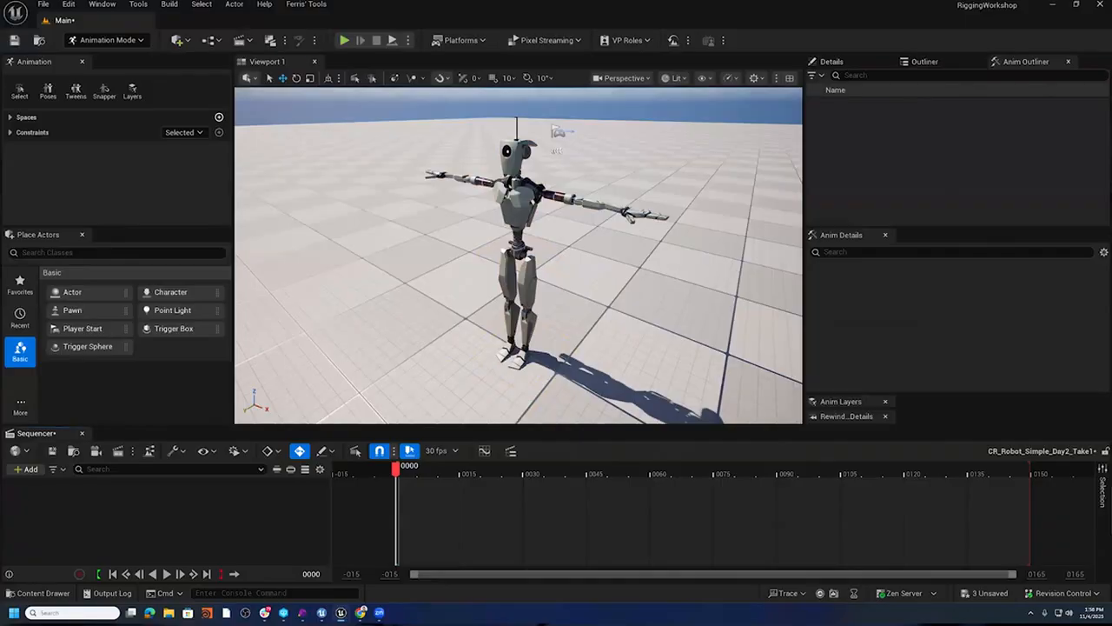
left_click(512, 212)
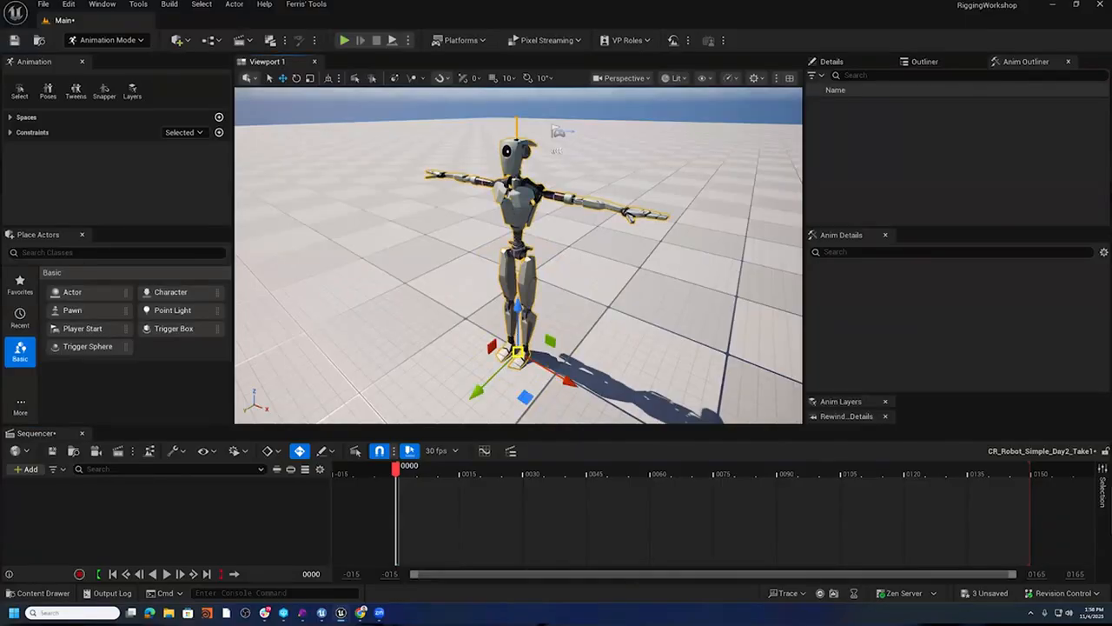
key("Delete")
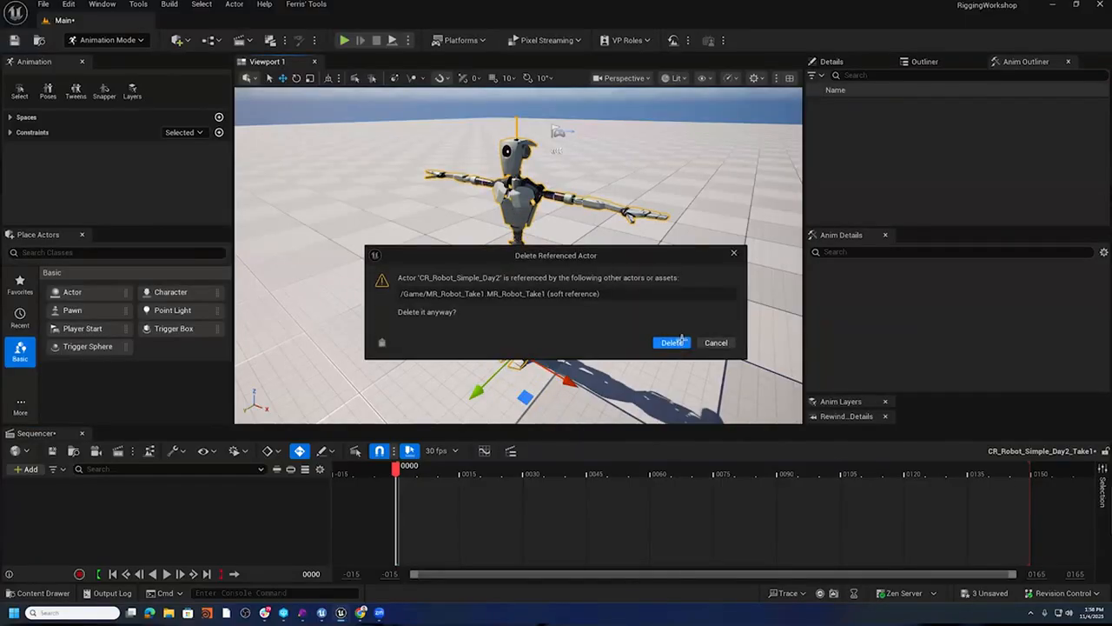
left_click(667, 341)
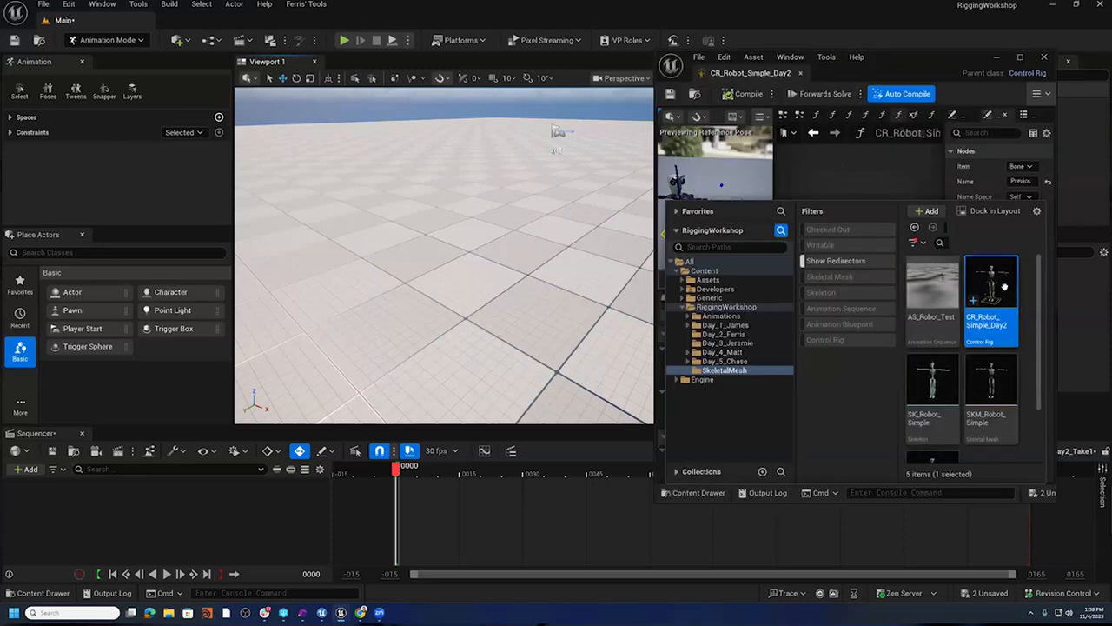
- Place a fresh CR_Robot_Simple_Day2 control rig in the level and frame its arm in the view
left_click_drag(983, 285, 464, 339)
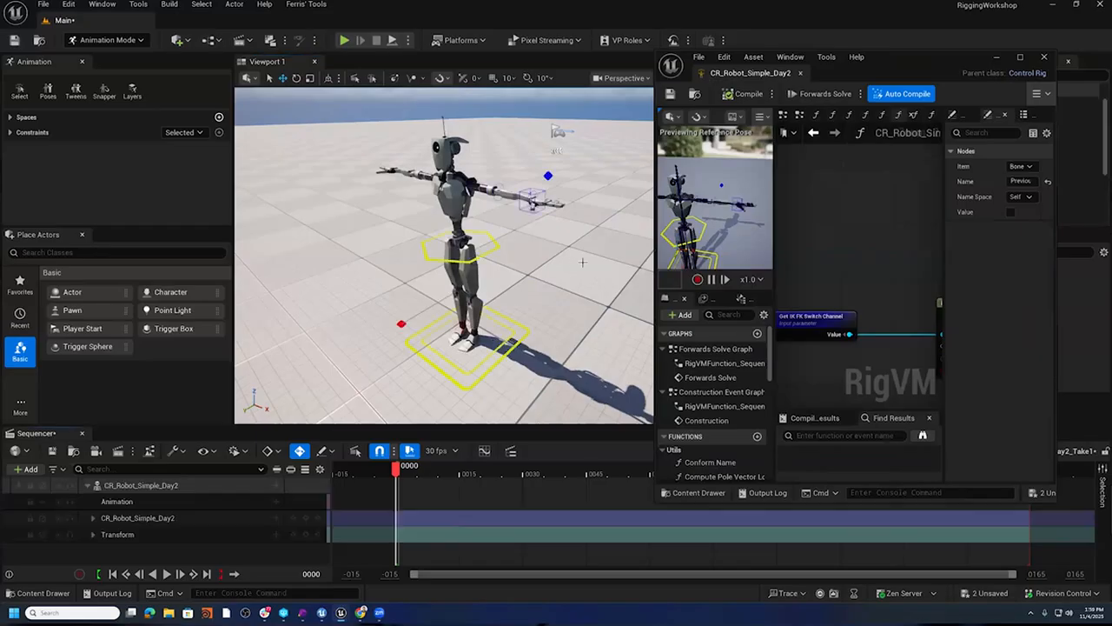
left_click_drag(584, 266, 571, 246, "alt")
scroll(571, 245, "up", 5)
scroll(544, 189, "down", 4)
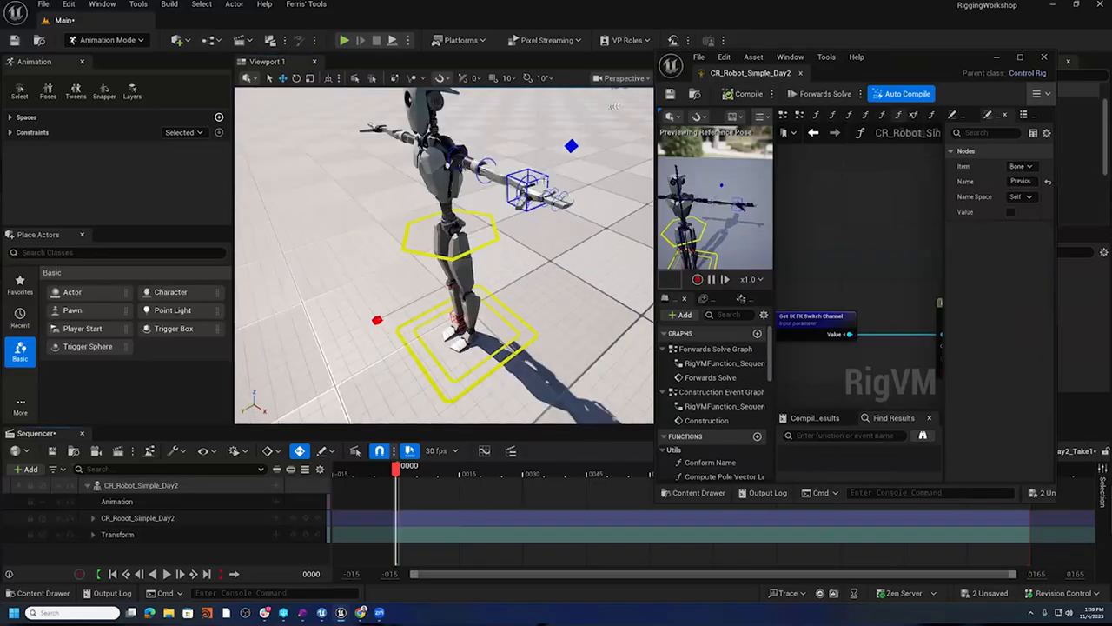
- Bend the left arm by rotating the L Arm Elbow Env control about 65 degrees
left_click(526, 186)
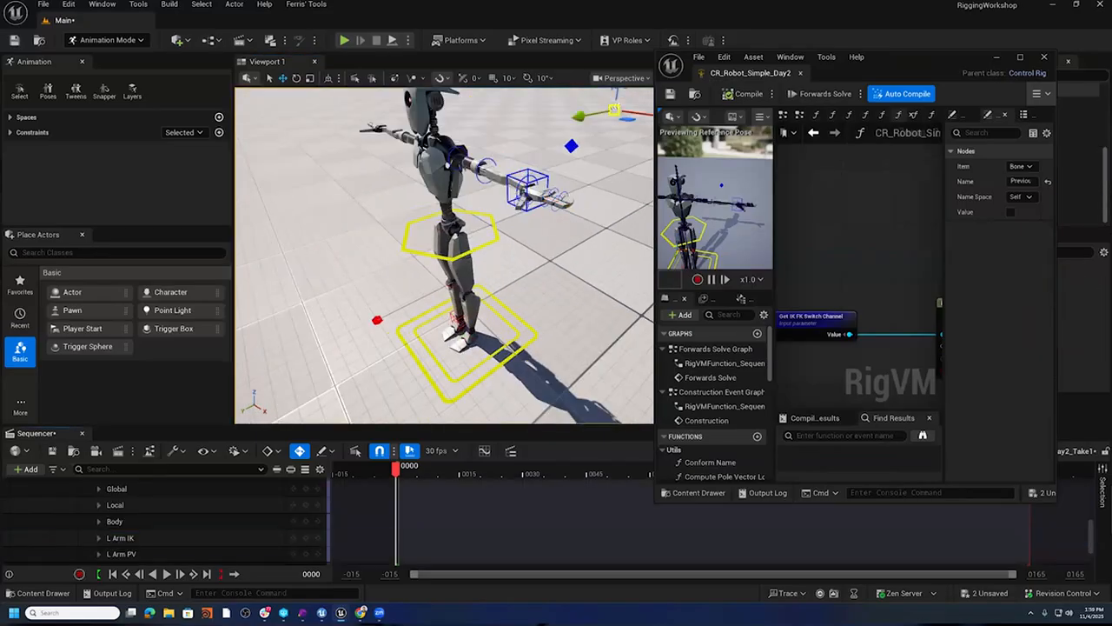
left_click(485, 169)
scroll(529, 500, "down", 6)
scroll(528, 499, "up", 5)
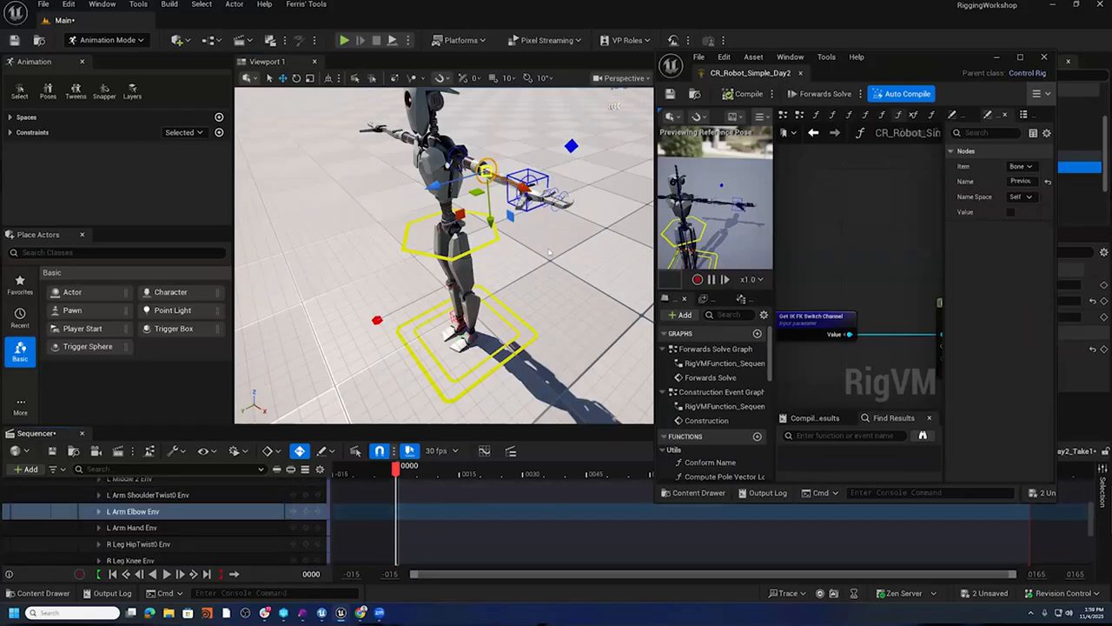
key("e")
left_click_drag(492, 188, 417, 186)
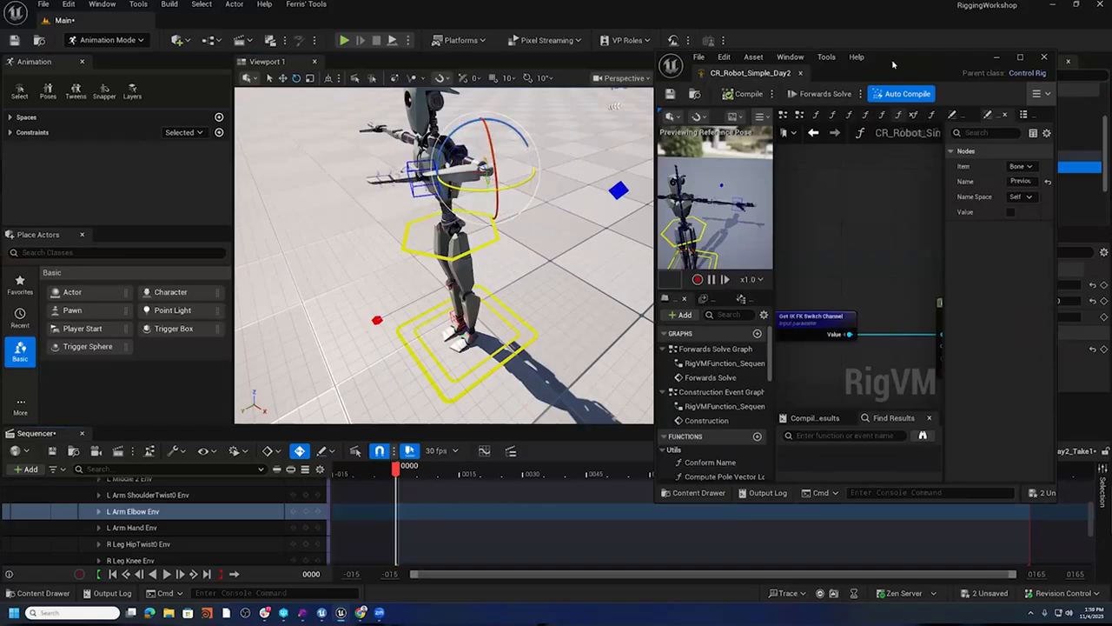
- Turn off the IK FK Switch on L Arm Elbow Env at frame 0 and inspect the arm control tracks for keys
left_click(941, 349)
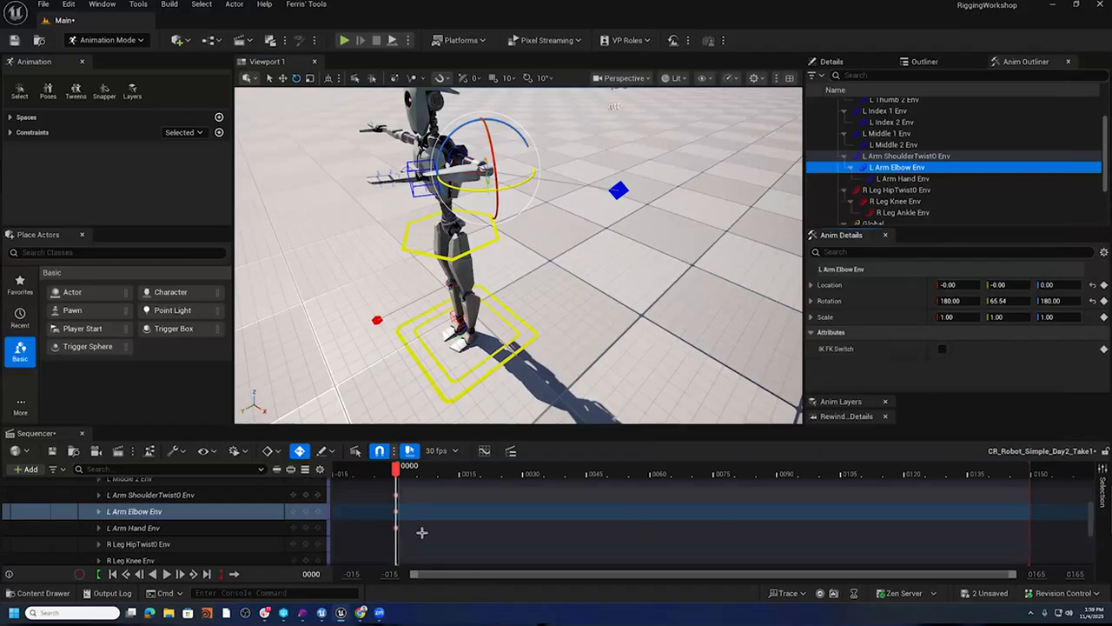
scroll(424, 532, "down", 3)
scroll(423, 534, "down", 2)
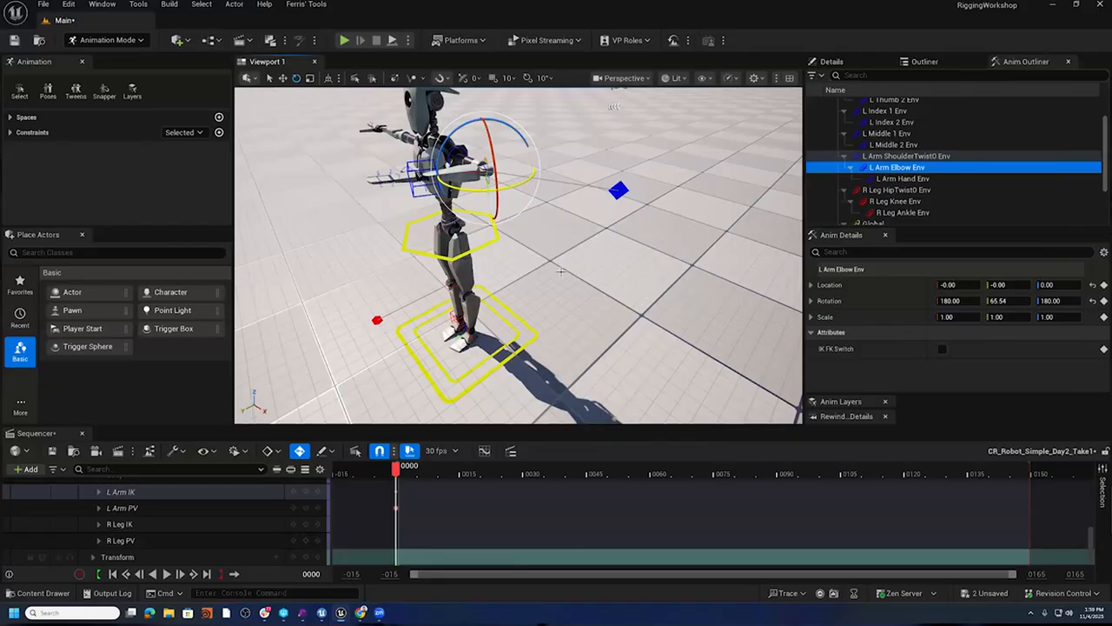
- Raise the L Arm IK control to about head height and turn its IK FK Switch on at frame 0
left_click_drag(561, 271, 597, 272, "alt")
left_click_drag(426, 217, 440, 109, "alt")
left_click(430, 214)
key("w")
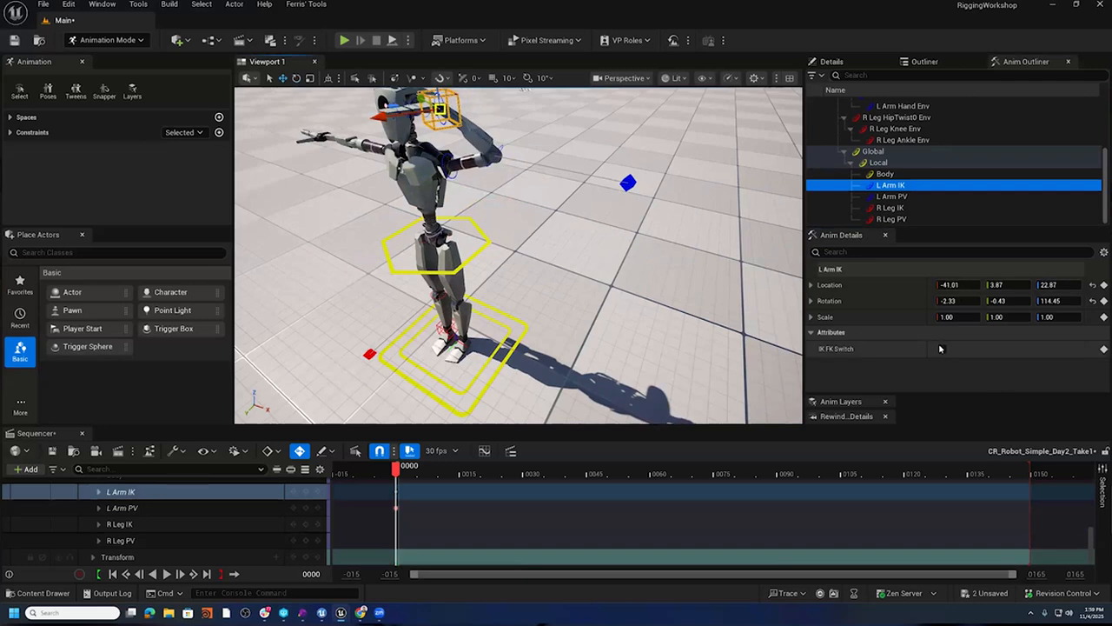
left_click(943, 348)
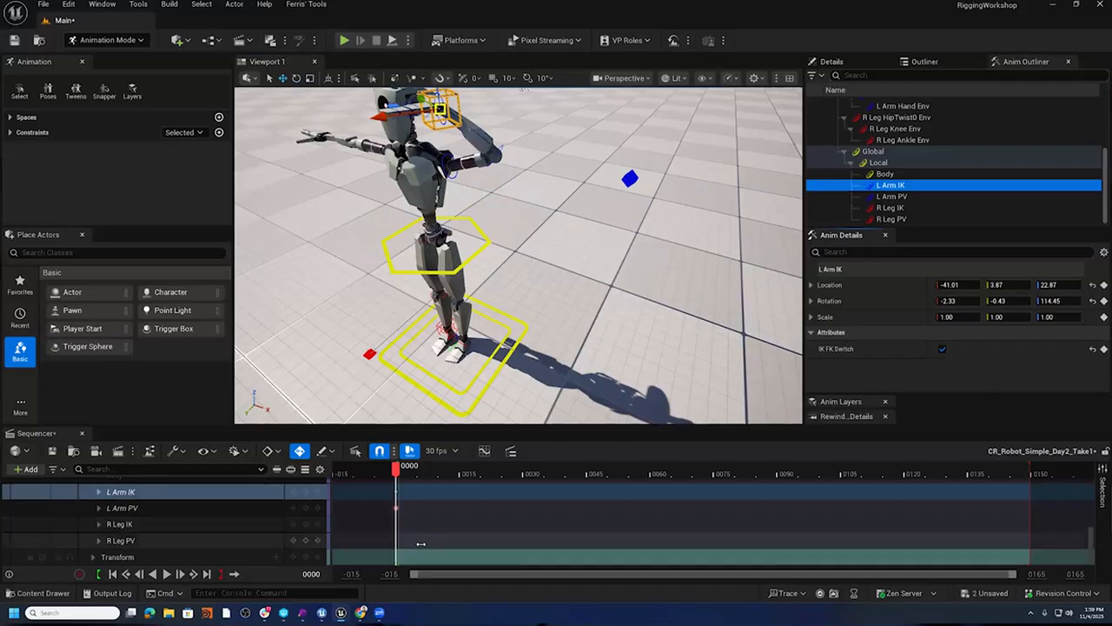
- Key the L Arm IK control's IK FK Switch off at frame 34 and on at frame 82, and scrub to frame 112
left_click(537, 469)
left_click(540, 466)
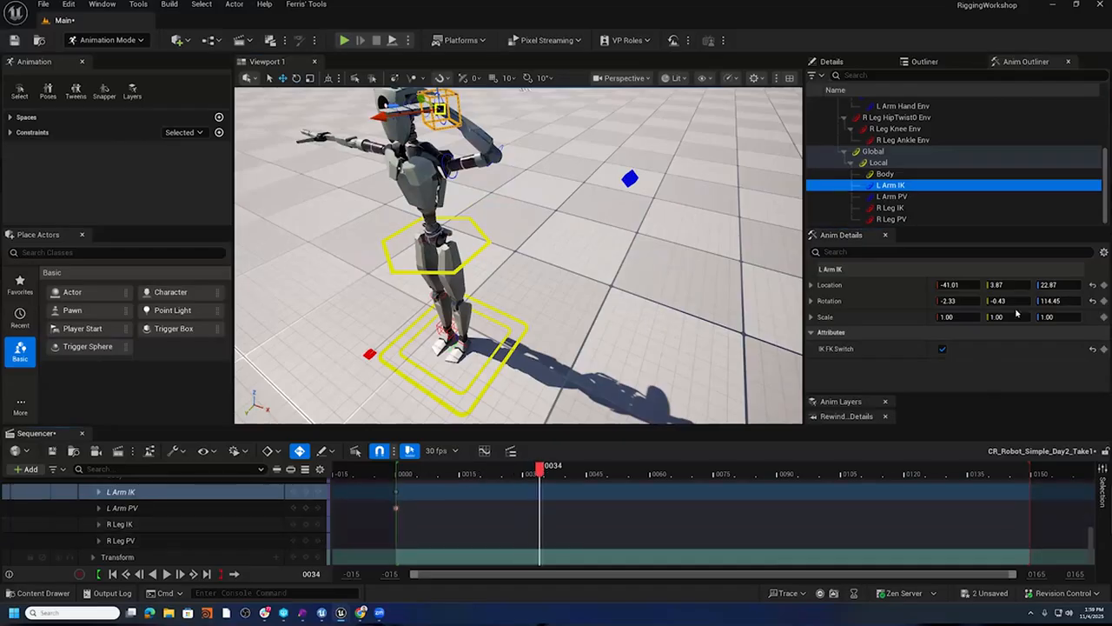
left_click(943, 348)
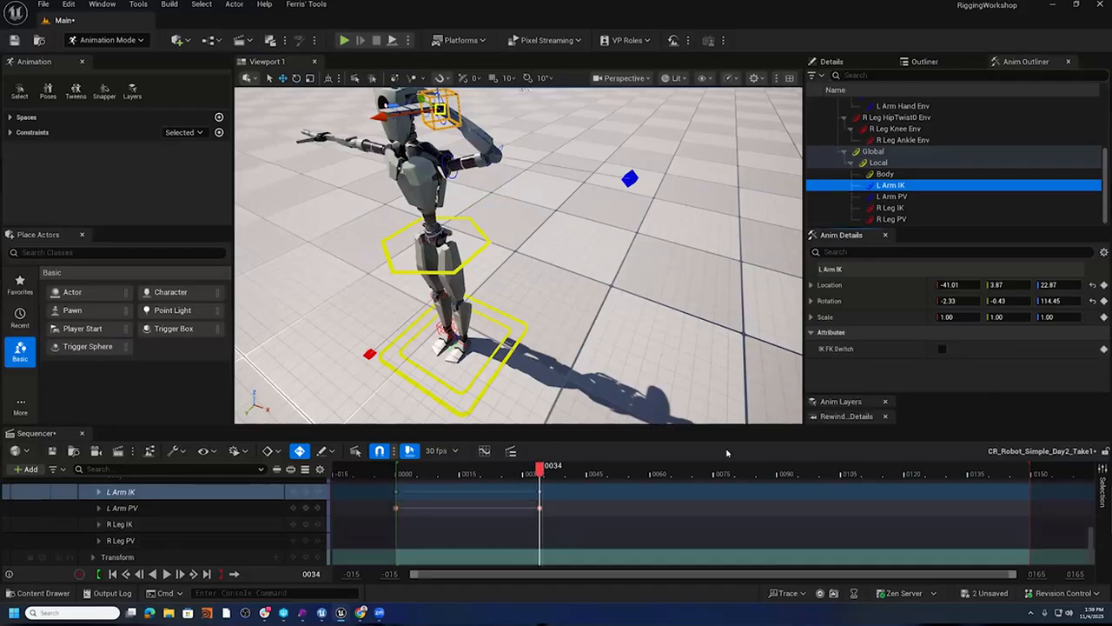
left_click_drag(544, 471, 743, 471)
left_click(943, 348)
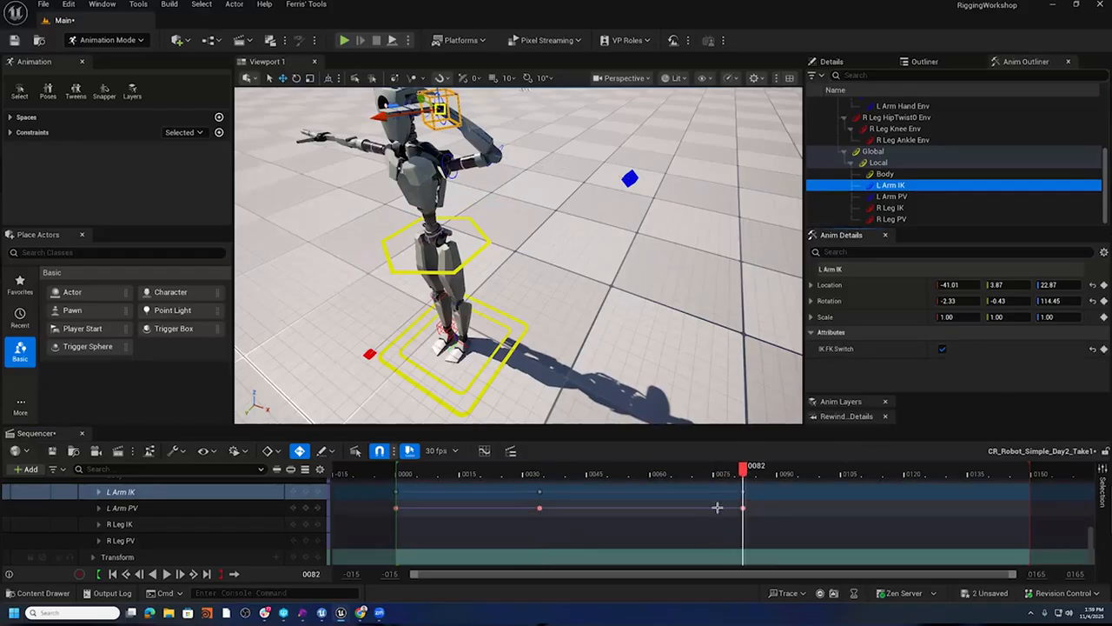
left_click_drag(745, 469, 853, 443)
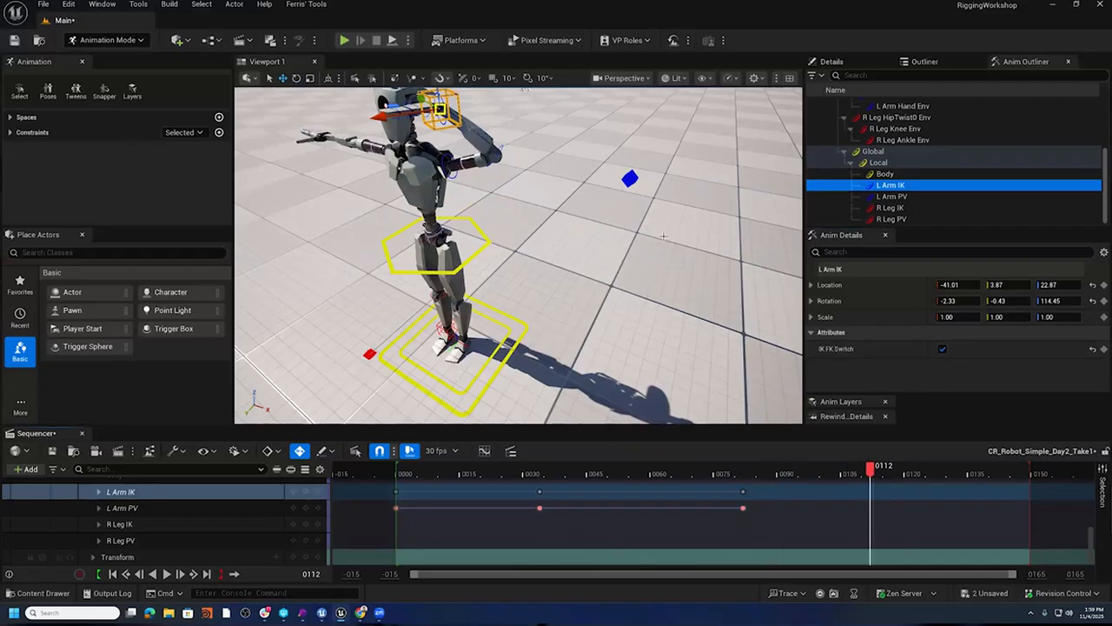
left_click_drag(653, 268, 652, 267, "alt")
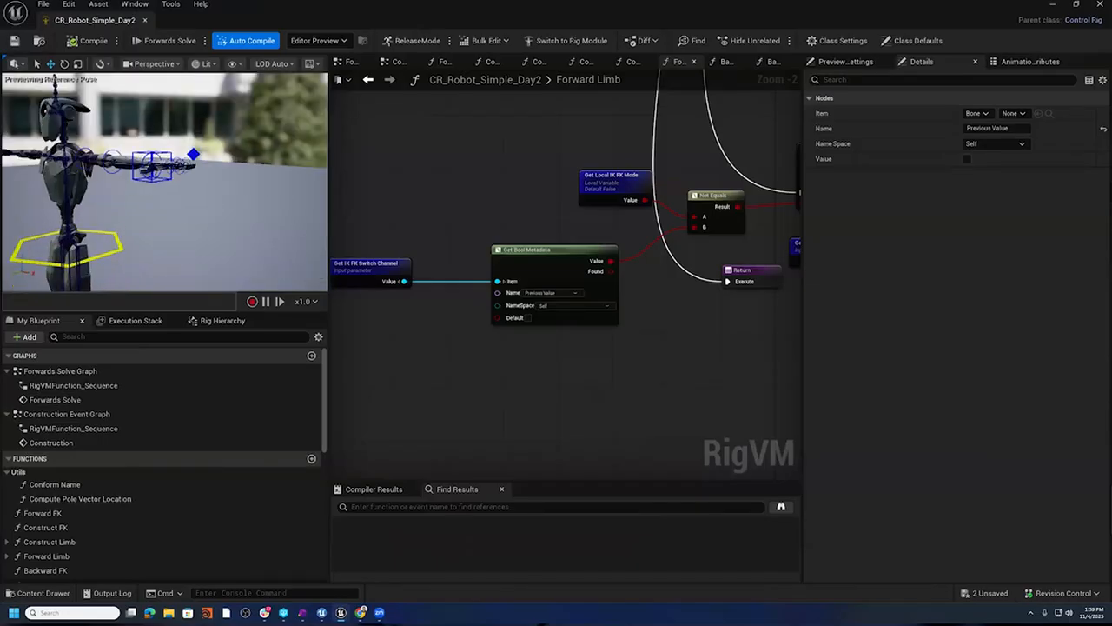
- Add an output to the Forward Limb's Sequence node and shift its existing connections to B, C and D, freeing A
scroll(492, 272, "down", 4)
scroll(556, 174, "up", 7)
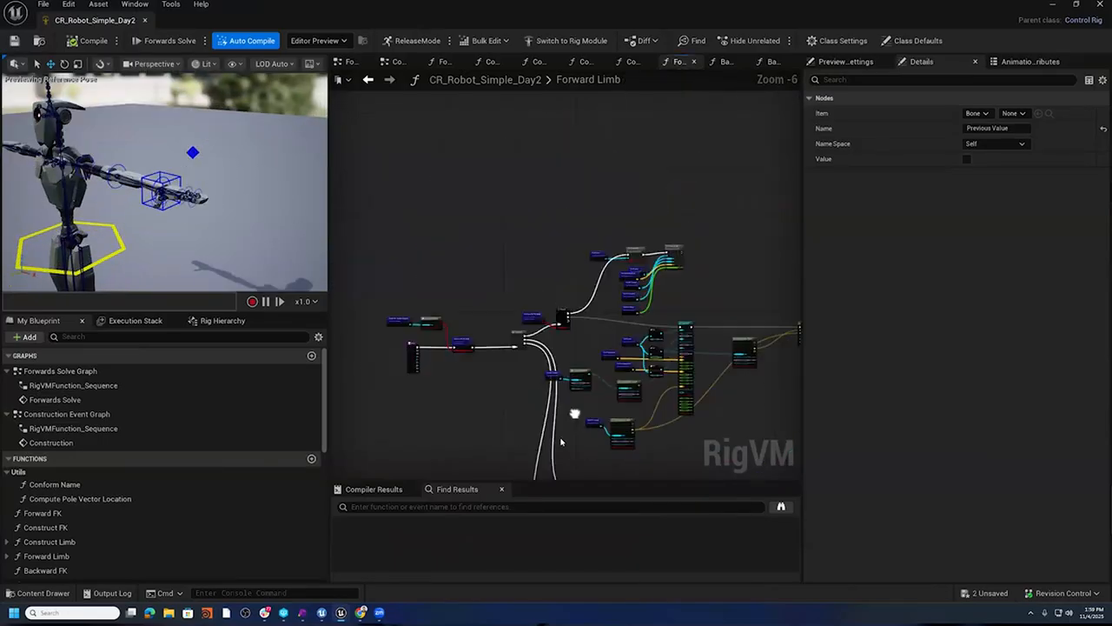
right_click_drag(452, 358, 502, 351)
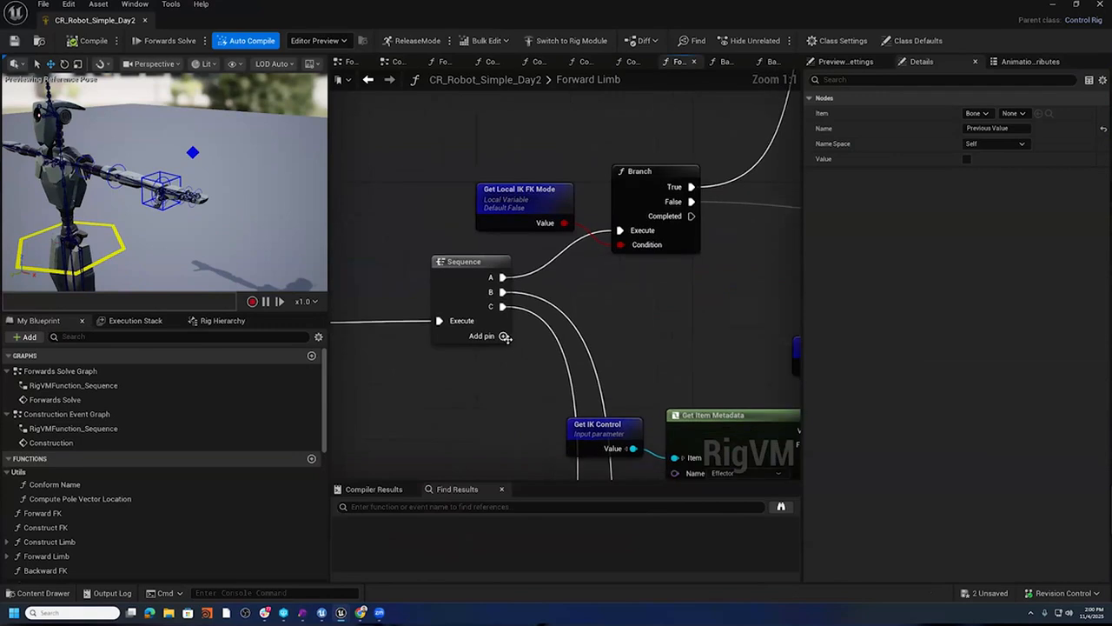
left_click(502, 350)
mouse_move(503, 309)
left_mouse_down("ctrl")
mouse_move(503, 322)
mouse_move(502, 292)
left_mouse_up("ctrl")
scroll(608, 298, "down", 2)
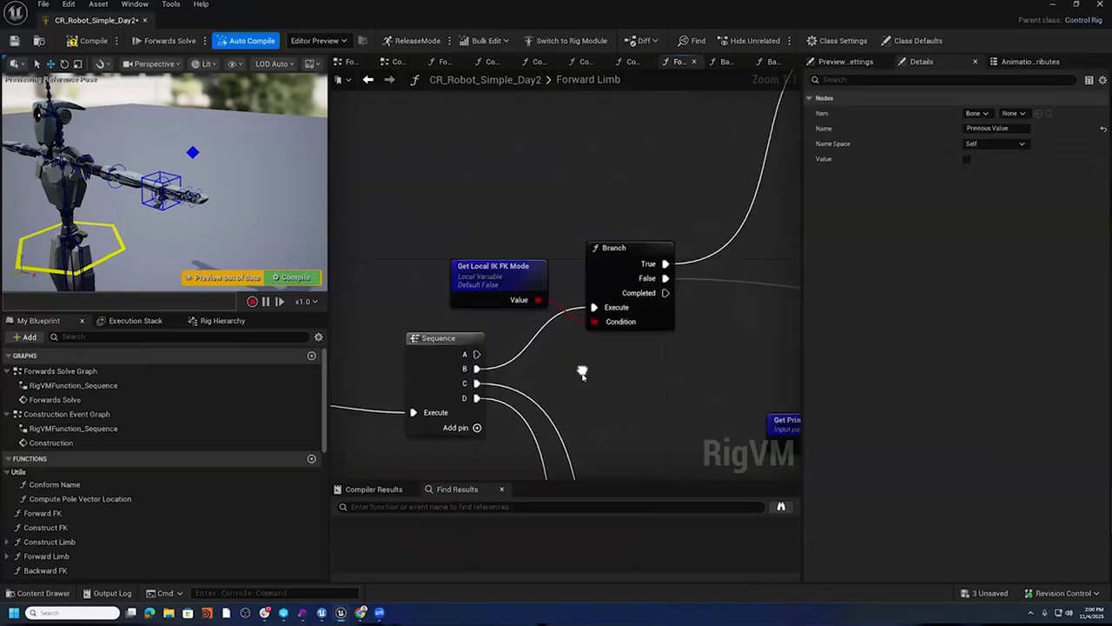
- Add a second Sequence node above the existing graph, driven by output A of the first Sequence
left_click_drag(497, 361, 584, 298)
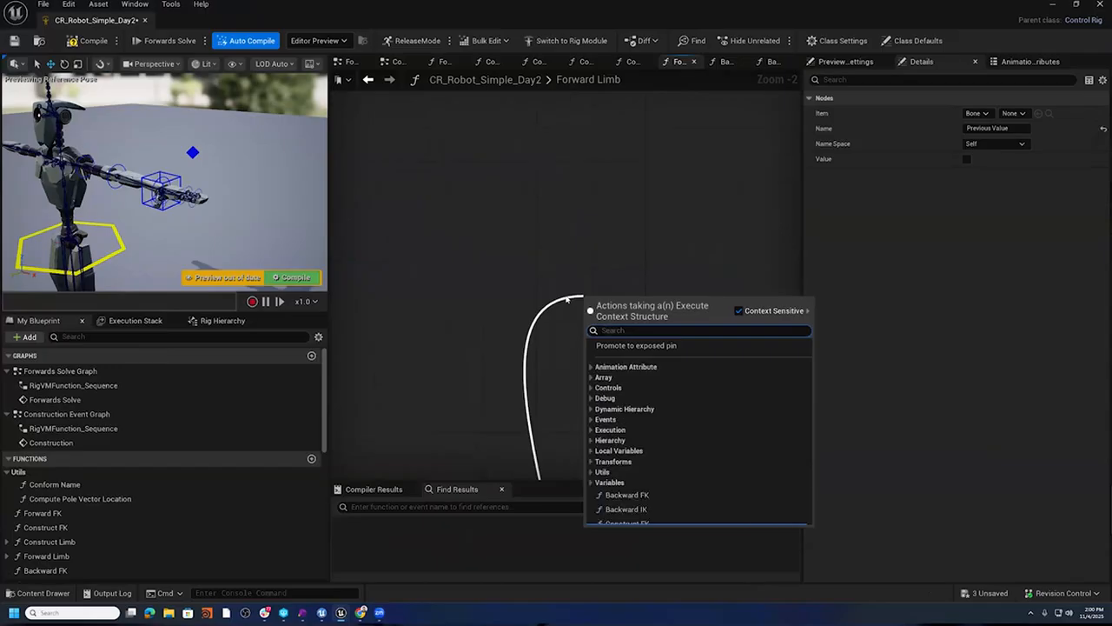
type("seq")
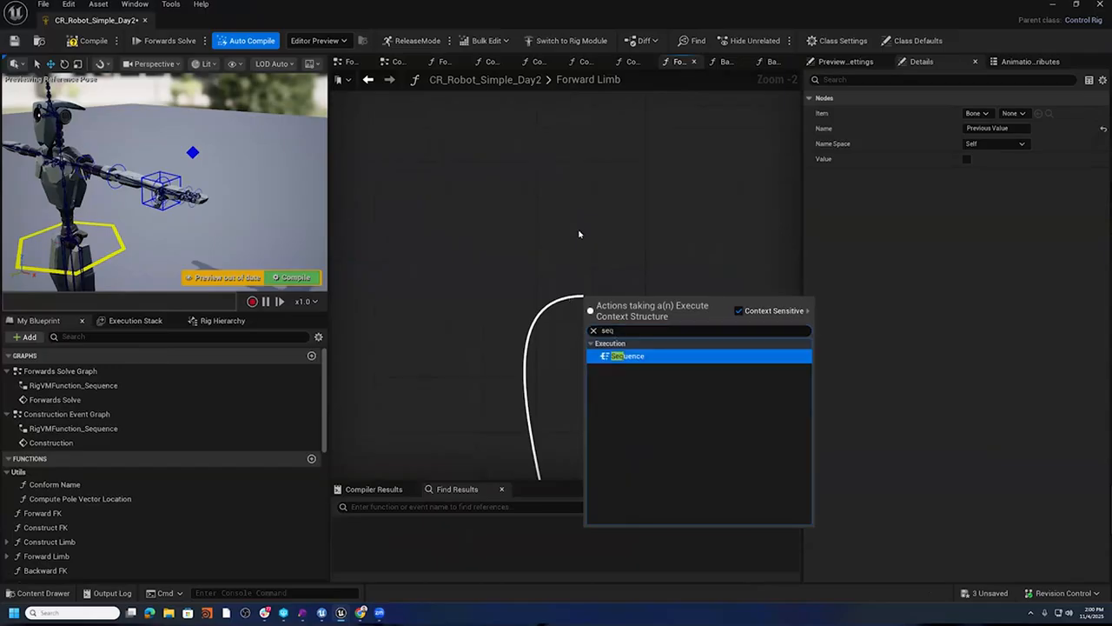
left_click(667, 356)
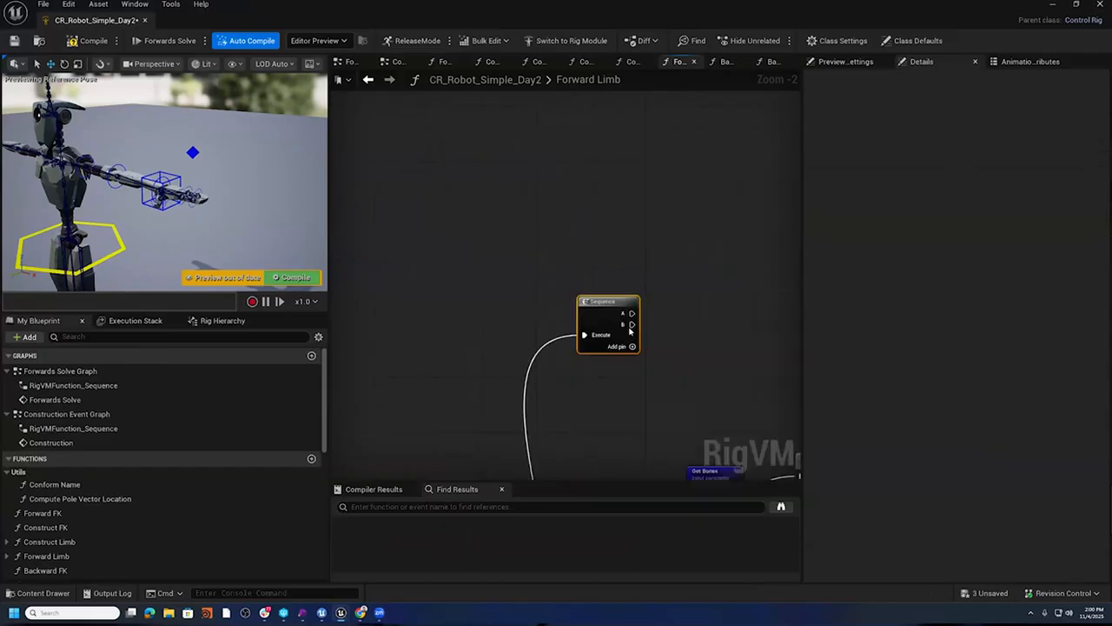
- Add a For Each node driven by output A of the new Sequence
left_click_drag(632, 313, 663, 228)
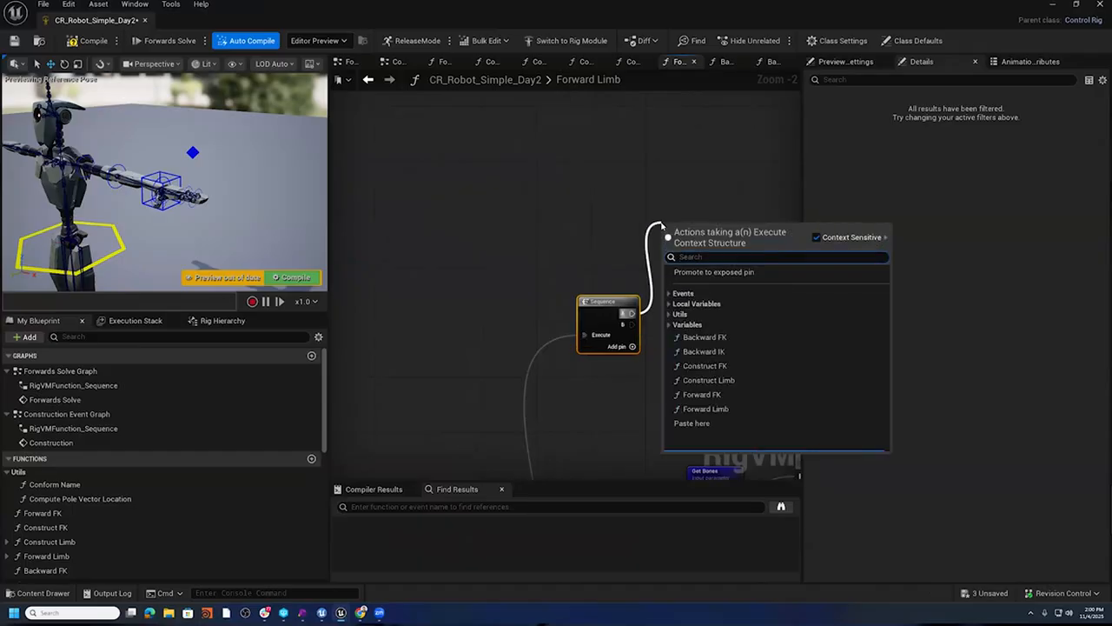
type("fp")
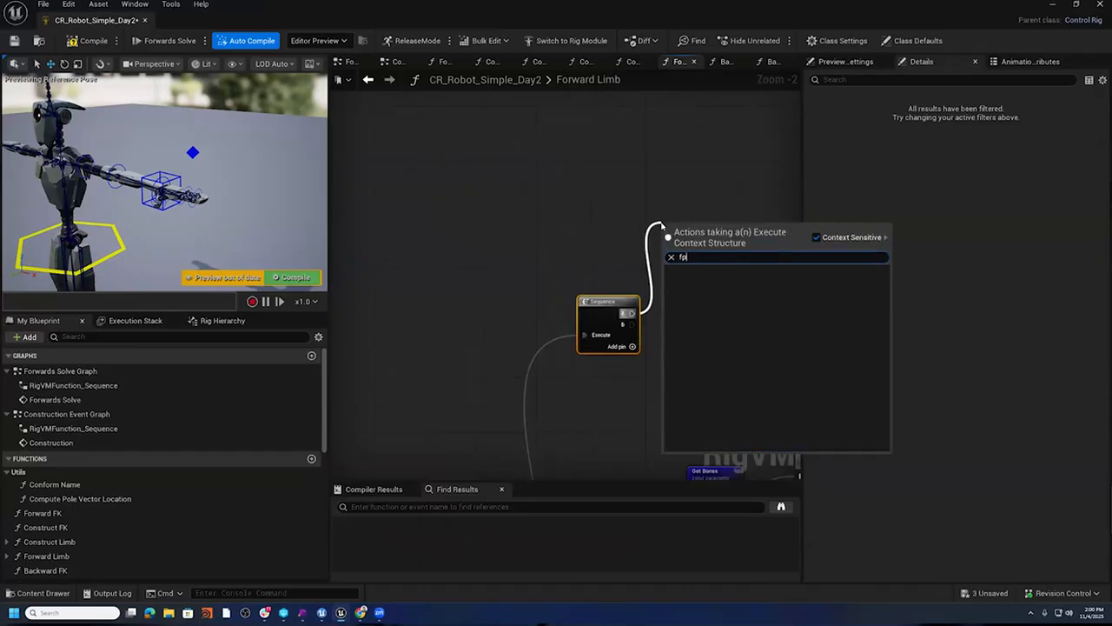
key("BackSpace")
type("or")
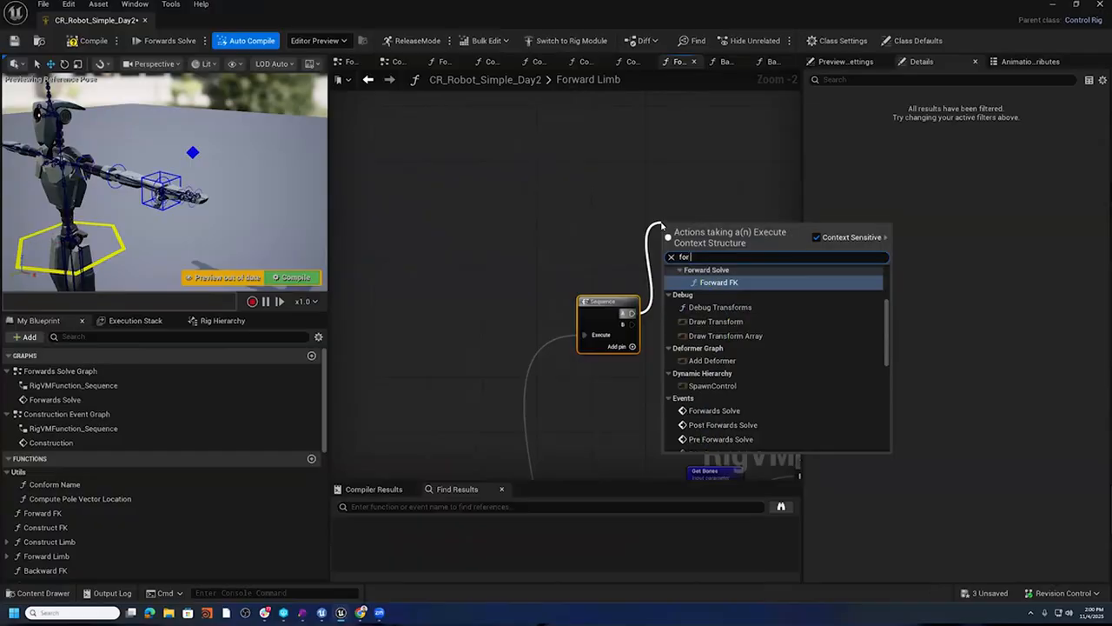
type(" each")
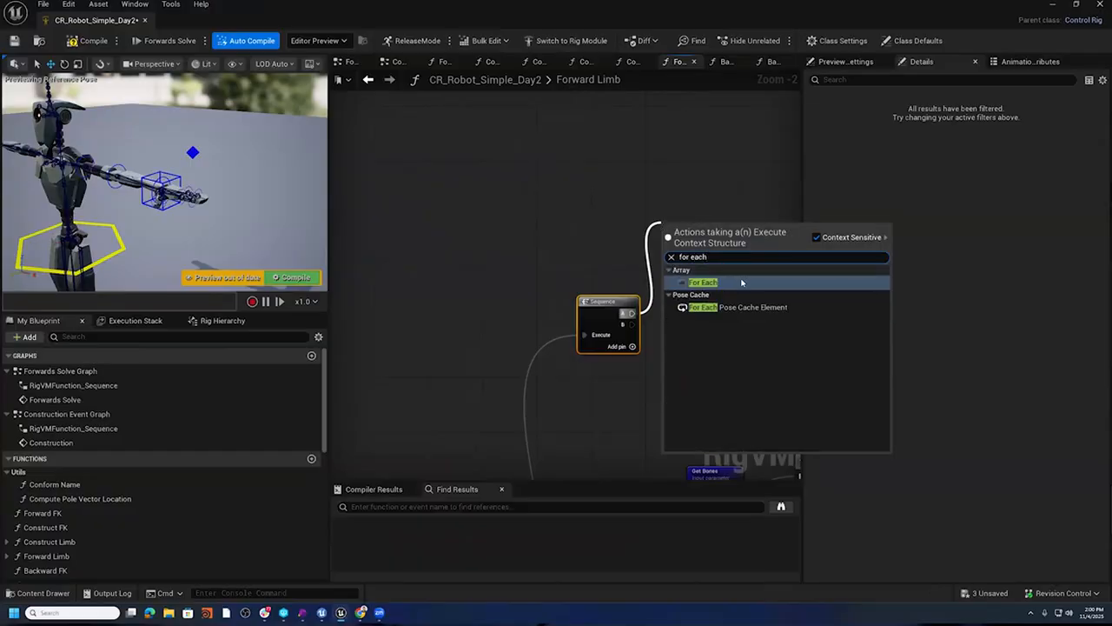
left_click(703, 283)
- Add another For Each node on output B of the new Sequence and move the first one farther up and away
left_click_drag(632, 325, 689, 378)
type("for each")
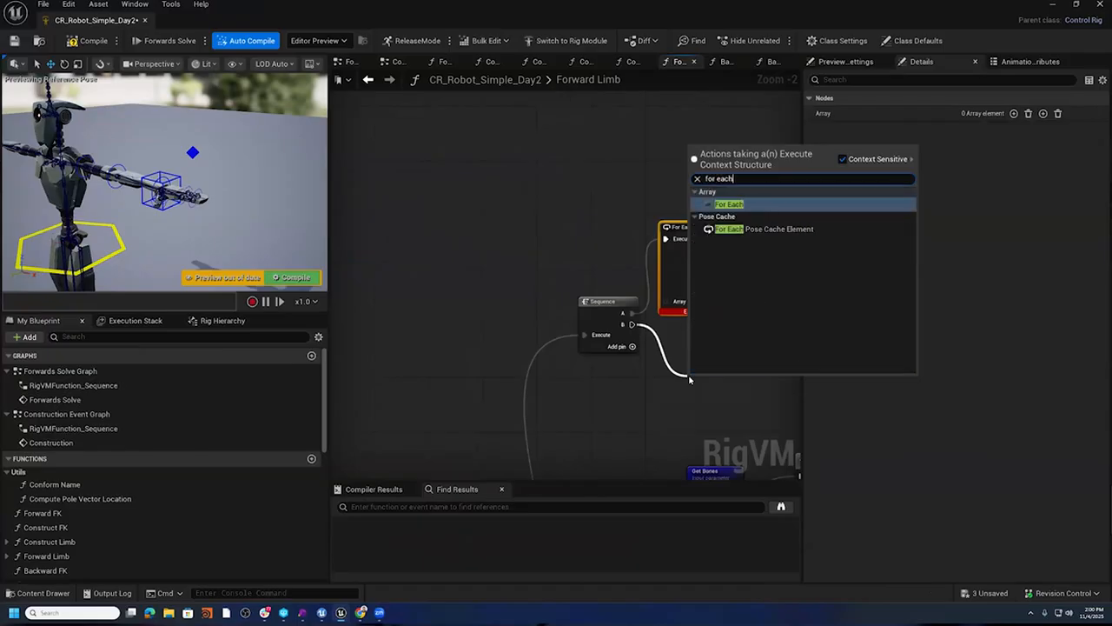
left_click(782, 206)
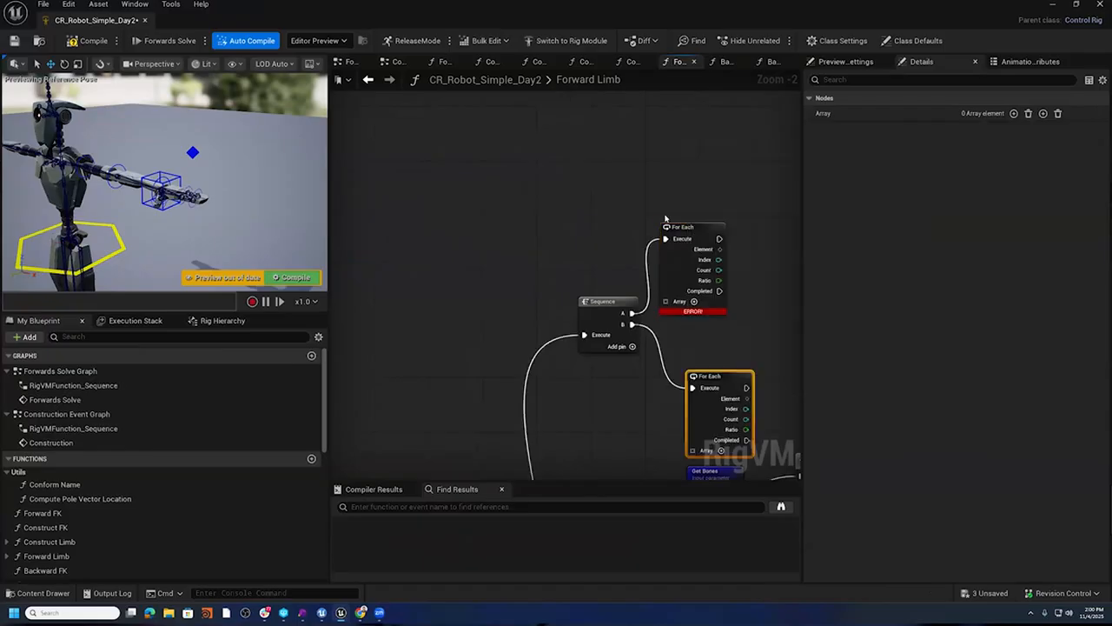
left_click_drag(695, 235, 735, 200)
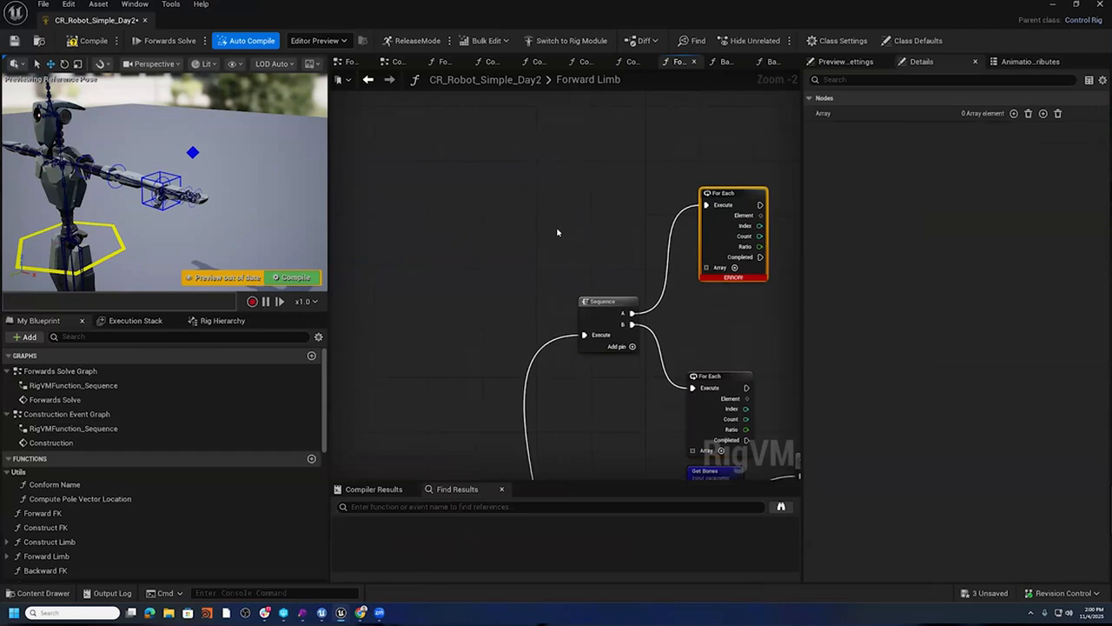
- Add a Get FK Controls node and connect its value to the upper For Each node's Array input
right_click(557, 232)
type("Get FK Con")
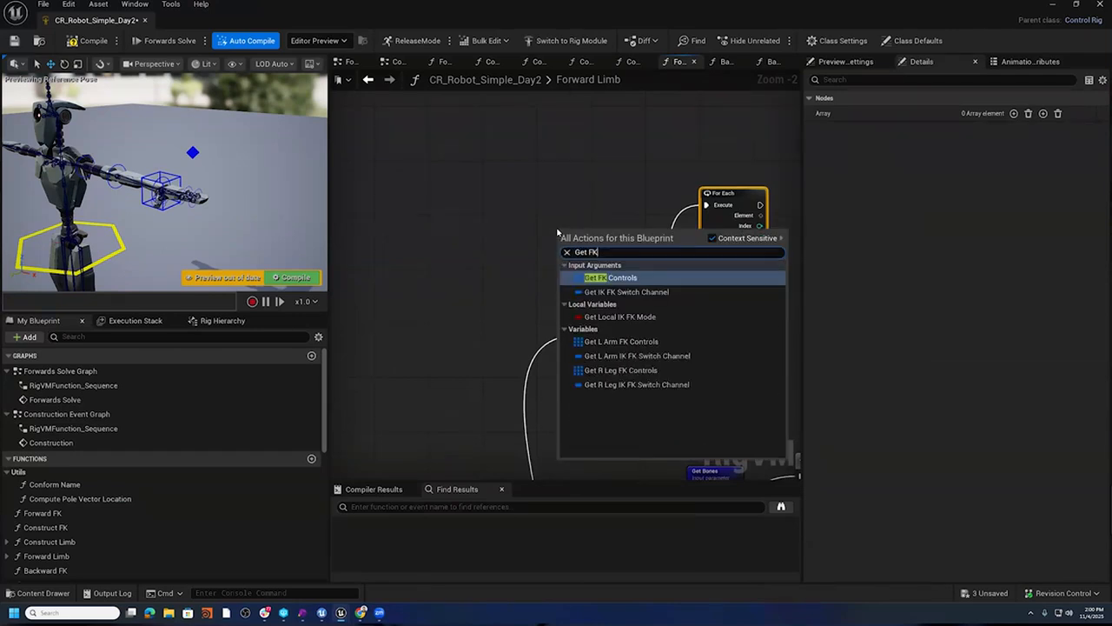
left_click(631, 276)
left_click_drag(604, 251, 700, 268)
- Move the lower For Each node up beside the new Sequence and add two elements to its Array
right_click_drag(706, 323, 634, 234)
left_click_drag(651, 290, 661, 223)
left_click(664, 288)
left_click(664, 288)
scroll(628, 352, "up", 2)
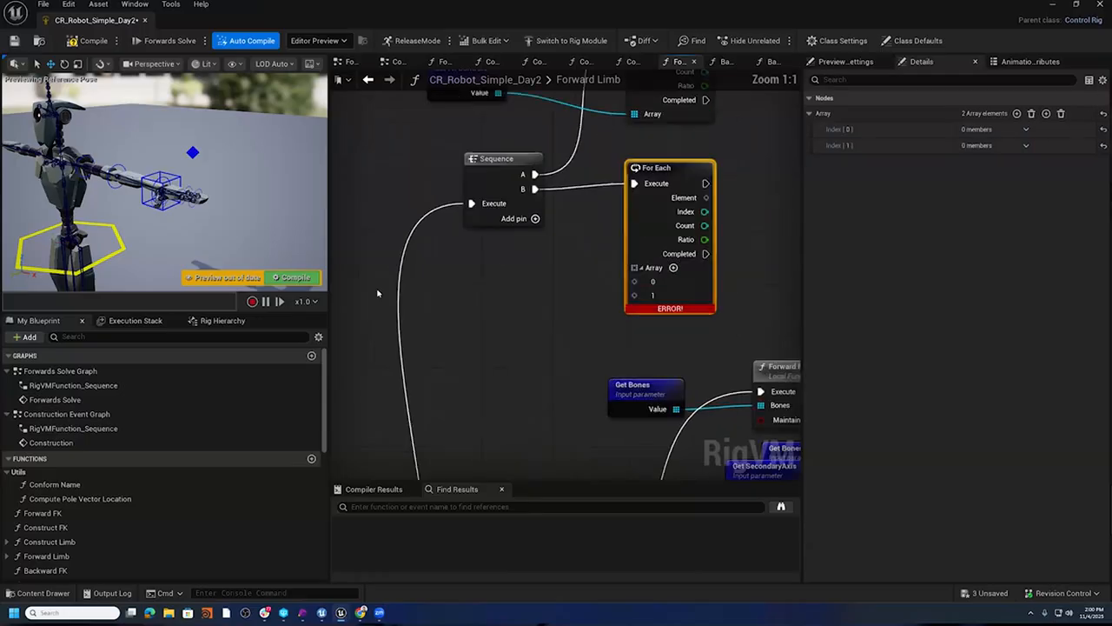
- Add Get IK Control and Get PV Control nodes and connect them to array elements 0 and 1 of the lower For Each
right_click(443, 277)
type("Get IK")
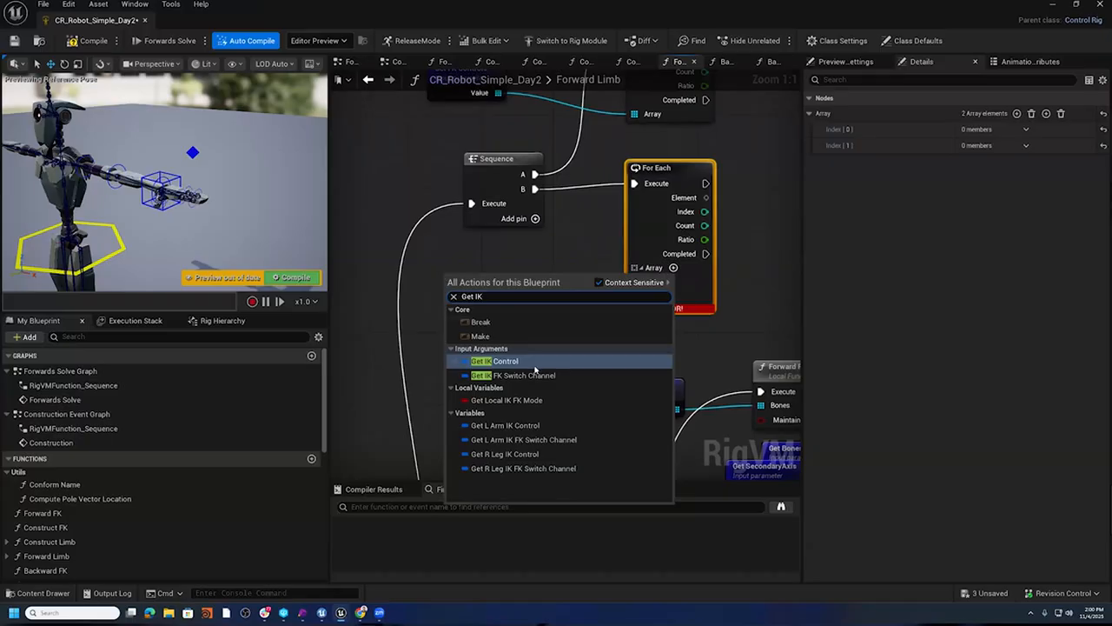
left_click(535, 368)
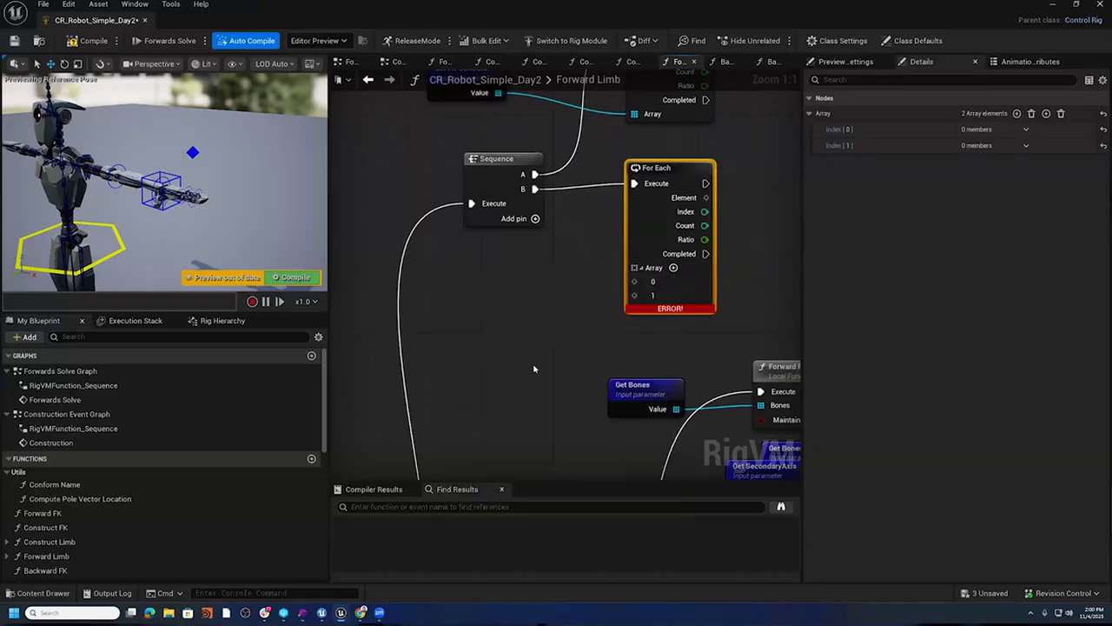
right_click(473, 340)
type("Get PV")
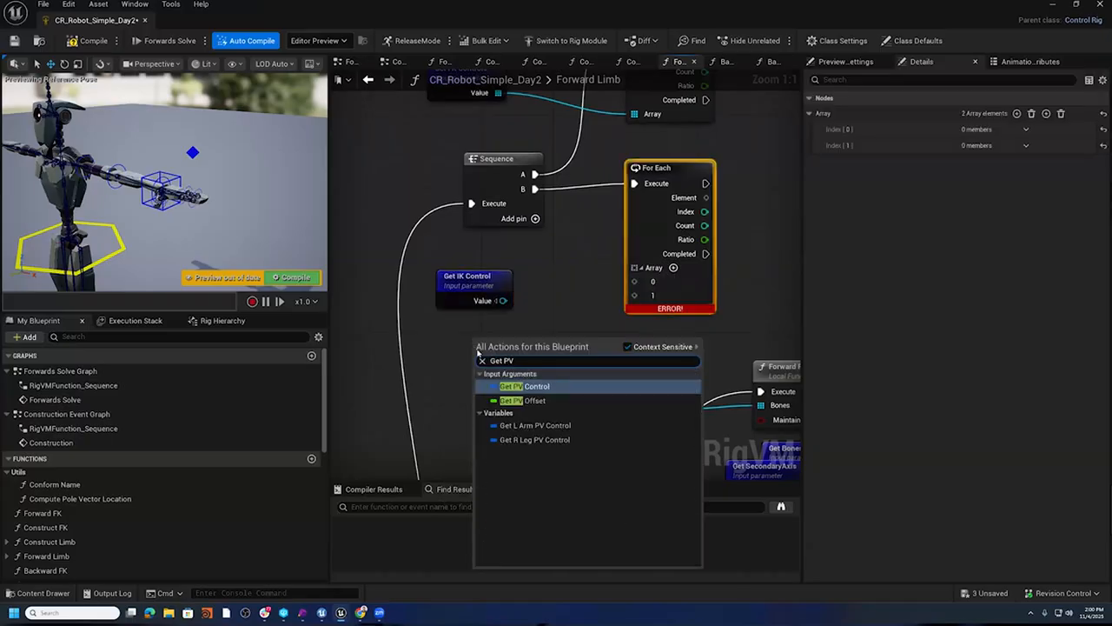
left_click(528, 386)
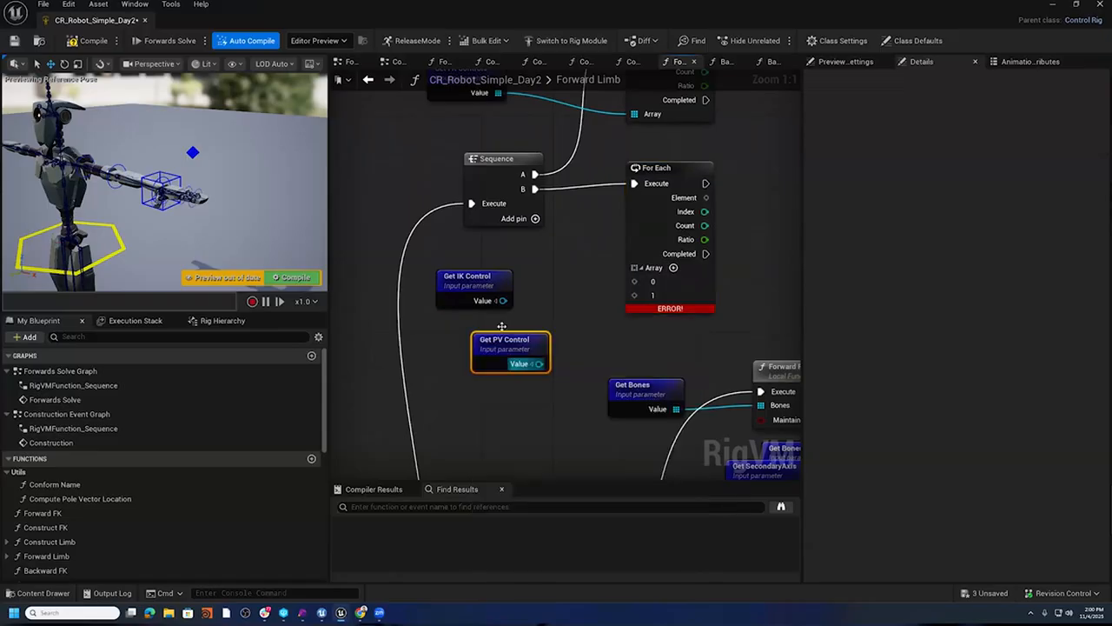
left_click_drag(502, 300, 634, 282)
left_click_drag(521, 339, 636, 296)
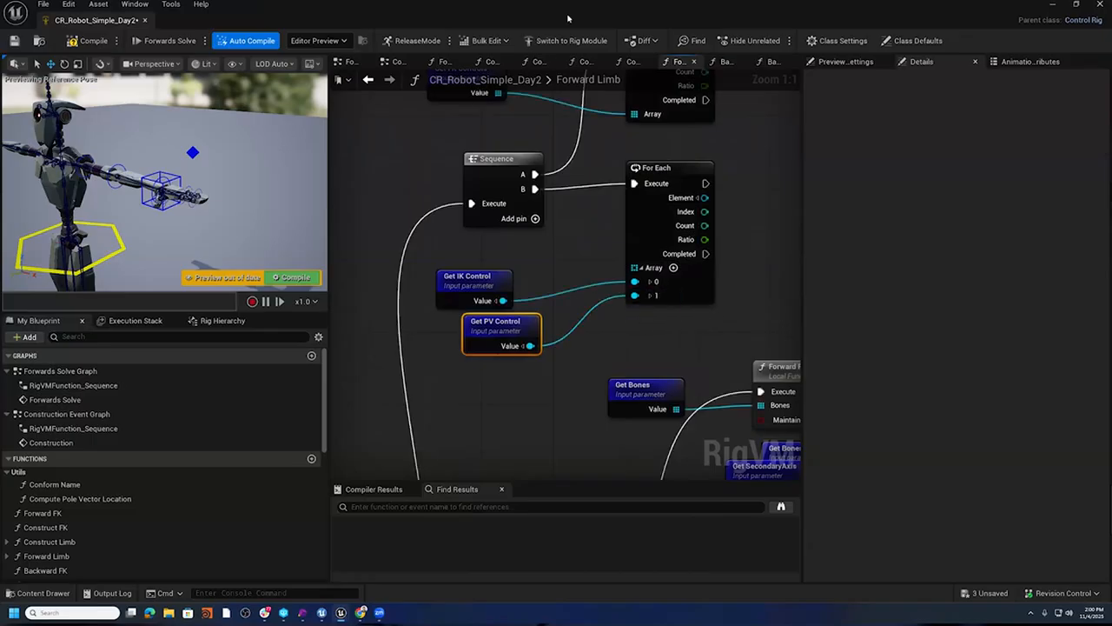
- Add a Get Local IK FK Mode node above the Get FK Controls node
right_click_drag(549, 277, 494, 400)
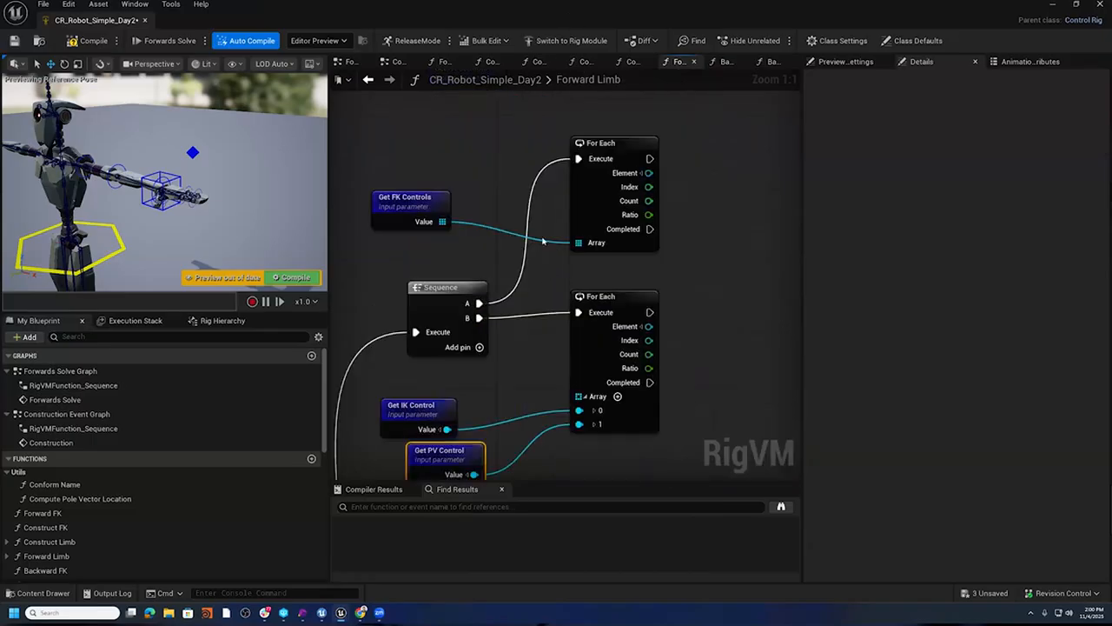
scroll(549, 277, "down", 2)
right_click(394, 130)
type("Get Loc")
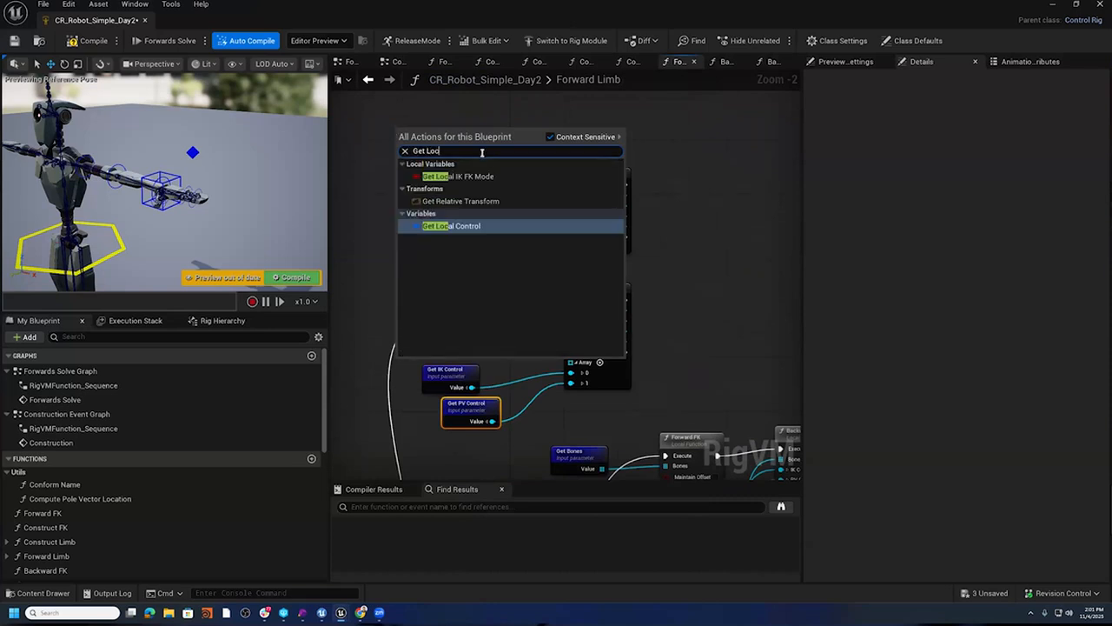
left_click(473, 176)
- Add a Set Control Visibility node driven by the upper For Each node's loop execution output
right_click_drag(648, 286, 537, 300)
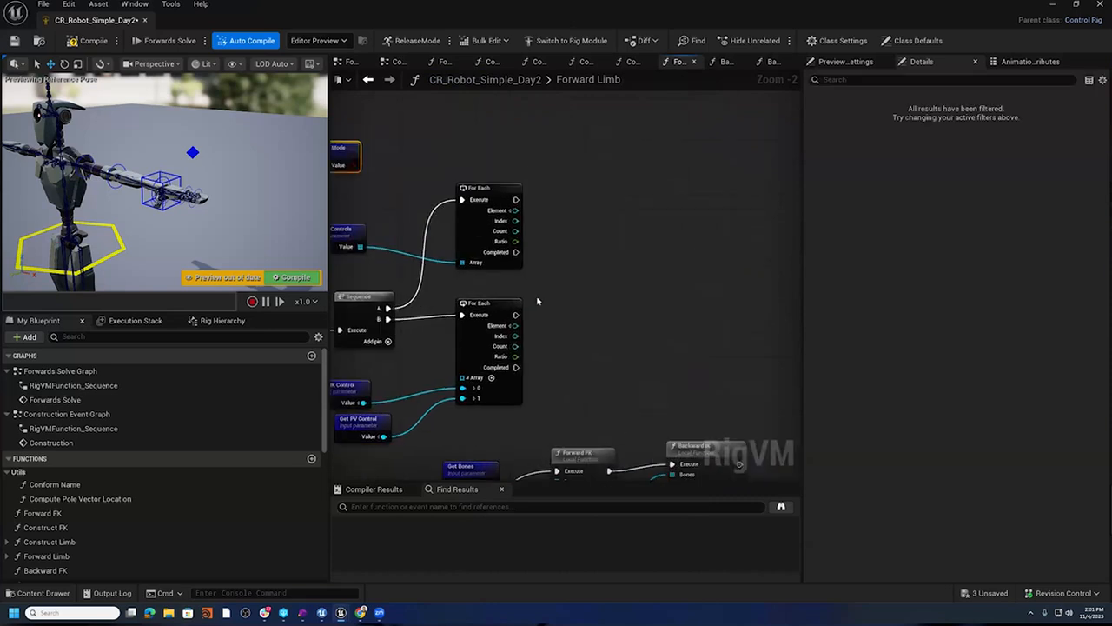
left_click_drag(515, 199, 578, 202)
type("Set")
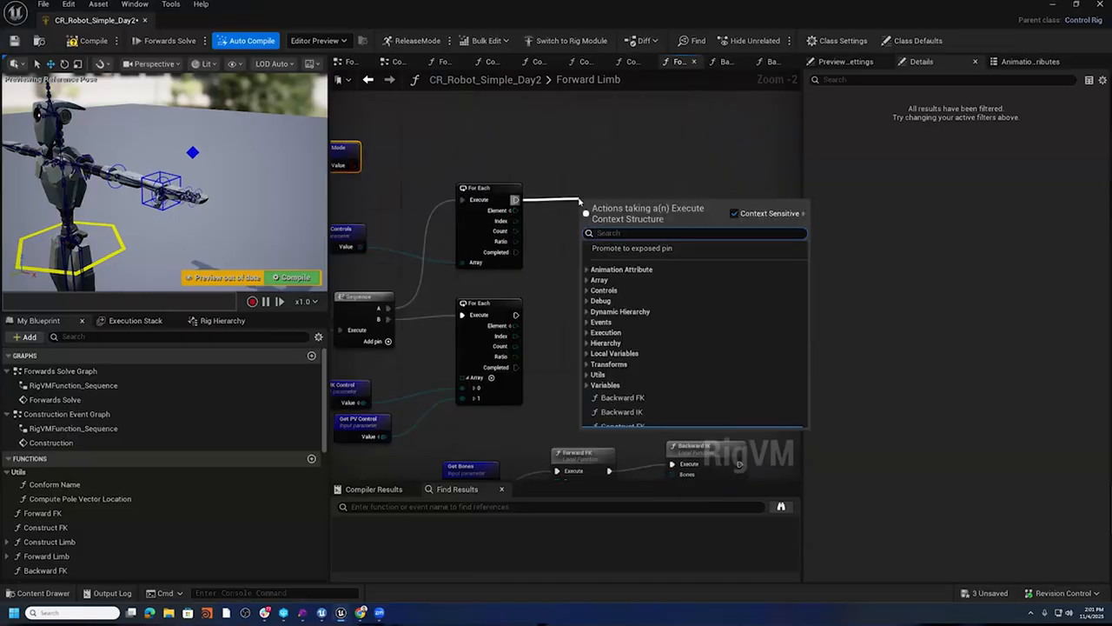
type(" Control")
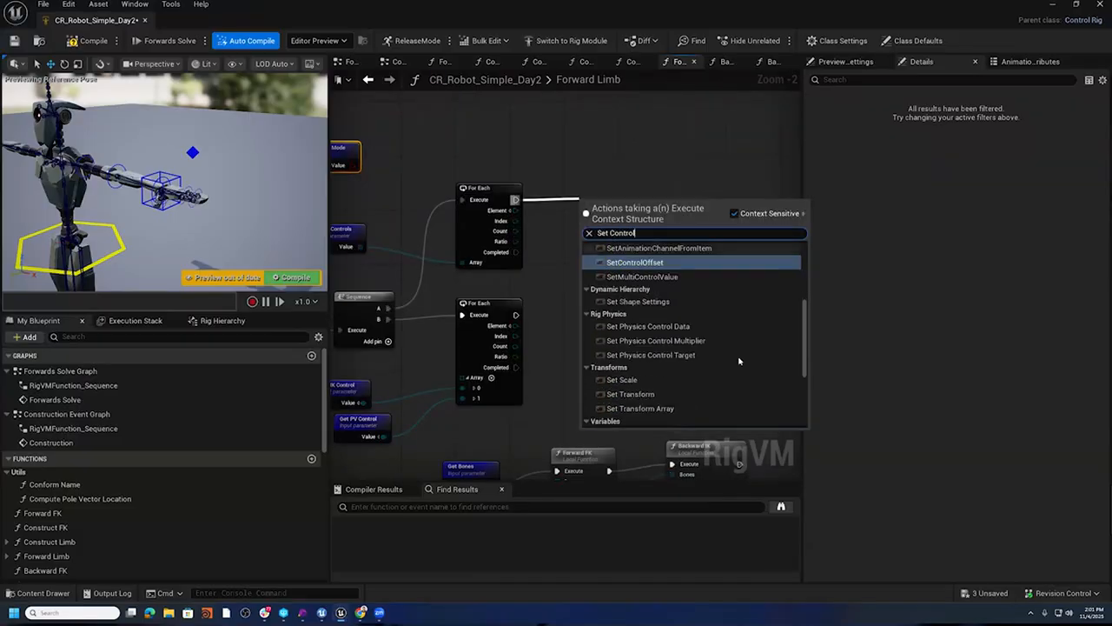
scroll(740, 364, "up", 4)
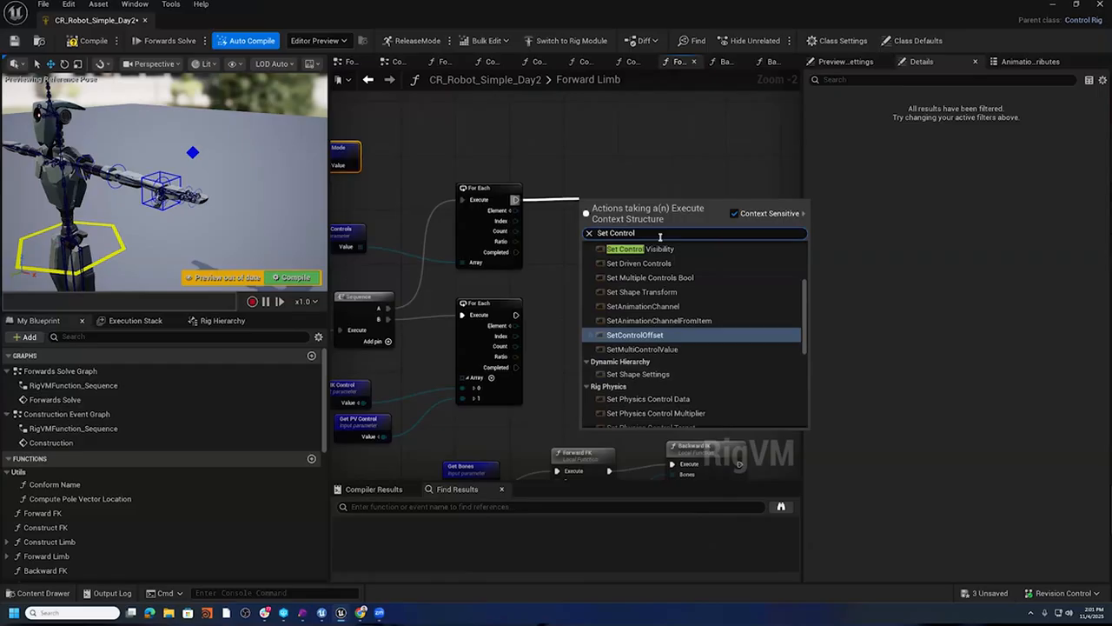
left_click(666, 252)
- Duplicate Set Control Visibility for the lower For Each loop and connect each loop's Element to the Item of its visibility node
left_click_drag(652, 224, 654, 303)
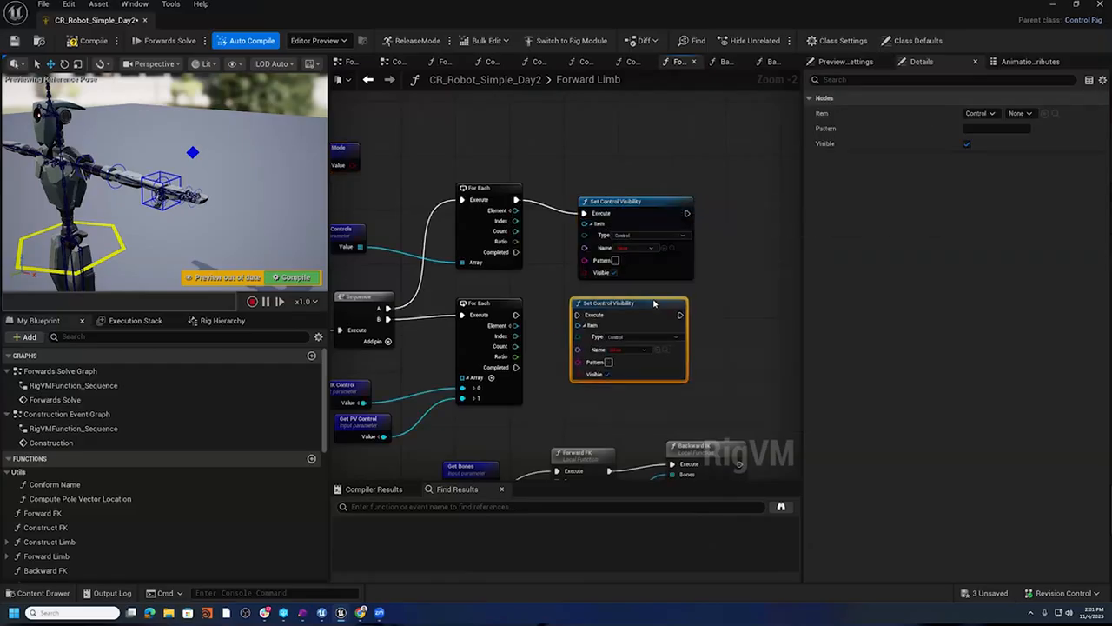
left_click_drag(517, 314, 579, 315)
left_click_drag(515, 211, 584, 224)
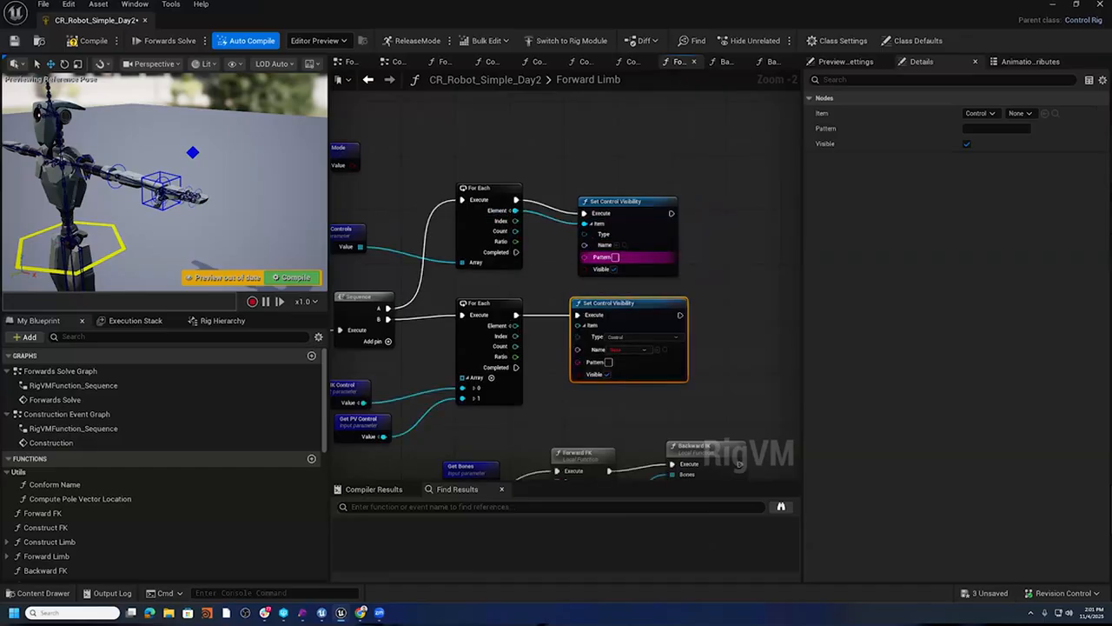
right_click_drag(574, 304, 543, 252)
scroll(543, 252, "up", 2)
left_click_drag(472, 290, 551, 288)
- Connect the Get Local IK FK Mode value to the Visible input of the upper Set Control Visibility node
right_click_drag(528, 312, 784, 381)
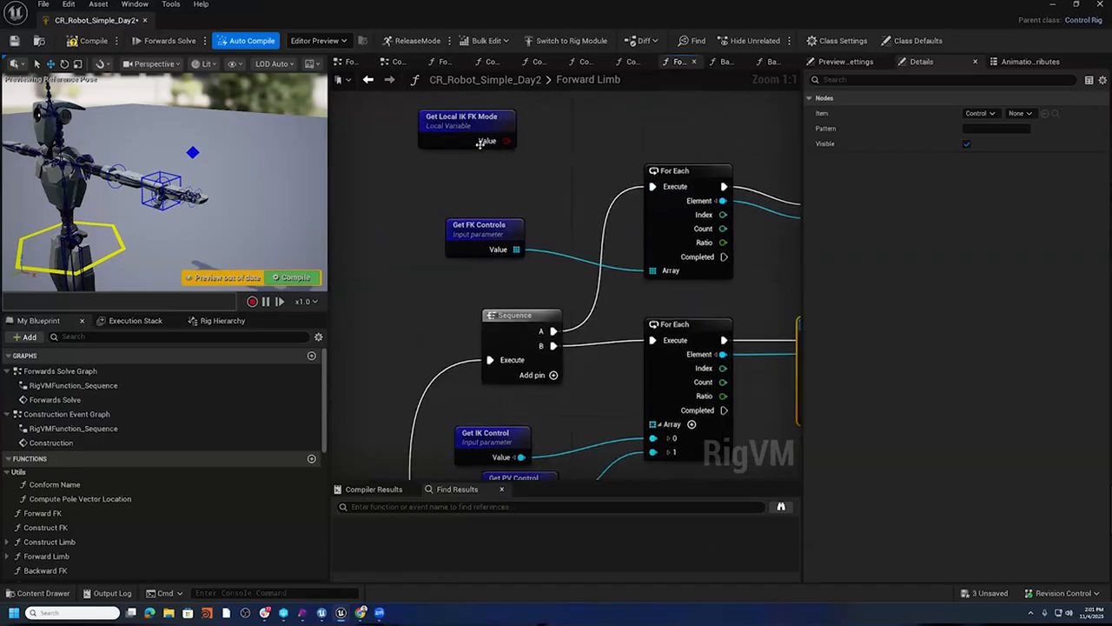
right_click_drag(550, 166, 458, 163)
scroll(484, 164, "down", 1)
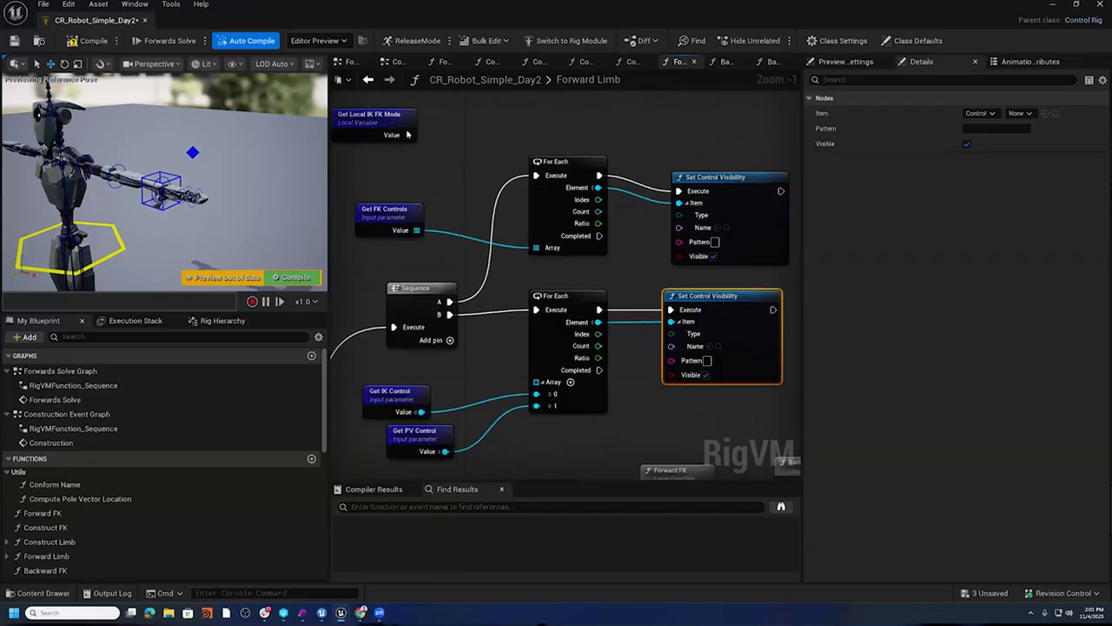
left_click_drag(410, 137, 692, 259)
- Drive the lower Set Control Visibility's Visible input from Get Local IK FK Mode through a Not node
left_click_drag(410, 135, 610, 431)
type("not")
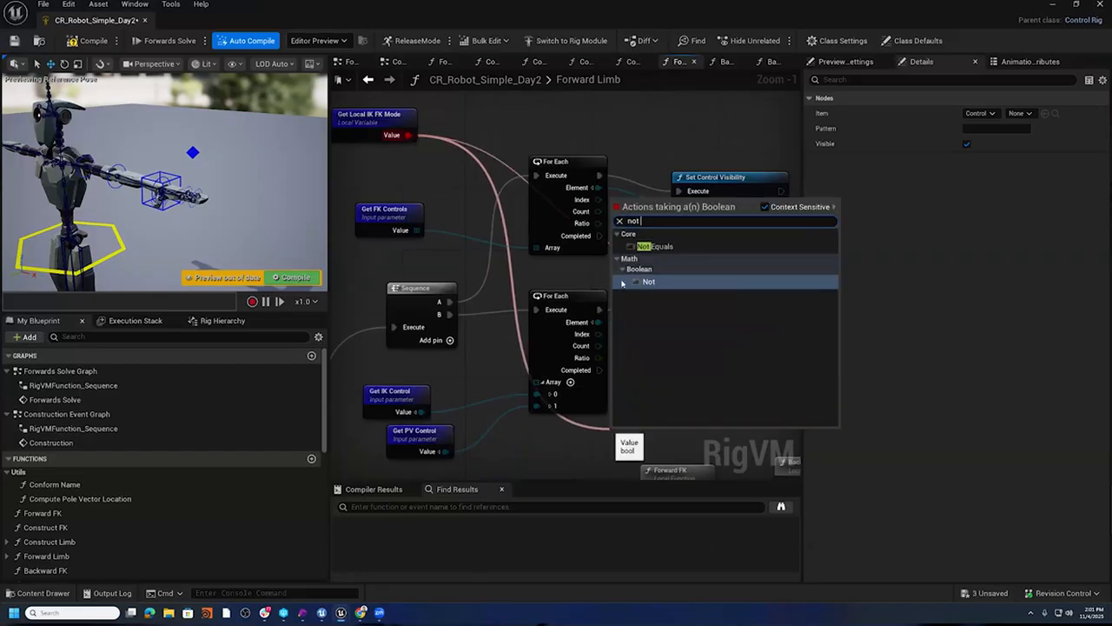
left_click(645, 281)
left_click_drag(667, 444, 671, 373)
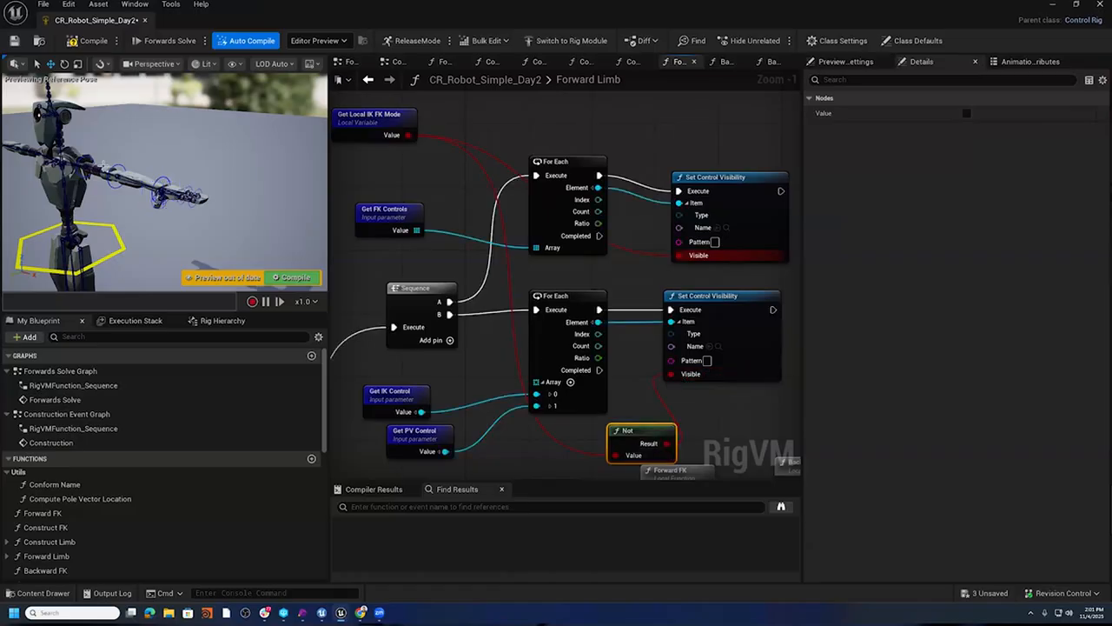
- Rotate the left arm's elbow FK control about 79° in the preview to bend the forearm forward
scroll(157, 139, "down", 1)
middle_click_drag(156, 139, 90, 229)
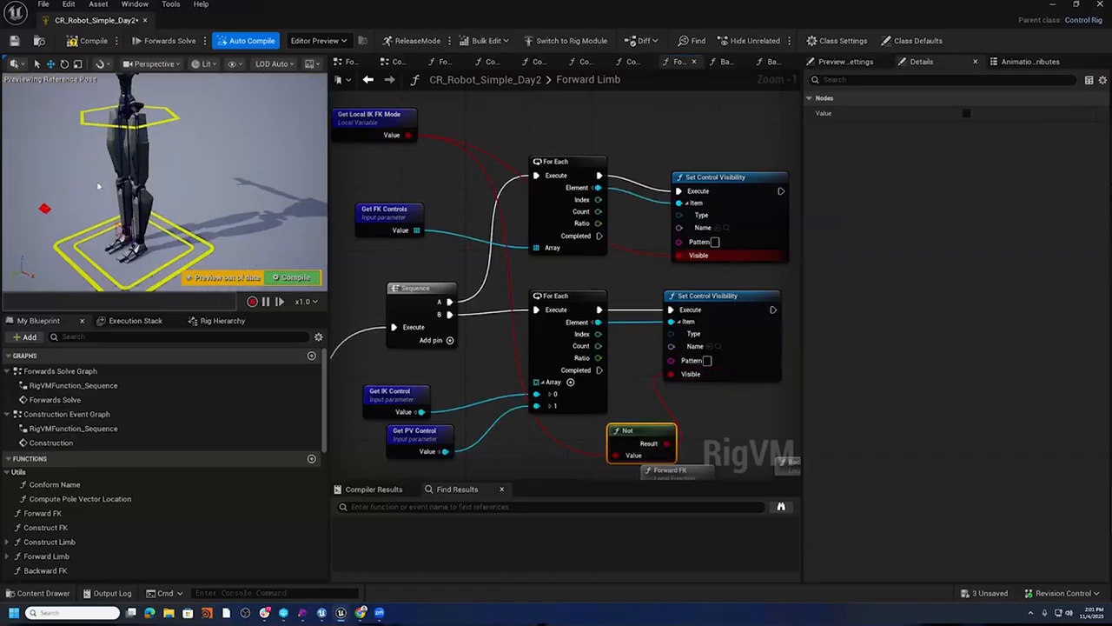
left_click_drag(149, 197, 165, 161, "alt")
scroll(150, 197, "up", 2)
middle_click_drag(149, 197, 139, 91)
left_click_drag(163, 158, 143, 187, "alt")
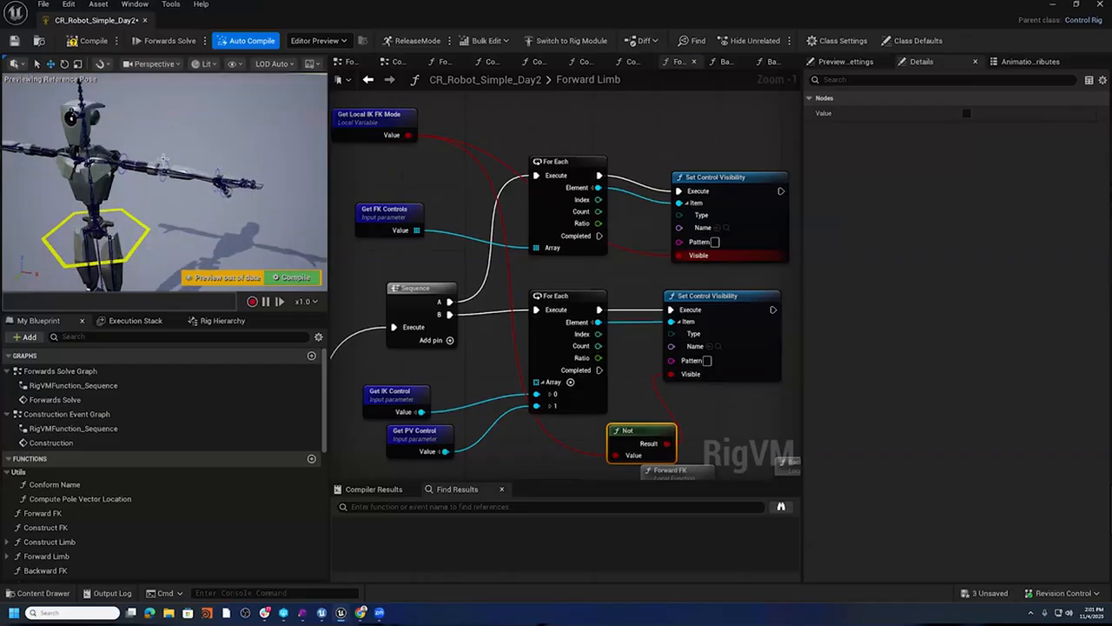
left_click(174, 169)
key("e")
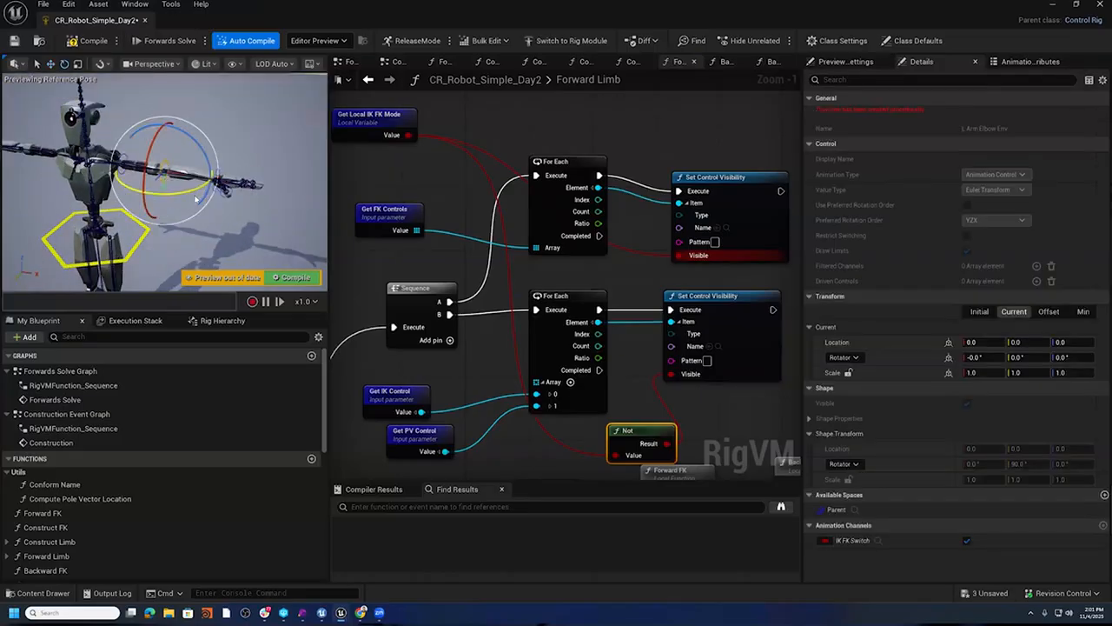
left_click_drag(177, 193, 96, 189)
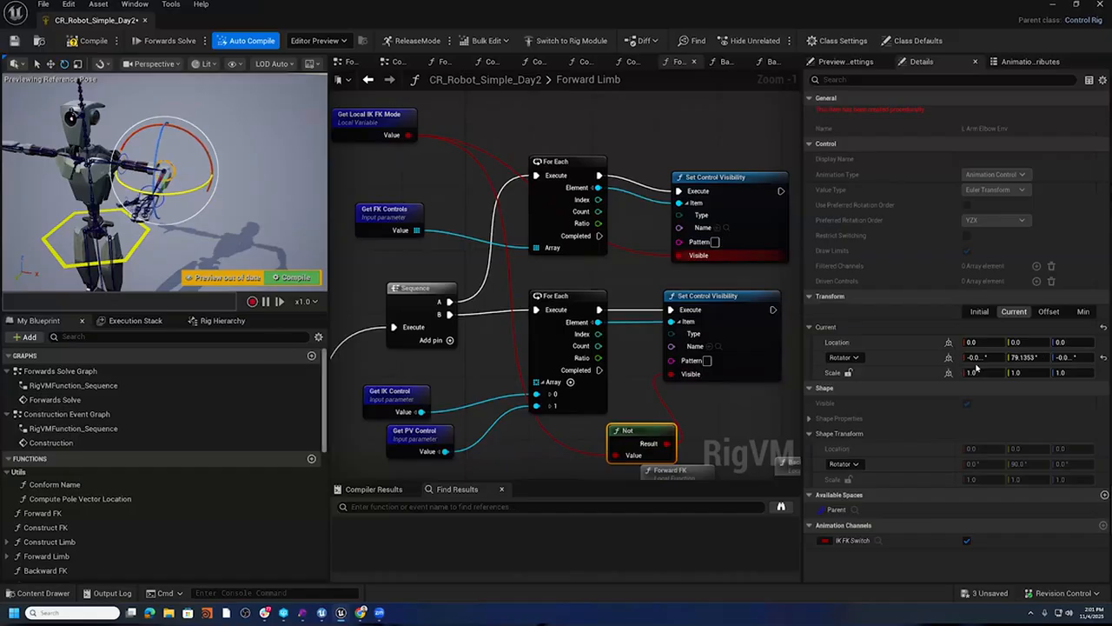
- Turn off the left arm's IK FK Switch and move its IK control up to about head height
left_click(967, 542)
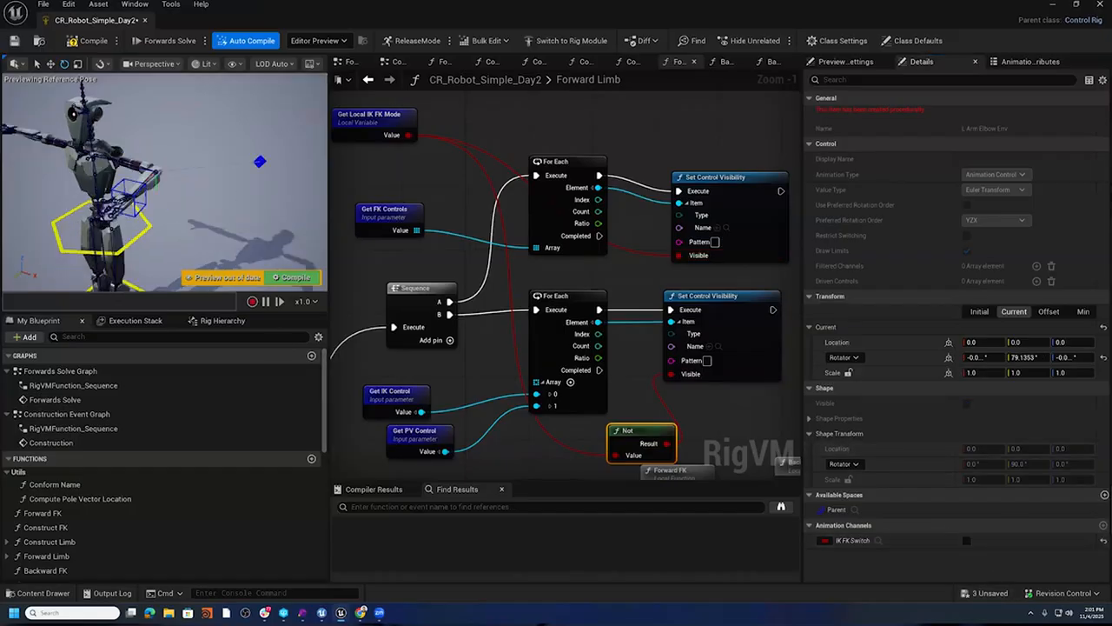
left_click(172, 200)
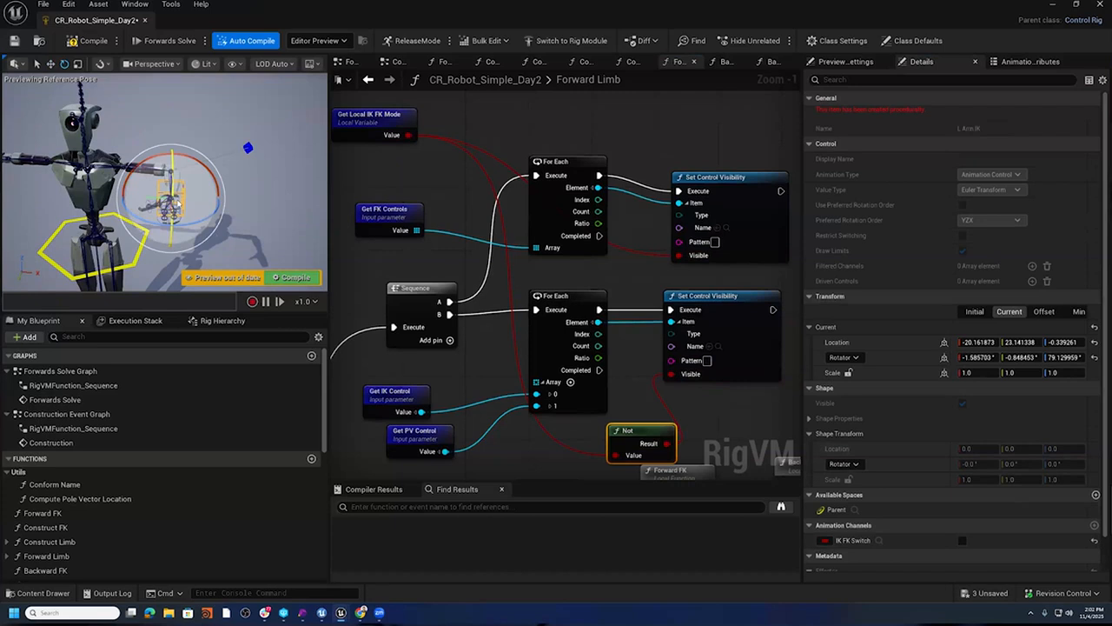
left_click_drag(171, 199, 165, 124)
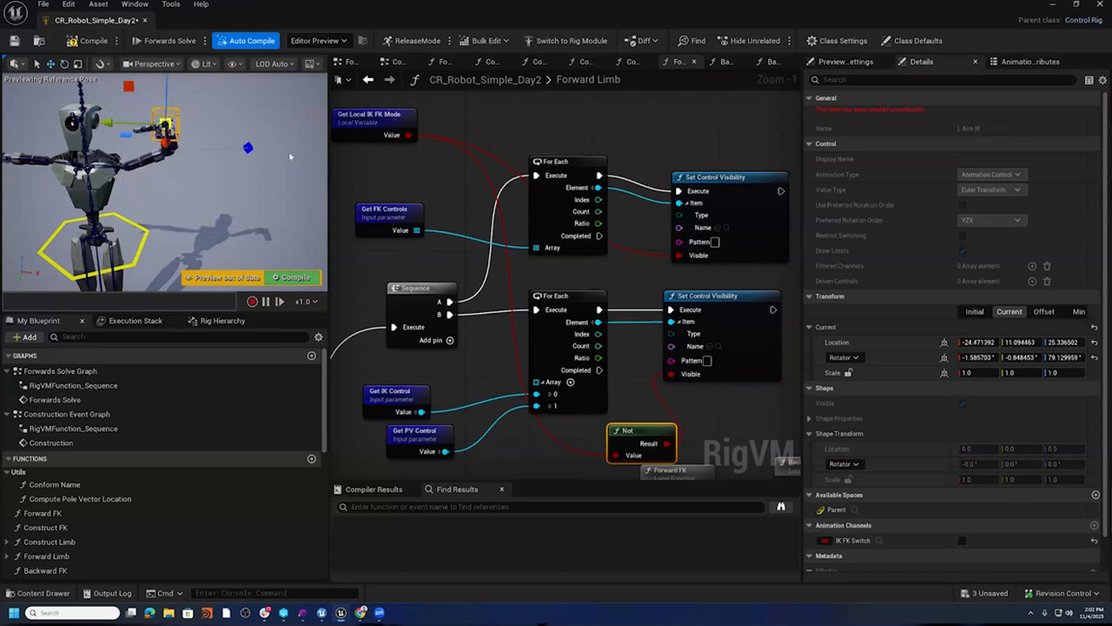
- Turn the left arm's IK FK Switch back on and inspect the arm's controls in the preview
left_click(962, 540)
left_click_drag(256, 213, 209, 208, "alt")
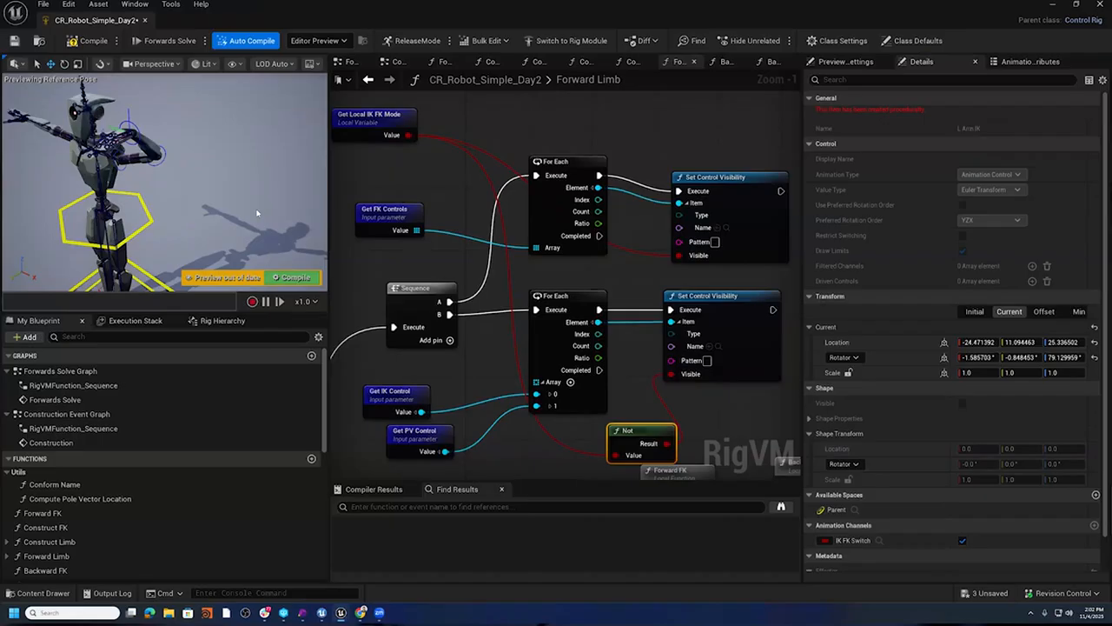